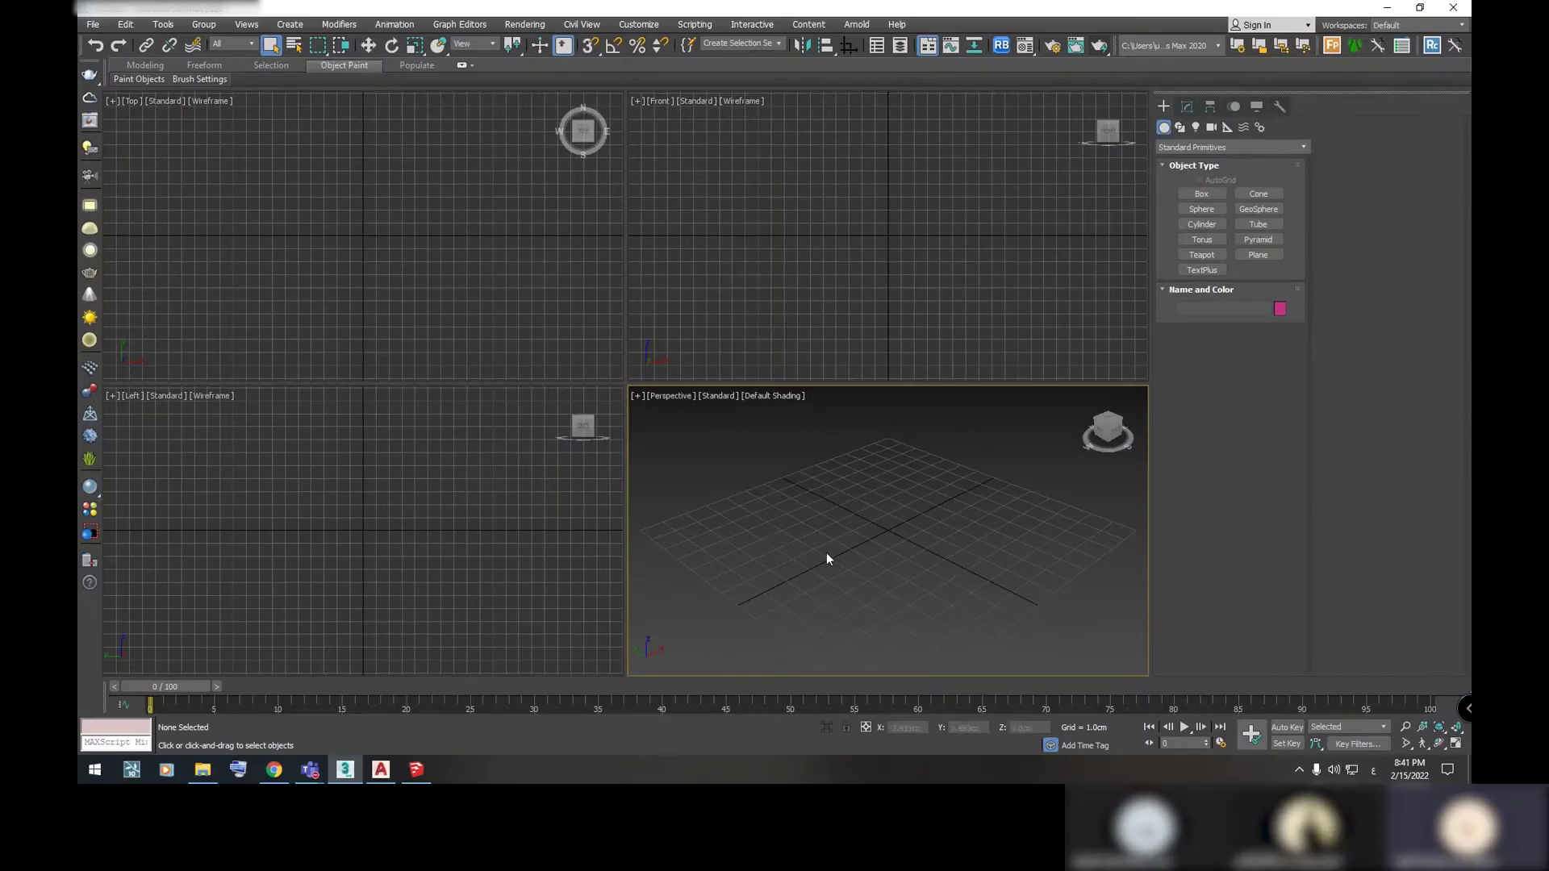
# Make the Top viewport active and bring up the File menu
pyautogui.click(421, 342)
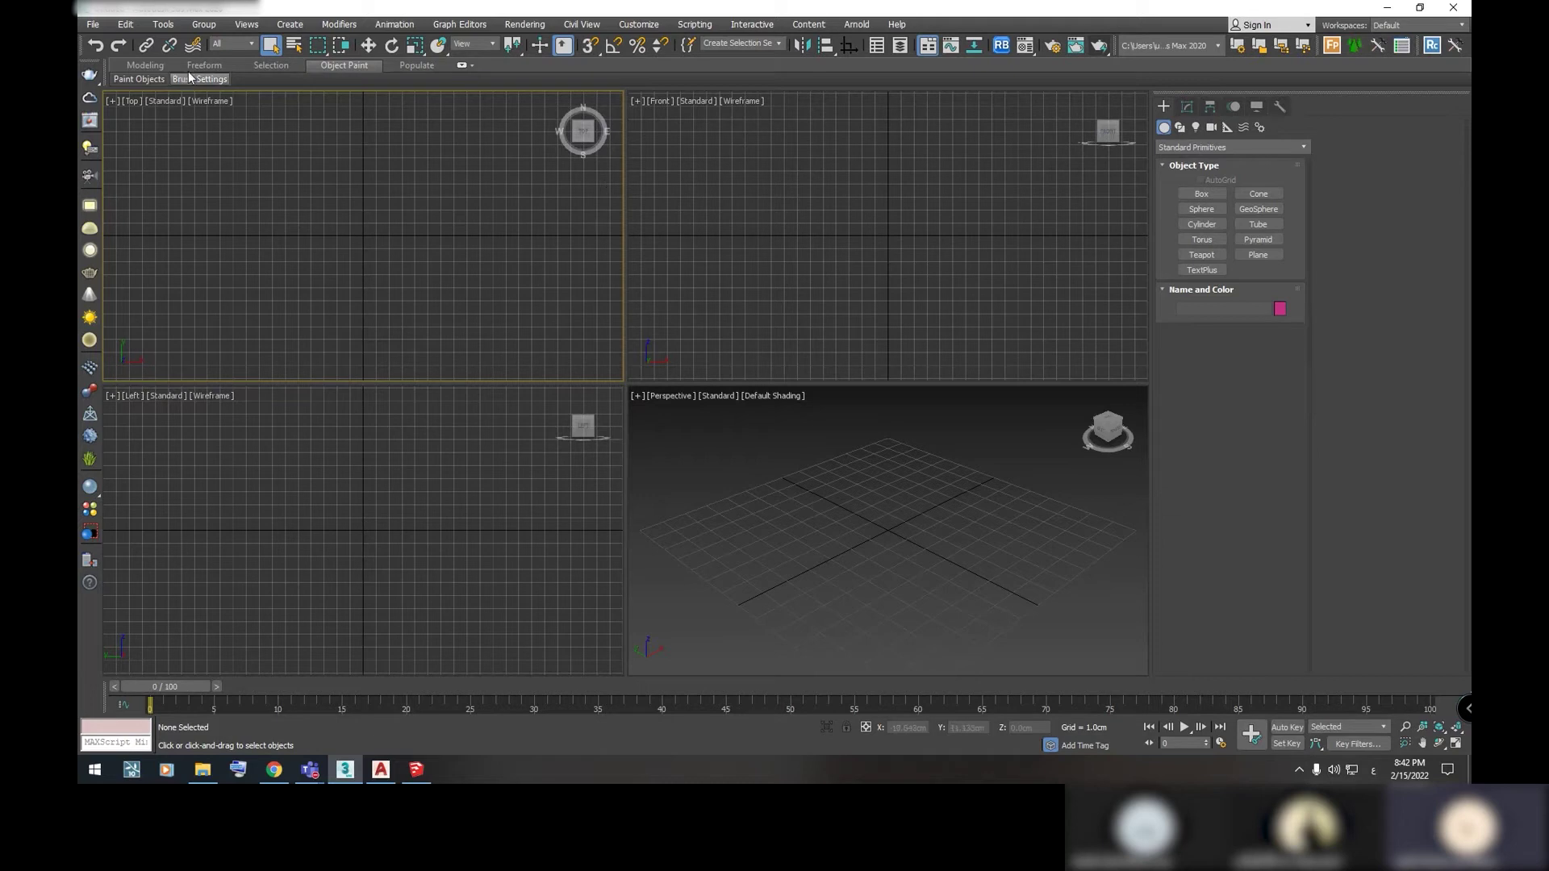
pyautogui.click(94, 26)
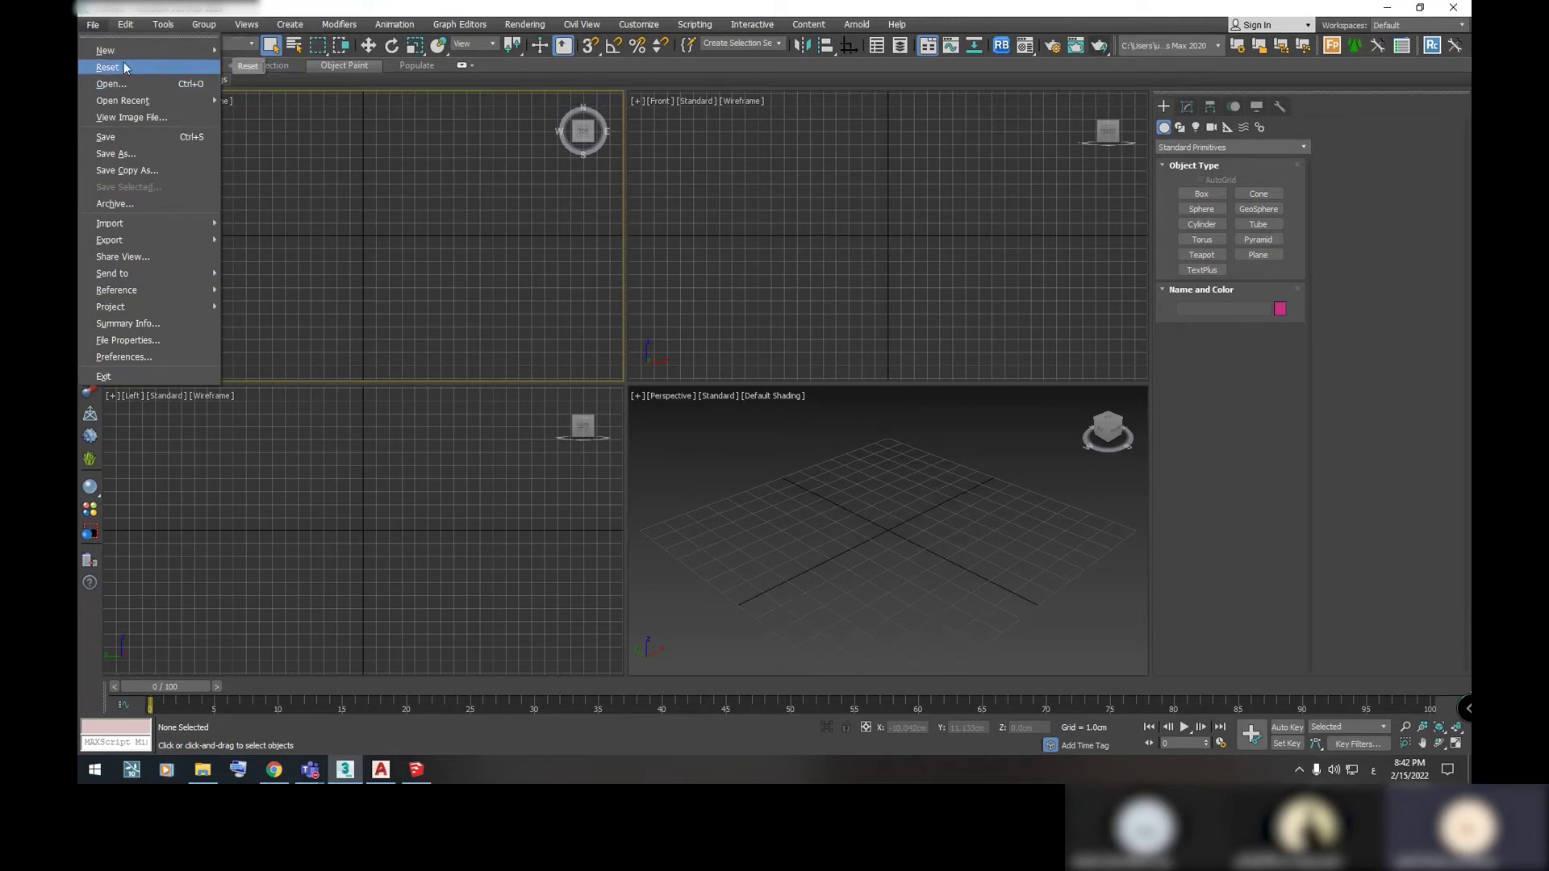
pyautogui.moveTo(109, 66)
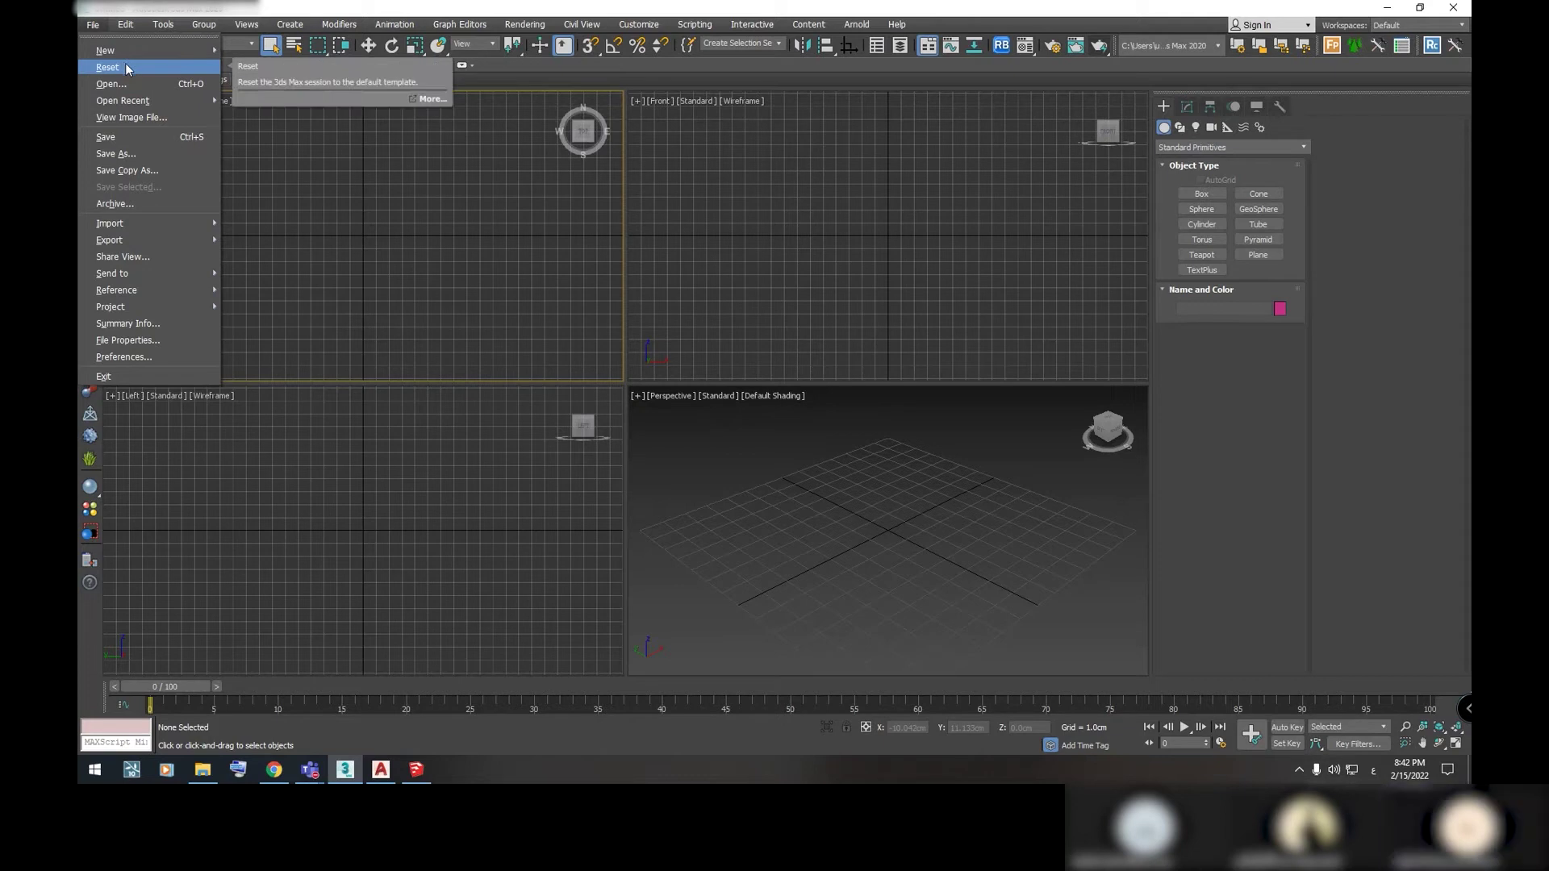
pyautogui.click(125, 66)
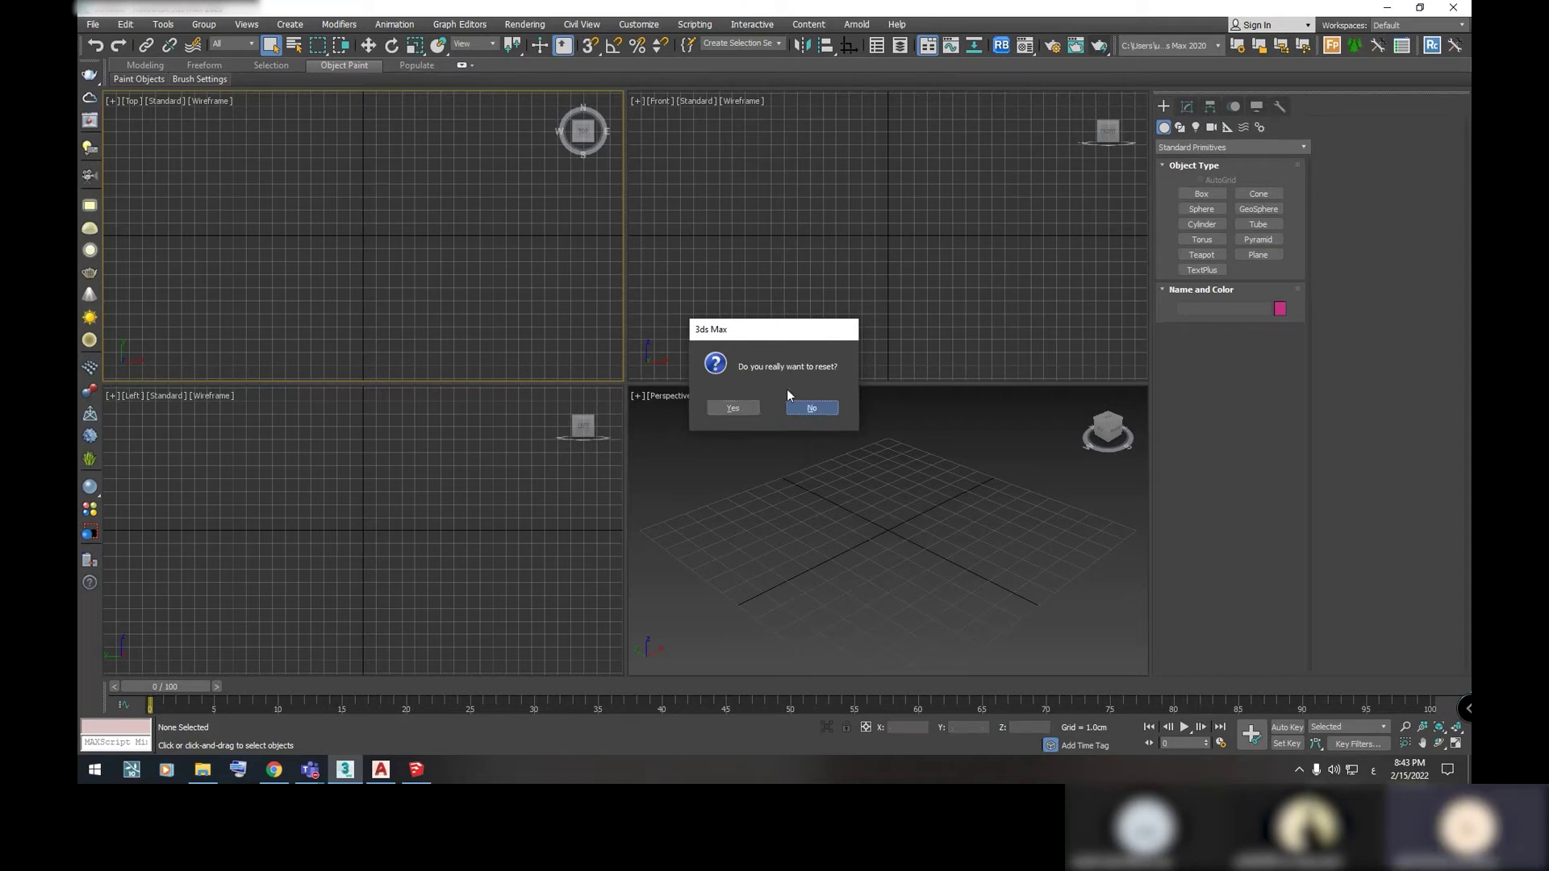
pyautogui.click(811, 407)
pyautogui.click(93, 24)
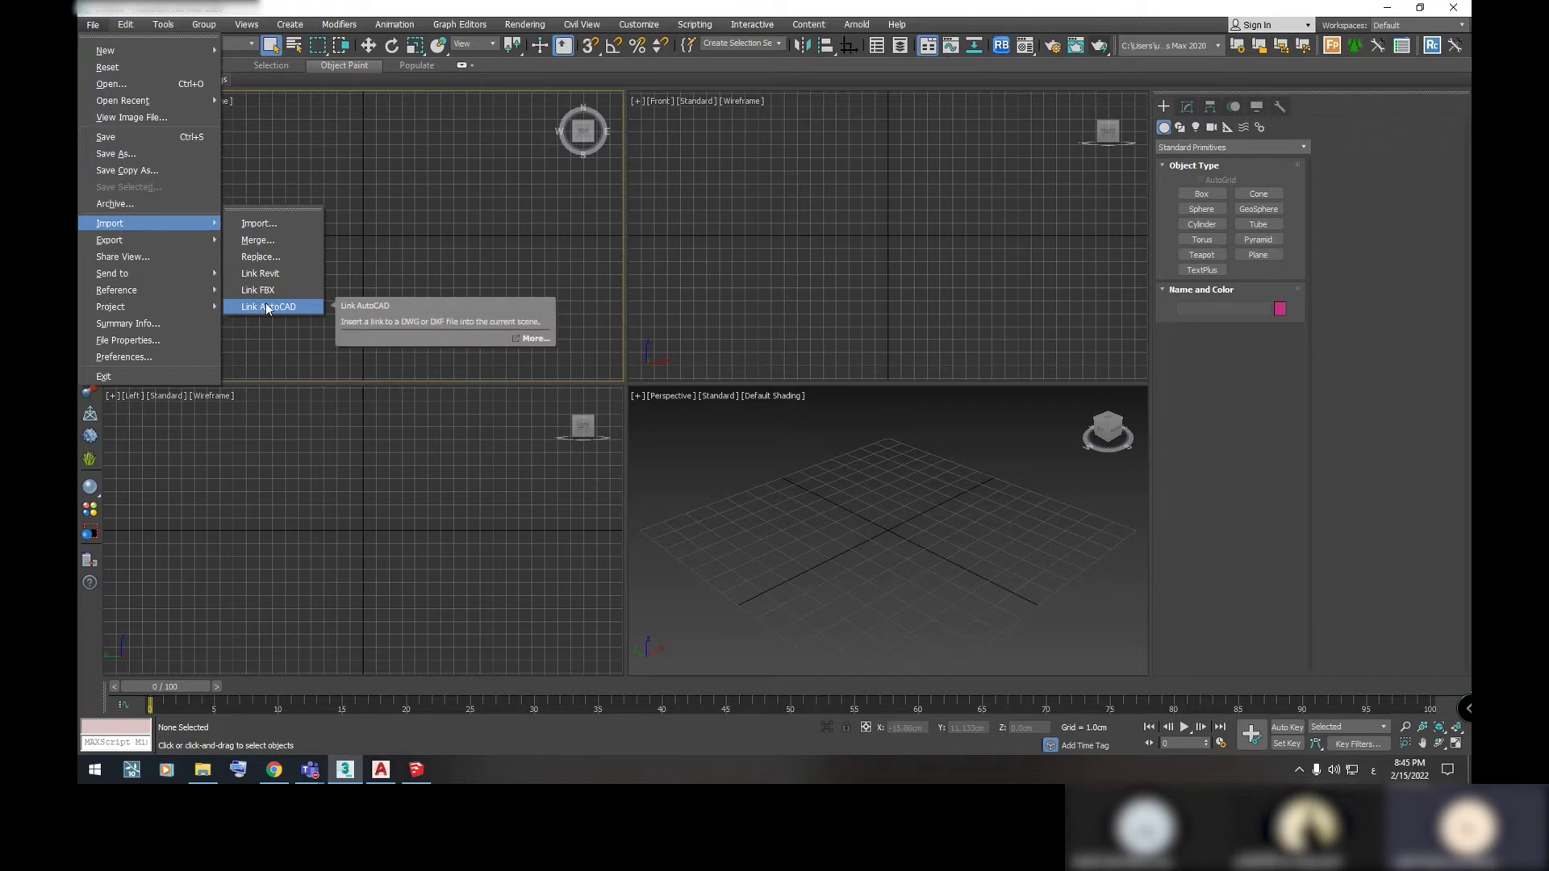
pyautogui.moveTo(109, 240)
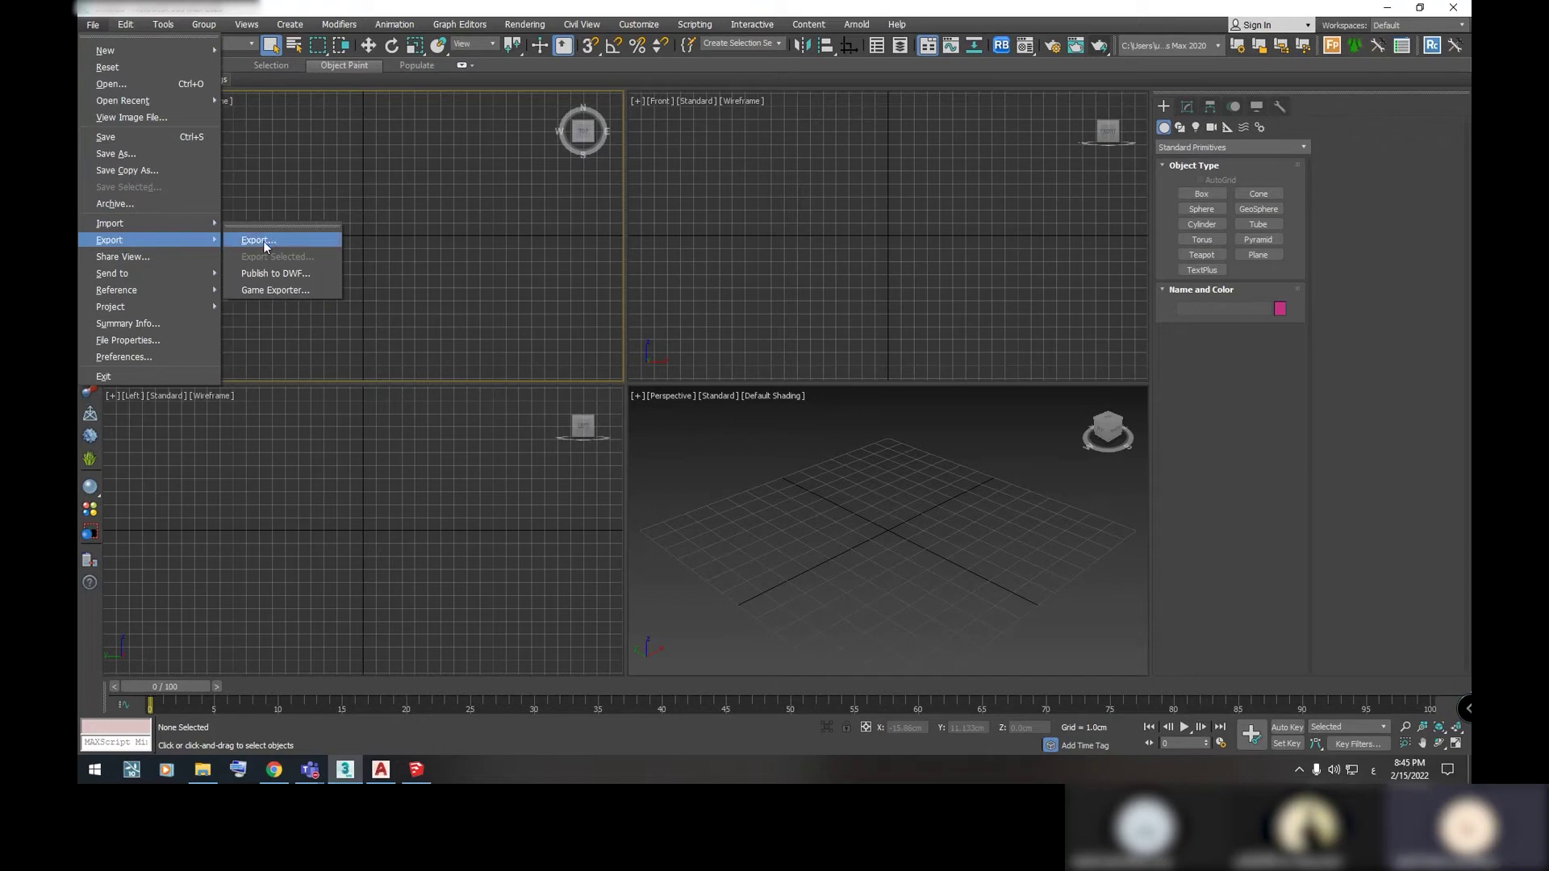
pyautogui.click(263, 241)
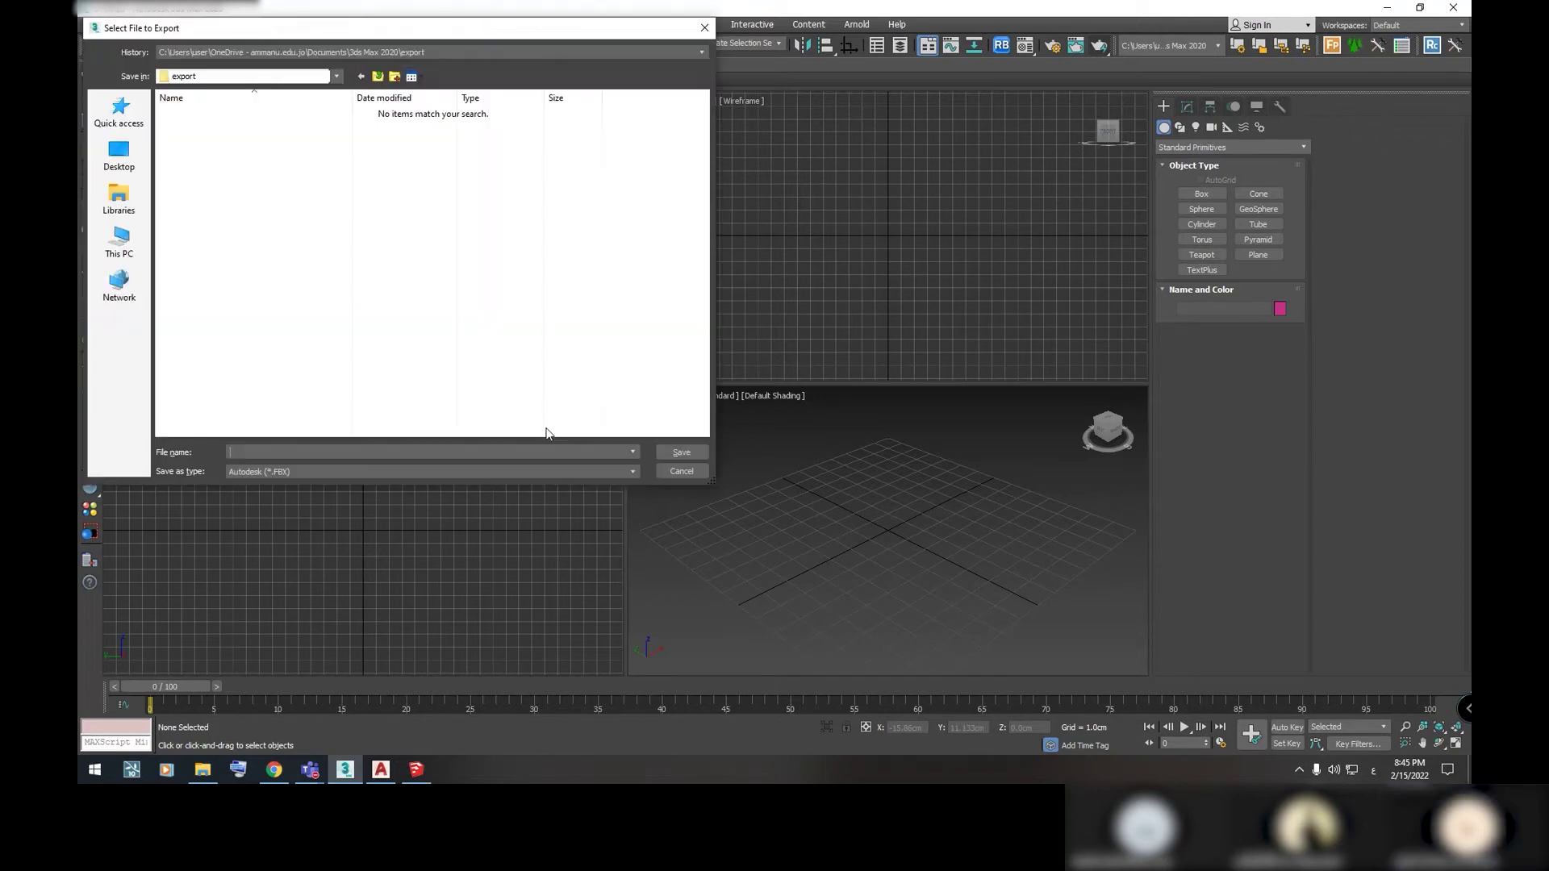
pyautogui.click(321, 469)
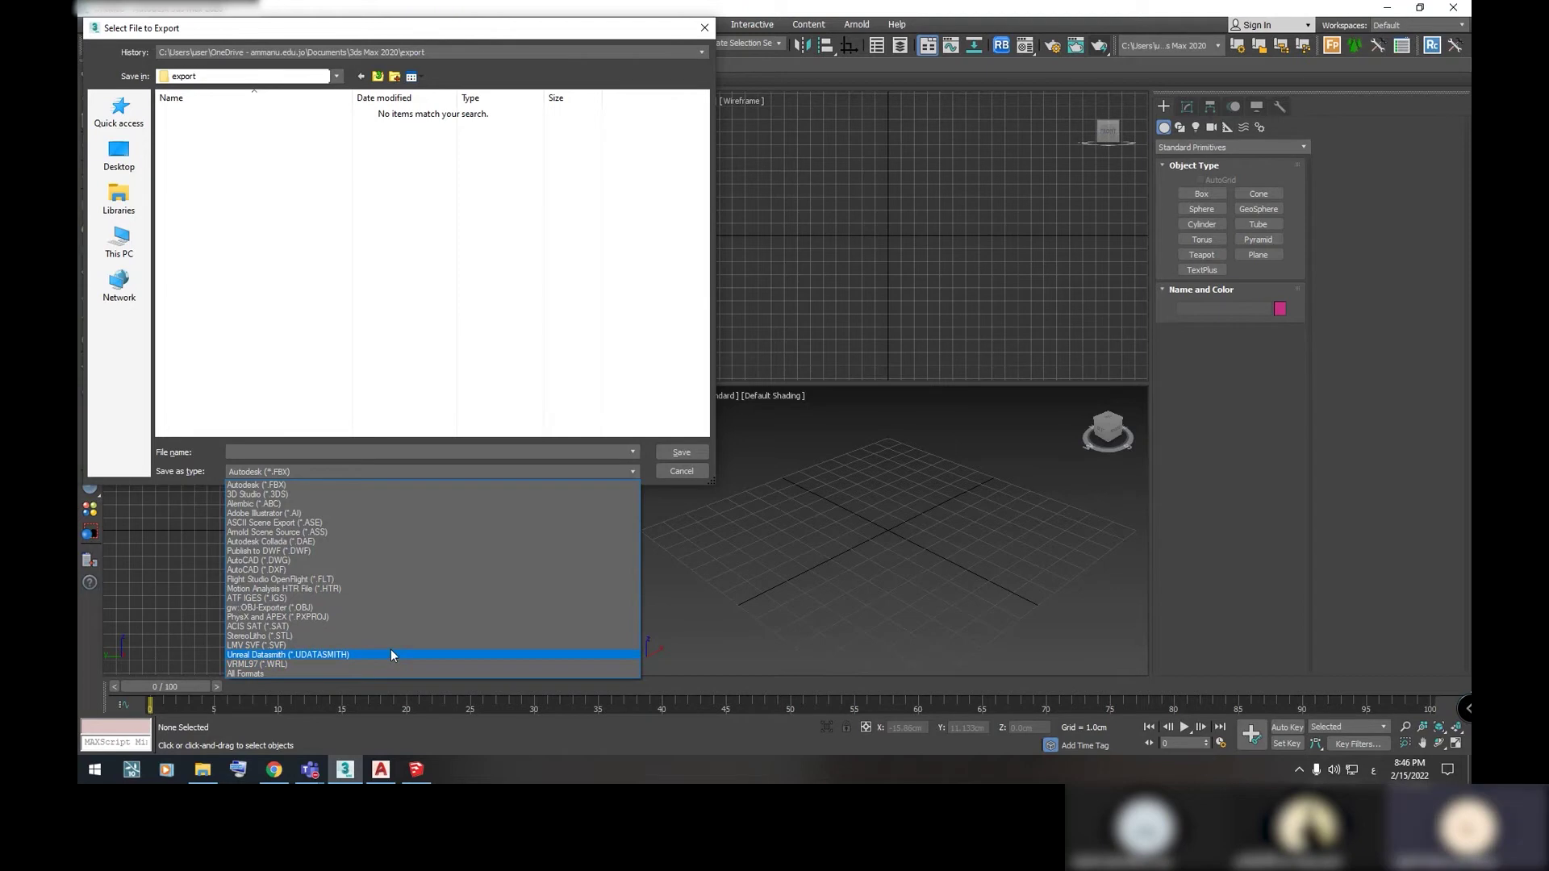
pyautogui.click(807, 505)
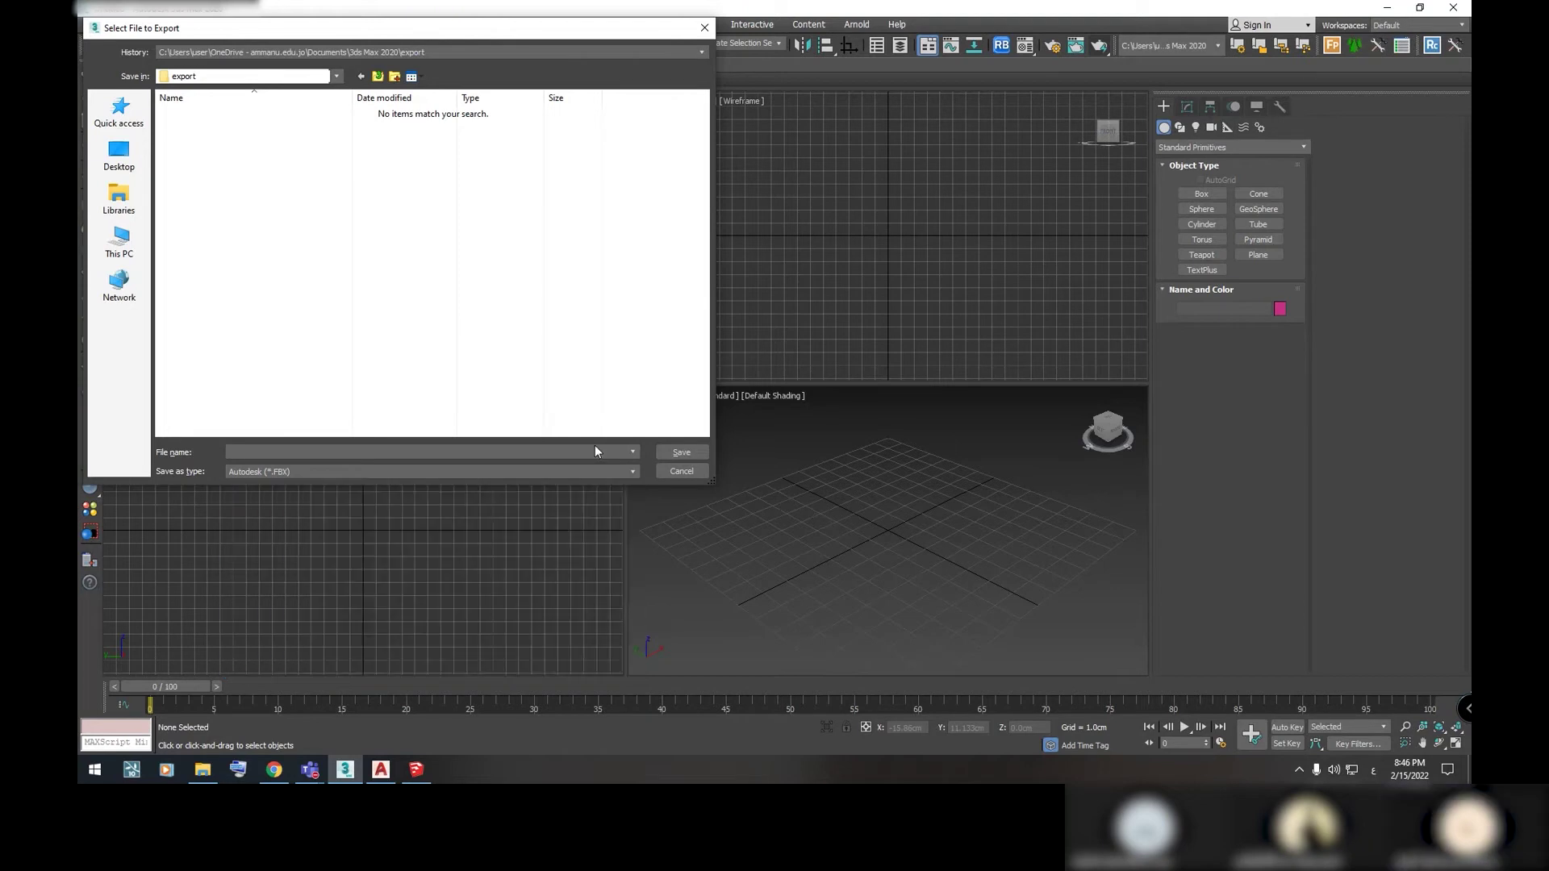
pyautogui.click(681, 471)
pyautogui.click(93, 24)
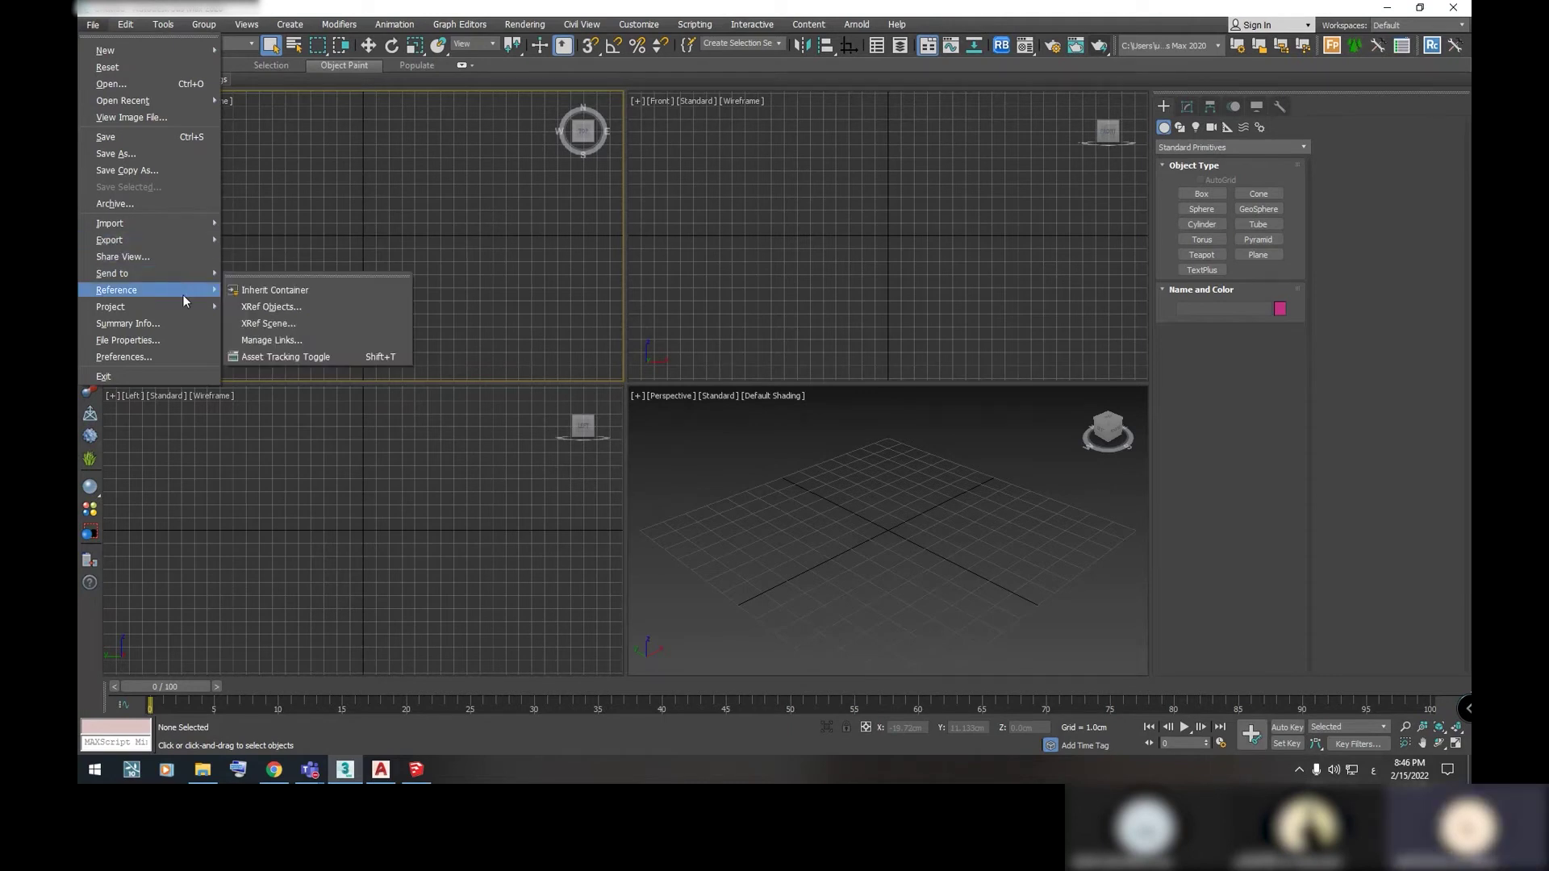
# In Preference Settings Files, enable Auto Backup and backup on save, and select the backup count
pyautogui.click(113, 357)
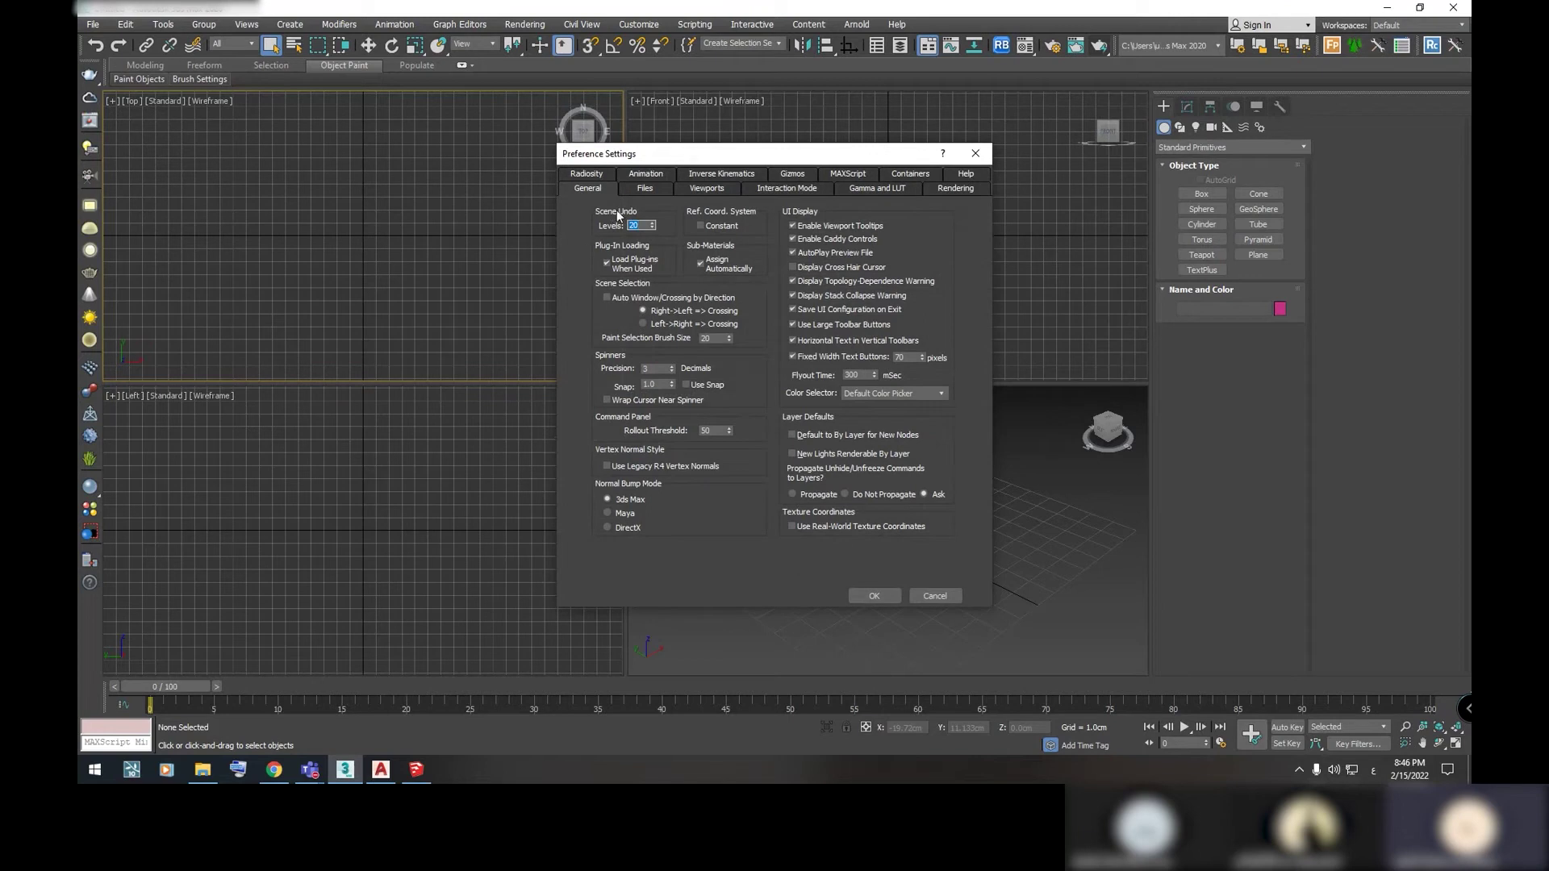
pyautogui.click(655, 188)
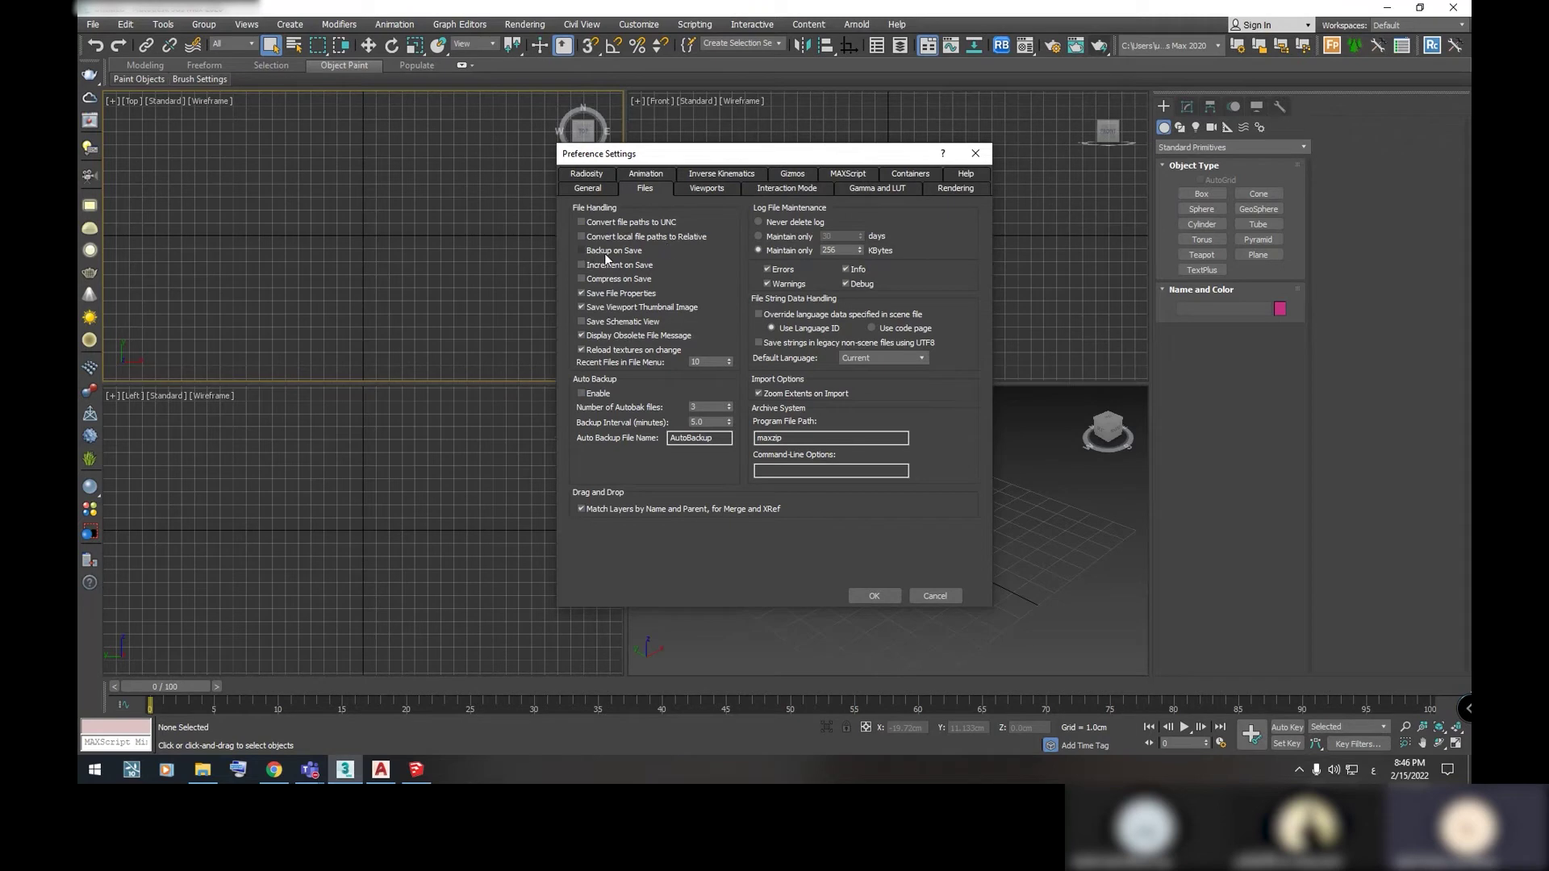
pyautogui.click(584, 394)
pyautogui.press('Tab')
pyautogui.click(582, 391)
pyautogui.click(582, 395)
pyautogui.click(611, 251)
pyautogui.doubleClick(699, 408)
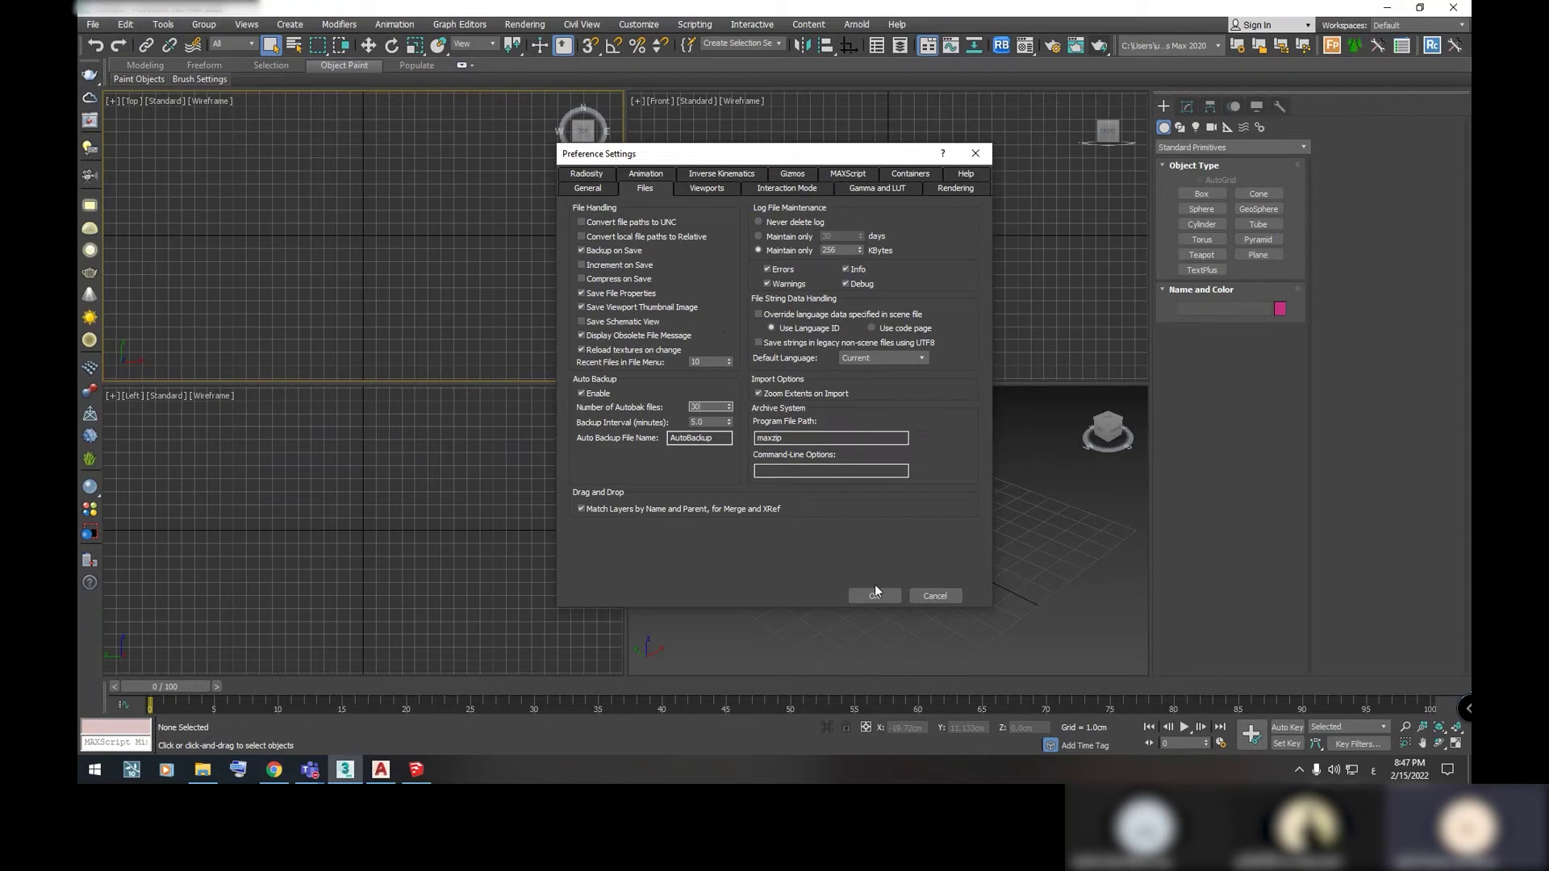
# Browse the Interaction Mode, Gamma and LUT, Rendering, Animation, Radiosity, MAXScript and Gizmos preference tabs
pyautogui.click(771, 189)
pyautogui.click(880, 188)
pyautogui.click(947, 188)
pyautogui.click(896, 189)
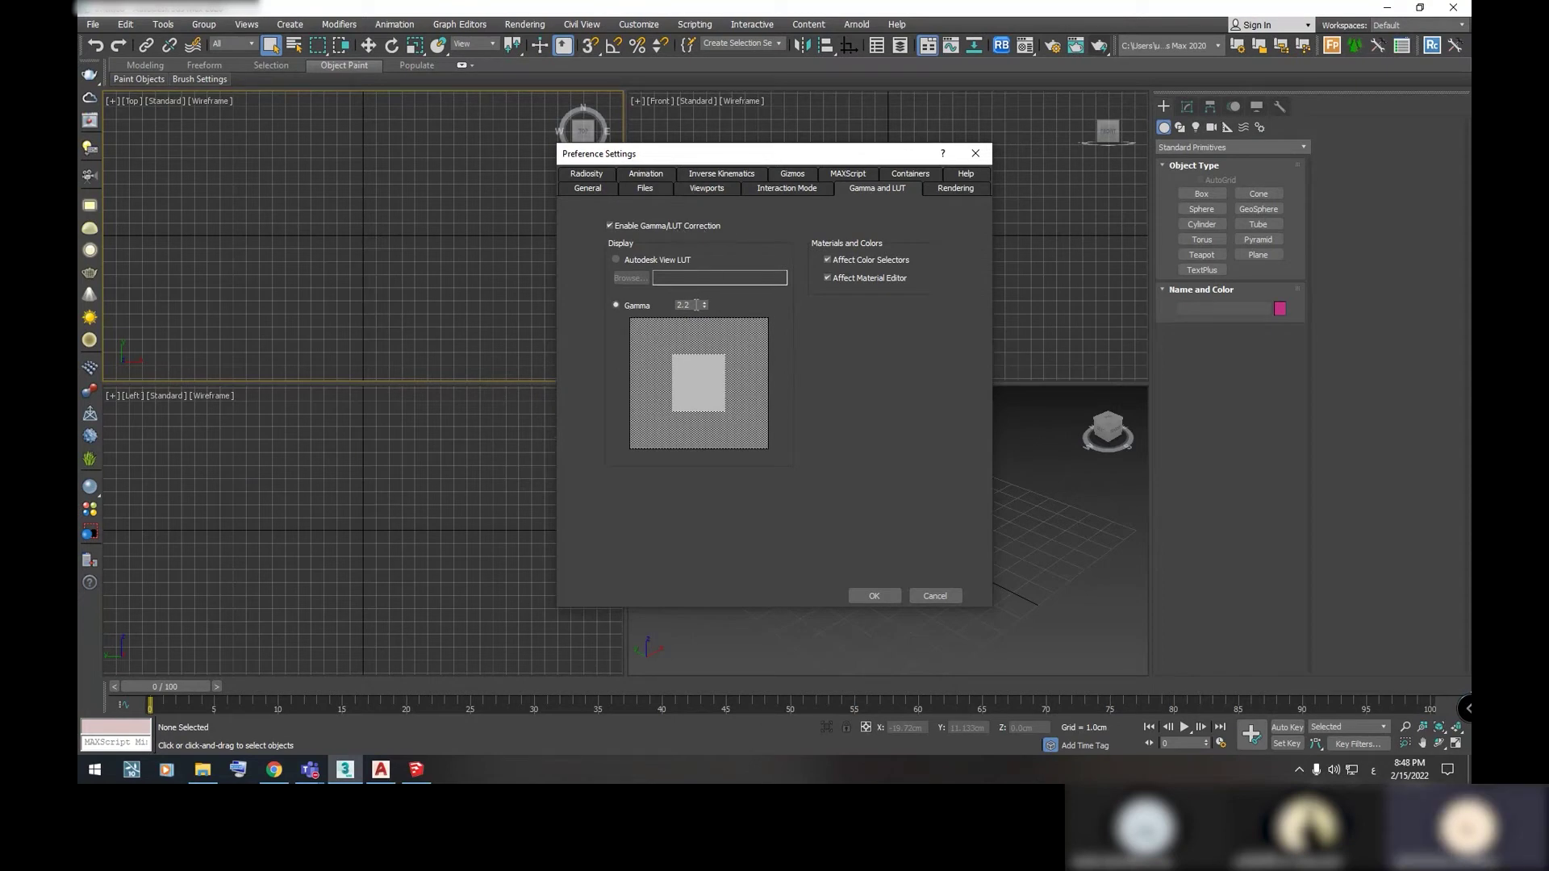
pyautogui.click(955, 190)
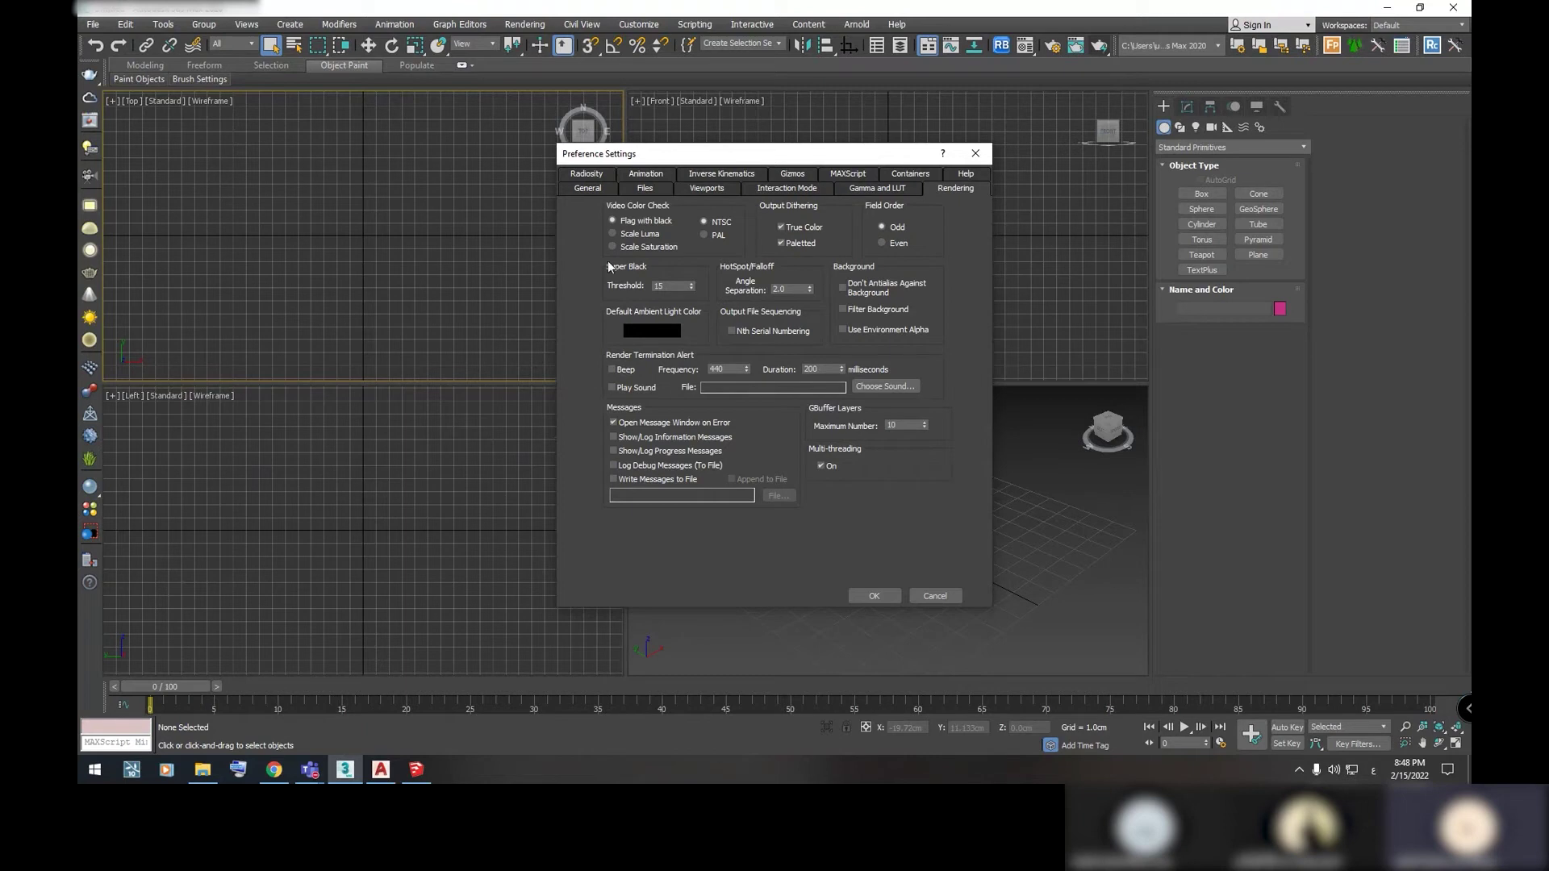
pyautogui.click(647, 175)
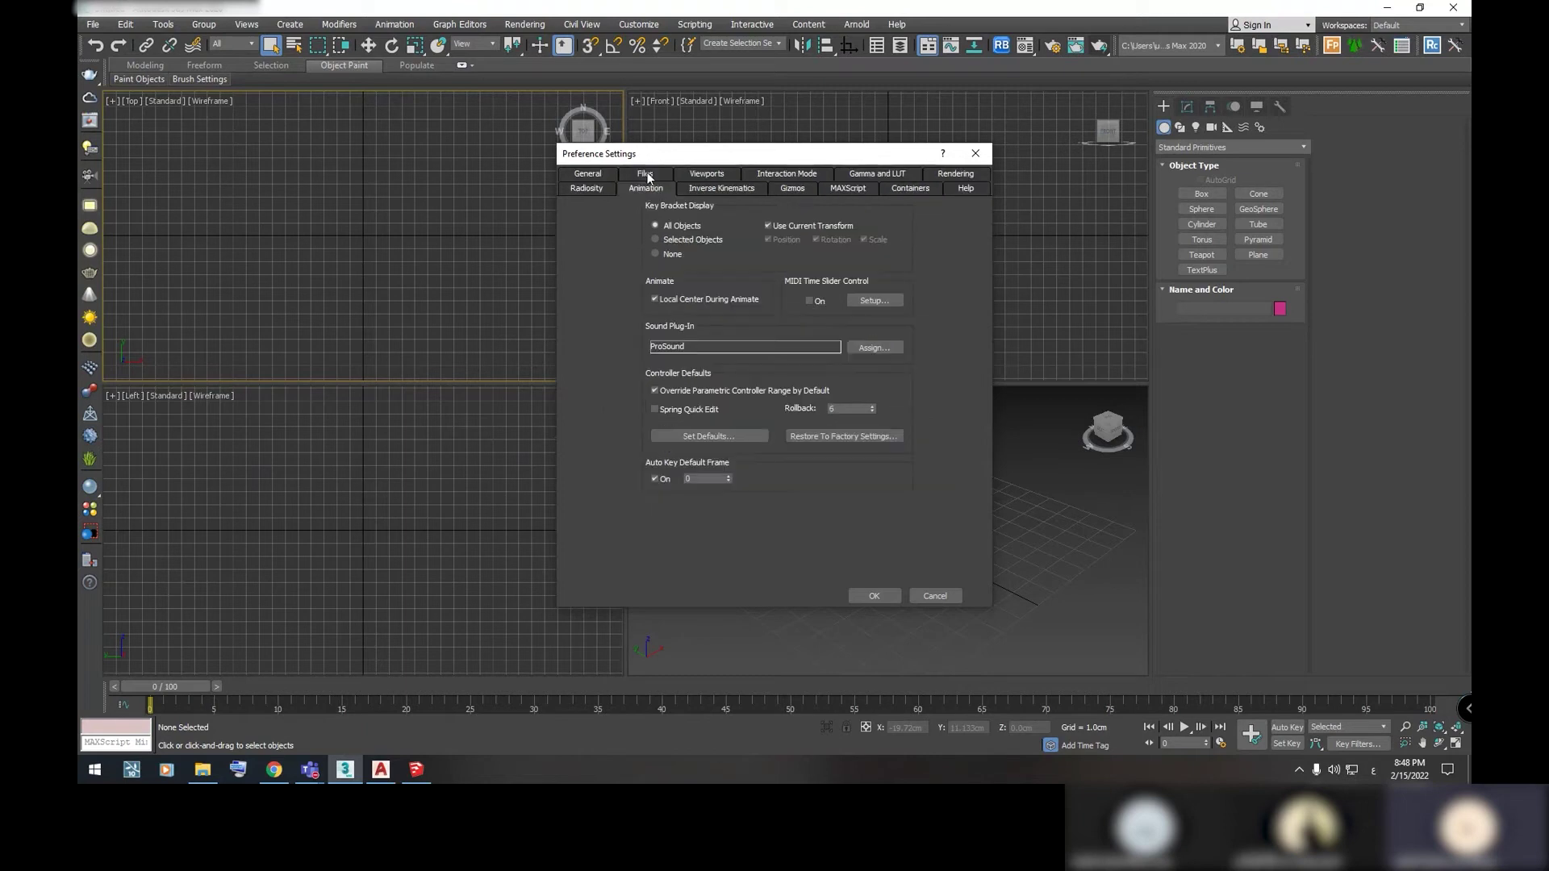
pyautogui.click(584, 190)
pyautogui.click(853, 190)
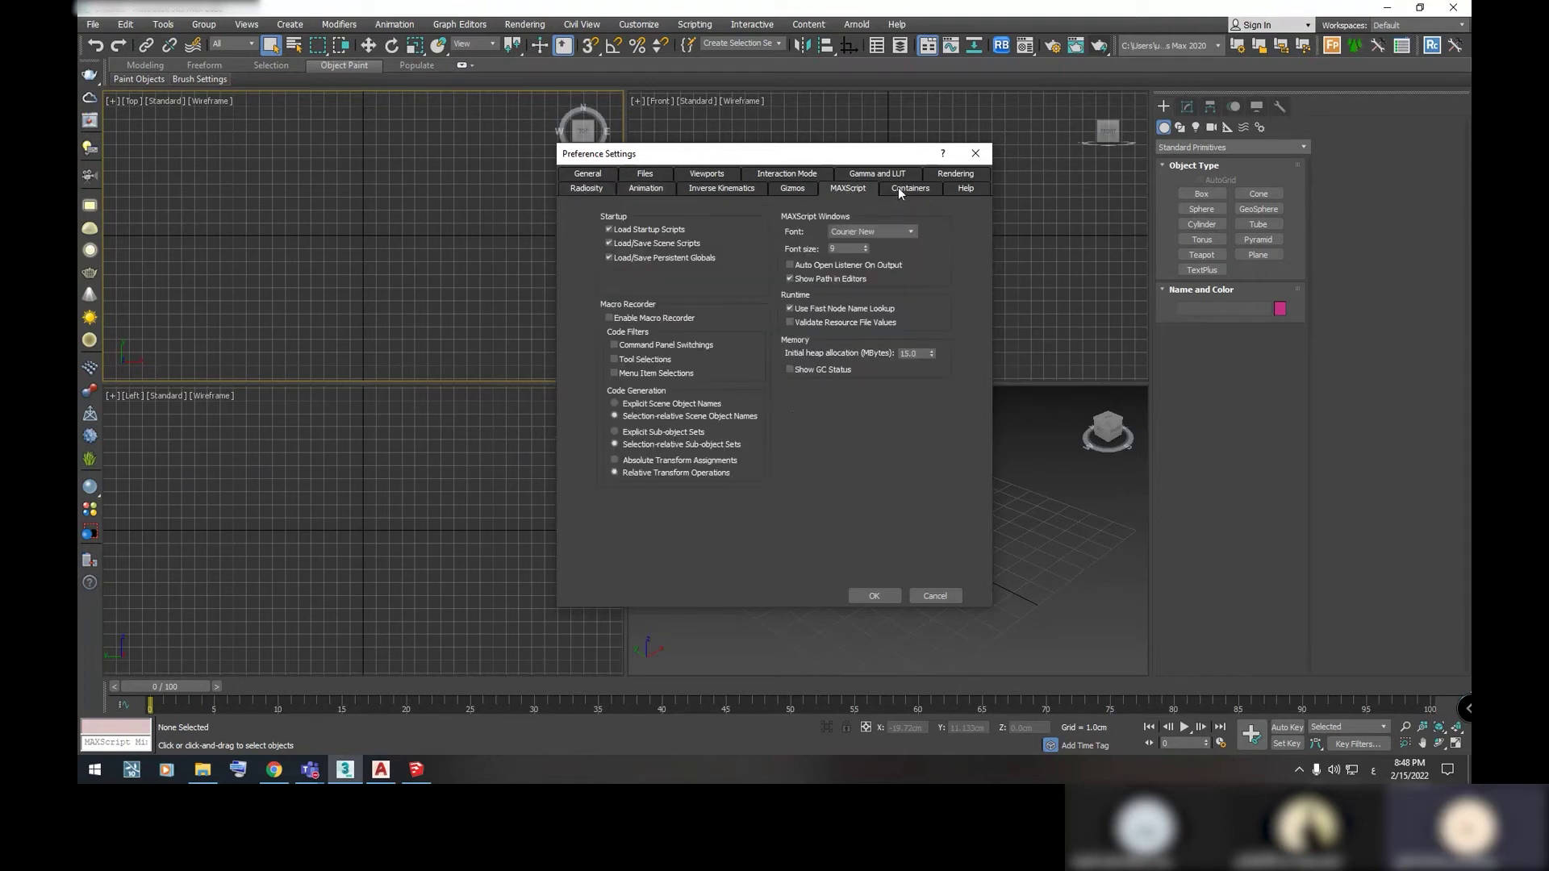
pyautogui.click(782, 191)
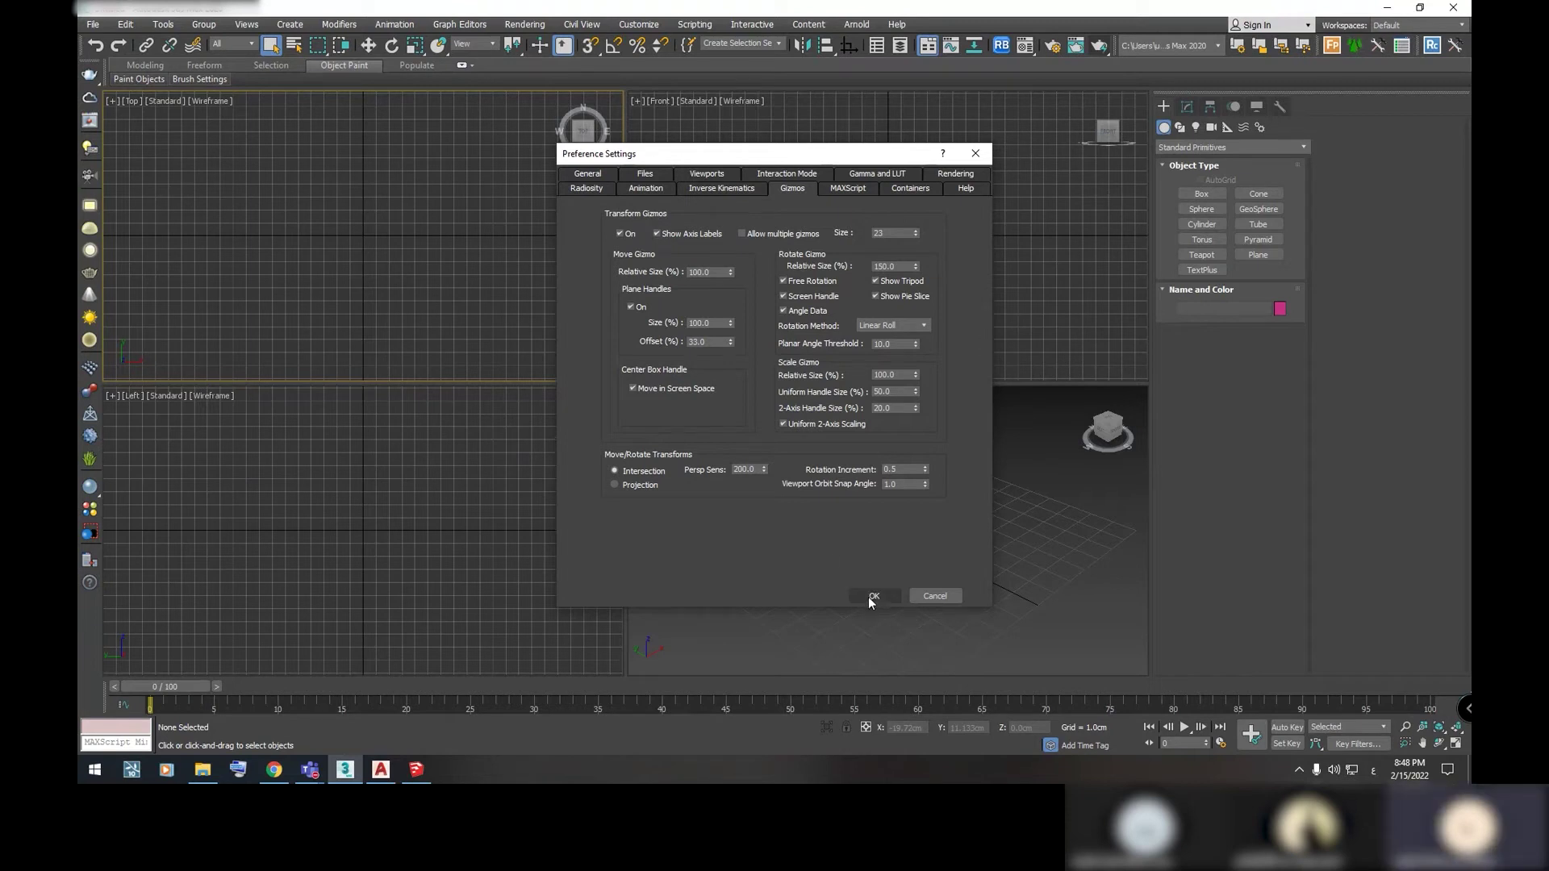
pyautogui.moveTo(601, 152); pyautogui.dragTo(629, 181)
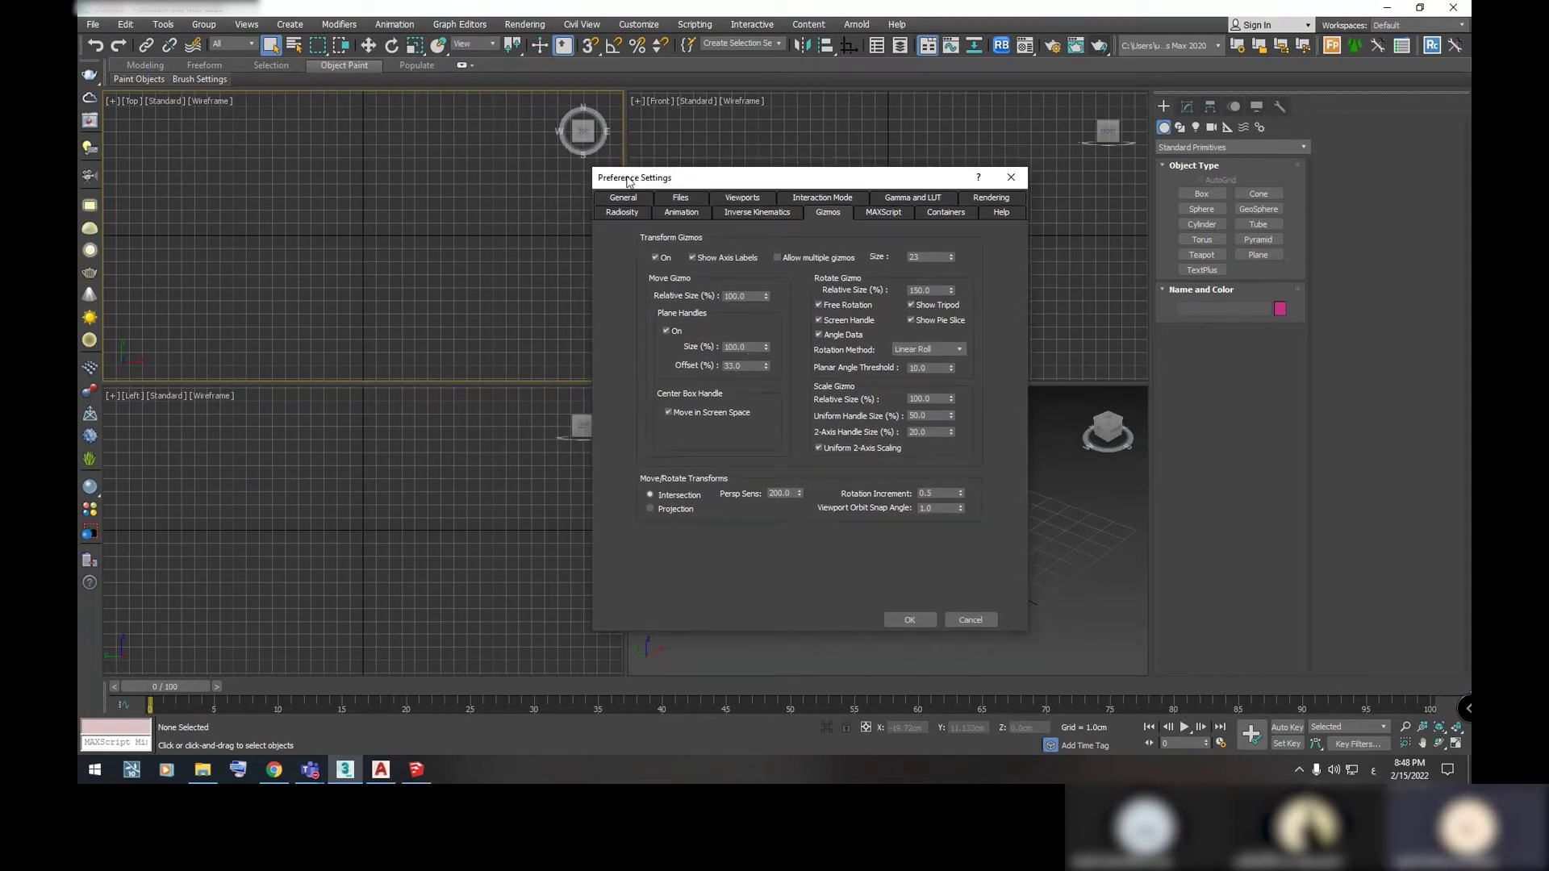
# Close Preferences and set system unit to Millimeters and display units to metric Centimeters
pyautogui.click(908, 620)
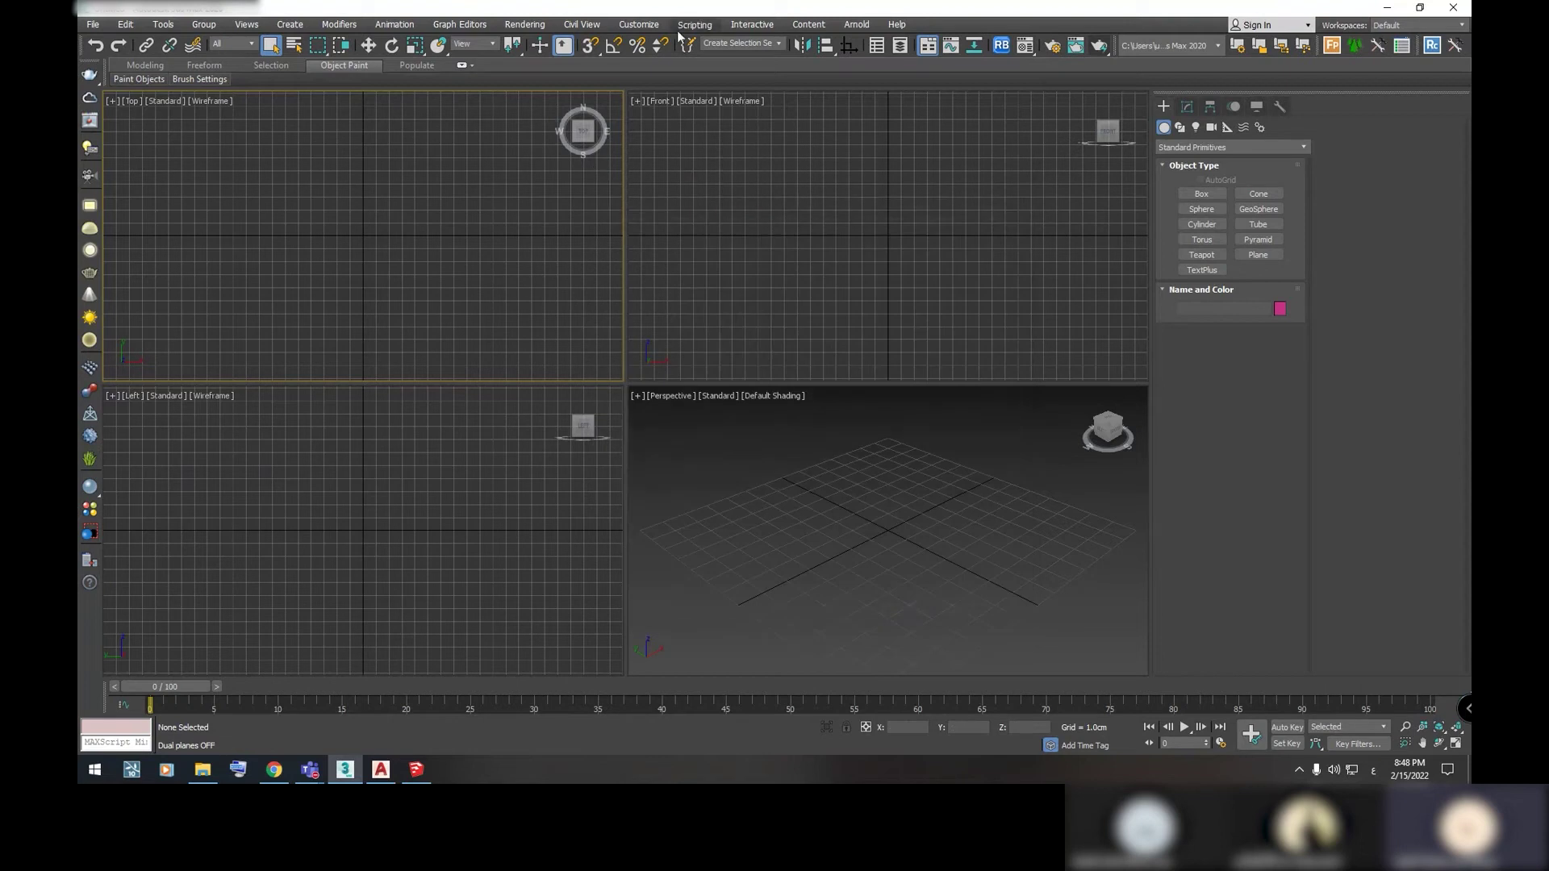
pyautogui.click(645, 25)
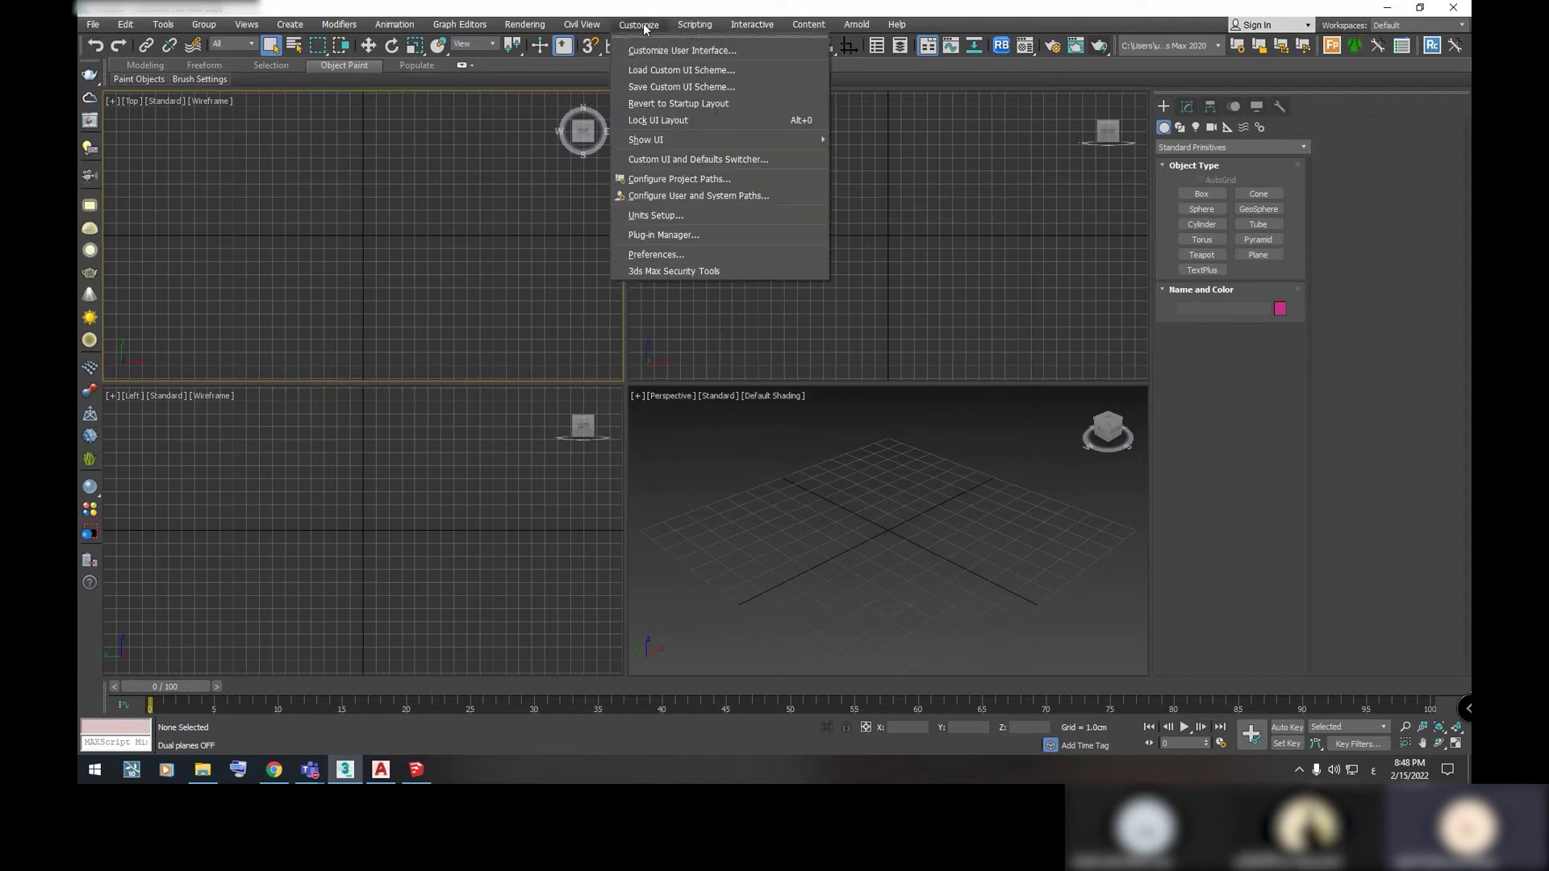
pyautogui.click(684, 214)
pyautogui.click(778, 263)
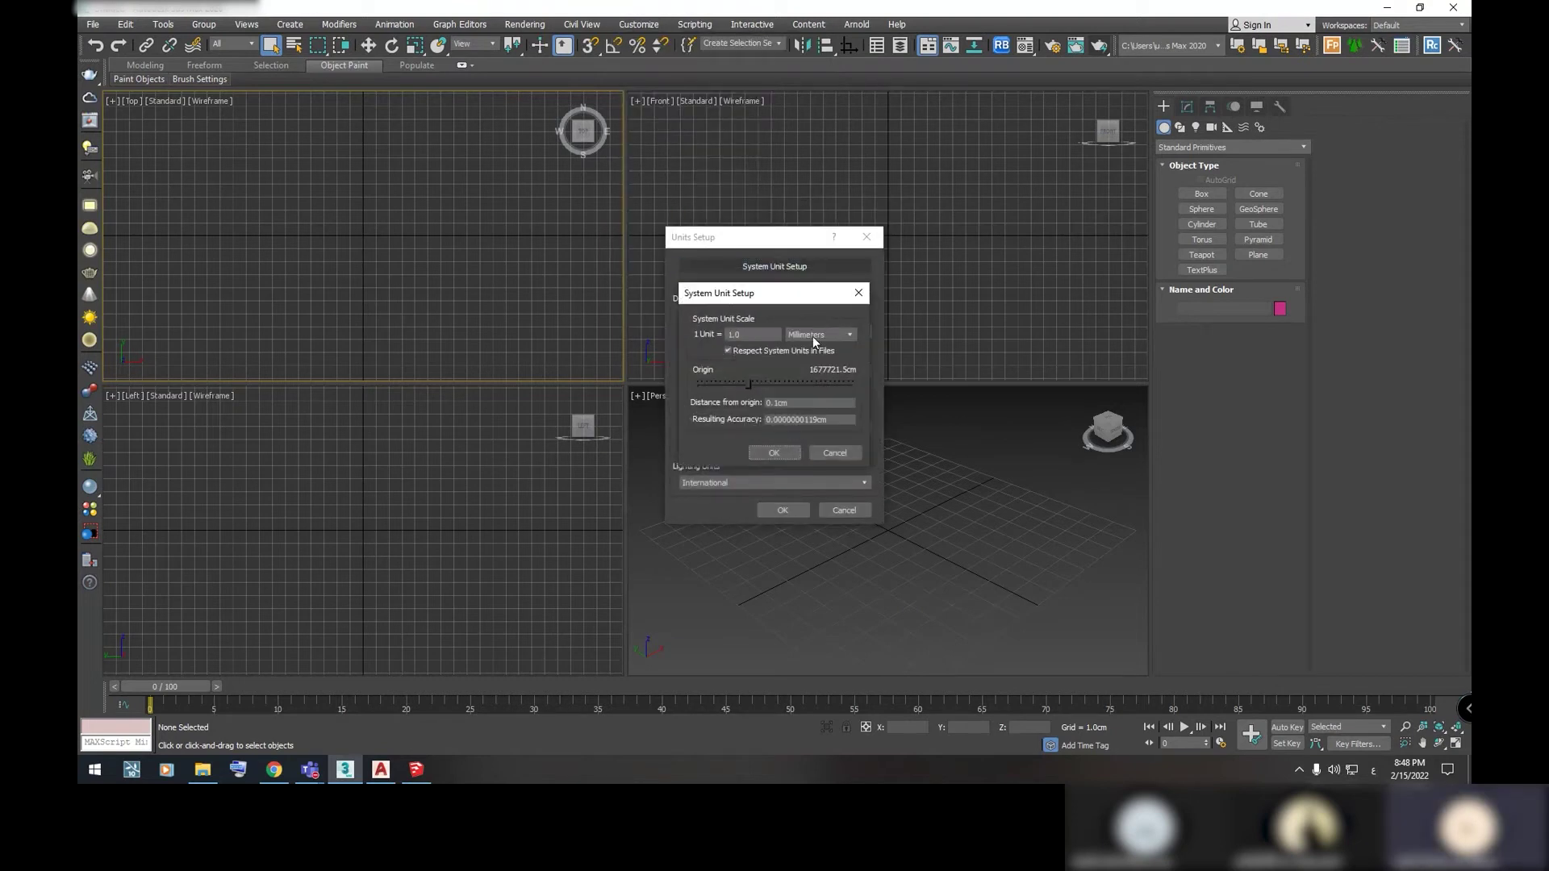
pyautogui.click(842, 330)
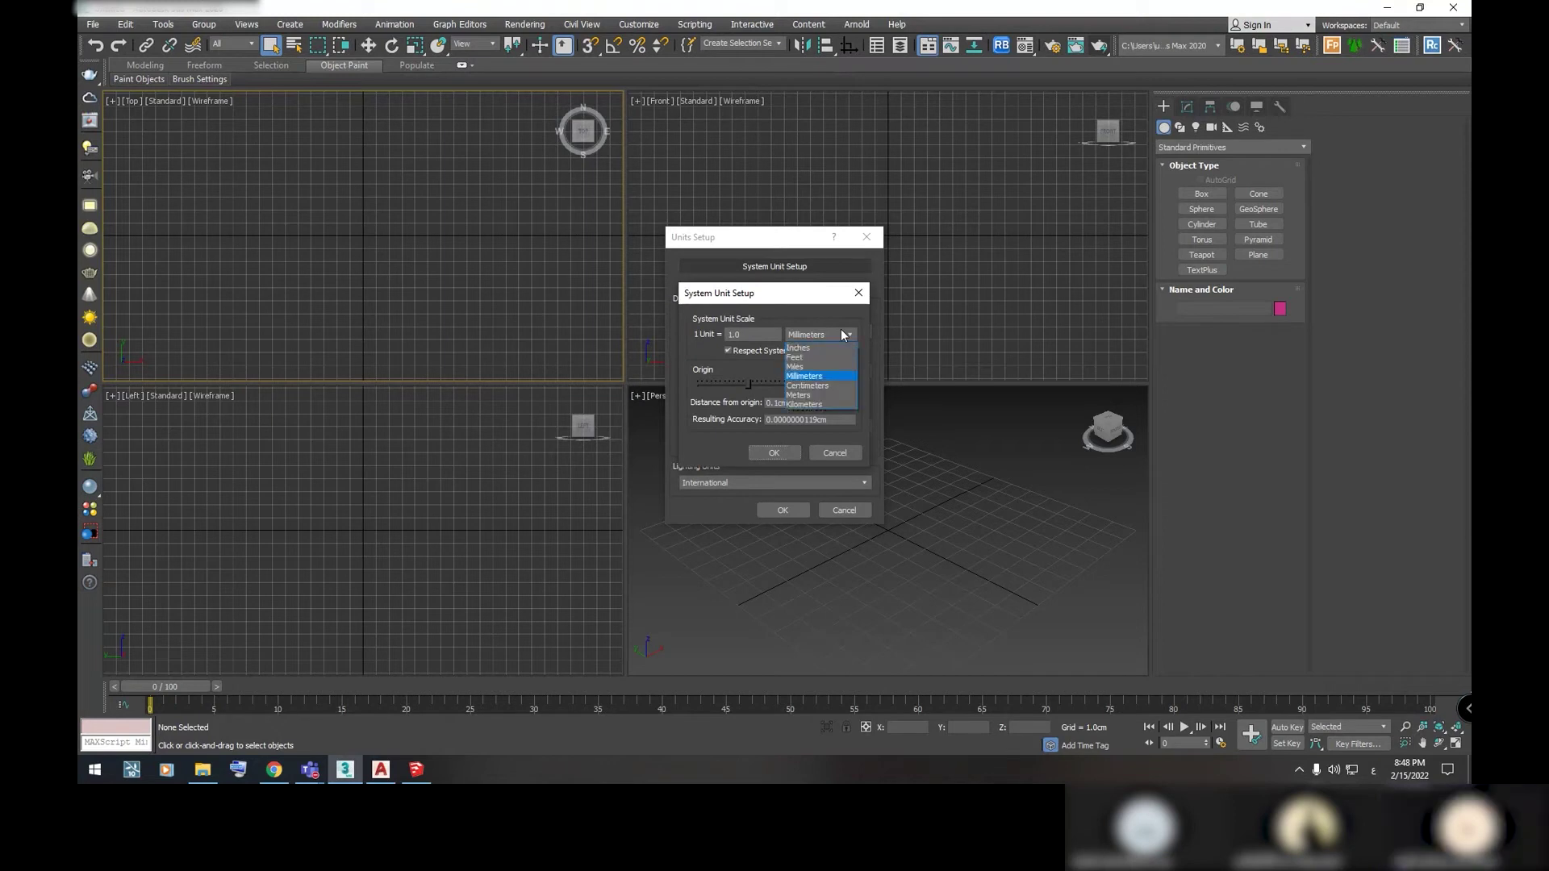
pyautogui.click(822, 381)
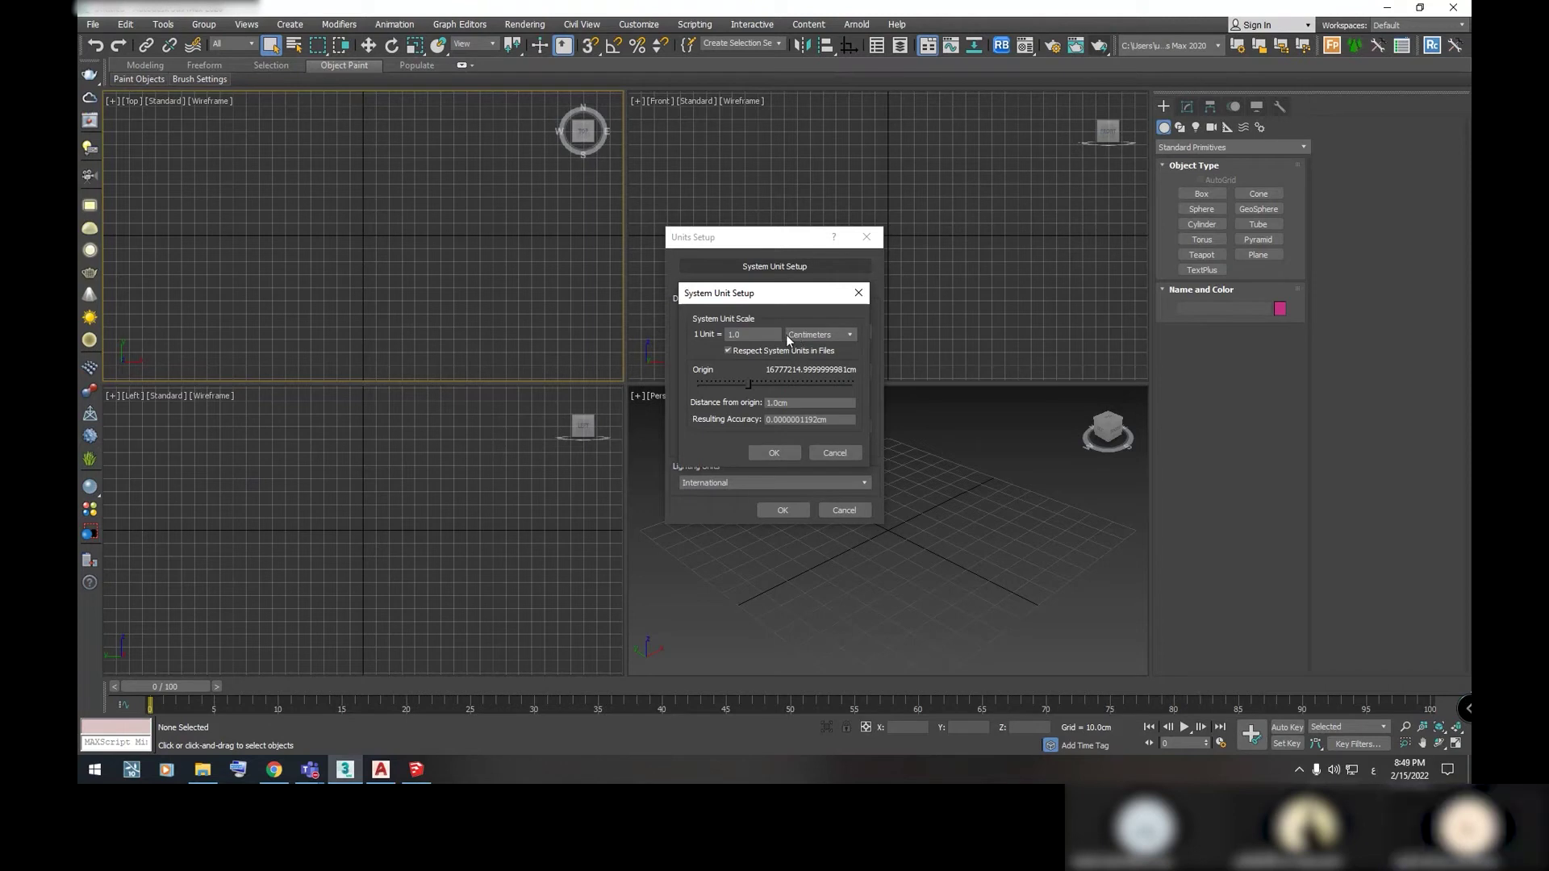
pyautogui.click(813, 335)
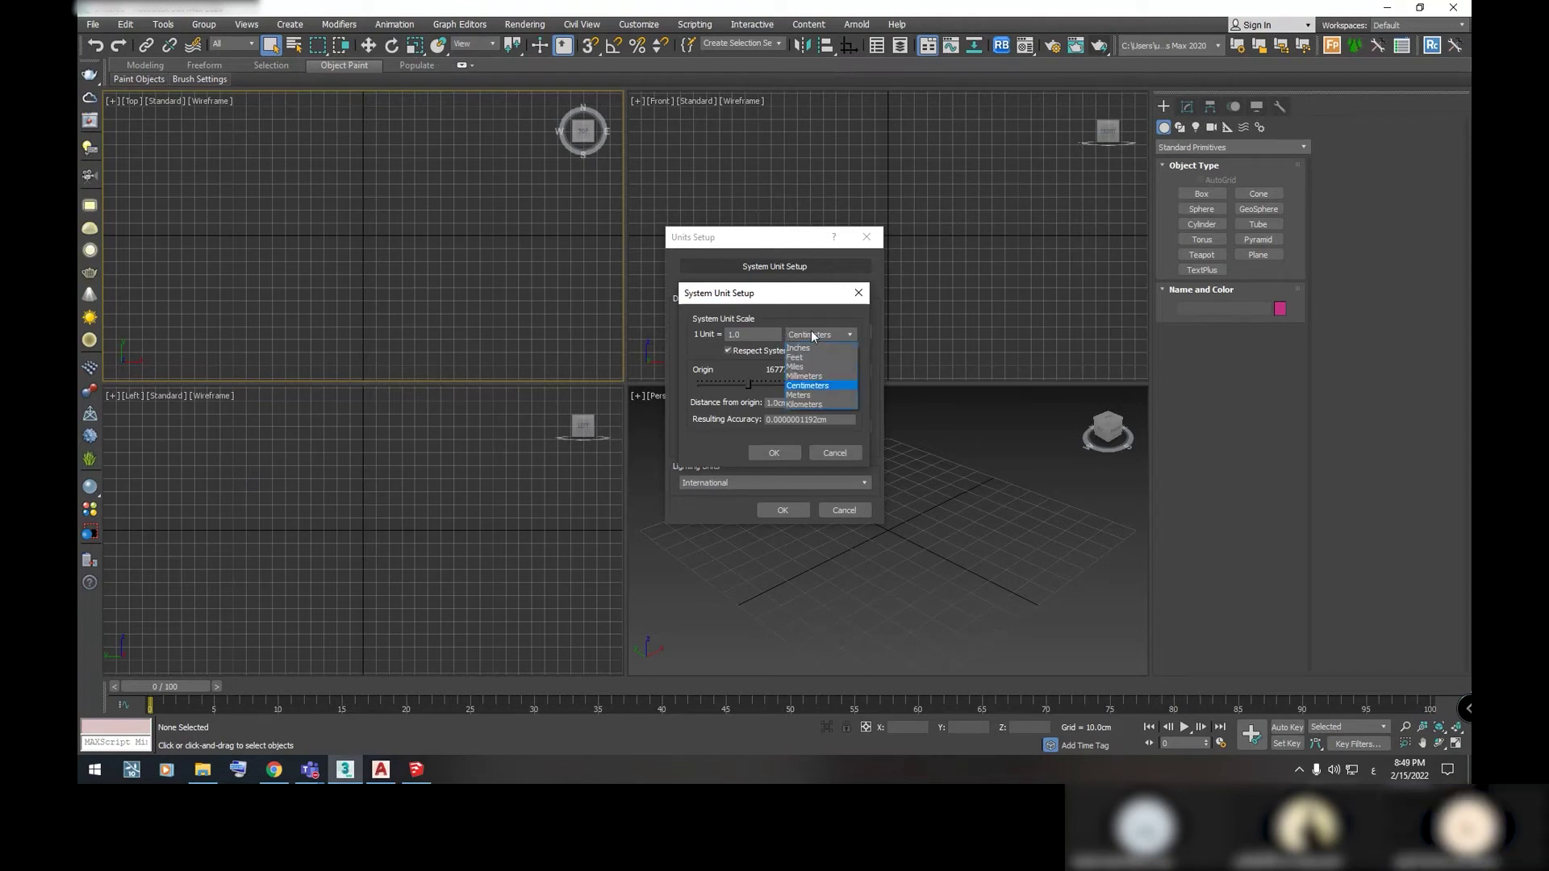
pyautogui.click(815, 376)
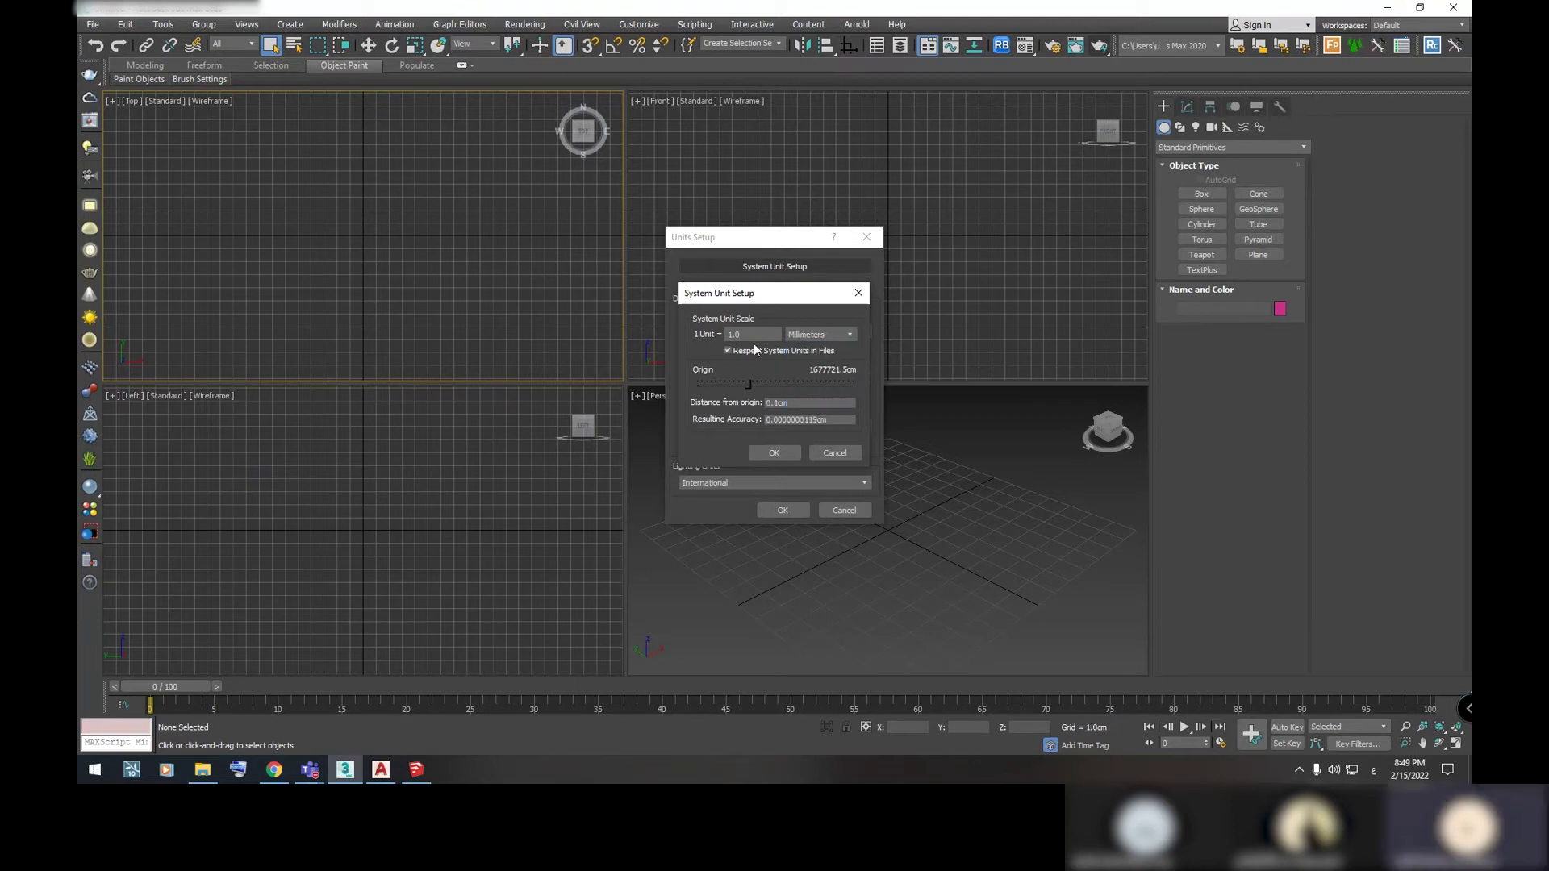
pyautogui.click(782, 453)
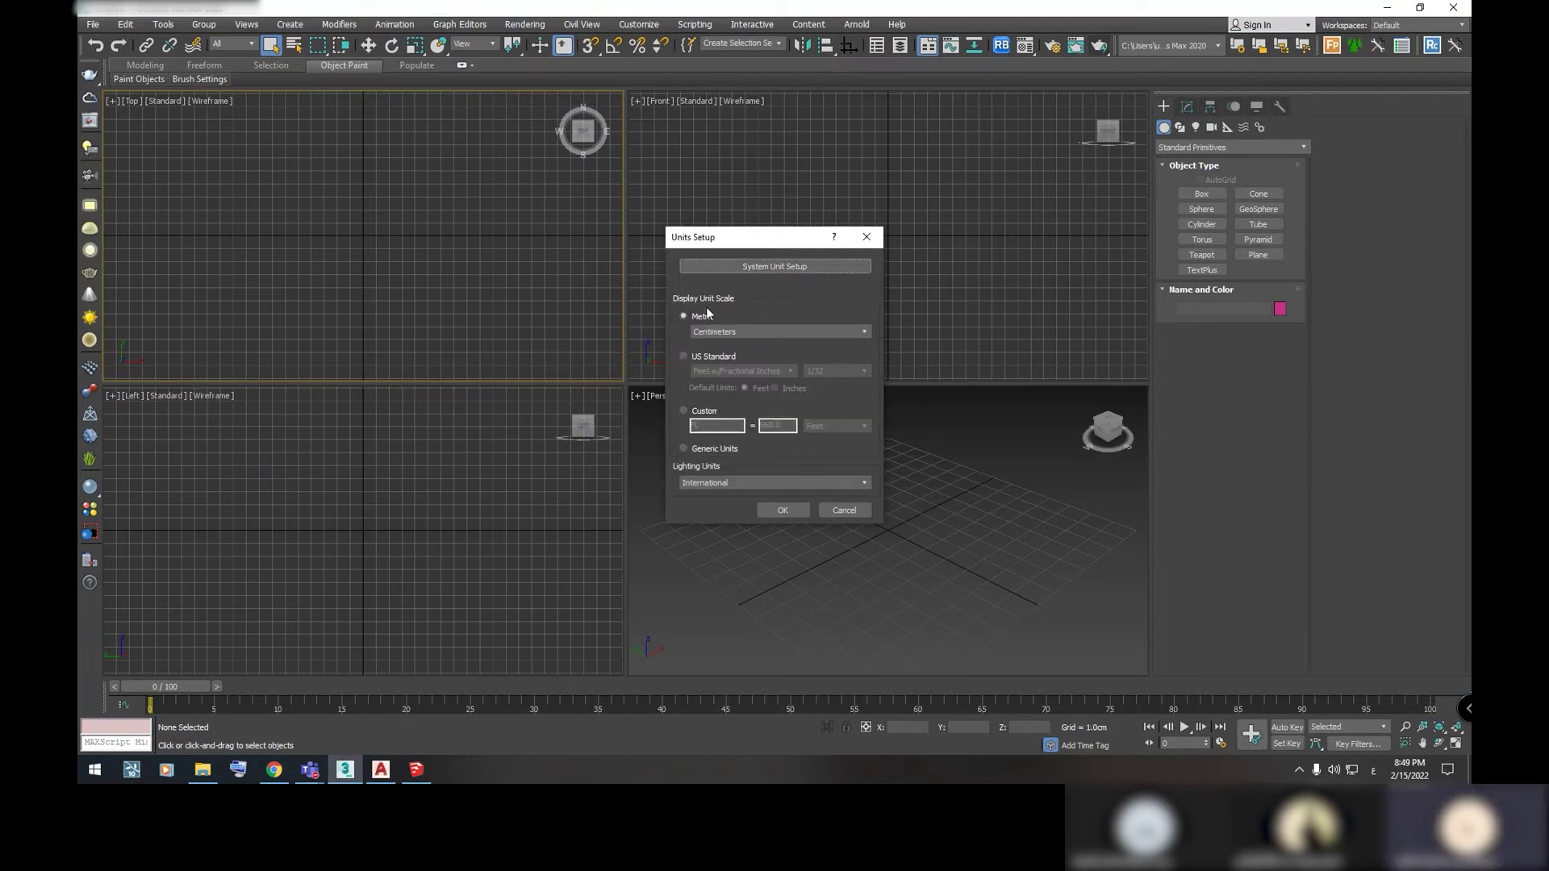
pyautogui.click(752, 332)
pyautogui.click(742, 356)
pyautogui.click(866, 237)
# Draw a new box in the Perspective view by dragging its base and height
pyautogui.click(1201, 193)
pyautogui.moveTo(908, 458); pyautogui.dragTo(847, 633)
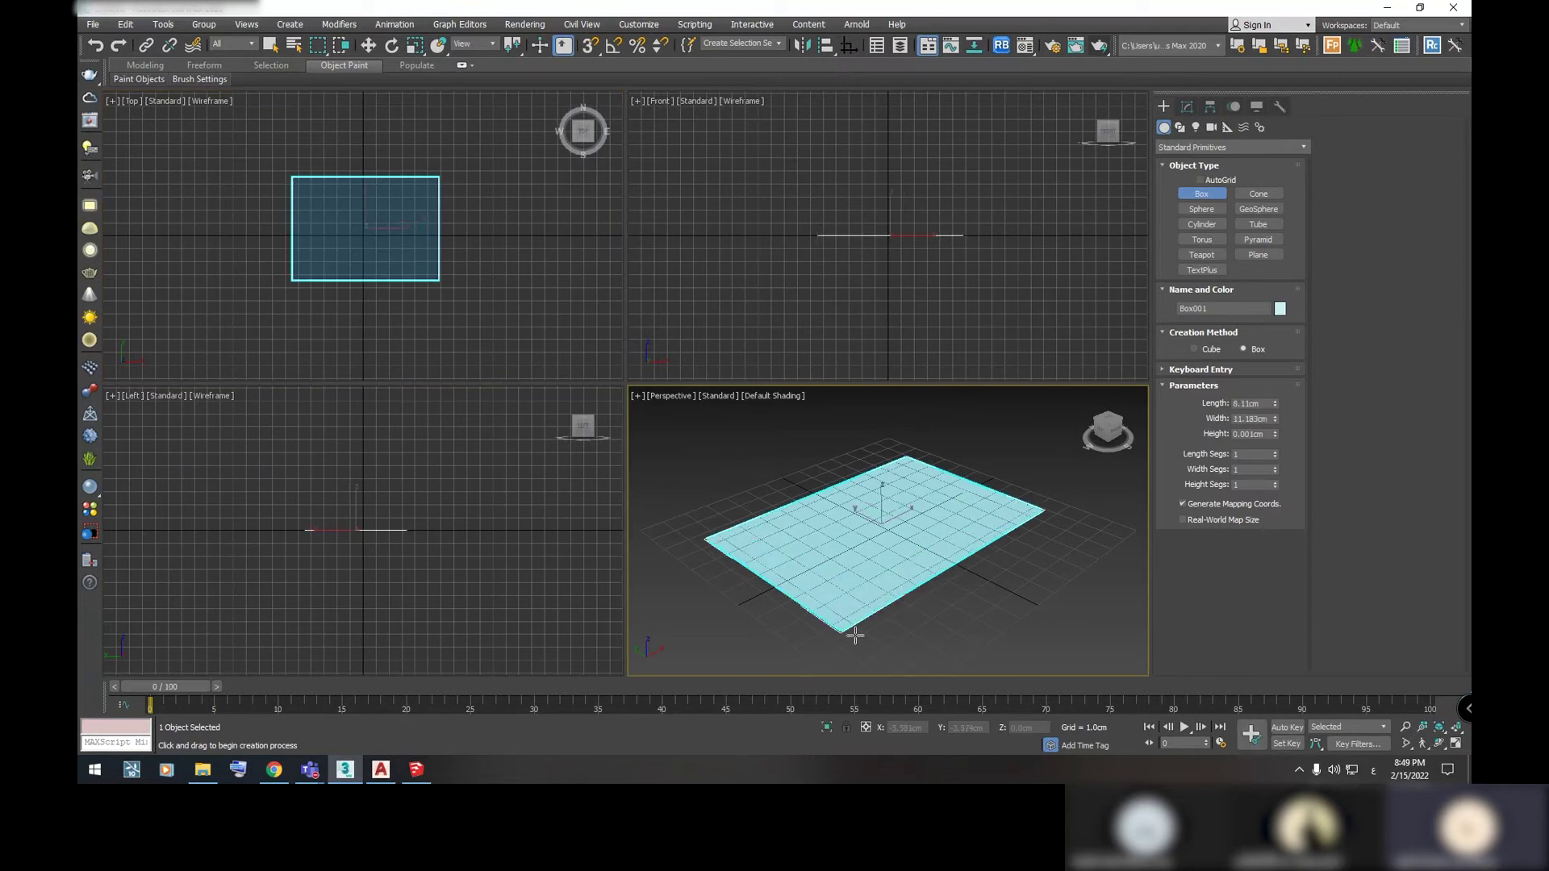
pyautogui.click(854, 526)
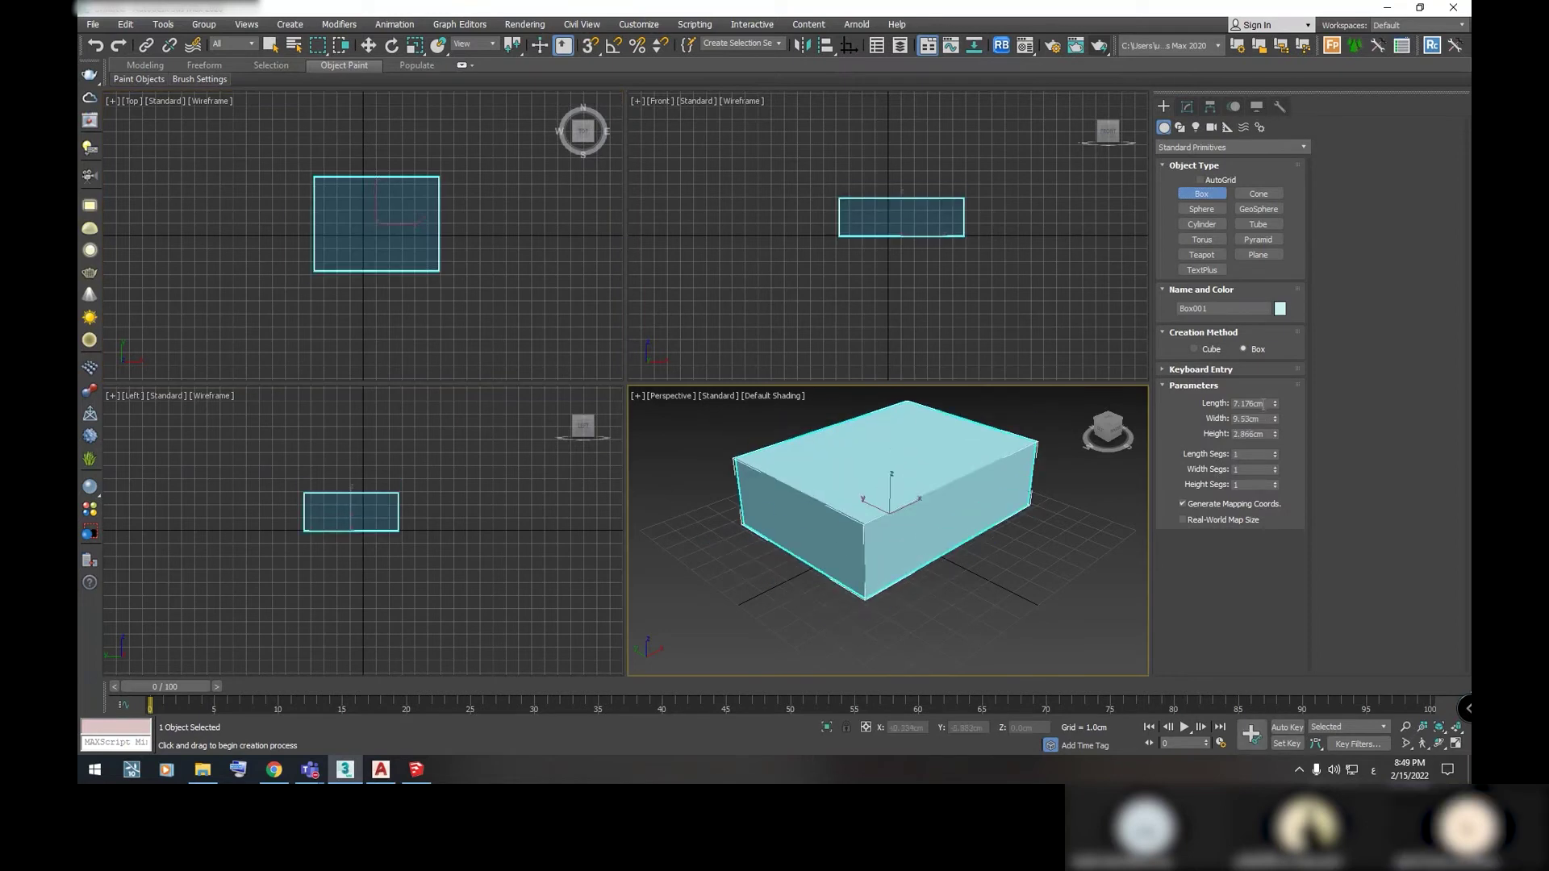
pyautogui.click(1263, 404)
pyautogui.doubleClick(1264, 405)
pyautogui.doubleClick(1264, 419)
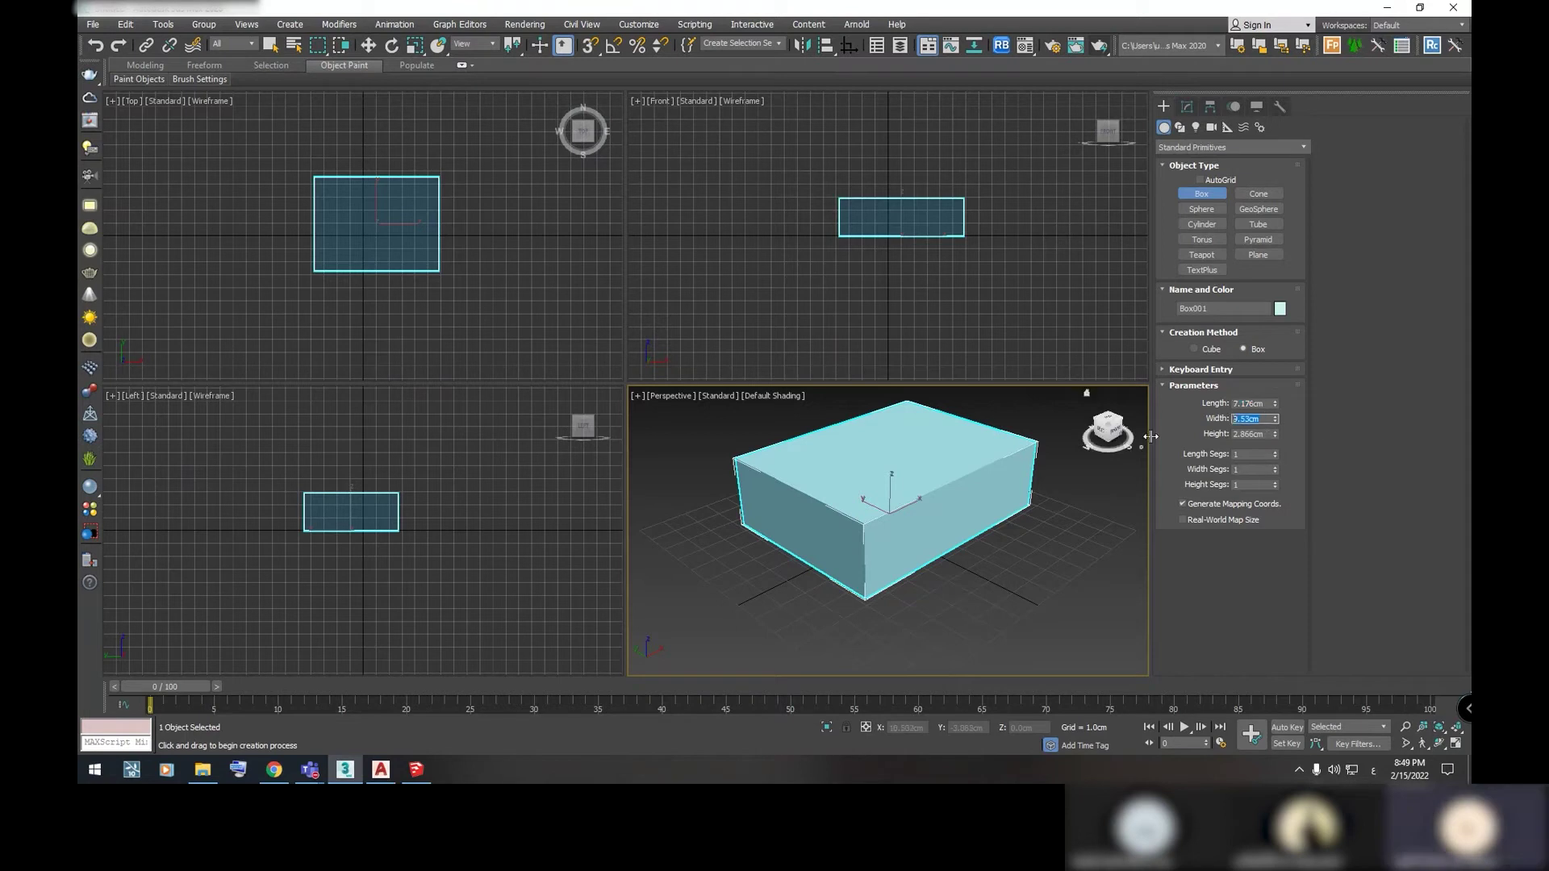
# Set the box to Length 100, Width 150 and Height 300
pyautogui.hotkey('shift', 'Tab')
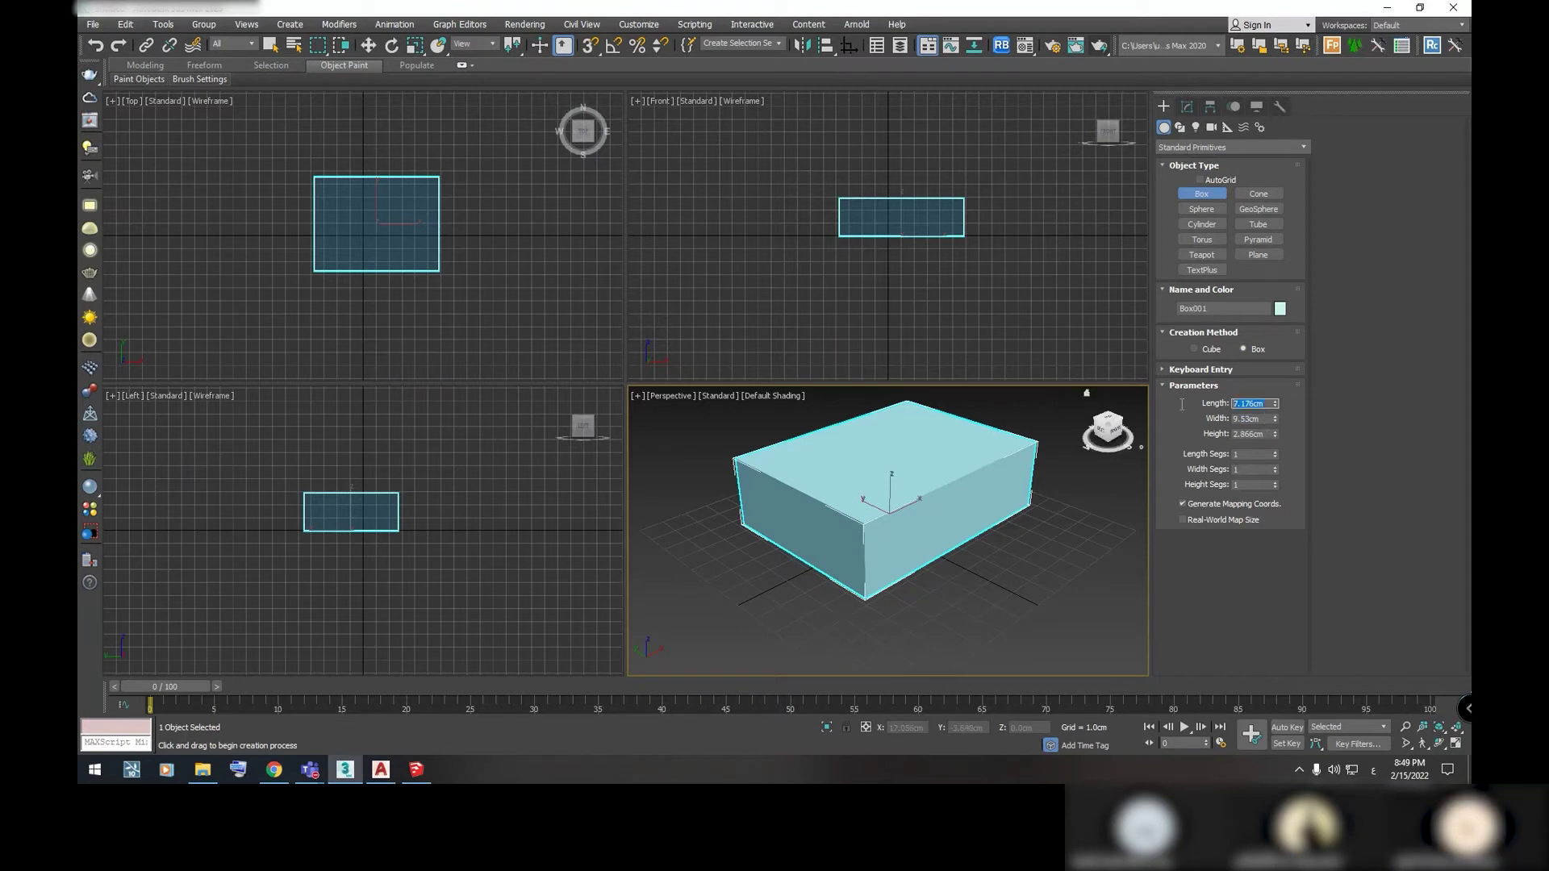
pyautogui.write('100')
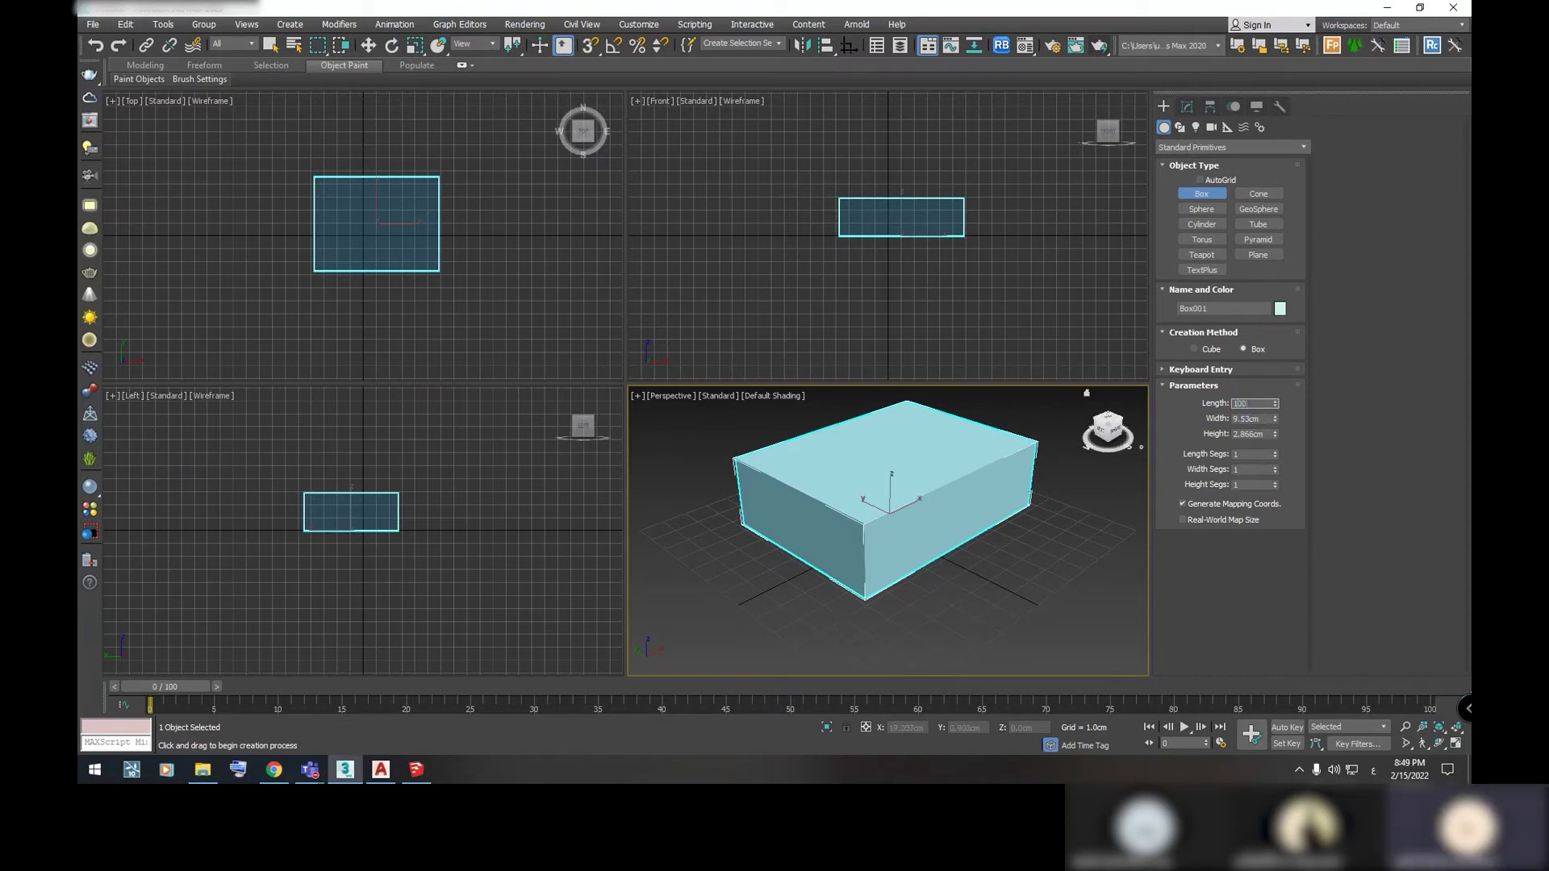
pyautogui.press('Return')
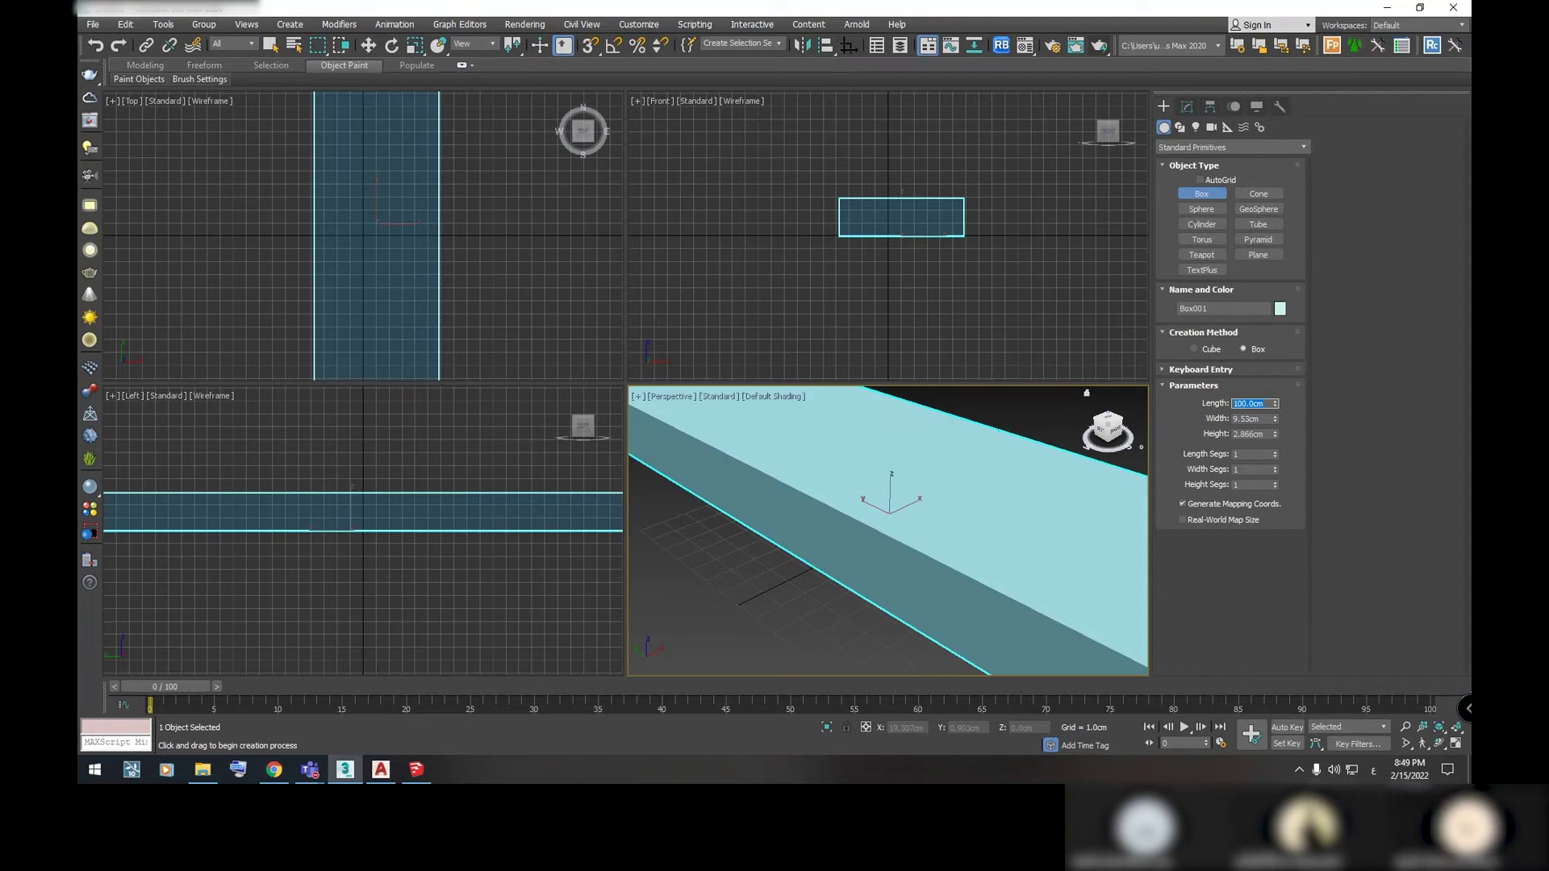
pyautogui.press('Tab')
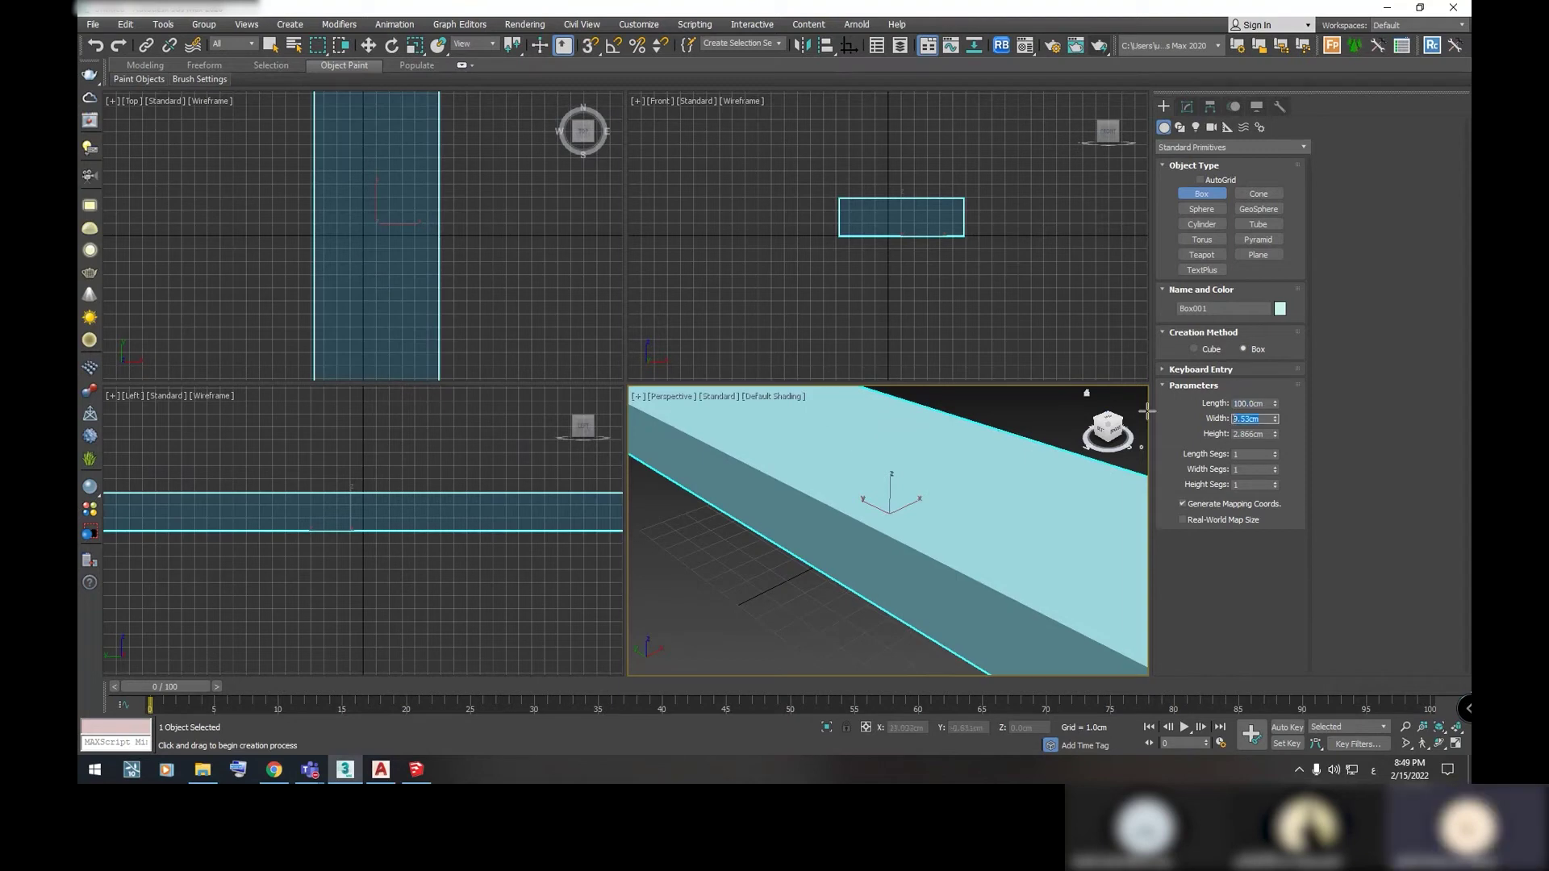
pyautogui.write('150')
pyautogui.press('Return')
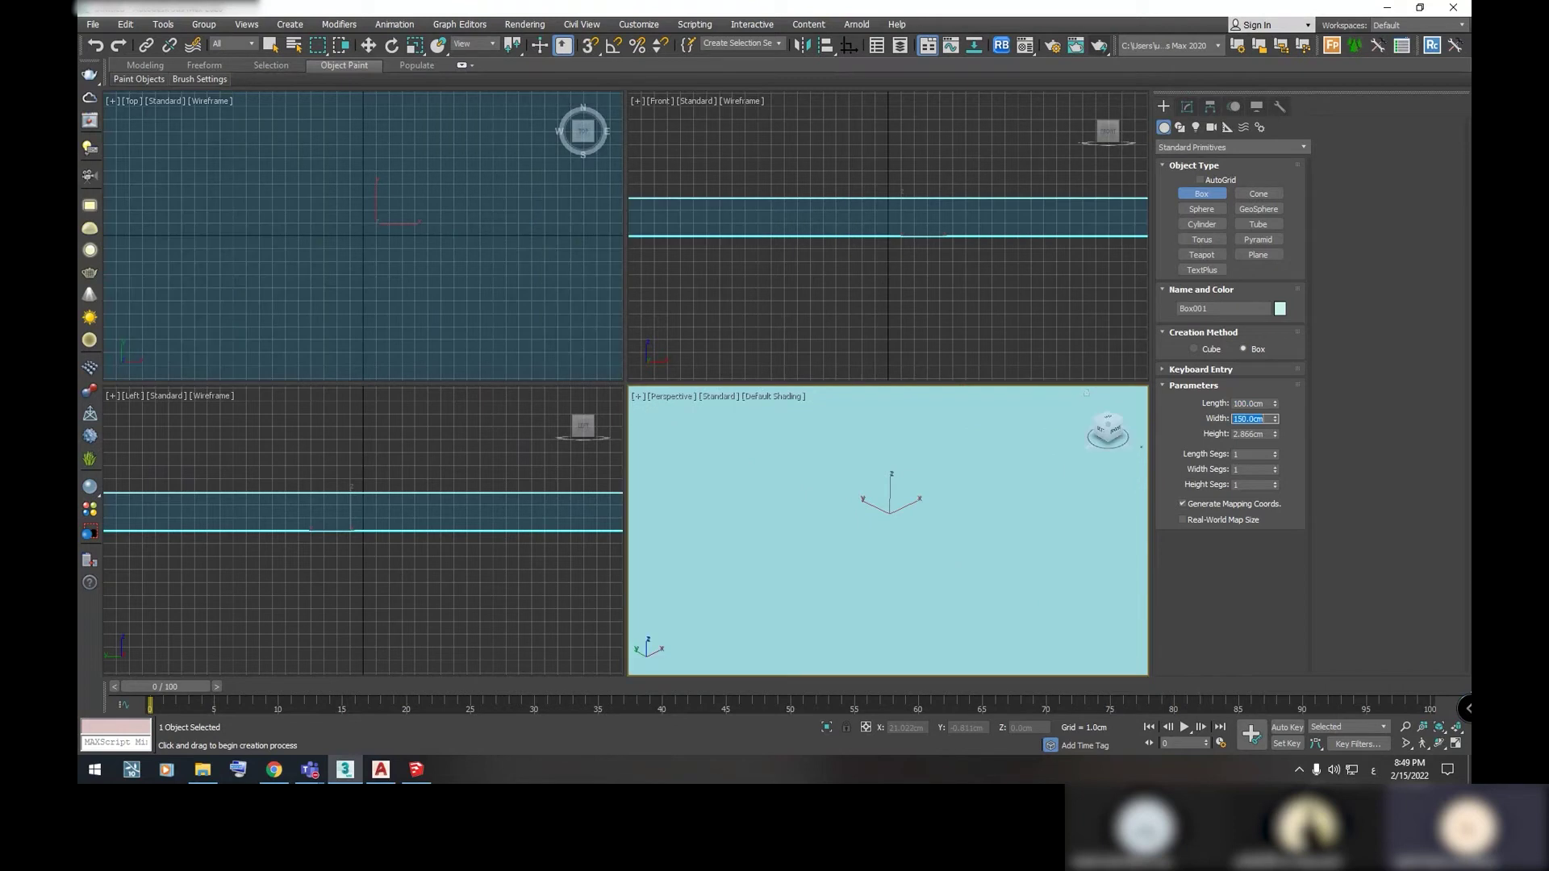
pyautogui.press('Tab')
pyautogui.write('300')
pyautogui.press('Return')
# Center the tall box in the Perspective view and exit box creation
pyautogui.scroll(-5, 847, 520)
pyautogui.scroll(-3, 986, 513)
pyautogui.moveTo(986, 514)
pyautogui.mouseDown(button='middle')
pyautogui.moveTo(922, 516)
pyautogui.moveTo(904, 534)
pyautogui.mouseUp(button='middle')
pyautogui.scroll(2, 921, 516)
pyautogui.rightClick(911, 528)
pyautogui.scroll(2, 900, 526)
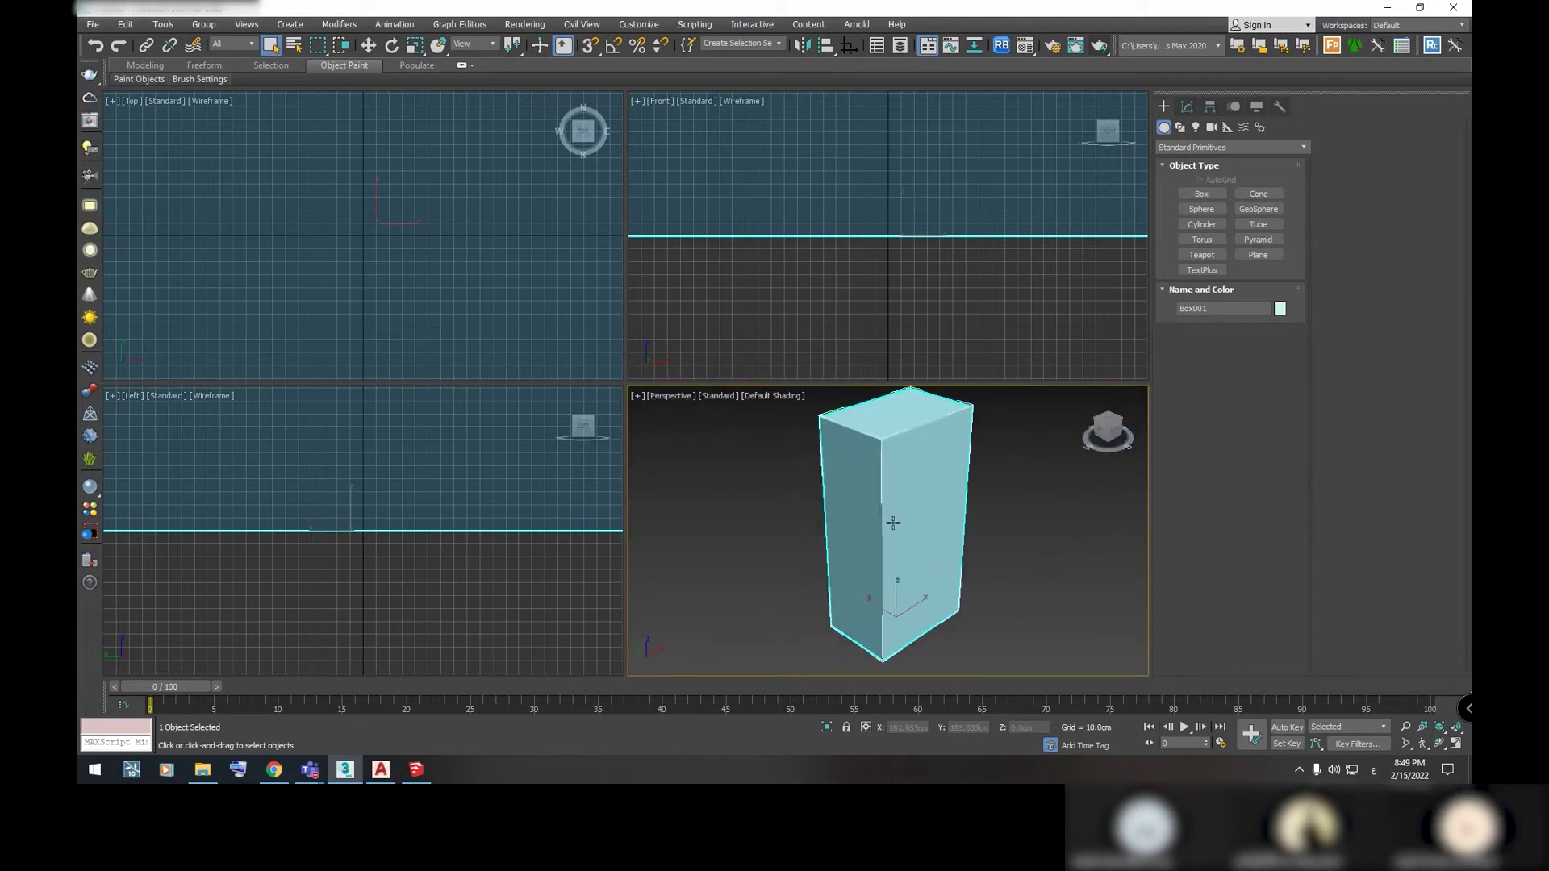
# Give Box001 2 length, 2 width and 4 height segments, viewed in wireframe (F3)
pyautogui.click(1202, 194)
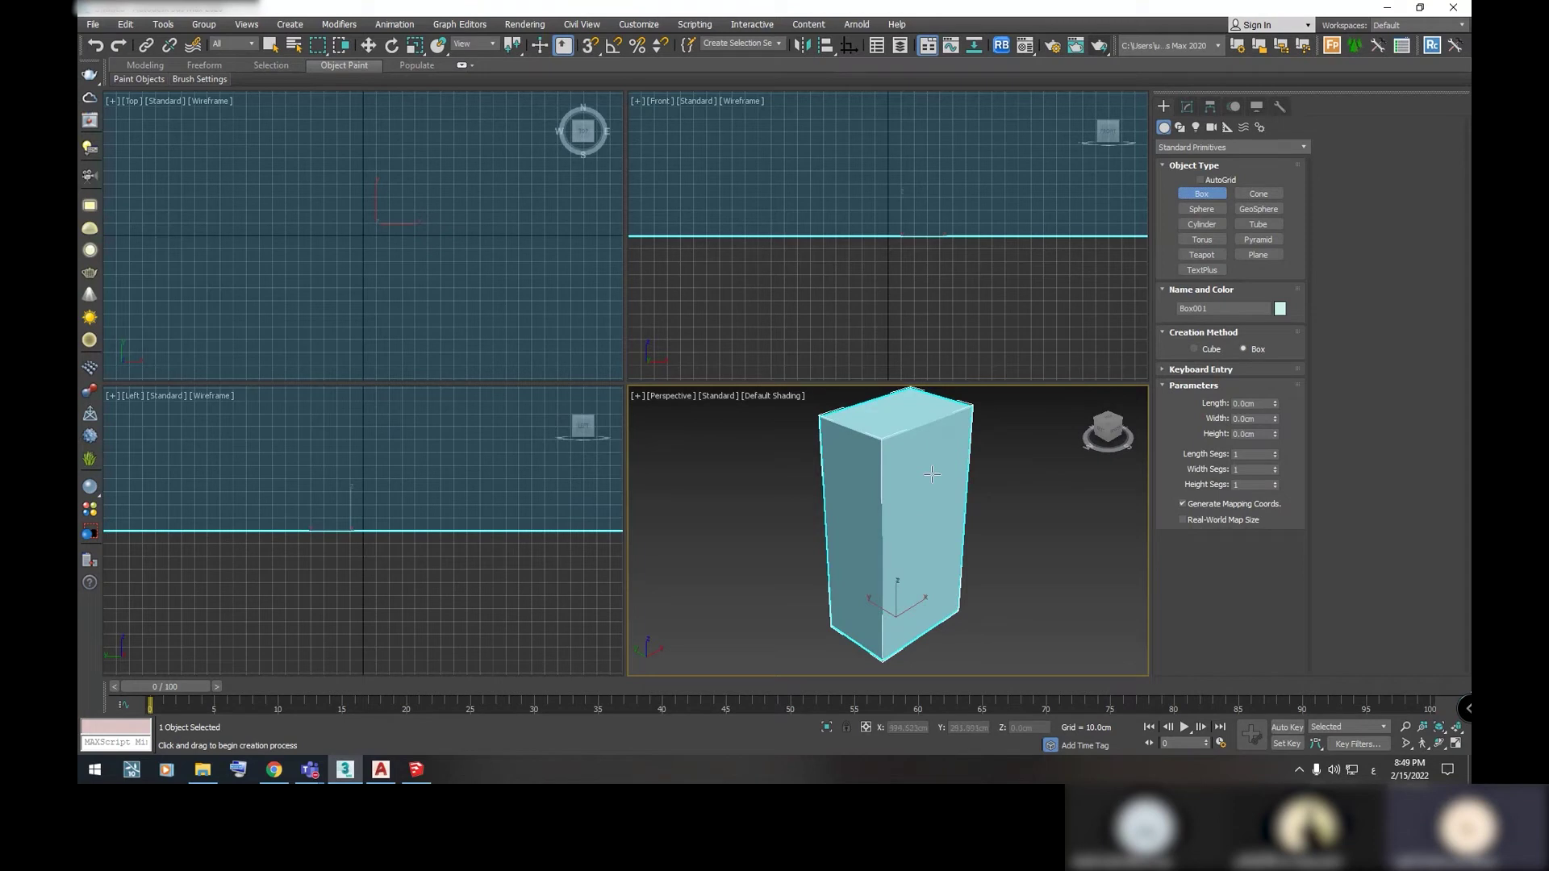
pyautogui.click(1187, 107)
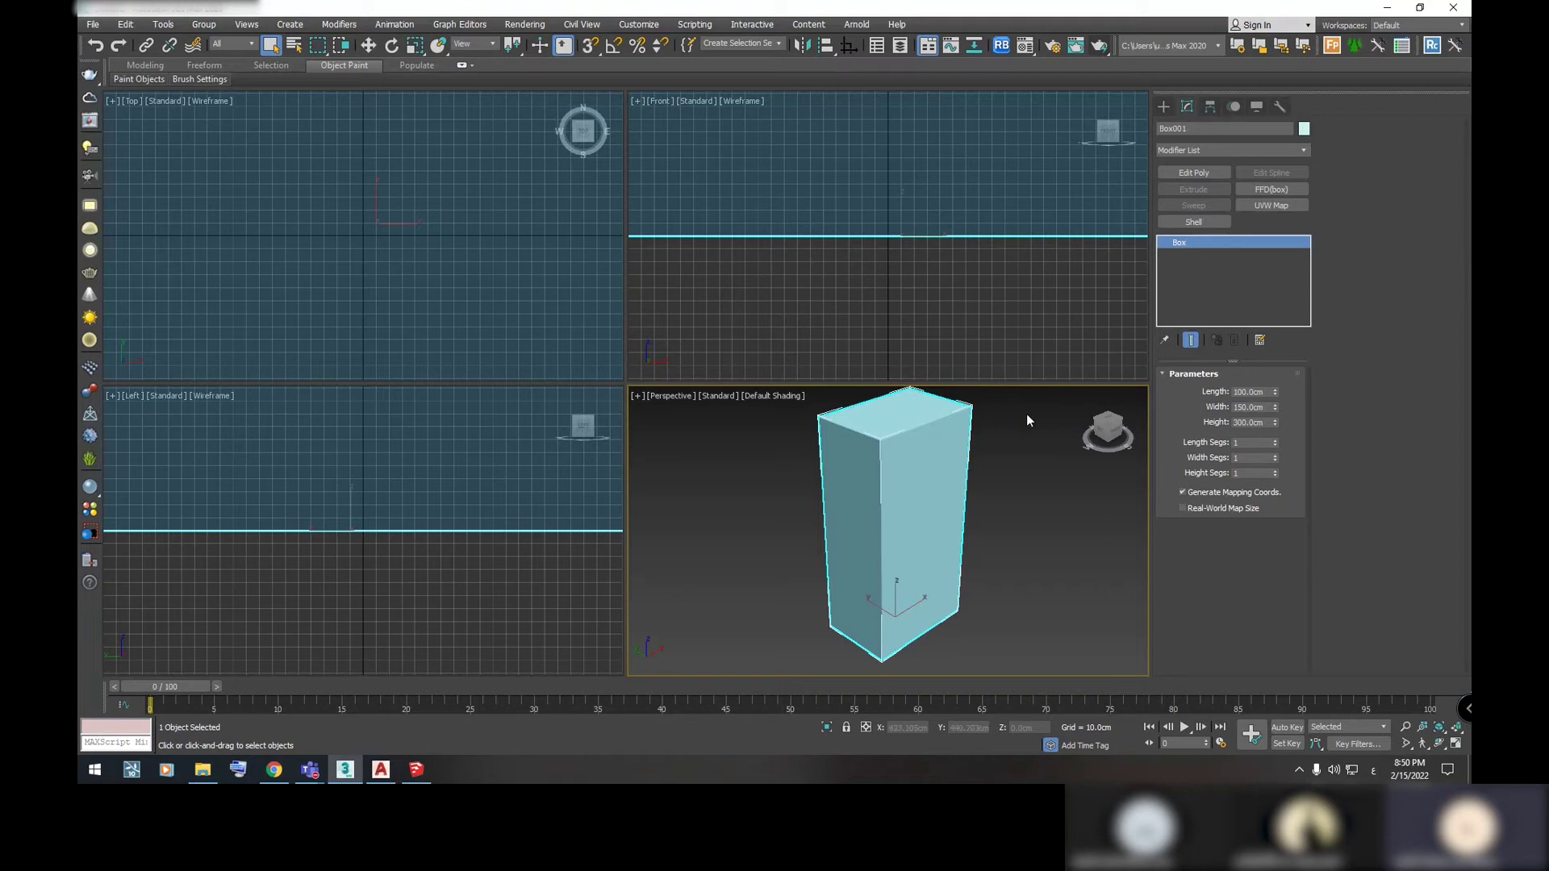
pyautogui.press('Tab')
pyautogui.press('Tab')
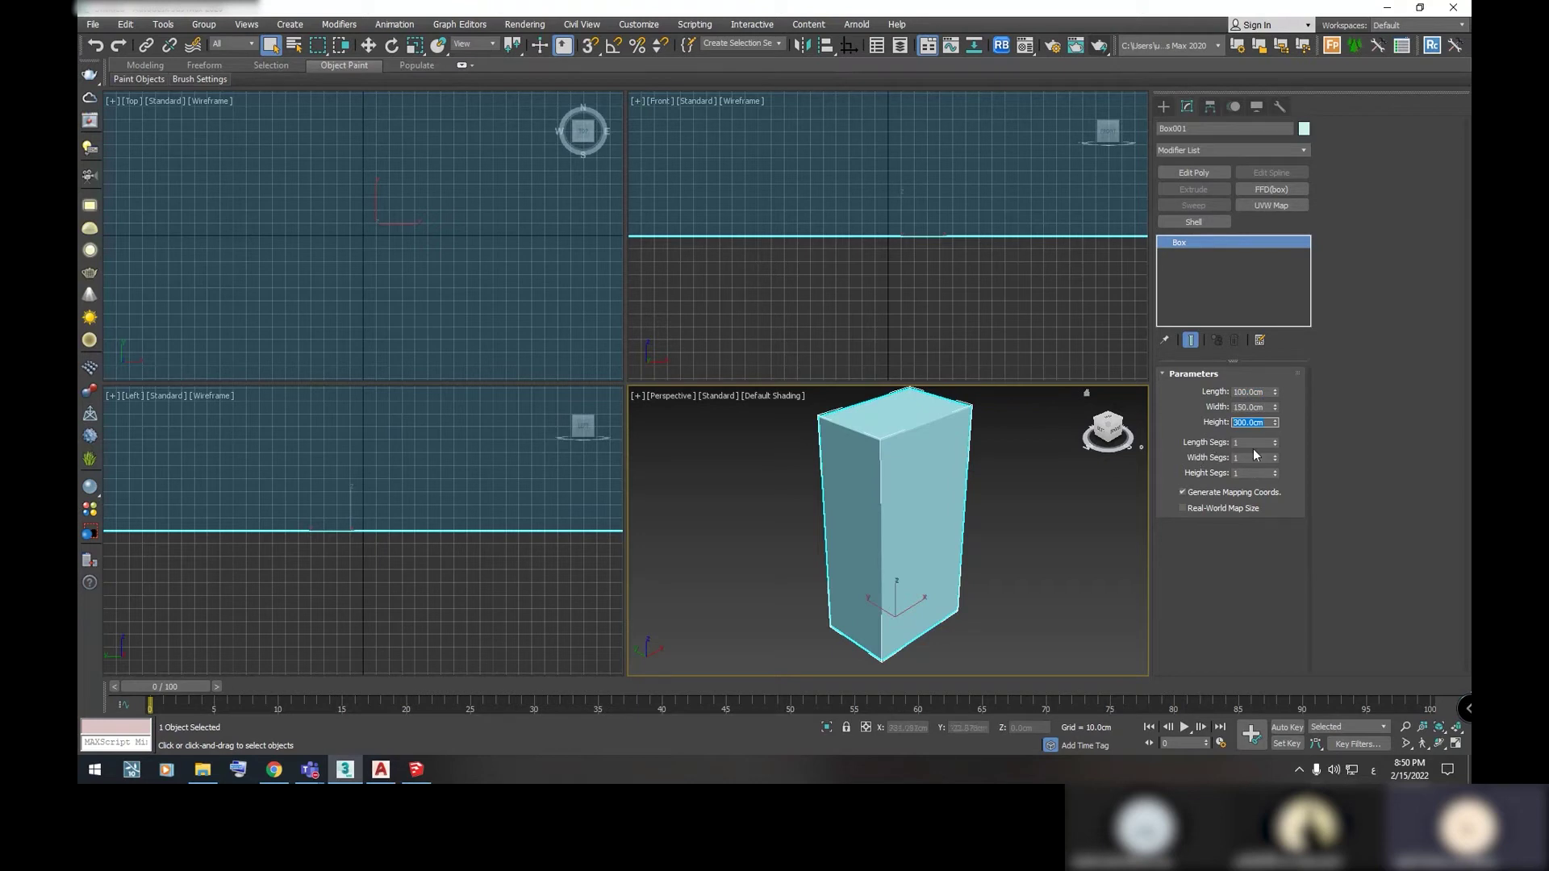
pyautogui.click(1275, 440)
pyautogui.click(1275, 455)
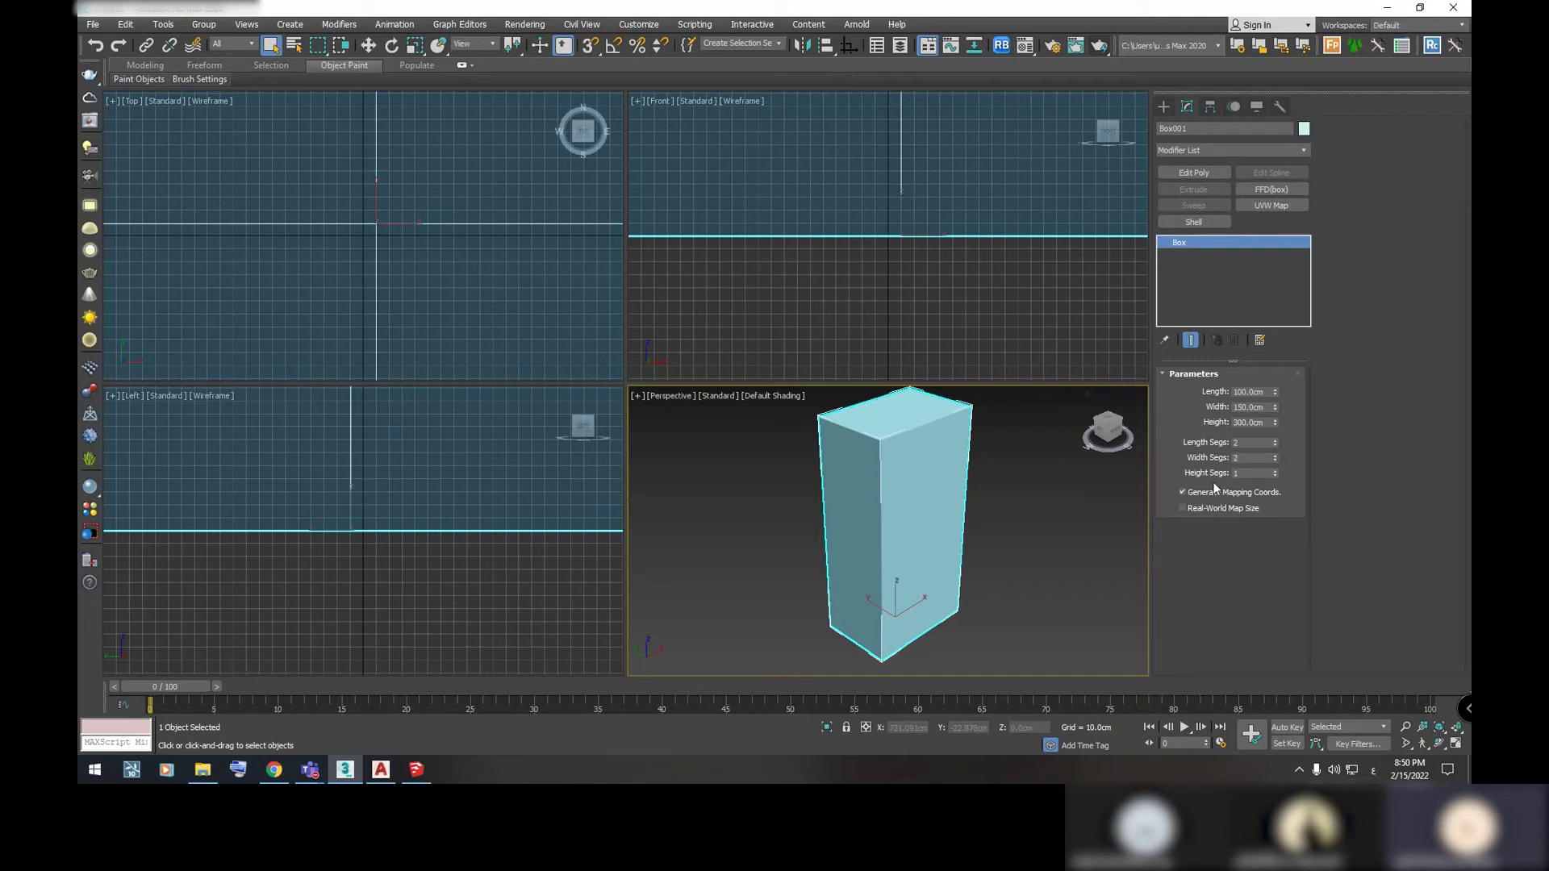
pyautogui.press('F3')
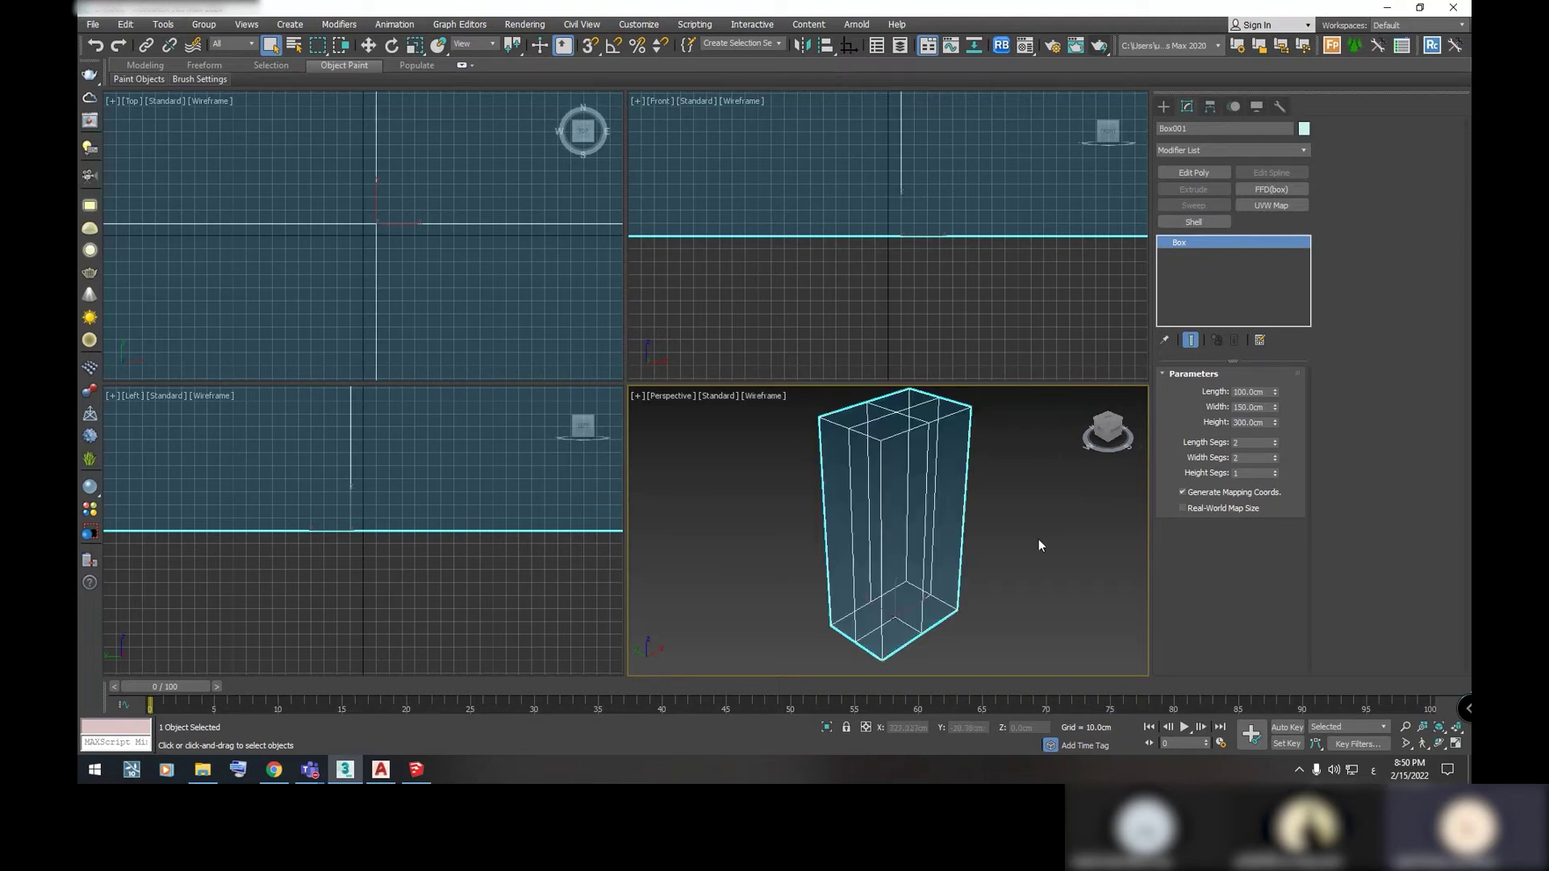
pyautogui.click(1274, 470)
pyautogui.click(1274, 471)
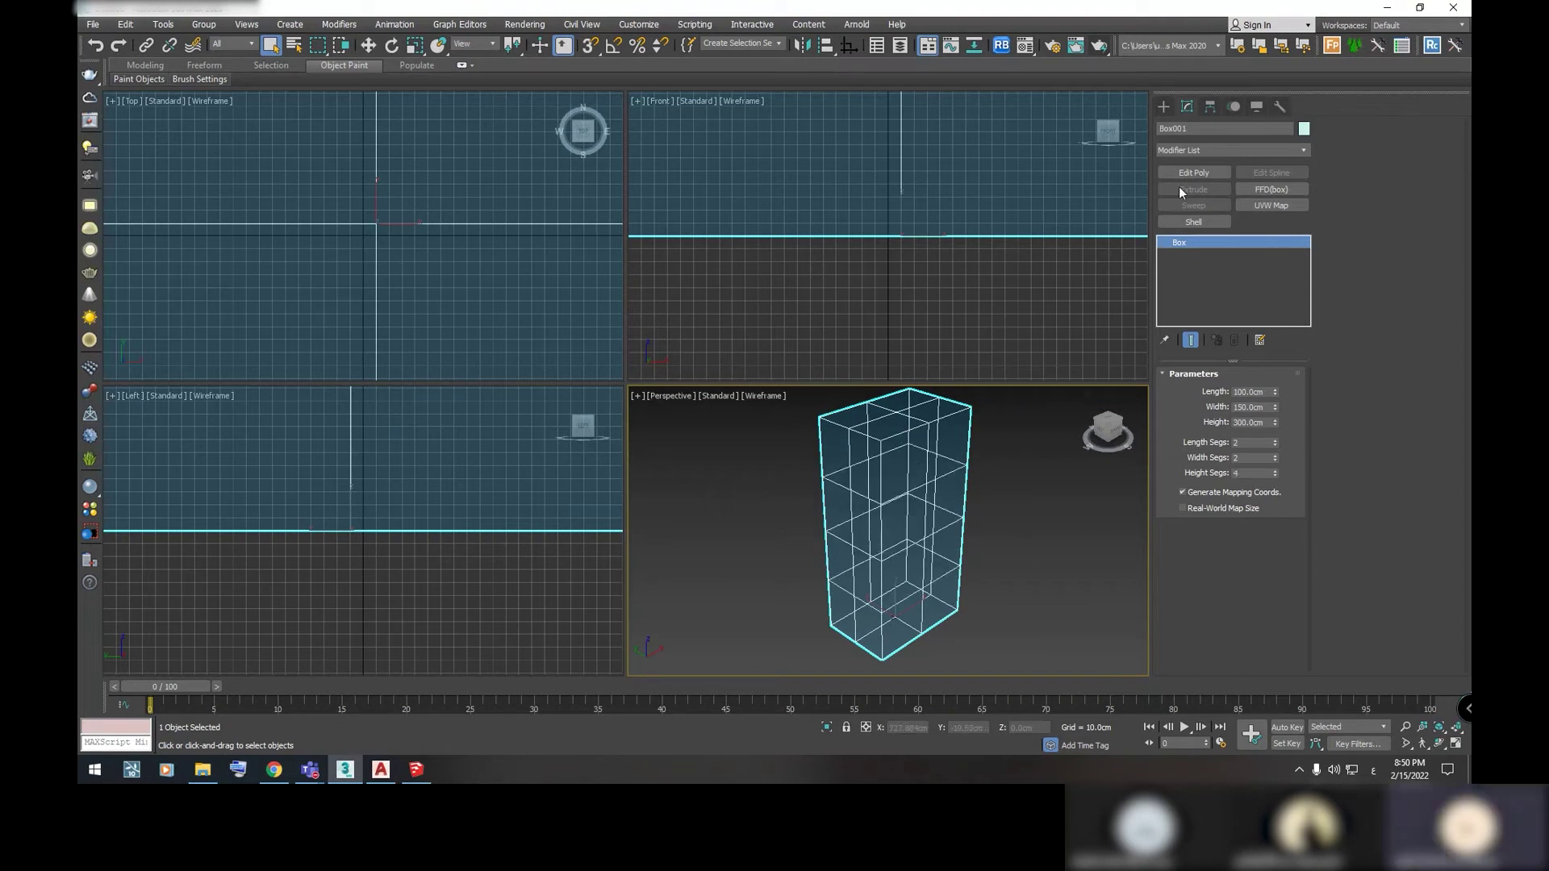
# Delete the box and confirm Millimeters as the system unit in Units Setup
pyautogui.press('Delete')
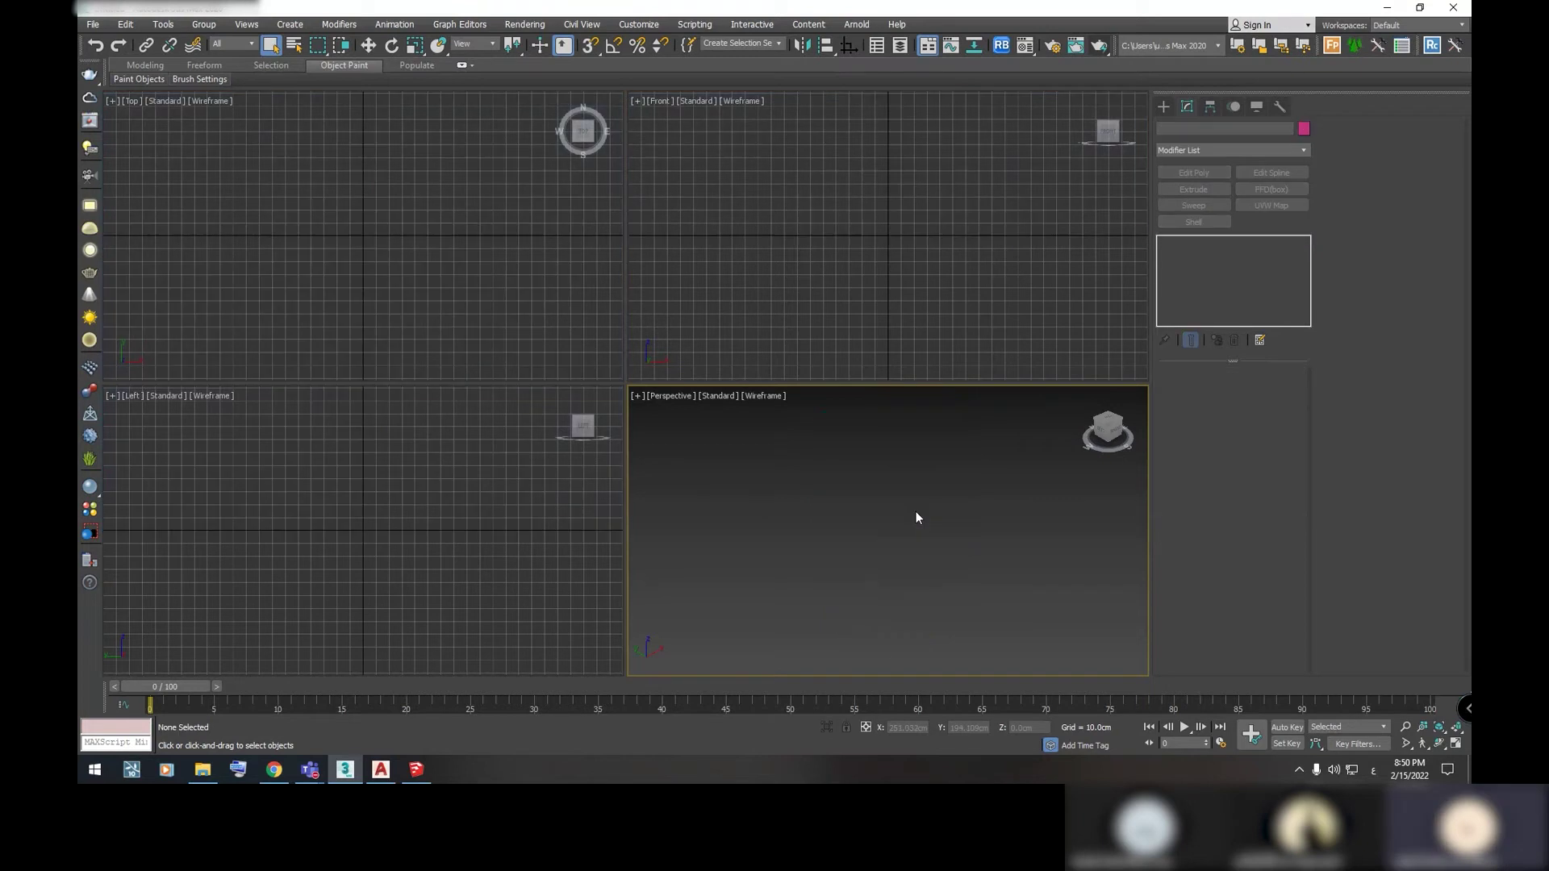
pyautogui.click(1163, 106)
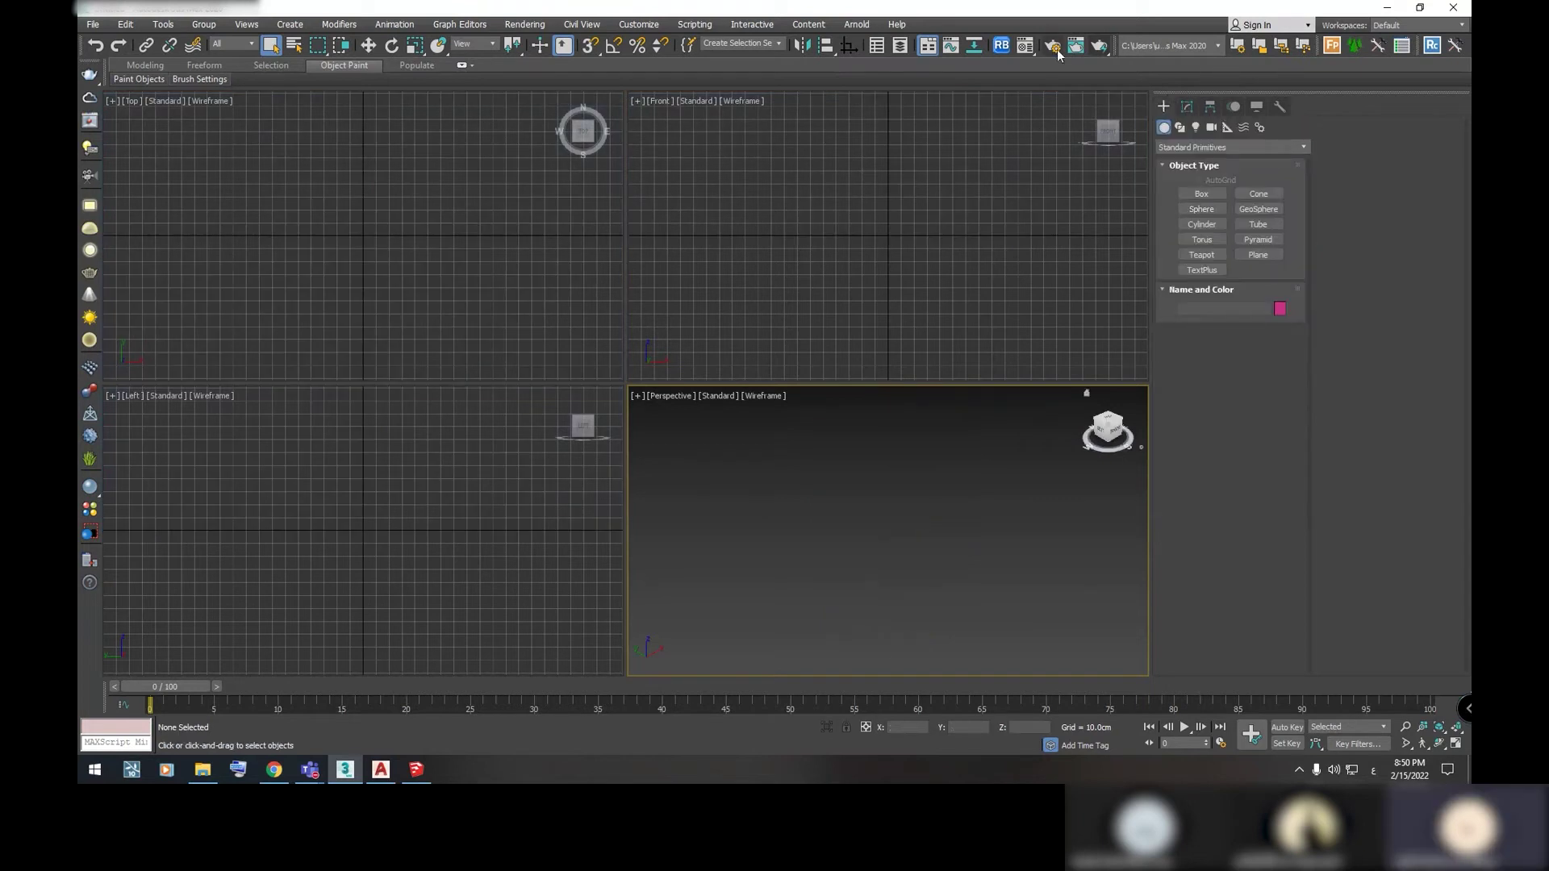
pyautogui.click(646, 26)
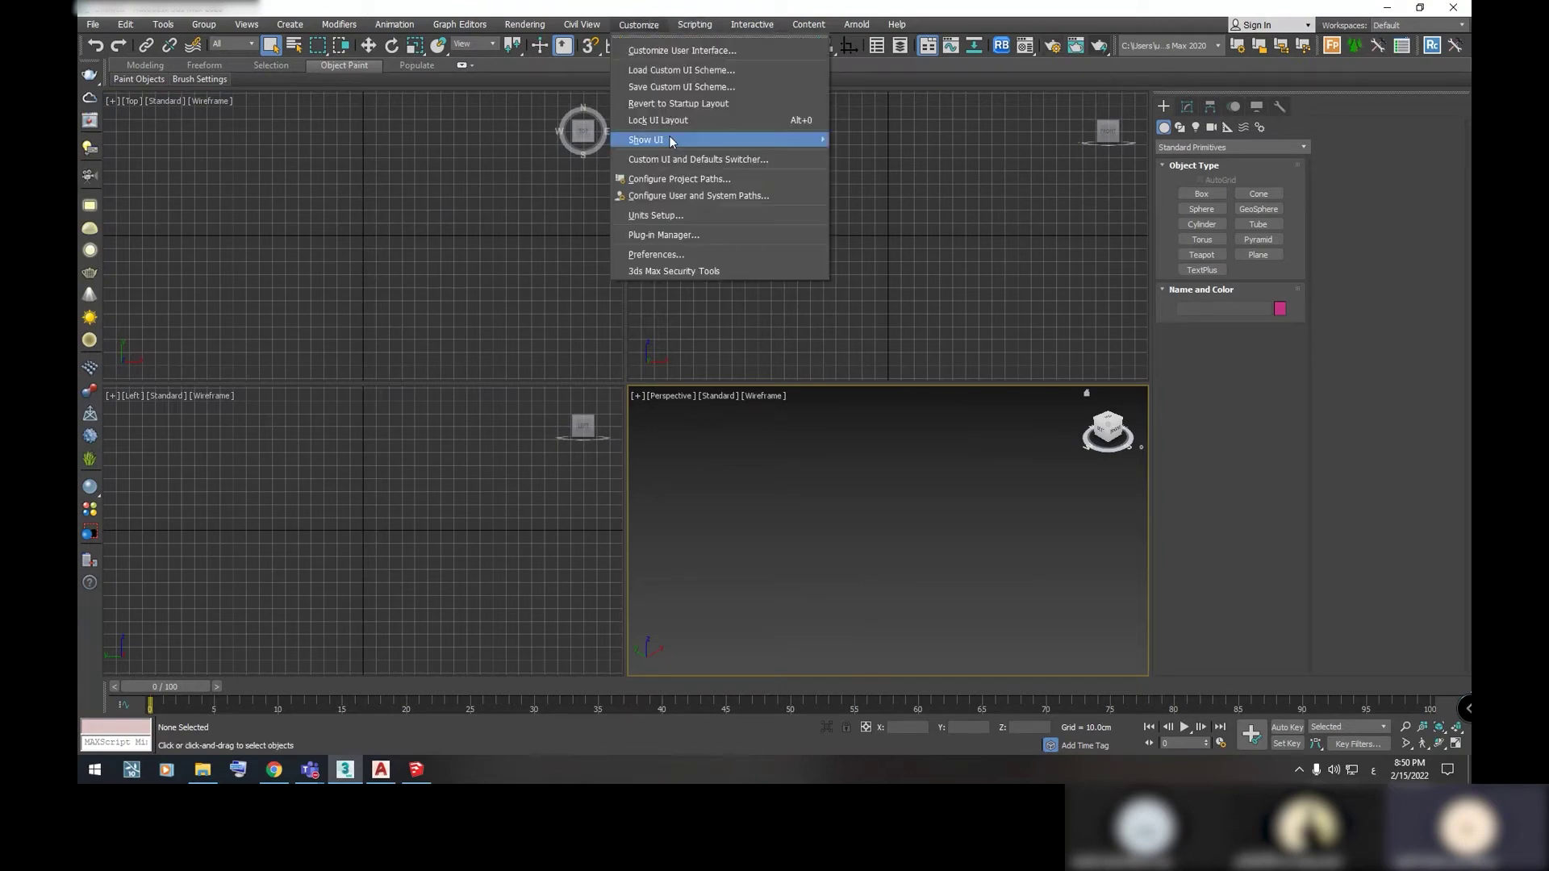
pyautogui.click(655, 216)
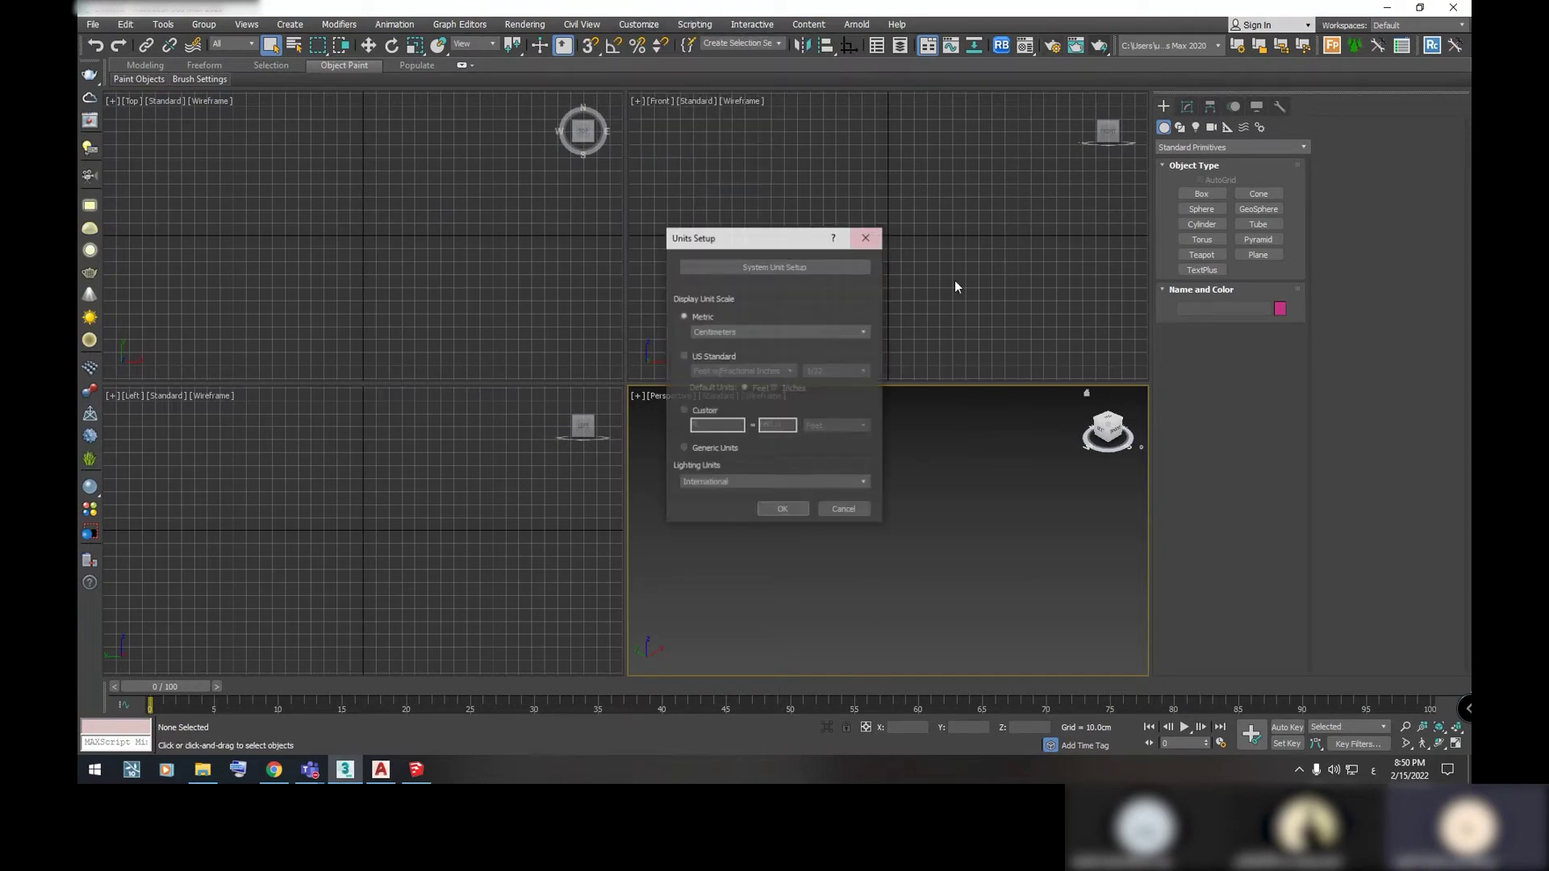
pyautogui.click(753, 267)
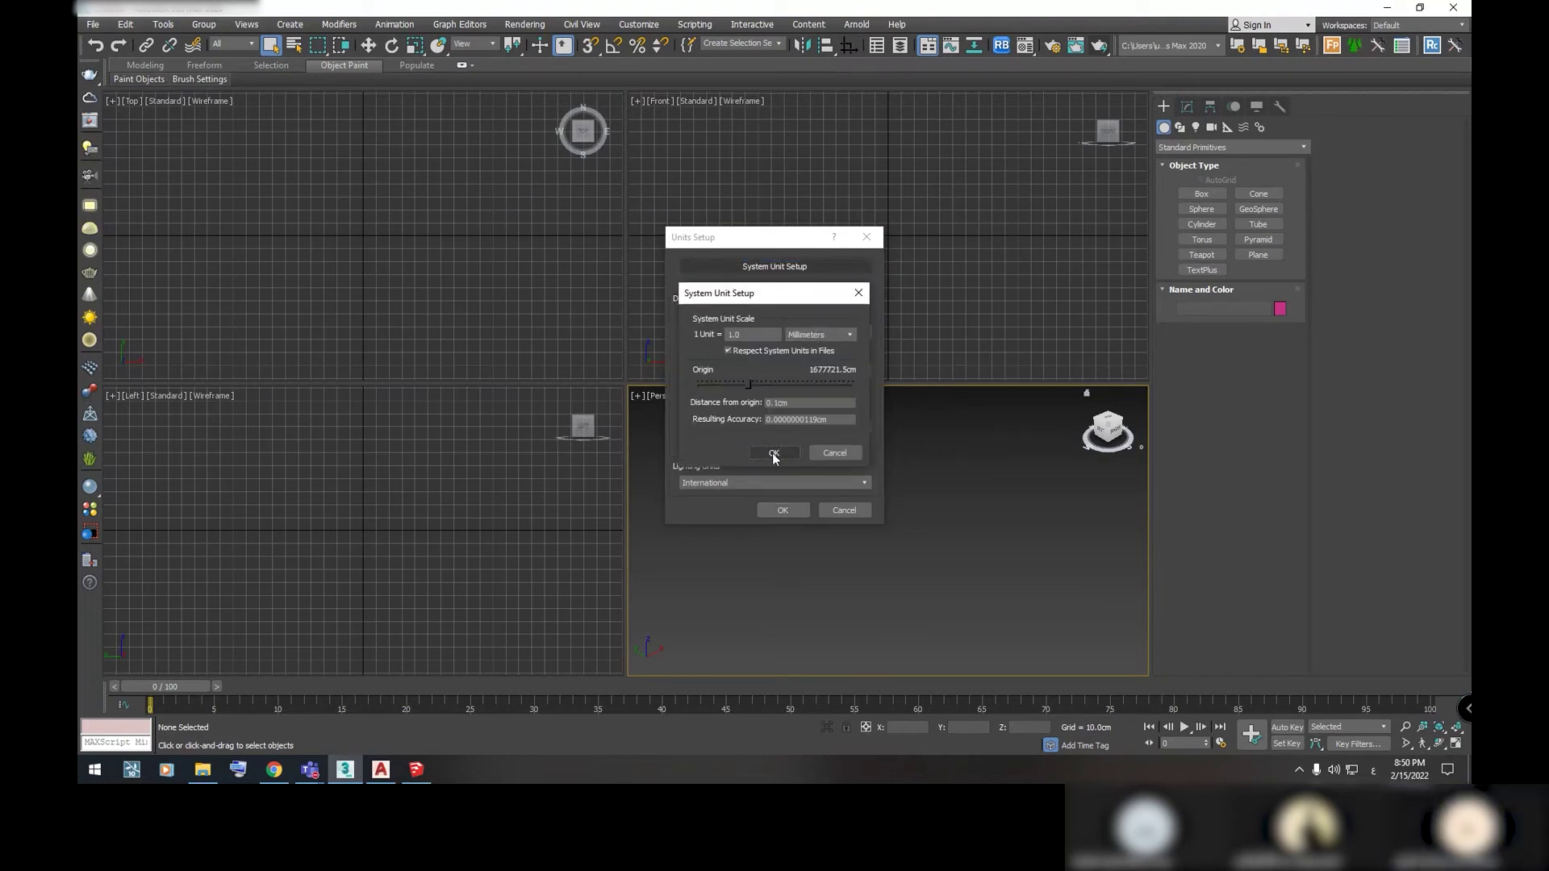
pyautogui.click(811, 328)
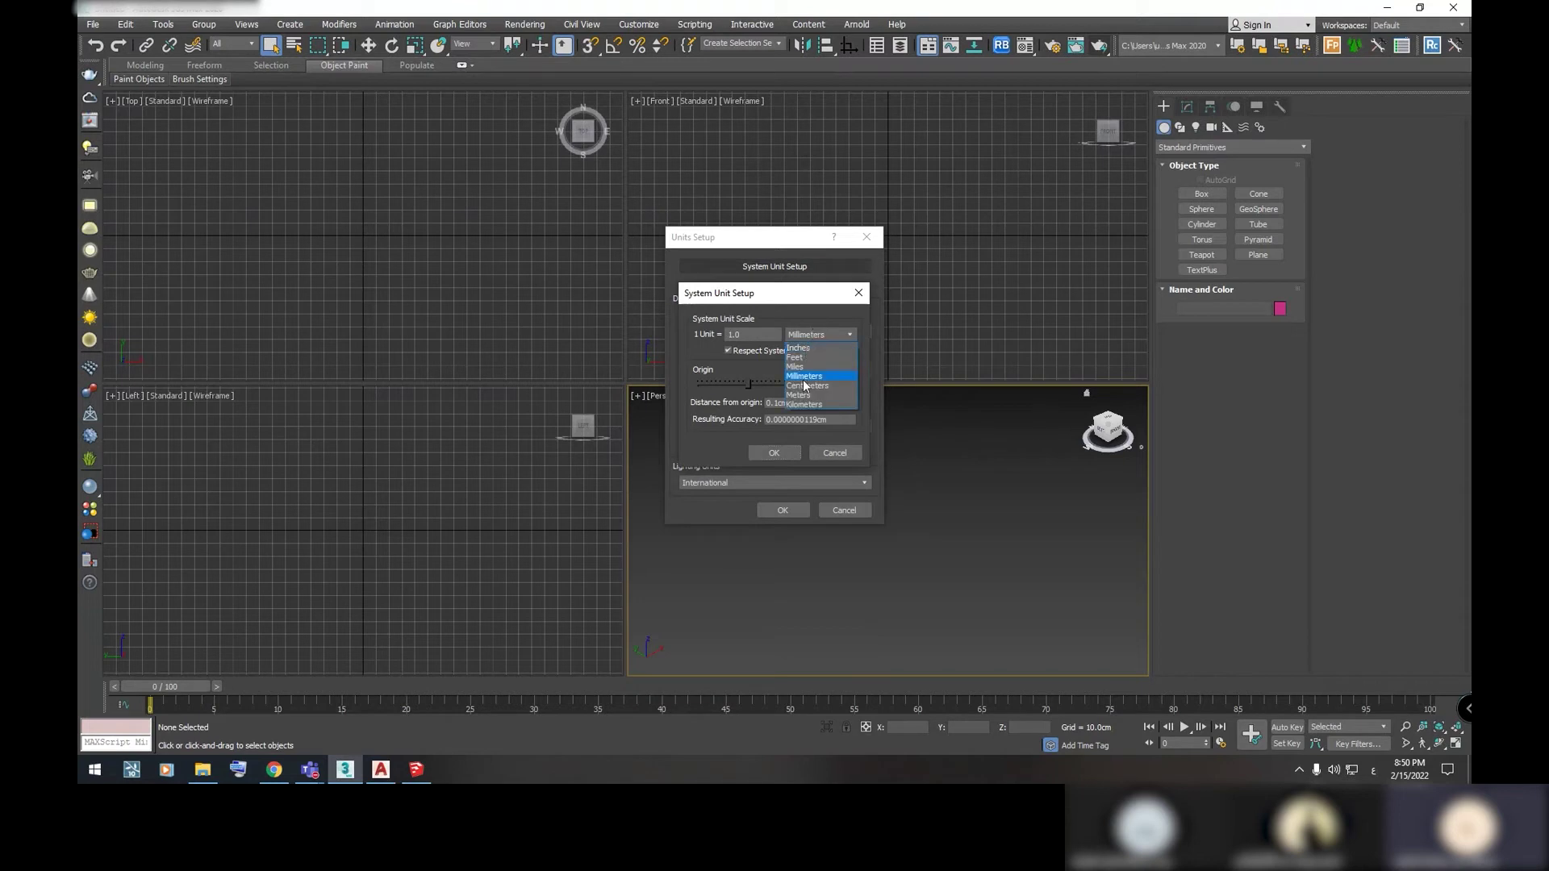
pyautogui.click(805, 332)
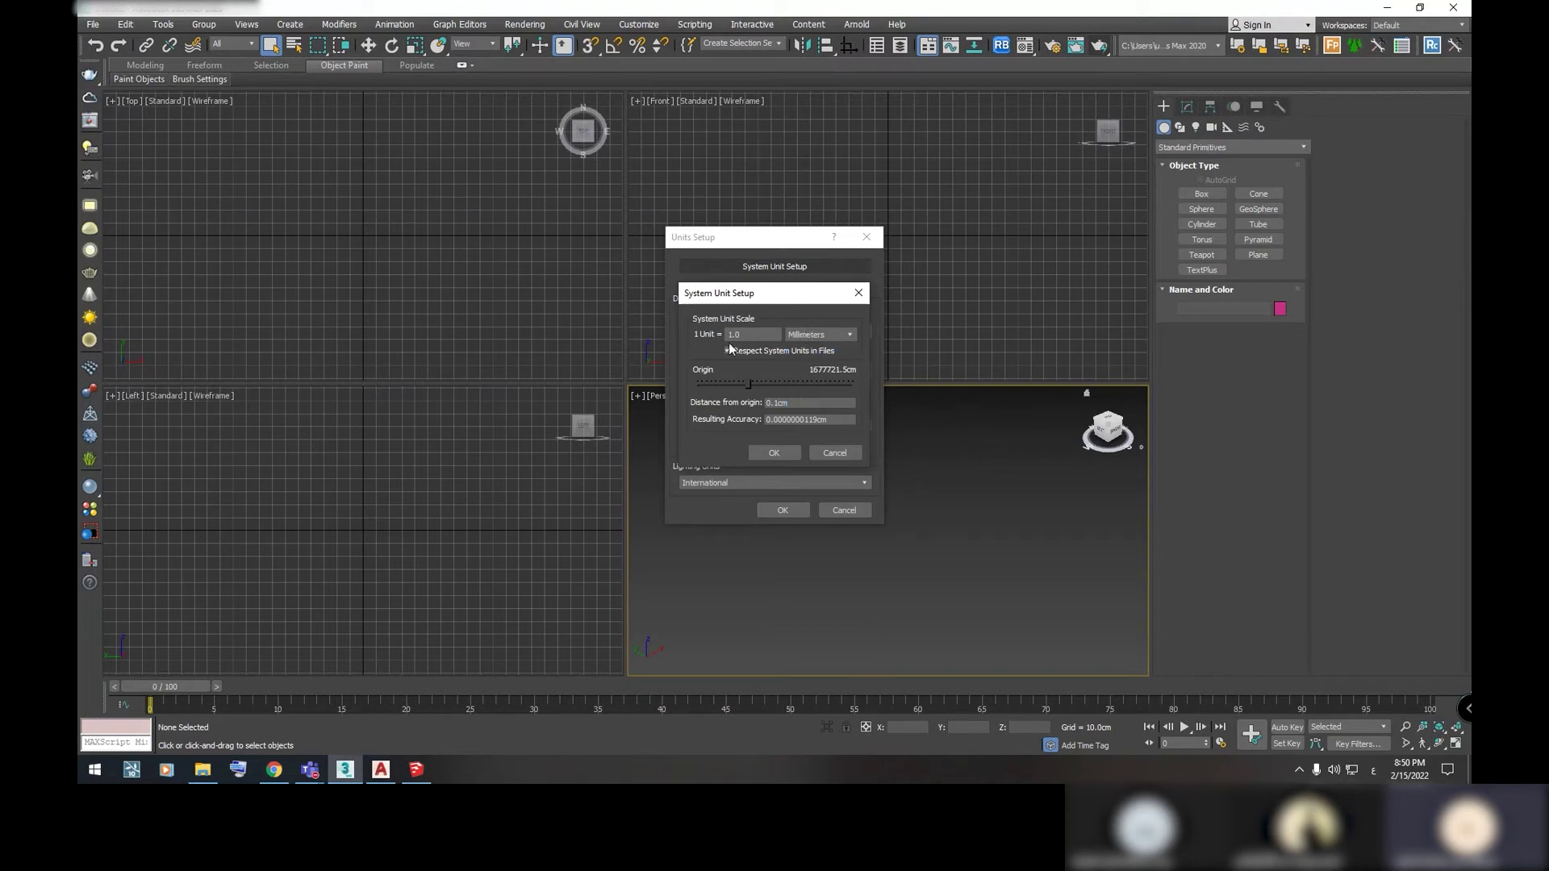
pyautogui.click(777, 449)
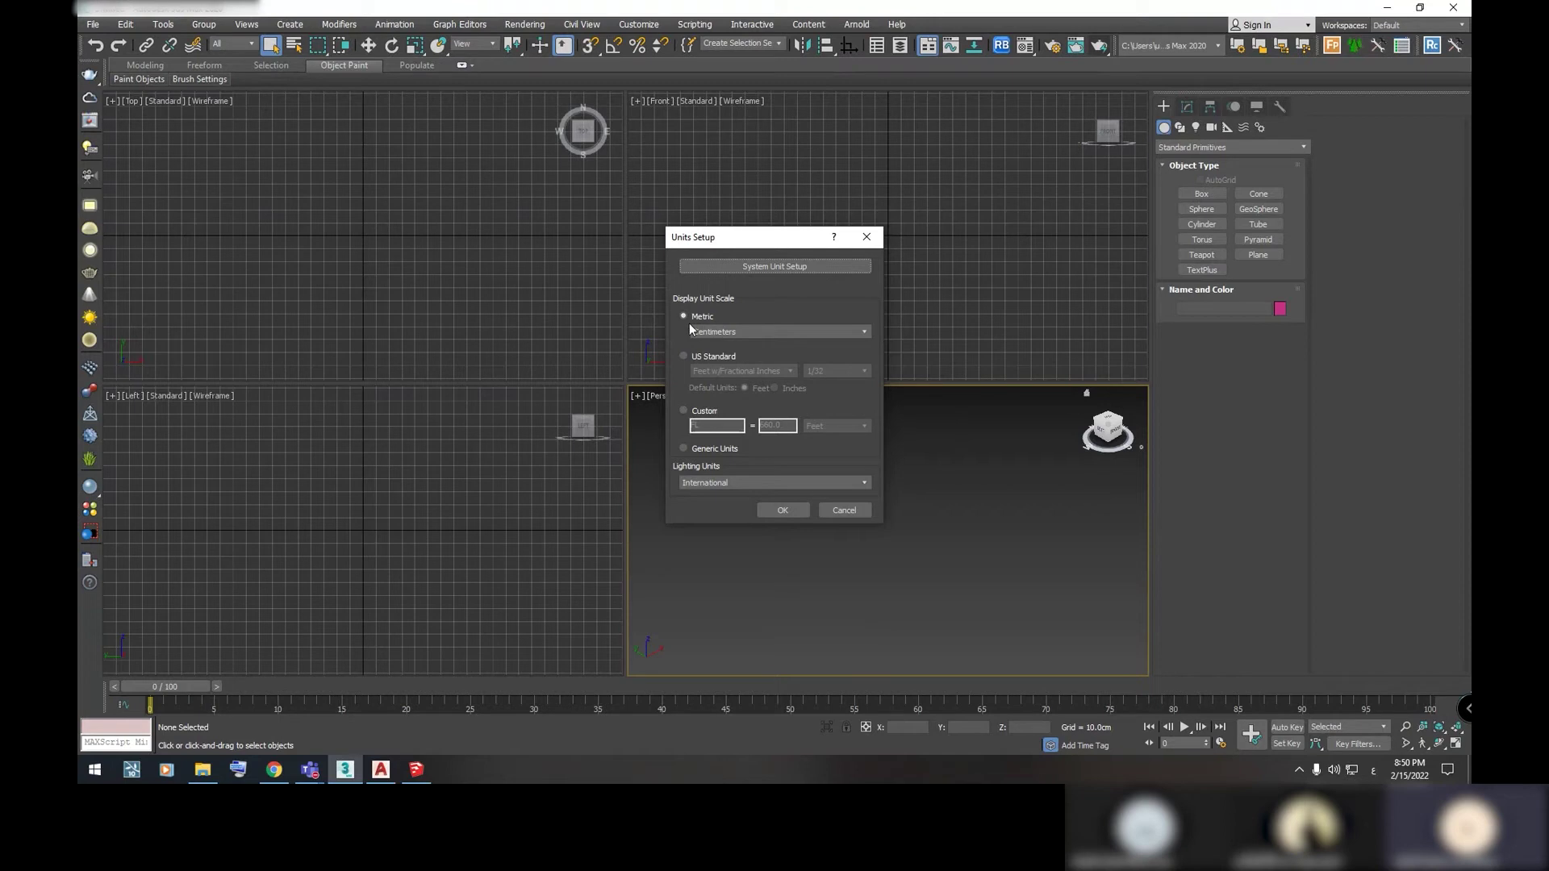
# Keep metric Centimeters display units and International lighting units, then confirm
pyautogui.click(729, 332)
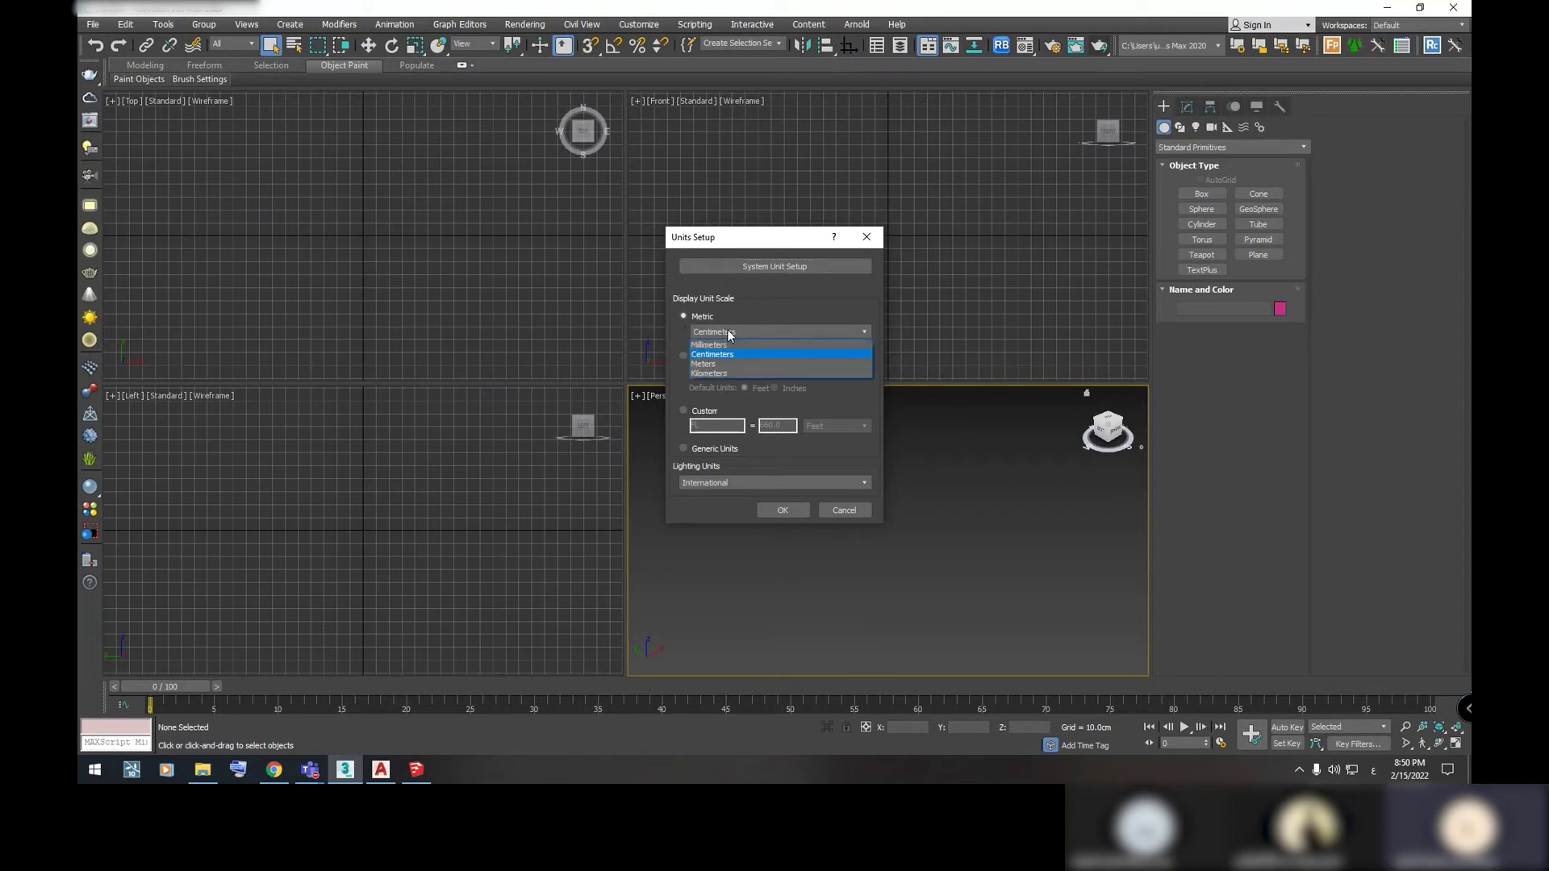
pyautogui.click(738, 329)
pyautogui.click(749, 324)
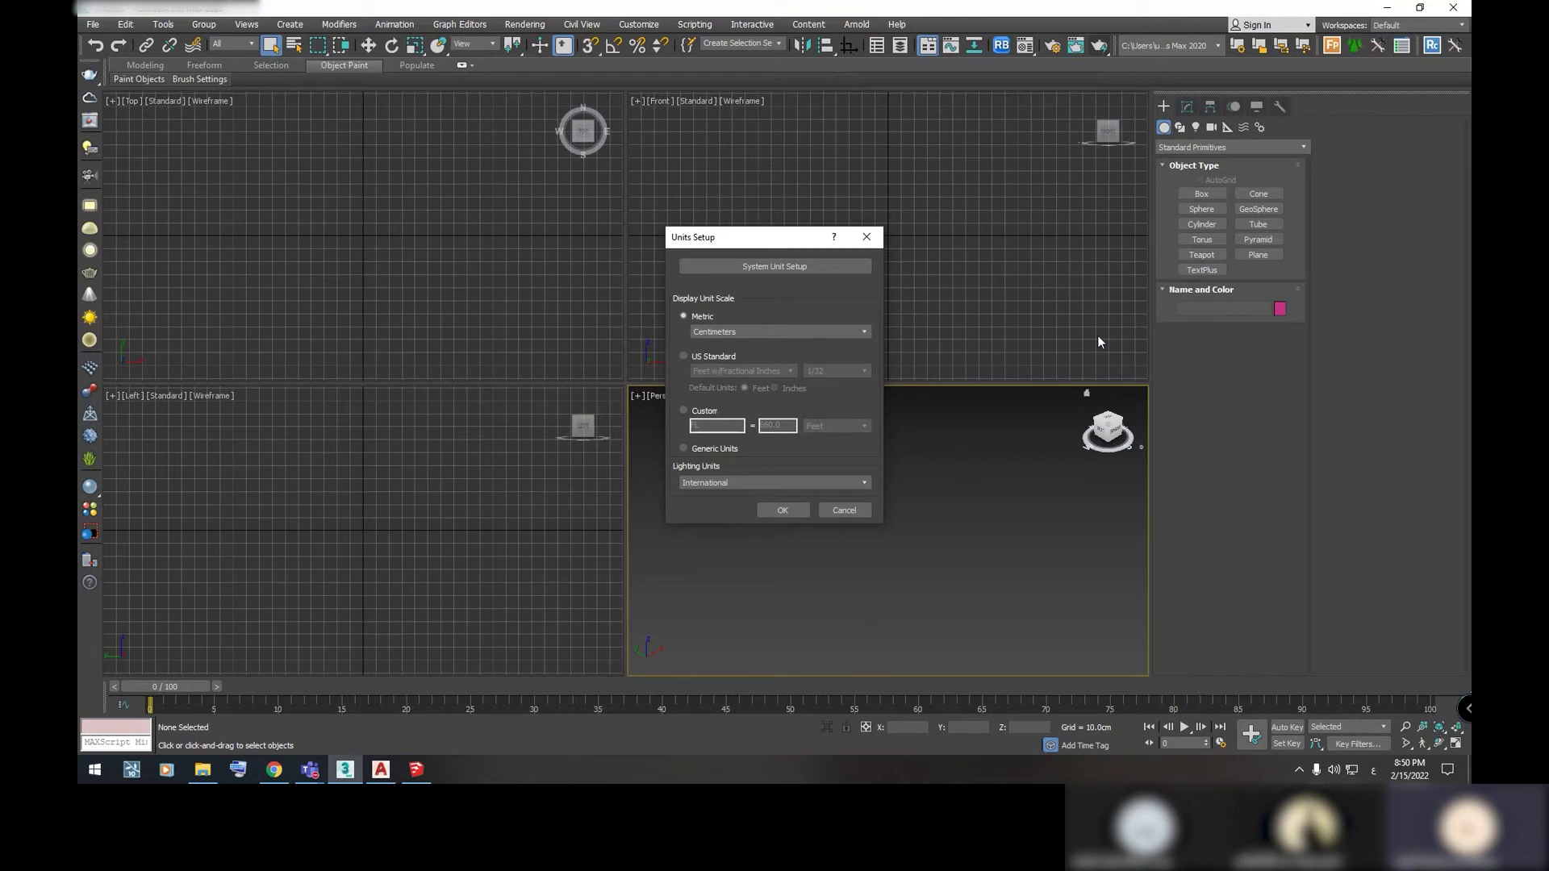
pyautogui.click(742, 482)
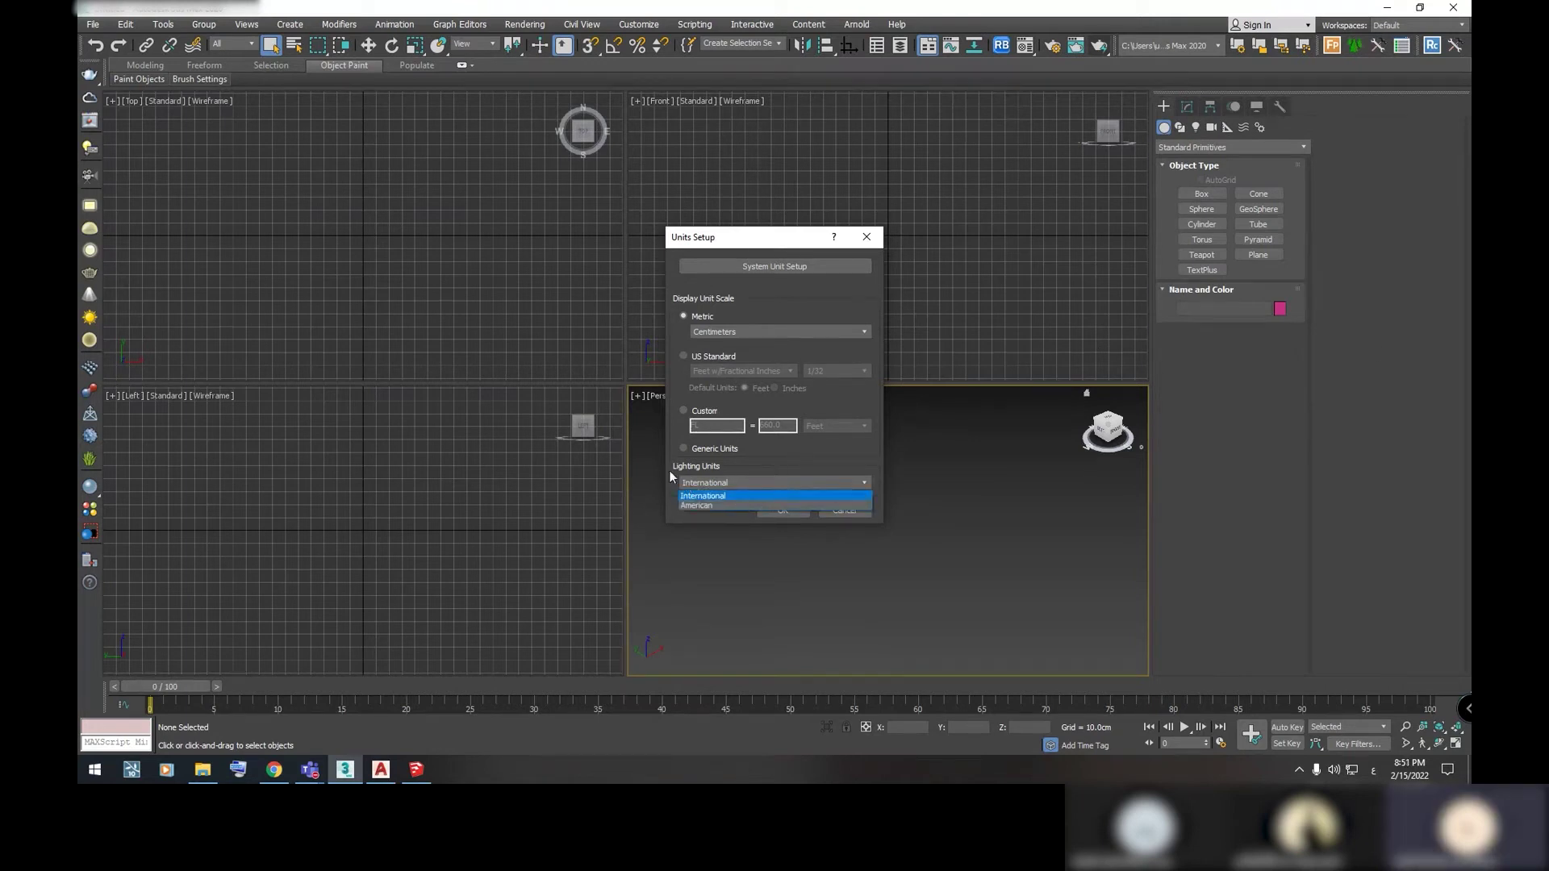
pyautogui.click(742, 466)
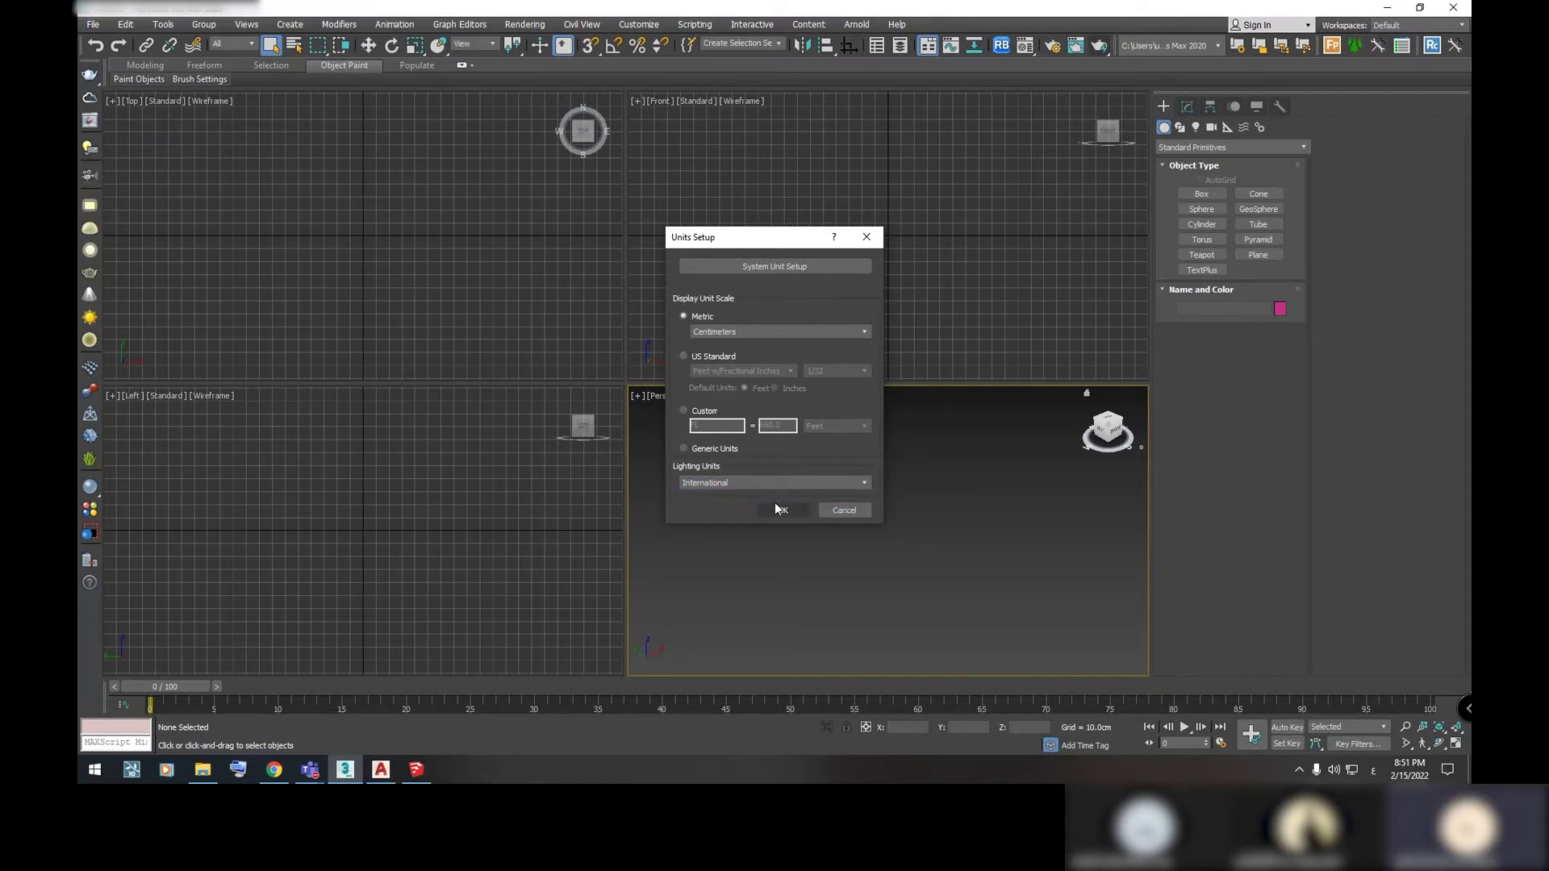
pyautogui.click(778, 509)
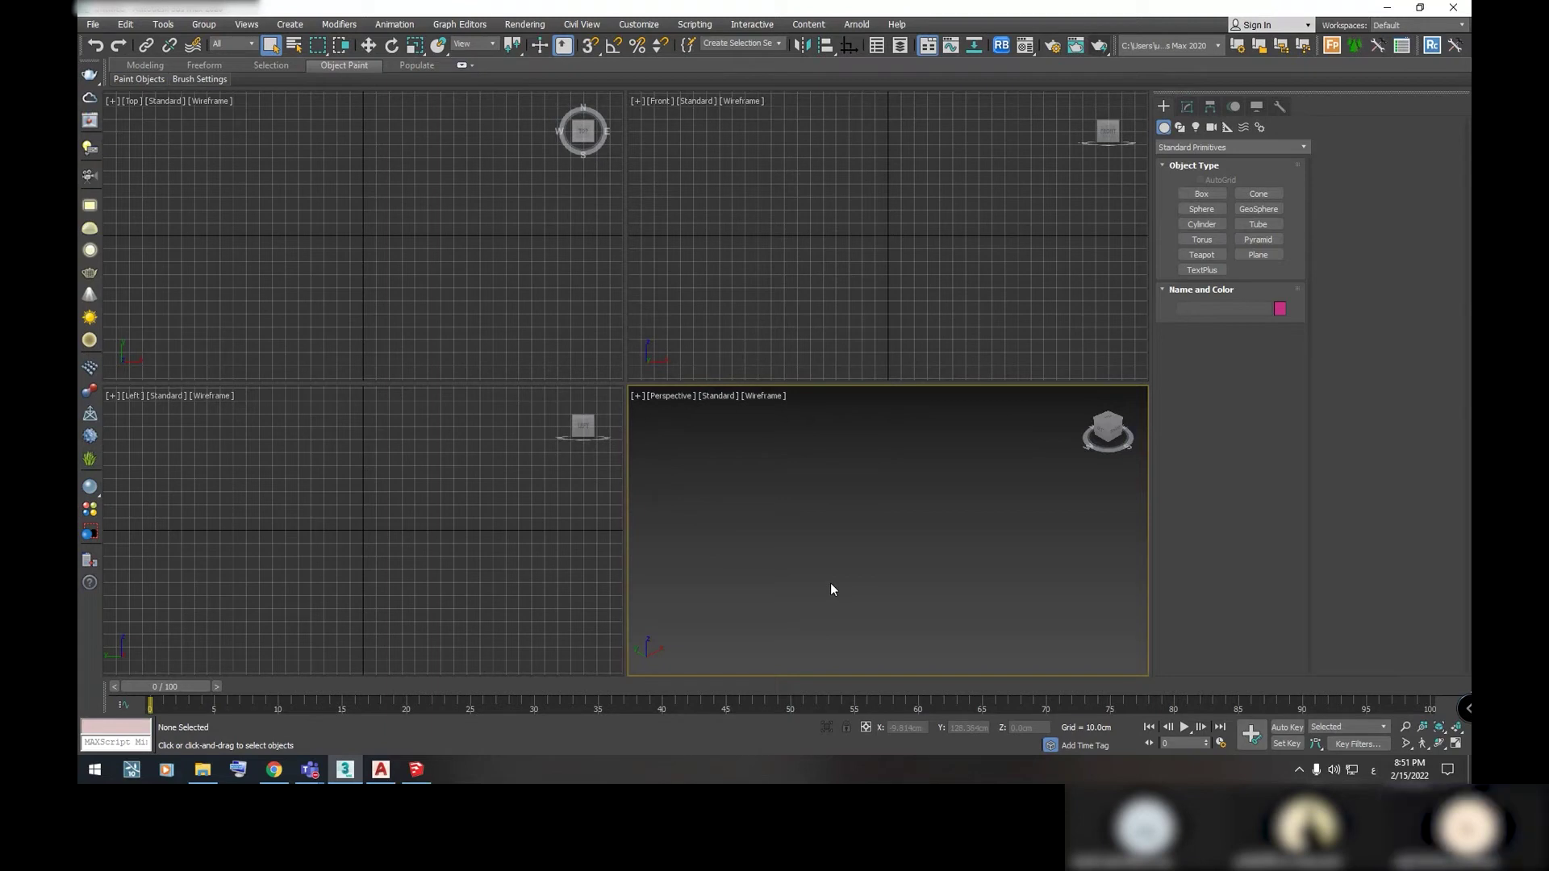
# Toggle the home grid and orbit the Front and Perspective viewports to new angles
pyautogui.press('g')
pyautogui.scroll(-5, 823, 573)
pyautogui.scroll(2, 802, 525)
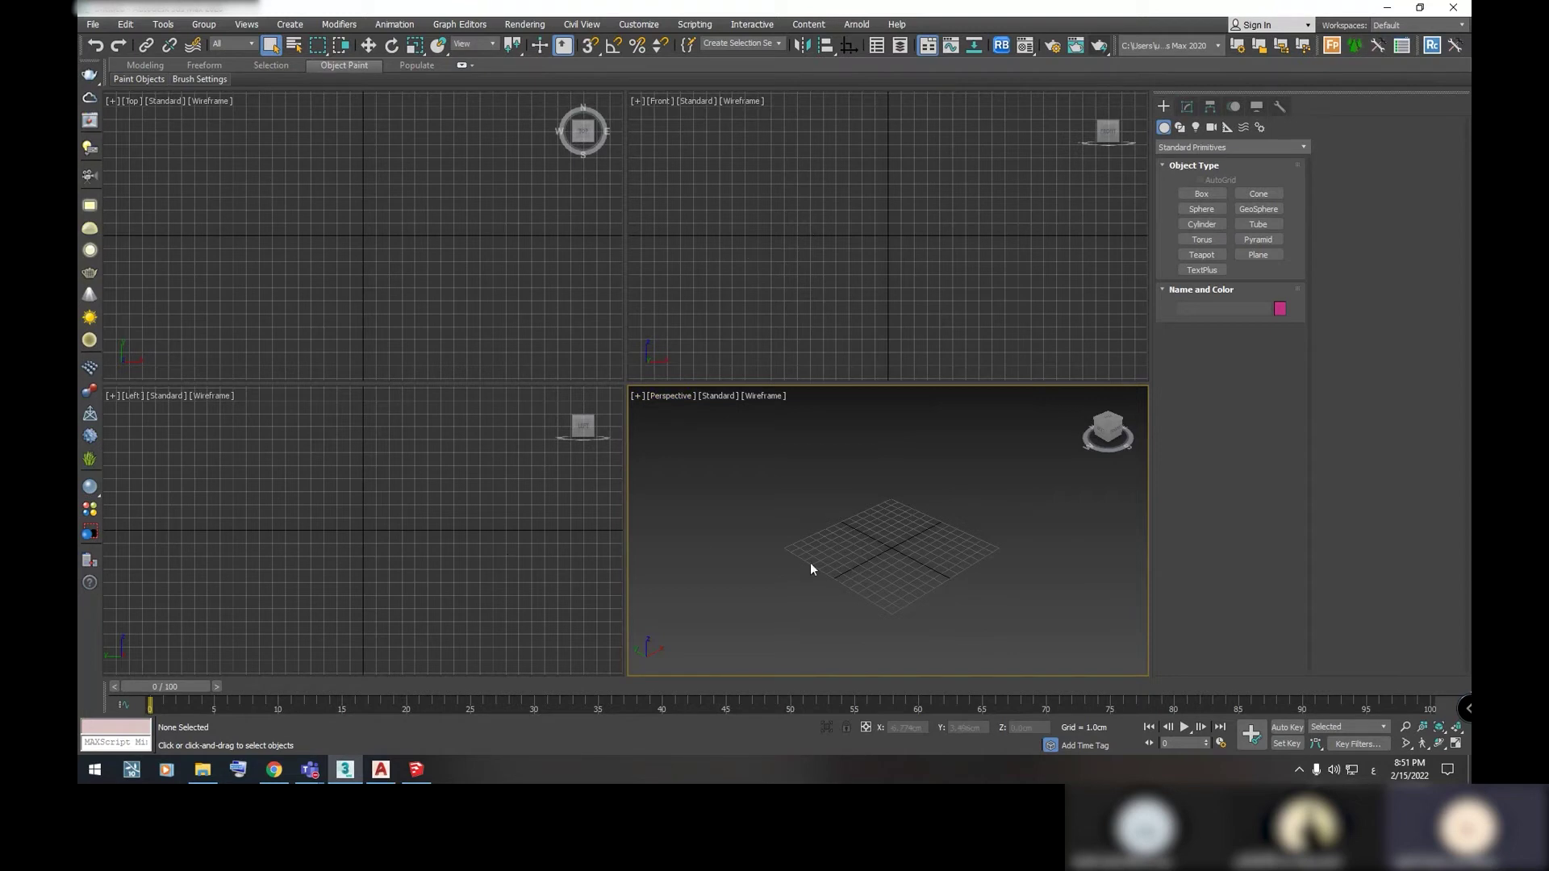
pyautogui.scroll(1, 880, 544)
pyautogui.scroll(2, 858, 547)
pyautogui.scroll(1, 868, 542)
pyautogui.scroll(1, 869, 540)
pyautogui.click(726, 275)
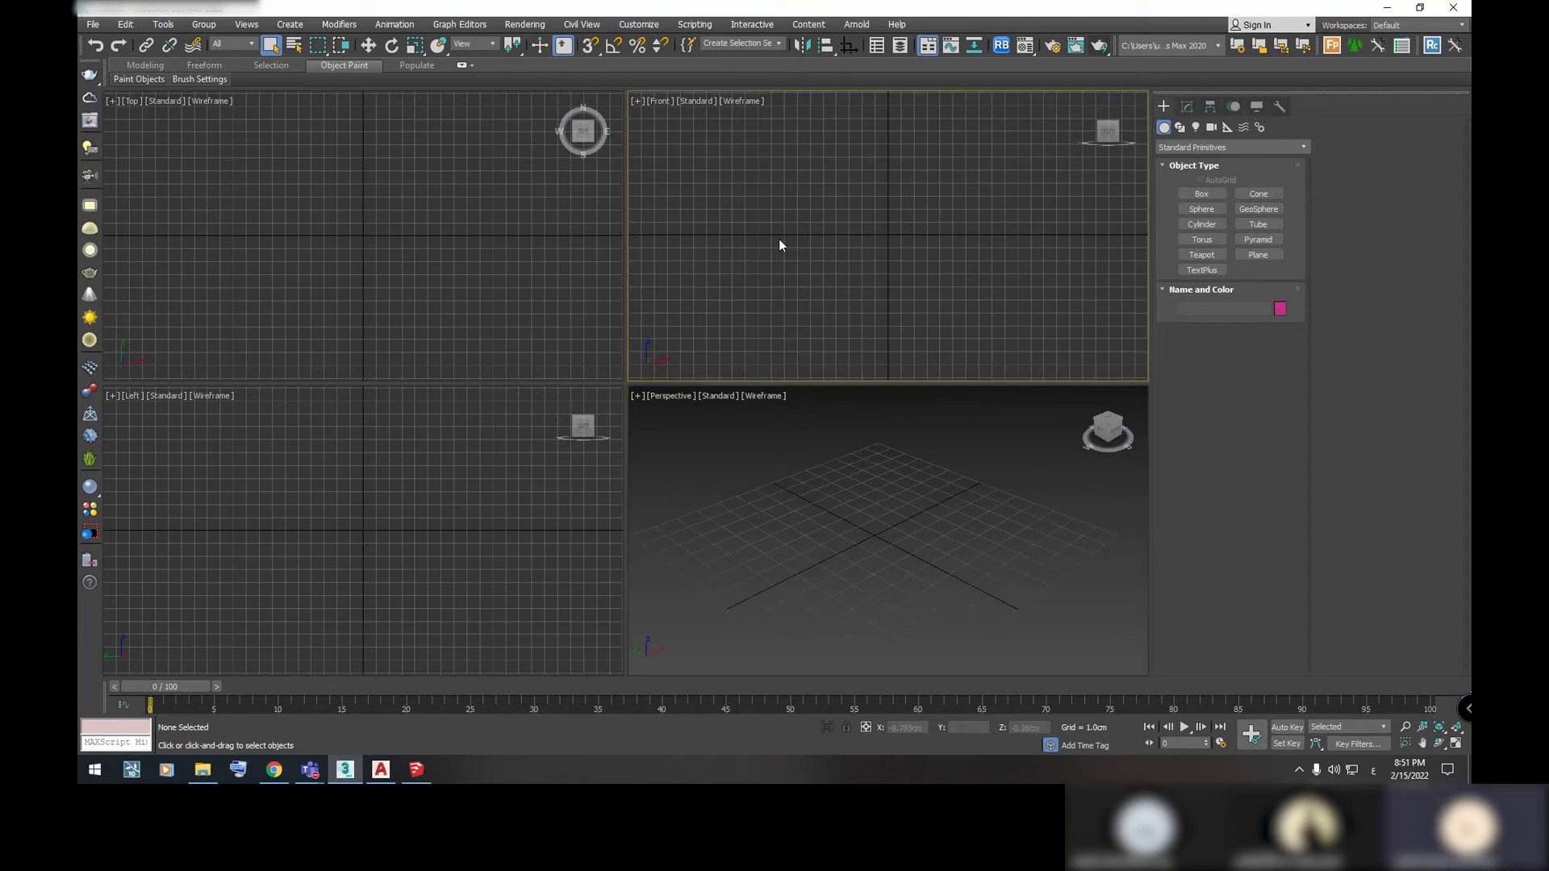
pyautogui.keyDown('alt'); pyautogui.moveTo(825, 264); pyautogui.dragTo(879, 206, button='middle'); pyautogui.keyUp('alt')
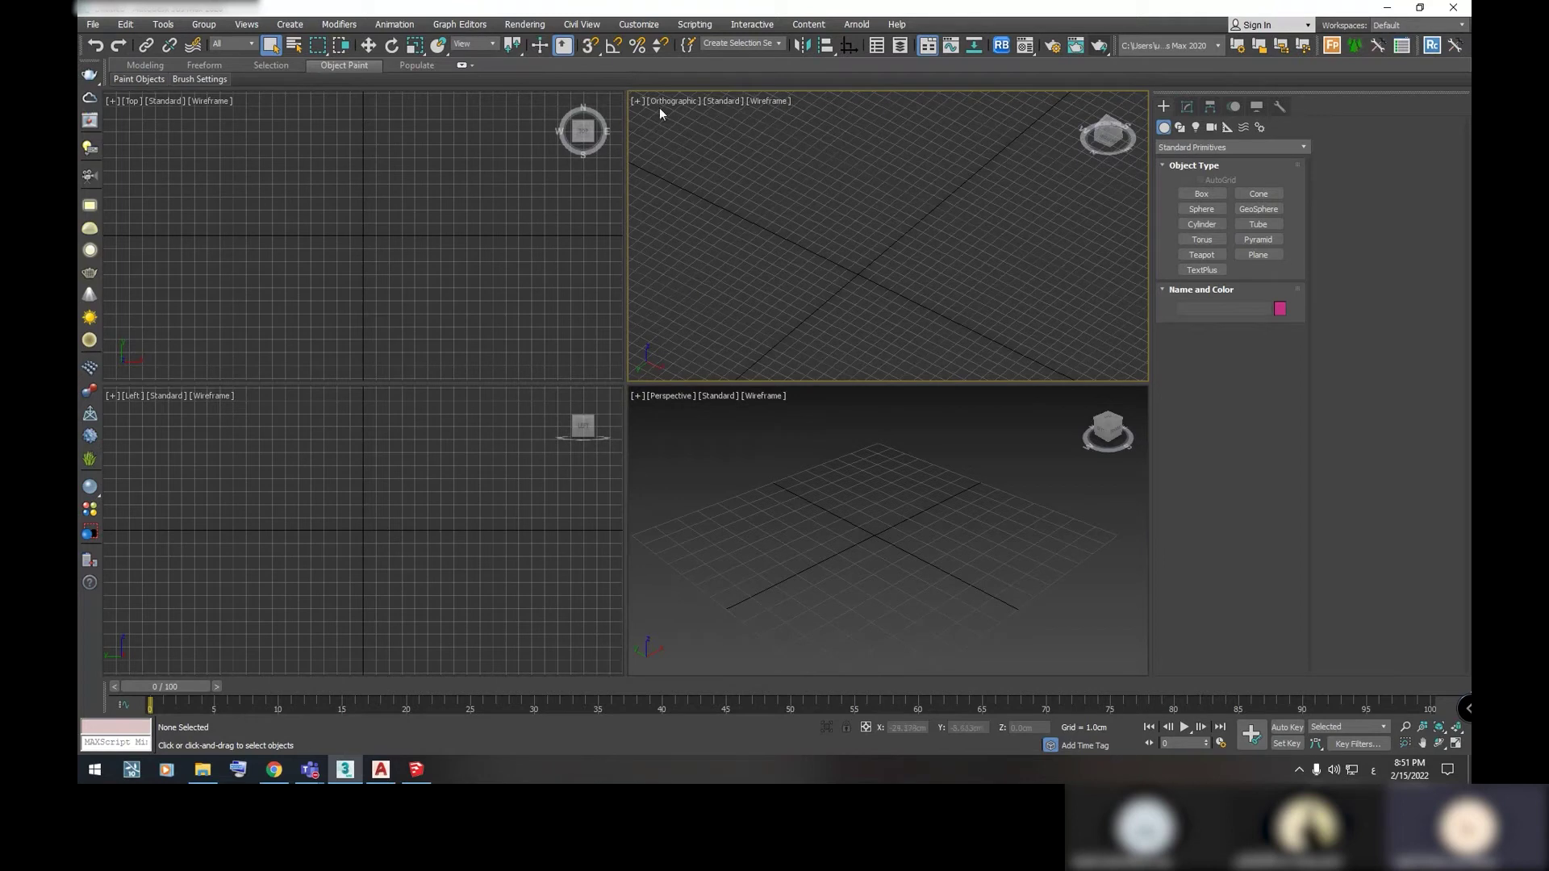
pyautogui.scroll(-2, 807, 245)
pyautogui.moveTo(898, 213)
pyautogui.keyDown('alt'); pyautogui.mouseDown(button='middle')
pyautogui.moveTo(878, 289)
pyautogui.moveTo(929, 282)
pyautogui.moveTo(1035, 217)
pyautogui.moveTo(1075, 221)
pyautogui.moveTo(1008, 242)
pyautogui.mouseUp(button='middle'); pyautogui.keyUp('alt')
pyautogui.moveTo(734, 456)
pyautogui.keyDown('alt'); pyautogui.mouseDown(button='middle')
pyautogui.moveTo(768, 484)
pyautogui.moveTo(736, 450)
pyautogui.moveTo(745, 459)
pyautogui.mouseUp(button='middle'); pyautogui.keyUp('alt')
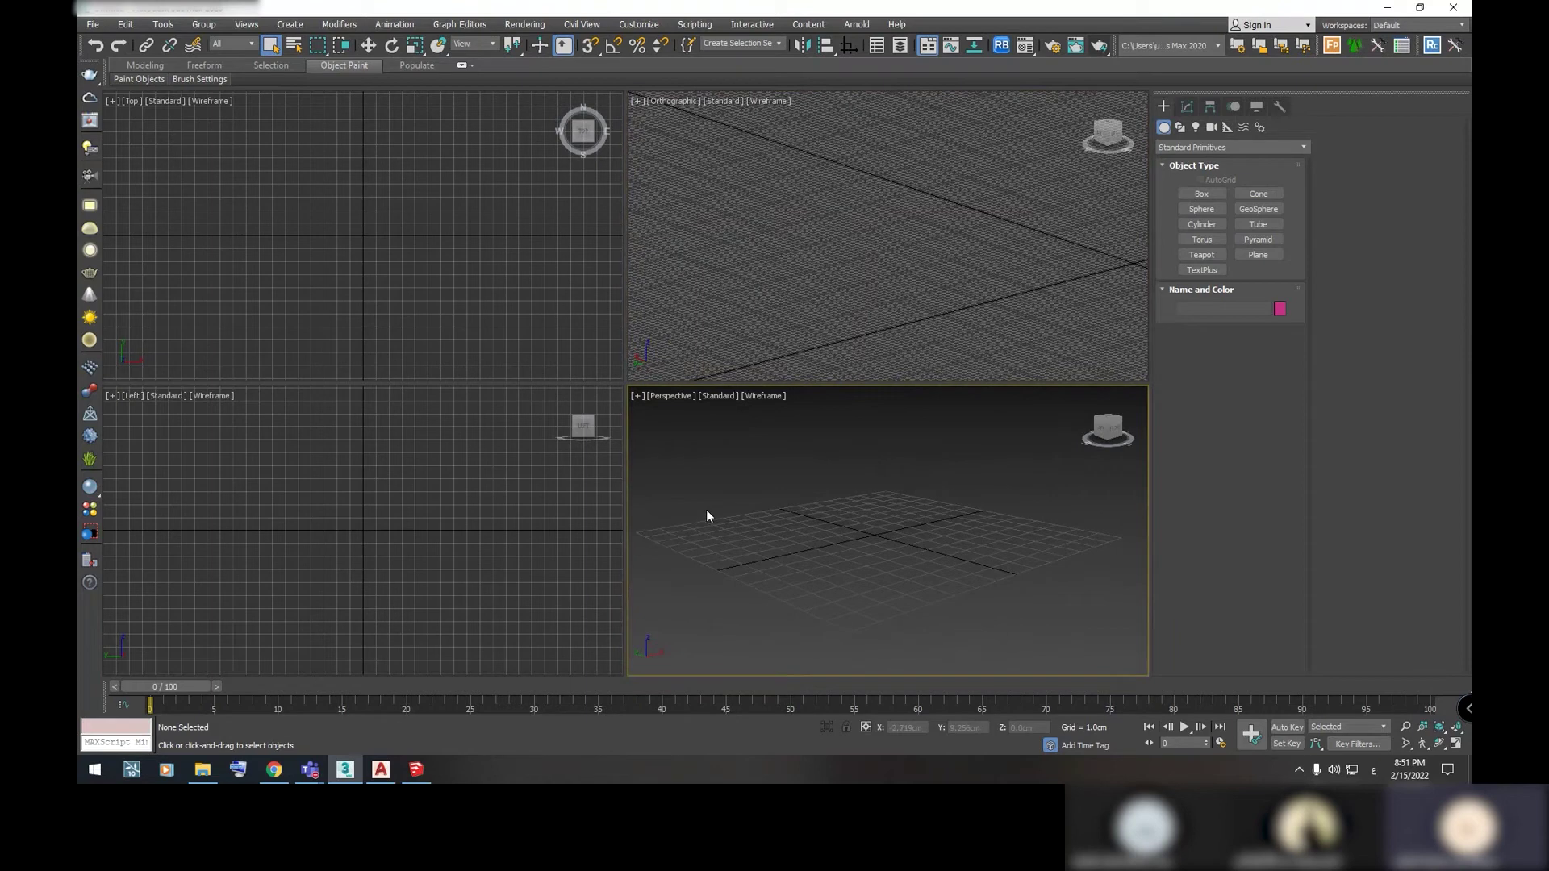
pyautogui.moveTo(952, 192)
pyautogui.keyDown('alt'); pyautogui.mouseDown(button='middle')
pyautogui.moveTo(906, 269)
pyautogui.moveTo(975, 281)
pyautogui.moveTo(993, 271)
pyautogui.moveTo(980, 253)
pyautogui.moveTo(1062, 269)
pyautogui.moveTo(998, 264)
pyautogui.moveTo(1001, 288)
pyautogui.moveTo(1018, 290)
pyautogui.moveTo(994, 296)
pyautogui.moveTo(1012, 294)
pyautogui.mouseUp(button='middle'); pyautogui.keyUp('alt')
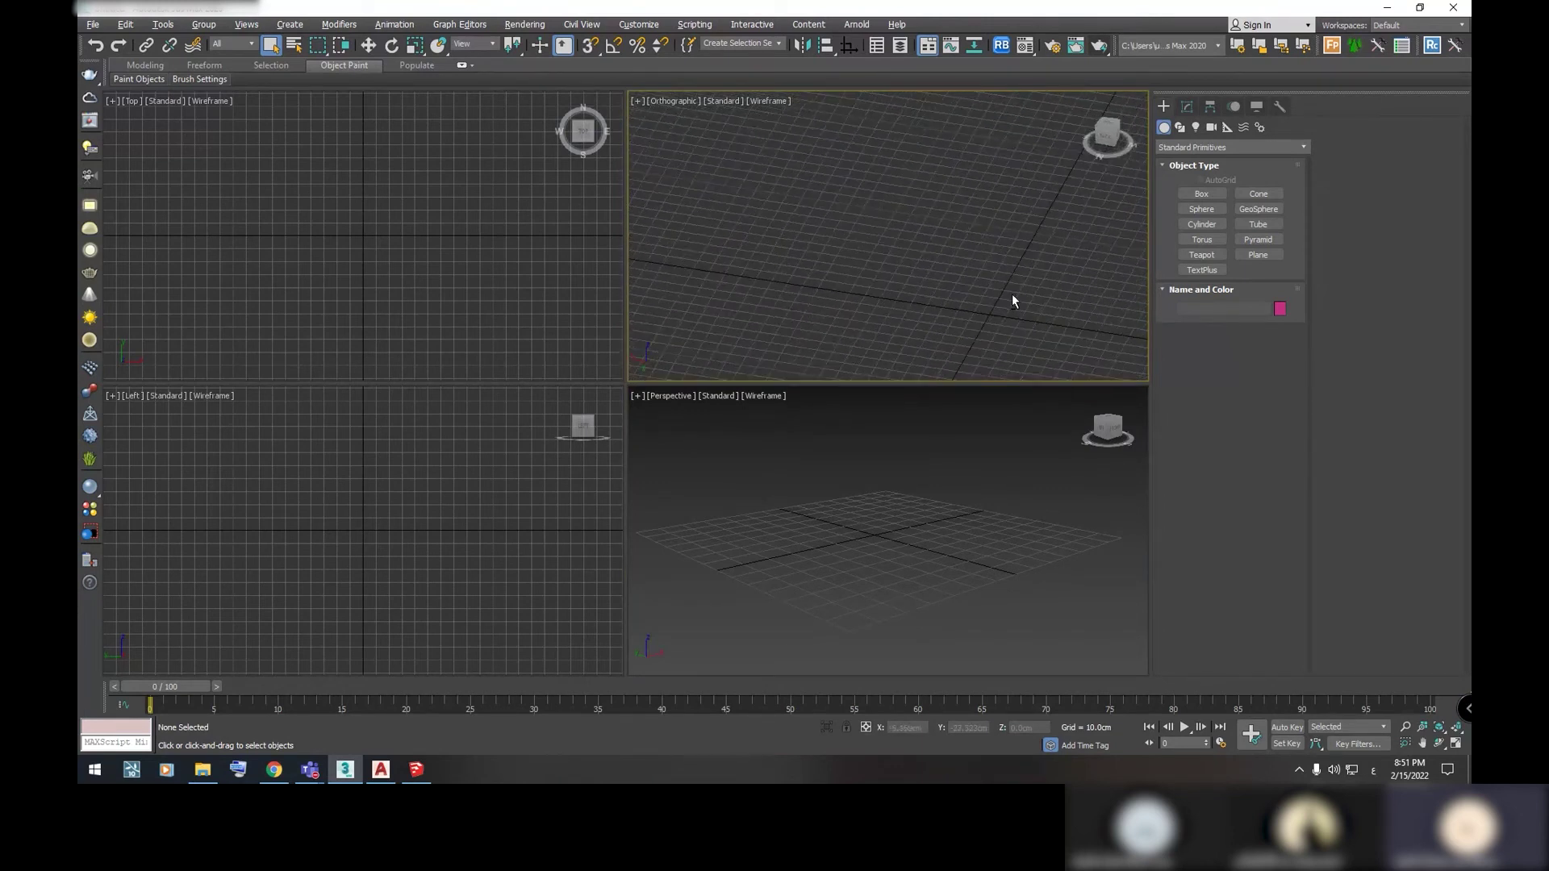
# Start and cancel a box, then turn the orthographic viewport into a Left view
pyautogui.click(1202, 194)
pyautogui.moveTo(1009, 234)
pyautogui.mouseDown()
pyautogui.moveTo(964, 316)
pyautogui.moveTo(940, 252)
pyautogui.mouseUp()
pyautogui.rightClick(941, 252)
pyautogui.moveTo(941, 252)
pyautogui.keyDown('alt'); pyautogui.mouseDown(button='middle')
pyautogui.moveTo(932, 313)
pyautogui.moveTo(906, 291)
pyautogui.moveTo(933, 304)
pyautogui.moveTo(919, 322)
pyautogui.moveTo(902, 307)
pyautogui.moveTo(947, 291)
pyautogui.mouseUp(button='middle'); pyautogui.keyUp('alt')
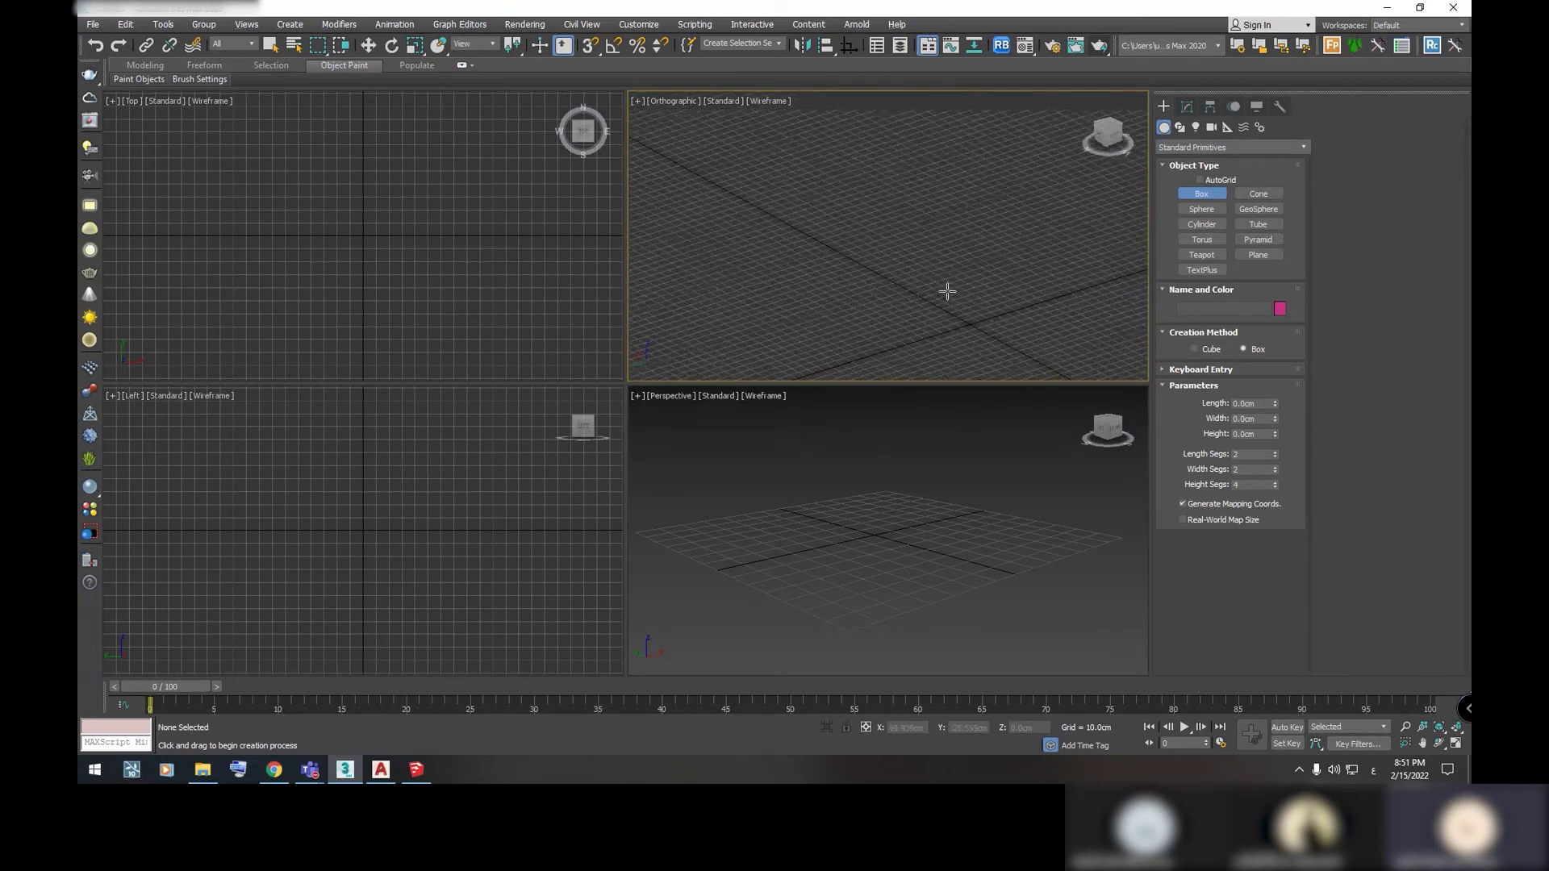
pyautogui.moveTo(965, 238)
pyautogui.keyDown('alt'); pyautogui.mouseDown(button='middle')
pyautogui.moveTo(972, 252)
pyautogui.moveTo(959, 236)
pyautogui.mouseUp(button='middle'); pyautogui.keyUp('alt')
pyautogui.rightClick(958, 236)
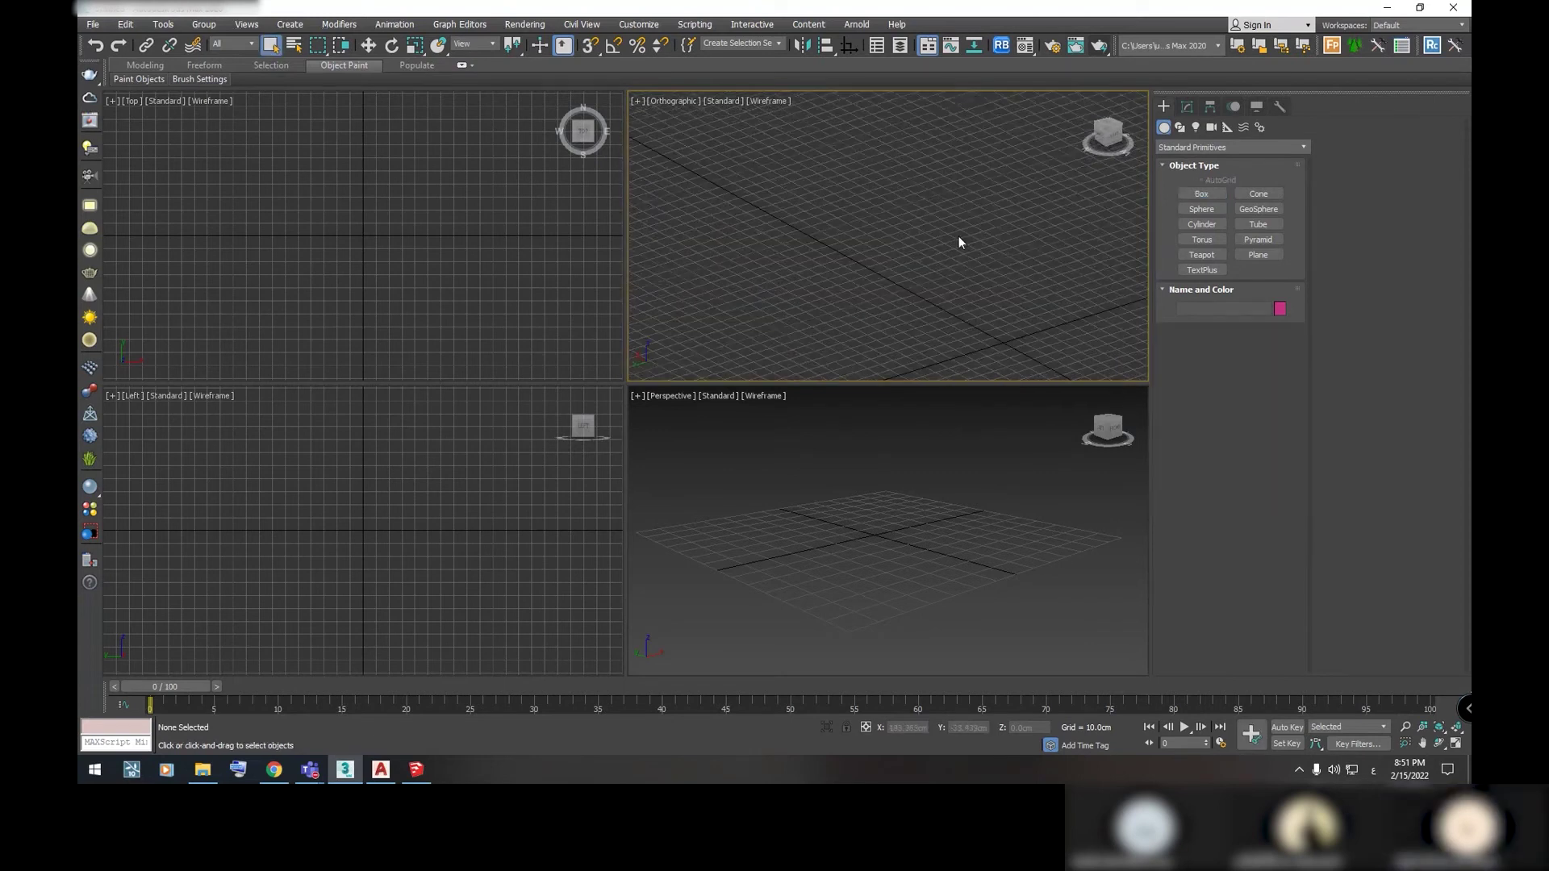
pyautogui.click(1103, 126)
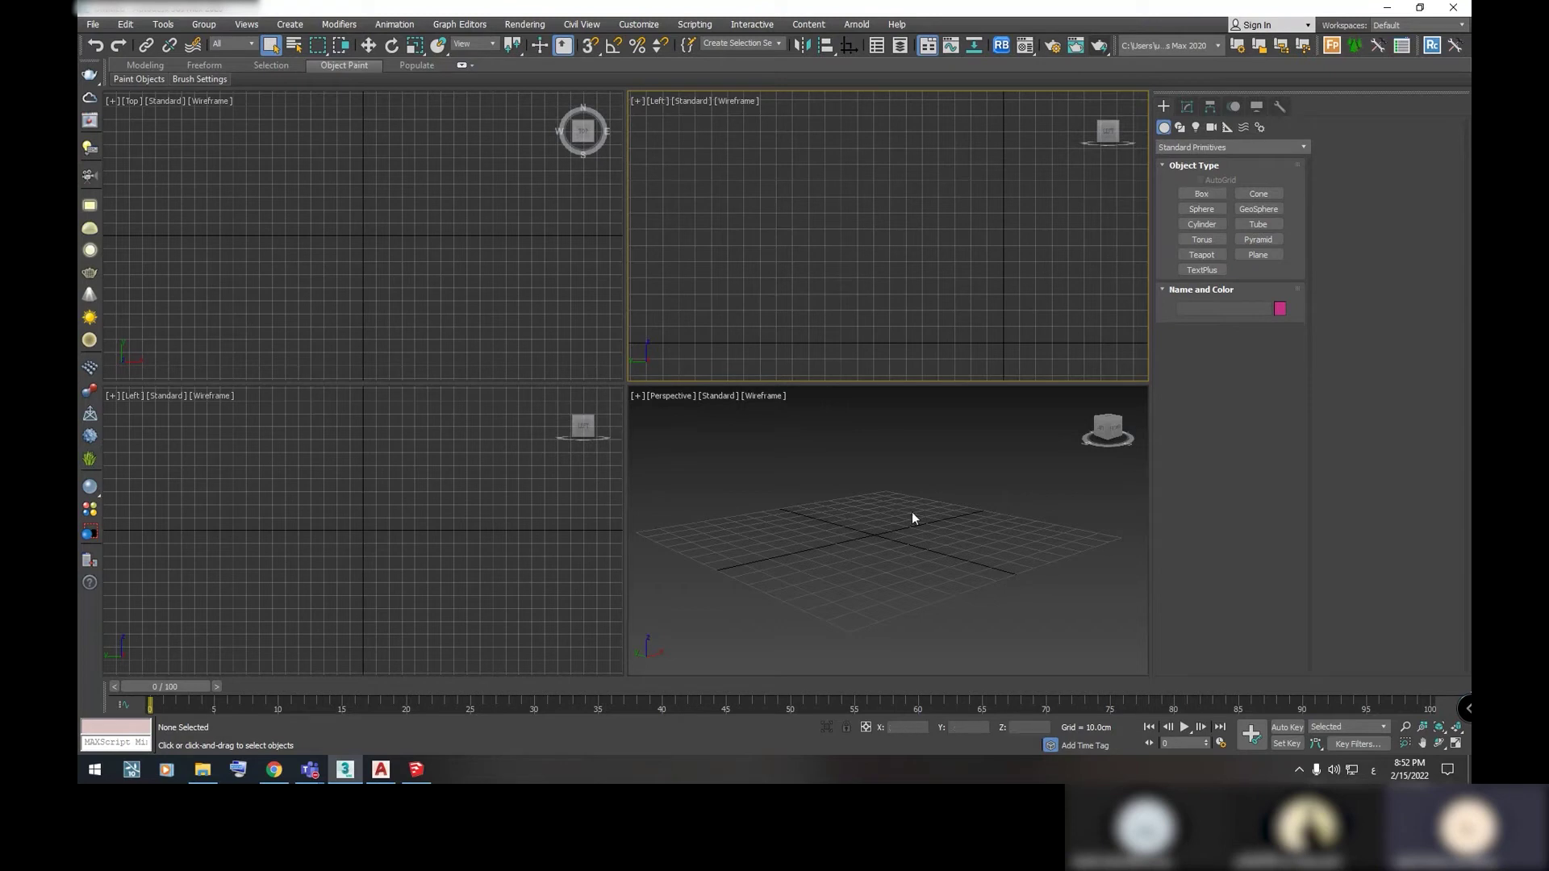
# Draw a flat Standard Primitives box in the Top view with 1 segment per direction
pyautogui.click(1184, 147)
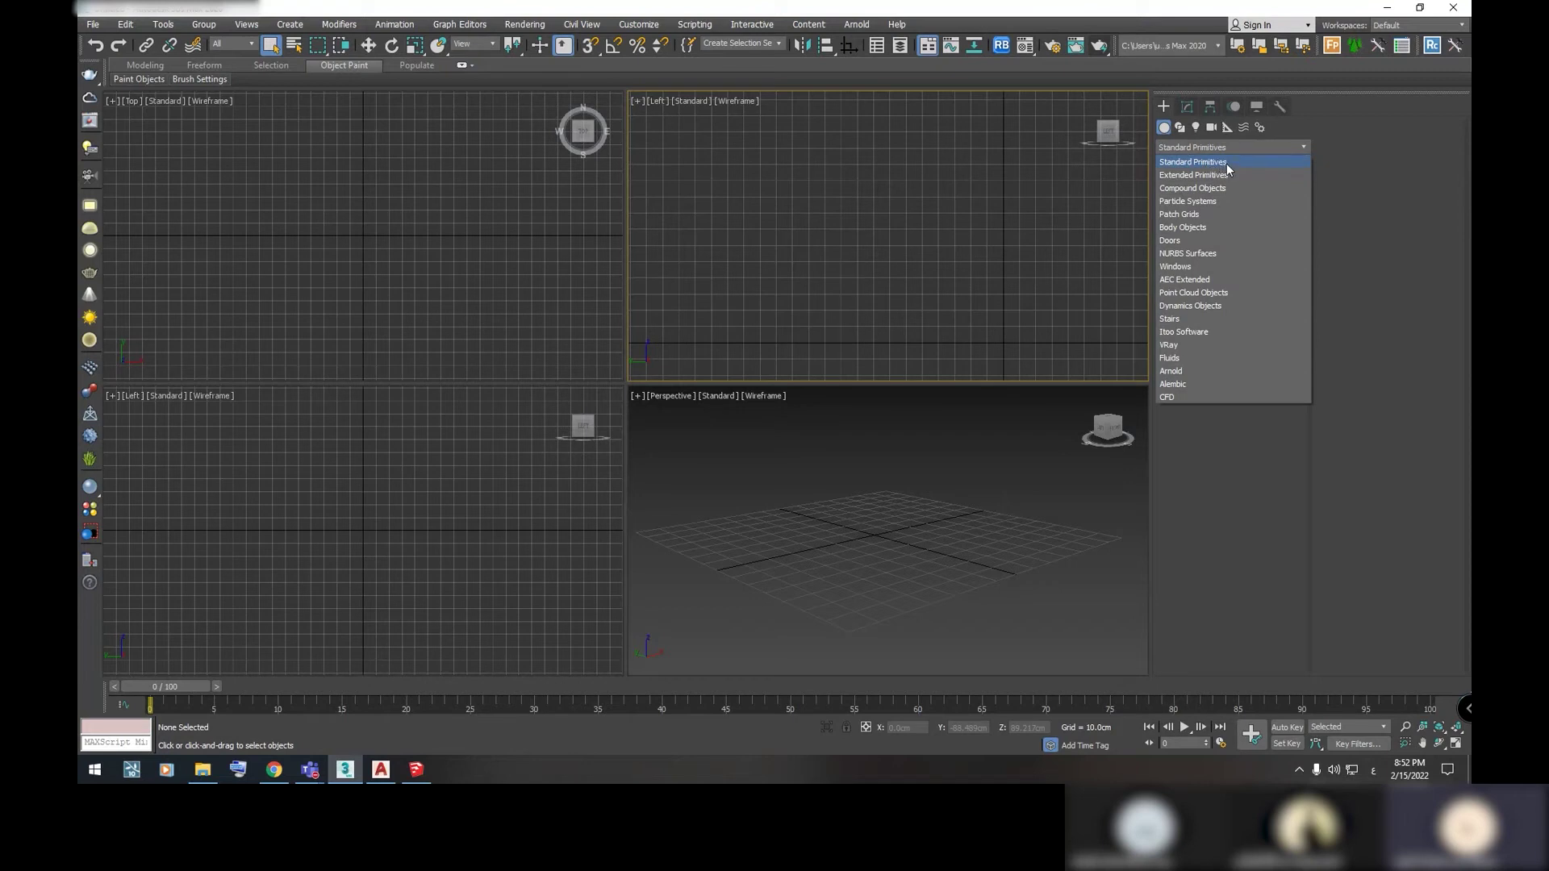
pyautogui.click(1226, 162)
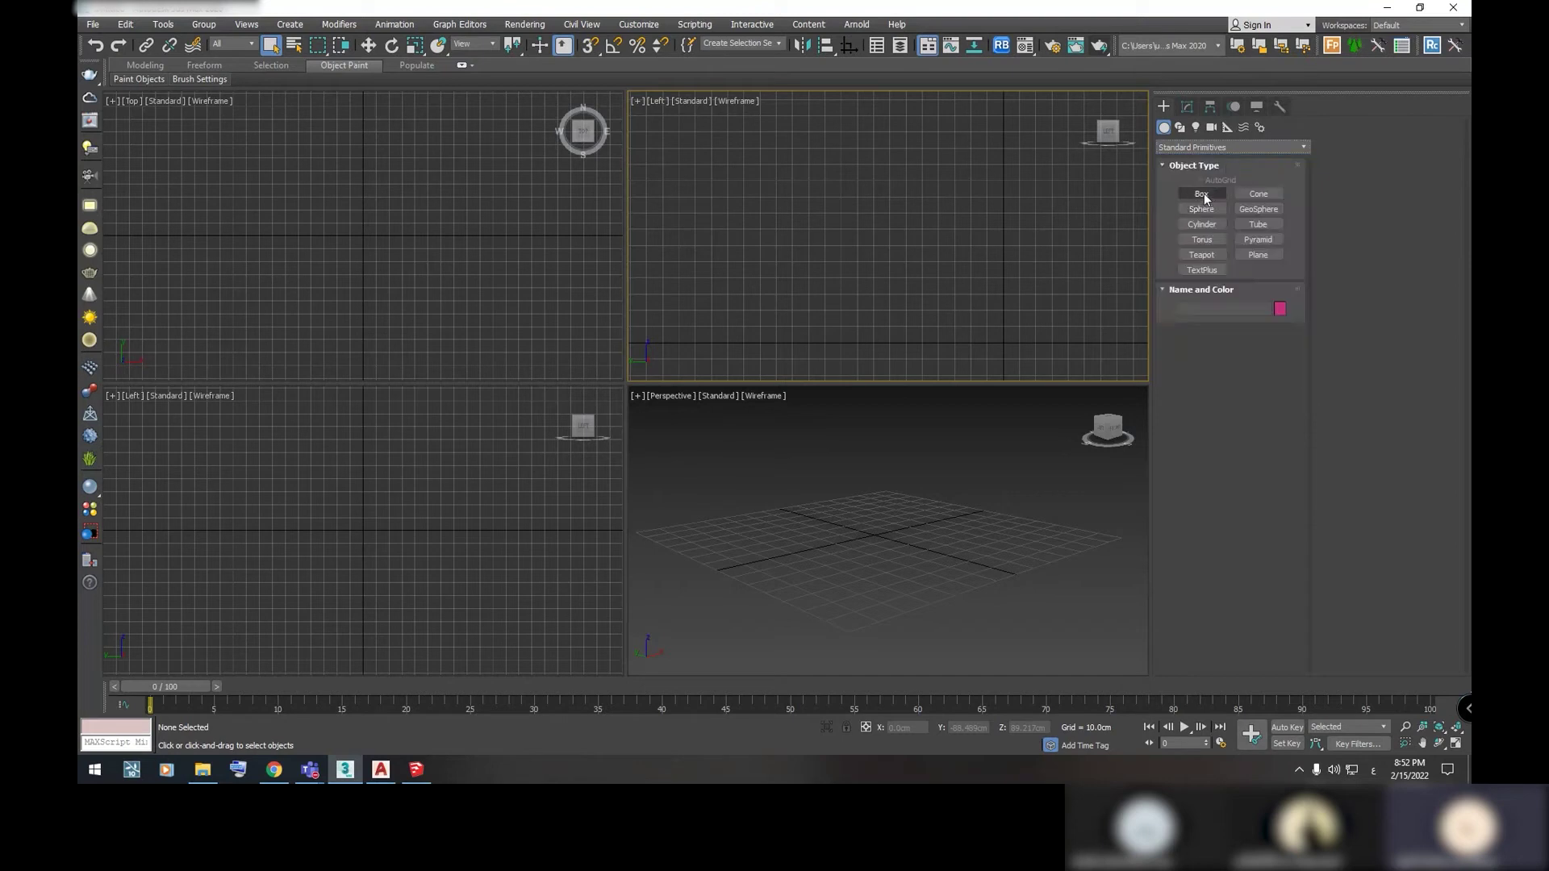
pyautogui.click(1202, 194)
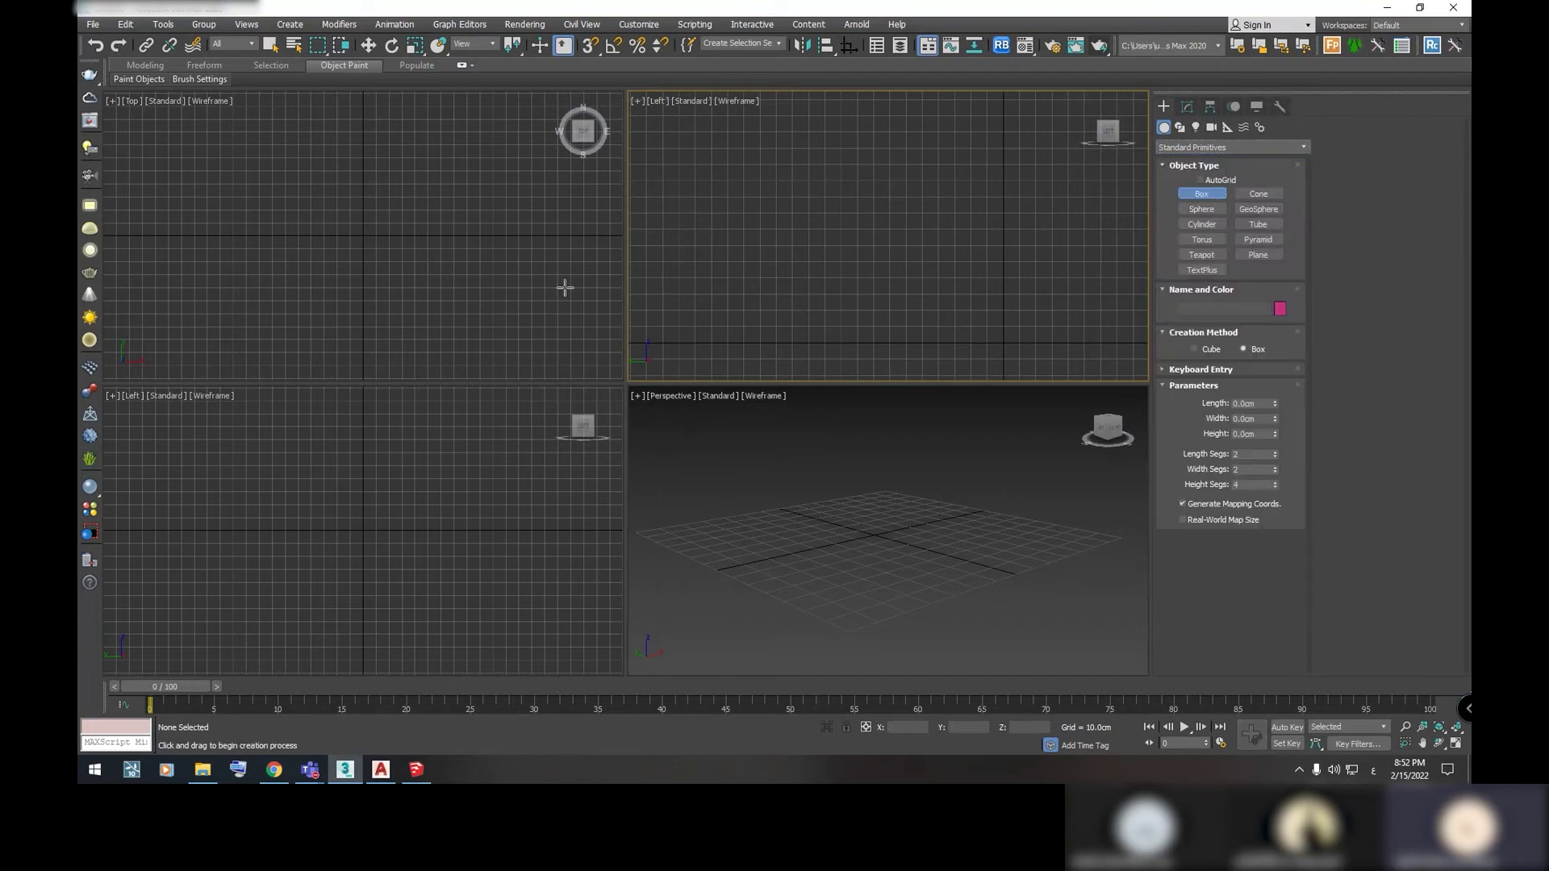
pyautogui.moveTo(358, 202)
pyautogui.mouseDown()
pyautogui.moveTo(371, 251)
pyautogui.moveTo(258, 310)
pyautogui.mouseUp()
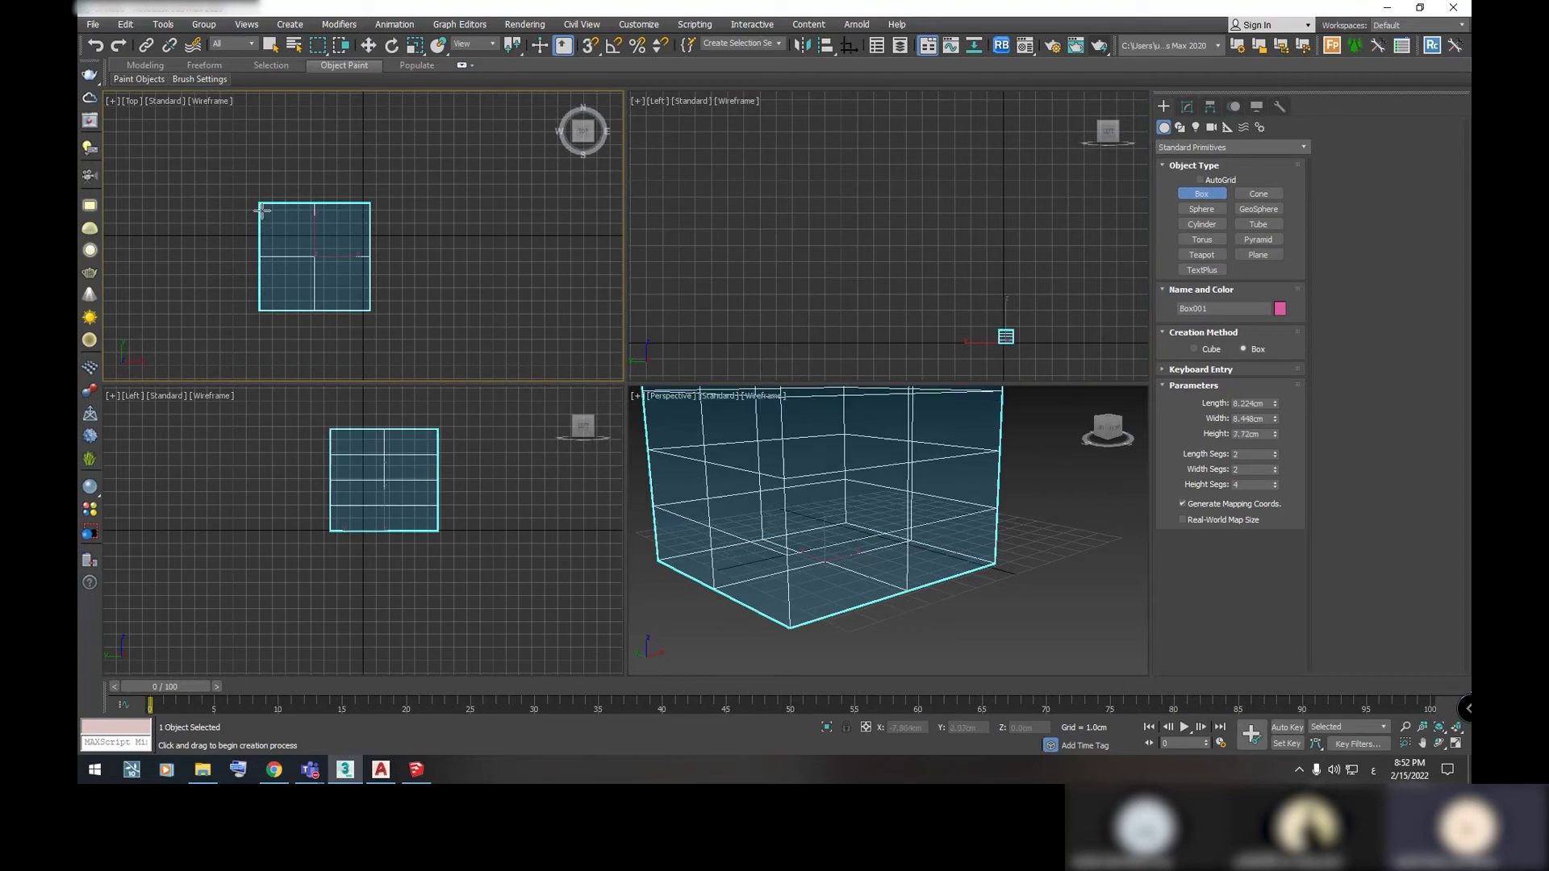
pyautogui.doubleClick(1243, 455)
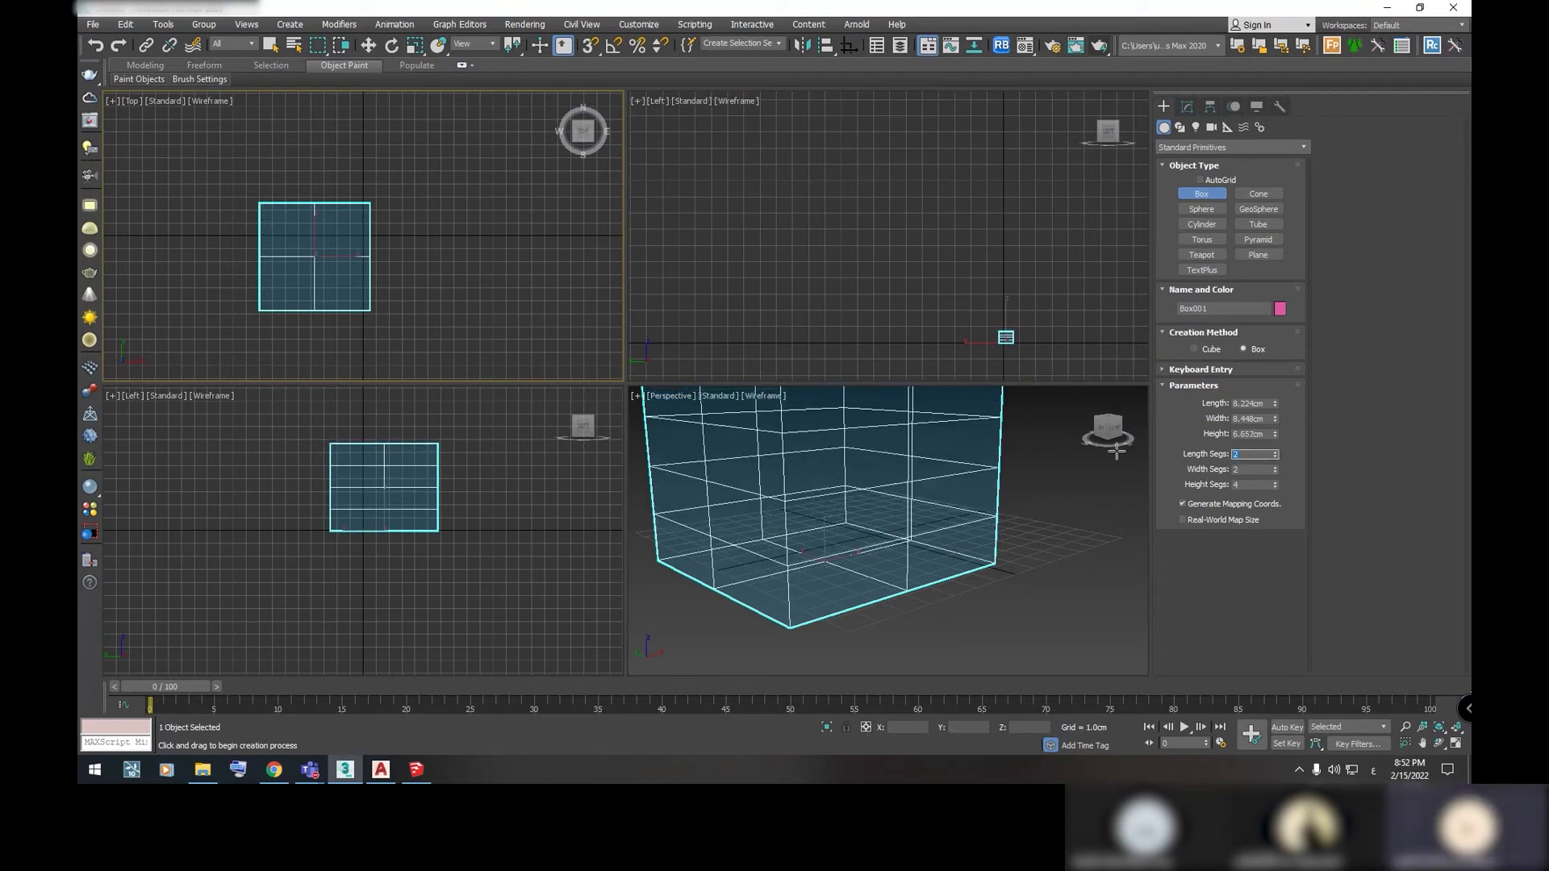
pyautogui.write('1')
pyautogui.press('Tab')
pyautogui.write('1')
pyautogui.press('Tab')
pyautogui.write('1')
pyautogui.press('Return')
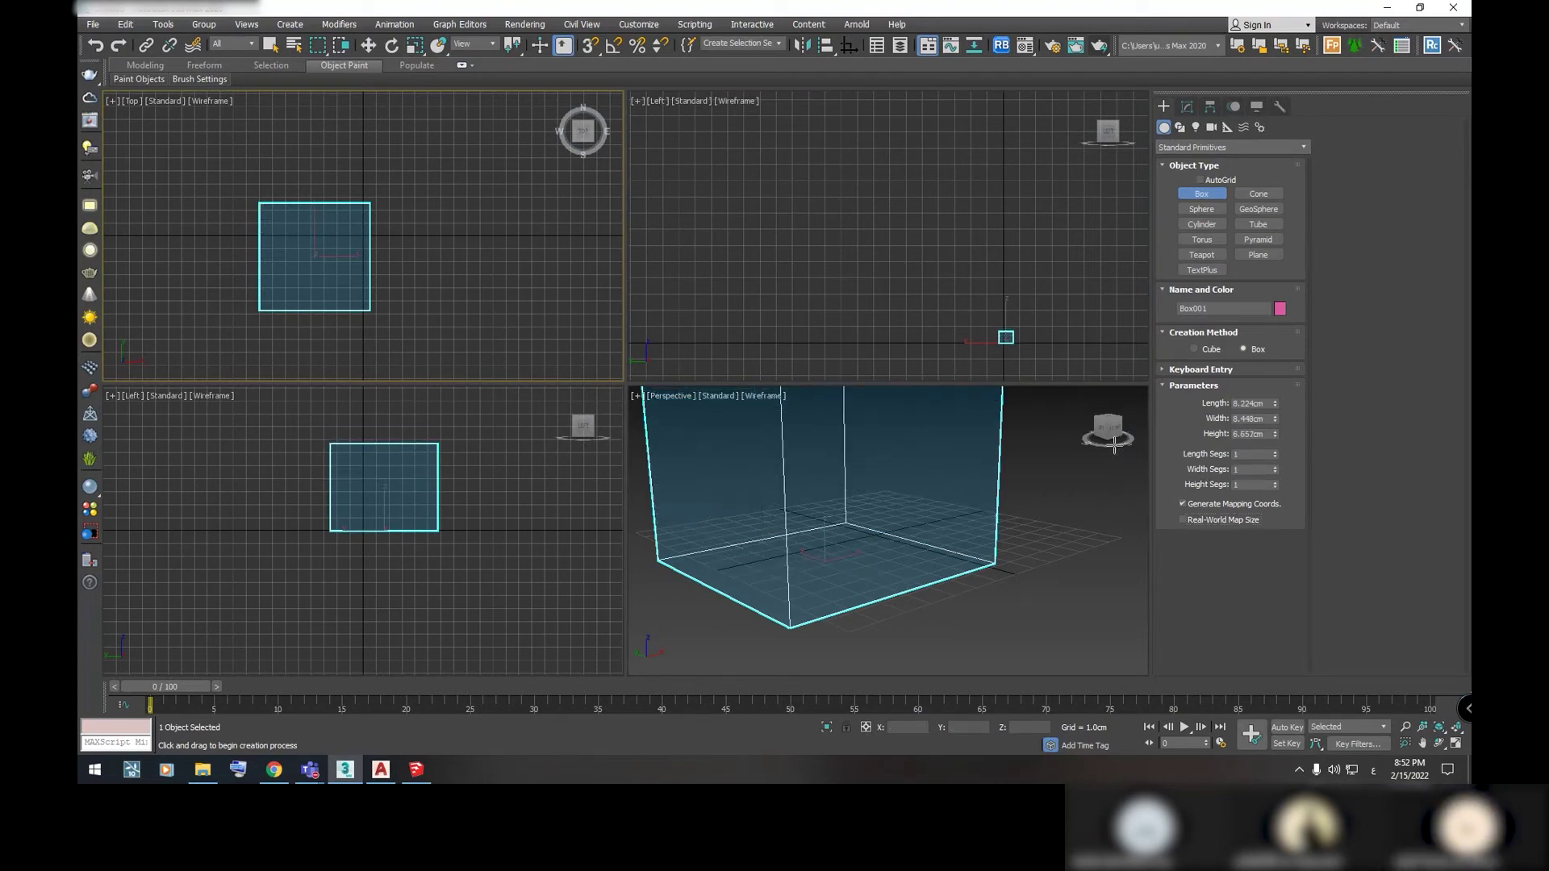
# Create a pointed cone of radius about 2 in the Top view
pyautogui.click(1258, 194)
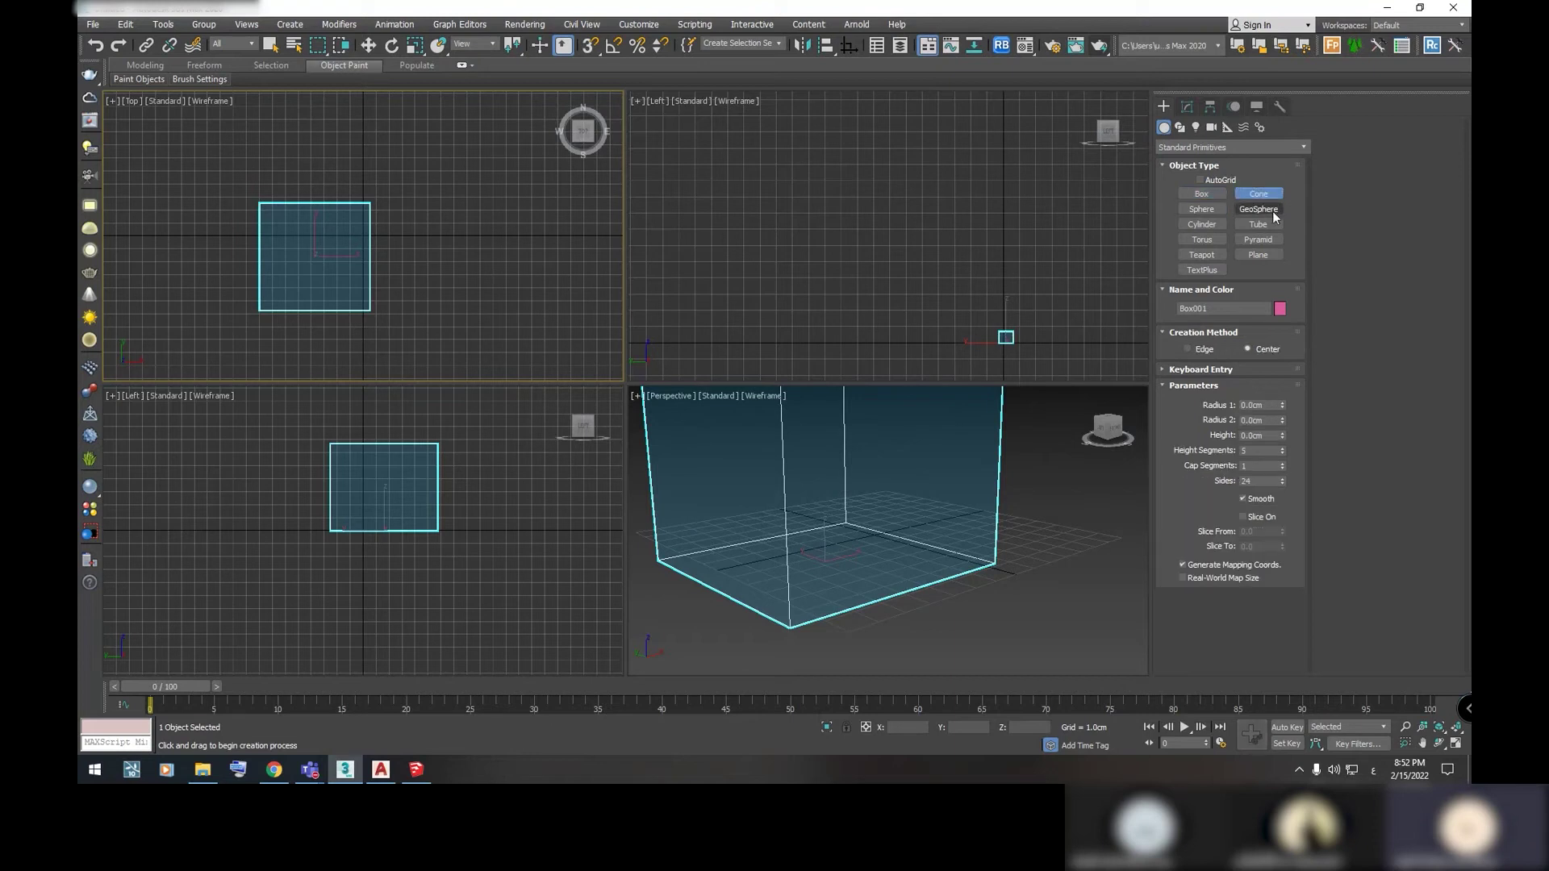
pyautogui.moveTo(554, 183); pyautogui.dragTo(554, 240)
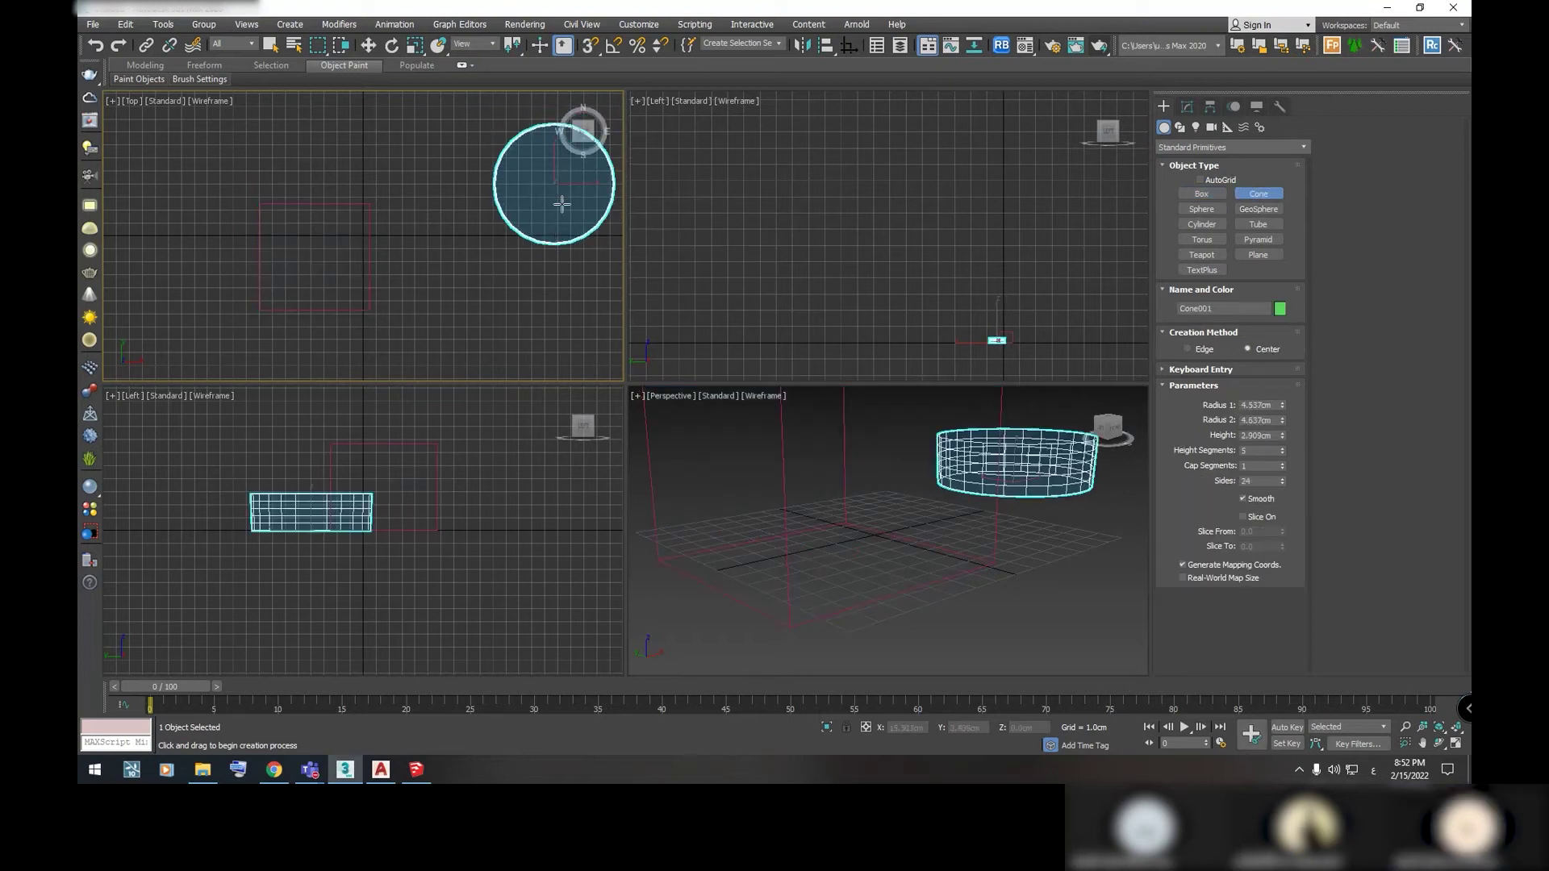
pyautogui.click(557, 161)
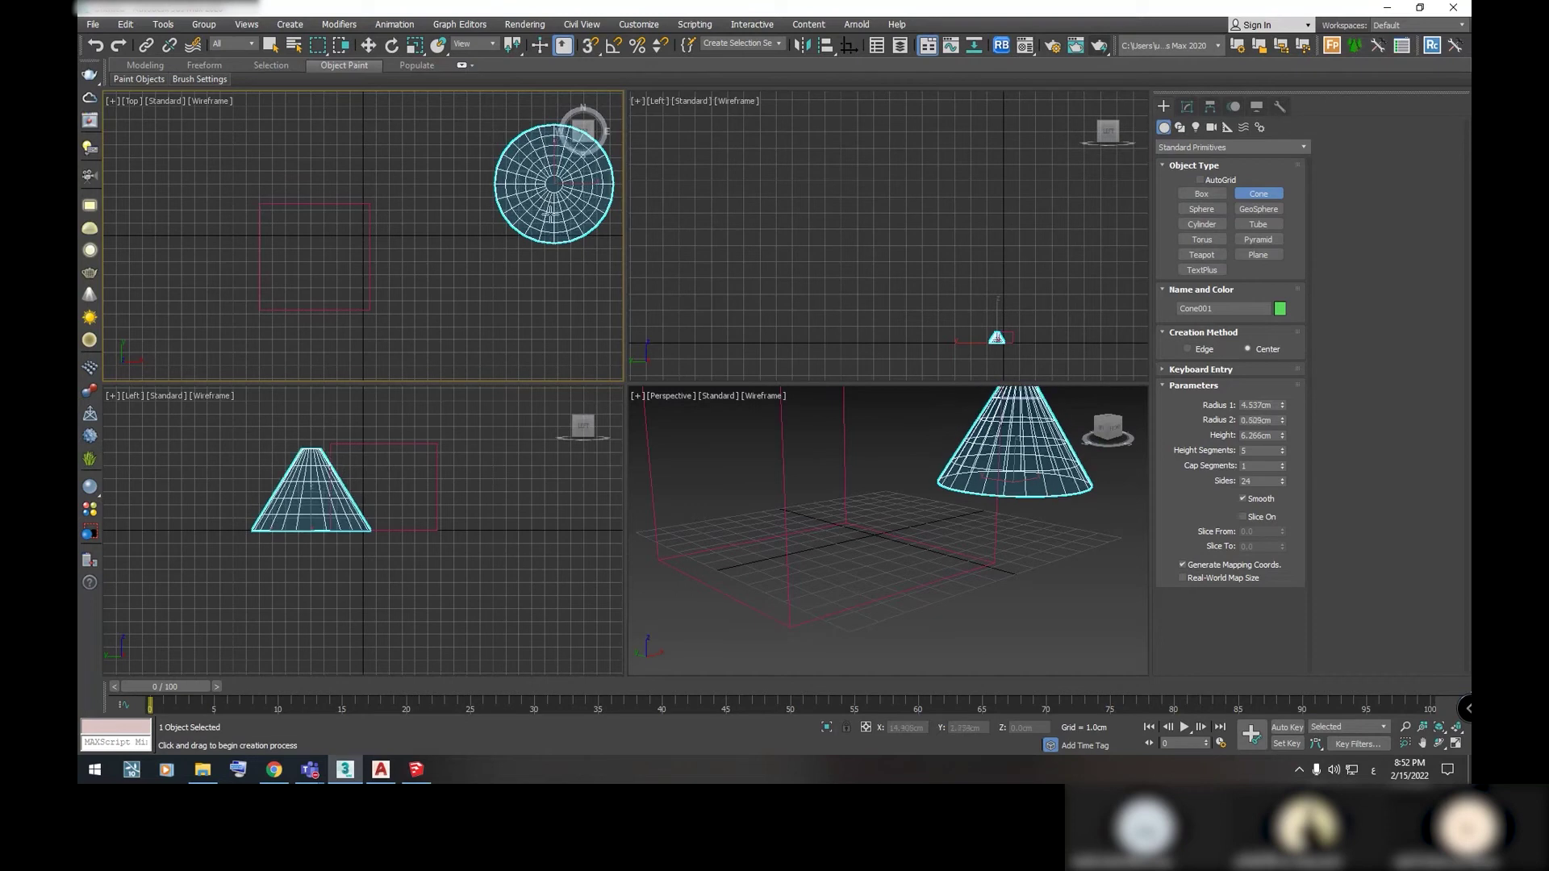
pyautogui.click(549, 220)
pyautogui.moveTo(1039, 455); pyautogui.dragTo(1020, 510, button='middle')
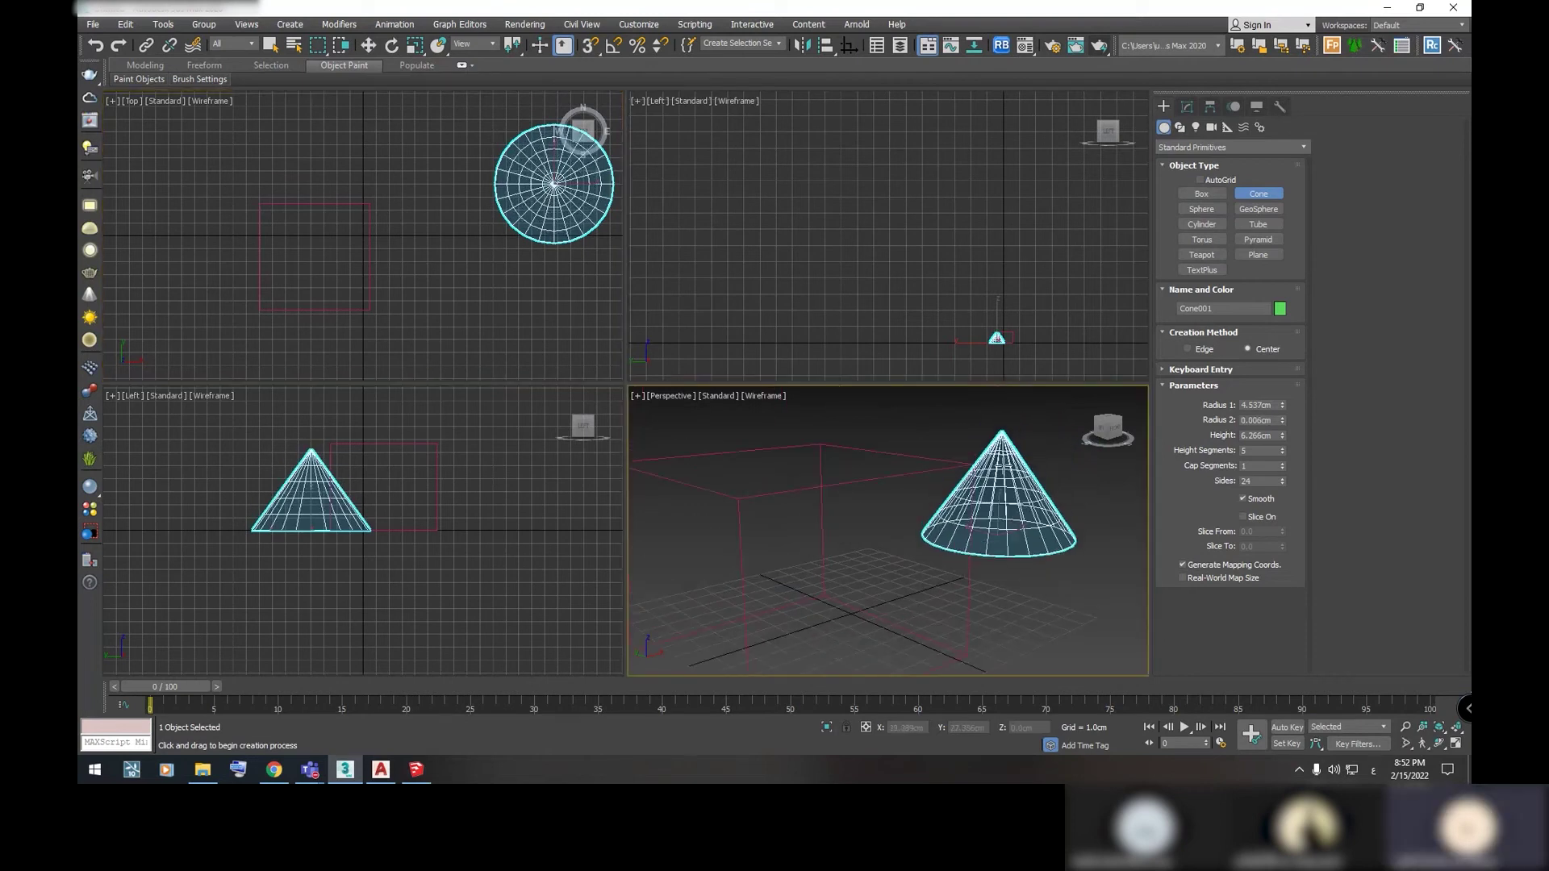
pyautogui.rightClick(1017, 479)
# Add a sphere and a geosphere, then zoom the Perspective view
pyautogui.click(1201, 209)
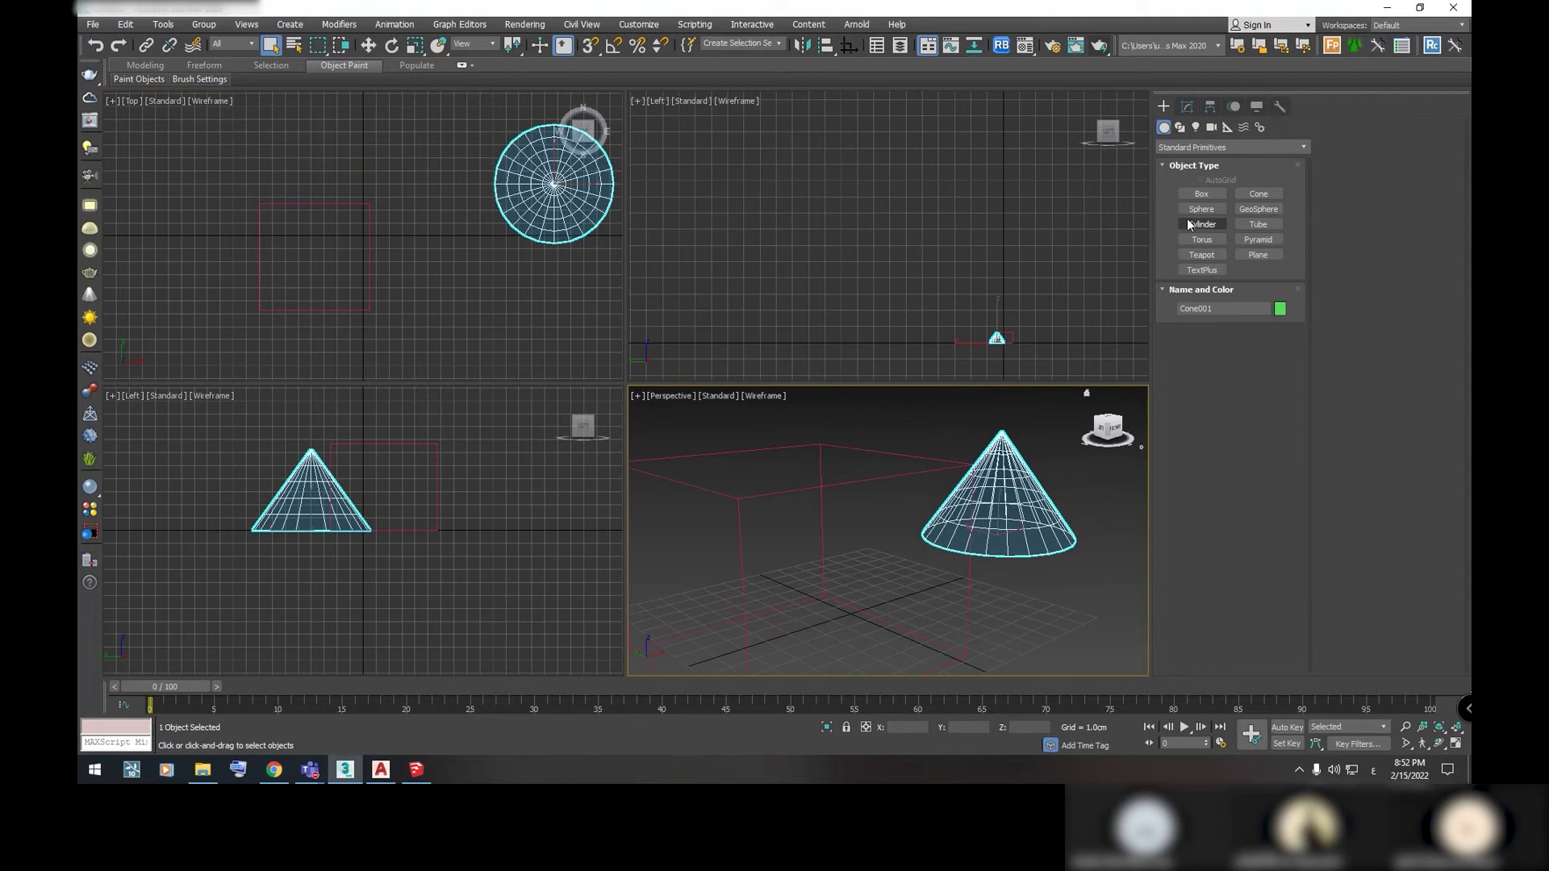
pyautogui.moveTo(443, 257)
pyautogui.mouseDown()
pyautogui.moveTo(439, 303)
pyautogui.moveTo(444, 291)
pyautogui.moveTo(519, 330)
pyautogui.mouseUp()
pyautogui.click(1259, 209)
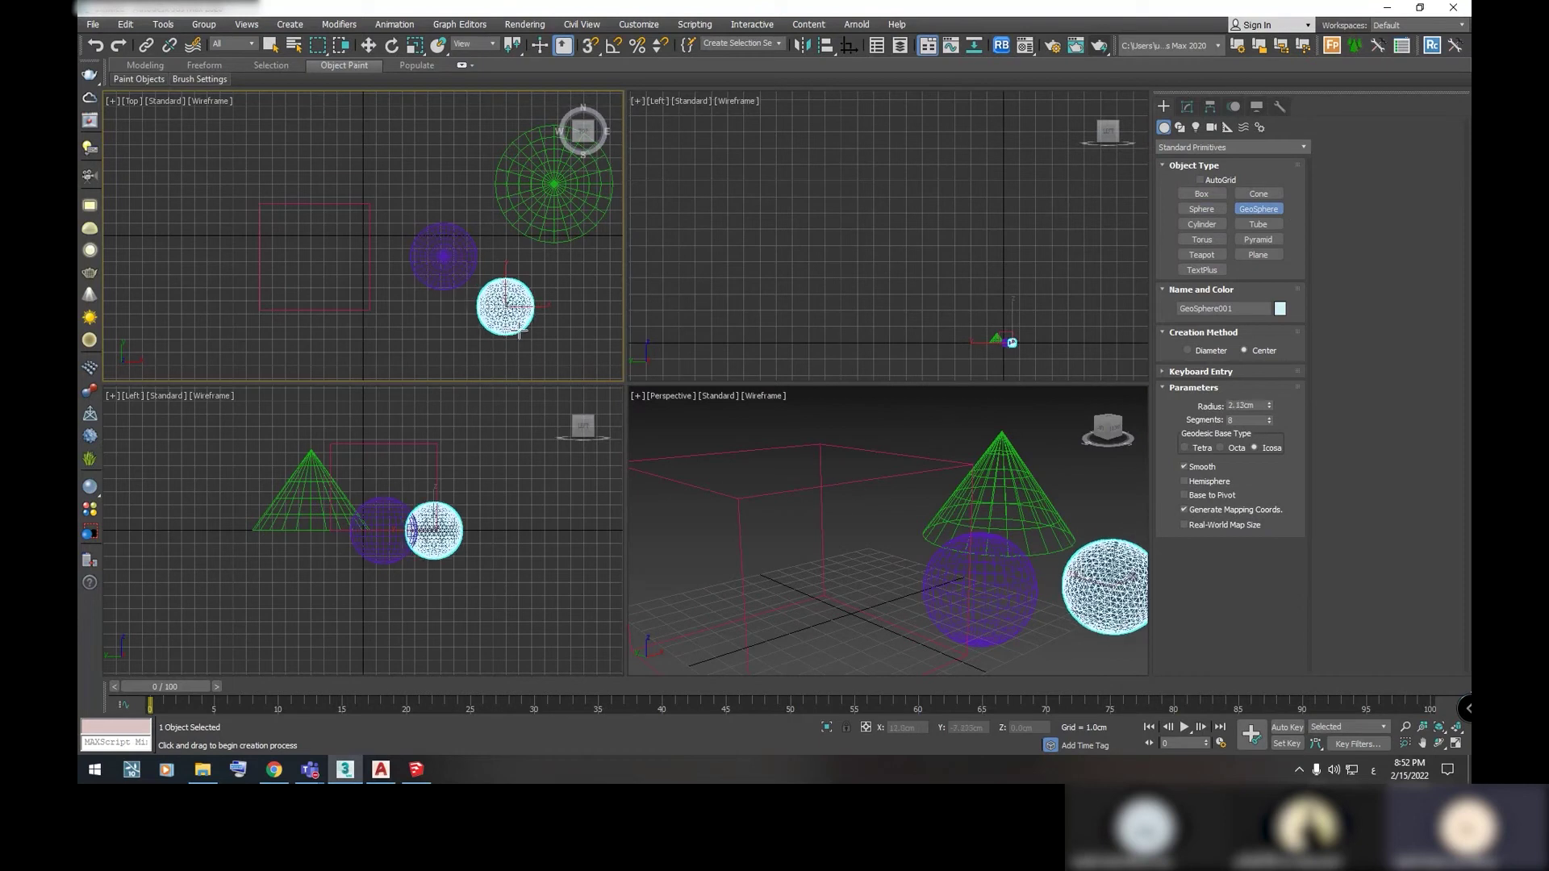
pyautogui.moveTo(1062, 542); pyautogui.dragTo(998, 505, button='middle')
pyautogui.scroll(2, 998, 505)
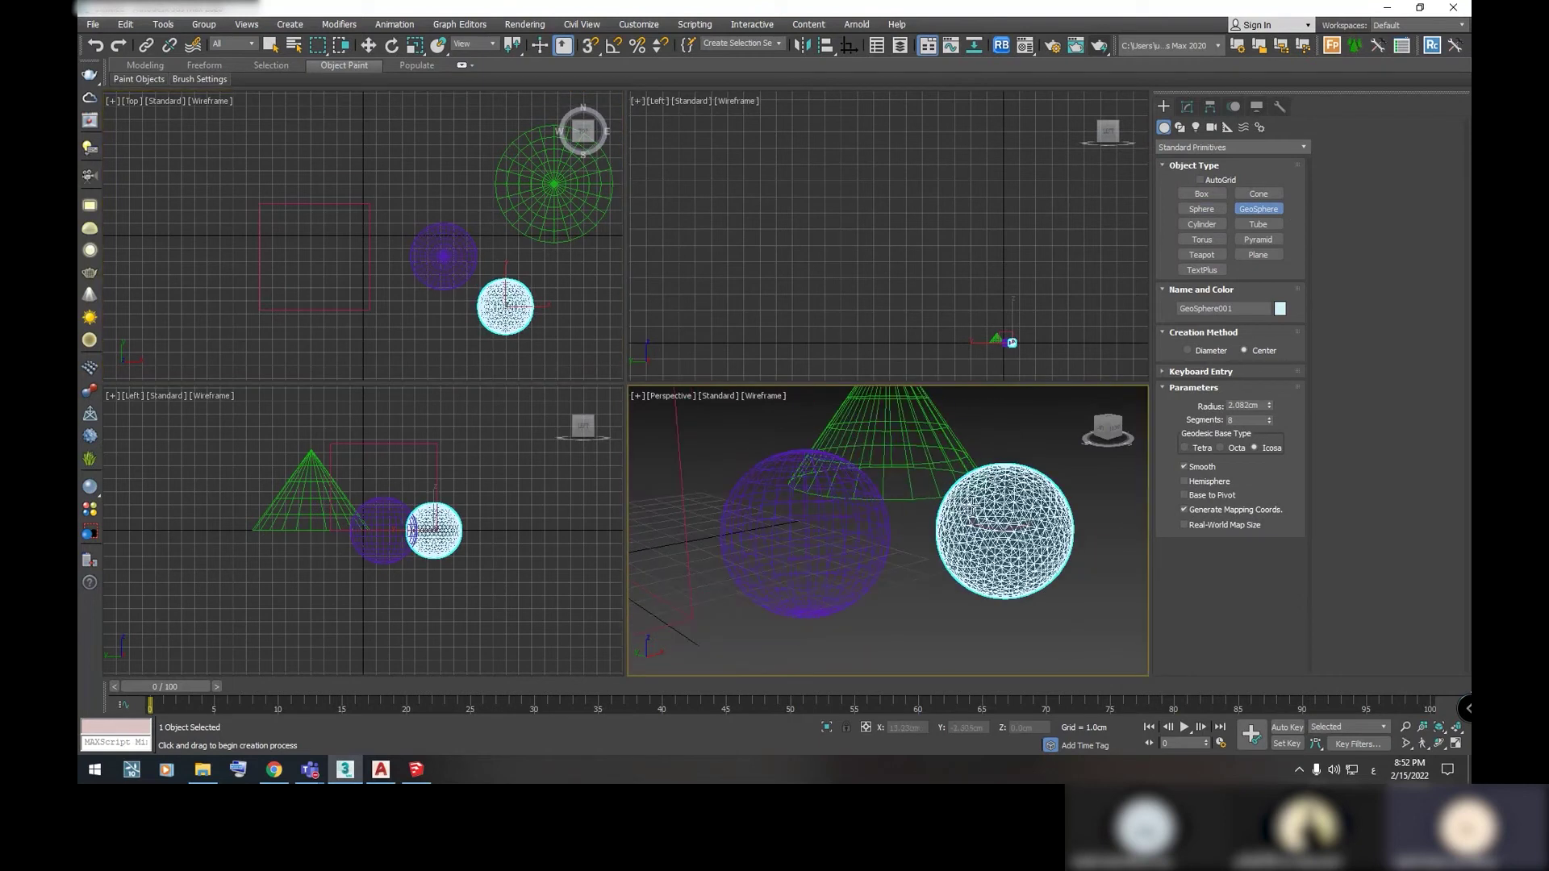
pyautogui.scroll(2, 835, 506)
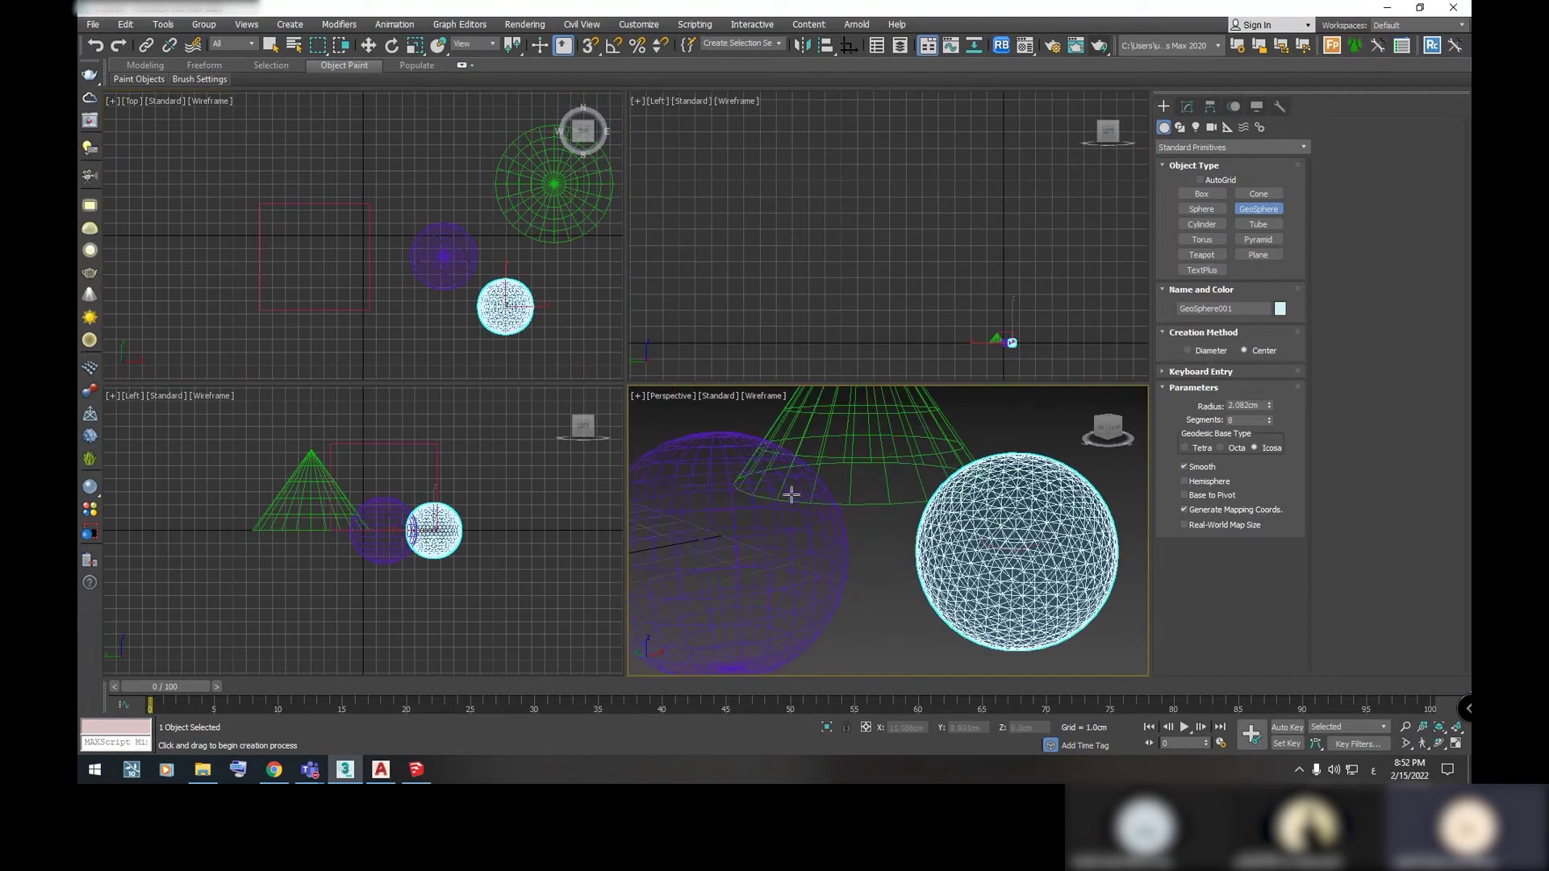
pyautogui.scroll(2, 980, 520)
pyautogui.scroll(2, 991, 515)
pyautogui.rightClick(992, 516)
pyautogui.scroll(1, 991, 516)
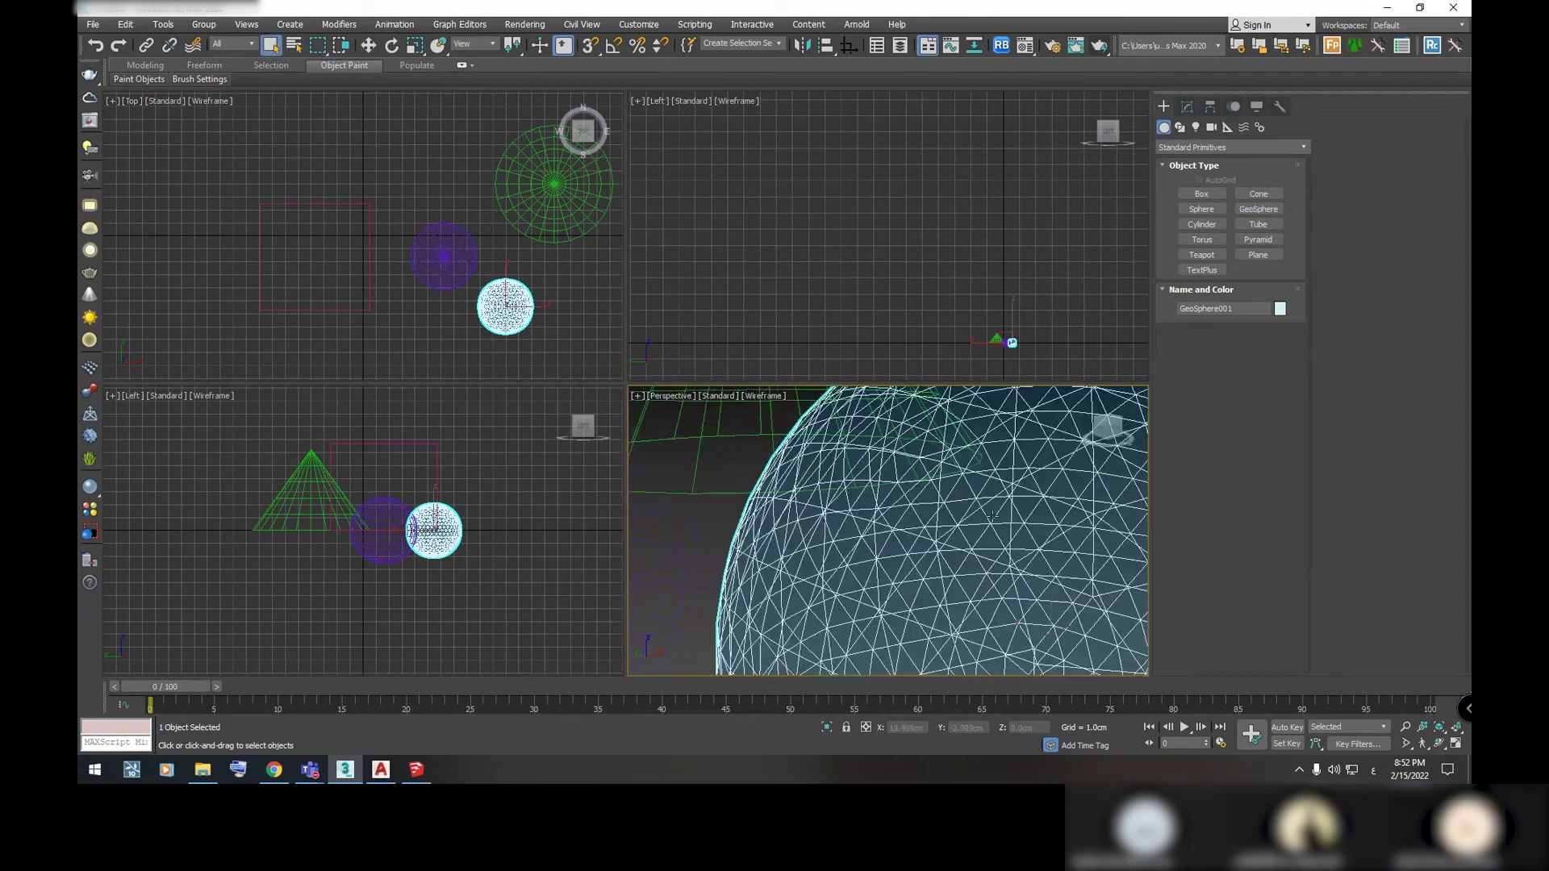
pyautogui.scroll(-2, 992, 498)
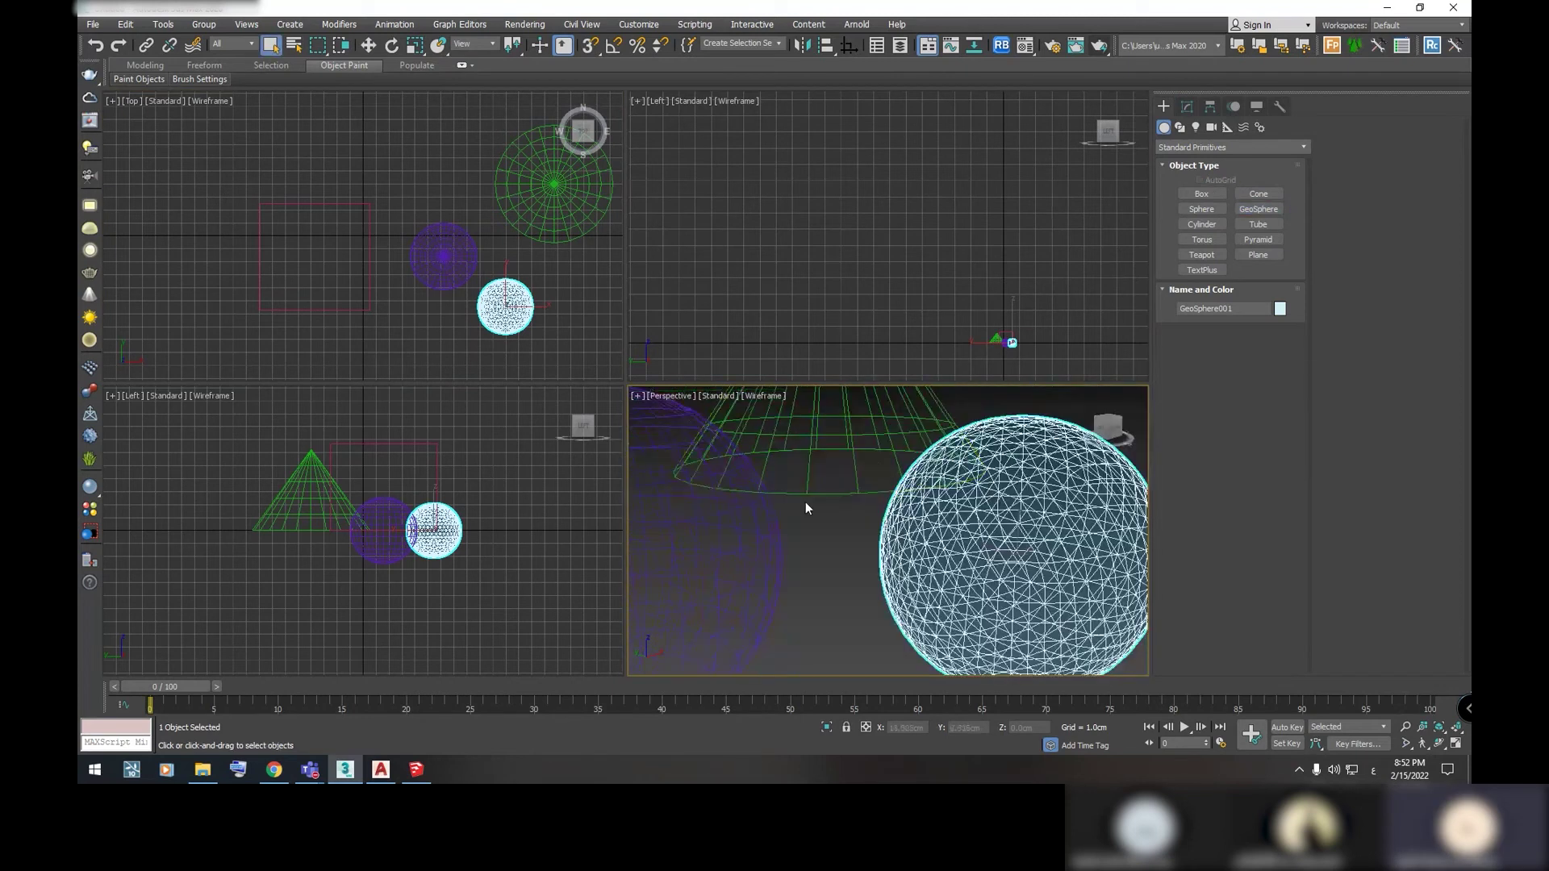
pyautogui.scroll(2, 805, 501)
pyautogui.scroll(1, 805, 502)
pyautogui.scroll(-4, 723, 501)
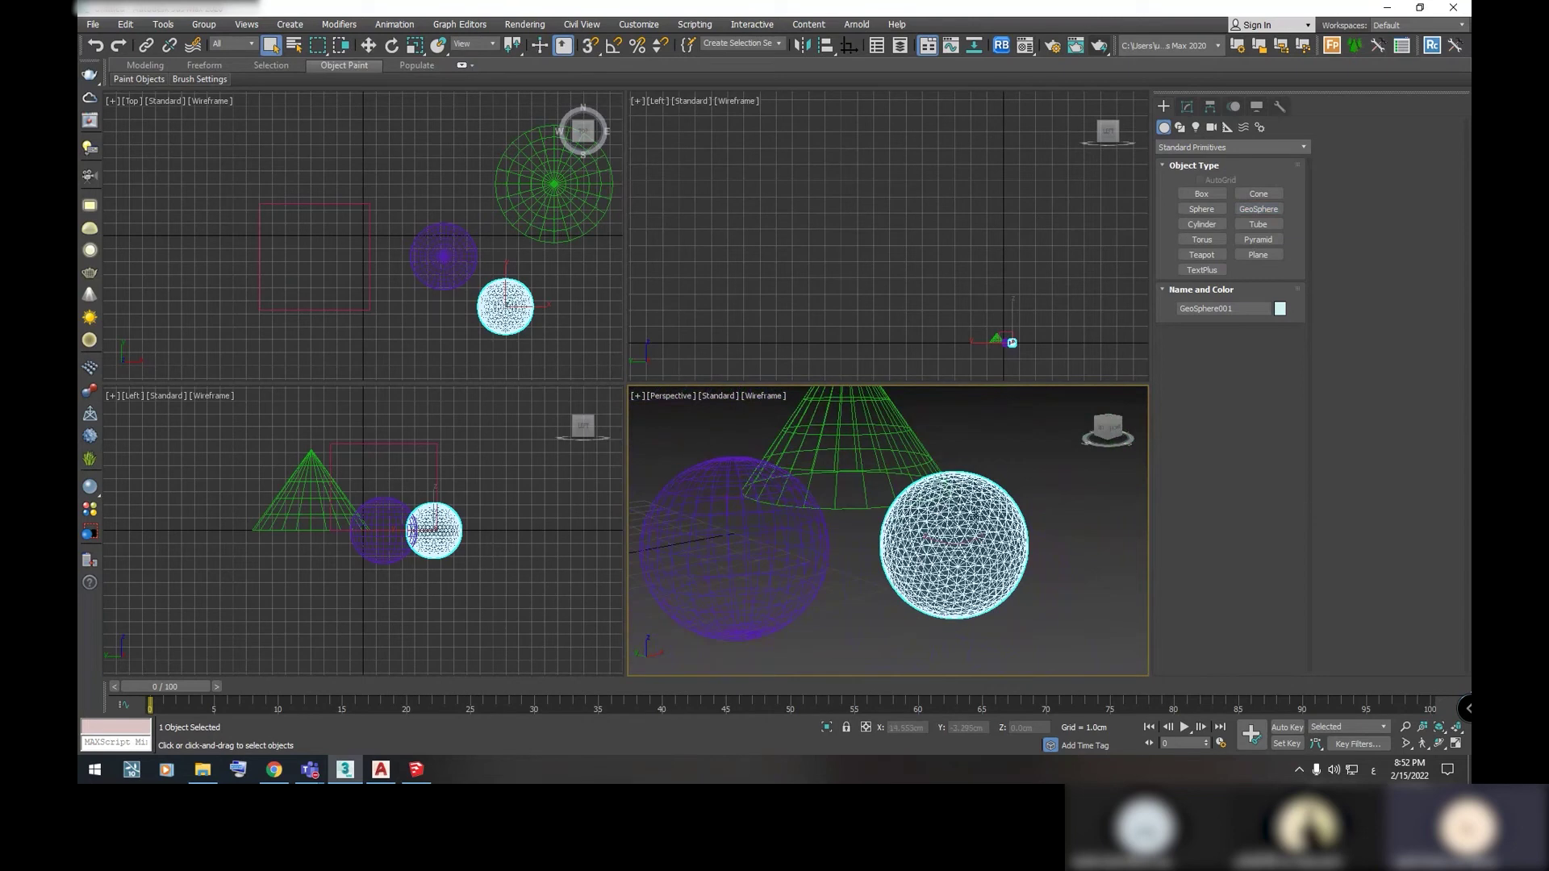
# Frame the geosphere, select Sphere001 then GeoSphere001, and start Cylinder creation
pyautogui.scroll(2, 716, 600)
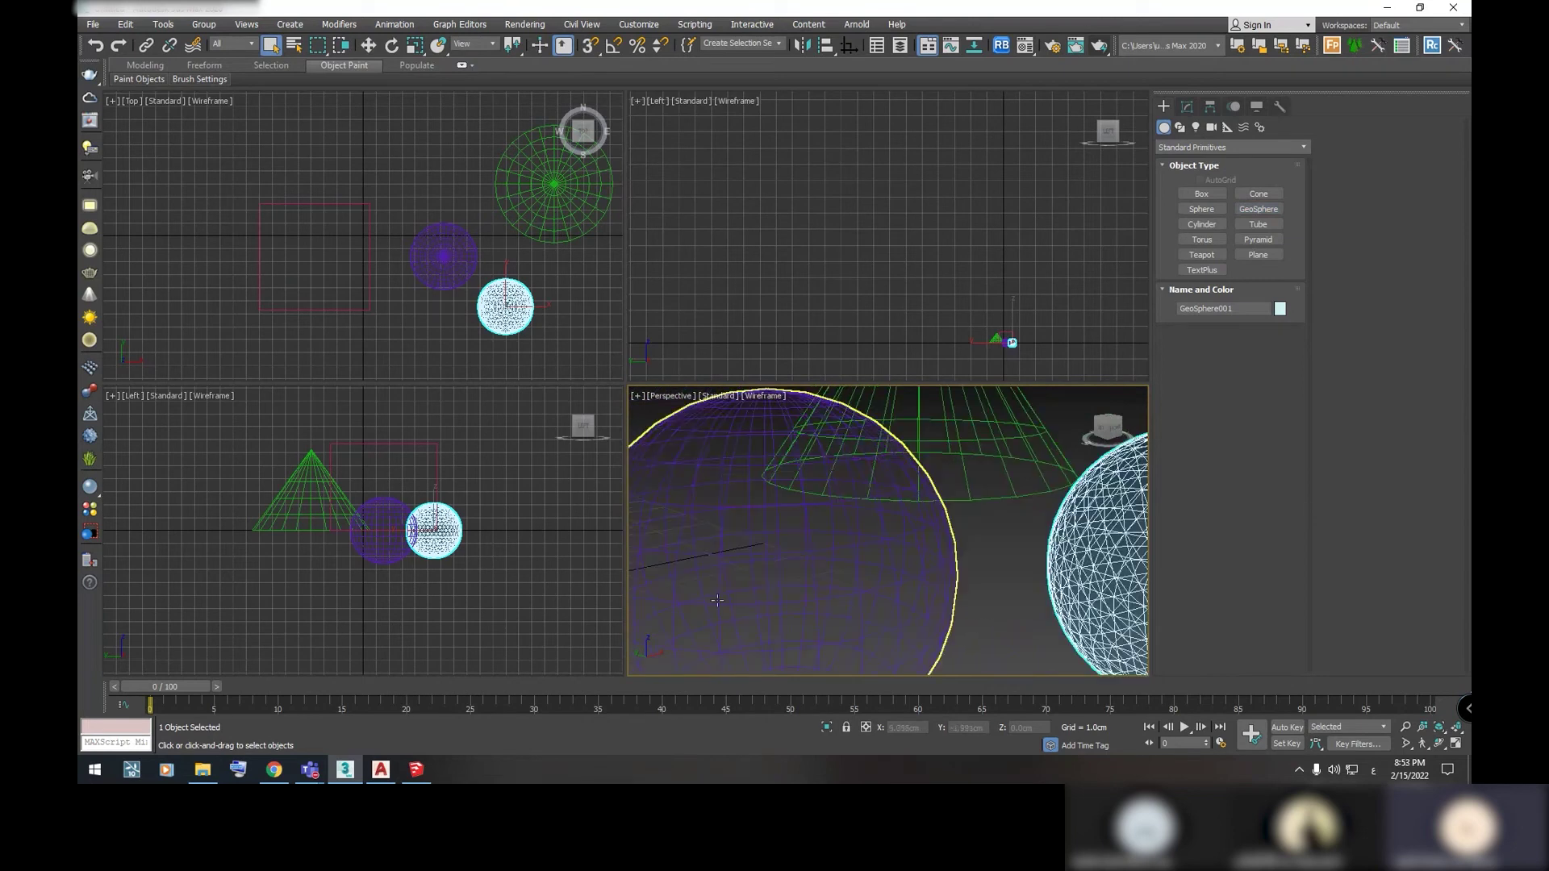
pyautogui.scroll(-2, 724, 457)
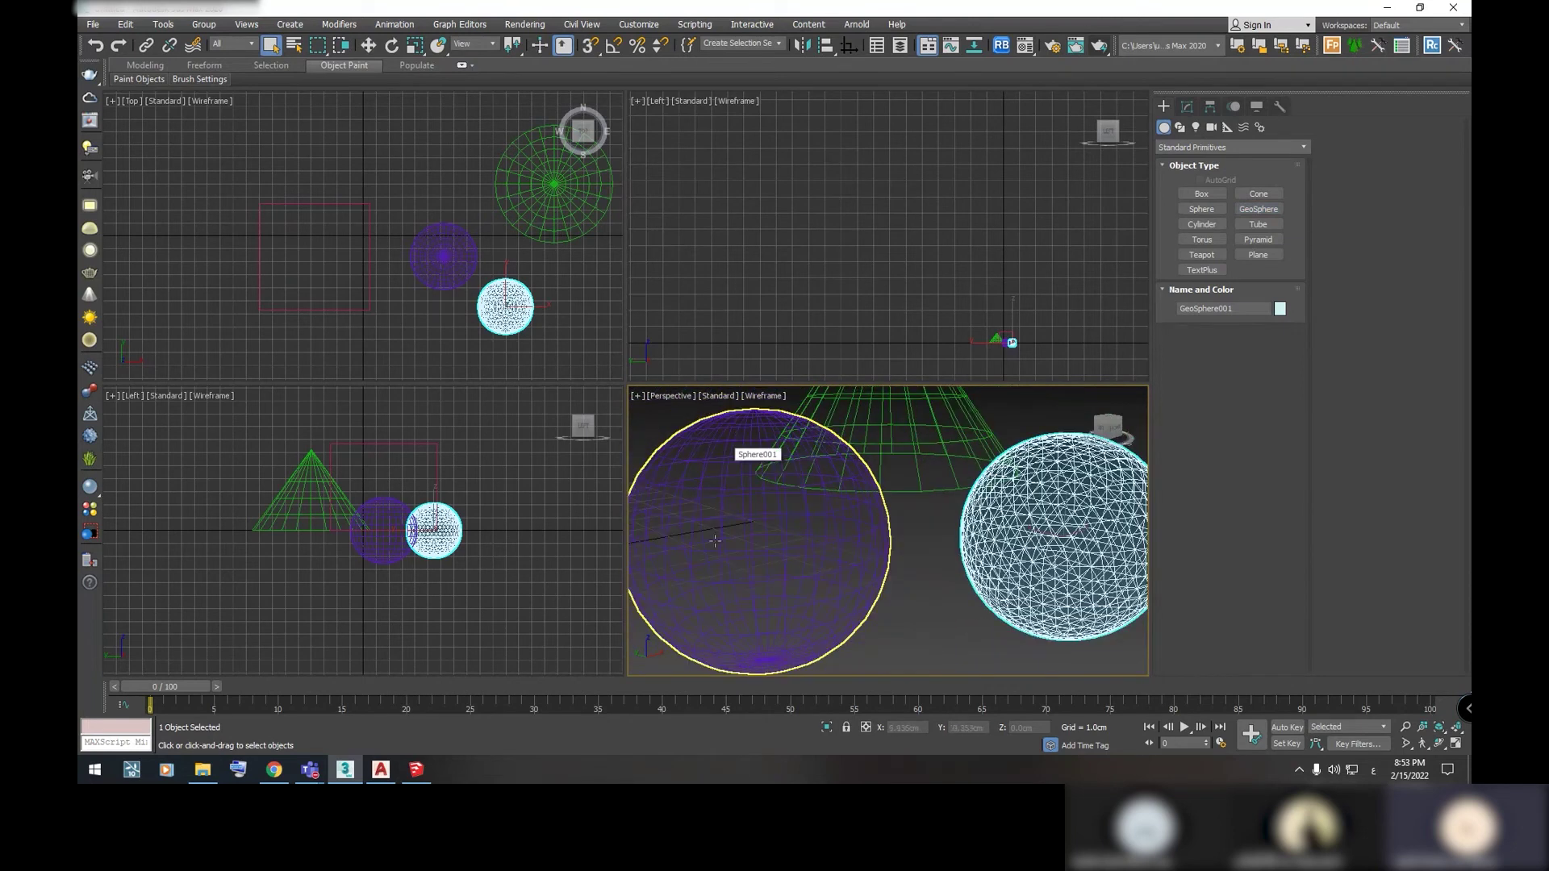
pyautogui.press('z')
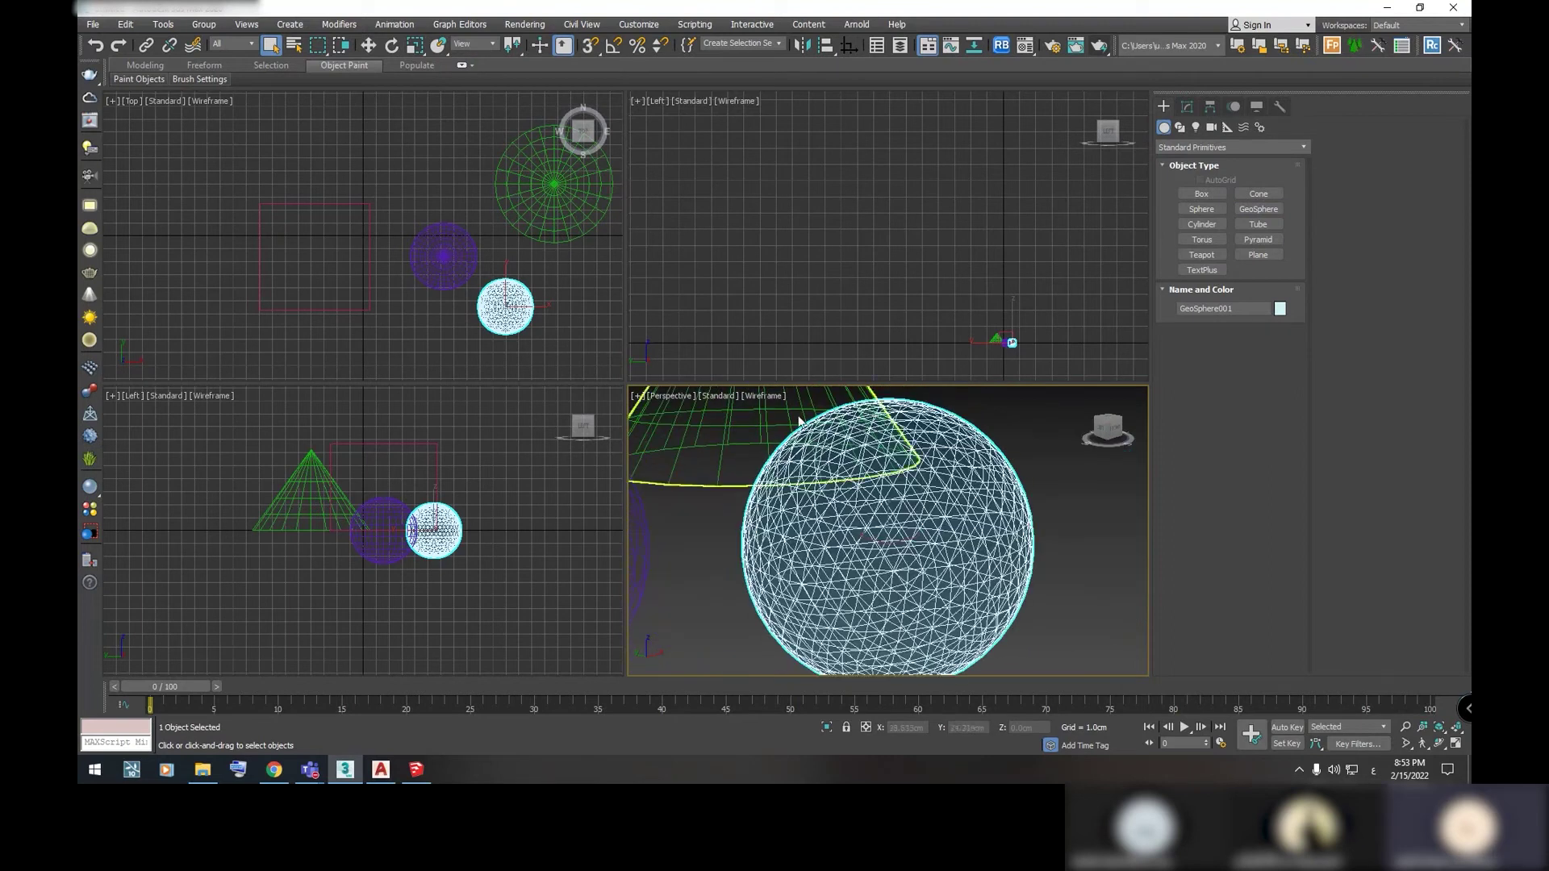
pyautogui.scroll(-3, 760, 473)
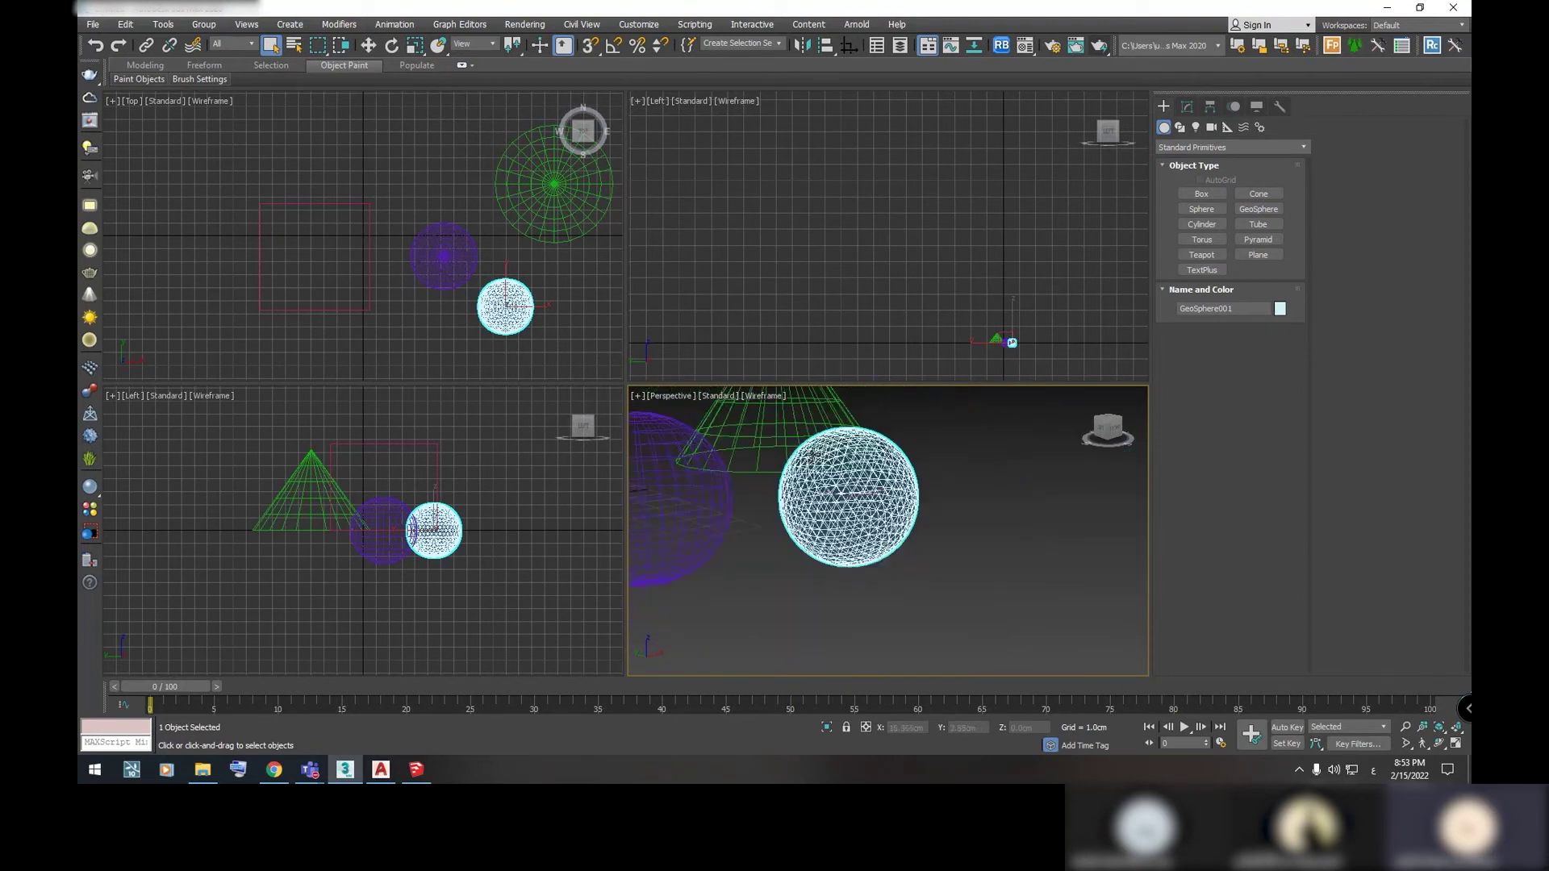
pyautogui.click(760, 473)
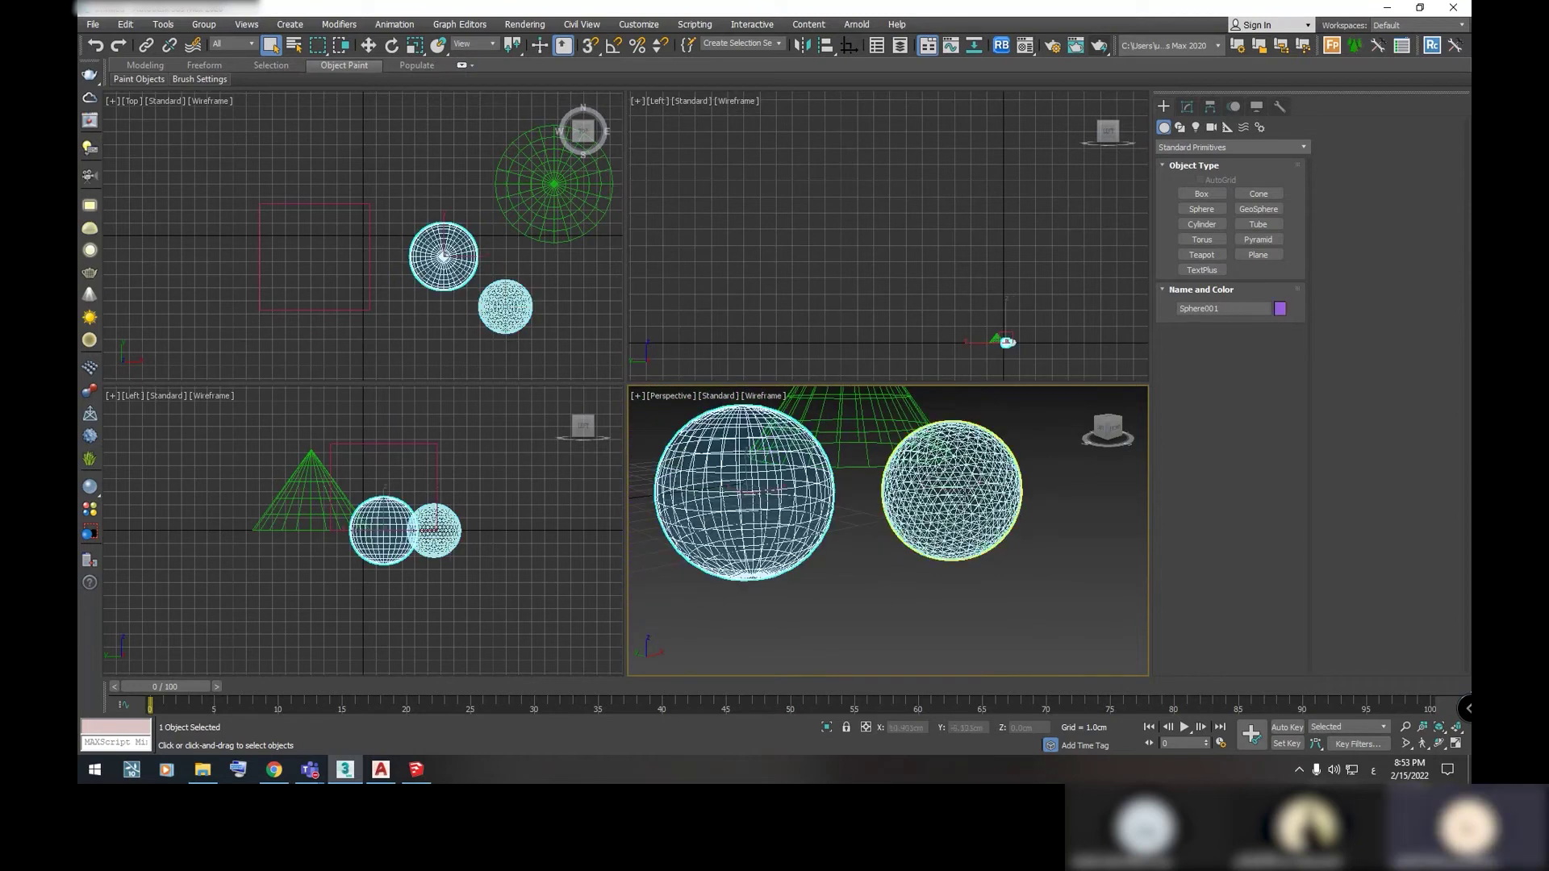
pyautogui.click(952, 490)
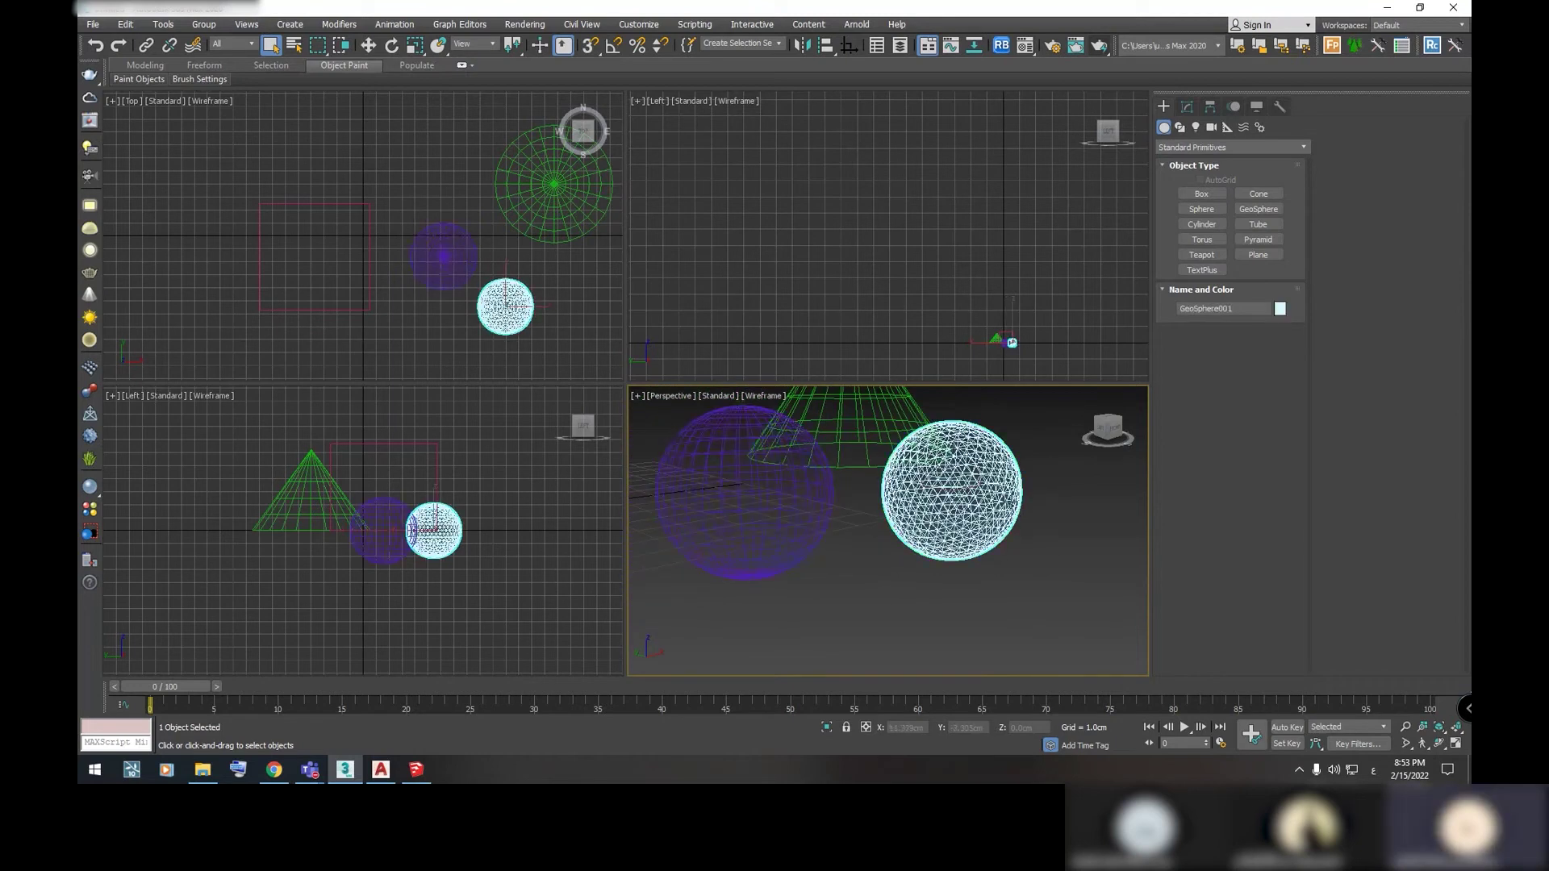
pyautogui.click(1206, 226)
pyautogui.scroll(2, 450, 266)
pyautogui.scroll(2, 446, 210)
# Draw a cylinder in the Top viewport, setting its base and height
pyautogui.moveTo(443, 166); pyautogui.dragTo(439, 187)
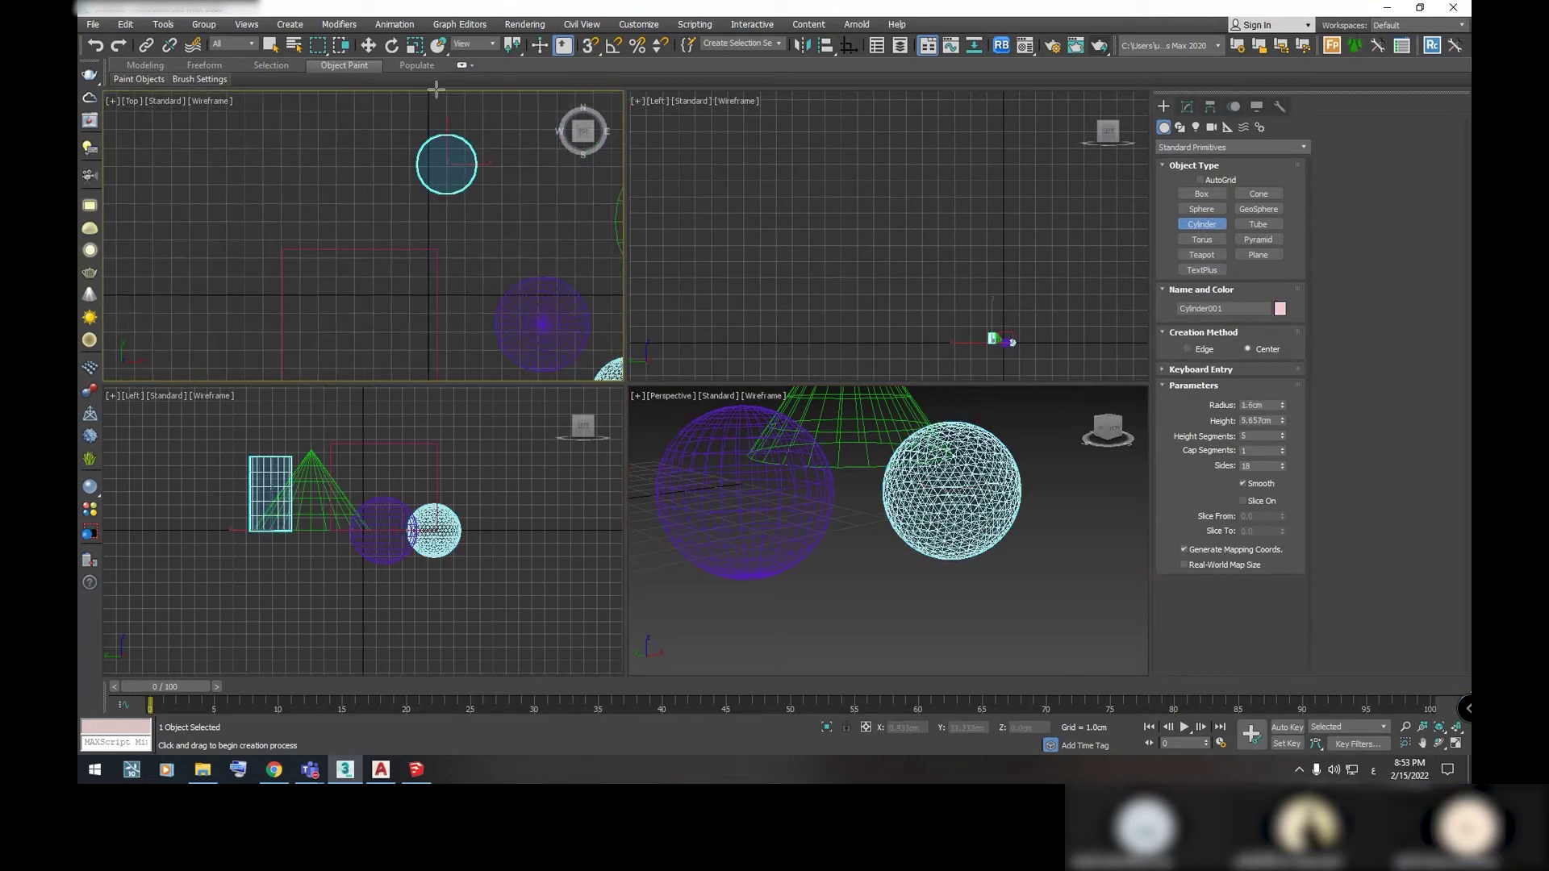
pyautogui.click(995, 350)
pyautogui.rightClick(995, 350)
pyautogui.scroll(2, 933, 277)
pyautogui.scroll(2, 933, 277)
pyautogui.scroll(2, 931, 184)
pyautogui.scroll(2, 931, 184)
pyautogui.scroll(-2, 971, 185)
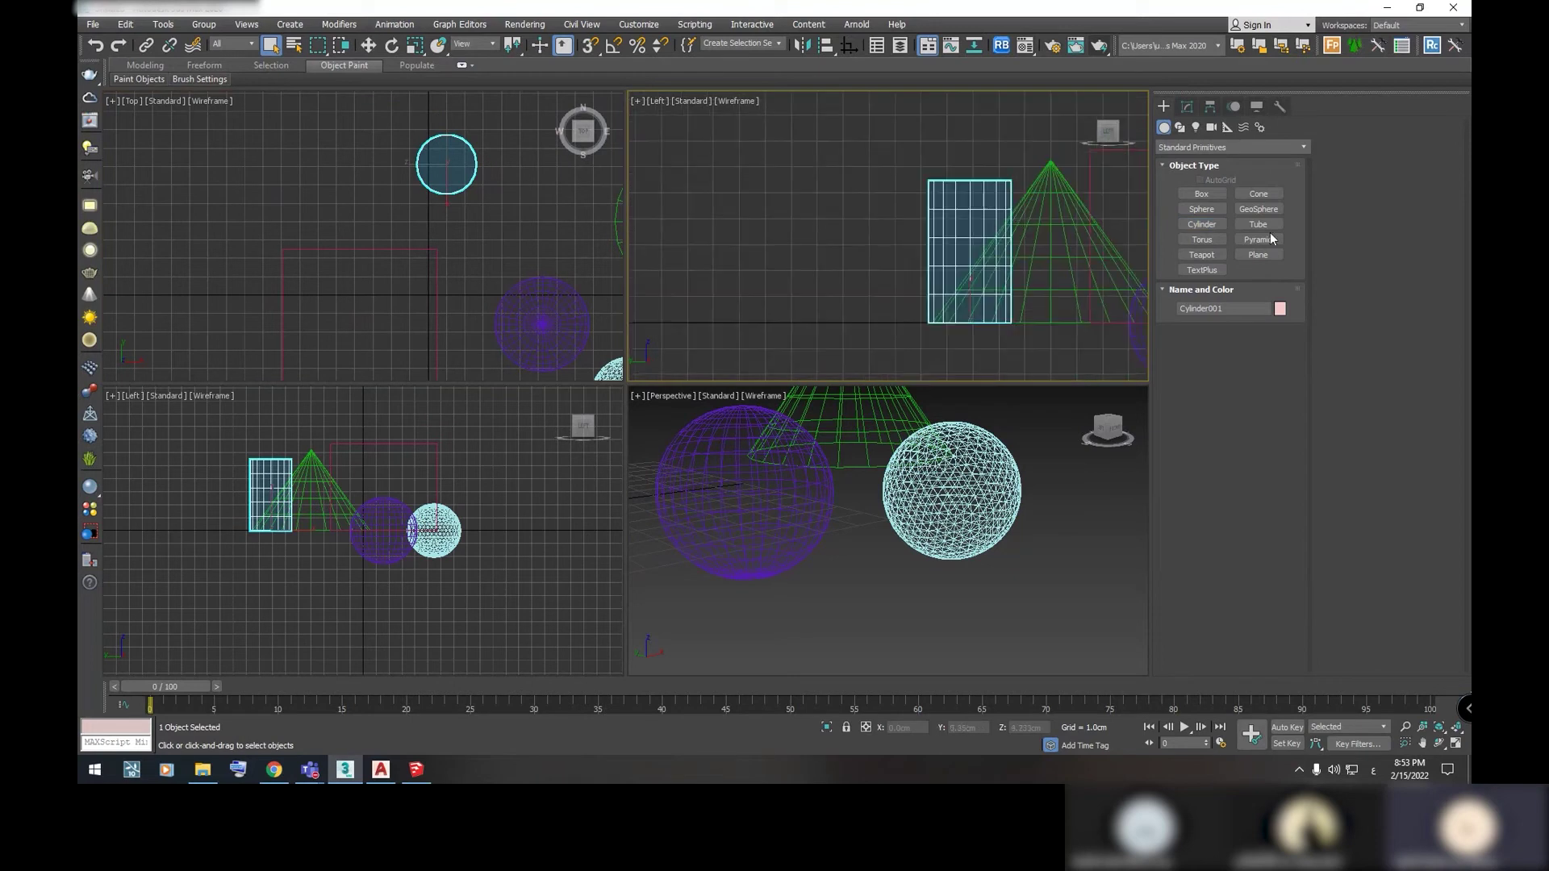
# Add a small pyramid and a teapot by dragging in the Top viewport
pyautogui.click(1258, 239)
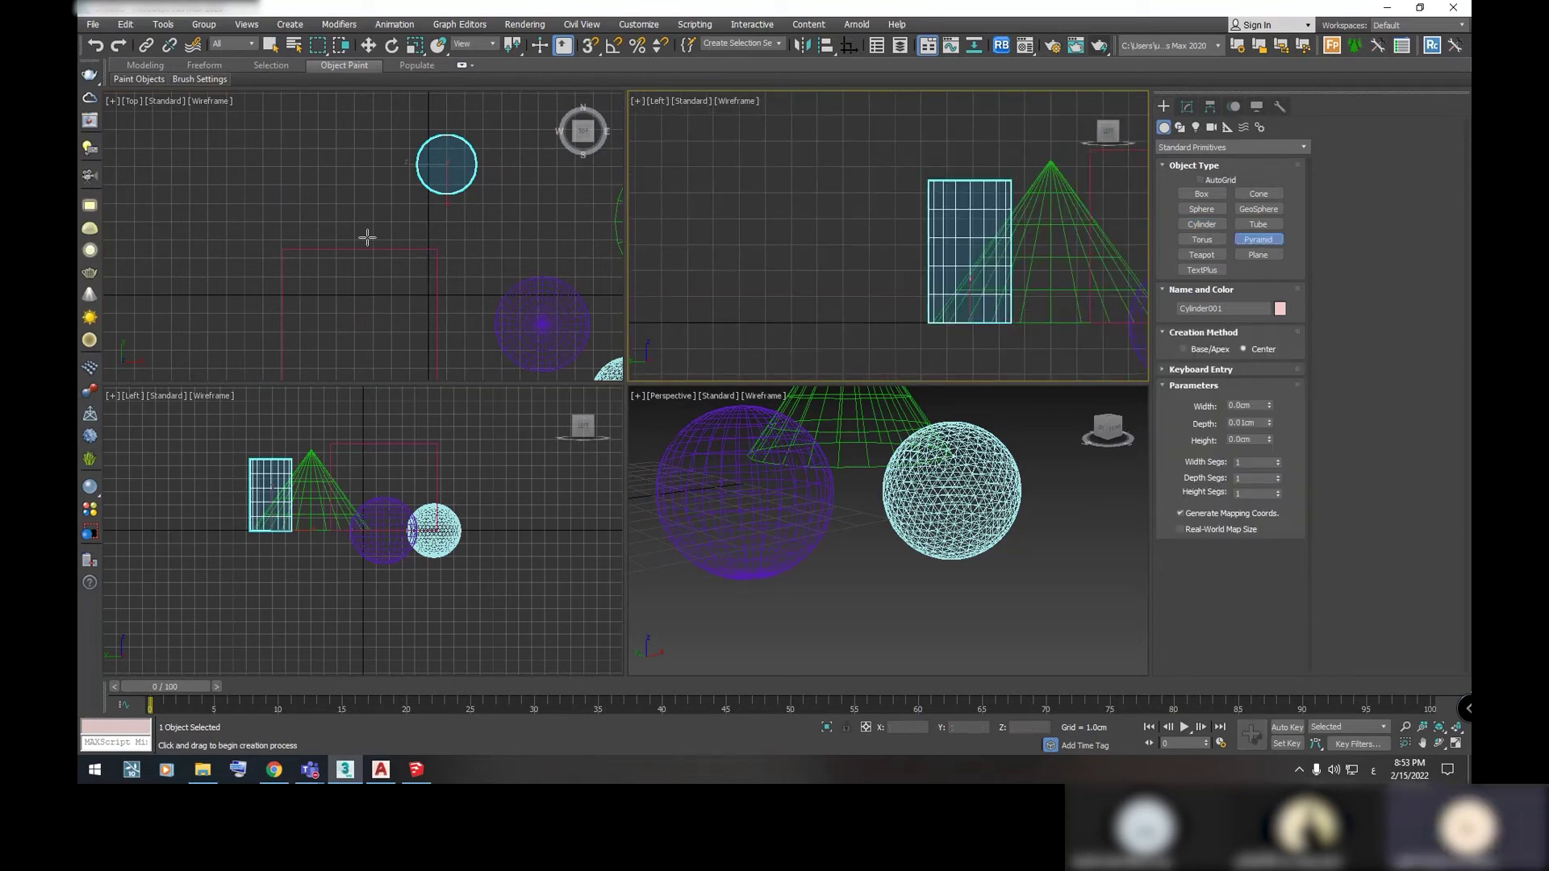
pyautogui.moveTo(347, 179); pyautogui.dragTo(319, 200)
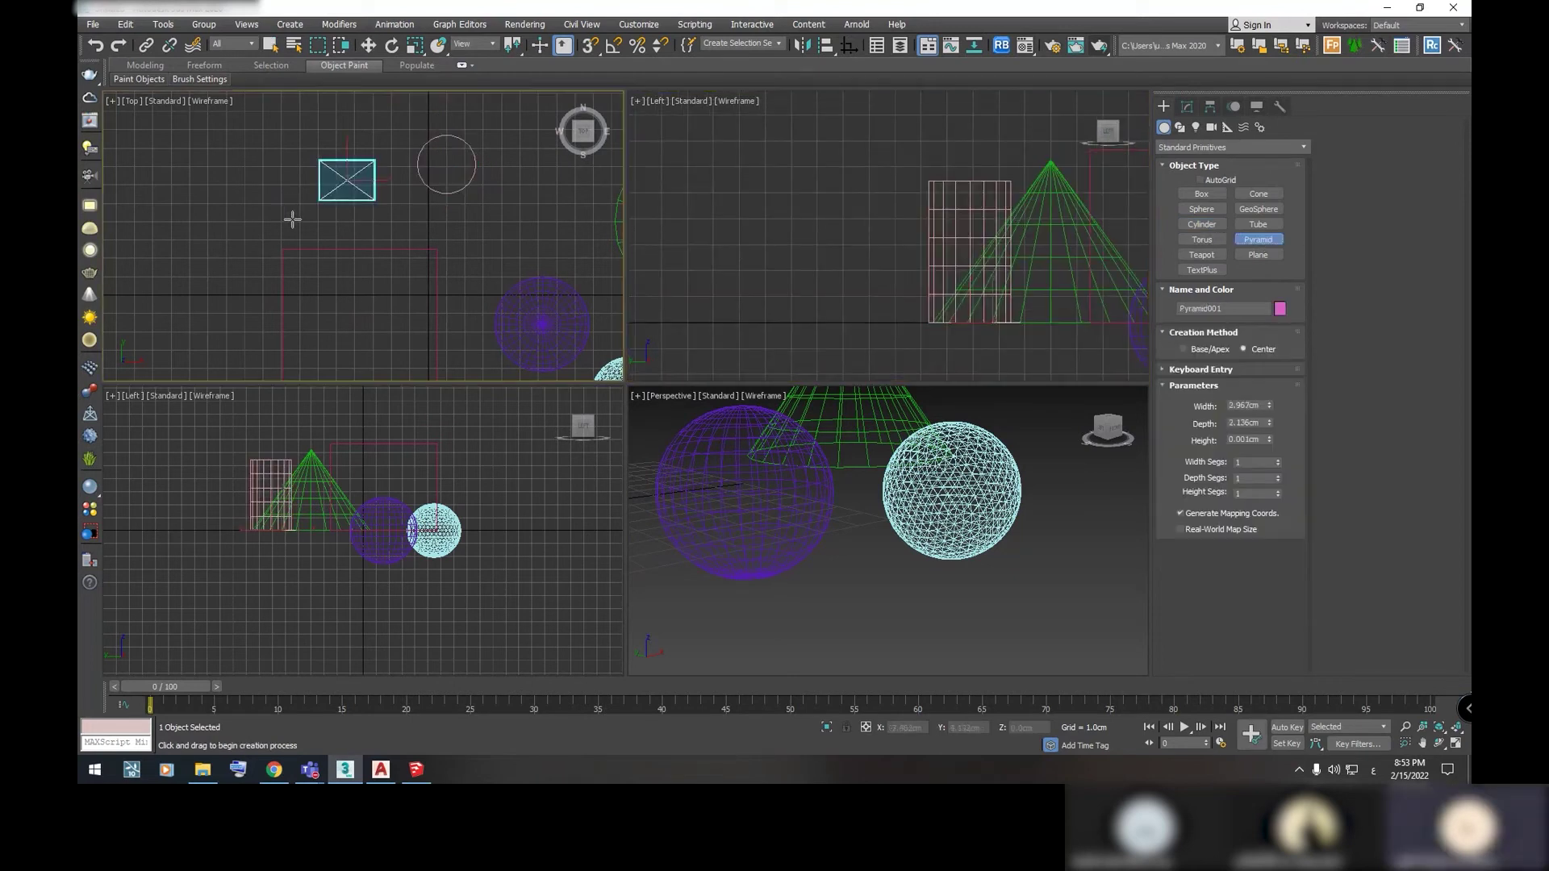
pyautogui.click(299, 199)
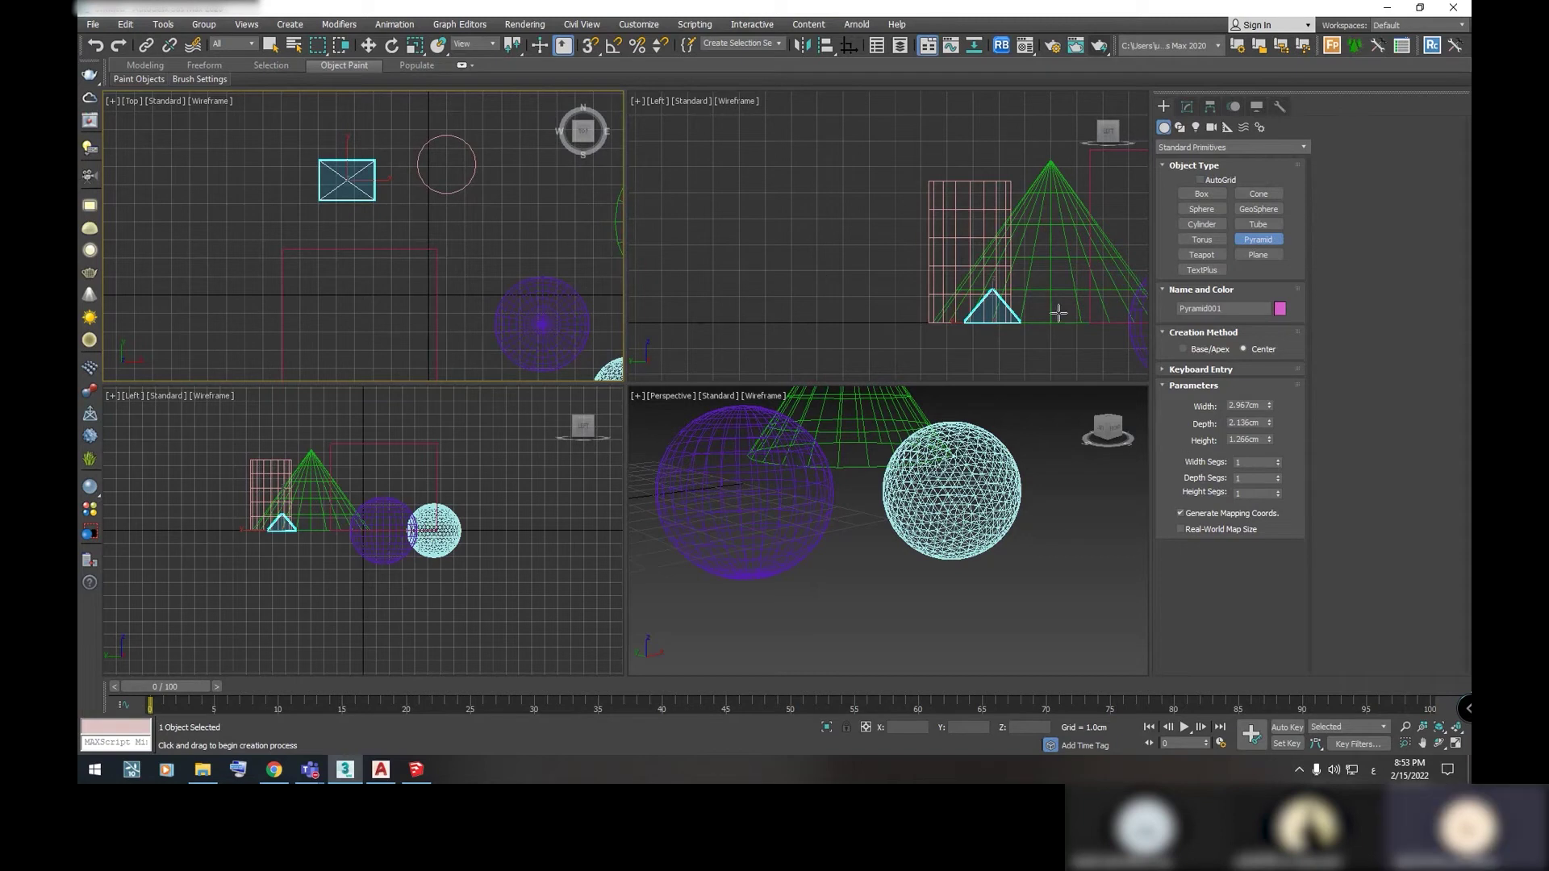
pyautogui.click(1201, 255)
pyautogui.moveTo(521, 214); pyautogui.dragTo(517, 235)
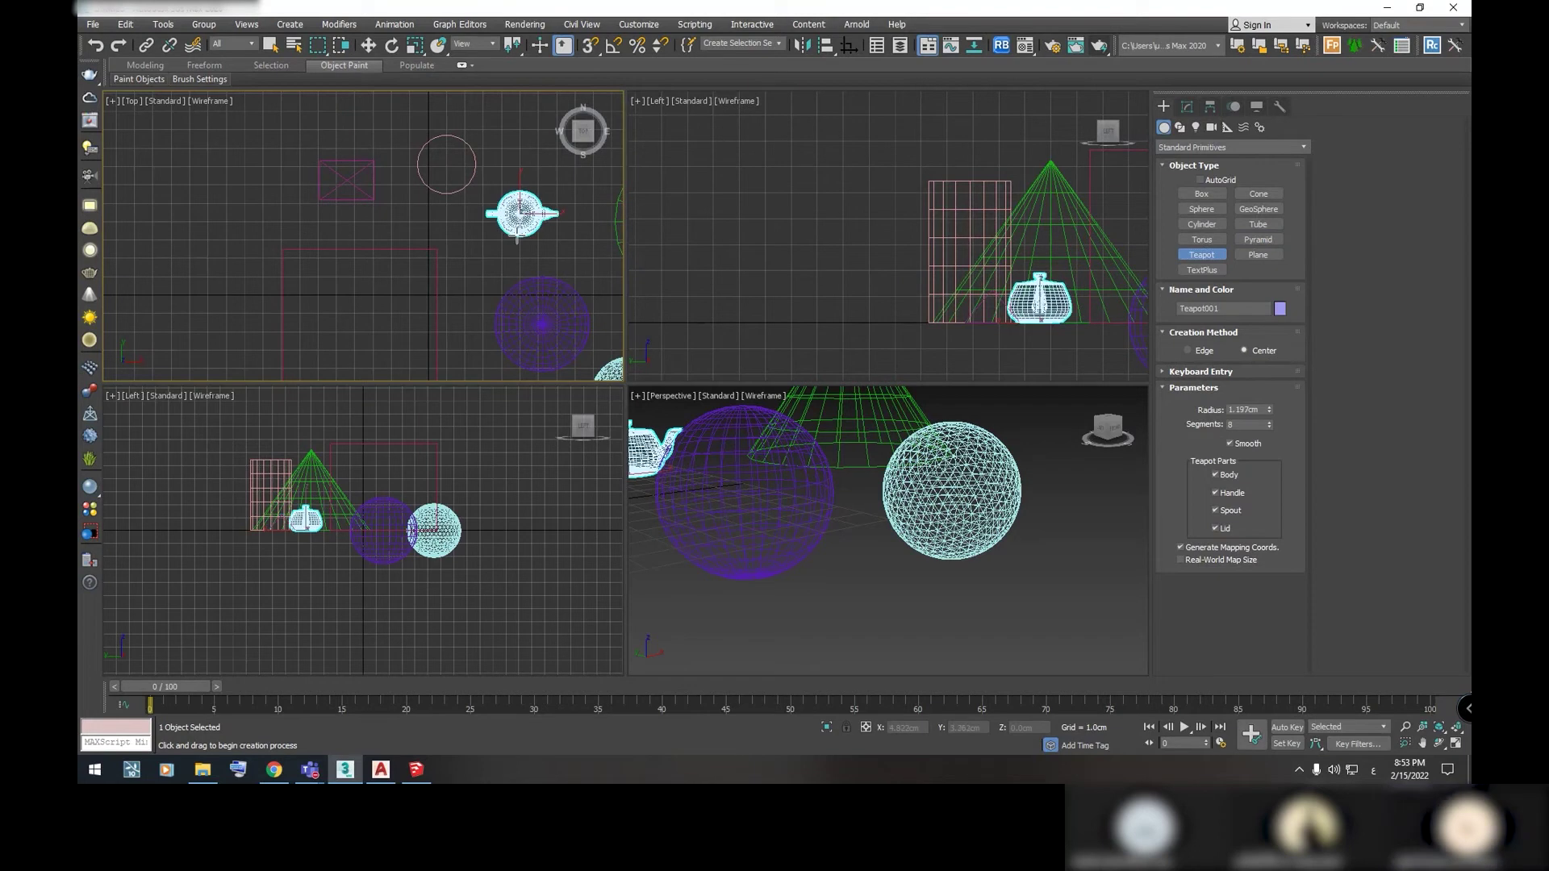
pyautogui.click(756, 483)
pyautogui.scroll(3, 806, 500)
pyautogui.scroll(-3, 847, 484)
pyautogui.scroll(-3, 888, 484)
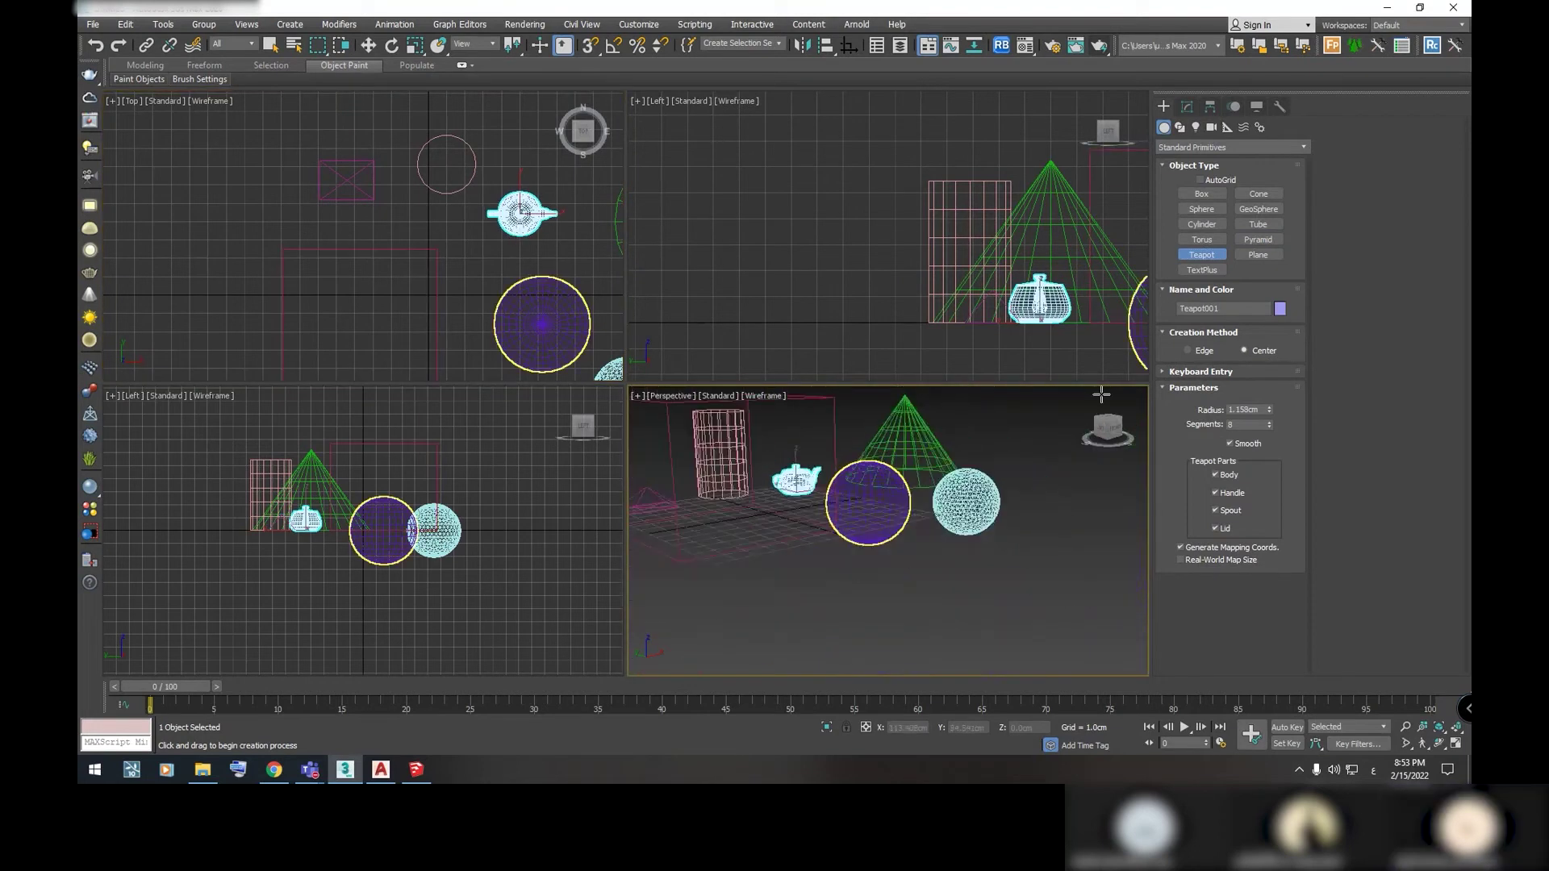
# Create a flat 4×4-segment plane of about 11.472 × 11.105 cm below the spheres
pyautogui.click(1259, 254)
pyautogui.scroll(-5, 456, 252)
pyautogui.scroll(4, 451, 258)
pyautogui.moveTo(461, 270); pyautogui.dragTo(475, 208, button='middle')
pyautogui.moveTo(477, 209); pyautogui.dragTo(372, 317)
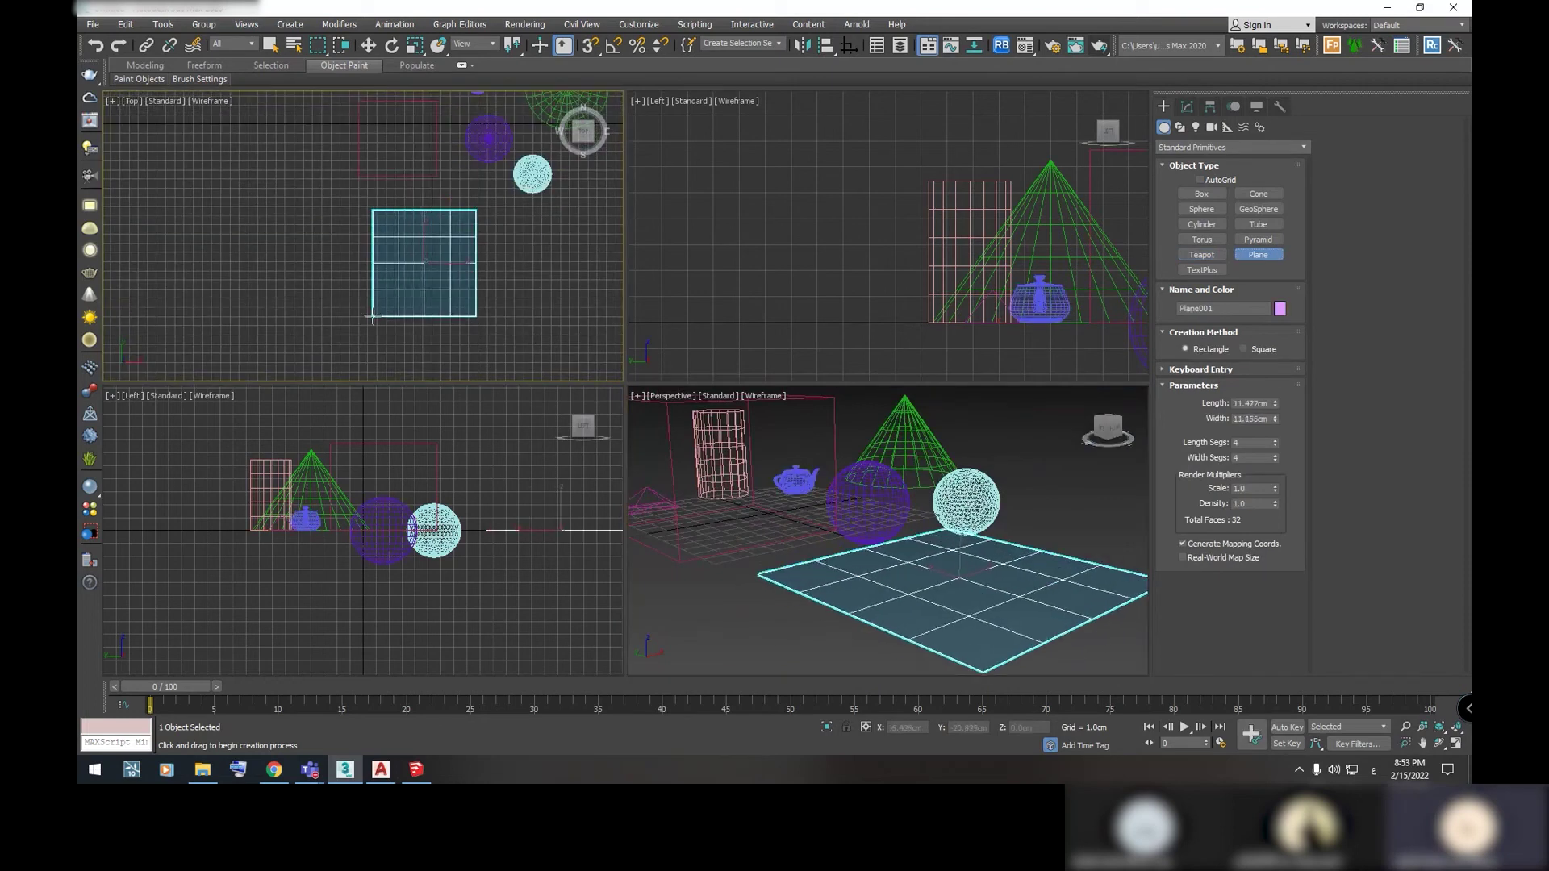
pyautogui.moveTo(893, 583)
pyautogui.keyDown('alt'); pyautogui.mouseDown(button='middle')
pyautogui.moveTo(886, 482)
pyautogui.moveTo(897, 583)
pyautogui.mouseUp(button='middle'); pyautogui.keyUp('alt')
pyautogui.scroll(2, 887, 482)
pyautogui.rightClick(886, 483)
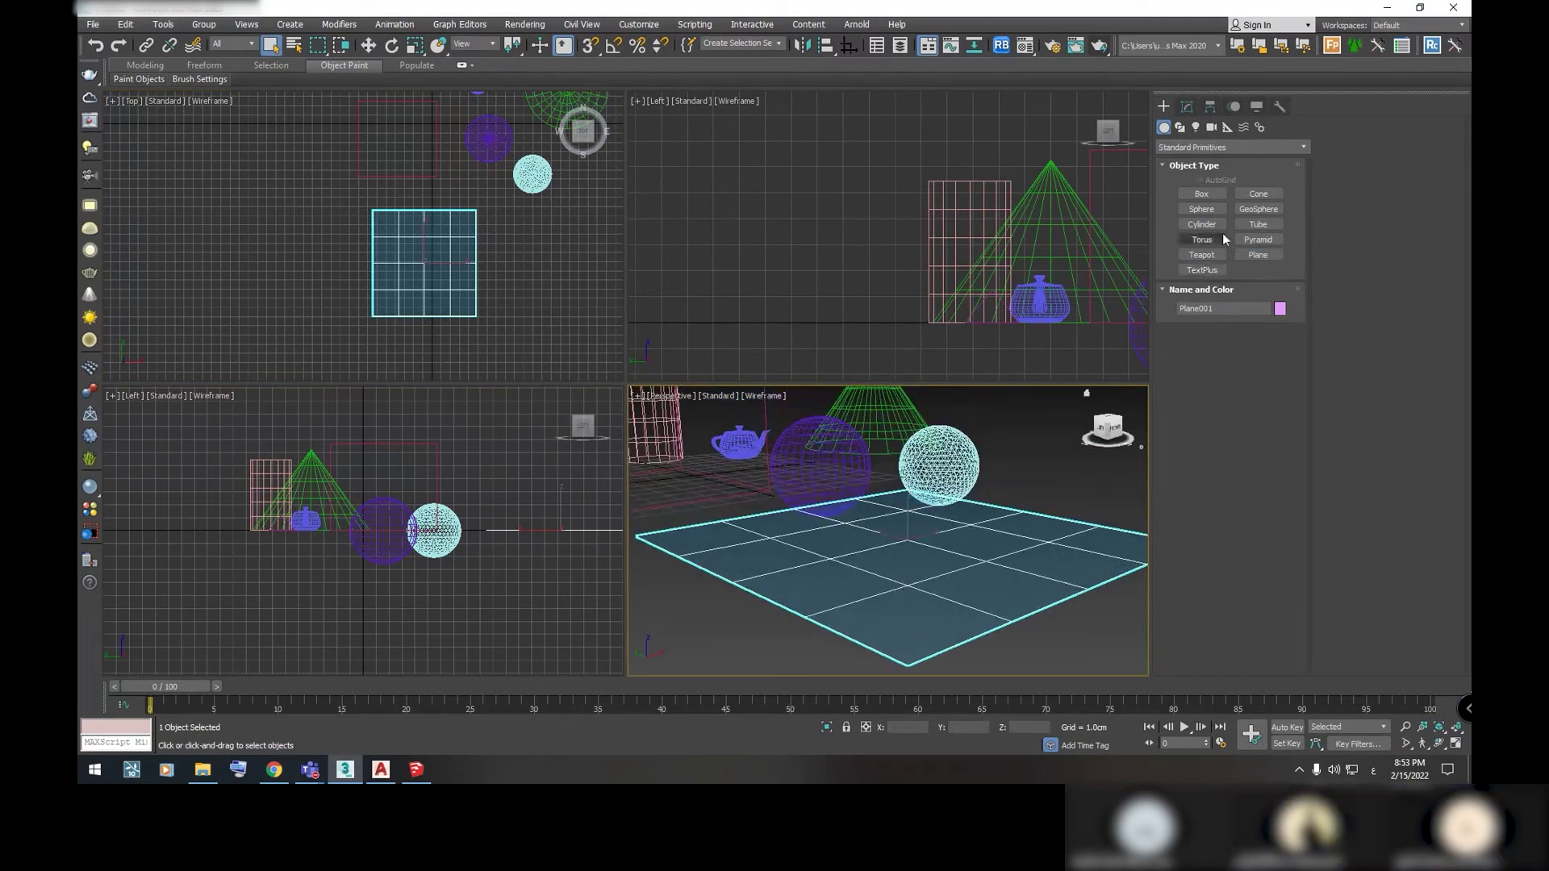
# Place a TextPlus object reading 'TextPlus' below the sphere in the Top viewport
pyautogui.click(1201, 270)
pyautogui.scroll(3, 444, 254)
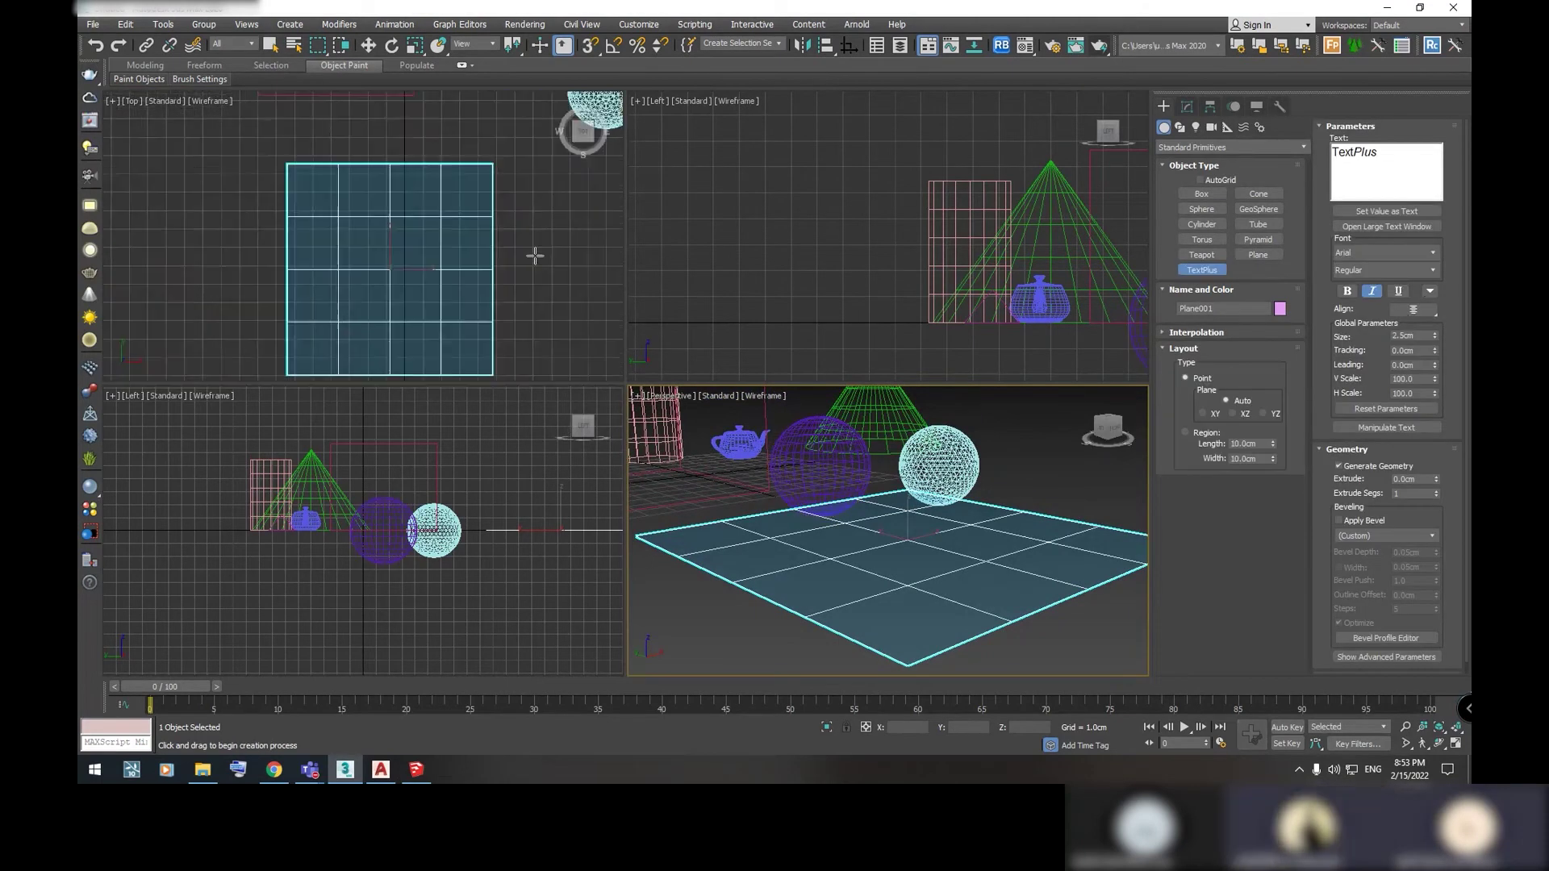
pyautogui.scroll(2, 484, 258)
pyautogui.scroll(-2, 388, 267)
pyautogui.scroll(-2, 322, 252)
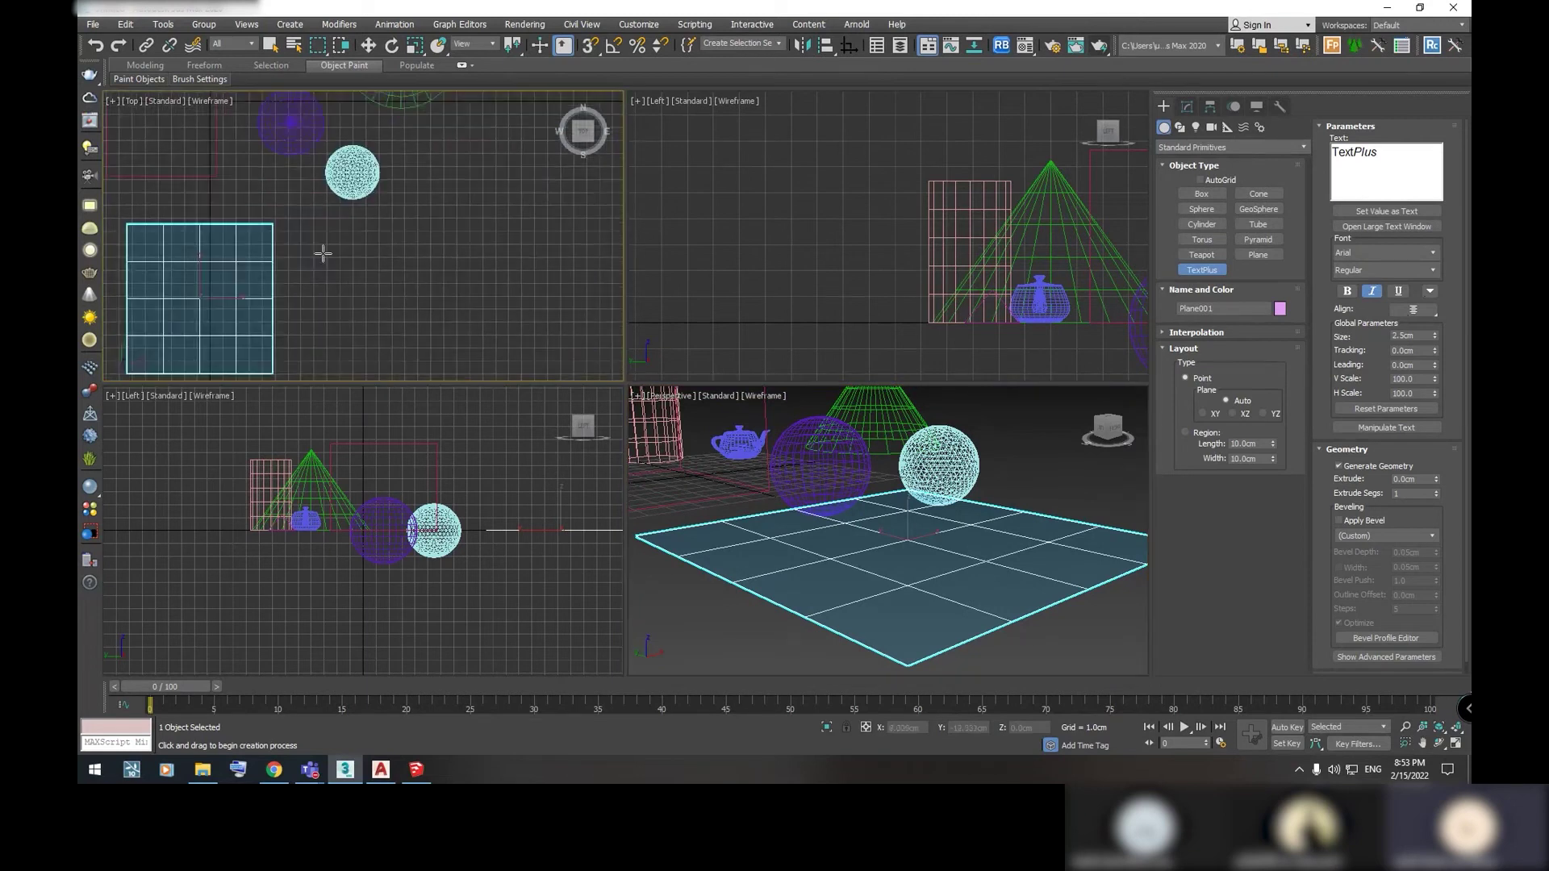
pyautogui.moveTo(480, 170)
pyautogui.mouseDown()
pyautogui.moveTo(267, 304)
pyautogui.moveTo(298, 250)
pyautogui.mouseUp()
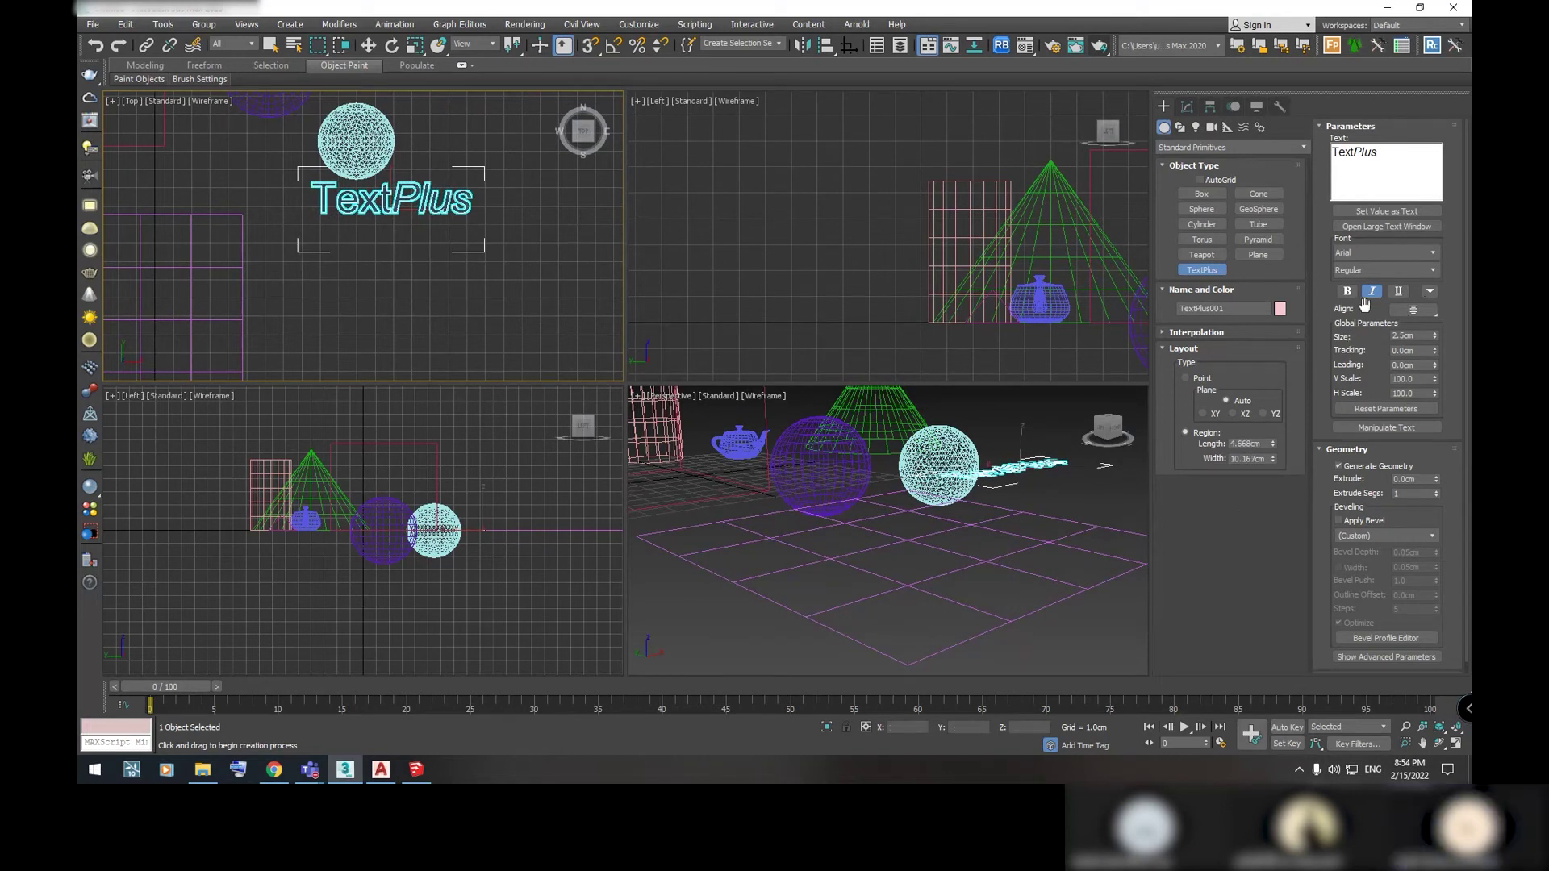
pyautogui.scroll(-2, 858, 553)
pyautogui.scroll(4, 947, 578)
pyautogui.scroll(2, 947, 578)
pyautogui.rightClick(928, 565)
# Pan the Perspective view and switch it to solid shading with F3
pyautogui.scroll(2, 904, 557)
pyautogui.scroll(-5, 888, 556)
pyautogui.moveTo(872, 571); pyautogui.dragTo(887, 554, button='middle')
pyautogui.scroll(-5, 887, 553)
pyautogui.scroll(4, 918, 524)
pyautogui.scroll(-3, 918, 525)
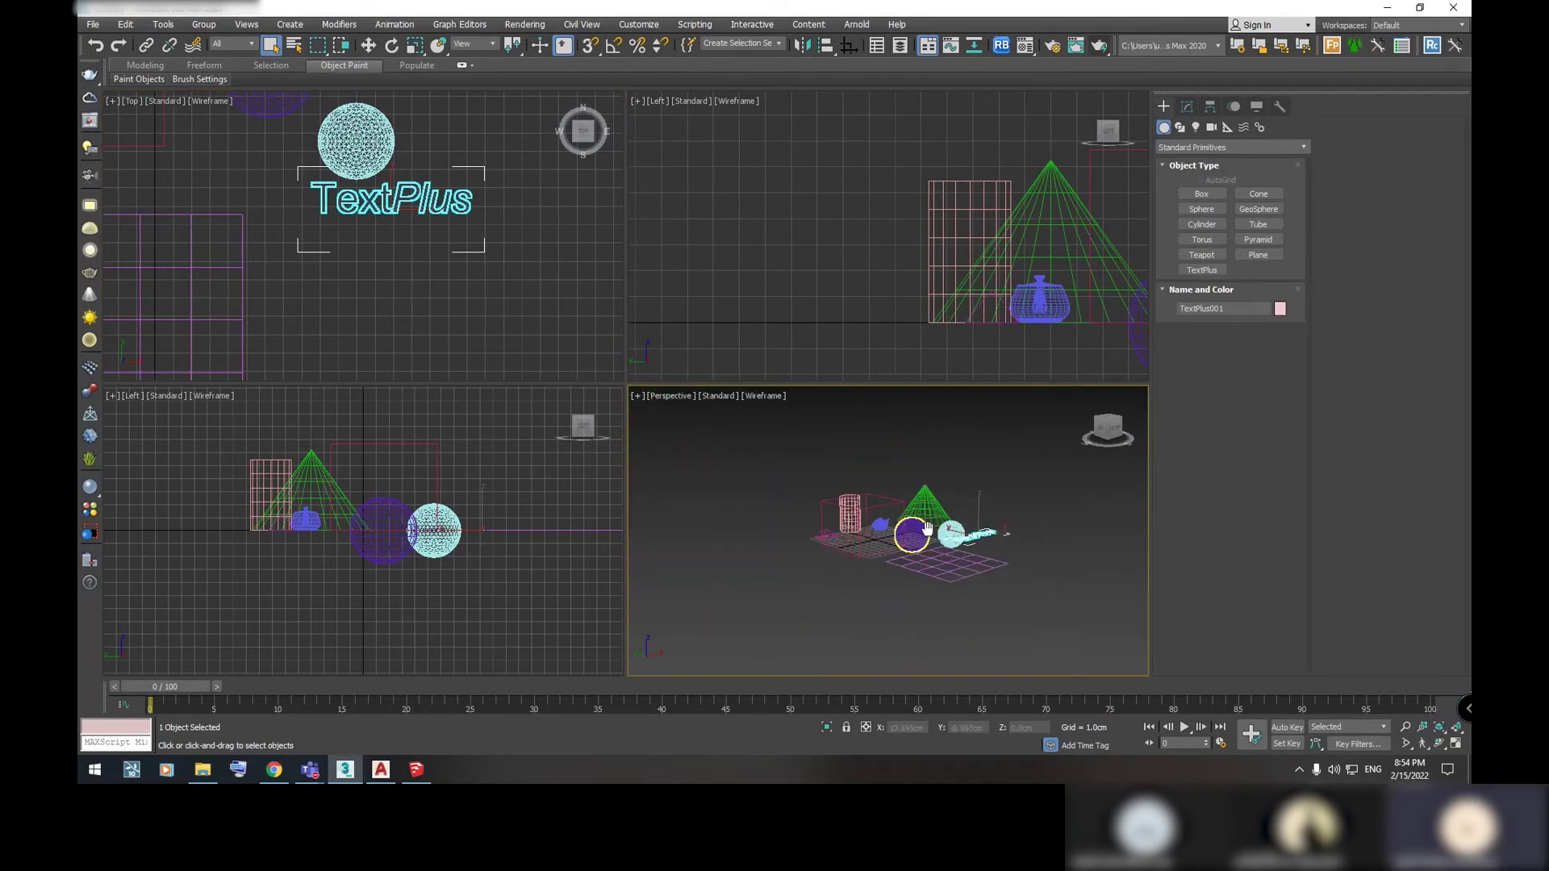
pyautogui.scroll(2, 918, 524)
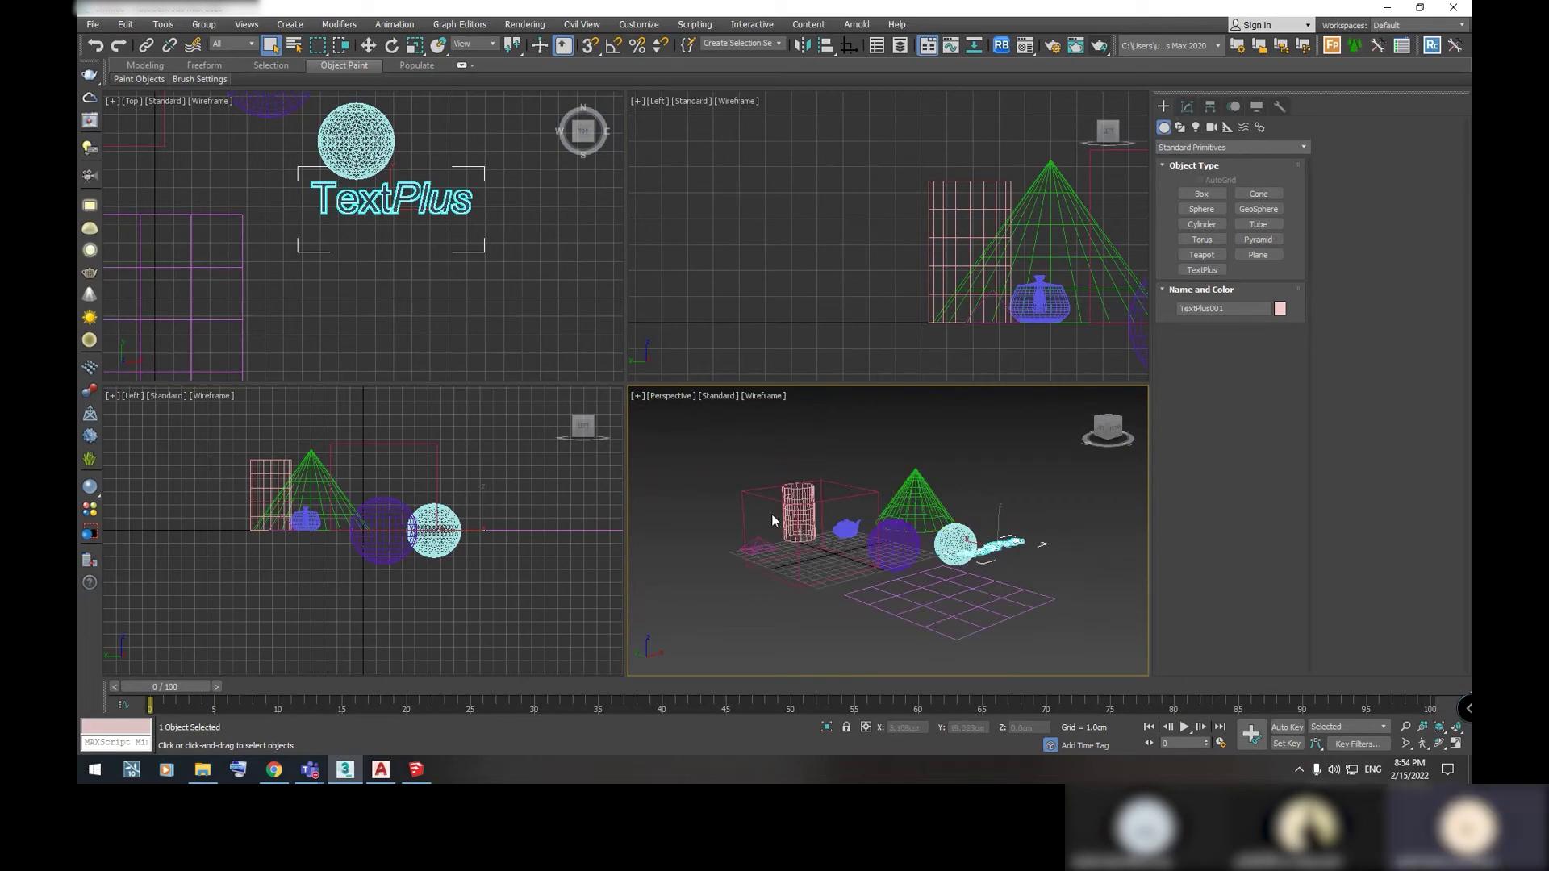
pyautogui.press('F3')
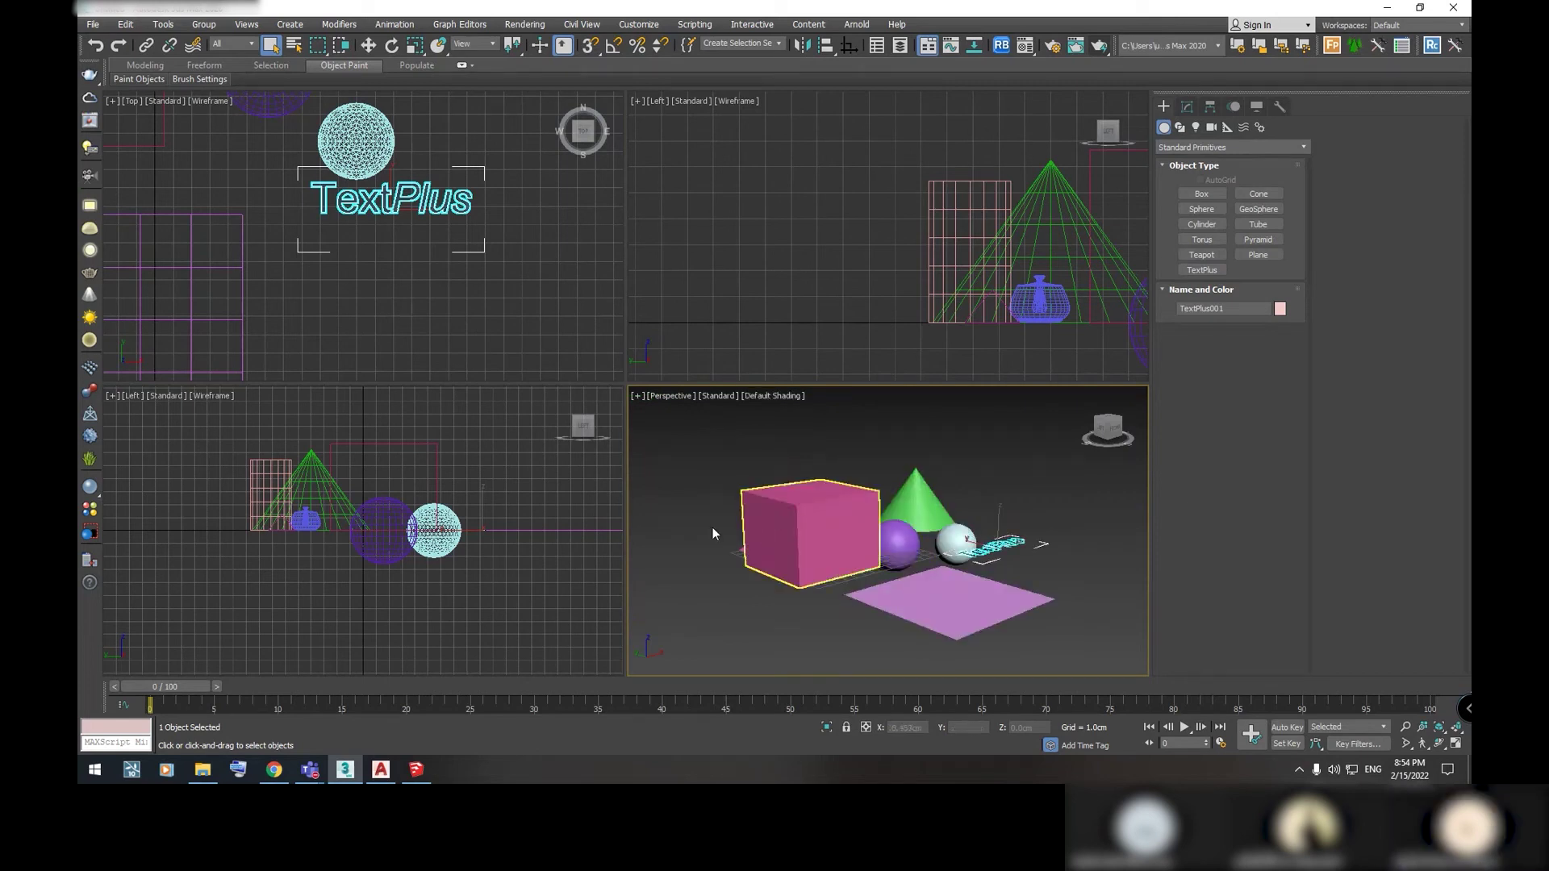
# Open the Perspective viewport's POV menu, then its Default Shading menu
pyautogui.click(666, 397)
pyautogui.click(763, 394)
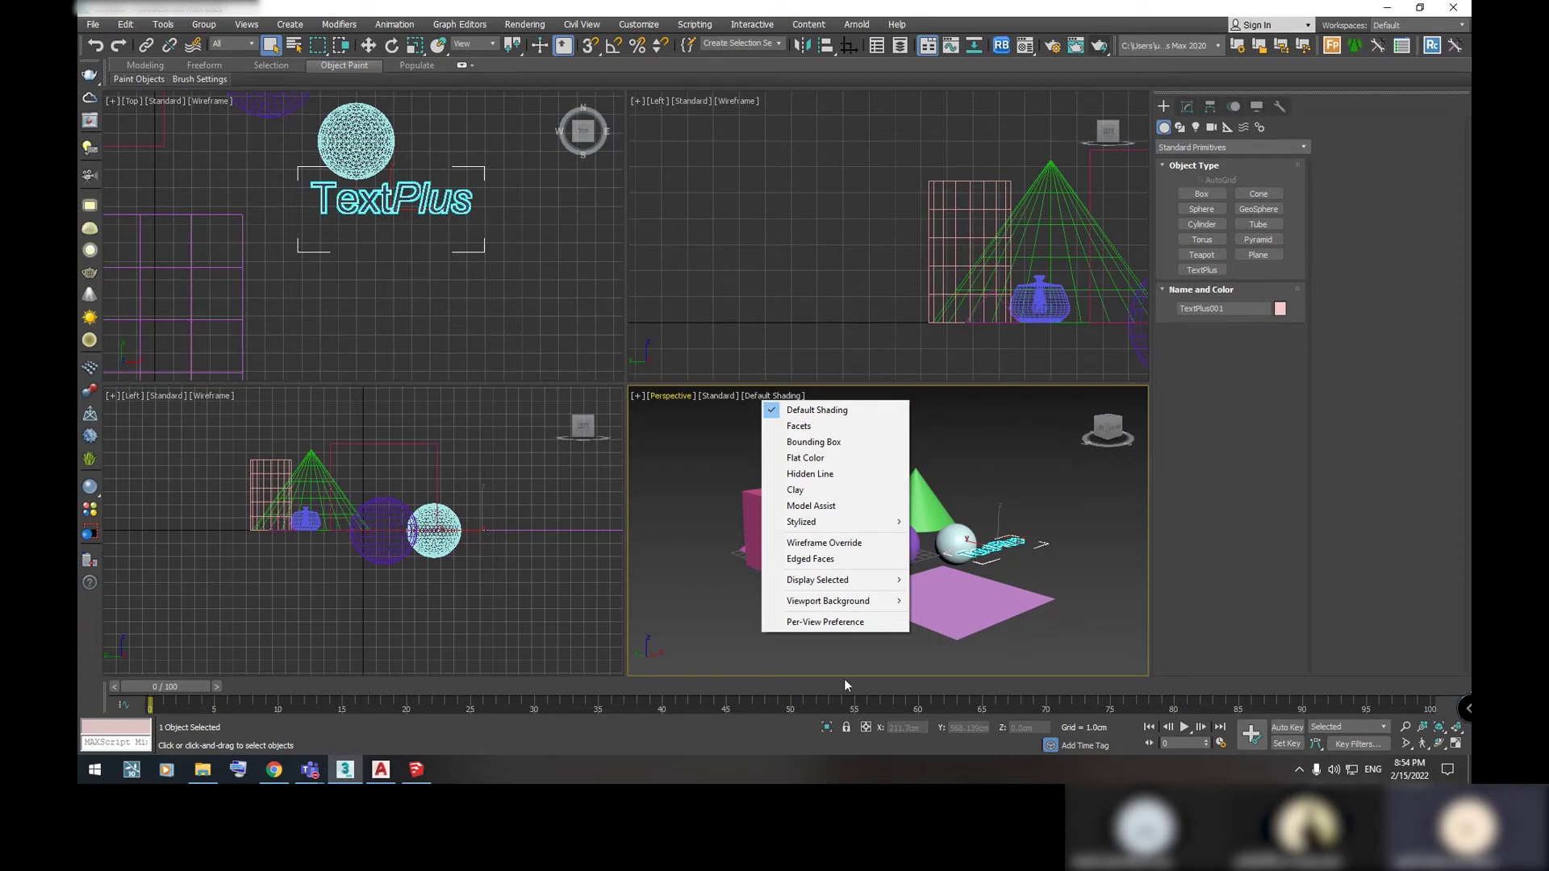
# Set the Per-View Preset lighting to 2 Default Lights and apply it to all views
pyautogui.click(826, 623)
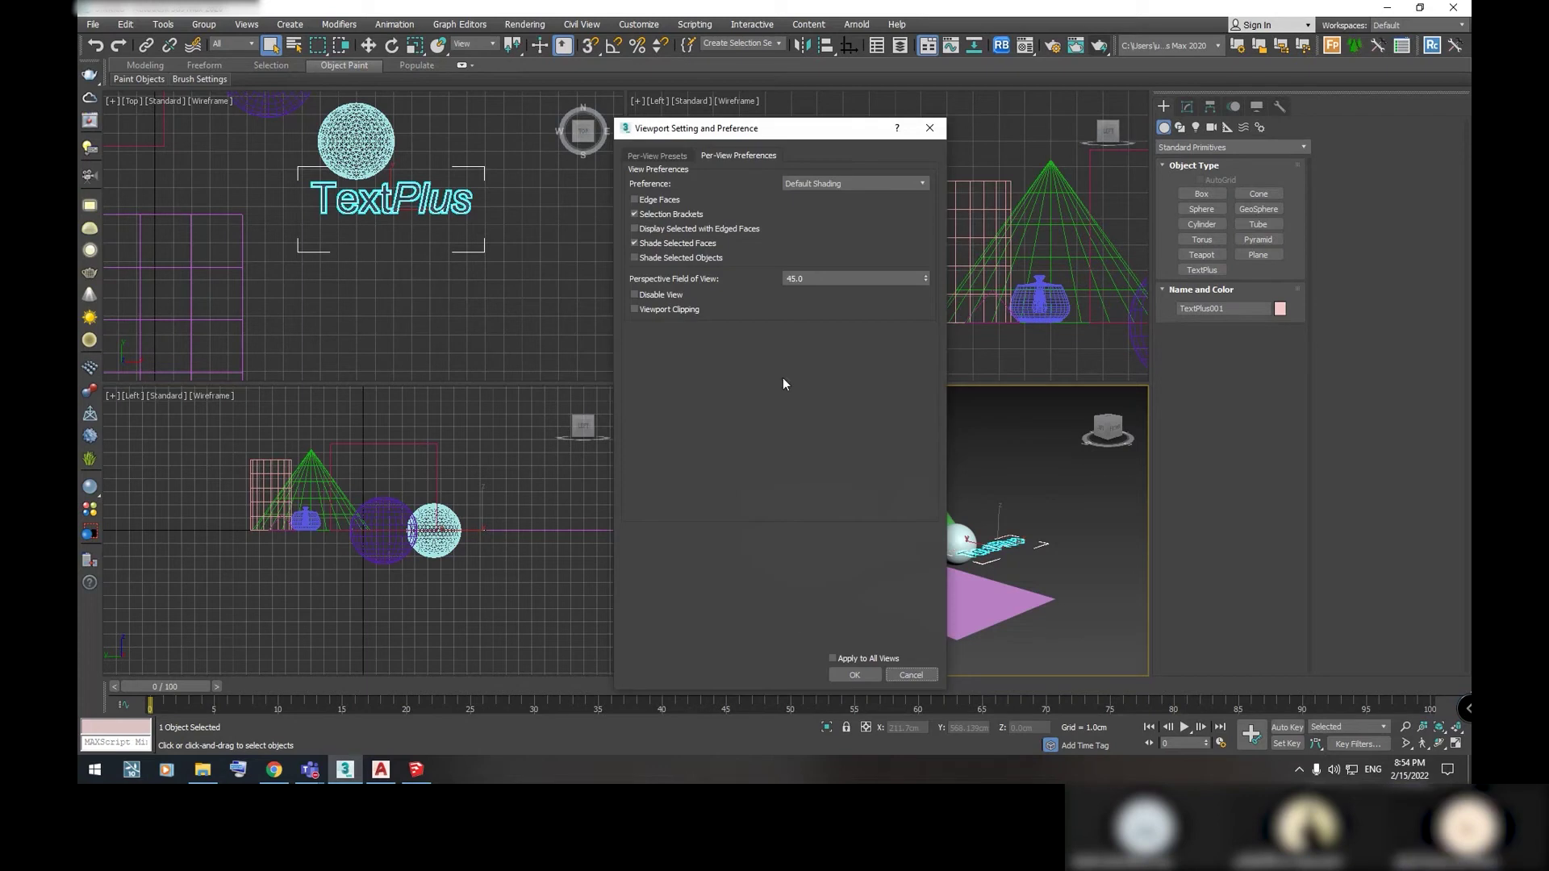
pyautogui.click(645, 156)
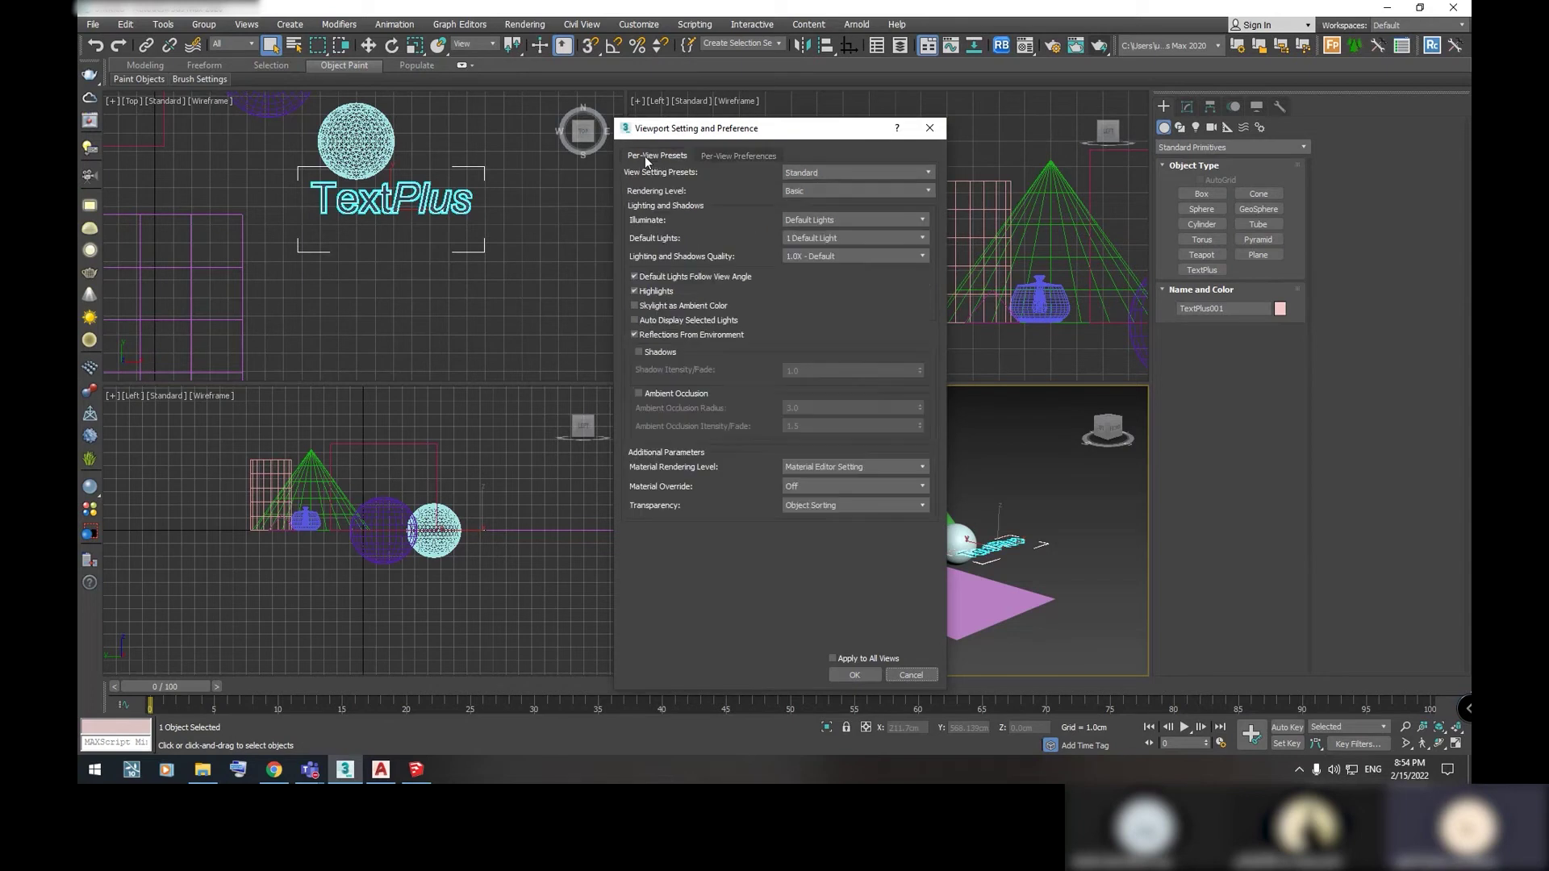
pyautogui.click(864, 238)
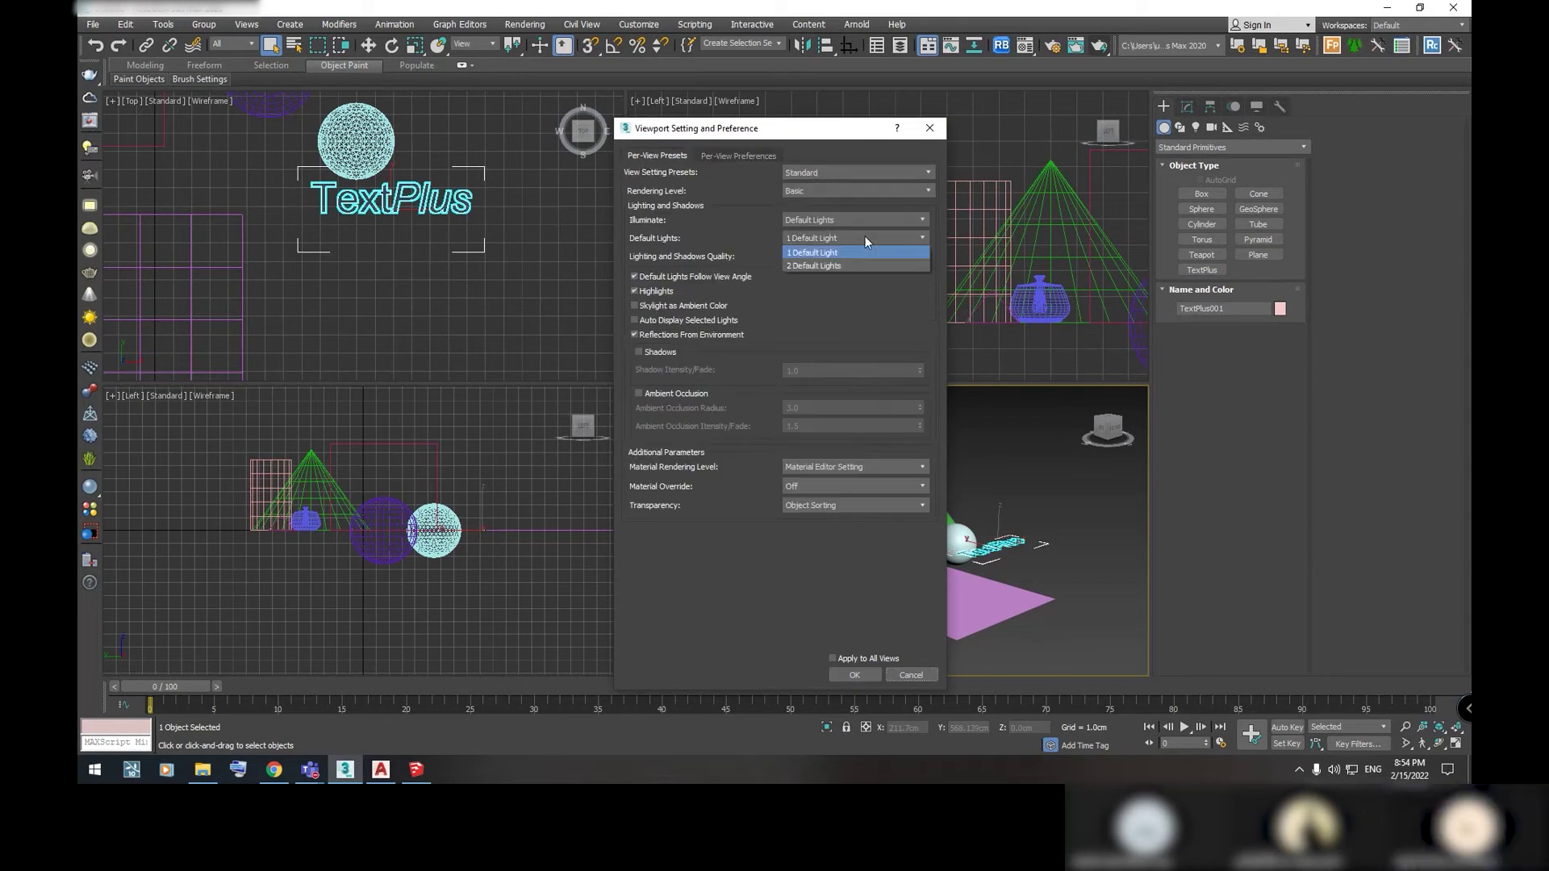
pyautogui.click(831, 265)
pyautogui.click(829, 255)
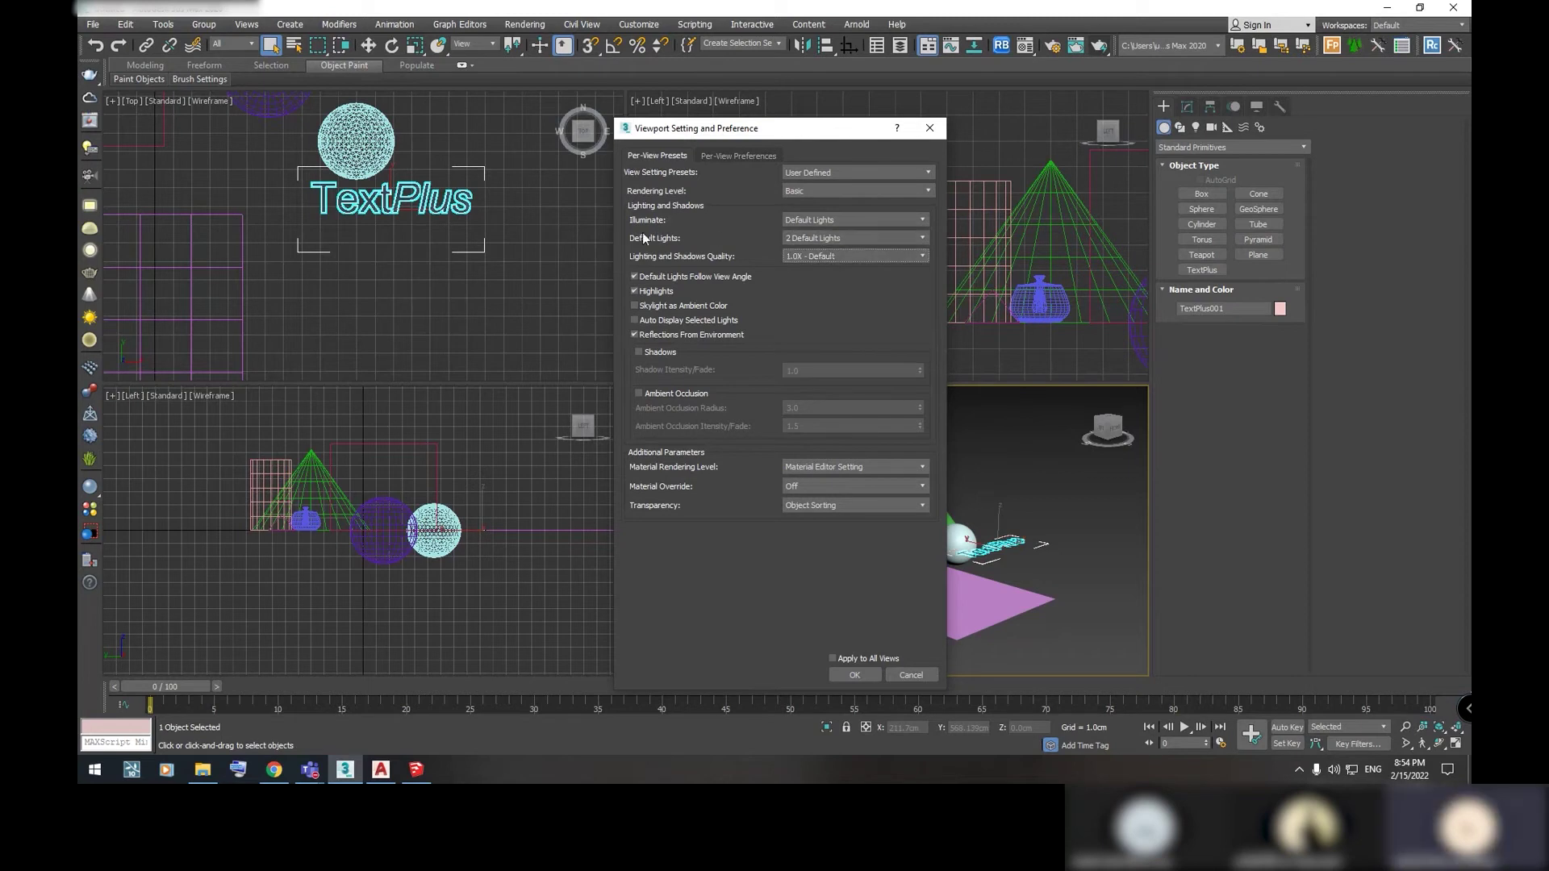
pyautogui.click(832, 658)
pyautogui.click(853, 676)
# Select the pale sphere, then zoom and orbit the Perspective view to see the box's top
pyautogui.click(952, 550)
pyautogui.scroll(2, 960, 545)
pyautogui.scroll(2, 985, 539)
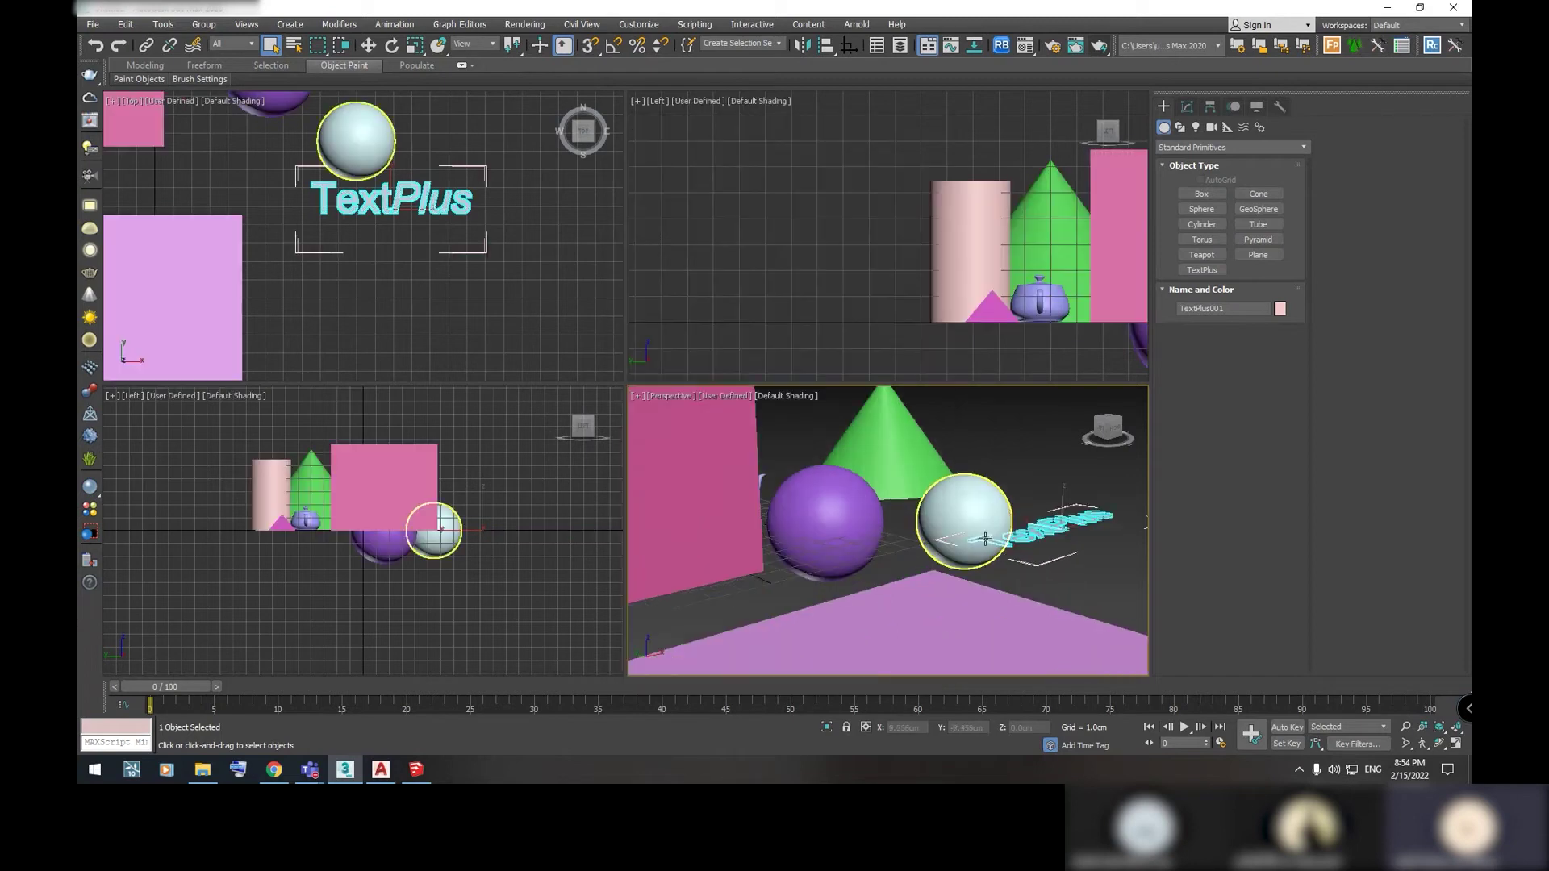
pyautogui.scroll(3, 936, 555)
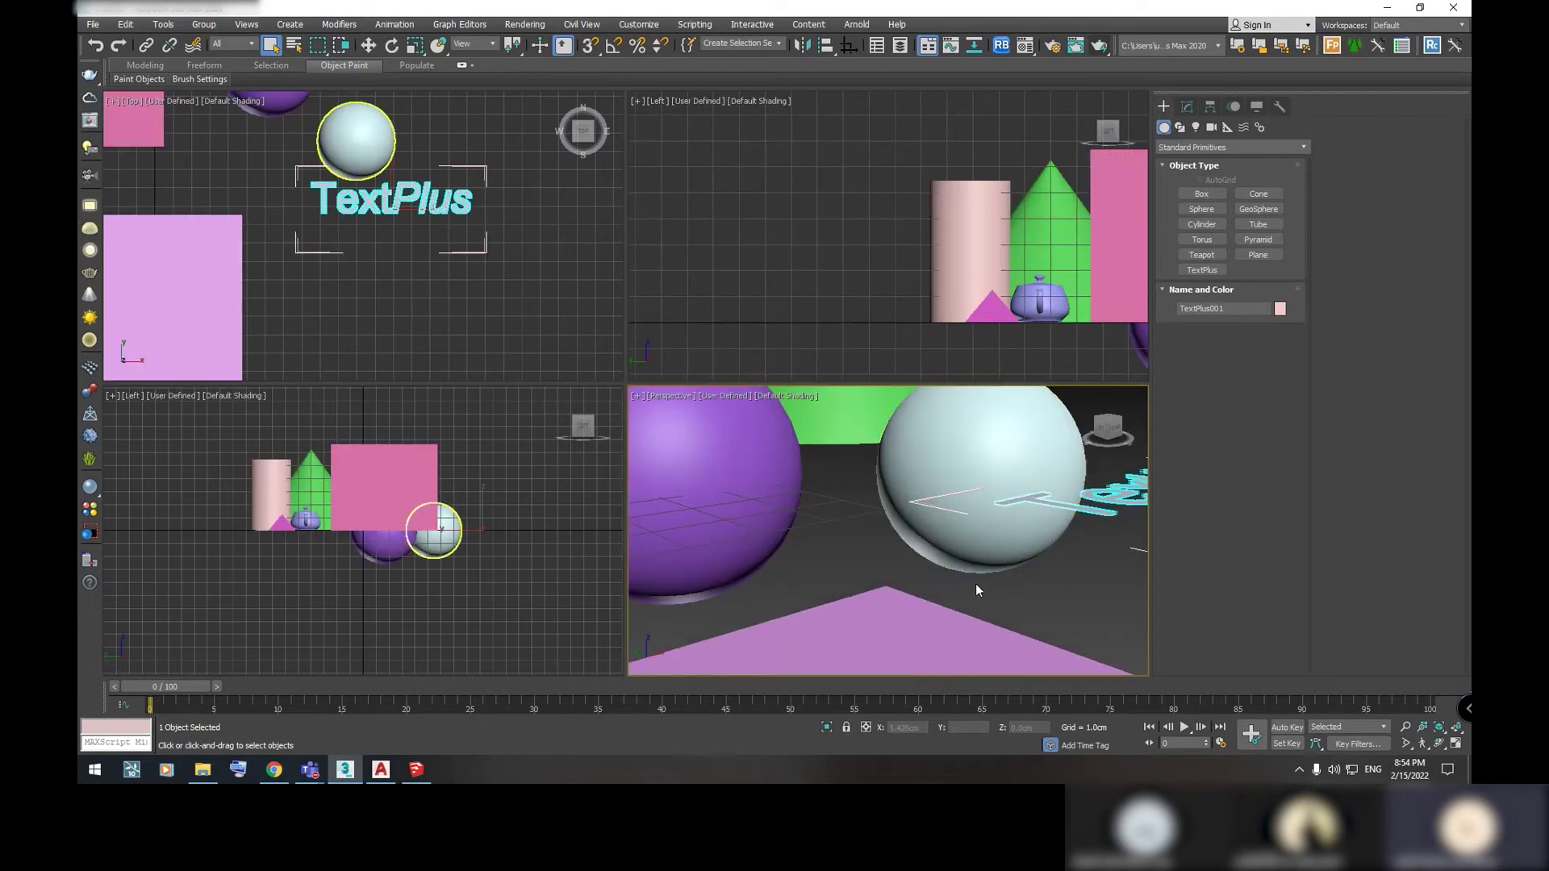
pyautogui.scroll(-4, 904, 545)
pyautogui.scroll(-2, 887, 546)
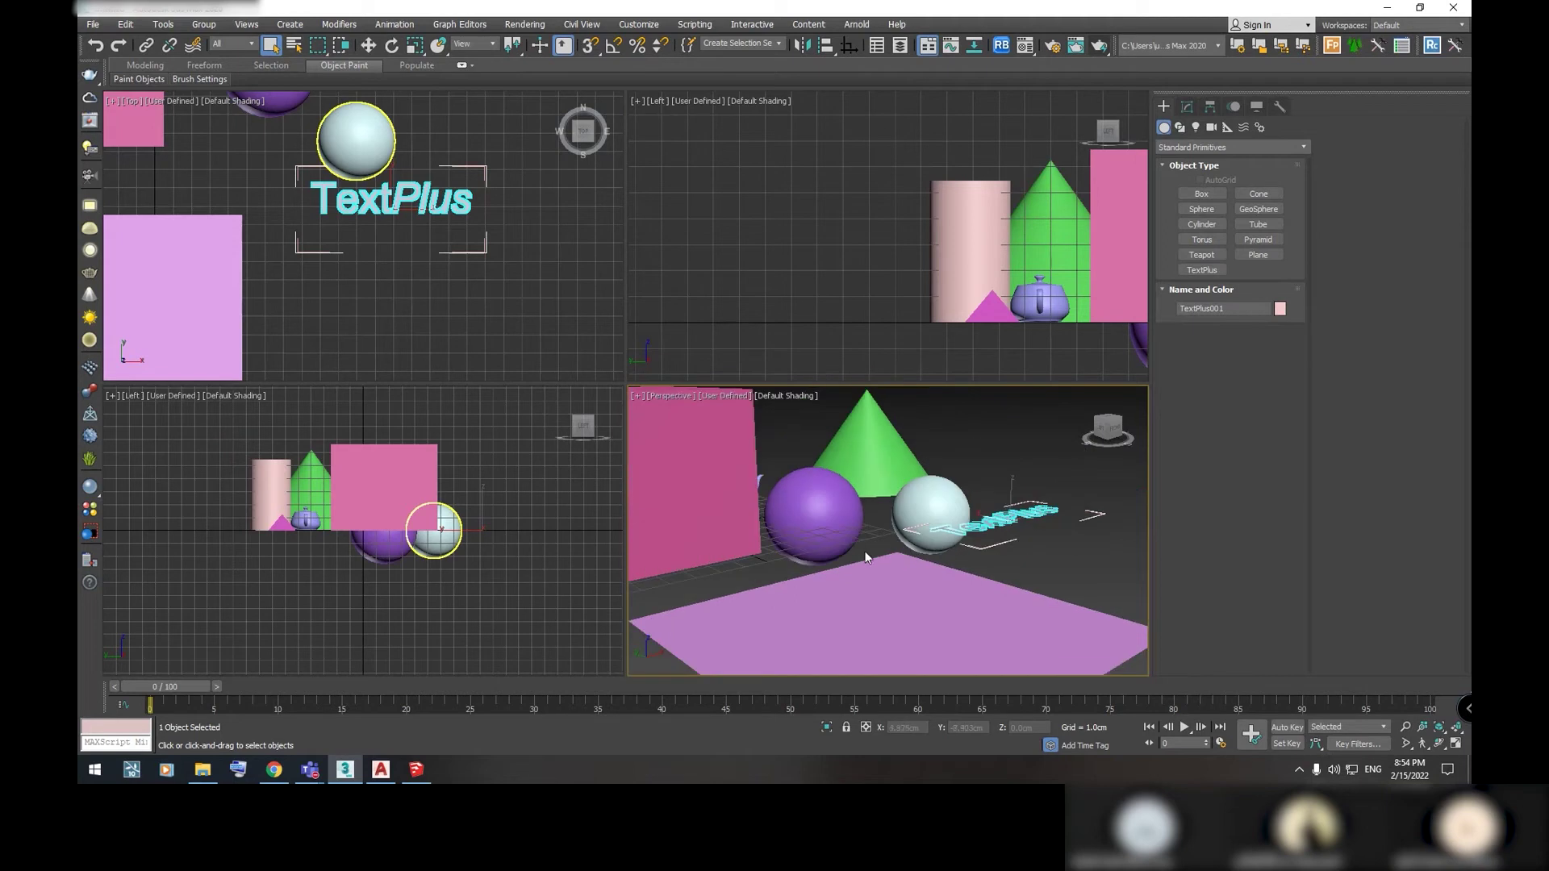
pyautogui.scroll(-1, 889, 545)
pyautogui.scroll(-2, 944, 551)
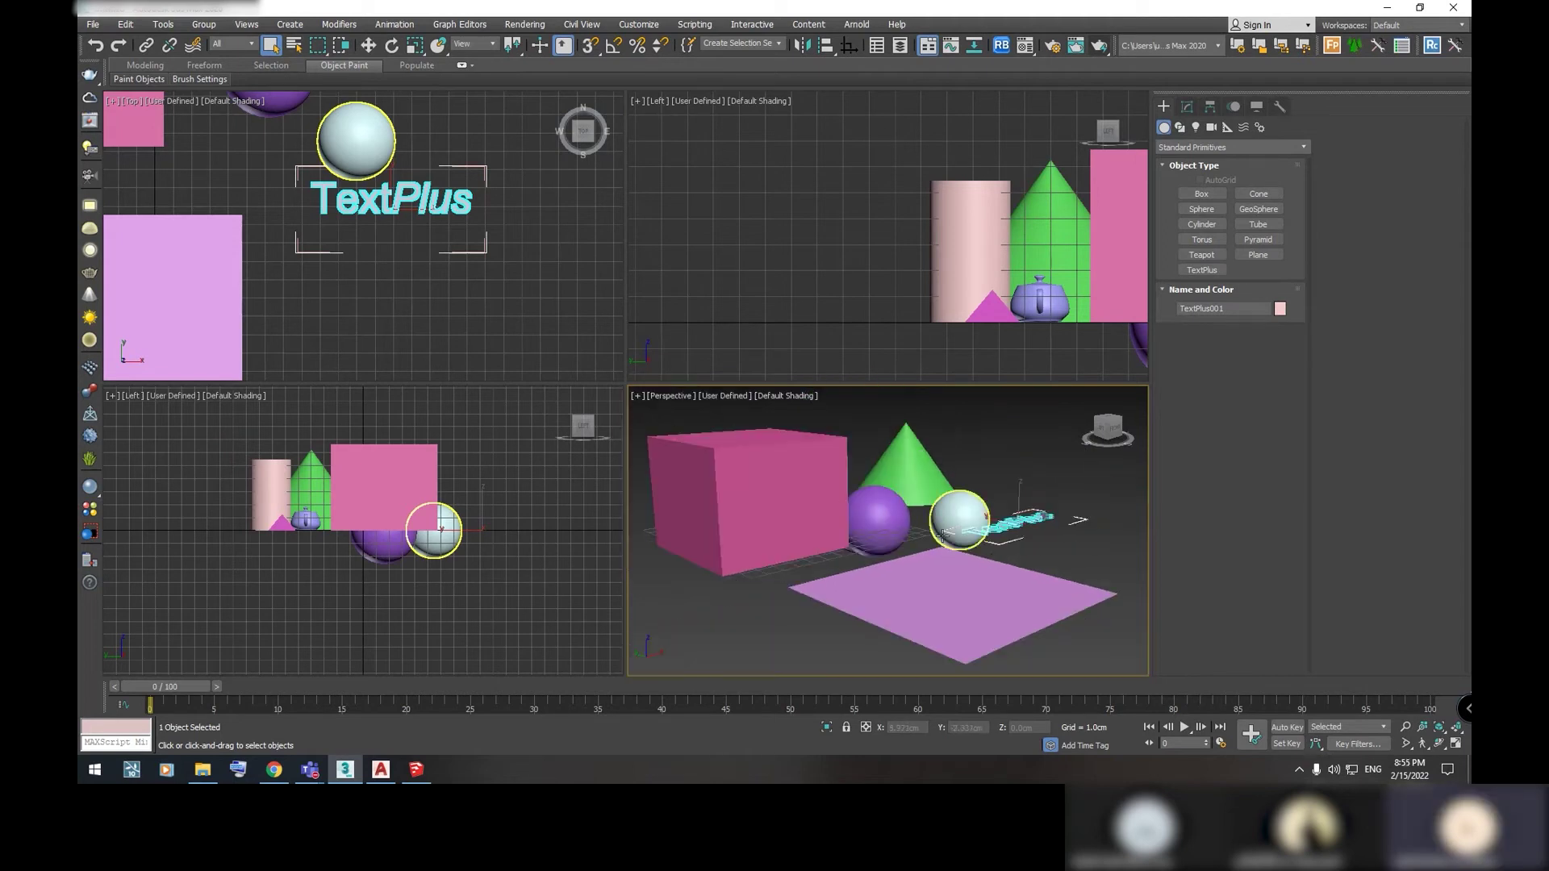
pyautogui.scroll(3, 847, 500)
pyautogui.scroll(2, 813, 470)
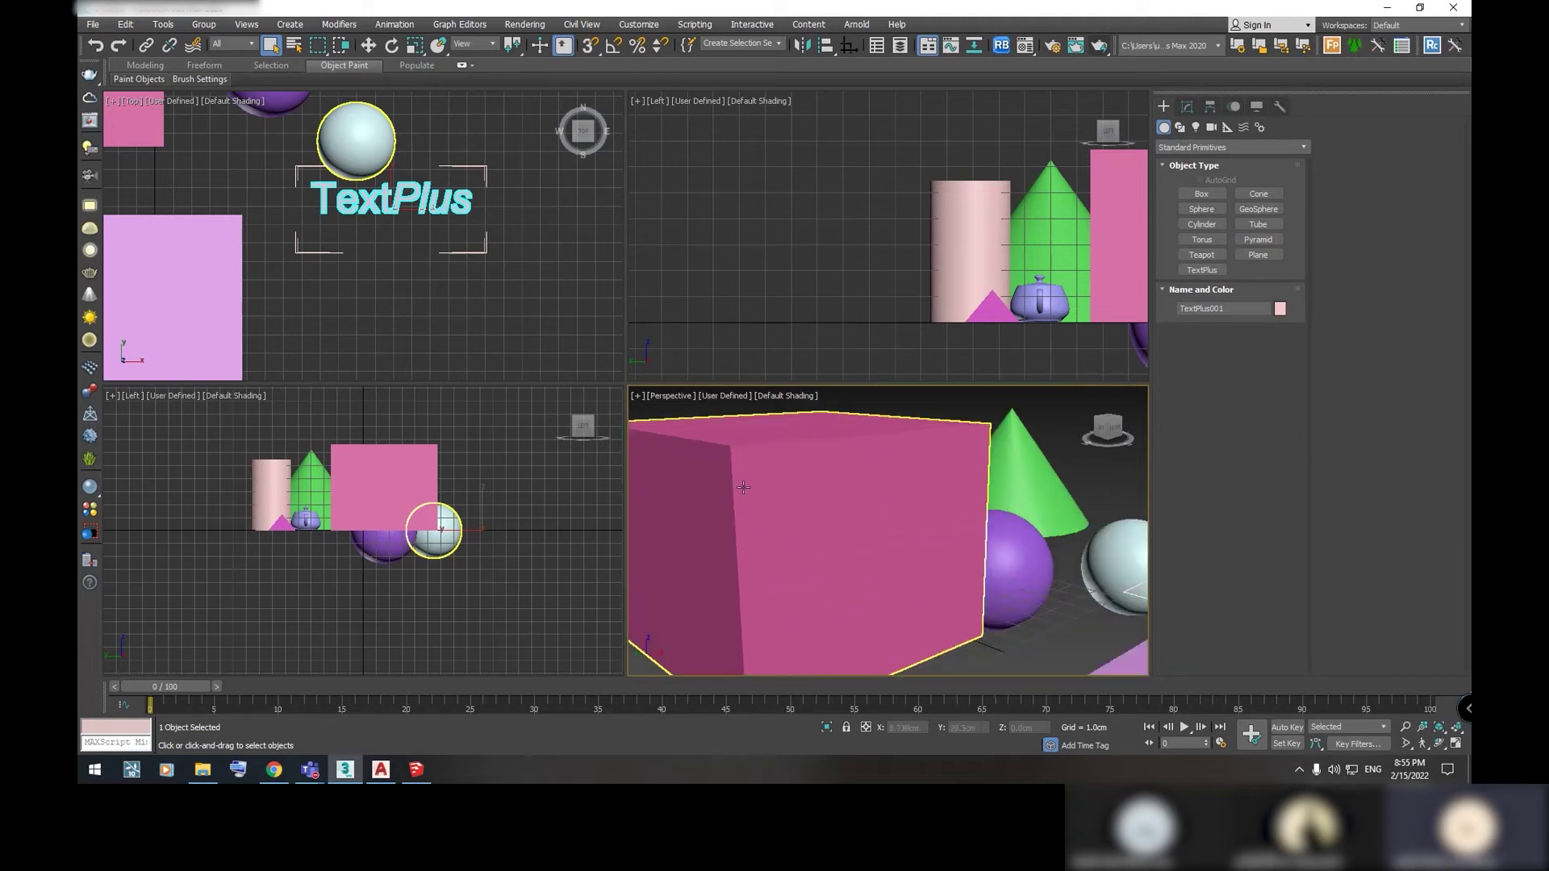
pyautogui.scroll(-4, 764, 494)
pyautogui.scroll(-1, 764, 494)
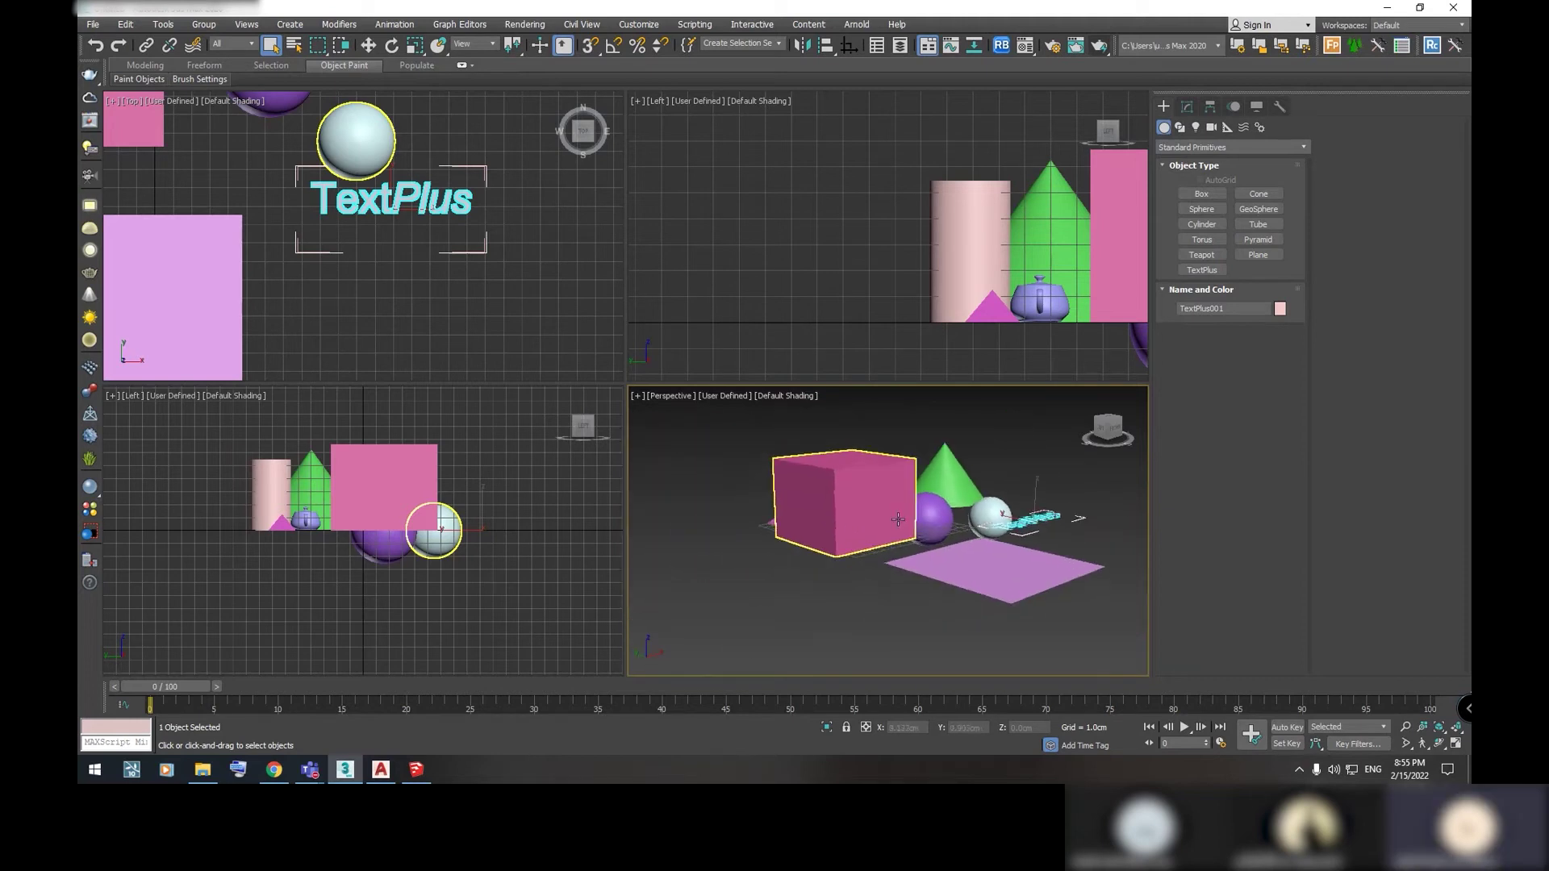
pyautogui.scroll(3, 881, 493)
pyautogui.keyDown('alt'); pyautogui.moveTo(882, 494); pyautogui.dragTo(817, 487, button='middle'); pyautogui.keyUp('alt')
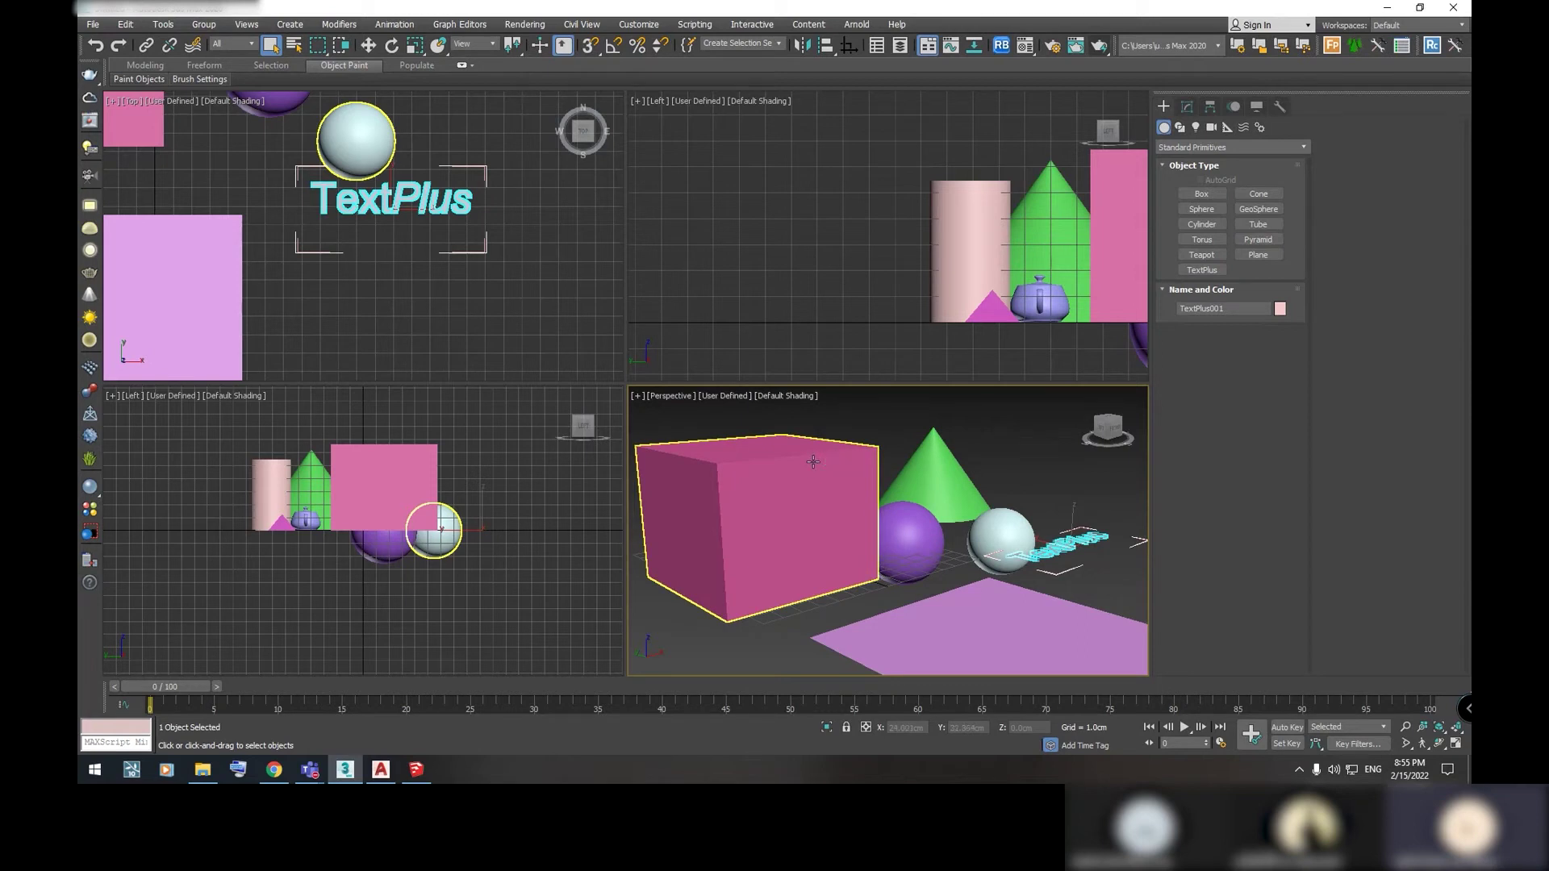
# Pan the view slightly left and window-select every object in the scene
pyautogui.scroll(-2, 813, 462)
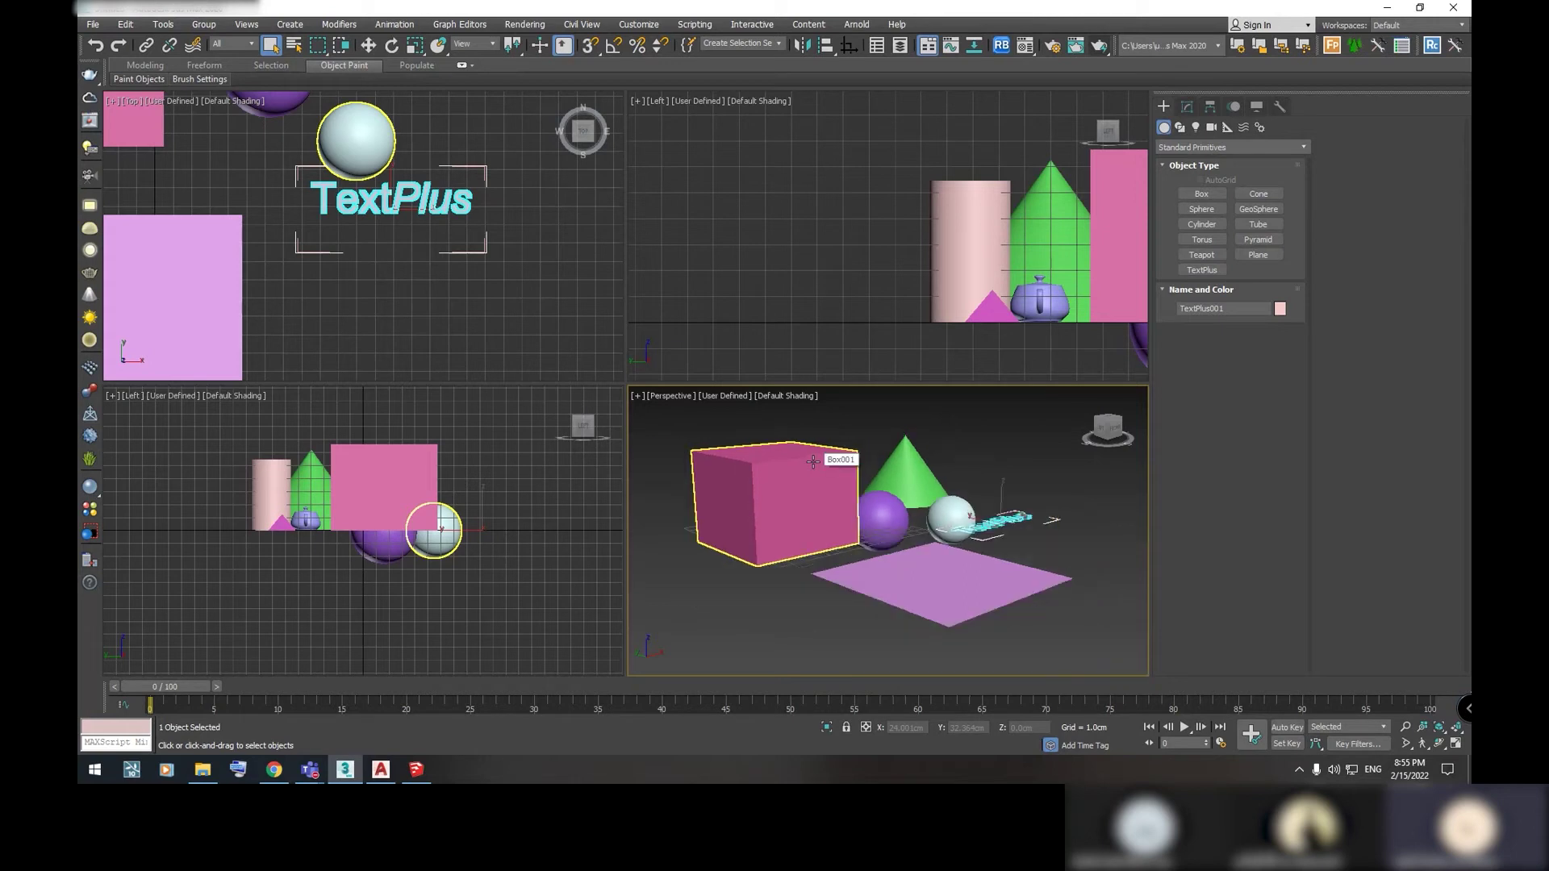
pyautogui.rightClick(960, 469)
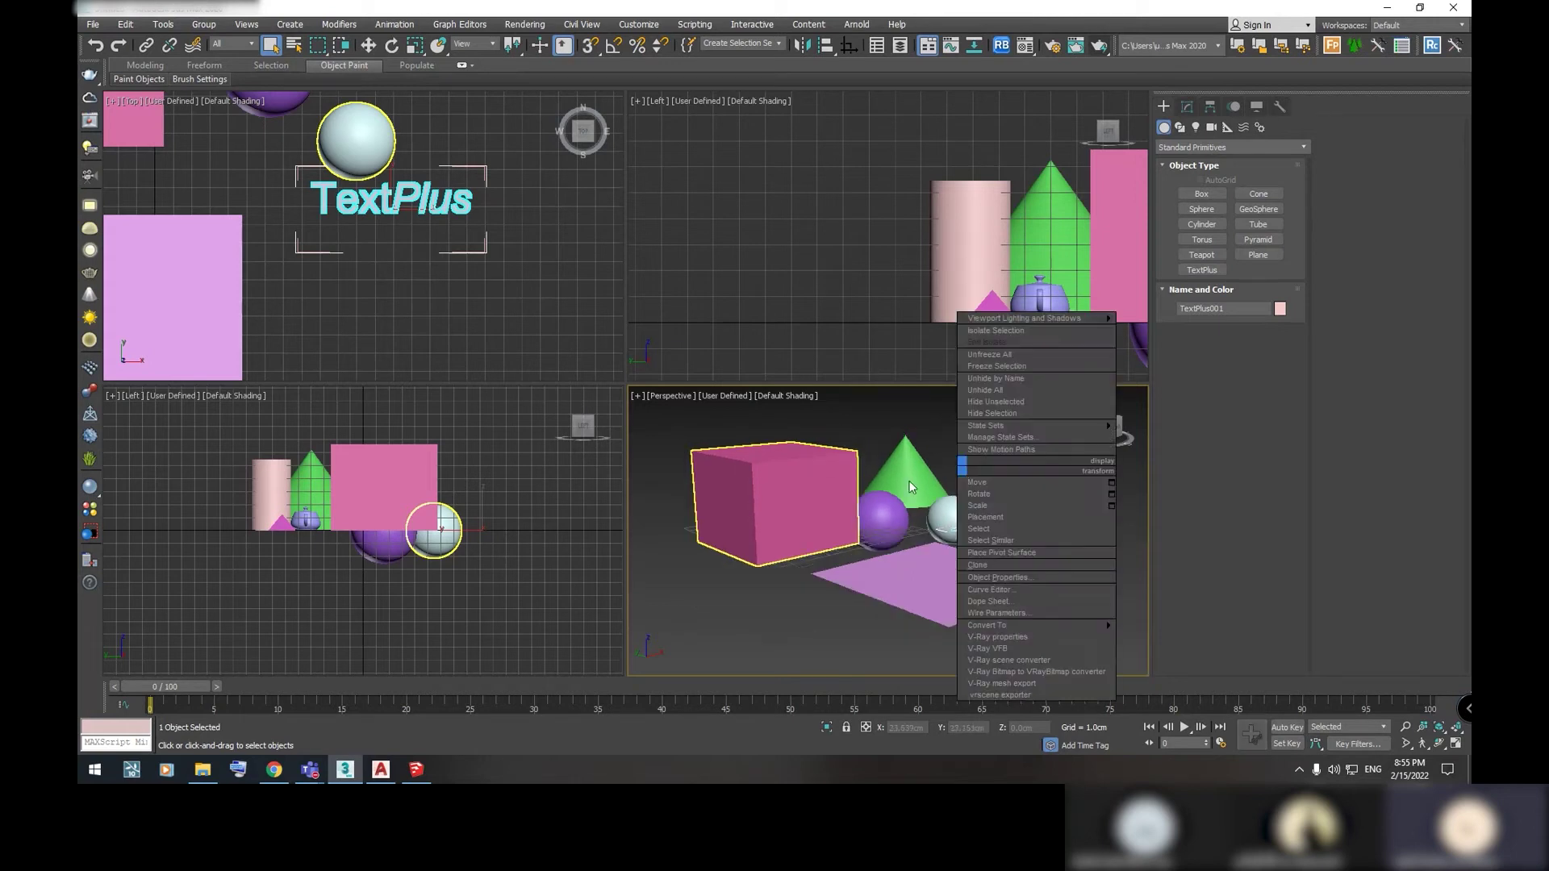
pyautogui.scroll(3, 955, 474)
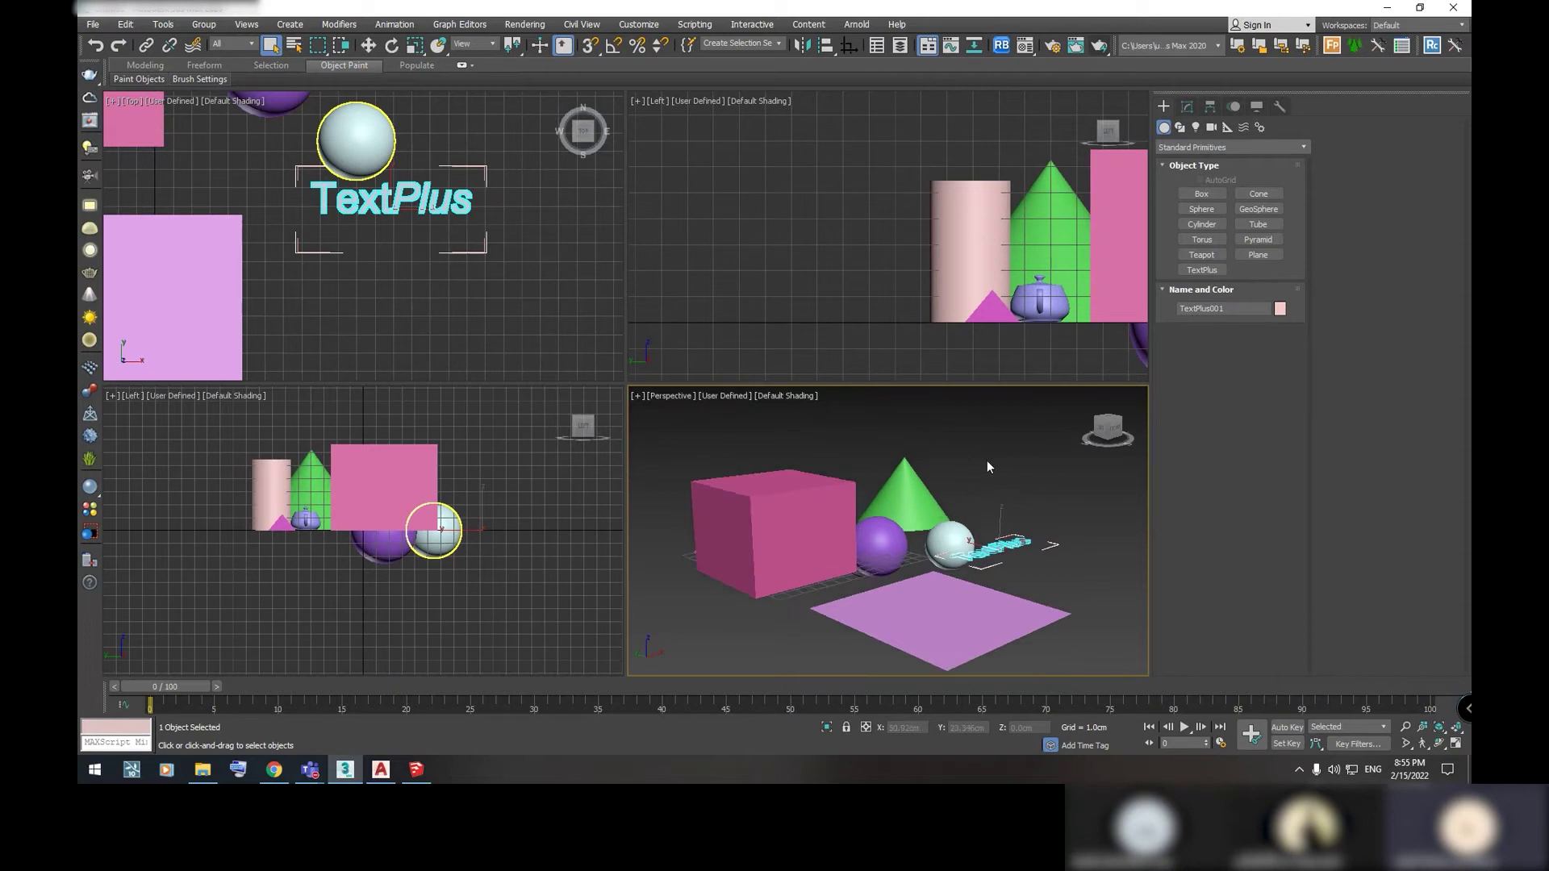
pyautogui.scroll(-4, 976, 463)
pyautogui.moveTo(993, 463)
pyautogui.mouseDown(button='middle')
pyautogui.moveTo(979, 487)
pyautogui.moveTo(940, 488)
pyautogui.mouseUp(button='middle')
pyautogui.moveTo(754, 601); pyautogui.dragTo(720, 620)
pyautogui.click(878, 622)
pyautogui.click(917, 493)
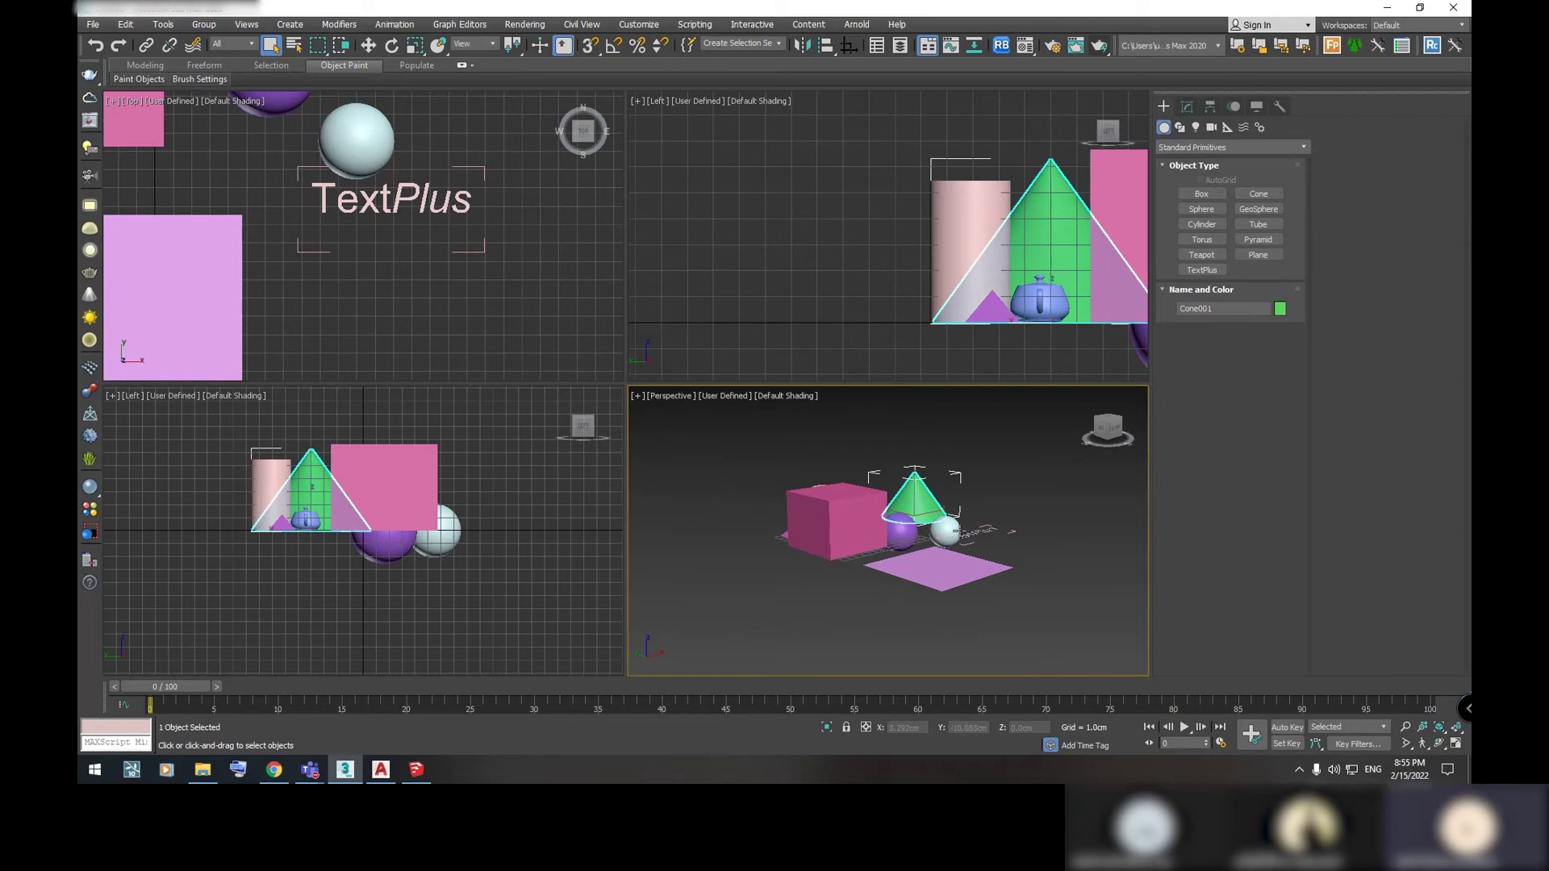
pyautogui.click(1190, 105)
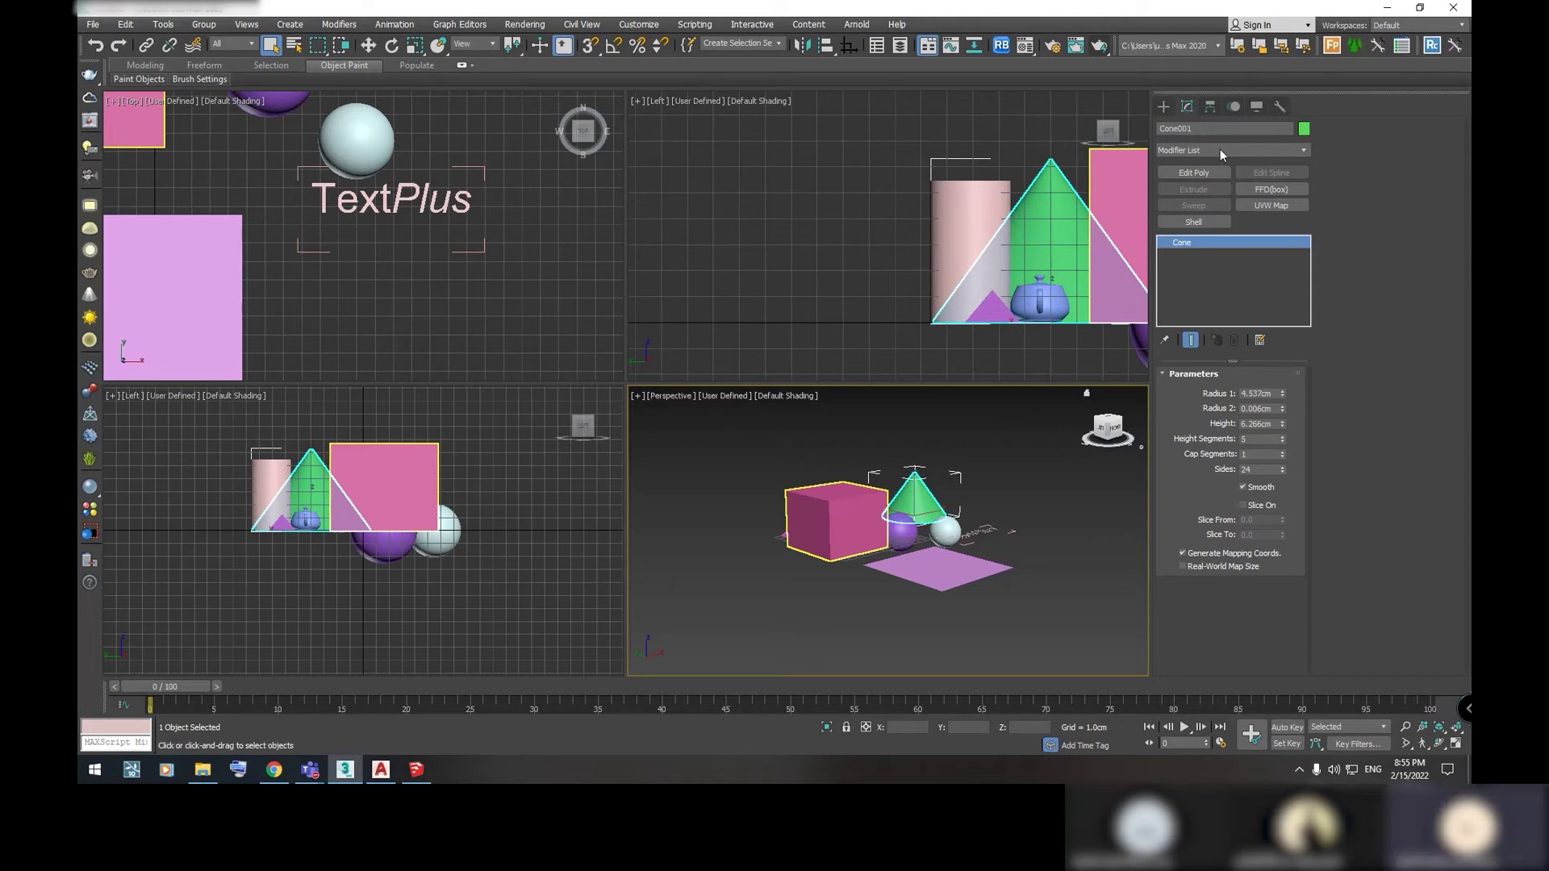
pyautogui.press('z')
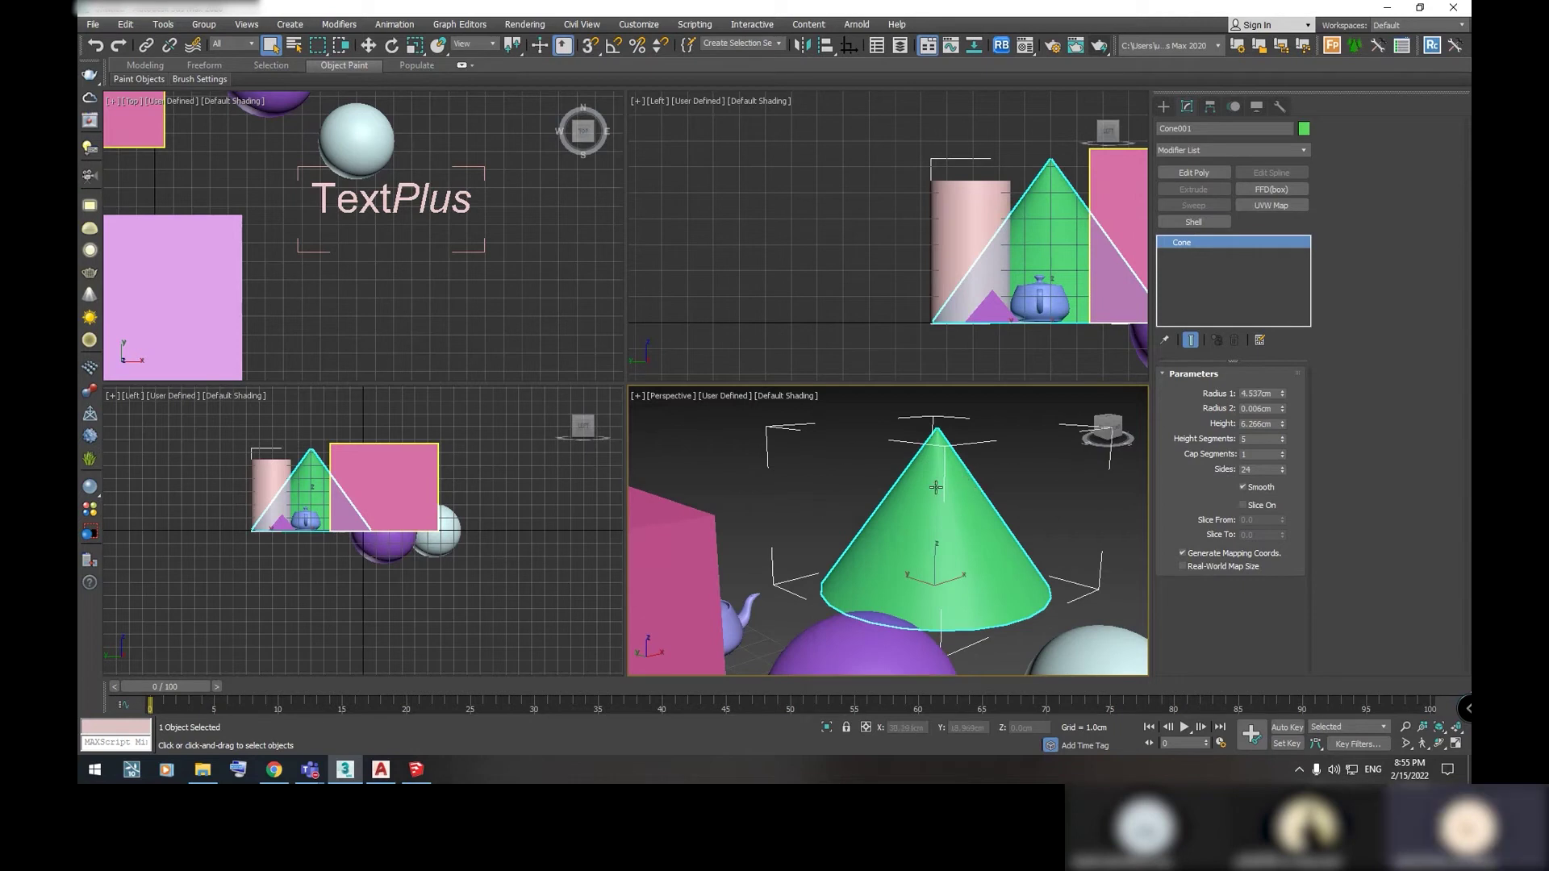
pyautogui.hotkey('shift', 'z')
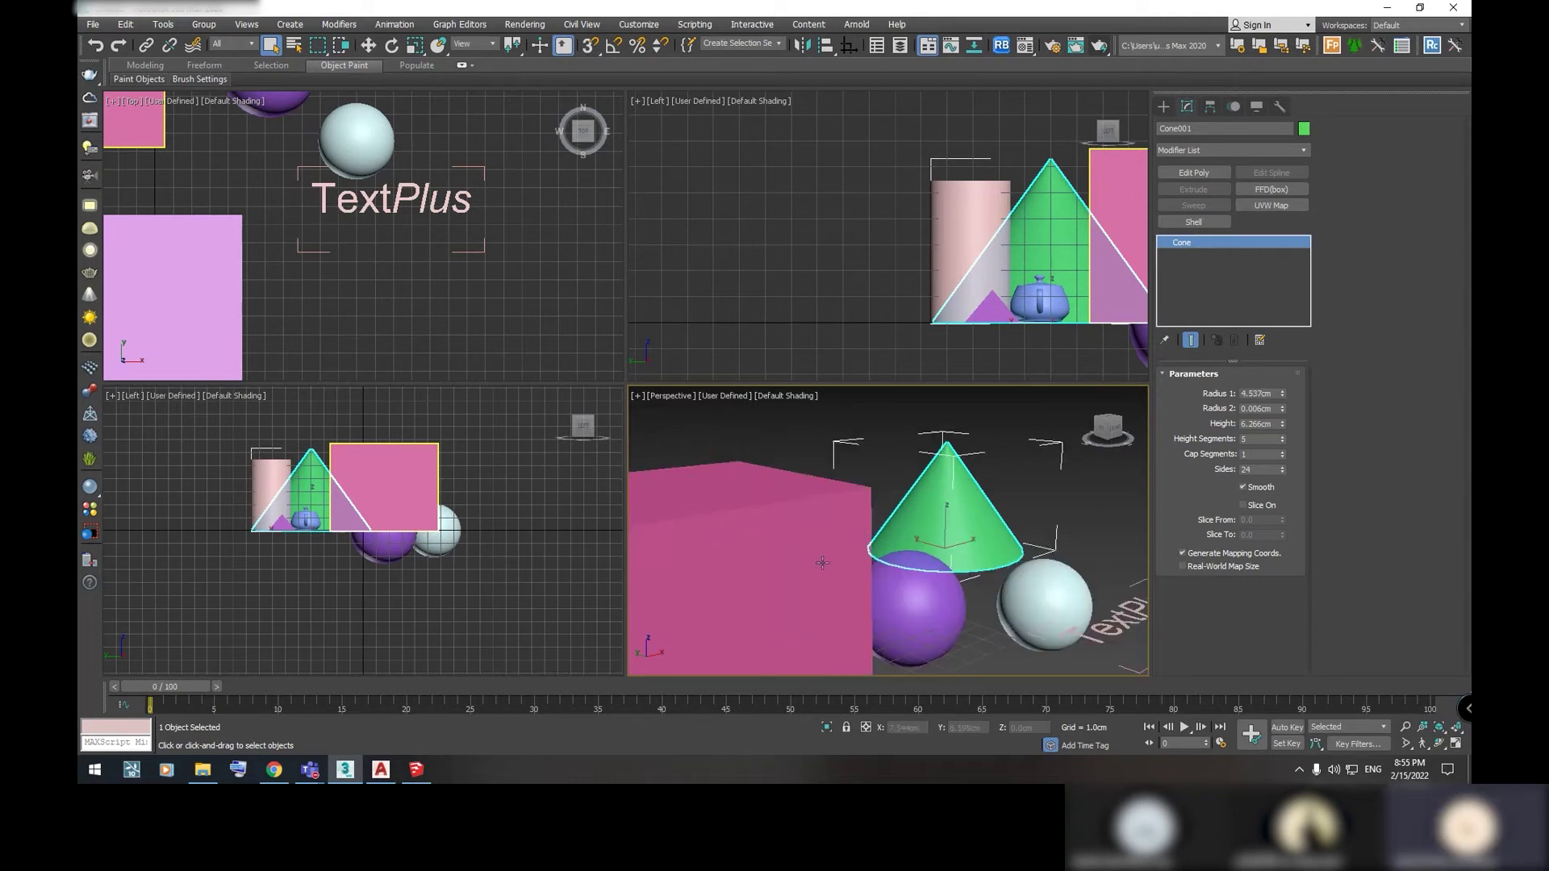
pyautogui.scroll(-3, 844, 568)
pyautogui.press('z')
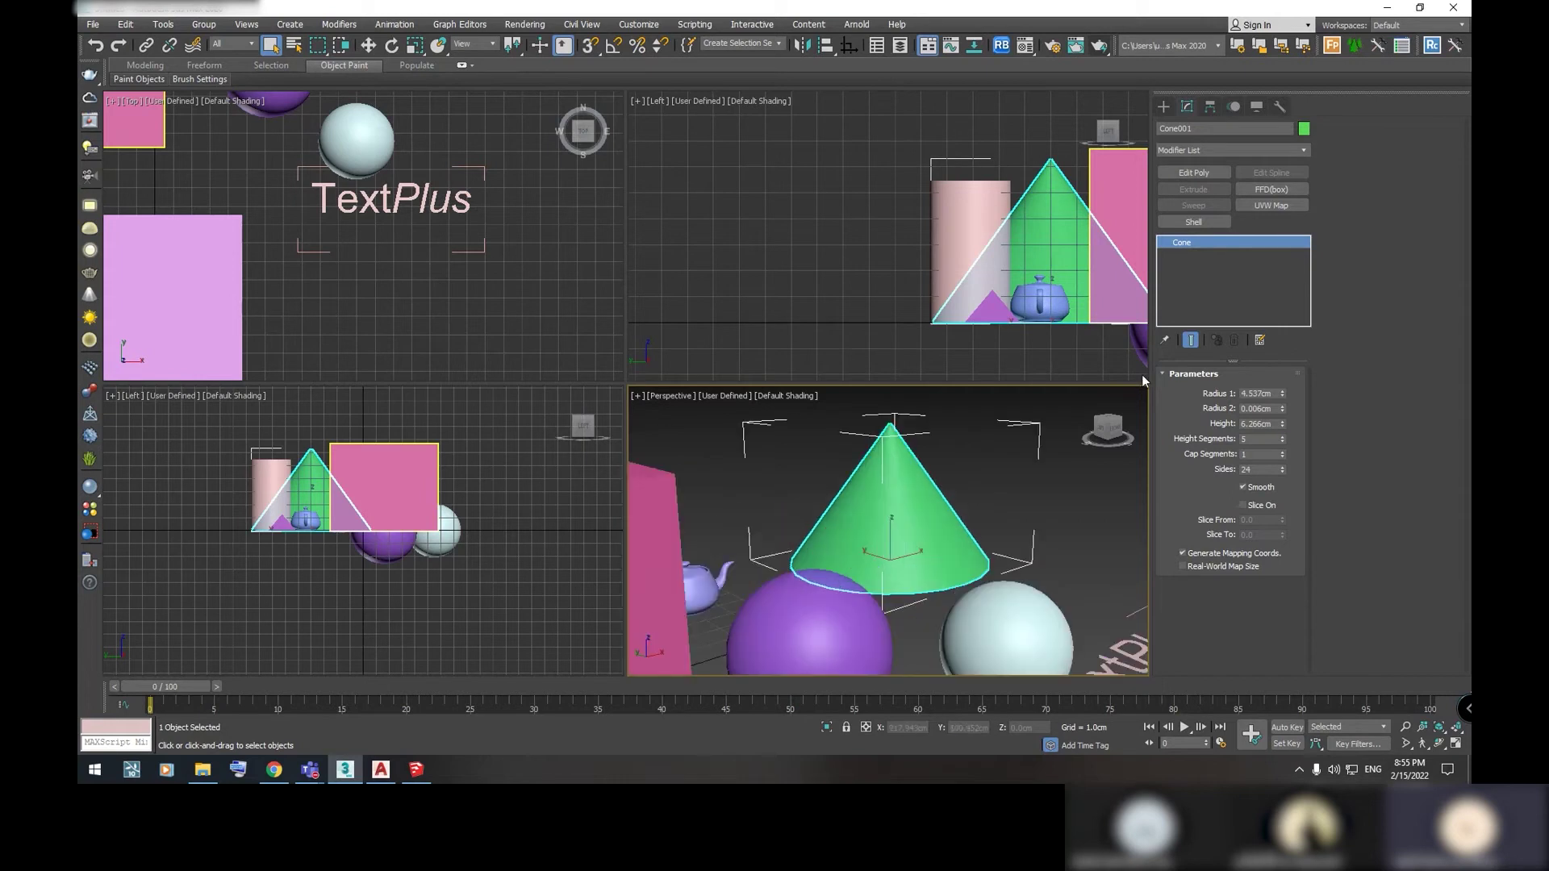
# Start a new cone with 61 height segments and 84 cap segments, and show wireframe
pyautogui.click(1165, 107)
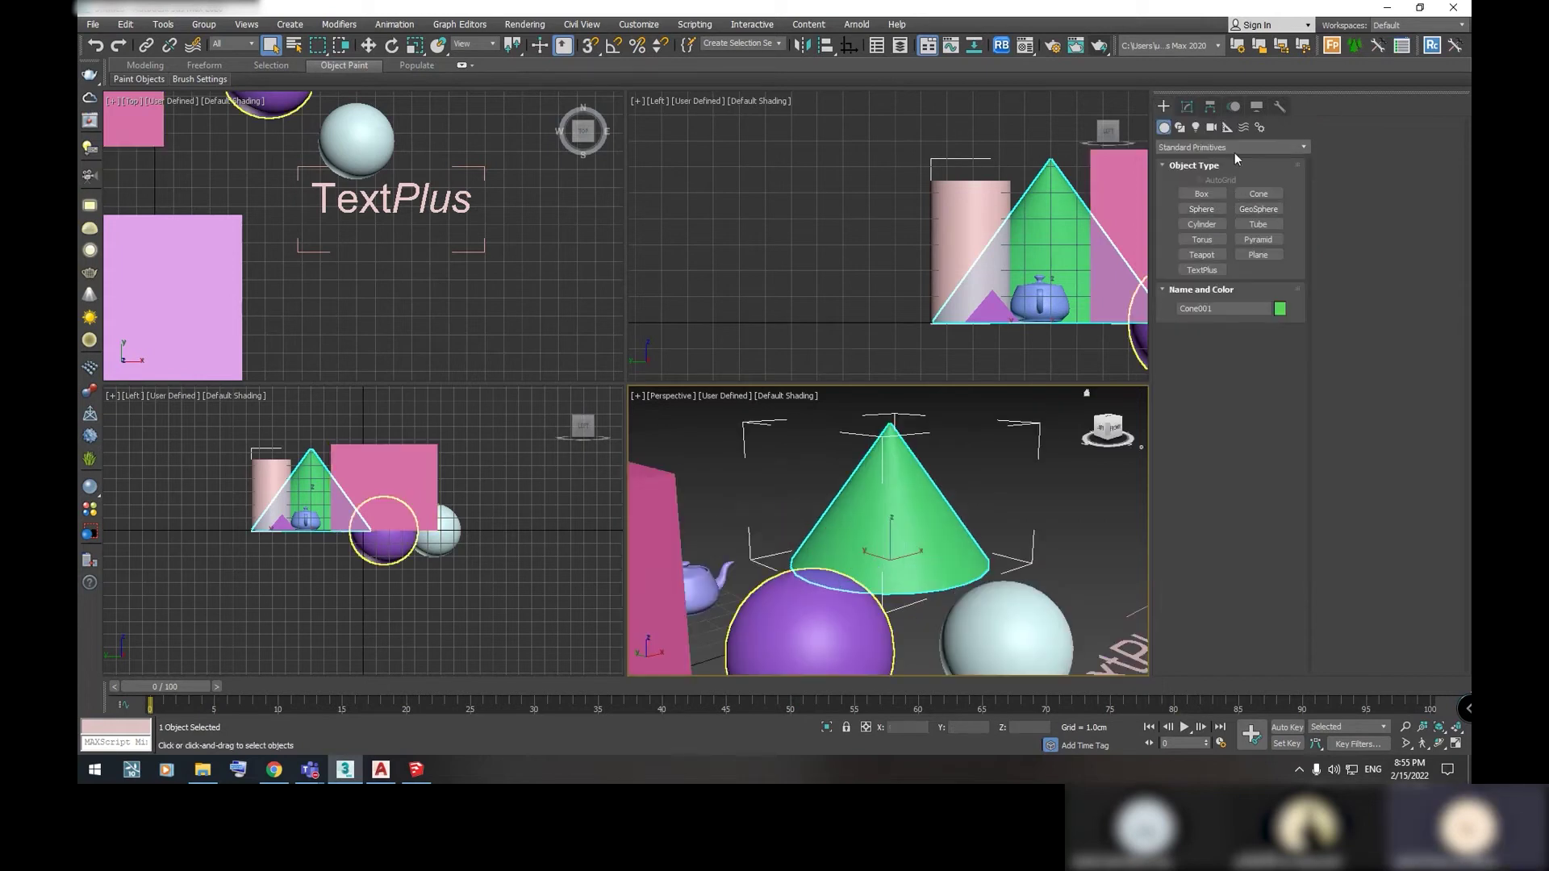
pyautogui.scroll(-3, 1008, 481)
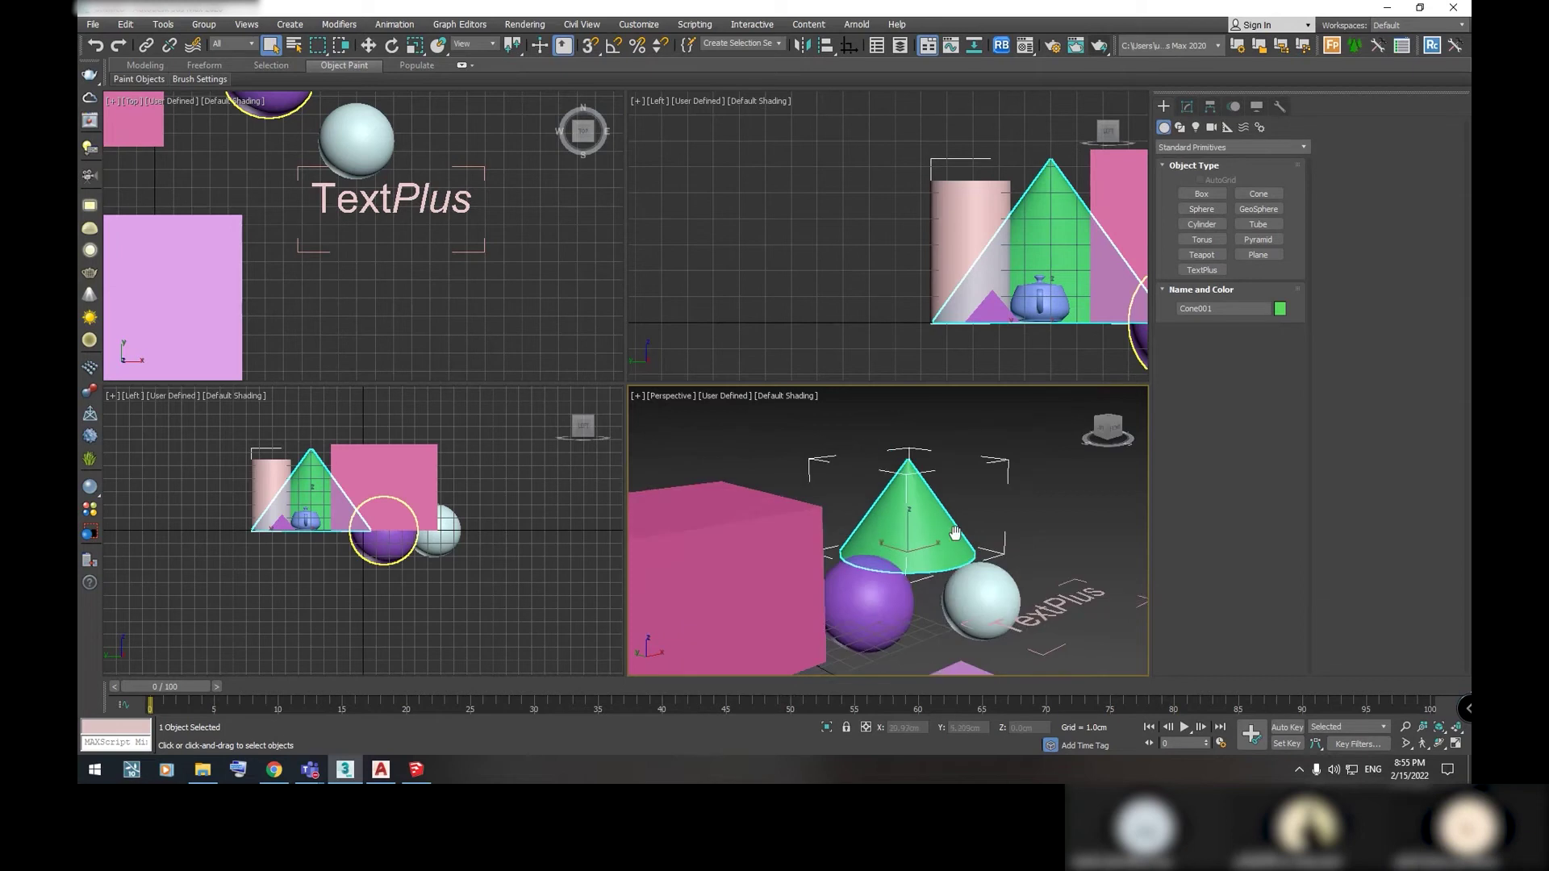
pyautogui.click(1273, 196)
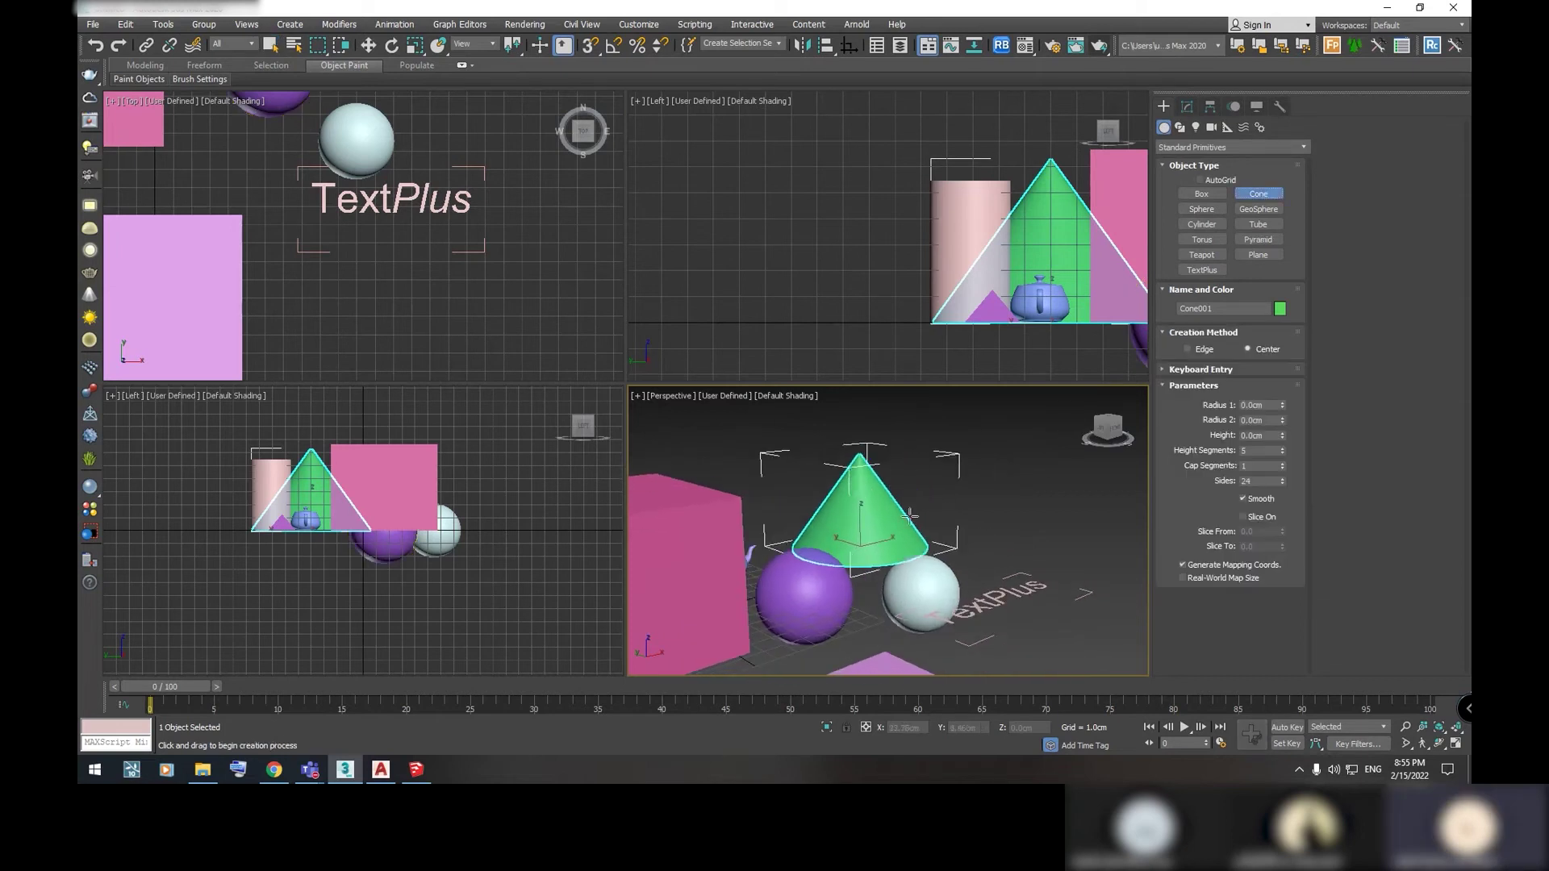
pyautogui.moveTo(1282, 449); pyautogui.dragTo(1283, 405)
pyautogui.moveTo(1282, 468); pyautogui.dragTo(1282, 415)
pyautogui.press('F3')
pyautogui.press('F3')
pyautogui.press('F3')
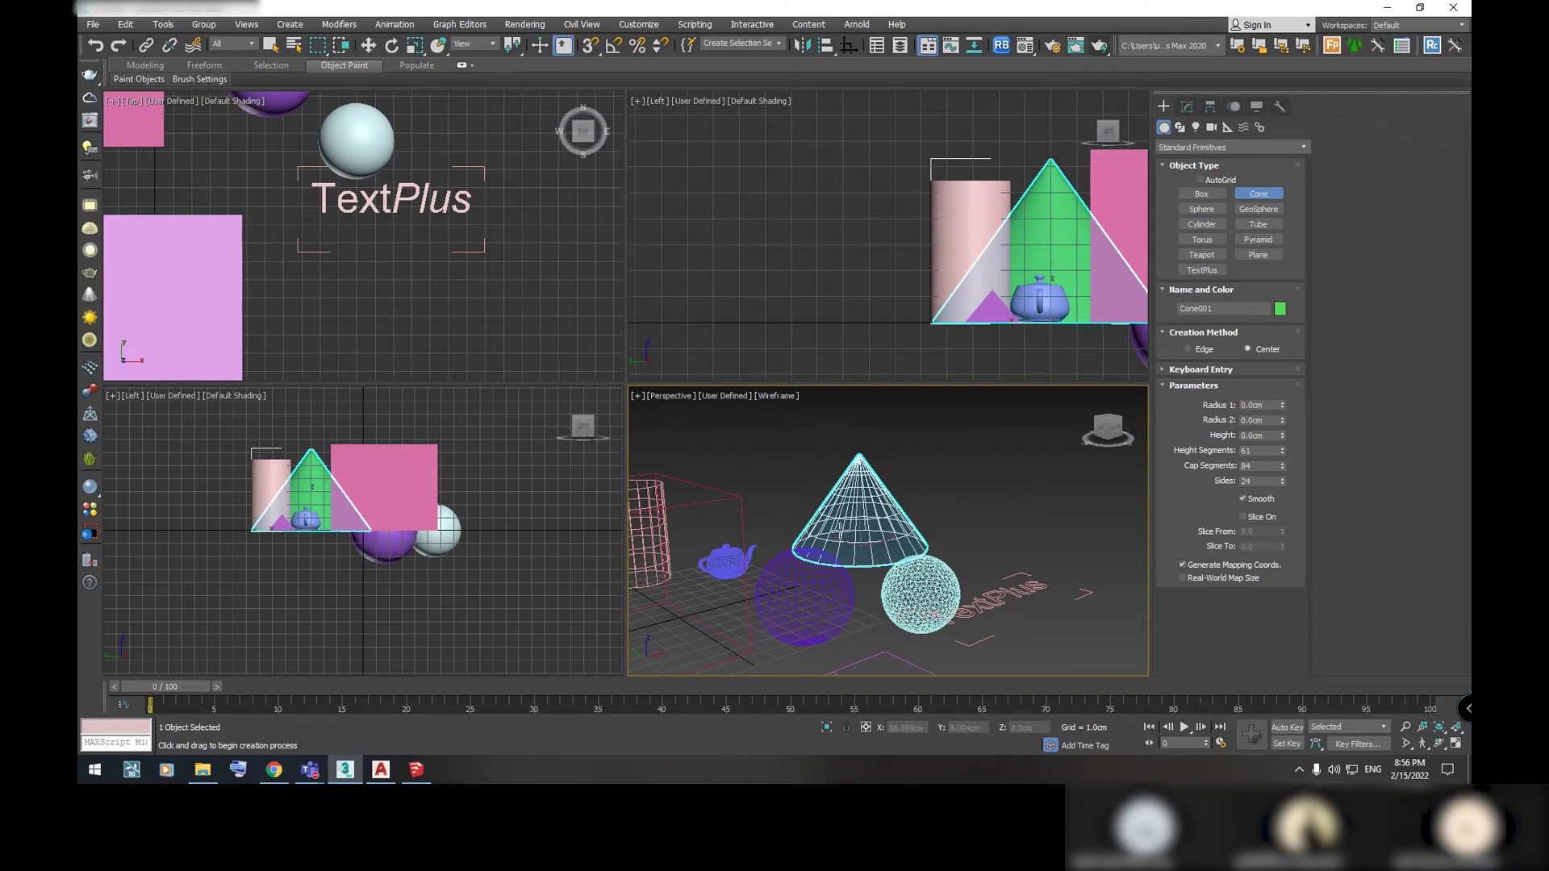
pyautogui.scroll(2, 839, 530)
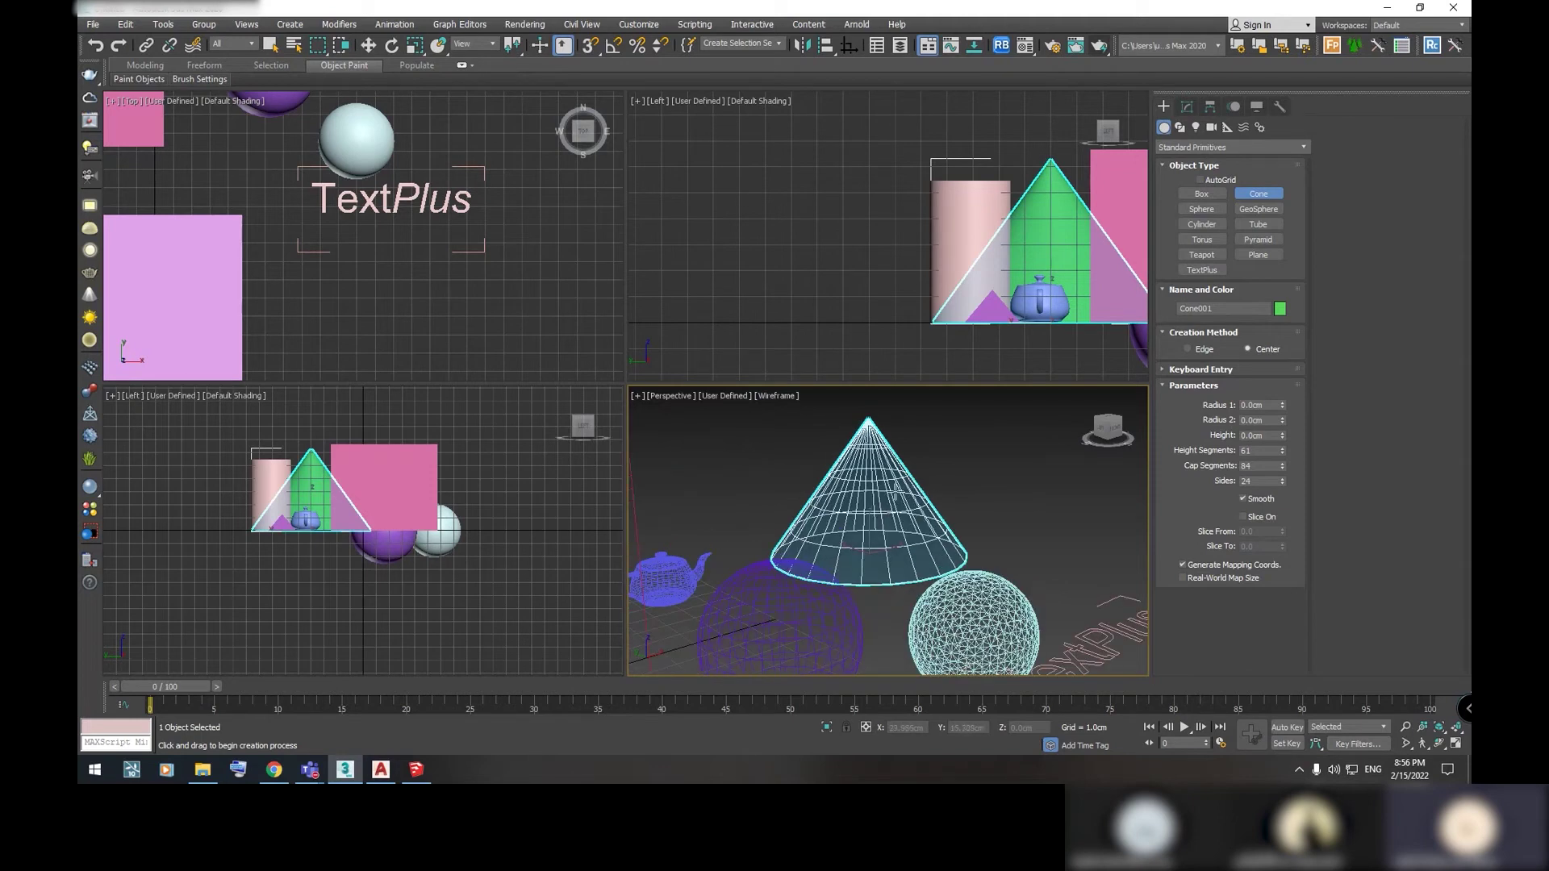
# Begin a second cone beside the first, cancel it, and return to the Modify panel
pyautogui.click(1193, 106)
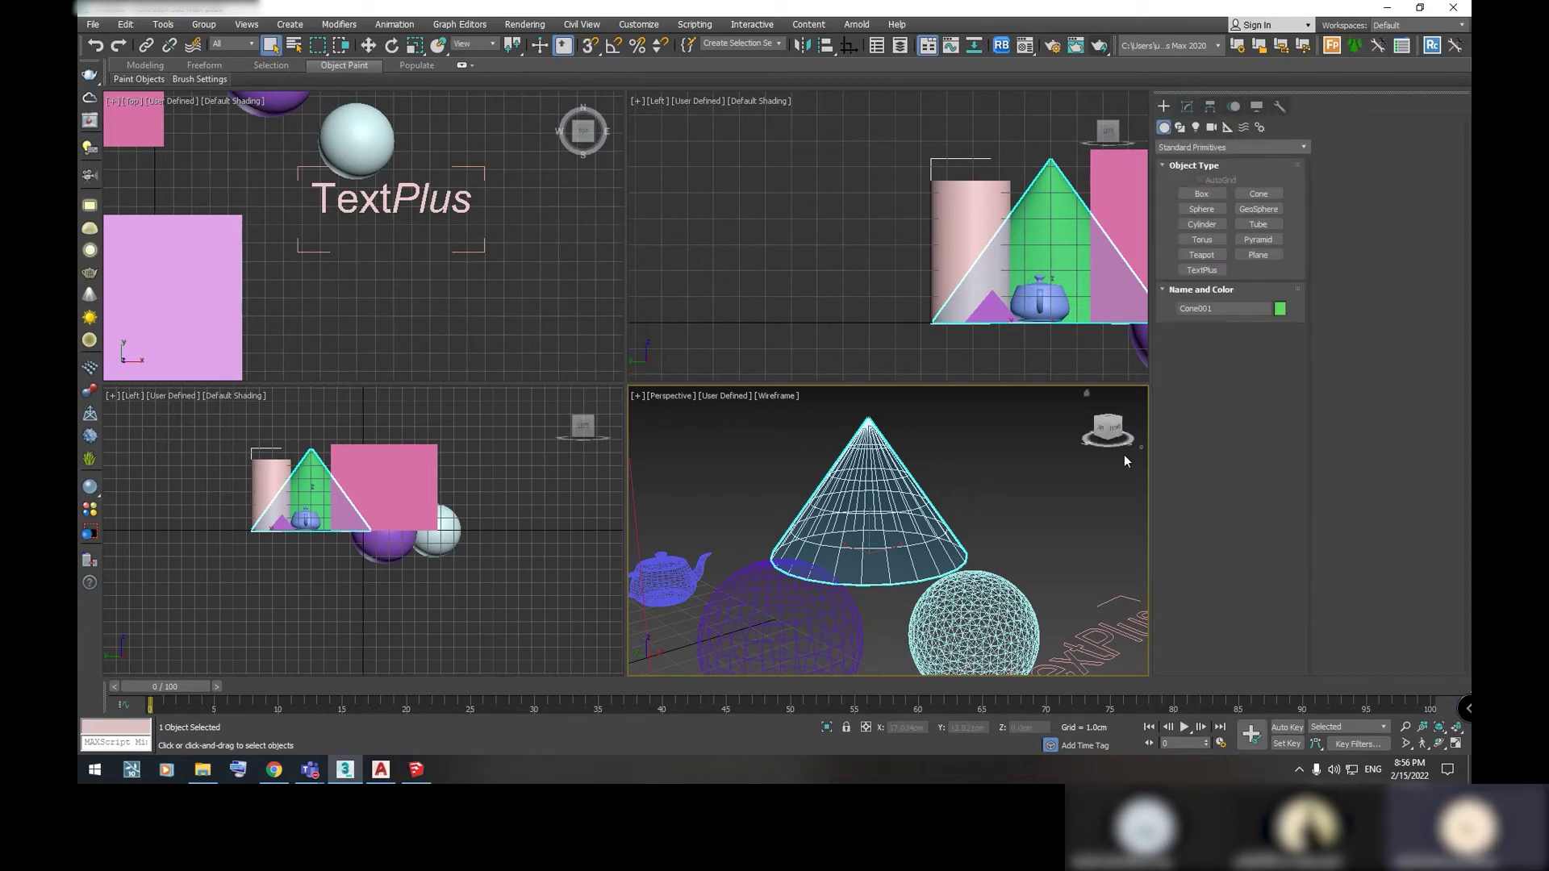
pyautogui.click(1258, 194)
pyautogui.moveTo(1009, 508); pyautogui.dragTo(944, 550, button='middle')
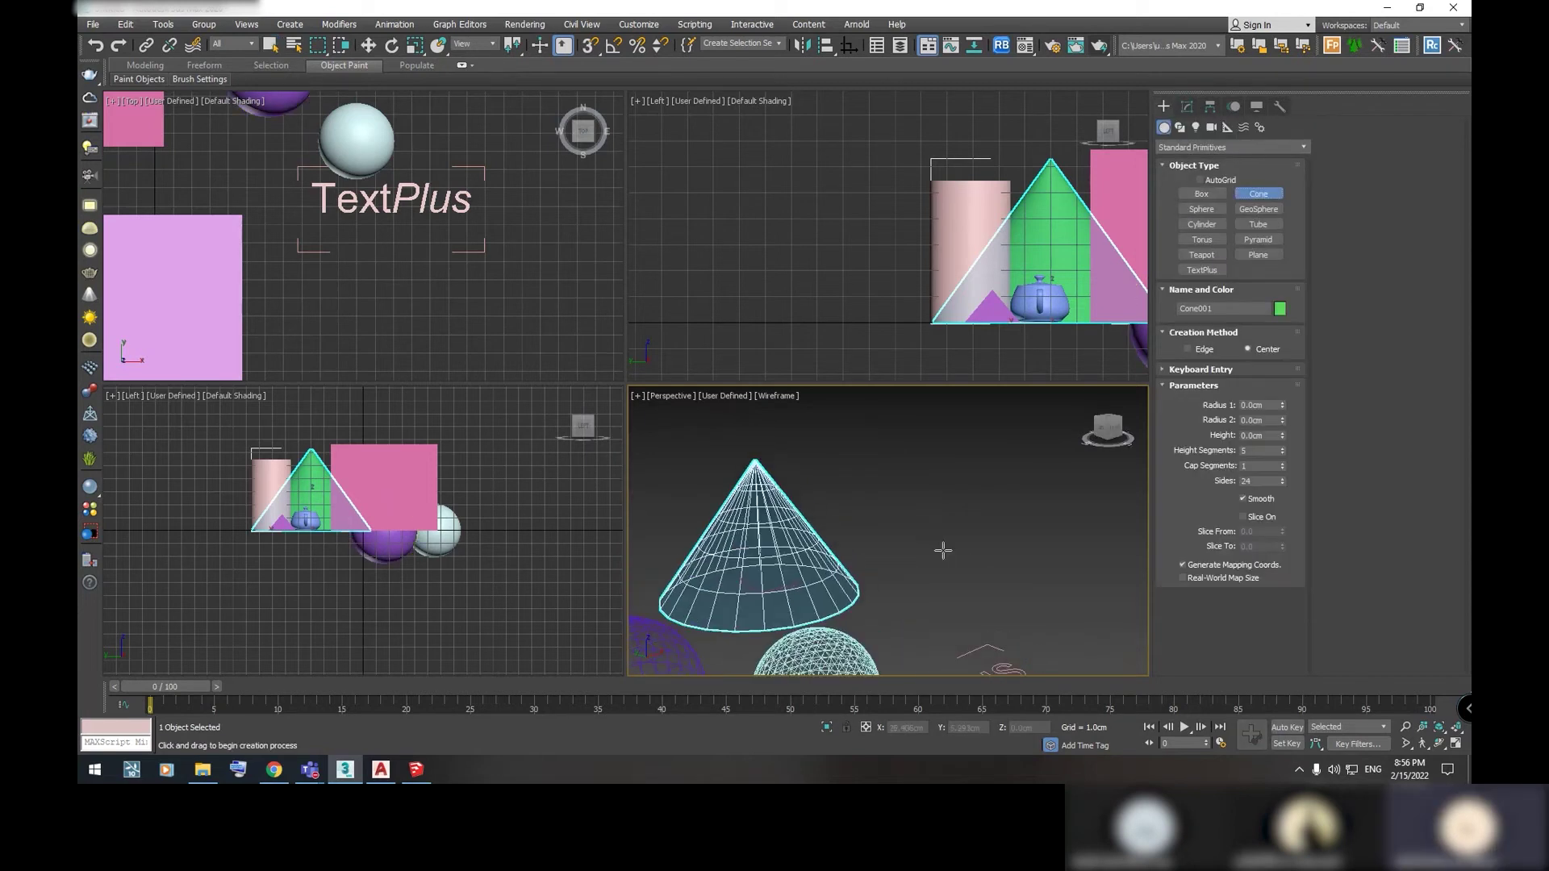
pyautogui.moveTo(1060, 545); pyautogui.dragTo(1027, 574)
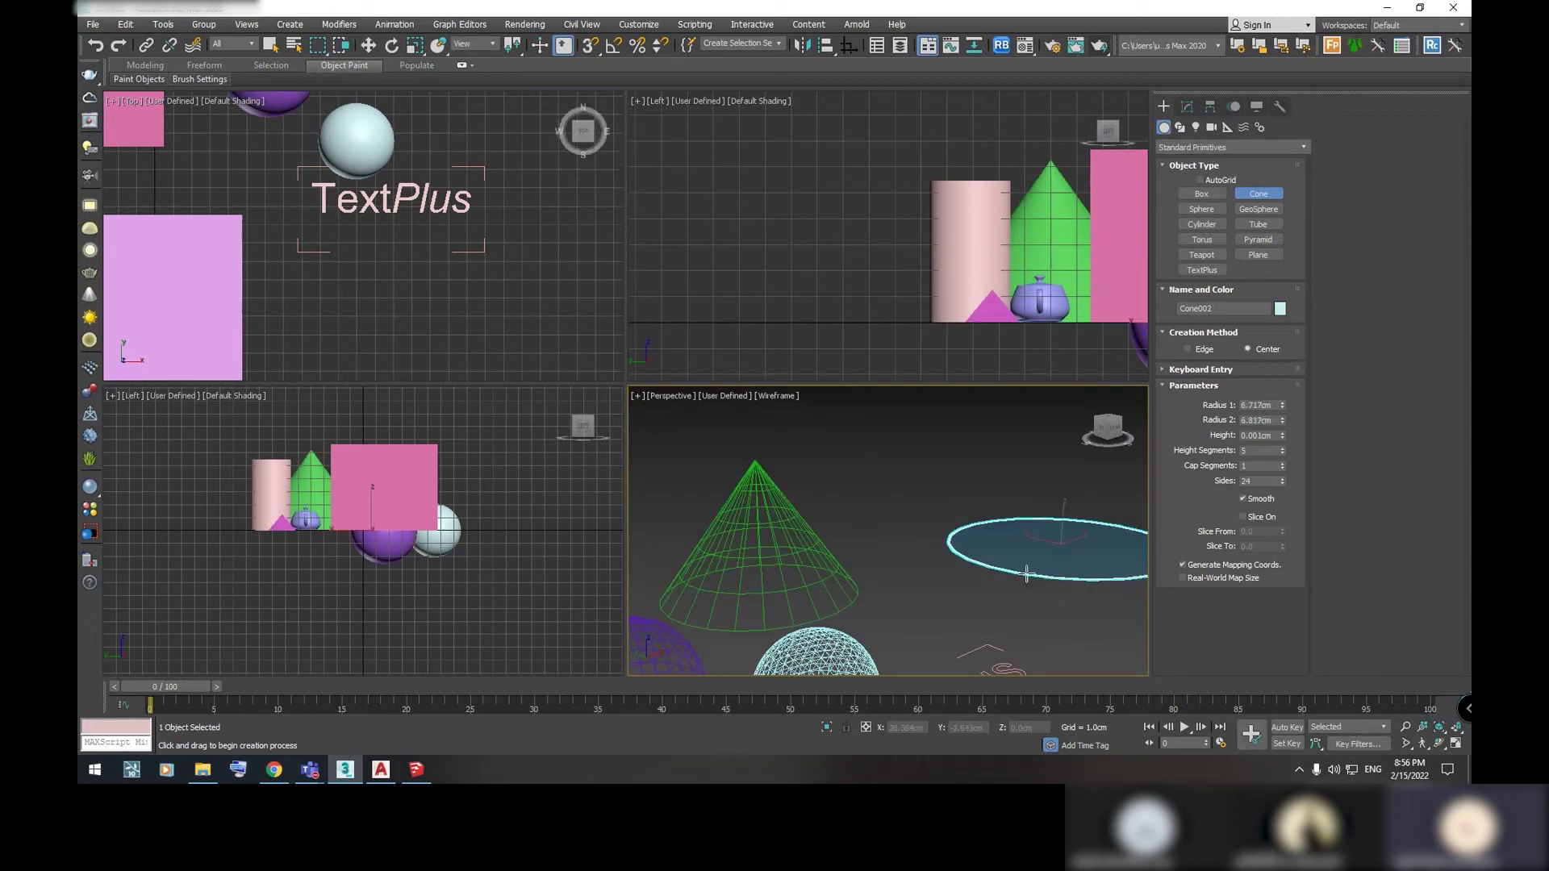
pyautogui.rightClick(1013, 588)
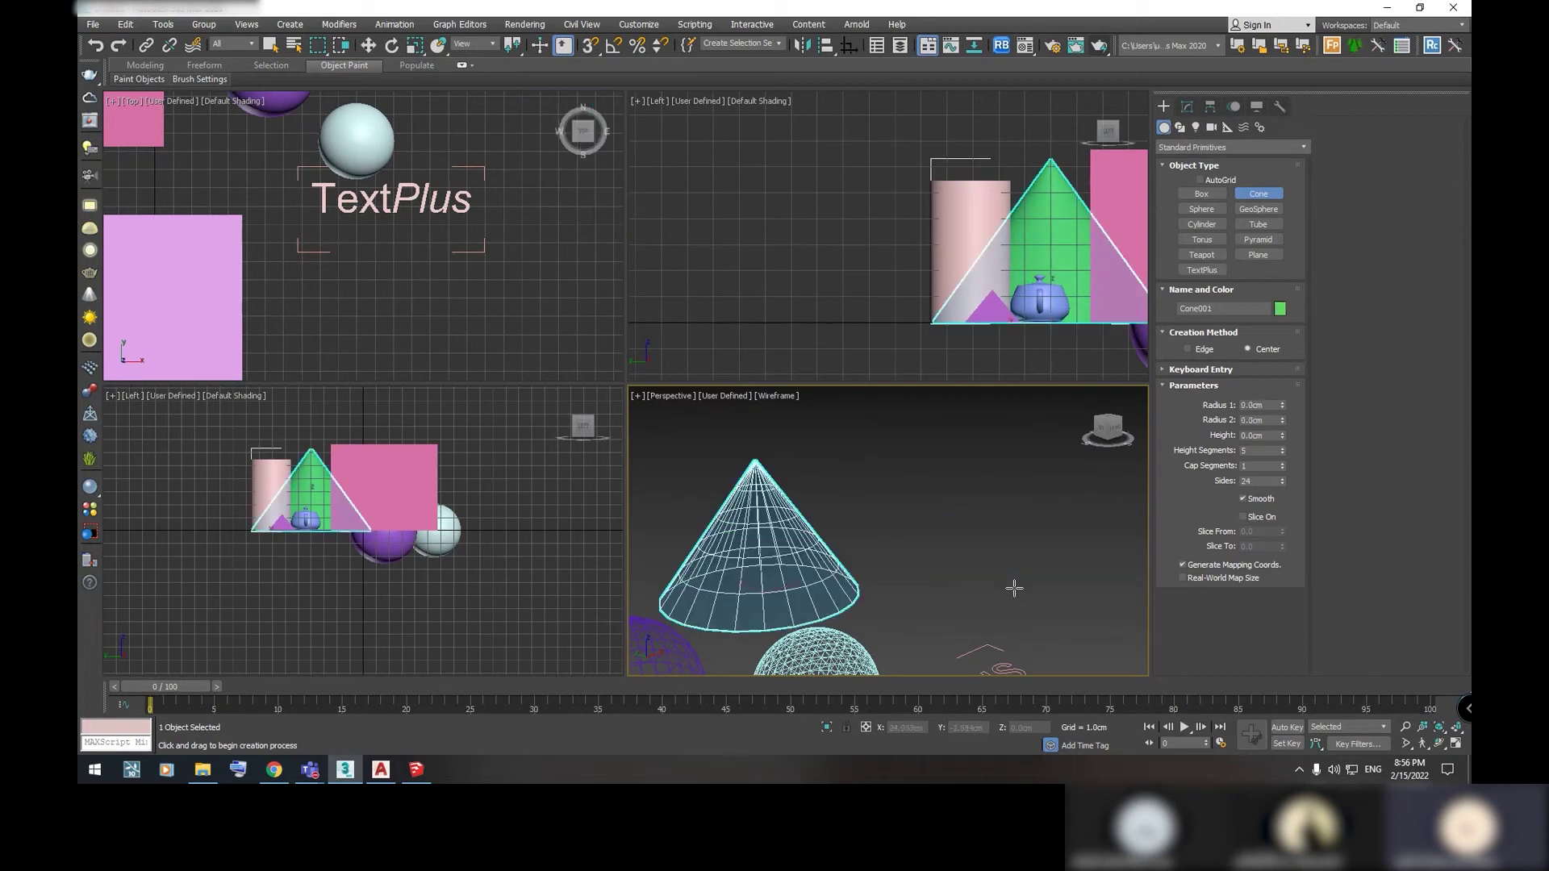
pyautogui.click(1188, 105)
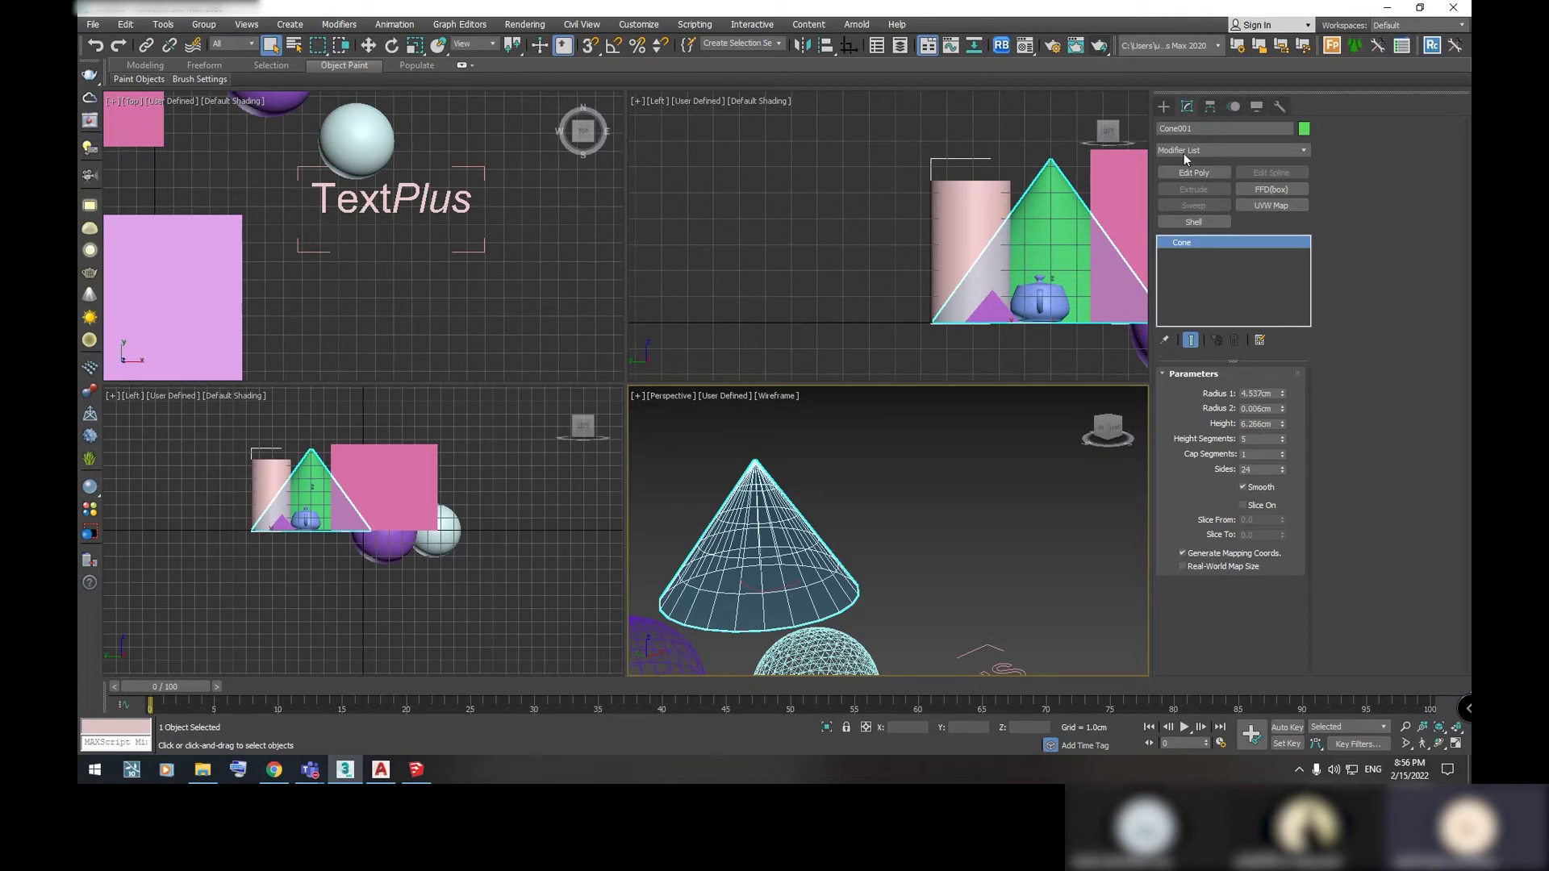
# Reframe the view on the cone and set its Radius 2 to 0 for a sharp tip
pyautogui.moveTo(836, 515); pyautogui.dragTo(928, 442, button='middle')
pyautogui.scroll(2, 894, 513)
pyautogui.scroll(2, 894, 513)
pyautogui.scroll(2, 895, 513)
pyautogui.scroll(-3, 894, 549)
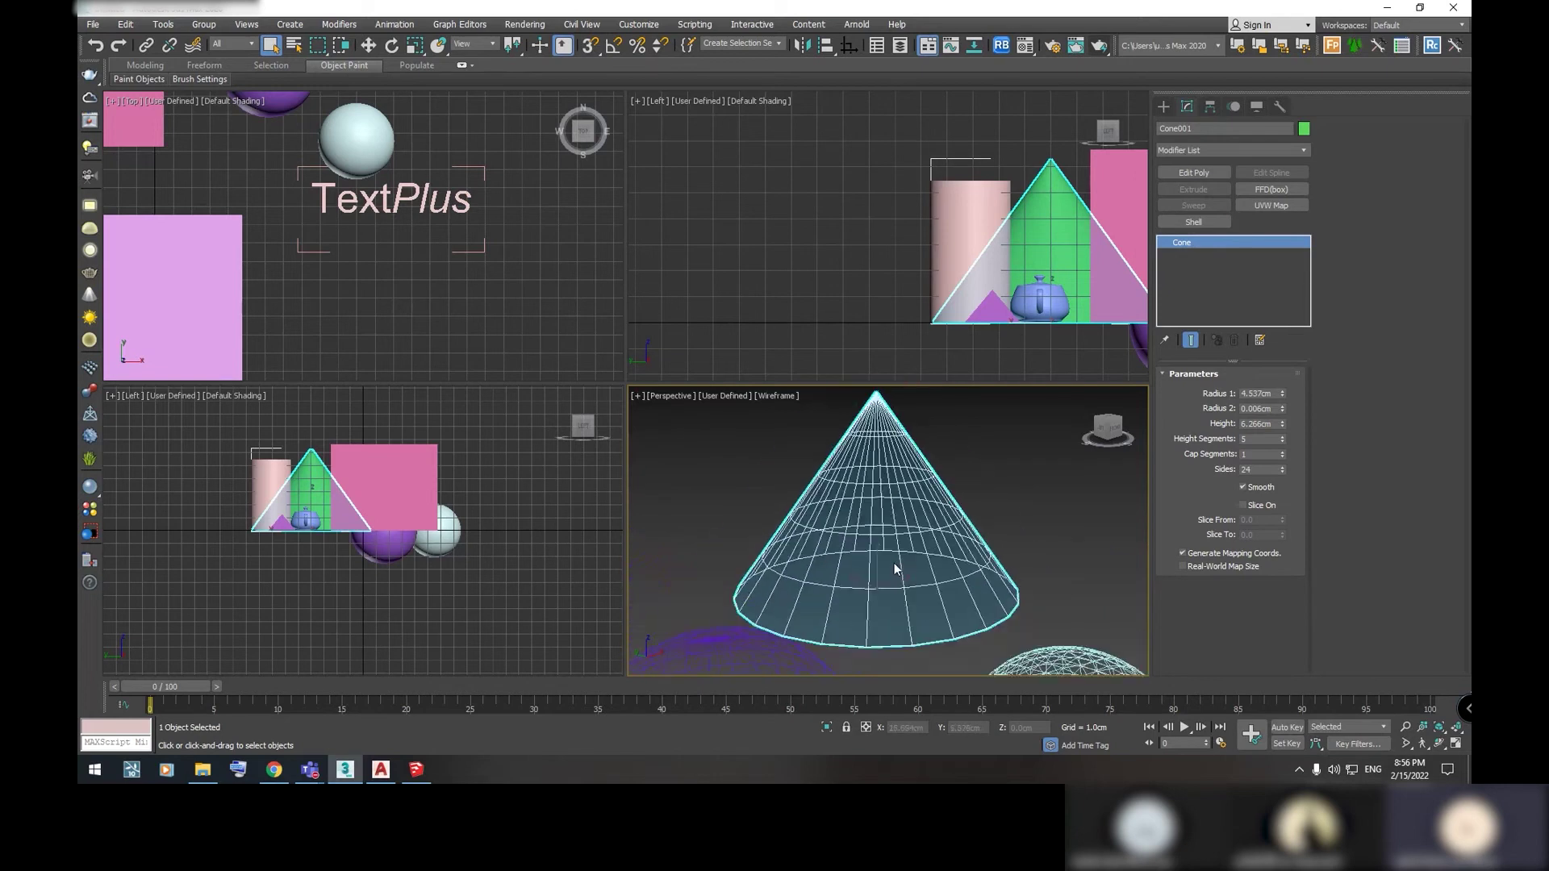
pyautogui.scroll(-1, 894, 564)
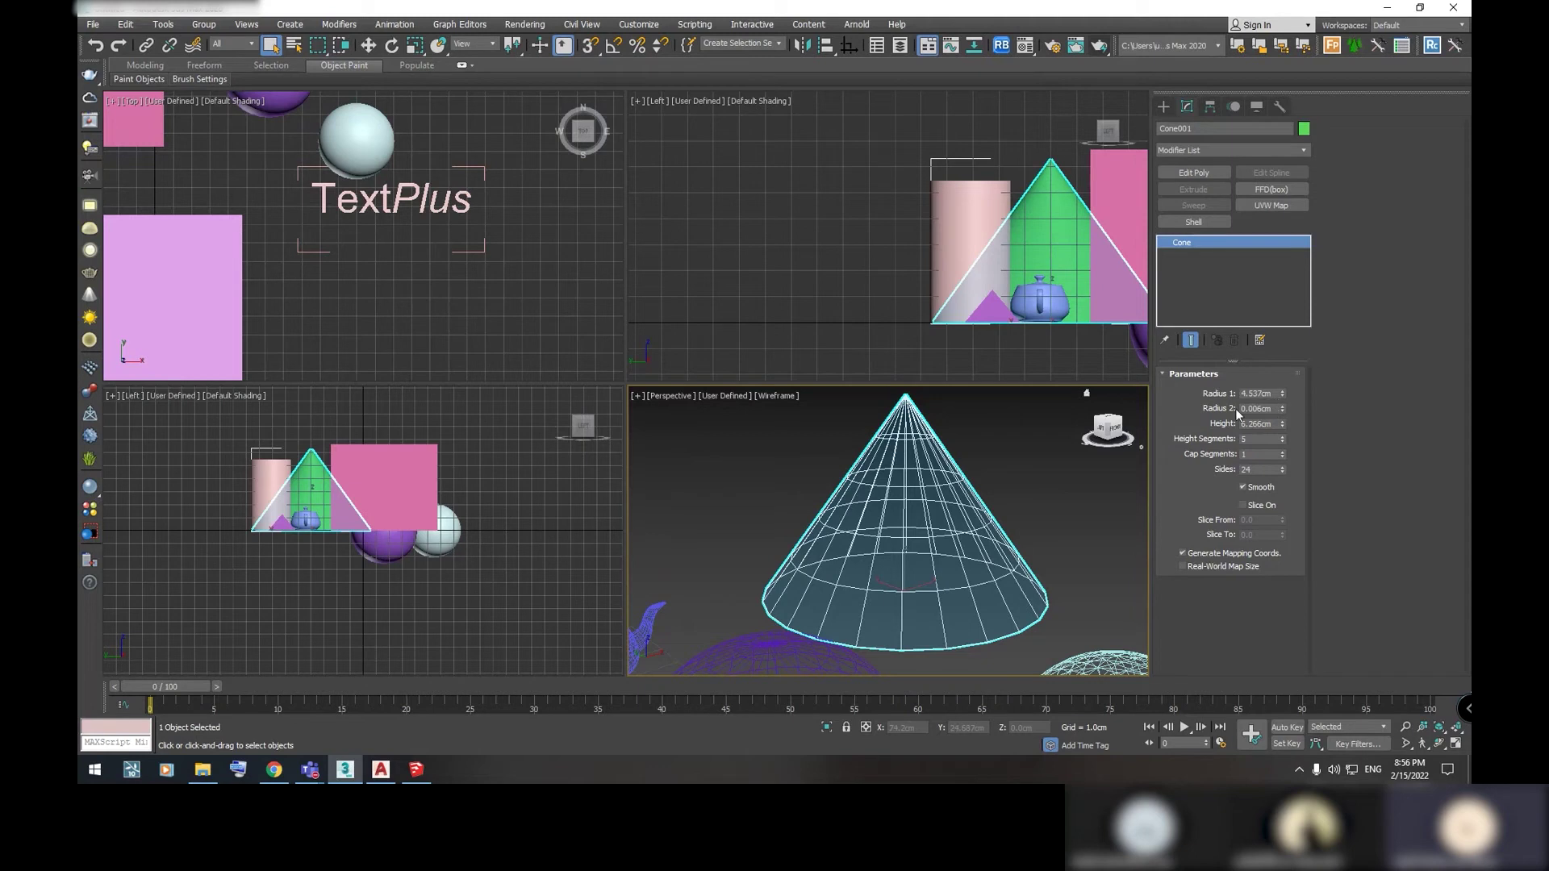
pyautogui.click(1277, 409)
pyautogui.write('0')
pyautogui.press('Return')
# Set the cone's height to 6.642 cm and Radius 1 to 5.263 cm, and add height segments
pyautogui.moveTo(1285, 423); pyautogui.dragTo(1303, 362)
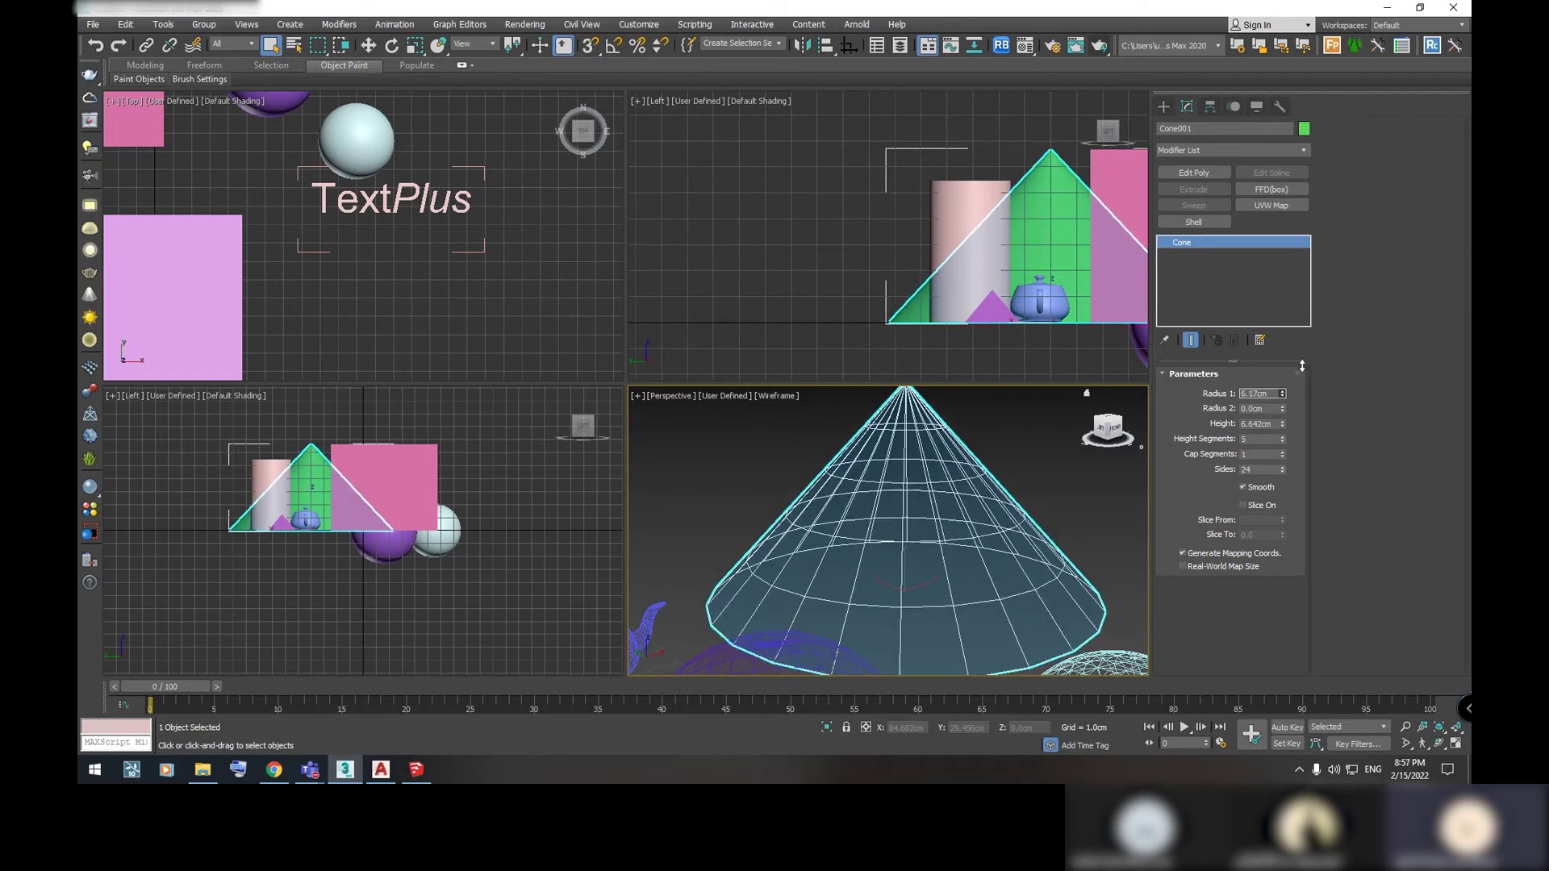
pyautogui.moveTo(1303, 362)
pyautogui.mouseDown()
pyautogui.moveTo(1305, 348)
pyautogui.moveTo(1304, 381)
pyautogui.mouseUp()
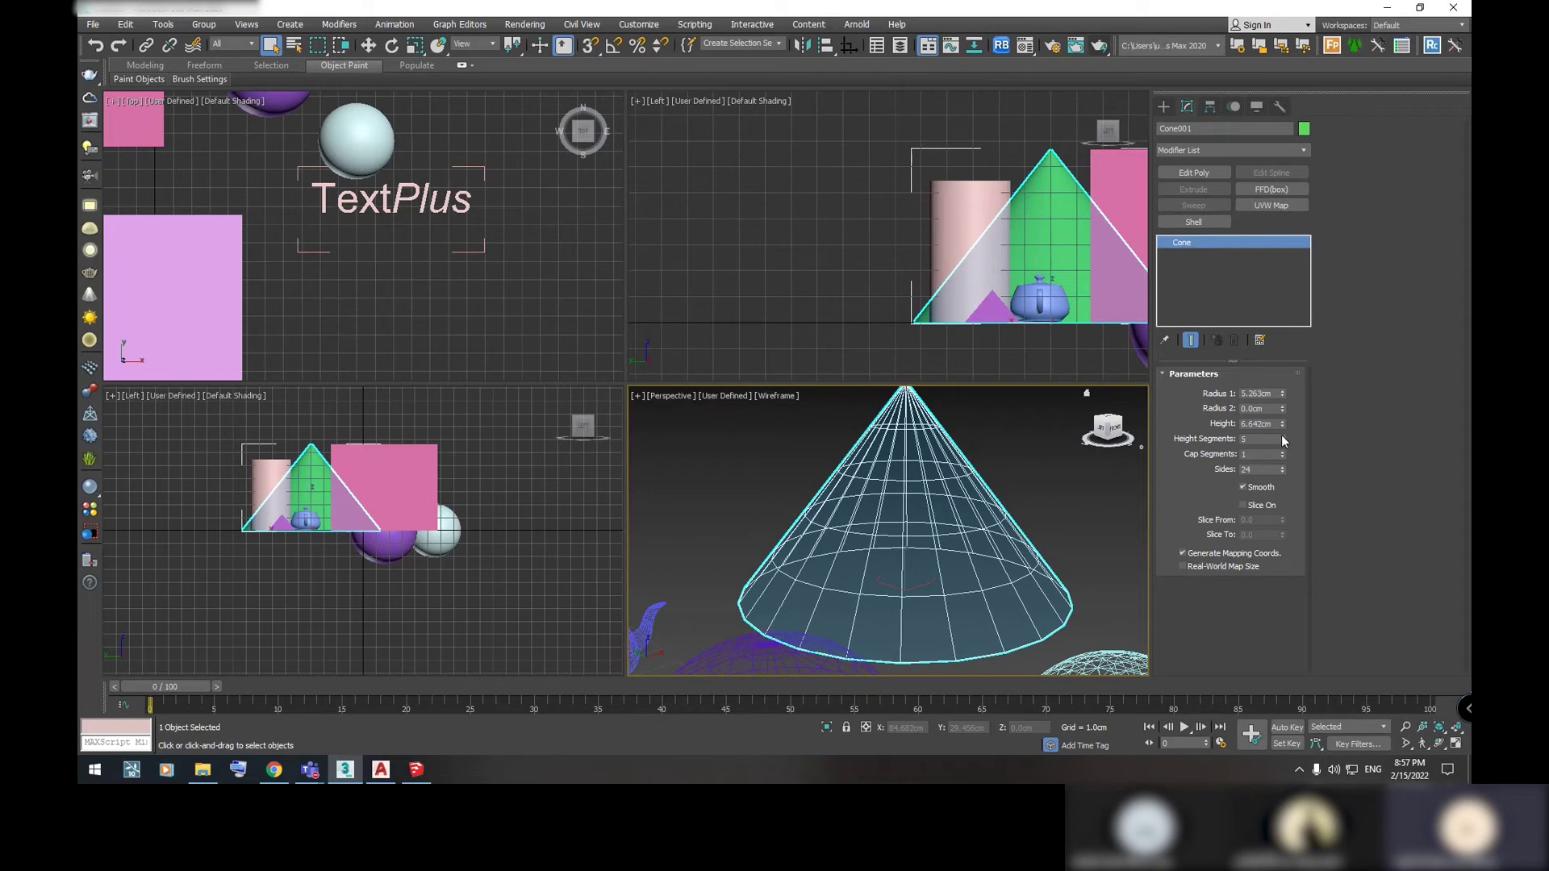
pyautogui.moveTo(1281, 436); pyautogui.dragTo(1291, 426)
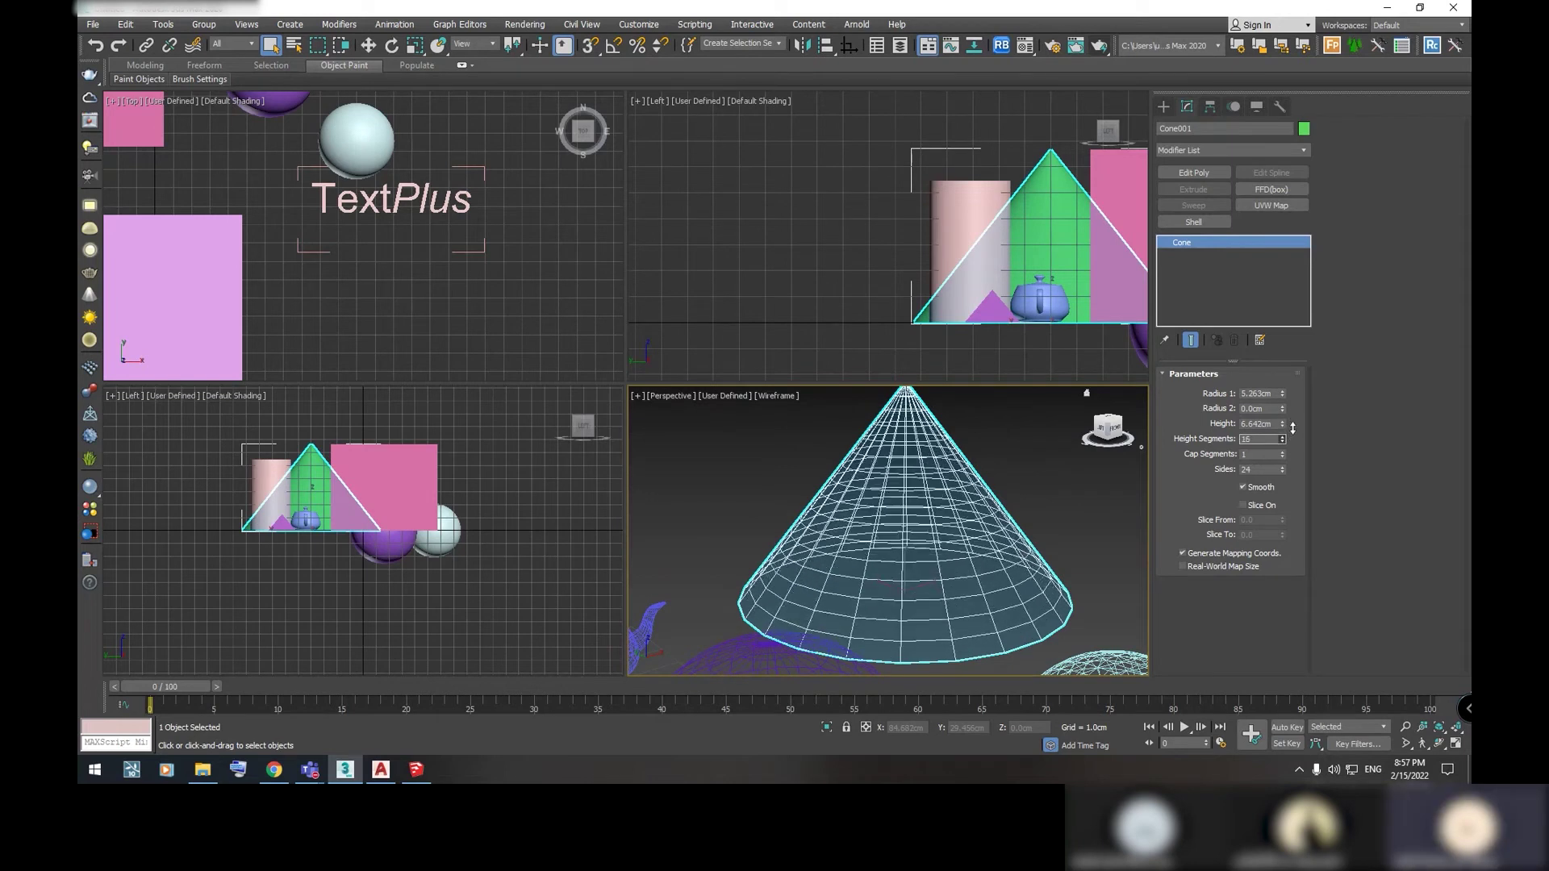
# Reframe the view around the cone and raise its sides from 24 to 58
pyautogui.scroll(2, 992, 522)
pyautogui.scroll(2, 969, 503)
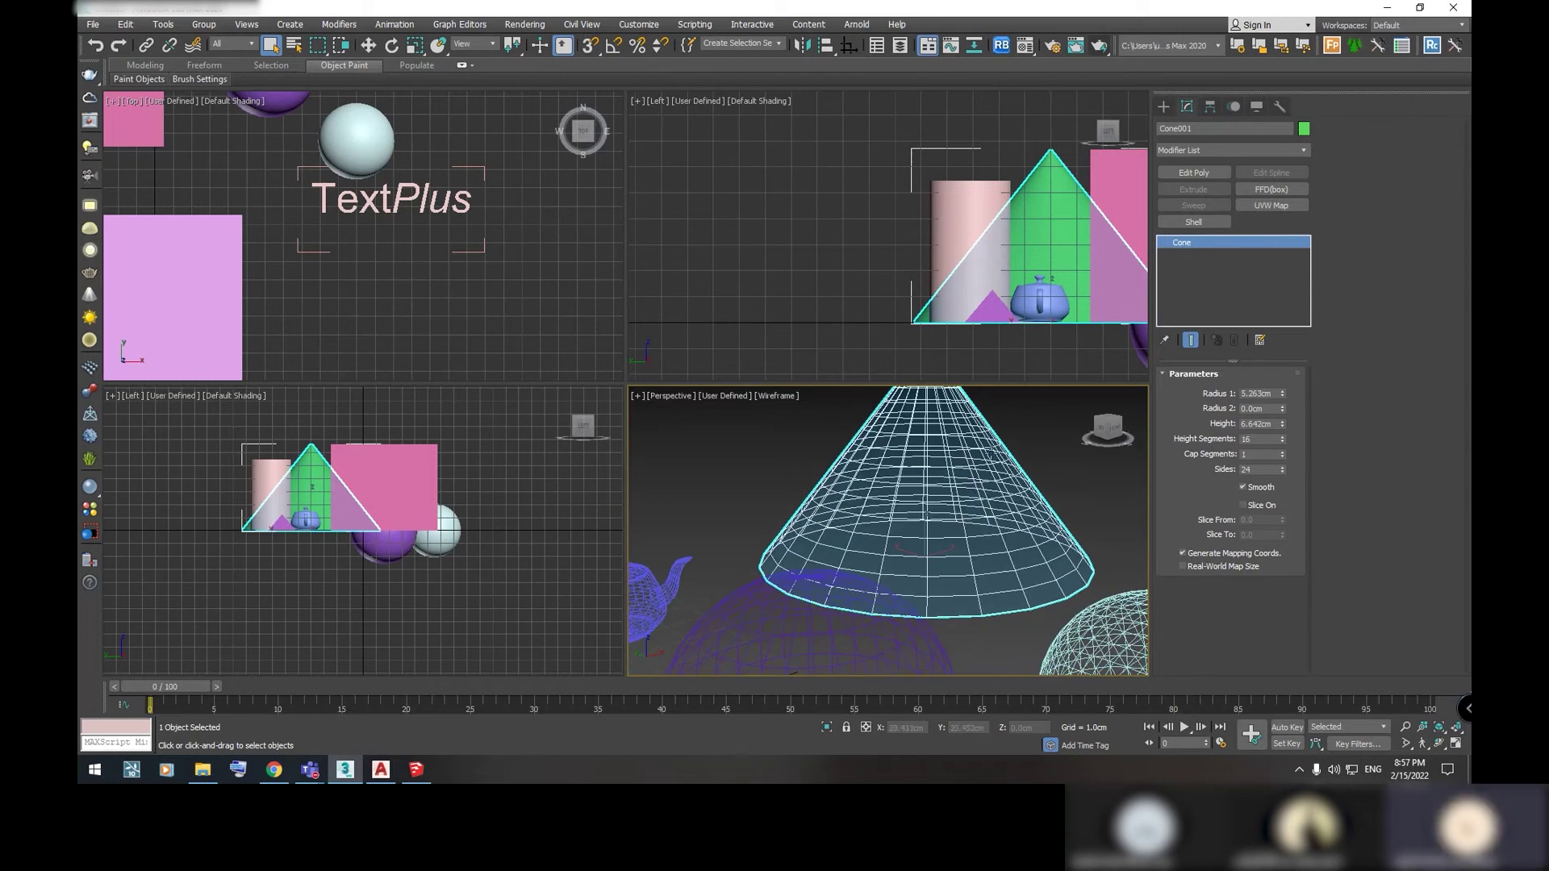
pyautogui.moveTo(903, 403); pyautogui.dragTo(902, 487, button='middle')
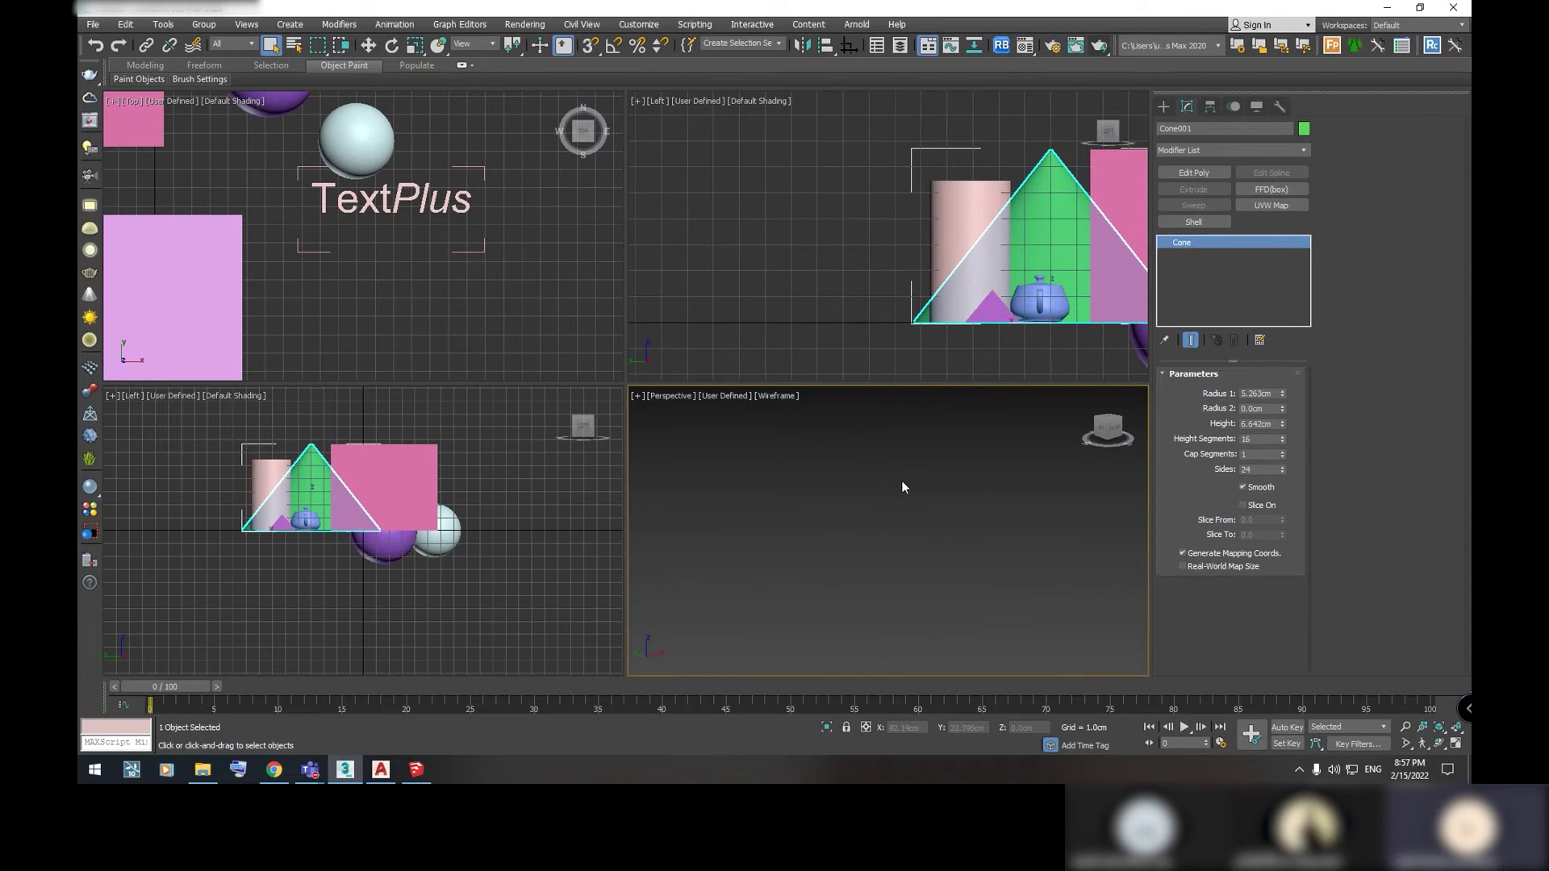
pyautogui.scroll(-2, 928, 516)
pyautogui.scroll(-2, 940, 522)
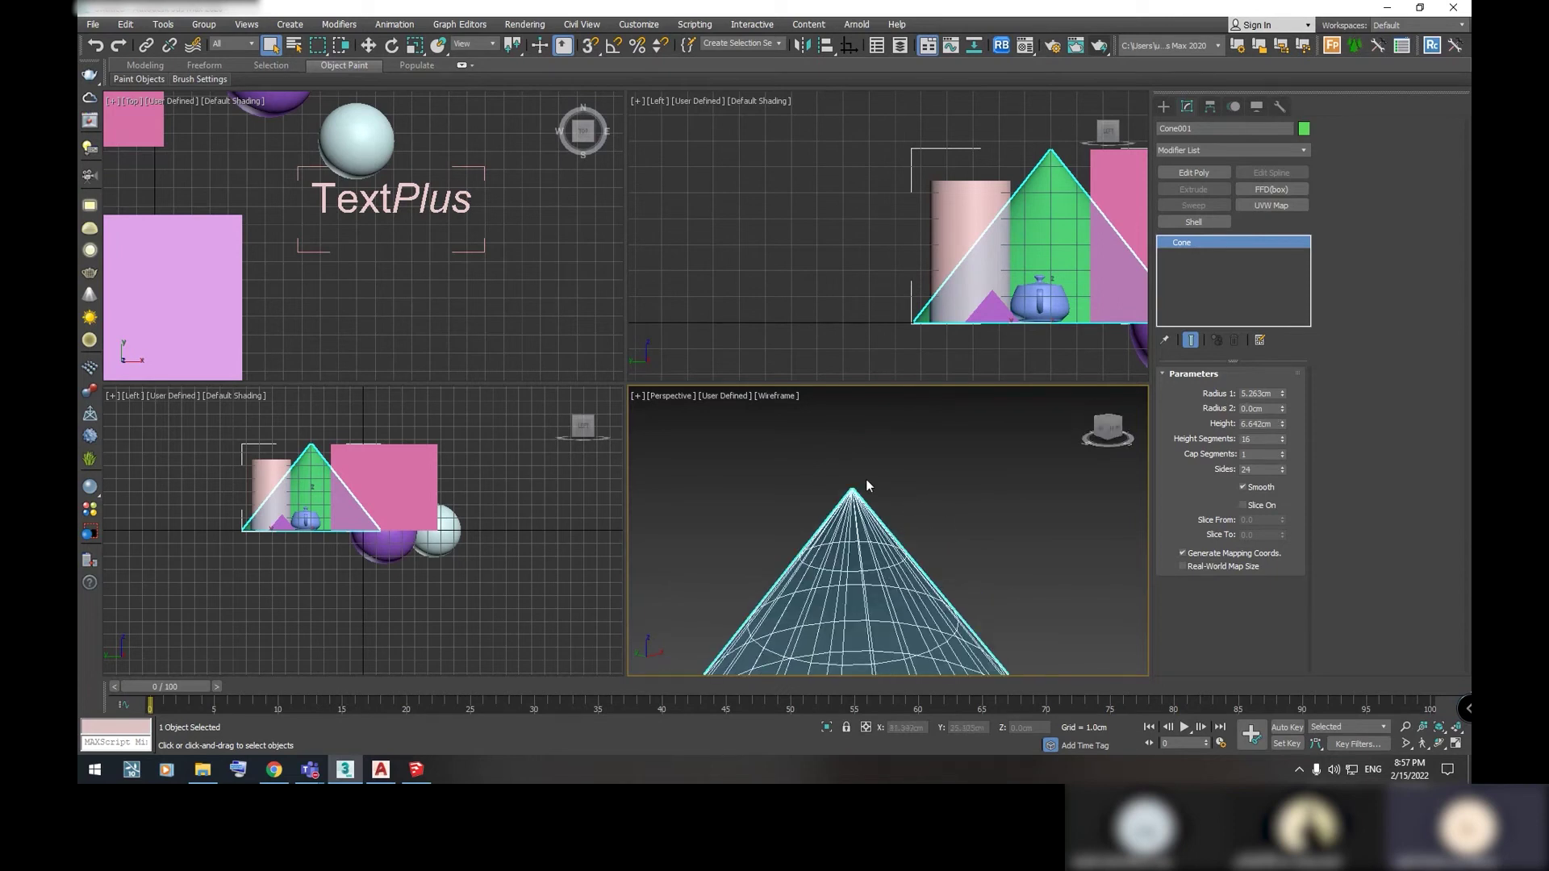
pyautogui.moveTo(865, 479); pyautogui.dragTo(836, 523, button='middle')
pyautogui.scroll(3, 836, 524)
pyautogui.scroll(-1, 898, 535)
pyautogui.scroll(2, 968, 529)
pyautogui.scroll(1, 1010, 526)
pyautogui.scroll(-4, 1048, 484)
pyautogui.scroll(1, 1042, 476)
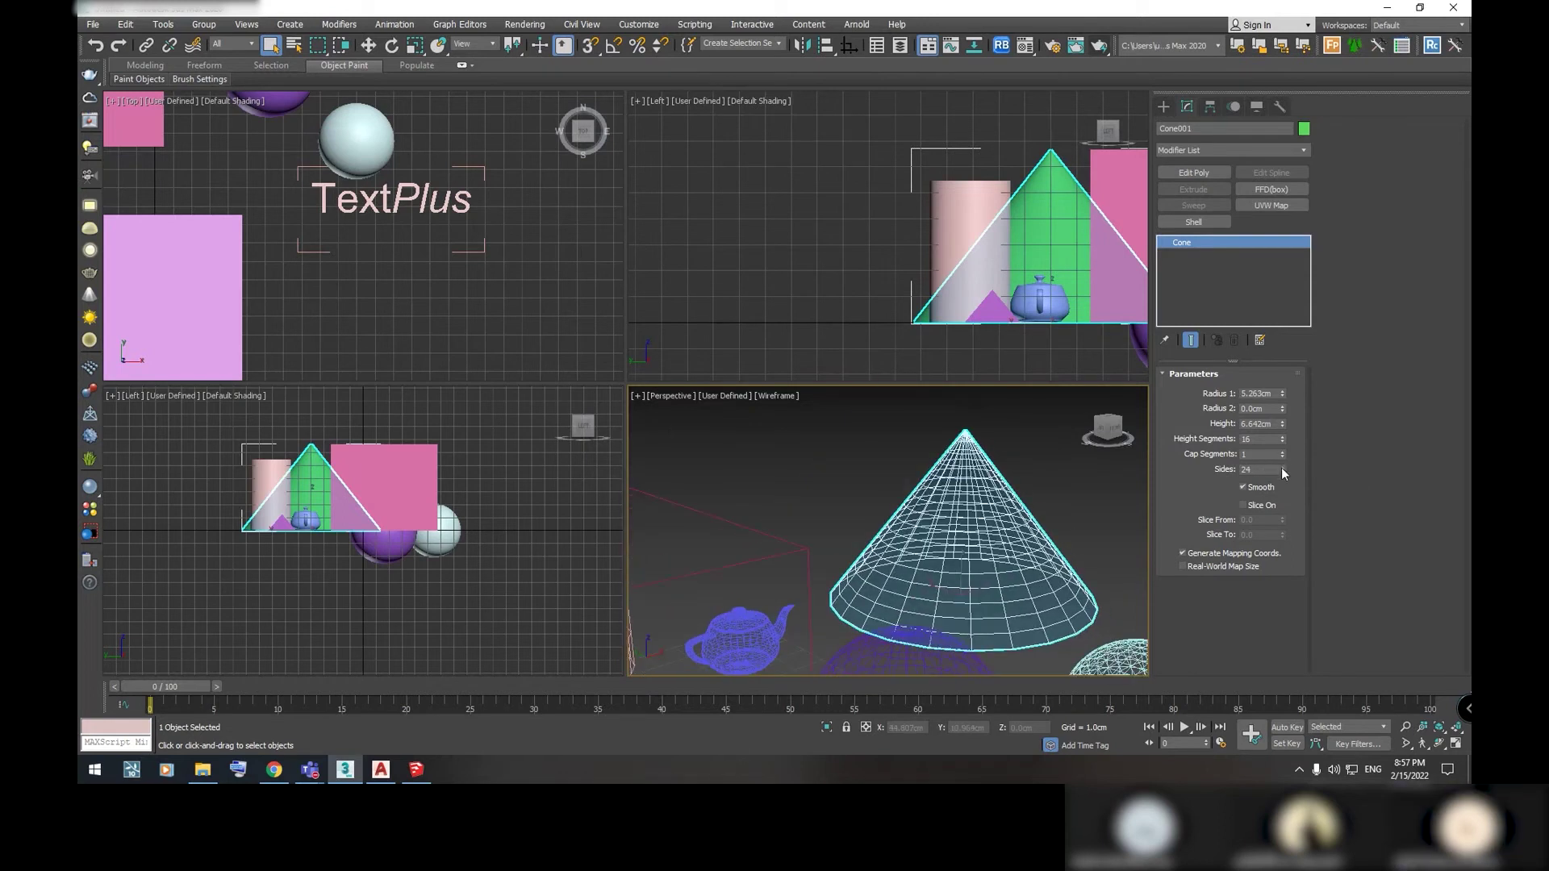
pyautogui.moveTo(1283, 472); pyautogui.dragTo(1279, 442)
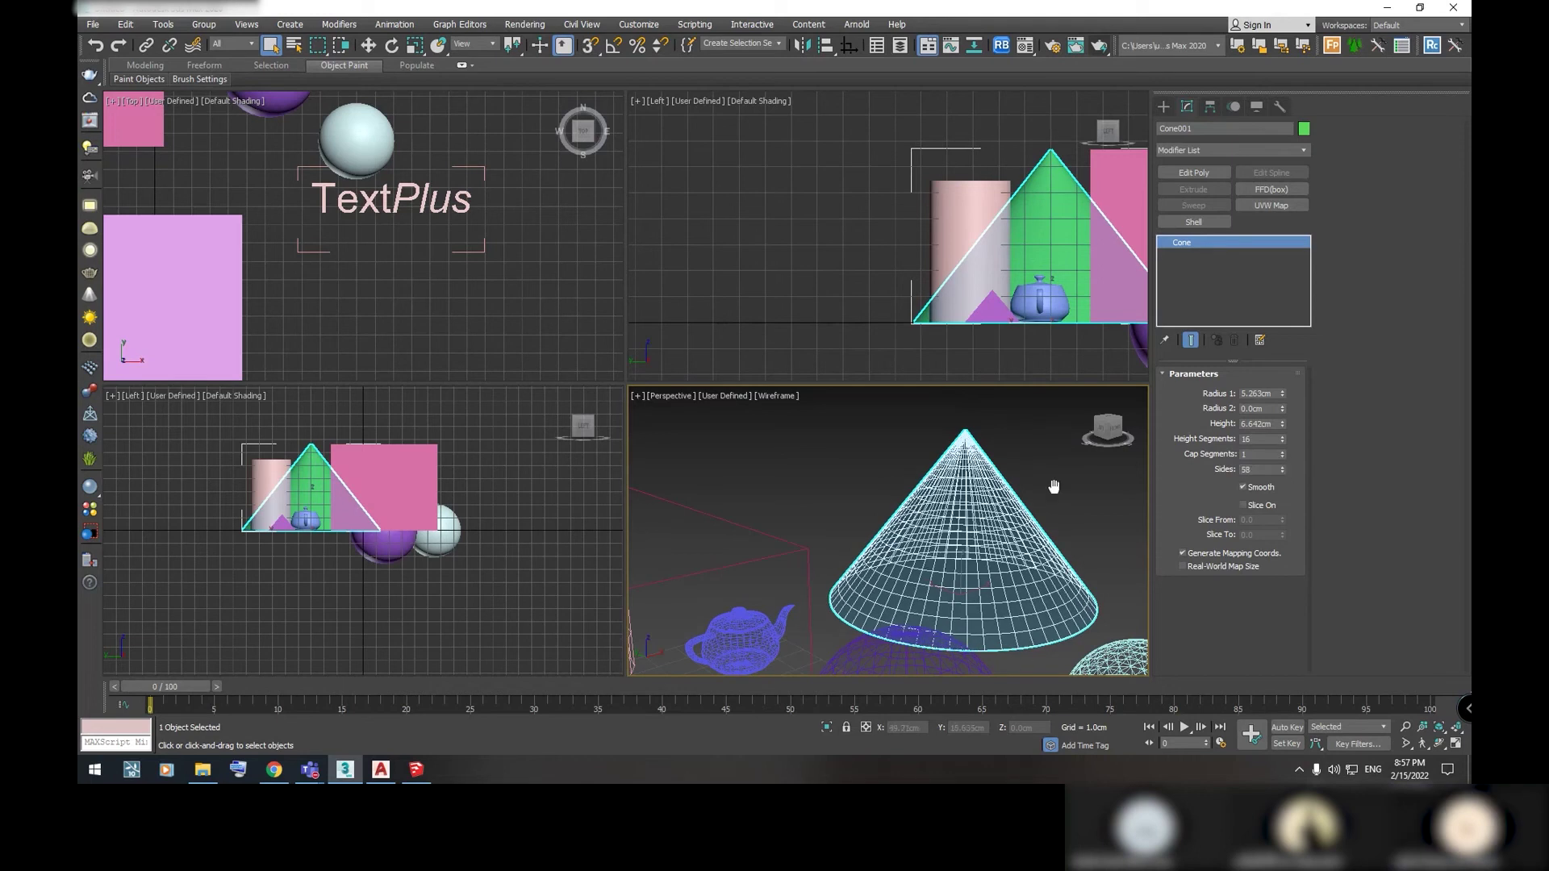
# Raise the cone's cap segments to 12 and open the Modifier List
pyautogui.moveTo(1053, 486); pyautogui.dragTo(1029, 510, button='middle')
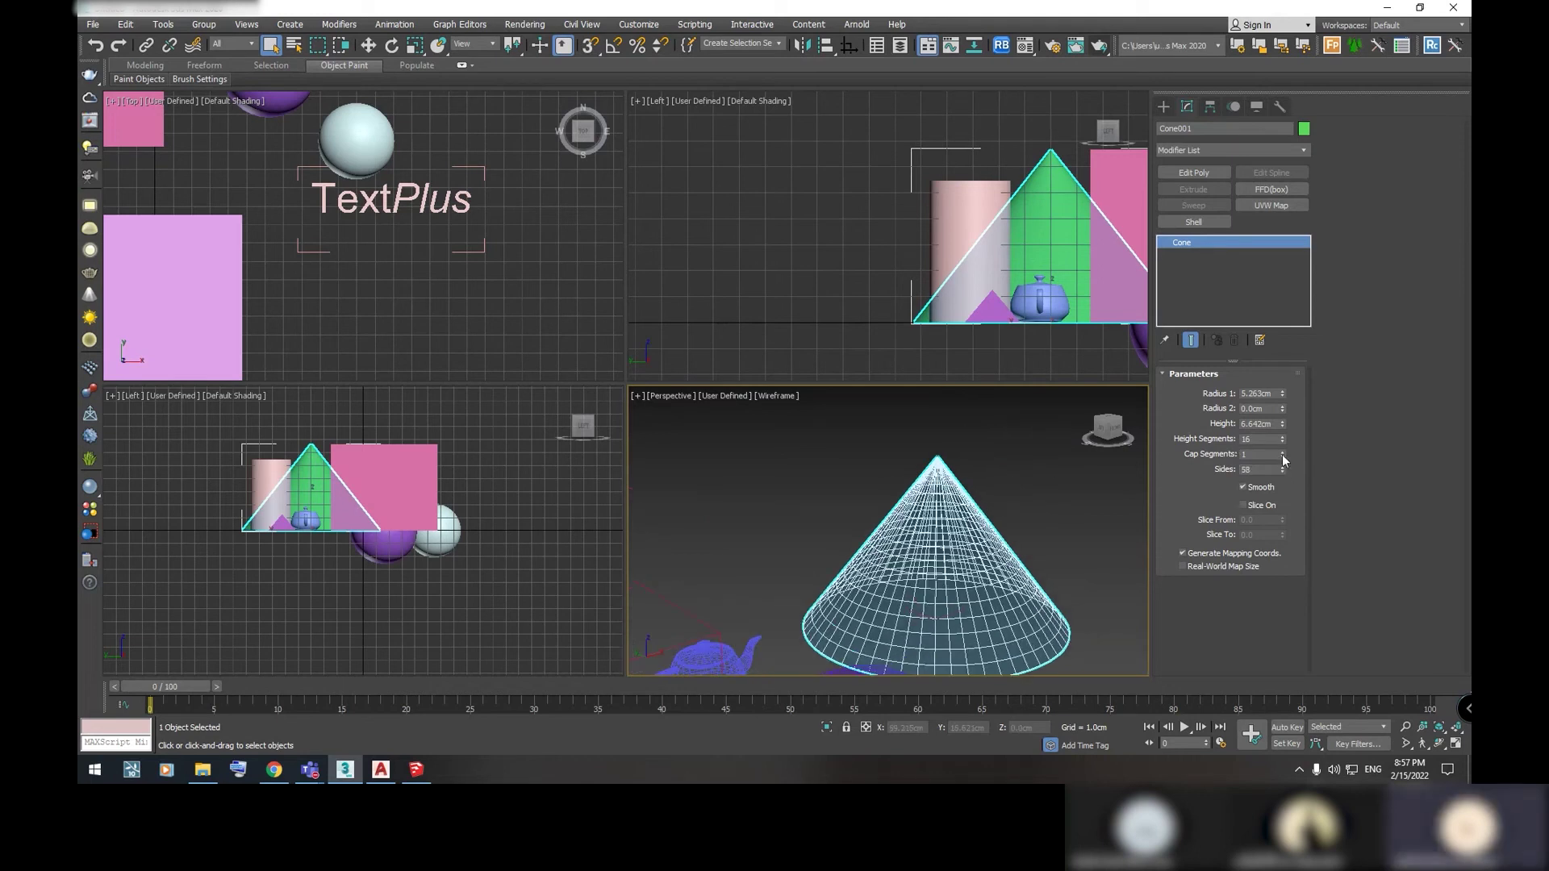
pyautogui.moveTo(1282, 456); pyautogui.dragTo(1291, 446)
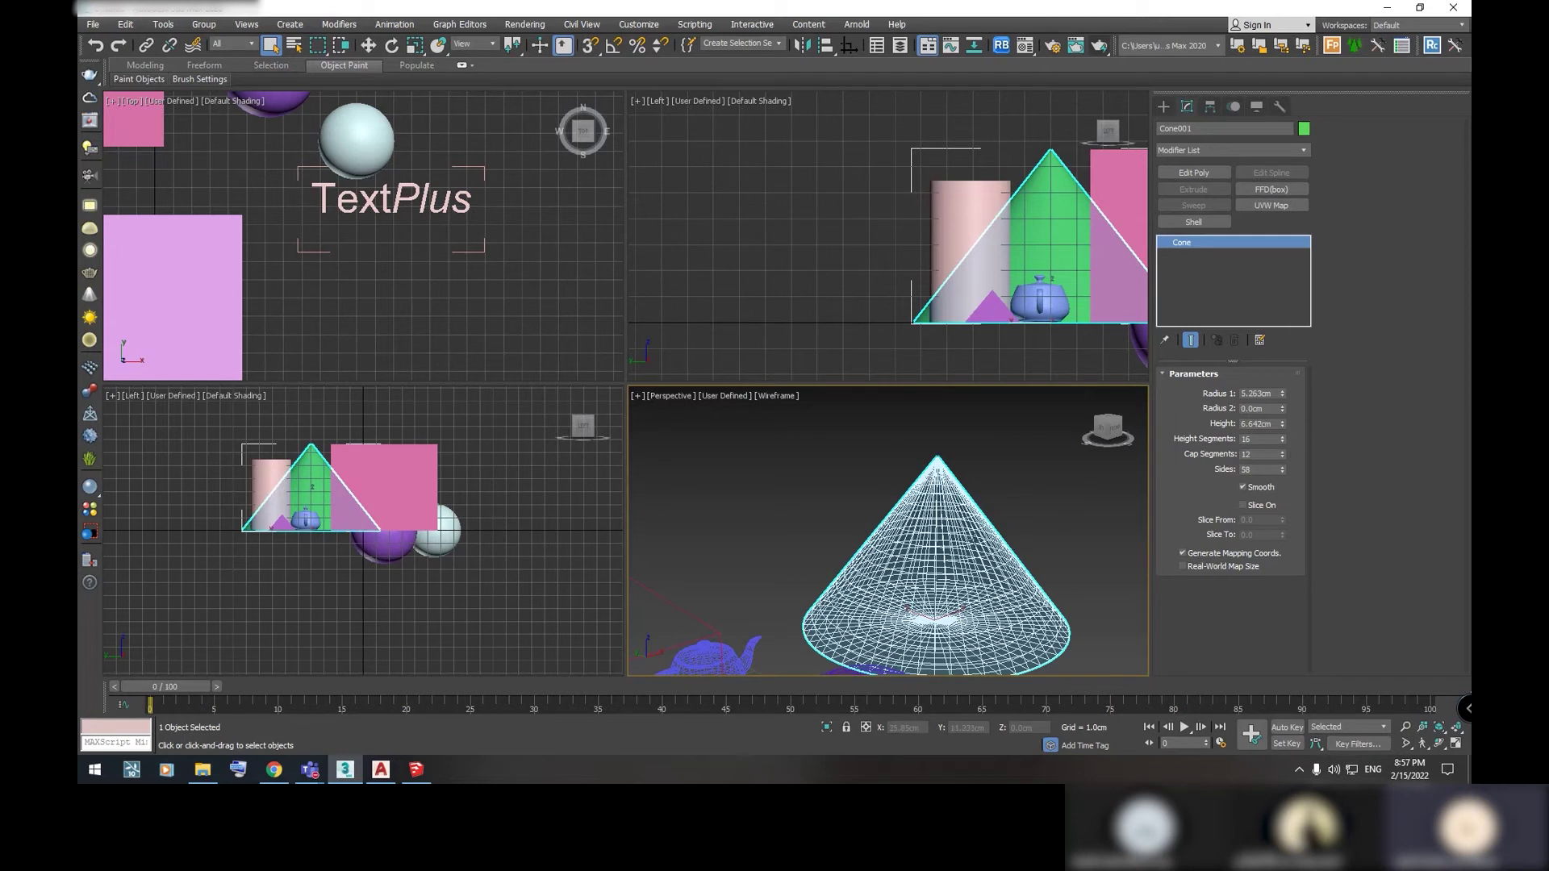
pyautogui.scroll(2, 929, 546)
pyautogui.scroll(-2, 929, 547)
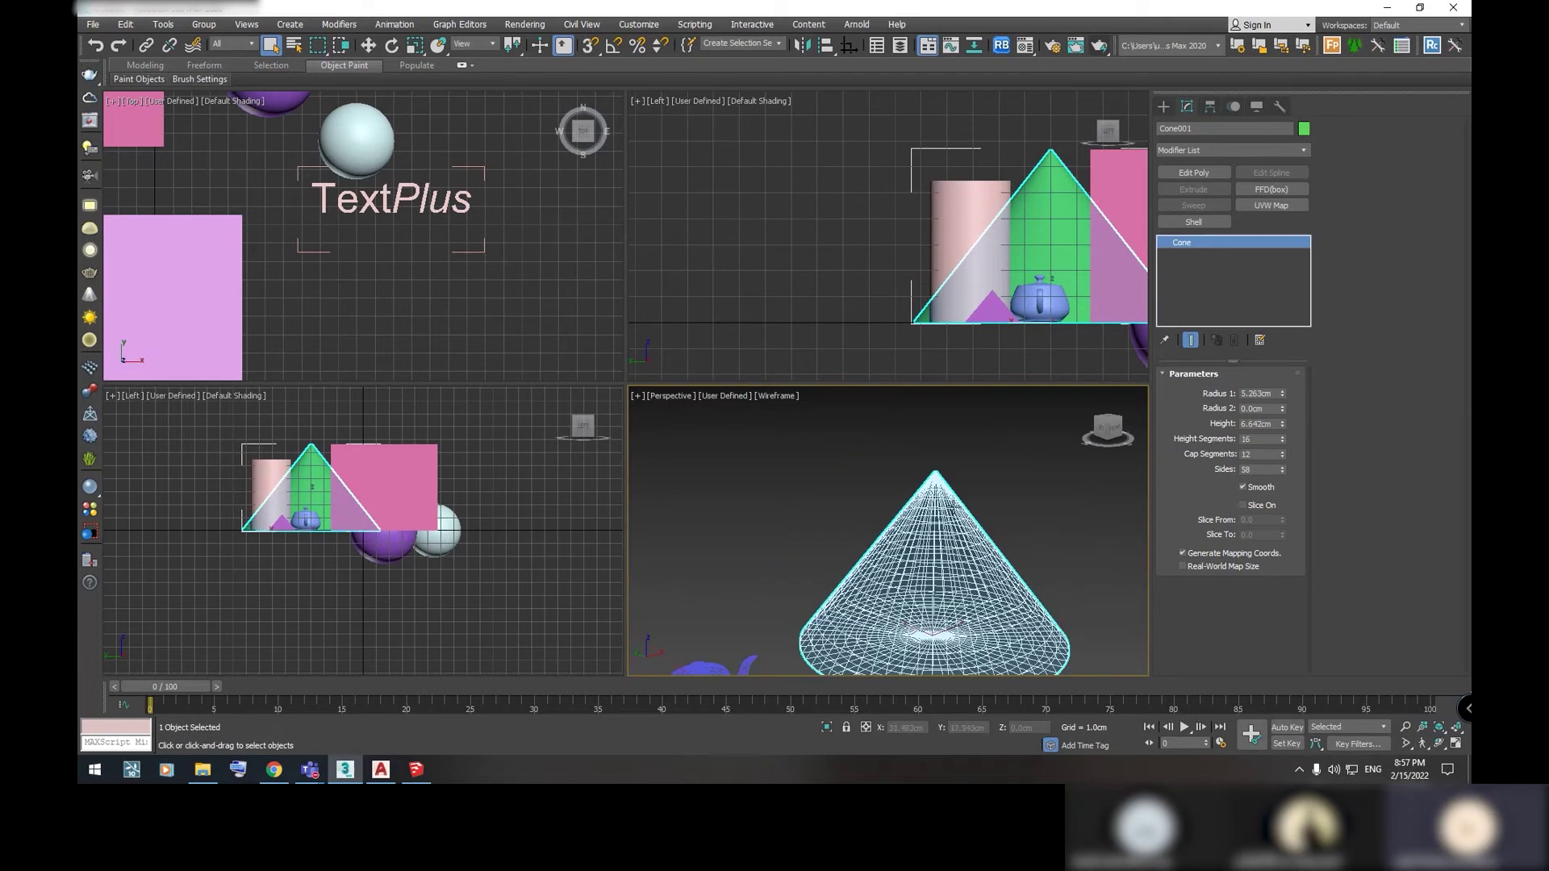
pyautogui.scroll(2, 952, 500)
pyautogui.scroll(-2, 952, 501)
pyautogui.scroll(2, 950, 498)
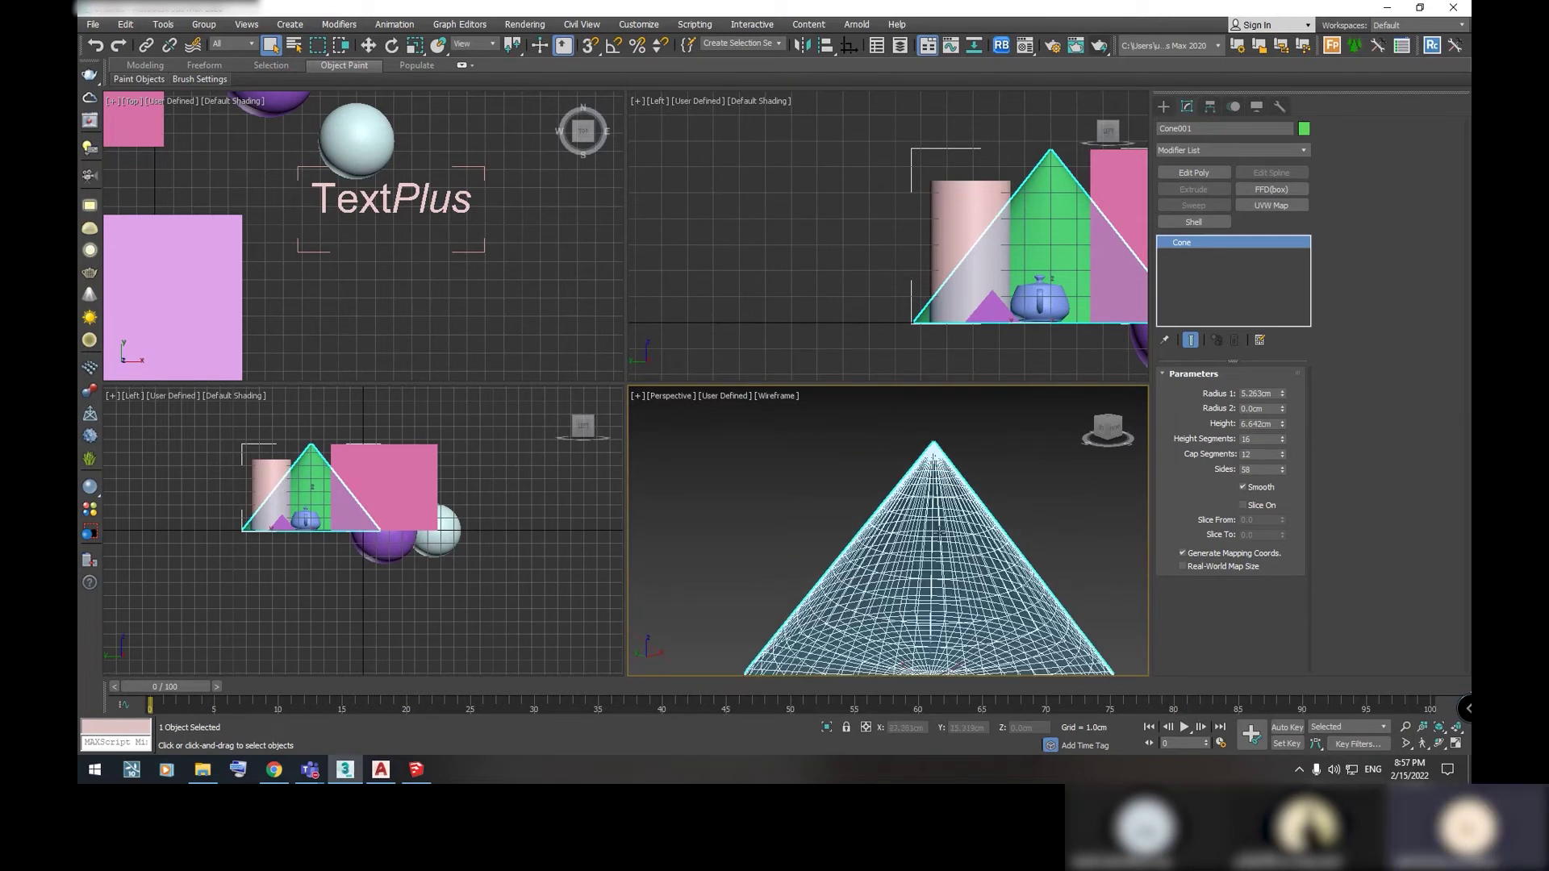
pyautogui.moveTo(1107, 428); pyautogui.dragTo(1098, 431)
pyautogui.click(1305, 150)
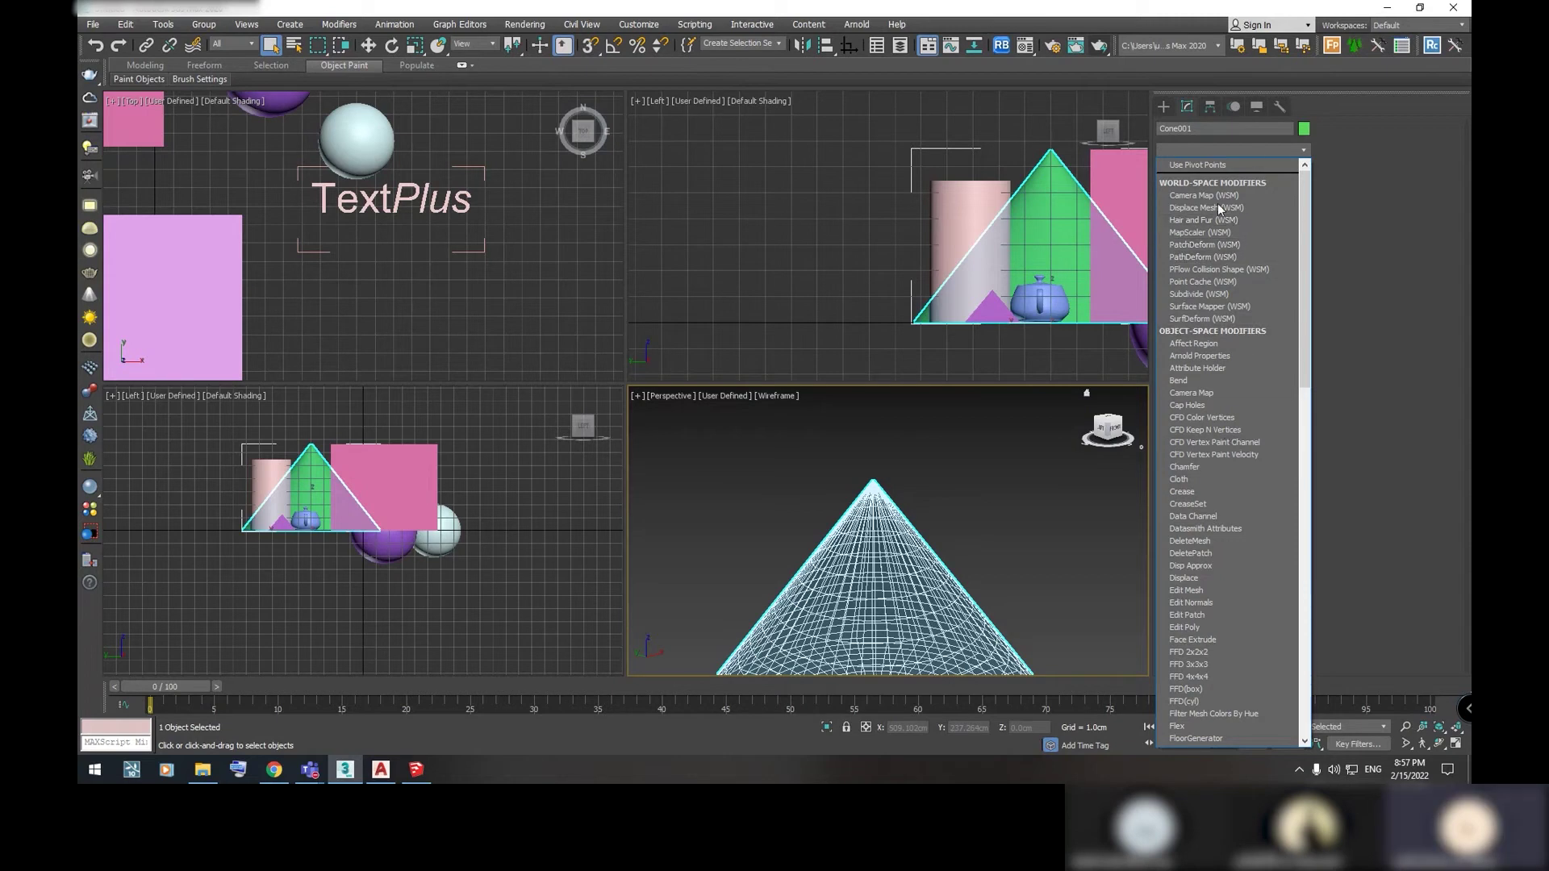
# Add an Edit Poly modifier to the cone, then delete it from the stack
pyautogui.scroll(-2, 1242, 239)
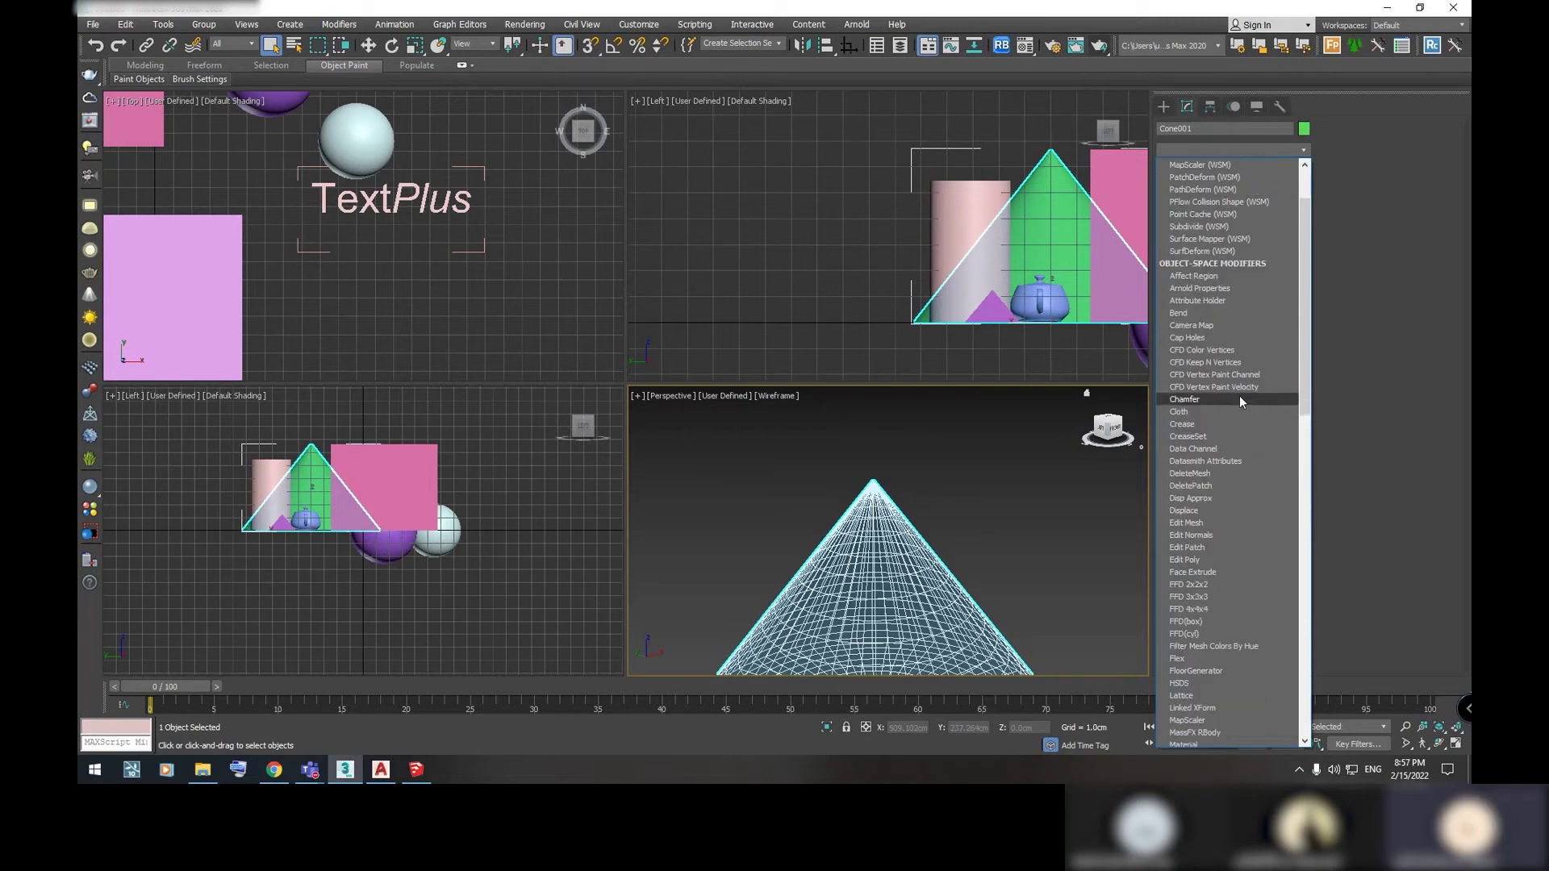
pyautogui.scroll(-3, 1238, 241)
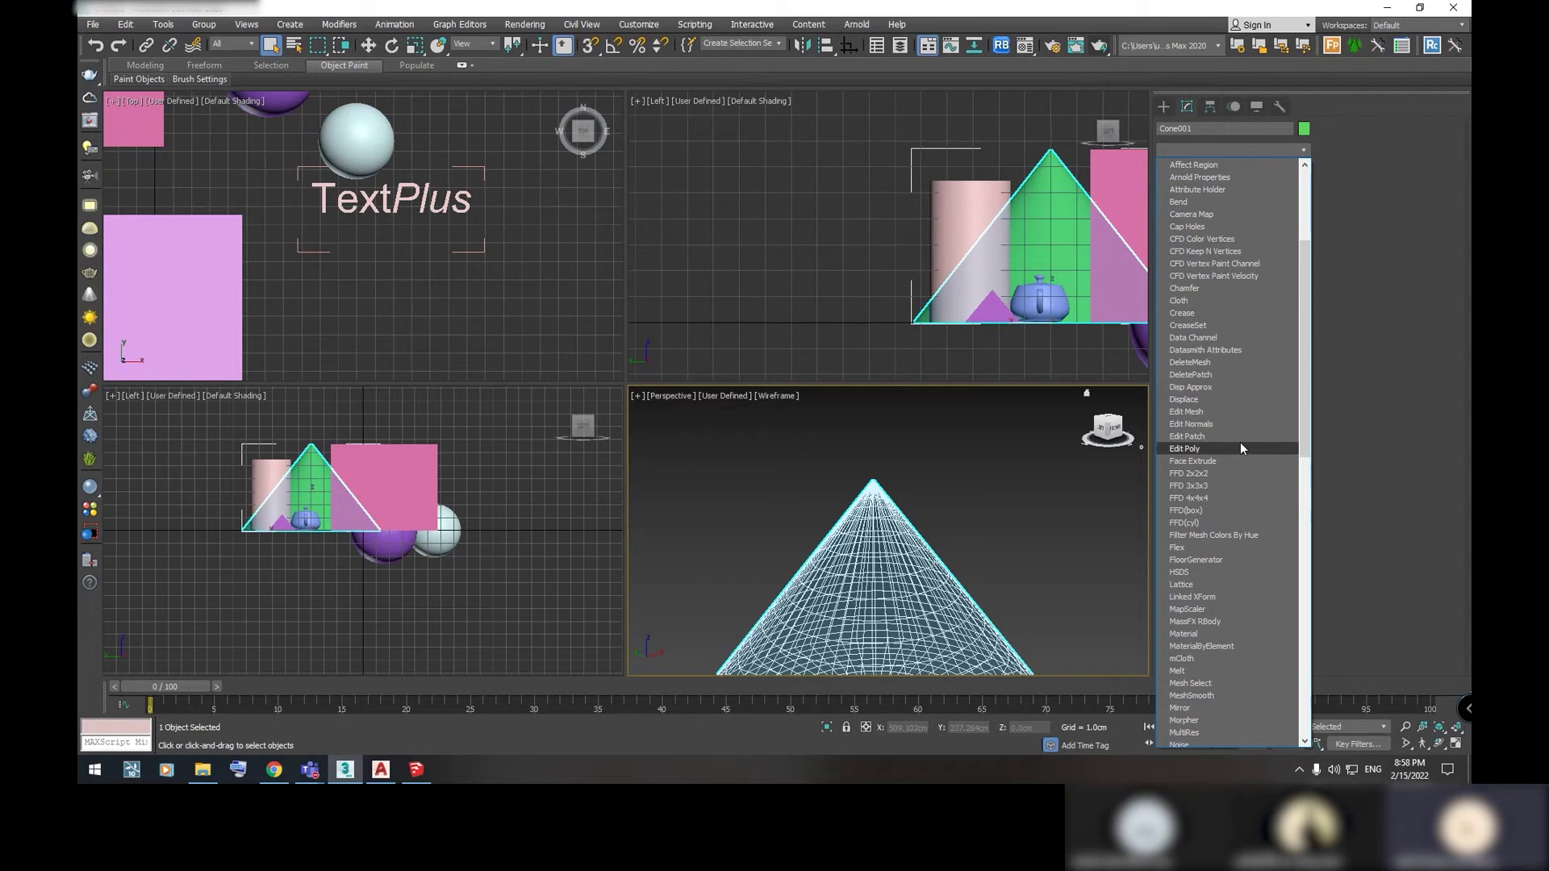
pyautogui.click(1241, 447)
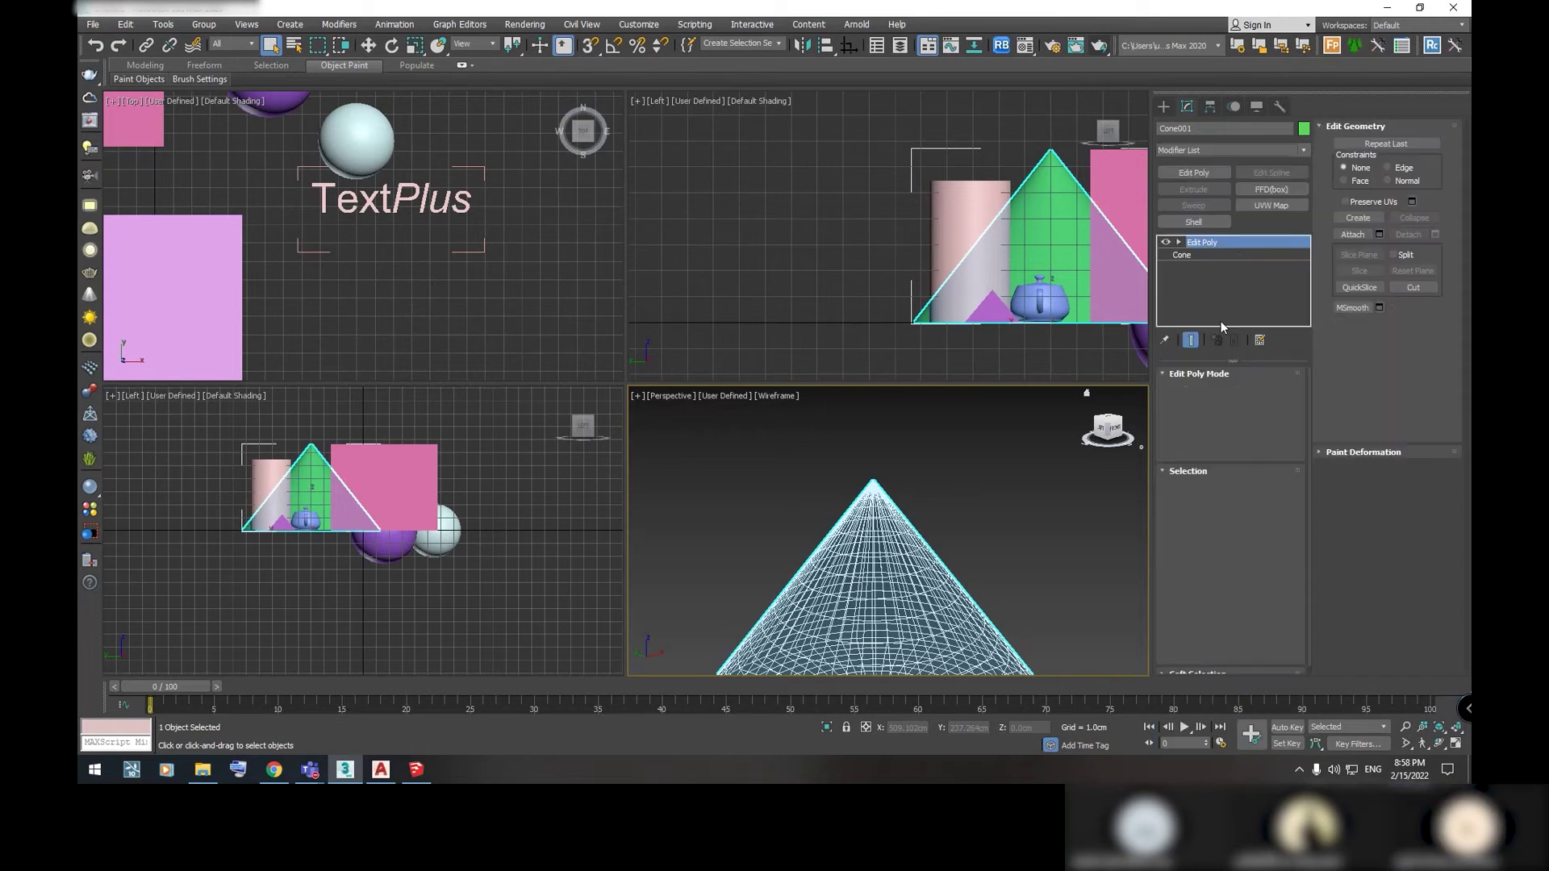
pyautogui.rightClick(1233, 243)
pyautogui.click(1269, 269)
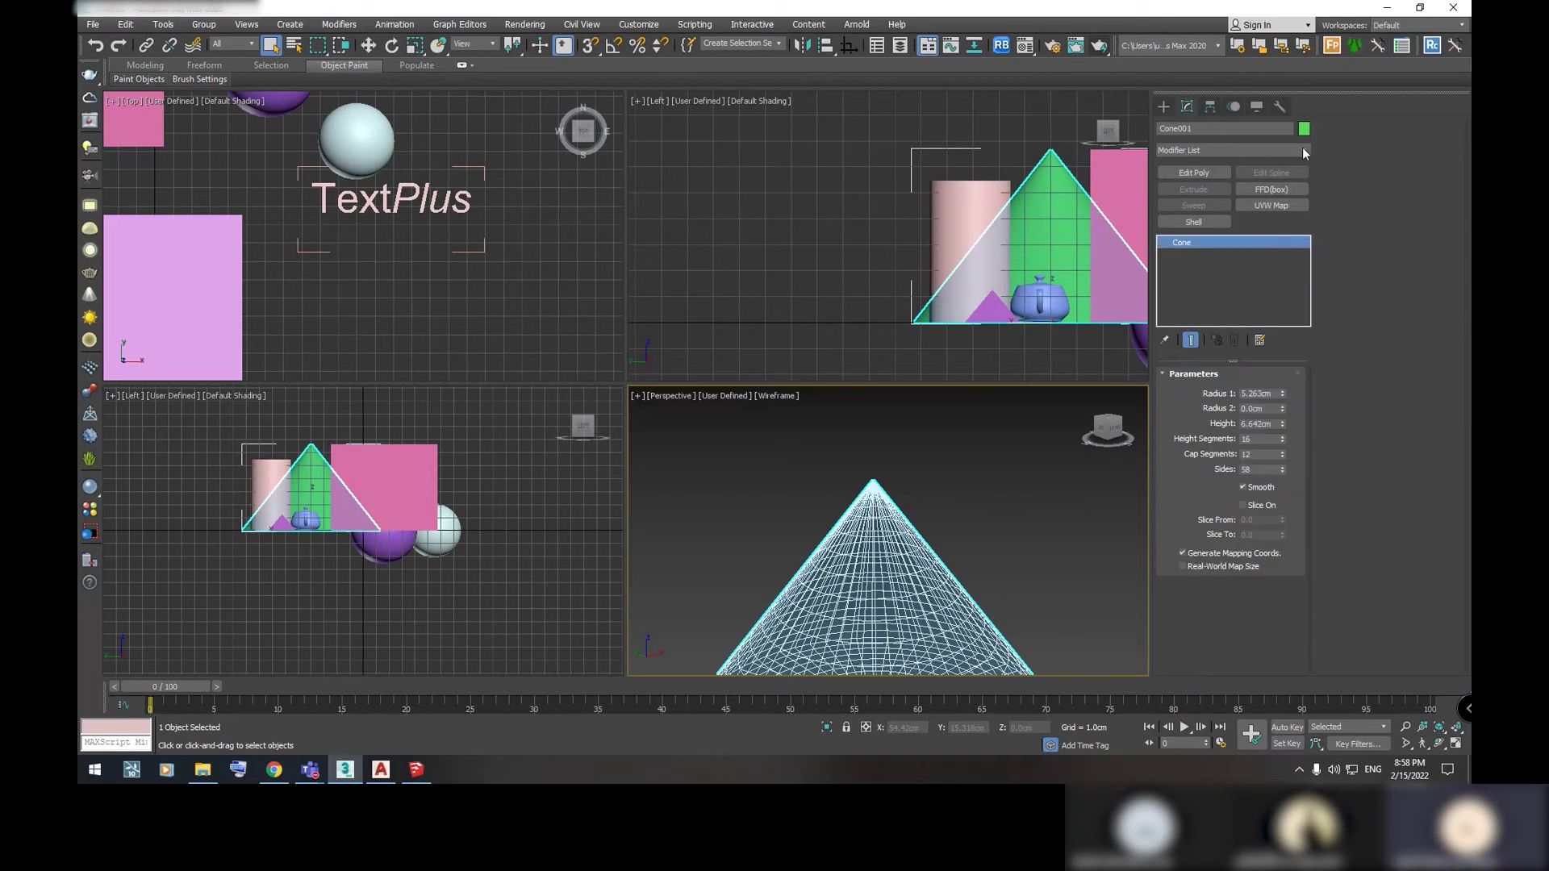
pyautogui.click(1302, 149)
# Add an FFD(box) modifier to the cone and set its lattice to 2×2×2 points
pyautogui.scroll(-2, 1215, 574)
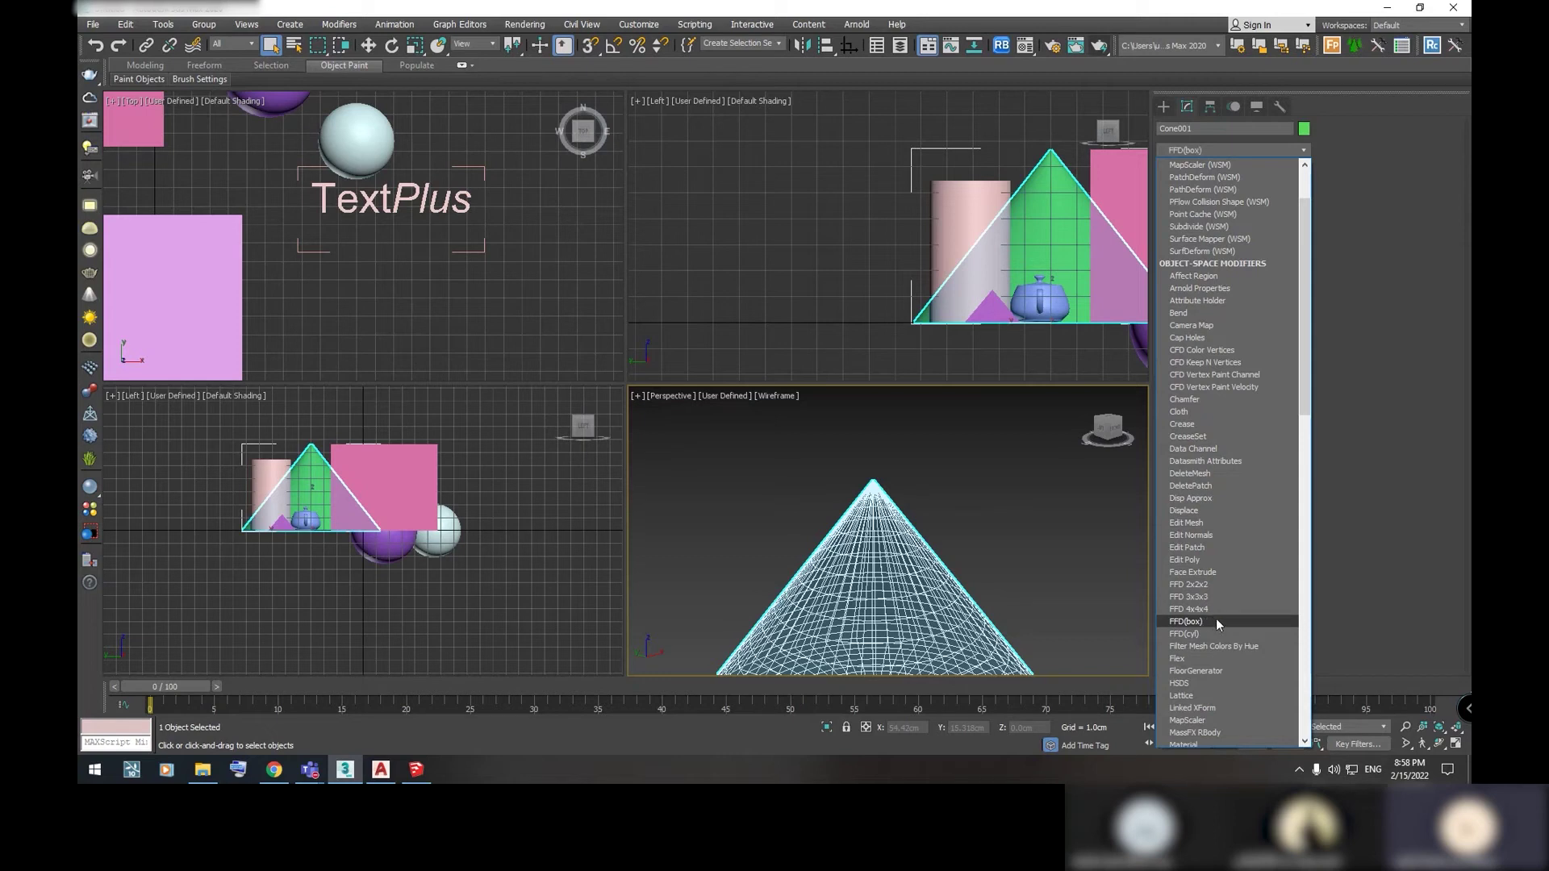
pyautogui.click(1216, 621)
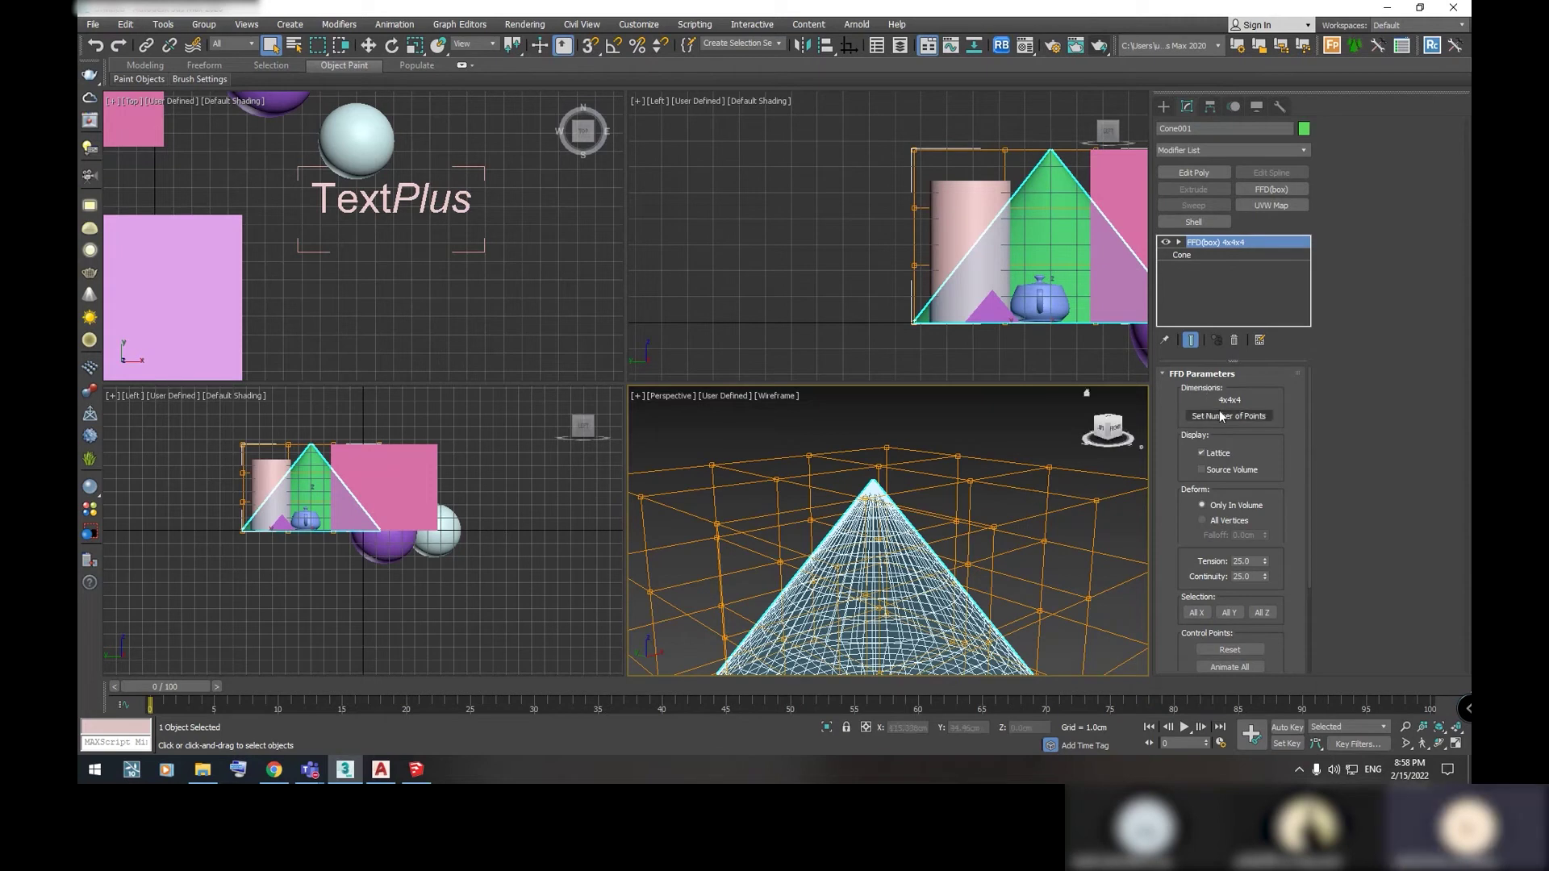
pyautogui.click(1221, 416)
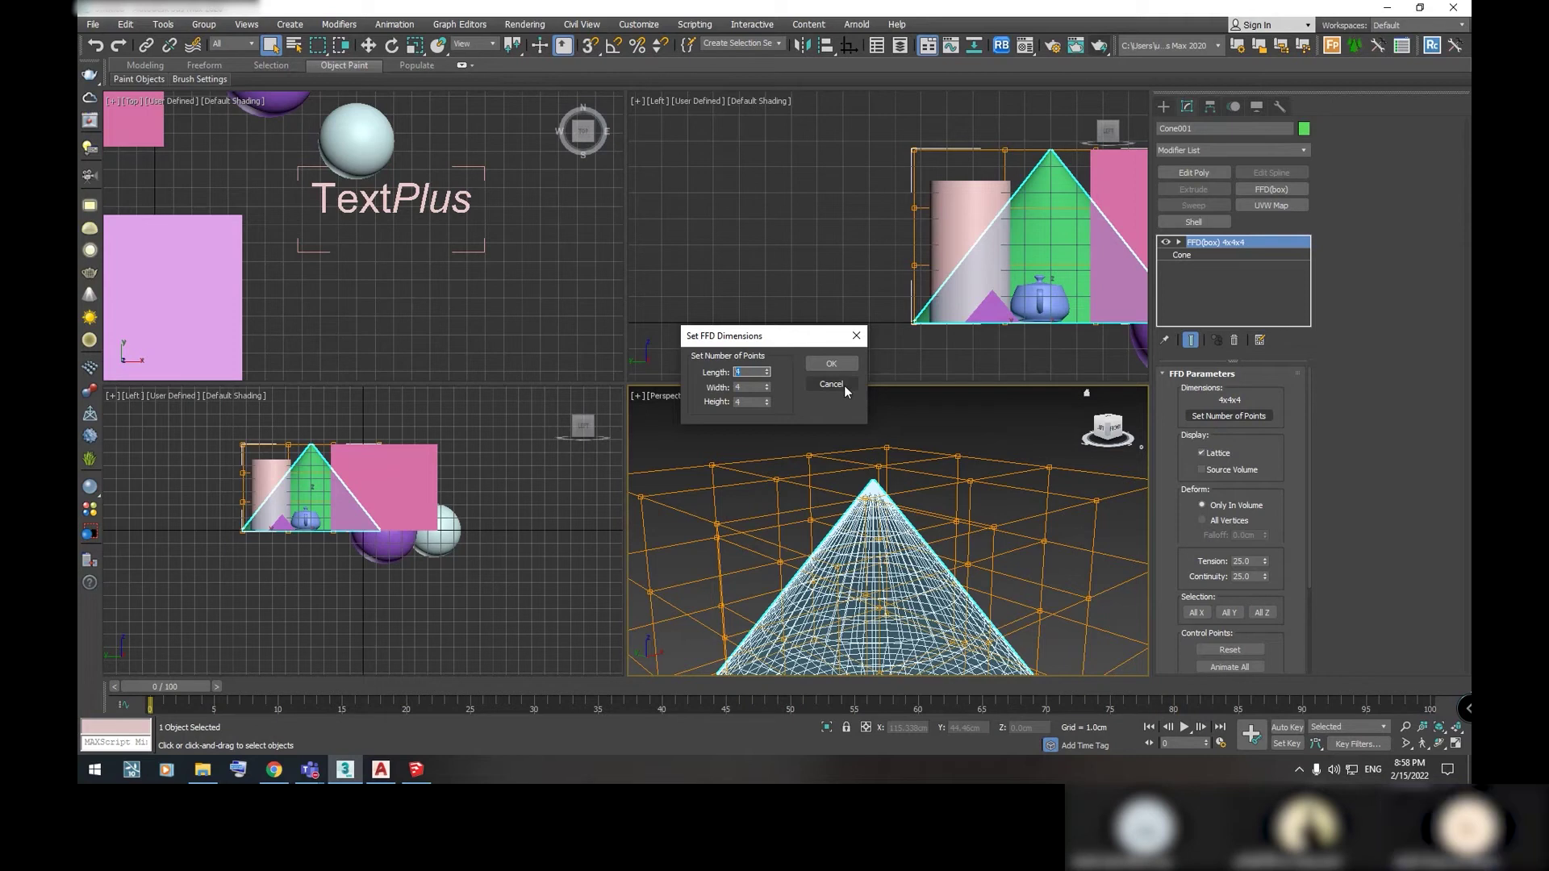
pyautogui.write('2')
pyautogui.press('Tab')
pyautogui.write('2')
pyautogui.press('Tab')
pyautogui.write('2')
pyautogui.click(844, 365)
pyautogui.click(843, 368)
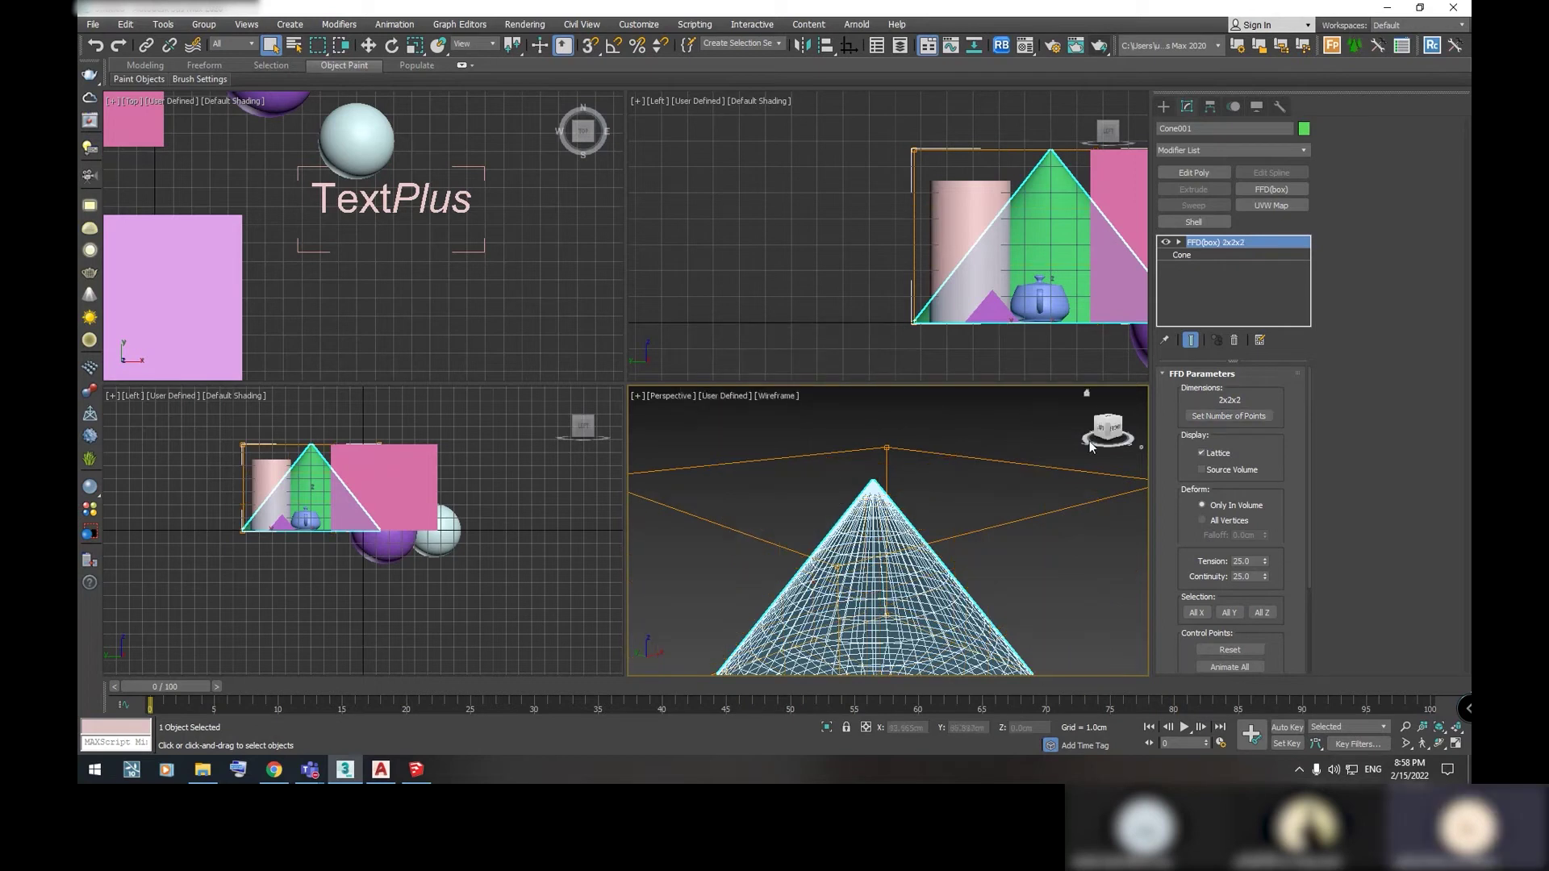
# Select the top FFD(box) control point and drag it right to begin deforming the cone
pyautogui.click(1179, 242)
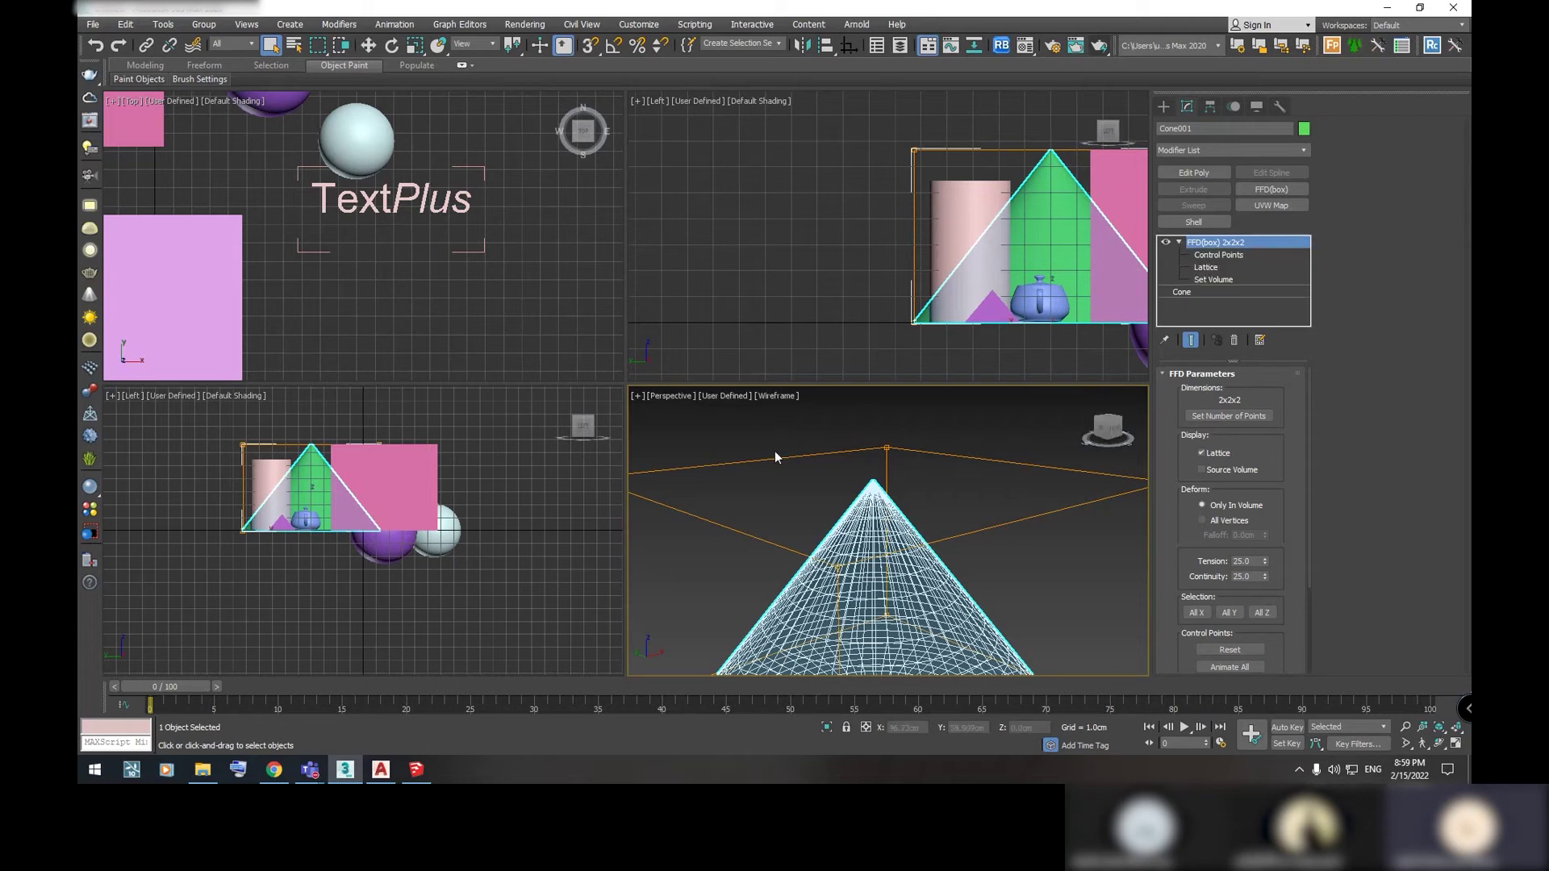
pyautogui.click(1214, 255)
pyautogui.moveTo(910, 413); pyautogui.dragTo(858, 468)
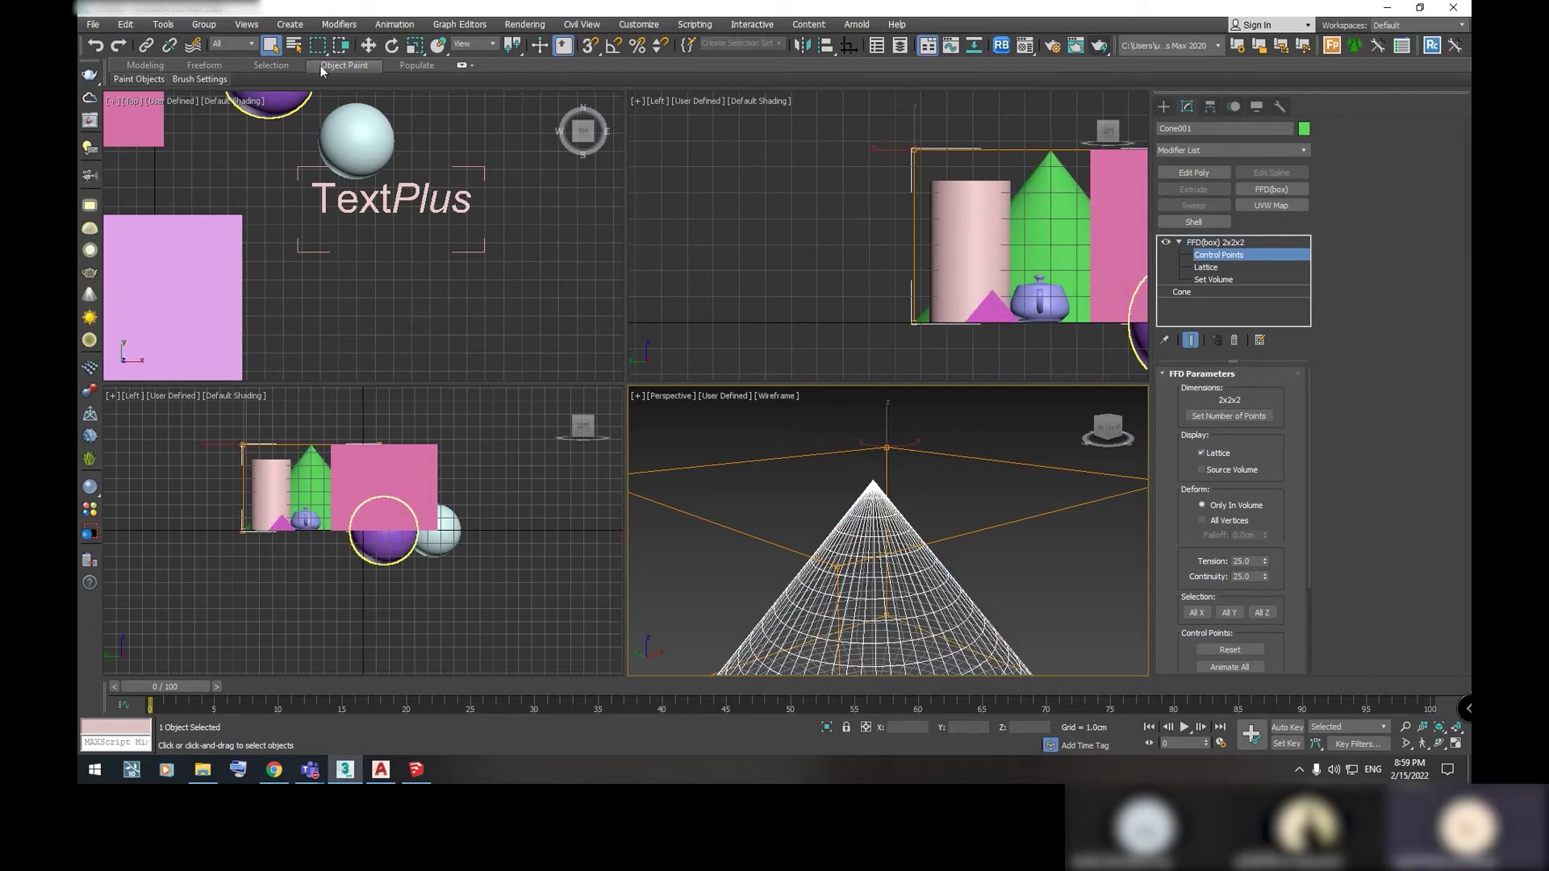
pyautogui.click(368, 45)
pyautogui.moveTo(855, 403)
pyautogui.keyDown('alt'); pyautogui.mouseDown(button='middle')
pyautogui.moveTo(936, 489)
pyautogui.moveTo(855, 515)
pyautogui.moveTo(888, 497)
pyautogui.mouseUp(button='middle'); pyautogui.keyUp('alt')
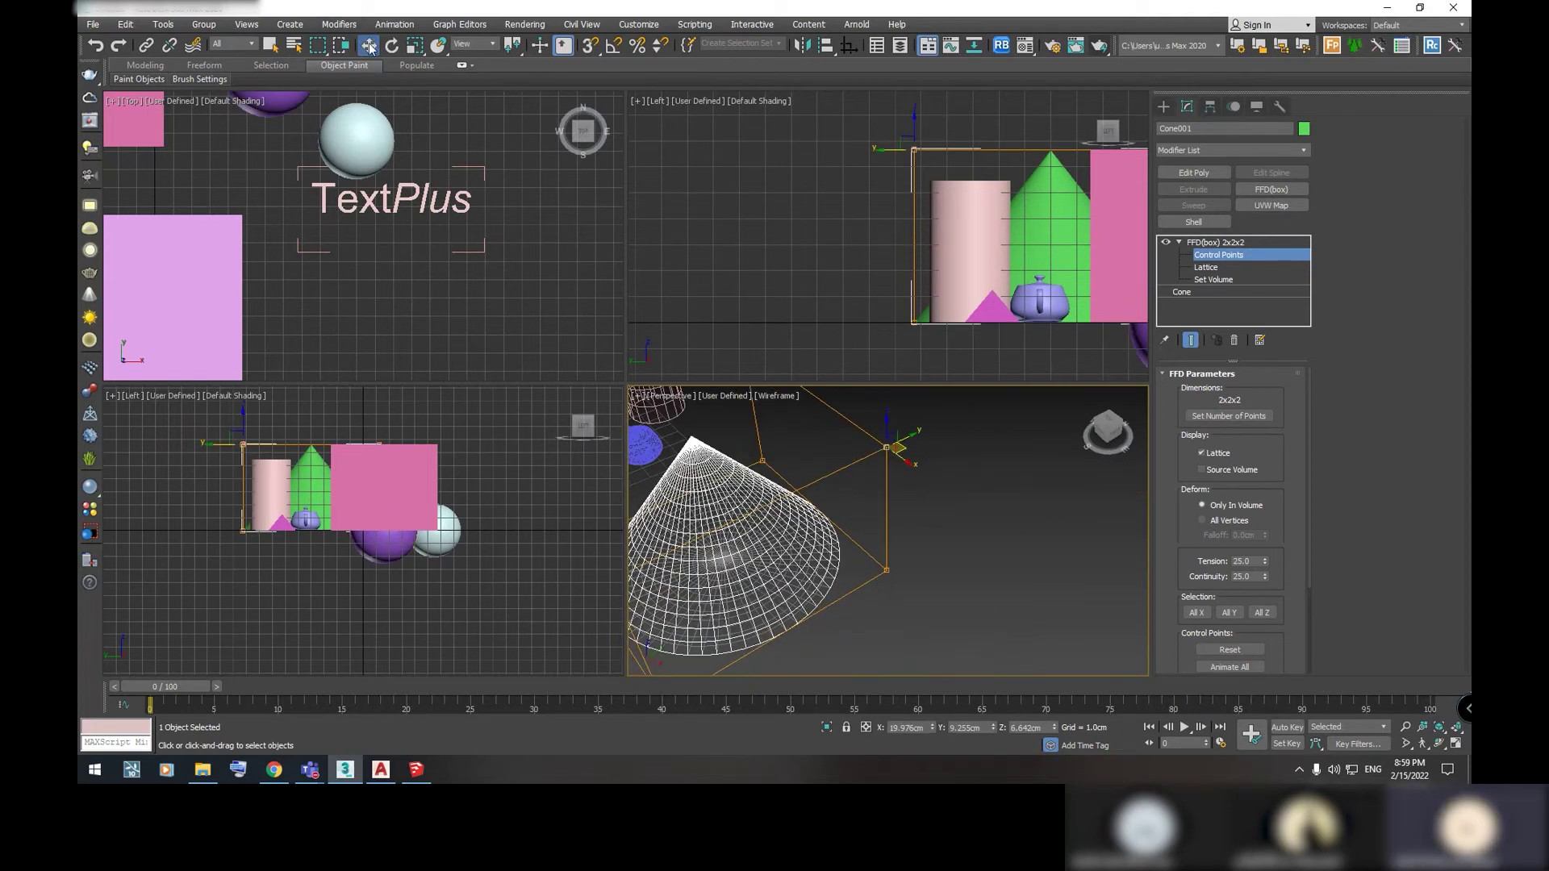
pyautogui.moveTo(871, 420)
pyautogui.keyDown('alt'); pyautogui.mouseDown(button='middle')
pyautogui.moveTo(878, 481)
pyautogui.moveTo(901, 484)
pyautogui.mouseUp(button='middle'); pyautogui.keyUp('alt')
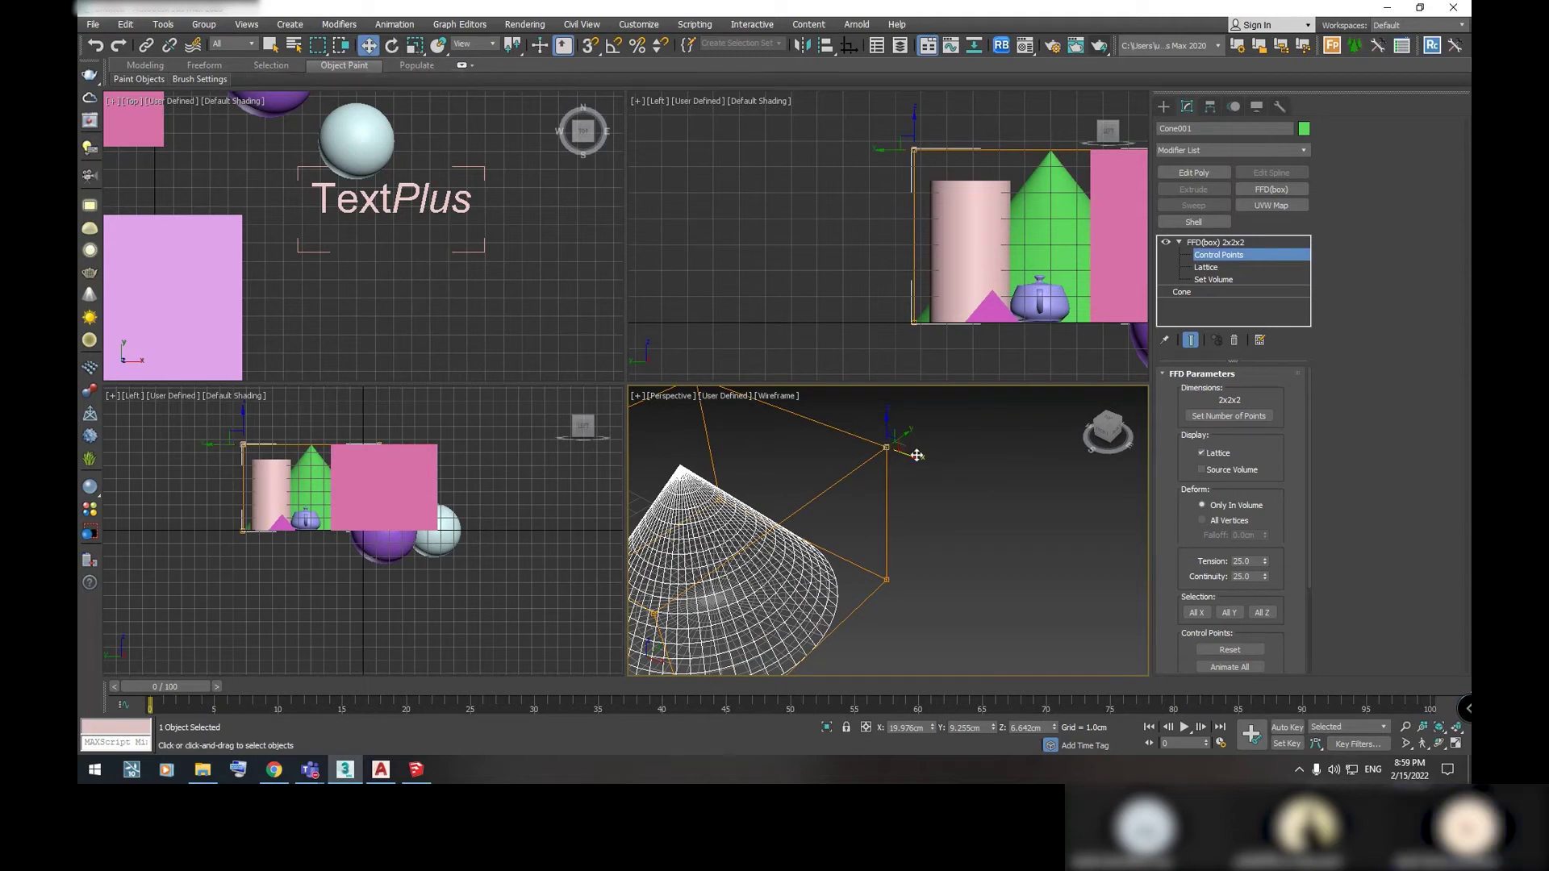
pyautogui.moveTo(917, 455); pyautogui.dragTo(1141, 601)
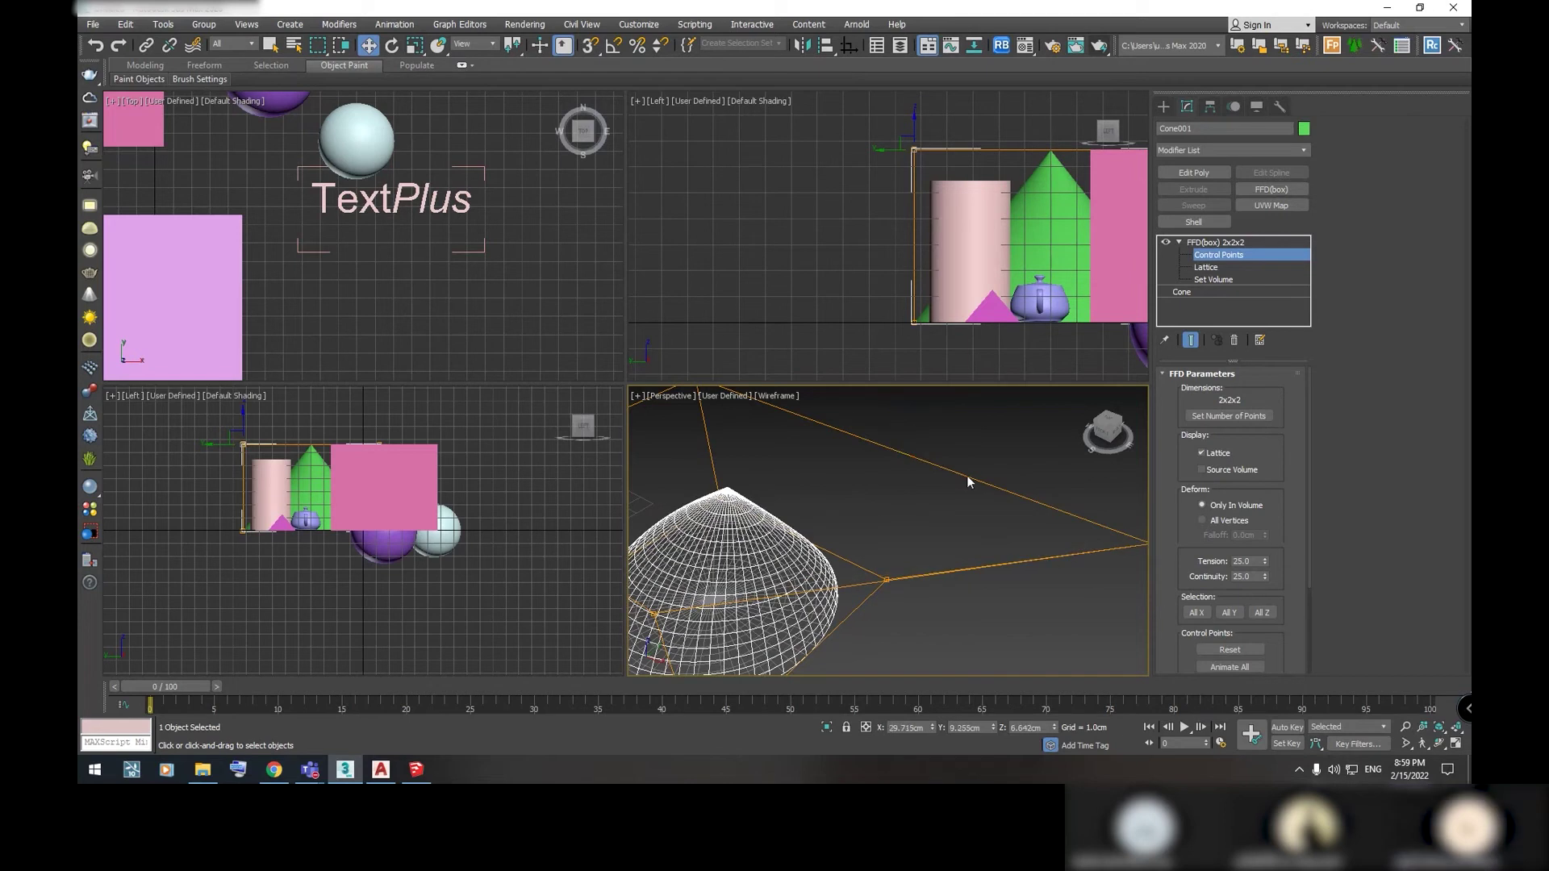
# Drag more lattice control points far out, stretching the cone into a long bent shape
pyautogui.press('F3')
pyautogui.moveTo(966, 476)
pyautogui.keyDown('alt'); pyautogui.mouseDown(button='middle')
pyautogui.moveTo(966, 536)
pyautogui.moveTo(901, 517)
pyautogui.moveTo(947, 477)
pyautogui.moveTo(964, 502)
pyautogui.moveTo(943, 472)
pyautogui.mouseUp(button='middle'); pyautogui.keyUp('alt')
pyautogui.scroll(3, 964, 502)
pyautogui.moveTo(944, 472)
pyautogui.mouseDown()
pyautogui.moveTo(859, 438)
pyautogui.moveTo(650, 438)
pyautogui.mouseUp()
pyautogui.moveTo(650, 437)
pyautogui.keyDown('alt'); pyautogui.mouseDown(button='middle')
pyautogui.moveTo(876, 554)
pyautogui.moveTo(881, 518)
pyautogui.mouseUp(button='middle'); pyautogui.keyUp('alt')
pyautogui.click(879, 515)
pyautogui.moveTo(857, 525); pyautogui.dragTo(1081, 479)
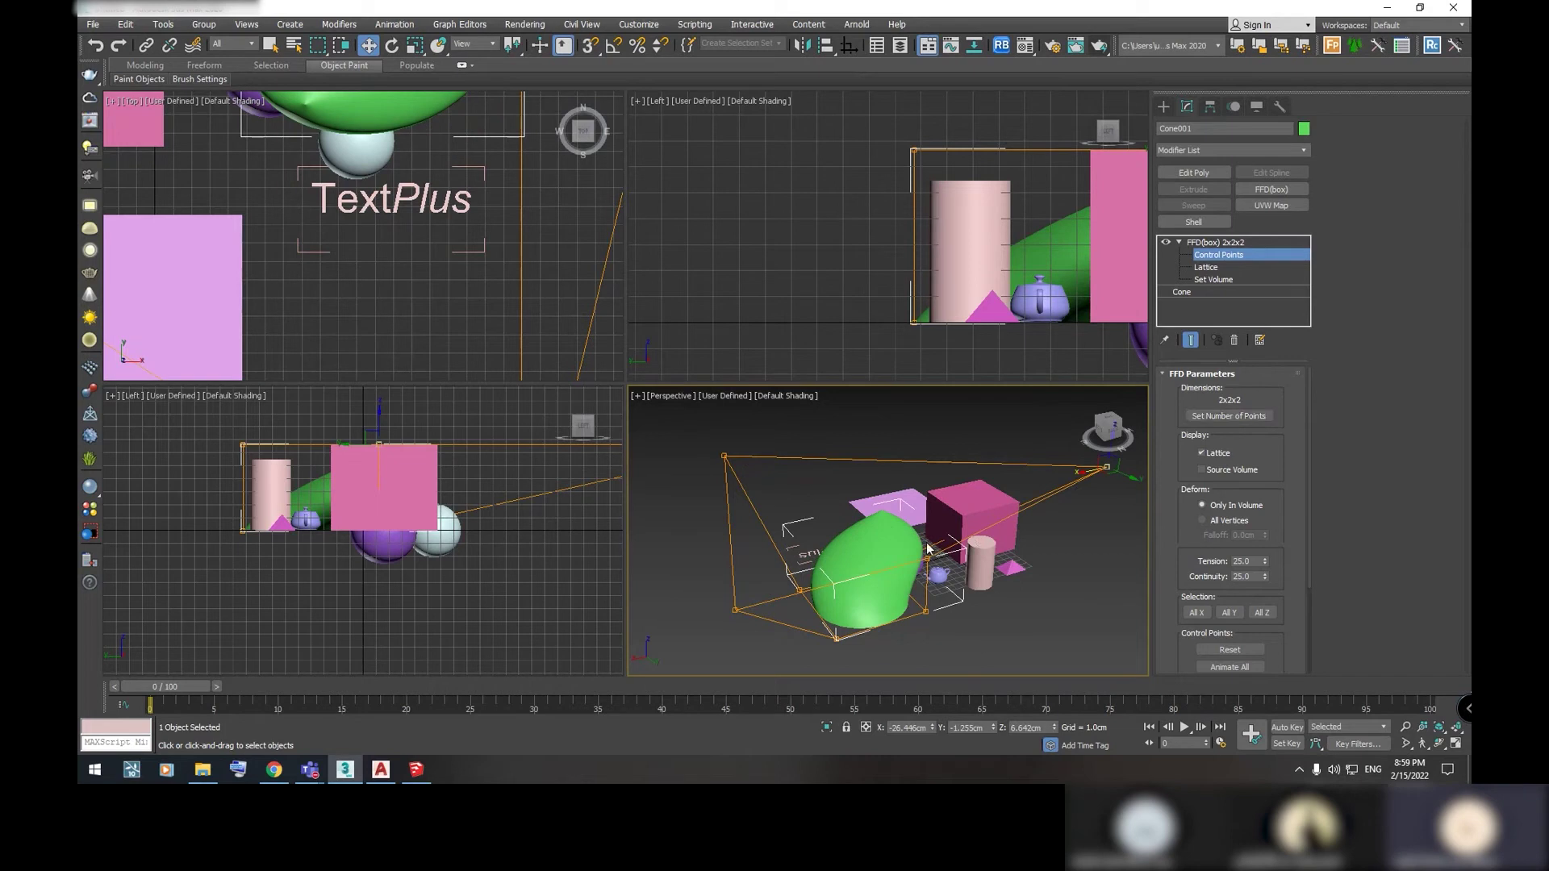
pyautogui.moveTo(718, 608)
pyautogui.keyDown('alt'); pyautogui.mouseDown(button='middle')
pyautogui.moveTo(909, 539)
pyautogui.moveTo(719, 615)
pyautogui.moveTo(901, 627)
pyautogui.moveTo(1248, 293)
pyautogui.mouseUp(button='middle'); pyautogui.keyUp('alt')
# Delete the FFD(box) modifier and add Edit Poly to the cone
pyautogui.rightClick(1228, 243)
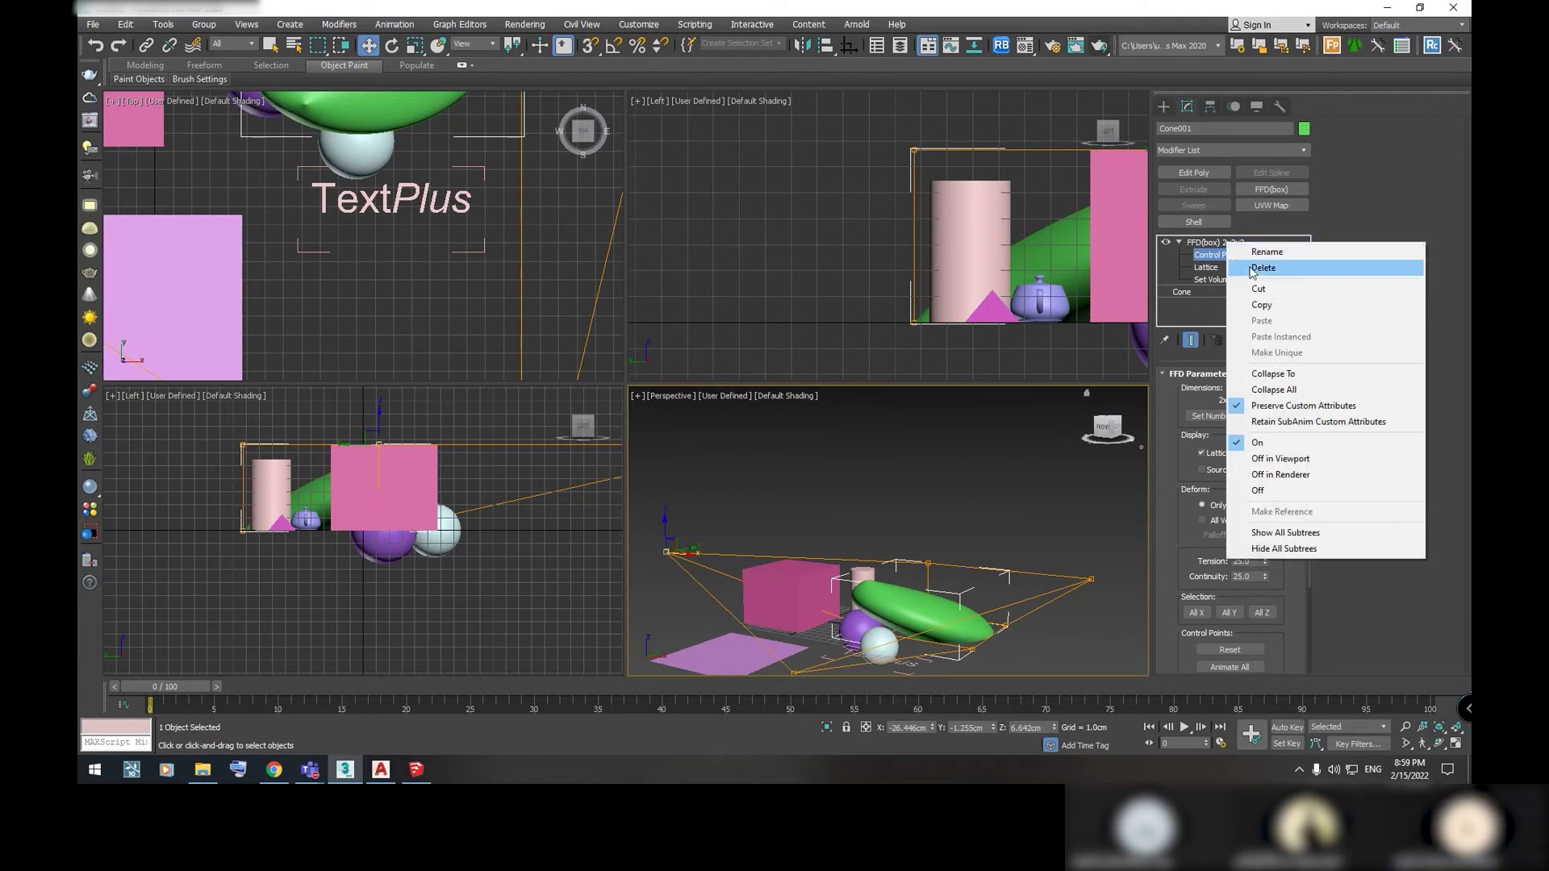
pyautogui.click(1250, 264)
pyautogui.click(1301, 150)
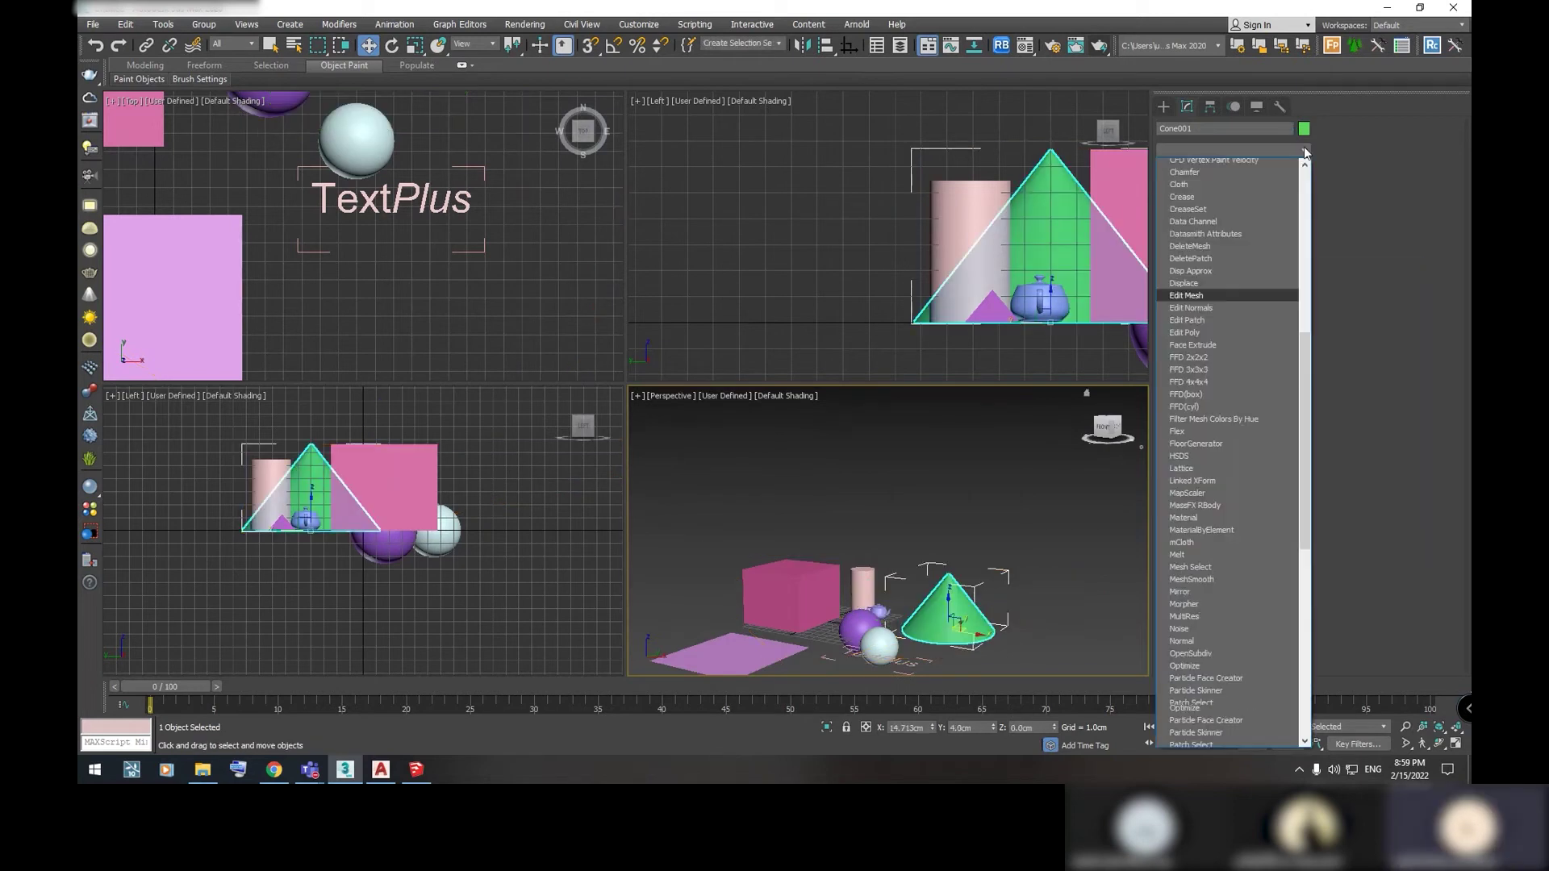
pyautogui.press('e')
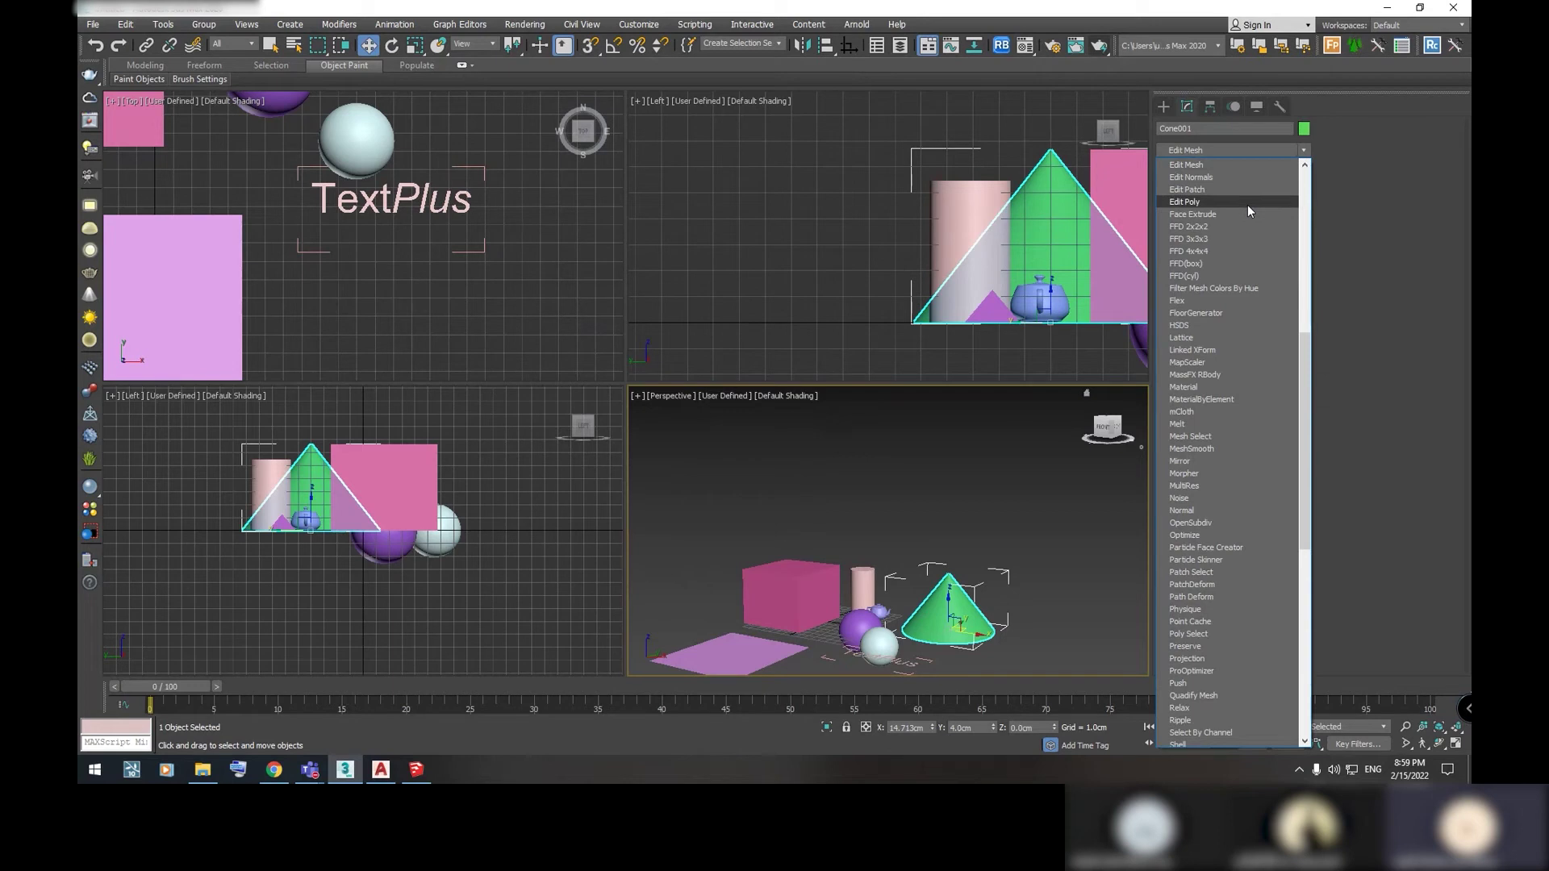
pyautogui.click(1247, 204)
pyautogui.moveTo(1081, 517); pyautogui.dragTo(961, 466, button='middle')
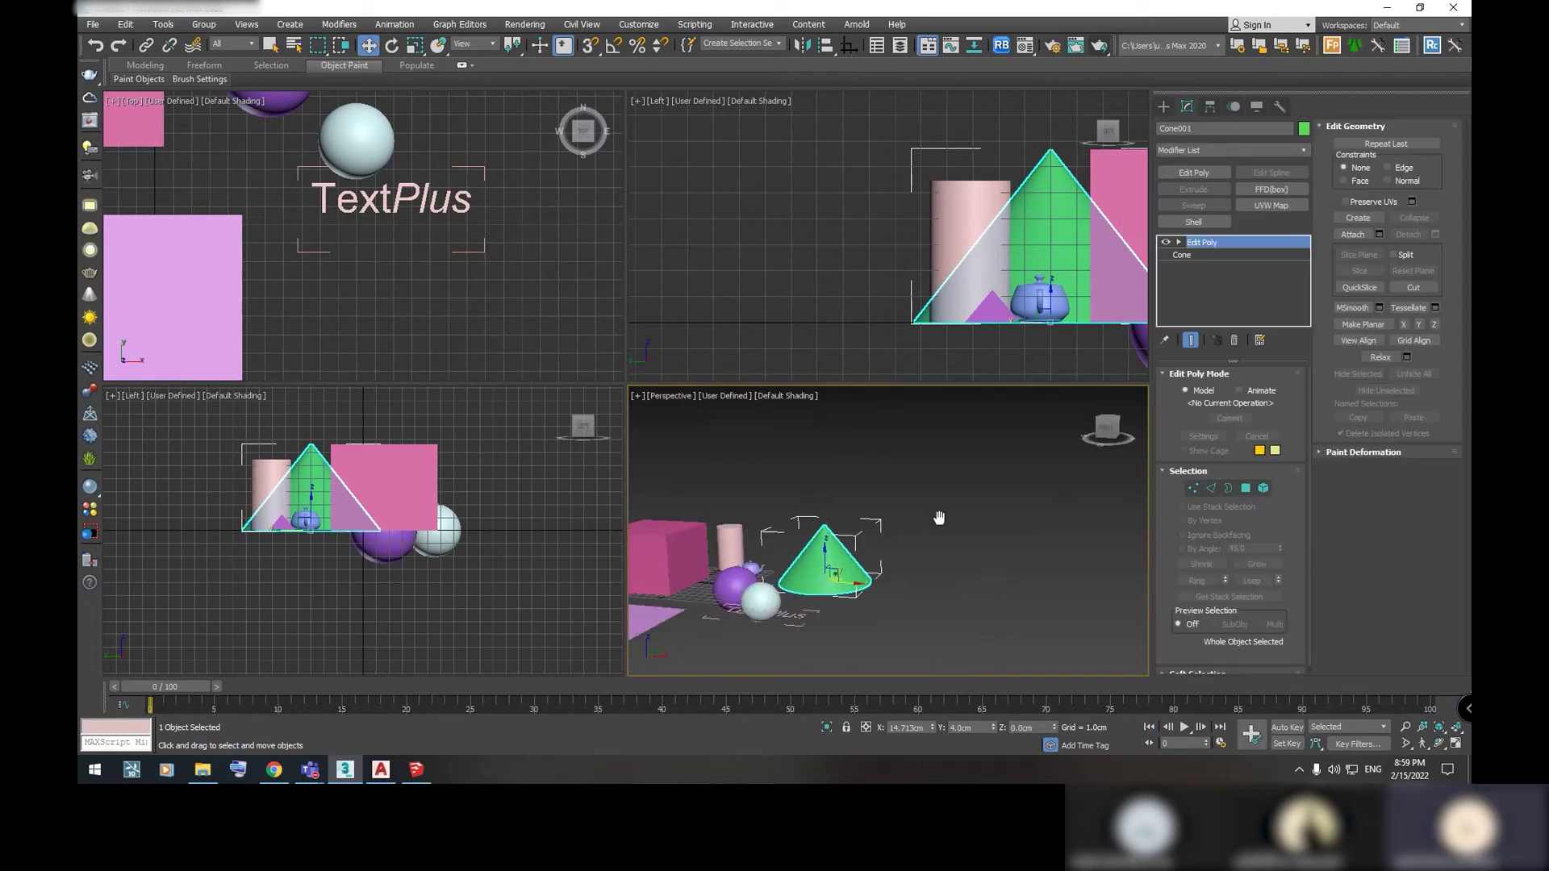
pyautogui.scroll(2, 939, 518)
pyautogui.scroll(2, 1047, 574)
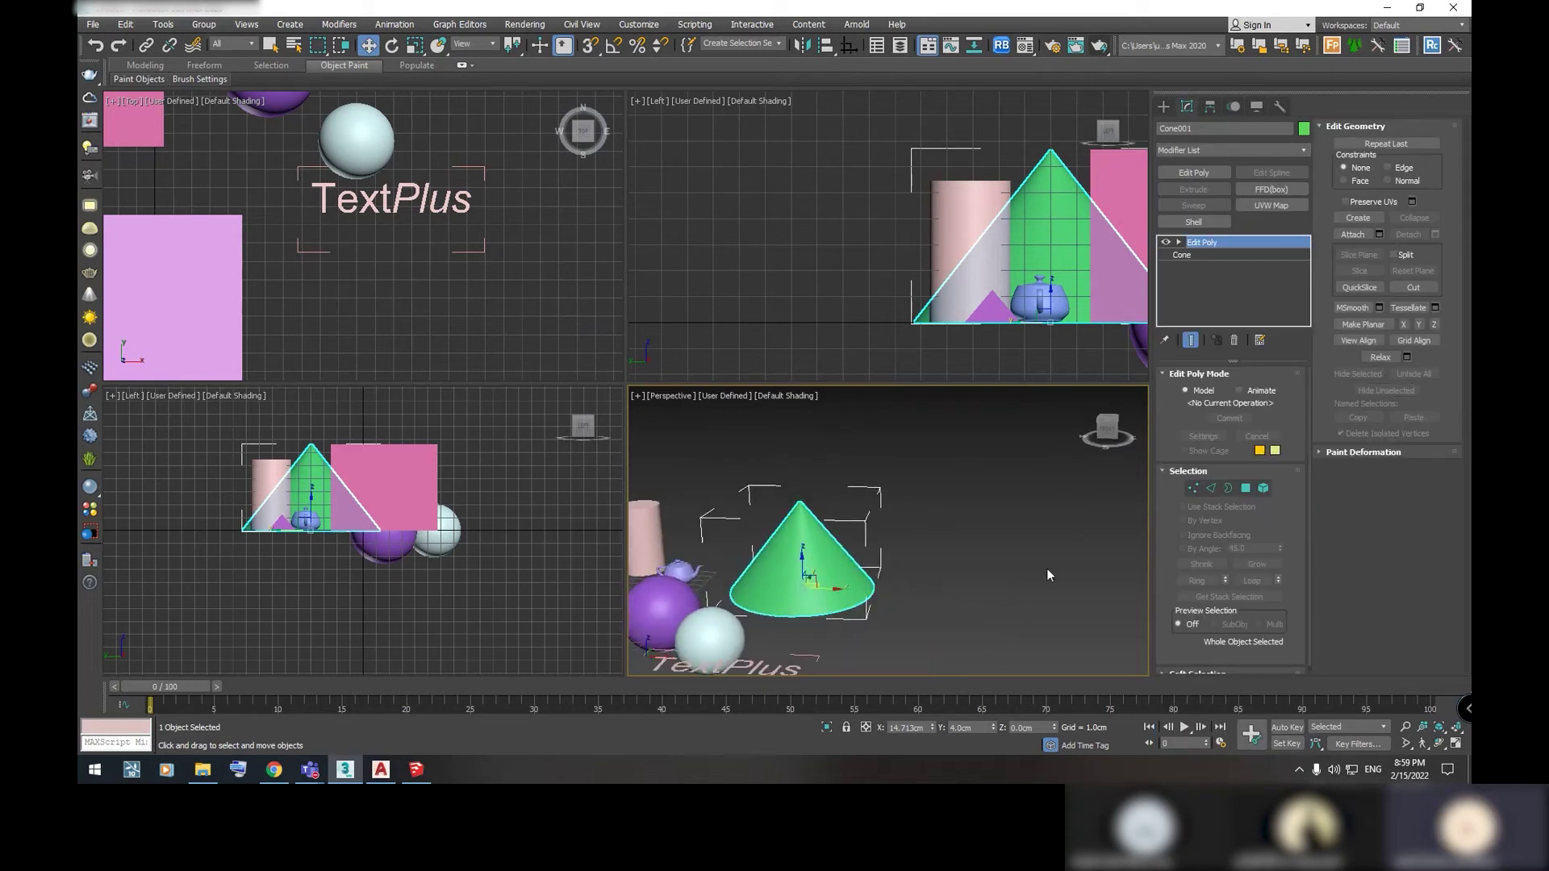
# Try Vertex and Edge modes, select an edge, then select polygon 512 in Polygon mode
pyautogui.click(1193, 488)
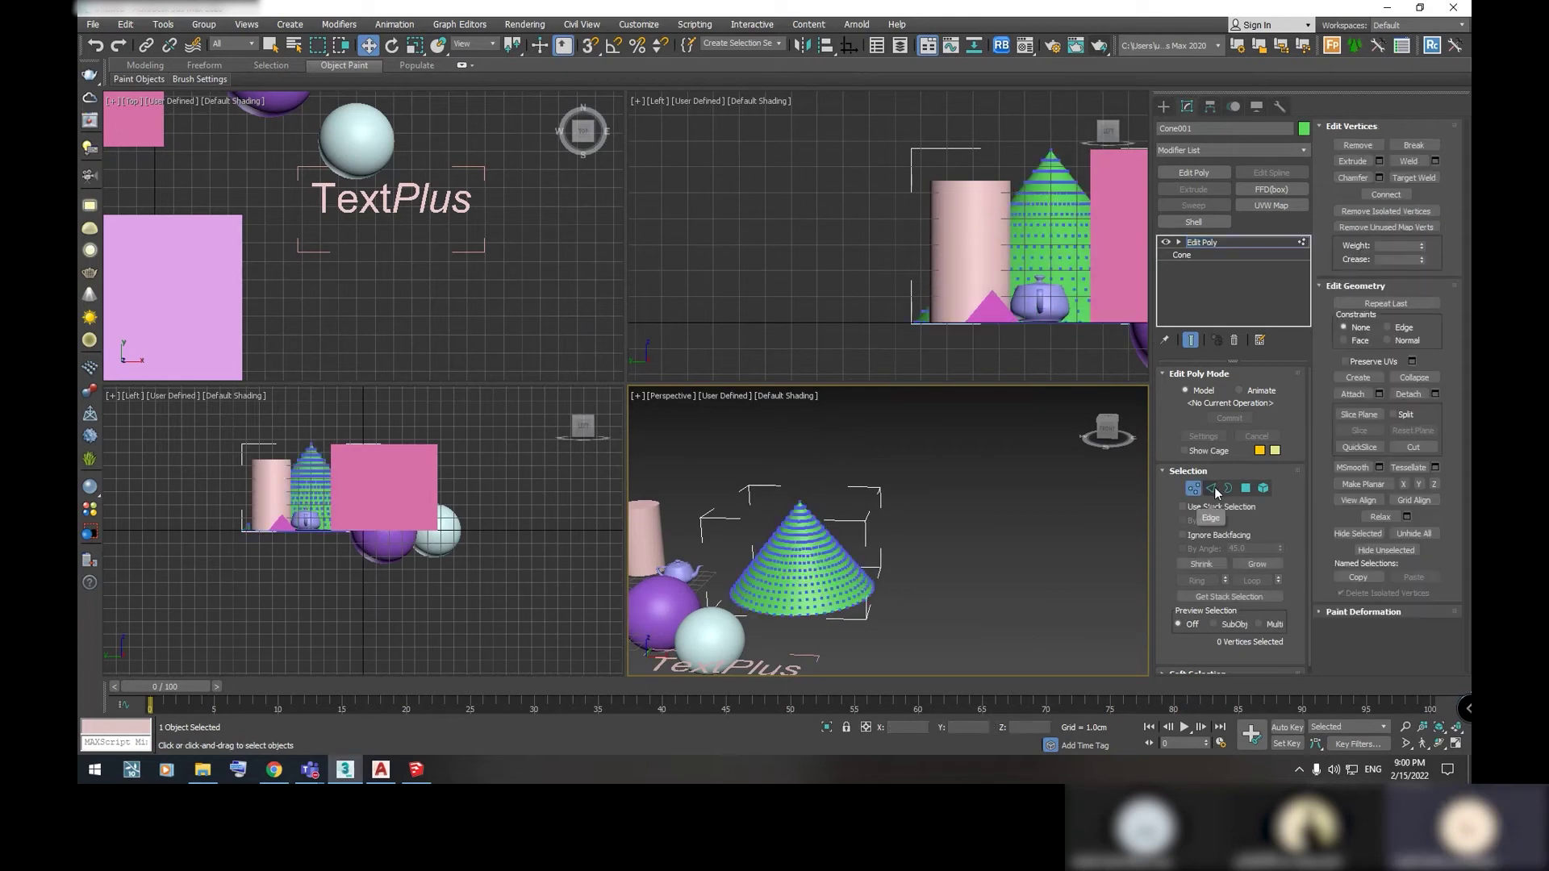
pyautogui.click(1212, 488)
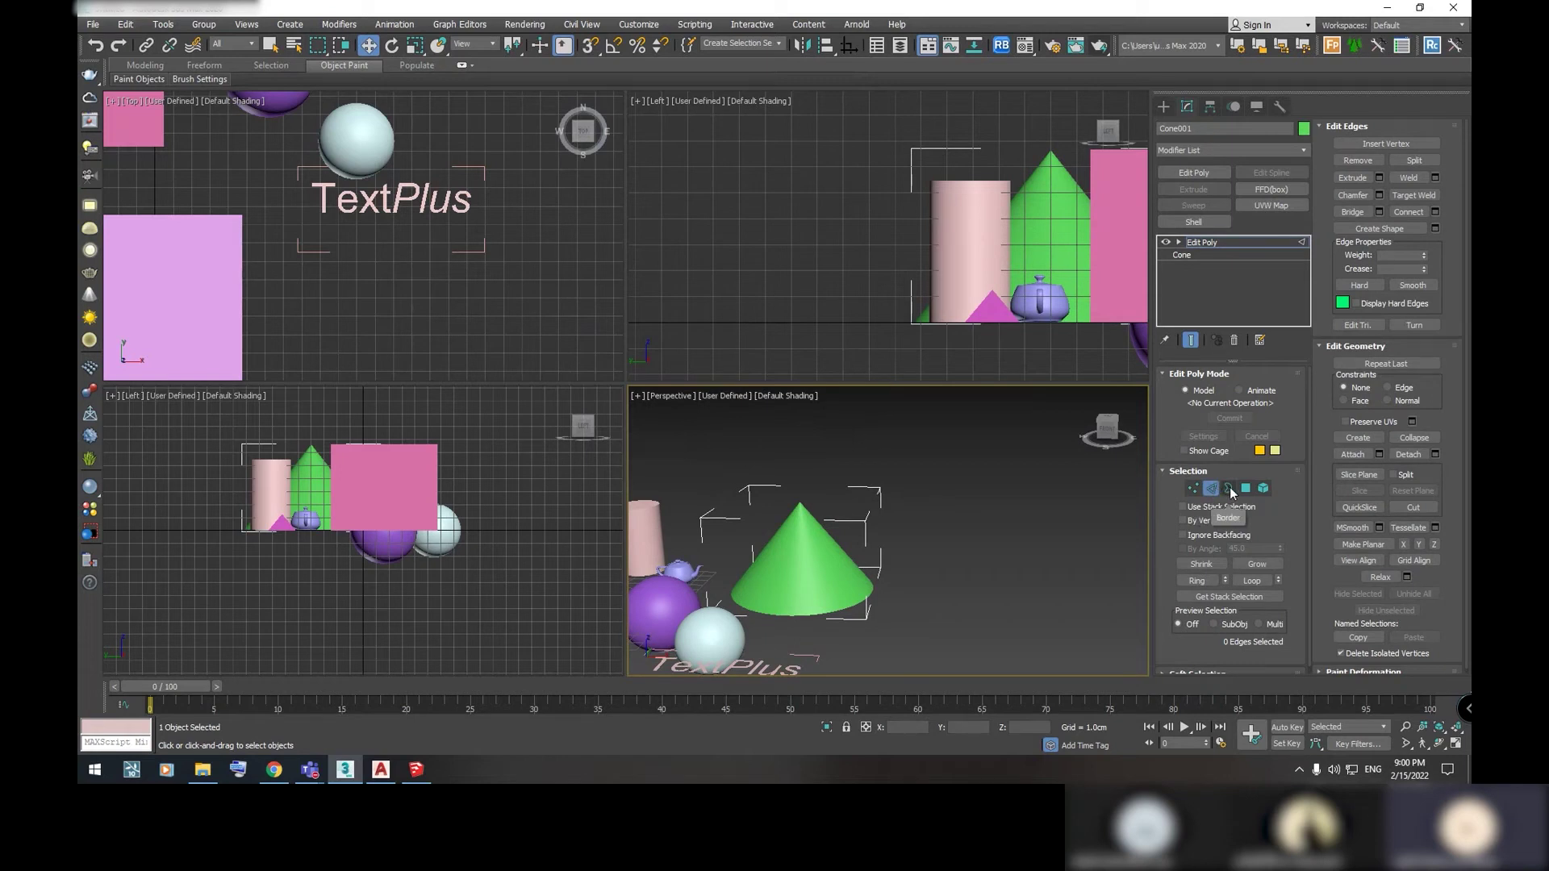
pyautogui.keyDown('alt'); pyautogui.moveTo(927, 544); pyautogui.dragTo(798, 564, button='middle'); pyautogui.keyUp('alt')
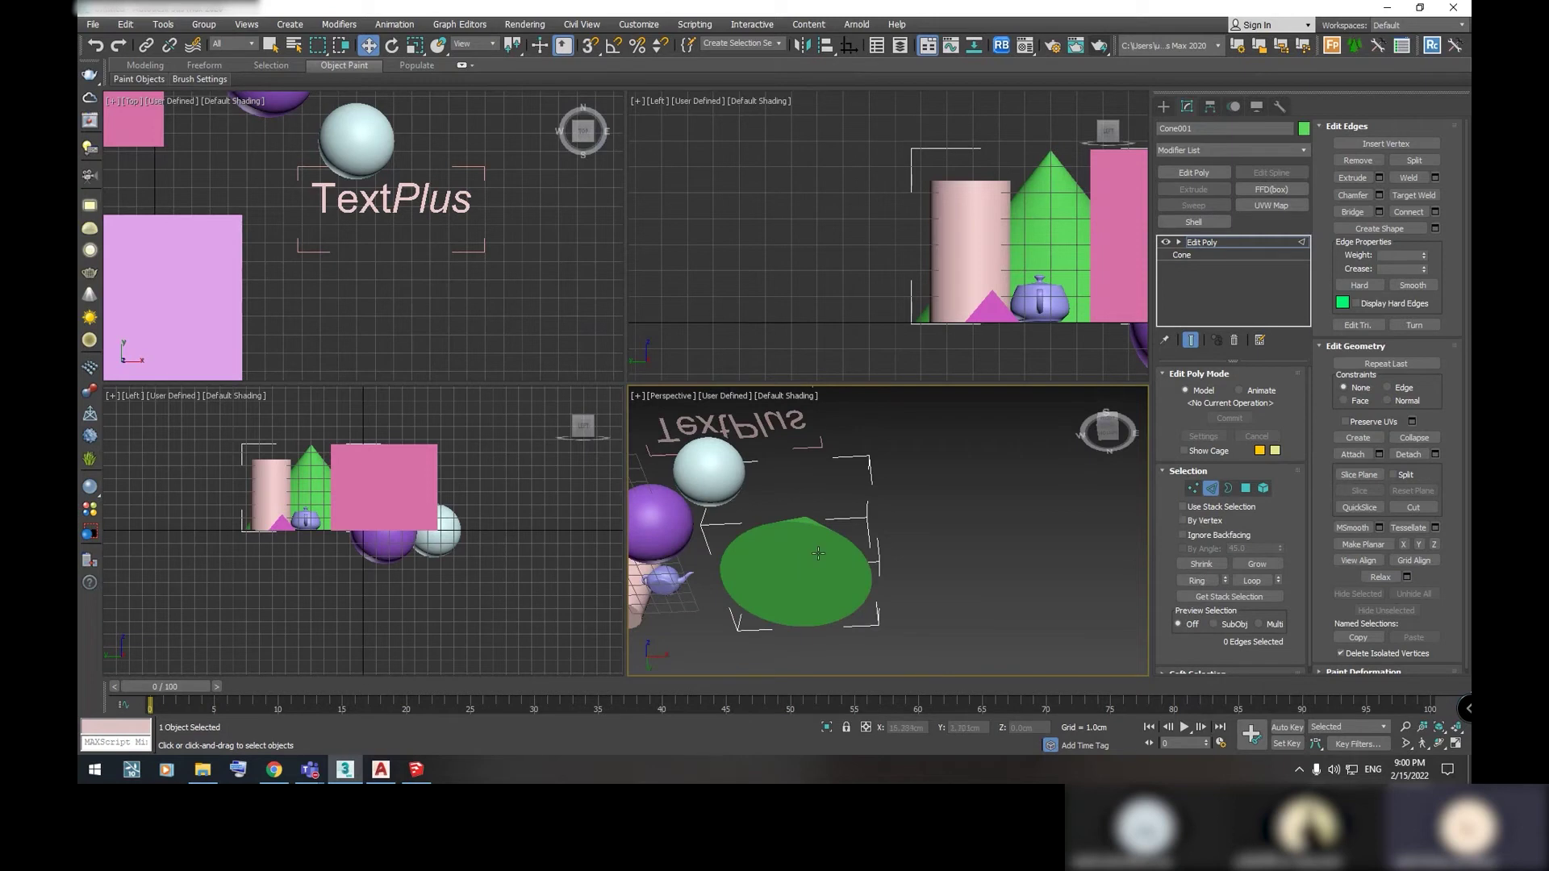
pyautogui.scroll(4, 818, 553)
pyautogui.click(774, 522)
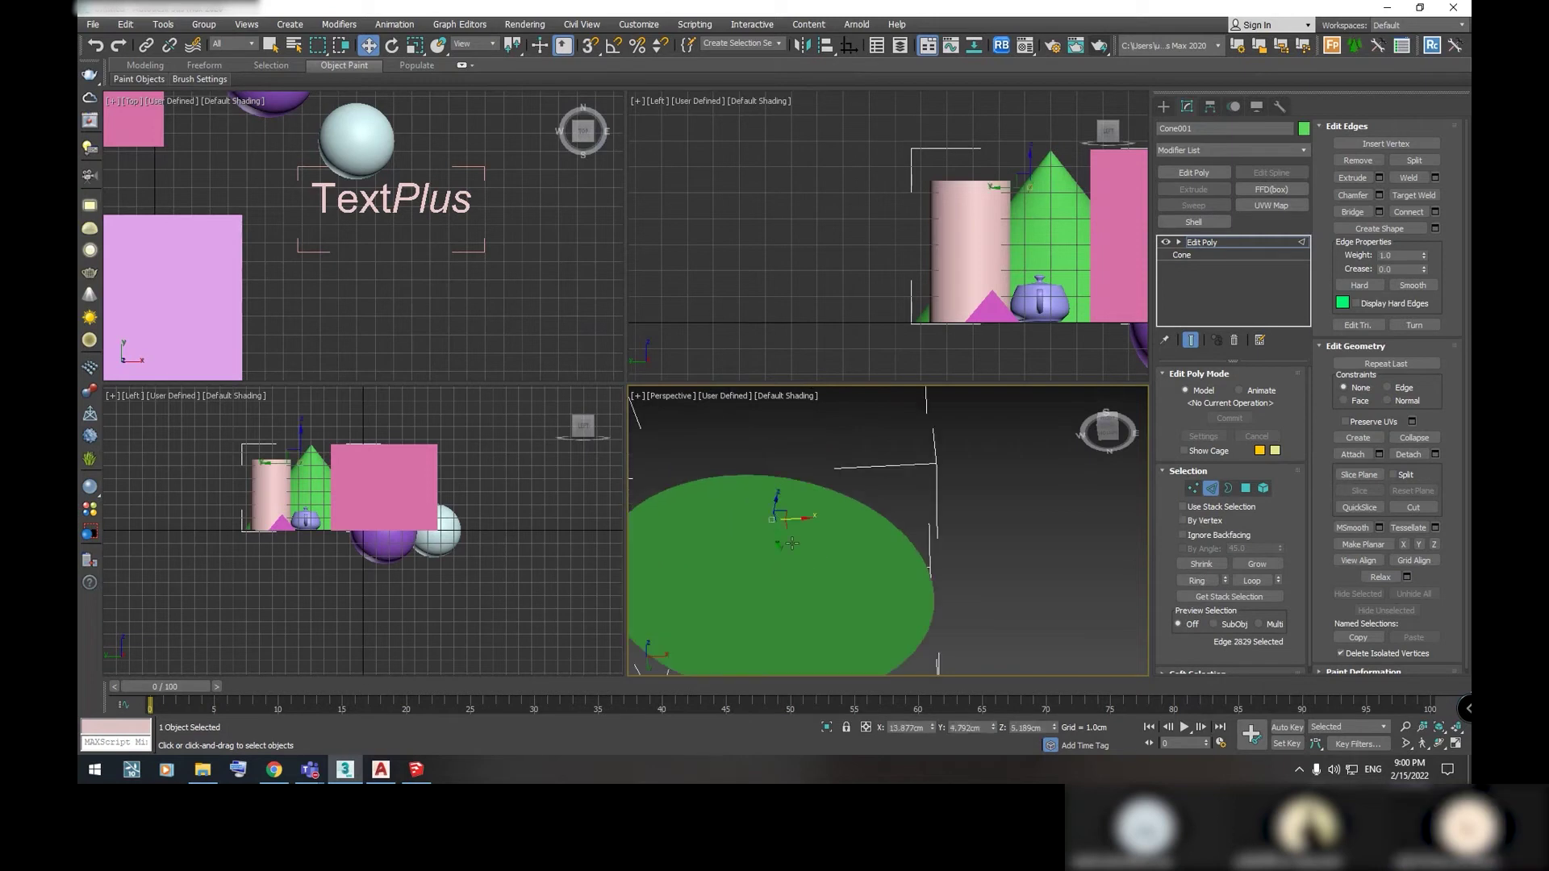
pyautogui.press('F3')
pyautogui.press('4')
pyautogui.click(803, 523)
pyautogui.scroll(4, 807, 528)
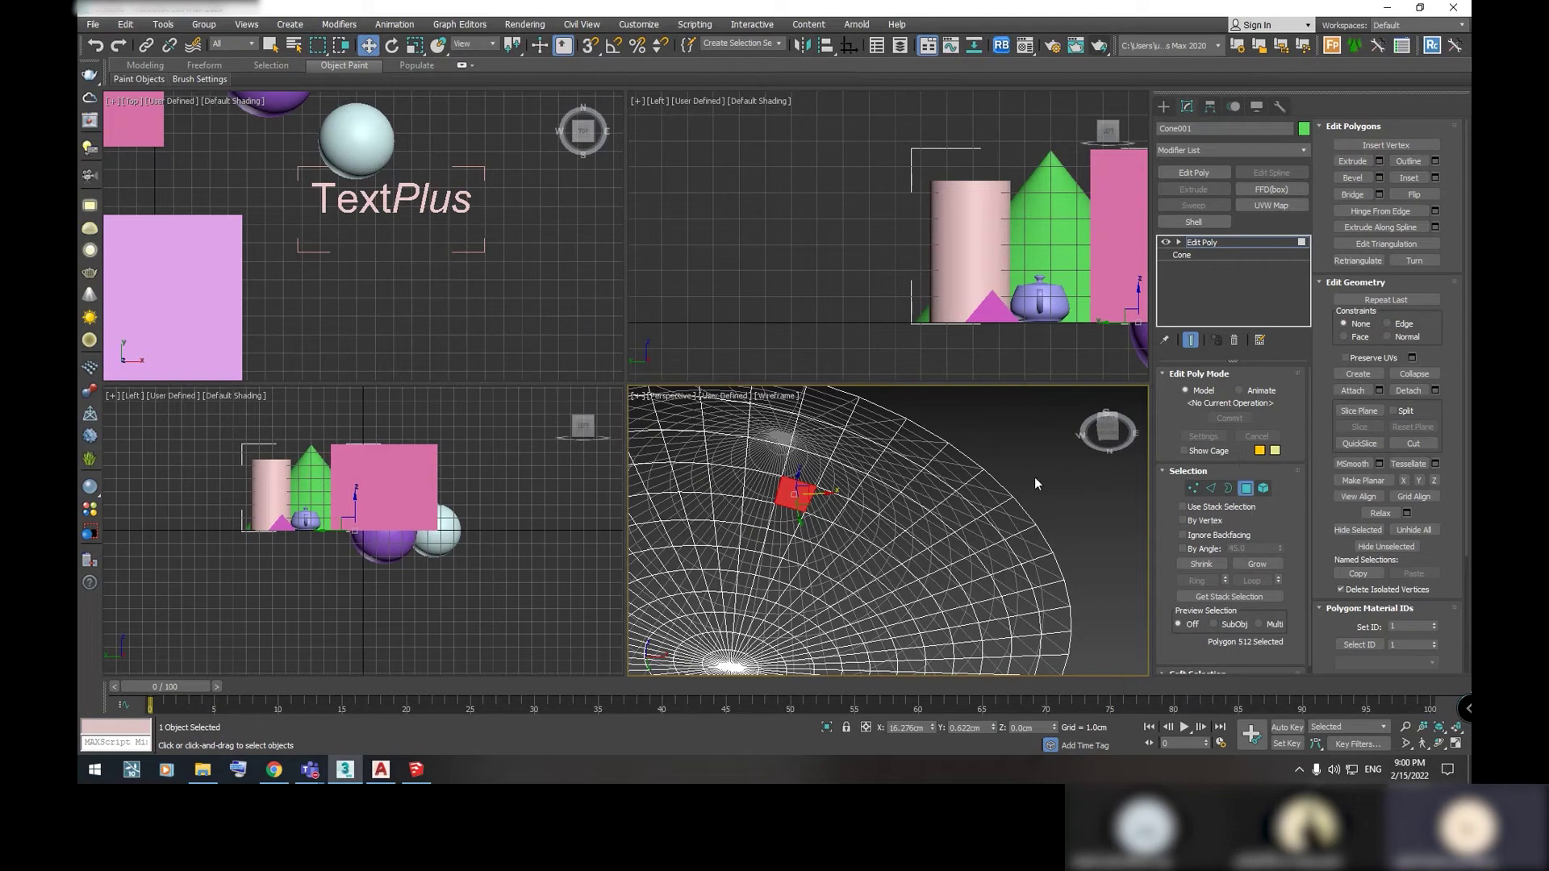
# In Element mode, attach the sphere to the cone's Edit Poly
pyautogui.click(1265, 488)
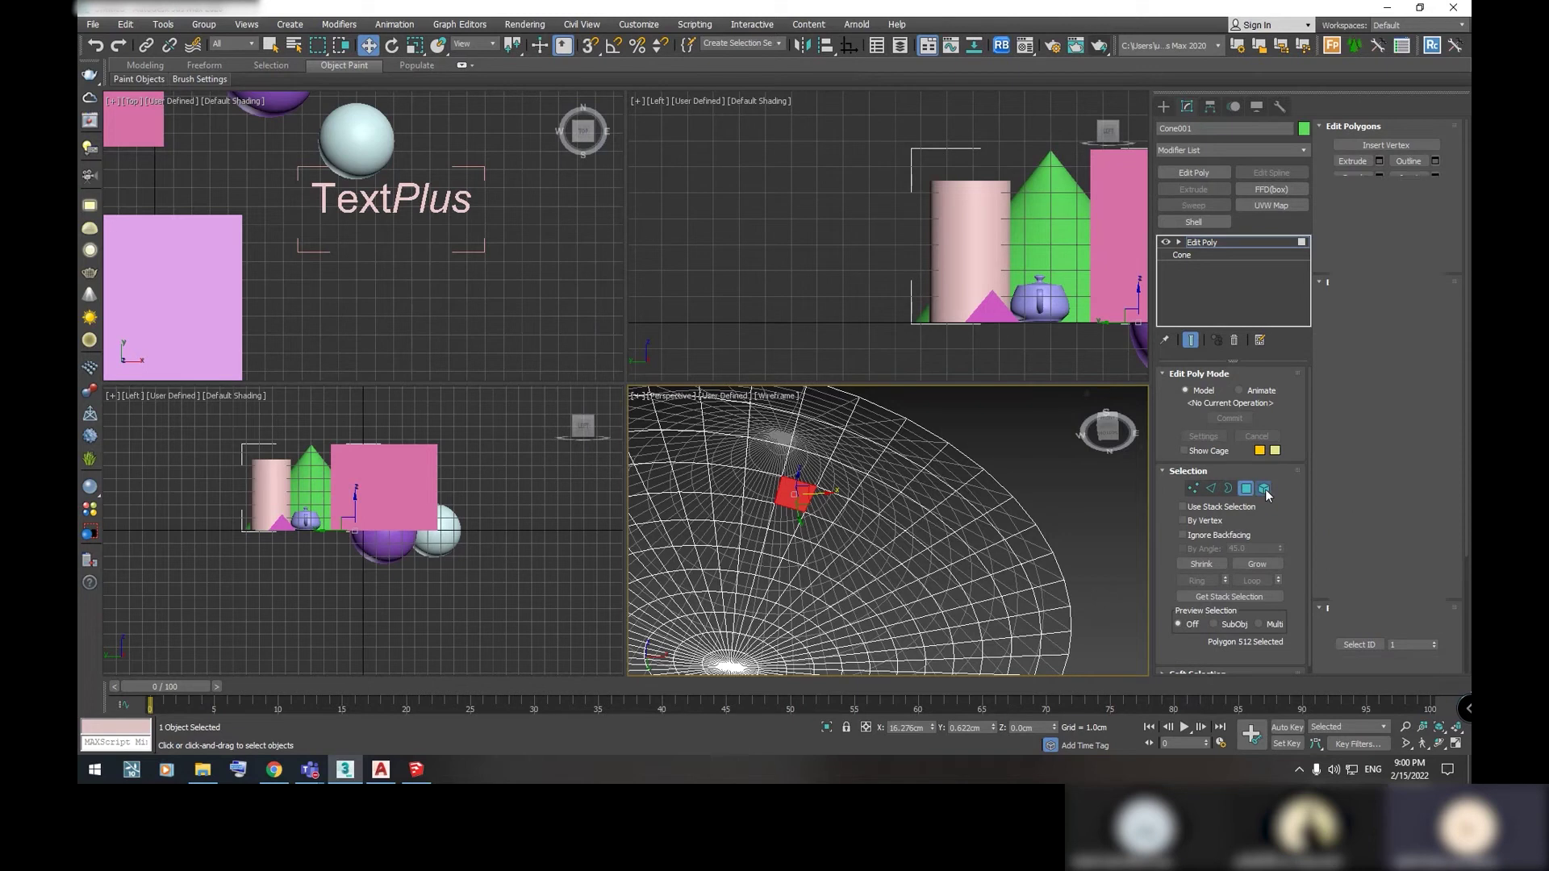
pyautogui.click(850, 478)
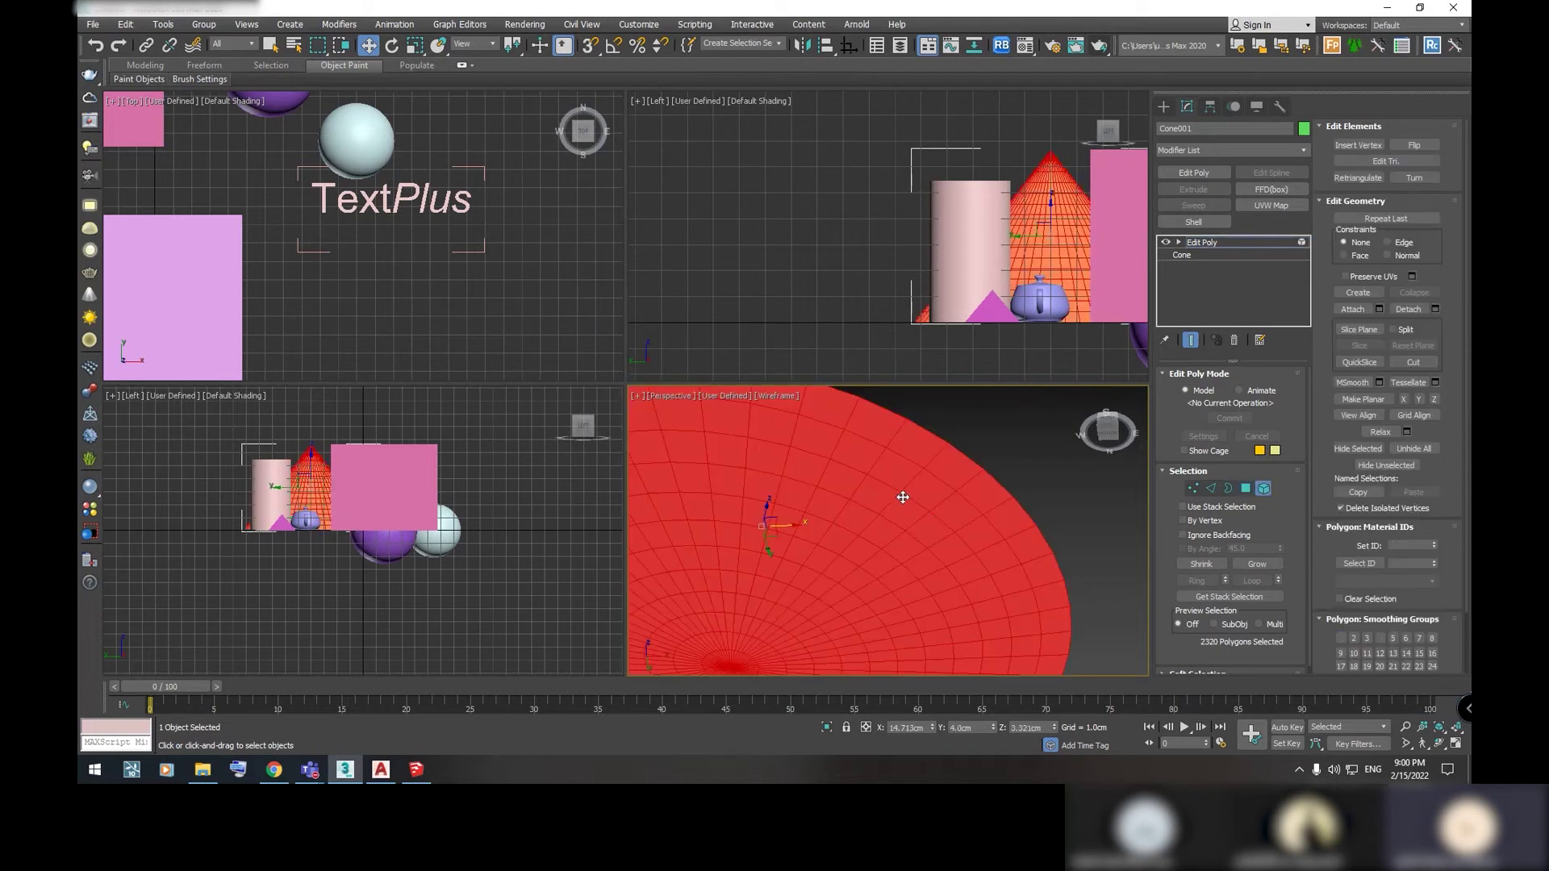
pyautogui.scroll(-5, 906, 514)
pyautogui.moveTo(906, 513); pyautogui.dragTo(860, 542, button='middle')
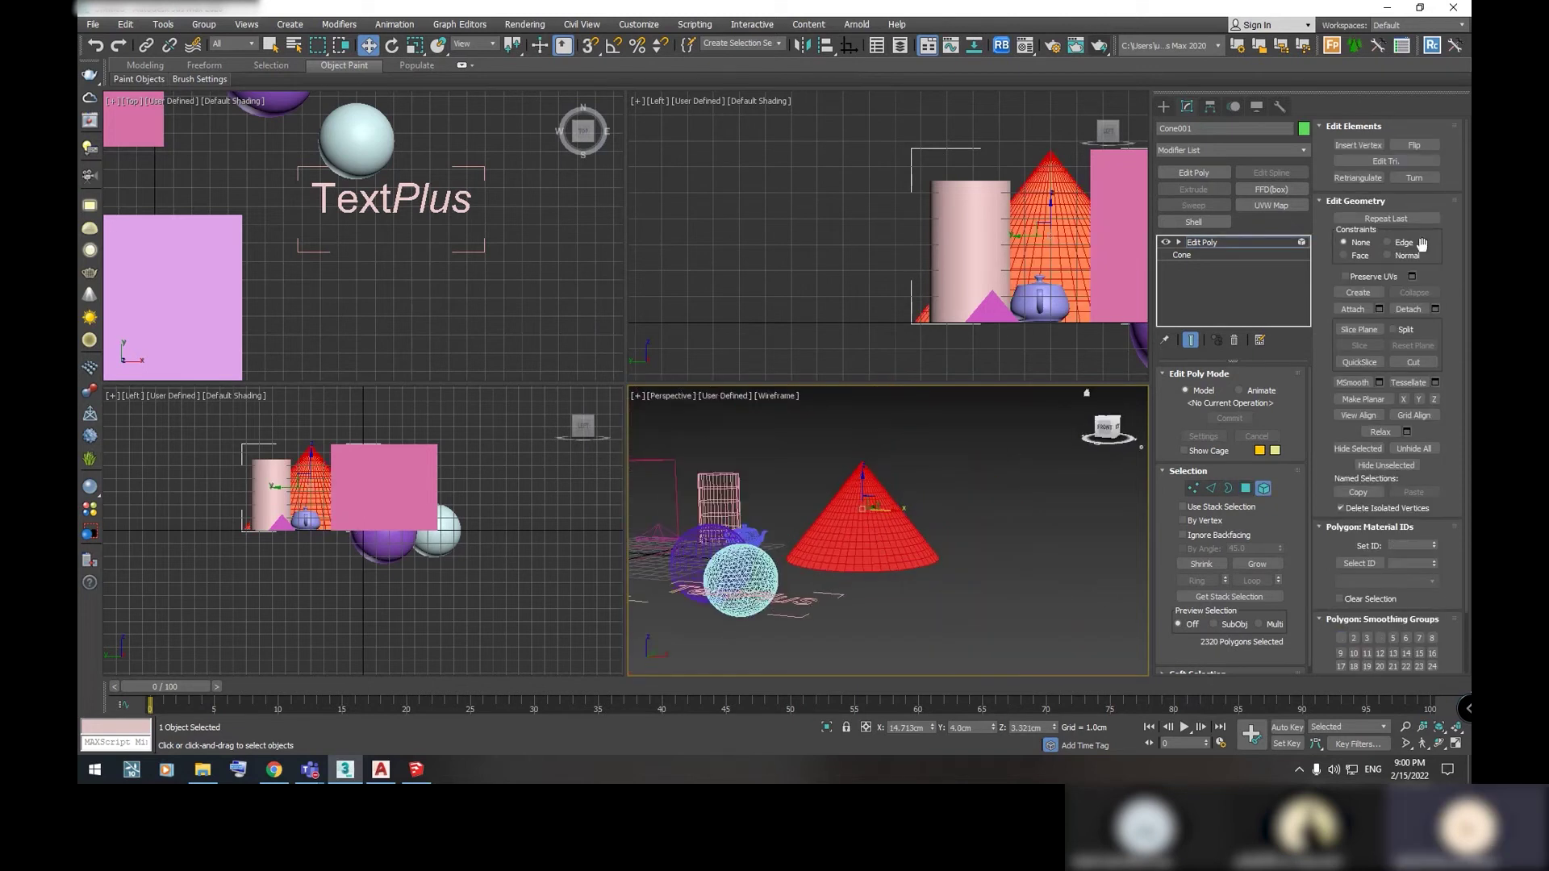
pyautogui.click(1363, 309)
pyautogui.click(741, 579)
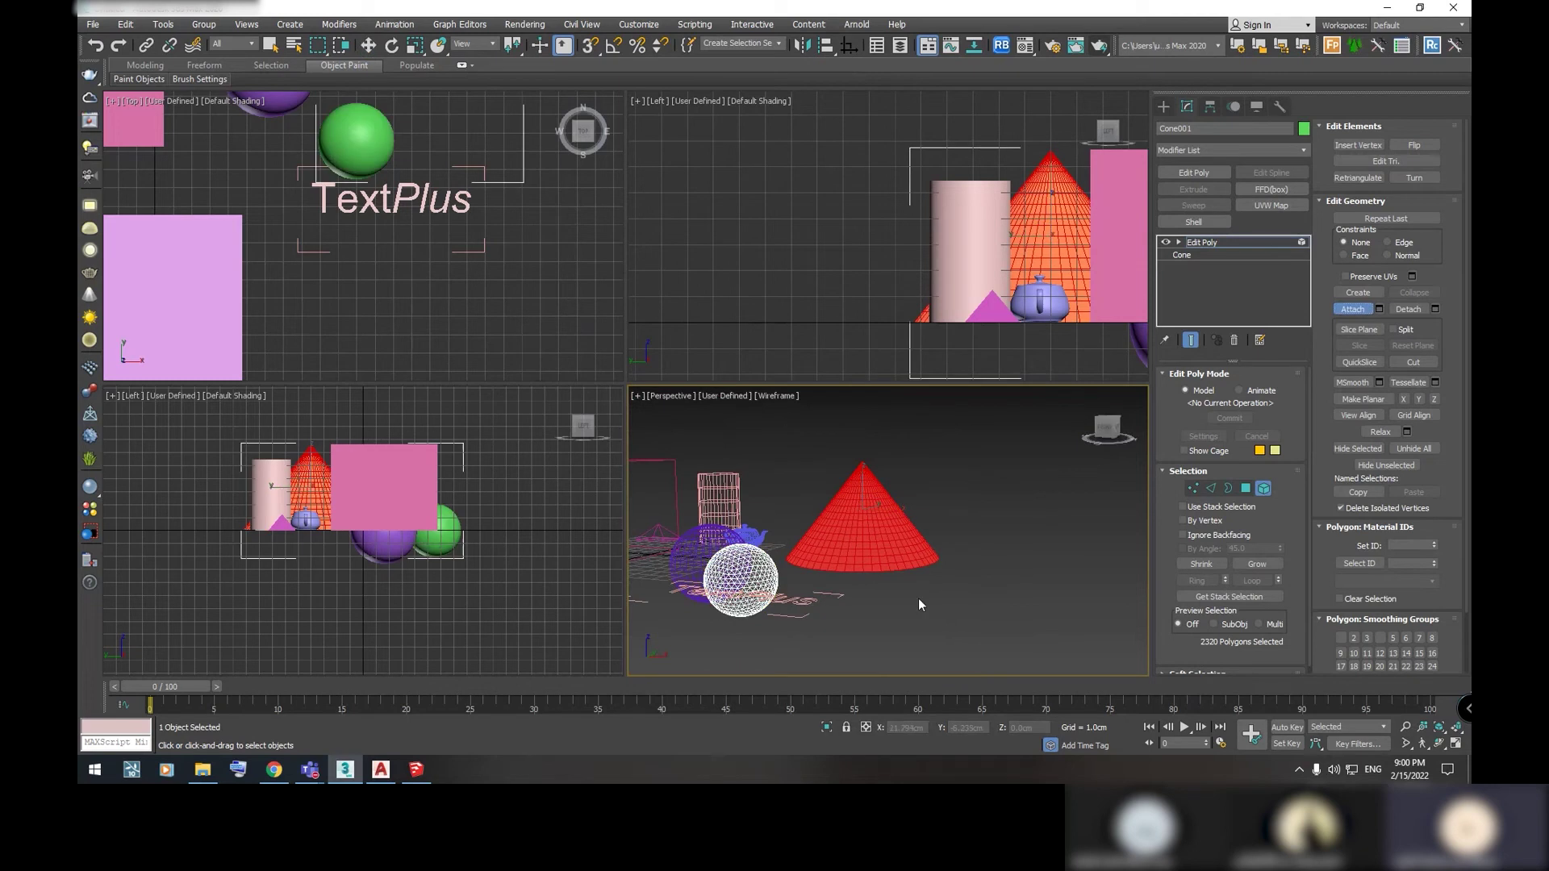
# Select the sphere element and move it back behind the cone
pyautogui.scroll(3, 922, 606)
pyautogui.scroll(-3, 922, 606)
pyautogui.moveTo(922, 606); pyautogui.dragTo(852, 517, button='middle')
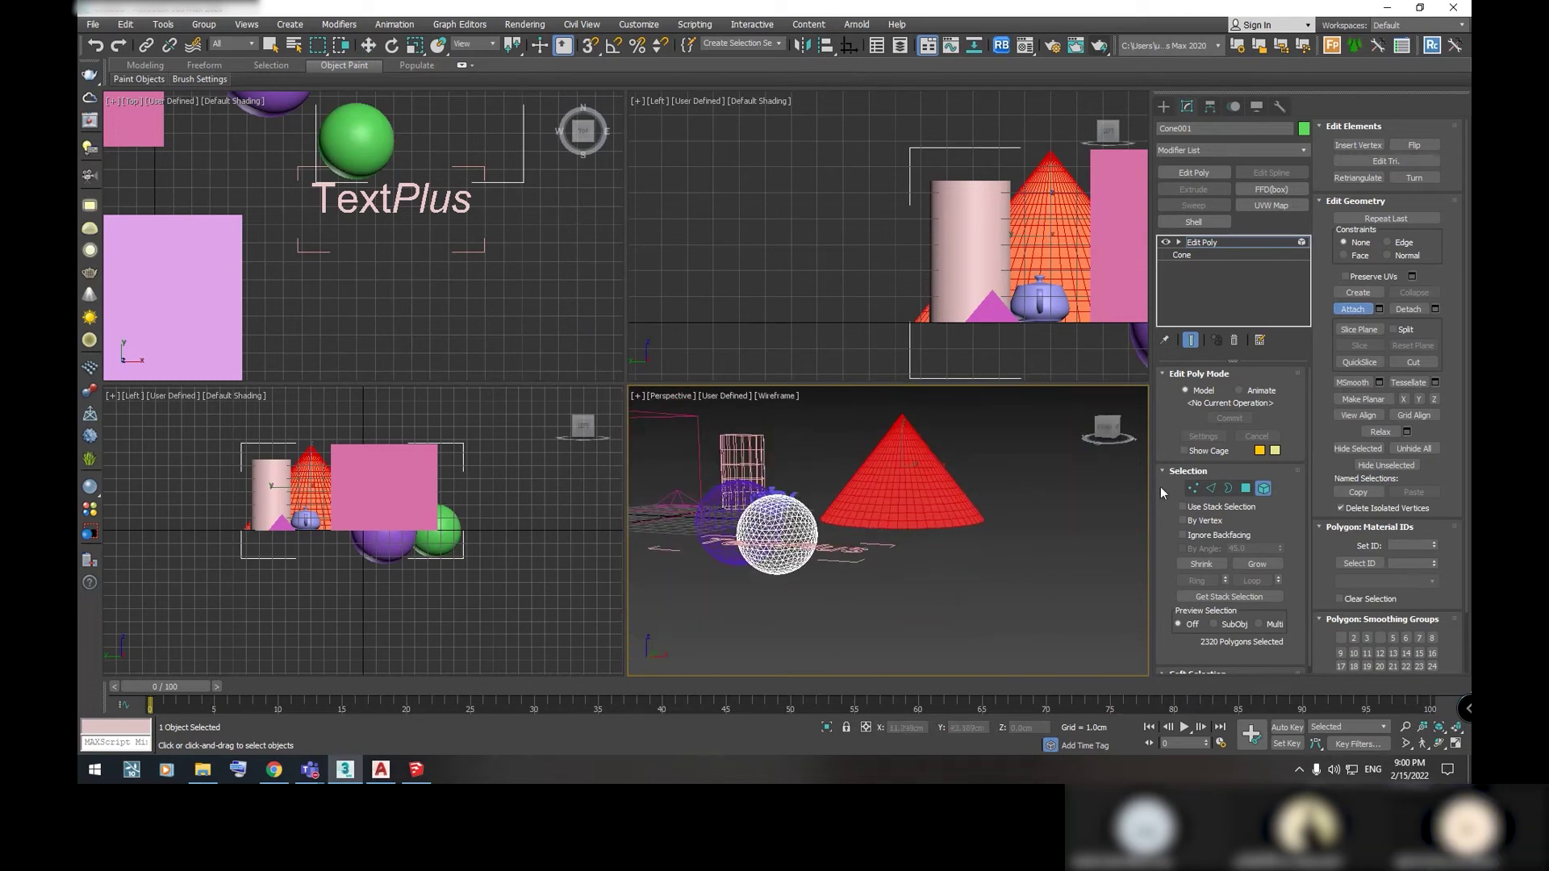
pyautogui.click(1264, 490)
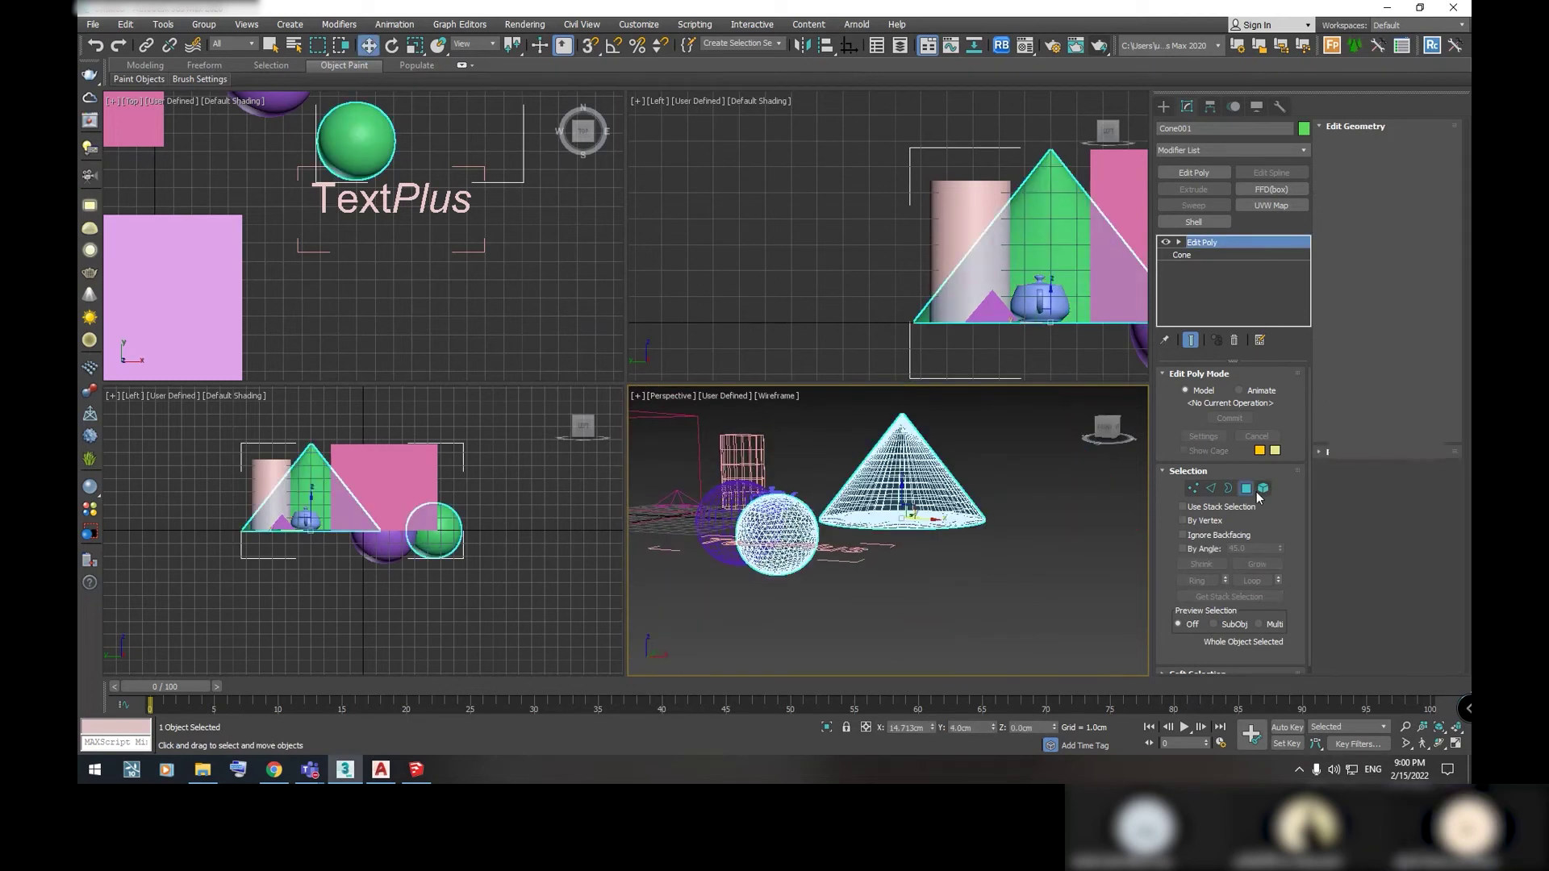
pyautogui.click(895, 484)
pyautogui.click(776, 539)
pyautogui.click(843, 528)
pyautogui.click(778, 535)
pyautogui.click(916, 472)
pyautogui.click(791, 535)
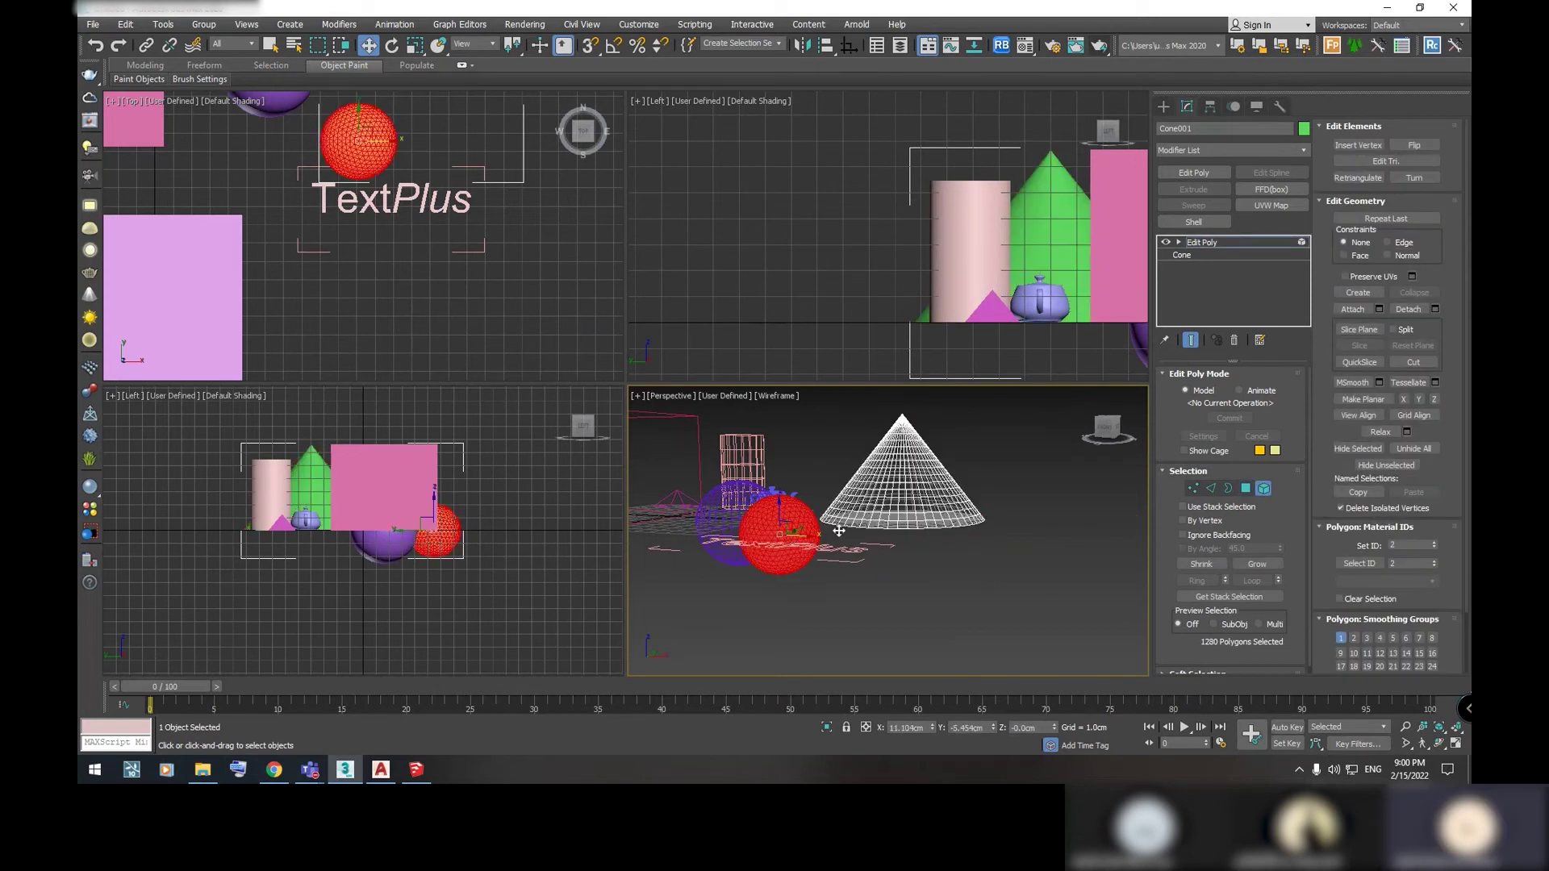
pyautogui.keyDown('alt'); pyautogui.moveTo(839, 530); pyautogui.dragTo(799, 516, button='middle'); pyautogui.keyUp('alt')
# In Polygon mode, pick cone polygons, then double-click to select all the sphere's polygons
pyautogui.moveTo(775, 540); pyautogui.dragTo(897, 495)
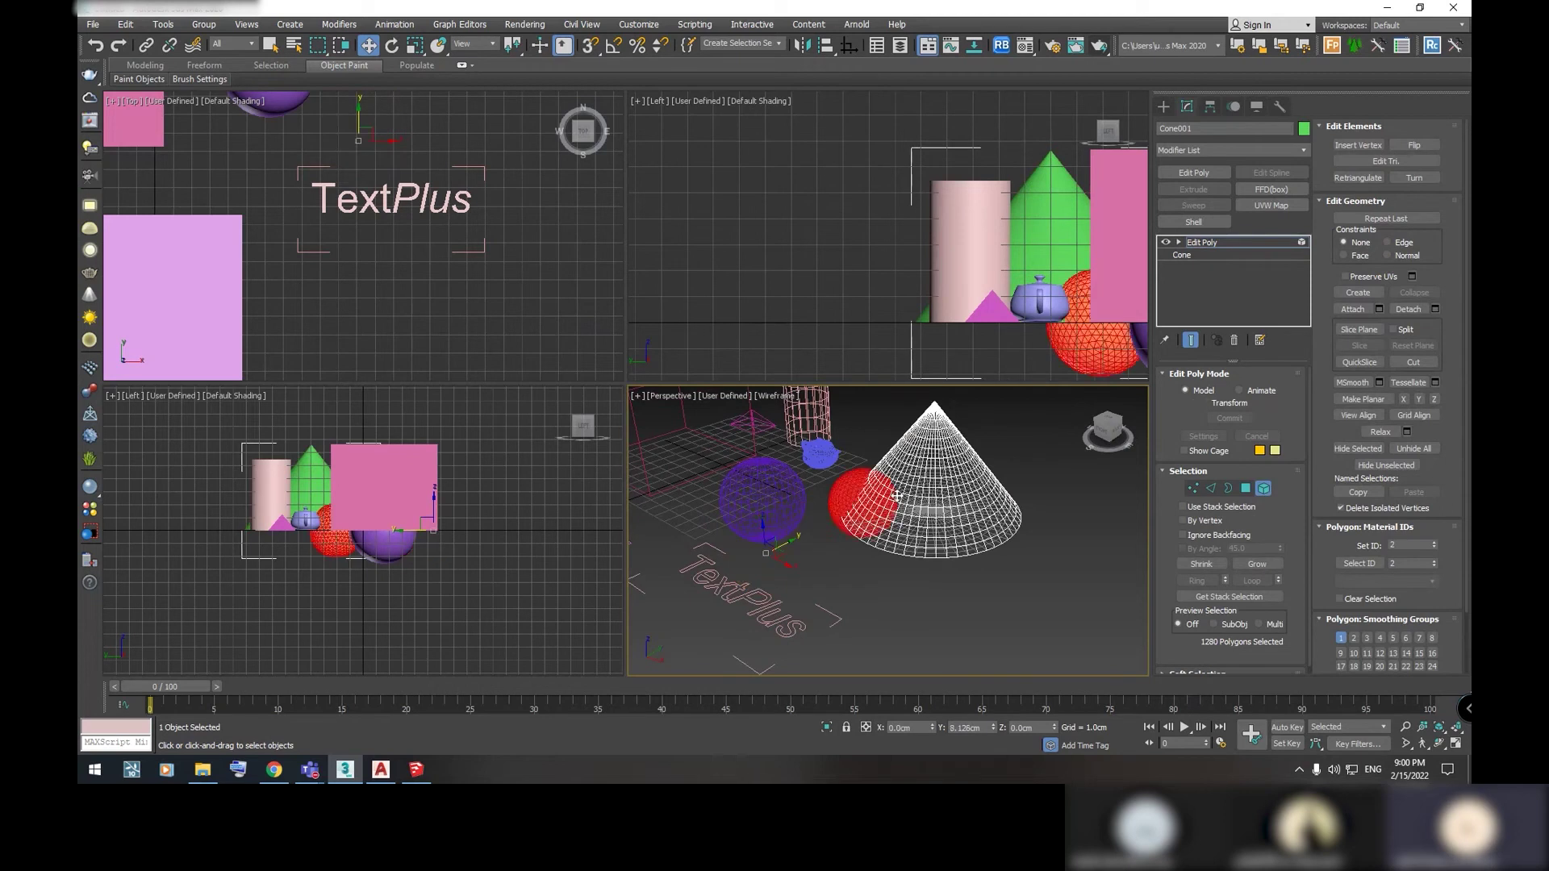
pyautogui.keyDown('alt'); pyautogui.moveTo(897, 495); pyautogui.dragTo(918, 560, button='middle'); pyautogui.keyUp('alt')
pyautogui.click(936, 497)
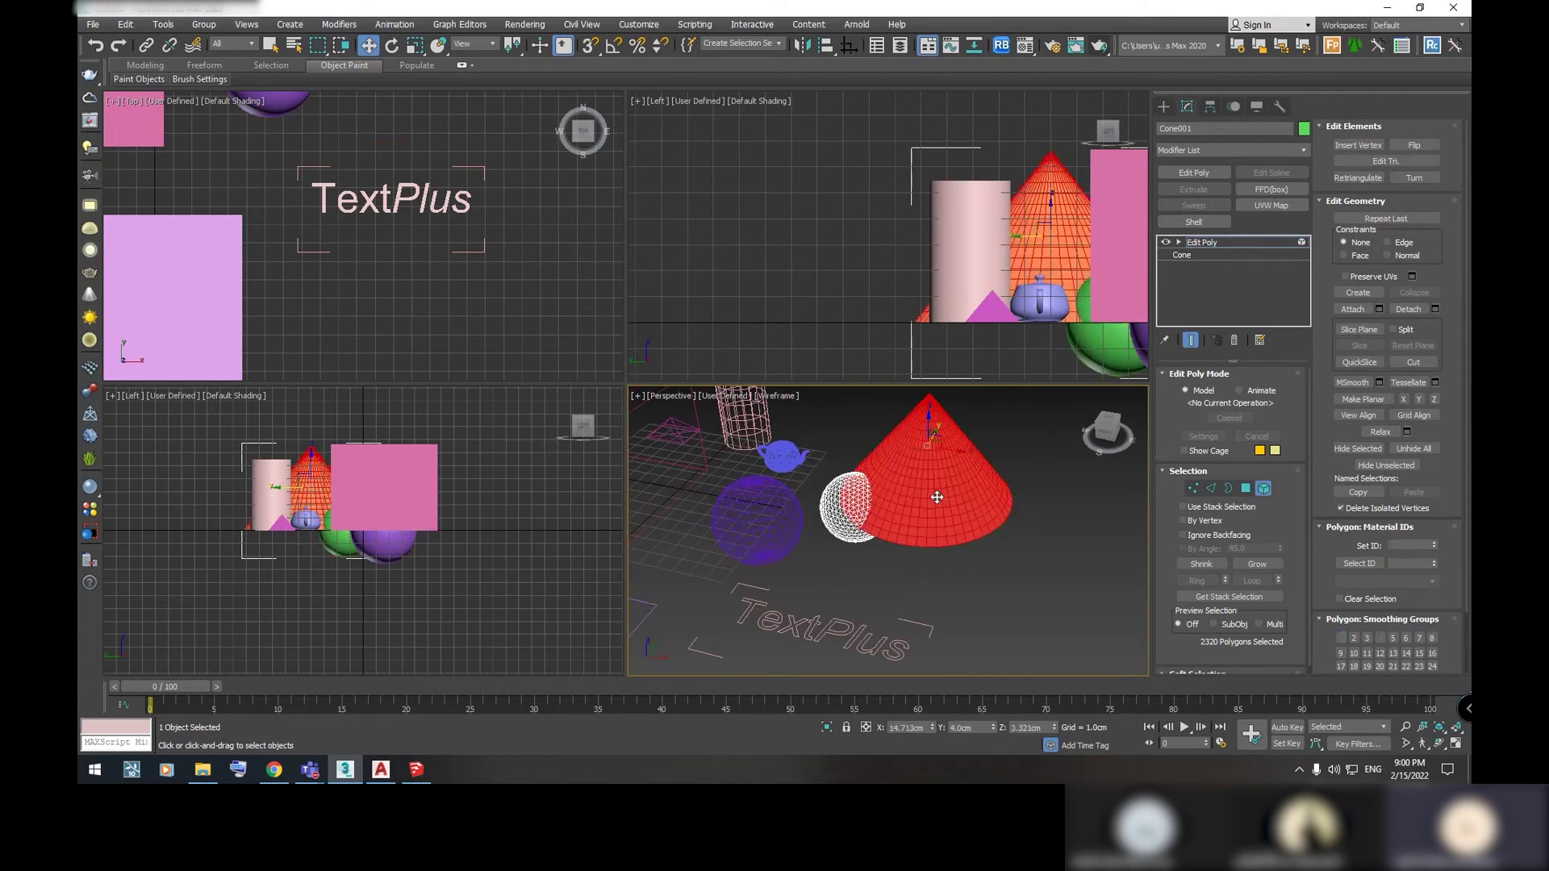
pyautogui.click(981, 601)
pyautogui.scroll(5, 847, 509)
pyautogui.click(1246, 488)
pyautogui.click(928, 476)
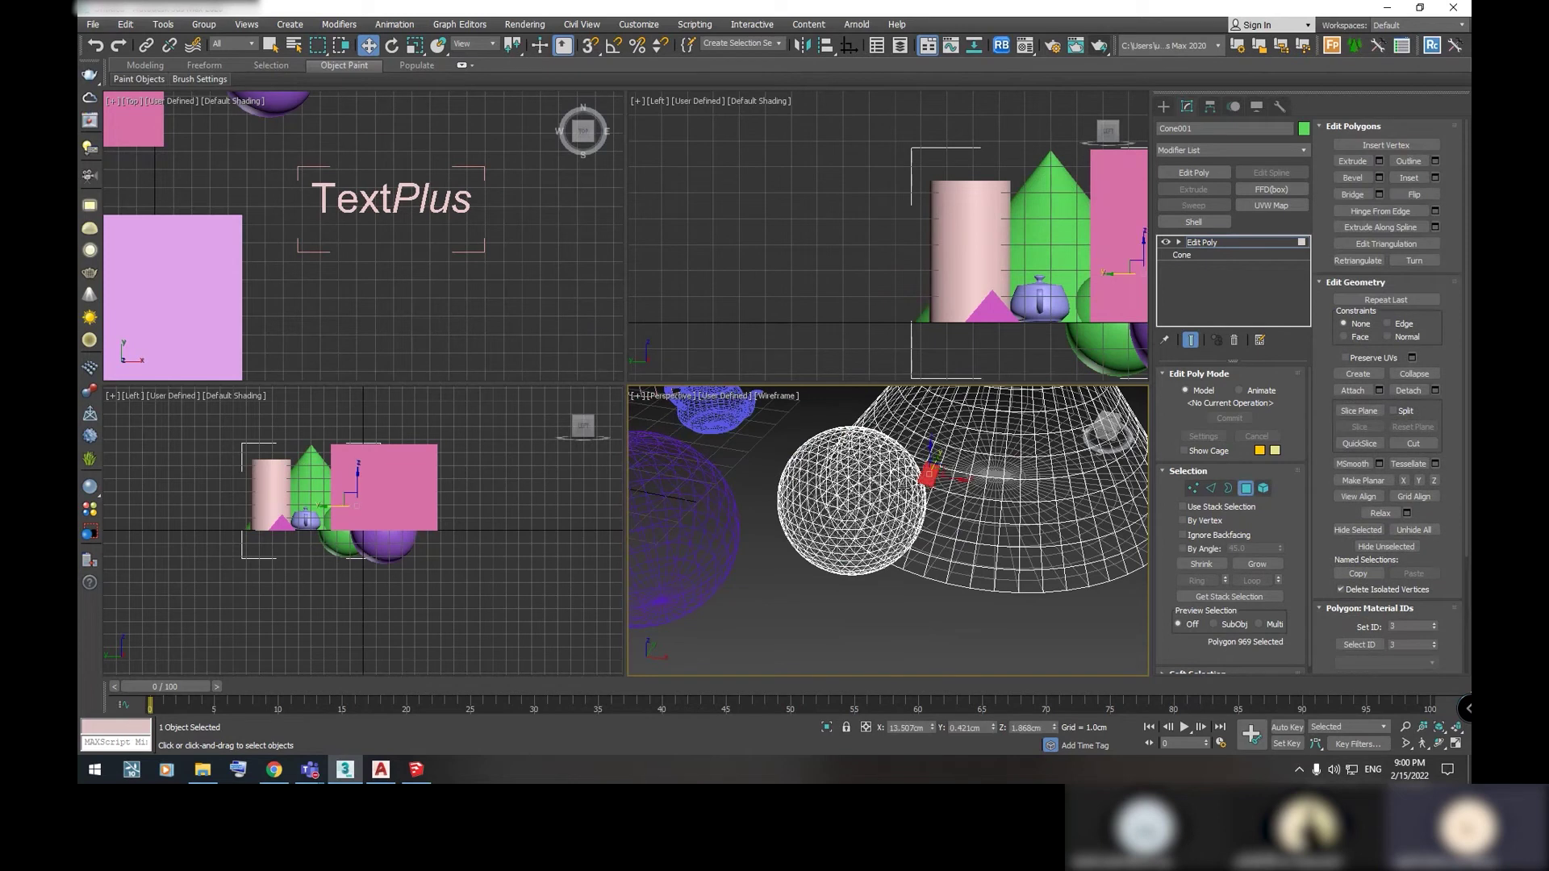
pyautogui.click(950, 458)
pyautogui.press('q')
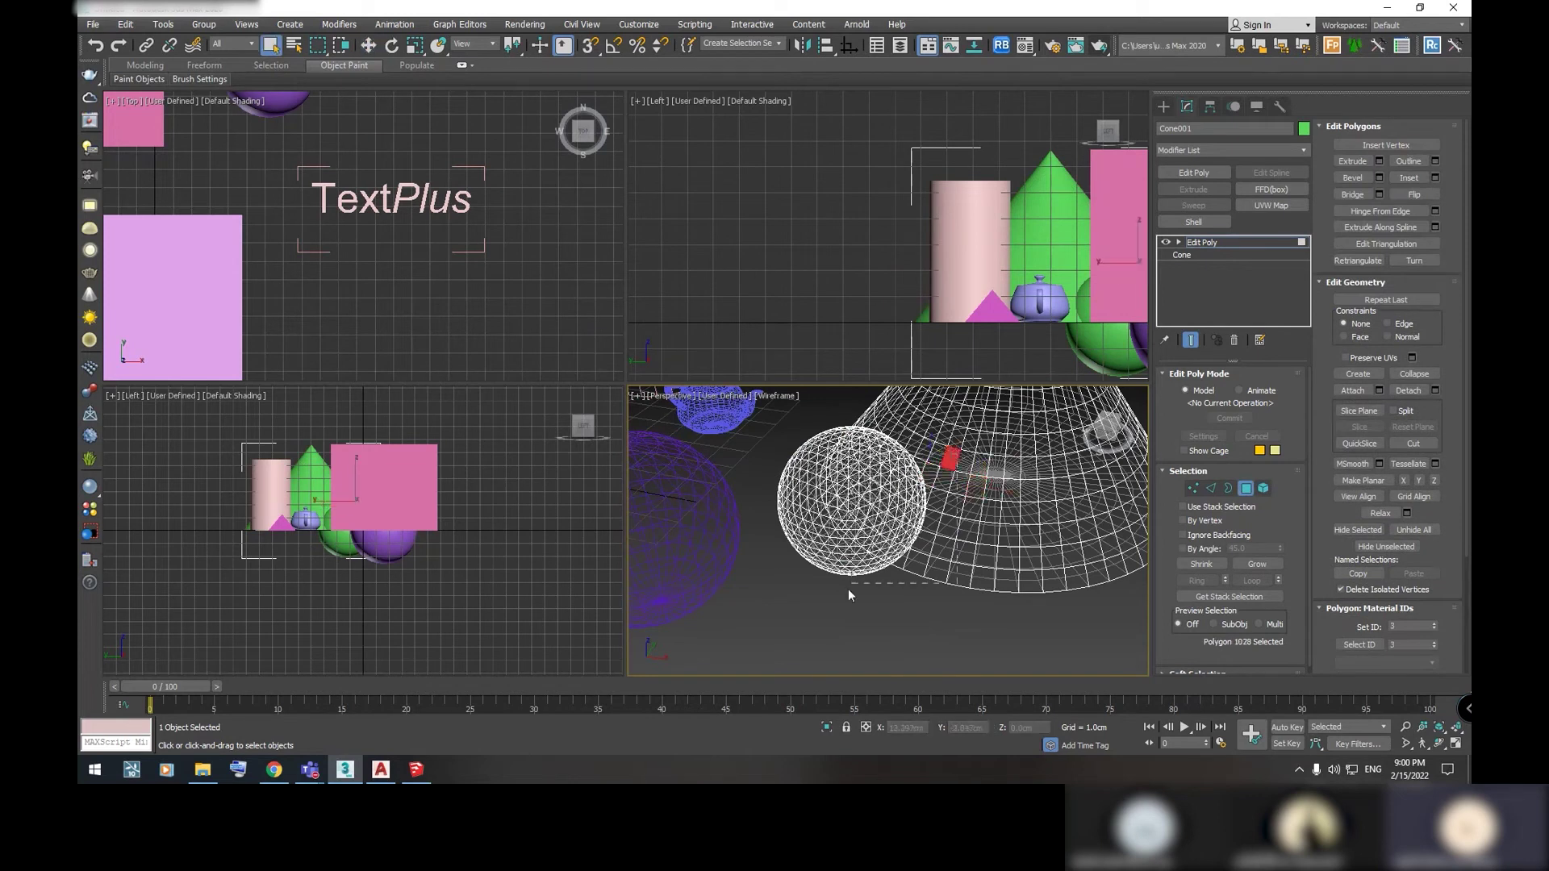
pyautogui.doubleClick(851, 548)
# Back in Element mode, leave the sphere element selected
pyautogui.scroll(-3, 888, 524)
pyautogui.scroll(-3, 903, 516)
pyautogui.scroll(-3, 952, 512)
pyautogui.keyDown('alt'); pyautogui.moveTo(952, 512); pyautogui.dragTo(976, 507, button='middle'); pyautogui.keyUp('alt')
pyautogui.click(1264, 488)
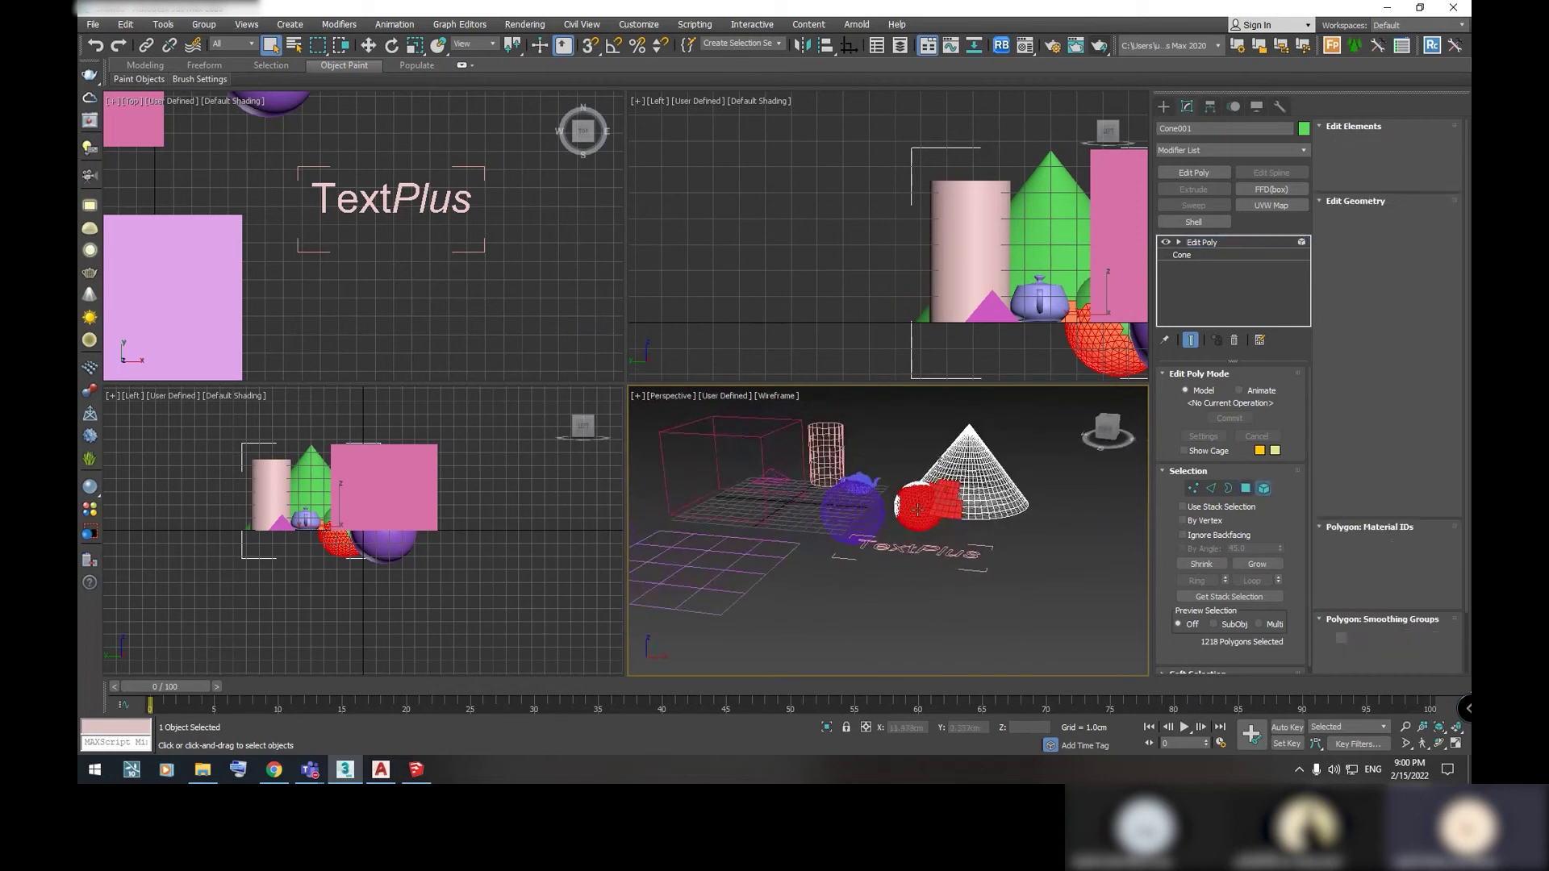
pyautogui.scroll(5, 980, 467)
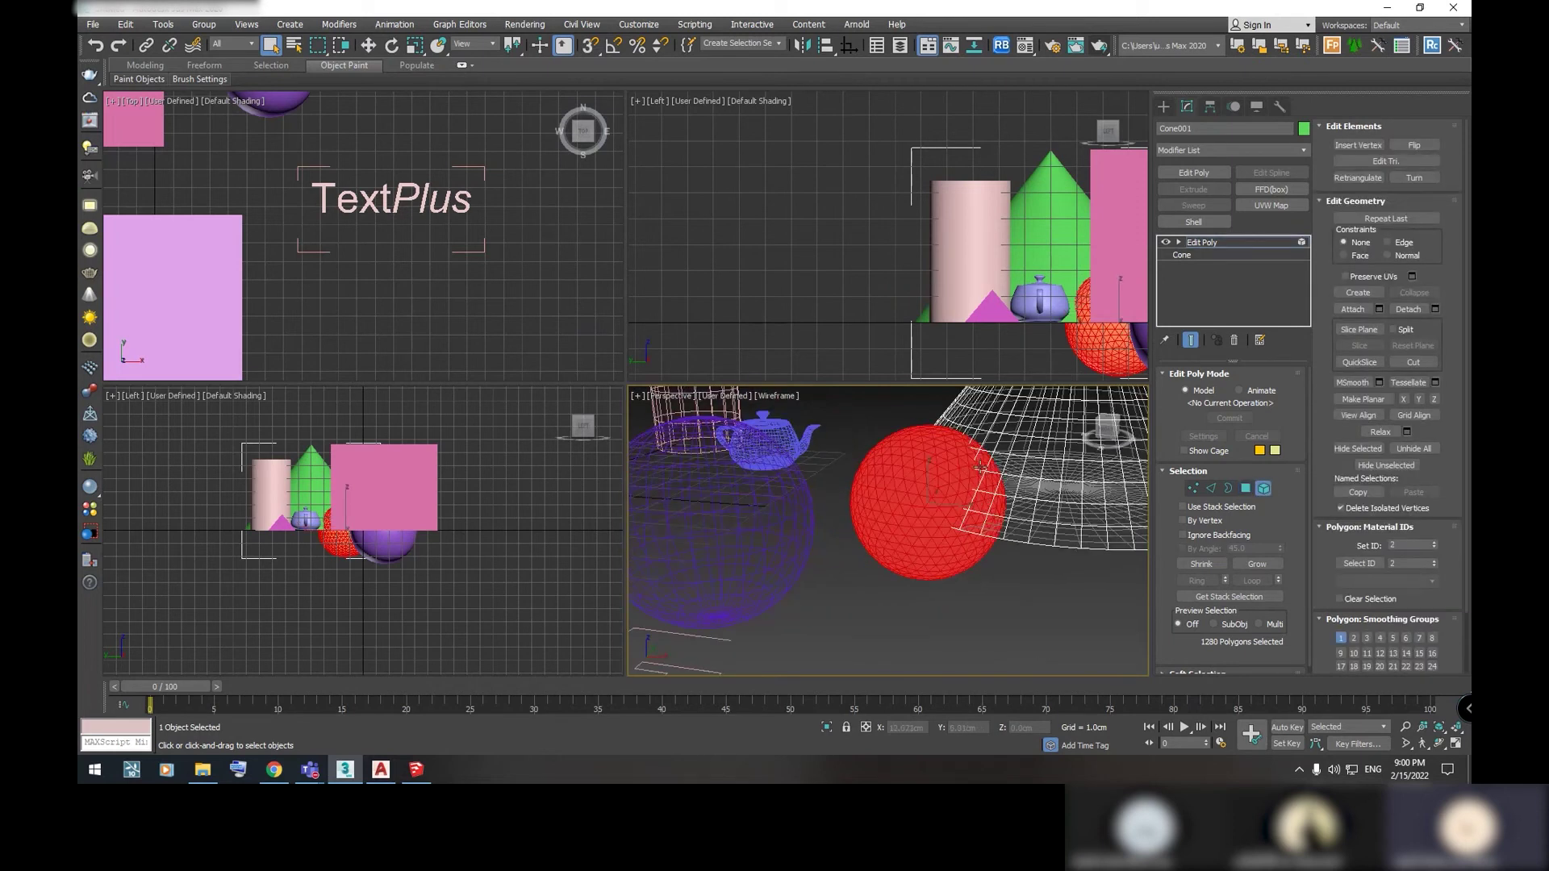
pyautogui.click(1015, 443)
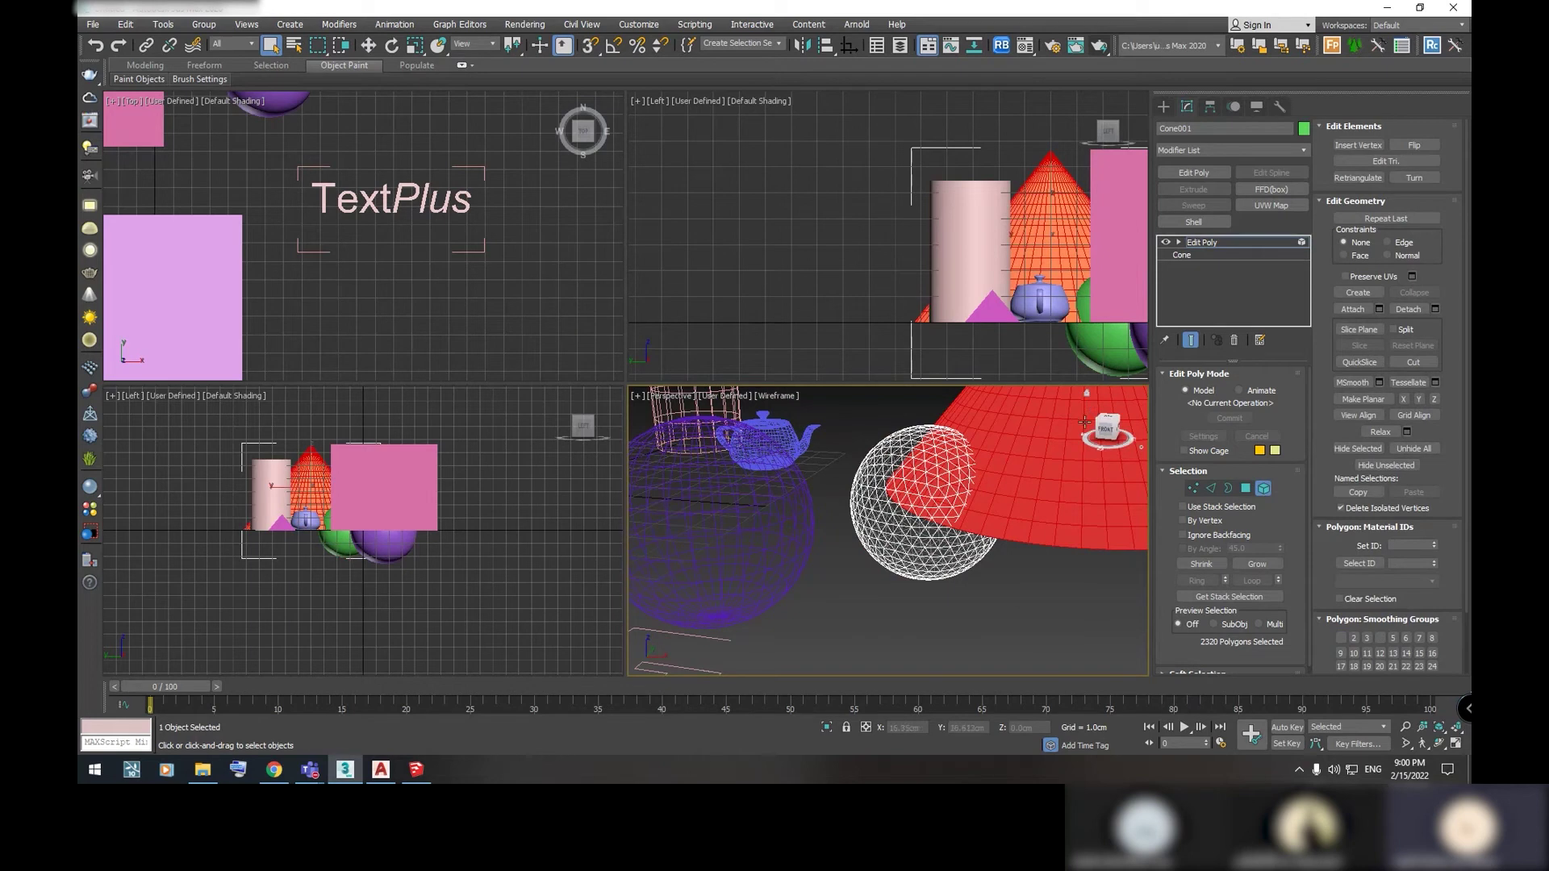
pyautogui.scroll(-3, 921, 474)
pyautogui.click(934, 484)
pyautogui.keyDown('alt'); pyautogui.moveTo(934, 484); pyautogui.dragTo(913, 549, button='middle'); pyautogui.keyUp('alt')
# Delete the sphere element and select a polygon on the cone
pyautogui.press('Delete')
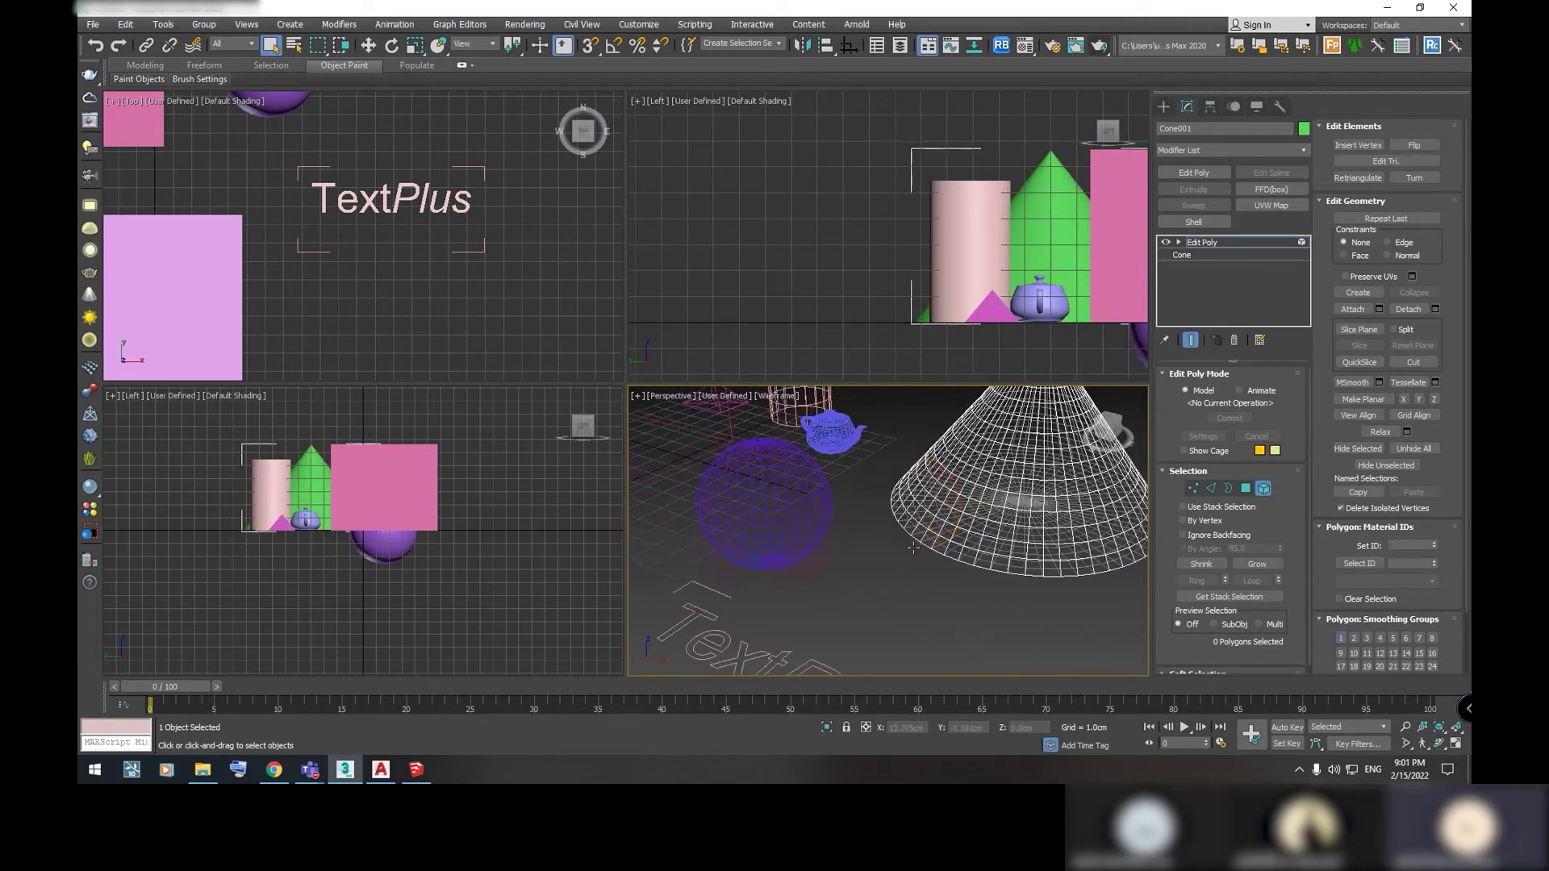
pyautogui.click(1246, 488)
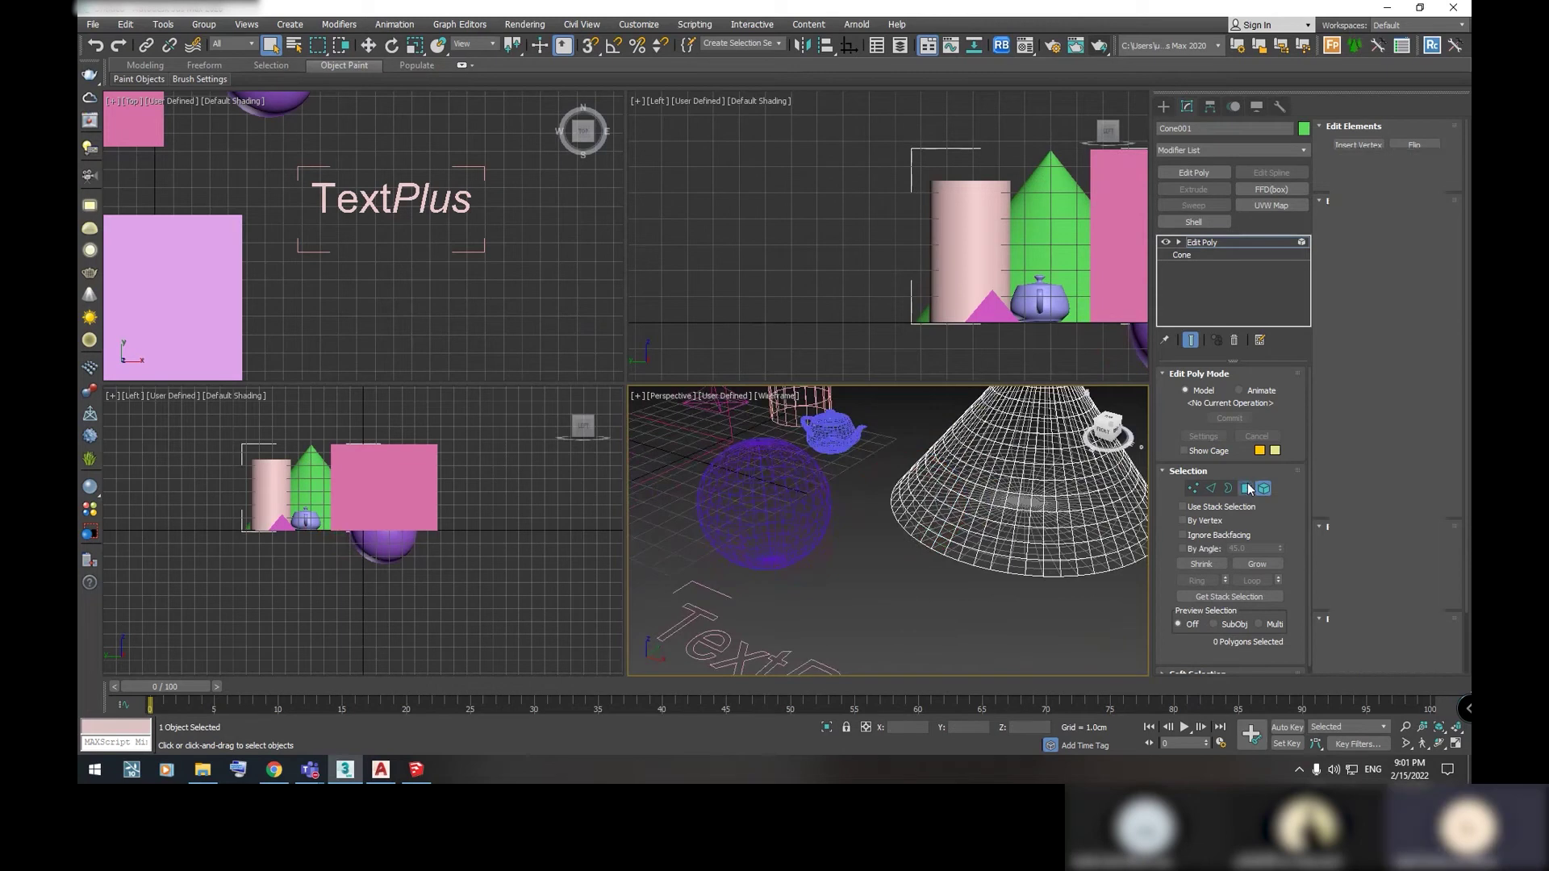
pyautogui.moveTo(1031, 503)
pyautogui.keyDown('alt'); pyautogui.mouseDown(button='middle')
pyautogui.moveTo(1034, 518)
pyautogui.moveTo(1037, 484)
pyautogui.mouseUp(button='middle'); pyautogui.keyUp('alt')
pyautogui.click(942, 565)
pyautogui.scroll(5, 942, 565)
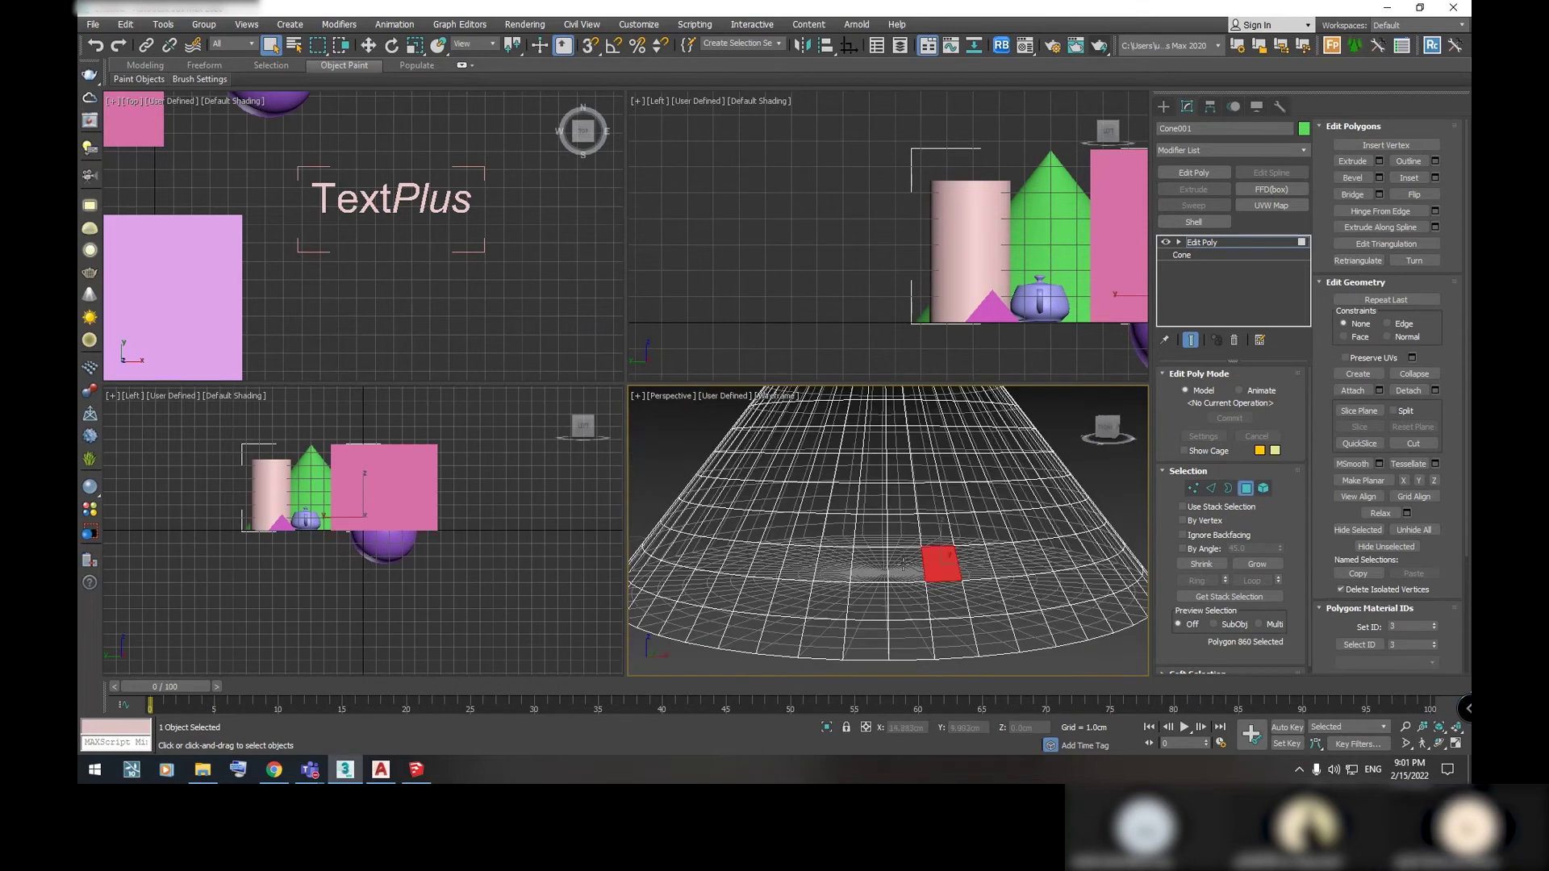
pyautogui.press('shift')
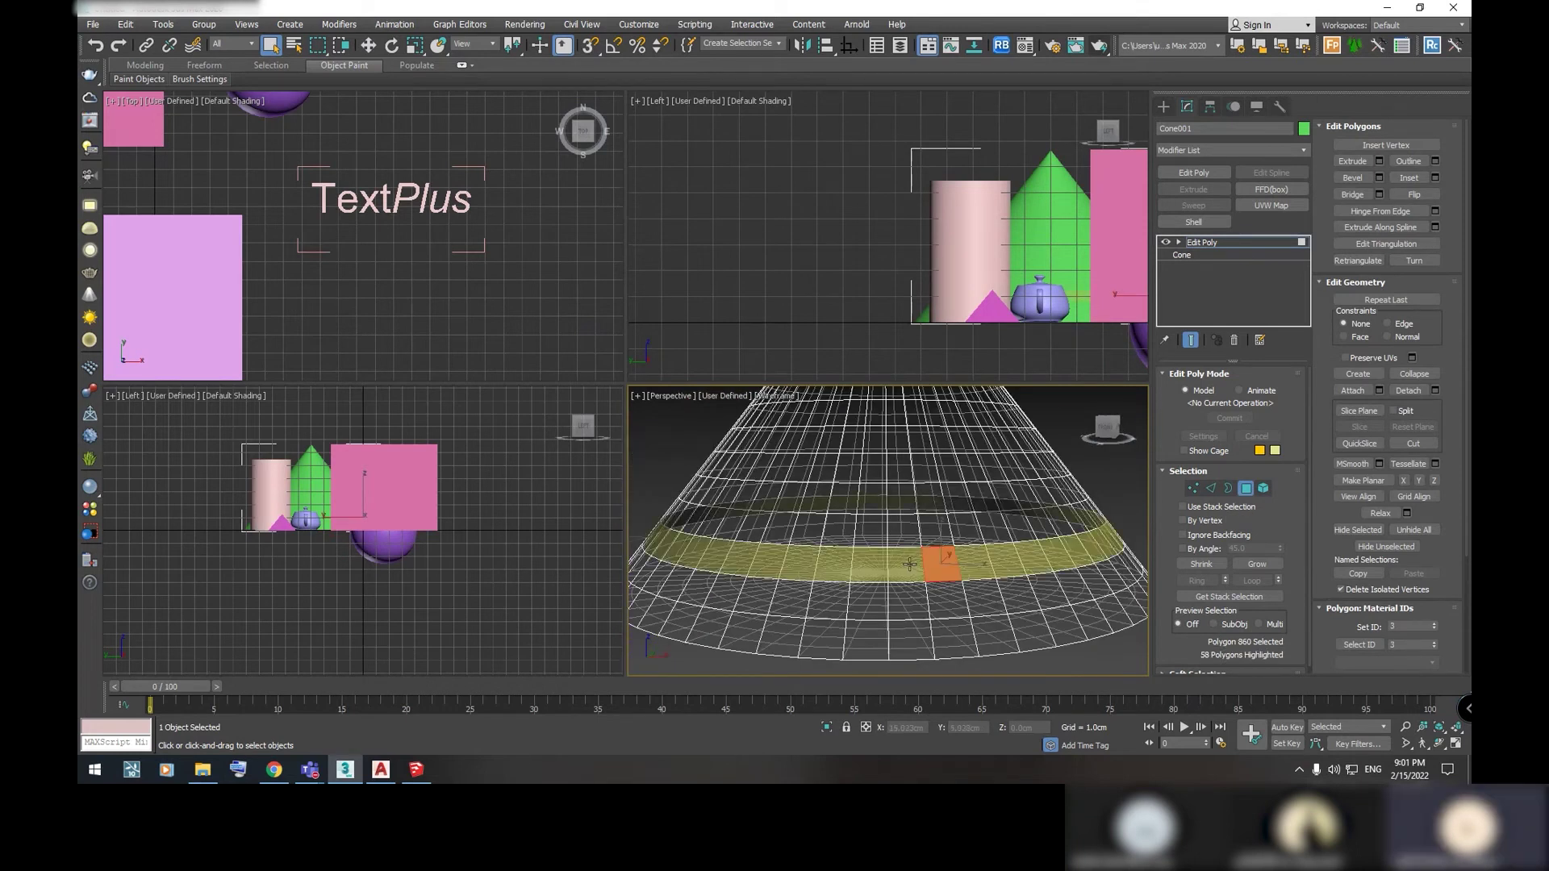
# Try Edge, Vertex, Border and Polygon modes, selecting an edge and a vertex
pyautogui.click(1212, 489)
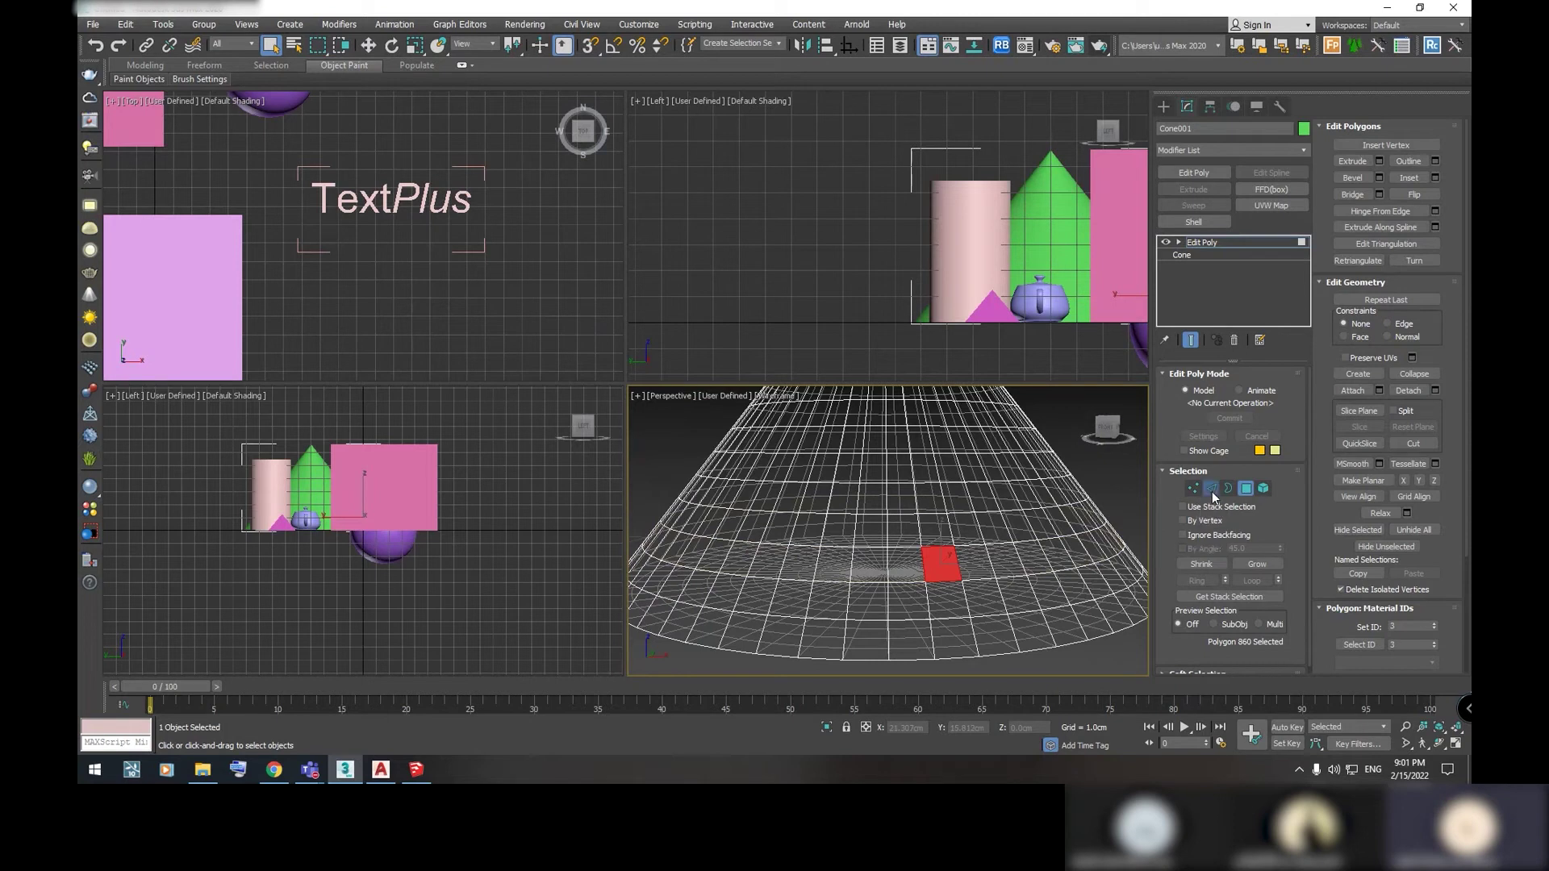
pyautogui.click(951, 528)
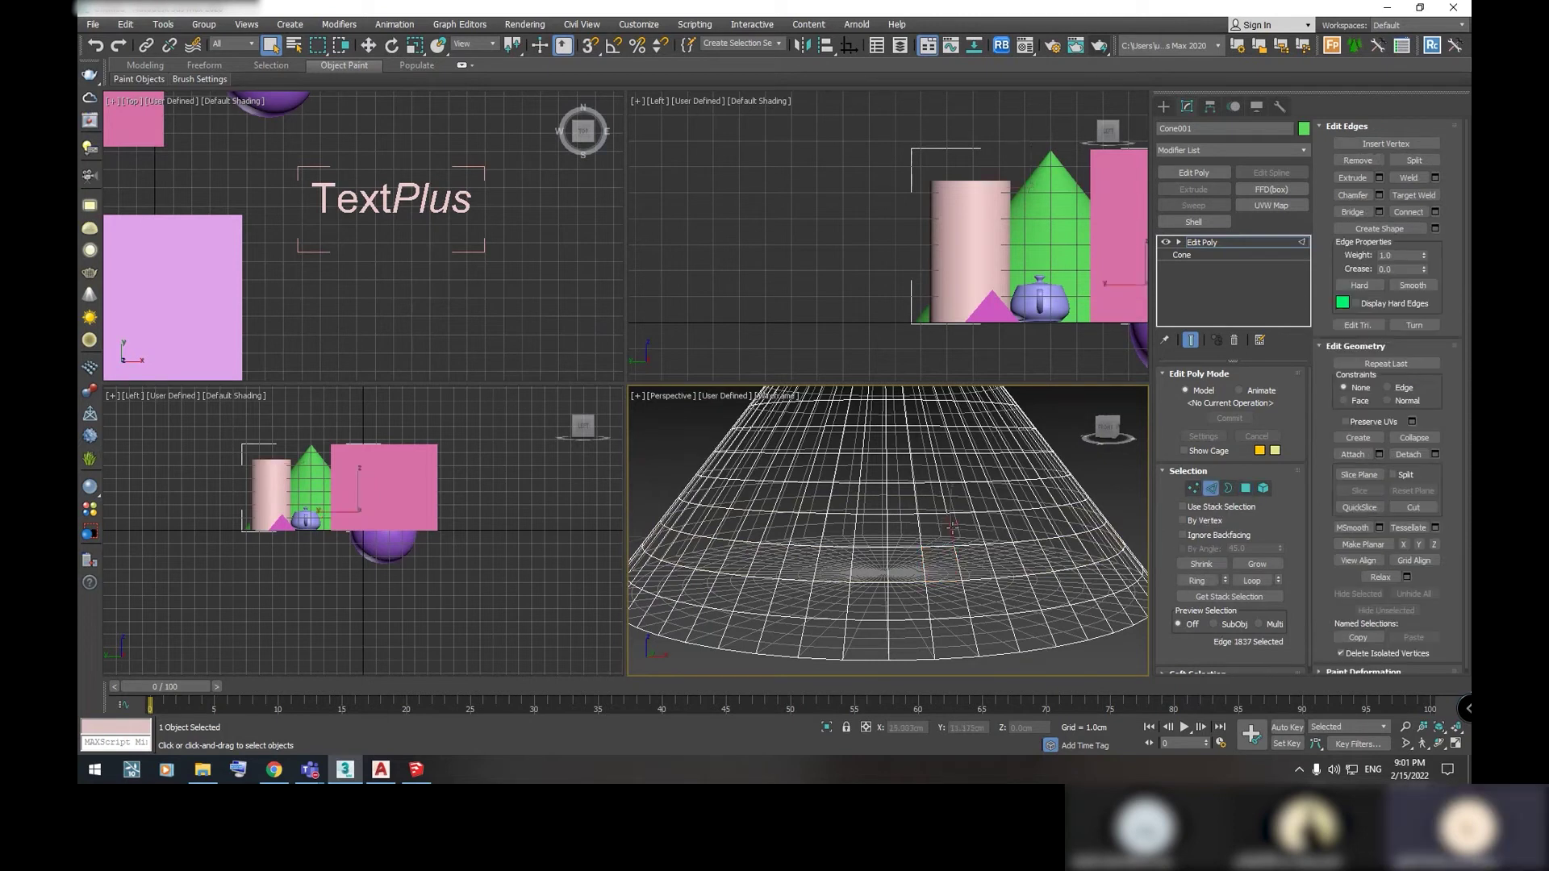
pyautogui.click(1192, 489)
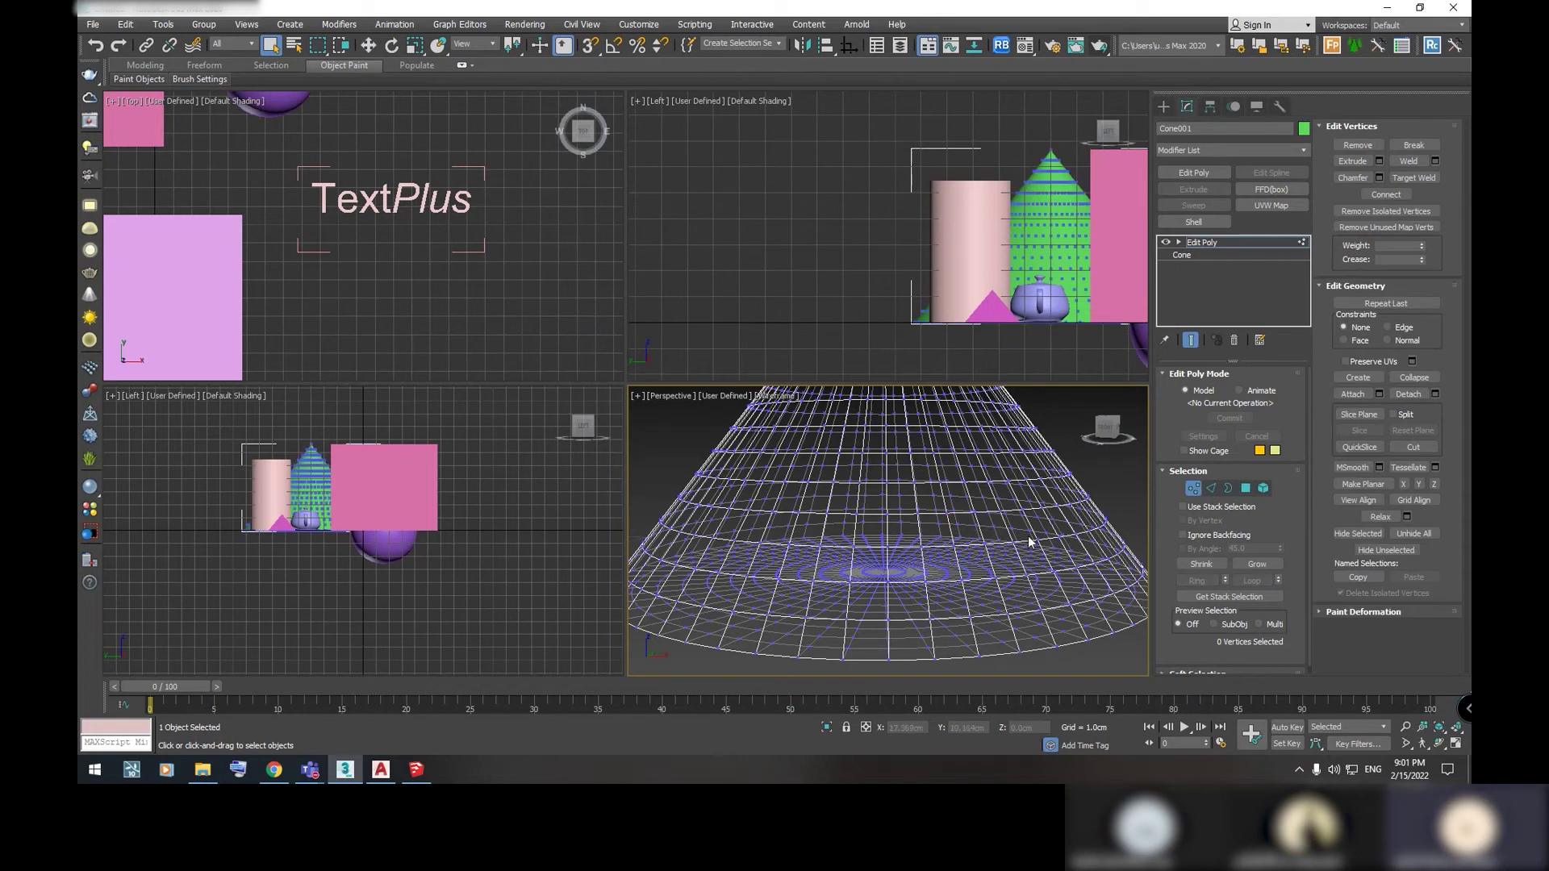
pyautogui.click(1037, 538)
pyautogui.moveTo(1040, 565)
pyautogui.keyDown('alt'); pyautogui.mouseDown(button='middle')
pyautogui.moveTo(1048, 524)
pyautogui.moveTo(1013, 526)
pyautogui.mouseUp(button='middle'); pyautogui.keyUp('alt')
pyautogui.click(1210, 488)
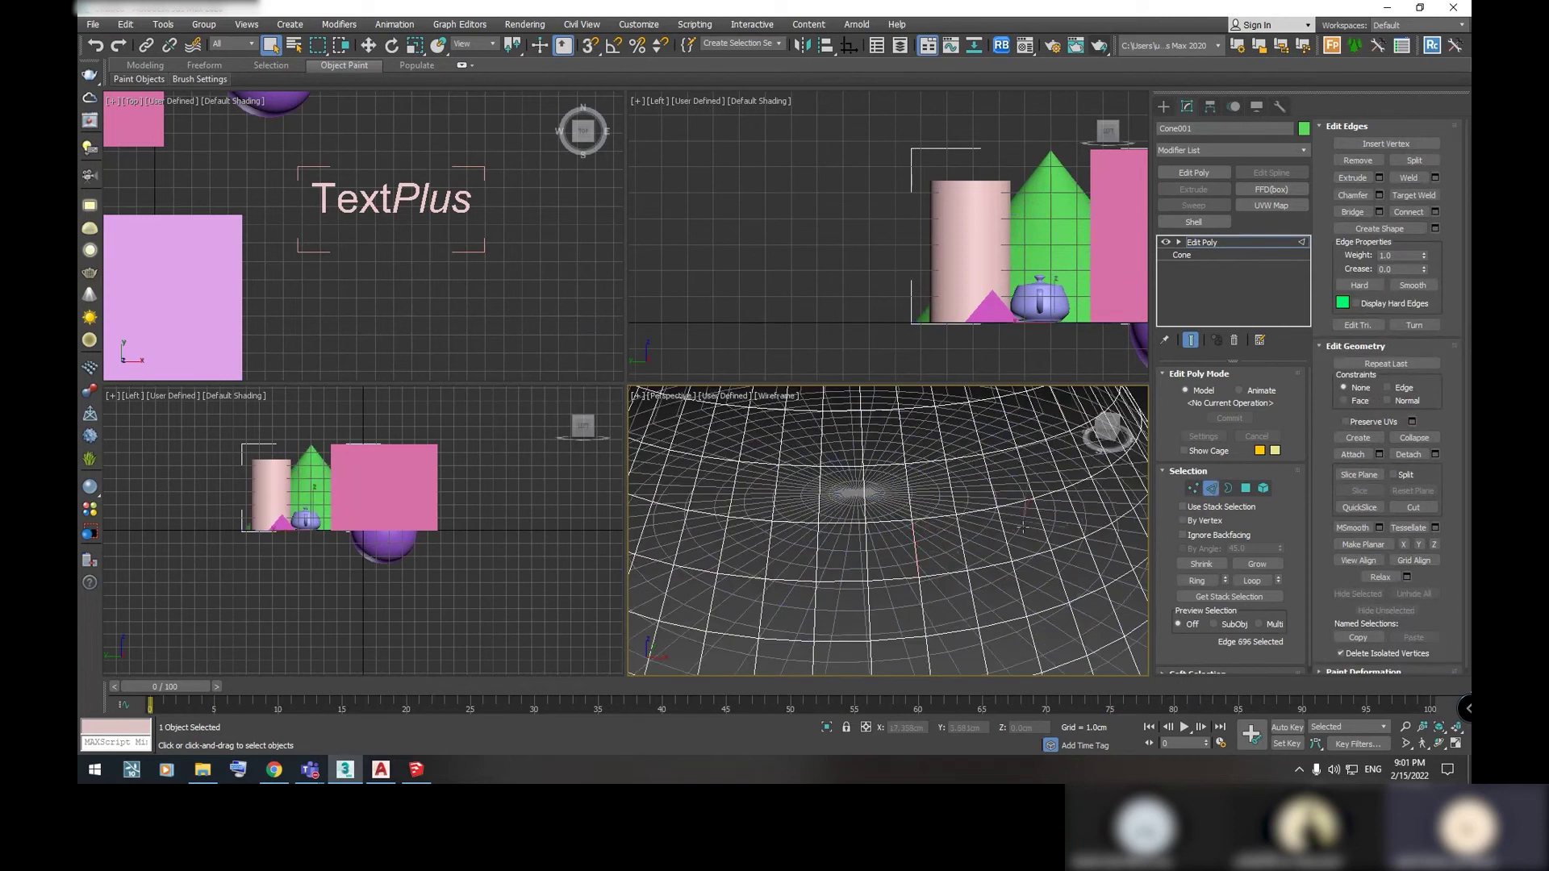
pyautogui.scroll(-5, 1021, 526)
pyautogui.click(1247, 489)
pyautogui.click(968, 557)
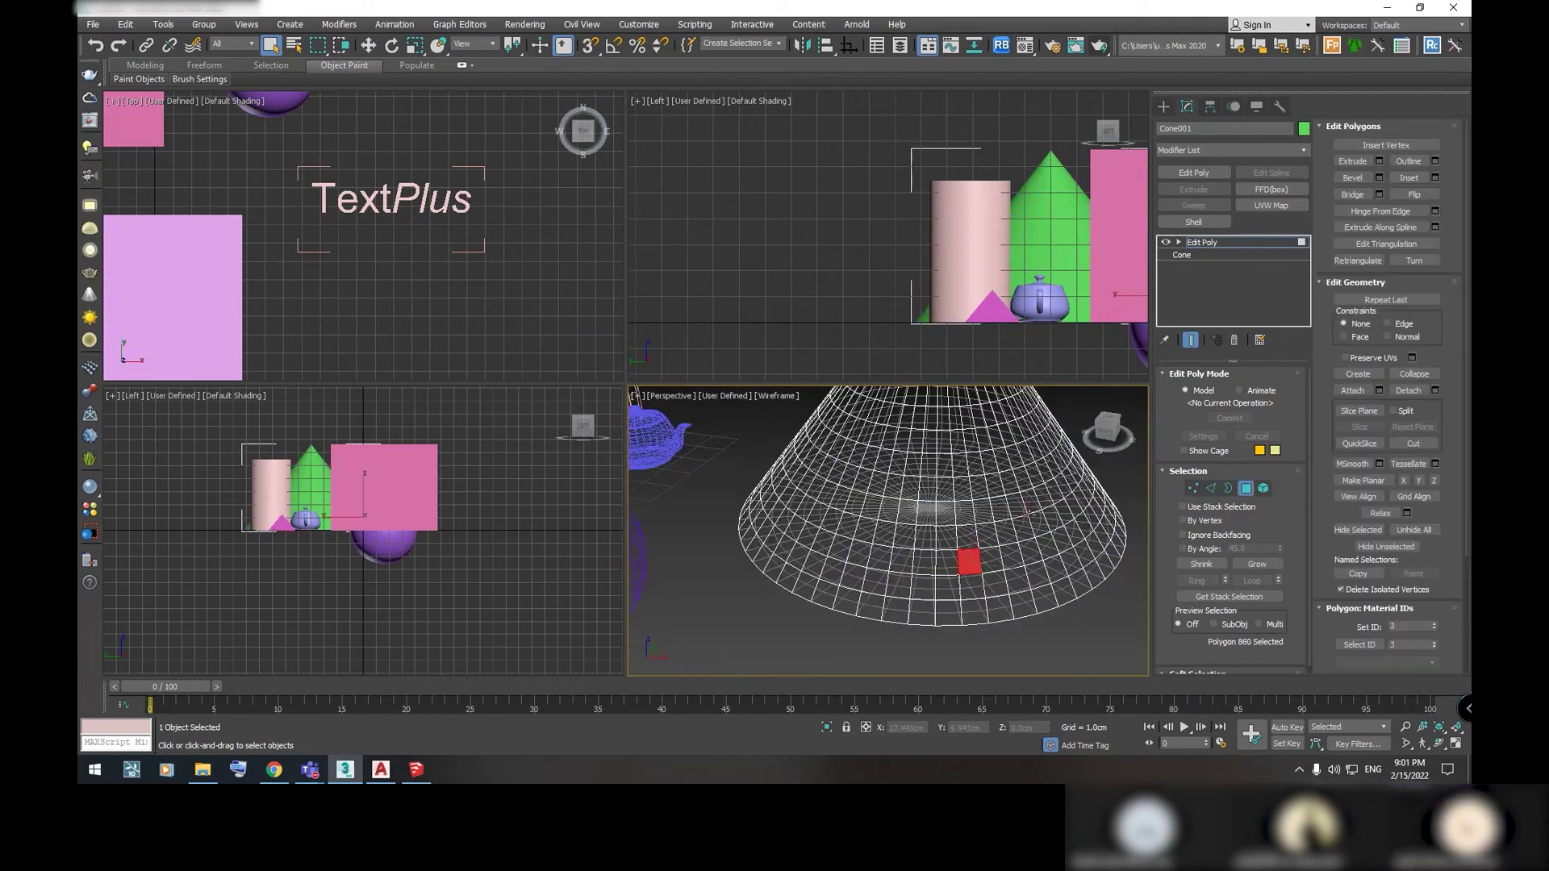
pyautogui.scroll(3, 968, 557)
pyautogui.moveTo(968, 557)
pyautogui.keyDown('alt'); pyautogui.mouseDown(button='middle')
pyautogui.moveTo(945, 571)
pyautogui.moveTo(986, 541)
pyautogui.mouseUp(button='middle'); pyautogui.keyUp('alt')
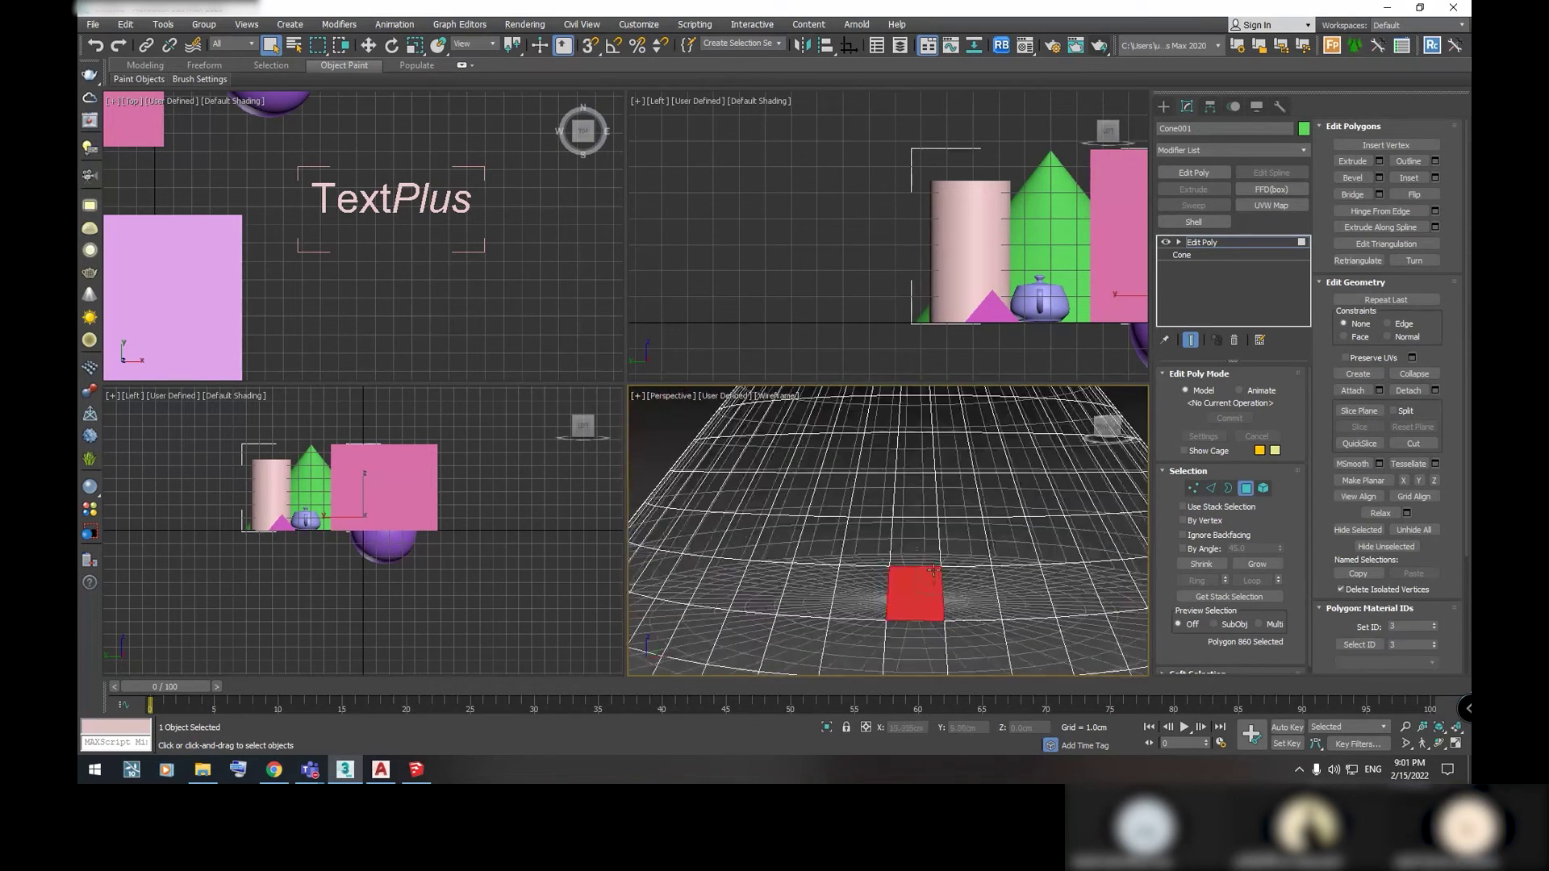
# Select another edge, isolate the cone, and maximize the Perspective view framed on it
pyautogui.click(1215, 487)
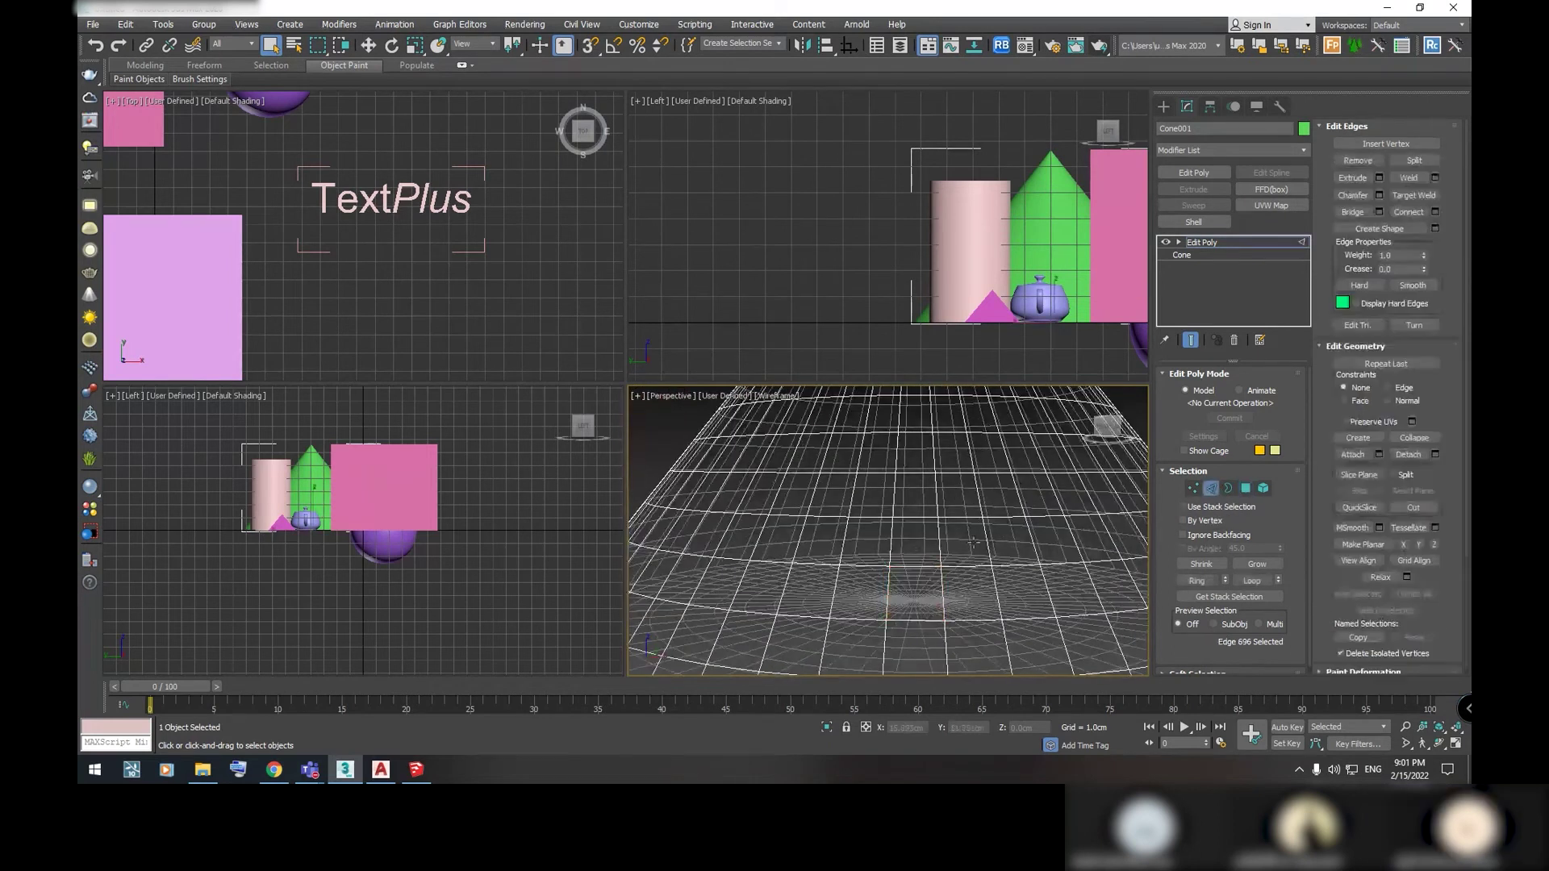
pyautogui.click(941, 539)
pyautogui.moveTo(955, 519); pyautogui.dragTo(941, 690, button='middle')
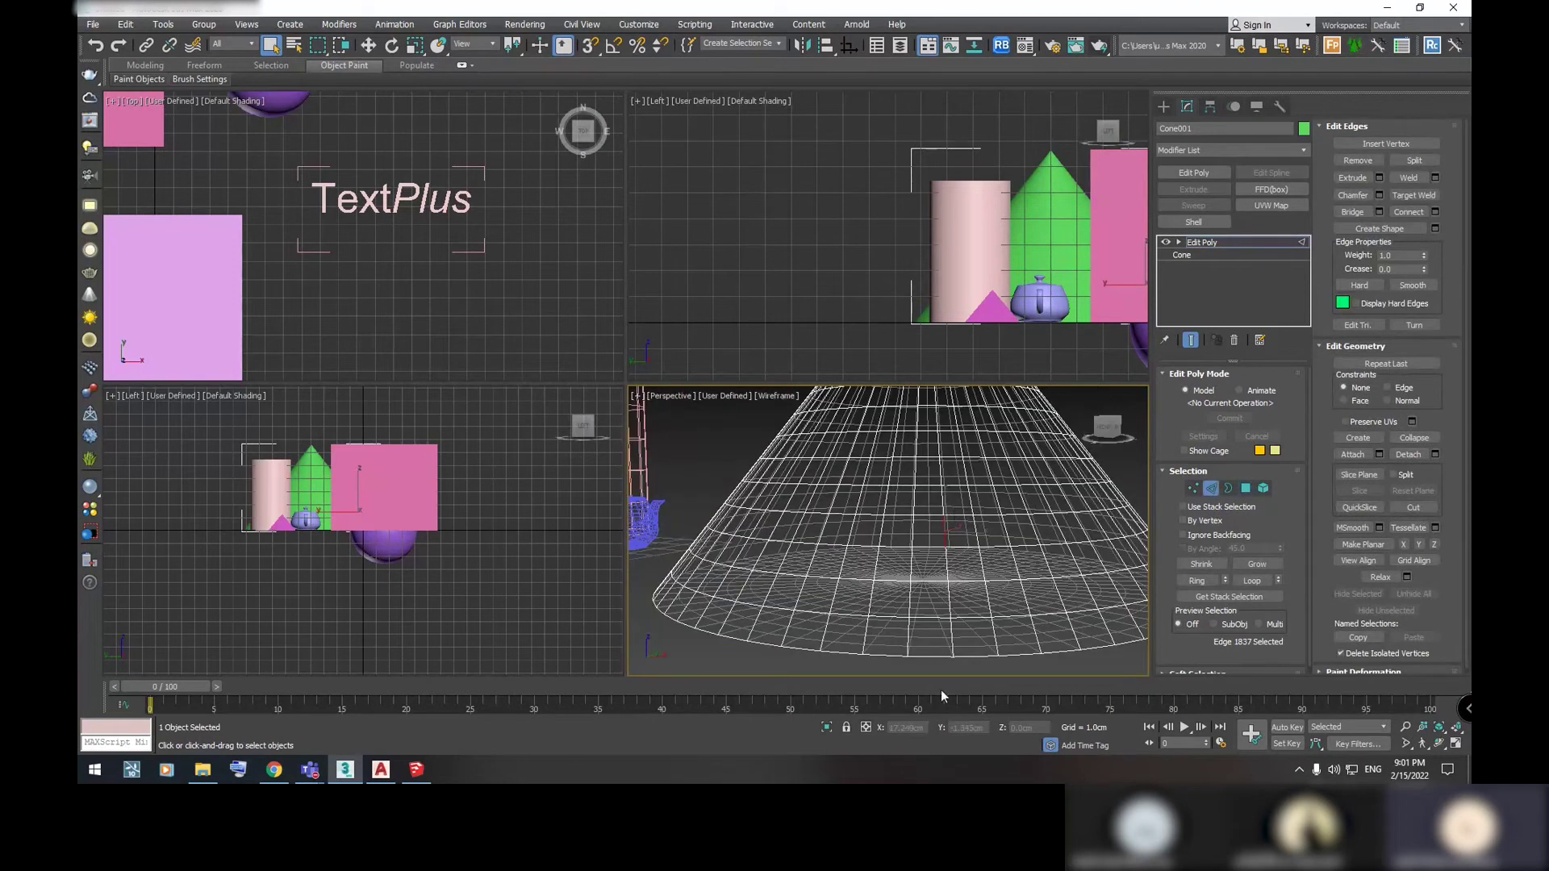
pyautogui.click(827, 727)
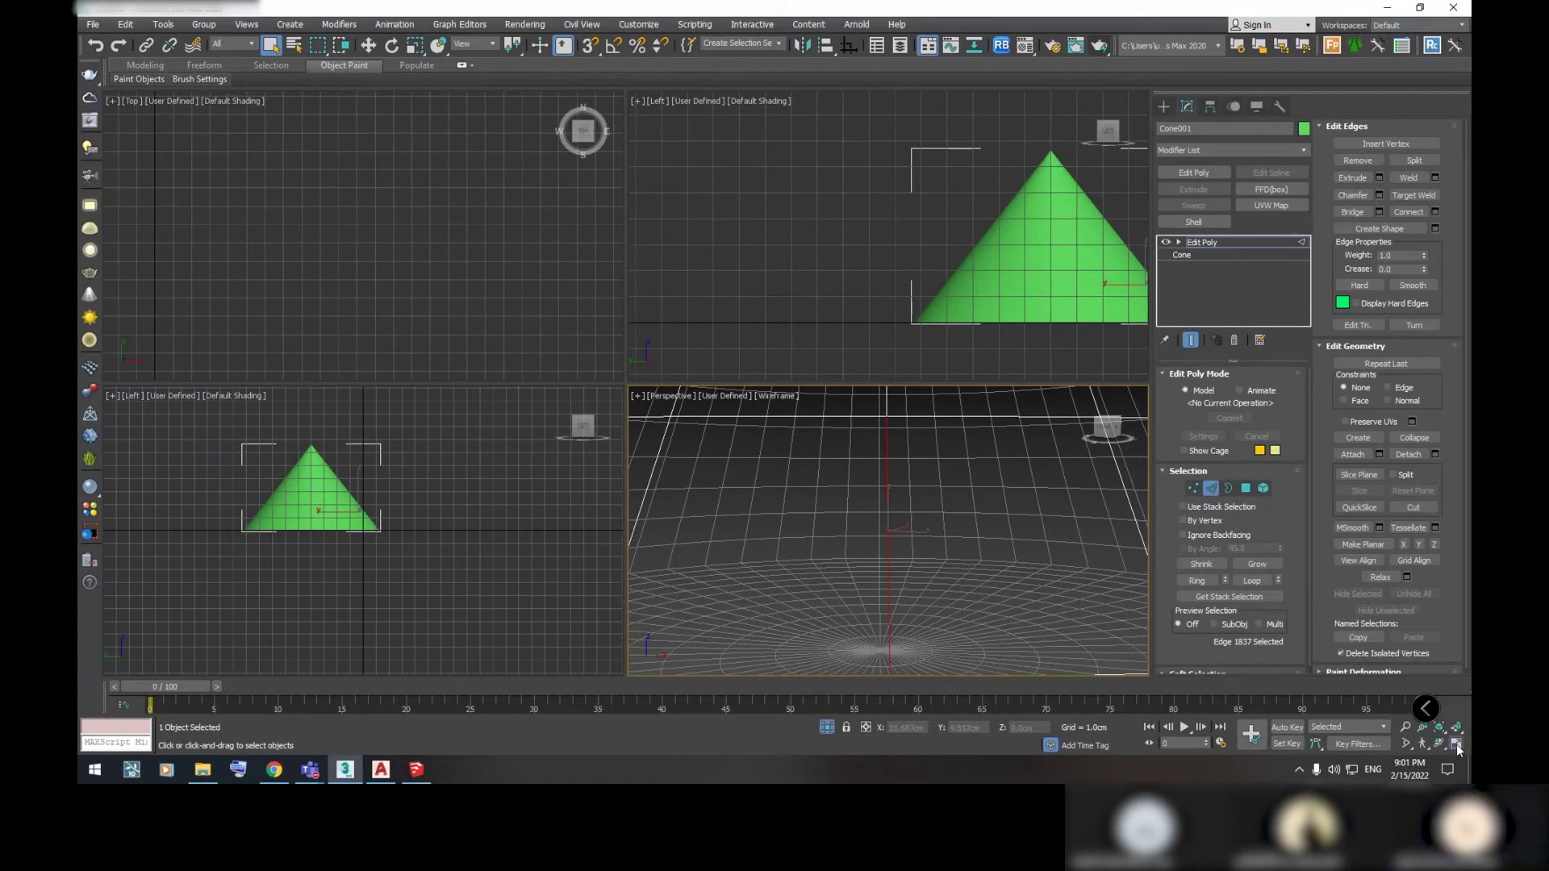
pyautogui.click(1456, 743)
pyautogui.click(1439, 727)
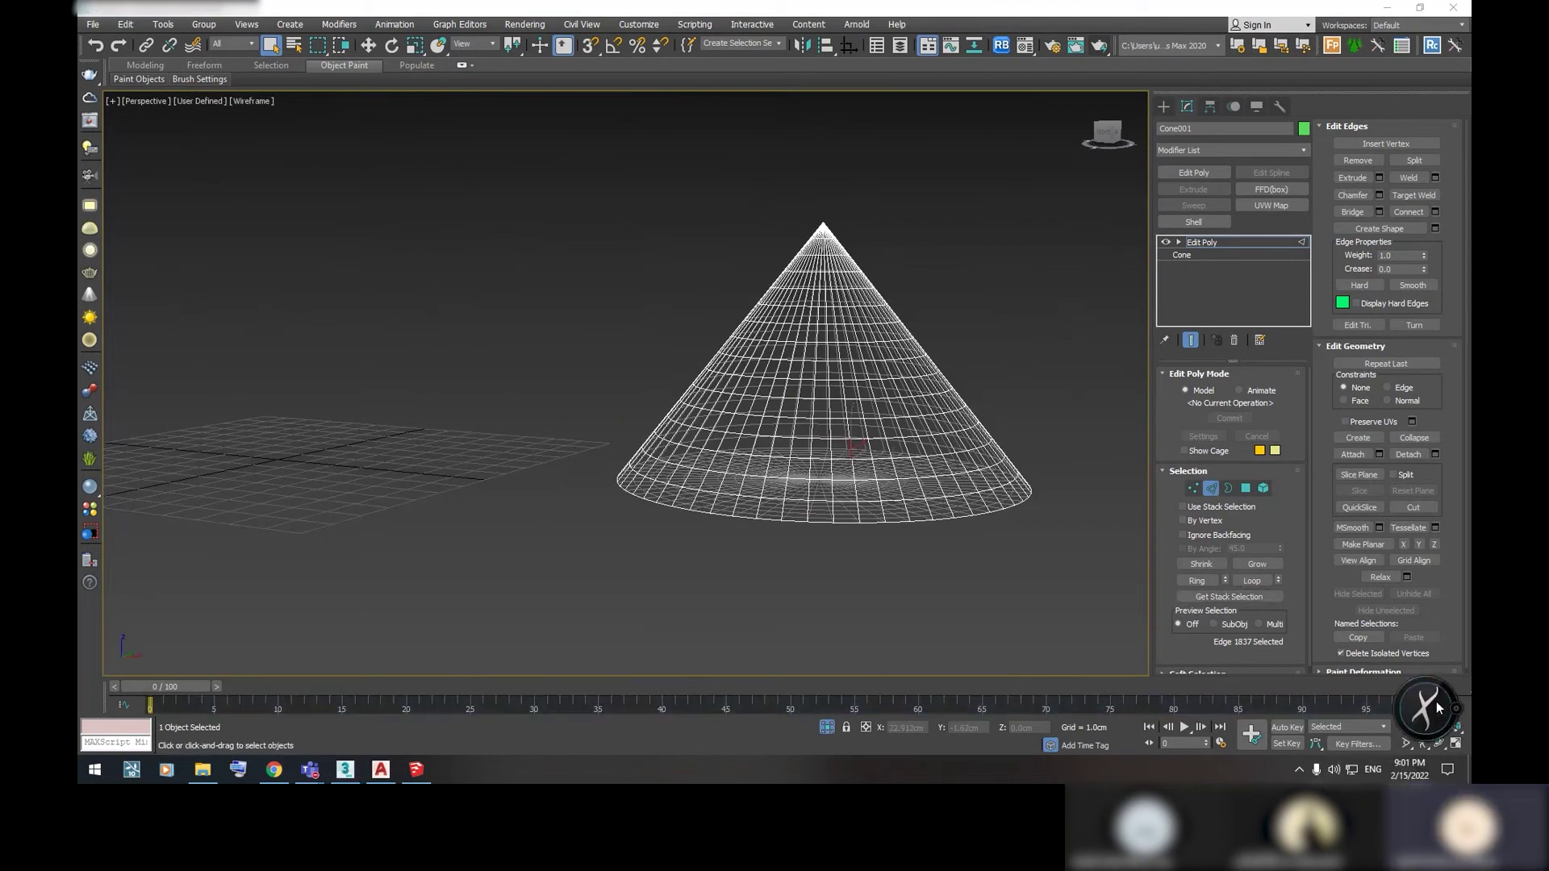
# Toggle four viewports and back, then select an edge on the cone's upper middle
pyautogui.click(1456, 742)
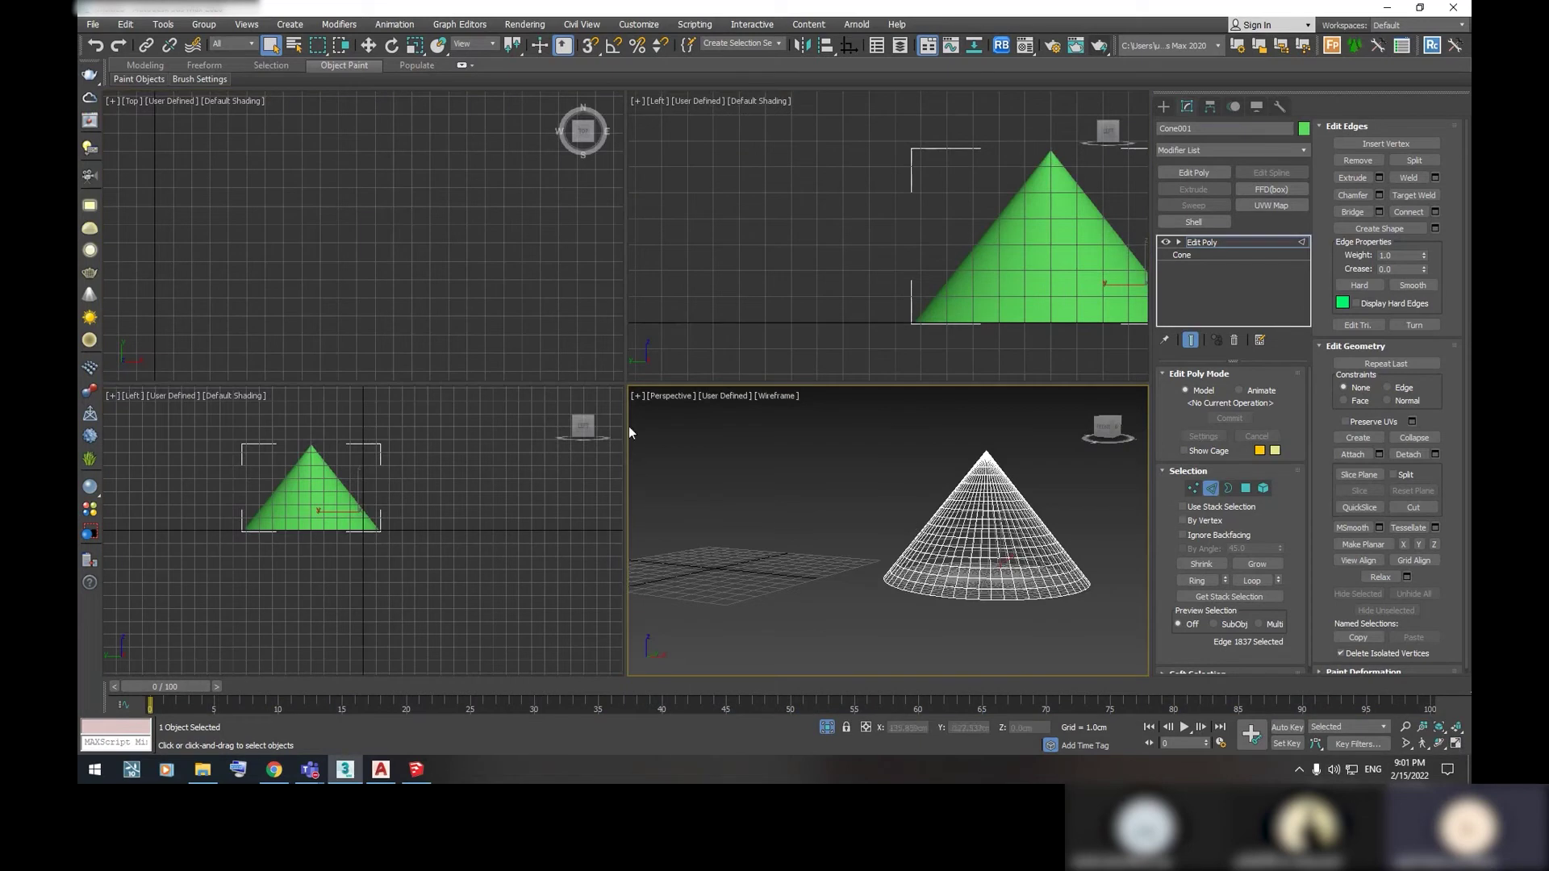
pyautogui.click(1456, 743)
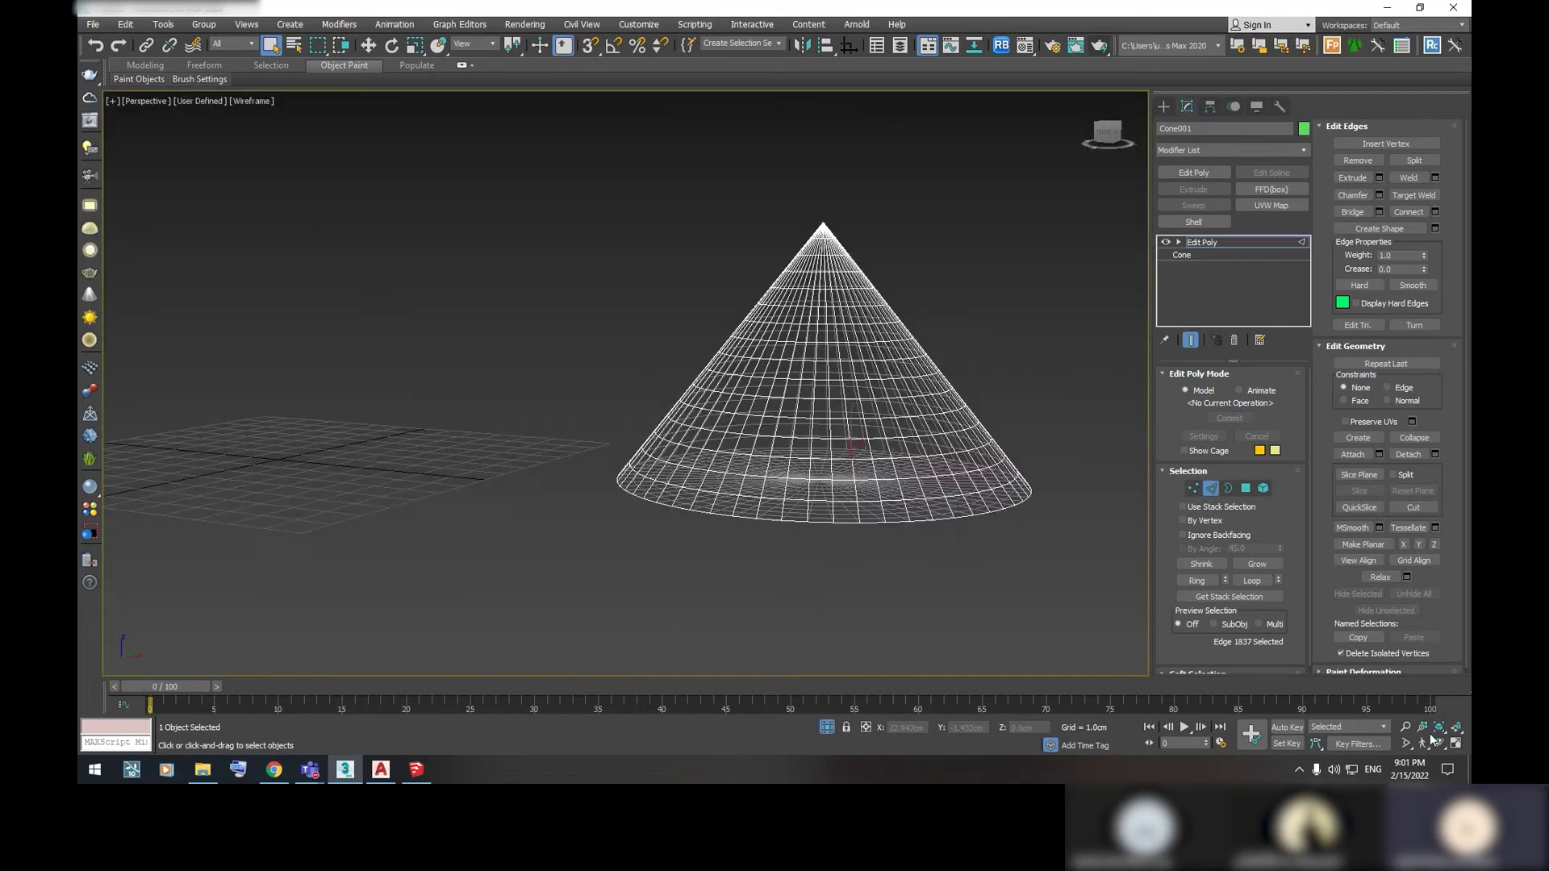
pyautogui.keyDown('alt'); pyautogui.moveTo(815, 416); pyautogui.dragTo(840, 446, button='middle'); pyautogui.keyUp('alt')
pyautogui.scroll(4, 843, 448)
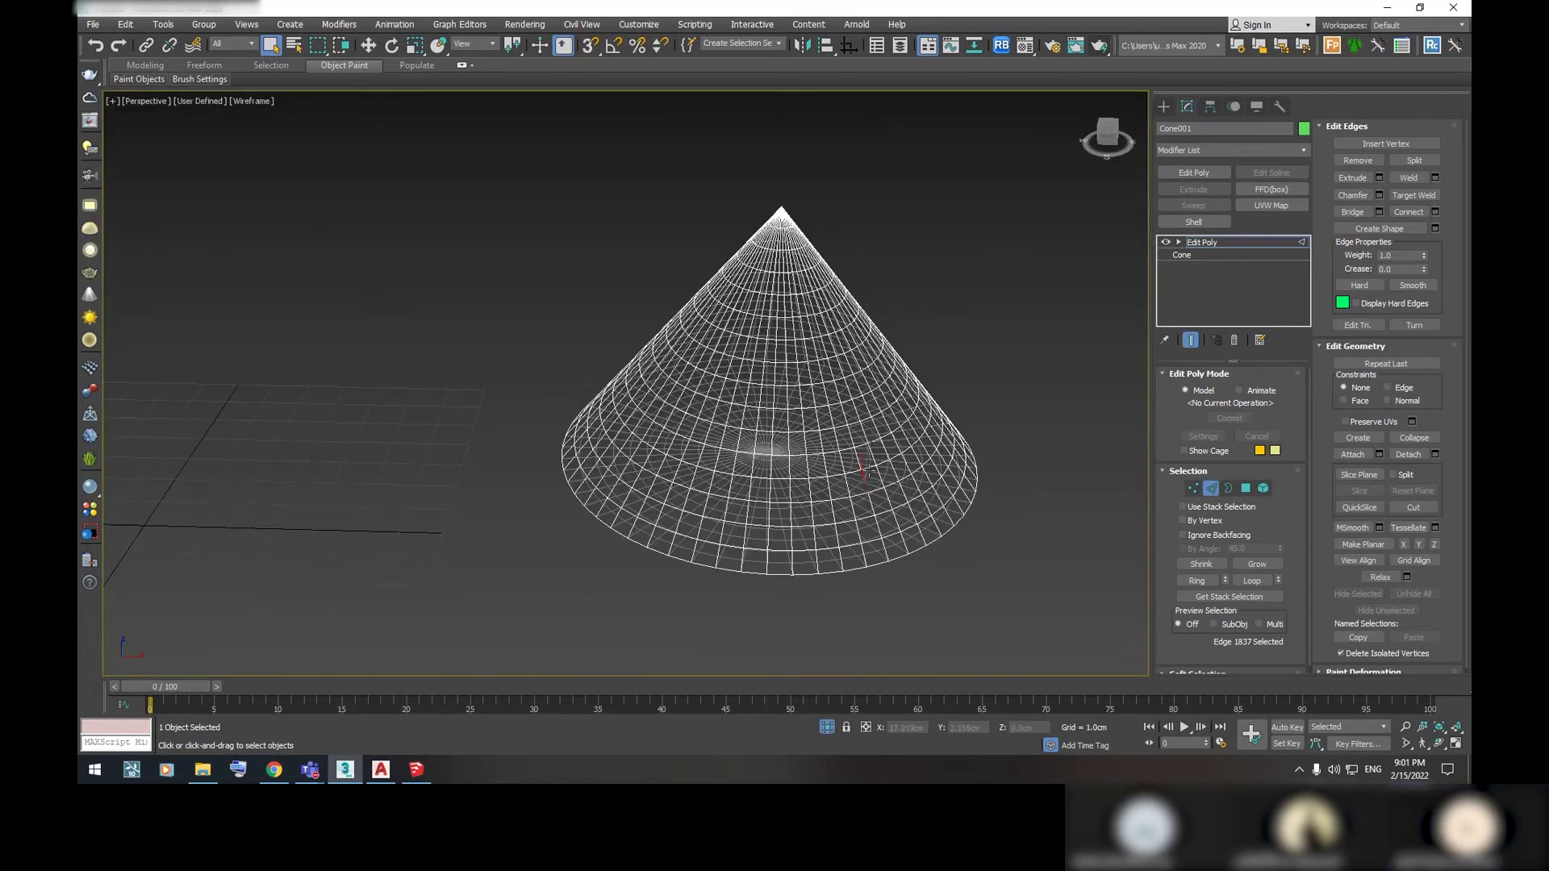
pyautogui.scroll(3, 844, 450)
pyautogui.scroll(-4, 848, 453)
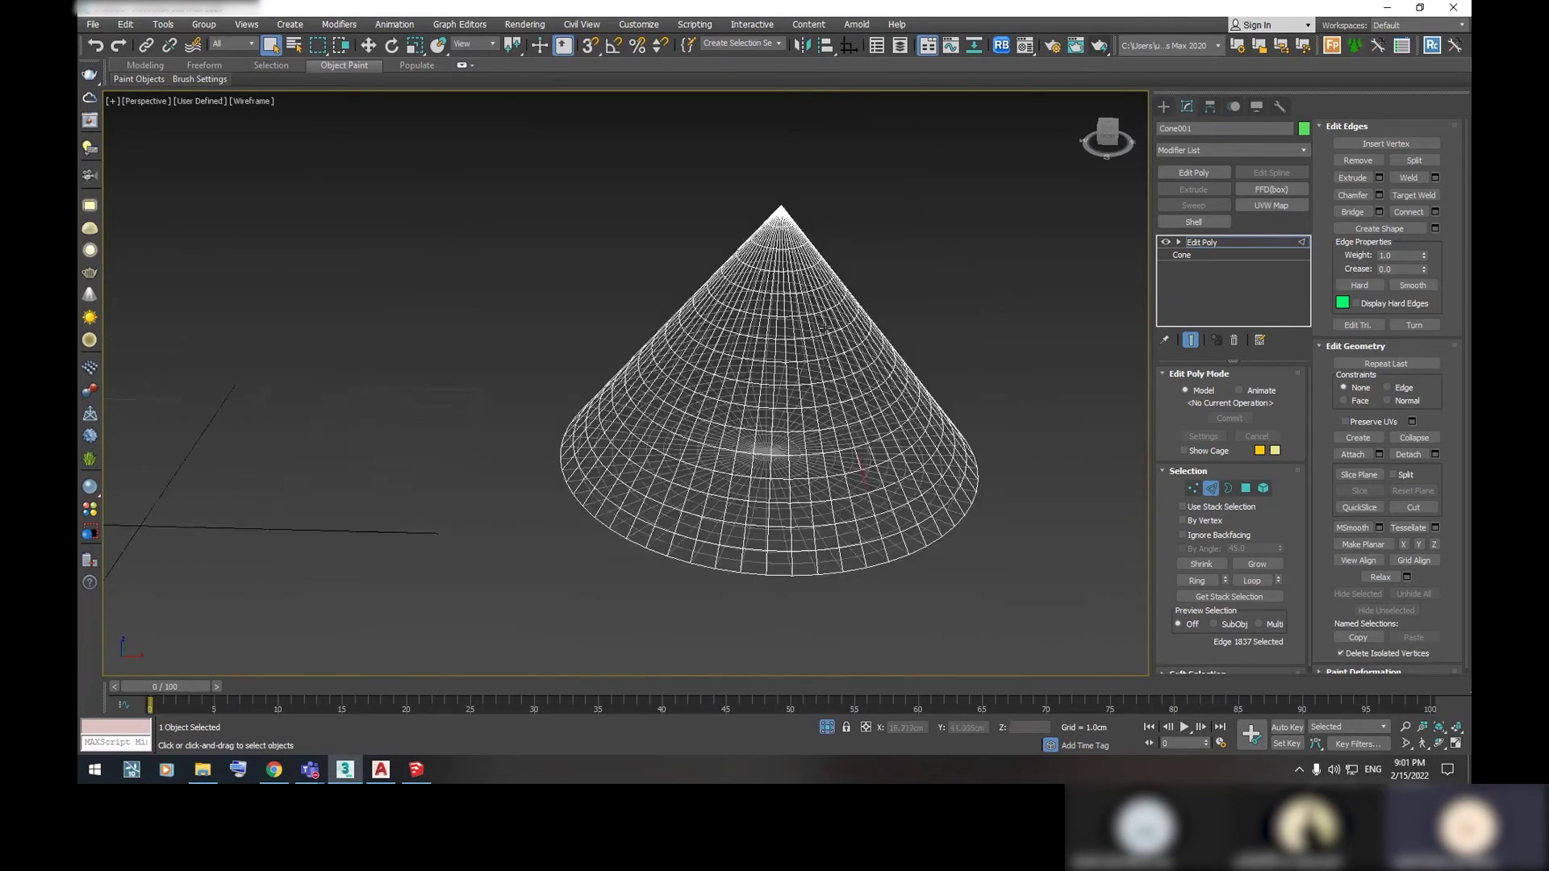
pyautogui.keyDown('ctrl'); pyautogui.click(793, 329); pyautogui.keyUp('ctrl')
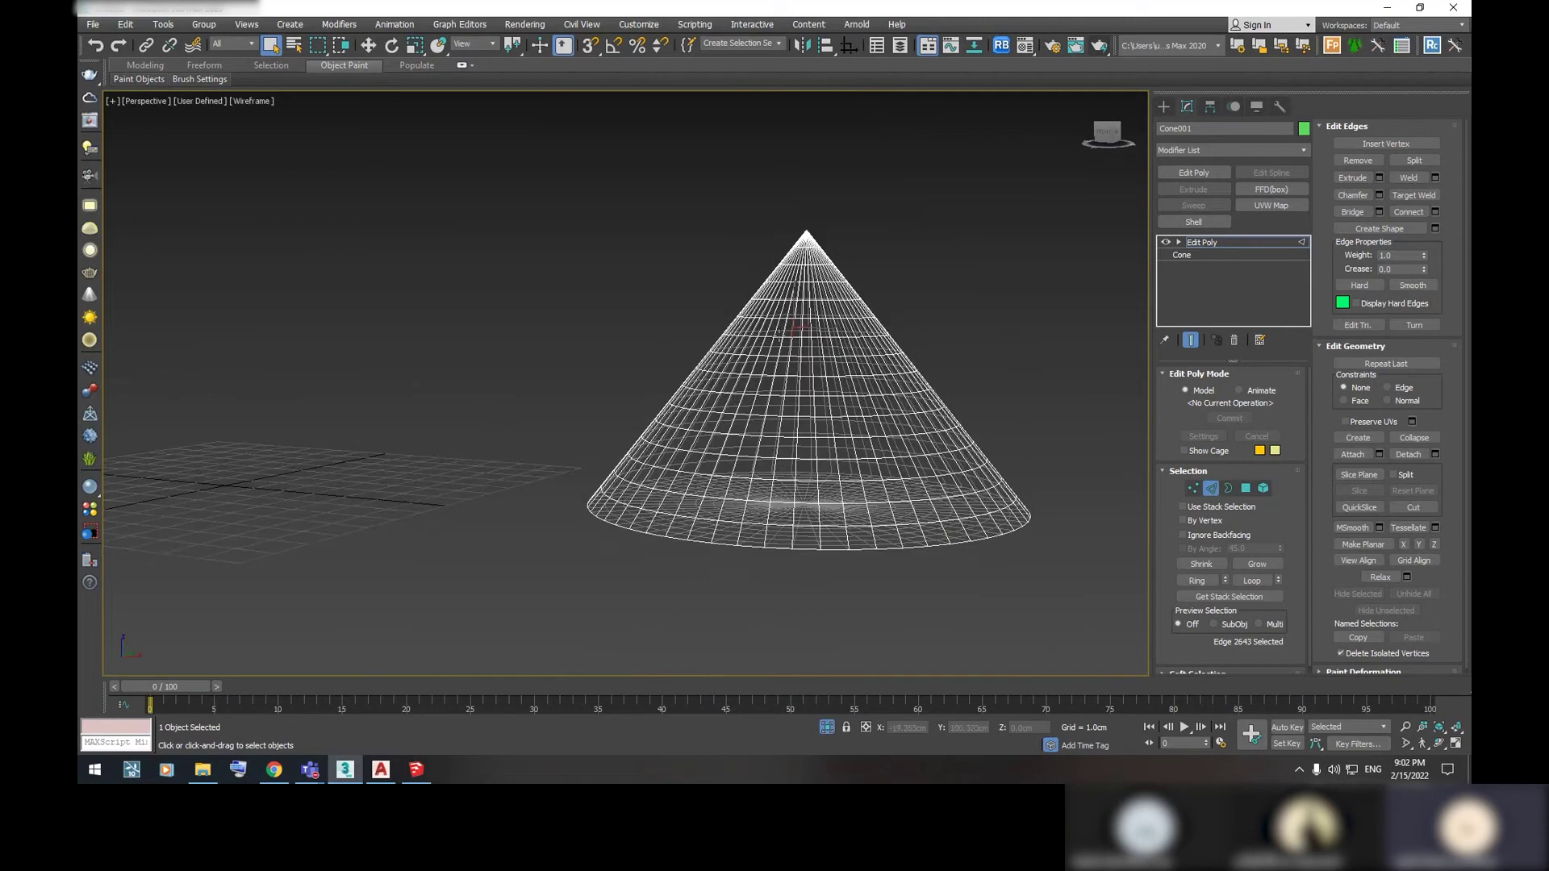
pyautogui.scroll(3, 797, 327)
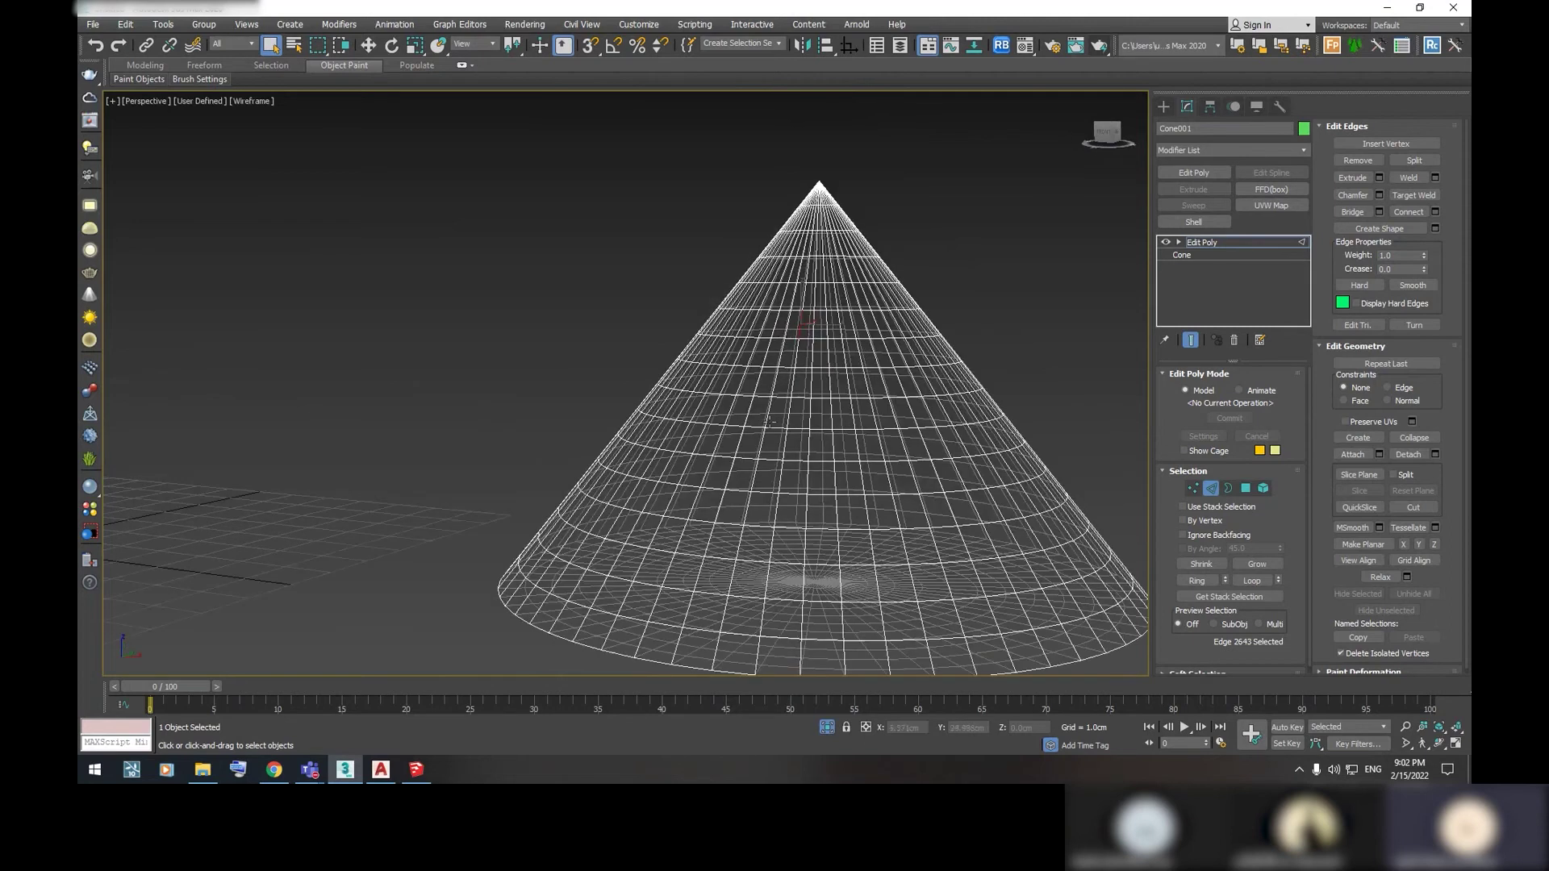
# Turn isolation off and back on so only the cone remains visible
pyautogui.click(827, 726)
pyautogui.click(829, 729)
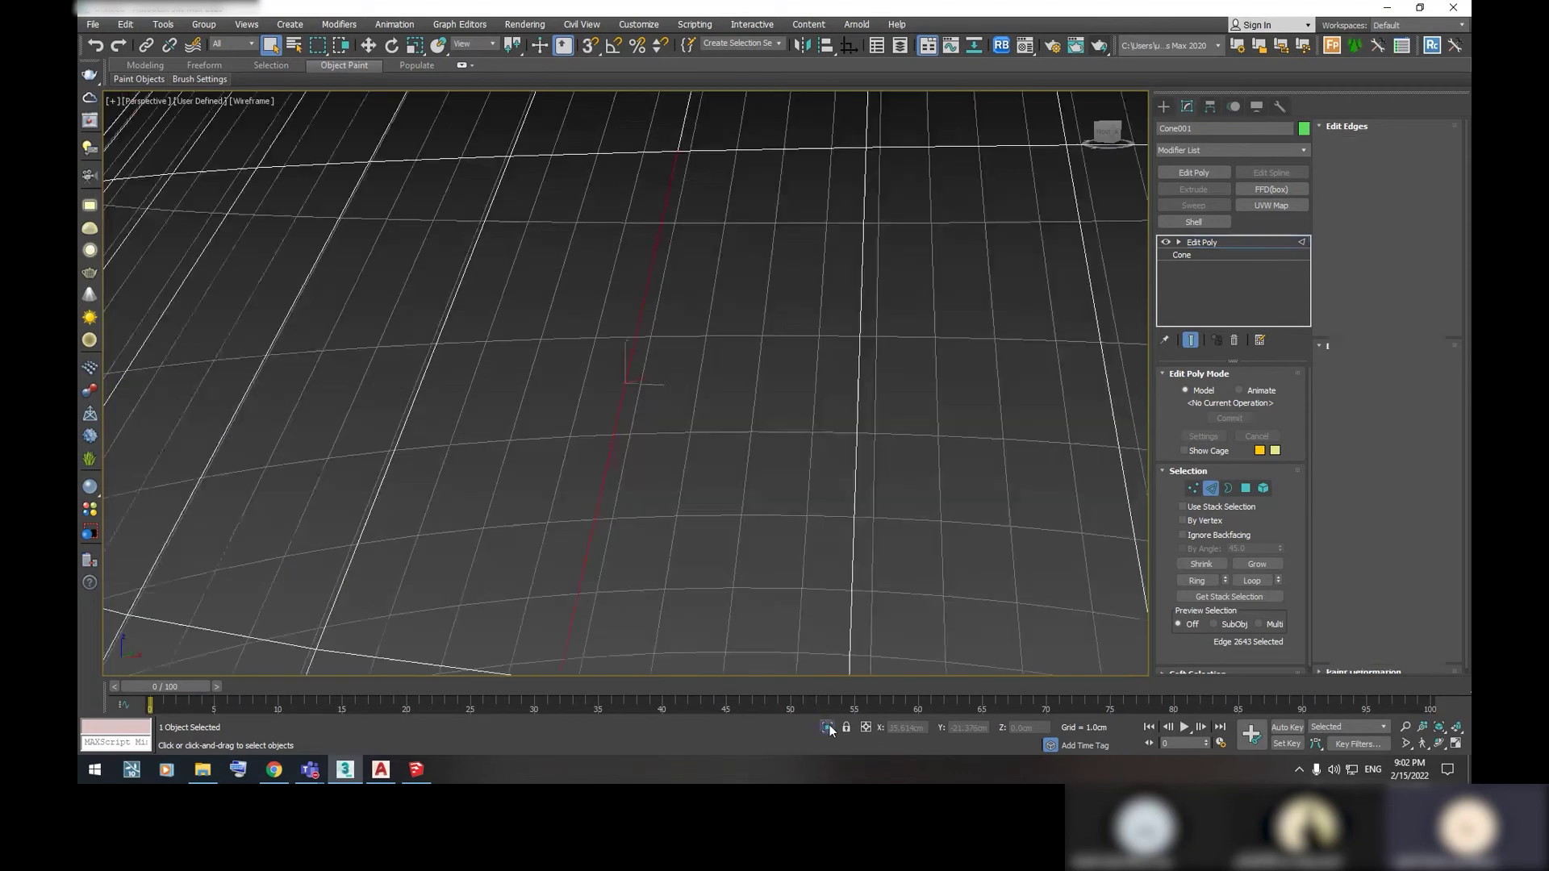
pyautogui.scroll(-3, 776, 473)
pyautogui.scroll(-3, 776, 473)
pyautogui.moveTo(767, 460)
pyautogui.keyDown('alt'); pyautogui.mouseDown(button='middle')
pyautogui.moveTo(750, 519)
pyautogui.moveTo(763, 448)
pyautogui.mouseUp(button='middle'); pyautogui.keyUp('alt')
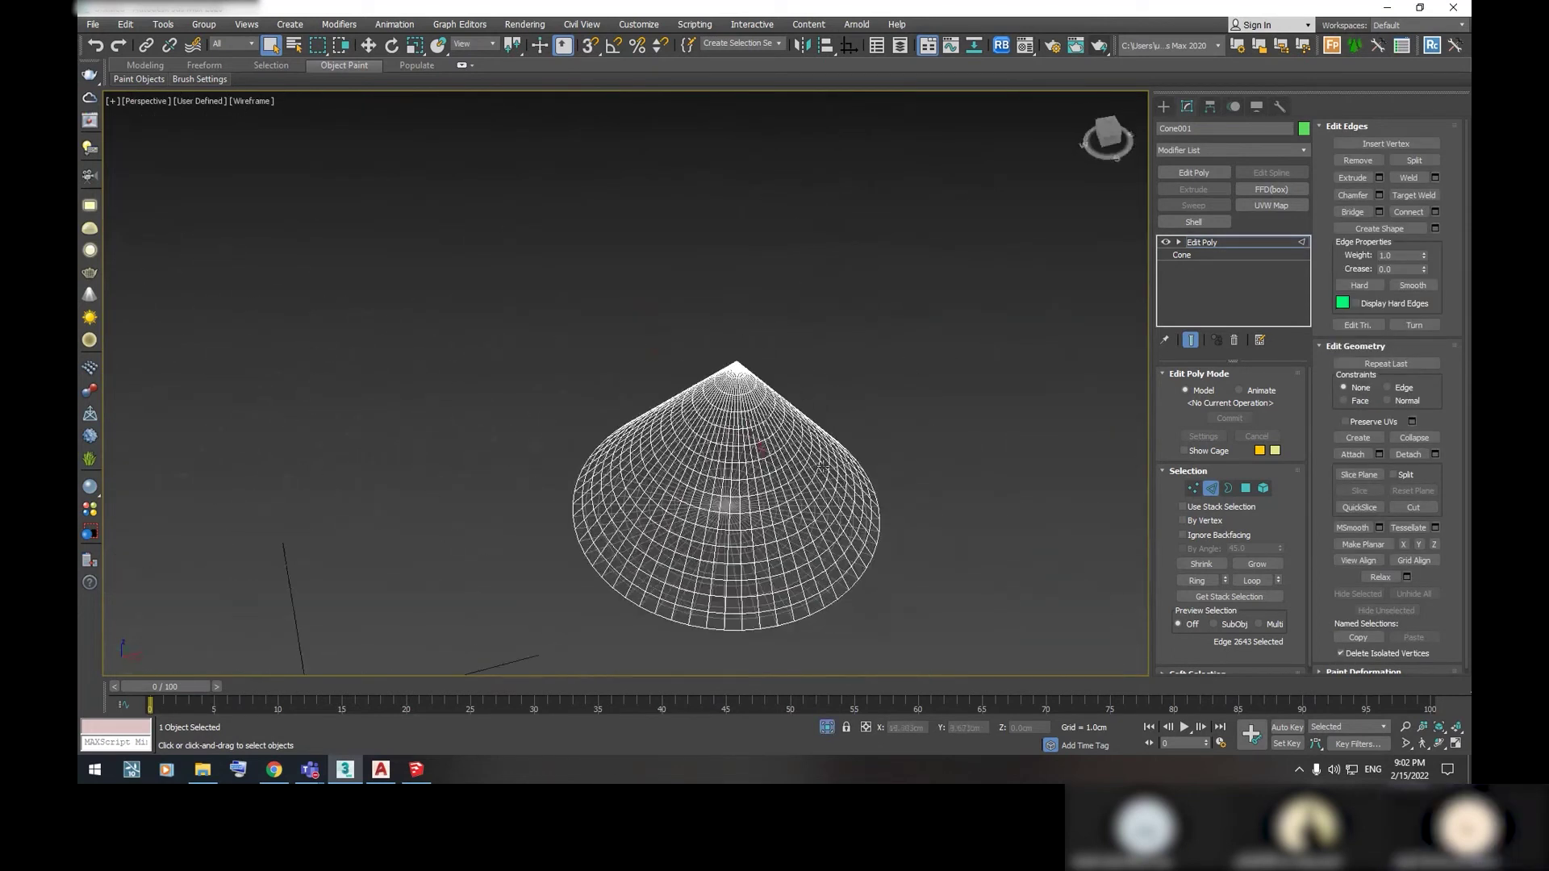
pyautogui.scroll(3, 773, 456)
pyautogui.keyDown('alt'); pyautogui.moveTo(766, 460); pyautogui.dragTo(772, 413, button='middle'); pyautogui.keyUp('alt')
# Select a vertical side edge and Loop it into a 40-edge tip-to-base loop
pyautogui.click(770, 410)
pyautogui.click(1261, 578)
pyautogui.keyDown('alt'); pyautogui.moveTo(726, 404); pyautogui.dragTo(807, 371, button='middle'); pyautogui.keyUp('alt')
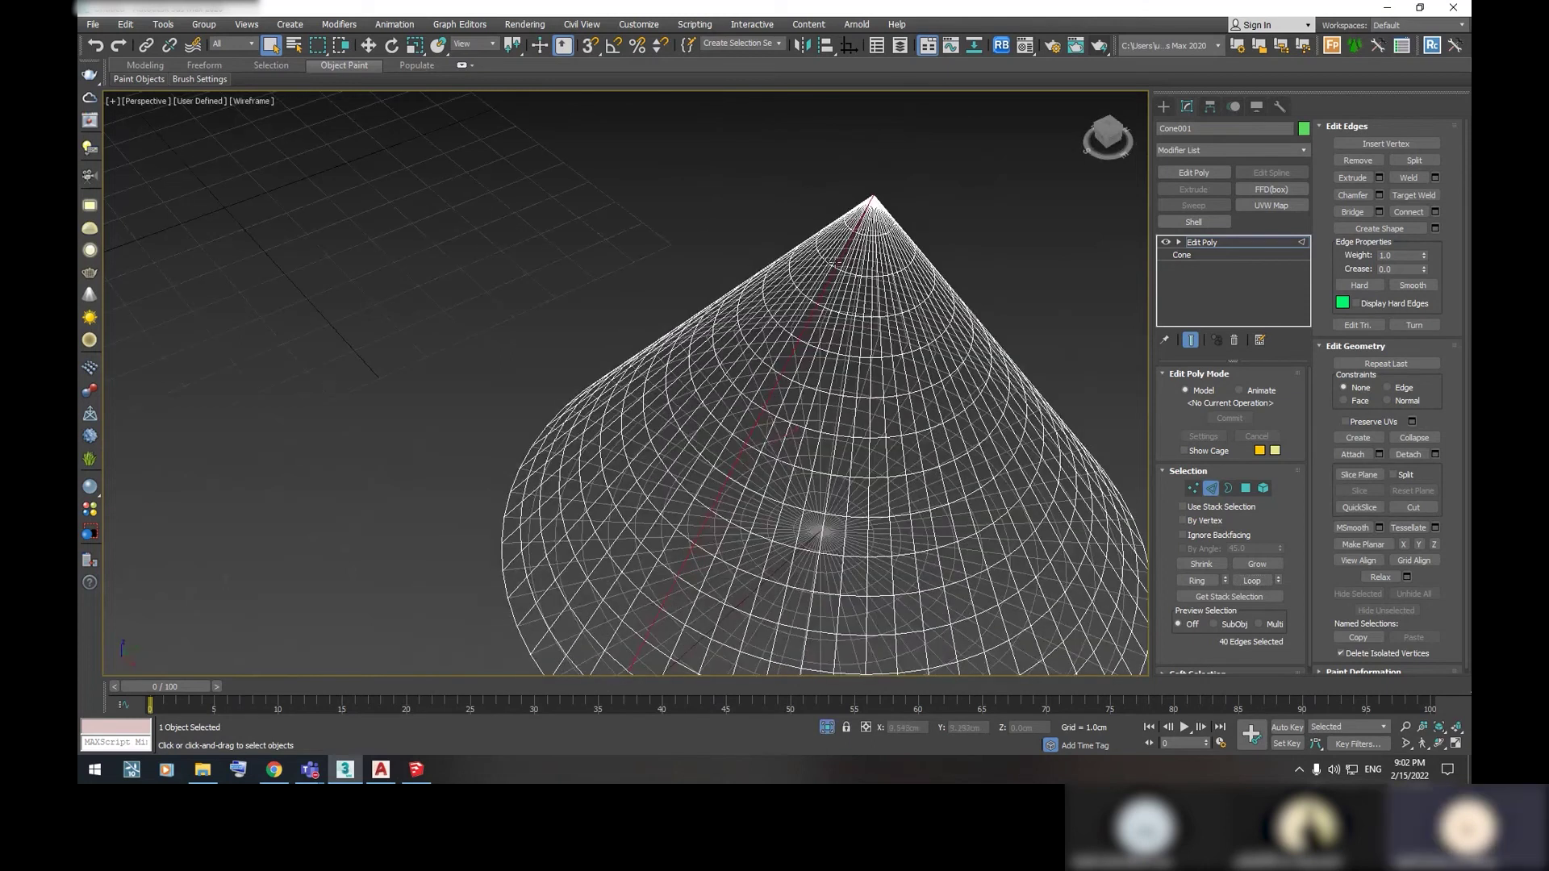
pyautogui.scroll(3, 836, 263)
pyautogui.keyDown('alt'); pyautogui.moveTo(711, 506); pyautogui.dragTo(864, 484, button='middle'); pyautogui.keyUp('alt')
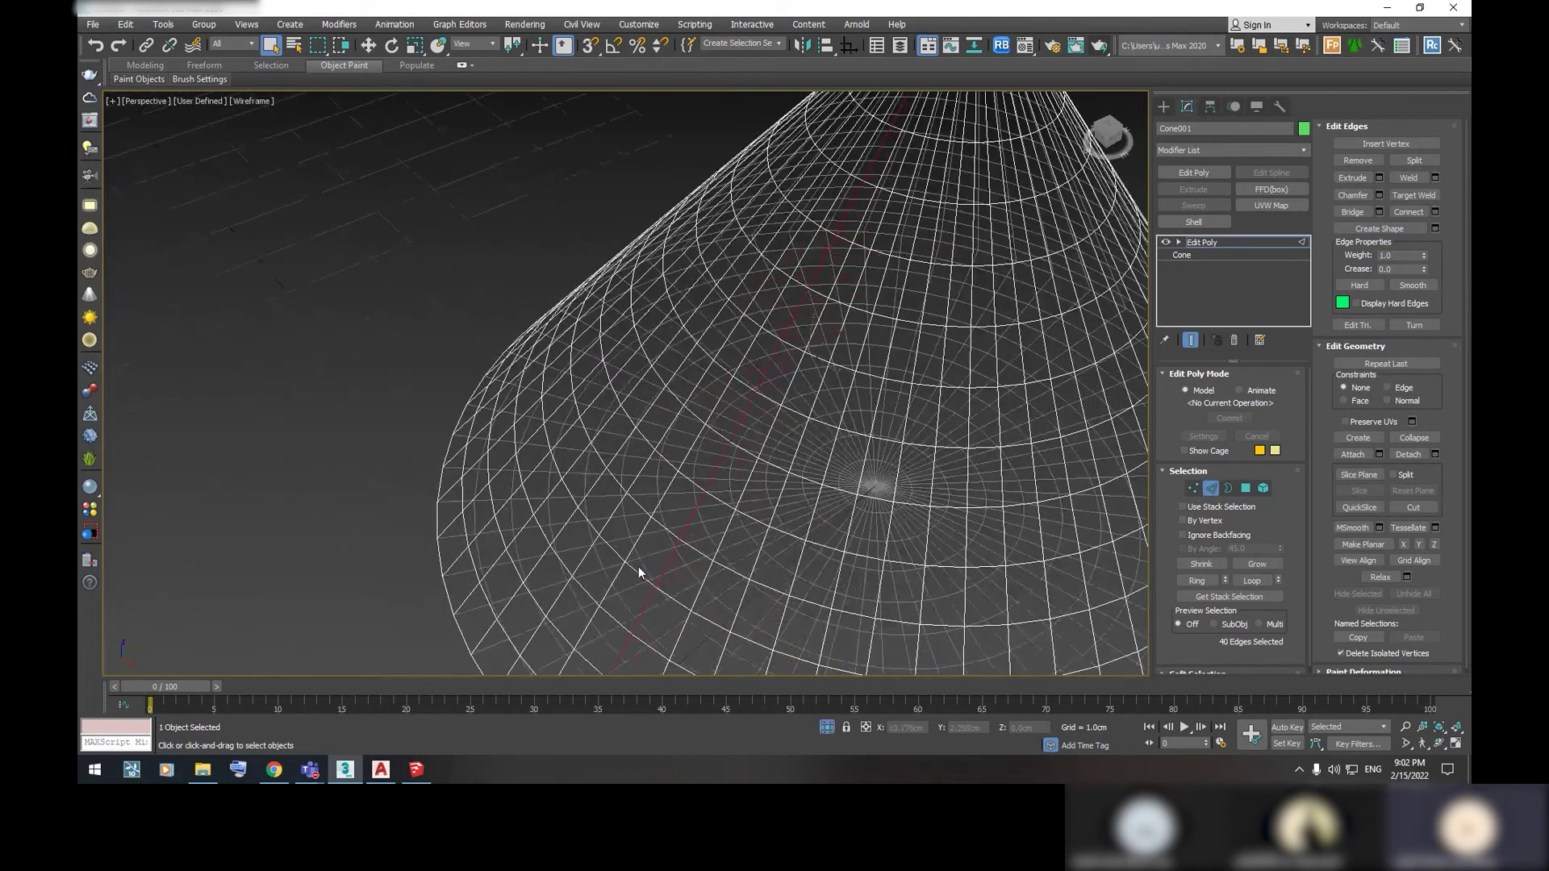
pyautogui.scroll(-5, 639, 571)
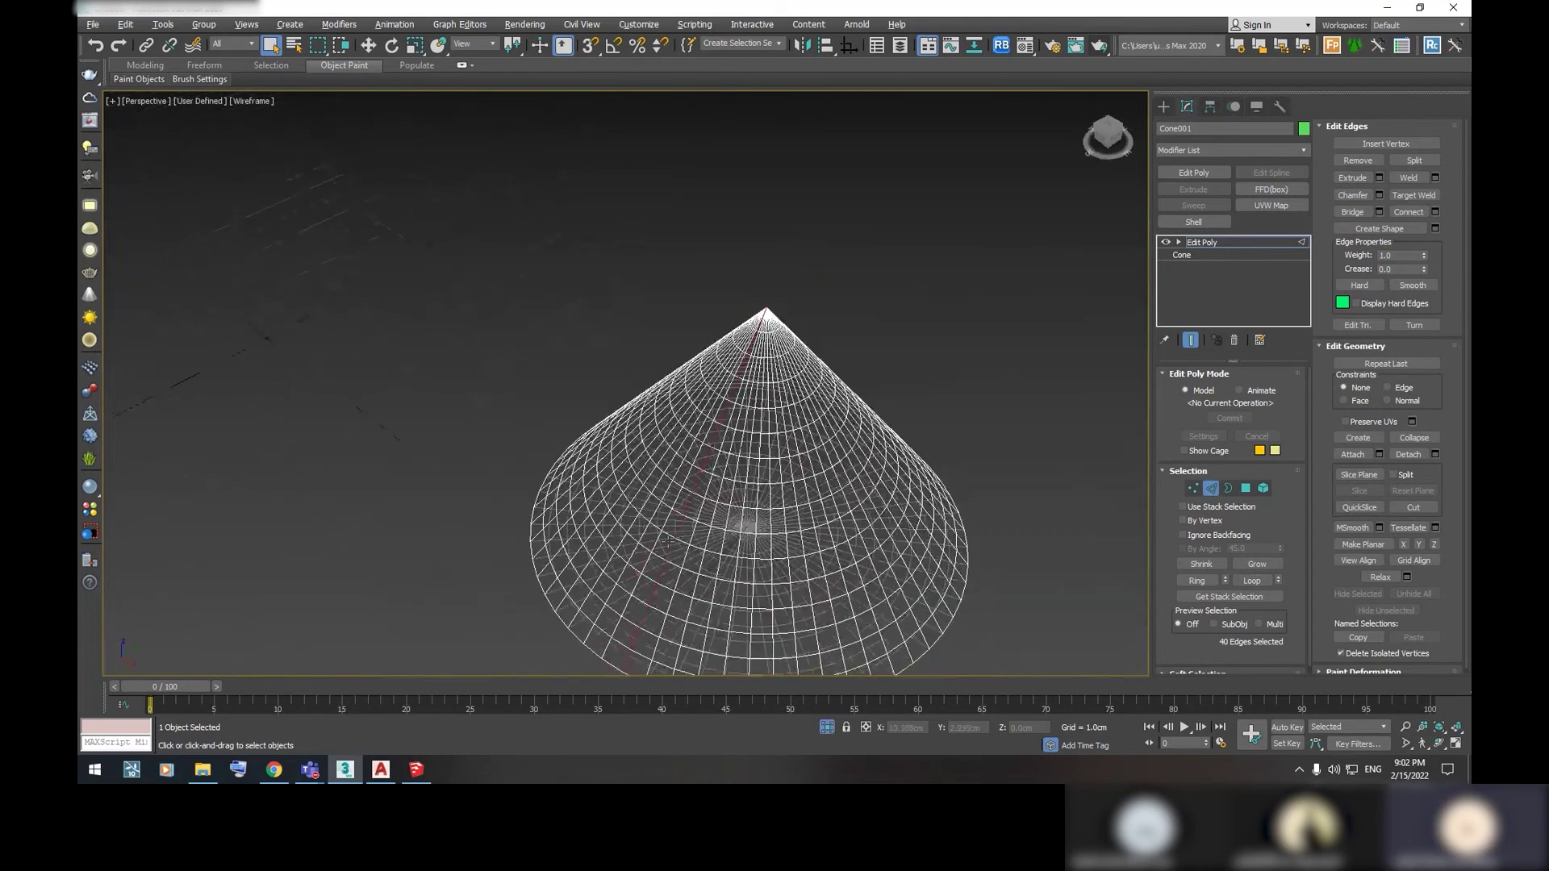
# Grow the edge selection with Ring, add another edge, and Ring again
pyautogui.click(1205, 583)
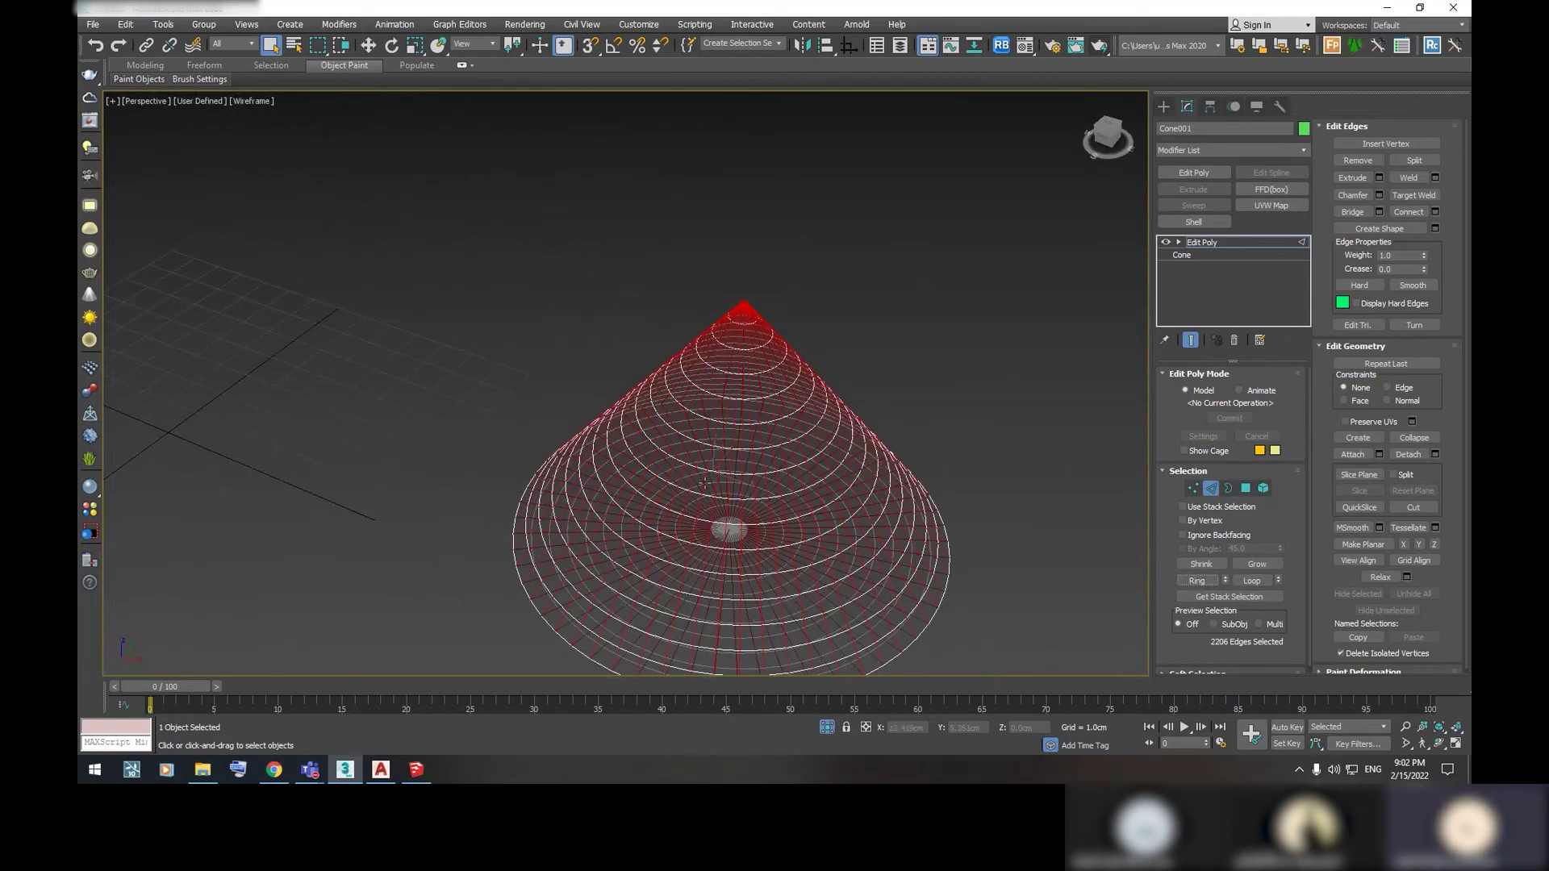
pyautogui.keyDown('alt'); pyautogui.moveTo(735, 484); pyautogui.dragTo(736, 417, button='middle'); pyautogui.keyUp('alt')
pyautogui.scroll(2, 722, 395)
pyautogui.scroll(2, 734, 420)
pyautogui.scroll(2, 740, 442)
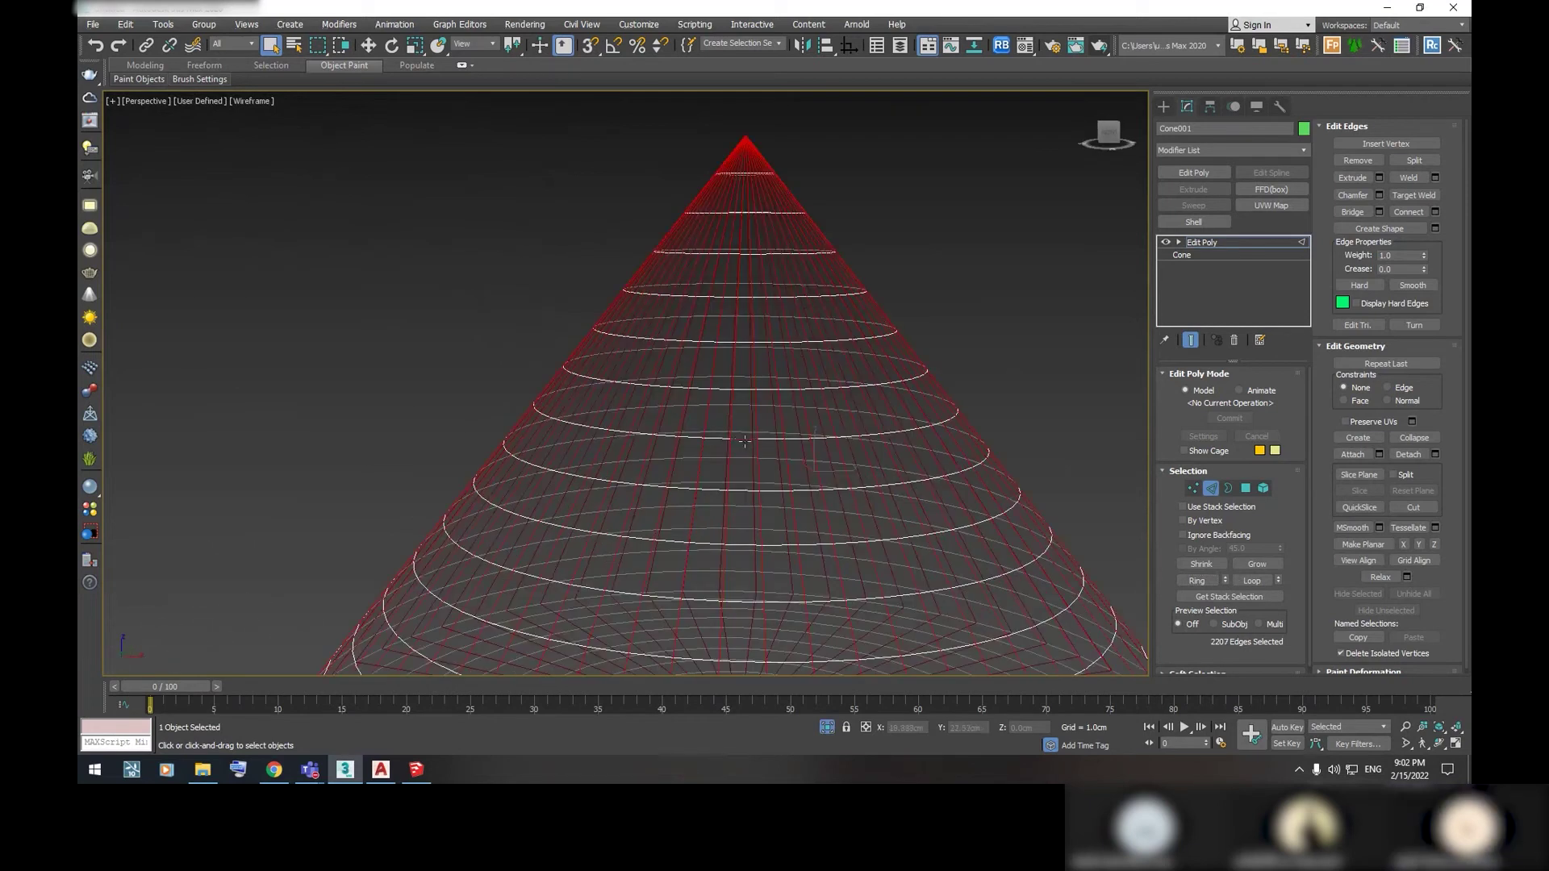
pyautogui.scroll(3, 744, 440)
pyautogui.click(1259, 580)
pyautogui.click(1196, 580)
pyautogui.scroll(-6, 1107, 565)
pyautogui.scroll(-3, 785, 485)
pyautogui.scroll(-4, 752, 369)
pyautogui.scroll(-2, 752, 369)
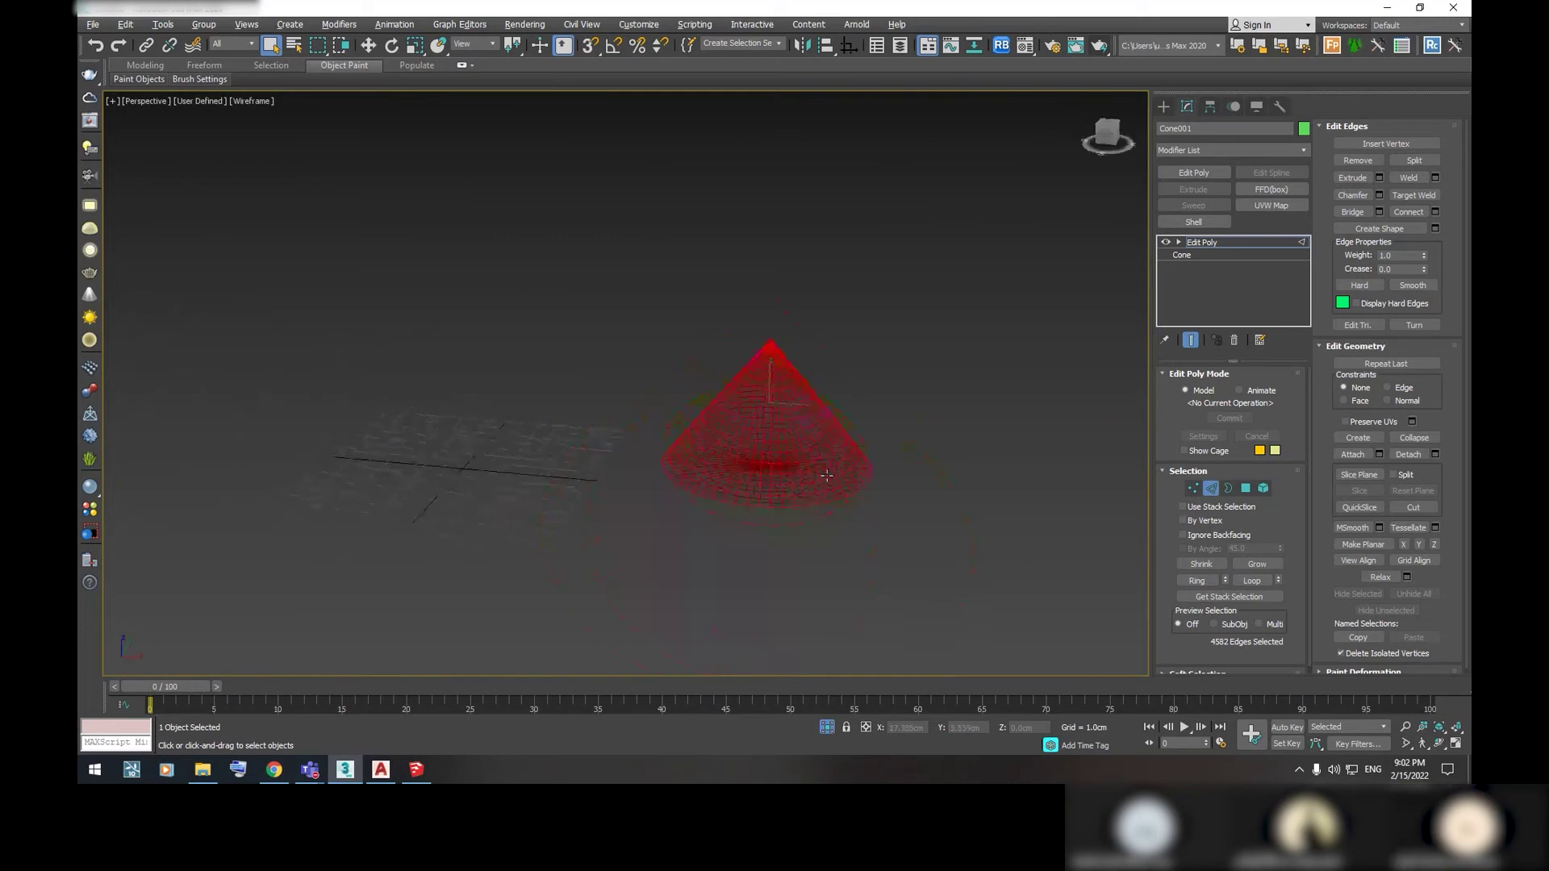
# Deselect all edges, undo it, then clear the edge selection again
pyautogui.click(879, 328)
pyautogui.hotkey('ctrl', 'z')
pyautogui.scroll(5, 807, 290)
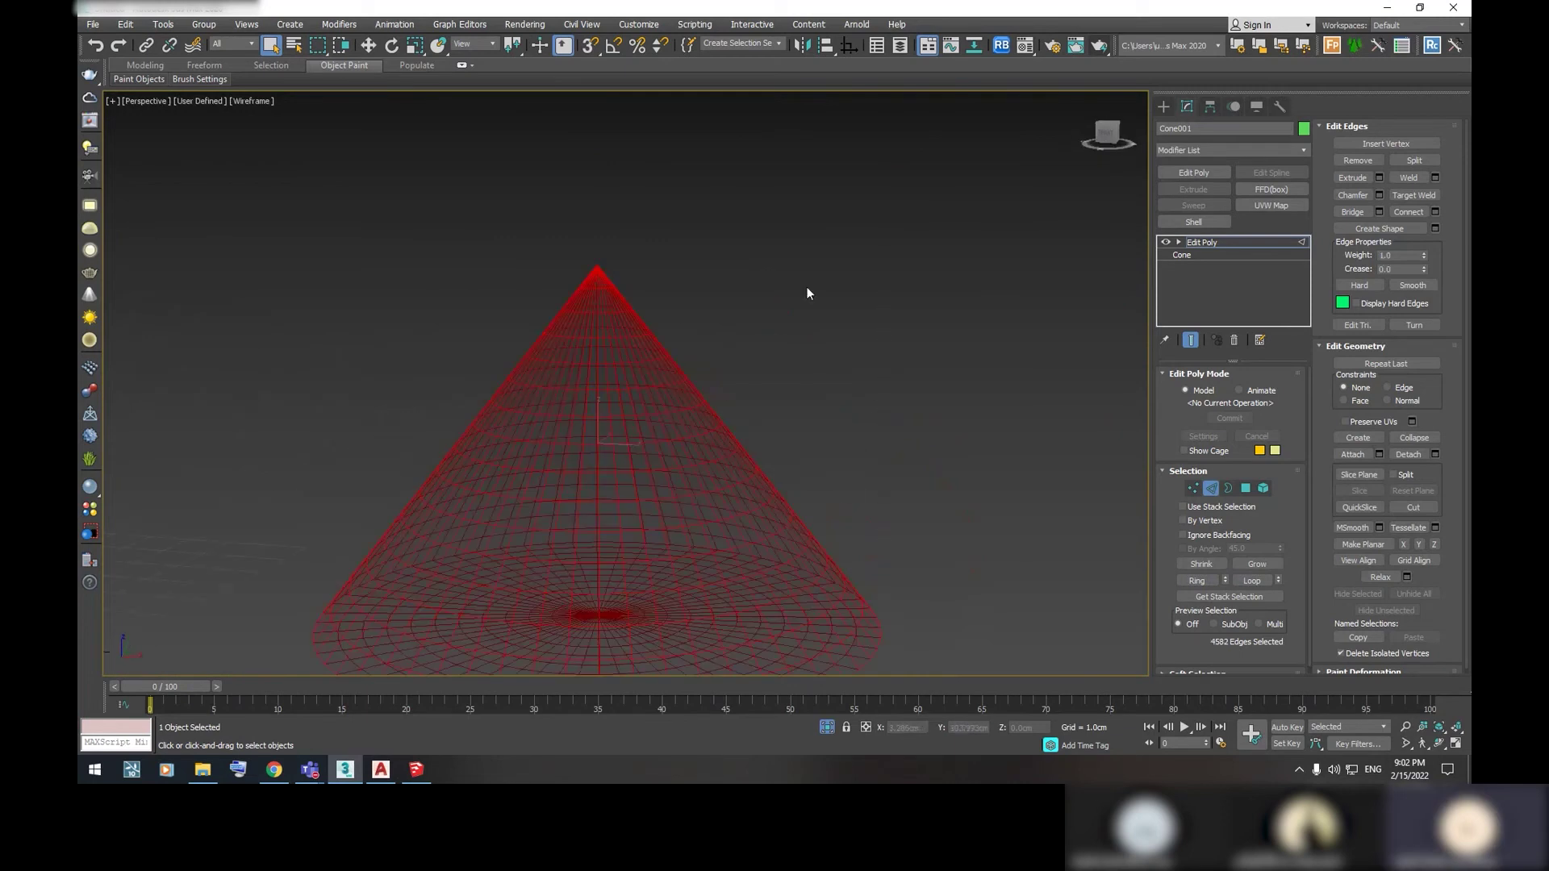
pyautogui.keyDown('alt'); pyautogui.moveTo(716, 470); pyautogui.dragTo(766, 437, button='middle'); pyautogui.keyUp('alt')
pyautogui.scroll(-3, 767, 437)
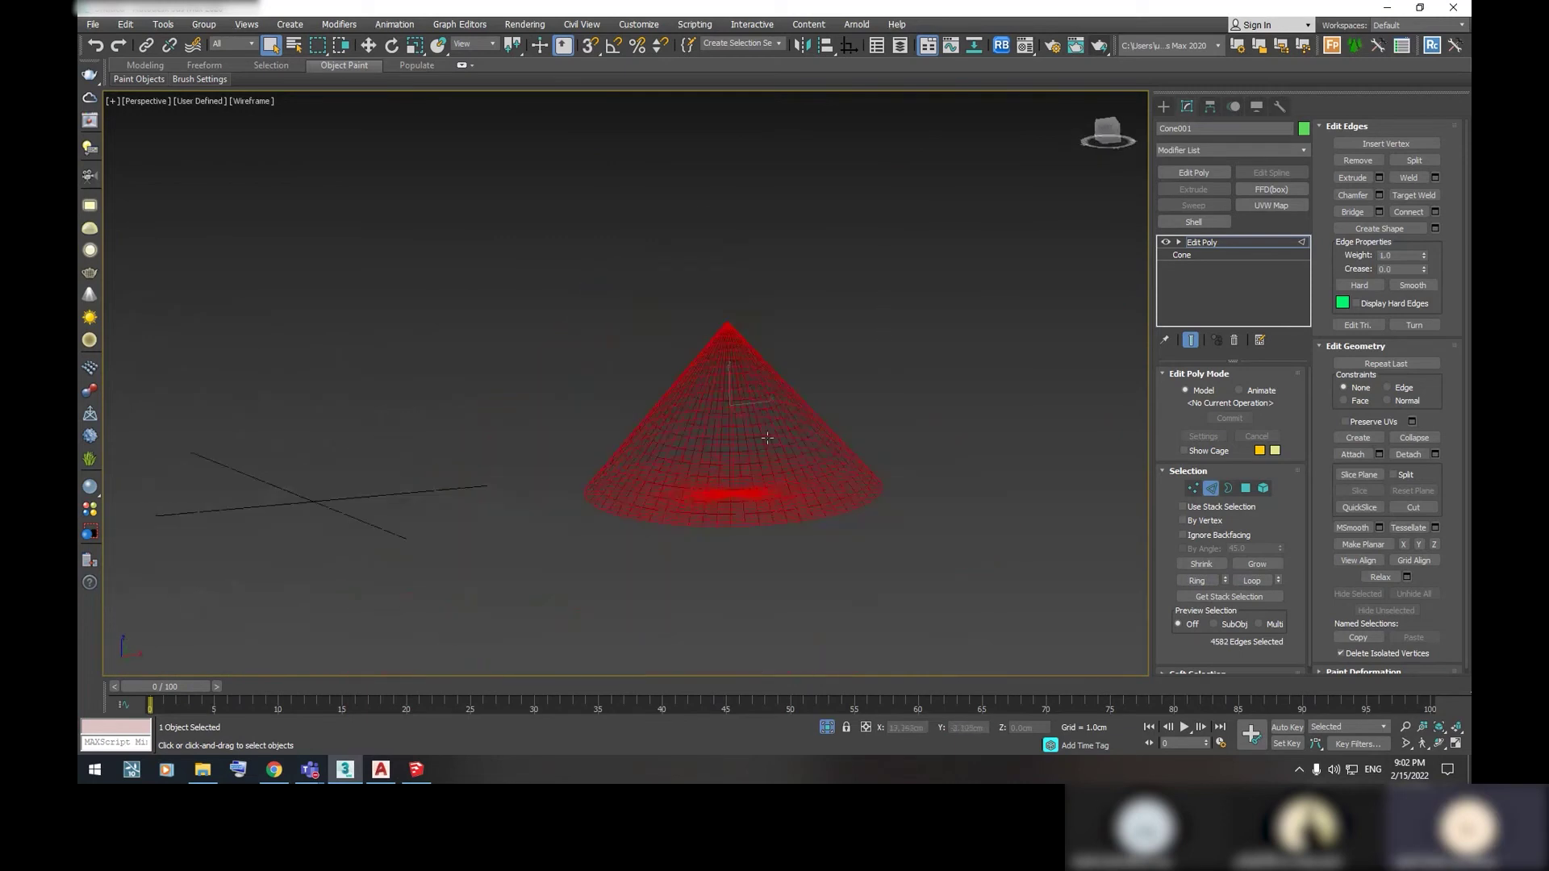
pyautogui.keyDown('alt'); pyautogui.moveTo(766, 437); pyautogui.dragTo(881, 272, button='middle'); pyautogui.keyUp('alt')
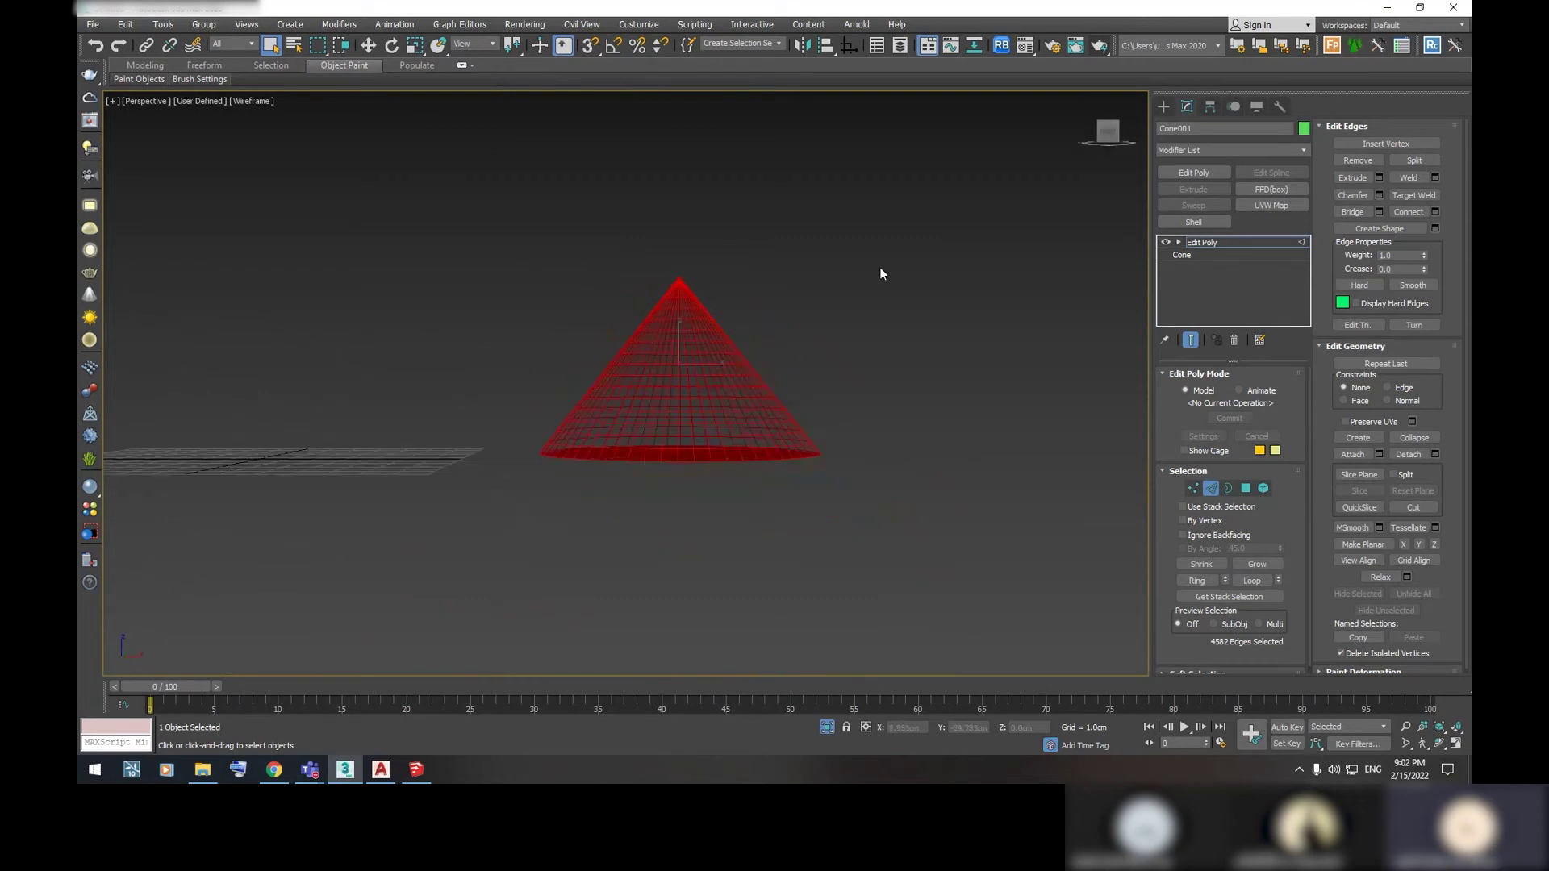
pyautogui.click(802, 380)
pyautogui.moveTo(802, 380); pyautogui.dragTo(842, 373, button='middle')
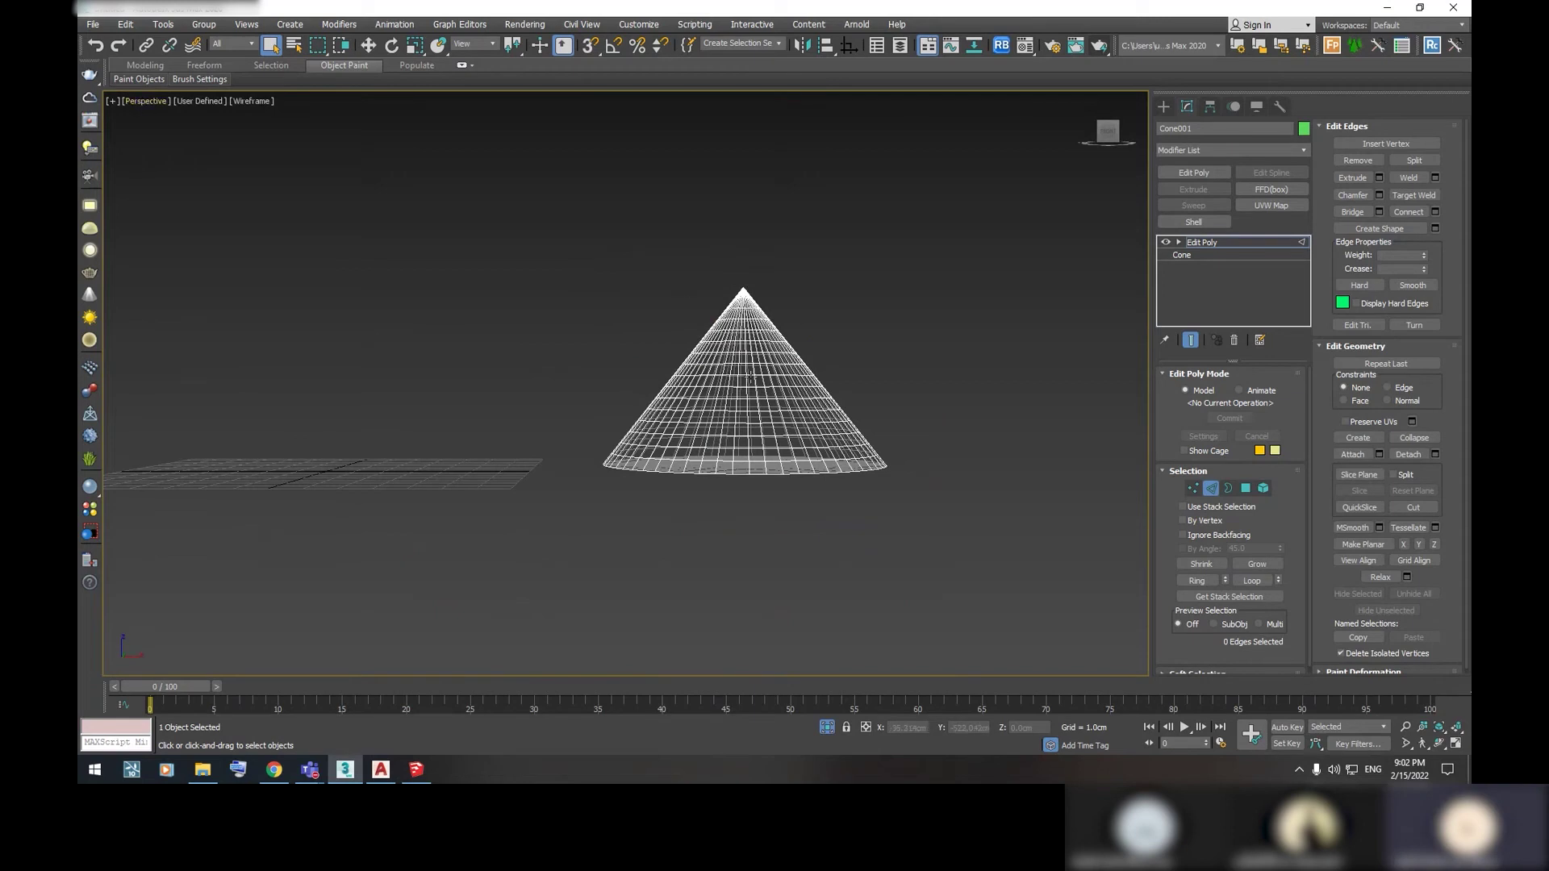
# Orbit around the cone to a lower angle, then switch to the Front view
pyautogui.keyDown('alt'); pyautogui.moveTo(767, 400); pyautogui.dragTo(781, 412, button='middle'); pyautogui.keyUp('alt')
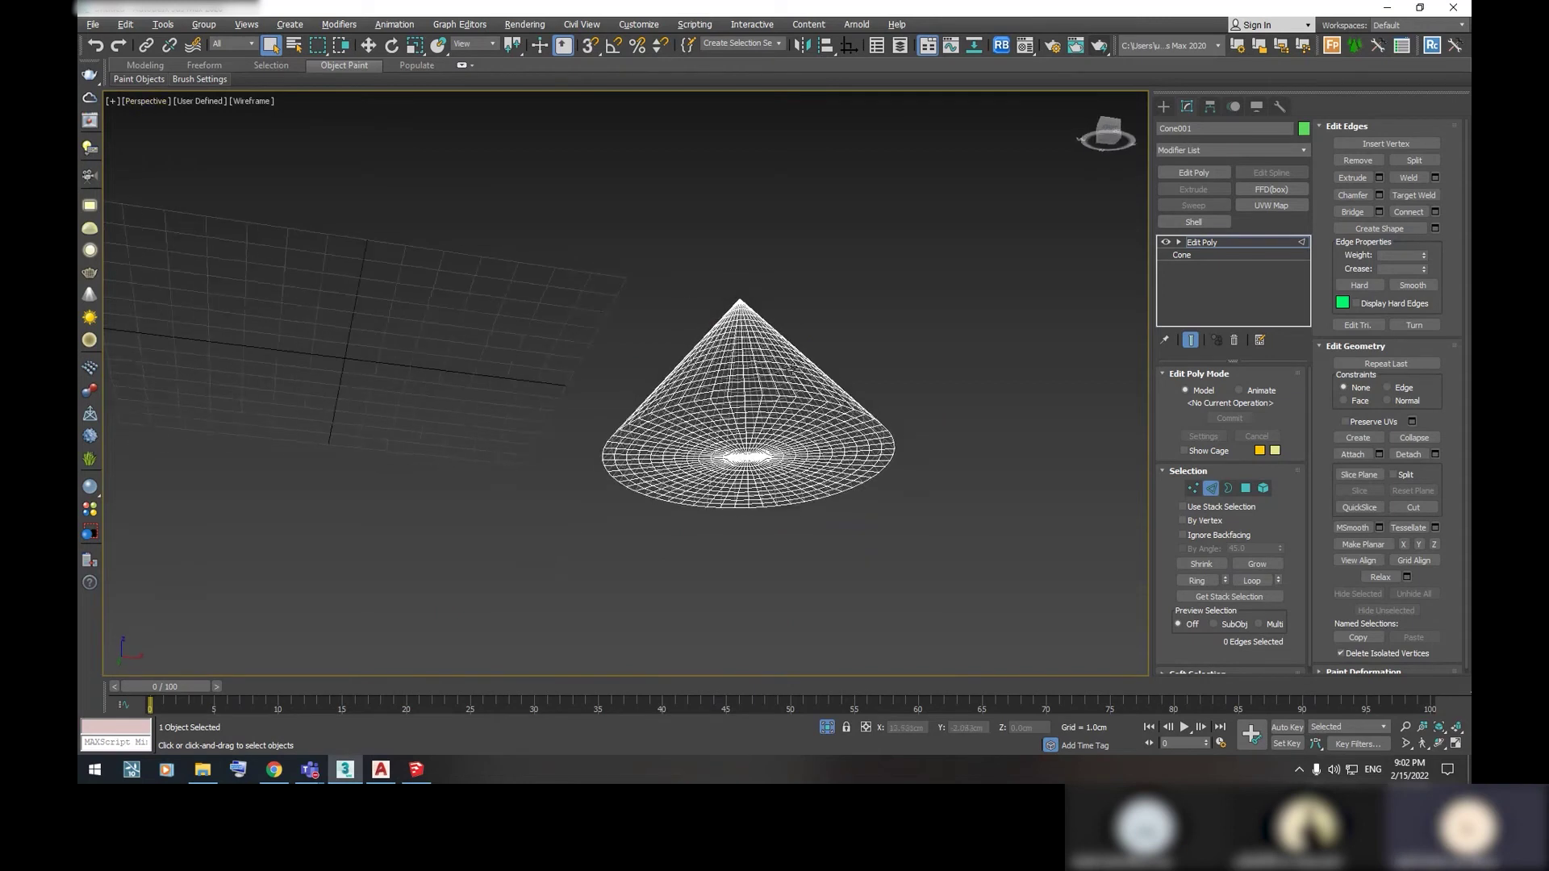
pyautogui.scroll(5, 780, 410)
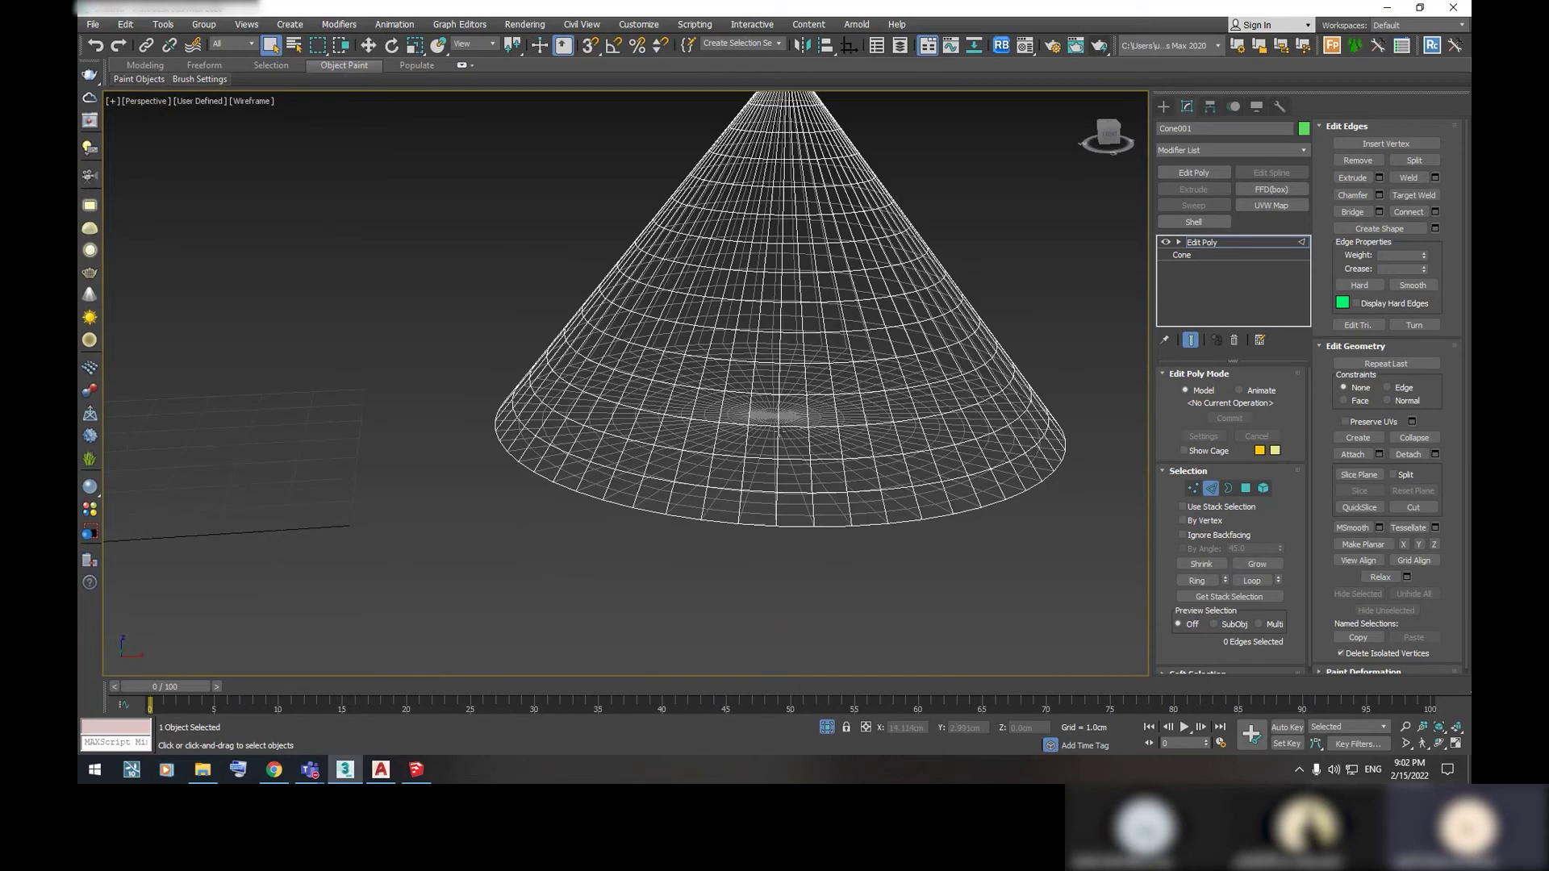
pyautogui.scroll(-2, 790, 419)
pyautogui.scroll(-2, 791, 420)
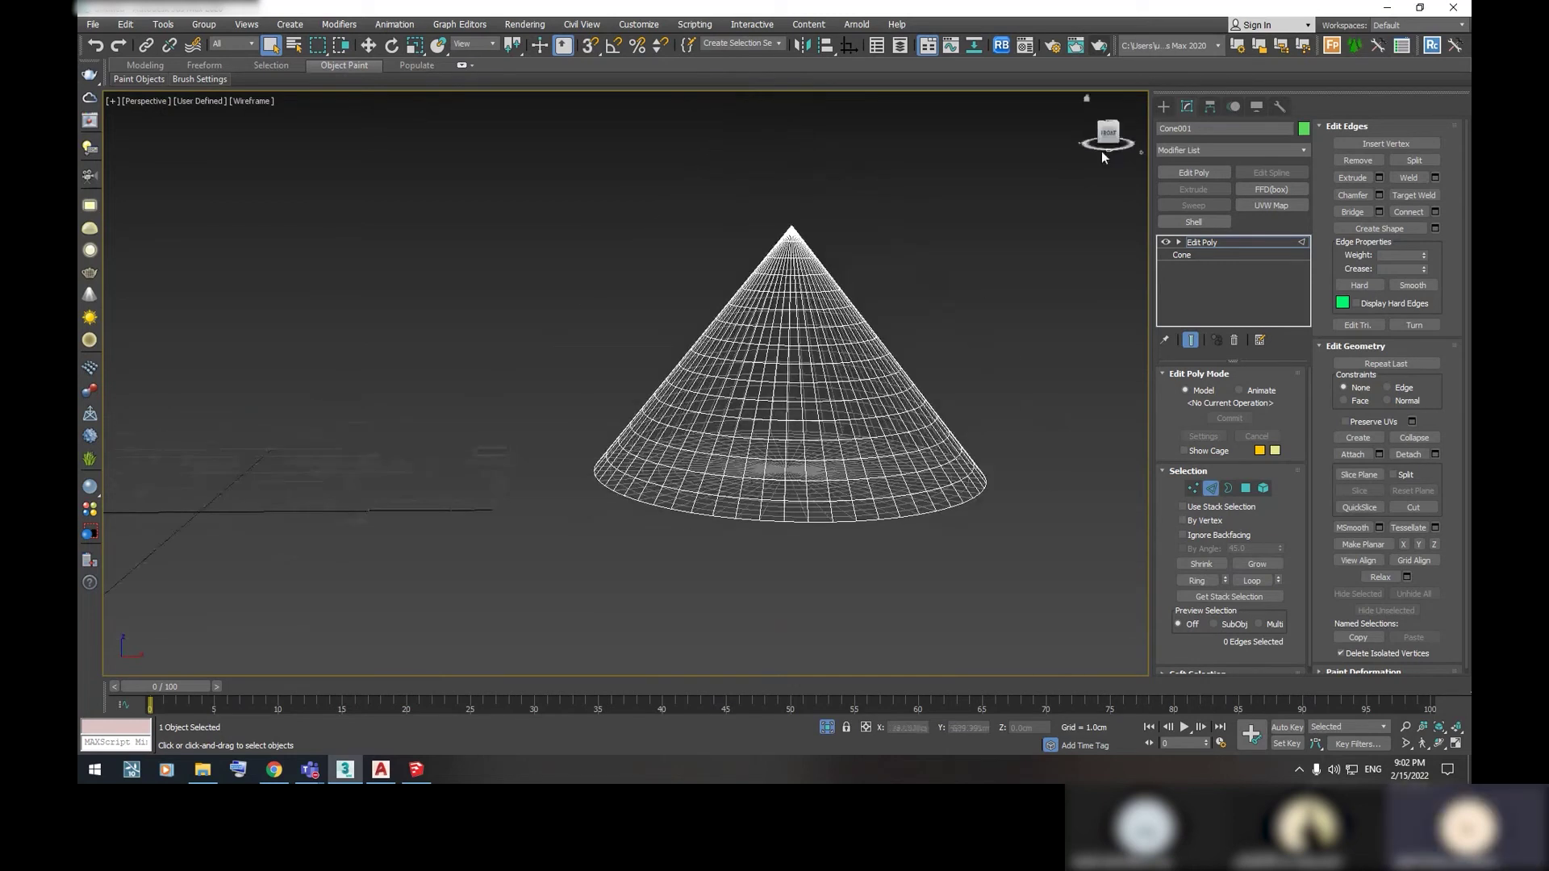
pyautogui.moveTo(1112, 137); pyautogui.dragTo(1113, 153)
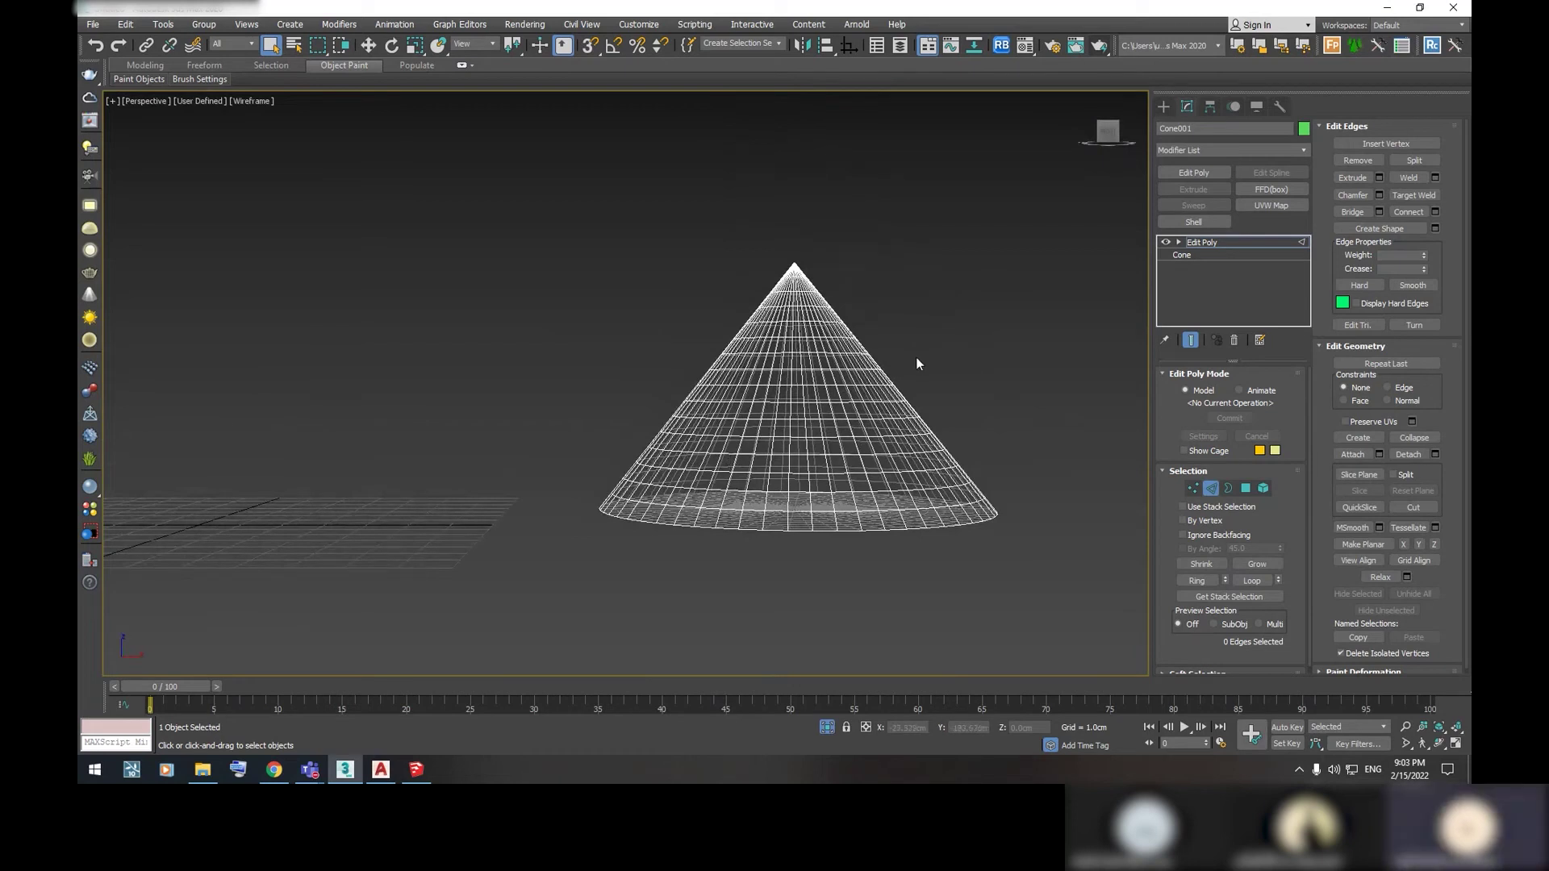
pyautogui.press('f')
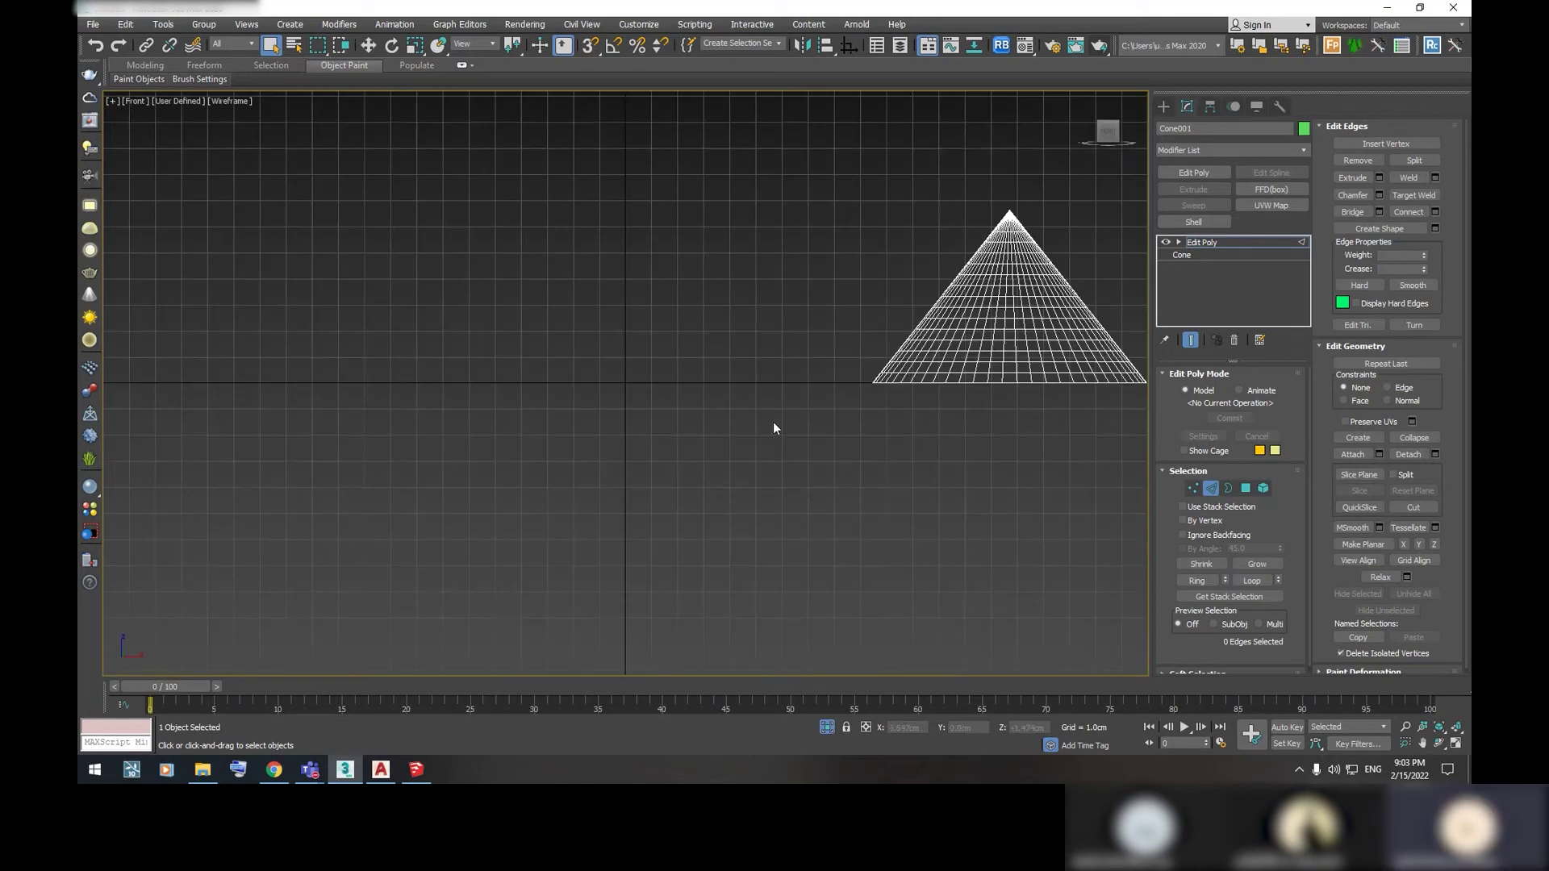
pyautogui.moveTo(773, 421); pyautogui.dragTo(569, 467, button='middle')
# Pan and zoom the Front view to frame the cone
pyautogui.click(138, 100)
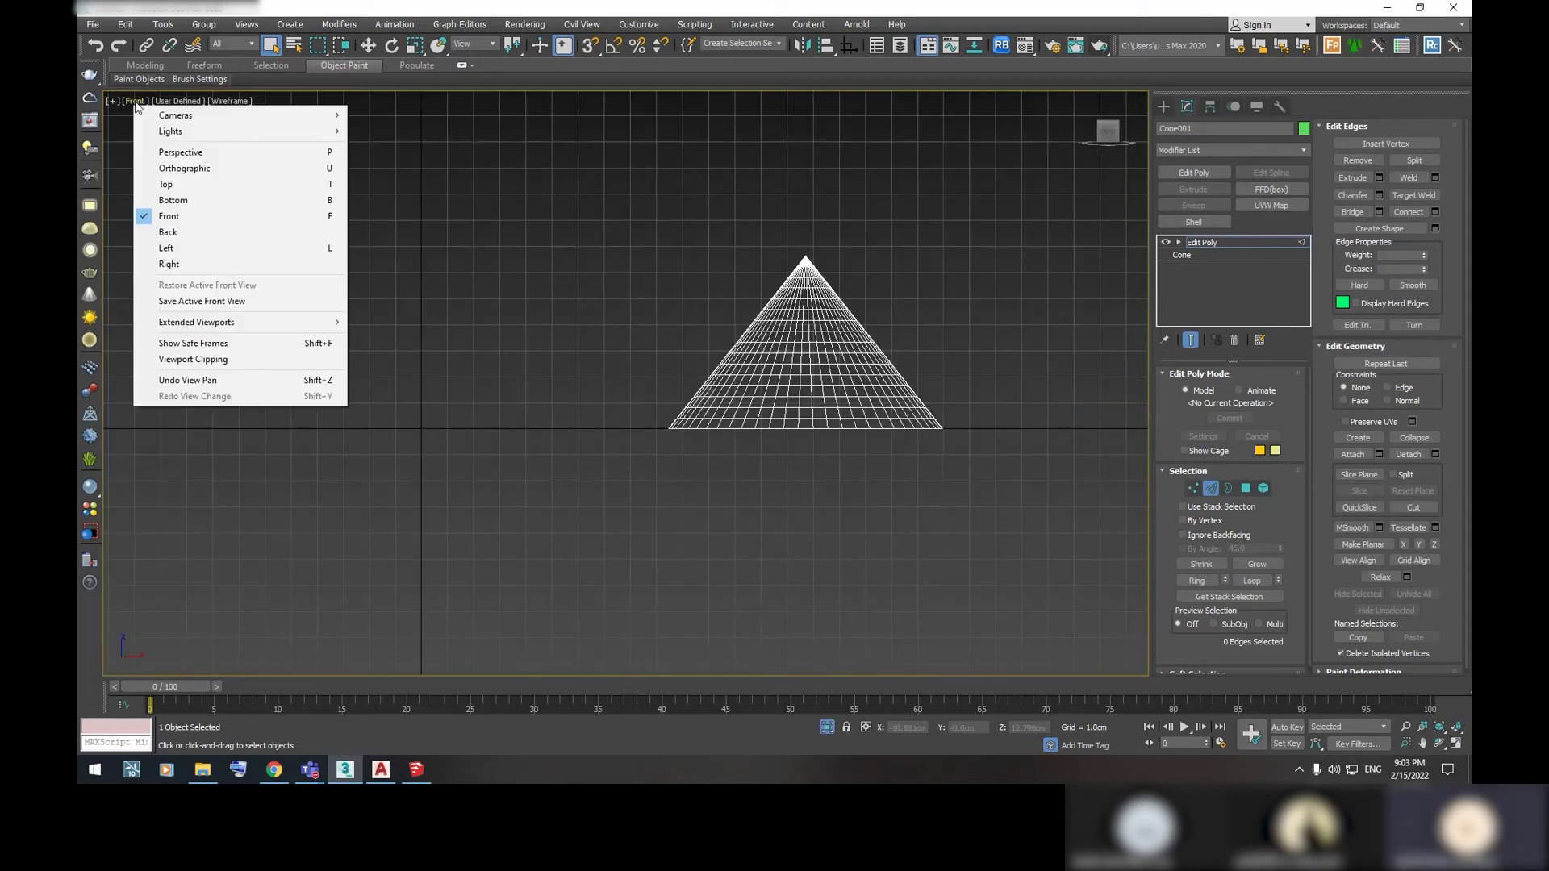
pyautogui.click(728, 268)
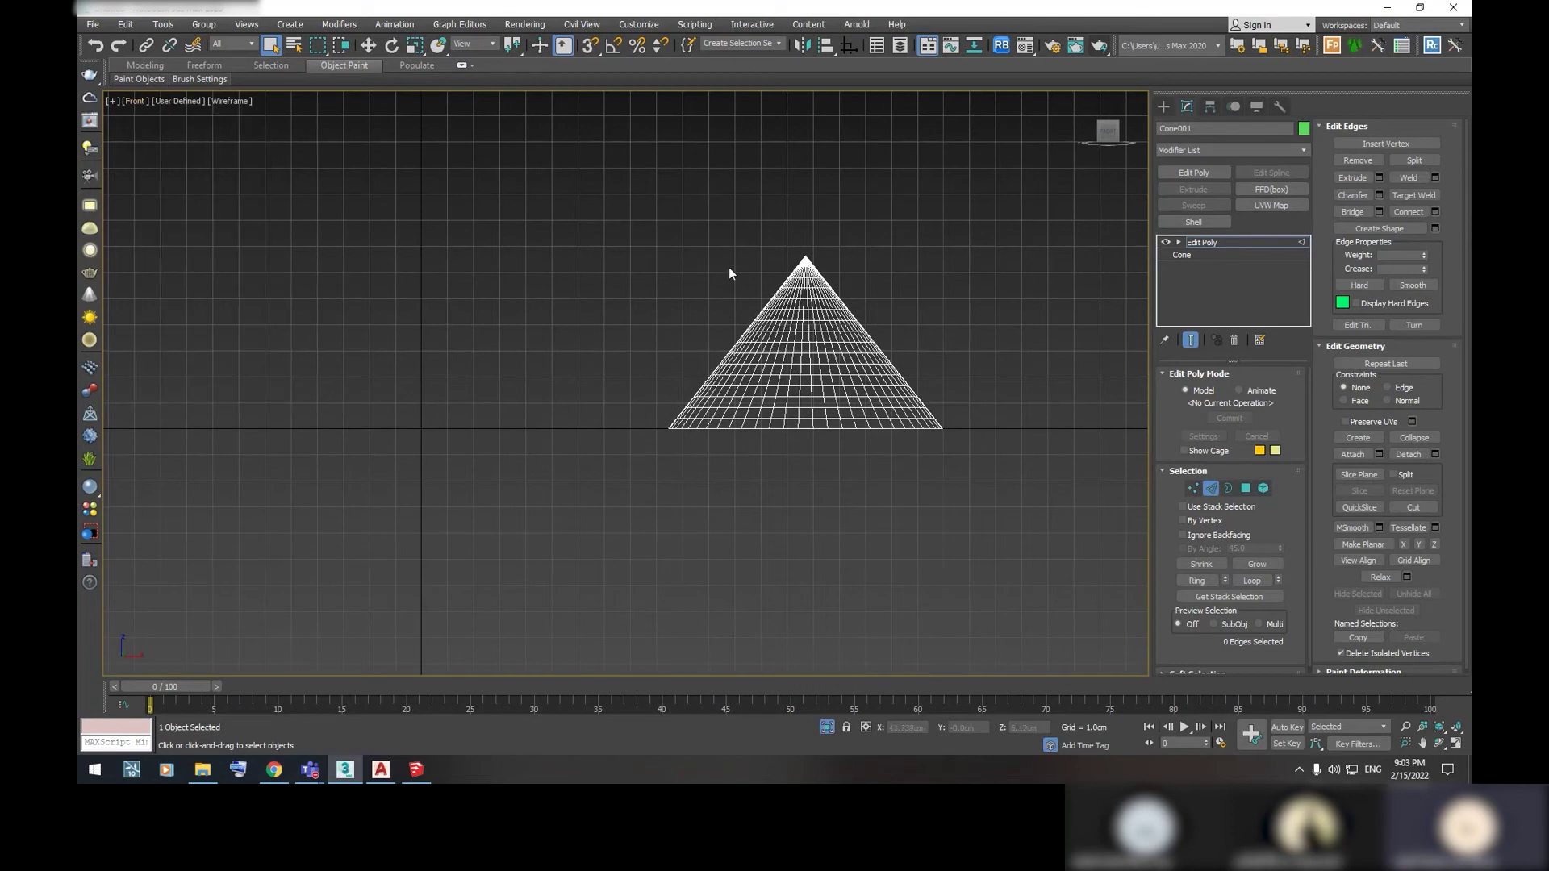
pyautogui.moveTo(728, 268); pyautogui.dragTo(653, 318, button='middle')
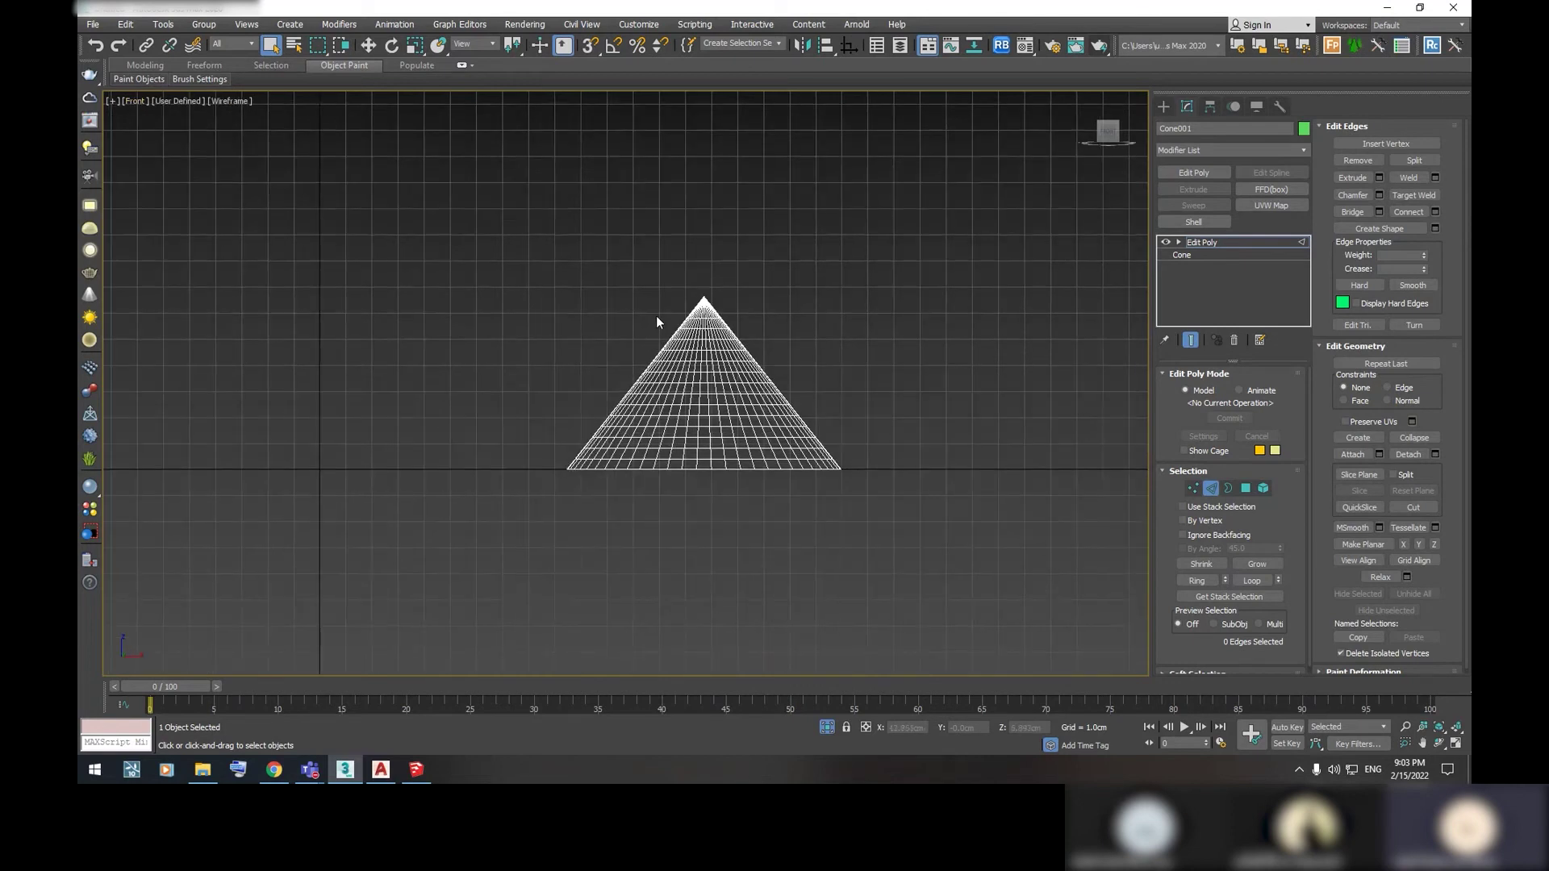
pyautogui.scroll(3, 703, 323)
pyautogui.scroll(-3, 802, 293)
pyautogui.moveTo(894, 269); pyautogui.dragTo(892, 270, button='middle')
# Box-select the cone's side edges from tip to base, leaving the base unselected
pyautogui.moveTo(597, 393); pyautogui.dragTo(597, 411)
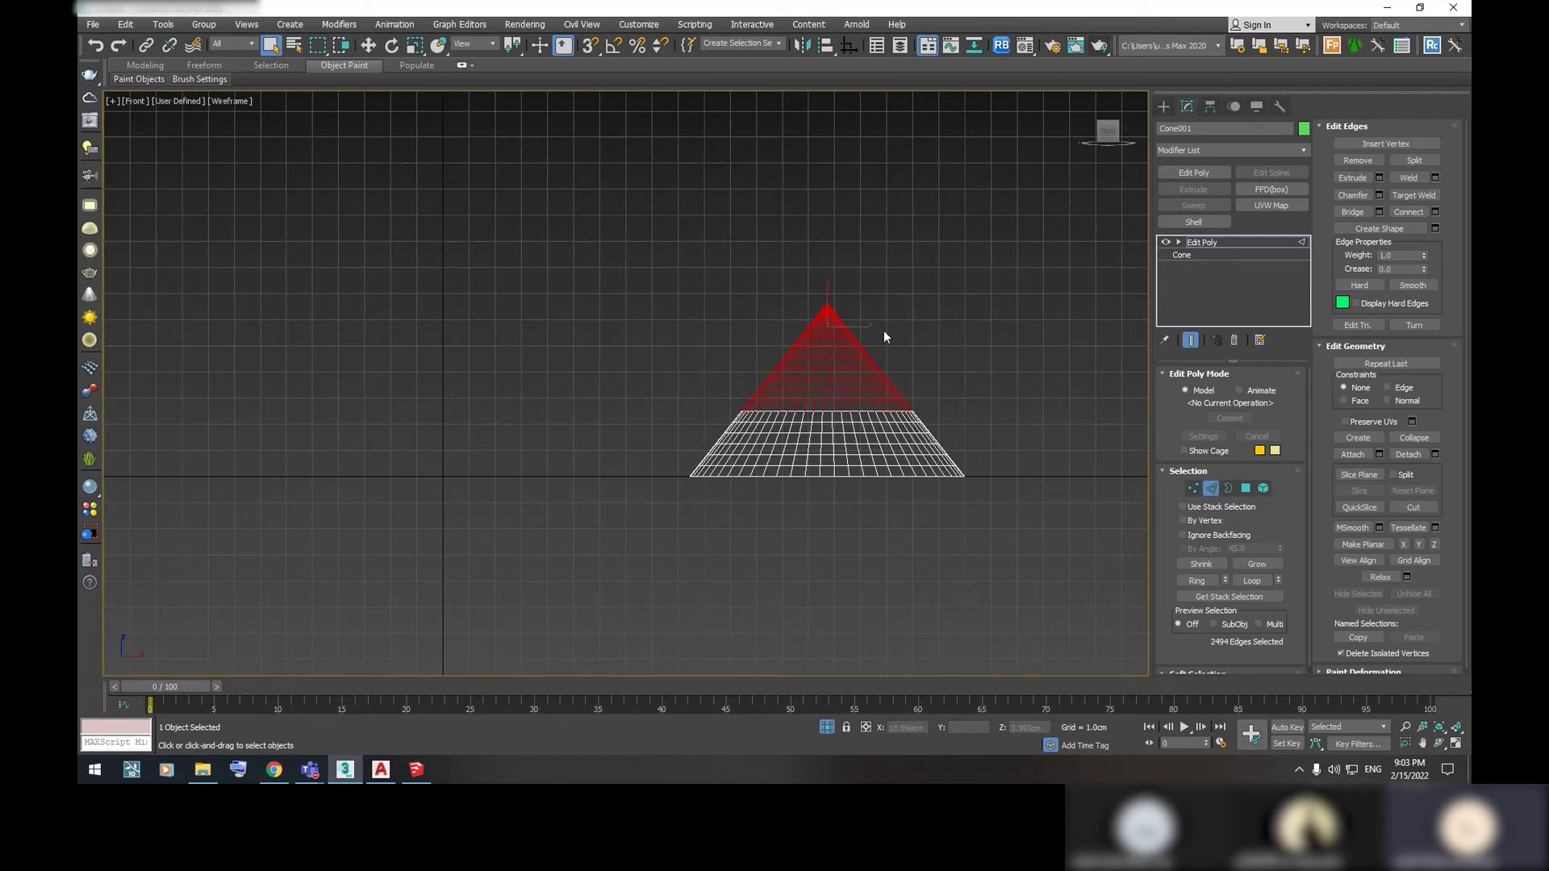
pyautogui.moveTo(712, 408); pyautogui.dragTo(713, 417)
pyautogui.scroll(4, 939, 385)
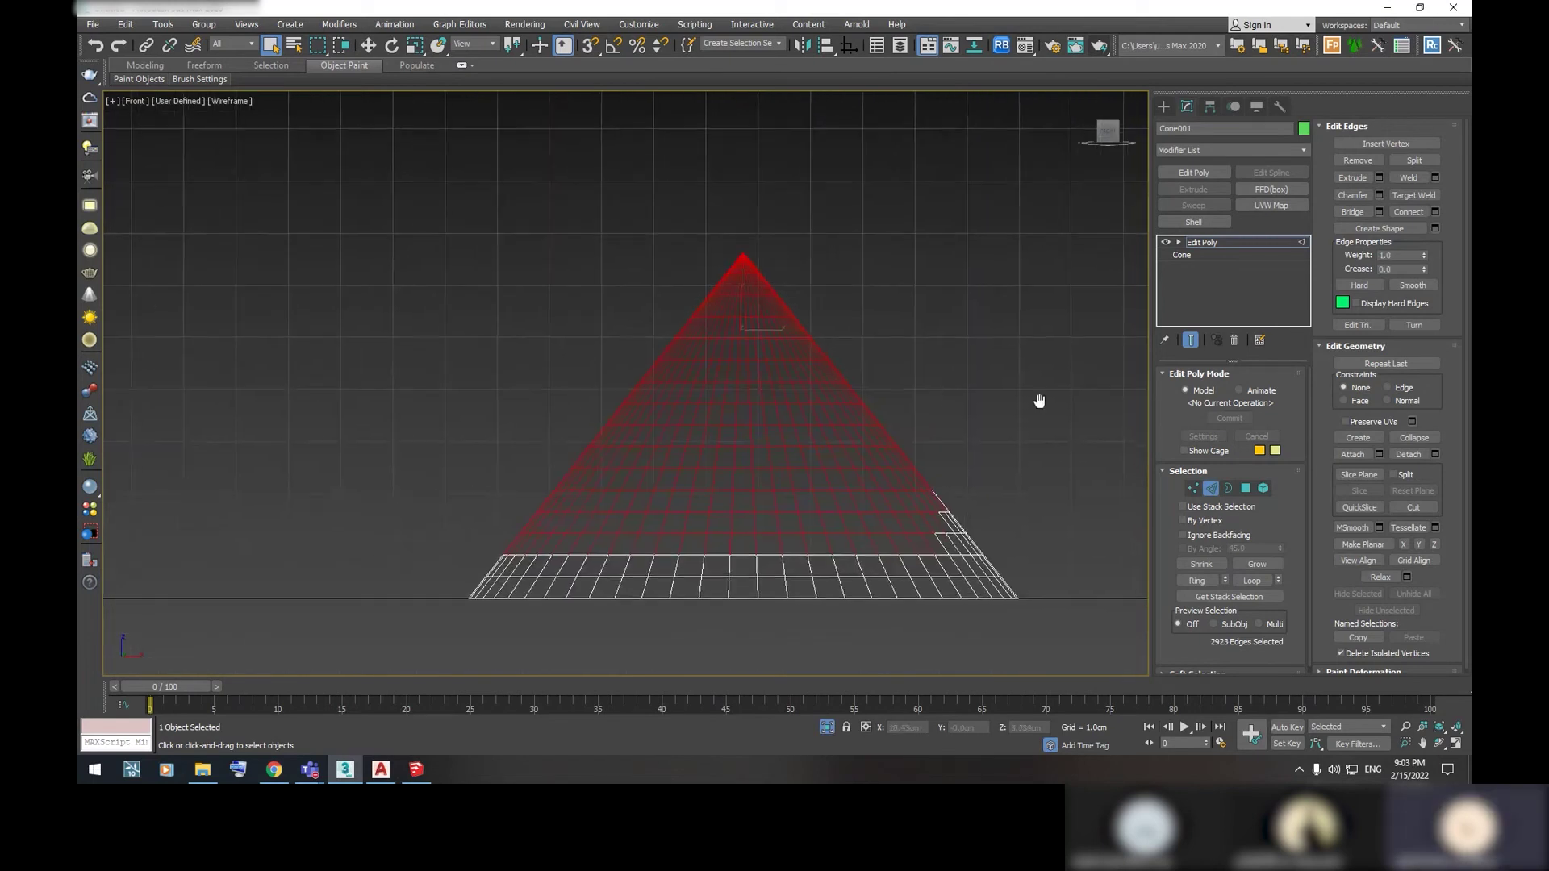
pyautogui.scroll(1, 1058, 308)
pyautogui.moveTo(1057, 307); pyautogui.dragTo(763, 517)
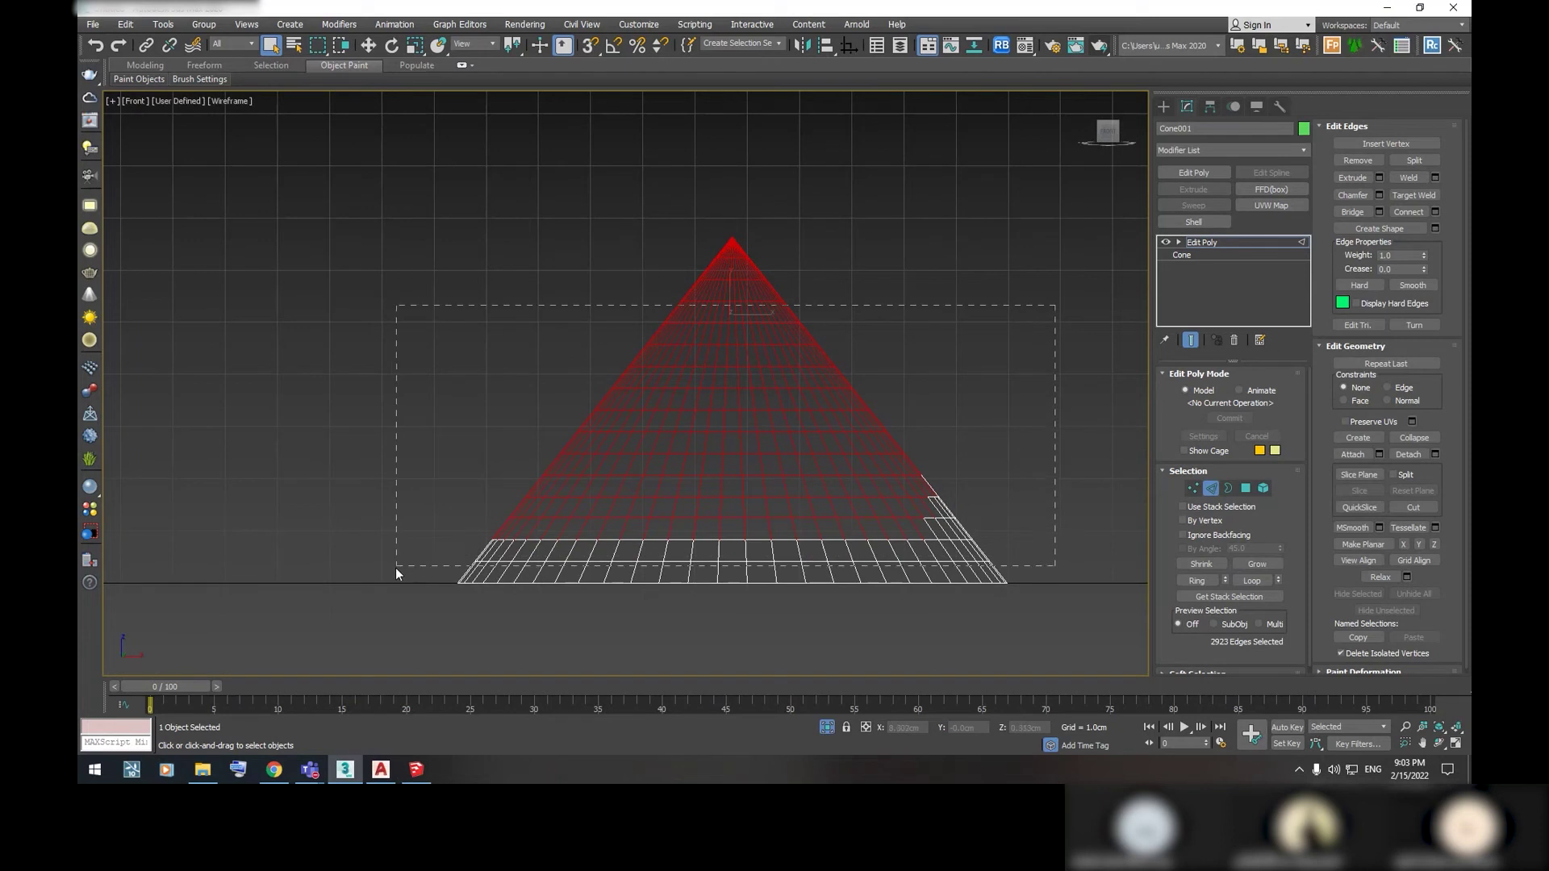
pyautogui.moveTo(415, 559); pyautogui.dragTo(389, 569)
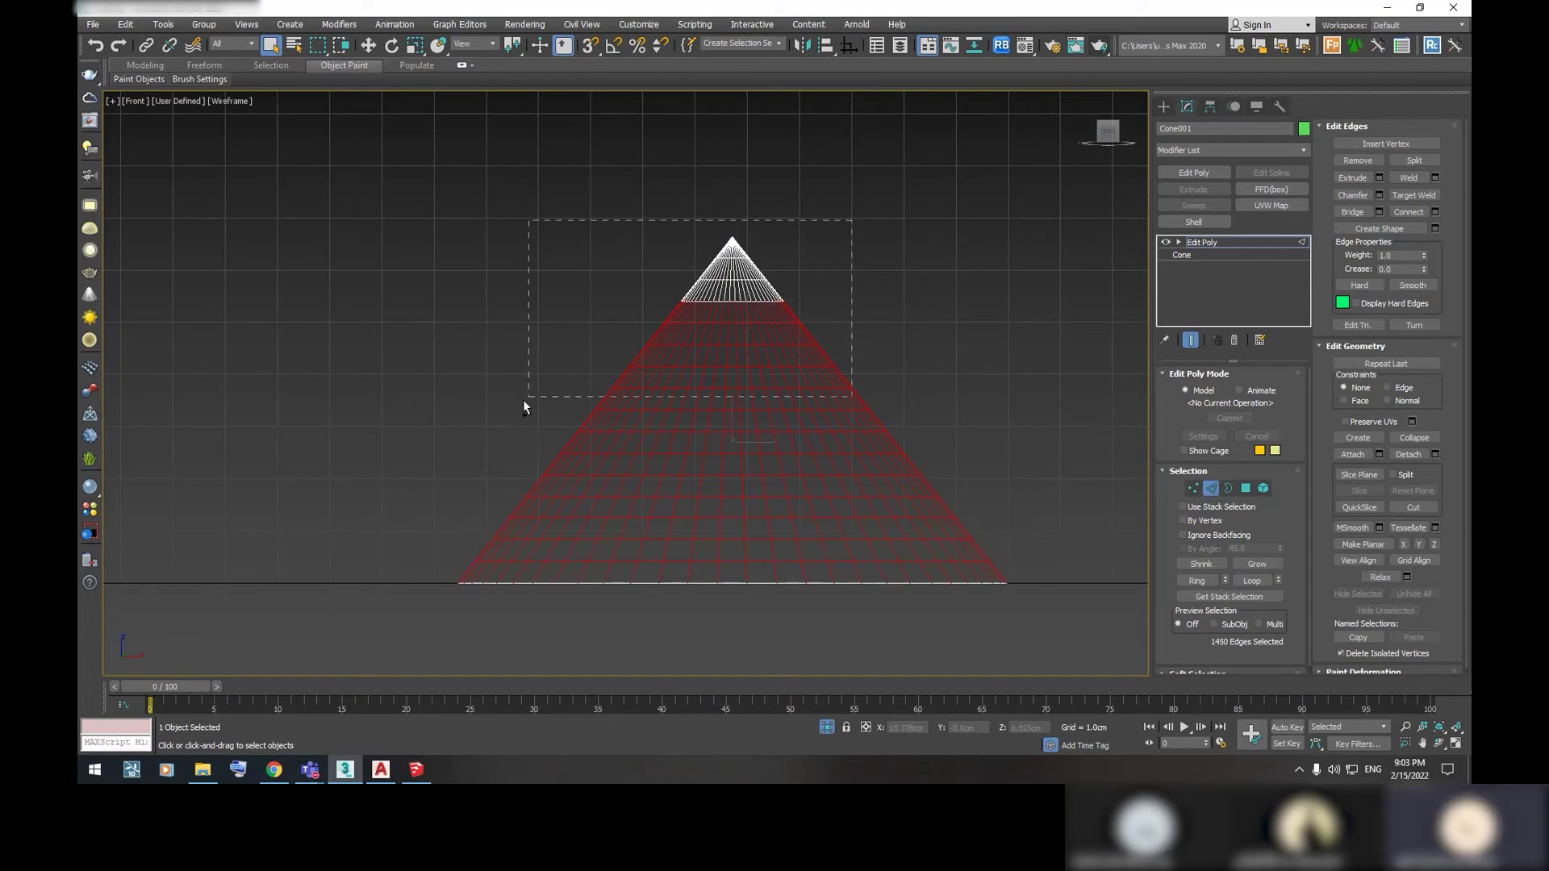
pyautogui.keyDown('ctrl'); pyautogui.moveTo(522, 407); pyautogui.dragTo(524, 404); pyautogui.keyUp('ctrl')
pyautogui.moveTo(695, 464)
pyautogui.keyDown('alt'); pyautogui.mouseDown(button='middle')
pyautogui.moveTo(693, 420)
pyautogui.moveTo(731, 425)
pyautogui.mouseUp(button='middle'); pyautogui.keyUp('alt')
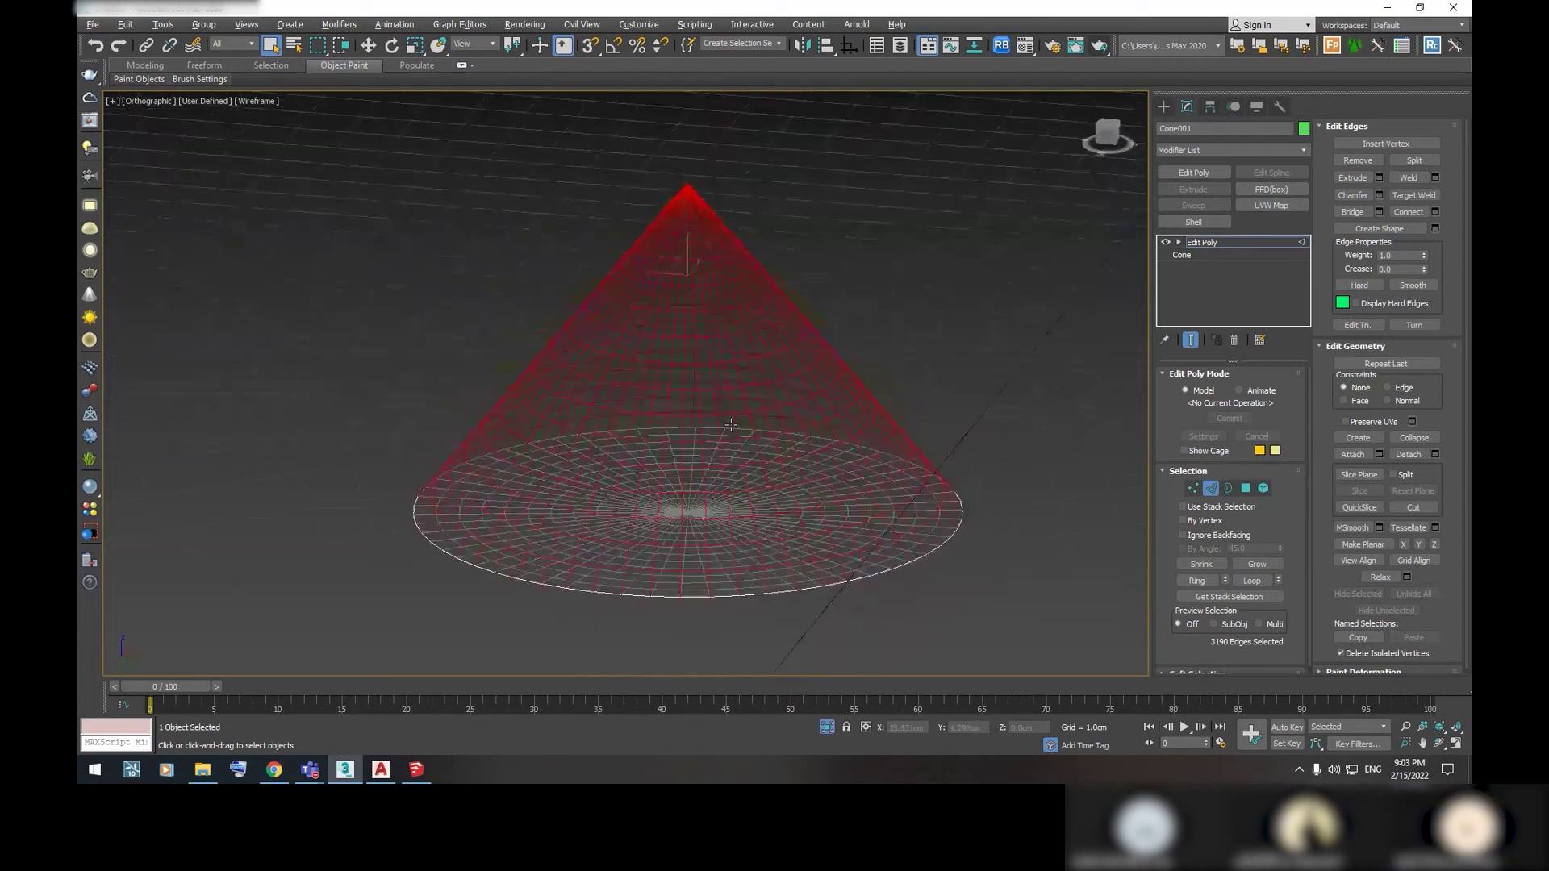
# Orbit around the cone's base and switch to Default Shading (F3)
pyautogui.scroll(5, 731, 424)
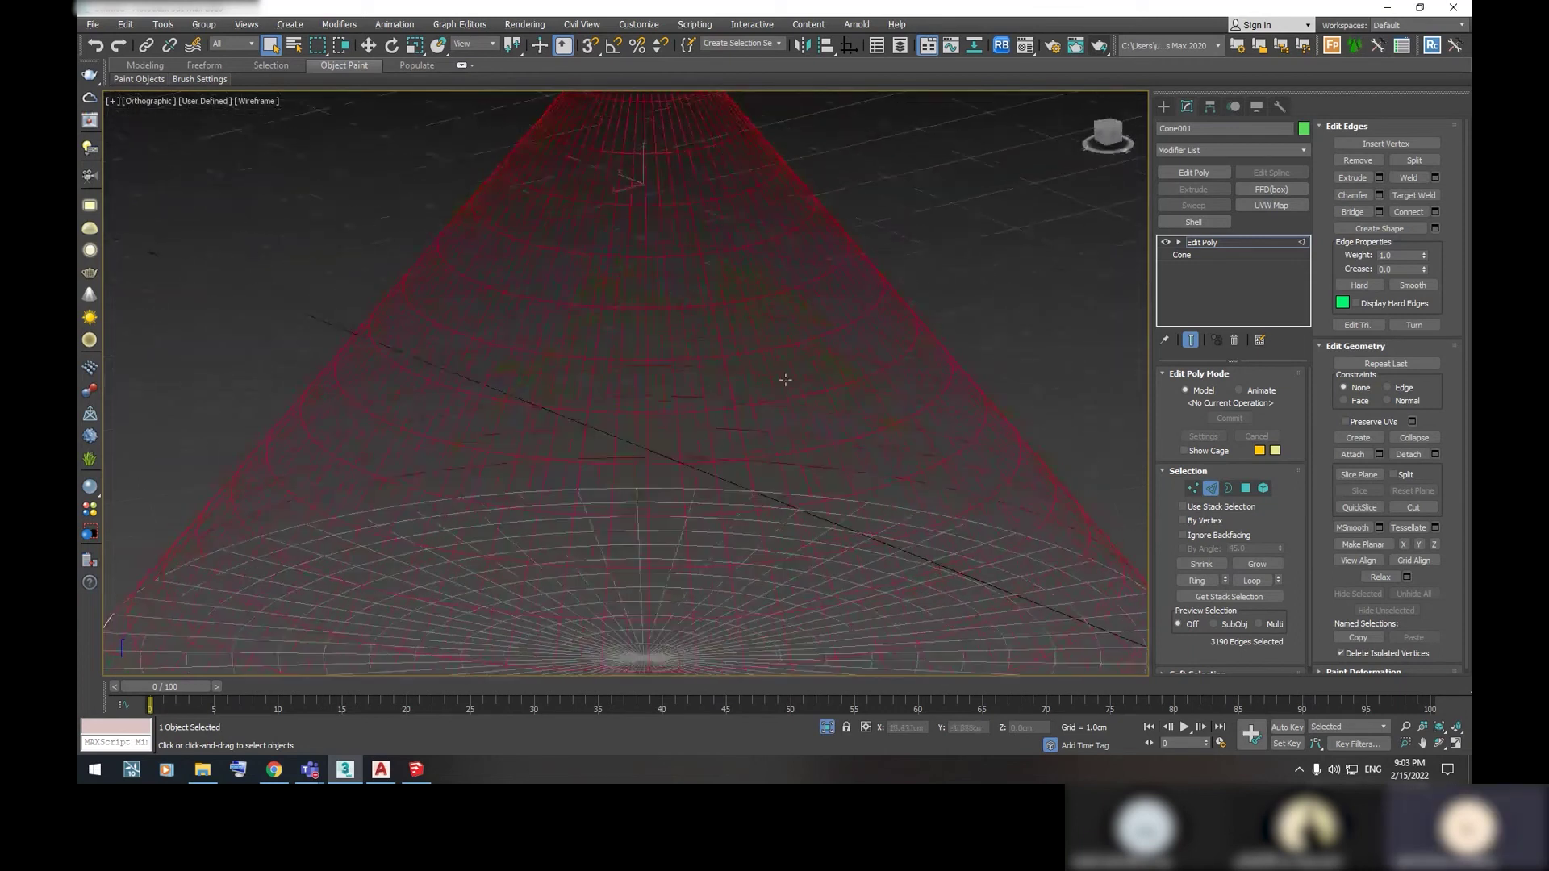
pyautogui.keyDown('alt'); pyautogui.moveTo(785, 379); pyautogui.dragTo(764, 349, button='middle'); pyautogui.keyUp('alt')
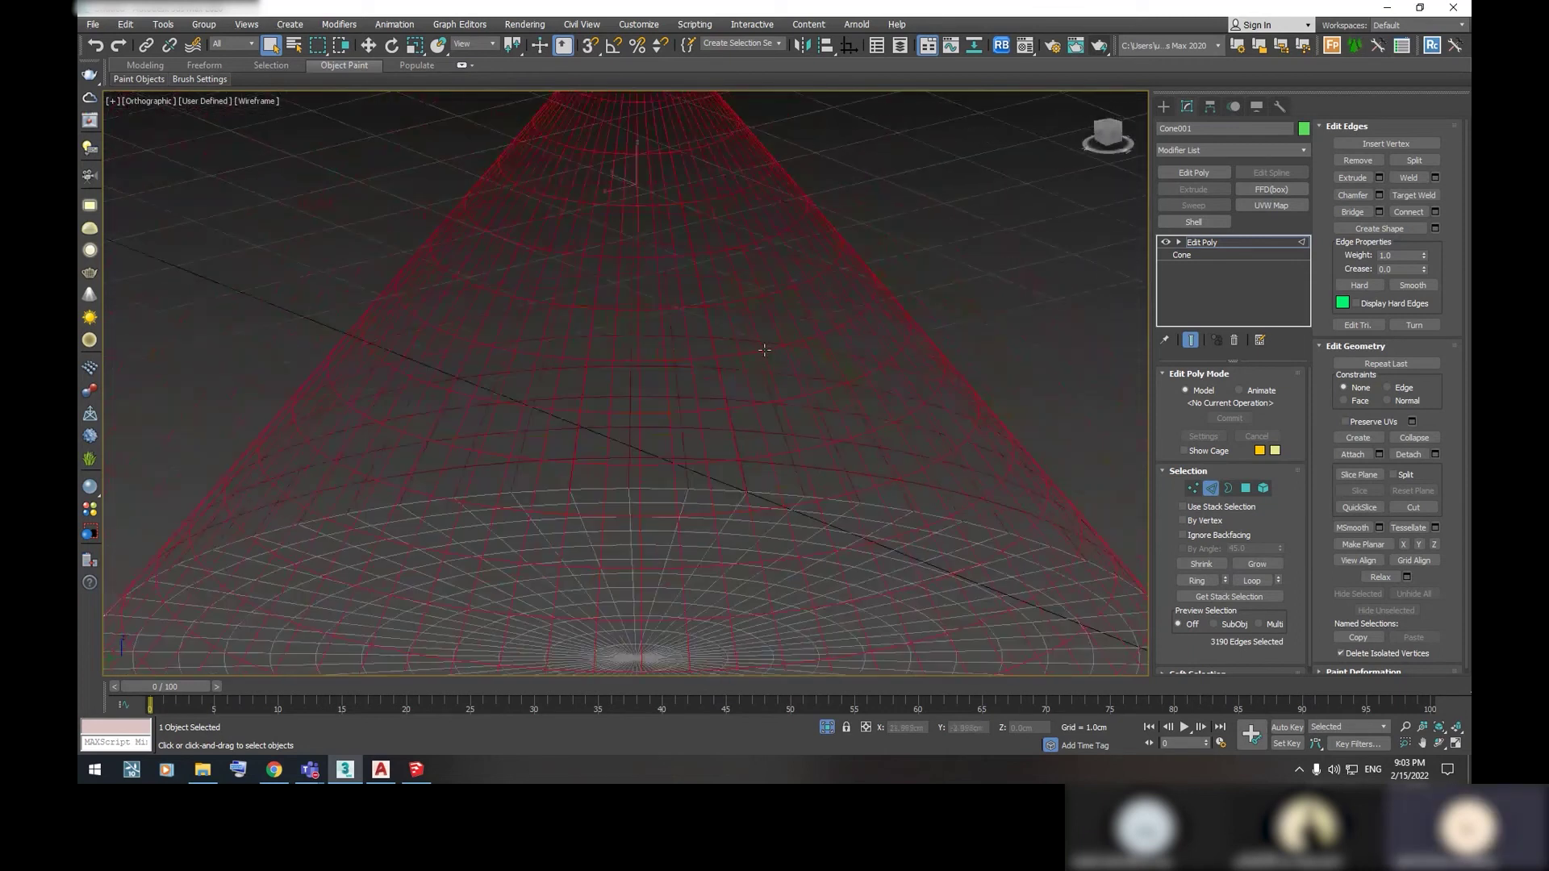
pyautogui.scroll(4, 748, 351)
pyautogui.scroll(3, 696, 228)
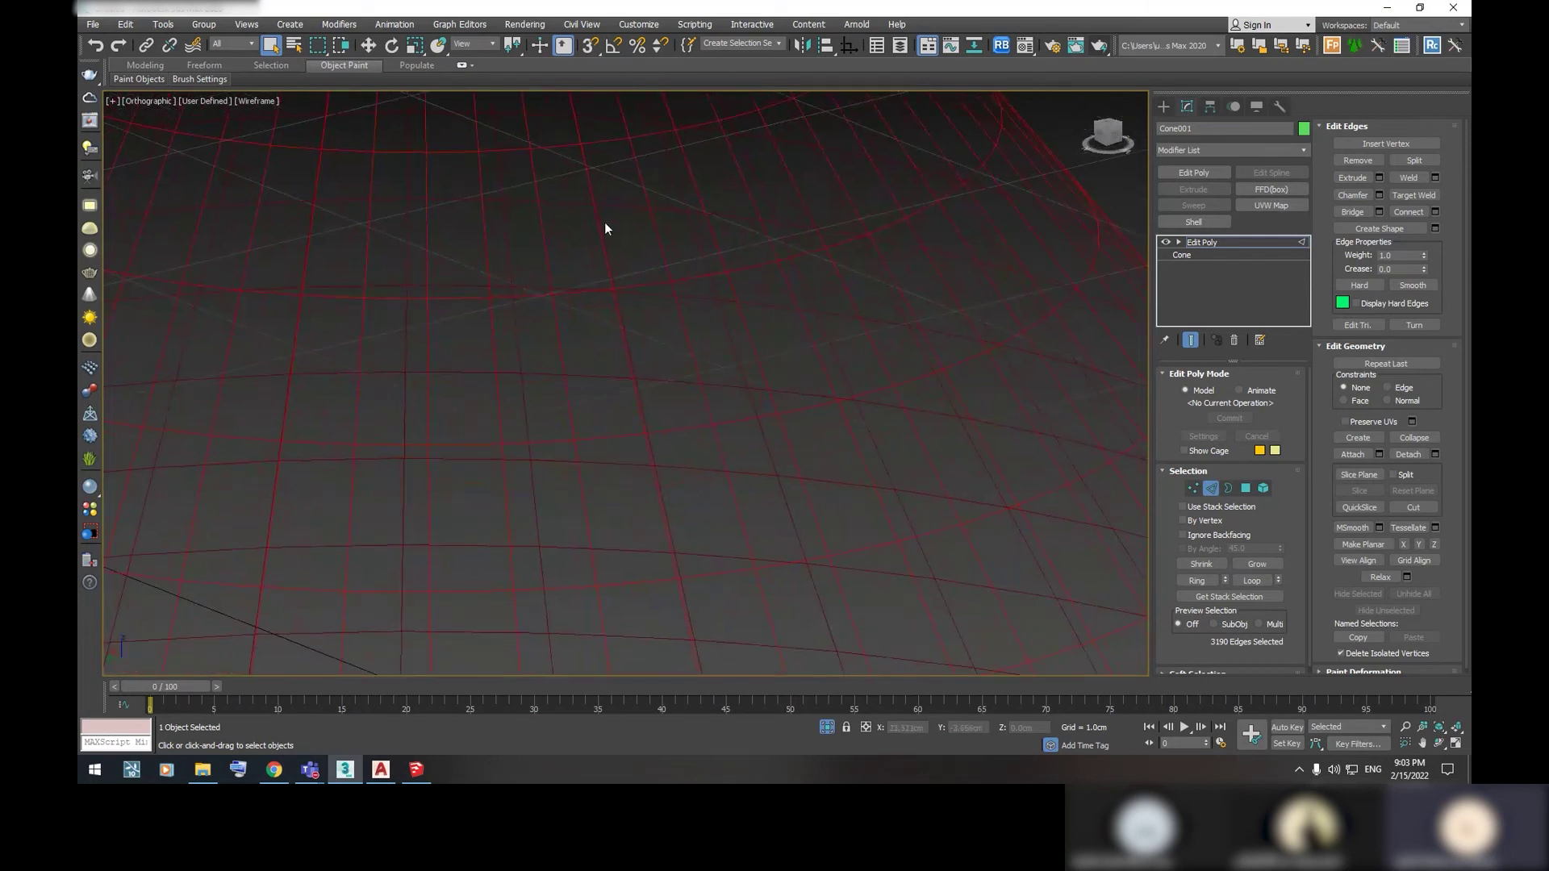
pyautogui.press('F3')
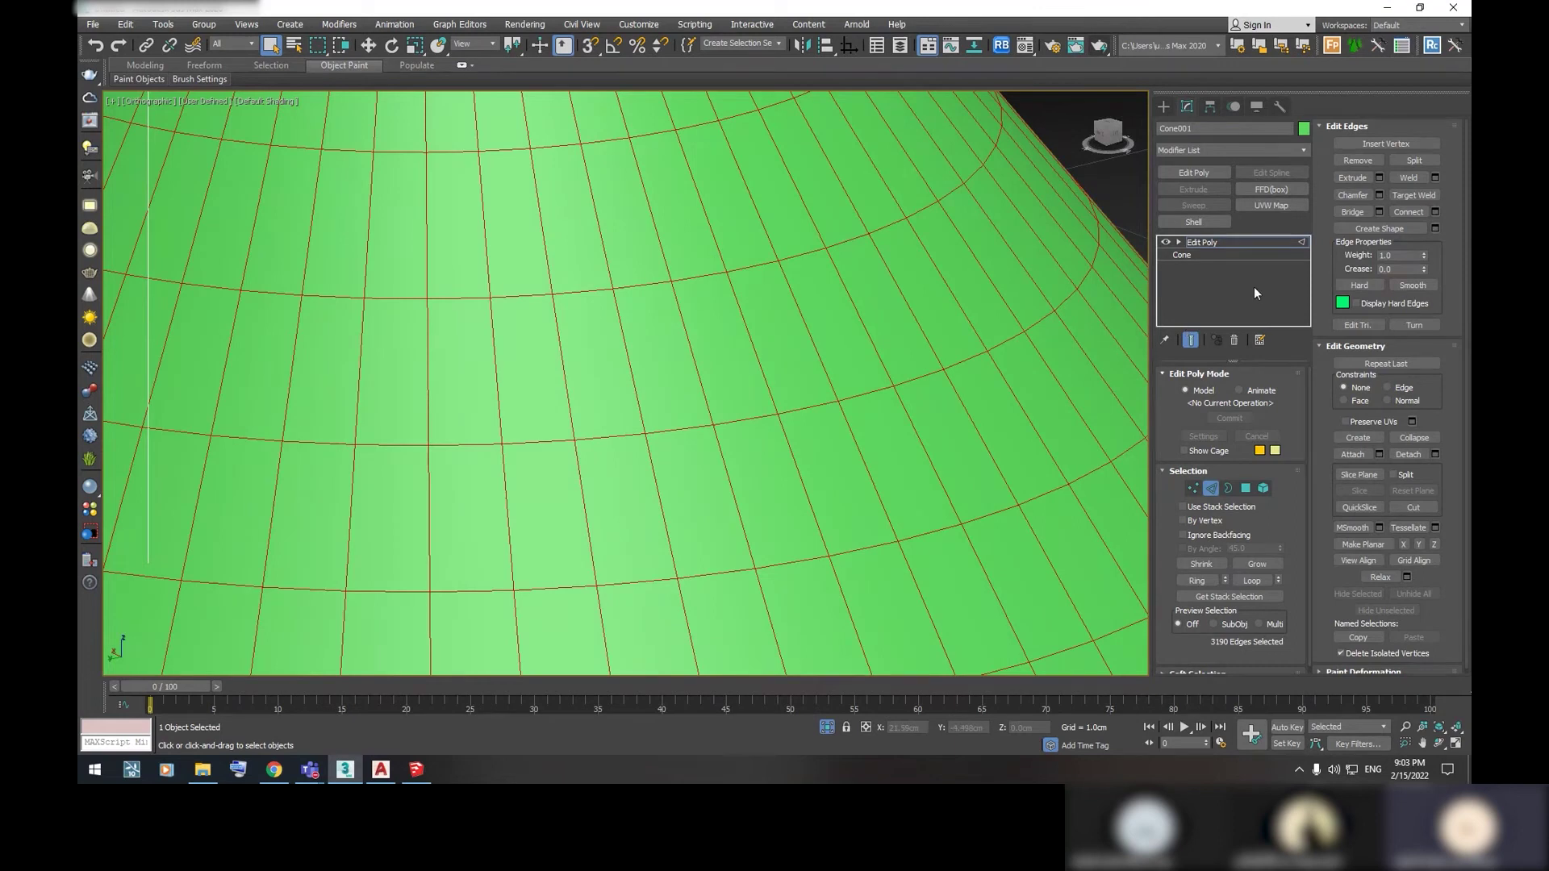
# Start an edge Extrude on the selected edges, height and width at 0.0 cm
pyautogui.click(1378, 178)
pyautogui.keyDown('alt'); pyautogui.moveTo(898, 244); pyautogui.dragTo(831, 353, button='middle'); pyautogui.keyUp('alt')
pyautogui.scroll(3, 832, 353)
pyautogui.scroll(3, 734, 327)
pyautogui.keyDown('alt'); pyautogui.moveTo(525, 225); pyautogui.dragTo(598, 253, button='middle'); pyautogui.keyUp('alt')
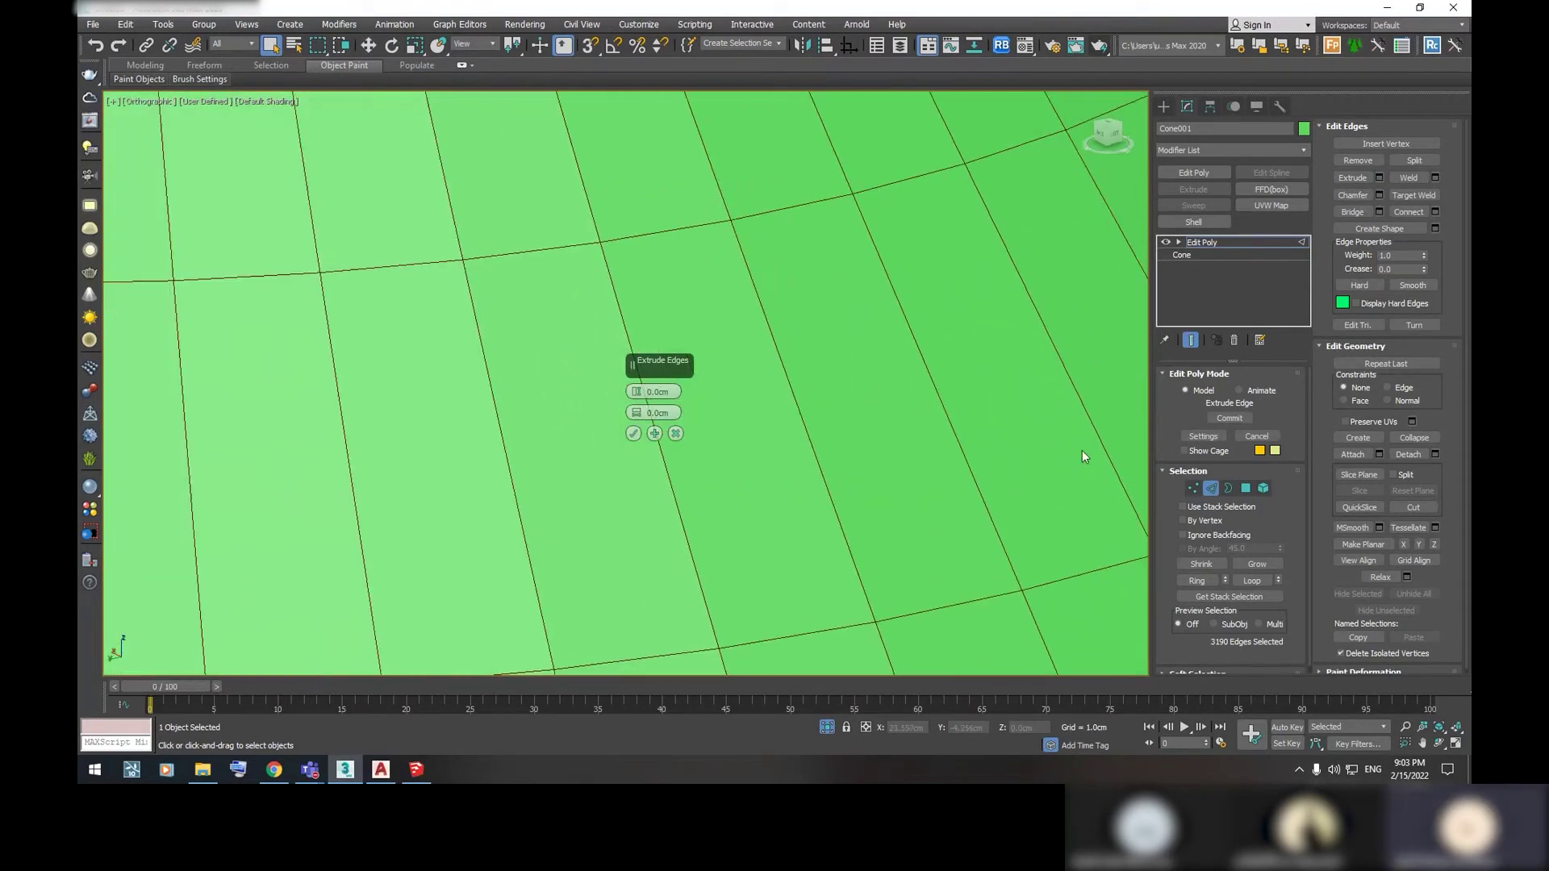
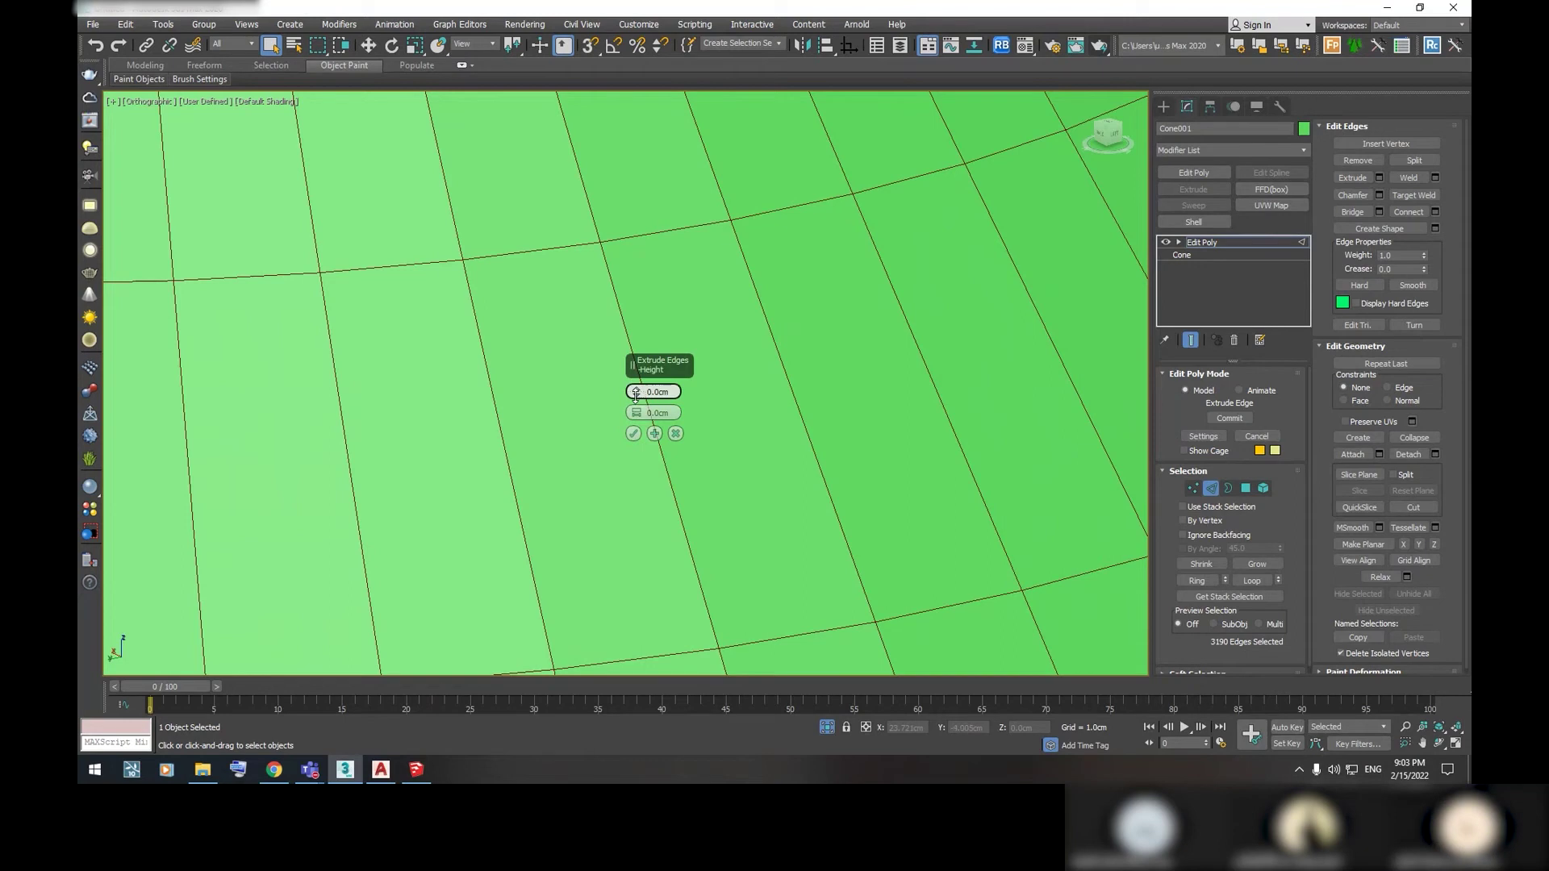
# Extrude Cone001's selected edges at about 0.006cm height and 0.005cm width, and confirm
pyautogui.moveTo(636, 396); pyautogui.dragTo(634, 412)
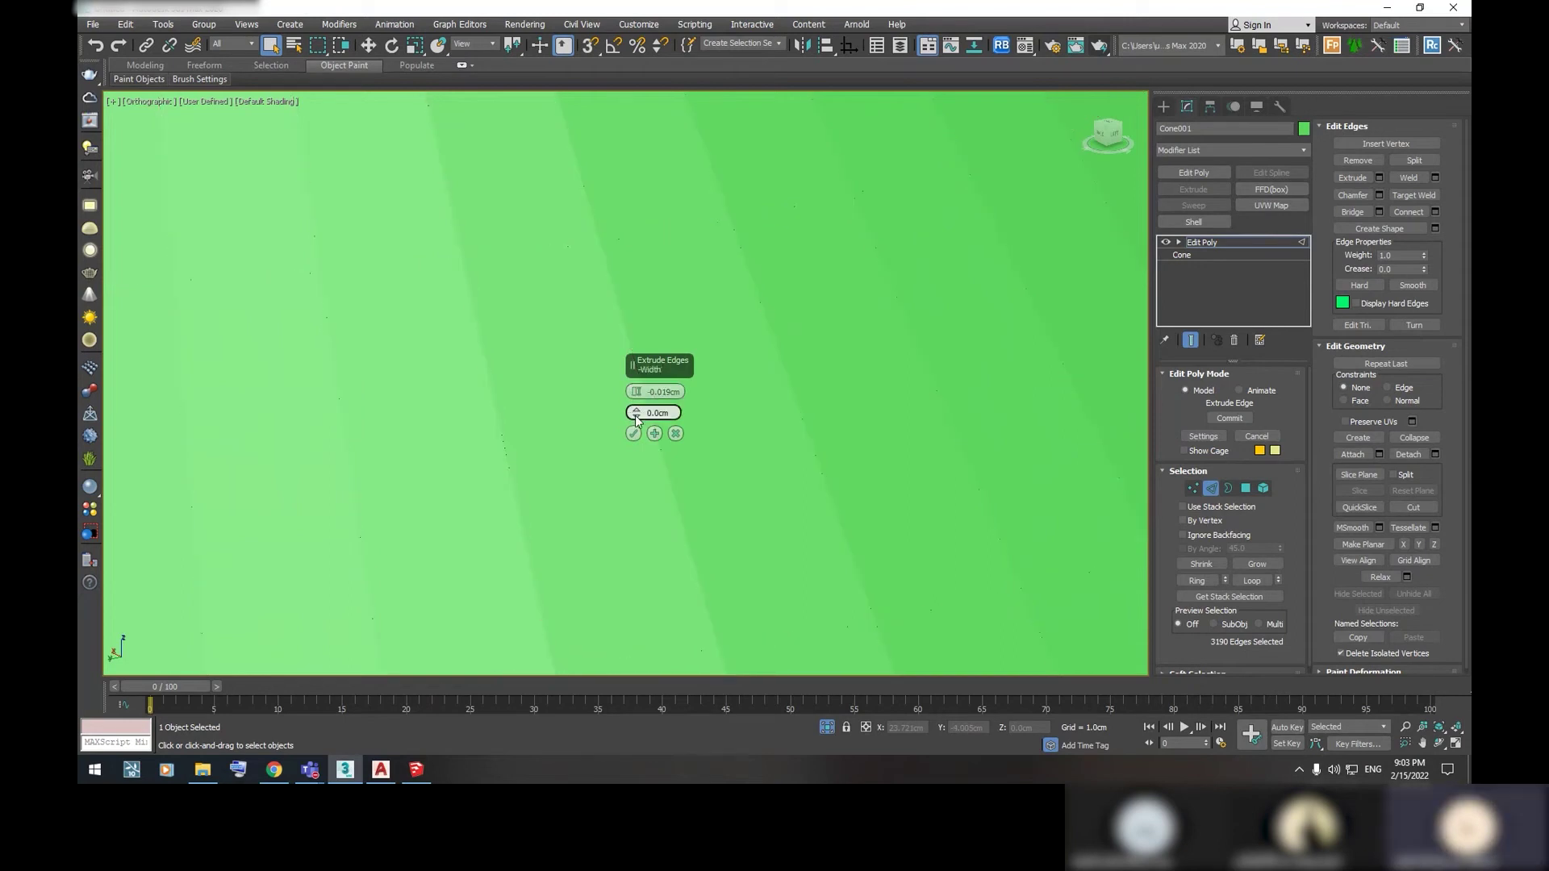
pyautogui.moveTo(637, 393); pyautogui.dragTo(635, 385)
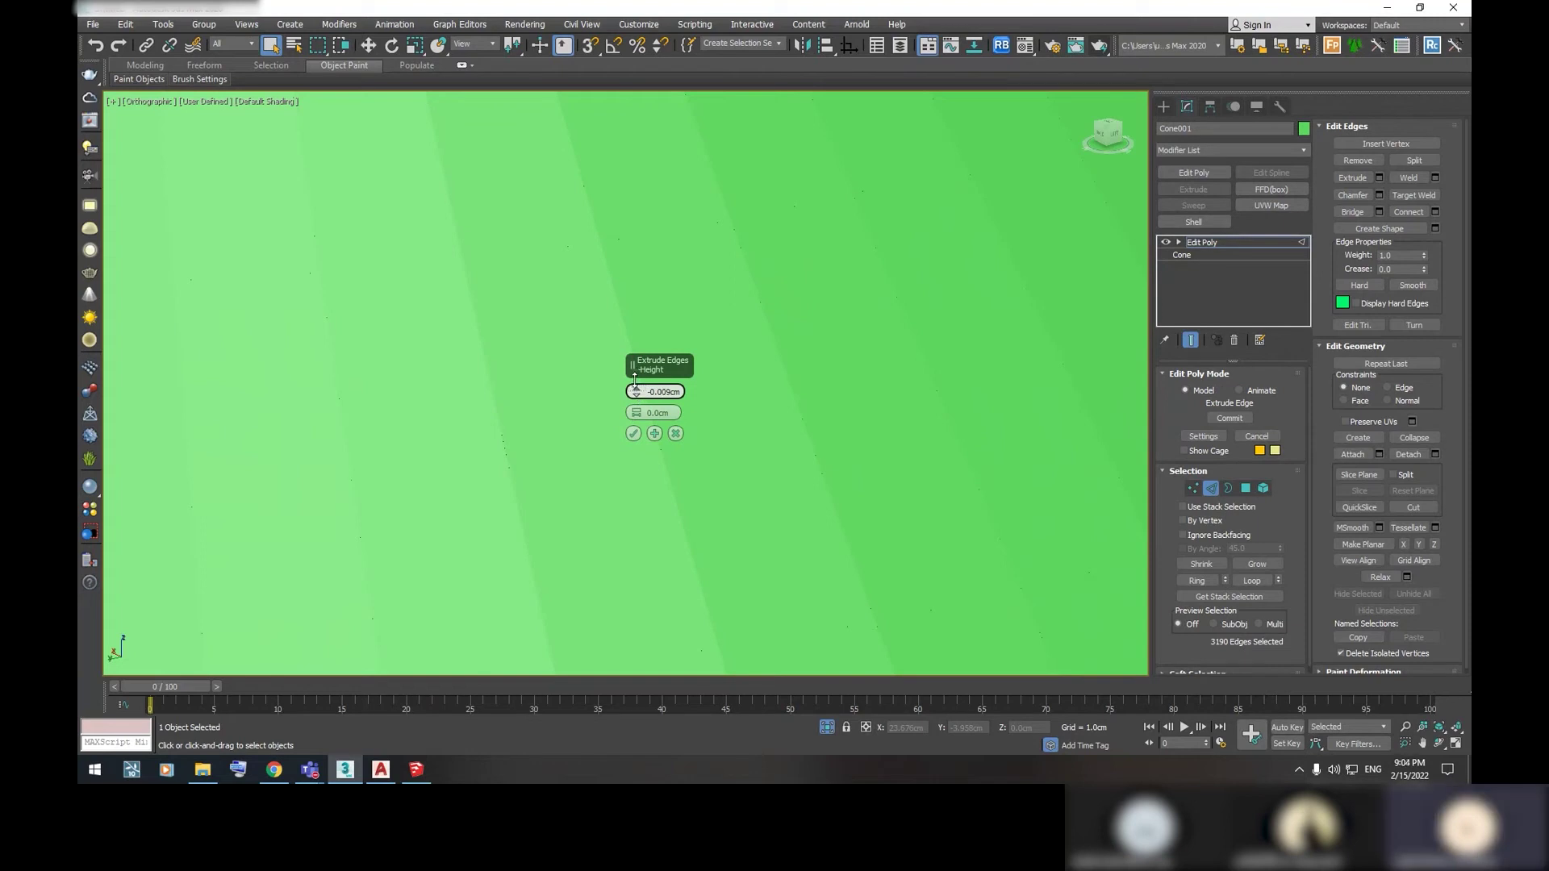
pyautogui.moveTo(634, 371); pyautogui.dragTo(634, 367)
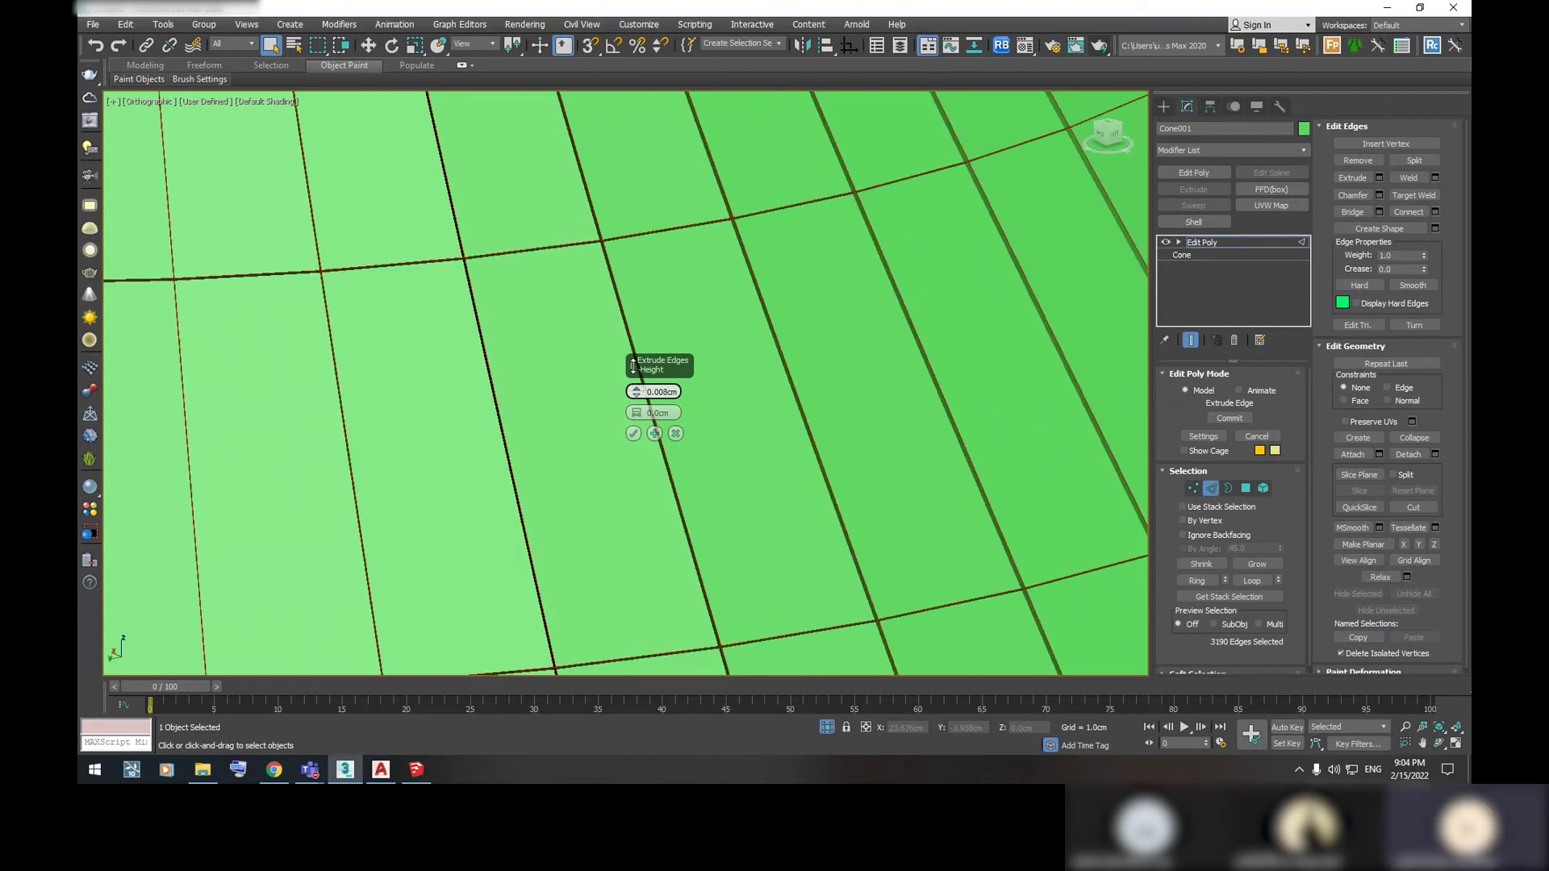
pyautogui.moveTo(633, 367)
pyautogui.keyDown('alt'); pyautogui.mouseDown(button='middle')
pyautogui.moveTo(581, 323)
pyautogui.moveTo(695, 274)
pyautogui.moveTo(671, 359)
pyautogui.moveTo(760, 258)
pyautogui.moveTo(648, 192)
pyautogui.mouseUp(button='middle'); pyautogui.keyUp('alt')
pyautogui.scroll(2, 648, 192)
pyautogui.scroll(3, 618, 255)
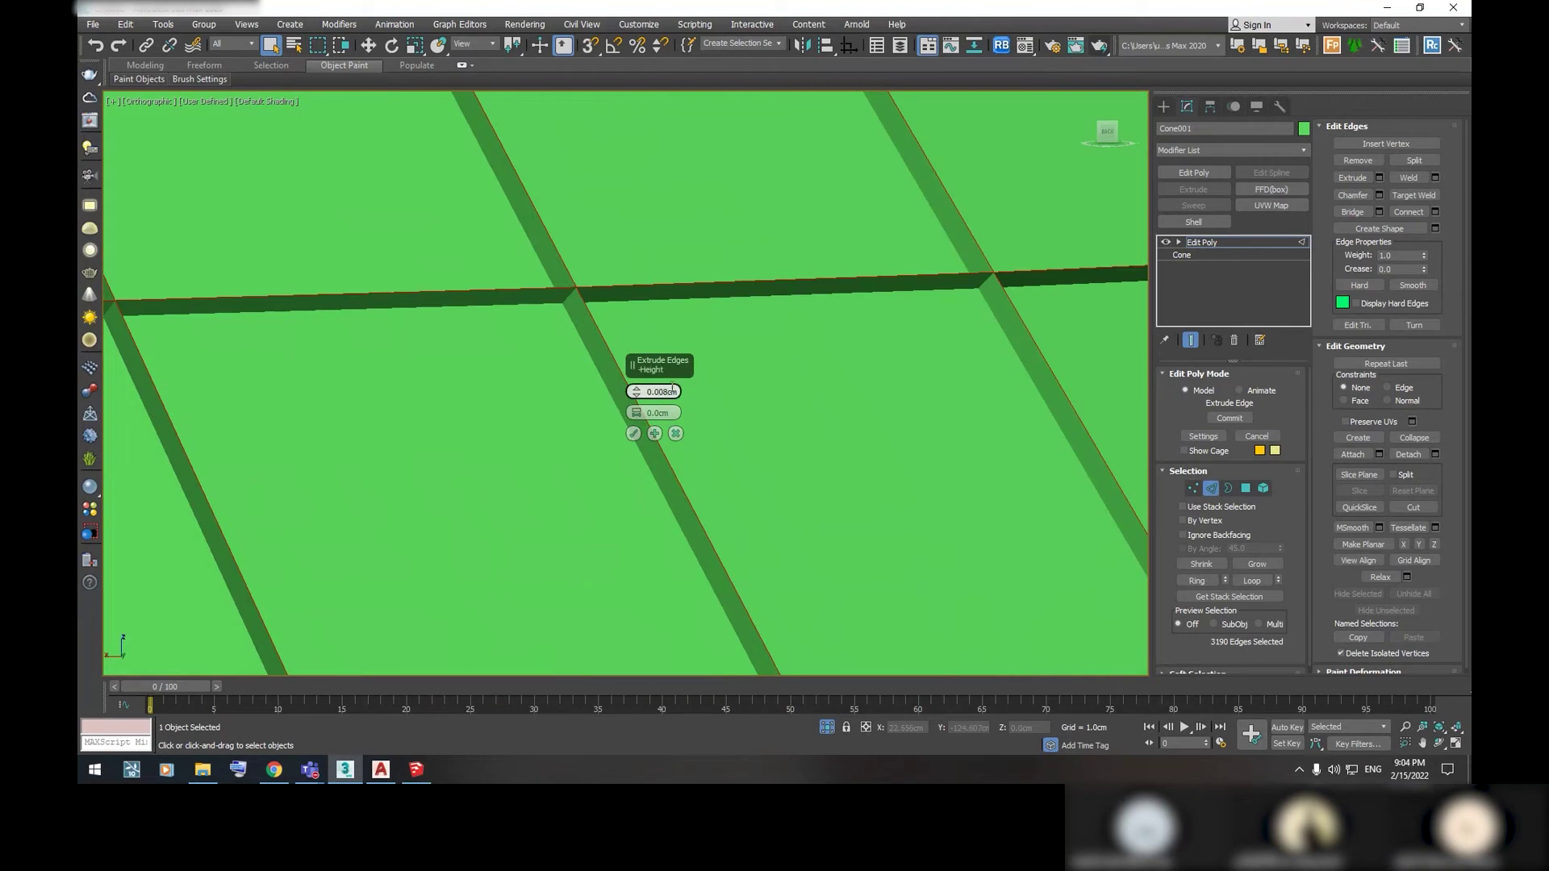
pyautogui.moveTo(633, 393)
pyautogui.mouseDown()
pyautogui.moveTo(632, 375)
pyautogui.moveTo(613, 433)
pyautogui.moveTo(611, 394)
pyautogui.mouseUp()
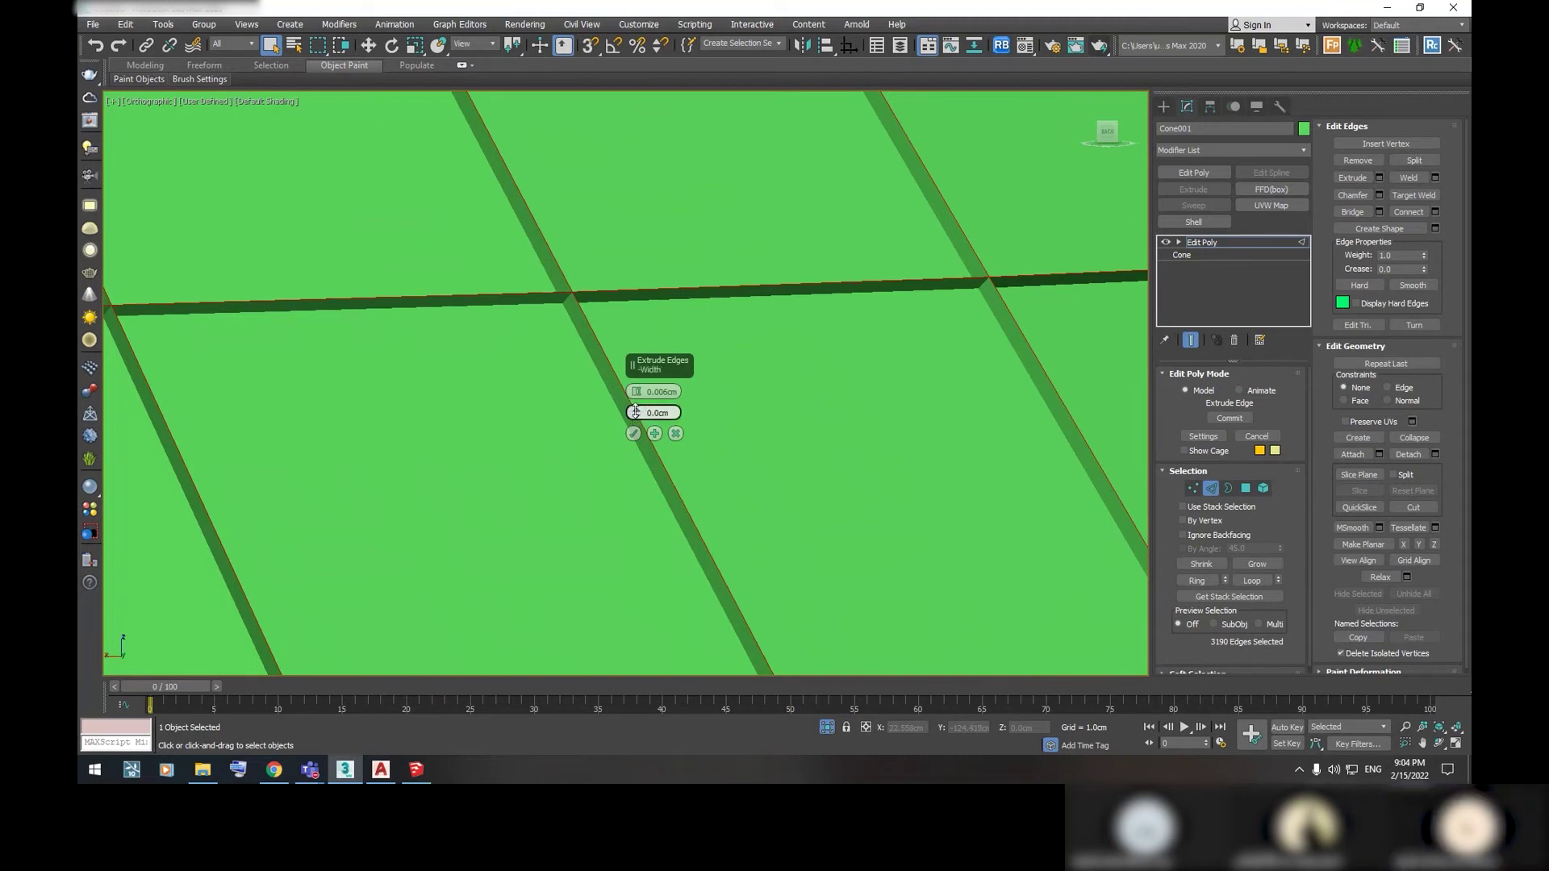
pyautogui.moveTo(636, 409); pyautogui.dragTo(635, 399)
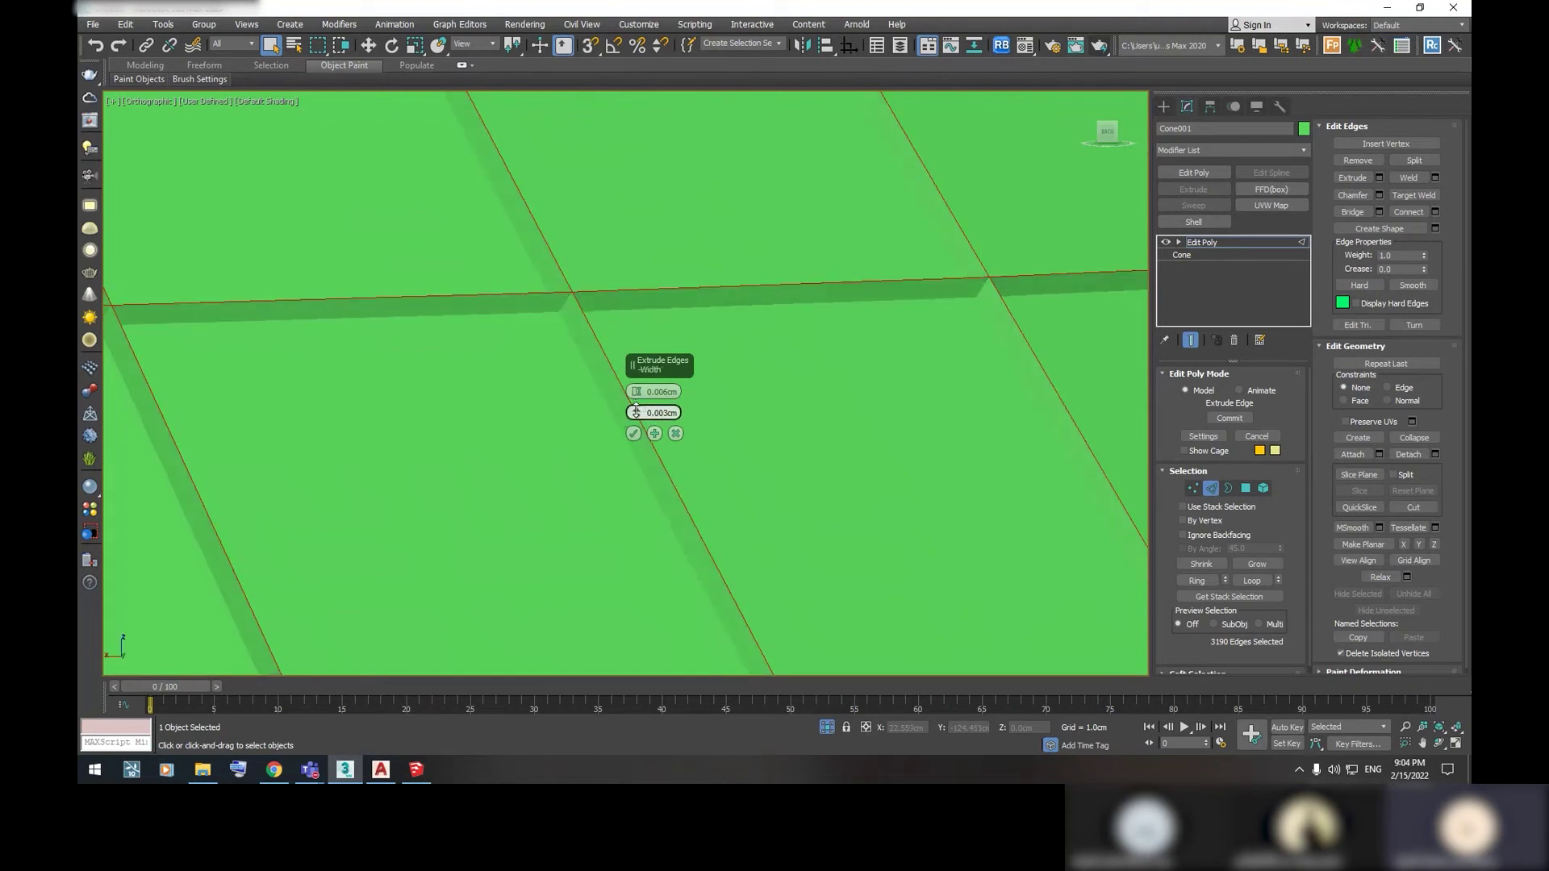
pyautogui.moveTo(636, 410); pyautogui.dragTo(635, 405)
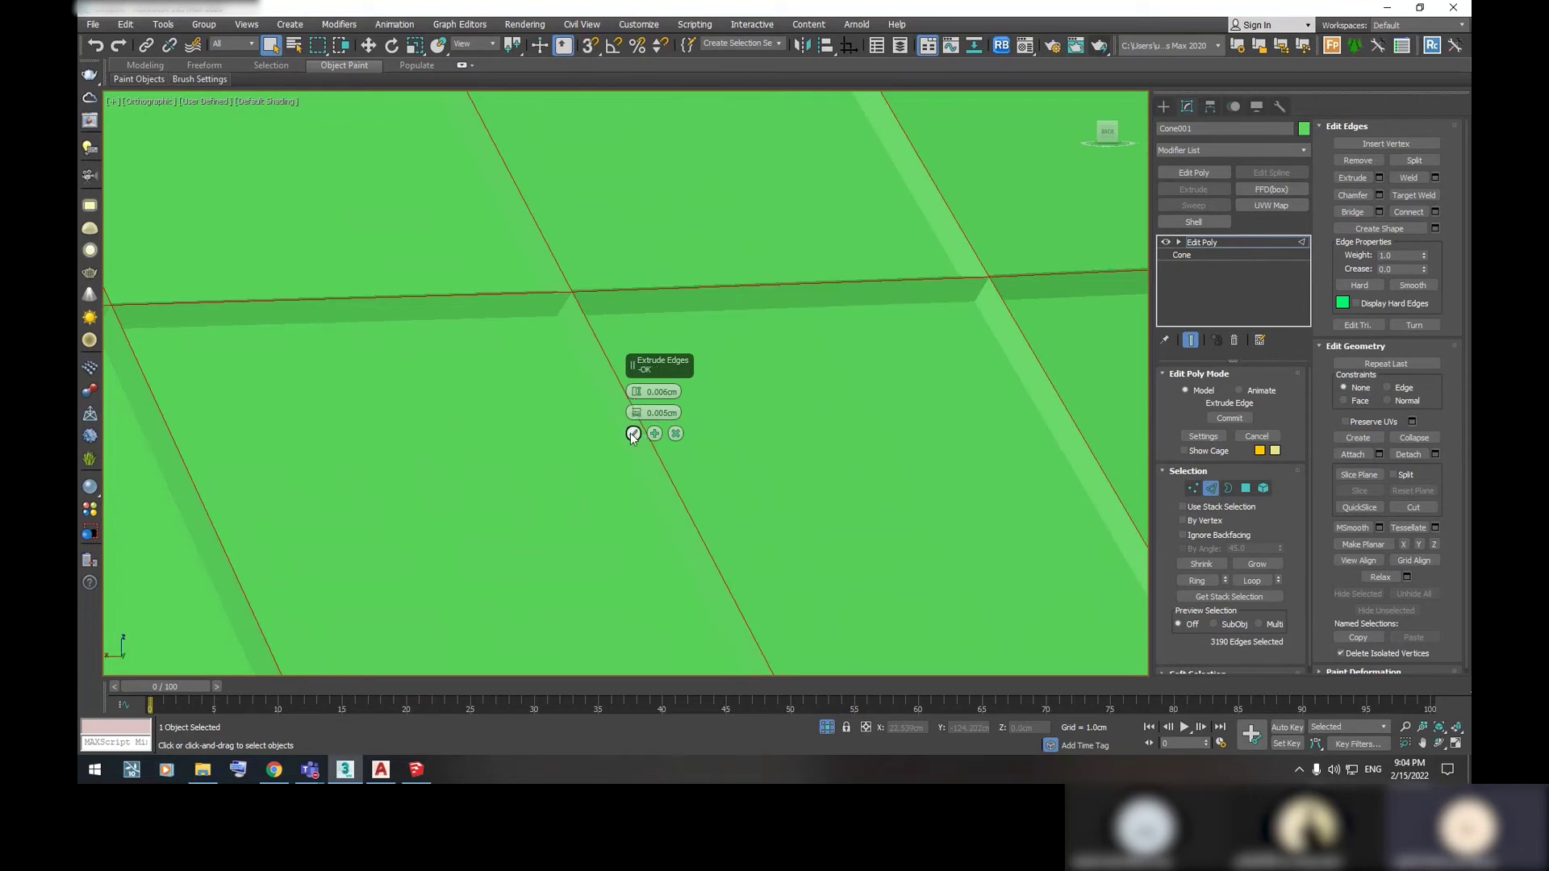
pyautogui.click(633, 434)
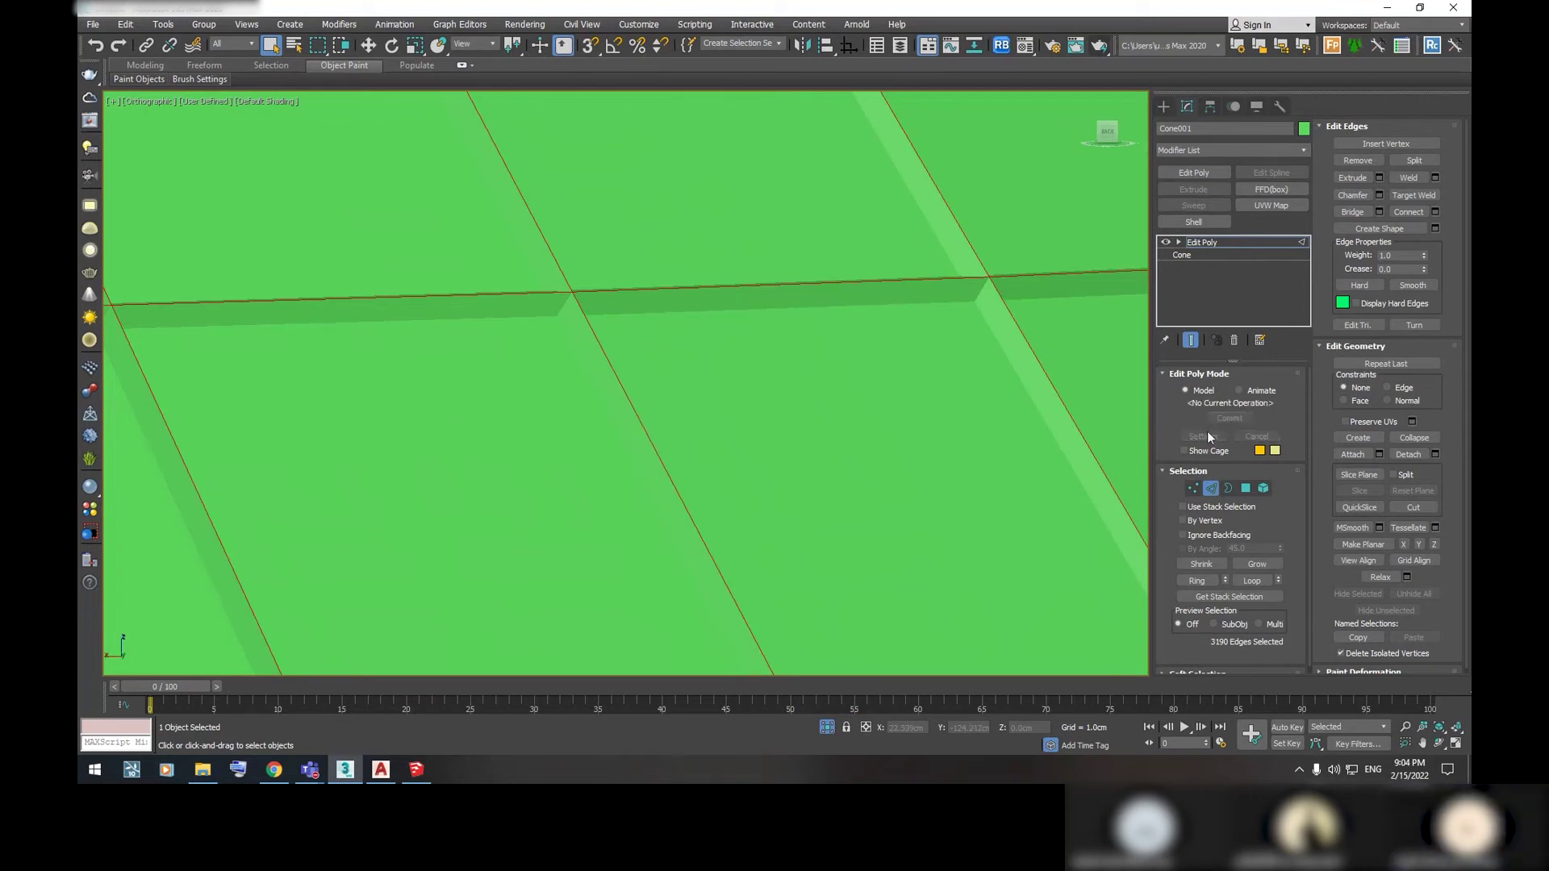
# Switch the cone to Polygon level and inspect its faces from around the model
pyautogui.click(1246, 488)
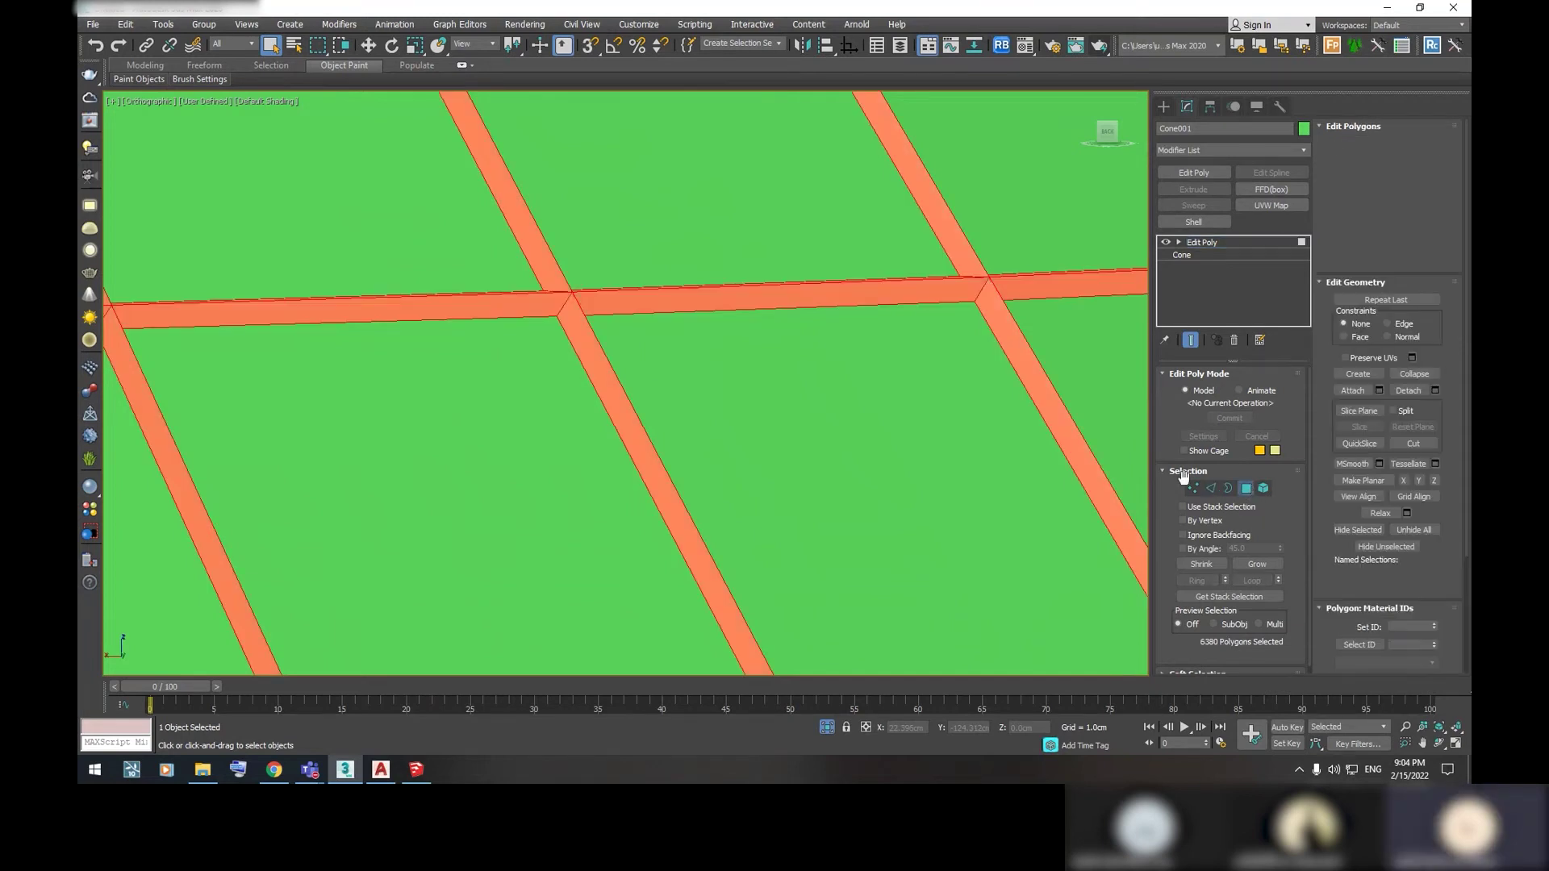
pyautogui.scroll(-3, 628, 404)
pyautogui.scroll(-1, 628, 404)
pyautogui.scroll(-3, 571, 411)
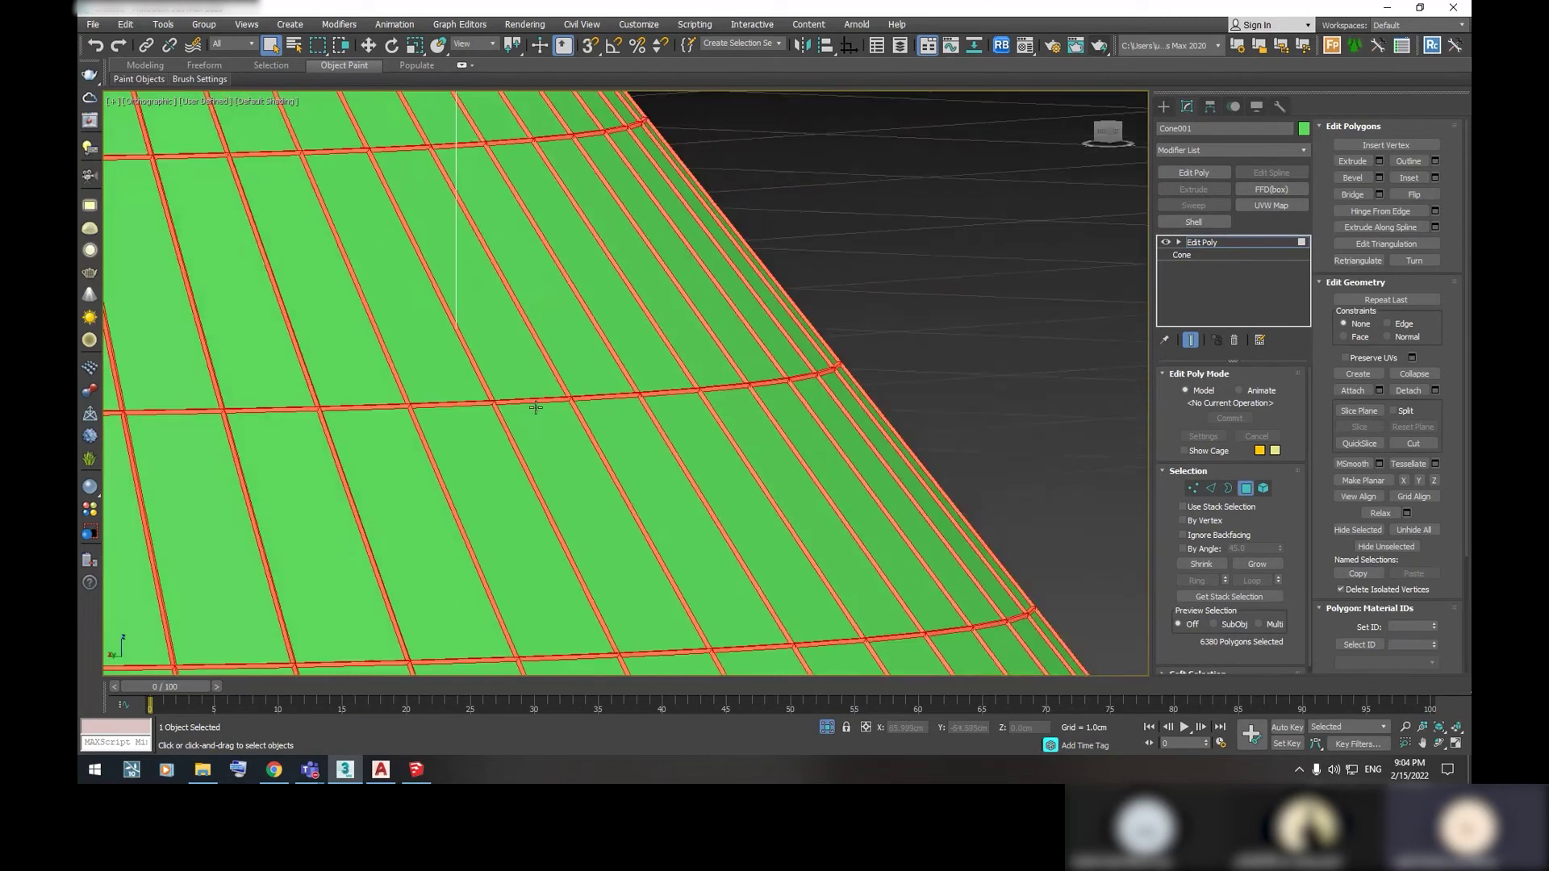
pyautogui.scroll(-3, 536, 408)
pyautogui.moveTo(580, 388)
pyautogui.keyDown('alt'); pyautogui.mouseDown(button='middle')
pyautogui.moveTo(608, 428)
pyautogui.moveTo(709, 439)
pyautogui.moveTo(629, 361)
pyautogui.moveTo(775, 294)
pyautogui.mouseUp(button='middle'); pyautogui.keyUp('alt')
pyautogui.scroll(5, 629, 361)
pyautogui.scroll(2, 636, 353)
pyautogui.scroll(2, 743, 304)
pyautogui.scroll(3, 723, 322)
pyautogui.scroll(-4, 753, 293)
pyautogui.scroll(-3, 803, 307)
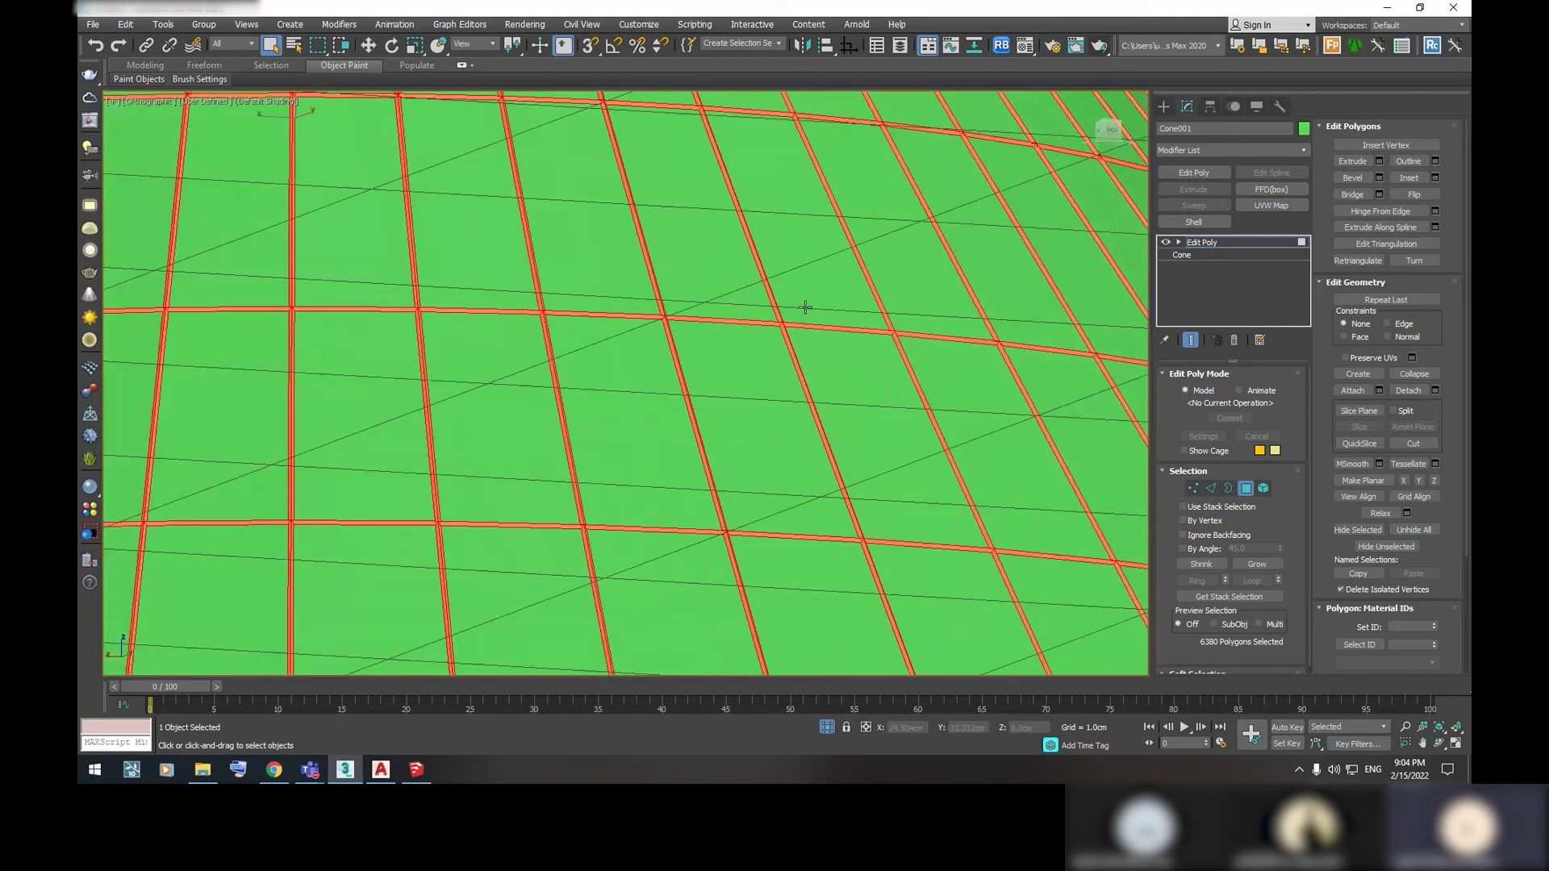
# Check Edge level, then return to Polygon level with all 6380 polygons selected
pyautogui.click(1212, 487)
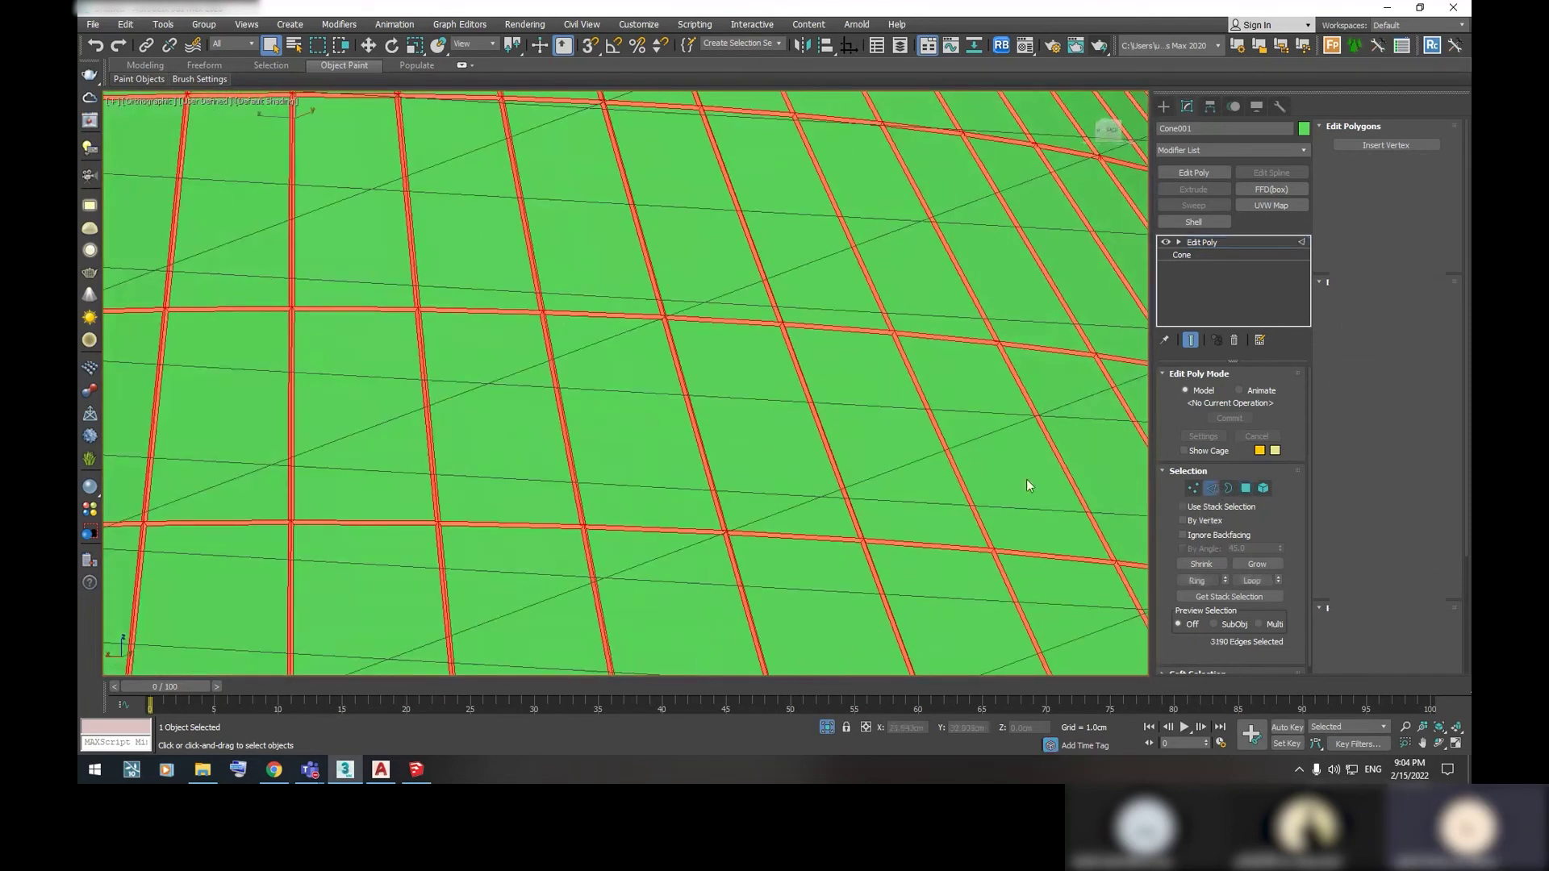
pyautogui.scroll(5, 807, 338)
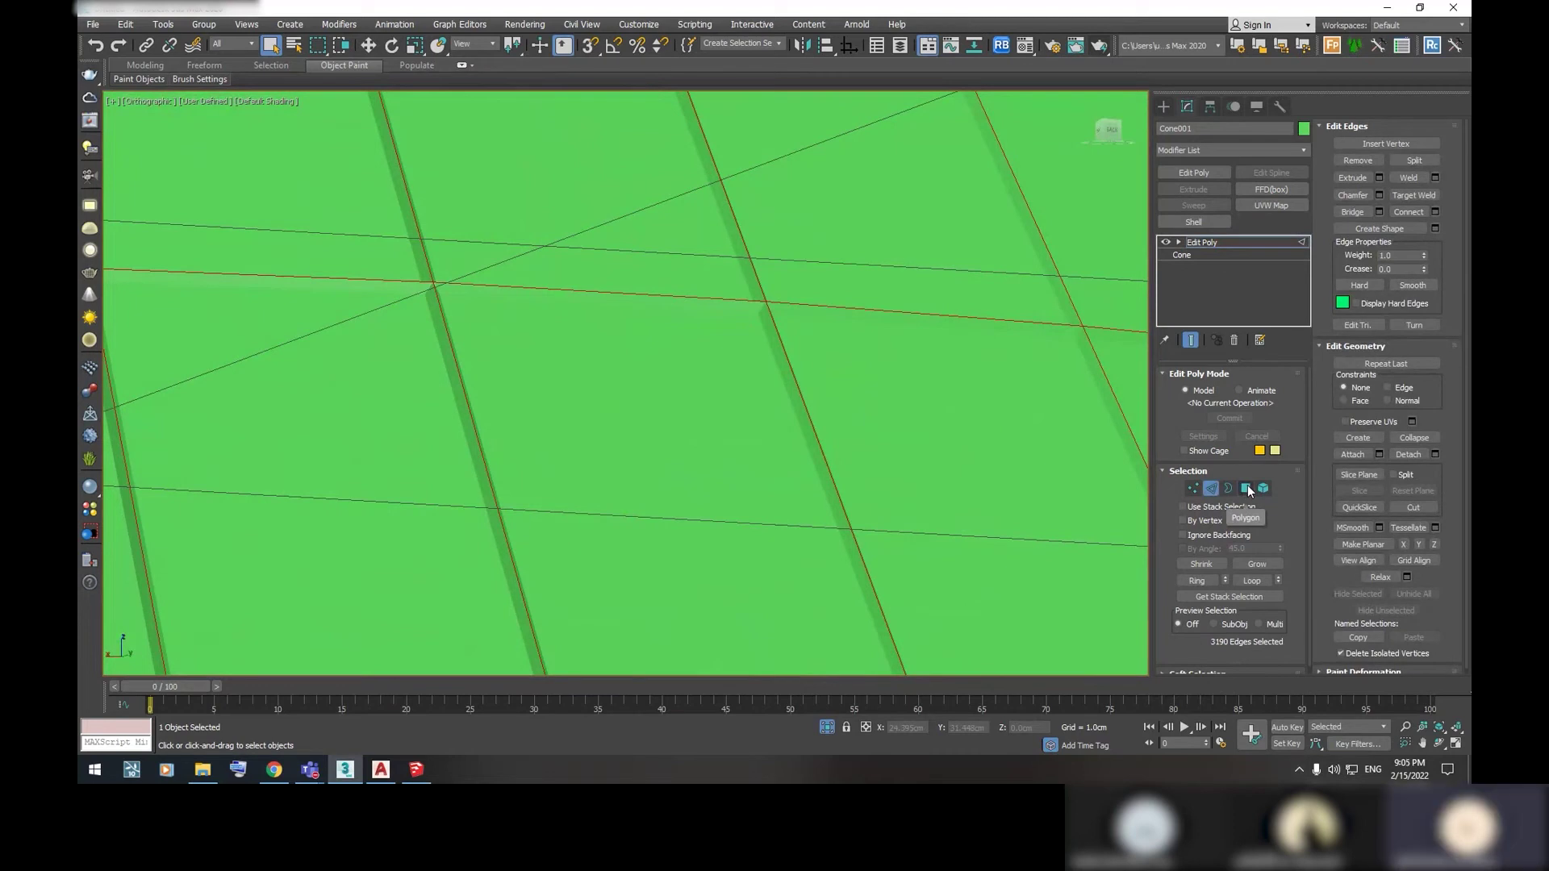
pyautogui.click(1247, 489)
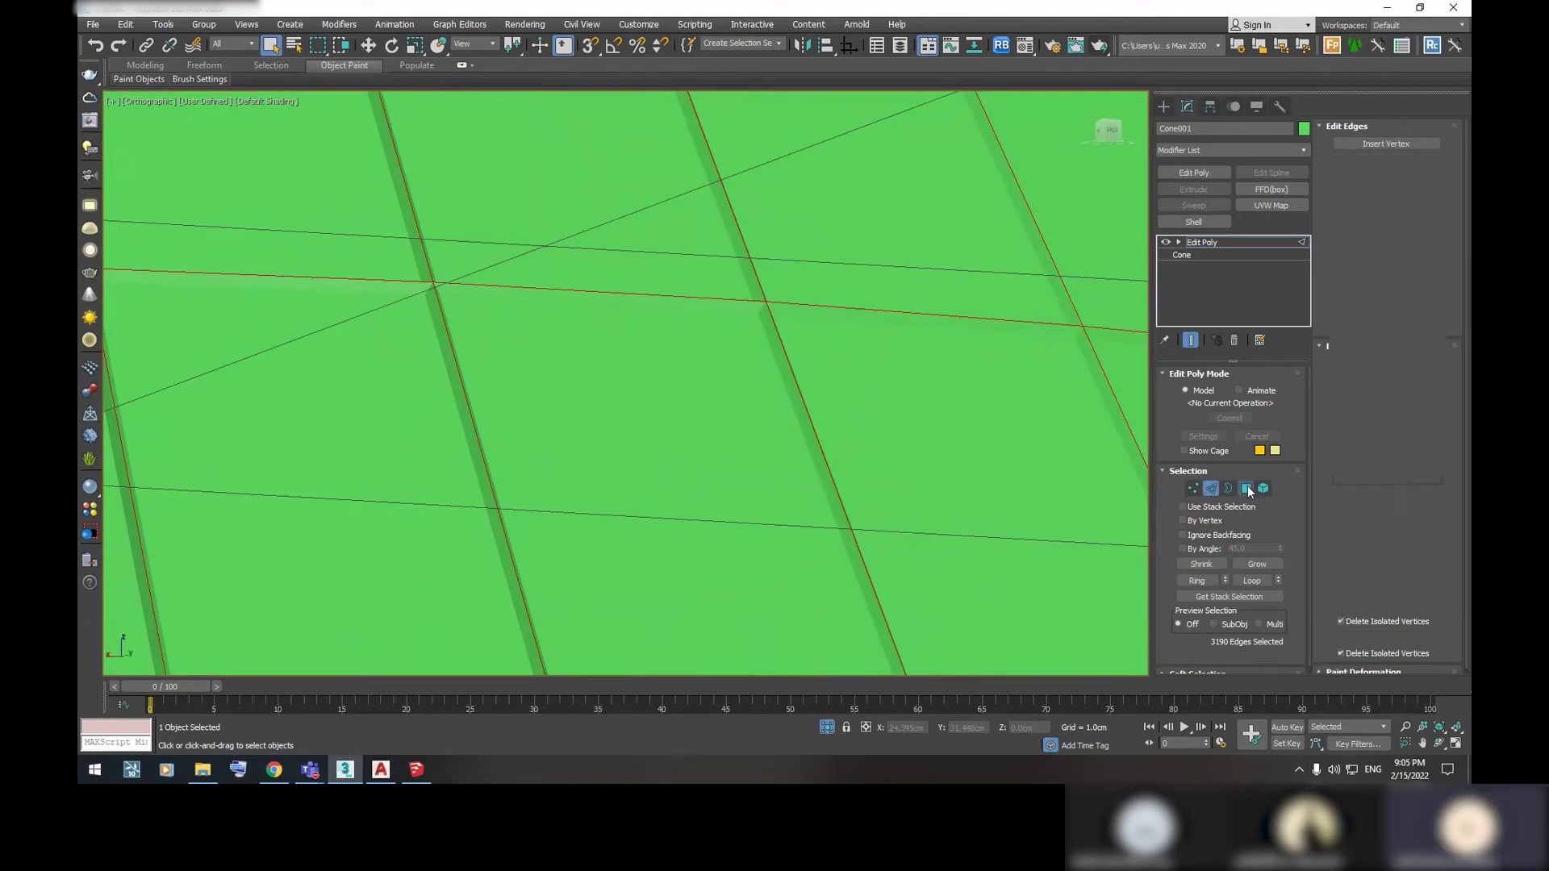
pyautogui.scroll(-3, 758, 359)
pyautogui.scroll(-2, 738, 348)
pyautogui.scroll(-5, 738, 348)
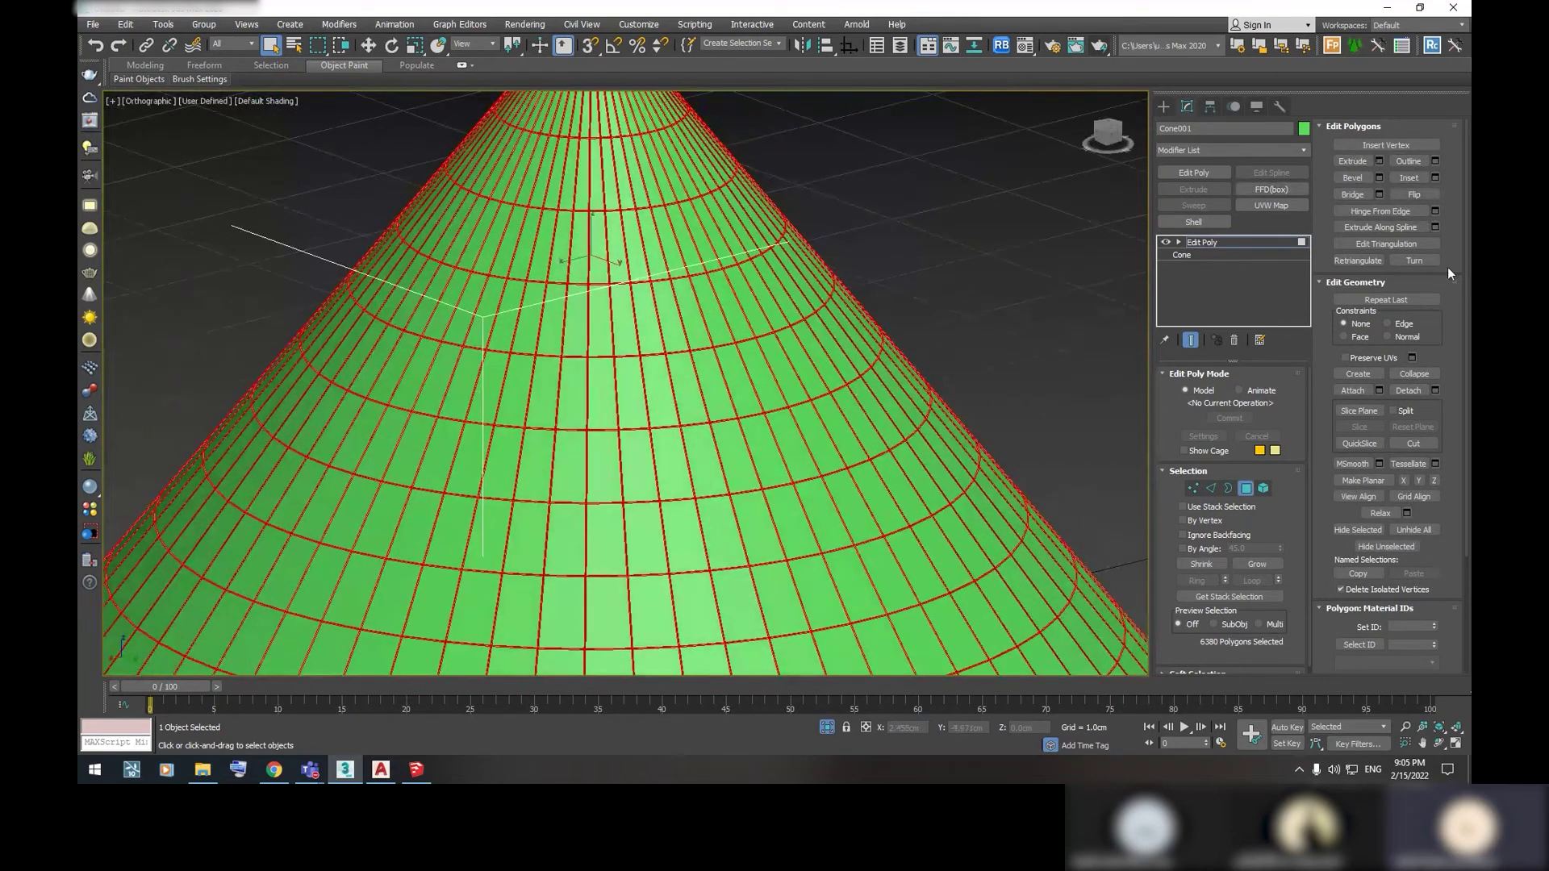
# Detach the selected polygons as an element within Cone001
pyautogui.click(1434, 391)
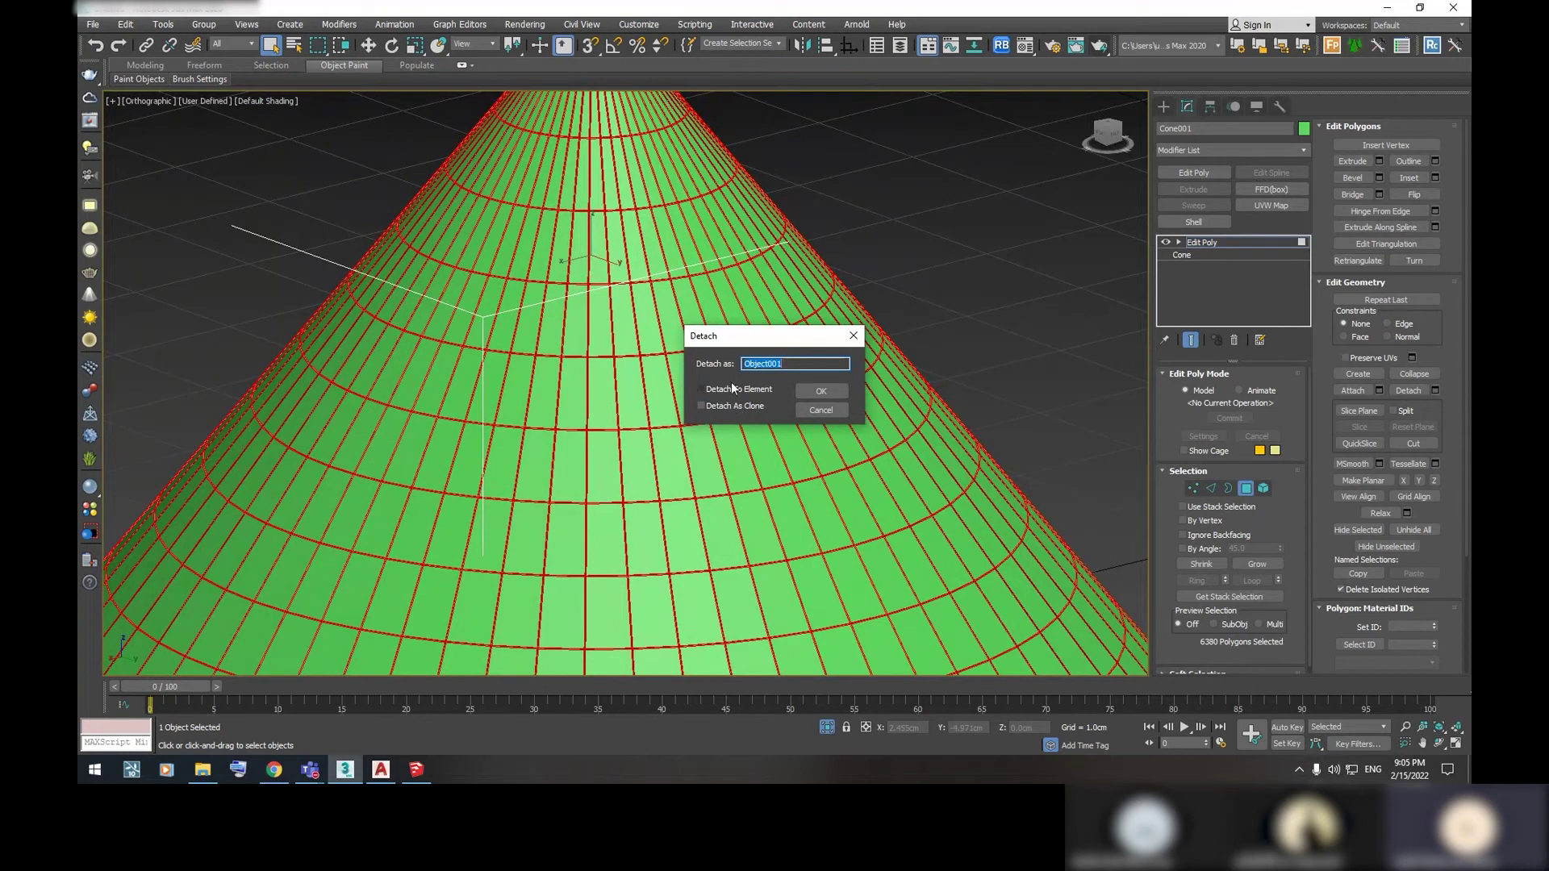
pyautogui.click(738, 388)
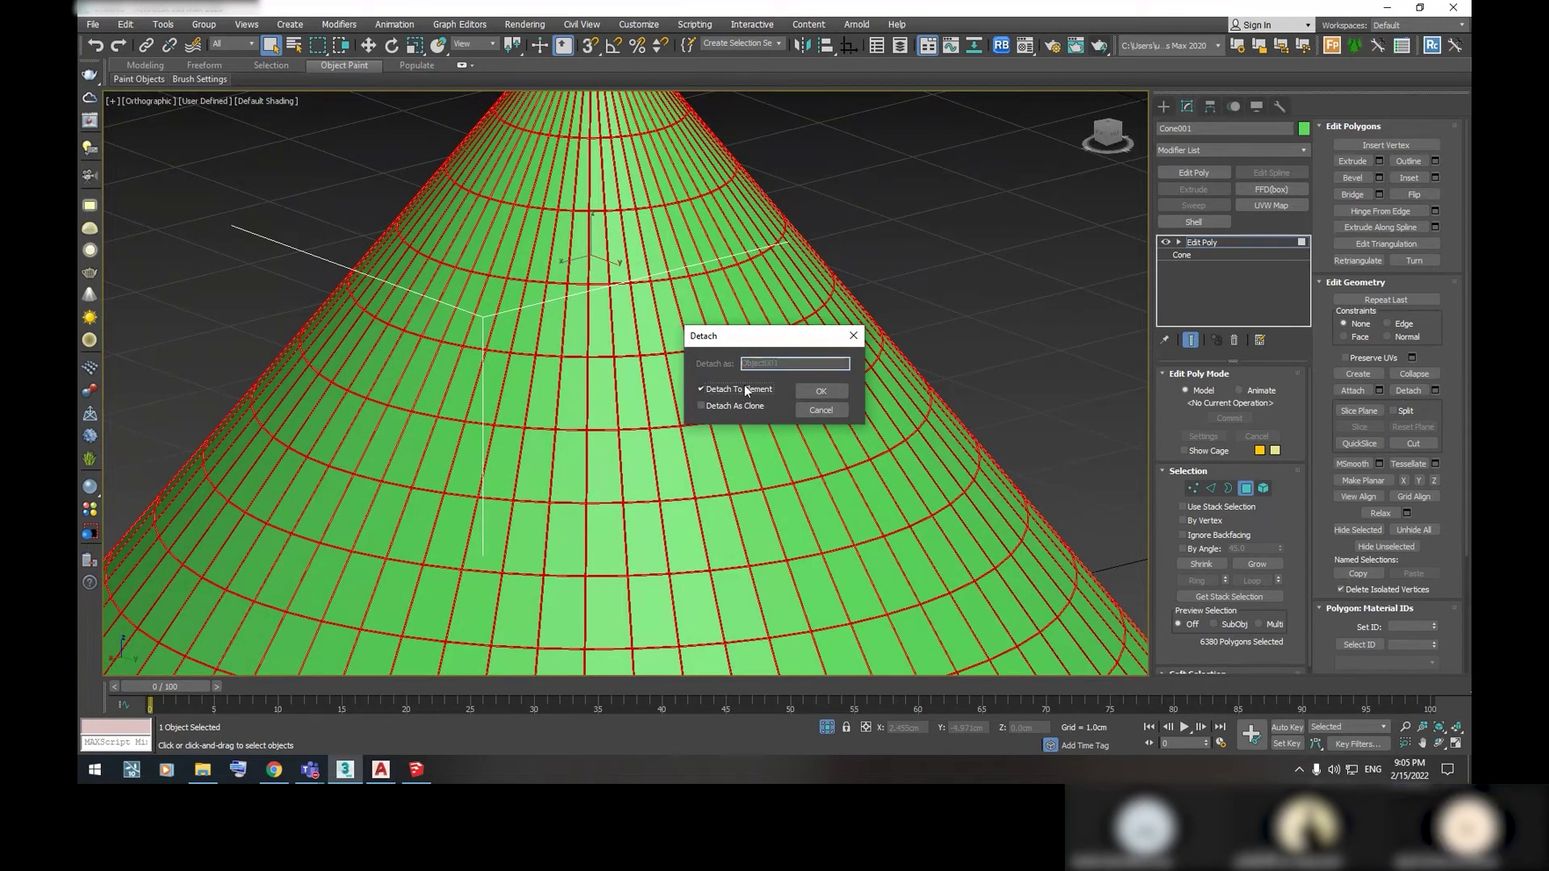
pyautogui.click(820, 392)
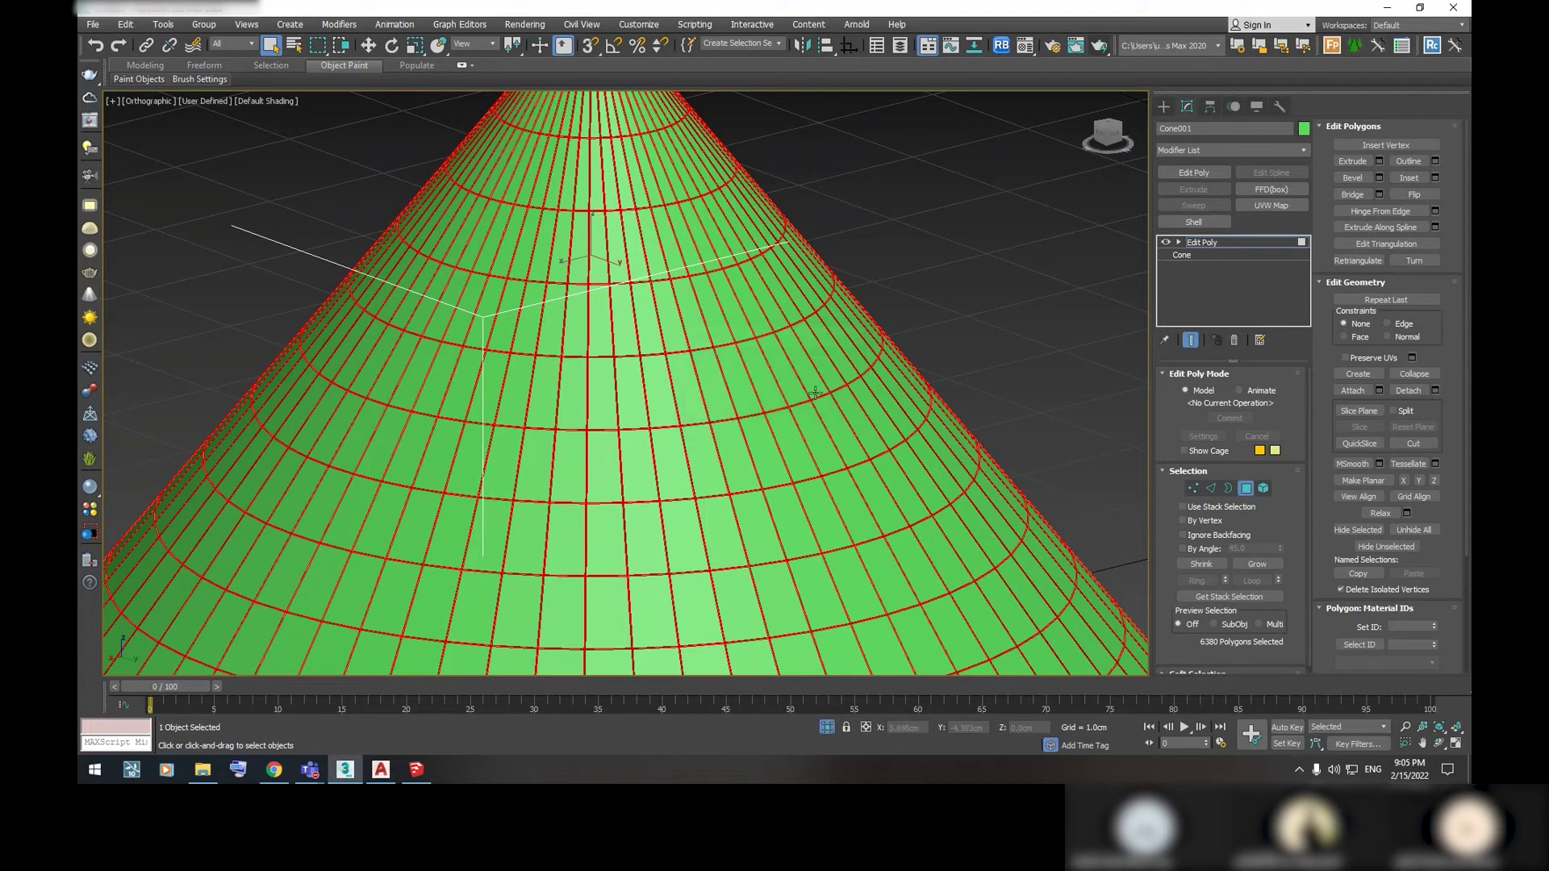
pyautogui.scroll(5, 789, 399)
pyautogui.scroll(3, 795, 394)
pyautogui.scroll(-5, 784, 383)
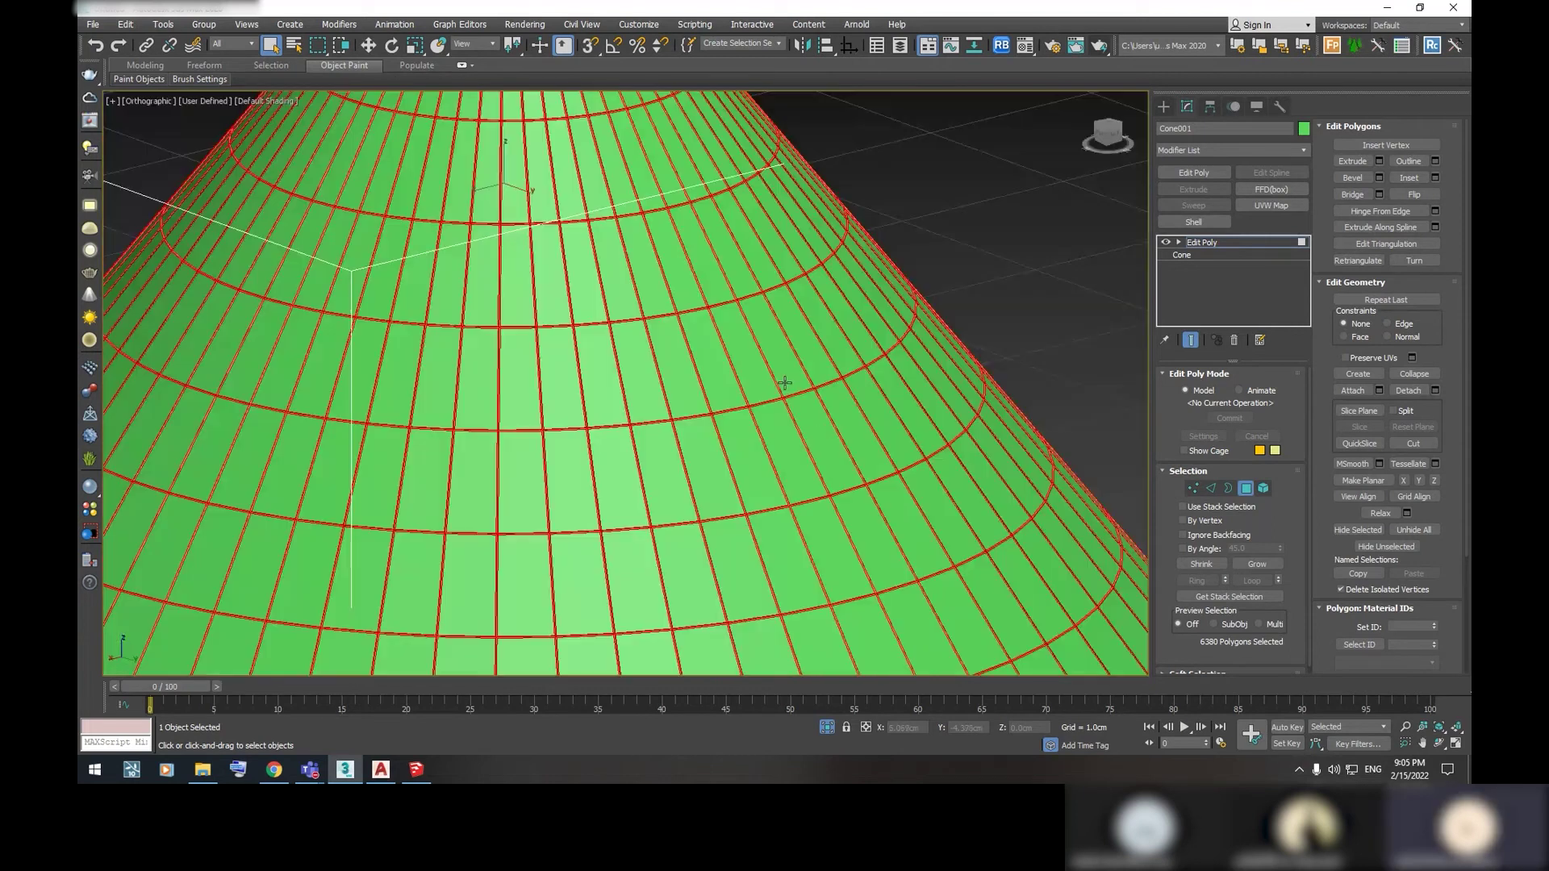
pyautogui.scroll(-5, 888, 365)
pyautogui.scroll(4, 969, 398)
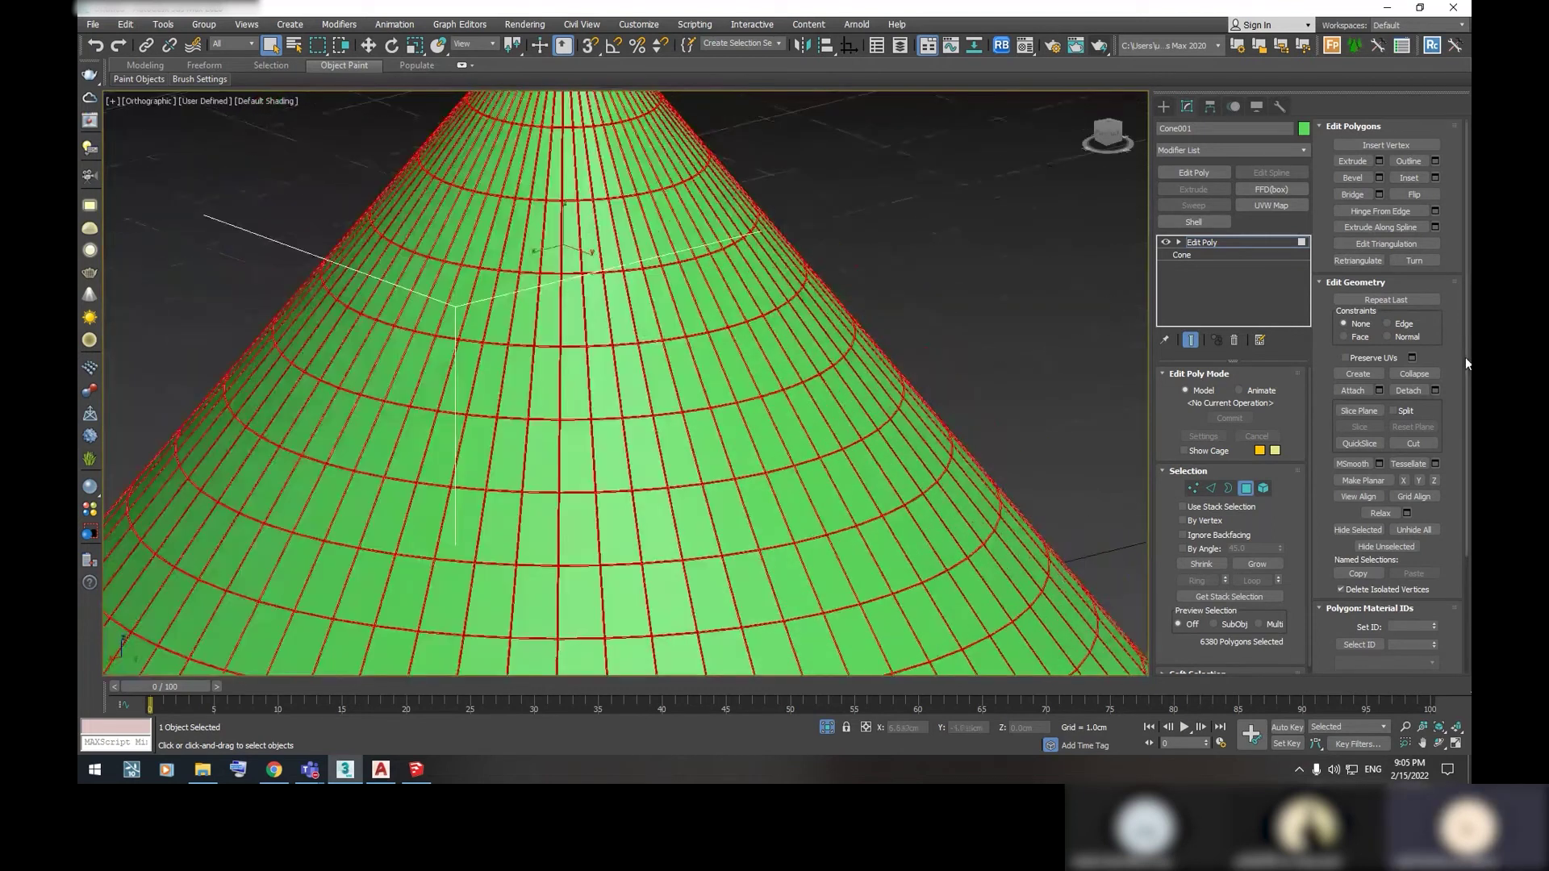
# Detach the polygons again as a separate object named Object001
pyautogui.click(1408, 391)
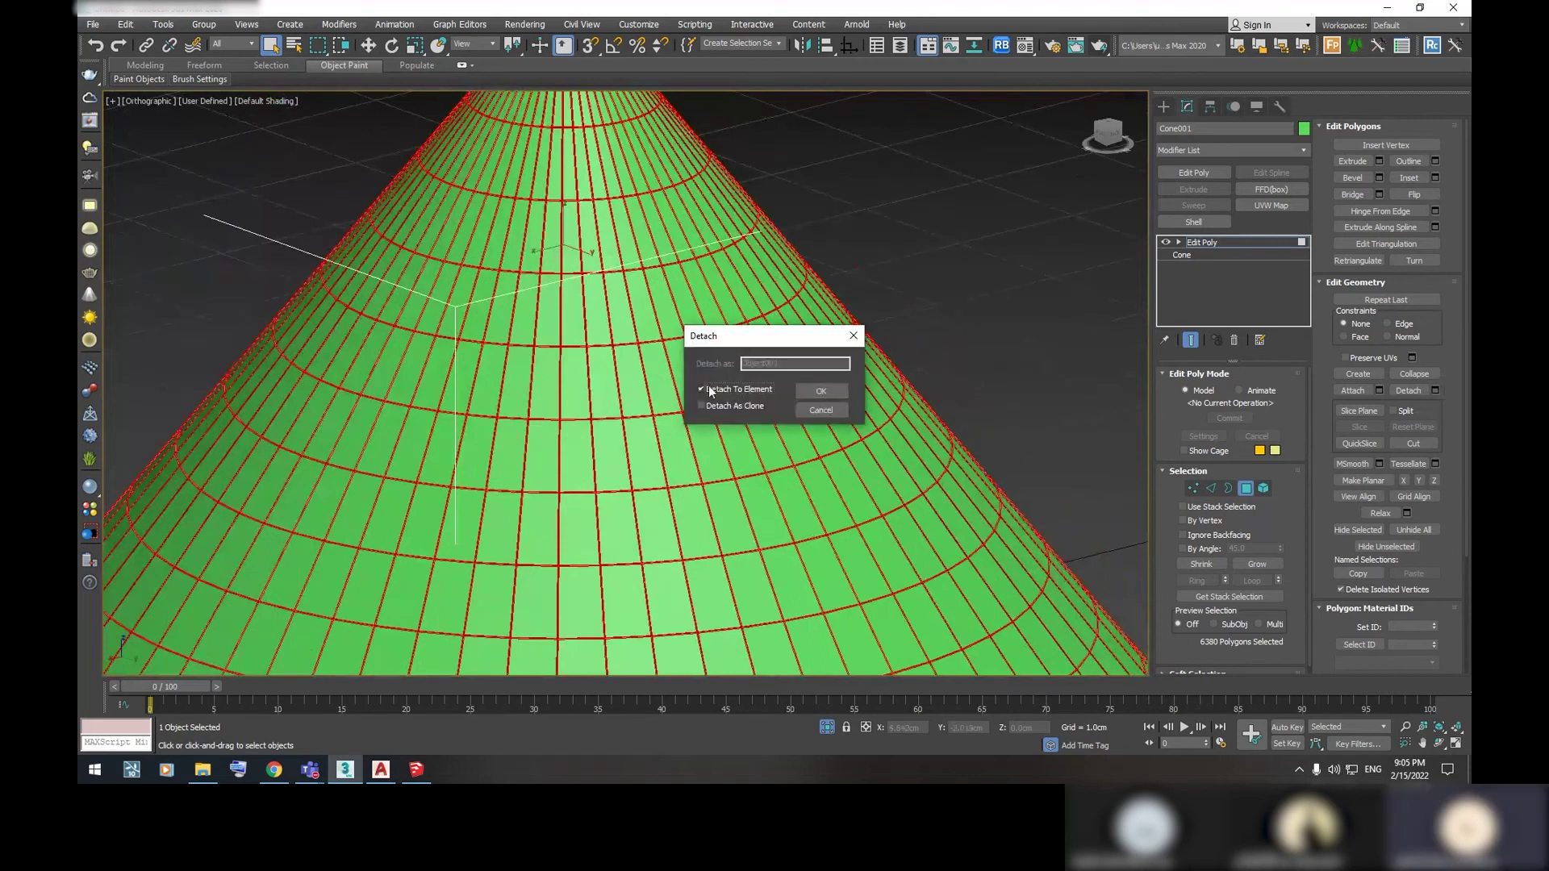
pyautogui.click(708, 386)
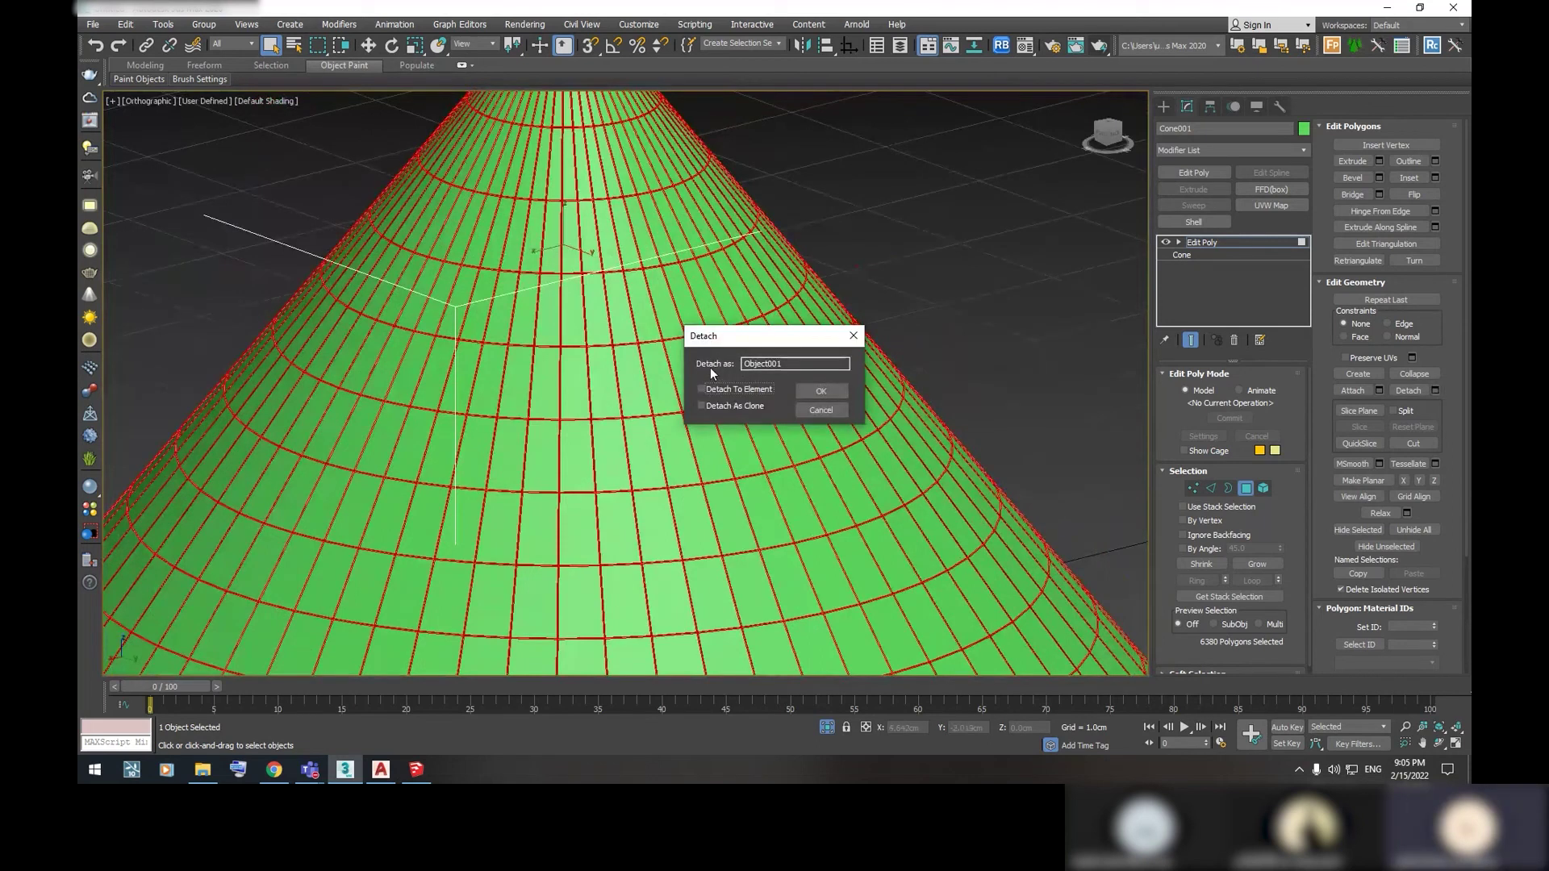
pyautogui.click(756, 363)
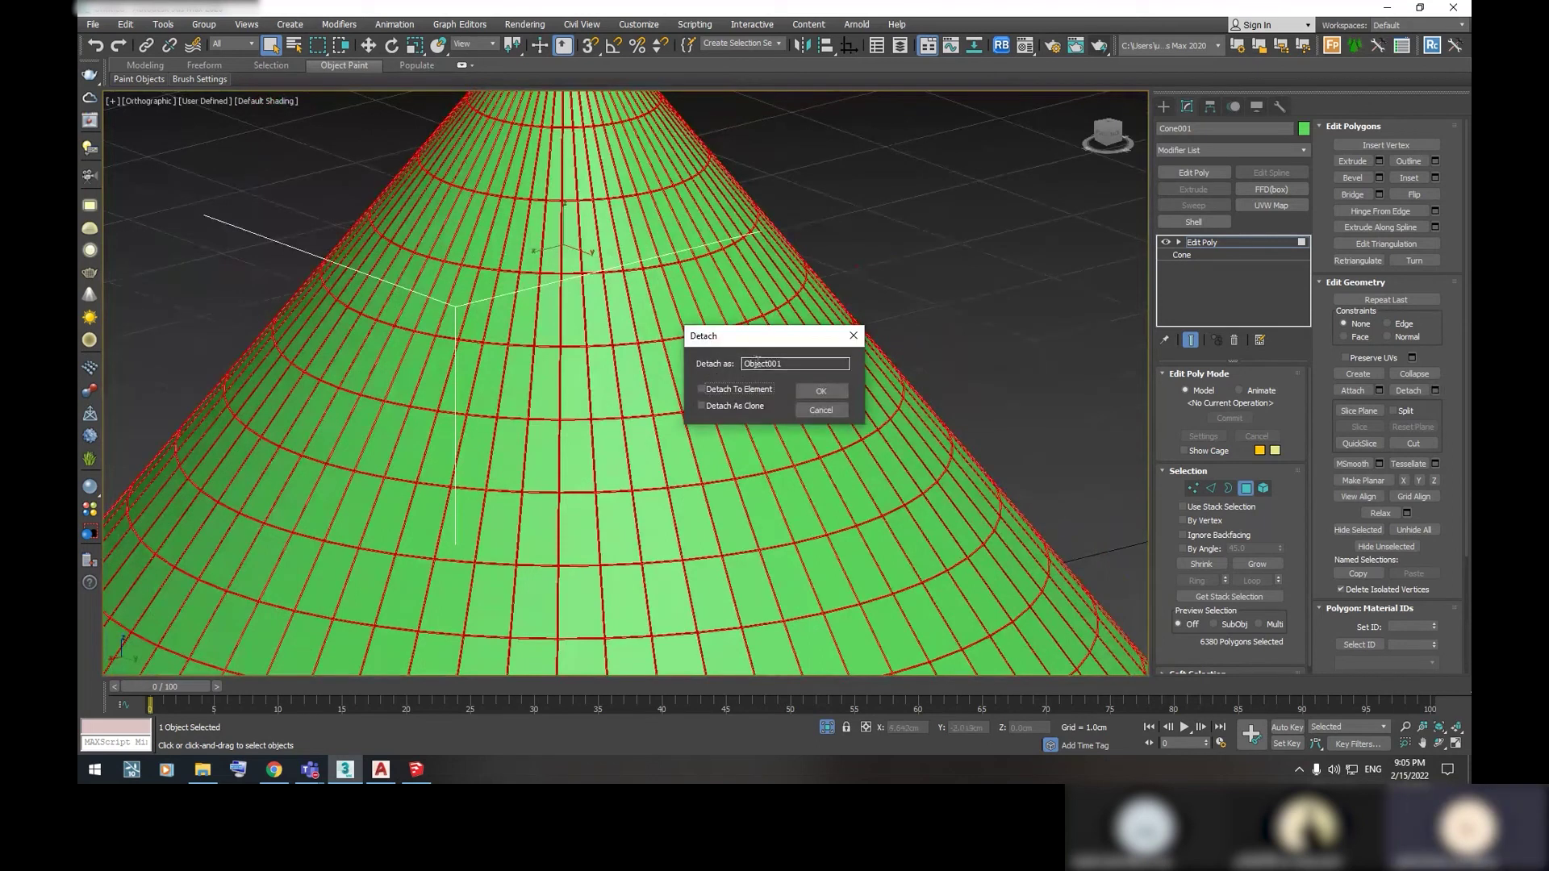
pyautogui.click(828, 392)
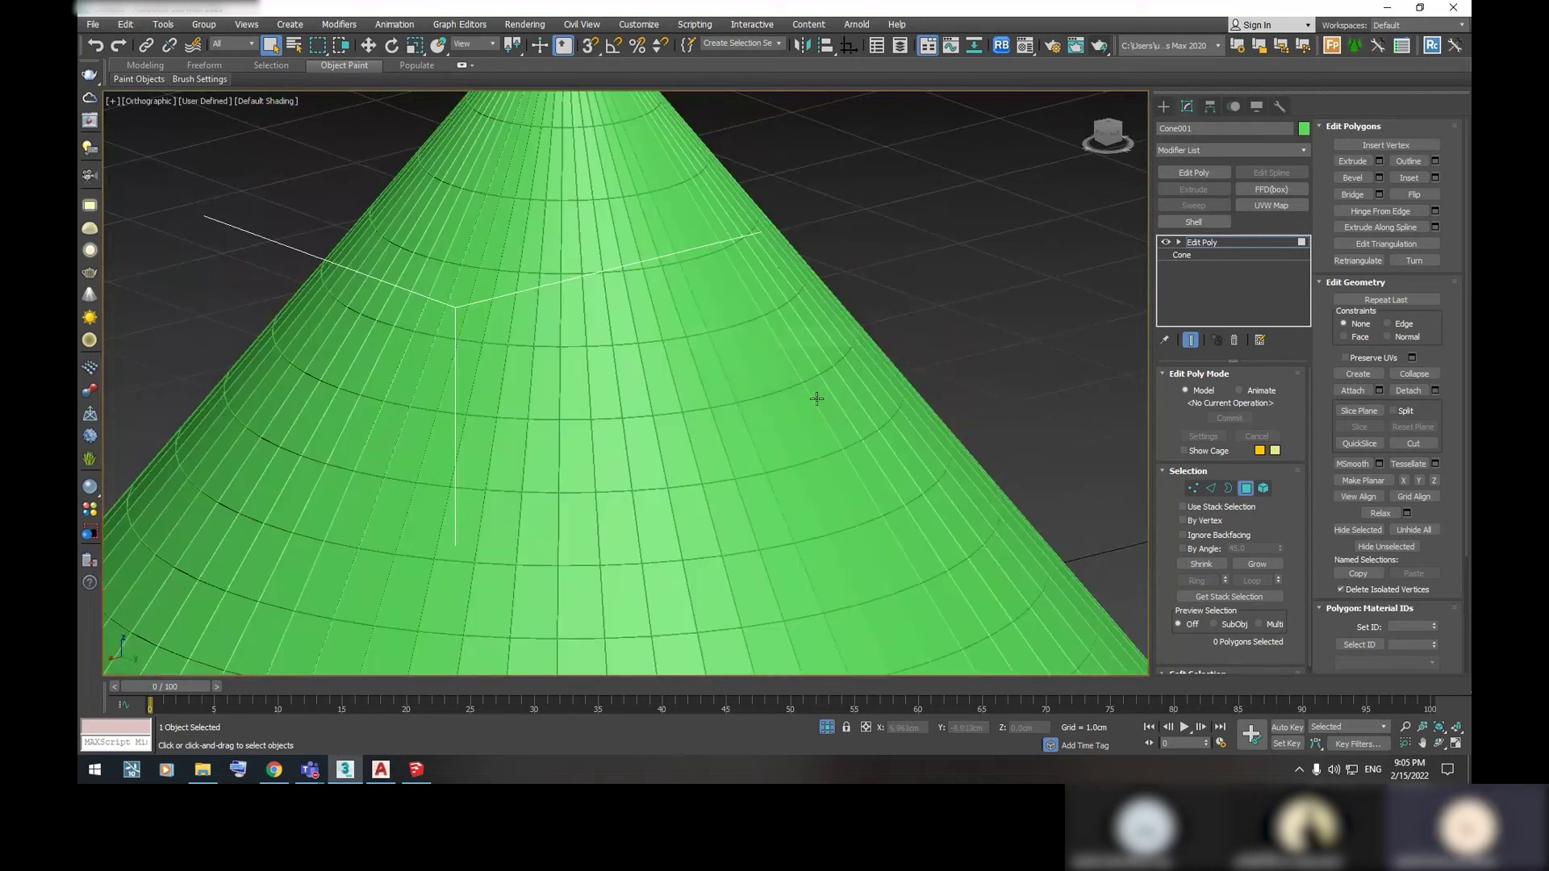
pyautogui.scroll(3, 803, 333)
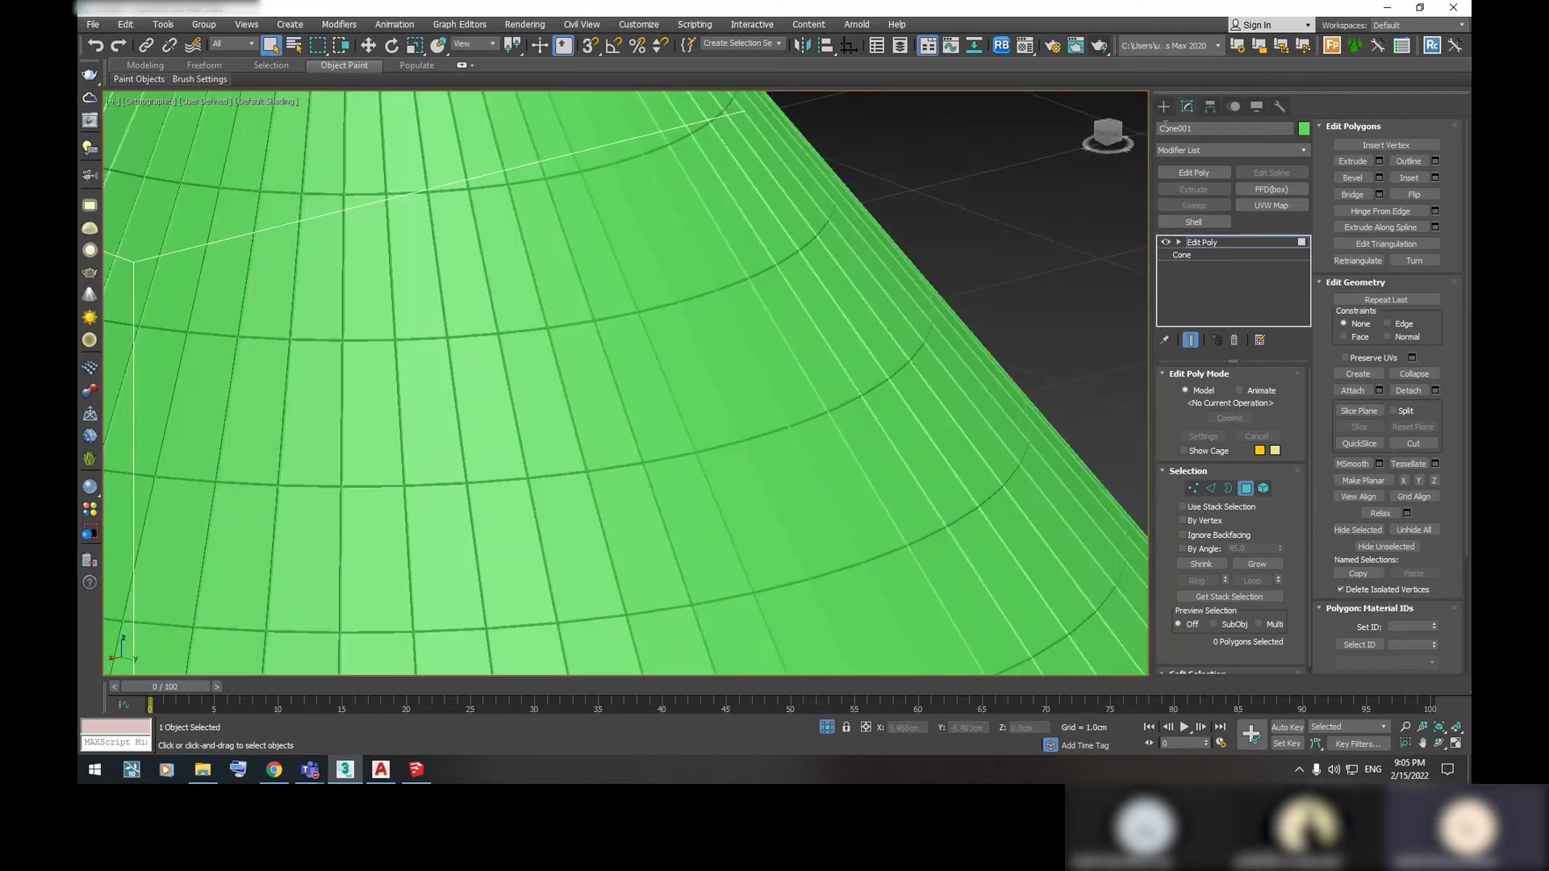
pyautogui.click(1163, 107)
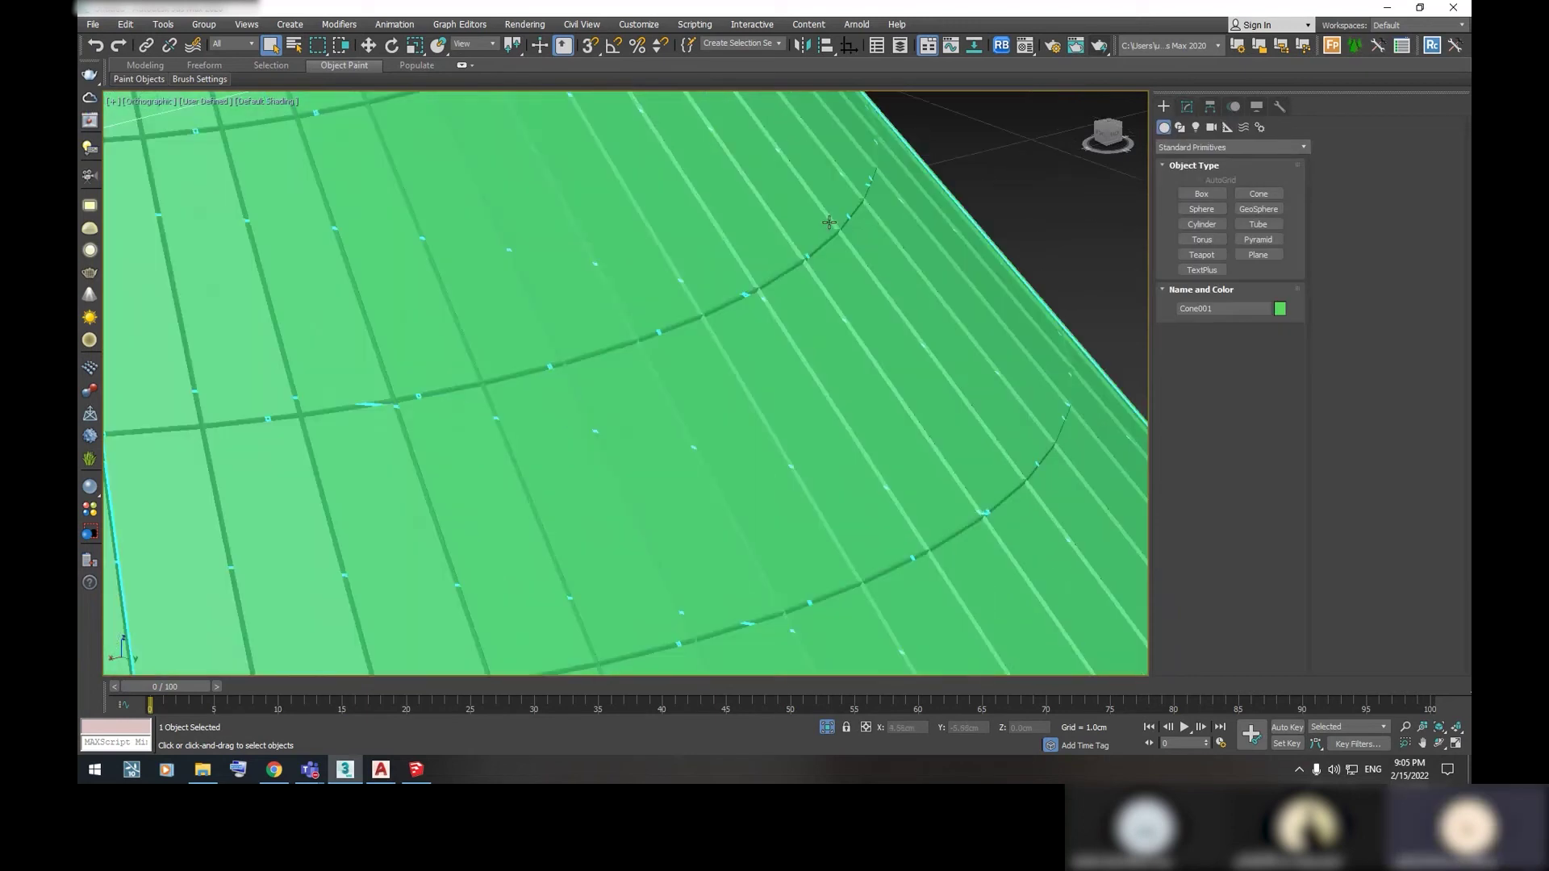
# Select Object001 and zoom and orbit around the strut mesh
pyautogui.click(832, 220)
pyautogui.scroll(-3, 832, 221)
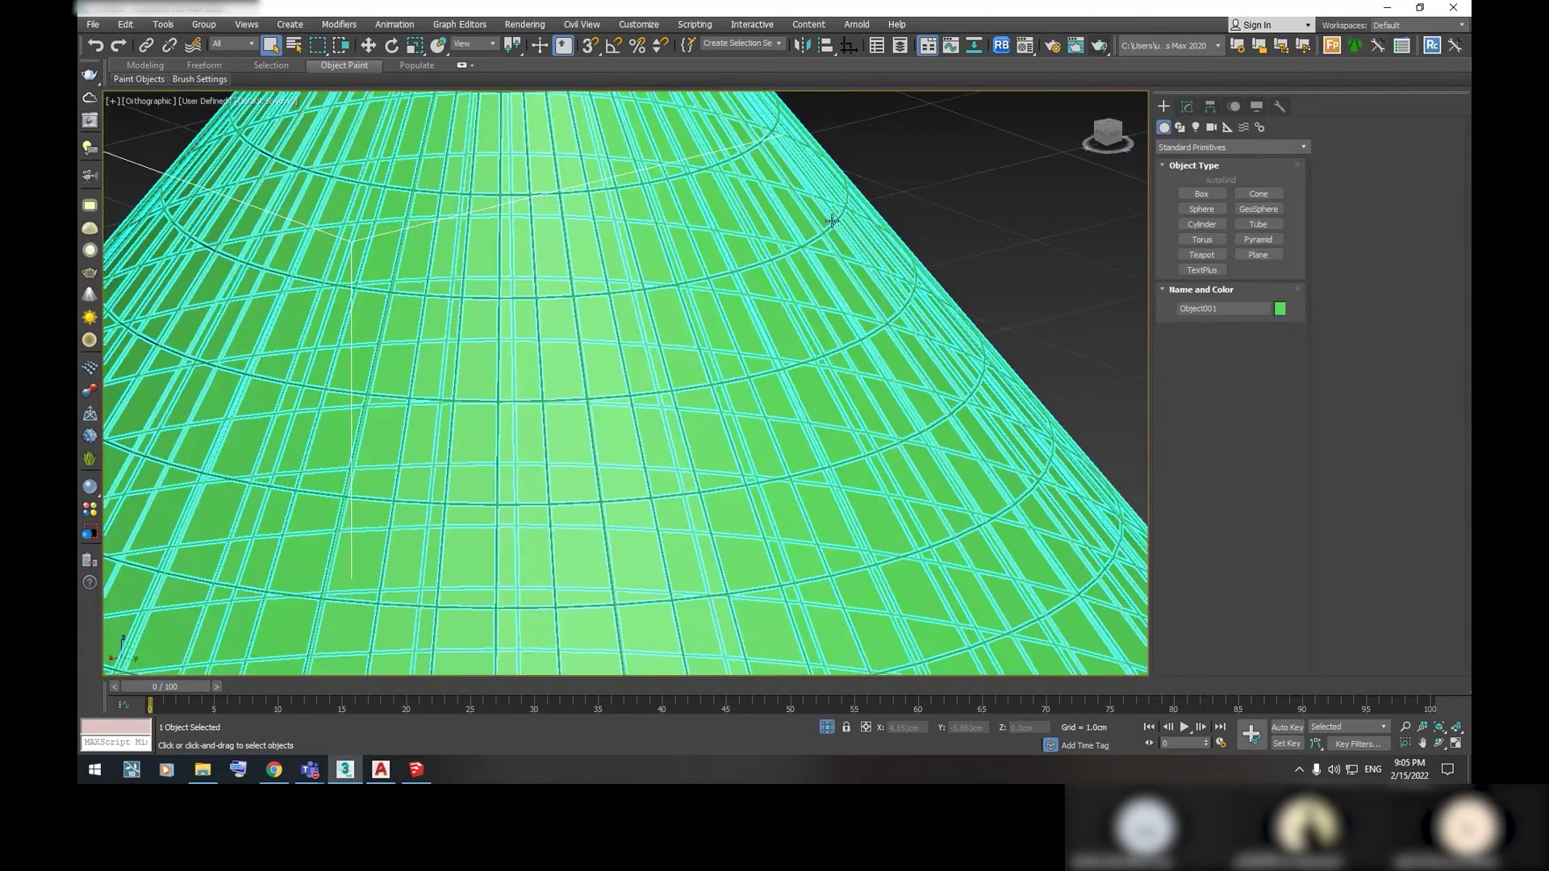
pyautogui.scroll(-3, 685, 547)
pyautogui.scroll(5, 530, 410)
pyautogui.scroll(3, 811, 390)
pyautogui.scroll(-3, 803, 371)
pyautogui.scroll(3, 791, 371)
pyautogui.scroll(-3, 766, 371)
pyautogui.scroll(2, 790, 397)
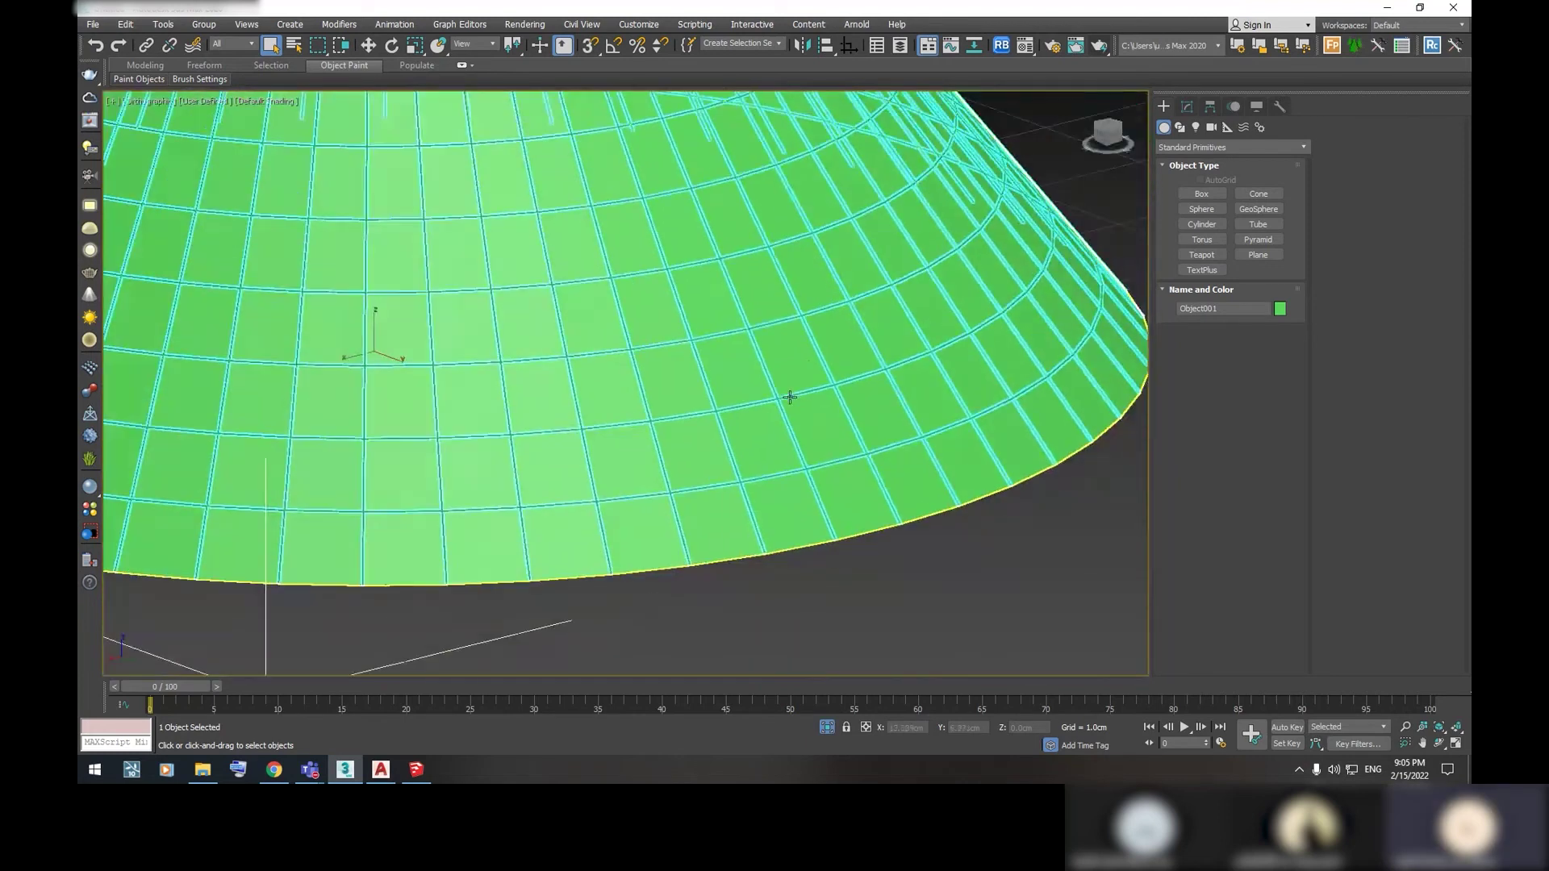
pyautogui.keyDown('alt'); pyautogui.moveTo(790, 397); pyautogui.dragTo(834, 376, button='middle'); pyautogui.keyUp('alt')
pyautogui.moveTo(902, 287)
pyautogui.keyDown('alt'); pyautogui.mouseDown(button='middle')
pyautogui.moveTo(784, 283)
pyautogui.moveTo(726, 373)
pyautogui.mouseUp(button='middle'); pyautogui.keyUp('alt')
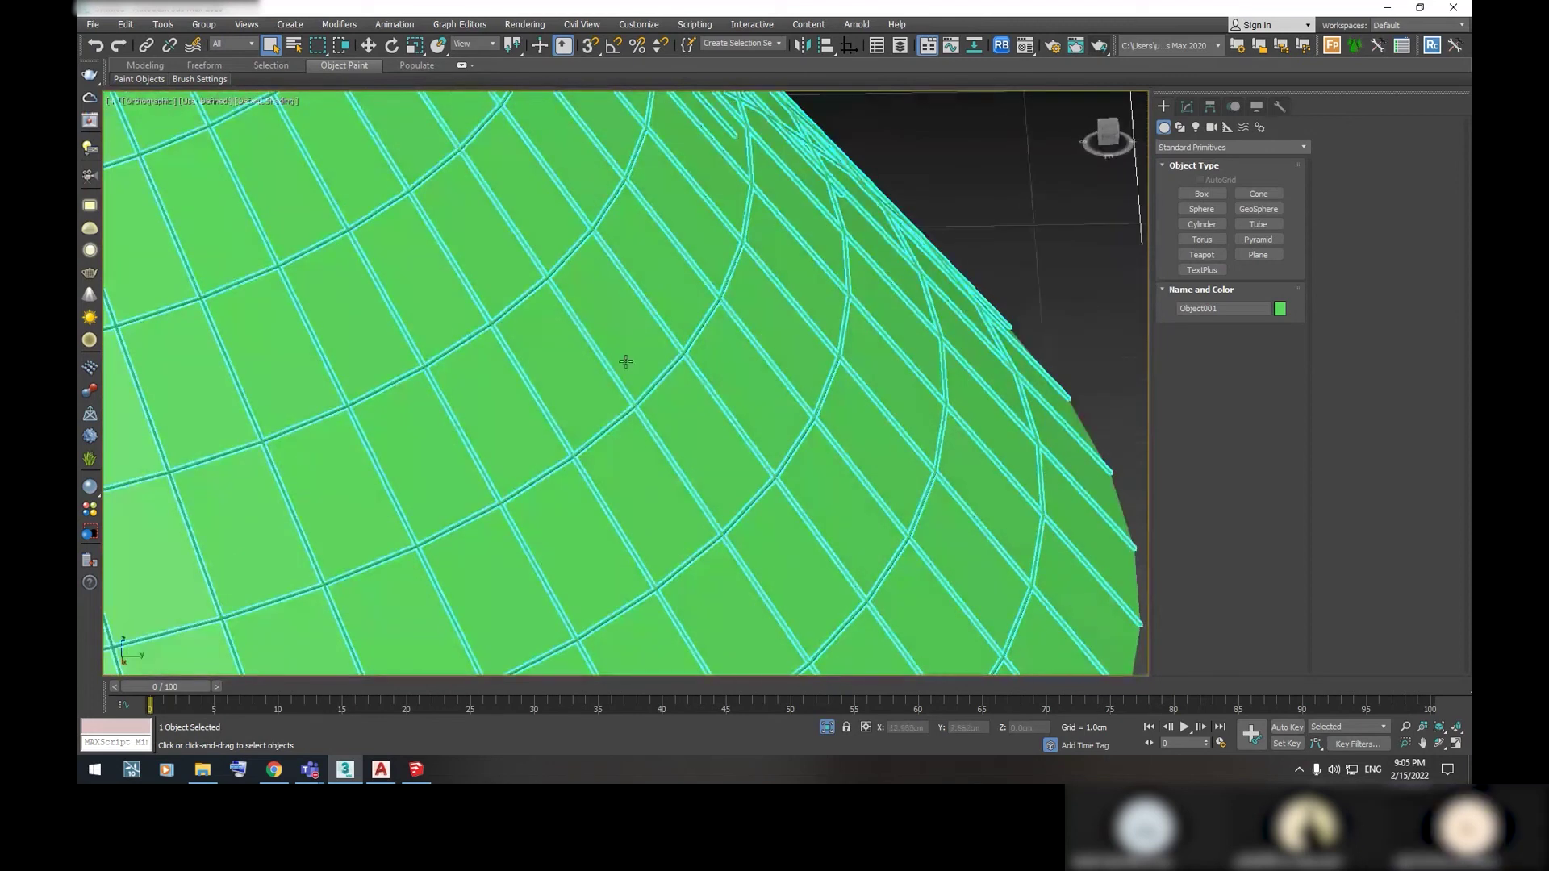
# Undo then redo to restore the thick lattice Object001, zooming to check it
pyautogui.scroll(-3, 639, 285)
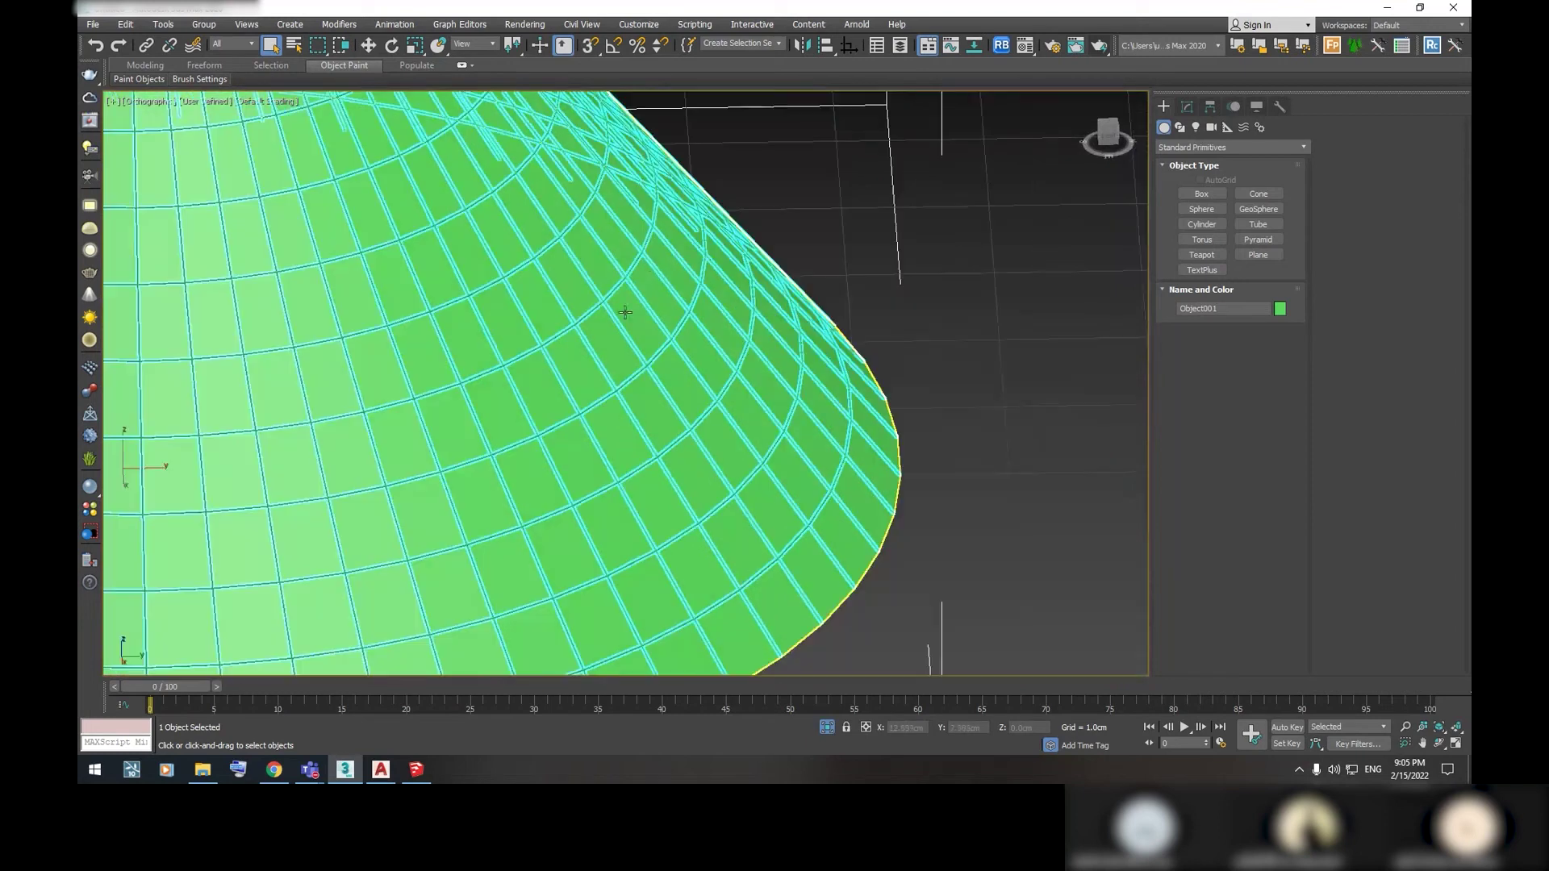
pyautogui.scroll(2, 653, 331)
pyautogui.hotkey('ctrl', 'z')
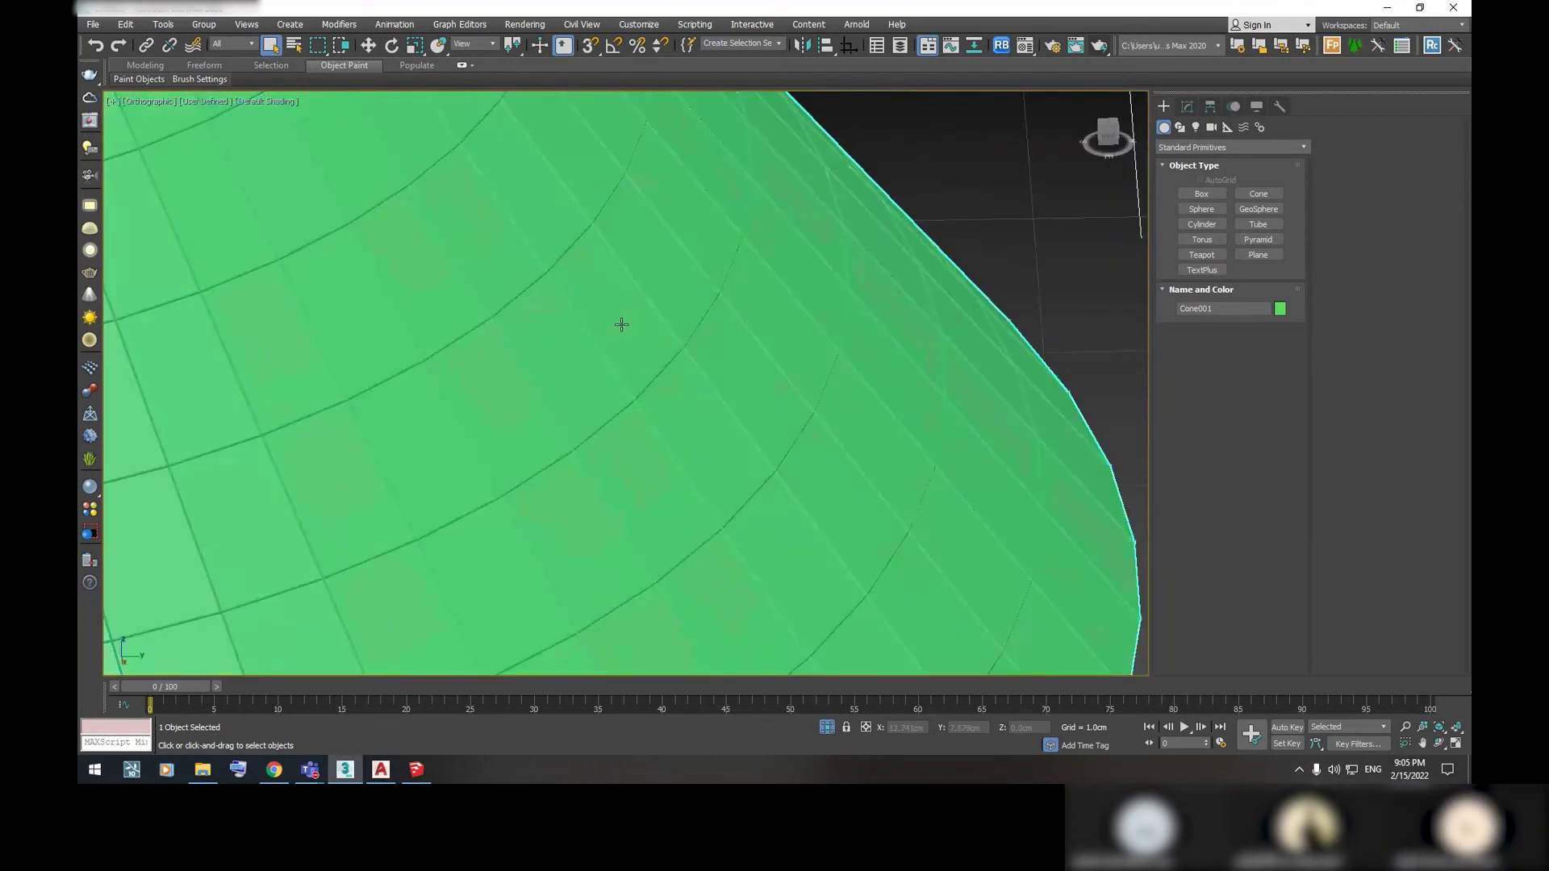
pyautogui.scroll(-3, 622, 322)
pyautogui.scroll(1, 613, 319)
pyautogui.scroll(4, 655, 342)
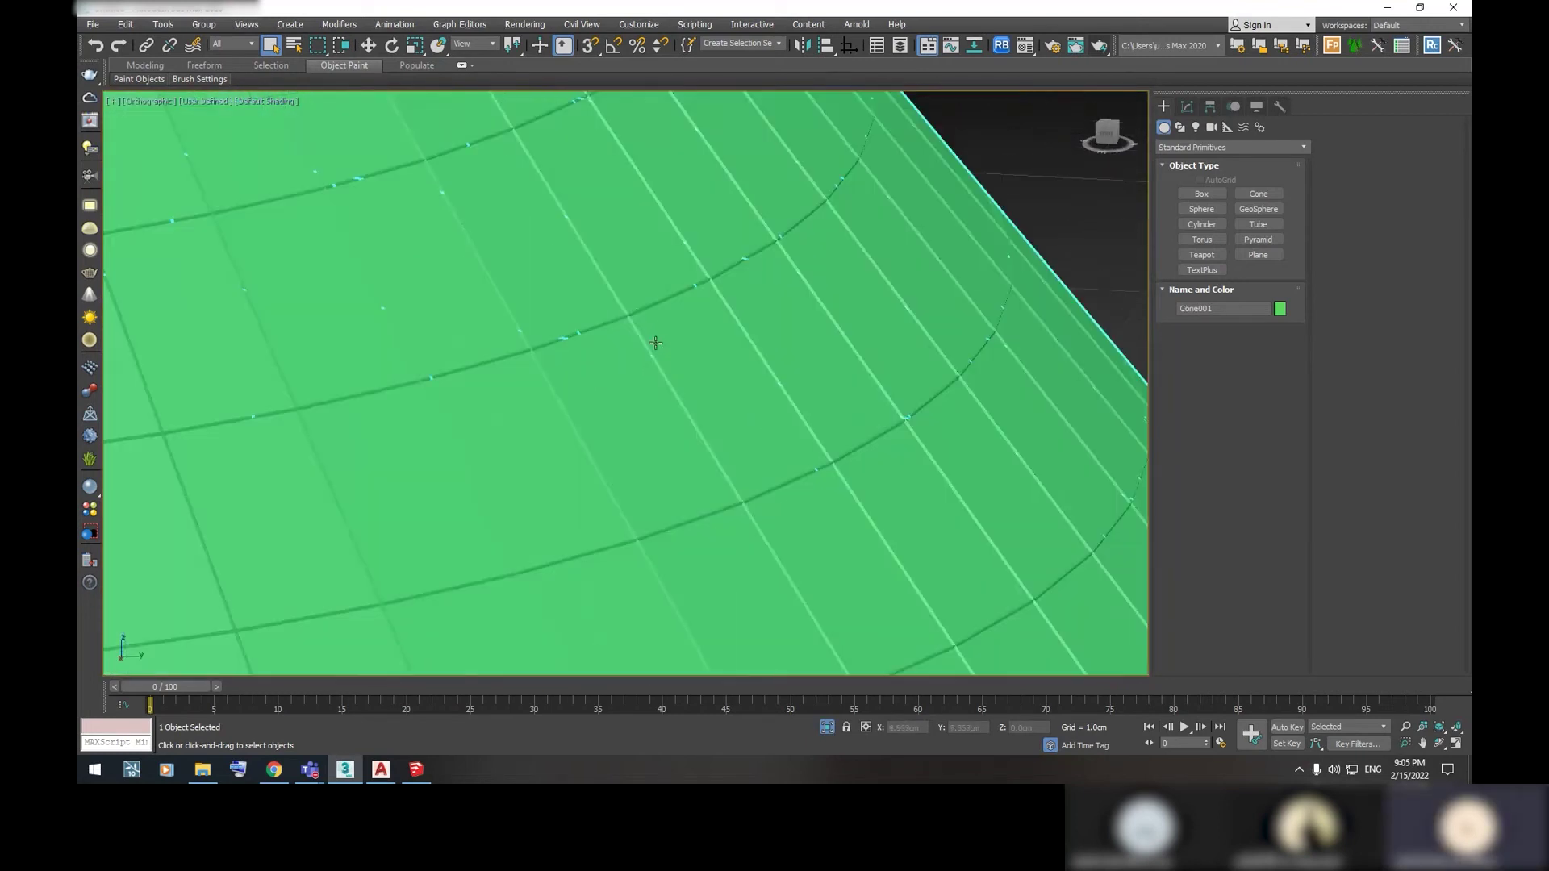
pyautogui.scroll(2, 626, 322)
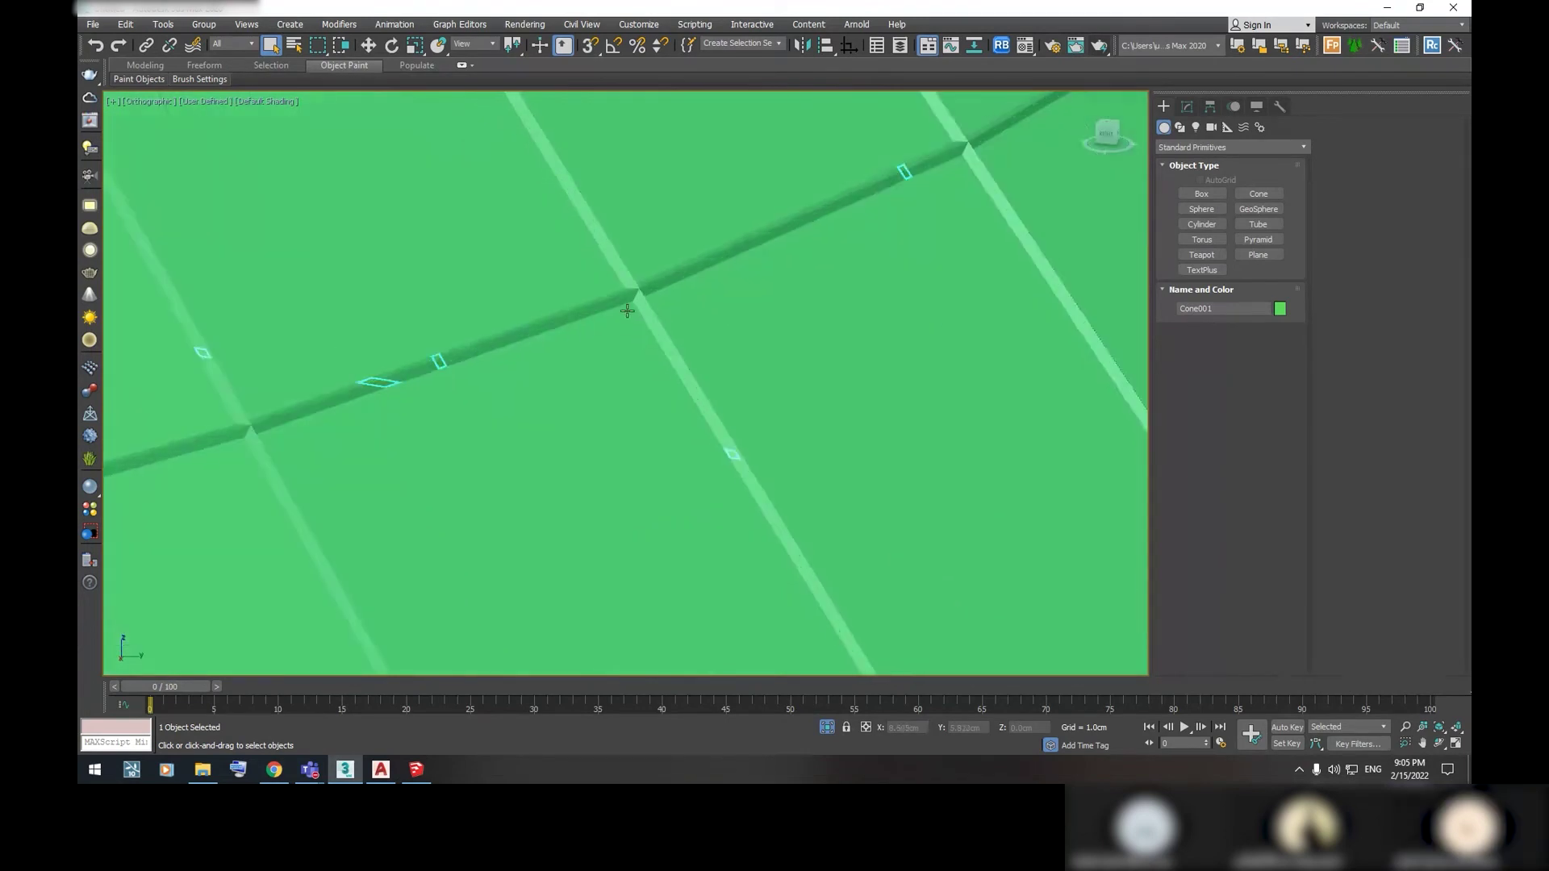
pyautogui.hotkey('ctrl', 'y')
pyautogui.scroll(-2, 631, 292)
pyautogui.scroll(-2, 630, 292)
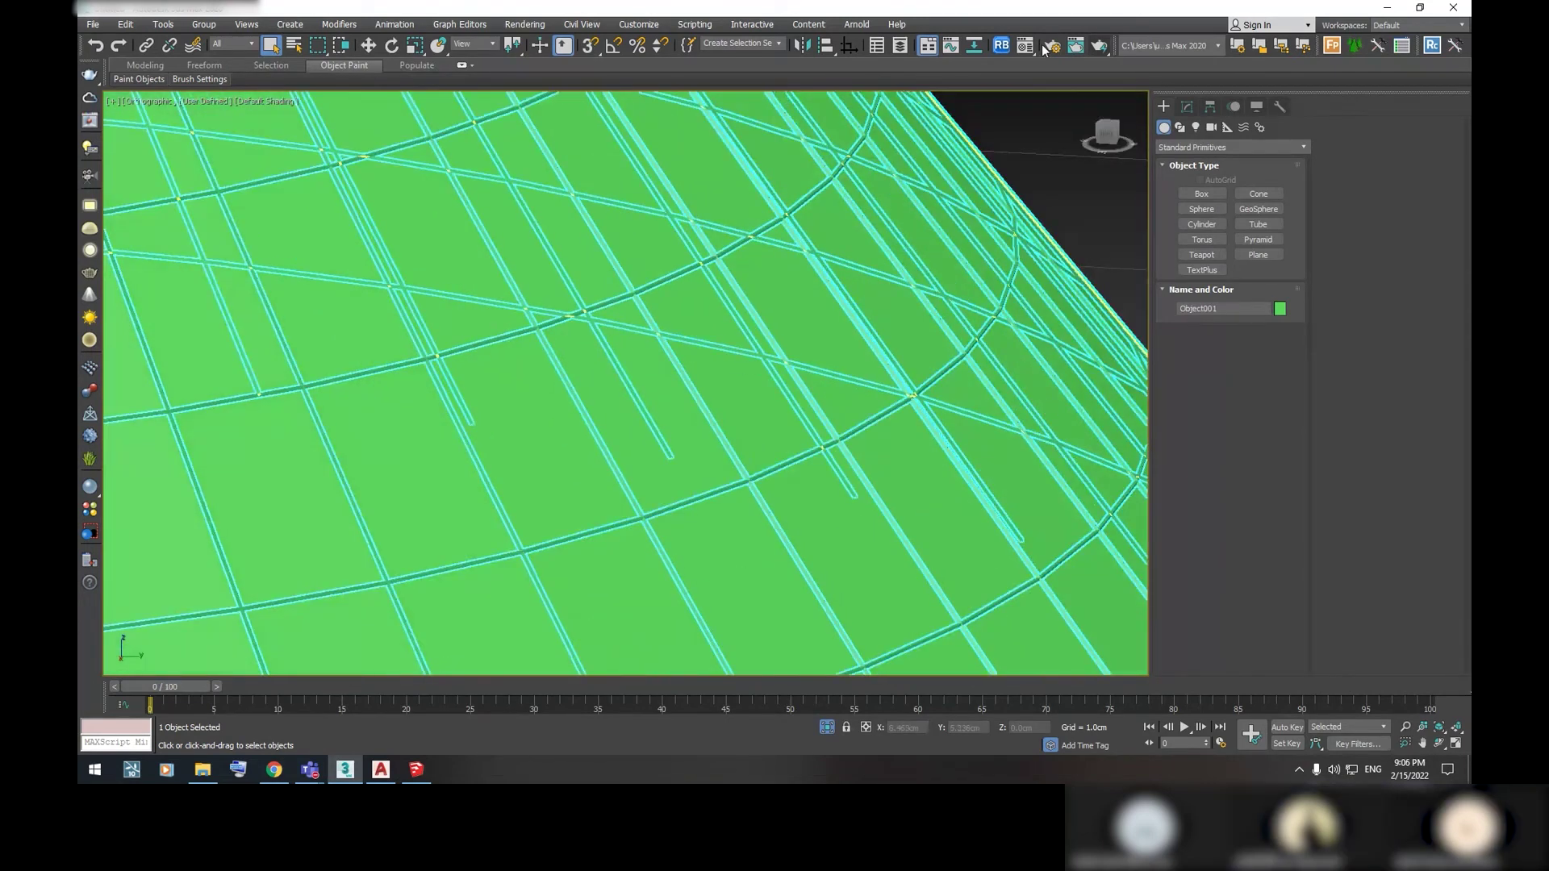
pyautogui.click(1024, 50)
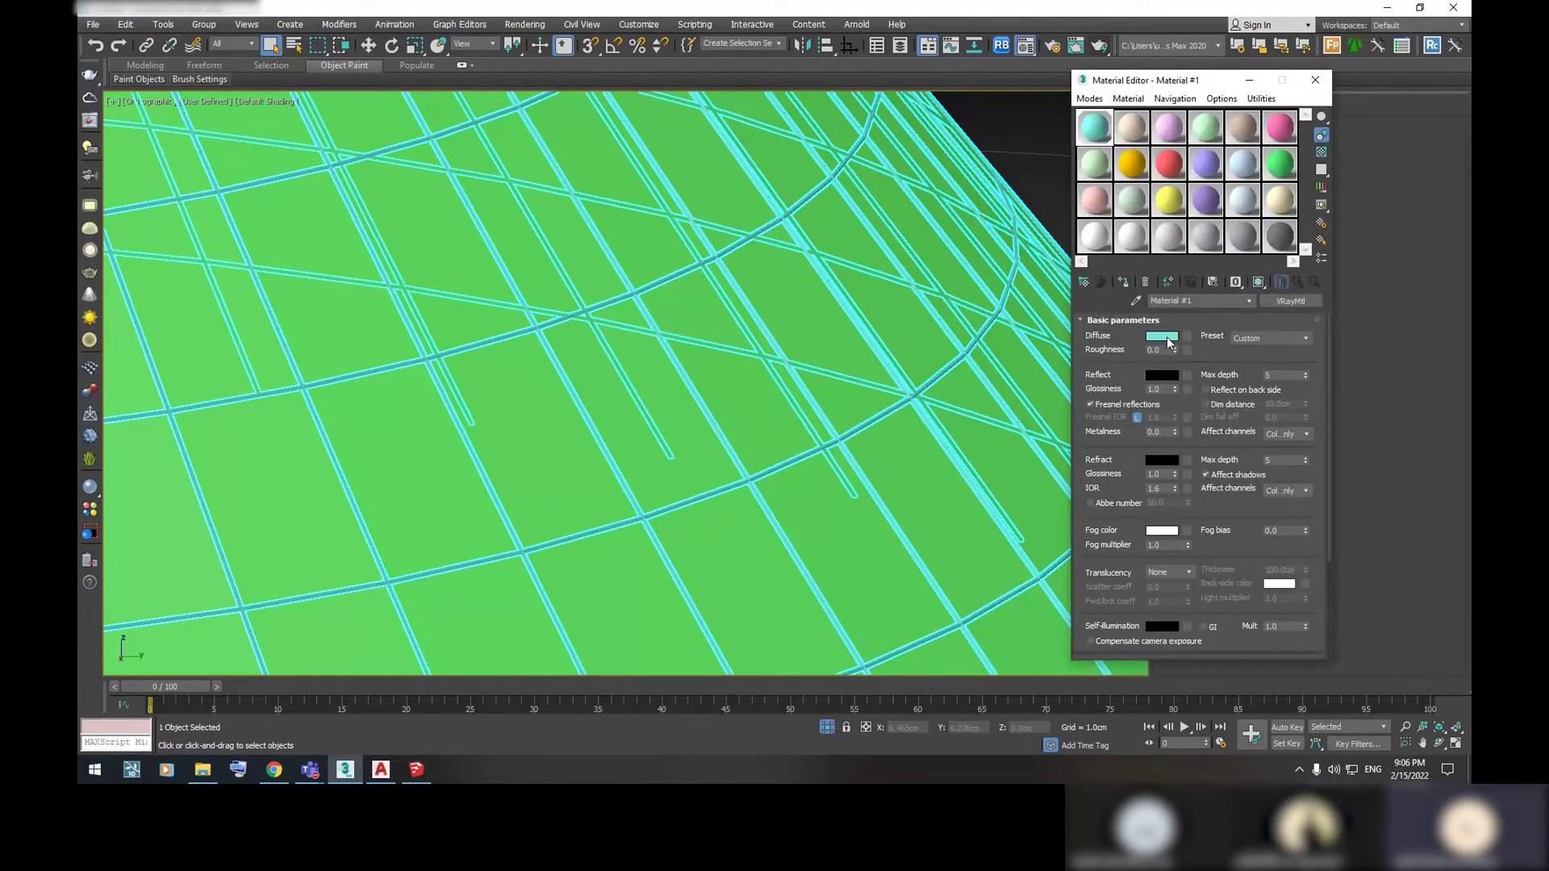
# Make Material #1 black with white reflection and Fresnel turned off
pyautogui.moveTo(1166, 337); pyautogui.dragTo(1154, 375)
pyautogui.click(1119, 373)
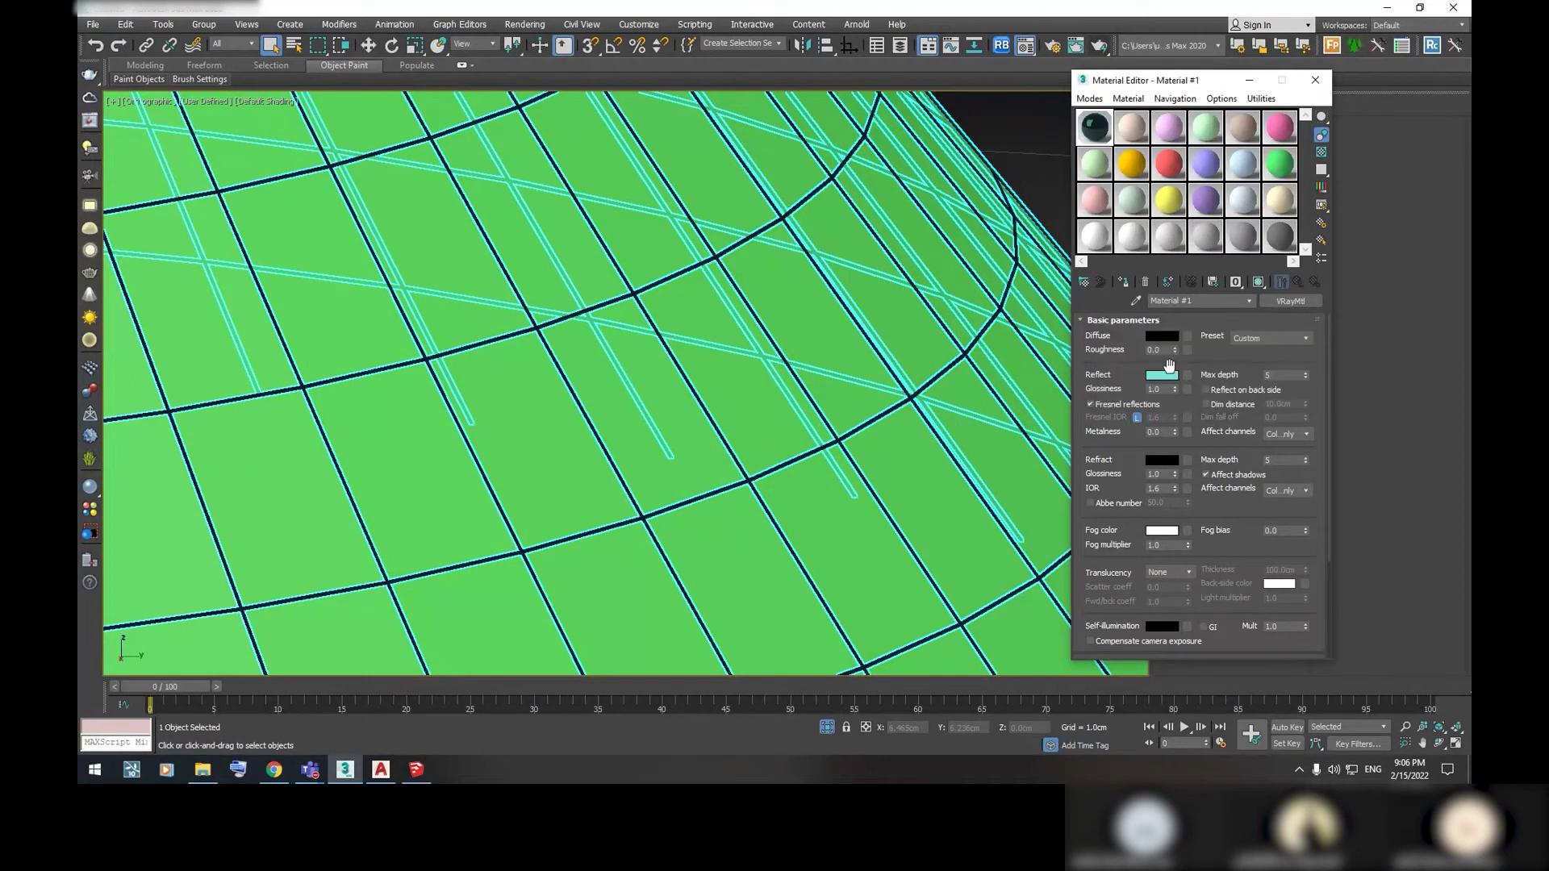
pyautogui.click(1101, 407)
pyautogui.click(1161, 375)
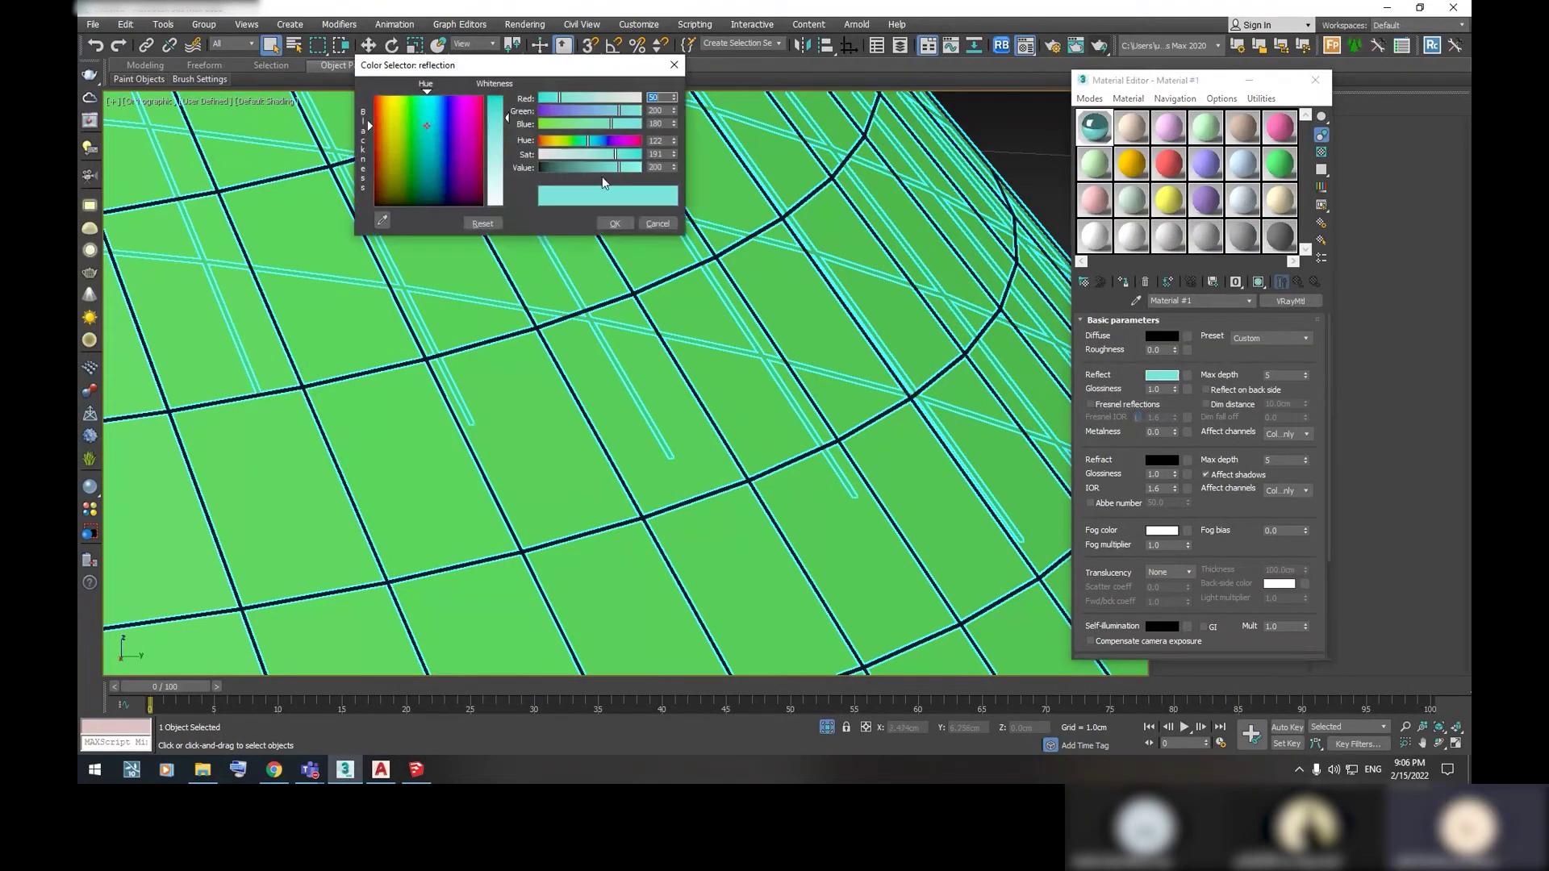
pyautogui.moveTo(507, 119); pyautogui.dragTo(507, 206)
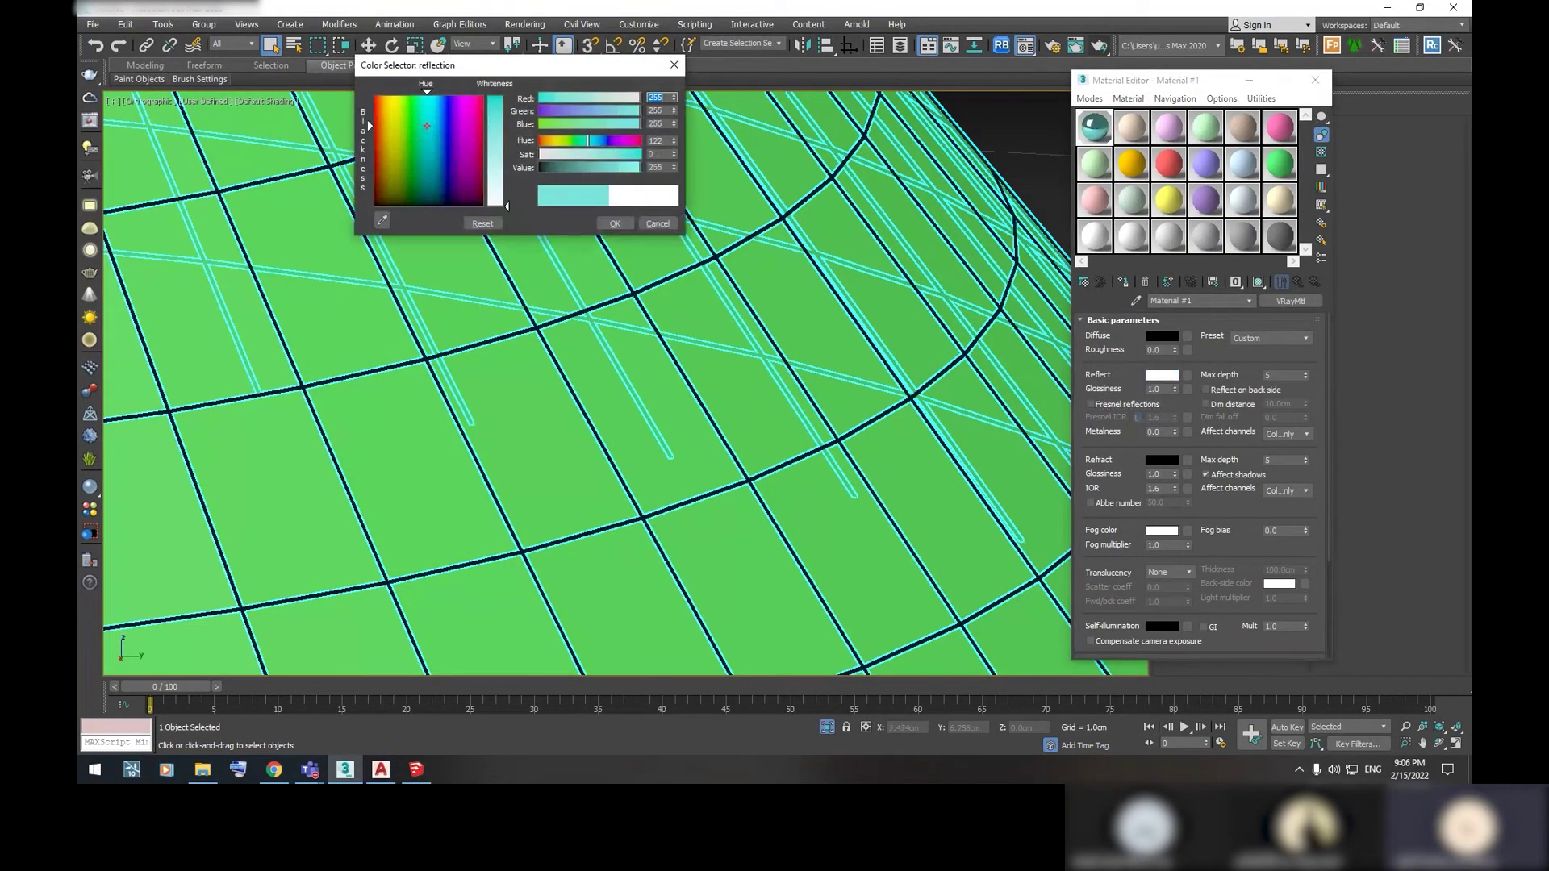
pyautogui.click(614, 223)
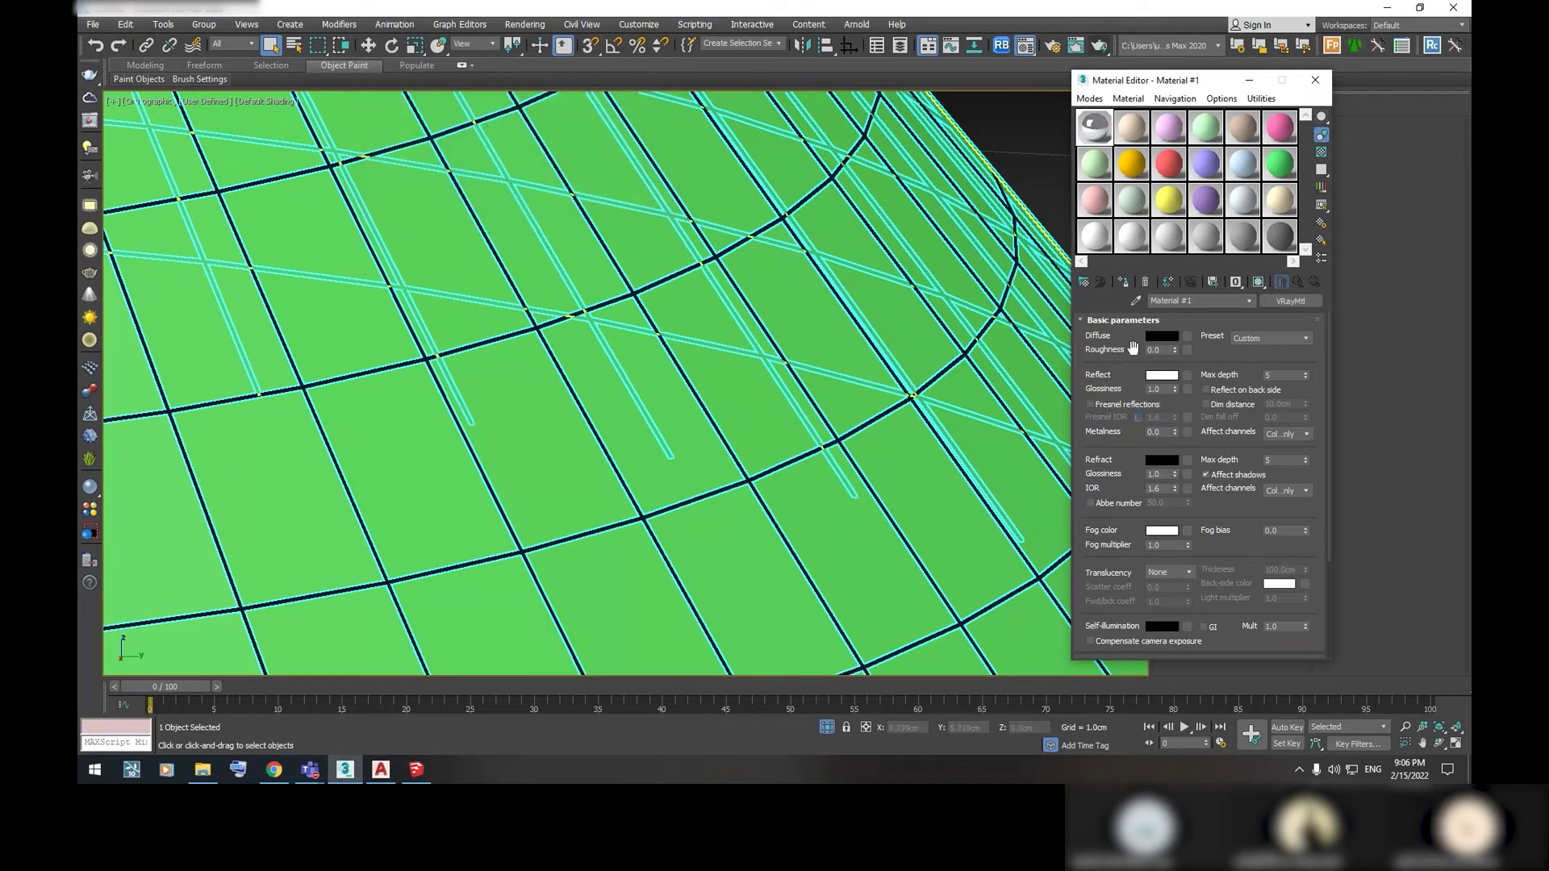
# Assign Material #2 to the cone with black diffuse and white refraction
pyautogui.click(1132, 127)
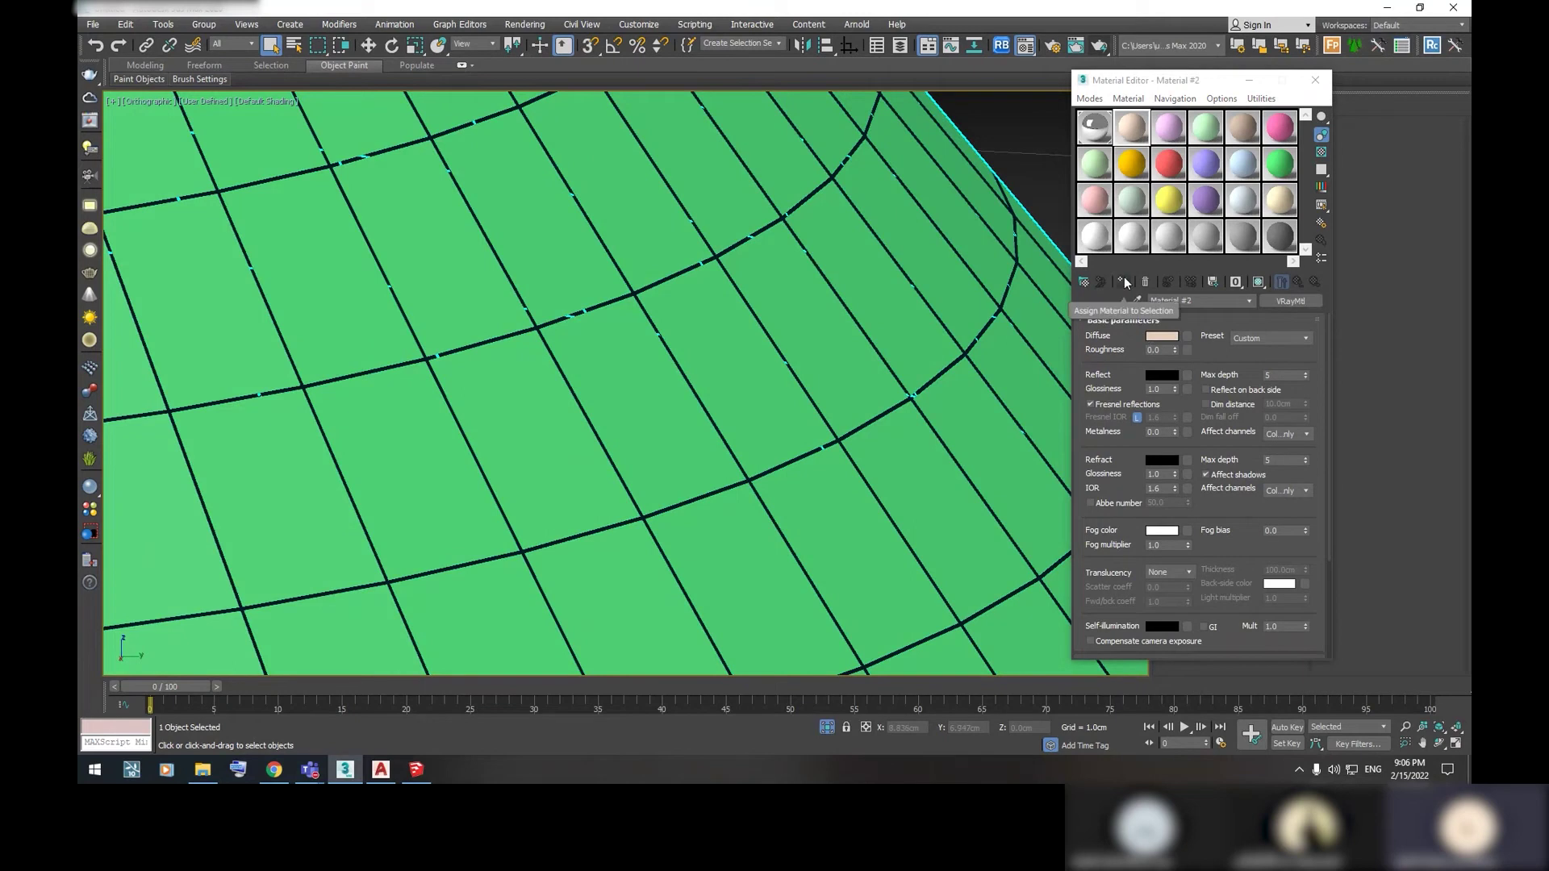
pyautogui.click(1123, 282)
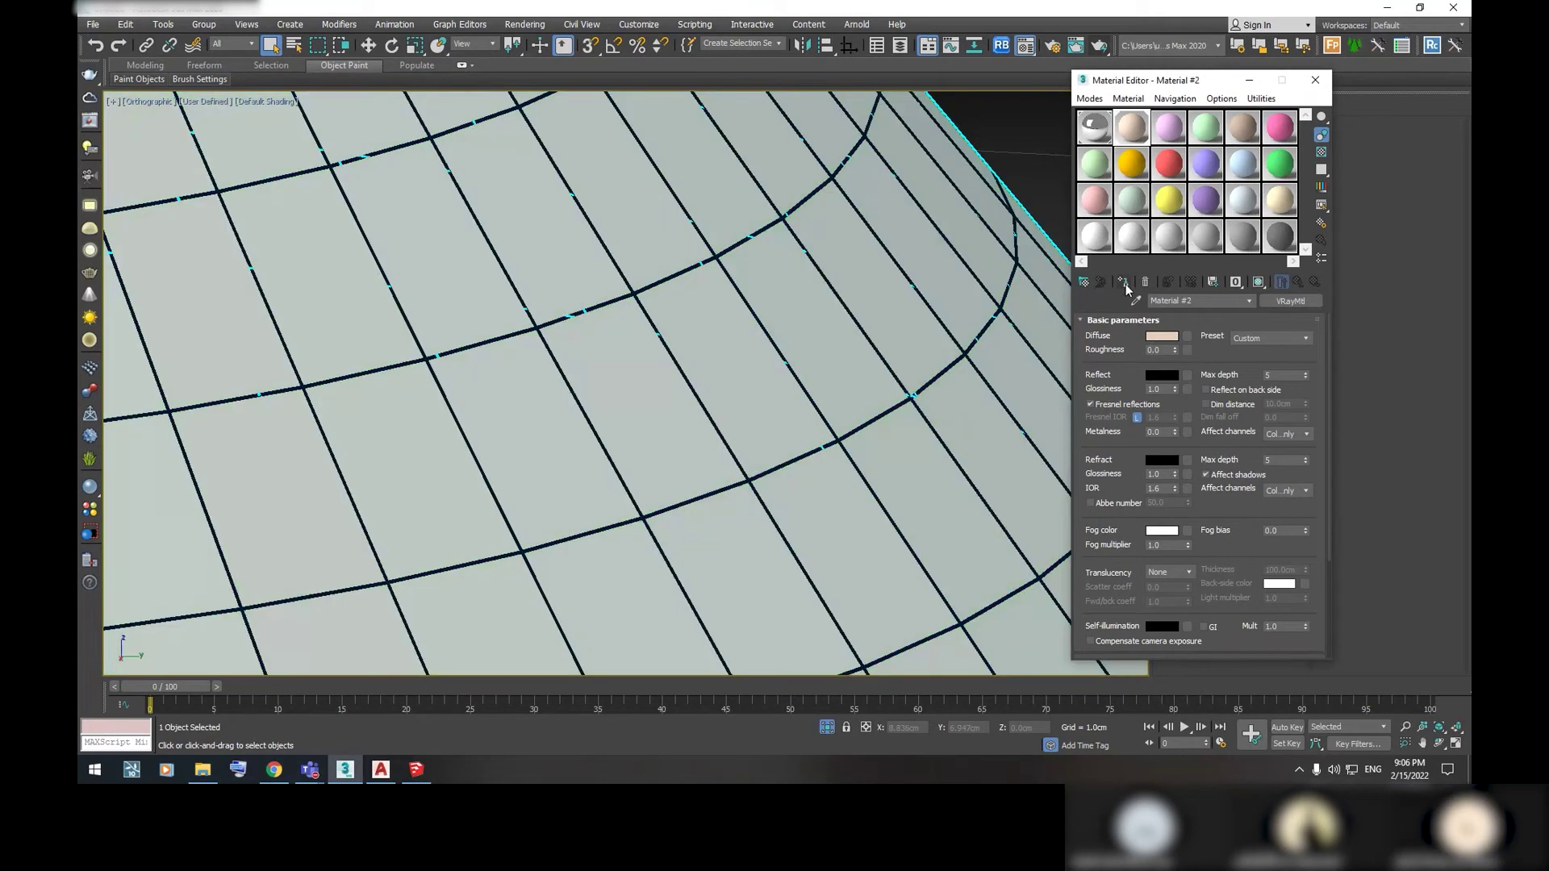
pyautogui.moveTo(1152, 461); pyautogui.dragTo(1154, 460)
pyautogui.click(1123, 376)
pyautogui.click(1161, 460)
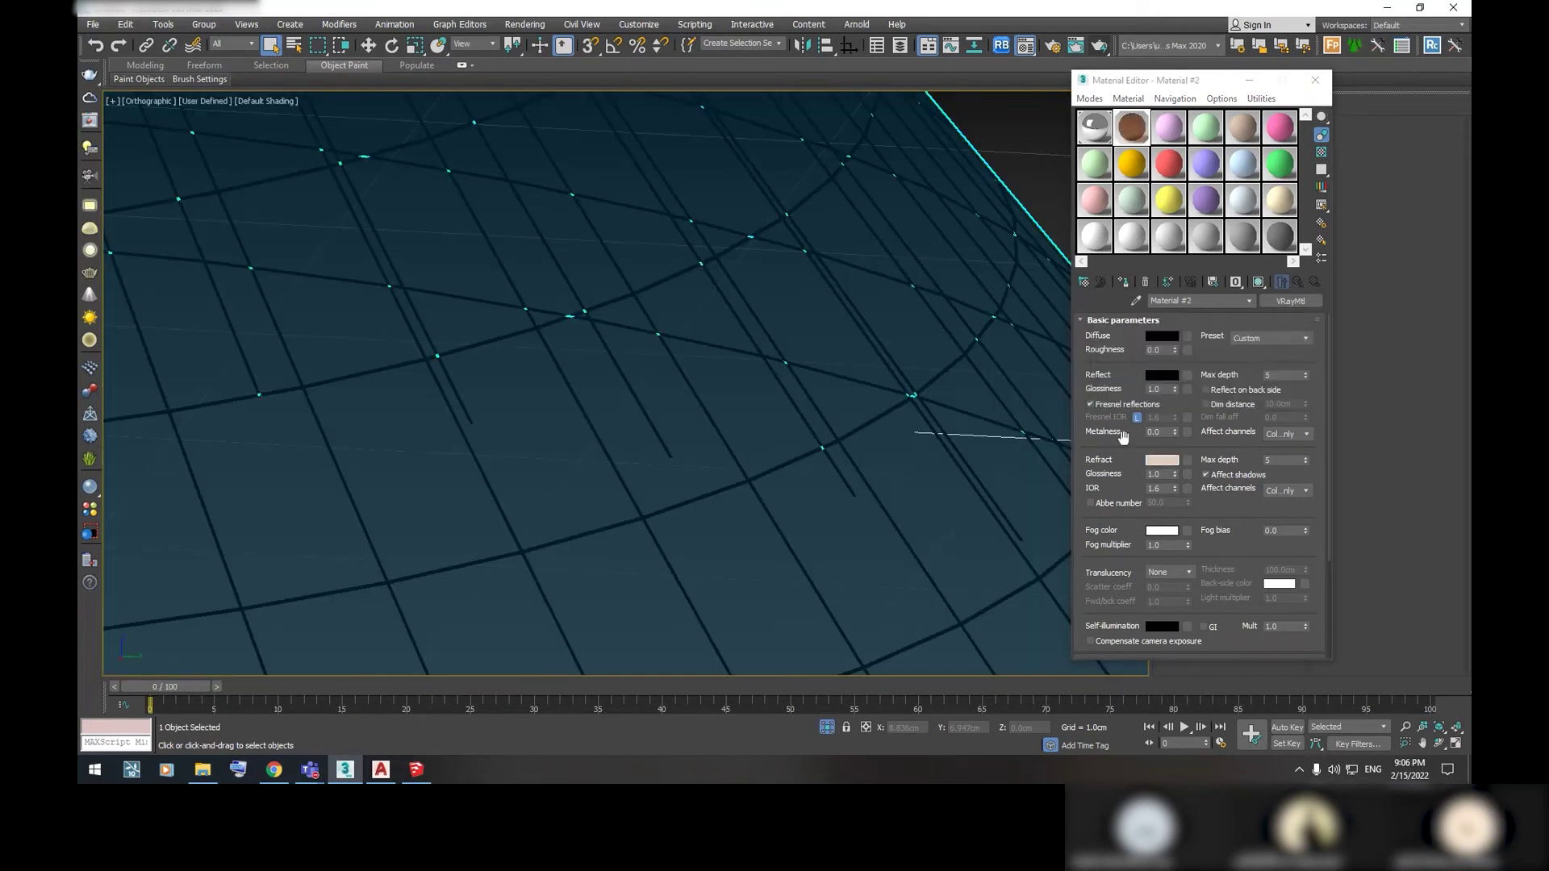
pyautogui.moveTo(499, 149); pyautogui.dragTo(495, 96)
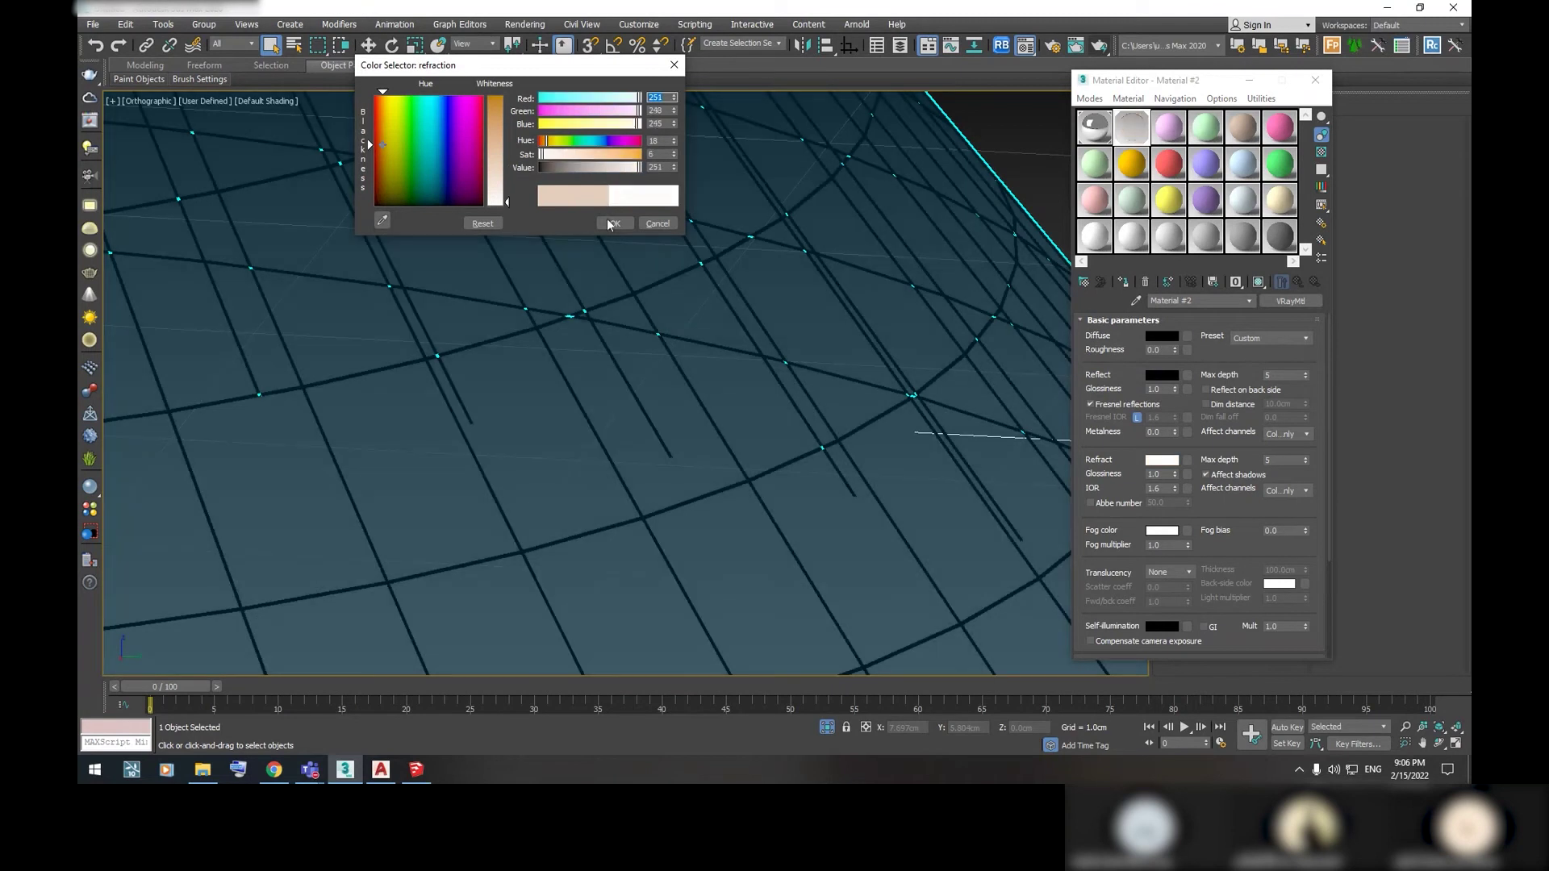
pyautogui.click(615, 223)
pyautogui.scroll(-10, 778, 306)
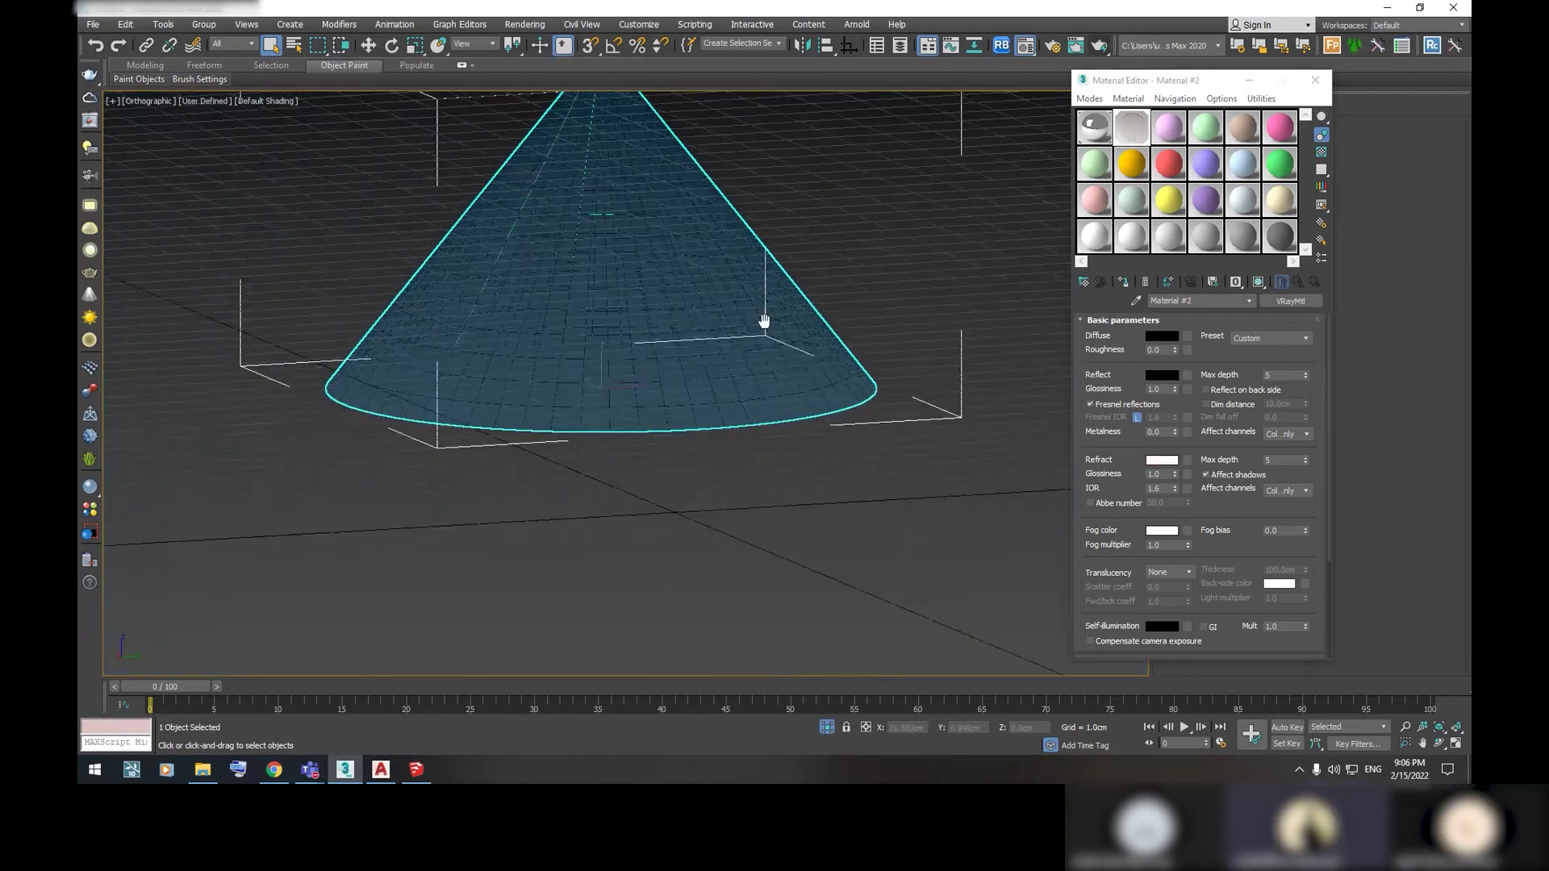
pyautogui.click(1315, 80)
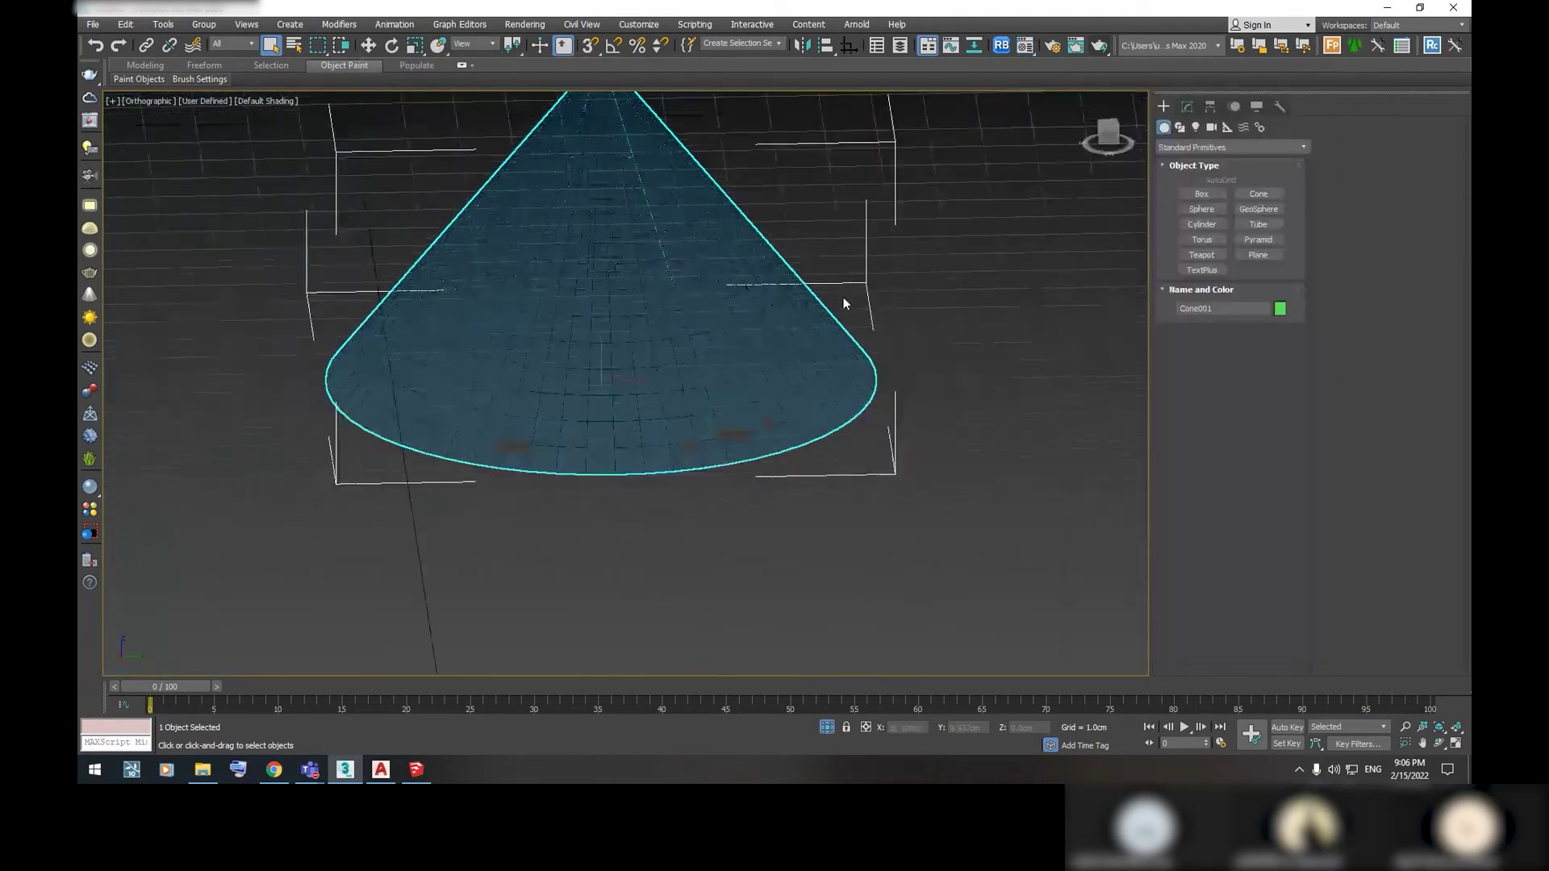
pyautogui.keyDown('alt'); pyautogui.moveTo(844, 296); pyautogui.dragTo(865, 398, button='middle'); pyautogui.keyUp('alt')
pyautogui.scroll(3, 866, 399)
# Add a VRayLight dome light to the scene
pyautogui.scroll(2, 803, 325)
pyautogui.scroll(-5, 817, 317)
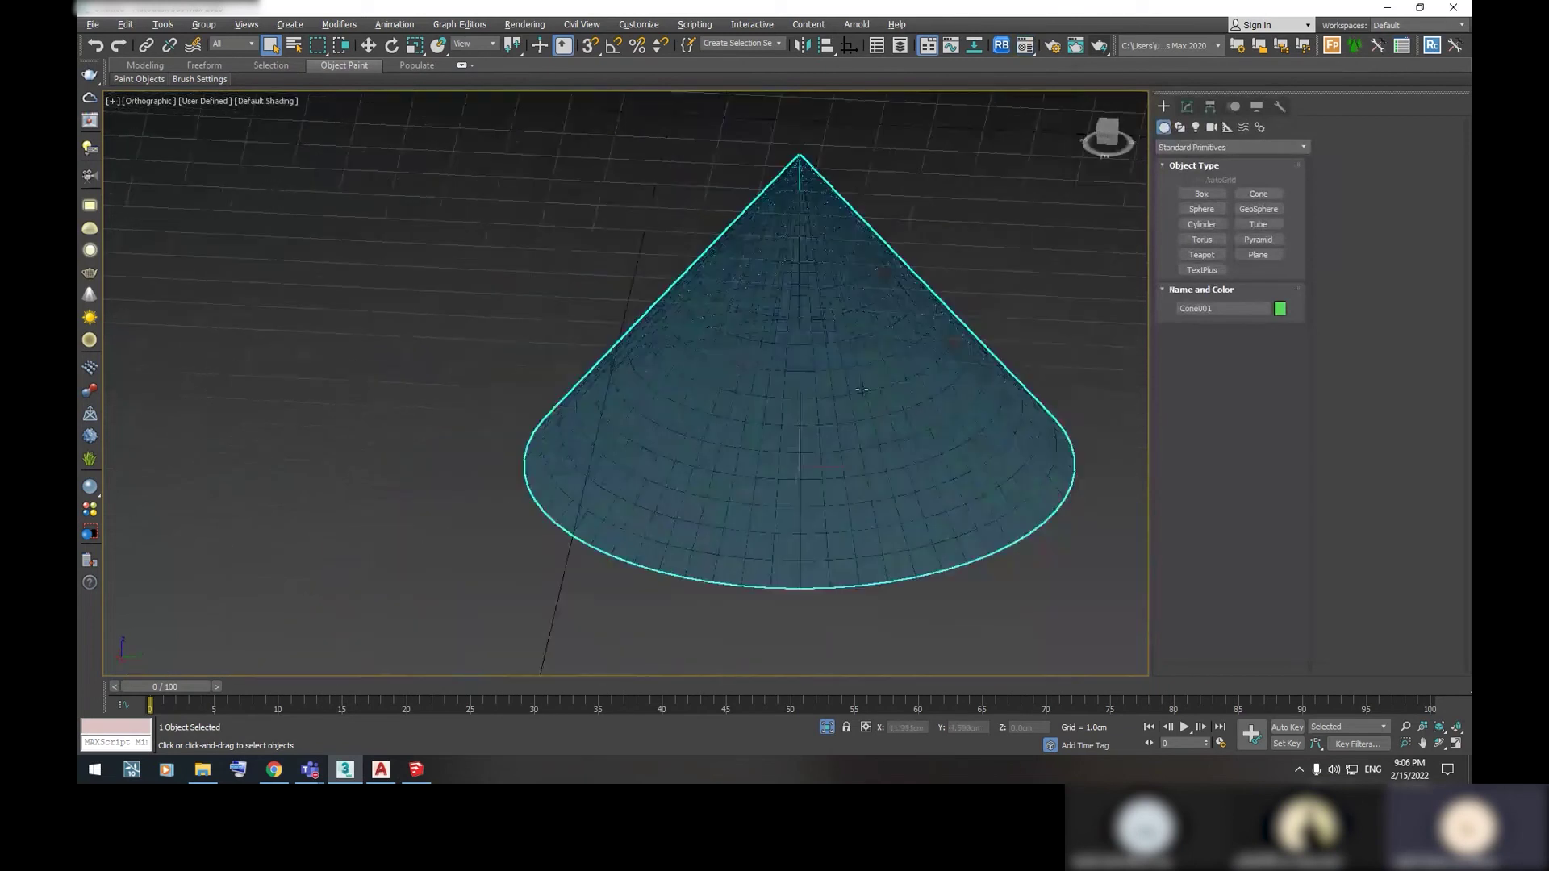
pyautogui.keyDown('alt'); pyautogui.moveTo(861, 390); pyautogui.dragTo(888, 431, button='middle'); pyautogui.keyUp('alt')
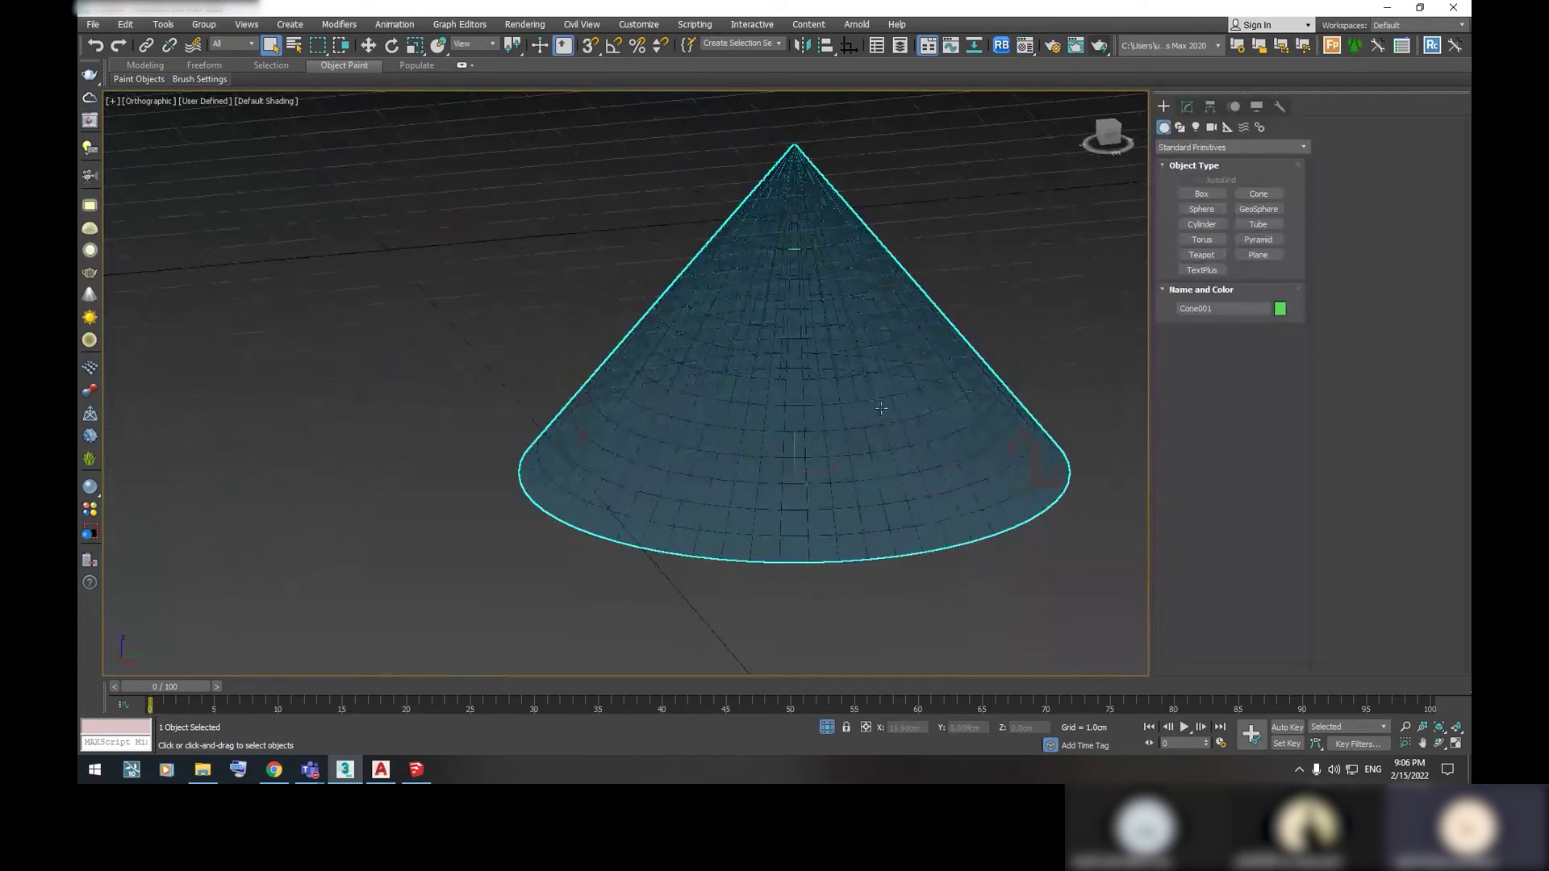
pyautogui.scroll(-2, 881, 408)
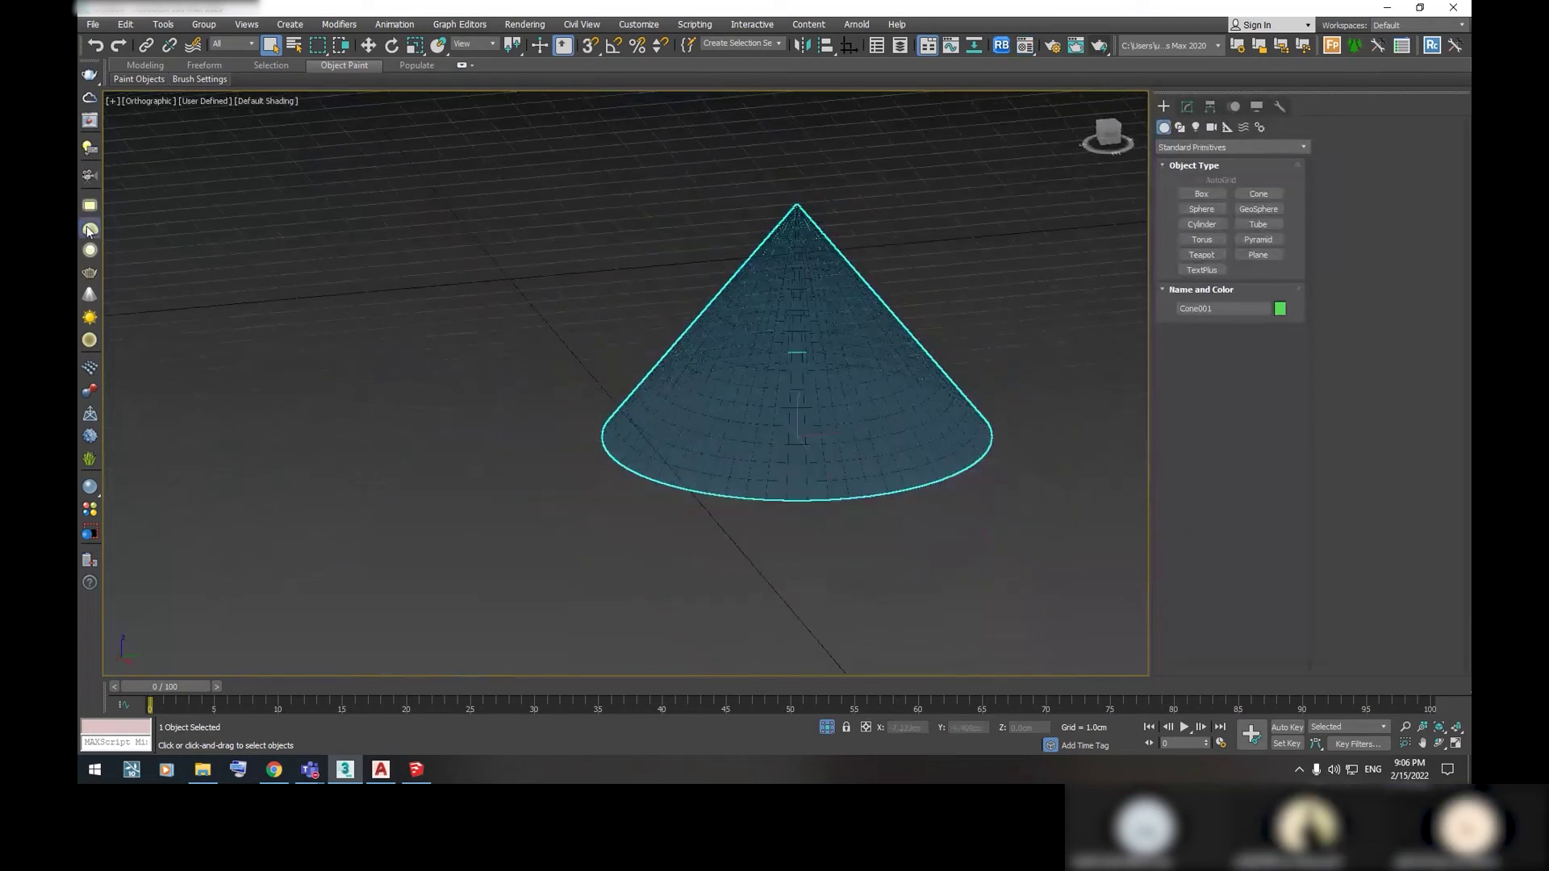
pyautogui.click(90, 229)
pyautogui.click(463, 382)
pyautogui.moveTo(484, 379)
pyautogui.keyDown('alt'); pyautogui.mouseDown(button='middle')
pyautogui.moveTo(852, 343)
pyautogui.moveTo(879, 422)
pyautogui.moveTo(788, 508)
pyautogui.moveTo(775, 498)
pyautogui.mouseUp(button='middle'); pyautogui.keyUp('alt')
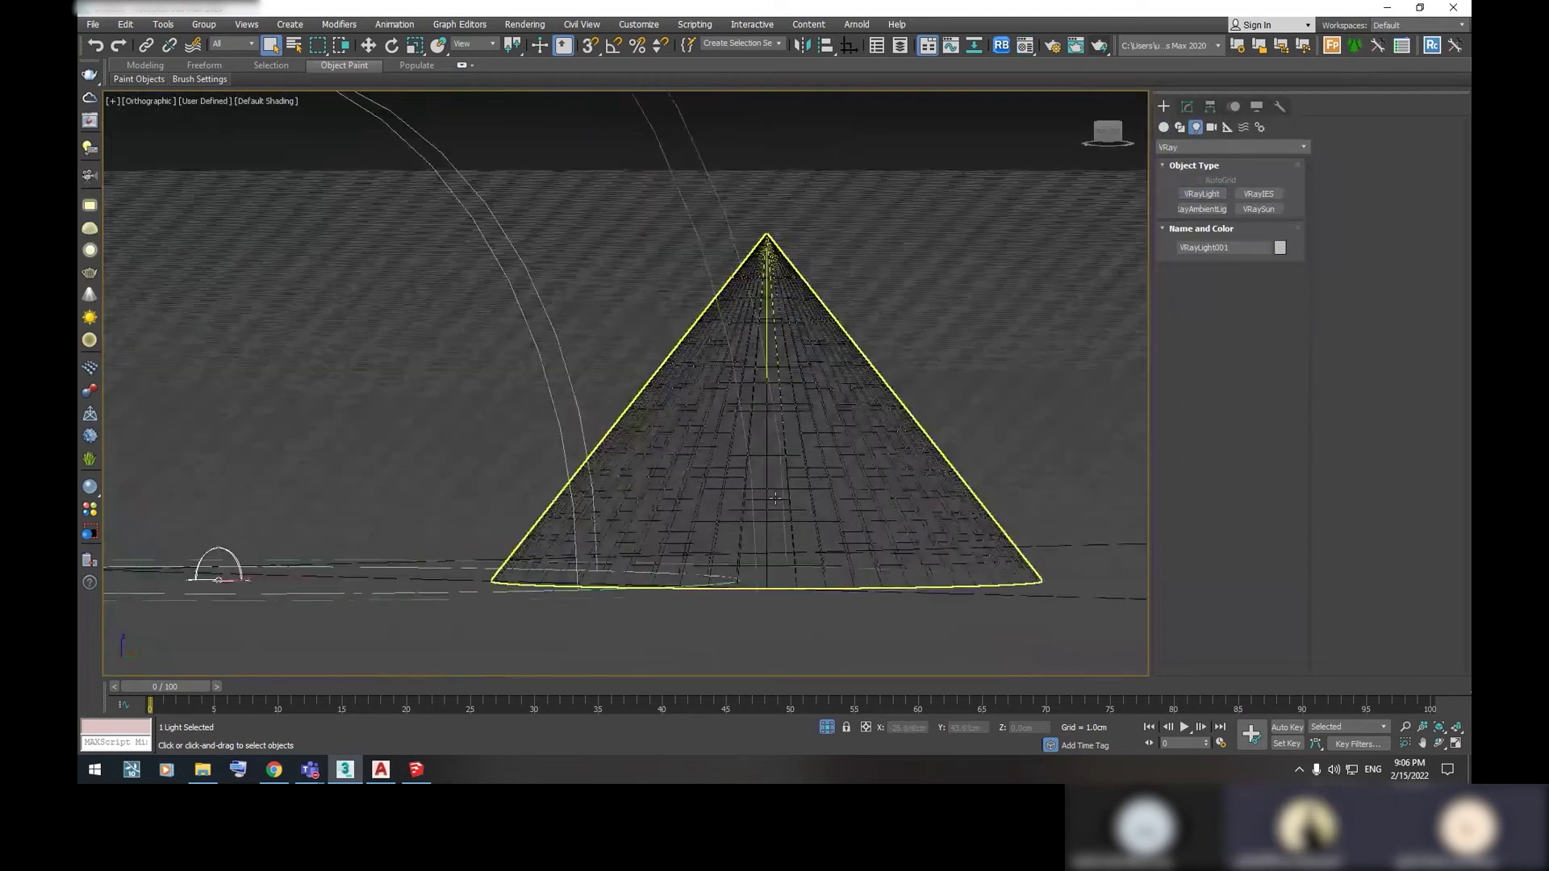
# Set the dome light's colour mode to Temperature 8300 and make a test render
pyautogui.click(1187, 107)
pyautogui.click(1246, 484)
pyautogui.click(1248, 508)
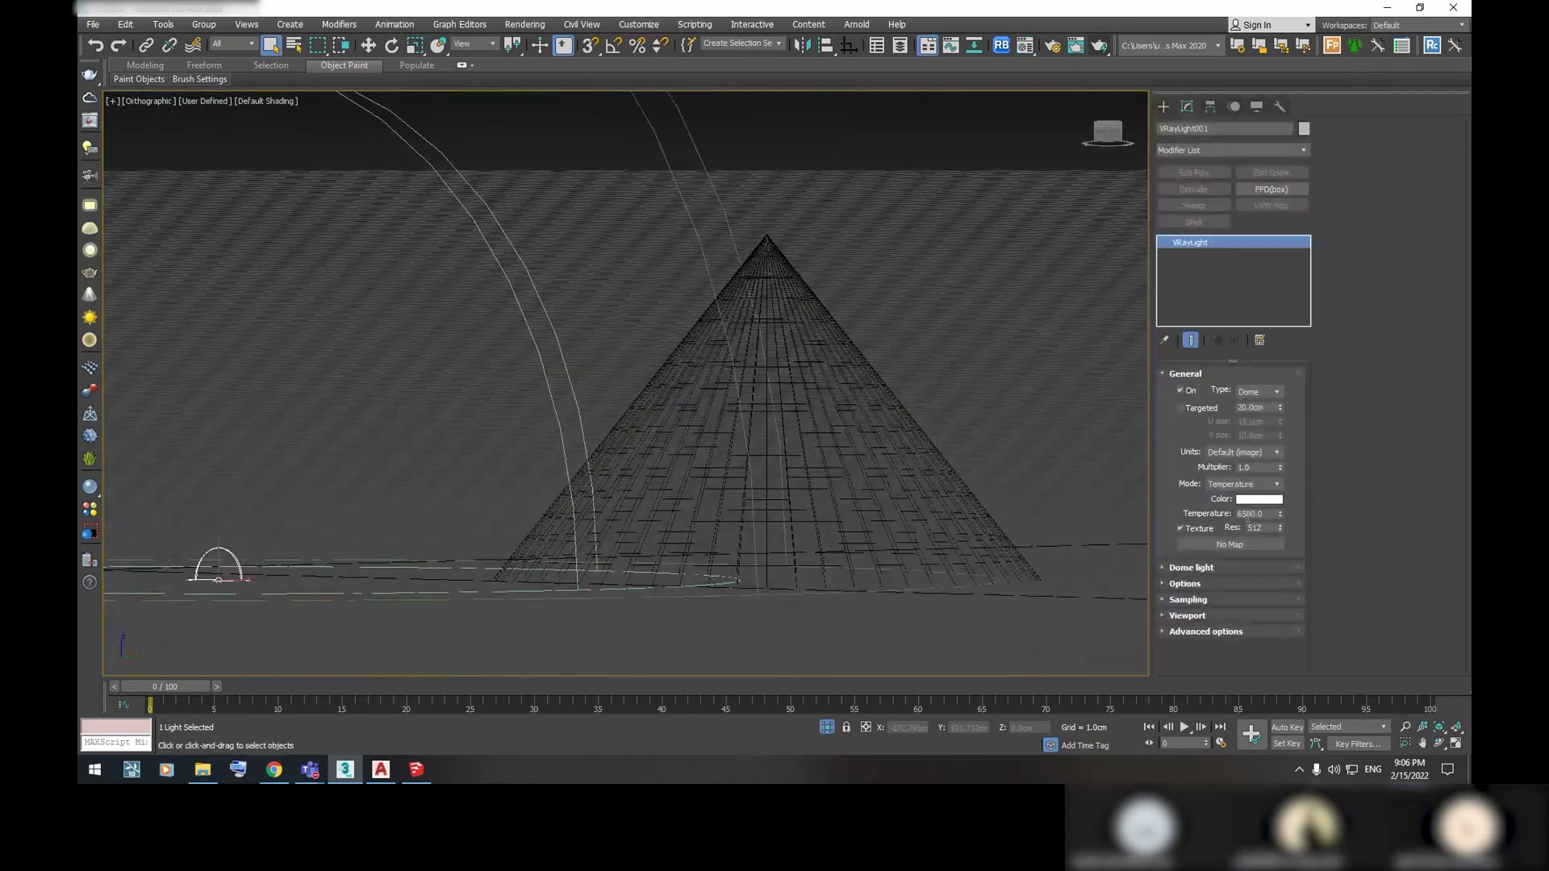
pyautogui.write('8300')
pyautogui.press('Return')
pyautogui.click(1065, 50)
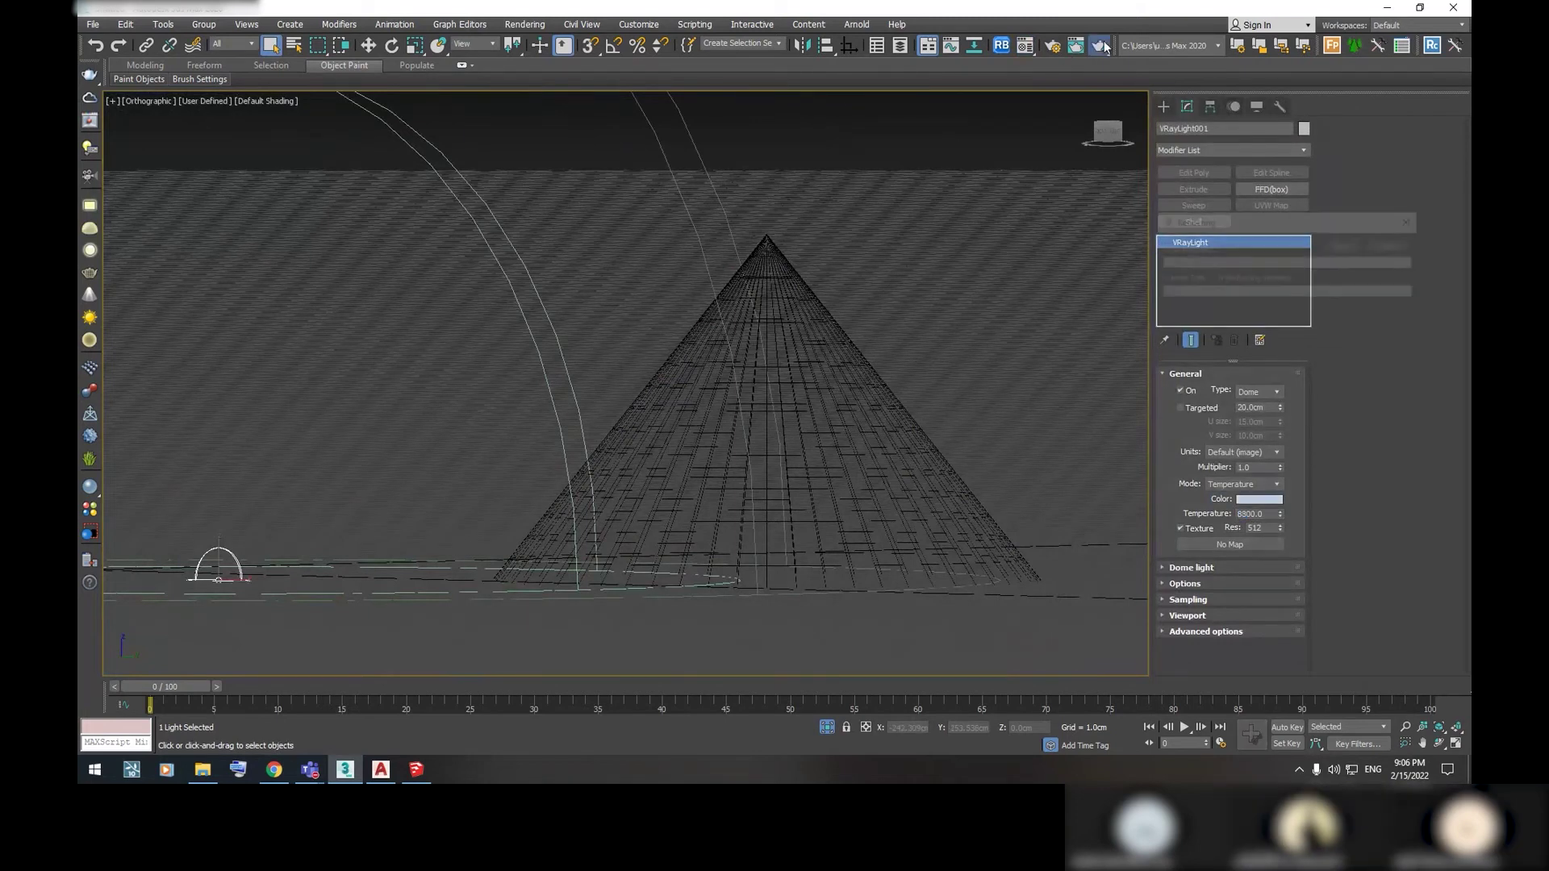
pyautogui.scroll(1, 717, 411)
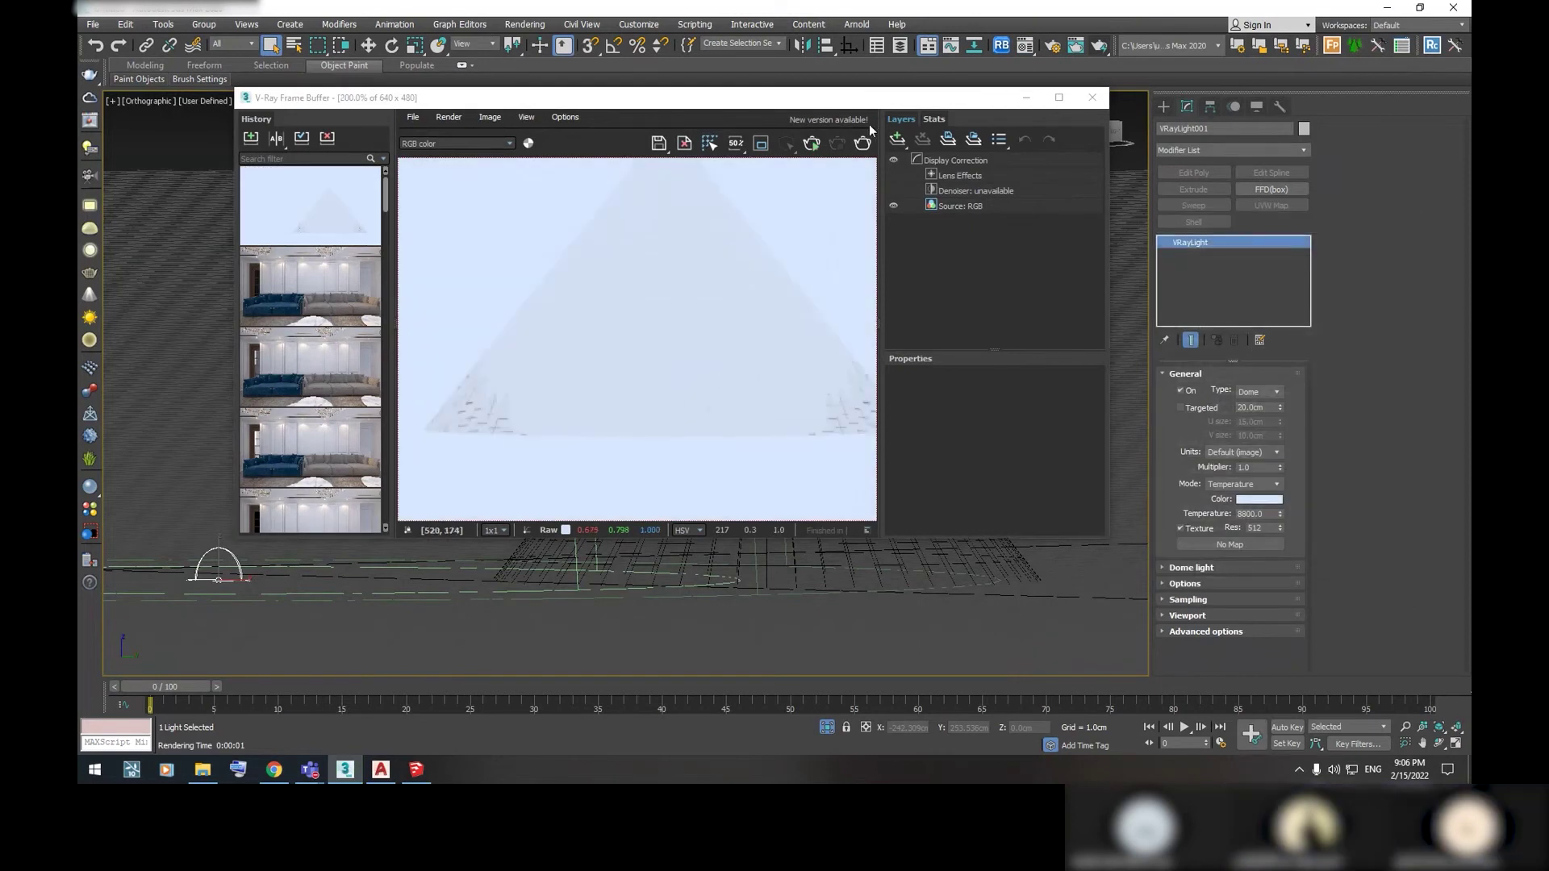
pyautogui.click(1092, 97)
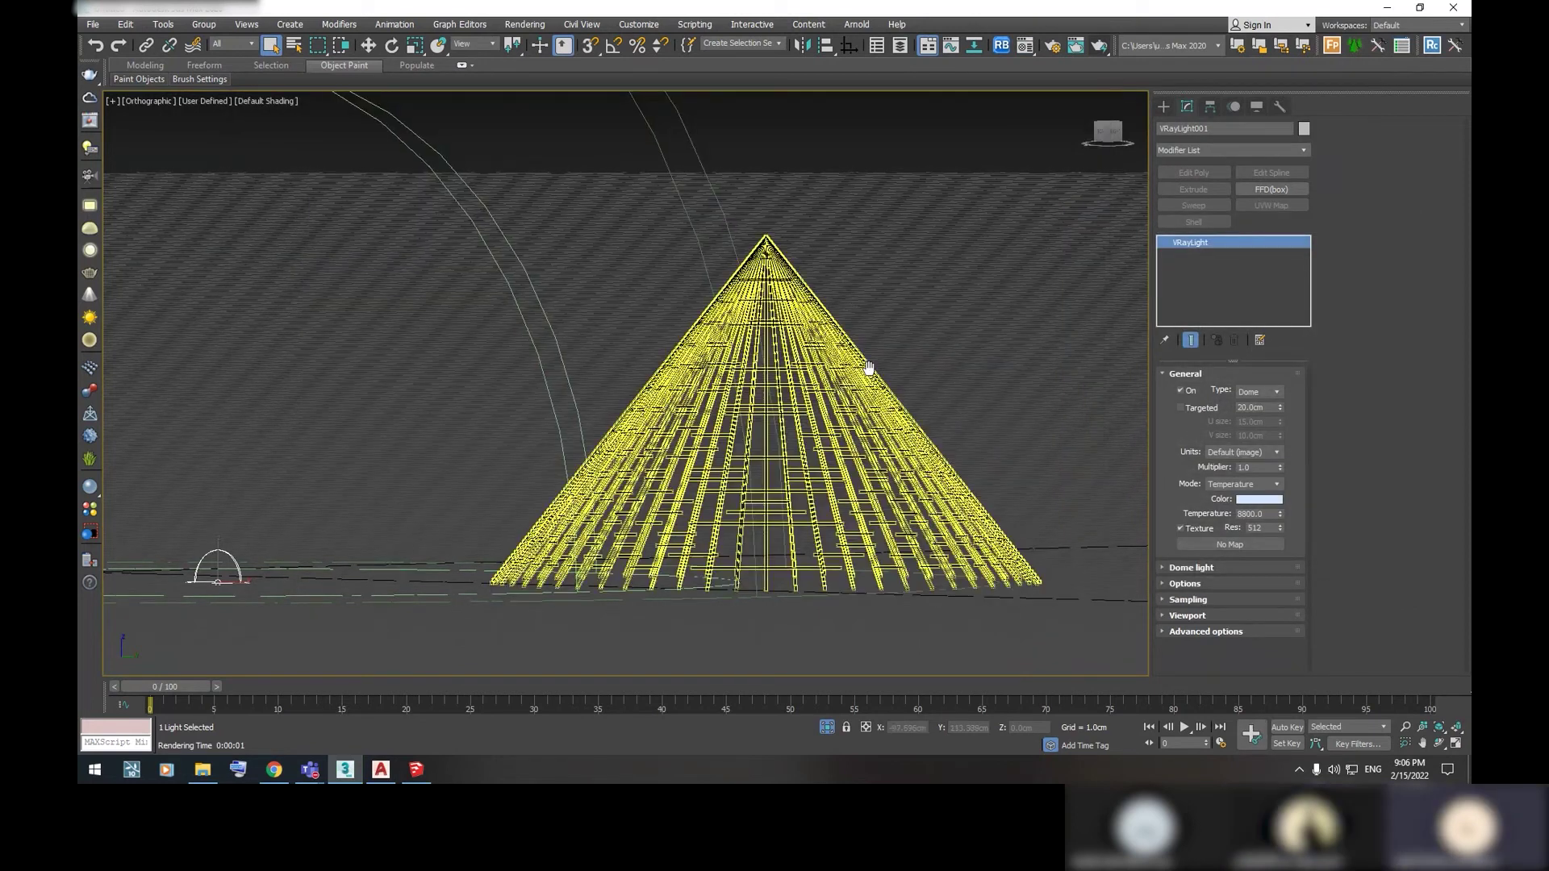
# Switch the viewport to Perspective and render the cone again
pyautogui.moveTo(868, 368); pyautogui.dragTo(870, 385, button='middle')
pyautogui.click(148, 101)
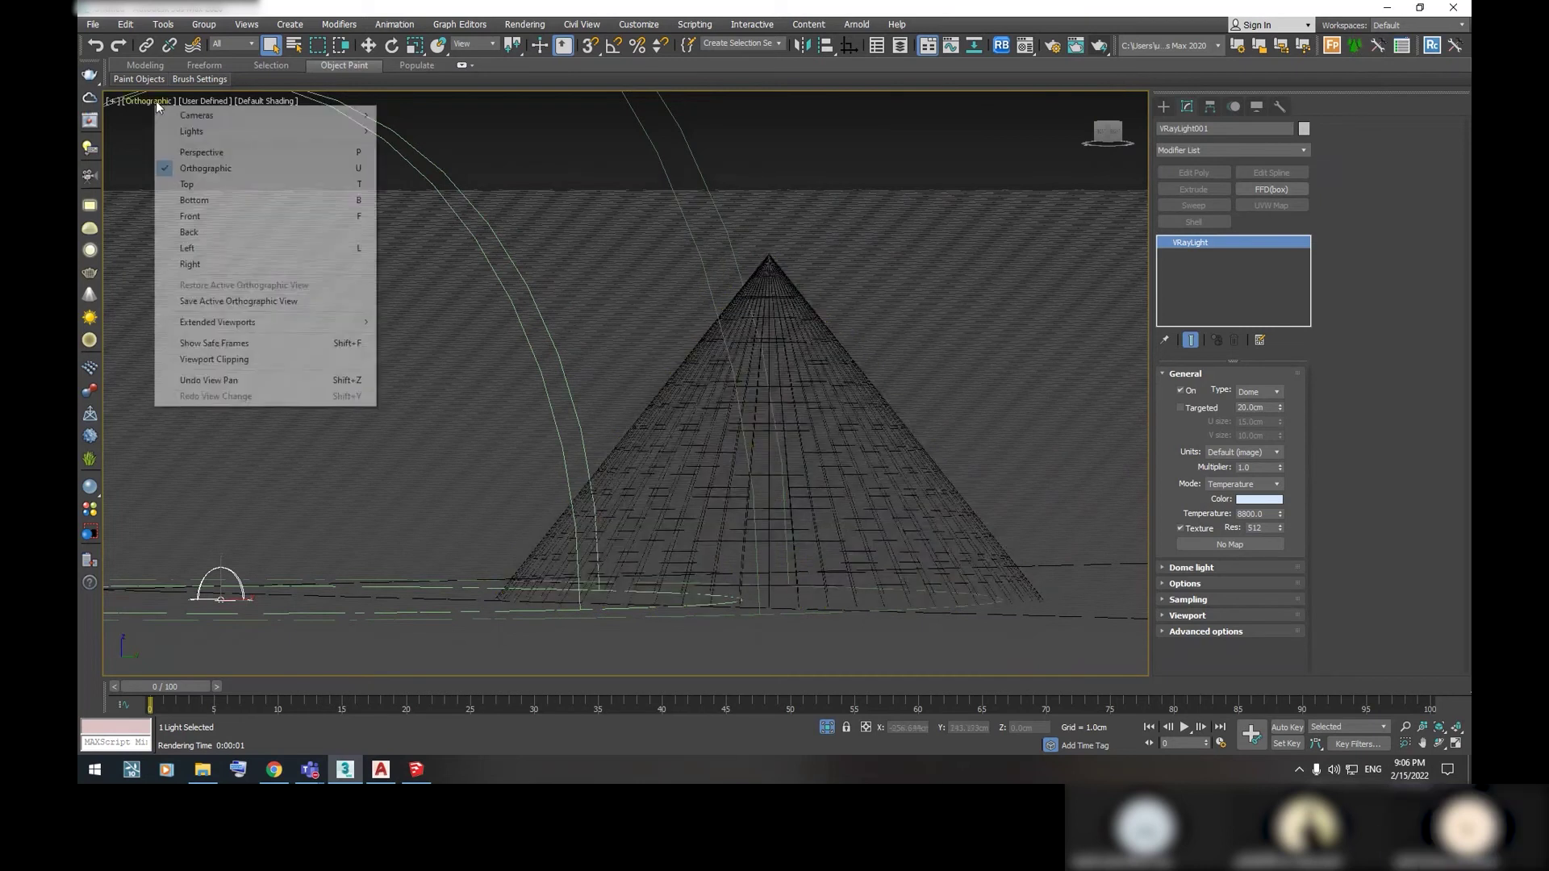
pyautogui.click(232, 154)
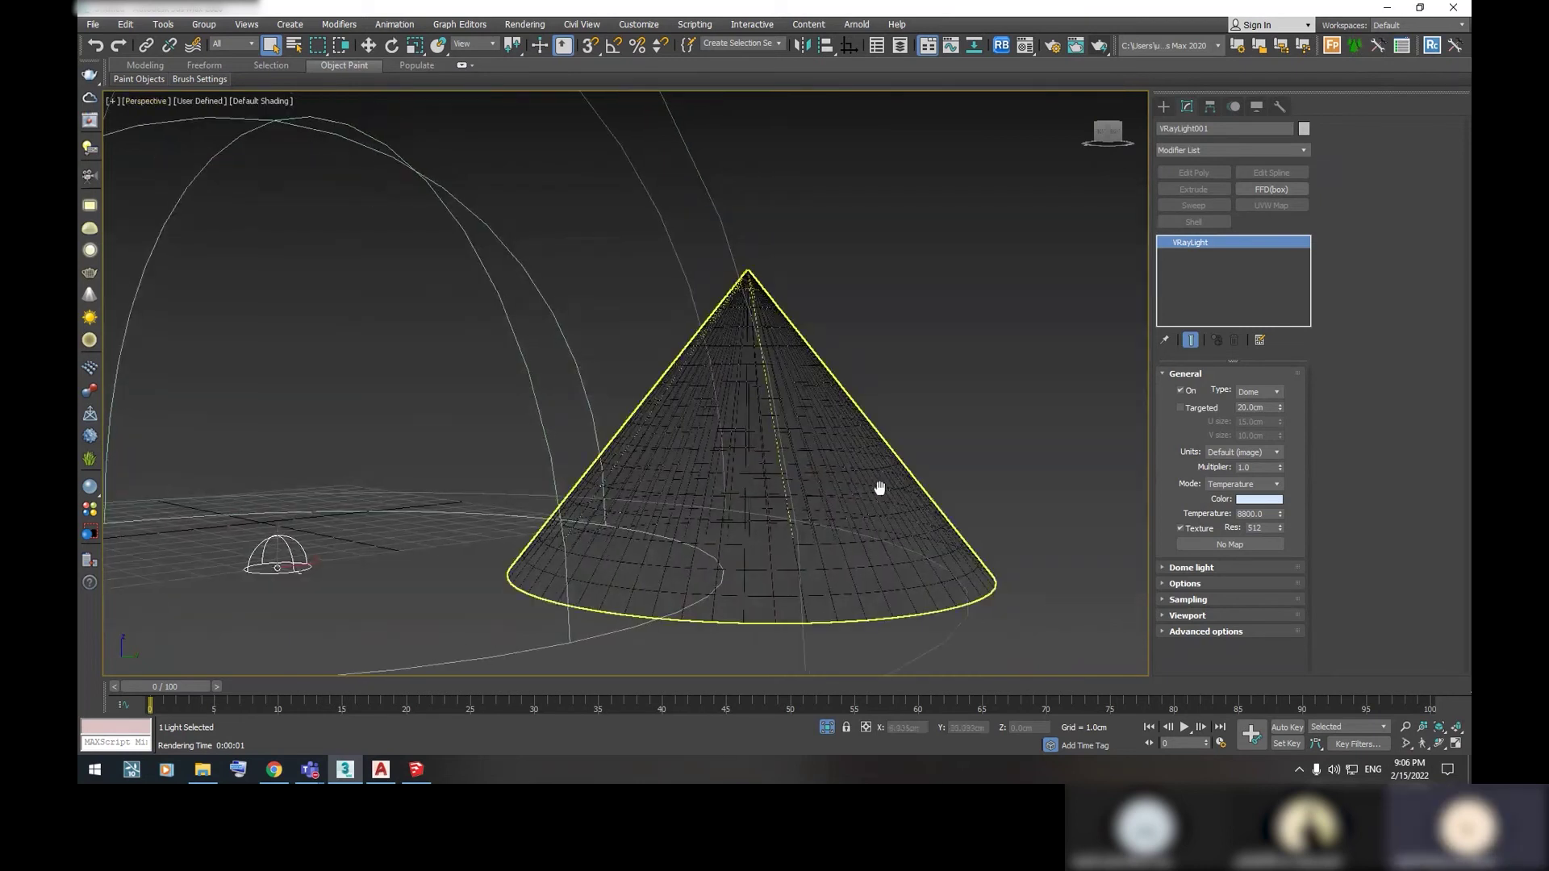
pyautogui.keyDown('alt'); pyautogui.moveTo(878, 487); pyautogui.dragTo(952, 246, button='middle'); pyautogui.keyUp('alt')
pyautogui.click(1102, 47)
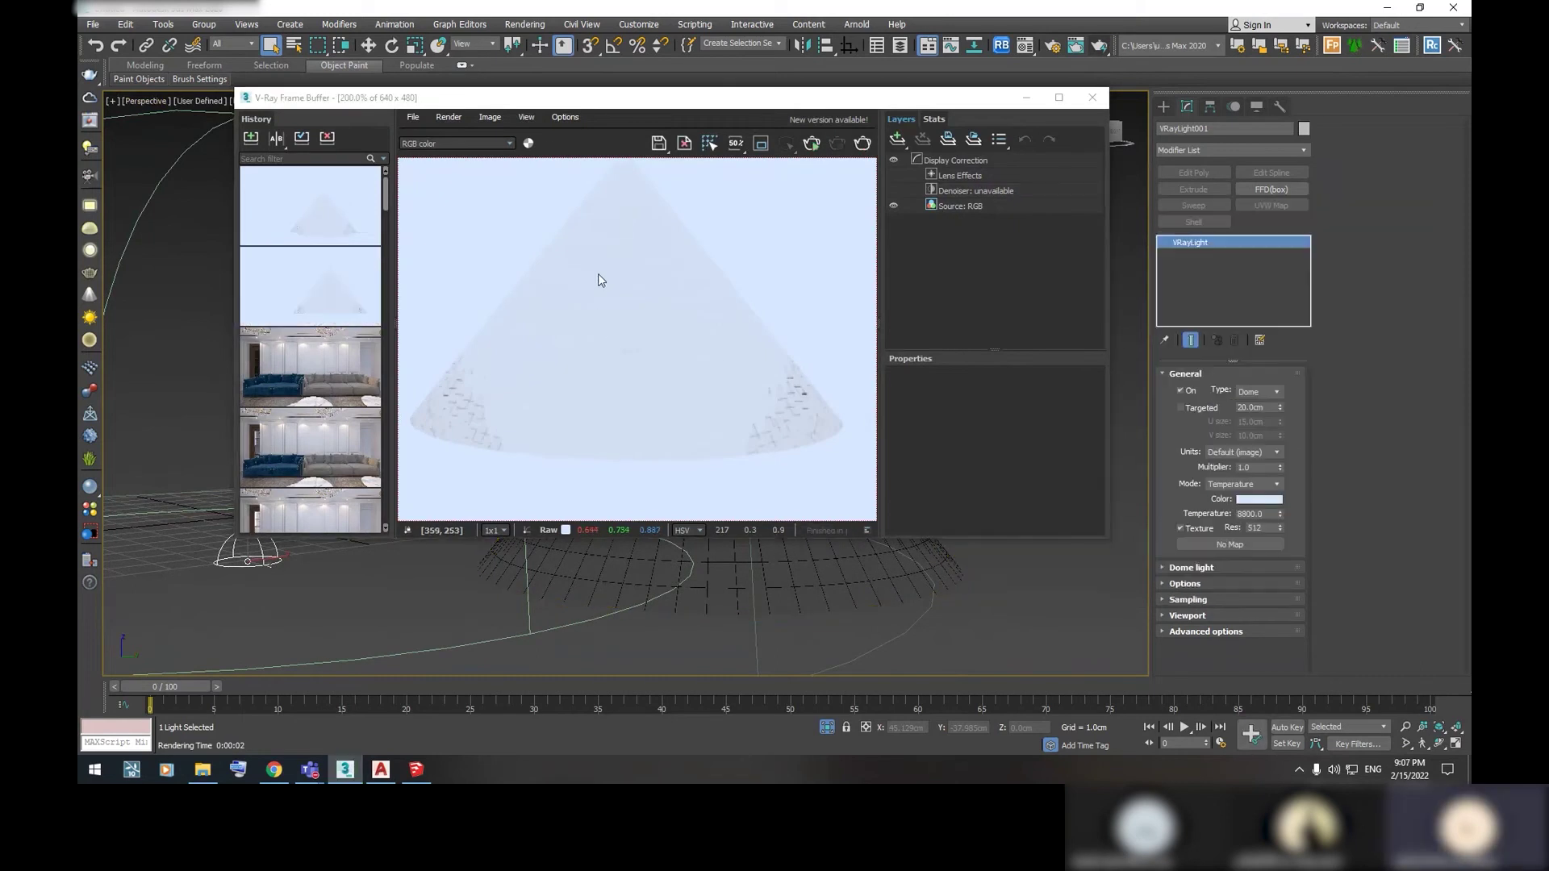
pyautogui.click(1092, 96)
pyautogui.scroll(-3, 744, 390)
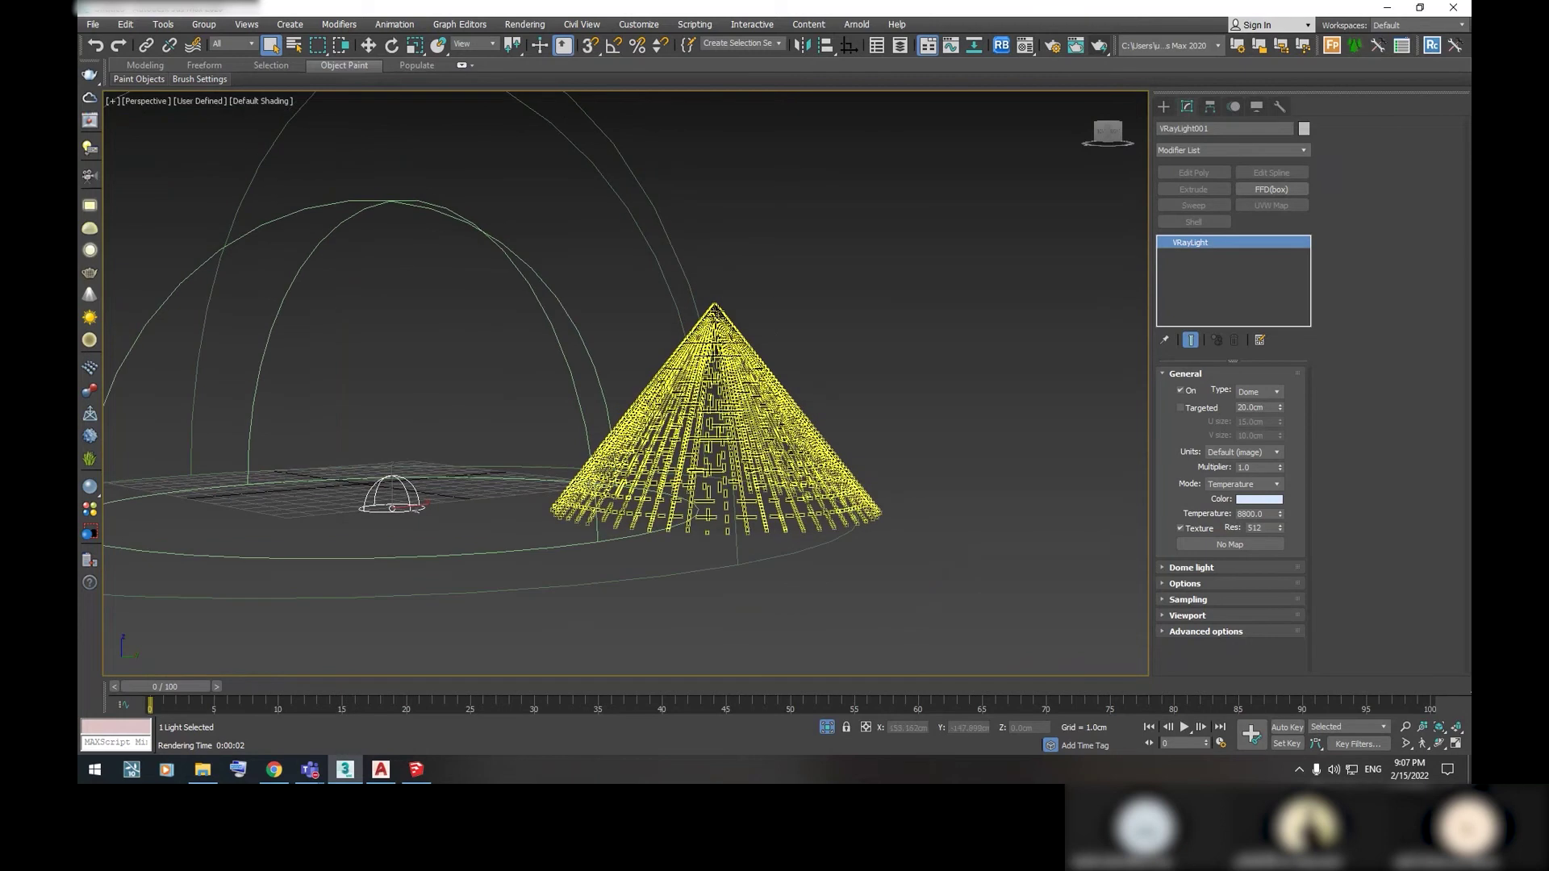
# Select Object001 and darken Material #1's reflection colour to grey
pyautogui.scroll(3, 716, 309)
pyautogui.click(716, 311)
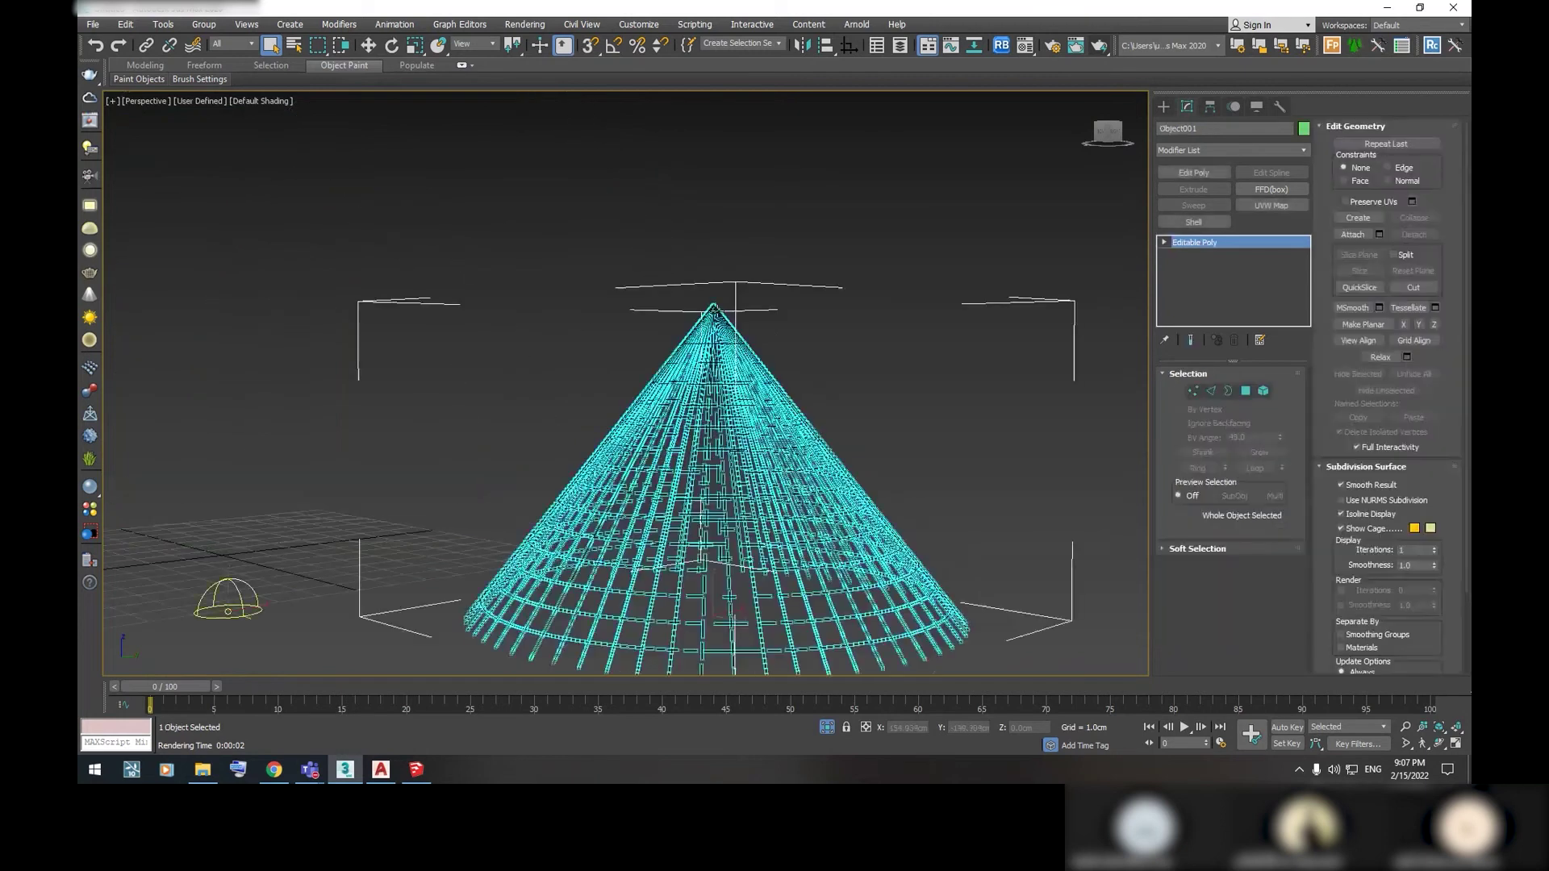
pyautogui.click(1026, 45)
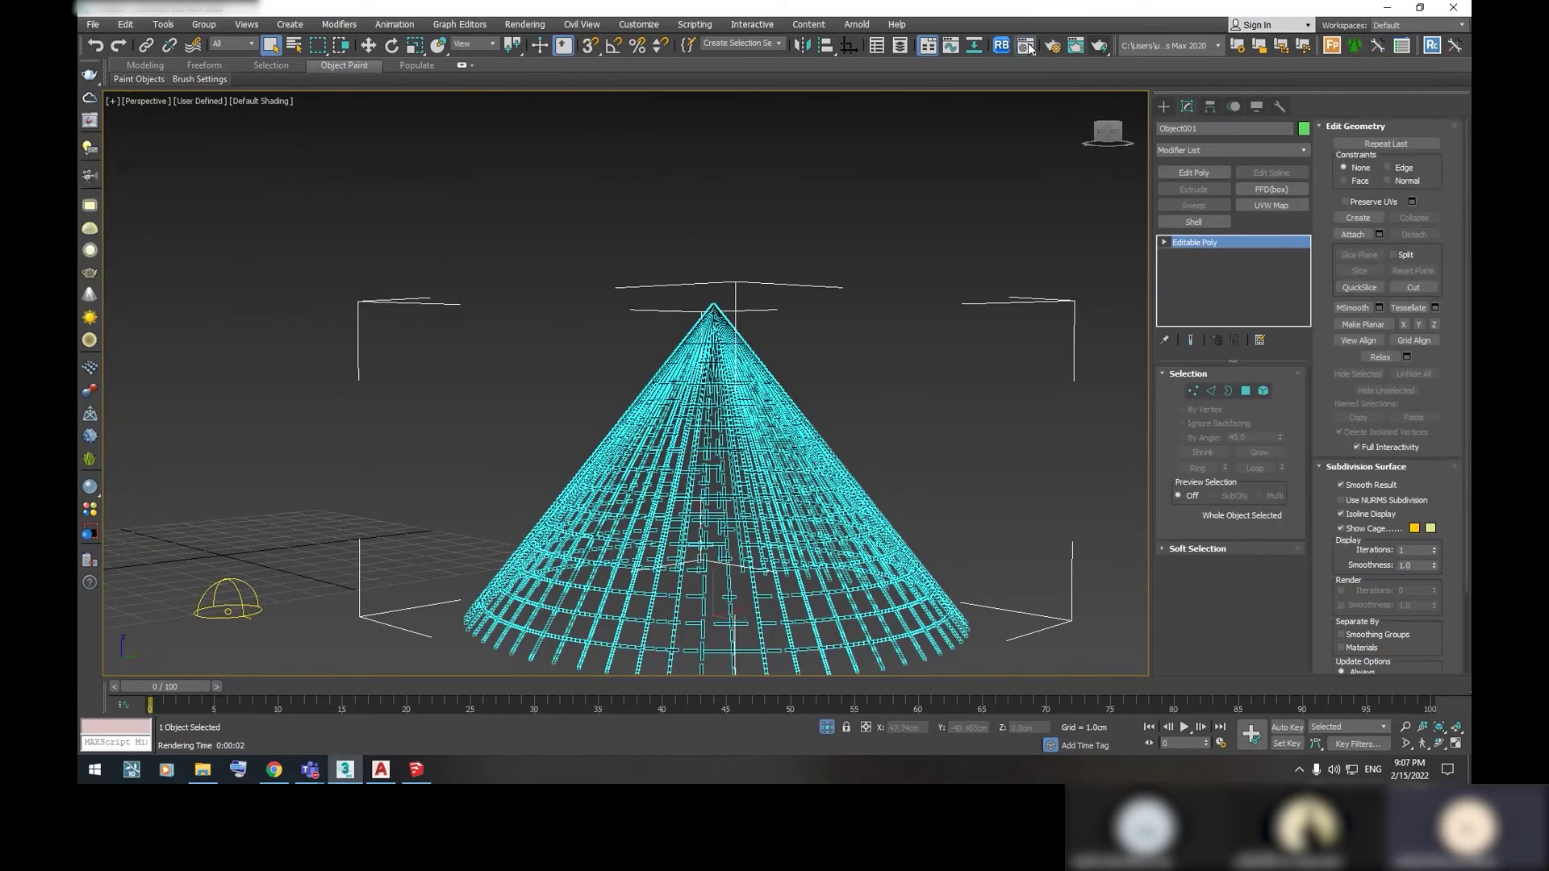
pyautogui.click(1093, 128)
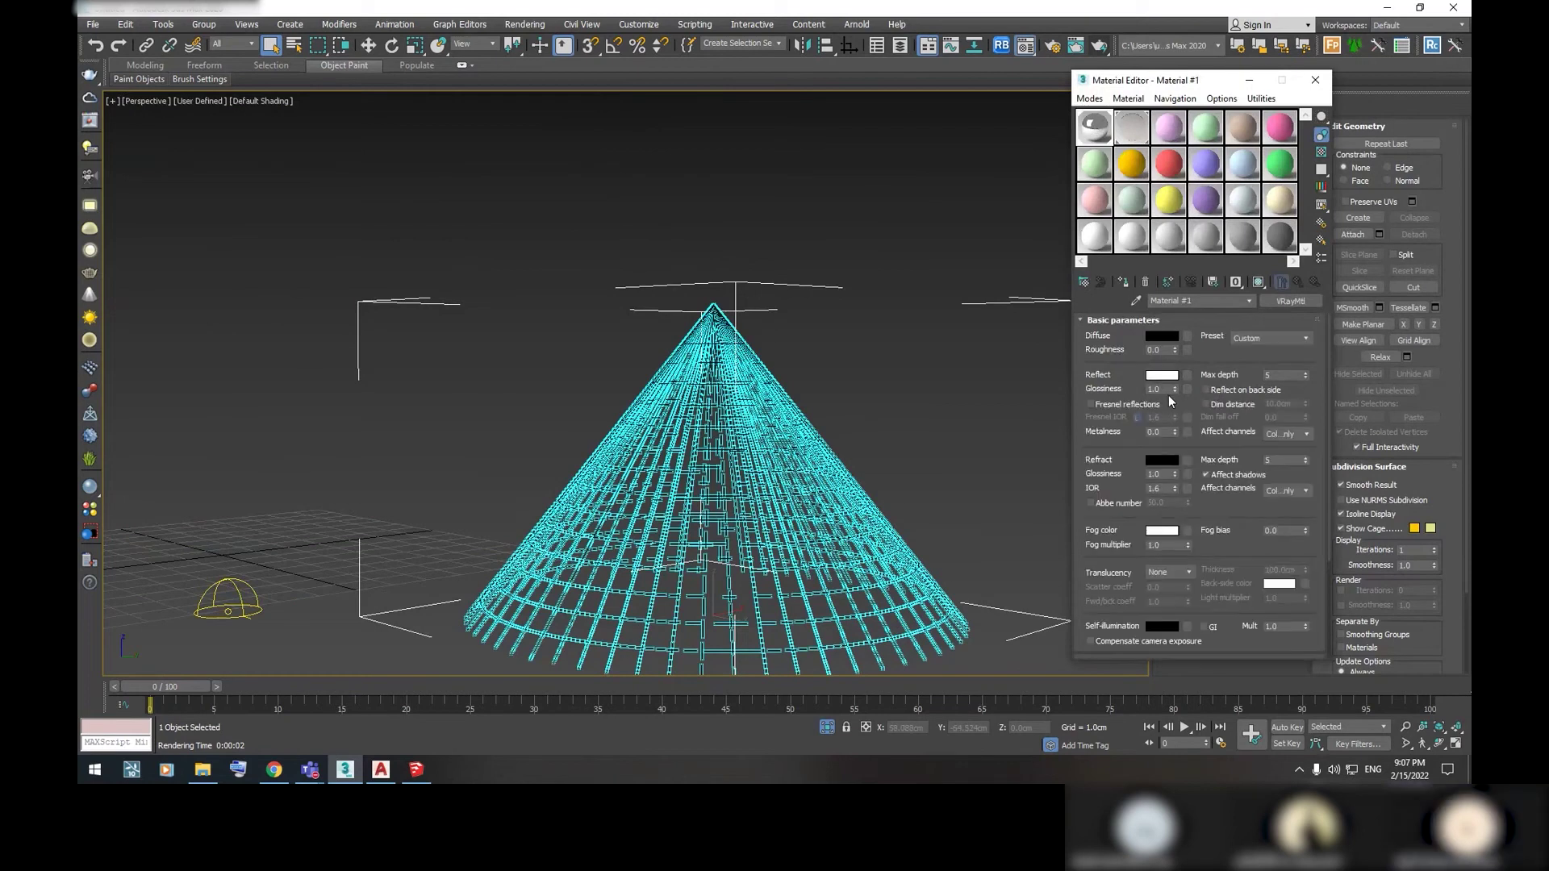
pyautogui.click(1162, 375)
pyautogui.moveTo(507, 202); pyautogui.dragTo(507, 123)
pyautogui.click(615, 223)
# Re-render to check the cone's grid lines, then close the render and Material Editor
pyautogui.click(1102, 49)
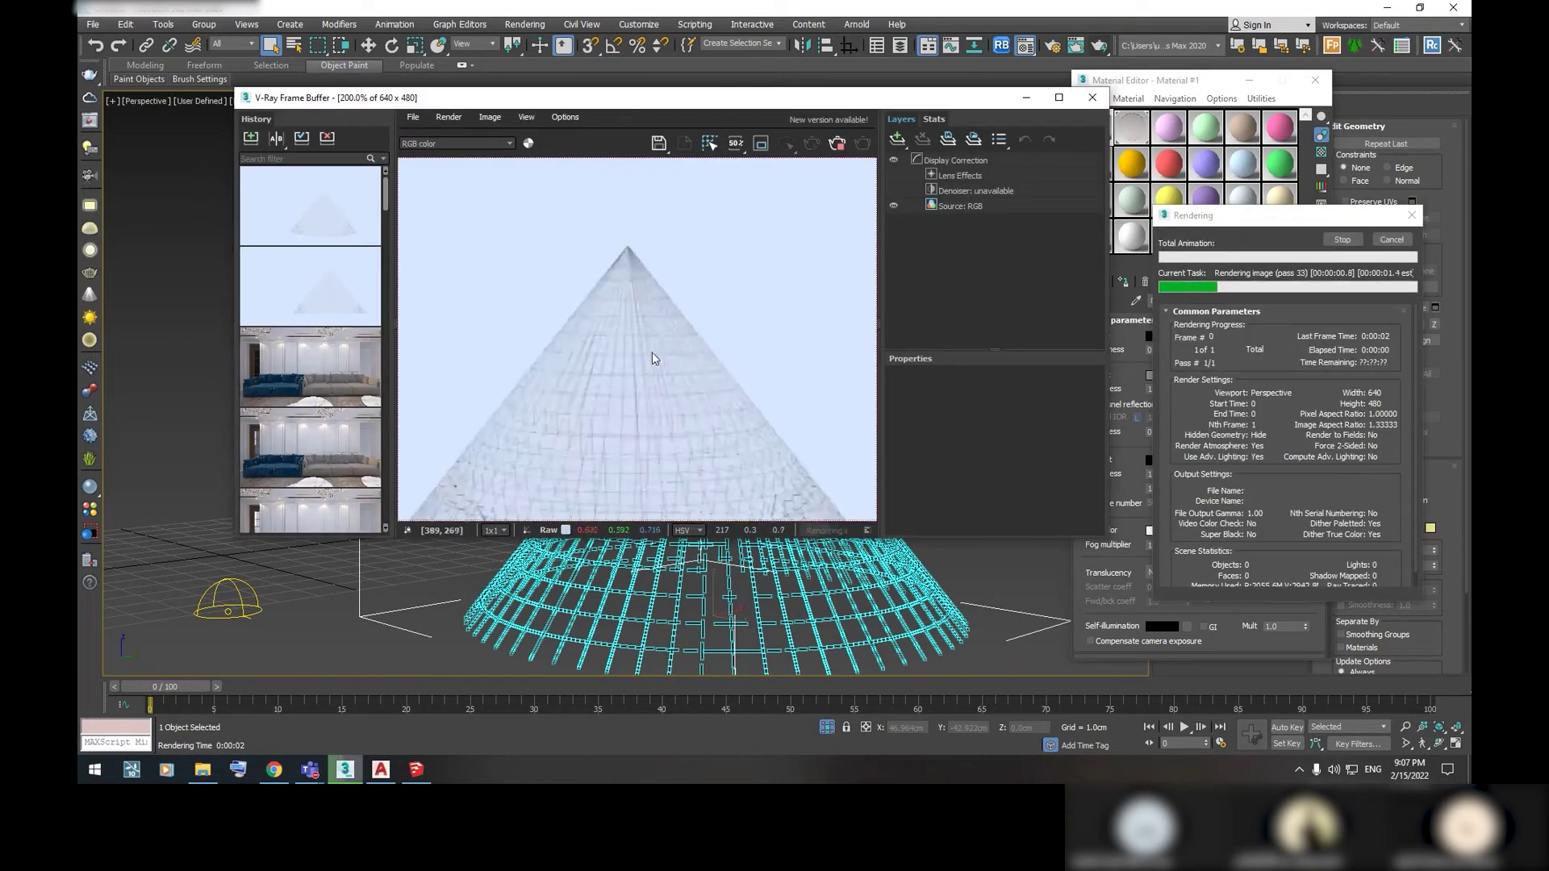
pyautogui.scroll(1, 724, 276)
pyautogui.scroll(1, 679, 361)
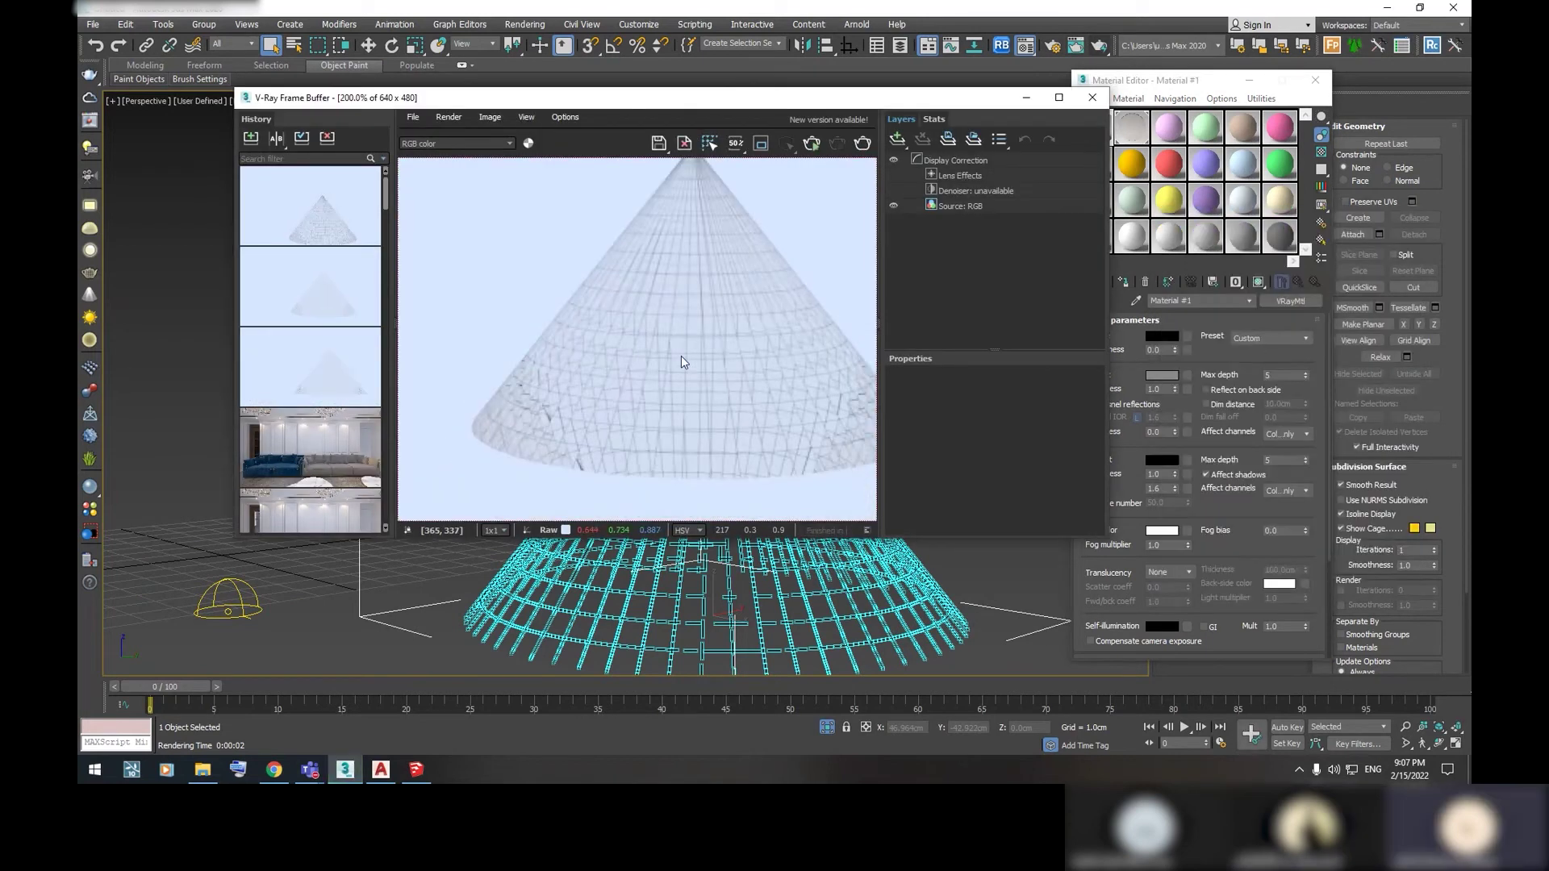
pyautogui.scroll(-1, 680, 352)
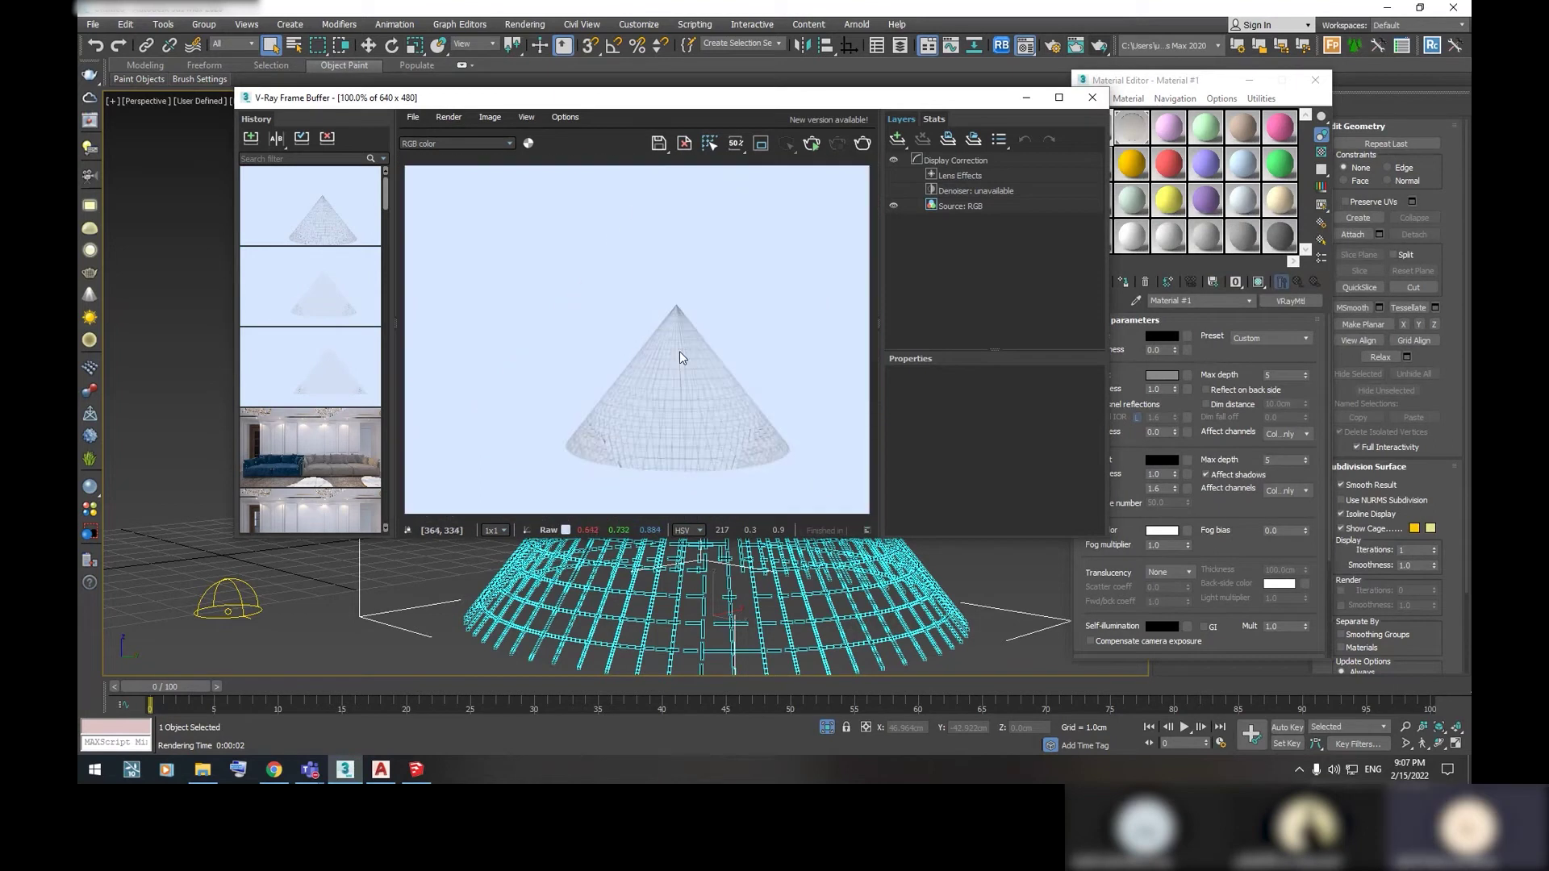
pyautogui.scroll(2, 679, 351)
pyautogui.scroll(1, 639, 335)
pyautogui.scroll(-2, 639, 336)
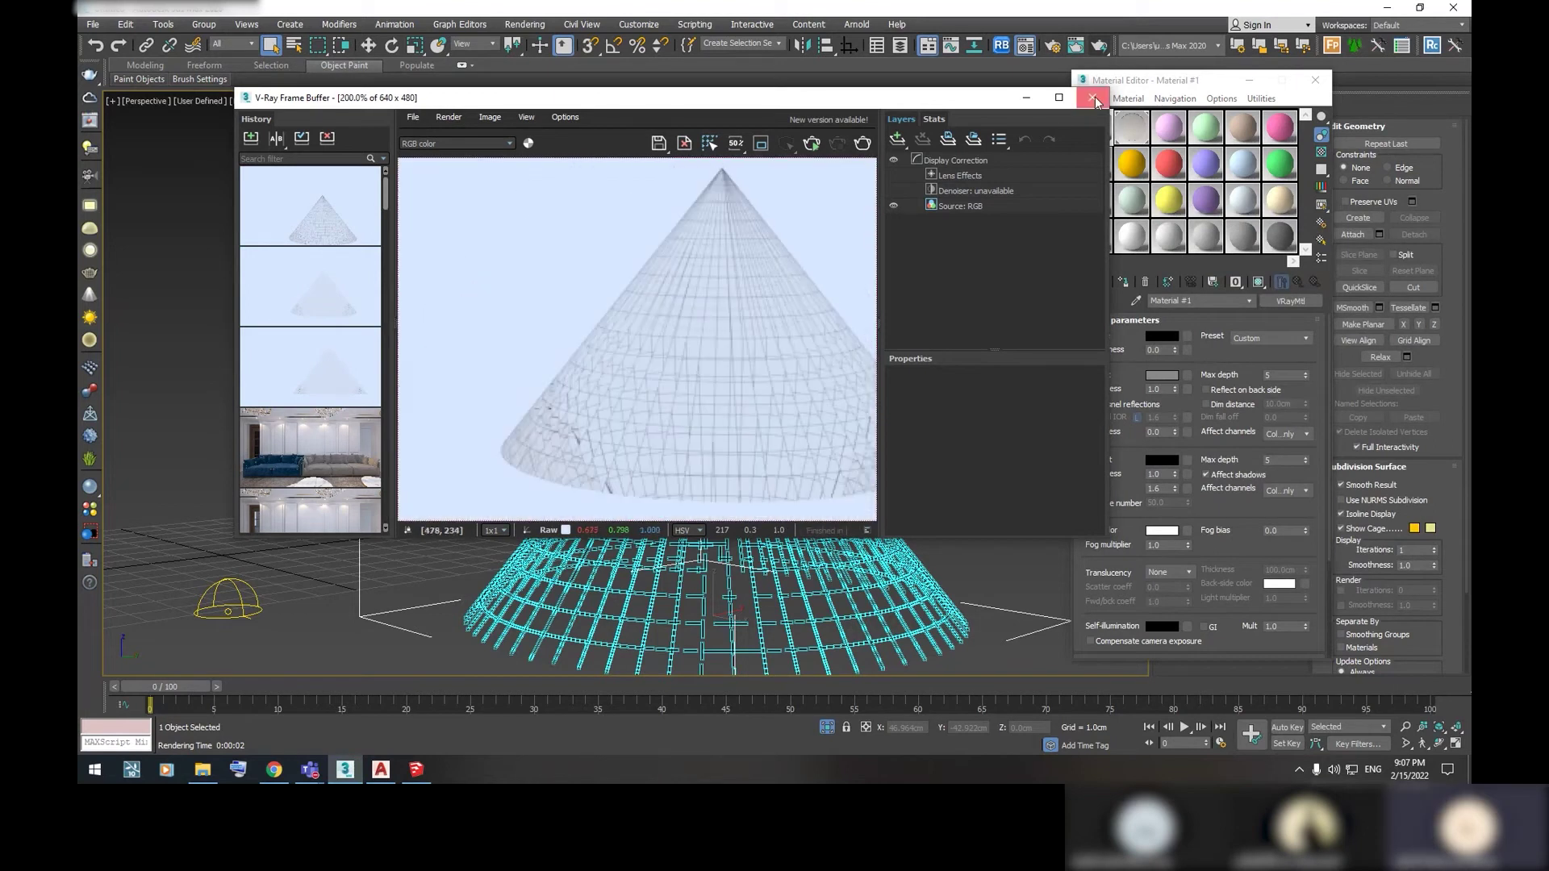
pyautogui.click(1092, 97)
pyautogui.click(1330, 81)
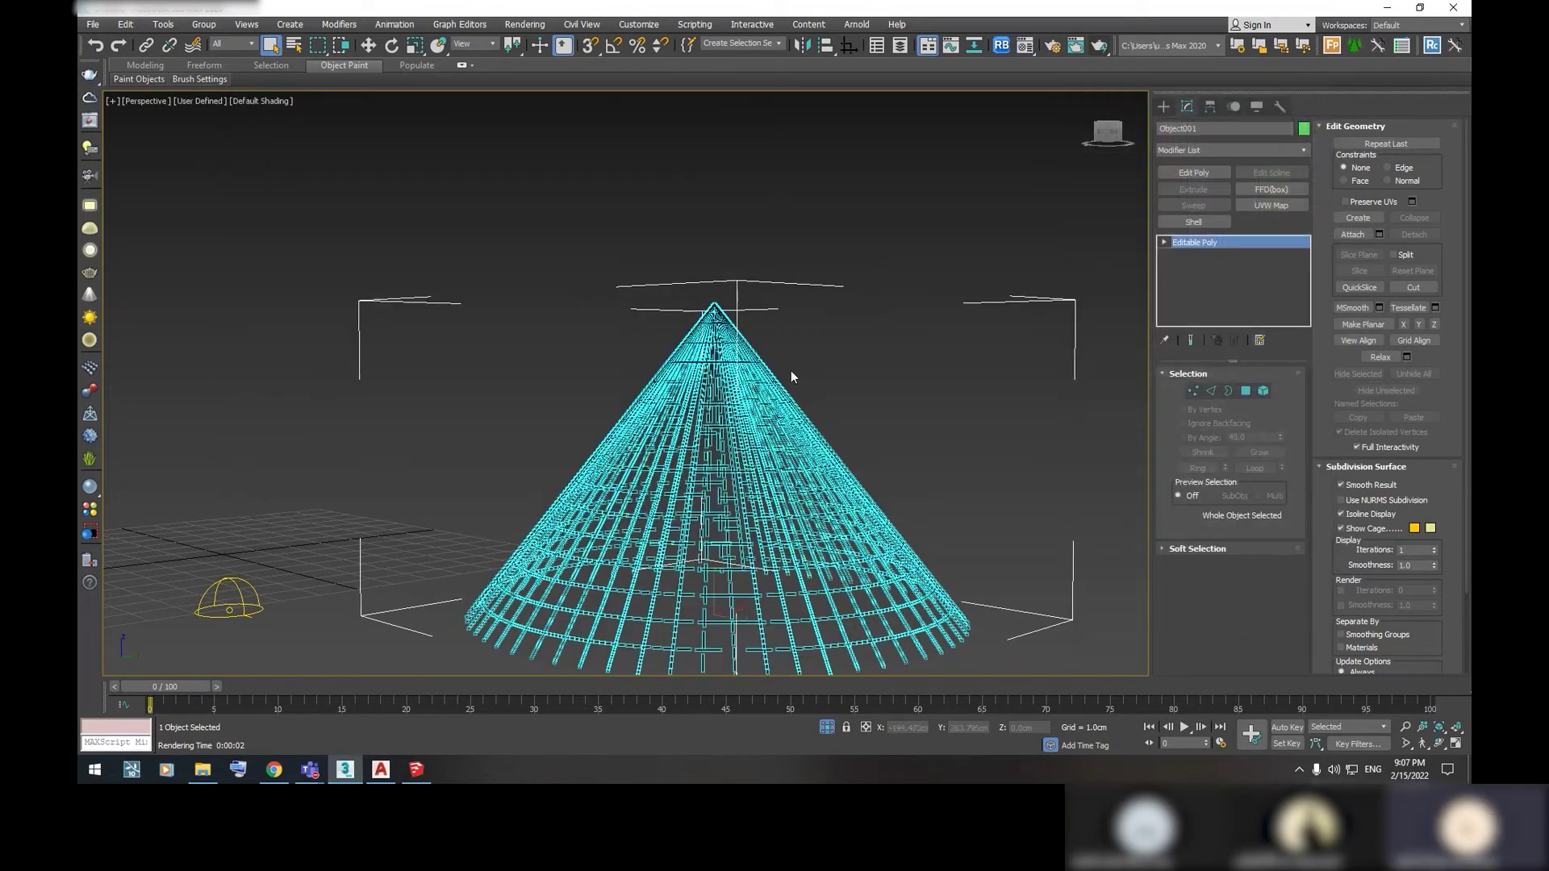
# End Isolate Selection so all hidden scene objects show again
pyautogui.click(1166, 106)
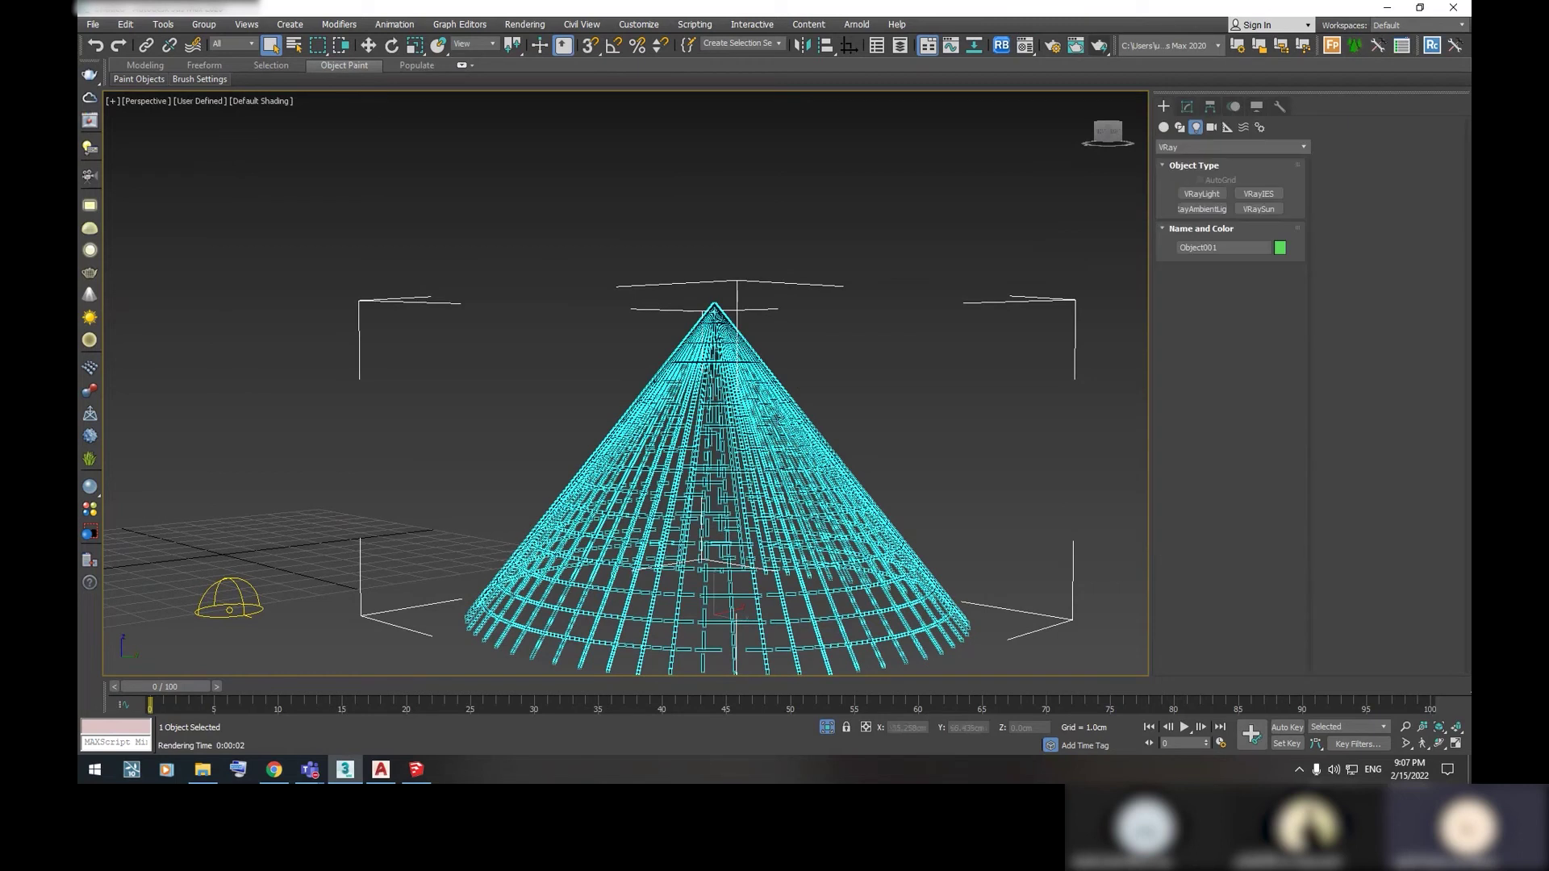
pyautogui.click(826, 728)
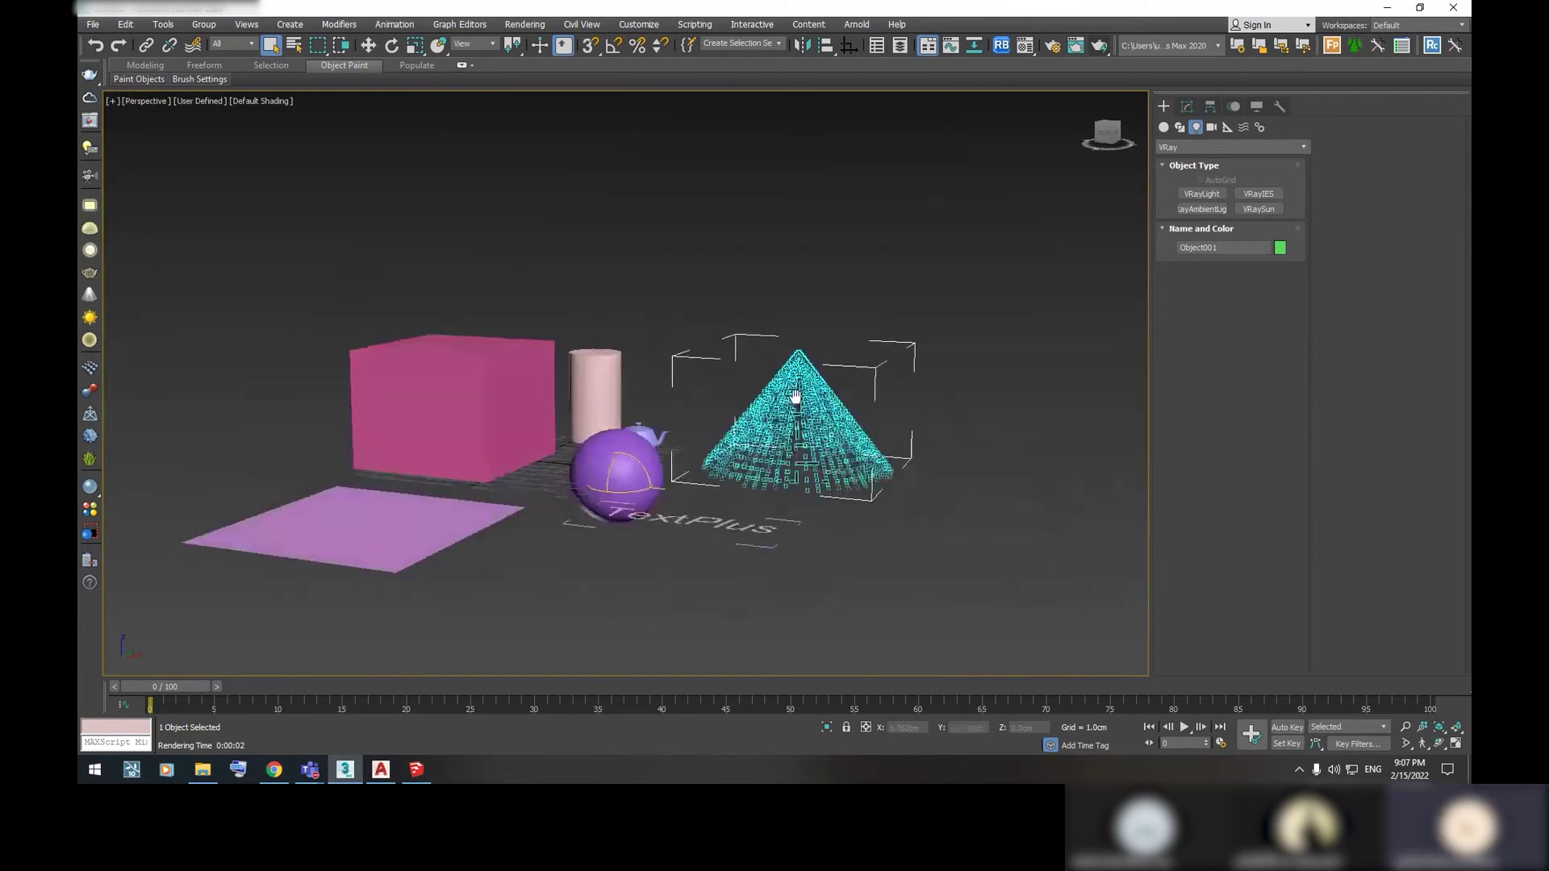
pyautogui.scroll(4, 831, 343)
pyautogui.scroll(-3, 830, 336)
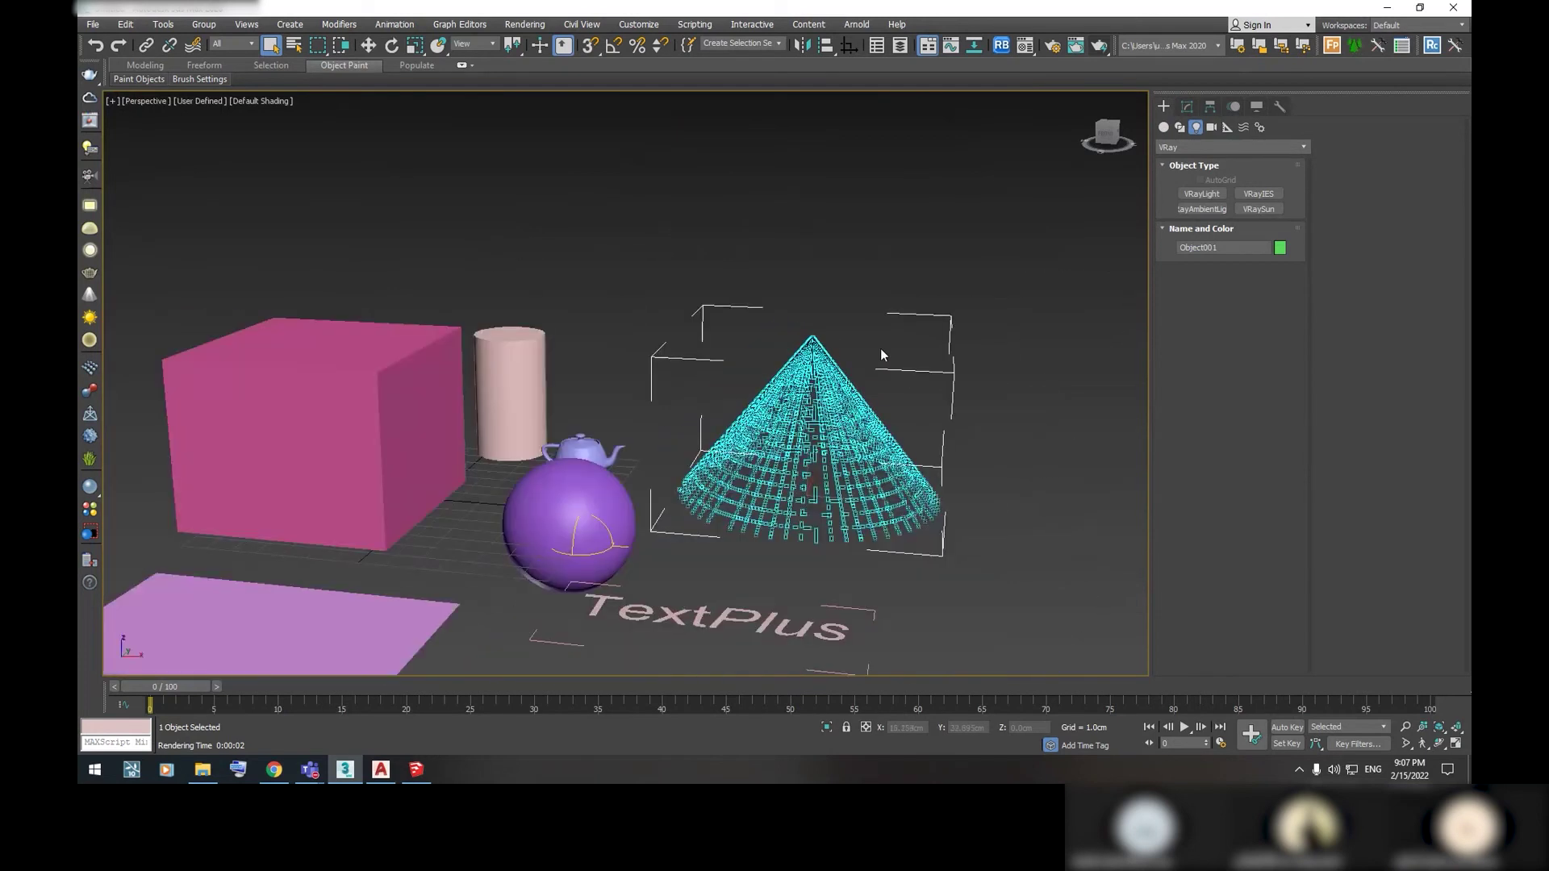
# Select Cone001, the cone carrying the Edit Poly modifier
pyautogui.keyDown('ctrl'); pyautogui.click(774, 383); pyautogui.keyUp('ctrl')
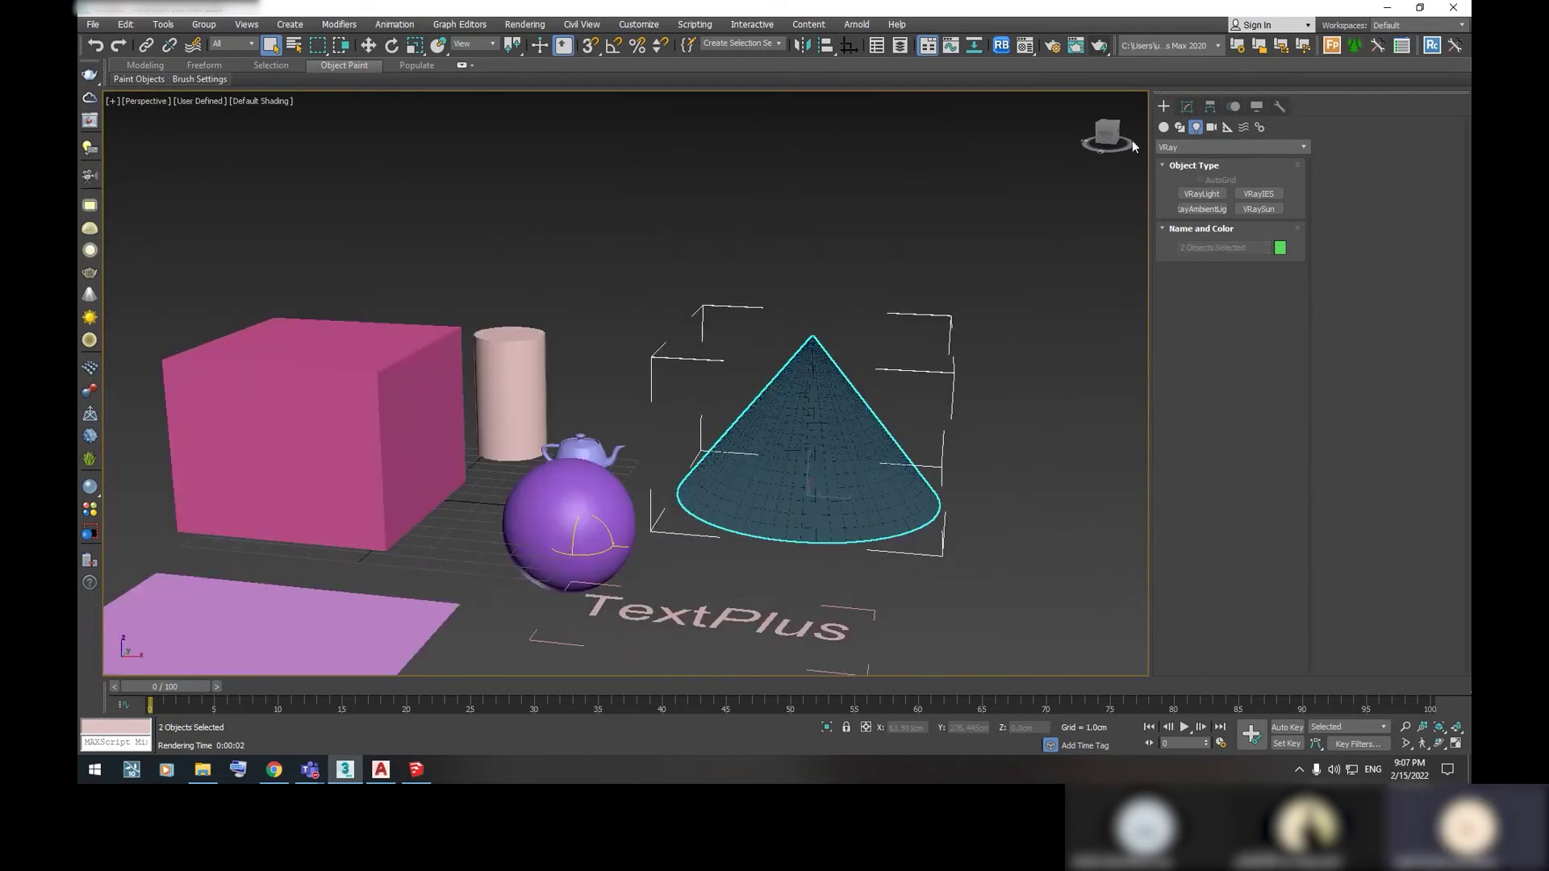
pyautogui.click(1186, 106)
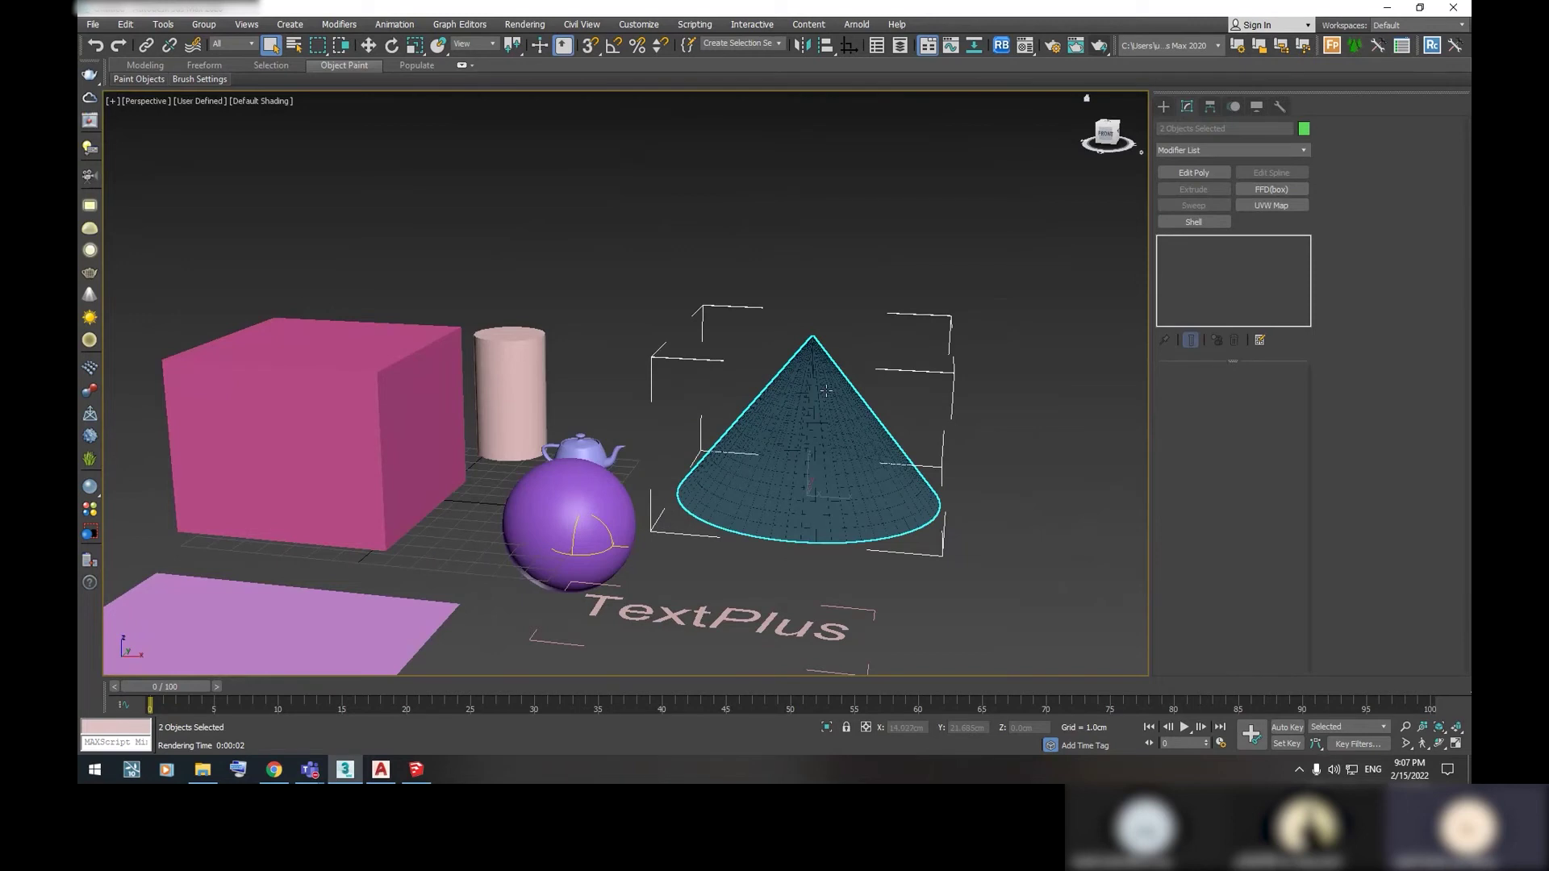
pyautogui.click(826, 390)
pyautogui.scroll(3, 821, 521)
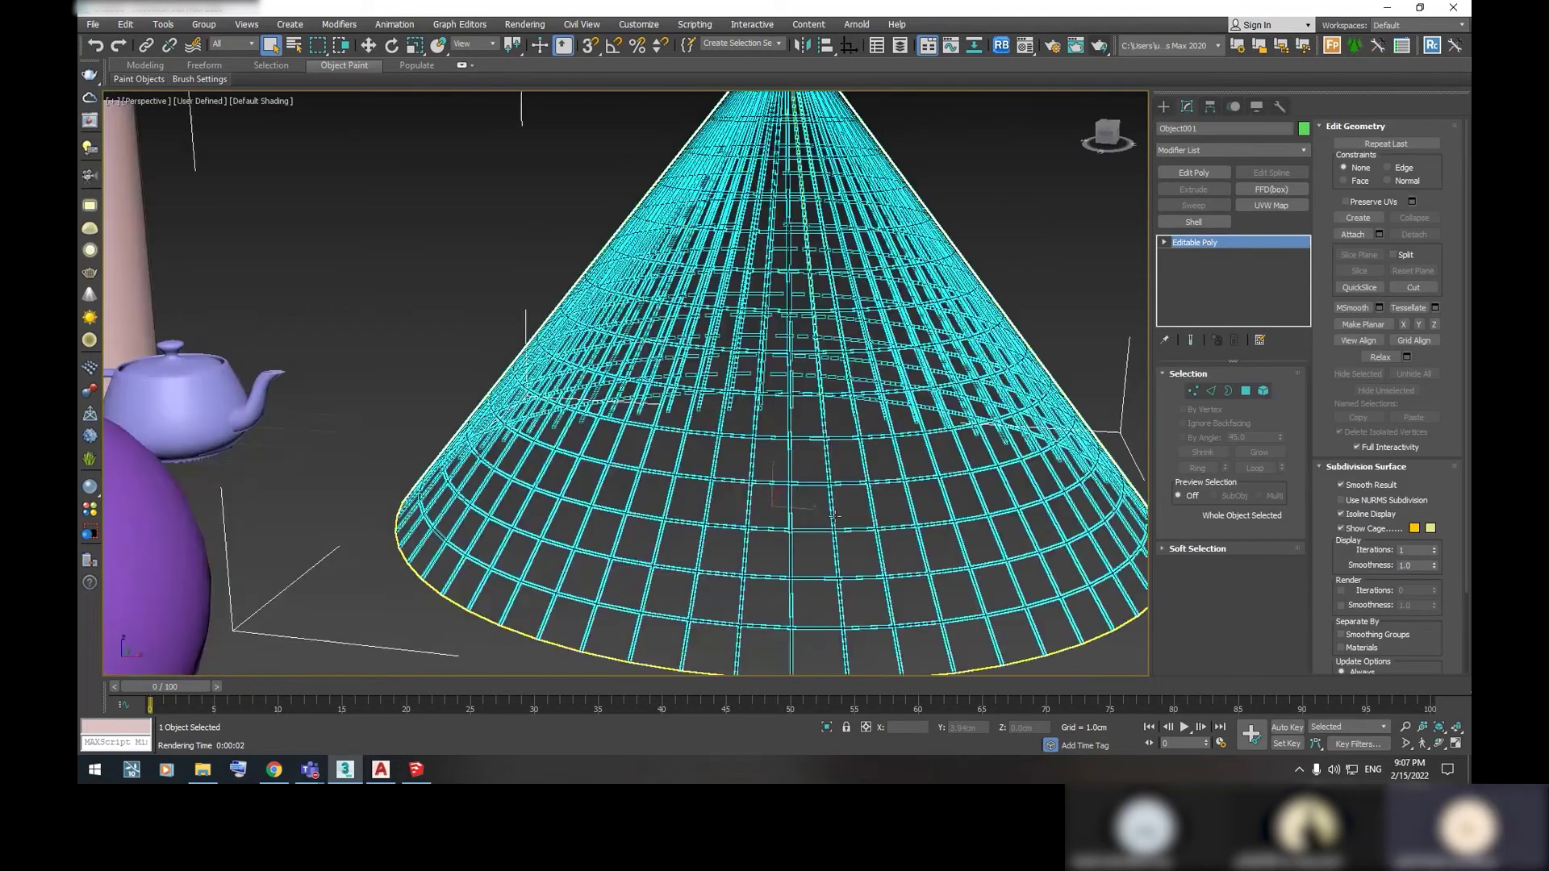
pyautogui.scroll(3, 821, 522)
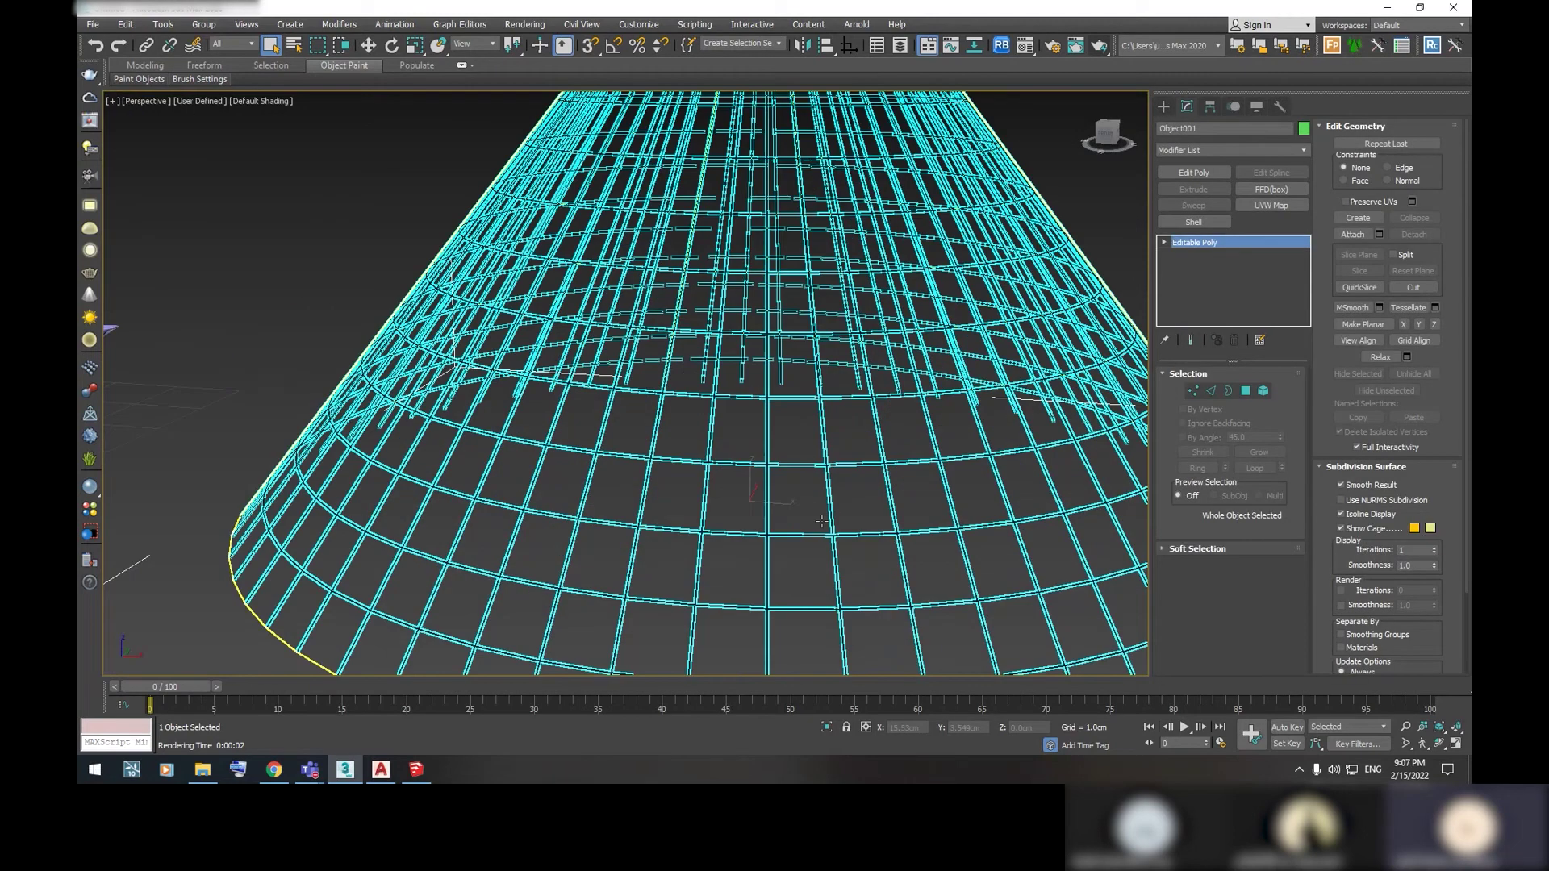
pyautogui.click(821, 520)
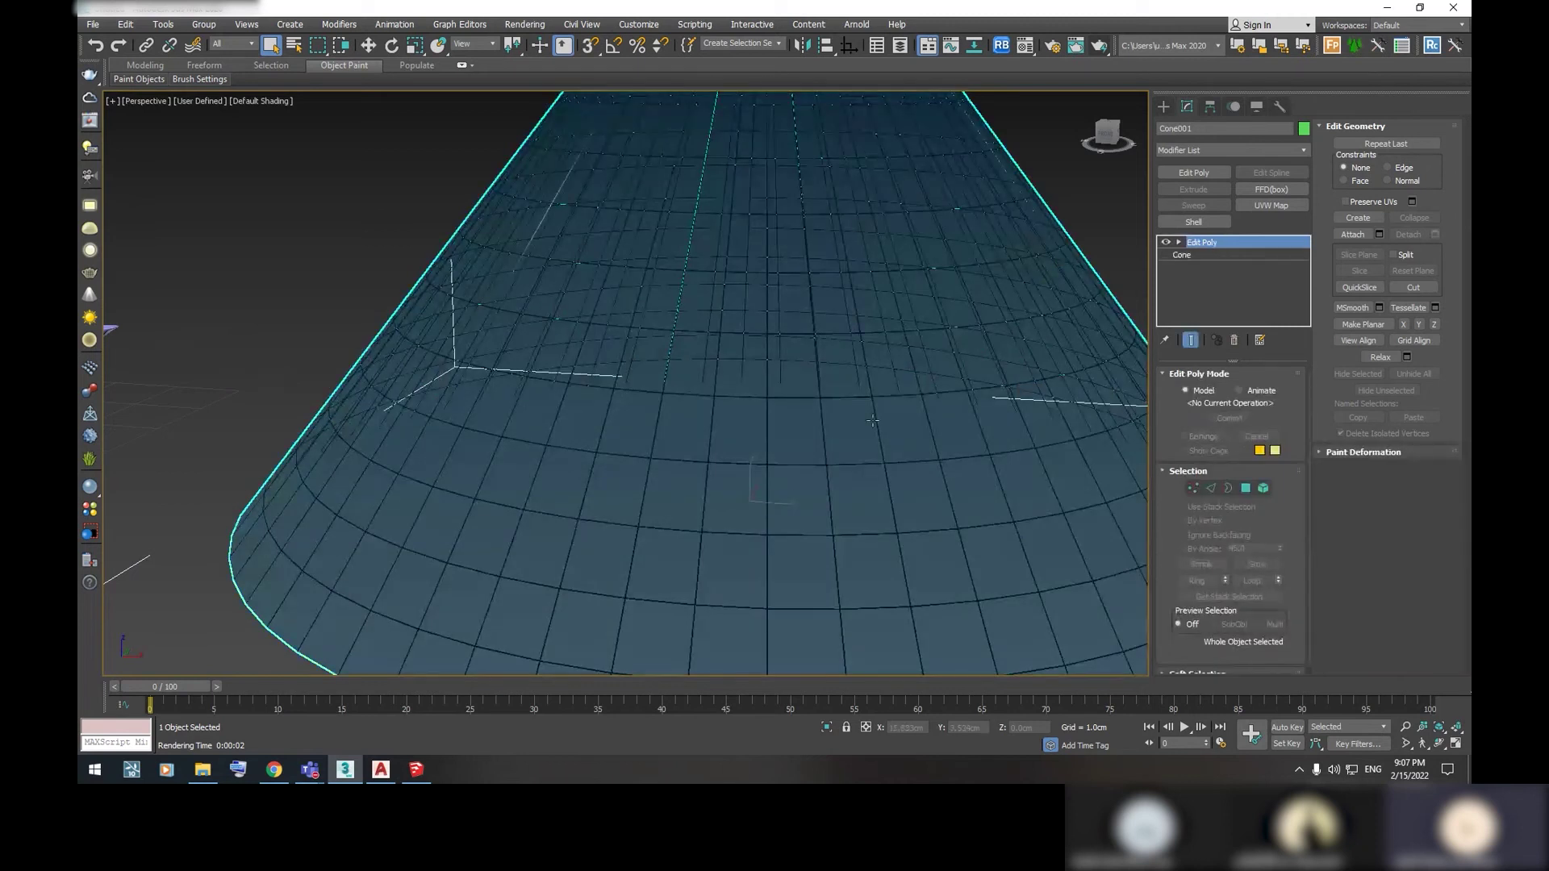
# Delete the Edit Poly modifier from Cone001's stack
pyautogui.rightClick(852, 437)
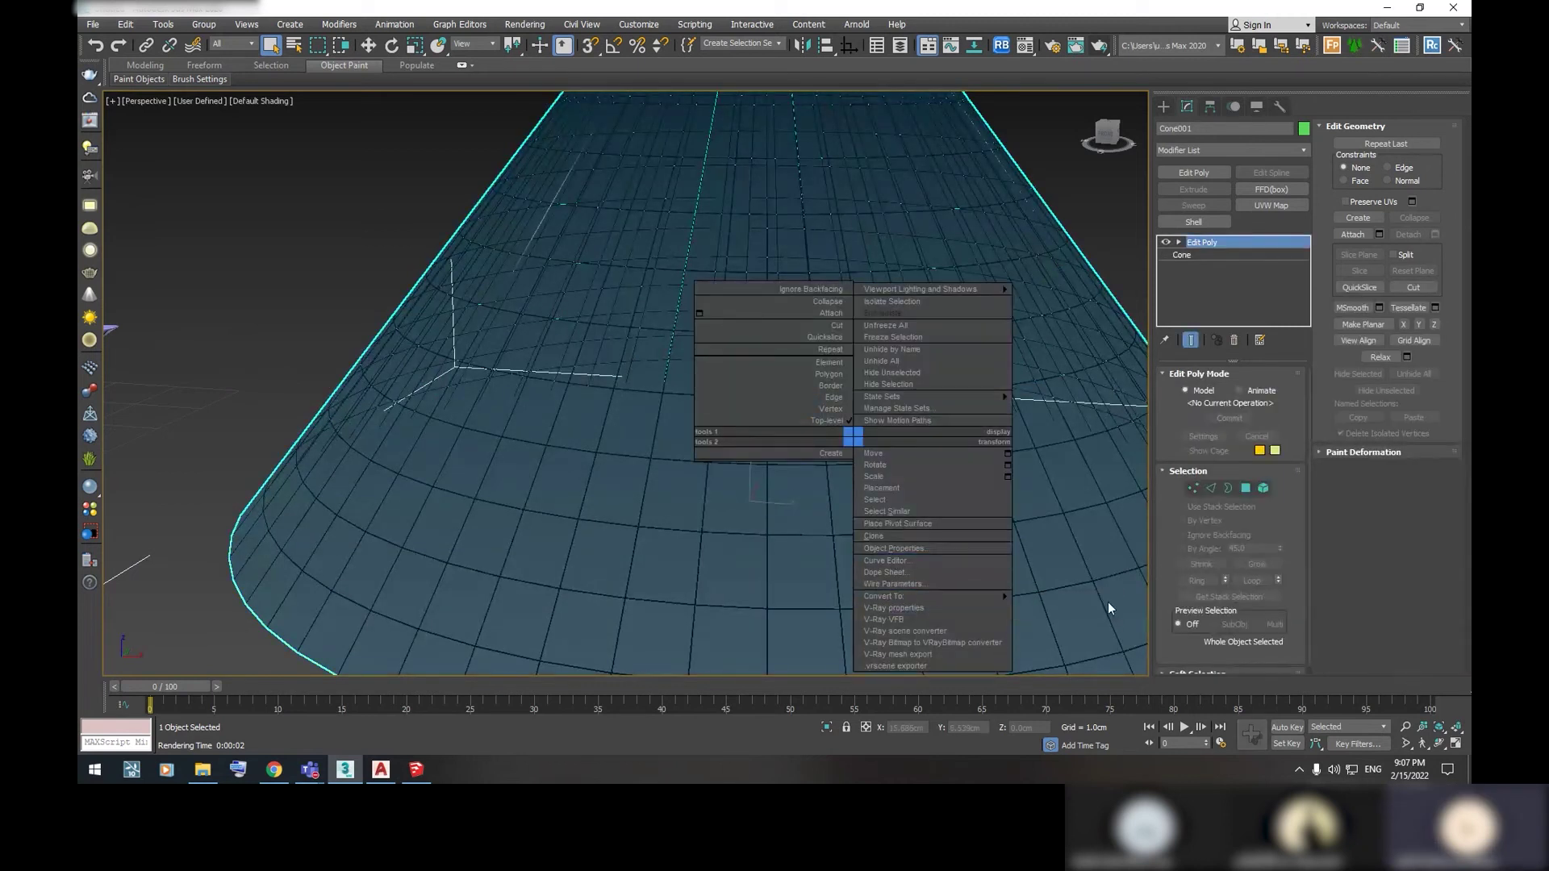
pyautogui.rightClick(1202, 242)
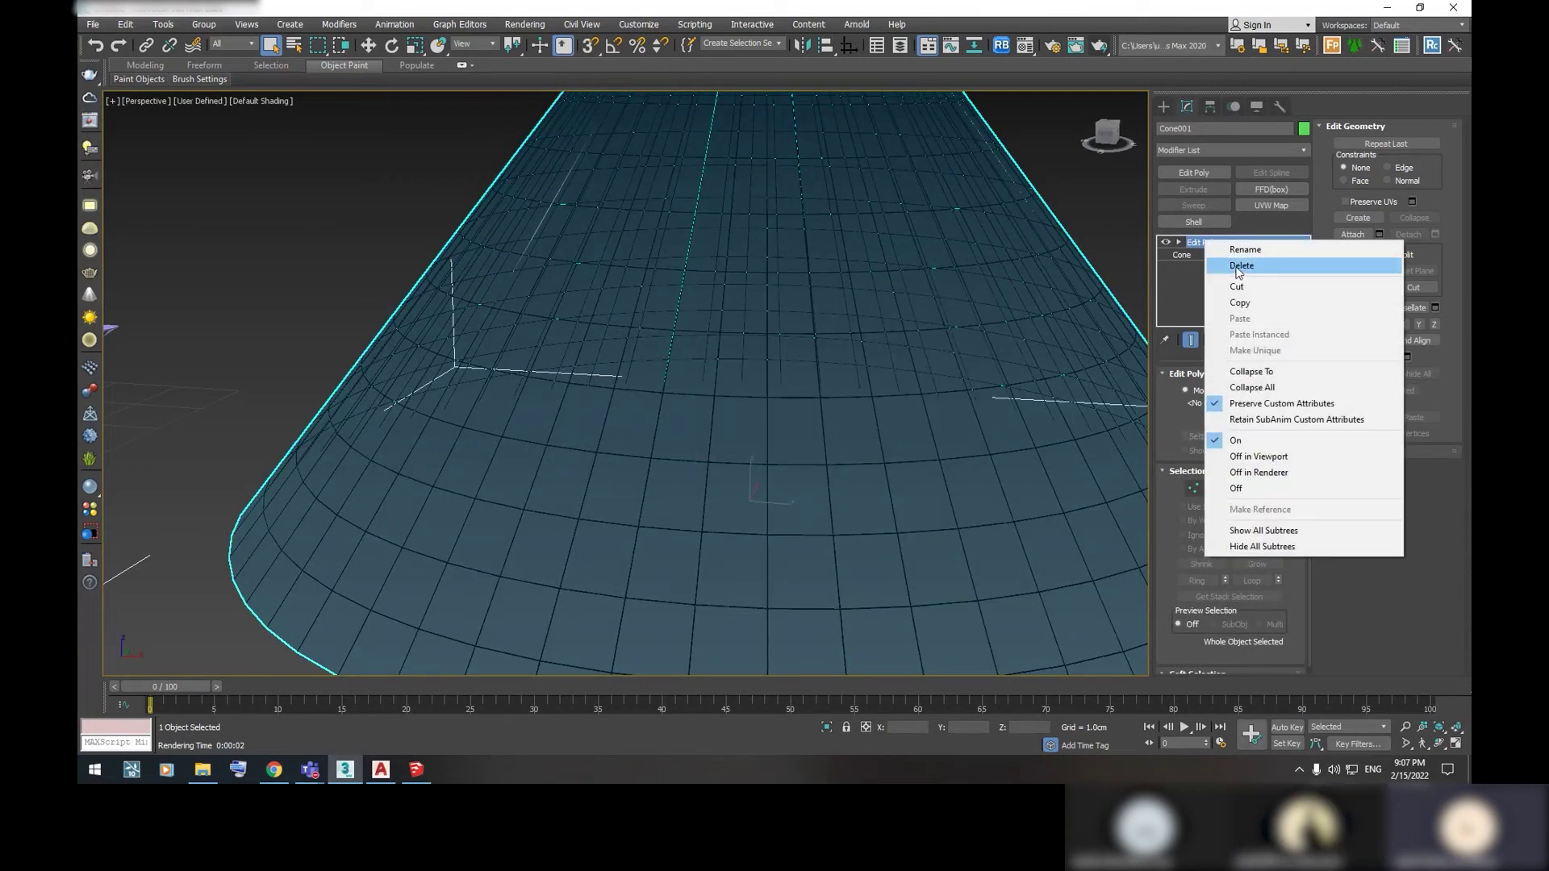
pyautogui.click(1241, 266)
pyautogui.scroll(-10, 909, 320)
pyautogui.scroll(3, 909, 320)
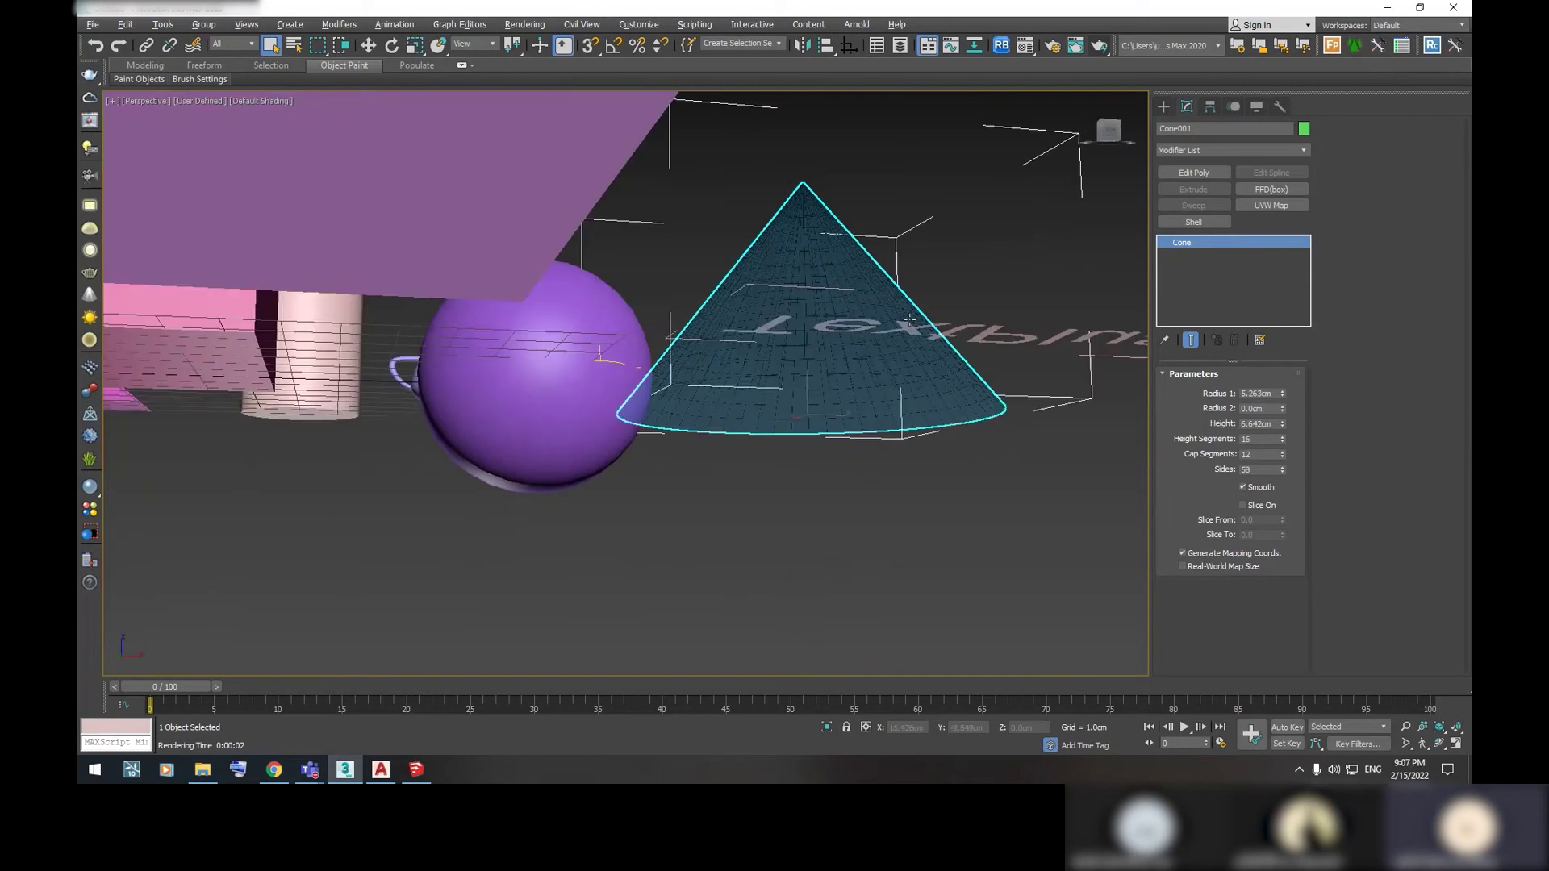
pyautogui.scroll(-3, 909, 320)
pyautogui.scroll(6, 845, 186)
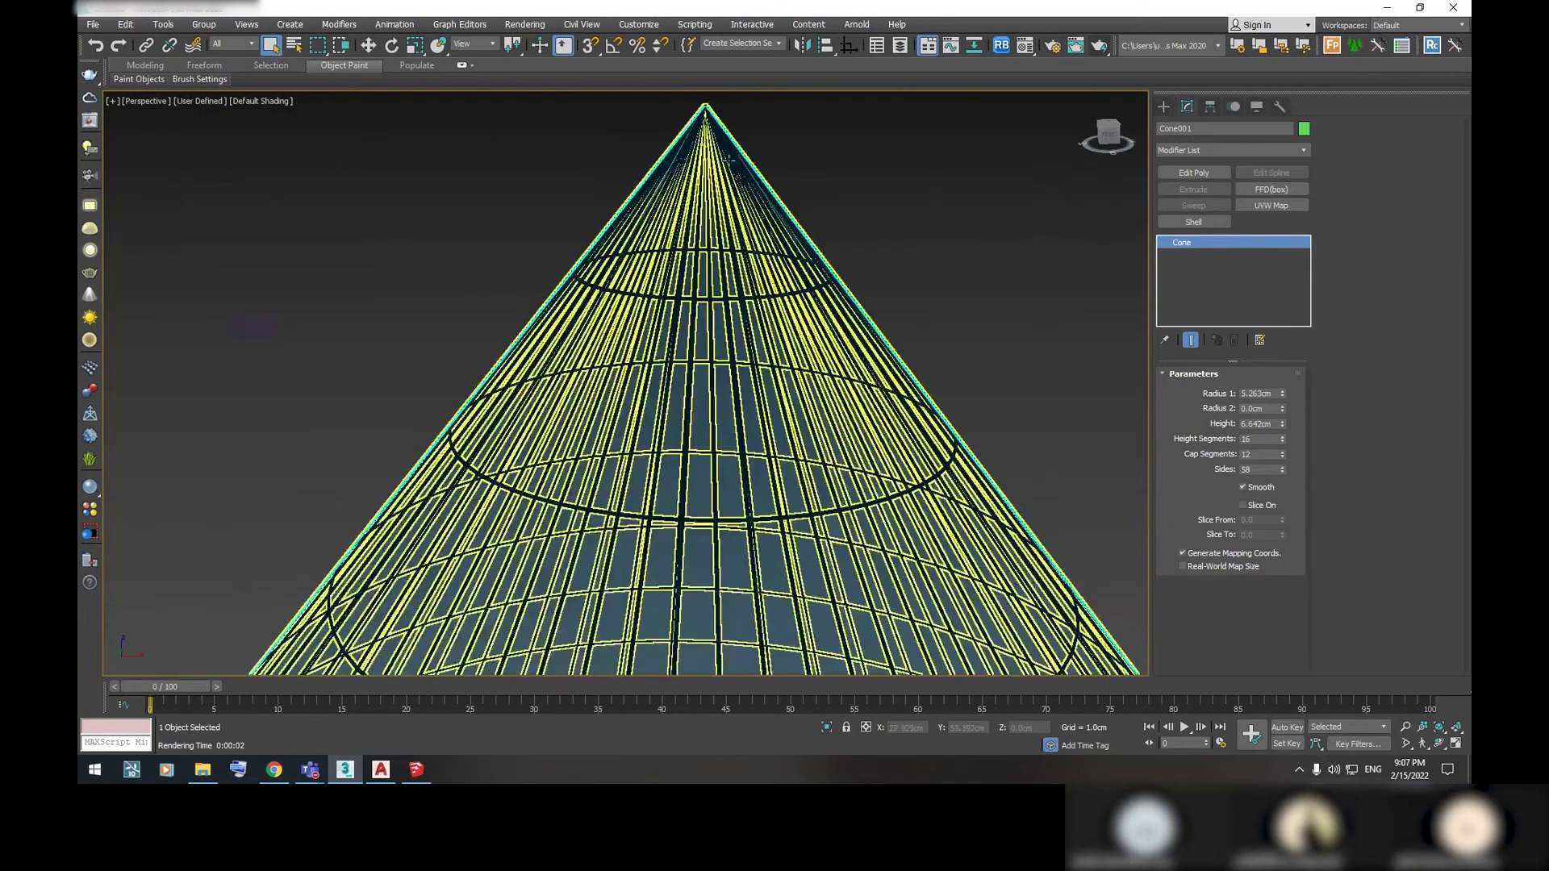
# Undo the Editable Poly conversion and open Cone001's material in Material Editor
pyautogui.rightClick(713, 168)
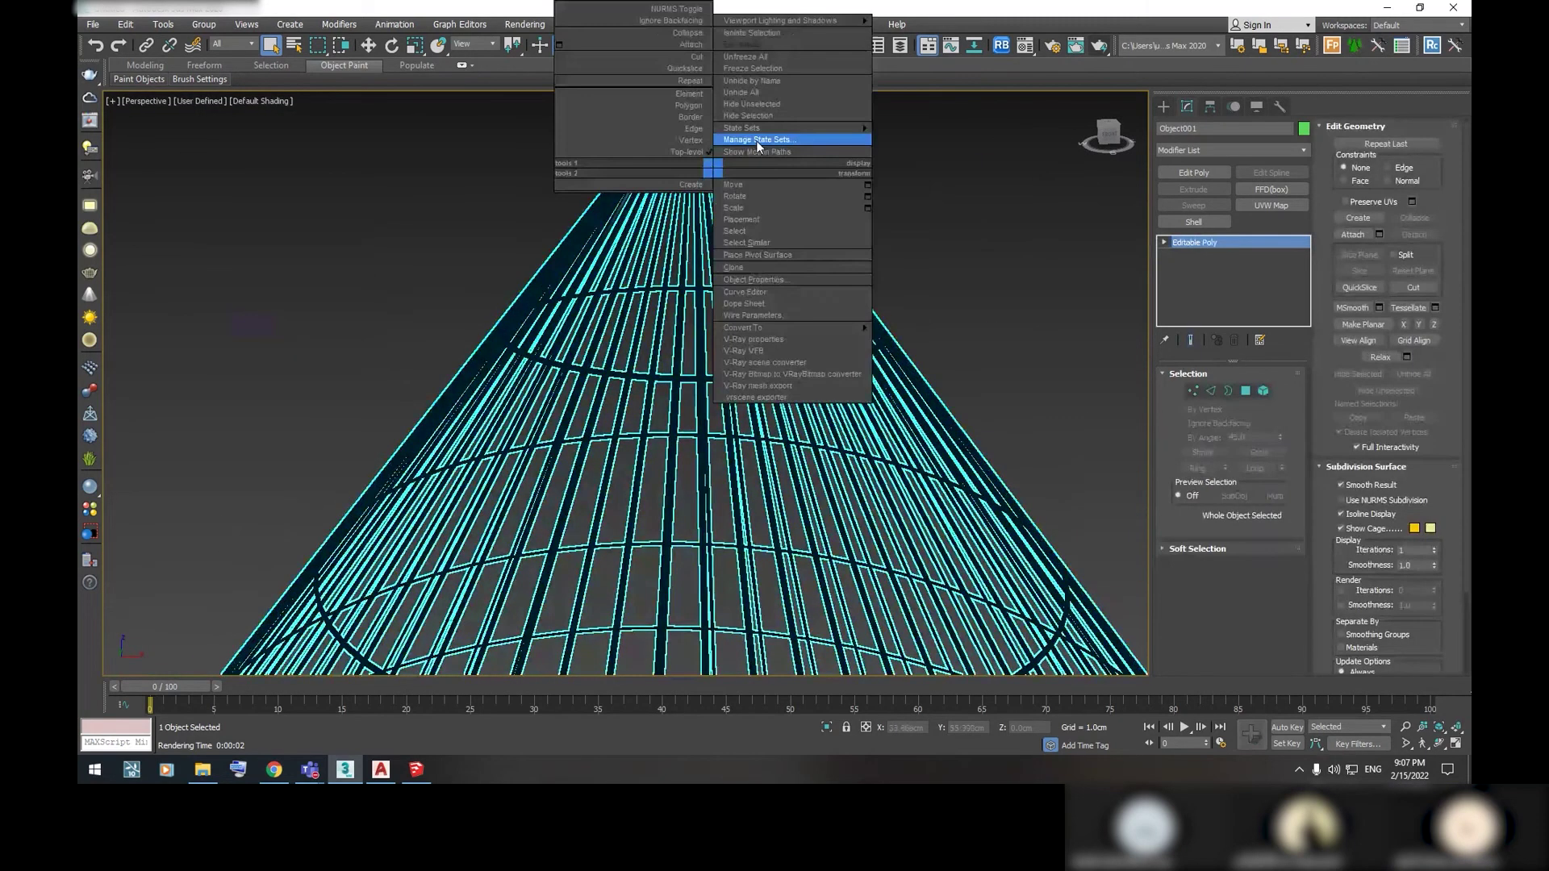
pyautogui.press('Escape')
pyautogui.hotkey('ctrl', 'z')
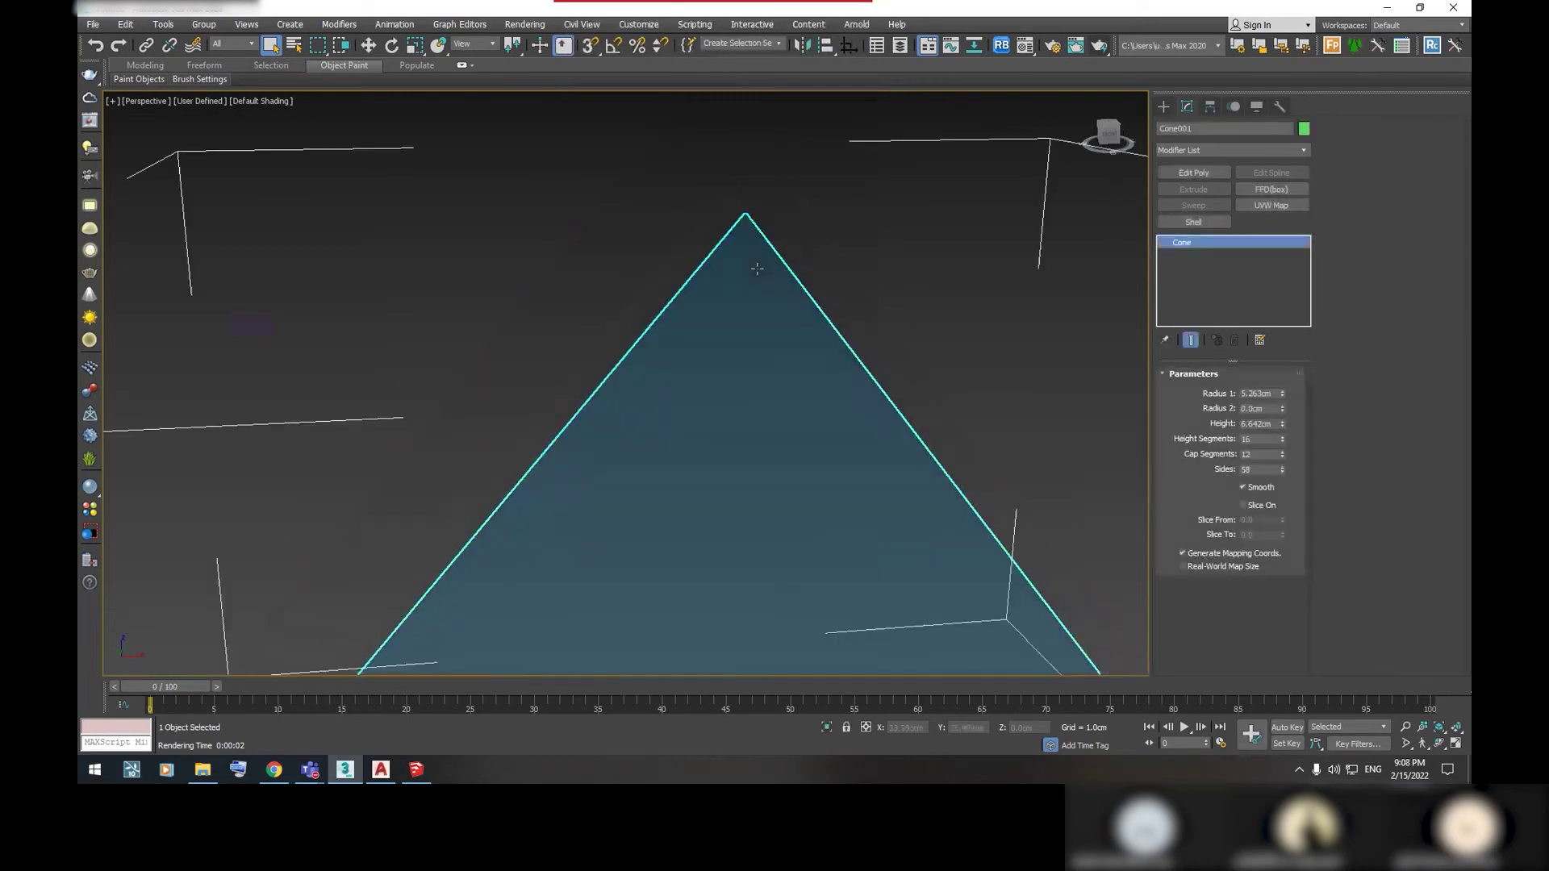
pyautogui.scroll(-1, 806, 283)
pyautogui.scroll(-5, 887, 290)
pyautogui.click(1032, 46)
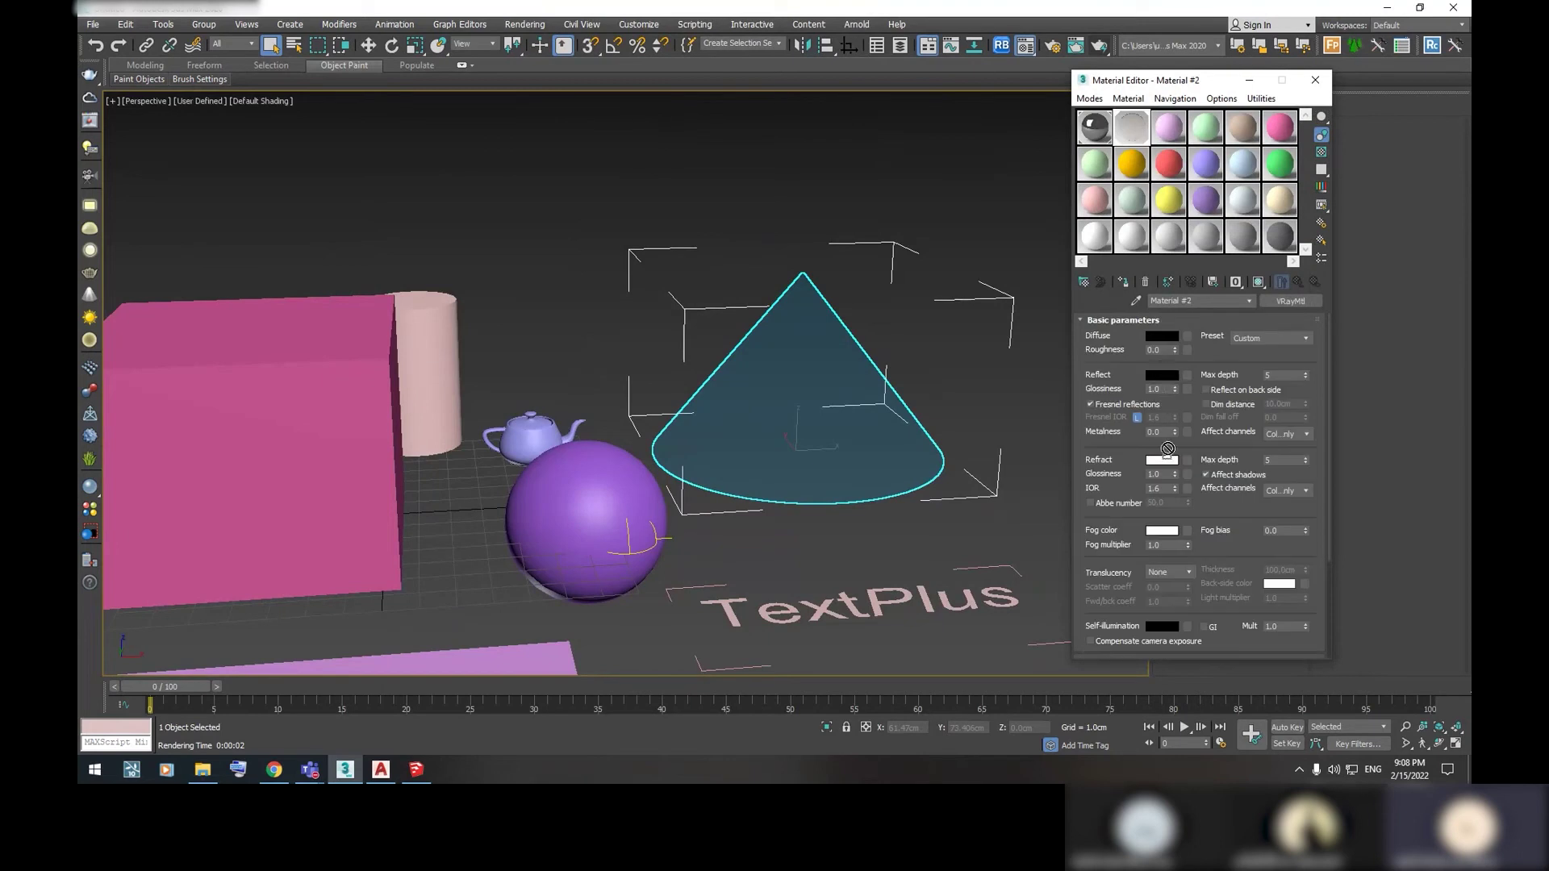
# Make Material #2 opaque with black Refract and a grey diffuse of RGB 77
pyautogui.rightClick(1167, 462)
pyautogui.click(1186, 375)
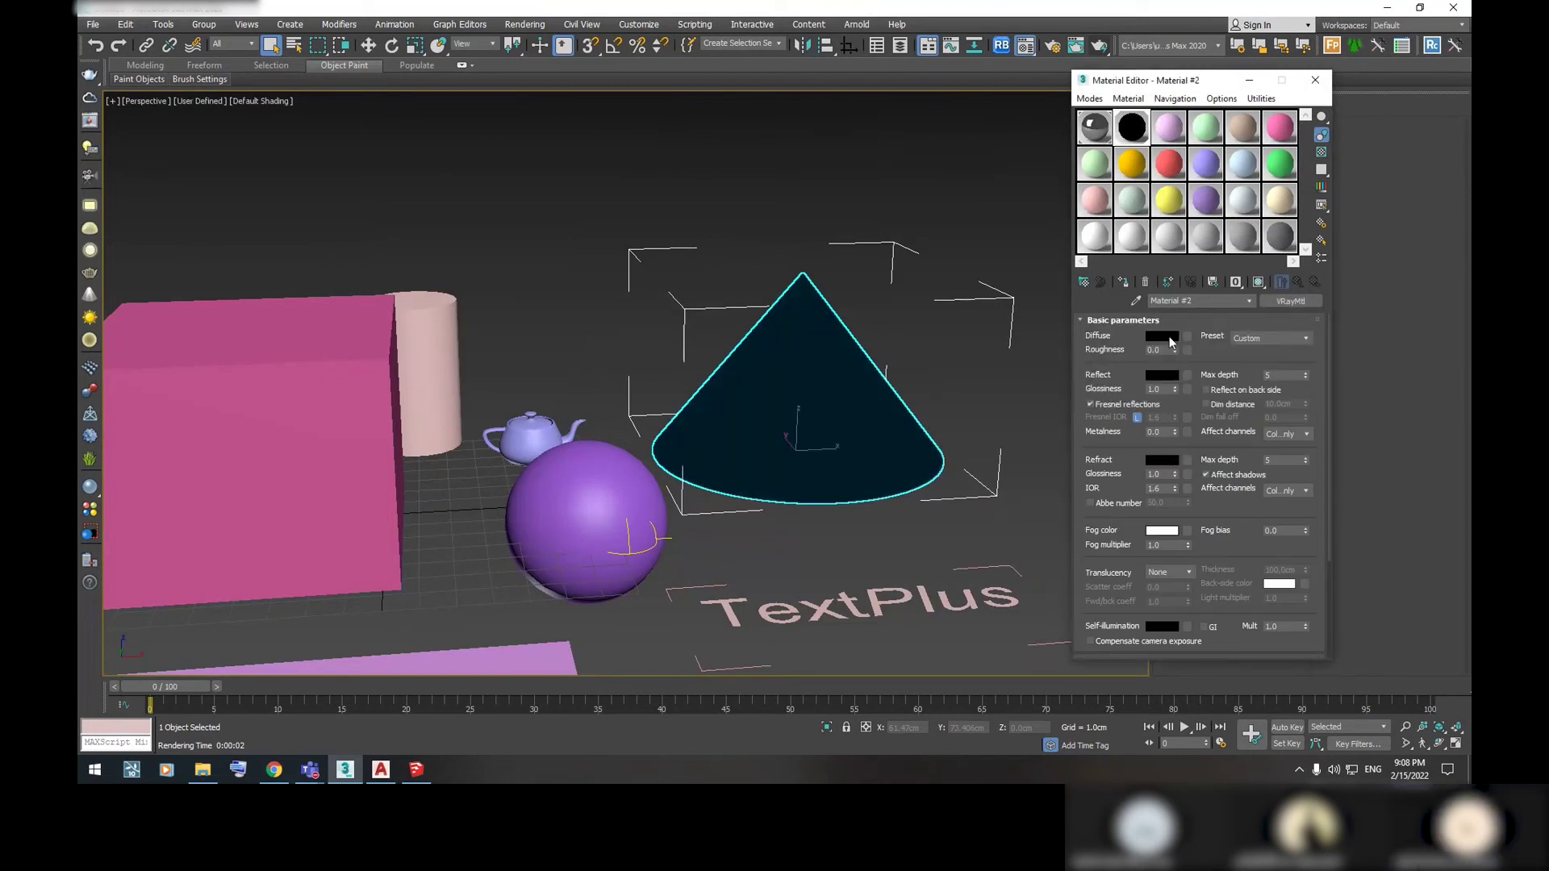
pyautogui.click(1162, 336)
pyautogui.click(489, 129)
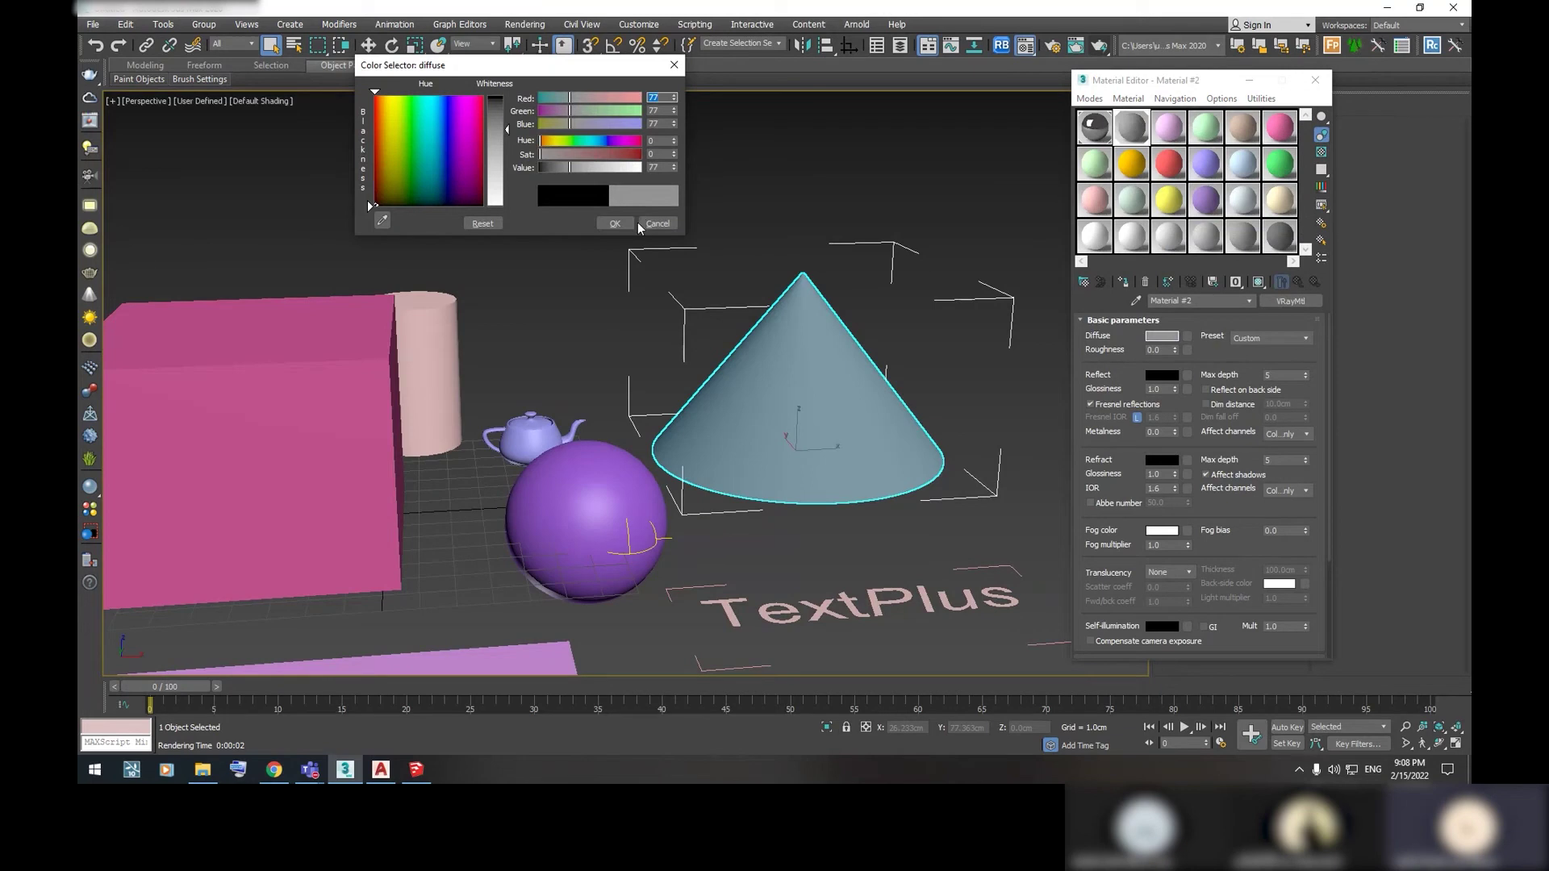
pyautogui.click(614, 224)
pyautogui.click(1315, 80)
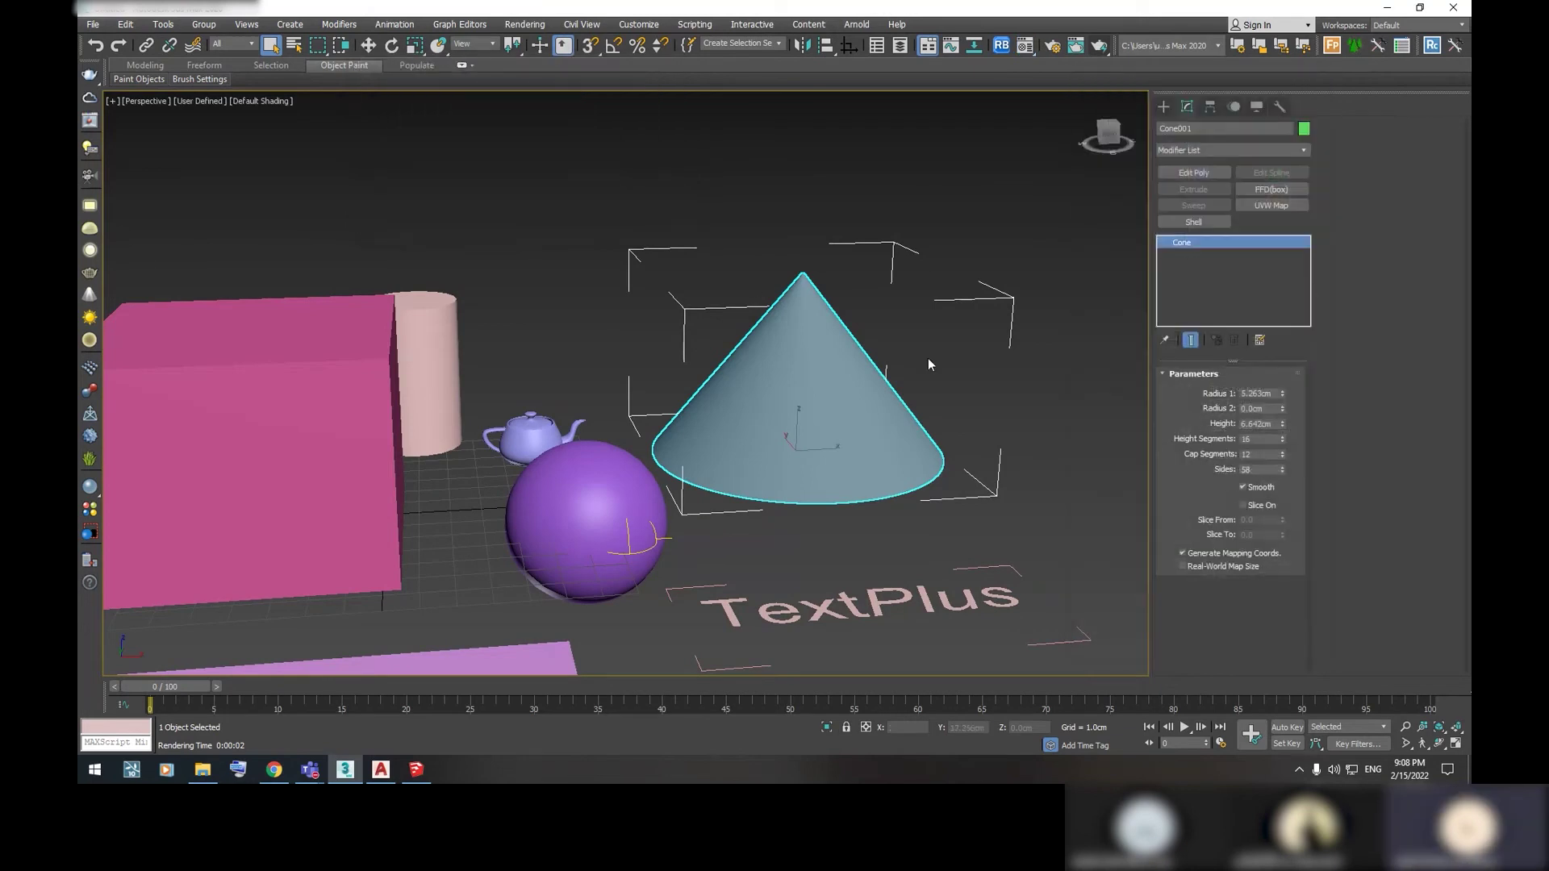
# Orbit and zoom the view to inspect the now solid grey cone
pyautogui.keyDown('alt'); pyautogui.moveTo(928, 365); pyautogui.dragTo(814, 322, button='middle'); pyautogui.keyUp('alt')
pyautogui.scroll(5, 815, 323)
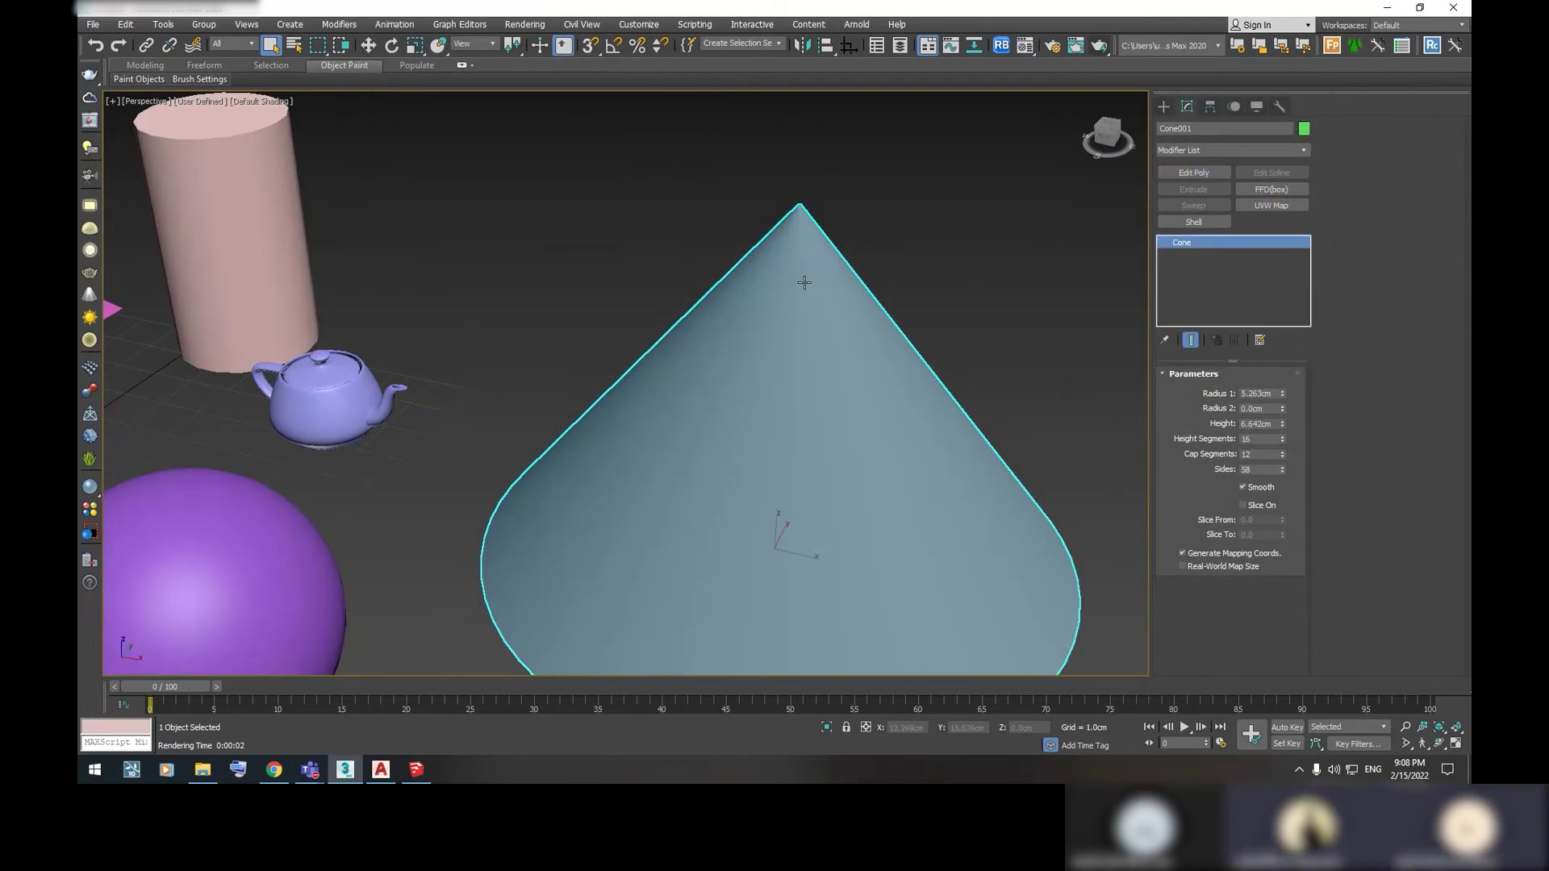
pyautogui.scroll(-5, 816, 399)
pyautogui.scroll(-3, 803, 405)
pyautogui.moveTo(803, 405)
pyautogui.keyDown('alt'); pyautogui.mouseDown(button='middle')
pyautogui.moveTo(812, 377)
pyautogui.moveTo(888, 399)
pyautogui.moveTo(831, 367)
pyautogui.mouseUp(button='middle'); pyautogui.keyUp('alt')
pyautogui.scroll(2, 782, 394)
pyautogui.scroll(-2, 782, 394)
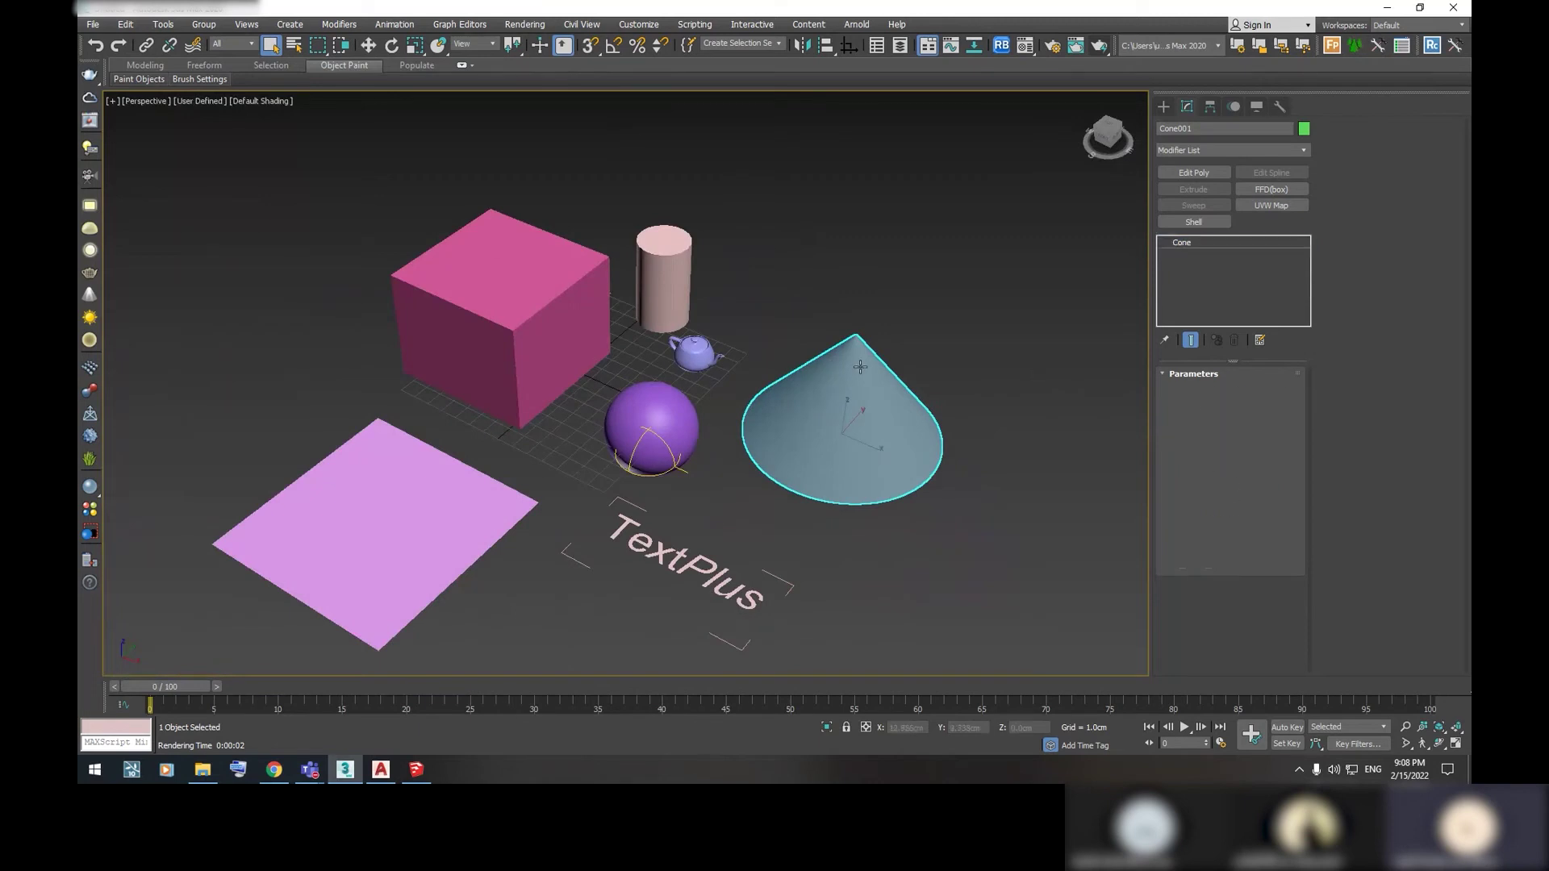
pyautogui.scroll(3, 1145, 216)
# Add Edit Poly and give the Cone 12 sides, 12 height and 12 cap segments
pyautogui.click(1186, 177)
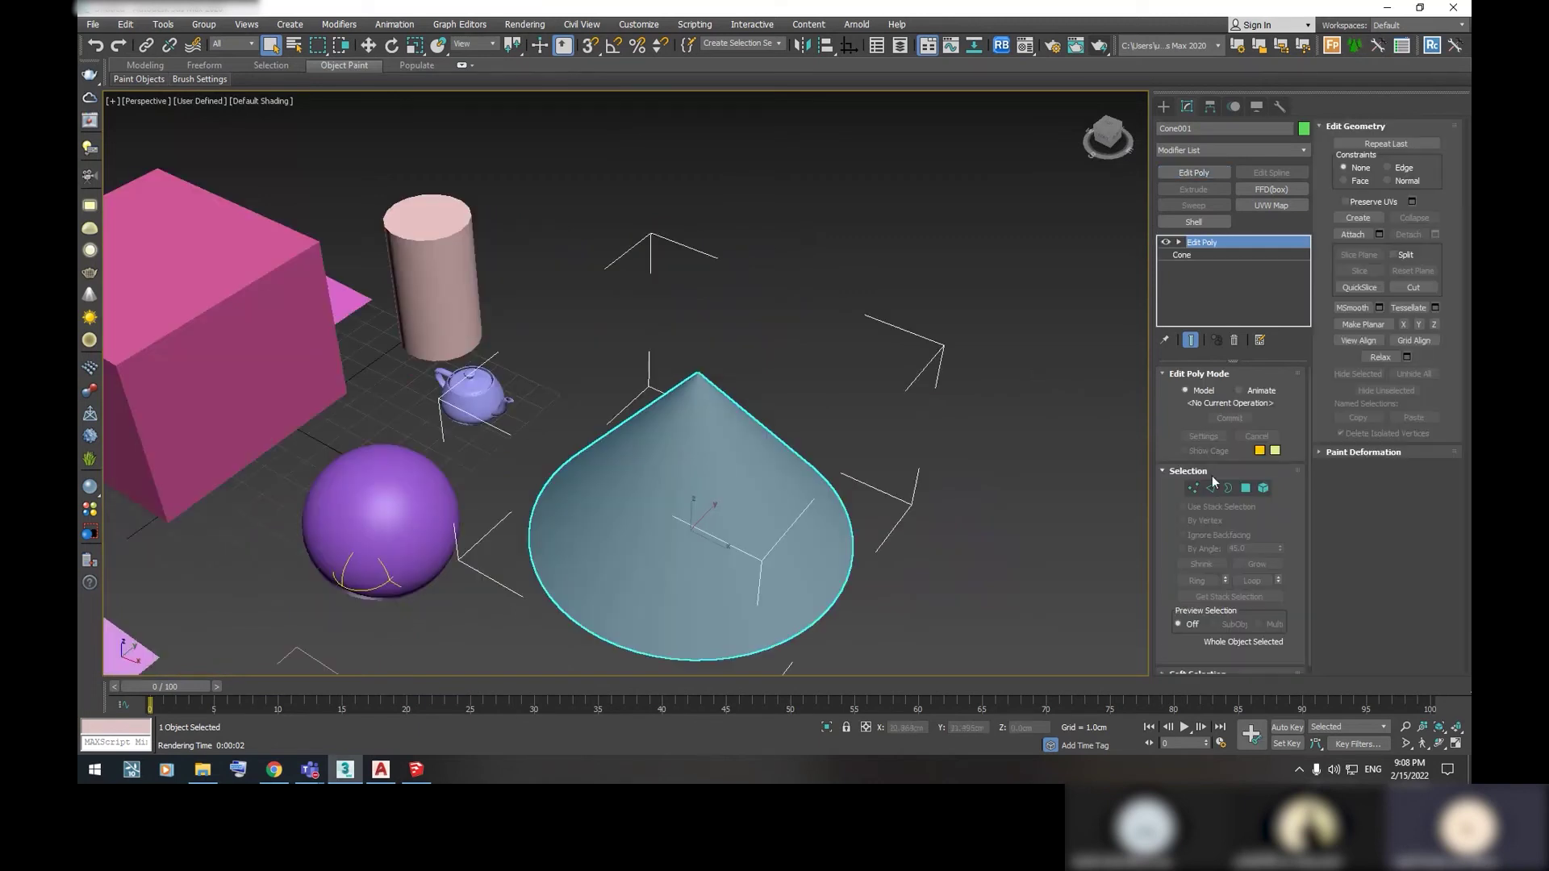
pyautogui.click(1189, 253)
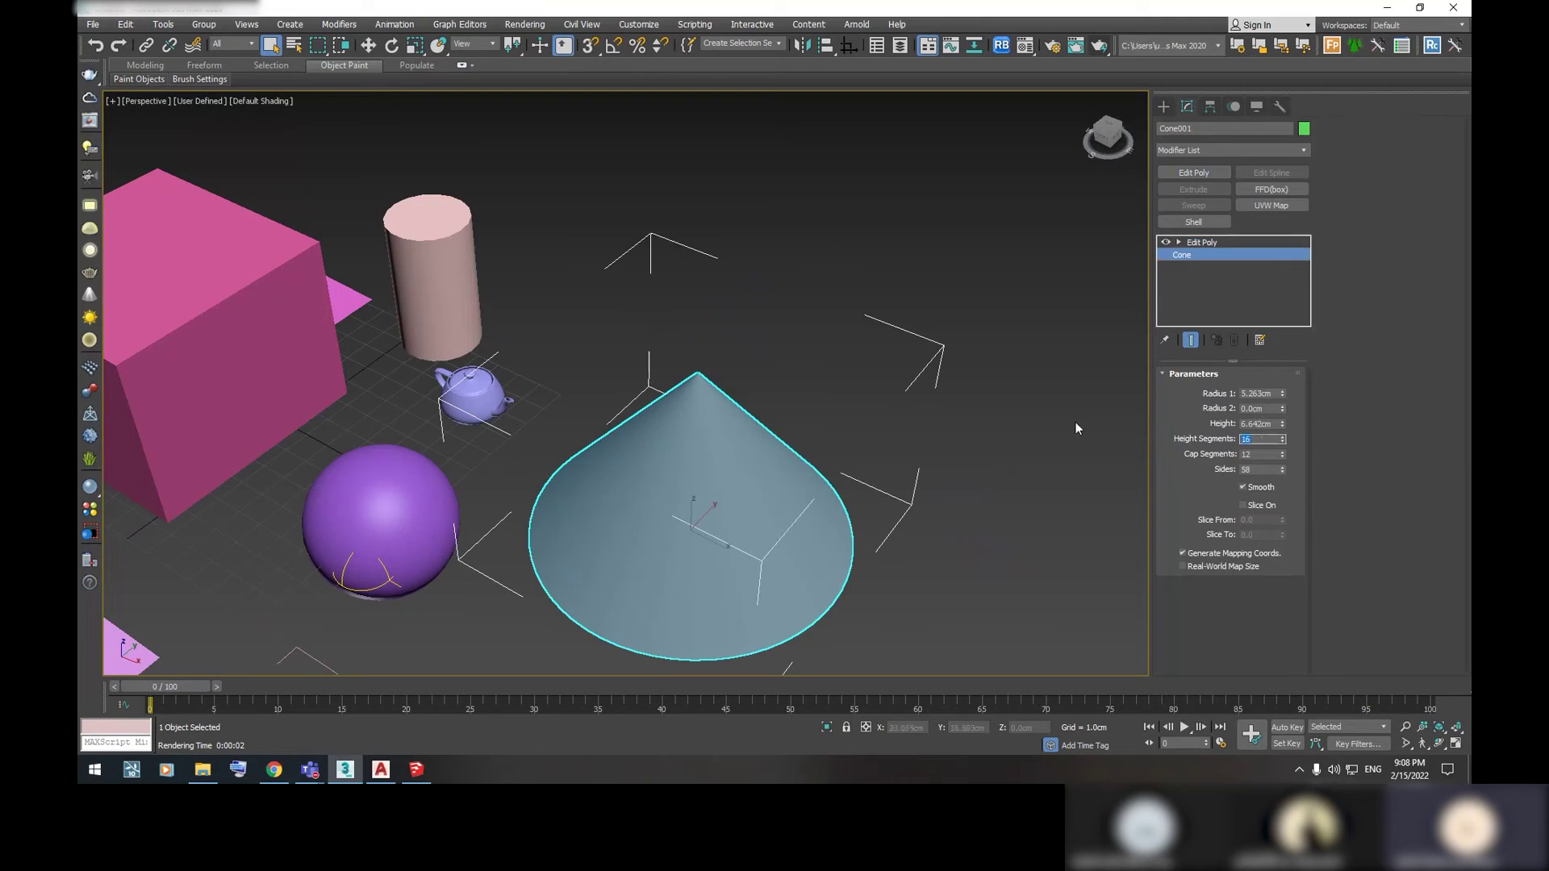
pyautogui.press('Tab')
pyautogui.press('Tab')
pyautogui.write('12')
pyautogui.press('Return')
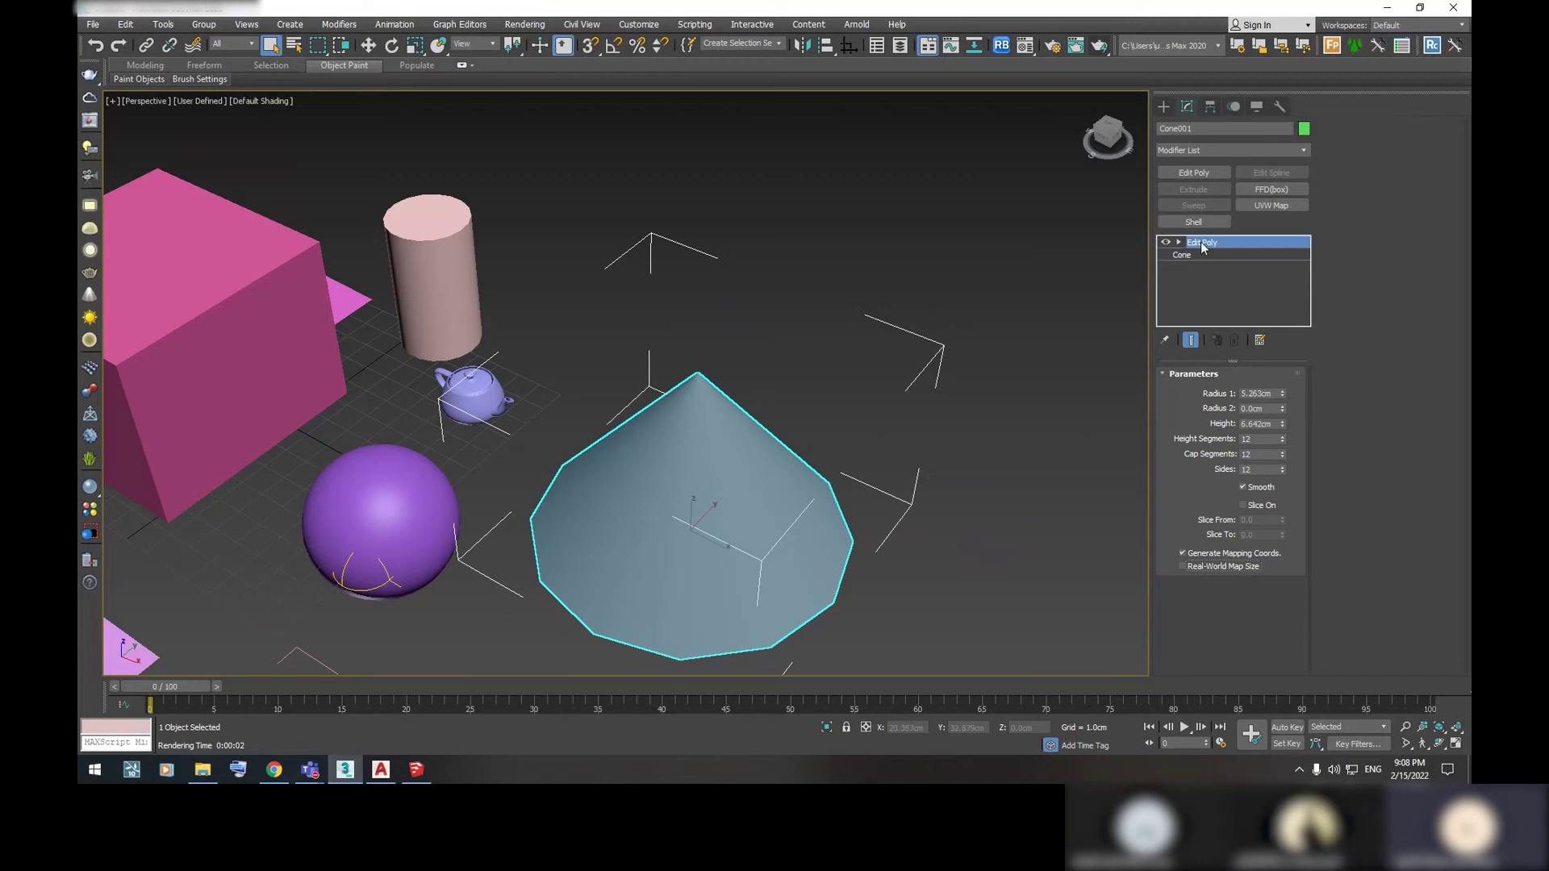
pyautogui.click(1201, 241)
# In Vertex mode, pull the top vertices up-right and shift a mid-cone band left
pyautogui.moveTo(837, 420)
pyautogui.keyDown('alt'); pyautogui.mouseDown(button='middle')
pyautogui.moveTo(826, 359)
pyautogui.moveTo(856, 356)
pyautogui.mouseUp(button='middle'); pyautogui.keyUp('alt')
pyautogui.click(1197, 488)
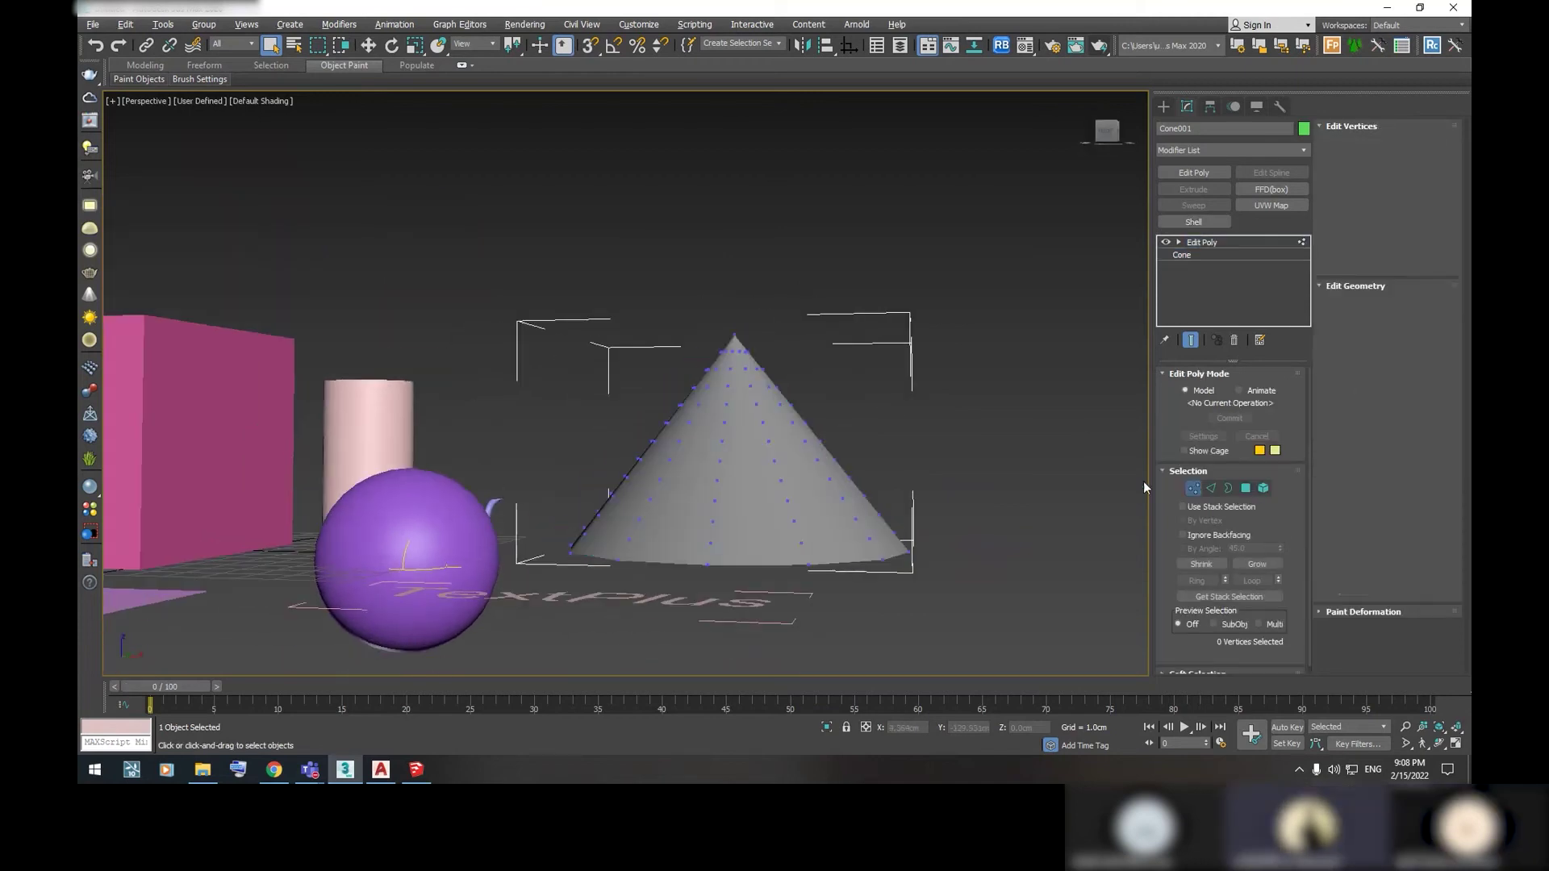
pyautogui.press('w')
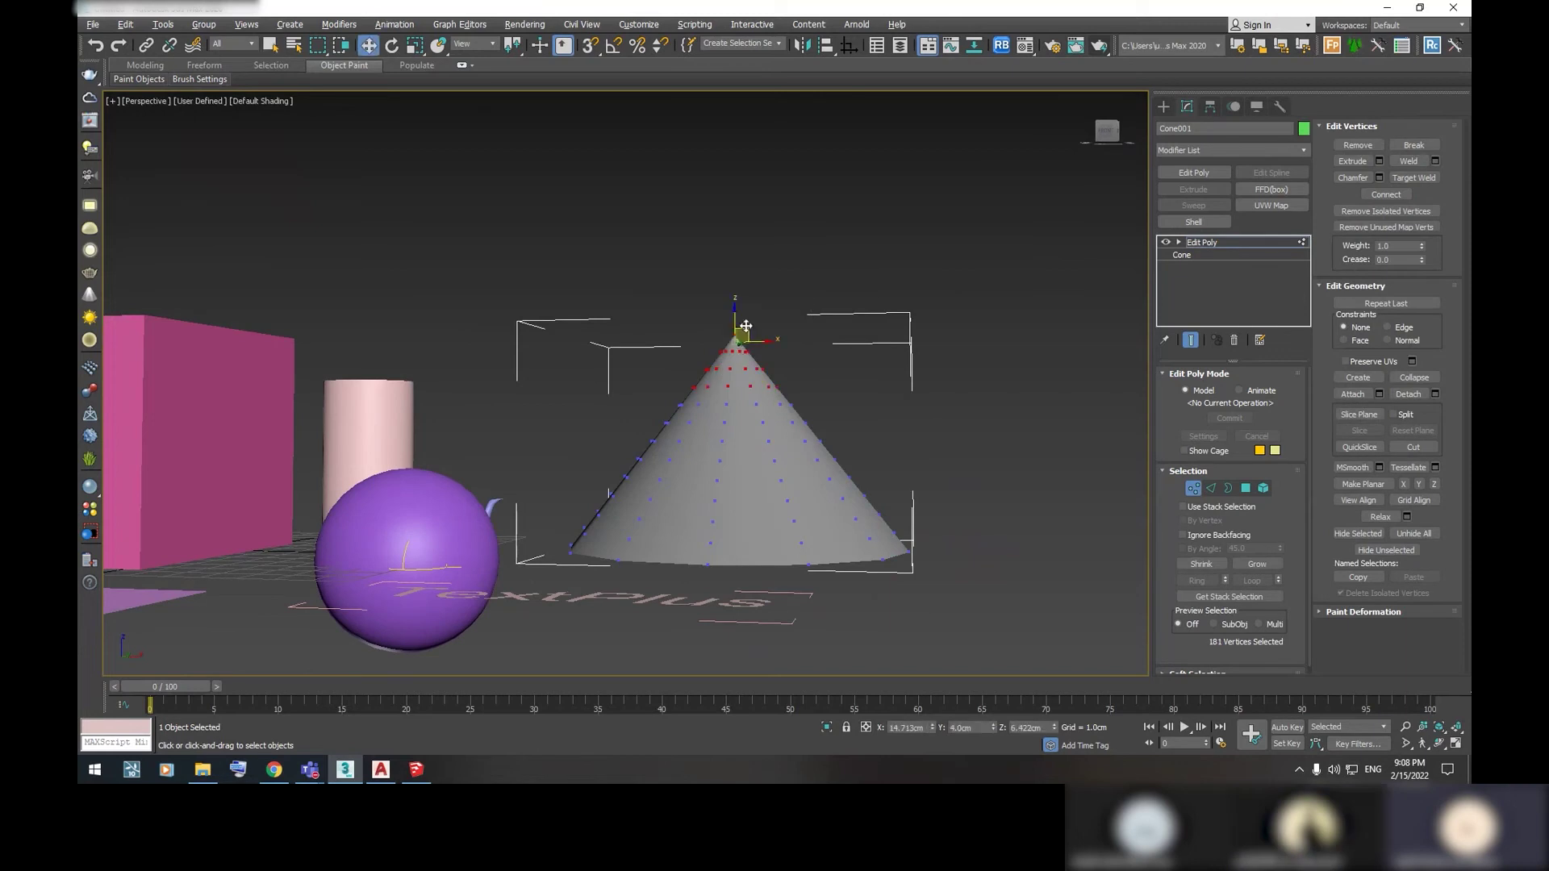
pyautogui.moveTo(746, 326); pyautogui.dragTo(911, 222)
pyautogui.moveTo(758, 490)
pyautogui.mouseDown()
pyautogui.moveTo(839, 433)
pyautogui.moveTo(851, 445)
pyautogui.mouseUp()
pyautogui.moveTo(715, 346)
pyautogui.mouseDown()
pyautogui.moveTo(652, 466)
pyautogui.moveTo(597, 436)
pyautogui.mouseUp()
# Orbit around the cone and drag its vertices to pull the apex into a spike
pyautogui.scroll(-5, 807, 378)
pyautogui.moveTo(806, 384)
pyautogui.keyDown('alt'); pyautogui.mouseDown(button='middle')
pyautogui.moveTo(729, 386)
pyautogui.moveTo(823, 449)
pyautogui.moveTo(608, 481)
pyautogui.moveTo(693, 414)
pyautogui.moveTo(639, 363)
pyautogui.mouseUp(button='middle'); pyautogui.keyUp('alt')
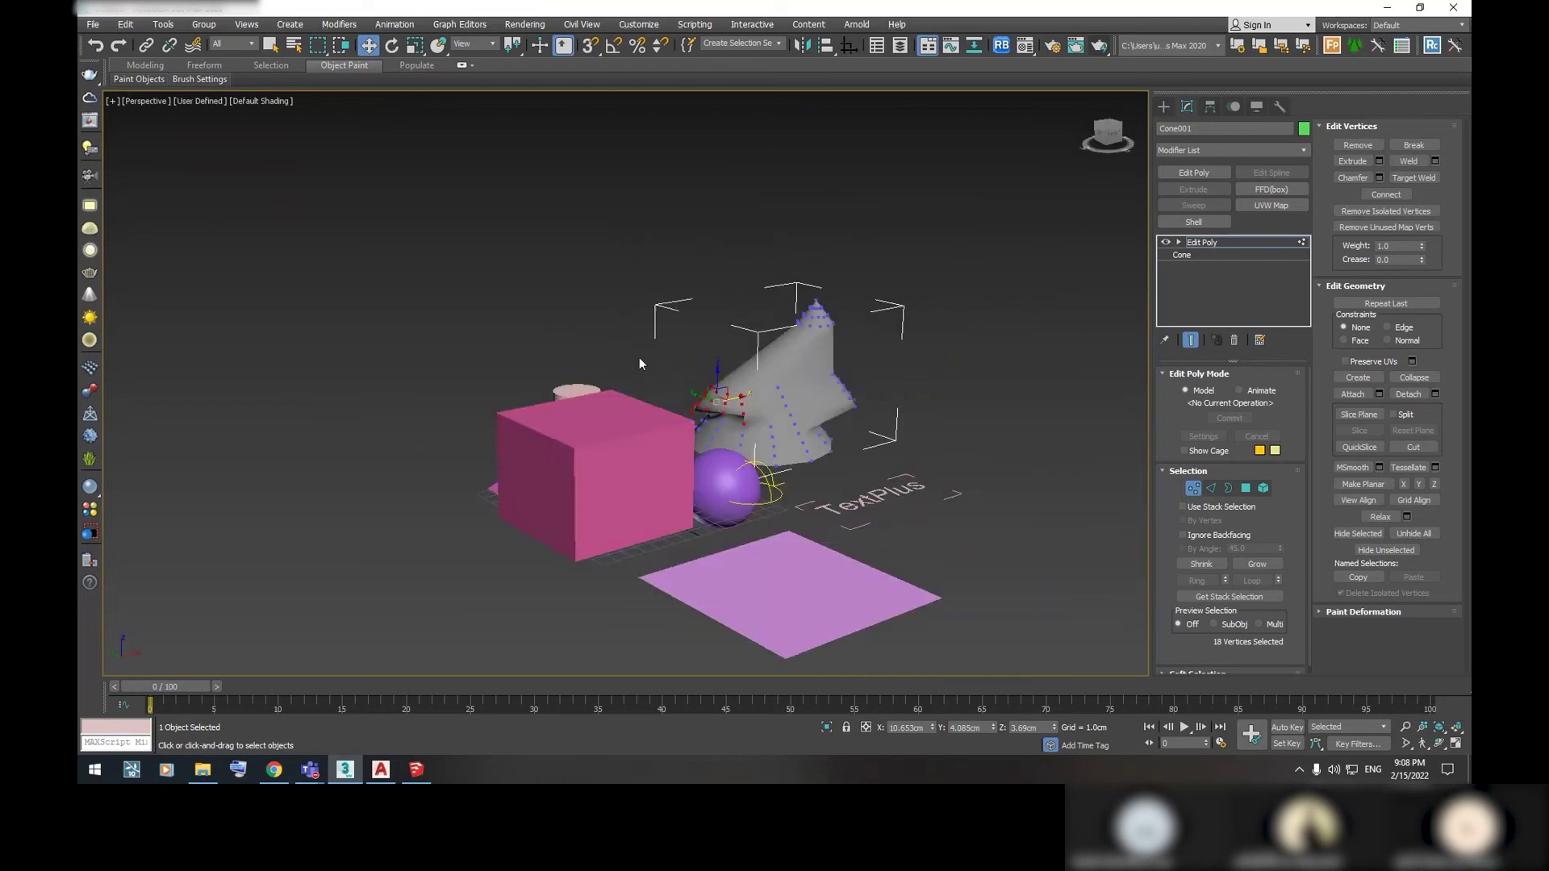
pyautogui.scroll(2, 785, 338)
pyautogui.scroll(2, 786, 339)
pyautogui.keyDown('alt'); pyautogui.moveTo(852, 407); pyautogui.dragTo(802, 415, button='middle'); pyautogui.keyUp('alt')
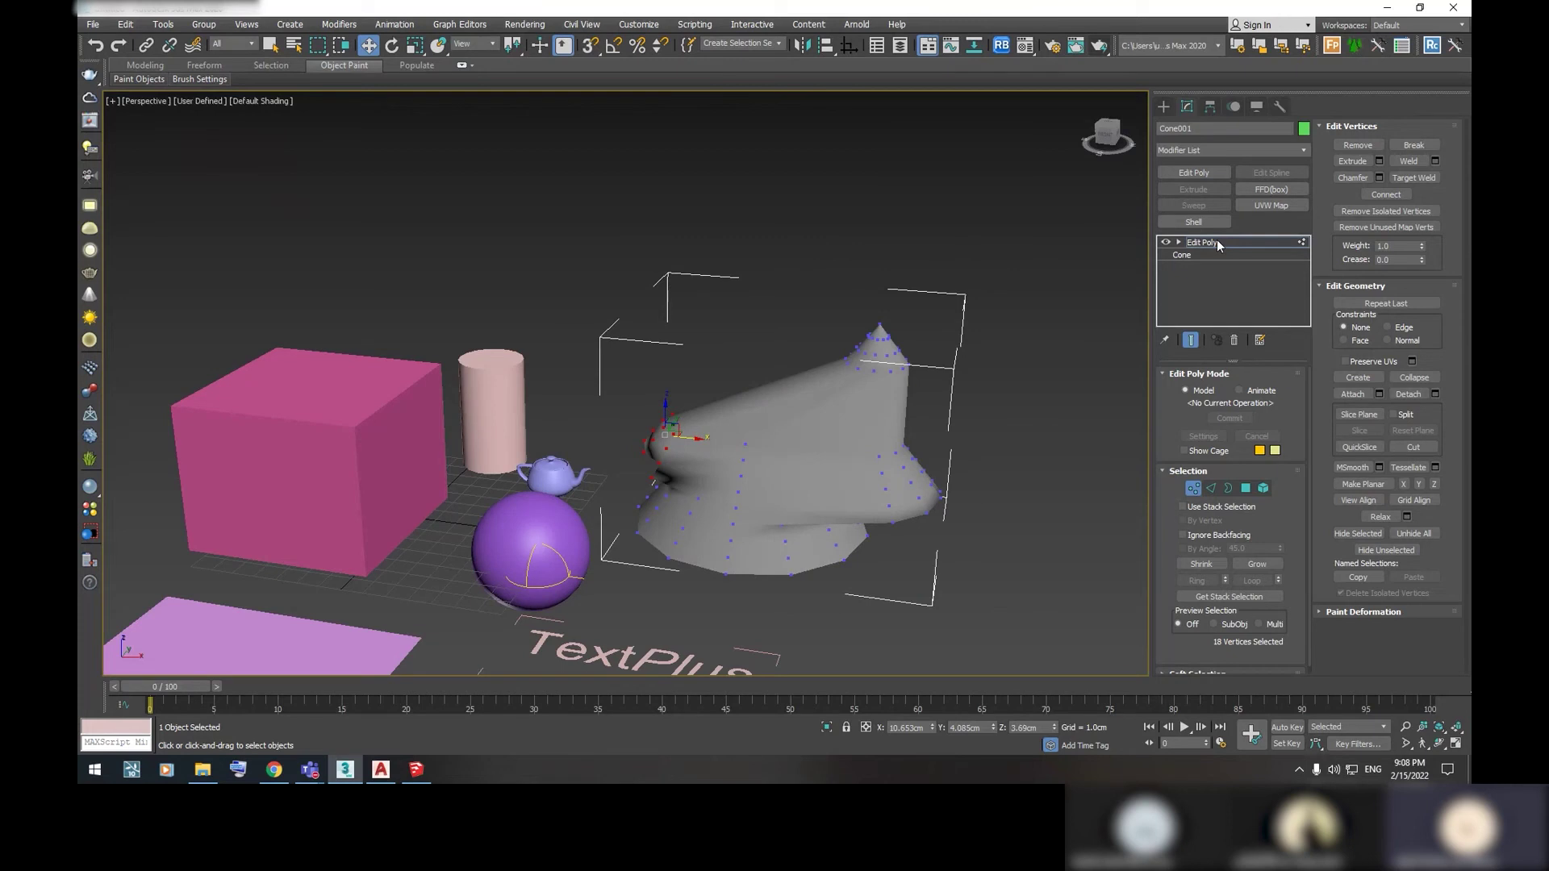
pyautogui.moveTo(878, 331)
pyautogui.mouseDown()
pyautogui.moveTo(959, 321)
pyautogui.moveTo(939, 322)
pyautogui.mouseUp()
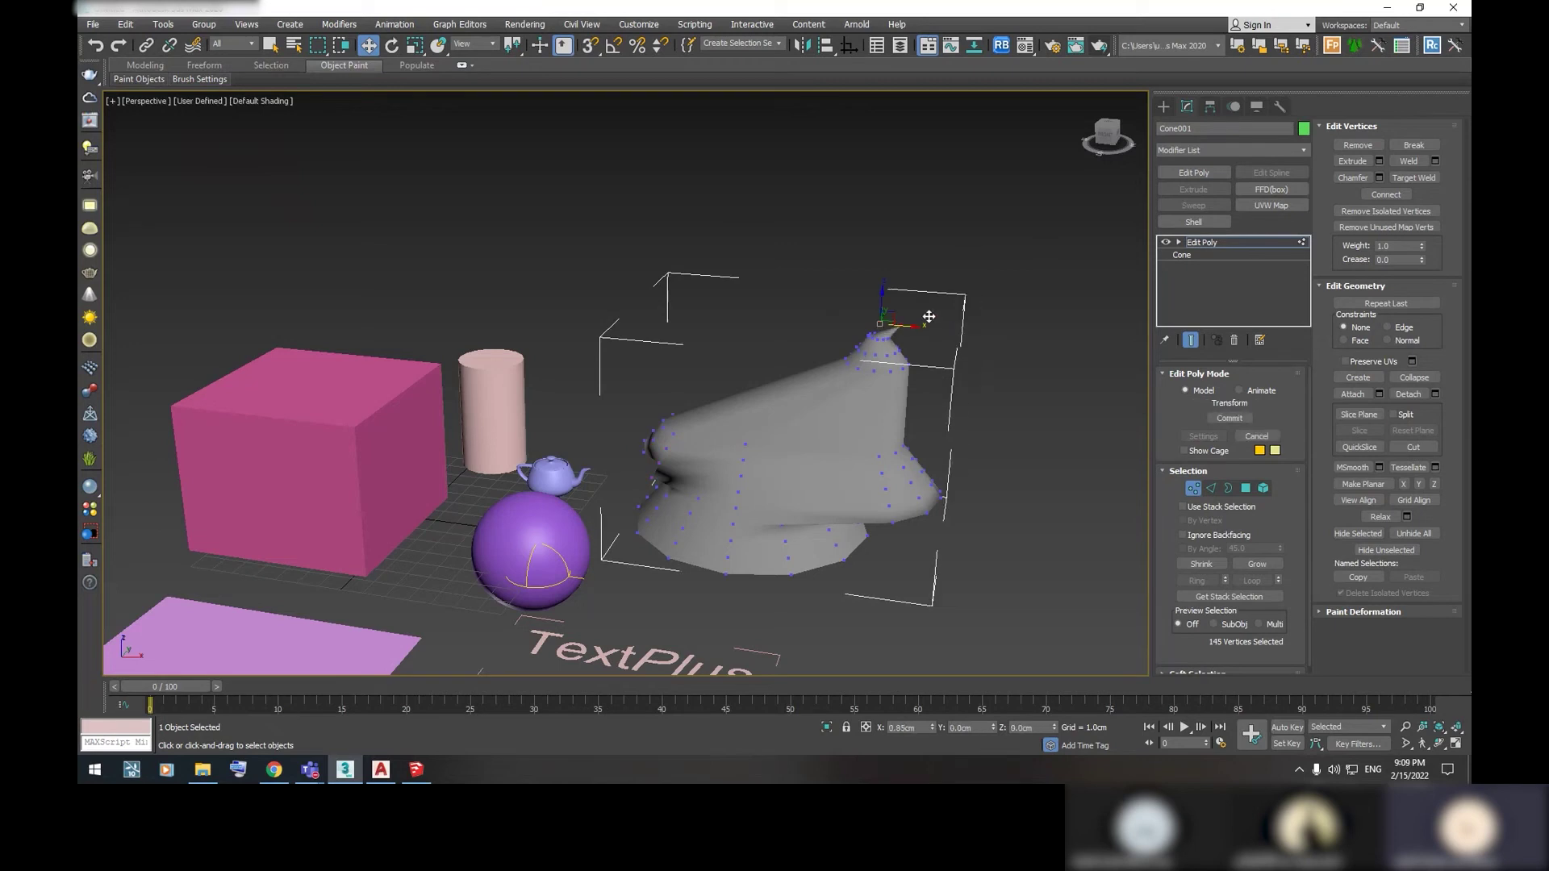
pyautogui.scroll(5, 917, 327)
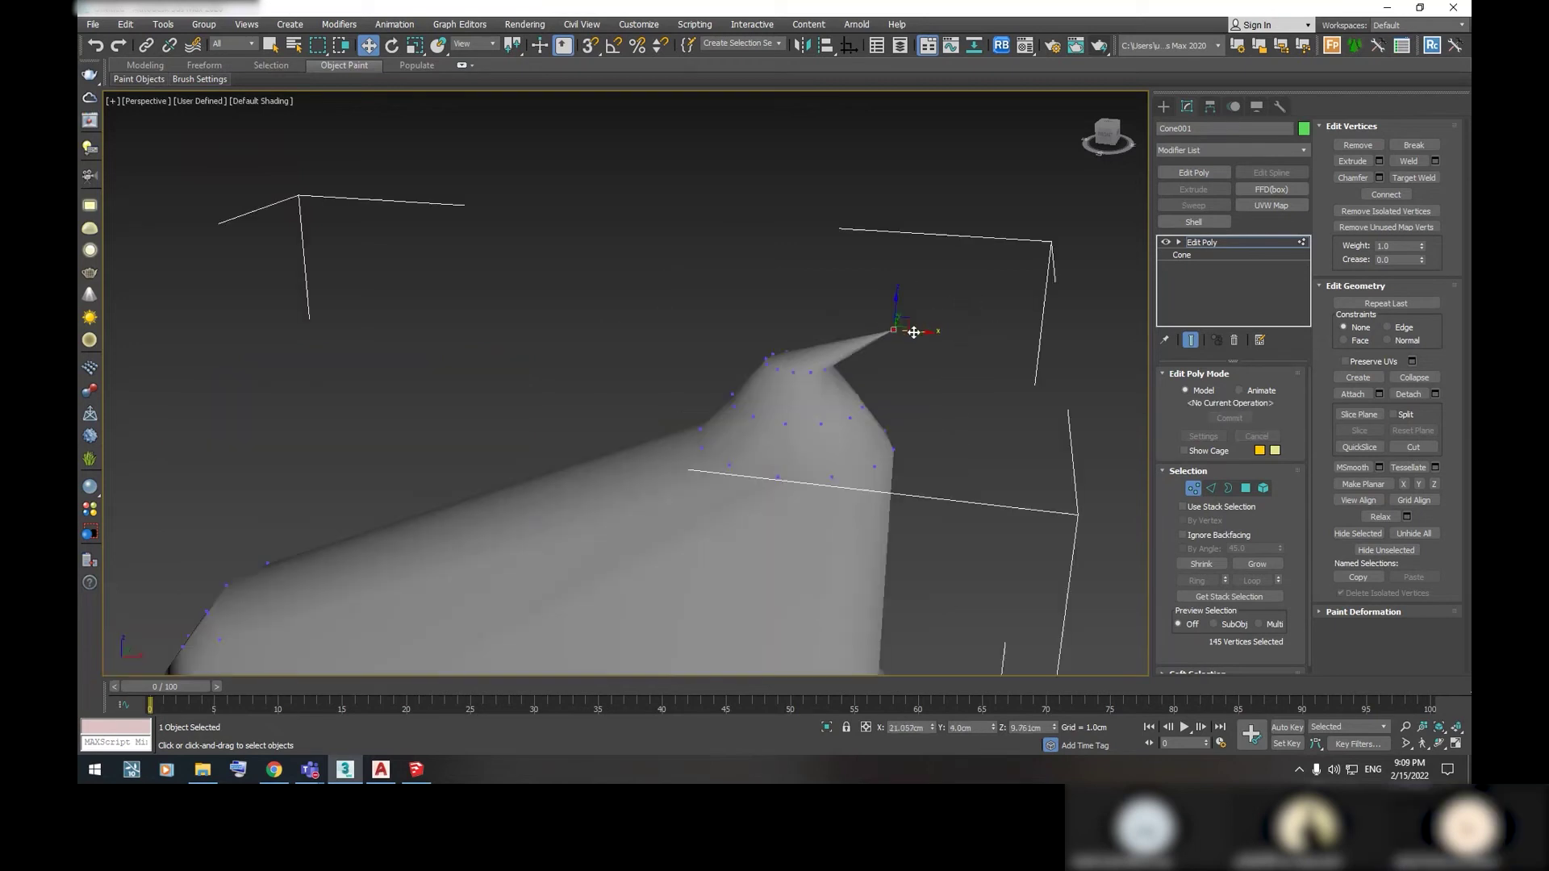
pyautogui.scroll(-3, 927, 343)
pyautogui.moveTo(960, 352); pyautogui.dragTo(940, 342, button='middle')
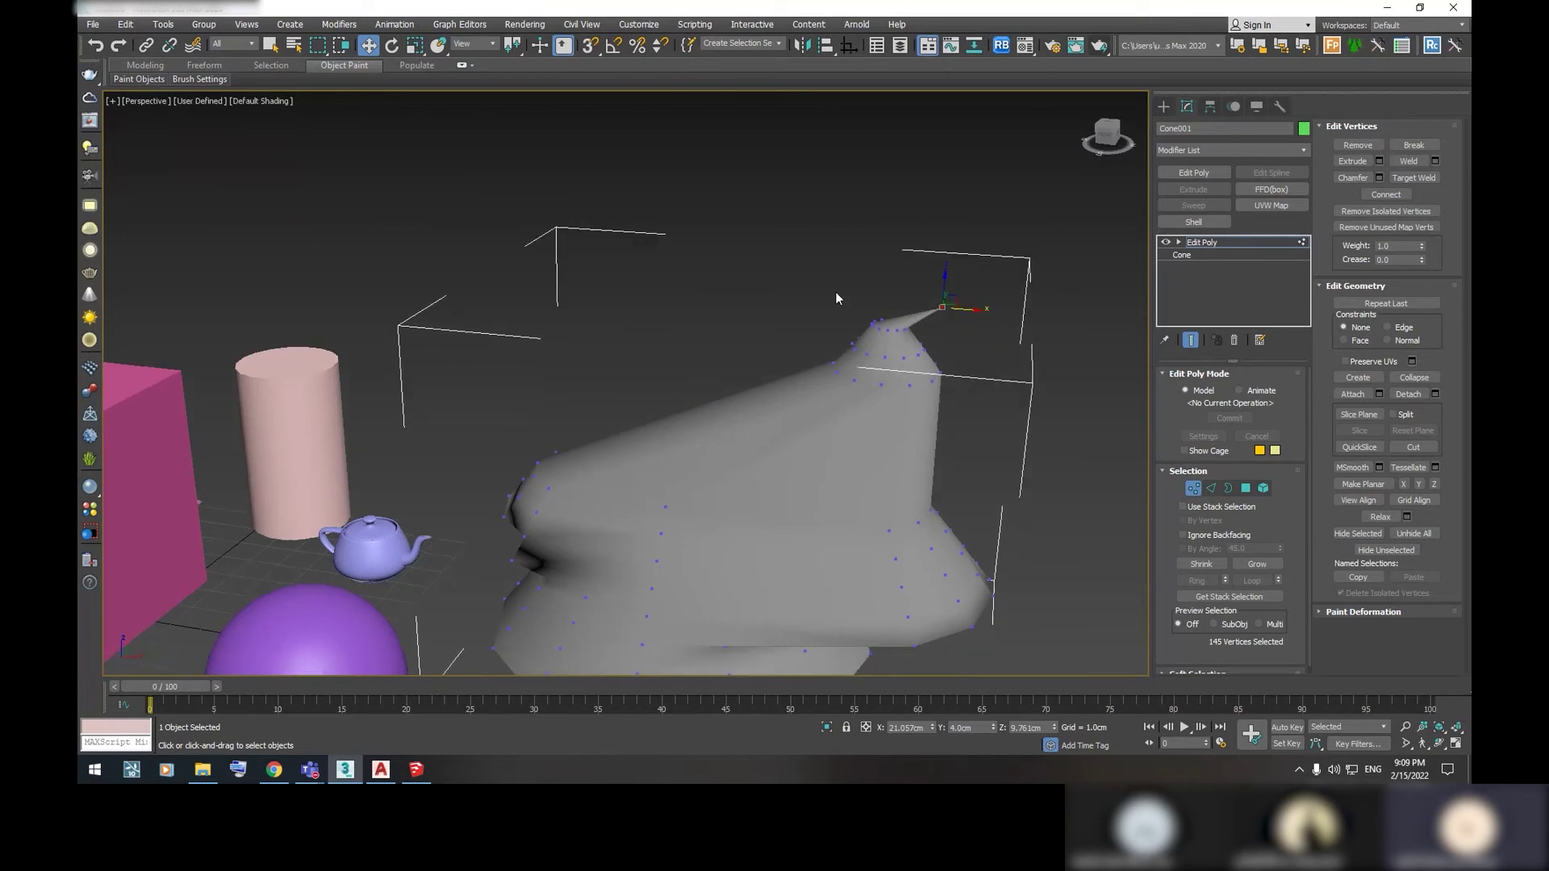
pyautogui.scroll(-3, 720, 327)
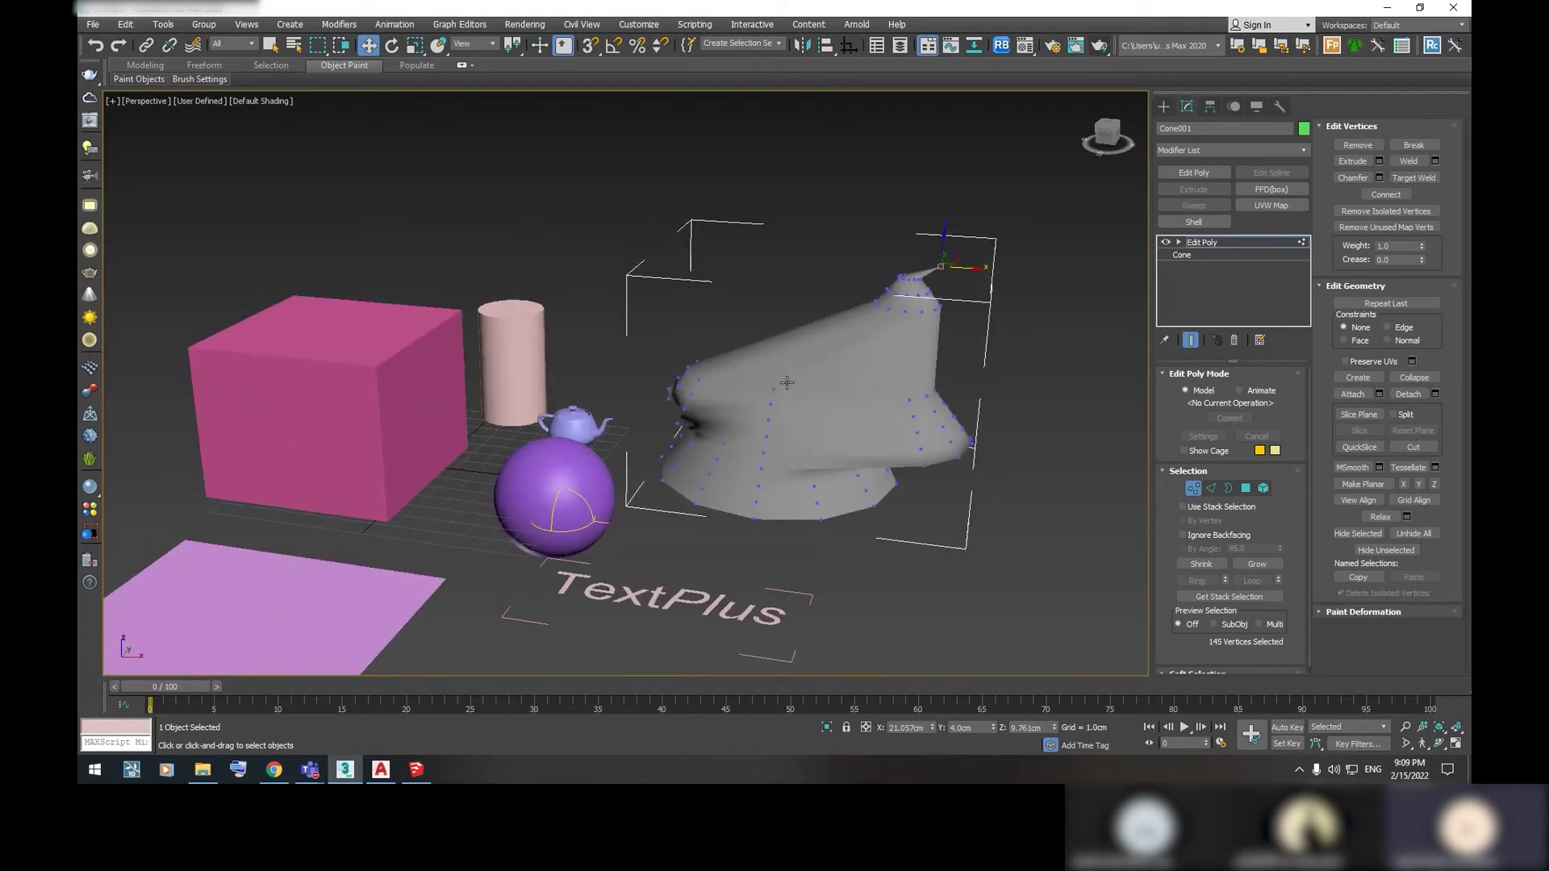
# Remove the cone's Edit Poly modifier and delete every object in the scene
pyautogui.rightClick(1202, 245)
pyautogui.click(1210, 256)
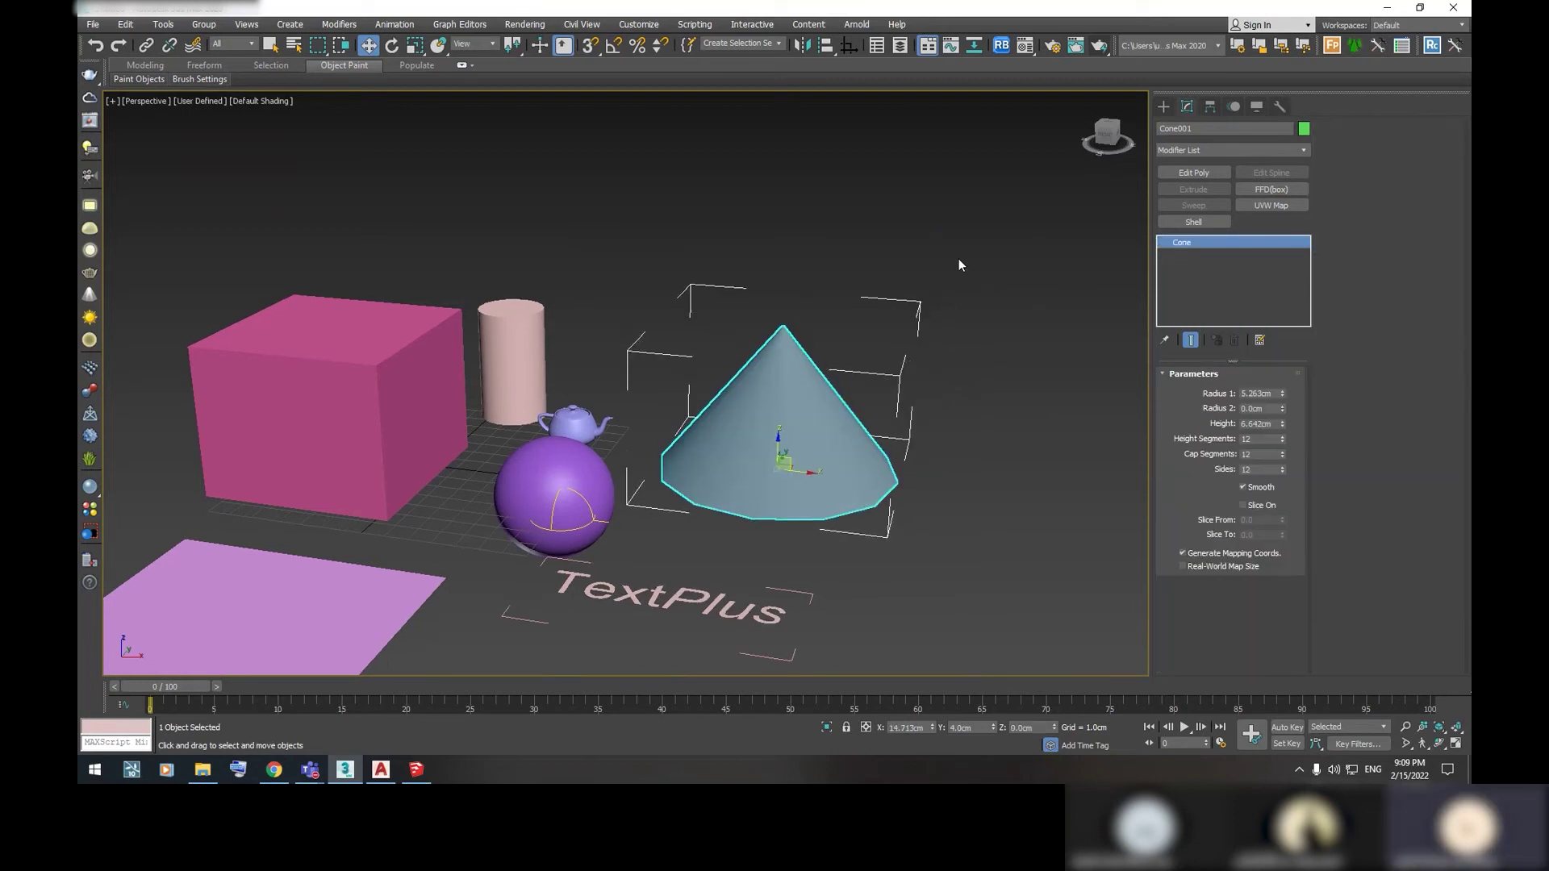
pyautogui.scroll(-5, 960, 259)
pyautogui.hotkey('ctrl', 'a')
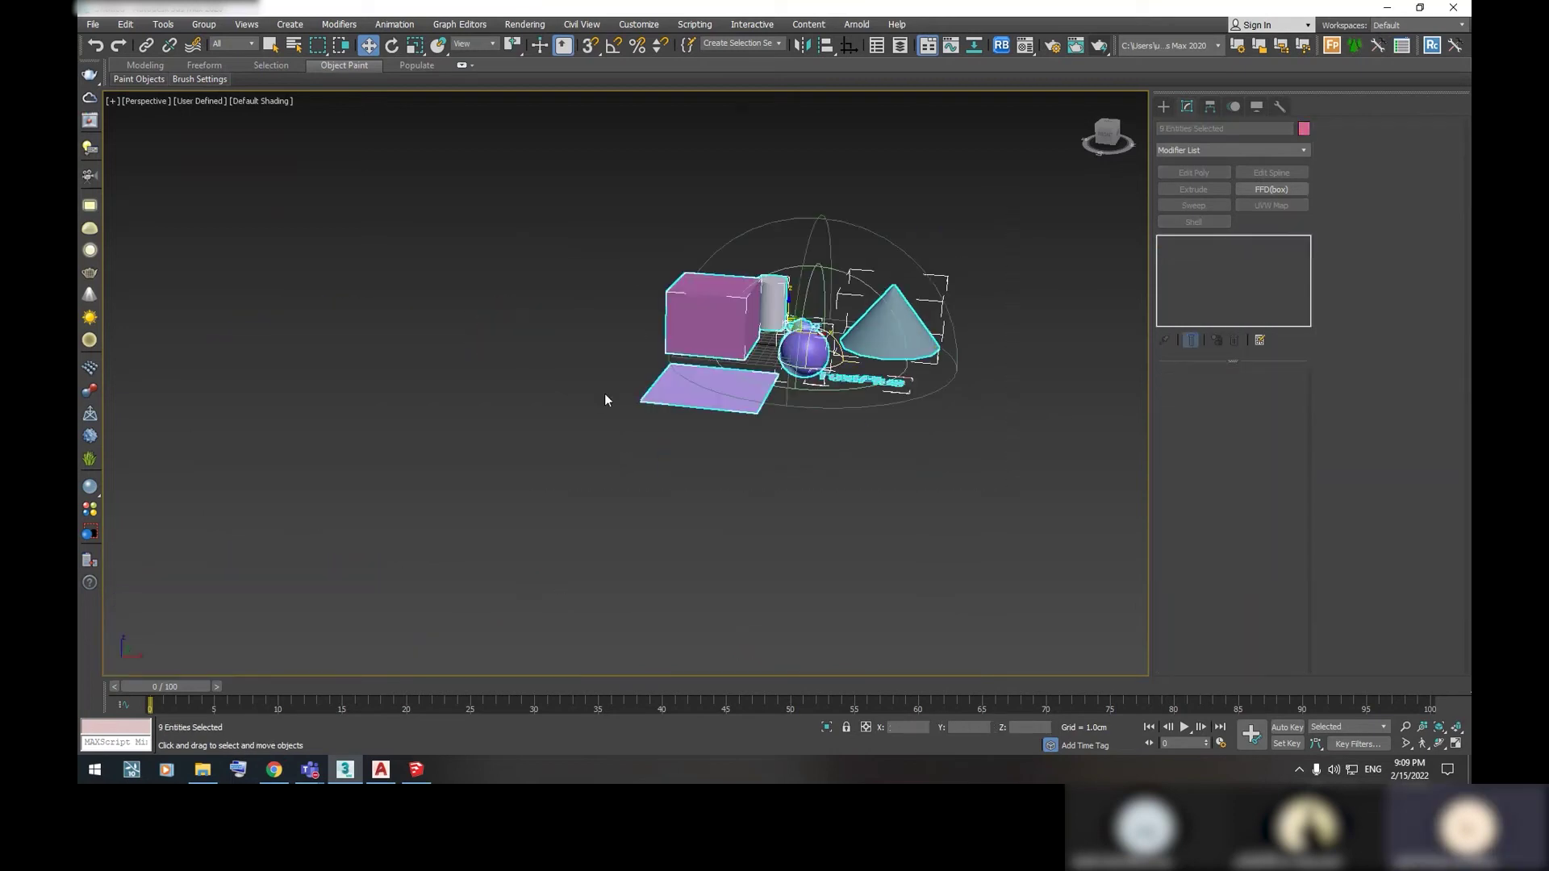
pyautogui.scroll(3, 969, 258)
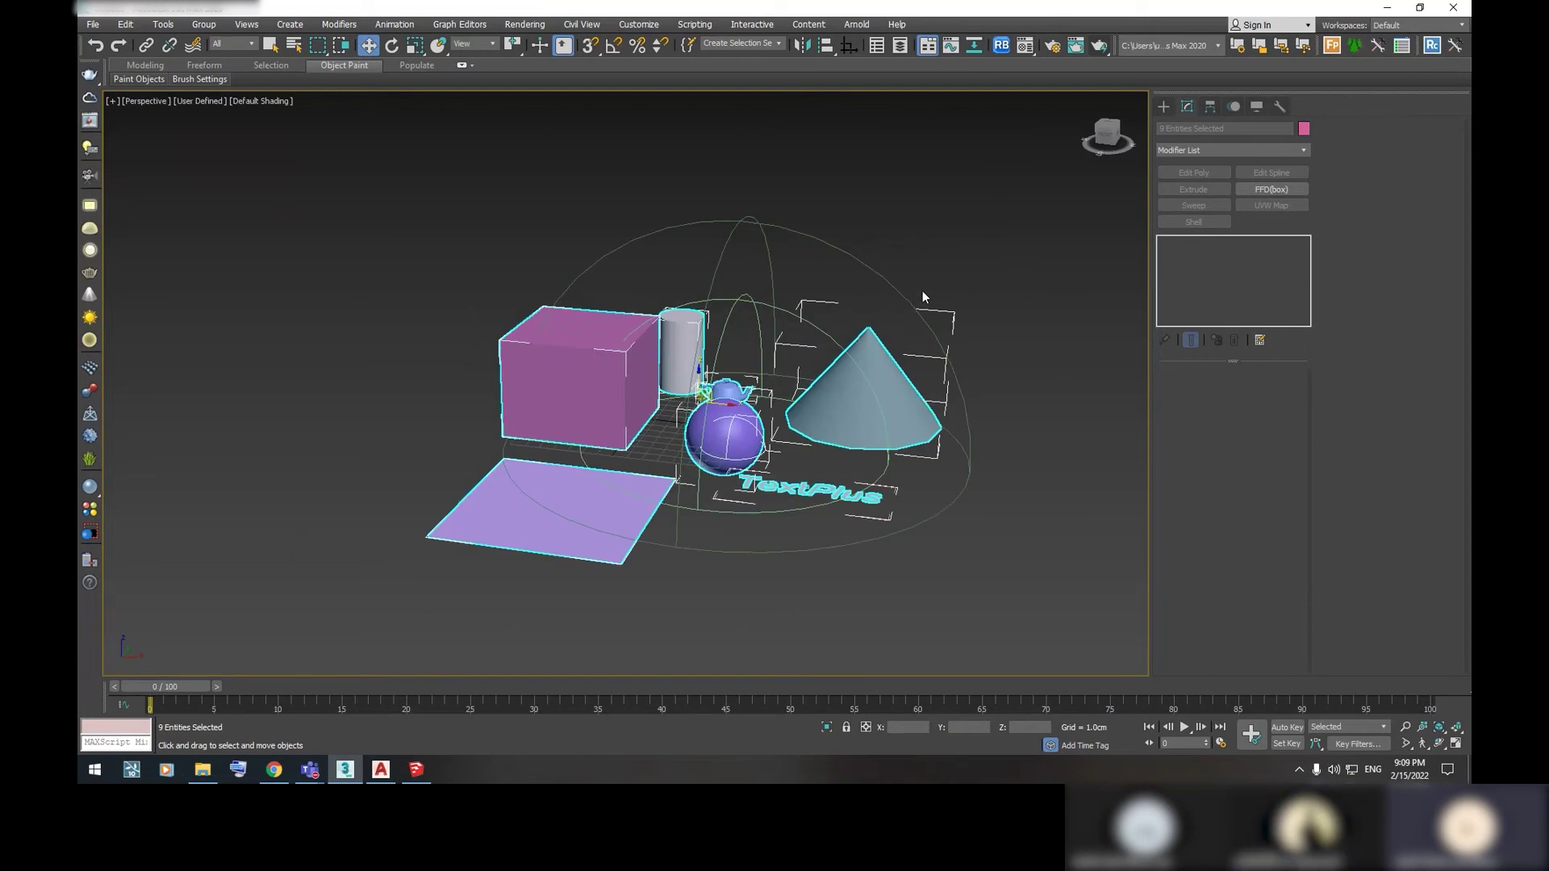
pyautogui.press('Delete')
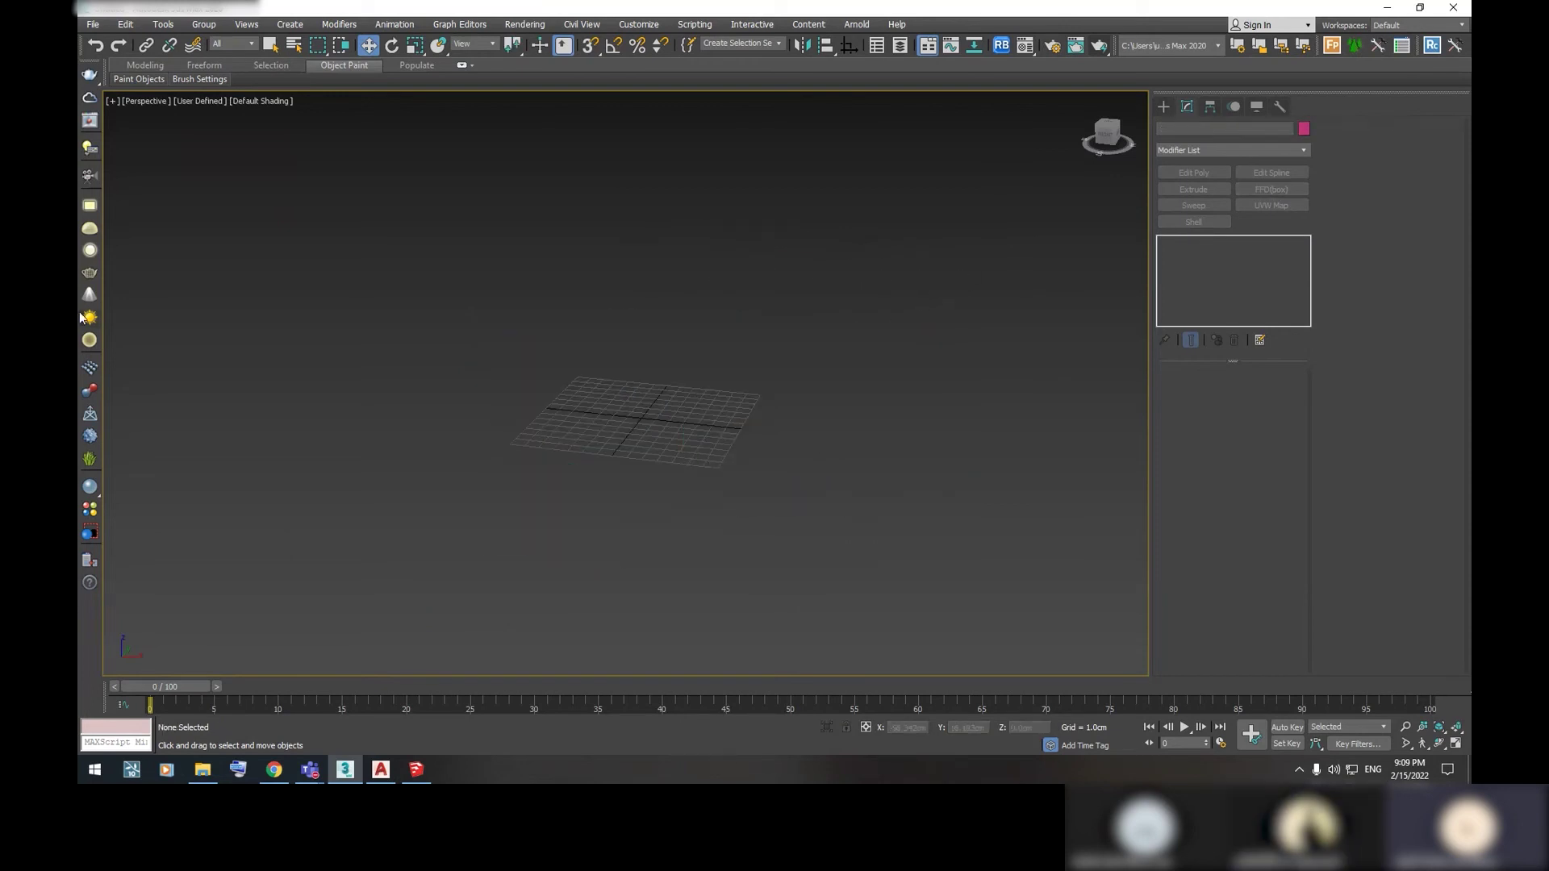
# Attempt to merge the floor plan DWG, declining the file-link size warning
pyautogui.scroll(2, 560, 384)
pyautogui.scroll(3, 733, 448)
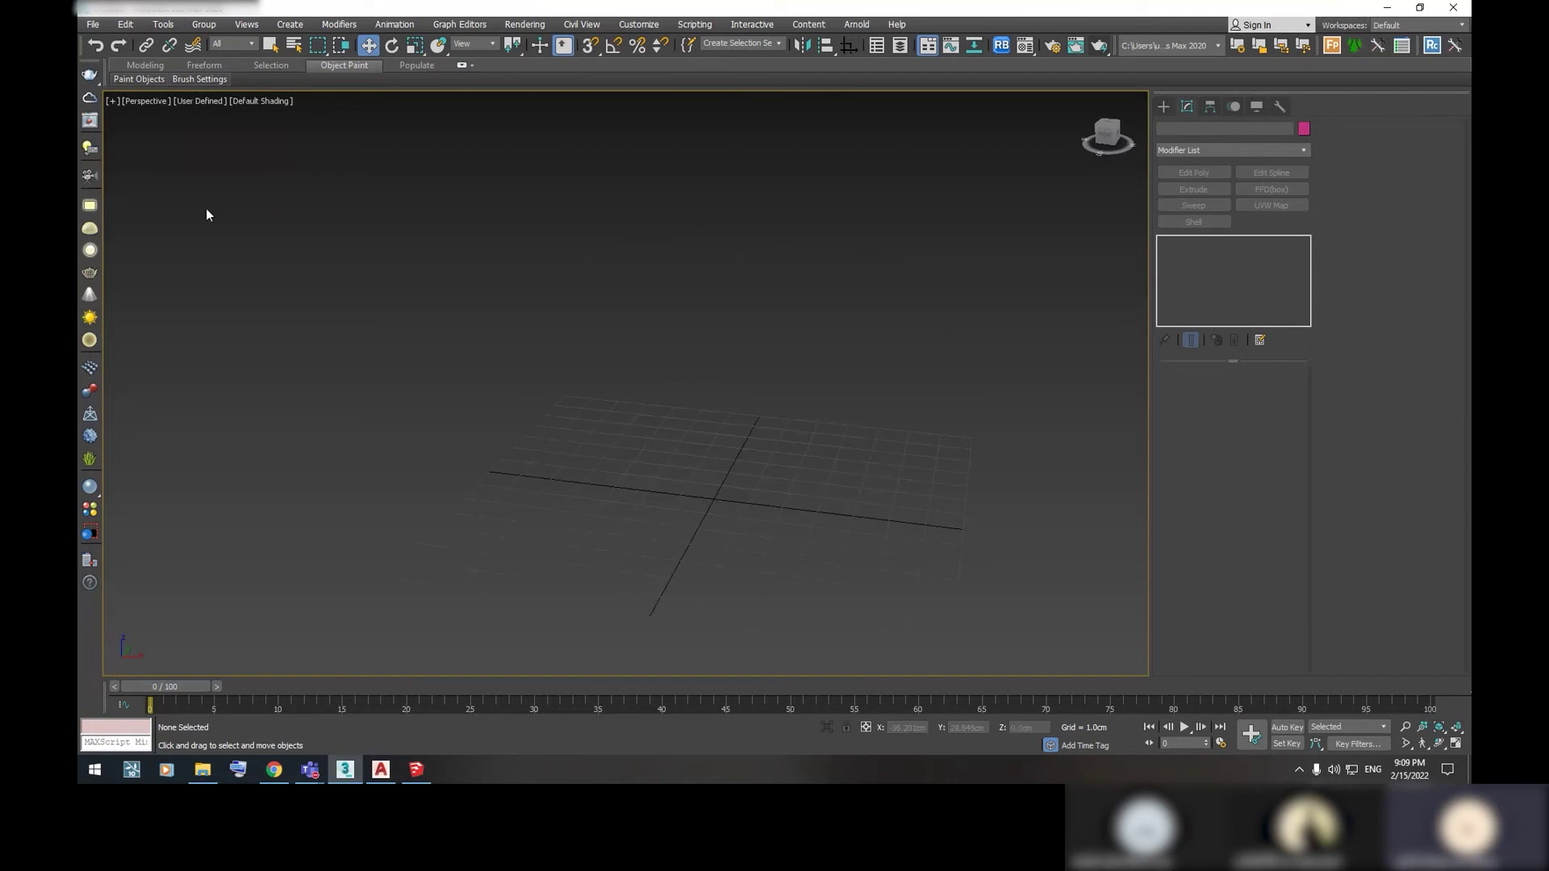
pyautogui.click(92, 24)
pyautogui.moveTo(110, 222)
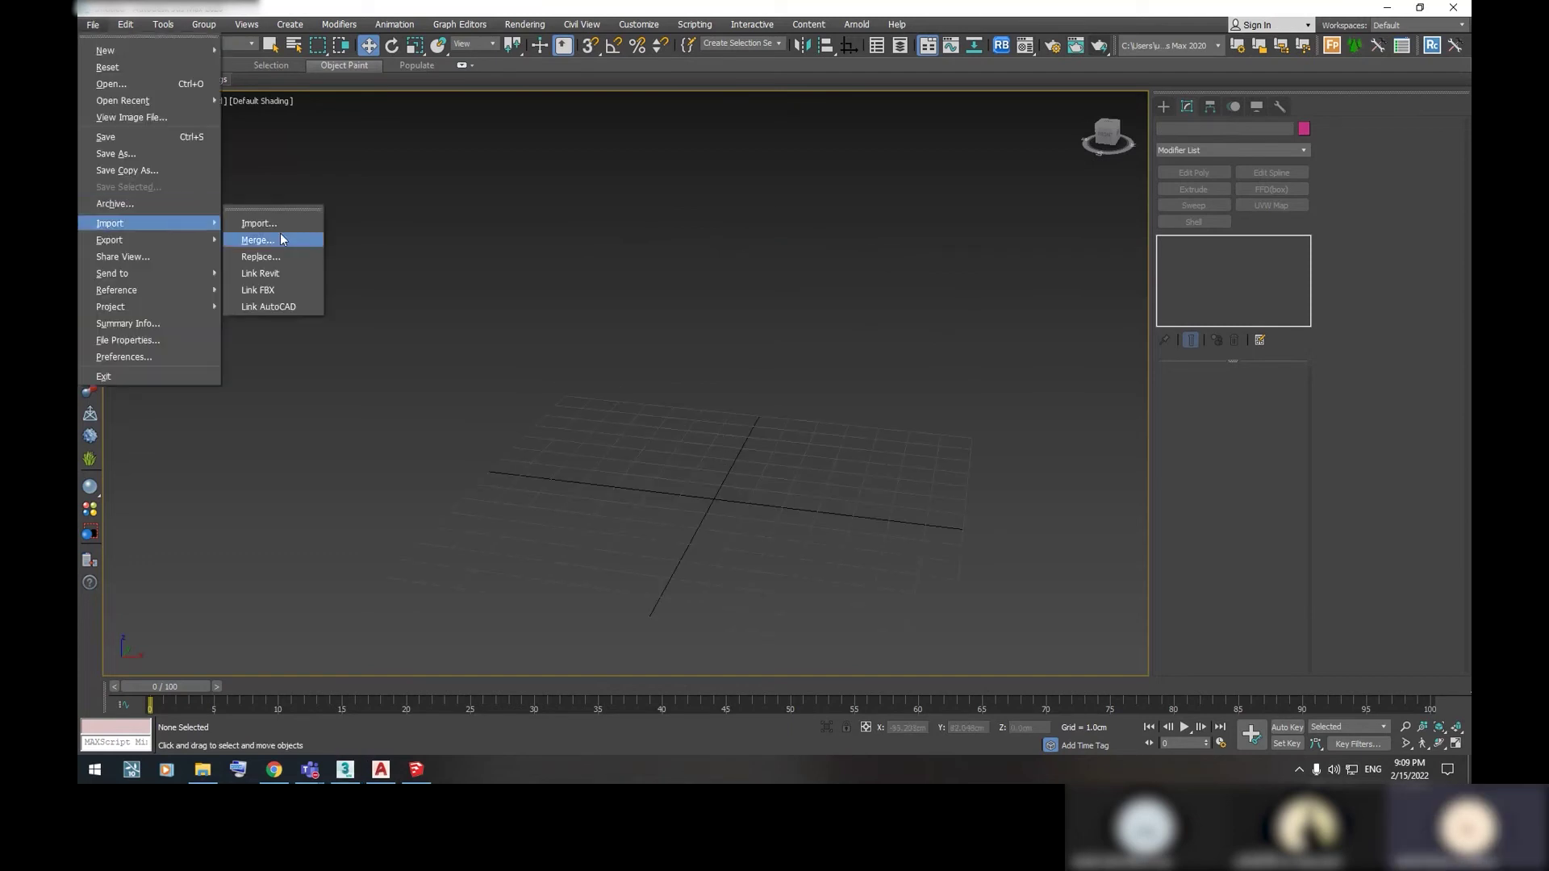
pyautogui.click(275, 223)
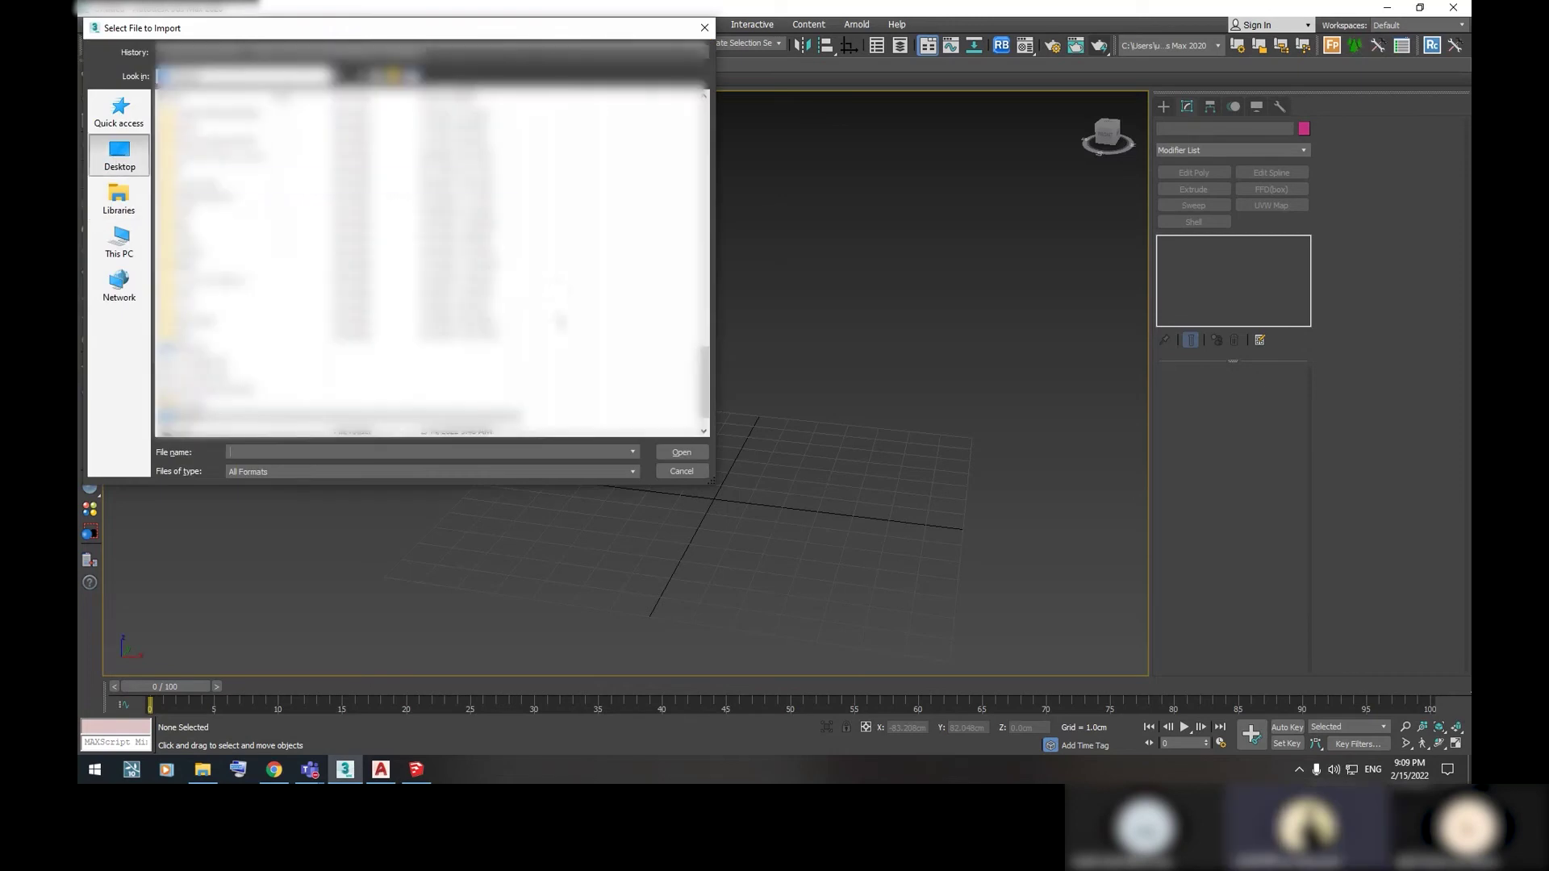
pyautogui.scroll(3, 427, 262)
pyautogui.scroll(3, 428, 262)
pyautogui.scroll(3, 427, 262)
pyautogui.scroll(3, 427, 263)
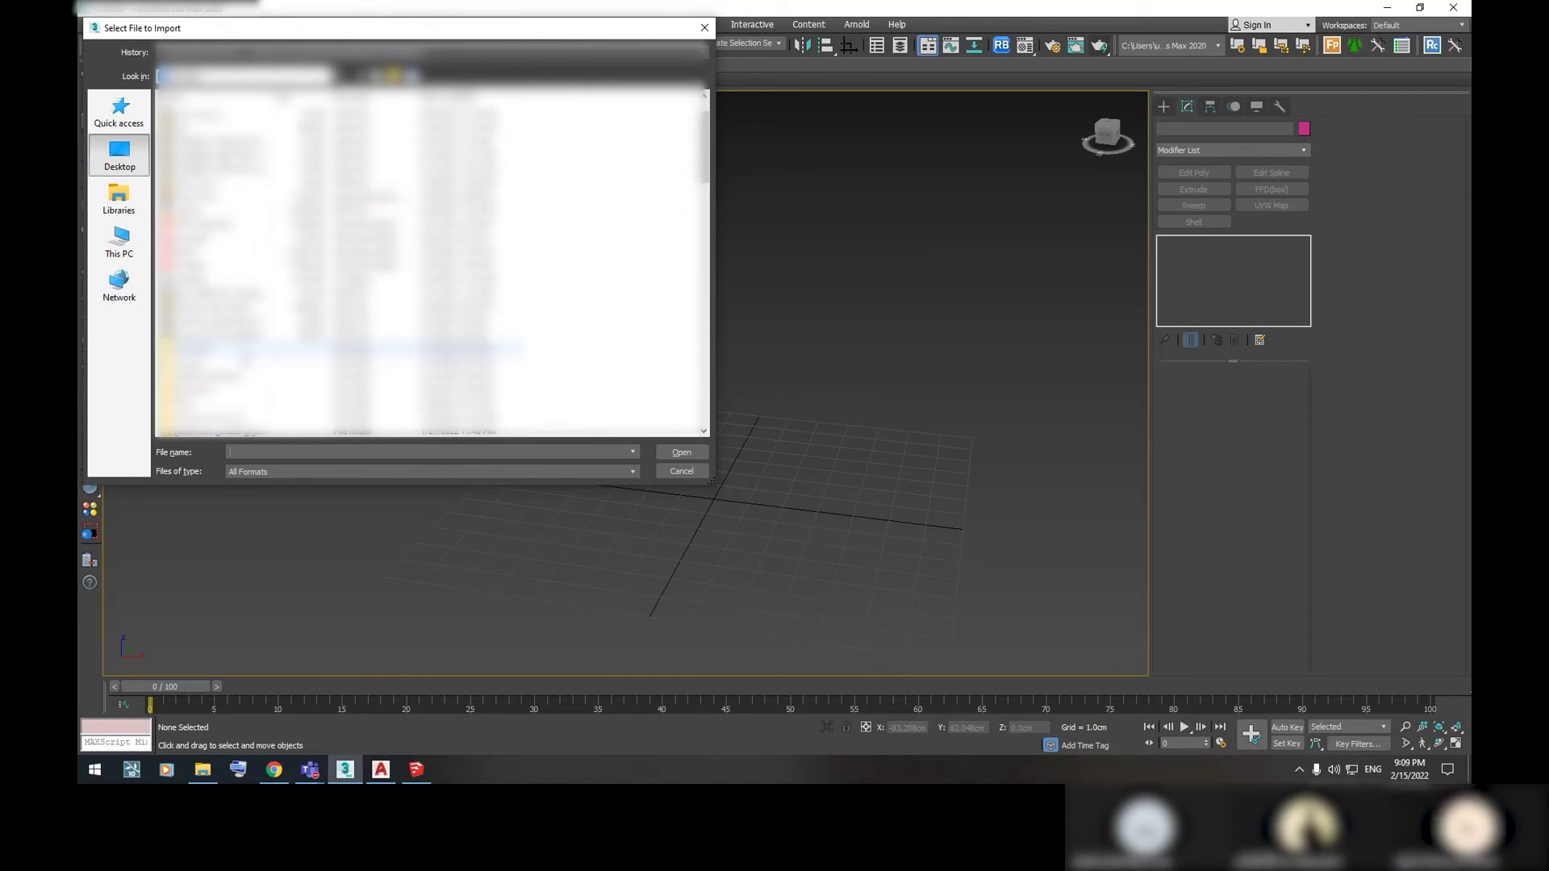
pyautogui.keyDown('ctrl'); pyautogui.scroll(3, 428, 262); pyautogui.keyUp('ctrl')
pyautogui.scroll(-3, 428, 262)
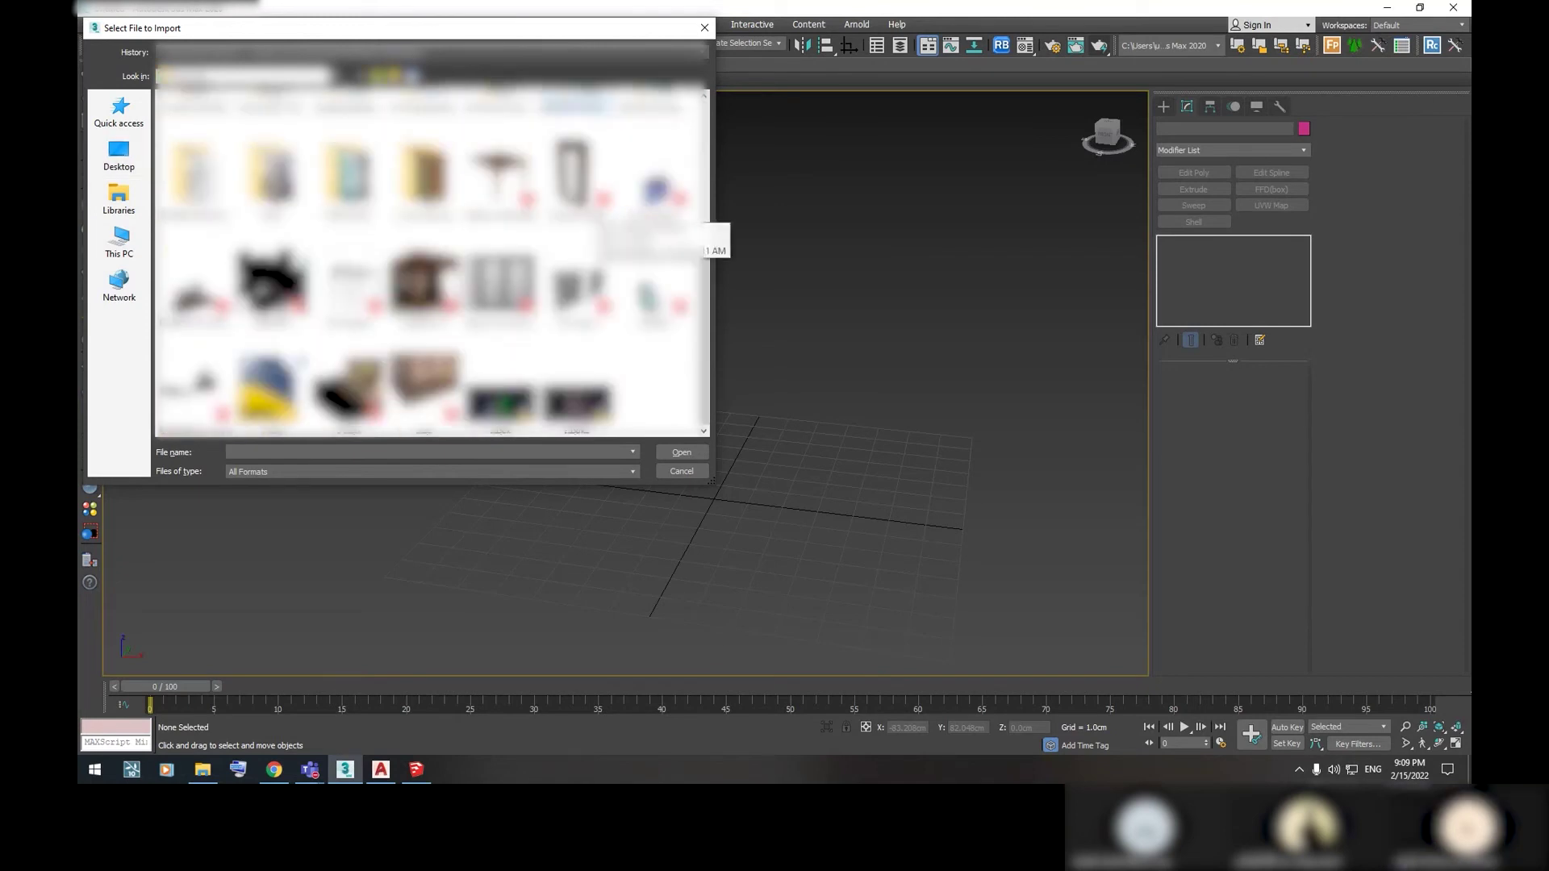
pyautogui.click(577, 399)
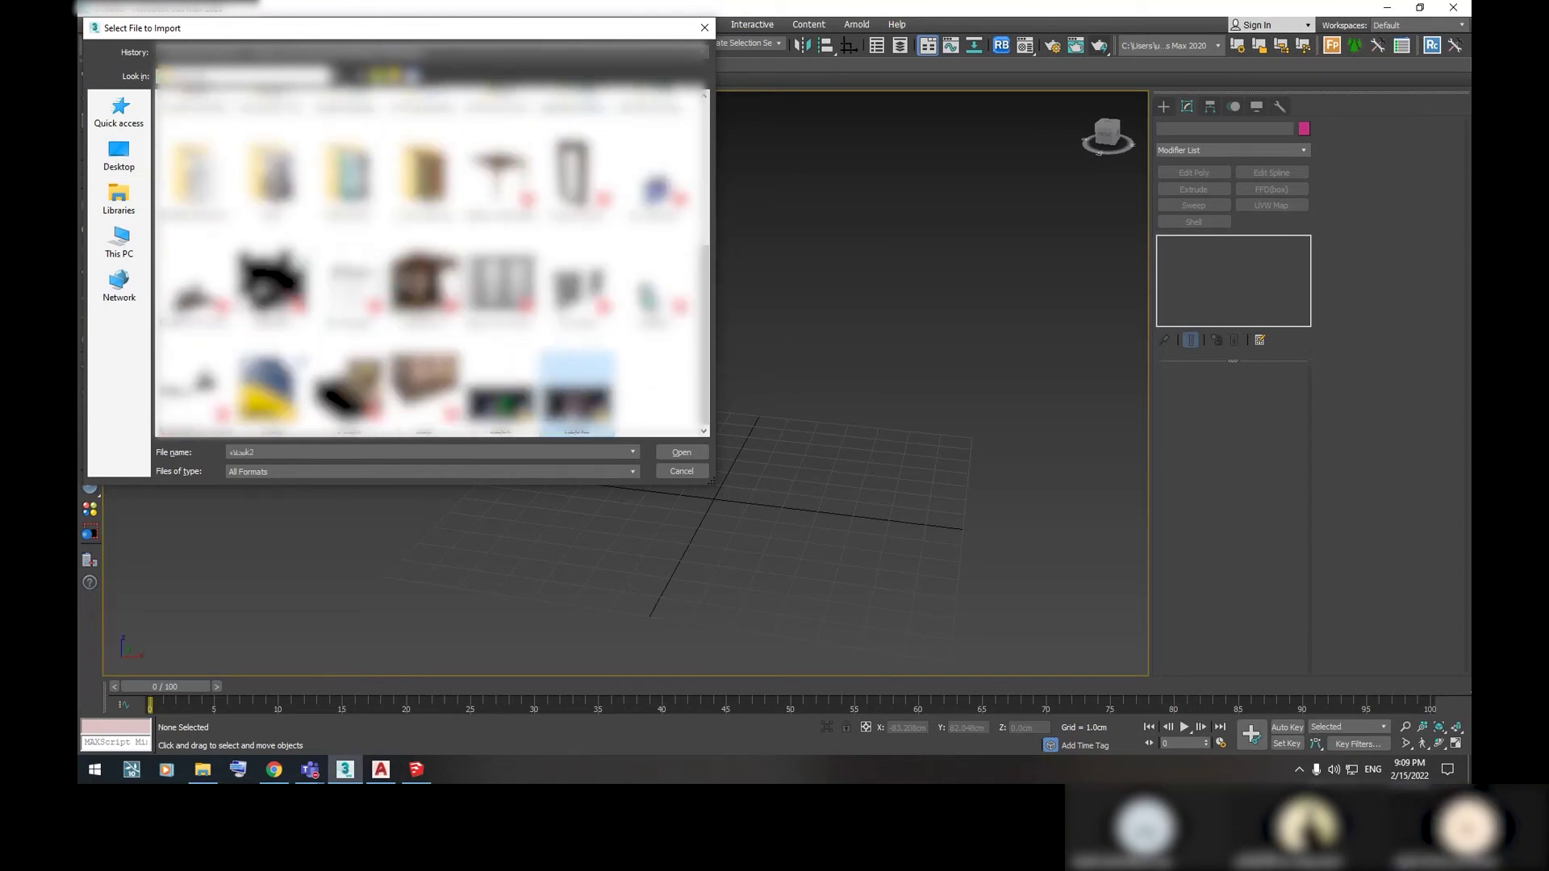
pyautogui.click(681, 451)
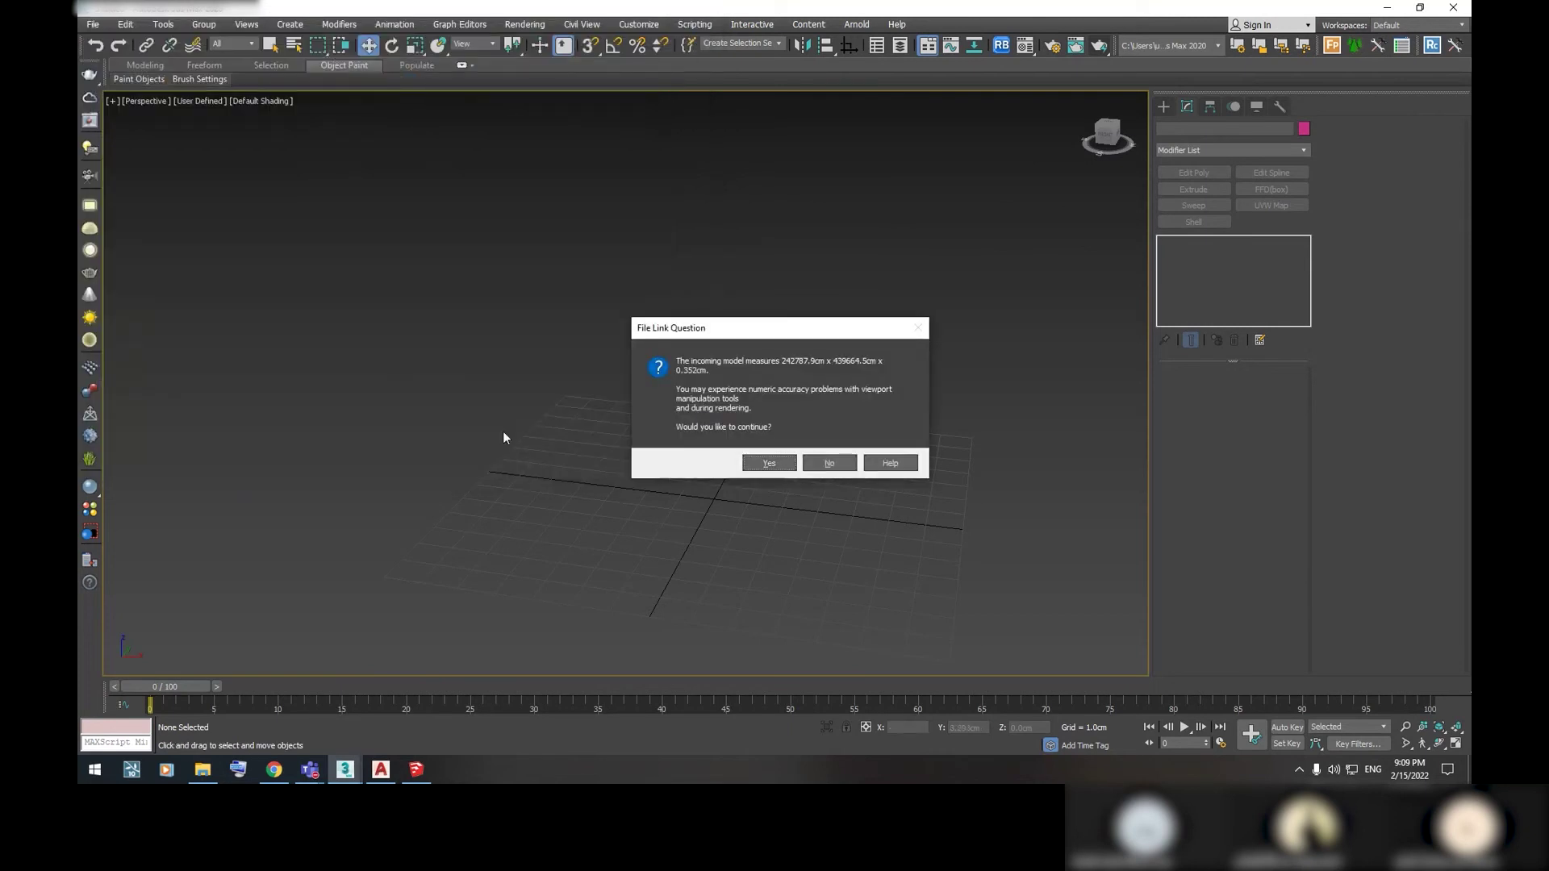
pyautogui.click(833, 463)
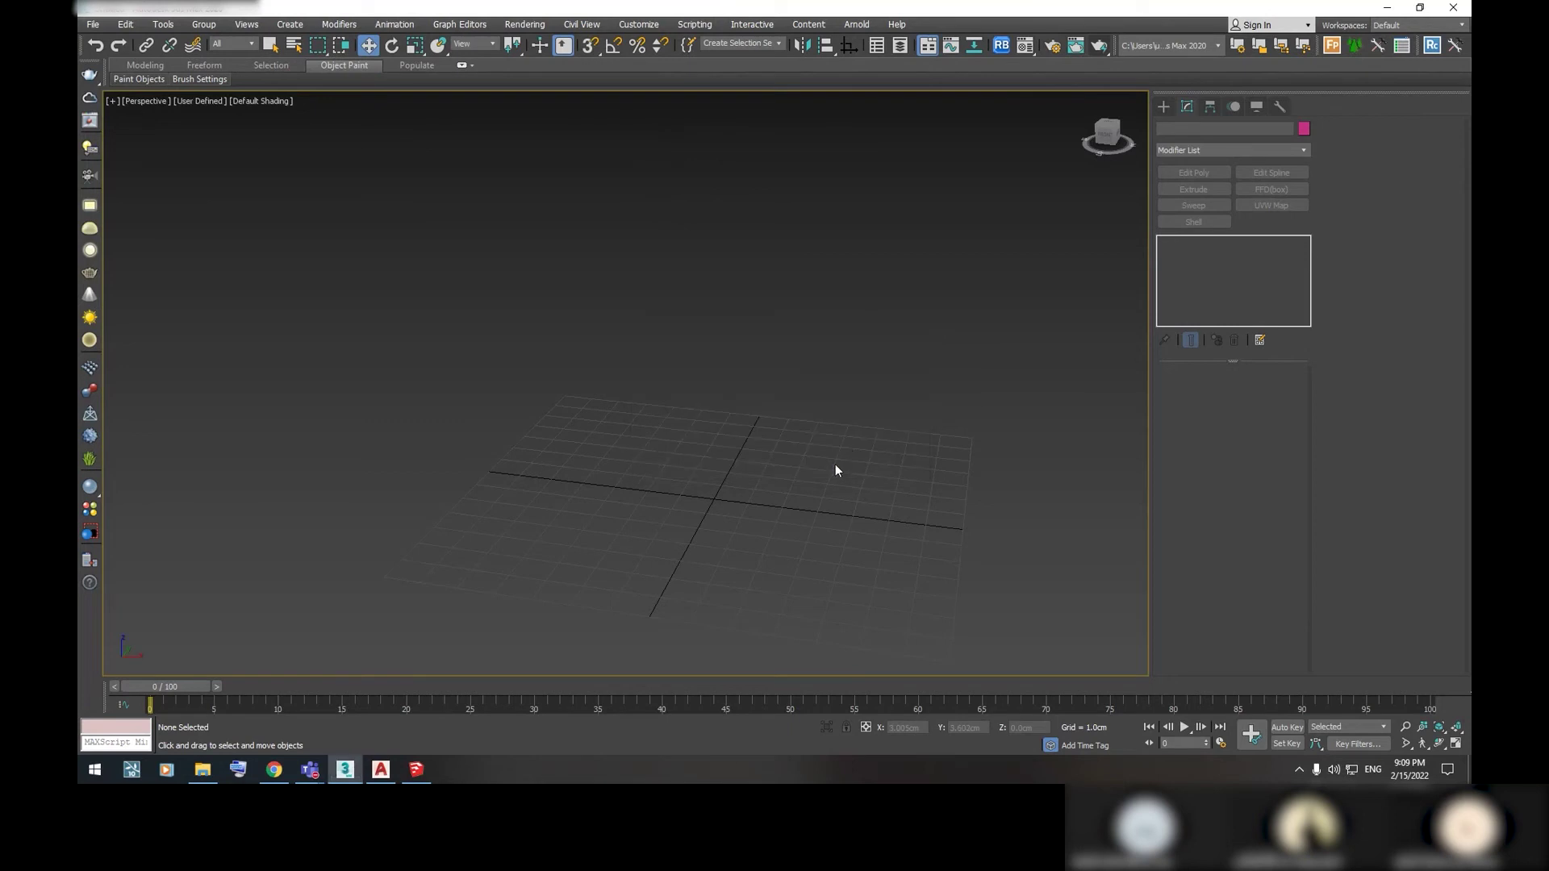
# Import the floor plan DWG and accept the large-model warning
pyautogui.click(91, 24)
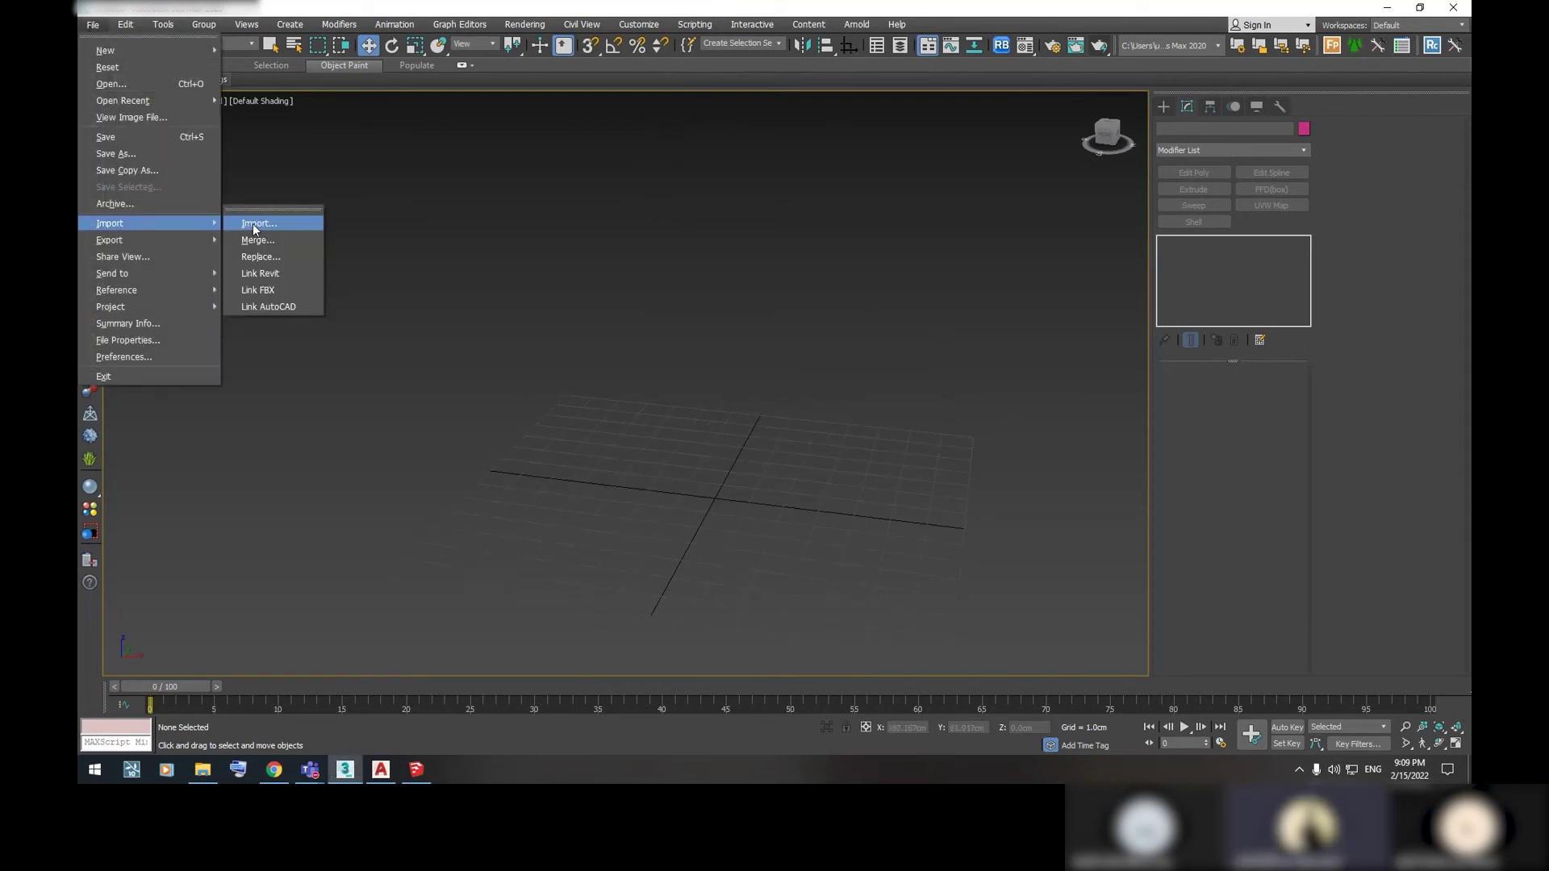
pyautogui.click(253, 225)
pyautogui.click(577, 391)
pyautogui.click(678, 453)
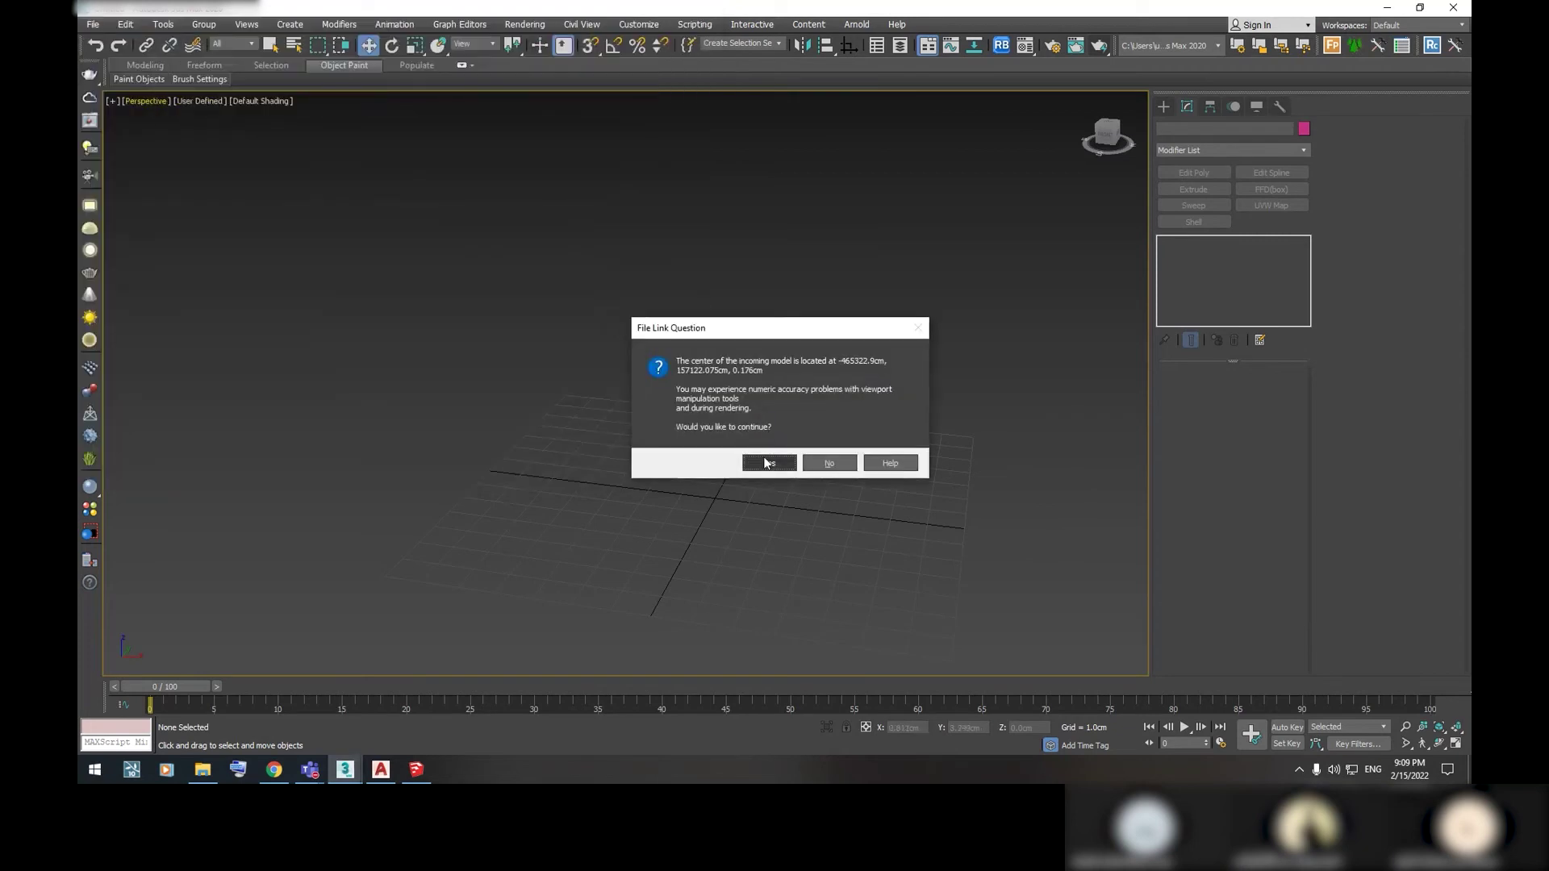
pyautogui.click(765, 463)
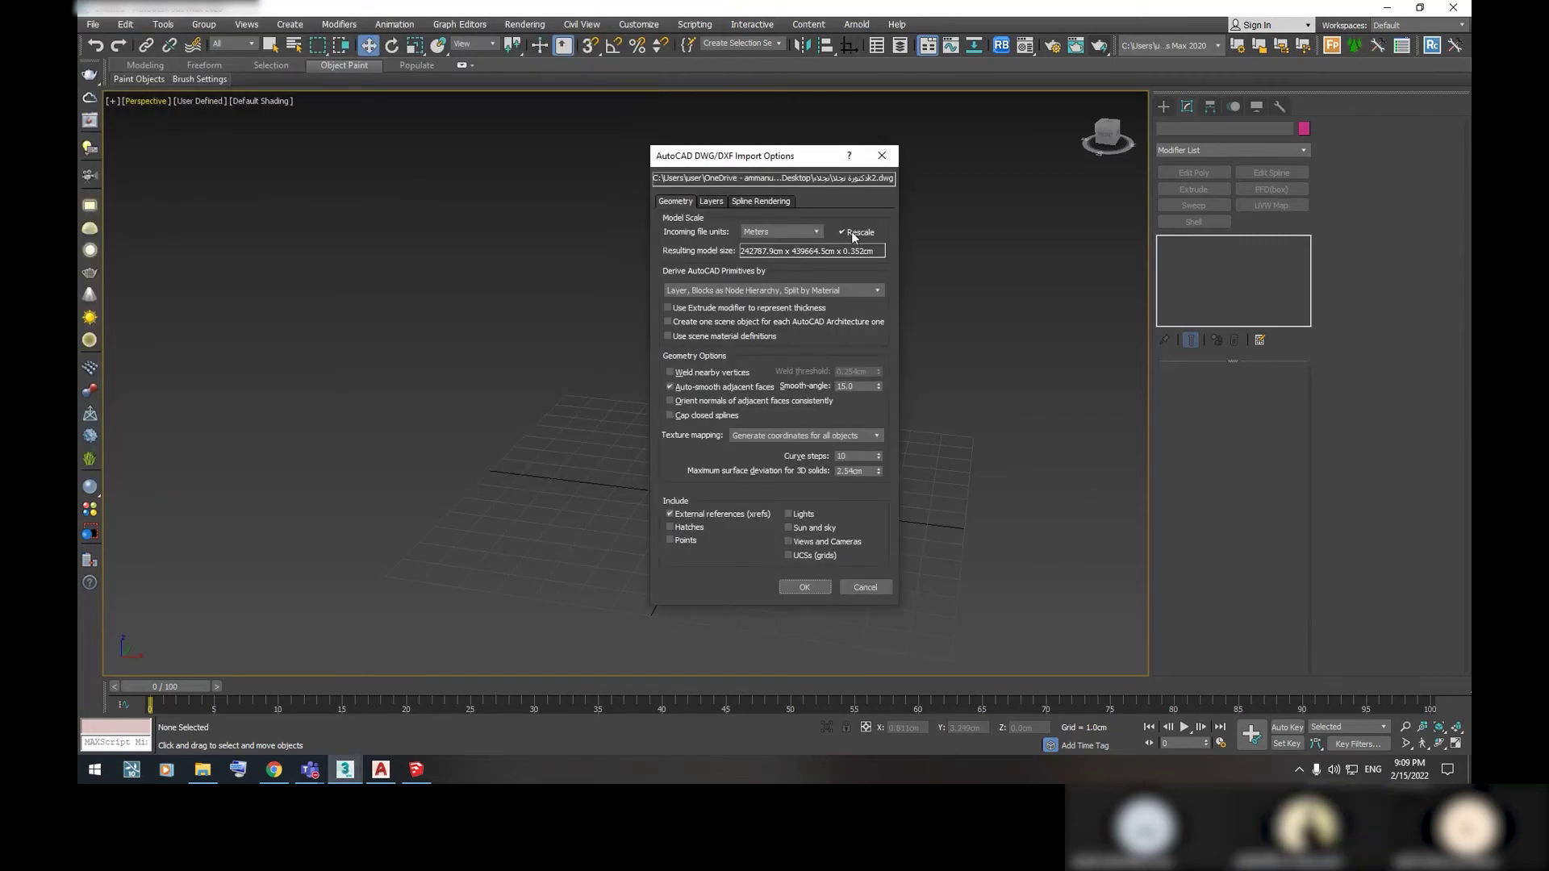
# Set incoming file units to Meters with Rescale on, then accept the off-origin warning
pyautogui.moveTo(745, 167); pyautogui.dragTo(546, 171)
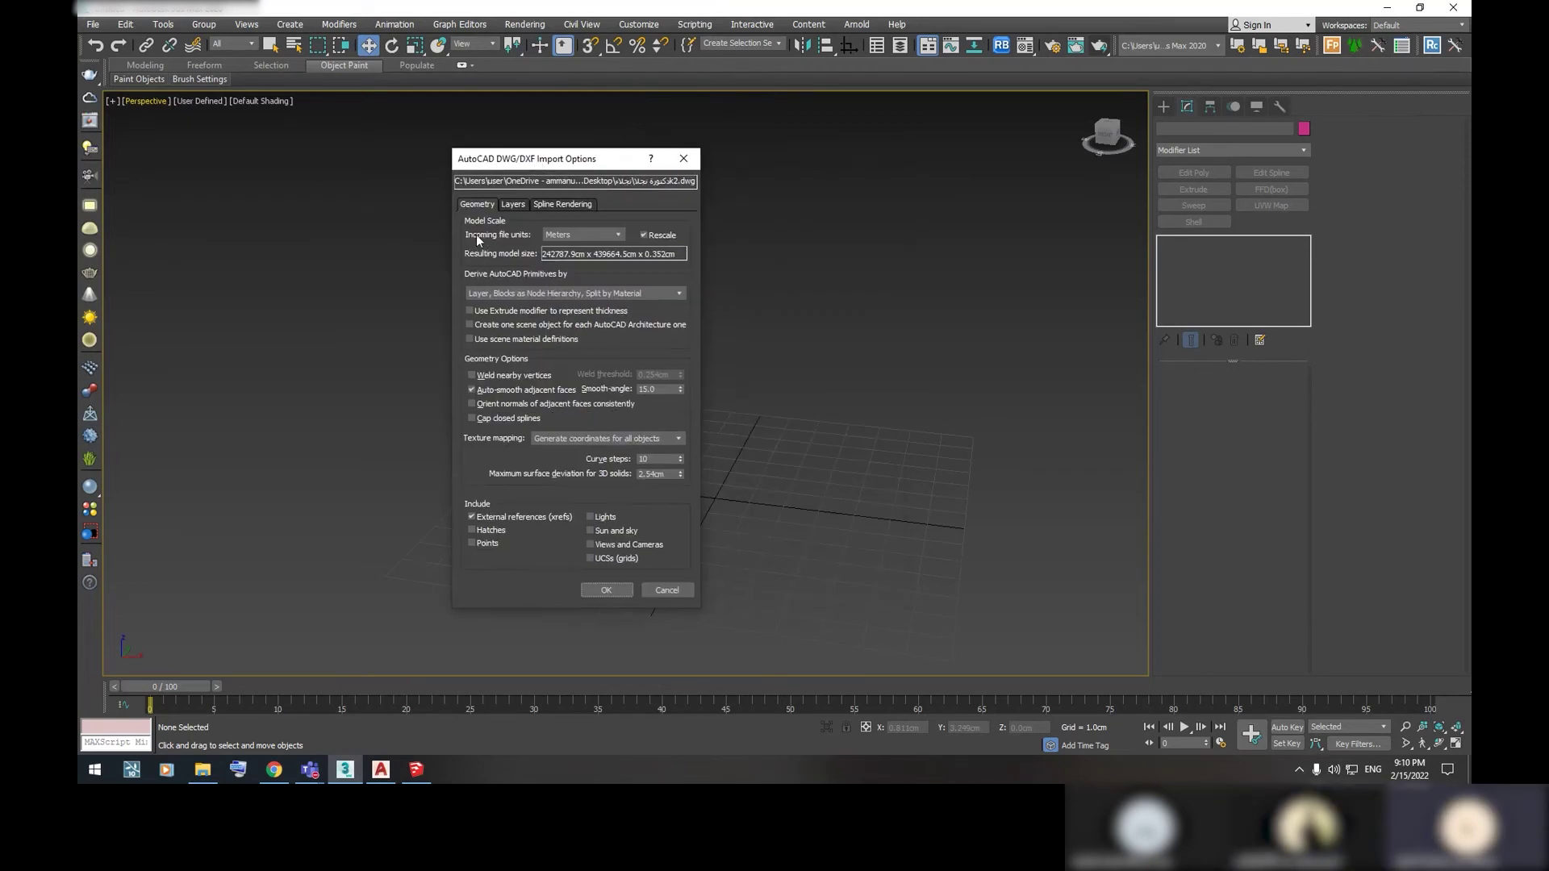
pyautogui.click(582, 233)
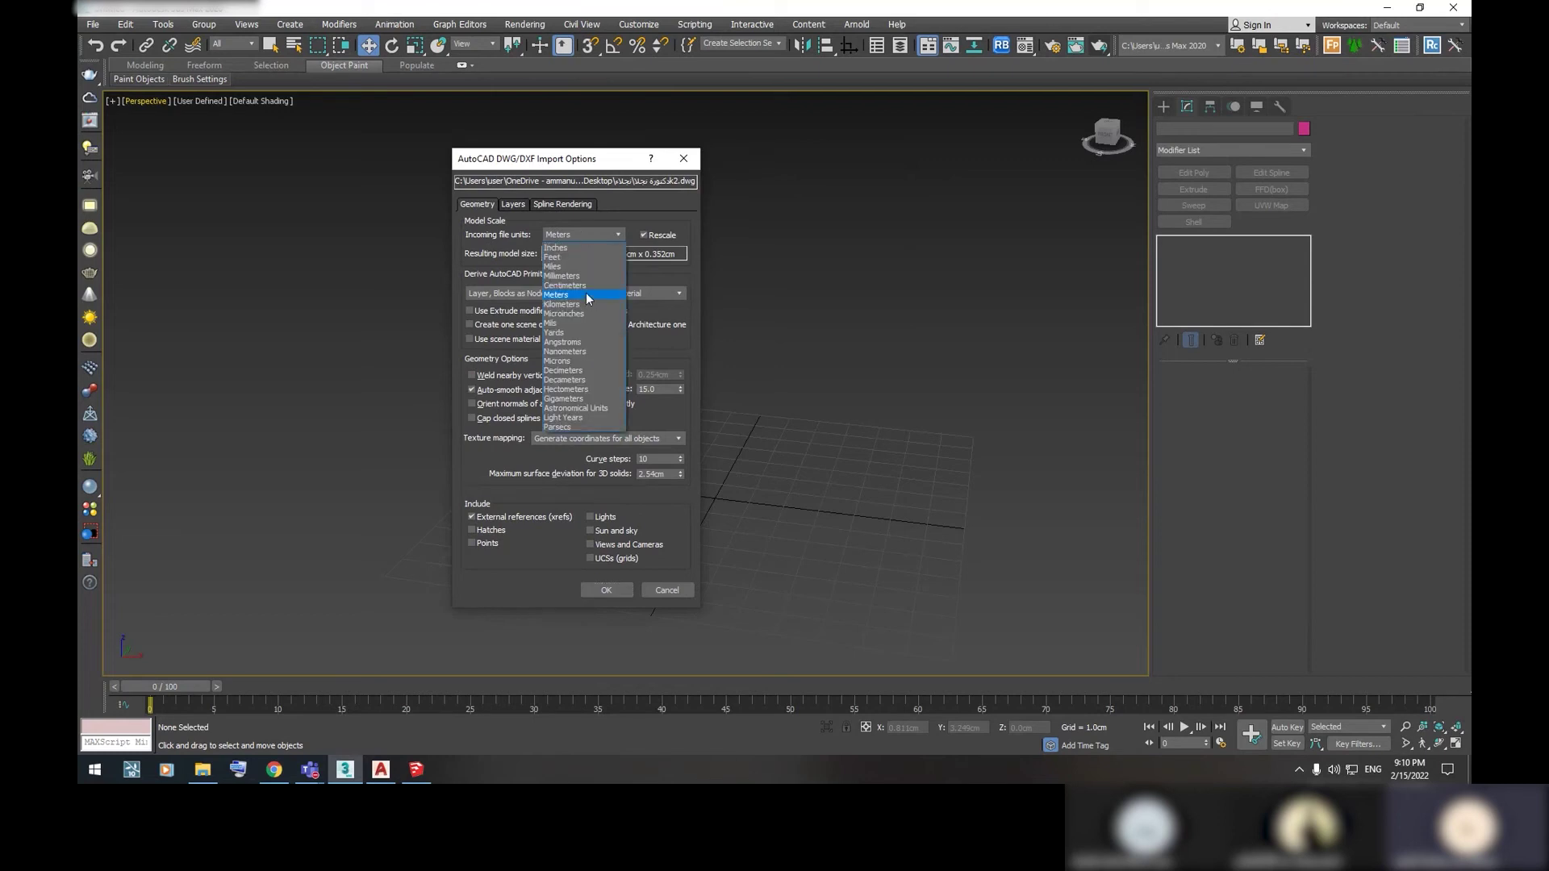
pyautogui.click(586, 296)
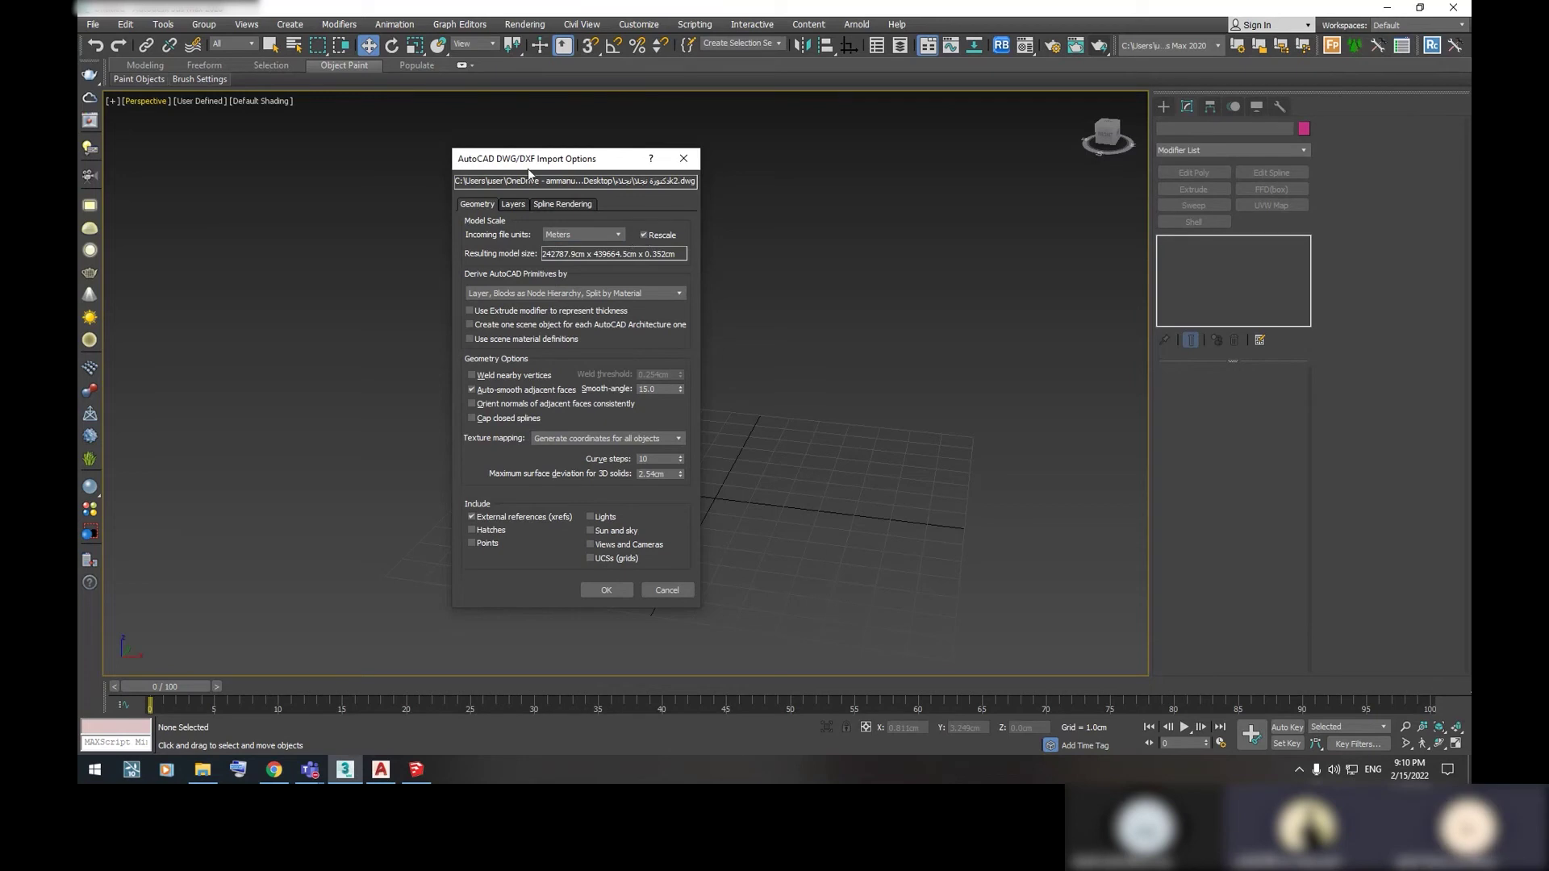
pyautogui.moveTo(644, 234); pyautogui.dragTo(702, 227)
pyautogui.click(700, 229)
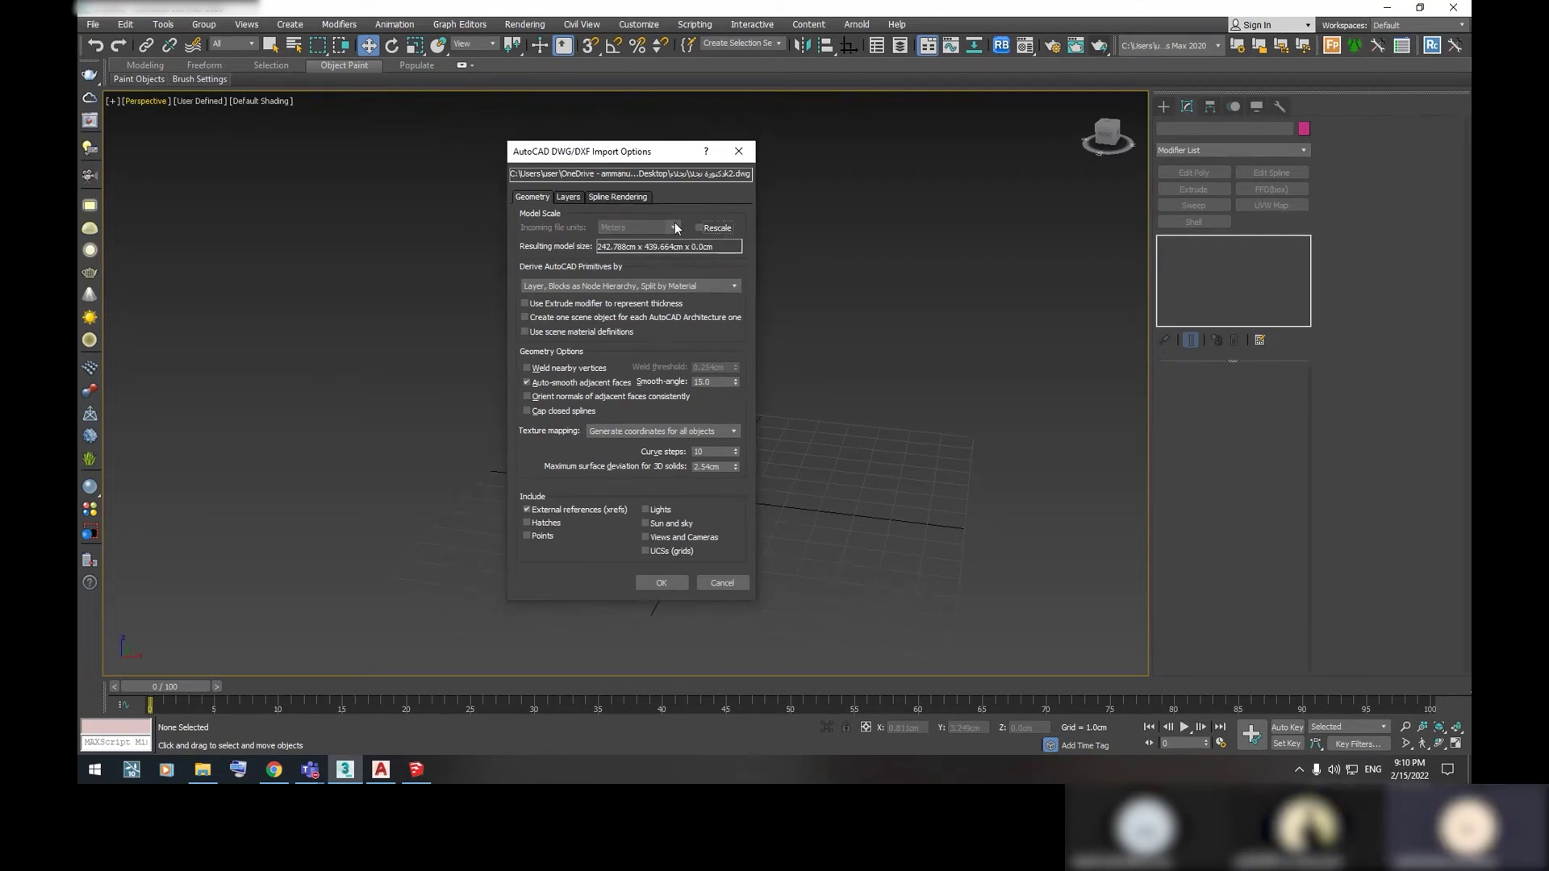
pyautogui.click(711, 229)
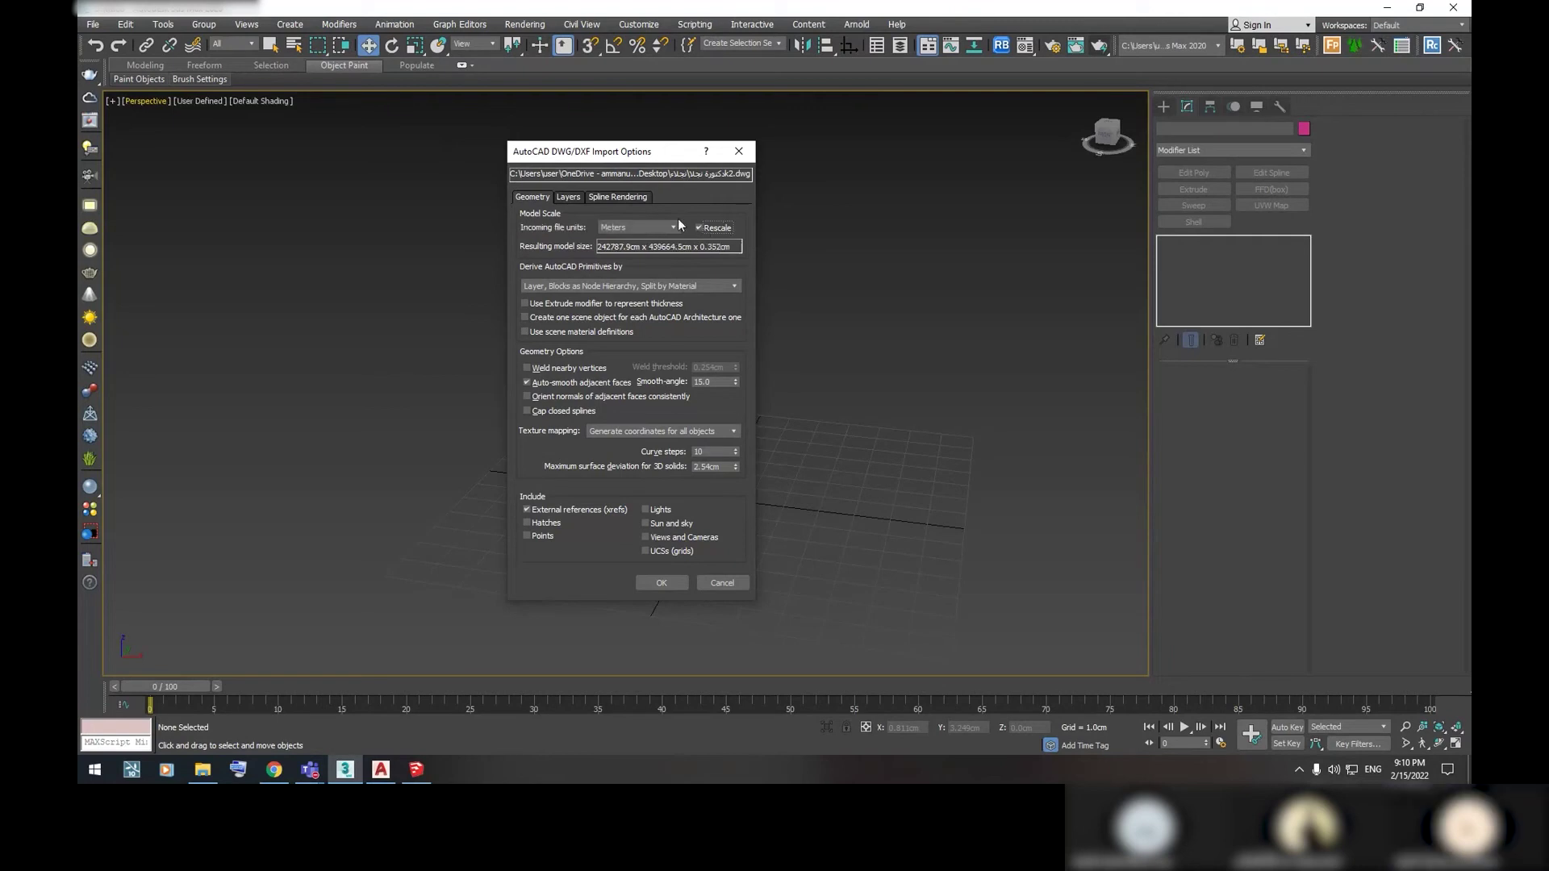
pyautogui.click(671, 228)
pyautogui.click(658, 287)
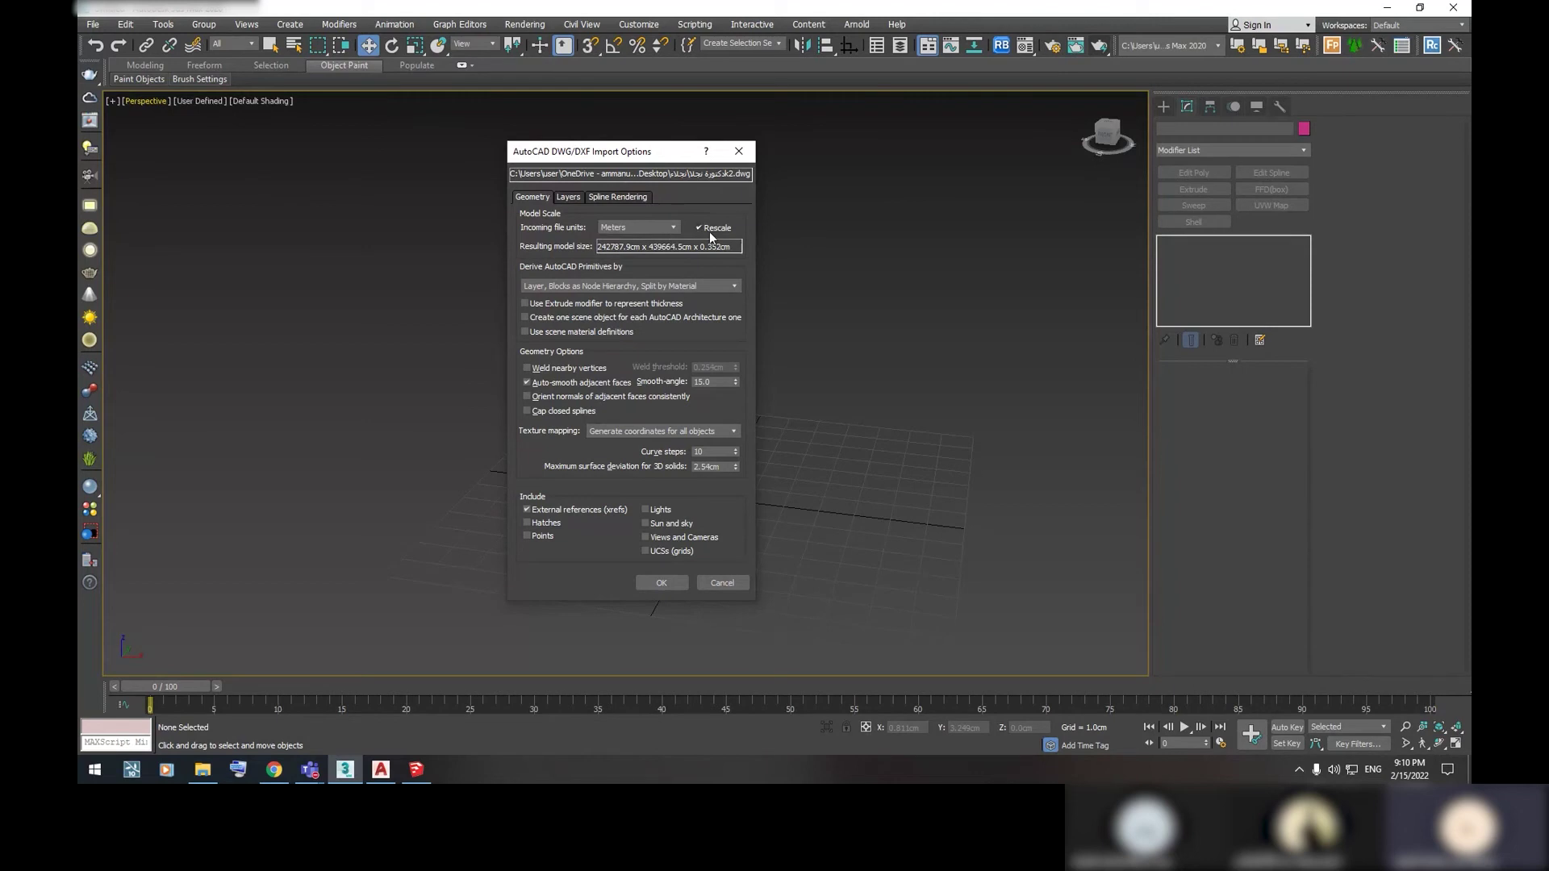
pyautogui.click(666, 583)
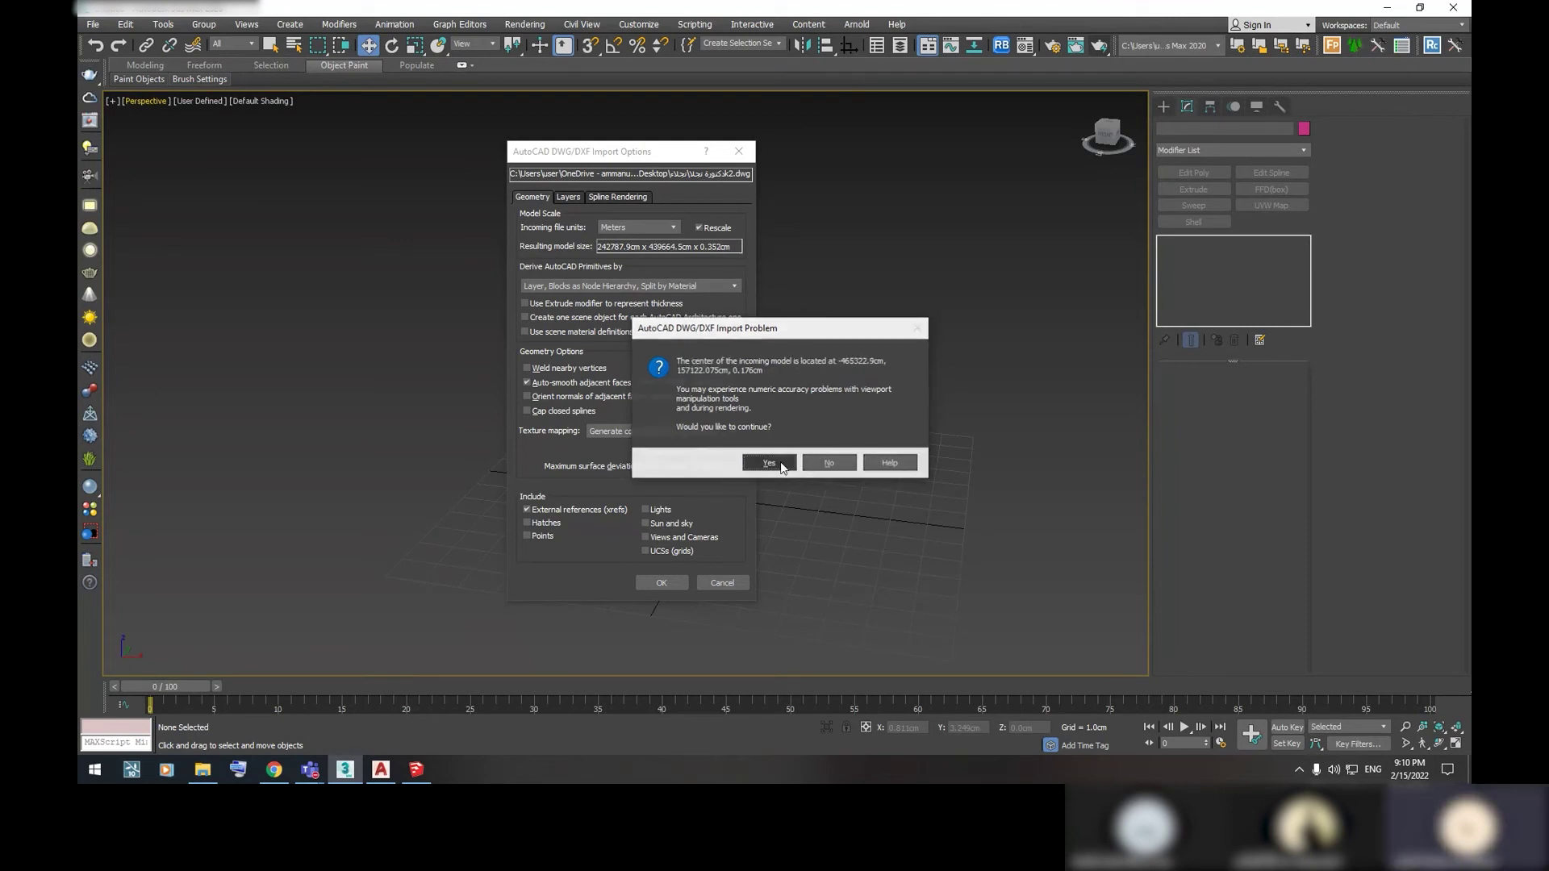
pyautogui.click(769, 463)
# Pan and orbit the view to look down on an imported floor plan
pyautogui.scroll(5, 757, 412)
pyautogui.scroll(-8, 684, 481)
pyautogui.scroll(-3, 676, 423)
pyautogui.scroll(3, 678, 425)
pyautogui.scroll(5, 588, 356)
pyautogui.moveTo(585, 367); pyautogui.dragTo(678, 438, button='middle')
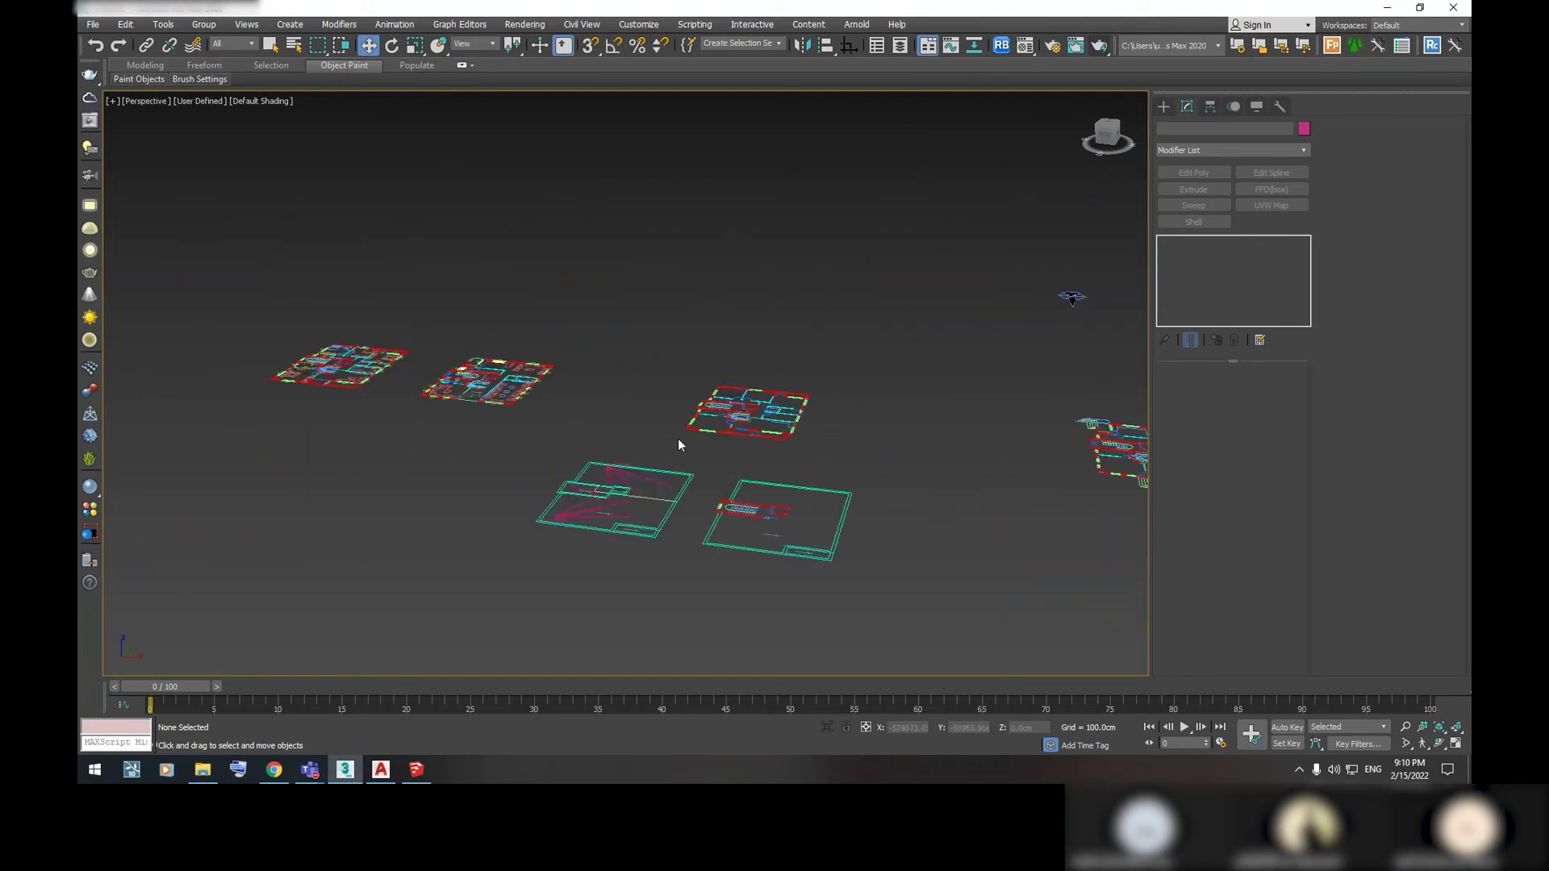
pyautogui.scroll(3, 677, 438)
pyautogui.scroll(-3, 484, 351)
pyautogui.moveTo(499, 370)
pyautogui.keyDown('alt'); pyautogui.mouseDown(button='middle')
pyautogui.moveTo(511, 457)
pyautogui.moveTo(543, 443)
pyautogui.moveTo(564, 363)
pyautogui.mouseUp(button='middle'); pyautogui.keyUp('alt')
pyautogui.scroll(4, 563, 426)
pyautogui.scroll(-3, 563, 428)
pyautogui.scroll(4, 565, 363)
# Snap a box to the room's walls, 918 × 461 cm base and 300 cm high
pyautogui.click(1163, 106)
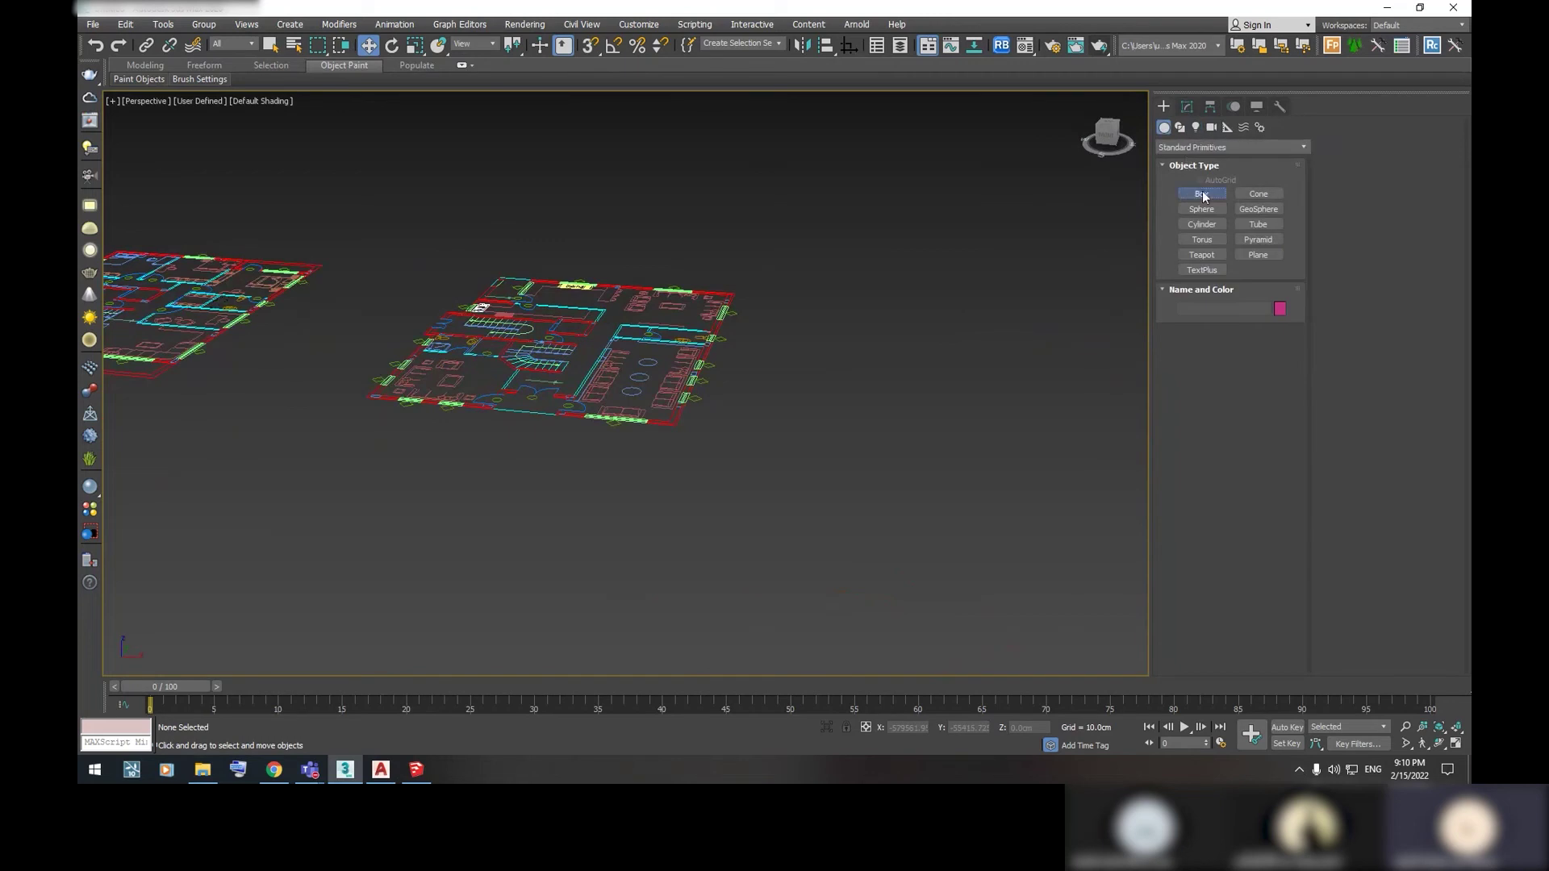
pyautogui.click(1202, 193)
pyautogui.scroll(3, 693, 452)
pyautogui.scroll(3, 706, 481)
pyautogui.scroll(3, 807, 605)
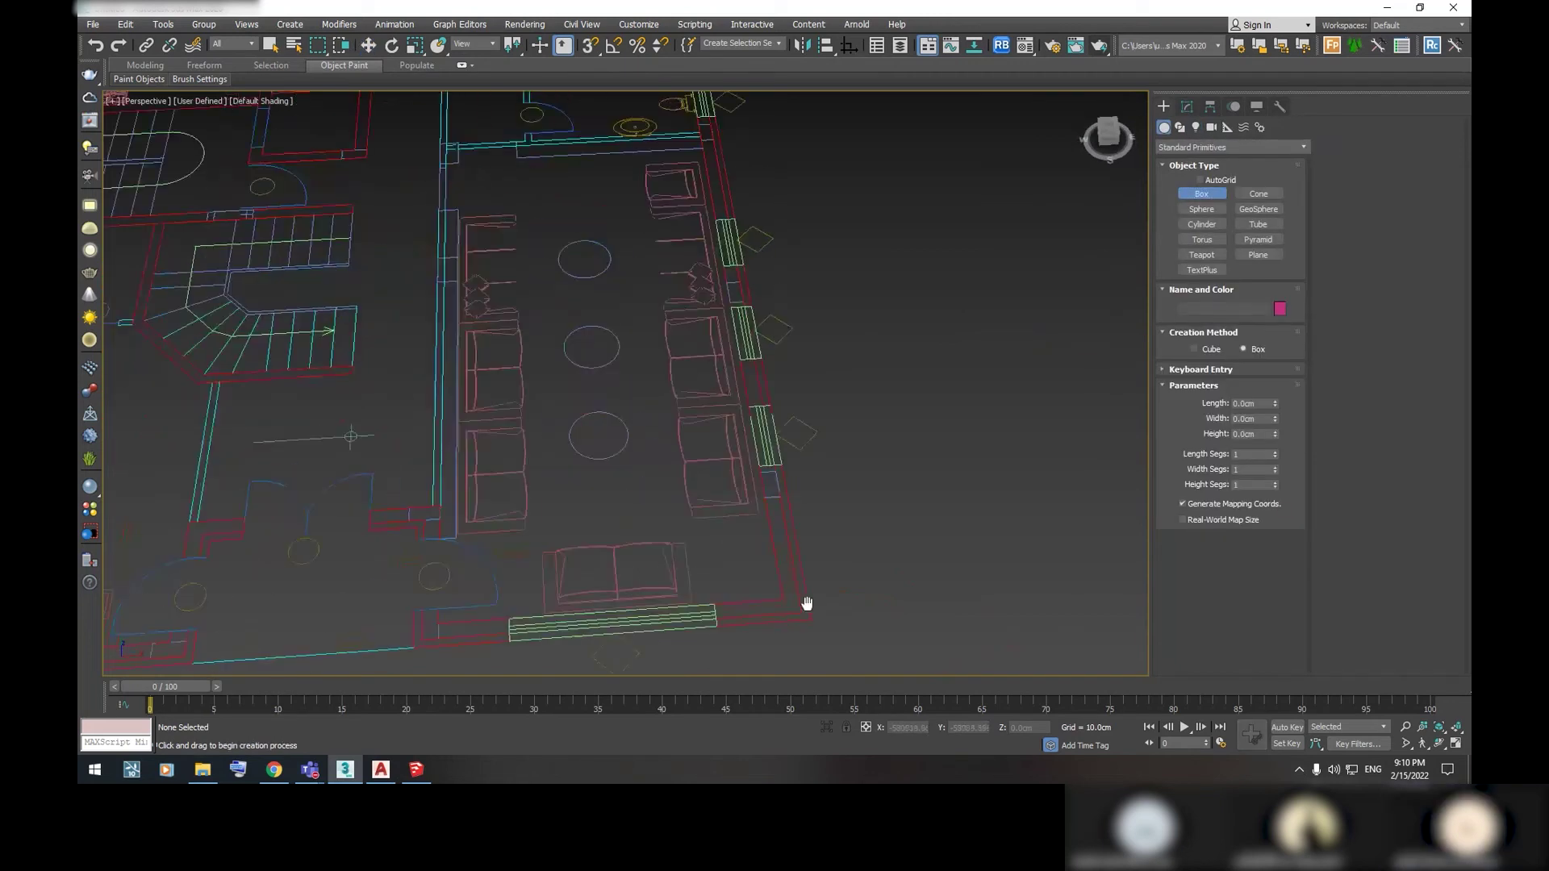
pyautogui.moveTo(806, 605); pyautogui.dragTo(831, 581, button='middle')
pyautogui.press('s')
pyautogui.moveTo(833, 583); pyautogui.dragTo(691, 432)
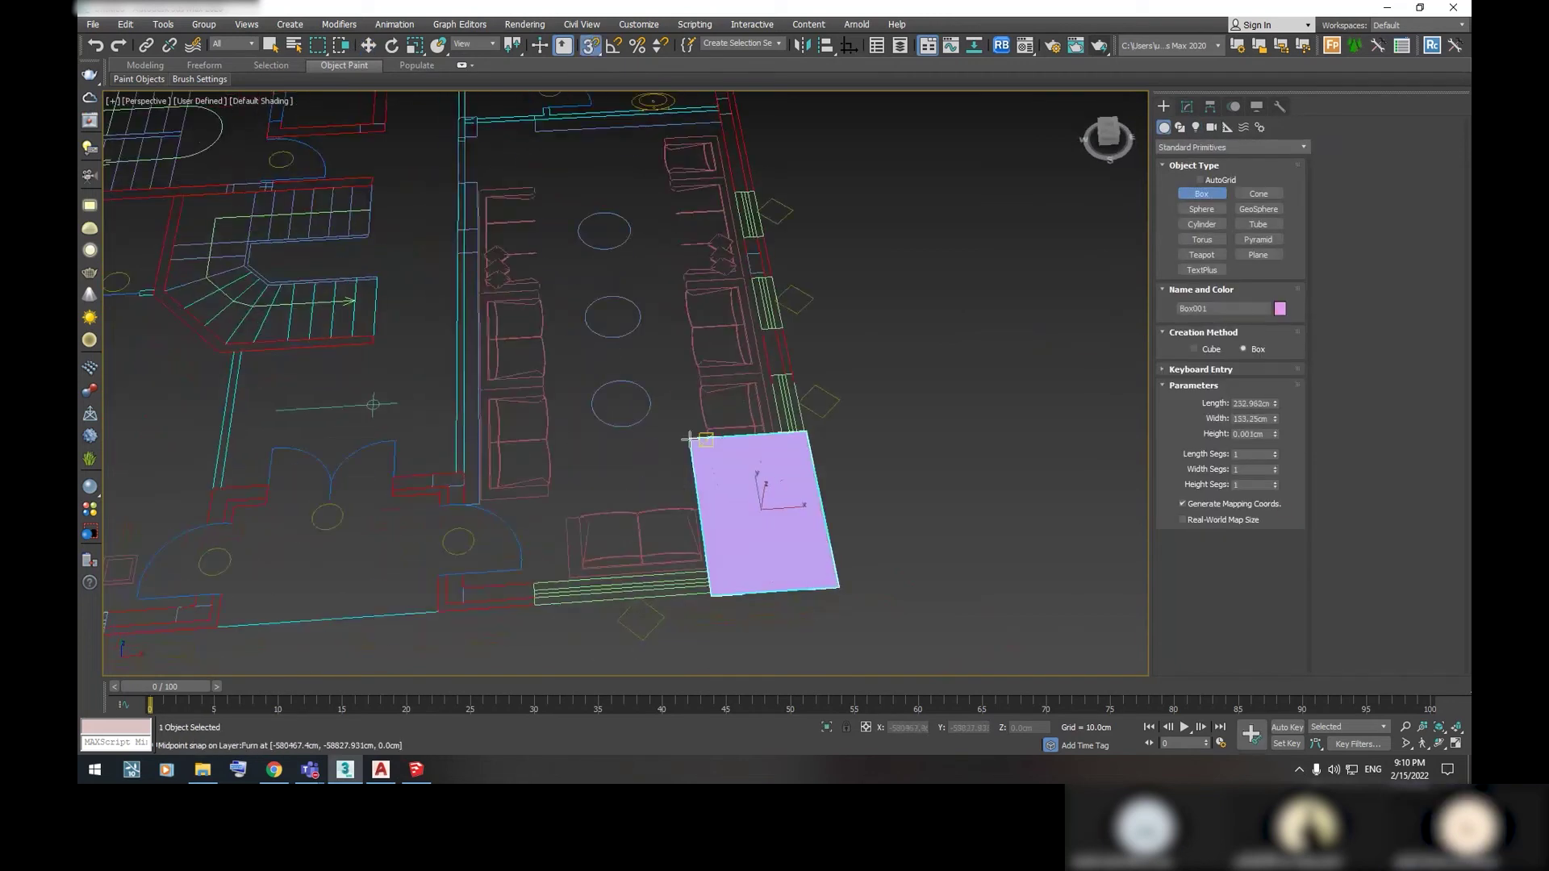
pyautogui.scroll(-3, 588, 304)
pyautogui.scroll(5, 580, 288)
pyautogui.moveTo(580, 288); pyautogui.dragTo(550, 237)
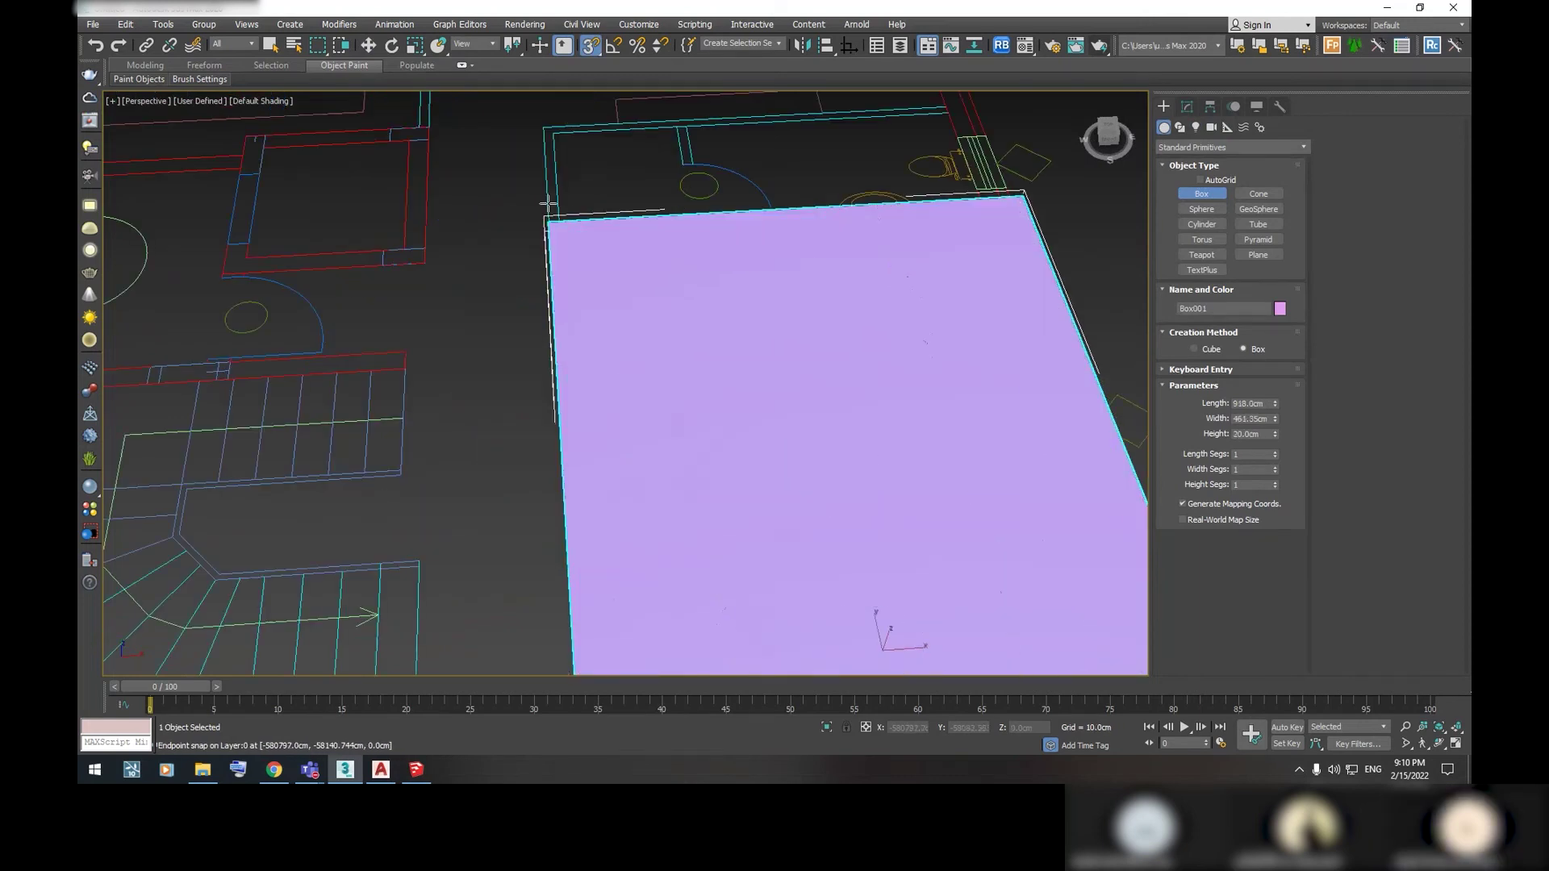
pyautogui.scroll(-3, 564, 169)
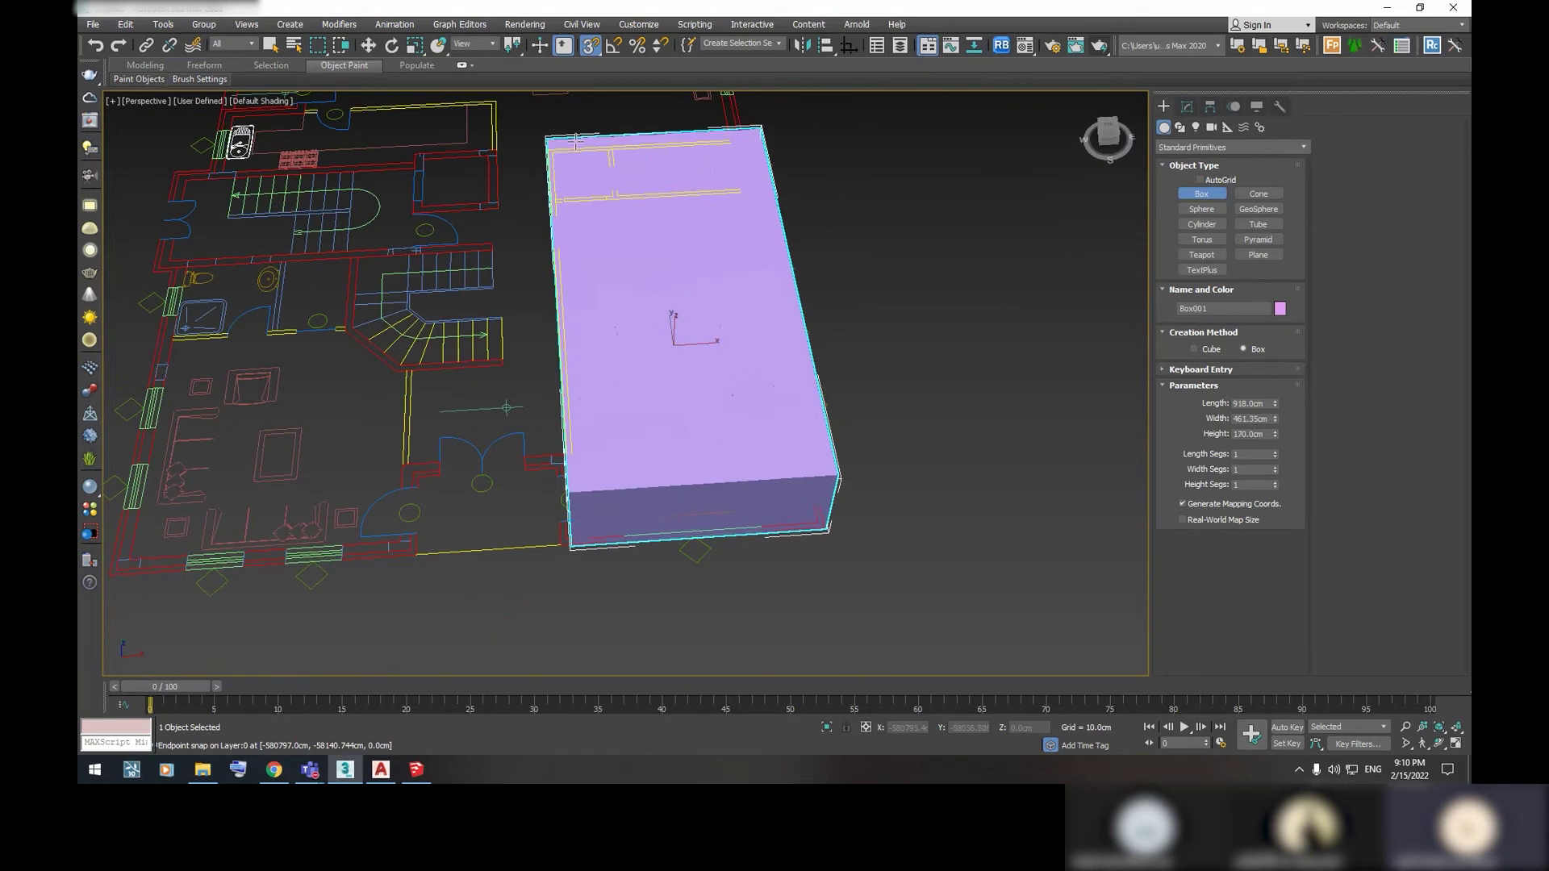
pyautogui.moveTo(576, 140); pyautogui.dragTo(757, 203)
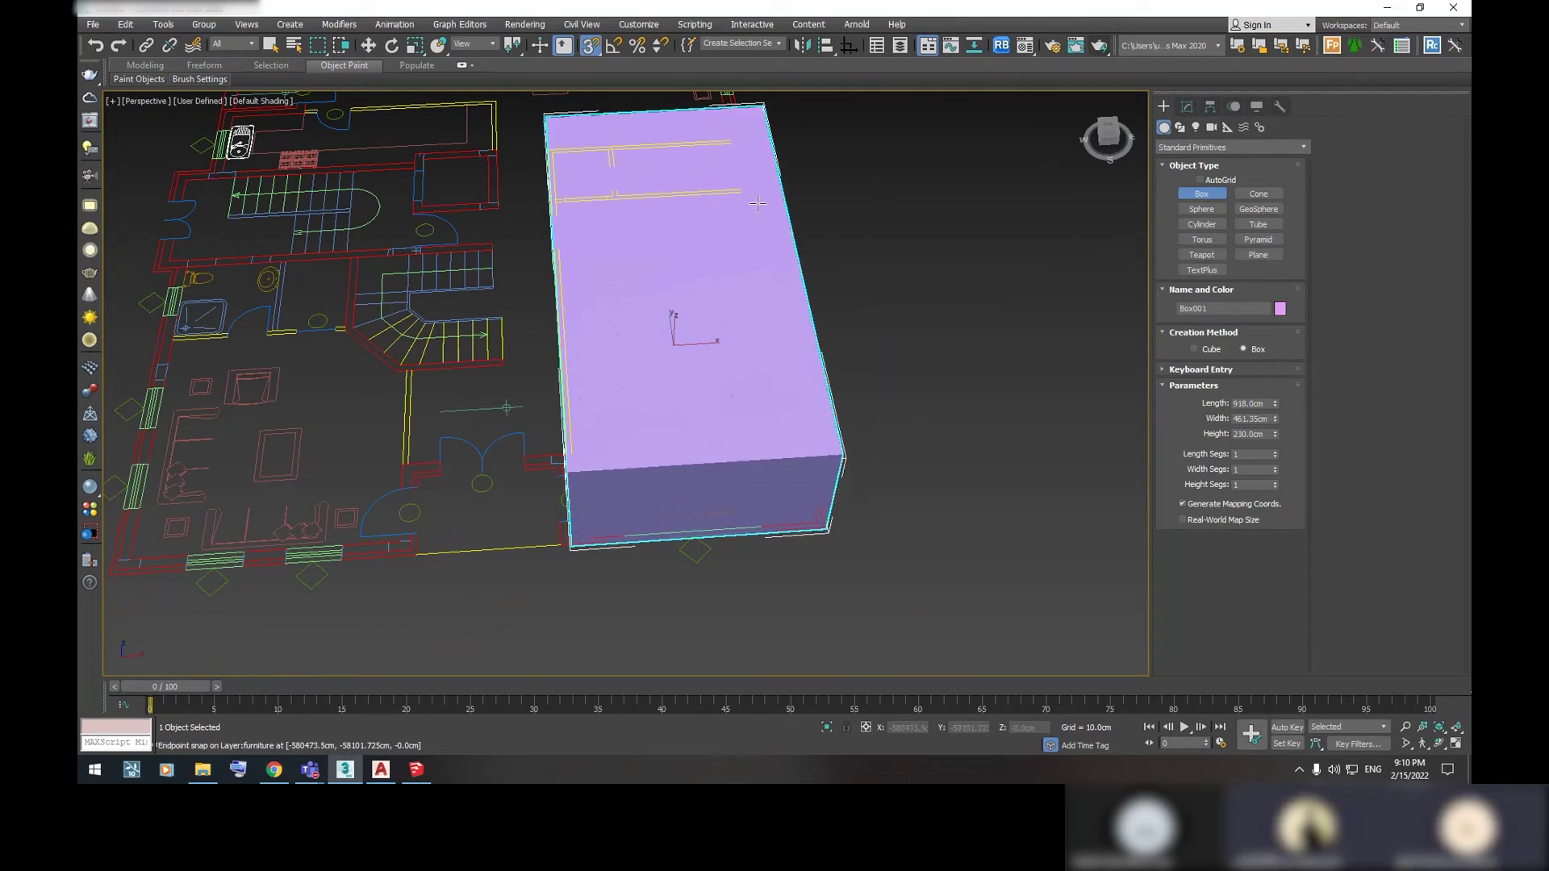
pyautogui.click(1249, 434)
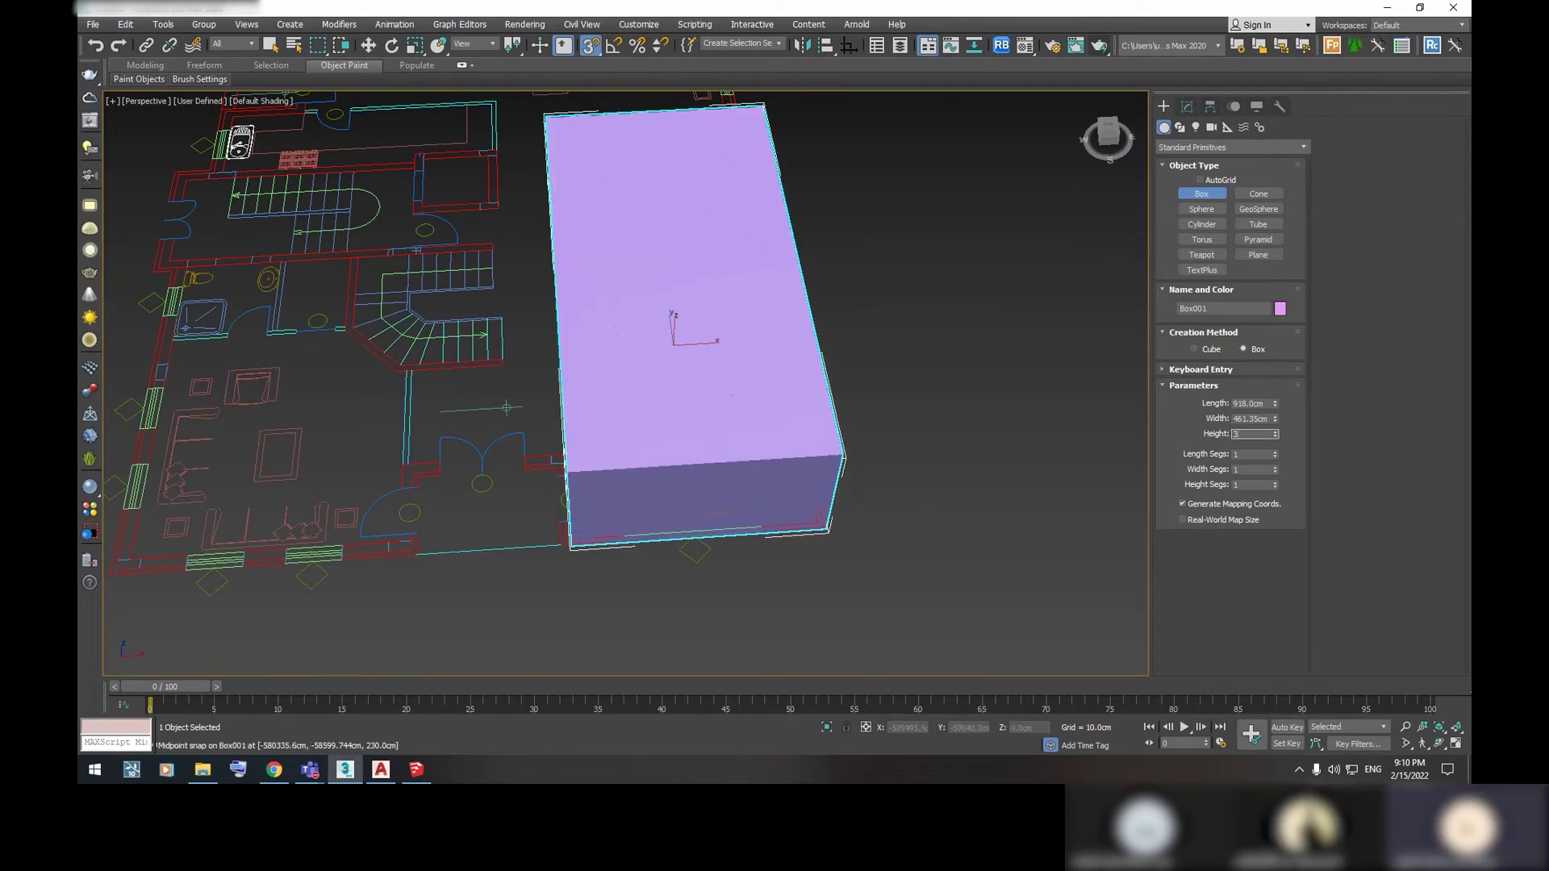
pyautogui.write('00')
pyautogui.press('Return')
# Orbit around the box to check it against the floor plan
pyautogui.moveTo(1017, 441)
pyautogui.keyDown('alt'); pyautogui.mouseDown(button='middle')
pyautogui.moveTo(795, 428)
pyautogui.moveTo(899, 449)
pyautogui.mouseUp(button='middle'); pyautogui.keyUp('alt')
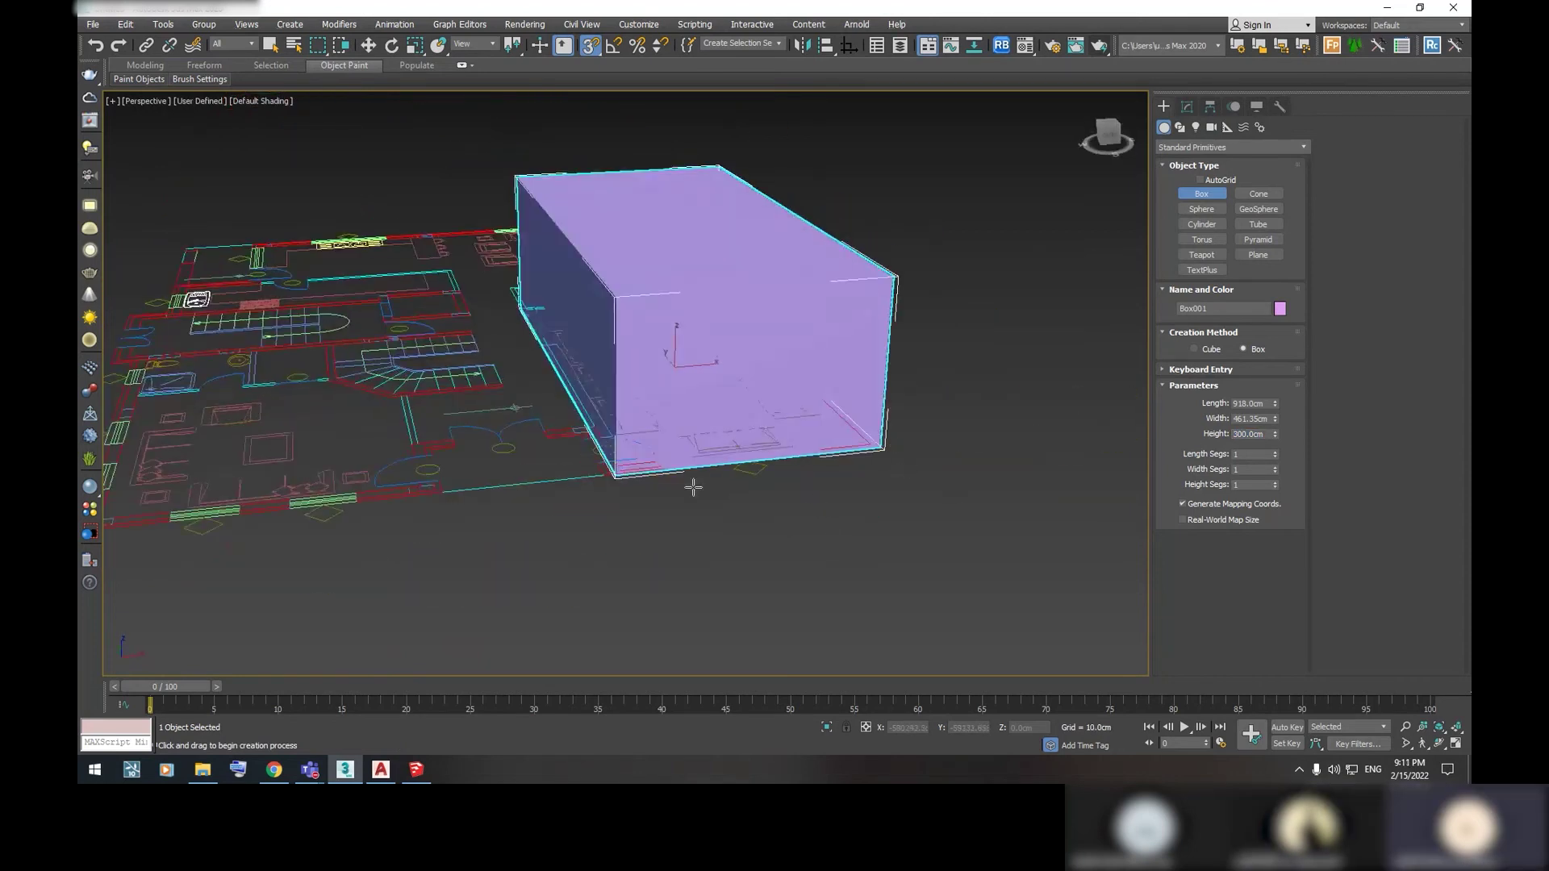
pyautogui.keyDown('alt'); pyautogui.moveTo(888, 444); pyautogui.dragTo(860, 491, button='middle'); pyautogui.keyUp('alt')
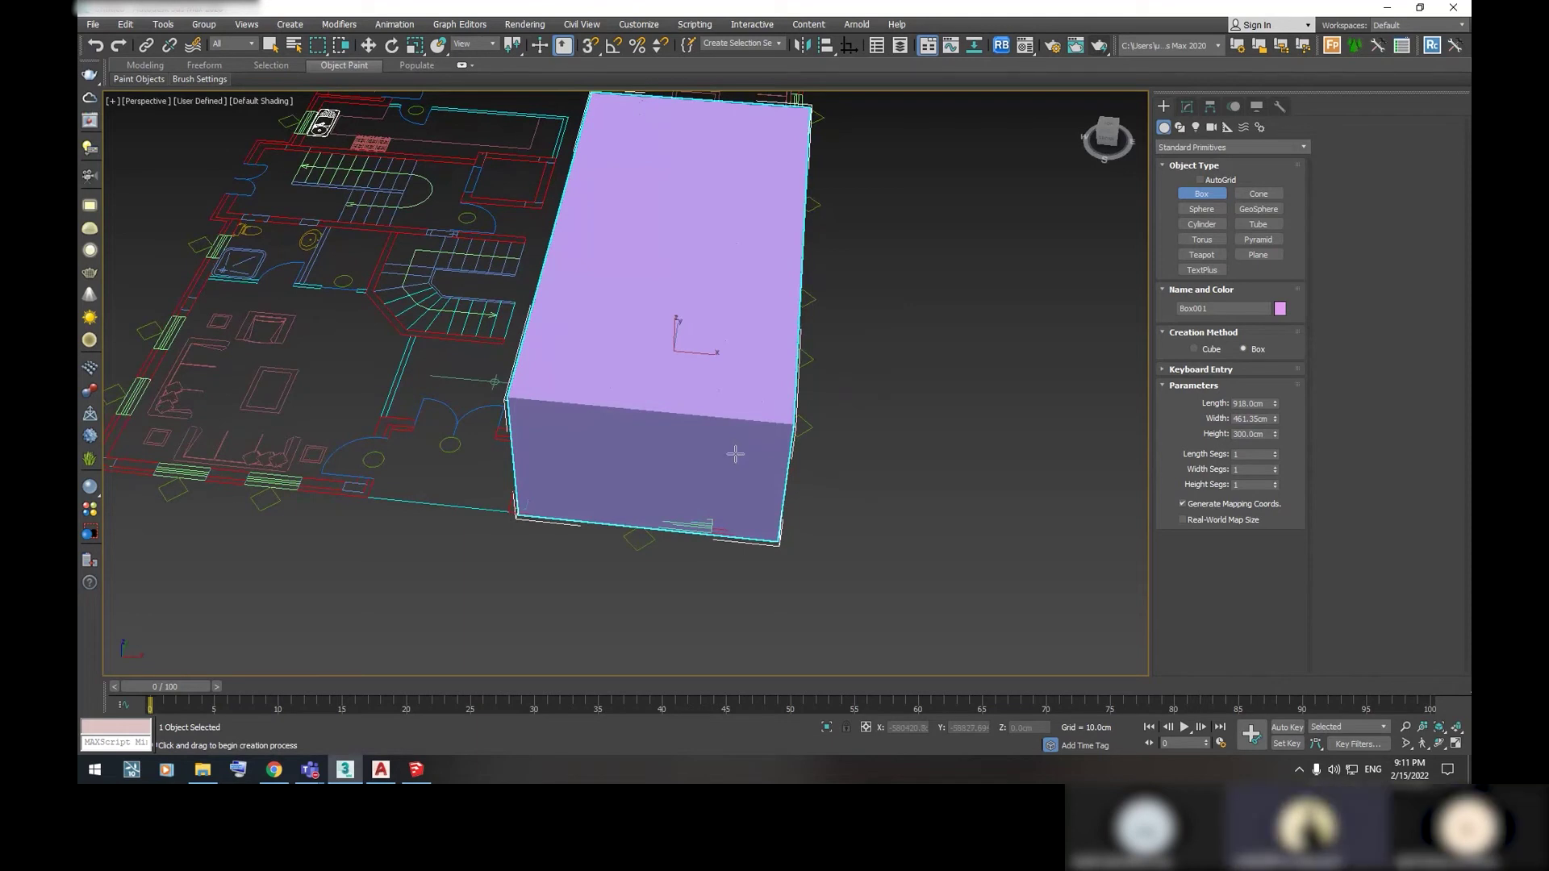
pyautogui.scroll(-2, 735, 454)
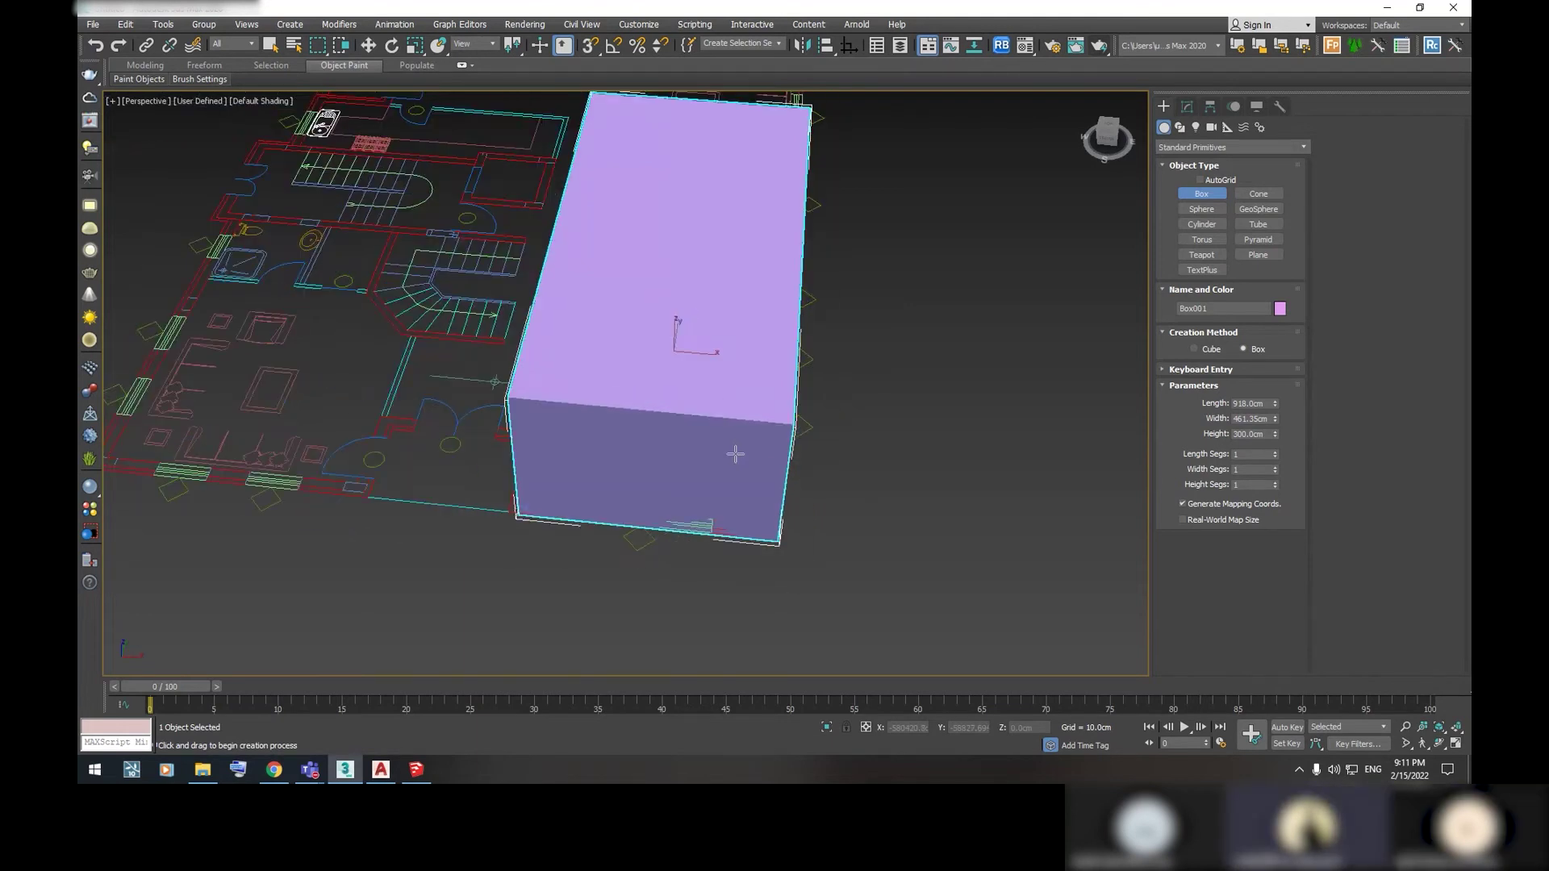
pyautogui.scroll(-3, 734, 454)
pyautogui.moveTo(735, 454)
pyautogui.keyDown('alt'); pyautogui.mouseDown(button='middle')
pyautogui.moveTo(724, 425)
pyautogui.moveTo(922, 350)
pyautogui.moveTo(721, 458)
pyautogui.mouseUp(button='middle'); pyautogui.keyUp('alt')
# Delete Box001, re-arm Box creation and pan the floor plan view
pyautogui.press('w')
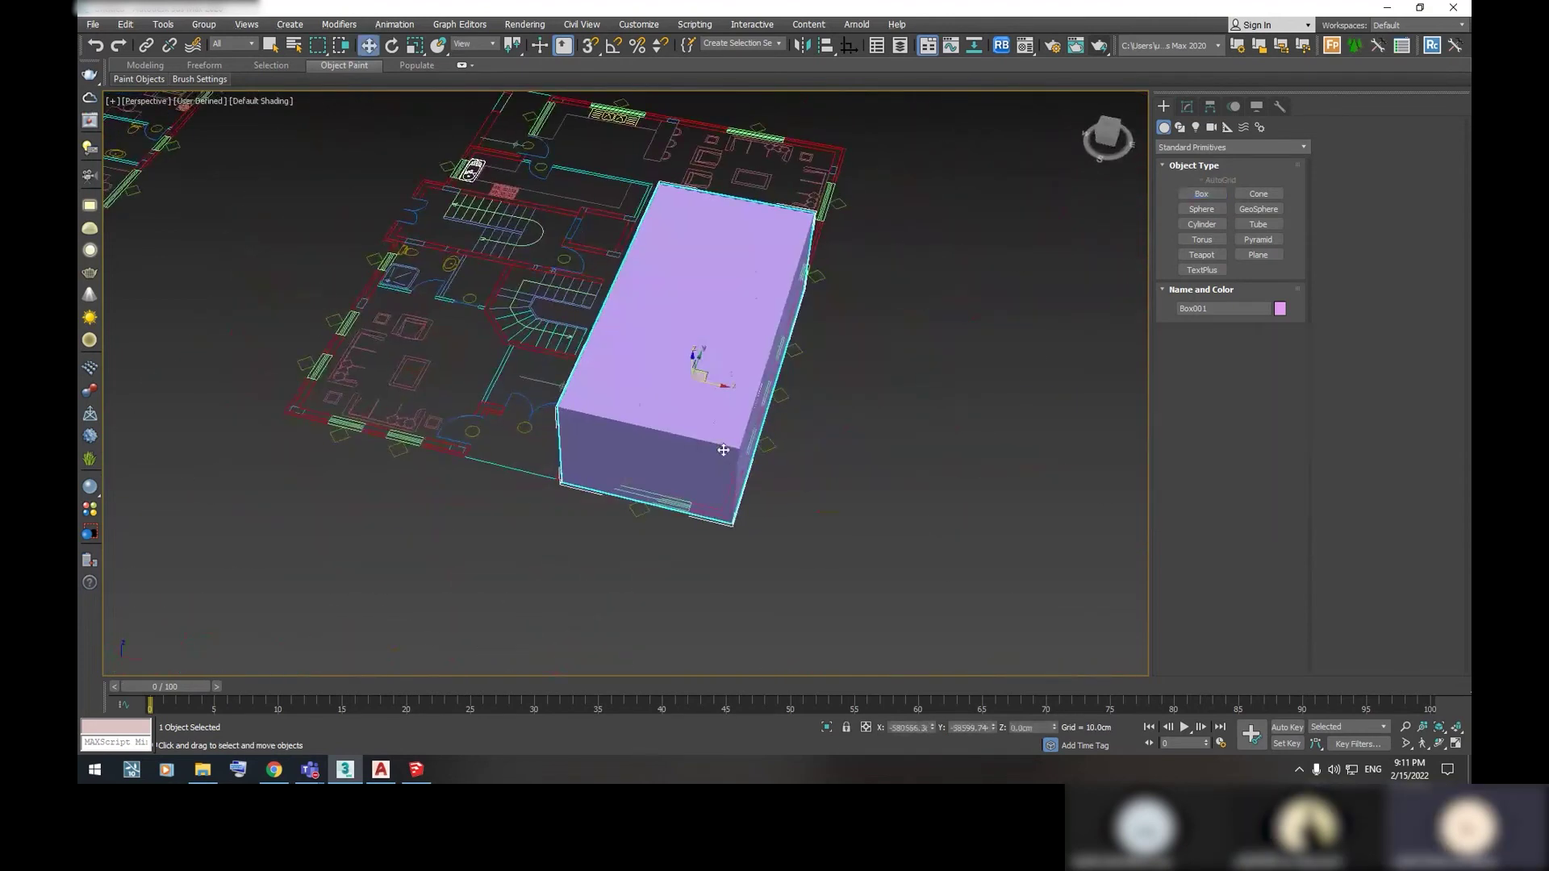
pyautogui.press('Delete')
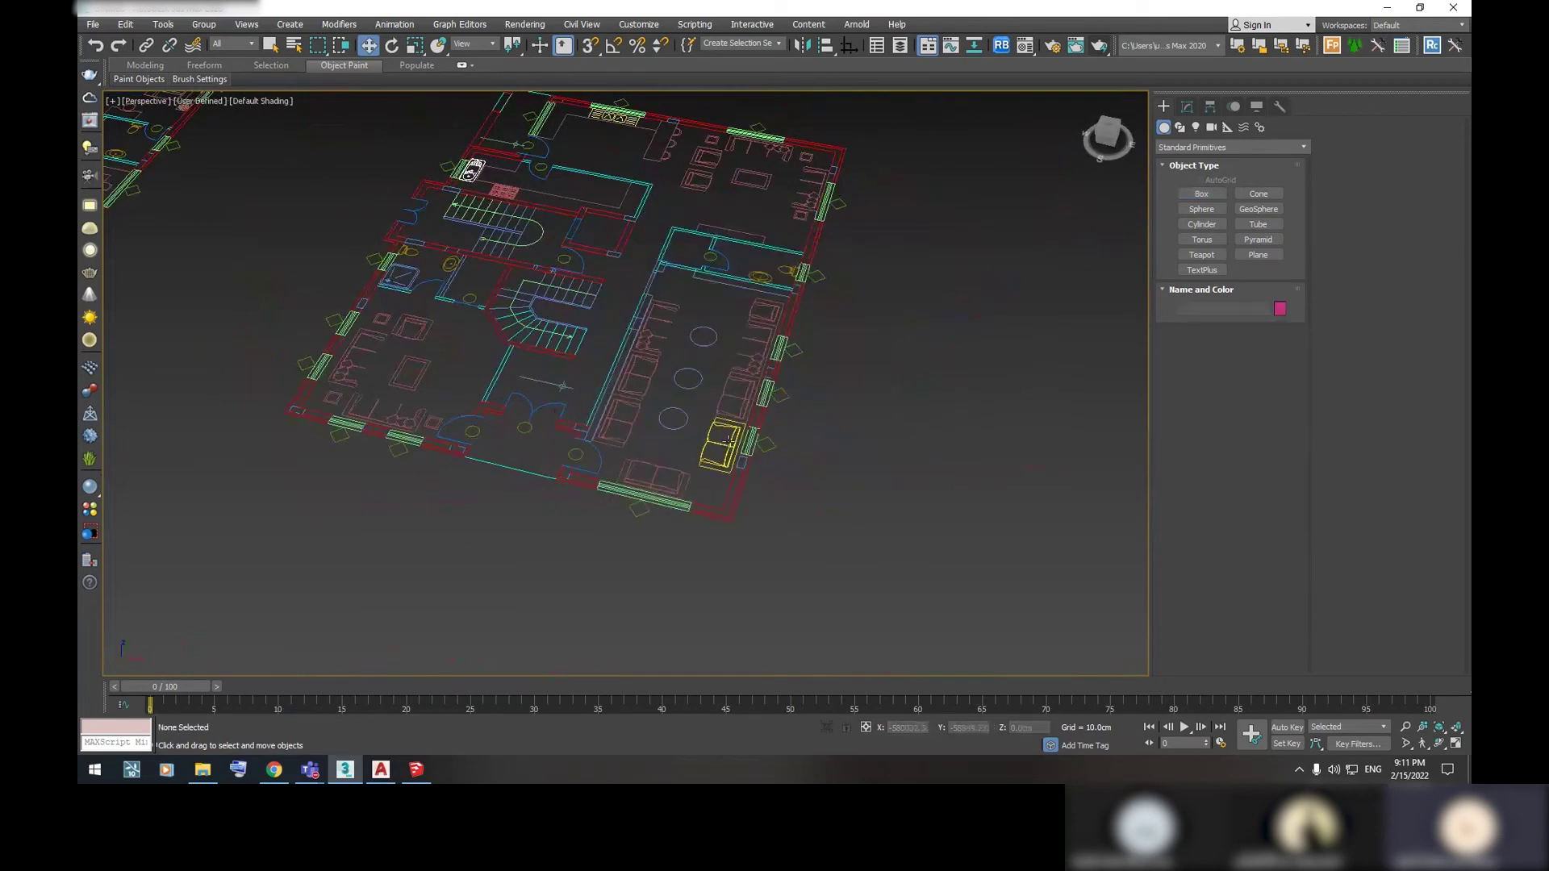
pyautogui.click(1194, 197)
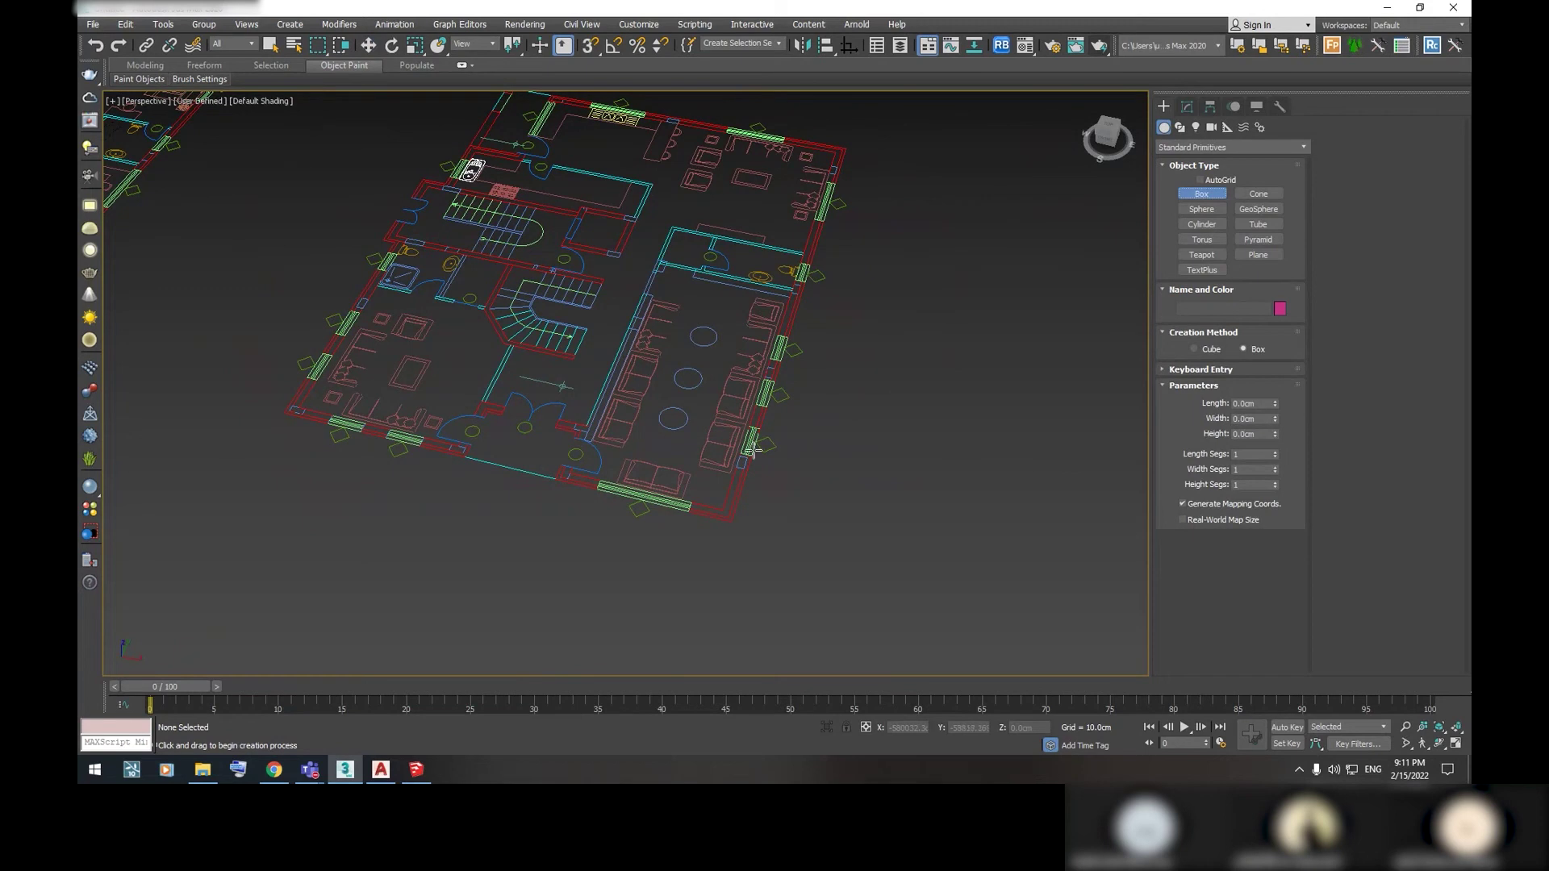
pyautogui.scroll(2, 751, 449)
pyautogui.scroll(1, 769, 503)
pyautogui.moveTo(769, 502); pyautogui.dragTo(769, 609, button='middle')
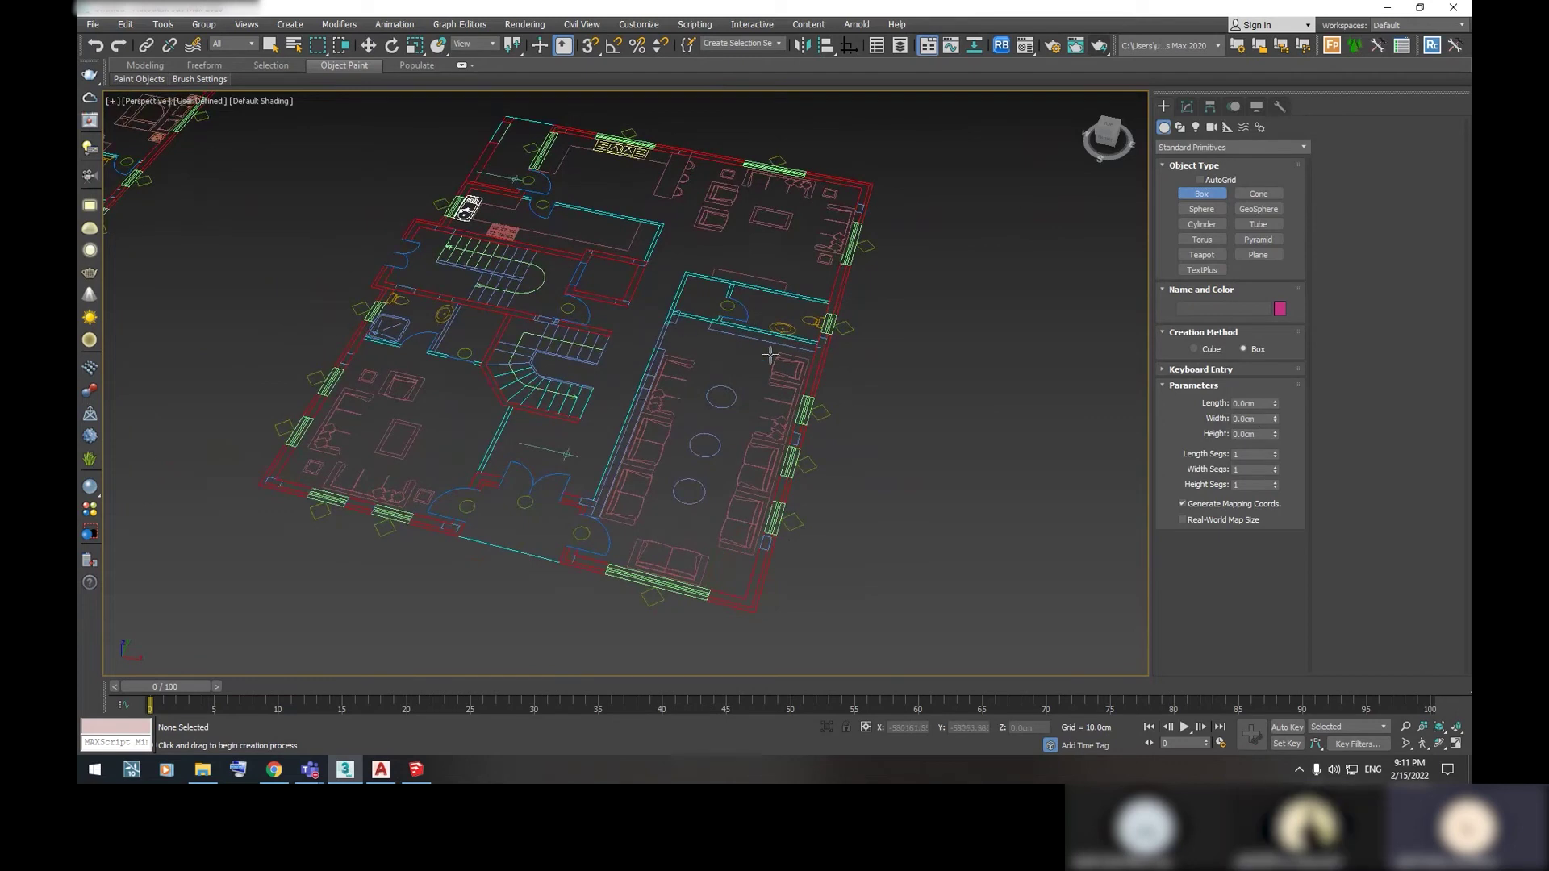
# Switch to AutoCAD and pan its floor plan drawing
pyautogui.click(381, 769)
pyautogui.scroll(3, 807, 404)
pyautogui.moveTo(807, 403)
pyautogui.mouseDown(button='middle')
pyautogui.moveTo(883, 481)
pyautogui.moveTo(837, 476)
pyautogui.mouseUp(button='middle')
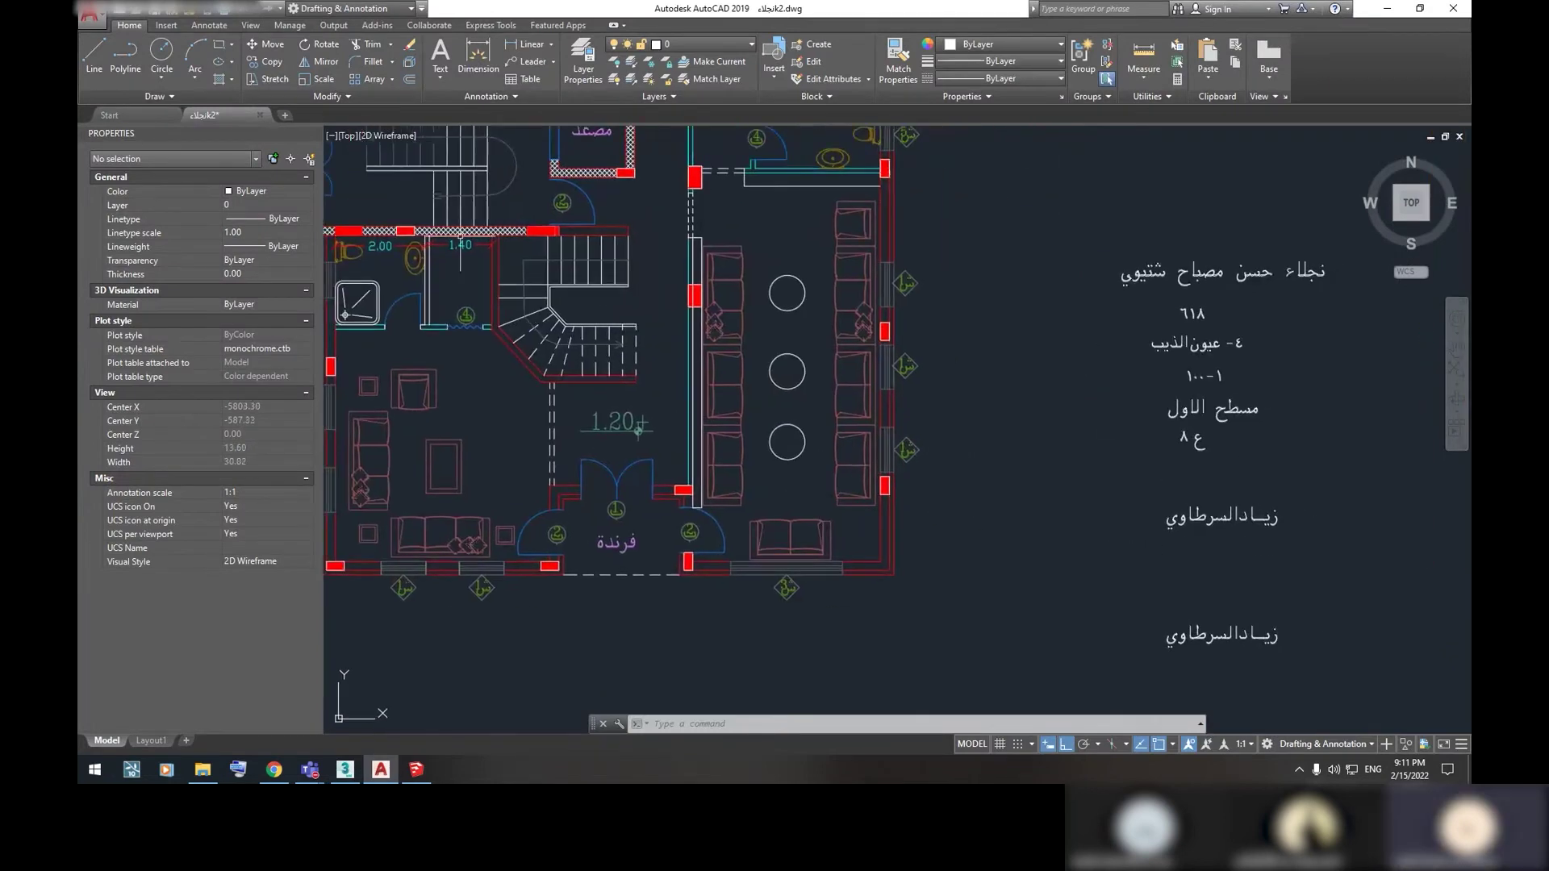
# Start a linear dimension in AutoCAD and pick two wall points across the room
pyautogui.click(529, 44)
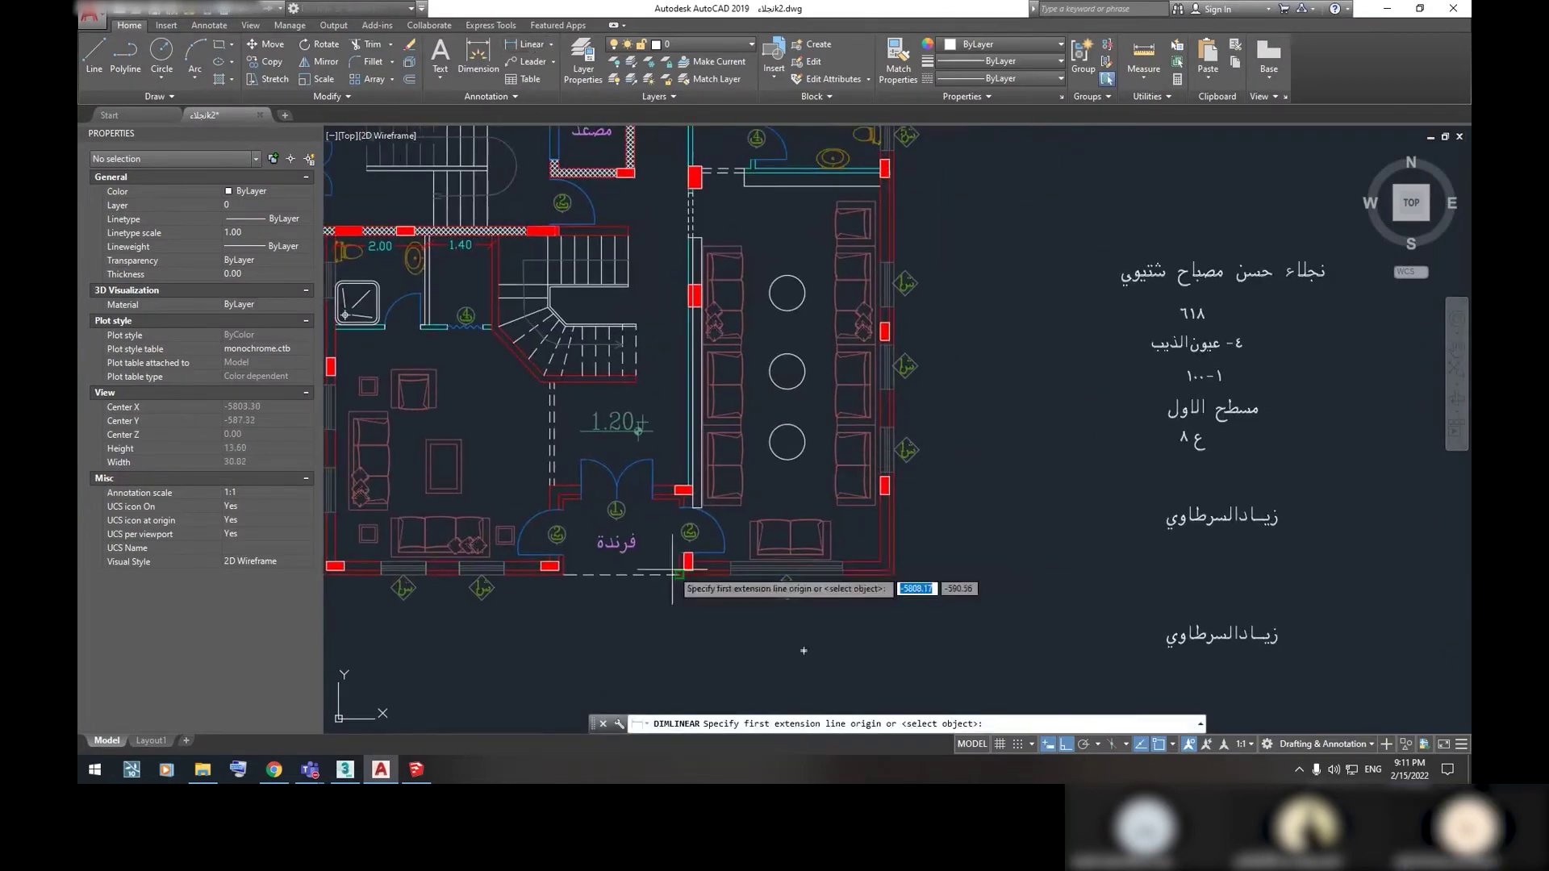
pyautogui.scroll(4, 690, 565)
pyautogui.click(699, 542)
pyautogui.moveTo(713, 242); pyautogui.dragTo(714, 516, button='middle')
pyautogui.moveTo(710, 282); pyautogui.dragTo(710, 452, button='middle')
pyautogui.moveTo(678, 202); pyautogui.dragTo(678, 476, button='middle')
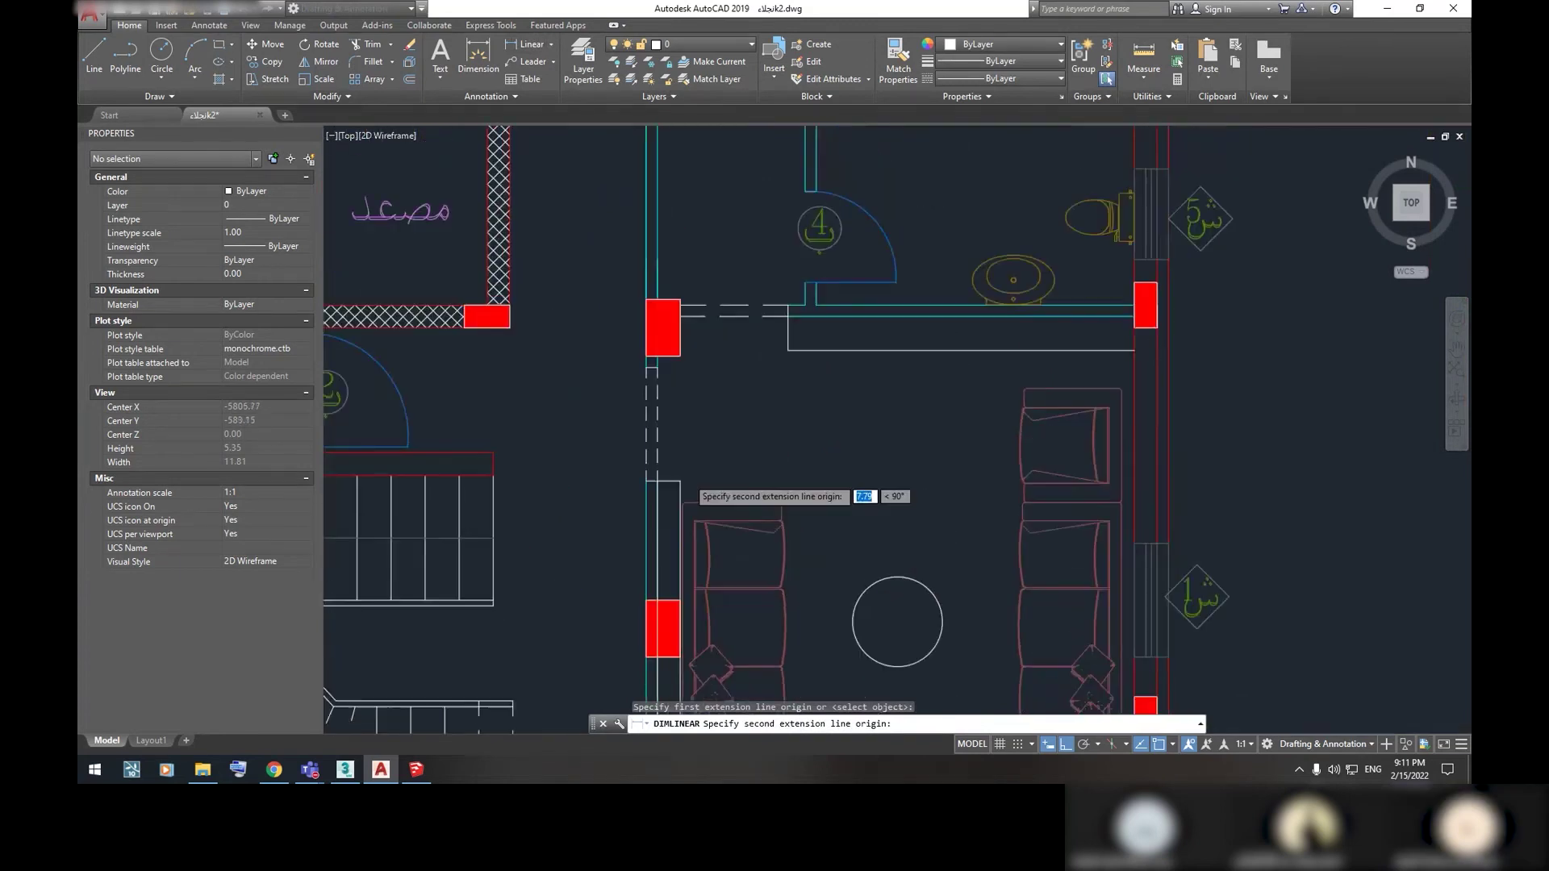
pyautogui.click(665, 317)
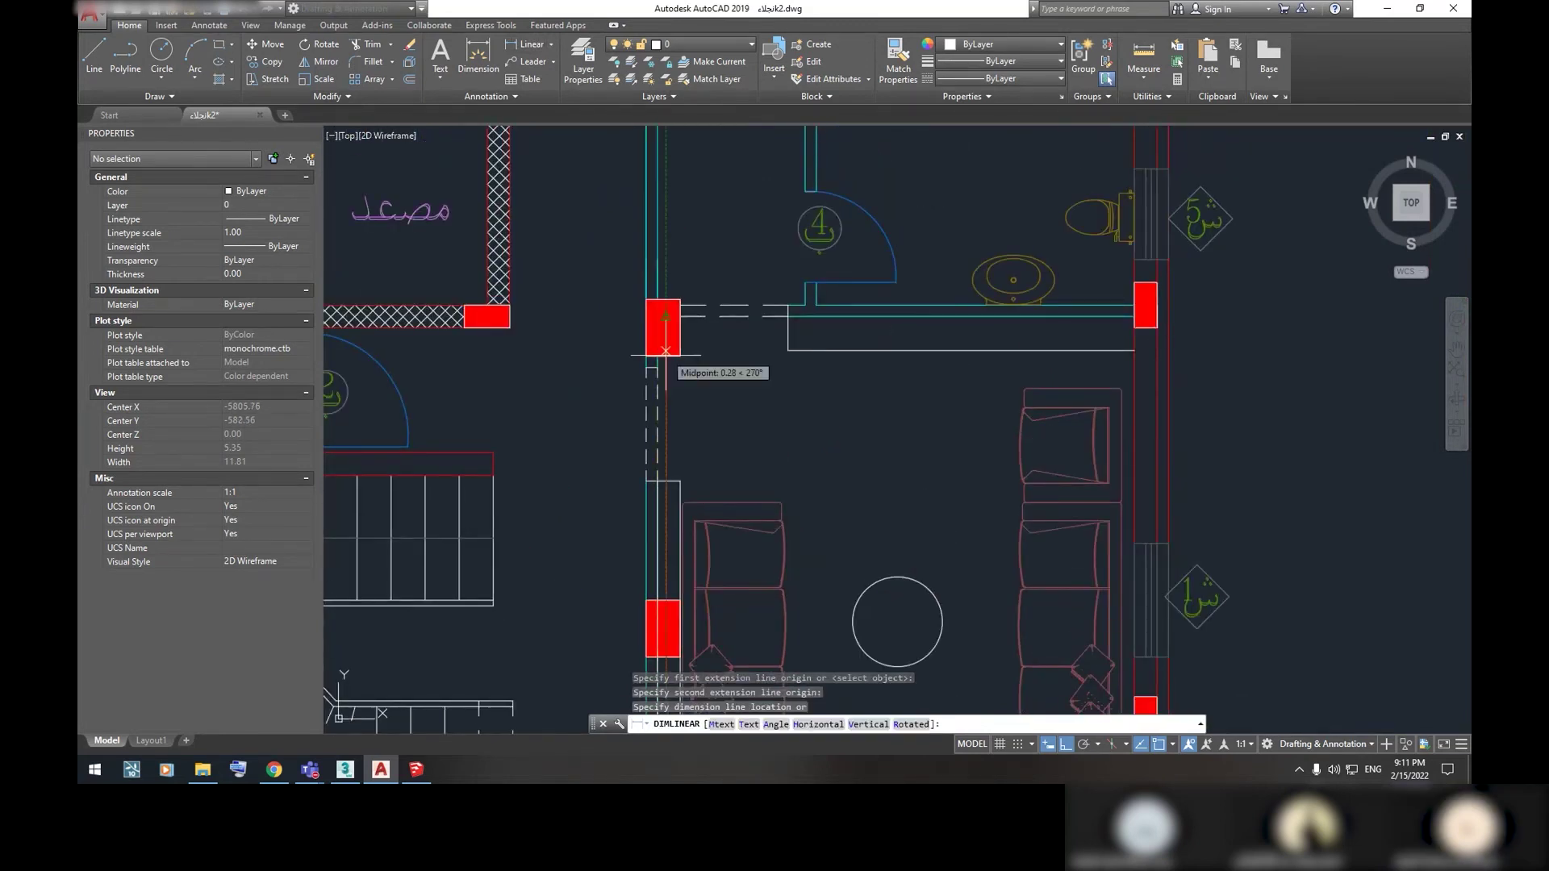
# Read the 8.70 room length, cancel the dimension unplaced, and return to 3ds Max
pyautogui.scroll(-2, 677, 339)
pyautogui.scroll(-2, 694, 275)
pyautogui.scroll(4, 781, 329)
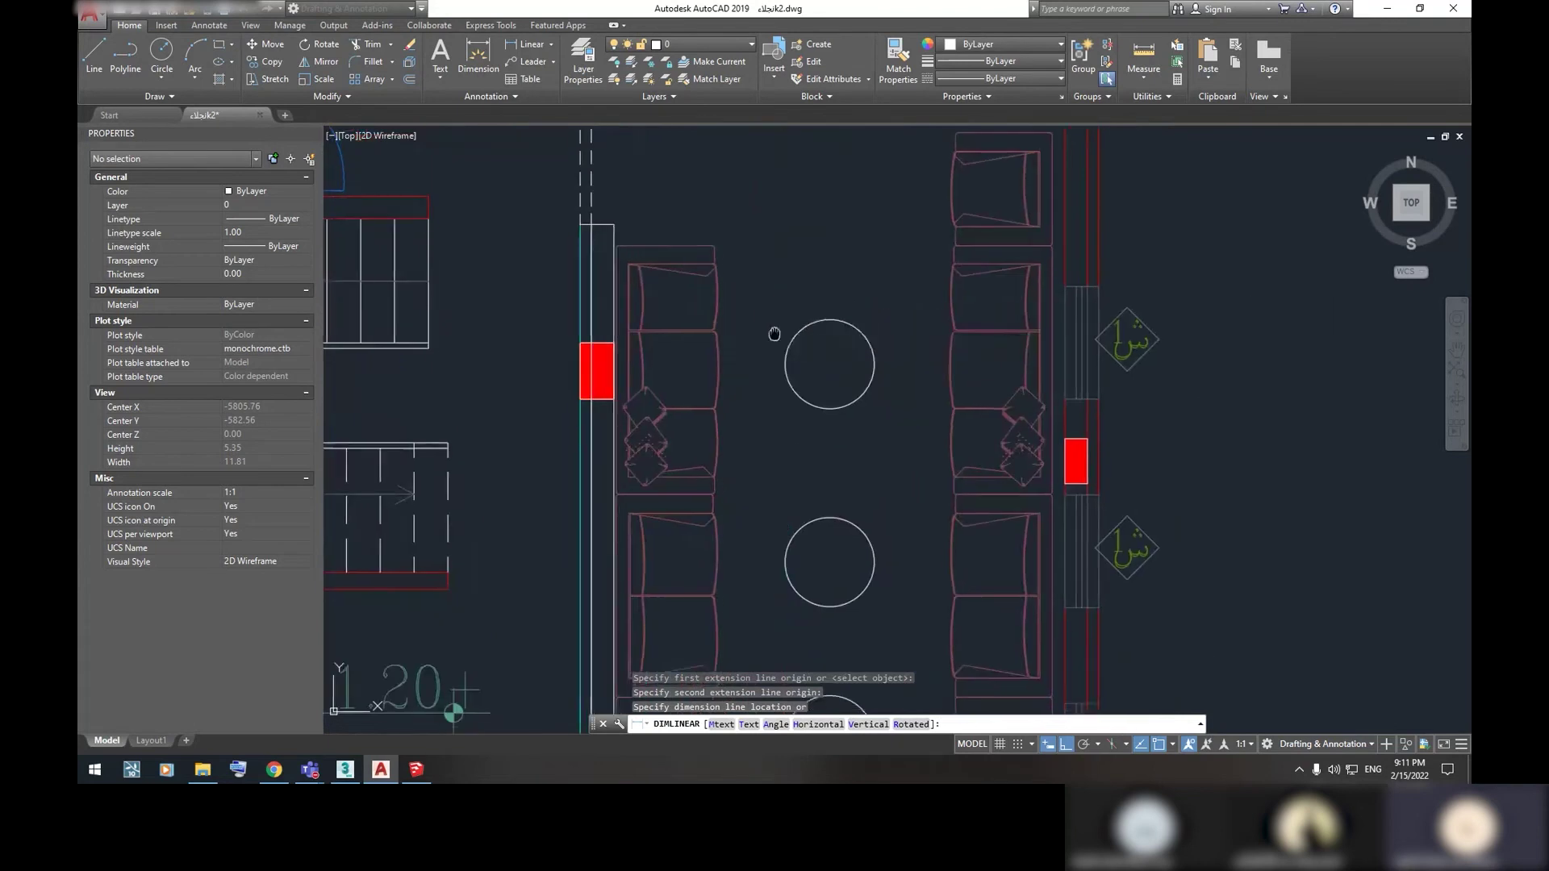
pyautogui.moveTo(781, 328); pyautogui.dragTo(765, 292, button='middle')
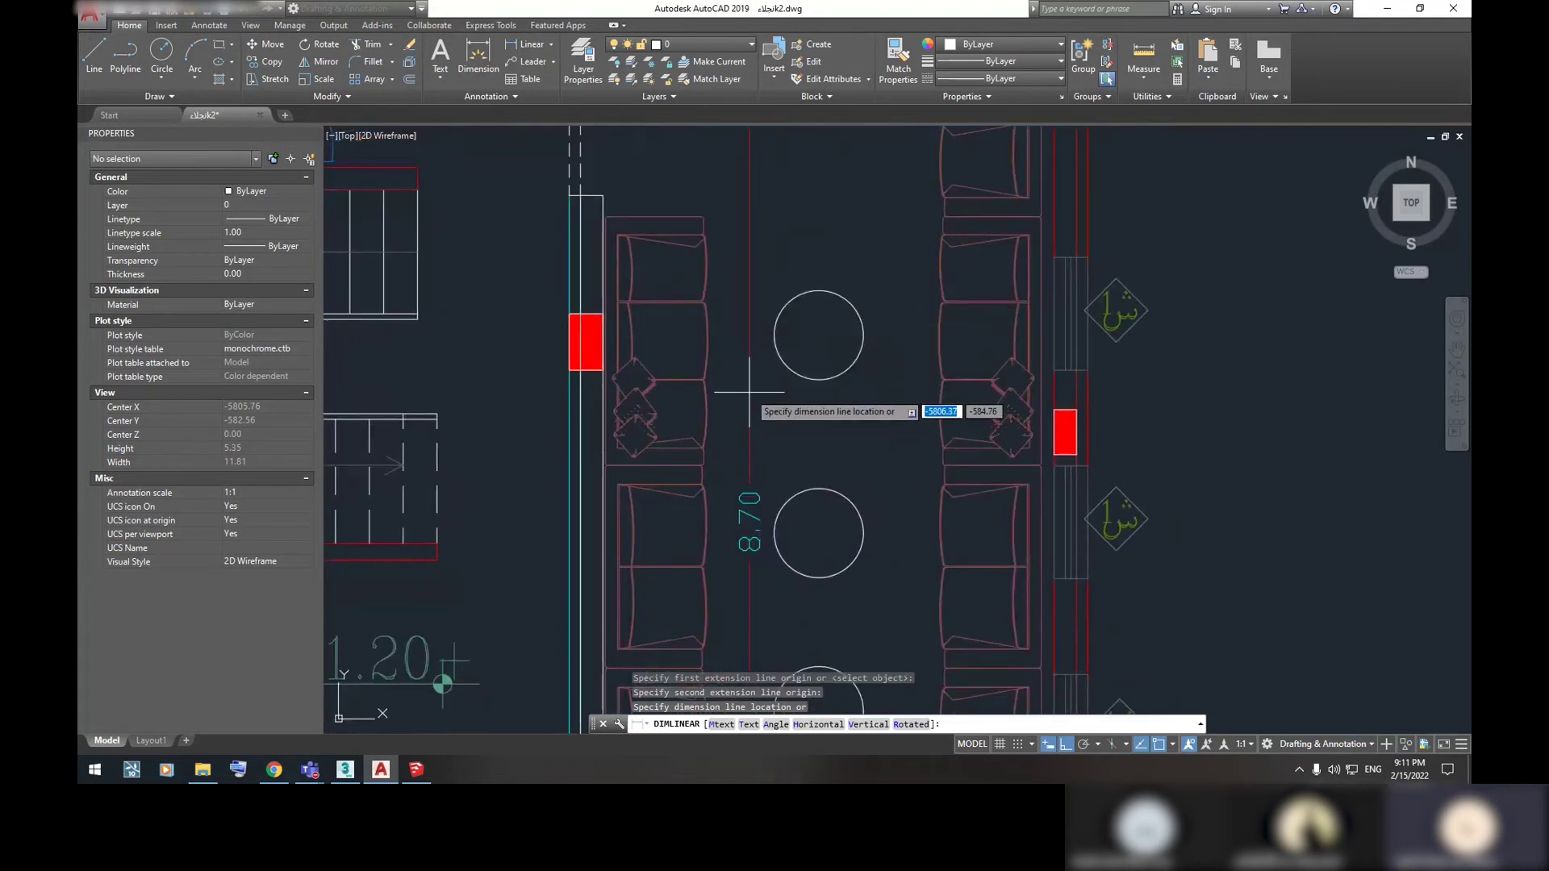
pyautogui.press('Escape')
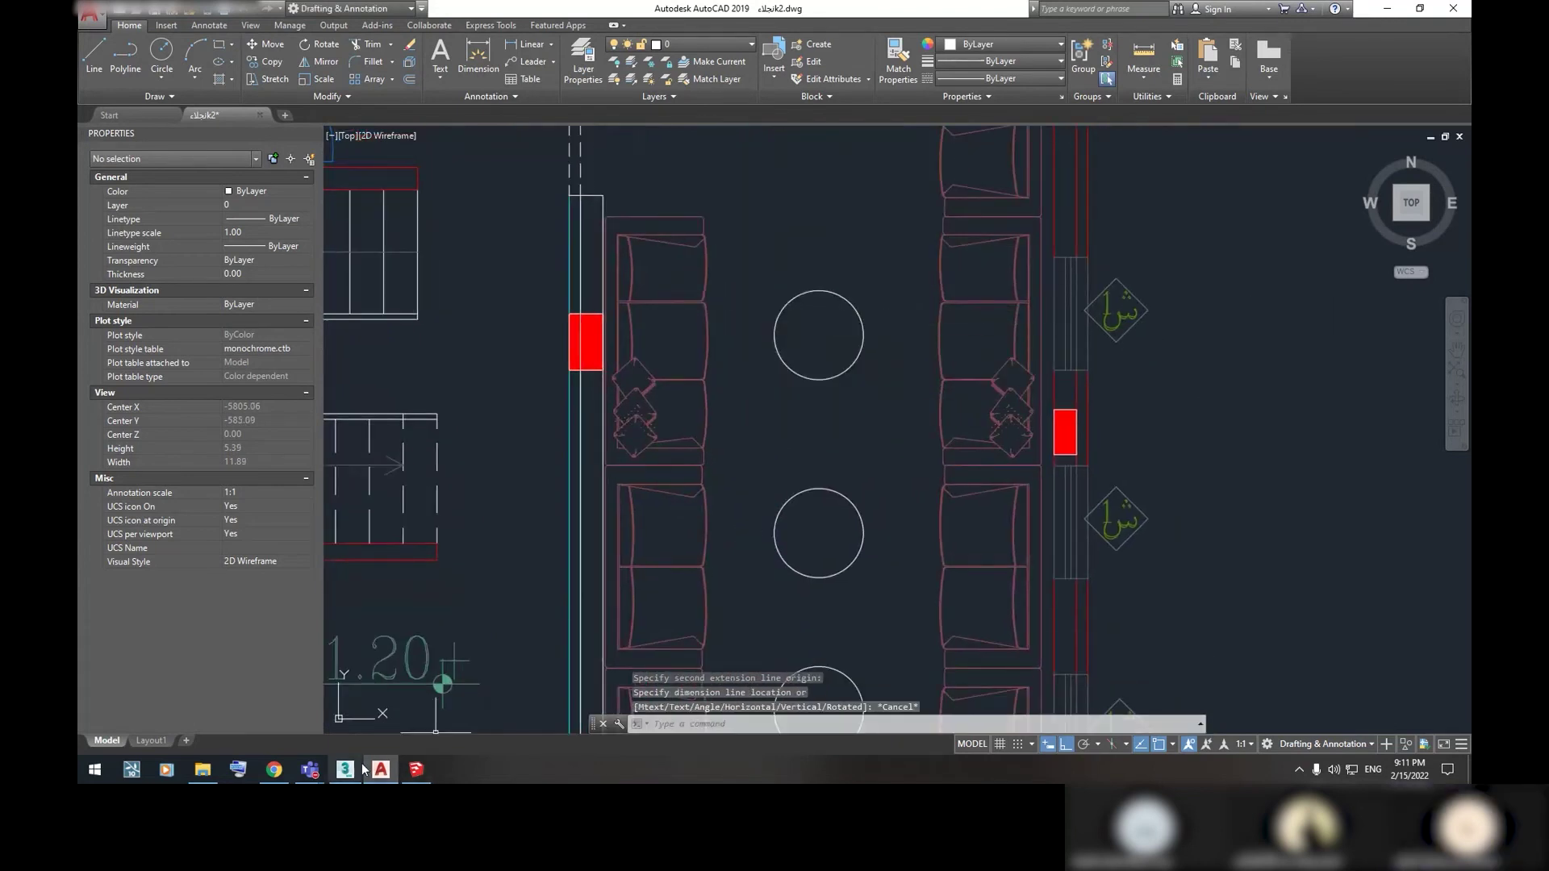
pyautogui.click(347, 770)
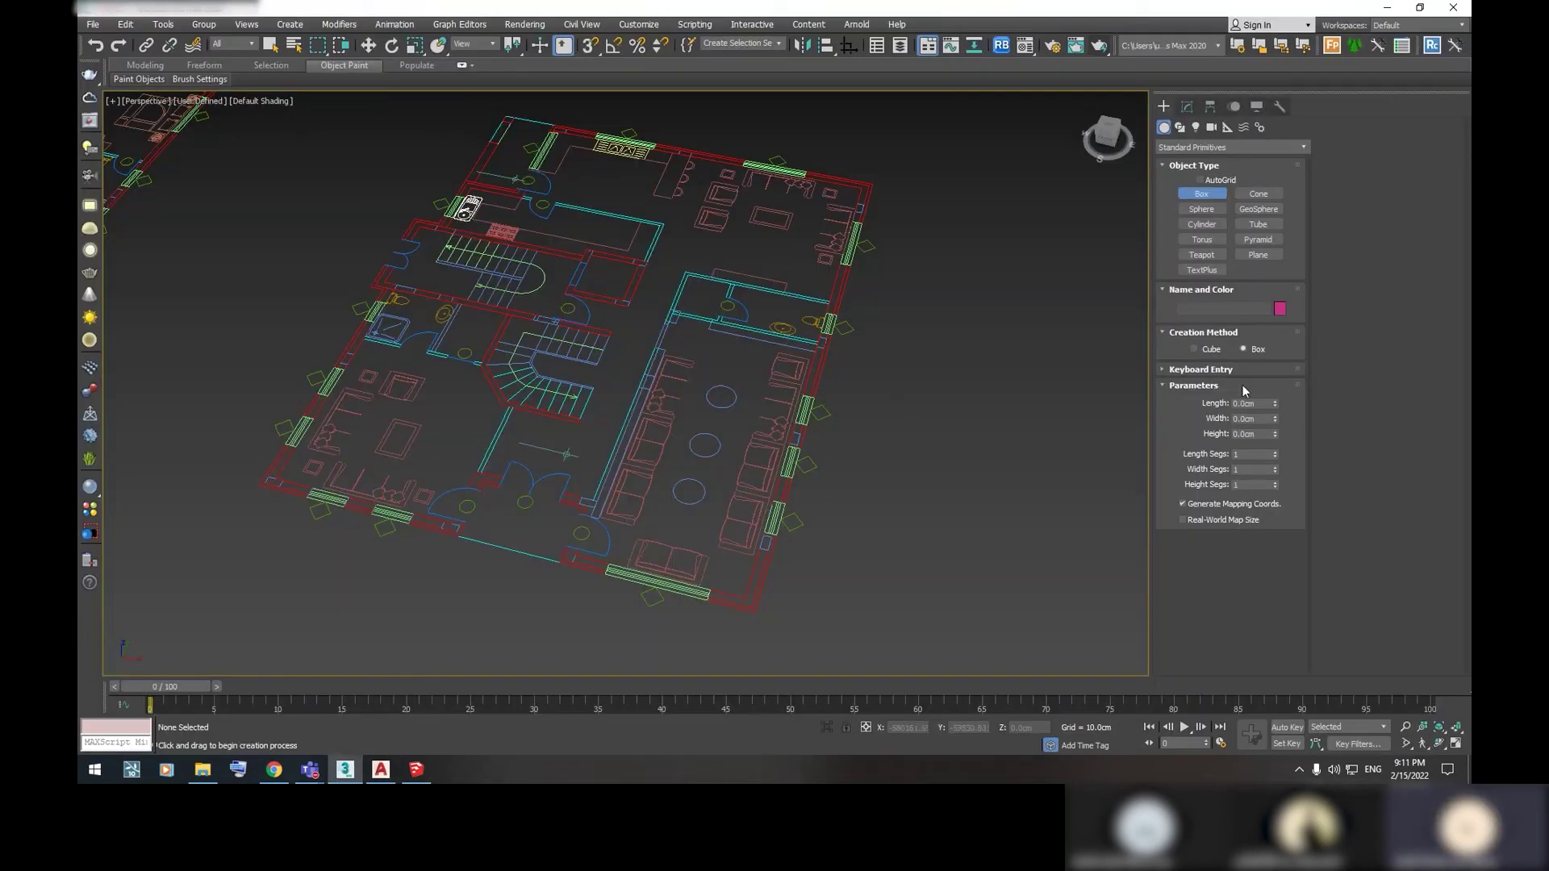
# Snap a box to the room's corners, about 880 × 420 cm base and 300 cm tall
pyautogui.click(1204, 196)
pyautogui.scroll(5, 669, 313)
pyautogui.press('s')
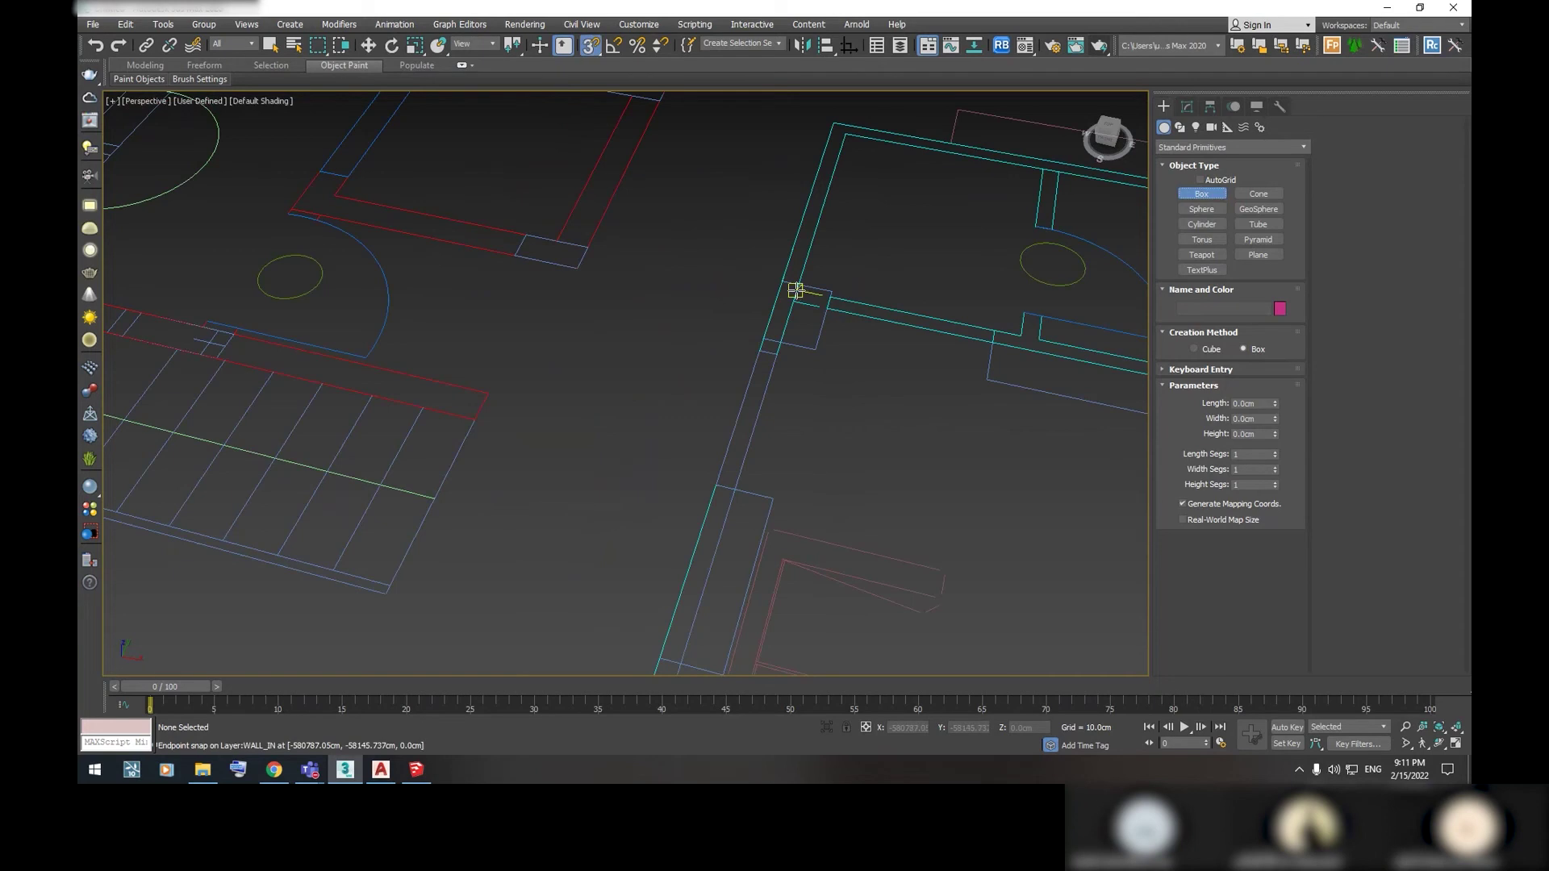
pyautogui.moveTo(795, 290); pyautogui.dragTo(797, 442)
pyautogui.click(797, 442)
pyautogui.scroll(-5, 815, 357)
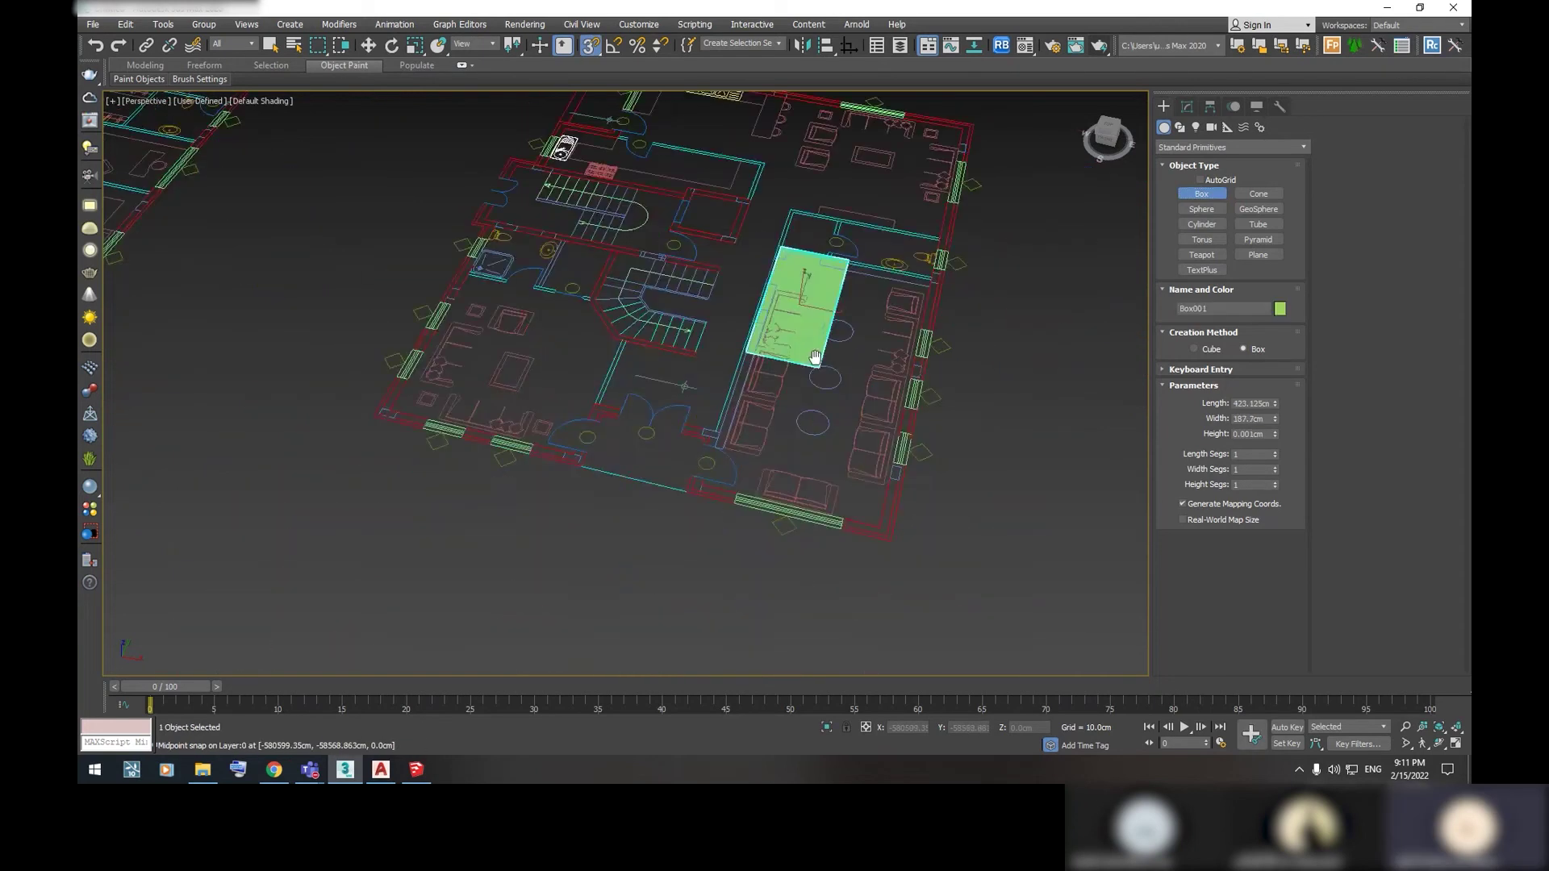
pyautogui.moveTo(815, 357); pyautogui.dragTo(906, 388)
pyautogui.scroll(3, 906, 387)
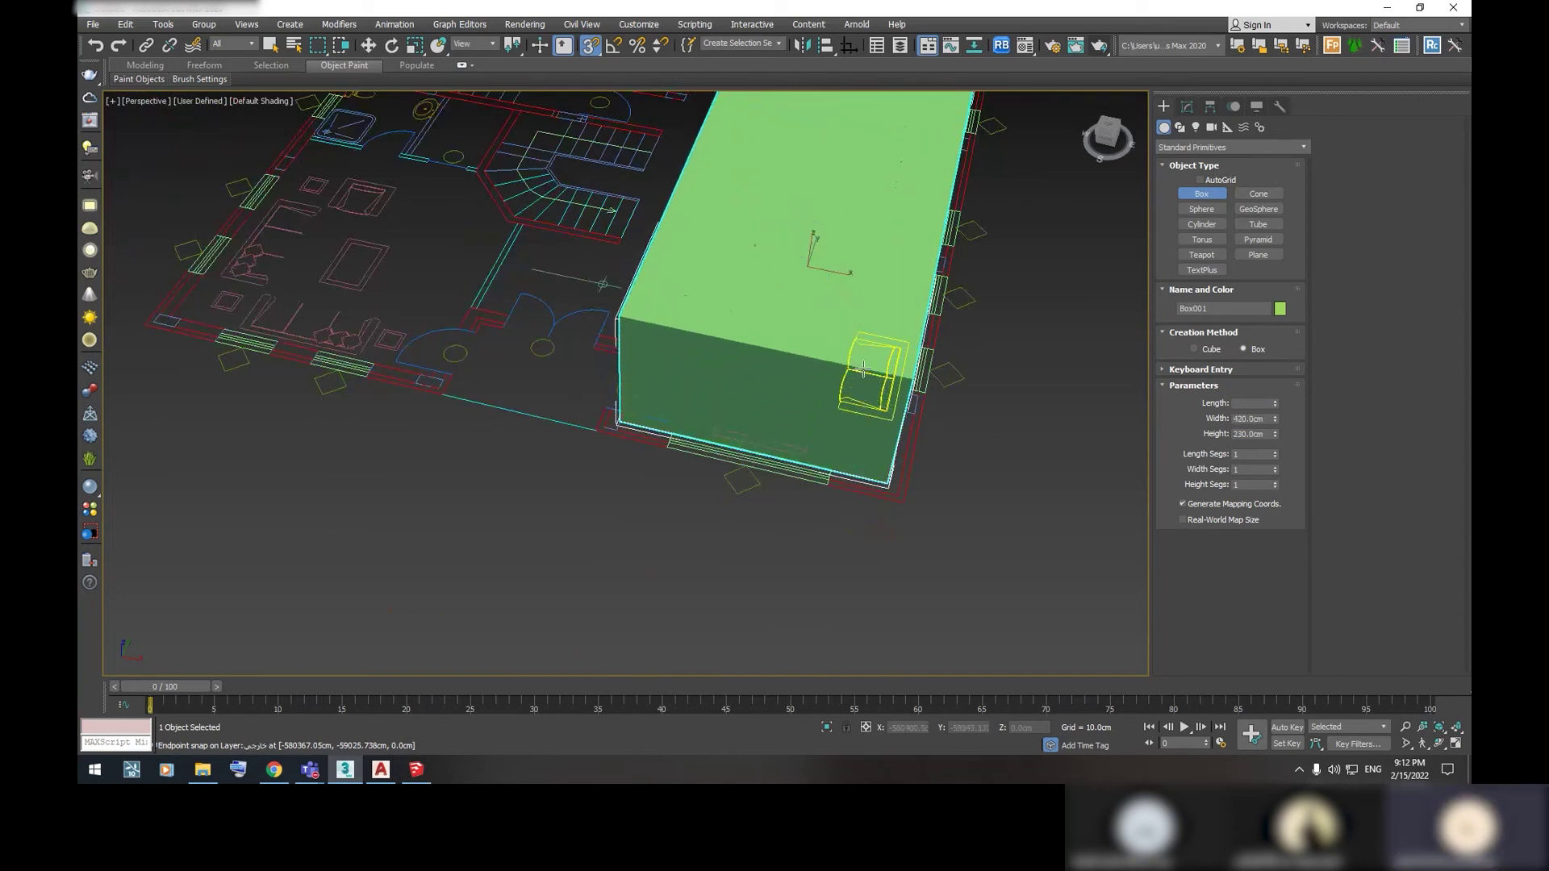
pyautogui.click(862, 341)
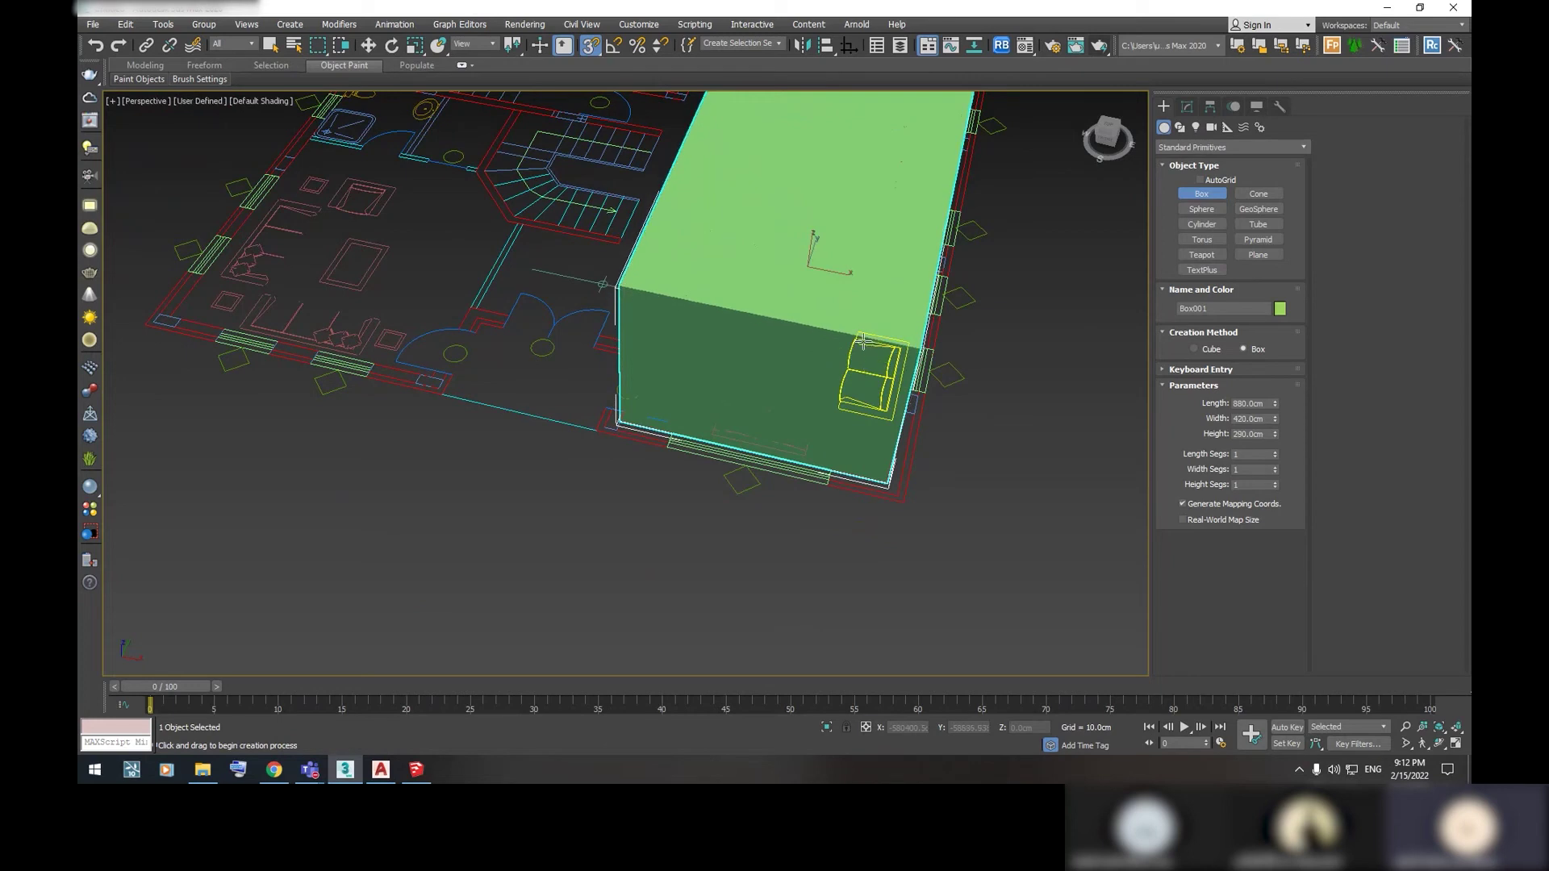
# Orbit around the green box to inspect it, briefly switching to AutoCAD and back
pyautogui.moveTo(862, 342)
pyautogui.keyDown('alt'); pyautogui.mouseDown(button='middle')
pyautogui.moveTo(933, 357)
pyautogui.moveTo(829, 390)
pyautogui.moveTo(855, 404)
pyautogui.mouseUp(button='middle'); pyautogui.keyUp('alt')
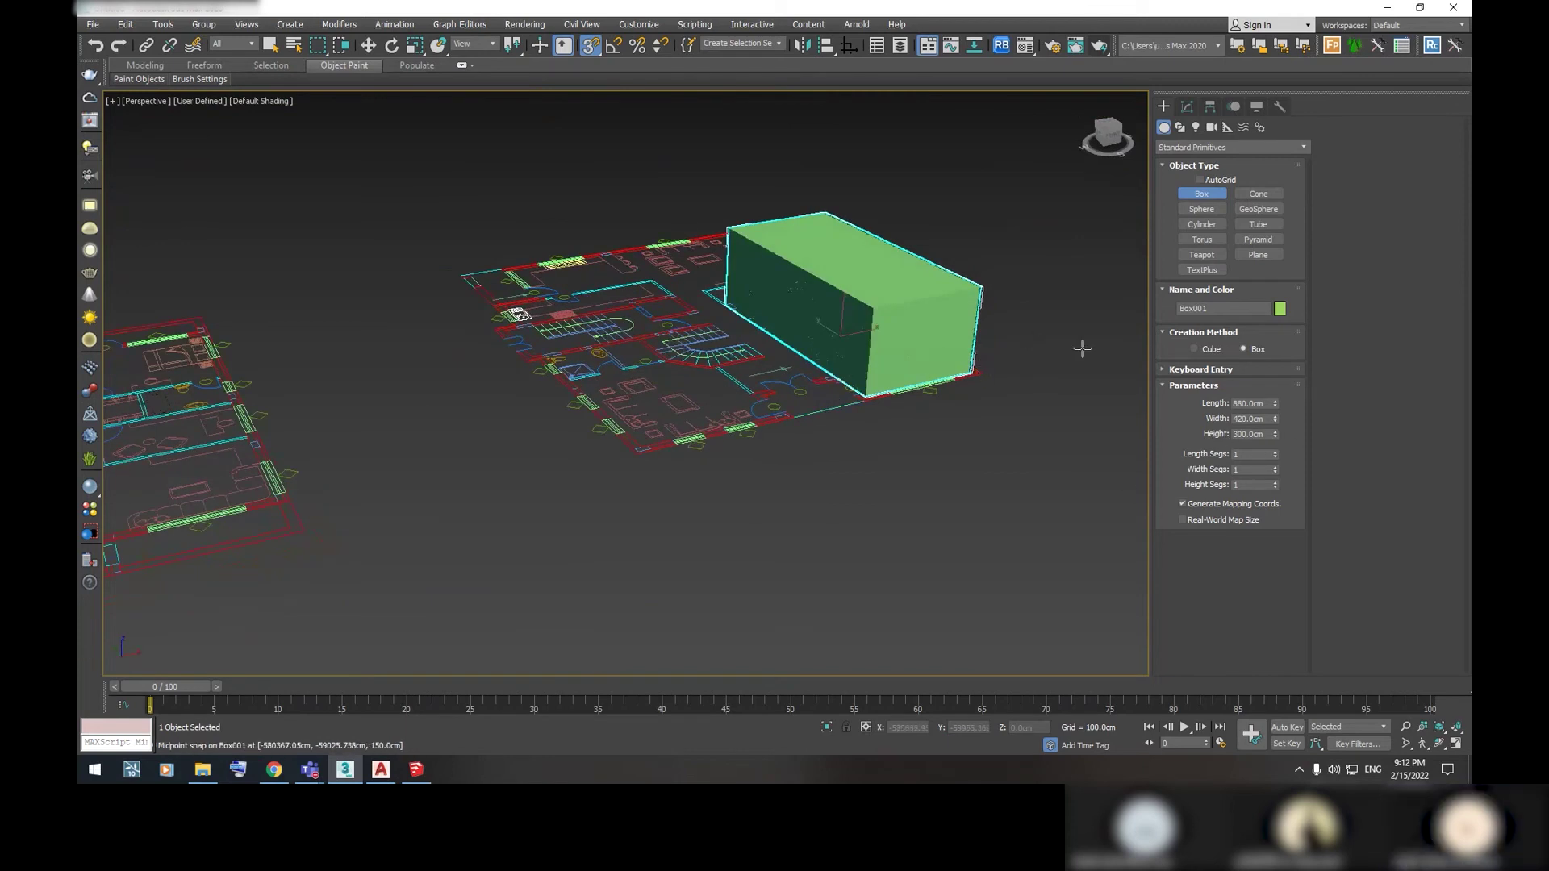
pyautogui.scroll(5, 985, 350)
pyautogui.moveTo(1041, 380); pyautogui.dragTo(1008, 401, button='middle')
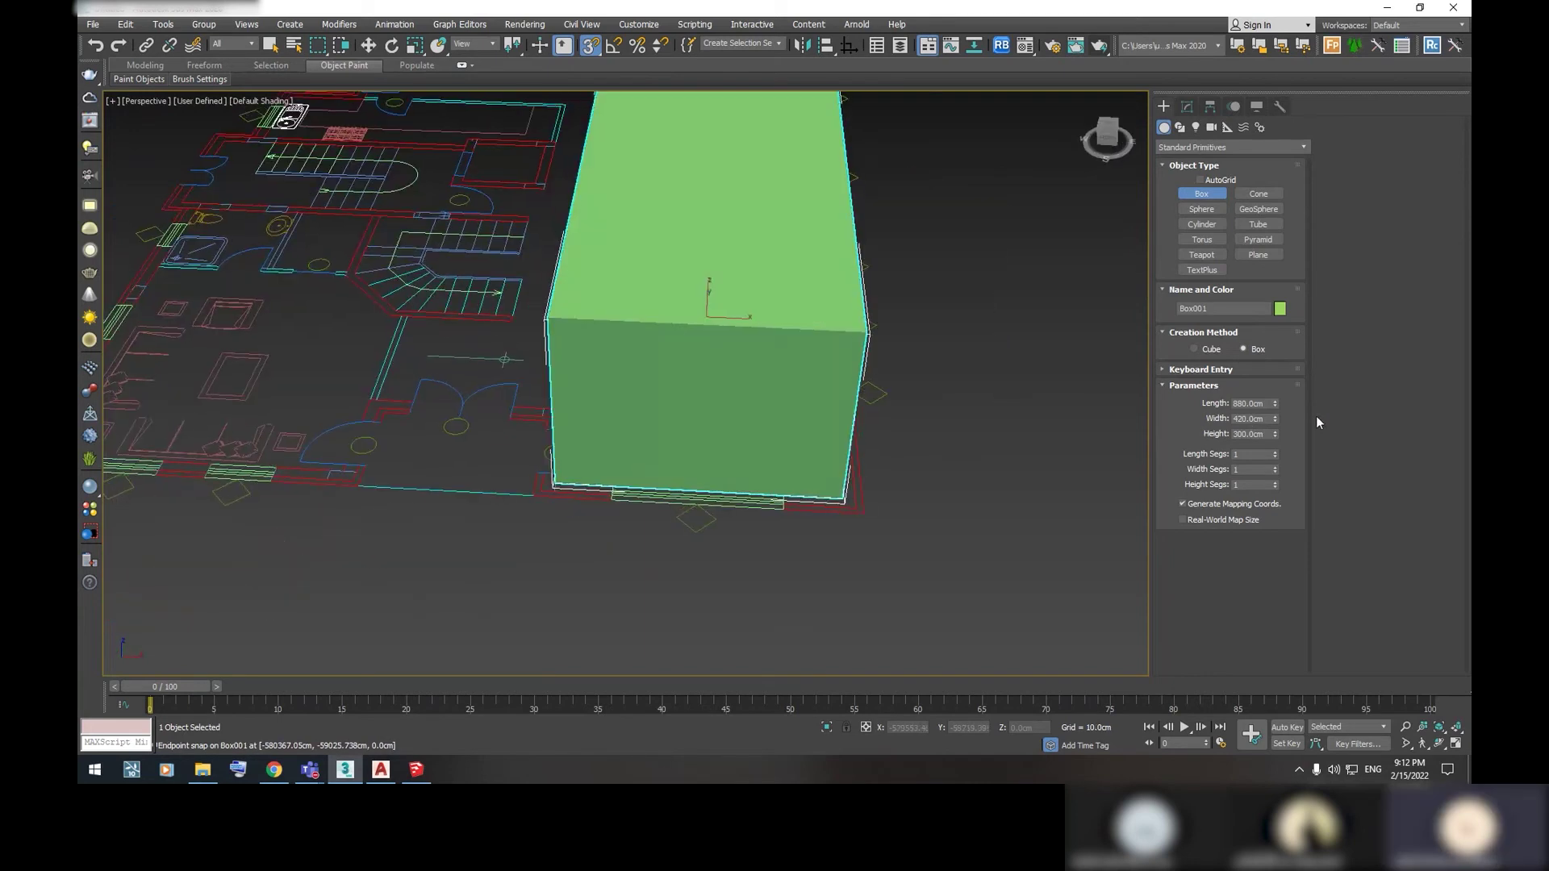
pyautogui.click(394, 770)
pyautogui.click(394, 770)
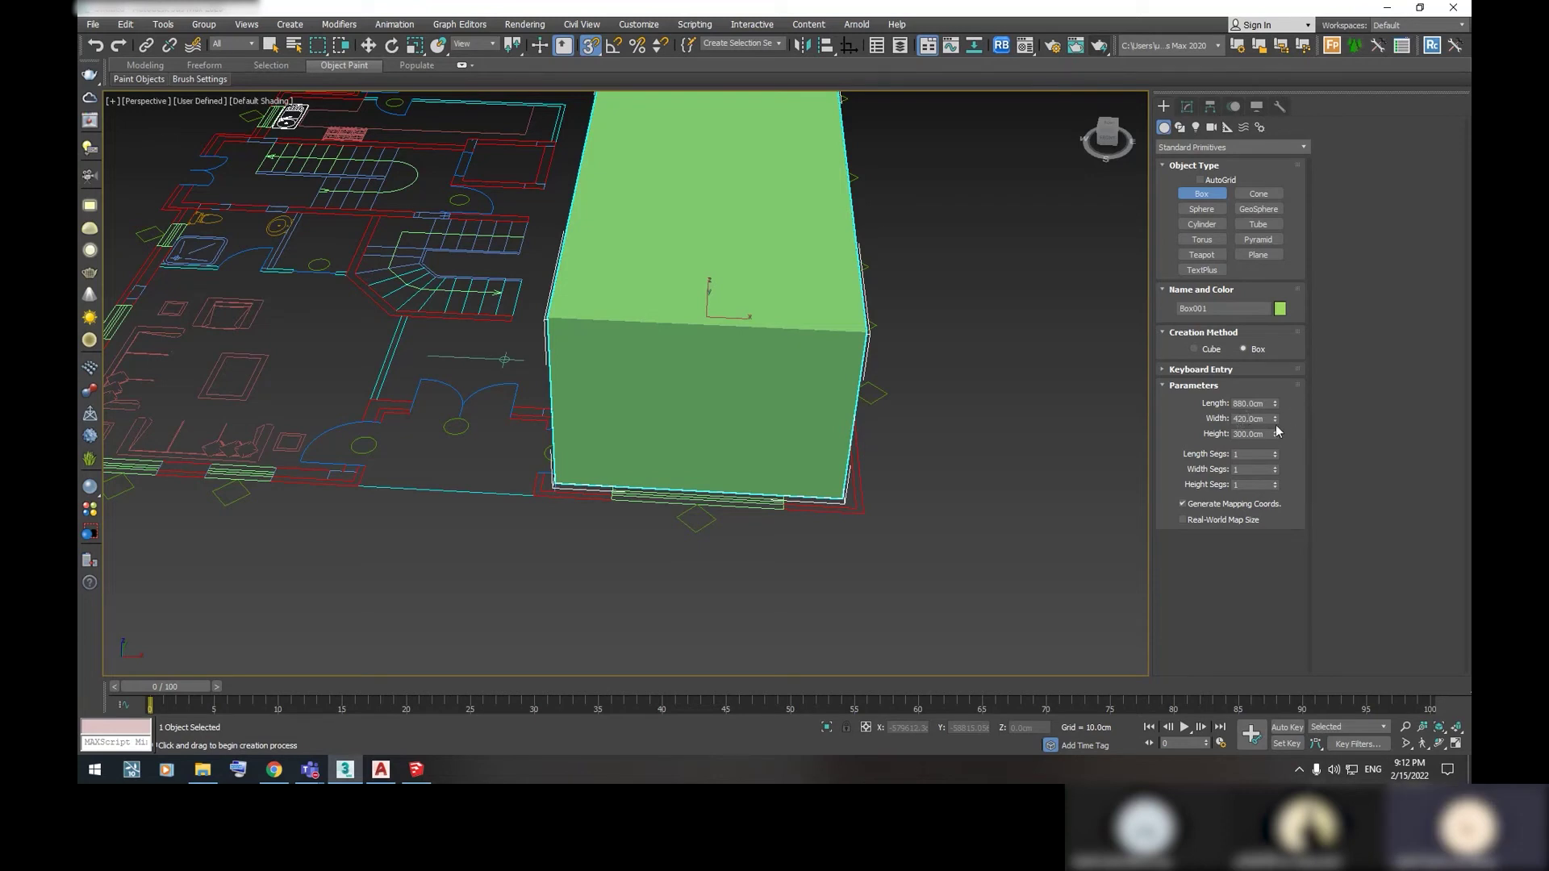
# Orbit to a near-top view and draw the base of a second box
pyautogui.moveTo(688, 442)
pyautogui.keyDown('alt'); pyautogui.mouseDown(button='middle')
pyautogui.moveTo(765, 355)
pyautogui.moveTo(854, 374)
pyautogui.mouseUp(button='middle'); pyautogui.keyUp('alt')
pyautogui.scroll(-5, 853, 373)
pyautogui.moveTo(833, 466)
pyautogui.keyDown('alt'); pyautogui.mouseDown(button='middle')
pyautogui.moveTo(926, 474)
pyautogui.moveTo(848, 487)
pyautogui.mouseUp(button='middle'); pyautogui.keyUp('alt')
pyautogui.scroll(-5, 849, 486)
pyautogui.moveTo(944, 353)
pyautogui.keyDown('alt'); pyautogui.mouseDown(button='middle')
pyautogui.moveTo(858, 433)
pyautogui.moveTo(840, 355)
pyautogui.mouseUp(button='middle'); pyautogui.keyUp('alt')
pyautogui.moveTo(840, 351)
pyautogui.mouseDown()
pyautogui.moveTo(817, 390)
pyautogui.moveTo(831, 420)
pyautogui.mouseUp()
# Set the second box's height and orbit to inspect the tall purple box
pyautogui.click(769, 34)
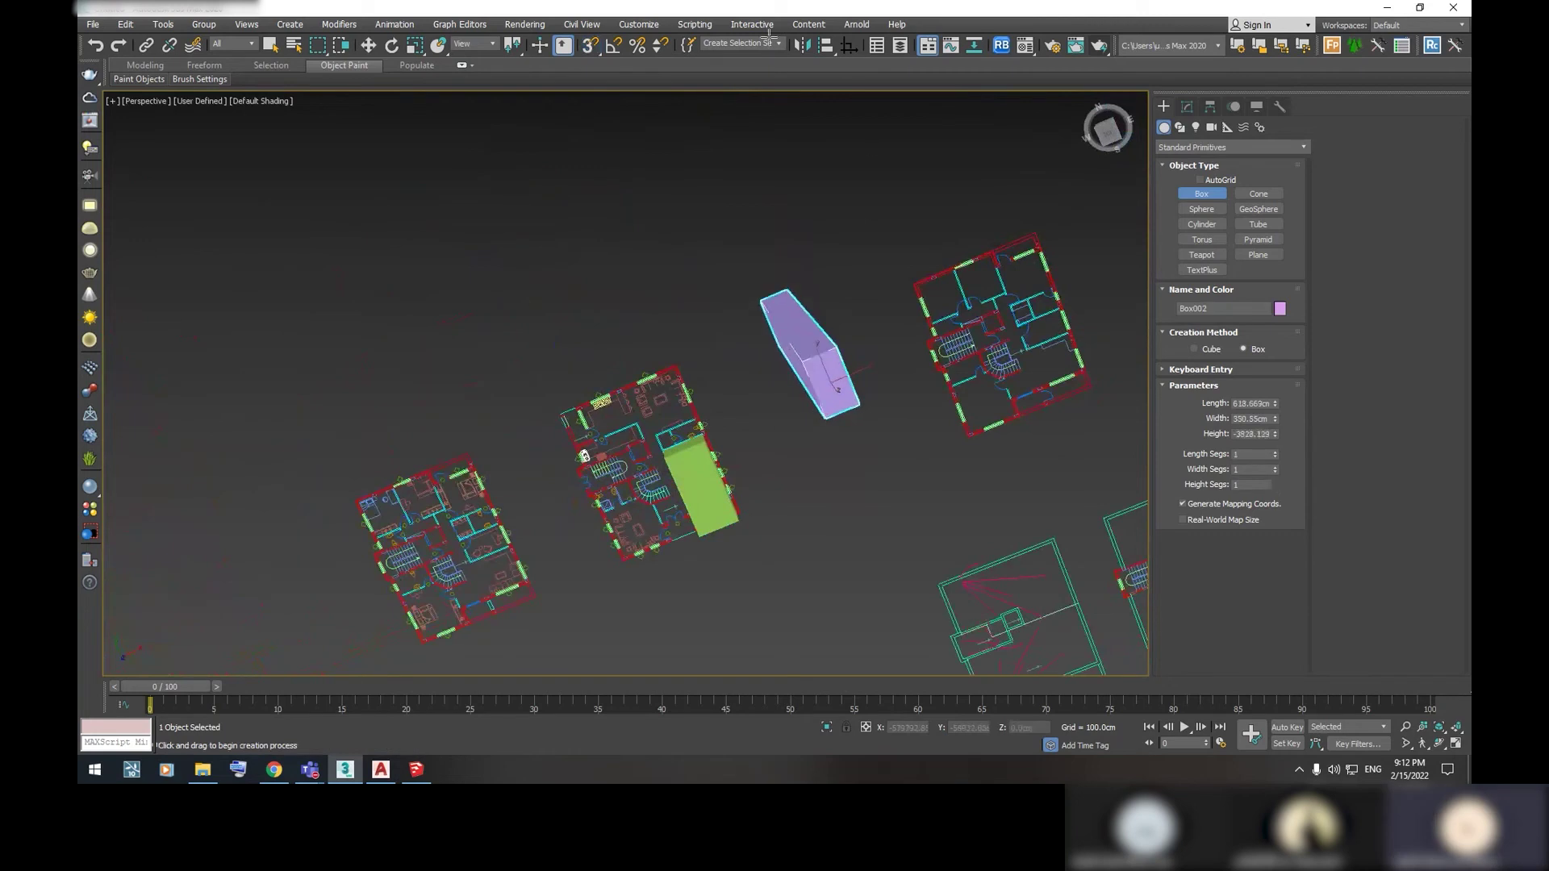
pyautogui.keyDown('alt'); pyautogui.moveTo(839, 363); pyautogui.dragTo(851, 159, button='middle'); pyautogui.keyUp('alt')
pyautogui.scroll(2, 847, 161)
pyautogui.scroll(1, 841, 166)
pyautogui.scroll(2, 807, 185)
pyautogui.scroll(2, 770, 201)
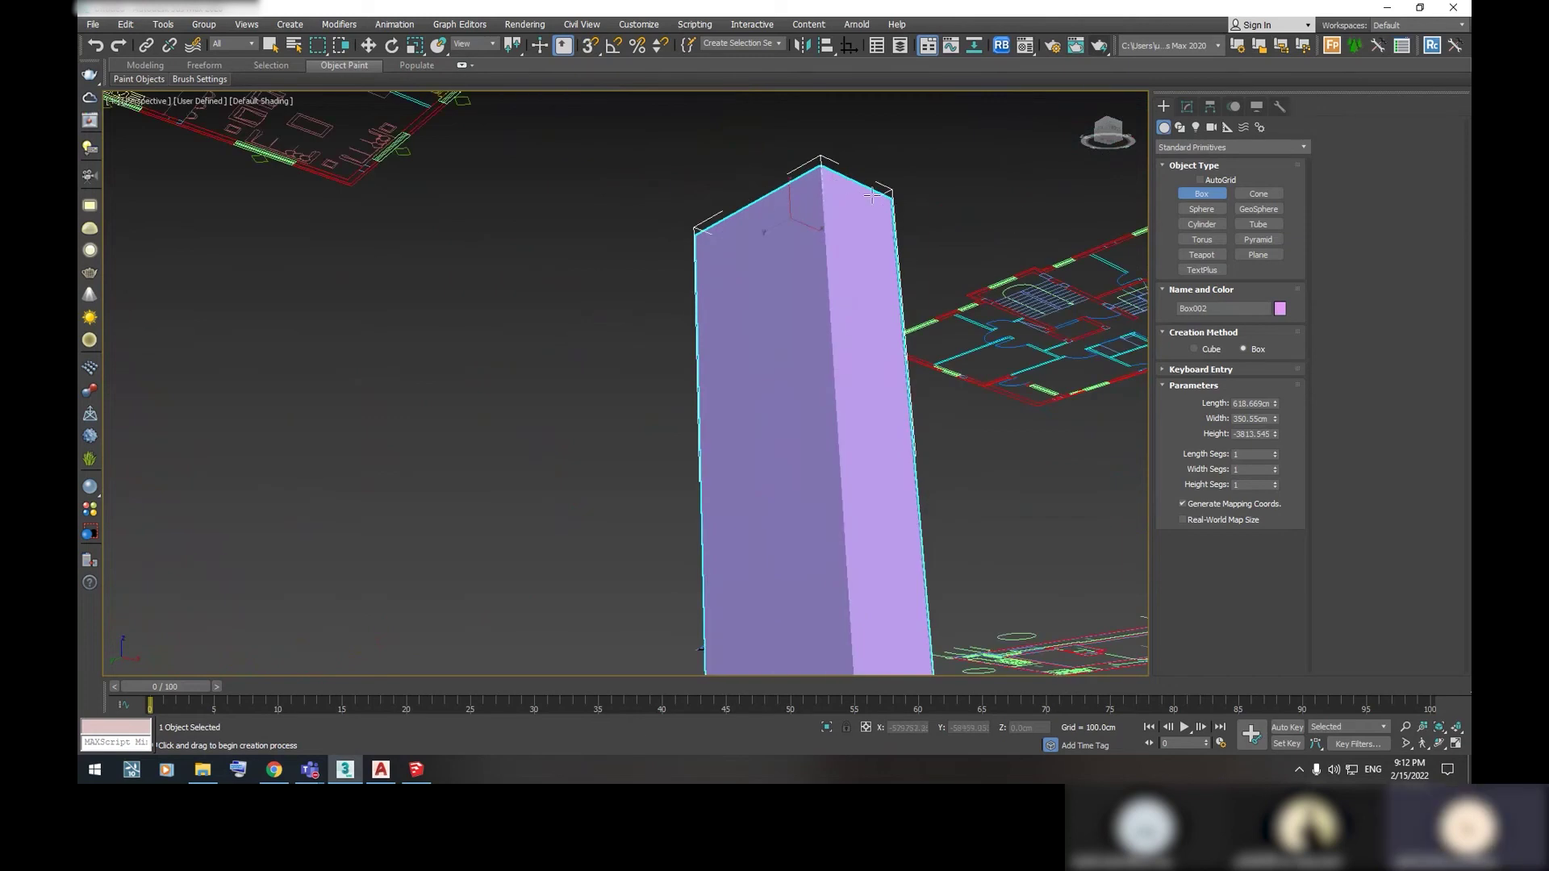
pyautogui.moveTo(885, 199)
pyautogui.keyDown('alt'); pyautogui.mouseDown(button='middle')
pyautogui.moveTo(871, 346)
pyautogui.moveTo(844, 352)
pyautogui.mouseUp(button='middle'); pyautogui.keyUp('alt')
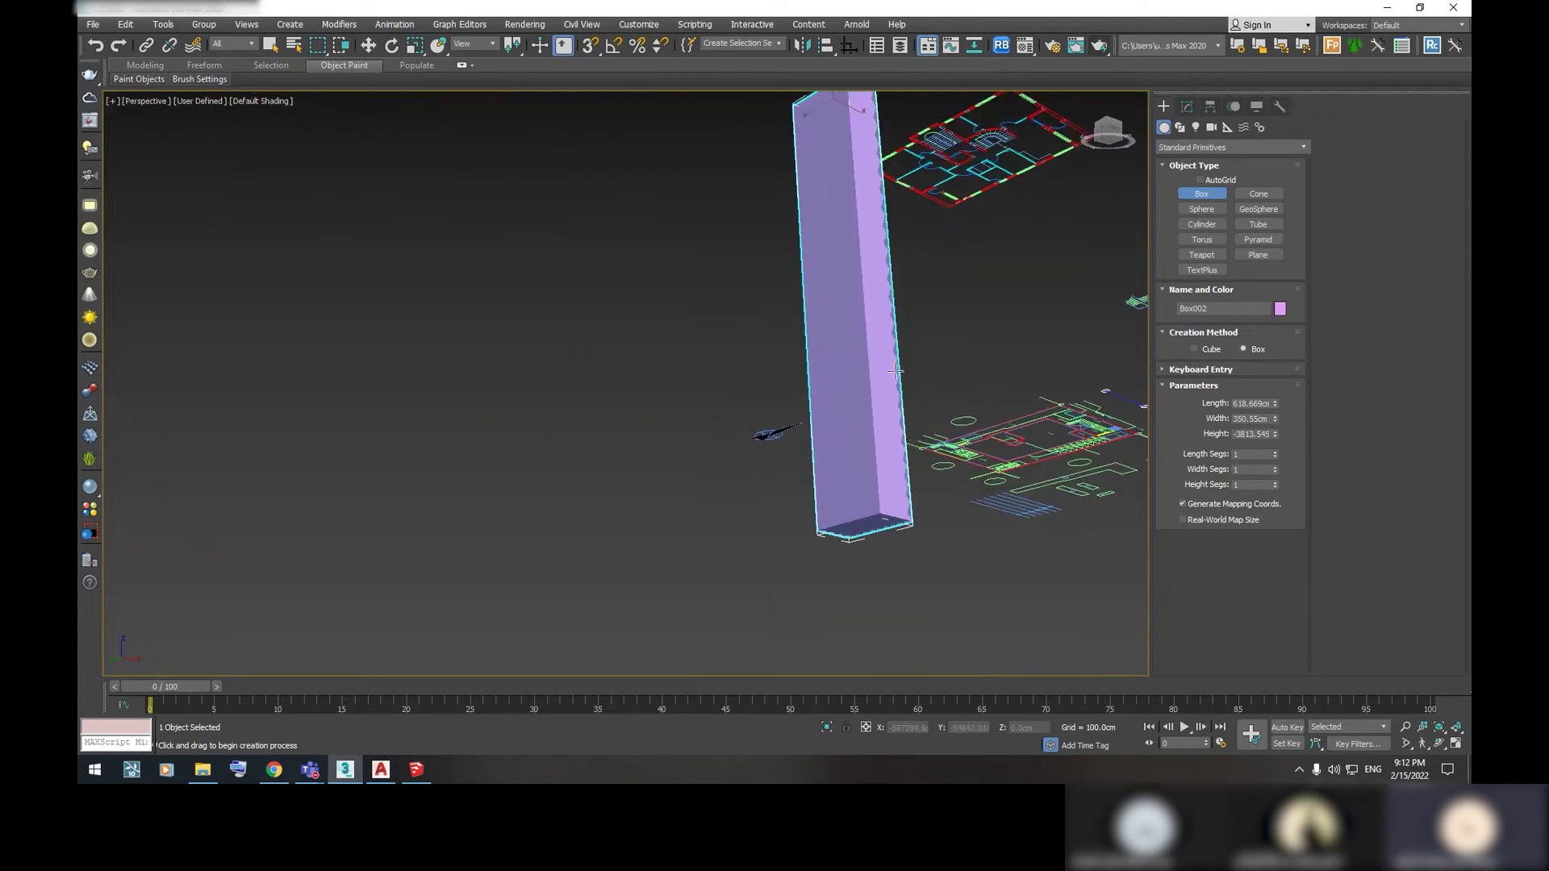
# Exit box creation, delete the purple Box002, and re-angle onto the green box
pyautogui.press('w')
pyautogui.press('Delete')
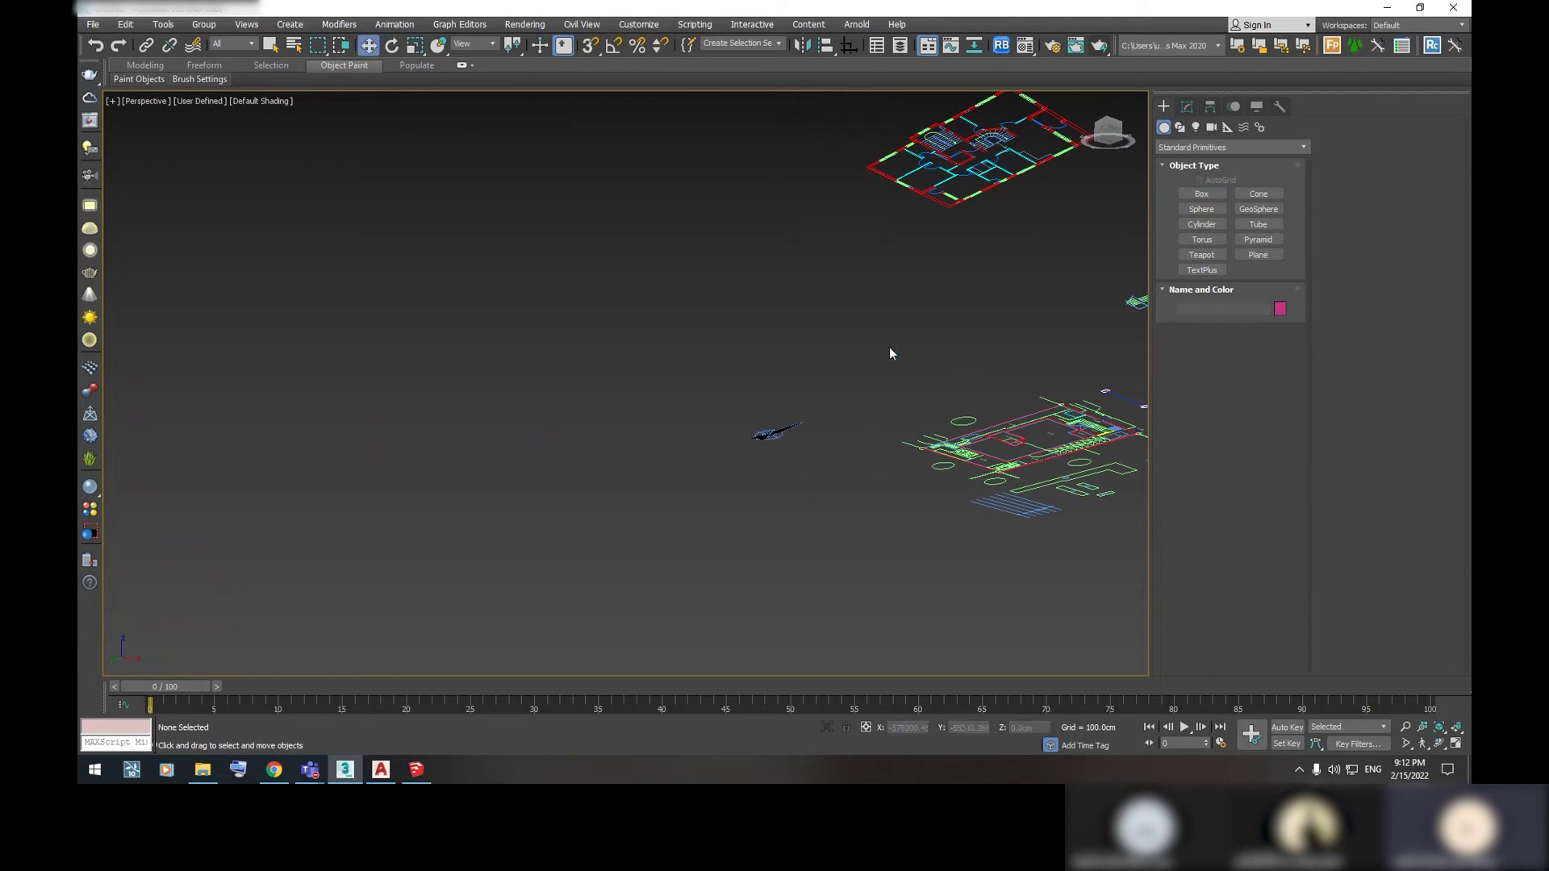
pyautogui.scroll(-5, 872, 331)
pyautogui.scroll(-5, 852, 306)
pyautogui.scroll(-5, 857, 363)
pyautogui.scroll(5, 770, 403)
pyautogui.scroll(5, 707, 412)
pyautogui.scroll(3, 645, 396)
pyautogui.keyDown('alt'); pyautogui.moveTo(641, 422); pyautogui.dragTo(692, 484, button='middle'); pyautogui.keyUp('alt')
pyautogui.scroll(2, 682, 474)
# Start importing the AutoCAD DWG, accept the position warning, then cancel the import
pyautogui.scroll(2, 473, 401)
pyautogui.moveTo(473, 401)
pyautogui.keyDown('alt'); pyautogui.mouseDown(button='middle')
pyautogui.moveTo(726, 478)
pyautogui.moveTo(656, 403)
pyautogui.mouseUp(button='middle'); pyautogui.keyUp('alt')
pyautogui.click(93, 24)
pyautogui.moveTo(109, 223)
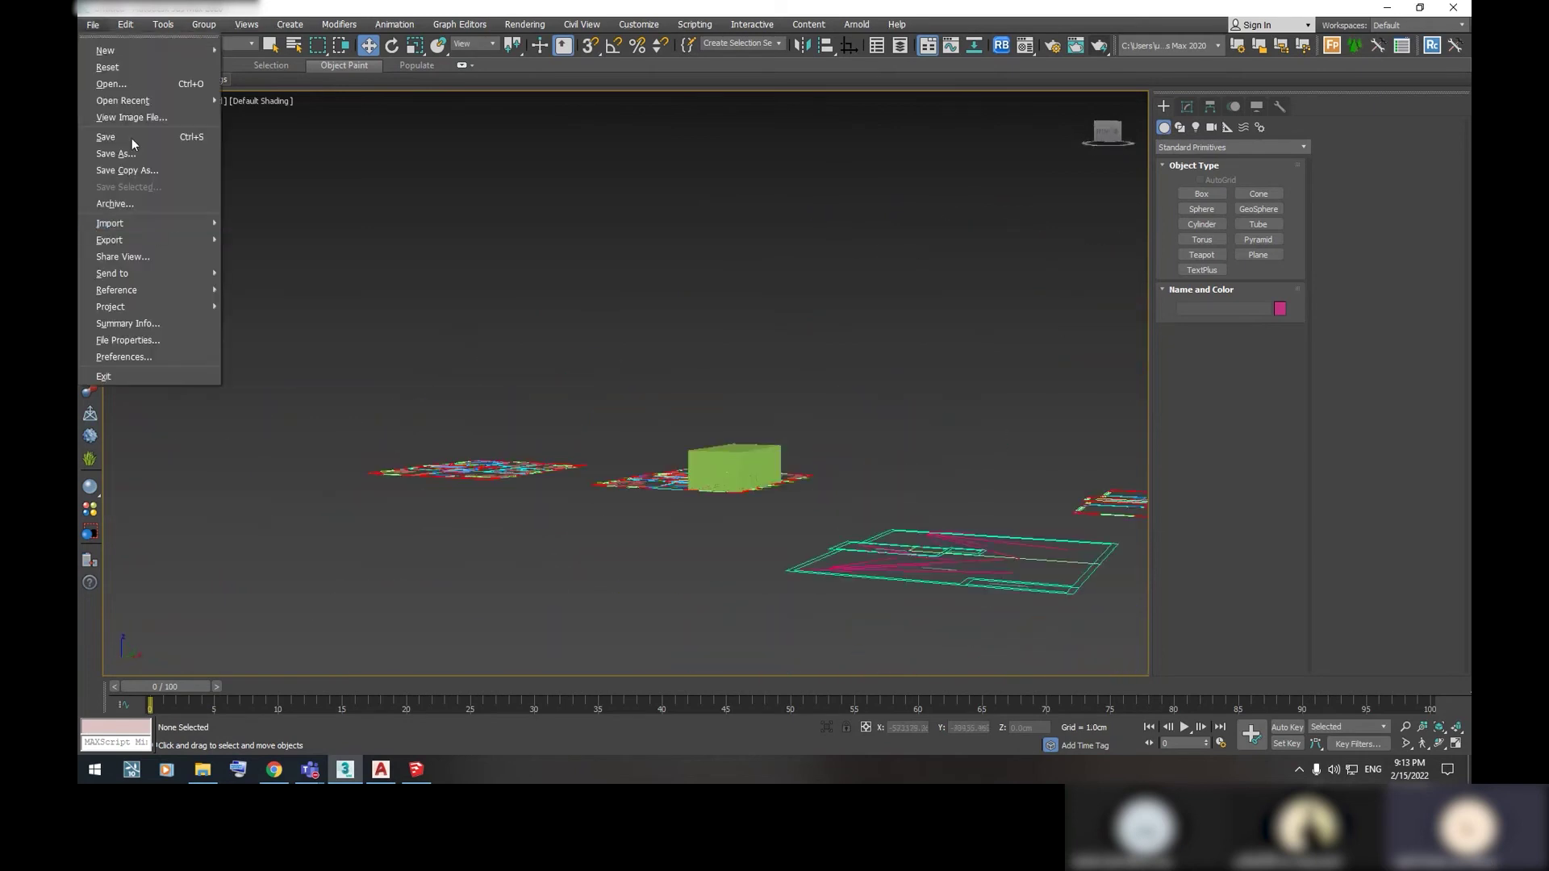
pyautogui.click(270, 224)
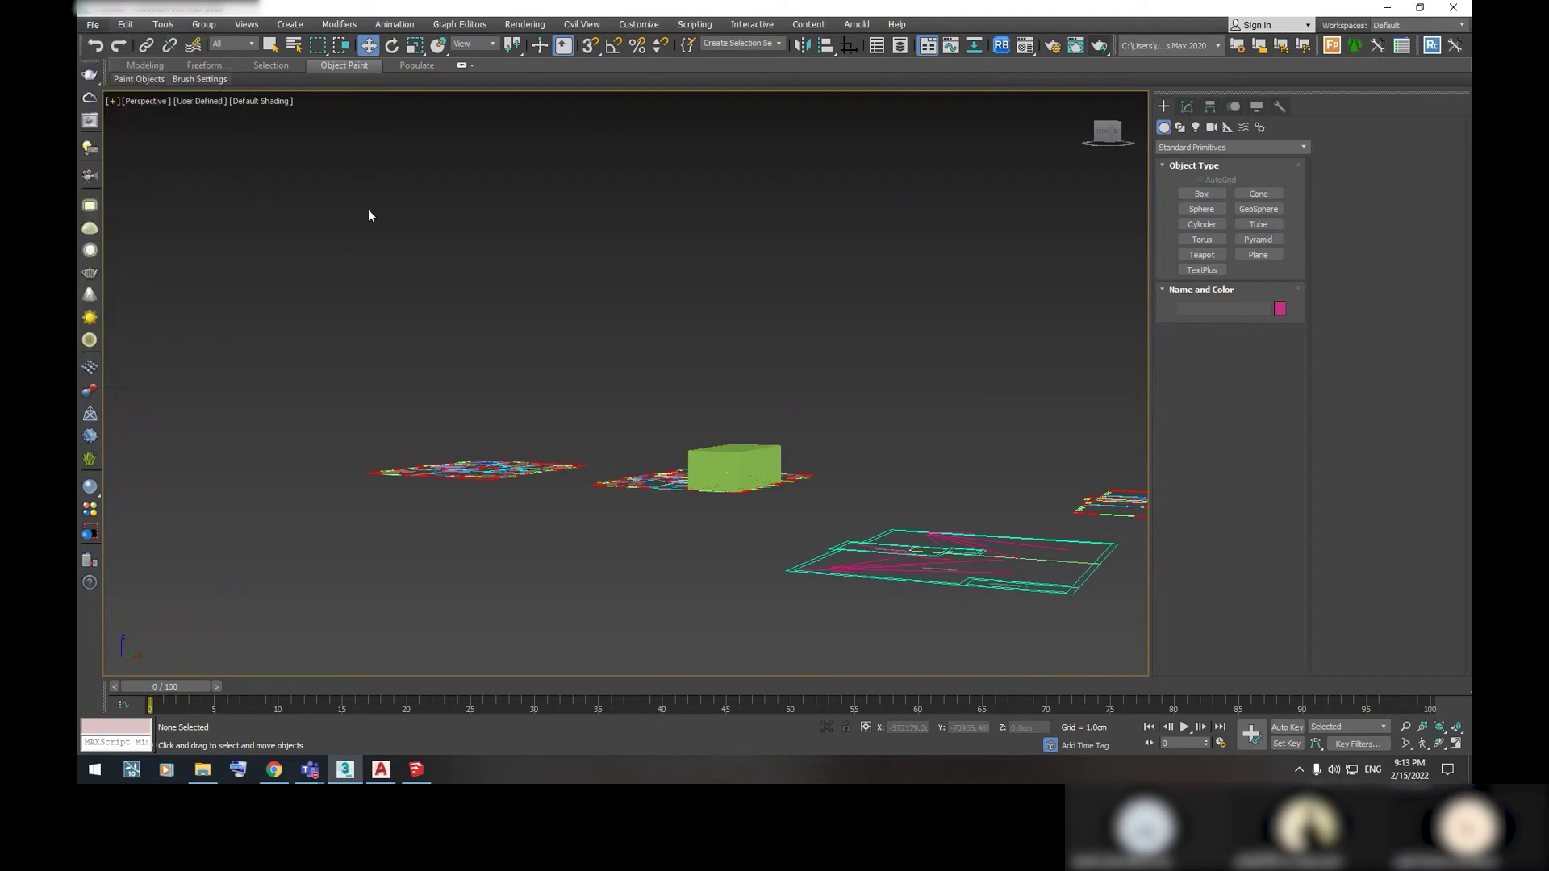
pyautogui.doubleClick(653, 383)
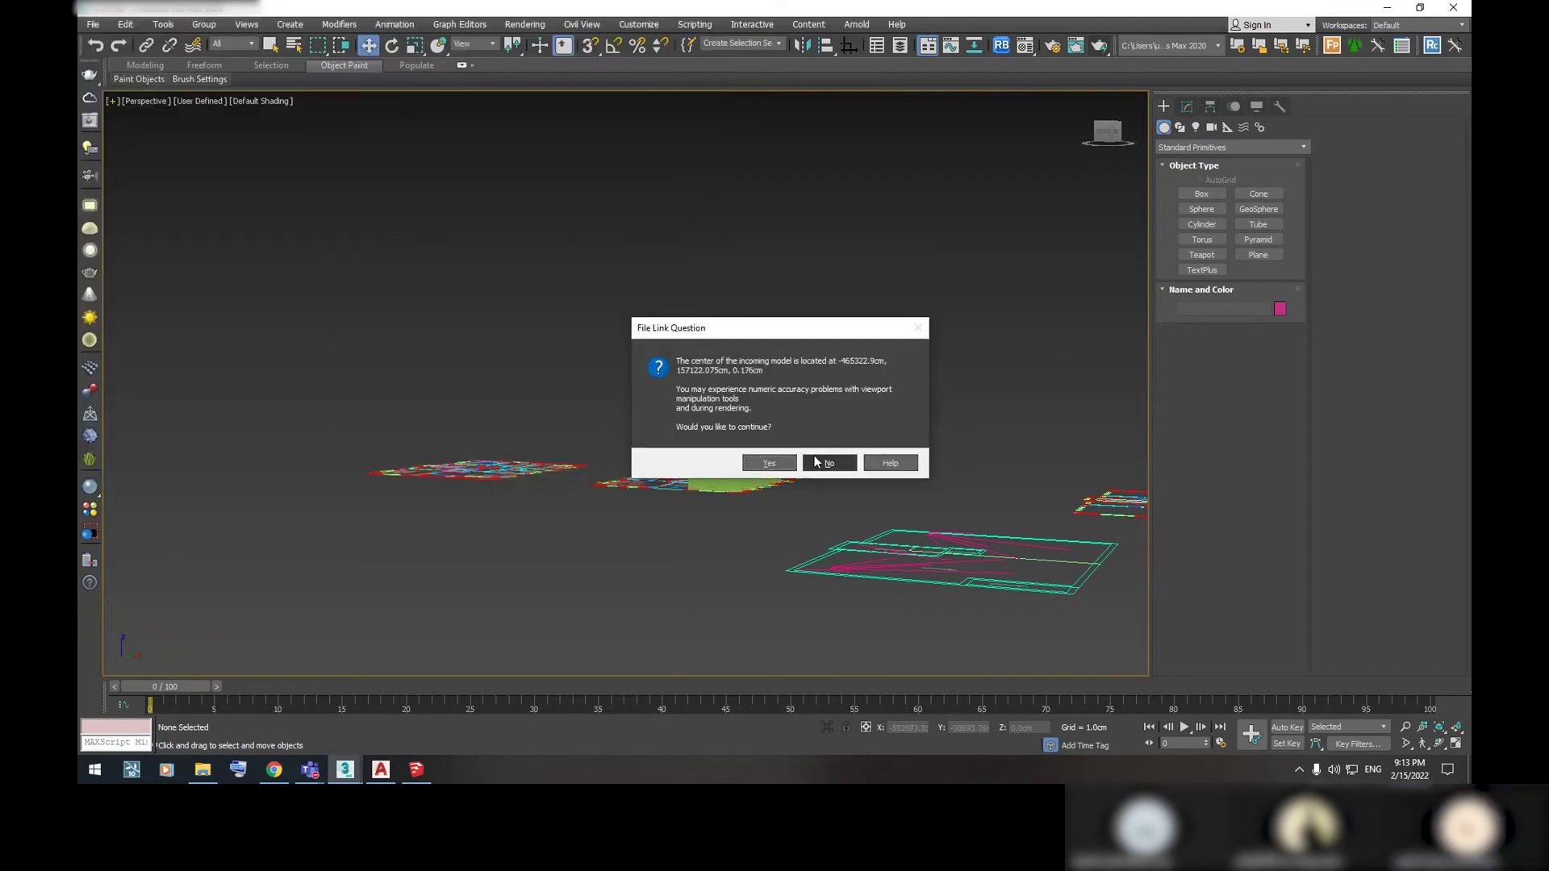
pyautogui.click(771, 466)
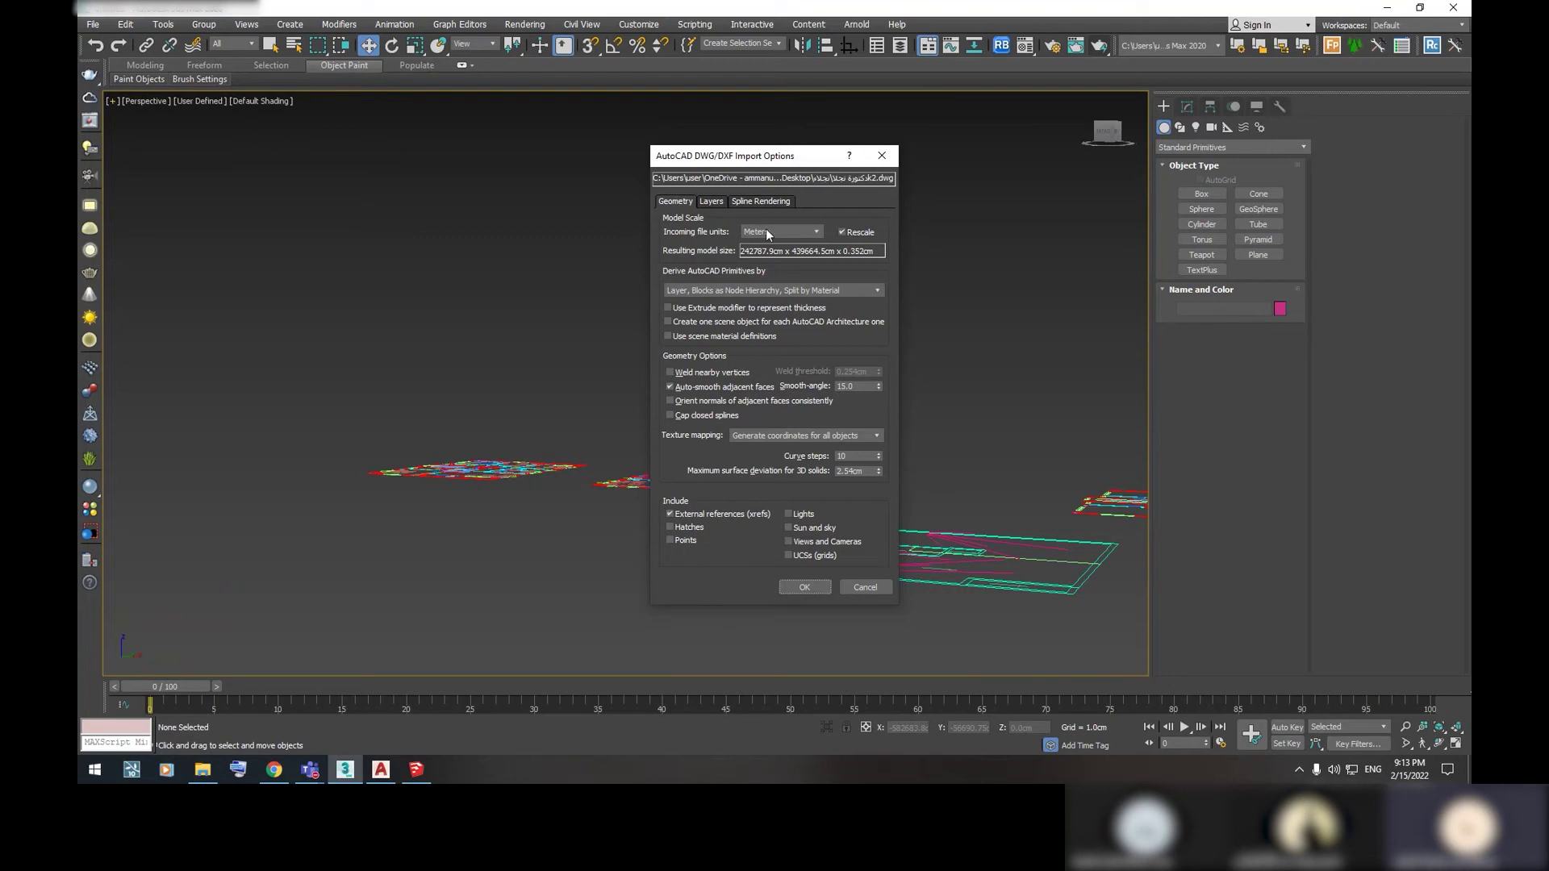
pyautogui.click(805, 590)
pyautogui.click(845, 588)
# Select the green Box001 and delete it
pyautogui.scroll(3, 694, 376)
pyautogui.scroll(3, 695, 376)
pyautogui.click(696, 367)
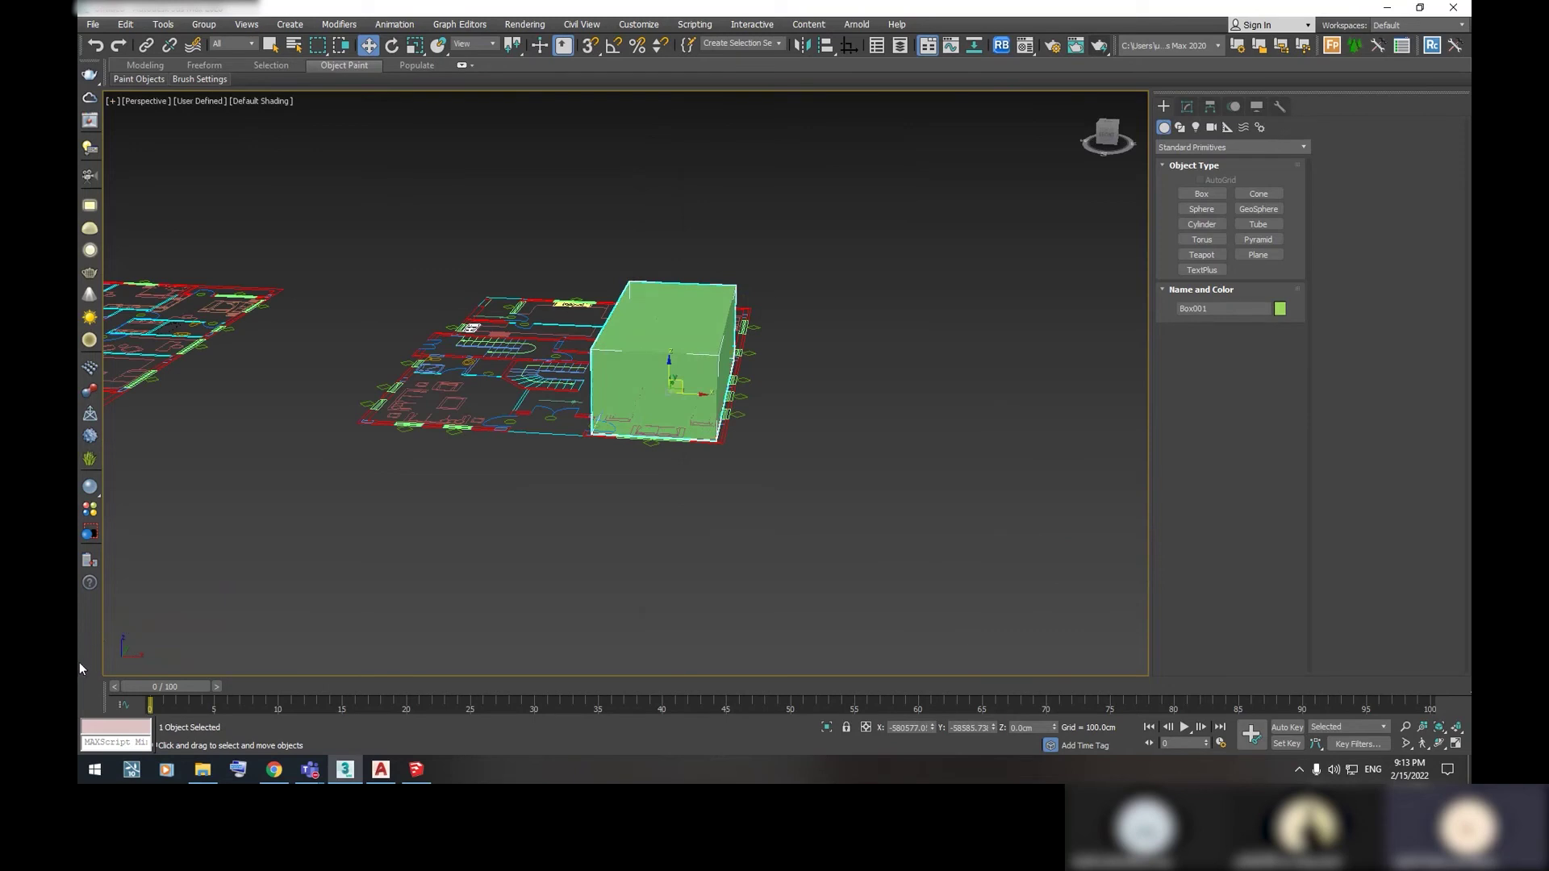
pyautogui.press('Delete')
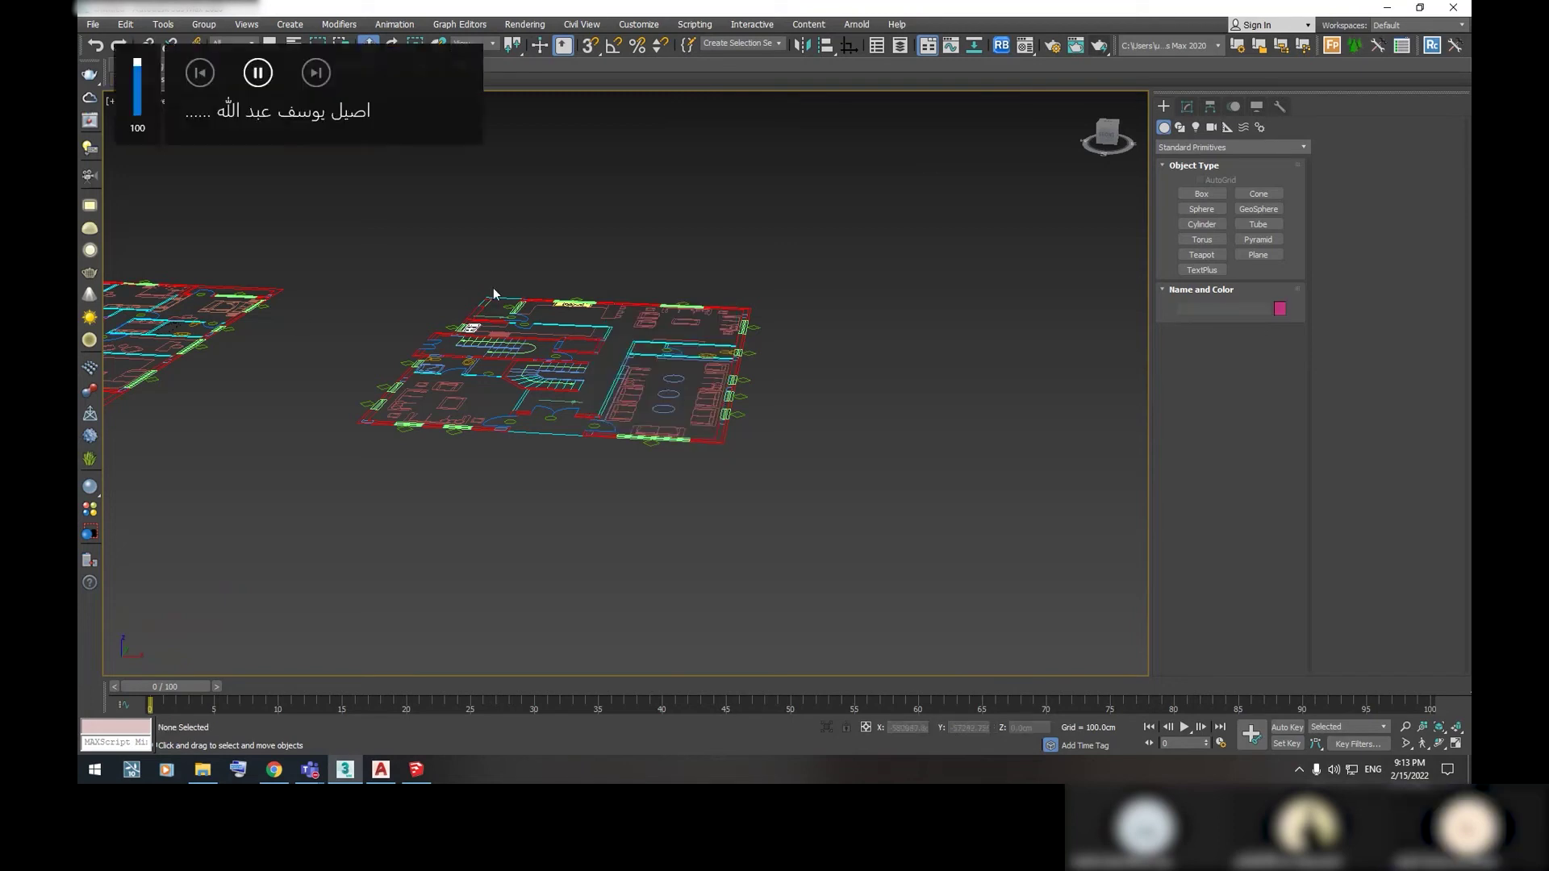
pyautogui.scroll(-3, 565, 500)
pyautogui.scroll(-3, 634, 482)
pyautogui.scroll(3, 736, 465)
pyautogui.scroll(3, 737, 466)
pyautogui.scroll(3, 736, 465)
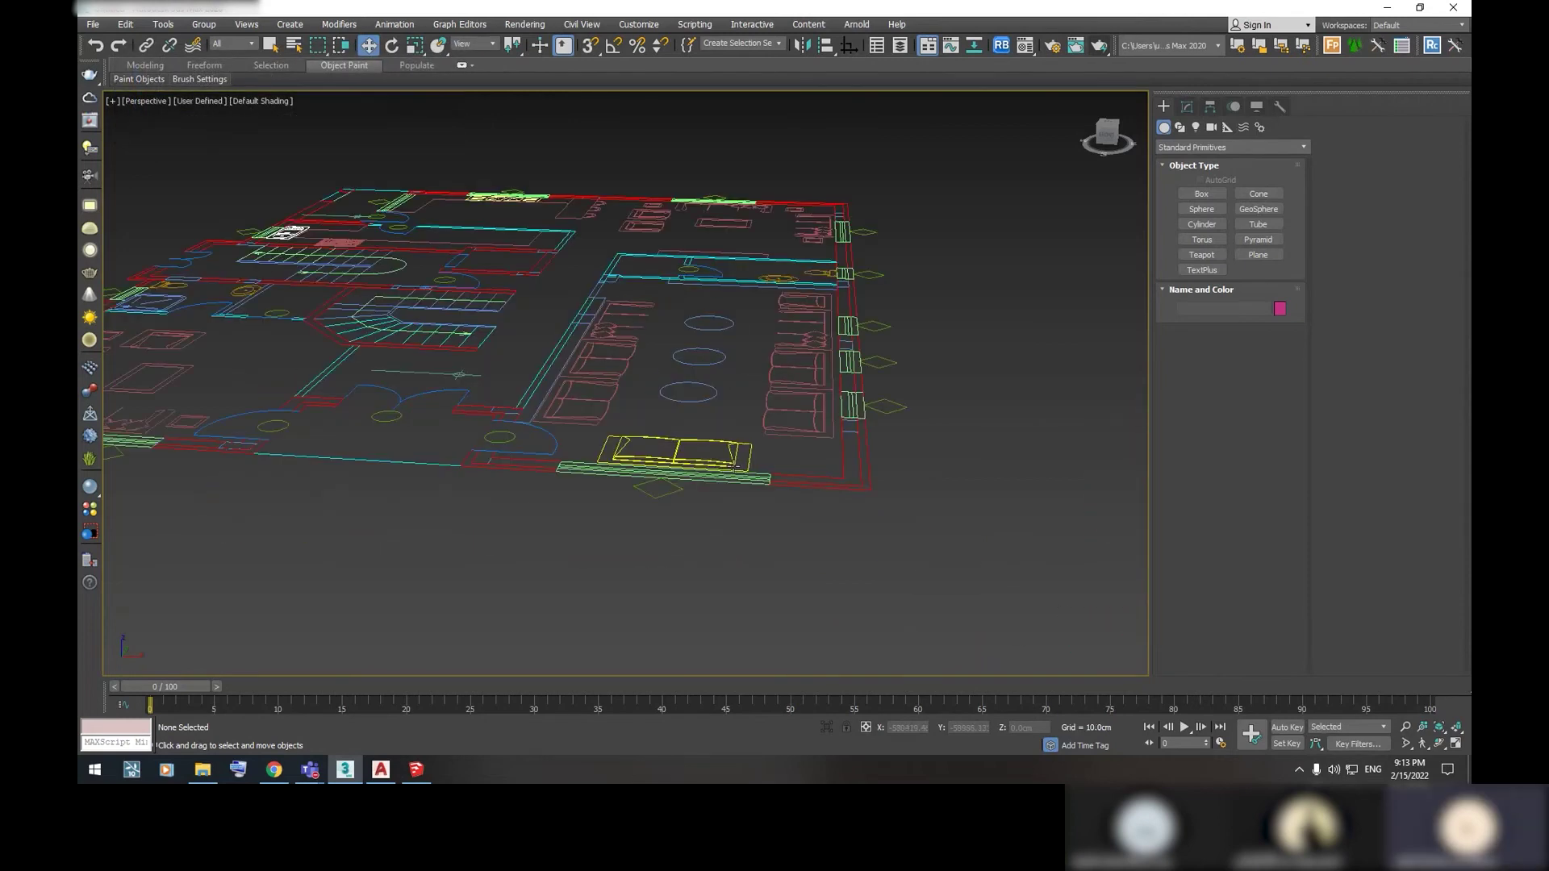
pyautogui.scroll(-3, 678, 355)
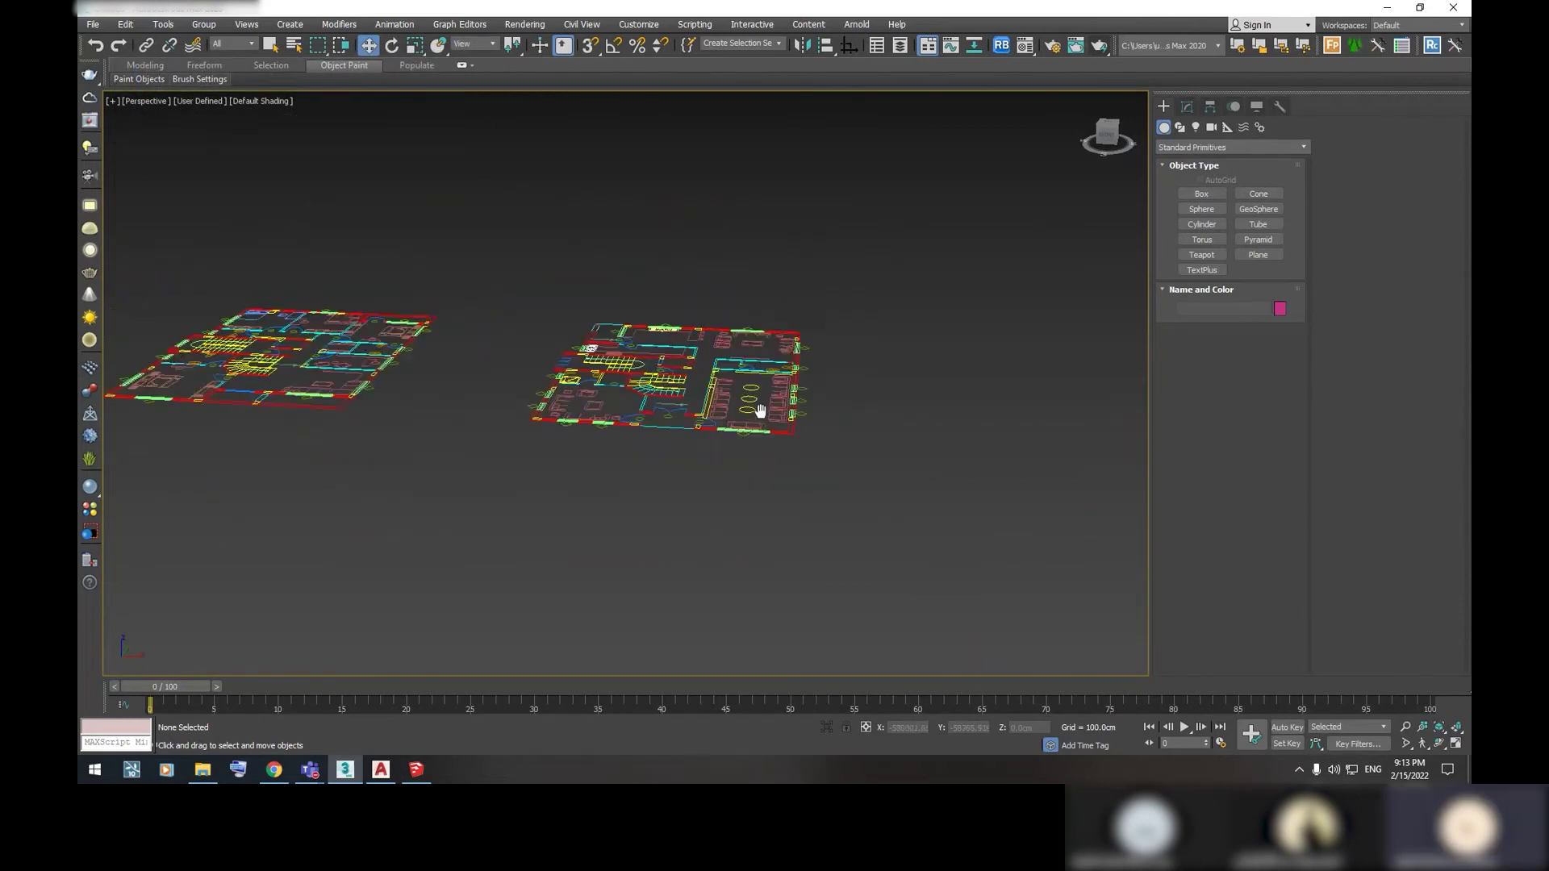
pyautogui.scroll(1, 733, 447)
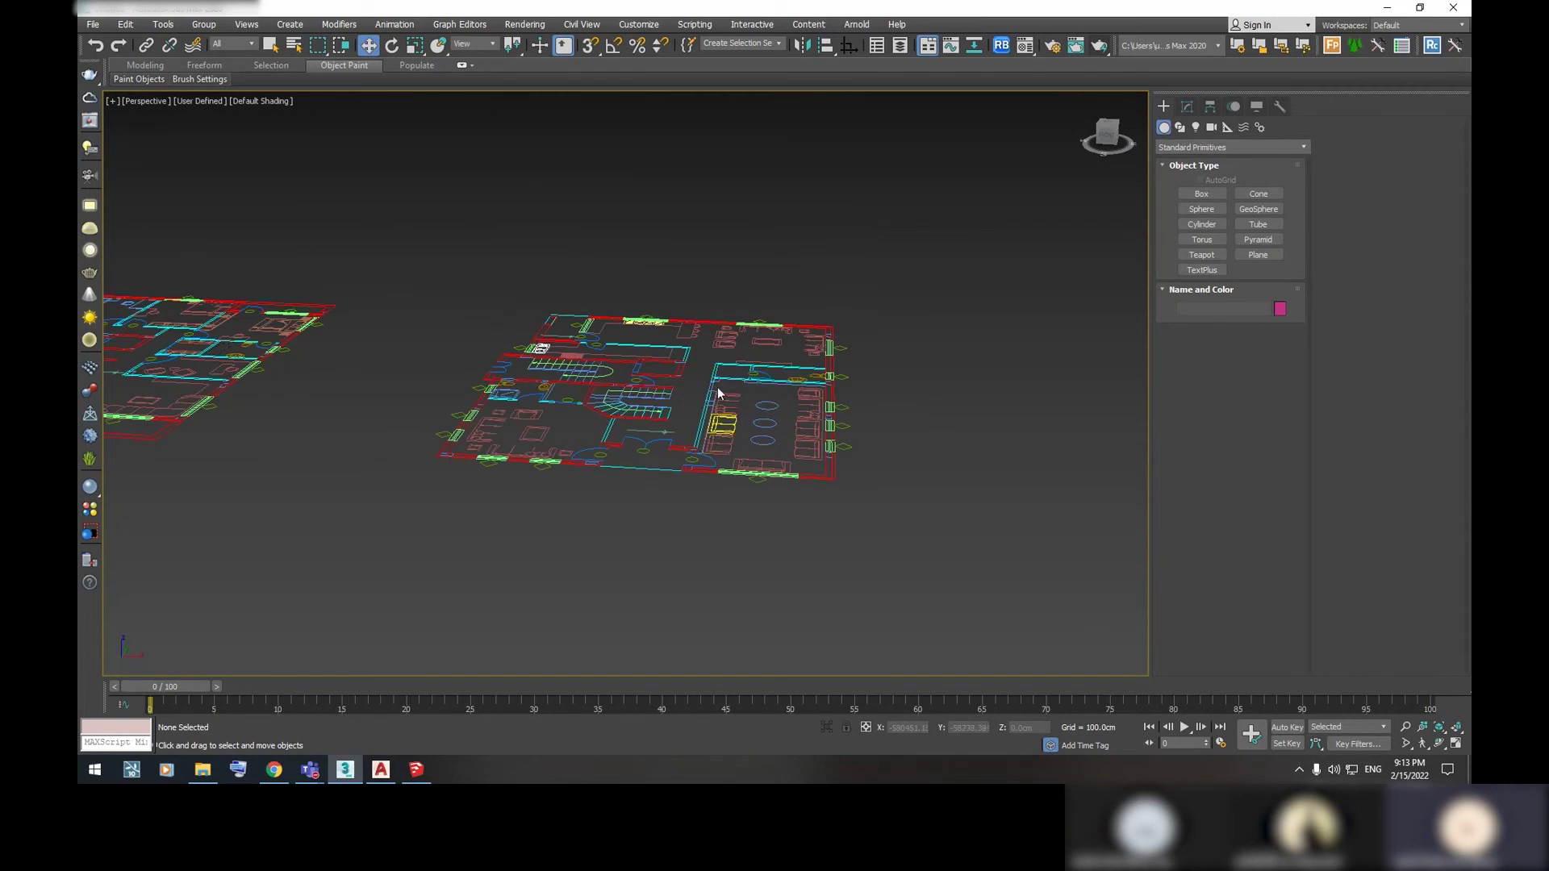
pyautogui.scroll(4, 731, 419)
pyautogui.scroll(-1, 747, 449)
pyautogui.scroll(-3, 752, 466)
pyautogui.scroll(1, 752, 466)
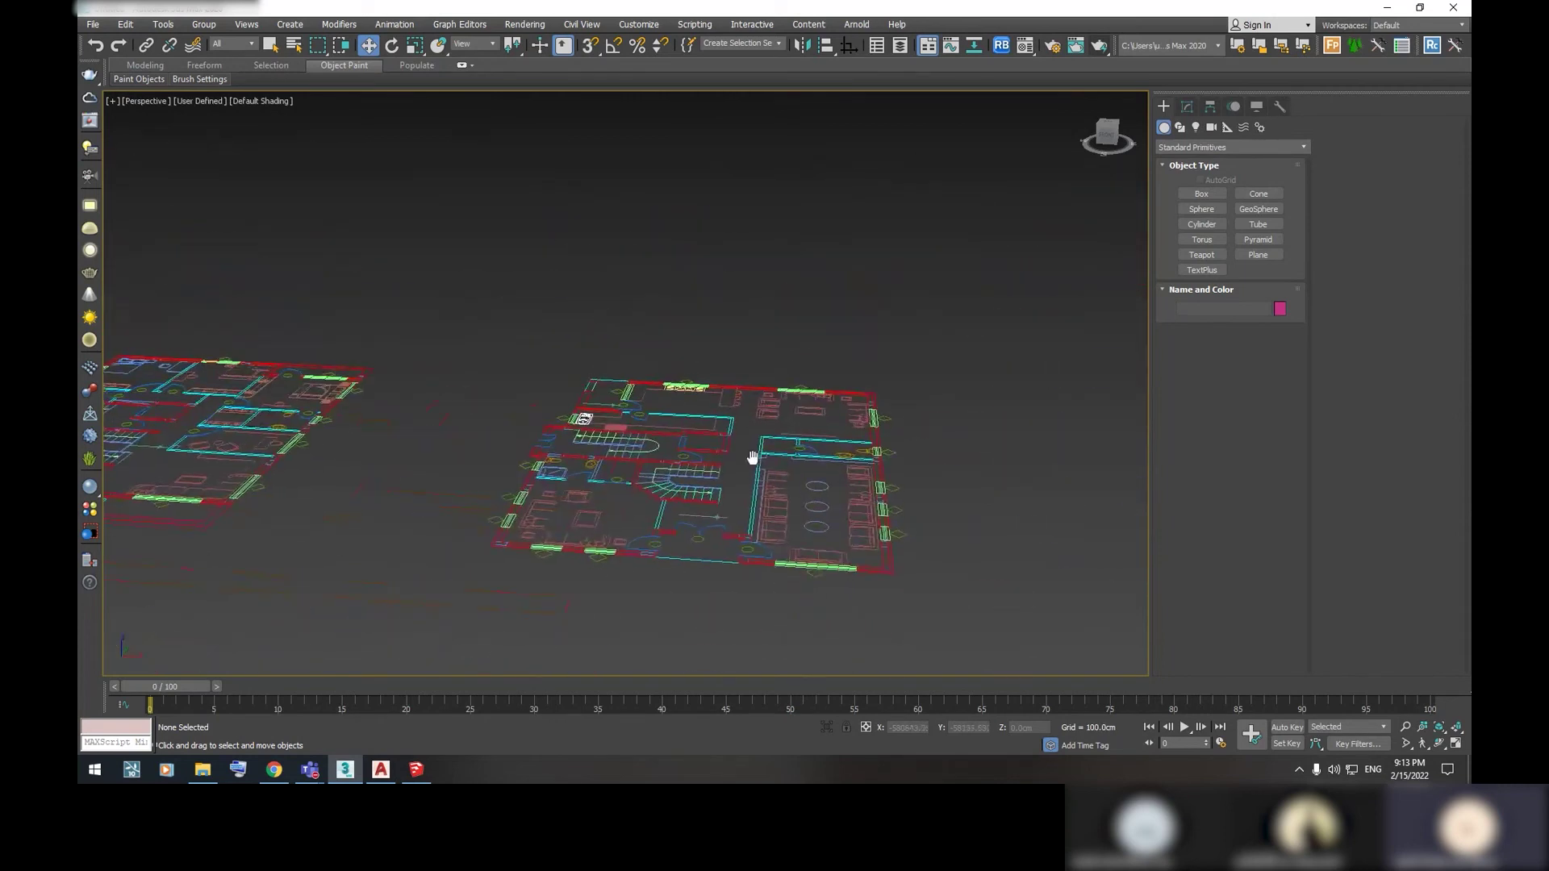
pyautogui.scroll(2, 766, 524)
pyautogui.scroll(-5, 768, 495)
pyautogui.scroll(5, 704, 515)
pyautogui.moveTo(704, 515)
pyautogui.mouseDown(button='middle')
pyautogui.moveTo(678, 541)
pyautogui.moveTo(702, 504)
pyautogui.mouseUp(button='middle')
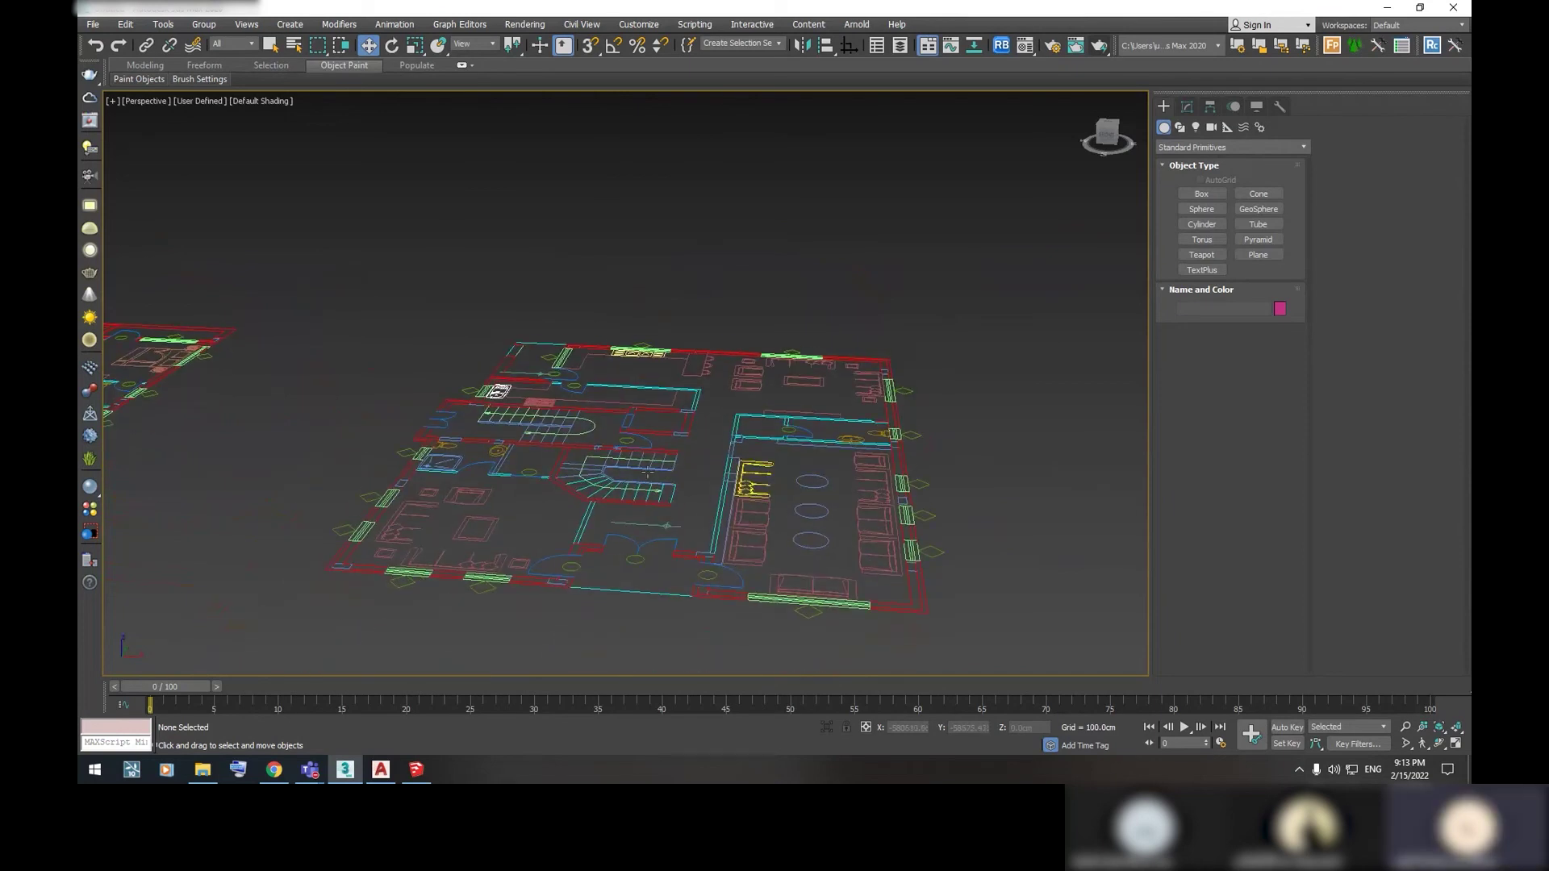
# Open the V-Ray Frame Buffer and delete two blank render history entries
pyautogui.click(89, 121)
pyautogui.rightClick(332, 347)
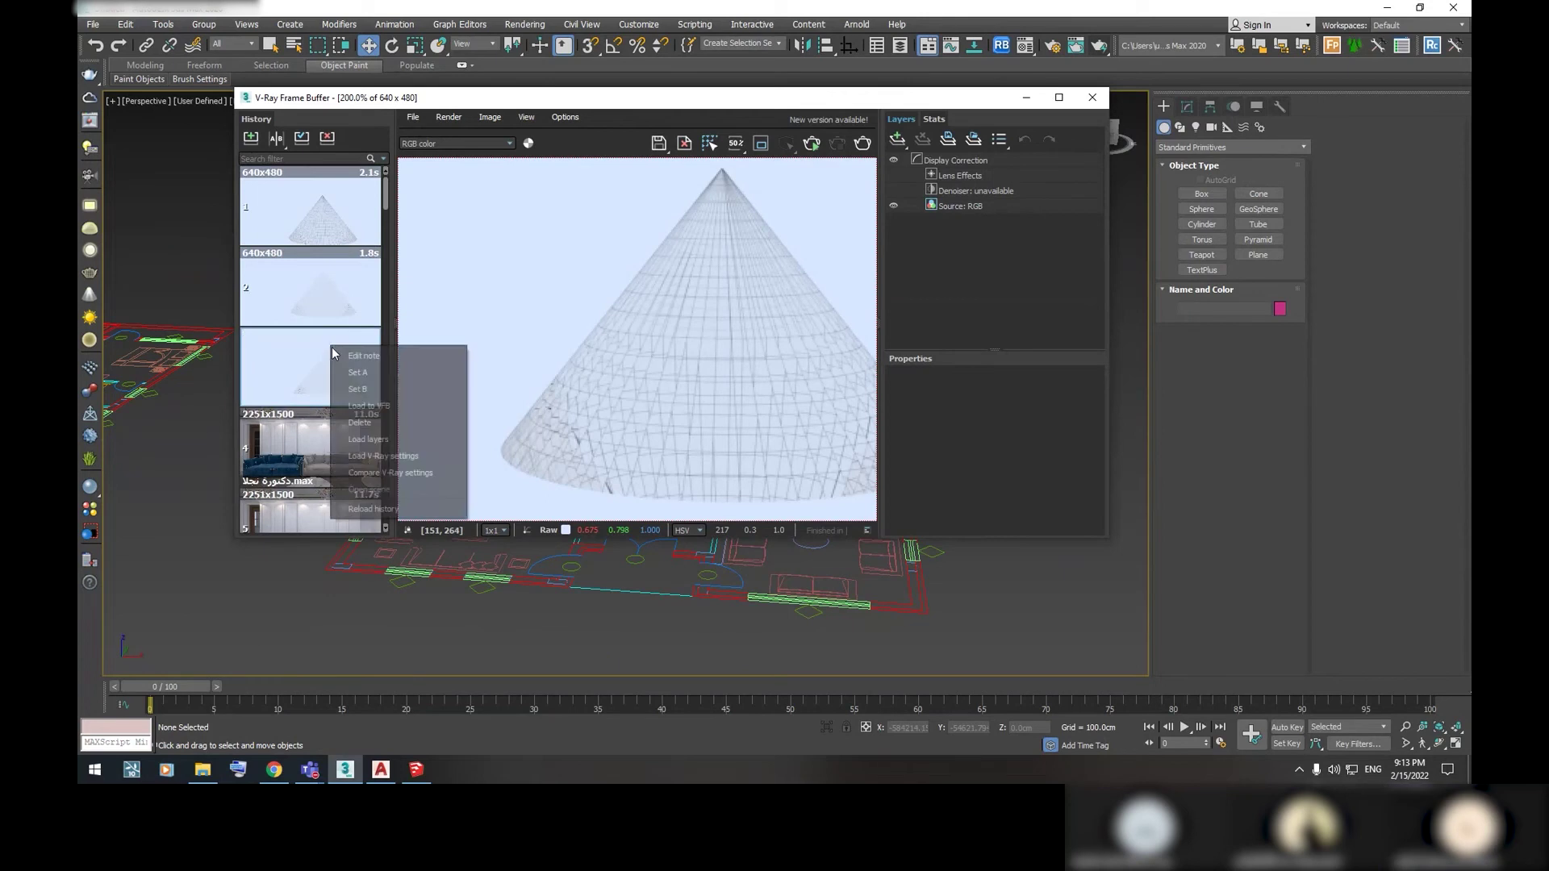
pyautogui.click(371, 434)
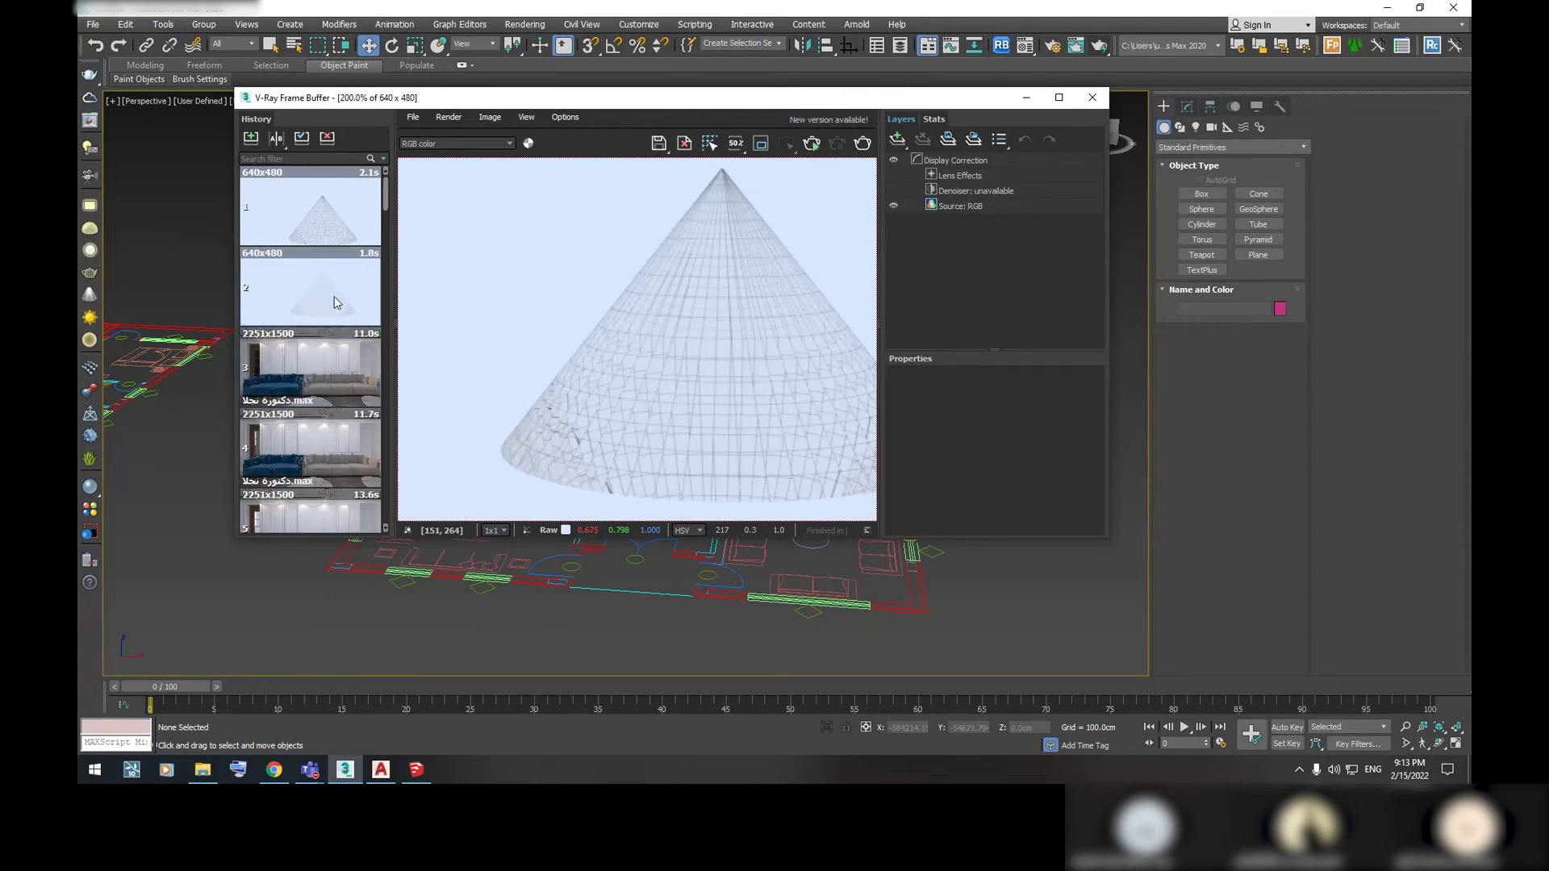
pyautogui.rightClick(334, 297)
pyautogui.click(384, 368)
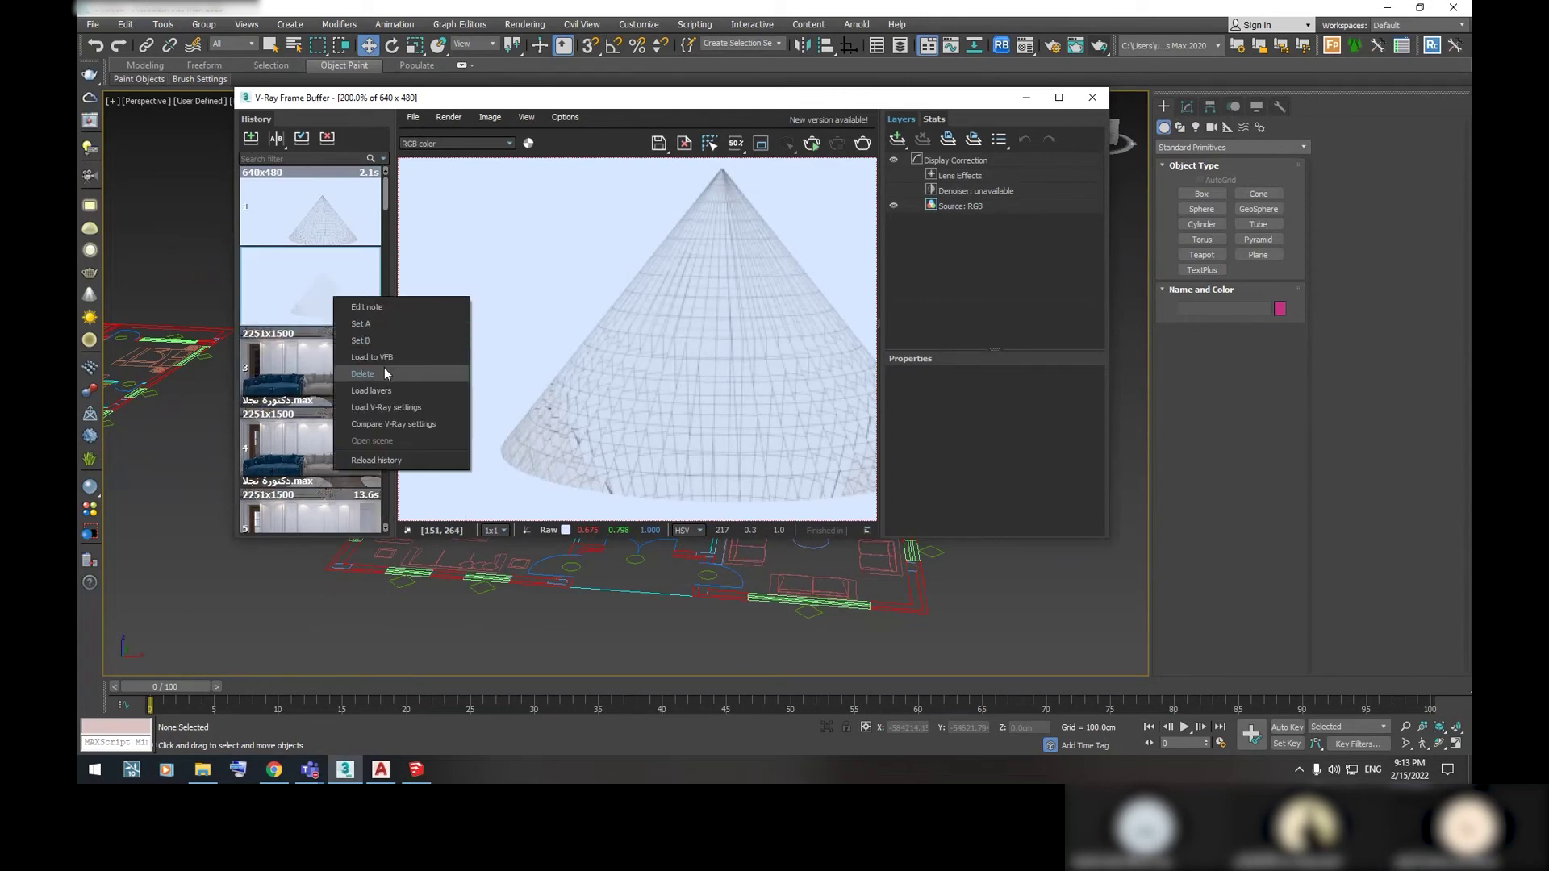
# Delete the blank cone history entry, load the sofa render, and minimize the frame buffer
pyautogui.rightClick(332, 188)
pyautogui.click(375, 264)
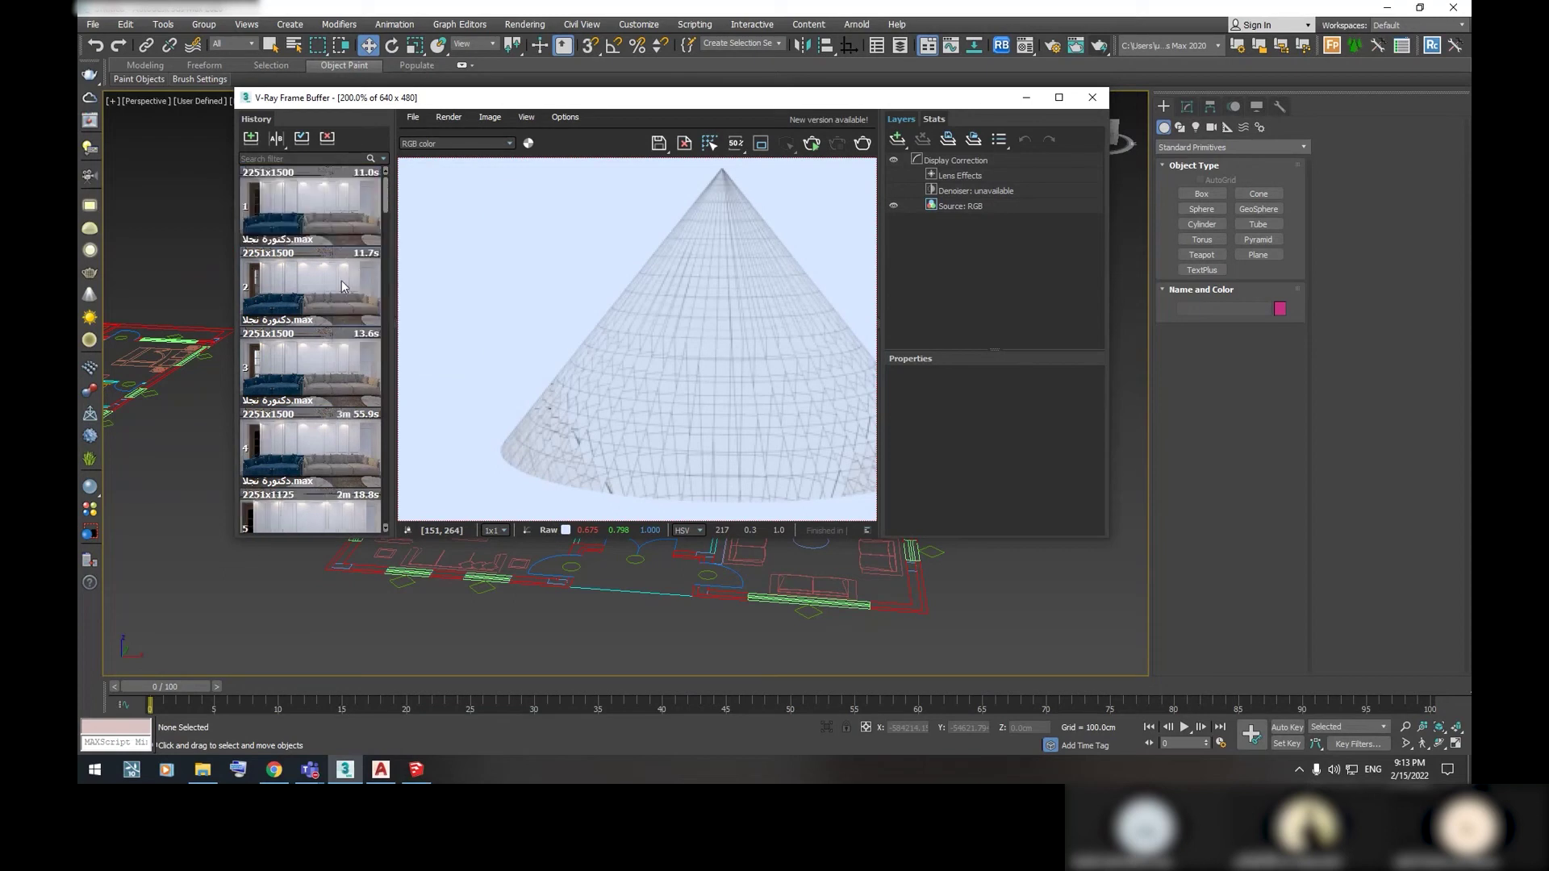
pyautogui.doubleClick(318, 206)
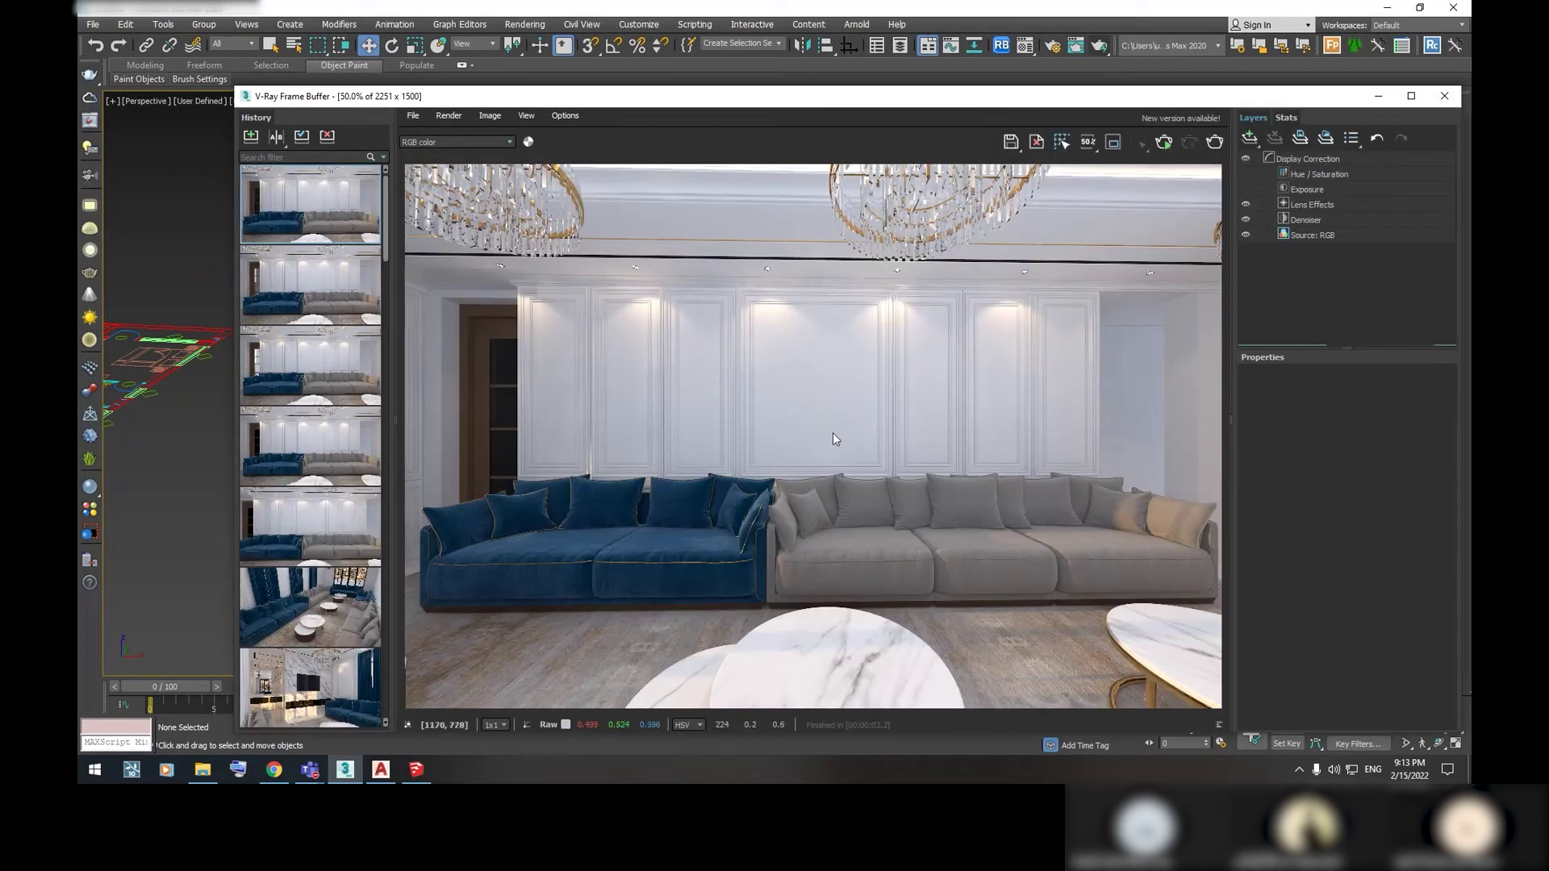
pyautogui.click(1378, 96)
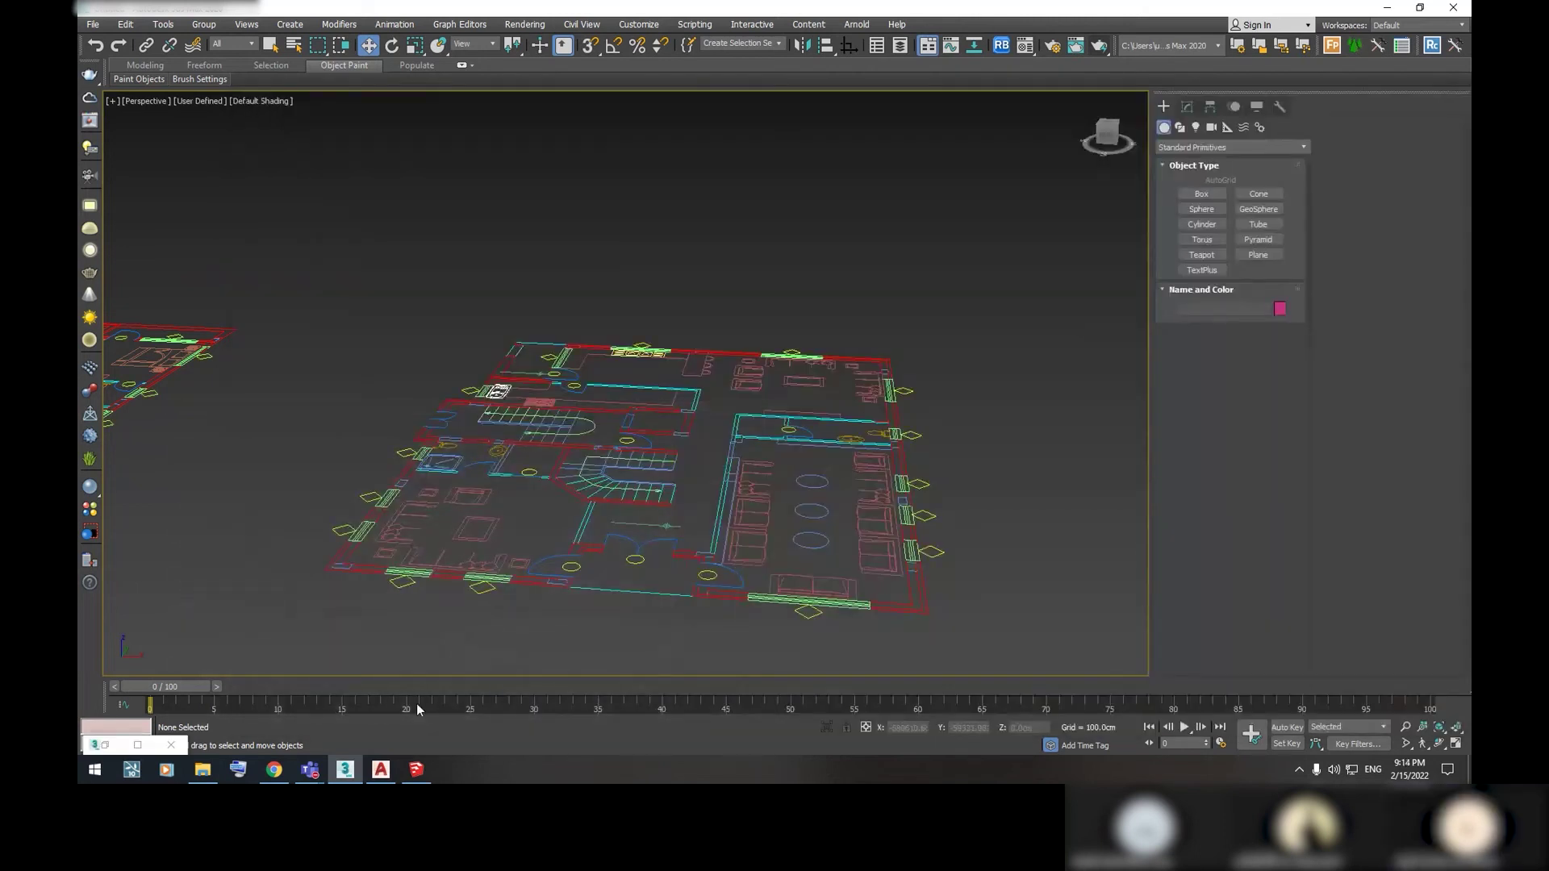
# Switch to the four-viewport layout and frame the whole floor plan in Top view
pyautogui.click(100, 745)
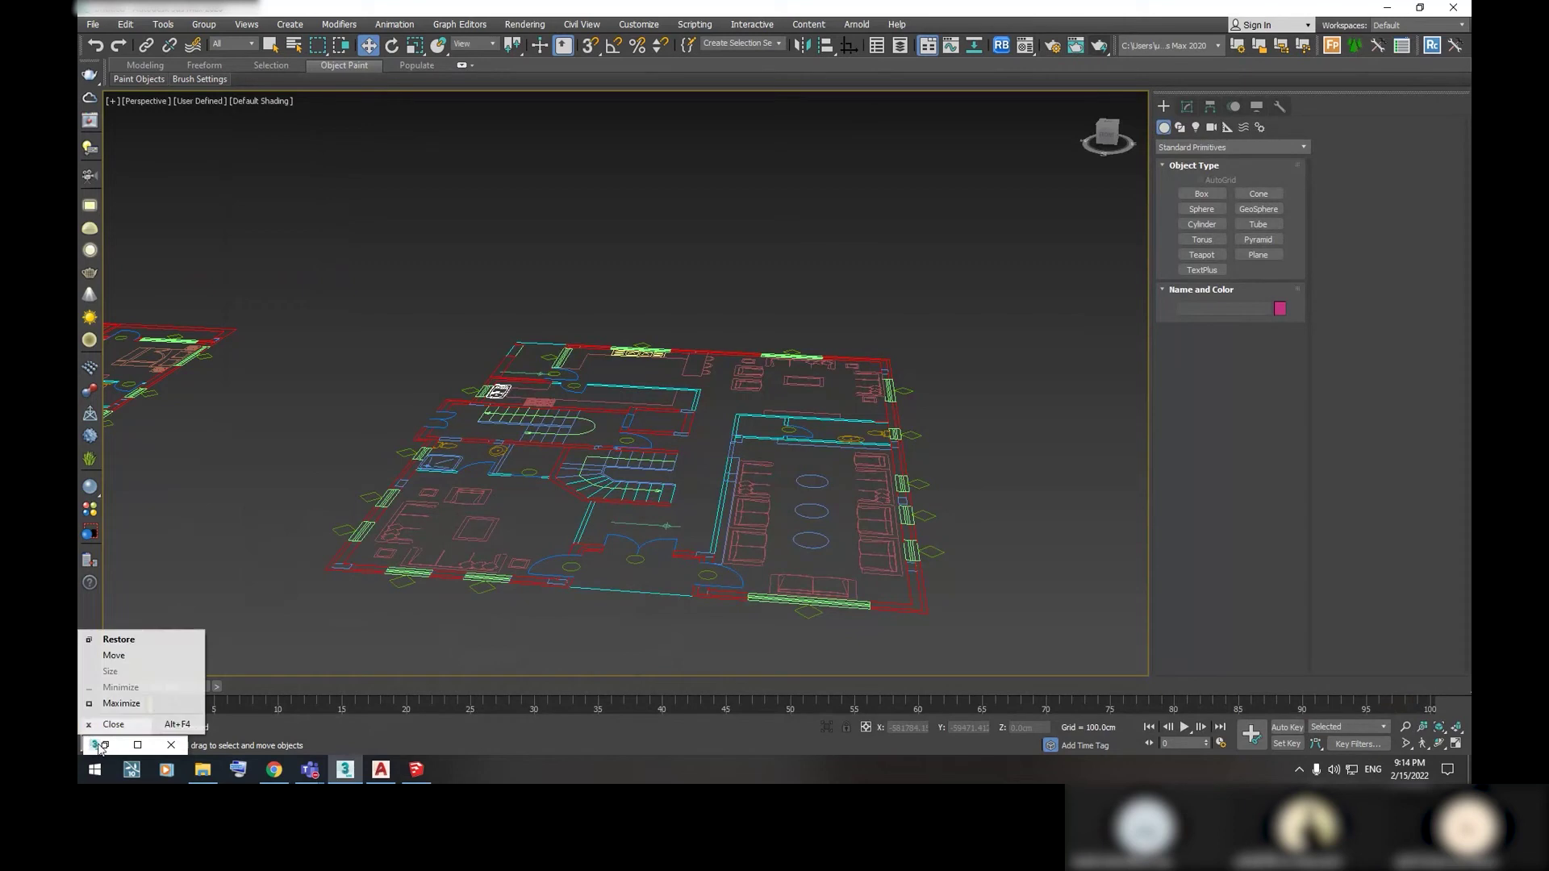
pyautogui.click(104, 746)
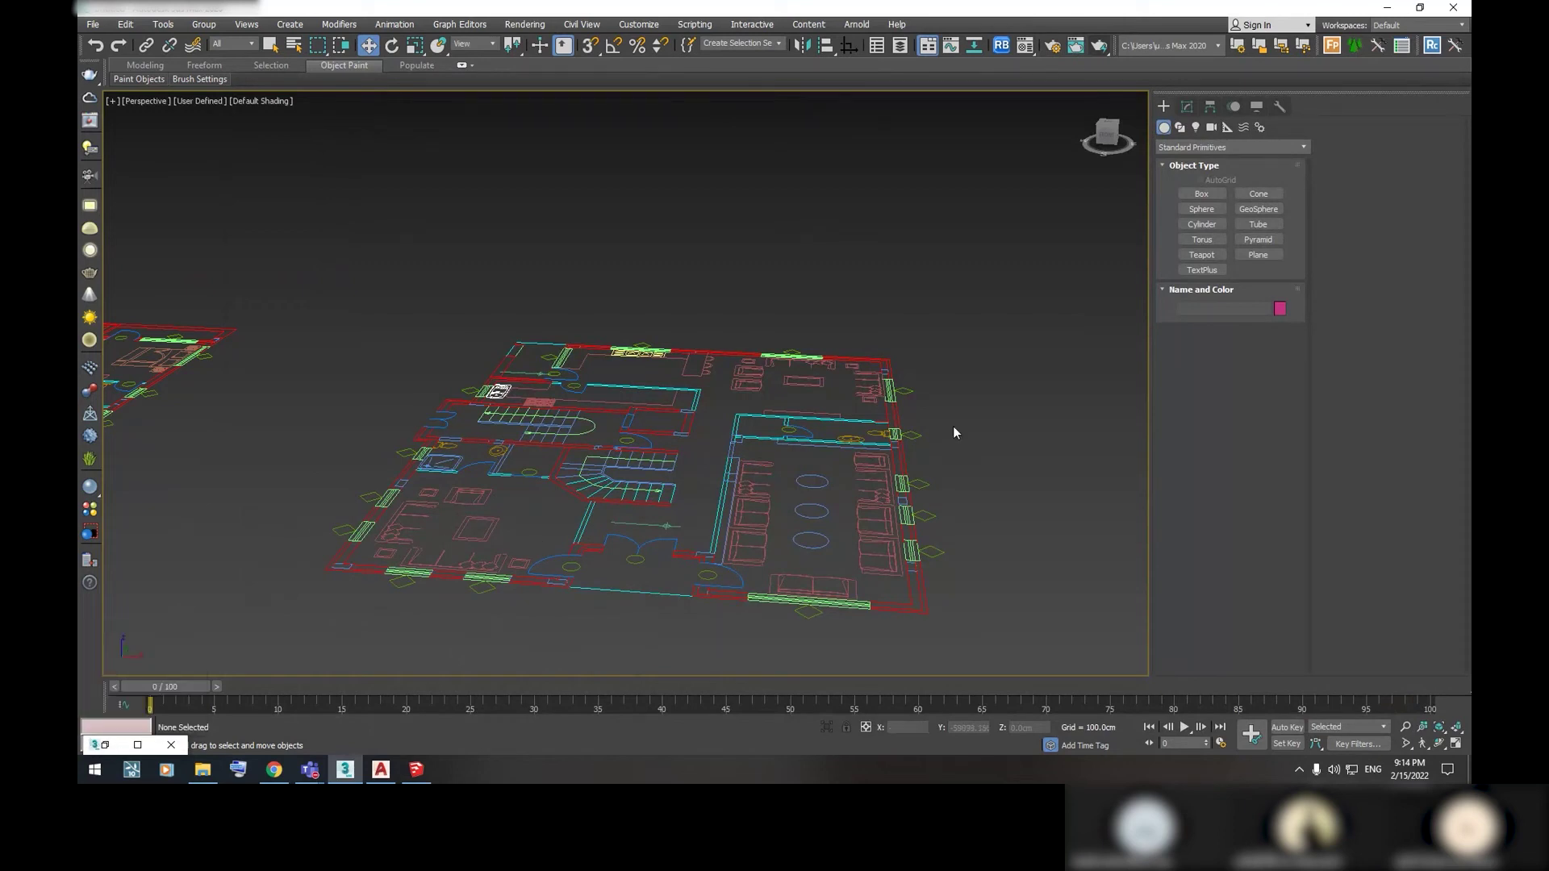
pyautogui.click(1456, 743)
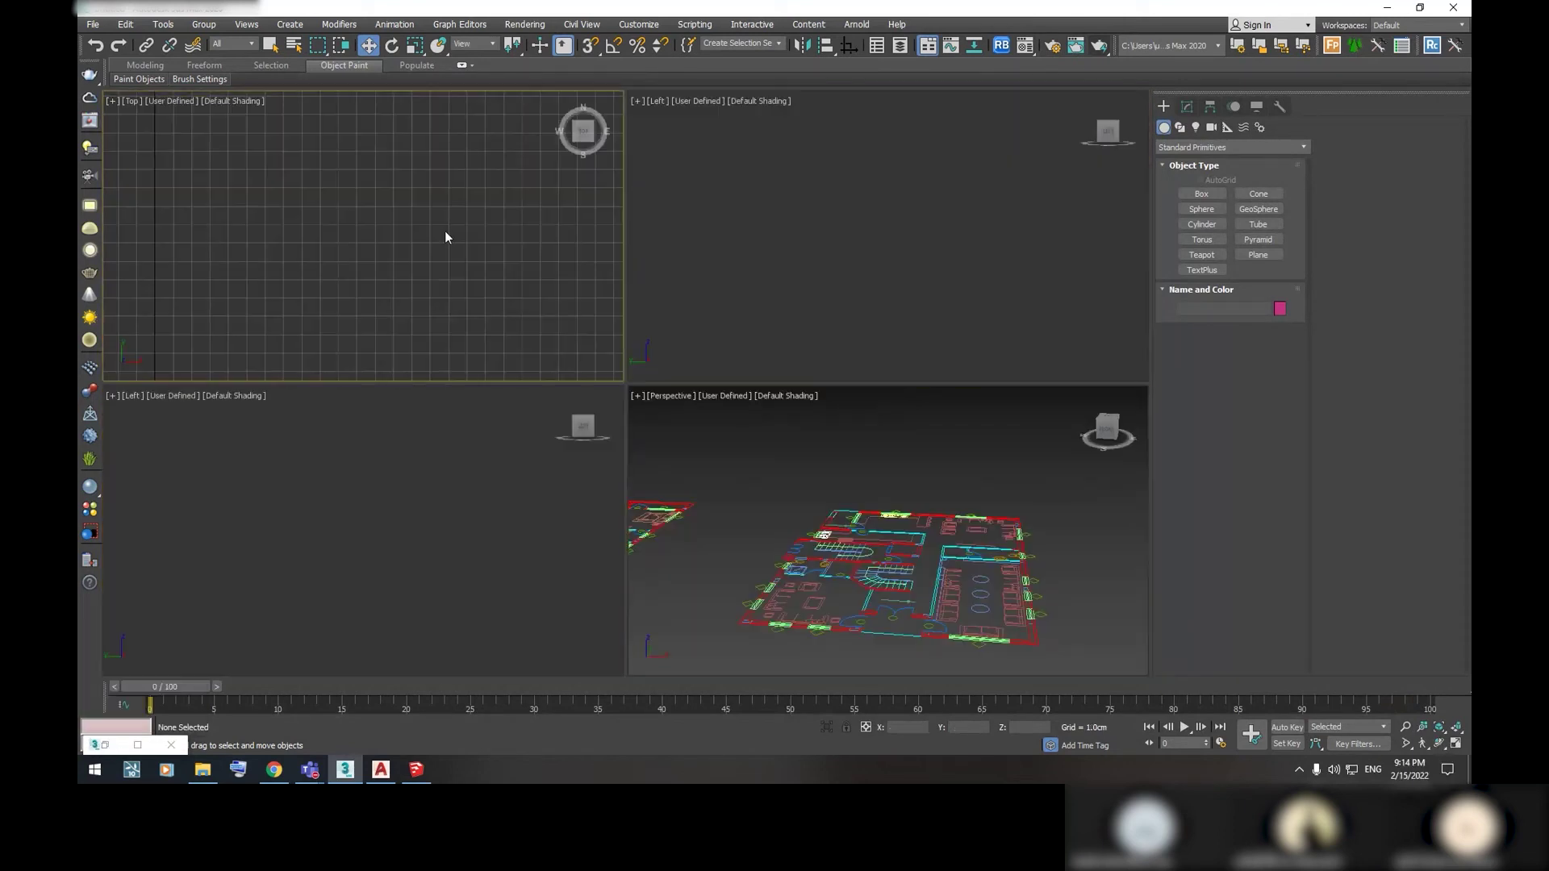
pyautogui.press('z')
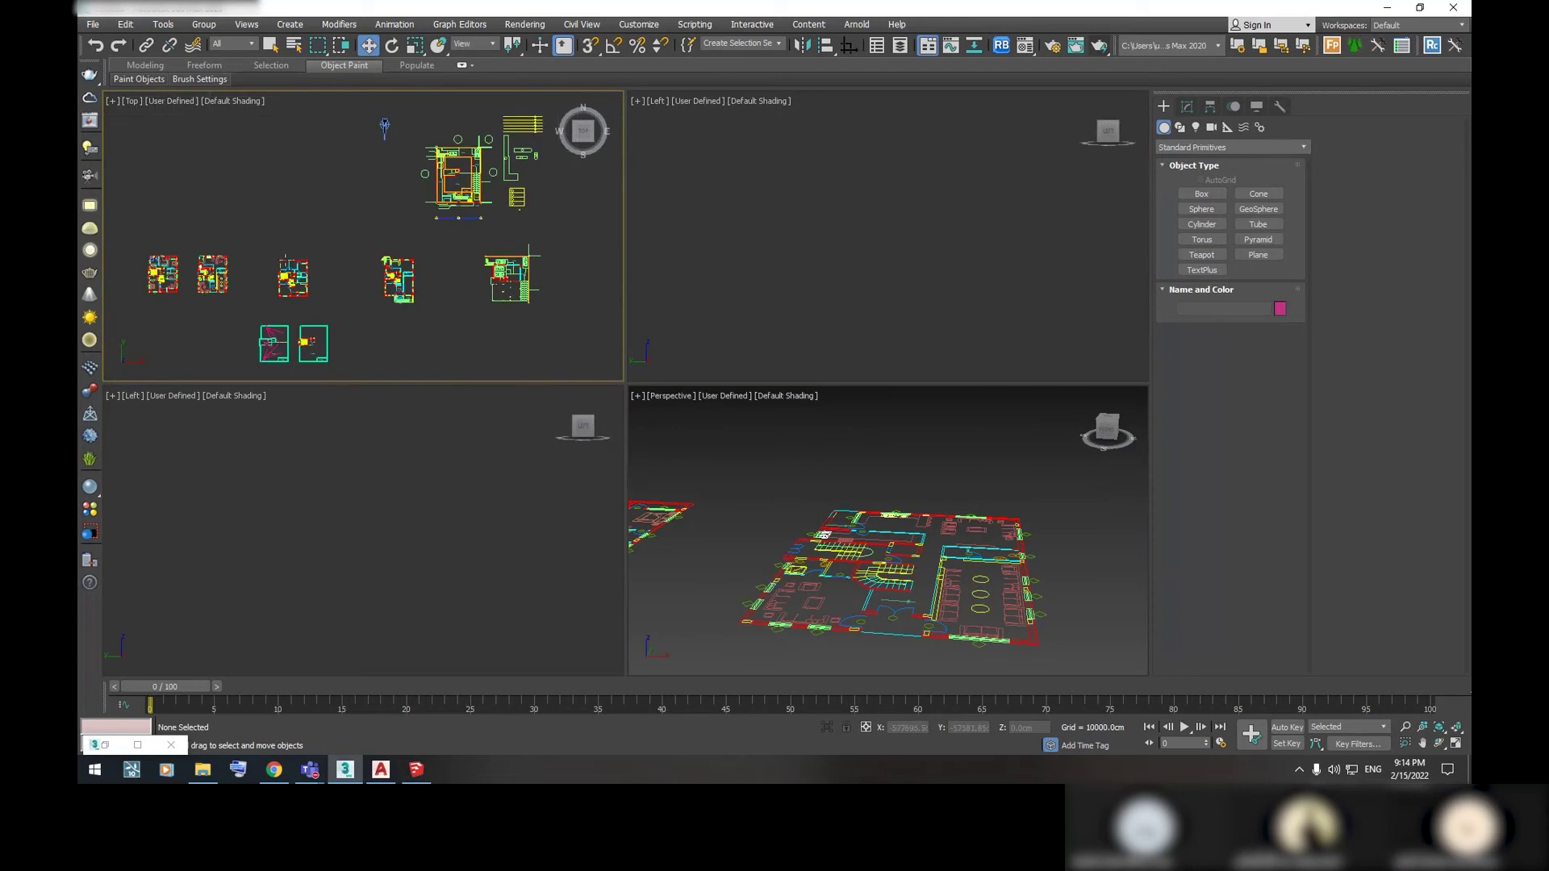
pyautogui.scroll(3, 363, 289)
pyautogui.scroll(3, 363, 289)
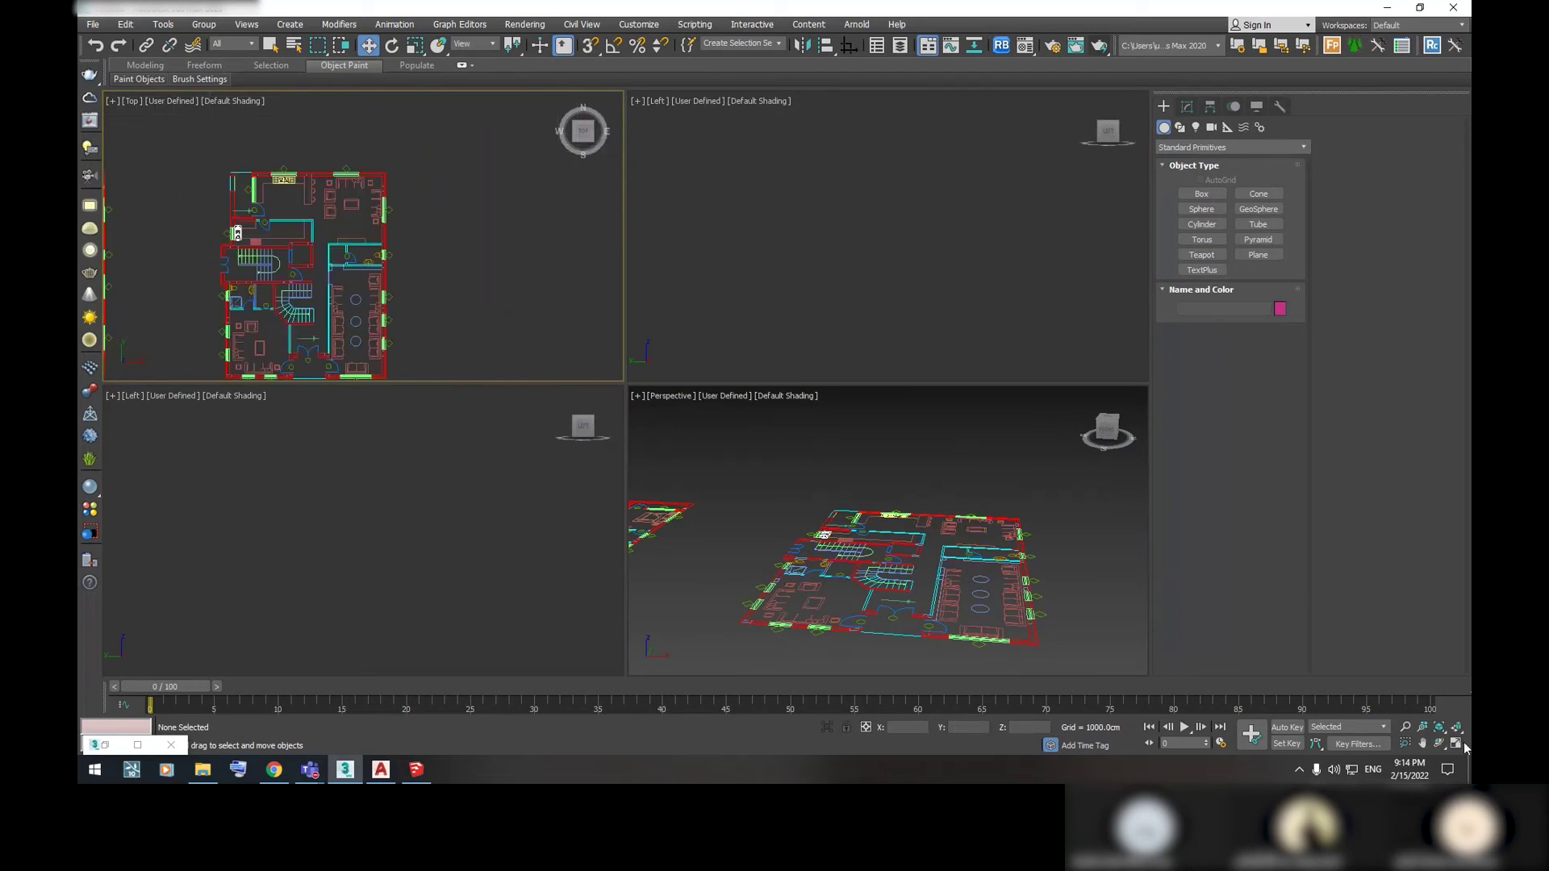
# Maximize the Top view, zoom in, and bring back the V-Ray frame buffer
pyautogui.click(1457, 743)
pyautogui.scroll(2, 671, 428)
pyautogui.scroll(4, 656, 507)
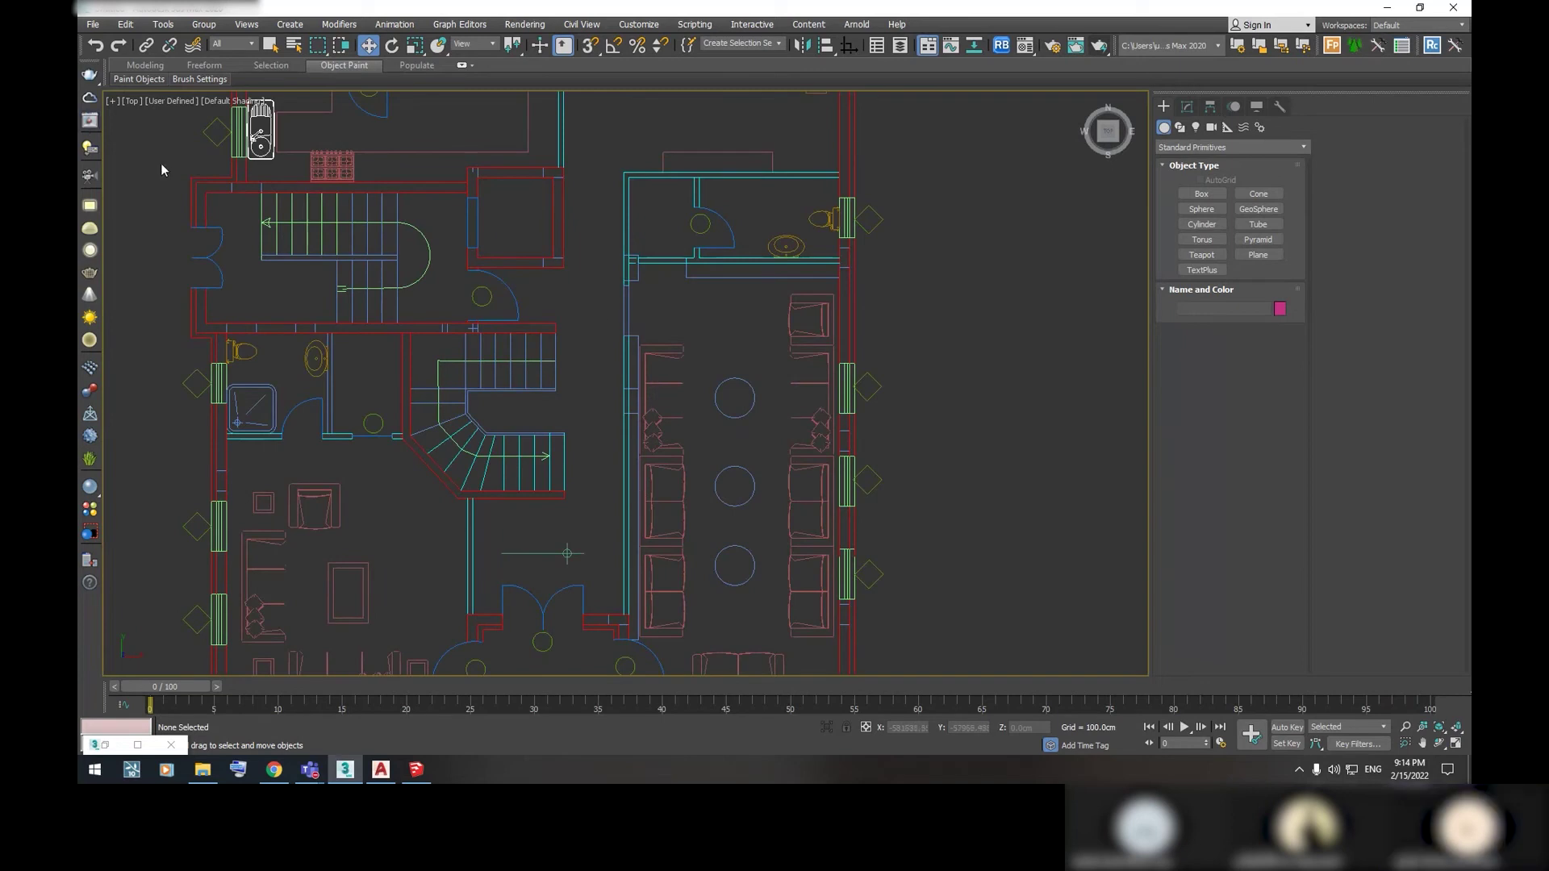
pyautogui.click(105, 744)
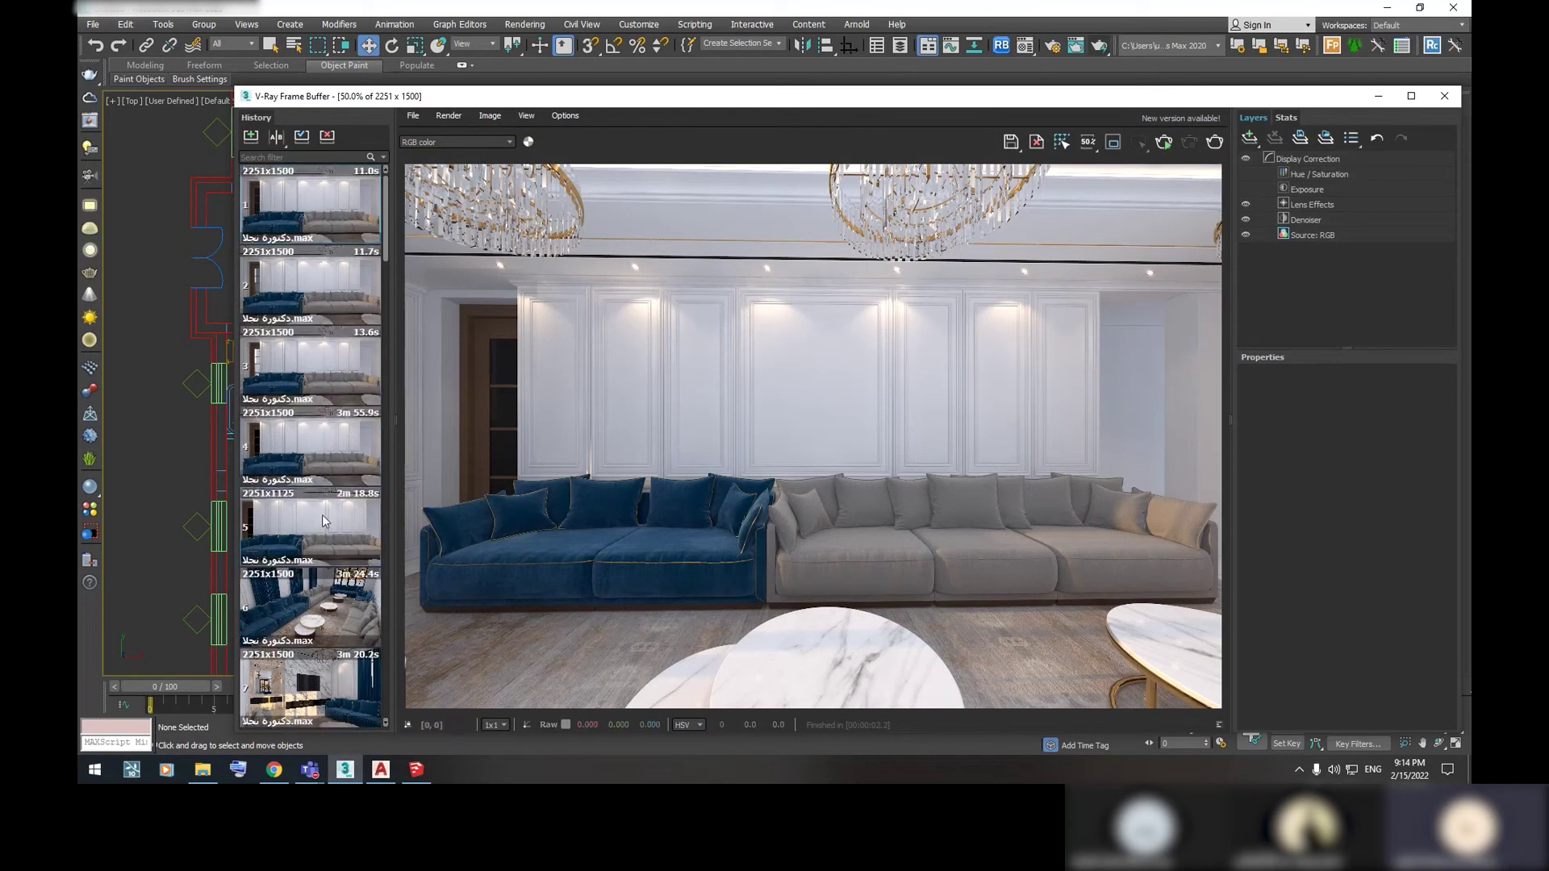
# View the sofa, marble TV-wall and blue-curtain renders from history, then close the frame buffer
pyautogui.moveTo(310, 605)
pyautogui.doubleClick(330, 598)
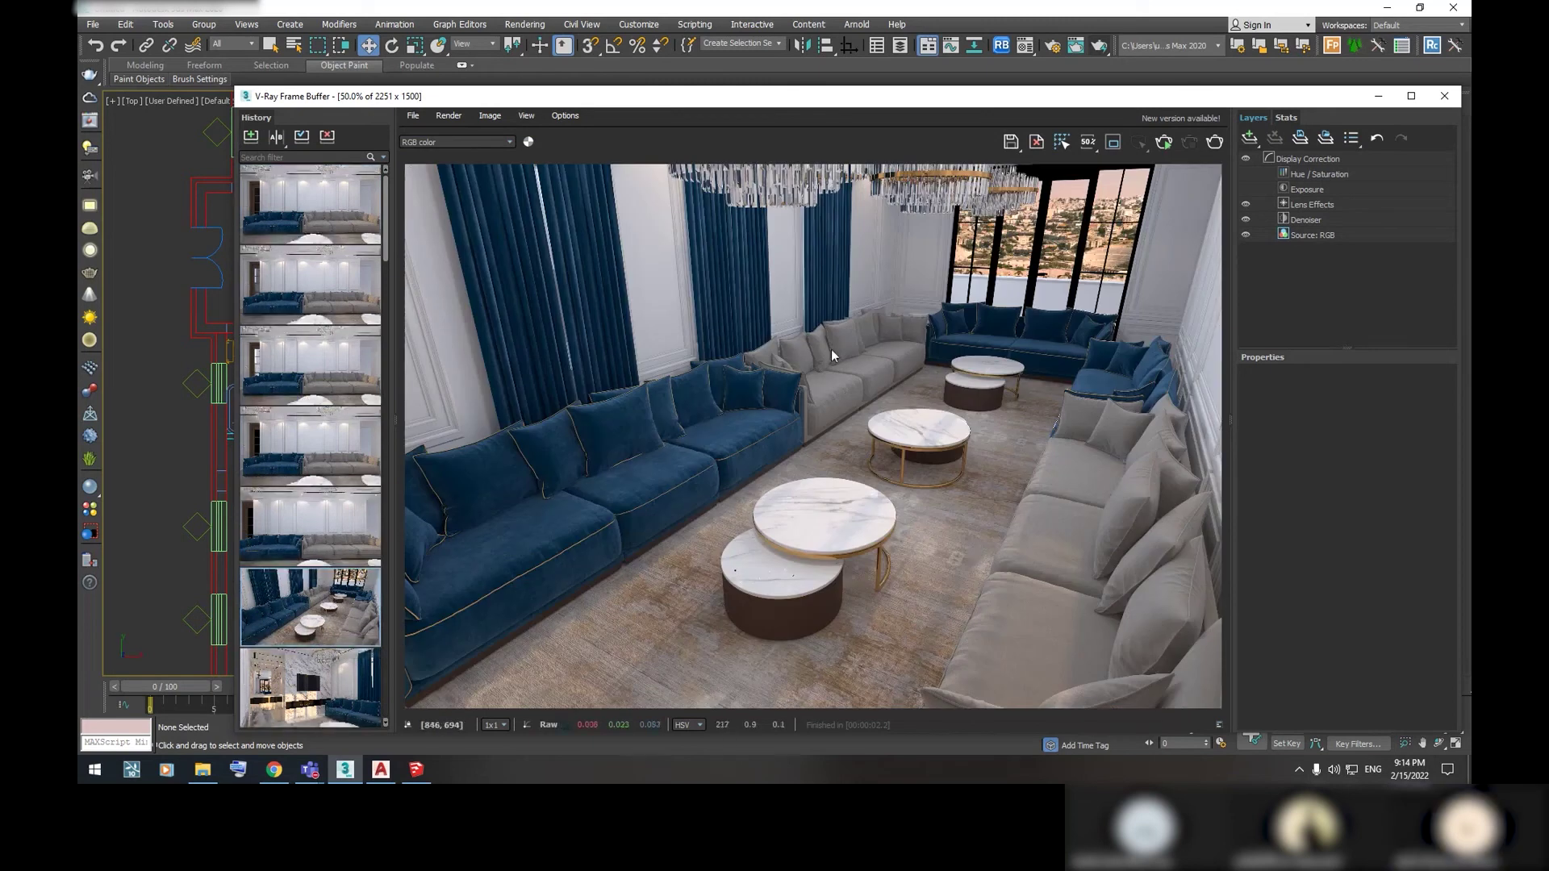
pyautogui.doubleClick(293, 698)
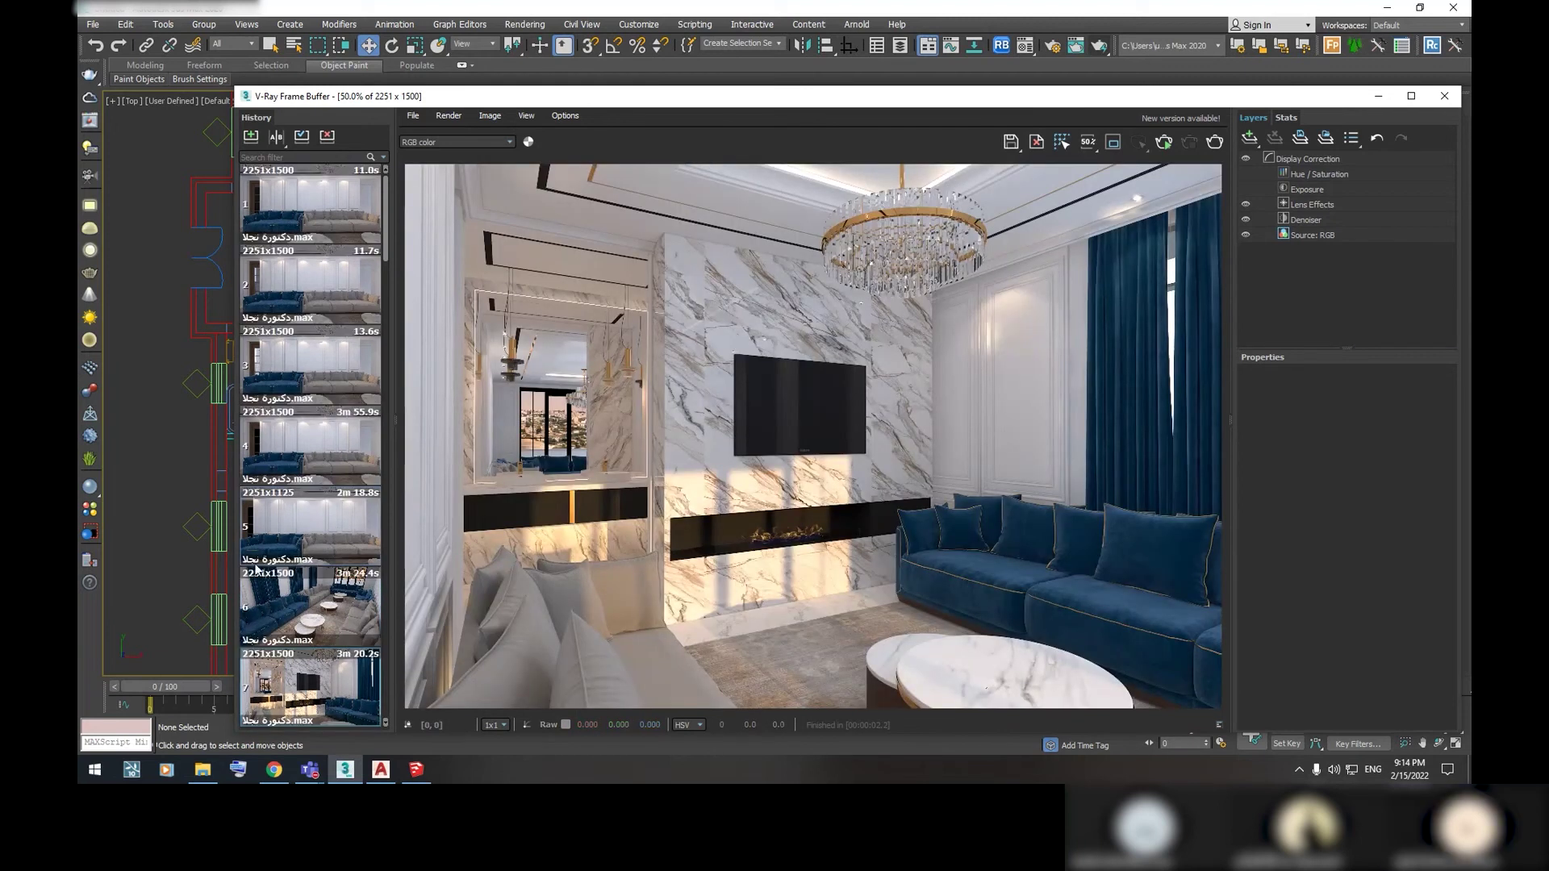
pyautogui.scroll(-3, 338, 581)
pyautogui.doubleClick(332, 601)
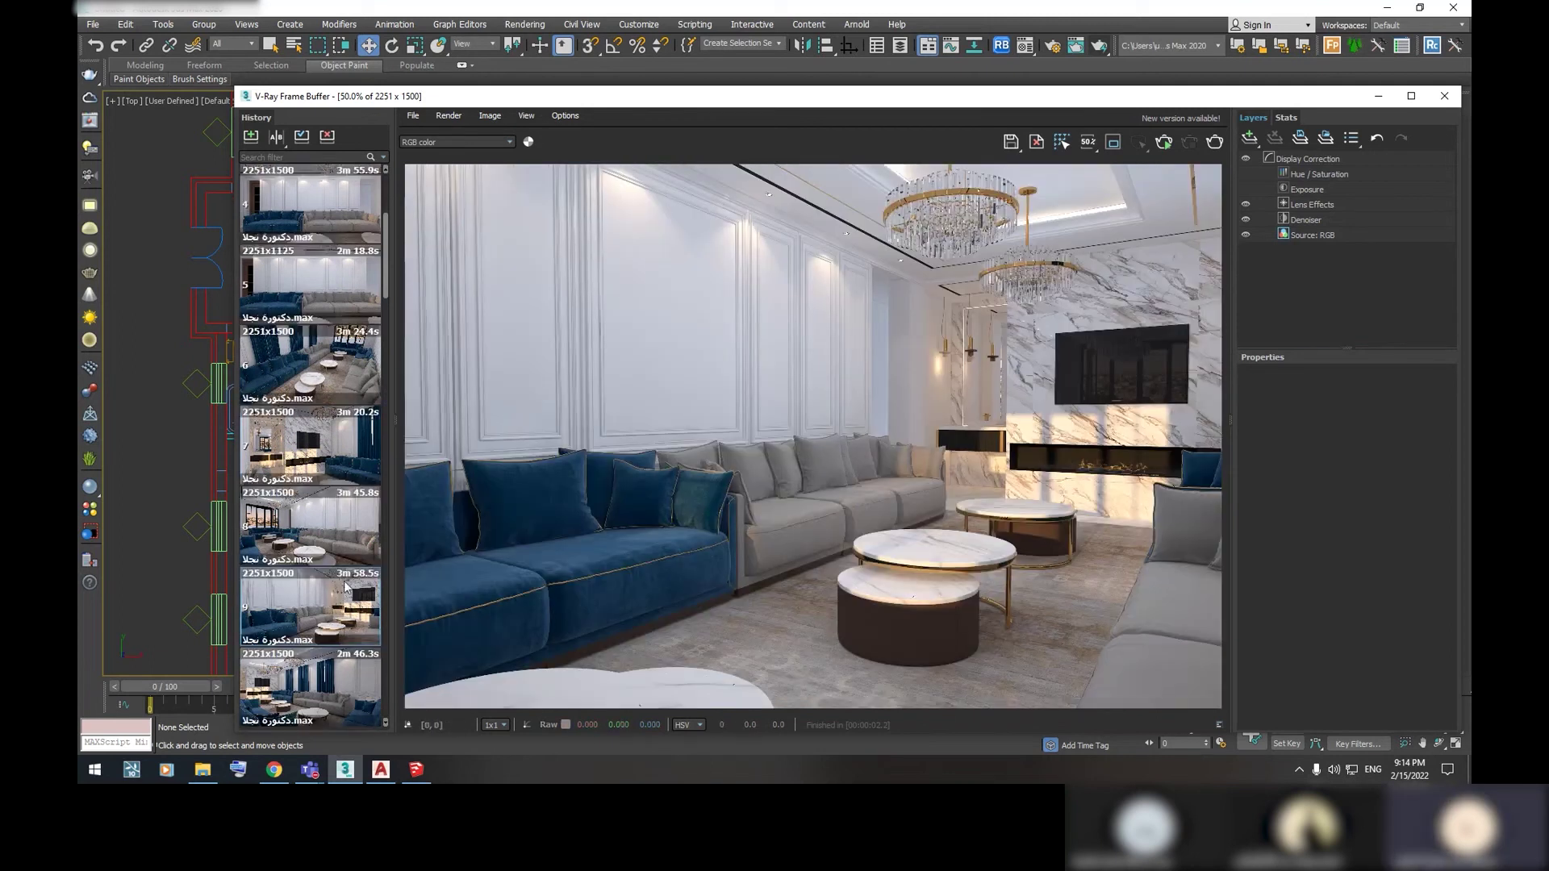
pyautogui.doubleClick(327, 674)
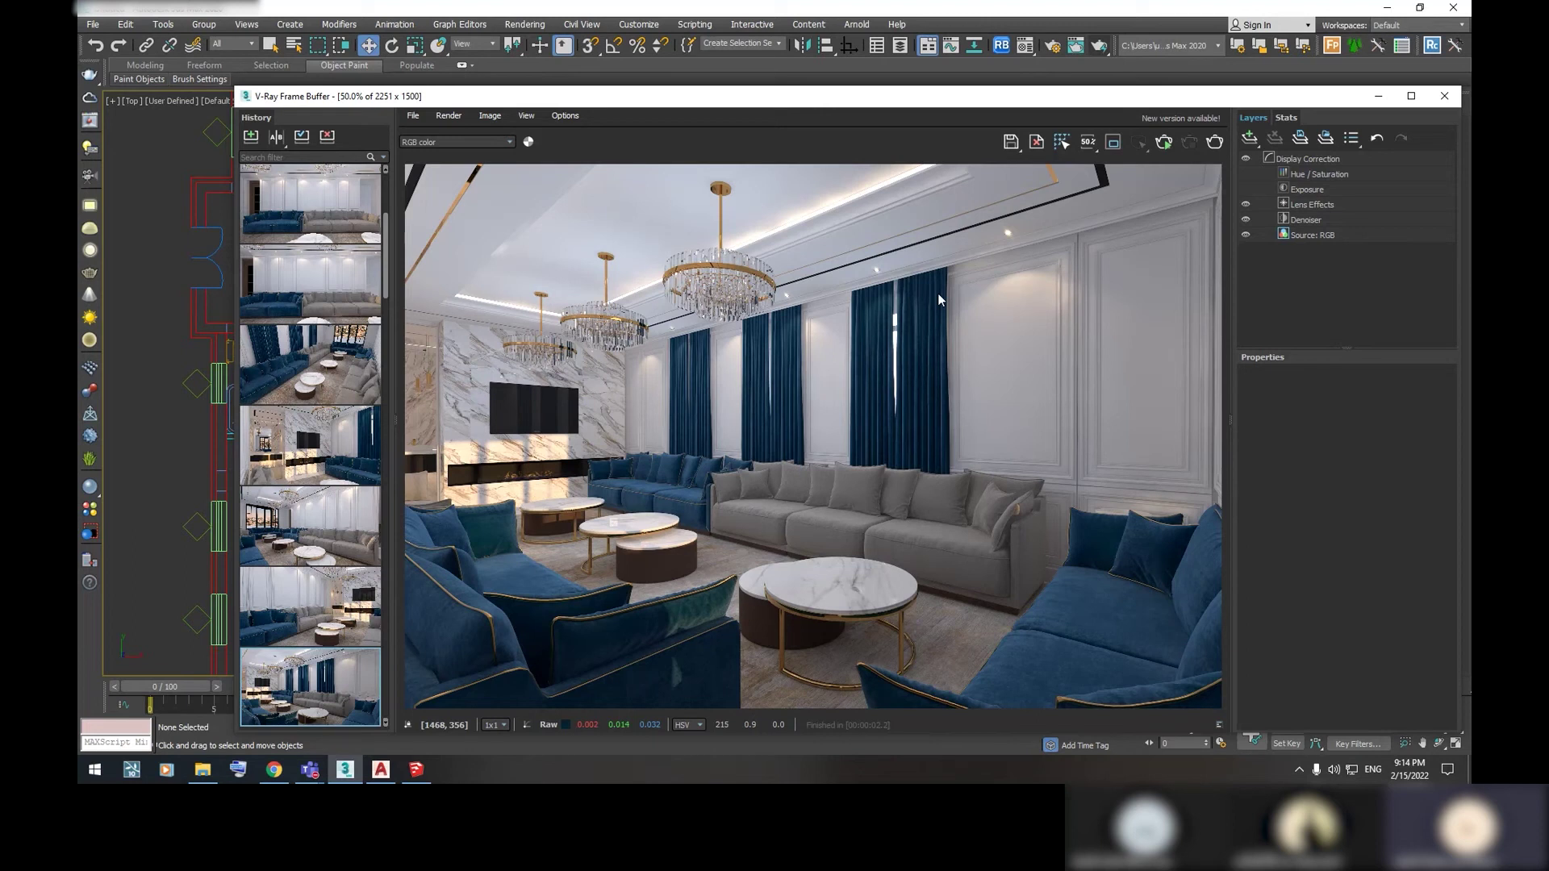
pyautogui.click(1442, 97)
pyautogui.scroll(3, 807, 314)
# Switch the Create panel to Shapes > Splines, briefly starting and exiting the Line tool
pyautogui.moveTo(807, 314); pyautogui.dragTo(847, 252, button='middle')
pyautogui.scroll(-3, 847, 252)
pyautogui.scroll(3, 927, 420)
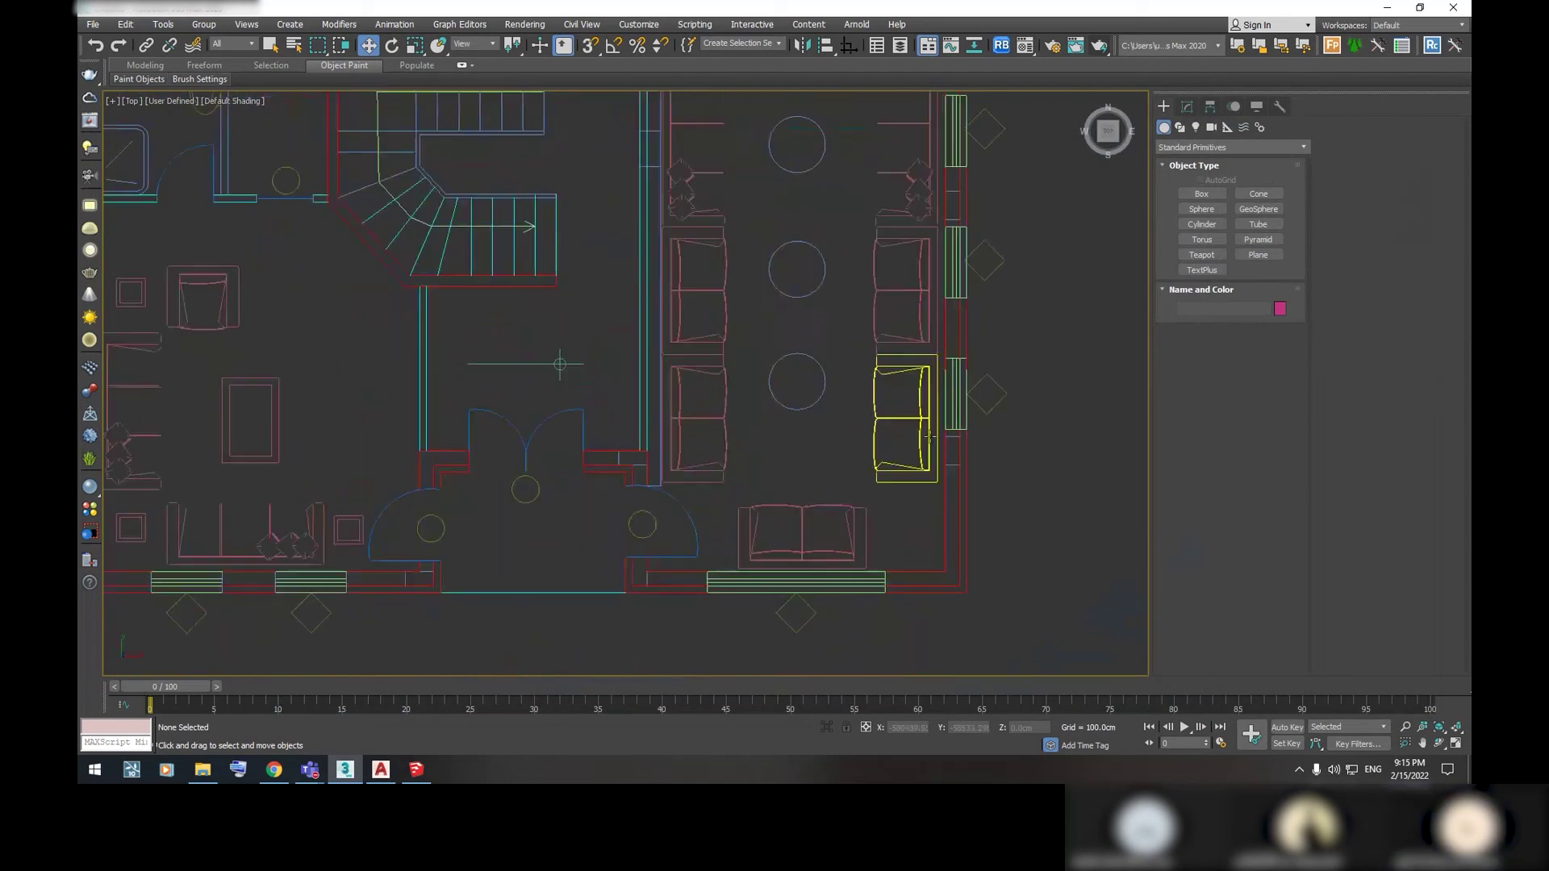
pyautogui.scroll(2, 979, 363)
pyautogui.scroll(2, 977, 327)
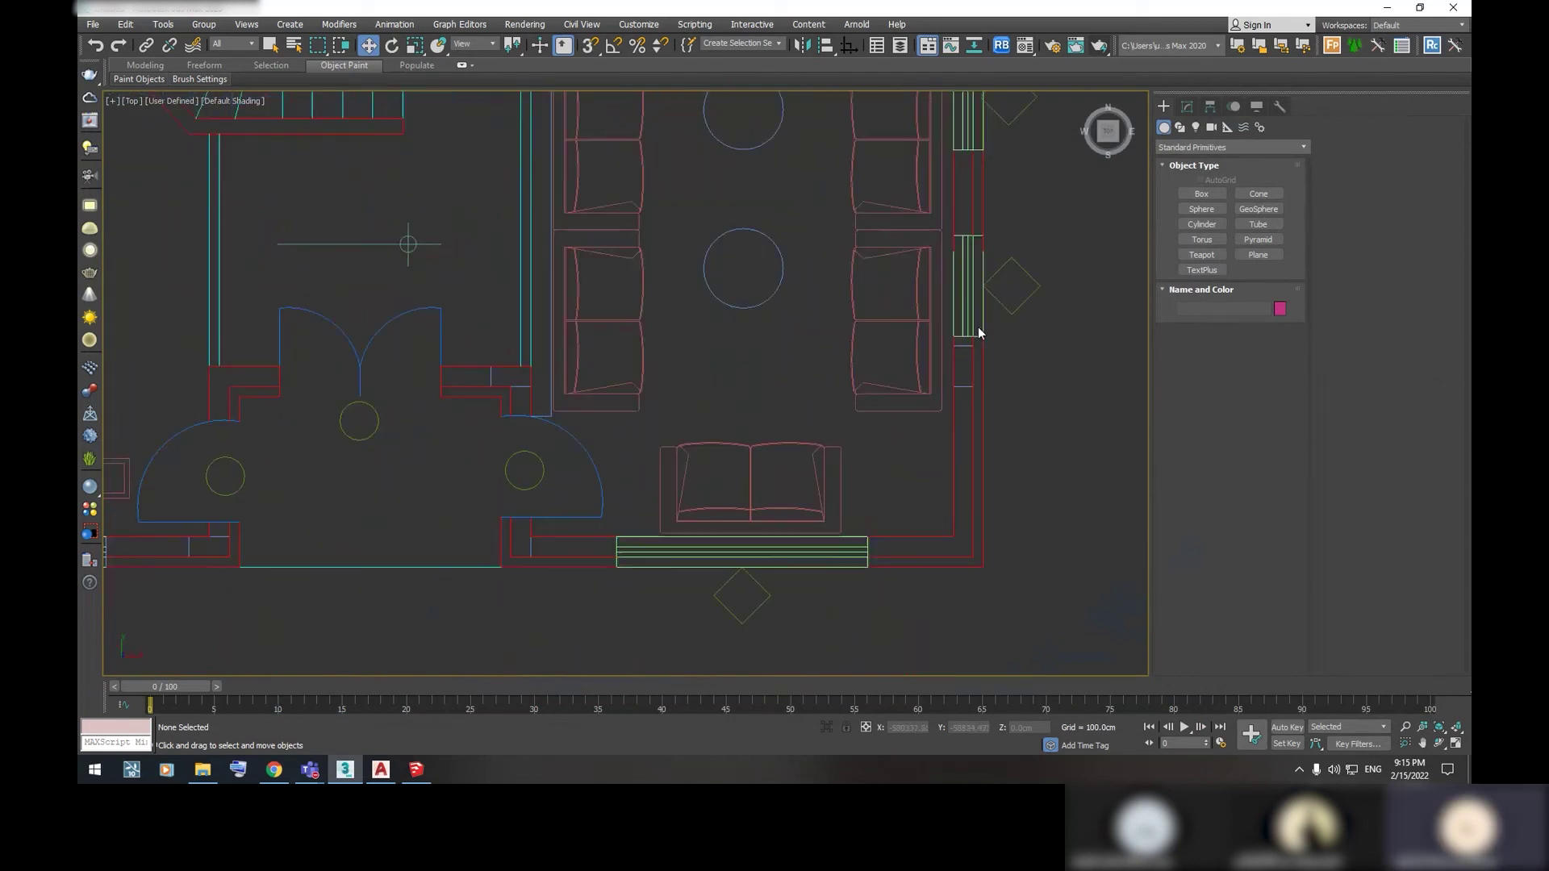
pyautogui.click(1180, 127)
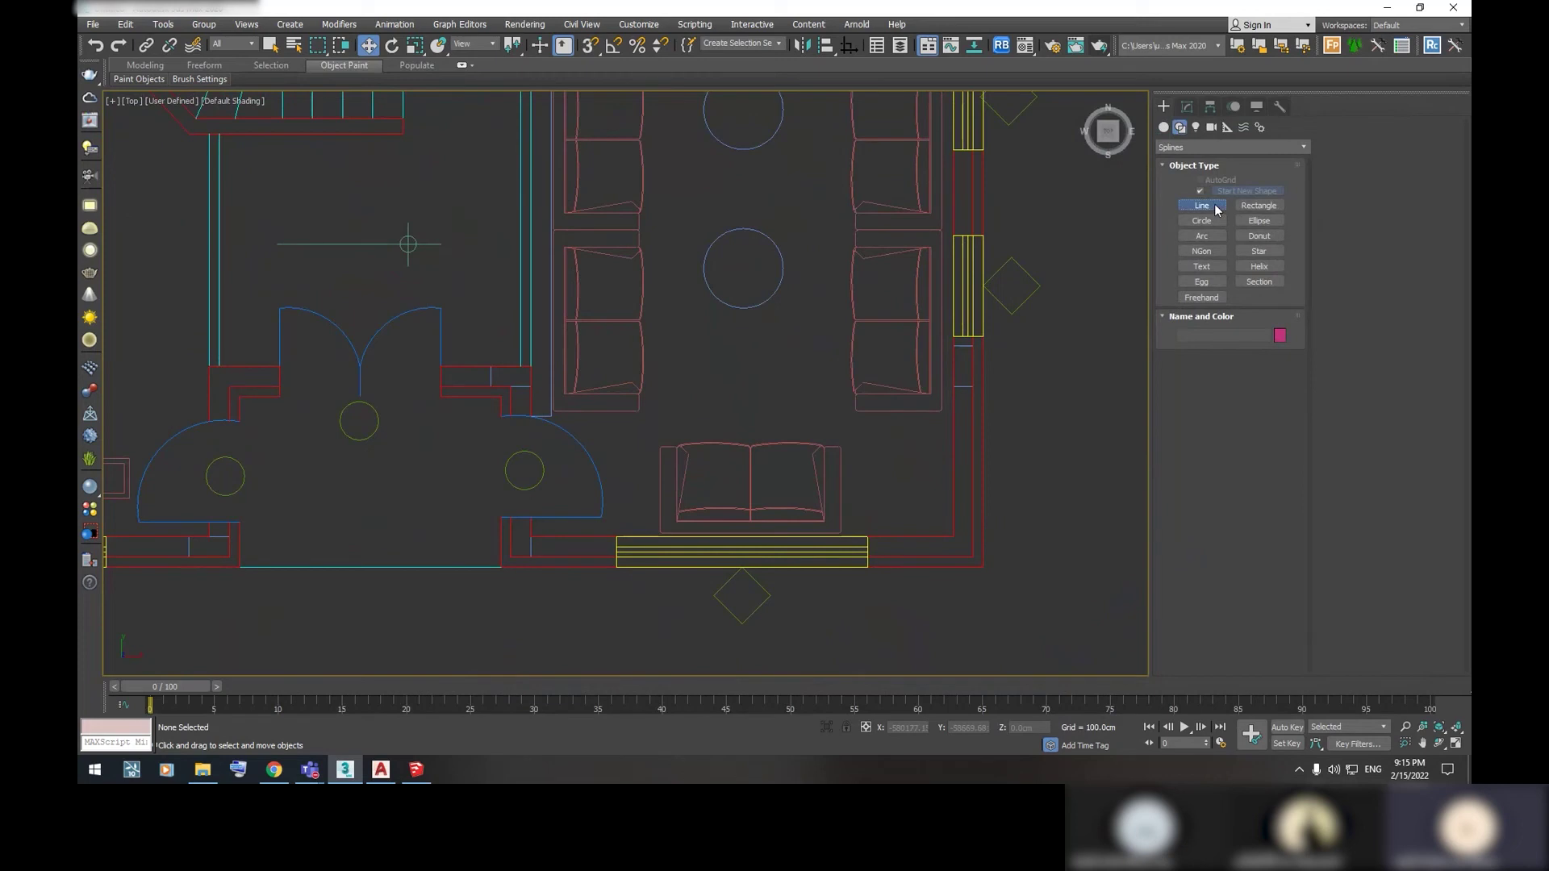
pyautogui.click(1214, 206)
pyautogui.scroll(3, 960, 339)
pyautogui.rightClick(975, 362)
pyautogui.scroll(-3, 975, 363)
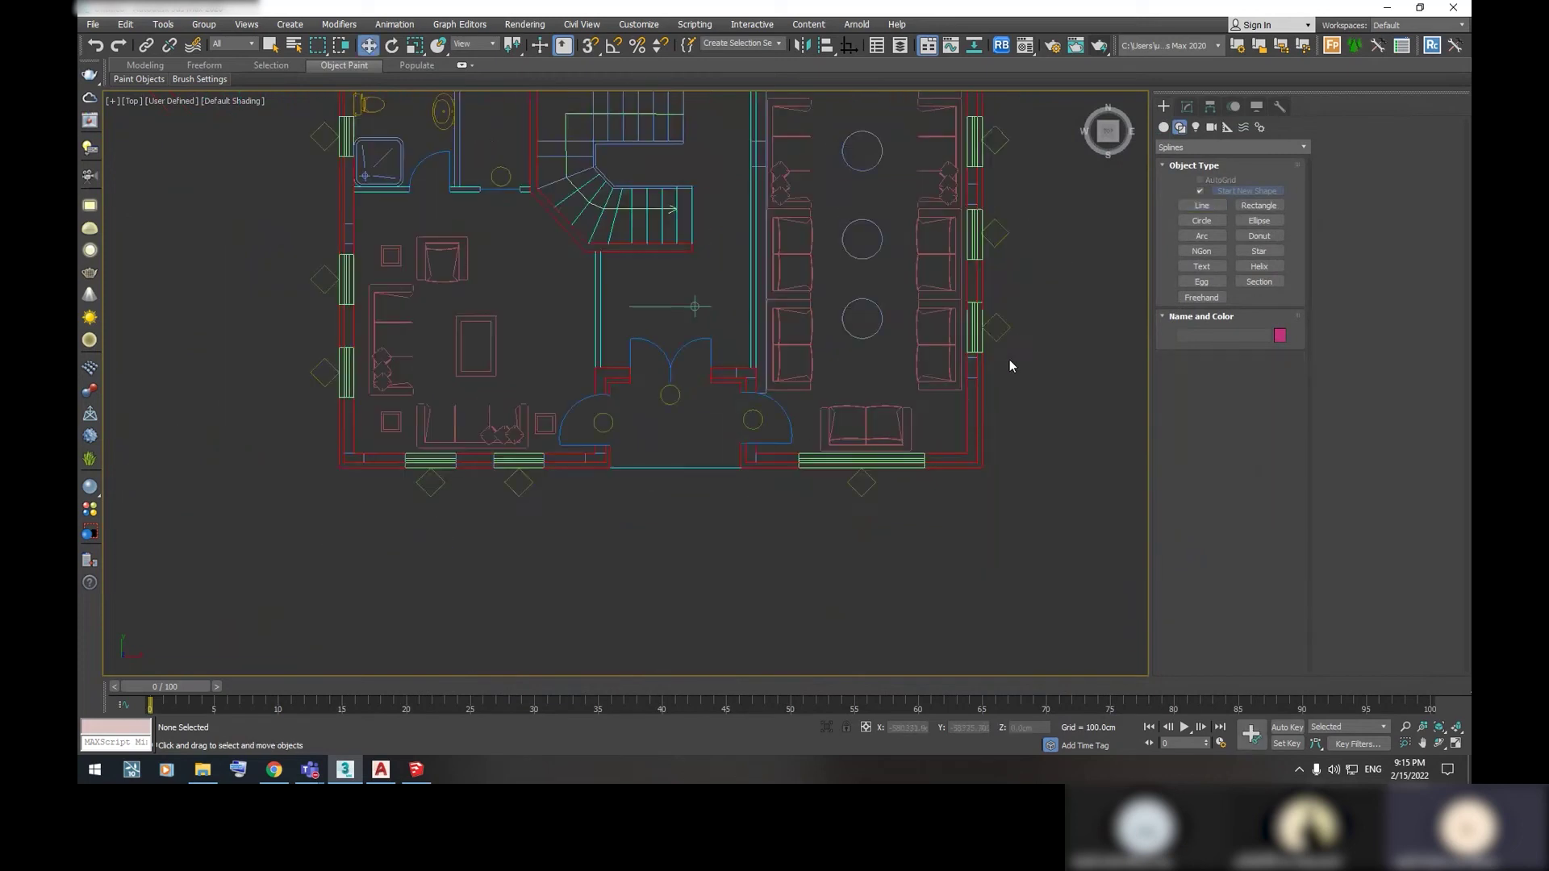
pyautogui.scroll(-3, 1010, 360)
pyautogui.scroll(-2, 966, 360)
pyautogui.scroll(-2, 798, 380)
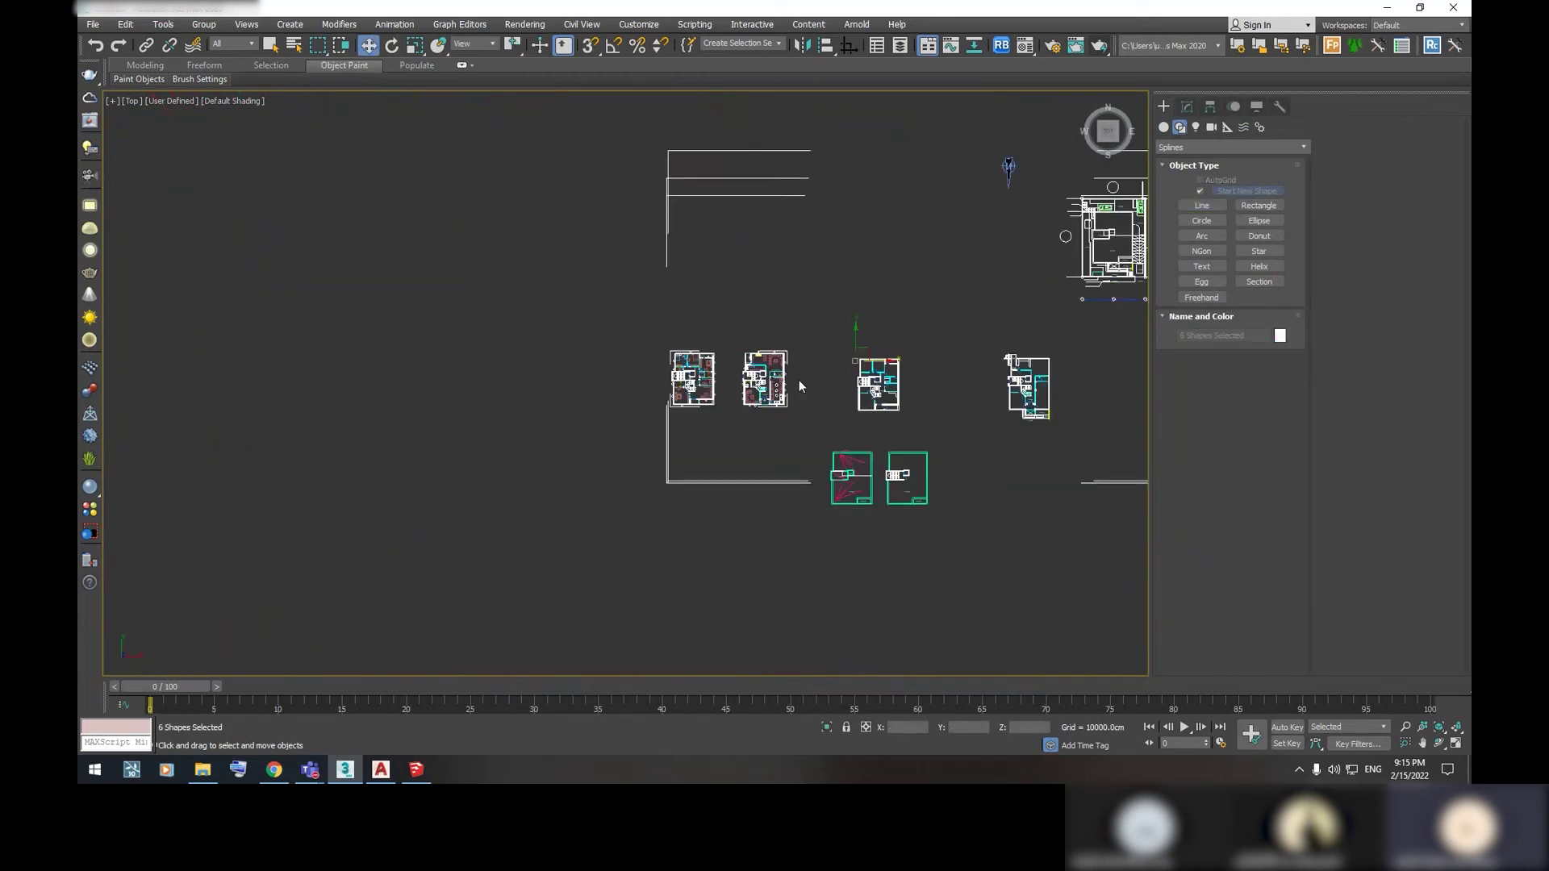
pyautogui.scroll(-2, 899, 336)
# Select all 216 plan entities and bring the two left floor plans into view
pyautogui.hotkey('ctrl', 'a')
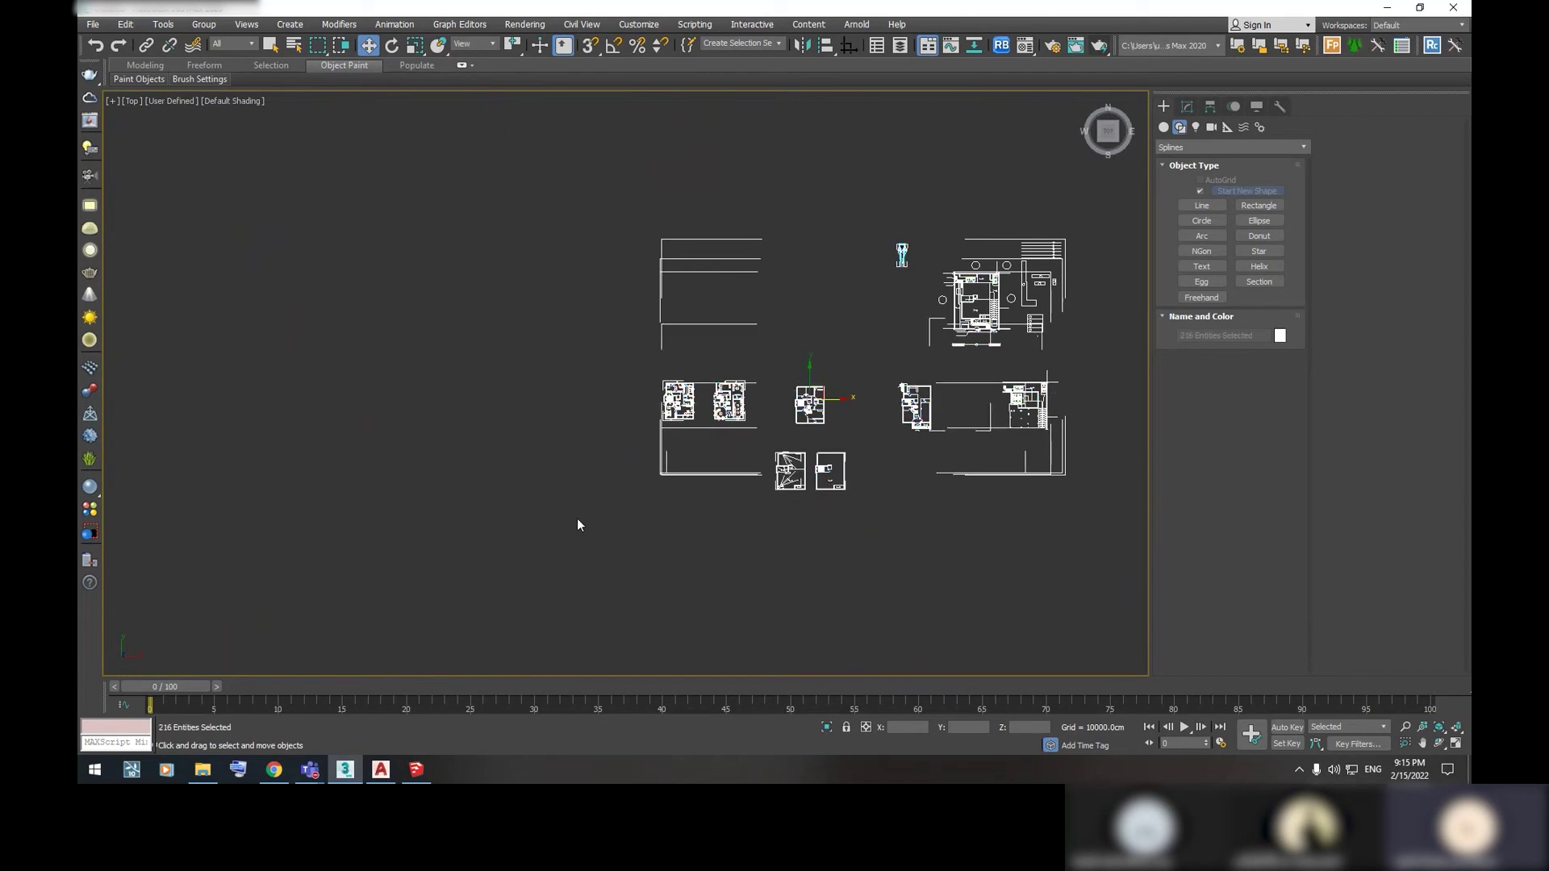
pyautogui.scroll(2, 726, 387)
pyautogui.scroll(2, 744, 383)
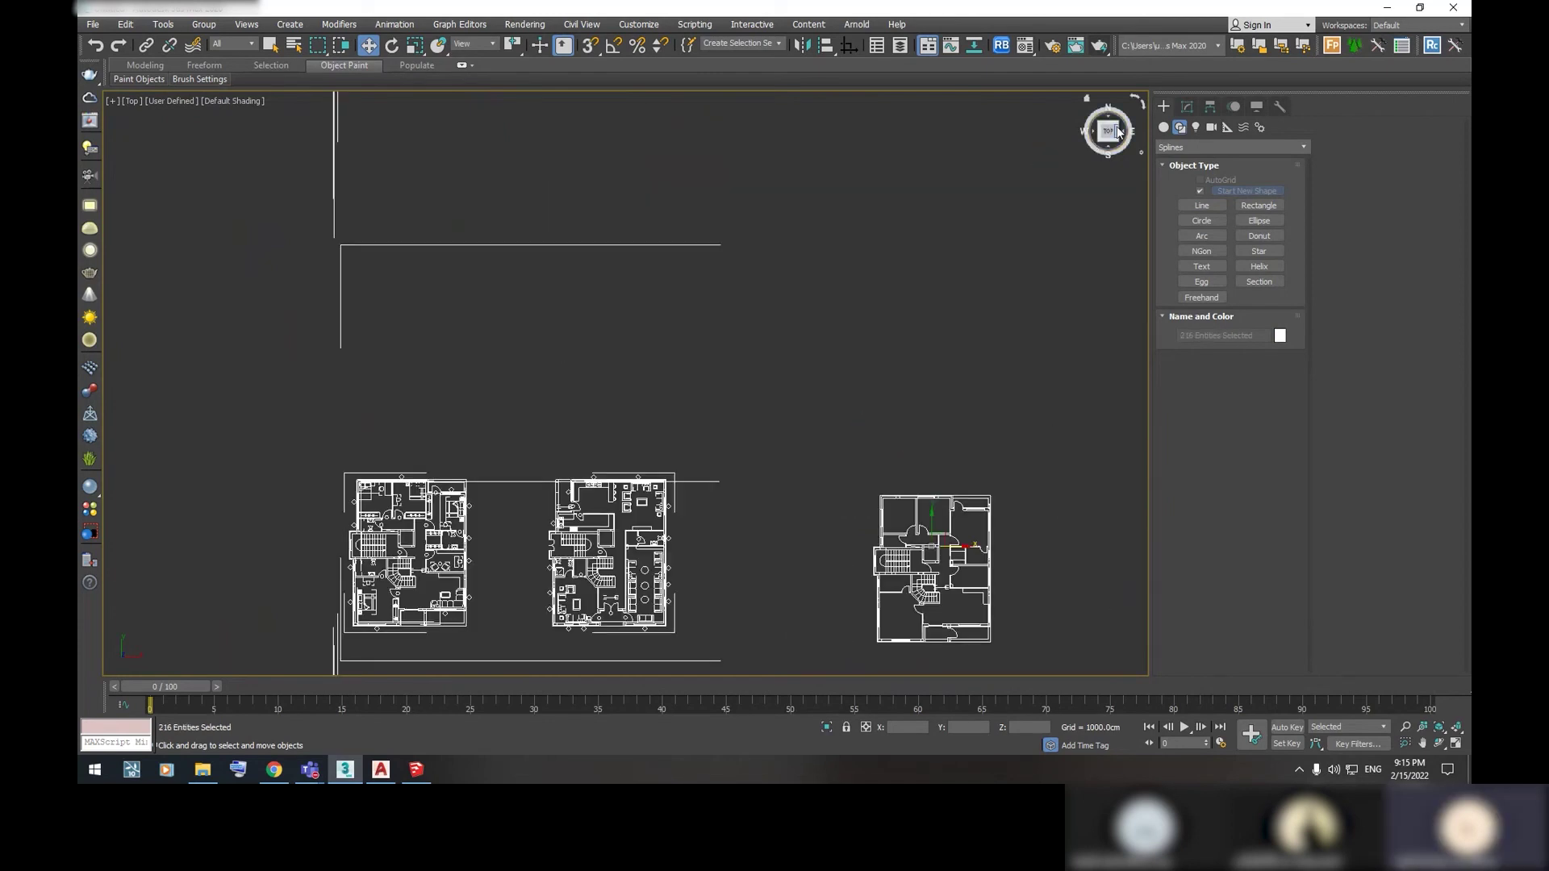
pyautogui.moveTo(776, 448); pyautogui.dragTo(864, 331, button='middle')
pyautogui.scroll(3, 864, 330)
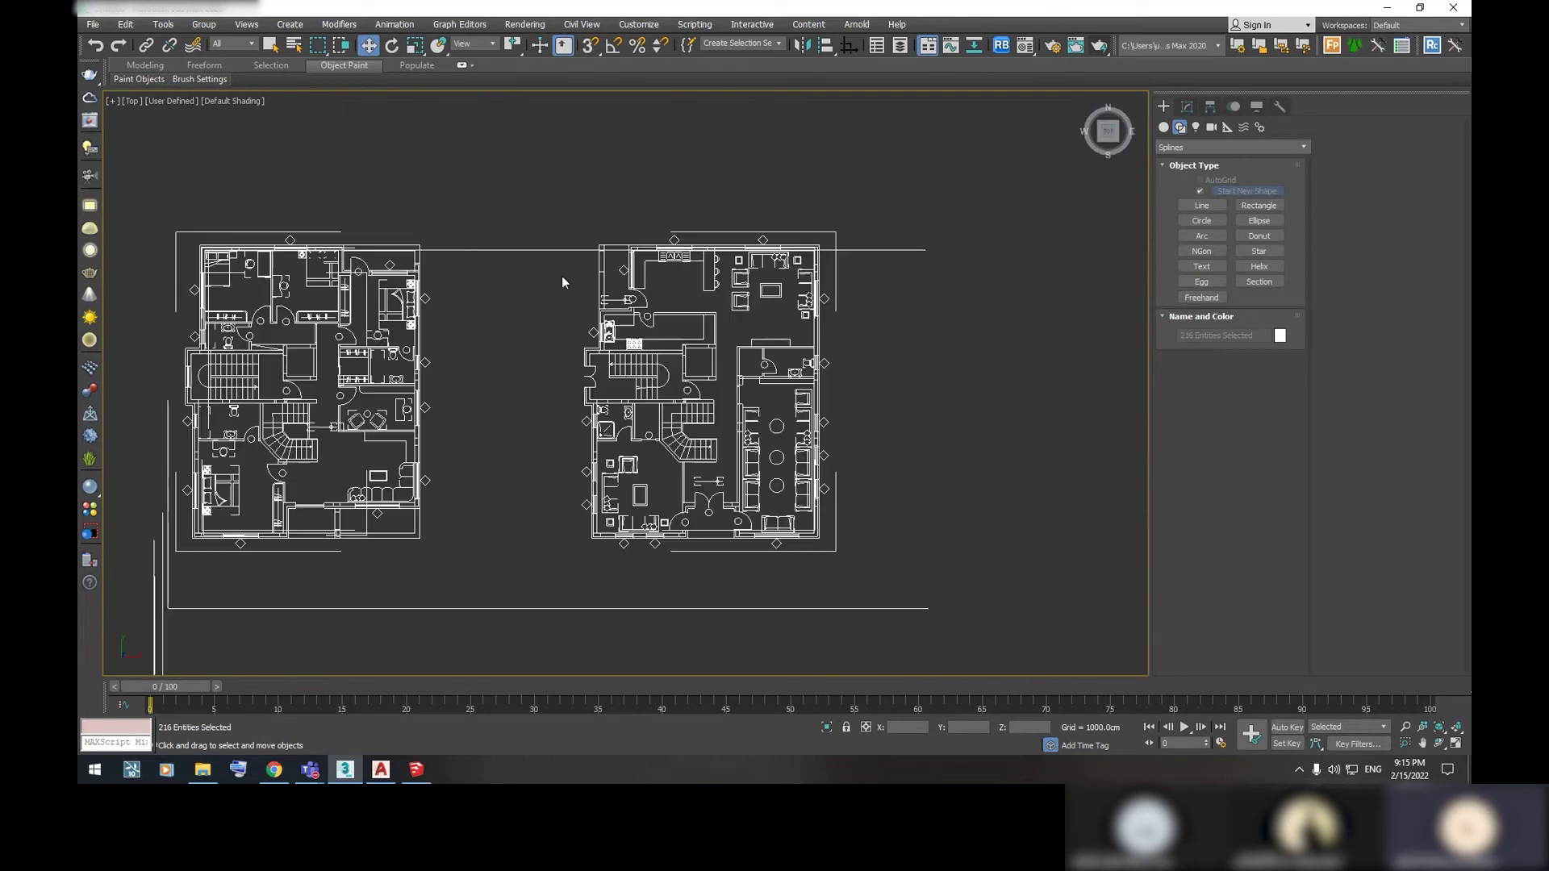
# Group the selection as 'Plan', undoing an accidental deselection afterward
pyautogui.click(204, 24)
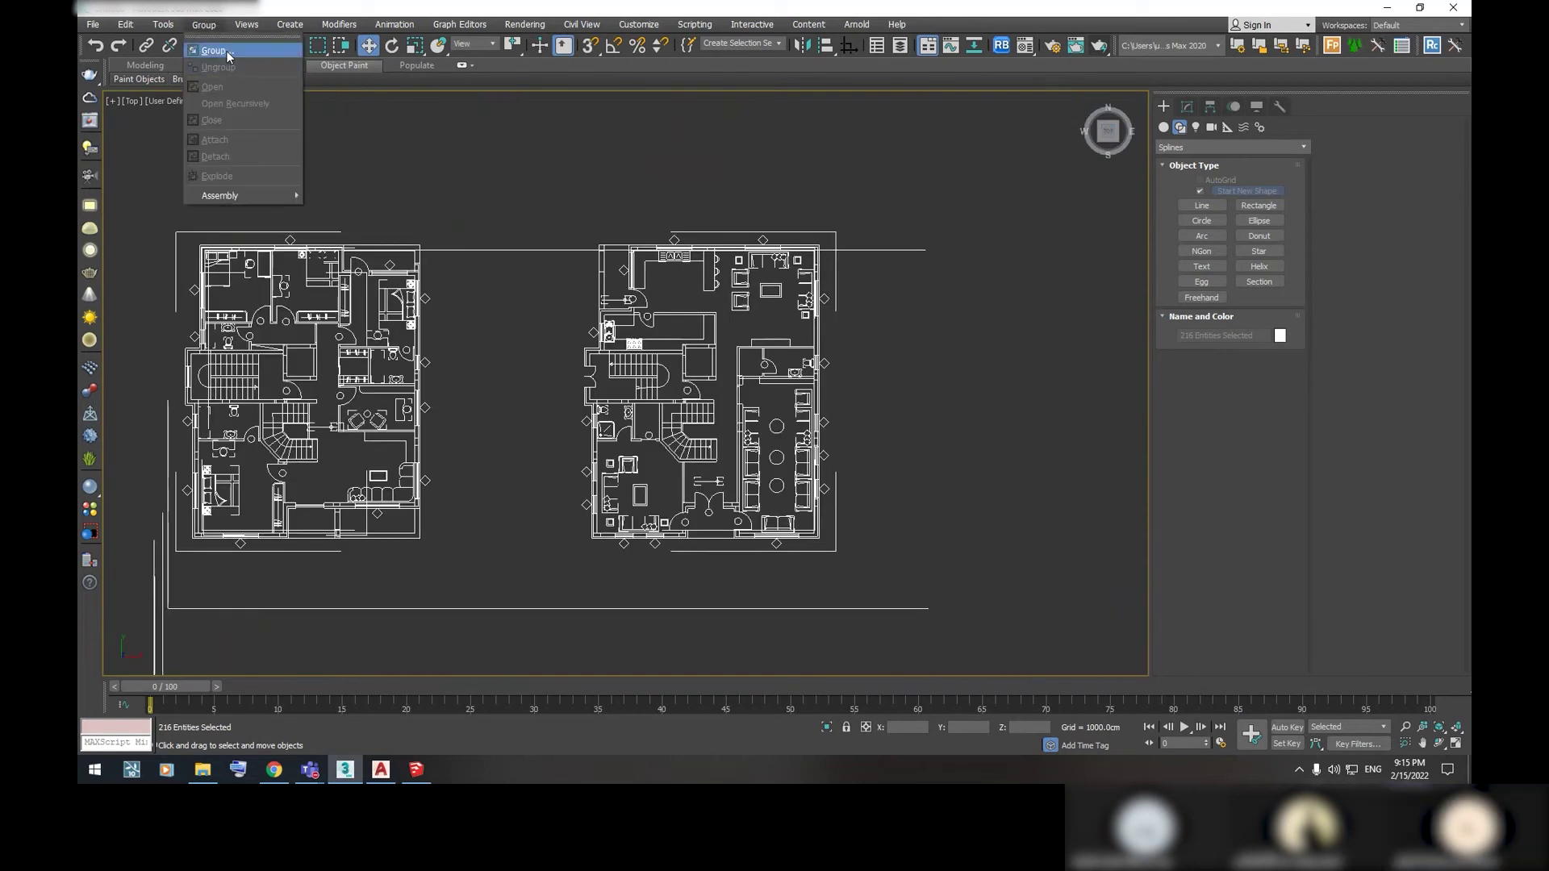
pyautogui.click(226, 50)
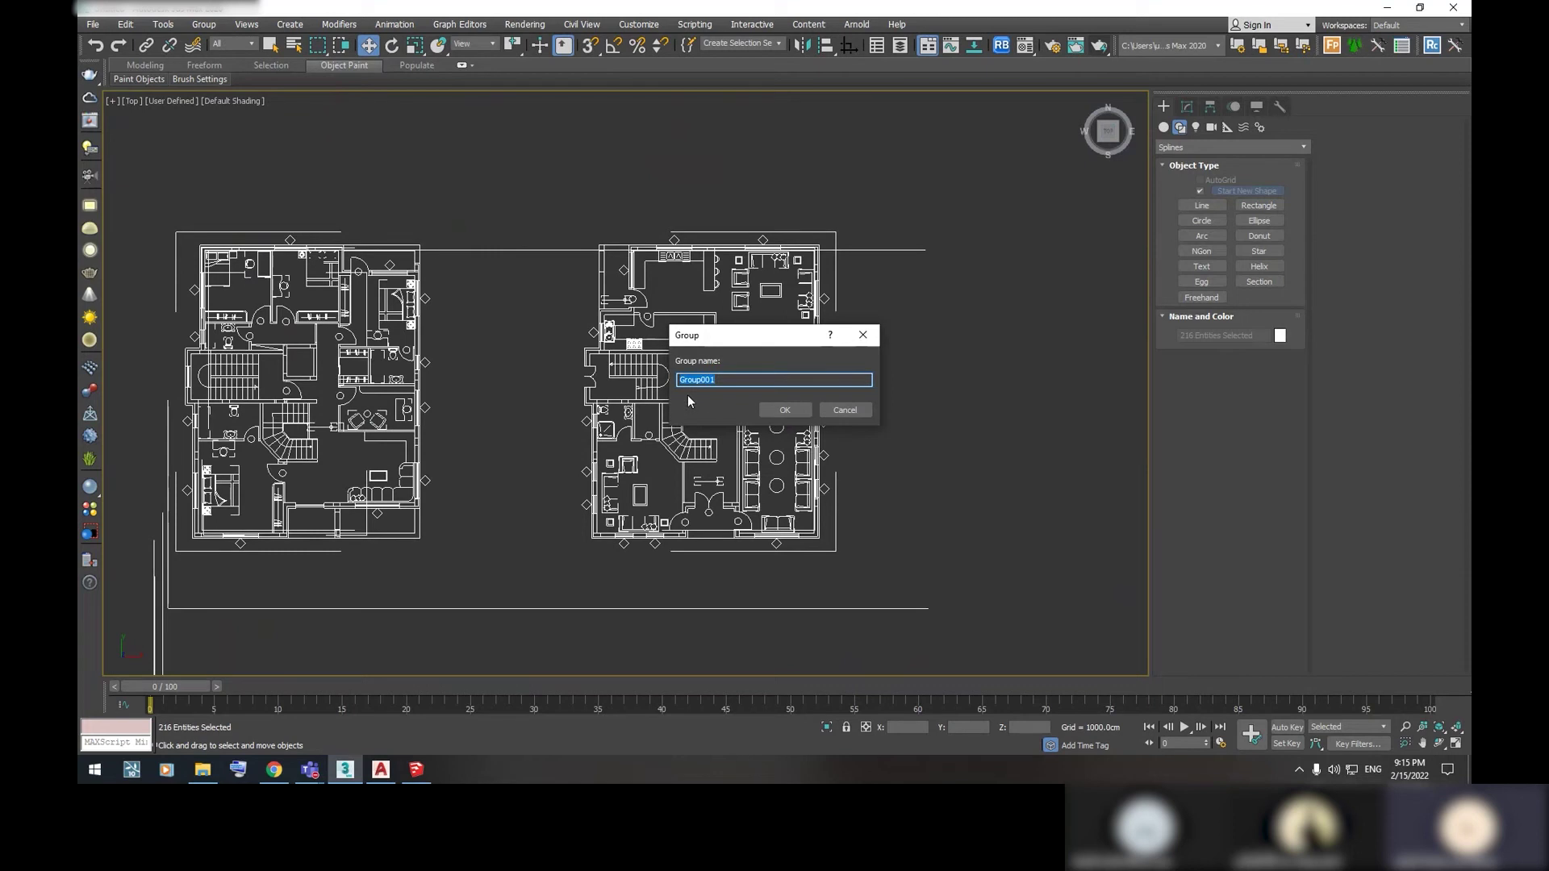
pyautogui.write('pLAM')
pyautogui.press('BackSpace')
pyautogui.click(782, 410)
pyautogui.scroll(-3, 836, 361)
pyautogui.scroll(-3, 836, 362)
pyautogui.click(389, 483)
pyautogui.hotkey('ctrl', 'z')
# Activate the Line spline tool and zoom into the floor plan
pyautogui.click(915, 378)
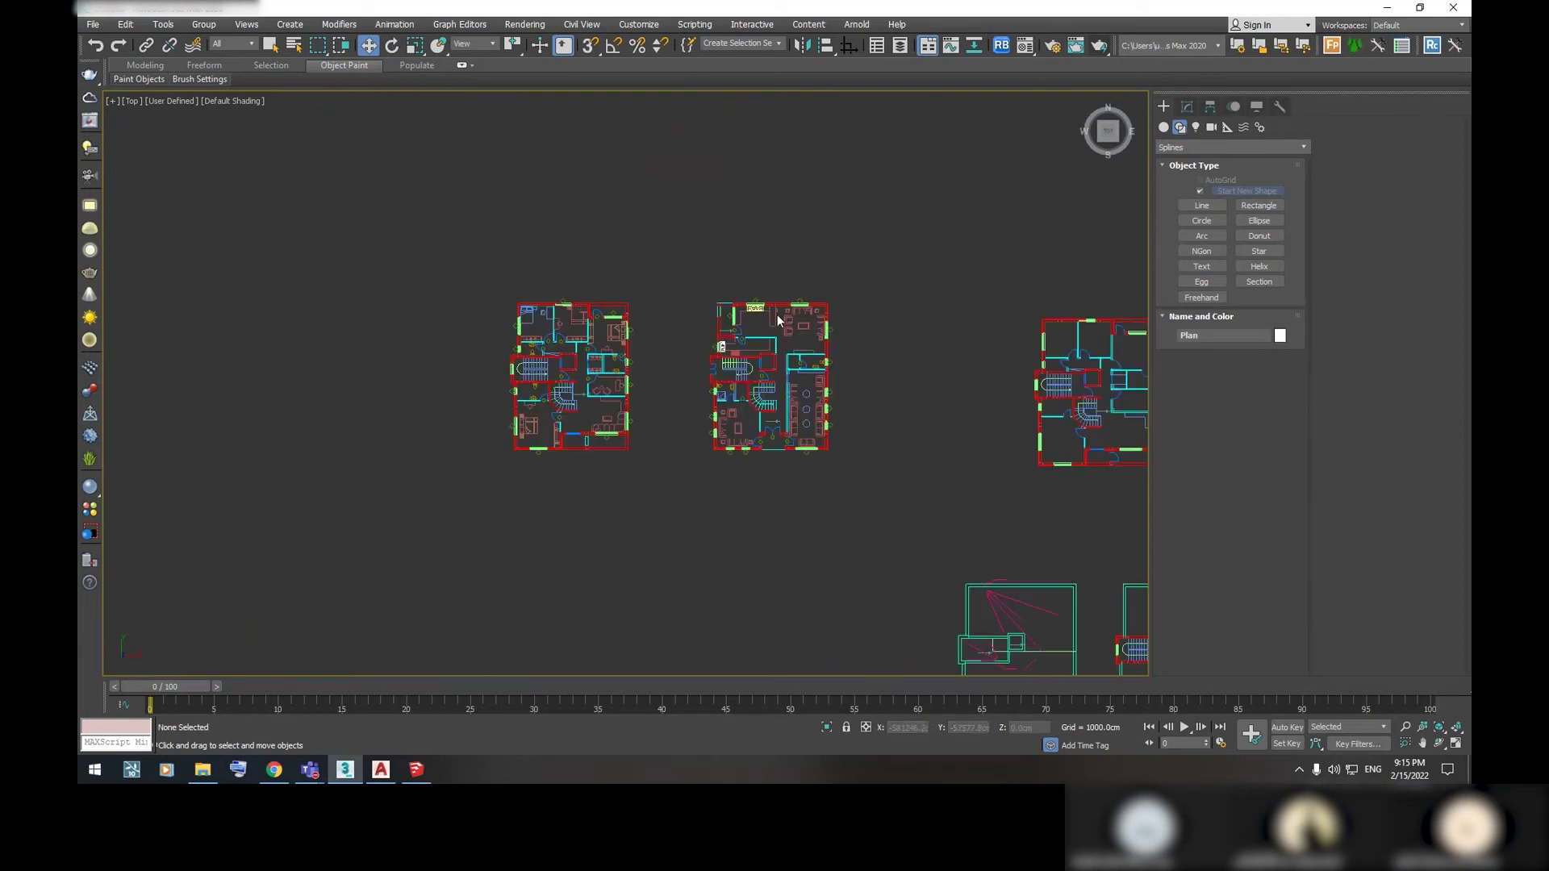
pyautogui.click(1193, 207)
pyautogui.scroll(3, 777, 353)
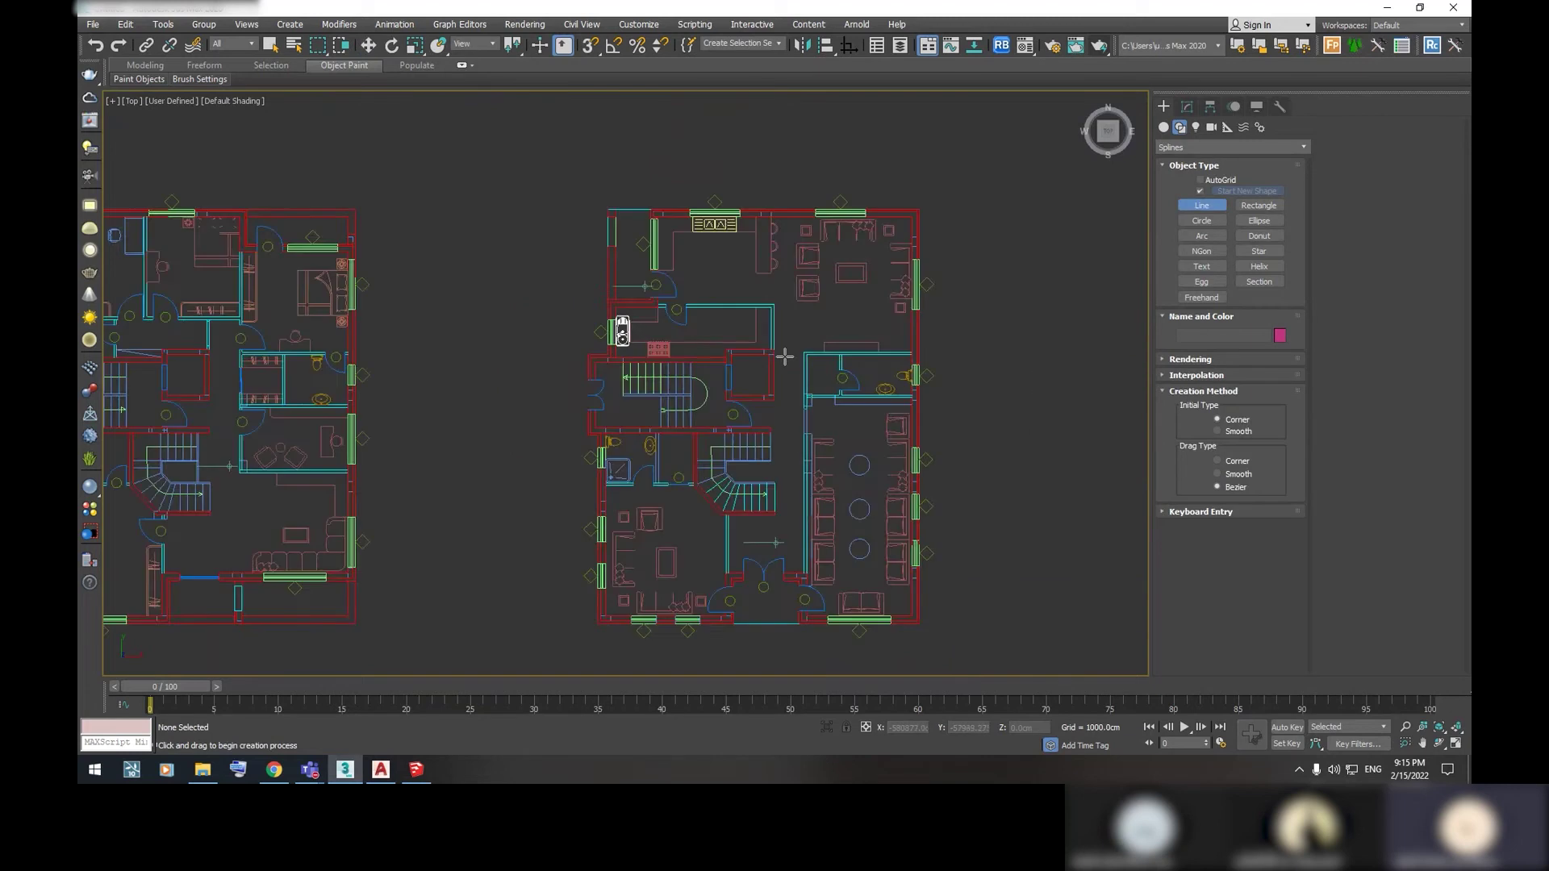
pyautogui.scroll(3, 927, 449)
pyautogui.scroll(3, 891, 349)
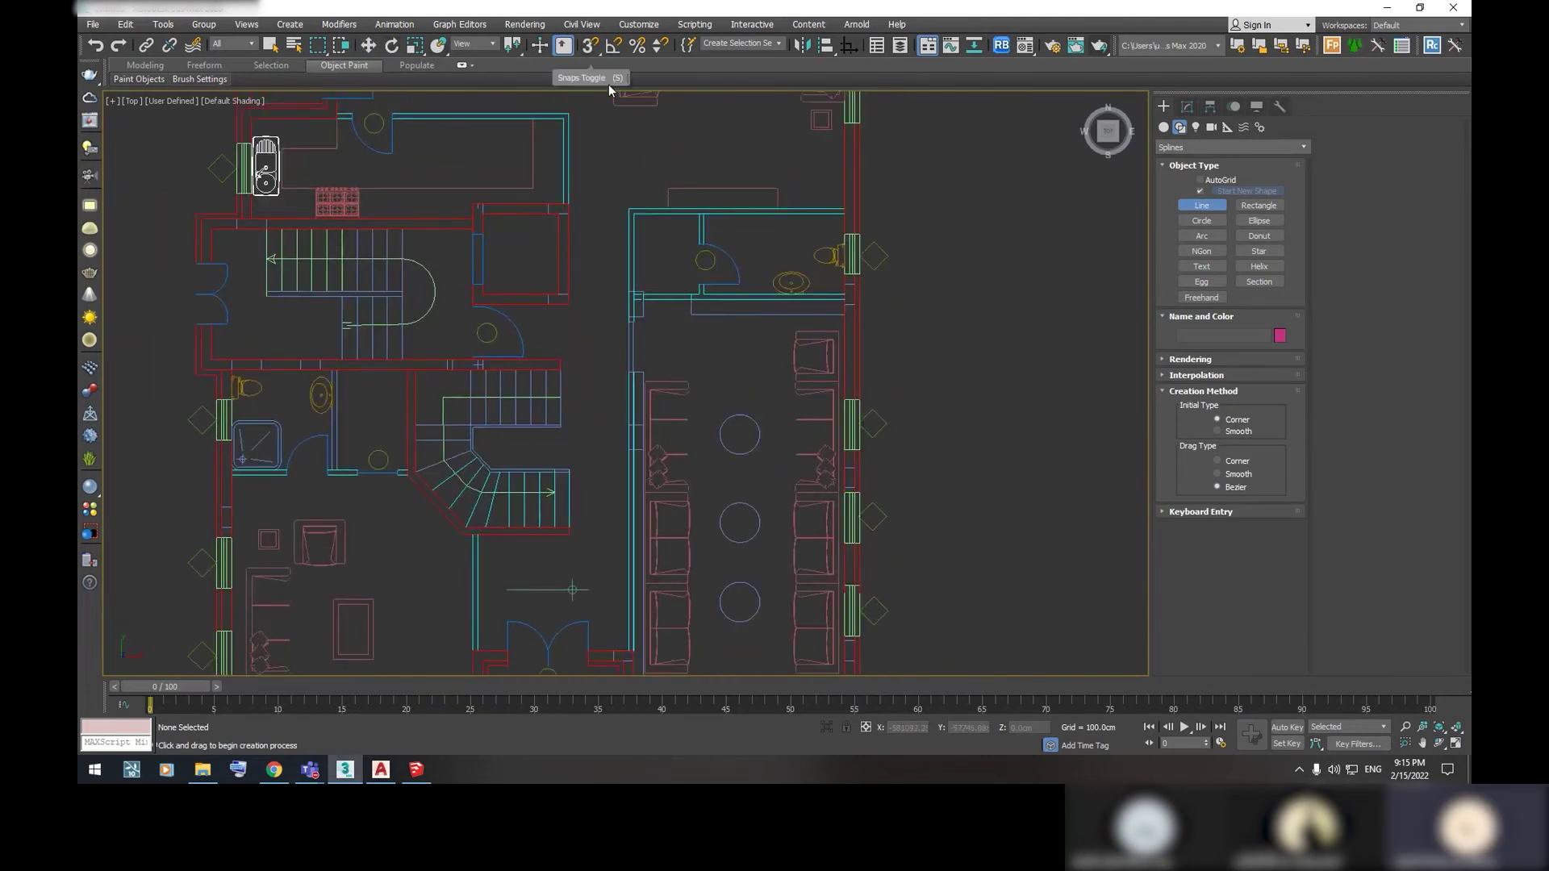
# Turn on snapping and open the Grid and Snap Settings Options tab
pyautogui.press('s')
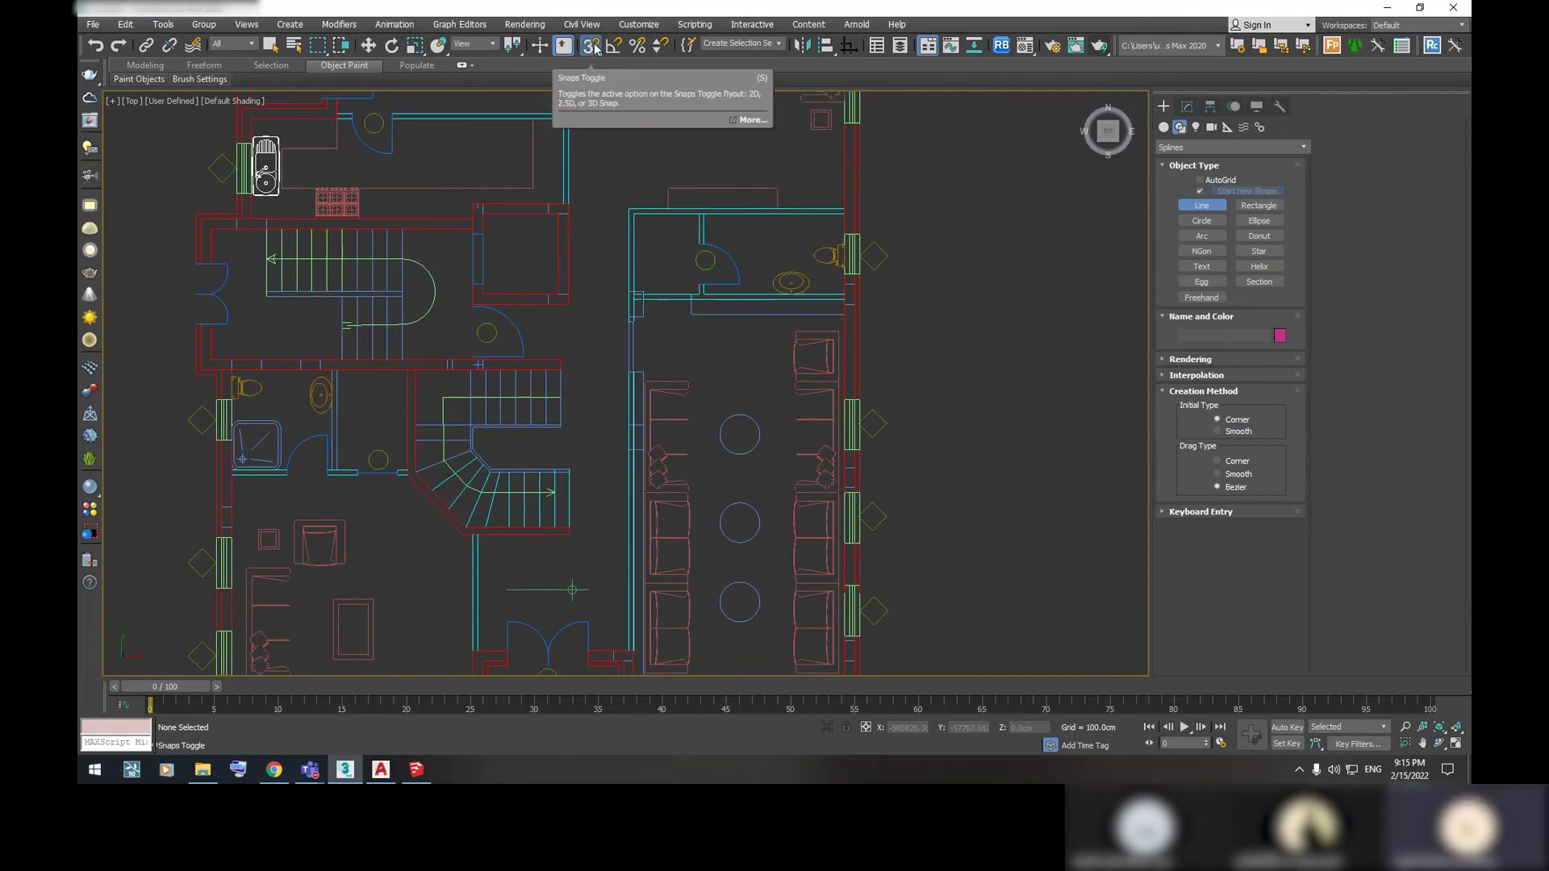
pyautogui.click(593, 49)
pyautogui.rightClick(595, 48)
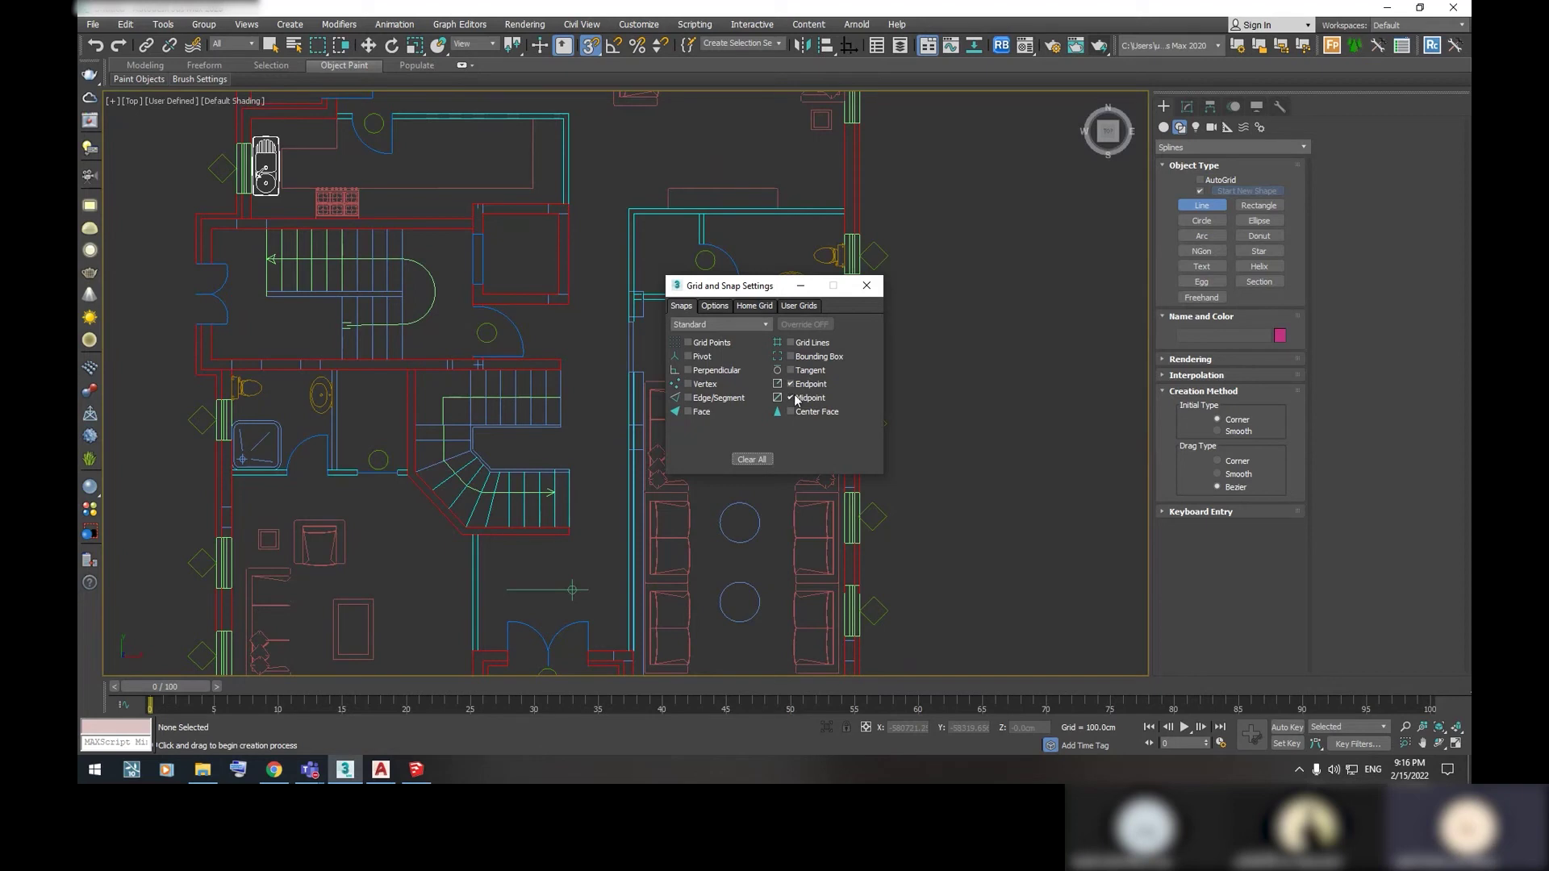
pyautogui.click(716, 308)
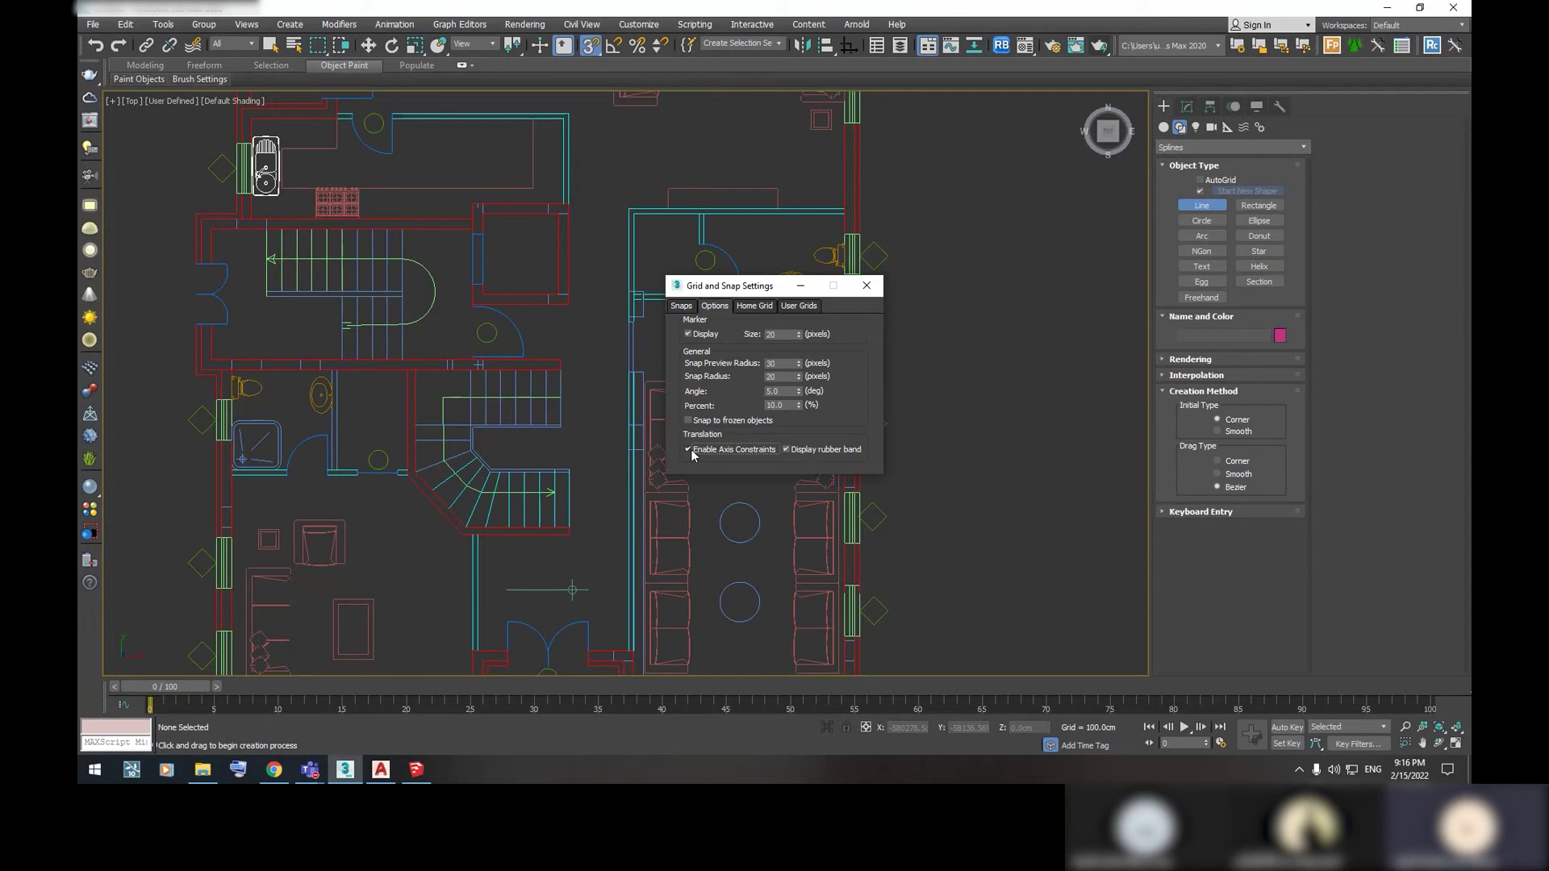
# Close the snap settings and place the first Line vertex at the room's wall corner
pyautogui.click(866, 285)
pyautogui.scroll(4, 847, 337)
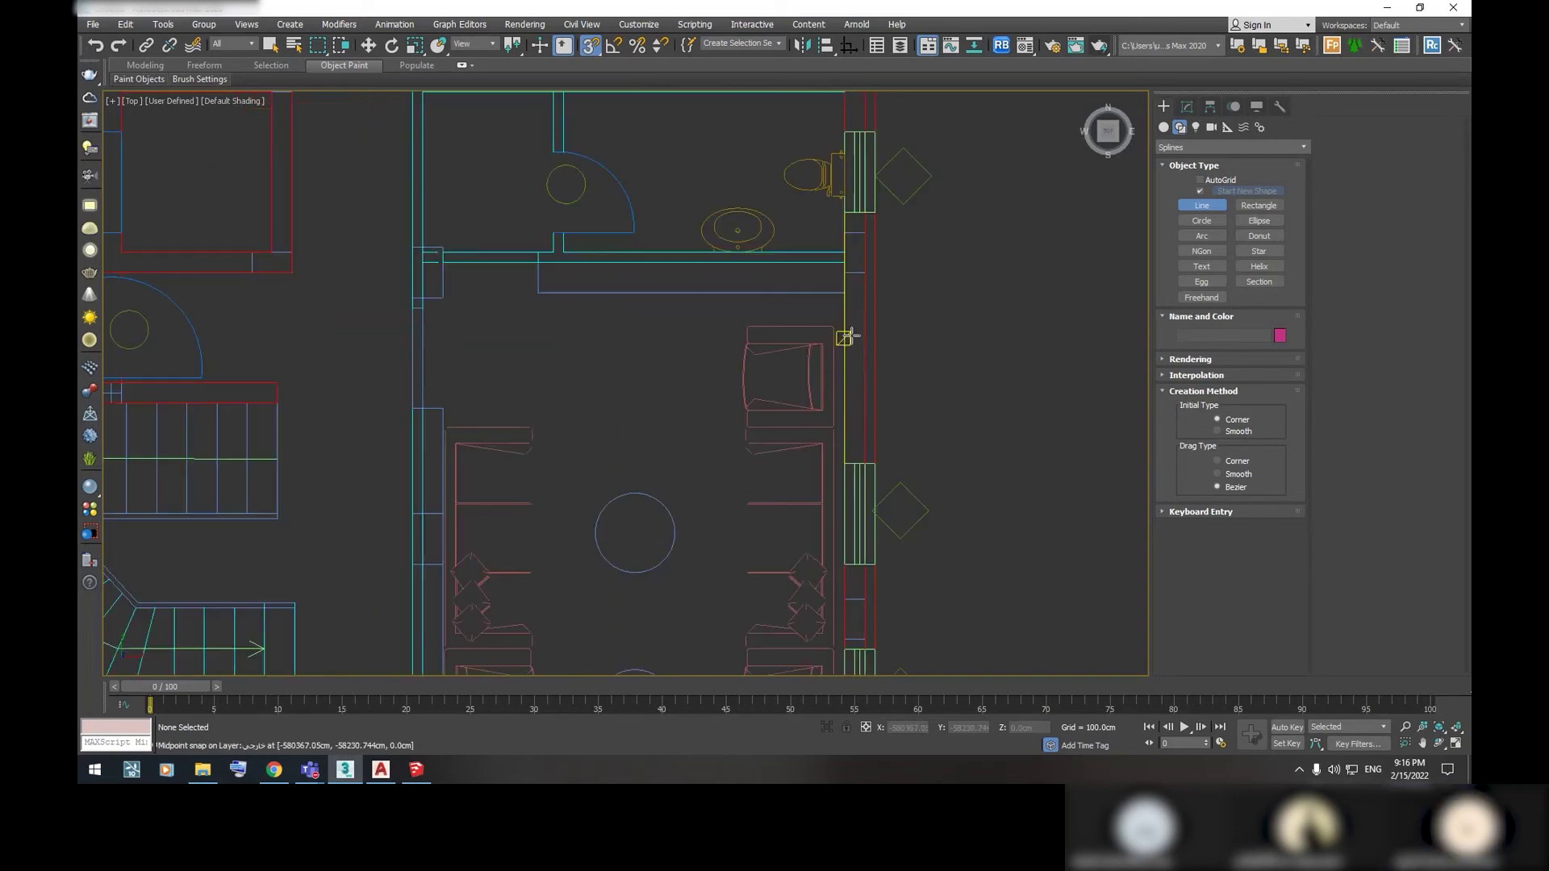
pyautogui.scroll(2, 851, 271)
pyautogui.scroll(2, 848, 267)
pyautogui.scroll(-5, 796, 334)
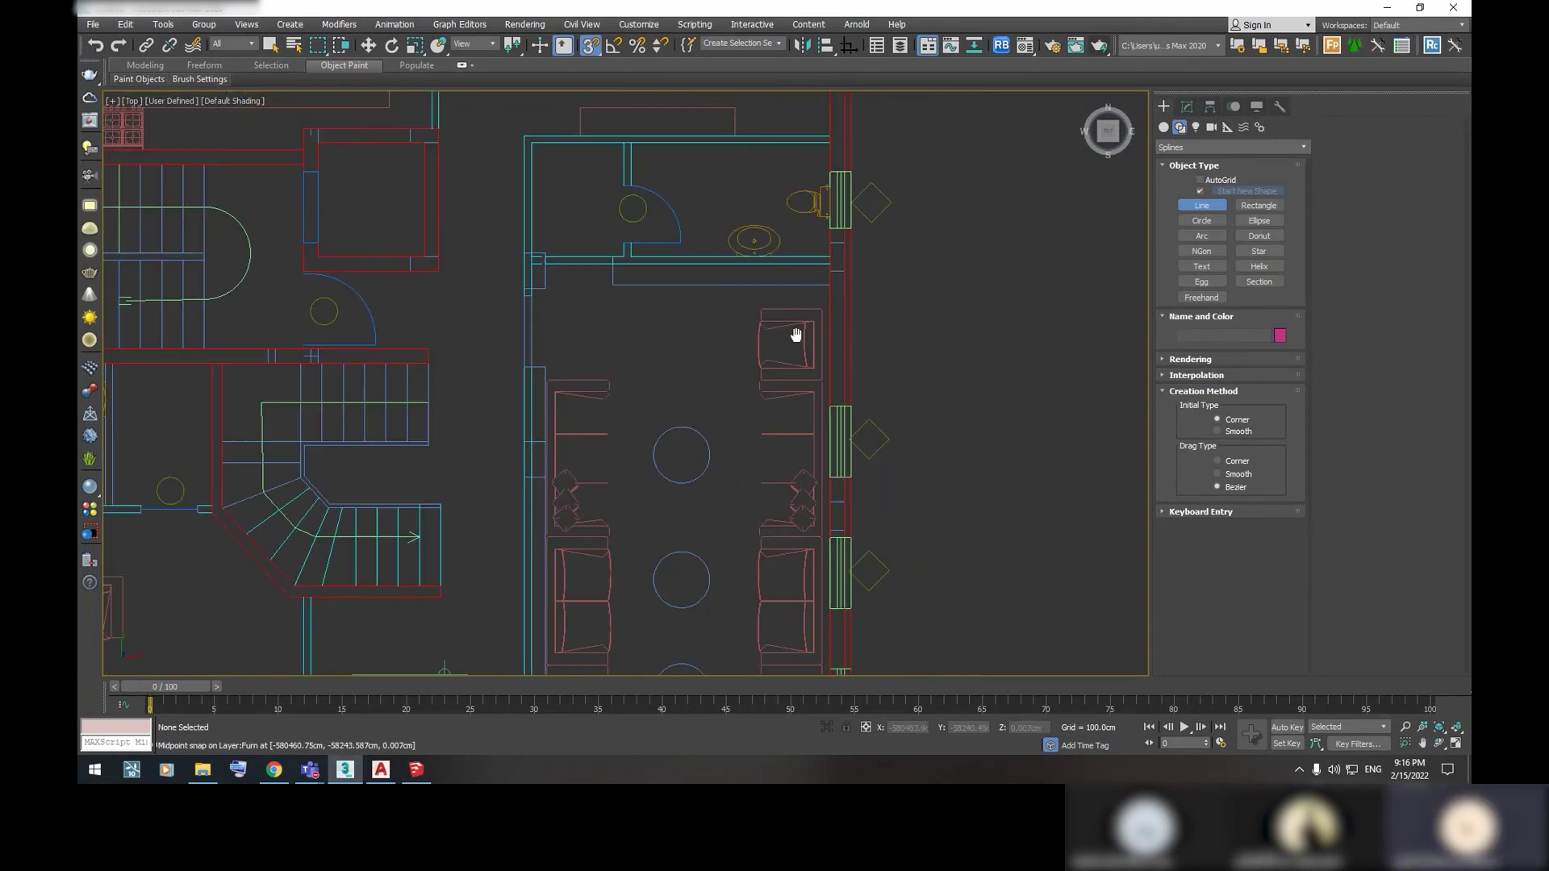
pyautogui.moveTo(796, 334); pyautogui.dragTo(936, 331, button='middle')
pyautogui.scroll(2, 687, 266)
pyautogui.scroll(5, 687, 266)
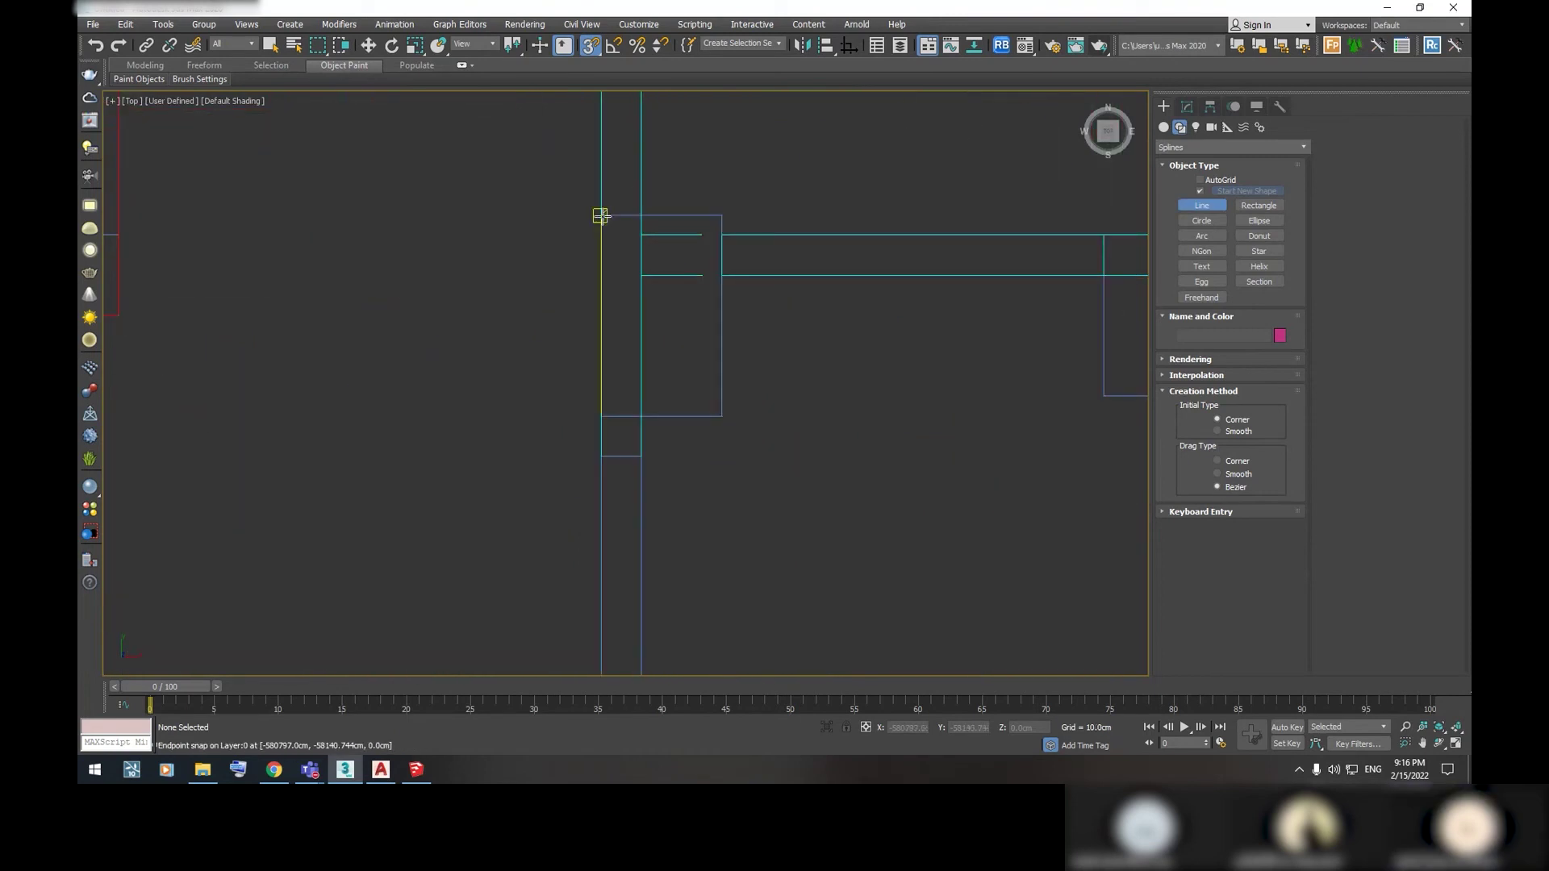
pyautogui.scroll(-4, 600, 215)
pyautogui.scroll(1, 659, 361)
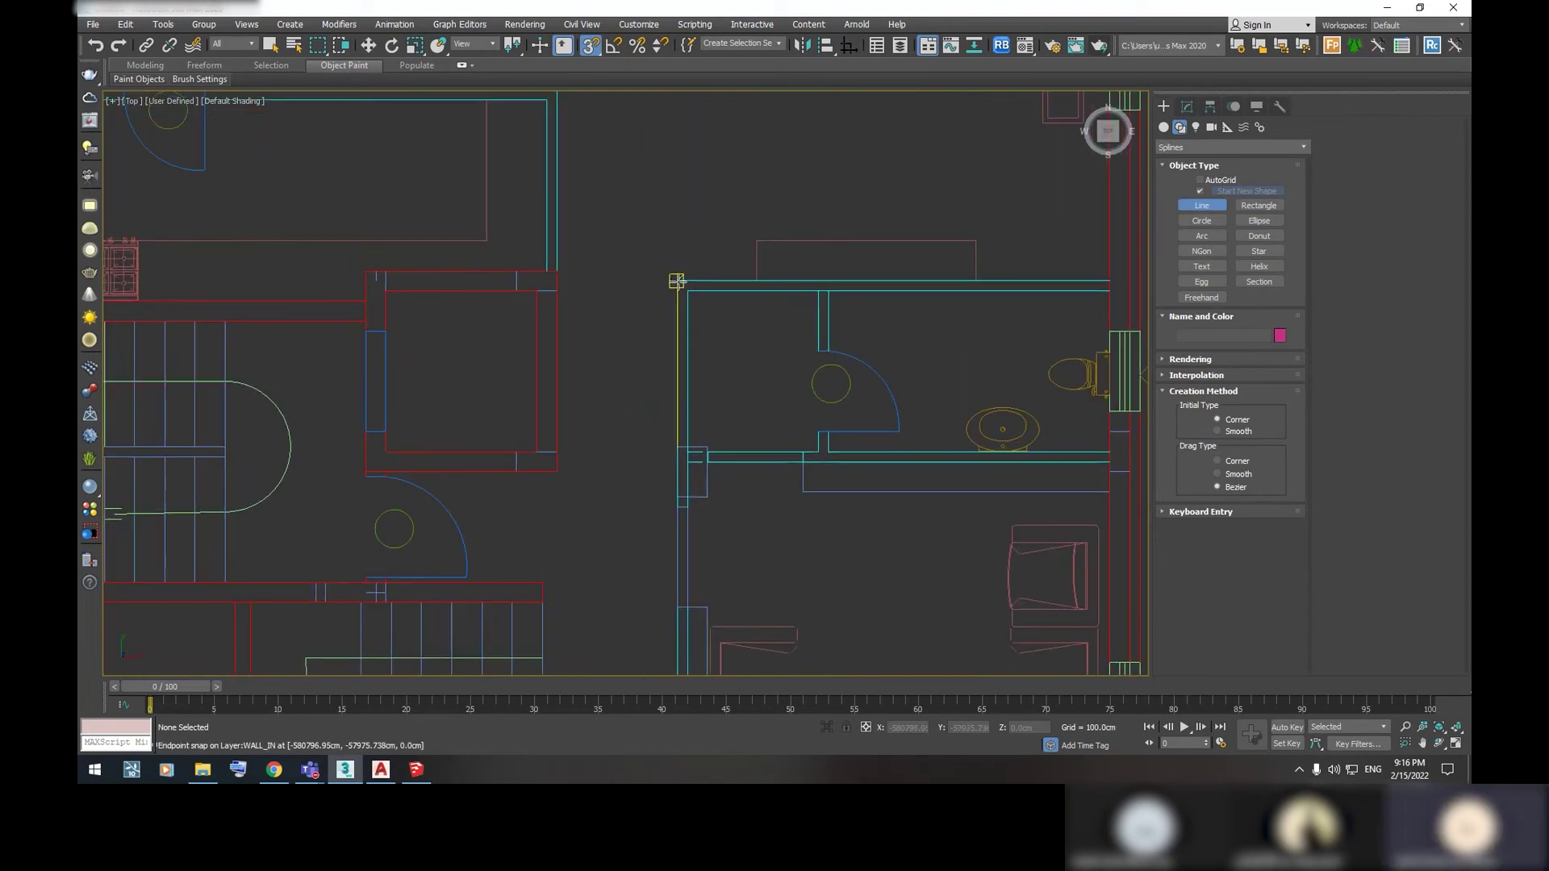
pyautogui.click(662, 282)
# Trace snapped vertices along the top wall, around the partition wall's end, to the top-left corner
pyautogui.moveTo(961, 278); pyautogui.dragTo(844, 289, button='middle')
pyautogui.scroll(2, 887, 290)
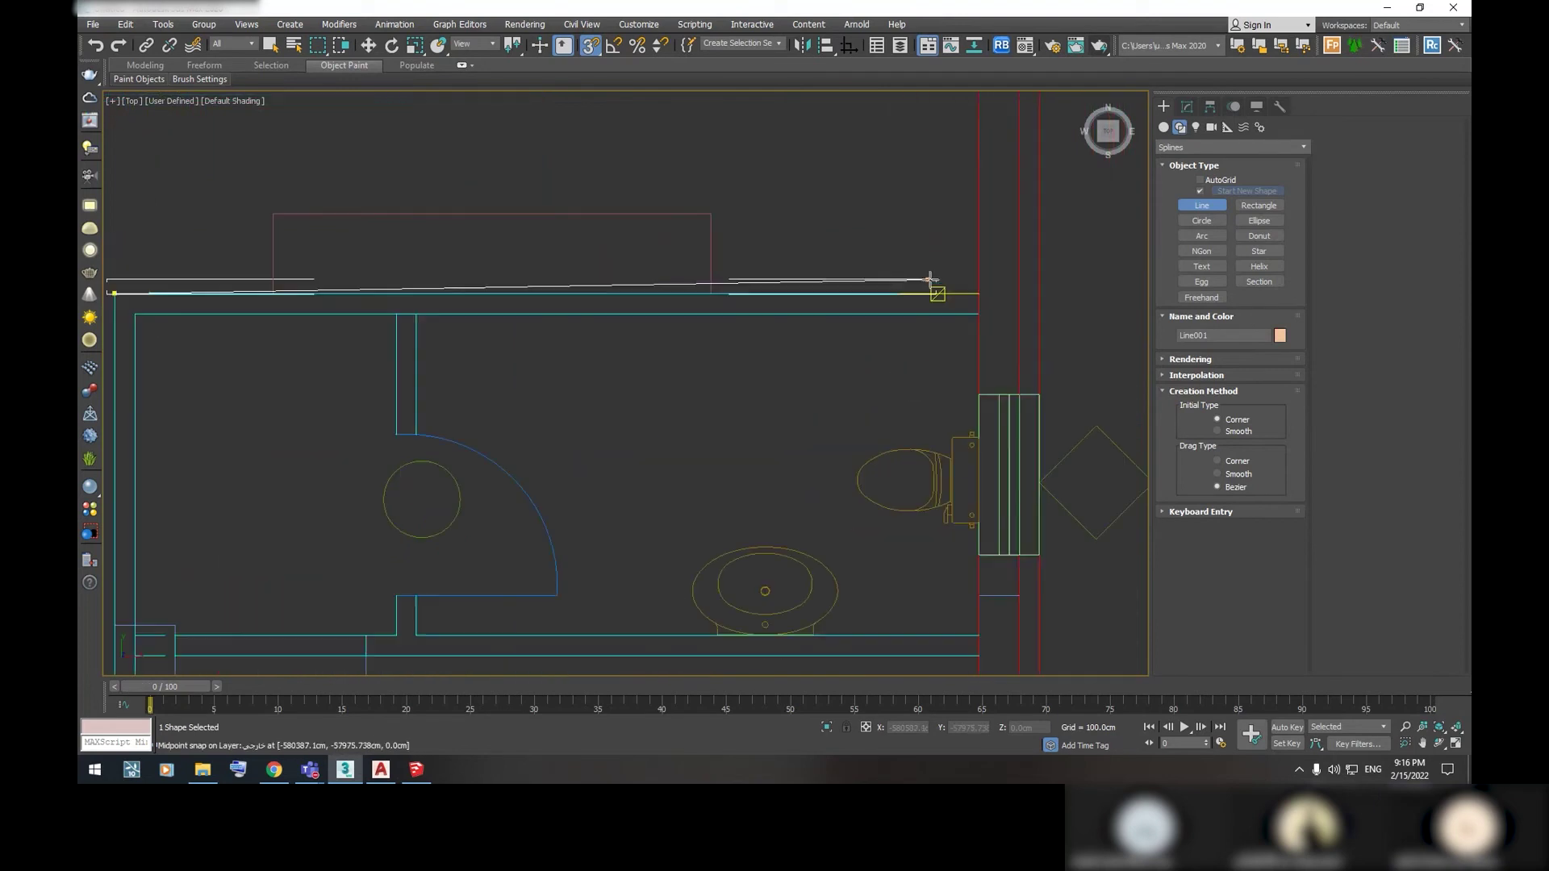
pyautogui.click(976, 294)
pyautogui.click(978, 313)
pyautogui.moveTo(434, 327); pyautogui.dragTo(715, 291, button='middle')
pyautogui.click(698, 278)
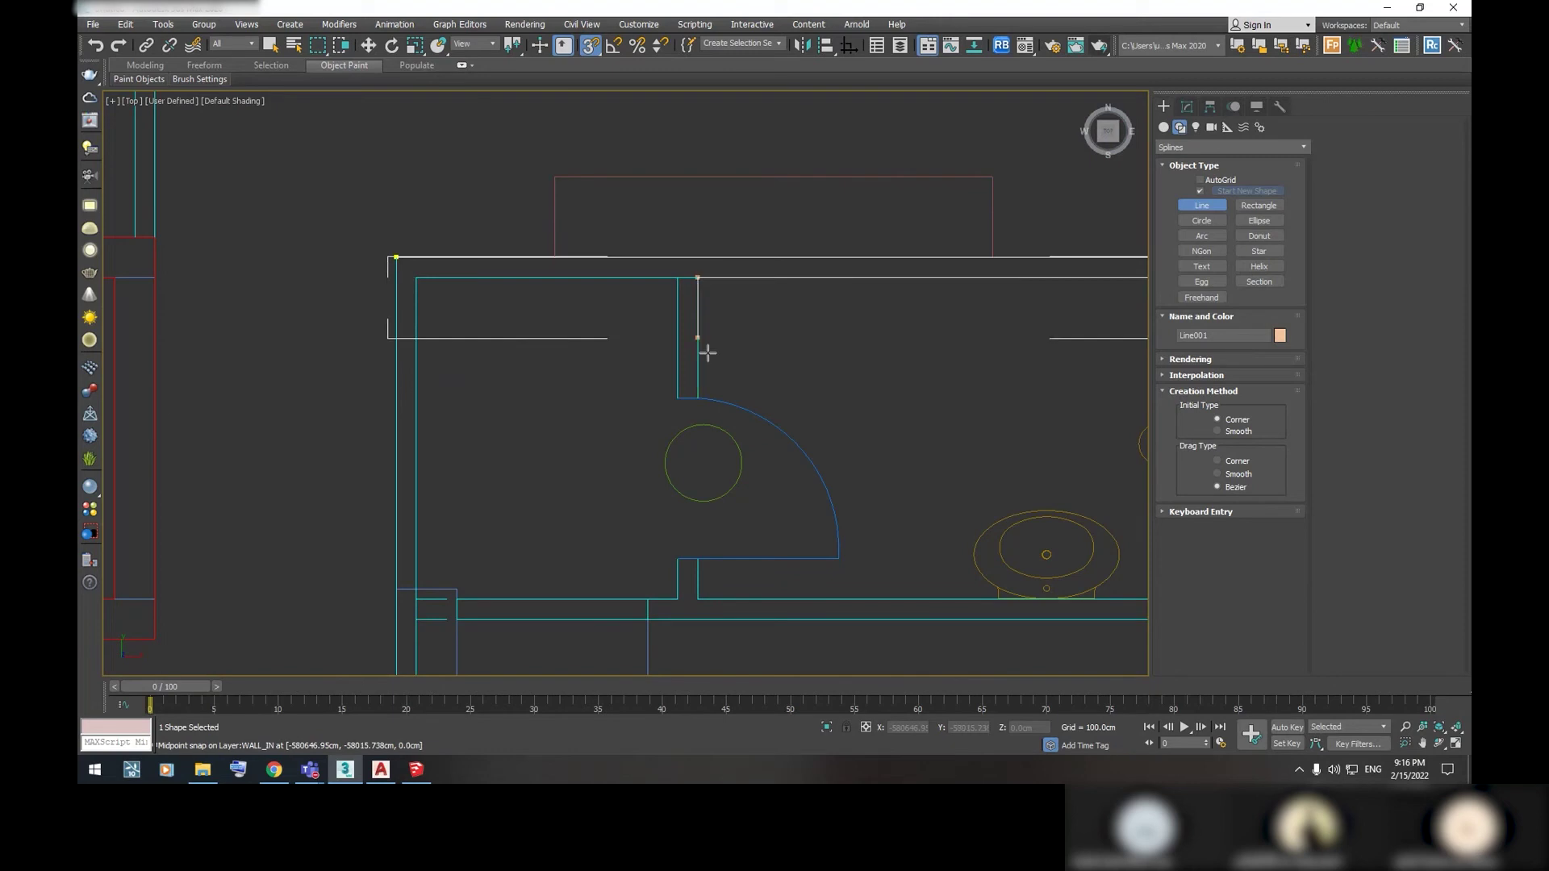
pyautogui.click(697, 397)
pyautogui.click(677, 397)
pyautogui.click(678, 278)
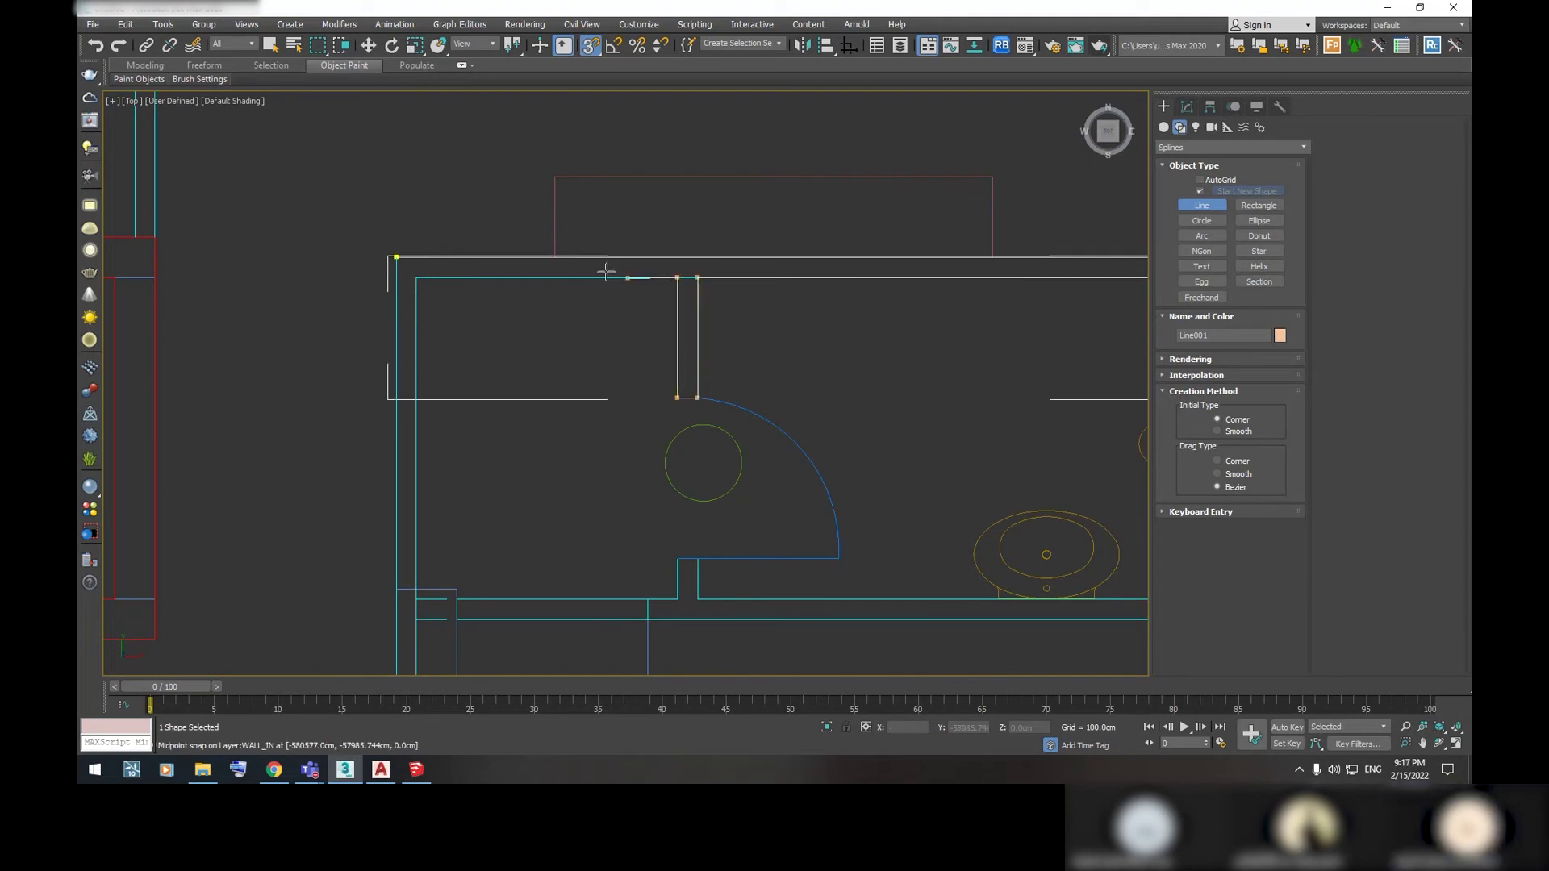
pyautogui.click(416, 277)
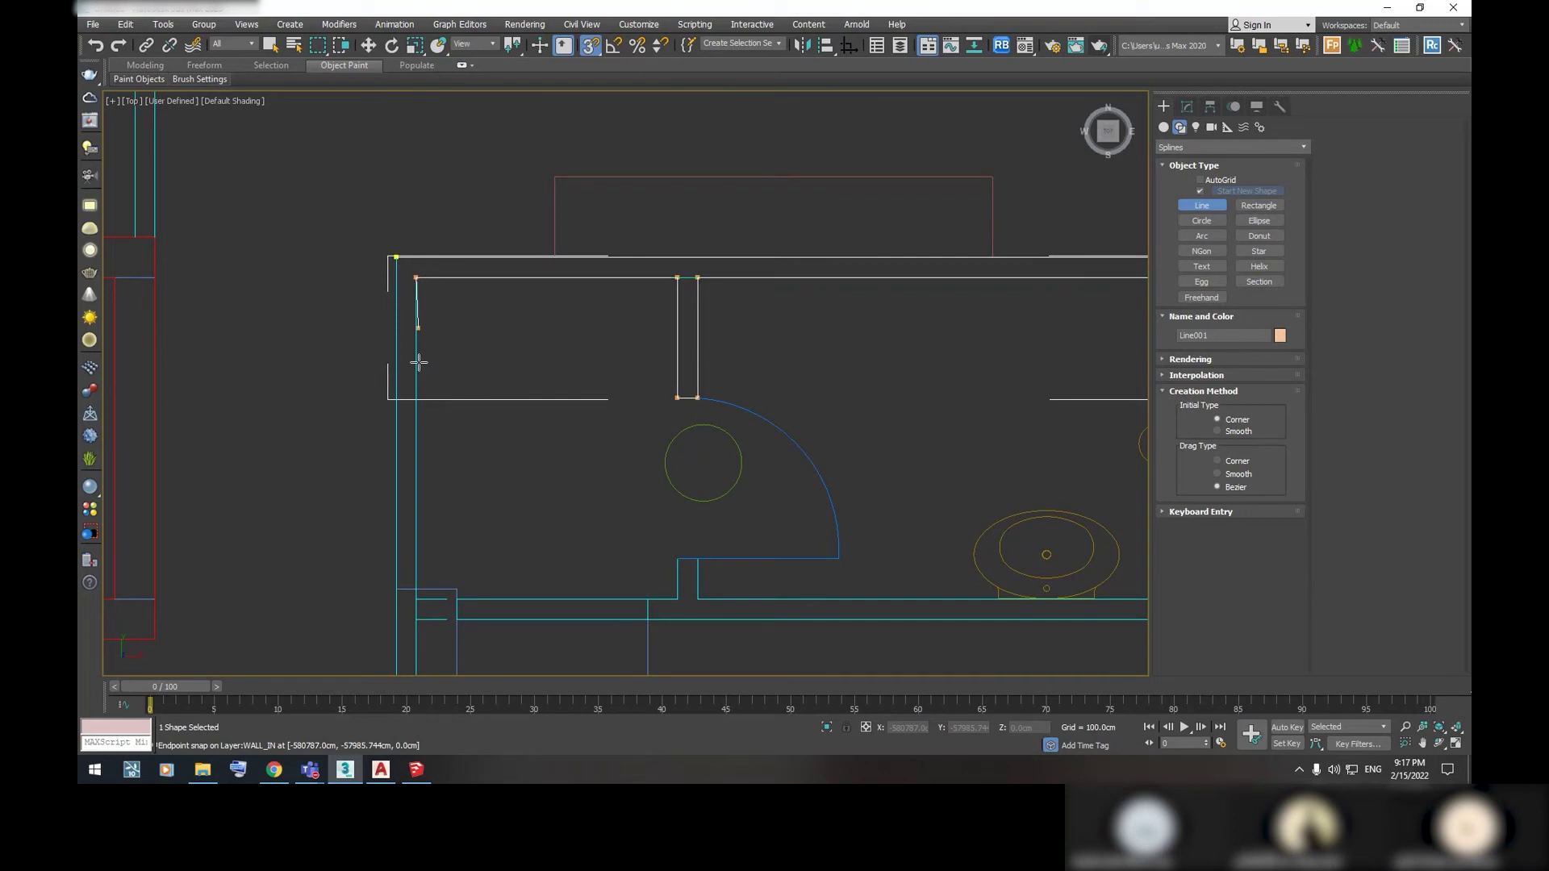
# Continue the outline through the lower, lower-right, left and diagonal wall corners to the left endpoint
pyautogui.scroll(3, 415, 588)
pyautogui.click(418, 595)
pyautogui.click(500, 597)
pyautogui.moveTo(501, 599)
pyautogui.mouseDown(button='middle')
pyautogui.moveTo(536, 353)
pyautogui.moveTo(567, 410)
pyautogui.mouseUp(button='middle')
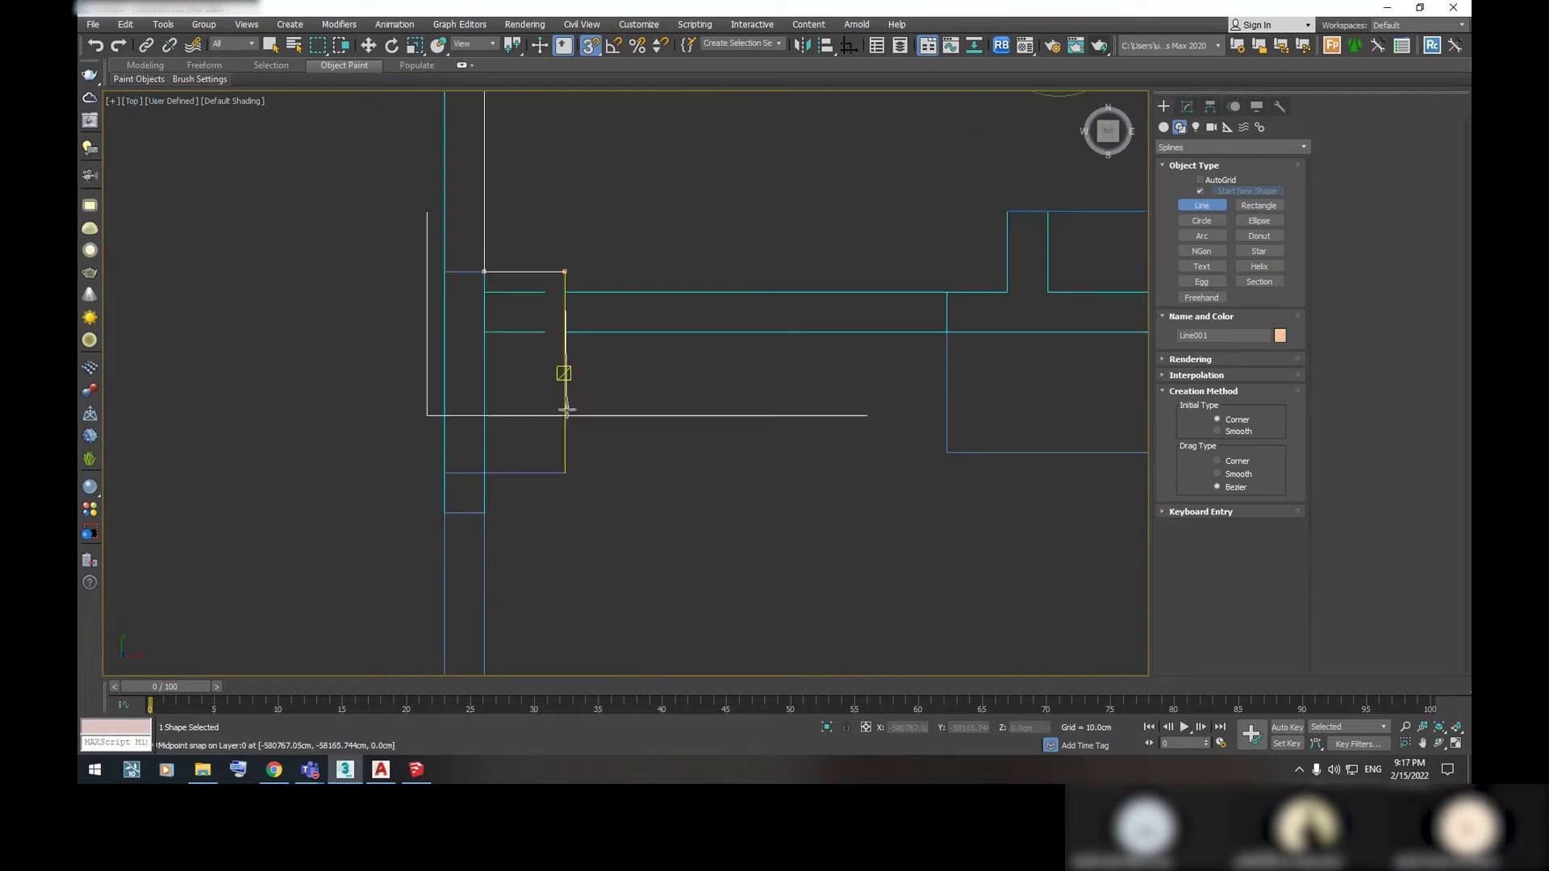
pyautogui.click(564, 472)
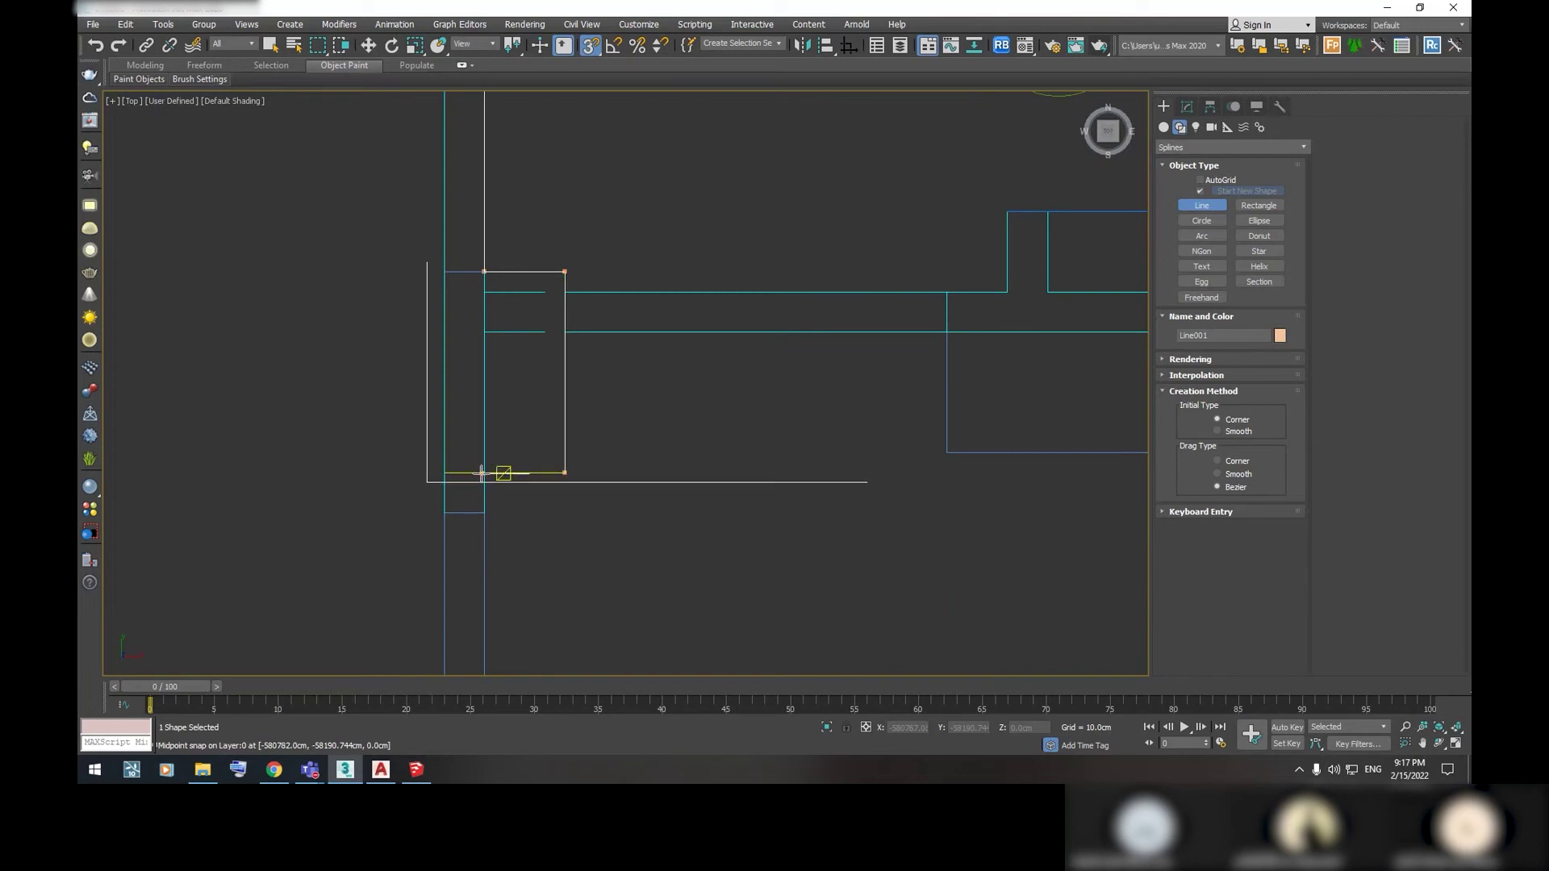
pyautogui.scroll(3, 481, 473)
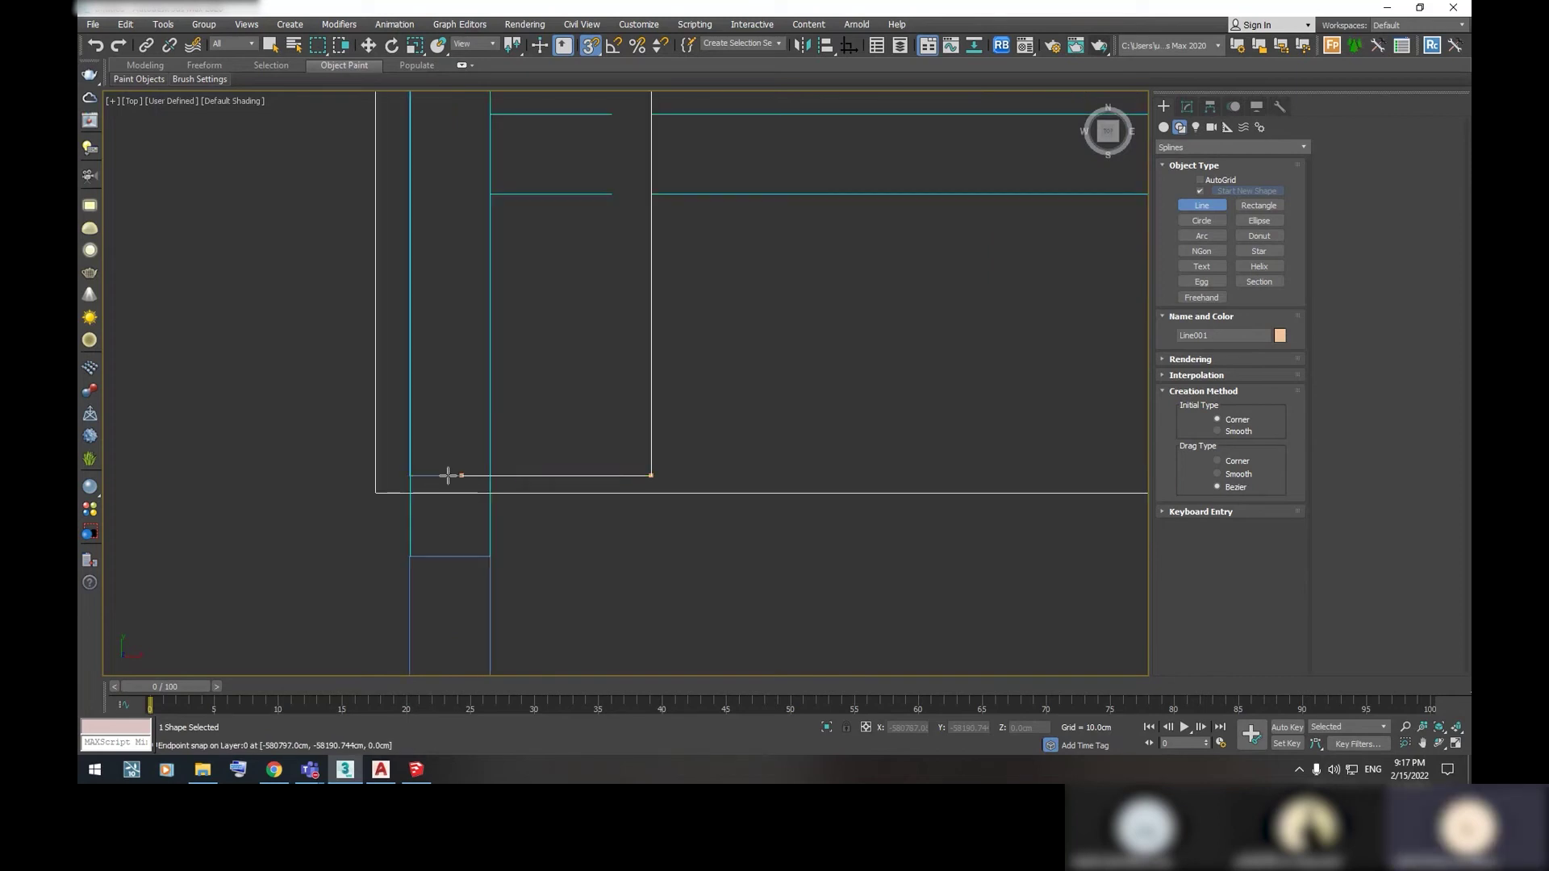
pyautogui.click(410, 476)
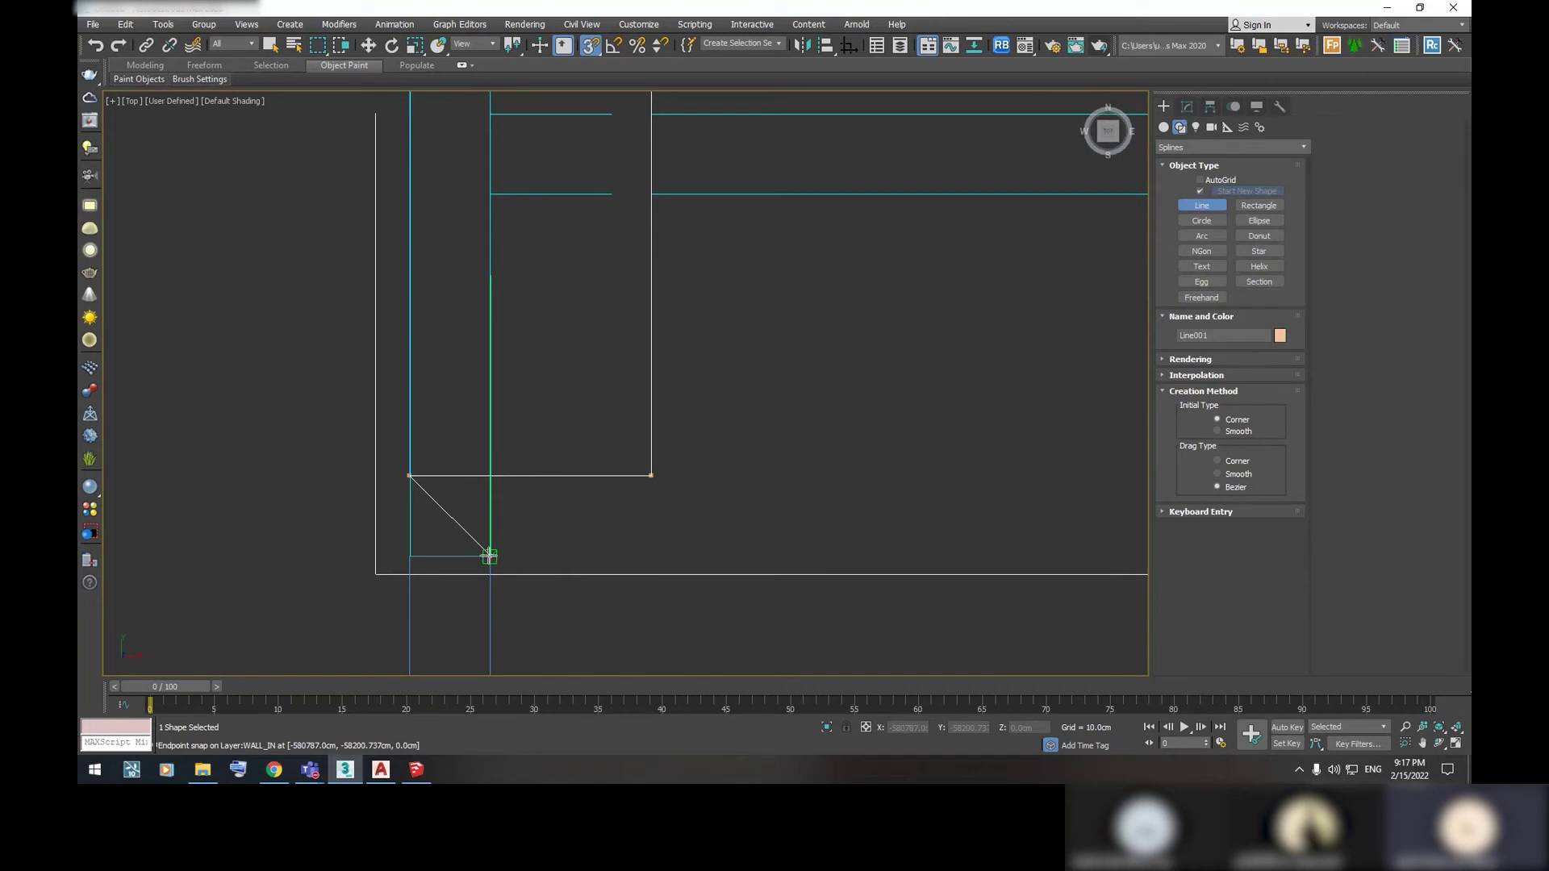
pyautogui.click(489, 556)
pyautogui.moveTo(489, 555); pyautogui.dragTo(535, 214, button='middle')
pyautogui.scroll(-3, 570, 334)
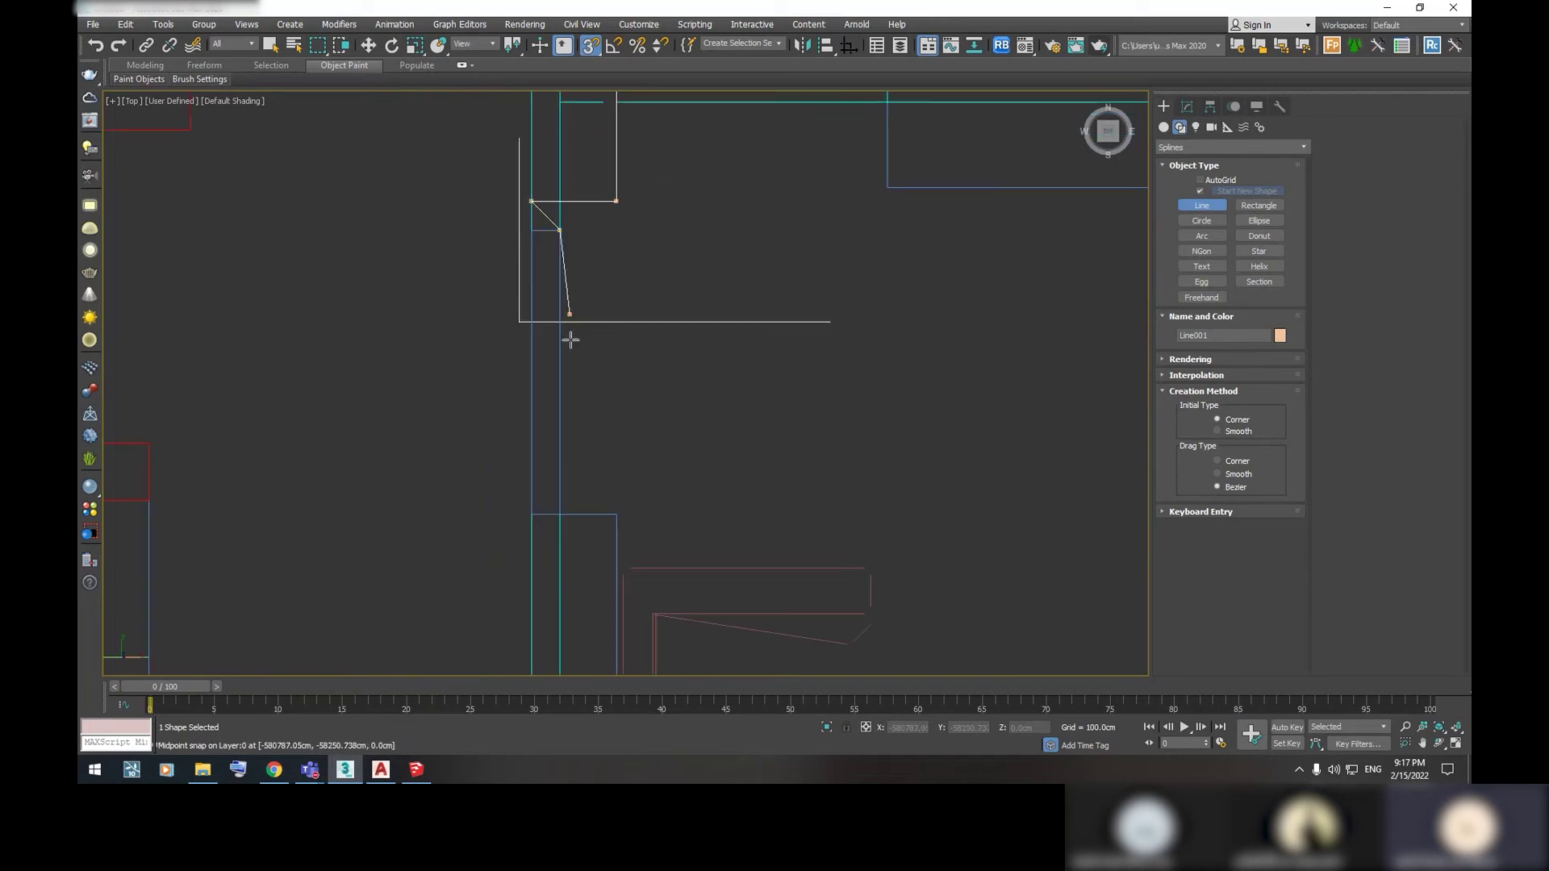
pyautogui.scroll(3, 556, 230)
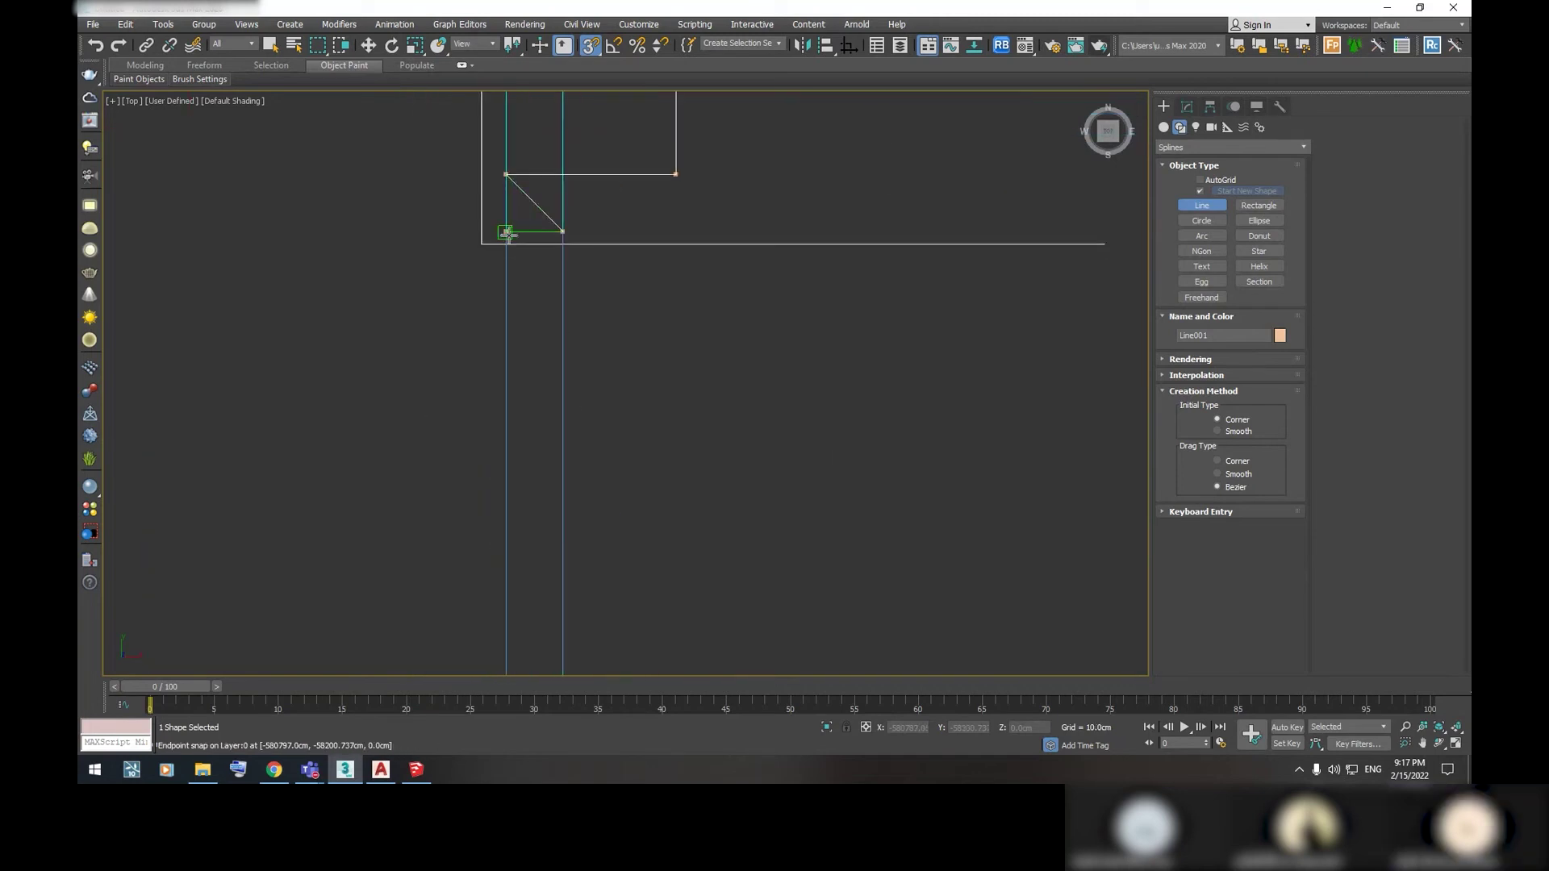
pyautogui.click(505, 232)
# Close Line001 at its start vertex, confirming Yes to close the spline, and show its Modify settings
pyautogui.scroll(-3, 489, 210)
pyautogui.moveTo(508, 299); pyautogui.dragTo(508, 404, button='middle')
pyautogui.moveTo(509, 266); pyautogui.dragTo(511, 427, button='middle')
pyautogui.scroll(-2, 510, 427)
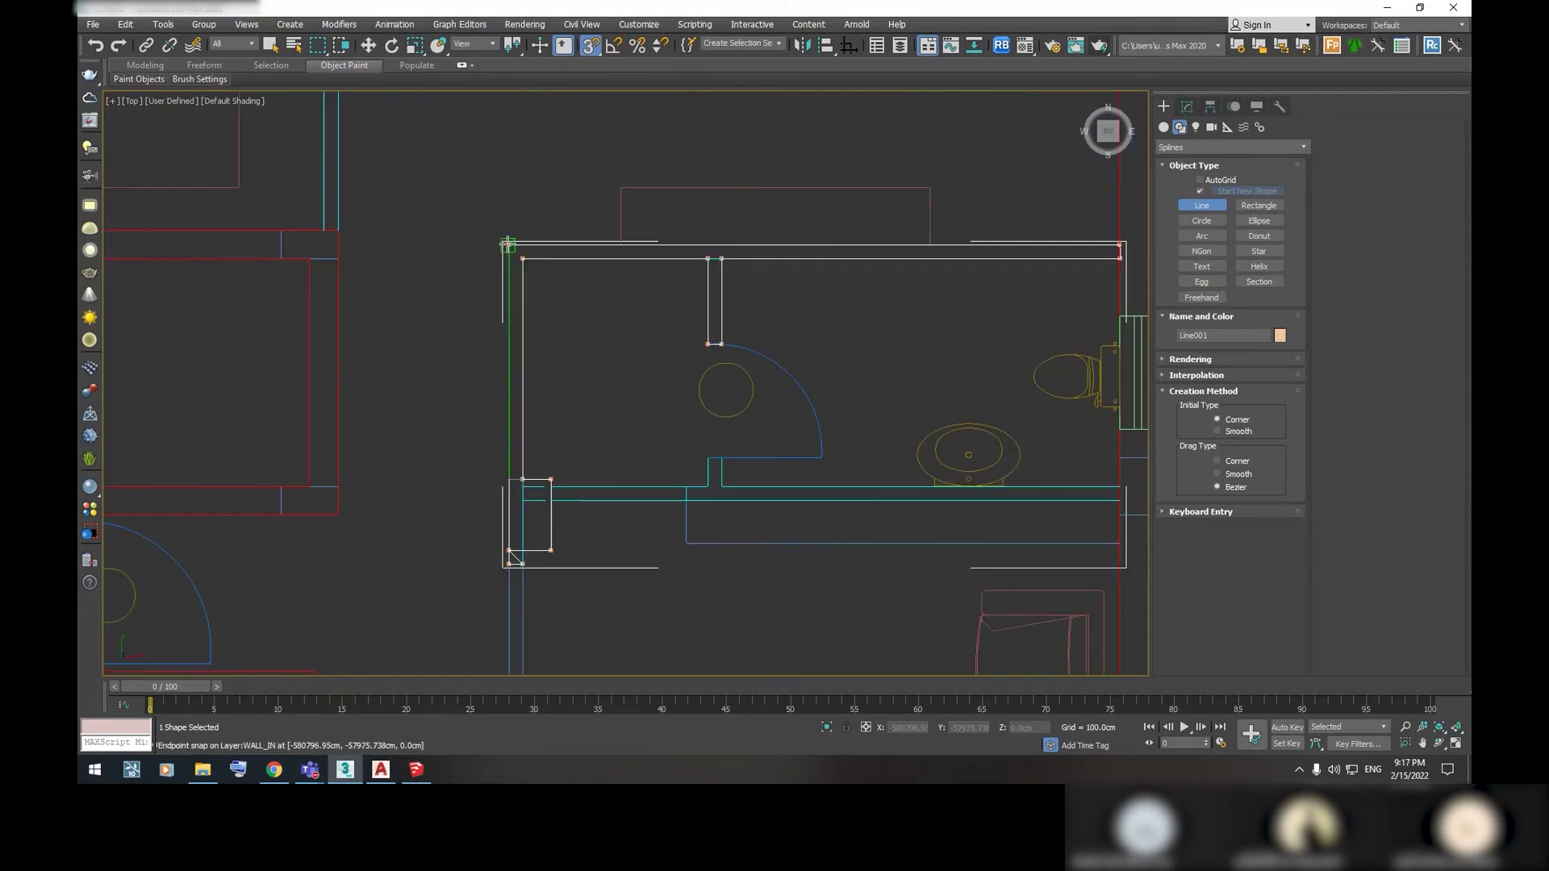
pyautogui.click(508, 244)
pyautogui.click(754, 436)
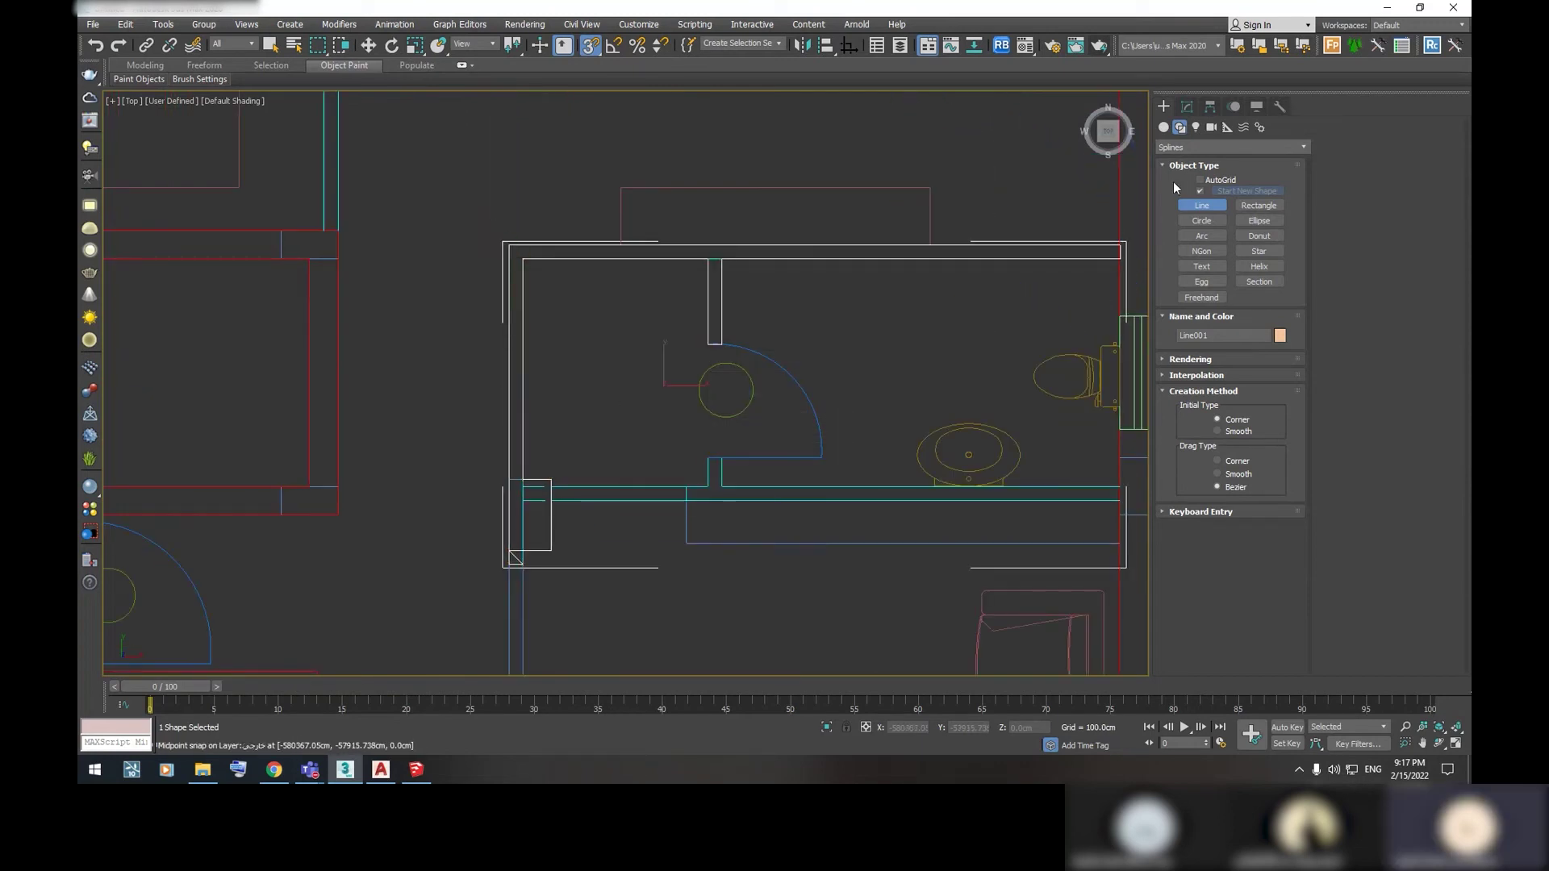
pyautogui.click(1187, 106)
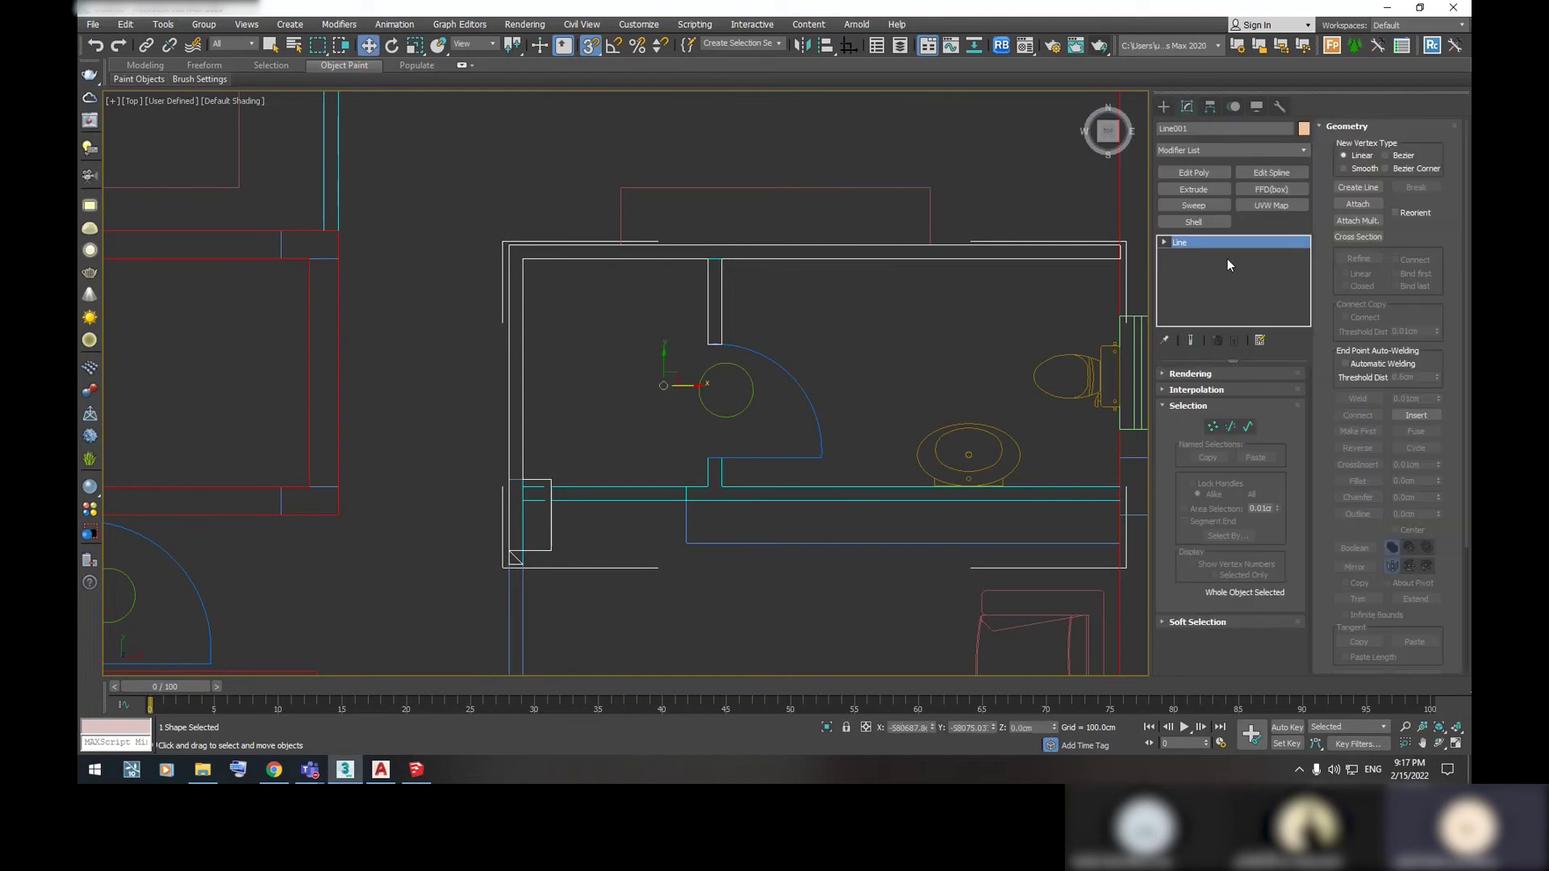
# Switch Line001 to Vertex sub-object mode and select its lower-left corner vertex
pyautogui.click(1214, 429)
pyautogui.scroll(2, 509, 547)
pyautogui.scroll(2, 516, 555)
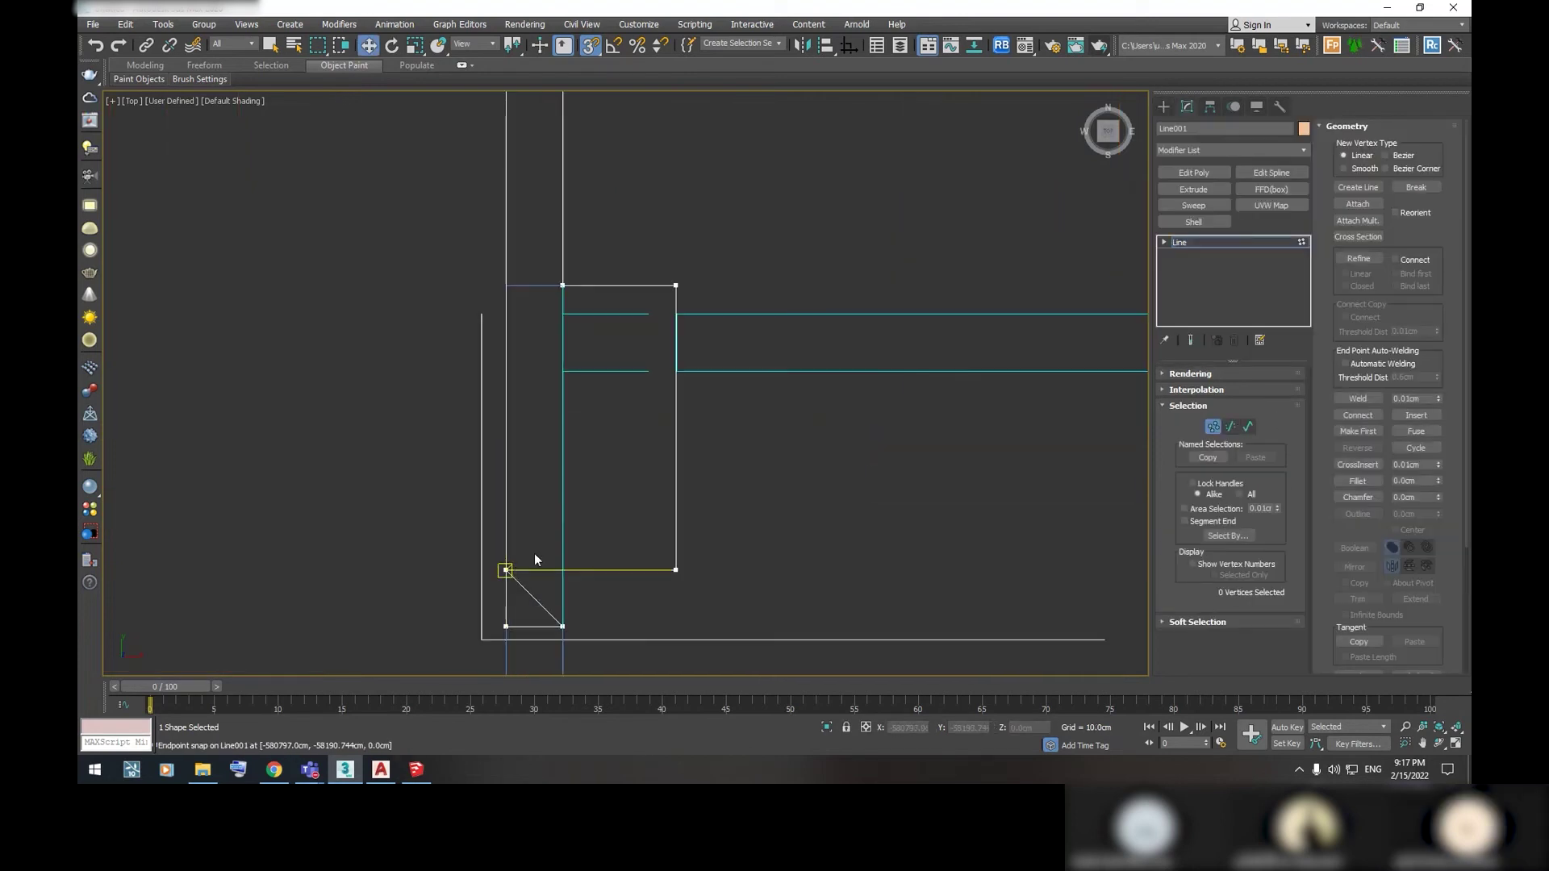
pyautogui.click(506, 569)
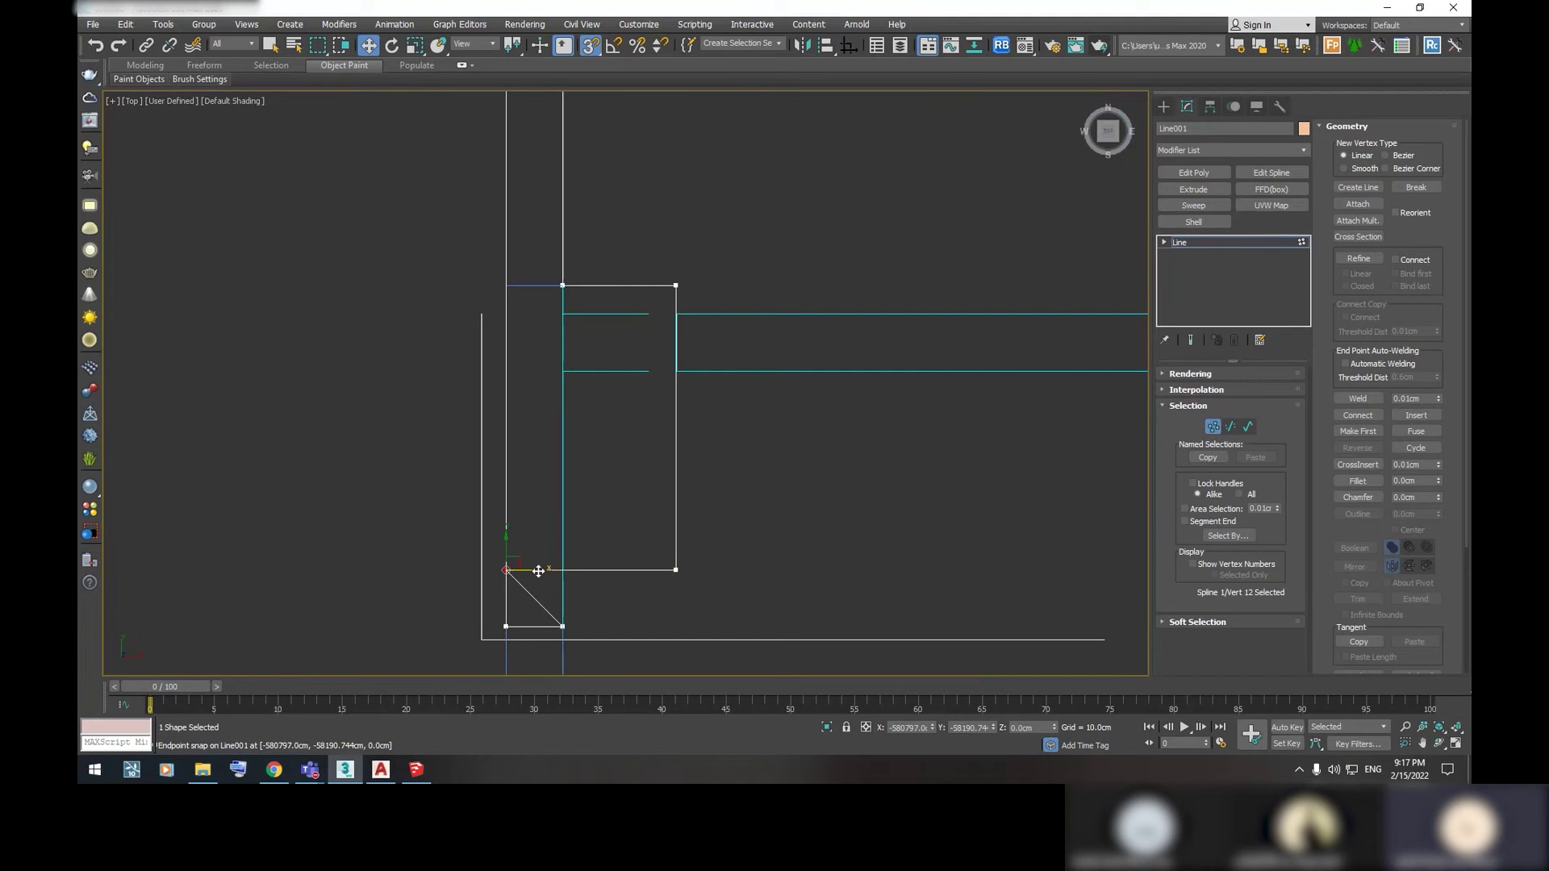
pyautogui.moveTo(538, 571); pyautogui.dragTo(690, 469, button='middle')
pyautogui.scroll(2, 688, 469)
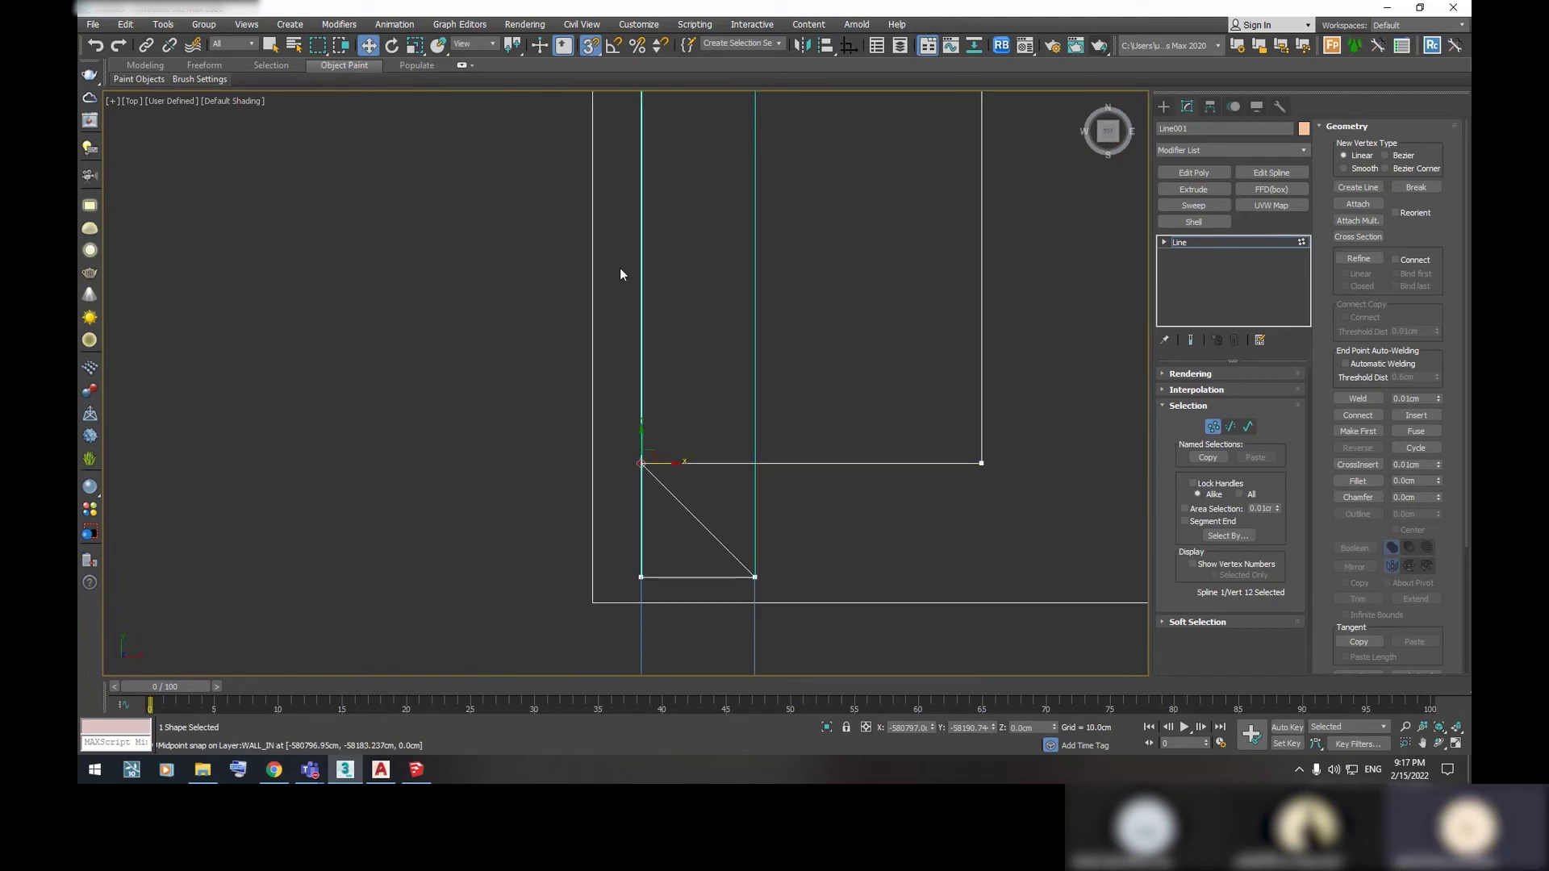
# In the snap settings' Options, toggle Snap to frozen objects on then off, and close
pyautogui.rightClick(590, 46)
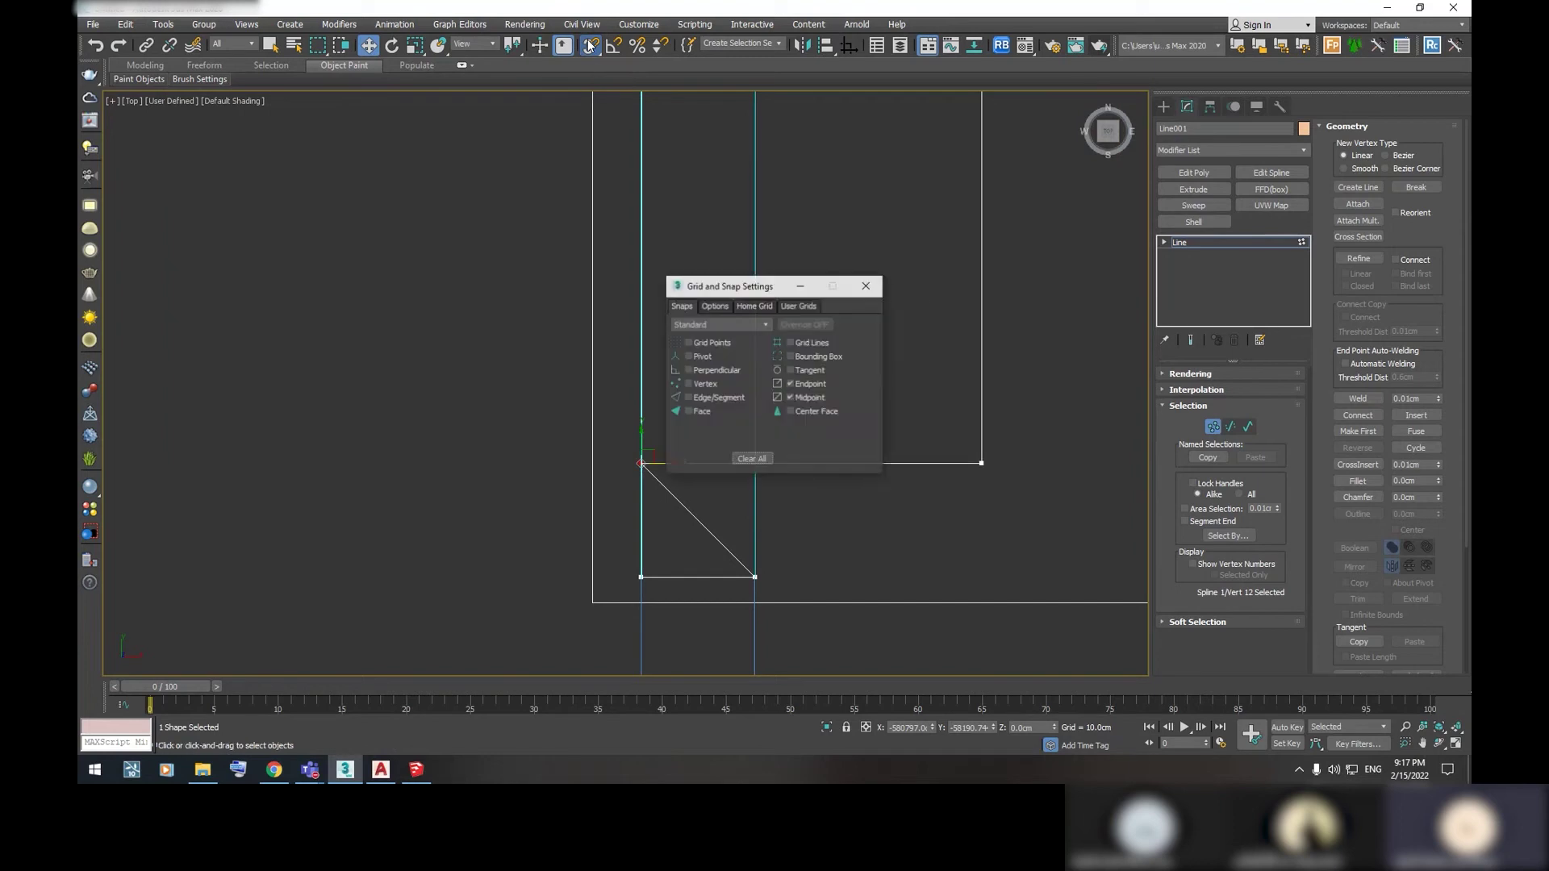
pyautogui.click(713, 306)
pyautogui.click(690, 420)
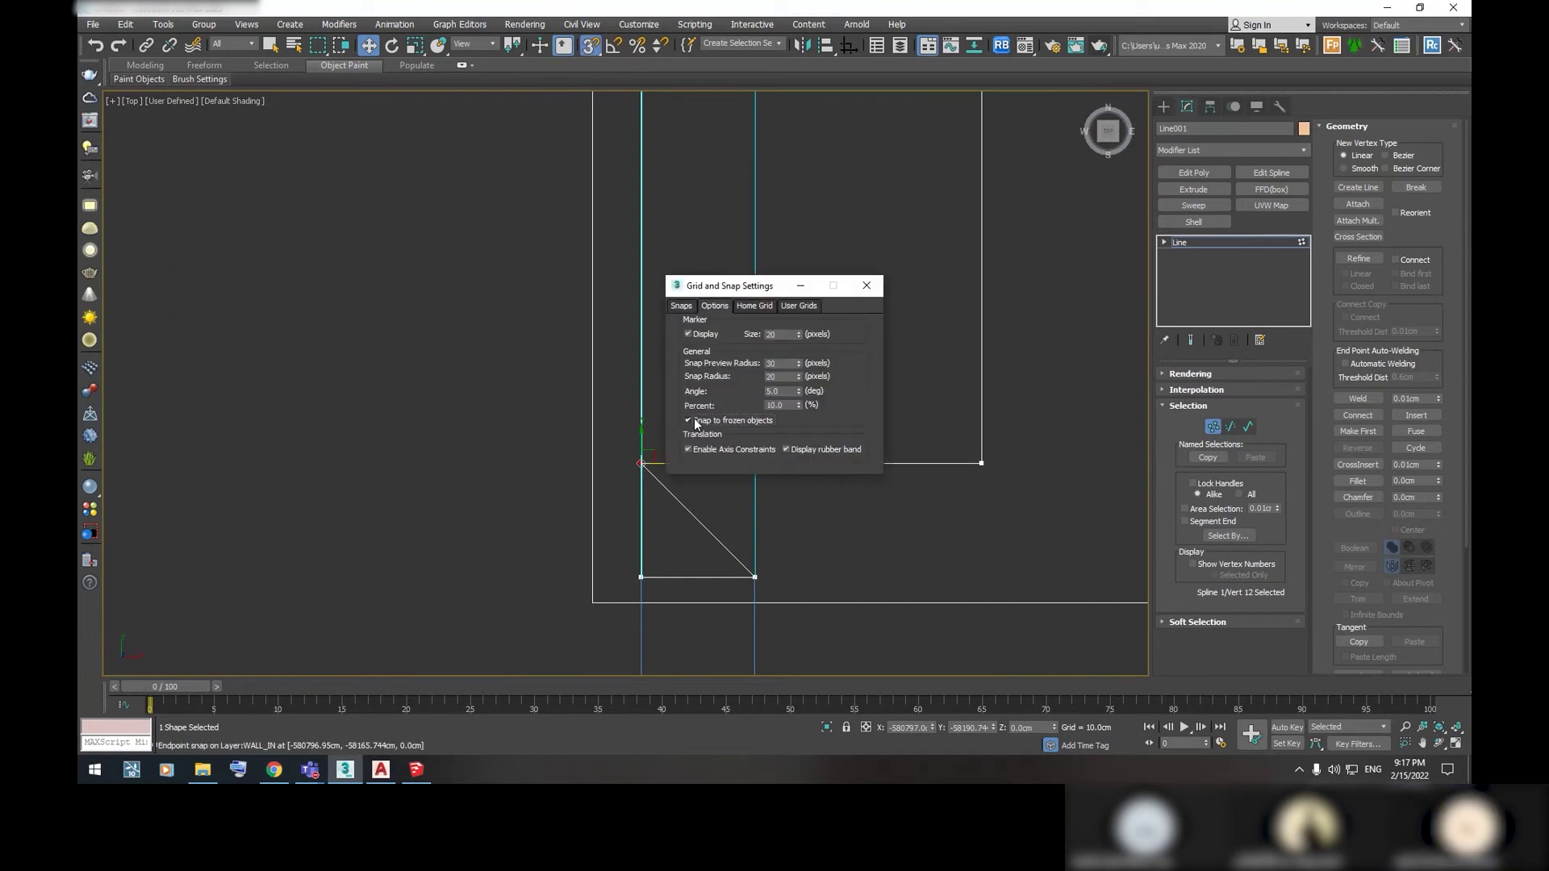
pyautogui.click(693, 419)
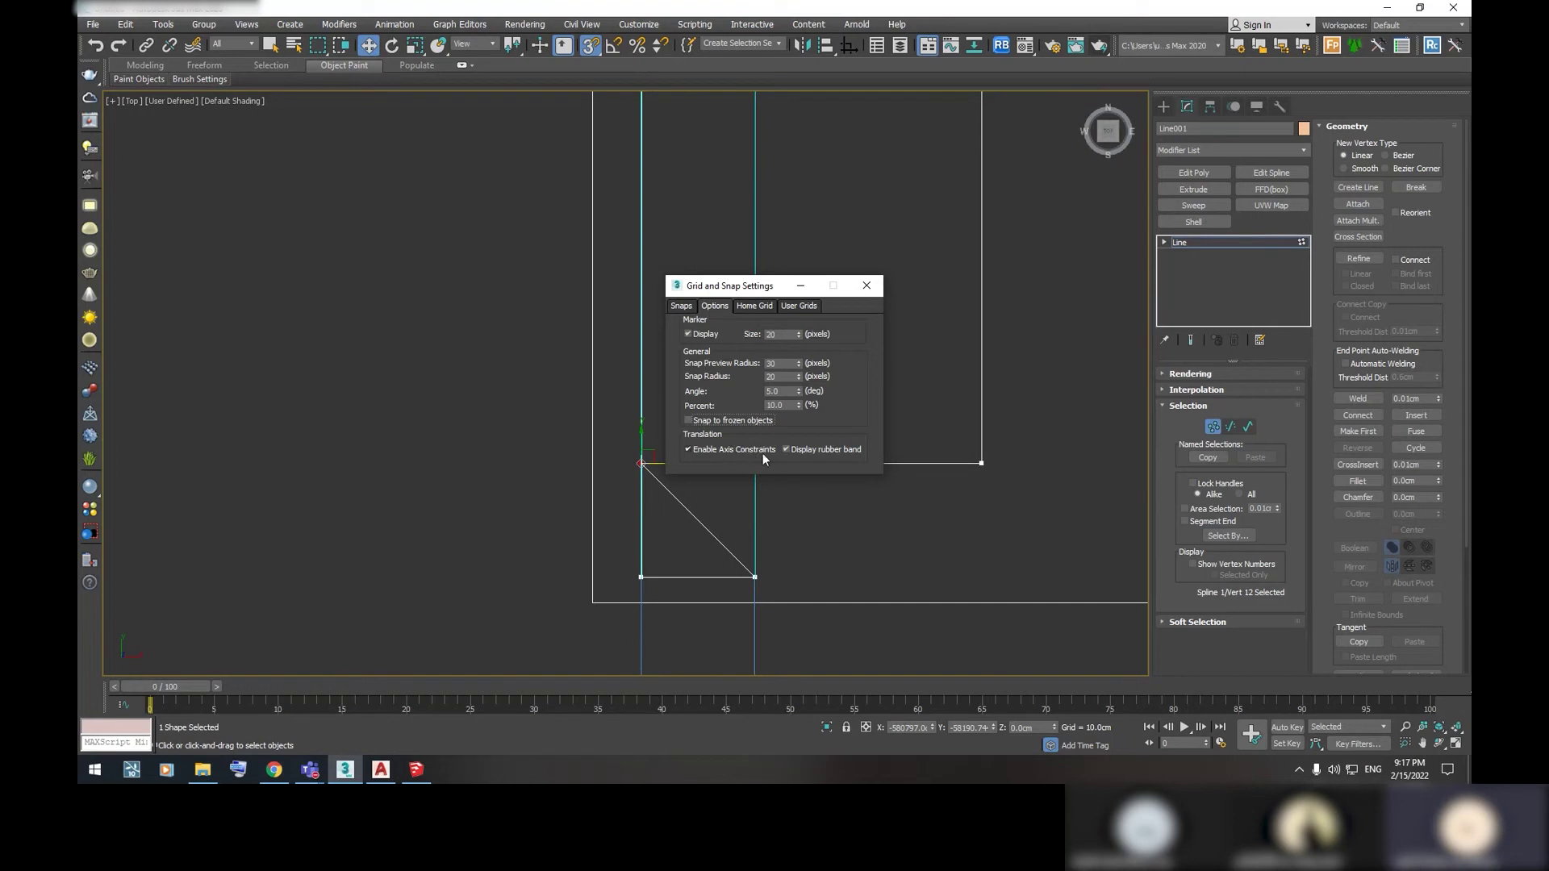
pyautogui.click(867, 286)
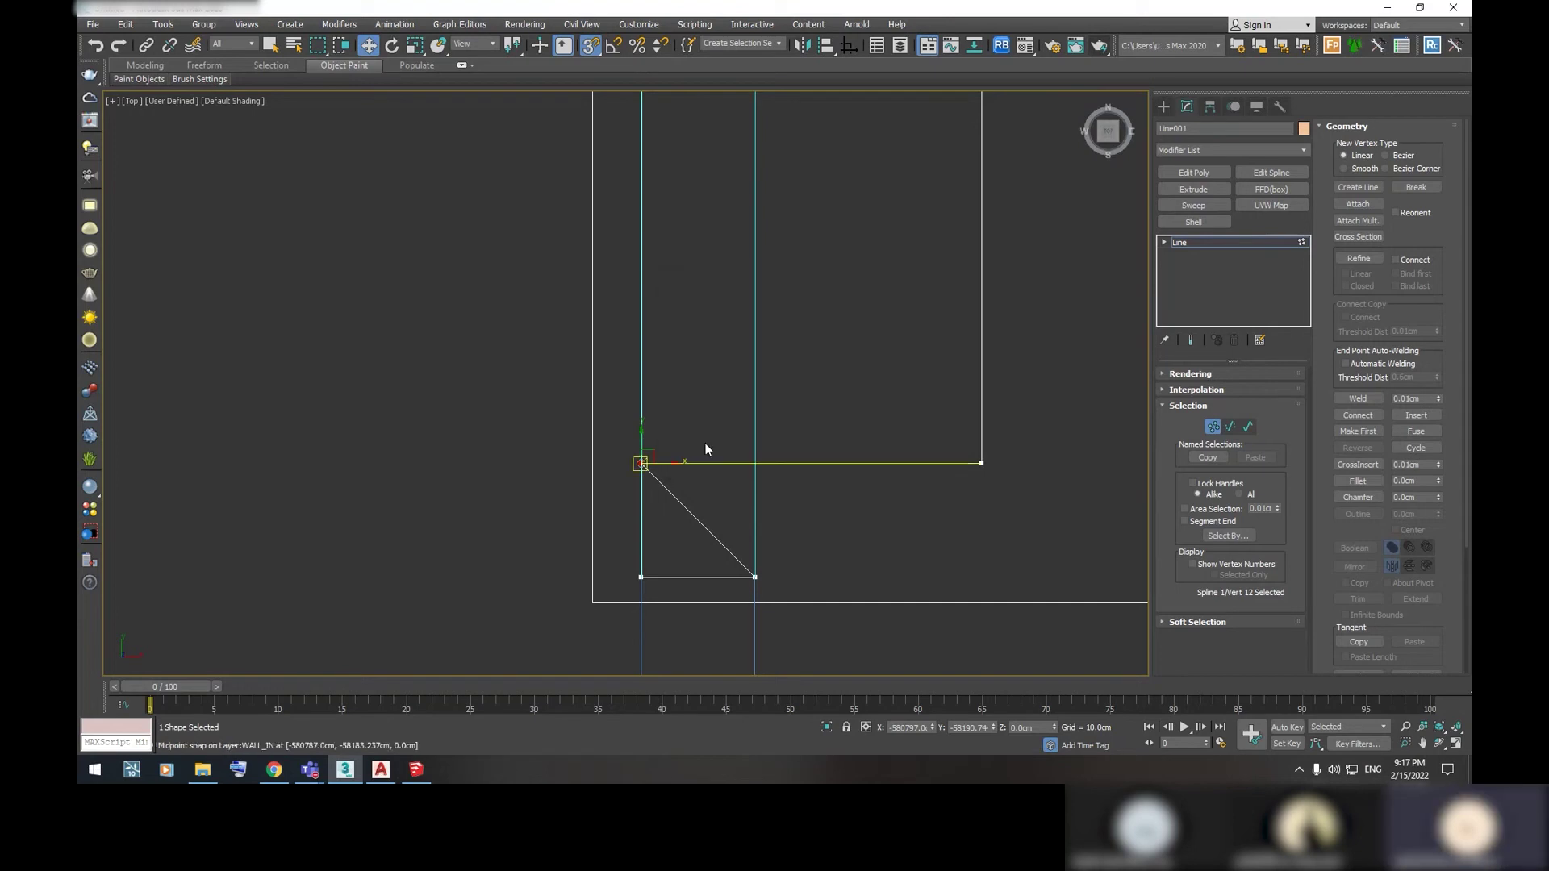
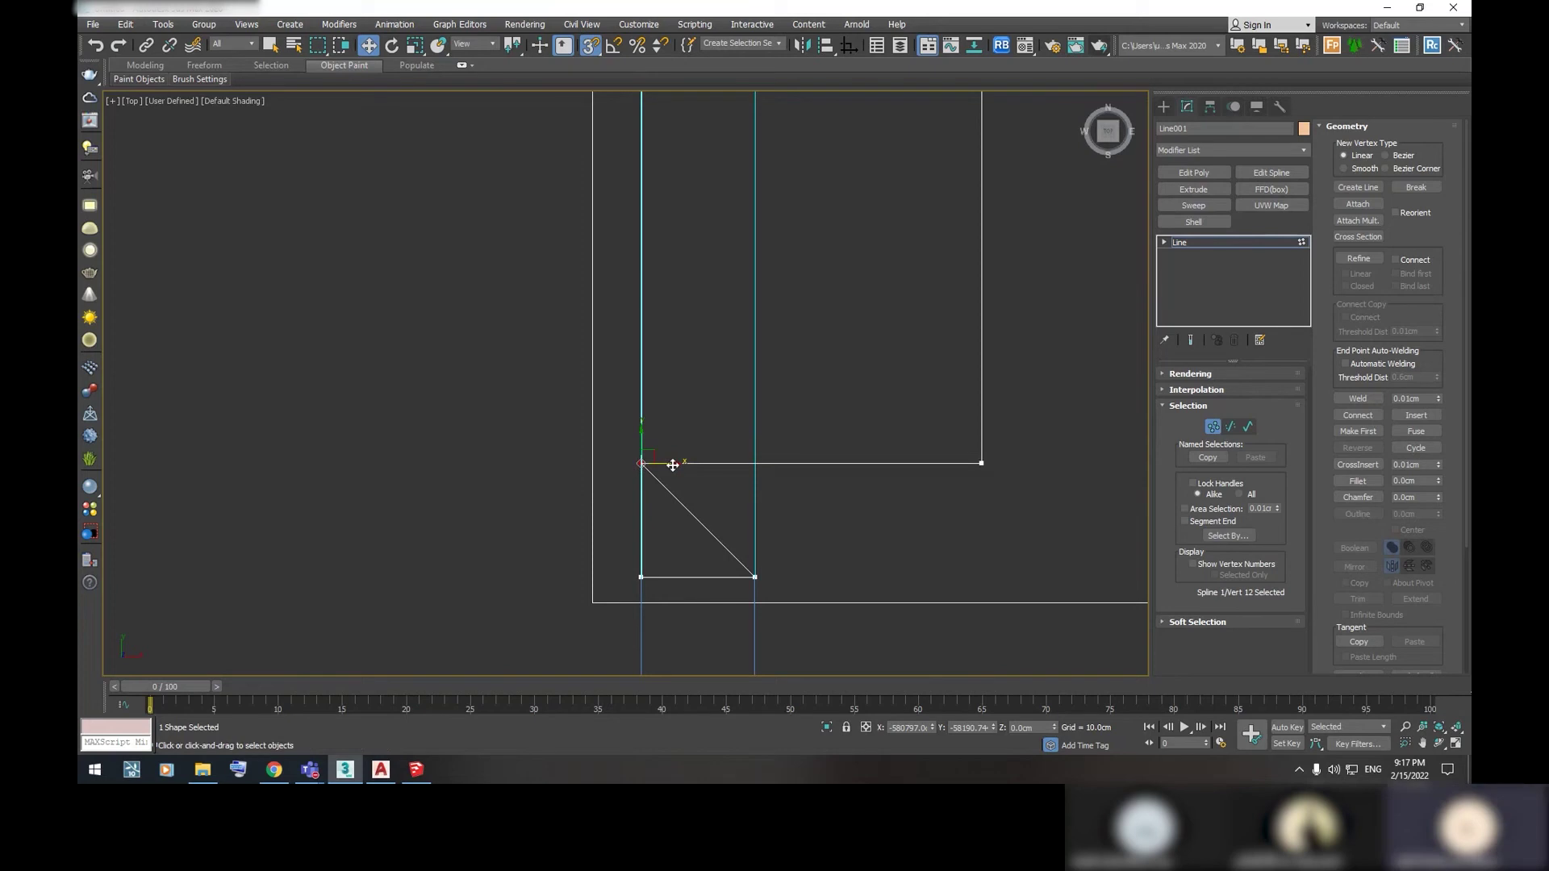
# Snap the diagonal's end vertex onto the small rectangle's bottom-right corner, removing the stray diagonal
pyautogui.moveTo(673, 465)
pyautogui.mouseDown()
pyautogui.moveTo(709, 462)
pyautogui.moveTo(685, 460)
pyautogui.moveTo(754, 578)
pyautogui.mouseUp()
pyautogui.moveTo(837, 555); pyautogui.dragTo(744, 498, button='middle')
pyautogui.scroll(-4, 744, 498)
pyautogui.scroll(4, 755, 530)
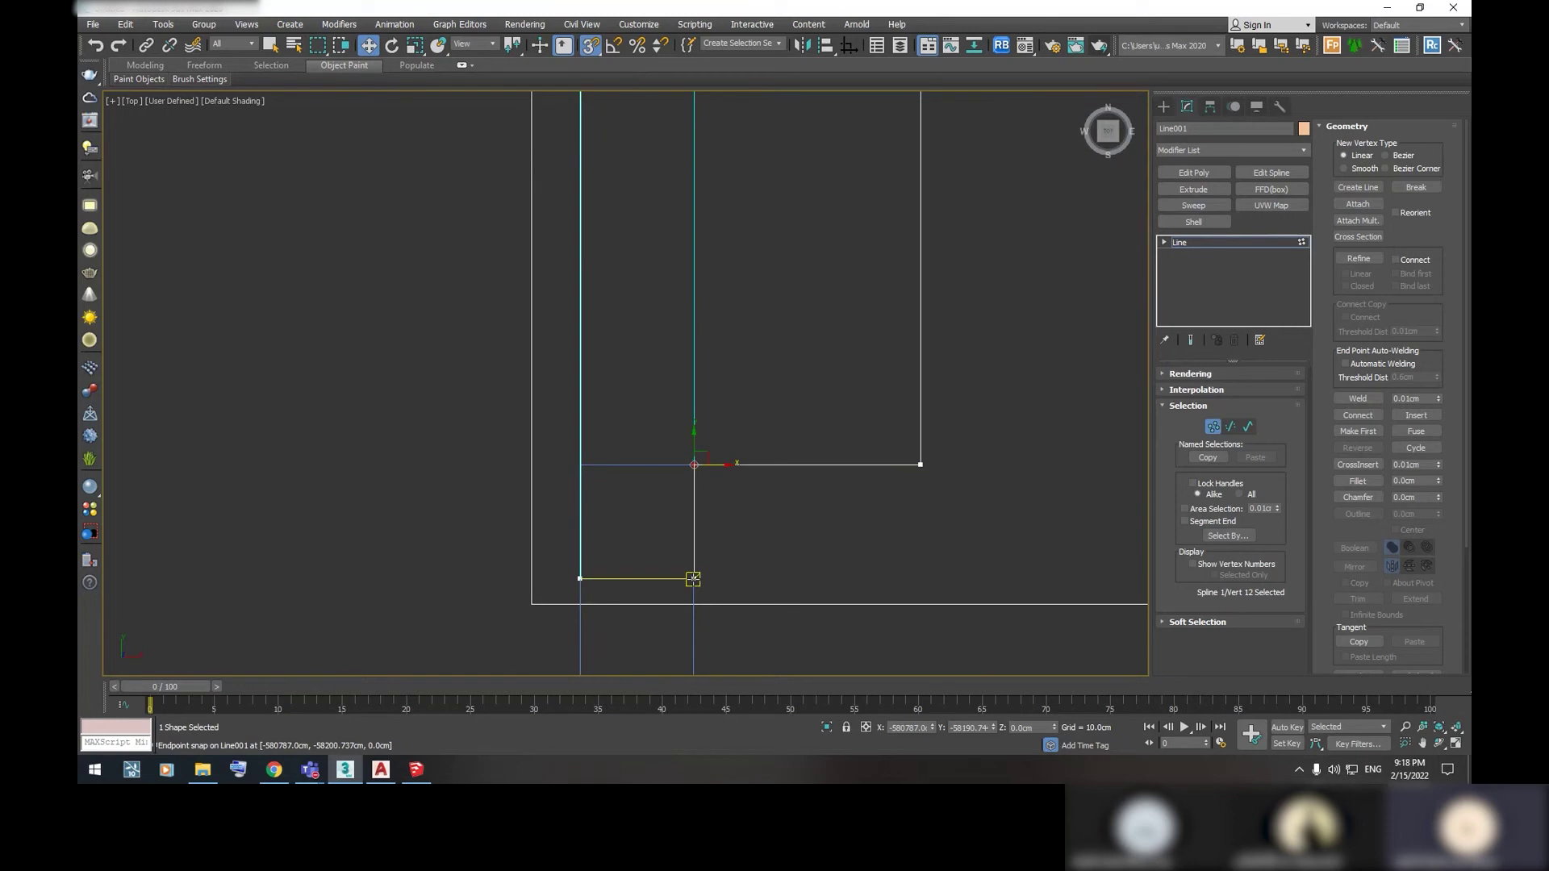
pyautogui.scroll(-5, 739, 451)
pyautogui.scroll(-3, 828, 271)
pyautogui.moveTo(778, 408)
pyautogui.mouseDown(button='middle')
pyautogui.moveTo(643, 433)
pyautogui.moveTo(747, 398)
pyautogui.mouseUp(button='middle')
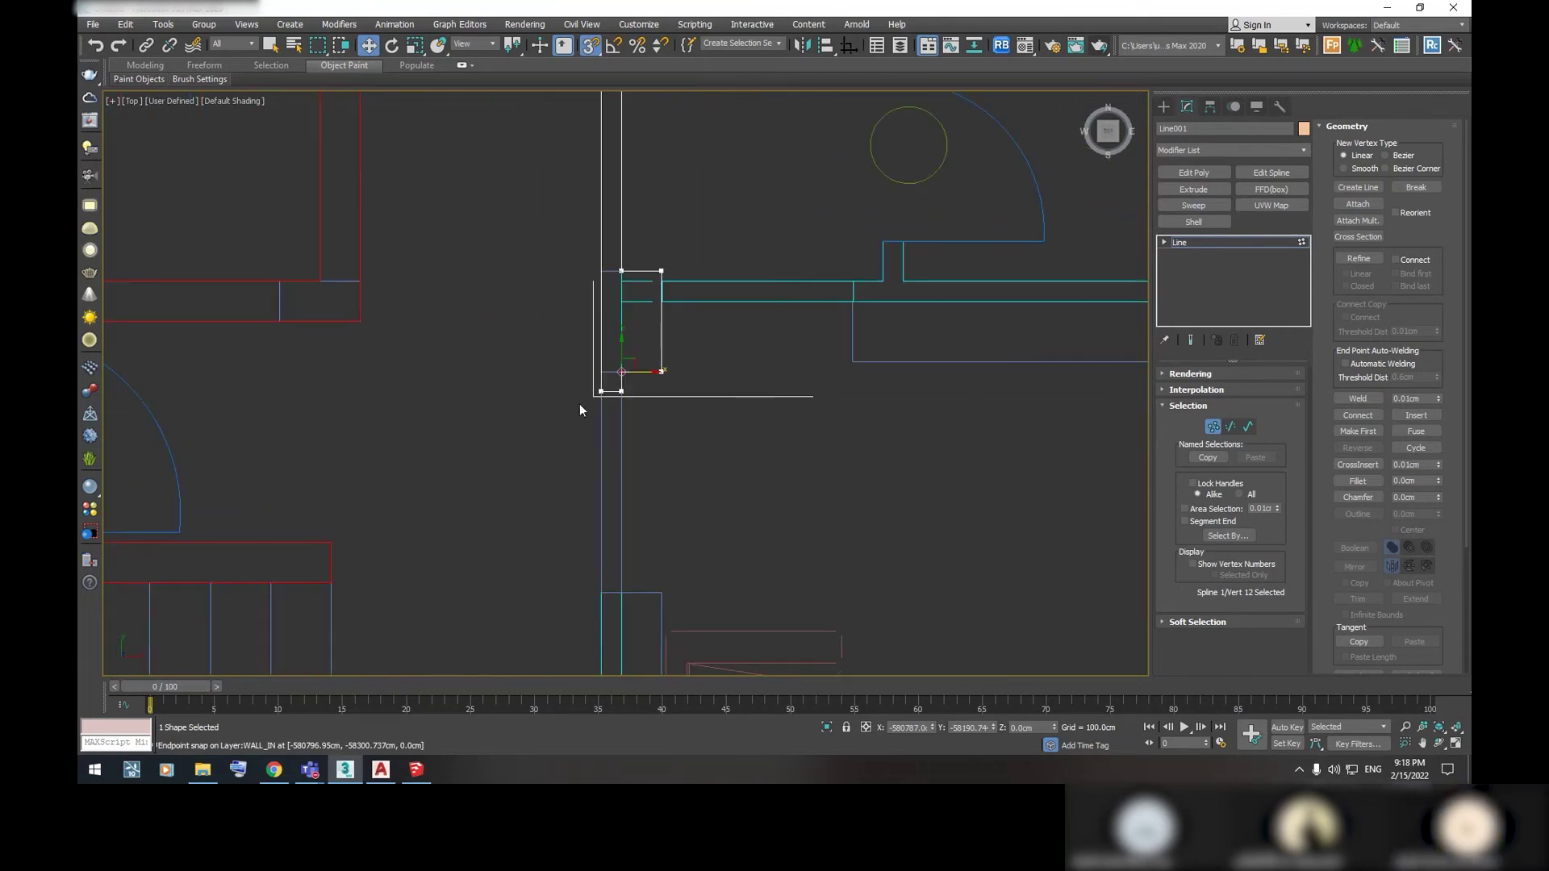
pyautogui.scroll(3, 728, 376)
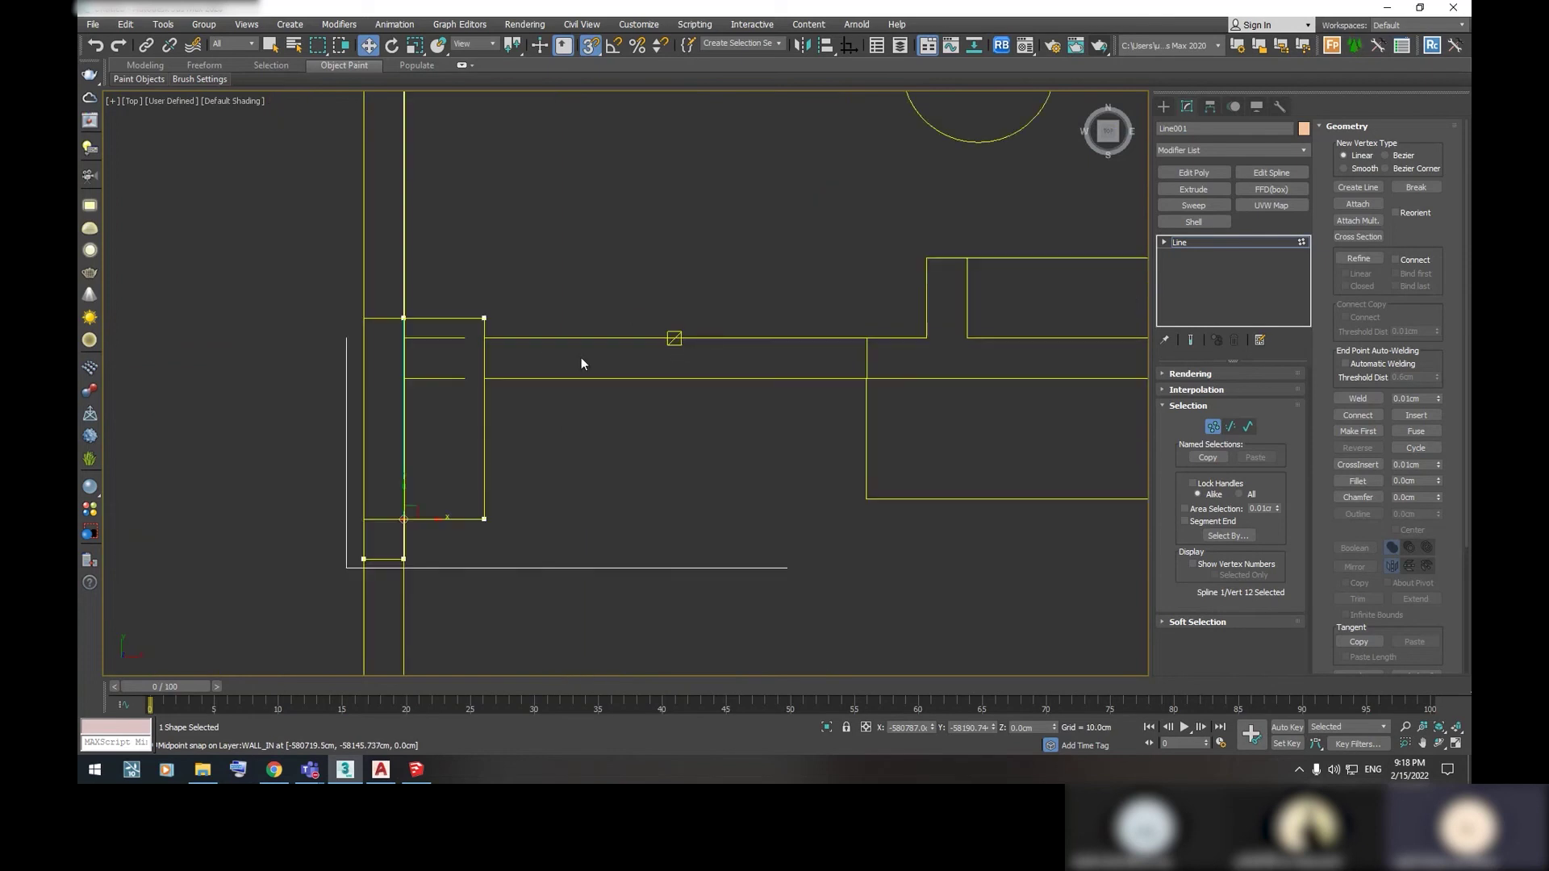
pyautogui.scroll(-3, 718, 304)
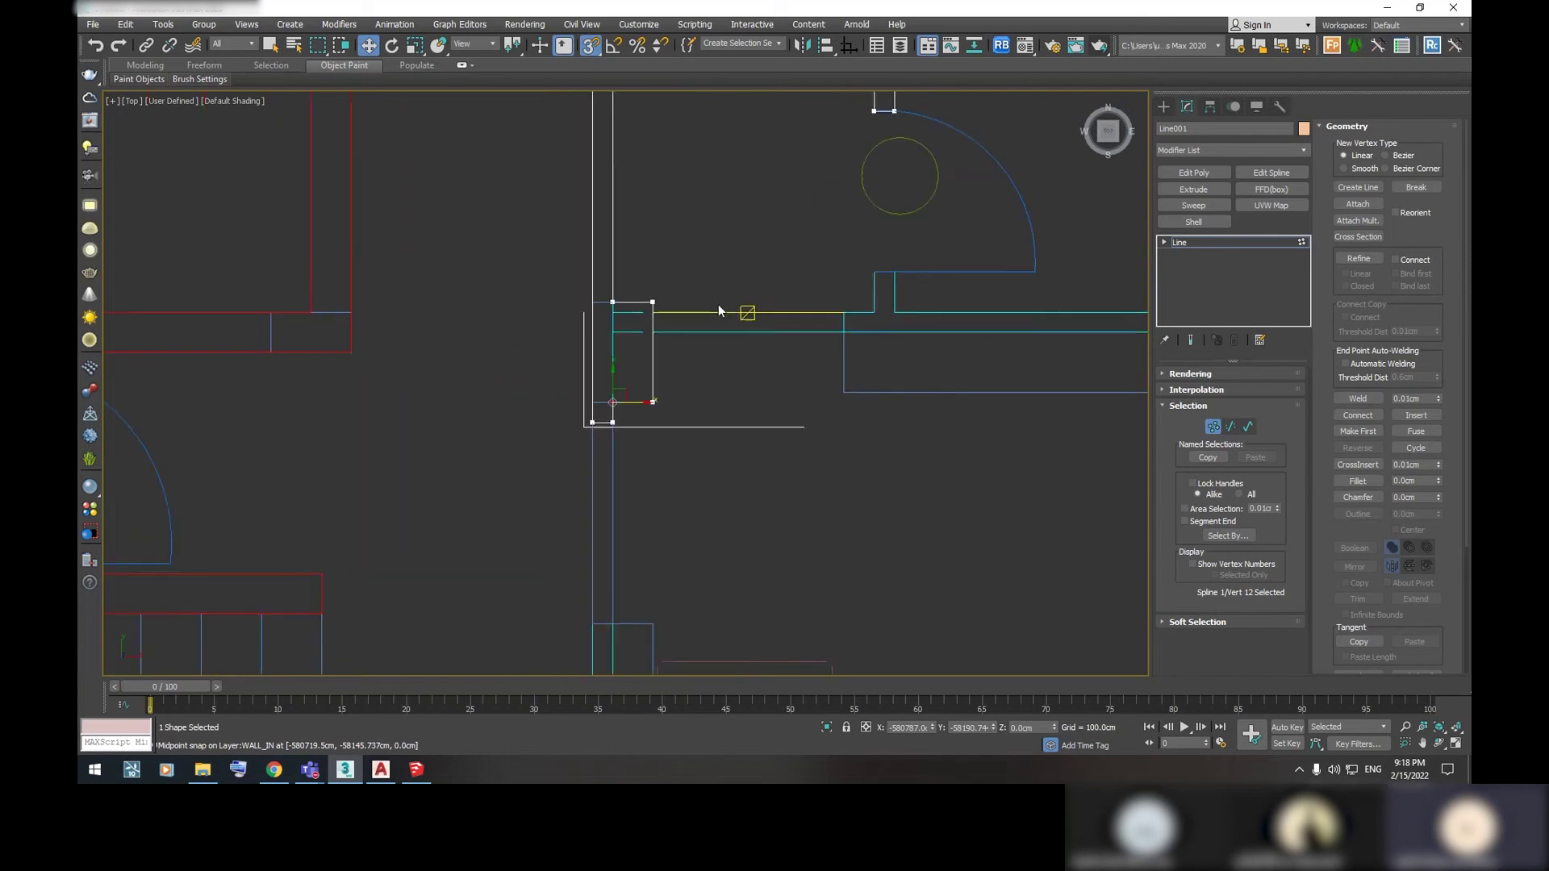
# Switch to AutoCAD and inspect the bathroom area, including its lower wall
pyautogui.click(381, 769)
pyautogui.scroll(3, 570, 320)
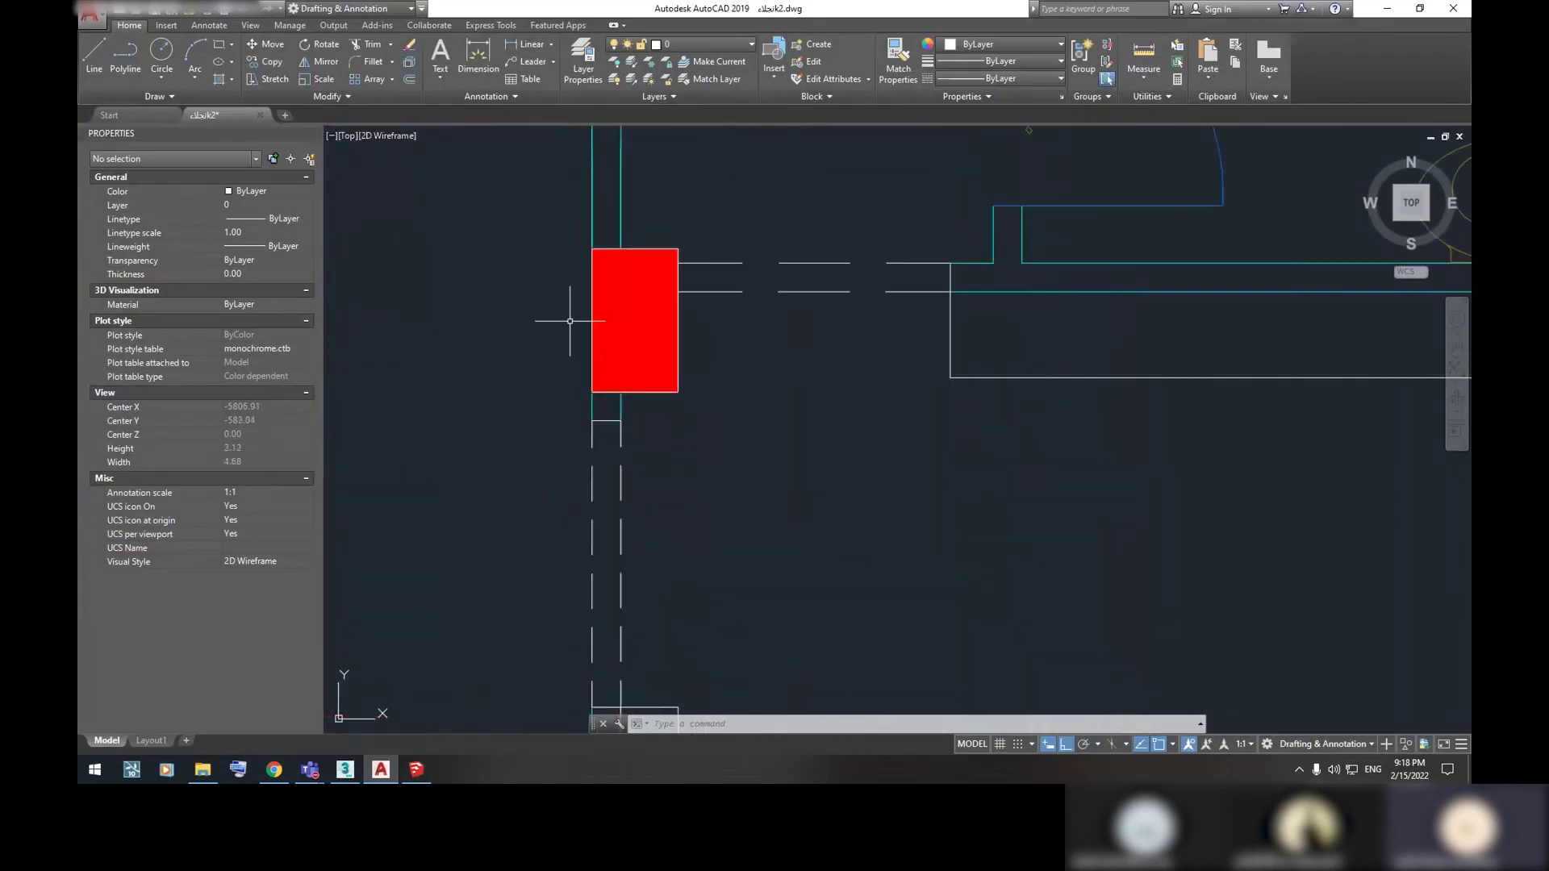
pyautogui.moveTo(595, 191); pyautogui.dragTo(595, 443, button='middle')
pyautogui.scroll(-4, 595, 443)
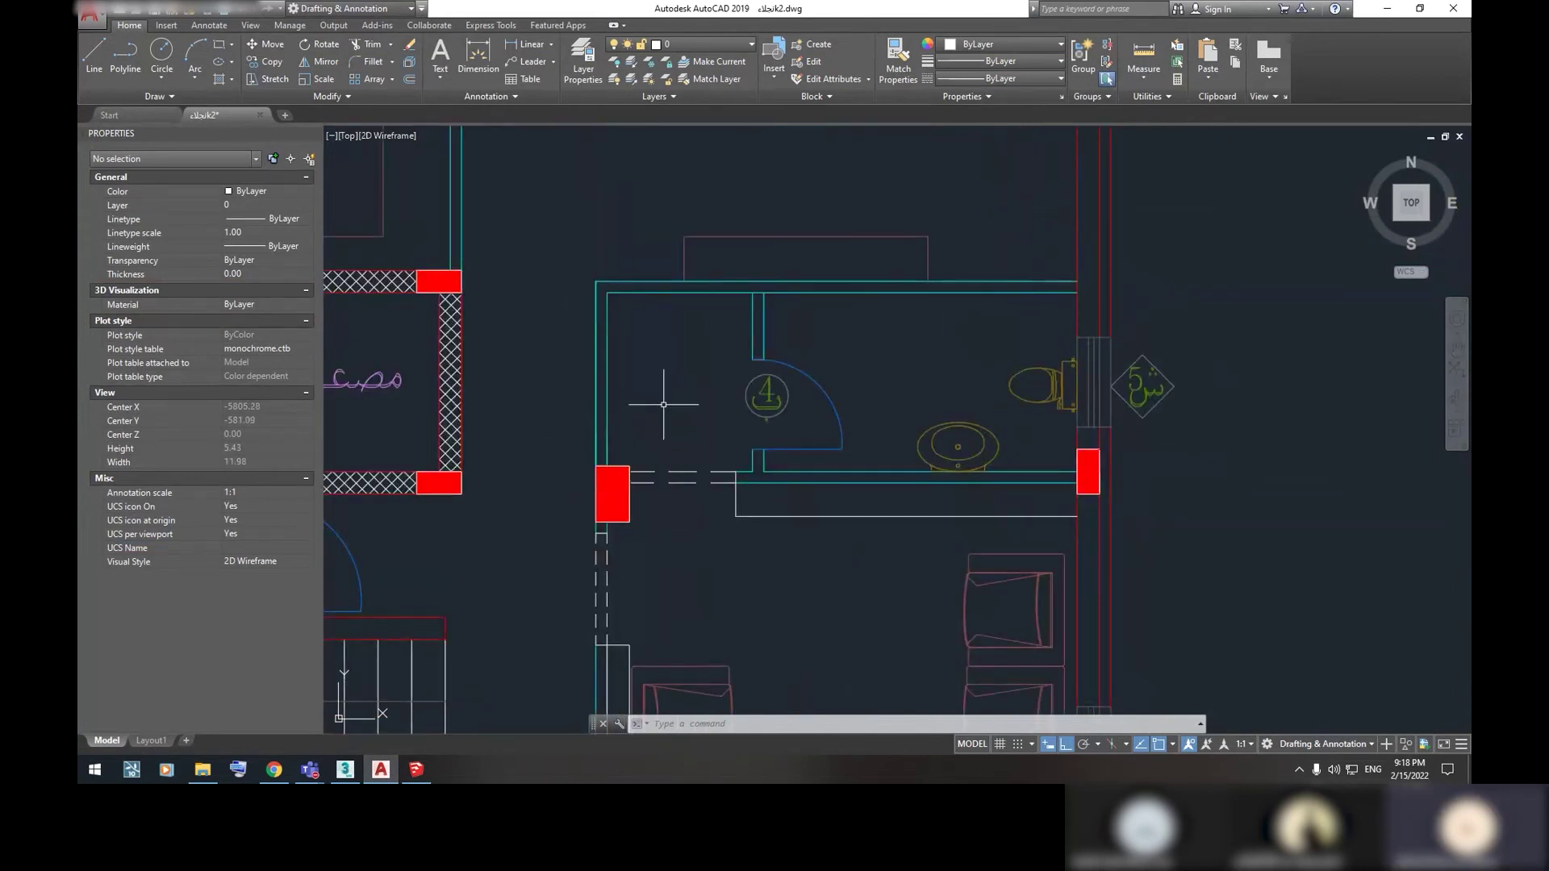
pyautogui.moveTo(694, 498); pyautogui.dragTo(722, 413, button='middle')
pyautogui.scroll(4, 815, 371)
pyautogui.scroll(-4, 847, 403)
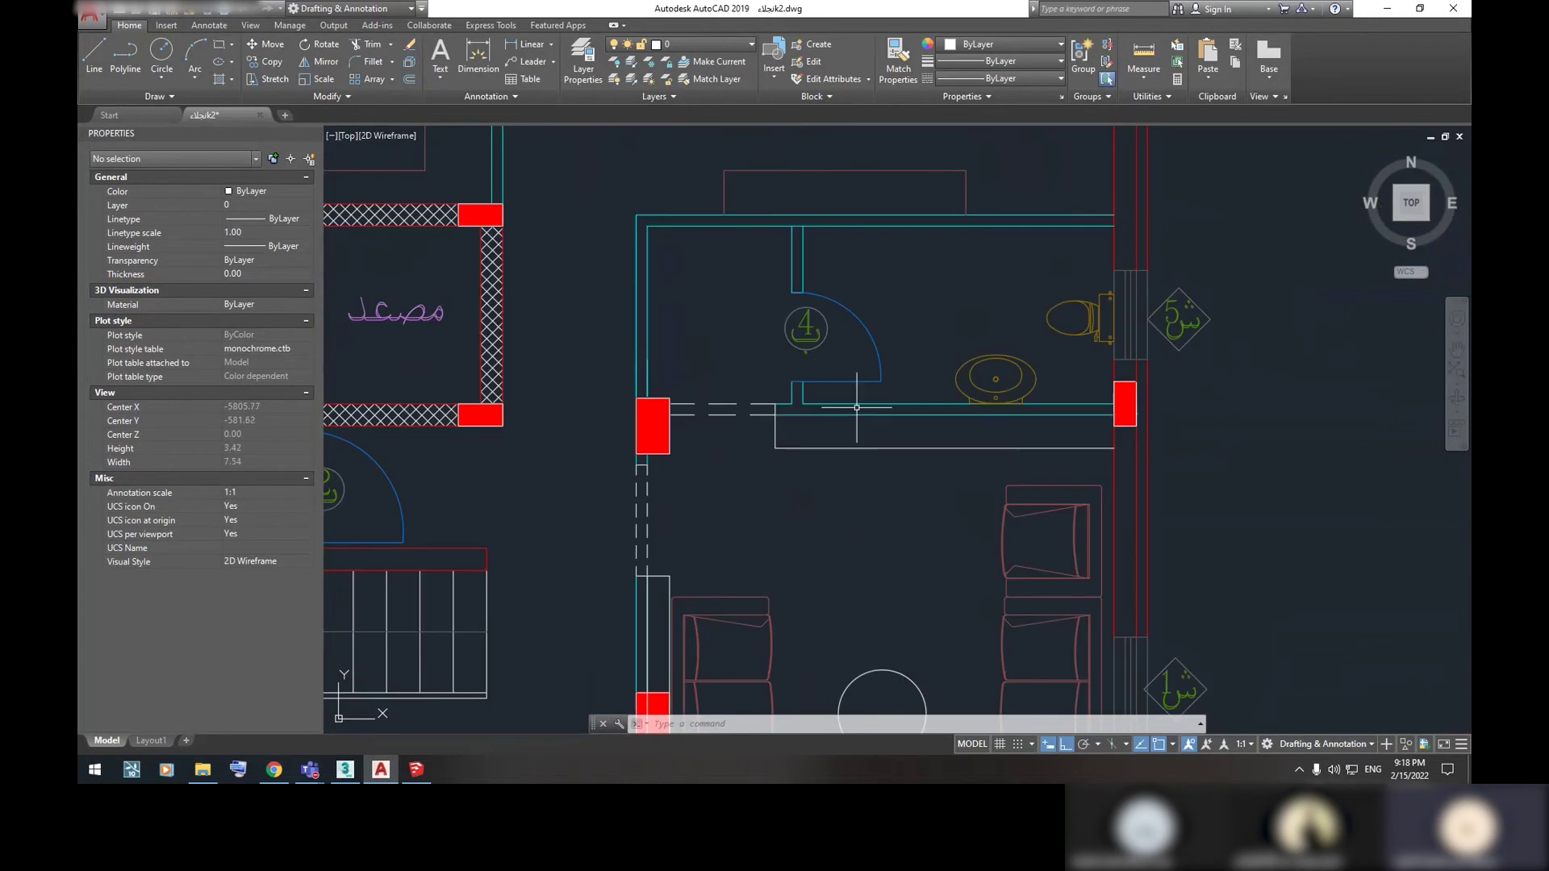
pyautogui.scroll(2, 799, 436)
pyautogui.moveTo(1147, 496); pyautogui.dragTo(977, 508, button='middle')
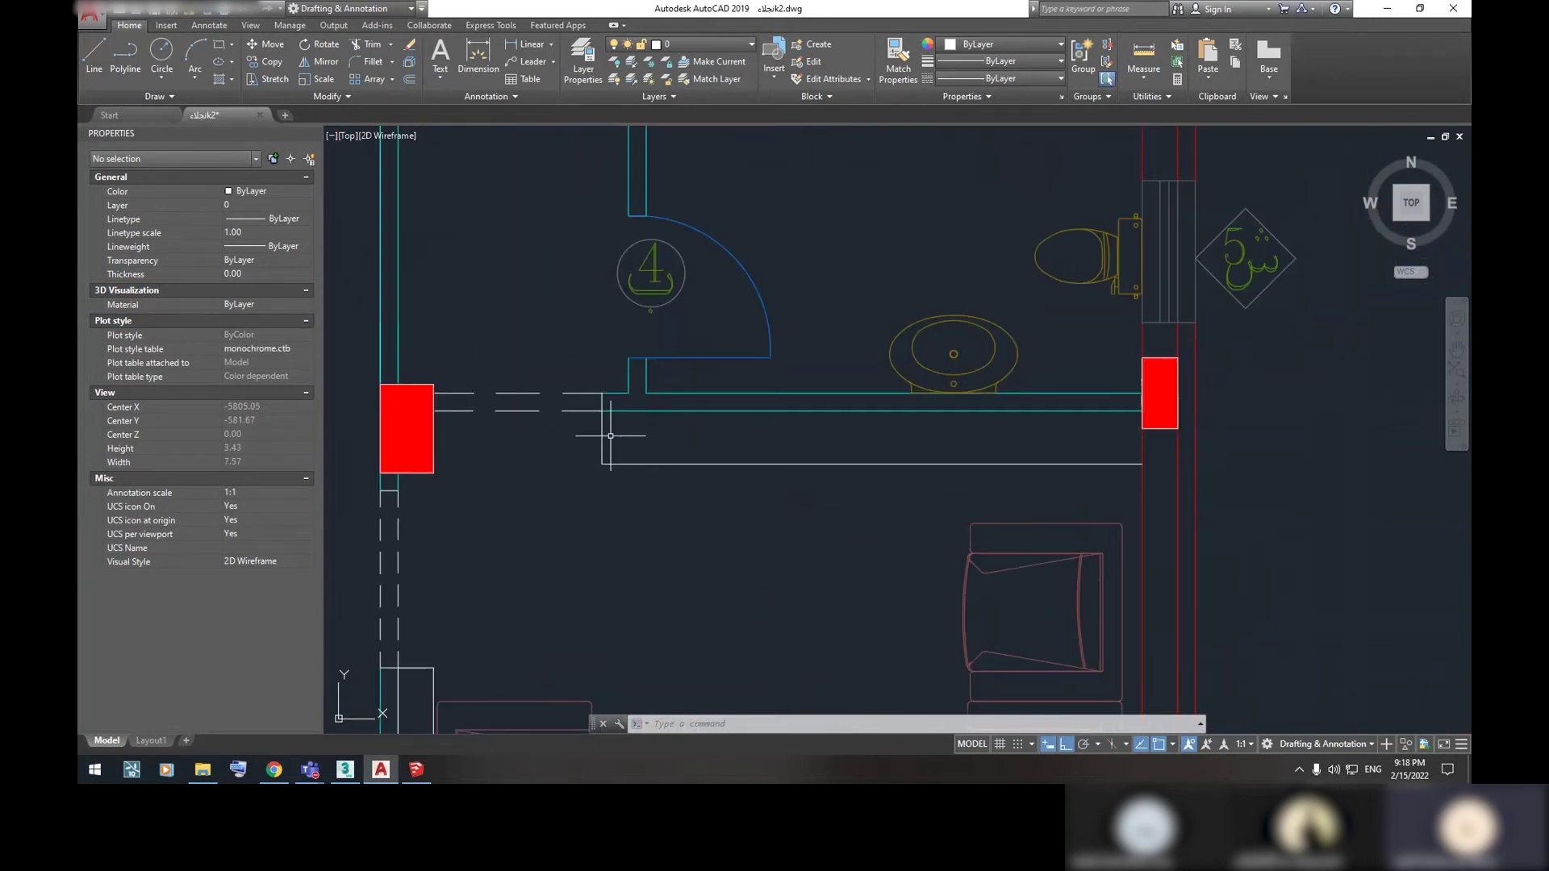
pyautogui.scroll(-4, 605, 431)
pyautogui.scroll(2, 571, 512)
# Inspect the lounge seating, stairs and the 1.20 label with their red column blocks
pyautogui.moveTo(654, 344); pyautogui.dragTo(693, 300, button='middle')
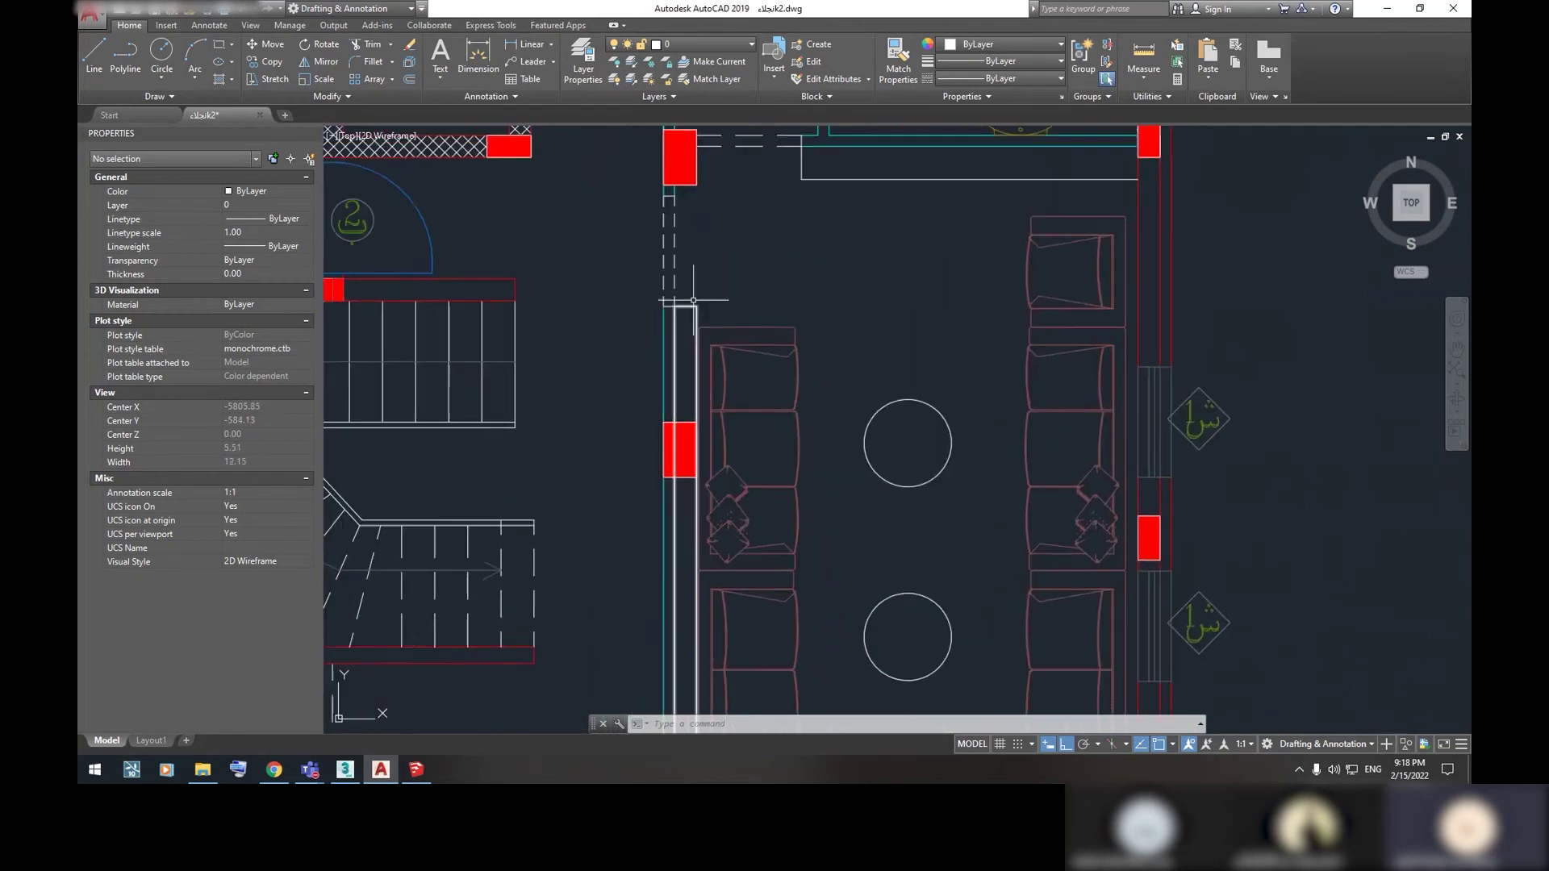
pyautogui.scroll(2, 693, 300)
pyautogui.scroll(-2, 642, 311)
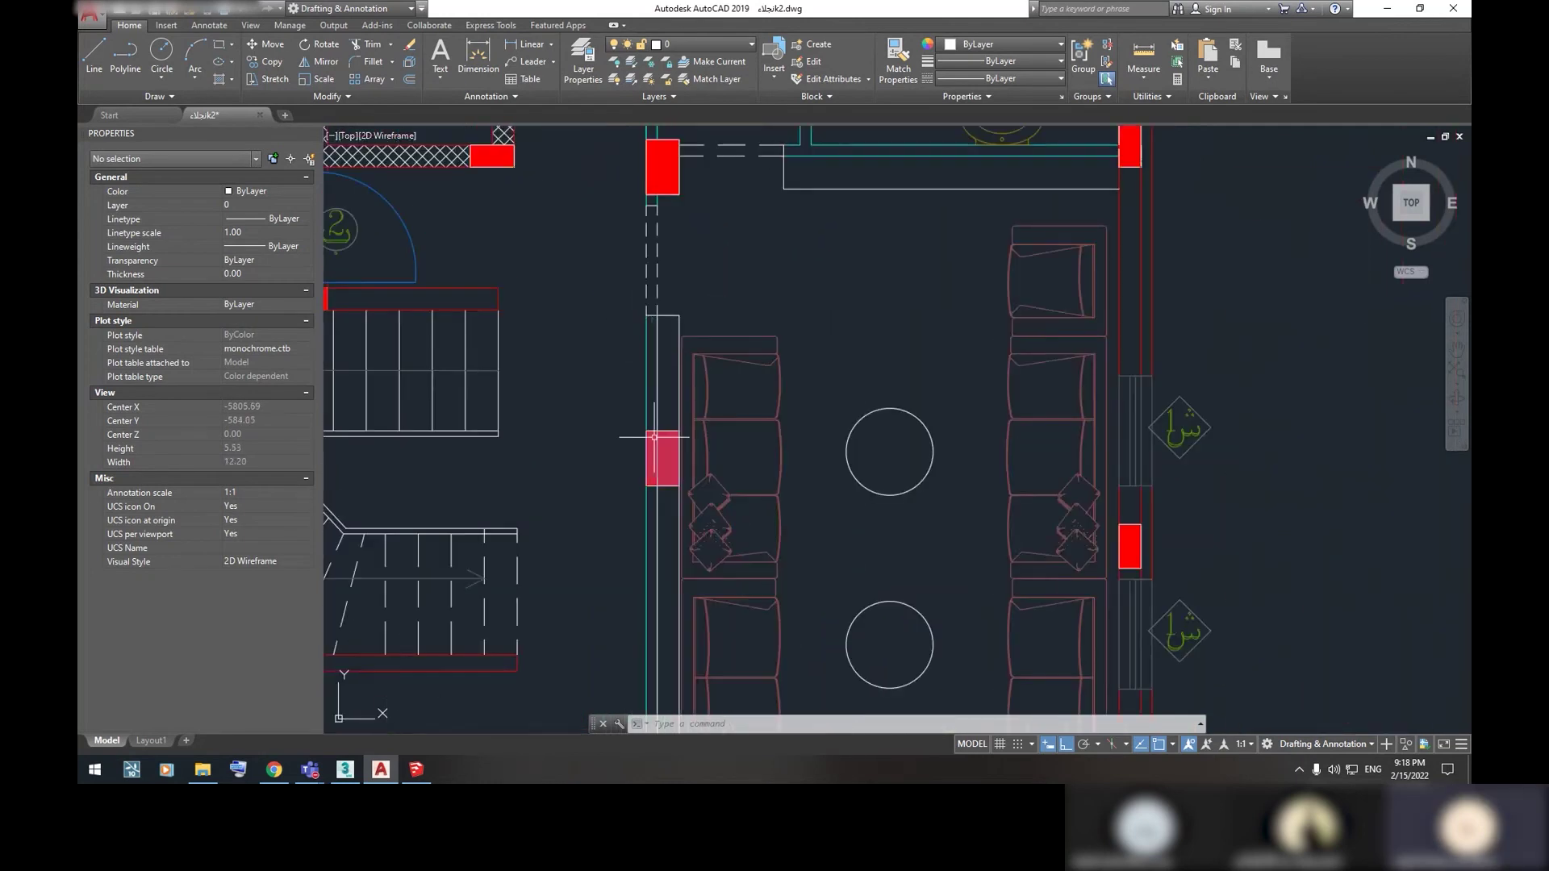
pyautogui.moveTo(654, 437); pyautogui.dragTo(681, 272, button='middle')
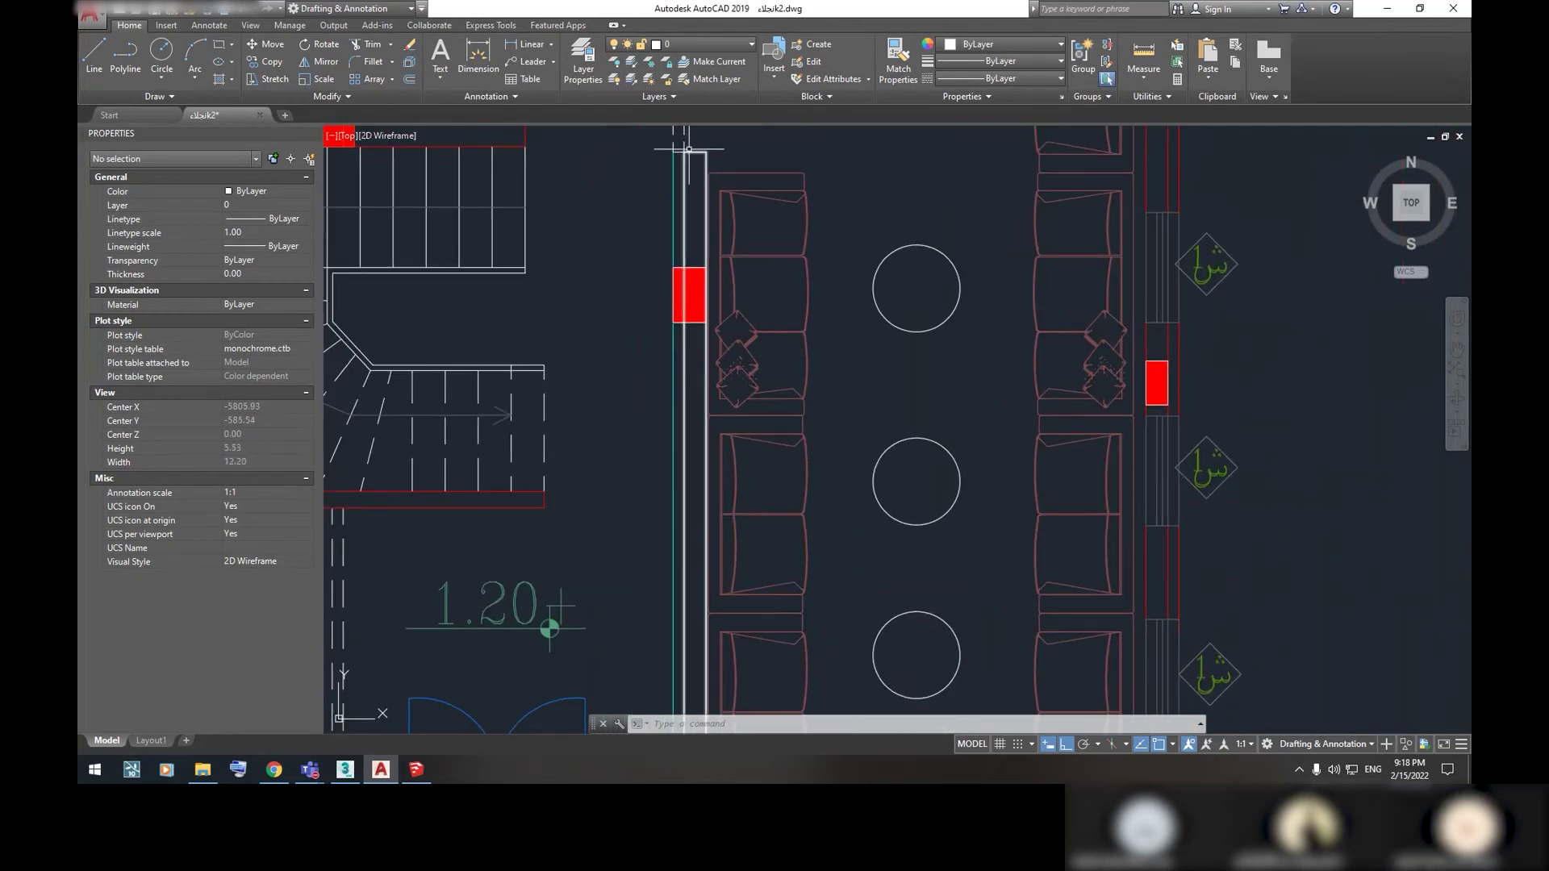
pyautogui.scroll(2, 688, 149)
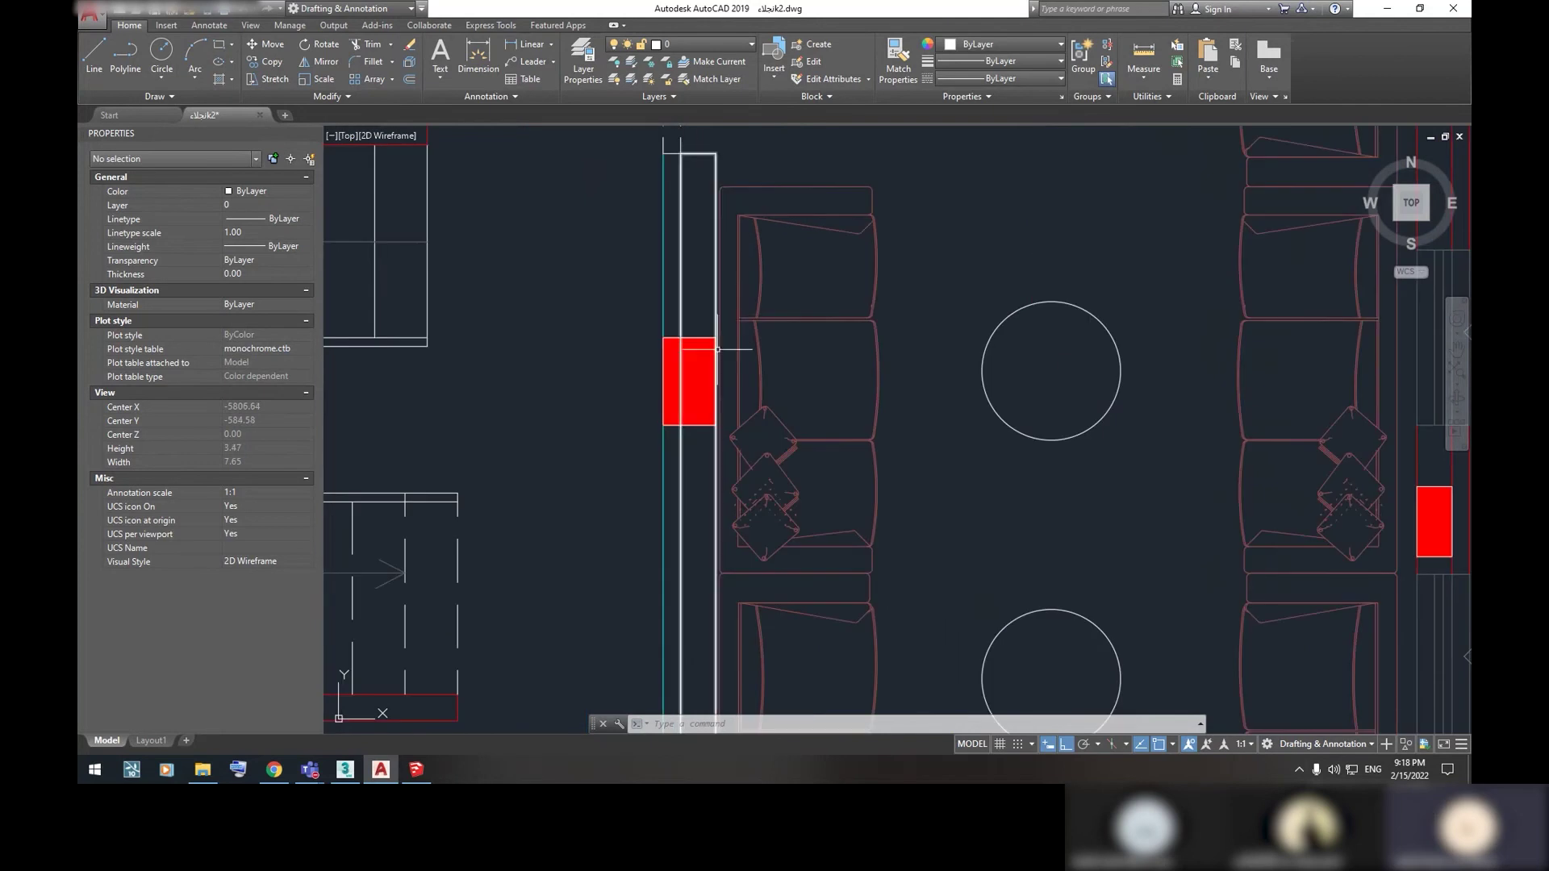
pyautogui.scroll(-2, 717, 349)
pyautogui.scroll(4, 692, 259)
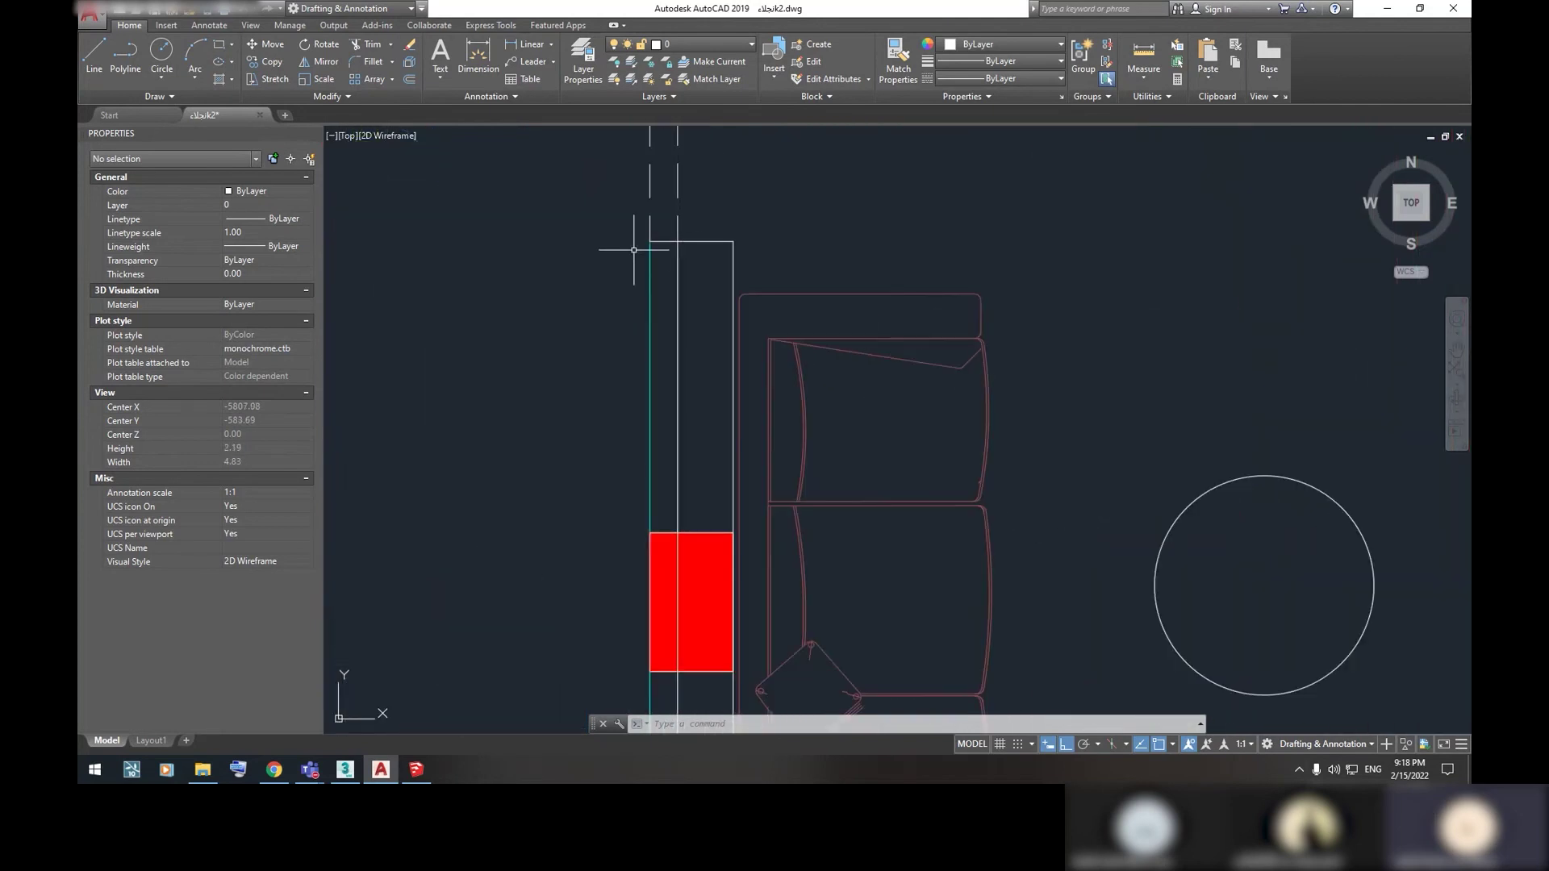
pyautogui.scroll(-3, 726, 238)
pyautogui.scroll(-2, 738, 233)
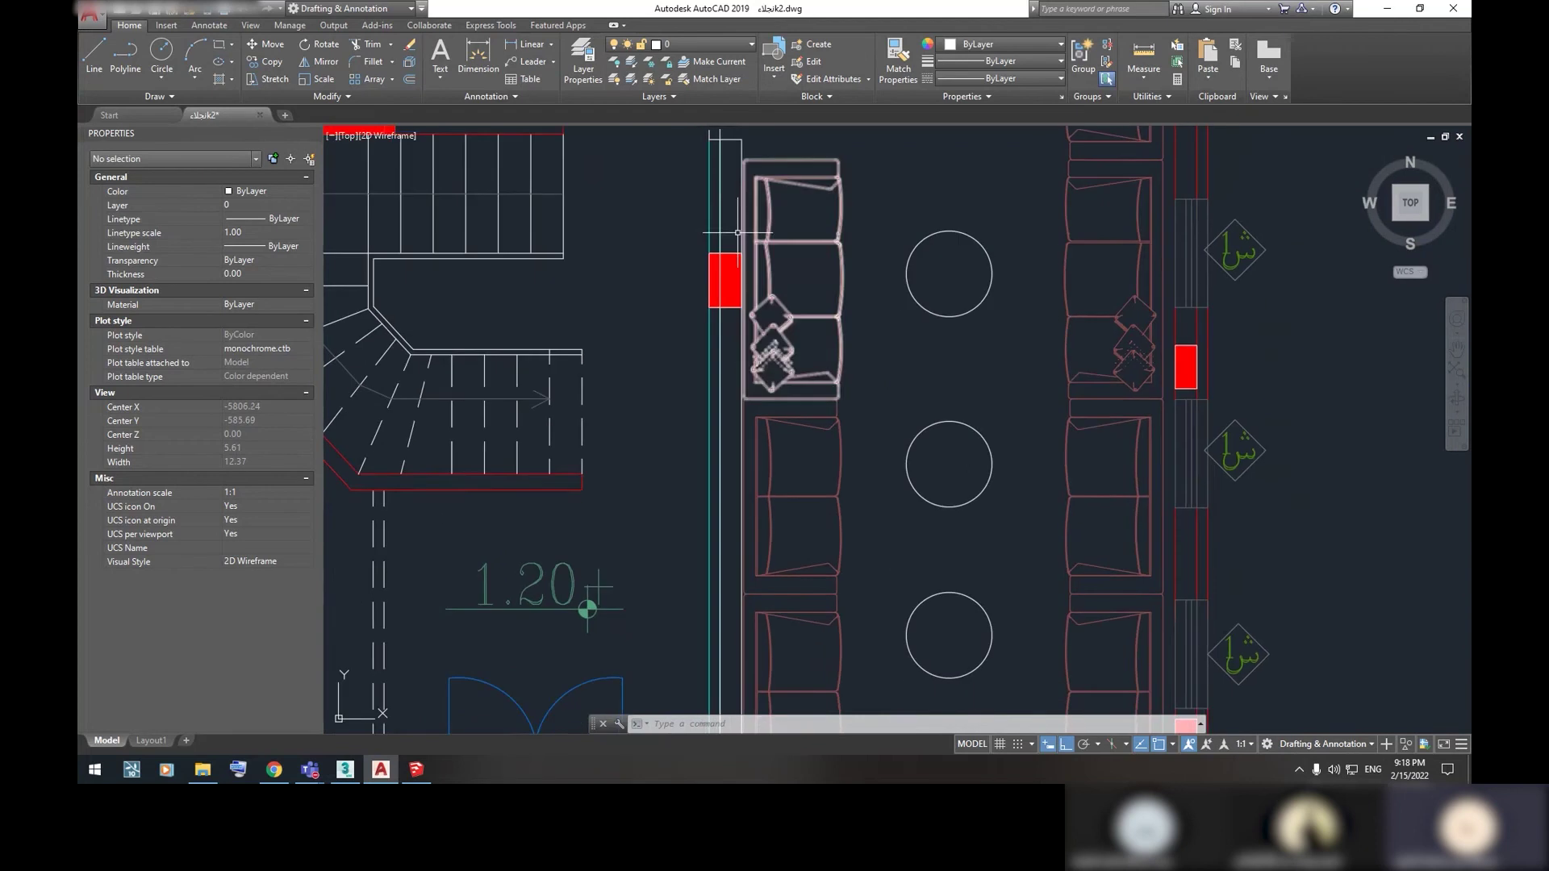
pyautogui.scroll(3, 742, 282)
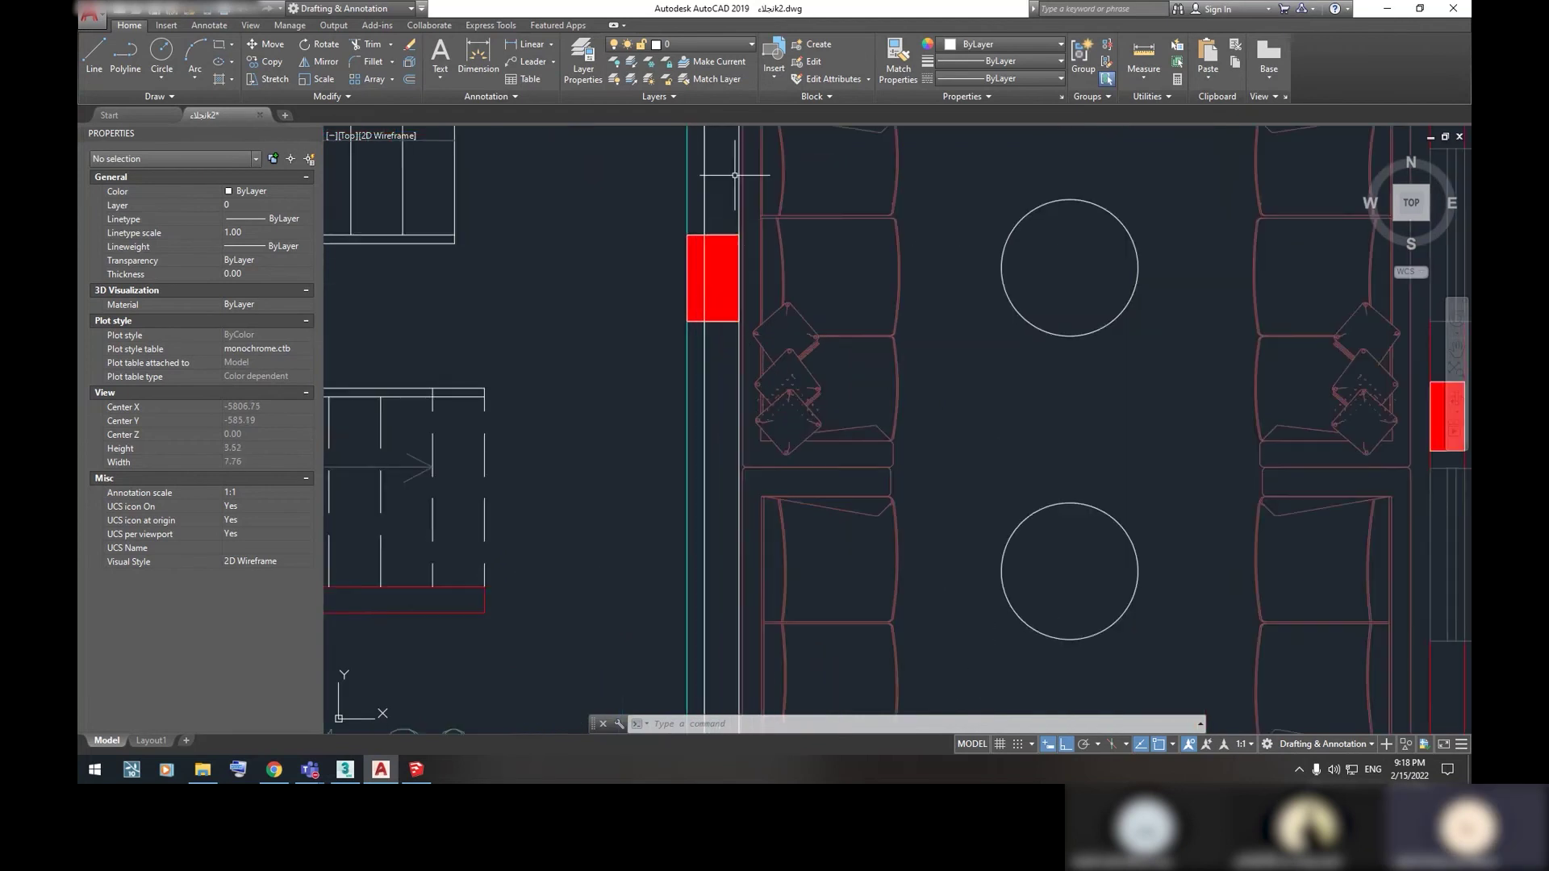
pyautogui.scroll(2, 735, 176)
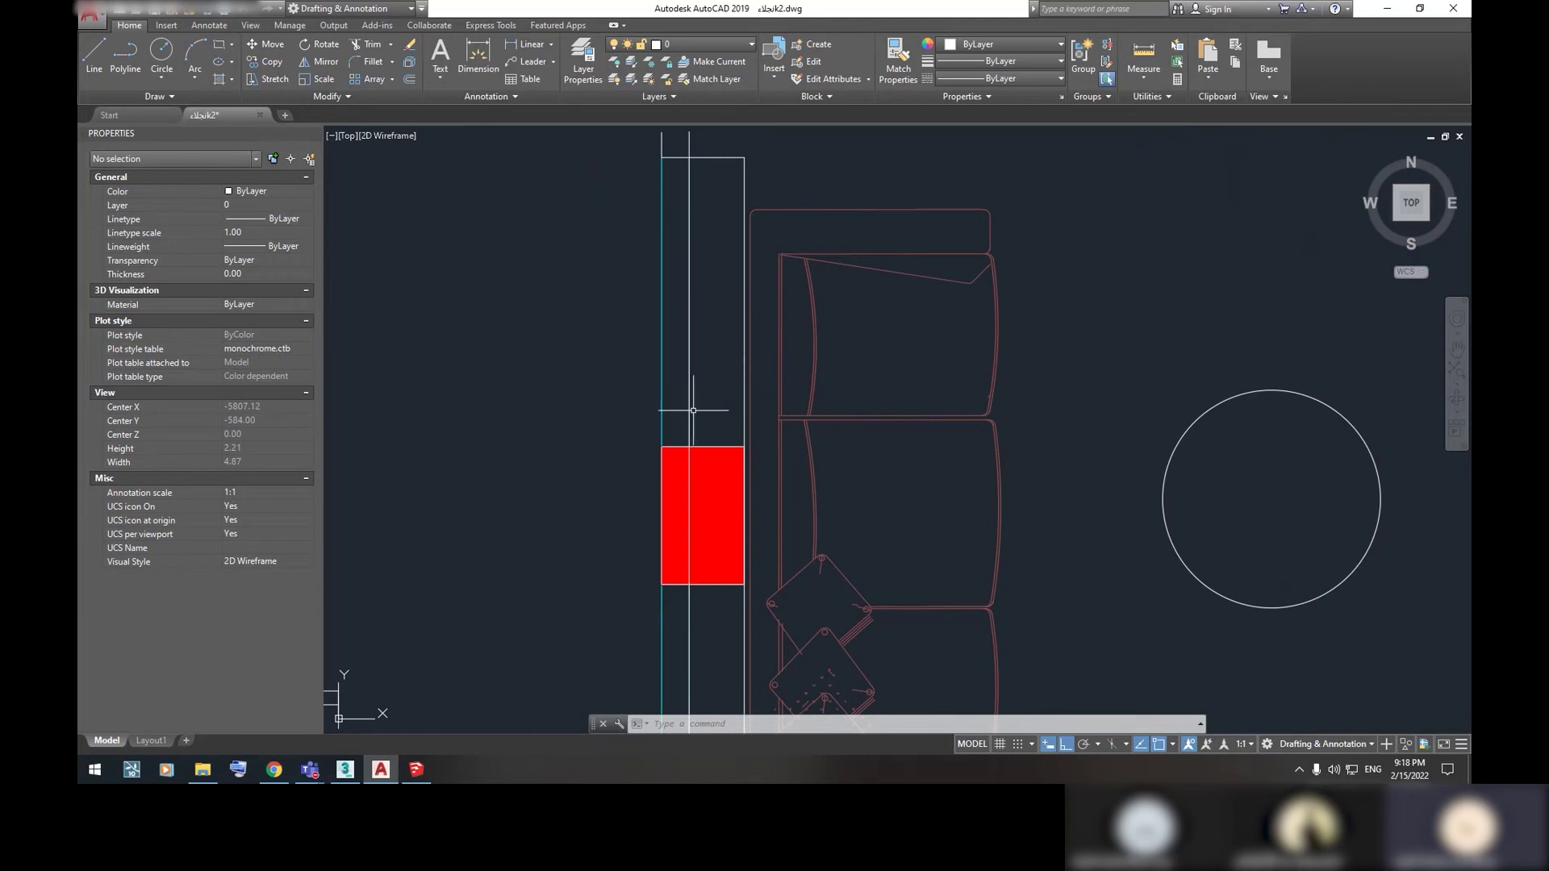
pyautogui.scroll(-2, 710, 386)
pyautogui.scroll(-3, 720, 455)
pyautogui.scroll(-2, 726, 420)
# Inspect the entrance and door swings on the ground-floor plan
pyautogui.moveTo(709, 581); pyautogui.dragTo(725, 481, button='middle')
pyautogui.scroll(3, 723, 489)
pyautogui.scroll(-1, 723, 489)
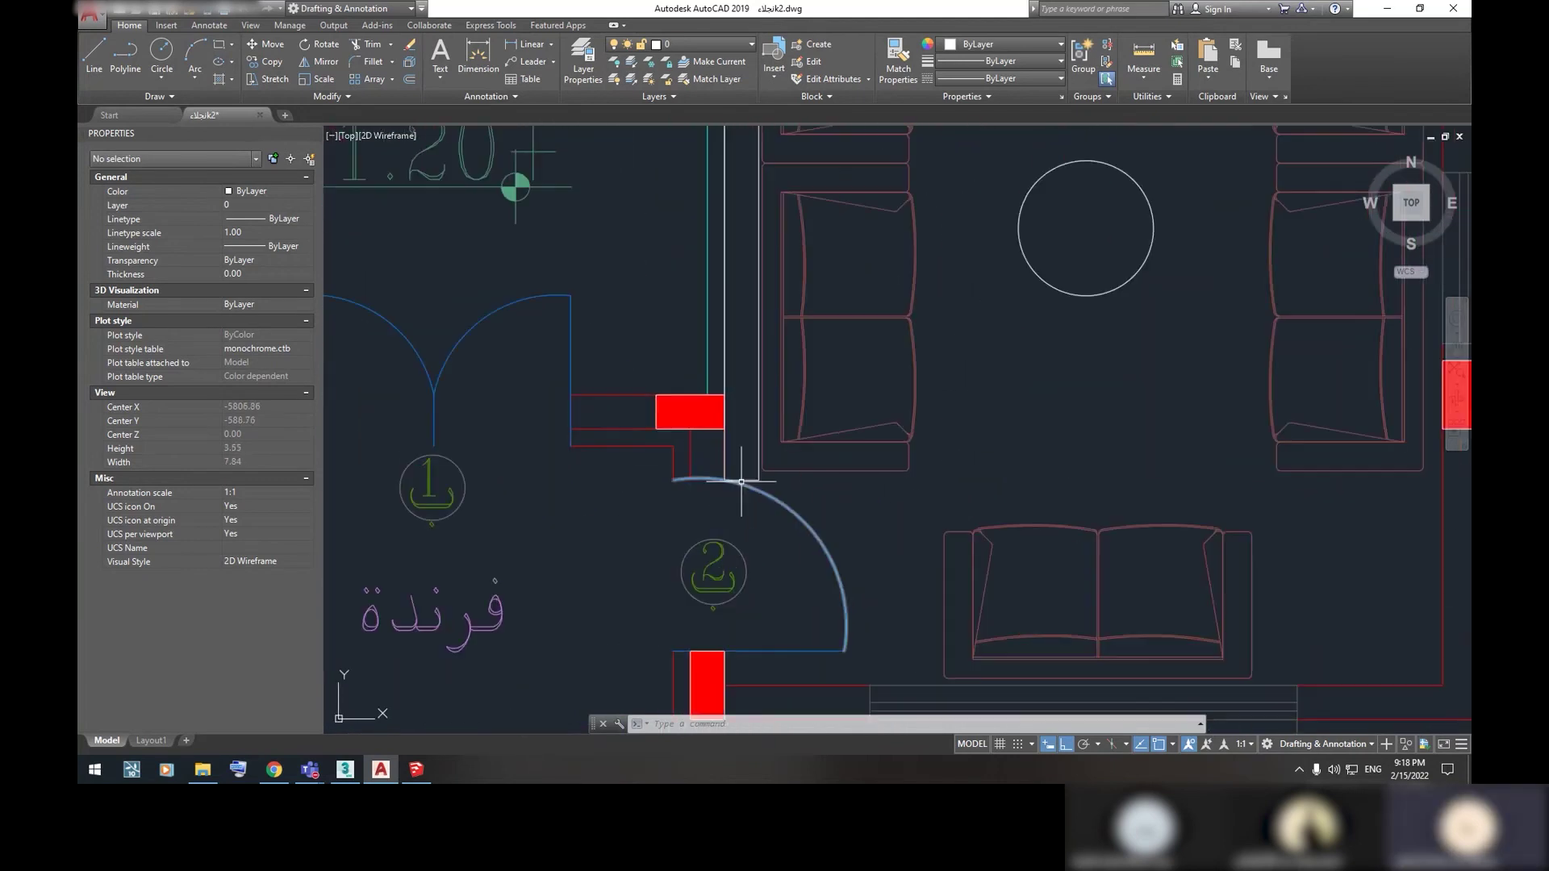
pyautogui.scroll(-1, 710, 565)
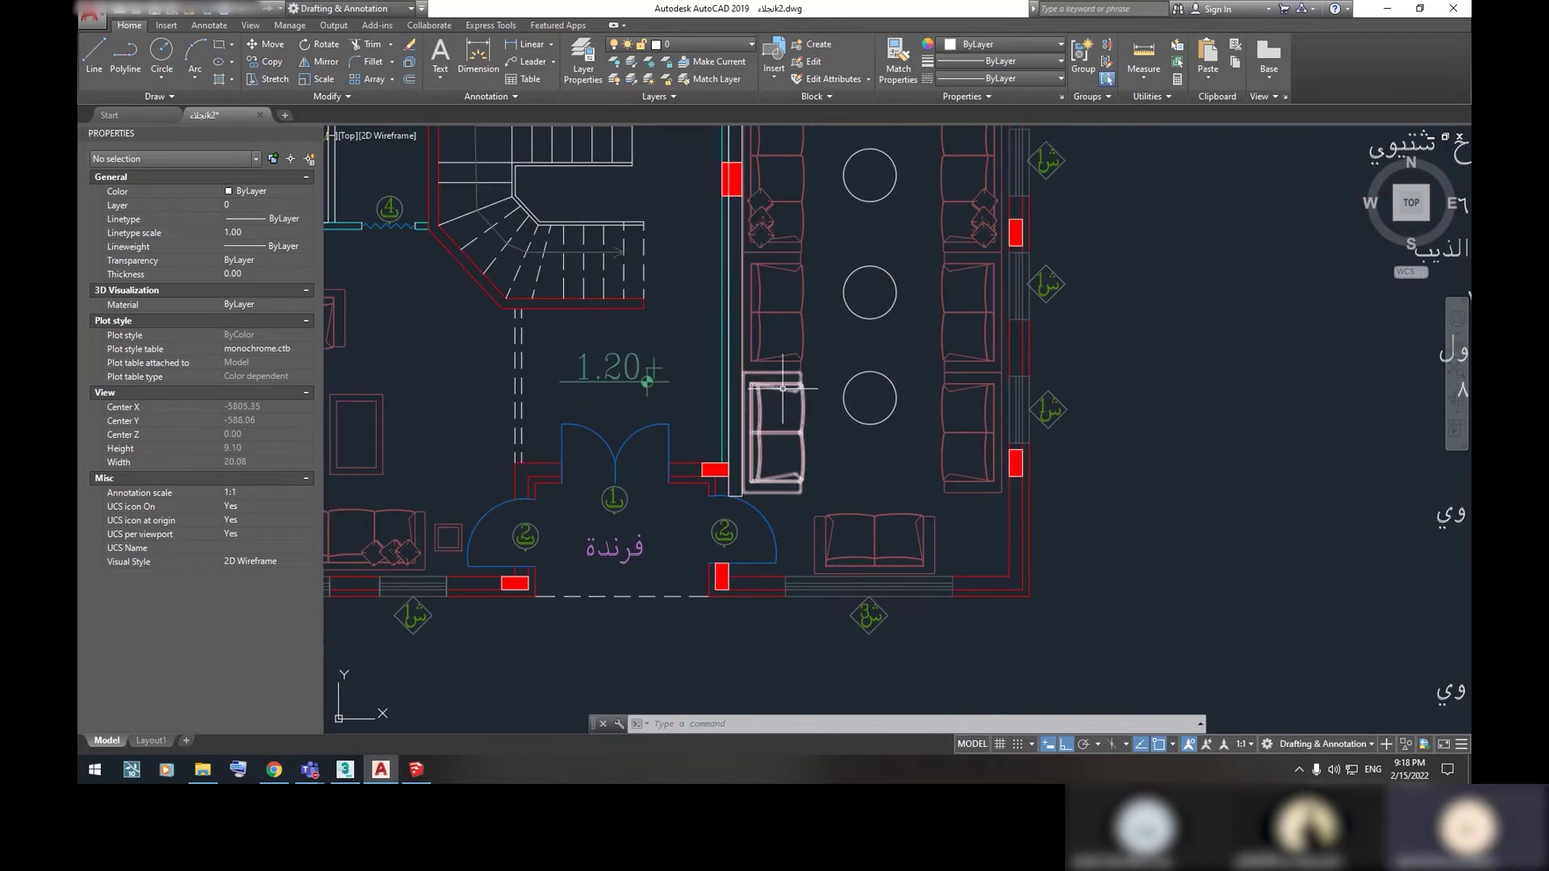
pyautogui.scroll(-1, 770, 407)
pyautogui.scroll(-1, 807, 427)
pyautogui.scroll(-1, 835, 443)
pyautogui.scroll(1, 835, 443)
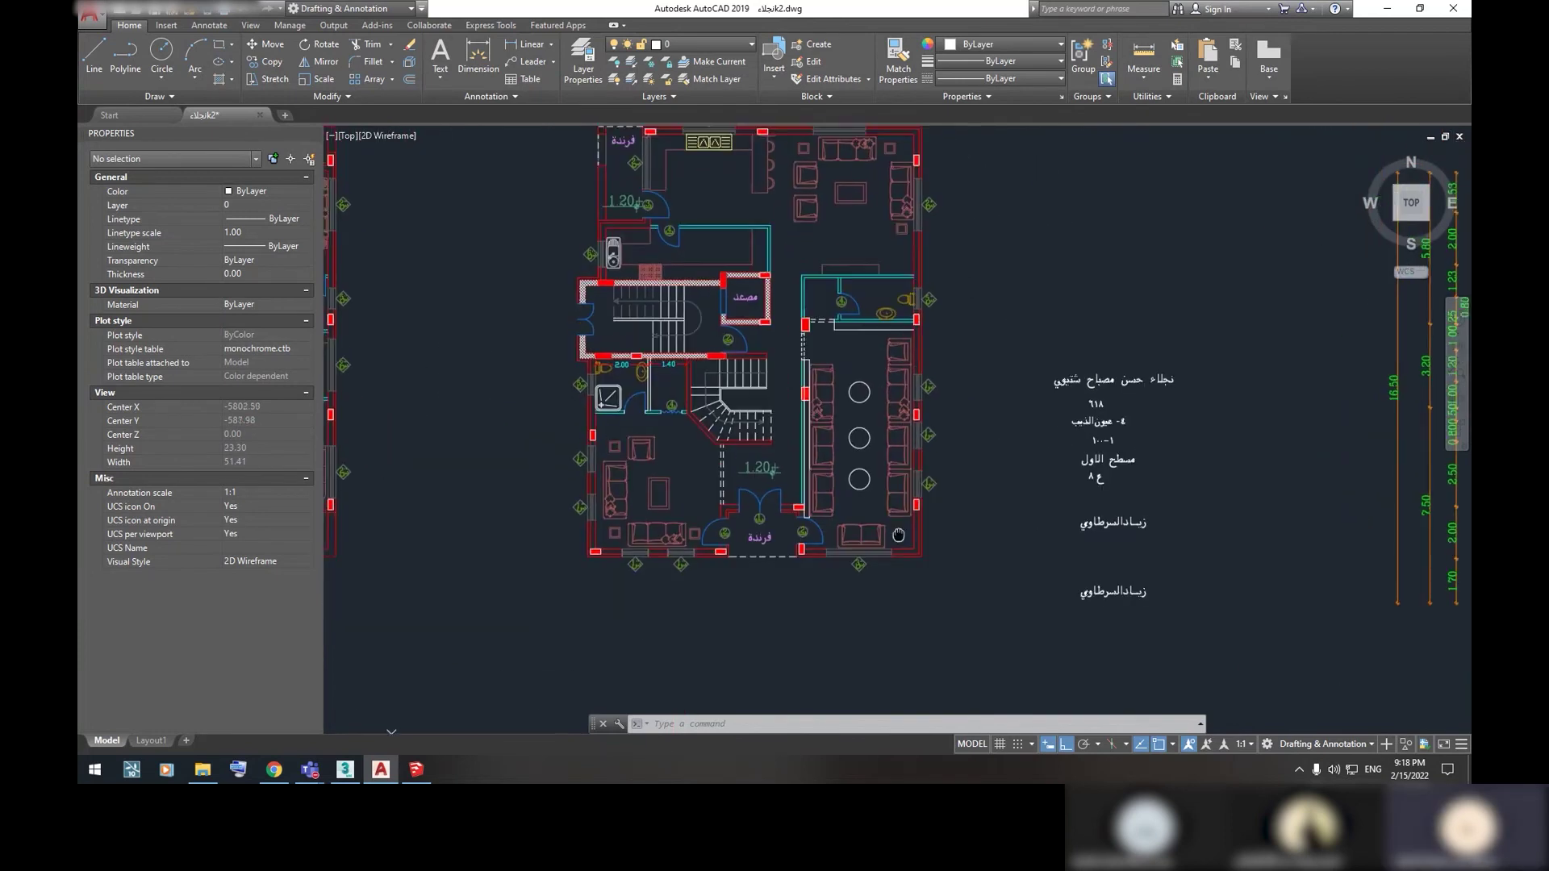
pyautogui.scroll(-1, 899, 492)
pyautogui.scroll(2, 827, 329)
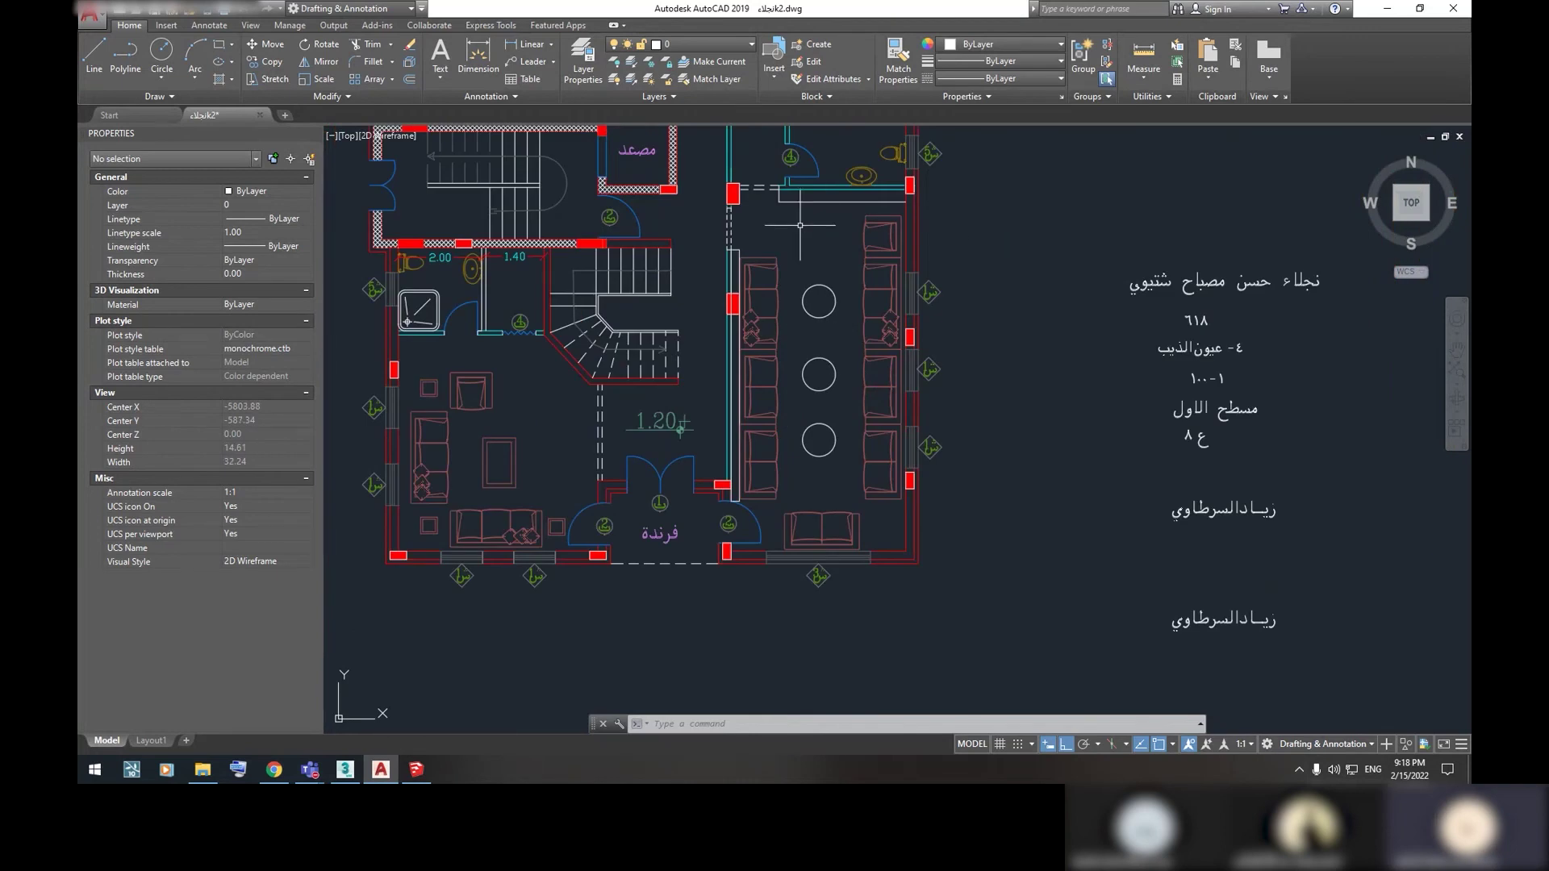
# Return to 3ds Max and frame the edited Line001 wall spline beside the door swing
pyautogui.moveTo(345, 770)
pyautogui.click(355, 772)
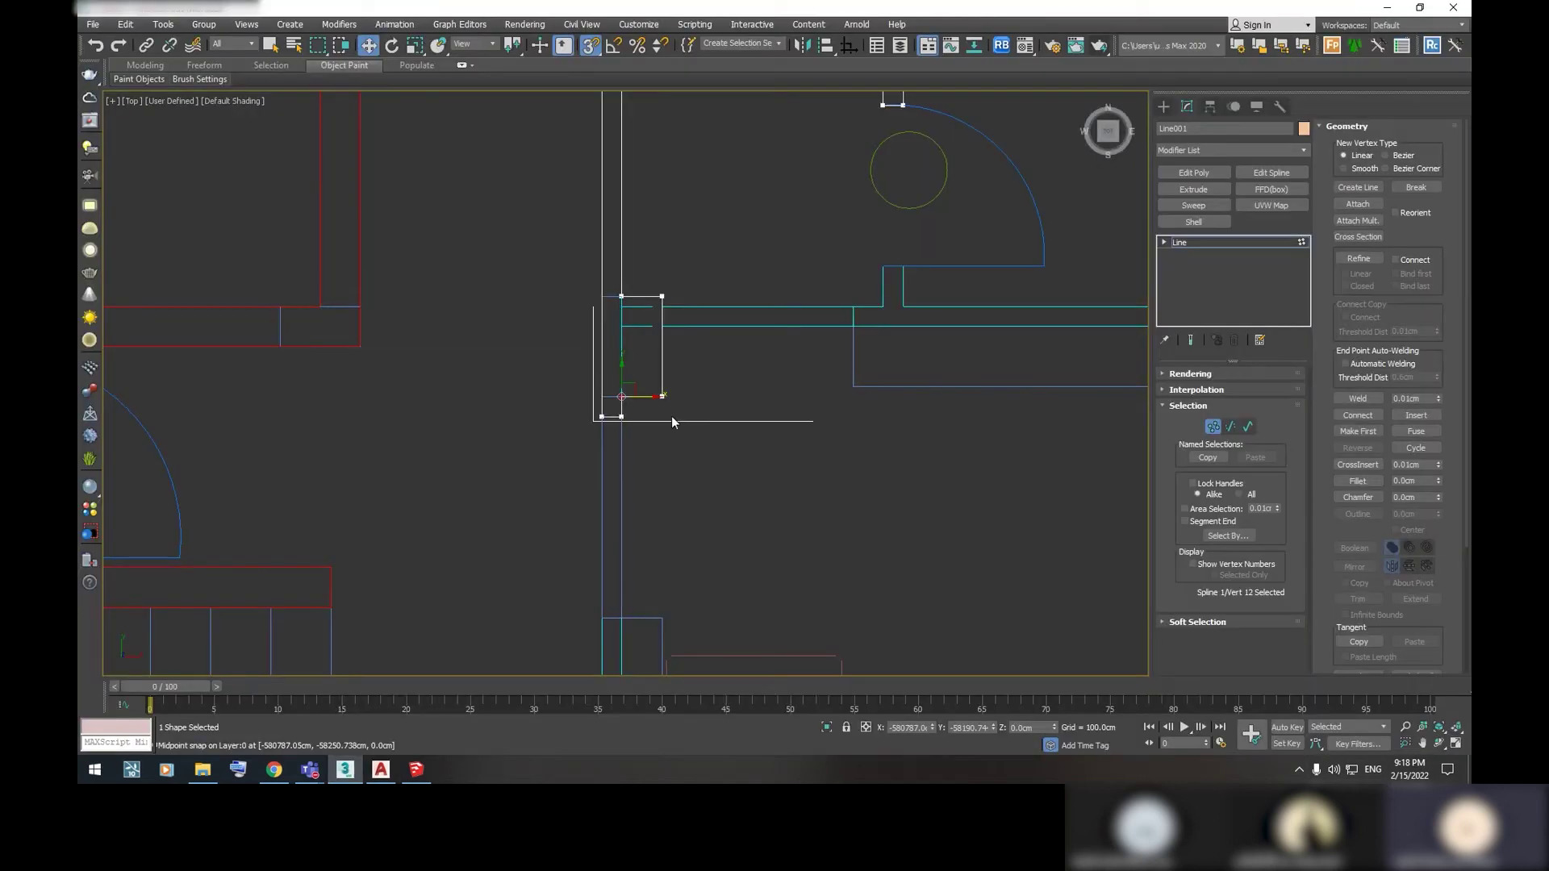
pyautogui.scroll(-3, 671, 414)
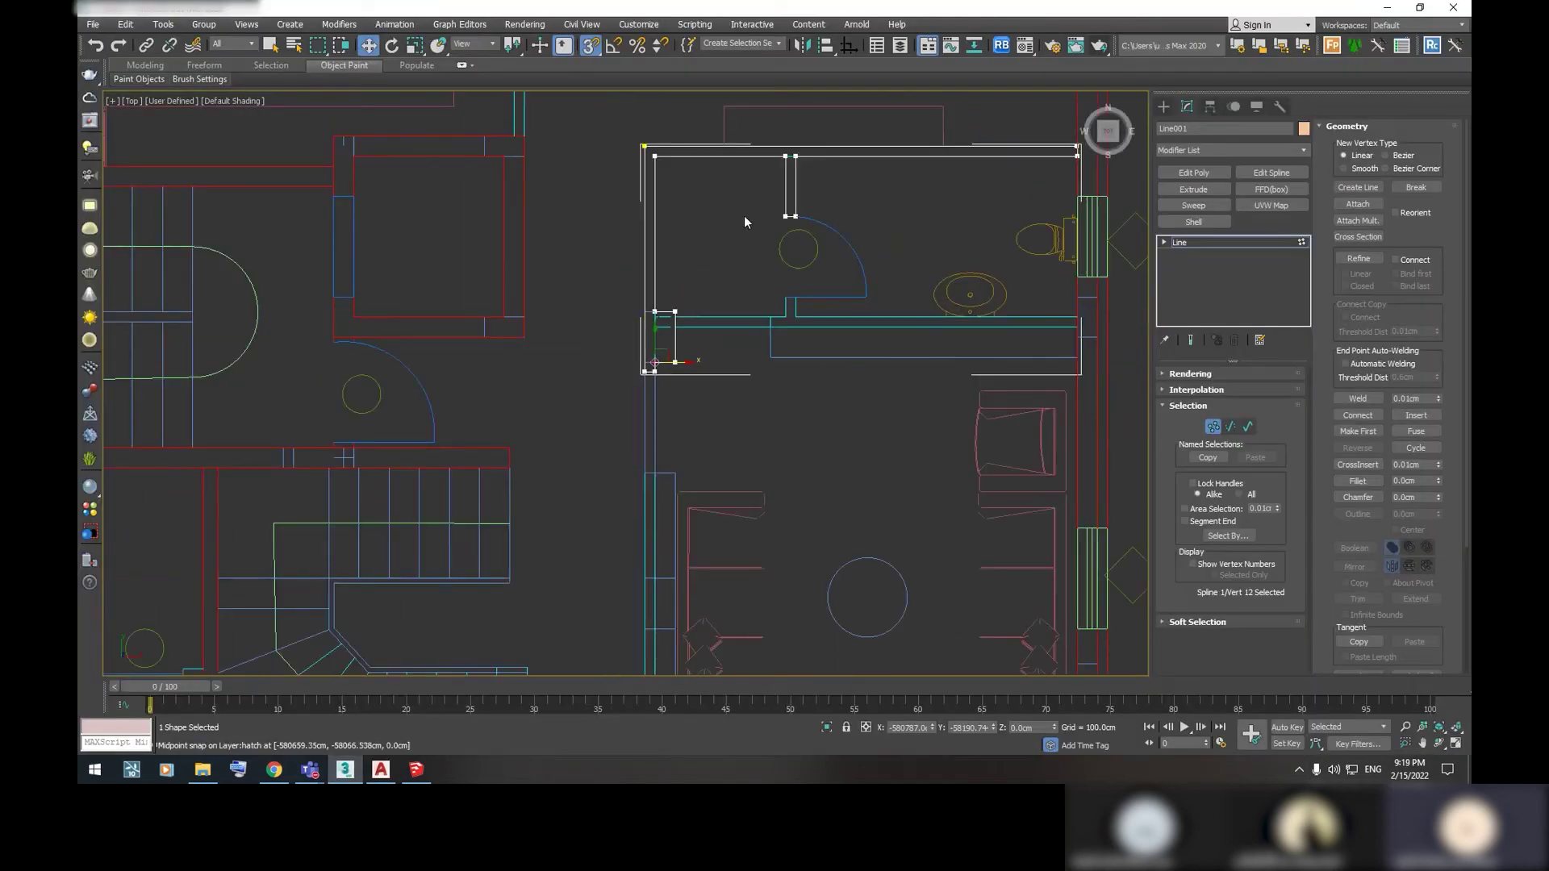
pyautogui.scroll(-1, 835, 418)
pyautogui.moveTo(835, 418); pyautogui.dragTo(839, 278, button='middle')
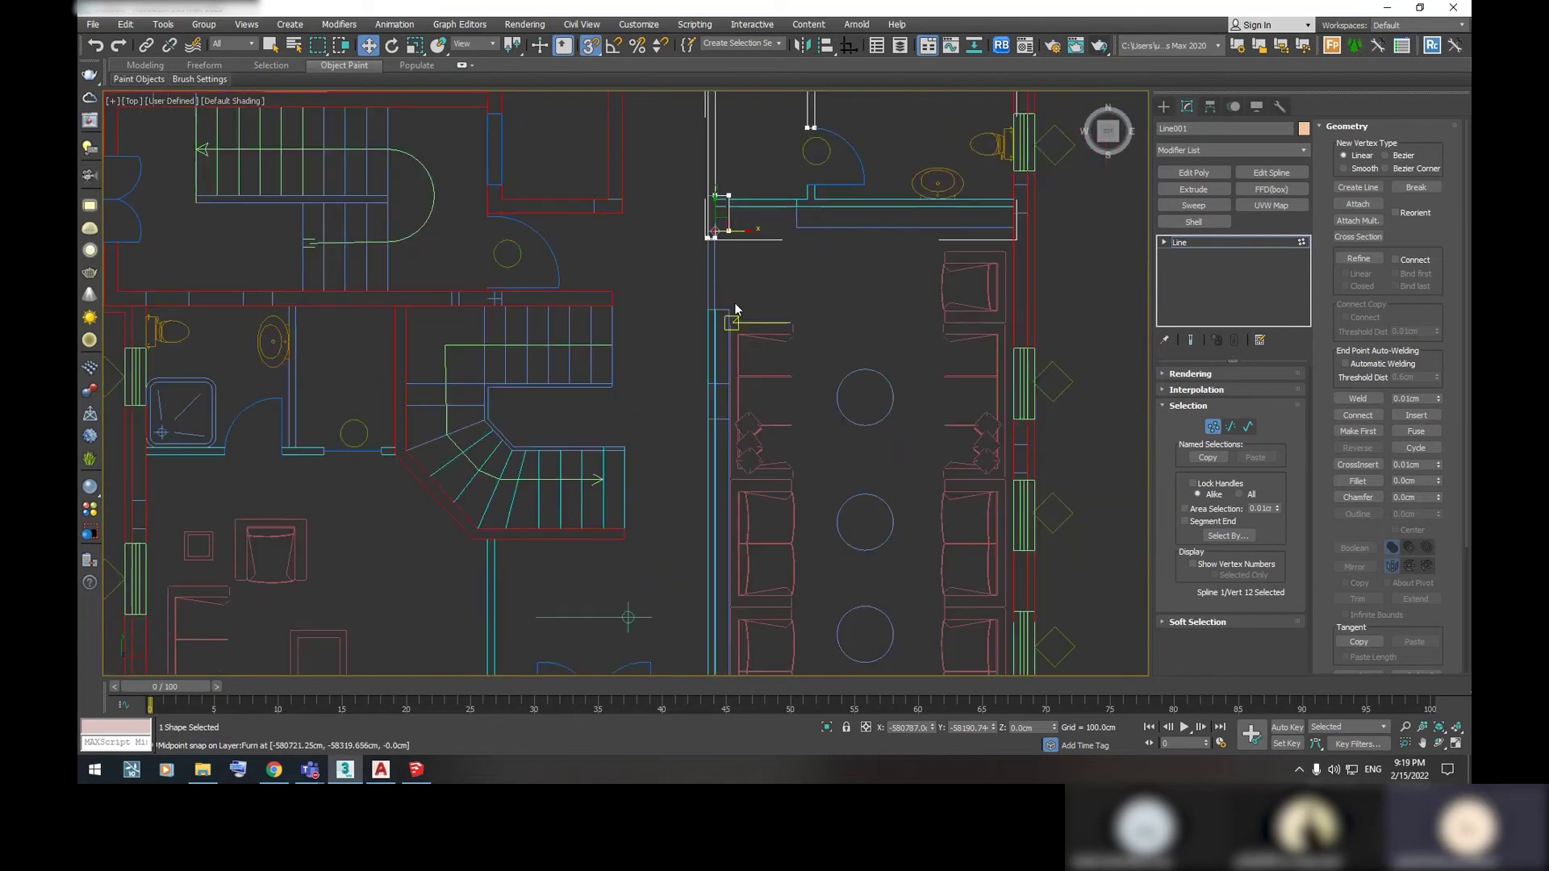
pyautogui.scroll(2, 730, 313)
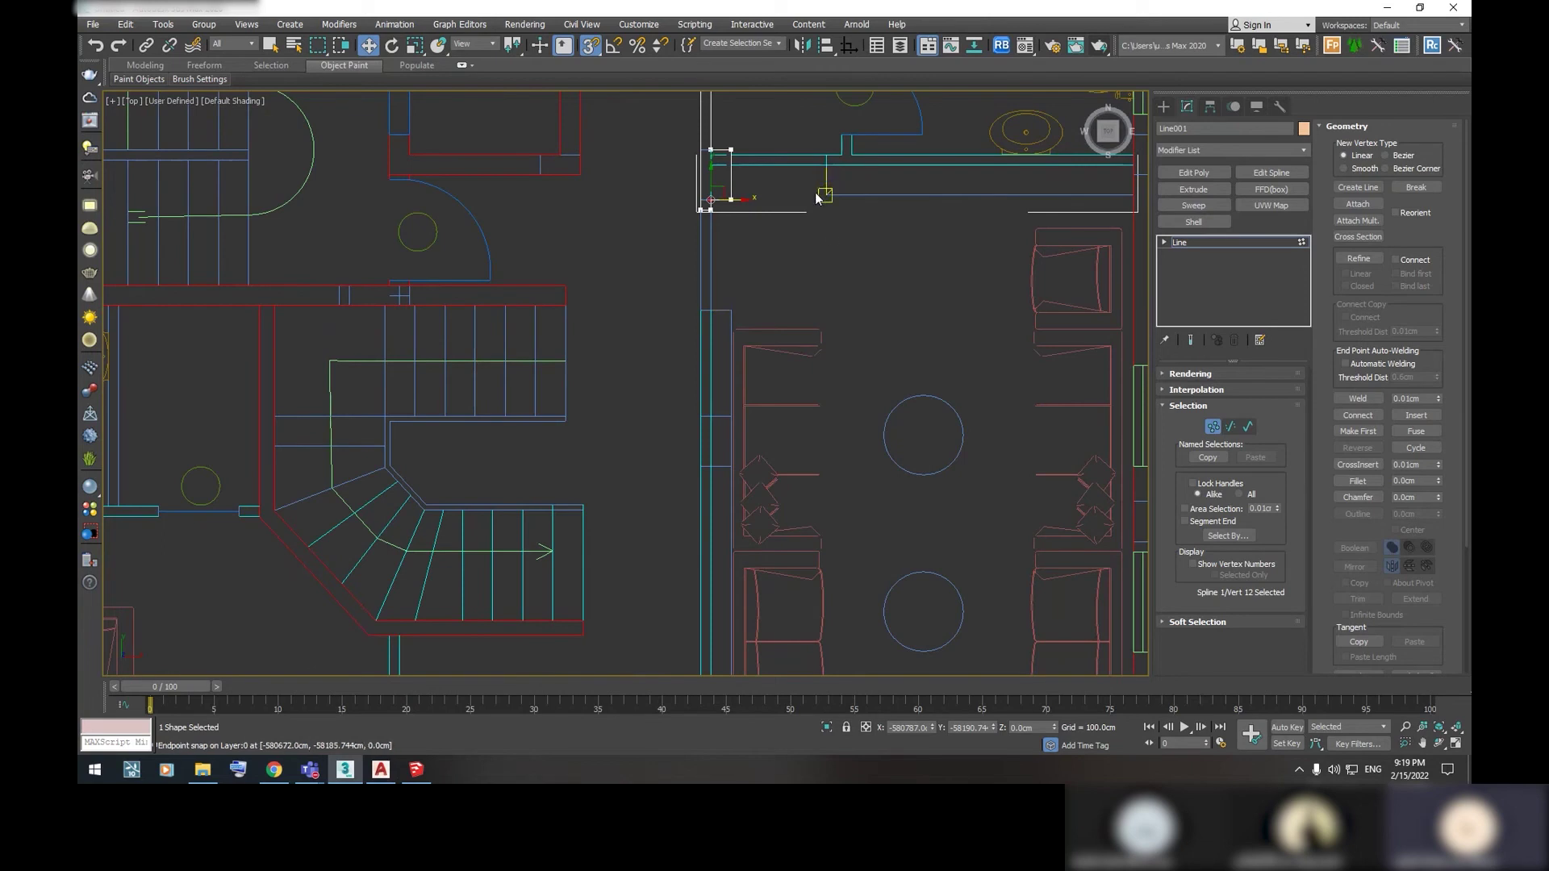
pyautogui.moveTo(807, 248); pyautogui.dragTo(788, 349, button='middle')
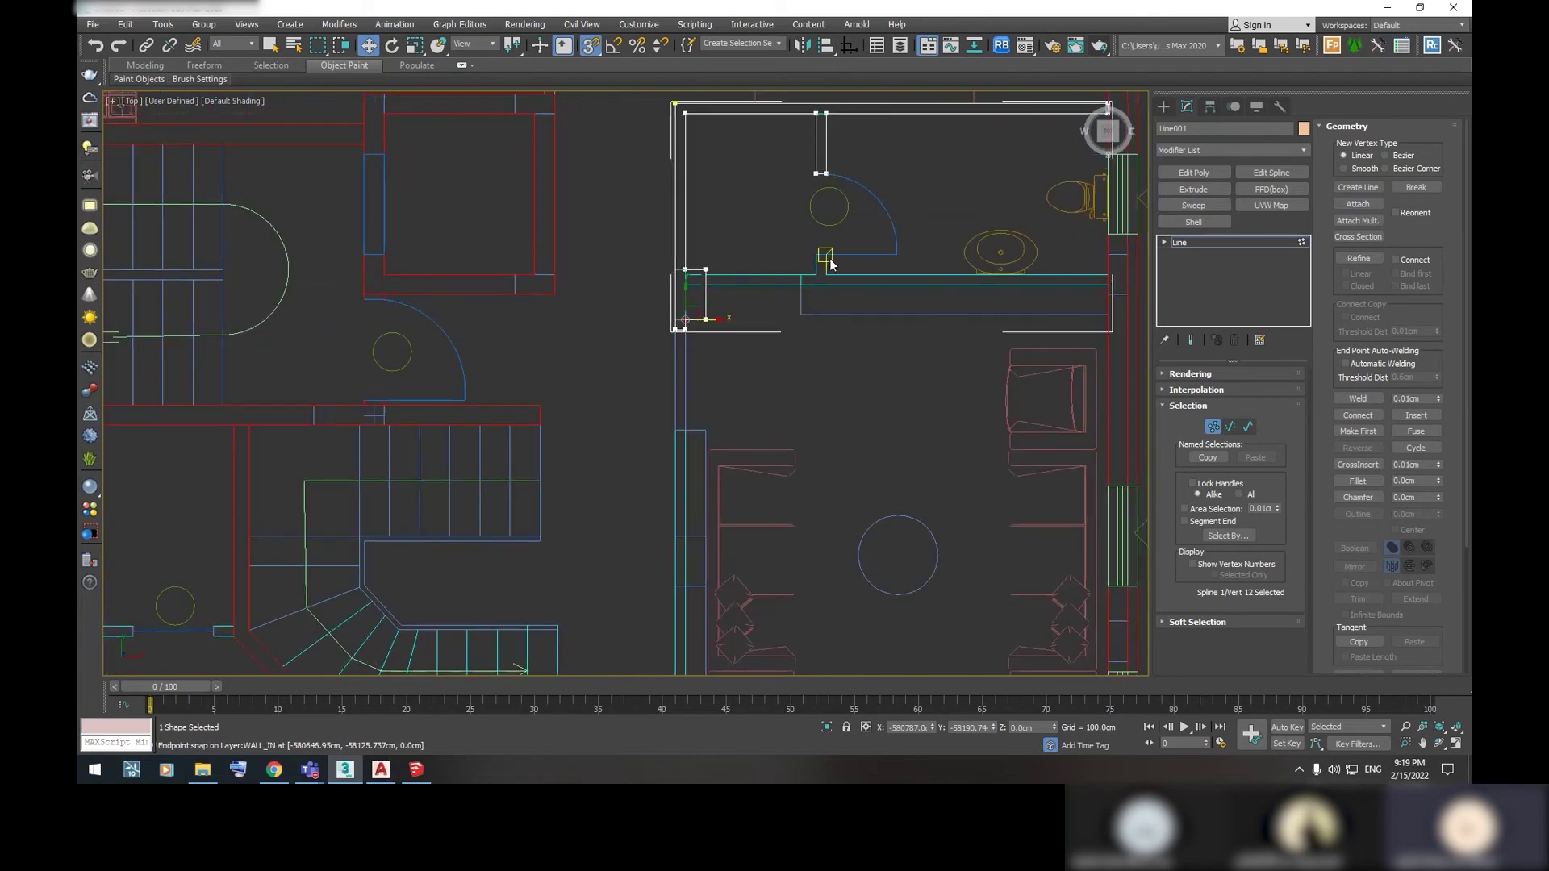
pyautogui.scroll(2, 815, 258)
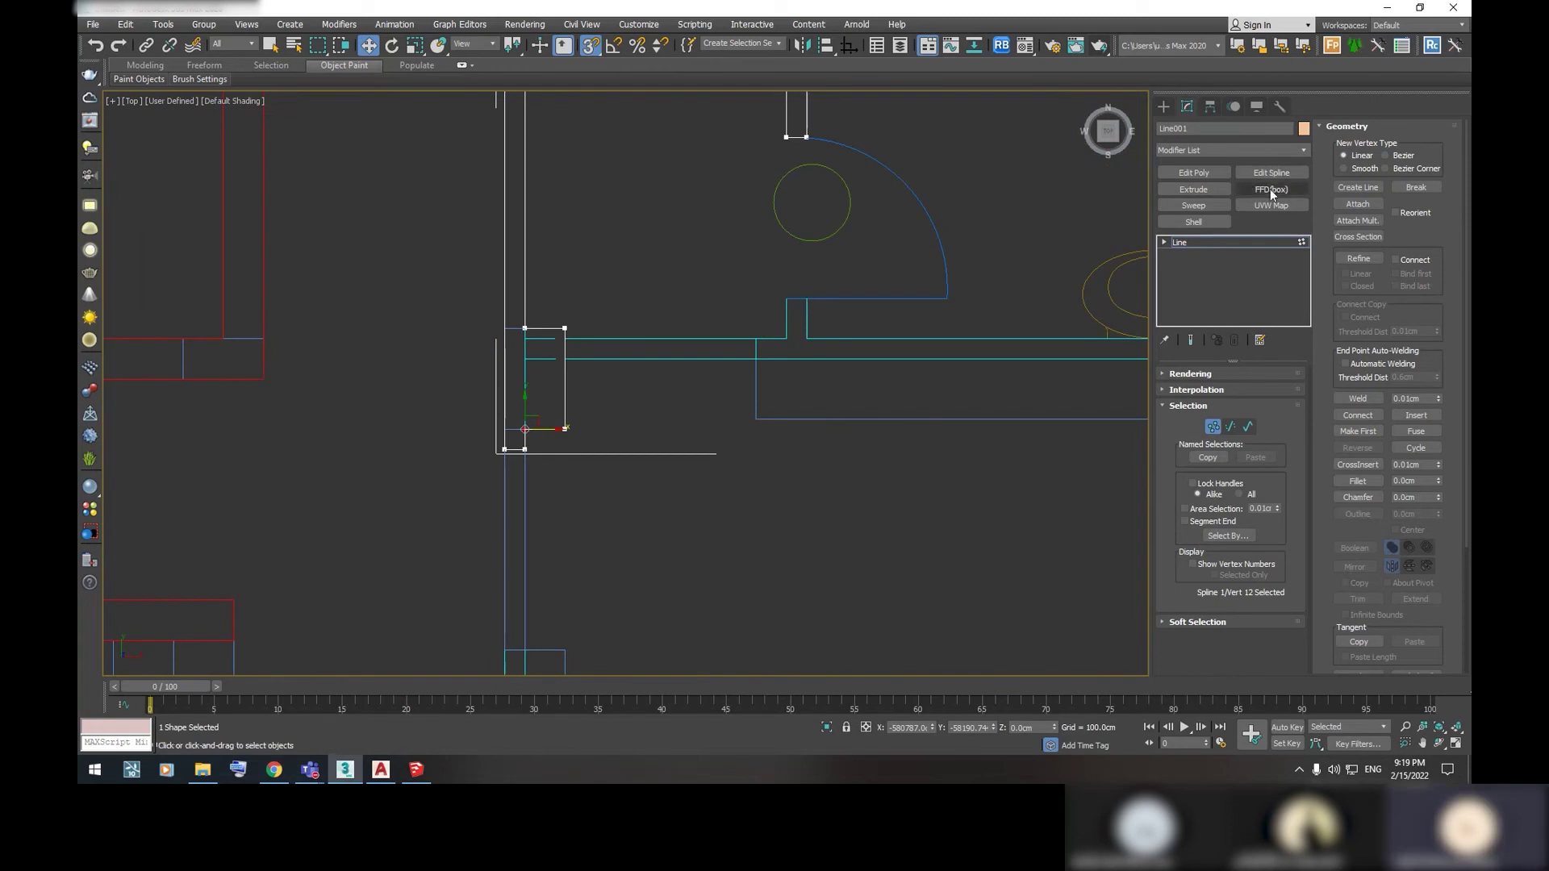
# Begin a new Line spline, placing its first two vertices along the wall
pyautogui.click(1164, 107)
pyautogui.click(1192, 204)
pyautogui.scroll(1, 814, 335)
pyautogui.click(732, 339)
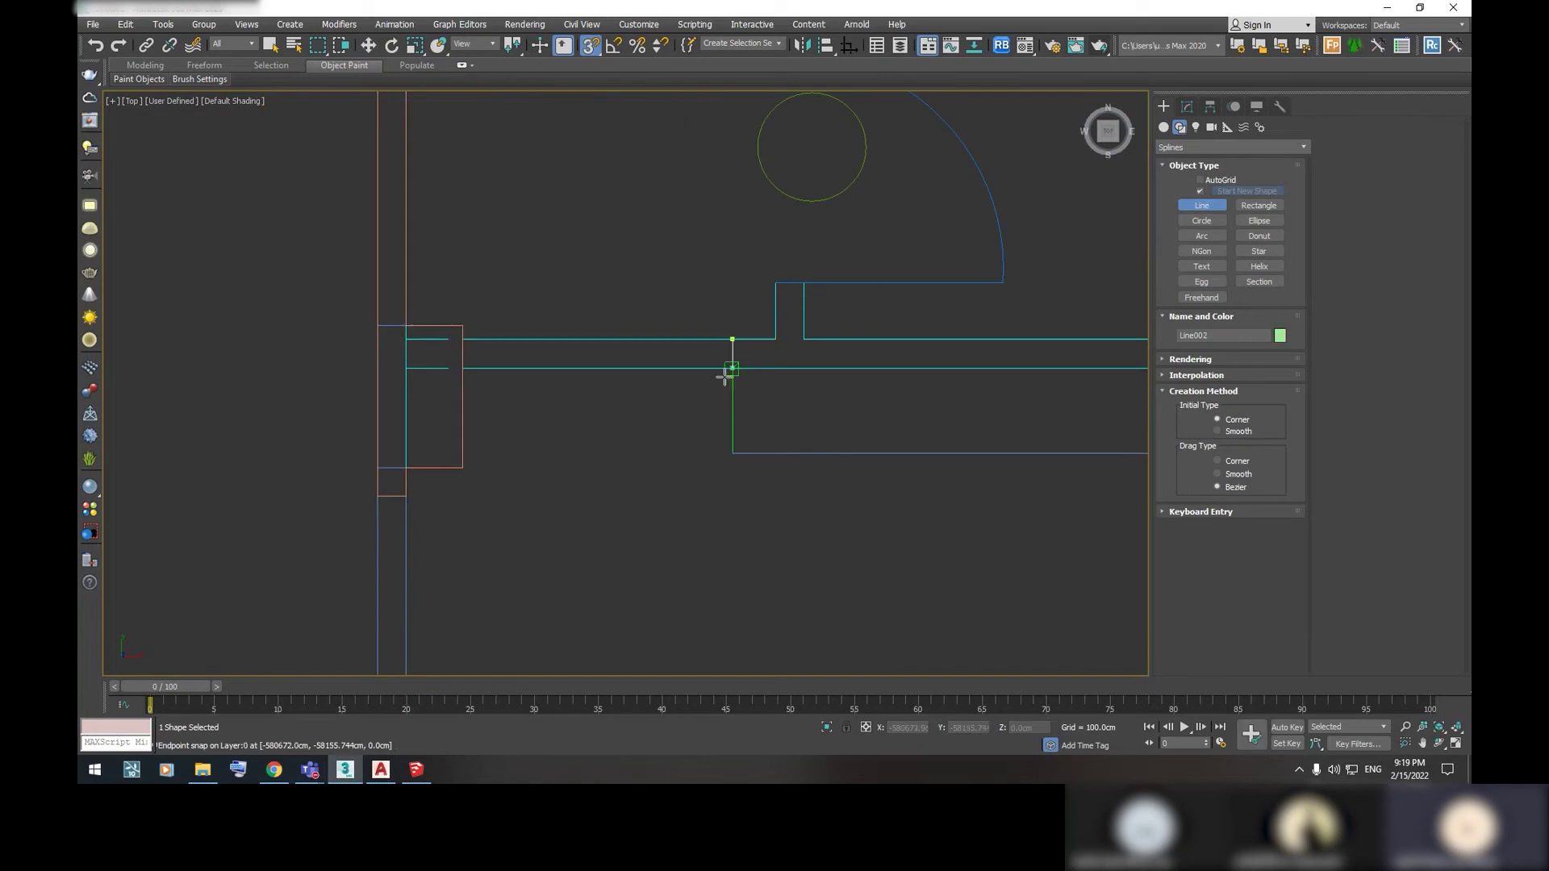
pyautogui.click(732, 367)
pyautogui.scroll(2, 998, 347)
pyautogui.scroll(2, 1001, 375)
pyautogui.scroll(2, 975, 363)
# Trace the remaining wall corners and close the outline, answering Yes to Close spline
pyautogui.click(972, 363)
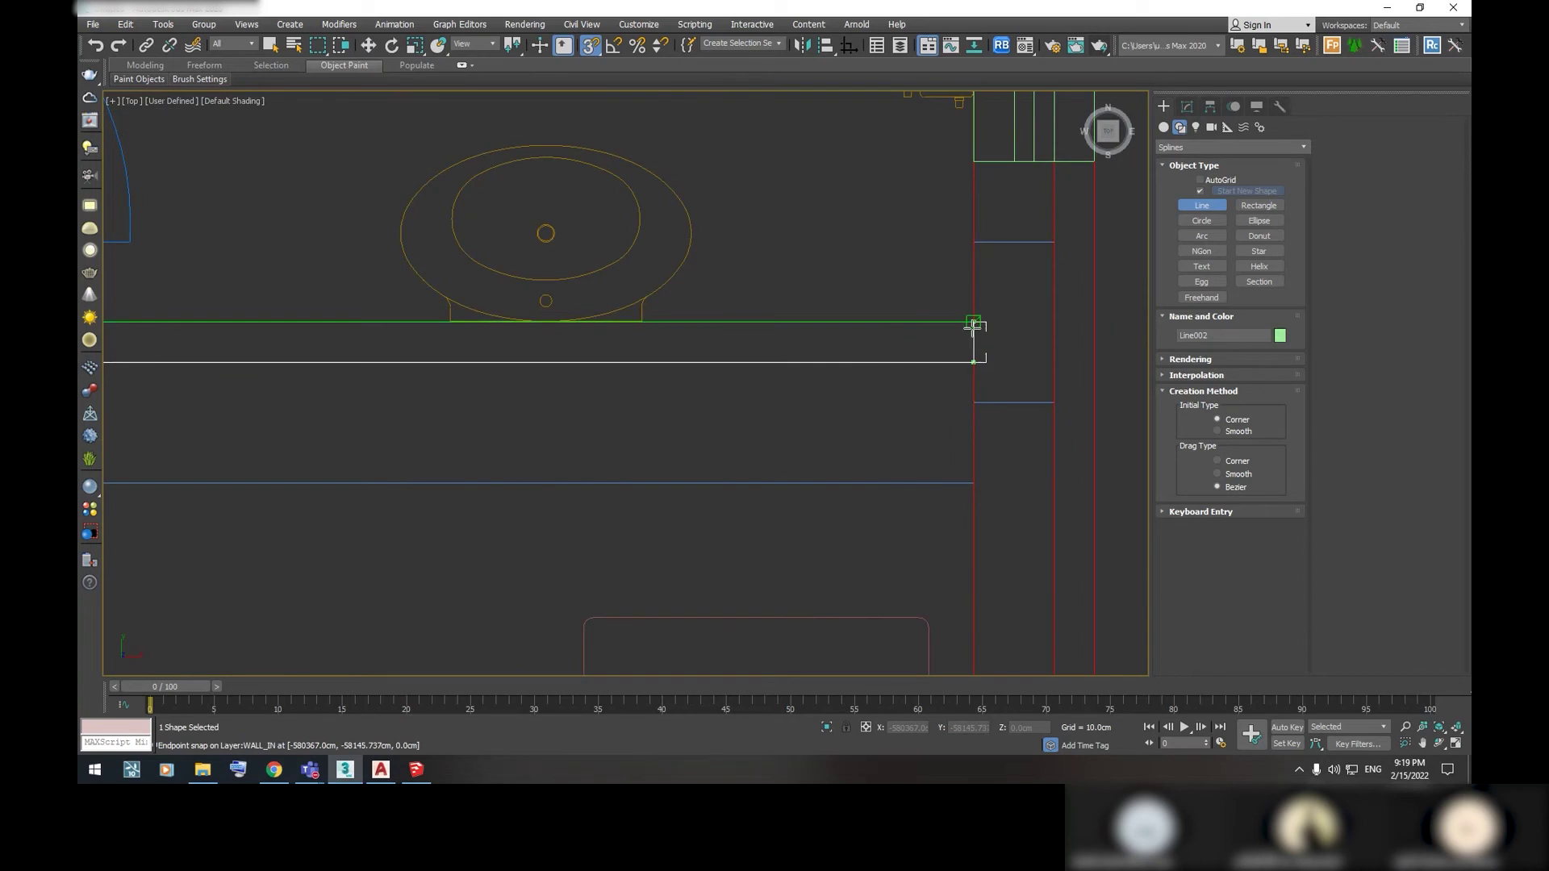
pyautogui.click(972, 322)
pyautogui.moveTo(536, 343); pyautogui.dragTo(642, 305, button='middle')
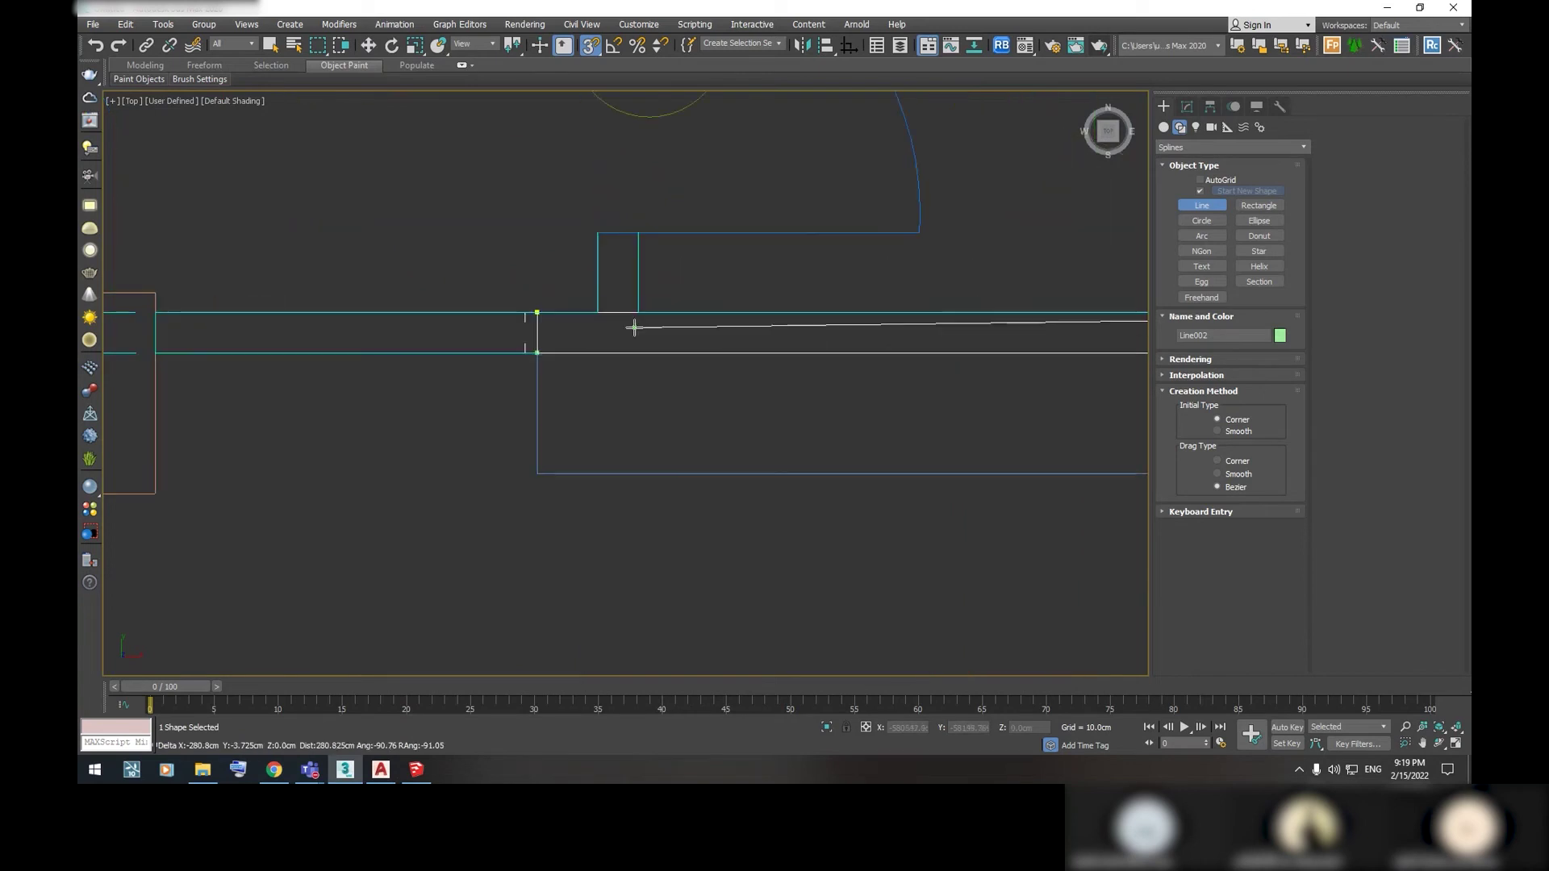
pyautogui.click(638, 312)
pyautogui.click(638, 233)
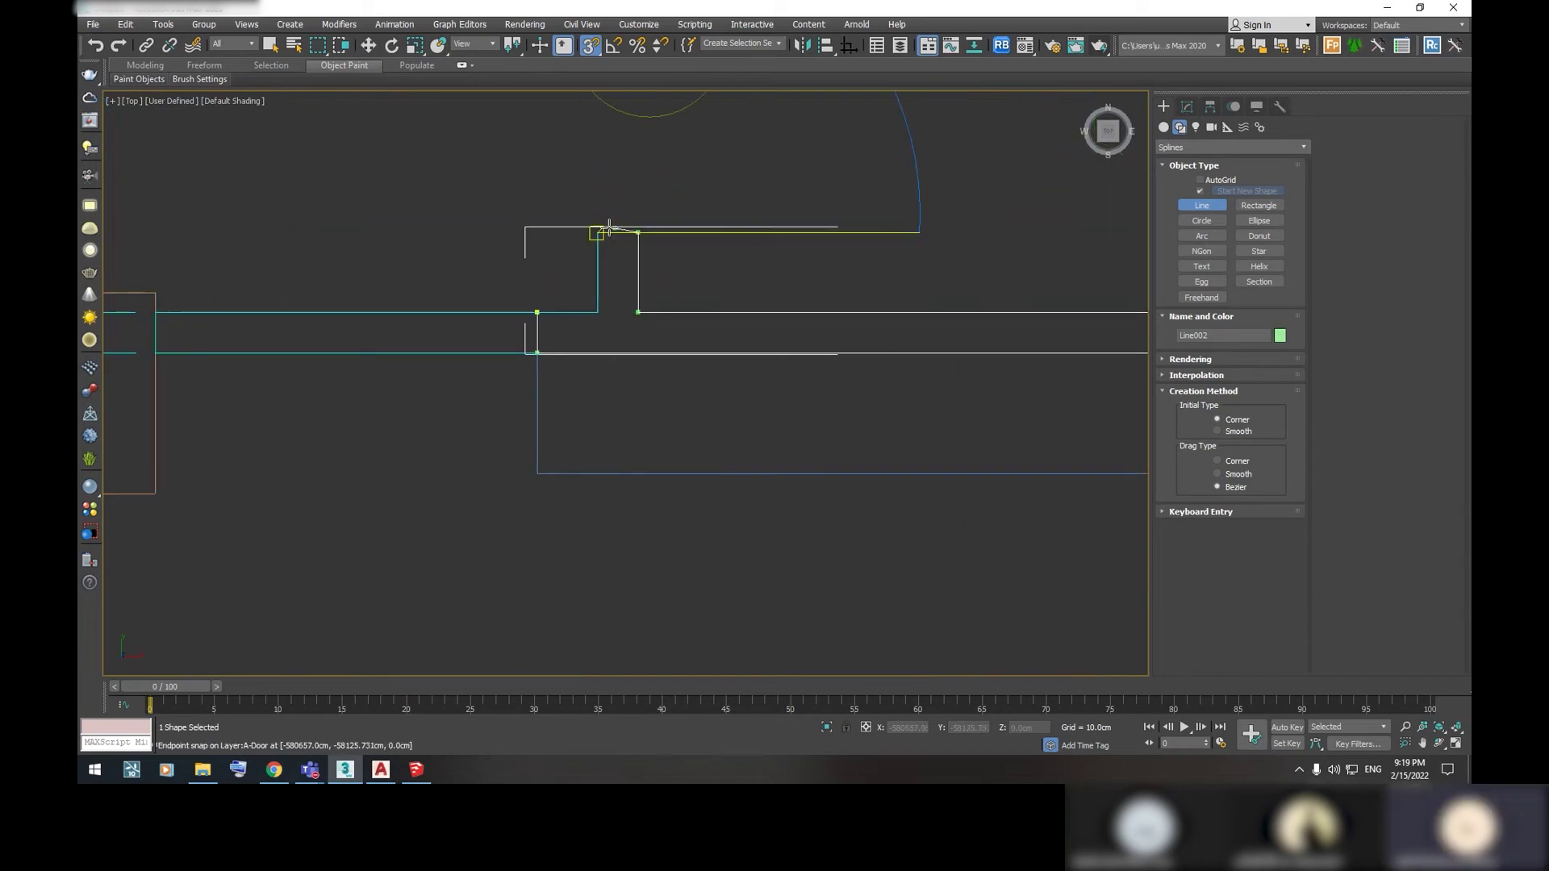
pyautogui.click(537, 313)
pyautogui.click(754, 432)
# Start Line003 at the snapped wall endpoint in the floor plan
pyautogui.scroll(-2, 570, 387)
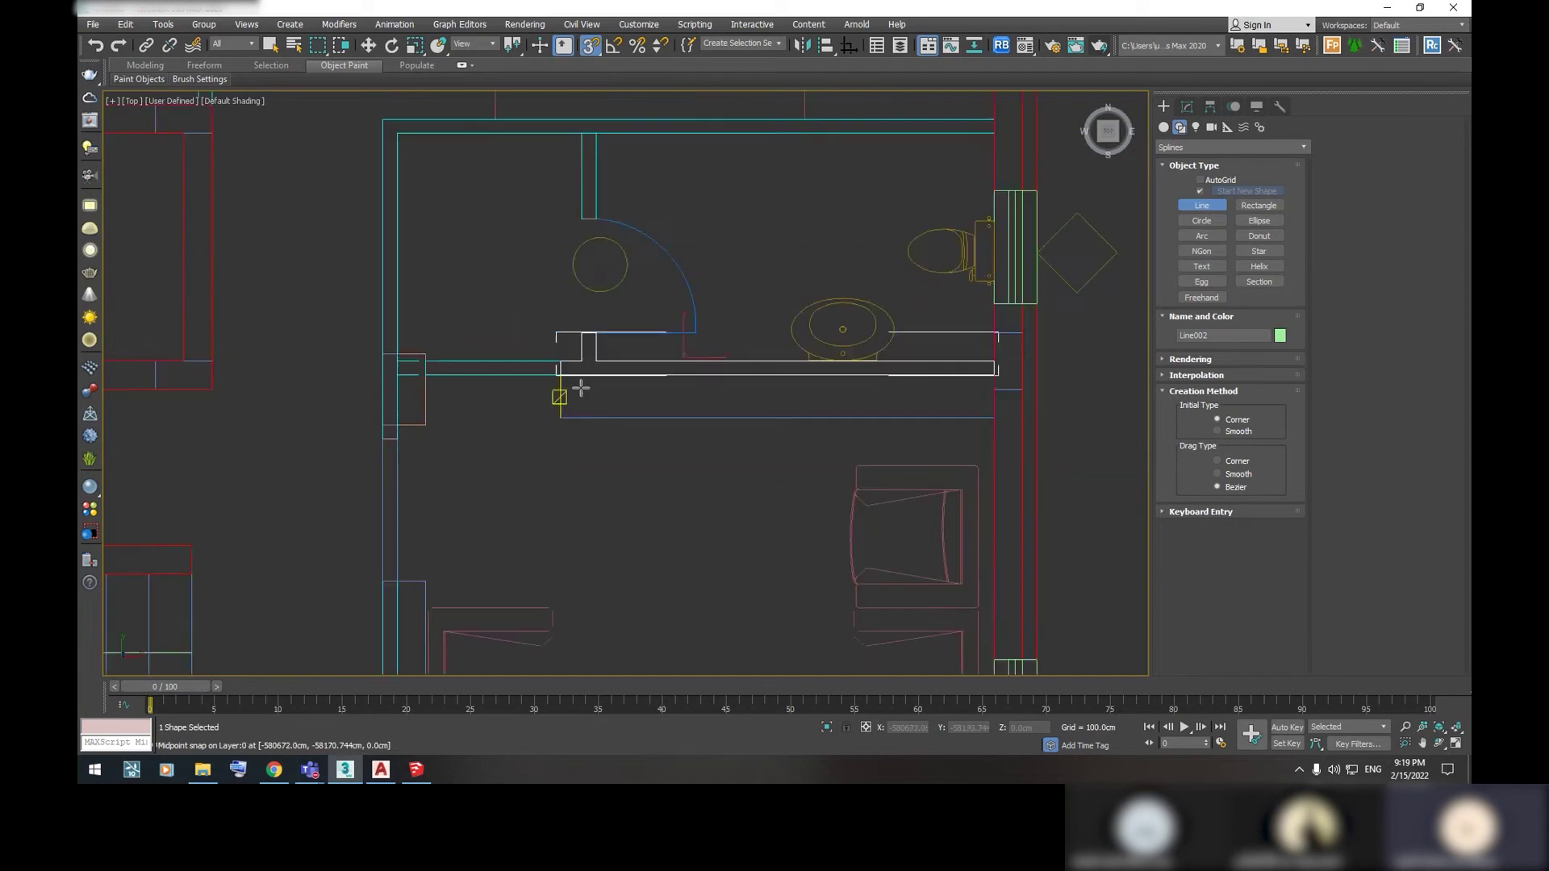
pyautogui.scroll(-2, 772, 307)
pyautogui.moveTo(886, 356)
pyautogui.mouseDown(button='middle')
pyautogui.moveTo(759, 369)
pyautogui.moveTo(779, 372)
pyautogui.mouseUp(button='middle')
pyautogui.moveTo(565, 439); pyautogui.dragTo(688, 359, button='middle')
pyautogui.scroll(3, 694, 387)
pyautogui.scroll(2, 699, 422)
pyautogui.scroll(2, 688, 439)
pyautogui.click(688, 437)
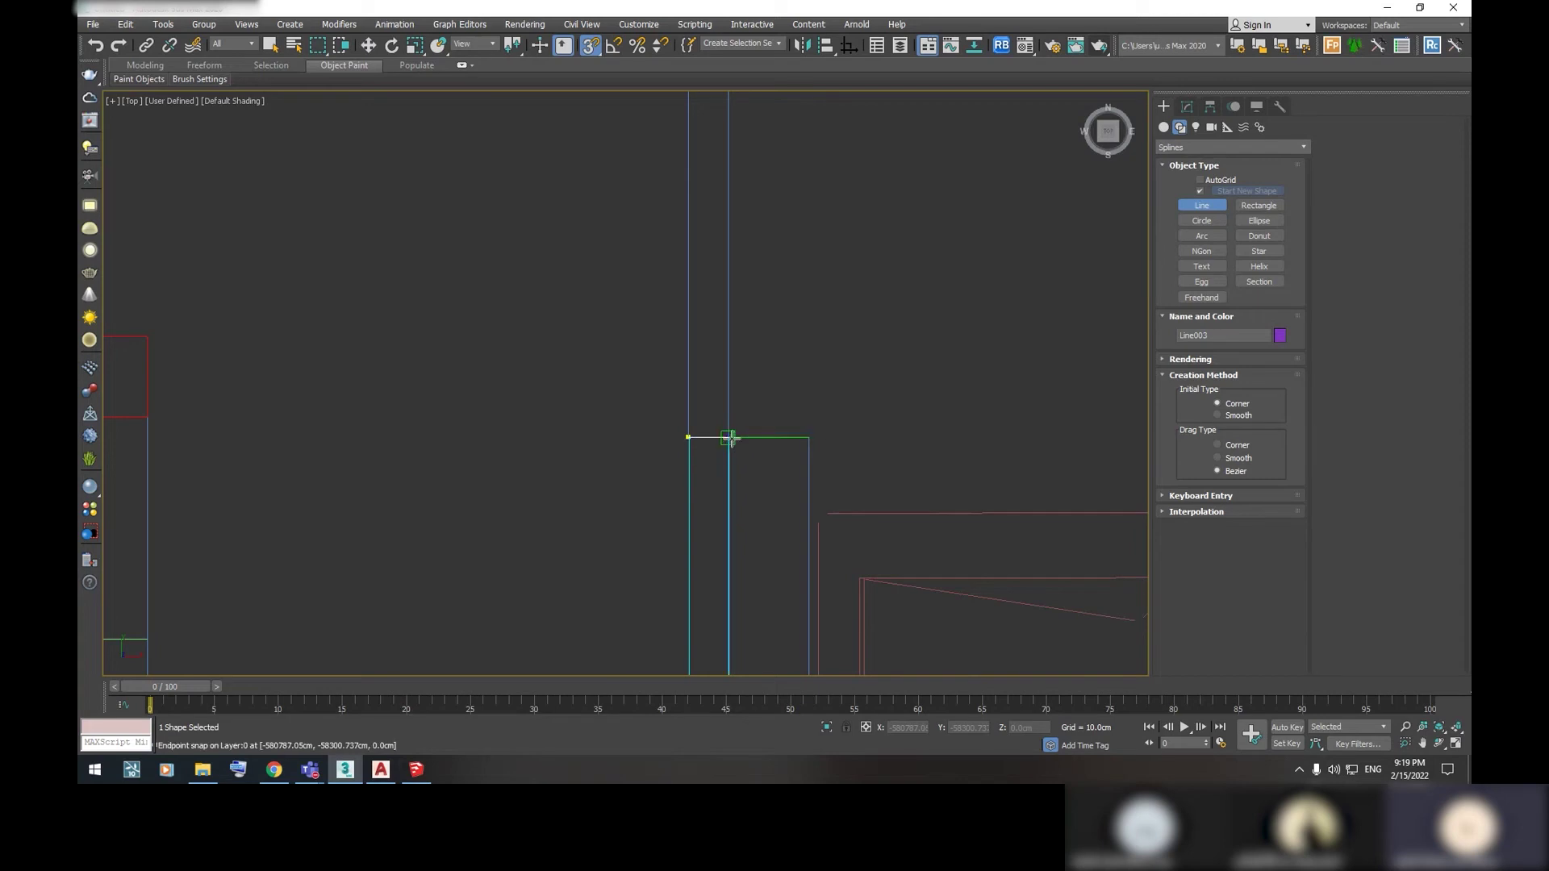
# Continue the current wall outline by placing its next corner on the plan
pyautogui.scroll(-2, 729, 438)
pyautogui.scroll(-3, 743, 387)
pyautogui.scroll(-2, 761, 270)
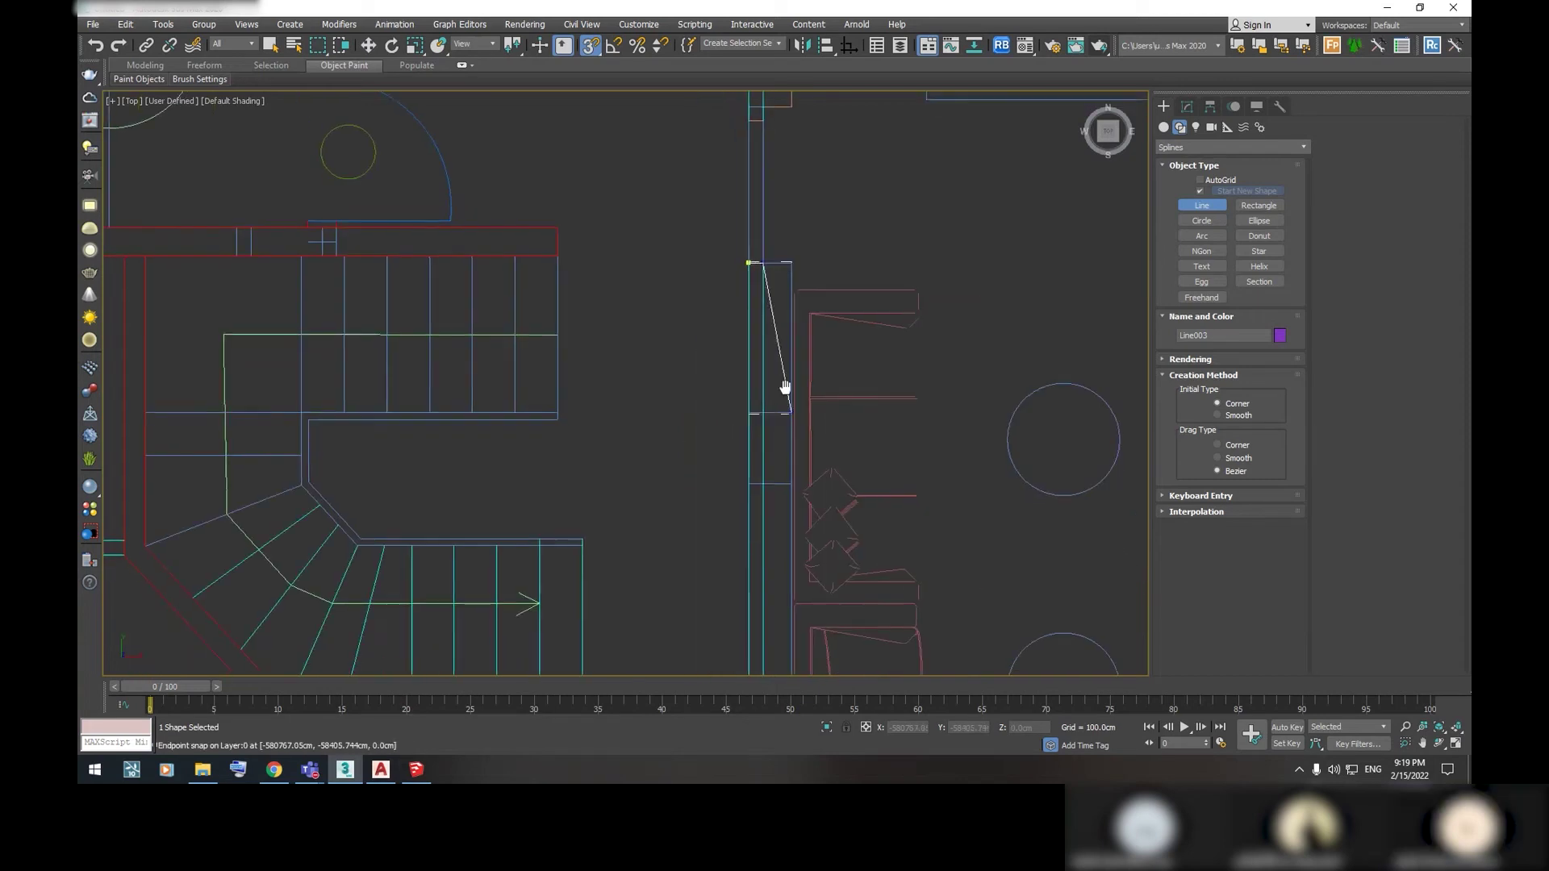
pyautogui.moveTo(754, 300); pyautogui.dragTo(801, 426, button='middle')
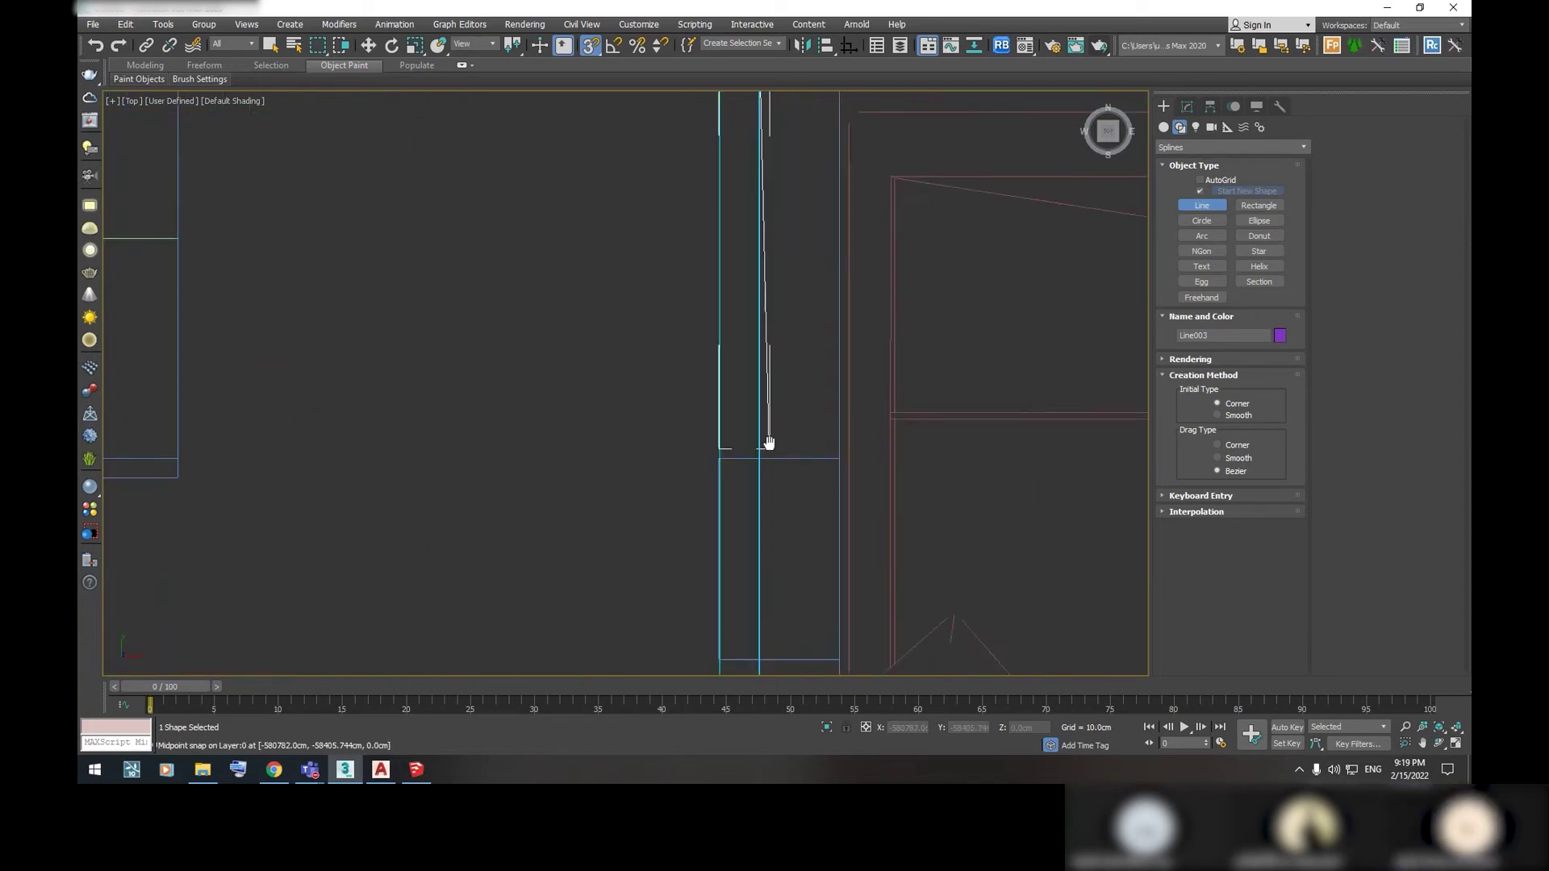
pyautogui.scroll(3, 791, 277)
pyautogui.click(843, 275)
pyautogui.scroll(-1, 816, 427)
pyautogui.scroll(-2, 778, 516)
pyautogui.moveTo(891, 472); pyautogui.dragTo(879, 223, button='middle')
pyautogui.scroll(-3, 865, 232)
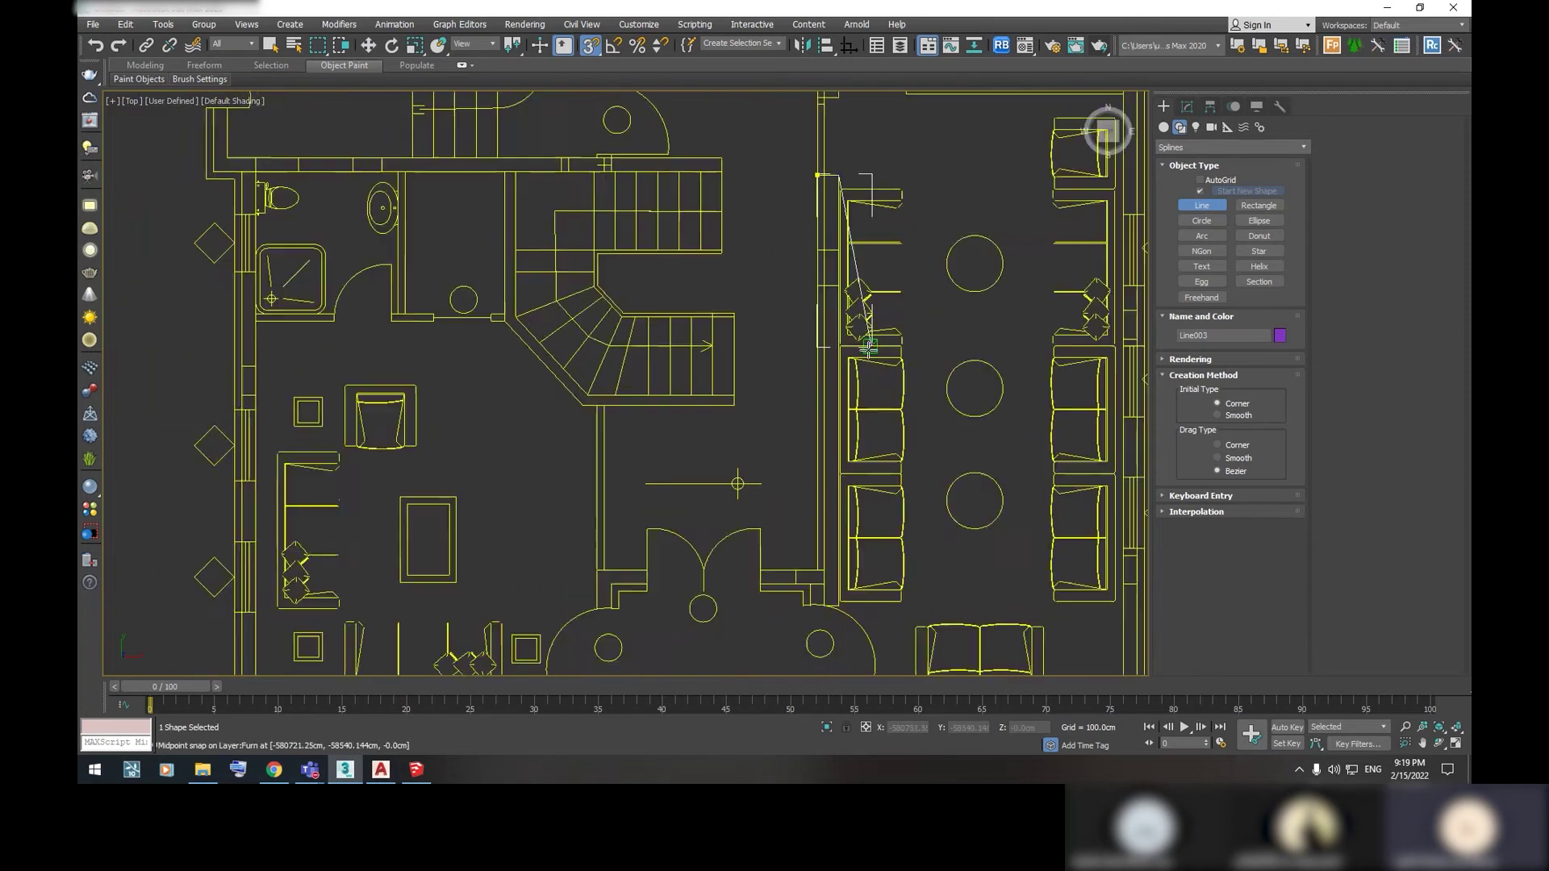
pyautogui.scroll(2, 830, 508)
pyautogui.scroll(2, 820, 518)
pyautogui.scroll(2, 815, 536)
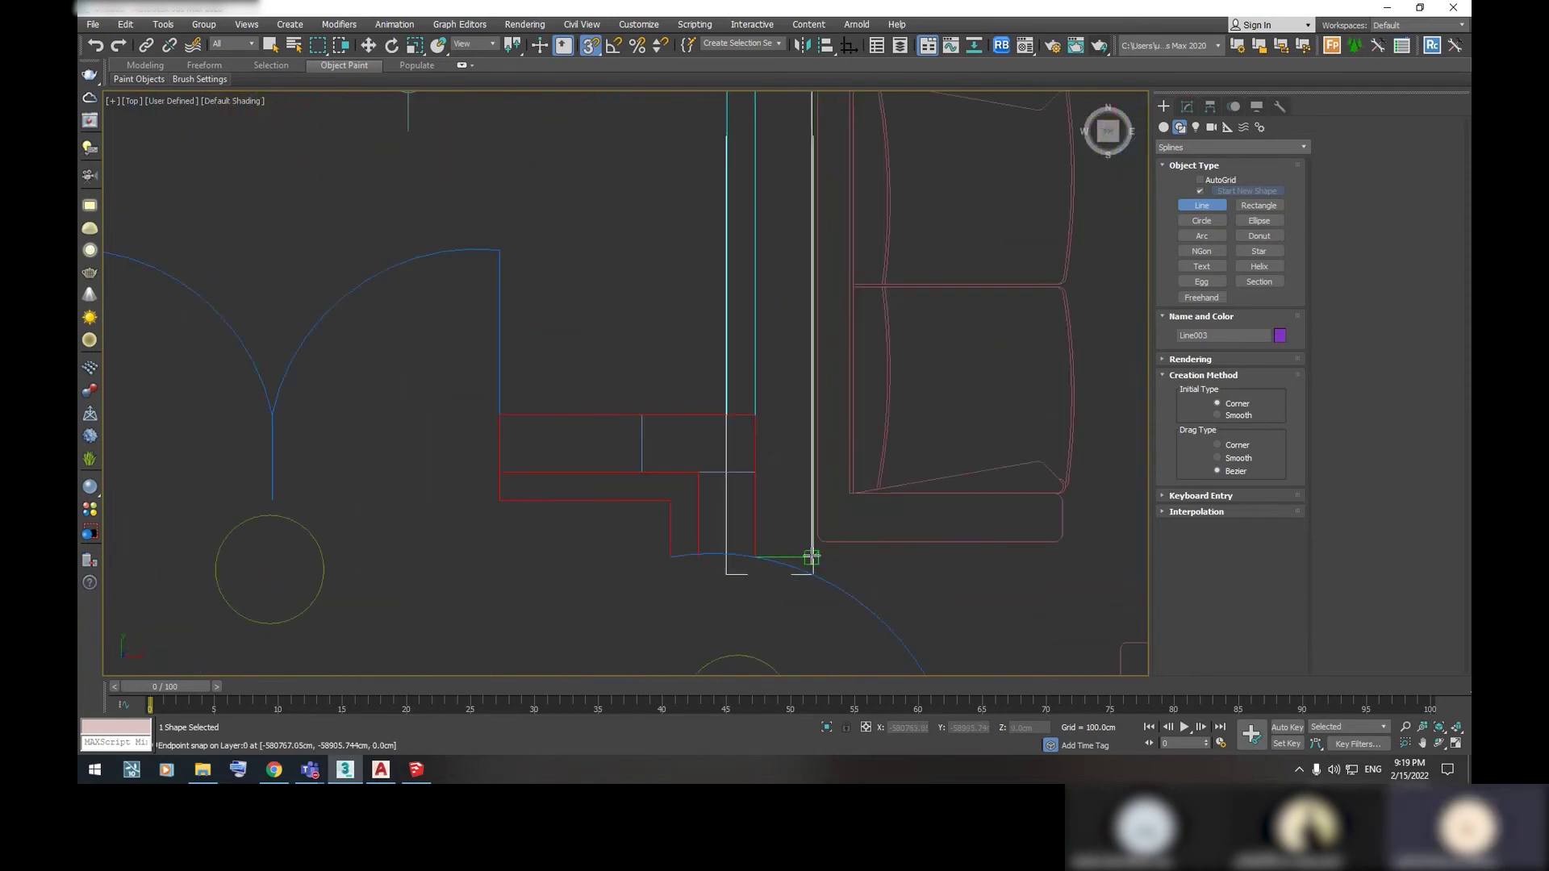
pyautogui.scroll(1, 730, 556)
pyautogui.scroll(-2, 761, 536)
pyautogui.scroll(1, 733, 543)
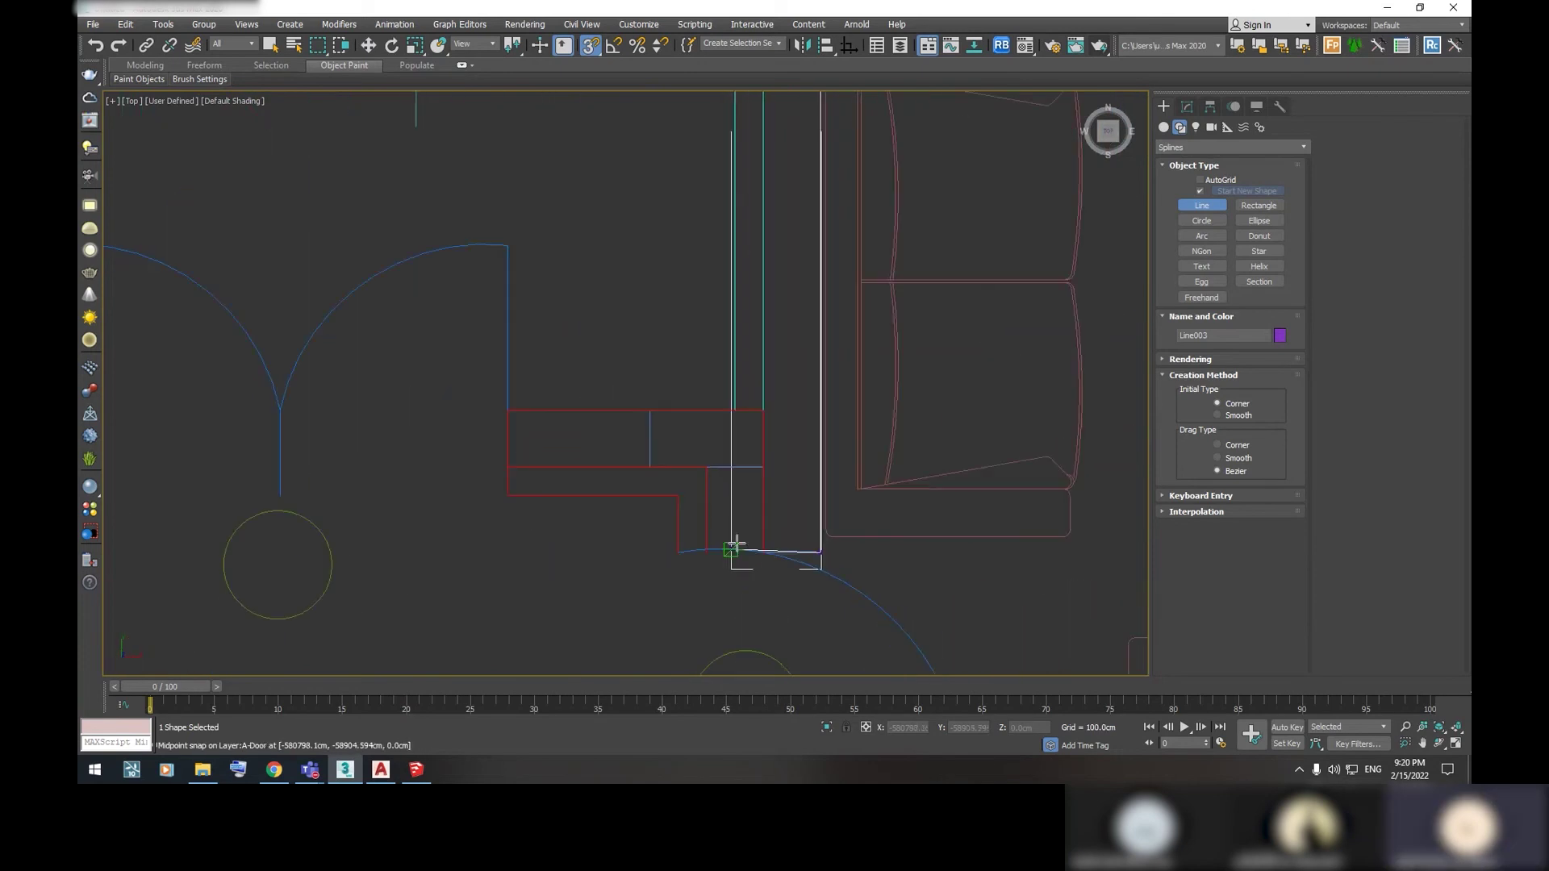
# Add four more wall-corner vertices and close that outline on its starting point
pyautogui.click(680, 551)
pyautogui.click(676, 495)
pyautogui.click(508, 495)
pyautogui.click(730, 409)
pyautogui.scroll(-2, 727, 349)
pyautogui.scroll(-3, 726, 477)
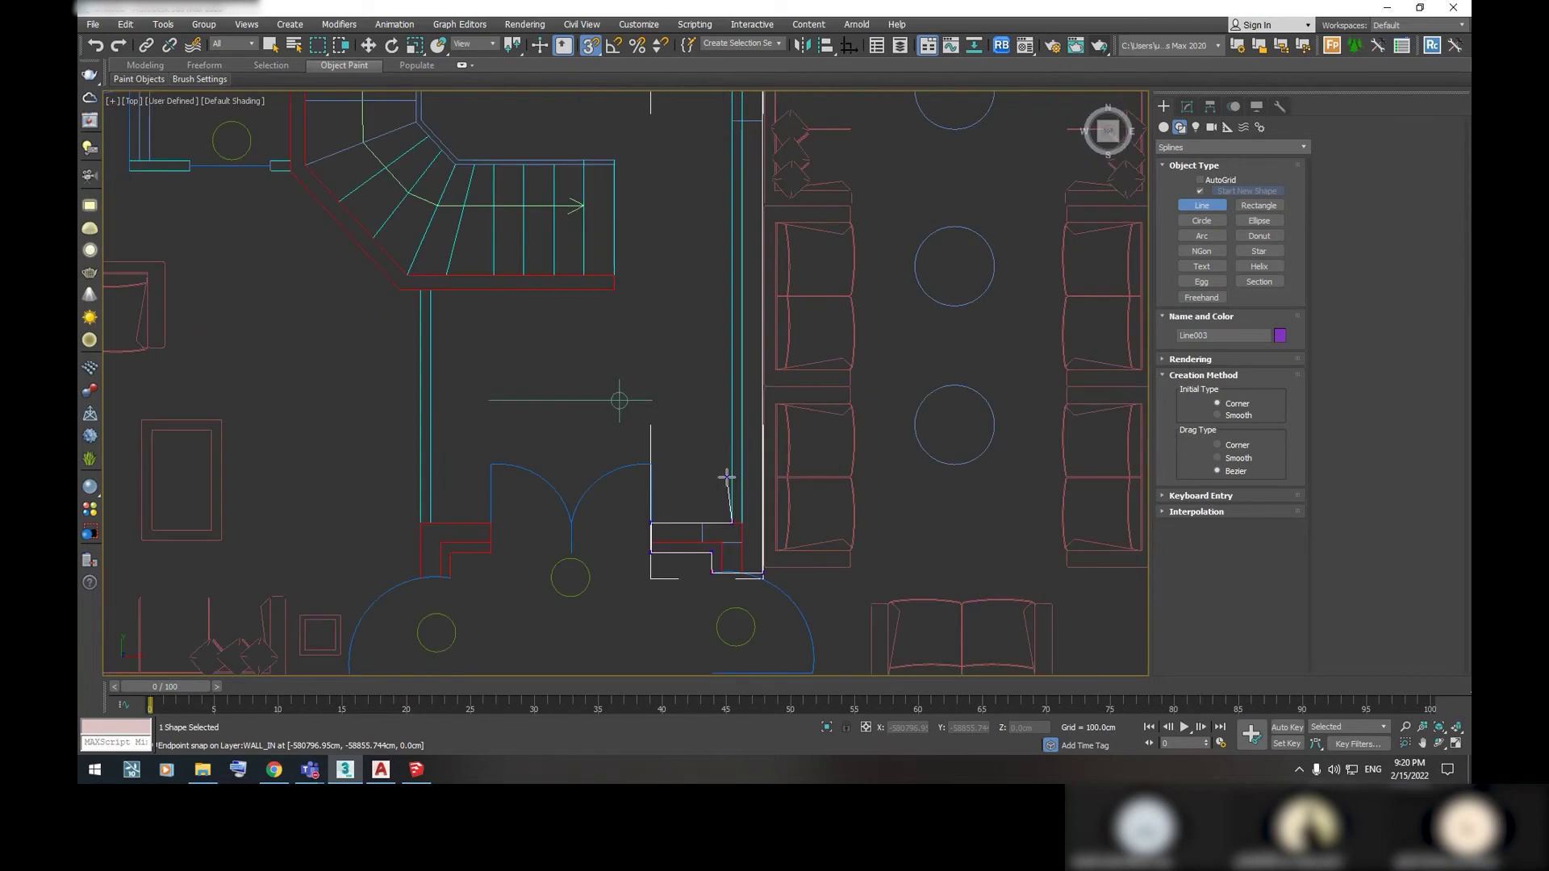
pyautogui.scroll(-1, 720, 422)
pyautogui.scroll(5, 768, 242)
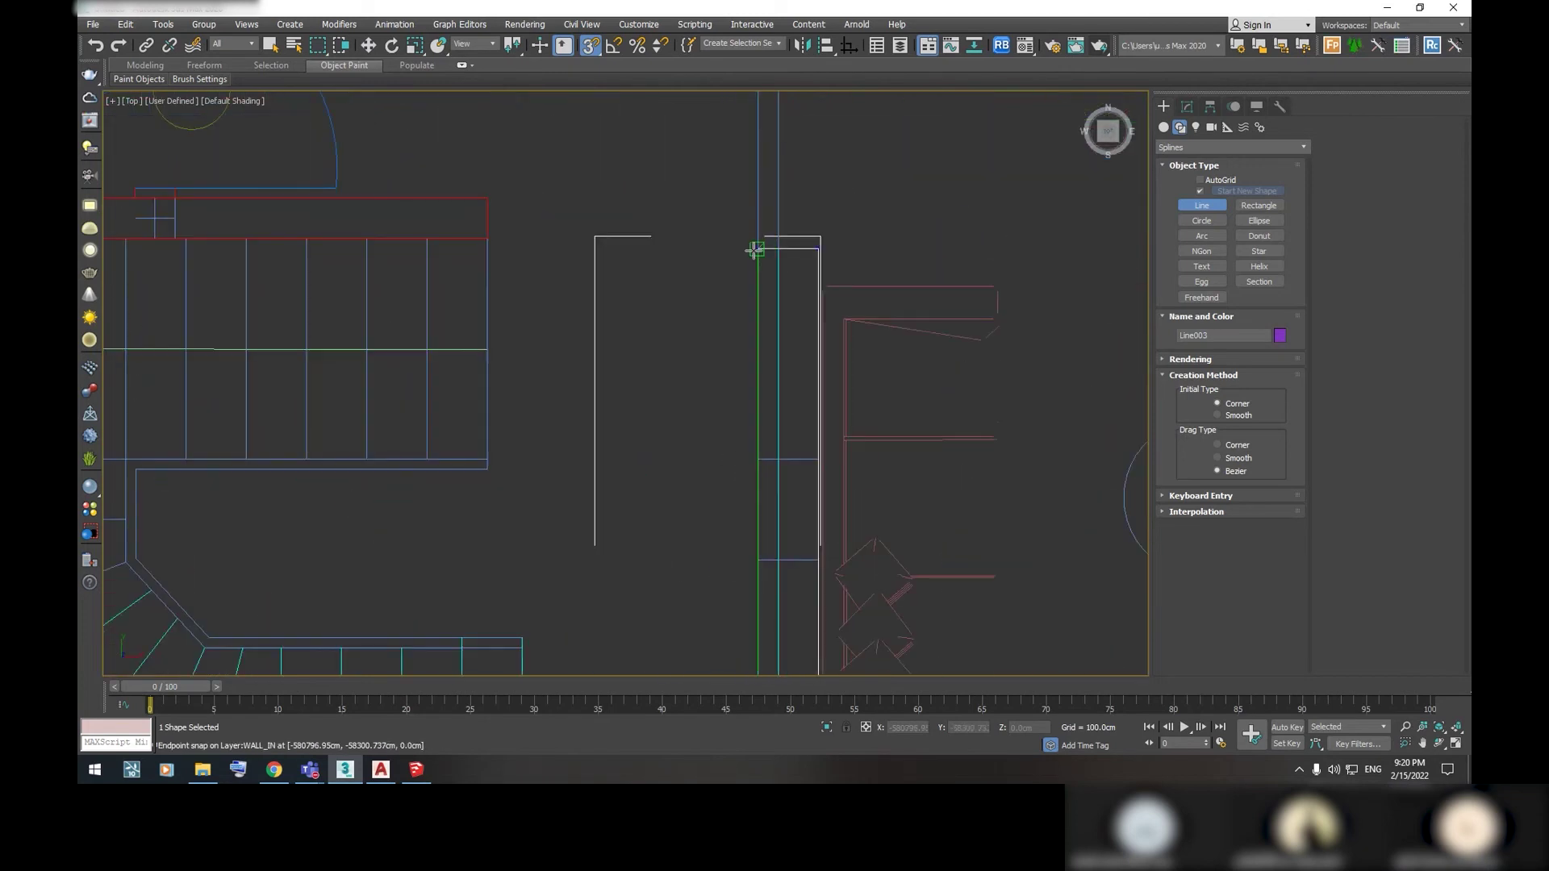
pyautogui.click(756, 249)
pyautogui.click(764, 429)
# Trace a closed outline around the wall section ending at the bench
pyautogui.scroll(-3, 754, 452)
pyautogui.scroll(-2, 750, 356)
pyautogui.scroll(5, 726, 419)
pyautogui.scroll(3, 701, 479)
pyautogui.scroll(2, 716, 442)
pyautogui.click(723, 449)
pyautogui.click(605, 449)
pyautogui.moveTo(613, 542); pyautogui.dragTo(626, 436, button='middle')
pyautogui.scroll(-3, 609, 416)
pyautogui.scroll(1, 608, 416)
pyautogui.scroll(1, 614, 421)
pyautogui.scroll(1, 335, 425)
pyautogui.click(330, 420)
pyautogui.click(345, 354)
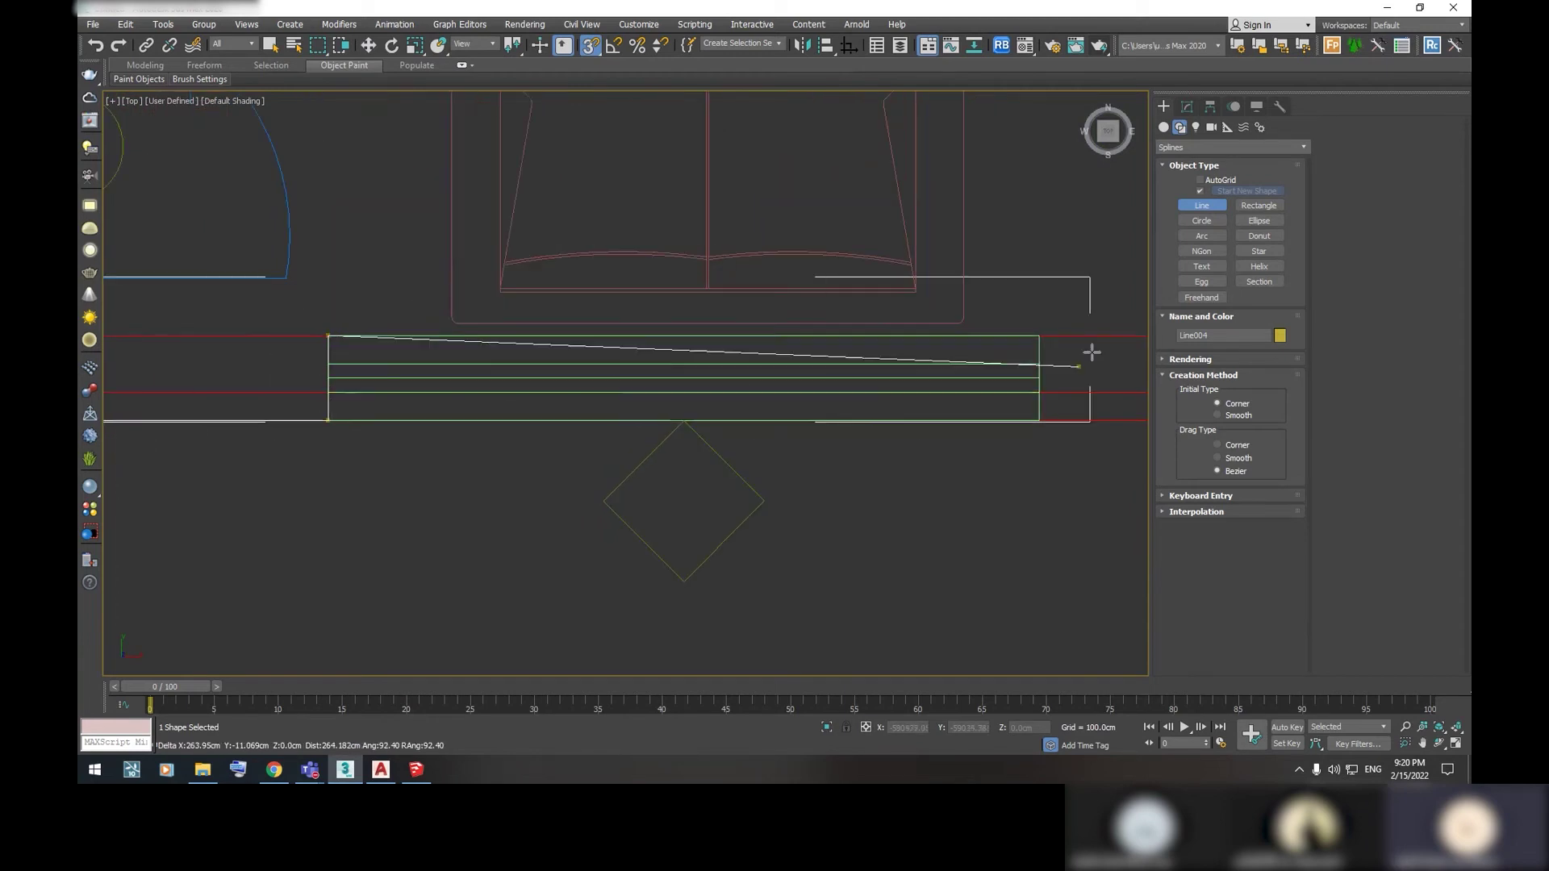
pyautogui.moveTo(512, 304); pyautogui.dragTo(946, 327, button='middle')
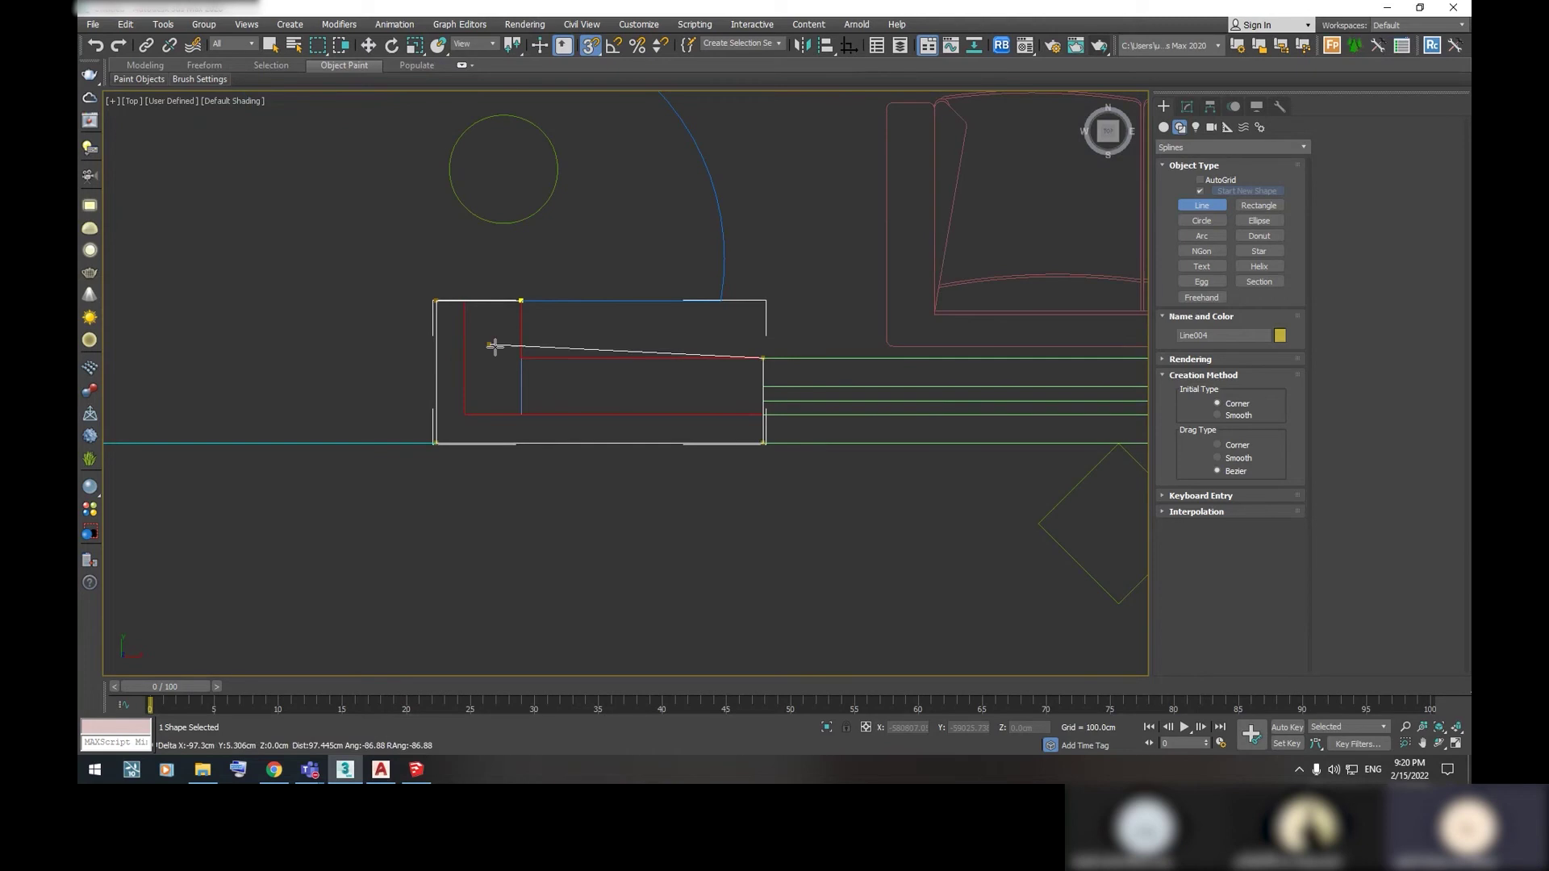
pyautogui.click(520, 357)
pyautogui.click(520, 301)
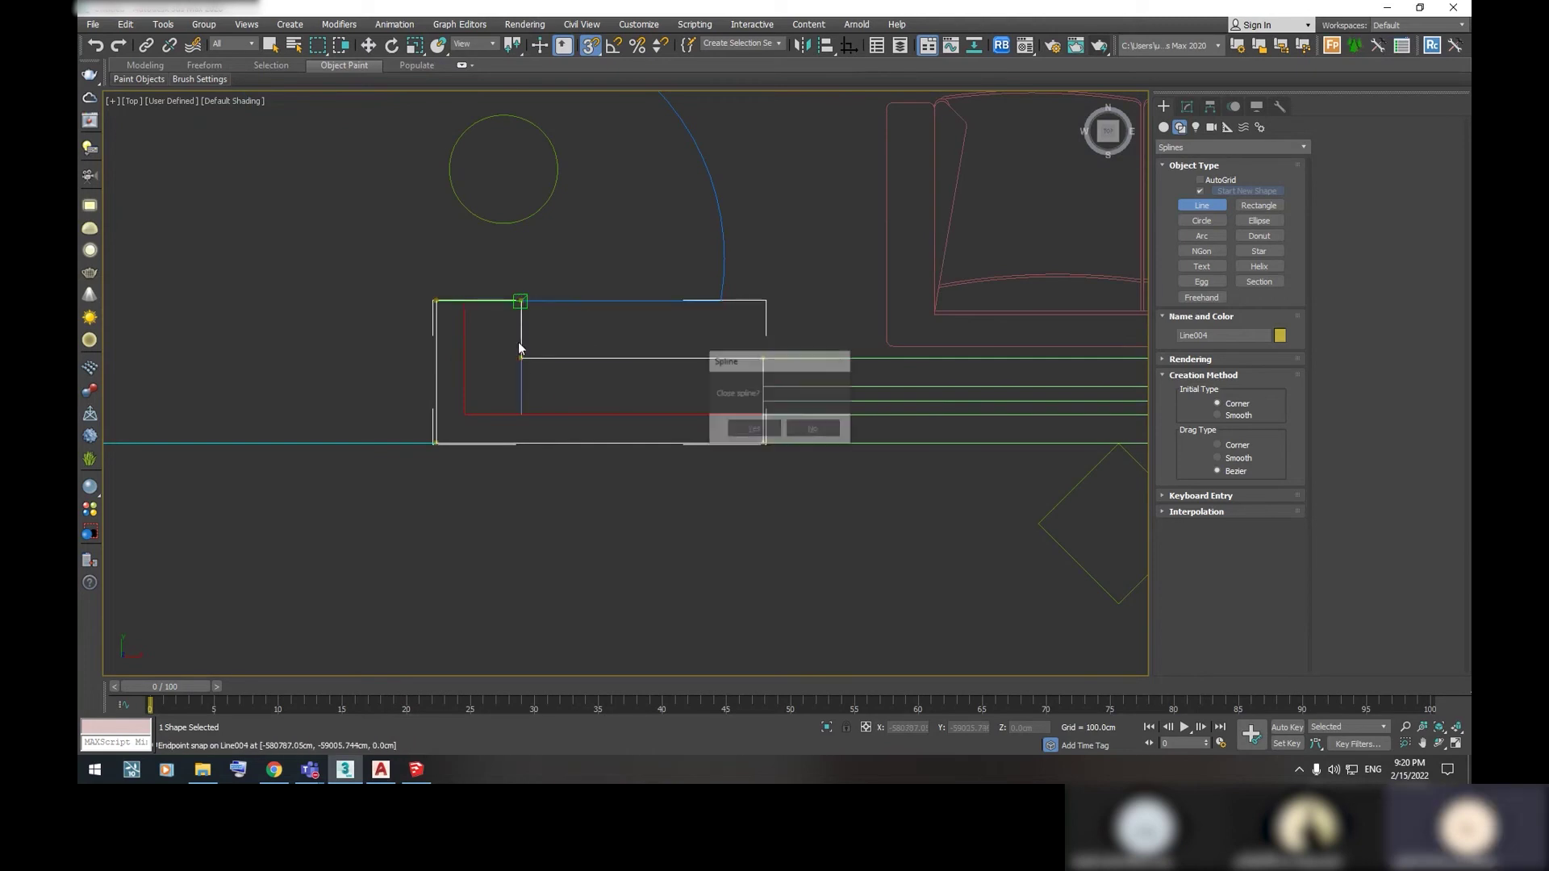
pyautogui.click(752, 428)
# Trace a closed outline from the bench's right end around the bottom-right walls
pyautogui.scroll(-2, 751, 427)
pyautogui.moveTo(745, 433); pyautogui.dragTo(601, 433, button='middle')
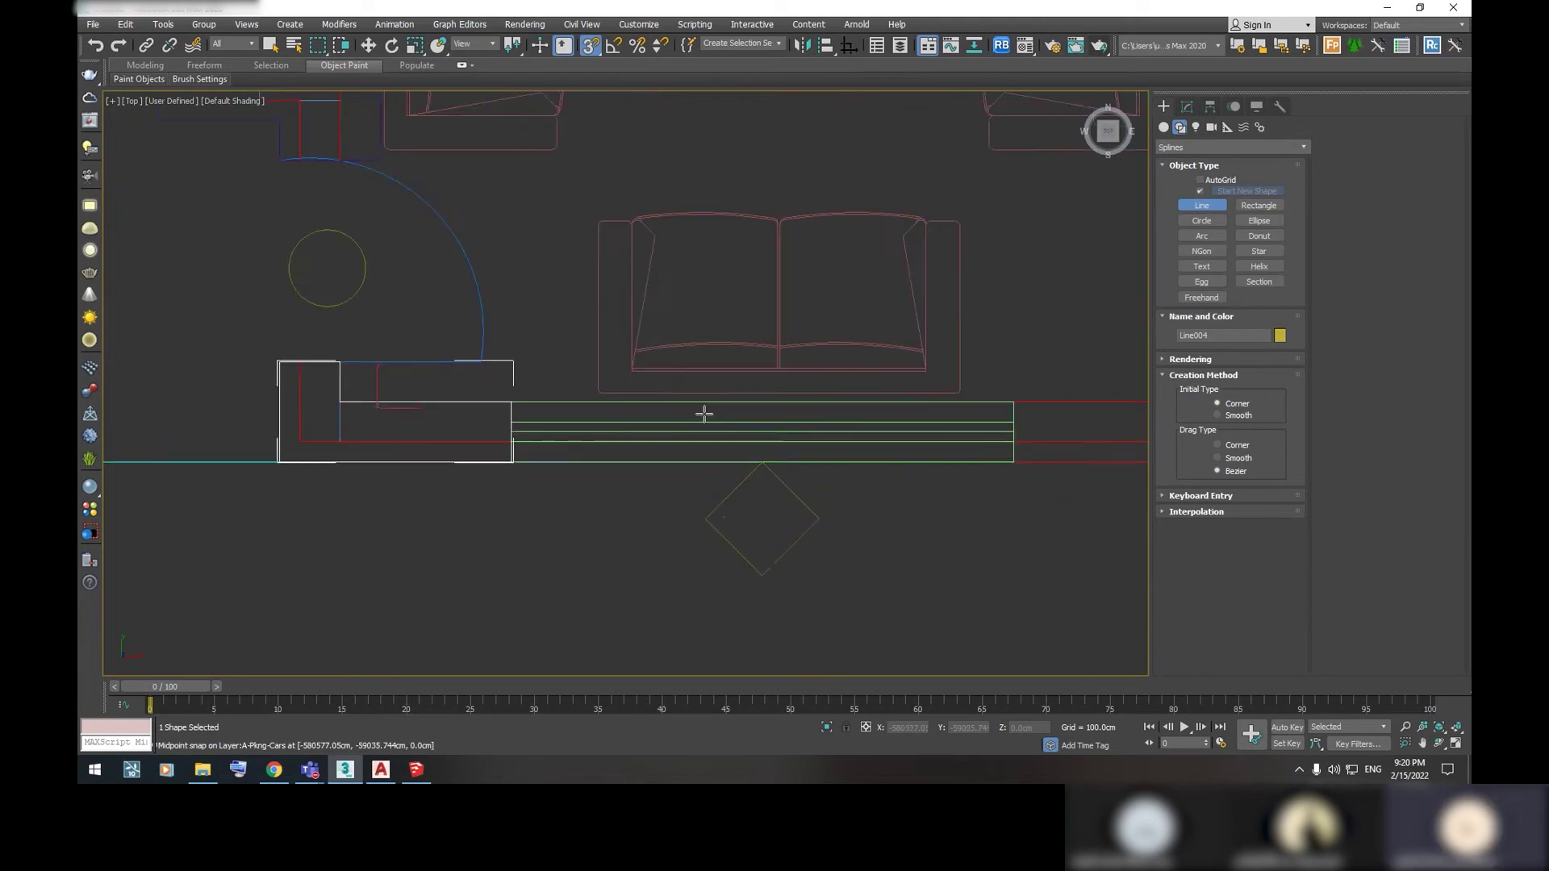
pyautogui.scroll(-2, 789, 415)
pyautogui.scroll(3, 789, 407)
pyautogui.click(790, 404)
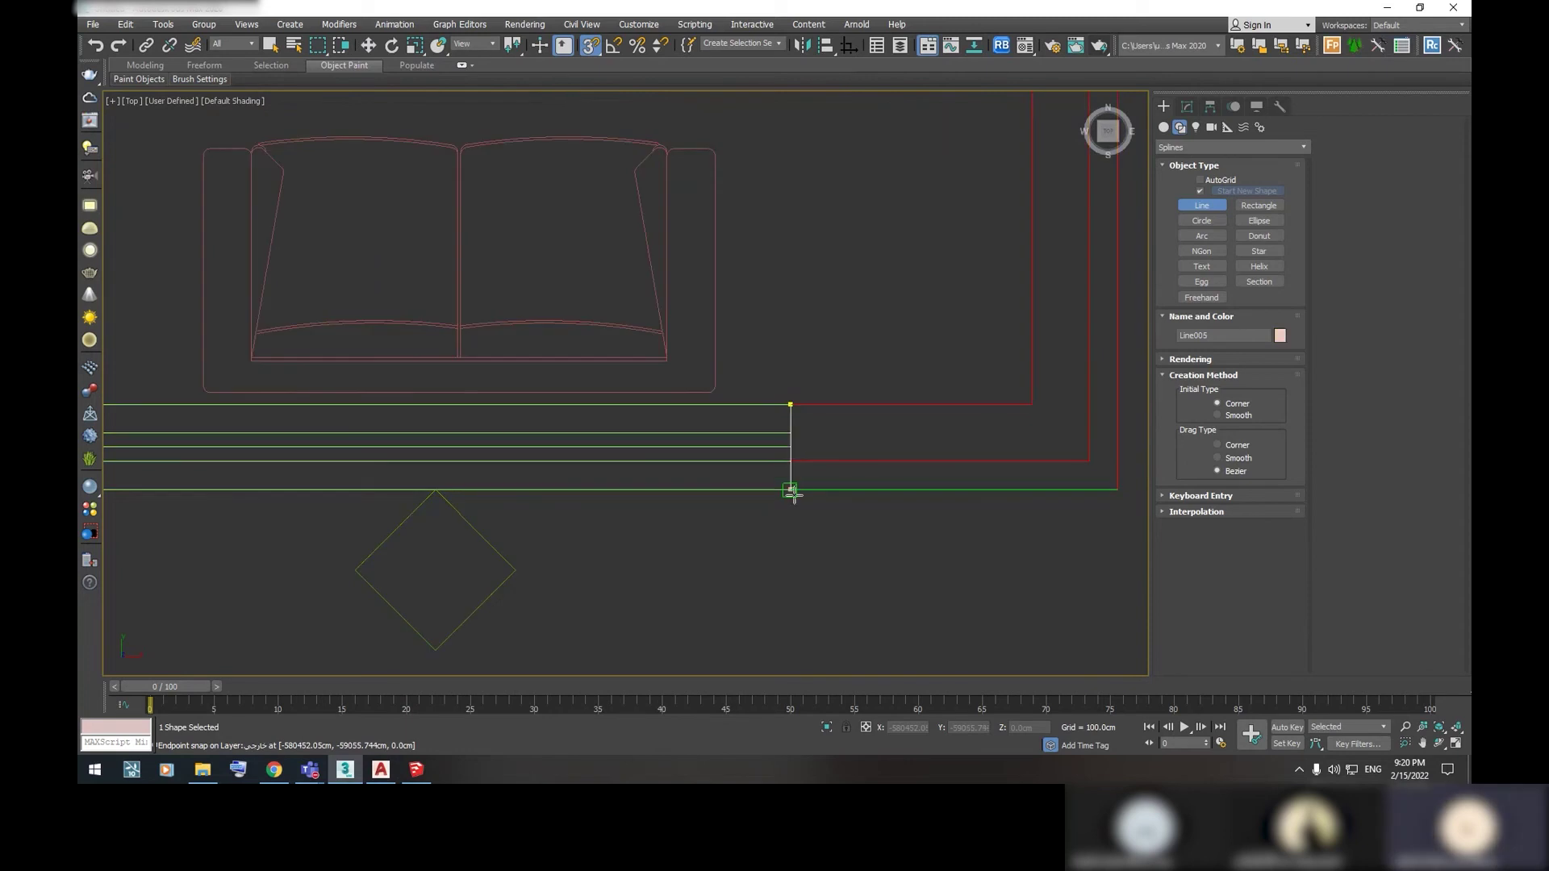
pyautogui.click(1115, 488)
pyautogui.moveTo(1019, 360); pyautogui.dragTo(864, 484, button='middle')
pyautogui.scroll(-4, 864, 484)
pyautogui.moveTo(914, 297); pyautogui.dragTo(909, 373, button='middle')
pyautogui.scroll(3, 909, 374)
pyautogui.click(906, 389)
pyautogui.click(845, 391)
pyautogui.moveTo(830, 475); pyautogui.dragTo(893, 271, button='middle')
pyautogui.click(904, 591)
pyautogui.click(734, 590)
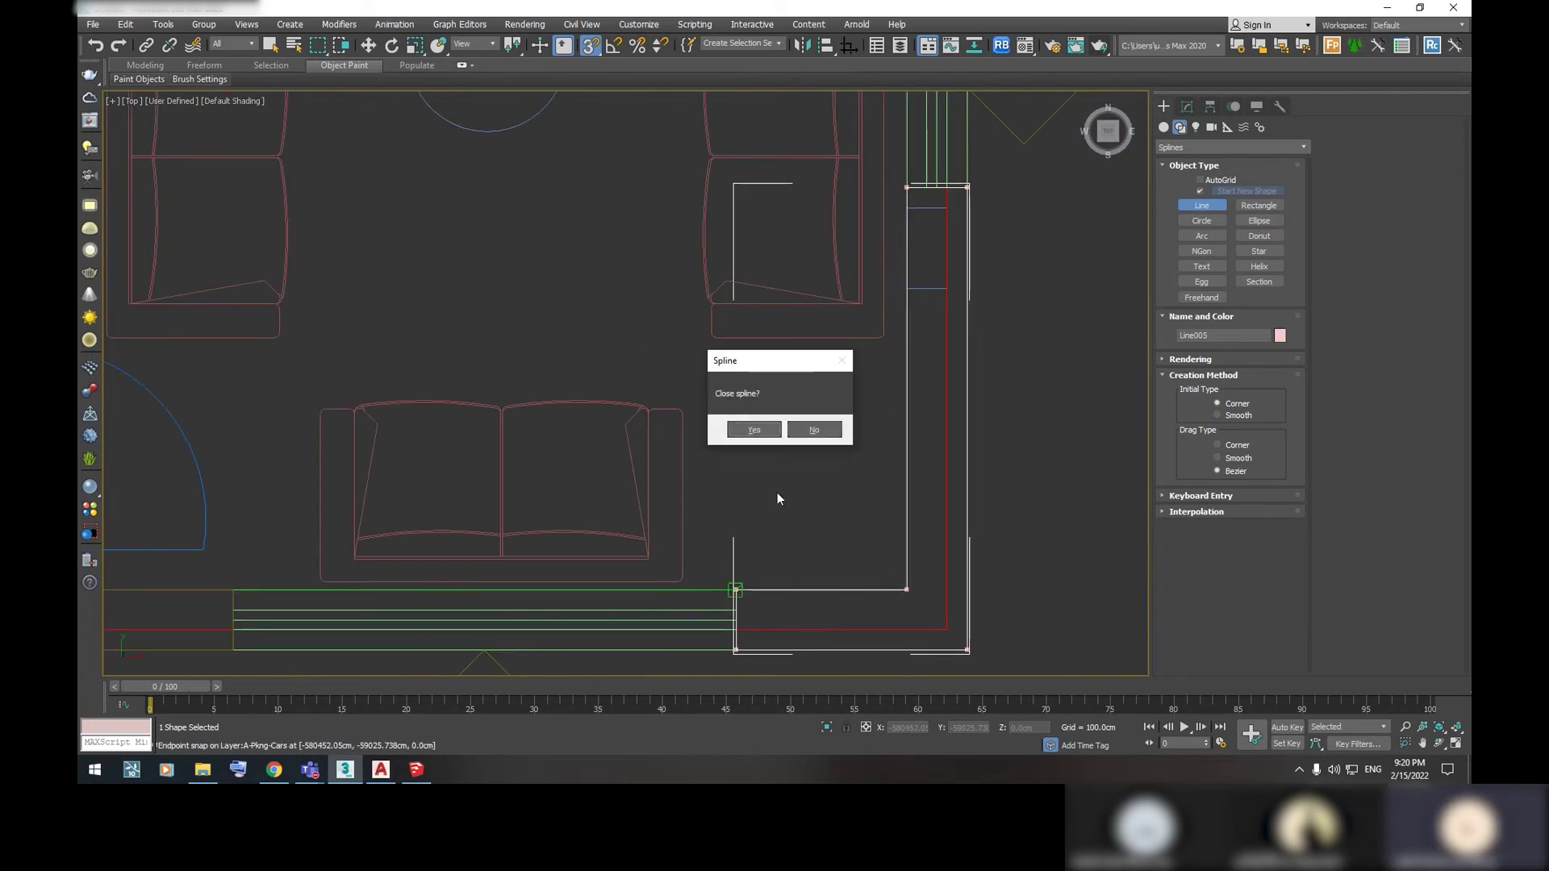
pyautogui.click(752, 433)
# Trace a closed four-corner rectangular outline around the window section
pyautogui.scroll(-5, 752, 431)
pyautogui.scroll(3, 795, 404)
pyautogui.scroll(3, 813, 404)
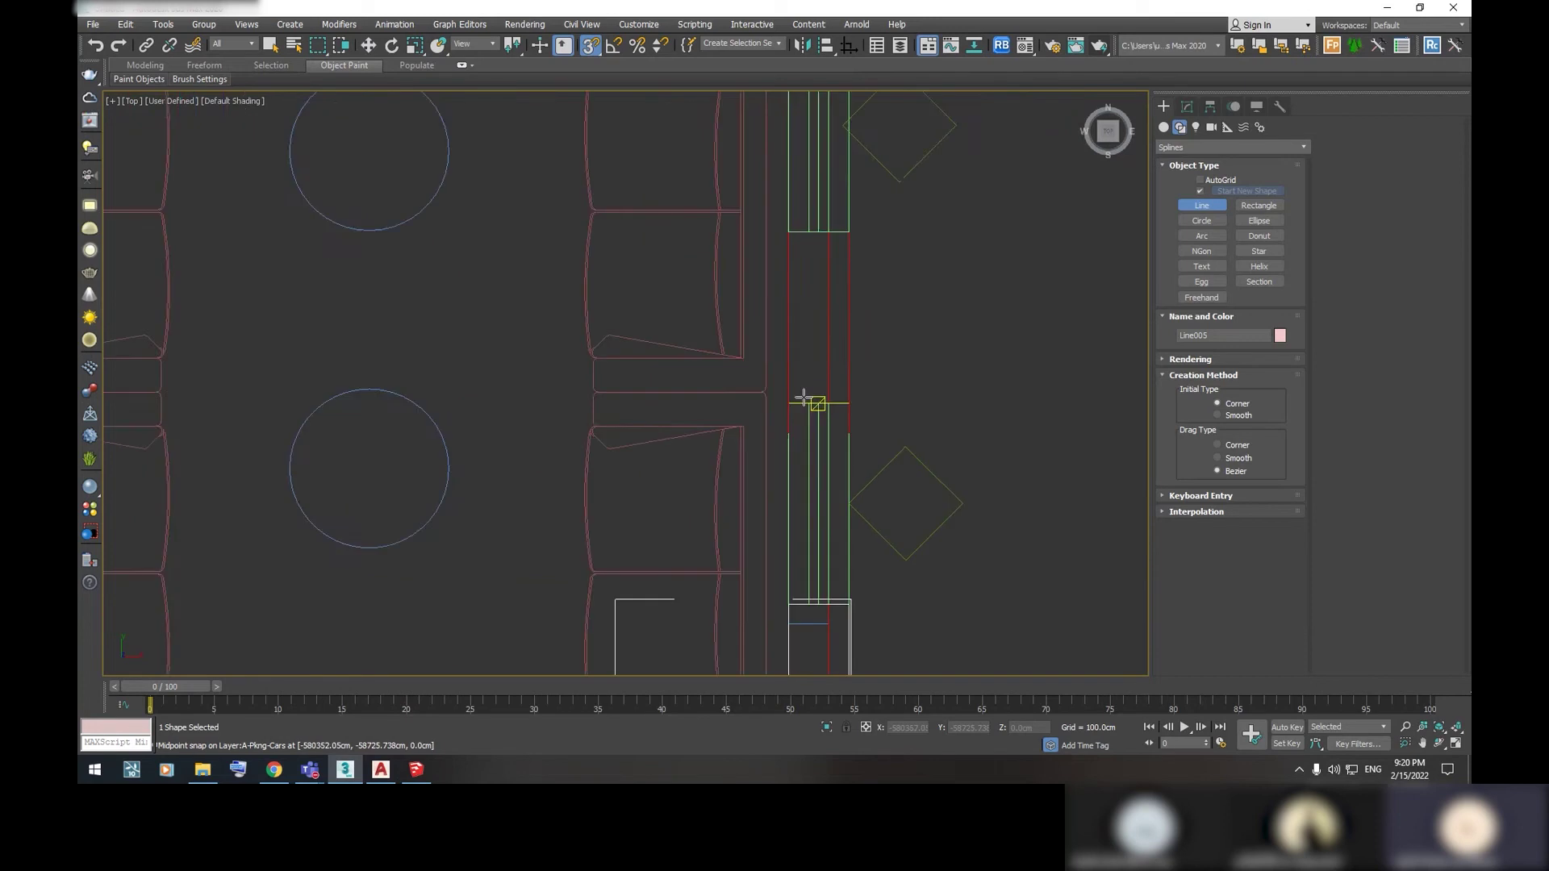
pyautogui.click(867, 405)
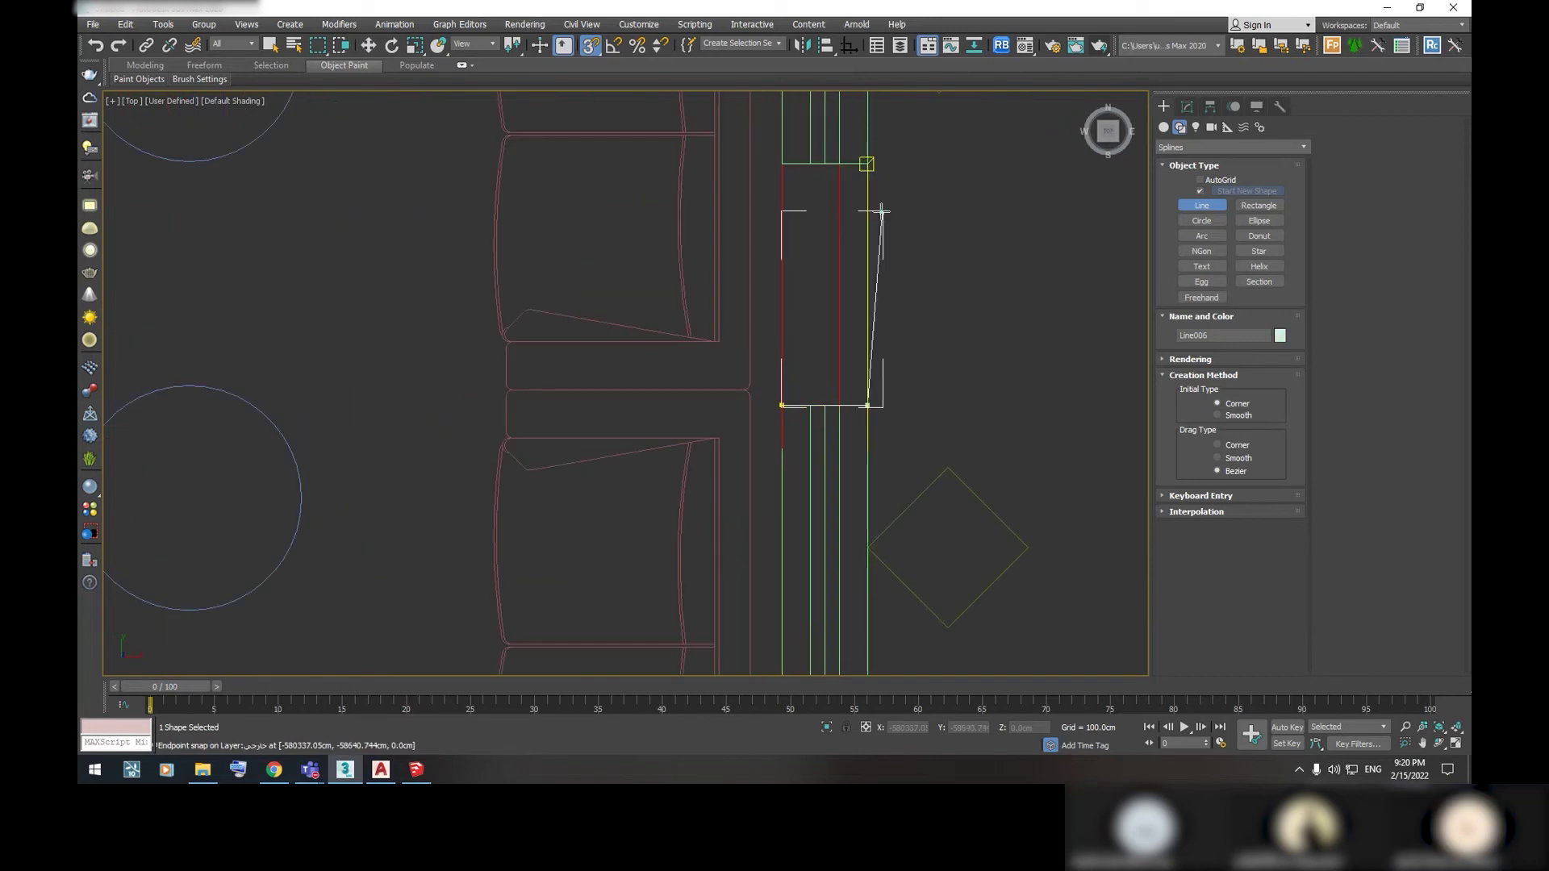
pyautogui.click(867, 163)
pyautogui.click(781, 163)
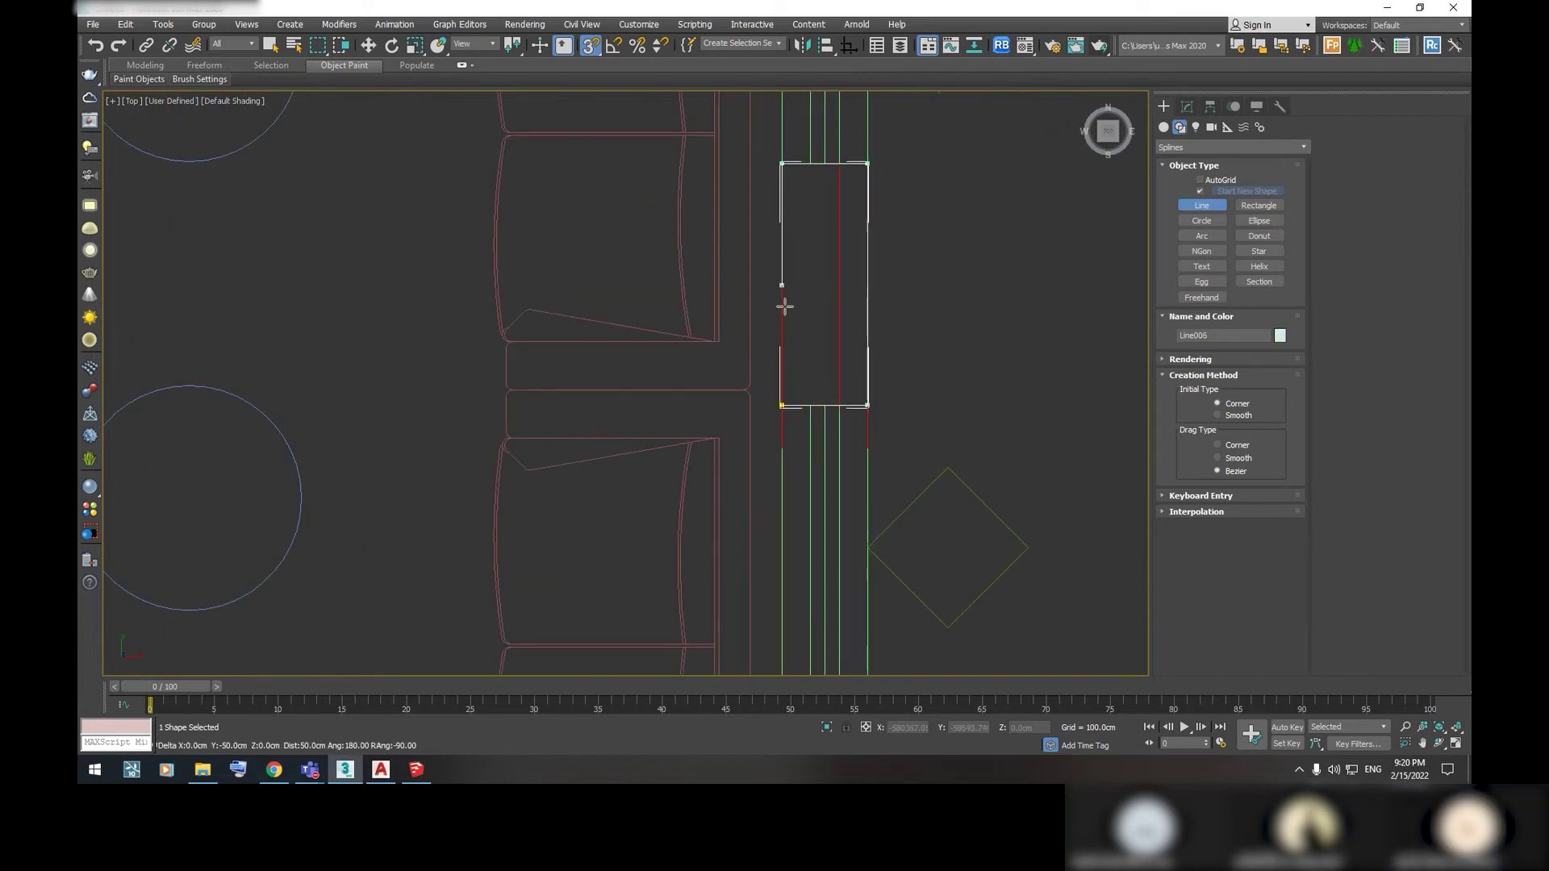
pyautogui.click(782, 405)
pyautogui.click(757, 432)
# Trace a closed outline starting at the window corner
pyautogui.scroll(-5, 789, 312)
pyautogui.scroll(2, 799, 302)
pyautogui.scroll(2, 834, 283)
pyautogui.scroll(1, 847, 291)
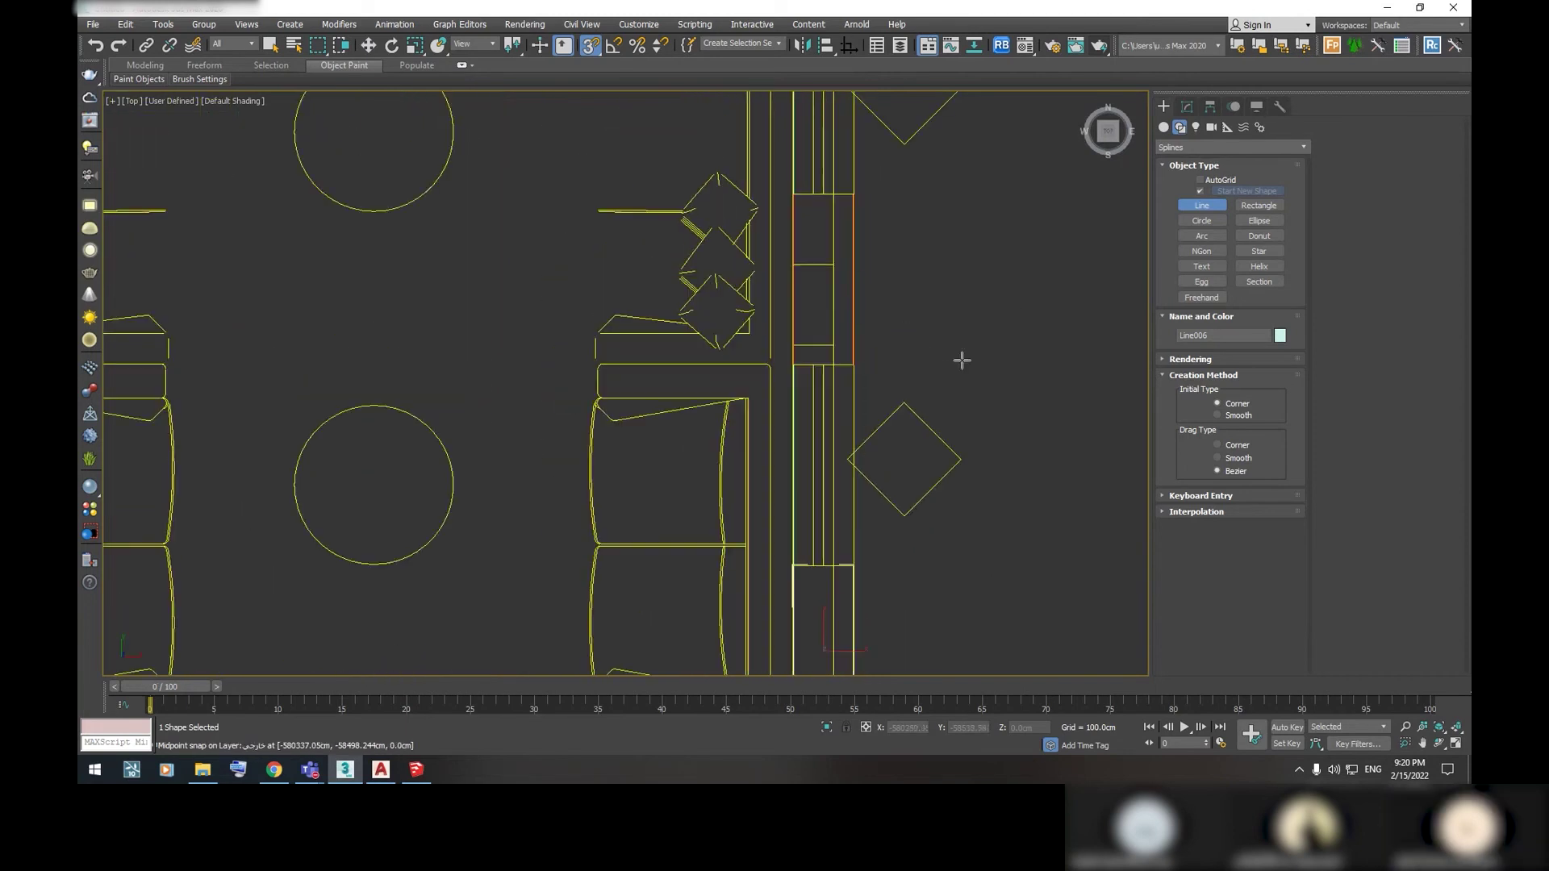
pyautogui.scroll(2, 870, 356)
pyautogui.click(834, 377)
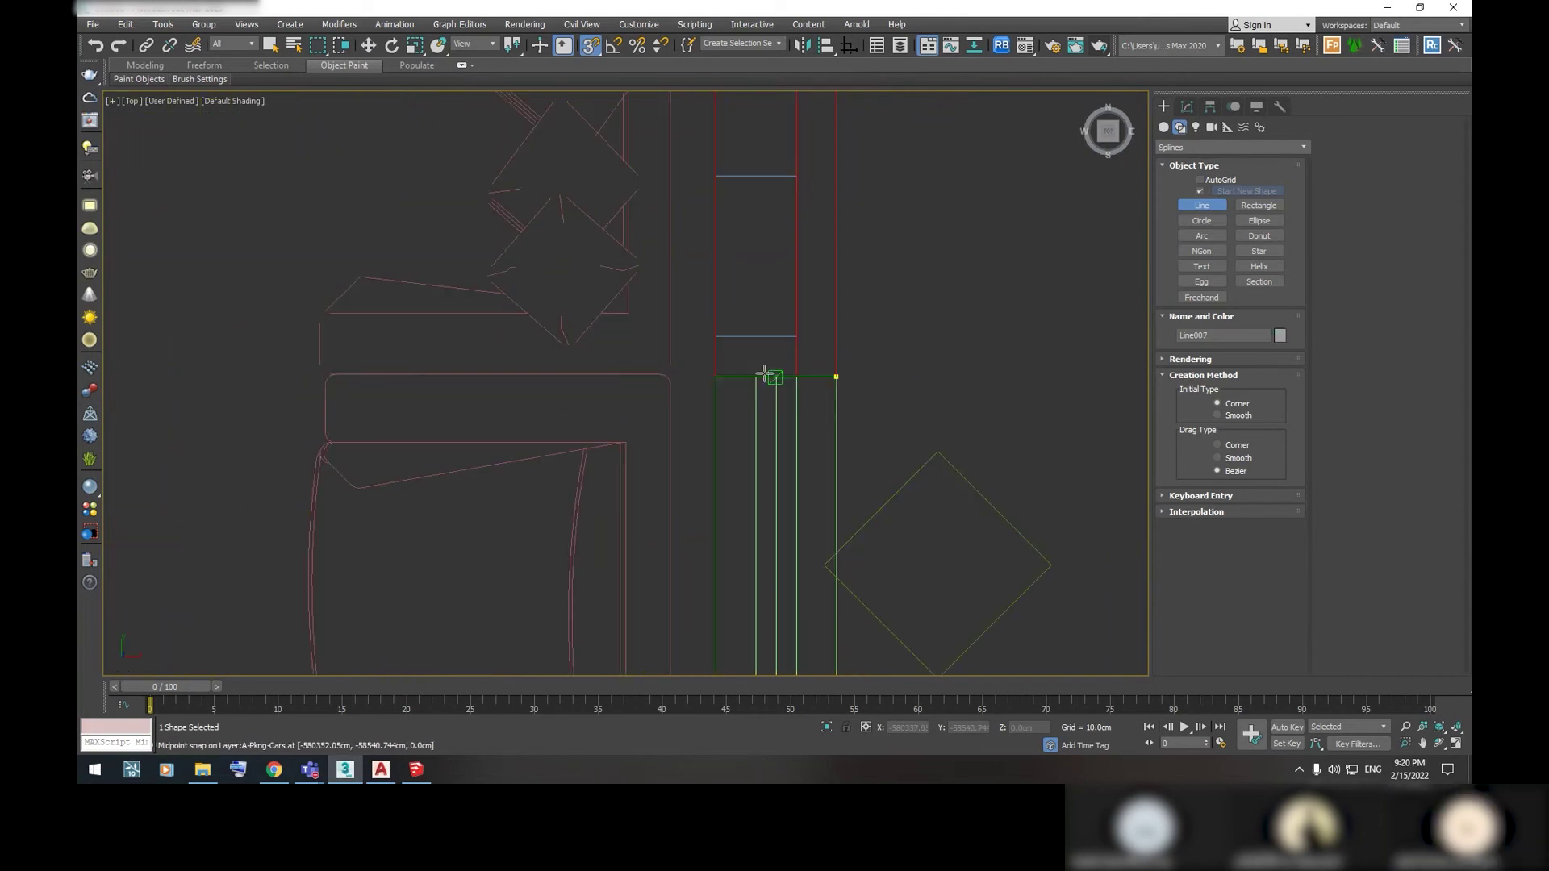
pyautogui.click(716, 374)
pyautogui.scroll(-2, 745, 393)
pyautogui.scroll(2, 738, 322)
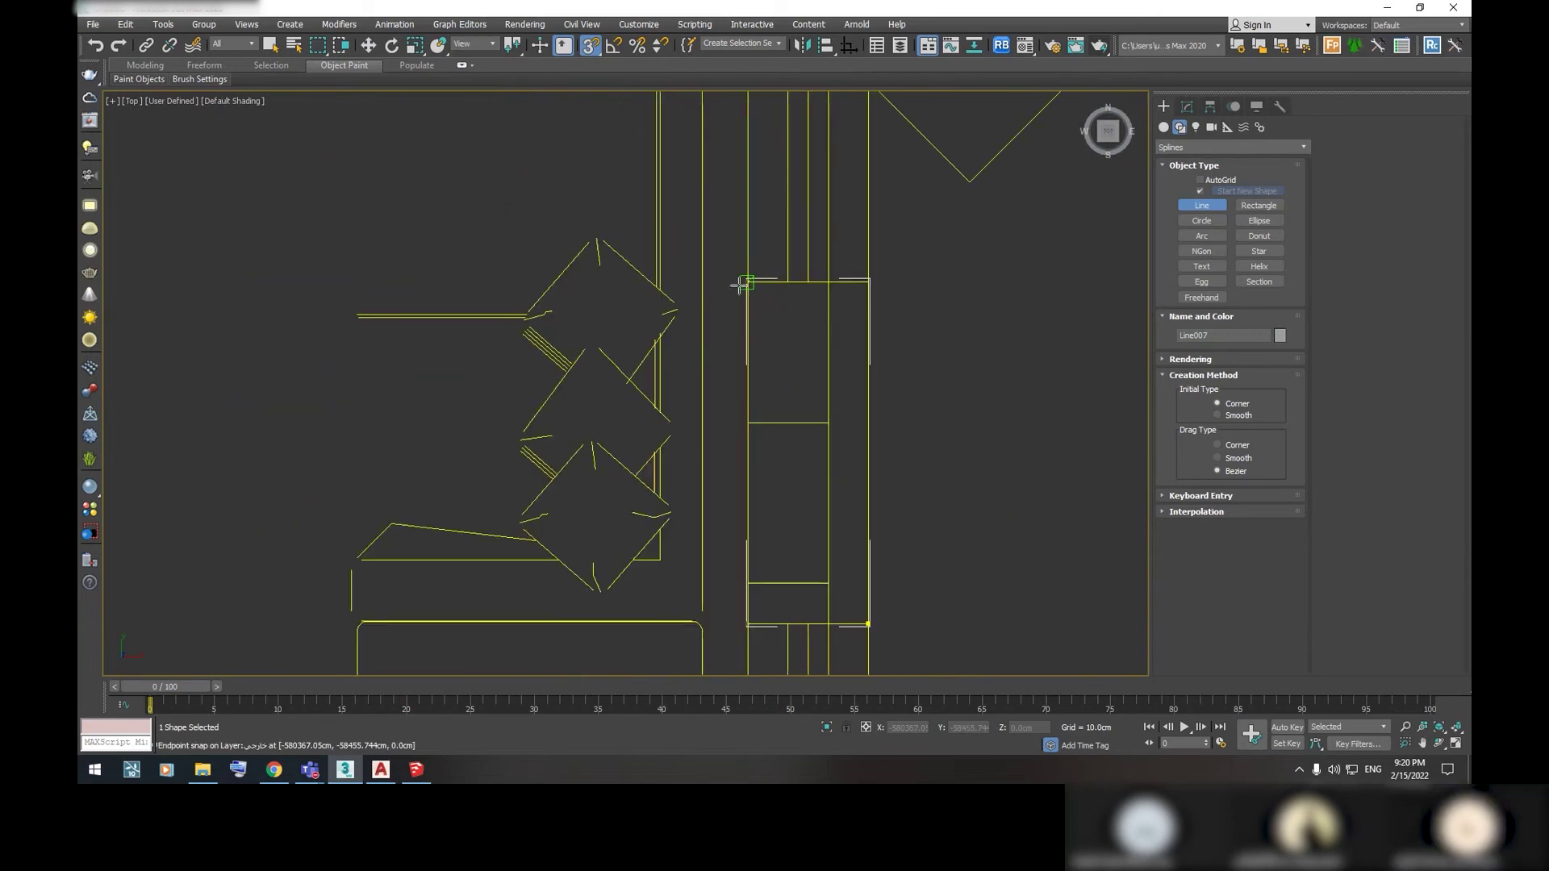
pyautogui.scroll(2, 868, 282)
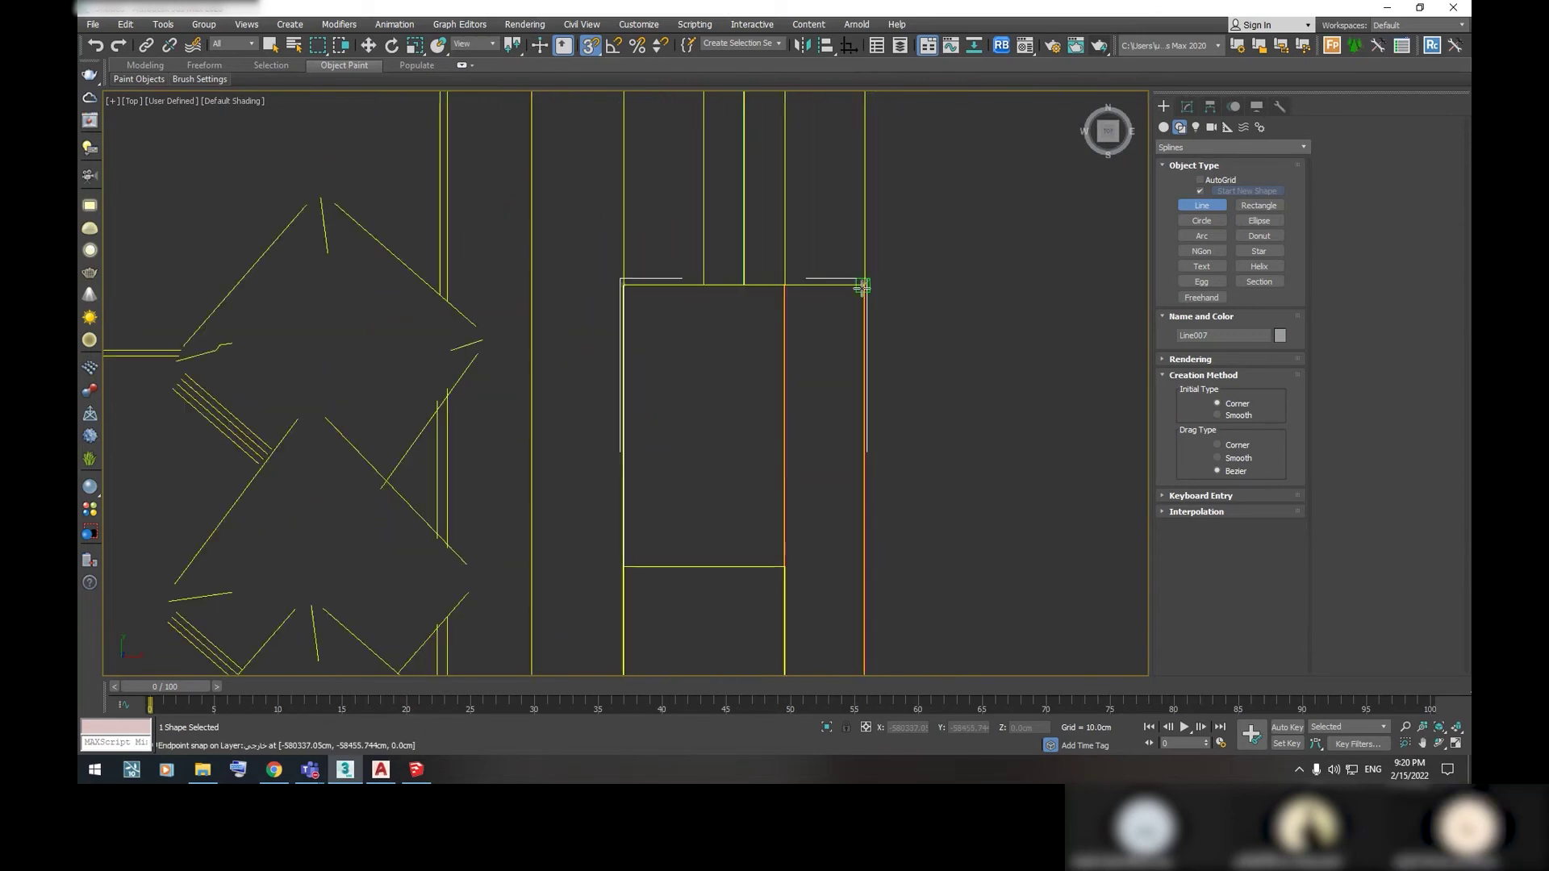
pyautogui.moveTo(843, 452); pyautogui.dragTo(863, 294, button='middle')
pyautogui.scroll(-1, 877, 466)
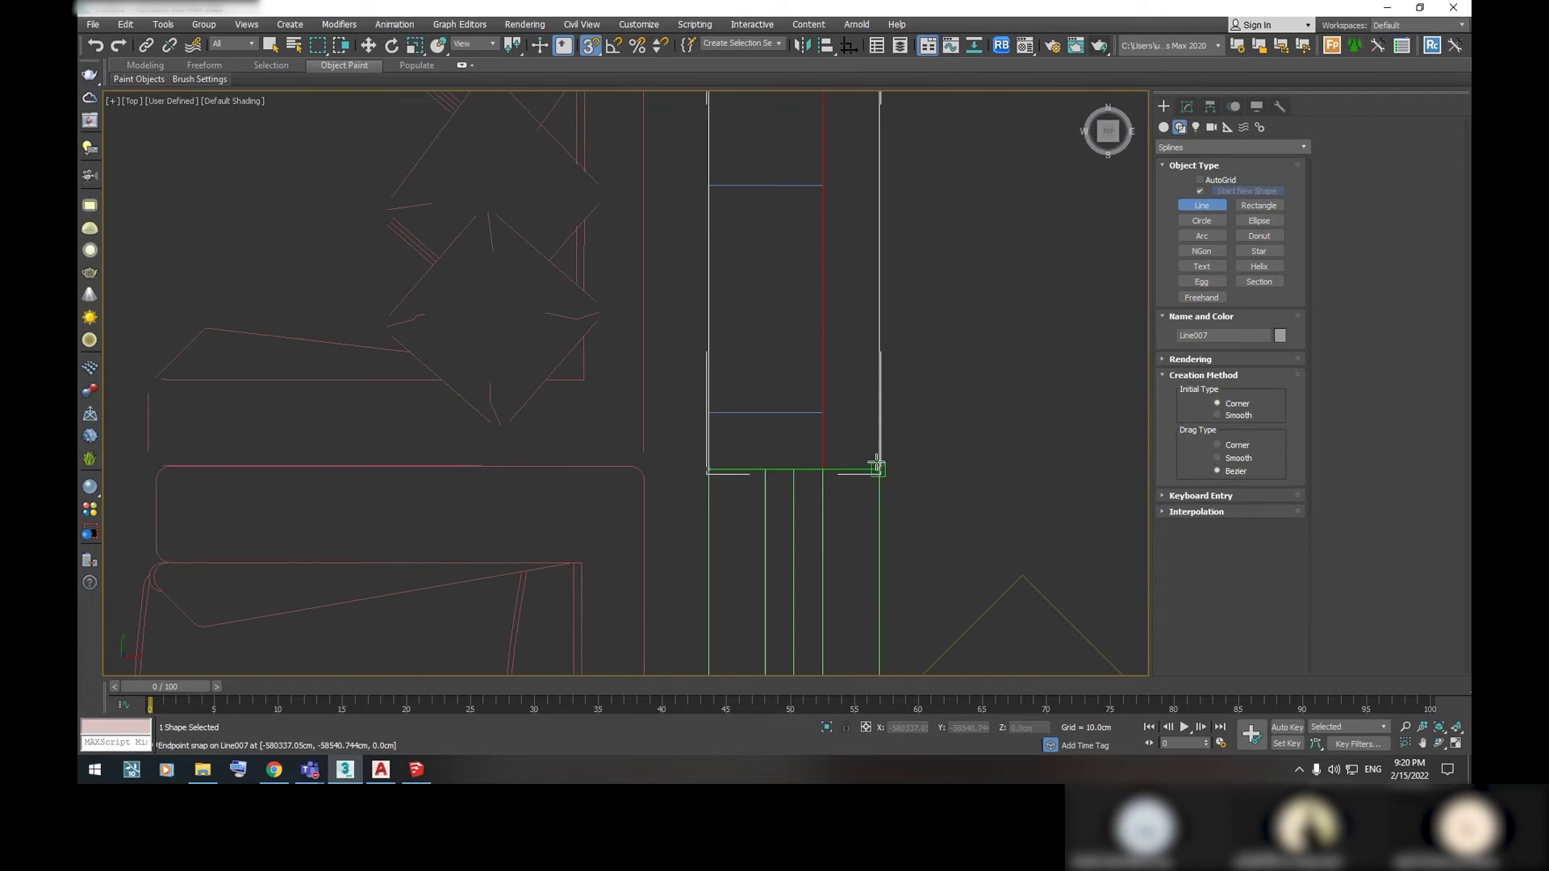
pyautogui.click(877, 466)
pyautogui.click(744, 440)
# Trace a closed outline for the wall beside the window column
pyautogui.scroll(-3, 804, 406)
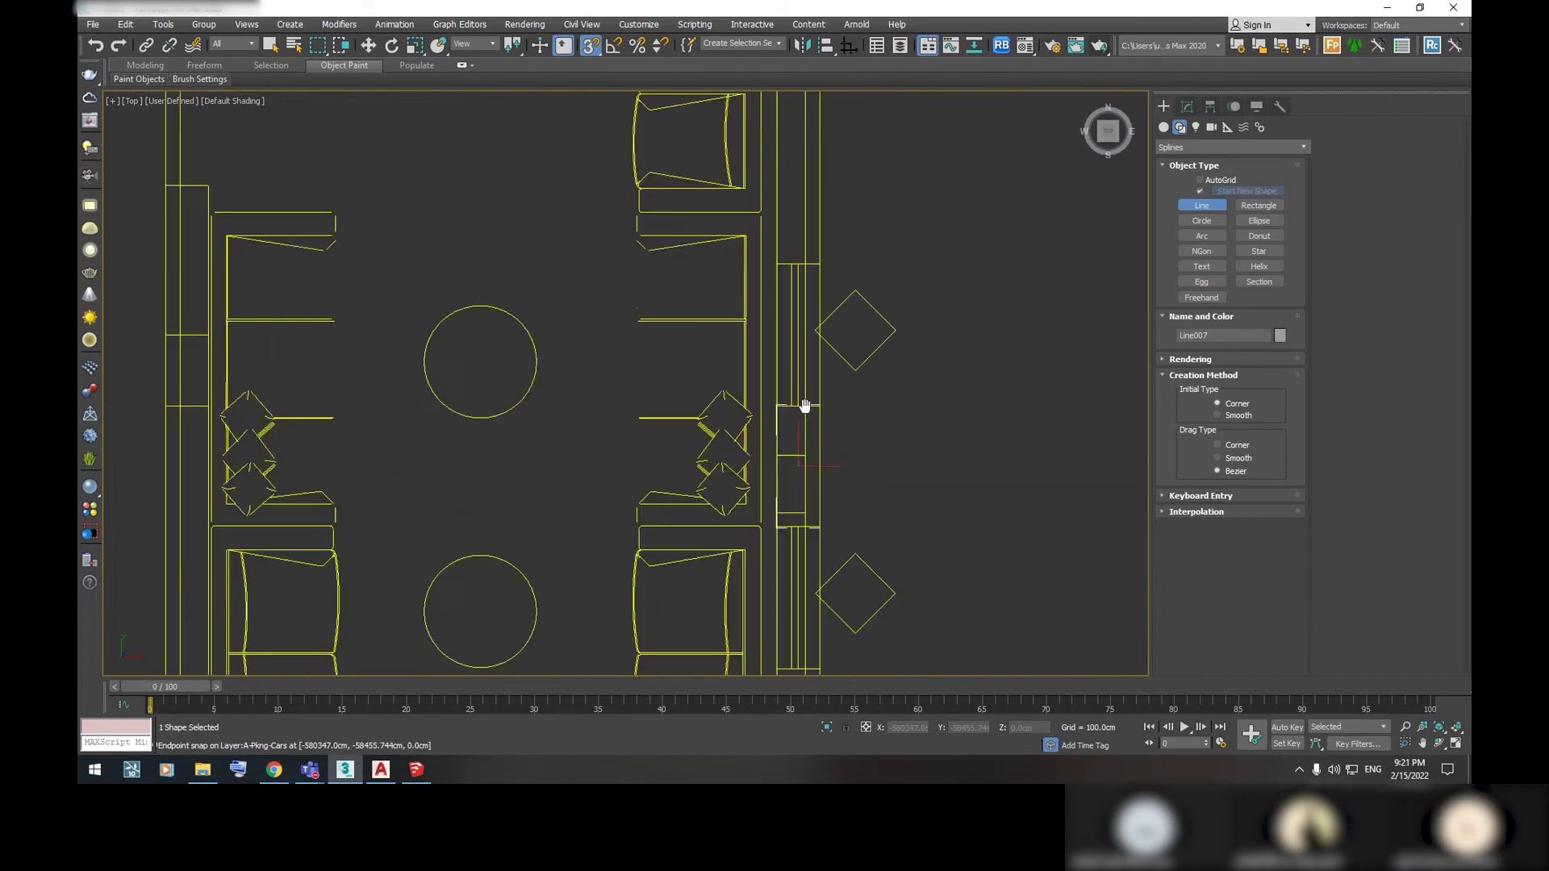
pyautogui.scroll(3, 768, 332)
pyautogui.click(770, 333)
pyautogui.click(857, 333)
pyautogui.scroll(-3, 830, 419)
pyautogui.moveTo(830, 419); pyautogui.dragTo(830, 300, button='middle')
pyautogui.scroll(3, 843, 262)
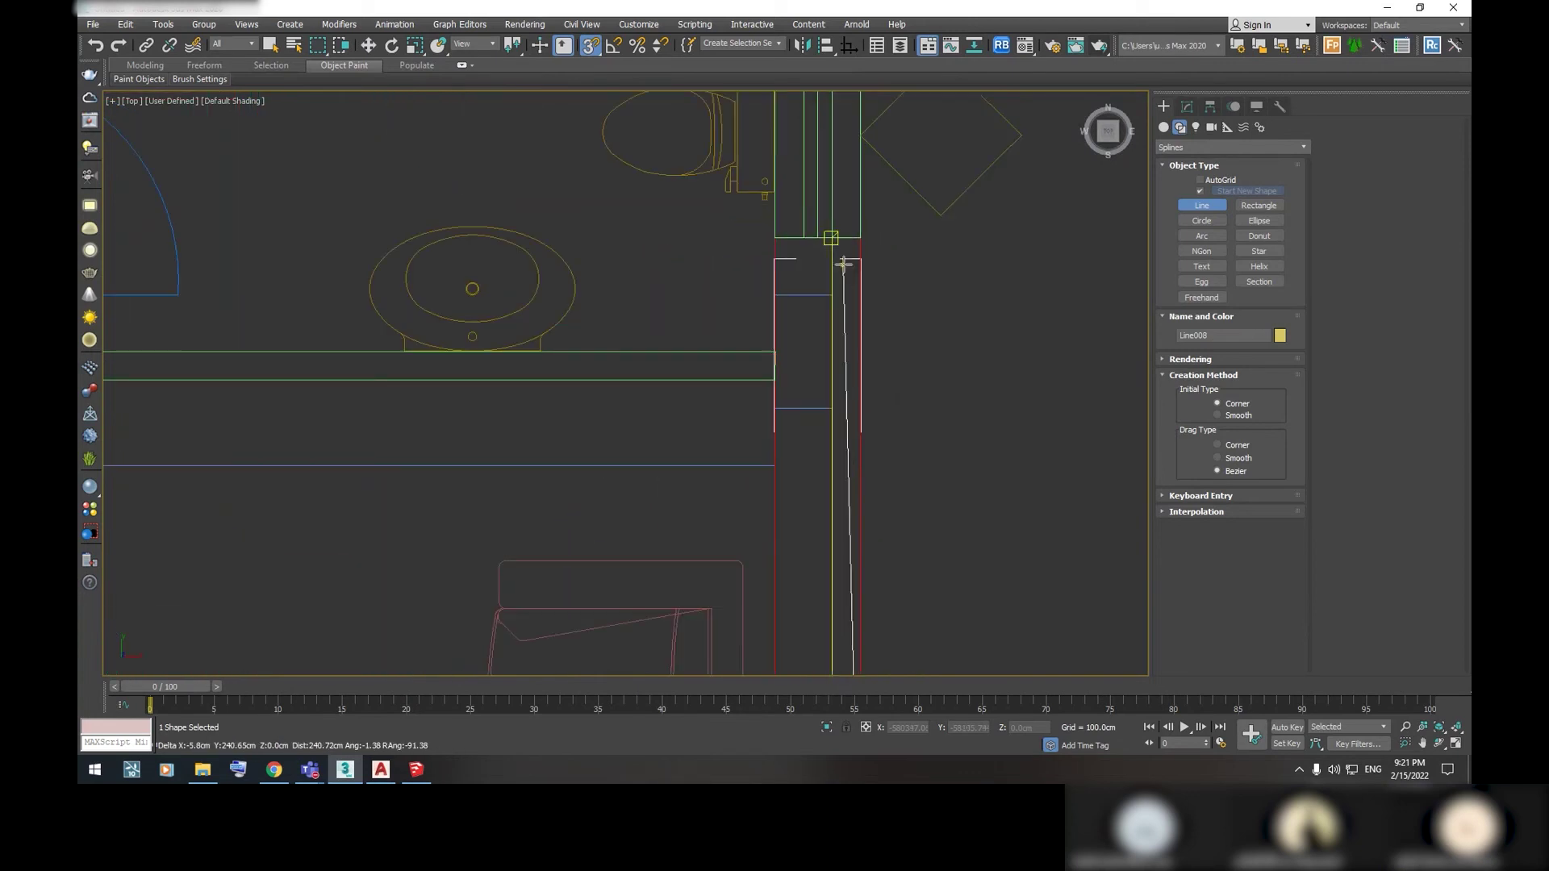
pyautogui.click(860, 238)
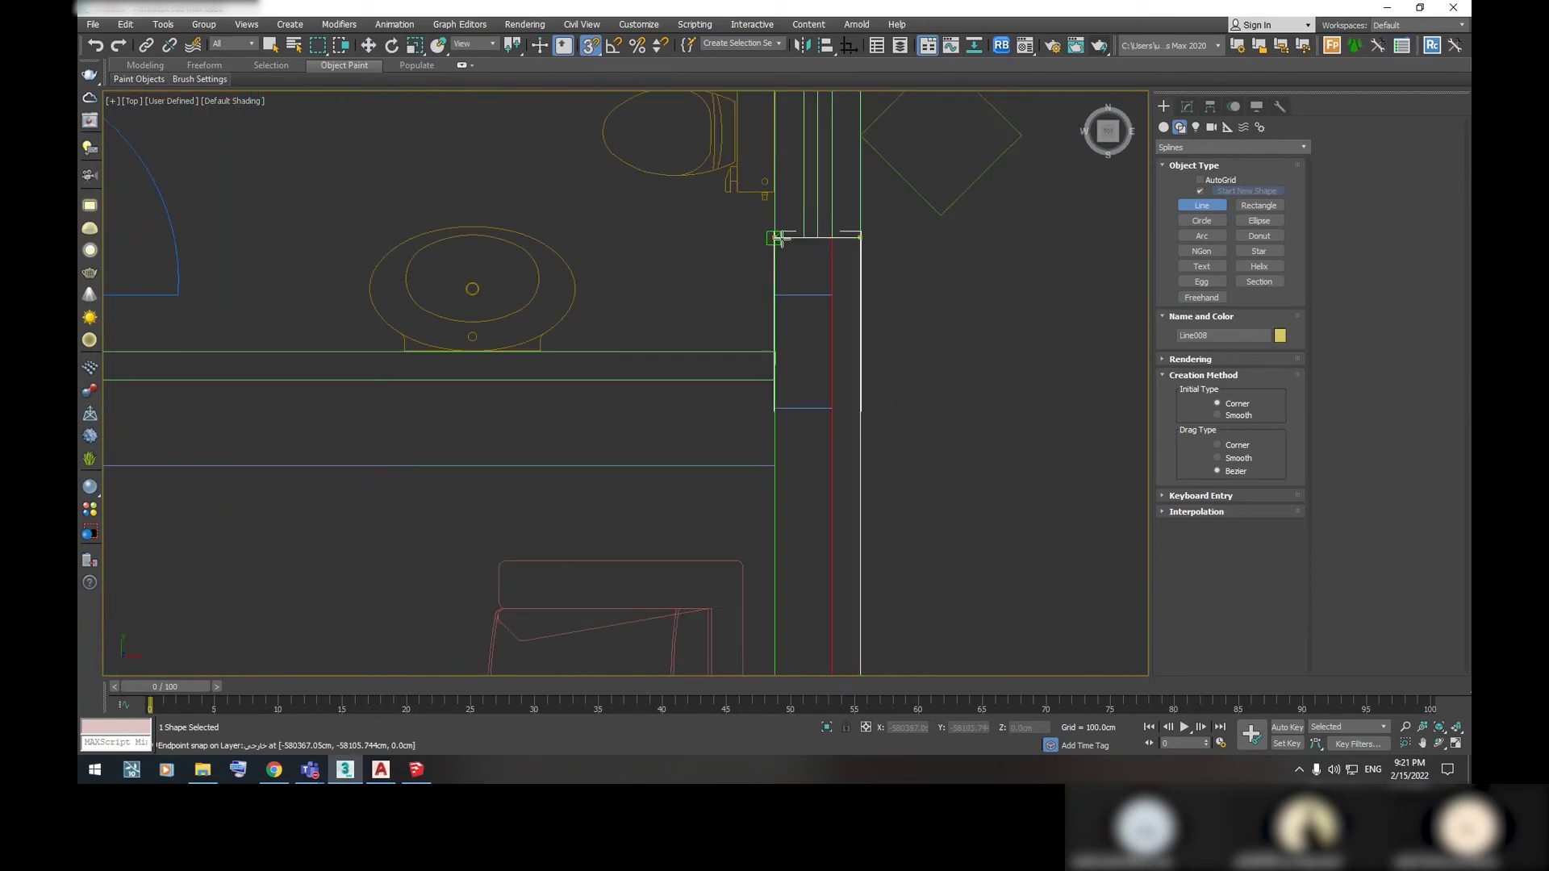
pyautogui.click(774, 239)
pyautogui.moveTo(774, 379); pyautogui.dragTo(820, 242, button='middle')
pyautogui.scroll(-2, 819, 242)
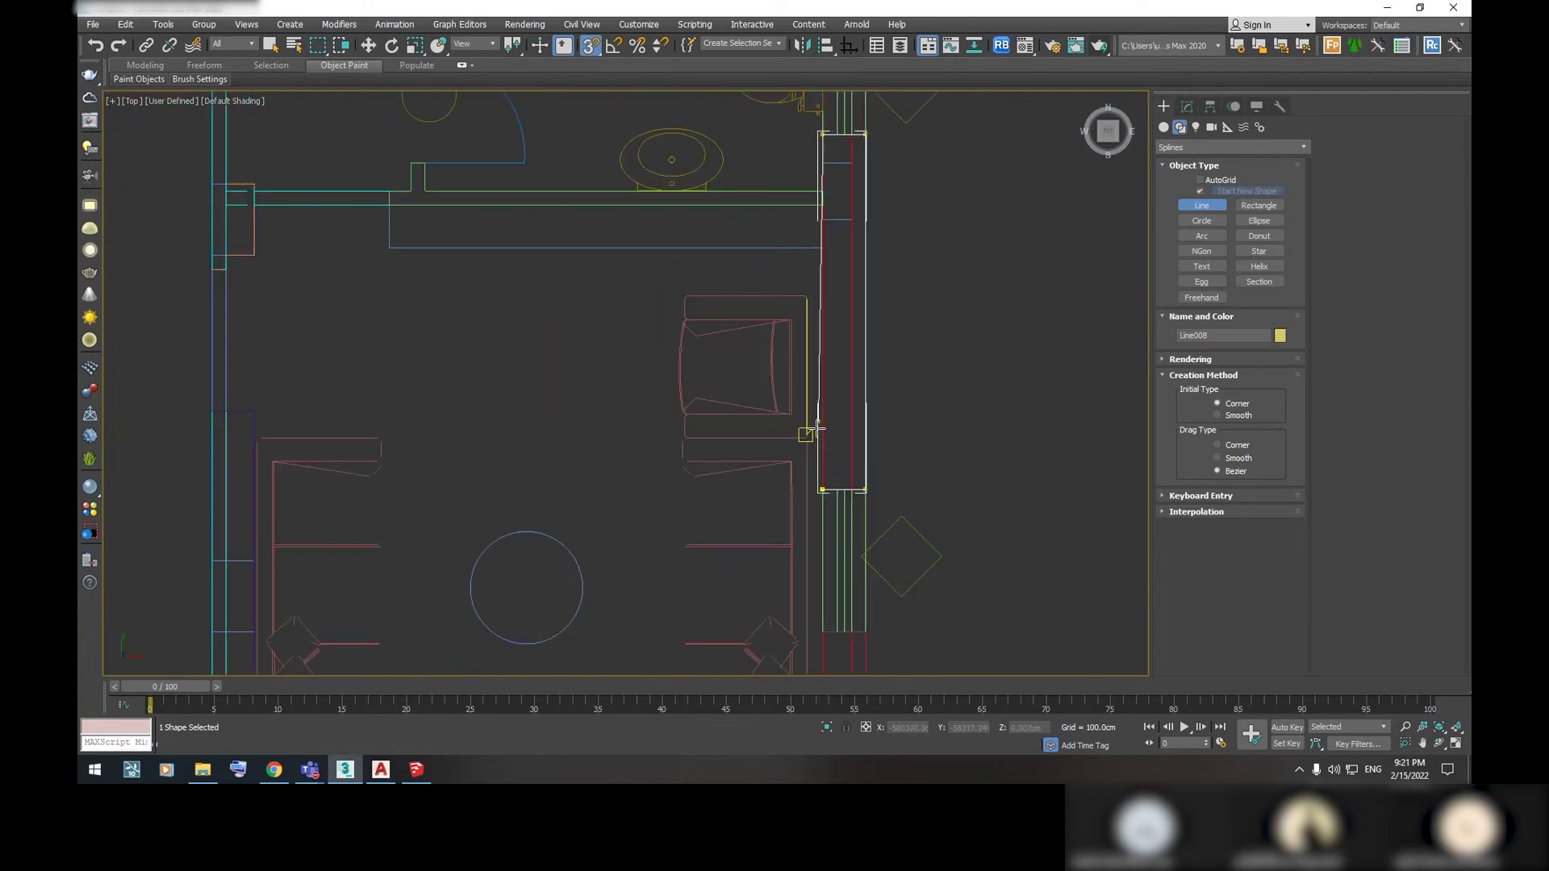
pyautogui.click(822, 489)
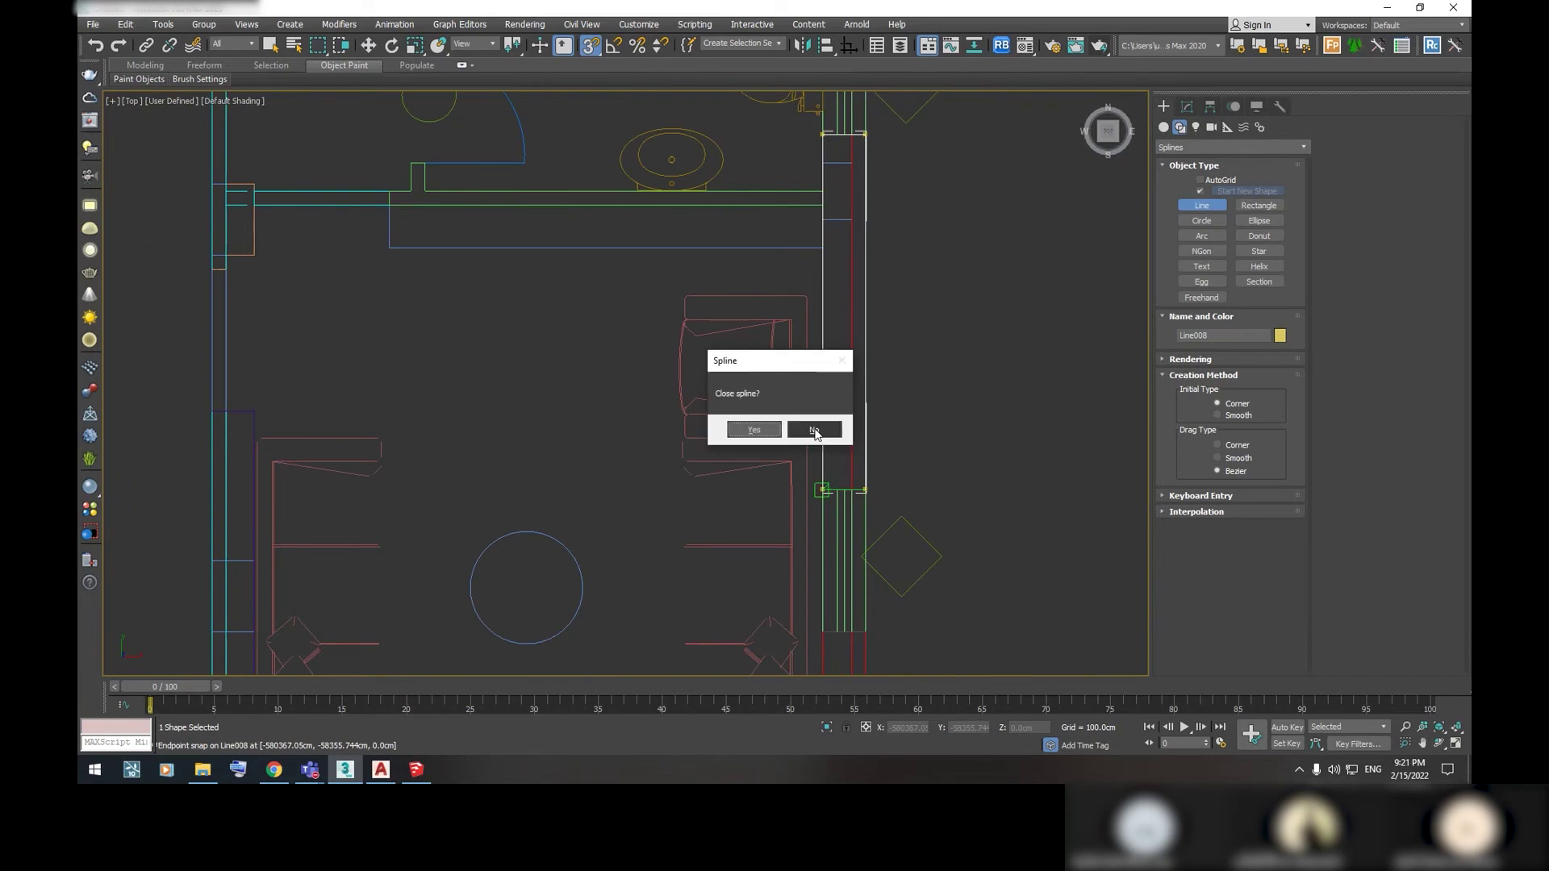
pyautogui.click(752, 428)
# Trace the last wall strip beside the toilet area back to its first point
pyautogui.scroll(-3, 796, 383)
pyautogui.scroll(3, 797, 382)
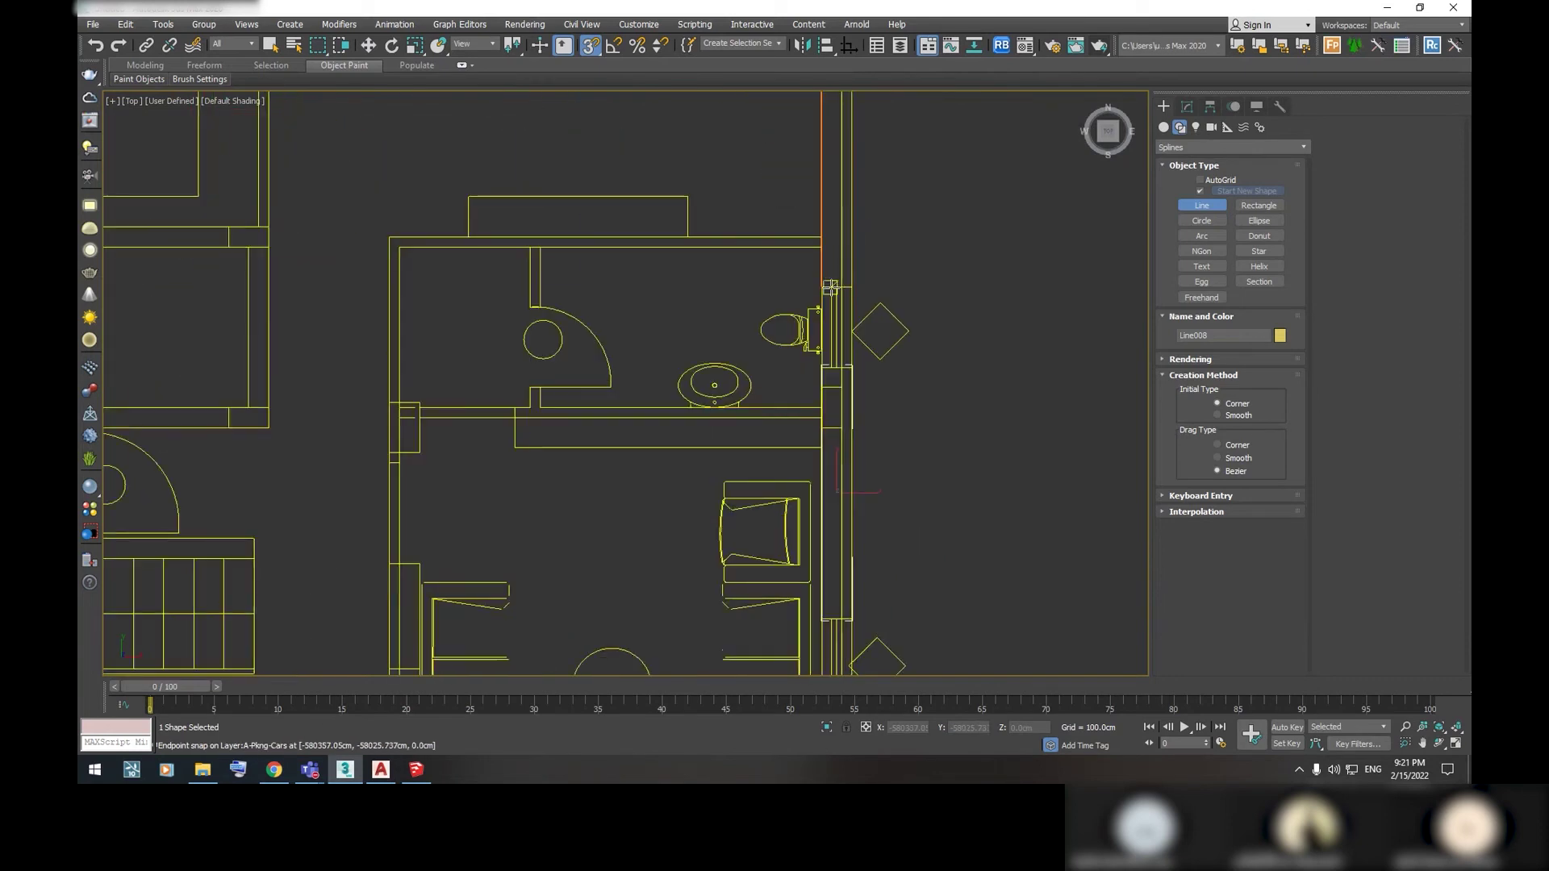
pyautogui.scroll(2, 830, 287)
pyautogui.scroll(-2, 820, 273)
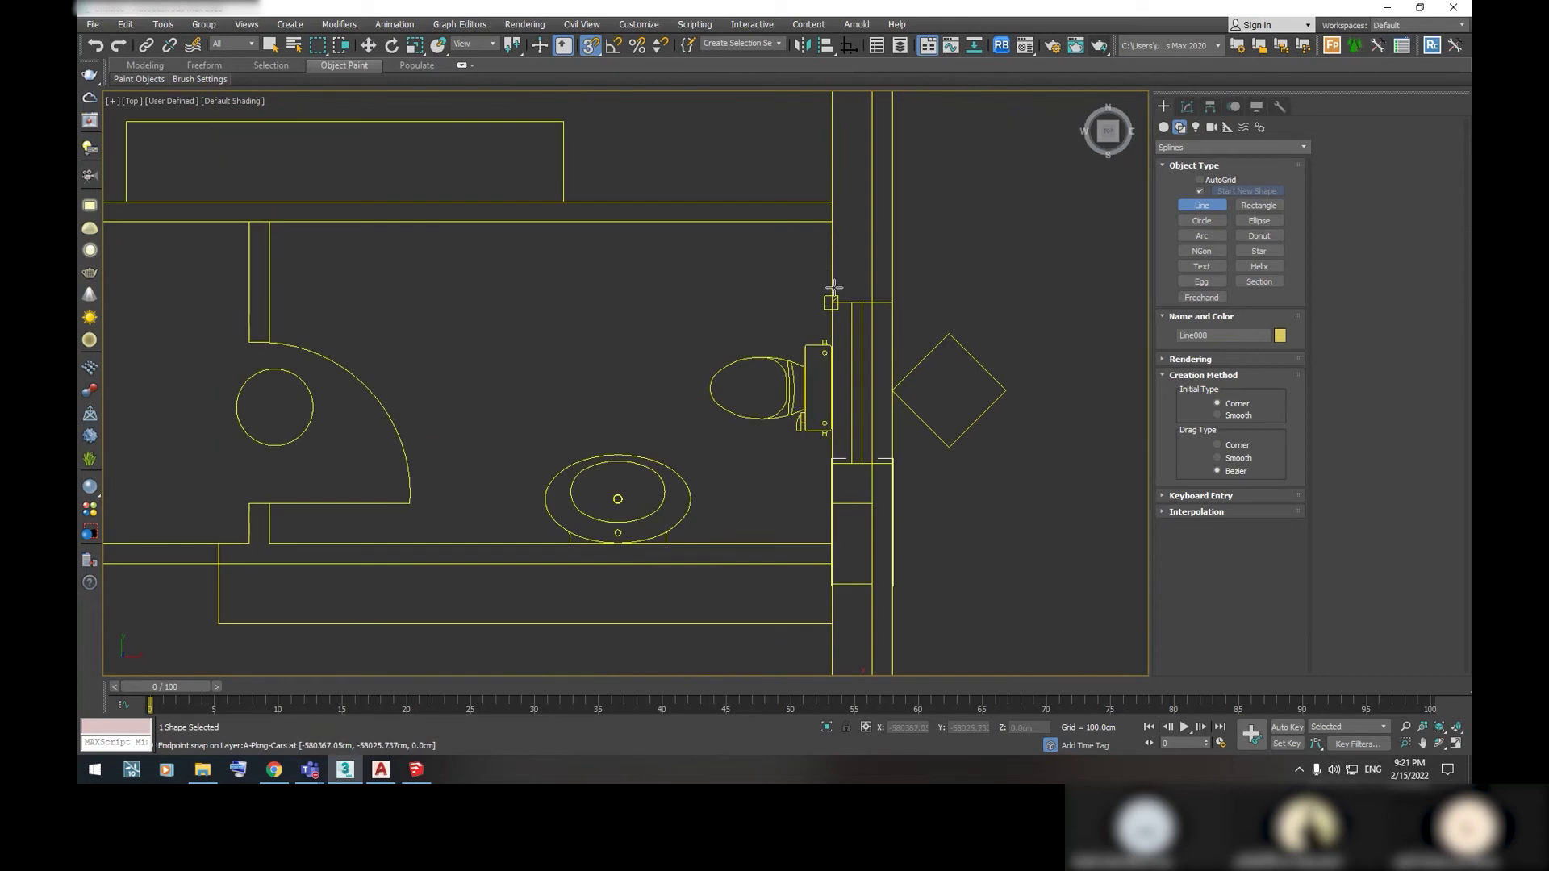
pyautogui.click(831, 297)
pyautogui.moveTo(809, 180); pyautogui.dragTo(817, 398, button='middle')
pyautogui.scroll(3, 818, 272)
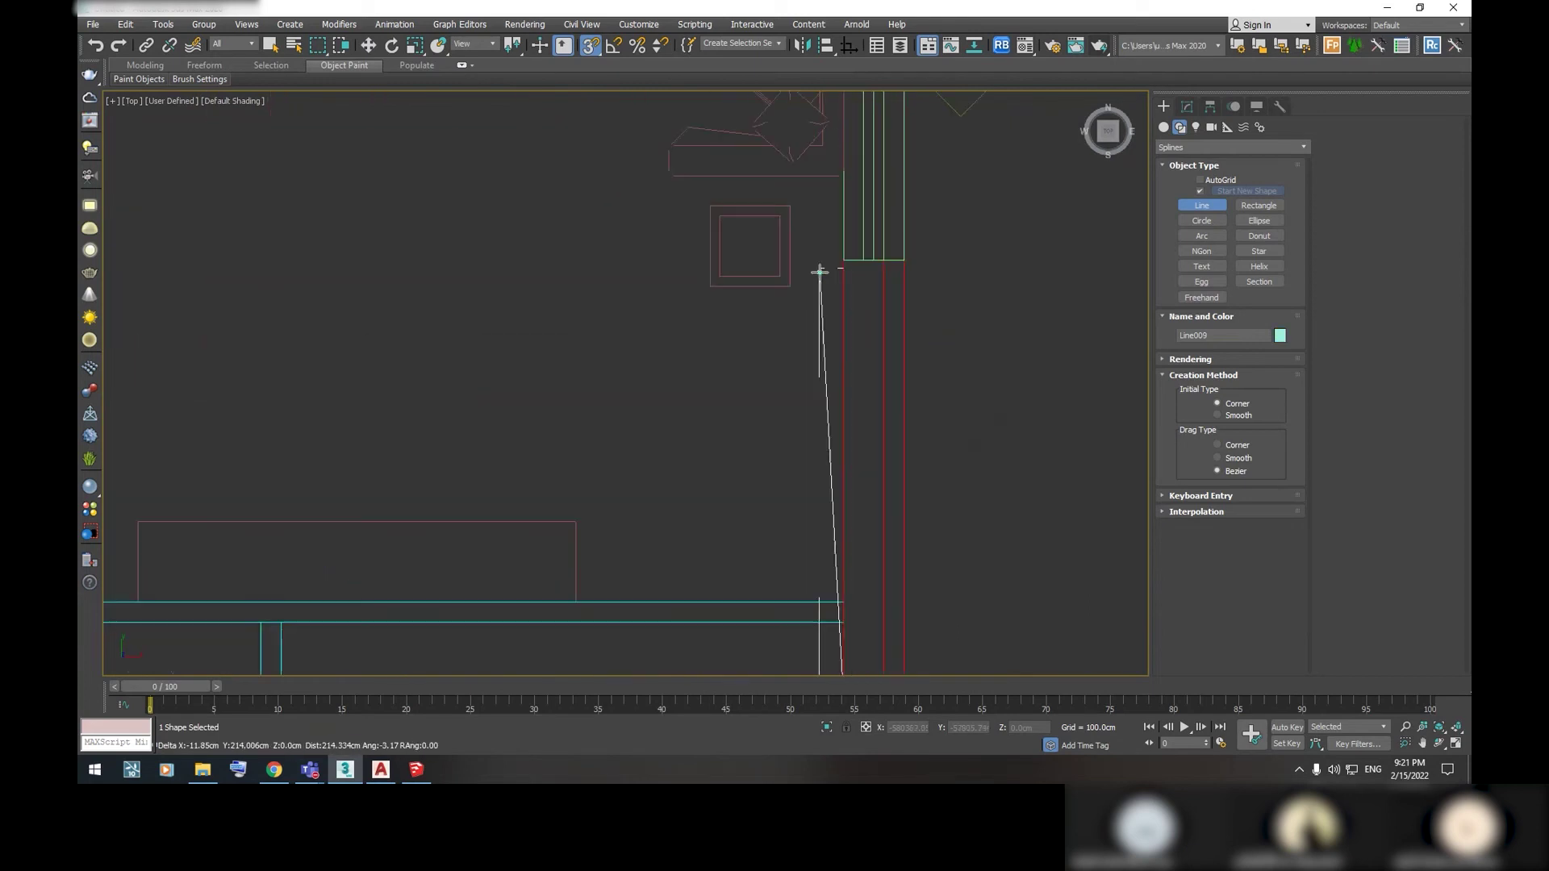
pyautogui.click(843, 259)
pyautogui.click(903, 259)
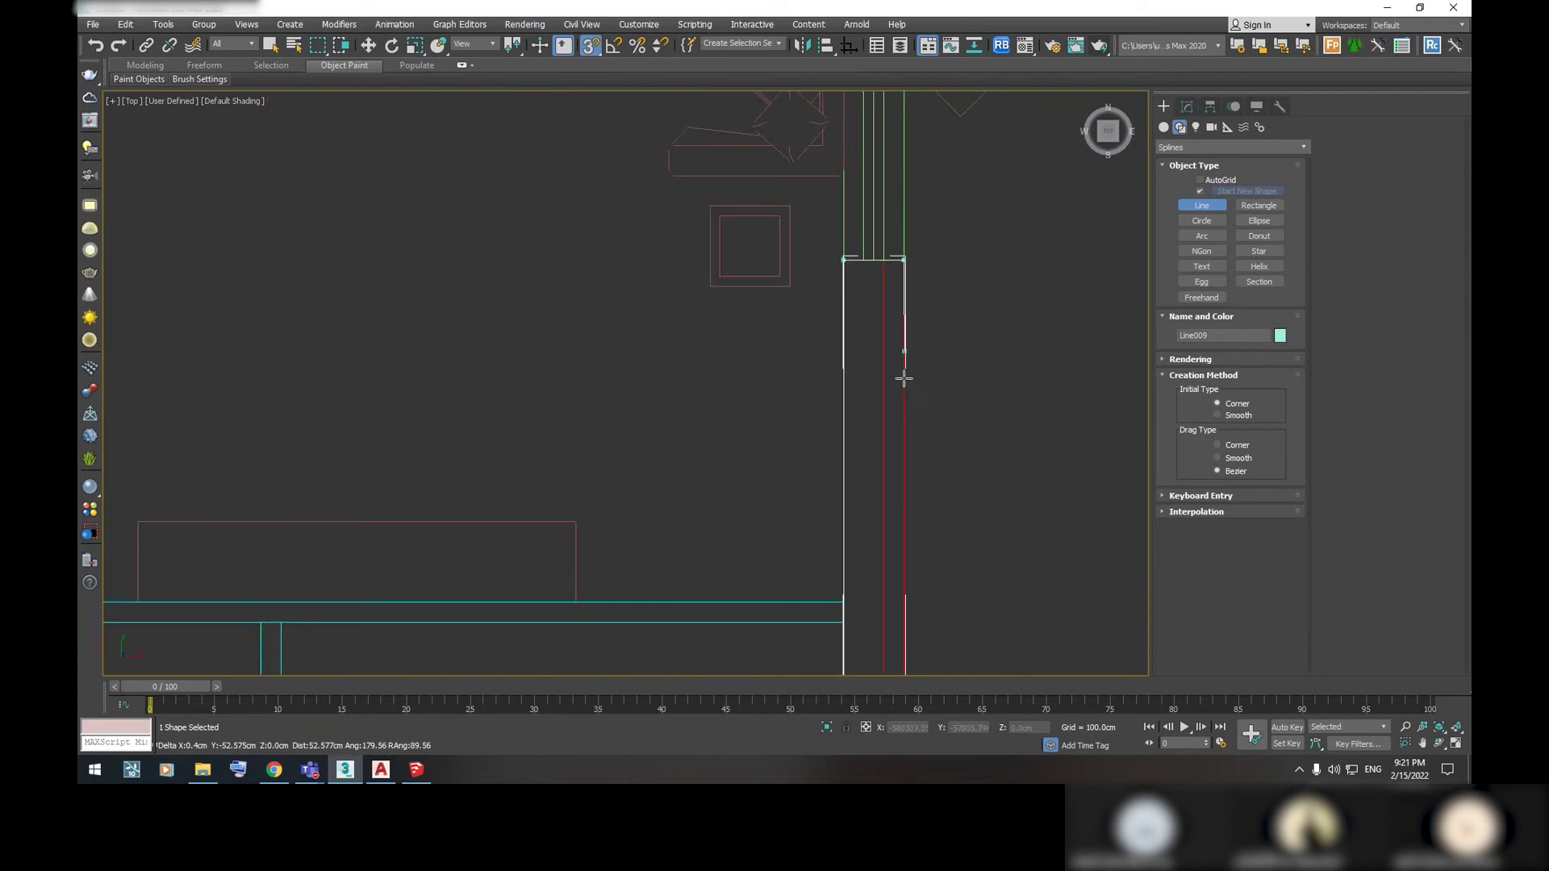
pyautogui.moveTo(908, 556); pyautogui.dragTo(912, 342, button='middle')
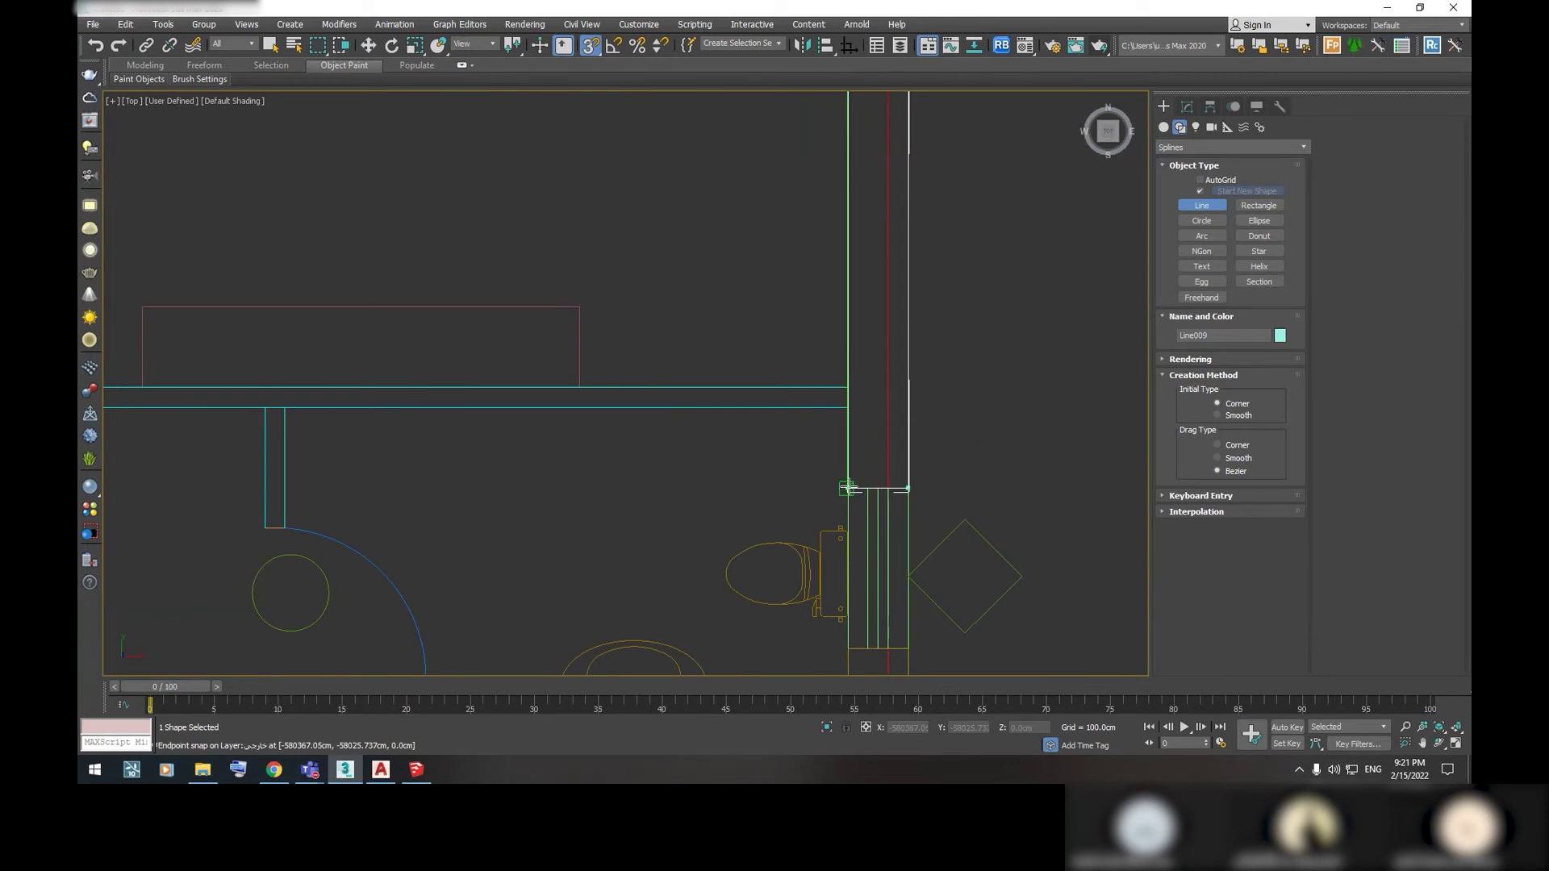
pyautogui.click(847, 488)
# Confirm closing the final outline and stop the Line tool
pyautogui.click(755, 428)
pyautogui.rightClick(770, 458)
pyautogui.scroll(-3, 888, 388)
pyautogui.scroll(2, 952, 339)
pyautogui.scroll(4, 971, 289)
pyautogui.scroll(-2, 888, 283)
pyautogui.scroll(-2, 884, 264)
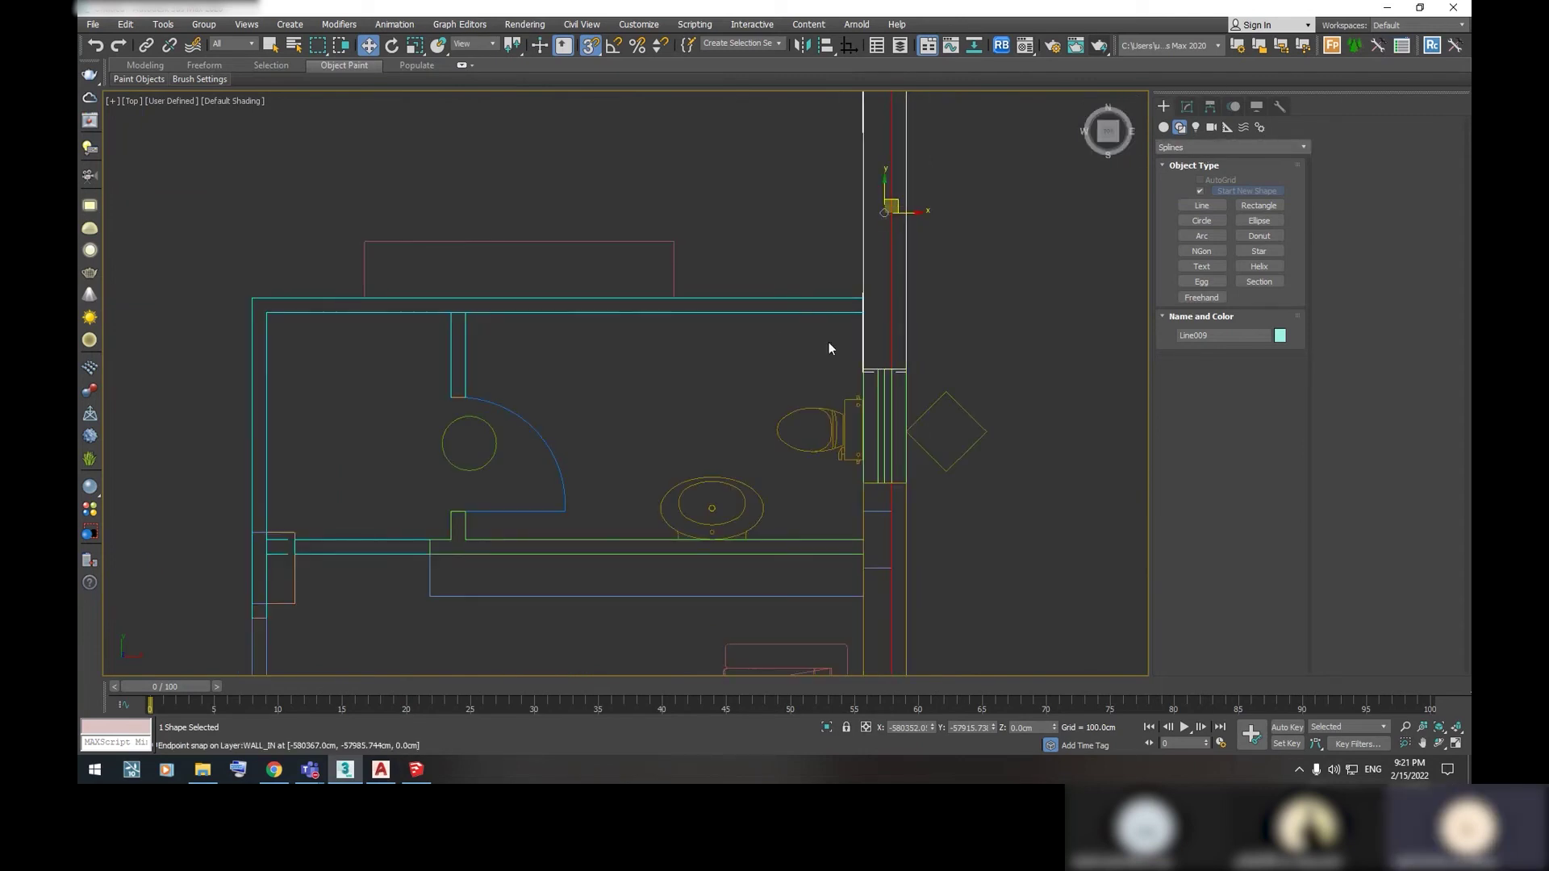
# Hide the imported Plan group, then select Line009 in the Modify panel
pyautogui.click(557, 466)
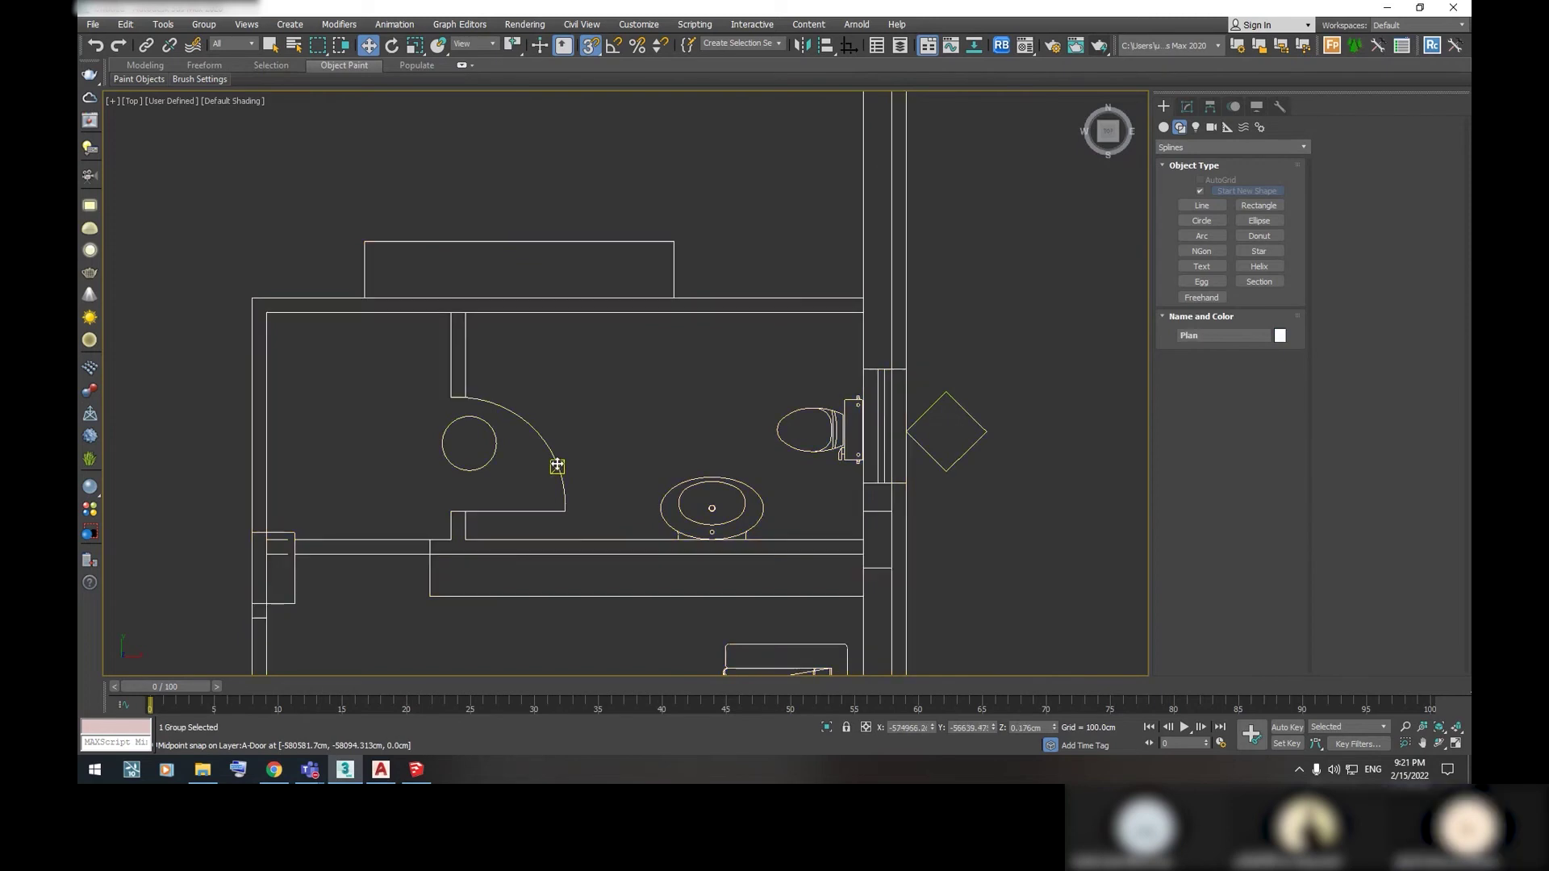
pyautogui.rightClick(553, 460)
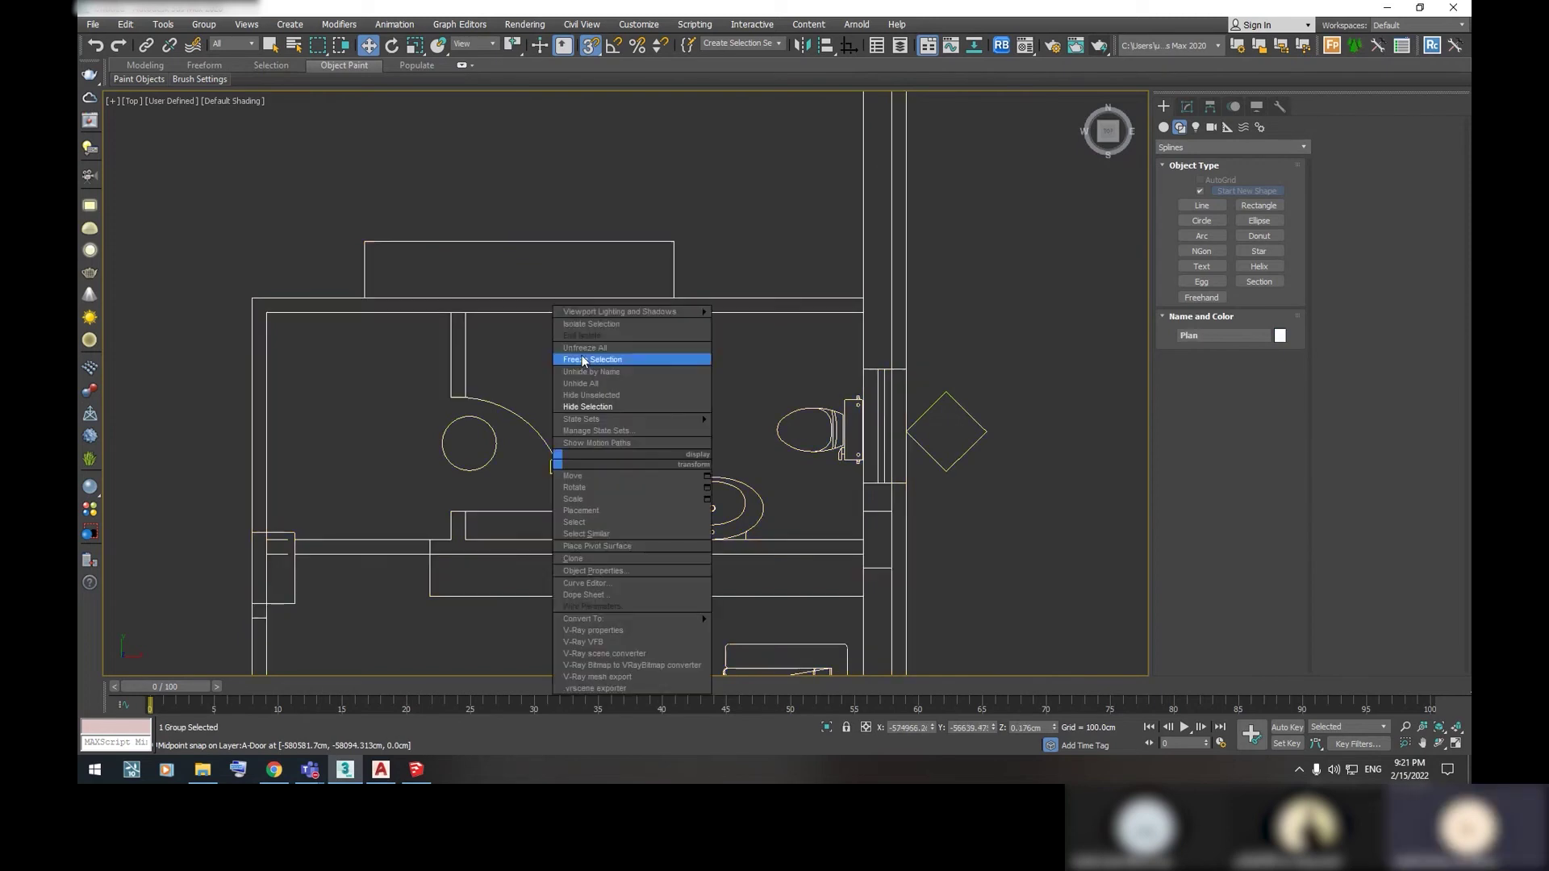
pyautogui.click(607, 408)
pyautogui.moveTo(669, 388); pyautogui.dragTo(826, 319, button='middle')
pyautogui.scroll(-5, 831, 318)
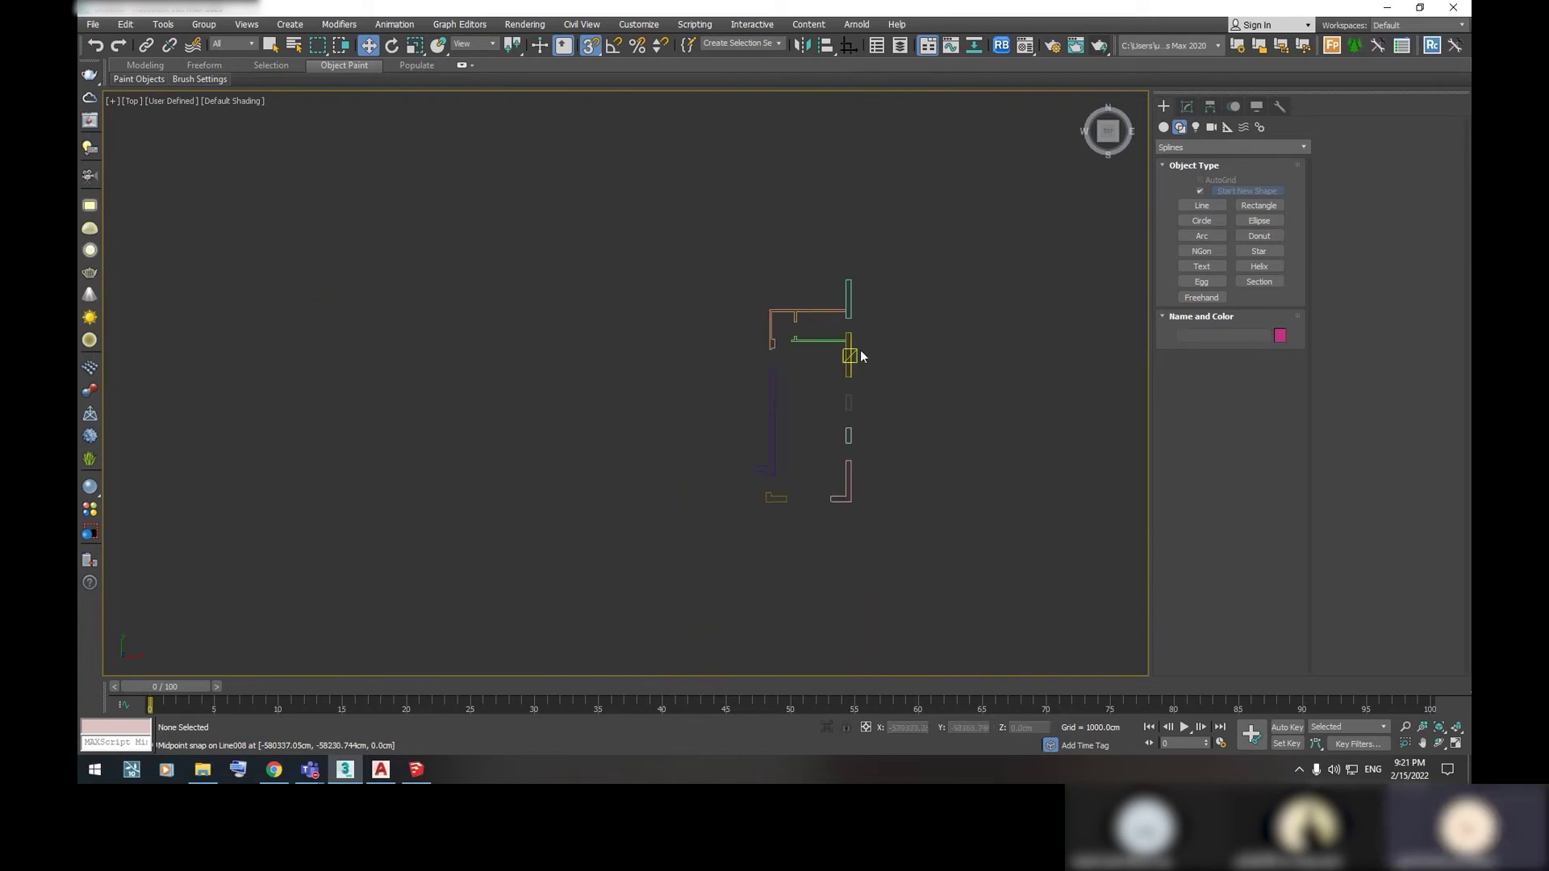
pyautogui.click(848, 295)
pyautogui.click(1183, 107)
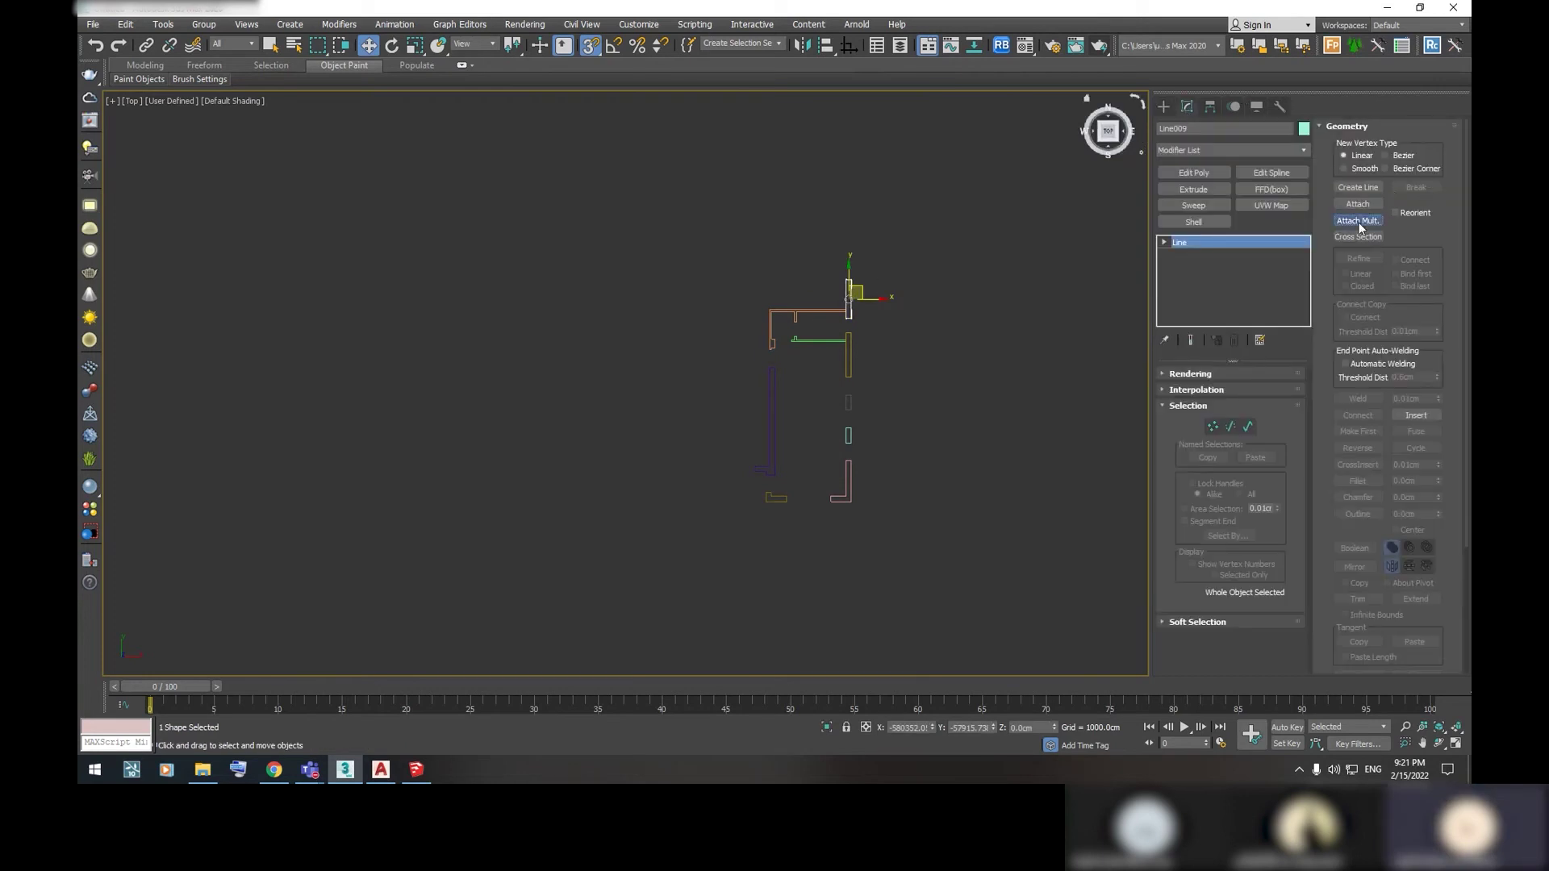
# Attach Line001 through Line008 to Line009 with Attach Mult
pyautogui.click(1359, 224)
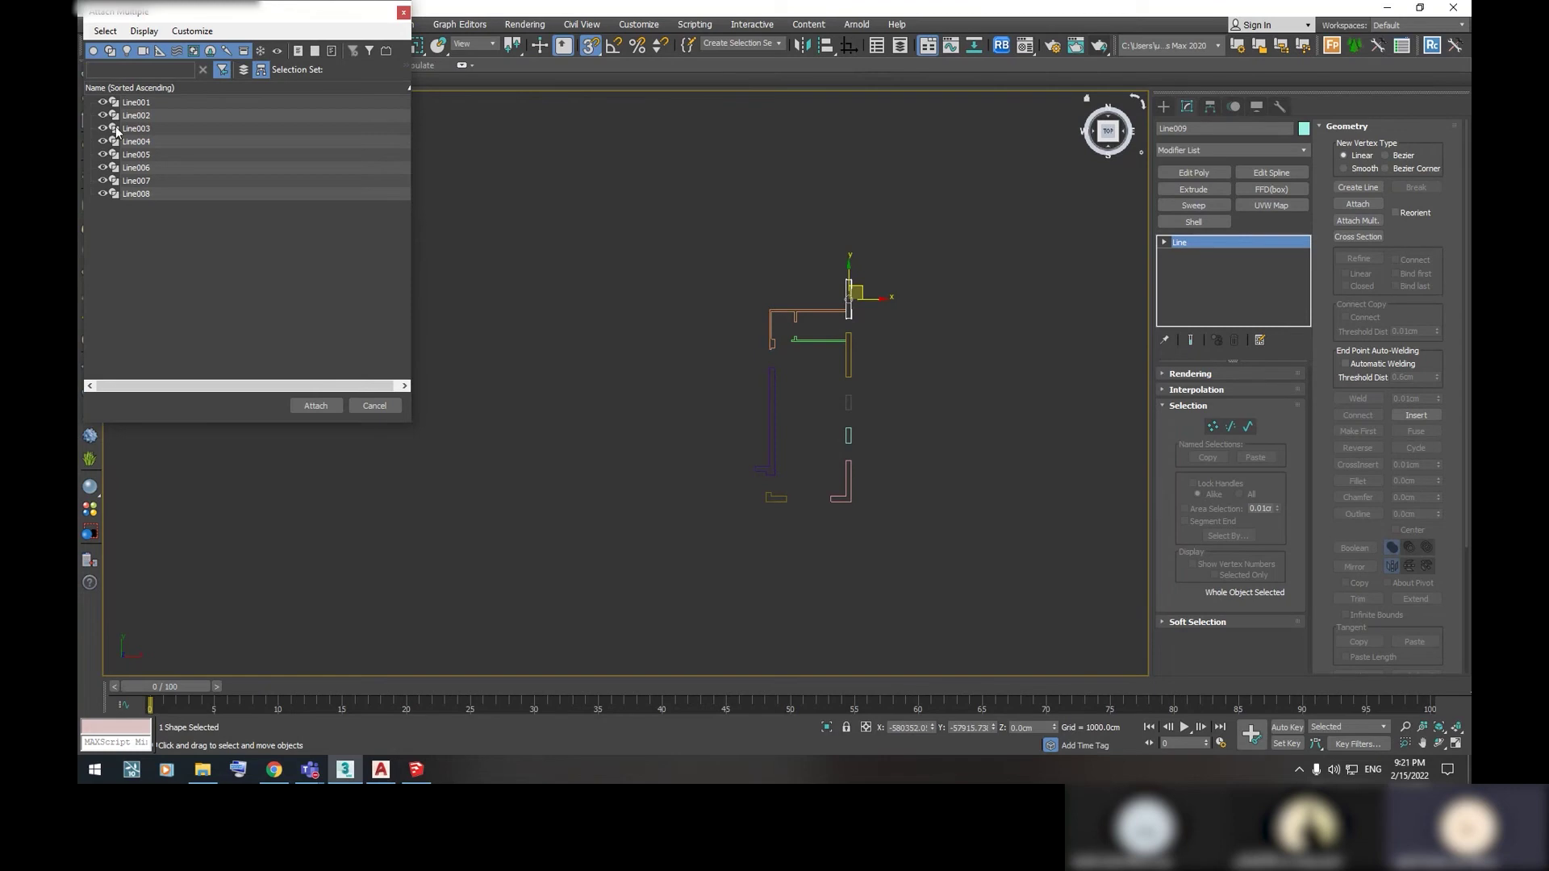
pyautogui.click(152, 107)
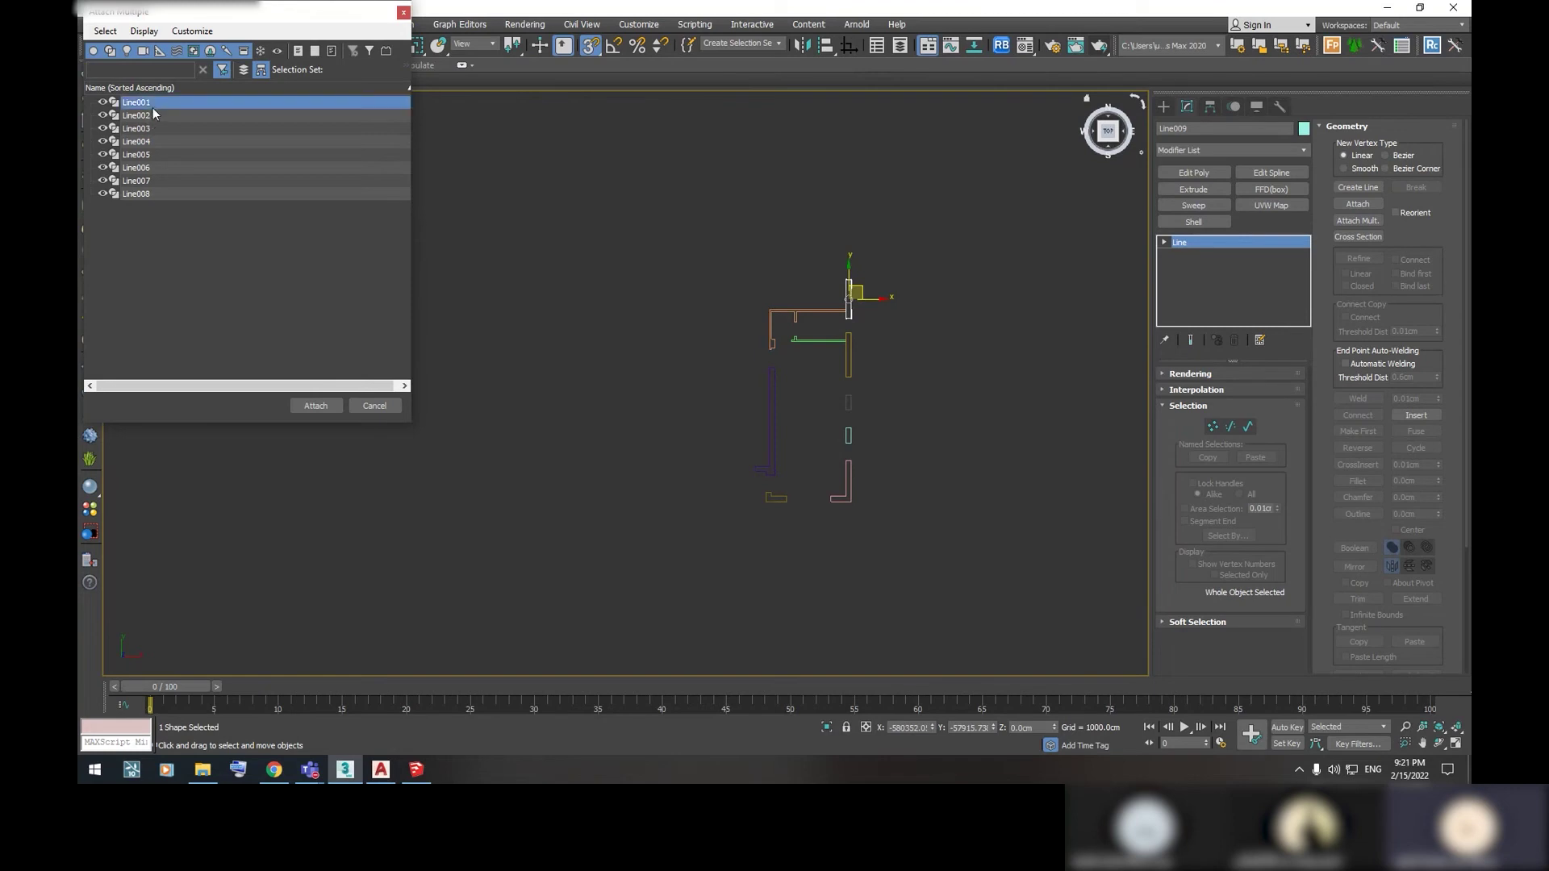
pyautogui.keyDown('shift'); pyautogui.click(167, 195); pyautogui.keyUp('shift')
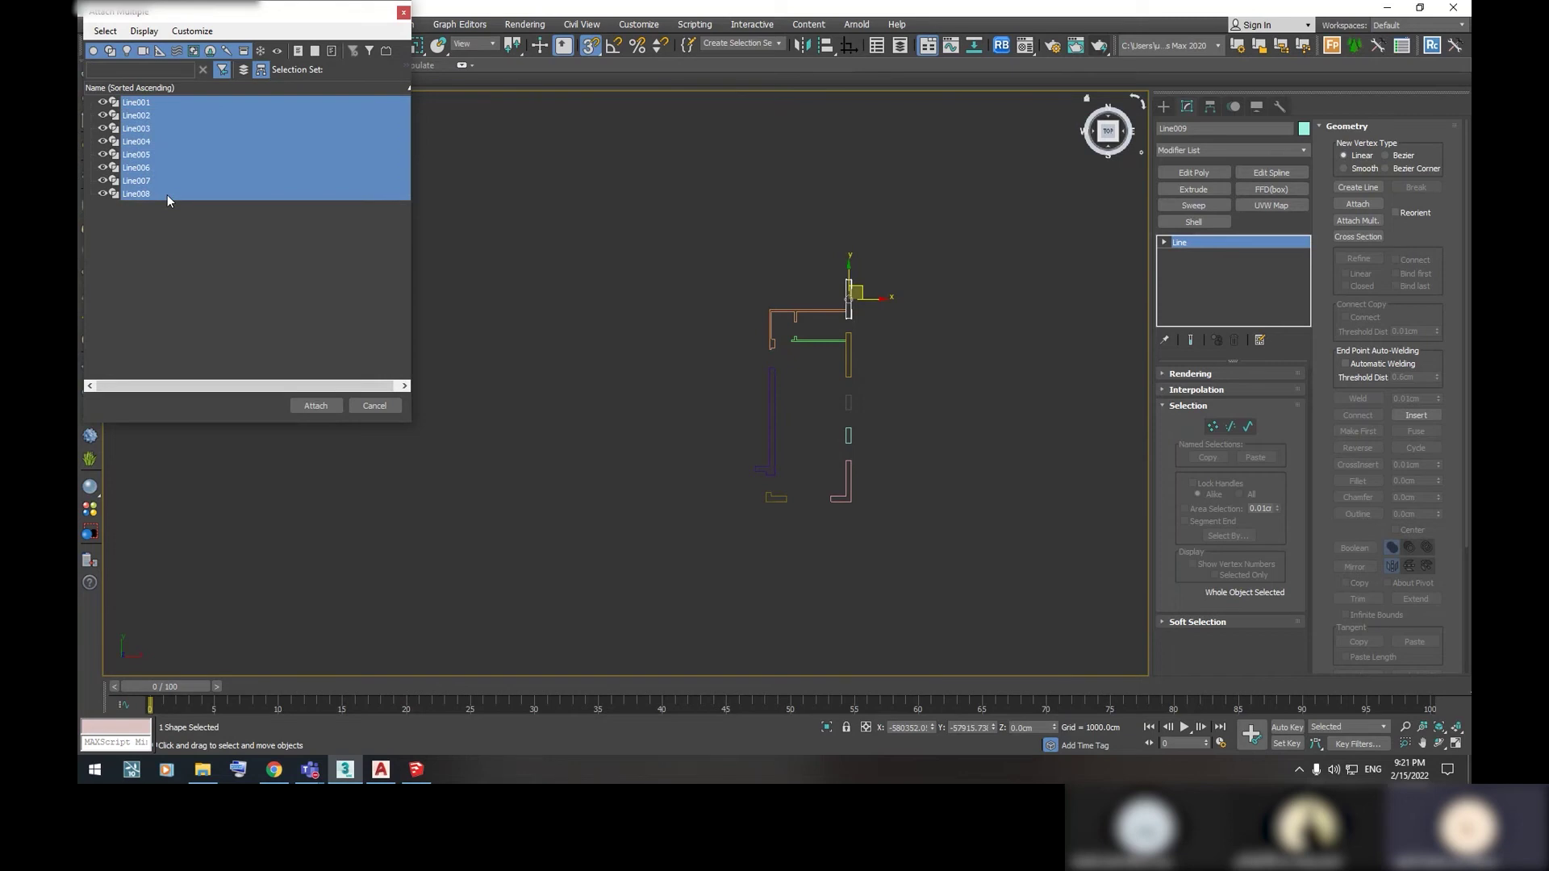
pyautogui.click(300, 404)
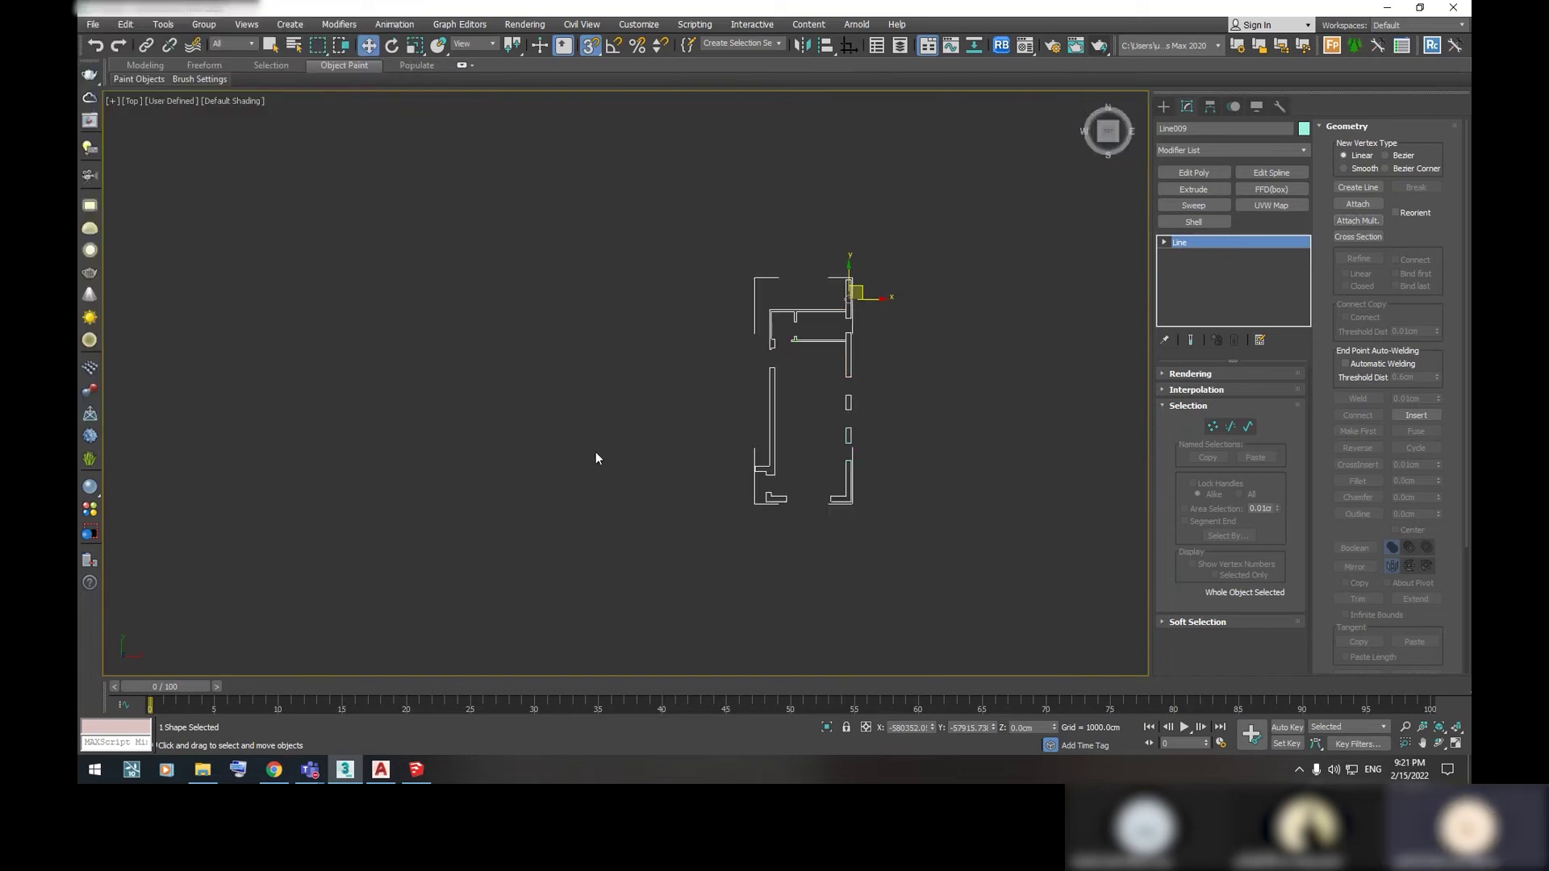
# Reselect the combined Line009 with snapping off, viewed from an angled orbit
pyautogui.scroll(5, 812, 415)
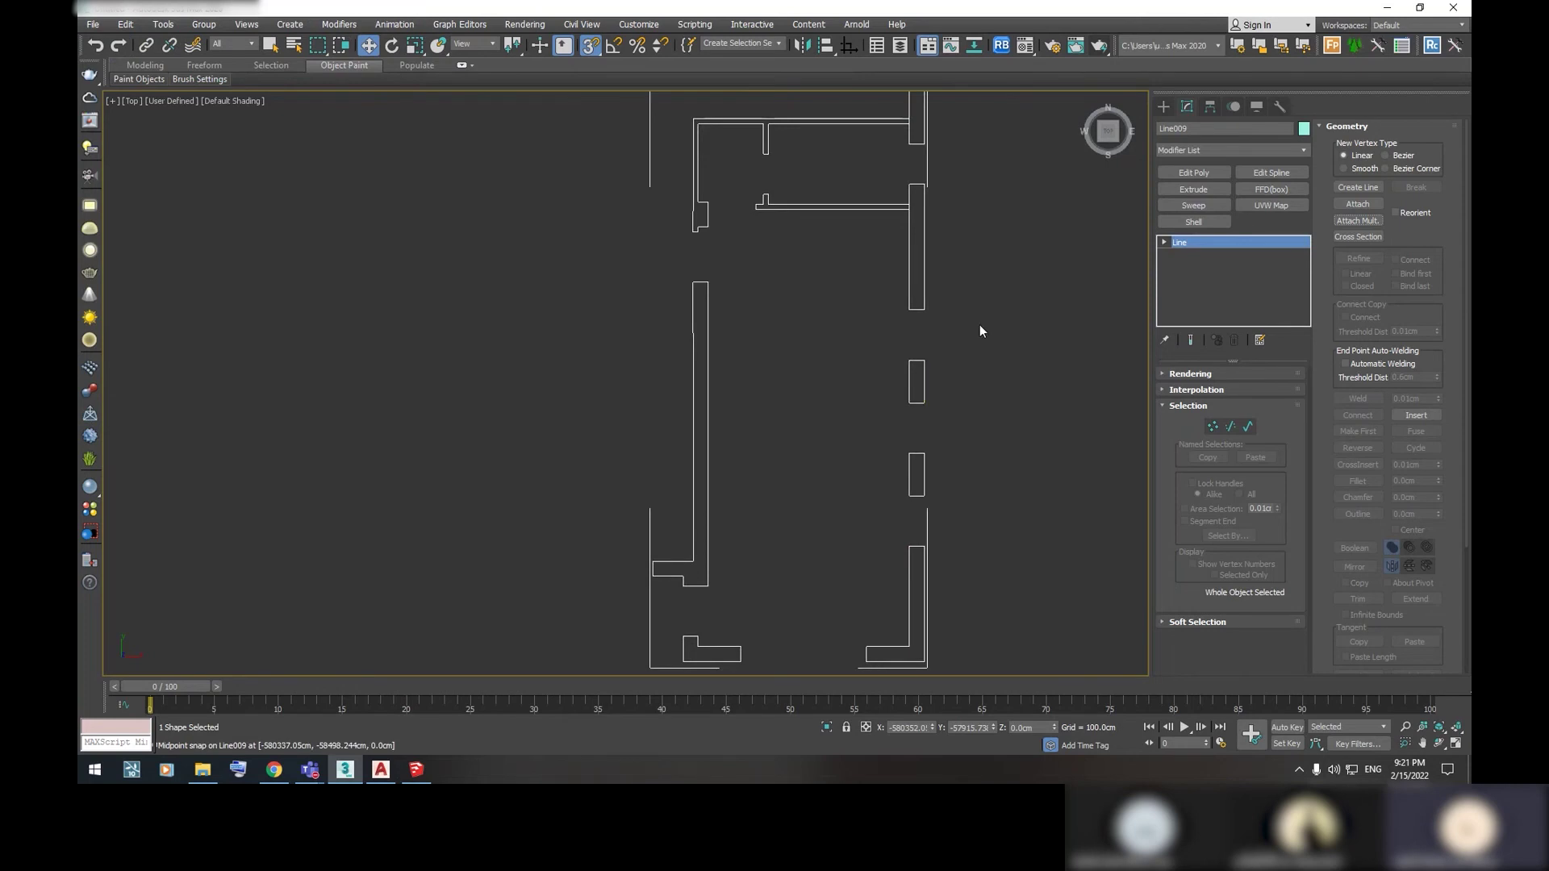
pyautogui.scroll(-4, 981, 335)
pyautogui.keyDown('alt'); pyautogui.moveTo(982, 345); pyautogui.dragTo(1013, 284, button='middle'); pyautogui.keyUp('alt')
pyautogui.click(1163, 107)
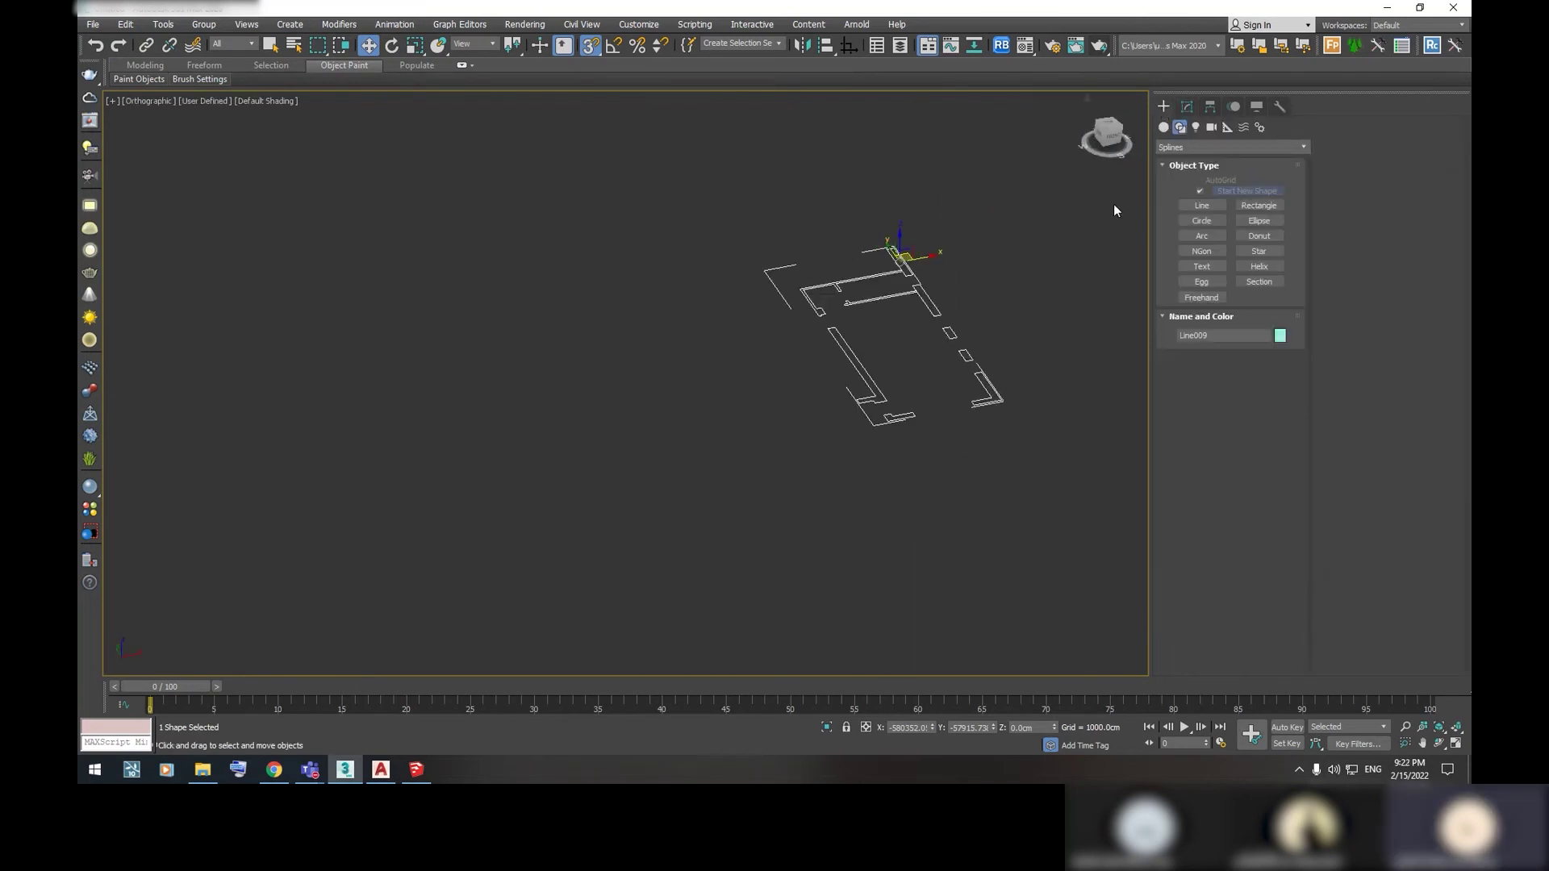
pyautogui.click(1017, 286)
pyautogui.scroll(3, 1049, 295)
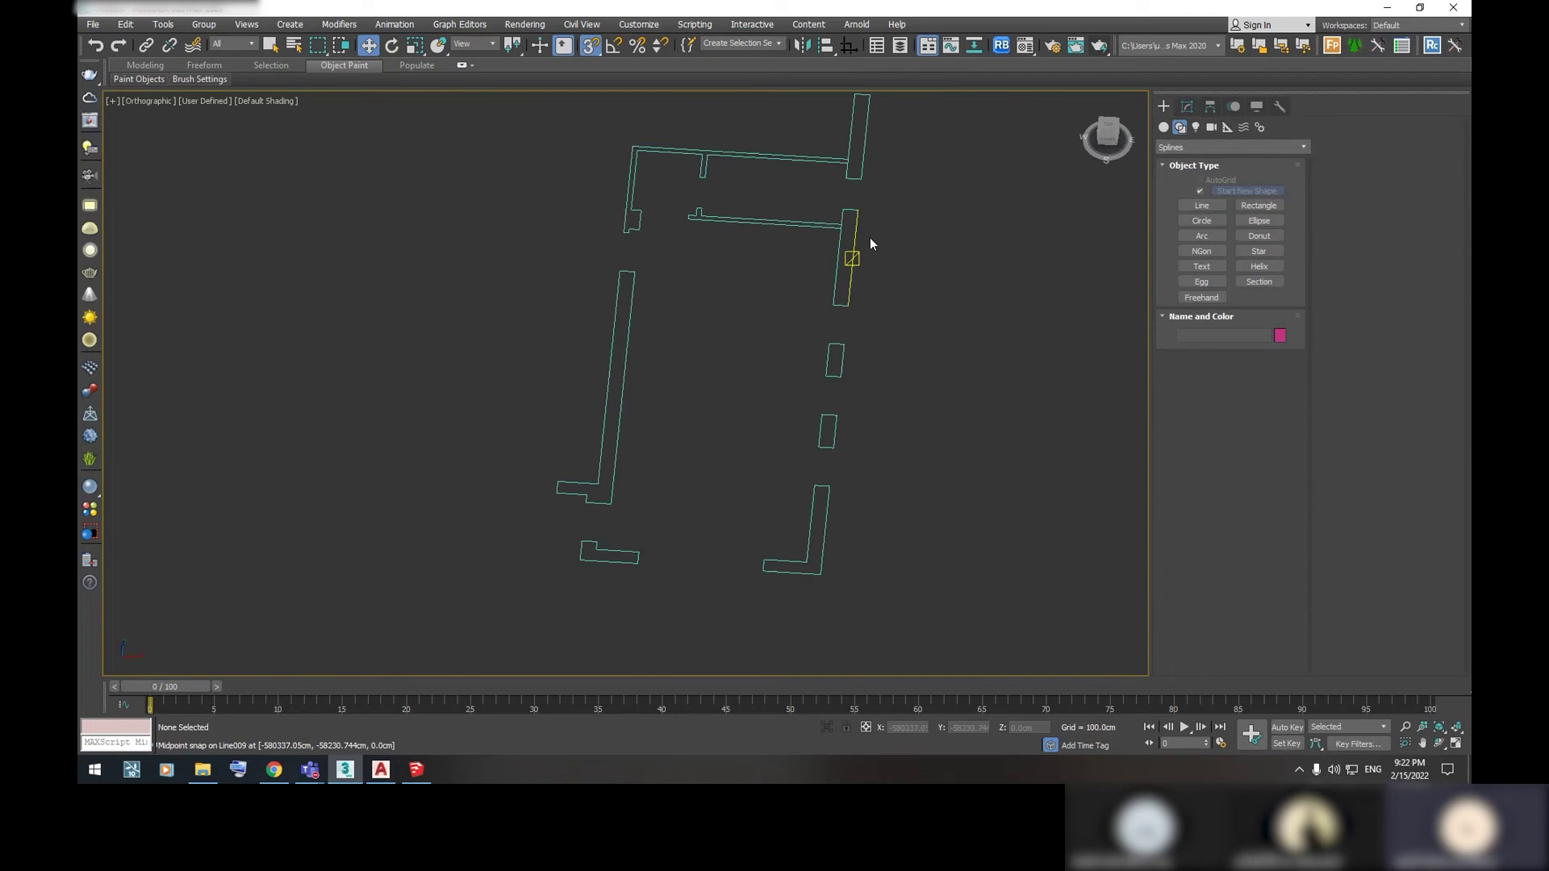
pyautogui.click(855, 254)
pyautogui.press('s')
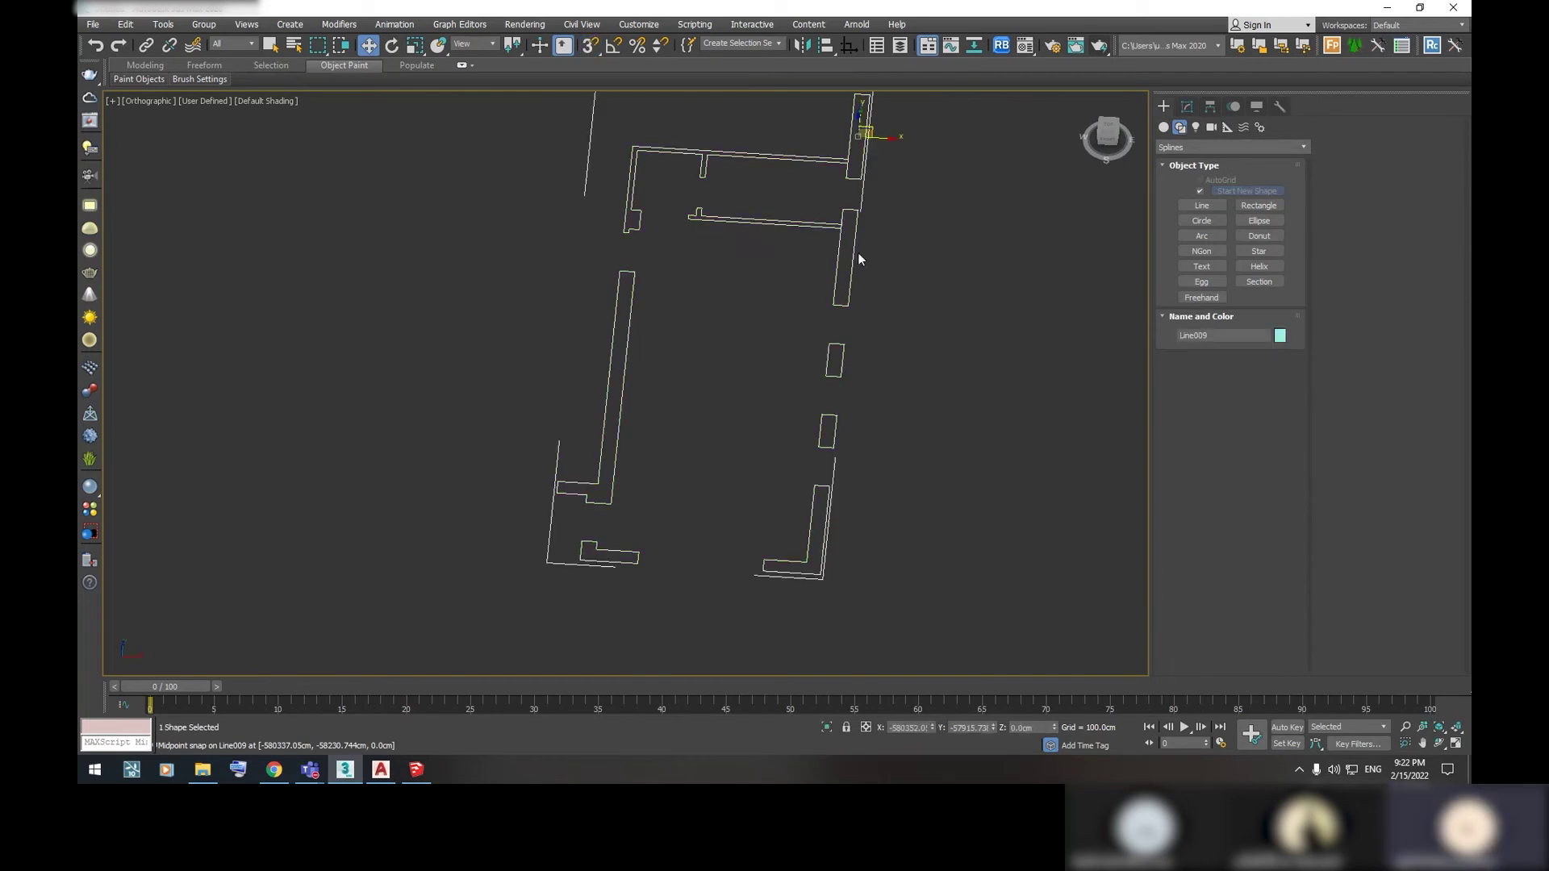
pyautogui.scroll(-2, 835, 242)
pyautogui.keyDown('alt'); pyautogui.moveTo(835, 242); pyautogui.dragTo(965, 279, button='middle'); pyautogui.keyUp('alt')
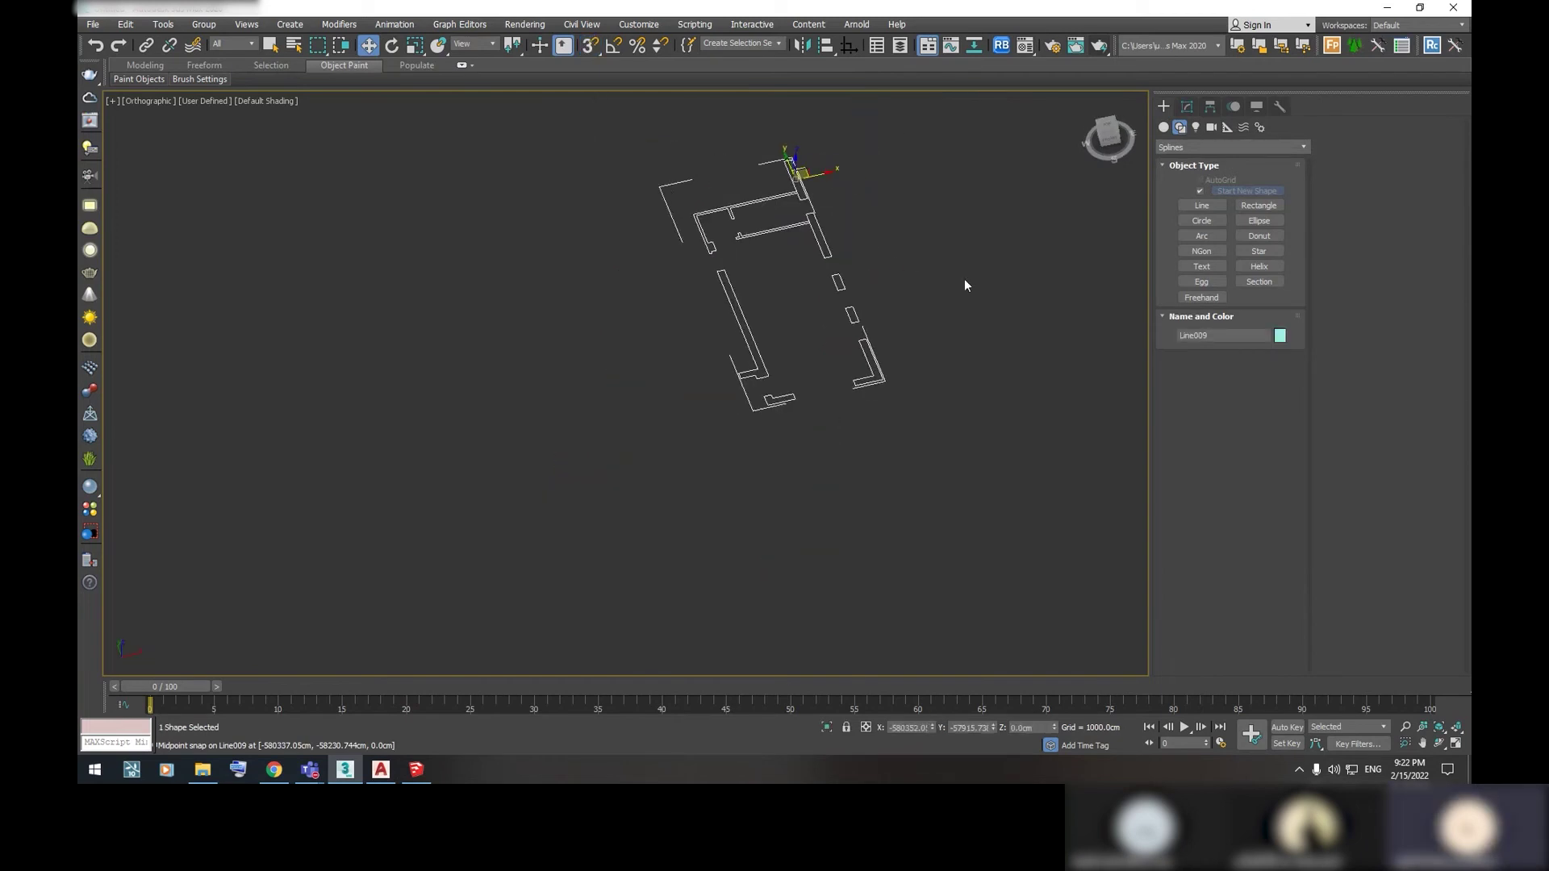
pyautogui.click(1192, 102)
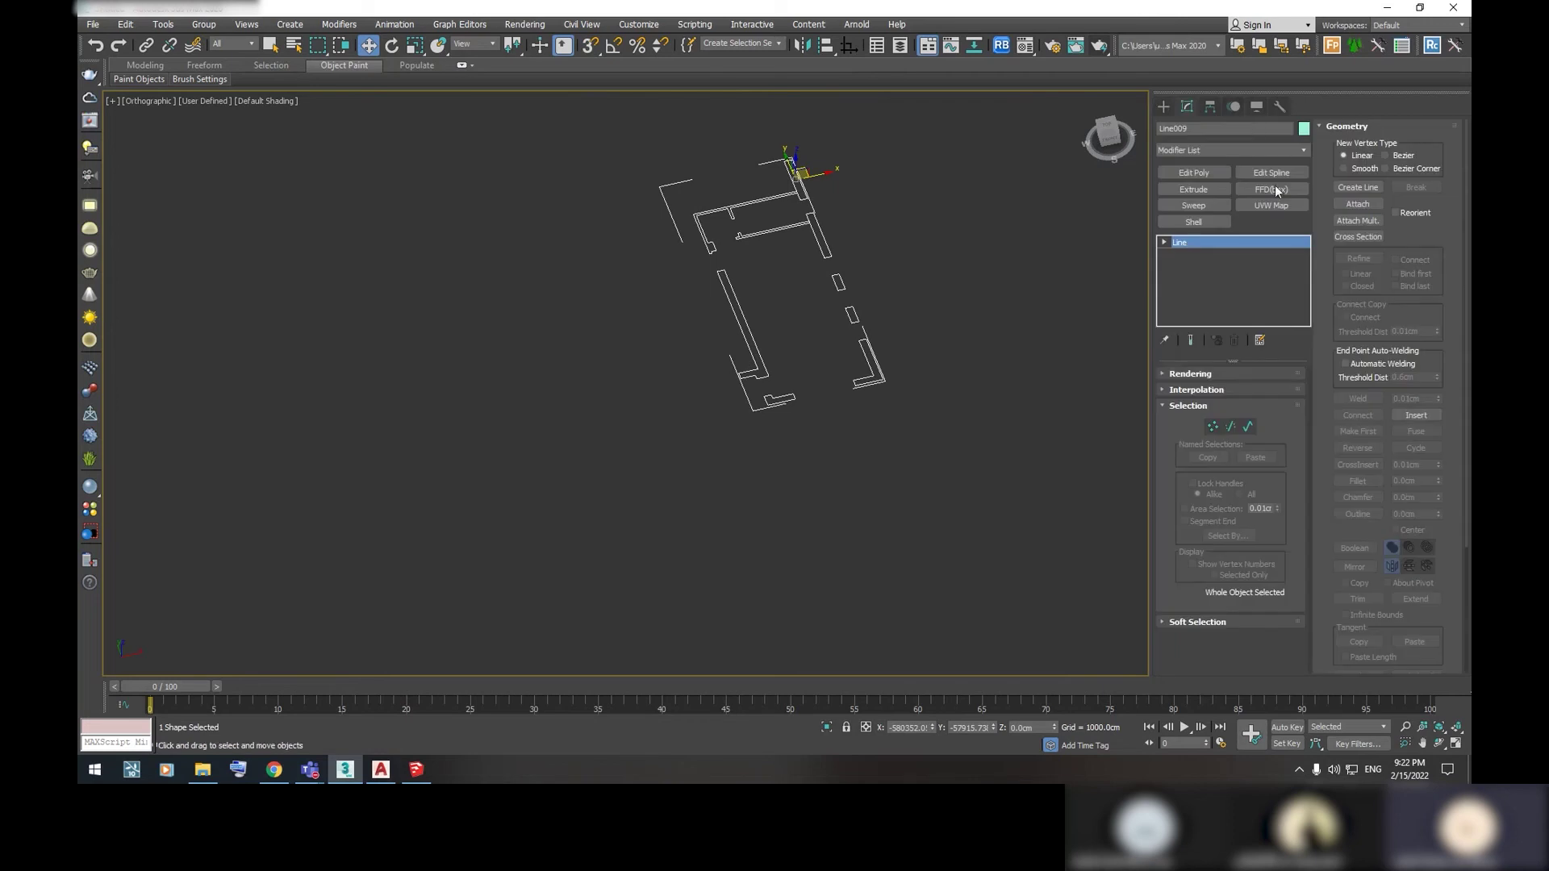
# Extrude the Line009 wall outlines to a 350 cm height and orbit to inspect the walls
pyautogui.click(1208, 188)
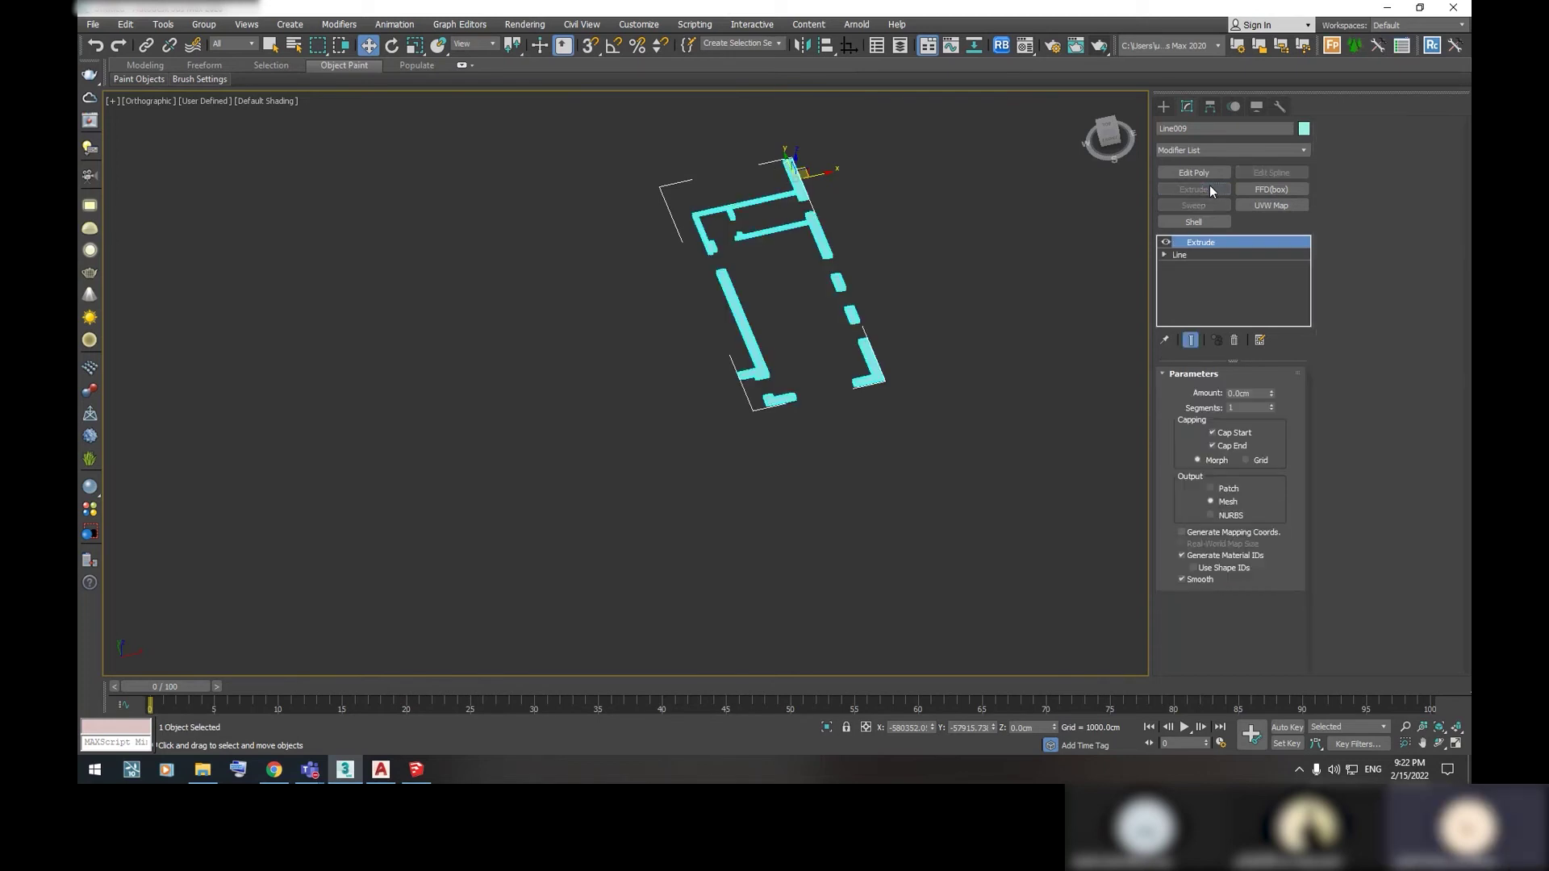
pyautogui.doubleClick(1255, 393)
pyautogui.write('350')
pyautogui.press('Return')
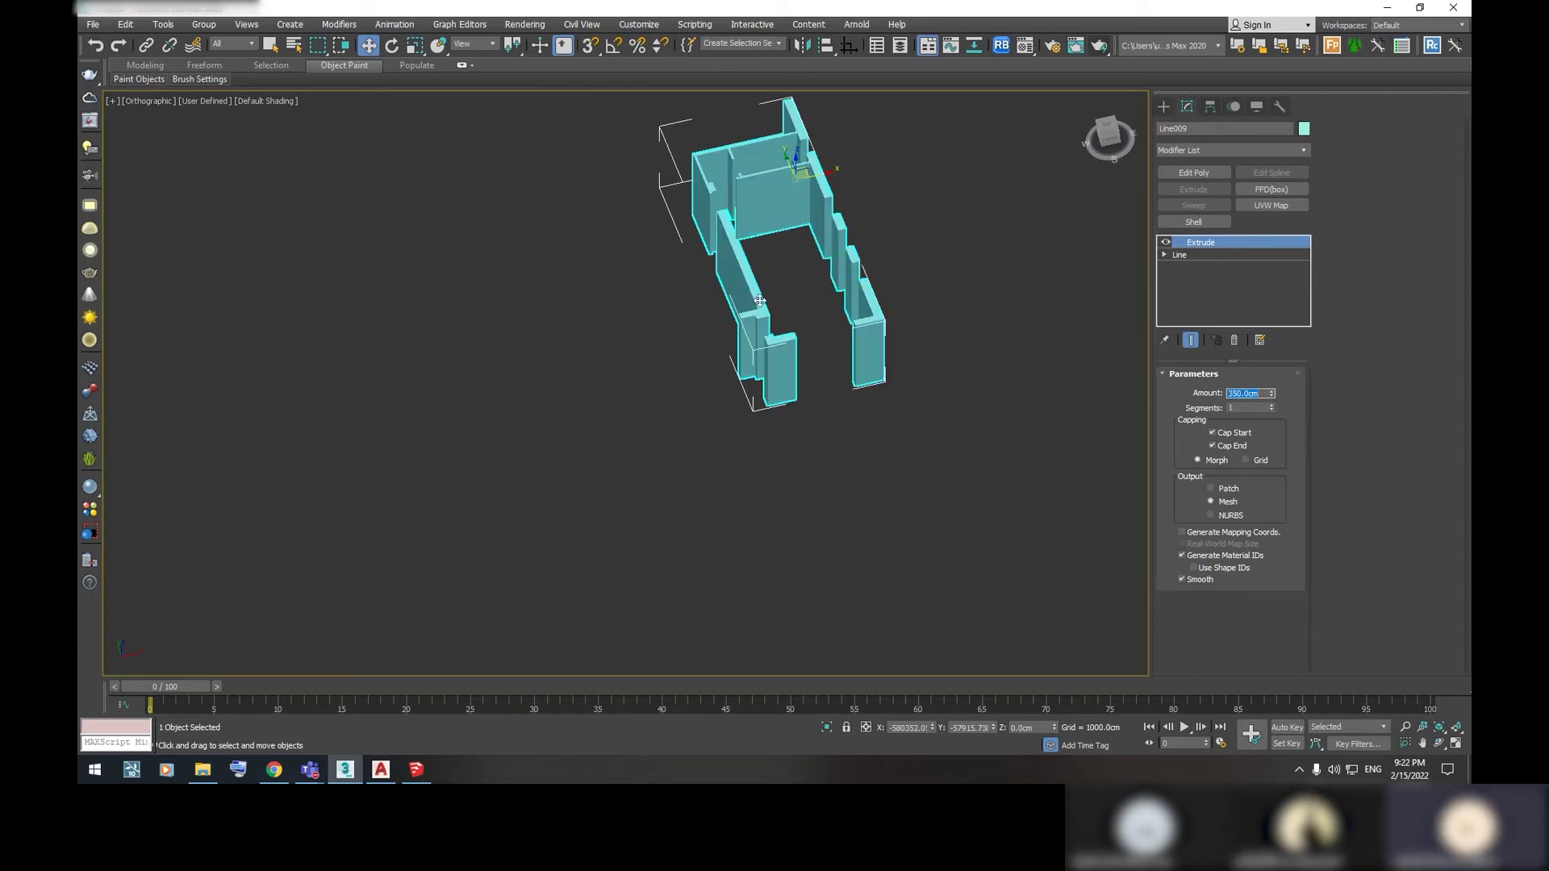
pyautogui.scroll(5, 760, 300)
pyautogui.moveTo(779, 317)
pyautogui.mouseDown(button='middle')
pyautogui.moveTo(797, 248)
pyautogui.moveTo(821, 326)
pyautogui.mouseUp(button='middle')
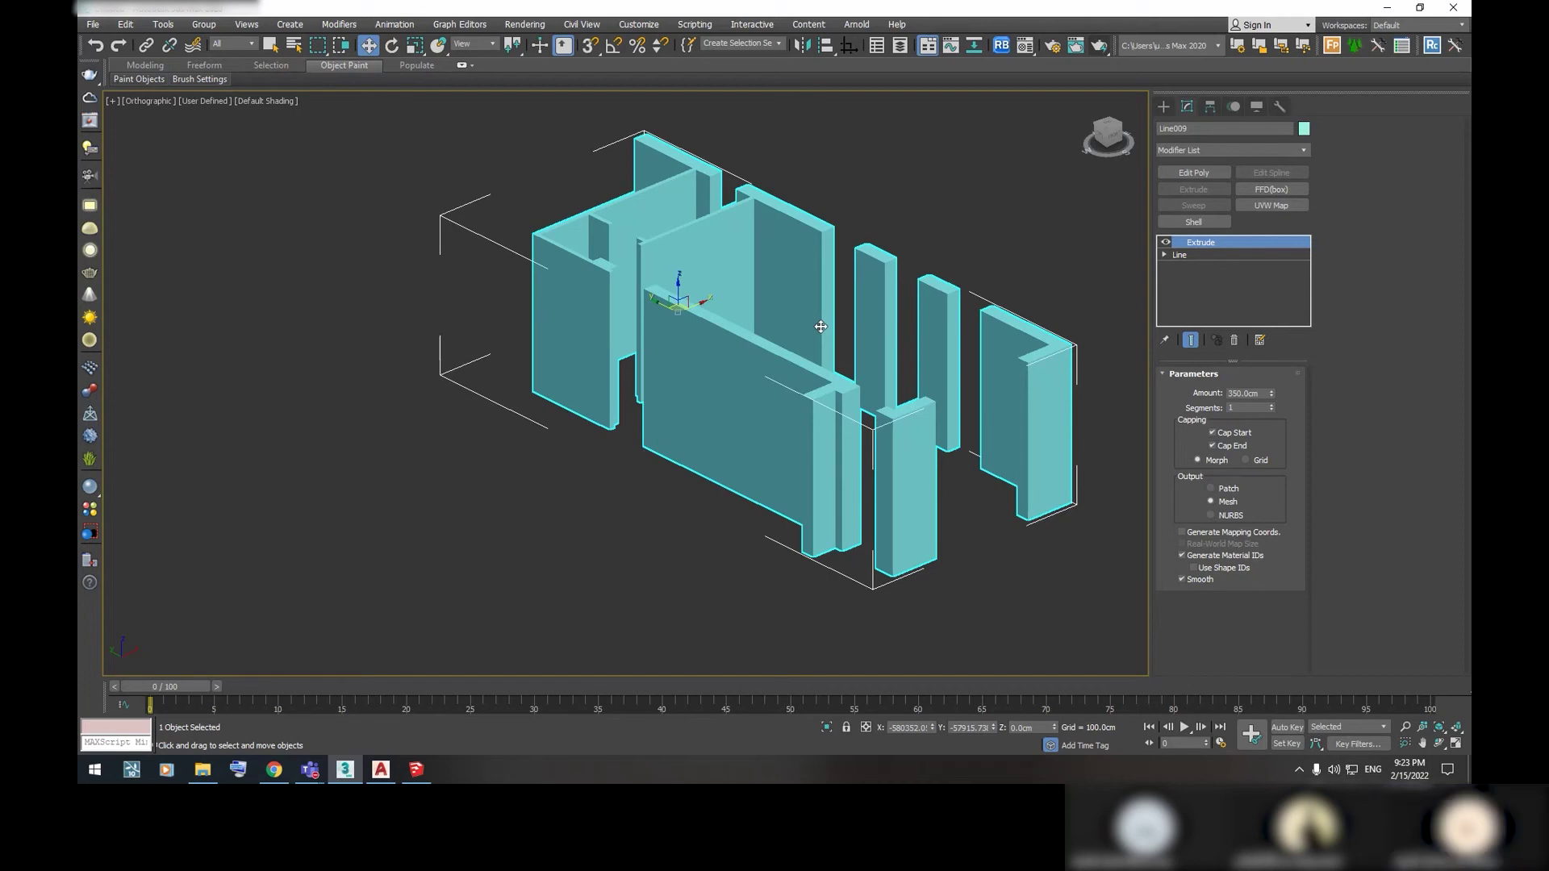
pyautogui.keyDown('alt'); pyautogui.moveTo(821, 327); pyautogui.dragTo(823, 378, button='middle'); pyautogui.keyUp('alt')
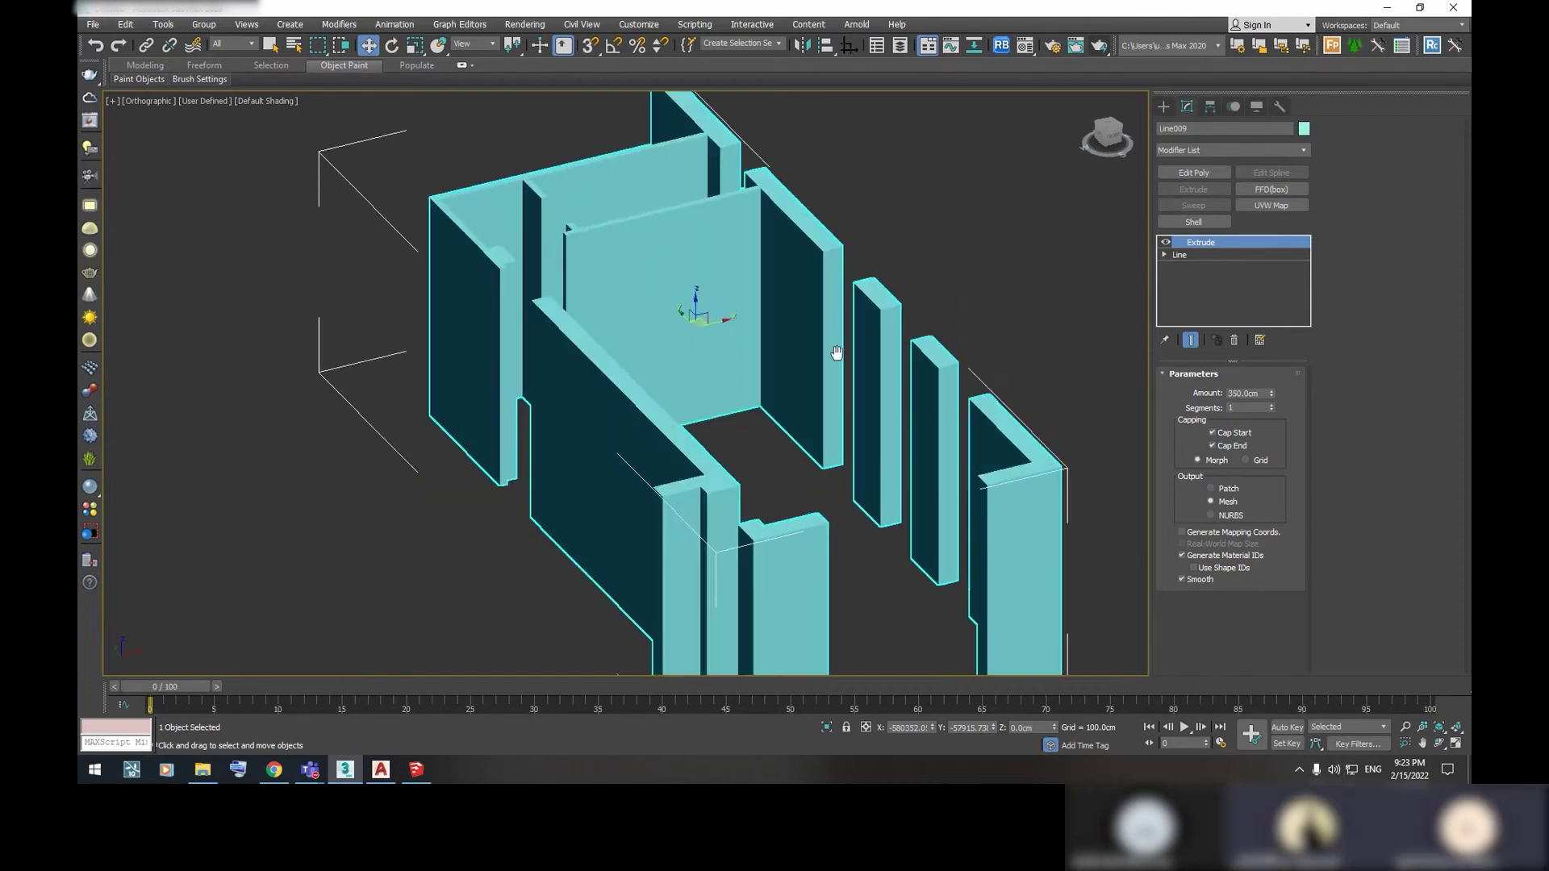
pyautogui.scroll(-3, 823, 378)
pyautogui.scroll(2, 822, 379)
pyautogui.scroll(2, 831, 376)
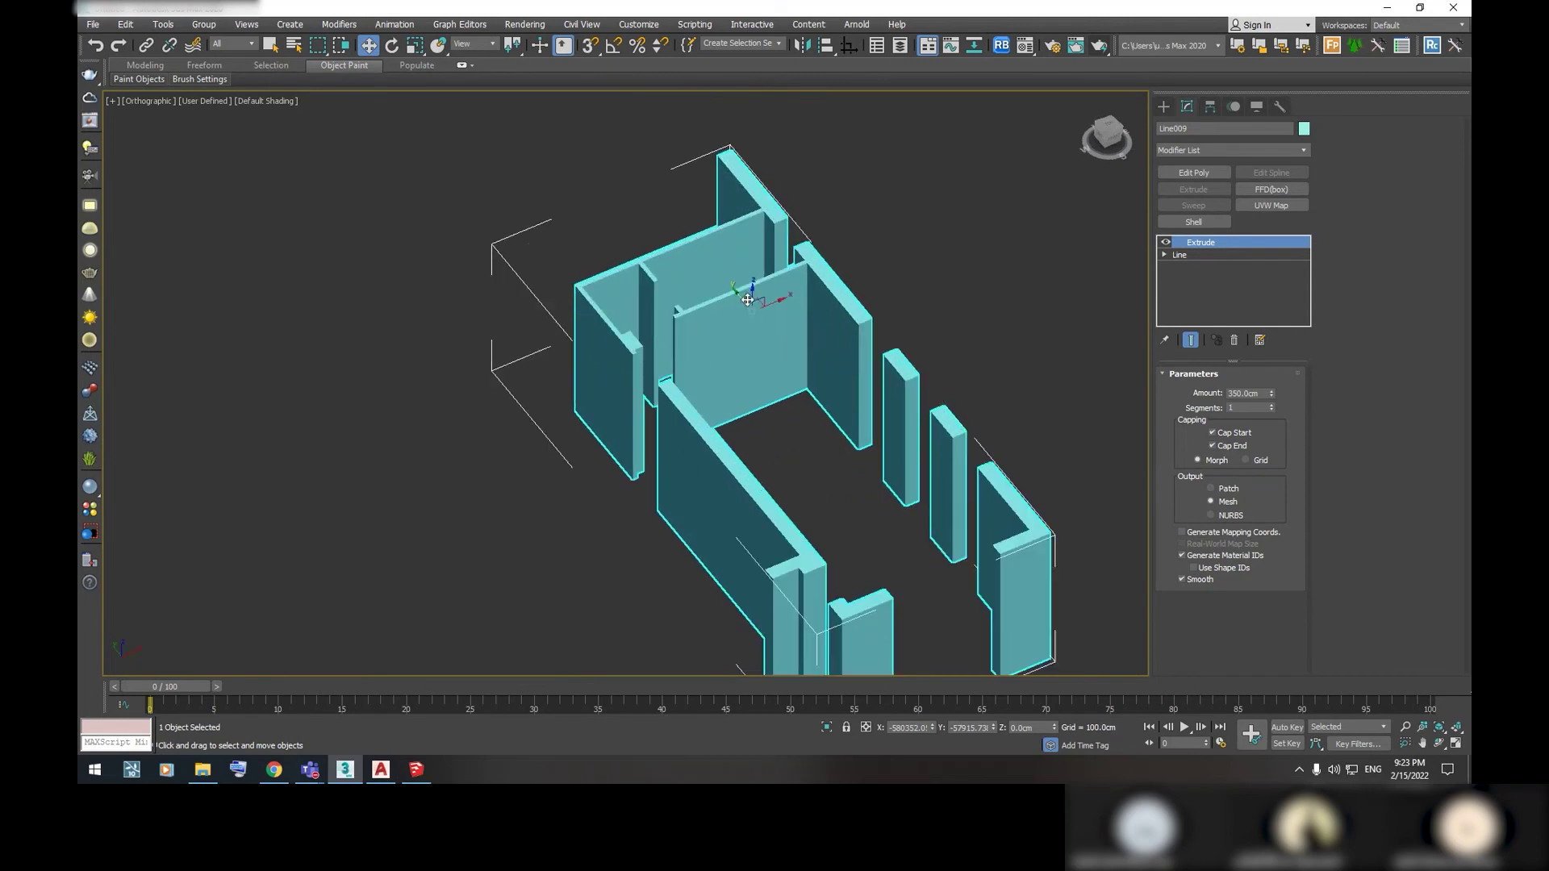
pyautogui.scroll(2, 848, 371)
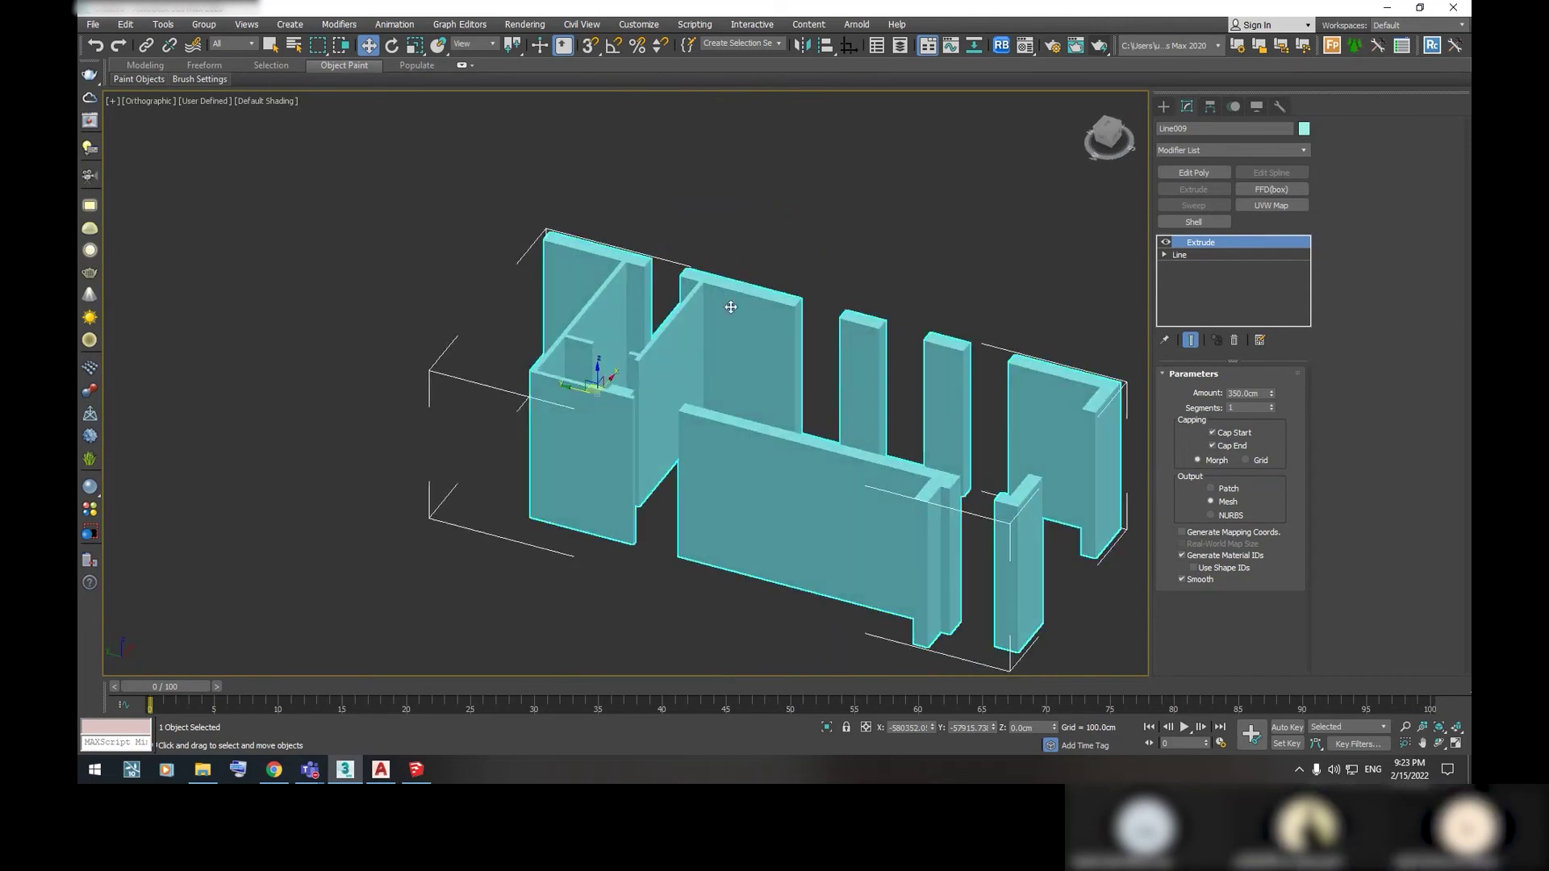
# Assign the white Material #19 to the Line009 walls, then close the Material Editor
pyautogui.scroll(2, 731, 307)
pyautogui.press('m')
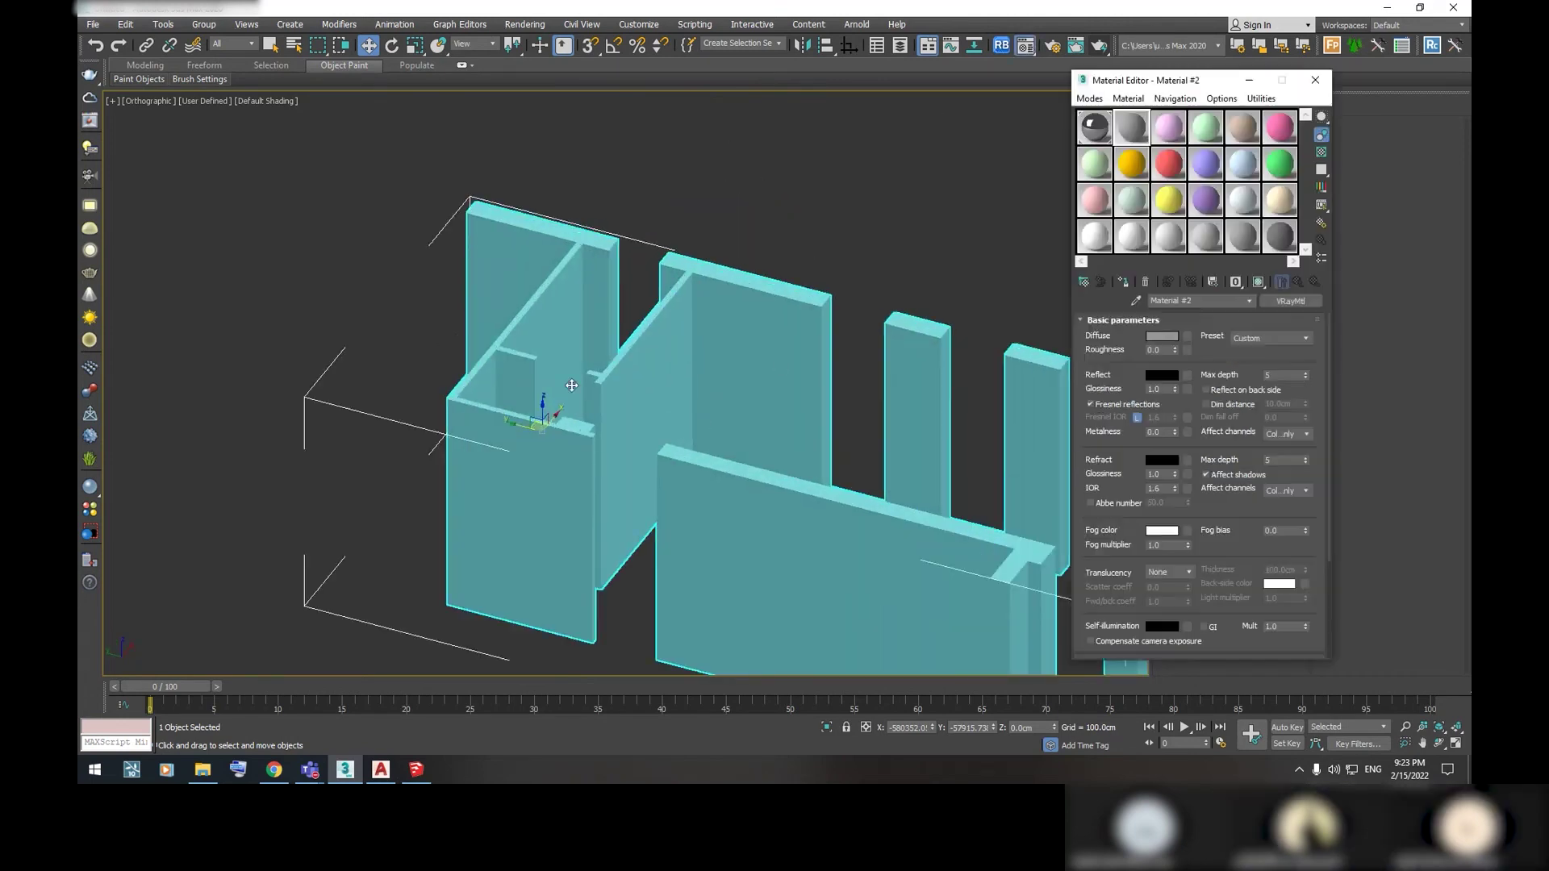
pyautogui.click(1099, 242)
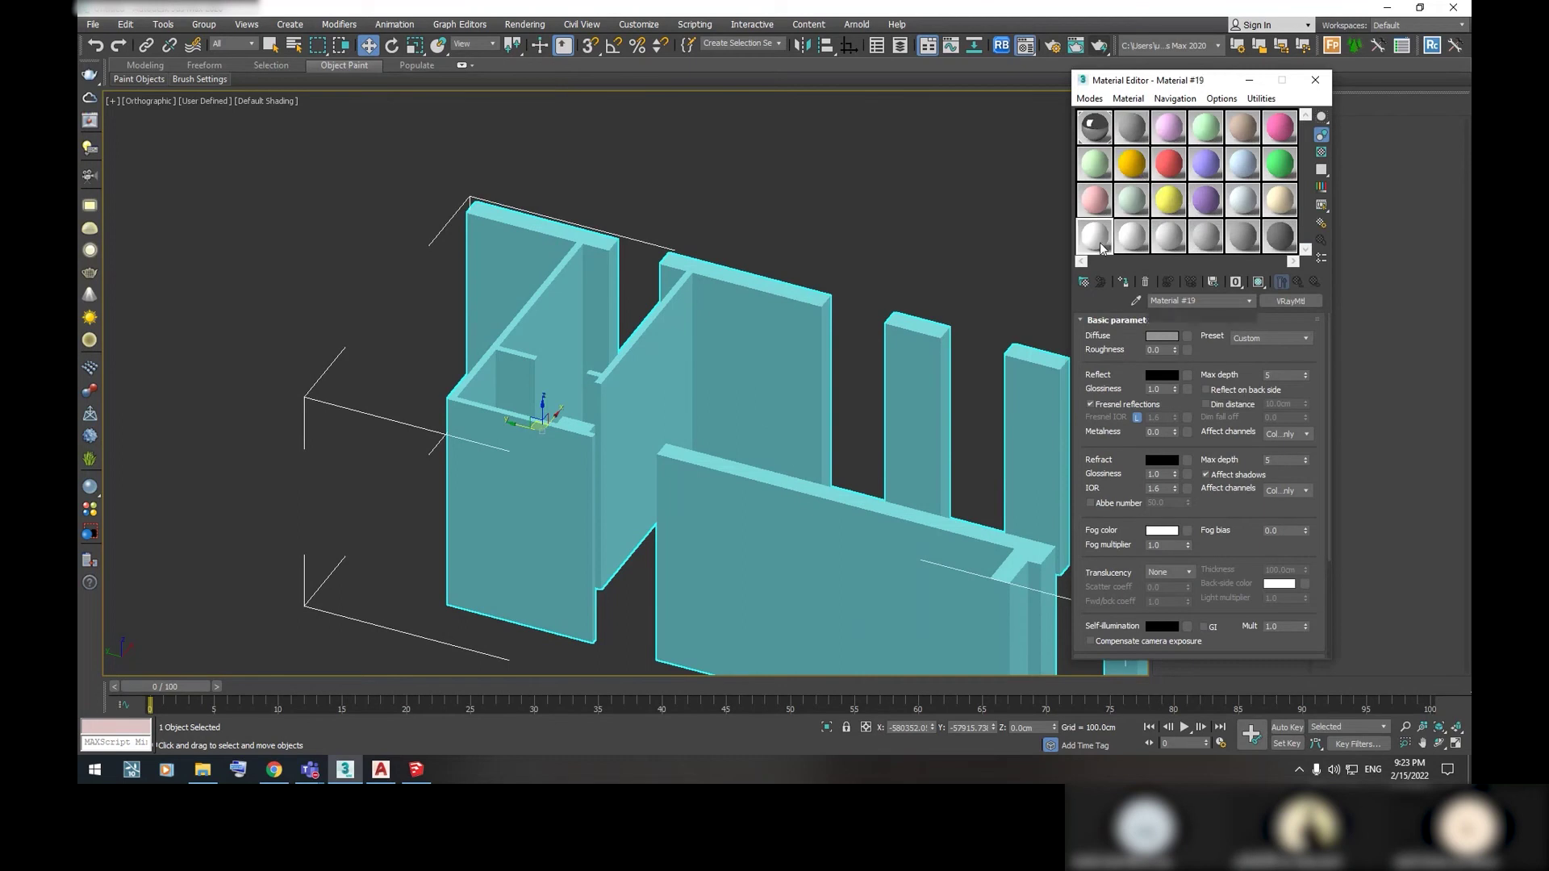
pyautogui.click(1127, 287)
pyautogui.scroll(-3, 804, 381)
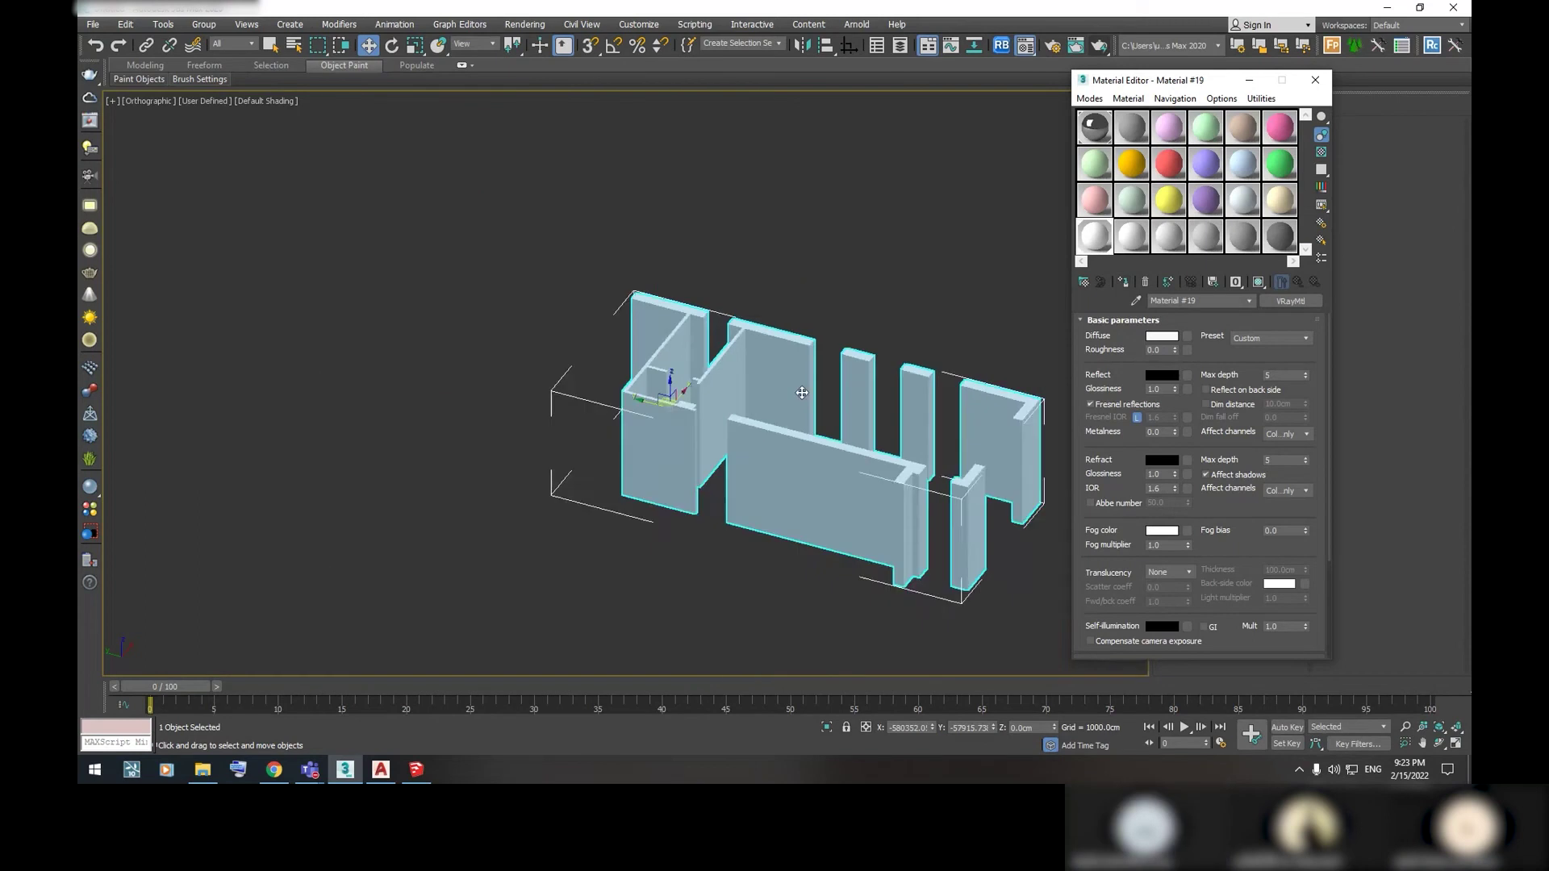
pyautogui.keyDown('alt'); pyautogui.moveTo(804, 381); pyautogui.dragTo(800, 441, button='middle'); pyautogui.keyUp('alt')
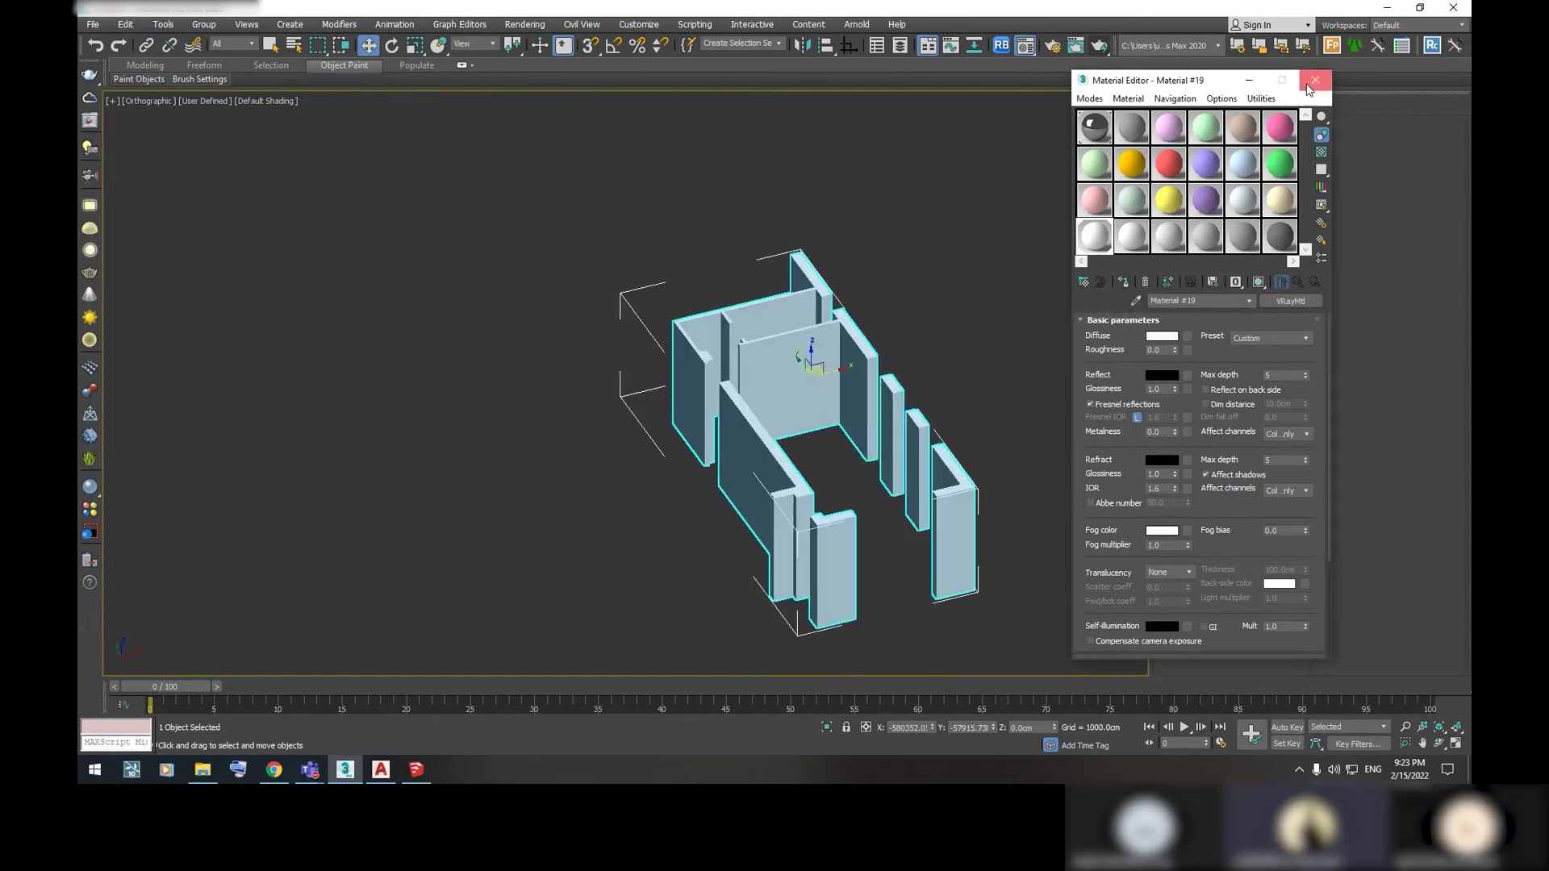
pyautogui.press('m')
pyautogui.keyDown('alt'); pyautogui.moveTo(864, 499); pyautogui.dragTo(820, 519, button='middle'); pyautogui.keyUp('alt')
pyautogui.scroll(3, 821, 519)
pyautogui.moveTo(805, 584)
pyautogui.keyDown('alt'); pyautogui.mouseDown(button='middle')
pyautogui.moveTo(750, 519)
pyautogui.moveTo(771, 484)
pyautogui.moveTo(846, 515)
pyautogui.mouseUp(button='middle'); pyautogui.keyUp('alt')
pyautogui.scroll(-2, 777, 476)
# Stack an Edit Poly modifier above Extrude on the walls, then bring AutoCAD forward
pyautogui.keyDown('alt'); pyautogui.moveTo(777, 476); pyautogui.dragTo(847, 404, button='middle'); pyautogui.keyUp('alt')
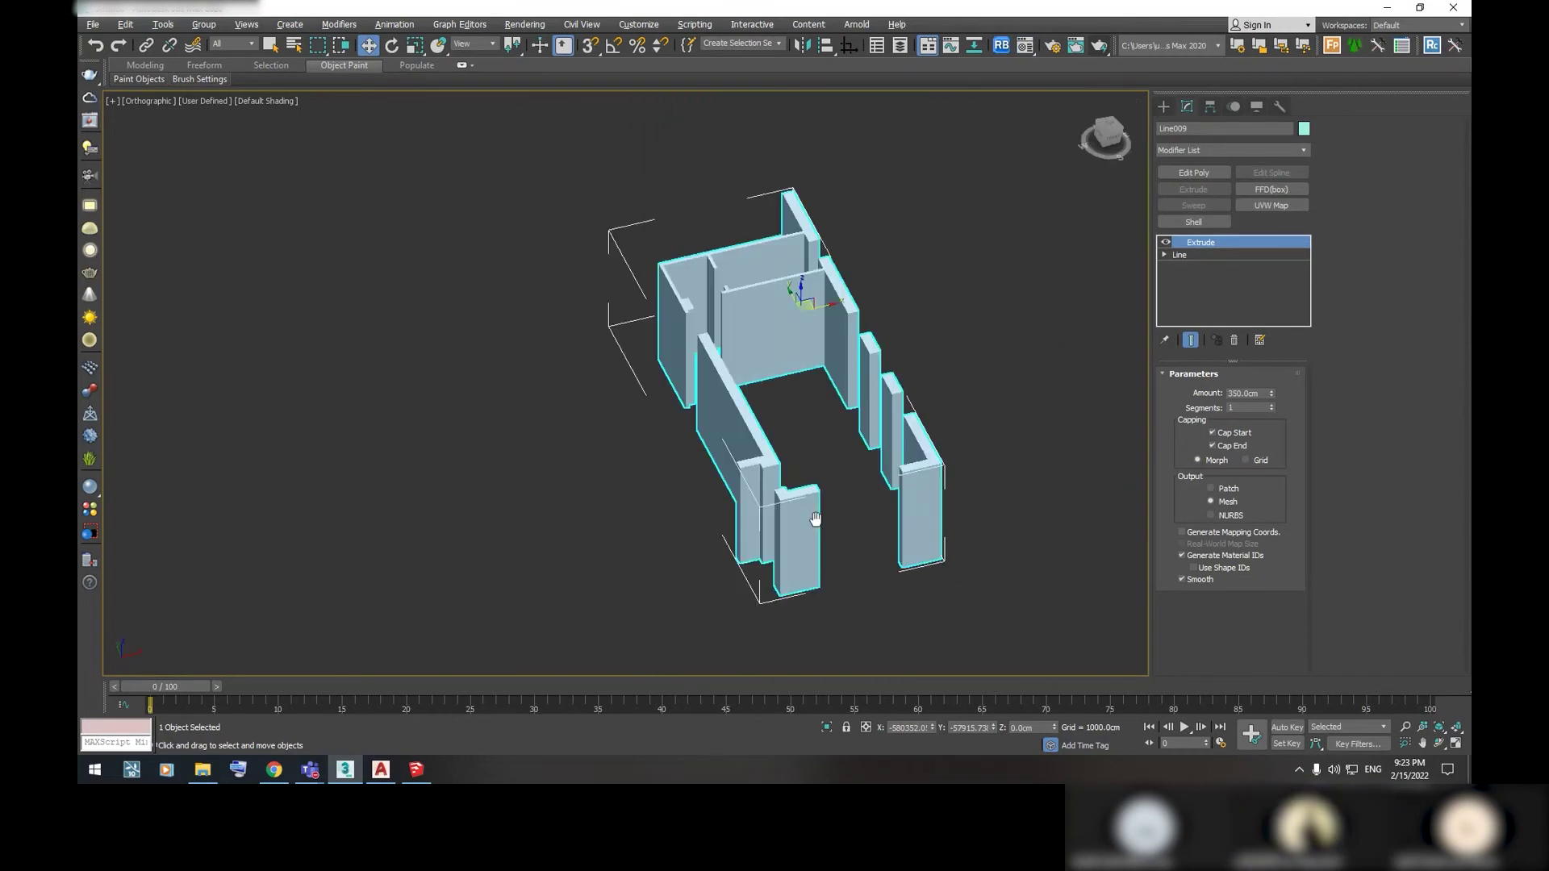
pyautogui.scroll(1, 847, 403)
pyautogui.scroll(-1, 896, 420)
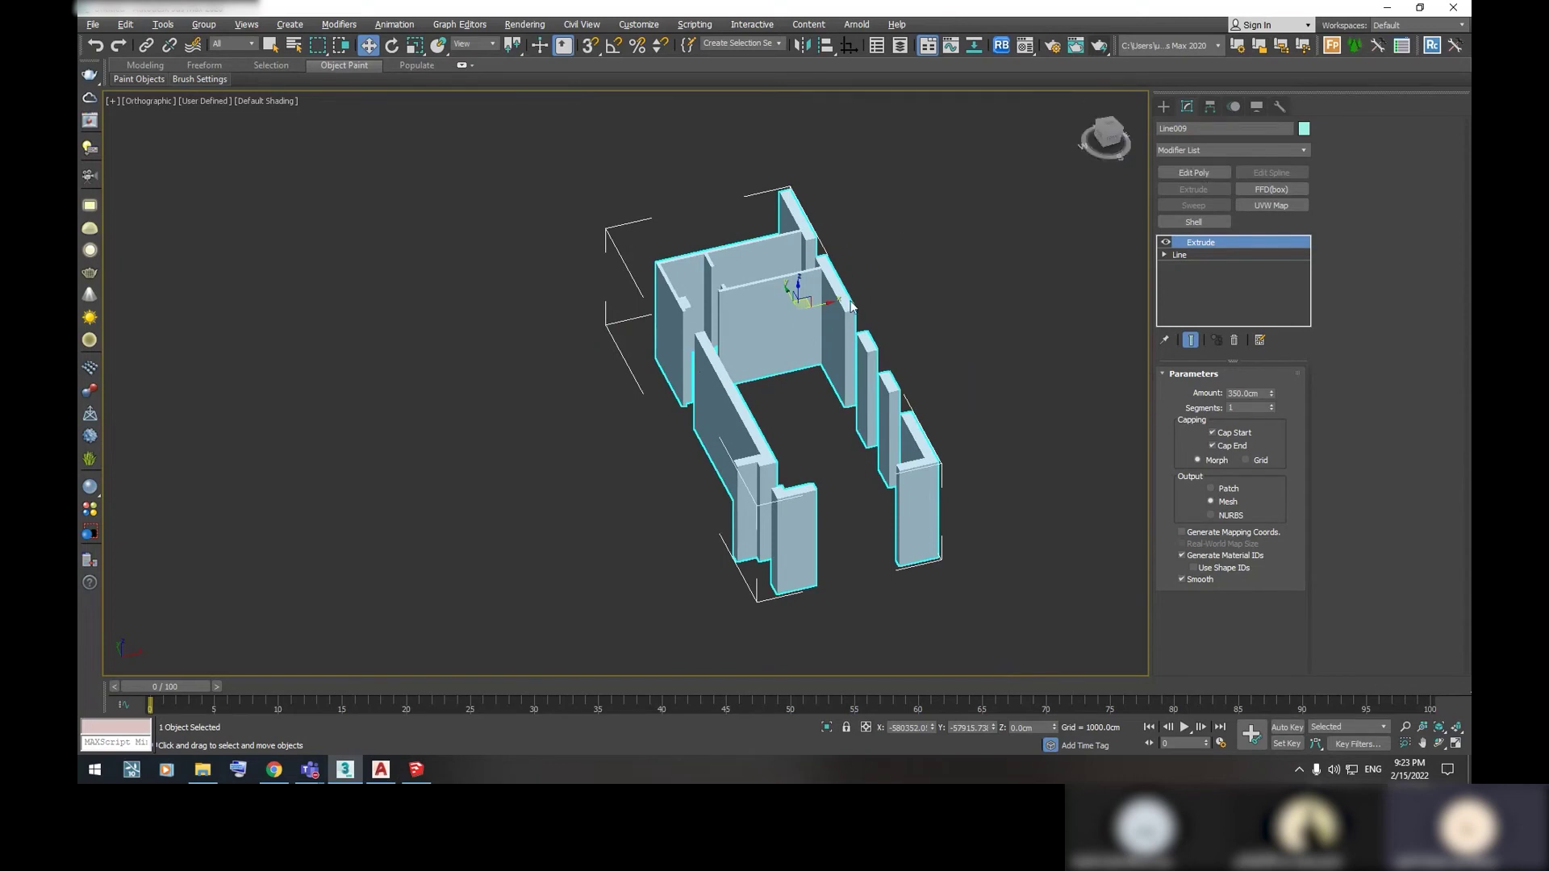
pyautogui.click(1193, 170)
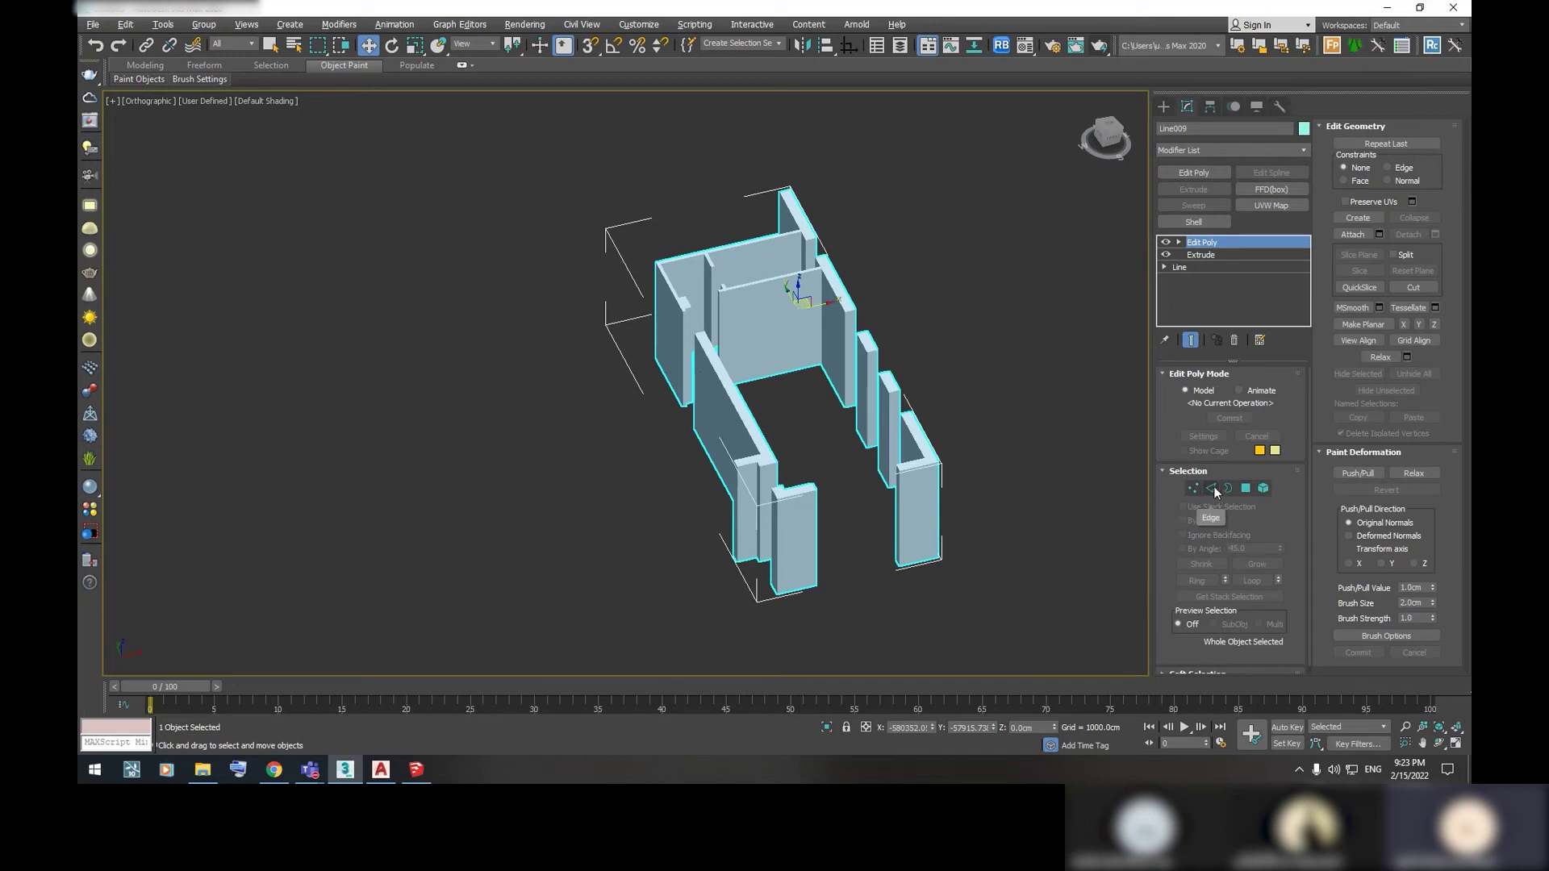
pyautogui.click(381, 769)
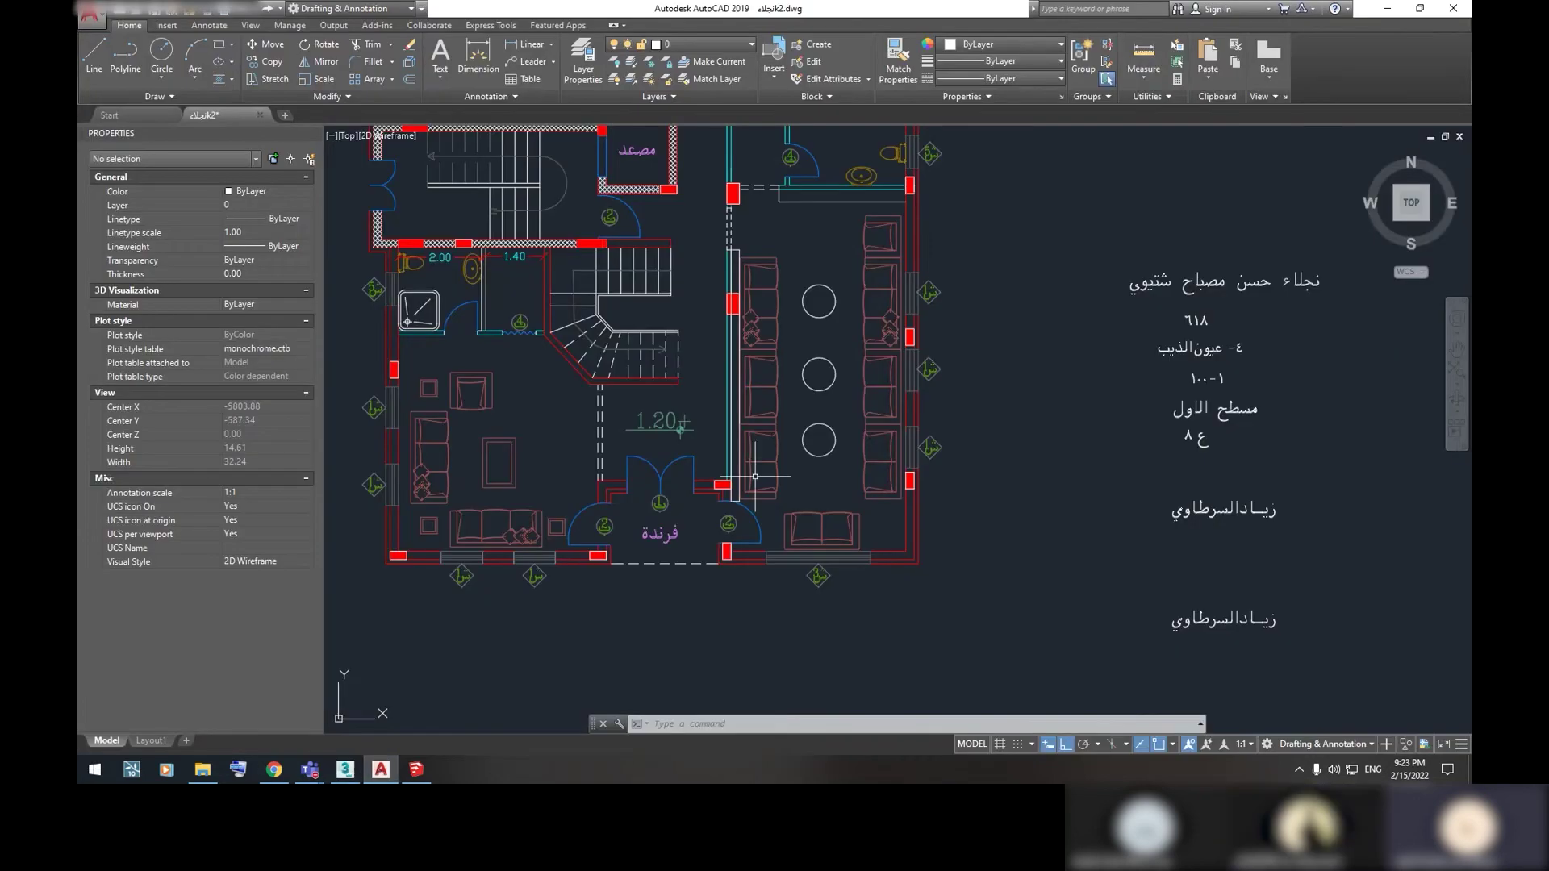
# Zoom and pan the AutoCAD plan around the entrance door and the nearby sofa
pyautogui.scroll(2, 911, 420)
pyautogui.moveTo(866, 595); pyautogui.dragTo(915, 485, button='middle')
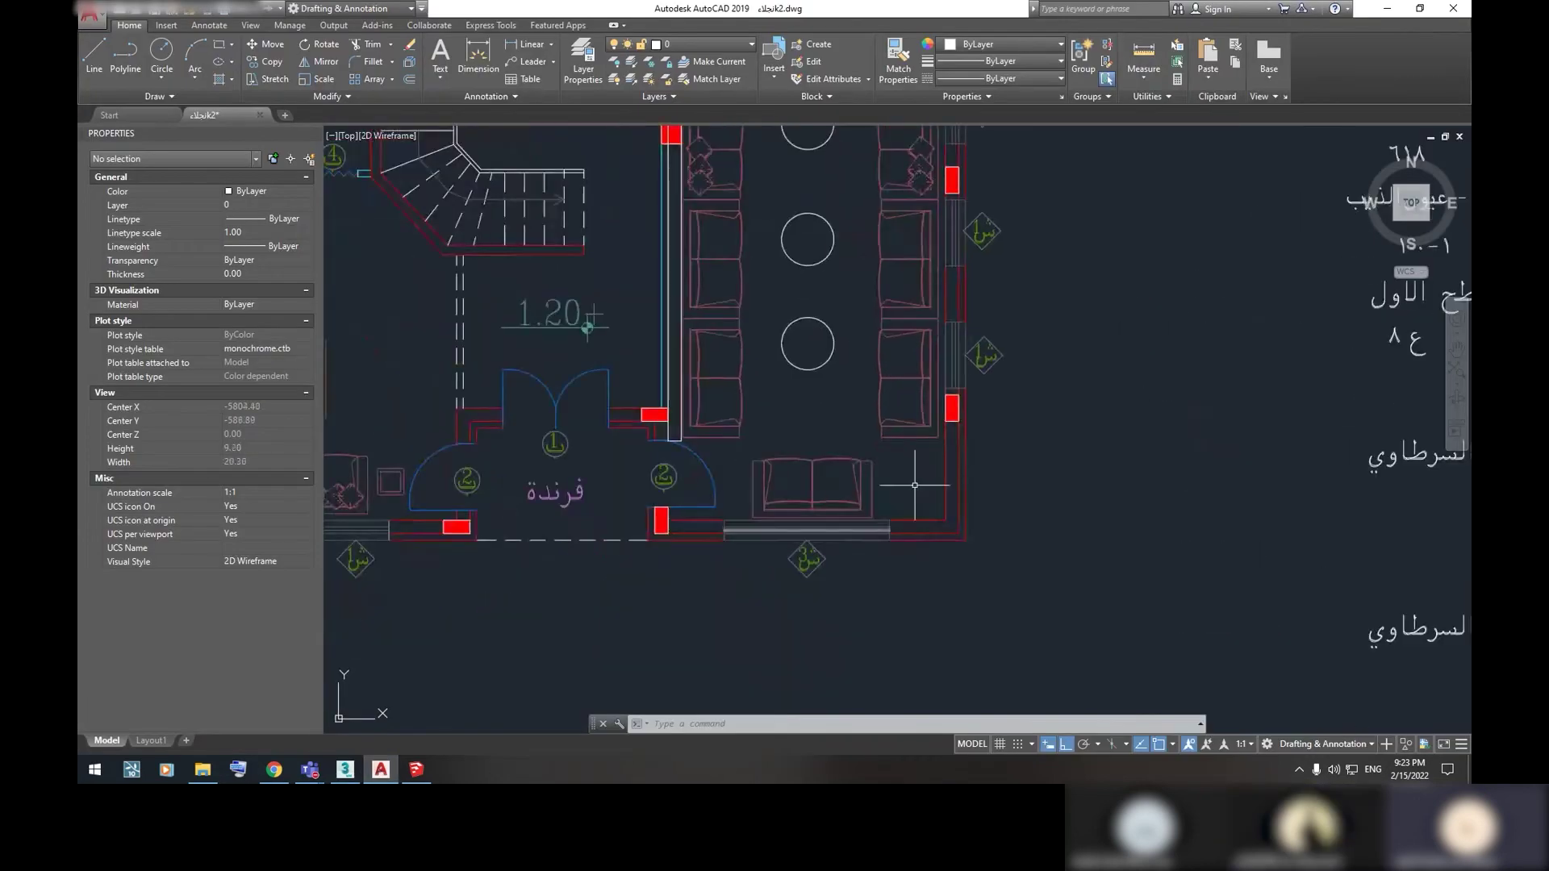
pyautogui.moveTo(960, 266); pyautogui.dragTo(960, 269, button='middle')
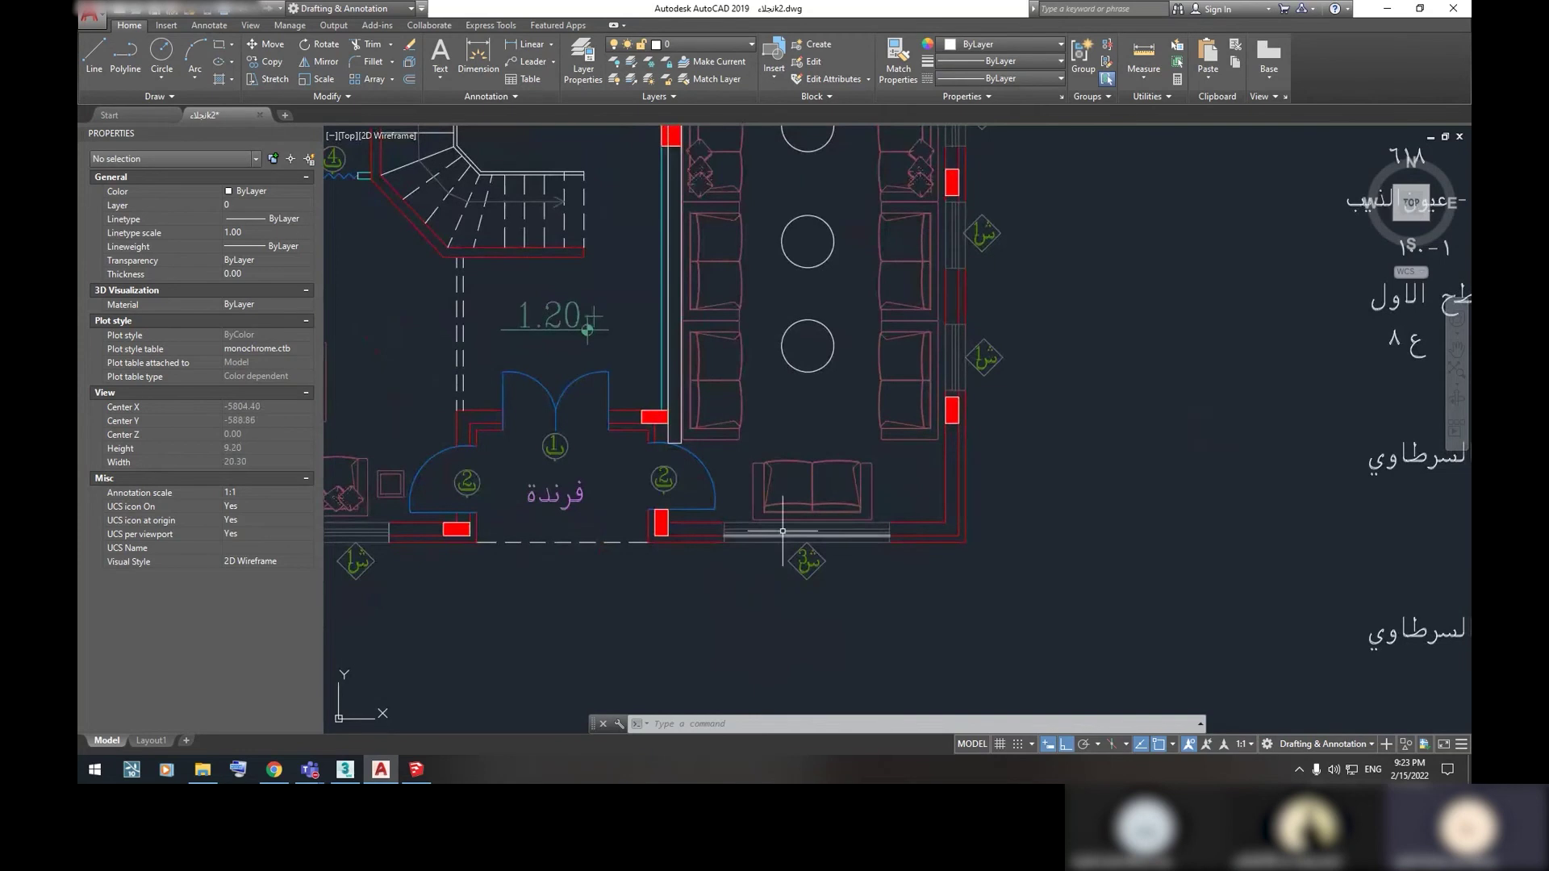
pyautogui.scroll(2, 783, 530)
pyautogui.scroll(2, 892, 530)
pyautogui.scroll(-2, 892, 516)
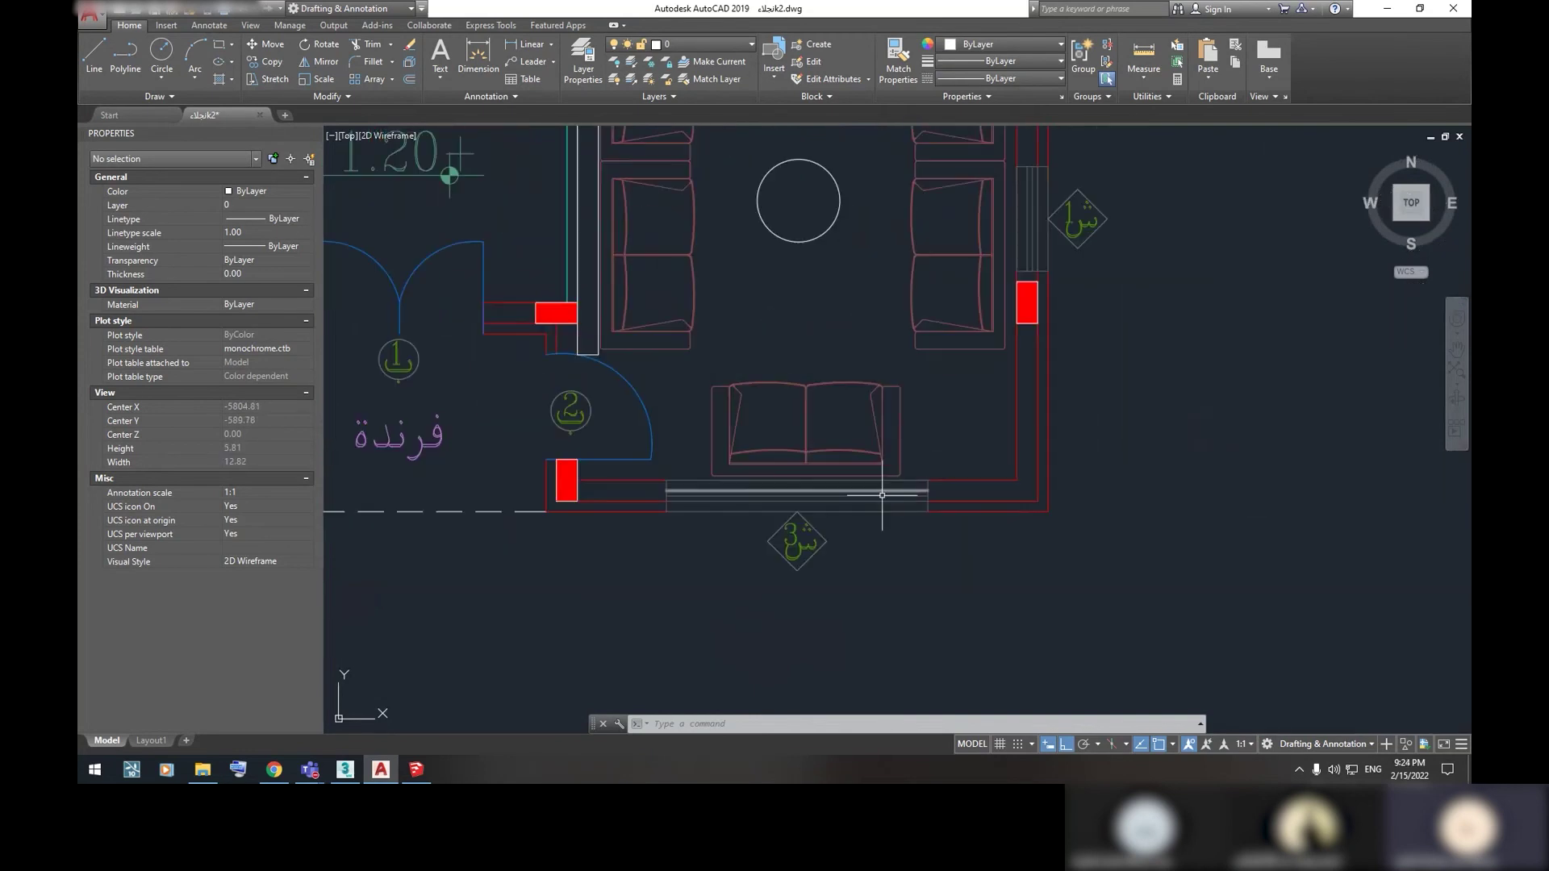
pyautogui.scroll(1, 881, 495)
pyautogui.scroll(-3, 892, 512)
pyautogui.moveTo(841, 480); pyautogui.dragTo(889, 466, button='middle')
pyautogui.scroll(3, 830, 374)
pyautogui.scroll(-2, 830, 379)
pyautogui.scroll(2, 890, 422)
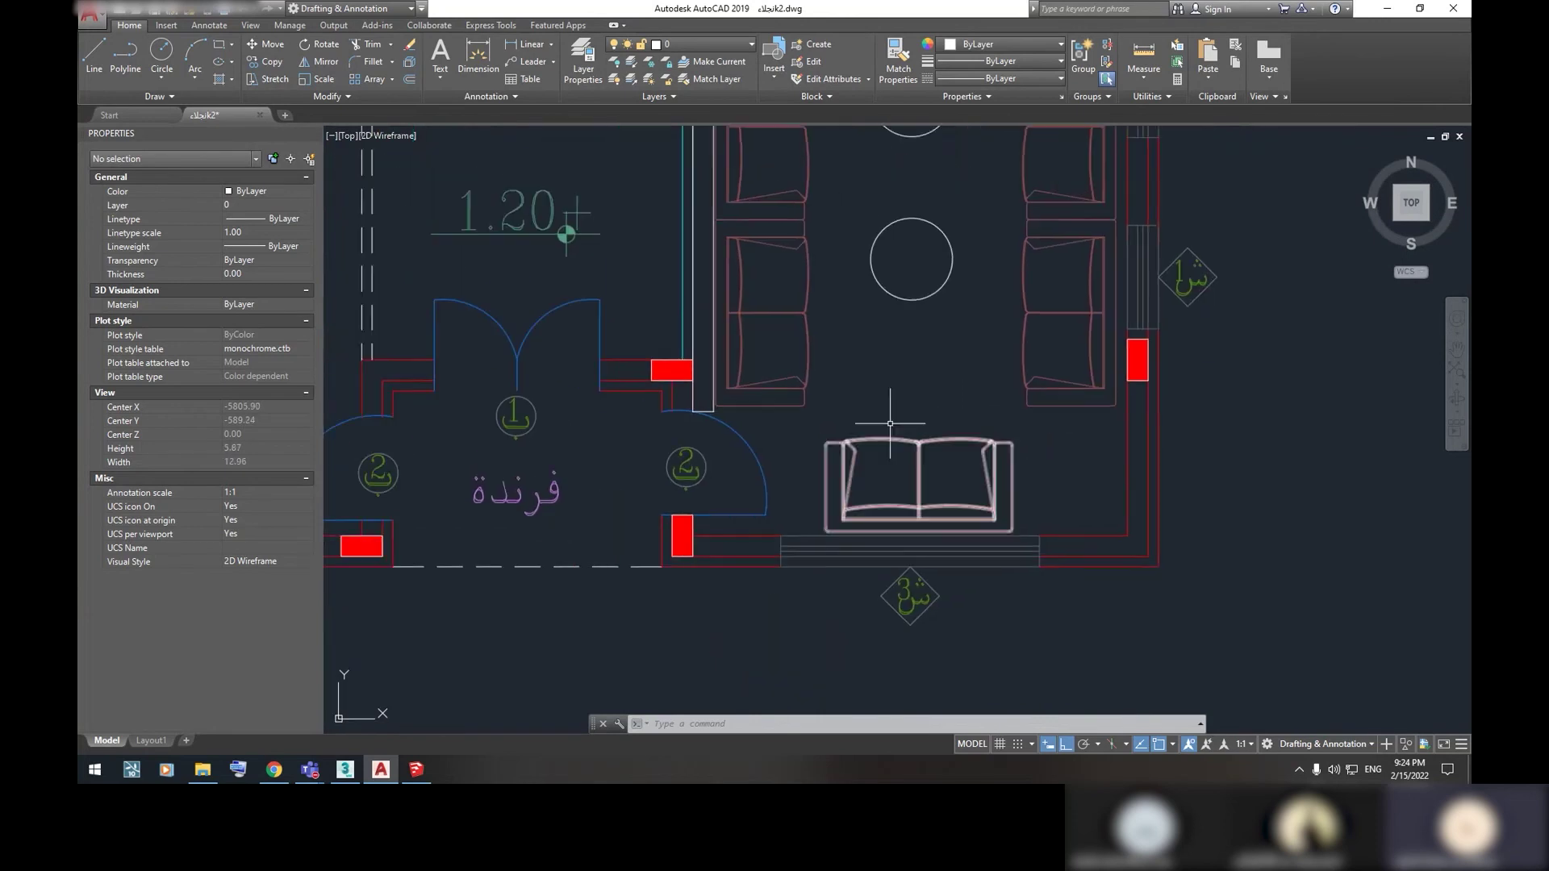
pyautogui.scroll(-2, 890, 423)
pyautogui.scroll(2, 863, 373)
pyautogui.scroll(4, 985, 484)
pyautogui.scroll(5, 991, 498)
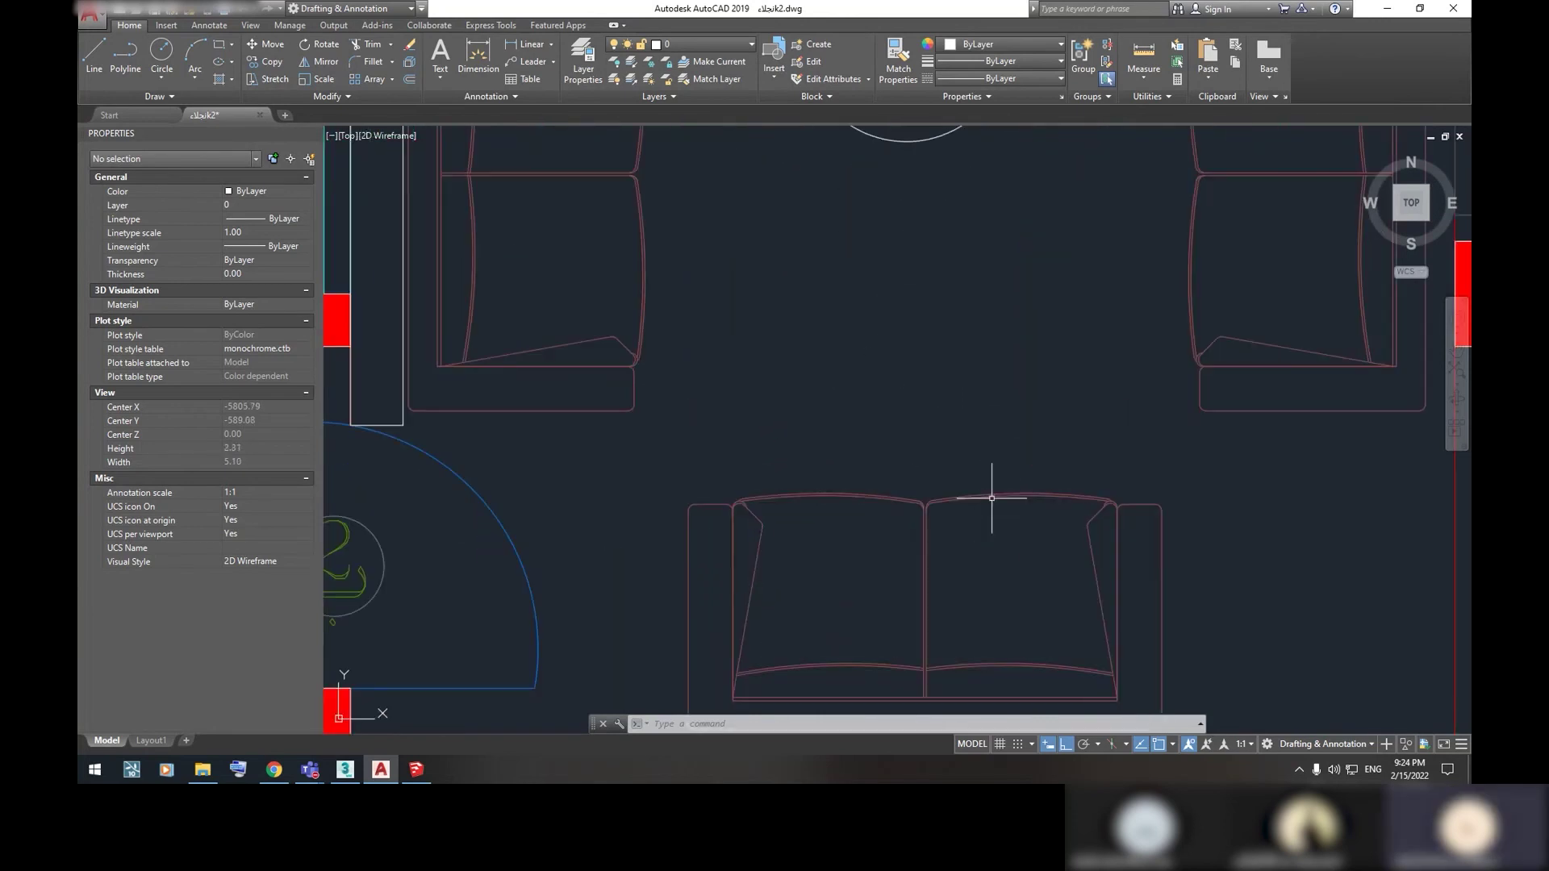
pyautogui.scroll(-9, 996, 480)
# Survey the whole room's tables, sofas and entrance, glance at SketchUp, then return to 3ds Max
pyautogui.moveTo(966, 537); pyautogui.dragTo(910, 585, button='middle')
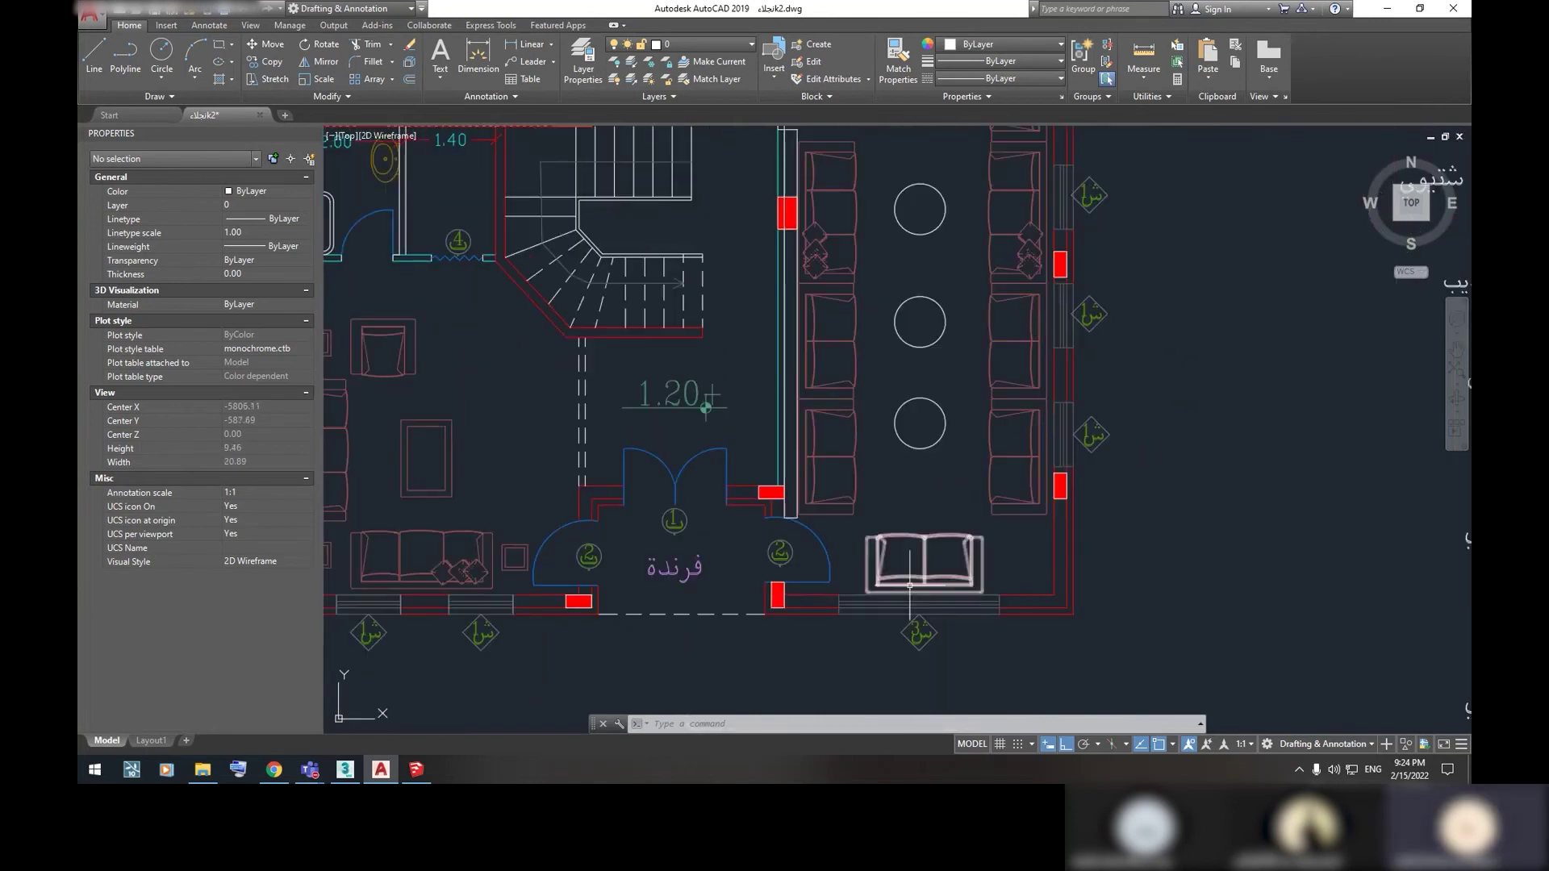
pyautogui.scroll(2, 910, 585)
pyautogui.scroll(3, 807, 537)
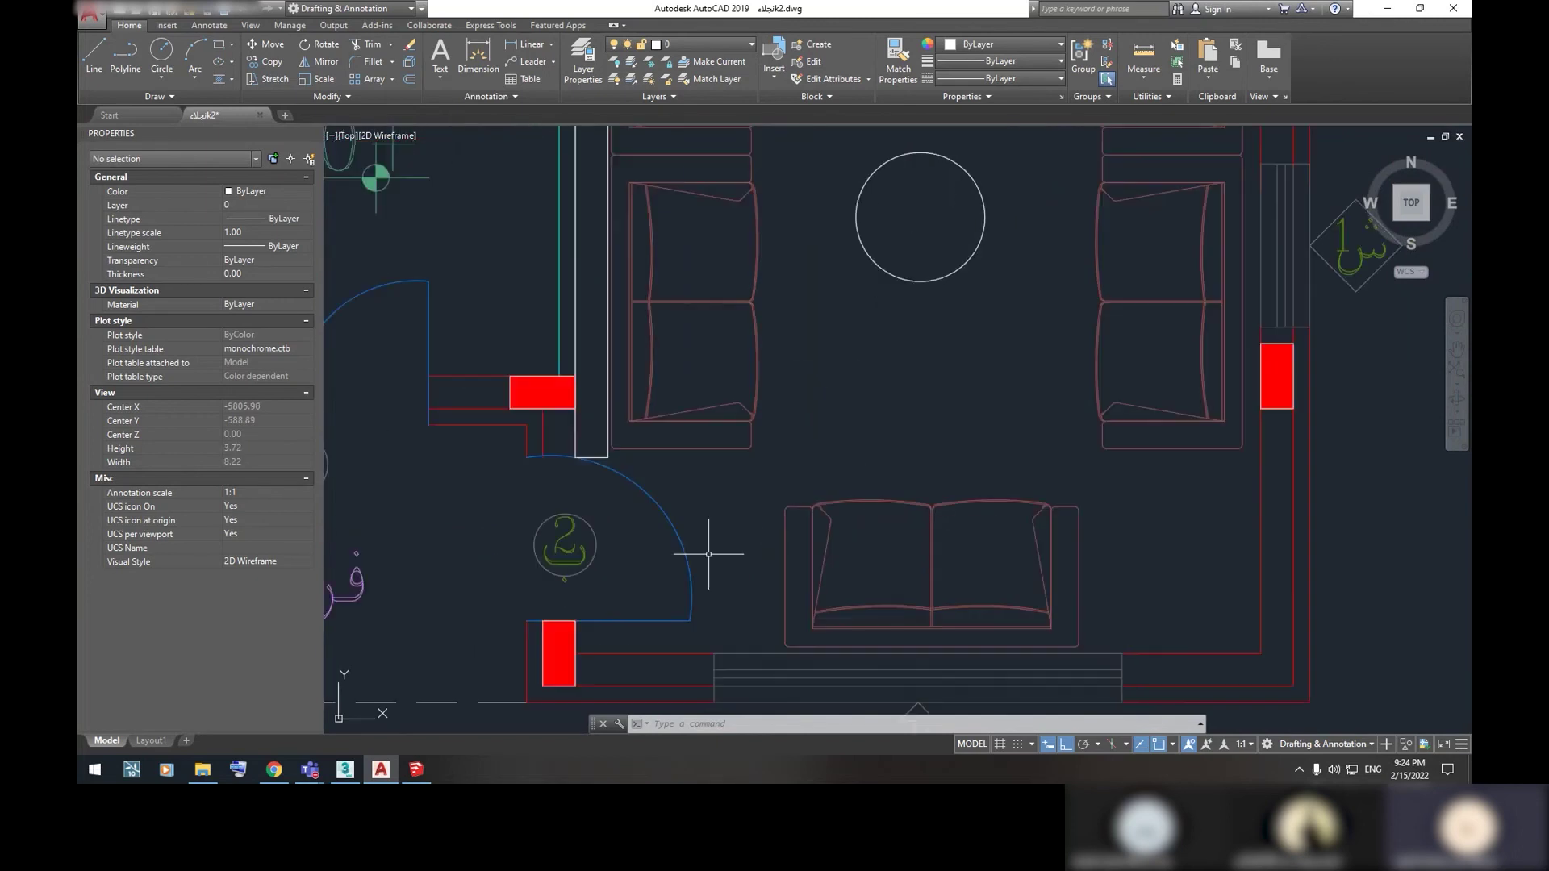
pyautogui.scroll(-4, 1002, 518)
pyautogui.scroll(-2, 1008, 548)
pyautogui.moveTo(1009, 547); pyautogui.dragTo(947, 530, button='middle')
pyautogui.scroll(2, 956, 484)
pyautogui.scroll(4, 962, 463)
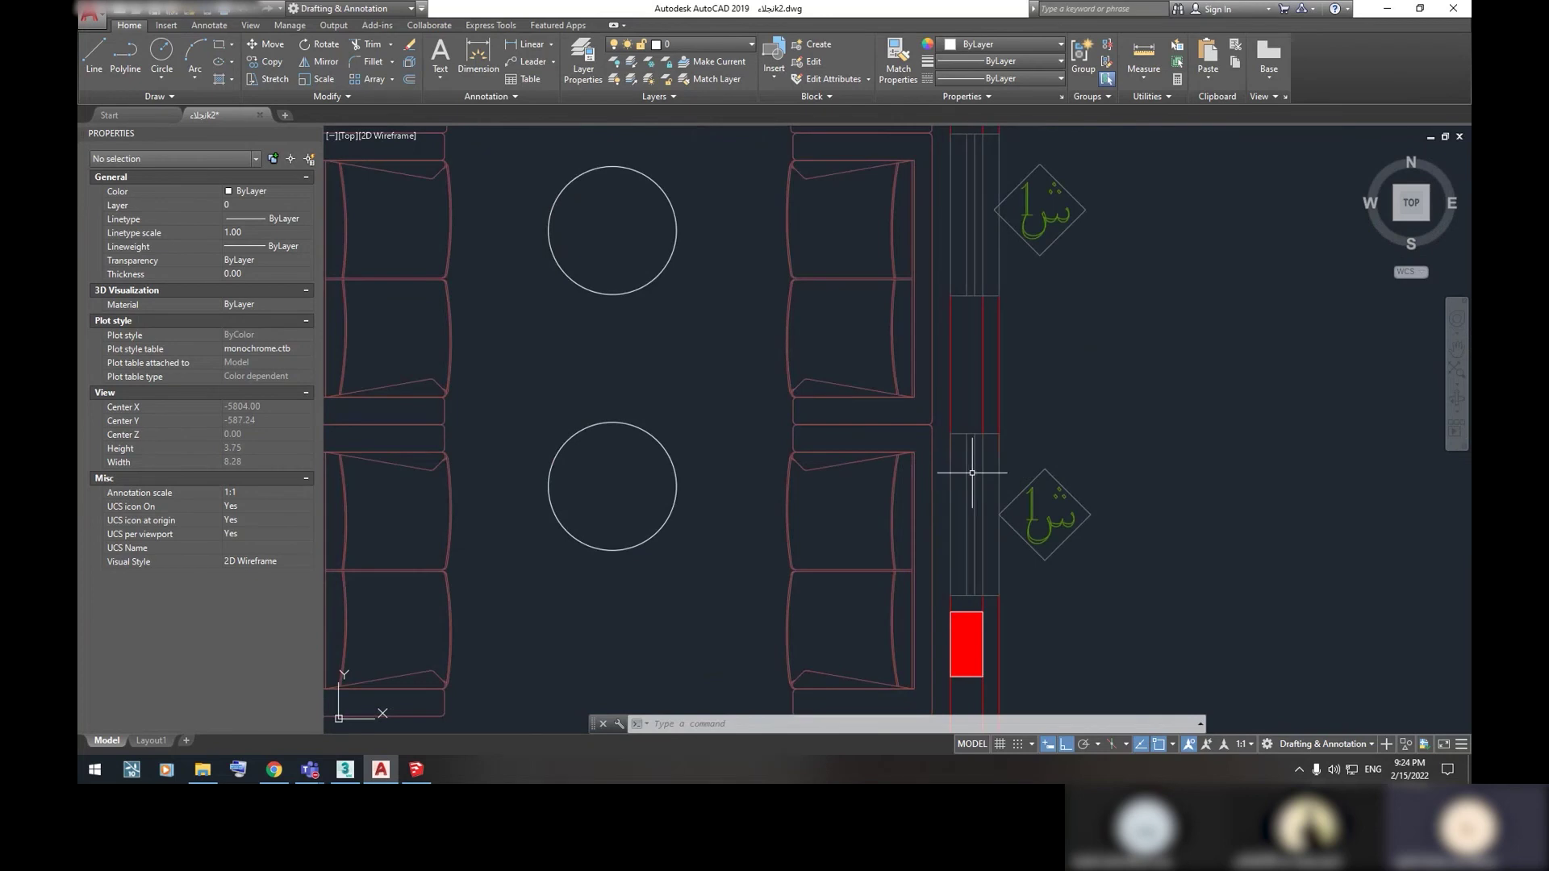
pyautogui.moveTo(995, 249); pyautogui.dragTo(951, 484, button='middle')
pyautogui.scroll(-5, 959, 253)
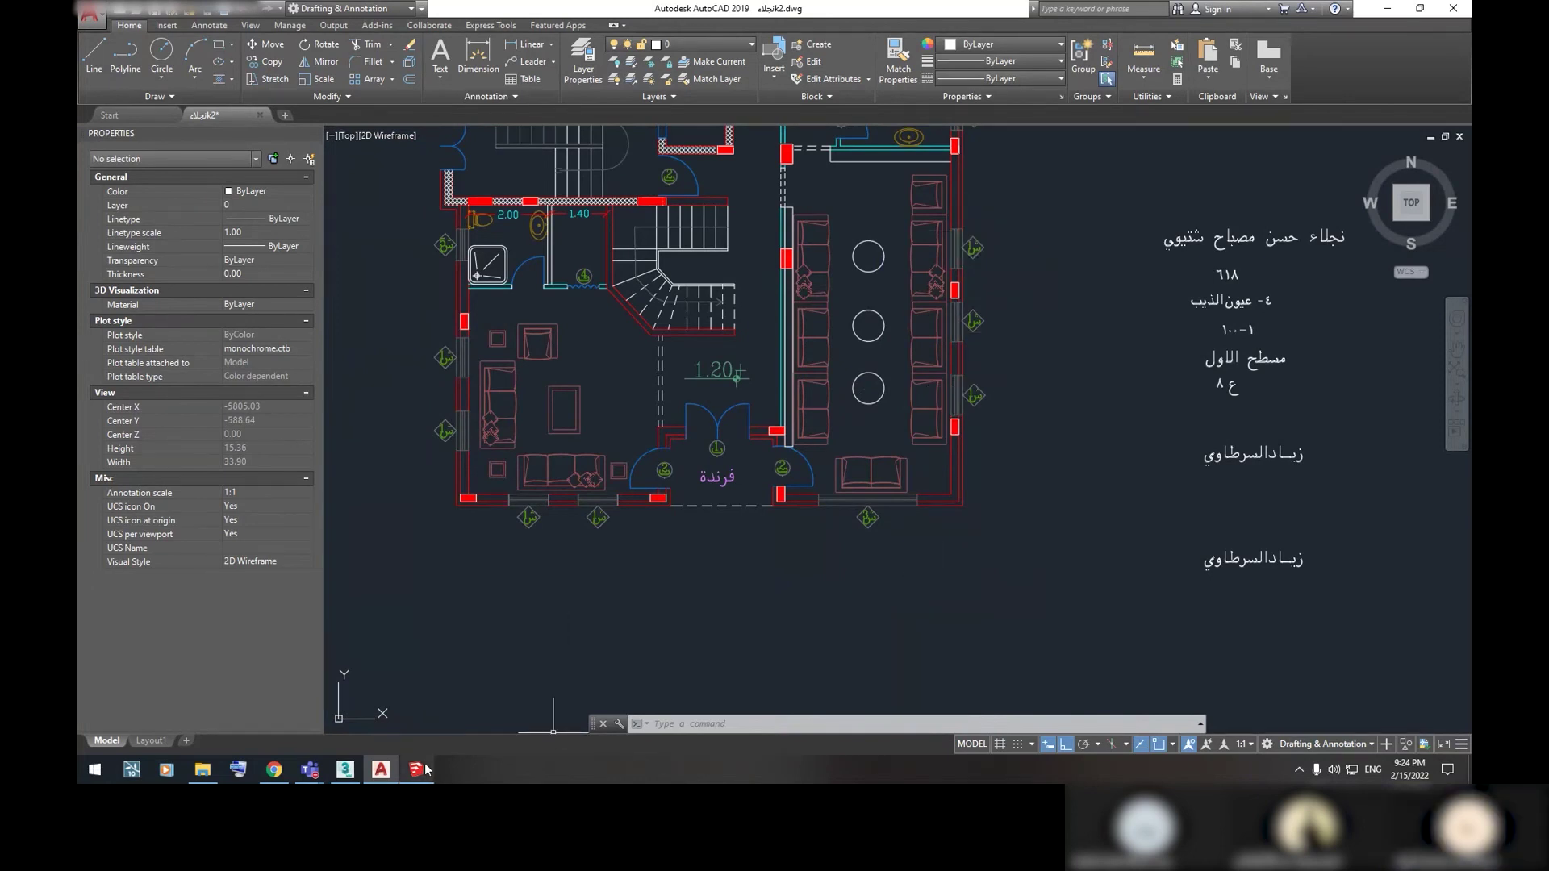
pyautogui.moveTo(777, 300); pyautogui.dragTo(788, 355, button='middle')
pyautogui.scroll(4, 782, 234)
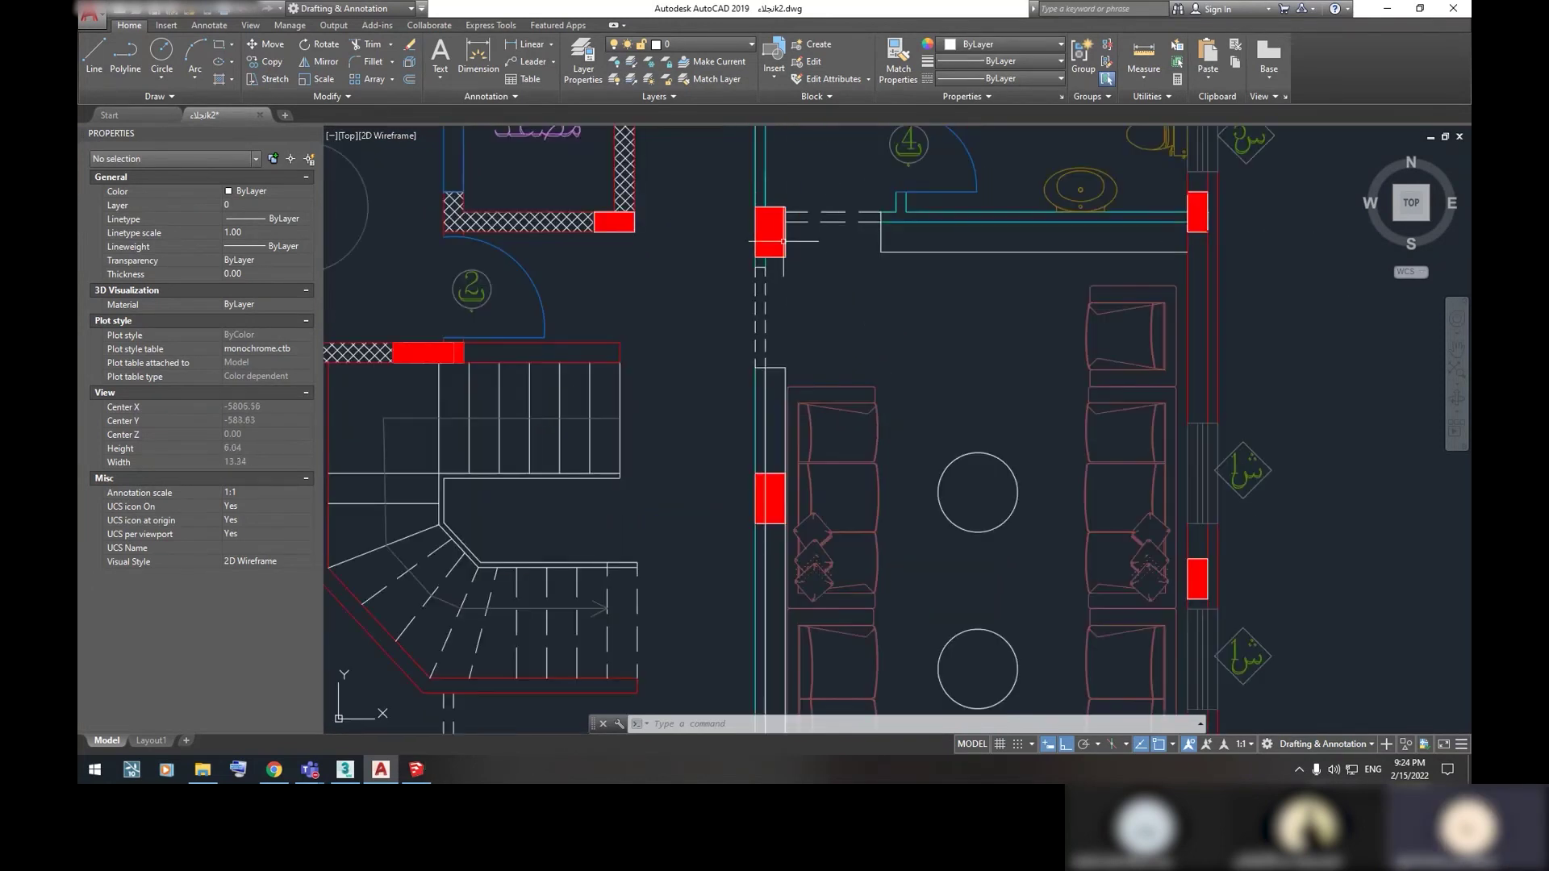
pyautogui.scroll(-6, 790, 251)
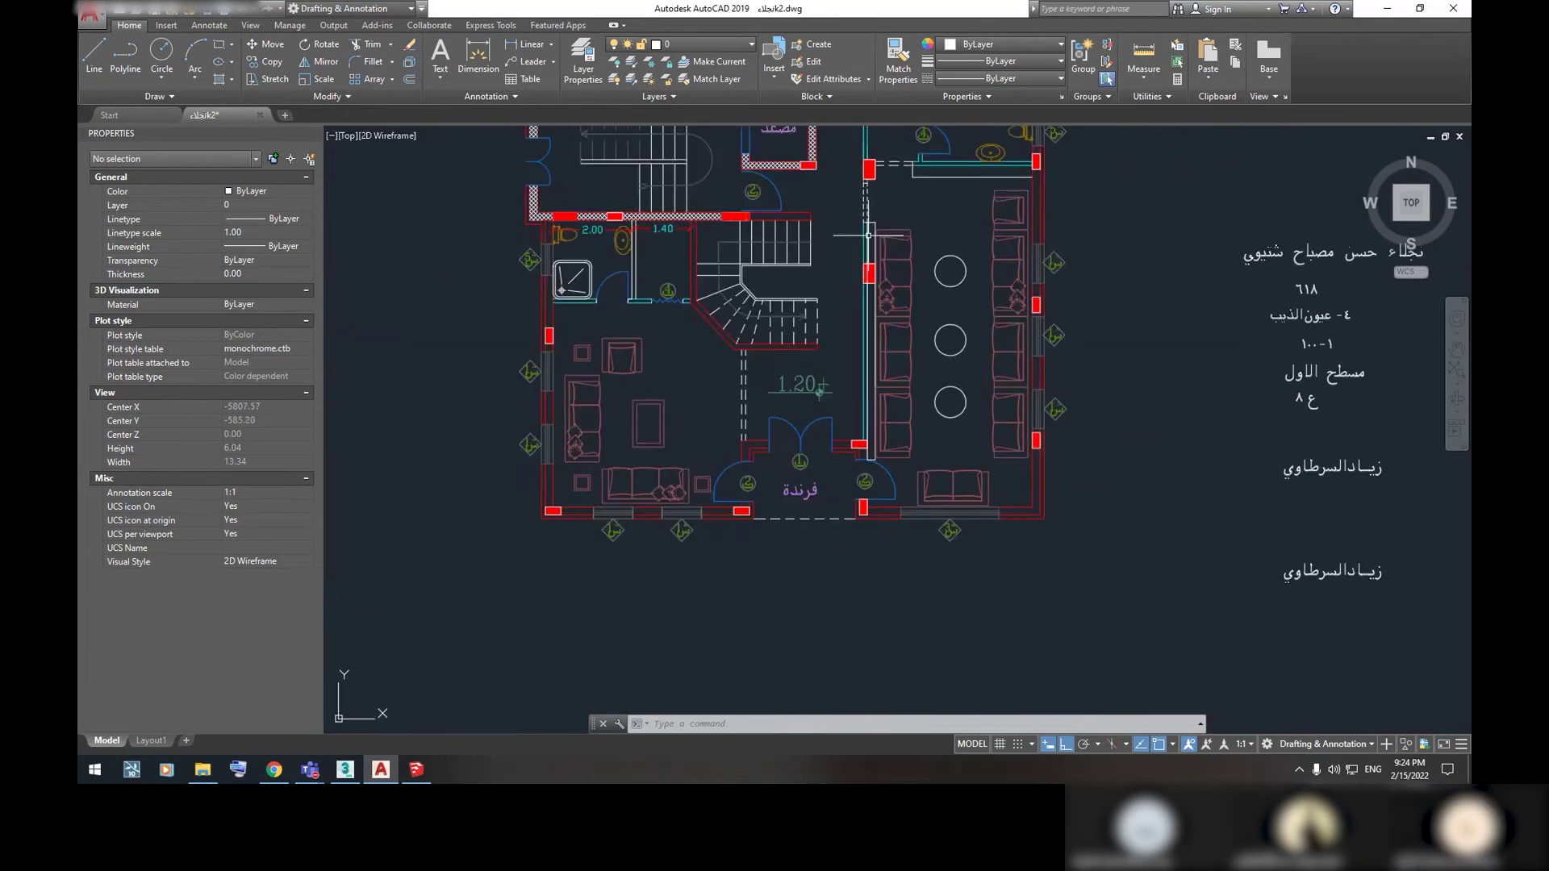
pyautogui.moveTo(882, 460); pyautogui.dragTo(883, 389, button='middle')
pyautogui.scroll(4, 883, 389)
pyautogui.scroll(2, 883, 390)
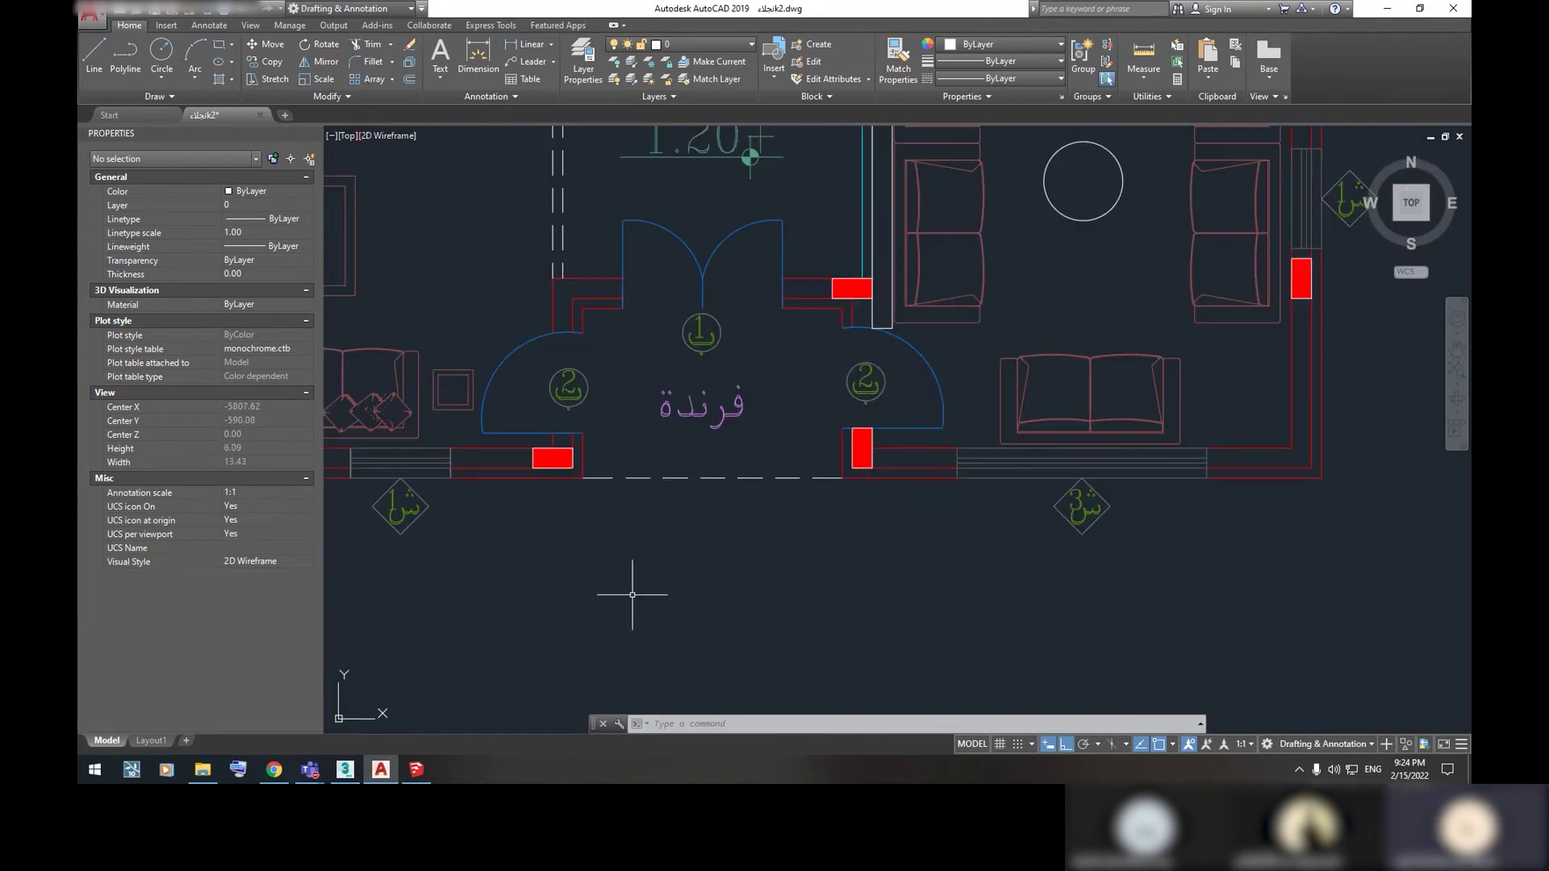
pyautogui.click(417, 770)
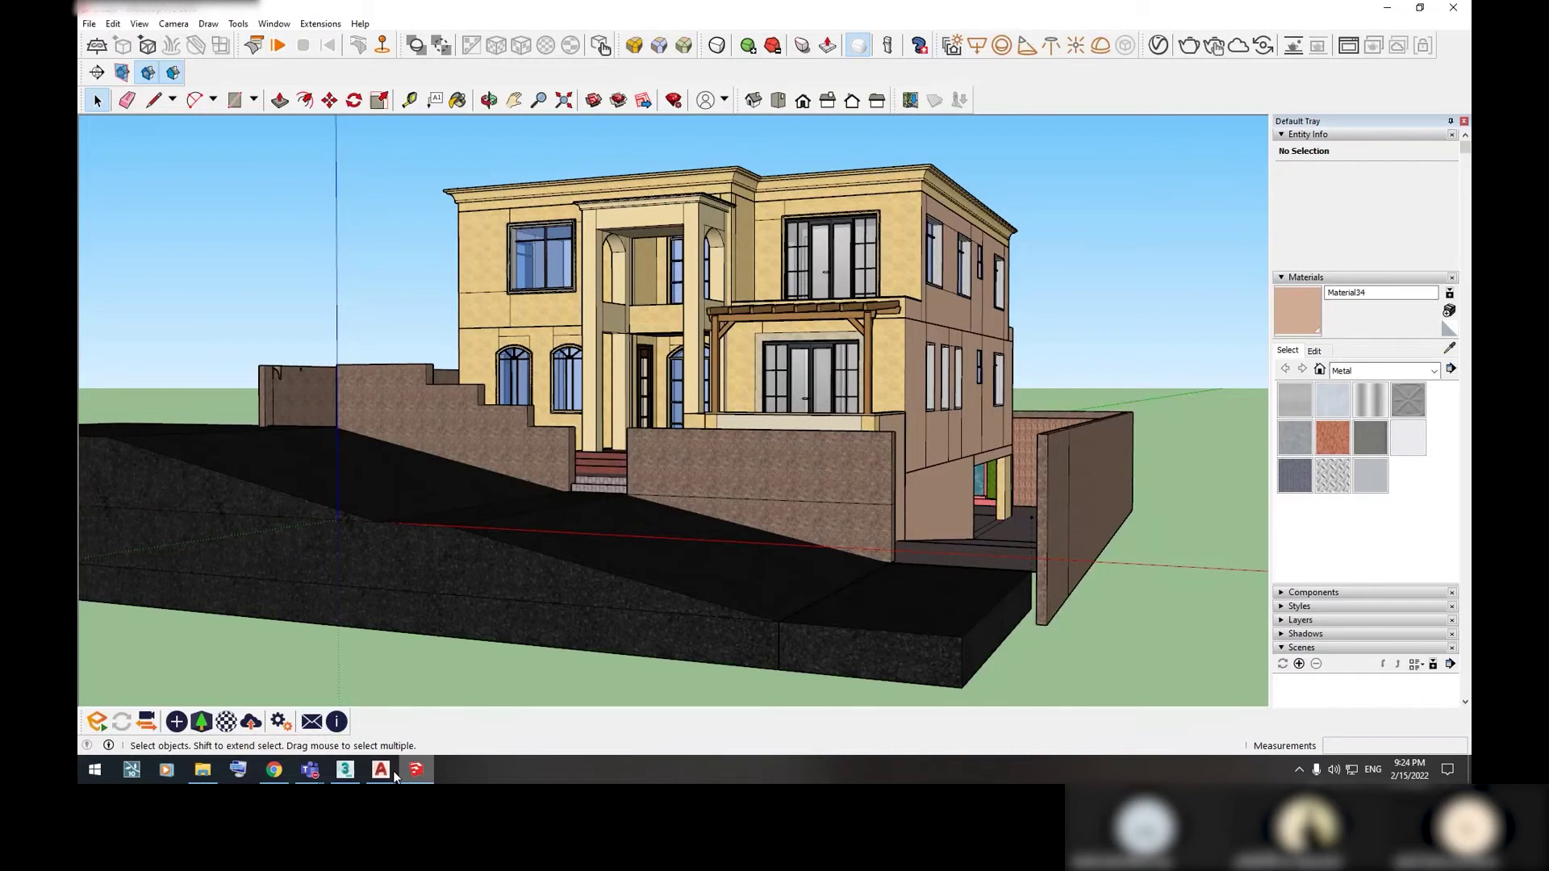
pyautogui.click(346, 770)
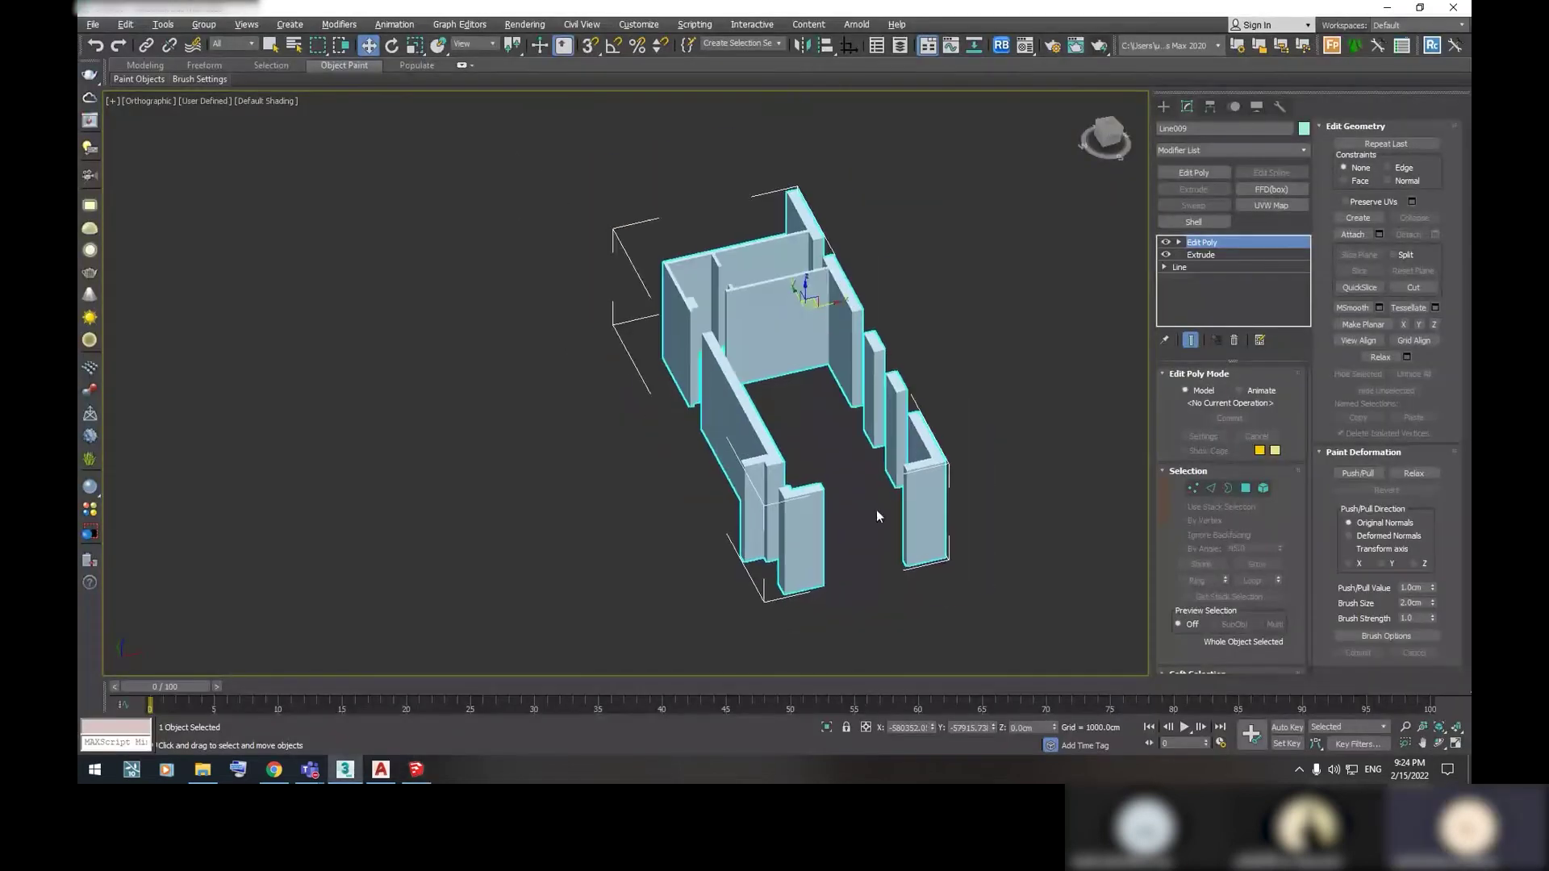
# Enter Polygon mode and select the first five wall-end faces beside the openings
pyautogui.click(1246, 489)
pyautogui.scroll(3, 1044, 539)
pyautogui.scroll(2, 899, 495)
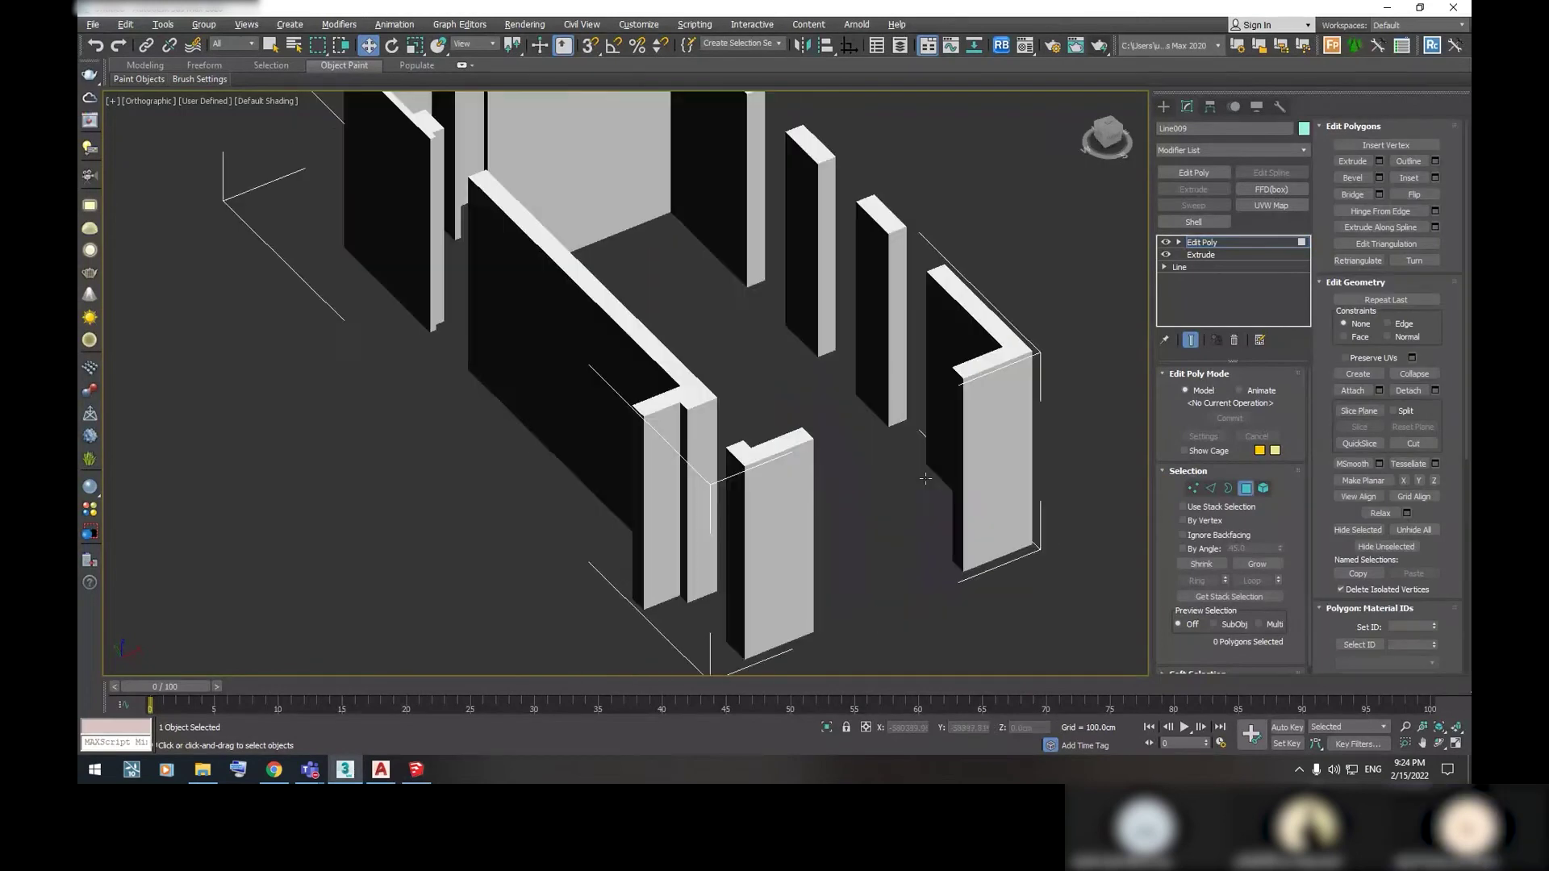
pyautogui.scroll(2, 994, 413)
pyautogui.click(1055, 337)
pyautogui.scroll(3, 1055, 339)
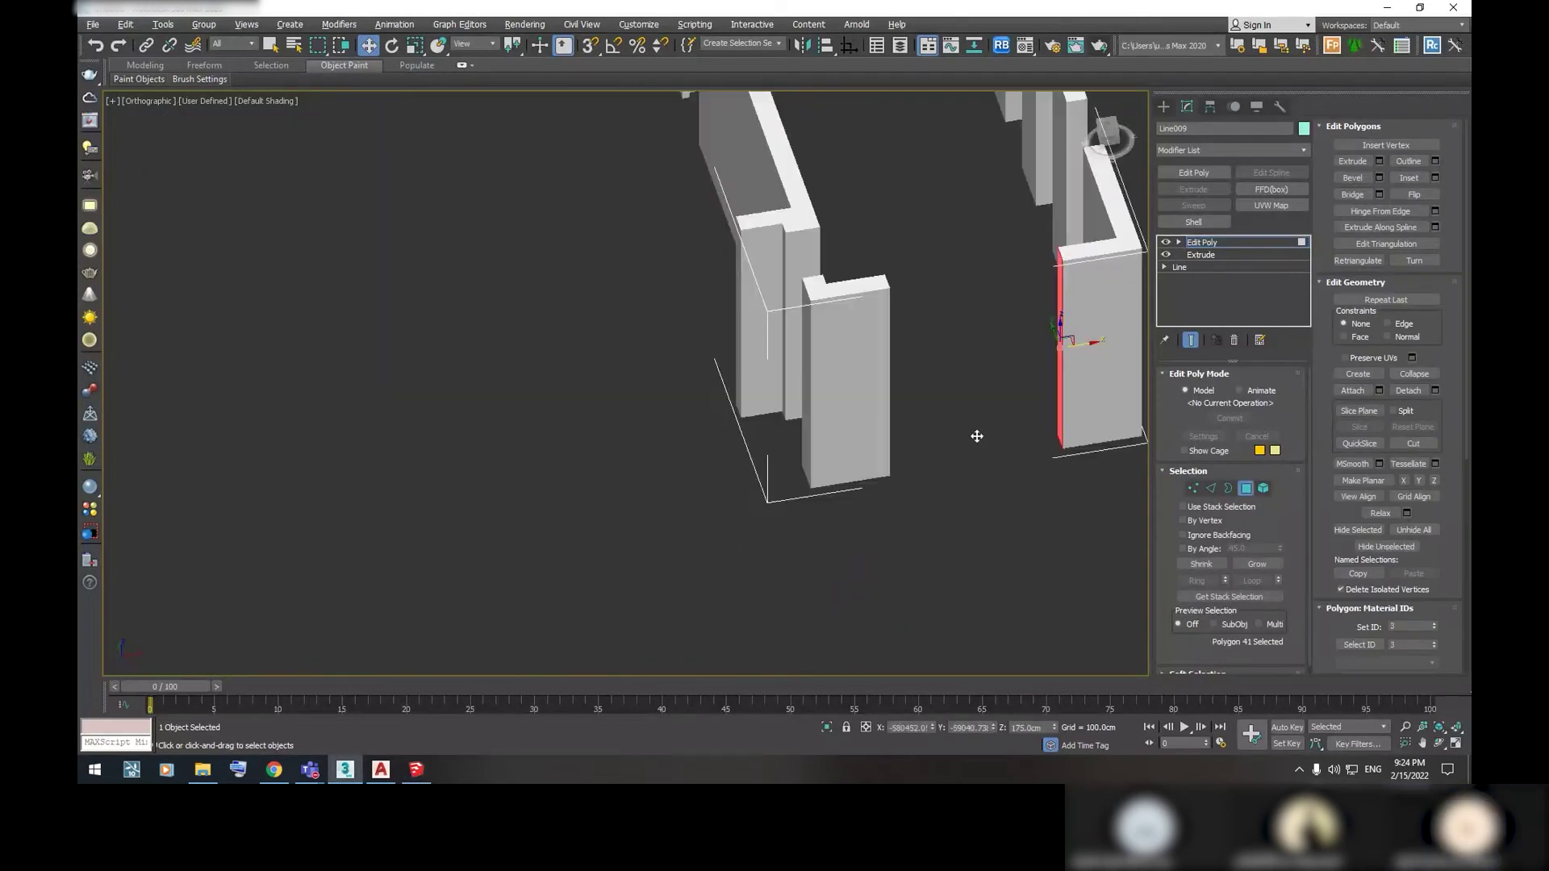
pyautogui.scroll(2, 1054, 339)
pyautogui.keyDown('ctrl'); pyautogui.click(1015, 189); pyautogui.keyUp('ctrl')
pyautogui.scroll(-4, 1014, 189)
pyautogui.moveTo(952, 266)
pyautogui.keyDown('alt'); pyautogui.mouseDown(button='middle')
pyautogui.moveTo(907, 356)
pyautogui.moveTo(872, 351)
pyautogui.mouseUp(button='middle'); pyautogui.keyUp('alt')
pyautogui.scroll(2, 906, 356)
pyautogui.scroll(2, 871, 351)
pyautogui.keyDown('ctrl'); pyautogui.click(872, 349); pyautogui.keyUp('ctrl')
pyautogui.scroll(3, 798, 436)
pyautogui.keyDown('alt'); pyautogui.moveTo(799, 436); pyautogui.dragTo(691, 456, button='middle'); pyautogui.keyUp('alt')
pyautogui.keyDown('ctrl'); pyautogui.click(681, 493); pyautogui.keyUp('ctrl')
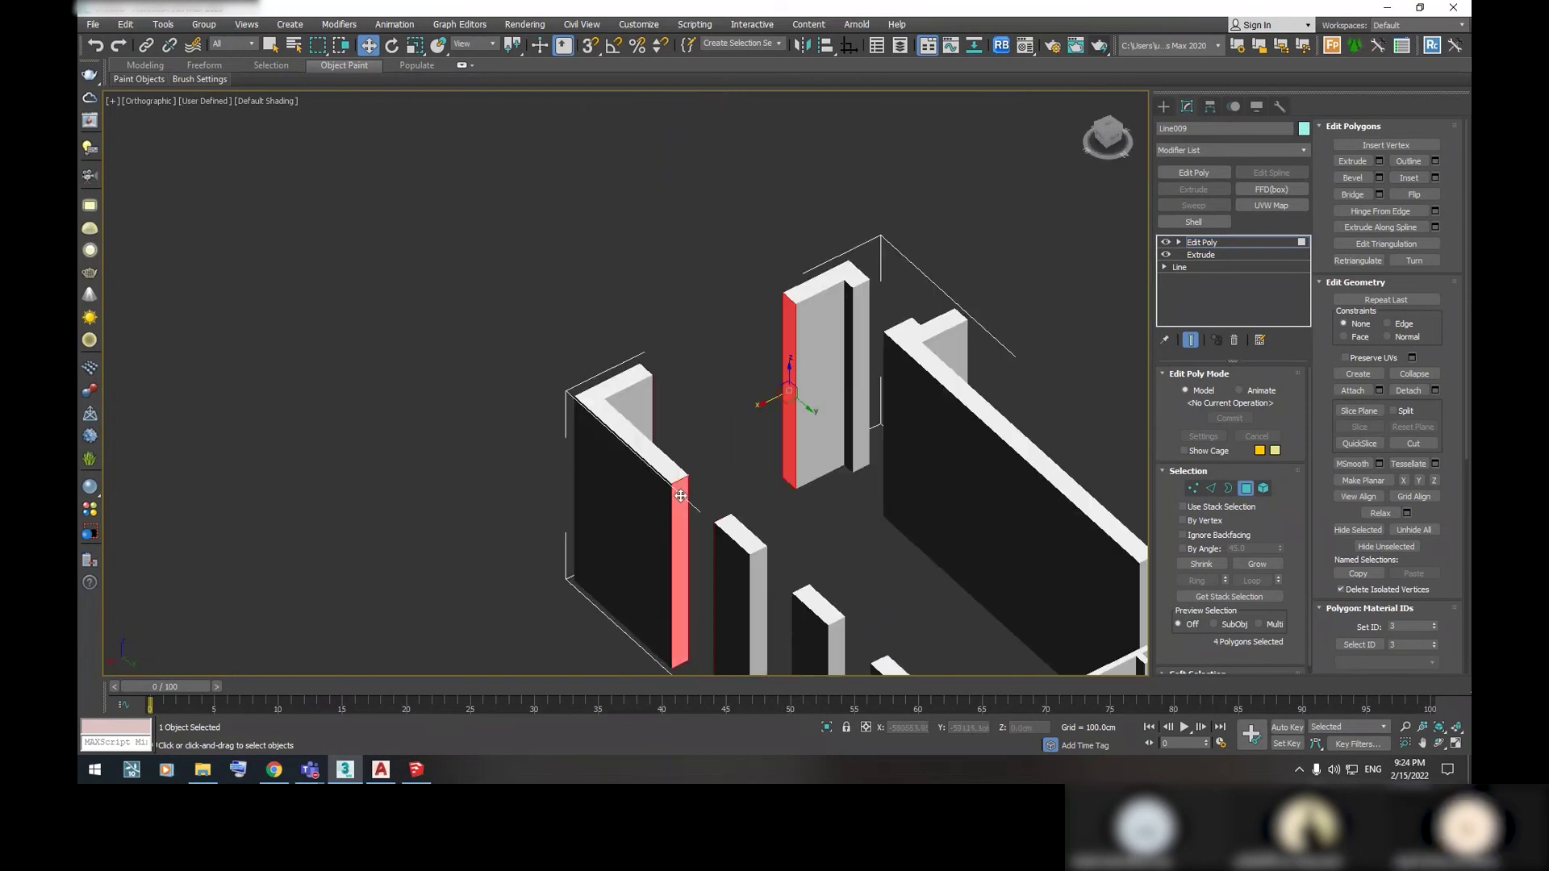
pyautogui.scroll(-3, 680, 494)
pyautogui.scroll(3, 639, 402)
pyautogui.scroll(2, 640, 403)
pyautogui.keyDown('ctrl'); pyautogui.click(667, 439); pyautogui.keyUp('ctrl')
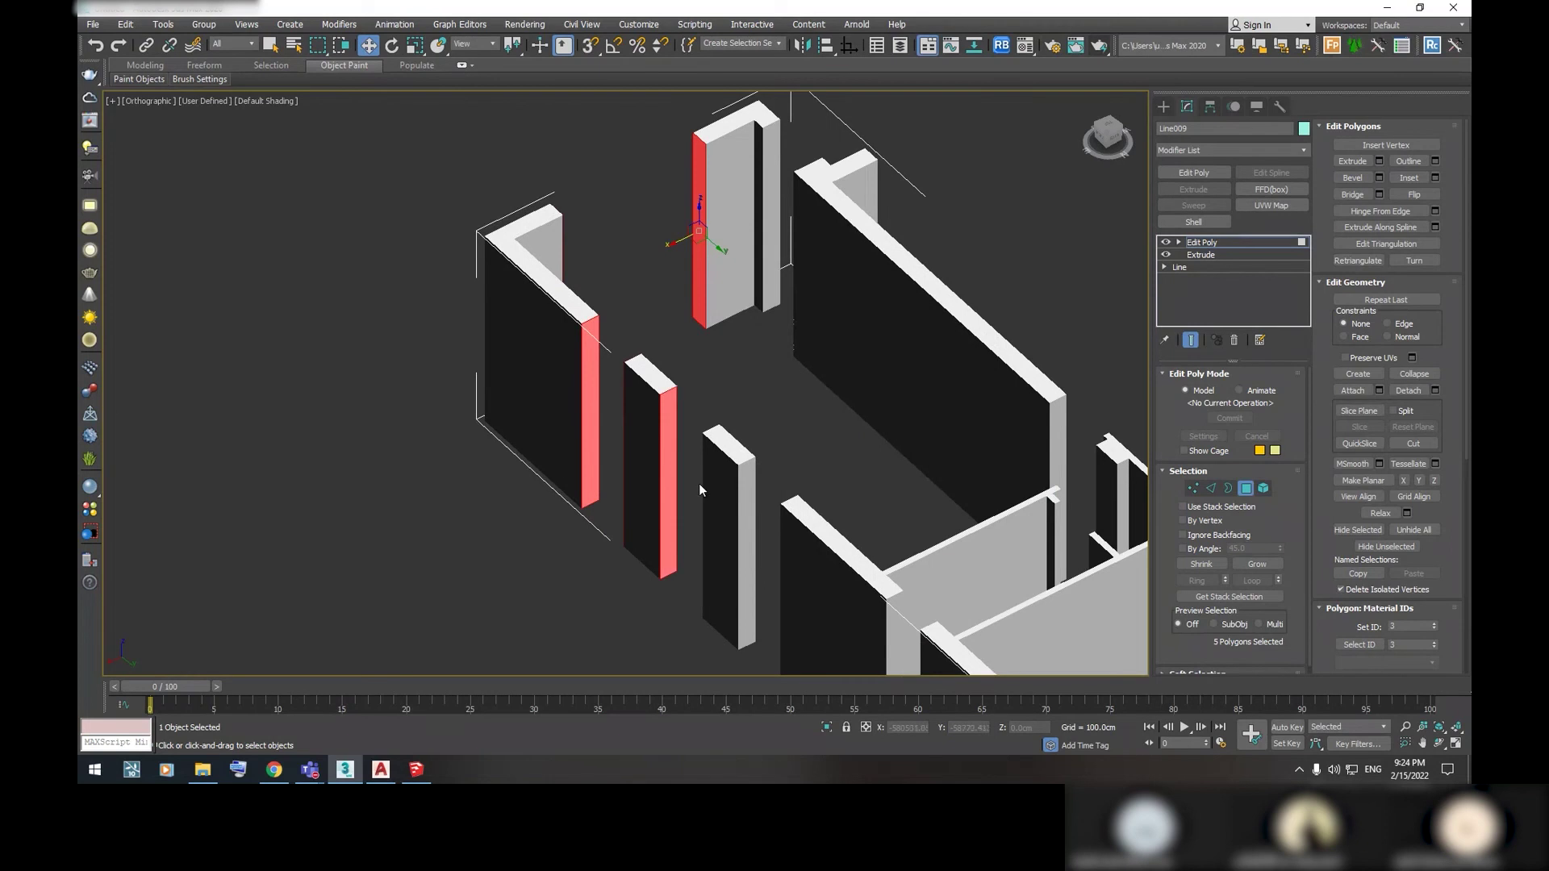
# Add five more wall and pillar end faces to the selection, totalling ten
pyautogui.keyDown('ctrl'); pyautogui.click(738, 477); pyautogui.keyUp('ctrl')
pyautogui.moveTo(738, 477)
pyautogui.keyDown('alt'); pyautogui.mouseDown(button='middle')
pyautogui.moveTo(802, 508)
pyautogui.moveTo(762, 286)
pyautogui.mouseUp(button='middle'); pyautogui.keyUp('alt')
pyautogui.keyDown('ctrl'); pyautogui.click(736, 234); pyautogui.keyUp('ctrl')
pyautogui.moveTo(737, 234)
pyautogui.keyDown('alt'); pyautogui.mouseDown(button='middle')
pyautogui.moveTo(641, 331)
pyautogui.moveTo(693, 379)
pyautogui.mouseUp(button='middle'); pyautogui.keyUp('alt')
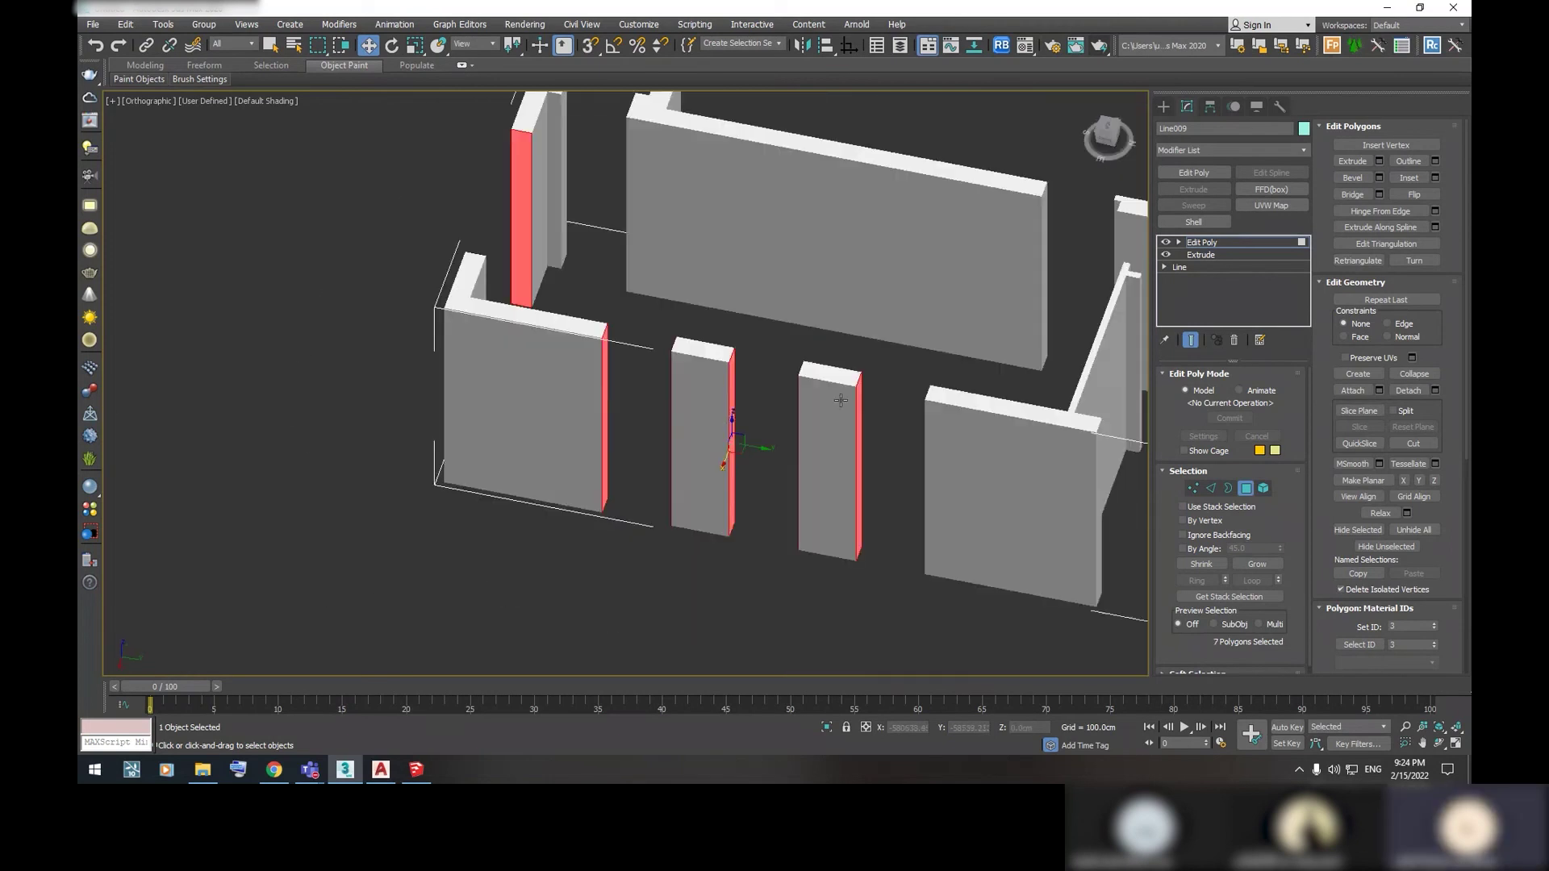
pyautogui.scroll(3, 601, 387)
pyautogui.scroll(1, 601, 386)
pyautogui.scroll(1, 516, 311)
pyautogui.scroll(-1, 568, 338)
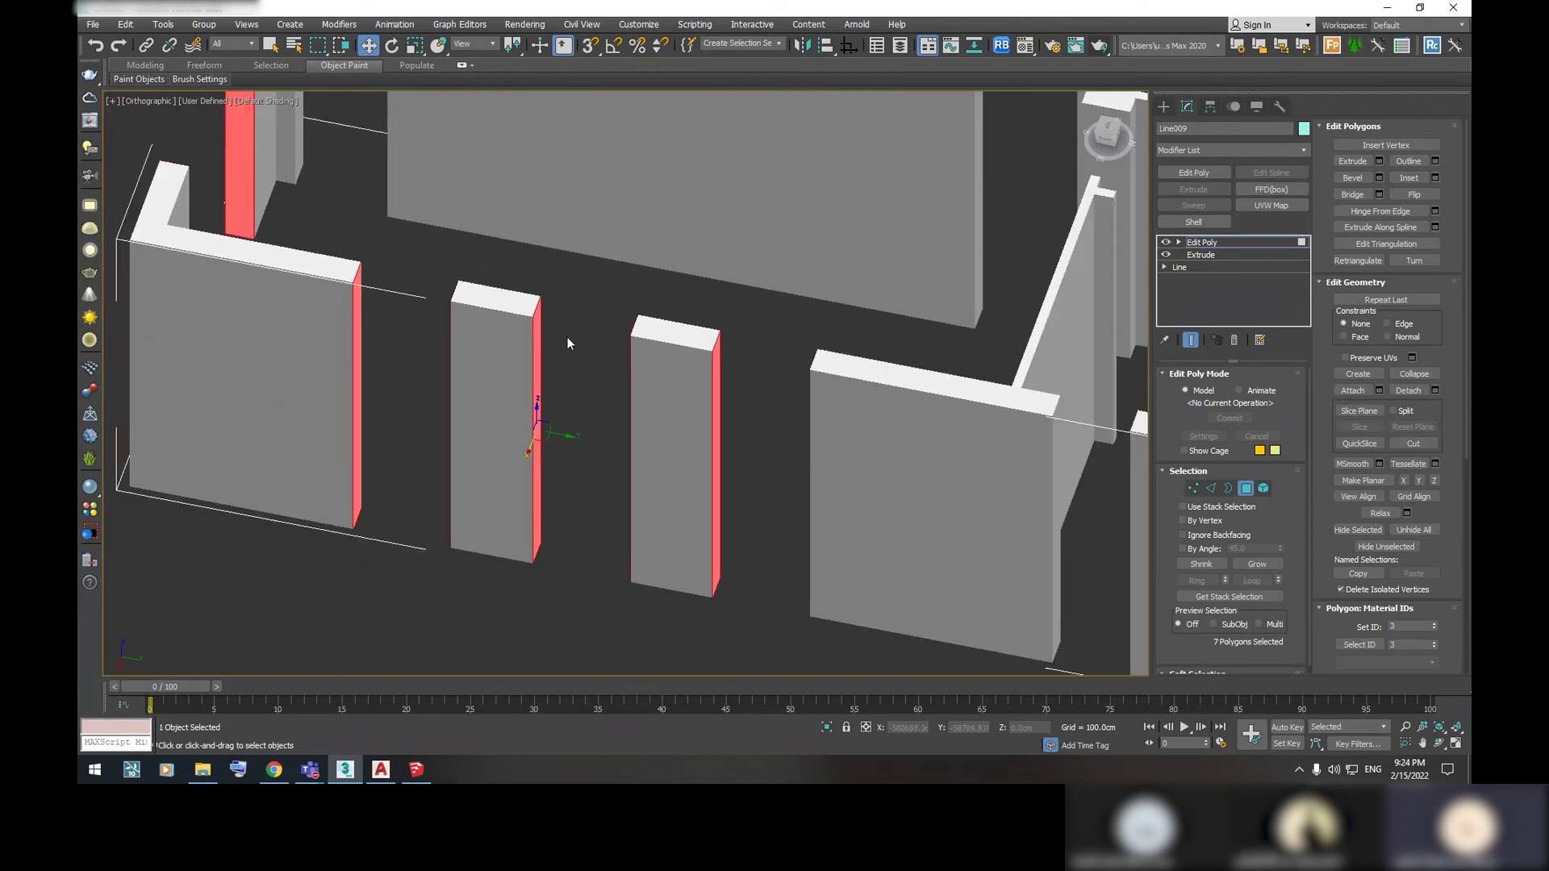
pyautogui.scroll(1, 644, 387)
pyautogui.moveTo(644, 388)
pyautogui.mouseDown(button='middle')
pyautogui.moveTo(827, 387)
pyautogui.moveTo(775, 346)
pyautogui.moveTo(840, 388)
pyautogui.moveTo(644, 290)
pyautogui.mouseUp(button='middle')
pyautogui.keyDown('ctrl'); pyautogui.click(653, 278); pyautogui.keyUp('ctrl')
pyautogui.moveTo(680, 430)
pyautogui.keyDown('alt'); pyautogui.mouseDown(button='middle')
pyautogui.moveTo(578, 453)
pyautogui.moveTo(594, 435)
pyautogui.mouseUp(button='middle'); pyautogui.keyUp('alt')
pyautogui.scroll(-3, 621, 407)
pyautogui.moveTo(647, 379)
pyautogui.keyDown('alt'); pyautogui.mouseDown(button='middle')
pyautogui.moveTo(678, 399)
pyautogui.moveTo(637, 378)
pyautogui.moveTo(674, 616)
pyautogui.mouseUp(button='middle'); pyautogui.keyUp('alt')
pyautogui.scroll(2, 686, 403)
pyautogui.scroll(3, 698, 410)
pyautogui.keyDown('ctrl'); pyautogui.click(635, 379); pyautogui.keyUp('ctrl')
pyautogui.scroll(-2, 635, 379)
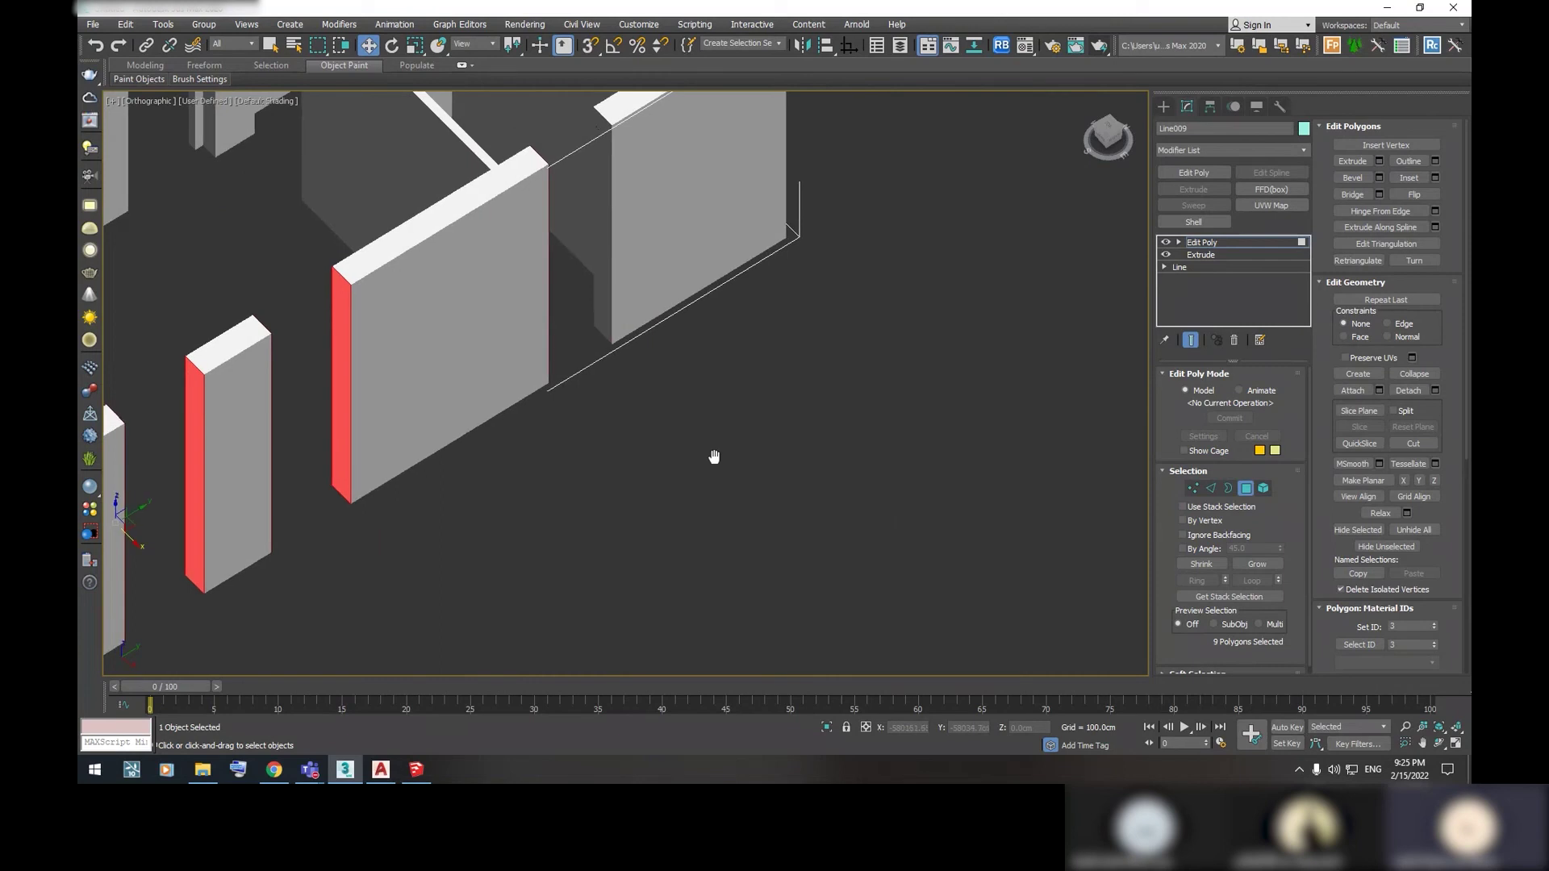
pyautogui.moveTo(712, 452); pyautogui.dragTo(746, 474, button='middle')
pyautogui.keyDown('ctrl'); pyautogui.click(579, 249); pyautogui.keyUp('ctrl')
# Pan and orbit around the building to review the ten red-selected faces
pyautogui.scroll(-3, 621, 361)
pyautogui.moveTo(621, 360)
pyautogui.mouseDown(button='middle')
pyautogui.moveTo(643, 388)
pyautogui.moveTo(715, 407)
pyautogui.mouseUp(button='middle')
pyautogui.scroll(3, 733, 344)
pyautogui.scroll(-2, 733, 344)
pyautogui.moveTo(628, 284)
pyautogui.mouseDown(button='middle')
pyautogui.moveTo(734, 293)
pyautogui.moveTo(798, 352)
pyautogui.mouseUp(button='middle')
pyautogui.scroll(-3, 734, 292)
pyautogui.moveTo(643, 269)
pyautogui.keyDown('alt'); pyautogui.mouseDown(button='middle')
pyautogui.moveTo(657, 357)
pyautogui.moveTo(742, 292)
pyautogui.moveTo(694, 363)
pyautogui.moveTo(707, 395)
pyautogui.mouseUp(button='middle'); pyautogui.keyUp('alt')
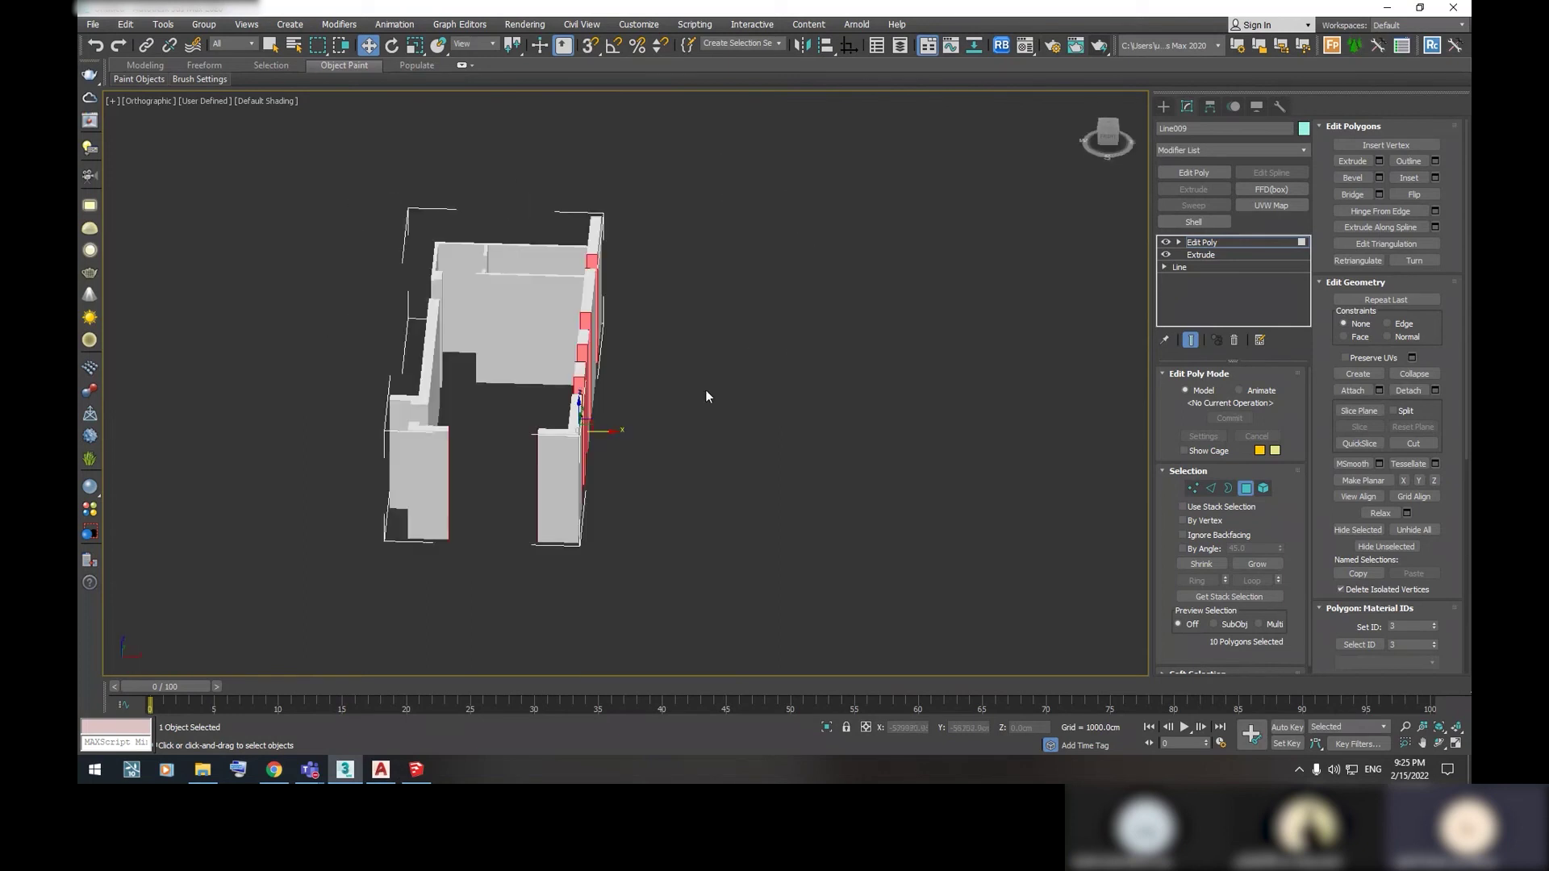
pyautogui.moveTo(626, 313)
pyautogui.keyDown('alt'); pyautogui.mouseDown(button='middle')
pyautogui.moveTo(553, 345)
pyautogui.moveTo(612, 414)
pyautogui.moveTo(733, 512)
pyautogui.moveTo(886, 525)
pyautogui.mouseUp(button='middle'); pyautogui.keyUp('alt')
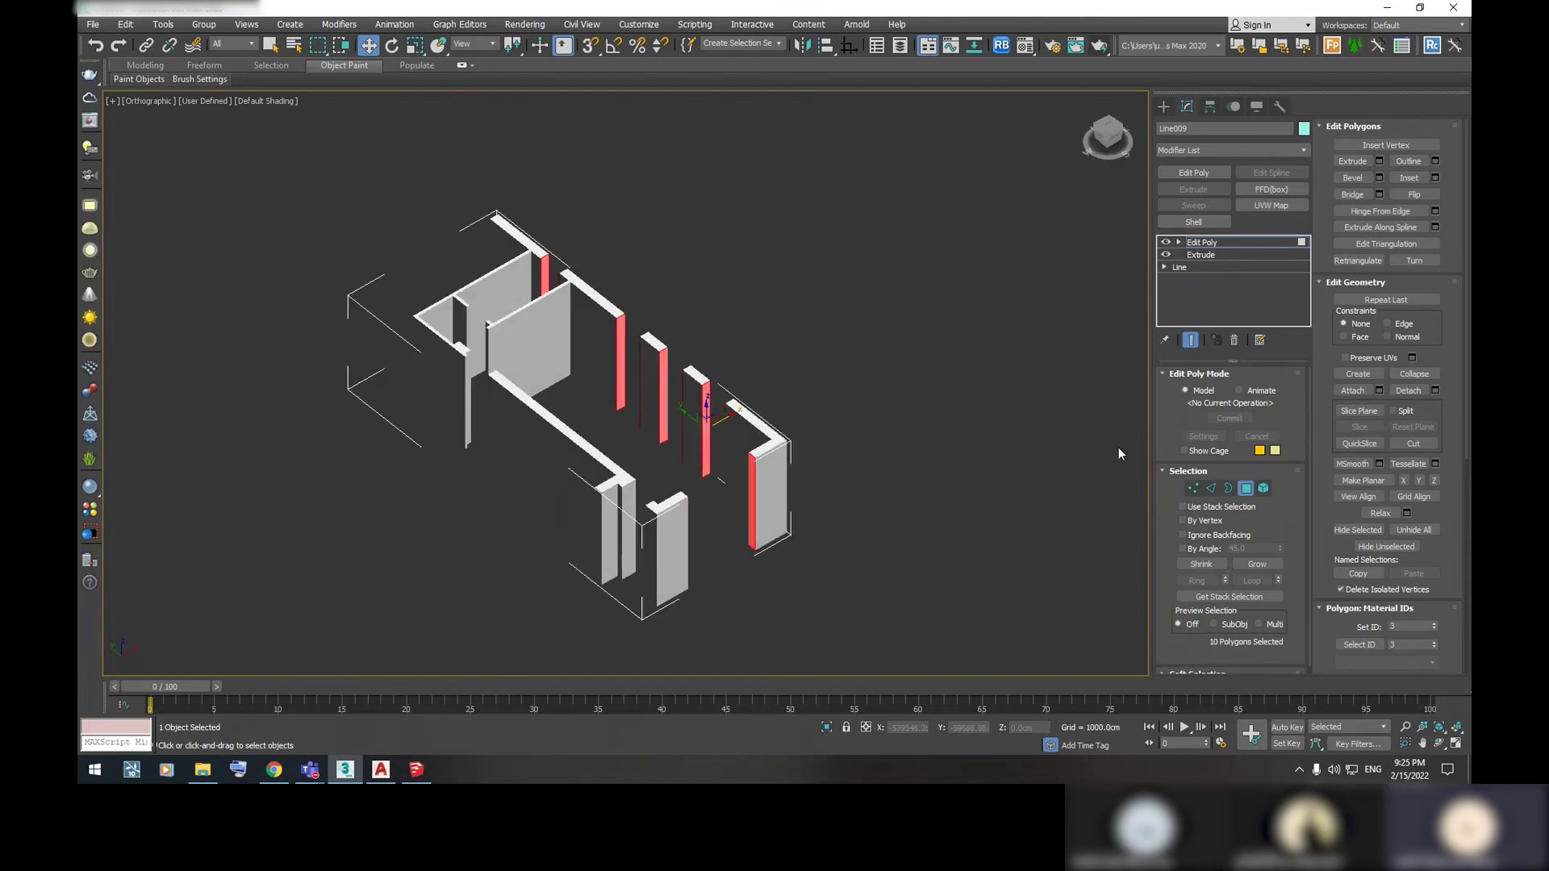
pyautogui.scroll(1, 834, 456)
pyautogui.scroll(3, 834, 455)
pyautogui.scroll(2, 833, 456)
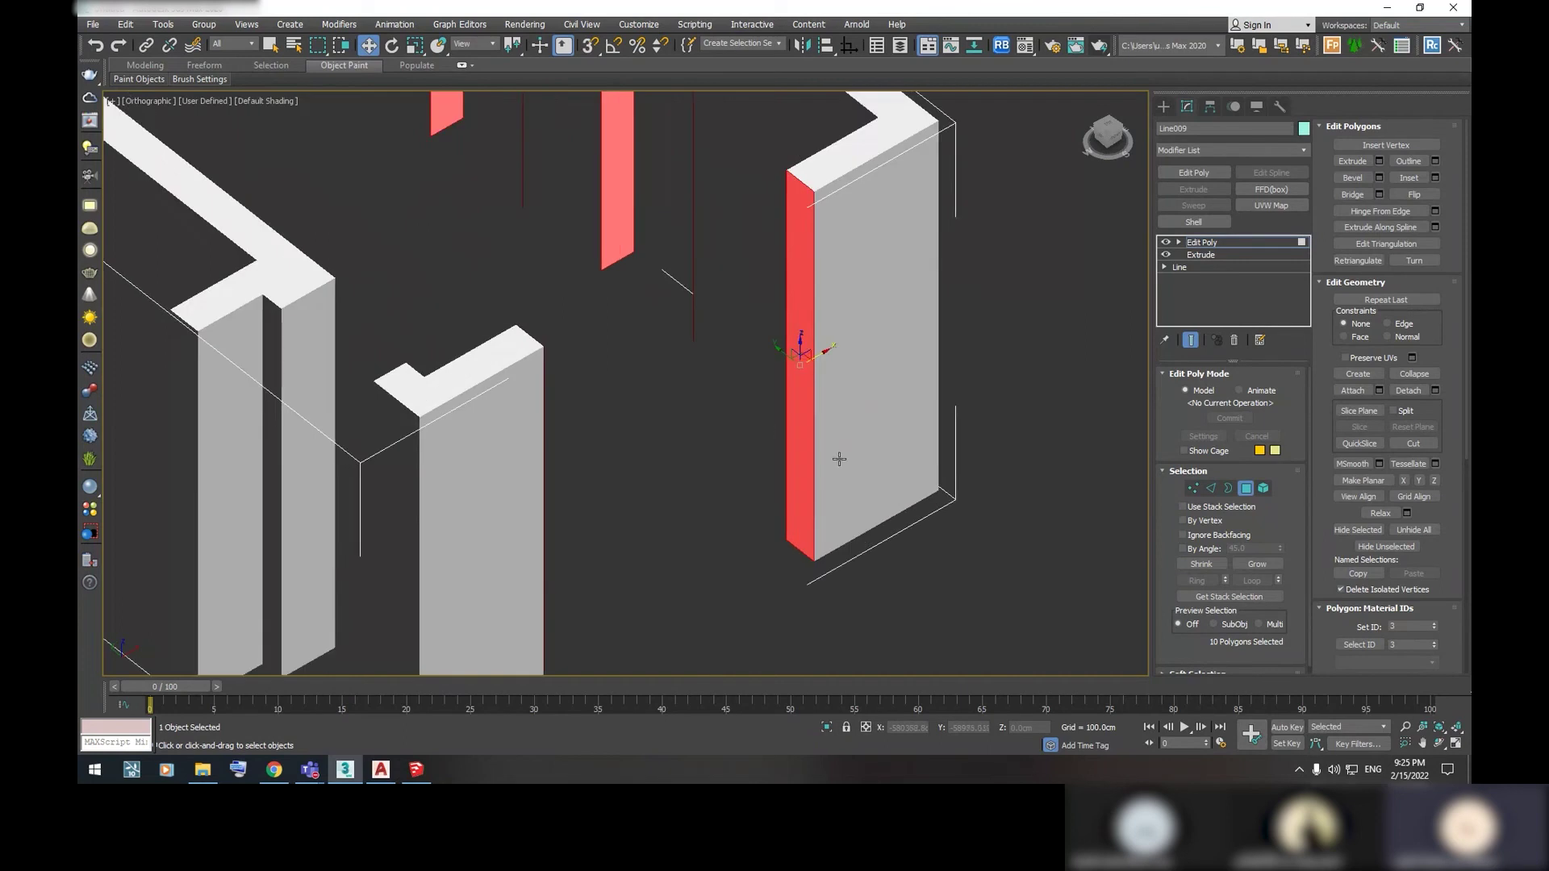
pyautogui.scroll(1, 837, 452)
pyautogui.moveTo(831, 353); pyautogui.dragTo(960, 375, button='middle')
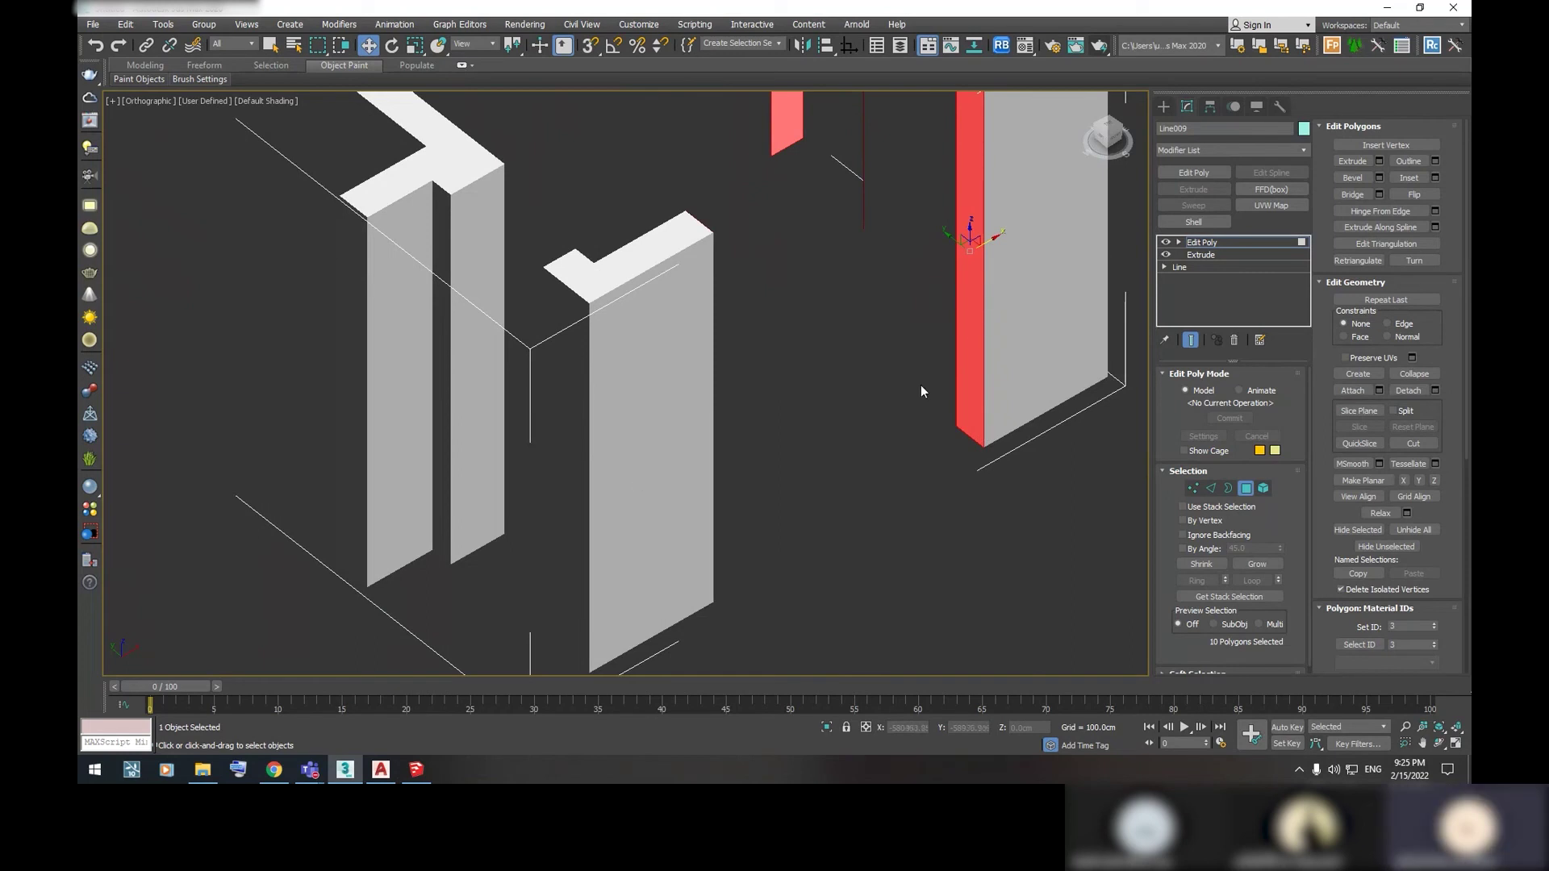
pyautogui.moveTo(915, 332); pyautogui.dragTo(902, 428, button='middle')
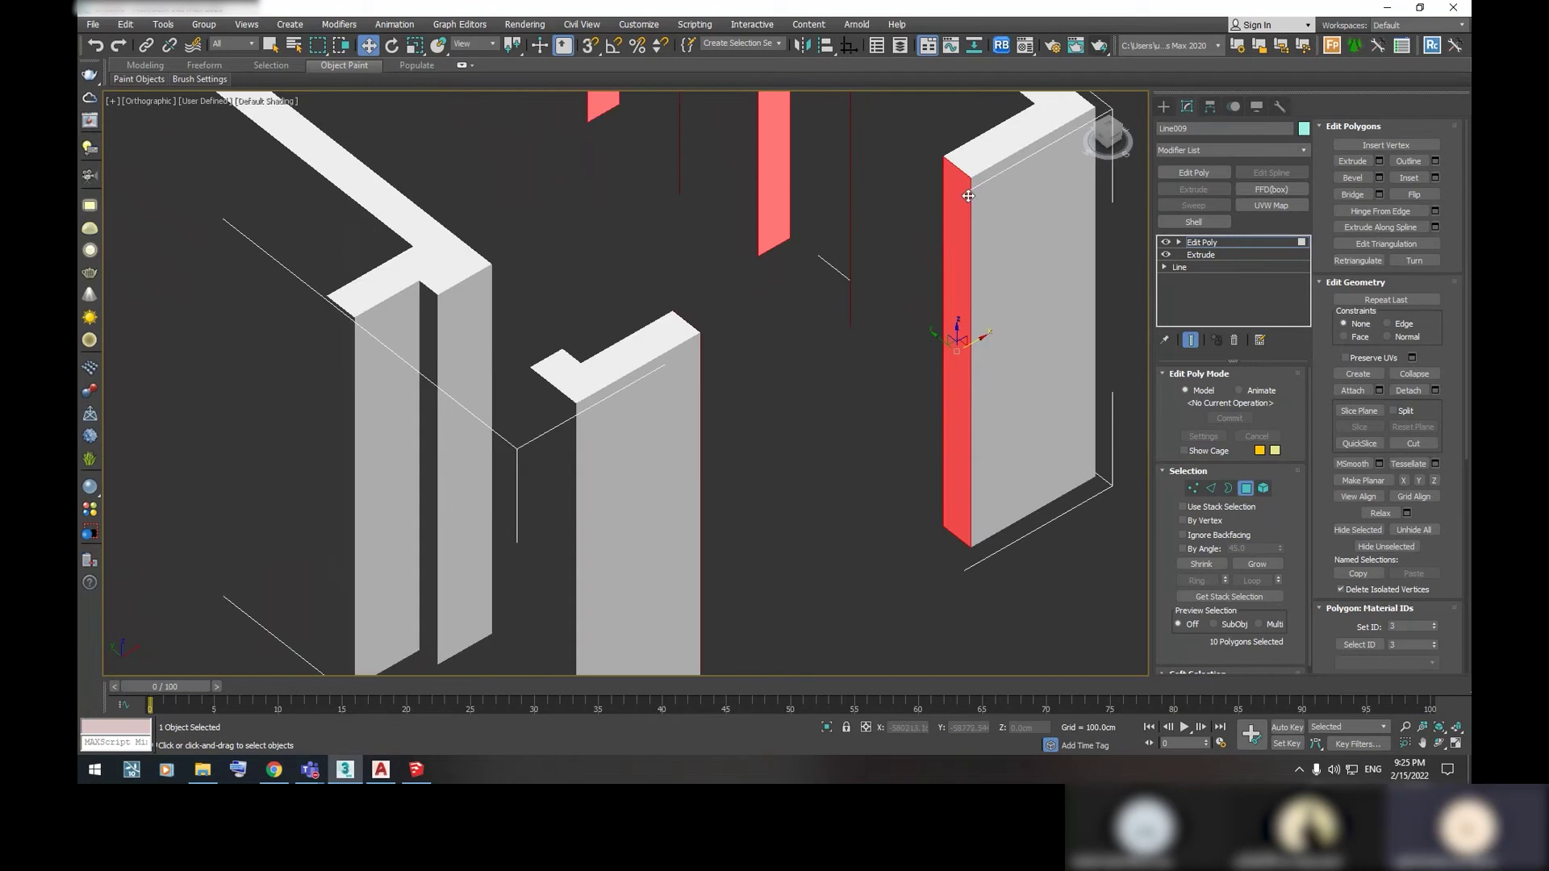
pyautogui.scroll(-3, 847, 342)
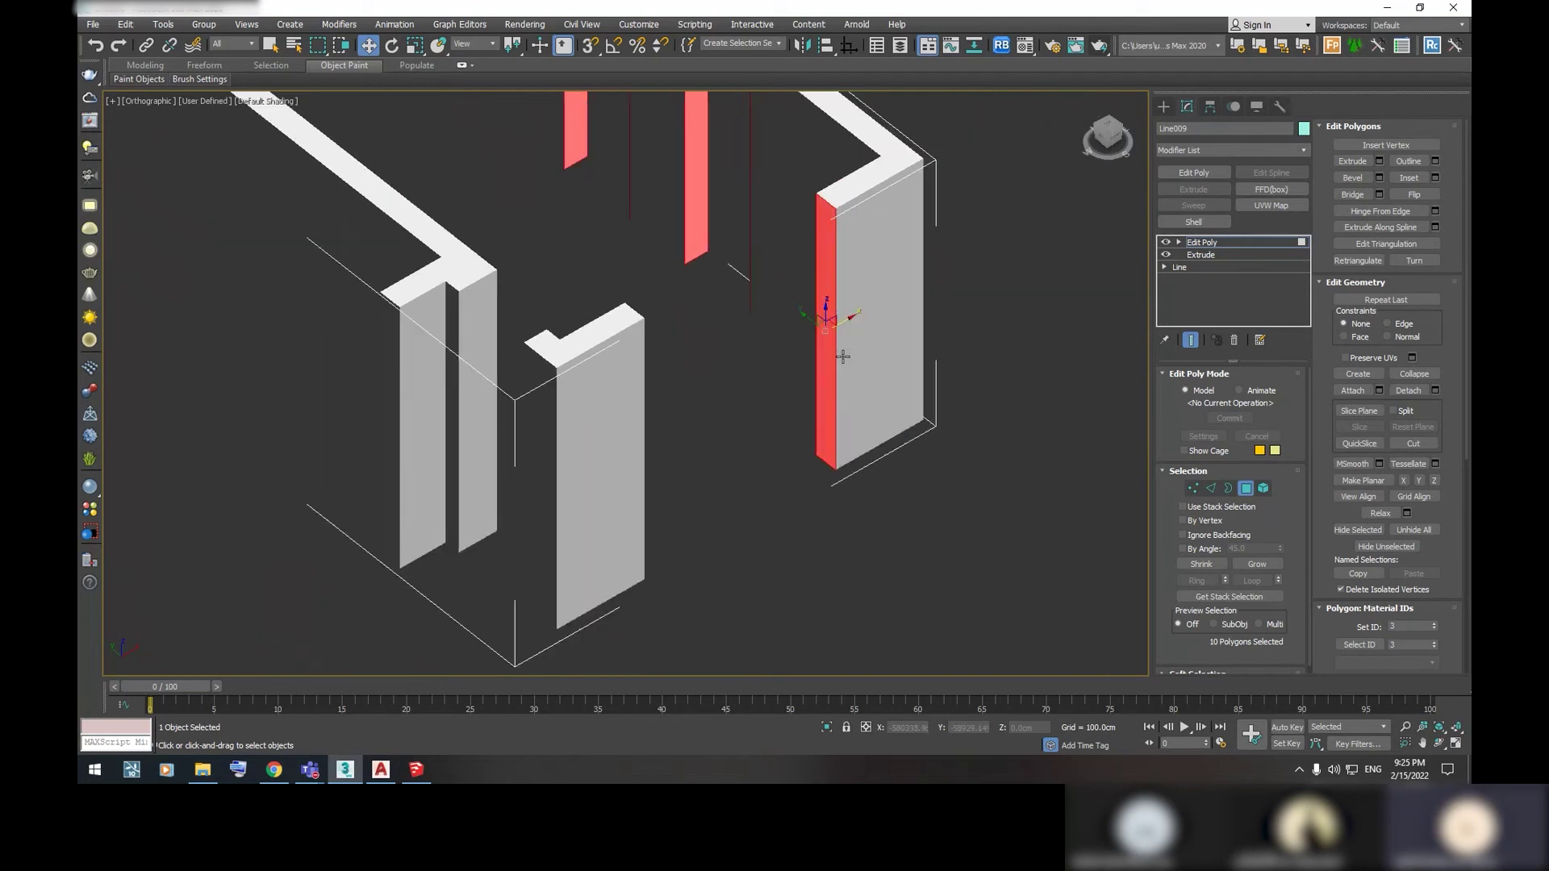
# Turn on Slice Plane for the selected faces and set coordinate entry to relative offset
pyautogui.click(1360, 412)
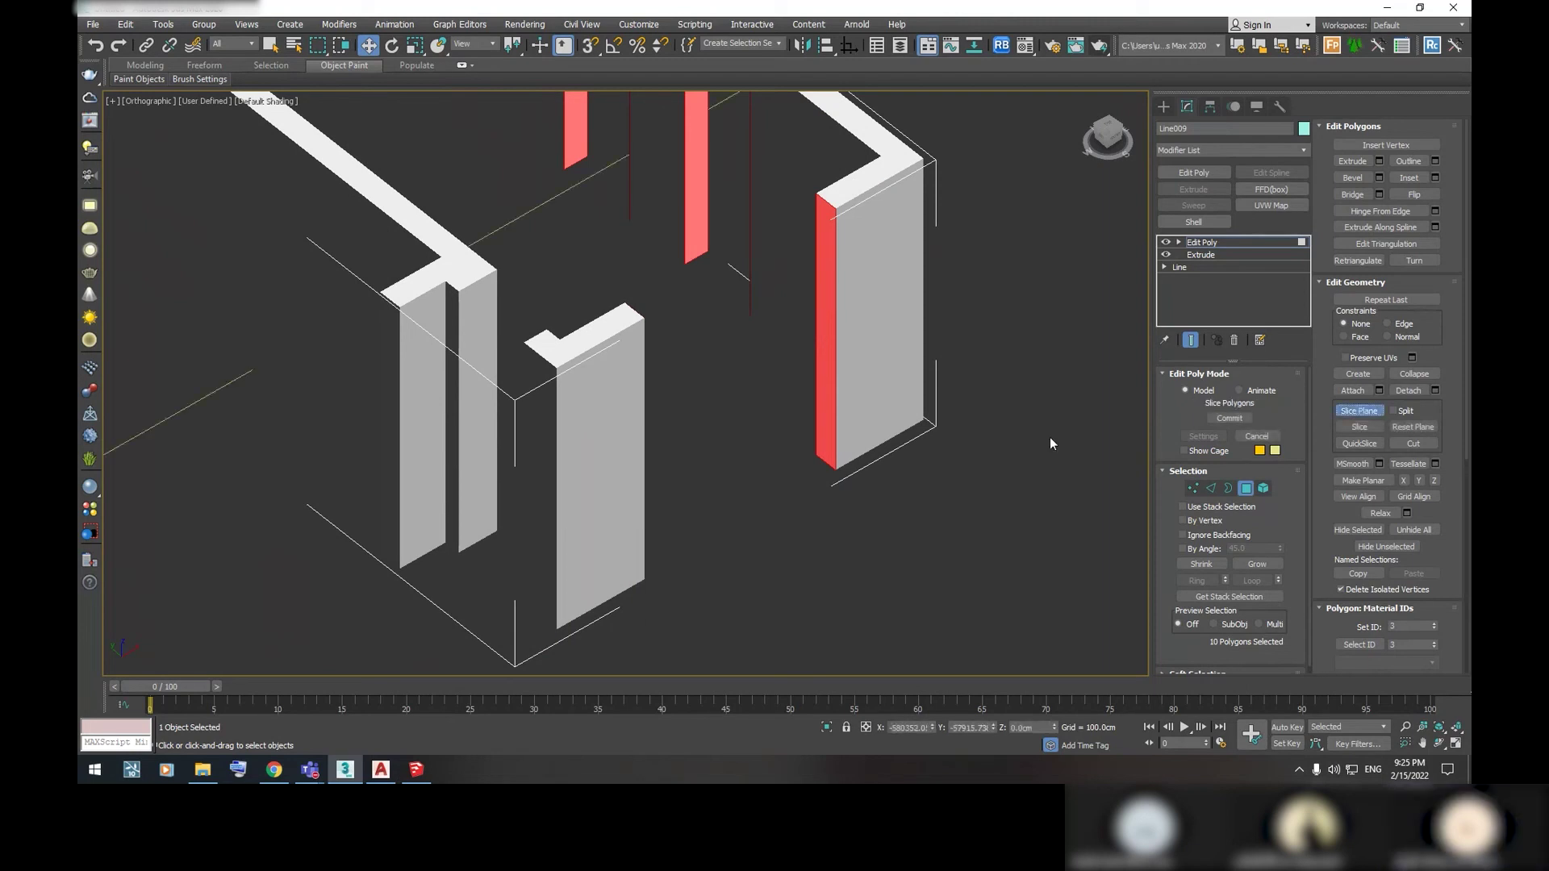
pyautogui.scroll(-2, 863, 381)
pyautogui.scroll(-2, 863, 381)
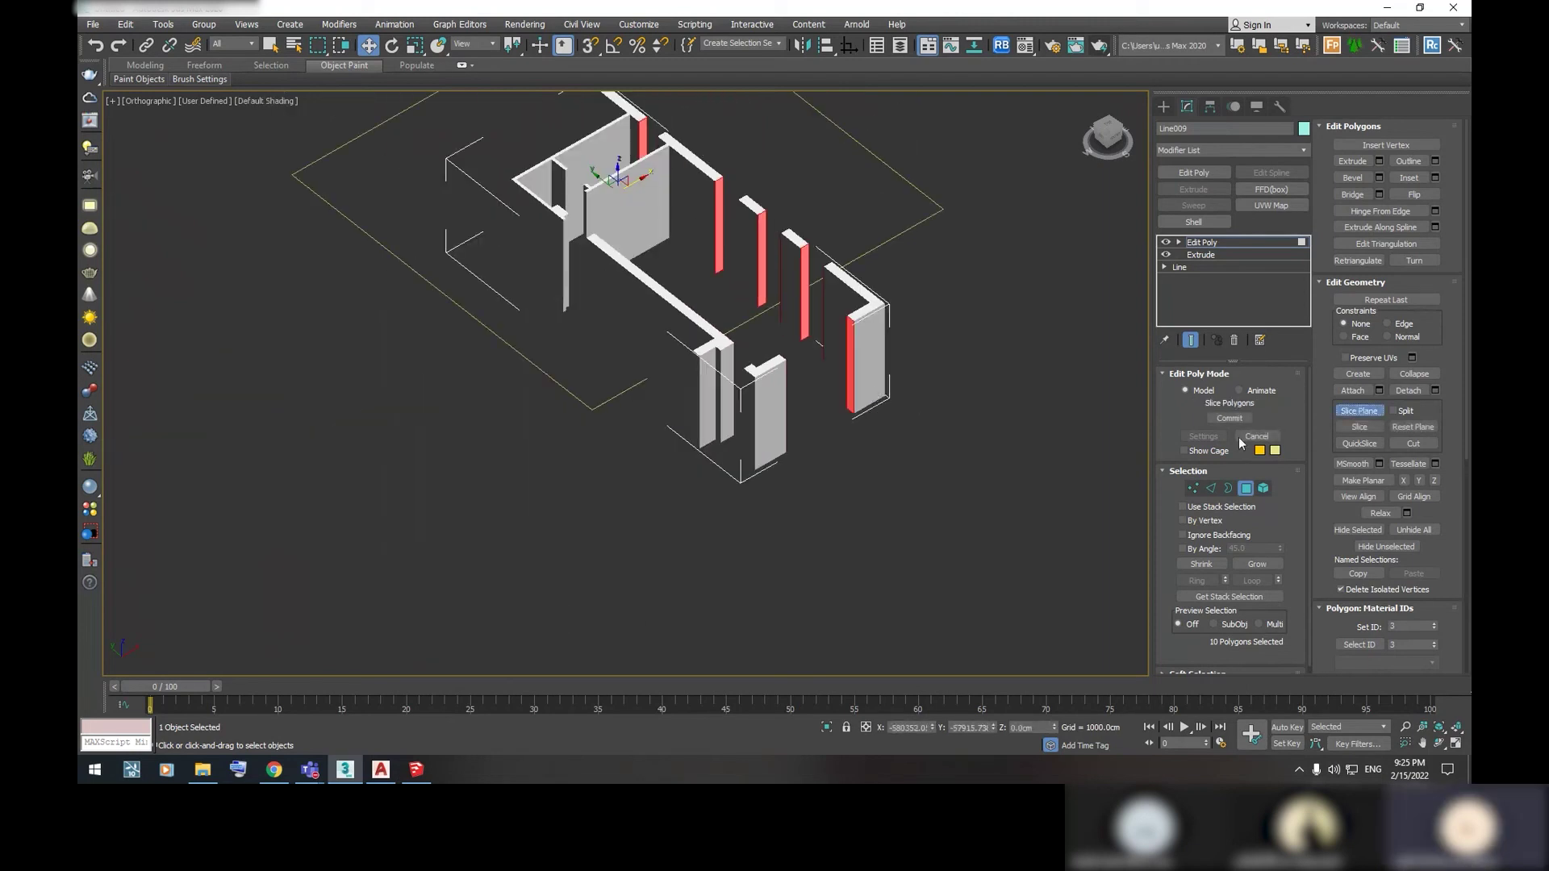
pyautogui.click(1366, 430)
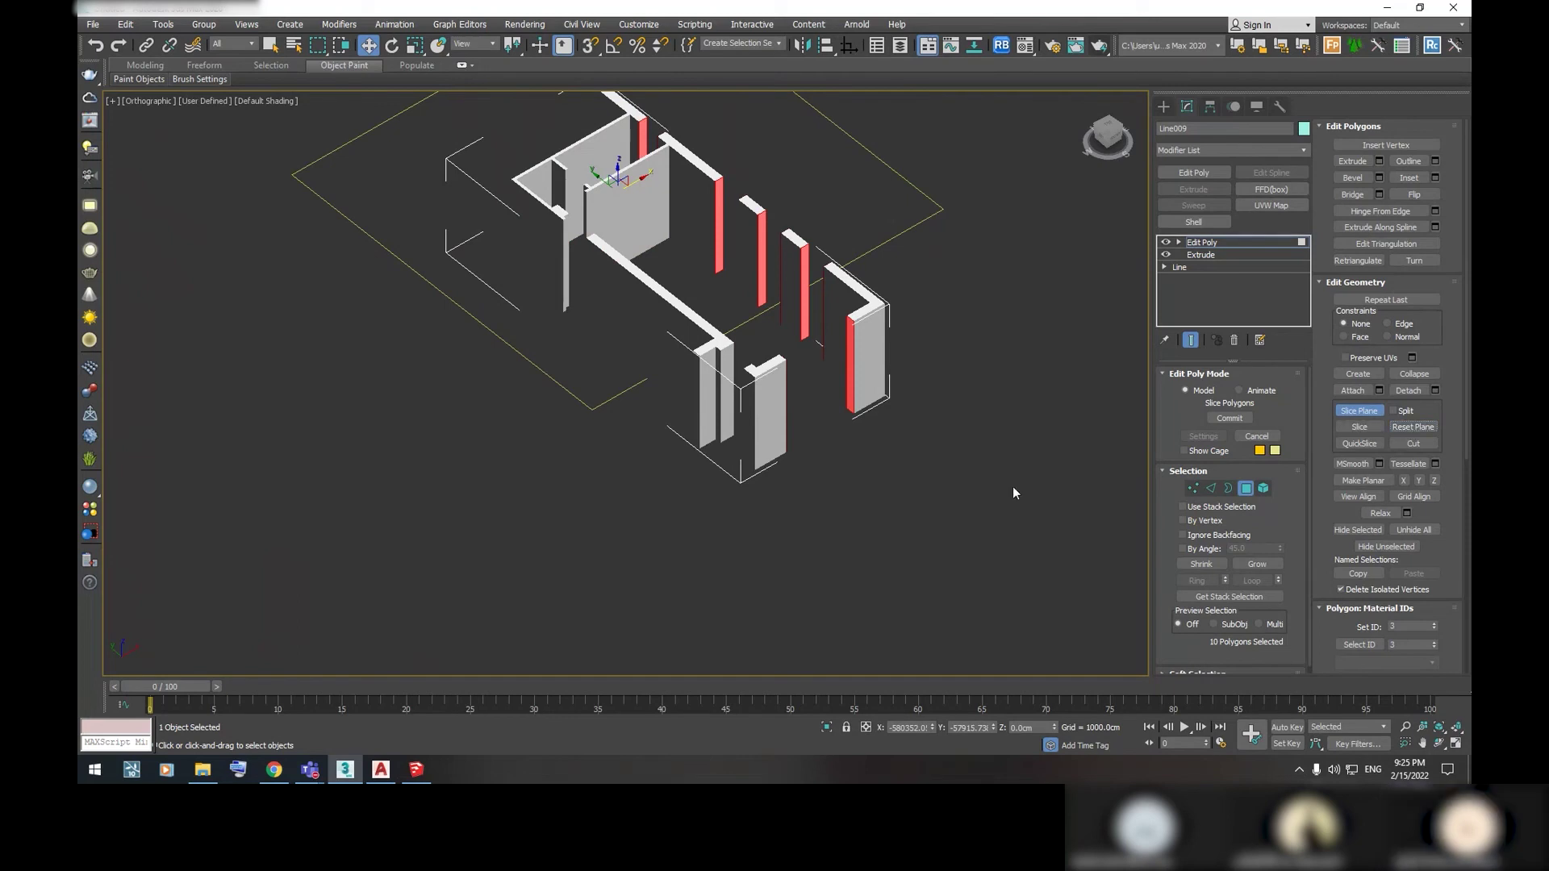
pyautogui.click(865, 728)
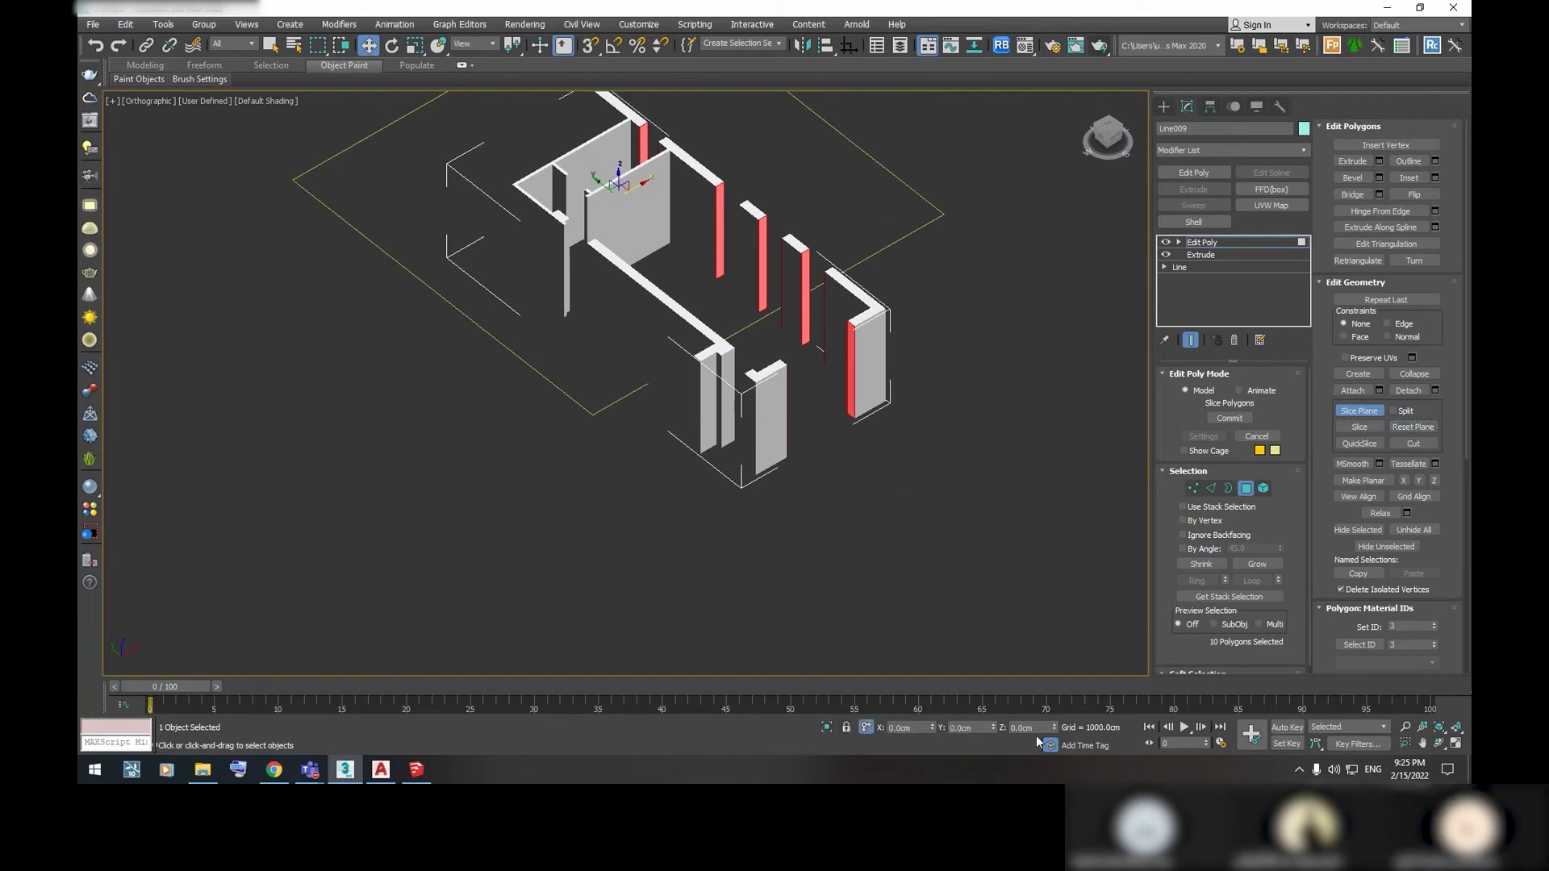
pyautogui.moveTo(633, 339); pyautogui.dragTo(660, 448, button='middle')
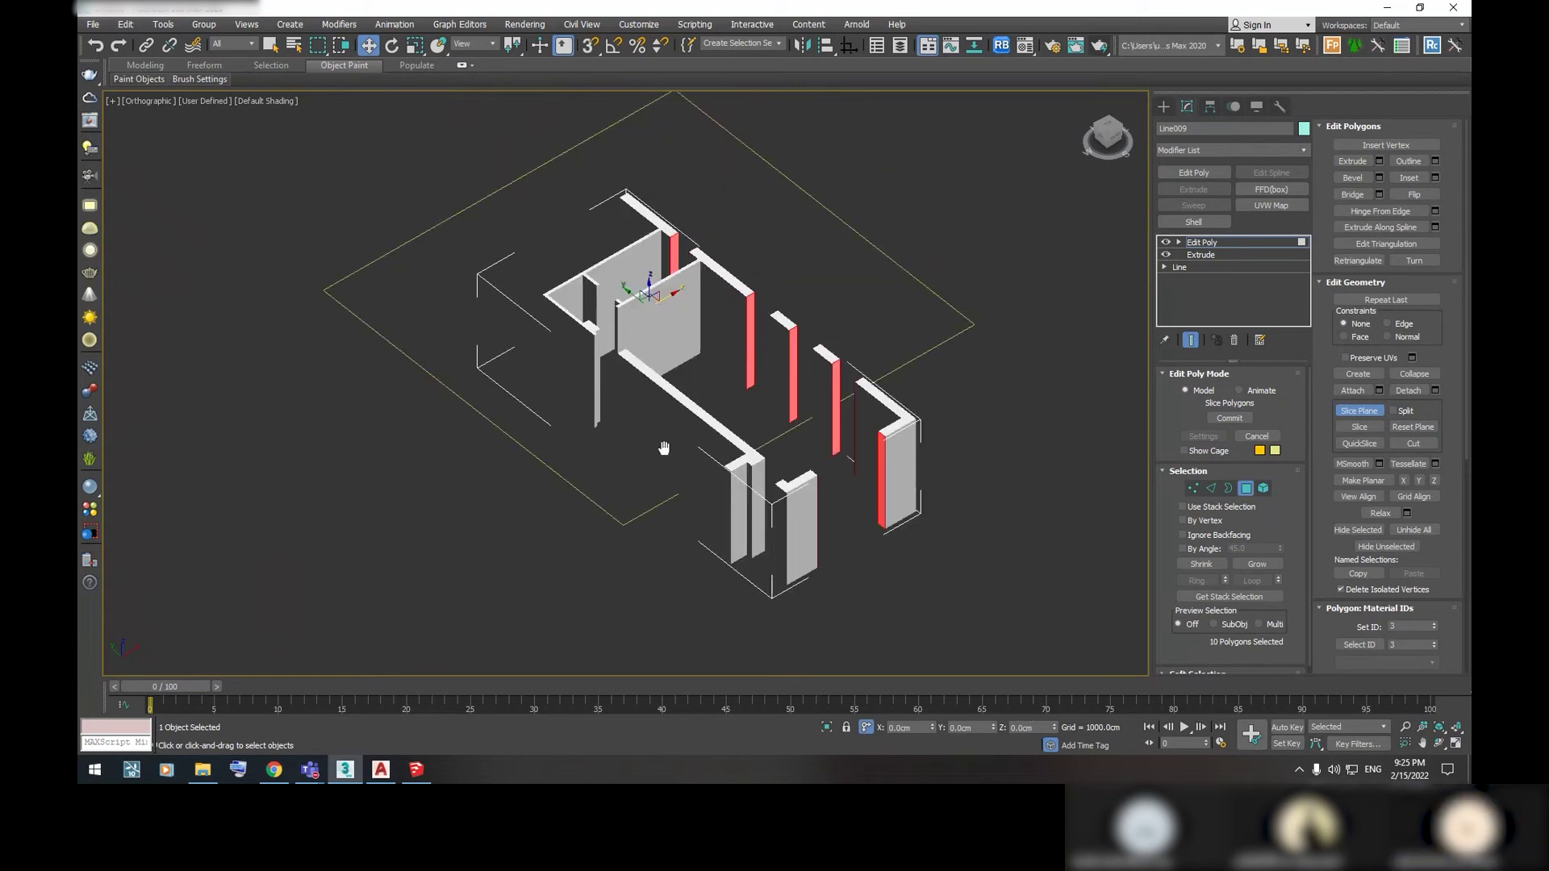
pyautogui.scroll(4, 655, 282)
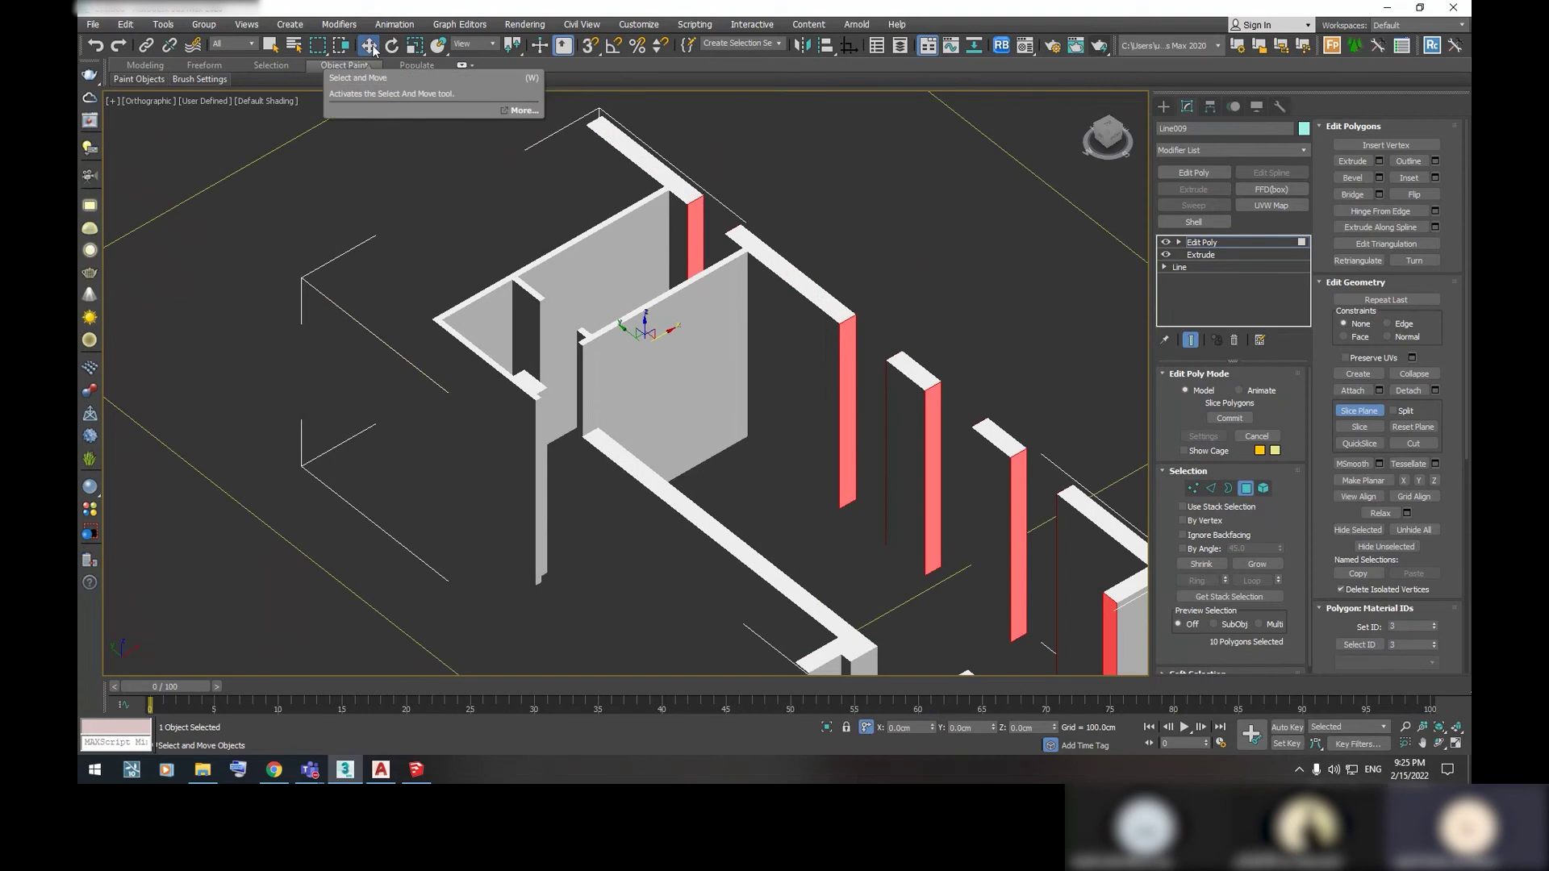
pyautogui.scroll(-2, 738, 313)
pyautogui.scroll(-2, 771, 368)
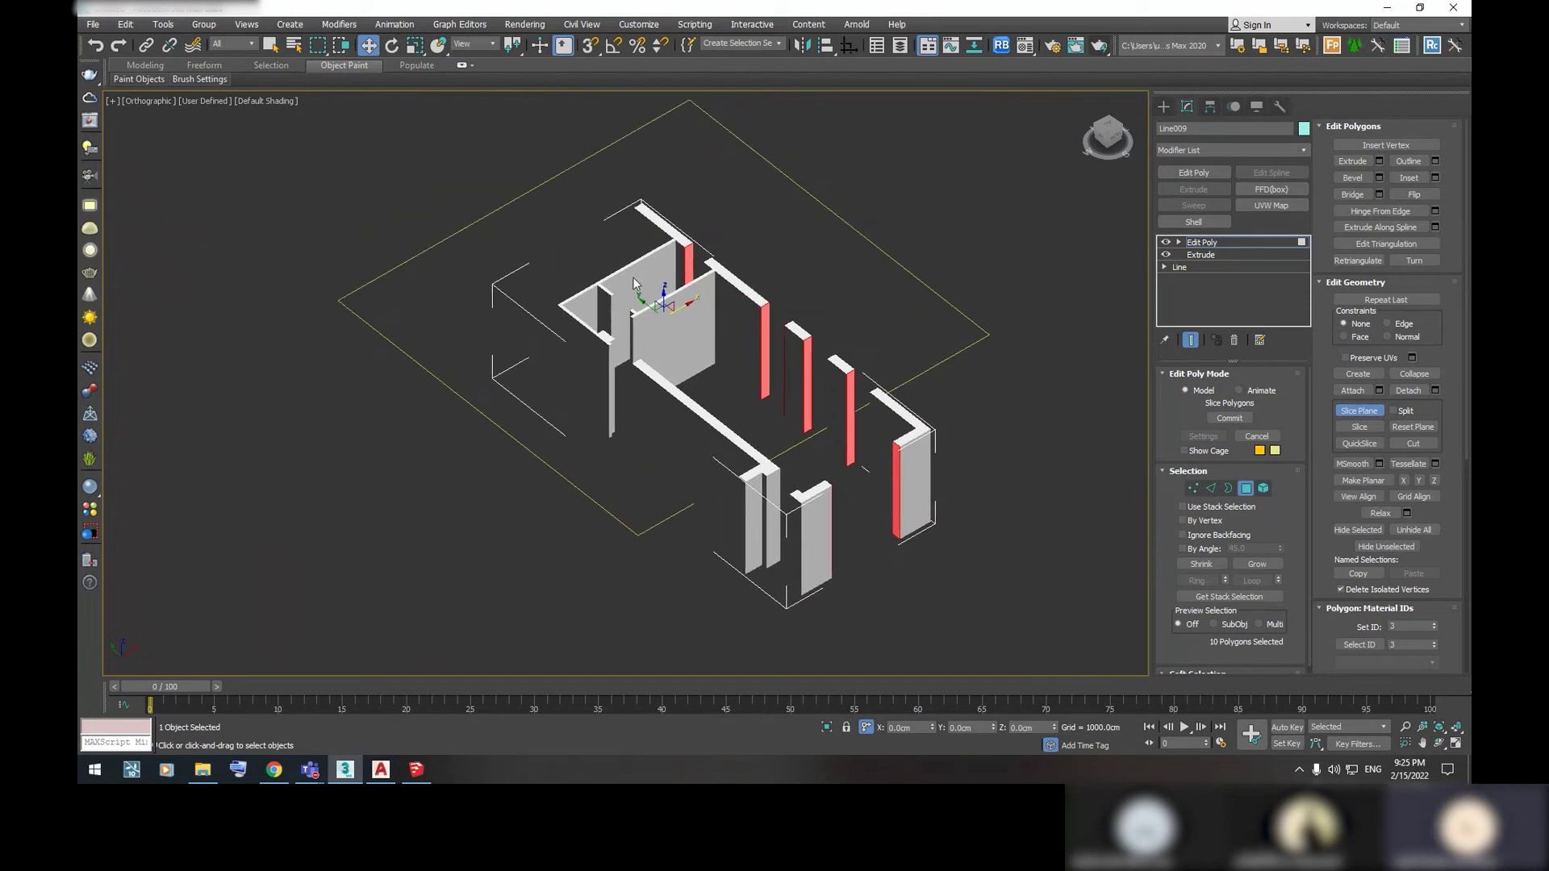
pyautogui.scroll(2, 678, 317)
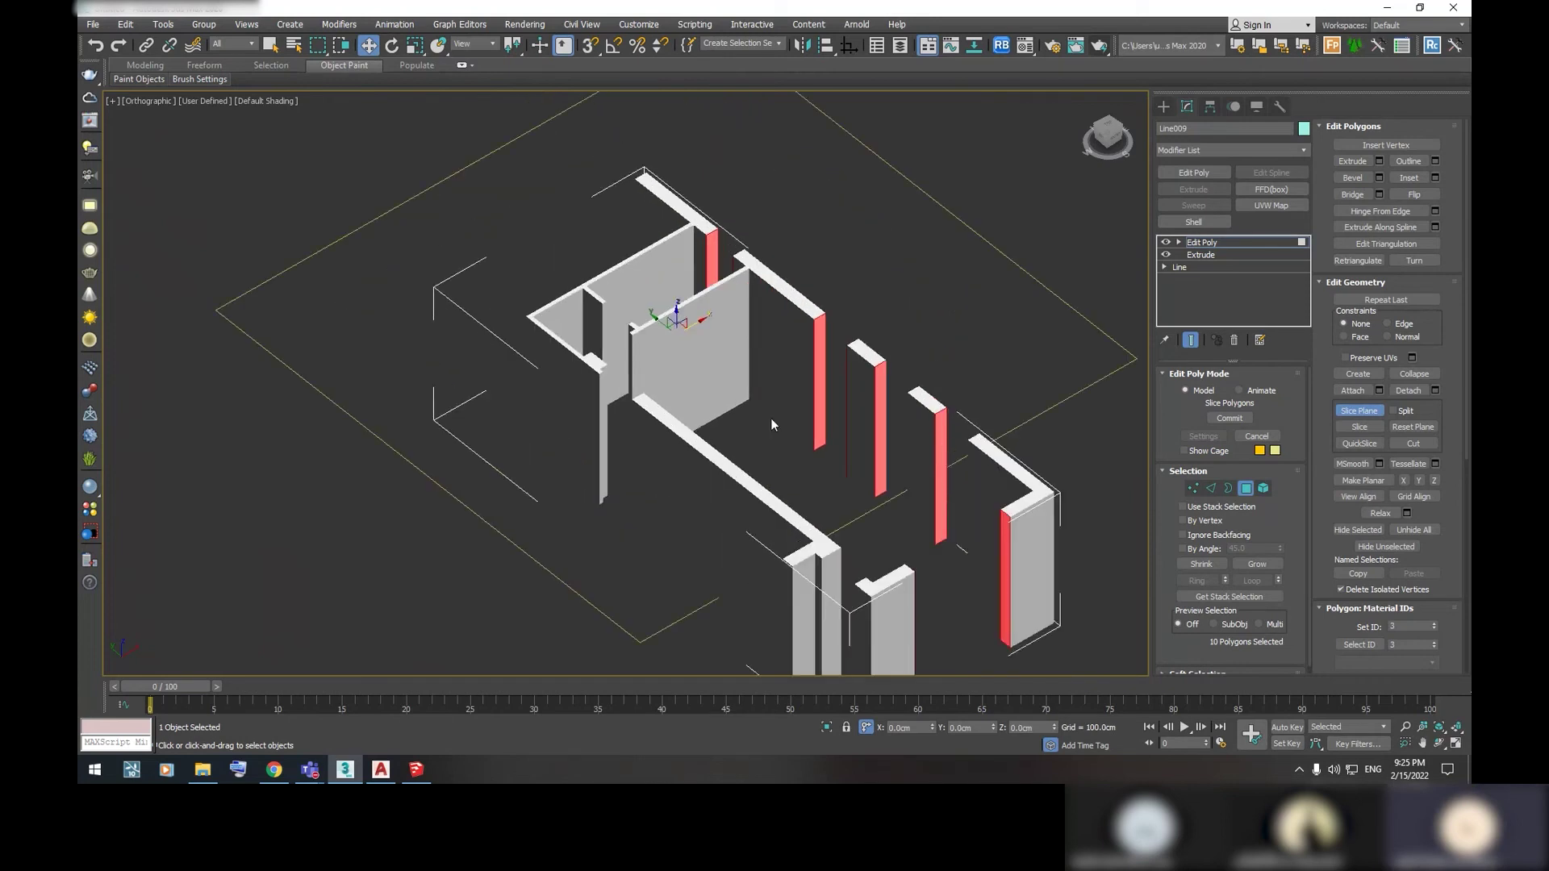
pyautogui.moveTo(821, 367); pyautogui.dragTo(801, 315, button='middle')
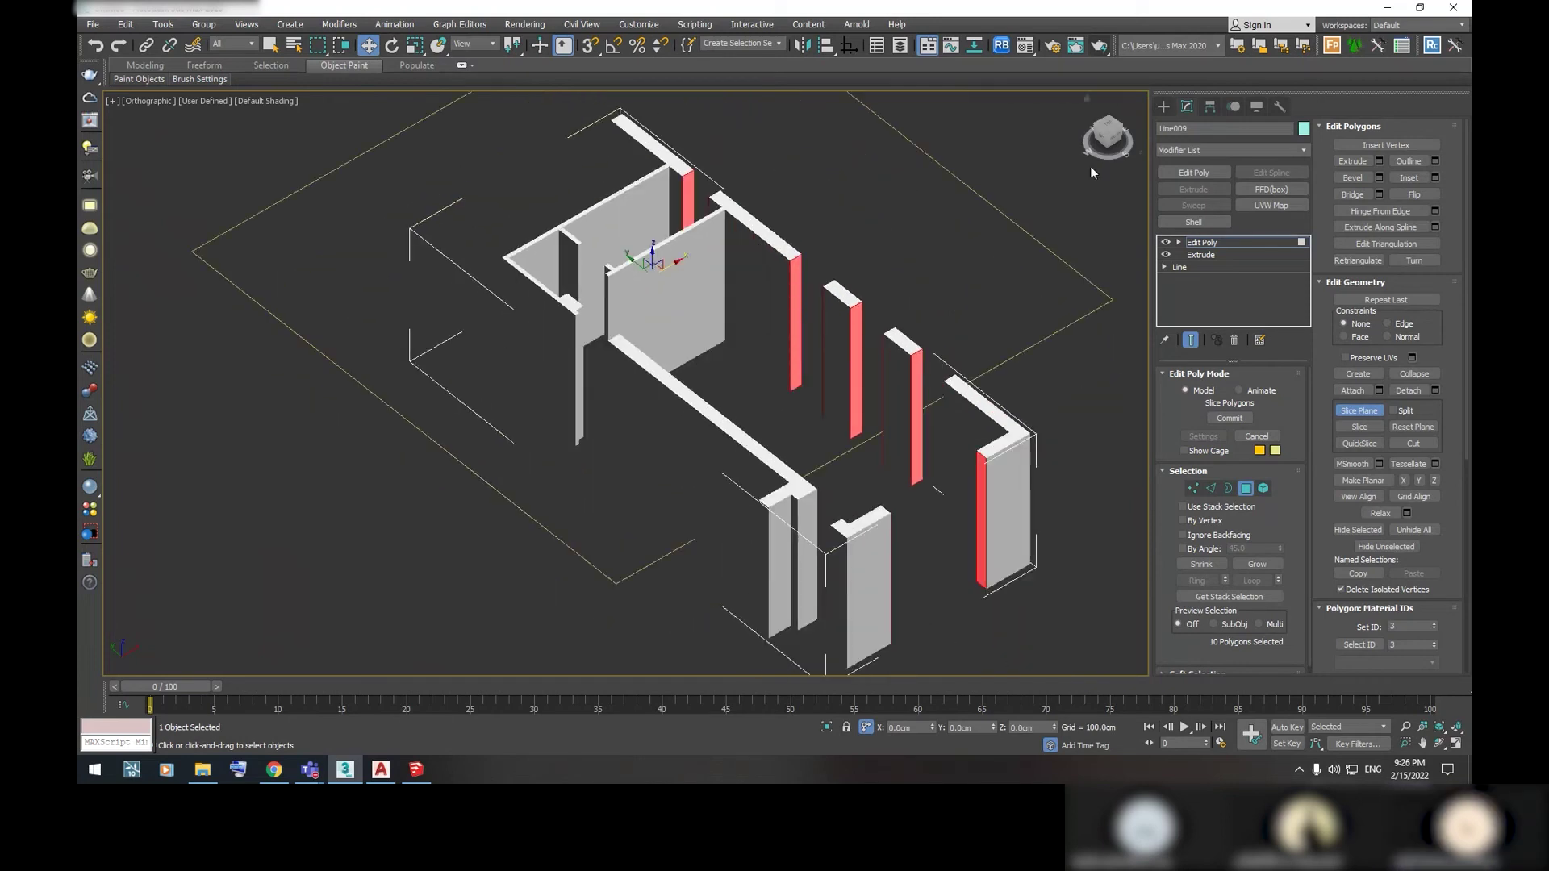
# Switch the viewport from Orthographic to Perspective, turn Slice Plane off, and orbit out
pyautogui.click(147, 101)
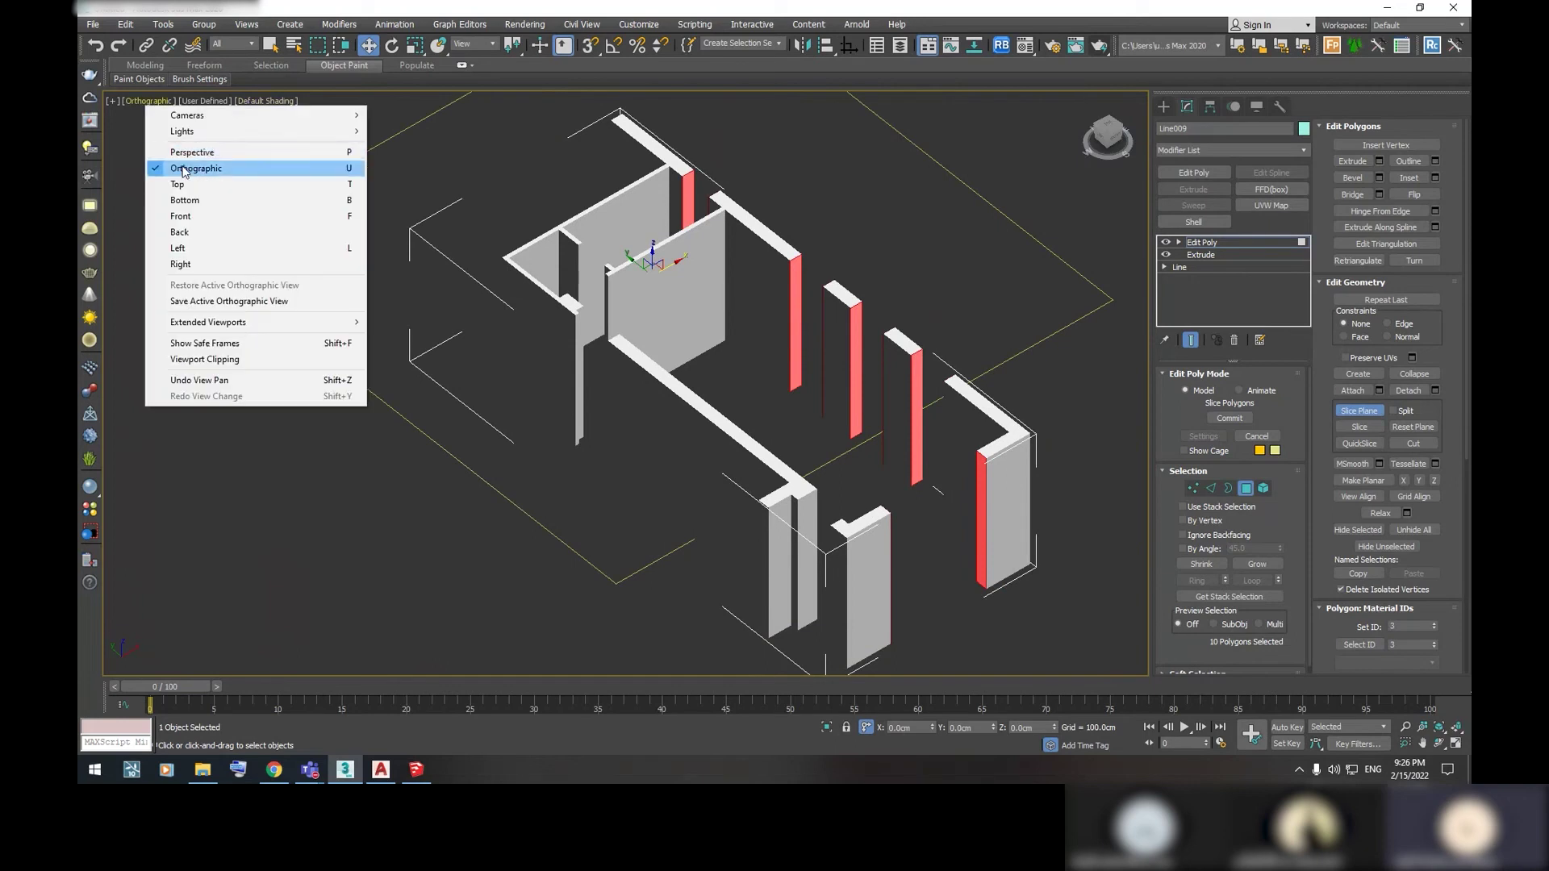
pyautogui.click(191, 151)
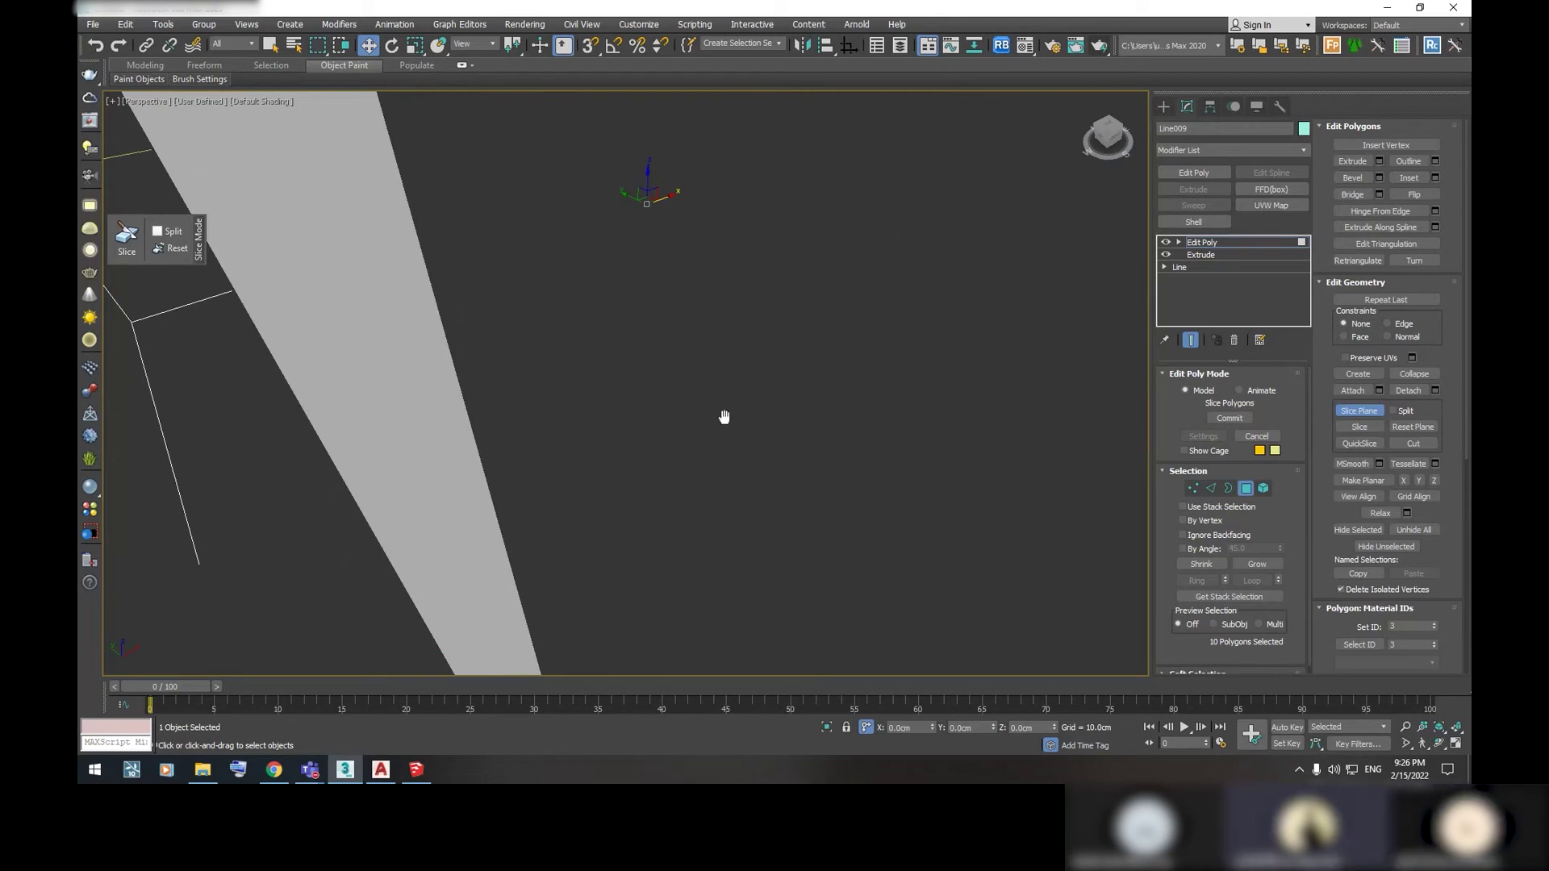
pyautogui.click(139, 102)
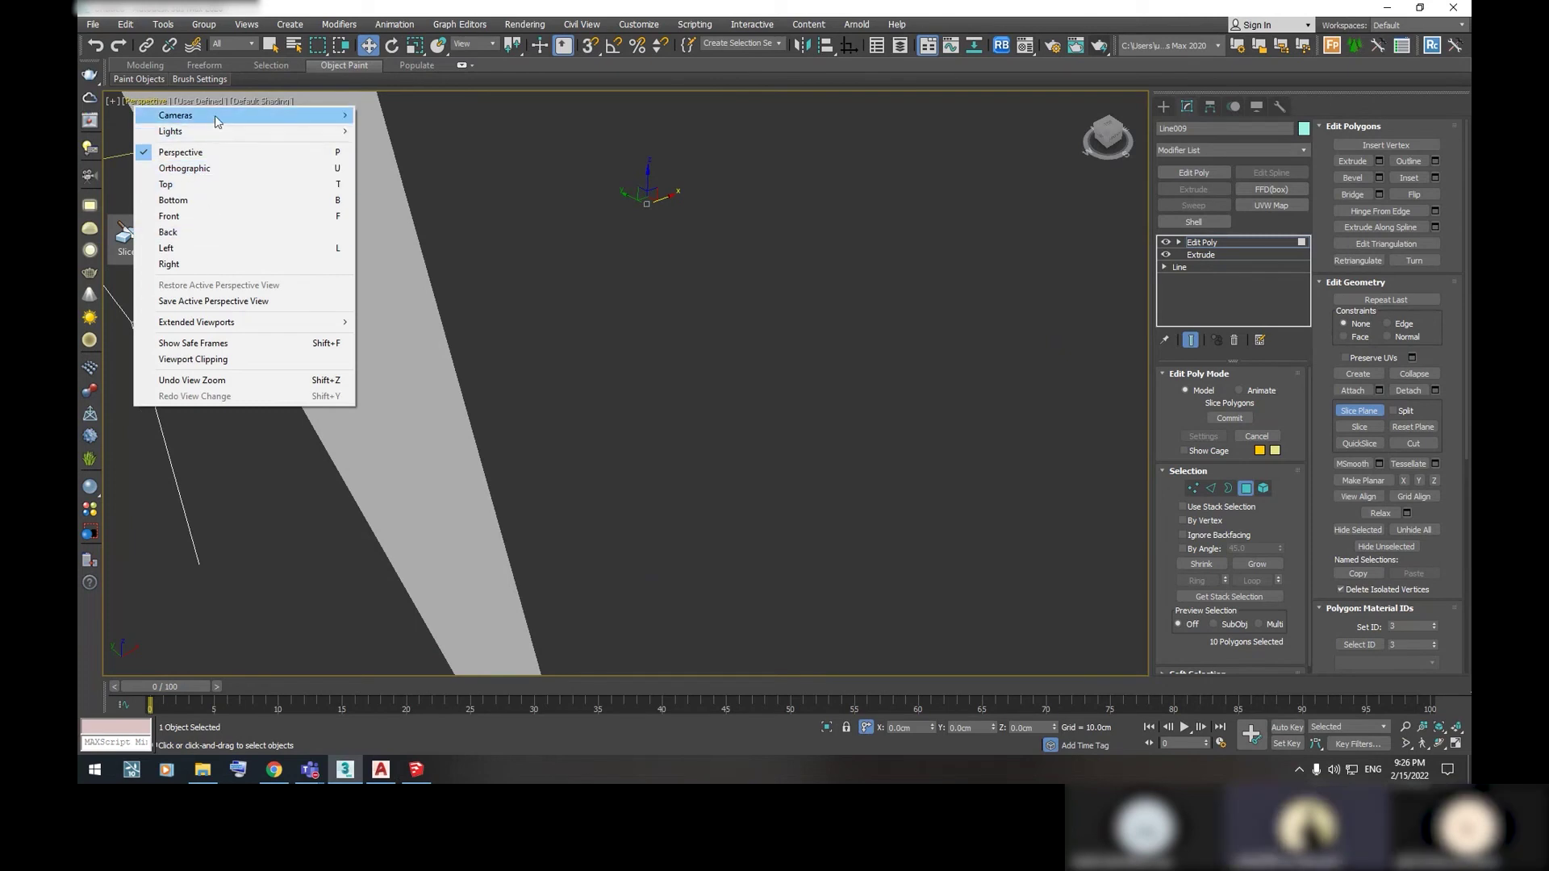
pyautogui.click(638, 324)
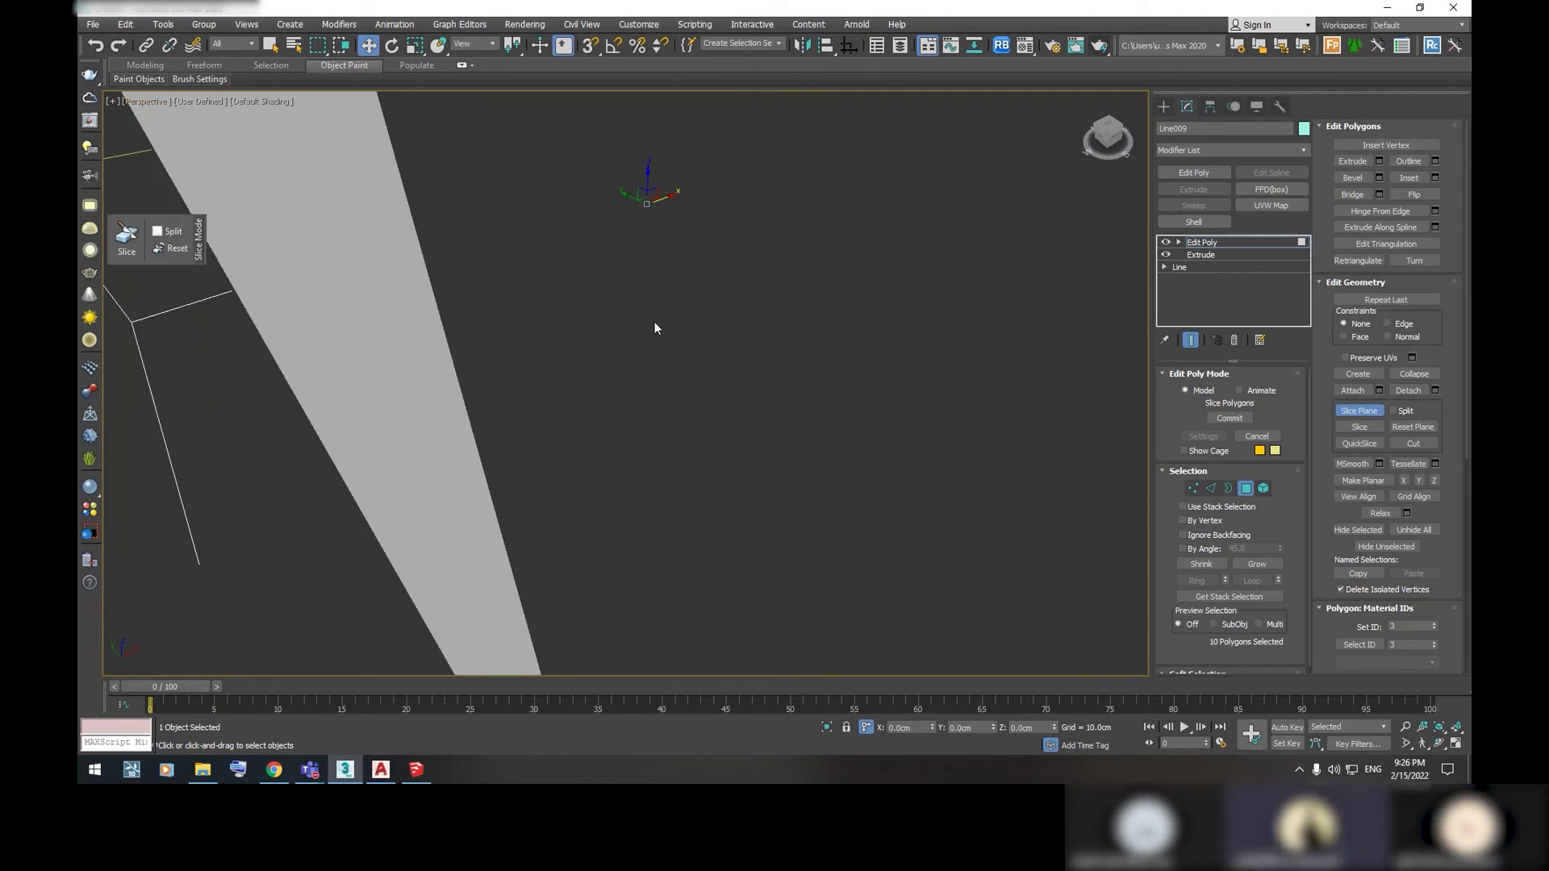
pyautogui.click(1362, 411)
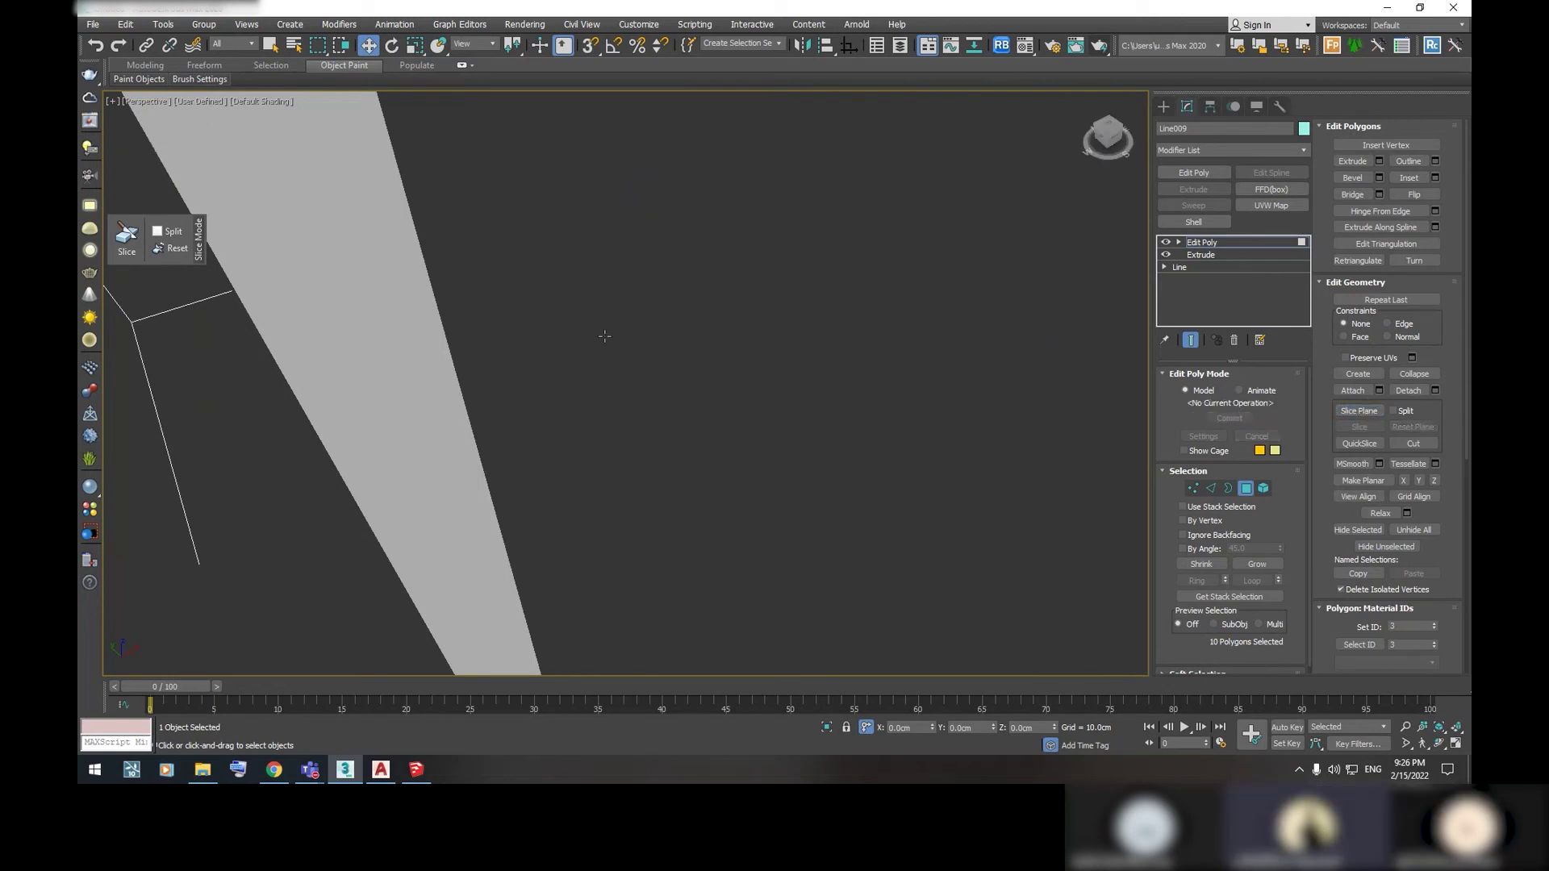
pyautogui.scroll(-10, 601, 338)
pyautogui.moveTo(450, 356)
pyautogui.keyDown('alt'); pyautogui.mouseDown(button='middle')
pyautogui.moveTo(781, 456)
pyautogui.moveTo(712, 435)
pyautogui.mouseUp(button='middle'); pyautogui.keyUp('alt')
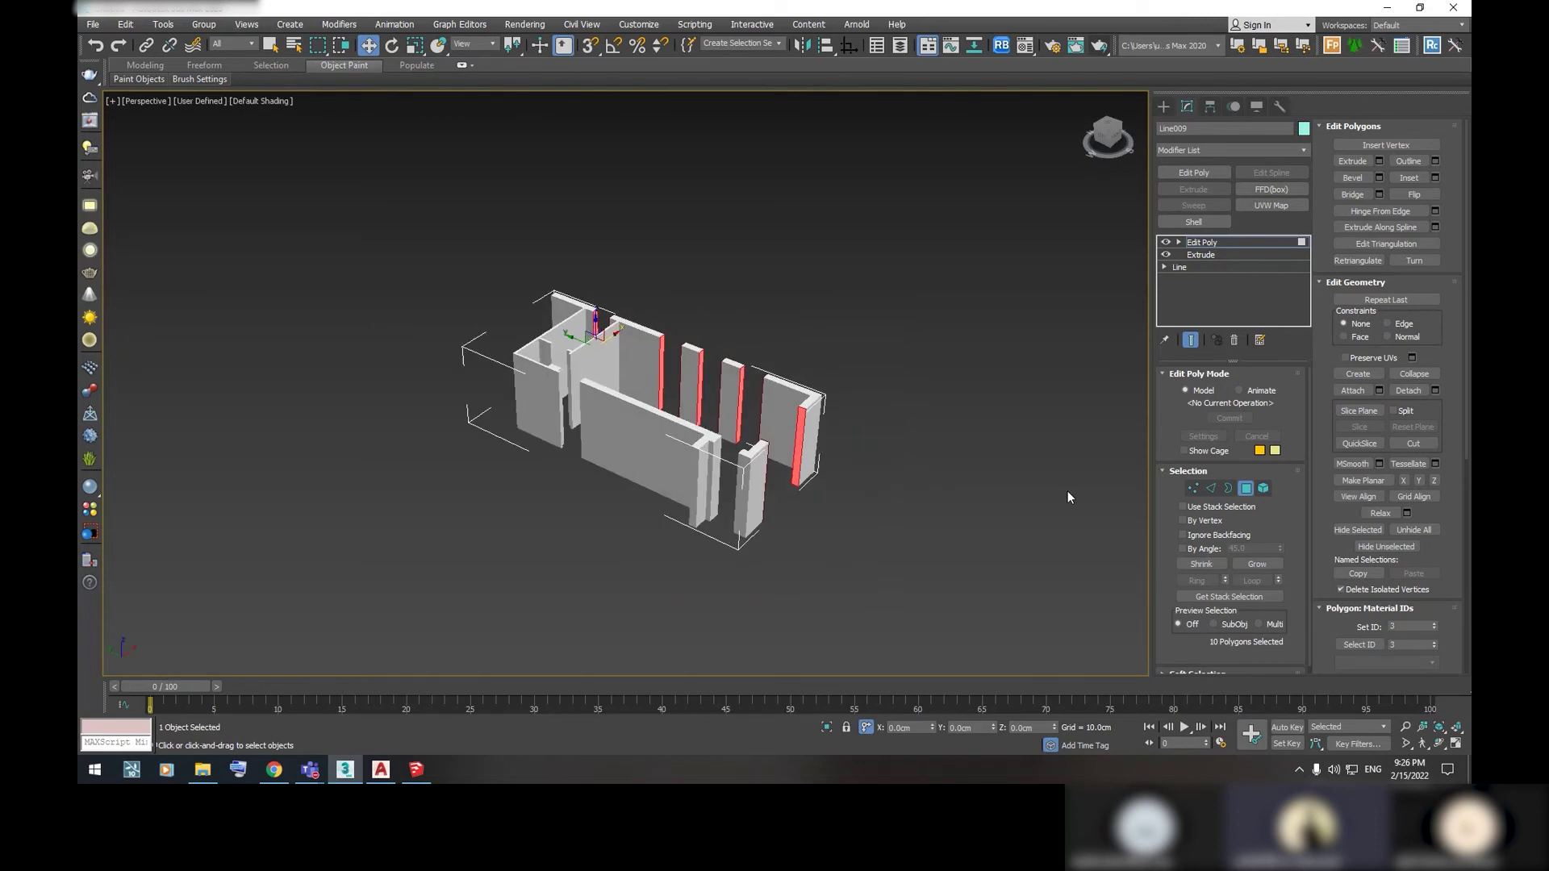
# Slice the red wall faces horizontally at the slice plane's Z height, giving 20 polygons
pyautogui.click(1364, 411)
pyautogui.moveTo(637, 440); pyautogui.dragTo(711, 426, button='middle')
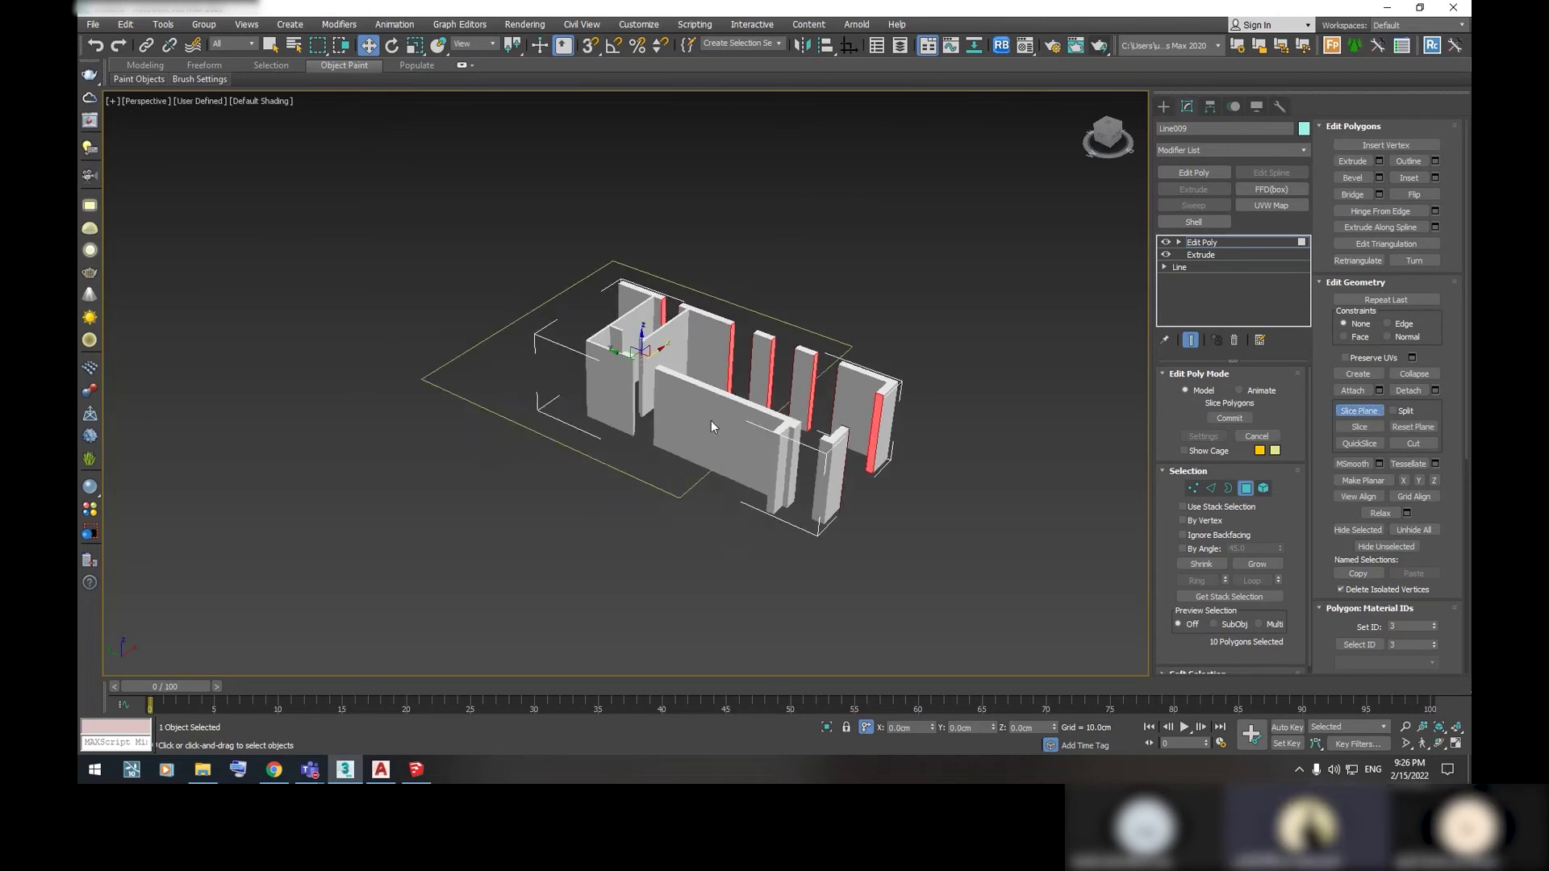
pyautogui.scroll(3, 709, 419)
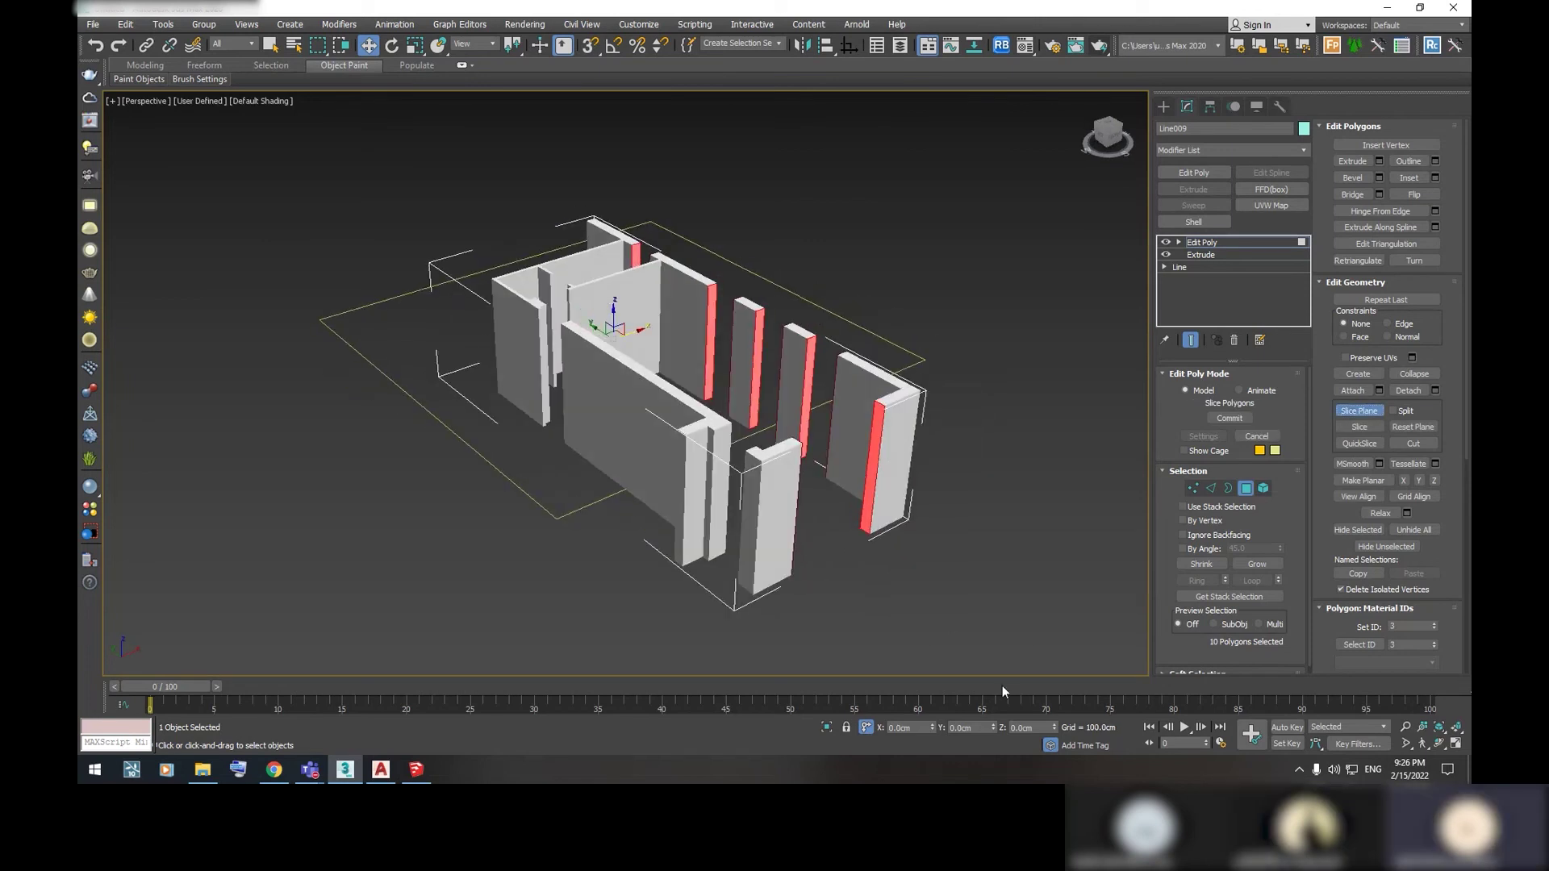
pyautogui.click(1023, 727)
pyautogui.click(1350, 428)
pyautogui.scroll(3, 812, 429)
pyautogui.scroll(2, 977, 447)
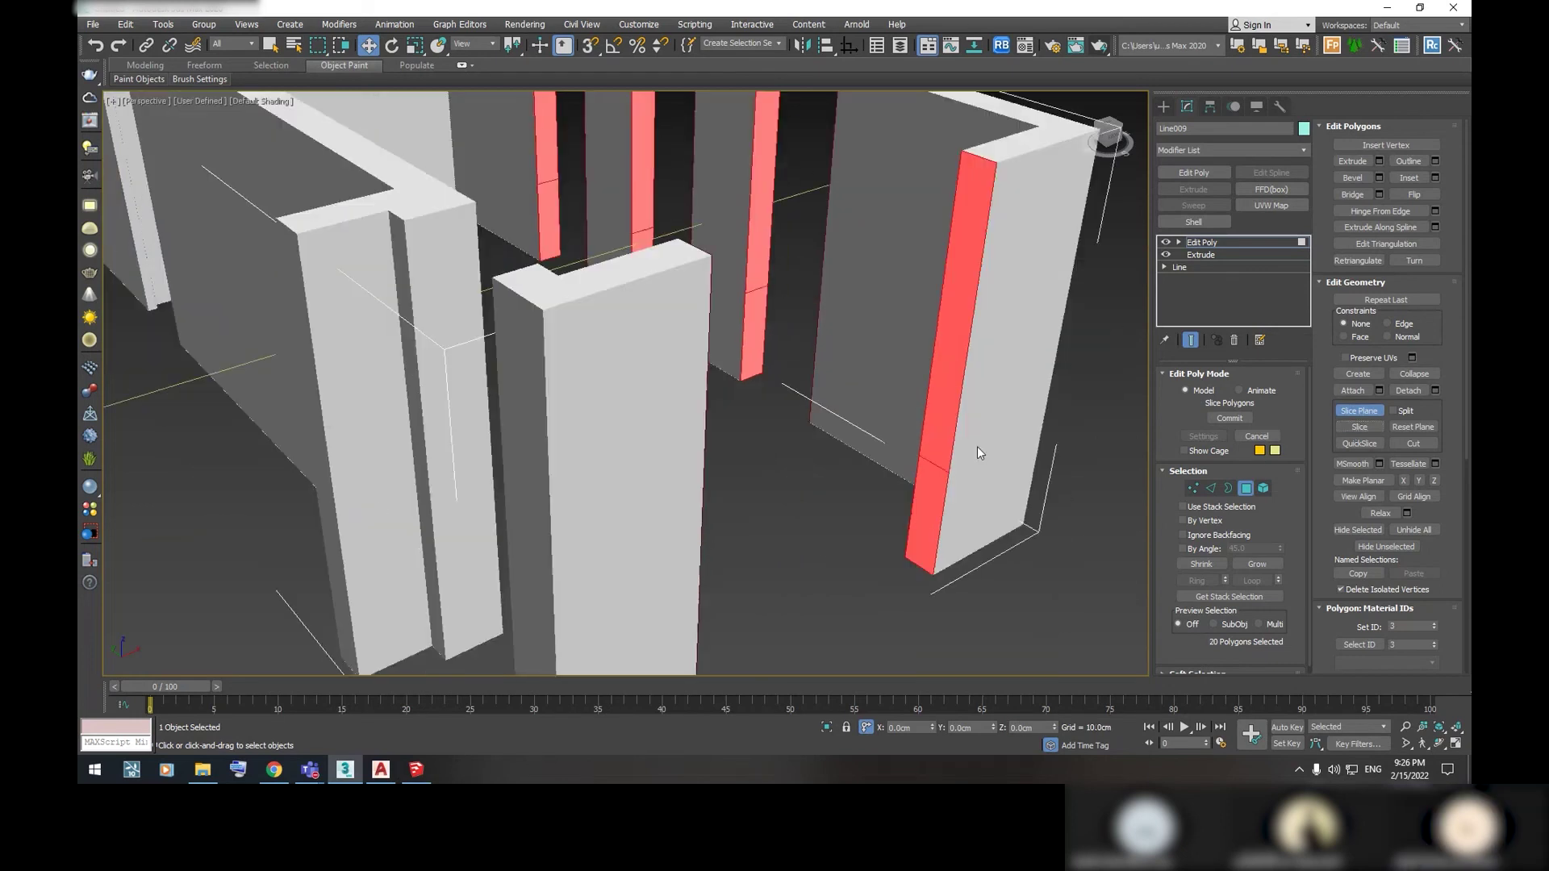
pyautogui.scroll(2, 979, 433)
pyautogui.scroll(-2, 839, 400)
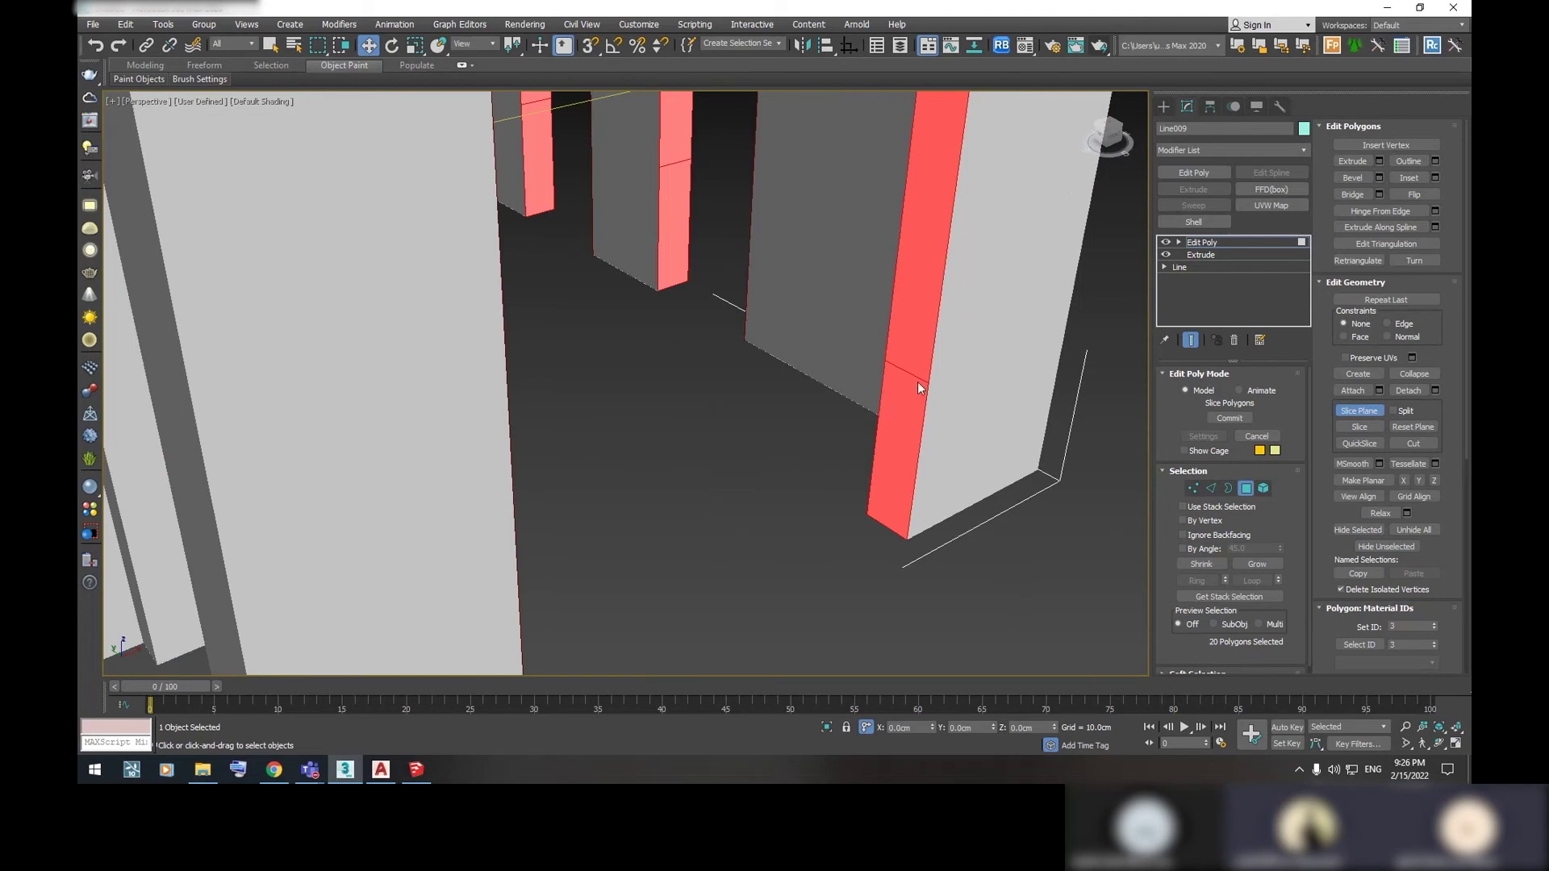
pyautogui.scroll(-4, 839, 334)
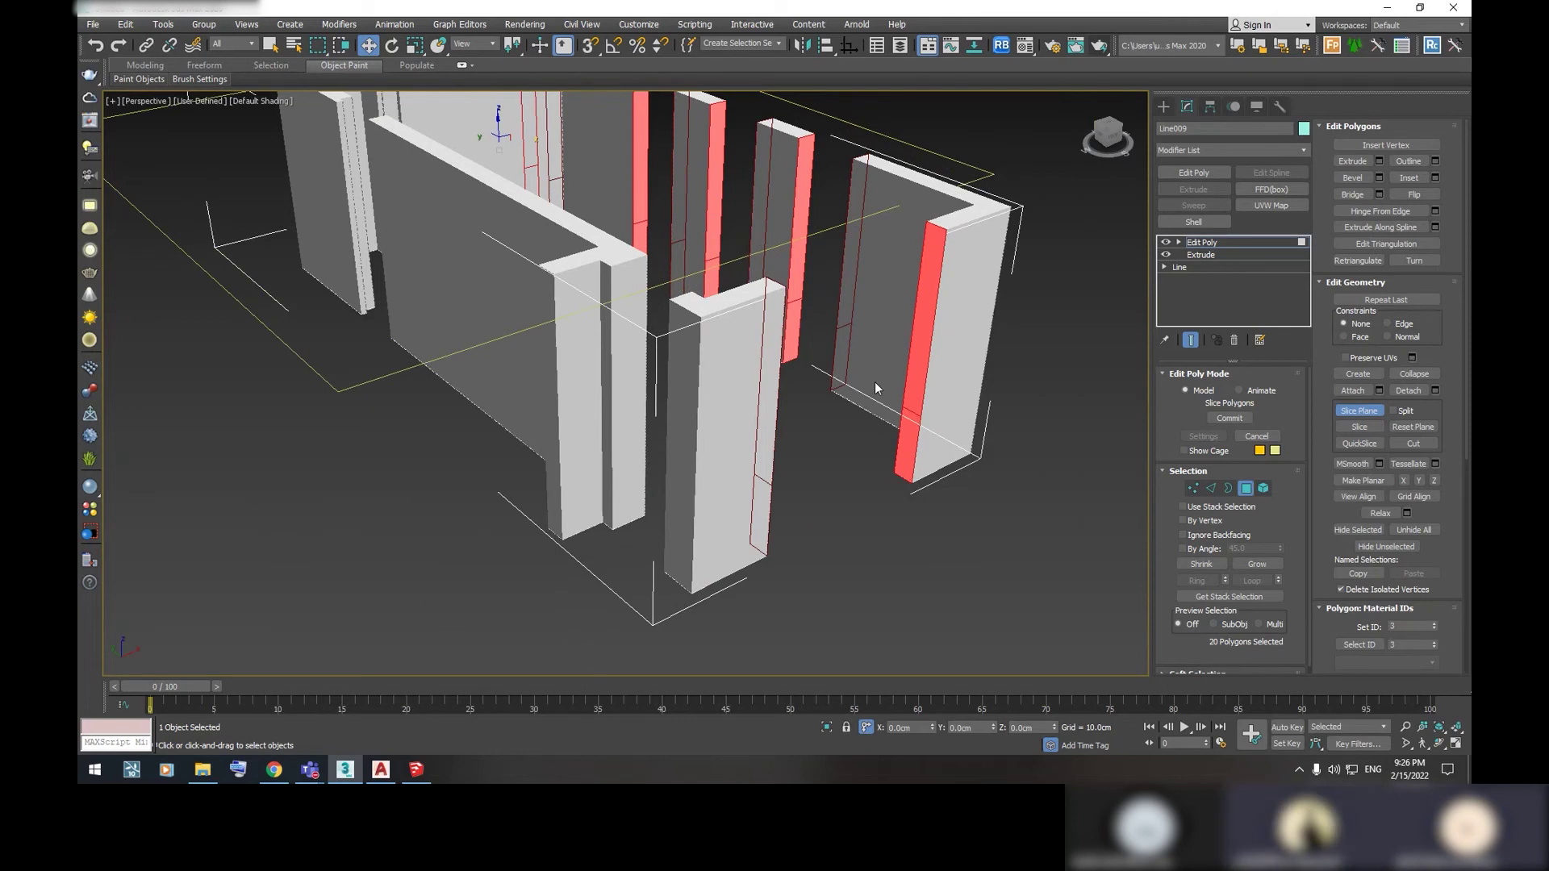
pyautogui.scroll(-3, 870, 378)
# Turn on Edged Faces (F4) so the walls show their polygon edges
pyautogui.moveTo(869, 377); pyautogui.dragTo(853, 494, button='middle')
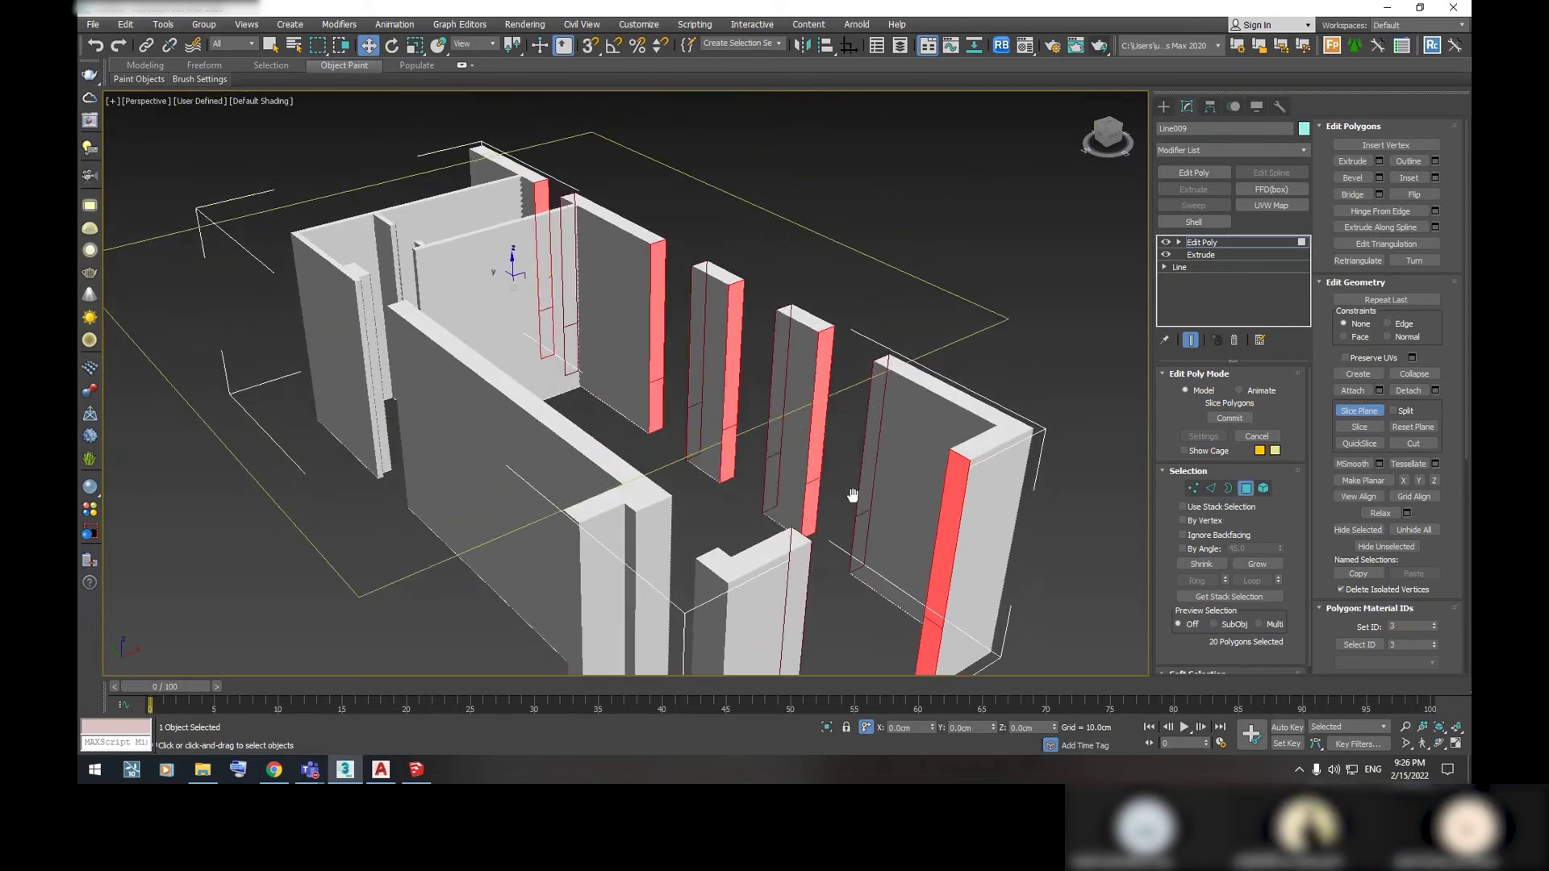
pyautogui.scroll(-2, 852, 495)
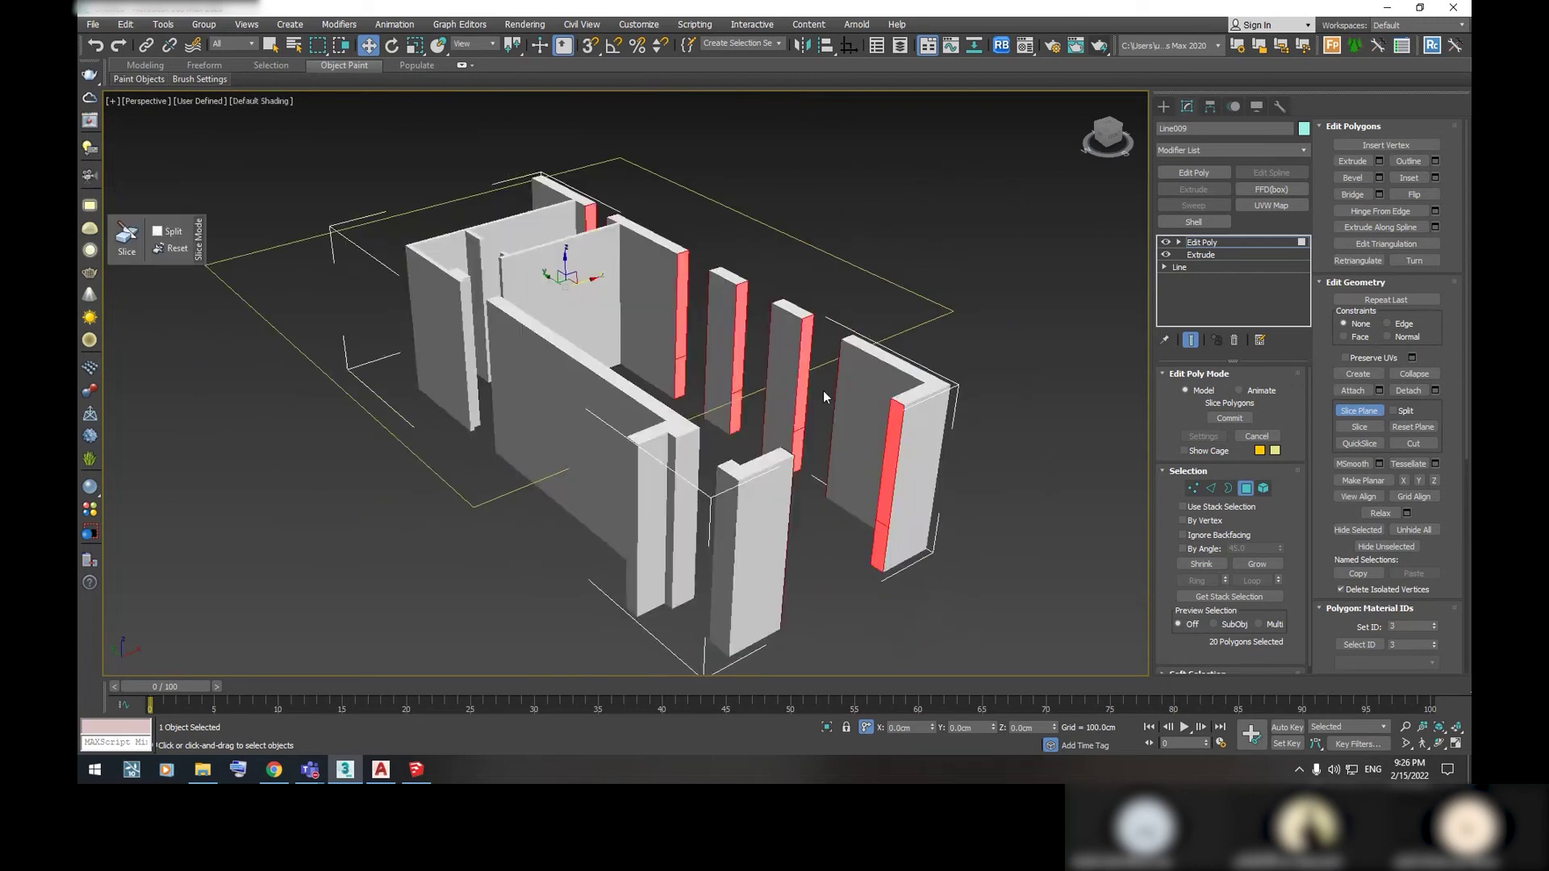
pyautogui.press('F4')
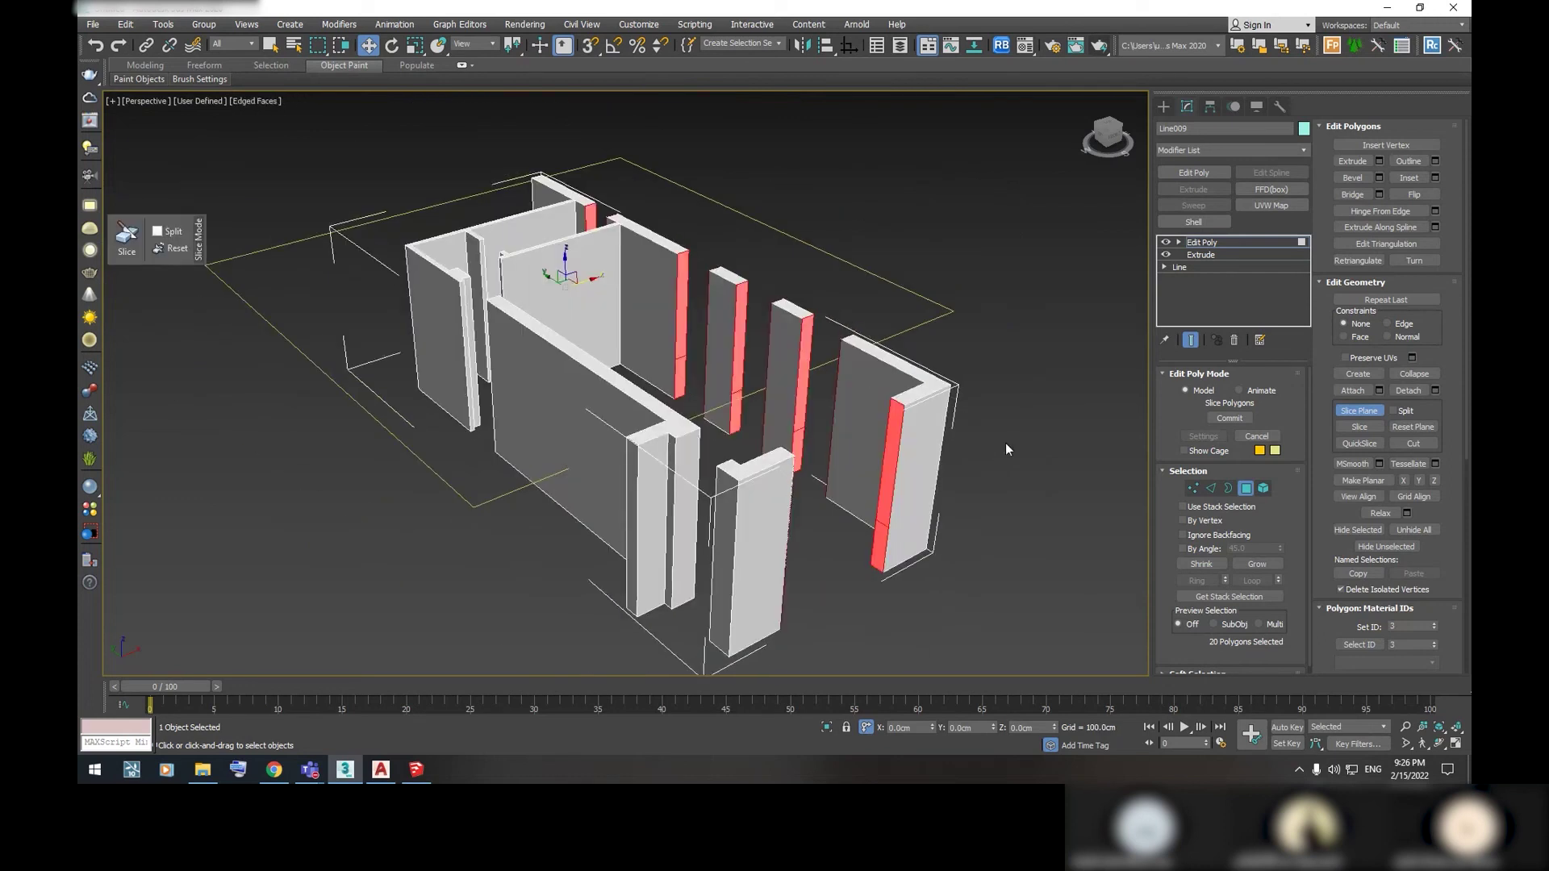
pyautogui.click(1025, 728)
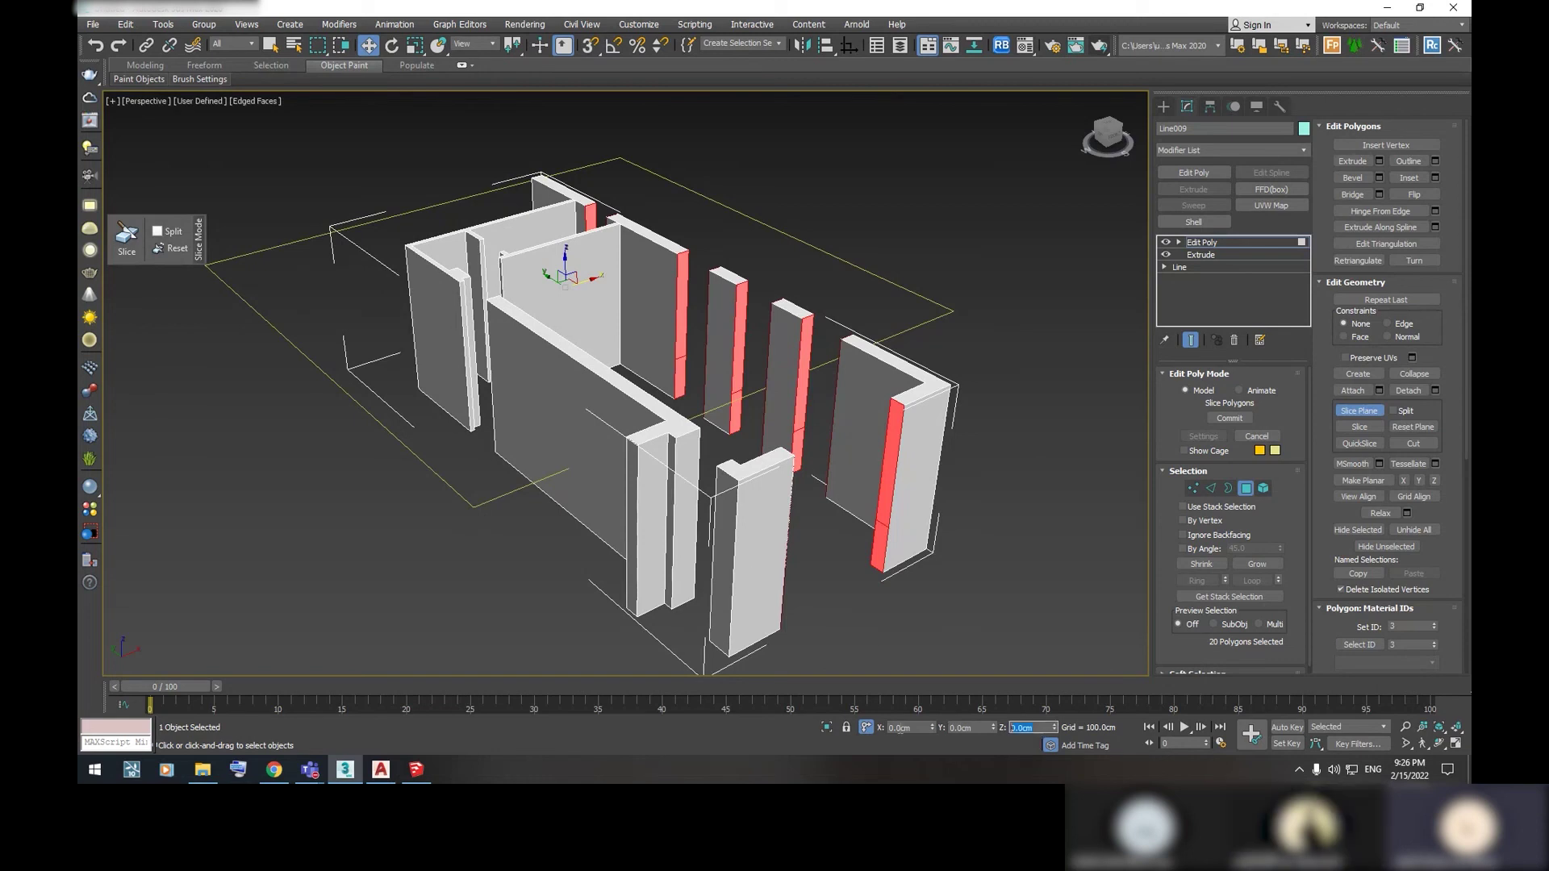
# Exit Slice Plane mode and set coordinate entry to Offset mode
pyautogui.click(867, 728)
pyautogui.press('Escape')
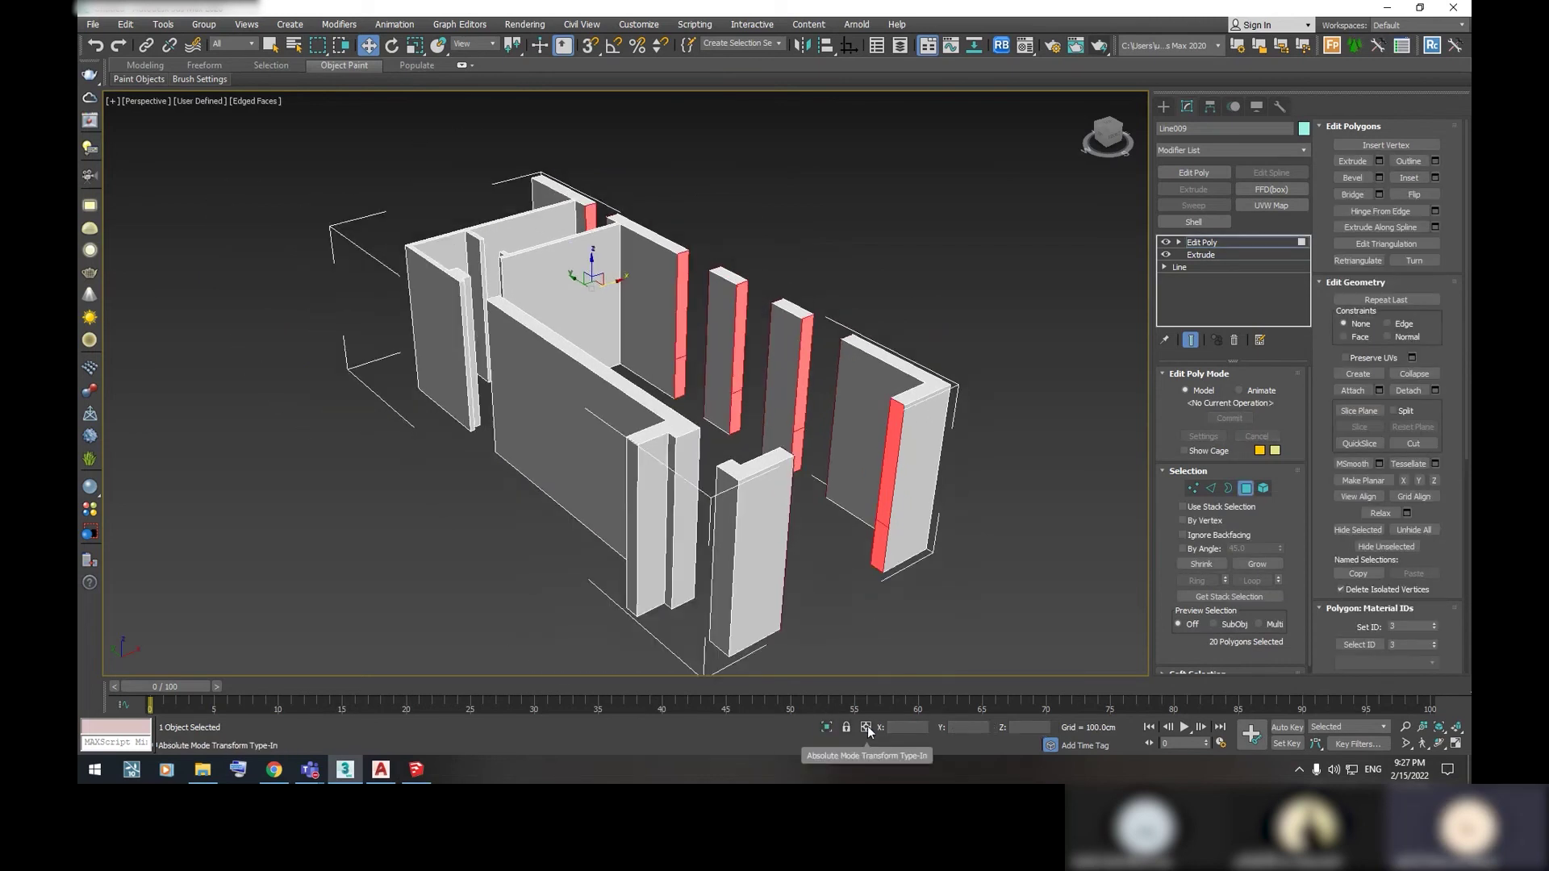
pyautogui.click(867, 729)
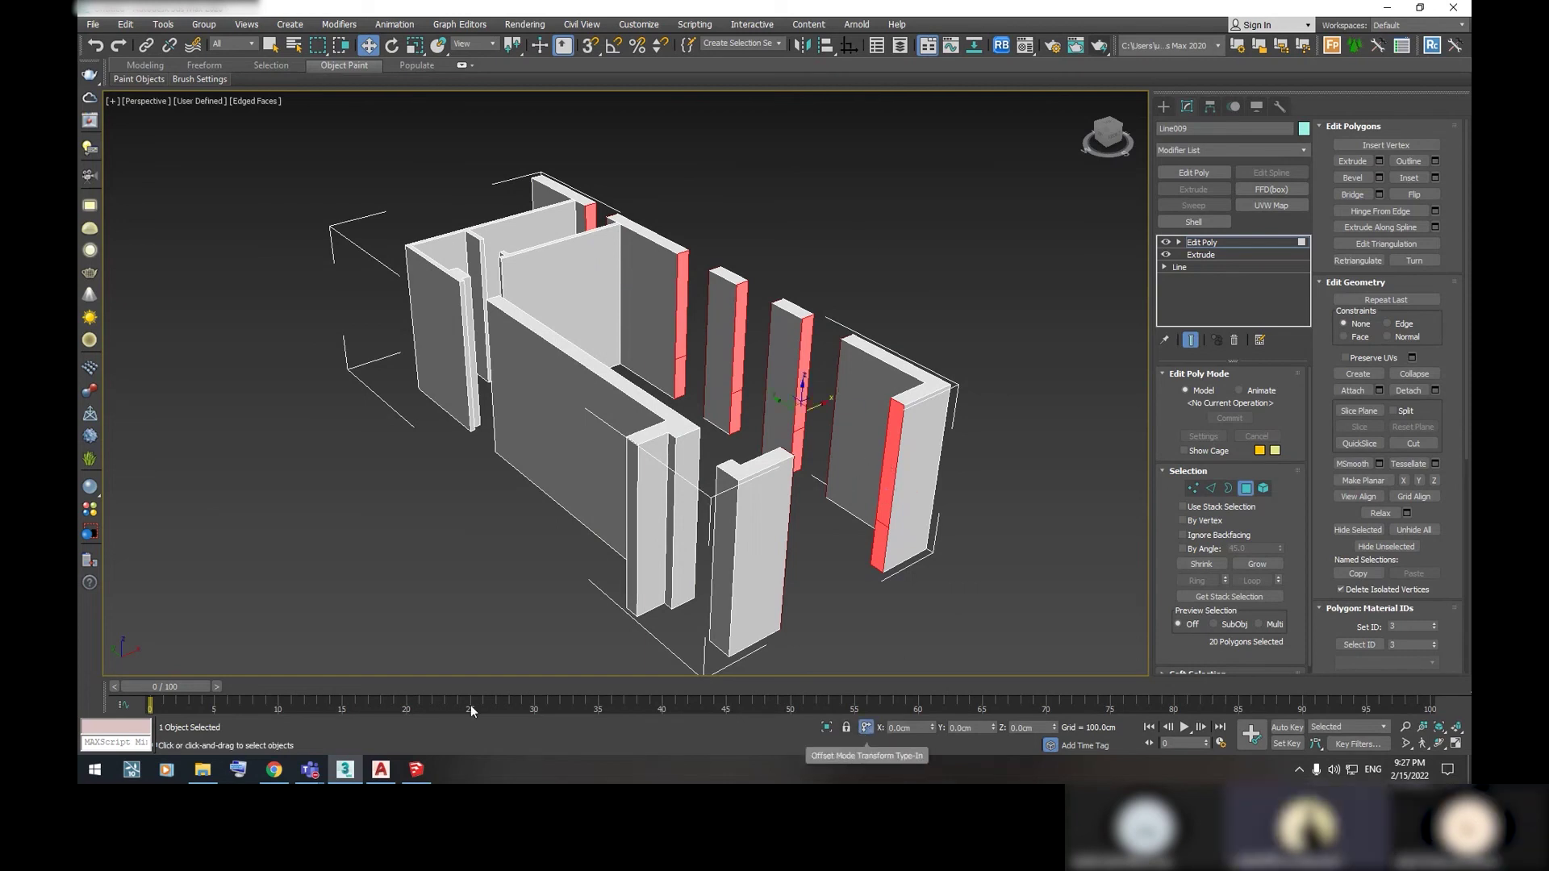
pyautogui.click(867, 727)
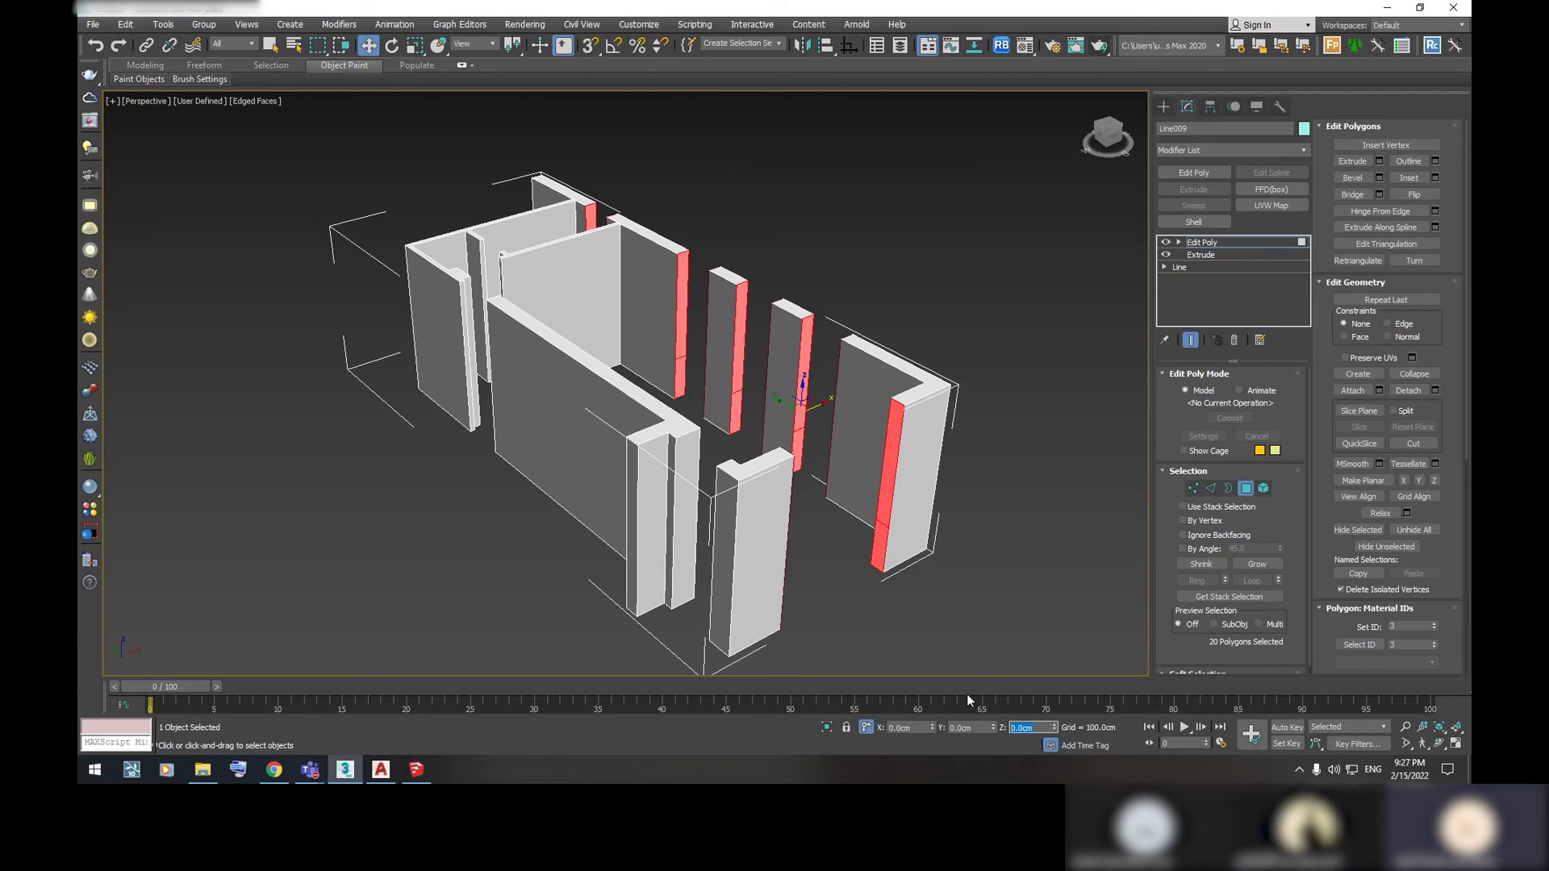
# Move the selected faces up 20 units in Z as a trial, then undo it
pyautogui.write('1')
pyautogui.press('BackSpace')
pyautogui.press('BackSpace')
pyautogui.press('BackSpace')
pyautogui.write('20')
pyautogui.press('Return')
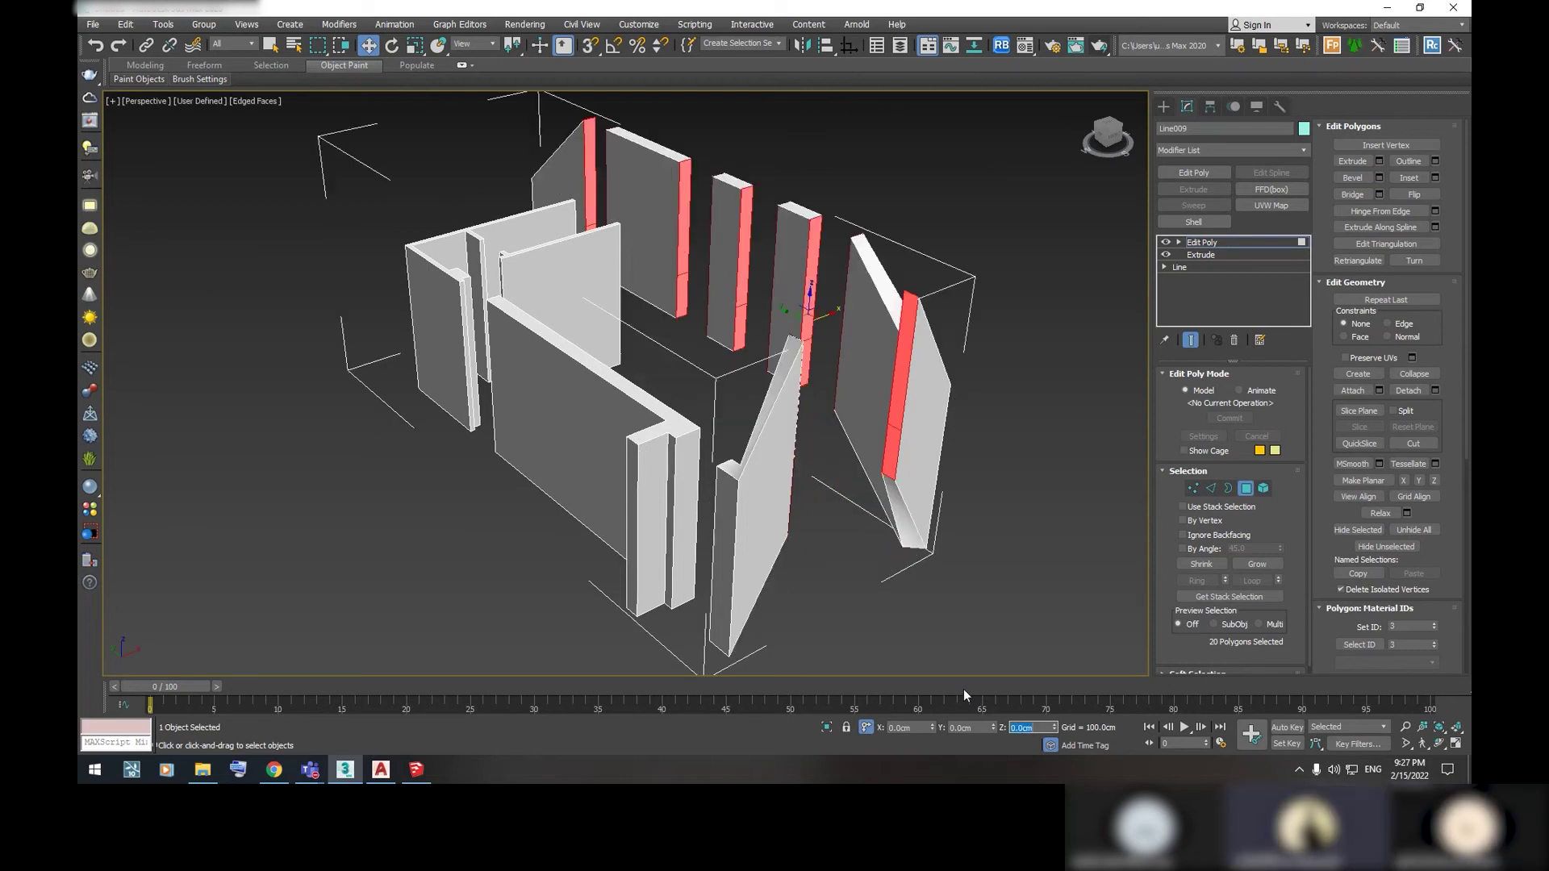
pyautogui.hotkey('ctrl', 'z')
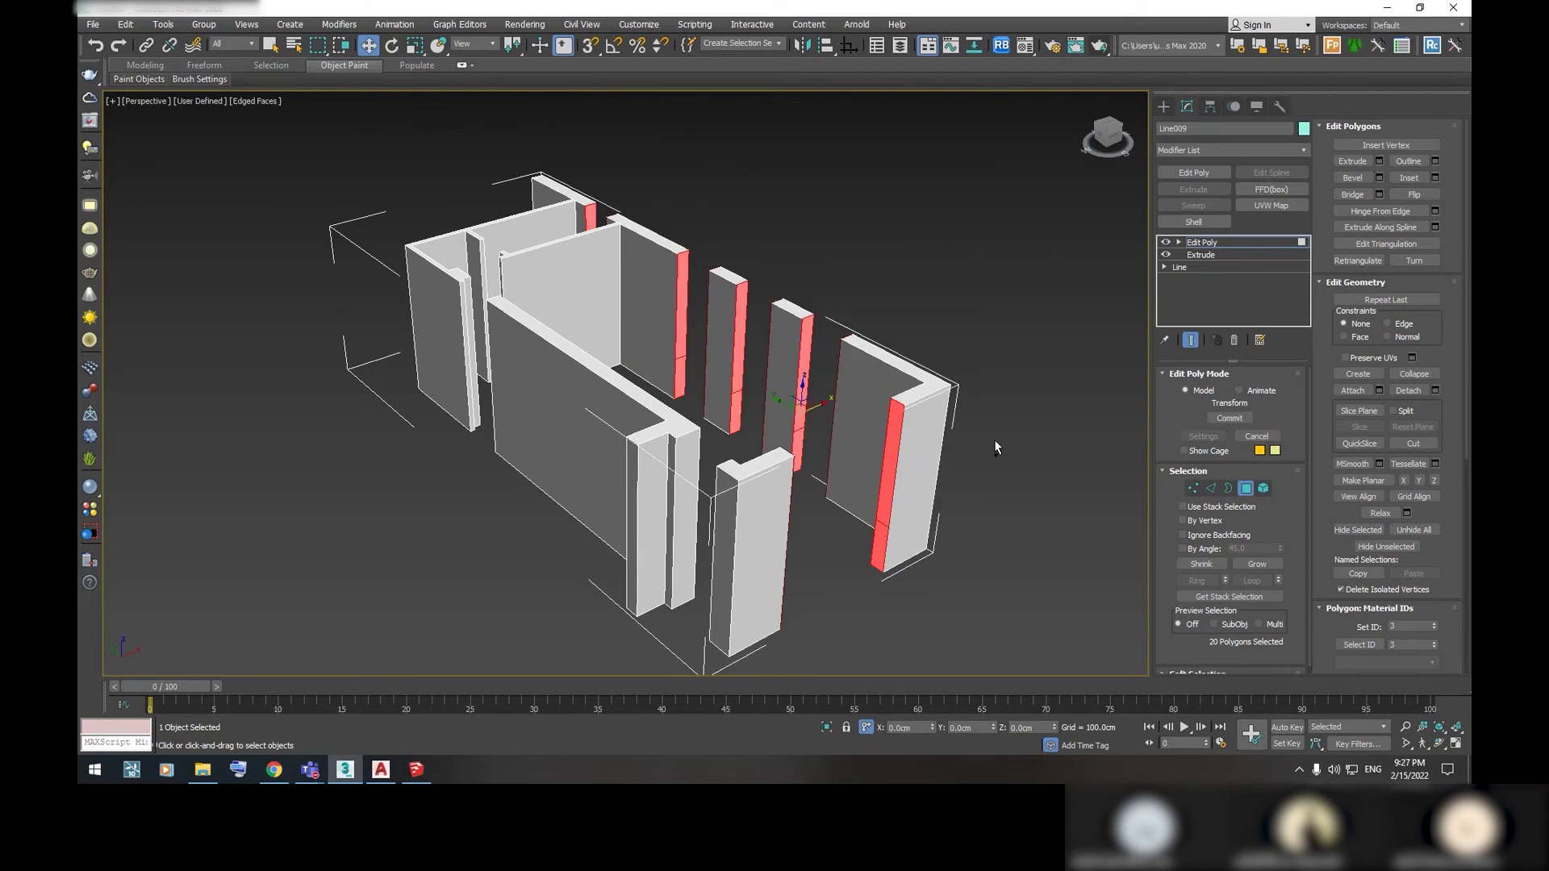
pyautogui.click(1361, 412)
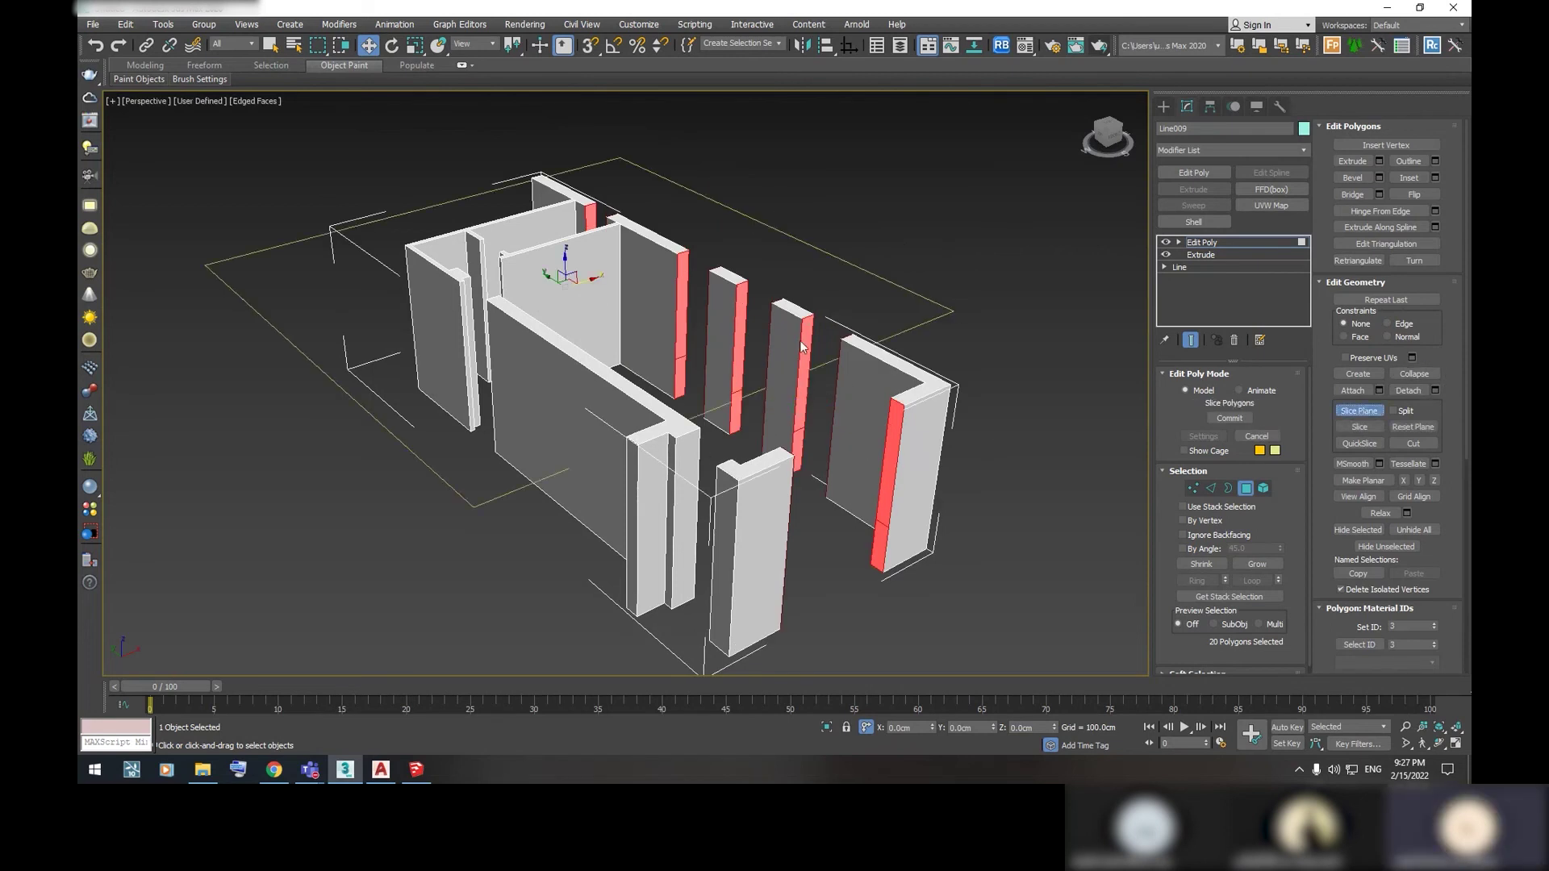
# Raise the slice plane to Z 100 and check its position around the walls
pyautogui.click(1032, 726)
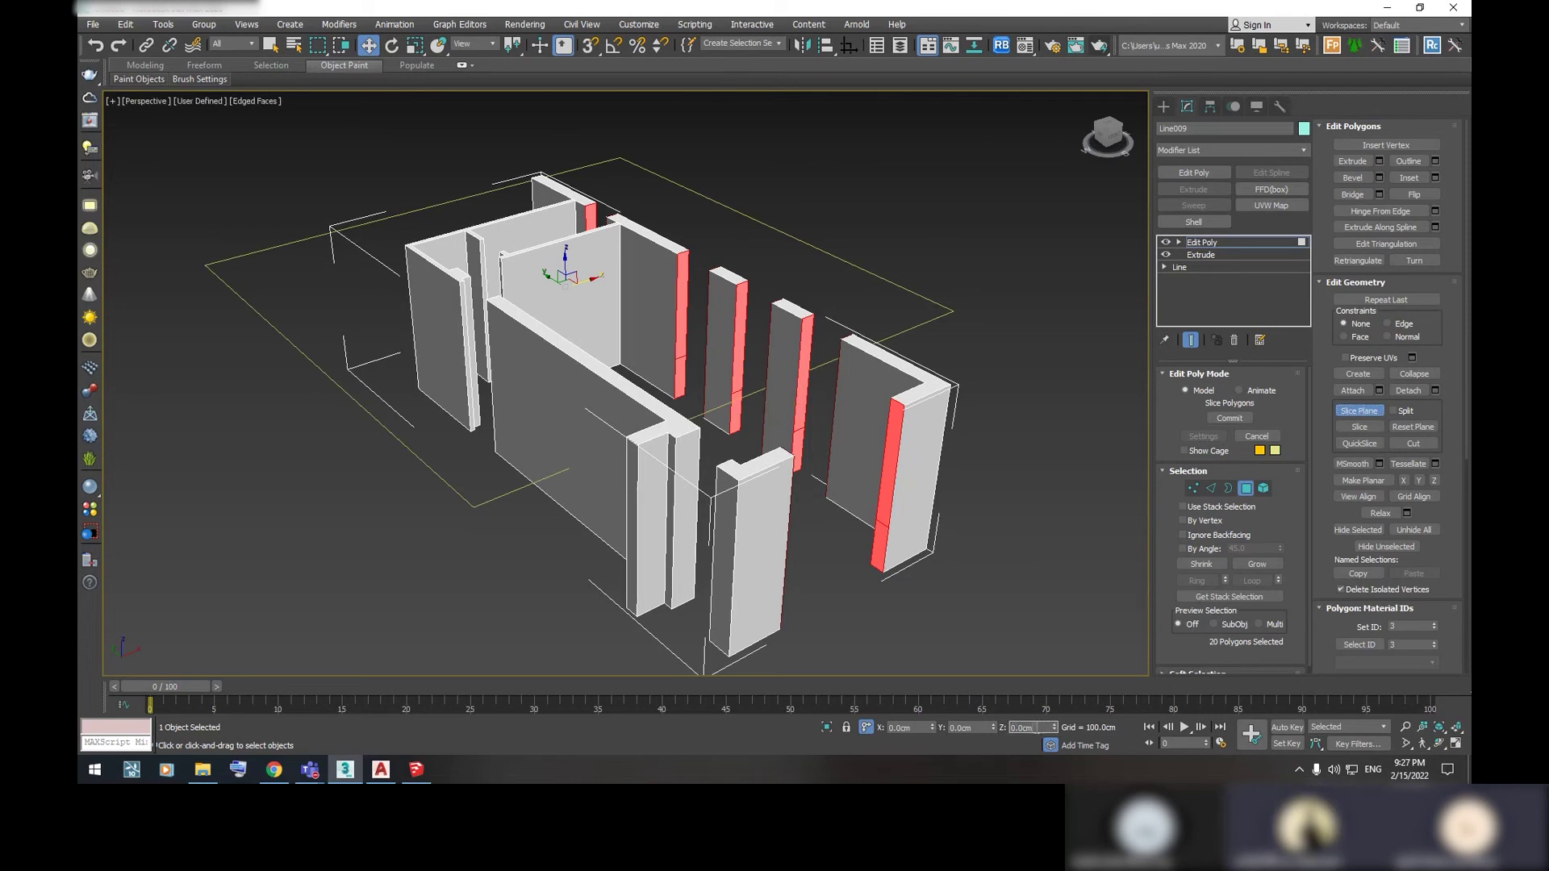
pyautogui.write('2100')
pyautogui.press('Return')
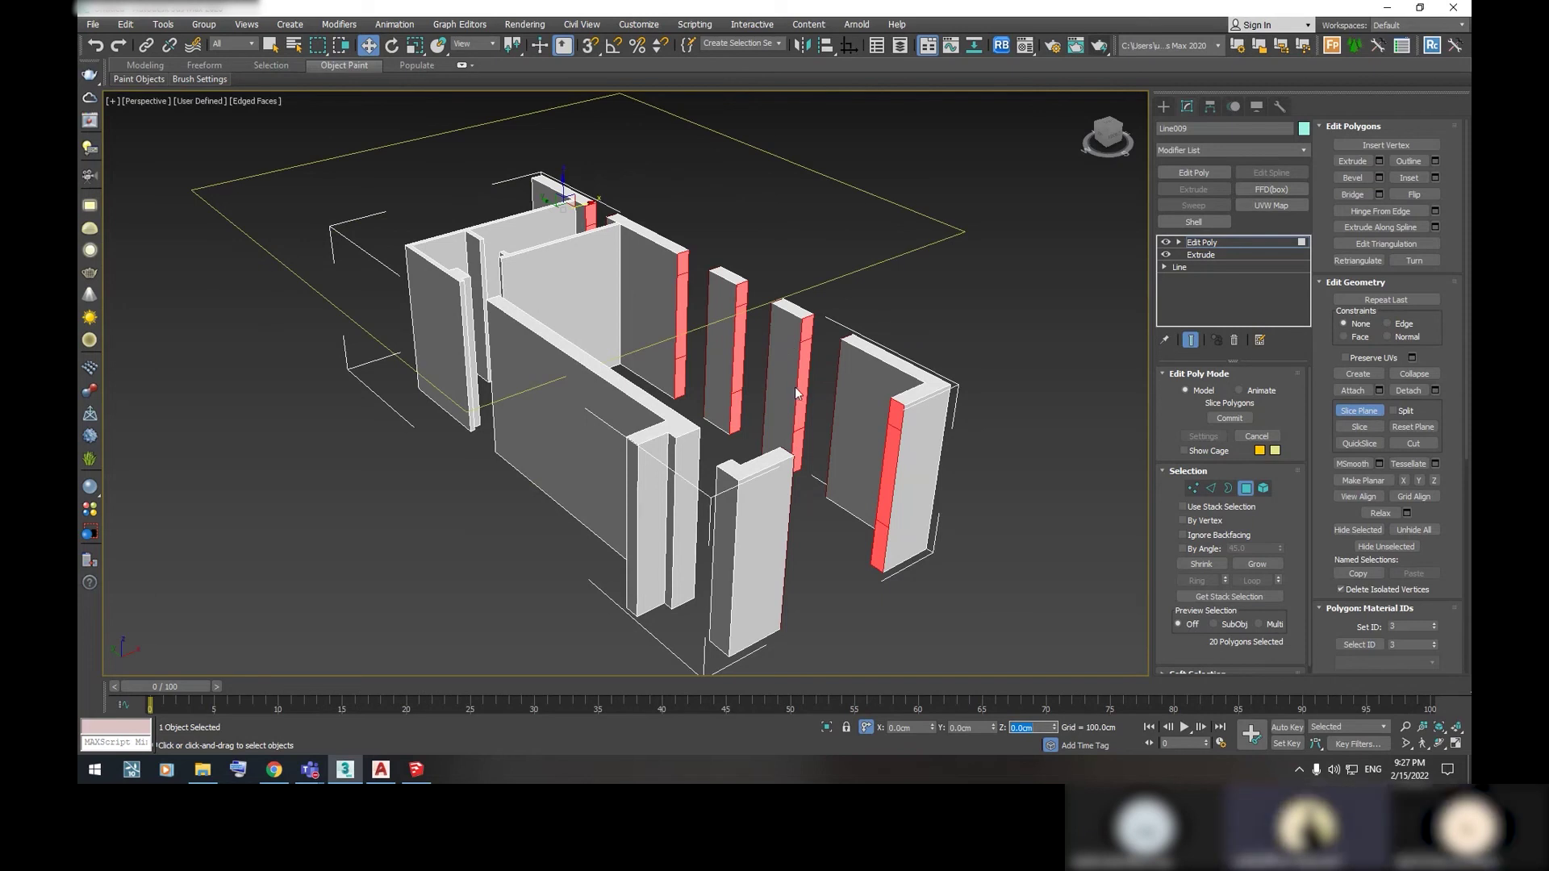
pyautogui.moveTo(650, 344)
pyautogui.keyDown('alt'); pyautogui.mouseDown(button='middle')
pyautogui.moveTo(843, 331)
pyautogui.moveTo(600, 382)
pyautogui.moveTo(693, 350)
pyautogui.mouseUp(button='middle'); pyautogui.keyUp('alt')
pyautogui.scroll(3, 757, 342)
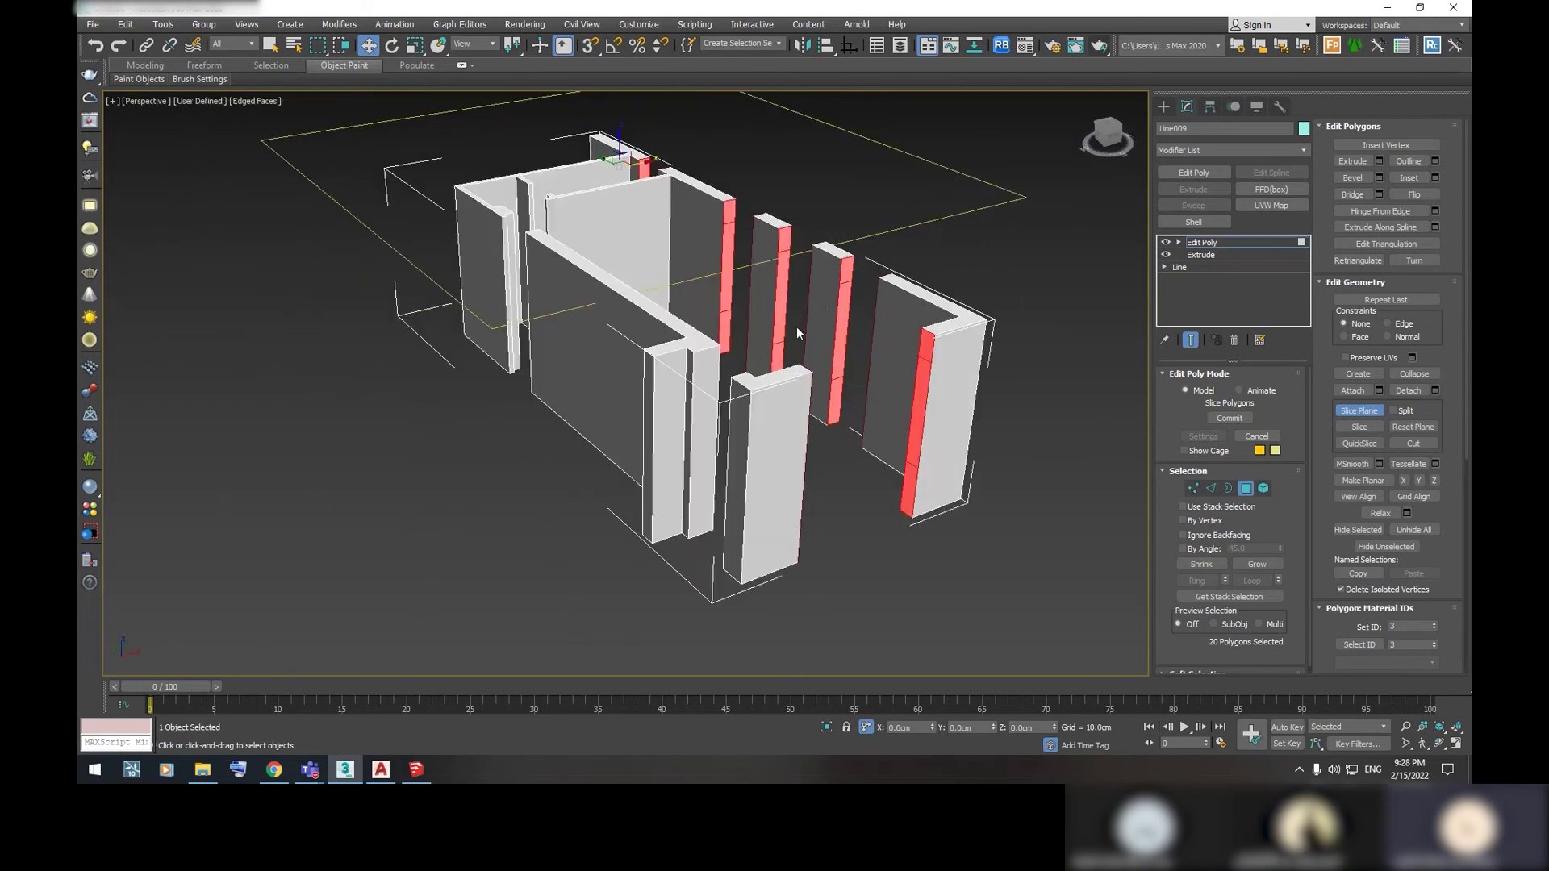
pyautogui.scroll(5, 878, 284)
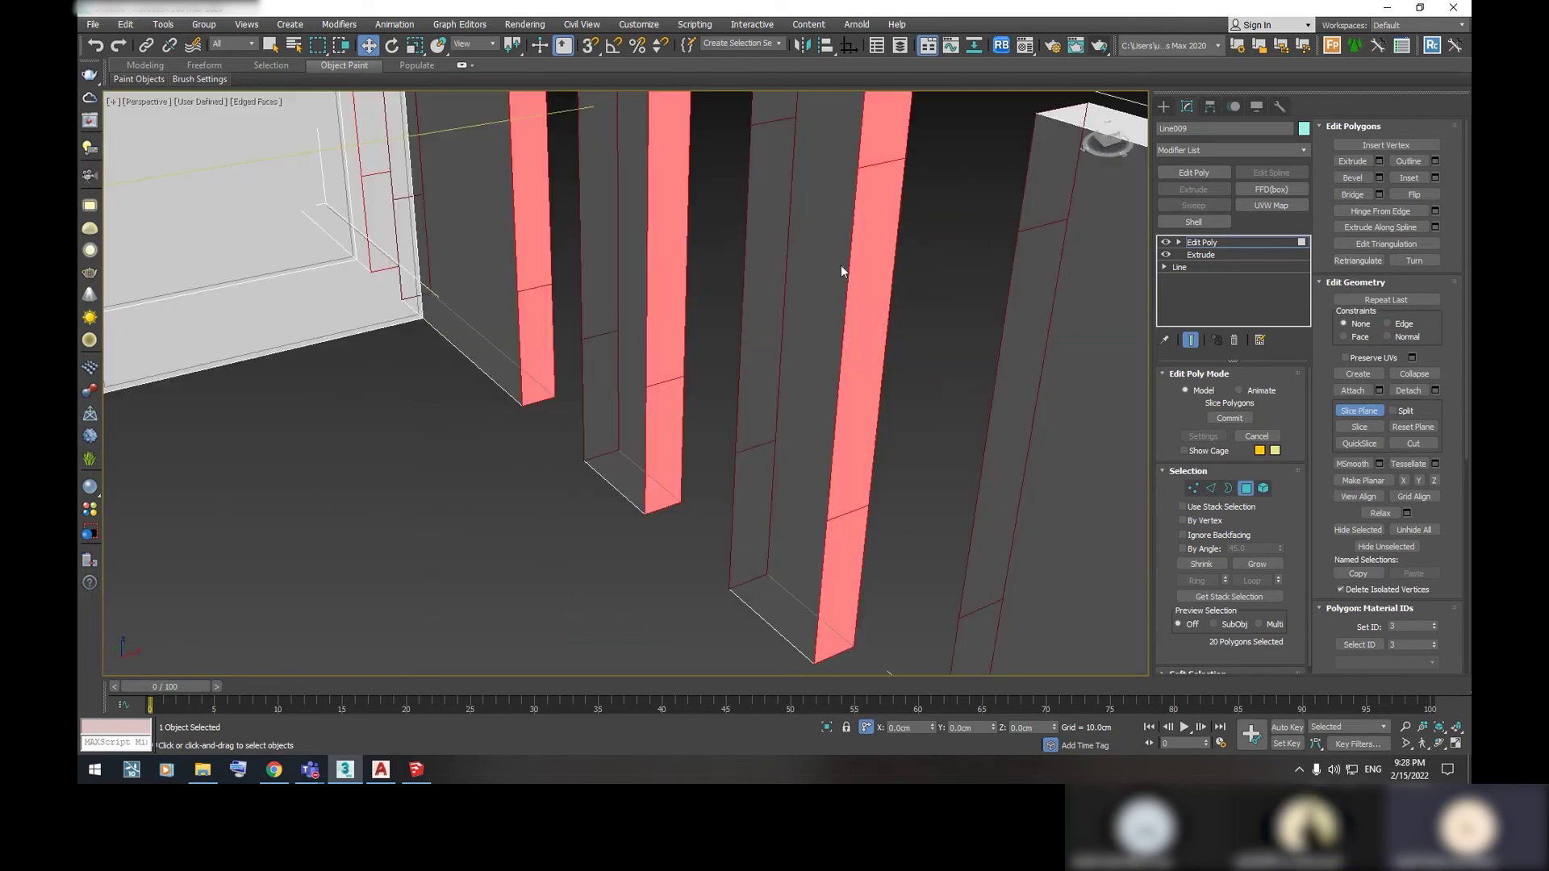
pyautogui.scroll(-5, 860, 210)
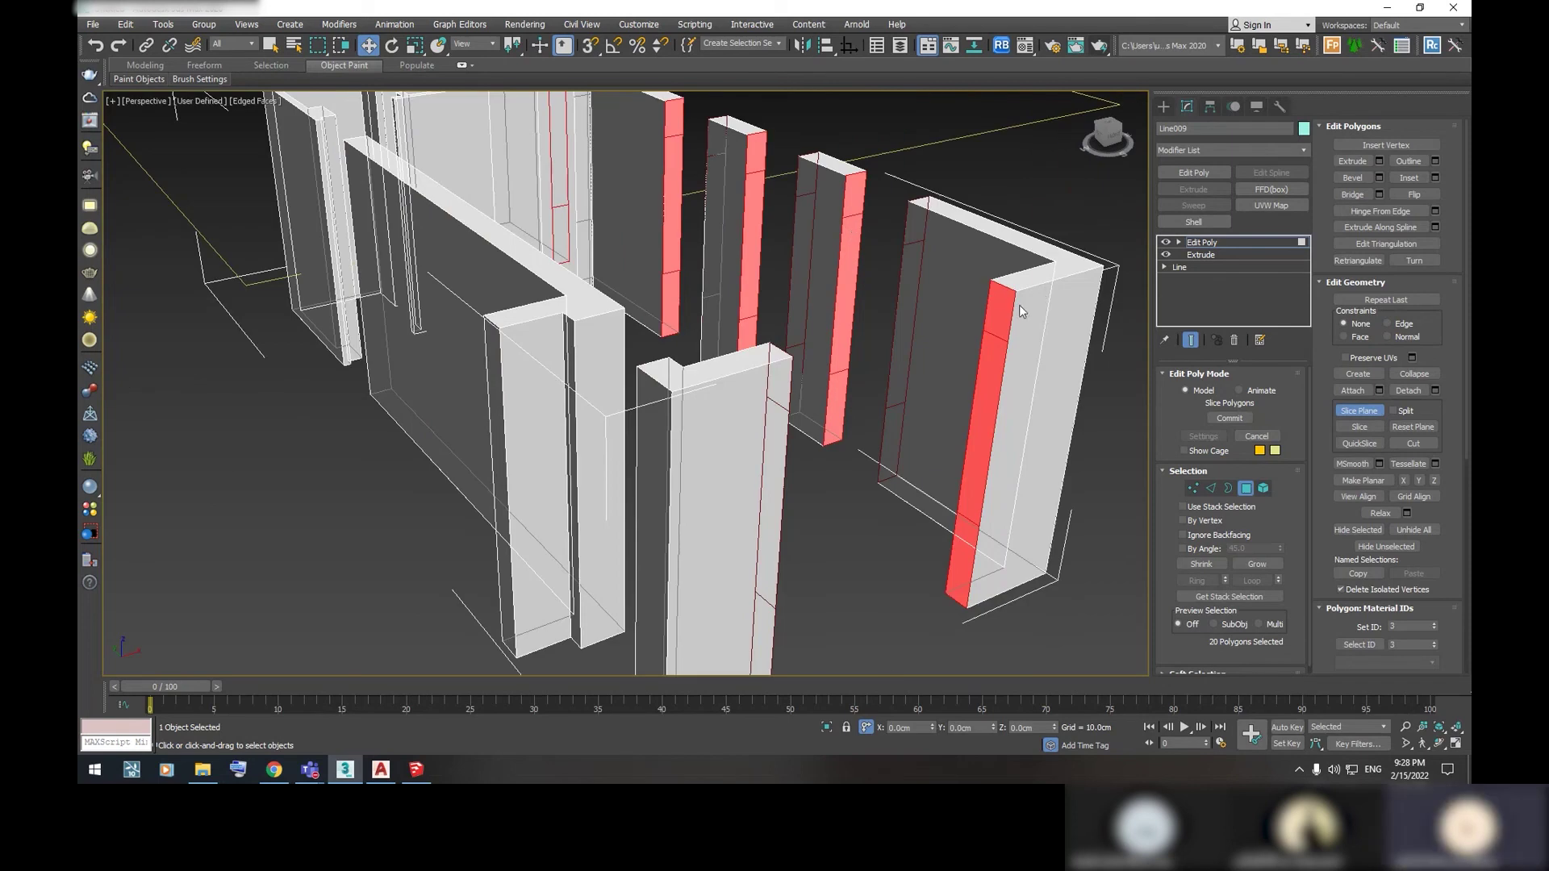
pyautogui.scroll(-3, 979, 309)
pyautogui.scroll(-3, 859, 316)
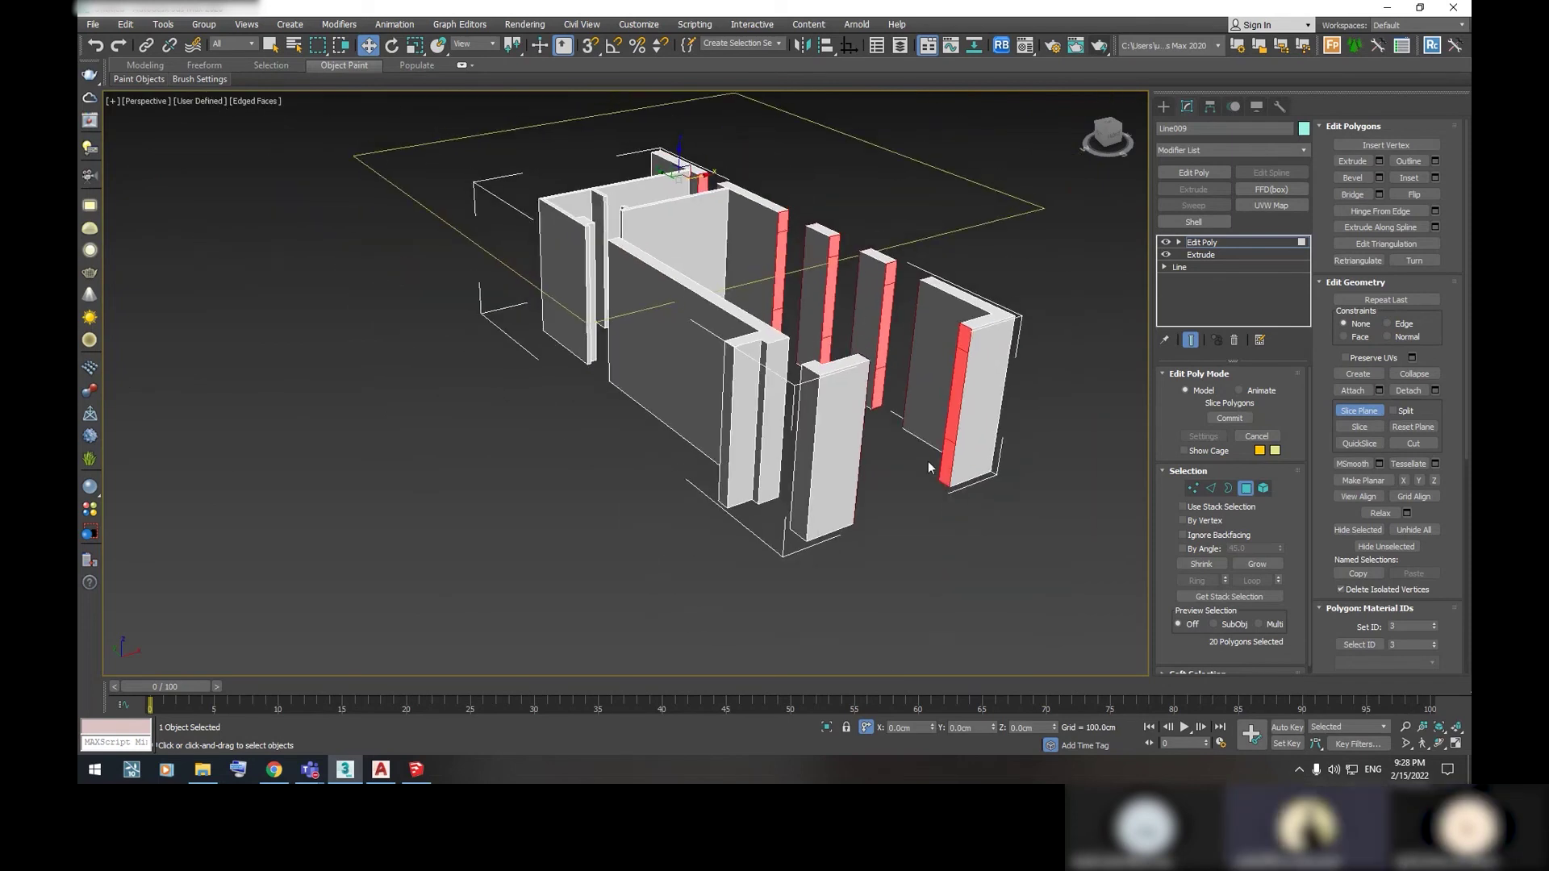
pyautogui.scroll(2, 903, 296)
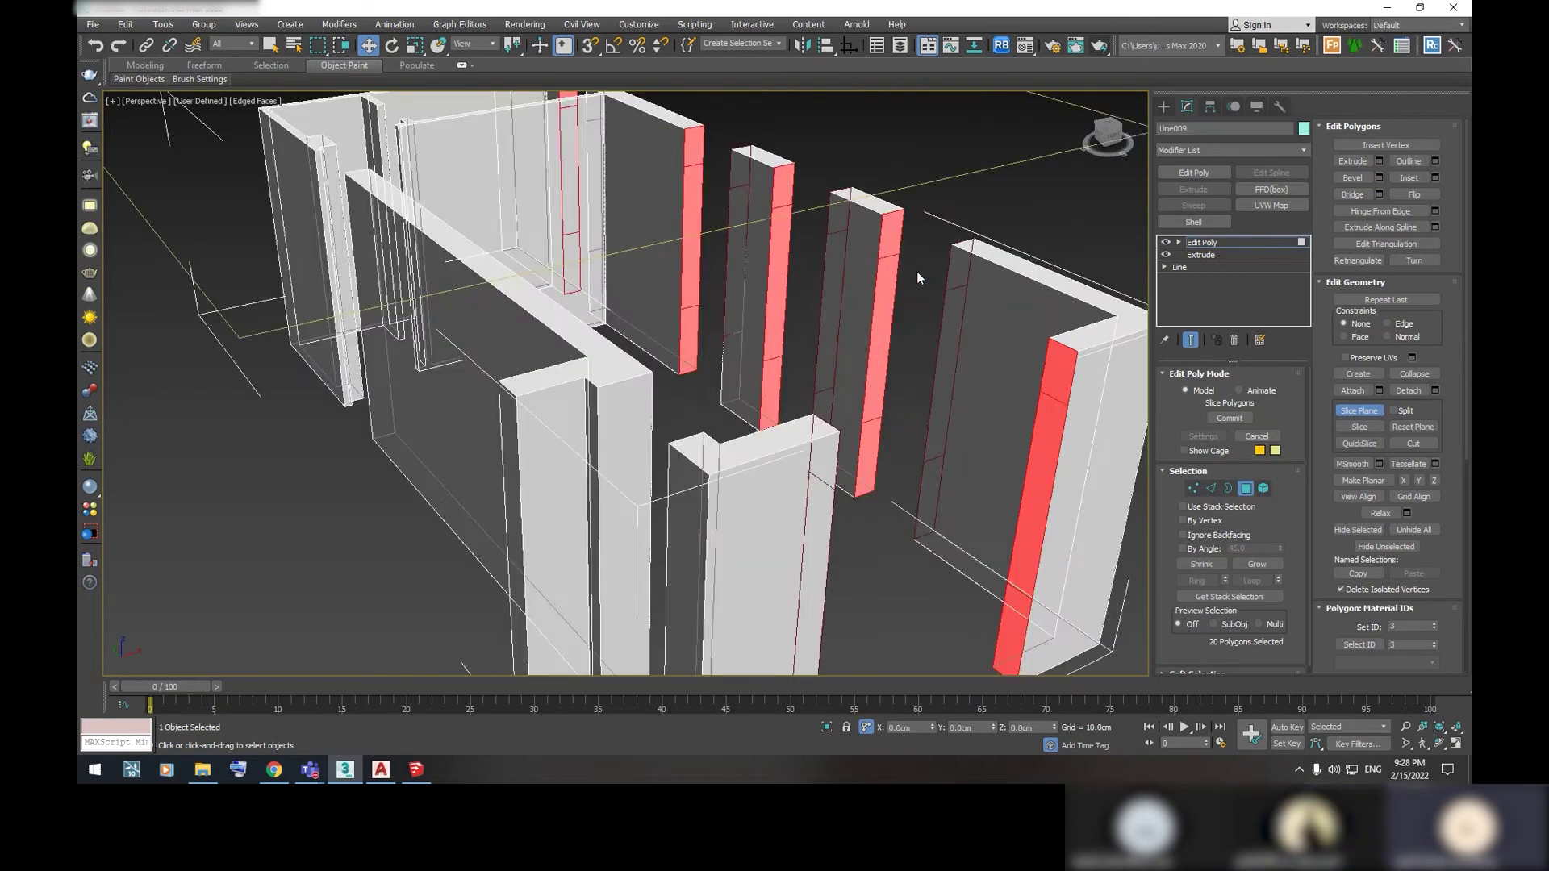
pyautogui.scroll(2, 795, 250)
pyautogui.scroll(-4, 673, 227)
pyautogui.scroll(2, 627, 280)
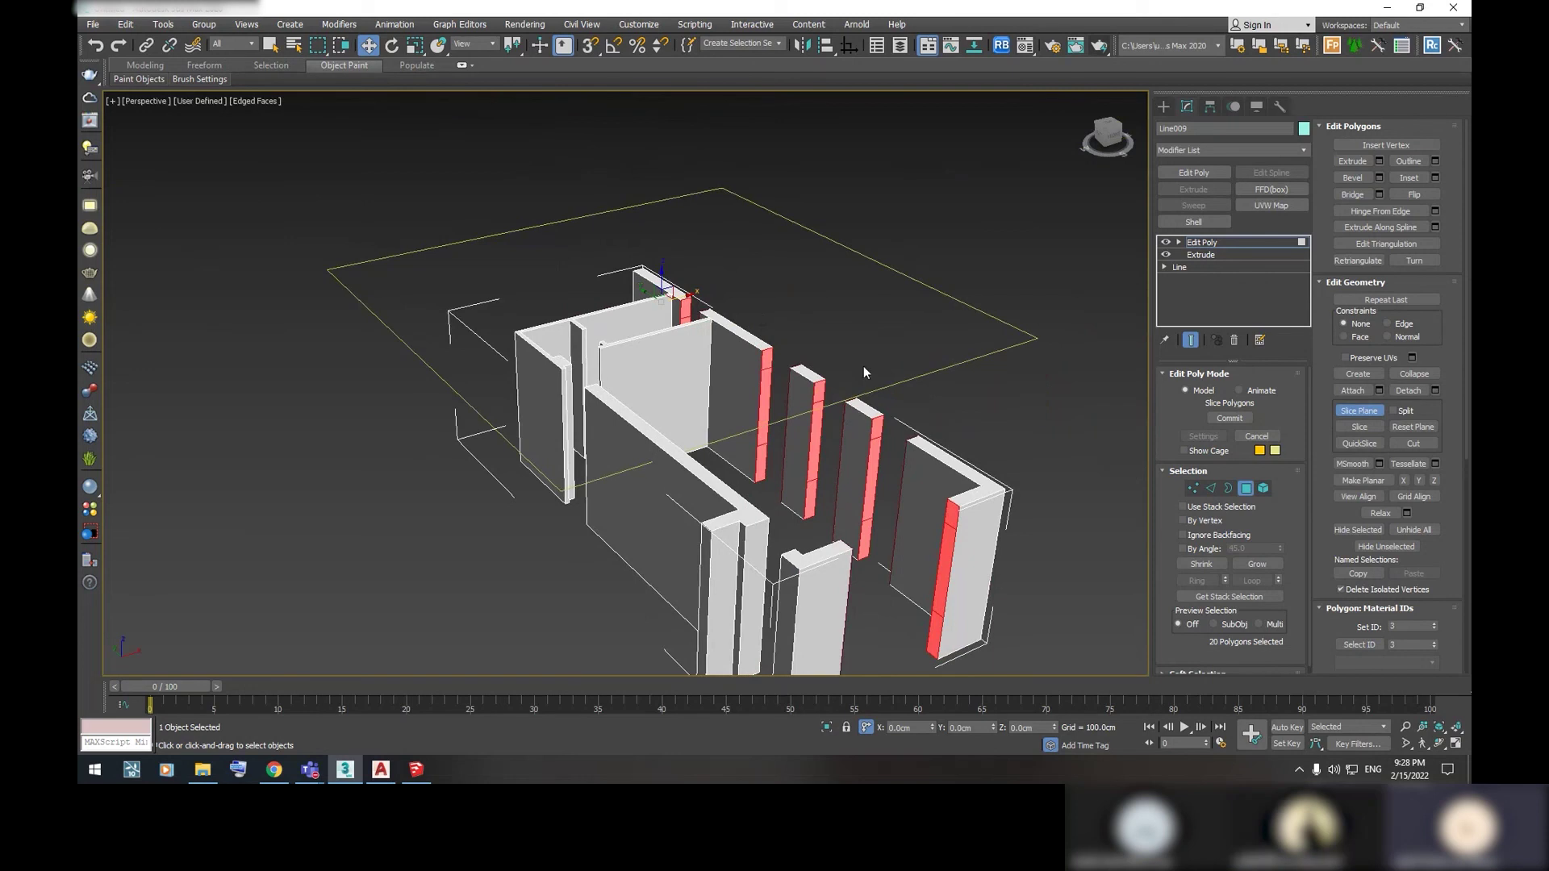
pyautogui.keyDown('alt'); pyautogui.moveTo(863, 366); pyautogui.dragTo(966, 463, button='middle'); pyautogui.keyUp('alt')
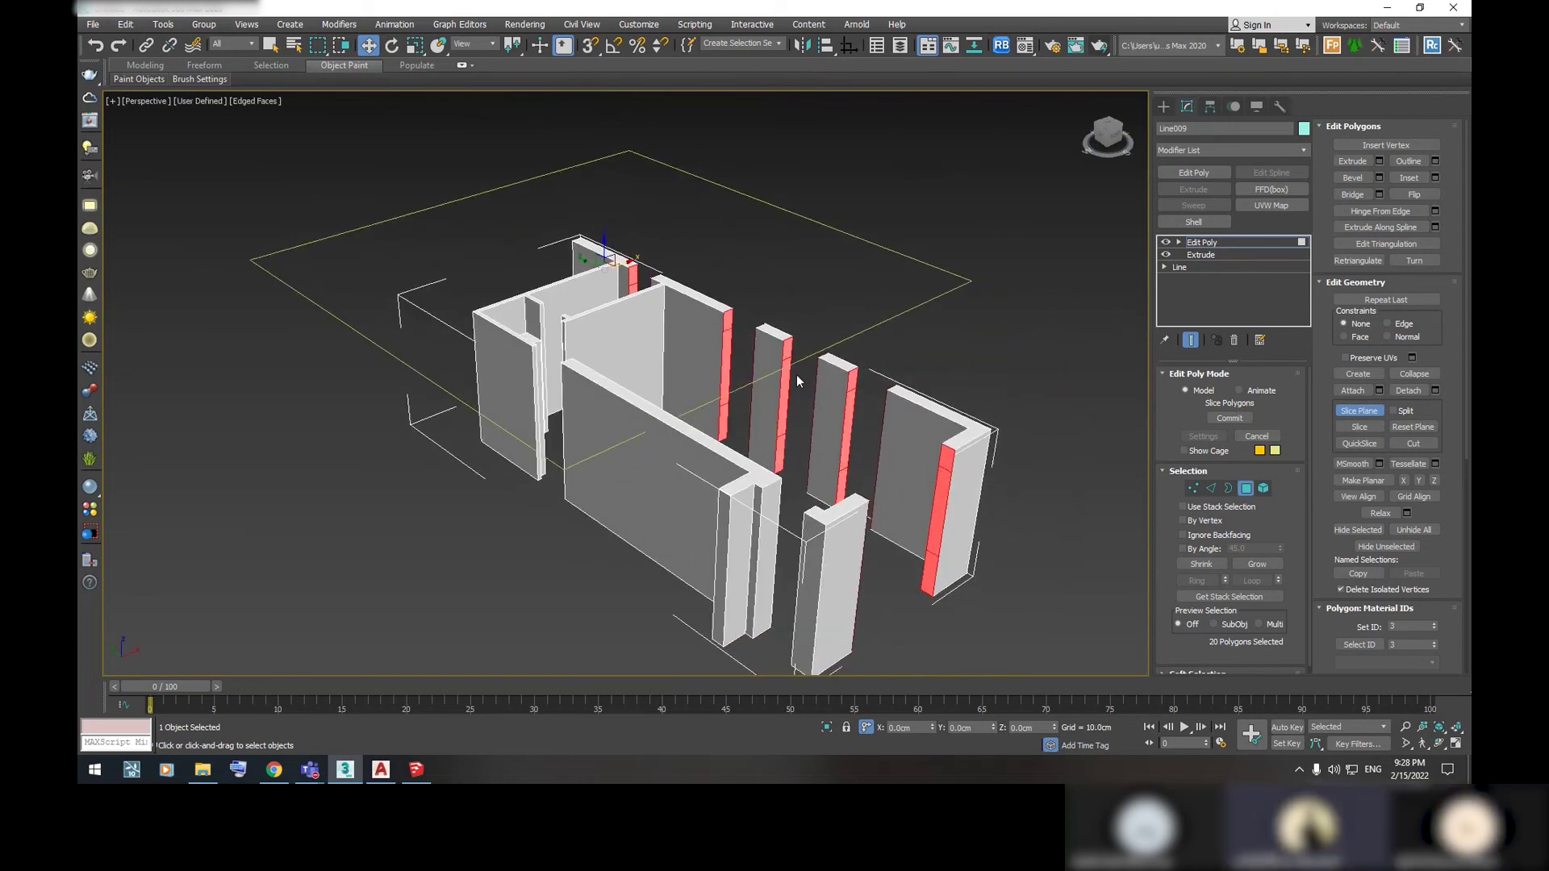
pyautogui.scroll(2, 795, 379)
pyautogui.scroll(-1, 849, 453)
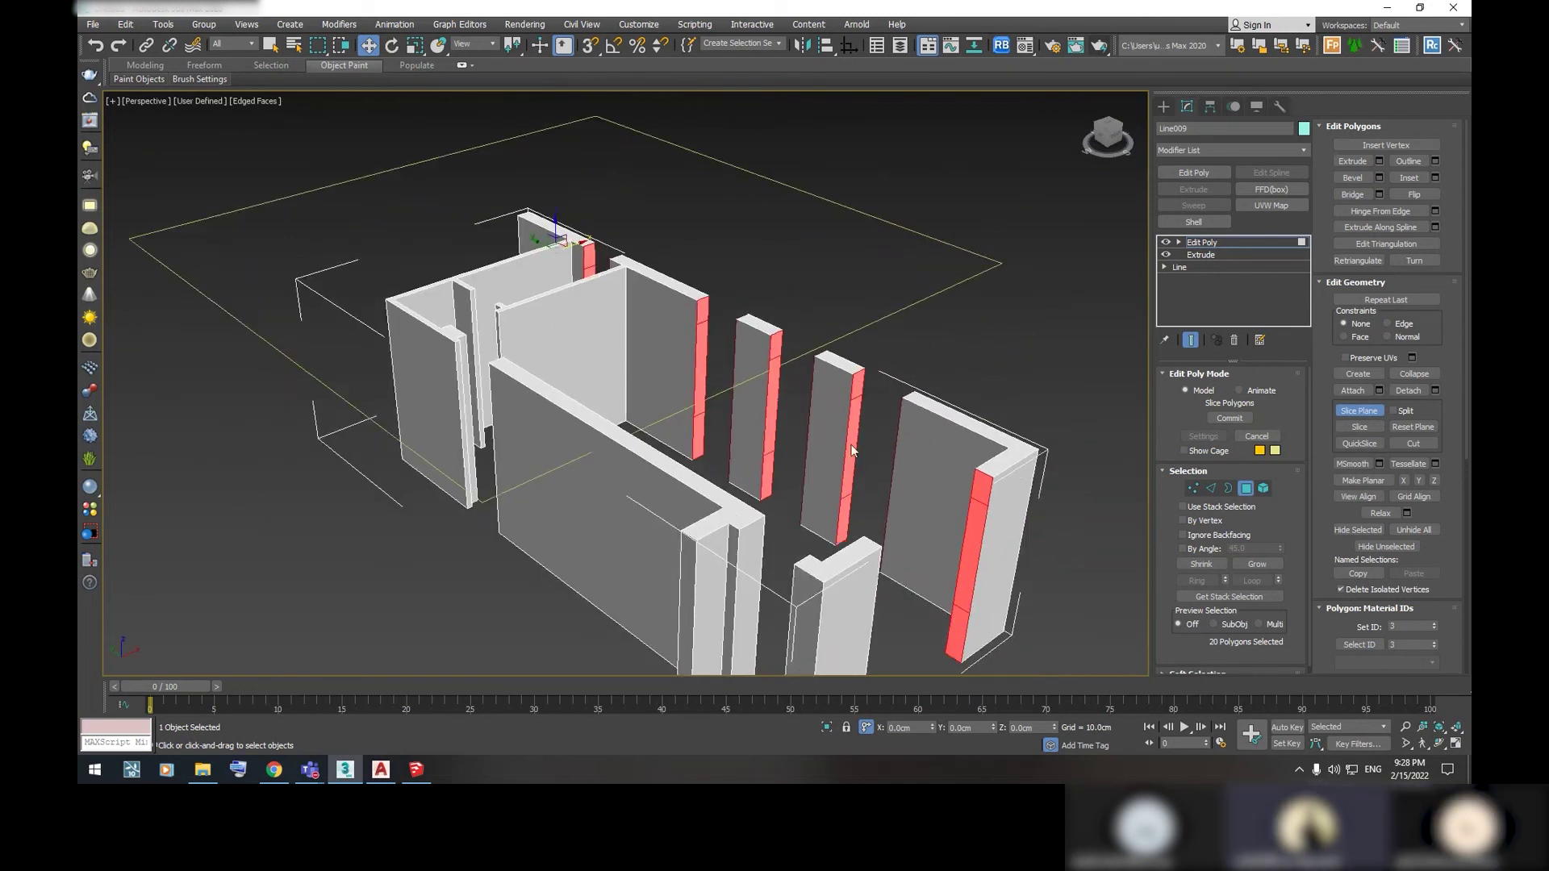
pyautogui.scroll(-1, 851, 449)
pyautogui.scroll(-1, 842, 474)
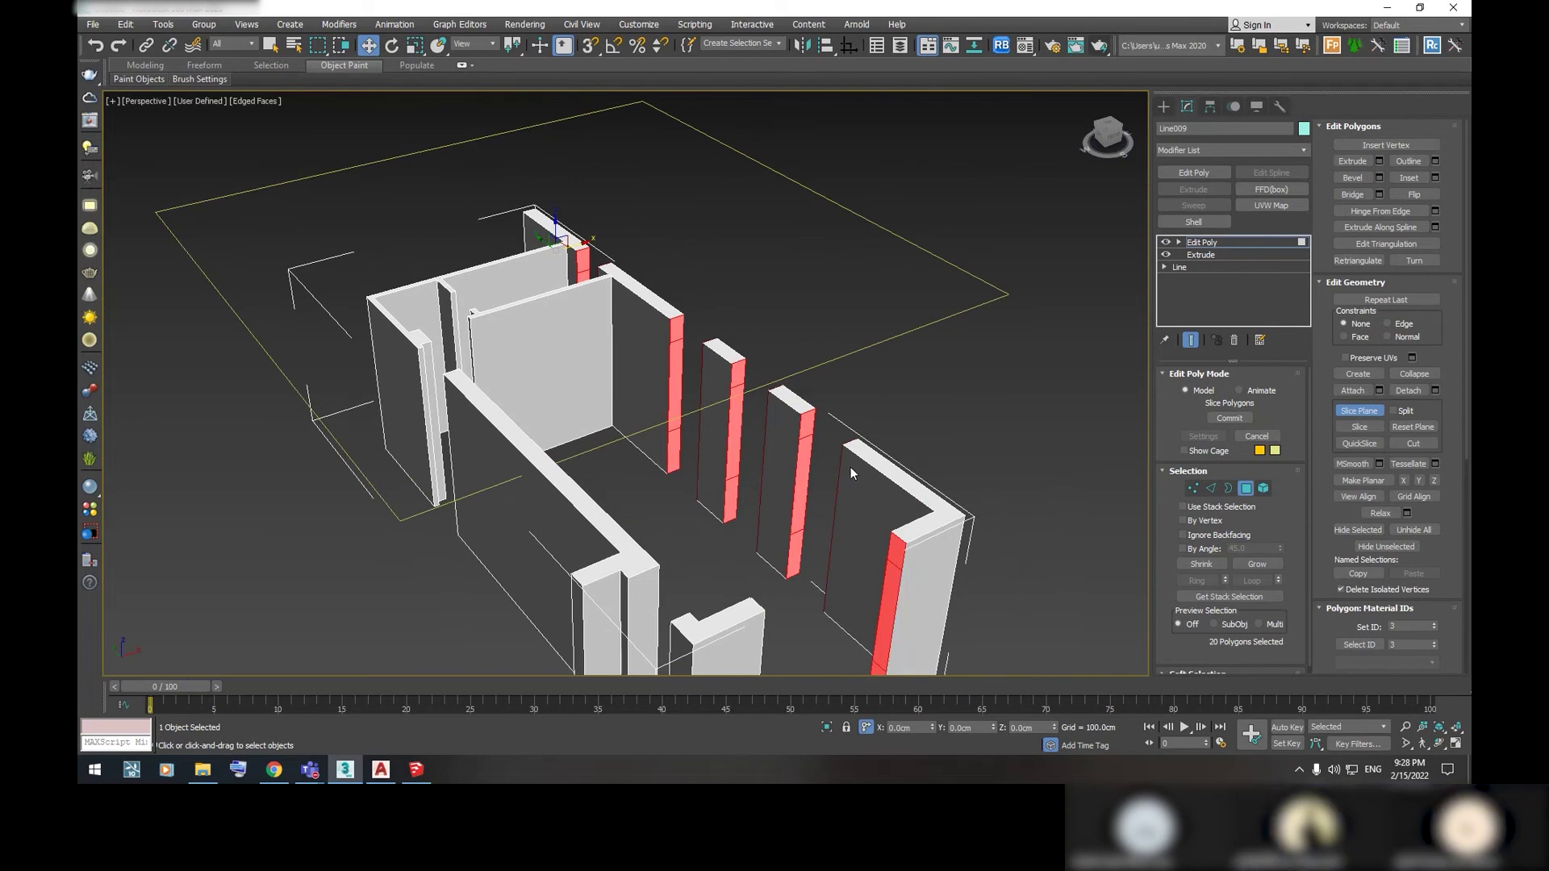
pyautogui.scroll(-2, 666, 462)
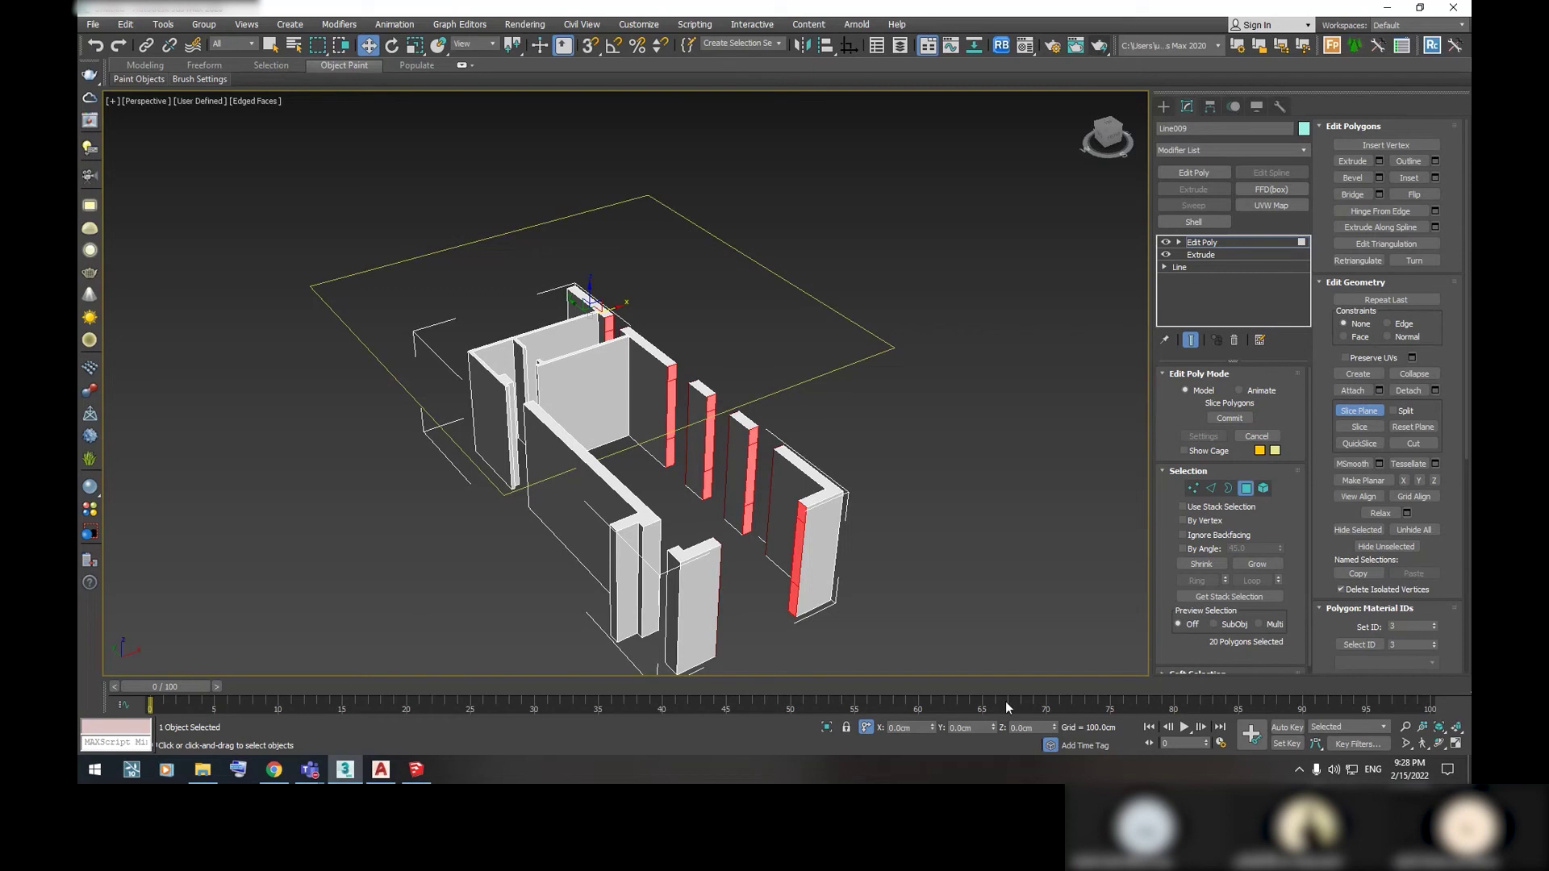
# Slice the wall-end faces at Z 100 into 30 polygons, then turn Slice Plane off
pyautogui.click(1361, 431)
pyautogui.scroll(3, 753, 473)
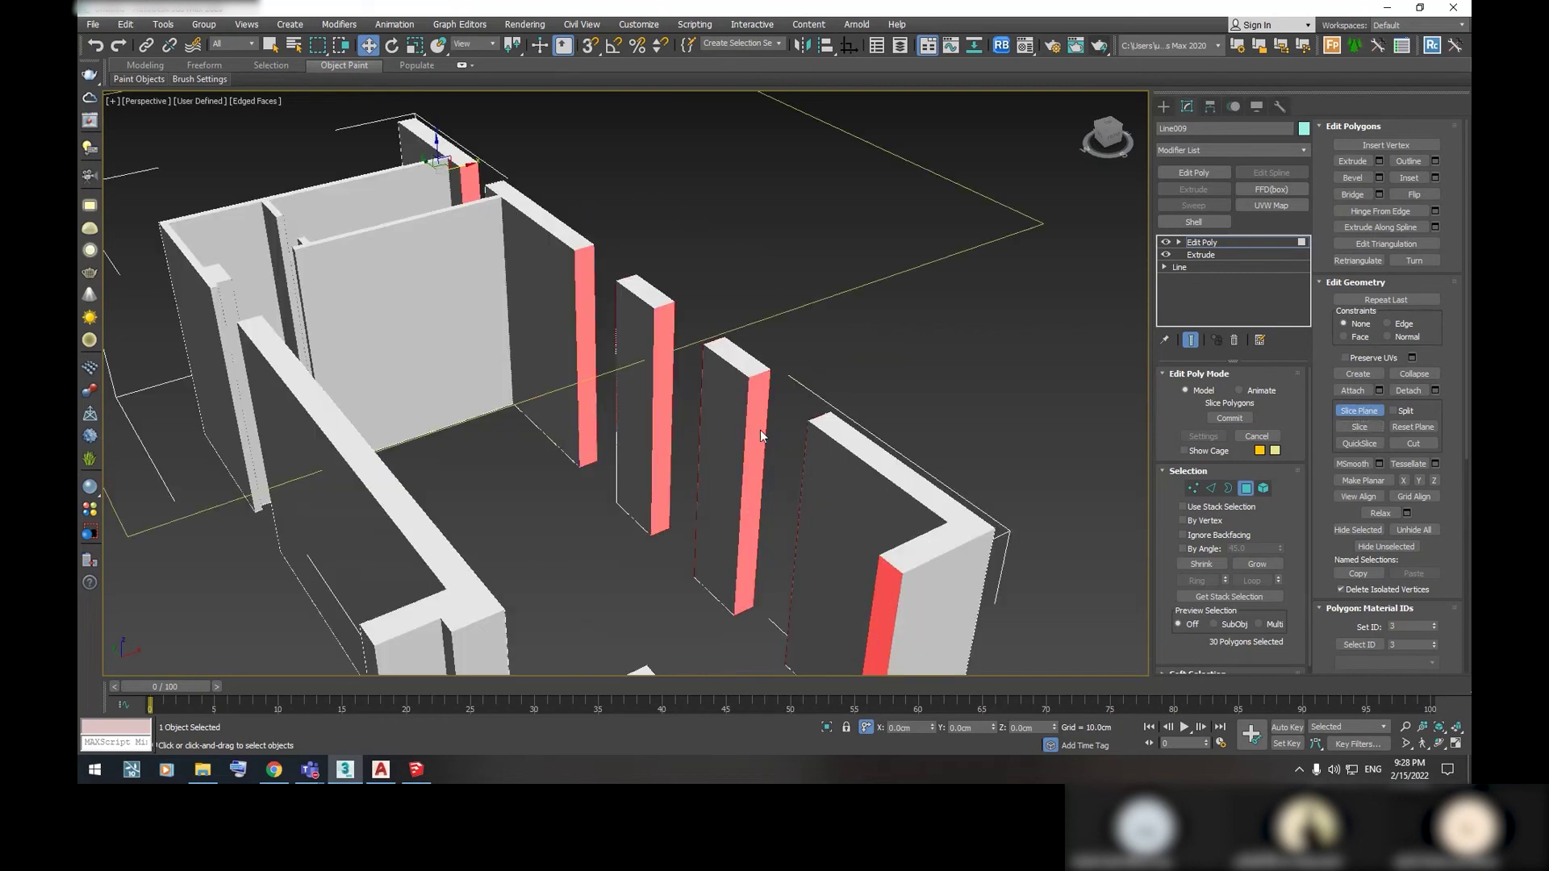
pyautogui.scroll(-1, 761, 434)
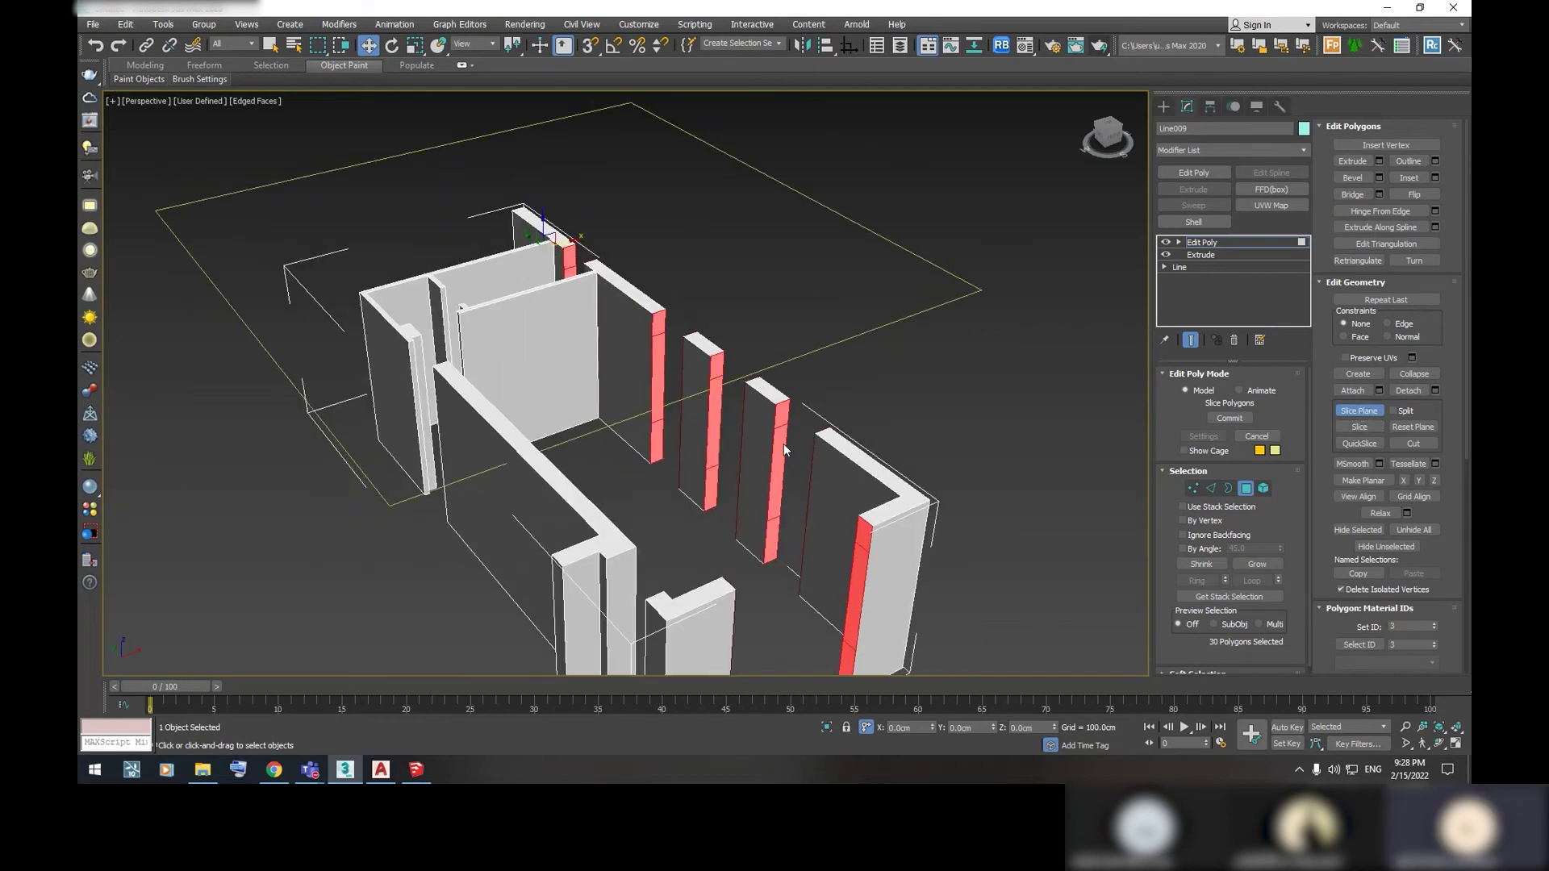
pyautogui.click(1359, 412)
pyautogui.scroll(2, 788, 476)
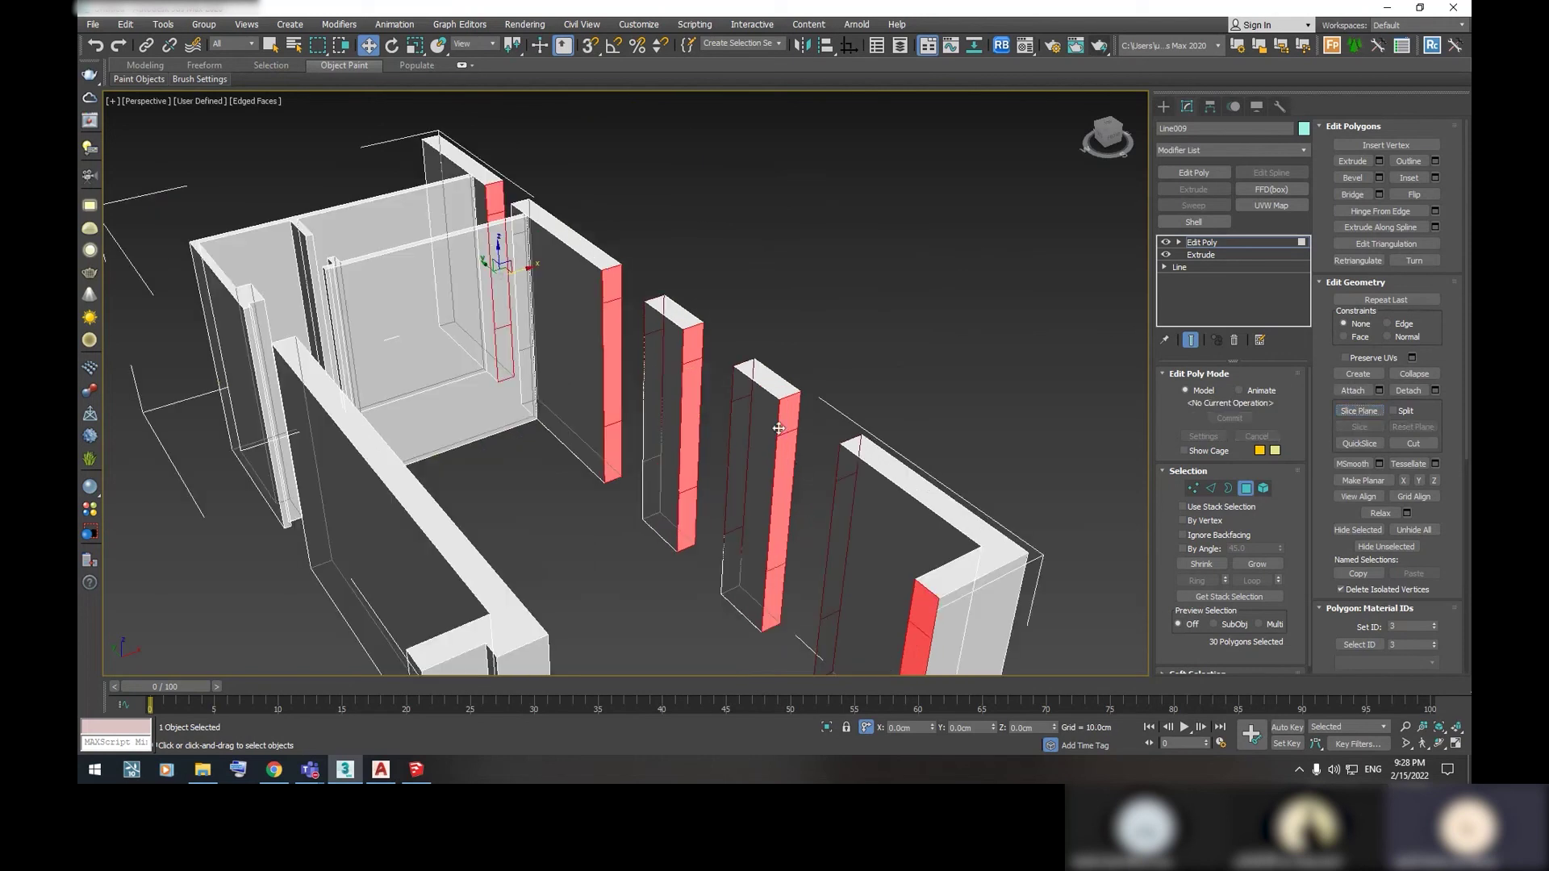
# Select the face loop on an opening's sides, dropping the middle and inner faces
pyautogui.click(787, 477)
pyautogui.scroll(-4, 788, 472)
pyautogui.scroll(2, 789, 460)
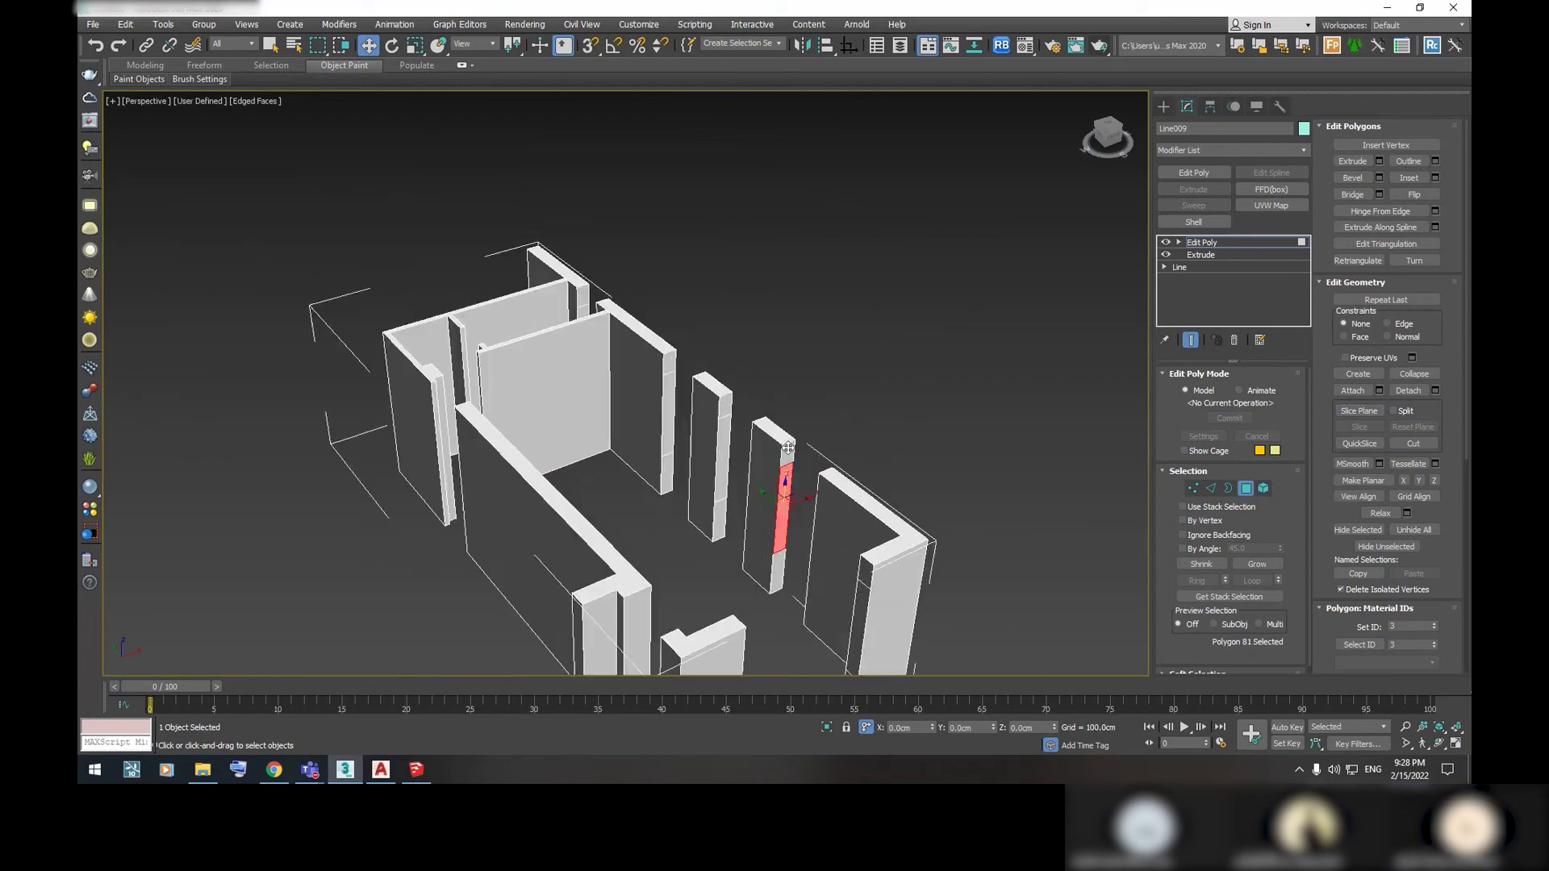
pyautogui.scroll(1, 789, 451)
pyautogui.keyDown('shift'); pyautogui.click(791, 484); pyautogui.keyUp('shift')
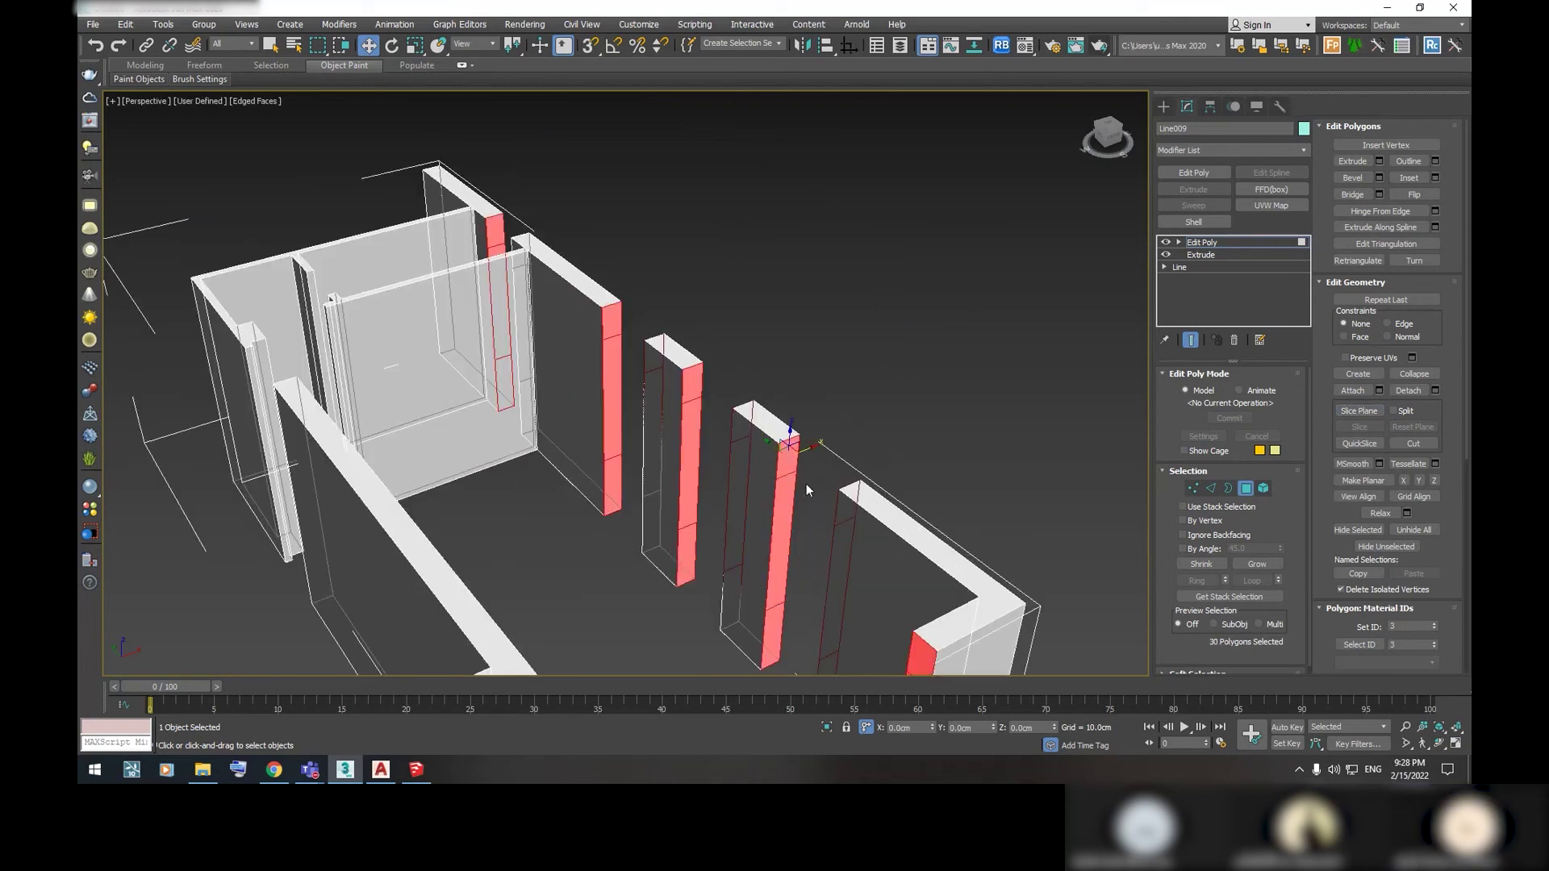
pyautogui.keyDown('alt'); pyautogui.click(782, 521); pyautogui.keyUp('alt')
pyautogui.moveTo(921, 568); pyautogui.dragTo(901, 556, button='middle')
pyautogui.keyDown('alt'); pyautogui.click(829, 426); pyautogui.keyUp('alt')
# Deselect stray faces and switch to Select Object with a rectangular selection region
pyautogui.keyDown('alt'); pyautogui.click(995, 424); pyautogui.keyUp('alt')
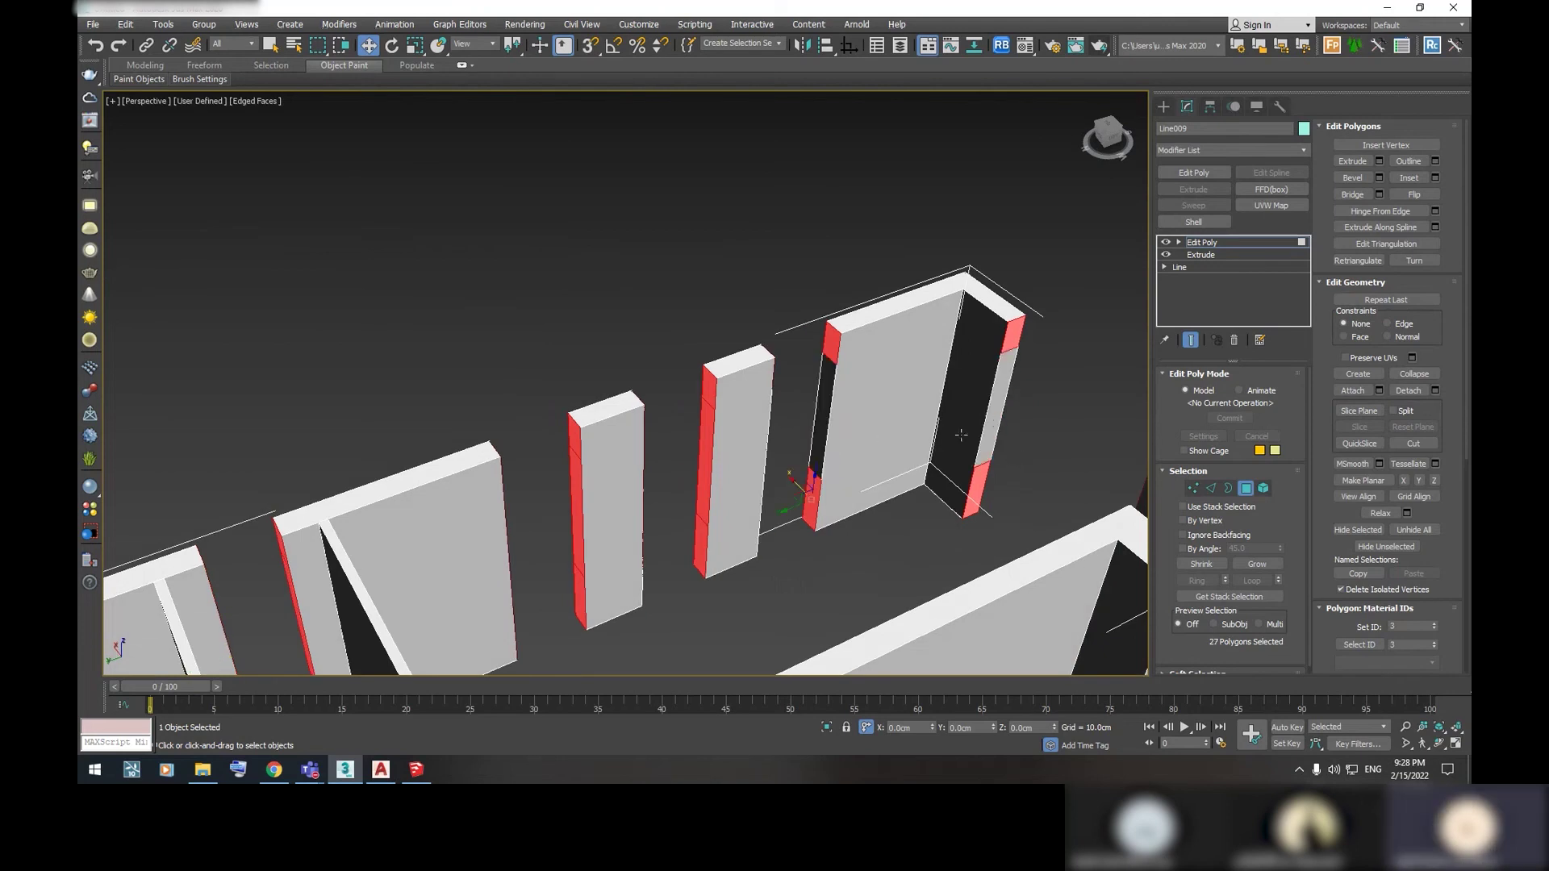
pyautogui.press('q')
pyautogui.moveTo(945, 458)
pyautogui.keyDown('alt'); pyautogui.mouseDown(button='middle')
pyautogui.moveTo(940, 554)
pyautogui.moveTo(834, 470)
pyautogui.moveTo(709, 535)
pyautogui.moveTo(749, 573)
pyautogui.mouseUp(button='middle'); pyautogui.keyUp('alt')
pyautogui.keyDown('alt'); pyautogui.click(557, 355); pyautogui.keyUp('alt')
pyautogui.moveTo(557, 356)
pyautogui.keyDown('alt'); pyautogui.mouseDown(button='middle')
pyautogui.moveTo(598, 415)
pyautogui.moveTo(765, 423)
pyautogui.moveTo(410, 220)
pyautogui.mouseUp(button='middle'); pyautogui.keyUp('alt')
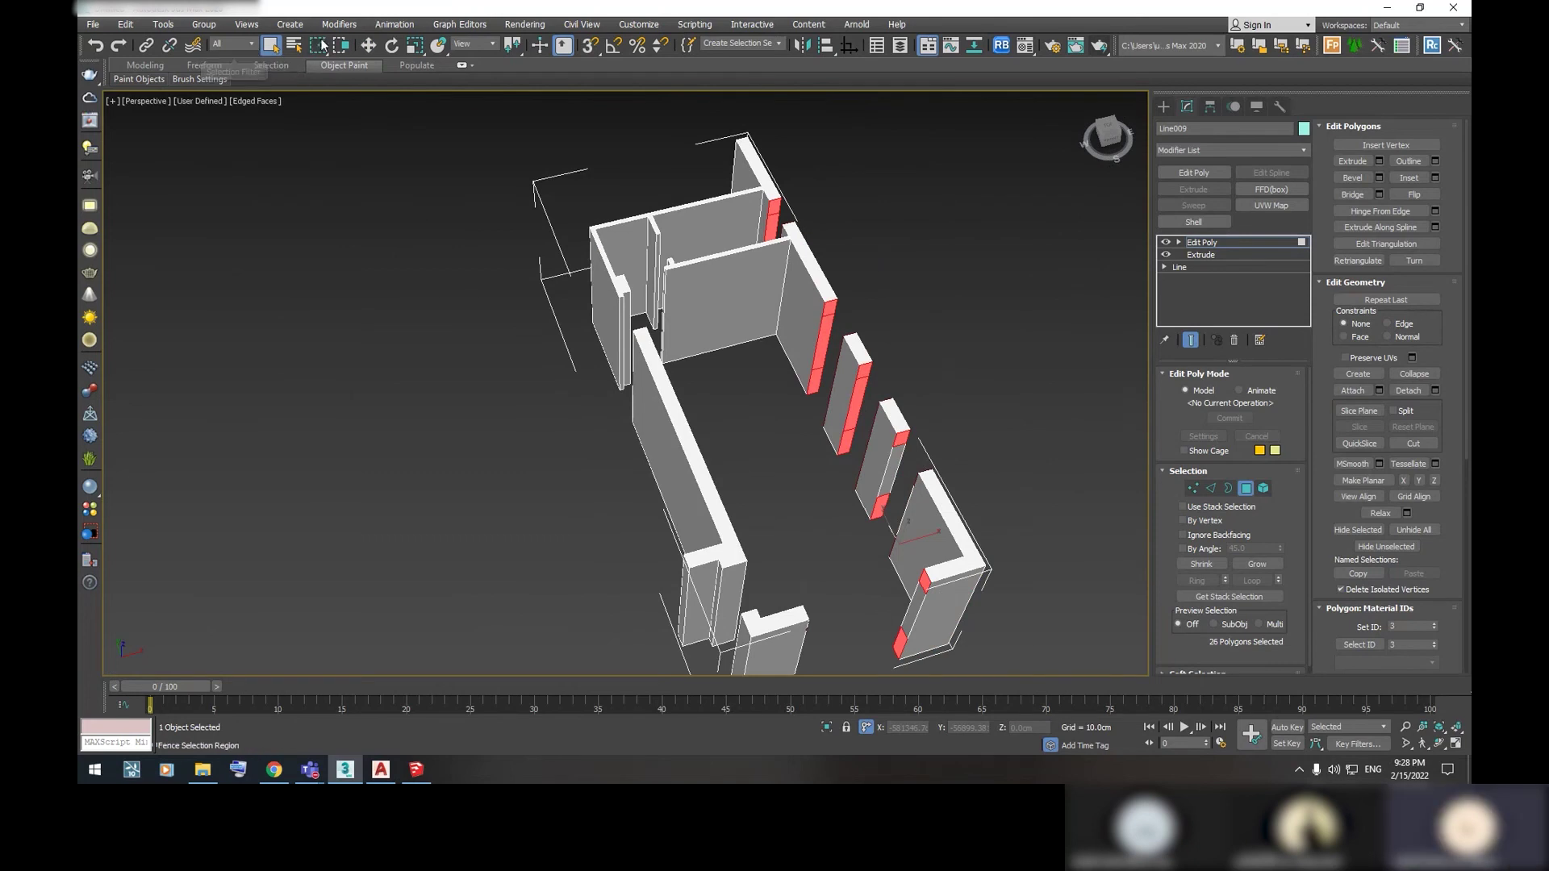
pyautogui.moveTo(326, 46); pyautogui.dragTo(326, 69)
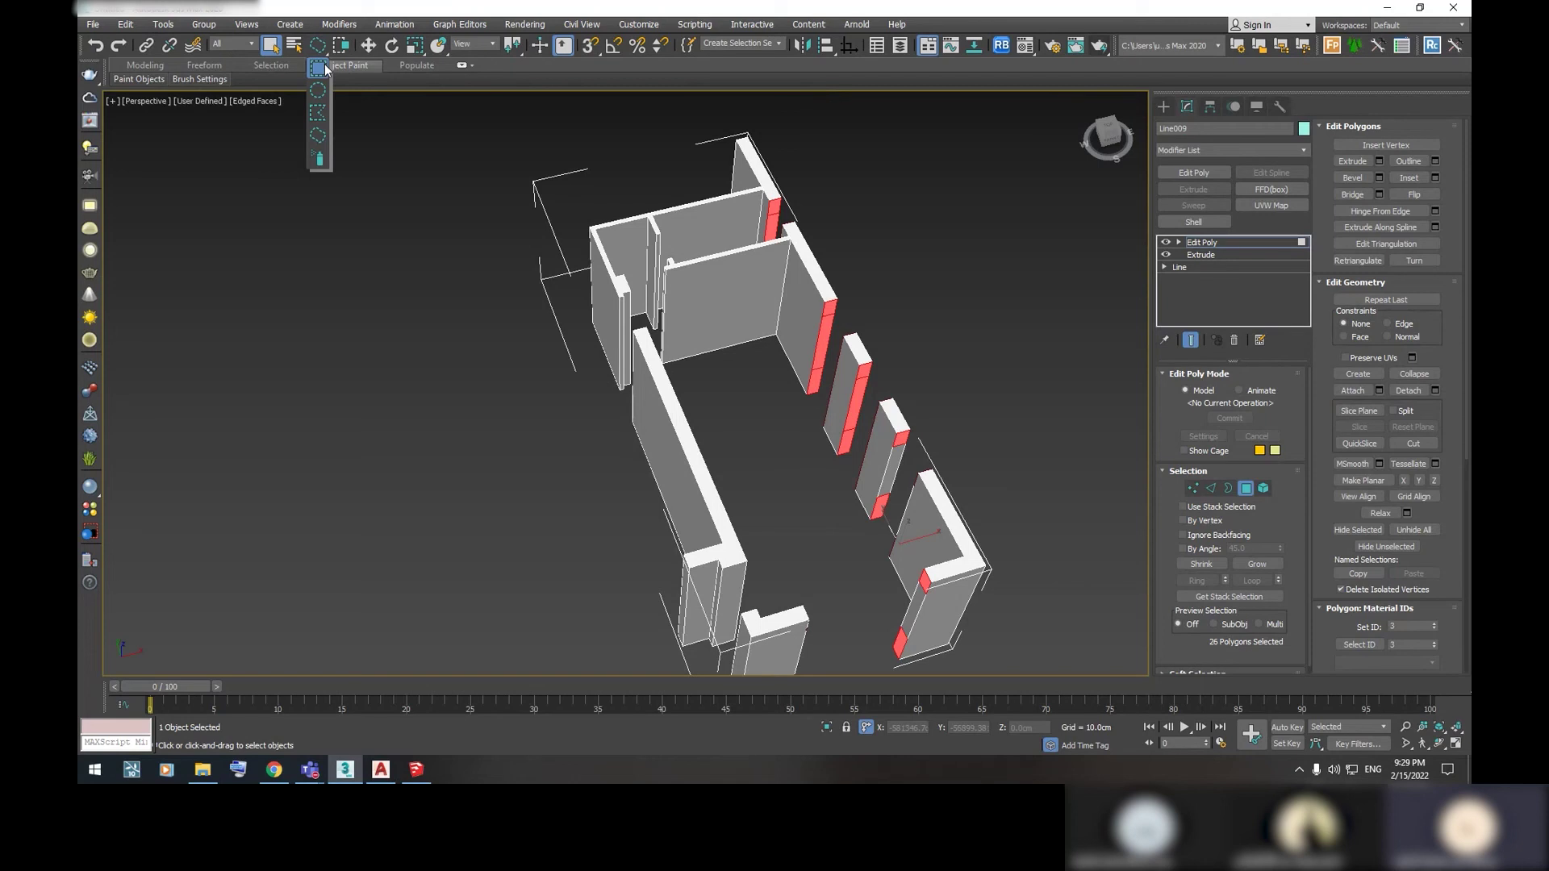
pyautogui.click(326, 69)
pyautogui.scroll(3, 815, 363)
pyautogui.scroll(2, 909, 377)
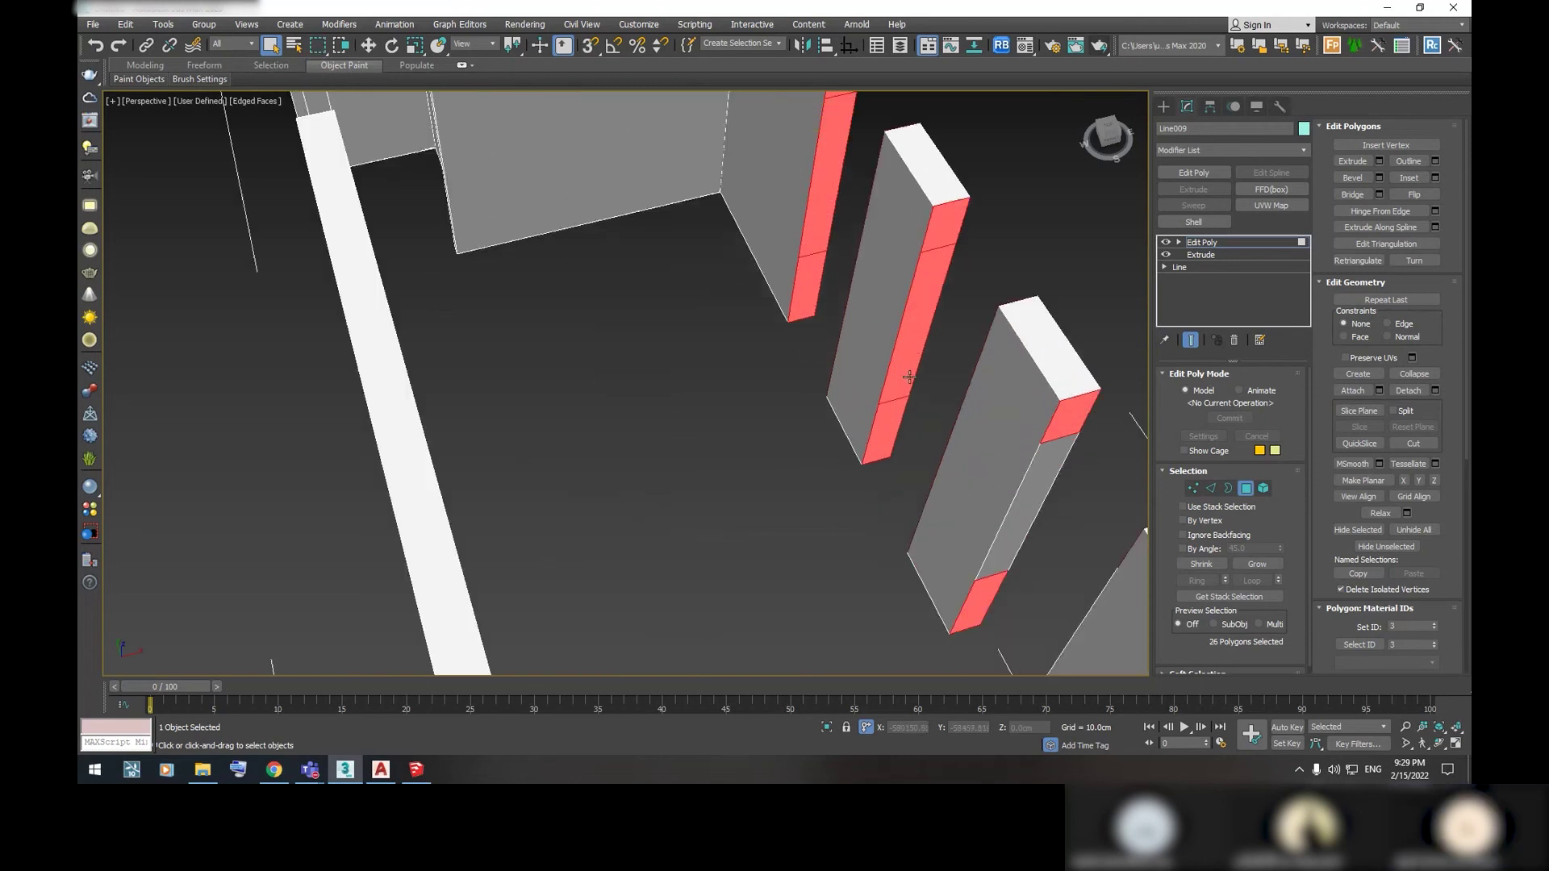
# Deselect the remaining extra red faces on pillars and walls, leaving 20 jamb faces
pyautogui.keyDown('alt'); pyautogui.click(905, 340); pyautogui.keyUp('alt')
pyautogui.scroll(-5, 904, 340)
pyautogui.moveTo(565, 387)
pyautogui.mouseDown(button='middle')
pyautogui.moveTo(601, 414)
pyautogui.moveTo(686, 417)
pyautogui.moveTo(507, 475)
pyautogui.mouseUp(button='middle')
pyautogui.keyDown('alt'); pyautogui.click(686, 417); pyautogui.keyUp('alt')
pyautogui.keyDown('alt'); pyautogui.click(583, 440); pyautogui.keyUp('alt')
pyautogui.keyDown('alt'); pyautogui.click(574, 304); pyautogui.keyUp('alt')
pyautogui.moveTo(574, 303)
pyautogui.keyDown('alt'); pyautogui.mouseDown(button='middle')
pyautogui.moveTo(511, 349)
pyautogui.moveTo(777, 253)
pyautogui.moveTo(754, 409)
pyautogui.moveTo(626, 552)
pyautogui.mouseUp(button='middle'); pyautogui.keyUp('alt')
pyautogui.keyDown('alt'); pyautogui.click(753, 409); pyautogui.keyUp('alt')
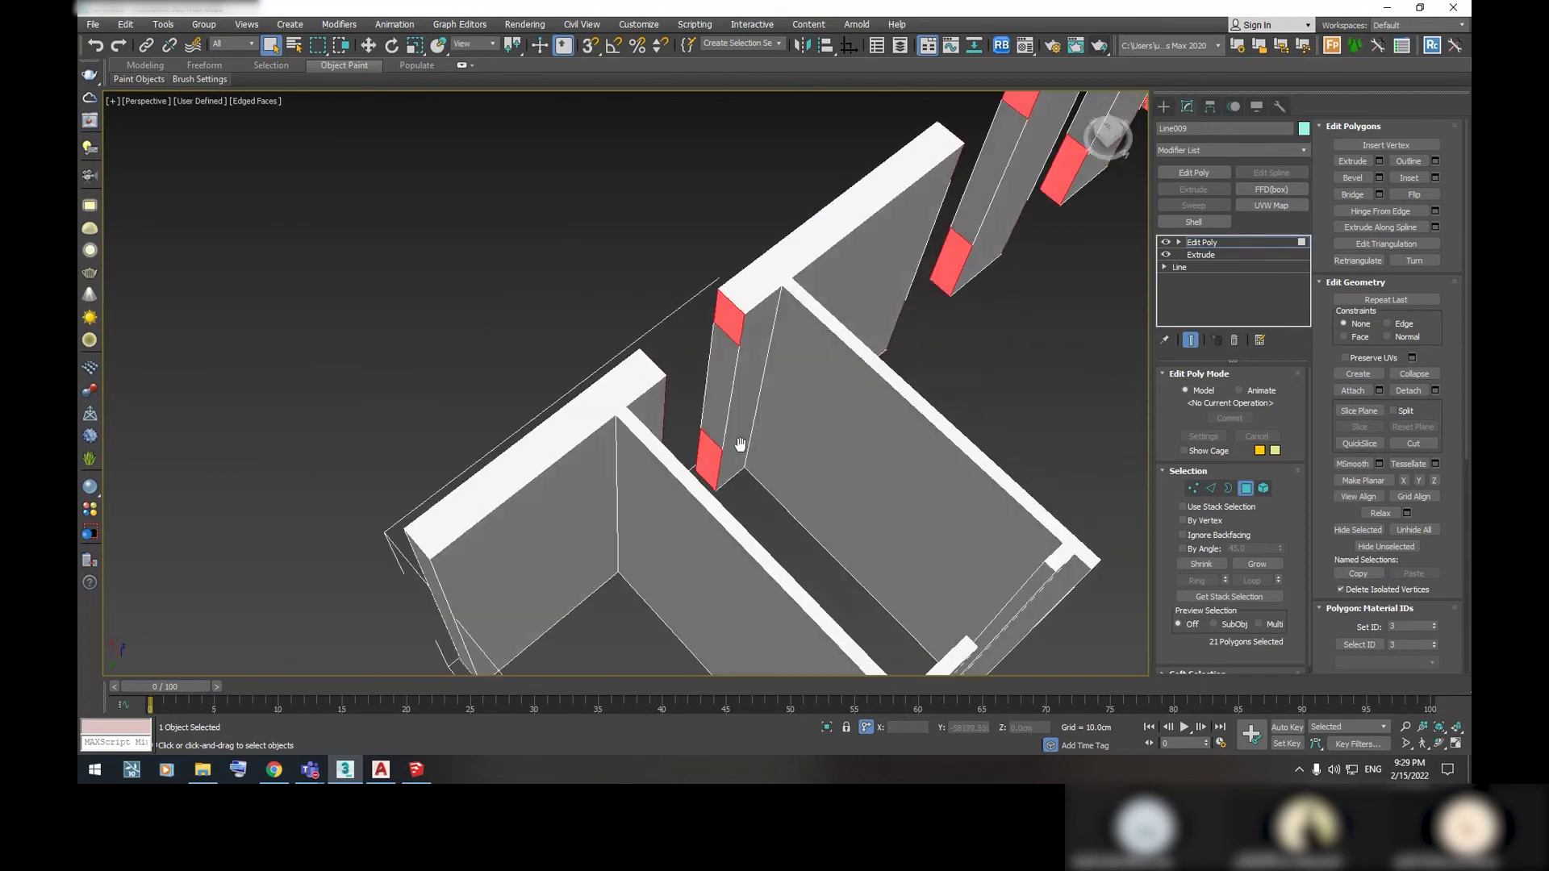
pyautogui.scroll(3, 662, 228)
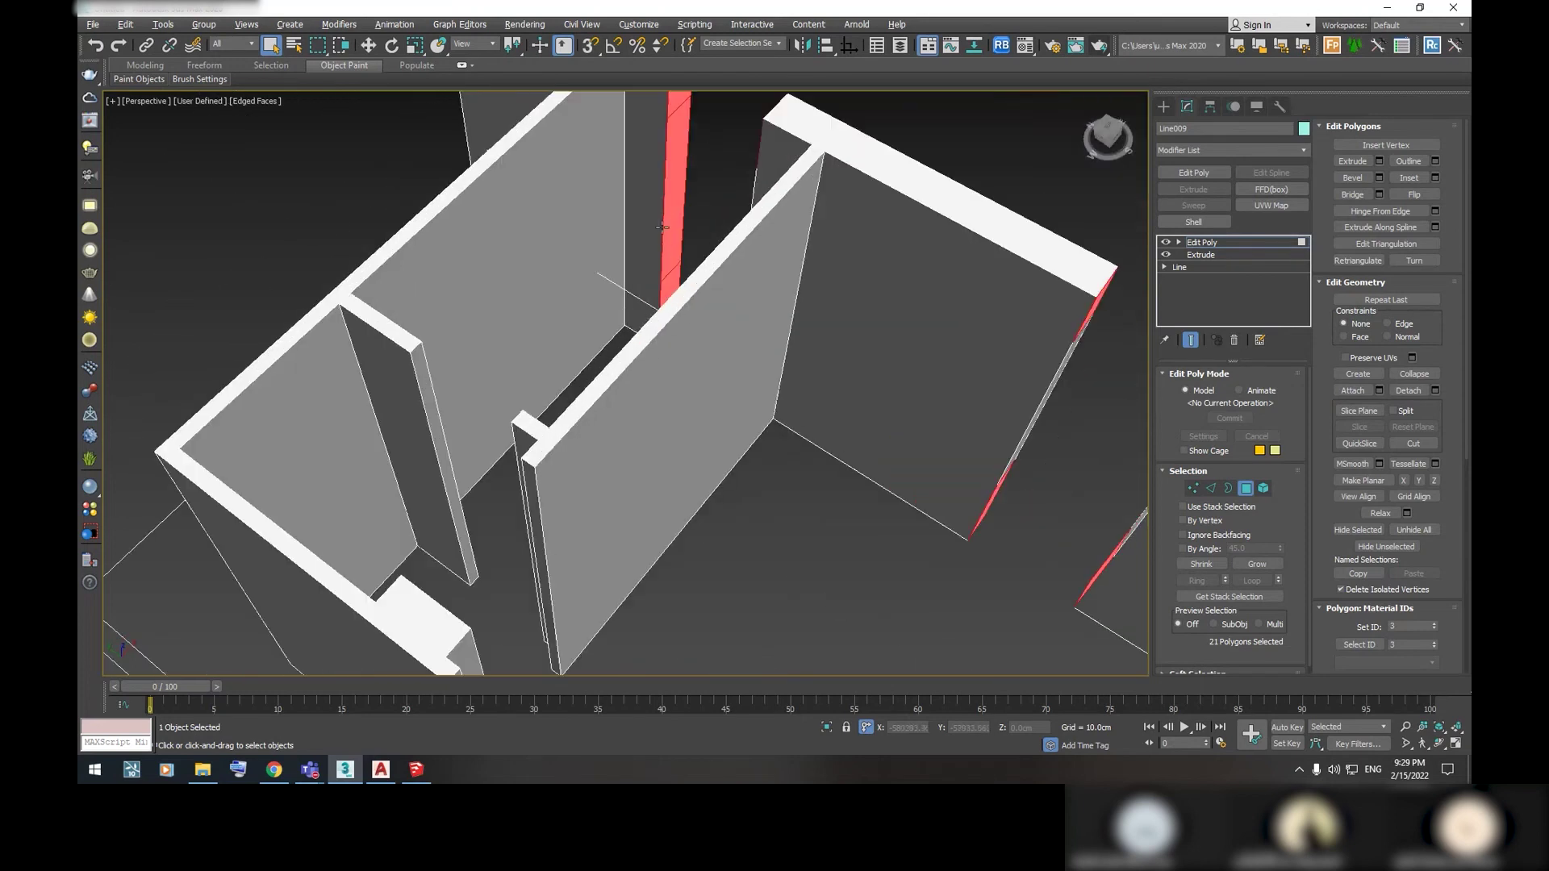
pyautogui.keyDown('alt'); pyautogui.click(673, 221); pyautogui.keyUp('alt')
pyautogui.scroll(-5, 673, 220)
pyautogui.moveTo(748, 322)
pyautogui.keyDown('alt'); pyautogui.mouseDown(button='middle')
pyautogui.moveTo(698, 279)
pyautogui.moveTo(713, 321)
pyautogui.moveTo(850, 304)
pyautogui.moveTo(879, 324)
pyautogui.moveTo(619, 374)
pyautogui.moveTo(508, 318)
pyautogui.mouseUp(button='middle'); pyautogui.keyUp('alt')
pyautogui.scroll(3, 698, 279)
pyautogui.scroll(3, 713, 321)
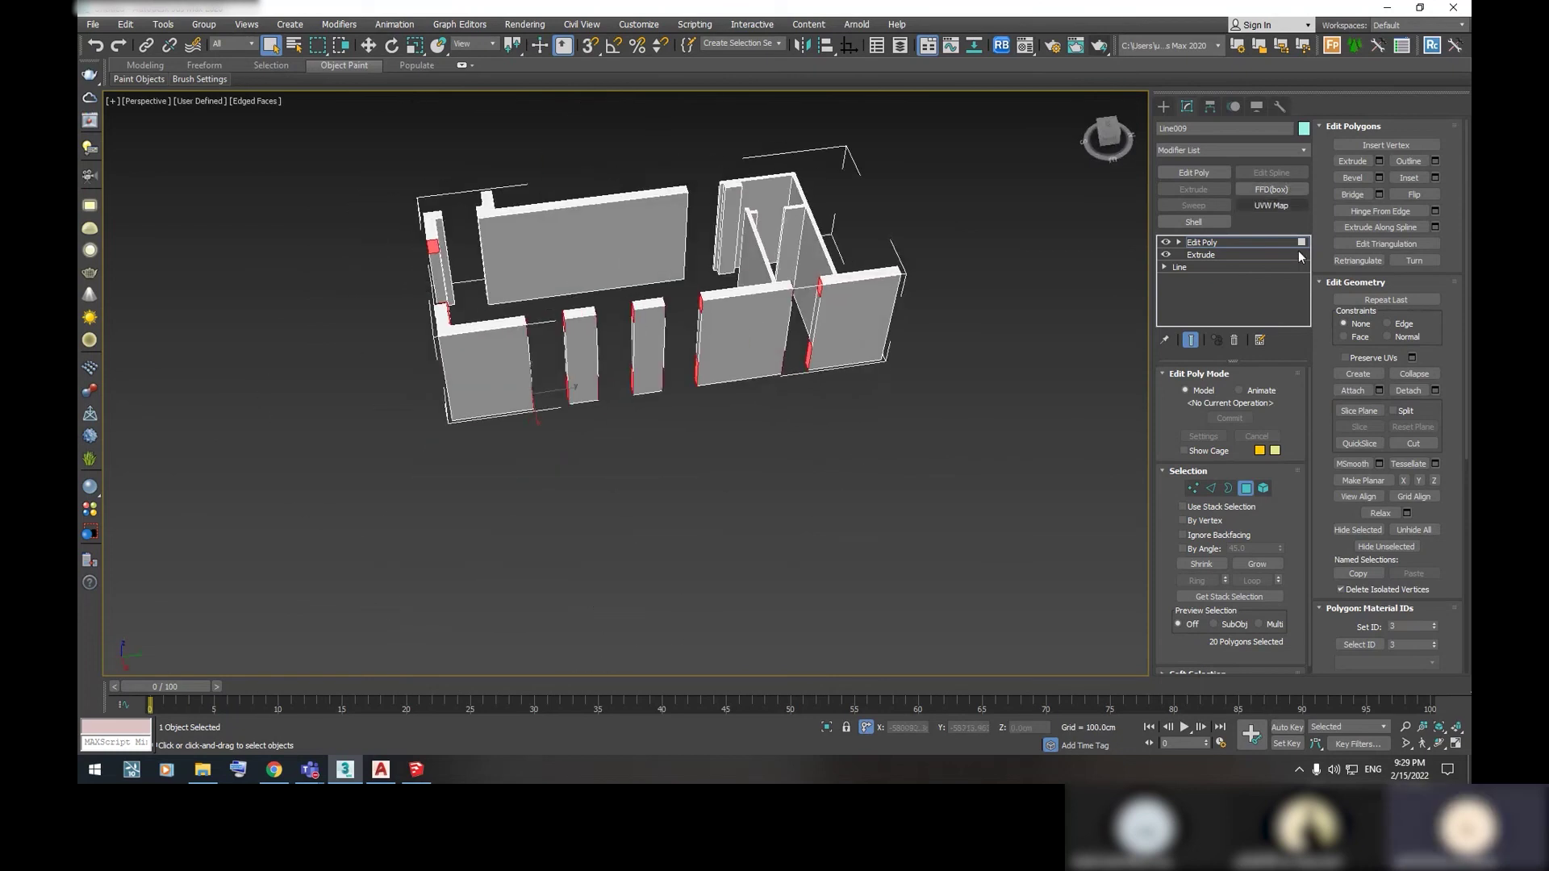
# Bridge the 20 selected jamb faces, filling the openings with lintels and sills
pyautogui.click(1358, 196)
pyautogui.moveTo(774, 307)
pyautogui.keyDown('alt'); pyautogui.mouseDown(button='middle')
pyautogui.moveTo(857, 346)
pyautogui.moveTo(786, 388)
pyautogui.moveTo(685, 343)
pyautogui.mouseUp(button='middle'); pyautogui.keyUp('alt')
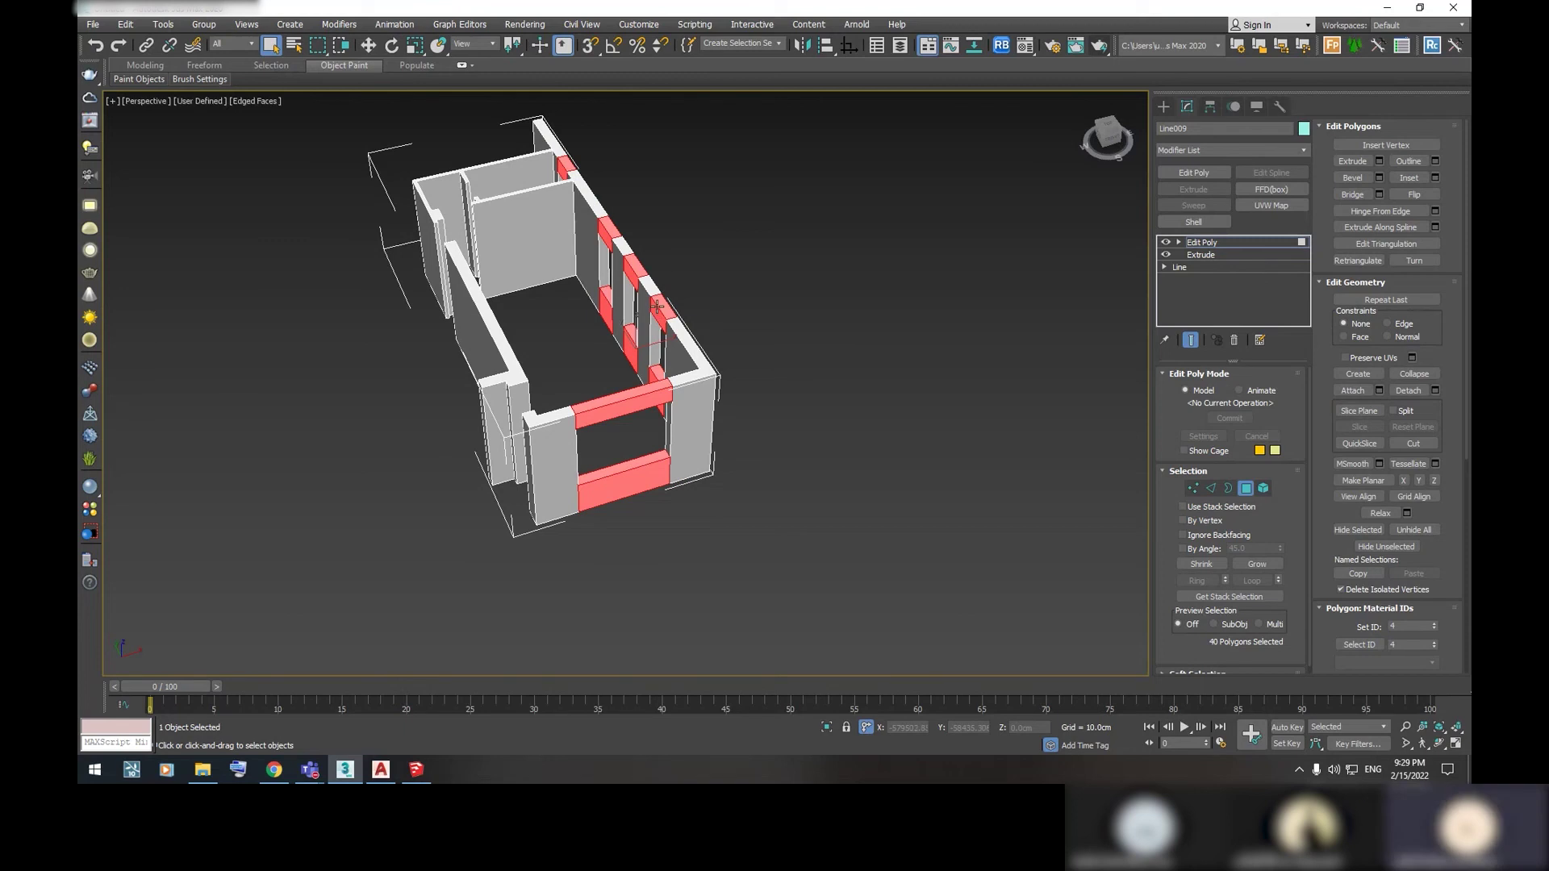
pyautogui.scroll(3, 611, 233)
pyautogui.scroll(-4, 589, 182)
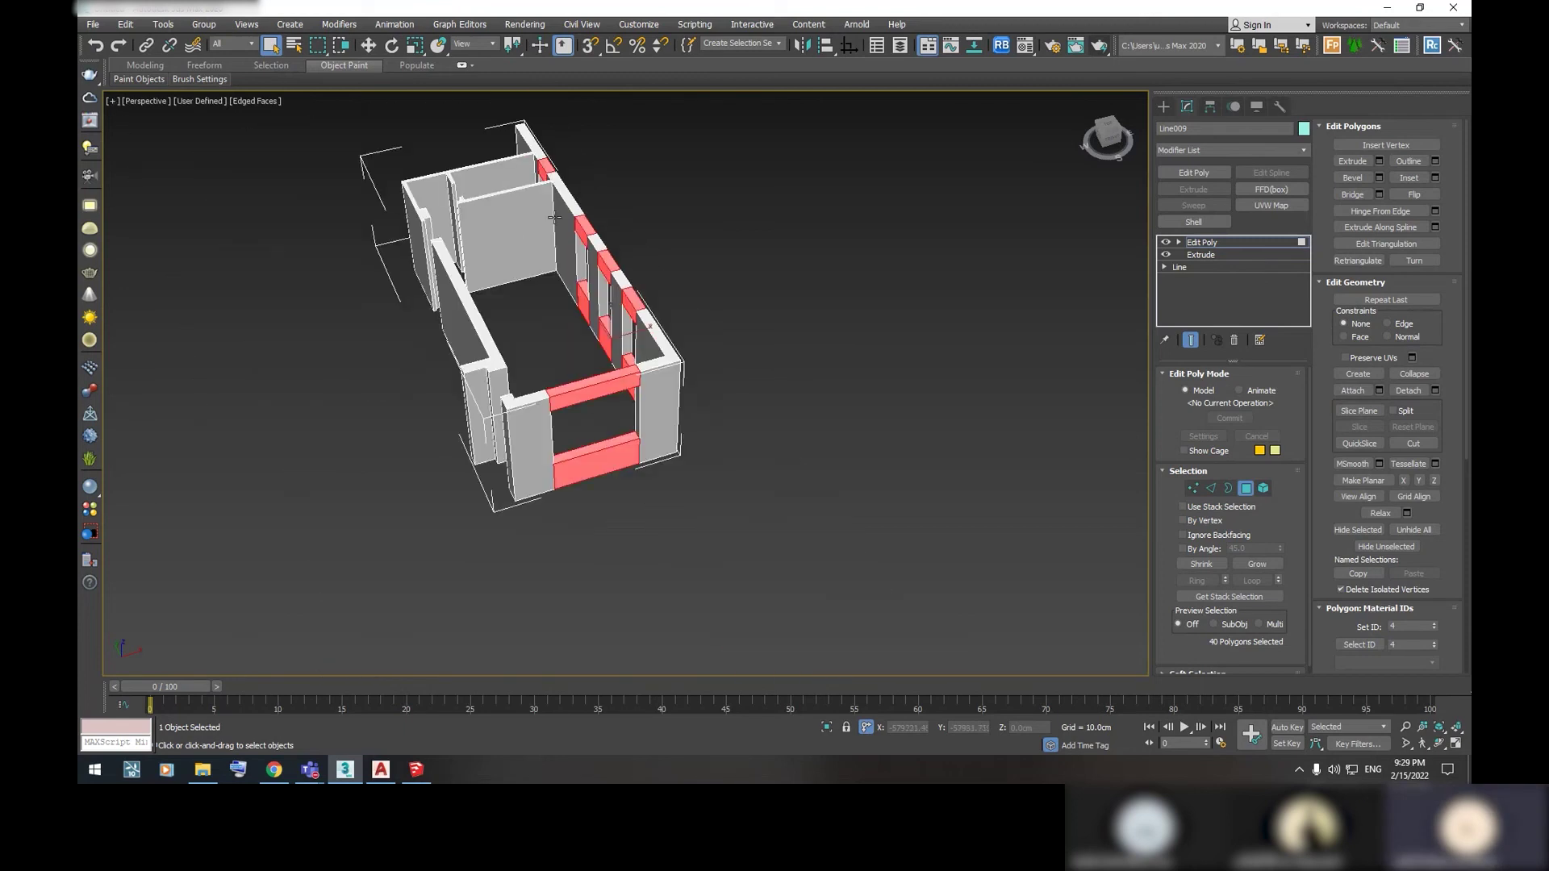
pyautogui.keyDown('alt'); pyautogui.moveTo(589, 182); pyautogui.dragTo(575, 248, button='middle'); pyautogui.keyUp('alt')
pyautogui.scroll(2, 575, 249)
pyautogui.scroll(5, 584, 298)
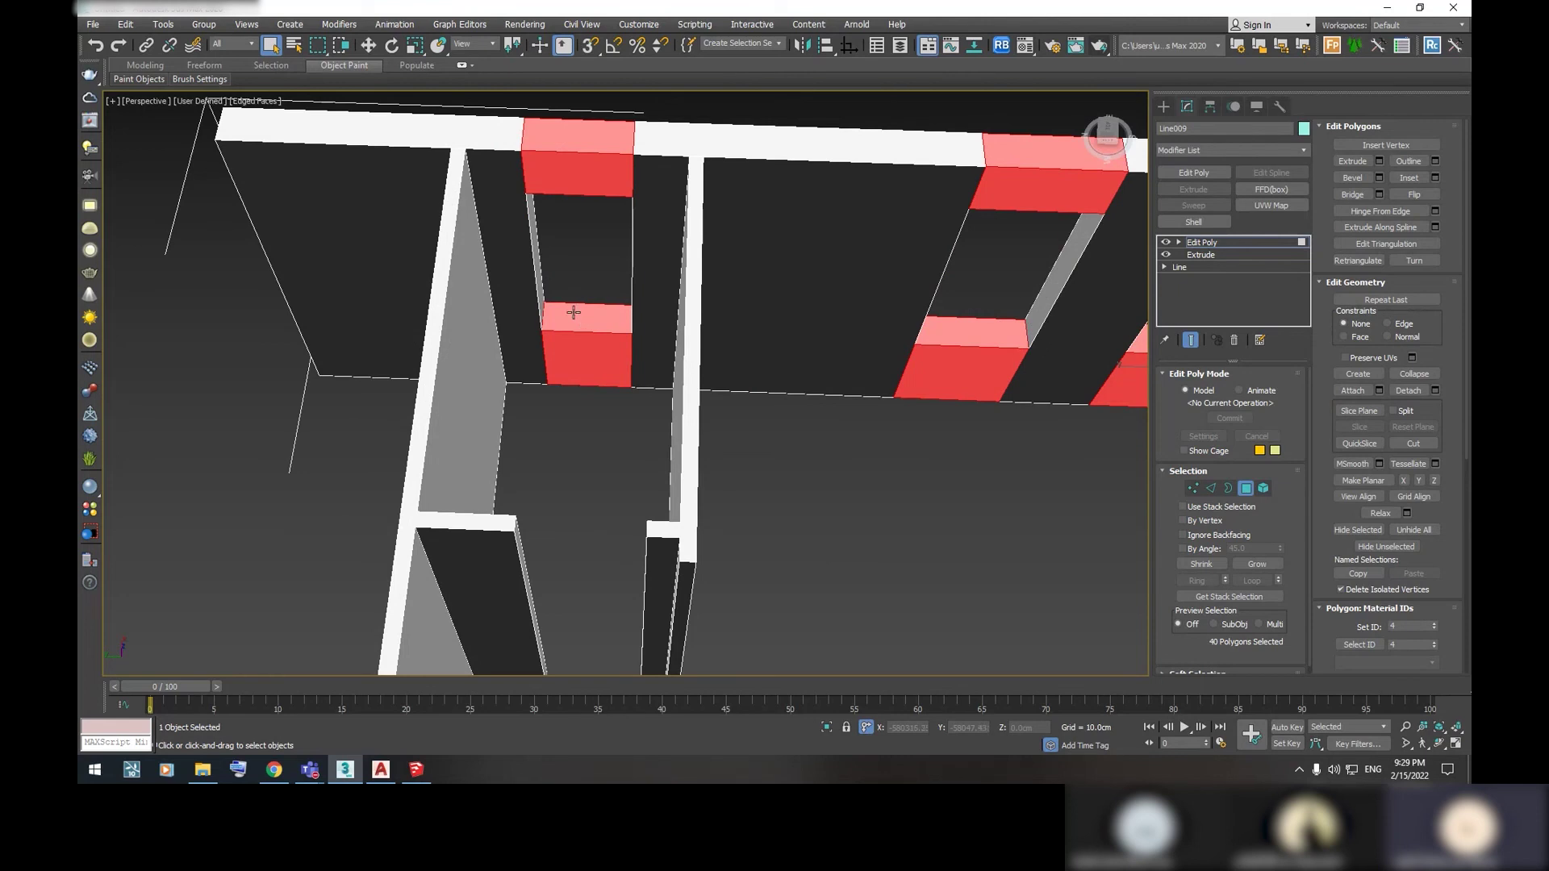
# Select a window sill's top face and extrude it 50 cm
pyautogui.click(573, 312)
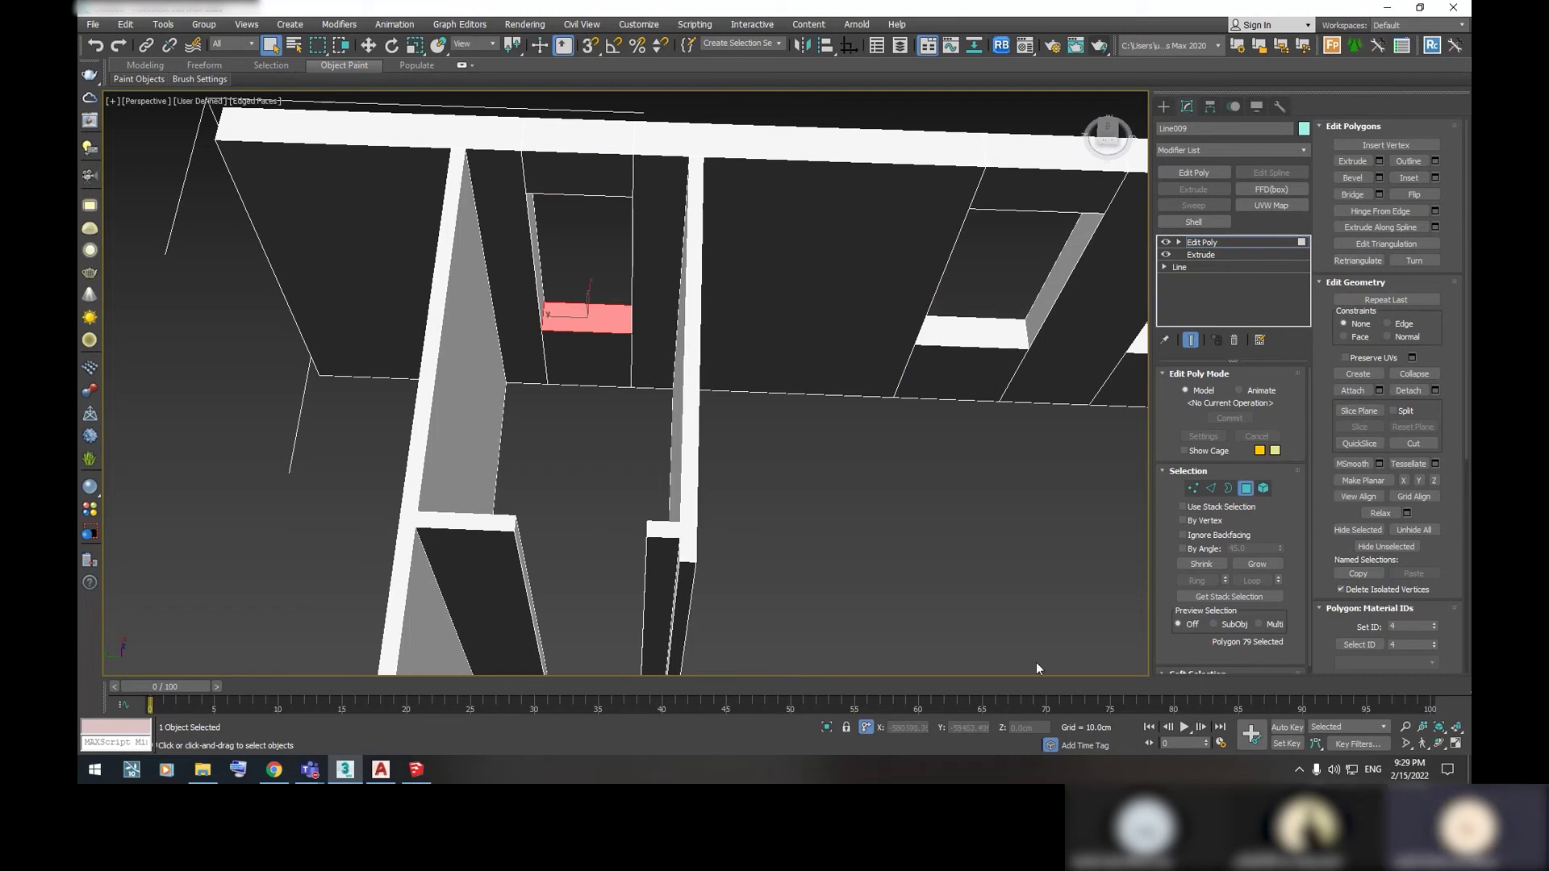
pyautogui.click(1378, 161)
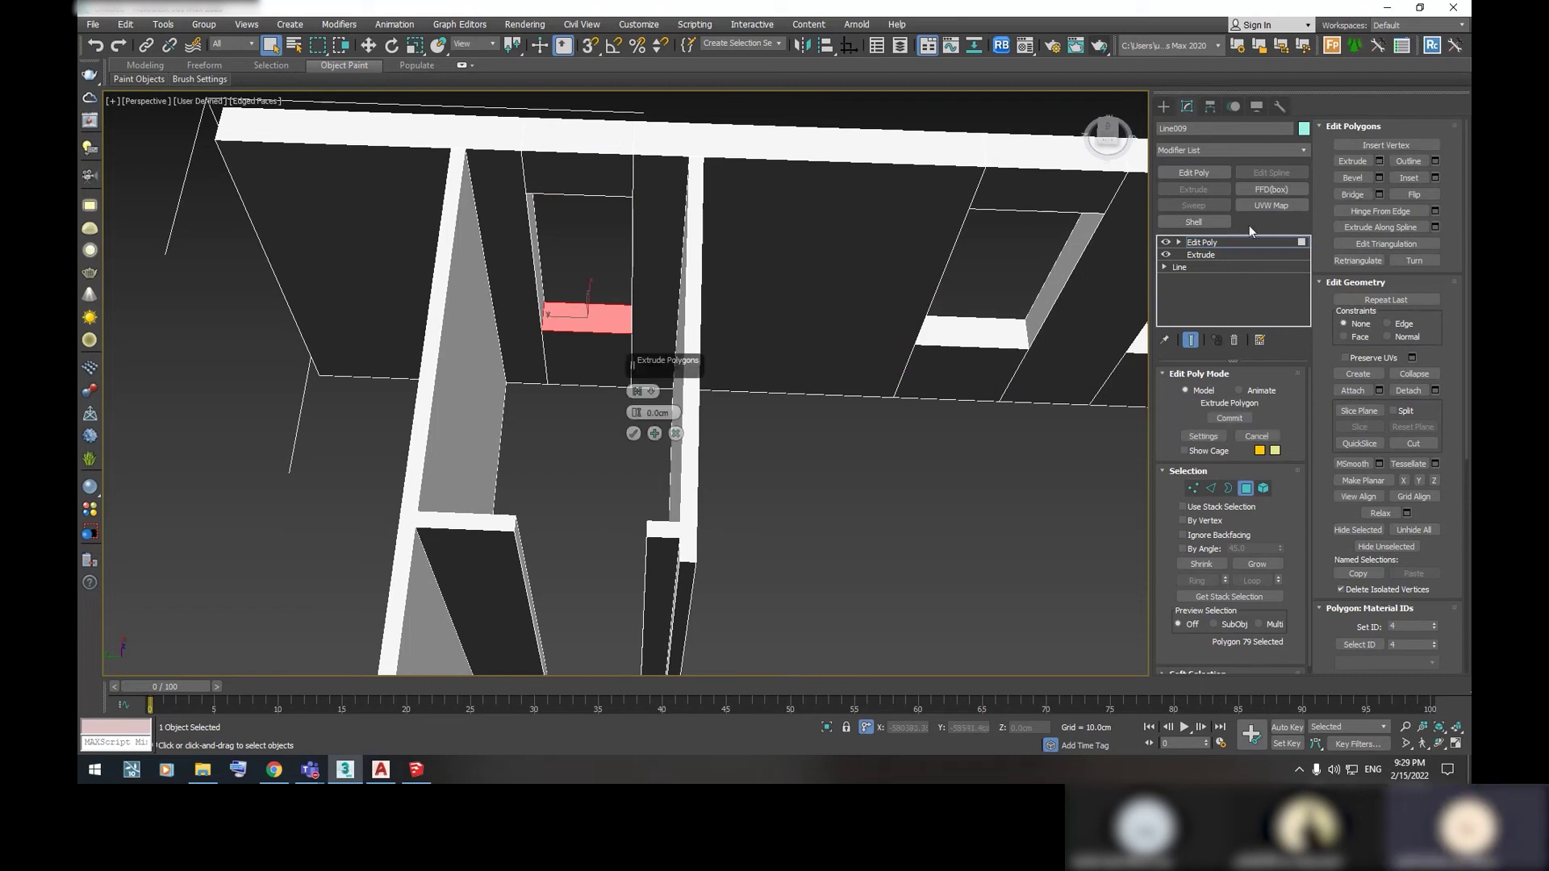
pyautogui.click(652, 411)
pyautogui.write('50')
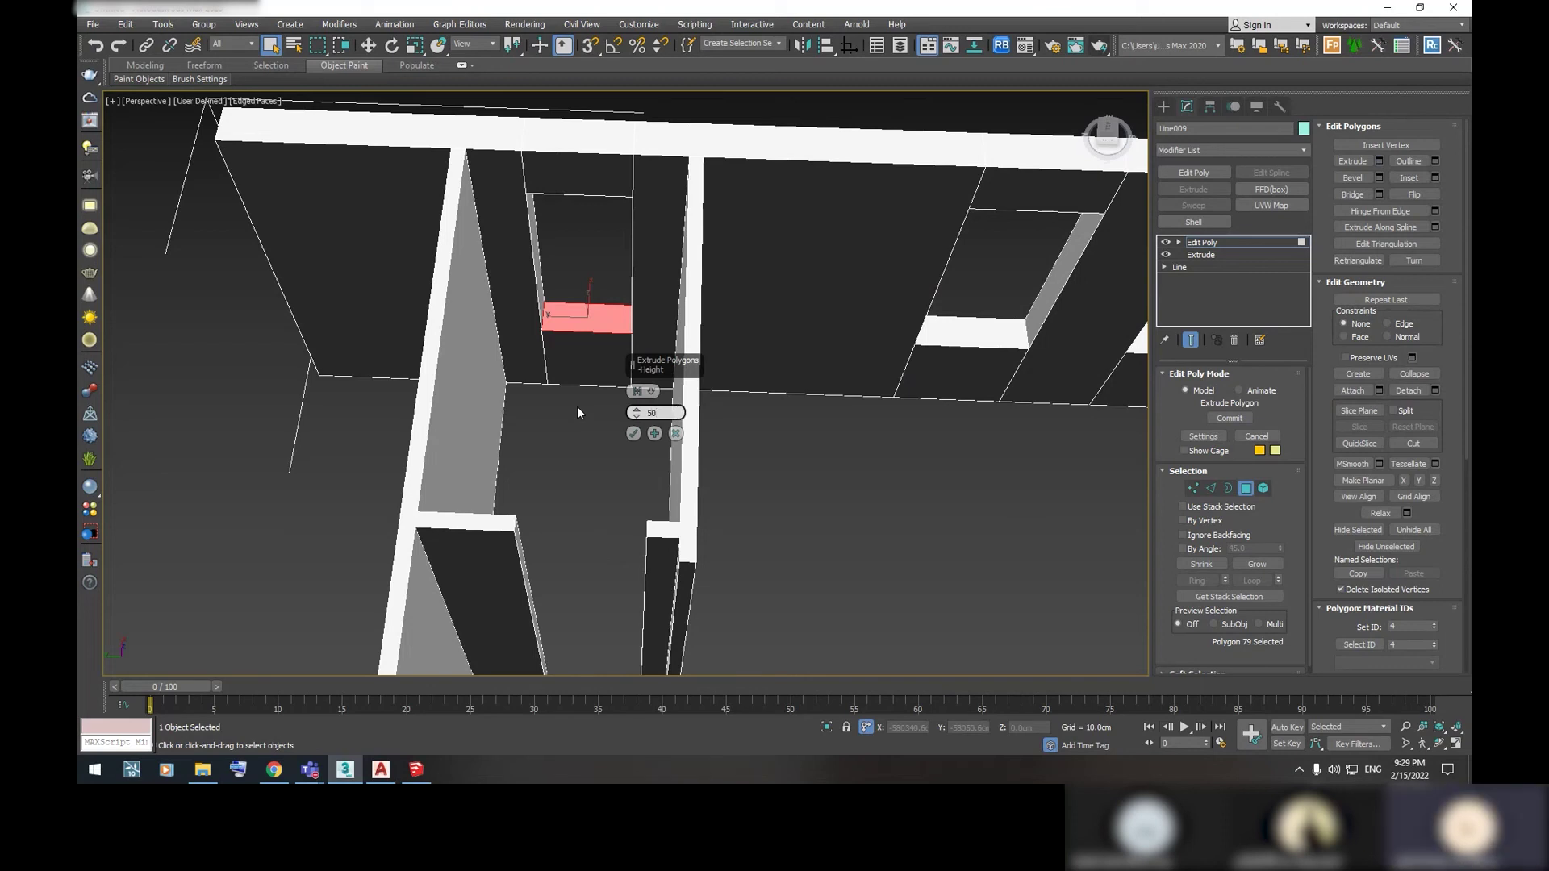
pyautogui.press('Return')
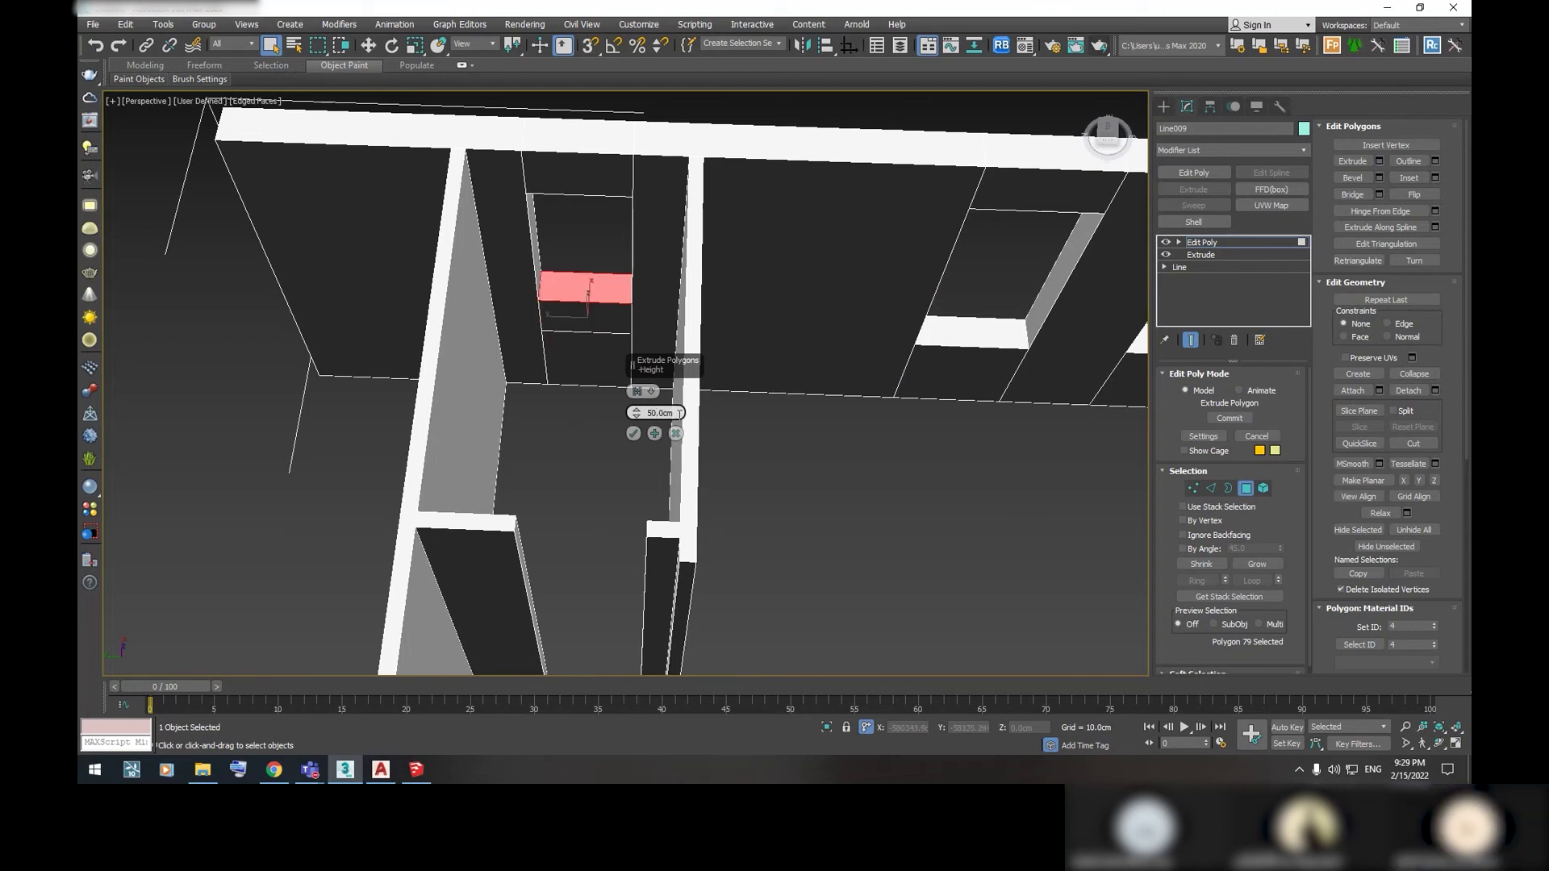
pyautogui.click(628, 437)
pyautogui.scroll(-5, 662, 411)
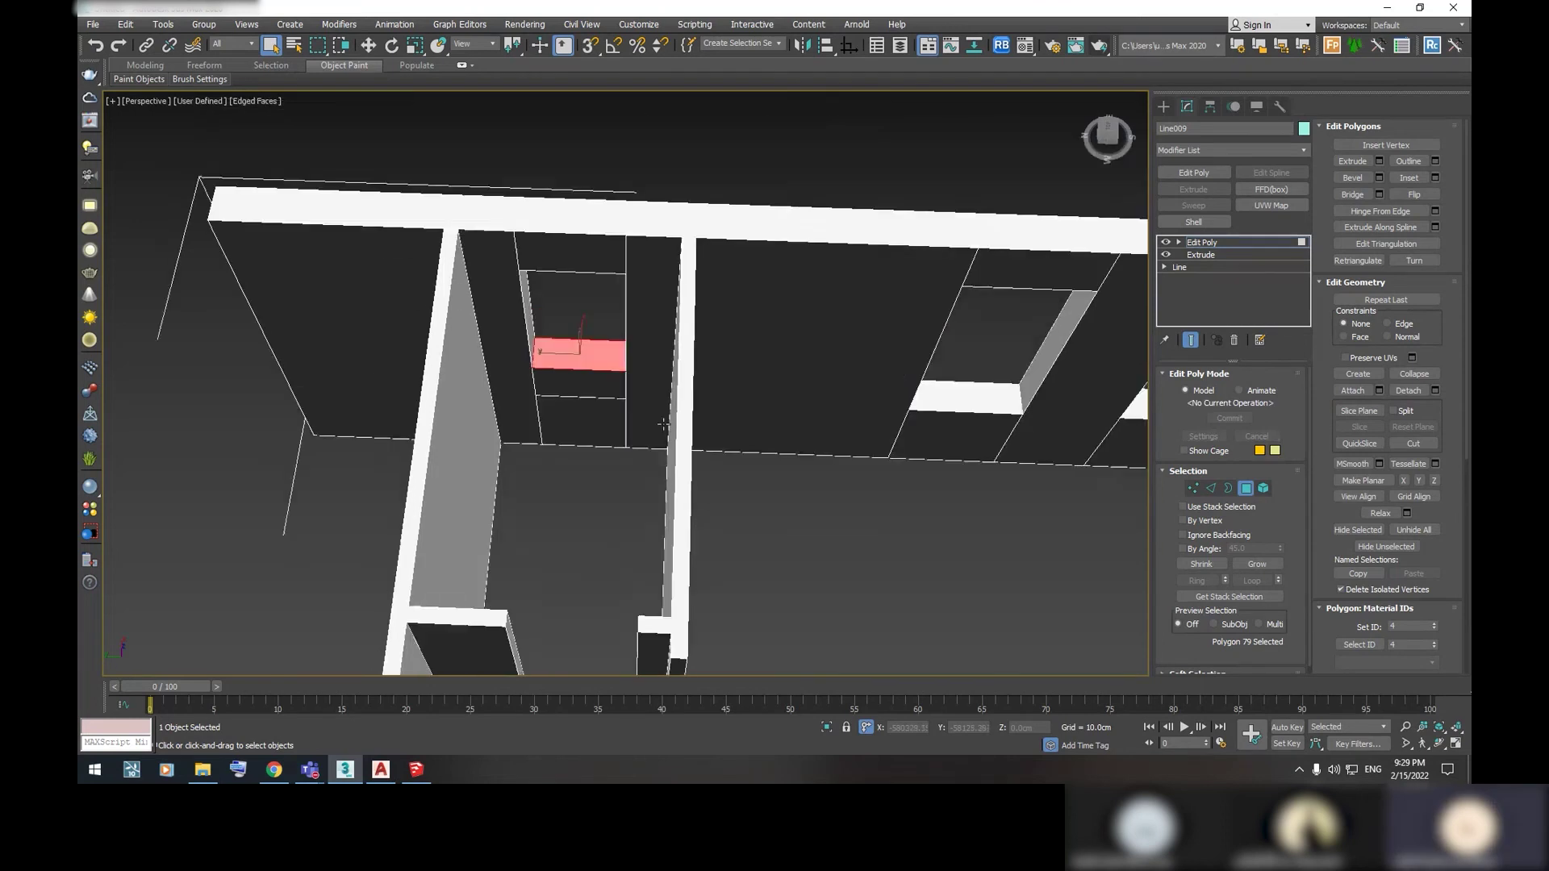
pyautogui.moveTo(692, 412)
pyautogui.keyDown('alt'); pyautogui.mouseDown(button='middle')
pyautogui.moveTo(453, 370)
pyautogui.moveTo(626, 400)
pyautogui.mouseUp(button='middle'); pyautogui.keyUp('alt')
pyautogui.scroll(3, 625, 400)
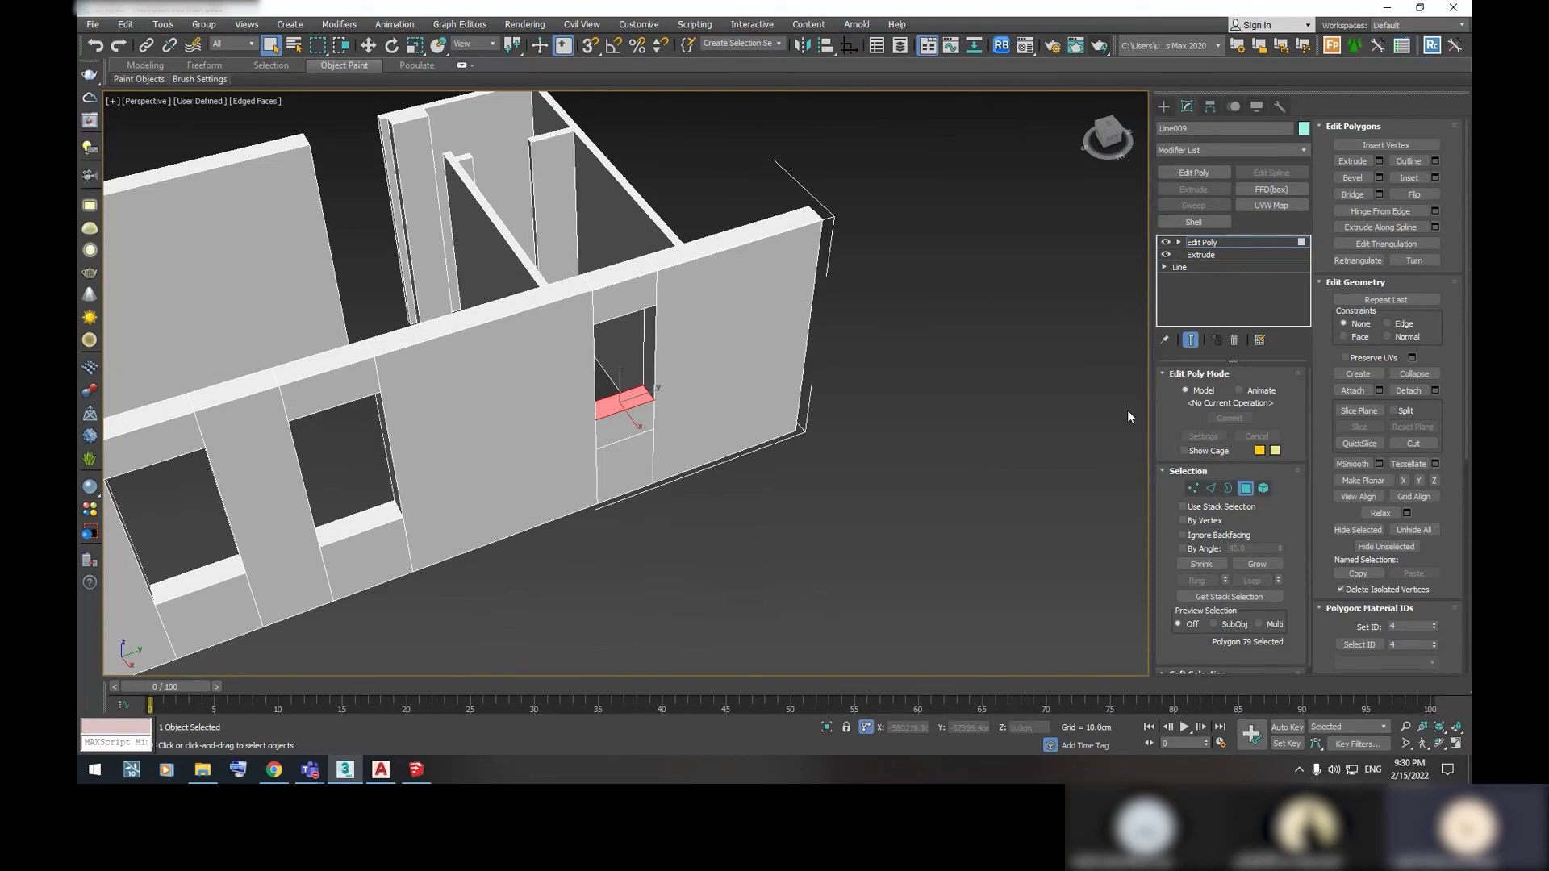
# Extrude the same face again with a height of 25 cm
pyautogui.click(1377, 160)
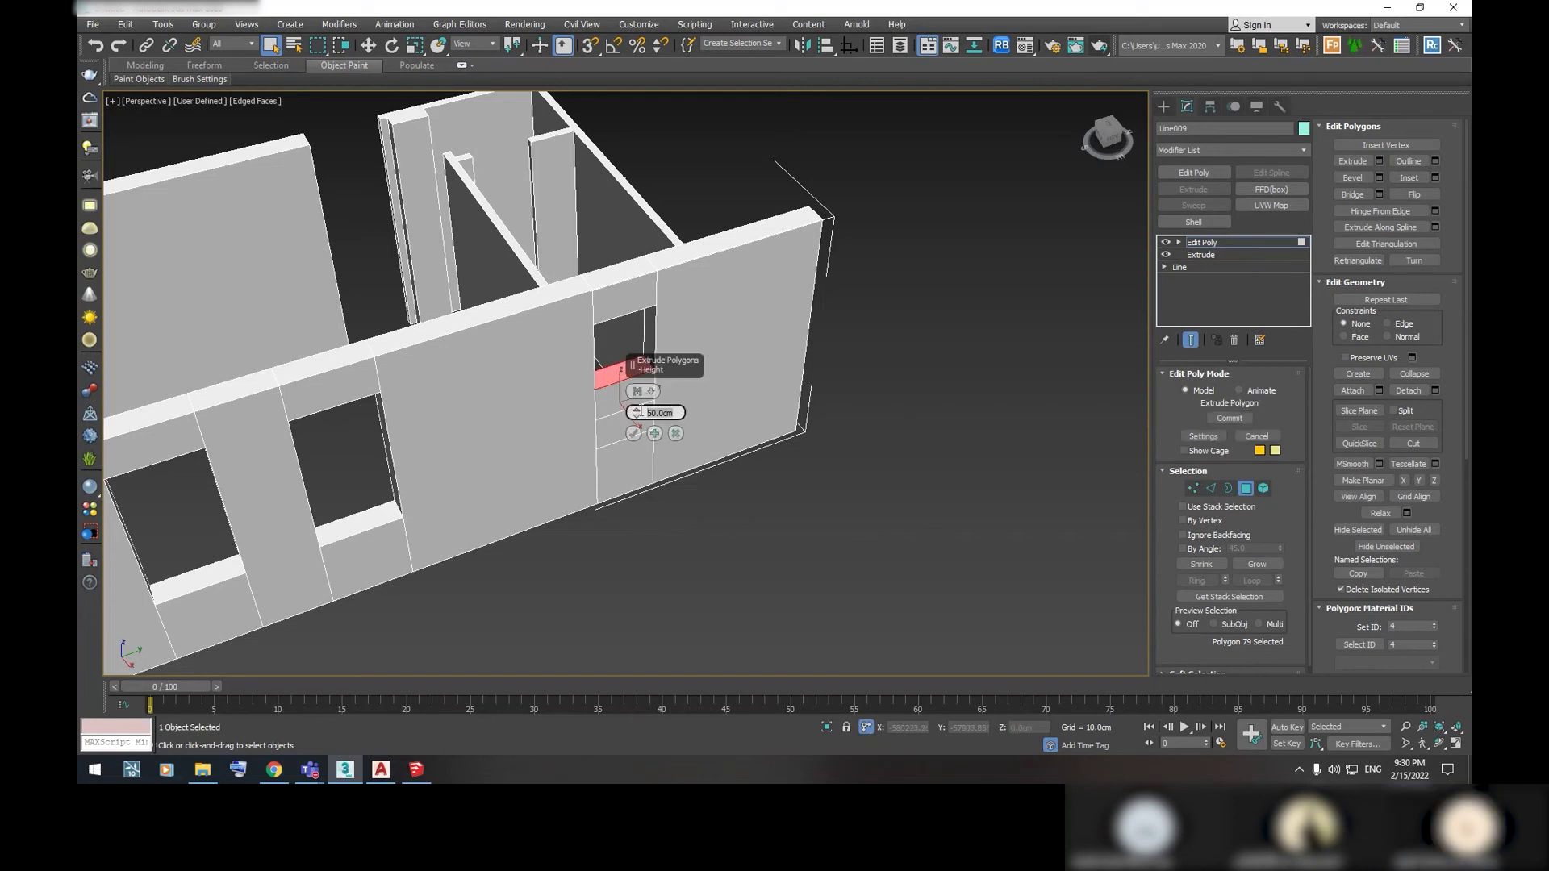
pyautogui.write('25')
pyautogui.press('Return')
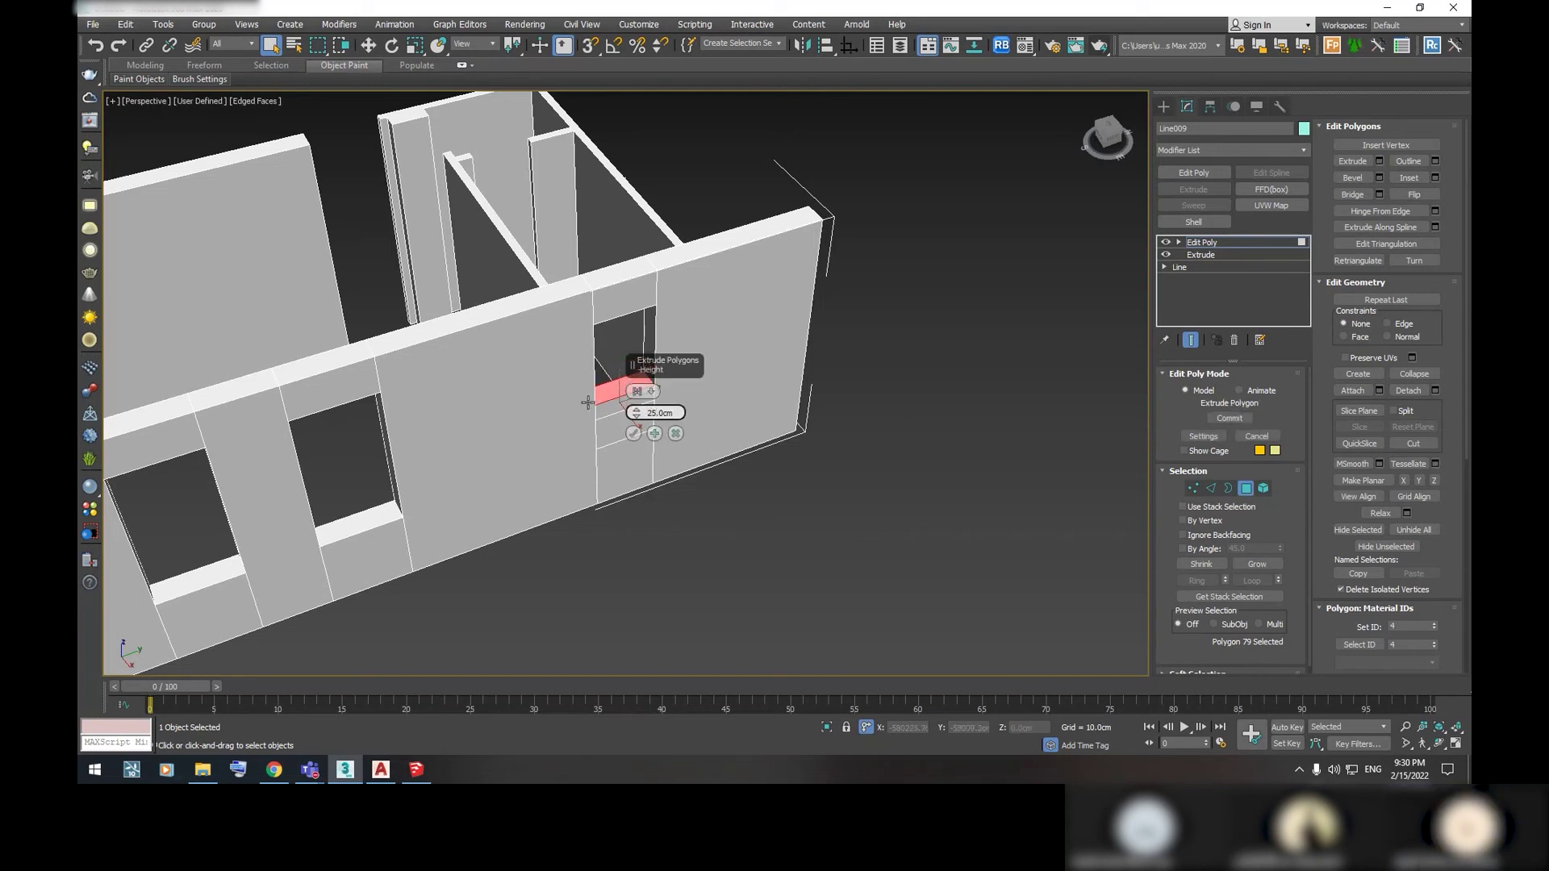
pyautogui.click(637, 433)
pyautogui.moveTo(636, 432)
pyautogui.keyDown('alt'); pyautogui.mouseDown(button='middle')
pyautogui.moveTo(644, 362)
pyautogui.moveTo(784, 452)
pyautogui.moveTo(542, 413)
pyautogui.moveTo(855, 423)
pyautogui.mouseUp(button='middle'); pyautogui.keyUp('alt')
pyautogui.scroll(-3, 644, 361)
pyautogui.scroll(-4, 644, 361)
pyautogui.scroll(3, 542, 413)
pyautogui.scroll(5, 855, 424)
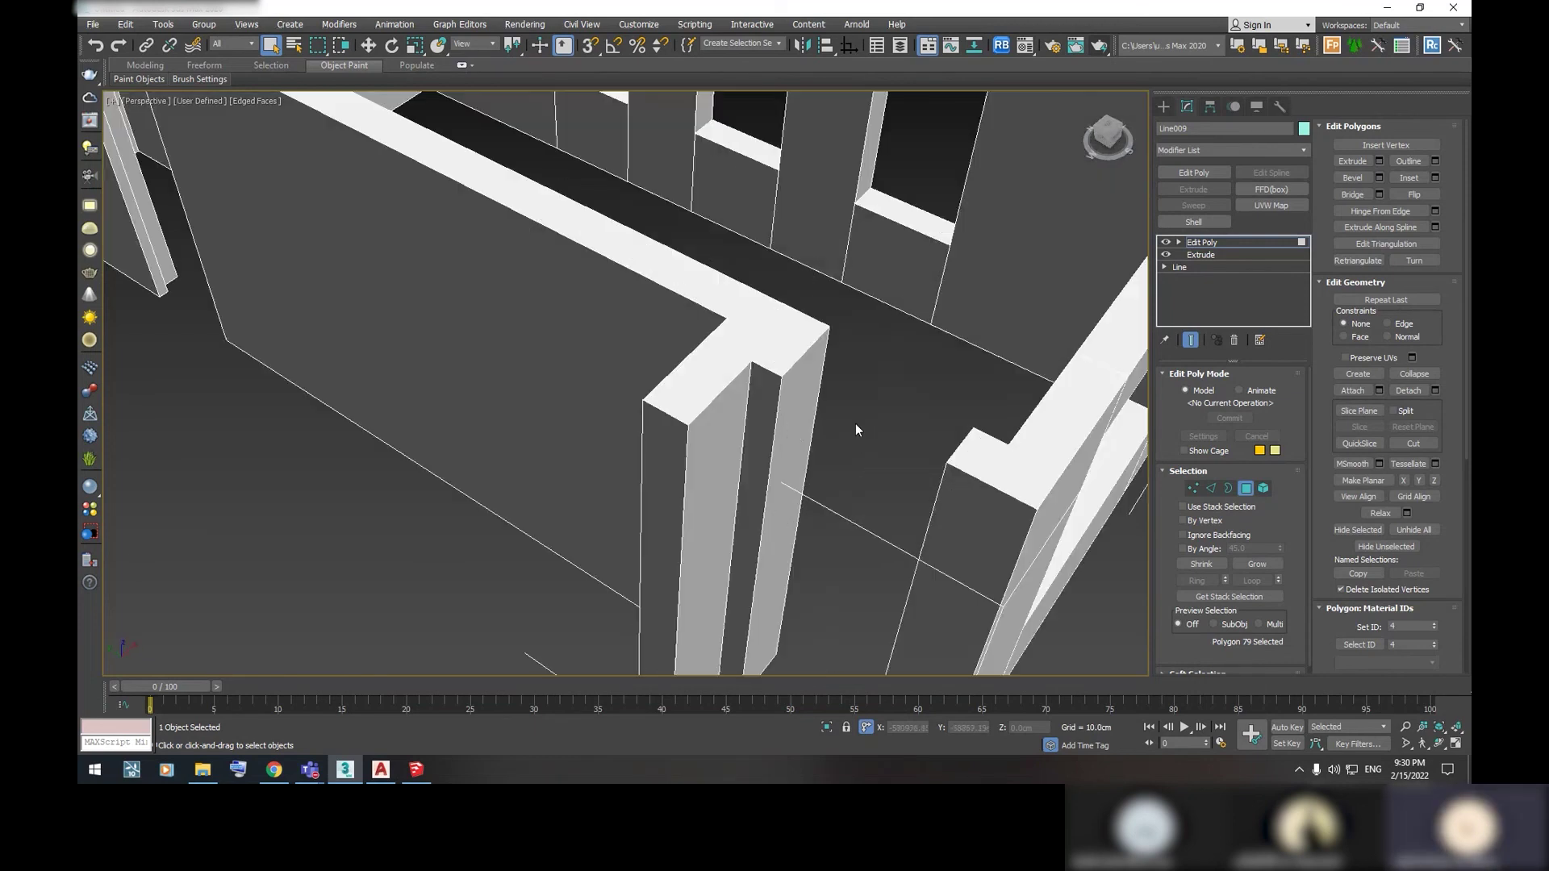
pyautogui.scroll(-5, 855, 423)
# Select both doorway end faces in Polygon mode, bridge them as a trial, then undo
pyautogui.click(1163, 104)
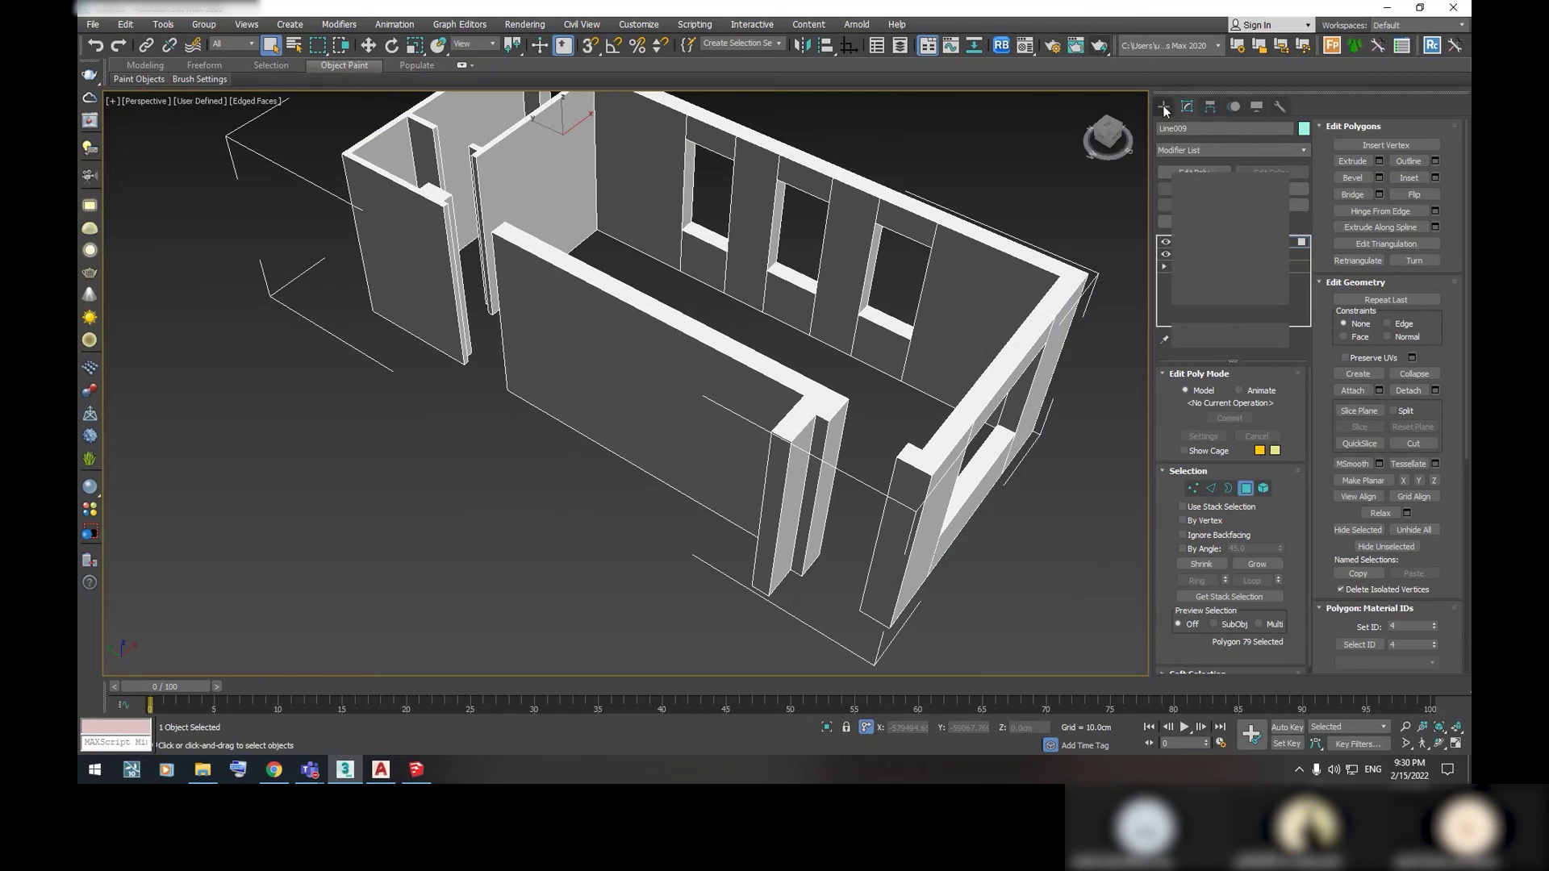
pyautogui.keyDown('alt'); pyautogui.moveTo(864, 445); pyautogui.dragTo(690, 385, button='middle'); pyautogui.keyUp('alt')
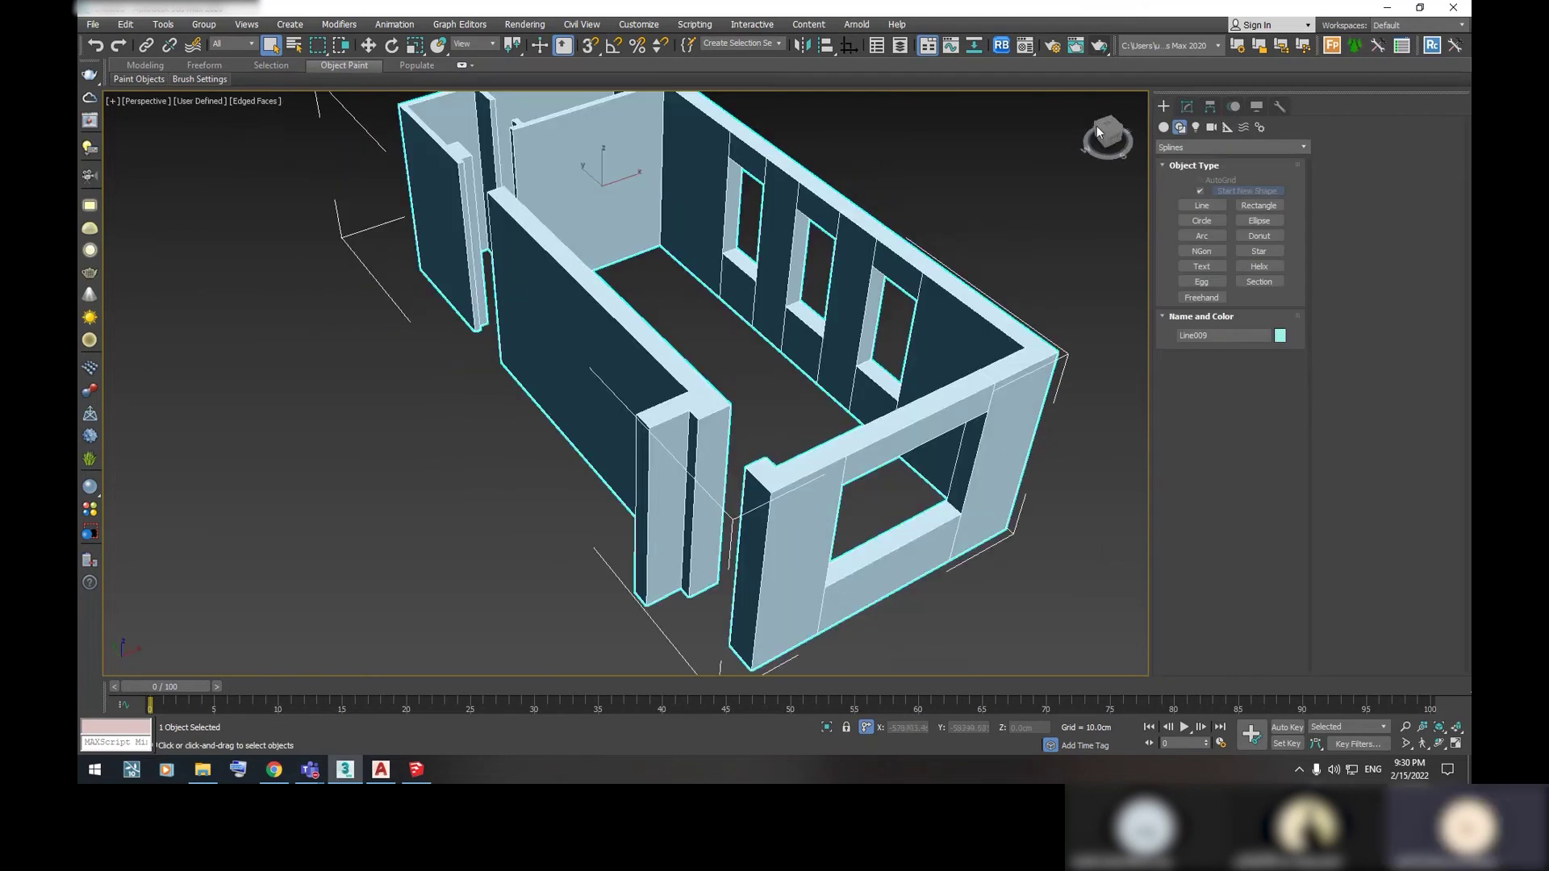
pyautogui.click(1188, 105)
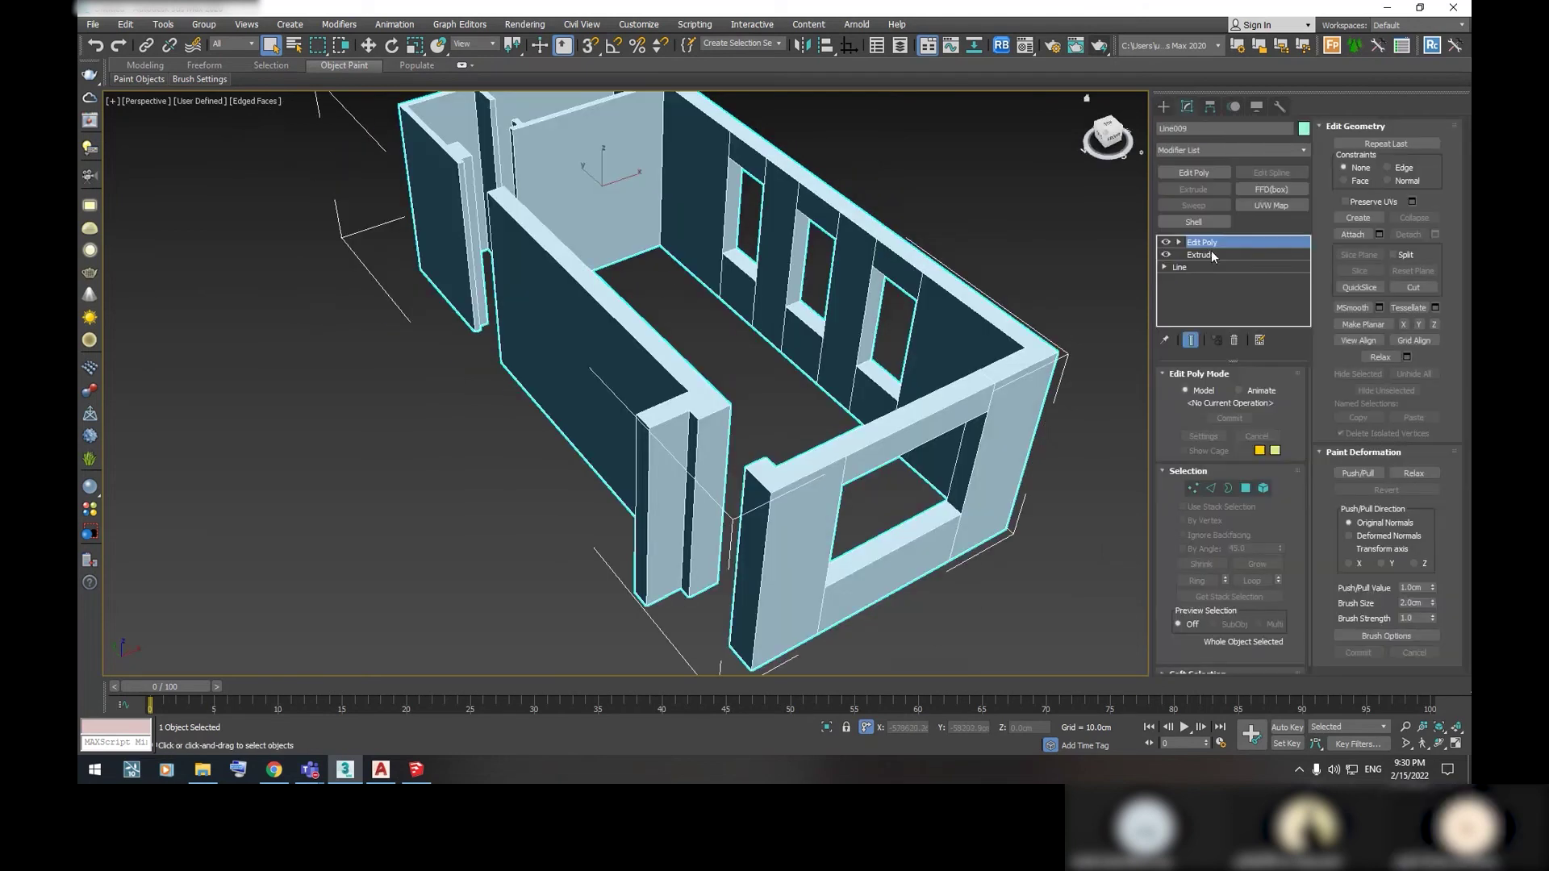
pyautogui.click(1245, 488)
pyautogui.click(710, 484)
pyautogui.moveTo(710, 484)
pyautogui.keyDown('alt'); pyautogui.mouseDown(button='middle')
pyautogui.moveTo(620, 526)
pyautogui.moveTo(678, 436)
pyautogui.moveTo(689, 375)
pyautogui.moveTo(839, 437)
pyautogui.mouseUp(button='middle'); pyautogui.keyUp('alt')
pyautogui.keyDown('ctrl'); pyautogui.click(658, 406); pyautogui.keyUp('ctrl')
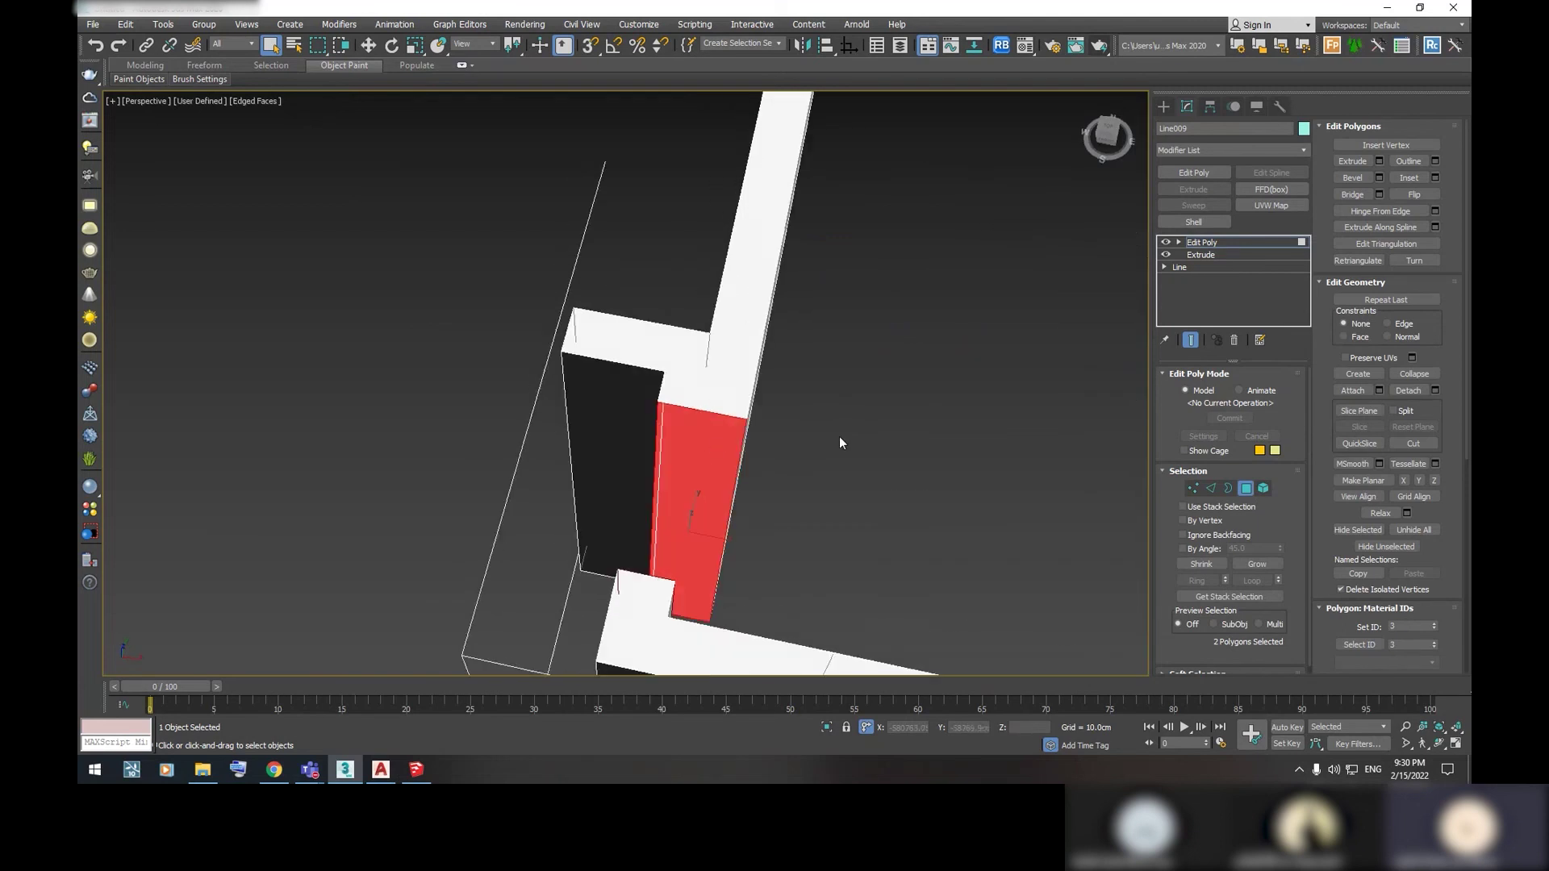
pyautogui.click(1363, 194)
pyautogui.moveTo(968, 410)
pyautogui.keyDown('alt'); pyautogui.mouseDown(button='middle')
pyautogui.moveTo(691, 443)
pyautogui.moveTo(761, 449)
pyautogui.moveTo(805, 404)
pyautogui.moveTo(812, 434)
pyautogui.moveTo(831, 423)
pyautogui.moveTo(859, 347)
pyautogui.moveTo(1011, 202)
pyautogui.mouseUp(button='middle'); pyautogui.keyUp('alt')
pyautogui.hotkey('ctrl', 'z')
# Switch to Top view and frame the doorway walls, briefly orbiting to check the face
pyautogui.click(1111, 127)
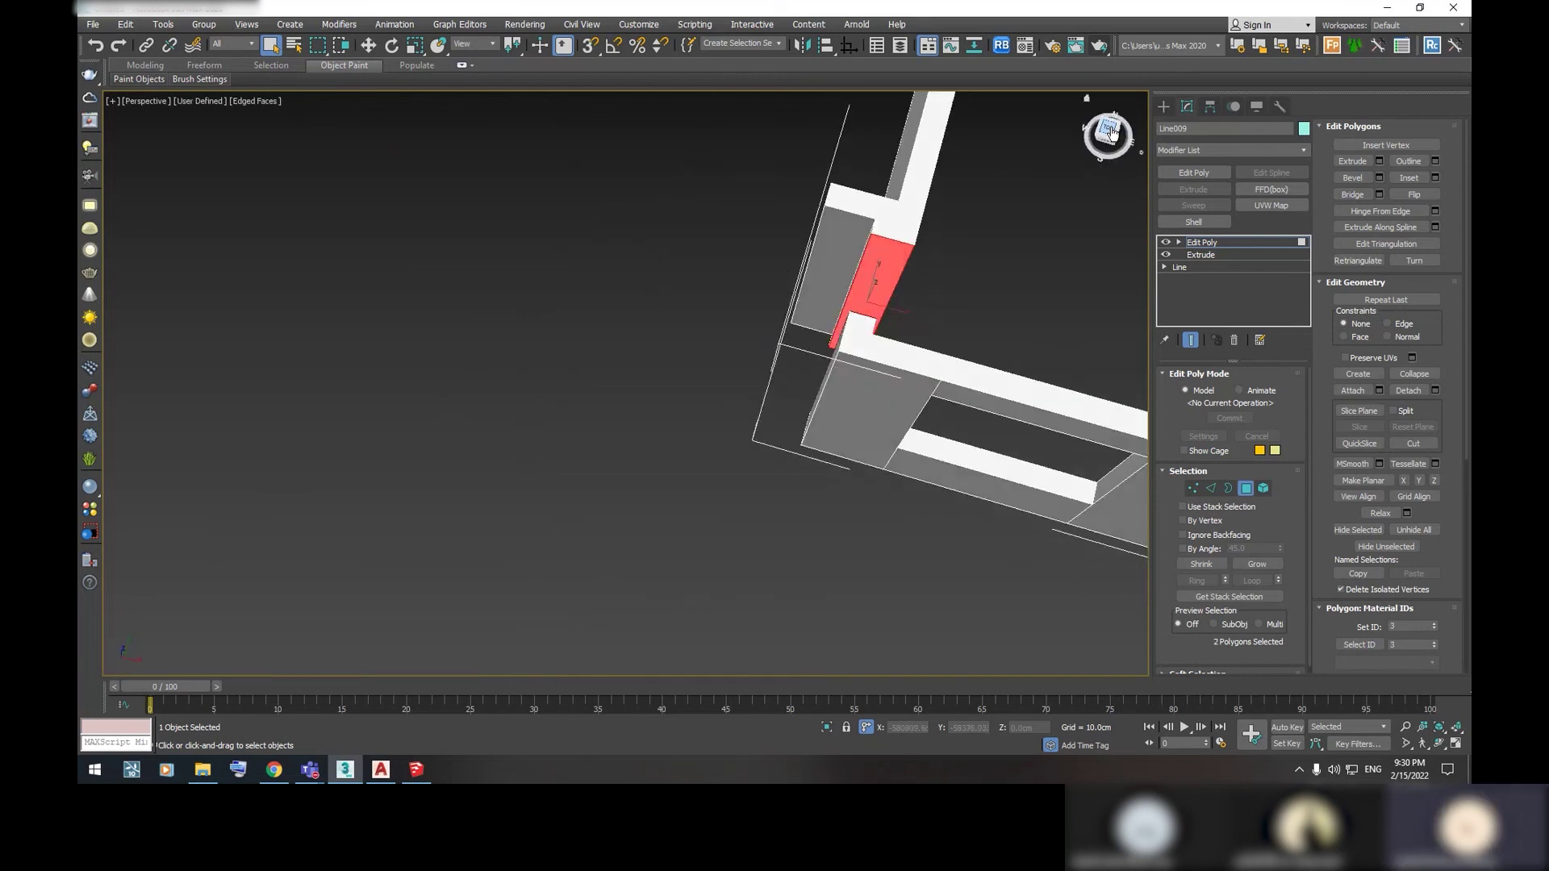
pyautogui.press('t')
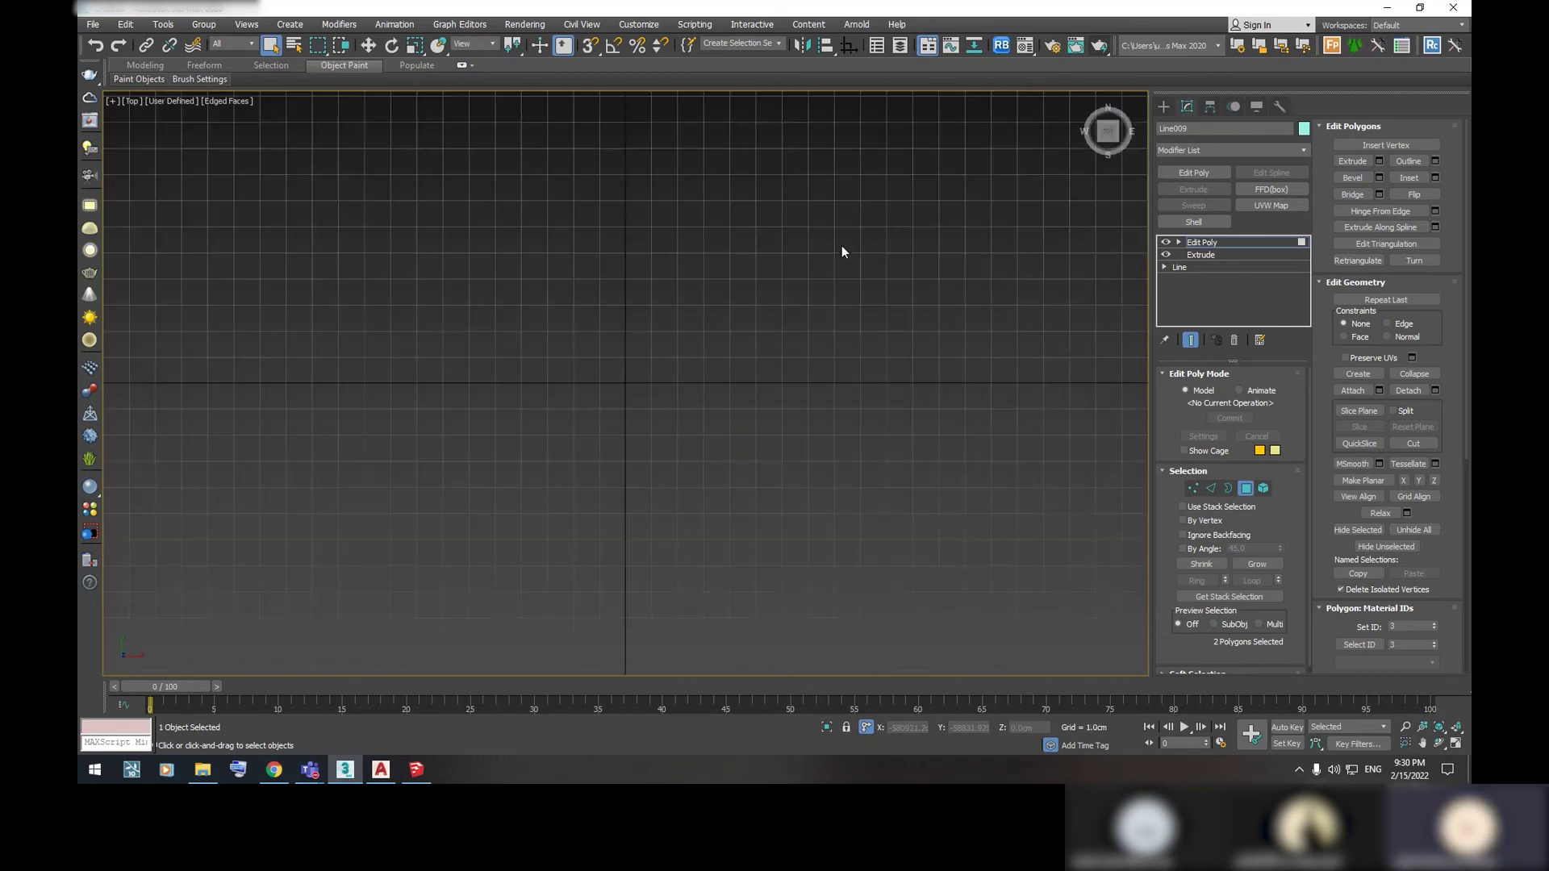
pyautogui.scroll(-3, 688, 341)
pyautogui.scroll(-2, 622, 389)
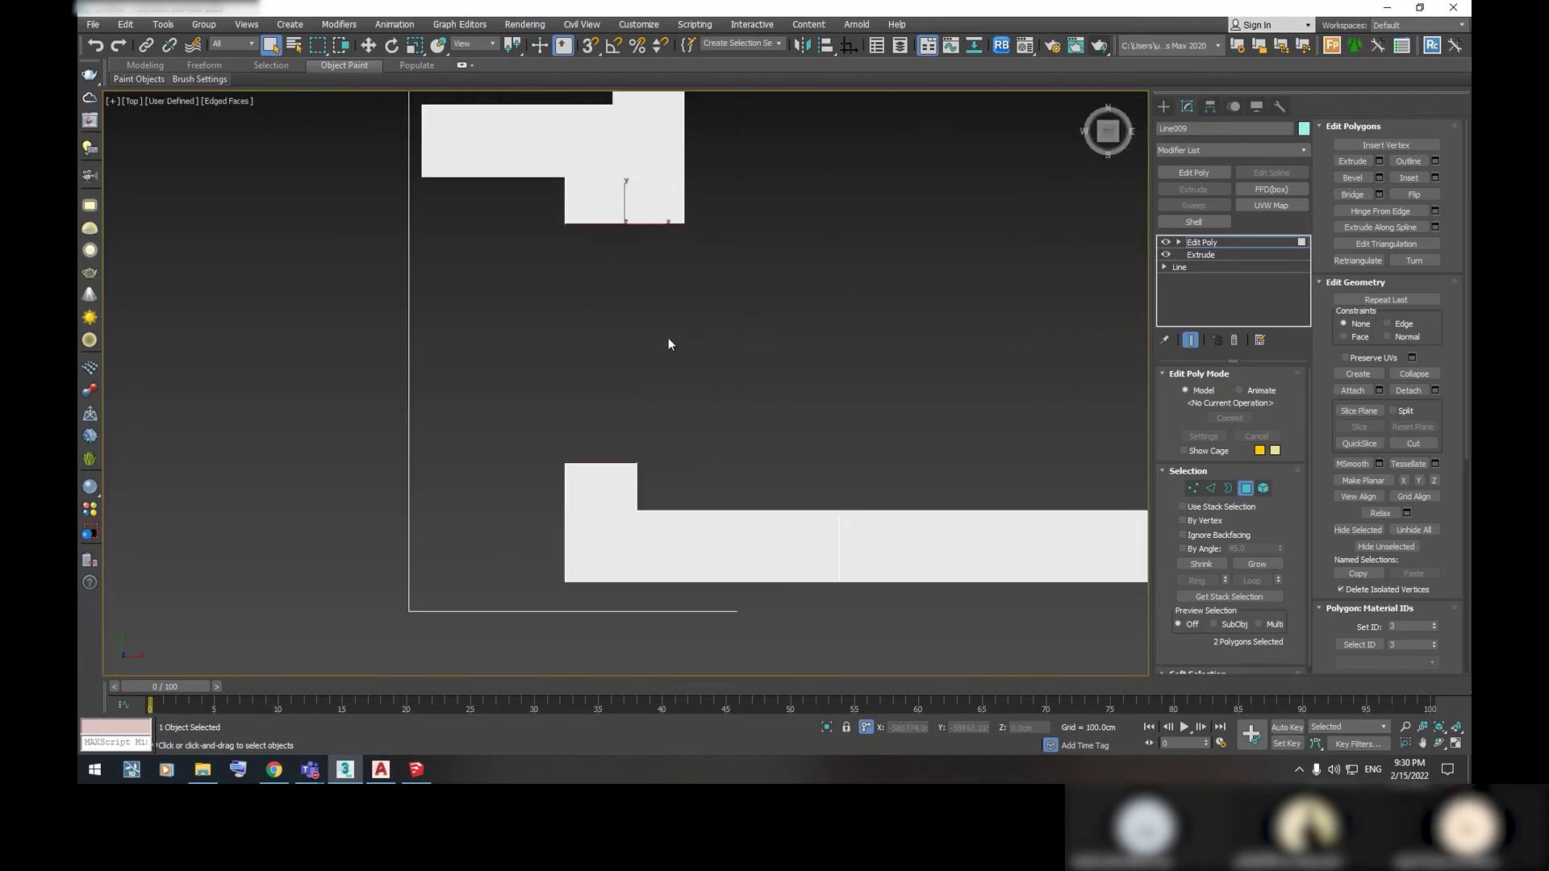
pyautogui.scroll(-1, 668, 337)
pyautogui.scroll(1, 676, 312)
pyautogui.moveTo(655, 281); pyautogui.dragTo(681, 332, button='middle')
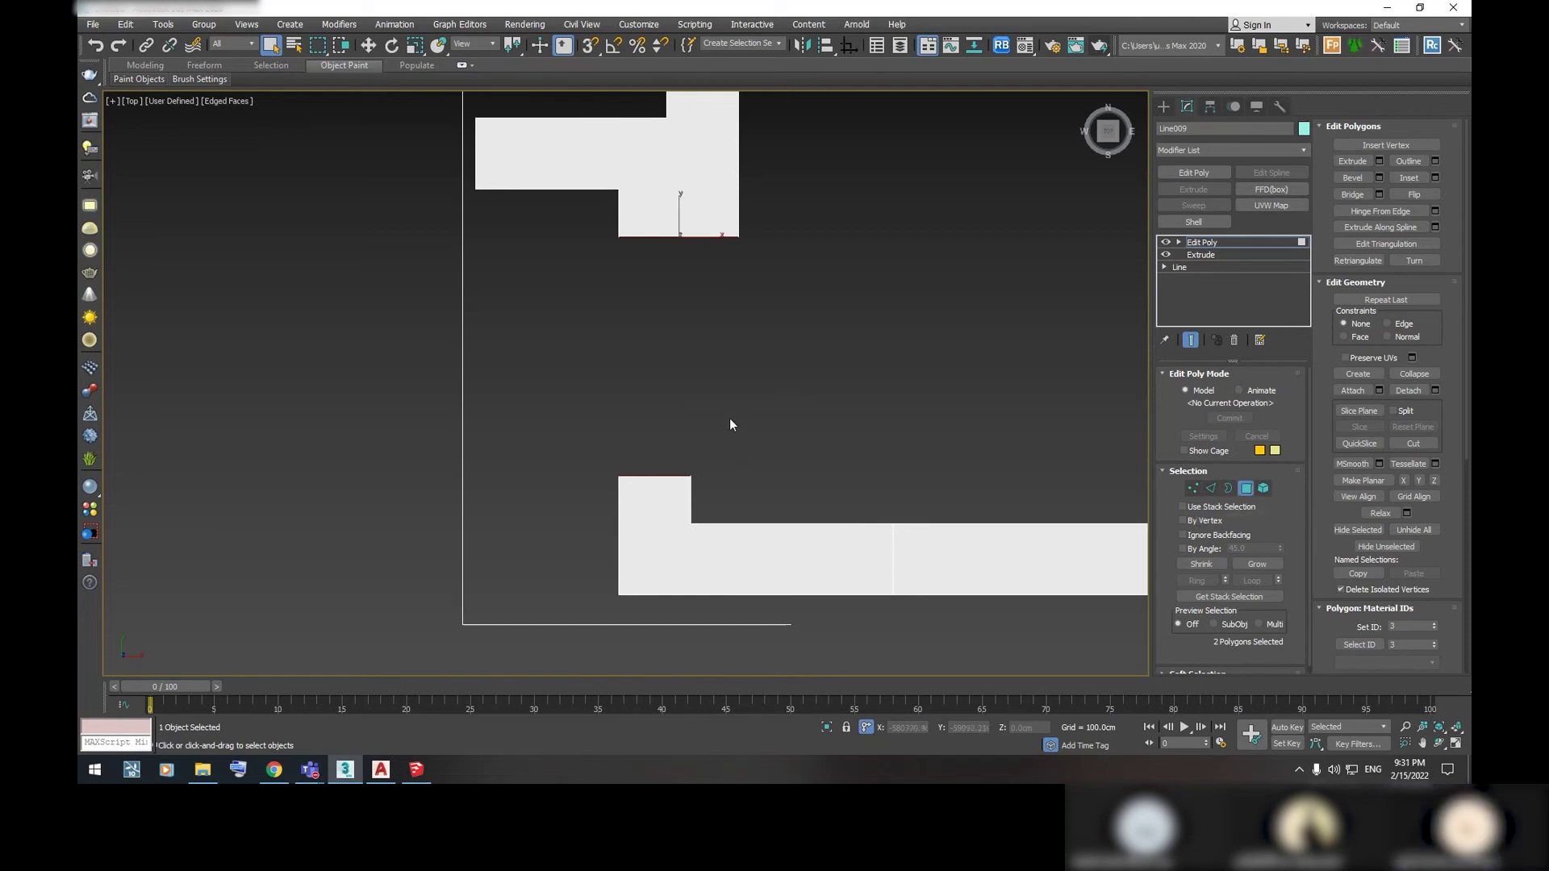
pyautogui.keyDown('alt'); pyautogui.moveTo(731, 423); pyautogui.dragTo(712, 156, button='middle'); pyautogui.keyUp('alt')
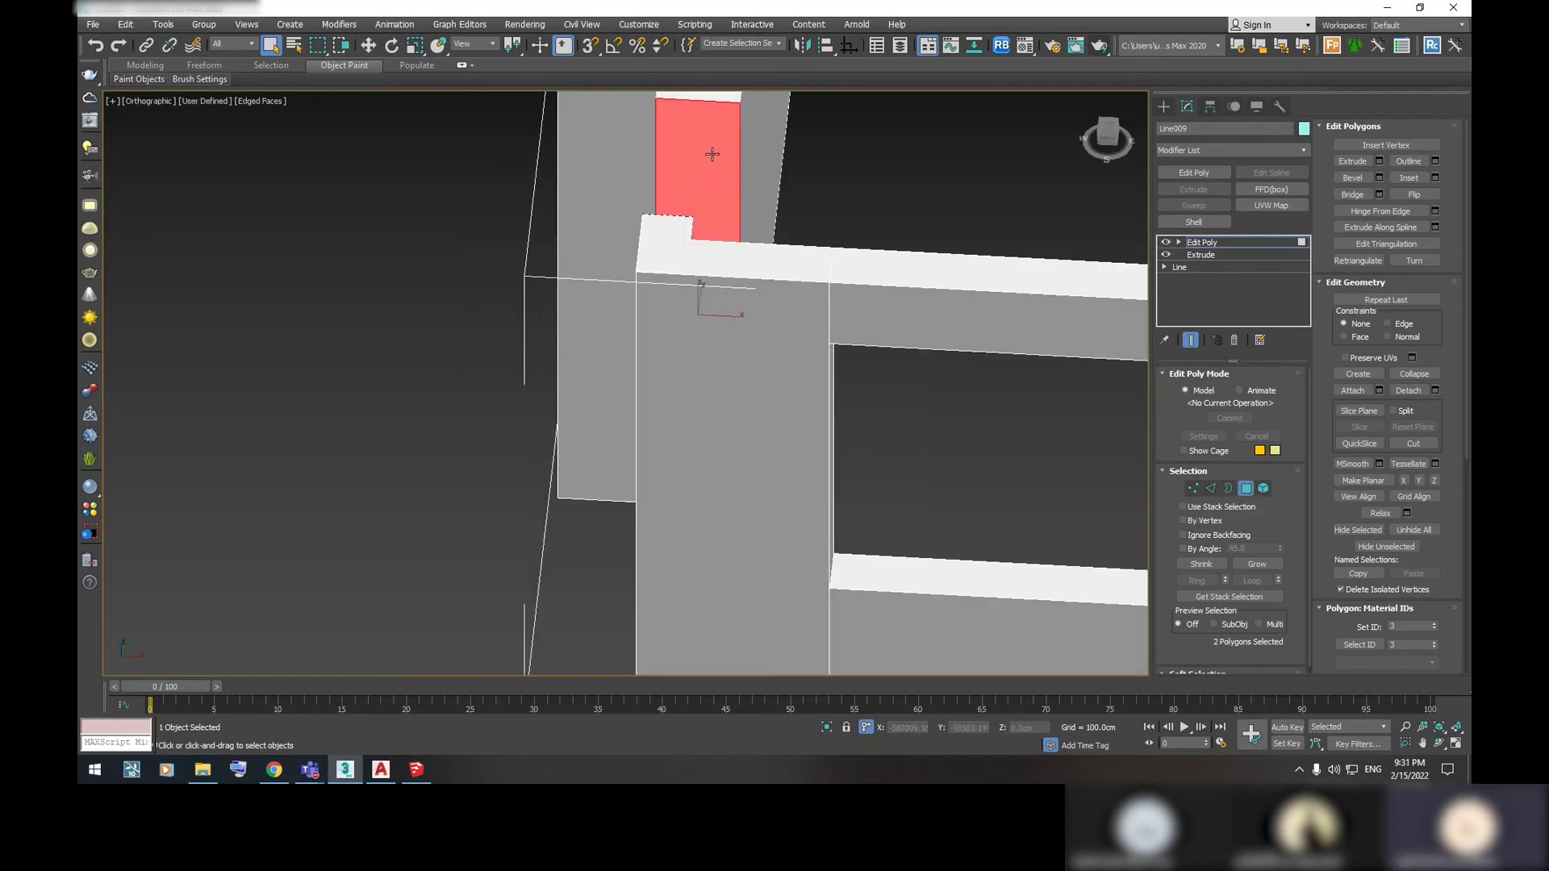
pyautogui.moveTo(712, 153)
pyautogui.keyDown('alt'); pyautogui.mouseDown(button='middle')
pyautogui.moveTo(669, 336)
pyautogui.moveTo(678, 209)
pyautogui.mouseUp(button='middle'); pyautogui.keyUp('alt')
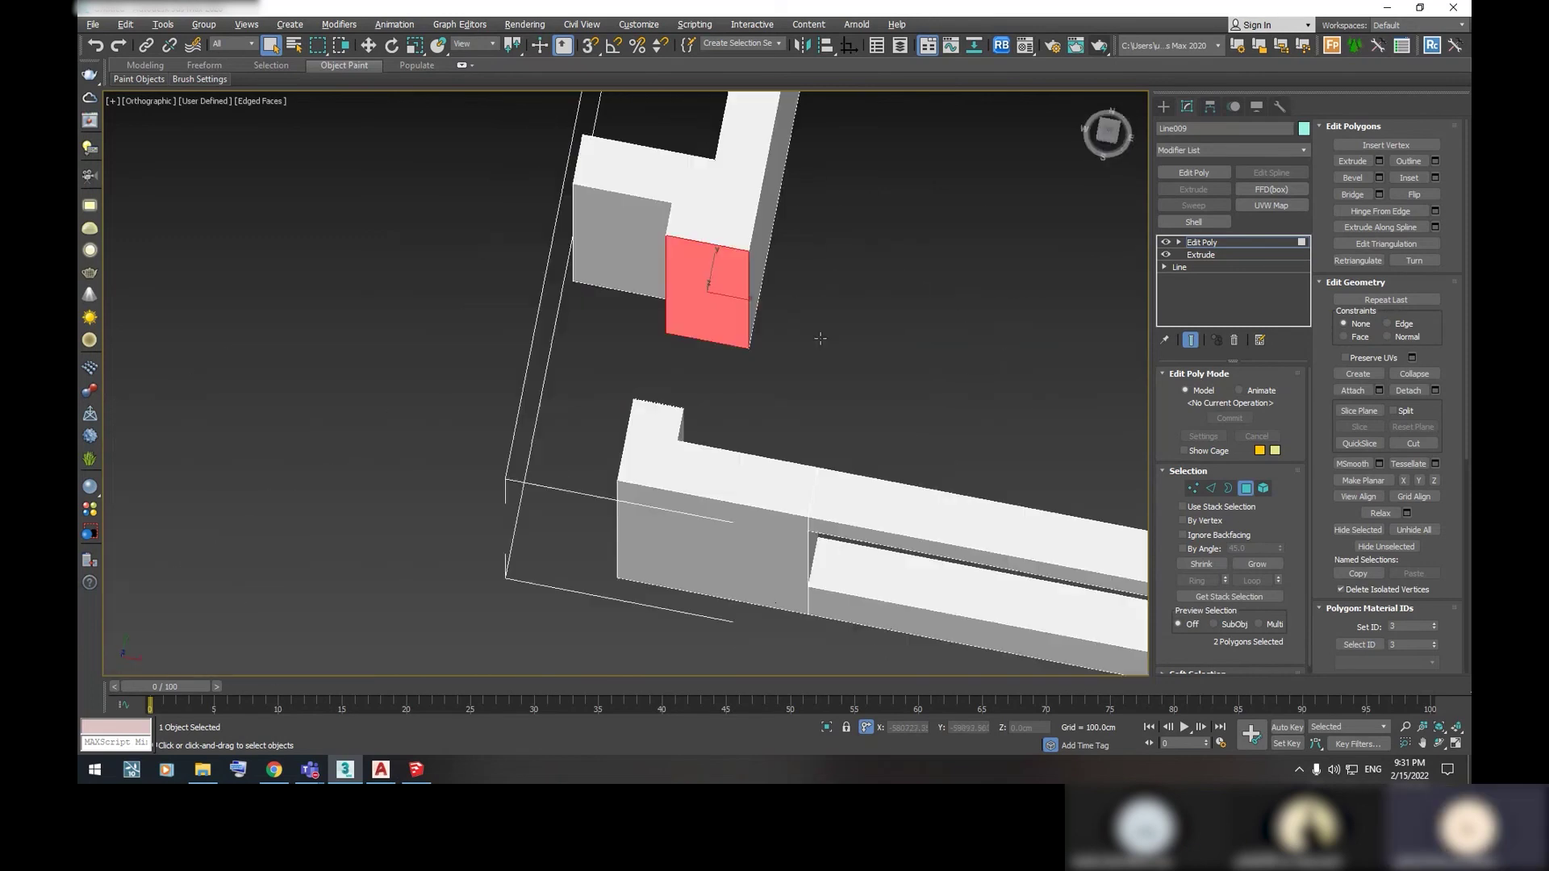
pyautogui.click(1107, 130)
# With 3D snaps on, QuickSlice the doorway wall end with a vertical cut between two corner points
pyautogui.rightClick(706, 419)
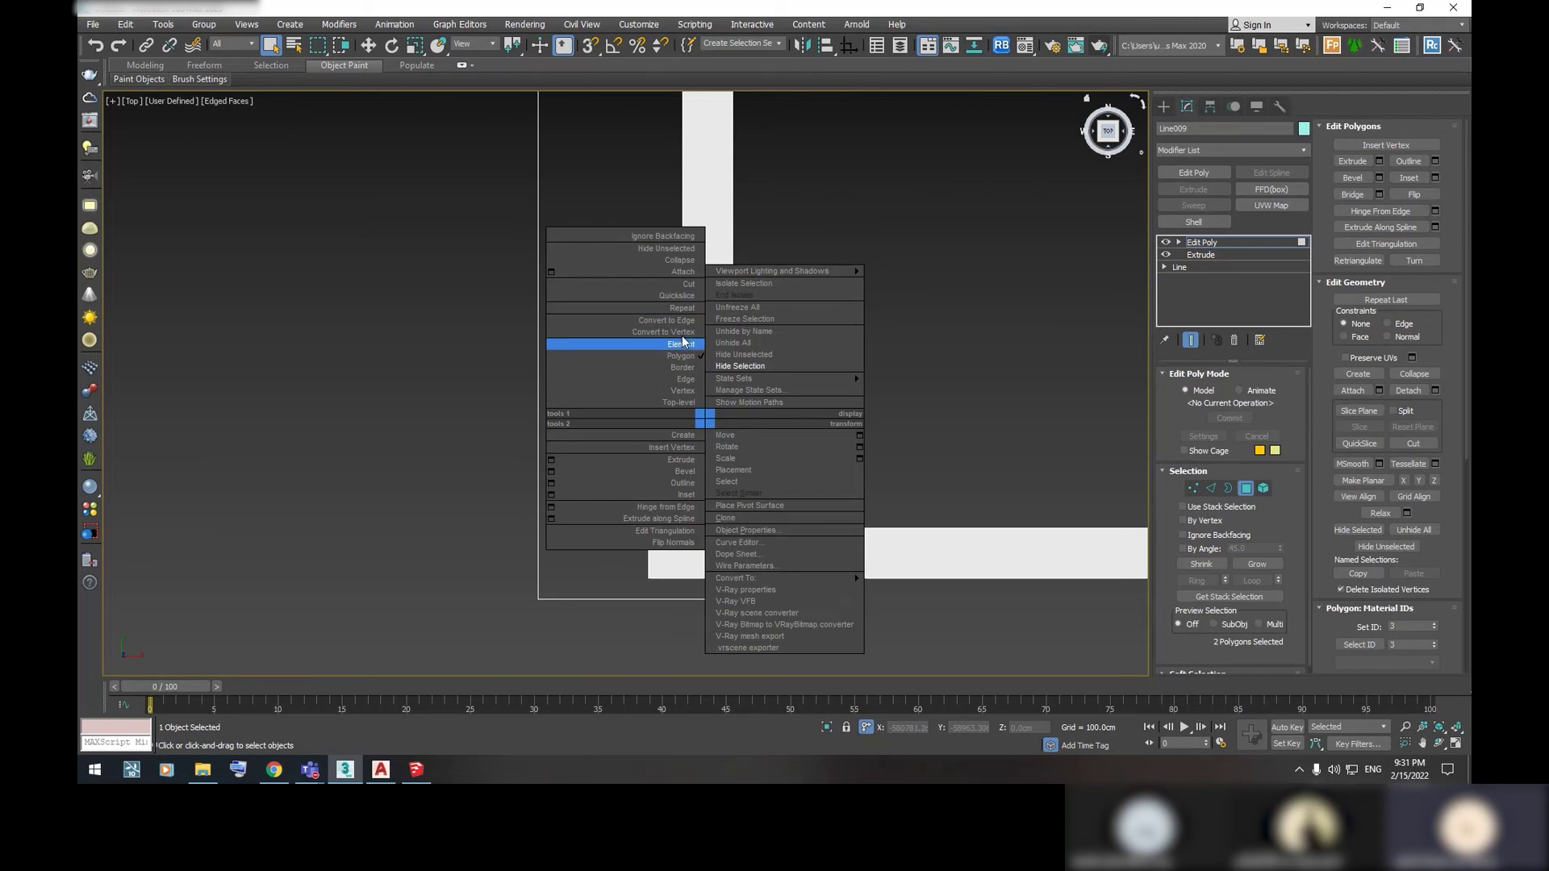
pyautogui.click(681, 295)
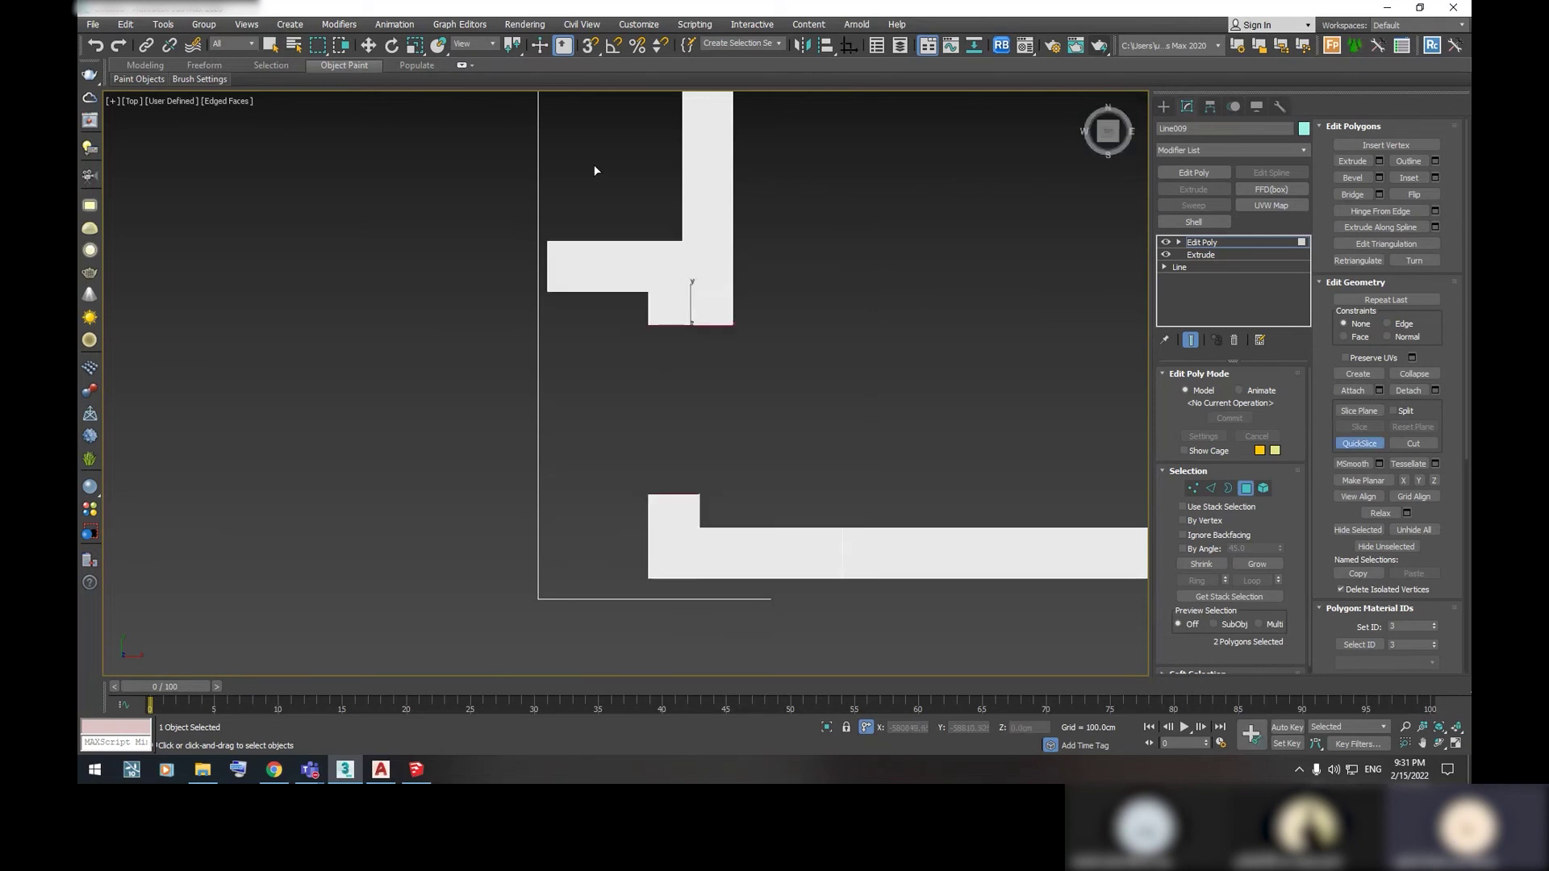
pyautogui.click(590, 45)
pyautogui.scroll(3, 689, 500)
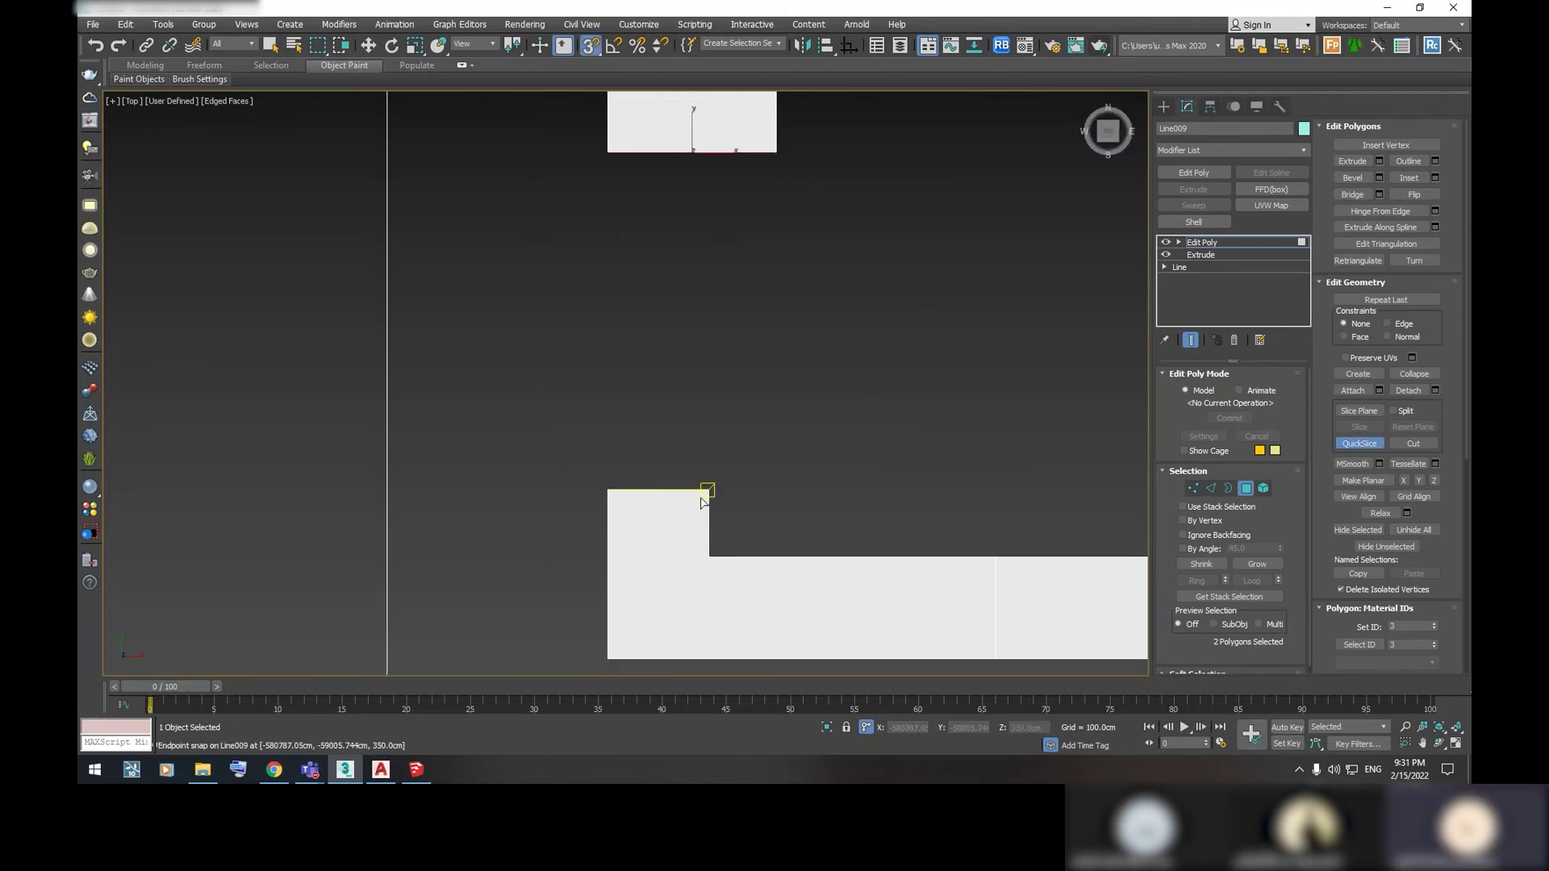
pyautogui.click(708, 490)
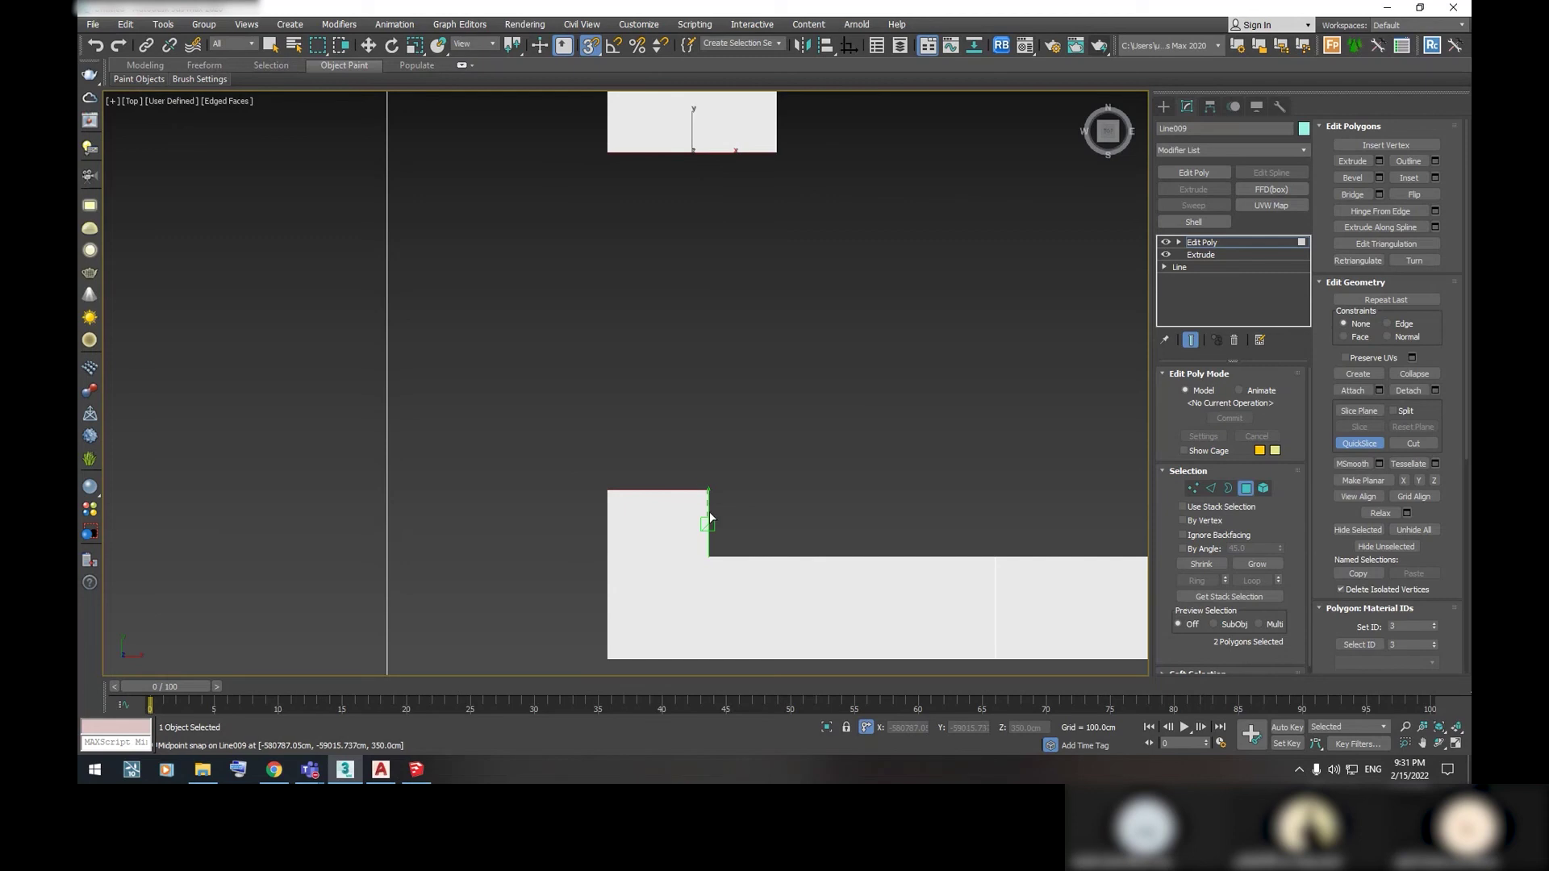
pyautogui.click(708, 556)
pyautogui.moveTo(716, 512)
pyautogui.keyDown('alt'); pyautogui.mouseDown(button='middle')
pyautogui.moveTo(743, 269)
pyautogui.moveTo(676, 497)
pyautogui.moveTo(765, 326)
pyautogui.mouseUp(button='middle'); pyautogui.keyUp('alt')
pyautogui.click(774, 337)
pyautogui.rightClick(777, 335)
# Bridge the selected faces across the doorway, undo it, and activate Slice Plane mode
pyautogui.keyDown('alt'); pyautogui.click(777, 355); pyautogui.keyUp('alt')
pyautogui.moveTo(777, 354)
pyautogui.keyDown('alt'); pyautogui.mouseDown(button='middle')
pyautogui.moveTo(799, 432)
pyautogui.moveTo(625, 419)
pyautogui.moveTo(753, 428)
pyautogui.moveTo(734, 381)
pyautogui.mouseUp(button='middle'); pyautogui.keyUp('alt')
pyautogui.scroll(2, 686, 209)
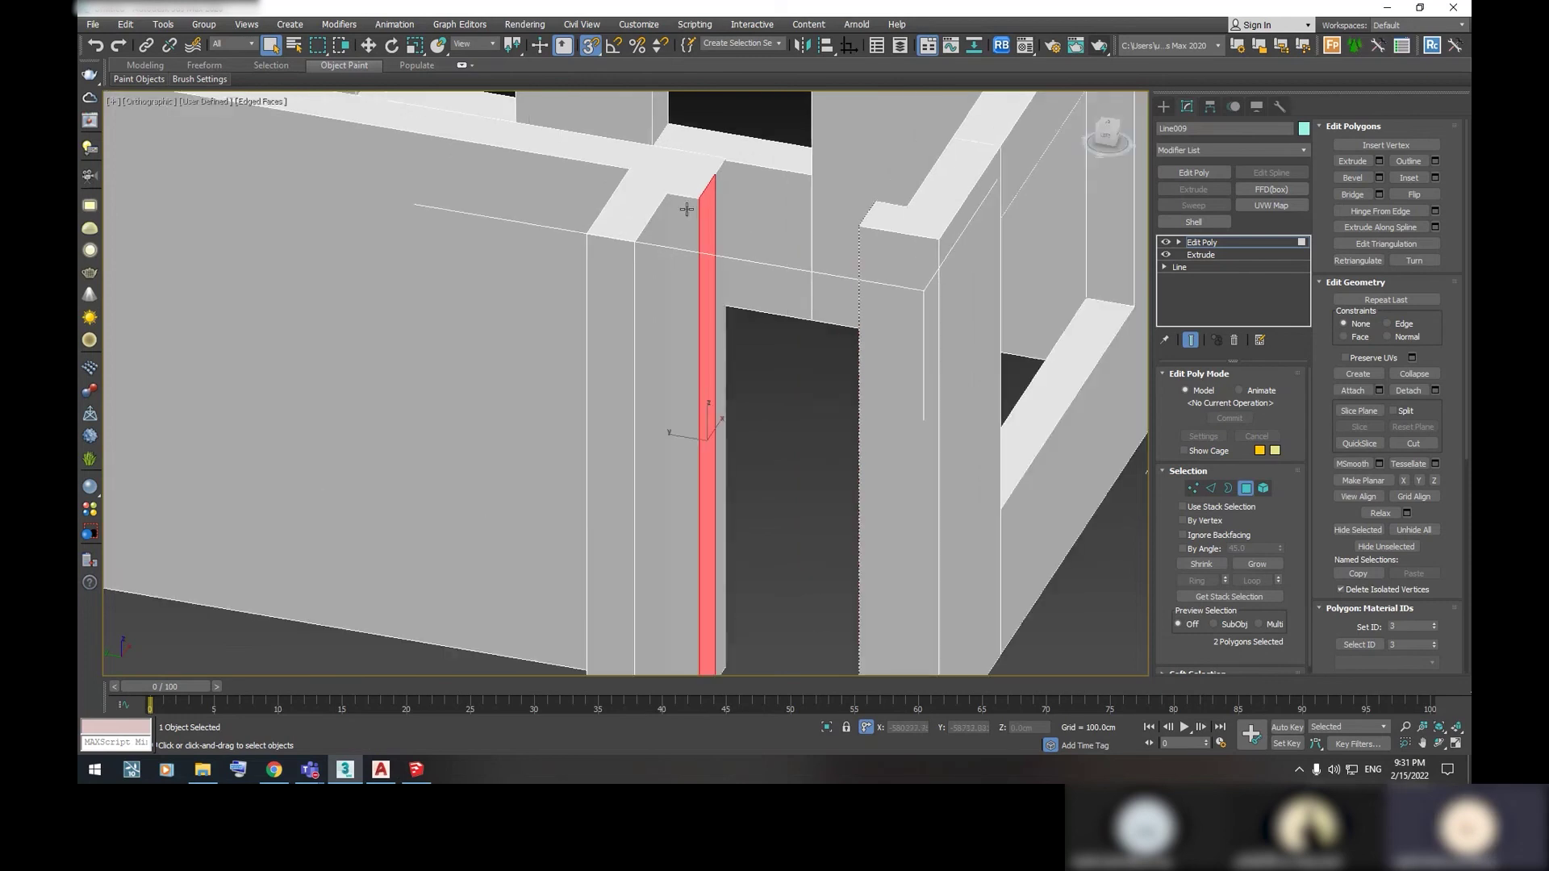
pyautogui.moveTo(717, 246); pyautogui.dragTo(703, 156, button='middle')
pyautogui.moveTo(711, 391)
pyautogui.keyDown('alt'); pyautogui.mouseDown(button='middle')
pyautogui.moveTo(861, 487)
pyautogui.moveTo(837, 367)
pyautogui.moveTo(822, 361)
pyautogui.moveTo(839, 355)
pyautogui.mouseUp(button='middle'); pyautogui.keyUp('alt')
pyautogui.click(1354, 196)
pyautogui.moveTo(1076, 354)
pyautogui.keyDown('alt'); pyautogui.mouseDown(button='middle')
pyautogui.moveTo(705, 342)
pyautogui.moveTo(653, 324)
pyautogui.moveTo(764, 439)
pyautogui.moveTo(737, 414)
pyautogui.moveTo(707, 318)
pyautogui.moveTo(738, 307)
pyautogui.moveTo(744, 283)
pyautogui.mouseUp(button='middle'); pyautogui.keyUp('alt')
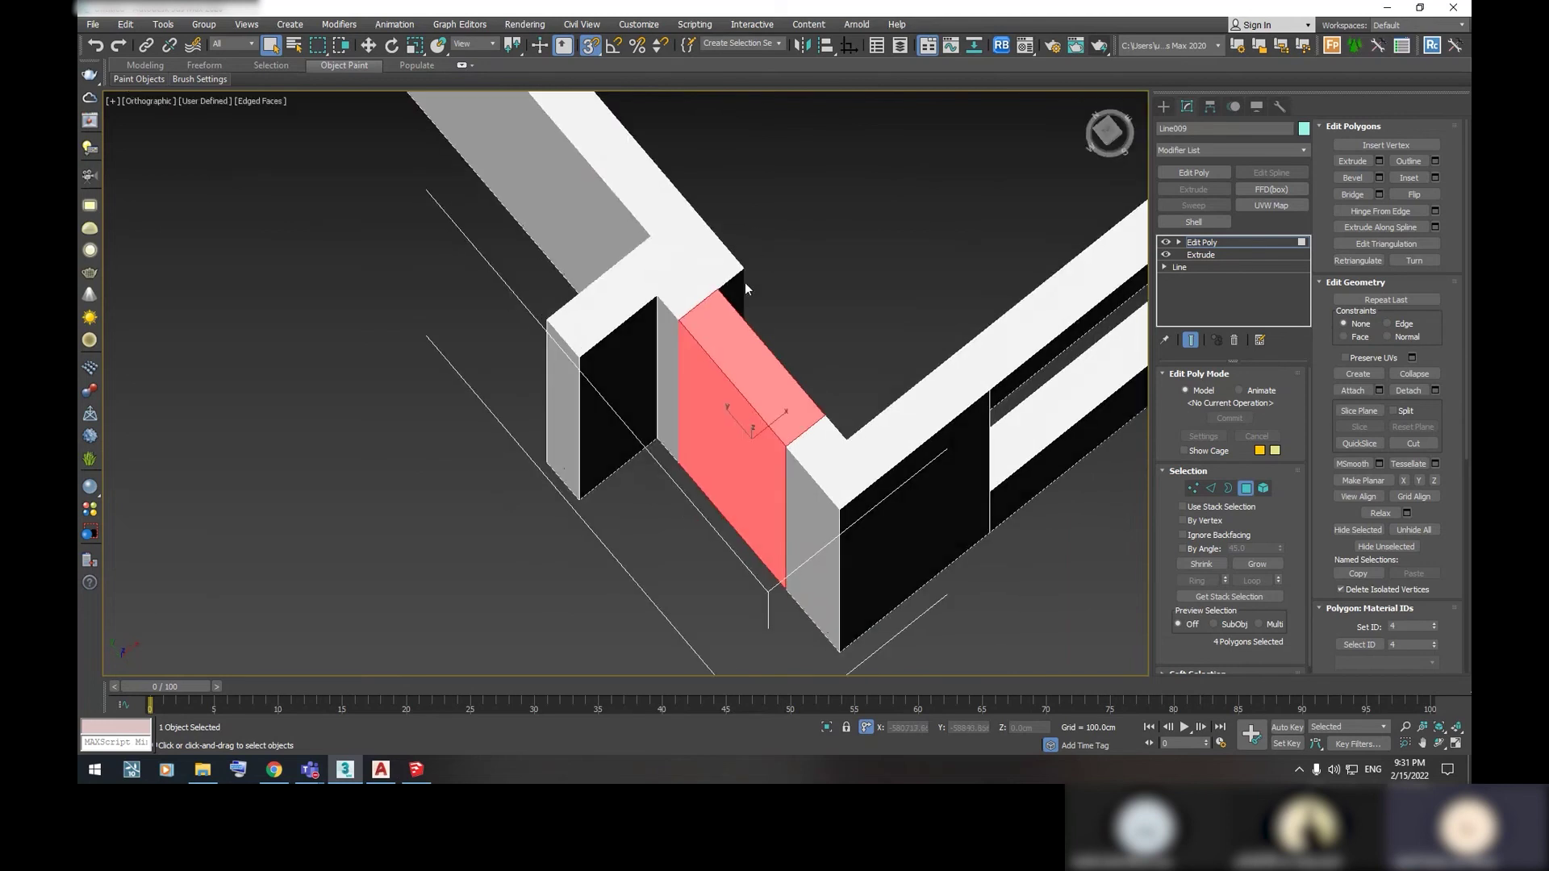
pyautogui.hotkey('ctrl', 'z')
pyautogui.moveTo(752, 452)
pyautogui.keyDown('alt'); pyautogui.mouseDown(button='middle')
pyautogui.moveTo(782, 445)
pyautogui.moveTo(772, 407)
pyautogui.mouseUp(button='middle'); pyautogui.keyUp('alt')
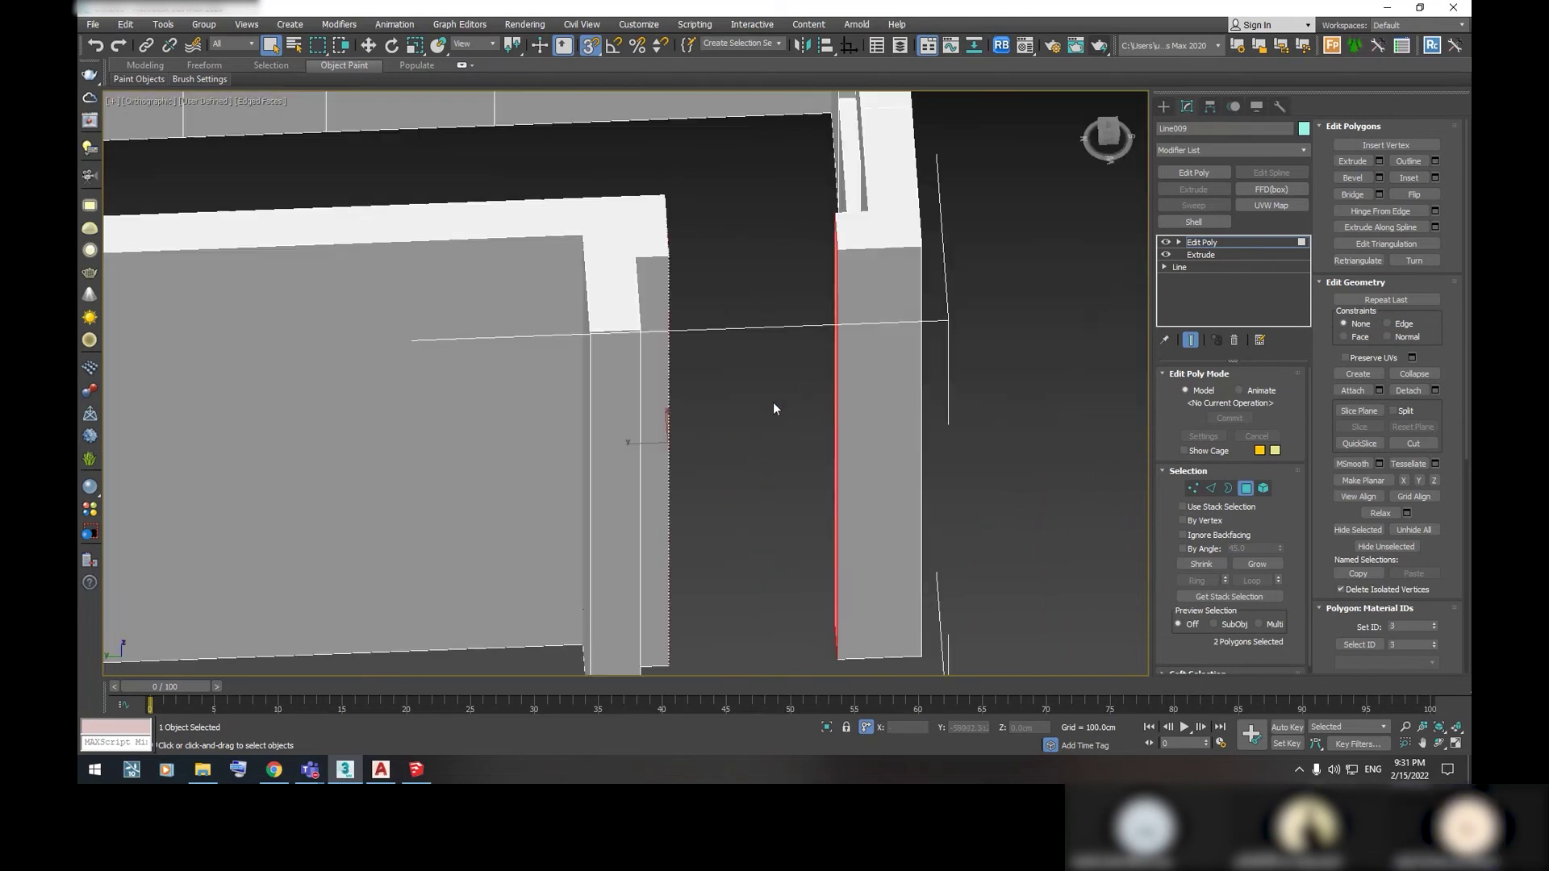
pyautogui.click(1363, 411)
pyautogui.scroll(-5, 831, 479)
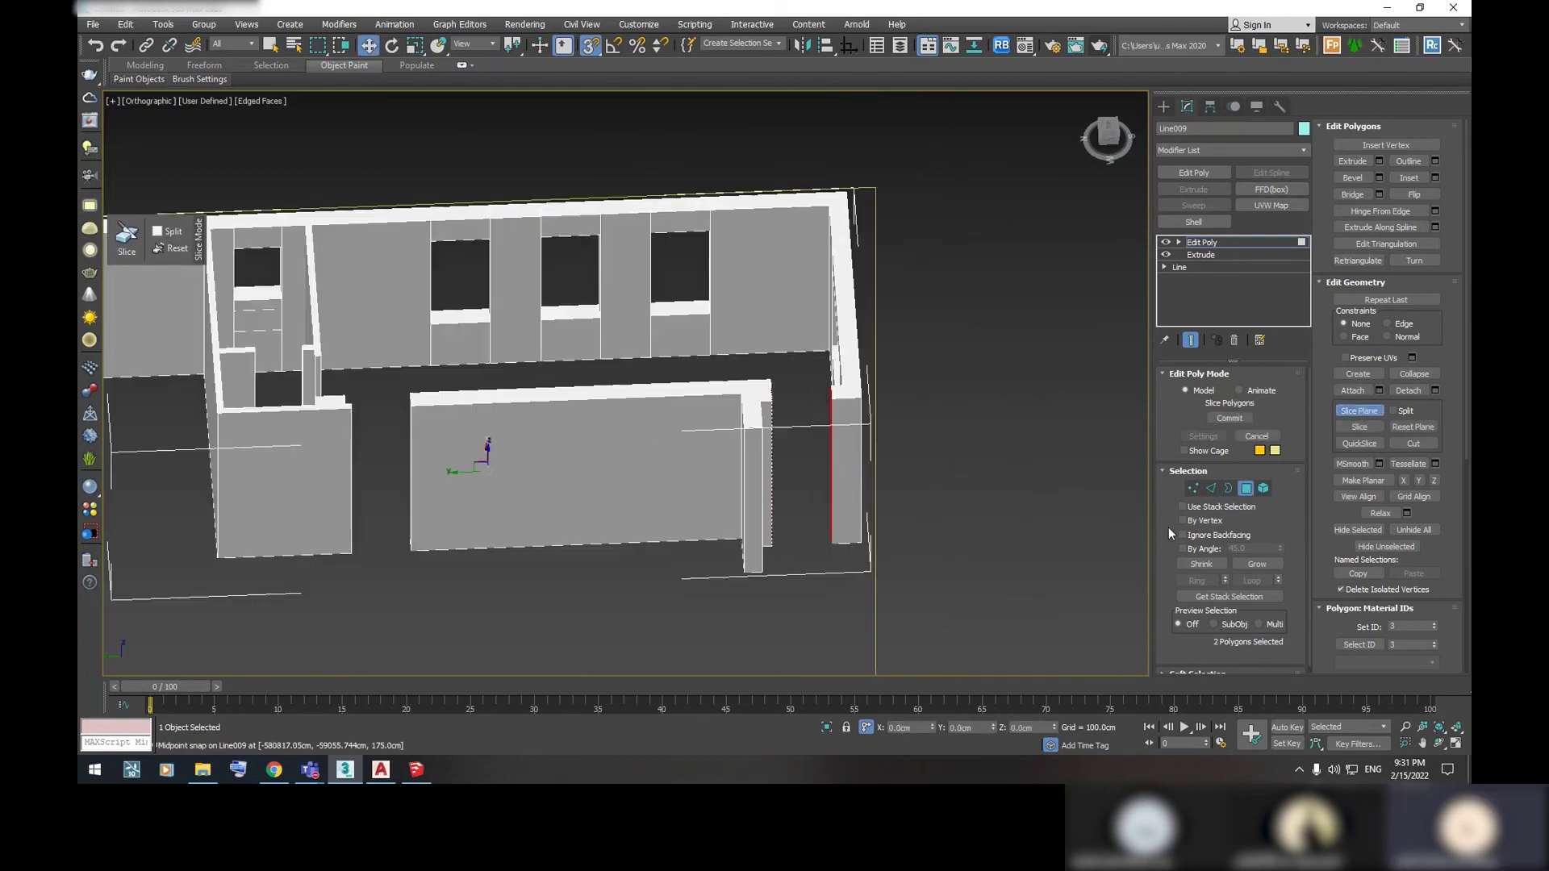
# Reset the slice plane and try Z offset values in the status-bar coordinate fields
pyautogui.click(1407, 428)
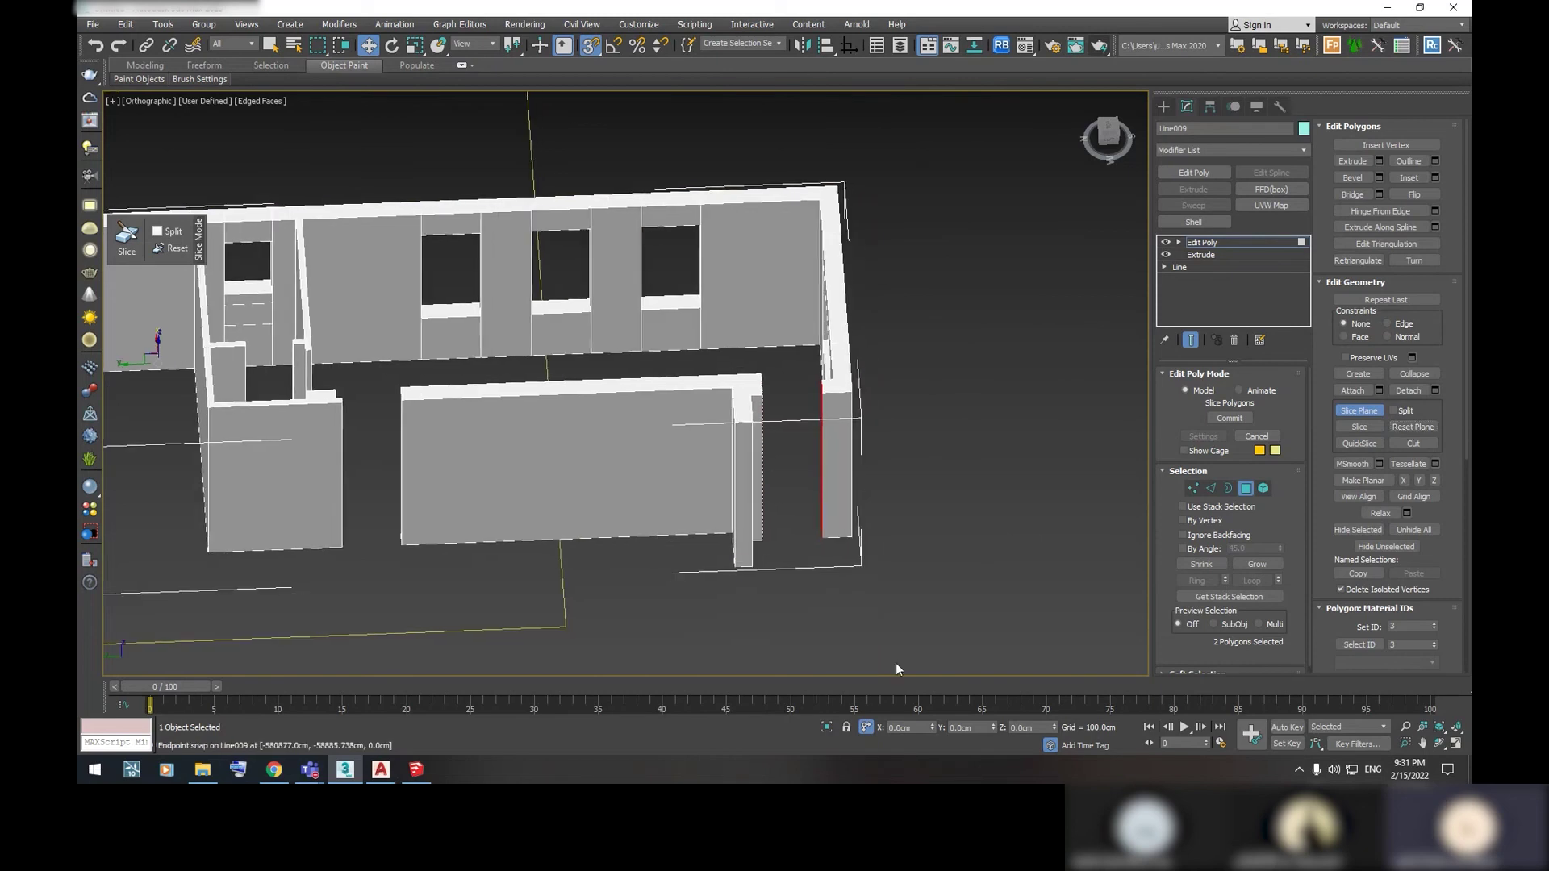
pyautogui.click(864, 727)
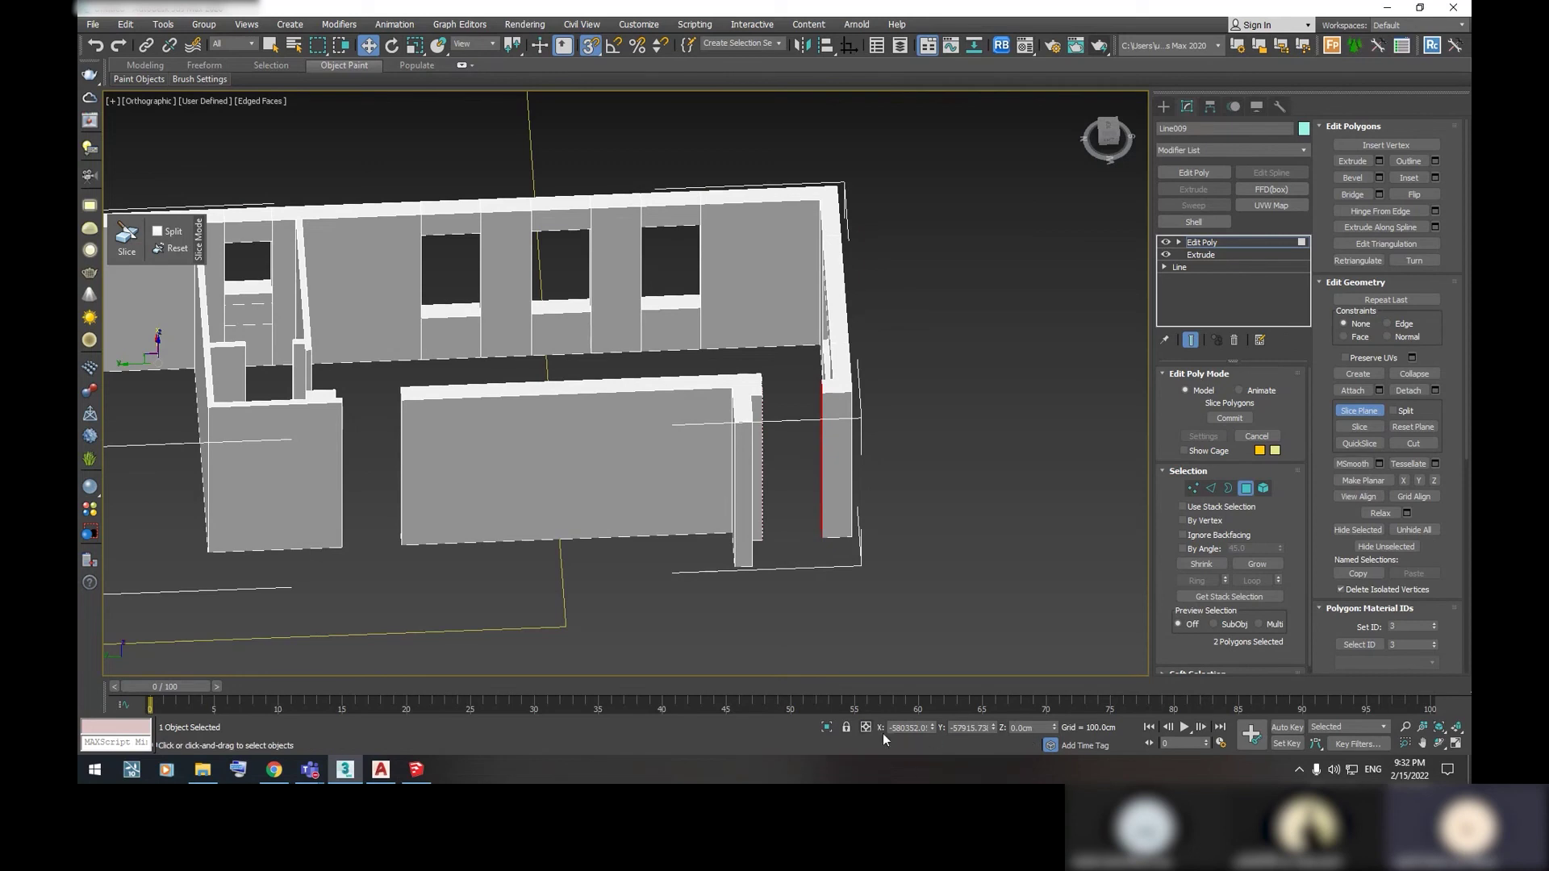
pyautogui.click(865, 728)
pyautogui.moveTo(770, 542); pyautogui.dragTo(916, 545, button='middle')
pyautogui.scroll(-5, 875, 541)
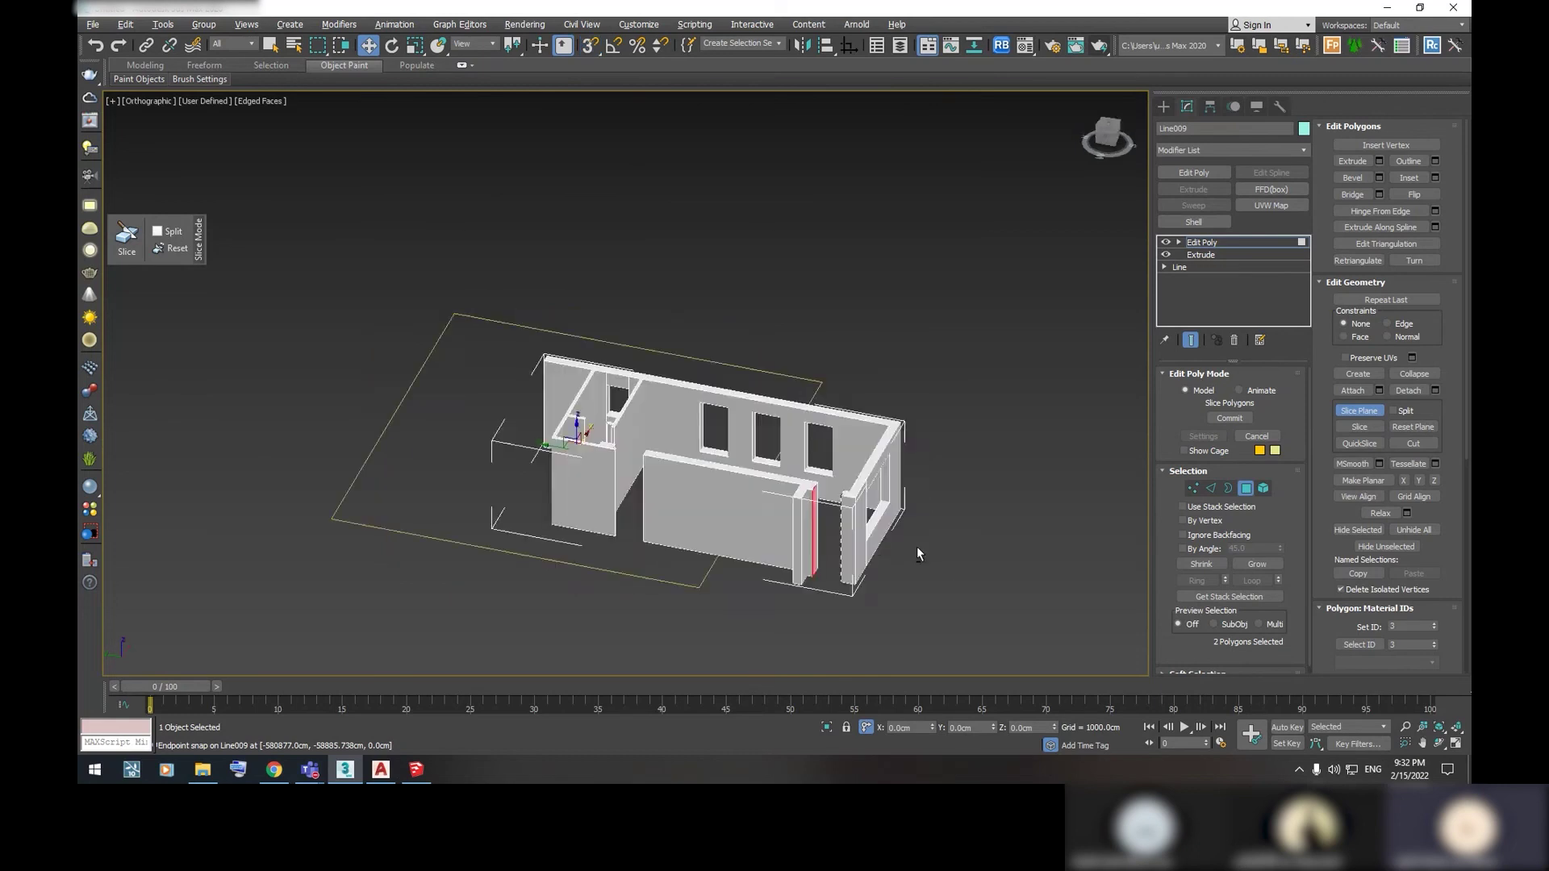
pyautogui.scroll(5, 887, 553)
pyautogui.click(1042, 723)
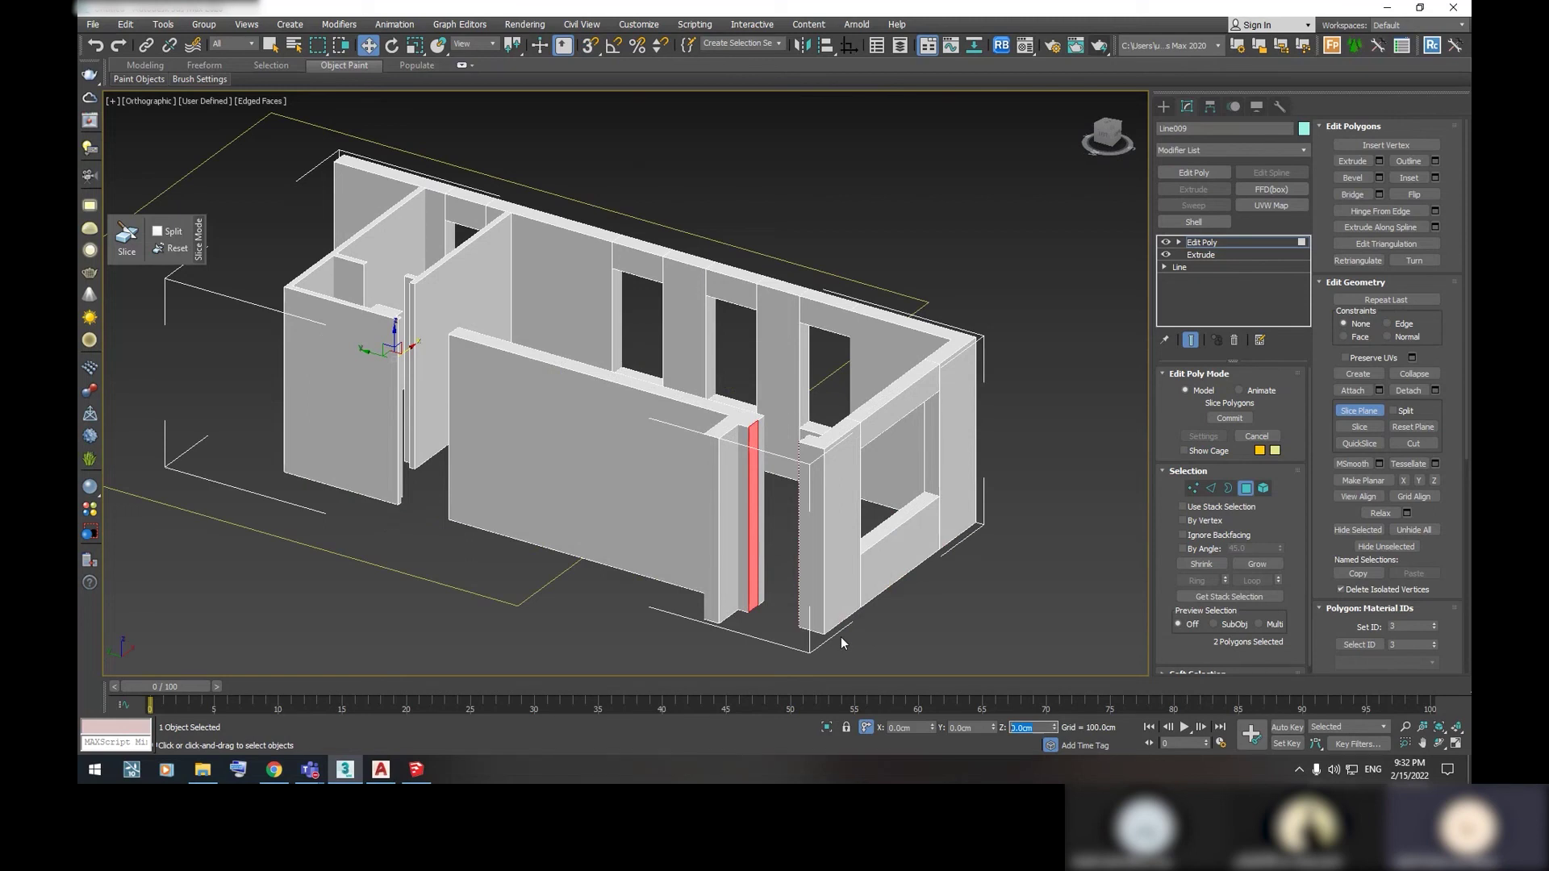
pyautogui.write('300')
pyautogui.press('Return')
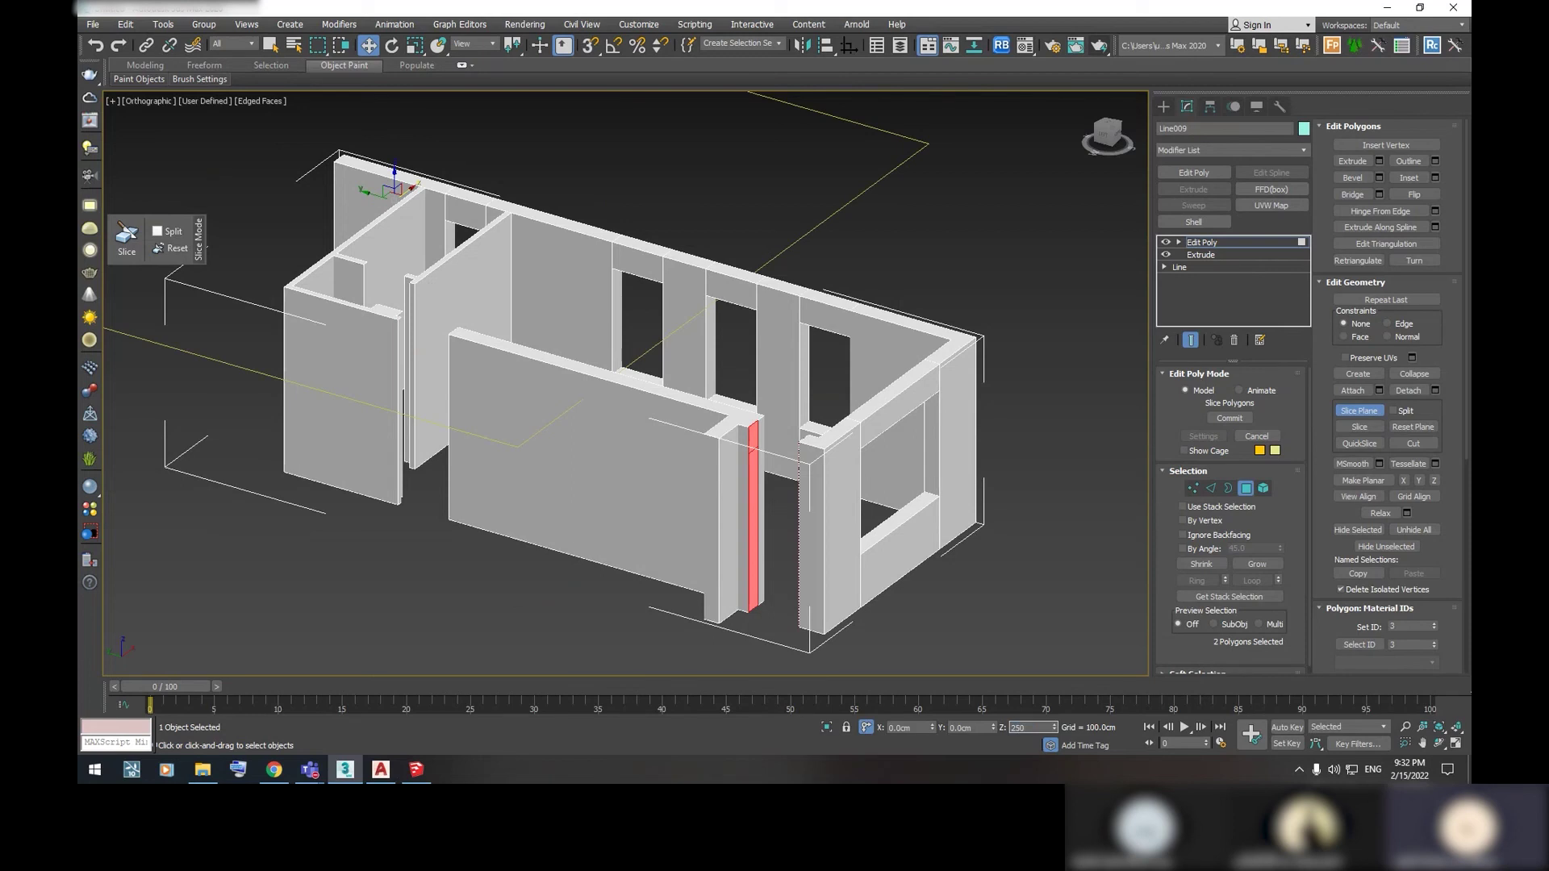
pyautogui.press('Return')
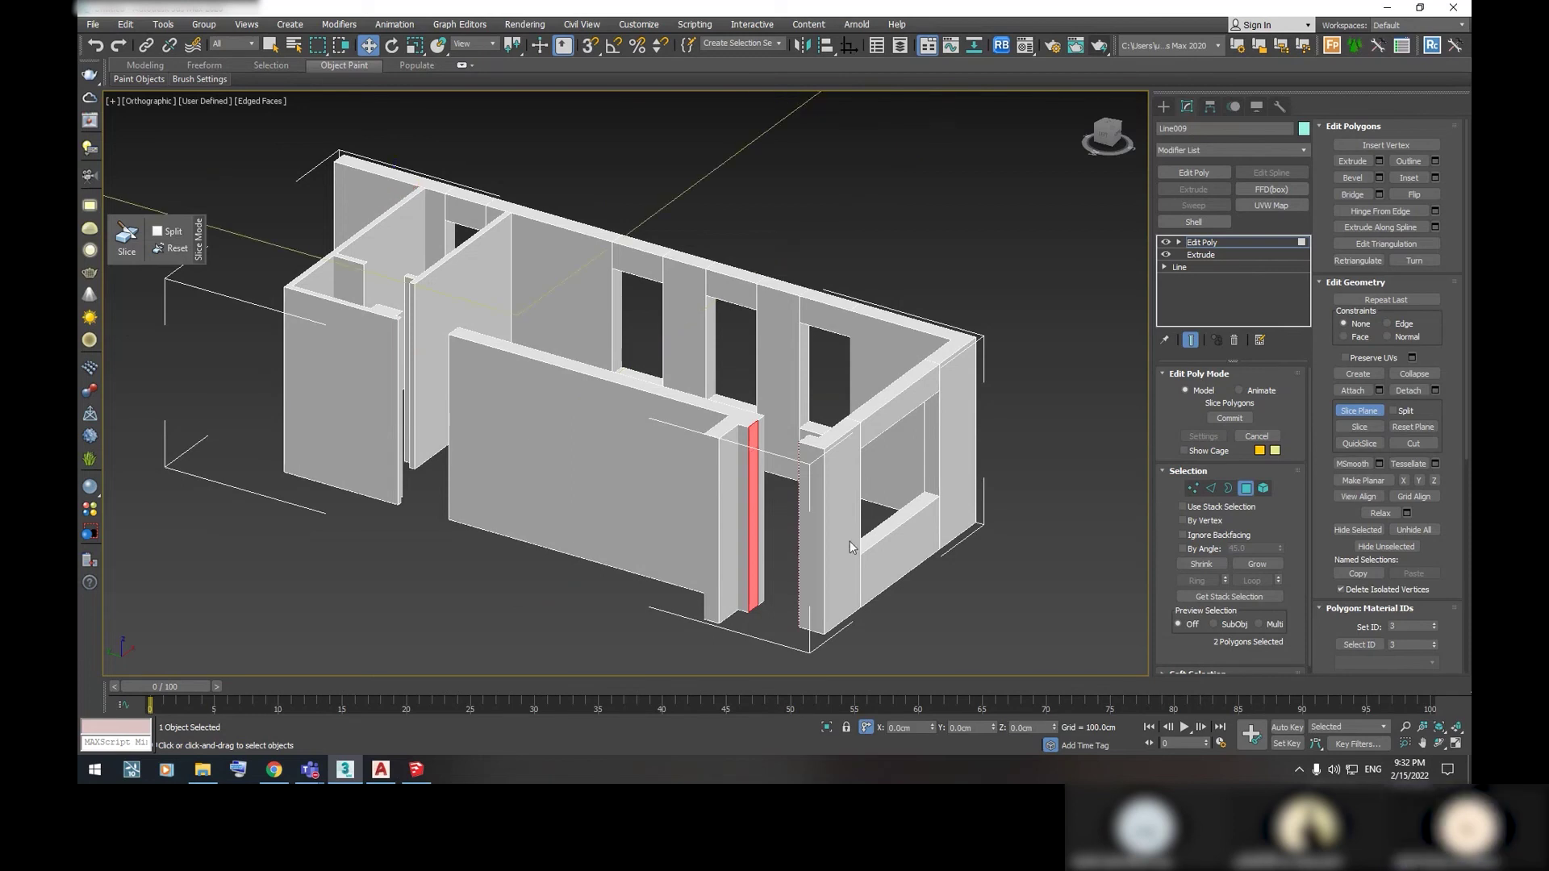
# Set the slice plane height to 250, slice the walls, and exit slice mode
pyautogui.click(761, 482)
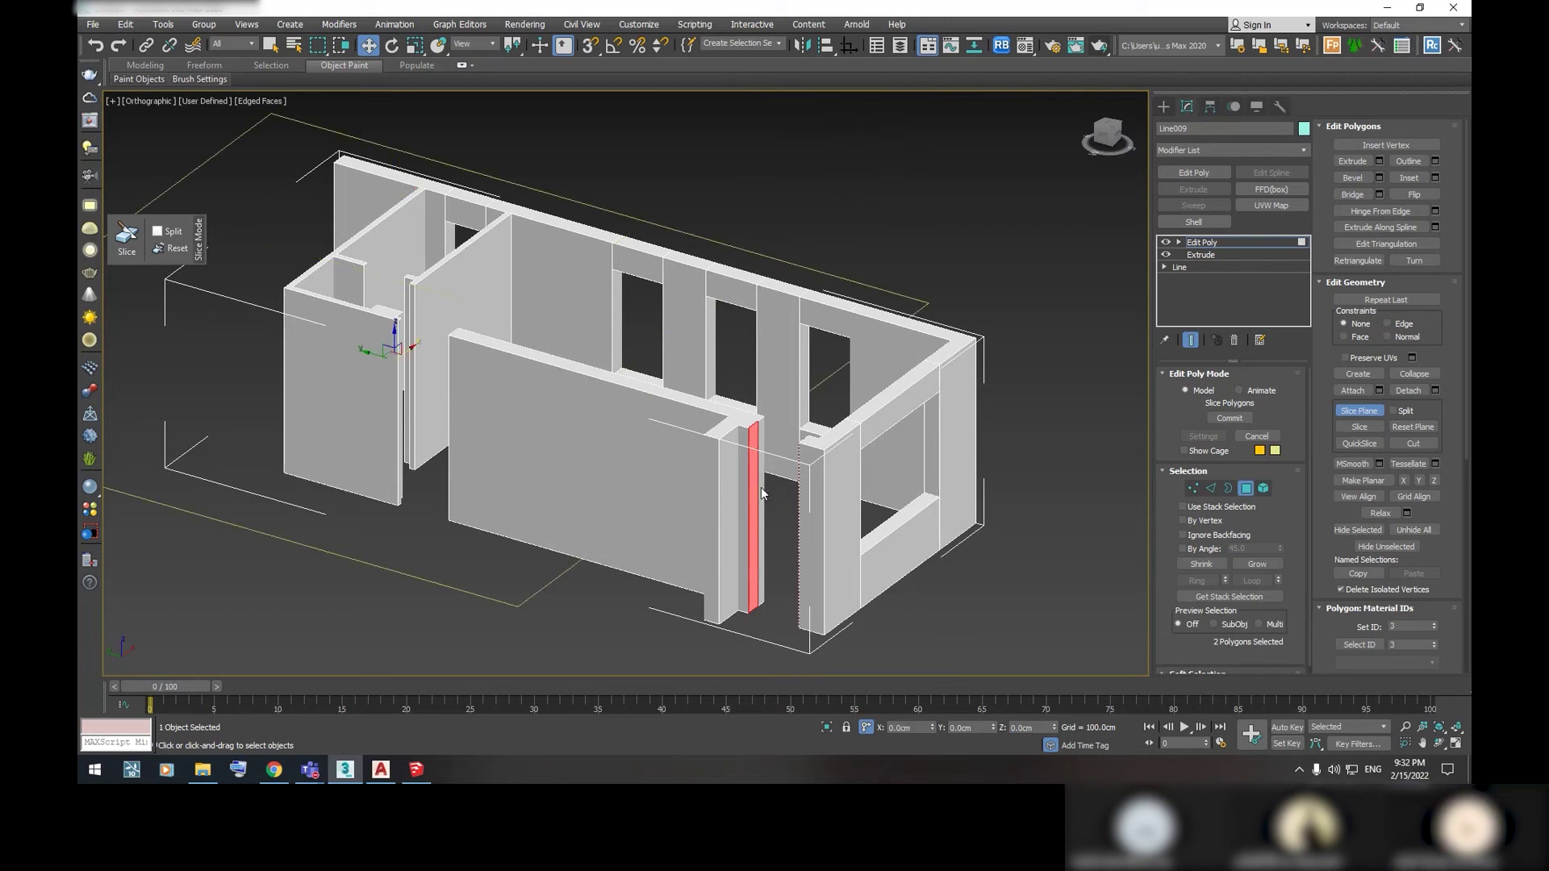
pyautogui.click(1031, 726)
pyautogui.press('Return')
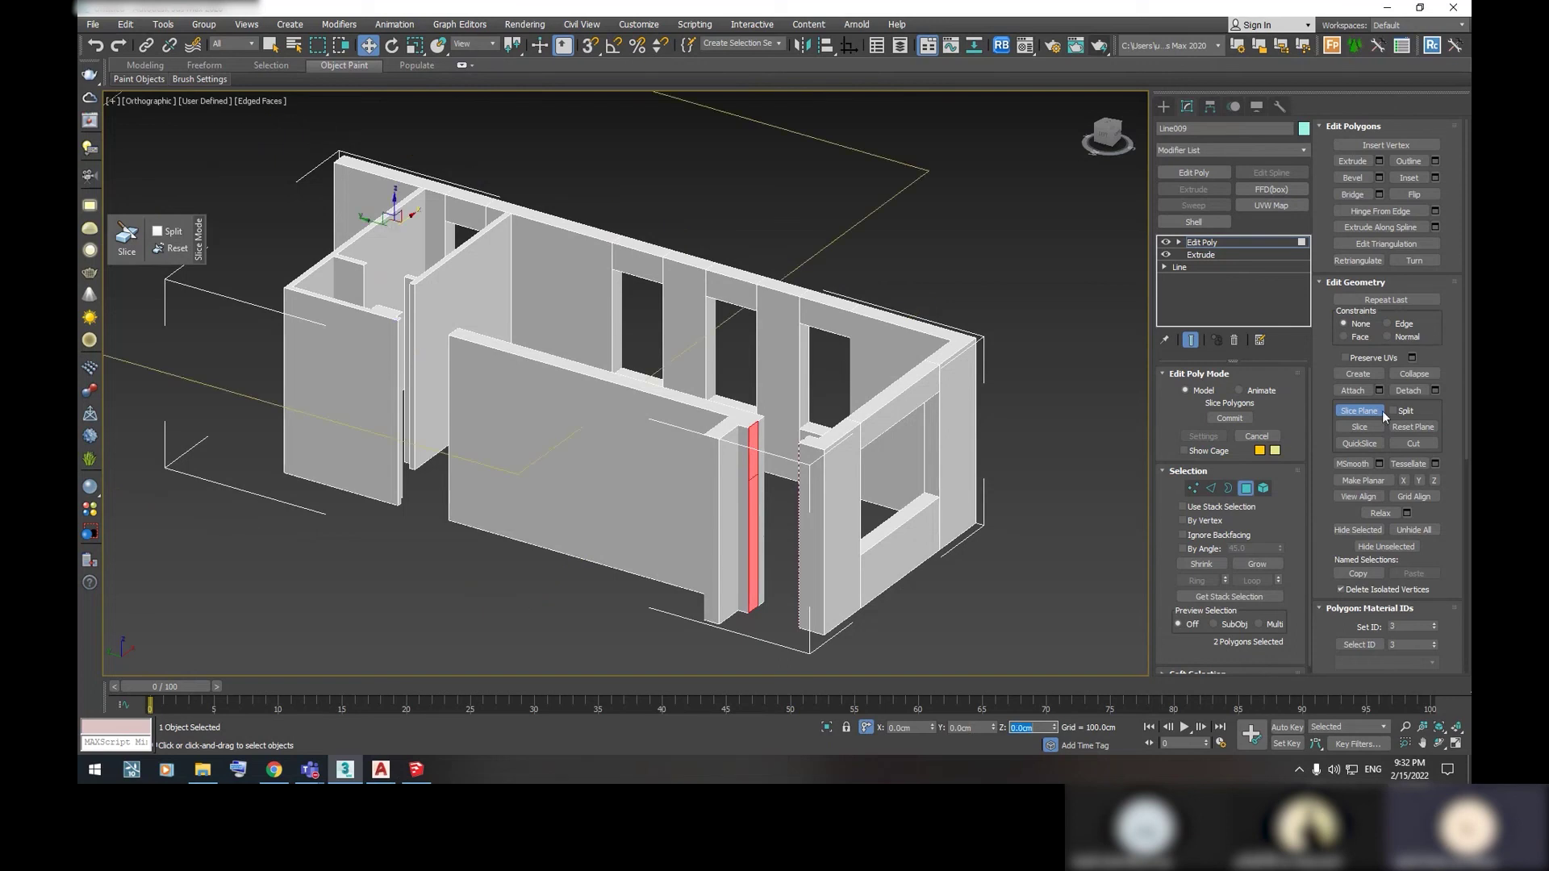
pyautogui.click(1365, 425)
pyautogui.keyDown('alt'); pyautogui.moveTo(821, 477); pyautogui.dragTo(920, 468, button='middle'); pyautogui.keyUp('alt')
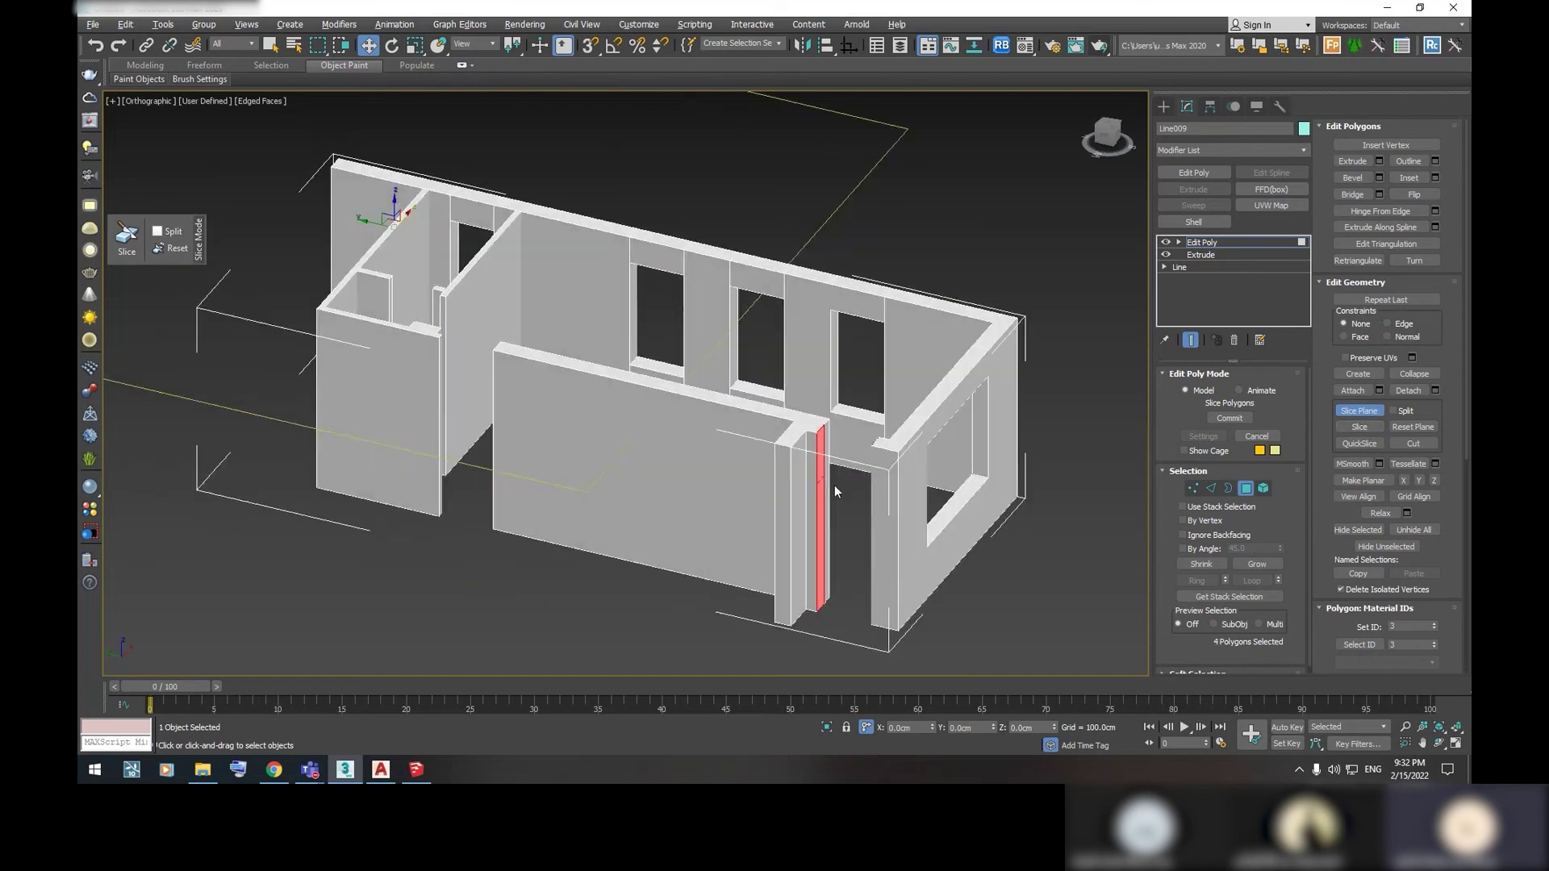
pyautogui.click(1359, 410)
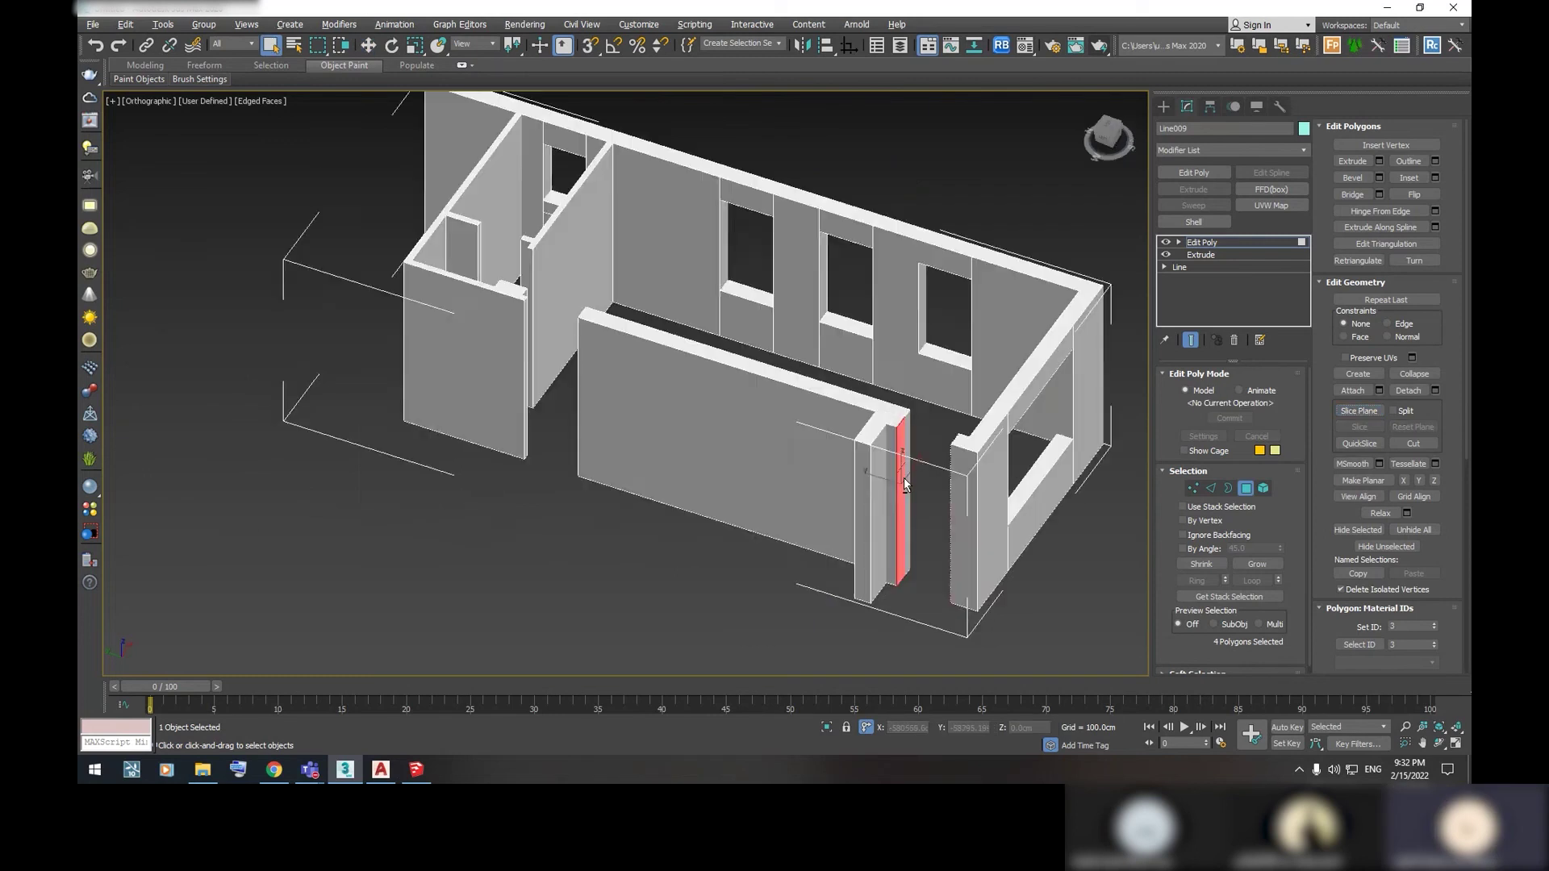
# Deselect the lower cut face and add the other wall's faces to the selection
pyautogui.scroll(5, 904, 478)
pyautogui.moveTo(954, 536)
pyautogui.mouseDown(button='middle')
pyautogui.moveTo(1018, 469)
pyautogui.moveTo(994, 456)
pyautogui.moveTo(1017, 452)
pyautogui.mouseUp(button='middle')
pyautogui.keyDown('alt'); pyautogui.click(933, 461); pyautogui.keyUp('alt')
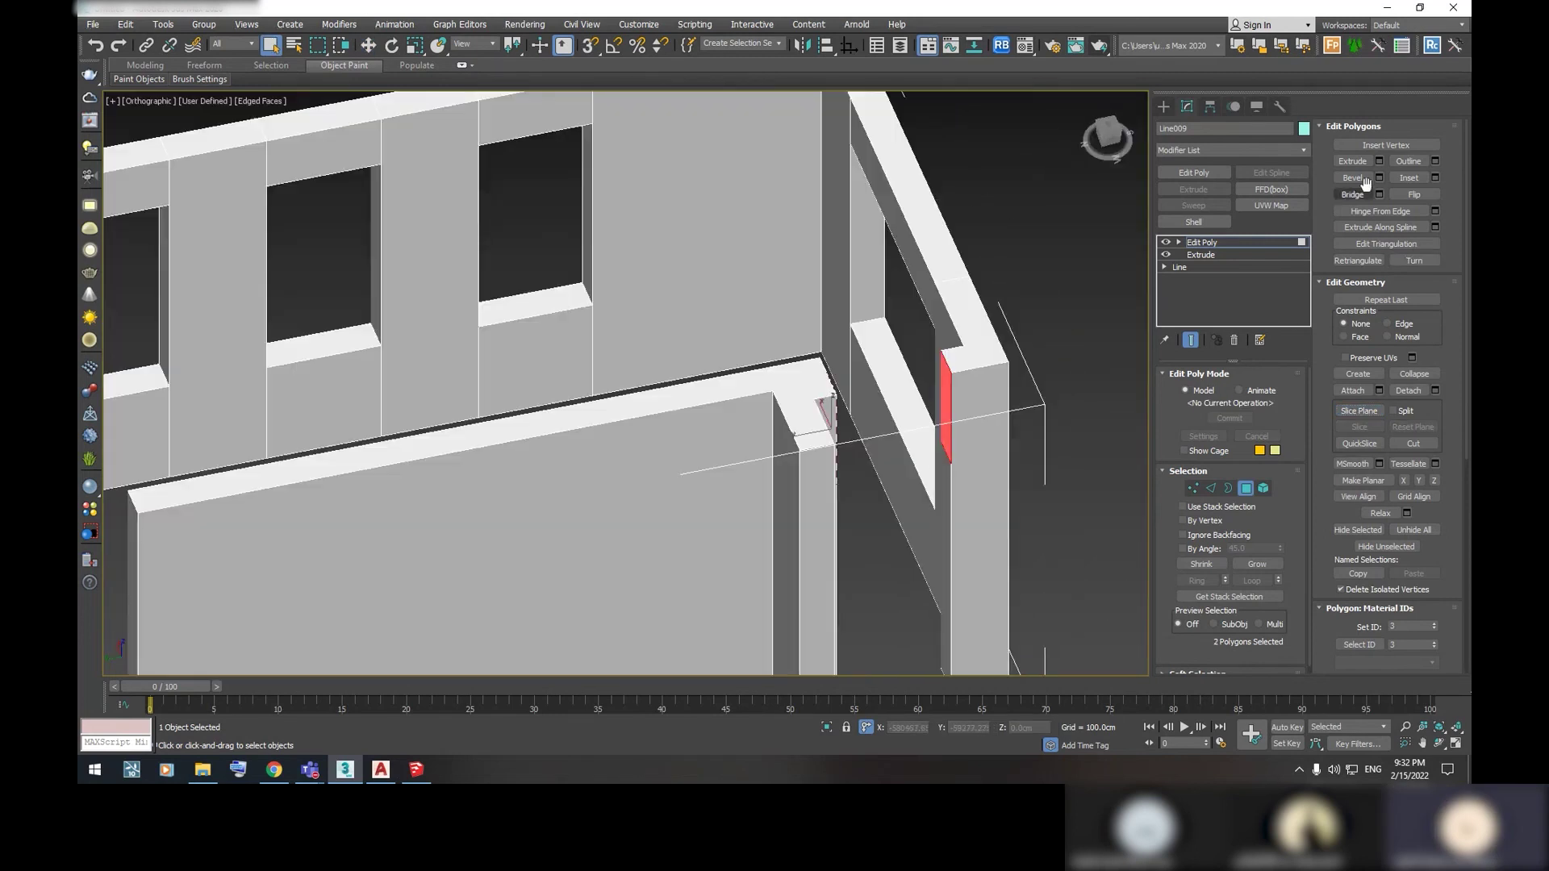
pyautogui.keyDown('ctrl'); pyautogui.click(815, 418); pyautogui.keyUp('ctrl')
pyautogui.keyDown('alt'); pyautogui.moveTo(815, 418); pyautogui.dragTo(829, 432, button='middle'); pyautogui.keyUp('alt')
pyautogui.scroll(-5, 985, 365)
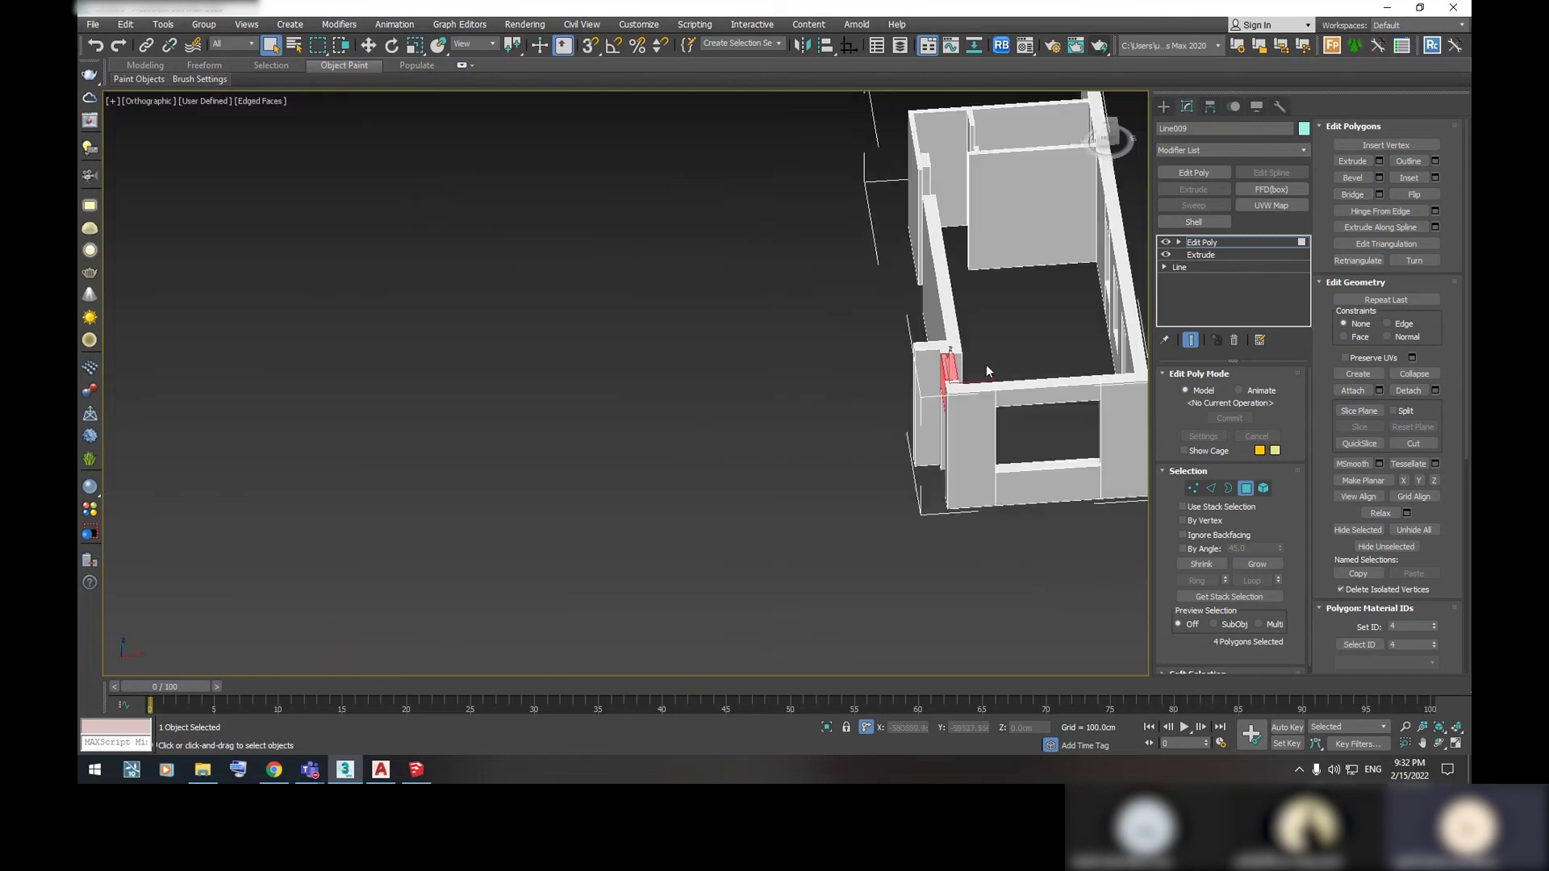
pyautogui.keyDown('alt'); pyautogui.moveTo(985, 365); pyautogui.dragTo(924, 433, button='middle'); pyautogui.keyUp('alt')
pyautogui.scroll(4, 1047, 453)
pyautogui.moveTo(1047, 453)
pyautogui.keyDown('alt'); pyautogui.mouseDown(button='middle')
pyautogui.moveTo(928, 483)
pyautogui.moveTo(931, 380)
pyautogui.mouseUp(button='middle'); pyautogui.keyUp('alt')
pyautogui.scroll(-4, 929, 483)
pyautogui.scroll(3, 752, 330)
pyautogui.scroll(-4, 752, 330)
pyautogui.moveTo(752, 329)
pyautogui.keyDown('alt'); pyautogui.mouseDown(button='middle')
pyautogui.moveTo(645, 363)
pyautogui.moveTo(579, 401)
pyautogui.moveTo(579, 419)
pyautogui.moveTo(767, 456)
pyautogui.moveTo(743, 410)
pyautogui.moveTo(871, 416)
pyautogui.mouseUp(button='middle'); pyautogui.keyUp('alt')
pyautogui.scroll(4, 579, 401)
pyautogui.scroll(-3, 579, 401)
pyautogui.scroll(3, 579, 407)
pyautogui.scroll(-2, 579, 407)
pyautogui.scroll(-2, 580, 407)
pyautogui.scroll(4, 650, 435)
pyautogui.scroll(-2, 650, 435)
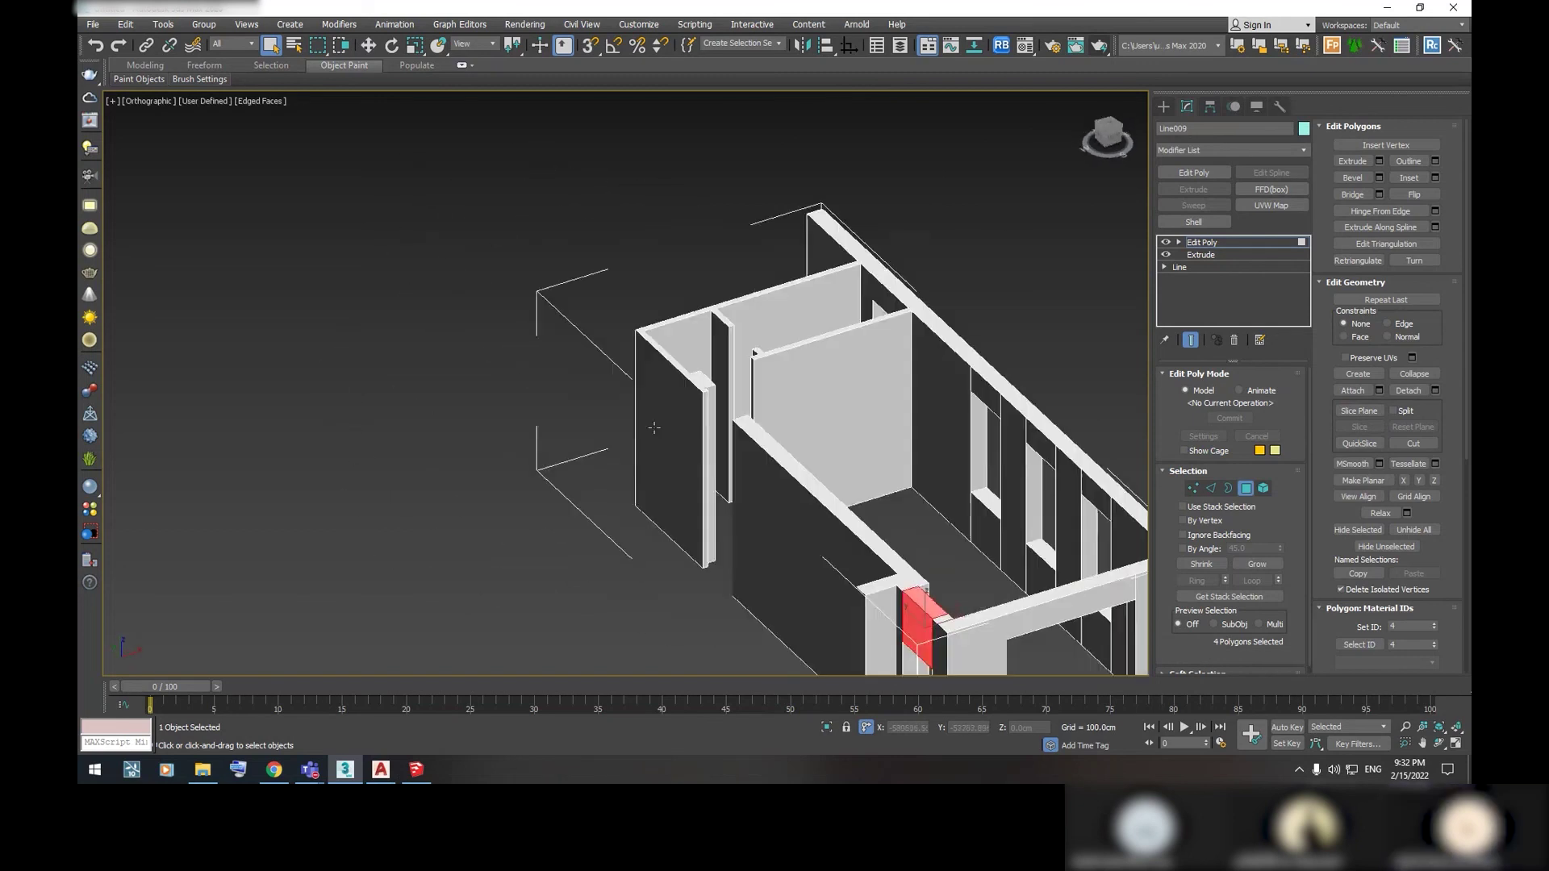
pyautogui.scroll(4, 744, 362)
# Select the thin end faces of both walls flanking the door opening
pyautogui.click(761, 364)
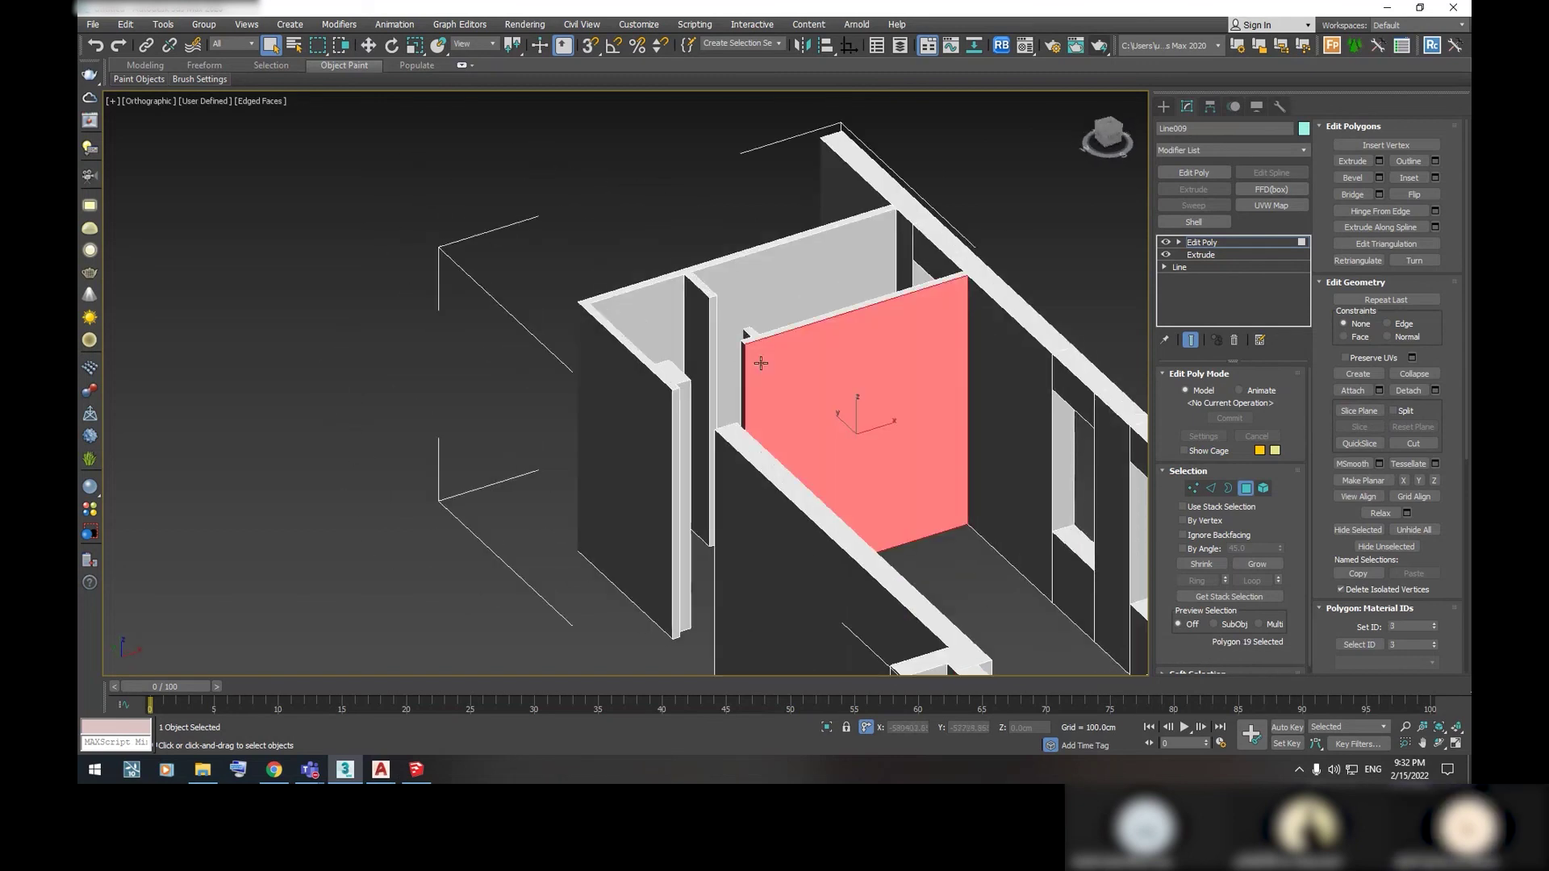
pyautogui.keyDown('alt'); pyautogui.moveTo(761, 364); pyautogui.dragTo(732, 390, button='middle'); pyautogui.keyUp('alt')
pyautogui.scroll(-2, 732, 390)
pyautogui.scroll(3, 766, 391)
pyautogui.click(768, 395)
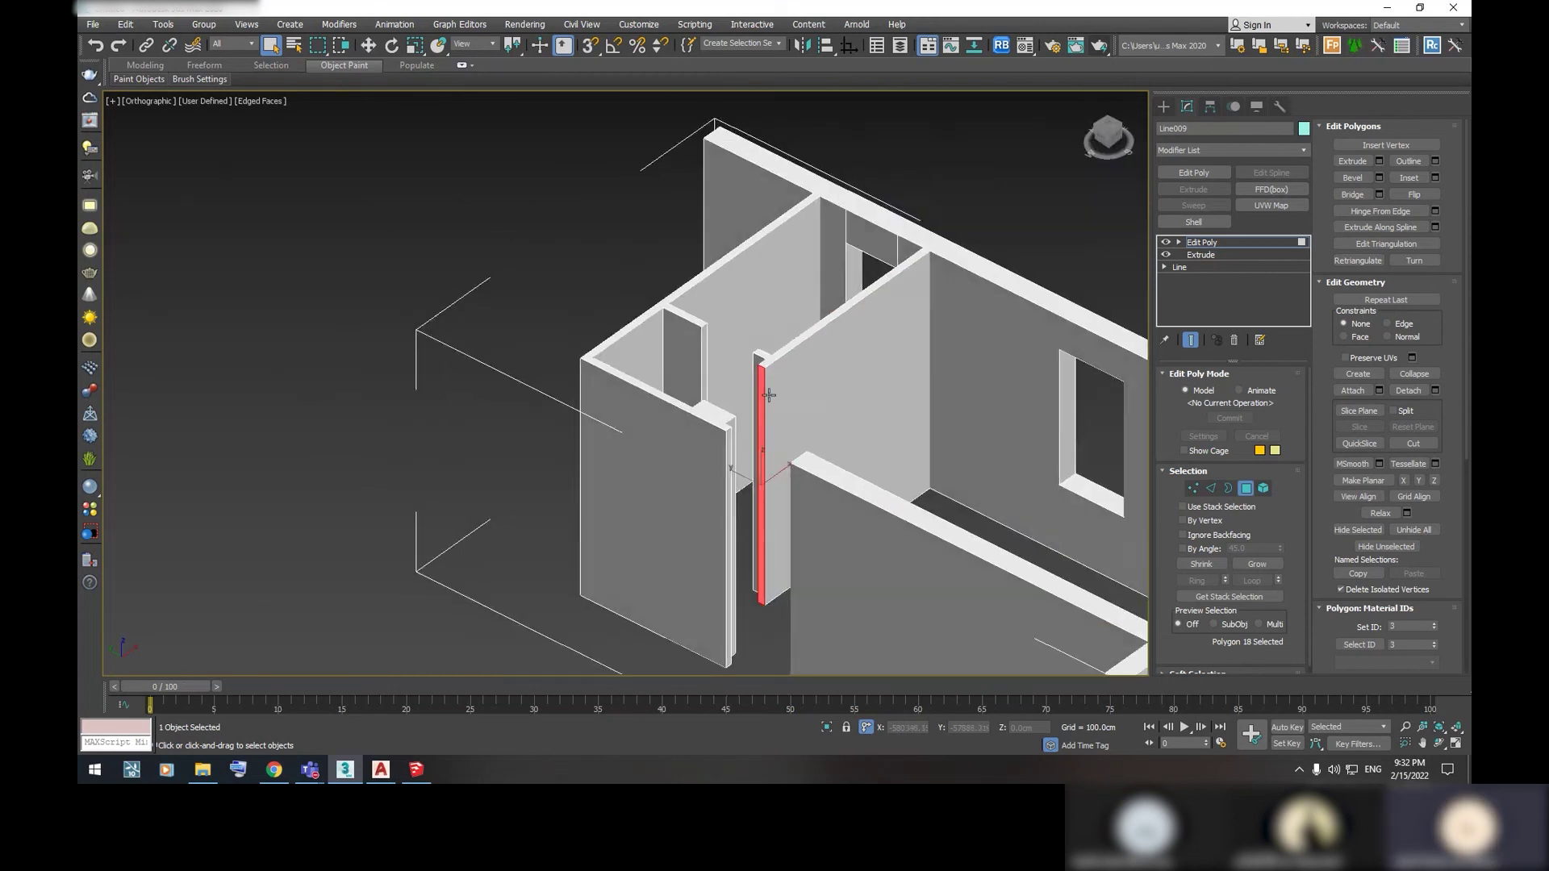
pyautogui.scroll(-3, 768, 396)
pyautogui.scroll(2, 829, 520)
pyautogui.scroll(3, 830, 520)
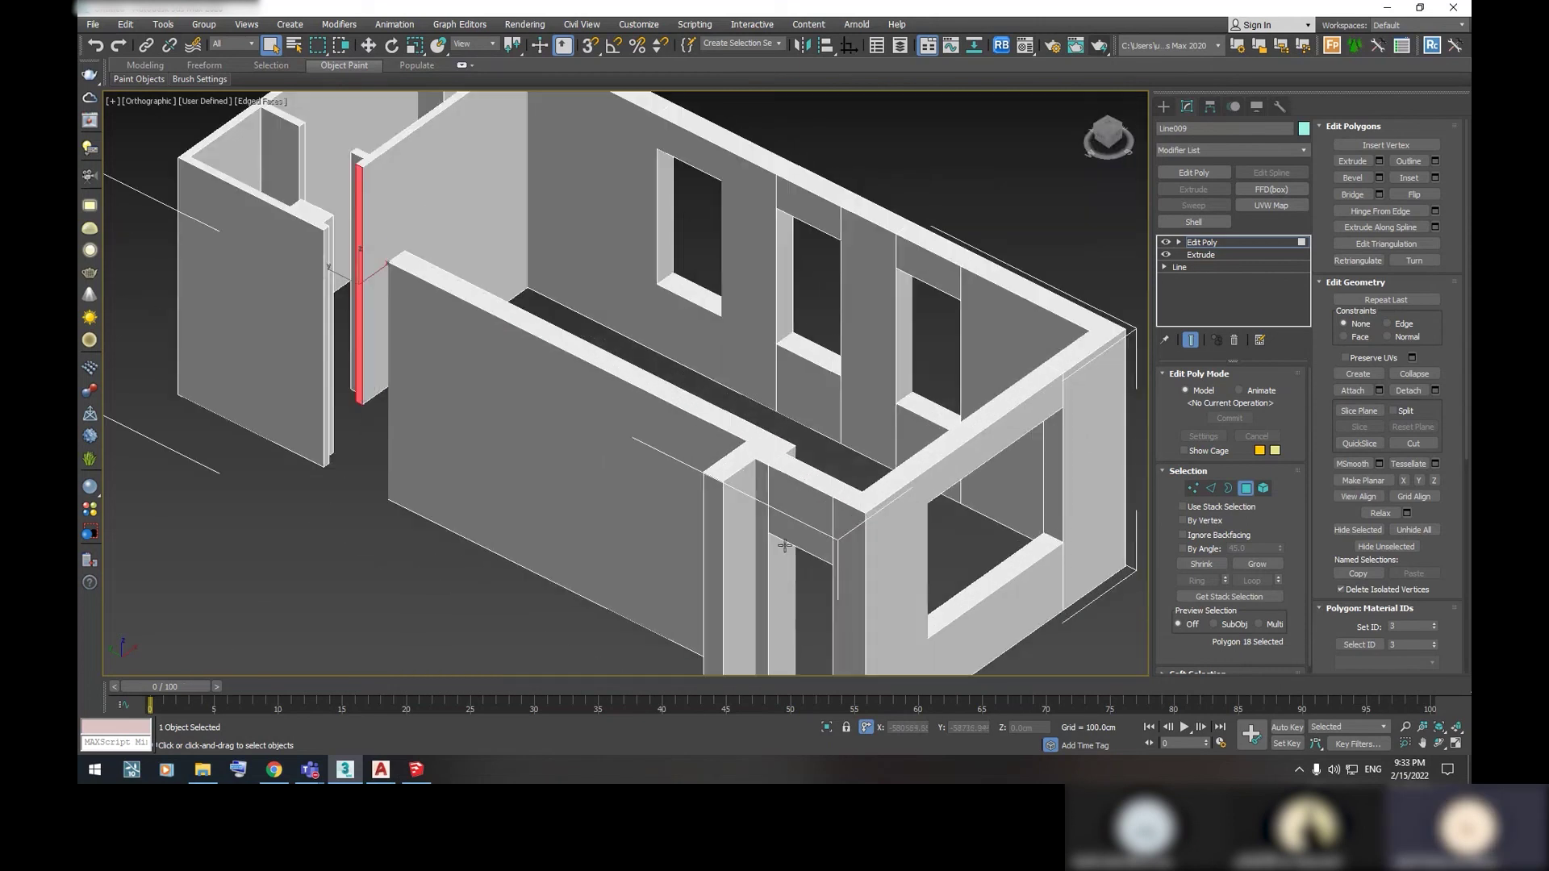
pyautogui.scroll(-3, 784, 546)
pyautogui.scroll(4, 906, 529)
pyautogui.scroll(-2, 906, 529)
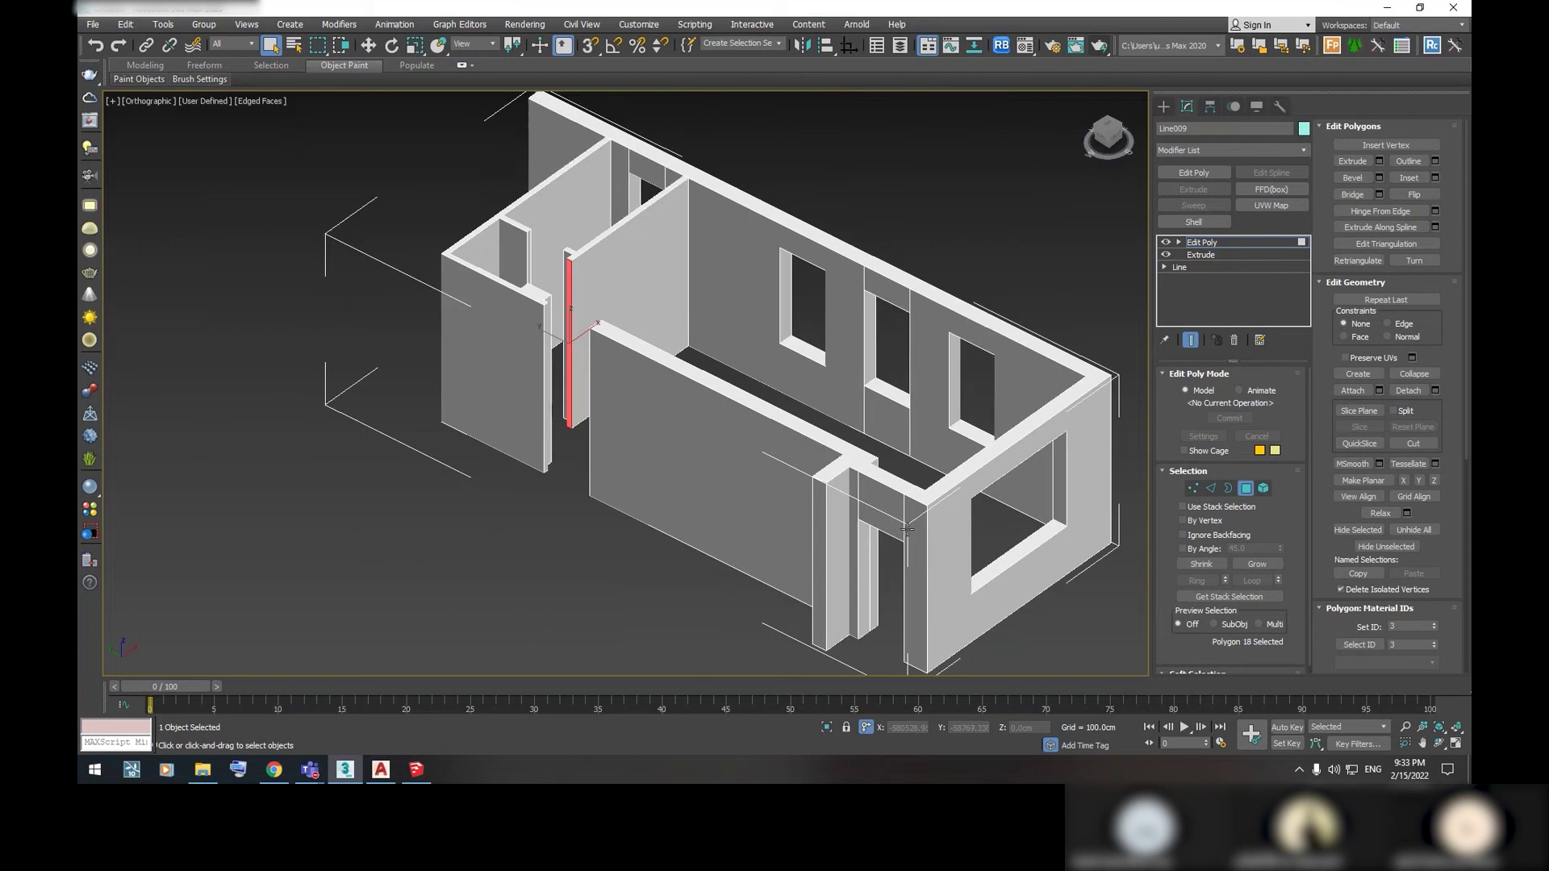
pyautogui.scroll(-2, 831, 494)
pyautogui.scroll(5, 557, 308)
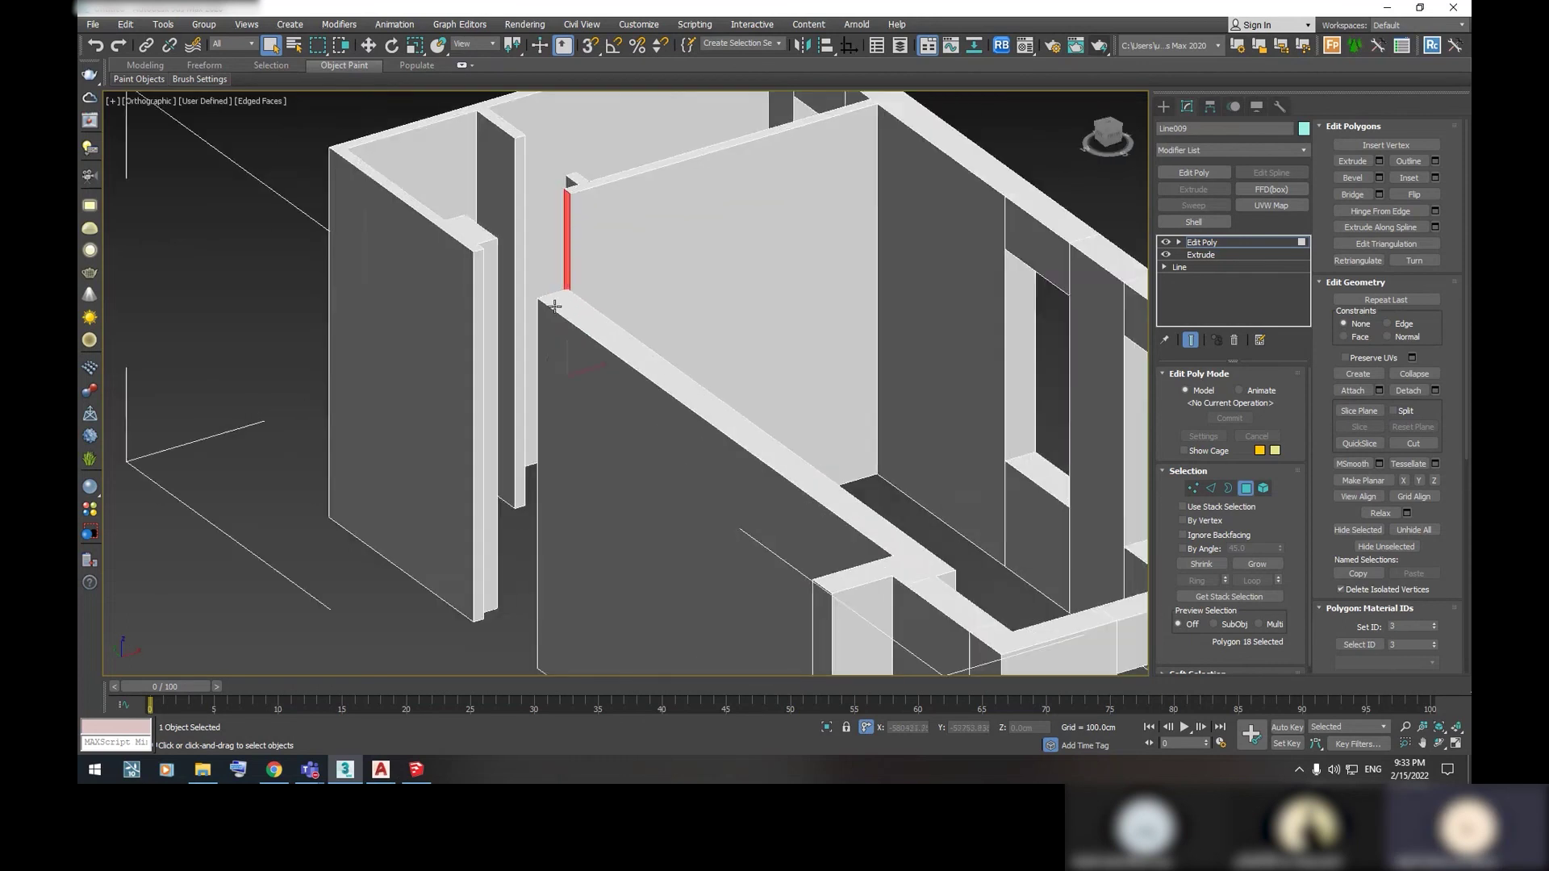
pyautogui.scroll(-2, 555, 306)
pyautogui.scroll(-2, 621, 294)
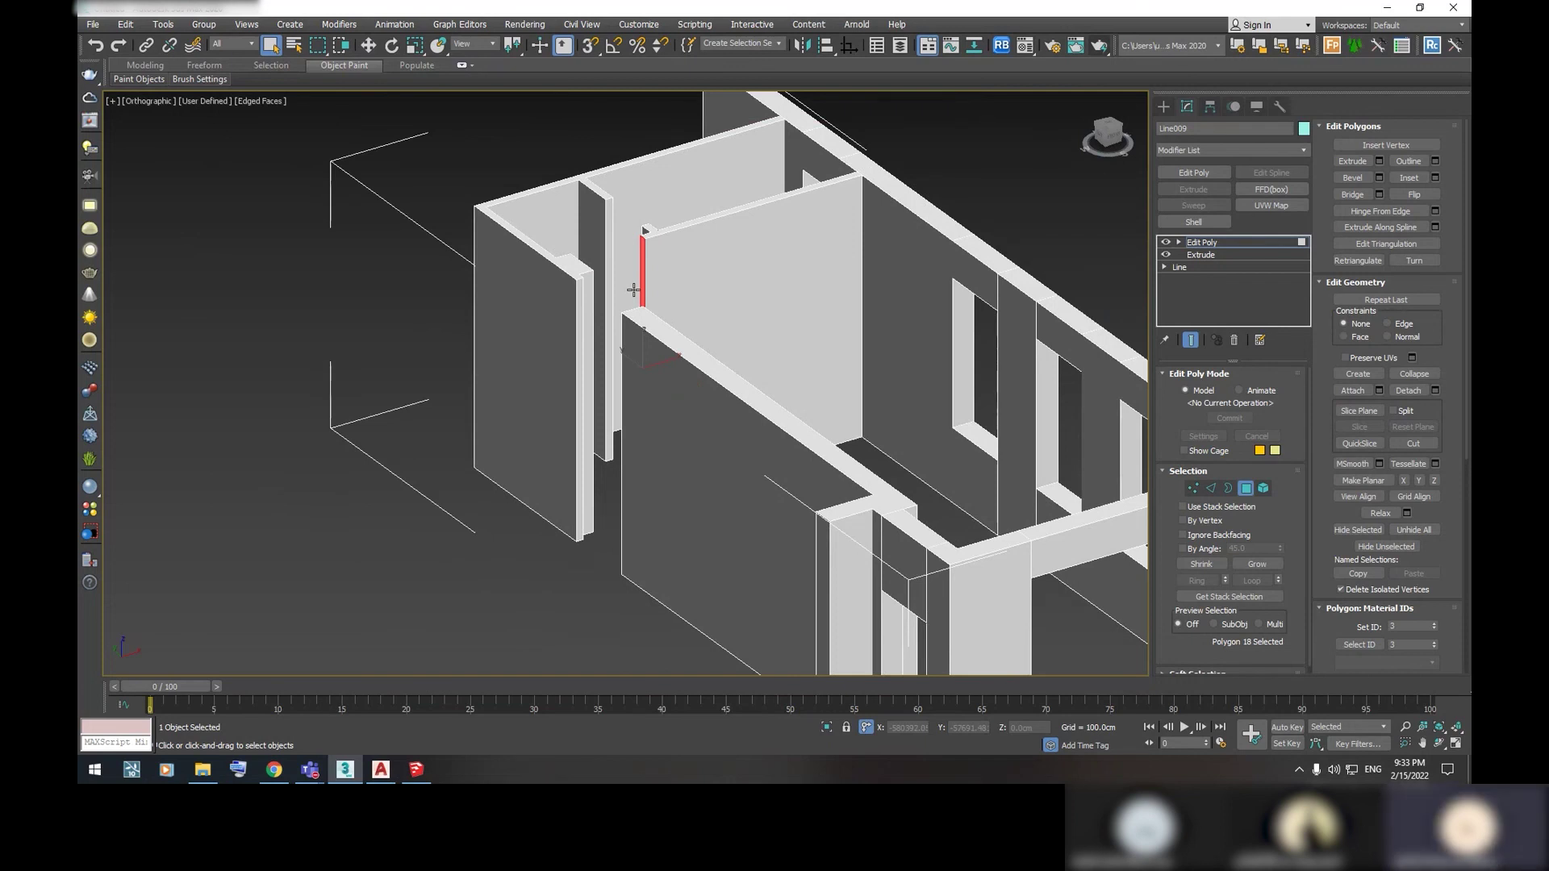
pyautogui.moveTo(691, 335)
pyautogui.keyDown('alt'); pyautogui.mouseDown(button='middle')
pyautogui.moveTo(540, 359)
pyautogui.moveTo(678, 344)
pyautogui.moveTo(771, 372)
pyautogui.moveTo(563, 384)
pyautogui.moveTo(542, 432)
pyautogui.moveTo(582, 353)
pyautogui.moveTo(547, 370)
pyautogui.moveTo(651, 374)
pyautogui.moveTo(693, 408)
pyautogui.mouseUp(button='middle'); pyautogui.keyUp('alt')
pyautogui.scroll(2, 771, 372)
pyautogui.click(579, 352)
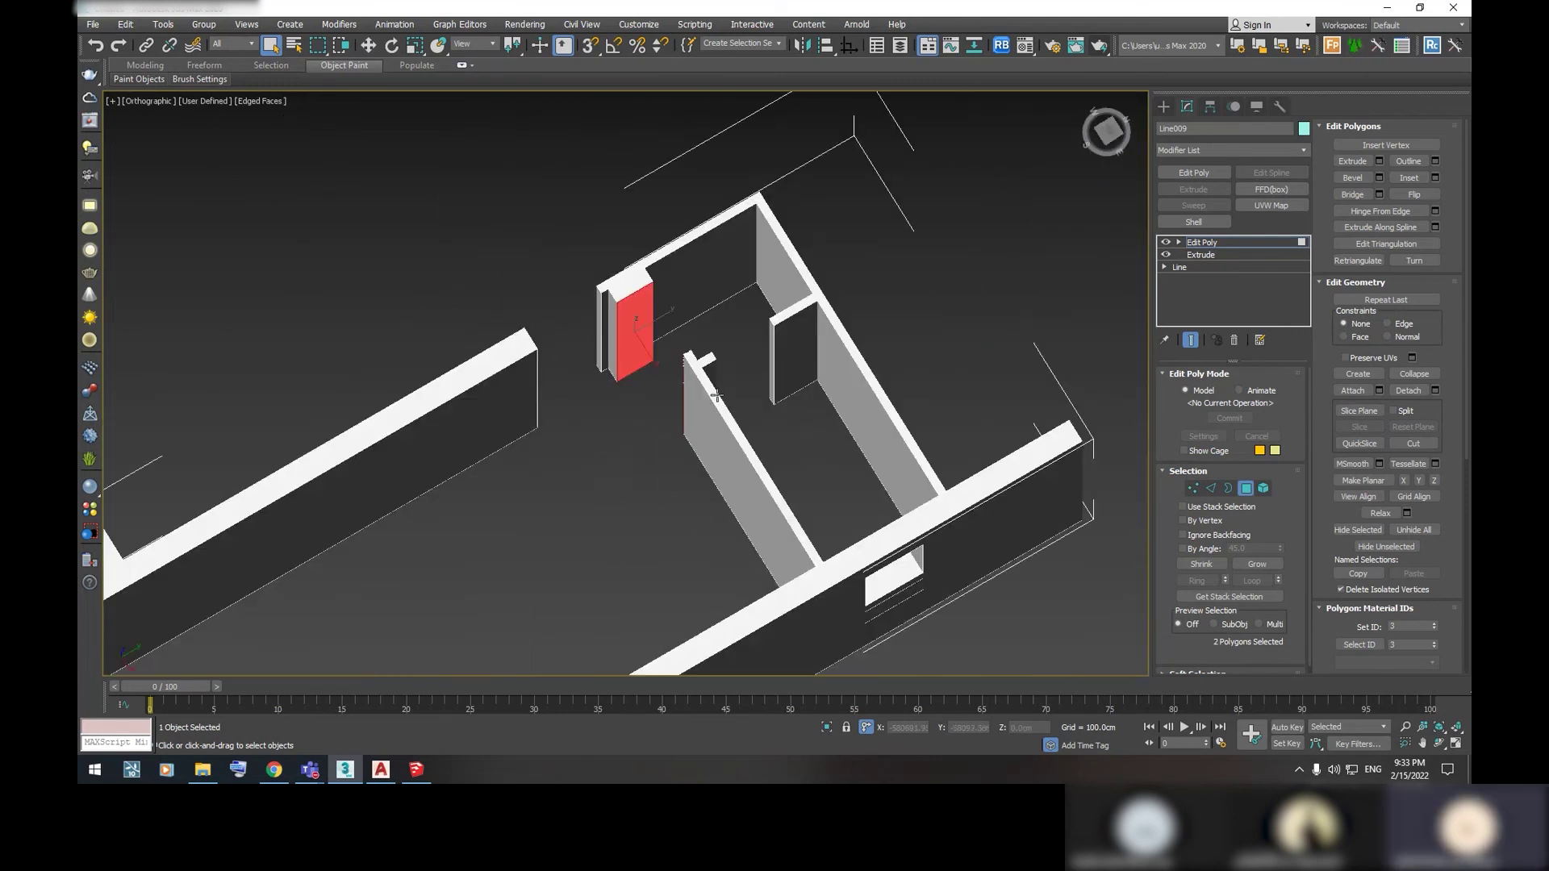
pyautogui.press('t')
pyautogui.press('g')
pyautogui.scroll(-2, 686, 380)
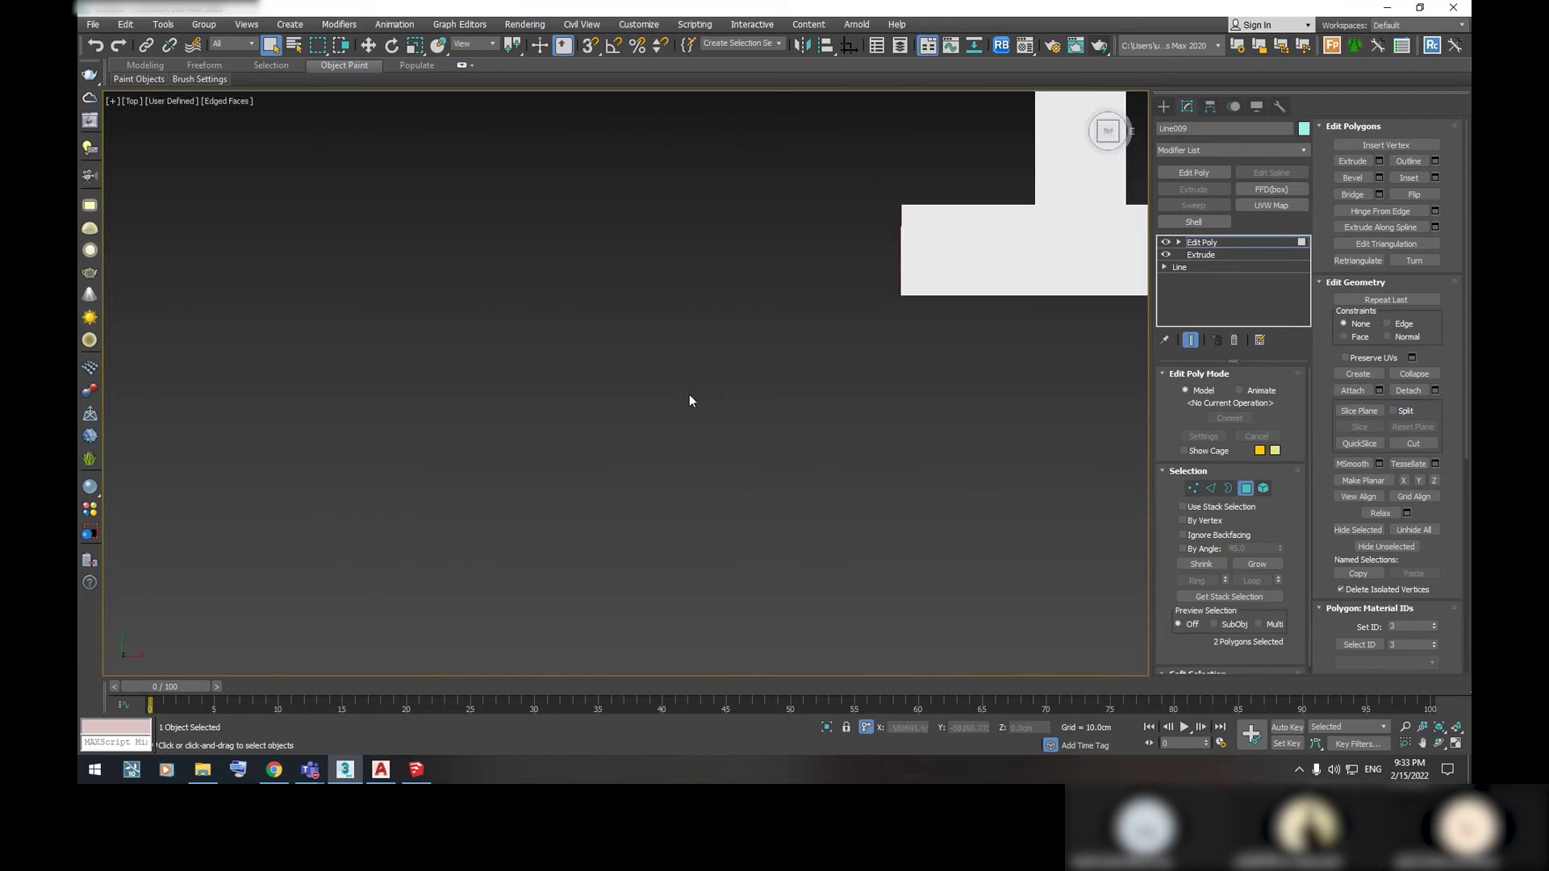
pyautogui.scroll(-3, 688, 394)
pyautogui.scroll(-1, 733, 392)
pyautogui.scroll(3, 427, 396)
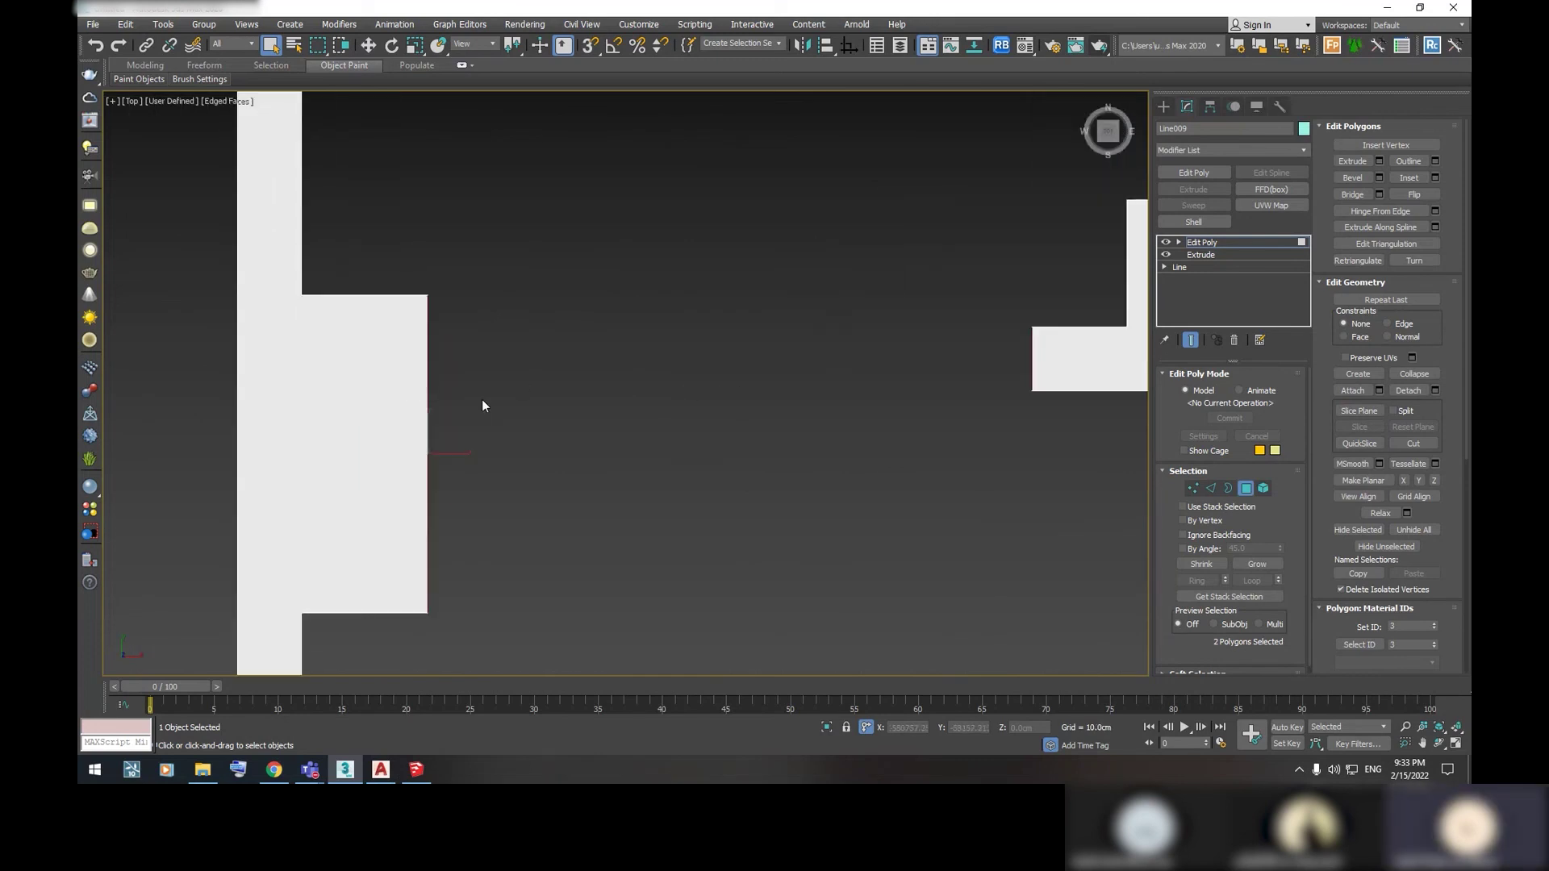
pyautogui.scroll(-2, 482, 405)
pyautogui.moveTo(572, 383); pyautogui.dragTo(677, 379, button='middle')
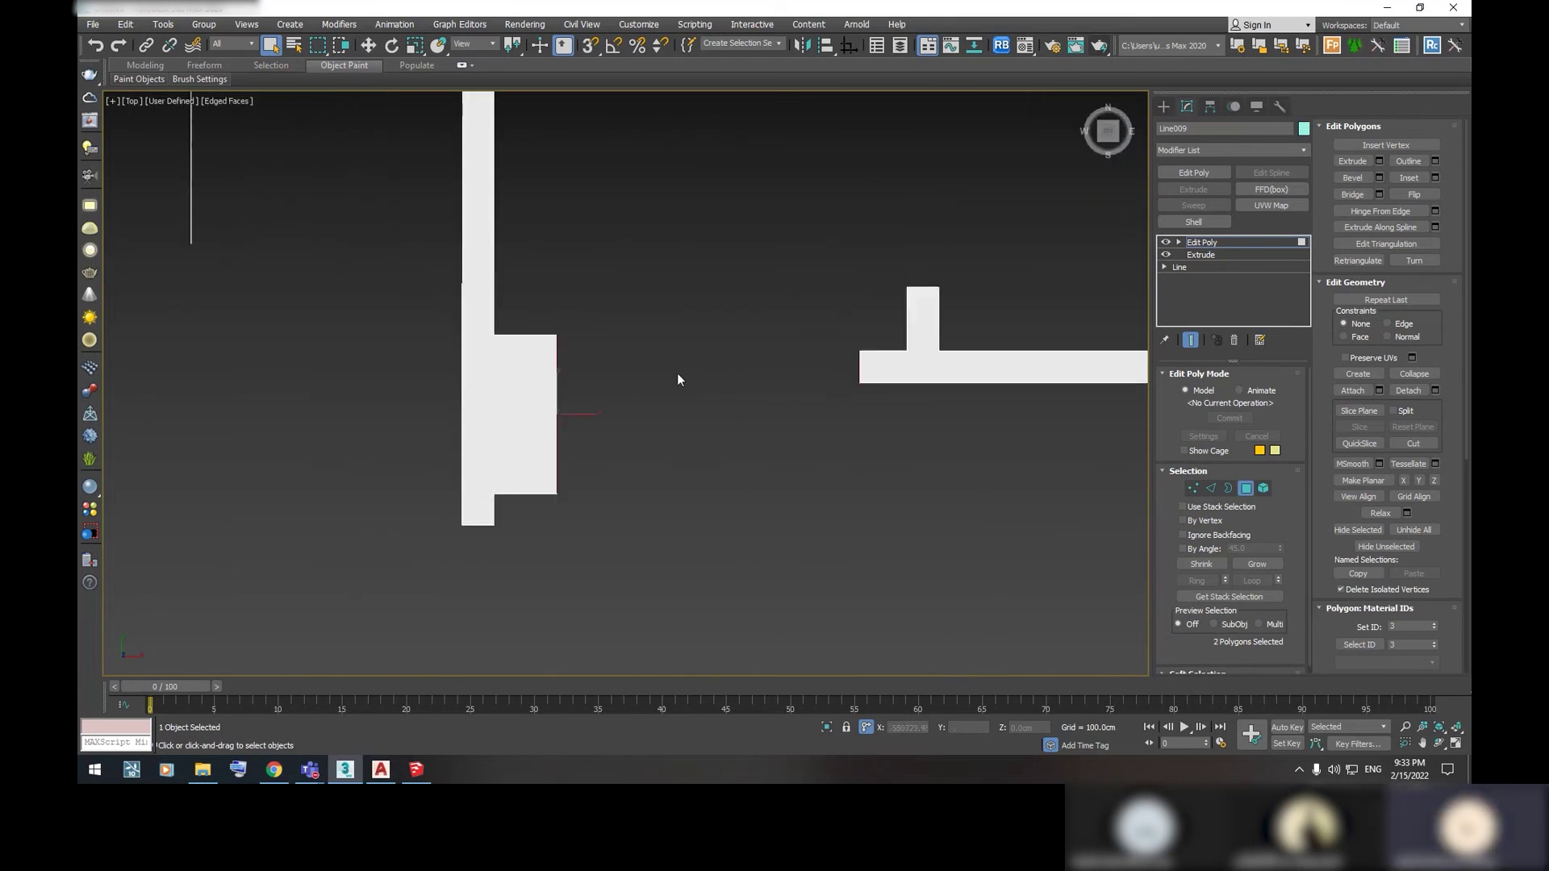
pyautogui.click(1344, 197)
pyautogui.keyDown('alt'); pyautogui.moveTo(750, 339); pyautogui.dragTo(755, 354, button='middle'); pyautogui.keyUp('alt')
pyautogui.scroll(-2, 756, 354)
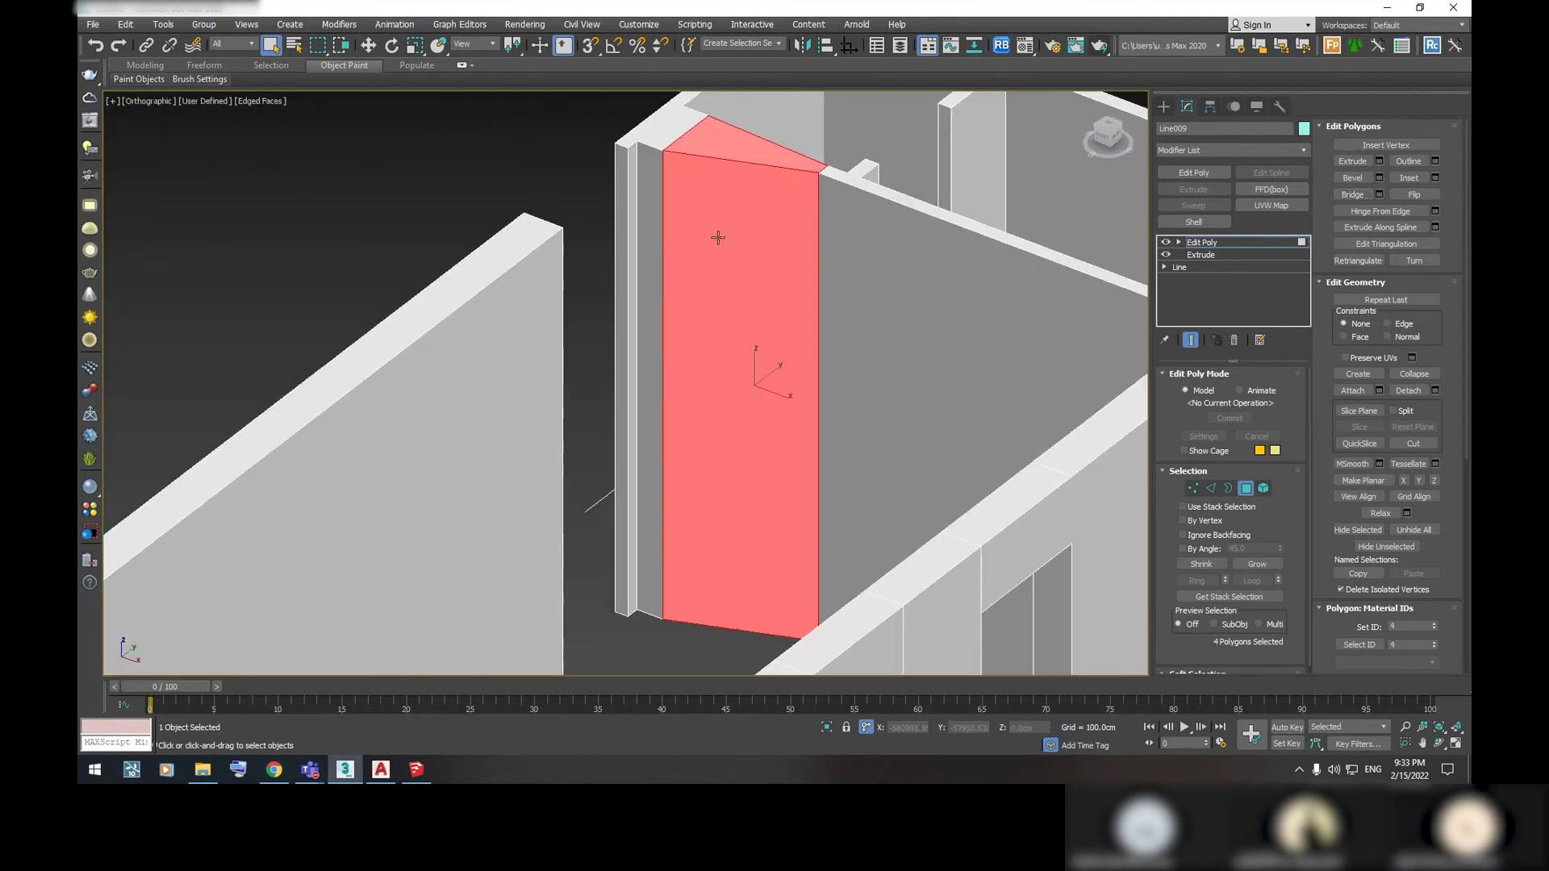
pyautogui.scroll(-3, 802, 228)
pyautogui.scroll(1, 735, 252)
pyautogui.keyDown('alt'); pyautogui.moveTo(735, 253); pyautogui.dragTo(755, 275, button='middle'); pyautogui.keyUp('alt')
pyautogui.hotkey('ctrl', 'z')
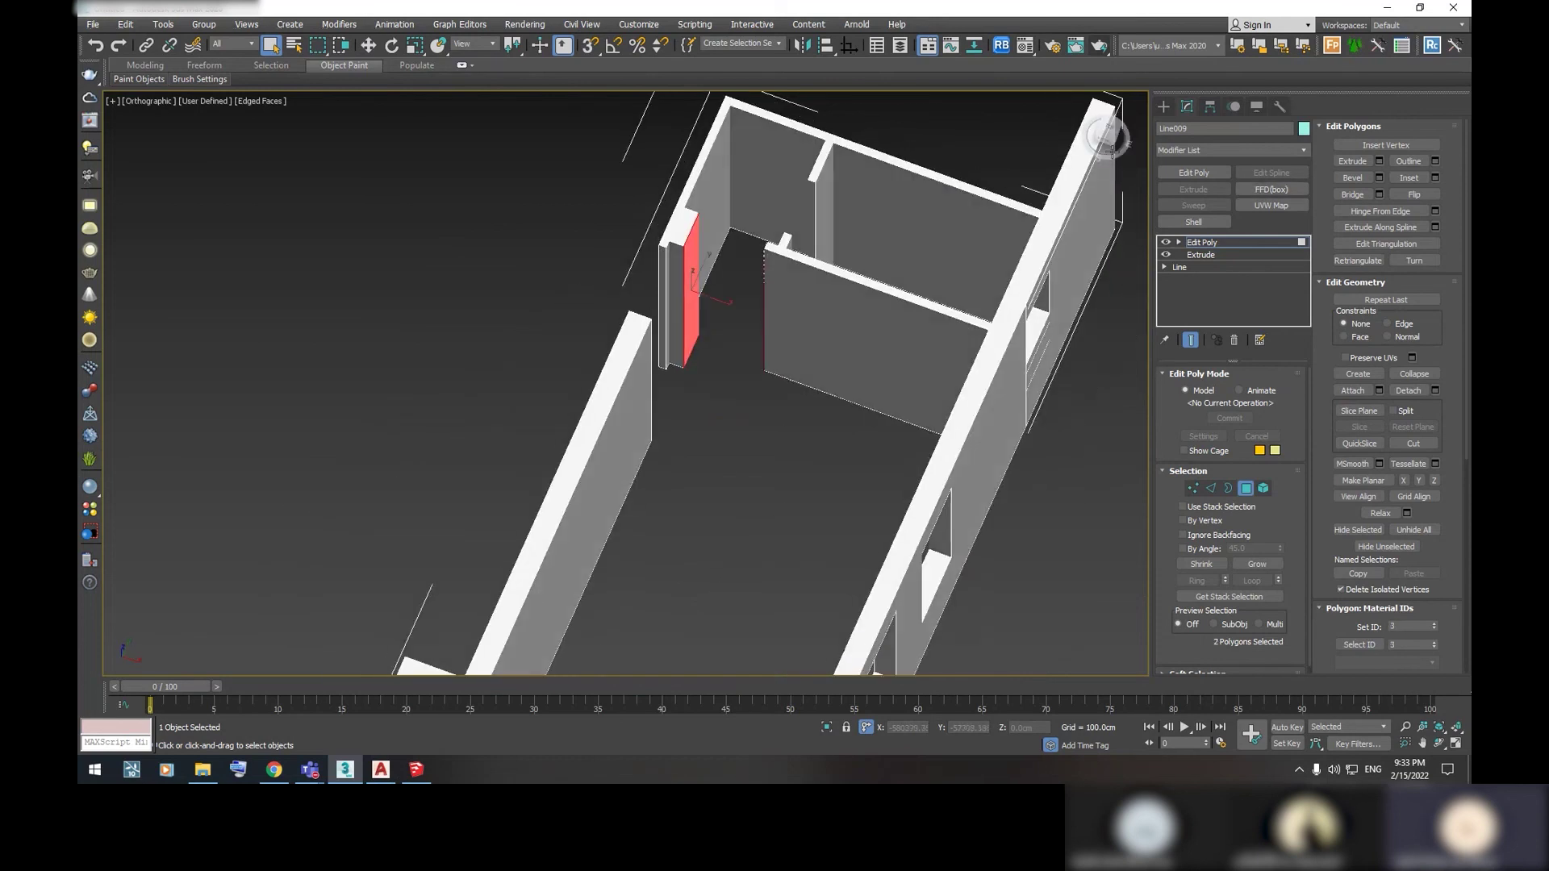
pyautogui.click(1110, 131)
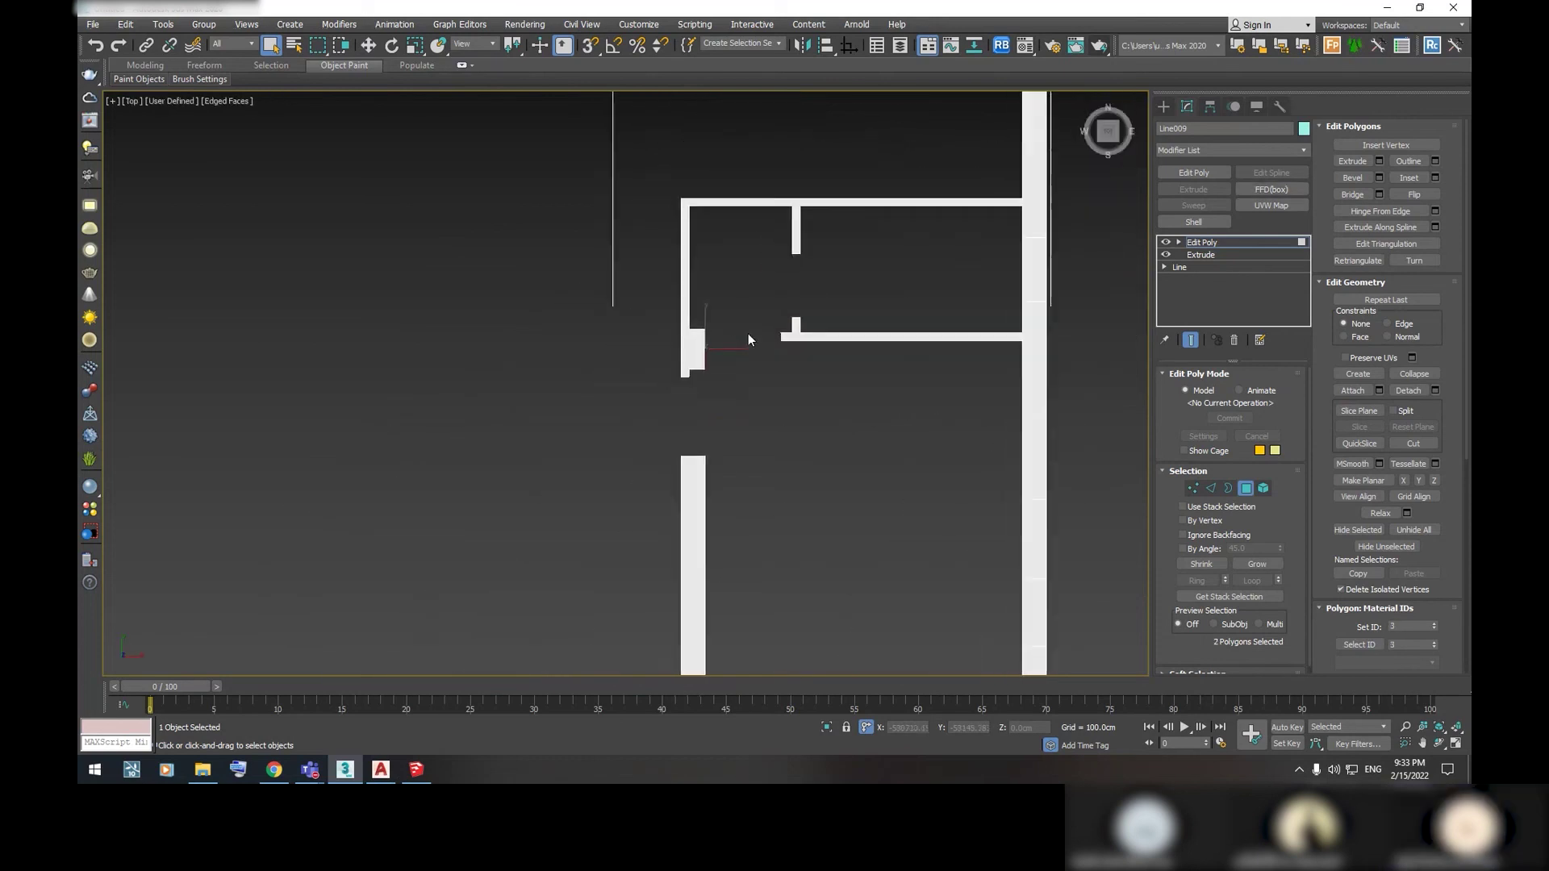
pyautogui.scroll(4, 753, 332)
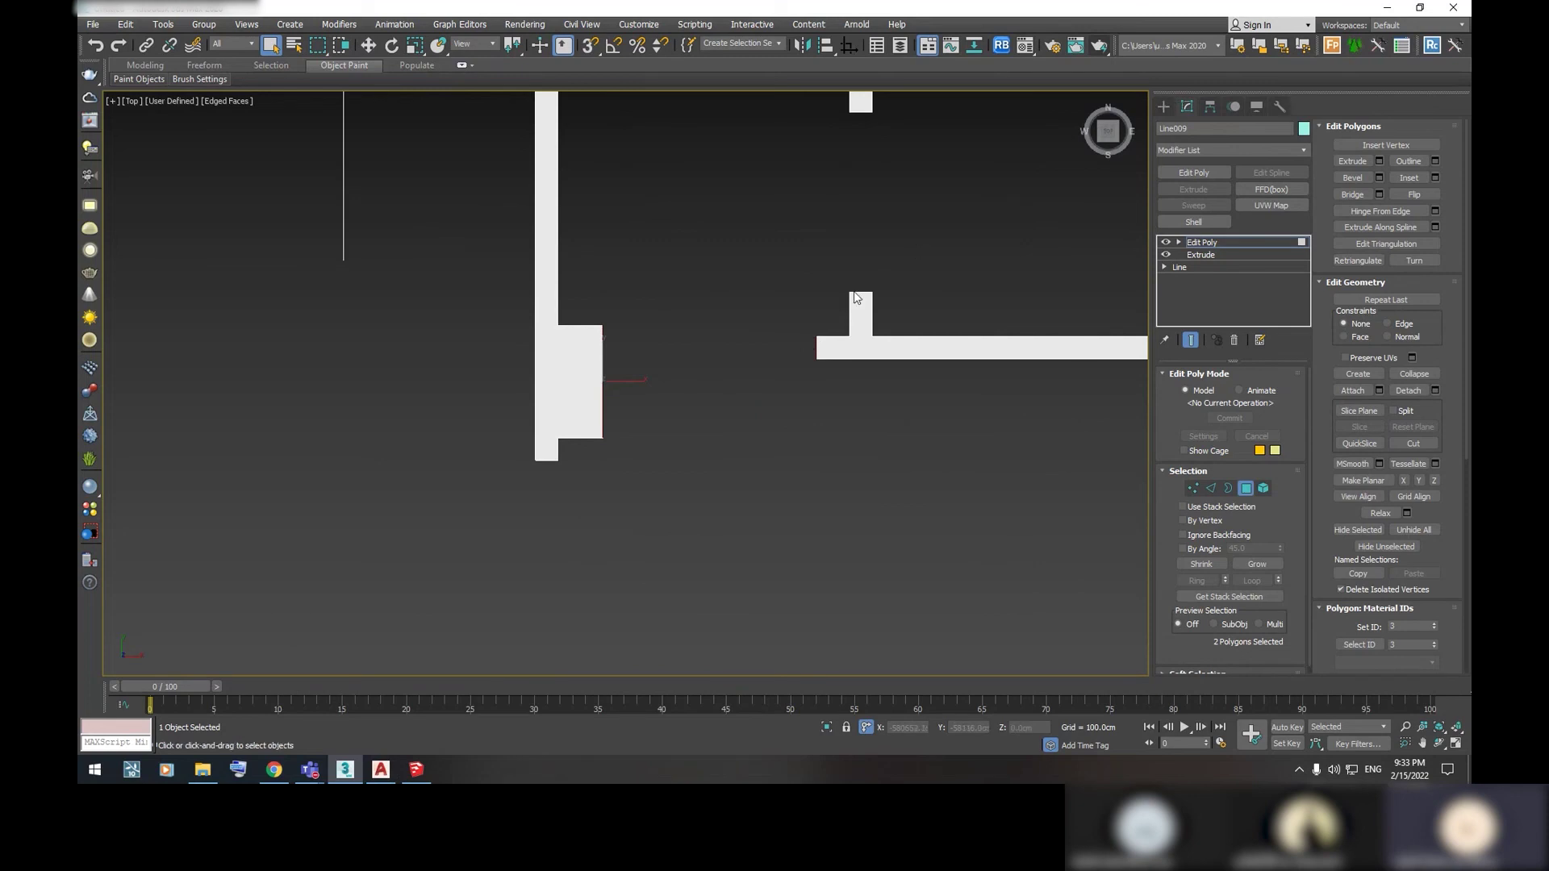
pyautogui.scroll(2, 606, 331)
pyautogui.scroll(1, 606, 331)
pyautogui.scroll(-3, 607, 337)
pyautogui.keyDown('alt'); pyautogui.moveTo(776, 399); pyautogui.dragTo(650, 309, button='middle'); pyautogui.keyUp('alt')
pyautogui.scroll(-3, 649, 310)
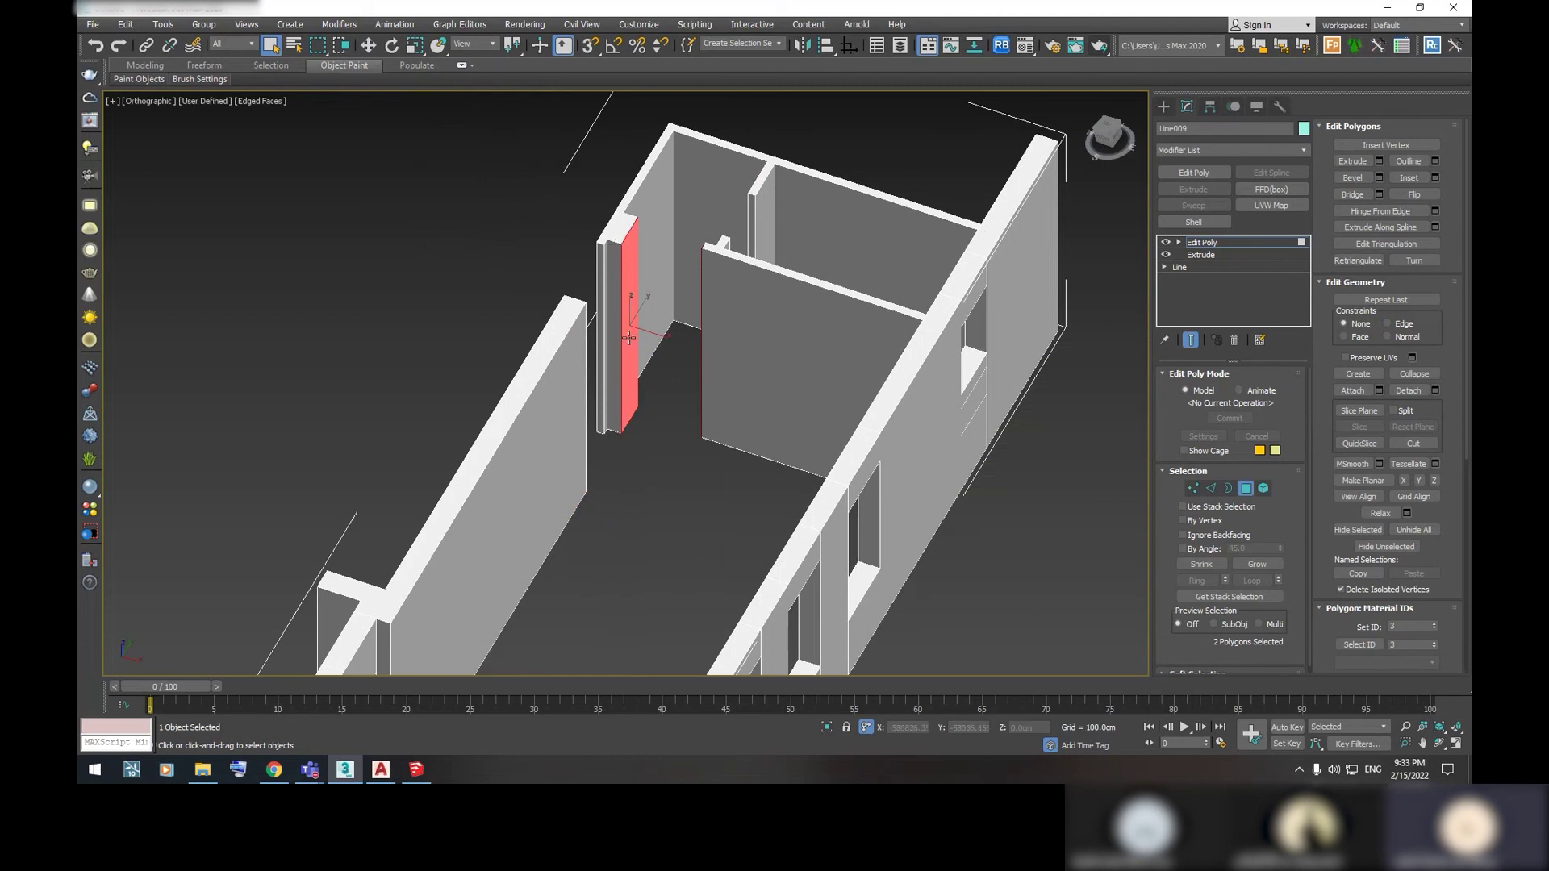
pyautogui.scroll(-2, 682, 389)
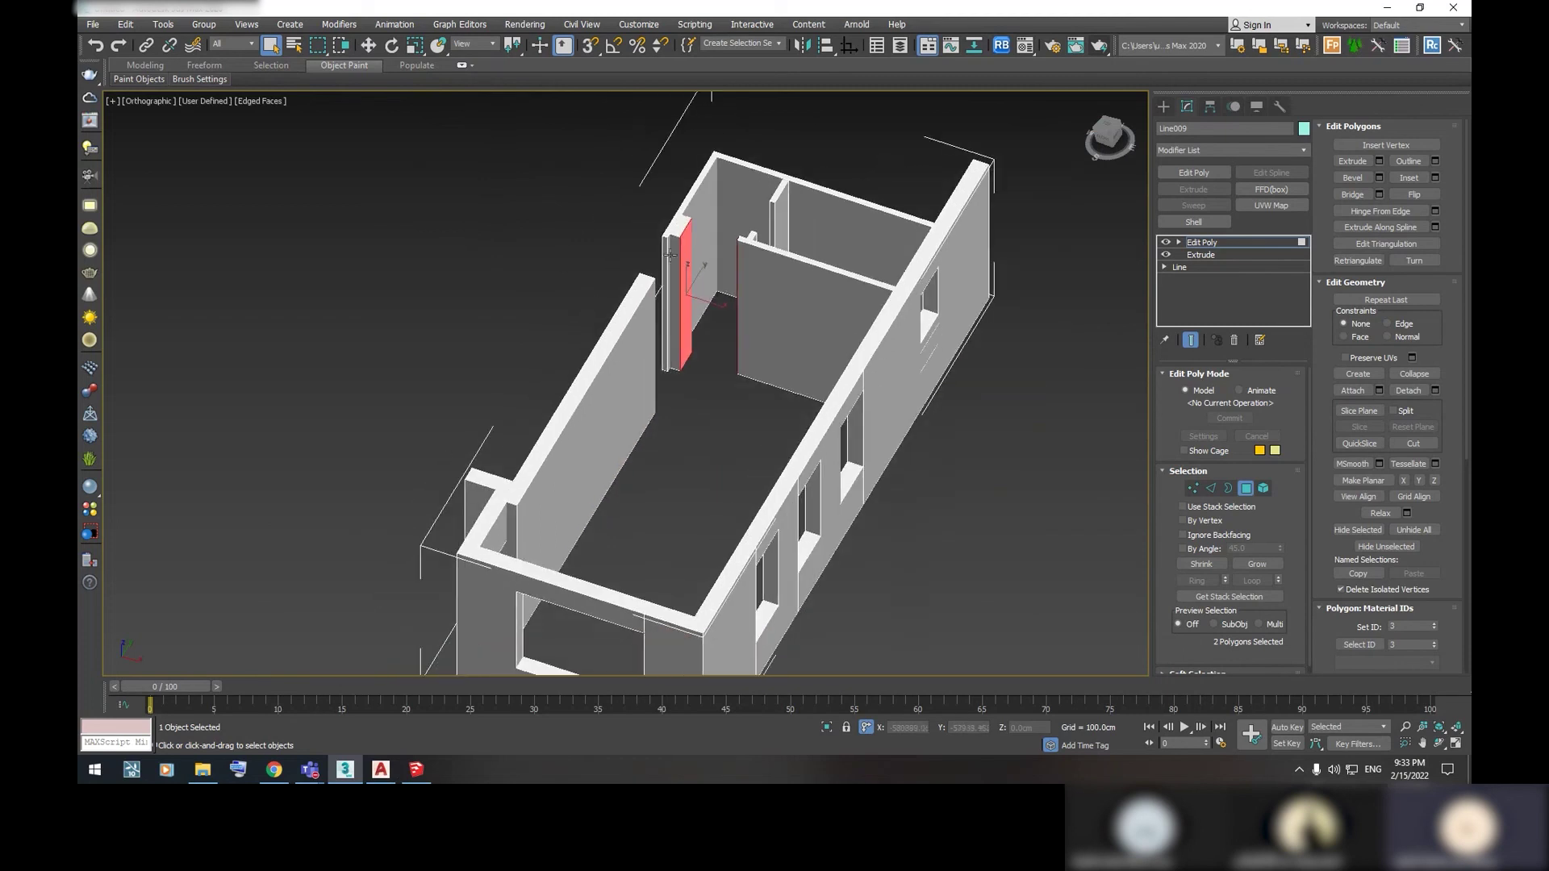
pyautogui.scroll(3, 745, 260)
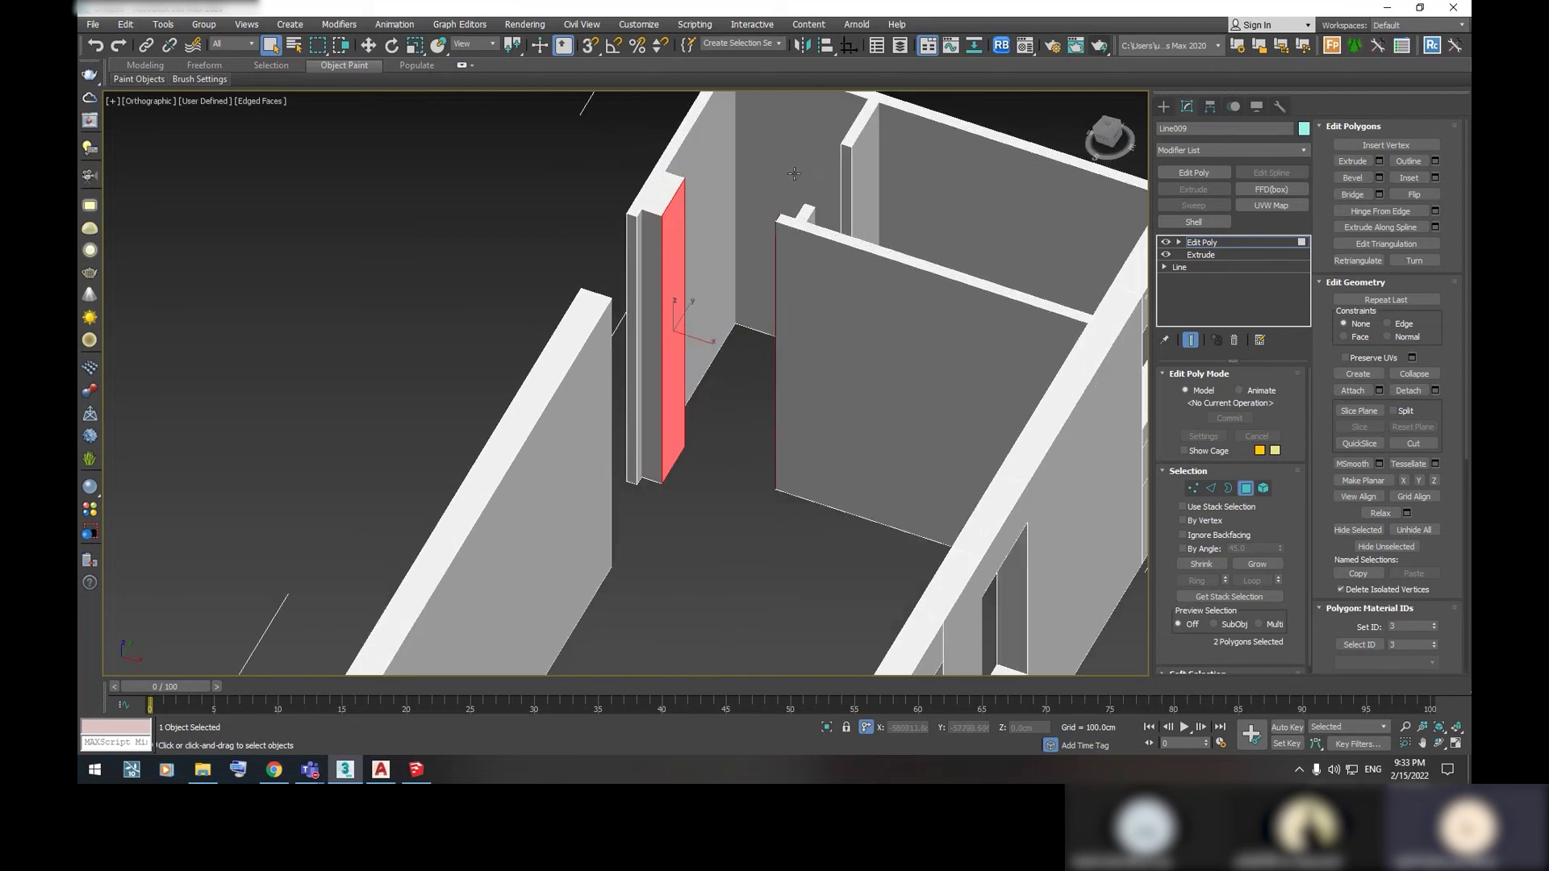
pyautogui.click(1110, 121)
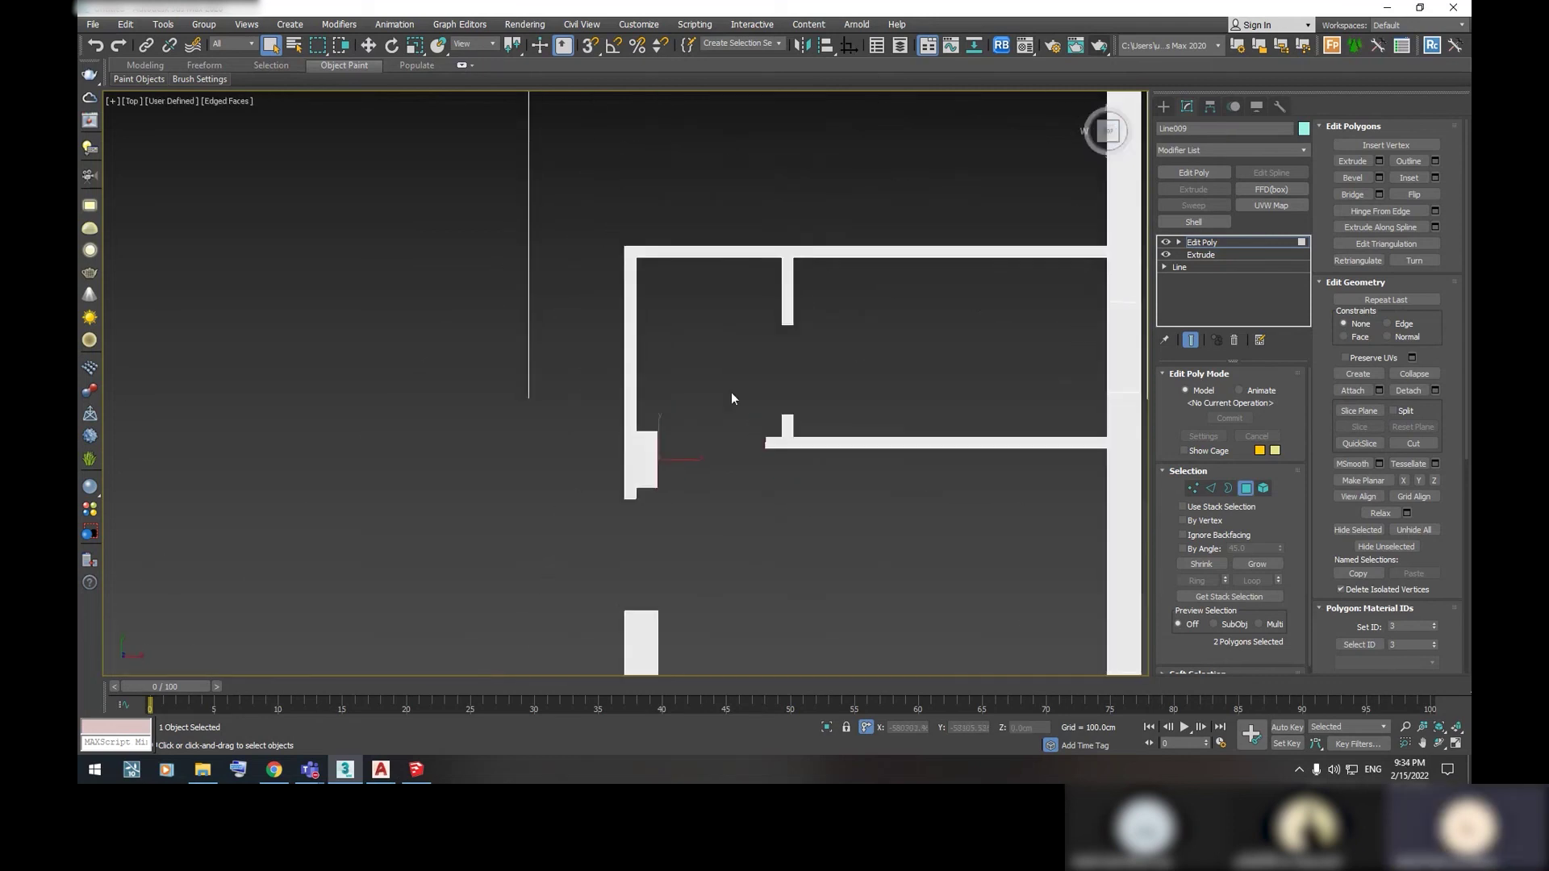
pyautogui.scroll(3, 834, 381)
pyautogui.scroll(-3, 726, 375)
pyautogui.scroll(2, 578, 371)
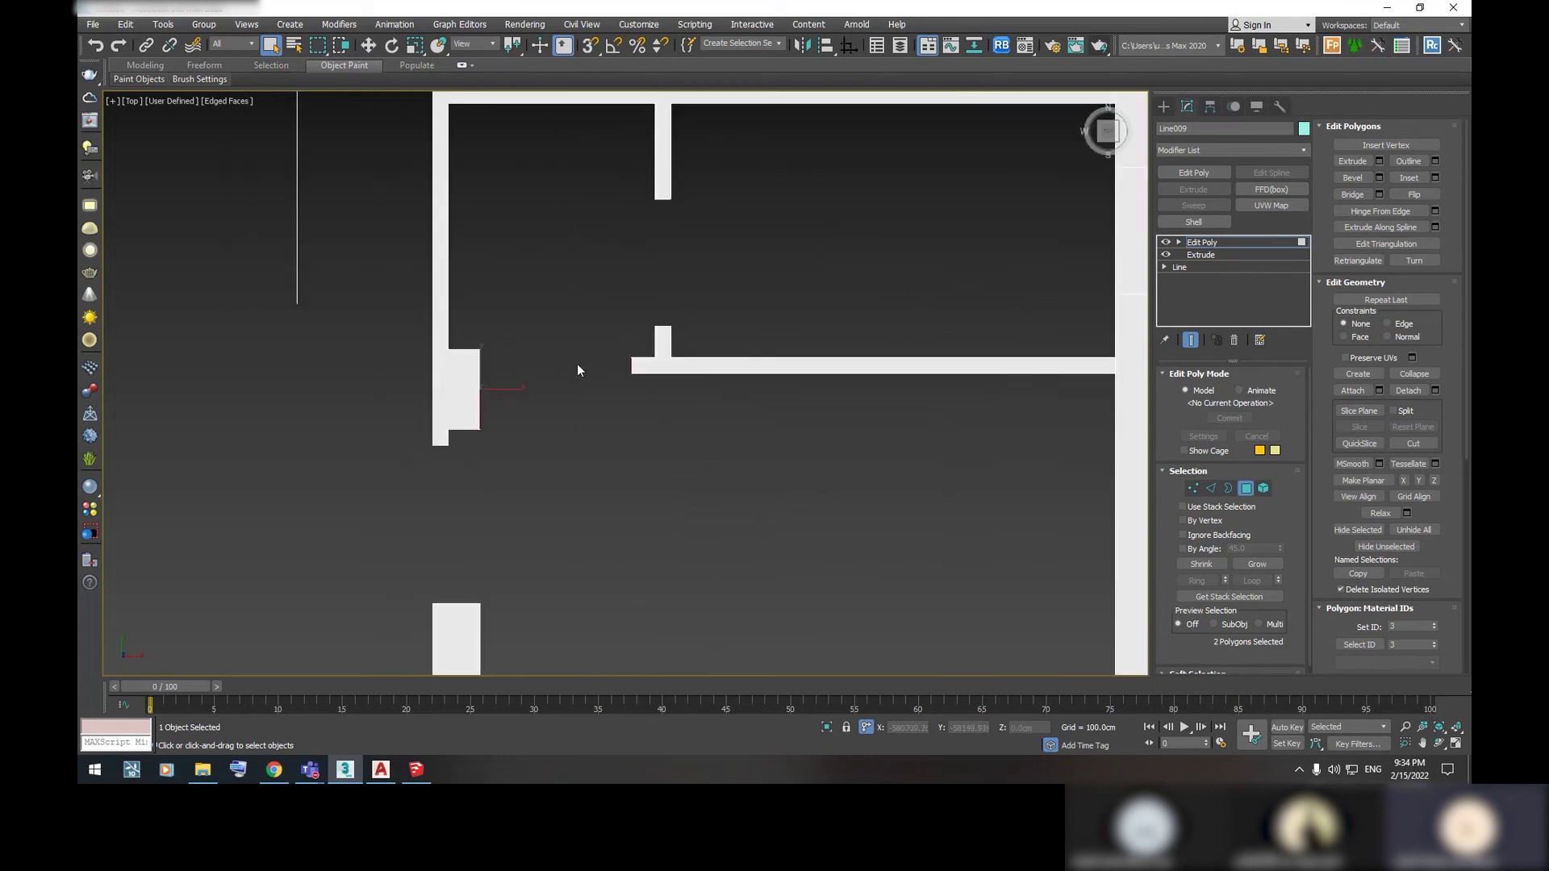
# With snaps on, QuickSlice across the wall end starting from a corner endpoint
pyautogui.rightClick(597, 336)
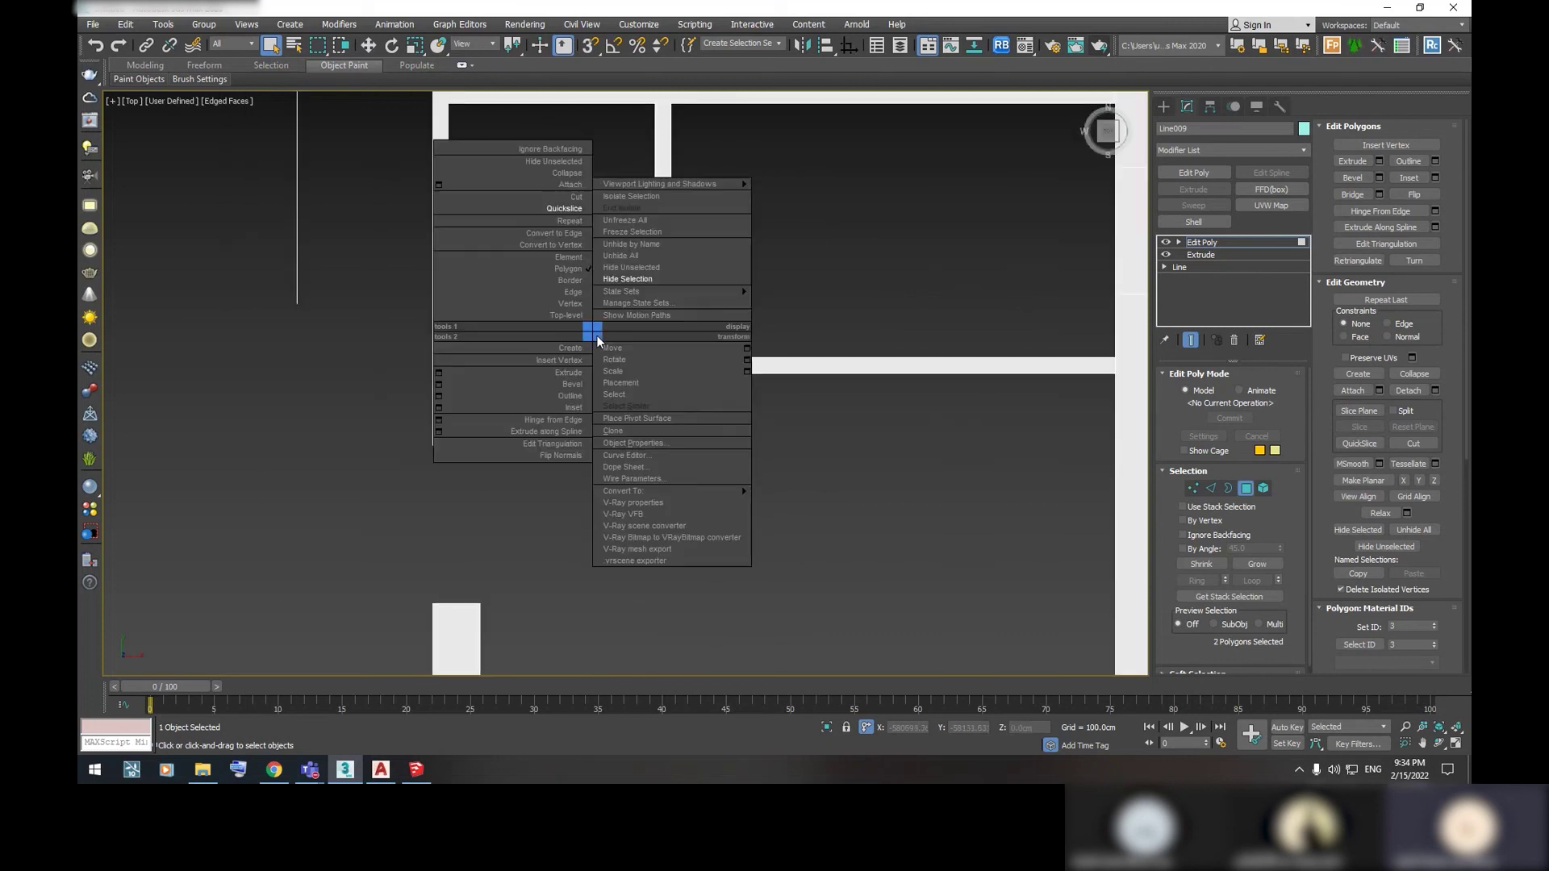
pyautogui.click(577, 219)
pyautogui.scroll(3, 631, 328)
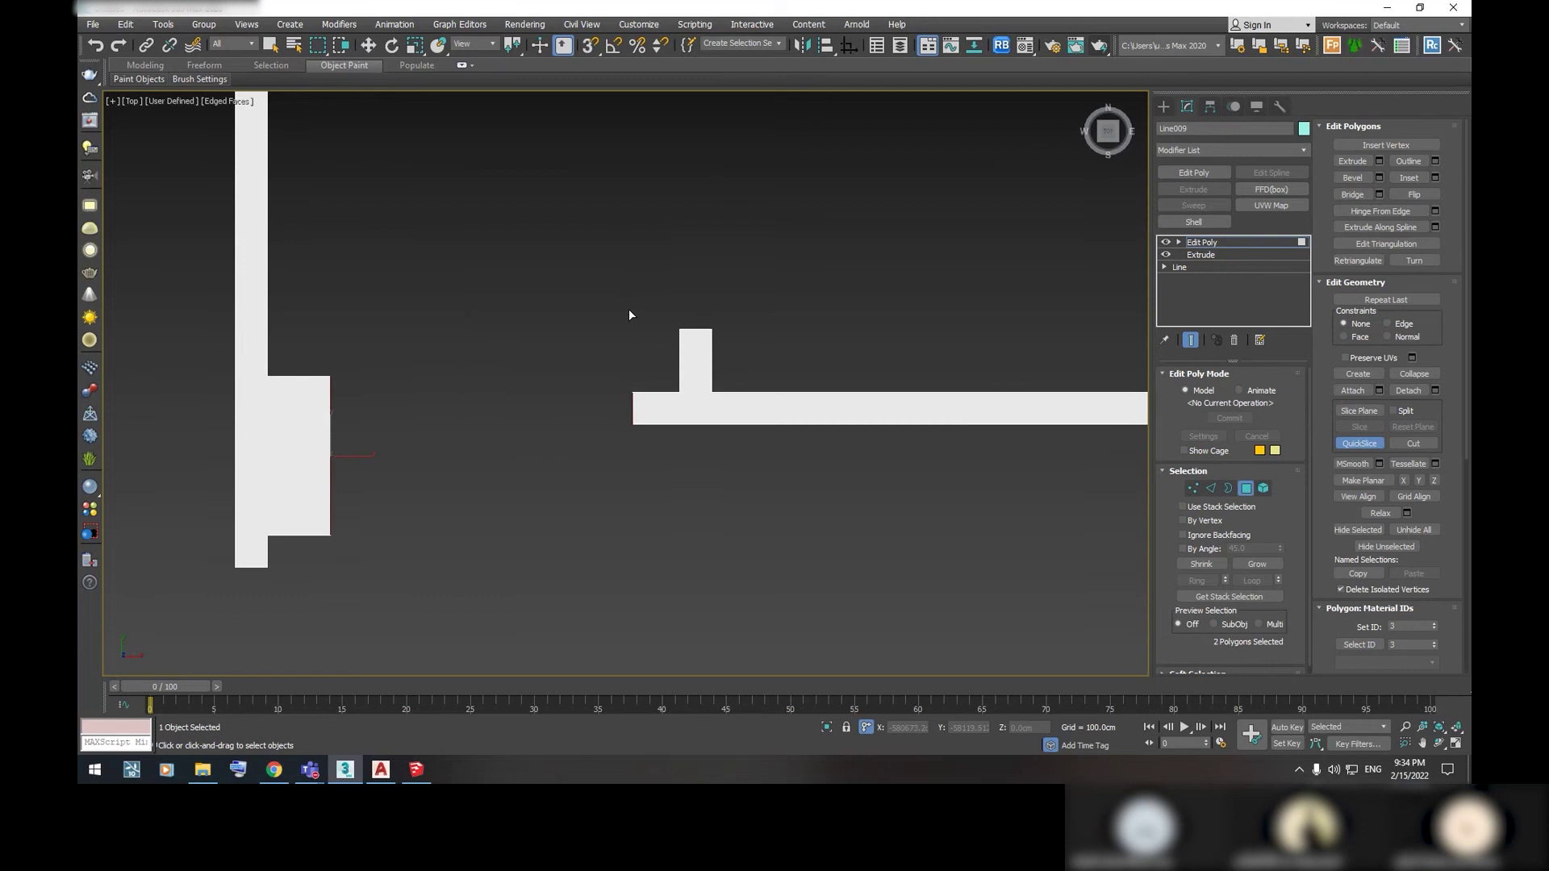
pyautogui.scroll(2, 631, 387)
pyautogui.press('s')
pyautogui.click(631, 397)
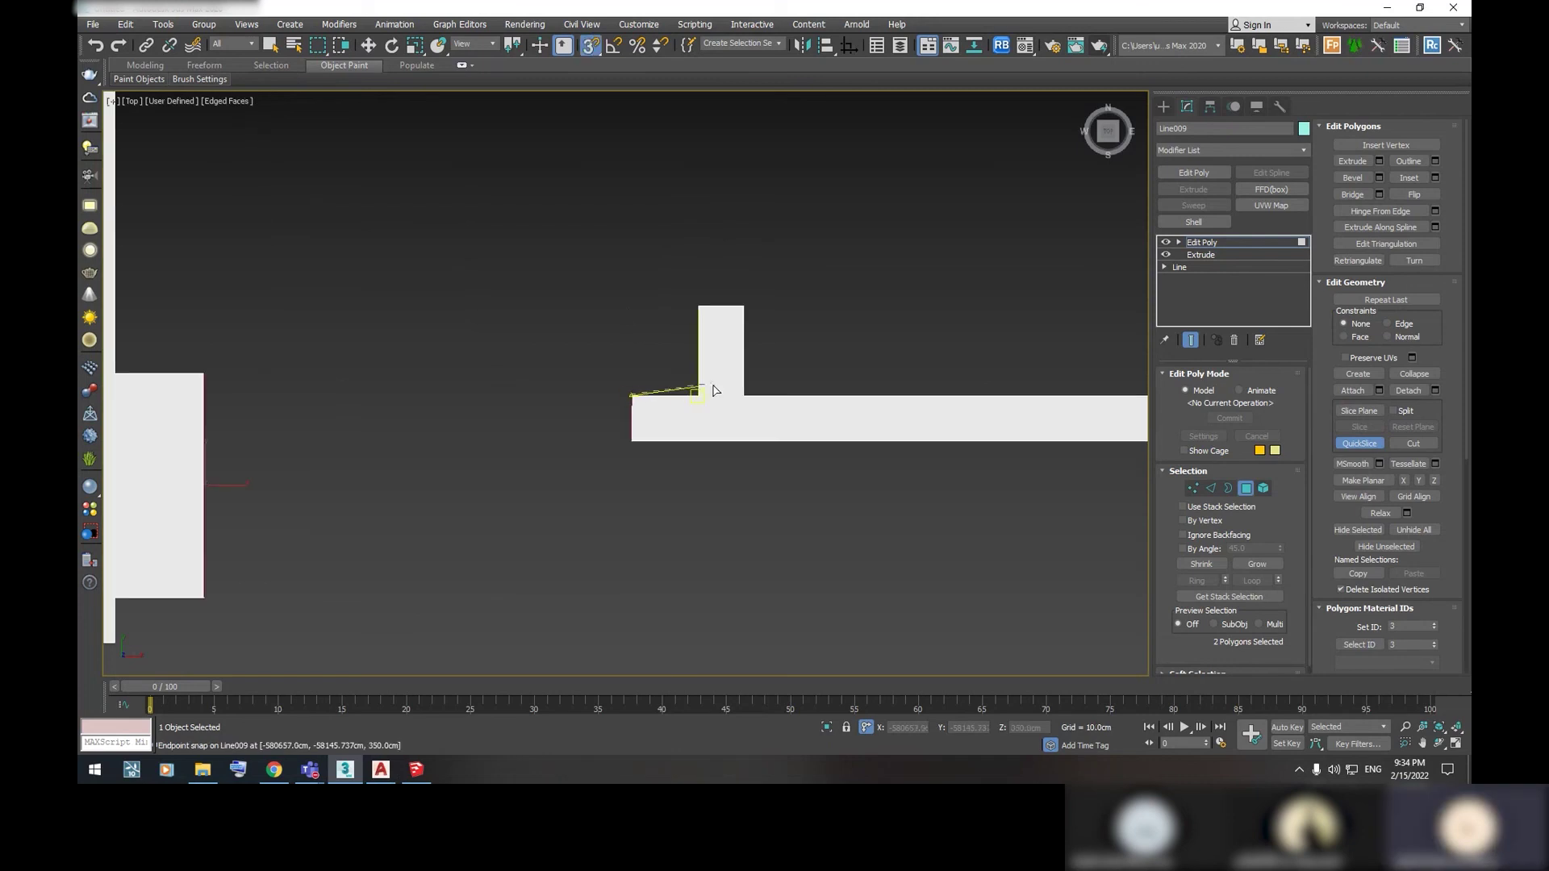
pyautogui.click(698, 398)
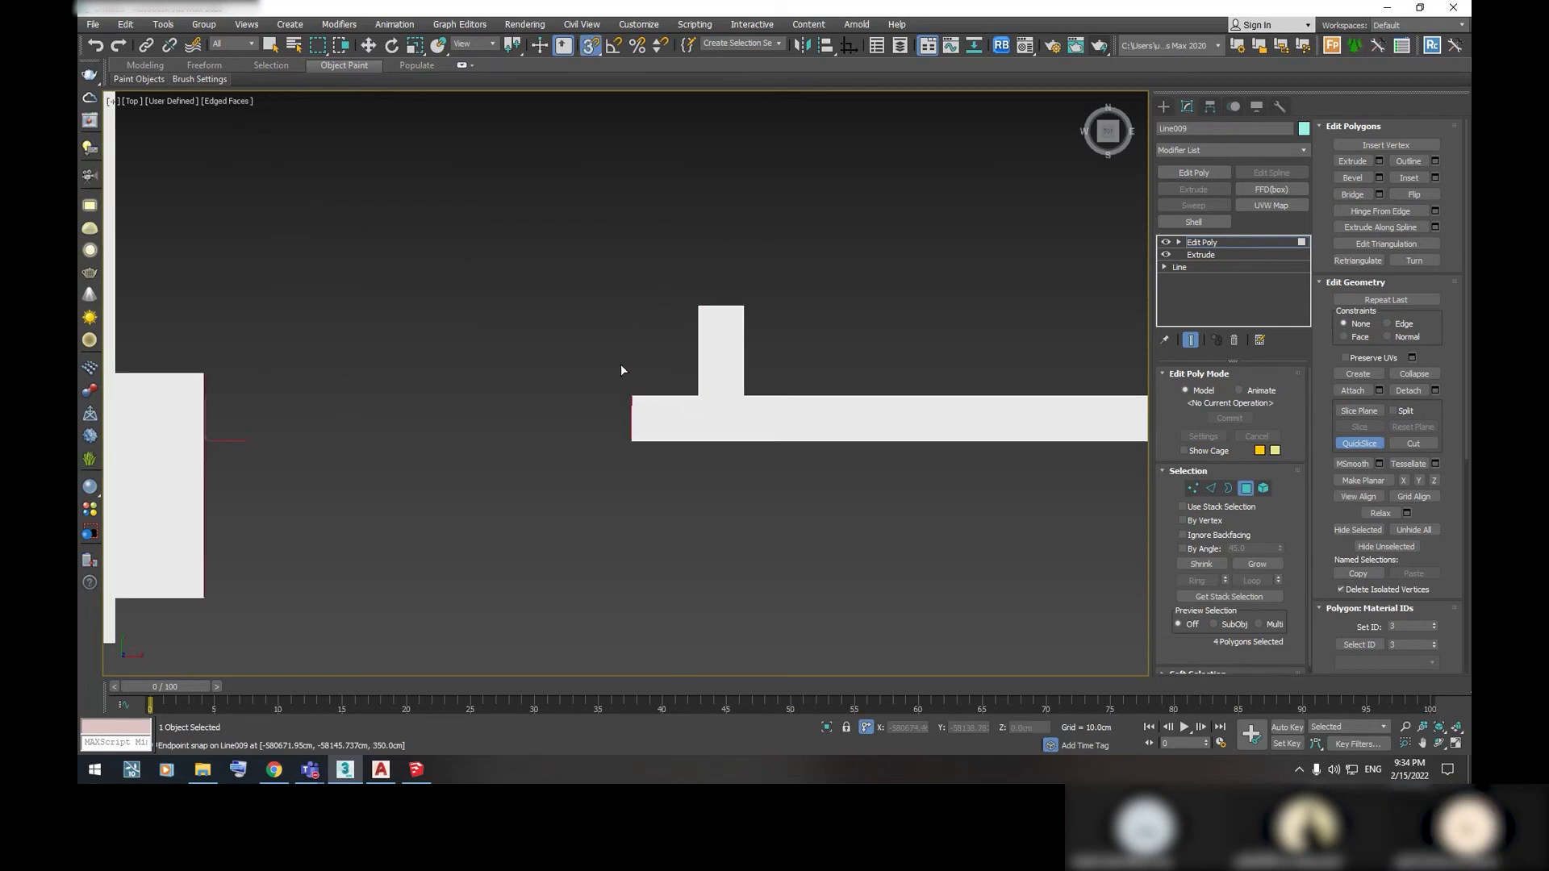
pyautogui.keyDown('alt'); pyautogui.moveTo(622, 365); pyautogui.dragTo(487, 294, button='middle'); pyautogui.keyUp('alt')
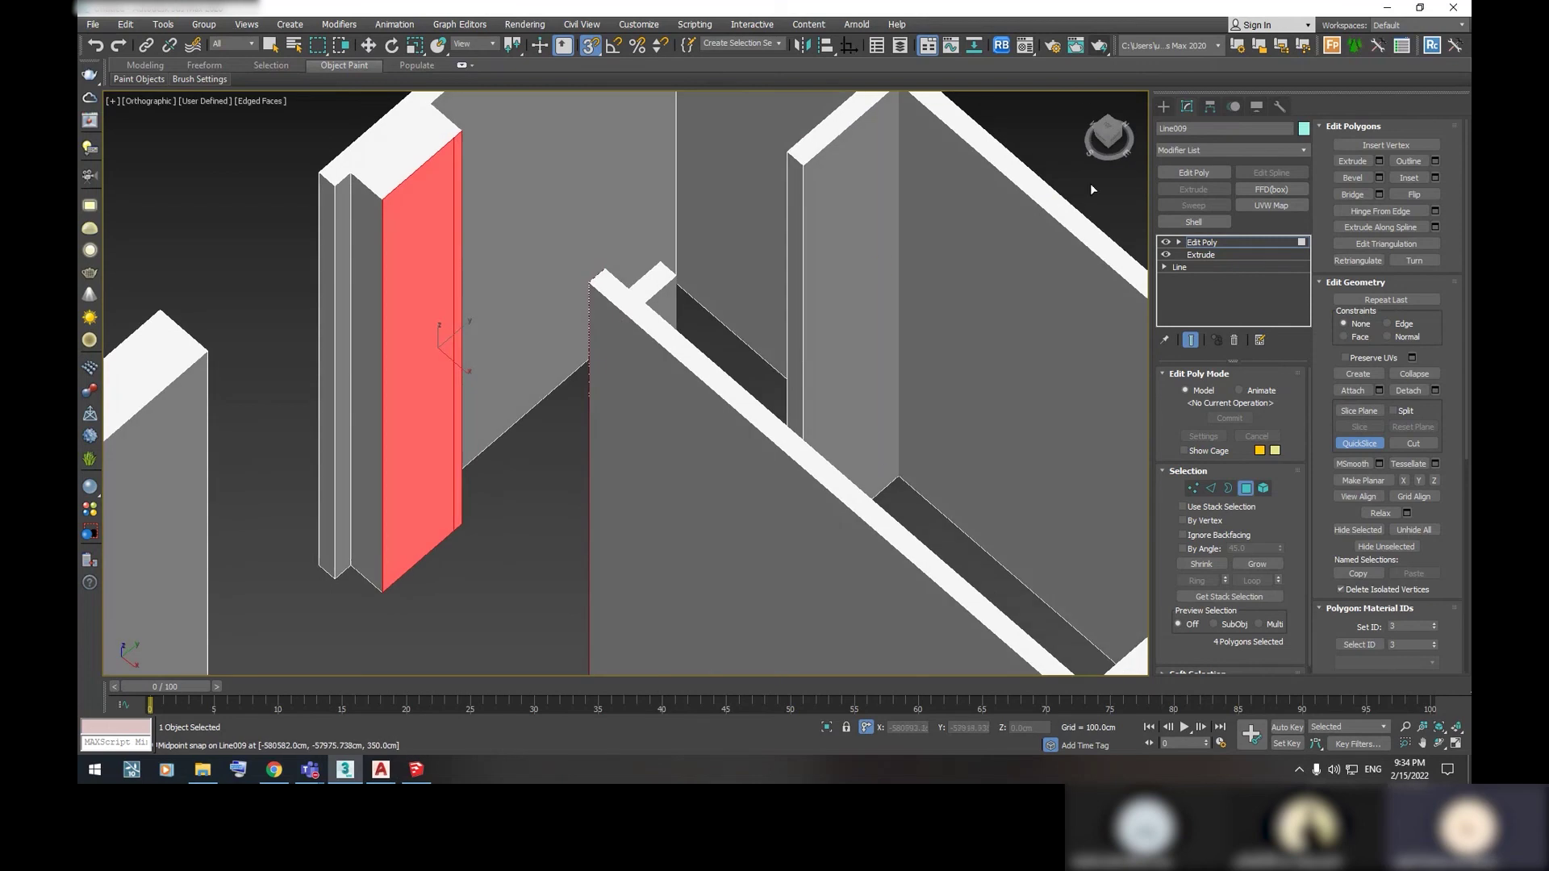
# Make the second cut at the door edge in Top view and select only the thin jamb faces
pyautogui.click(1107, 134)
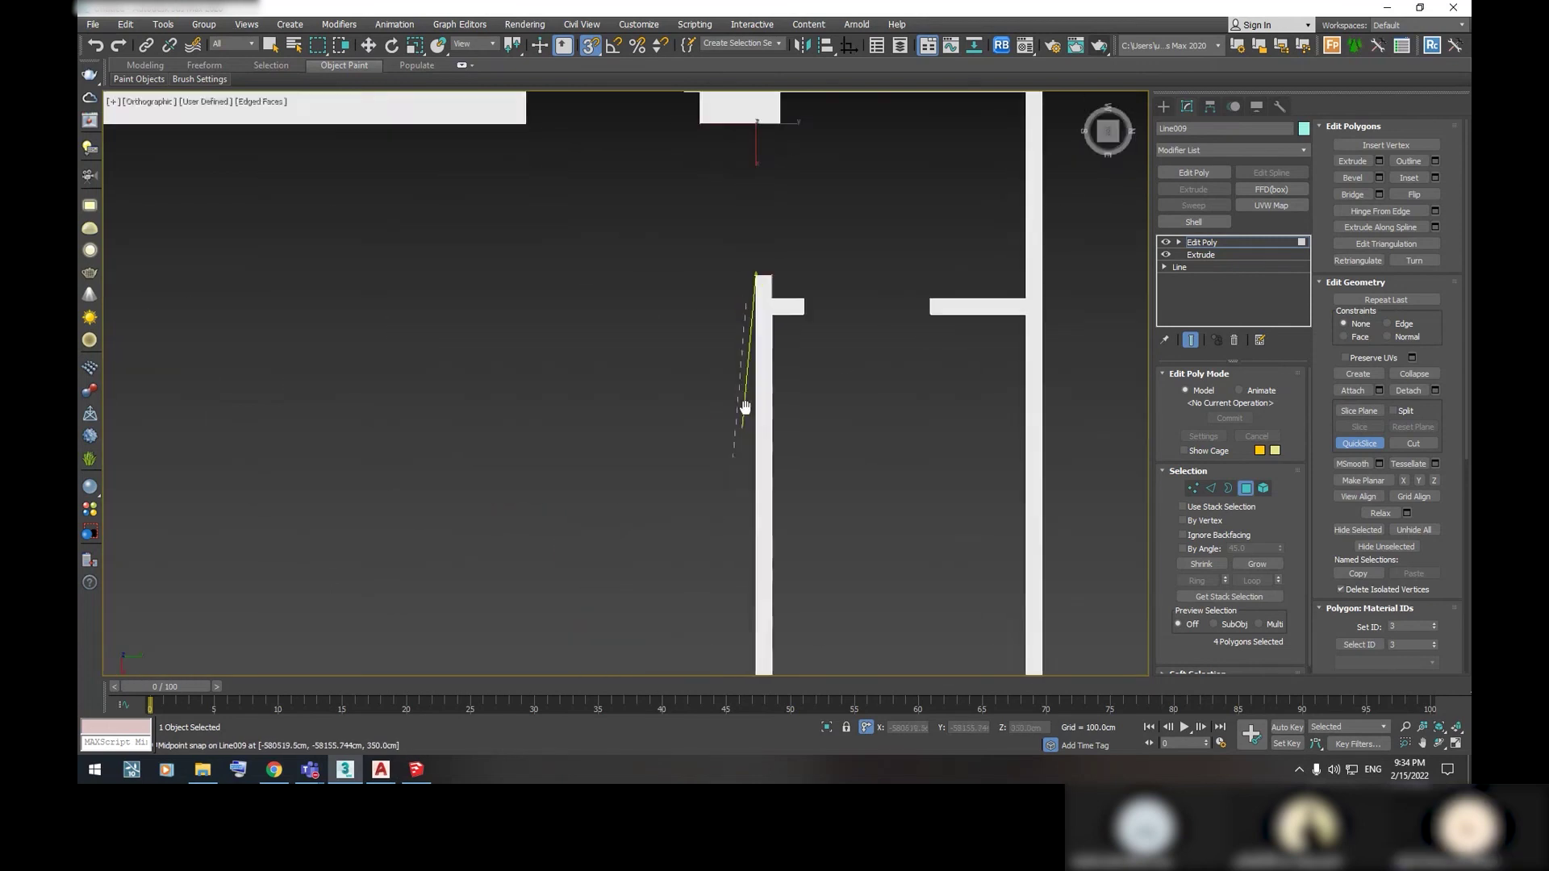
pyautogui.click(786, 315)
pyautogui.moveTo(772, 239)
pyautogui.mouseDown(button='middle')
pyautogui.moveTo(763, 405)
pyautogui.moveTo(793, 304)
pyautogui.moveTo(758, 169)
pyautogui.moveTo(715, 332)
pyautogui.moveTo(774, 347)
pyautogui.mouseUp(button='middle')
pyautogui.rightClick(758, 406)
pyautogui.scroll(3, 753, 164)
pyautogui.keyDown('alt'); pyautogui.click(715, 180); pyautogui.keyUp('alt')
pyautogui.scroll(-4, 775, 347)
pyautogui.scroll(2, 789, 352)
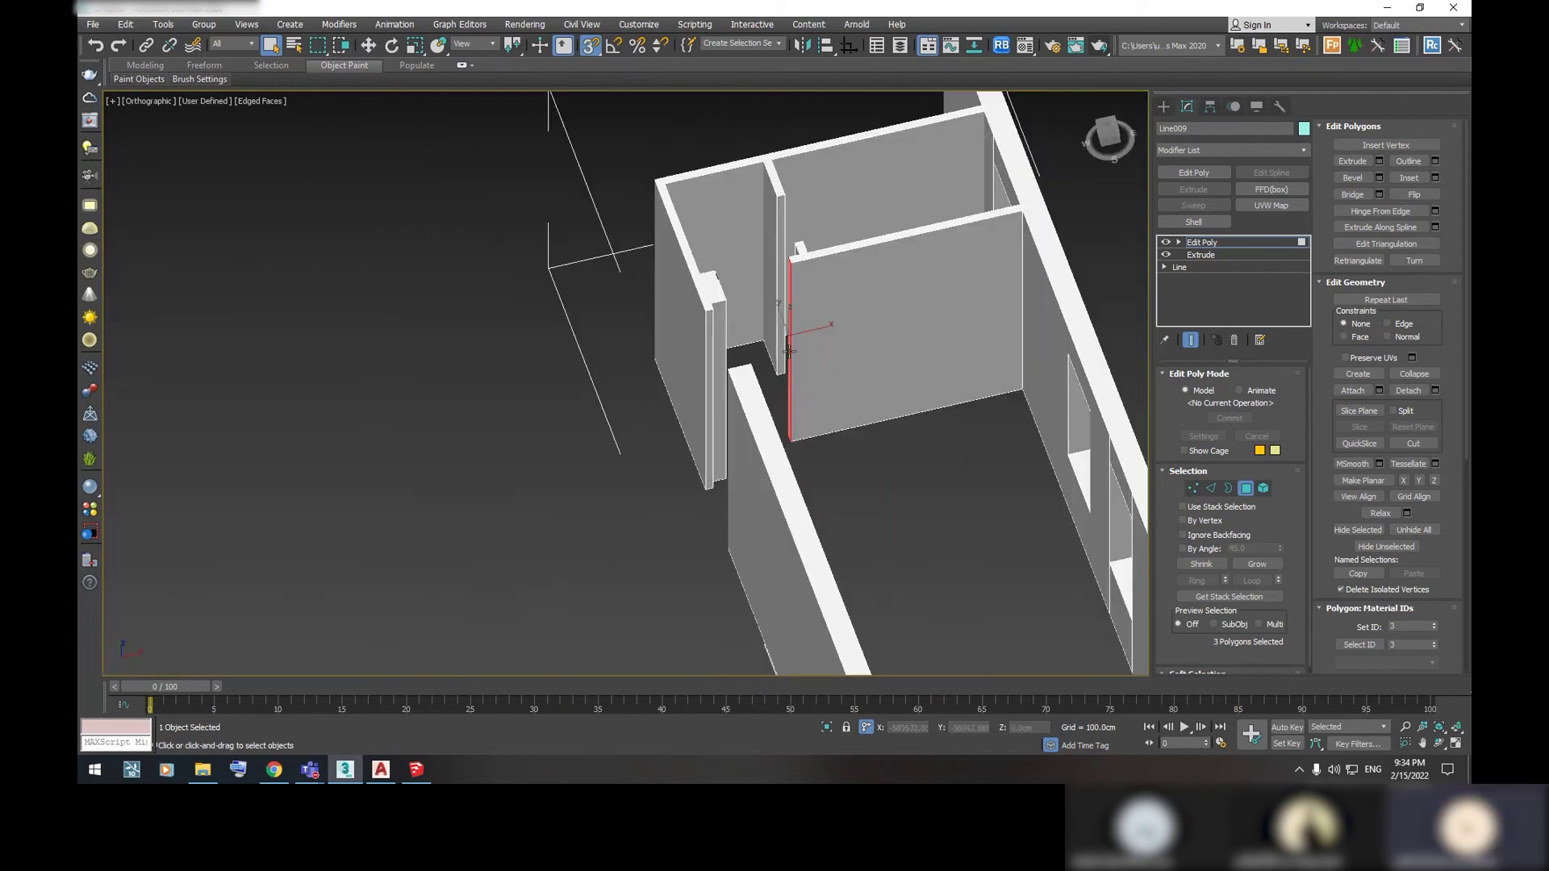
pyautogui.scroll(2, 831, 347)
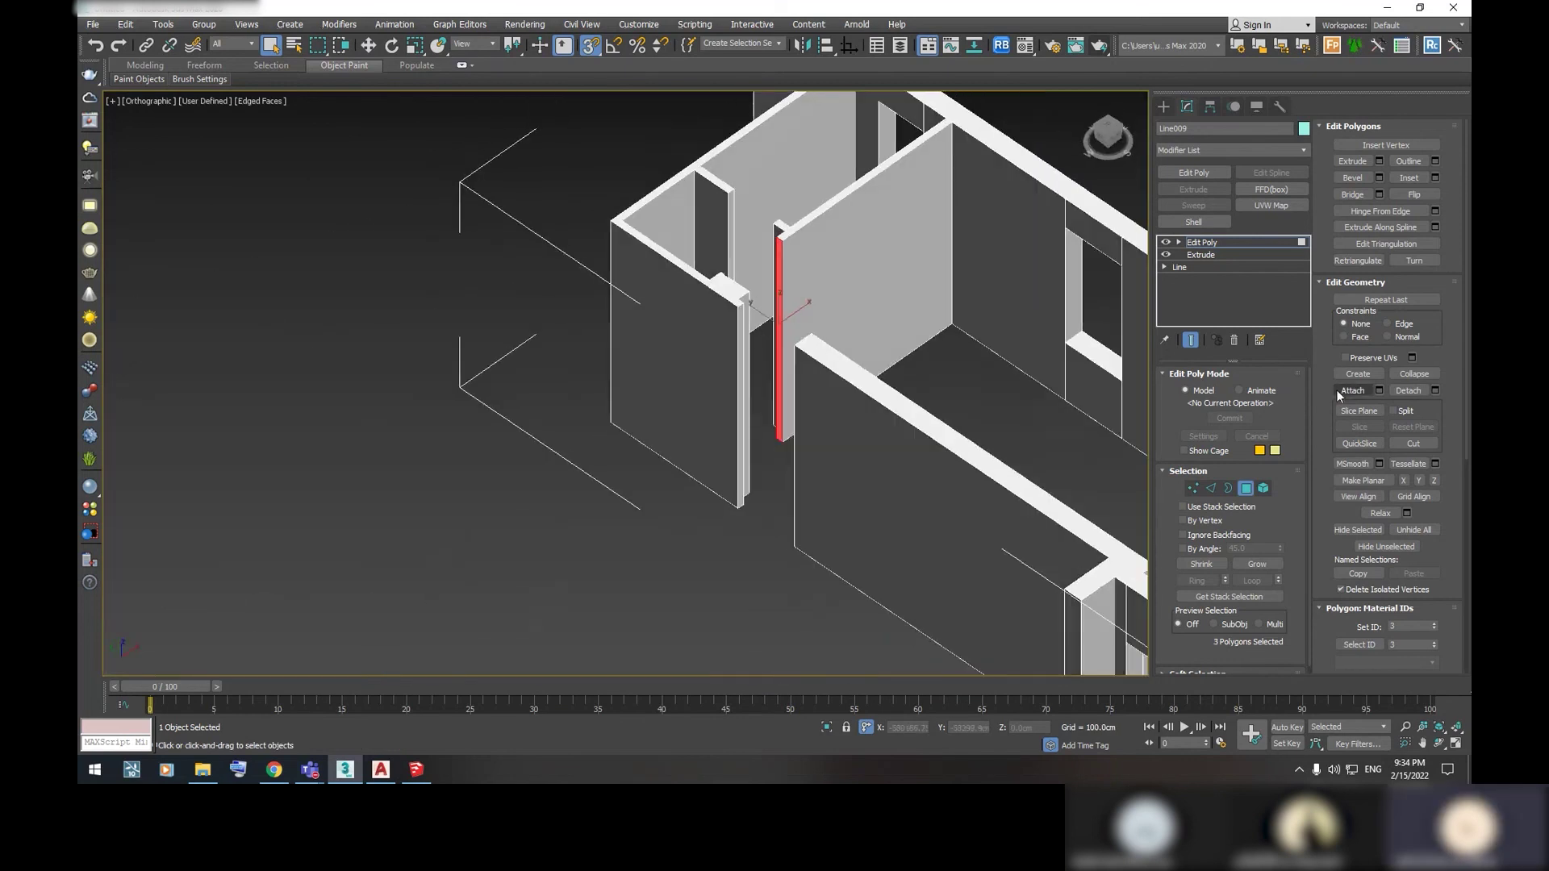
# Slice the jamb faces with a slice plane offset 100 then -100 in Z
pyautogui.click(1356, 410)
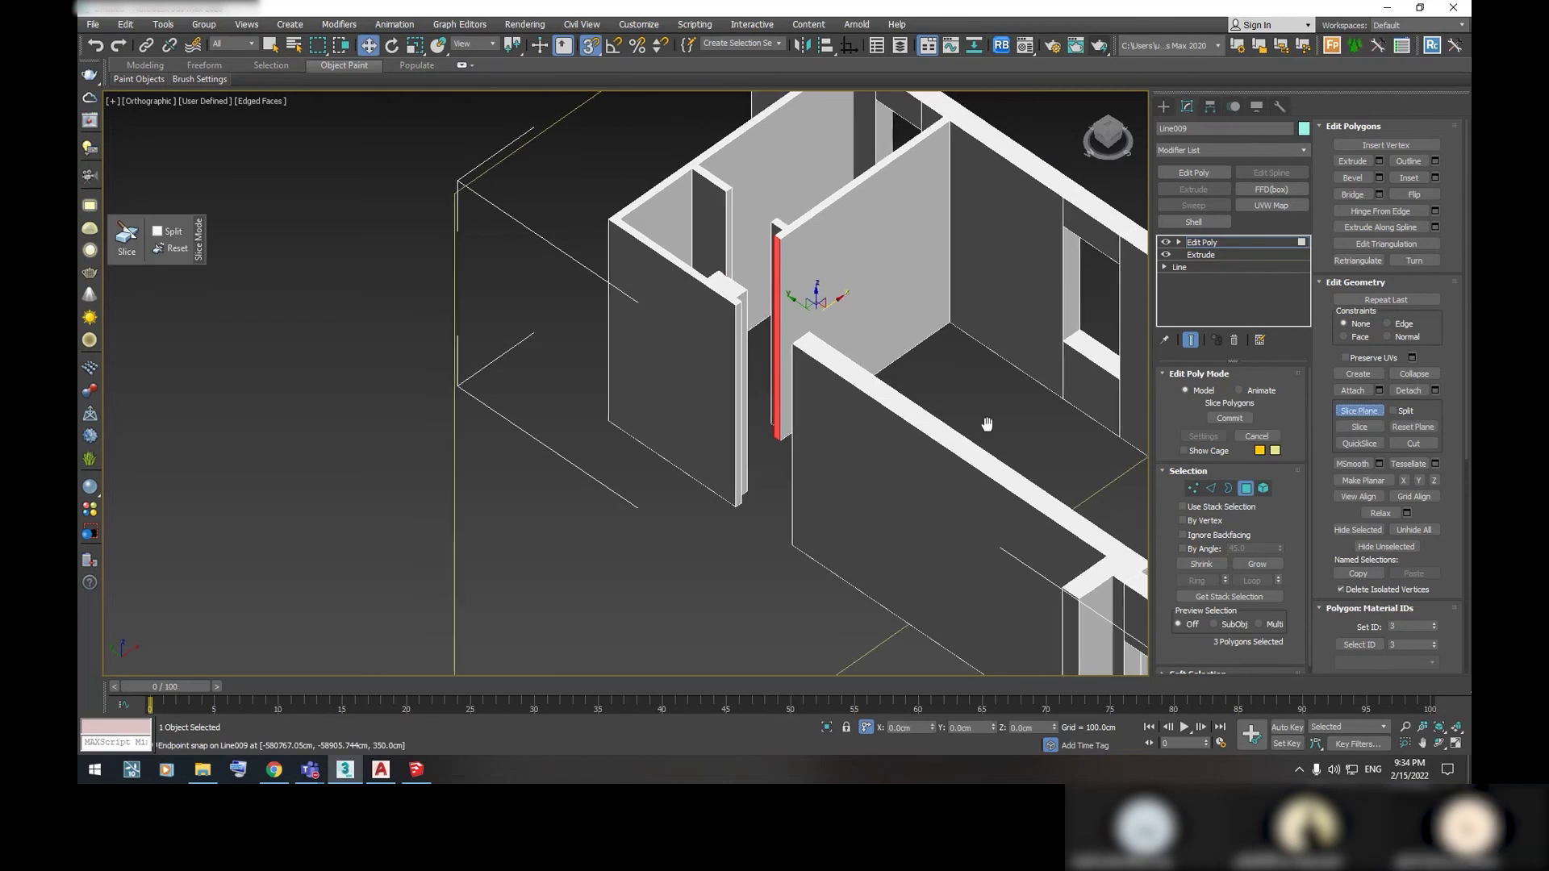
pyautogui.moveTo(986, 422); pyautogui.dragTo(927, 392, button='middle')
pyautogui.click(1023, 727)
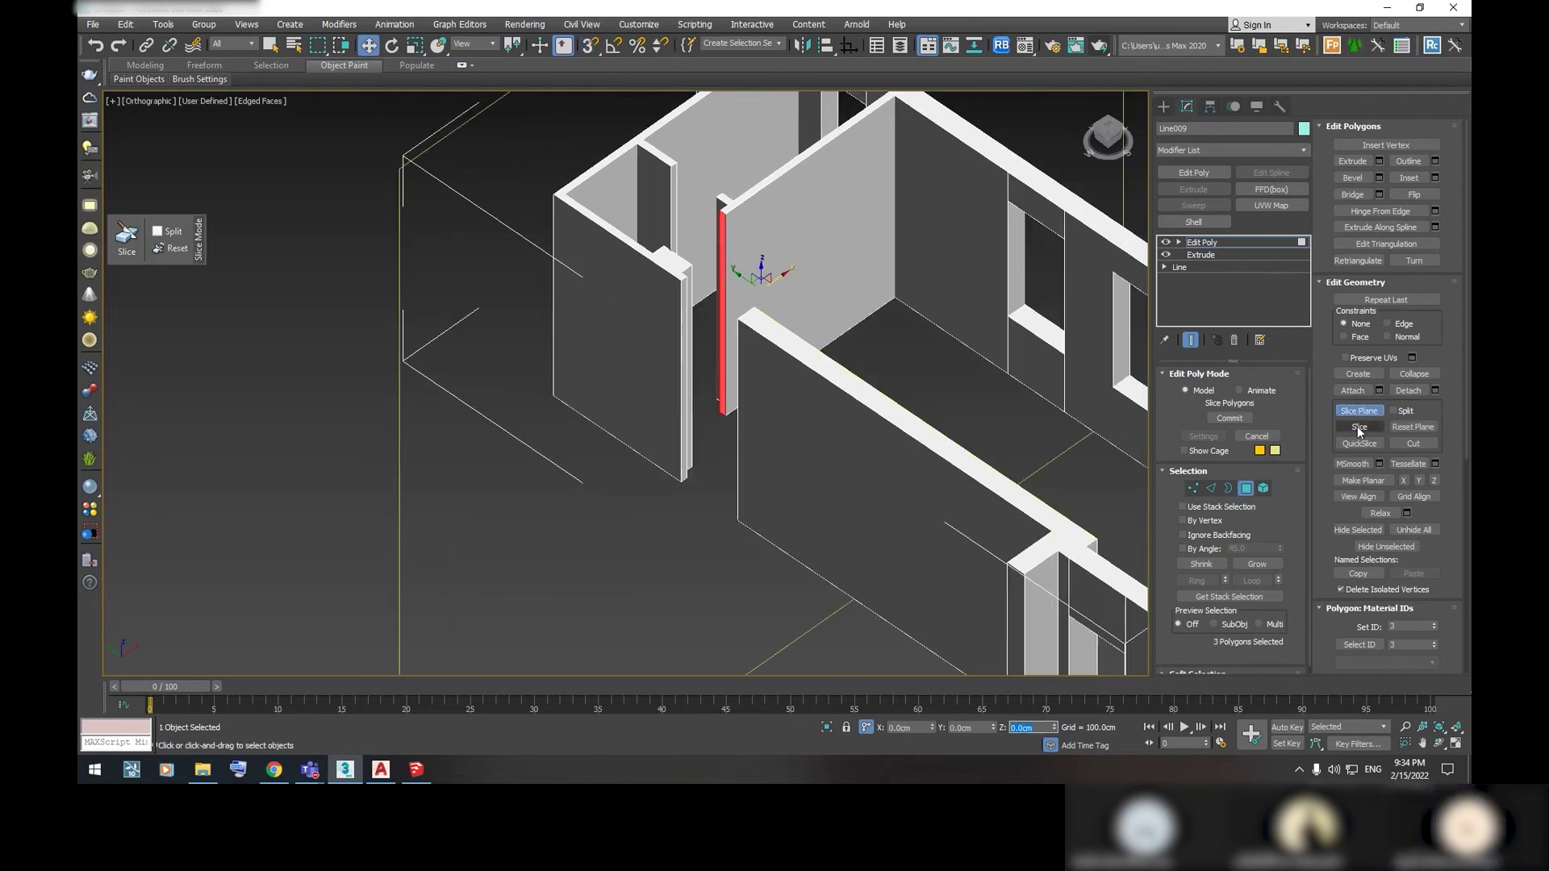
pyautogui.write('100')
pyautogui.press('Return')
pyautogui.click(1025, 727)
pyautogui.write('-100')
pyautogui.press('Return')
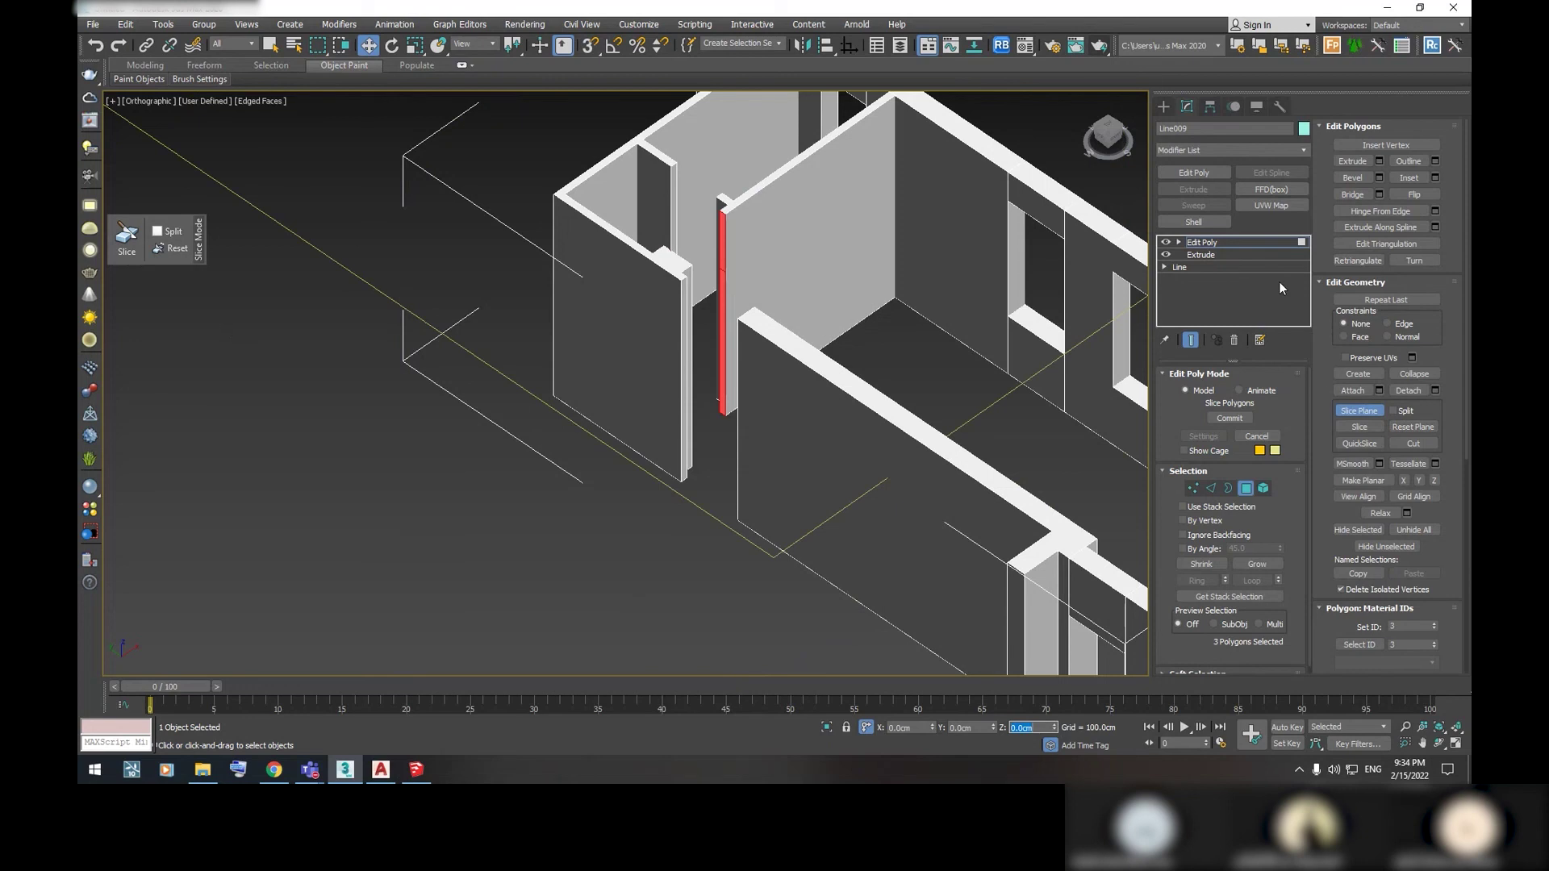
pyautogui.click(1359, 427)
pyautogui.keyDown('alt'); pyautogui.moveTo(818, 312); pyautogui.dragTo(697, 322, button='middle'); pyautogui.keyUp('alt')
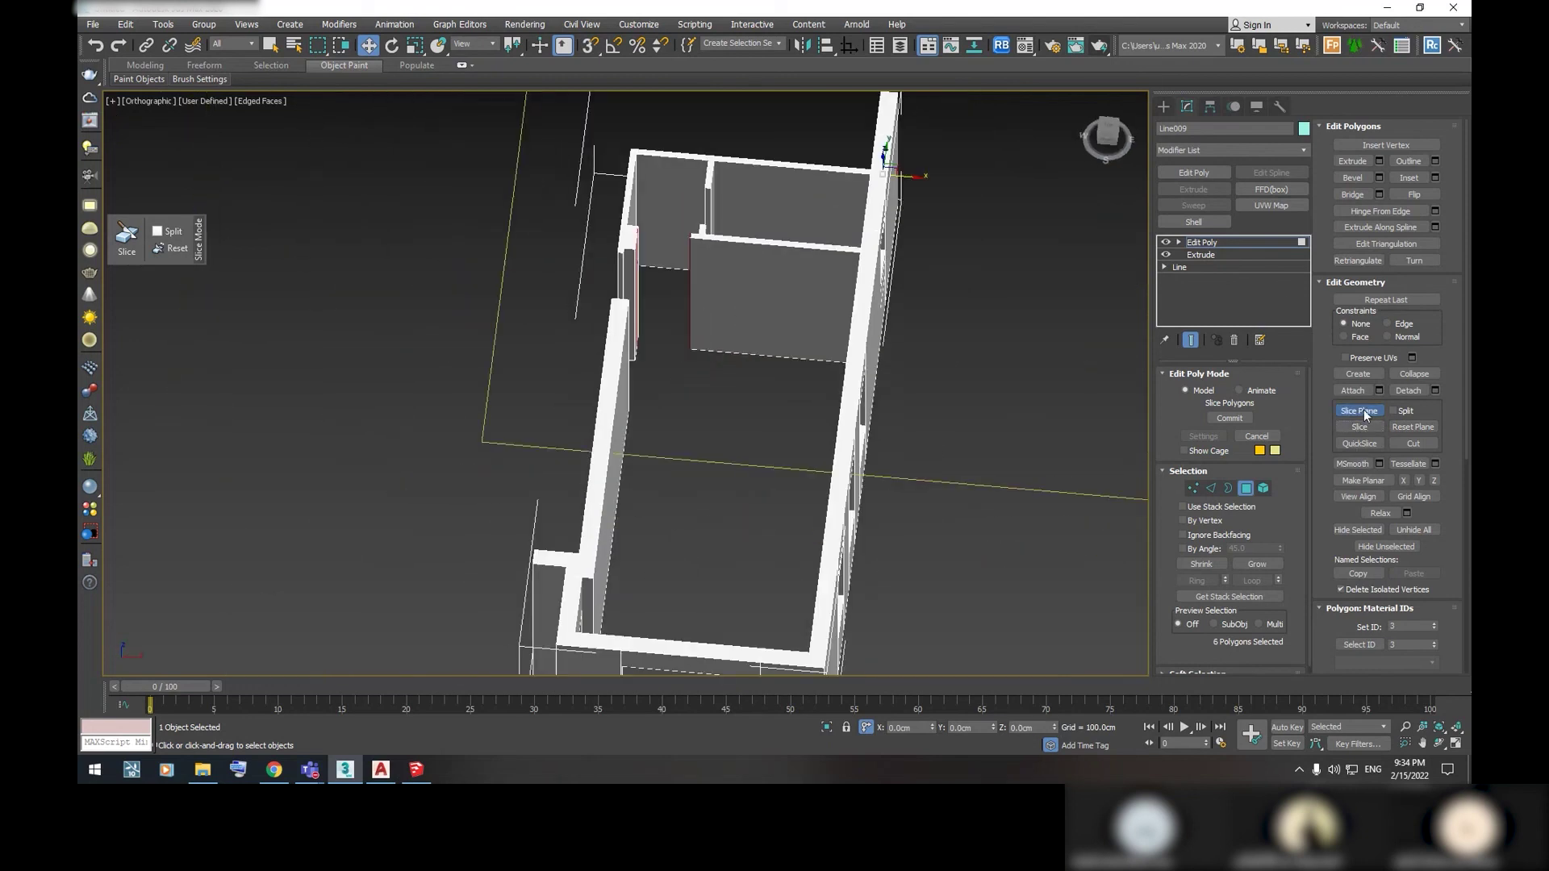
pyautogui.click(1364, 415)
# Select the upper wall's end face
pyautogui.scroll(4, 617, 275)
pyautogui.click(619, 282)
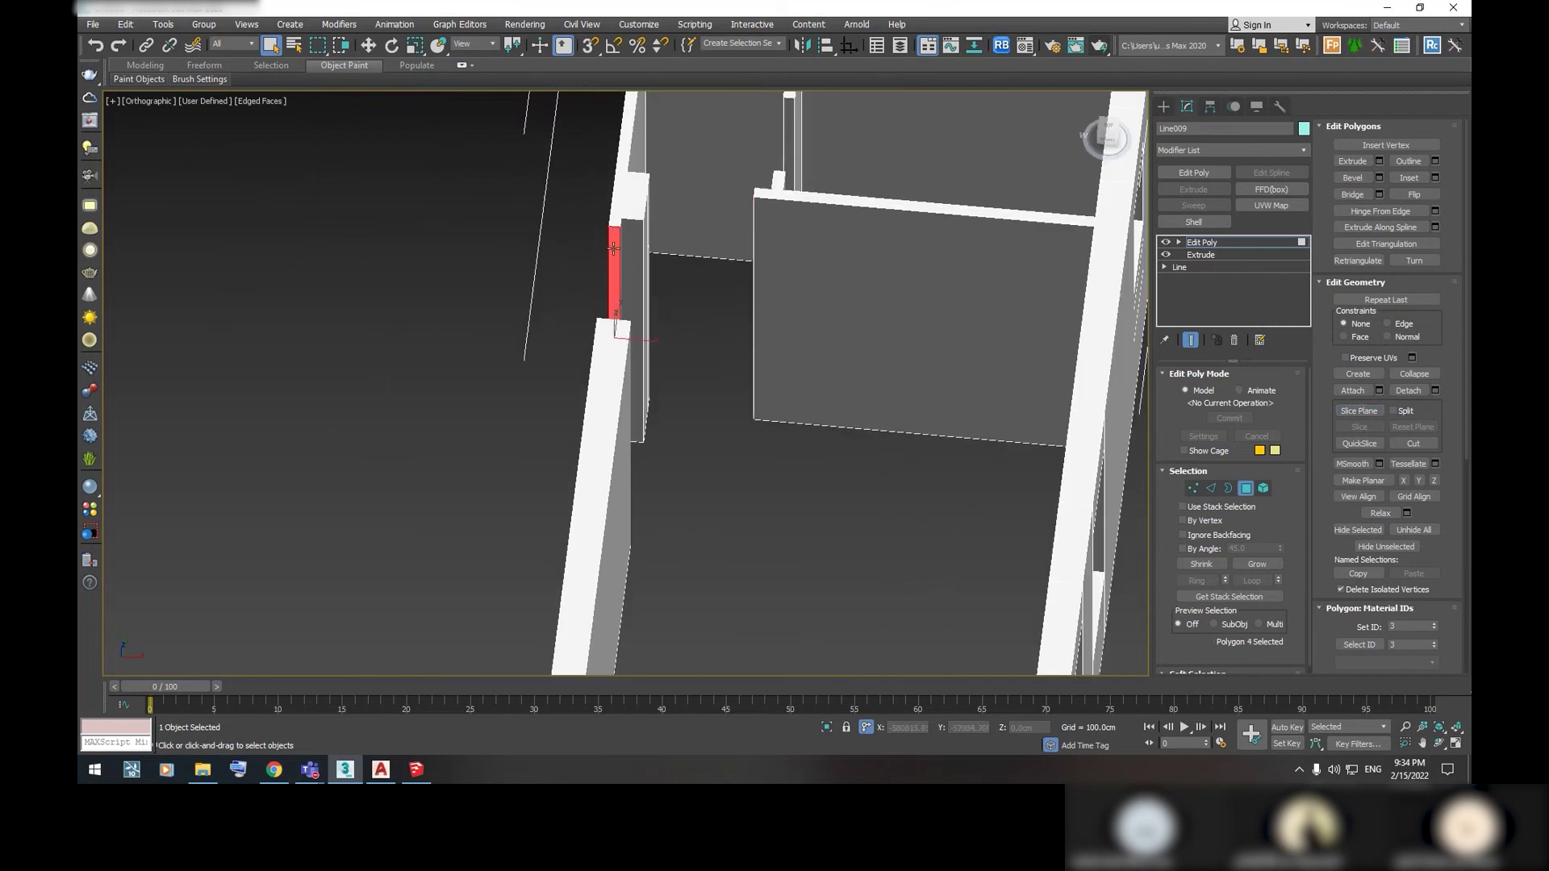
pyautogui.scroll(3, 553, 352)
pyautogui.moveTo(553, 353)
pyautogui.keyDown('alt'); pyautogui.mouseDown(button='middle')
pyautogui.moveTo(533, 323)
pyautogui.moveTo(651, 285)
pyautogui.mouseUp(button='middle'); pyautogui.keyUp('alt')
pyautogui.keyDown('ctrl'); pyautogui.click(528, 307); pyautogui.keyUp('ctrl')
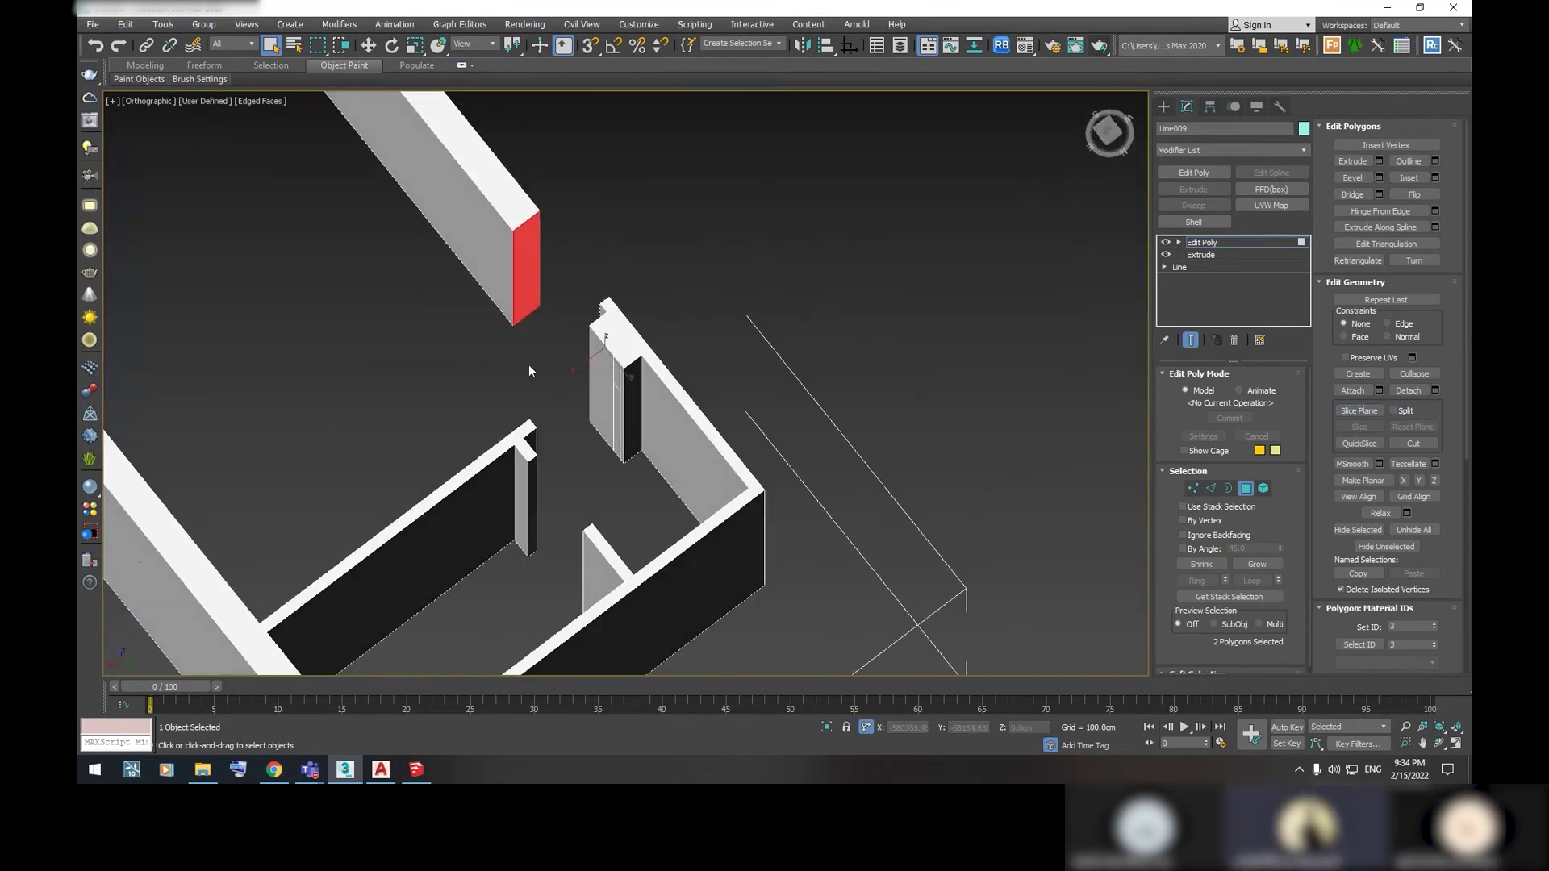
pyautogui.scroll(3, 564, 365)
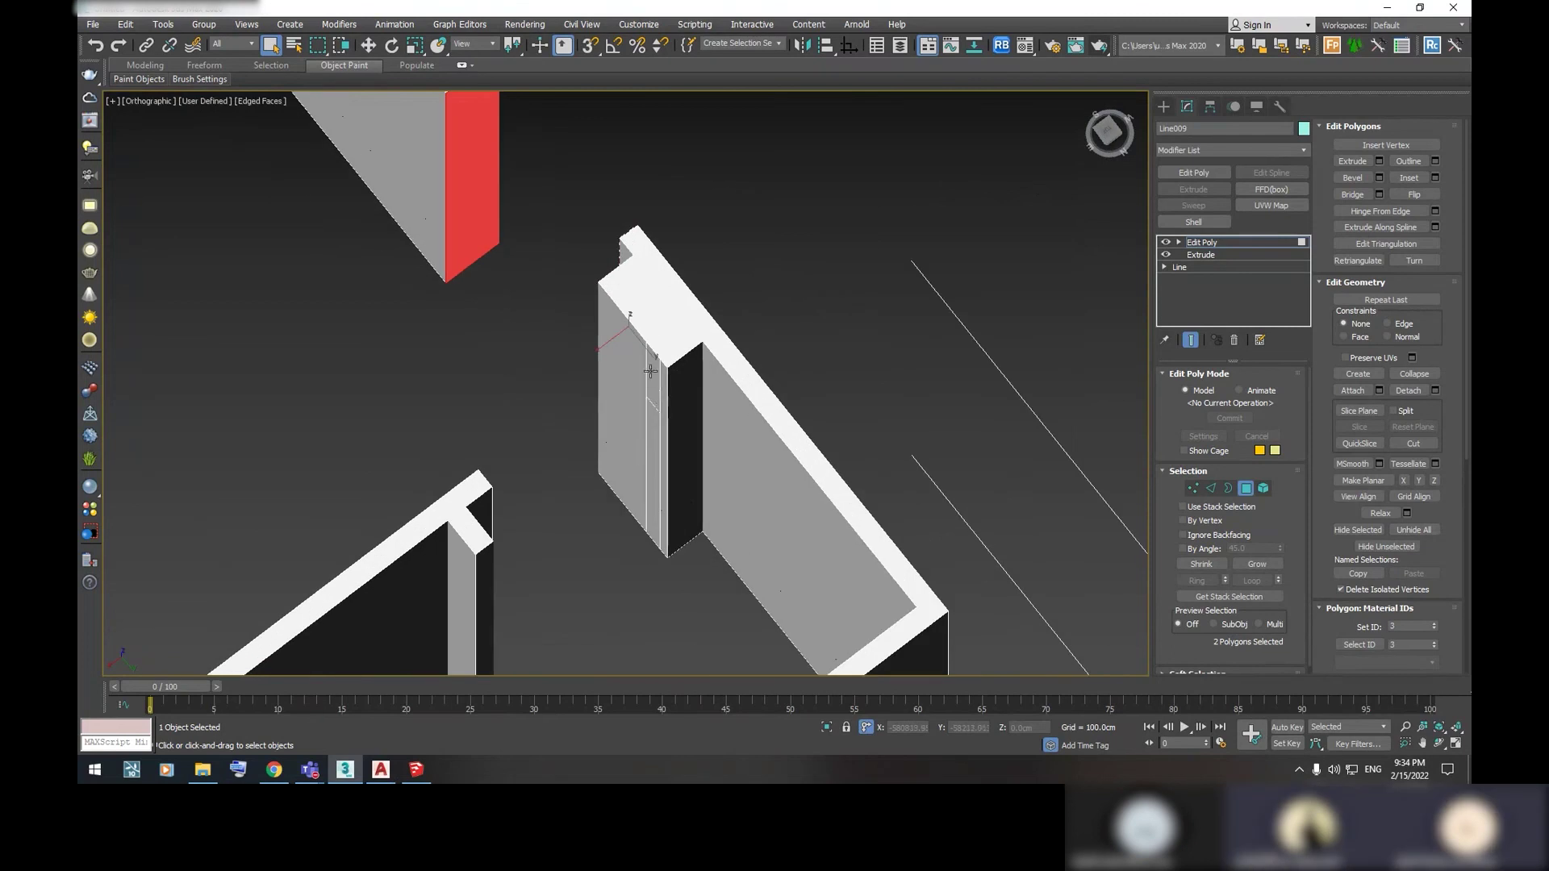
pyautogui.keyDown('alt'); pyautogui.moveTo(650, 371); pyautogui.dragTo(680, 364, button='middle'); pyautogui.keyUp('alt')
pyautogui.rightClick(680, 364)
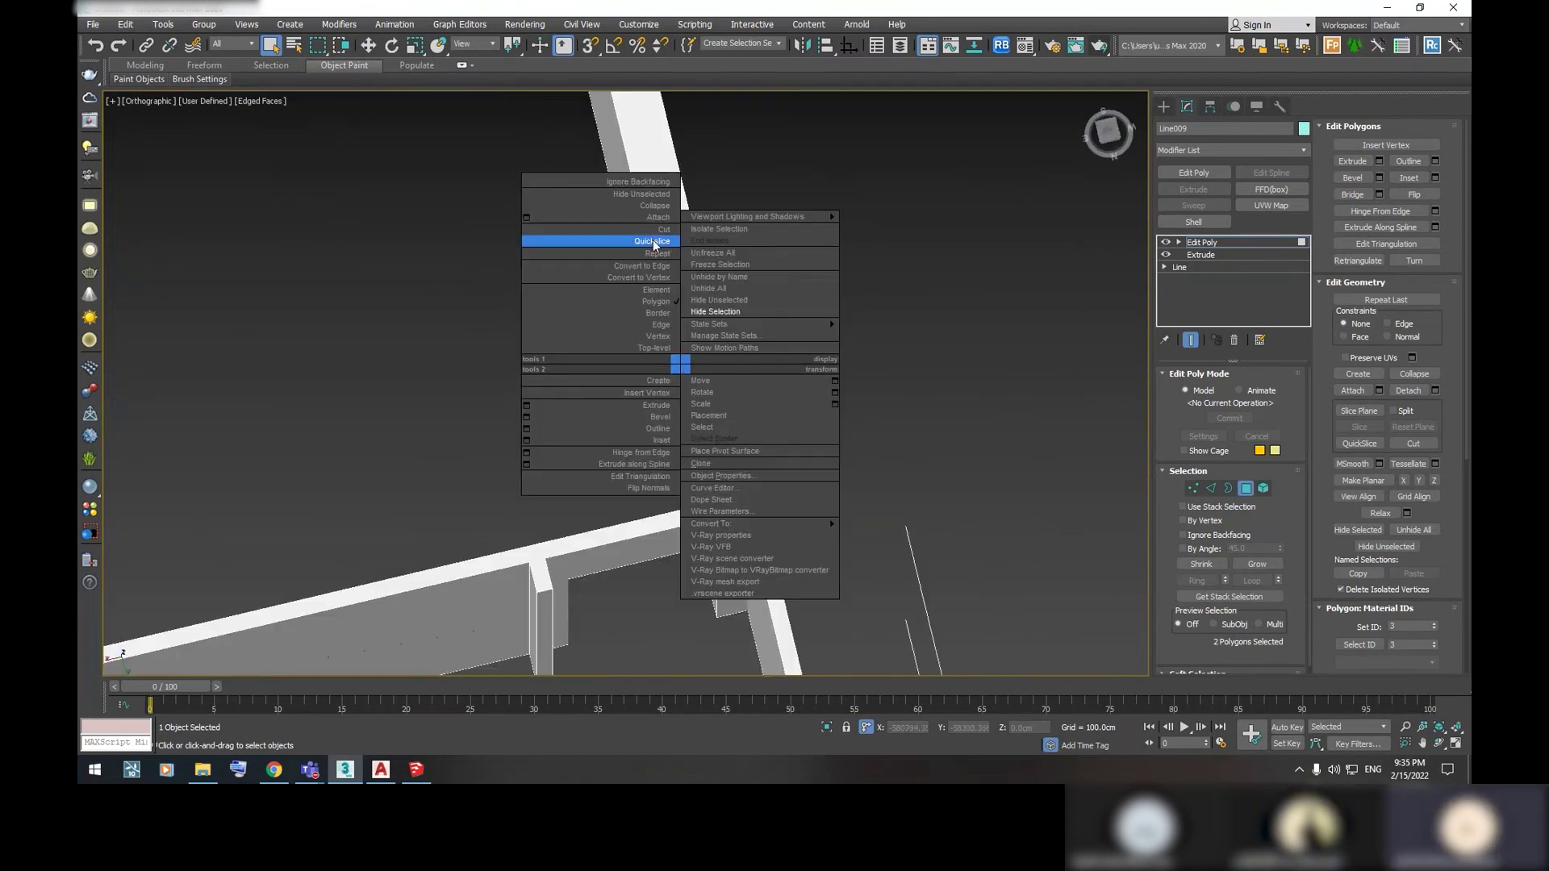
# Switch to Top view and frame the other doorway wall end
pyautogui.middleClick(938, 279)
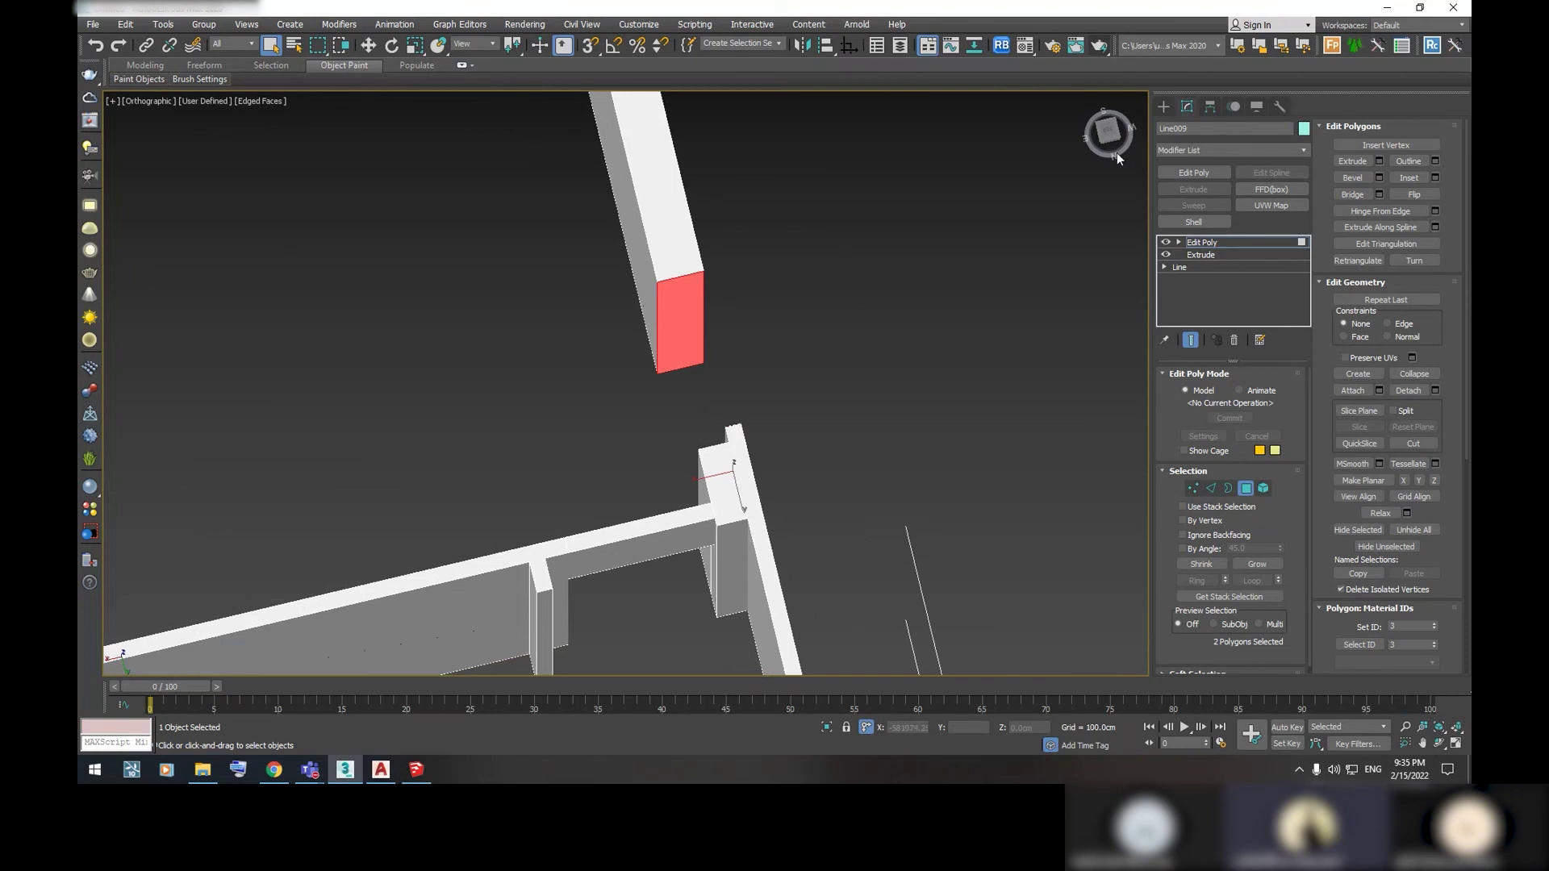
pyautogui.press('t')
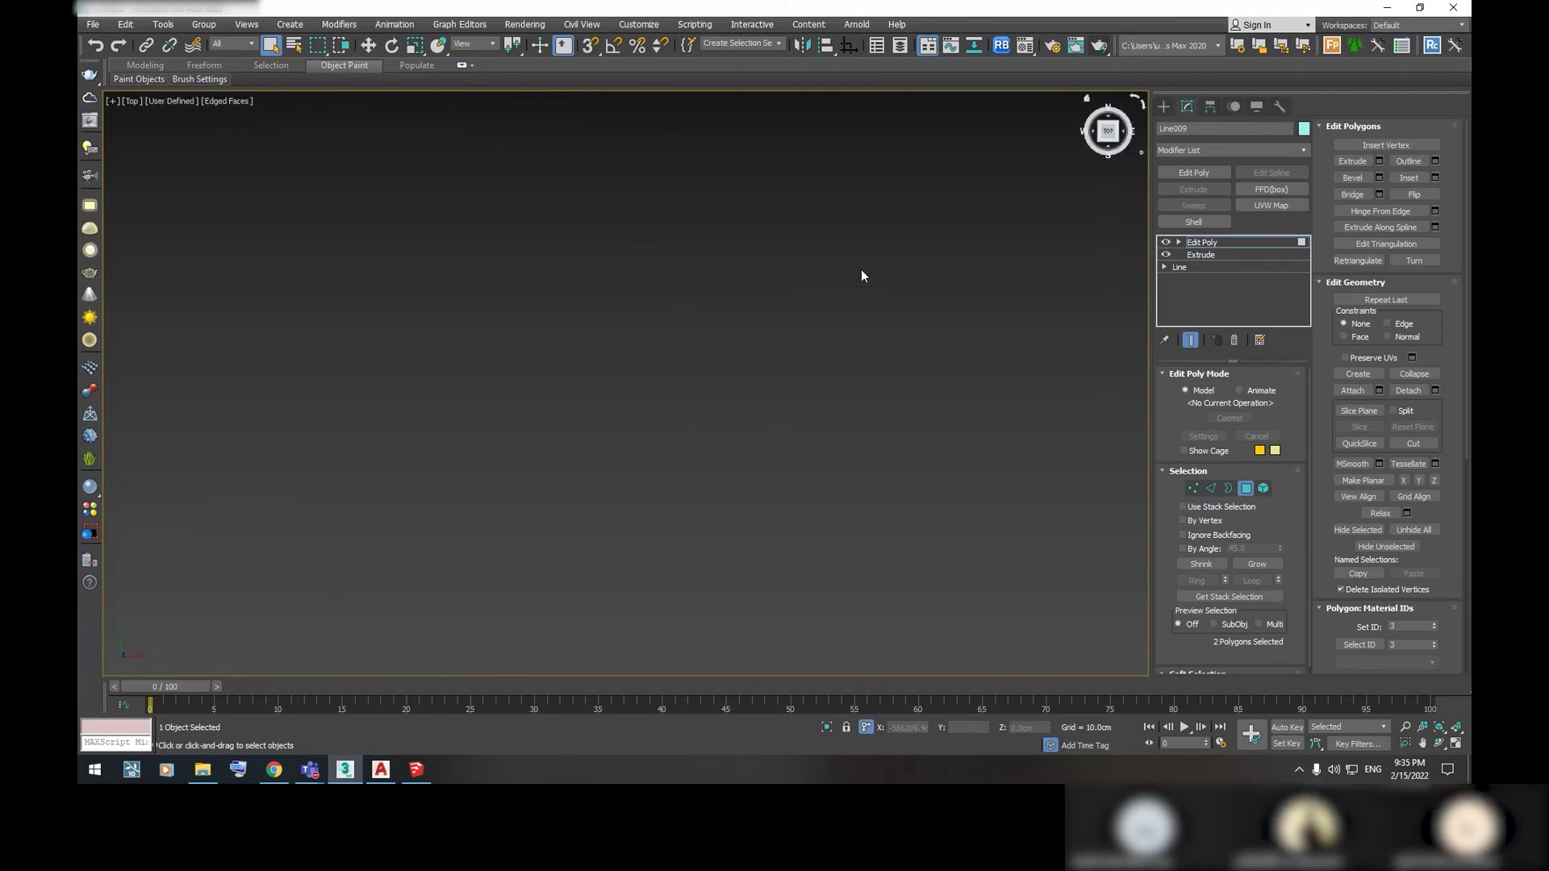
pyautogui.scroll(-3, 752, 370)
pyautogui.moveTo(613, 326)
pyautogui.mouseDown(button='middle')
pyautogui.moveTo(676, 239)
pyautogui.moveTo(744, 220)
pyautogui.mouseUp(button='middle')
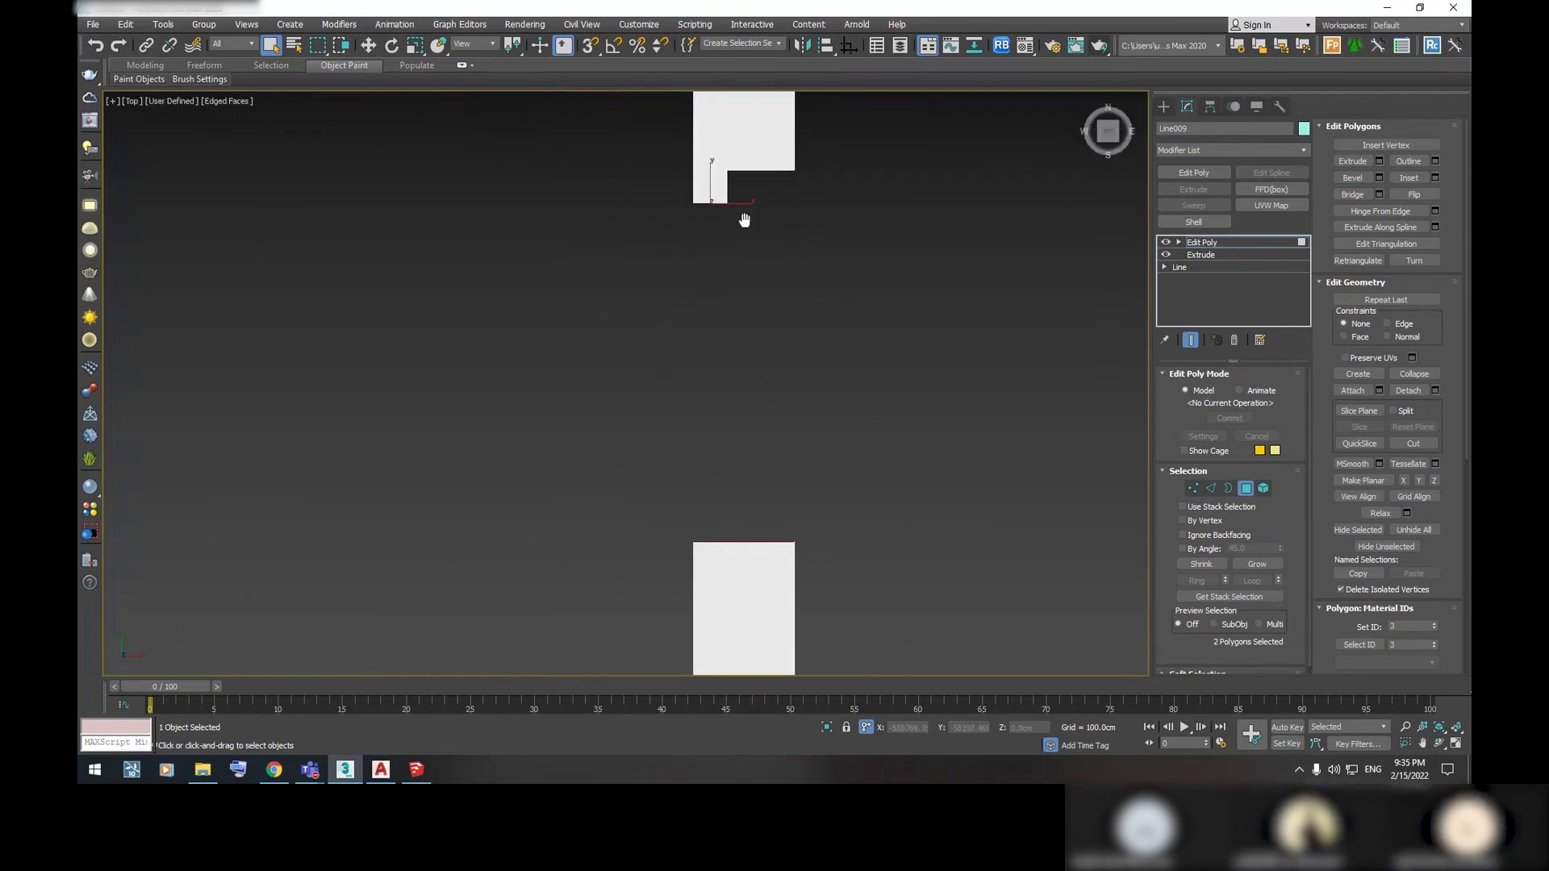
pyautogui.scroll(-2, 744, 219)
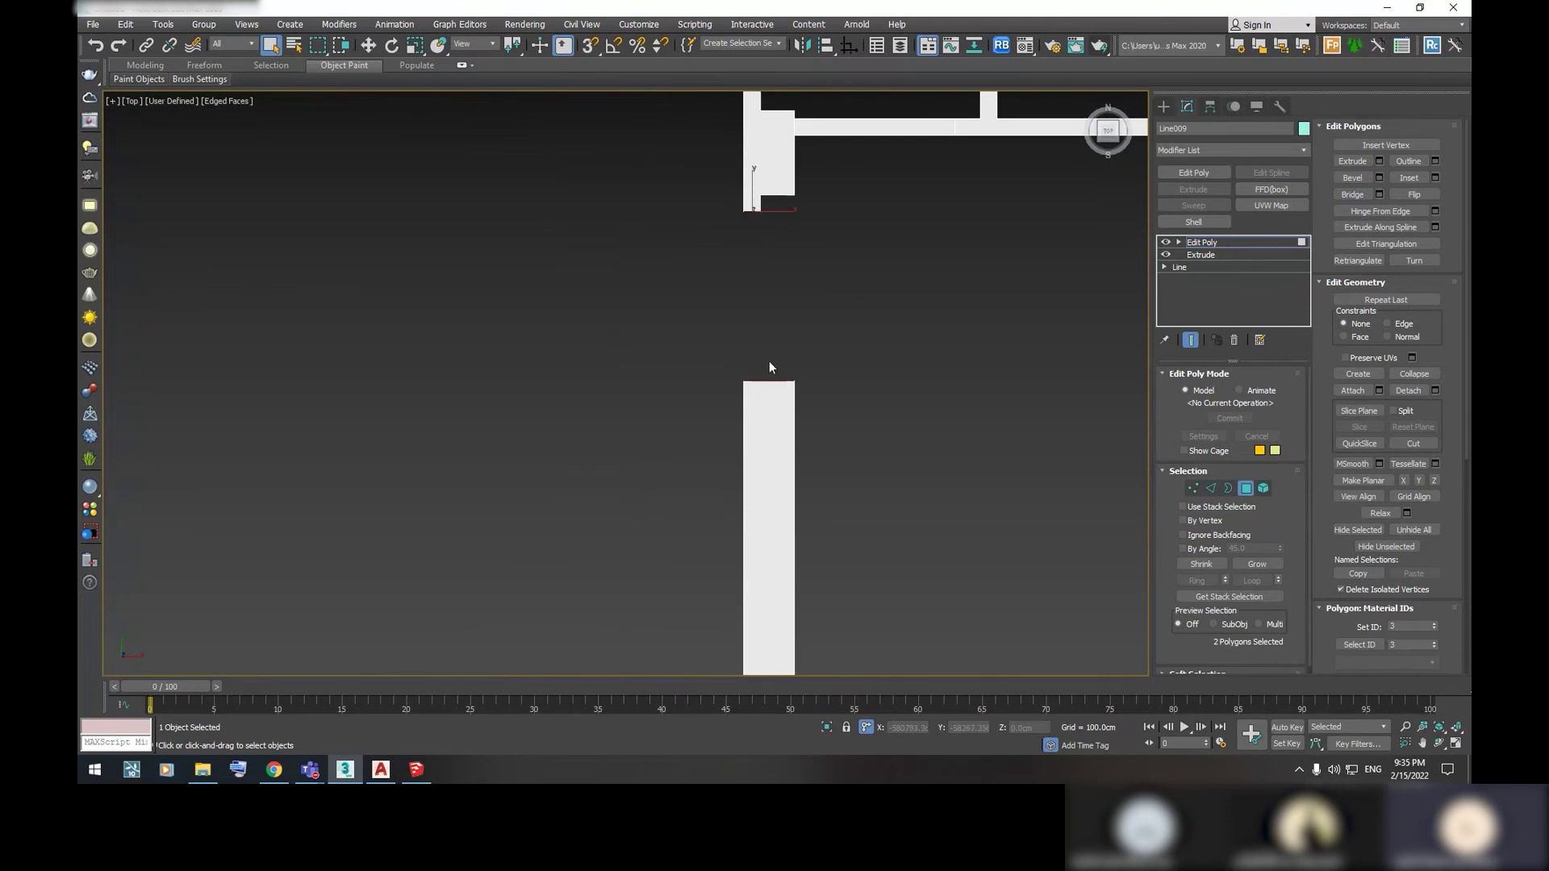
pyautogui.scroll(1, 754, 205)
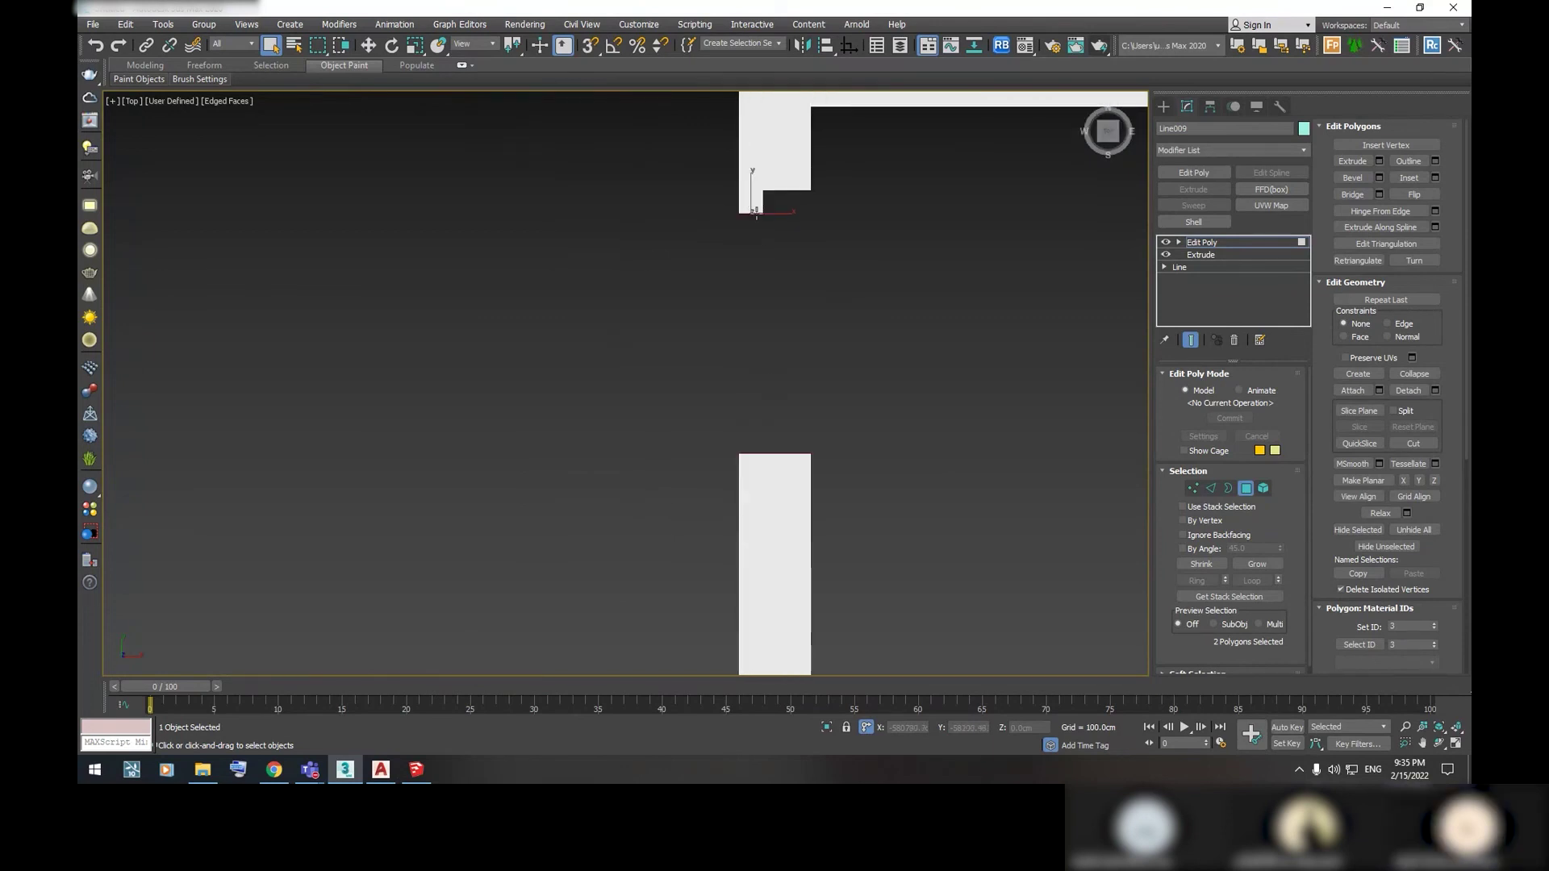
# With snaps on, QuickSlice from the wall corner and select the new thin face at the door edge
pyautogui.rightClick(752, 209)
pyautogui.click(726, 86)
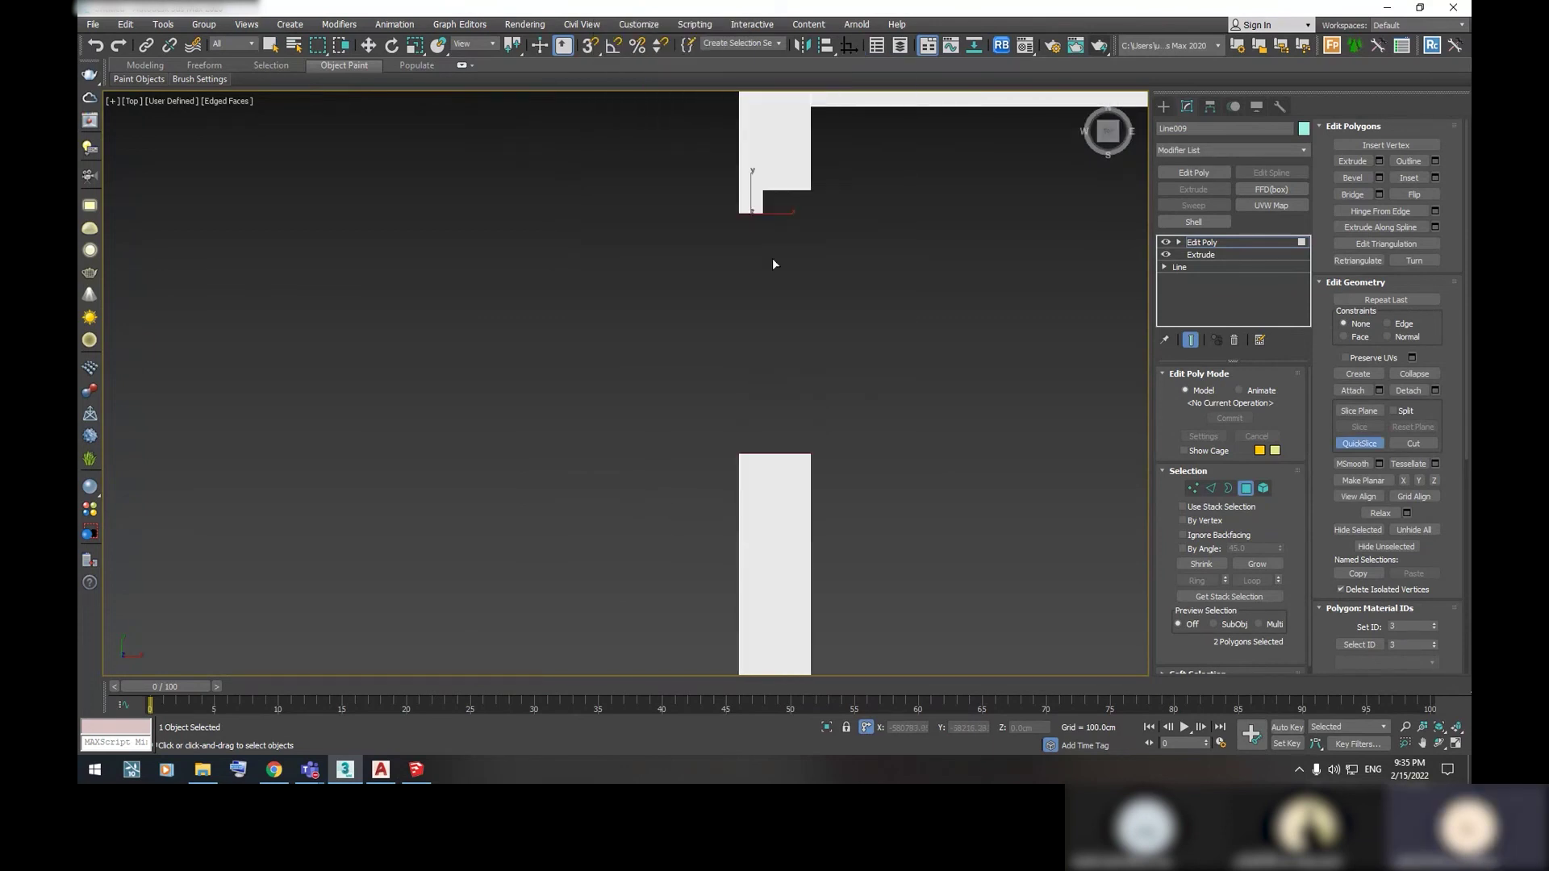
pyautogui.press('s')
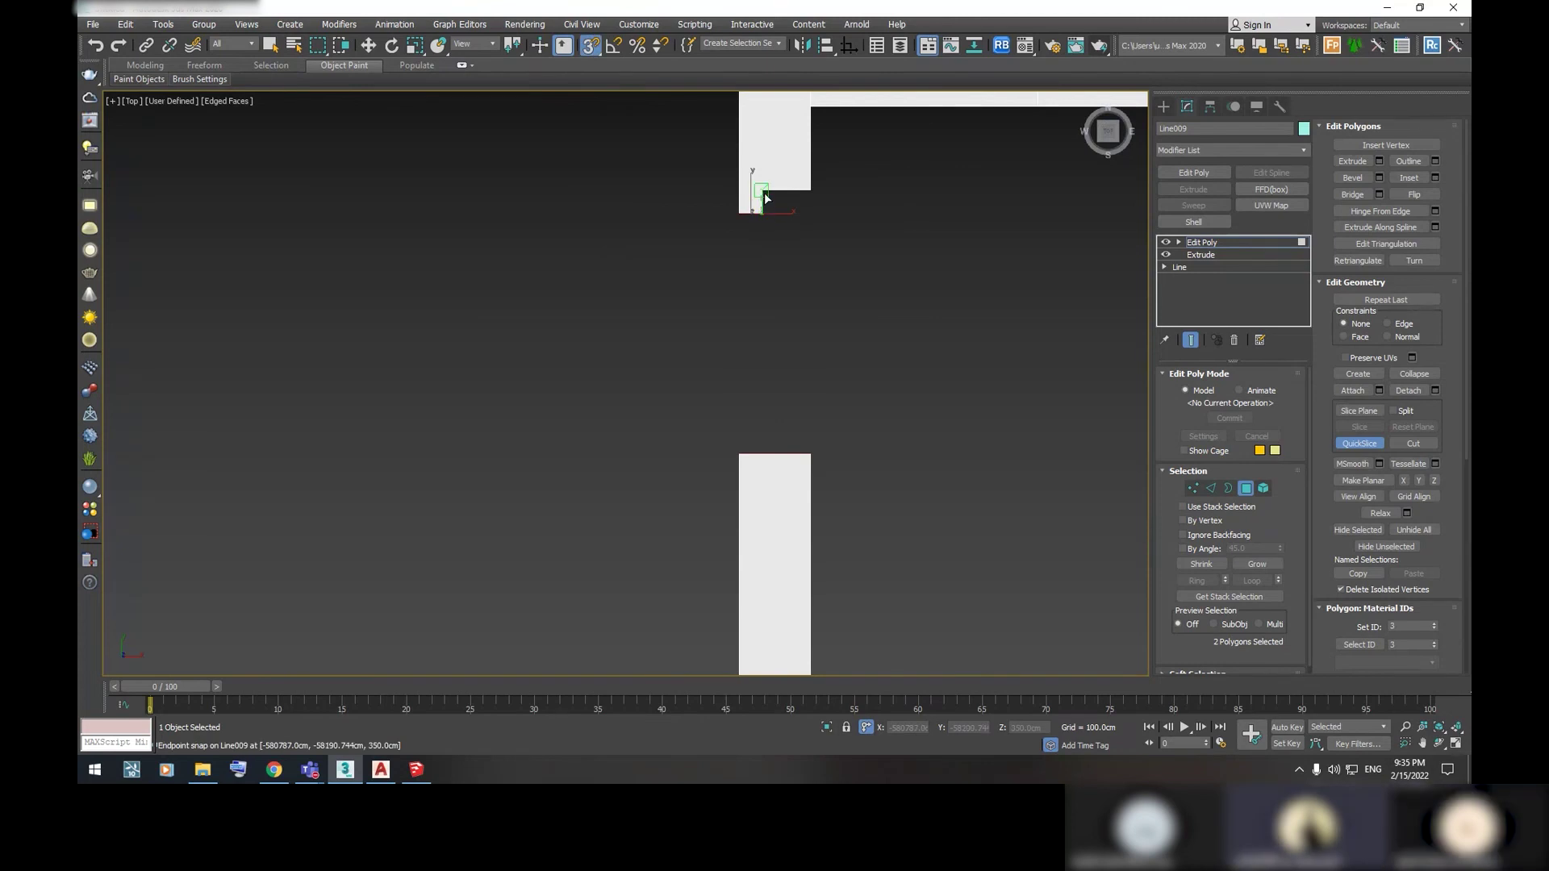
pyautogui.rightClick(762, 233)
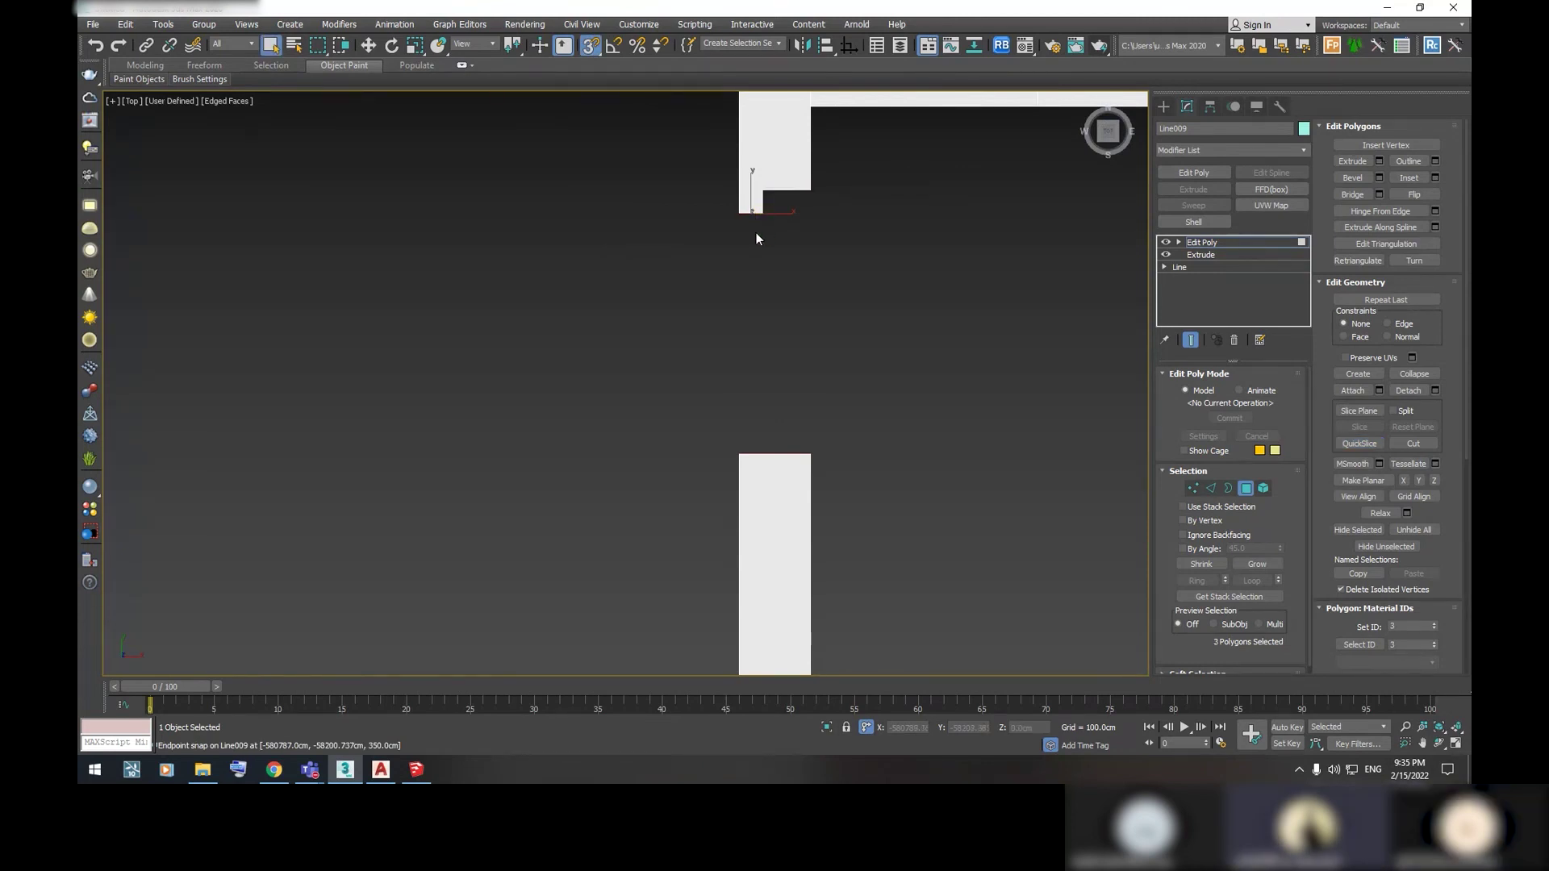
pyautogui.rightClick(746, 220)
pyautogui.click(718, 94)
pyautogui.click(738, 214)
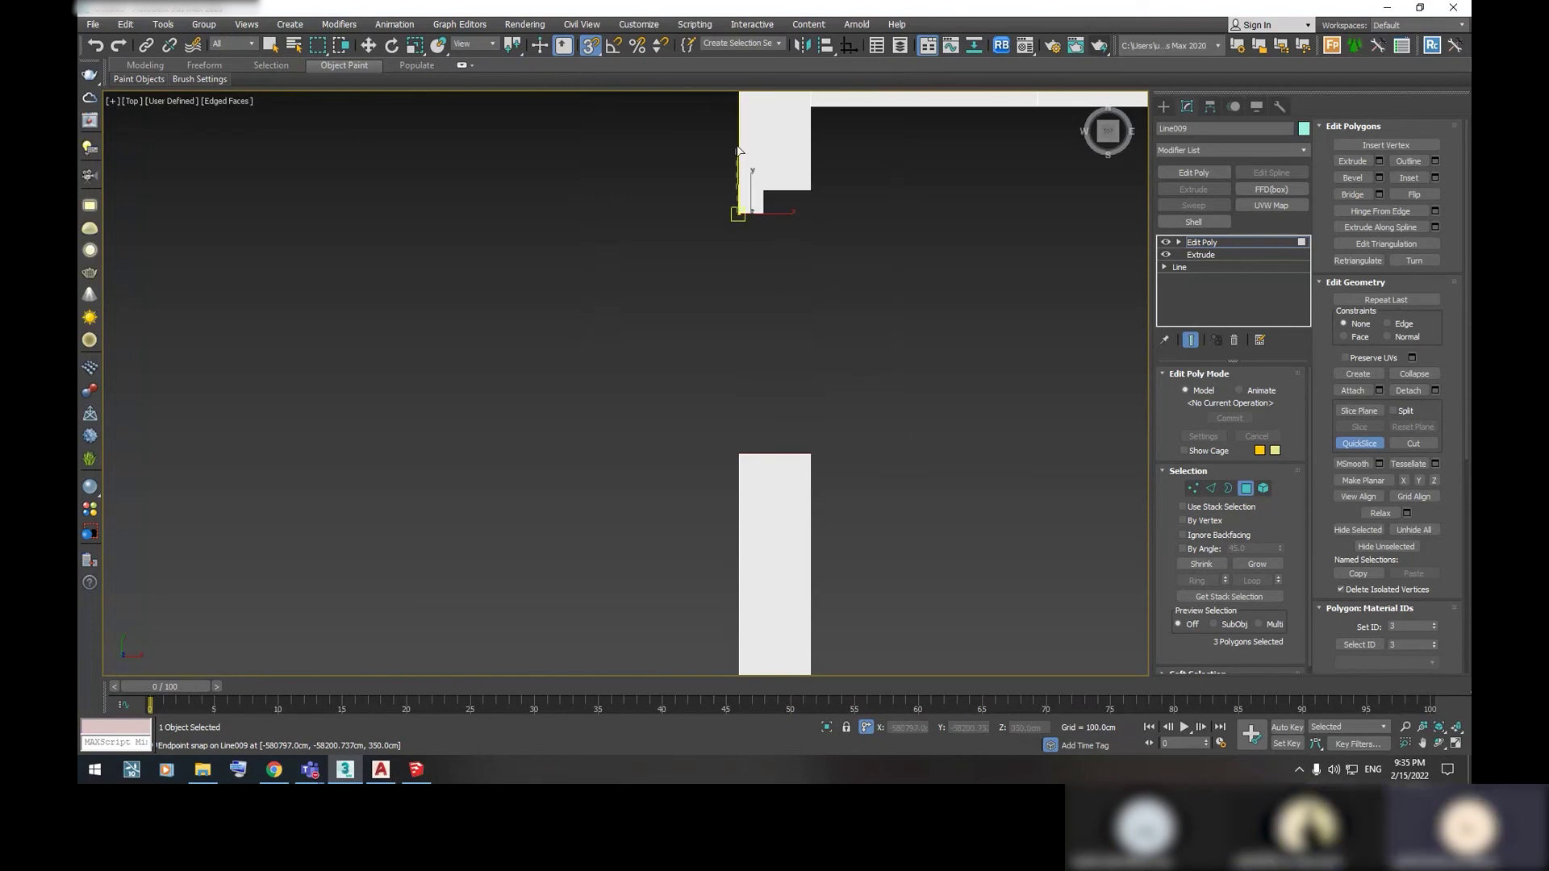
pyautogui.scroll(-3, 735, 229)
pyautogui.moveTo(737, 276)
pyautogui.keyDown('alt'); pyautogui.mouseDown(button='middle')
pyautogui.moveTo(711, 229)
pyautogui.moveTo(776, 290)
pyautogui.moveTo(775, 219)
pyautogui.mouseUp(button='middle'); pyautogui.keyUp('alt')
pyautogui.scroll(2, 776, 219)
pyautogui.click(773, 203)
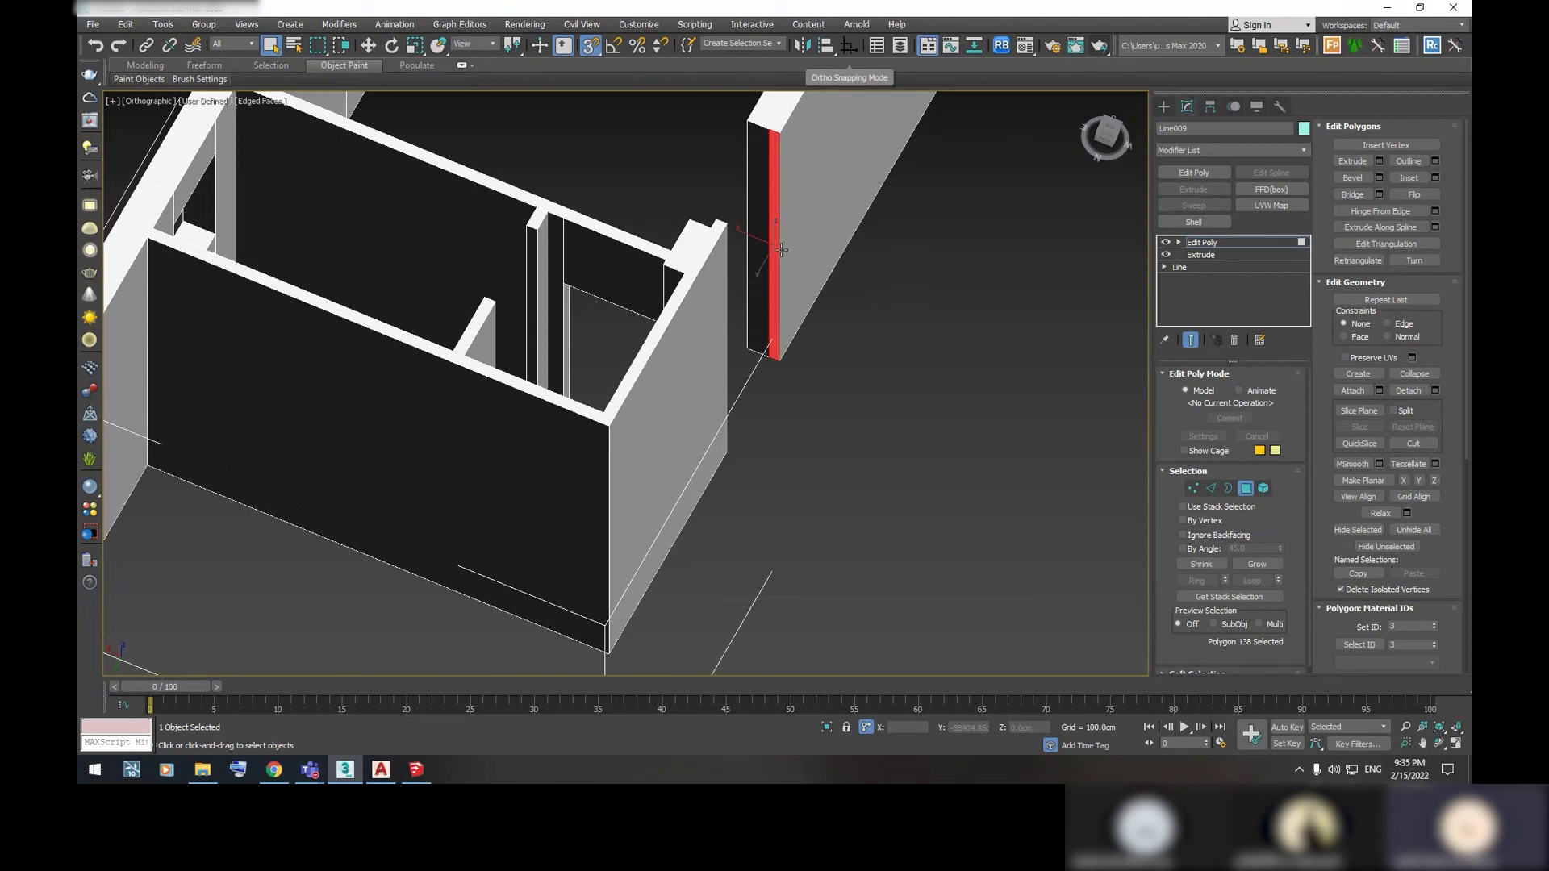
# Add the second thin door-jamb face of Line009 to the selection
pyautogui.scroll(-3, 726, 332)
pyautogui.scroll(5, 633, 332)
pyautogui.scroll(1, 722, 159)
pyautogui.scroll(-1, 723, 159)
pyautogui.keyDown('ctrl'); pyautogui.click(713, 160); pyautogui.keyUp('ctrl')
pyautogui.scroll(-1, 752, 323)
pyautogui.keyDown('alt'); pyautogui.moveTo(690, 390); pyautogui.dragTo(809, 369, button='middle'); pyautogui.keyUp('alt')
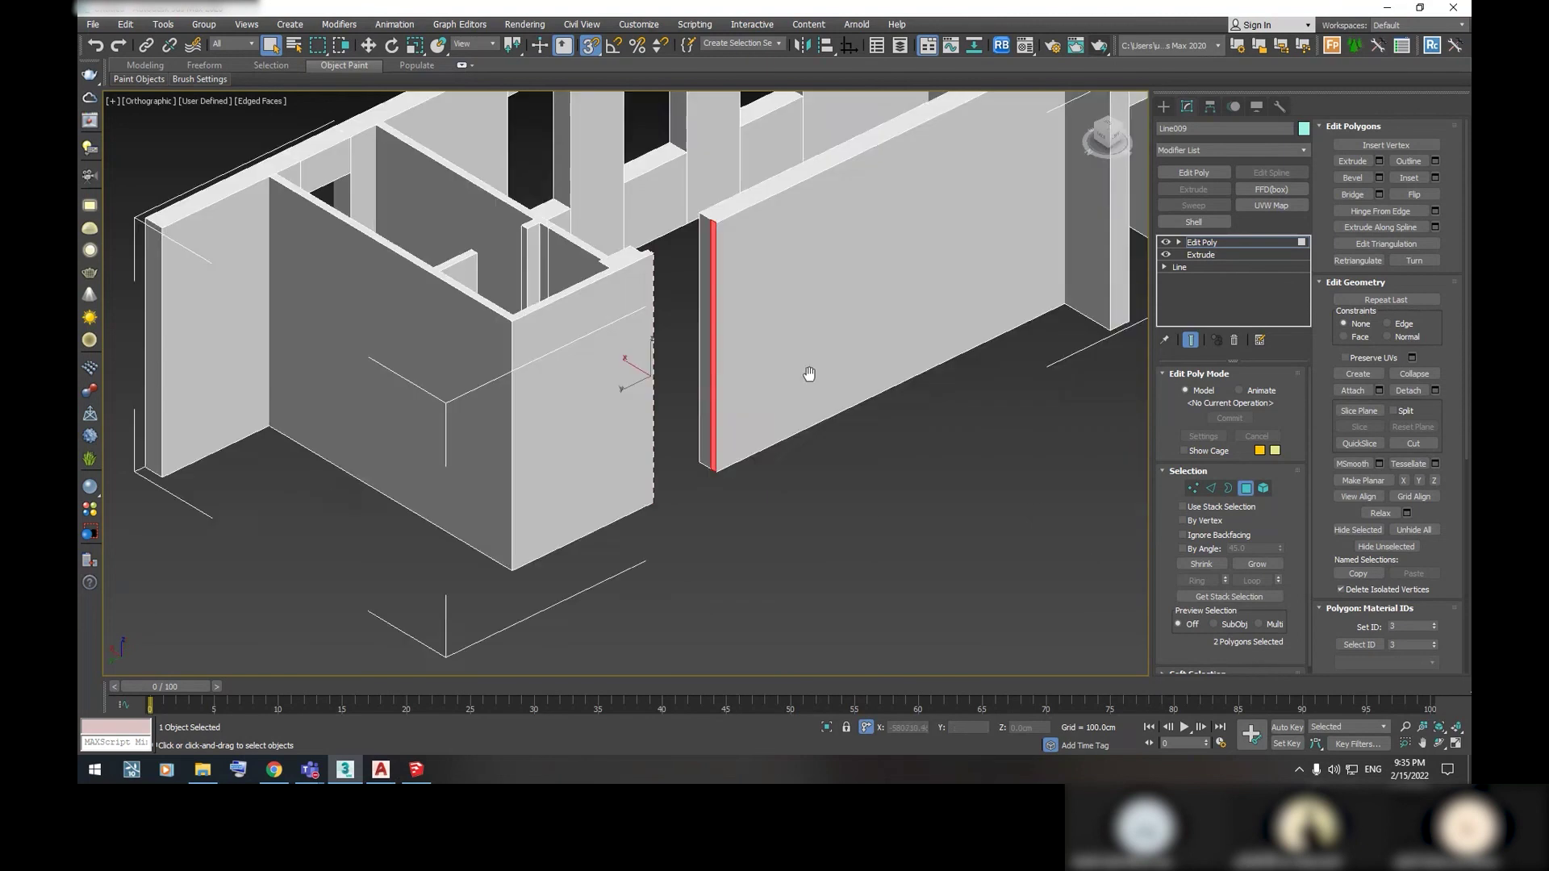
# Place a slice plane across the jamb faces and enter 250 for its Z height
pyautogui.click(1362, 410)
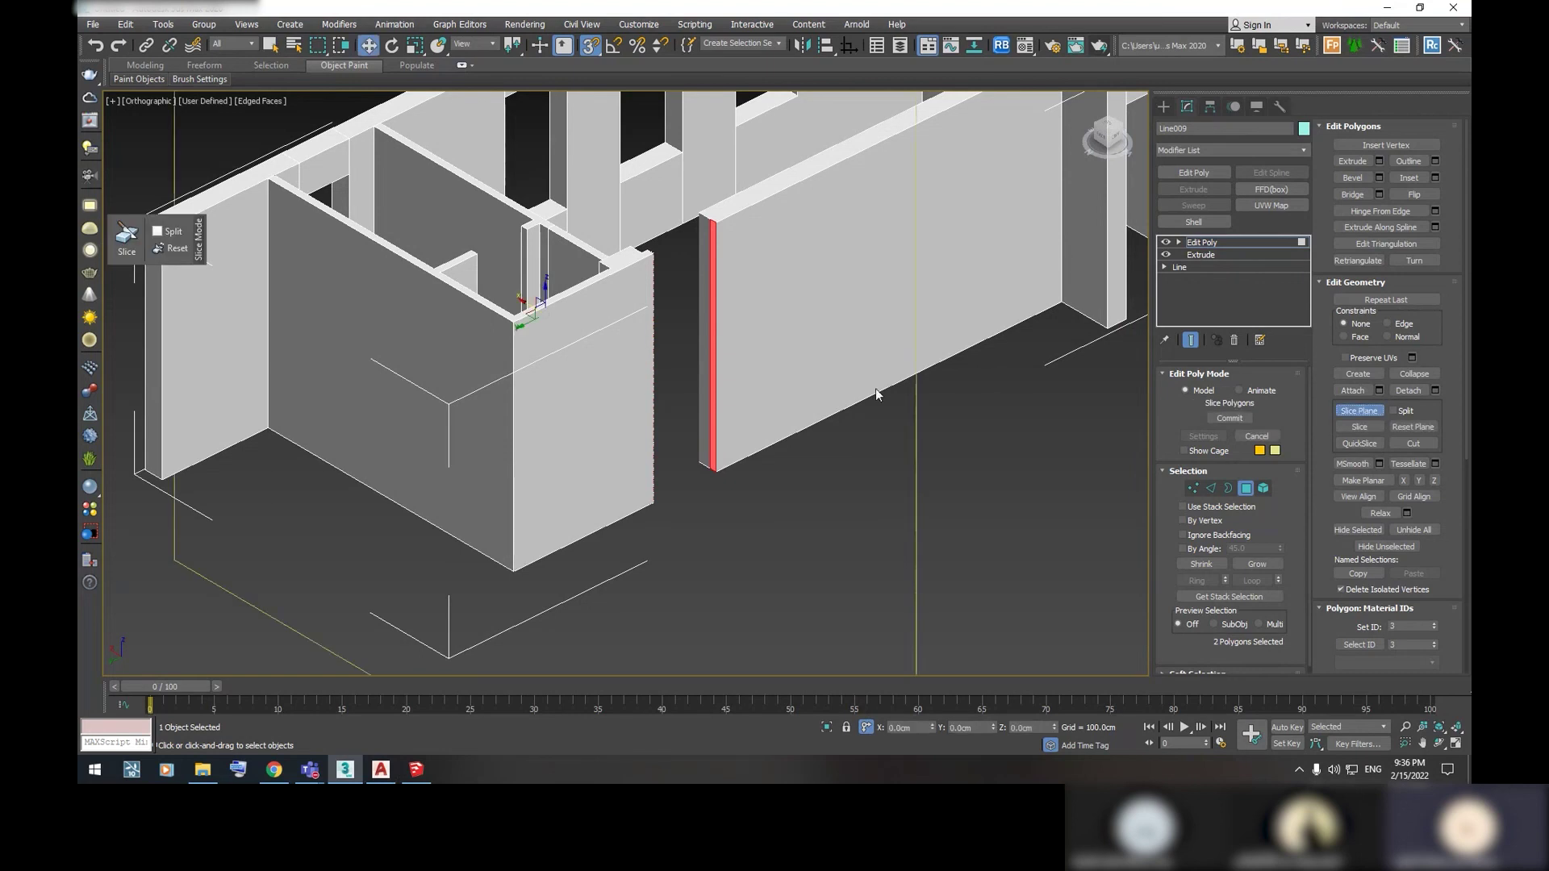
pyautogui.scroll(-5, 846, 380)
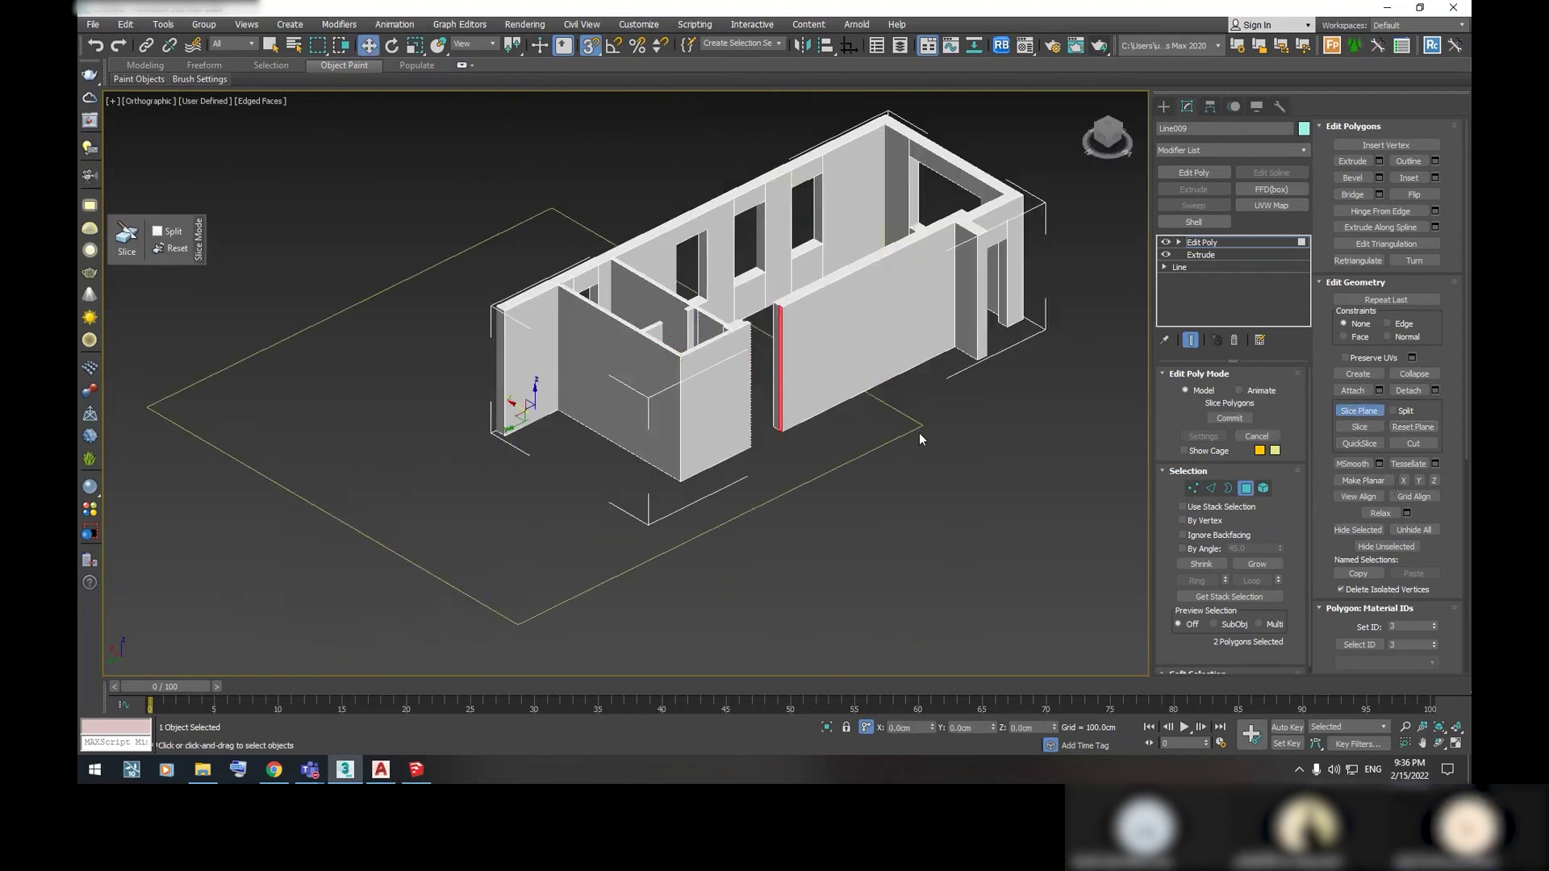
pyautogui.keyDown('alt'); pyautogui.moveTo(918, 433); pyautogui.dragTo(913, 462, button='middle'); pyautogui.keyUp('alt')
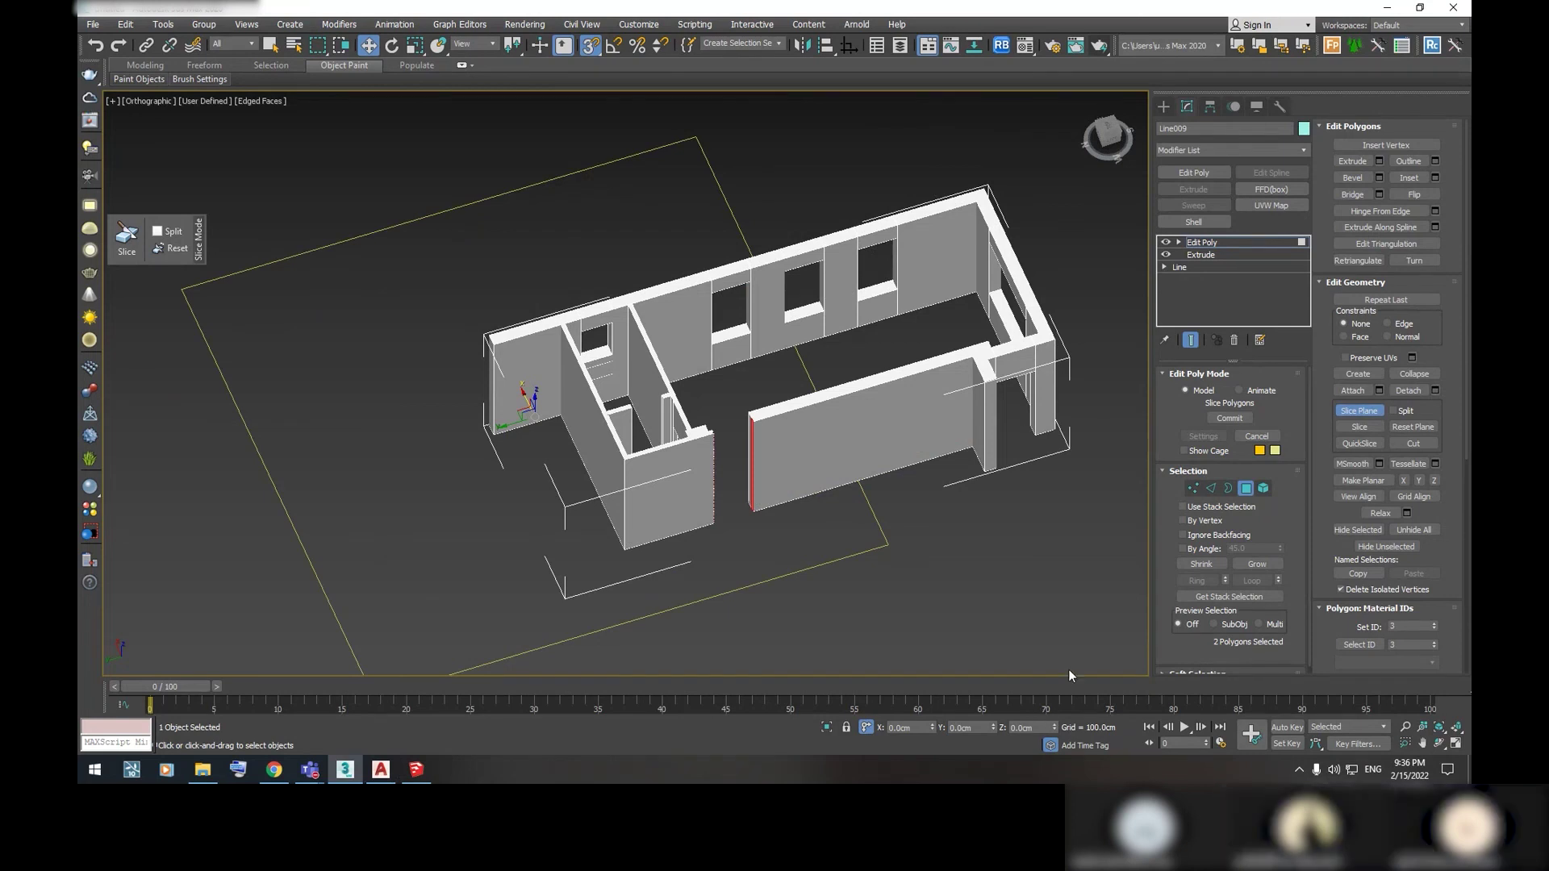
pyautogui.click(1353, 409)
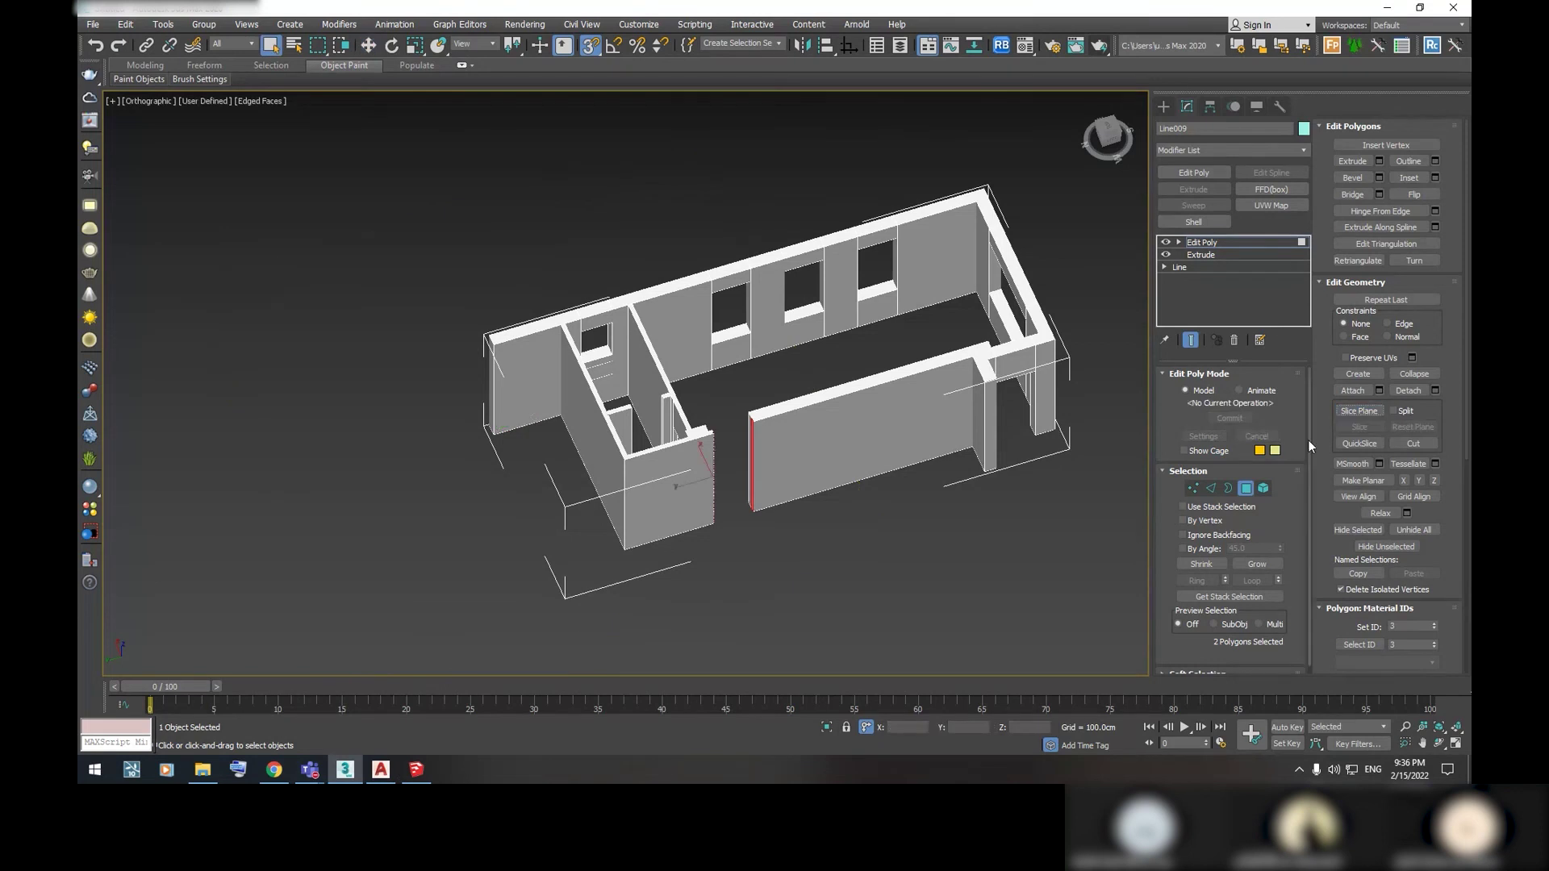
pyautogui.click(1352, 413)
pyautogui.click(1036, 727)
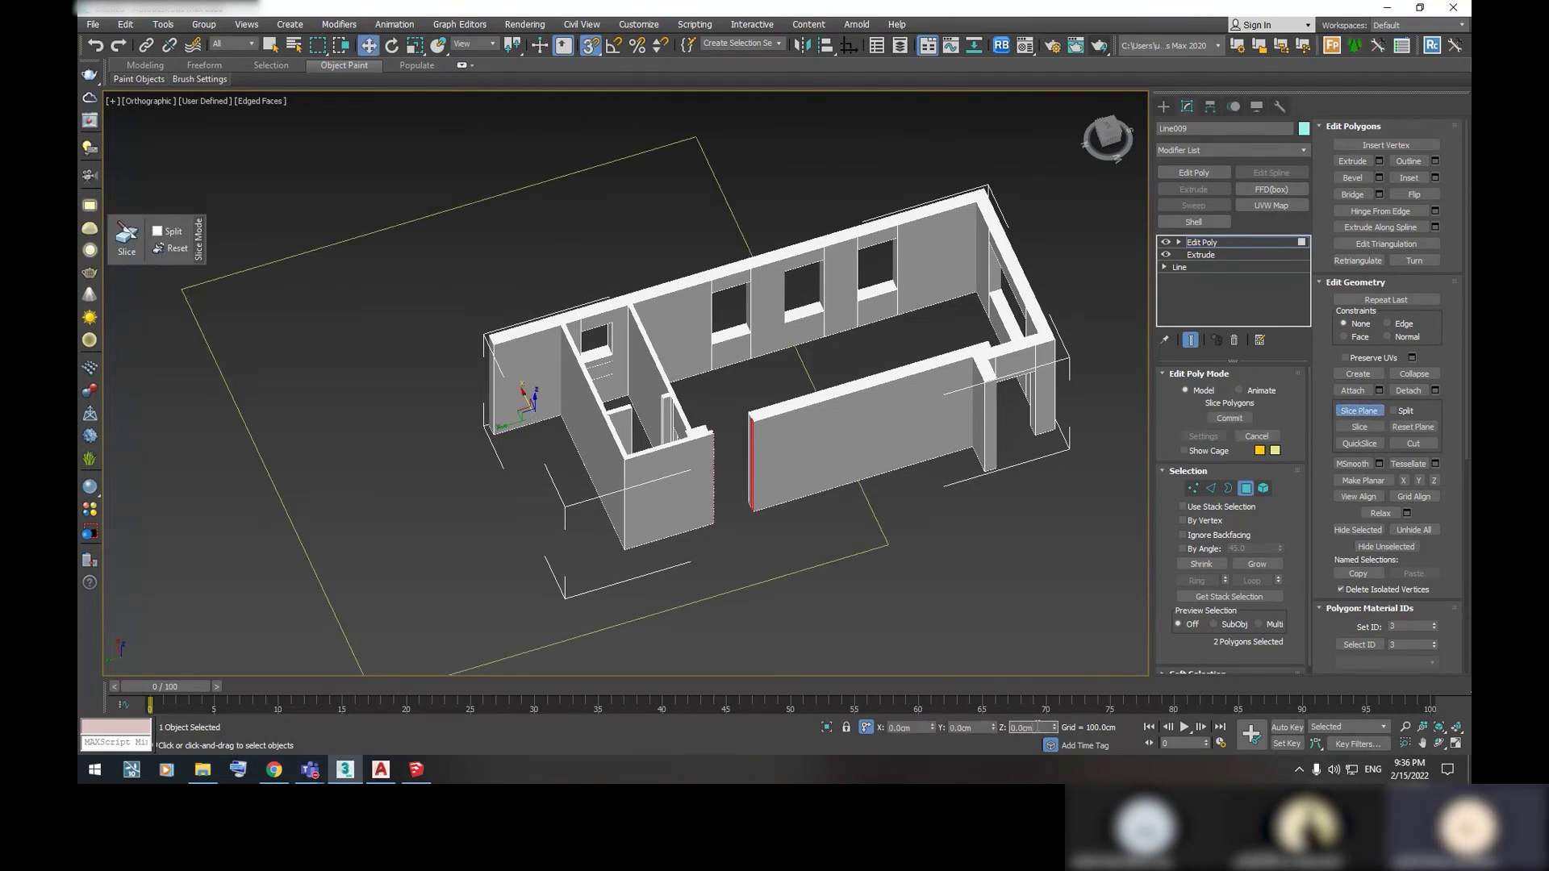
pyautogui.write('250')
# Confirm the 250 cm slice plane height, slice the jamb faces, and exit slice mode
pyautogui.press('Return')
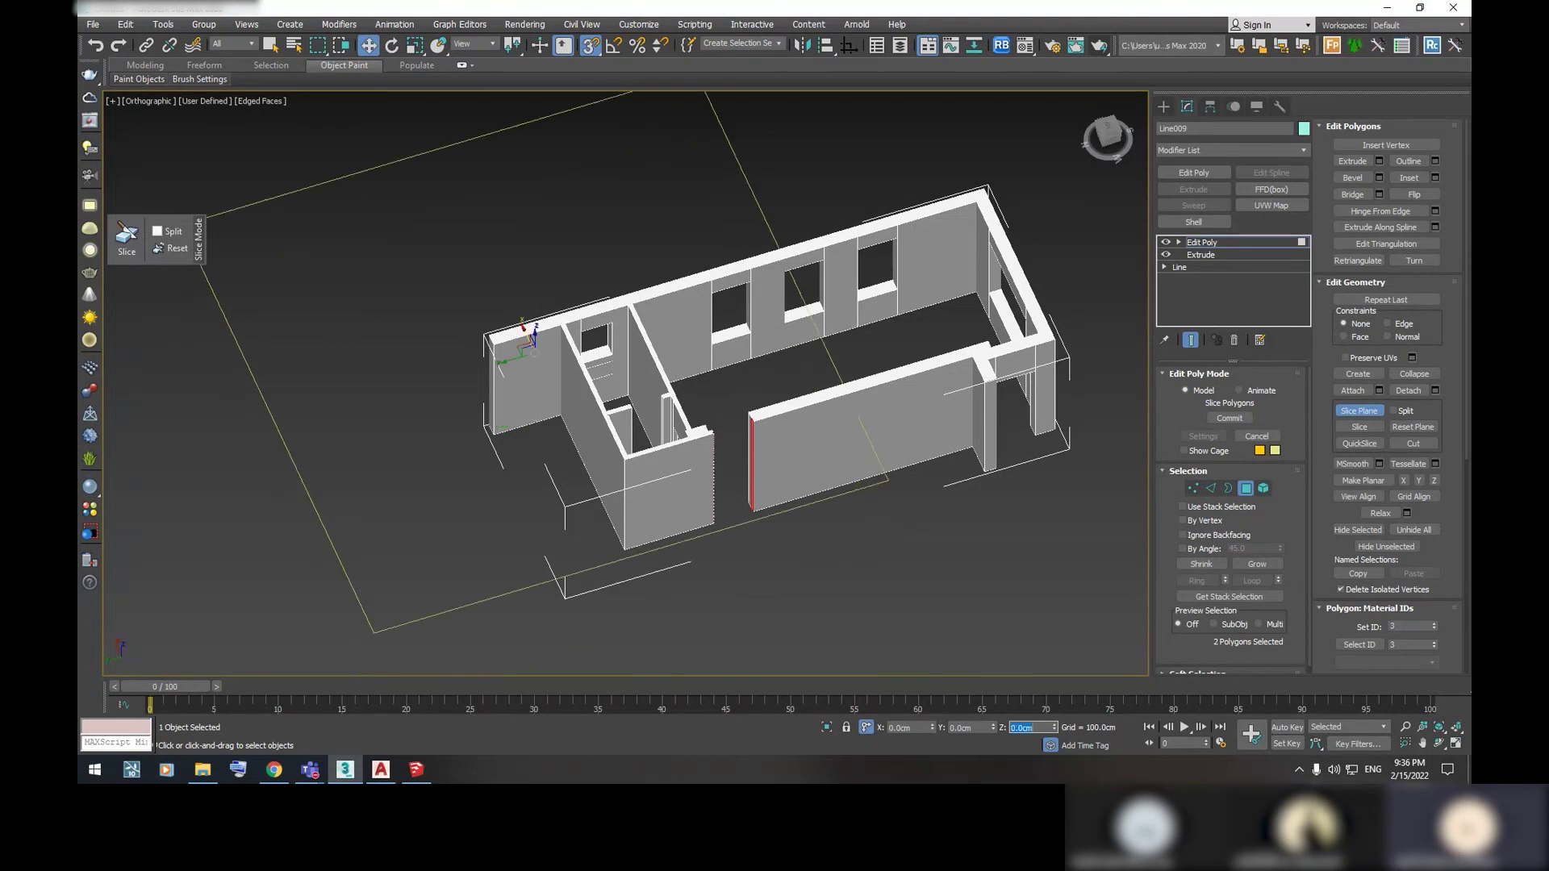
pyautogui.scroll(3, 763, 472)
pyautogui.scroll(3, 763, 472)
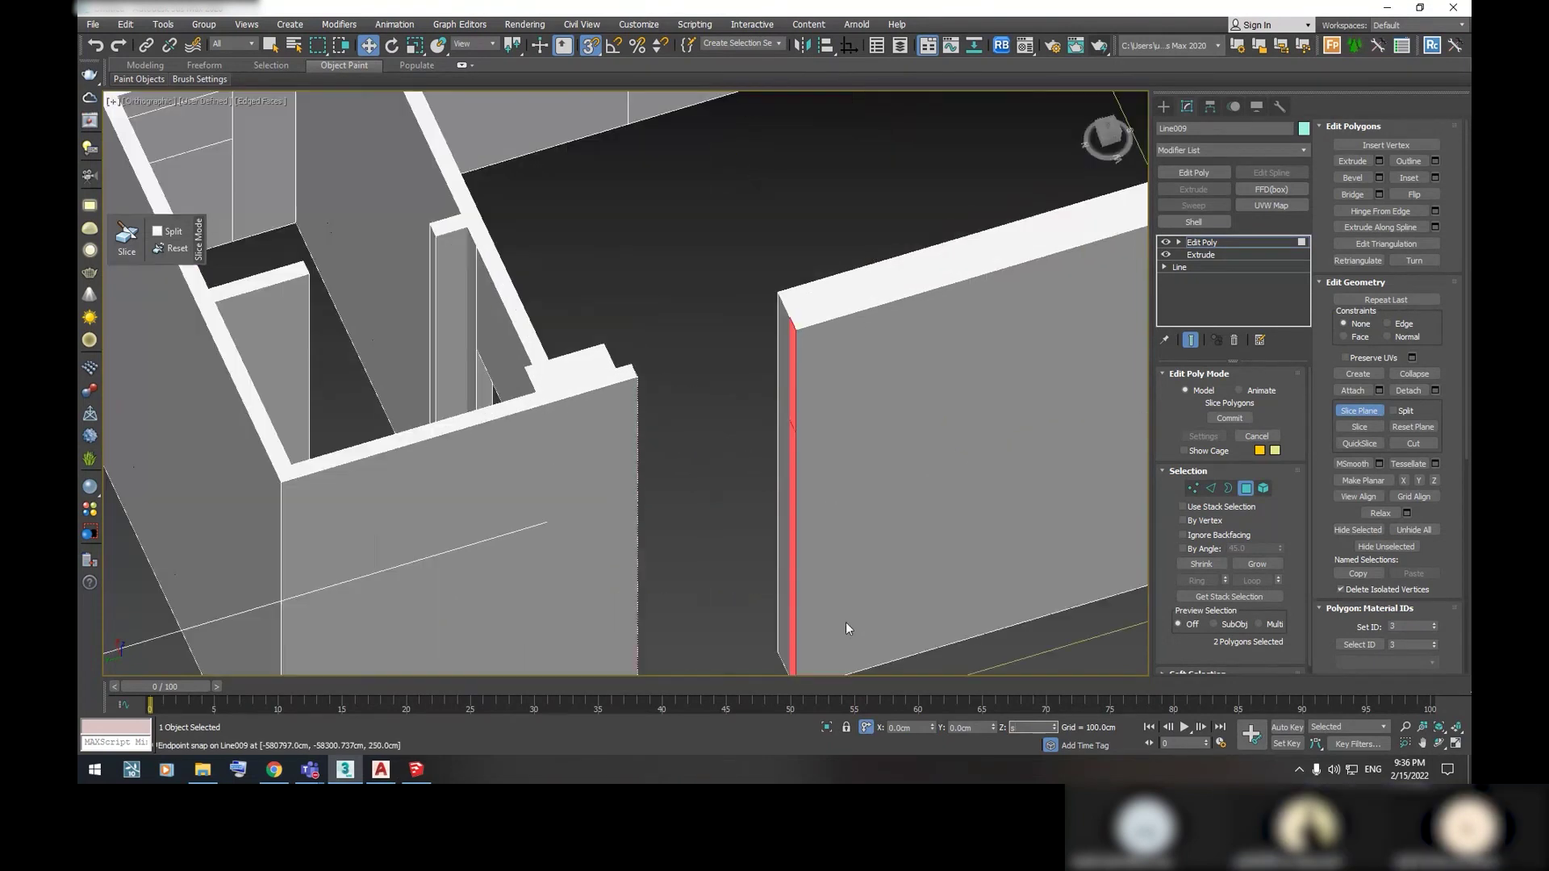
pyautogui.click(1368, 428)
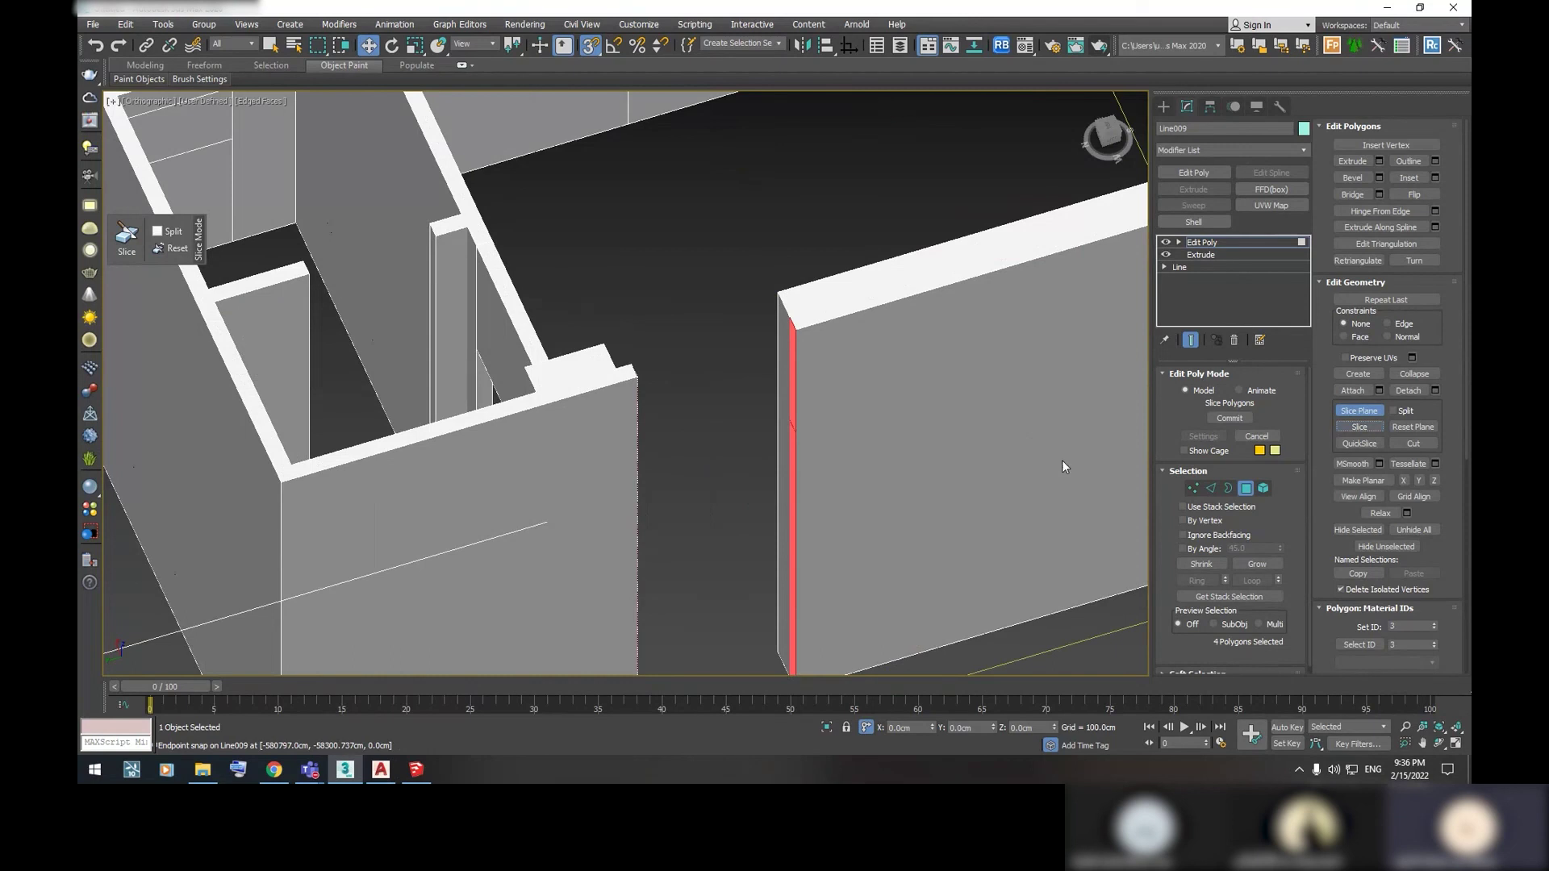
pyautogui.scroll(-4, 1062, 460)
pyautogui.click(1359, 411)
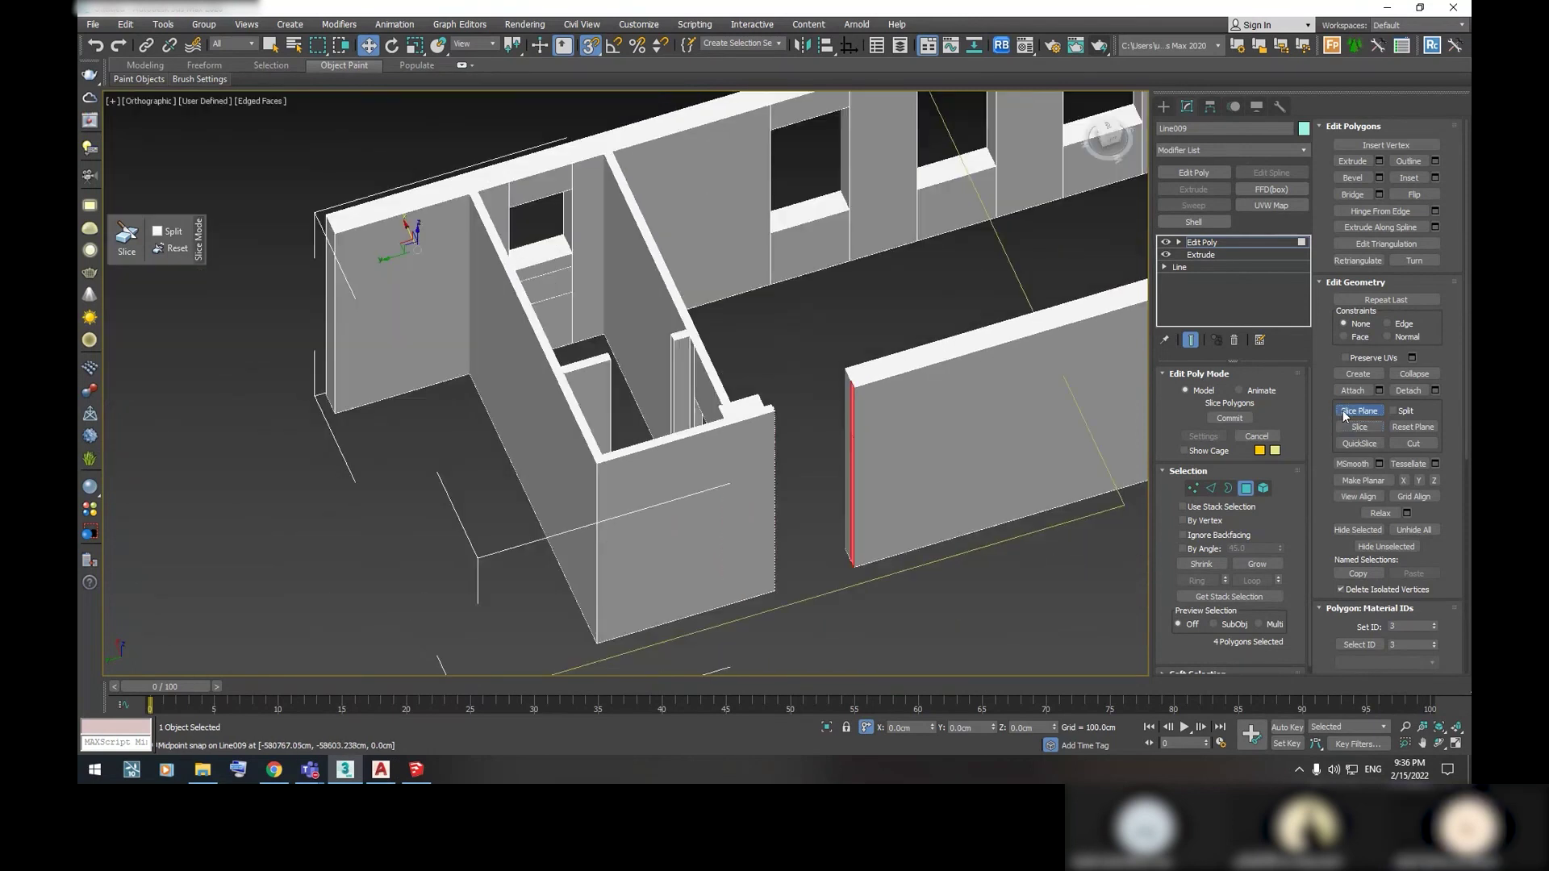
# Bridge the two thin jamb faces across the door opening with a new face
pyautogui.keyDown('alt'); pyautogui.moveTo(807, 403); pyautogui.dragTo(873, 423, button='middle'); pyautogui.keyUp('alt')
pyautogui.scroll(2, 873, 423)
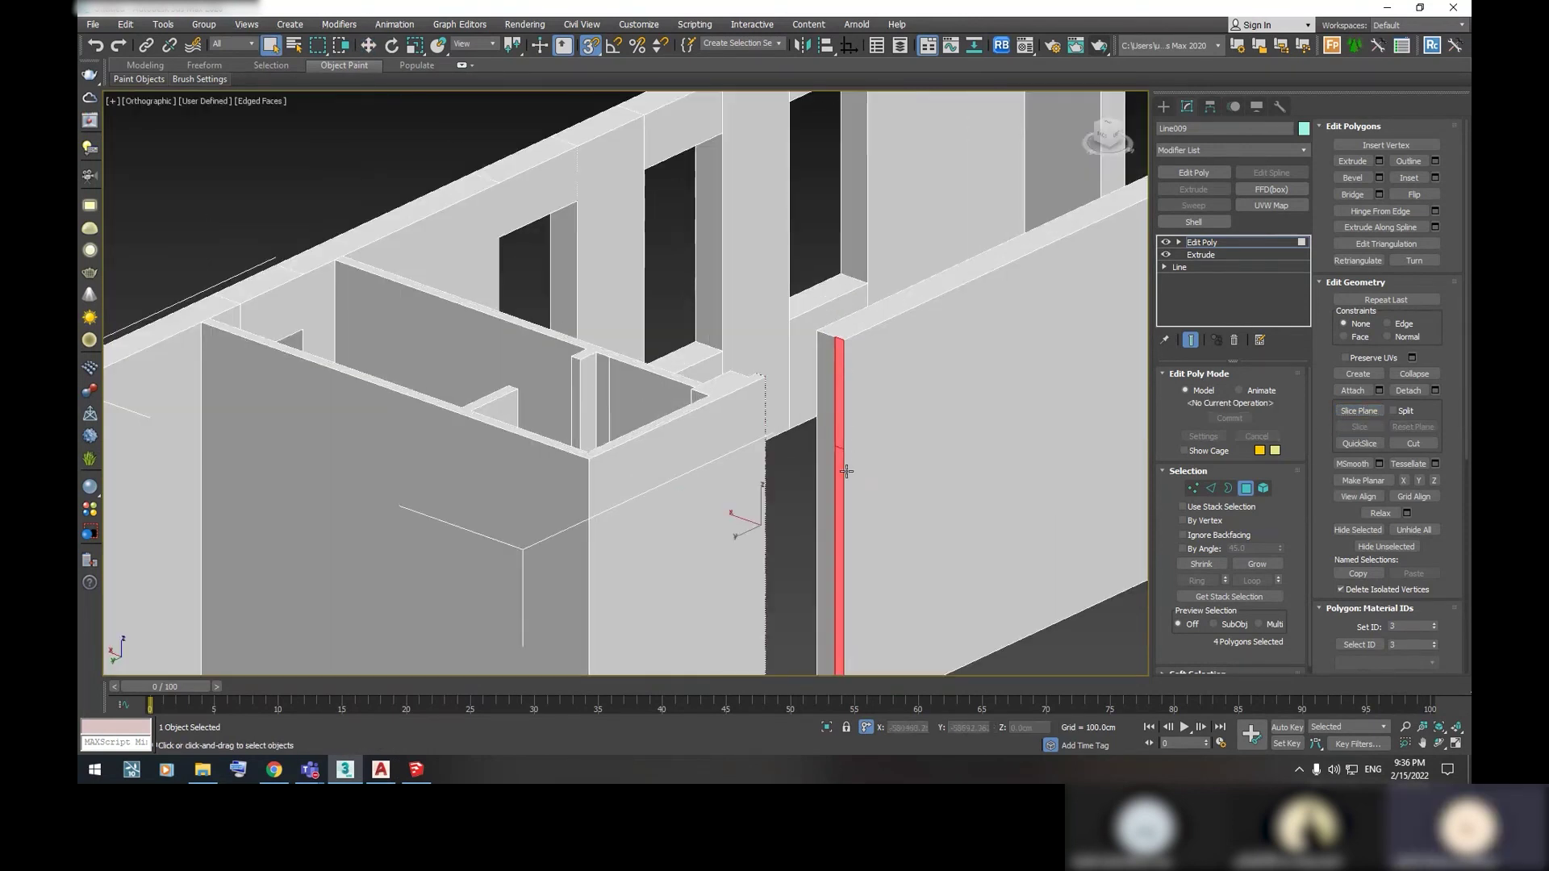
pyautogui.click(843, 476)
pyautogui.scroll(1, 824, 389)
pyautogui.click(824, 389)
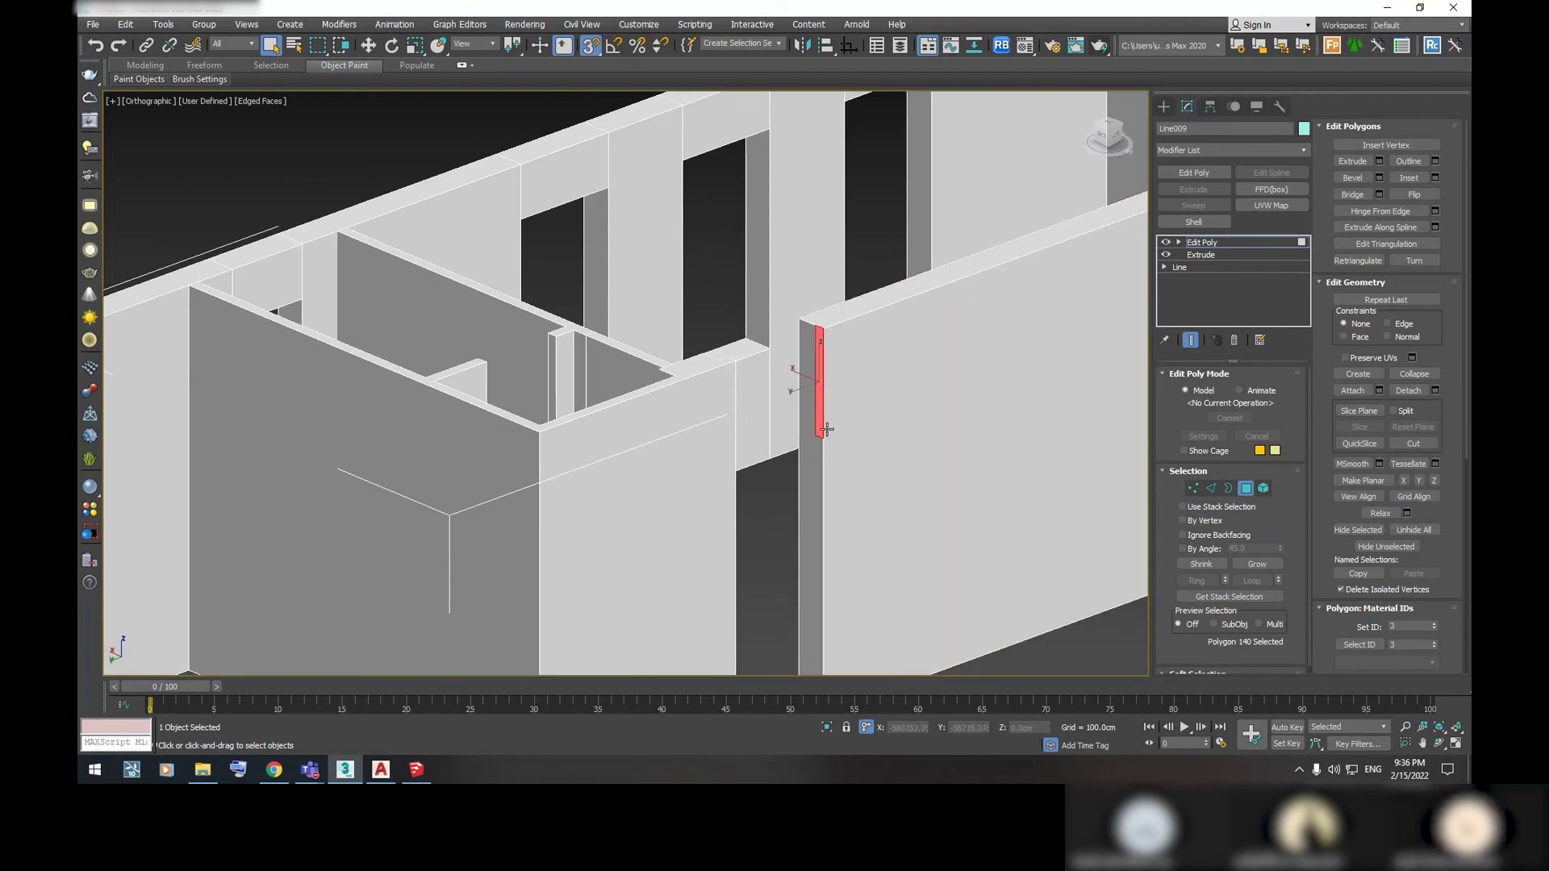
pyautogui.keyDown('alt'); pyautogui.moveTo(826, 429); pyautogui.dragTo(755, 304, button='middle'); pyautogui.keyUp('alt')
pyautogui.keyDown('ctrl'); pyautogui.click(755, 303); pyautogui.keyUp('ctrl')
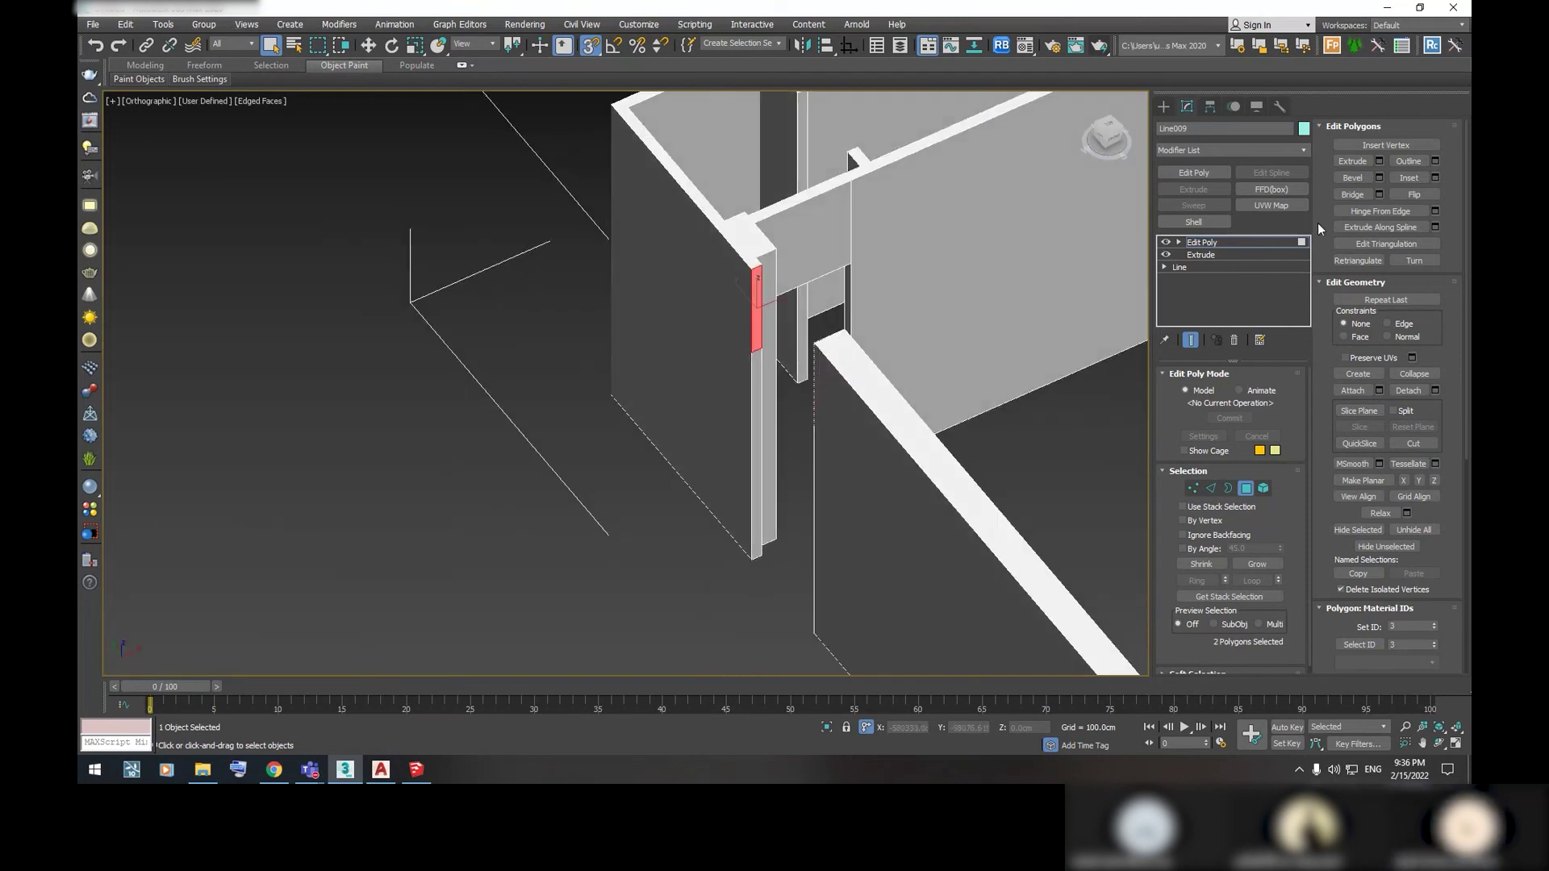
pyautogui.click(1352, 192)
pyautogui.moveTo(758, 323)
pyautogui.keyDown('alt'); pyautogui.mouseDown(button='middle')
pyautogui.moveTo(660, 334)
pyautogui.moveTo(830, 356)
pyautogui.moveTo(740, 395)
pyautogui.mouseUp(button='middle'); pyautogui.keyUp('alt')
# Inspect the bridged wall lengthwise, then choose the Rectangle spline shape tool
pyautogui.scroll(-3, 850, 385)
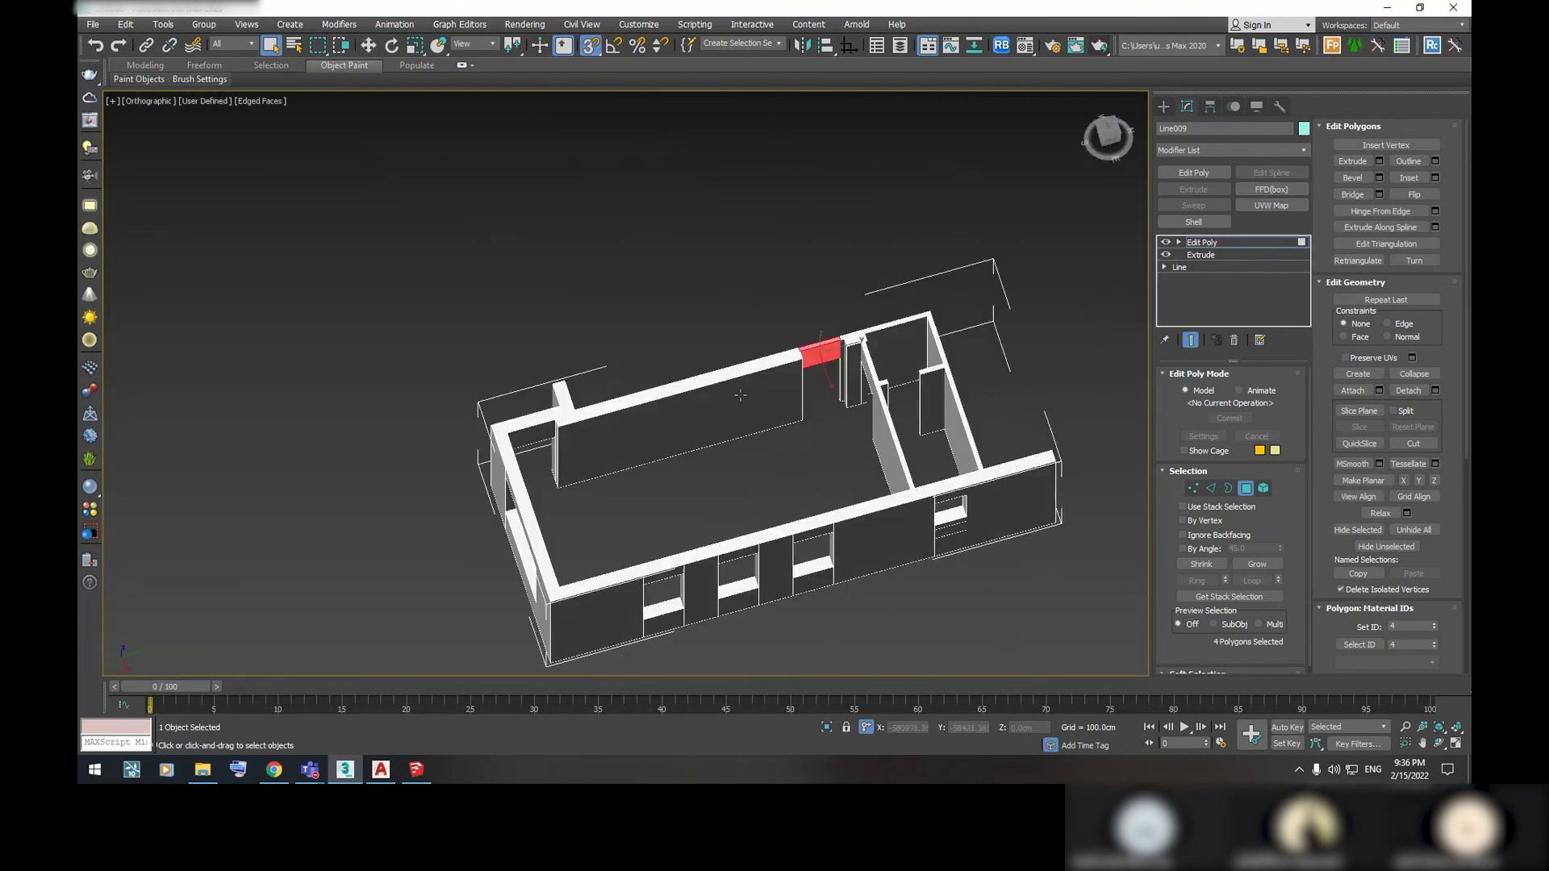
pyautogui.scroll(-2, 671, 421)
pyautogui.keyDown('alt'); pyautogui.moveTo(672, 421); pyautogui.dragTo(795, 411, button='middle'); pyautogui.keyUp('alt')
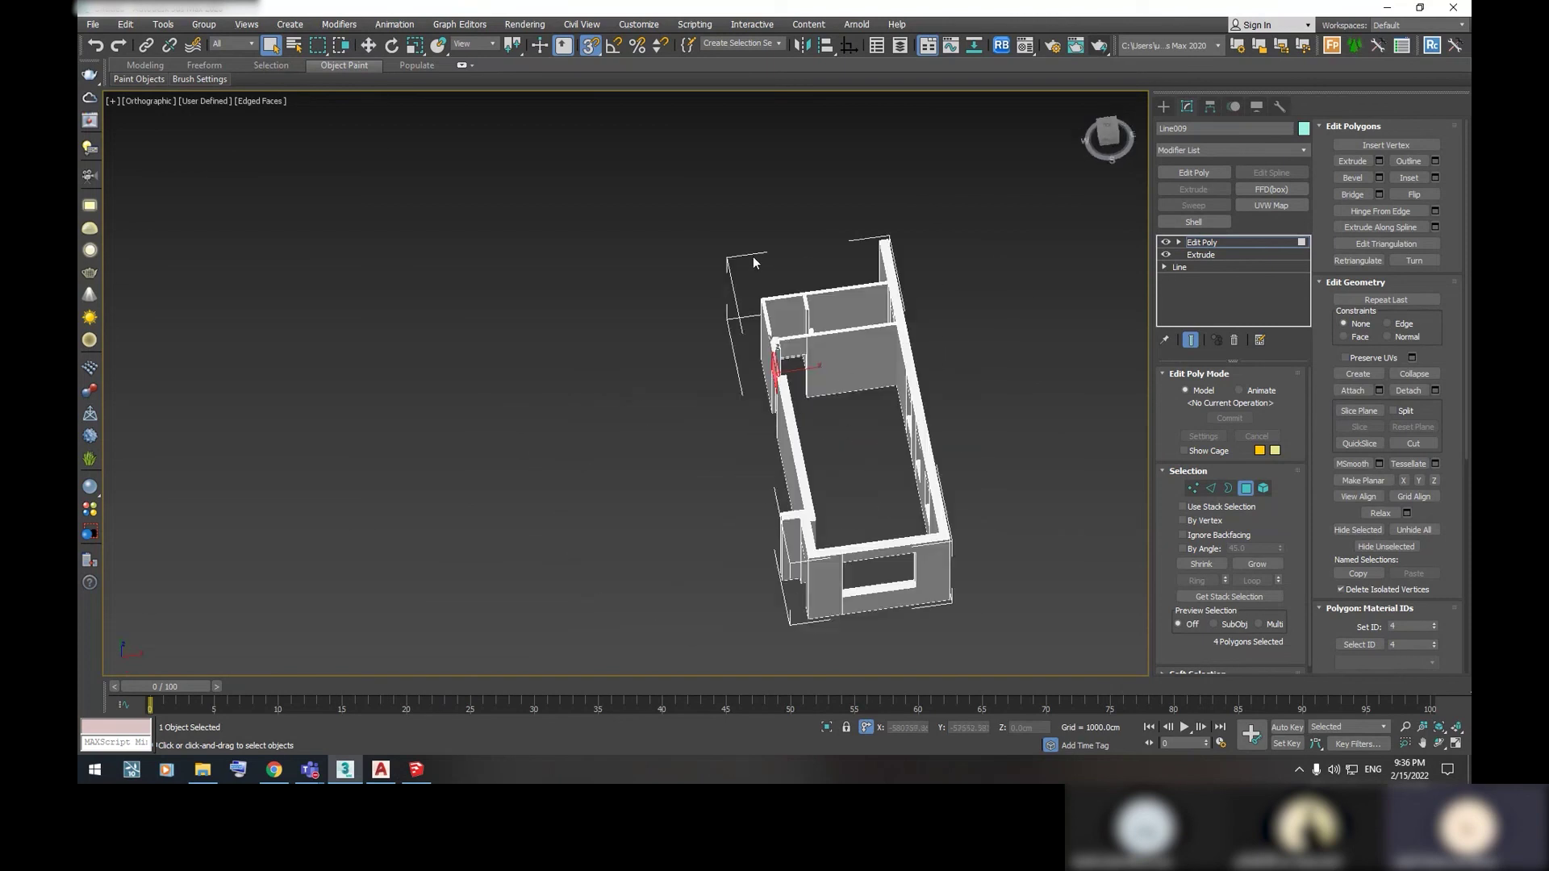
pyautogui.scroll(4, 904, 206)
pyautogui.scroll(-2, 905, 206)
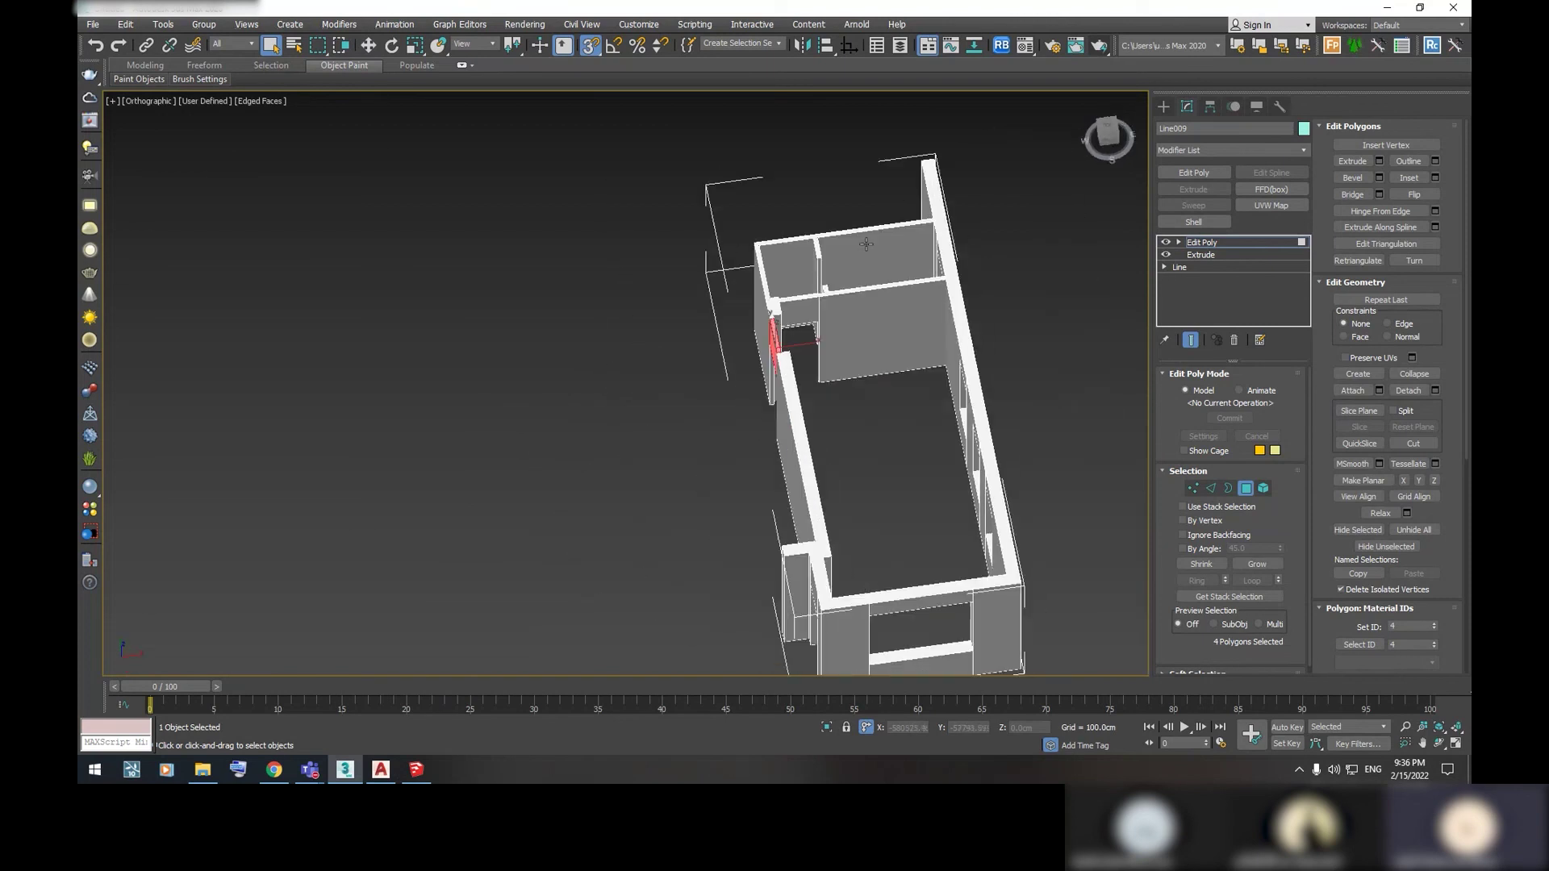
pyautogui.click(1166, 98)
pyautogui.scroll(-2, 949, 206)
pyautogui.scroll(-1, 949, 206)
pyautogui.click(1258, 205)
# Switch to Top view and re-select the Rectangle tool in Shapes
pyautogui.press('t')
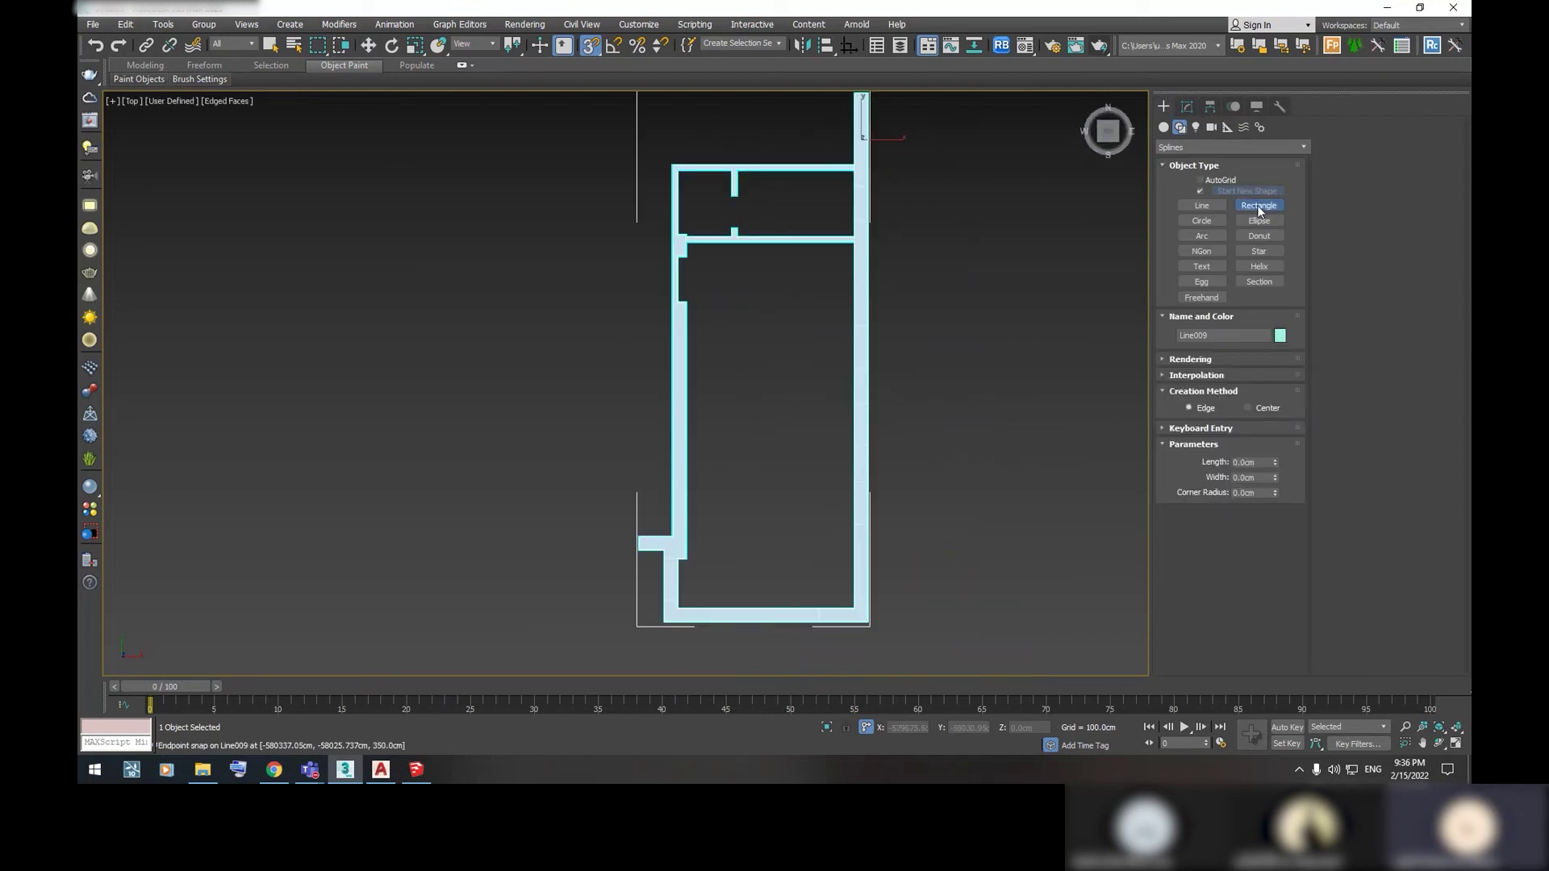
pyautogui.moveTo(803, 204); pyautogui.dragTo(871, 222, button='middle')
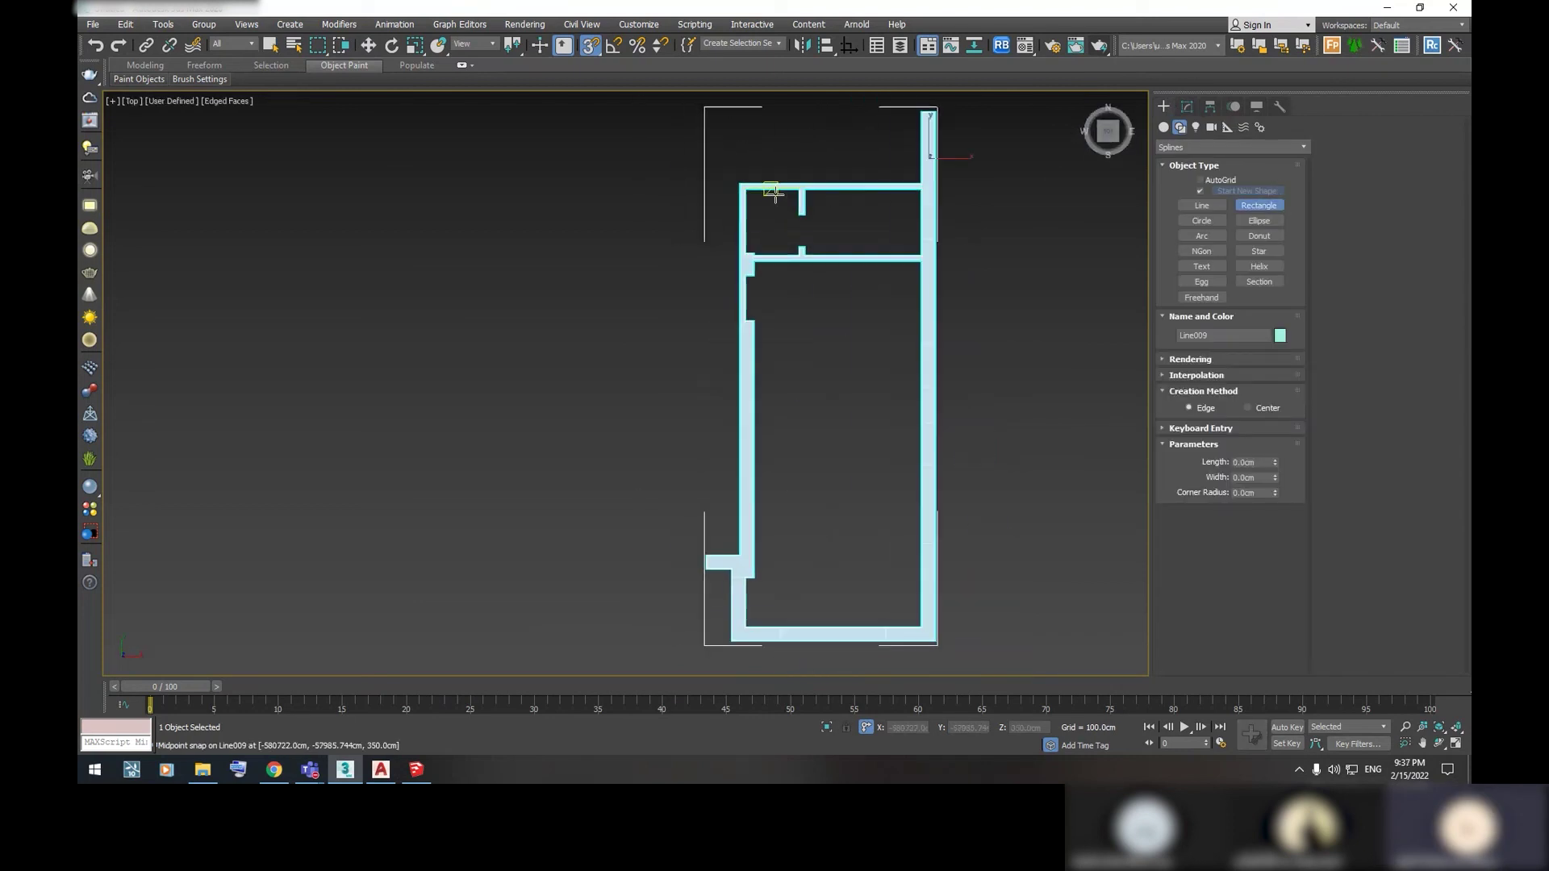
pyautogui.click(1166, 128)
pyautogui.click(1180, 127)
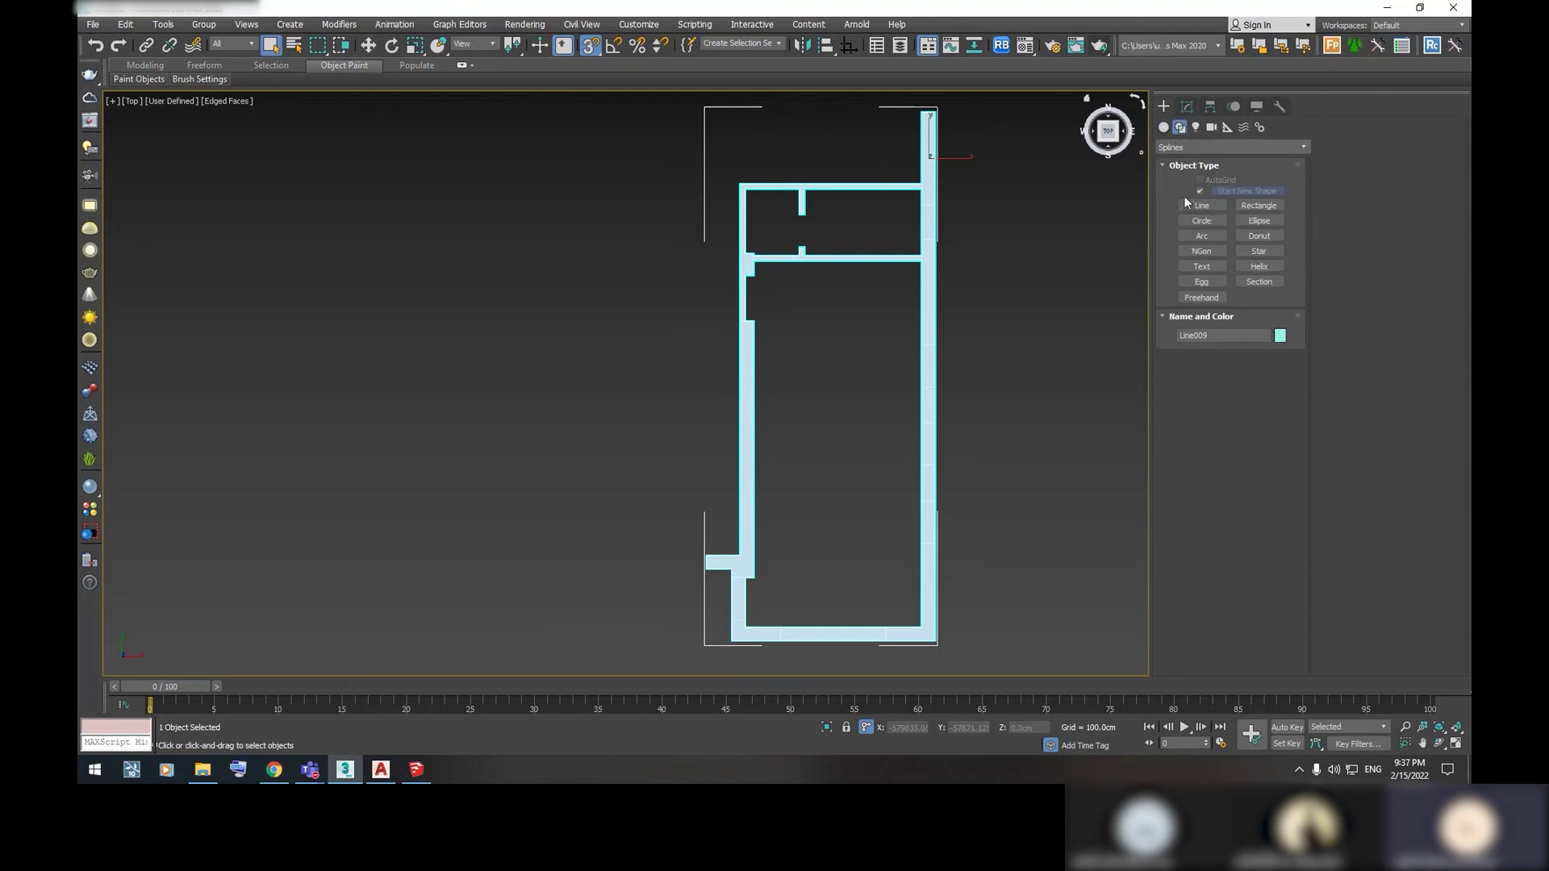
pyautogui.click(1164, 127)
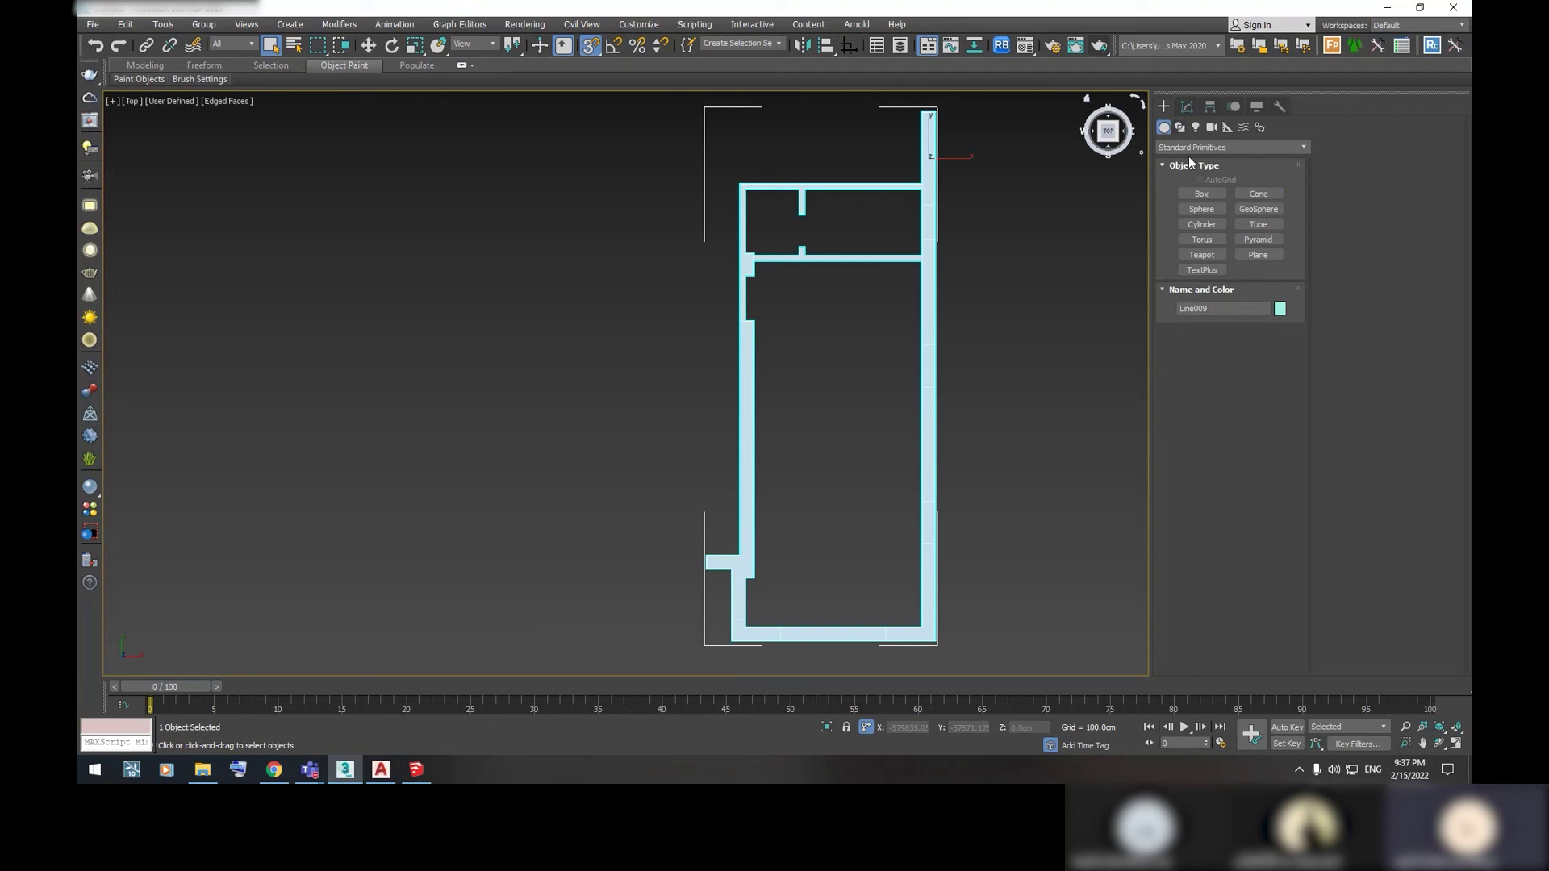
pyautogui.click(1180, 127)
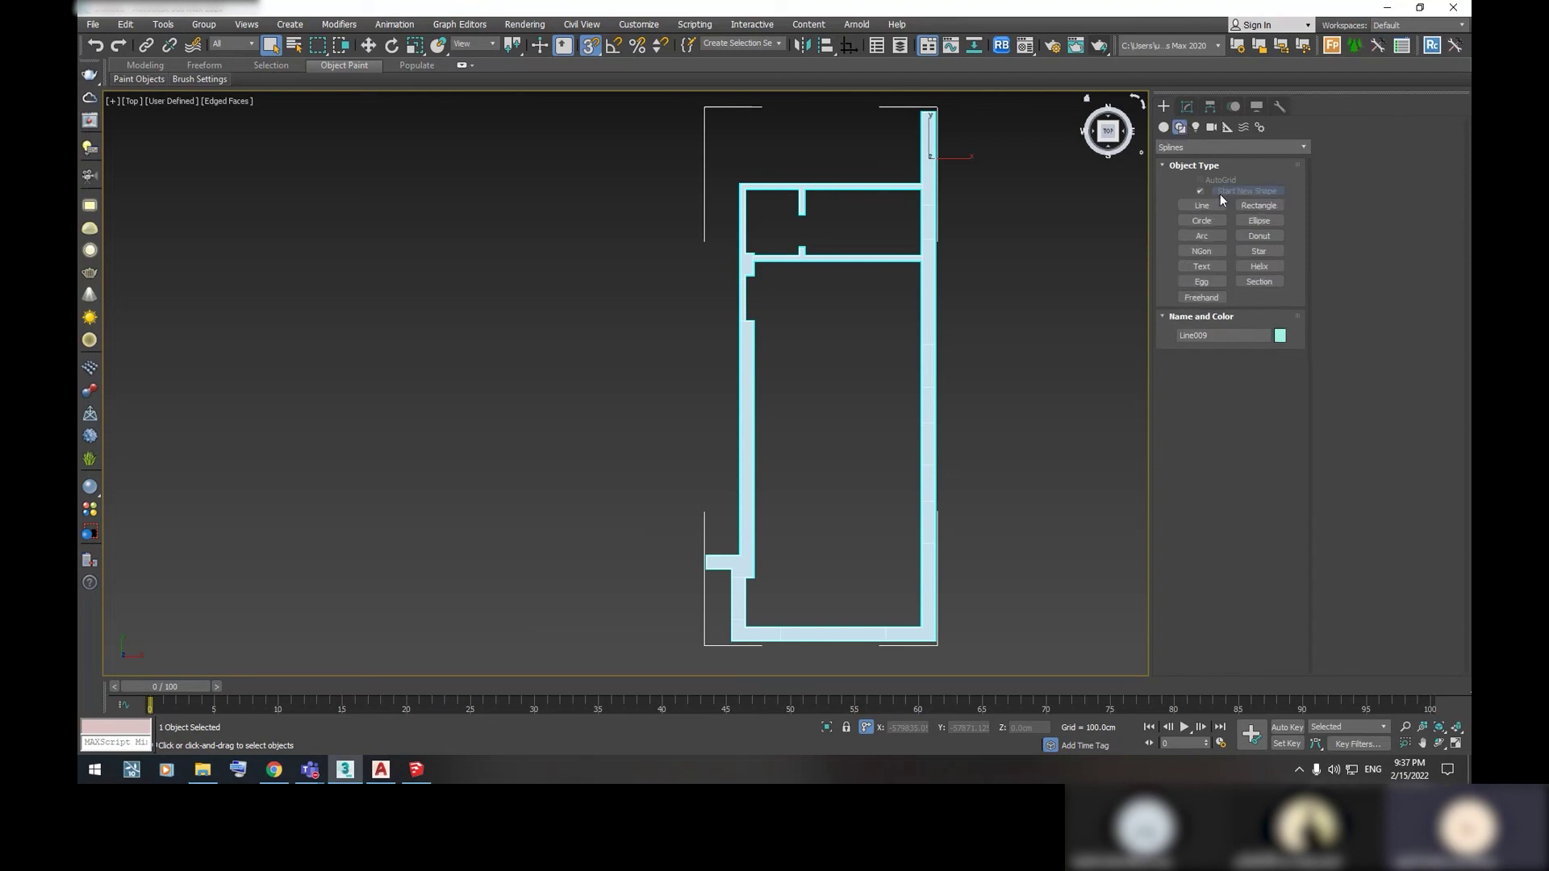
pyautogui.click(1260, 206)
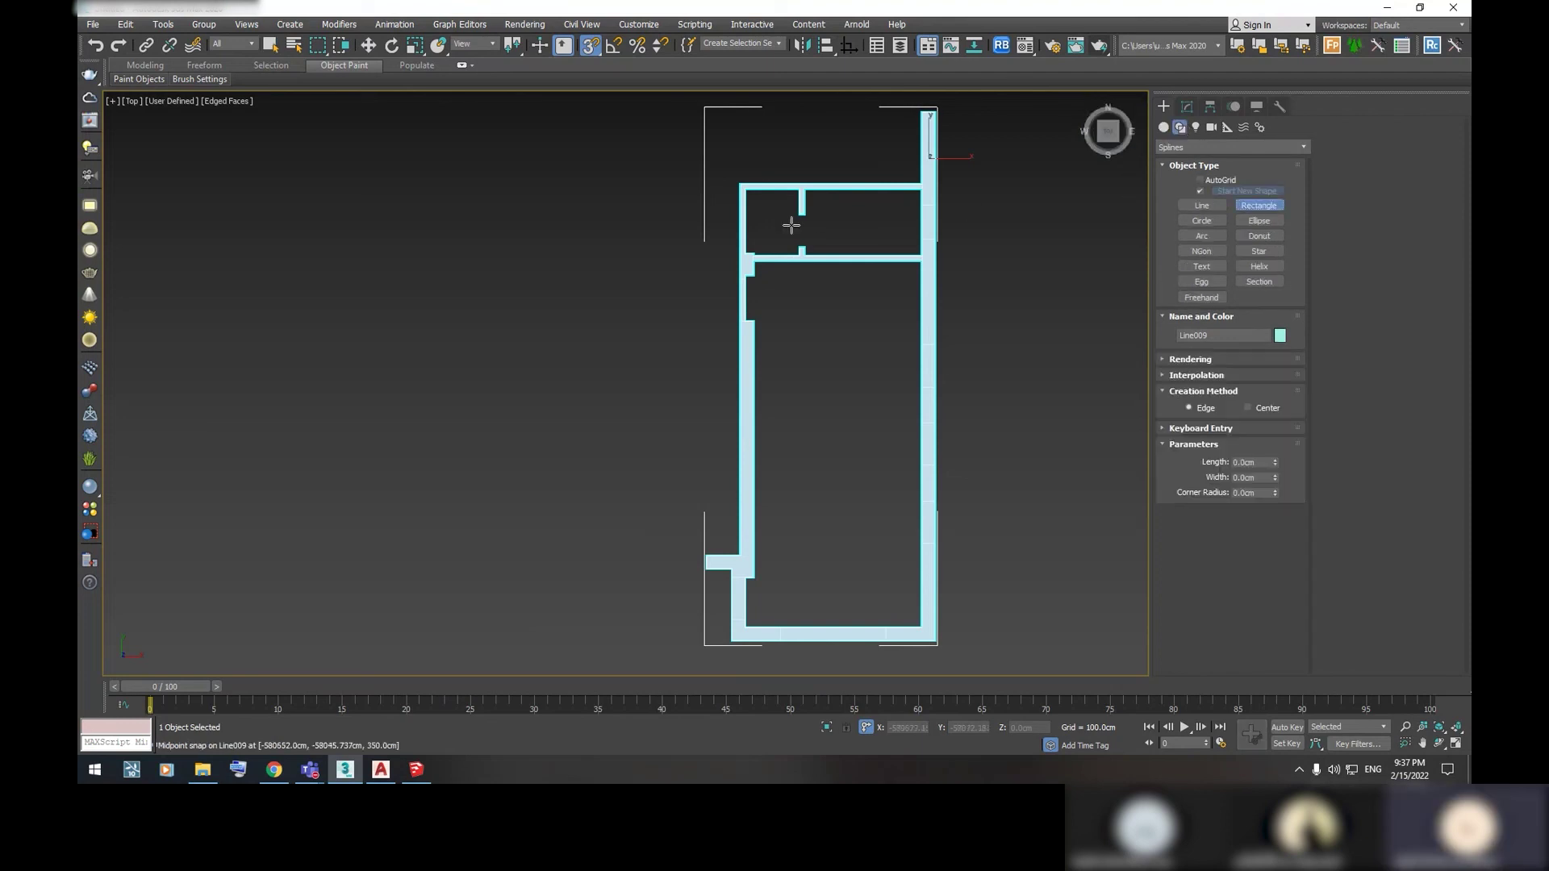
# Draw Rectangle001, about 1080 × 459.9 cm, between the building's outer corners
pyautogui.scroll(3, 737, 184)
pyautogui.scroll(3, 736, 180)
pyautogui.moveTo(739, 178); pyautogui.dragTo(930, 355)
pyautogui.scroll(-3, 896, 322)
pyautogui.scroll(-2, 919, 347)
pyautogui.scroll(3, 941, 440)
pyautogui.moveTo(941, 440); pyautogui.dragTo(996, 508)
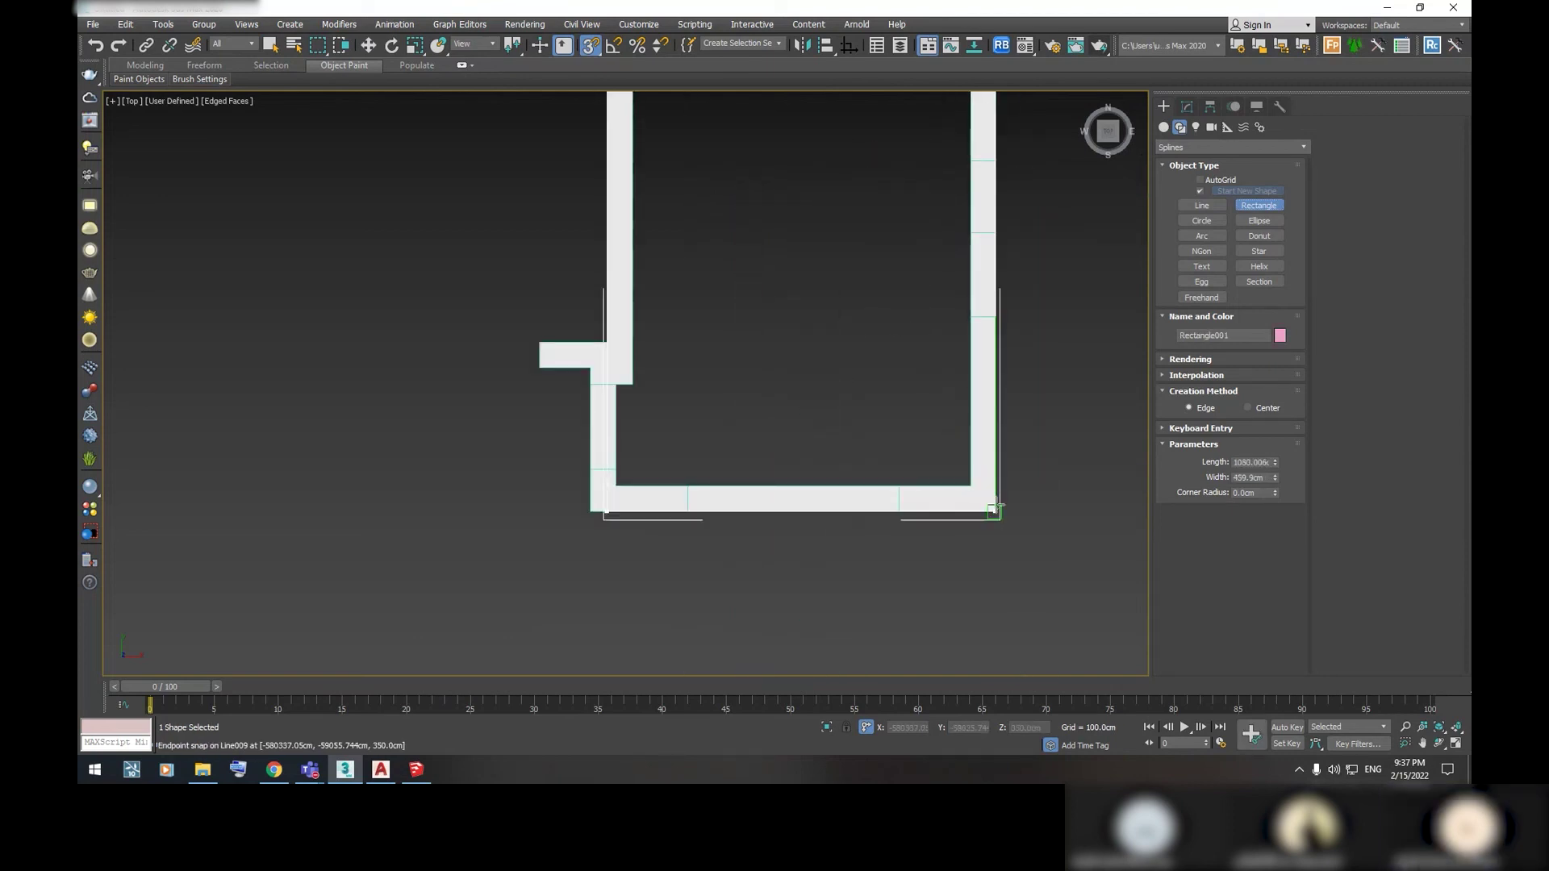
pyautogui.scroll(-2, 996, 508)
pyautogui.scroll(-3, 944, 433)
pyautogui.moveTo(926, 422)
pyautogui.keyDown('alt'); pyautogui.mouseDown(button='middle')
pyautogui.moveTo(1057, 307)
pyautogui.moveTo(660, 273)
pyautogui.mouseUp(button='middle'); pyautogui.keyUp('alt')
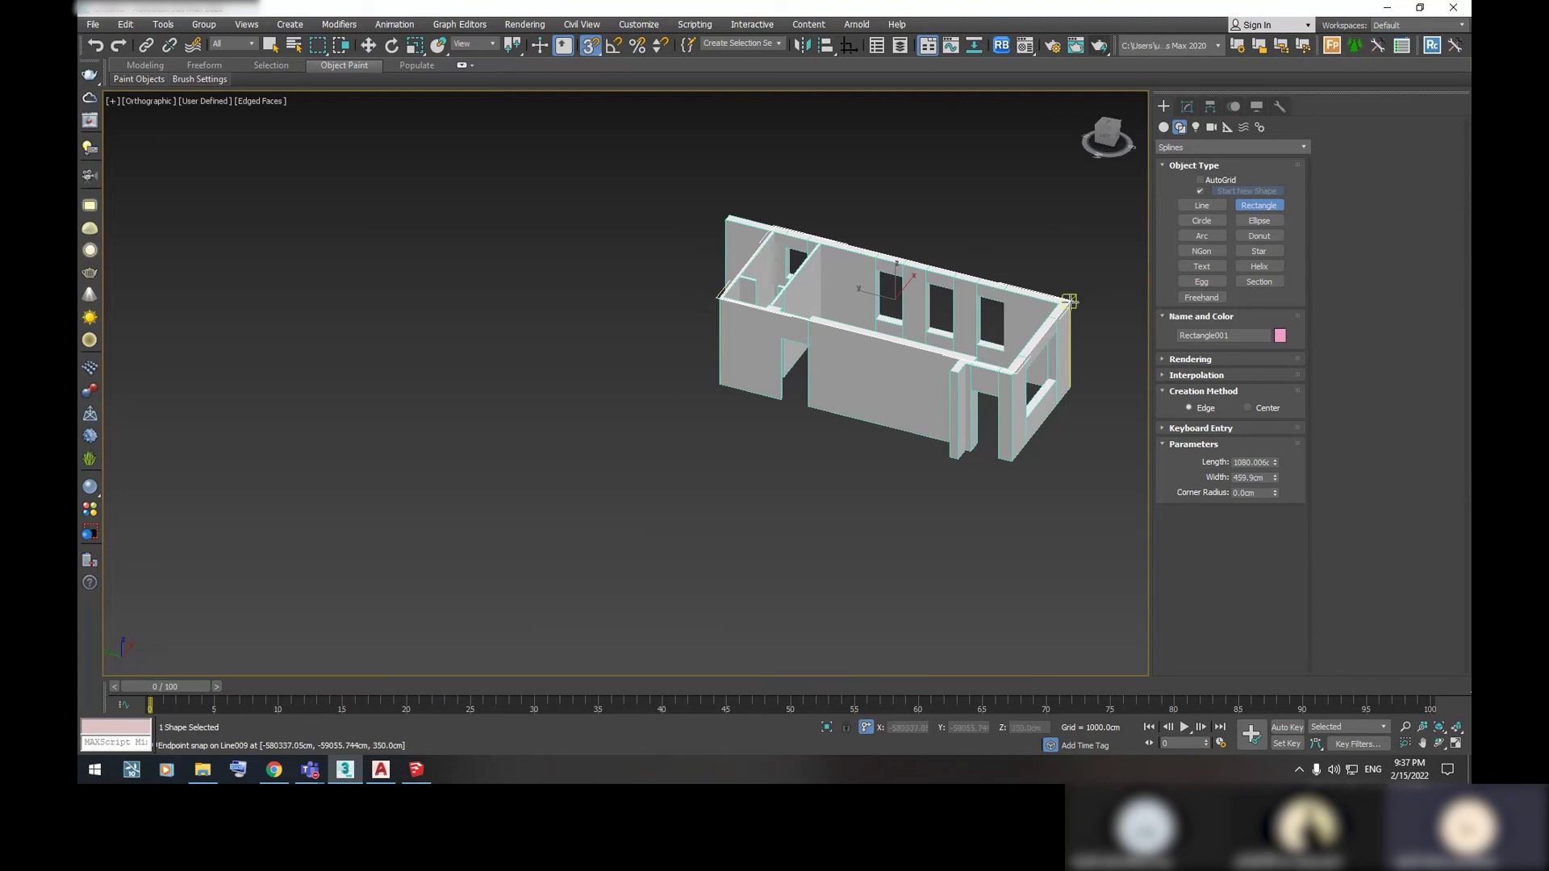
# Extrude Rectangle001 into a flat roof slab, entering 20 as the Amount
pyautogui.rightClick(1079, 262)
pyautogui.click(1209, 106)
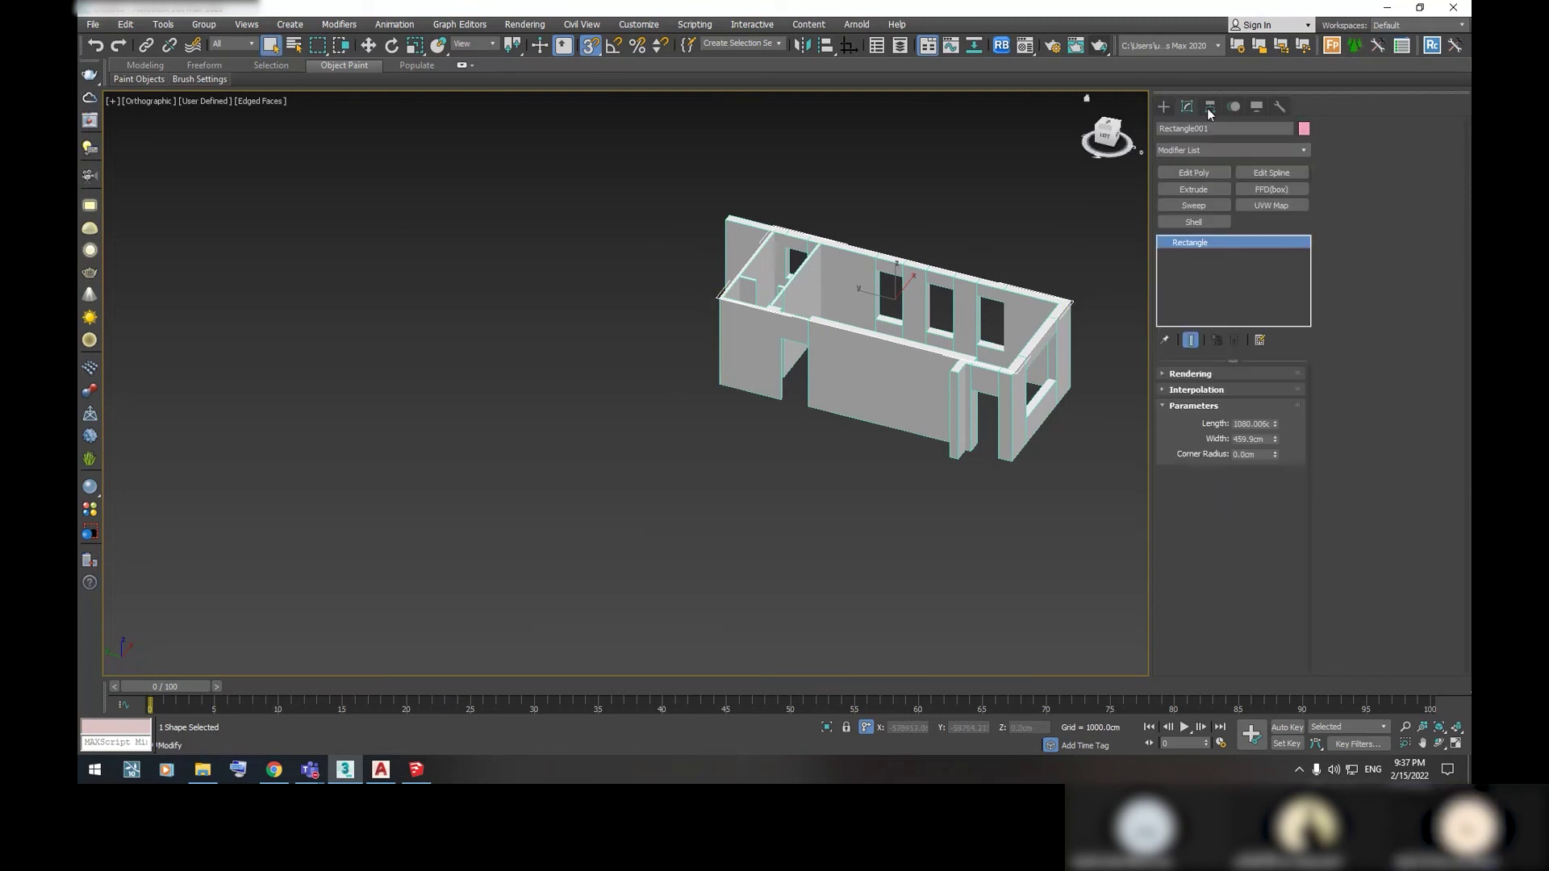
pyautogui.click(1194, 190)
pyautogui.press('Return')
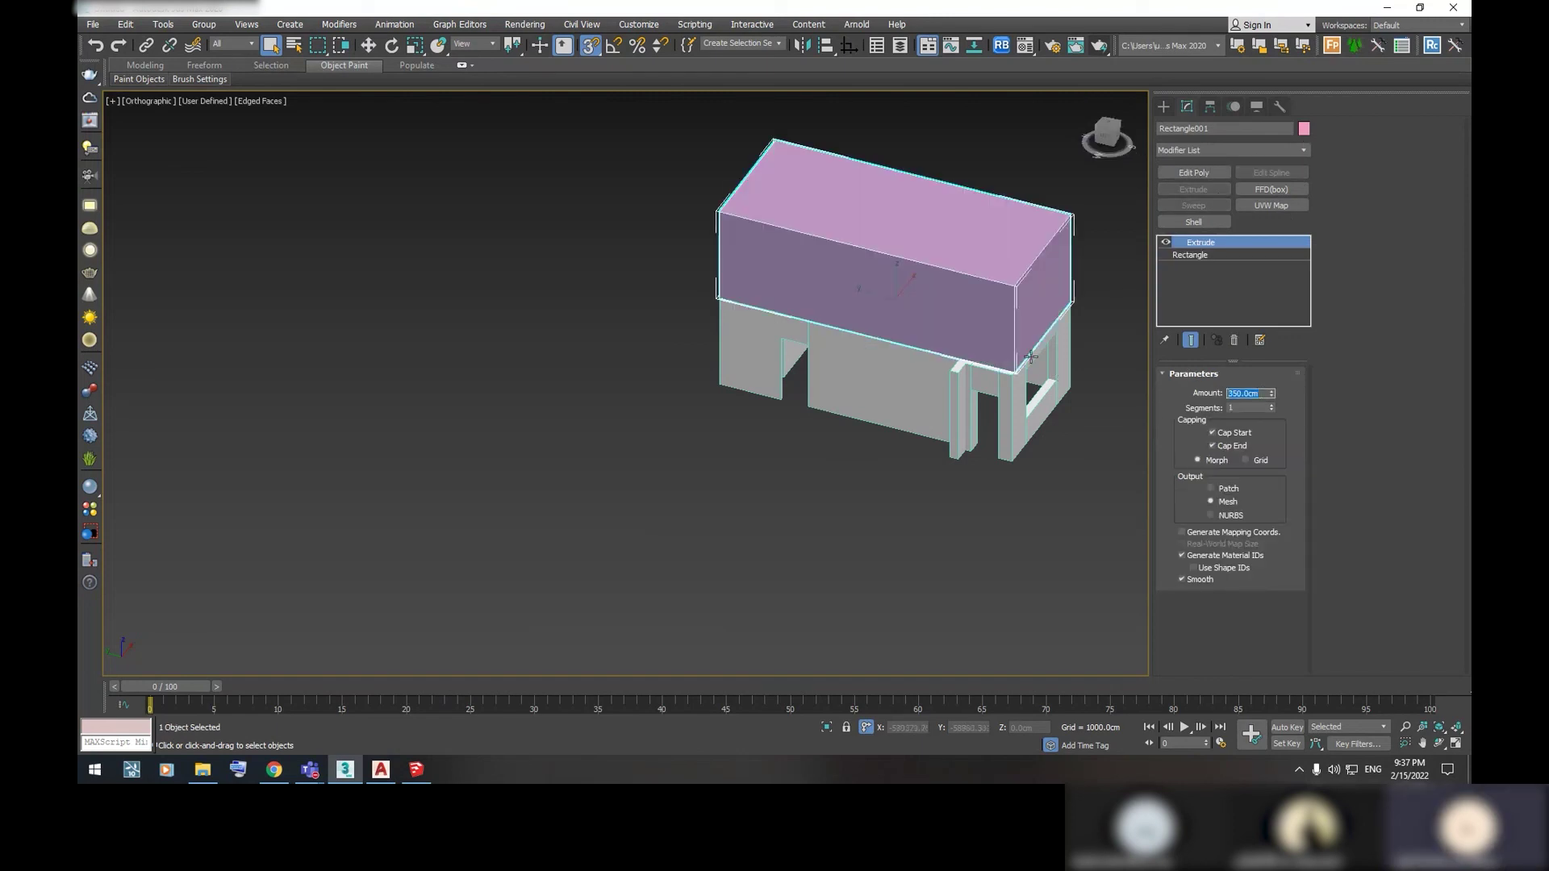
pyautogui.write('20')
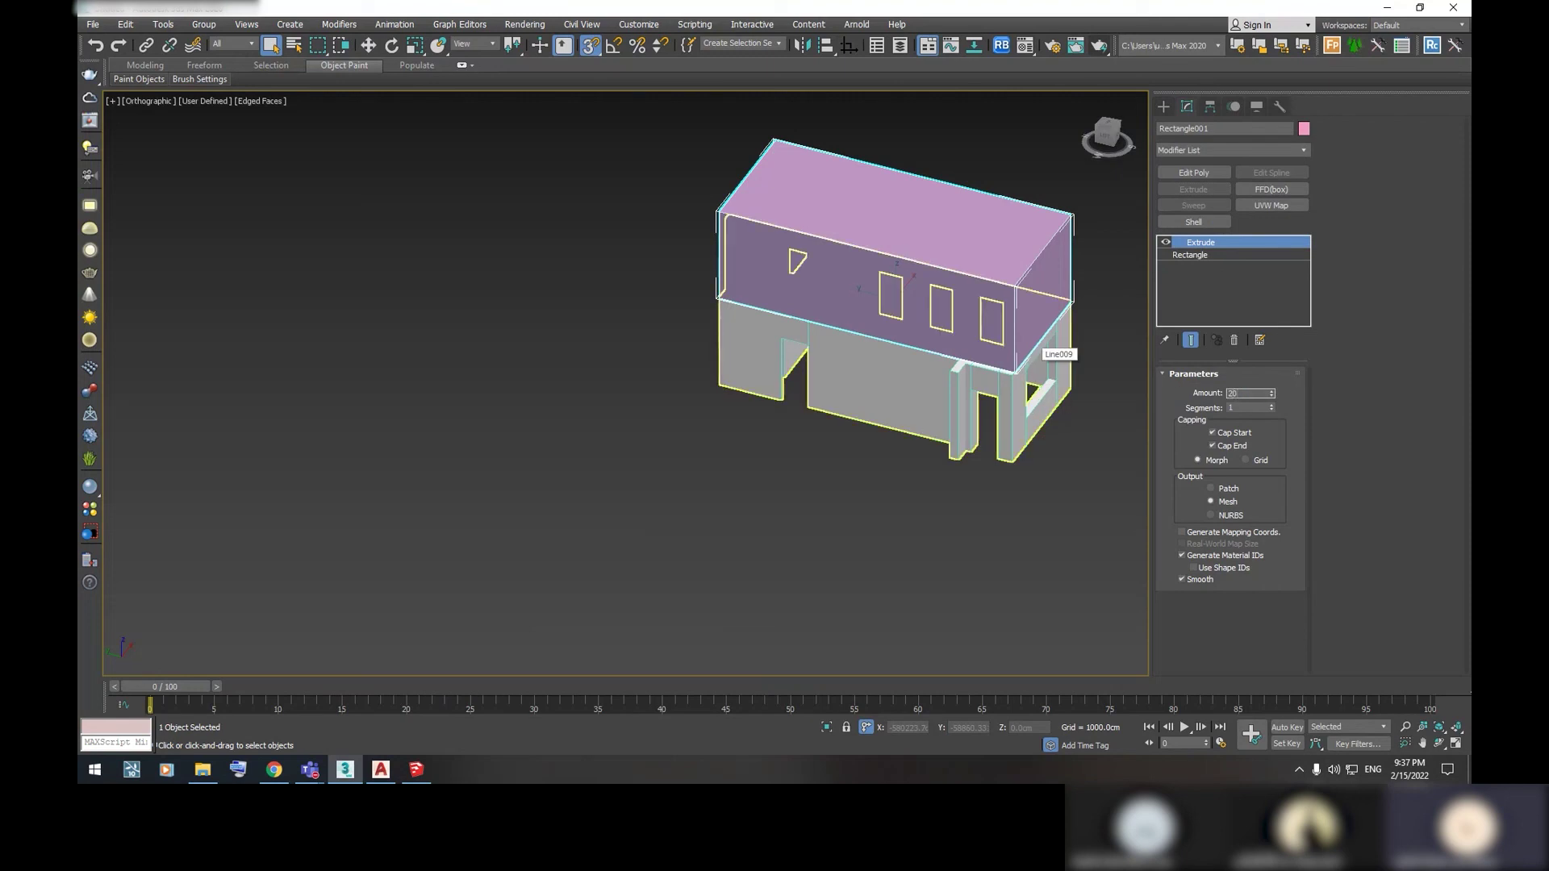
pyautogui.press('Return')
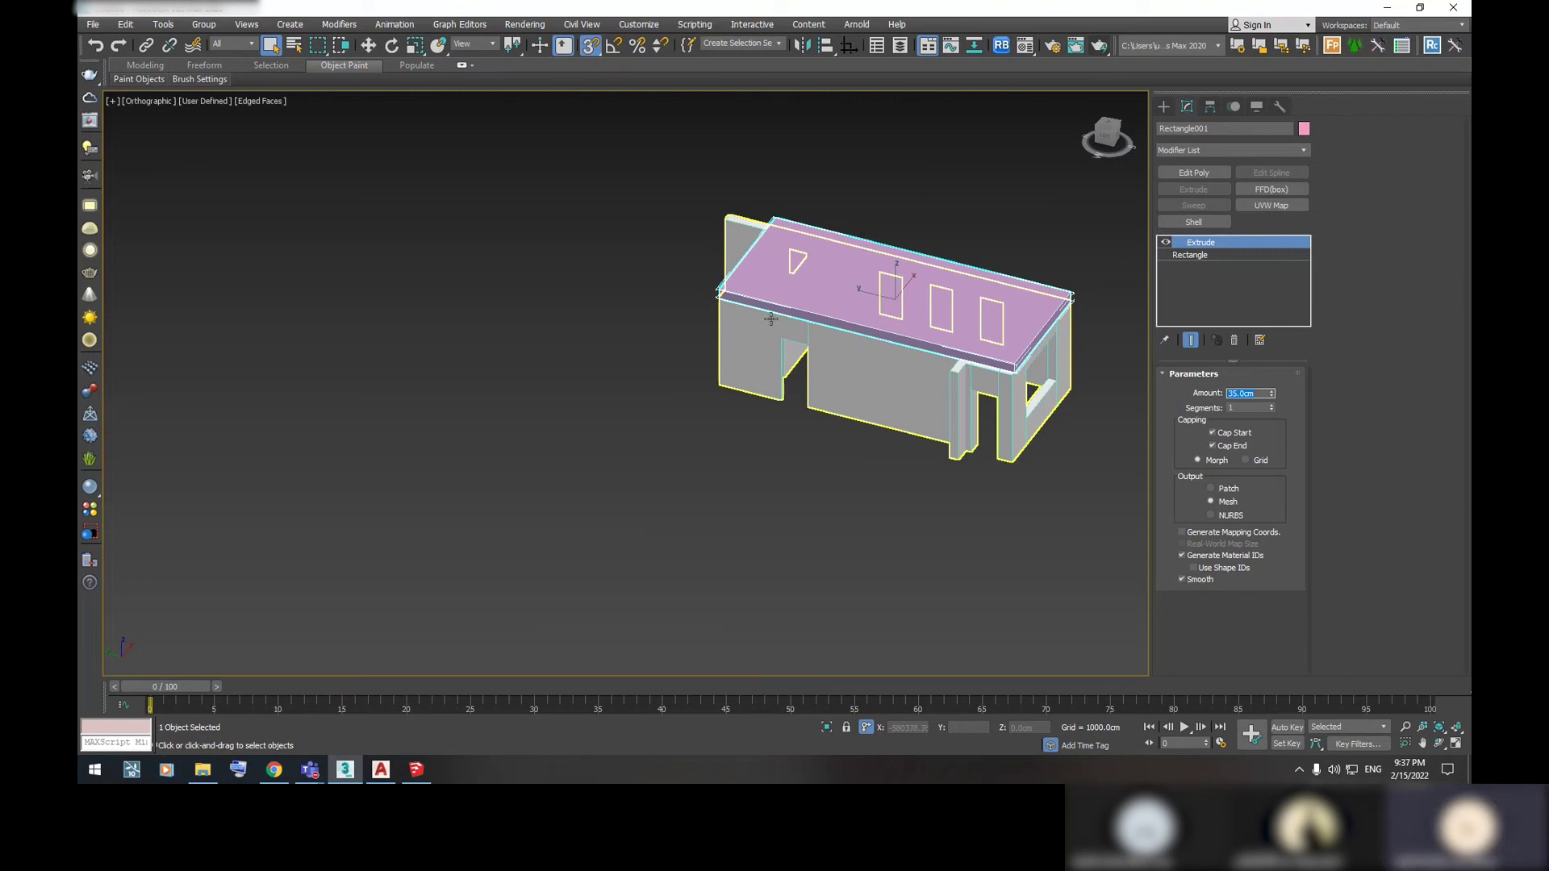
pyautogui.keyDown('alt'); pyautogui.moveTo(788, 293); pyautogui.dragTo(778, 292, button='middle'); pyautogui.keyUp('alt')
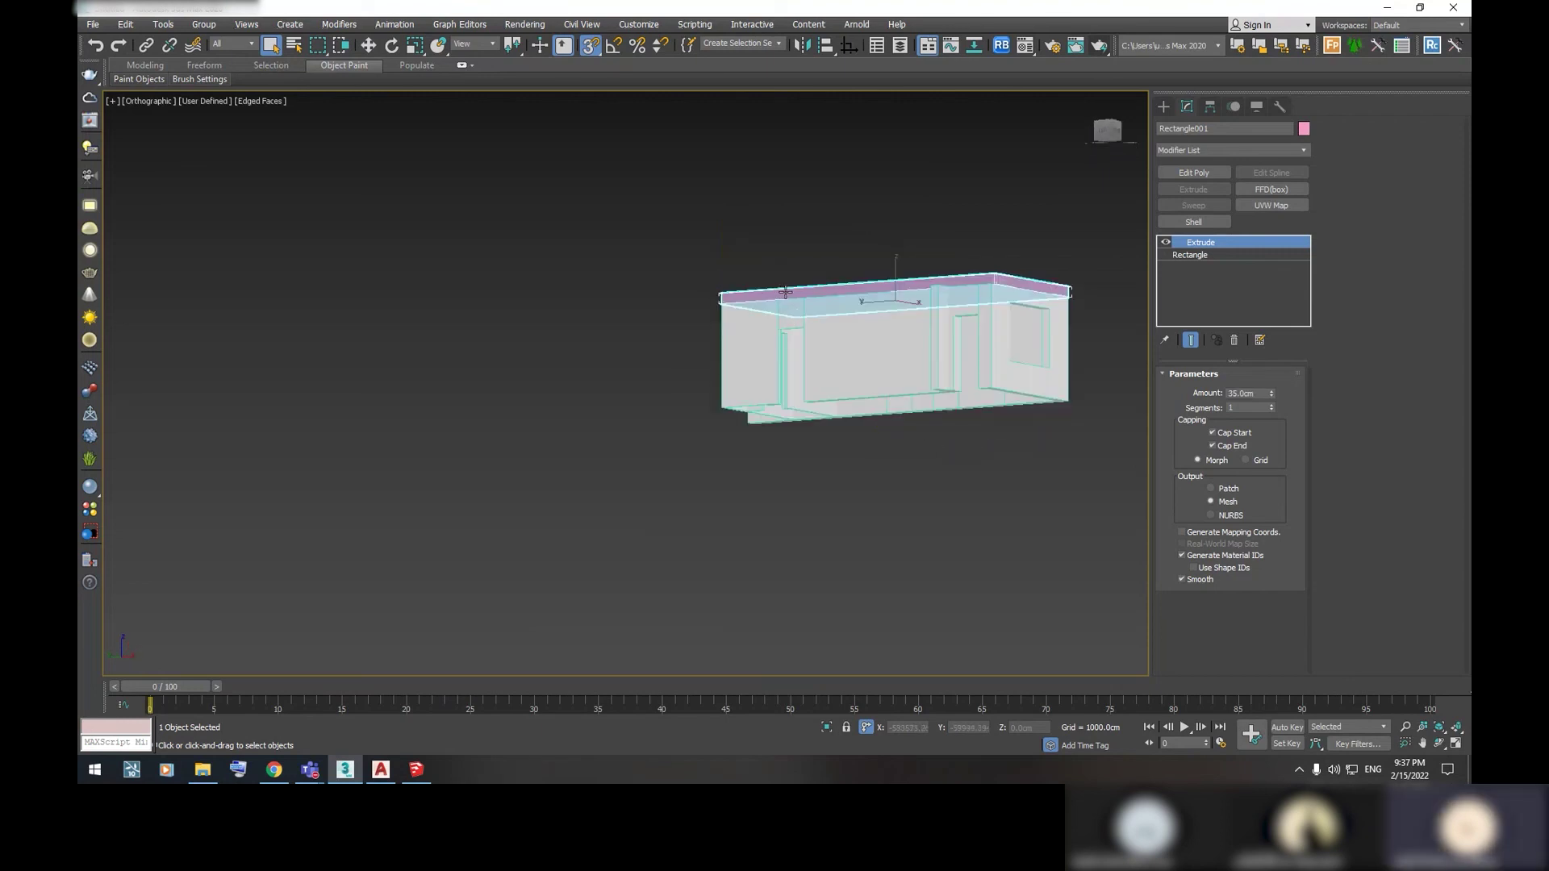
pyautogui.rightClick(785, 292)
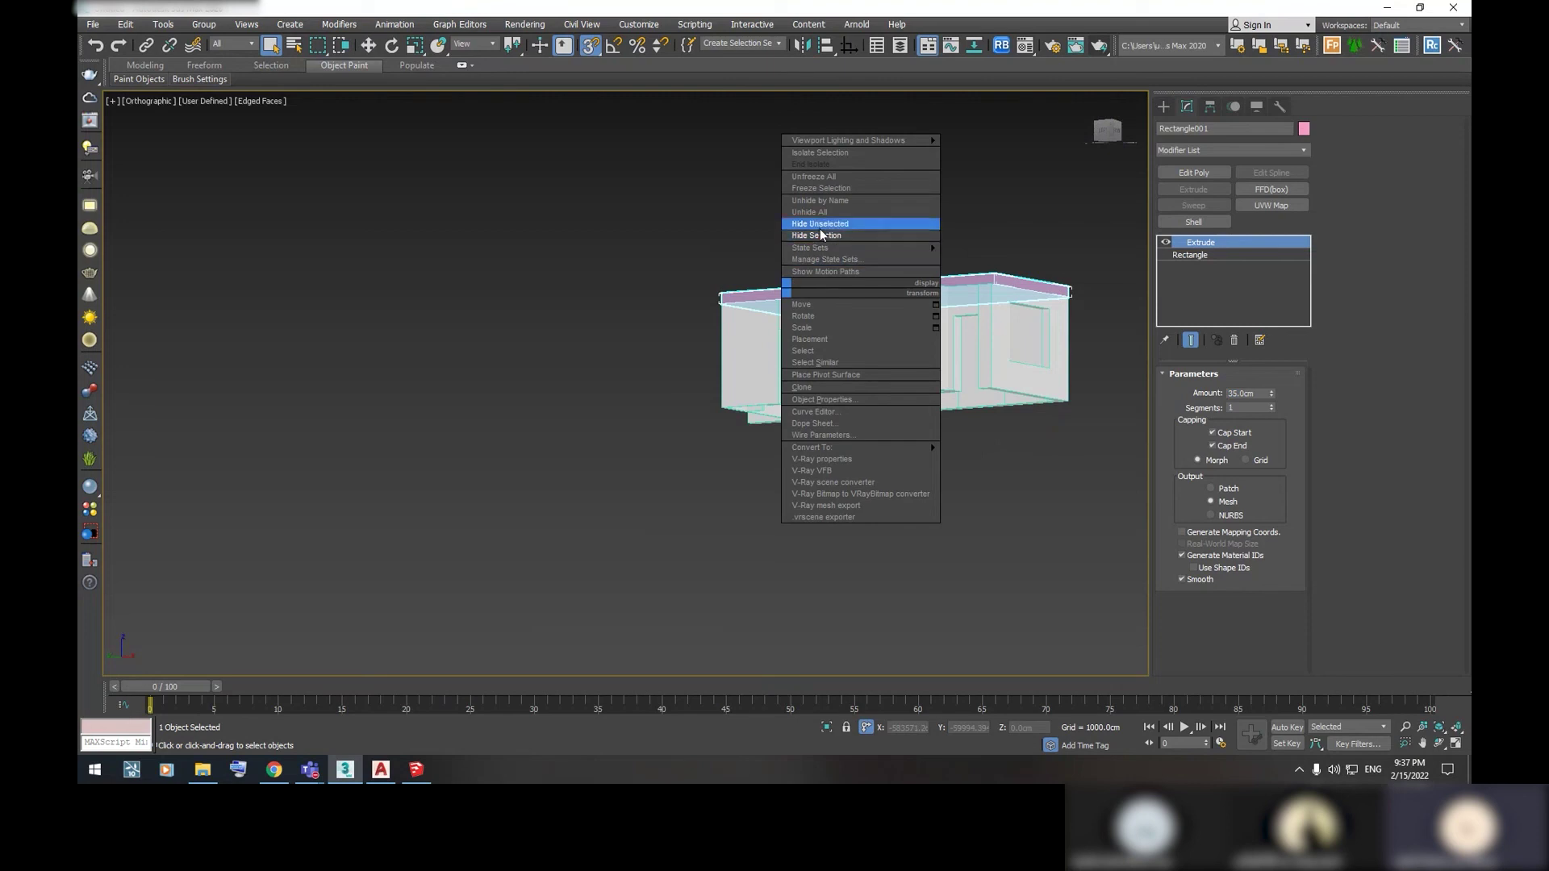
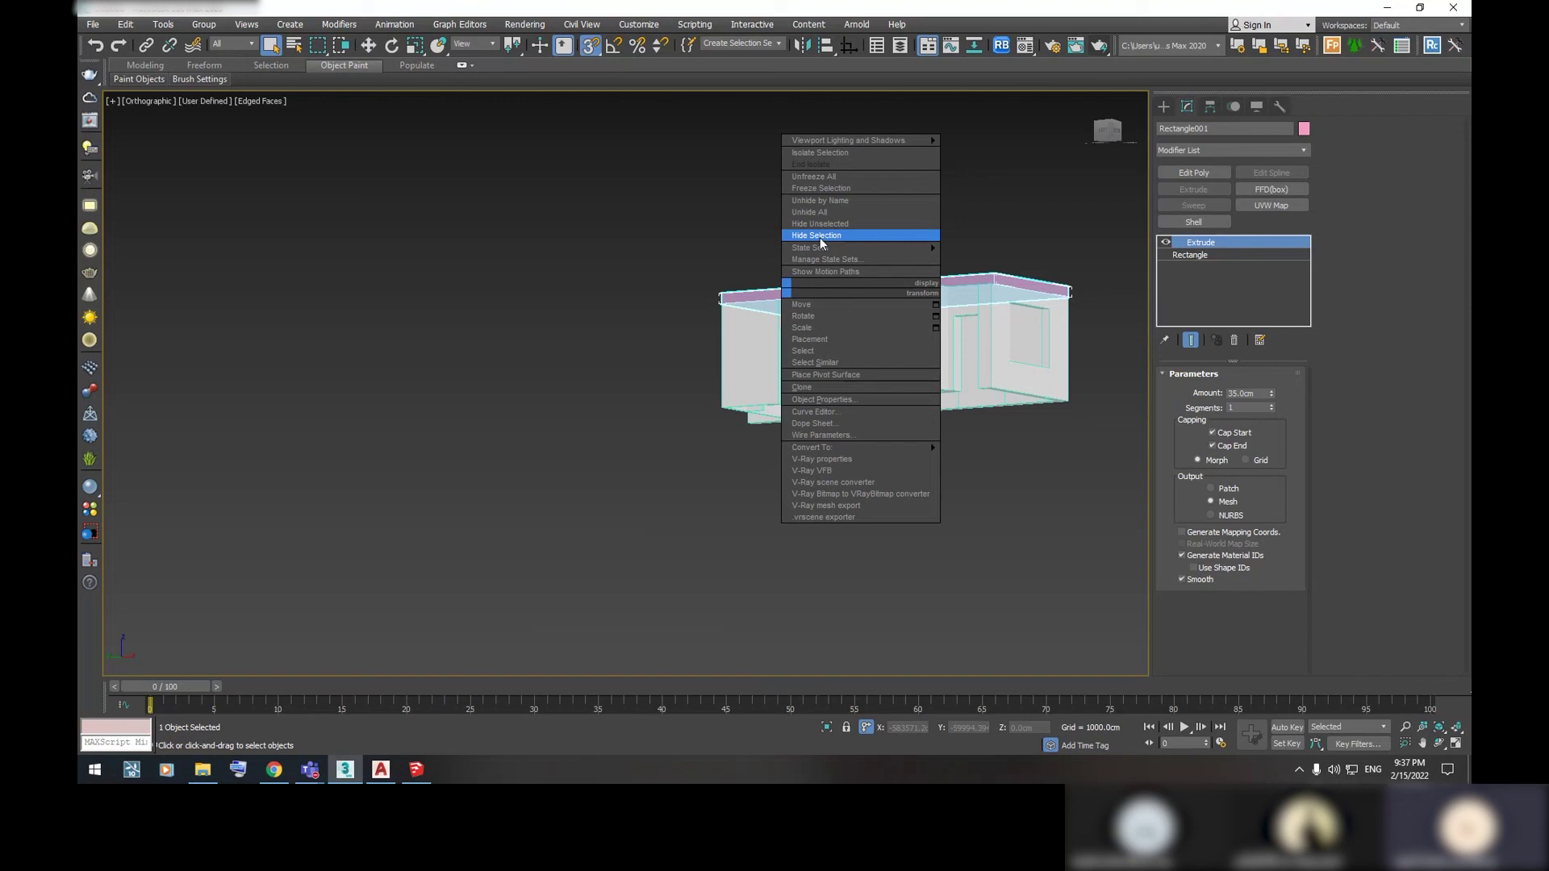
# Clone the roof slab as independent copy Rectangle002 and lower it 350 cm
pyautogui.click(818, 388)
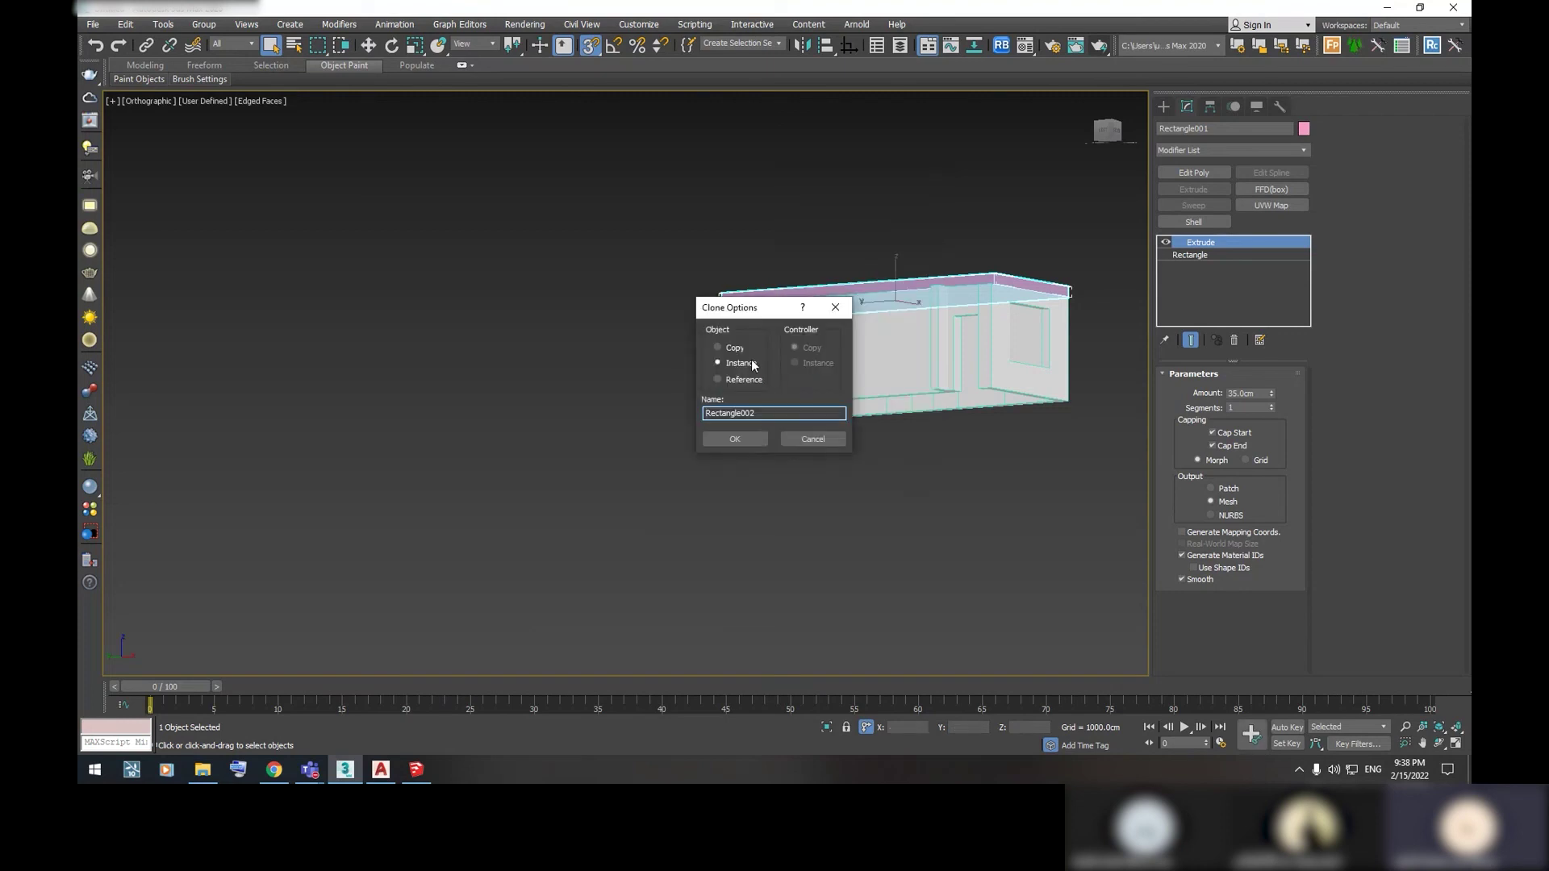
pyautogui.click(714, 347)
pyautogui.click(735, 437)
pyautogui.press('w')
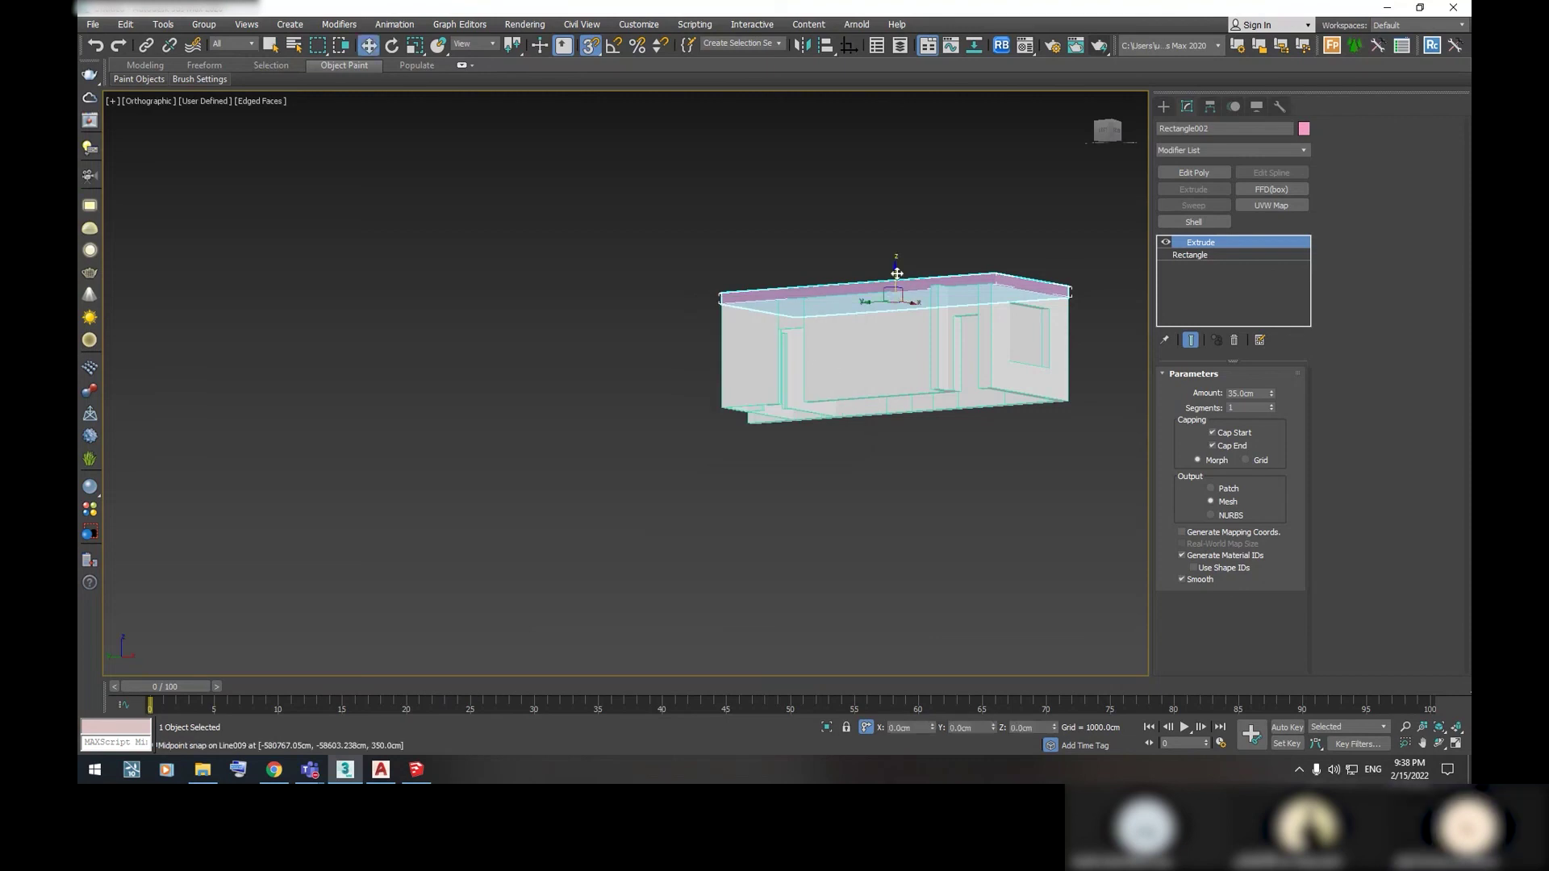
pyautogui.doubleClick(1037, 728)
pyautogui.write('-350')
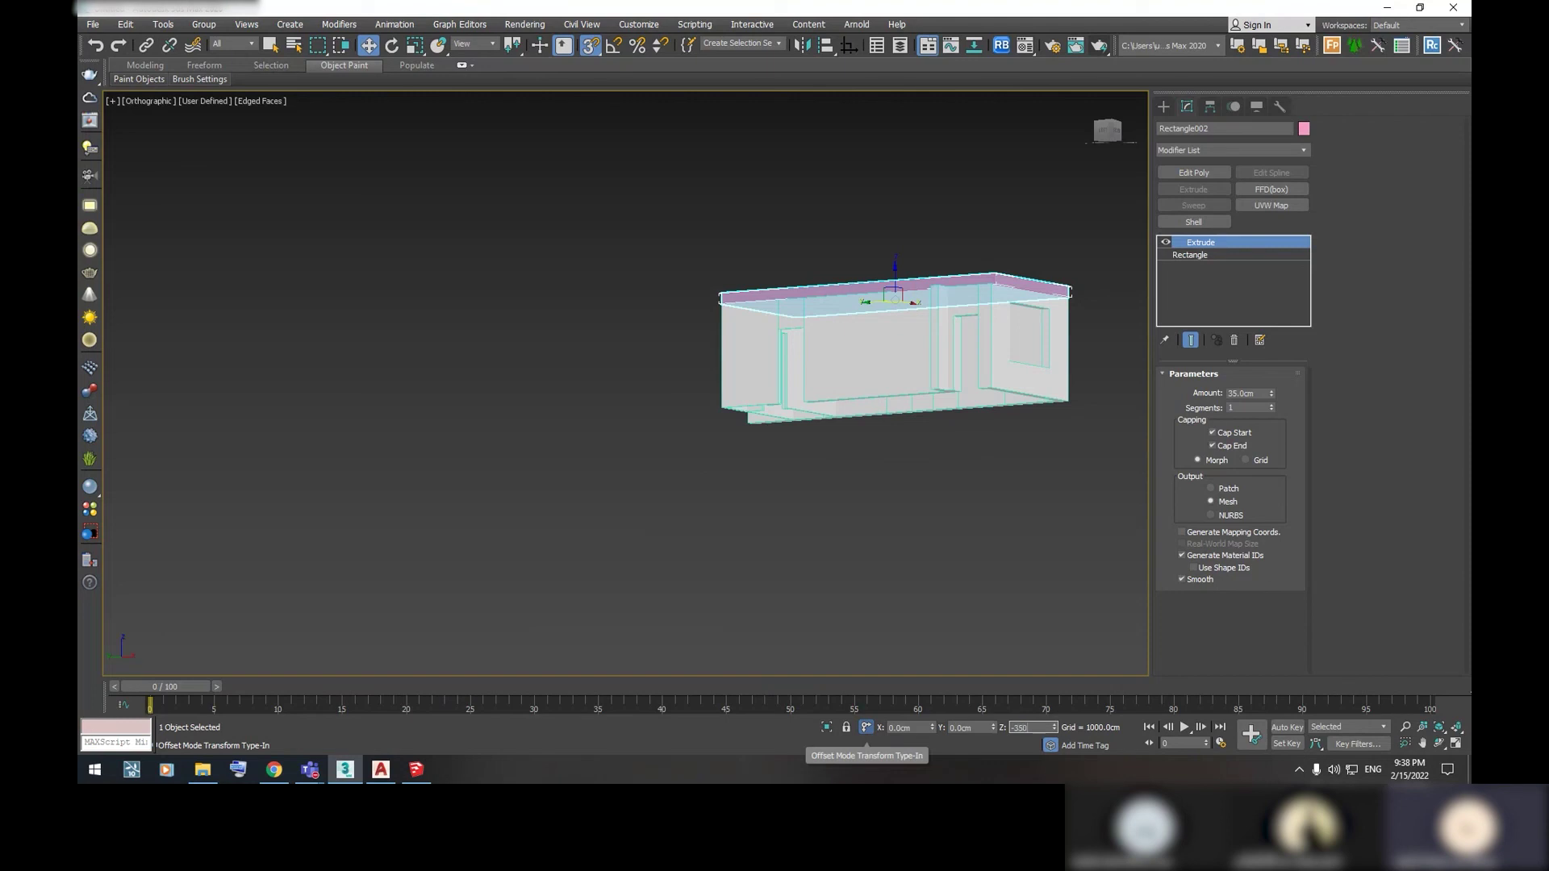
pyautogui.press('Return')
# Lower the slab another 35 cm so it sits beneath the walls as the floor
pyautogui.moveTo(1049, 484)
pyautogui.keyDown('alt'); pyautogui.mouseDown(button='middle')
pyautogui.moveTo(944, 516)
pyautogui.moveTo(979, 438)
pyautogui.mouseUp(button='middle'); pyautogui.keyUp('alt')
pyautogui.scroll(5, 980, 438)
pyautogui.moveTo(1048, 560)
pyautogui.keyDown('alt'); pyautogui.mouseDown(button='middle')
pyautogui.moveTo(1016, 535)
pyautogui.moveTo(946, 397)
pyautogui.mouseUp(button='middle'); pyautogui.keyUp('alt')
pyautogui.scroll(2, 946, 397)
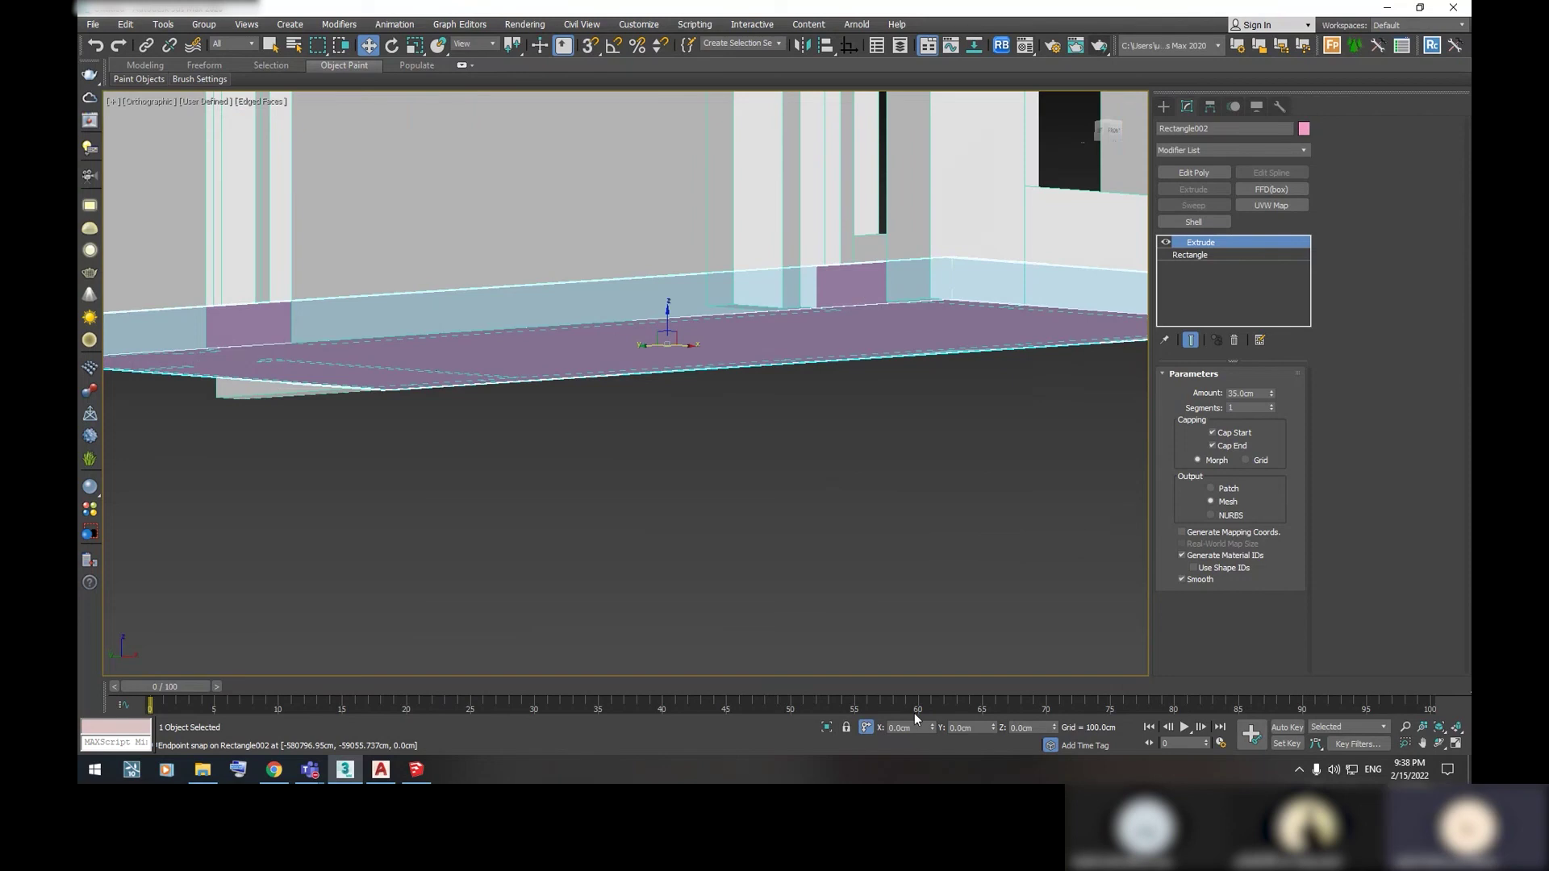
pyautogui.doubleClick(1042, 728)
pyautogui.click(1227, 402)
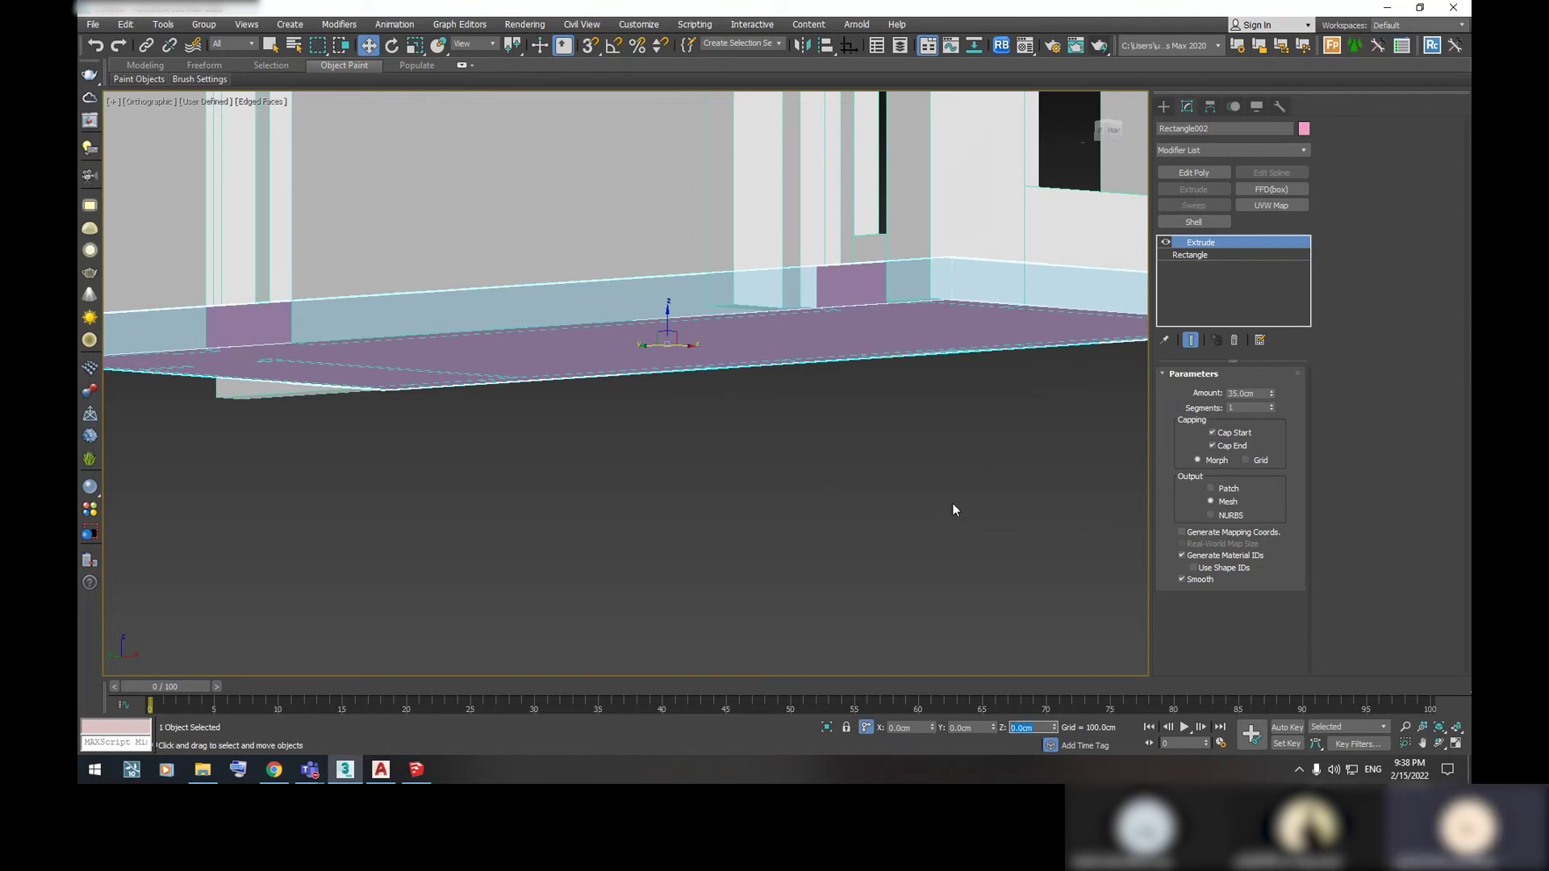
pyautogui.write('-35')
pyautogui.press('Return')
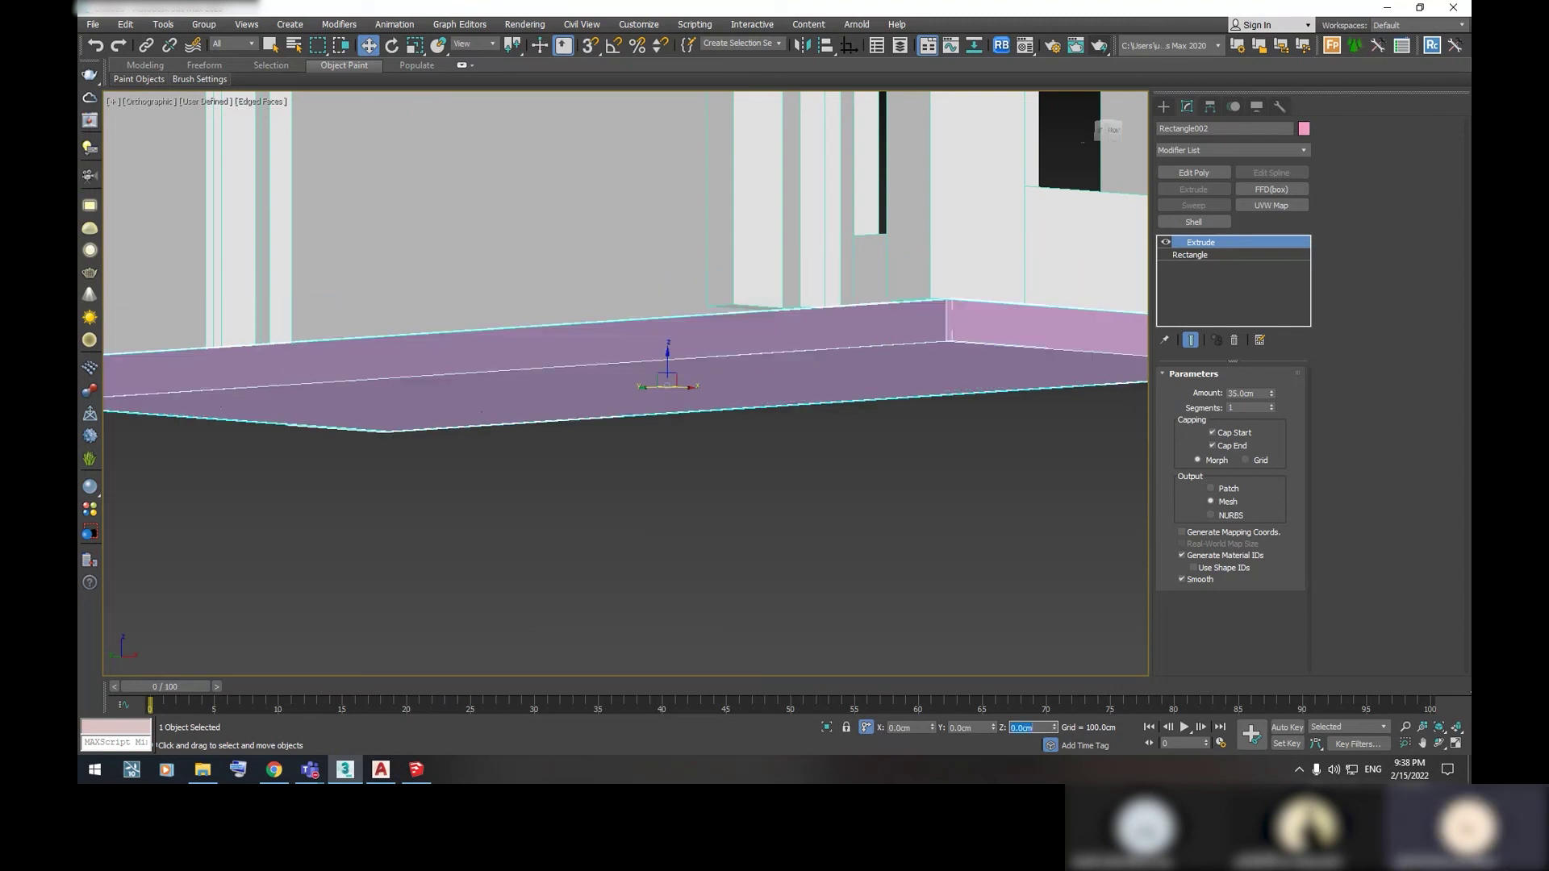
pyautogui.moveTo(958, 321)
pyautogui.keyDown('alt'); pyautogui.mouseDown(button='middle')
pyautogui.moveTo(891, 380)
pyautogui.moveTo(876, 453)
pyautogui.moveTo(1015, 553)
pyautogui.moveTo(928, 471)
pyautogui.moveTo(946, 365)
pyautogui.moveTo(916, 337)
pyautogui.moveTo(934, 401)
pyautogui.moveTo(901, 408)
pyautogui.moveTo(980, 365)
pyautogui.moveTo(844, 453)
pyautogui.mouseUp(button='middle'); pyautogui.keyUp('alt')
pyautogui.click(1004, 568)
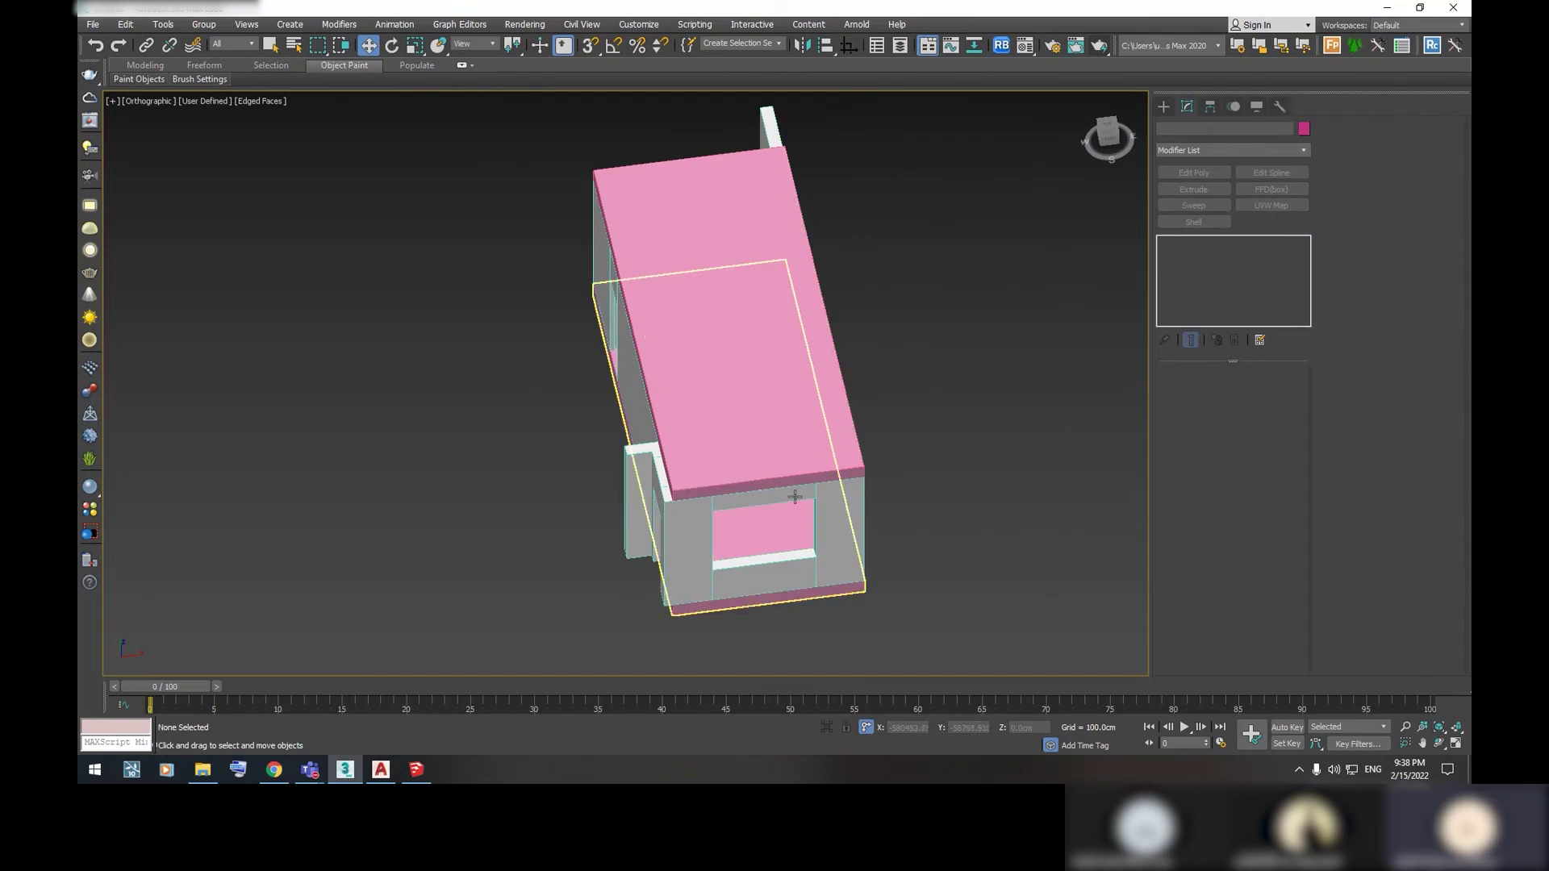
pyautogui.moveTo(786, 506)
pyautogui.mouseDown(button='middle')
pyautogui.moveTo(840, 489)
pyautogui.moveTo(868, 538)
pyautogui.mouseUp(button='middle')
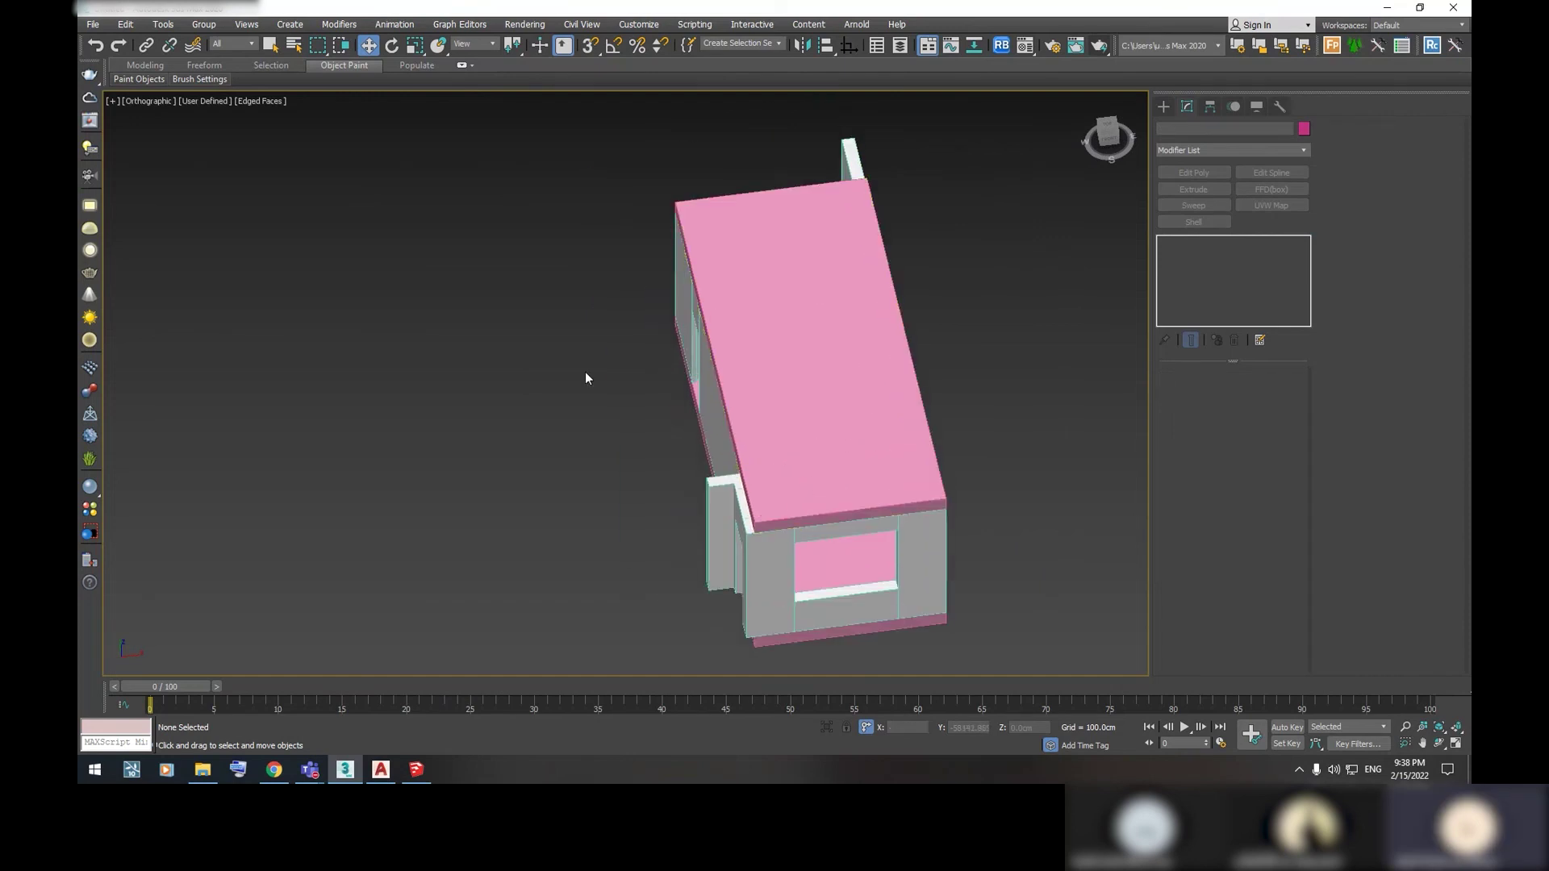
pyautogui.click(89, 125)
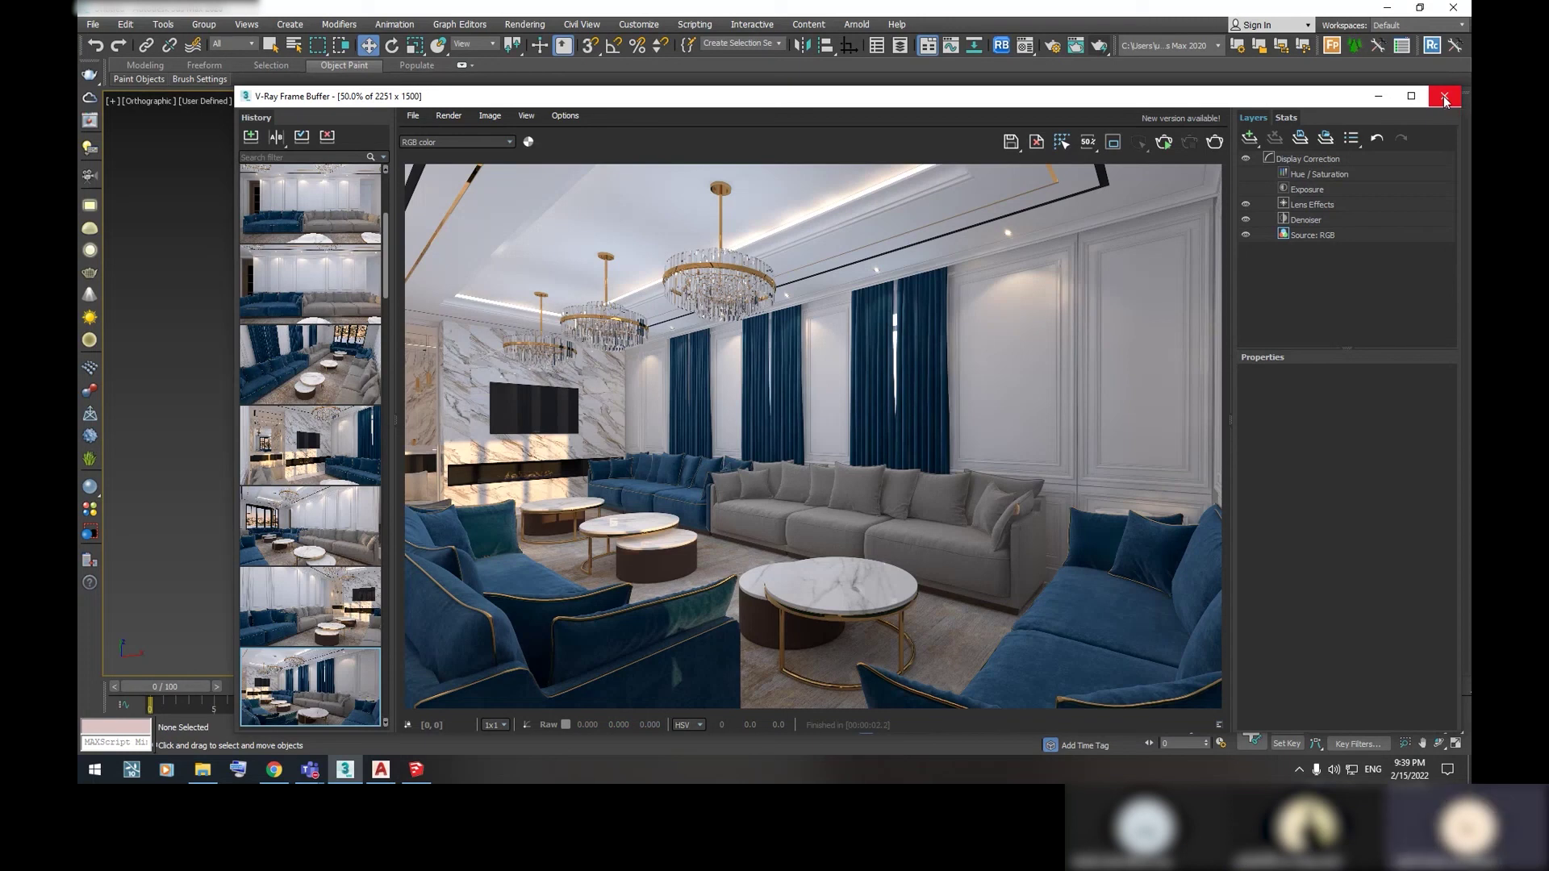
pyautogui.click(1444, 97)
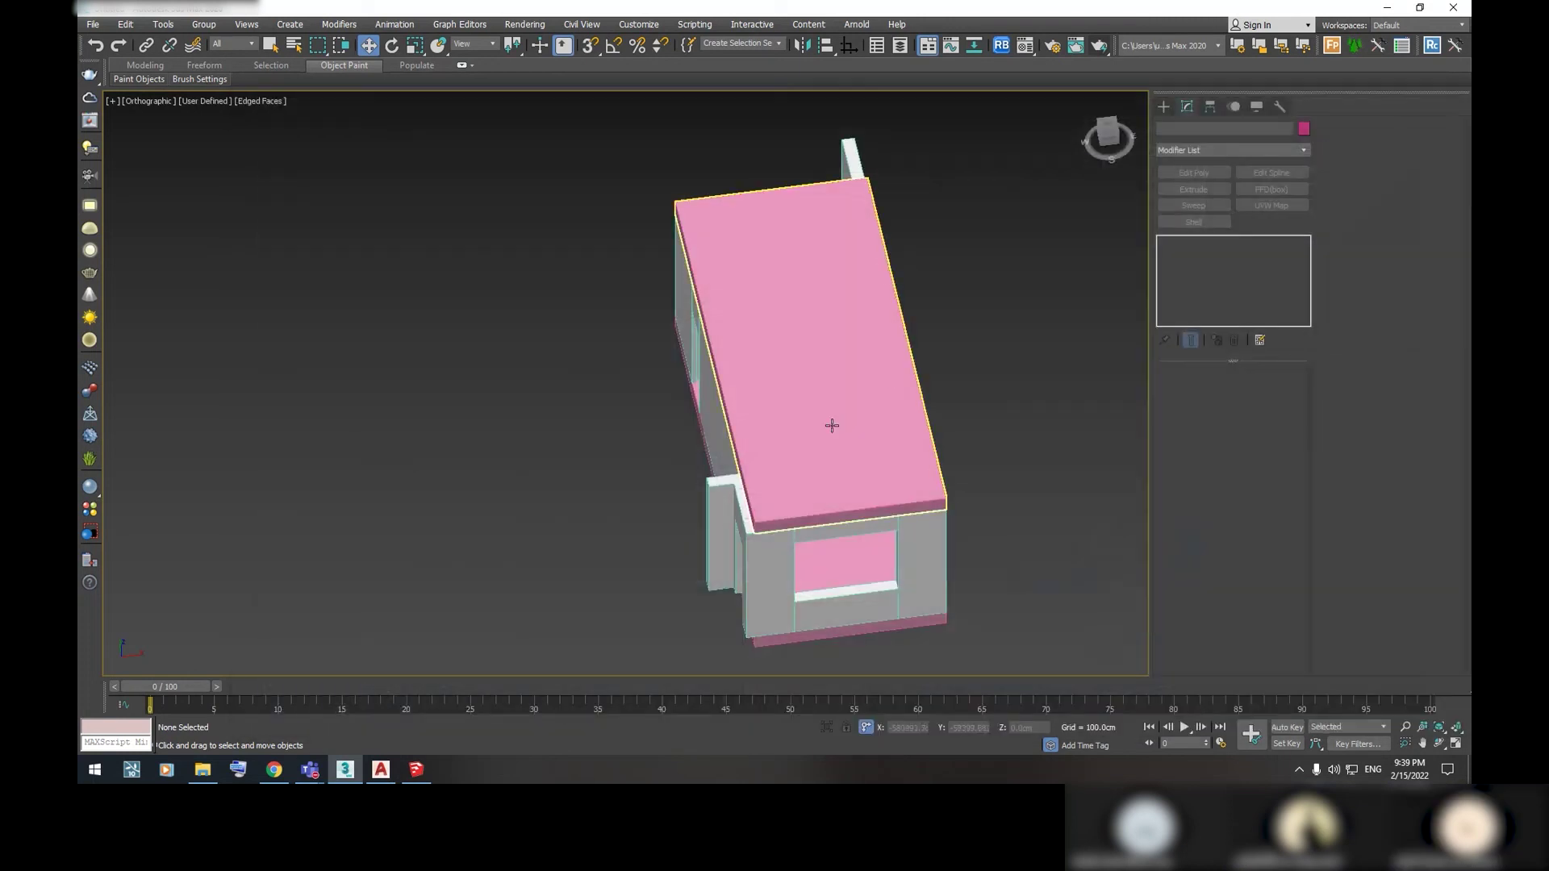
pyautogui.scroll(3, 799, 452)
pyautogui.click(805, 450)
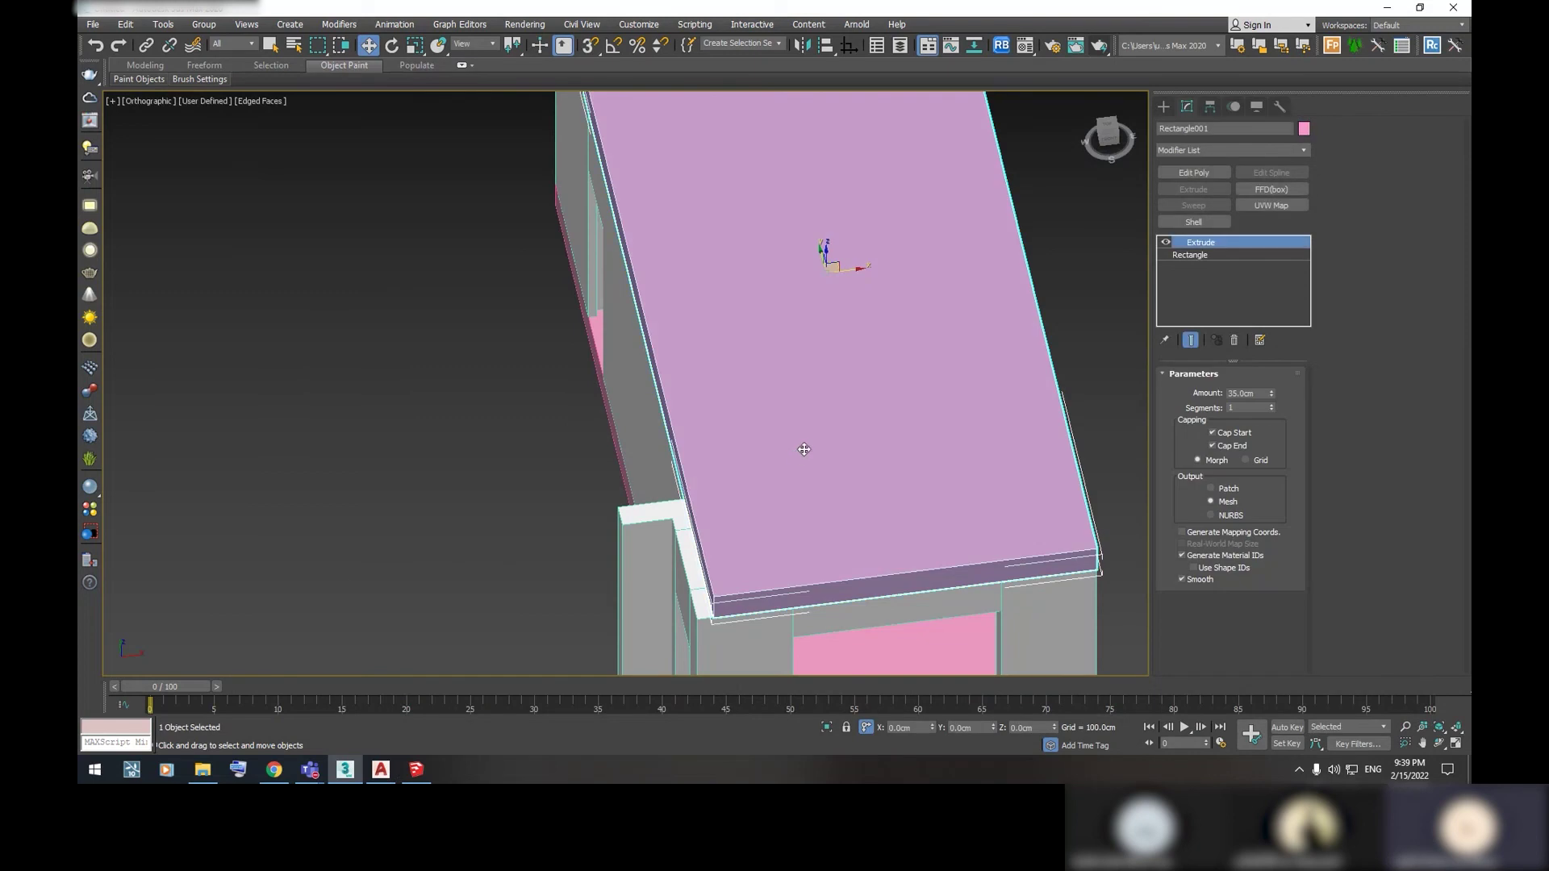
pyautogui.moveTo(804, 449); pyautogui.dragTo(736, 492, button='middle')
pyautogui.rightClick(733, 442)
pyautogui.click(758, 423)
pyautogui.scroll(-5, 774, 458)
pyautogui.scroll(2, 775, 426)
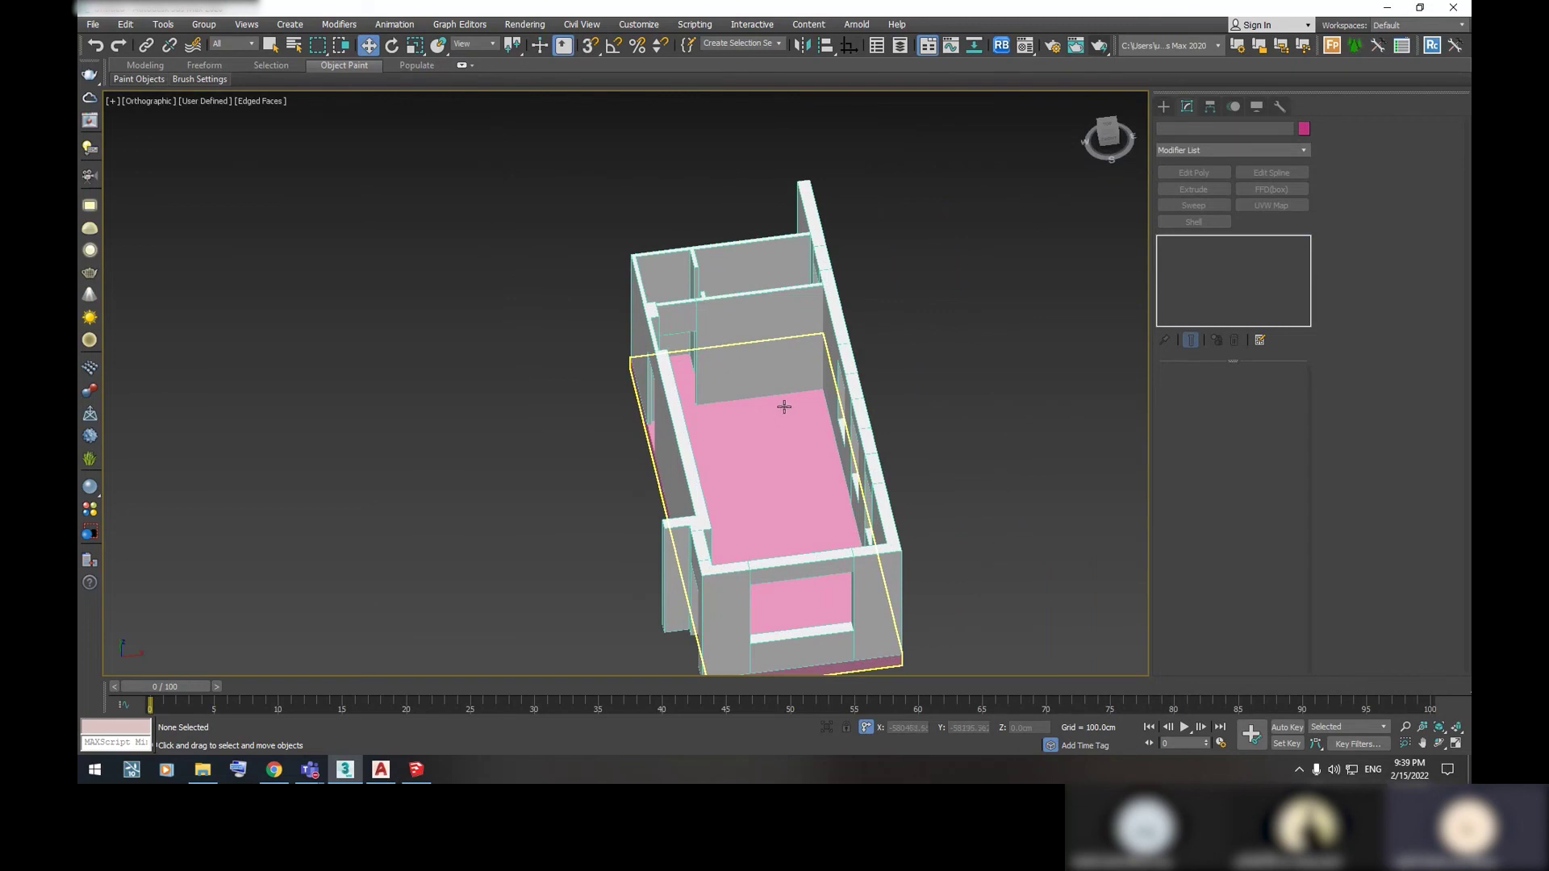
pyautogui.moveTo(771, 420)
pyautogui.keyDown('alt'); pyautogui.mouseDown(button='middle')
pyautogui.moveTo(905, 403)
pyautogui.moveTo(882, 220)
pyautogui.mouseUp(button='middle'); pyautogui.keyUp('alt')
pyautogui.scroll(2, 905, 403)
pyautogui.scroll(2, 904, 404)
pyautogui.scroll(2, 904, 403)
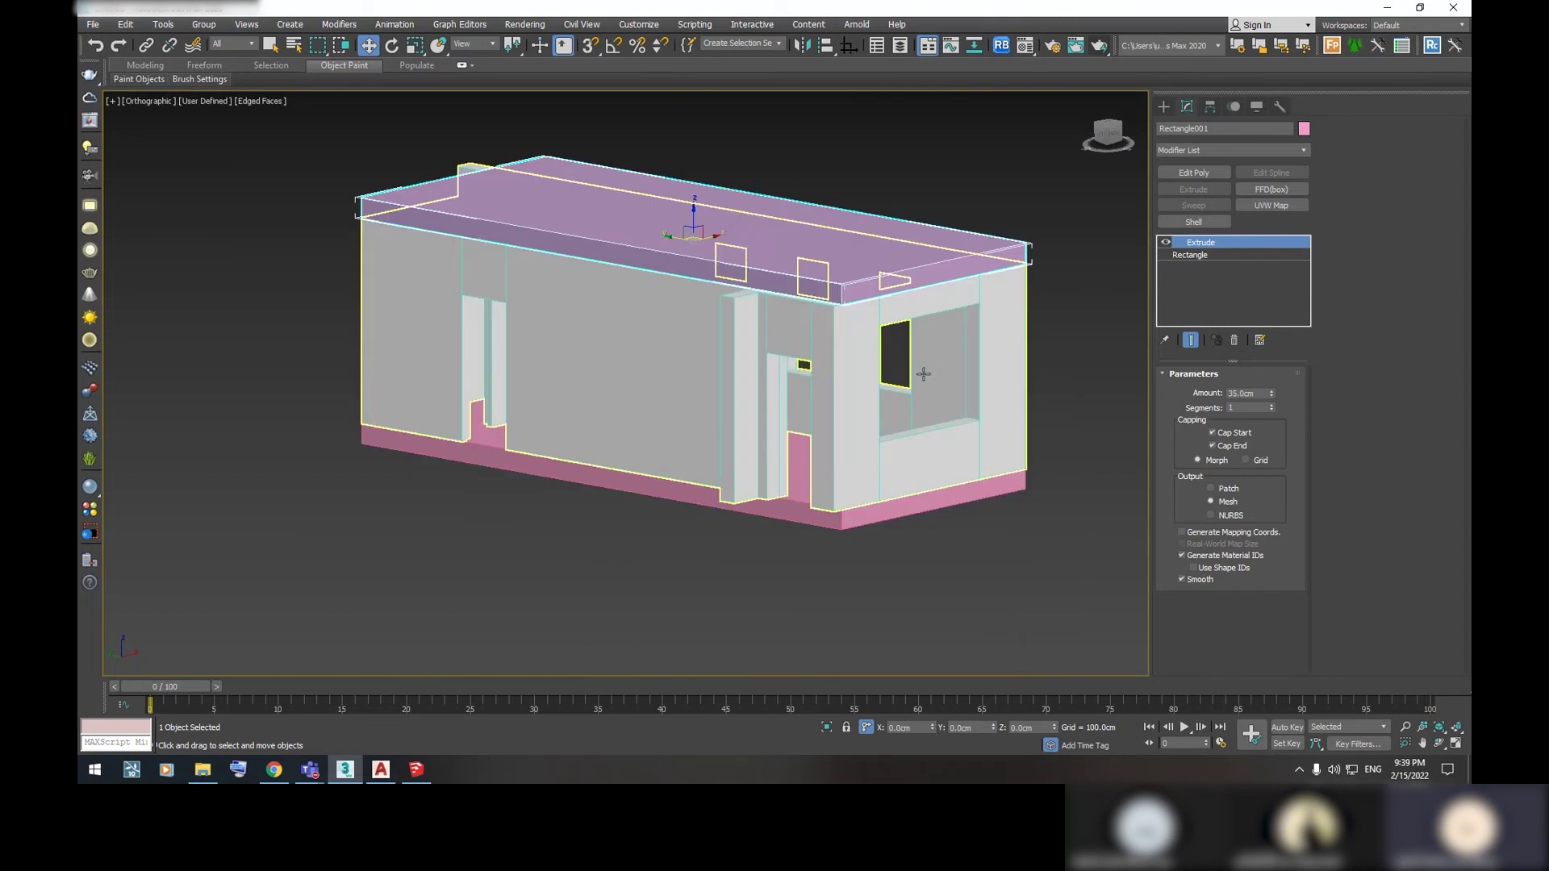
# Assign white Material #19 to both the roof and floor slabs
pyautogui.keyDown('ctrl'); pyautogui.click(809, 501); pyautogui.keyUp('ctrl')
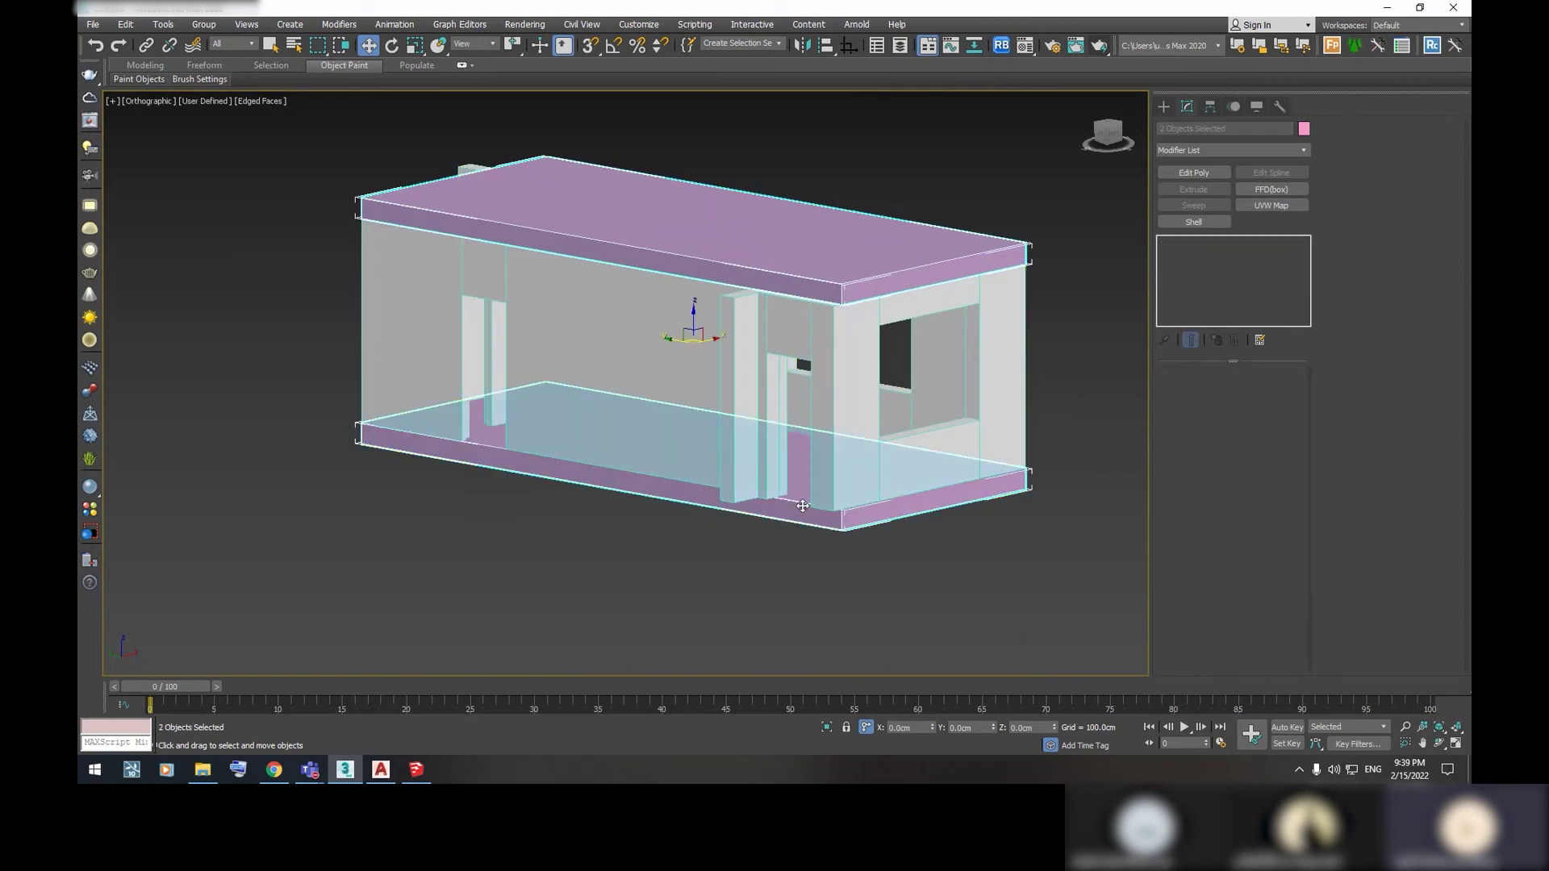
pyautogui.click(1026, 46)
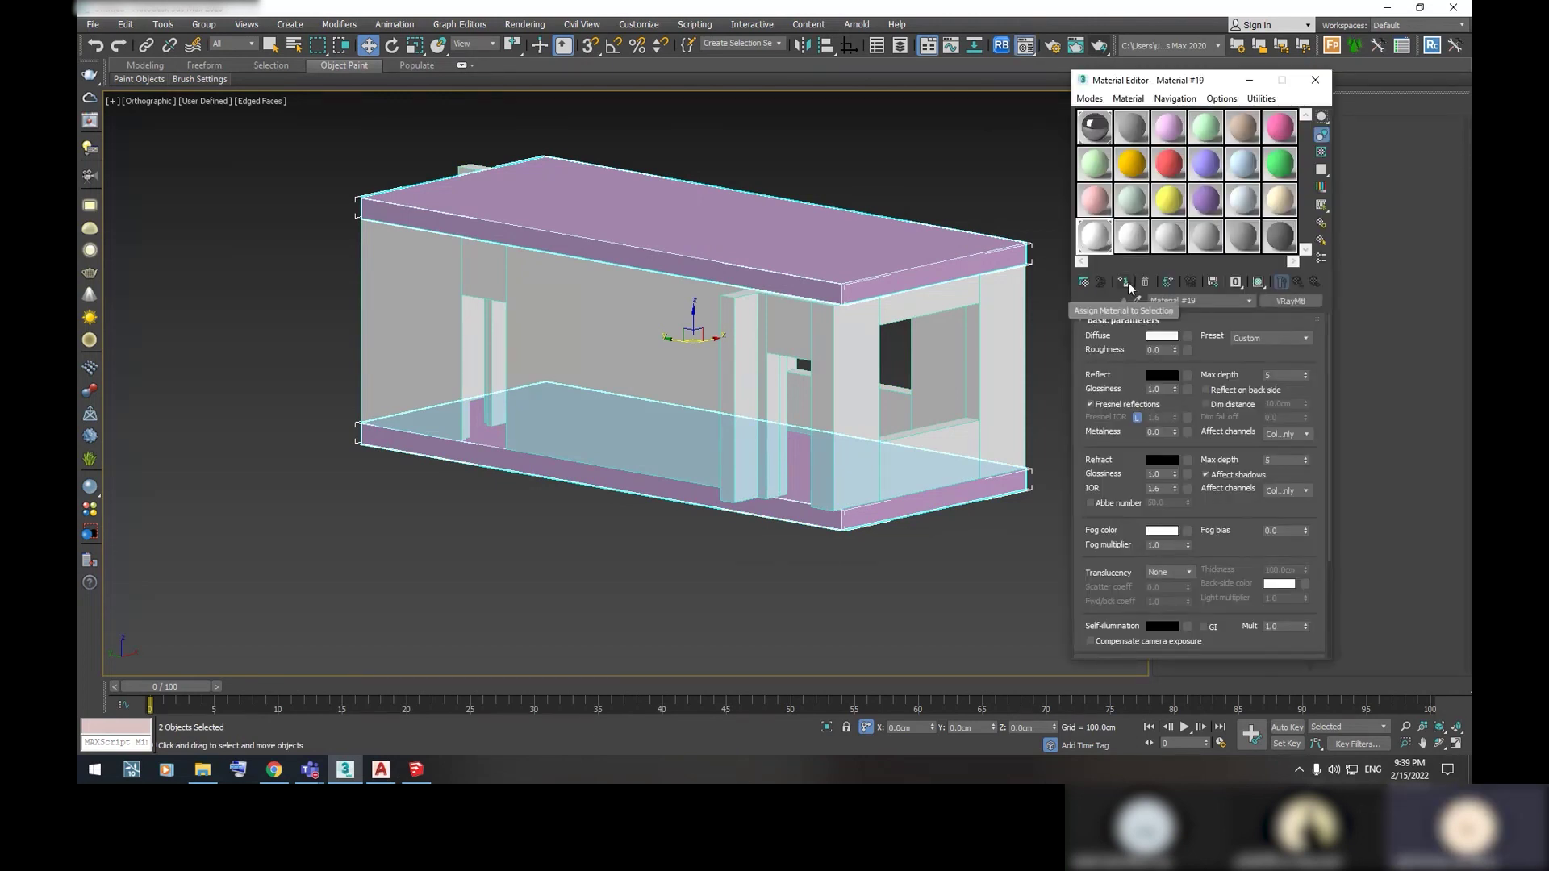
pyautogui.click(1124, 282)
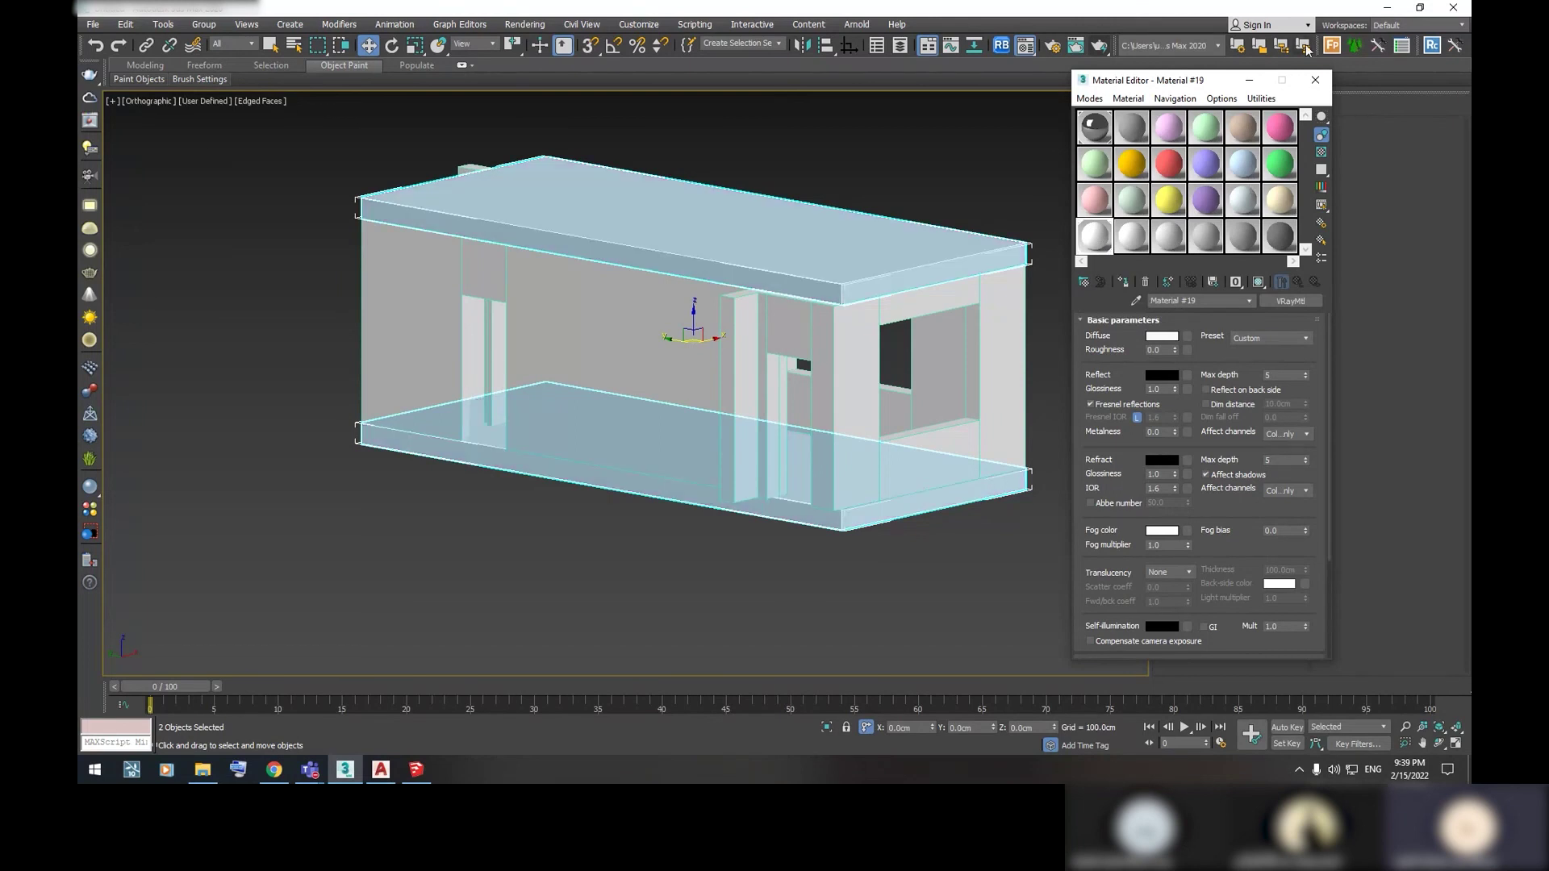
pyautogui.click(1315, 80)
# Reselect the roof and floor slabs and review their material in the Material Editor
pyautogui.moveTo(1014, 366)
pyautogui.keyDown('alt'); pyautogui.mouseDown(button='middle')
pyautogui.moveTo(982, 327)
pyautogui.moveTo(1094, 238)
pyautogui.mouseUp(button='middle'); pyautogui.keyUp('alt')
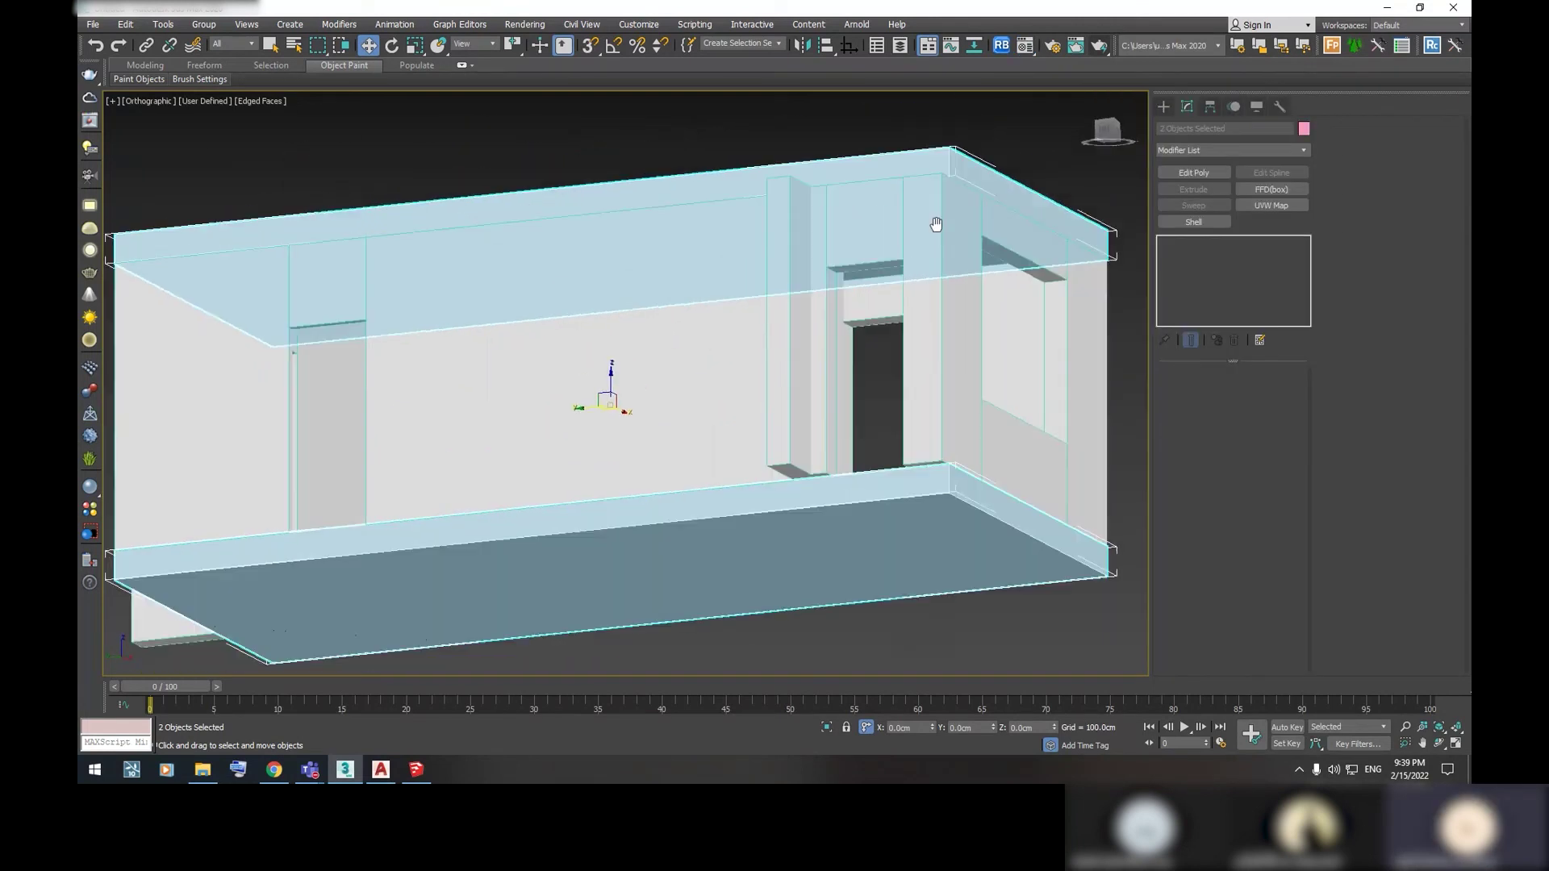
pyautogui.moveTo(915, 268)
pyautogui.keyDown('alt'); pyautogui.mouseDown(button='middle')
pyautogui.moveTo(924, 290)
pyautogui.moveTo(971, 277)
pyautogui.mouseUp(button='middle'); pyautogui.keyUp('alt')
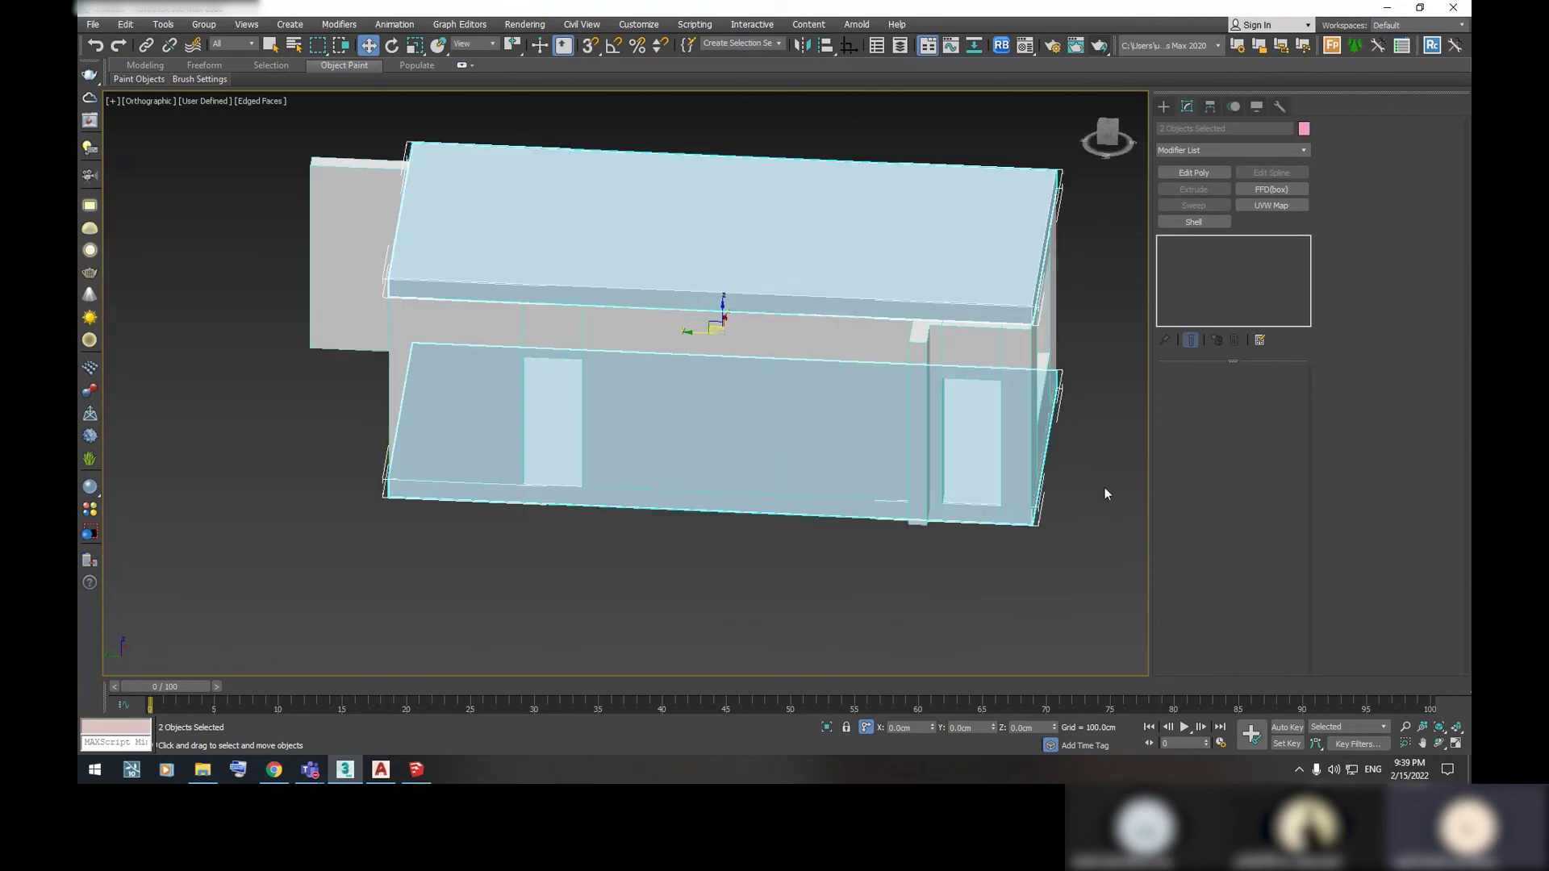
pyautogui.click(1106, 490)
pyautogui.click(1024, 414)
pyautogui.keyDown('ctrl'); pyautogui.click(978, 510); pyautogui.keyUp('ctrl')
pyautogui.moveTo(943, 288)
pyautogui.keyDown('alt'); pyautogui.mouseDown(button='middle')
pyautogui.moveTo(774, 360)
pyautogui.moveTo(804, 338)
pyautogui.moveTo(831, 235)
pyautogui.mouseUp(button='middle'); pyautogui.keyUp('alt')
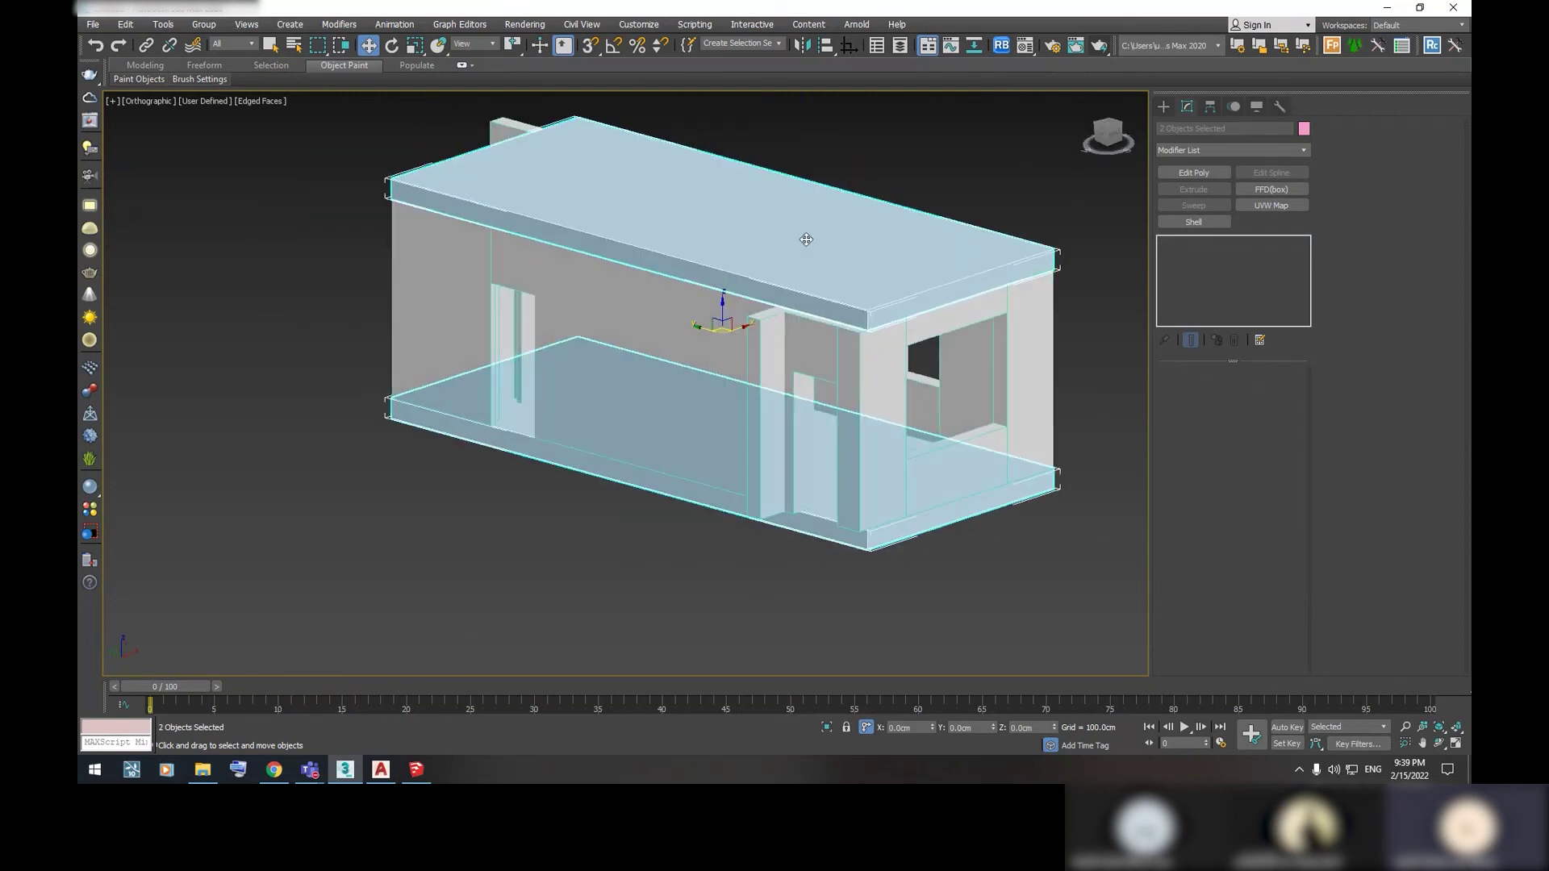
pyautogui.scroll(3, 876, 269)
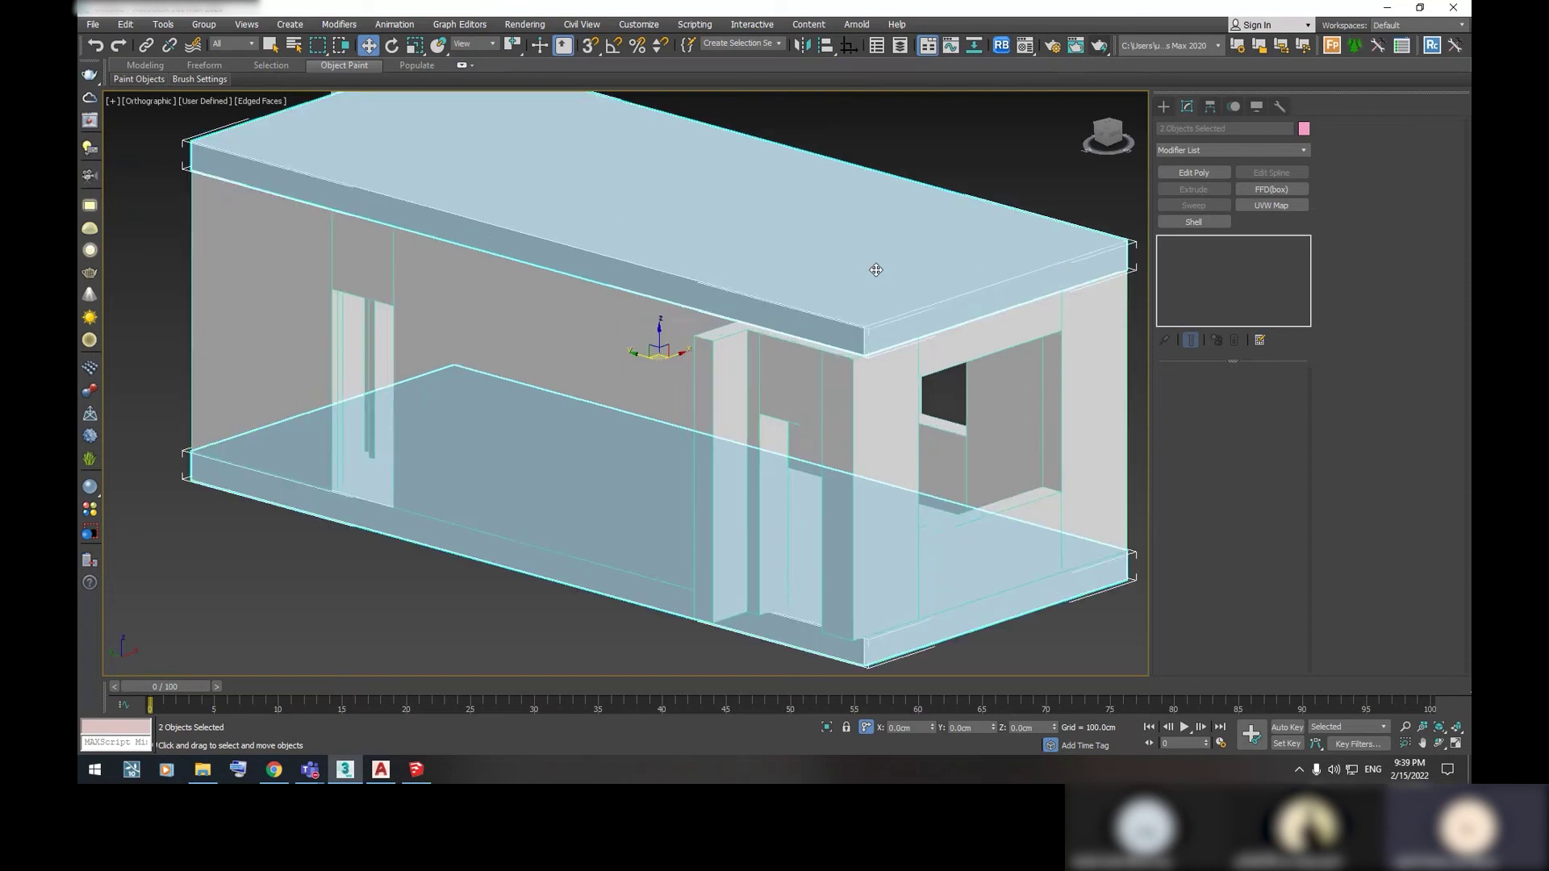
pyautogui.scroll(-5, 876, 270)
pyautogui.keyDown('alt'); pyautogui.moveTo(876, 270); pyautogui.dragTo(877, 379, button='middle'); pyautogui.keyUp('alt')
pyautogui.scroll(2, 878, 379)
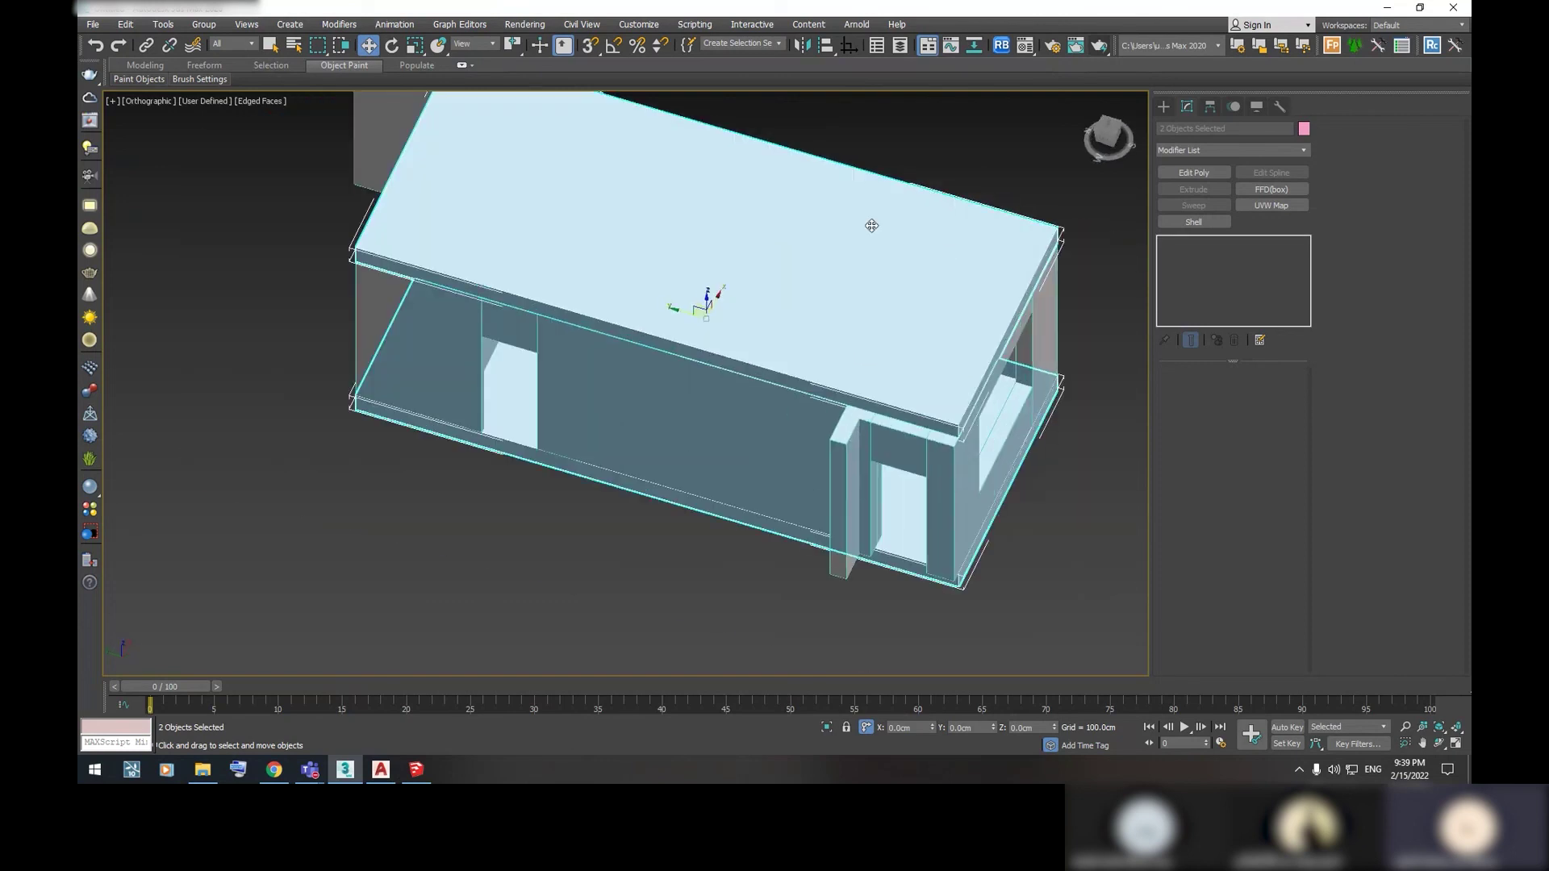
pyautogui.press('m')
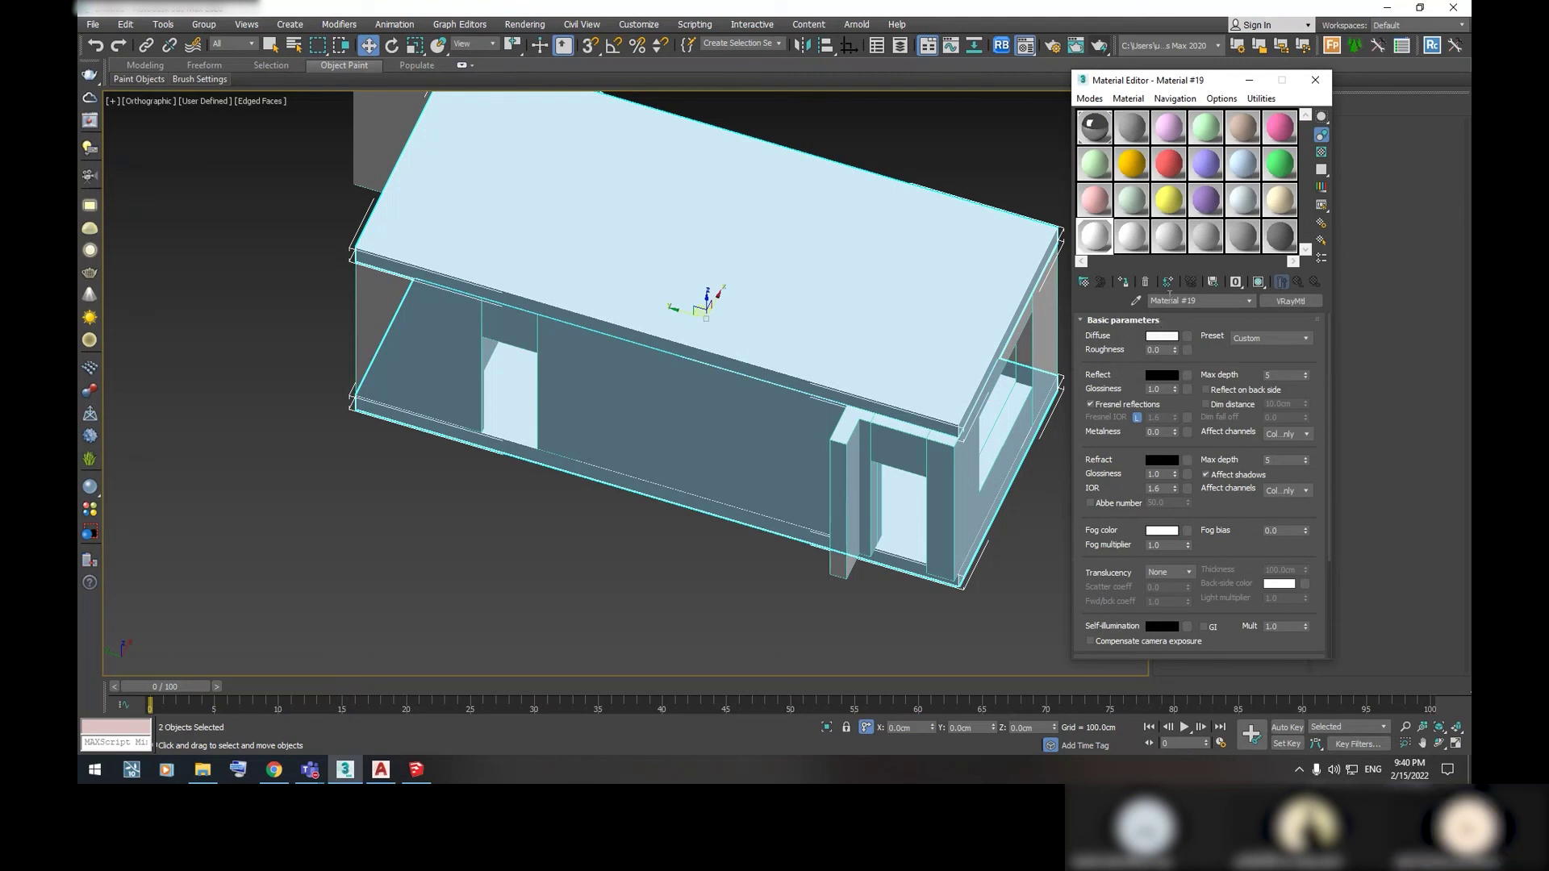
pyautogui.click(1315, 80)
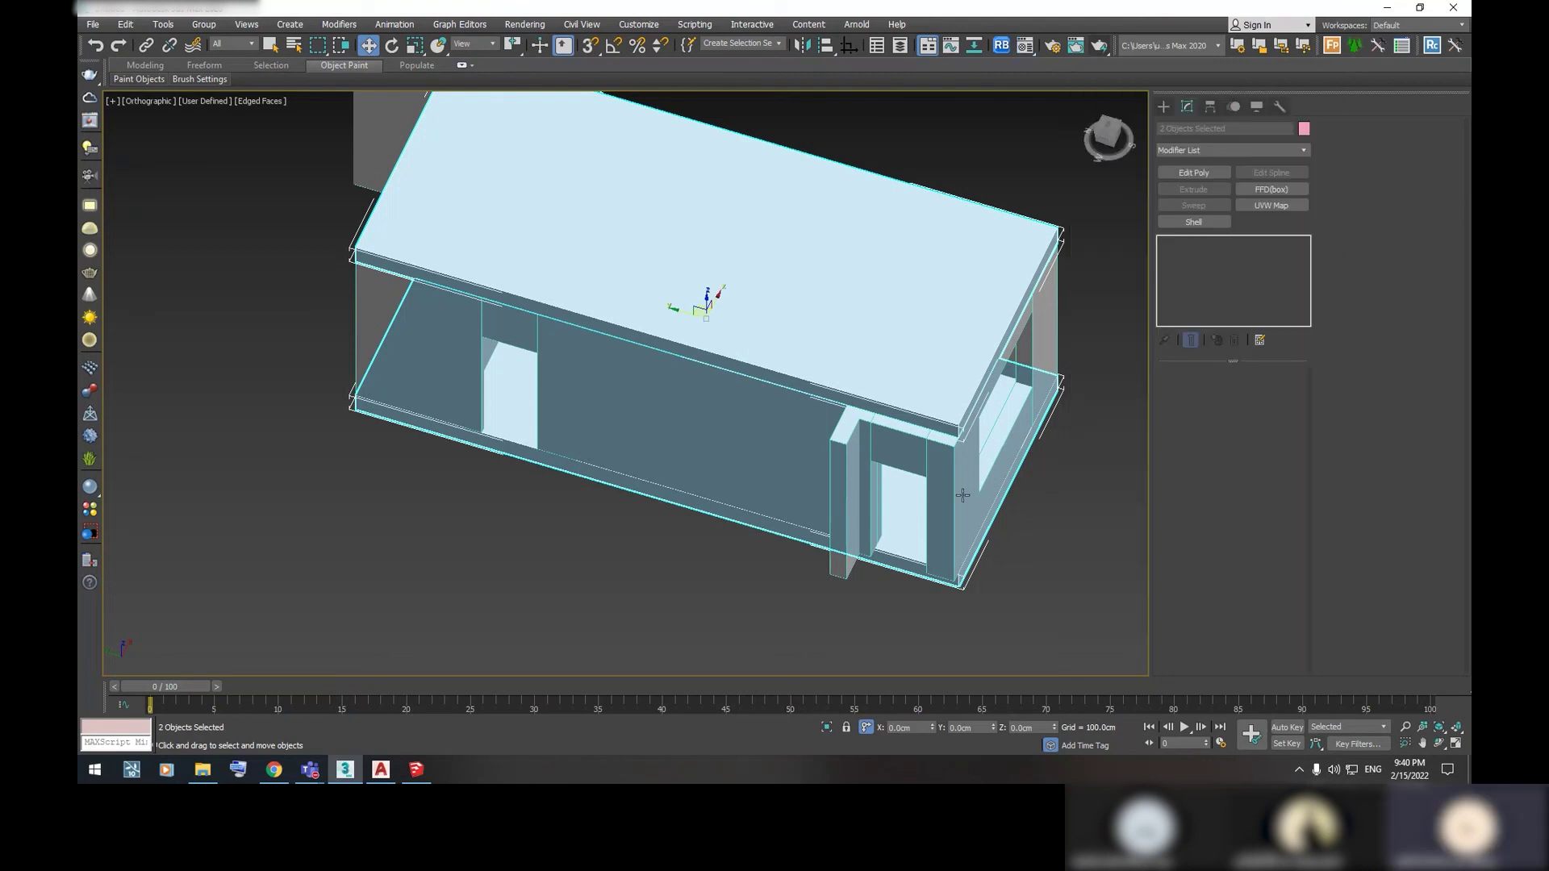
# Inspect the white floor slab, walls and window openings from several angles
pyautogui.click(905, 588)
pyautogui.keyDown('alt'); pyautogui.moveTo(941, 596); pyautogui.dragTo(908, 442, button='middle'); pyautogui.keyUp('alt')
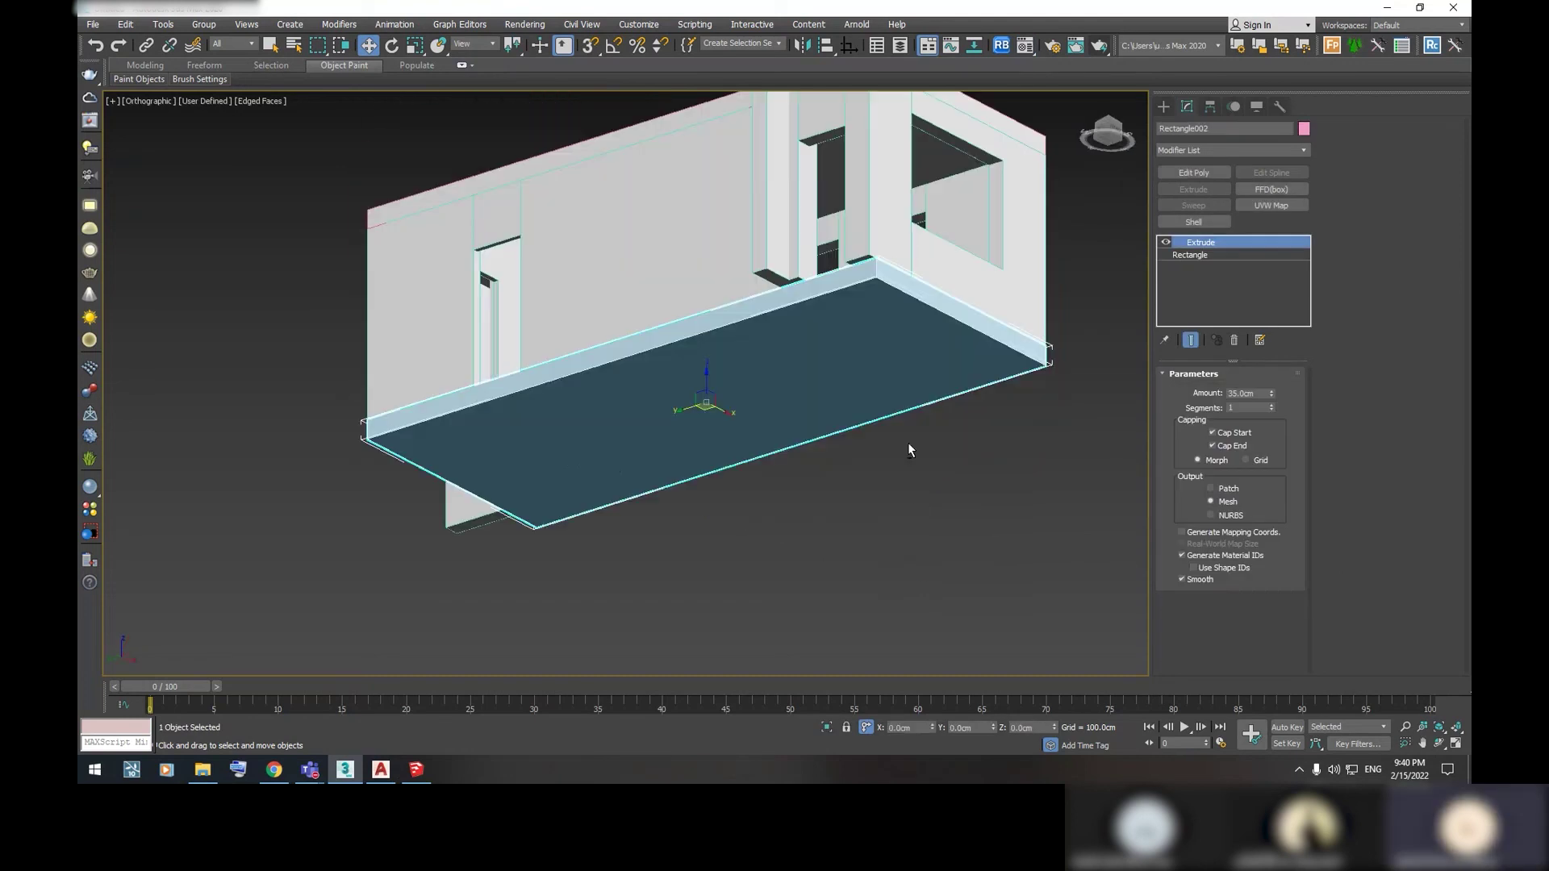
pyautogui.scroll(3, 866, 271)
pyautogui.scroll(2, 867, 271)
pyautogui.scroll(3, 916, 321)
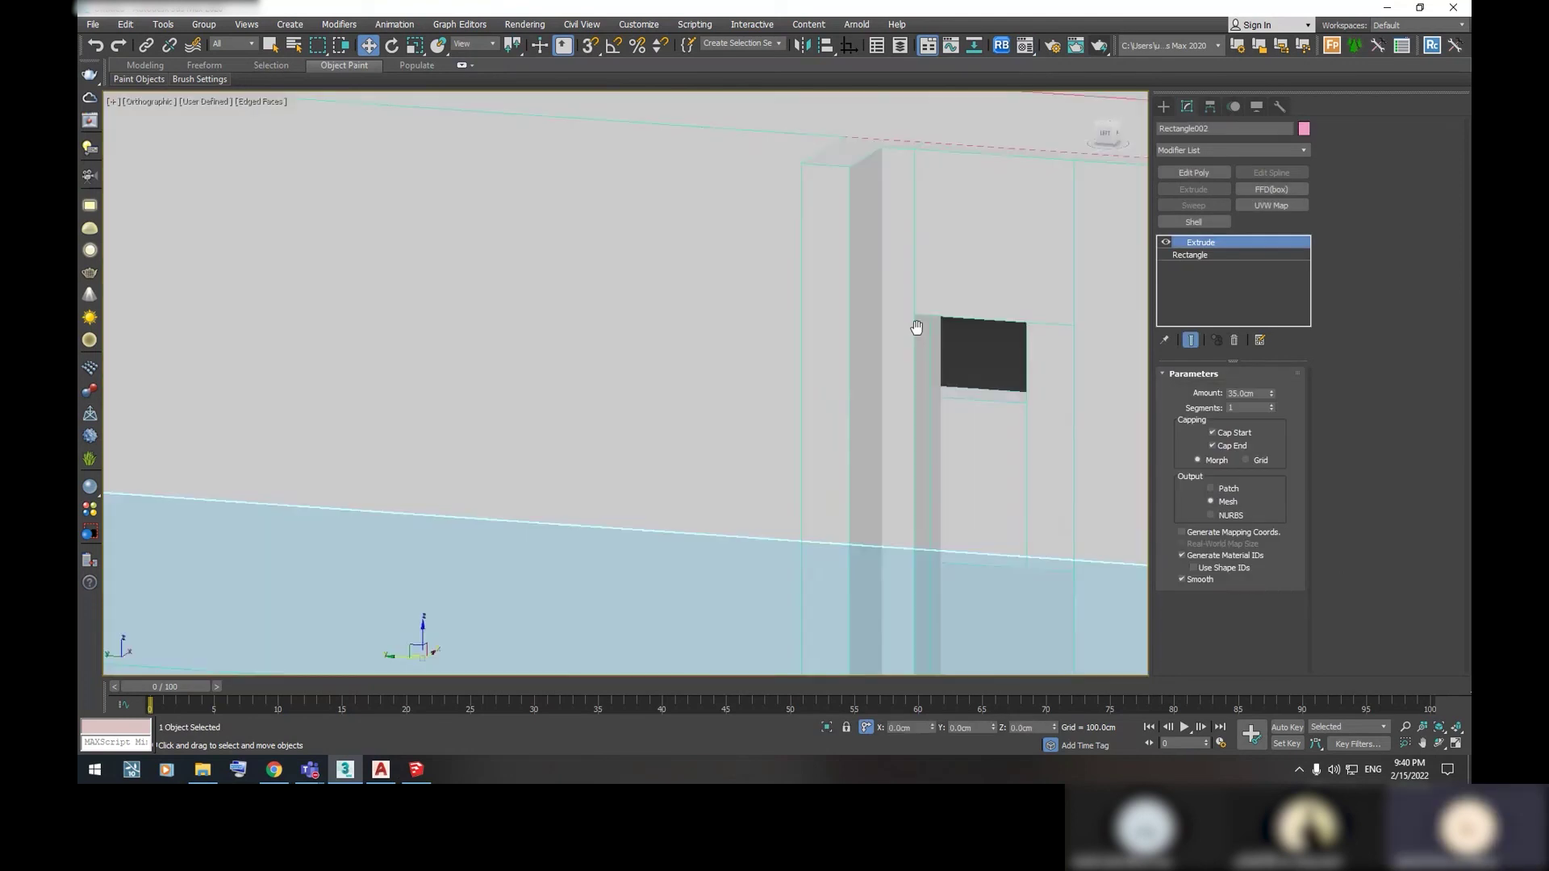
pyautogui.scroll(-5, 916, 322)
pyautogui.moveTo(861, 305)
pyautogui.keyDown('alt'); pyautogui.mouseDown(button='middle')
pyautogui.moveTo(897, 442)
pyautogui.moveTo(914, 397)
pyautogui.mouseUp(button='middle'); pyautogui.keyUp('alt')
pyautogui.scroll(-4, 898, 442)
pyautogui.scroll(-2, 884, 442)
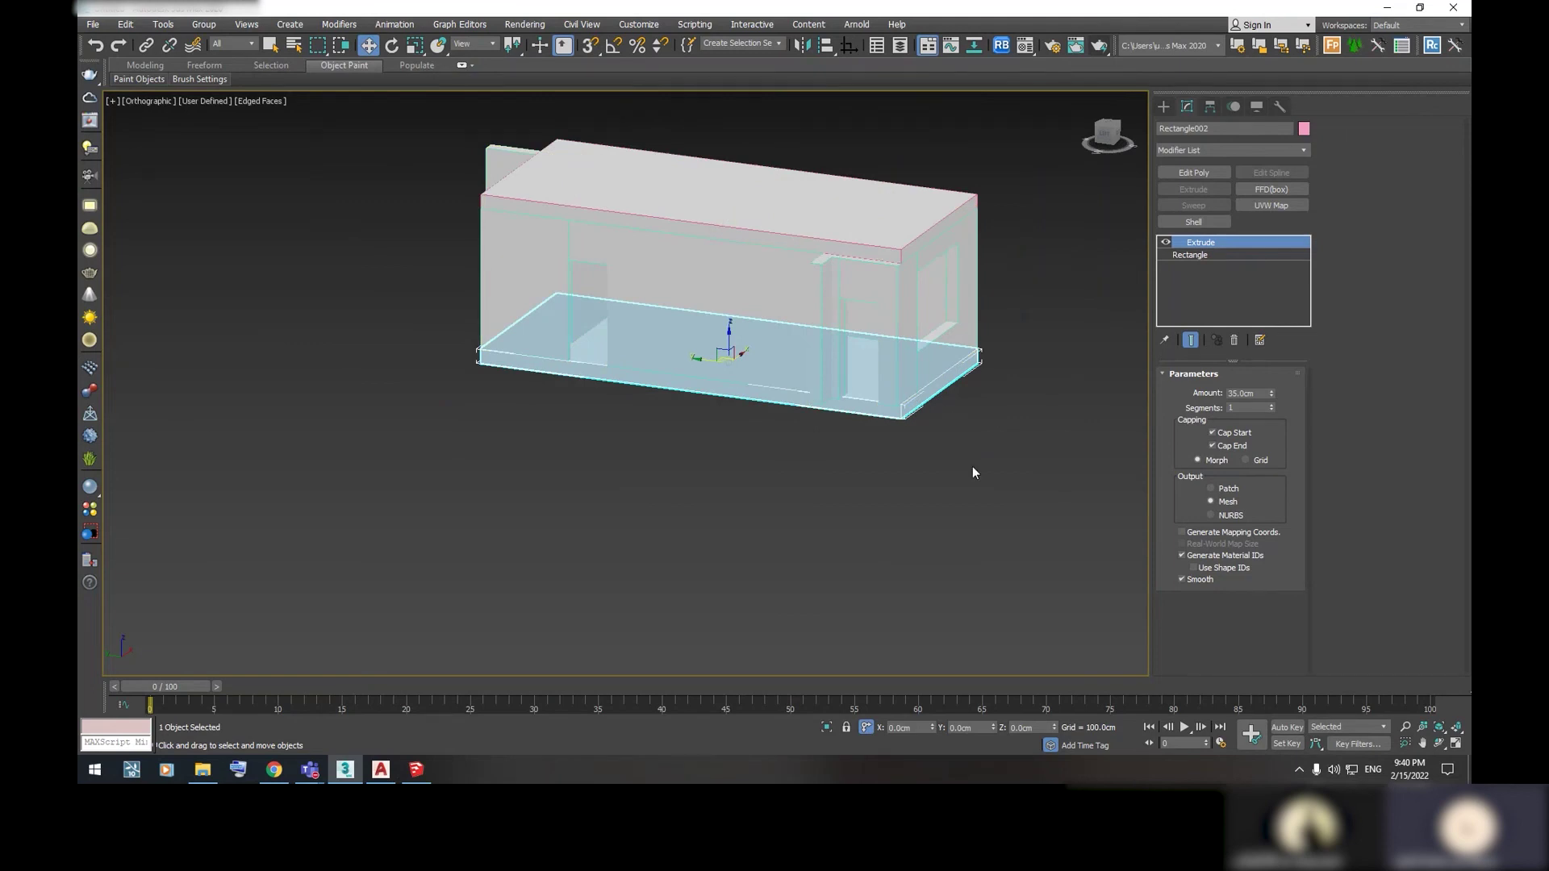
pyautogui.click(972, 473)
pyautogui.scroll(2, 835, 446)
pyautogui.moveTo(835, 445); pyautogui.dragTo(947, 374, button='middle')
pyautogui.scroll(-3, 947, 375)
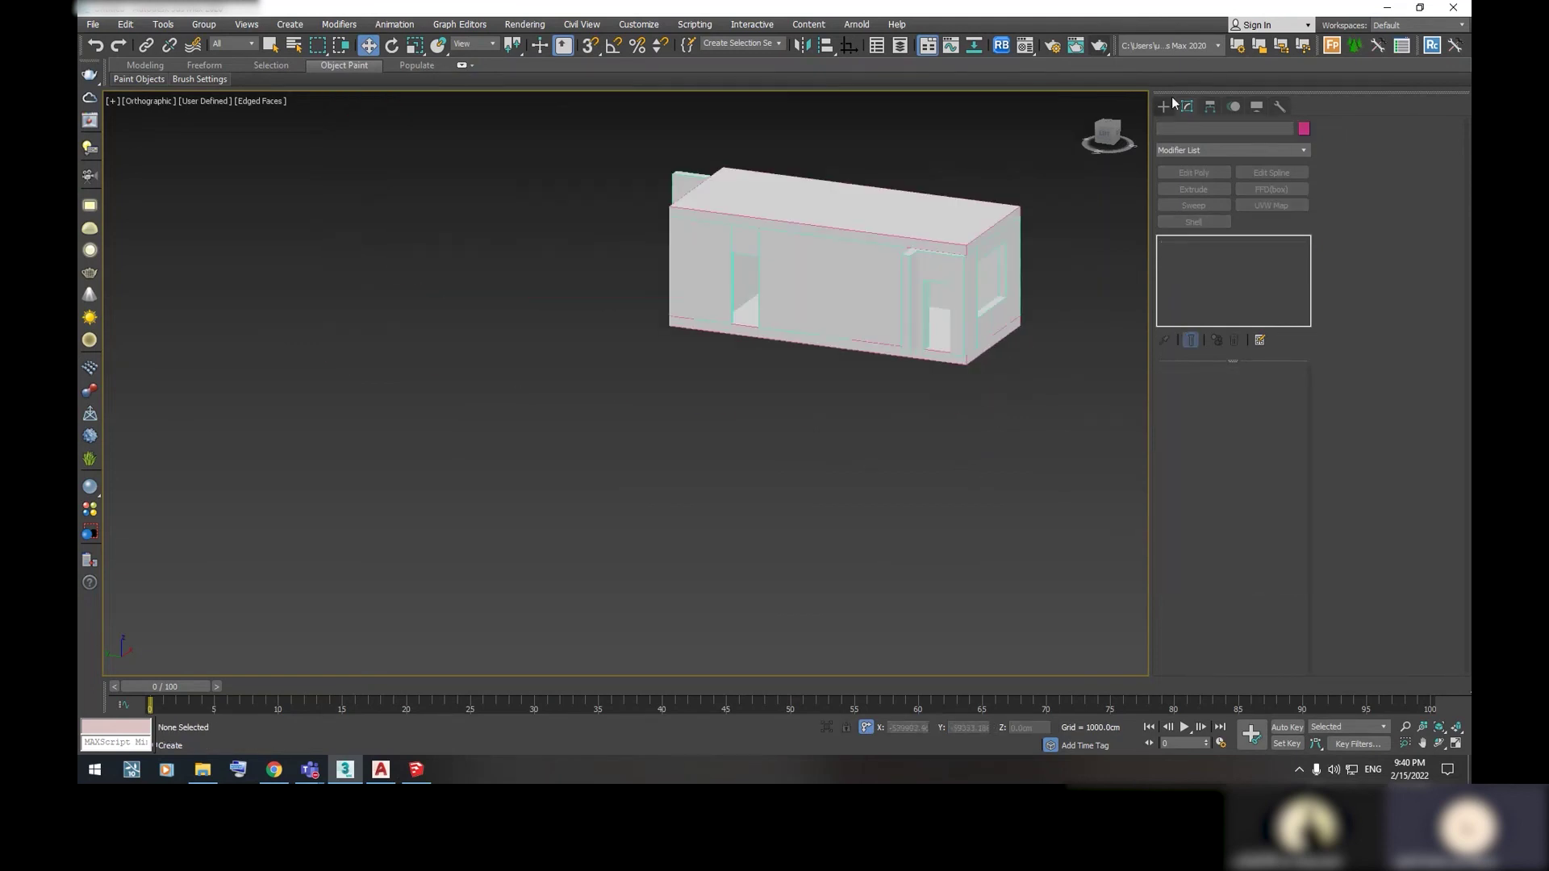
pyautogui.click(1165, 106)
# Draw a flat Plane over the floor area
pyautogui.click(1180, 126)
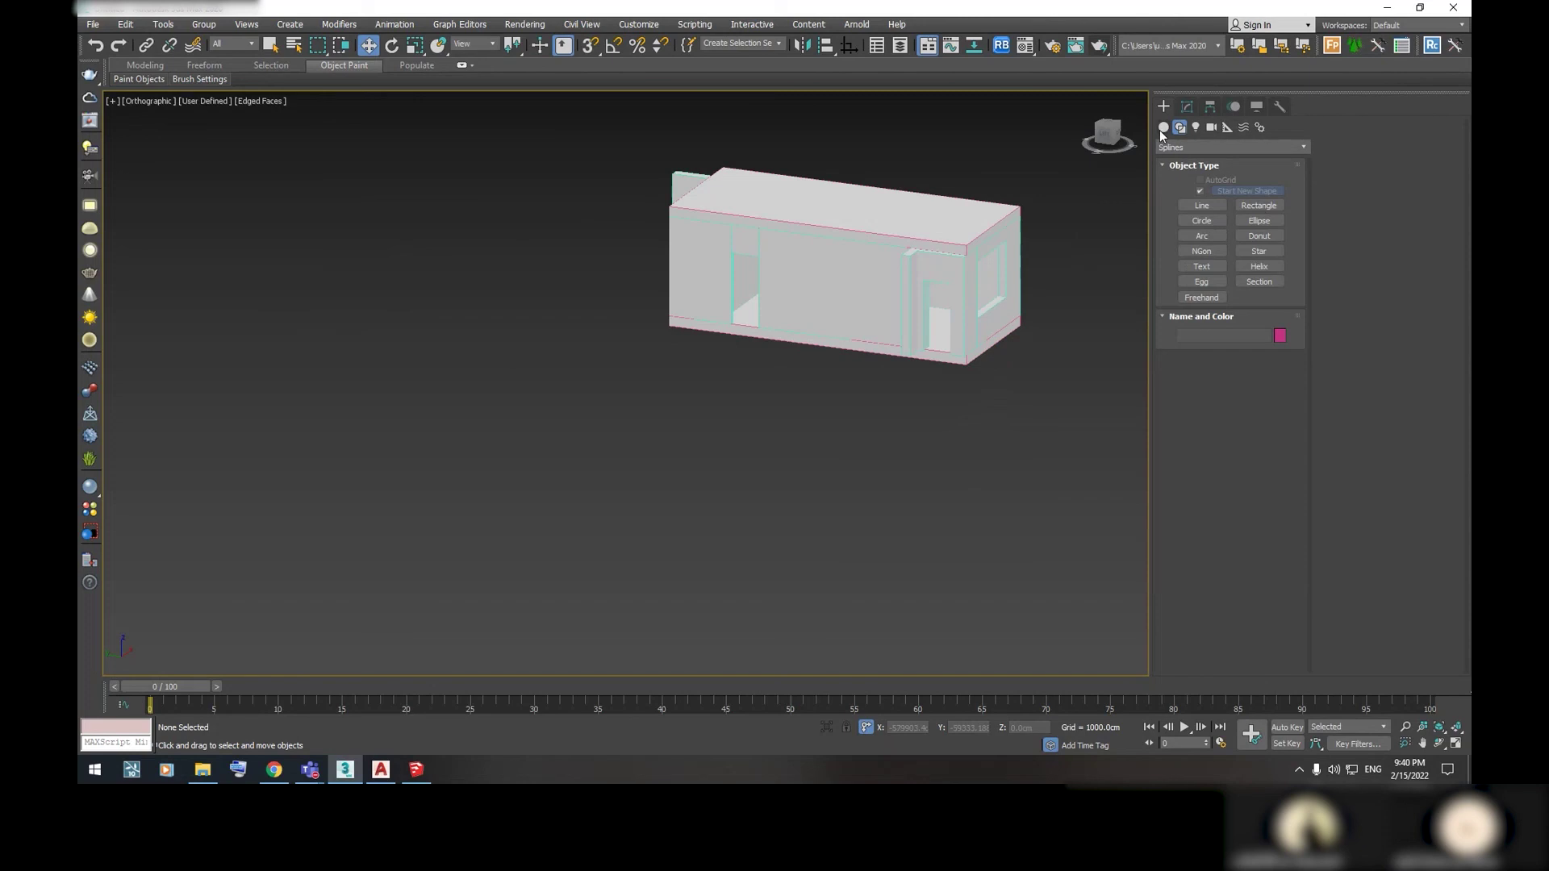
pyautogui.click(1258, 254)
pyautogui.moveTo(649, 395)
pyautogui.mouseDown()
pyautogui.moveTo(819, 575)
pyautogui.moveTo(854, 581)
pyautogui.mouseUp()
pyautogui.keyDown('alt'); pyautogui.moveTo(843, 475); pyautogui.dragTo(879, 383, button='middle'); pyautogui.keyUp('alt')
pyautogui.scroll(4, 879, 382)
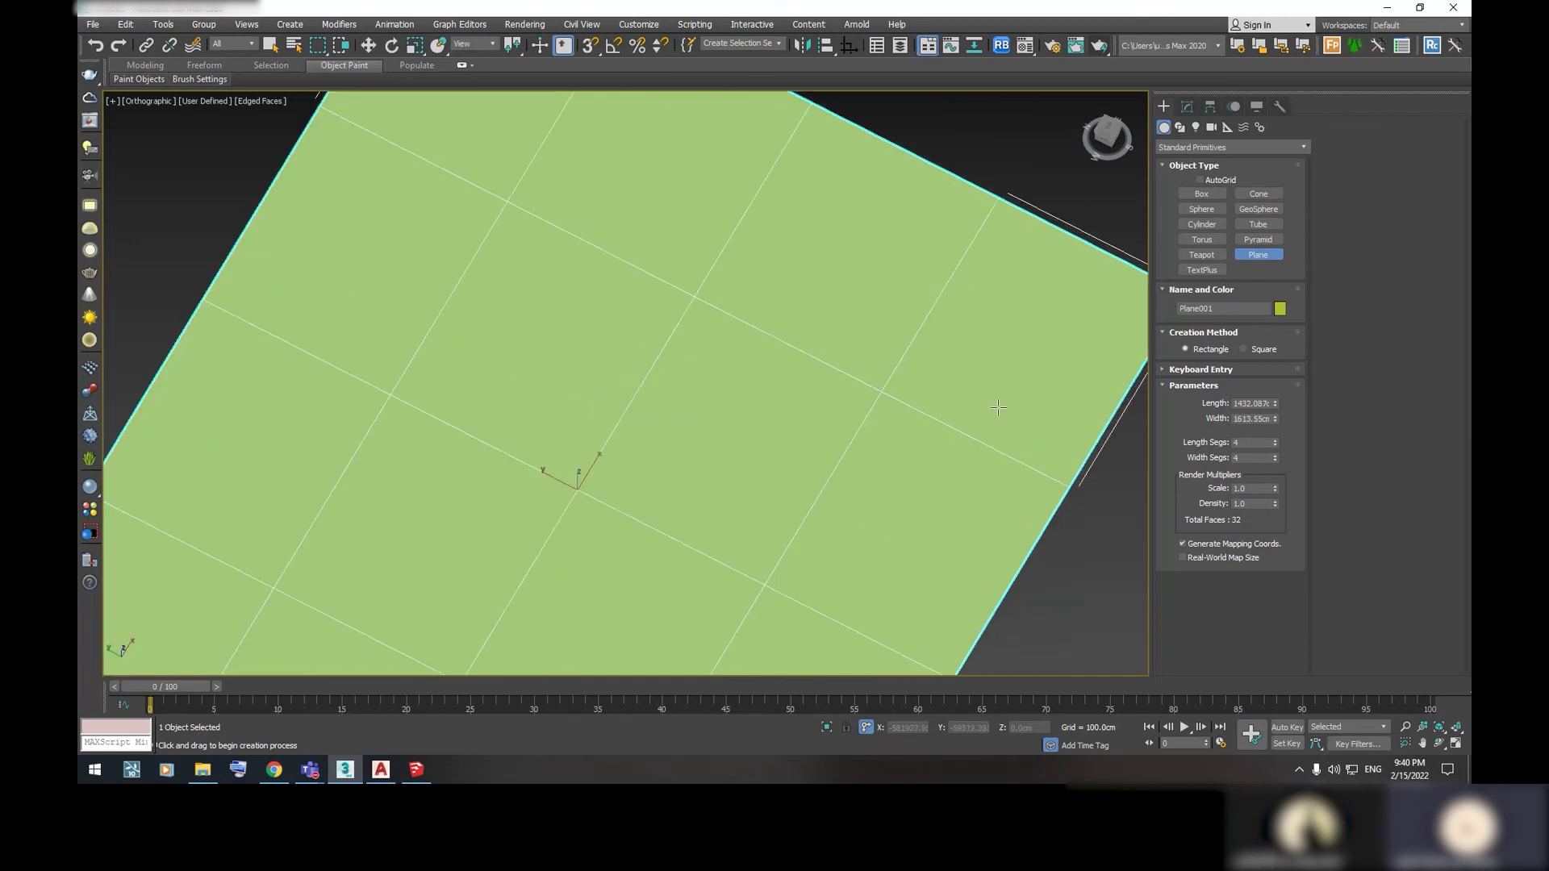
pyautogui.scroll(-1, 998, 407)
pyautogui.scroll(-3, 1038, 305)
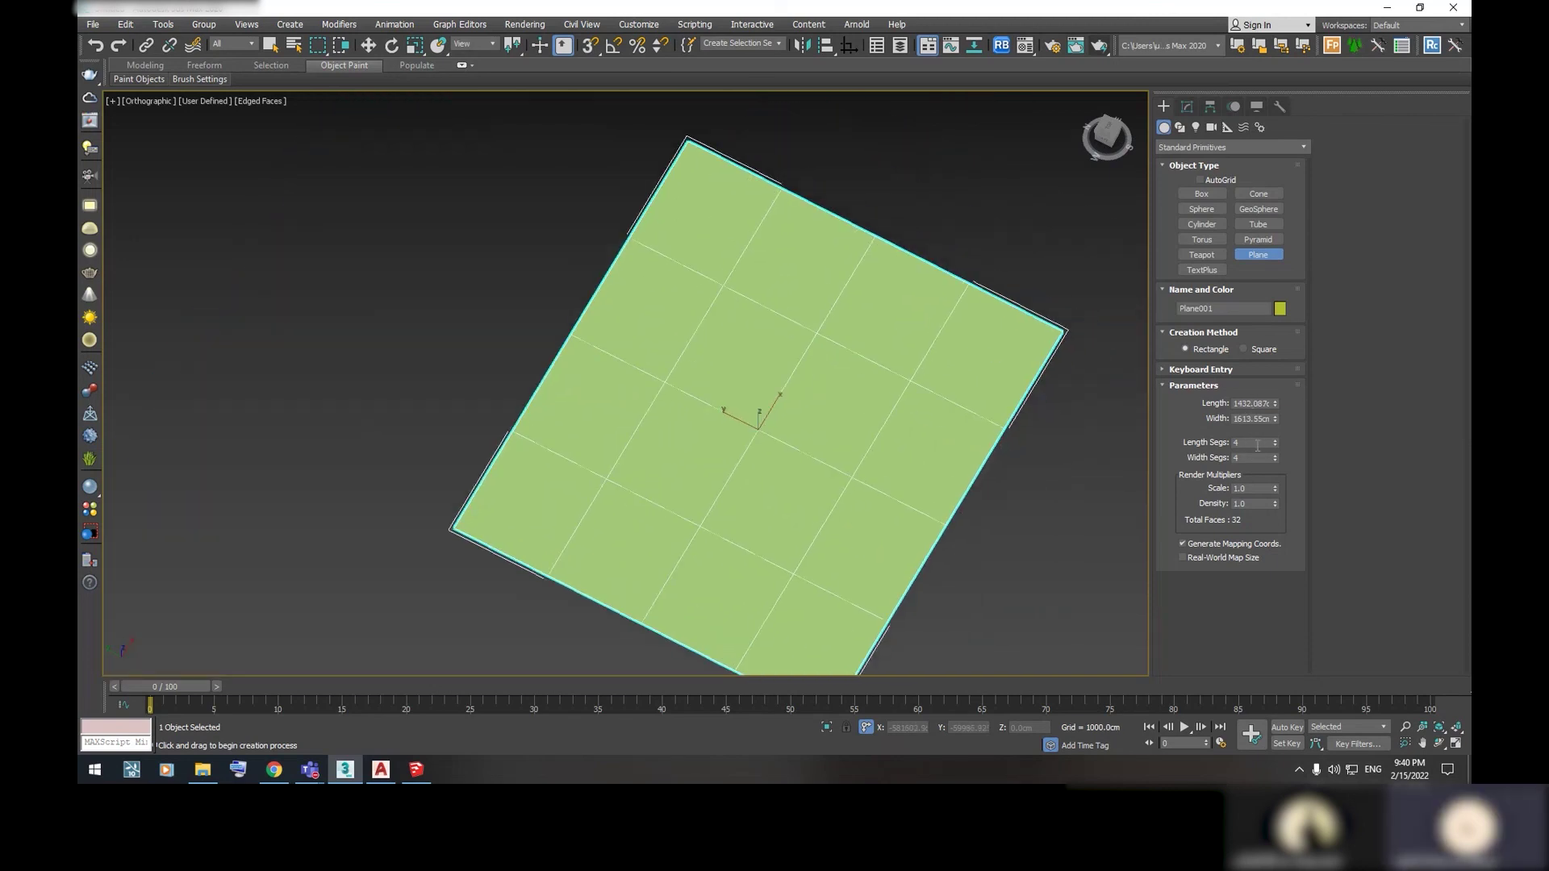
# Adjust the plane's Length Segs, trying 35 and then 7
pyautogui.moveTo(1276, 441)
pyautogui.mouseDown()
pyautogui.moveTo(1278, 417)
pyautogui.moveTo(1281, 450)
pyautogui.mouseUp()
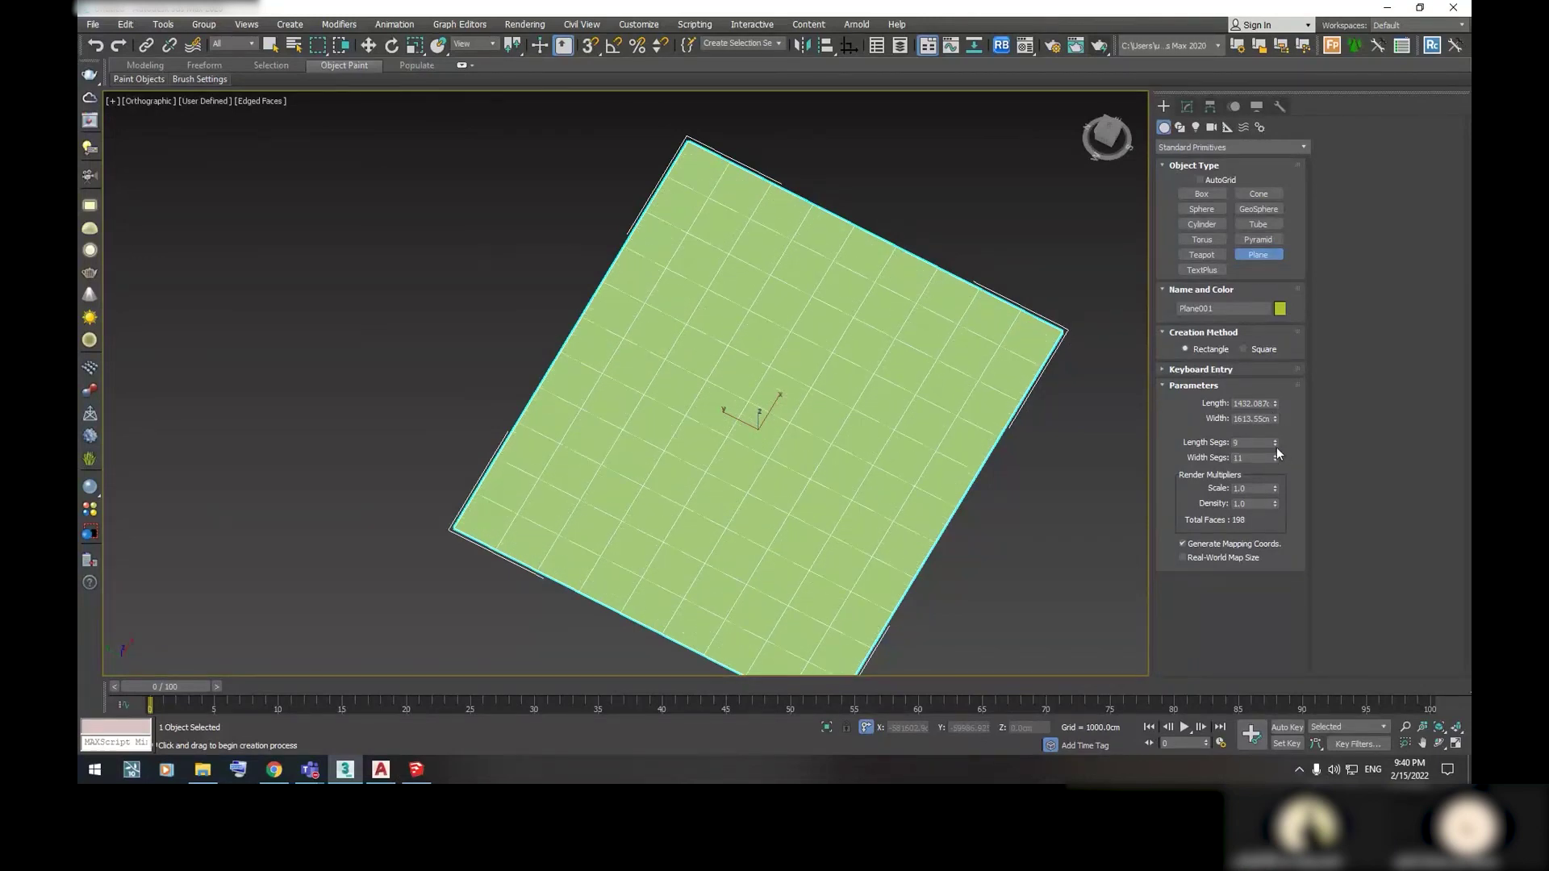
pyautogui.moveTo(1276, 443); pyautogui.dragTo(1276, 445)
pyautogui.scroll(3, 939, 364)
pyautogui.scroll(-2, 843, 412)
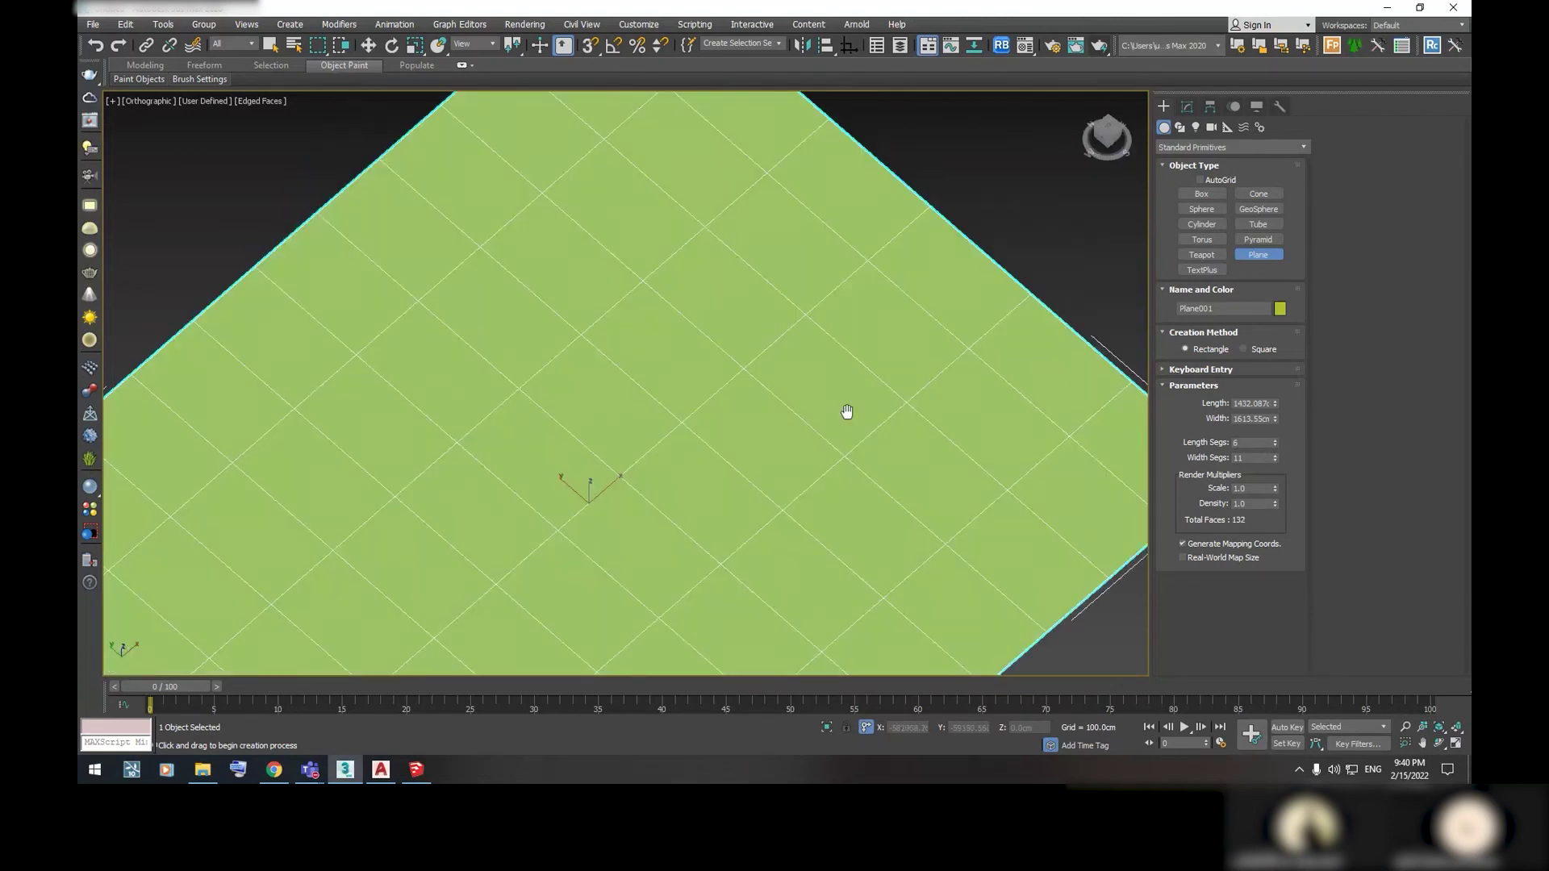
pyautogui.scroll(-3, 870, 439)
pyautogui.moveTo(870, 439)
pyautogui.keyDown('alt'); pyautogui.mouseDown(button='middle')
pyautogui.moveTo(870, 395)
pyautogui.moveTo(955, 391)
pyautogui.moveTo(770, 393)
pyautogui.moveTo(895, 472)
pyautogui.mouseUp(button='middle'); pyautogui.keyUp('alt')
# Finish plane creation and select the green plane
pyautogui.press('w')
pyautogui.scroll(3, 869, 394)
pyautogui.scroll(-3, 863, 362)
pyautogui.scroll(3, 954, 390)
pyautogui.scroll(-4, 770, 393)
pyautogui.scroll(2, 895, 472)
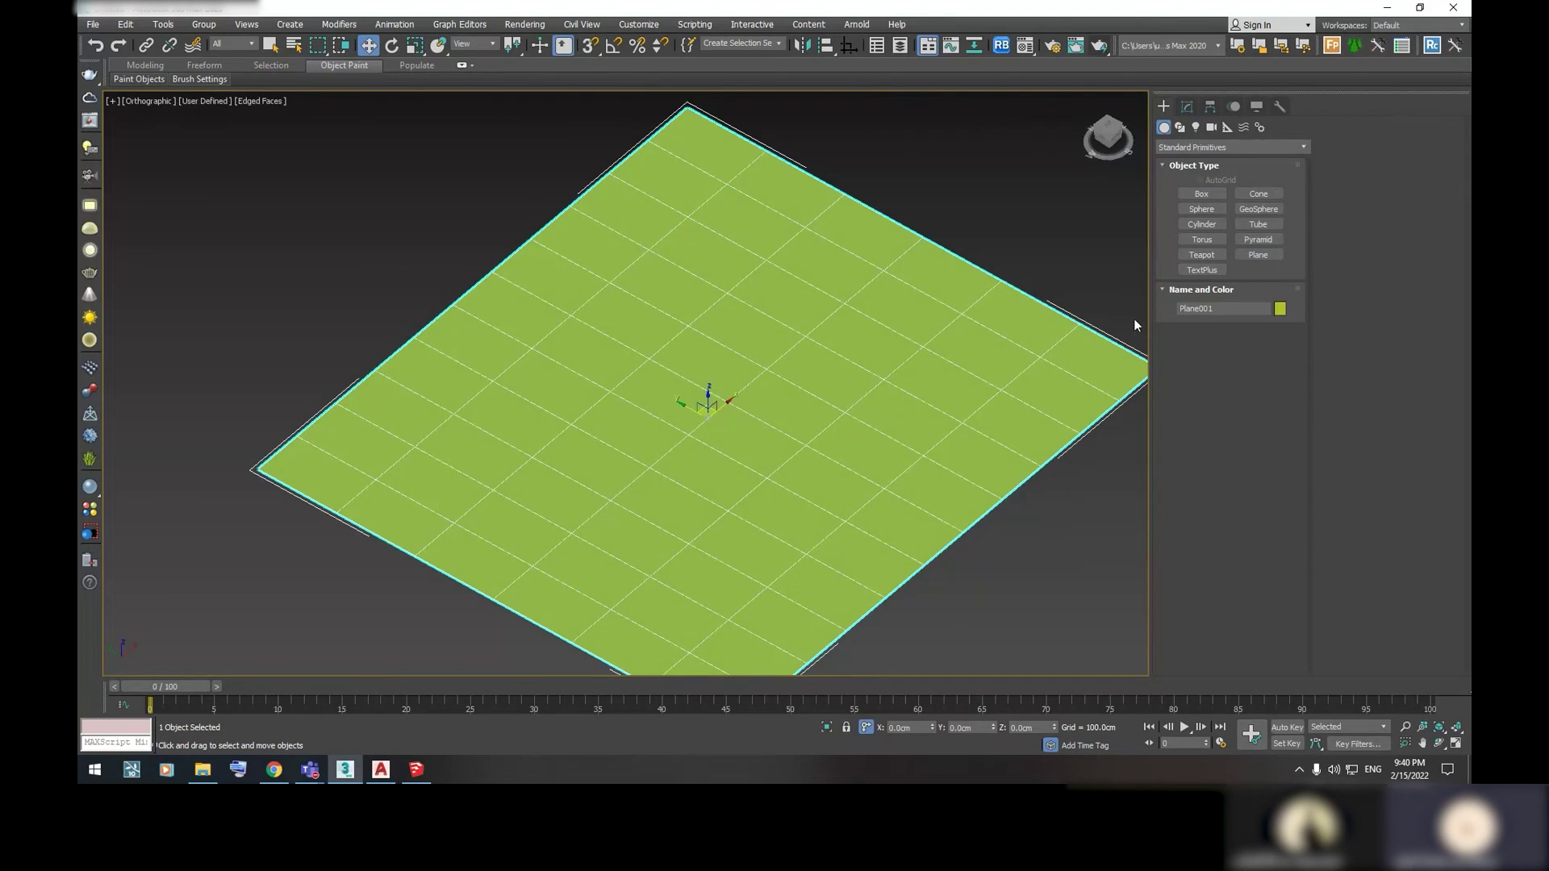
pyautogui.scroll(-2, 839, 363)
pyautogui.scroll(2, 968, 312)
pyautogui.click(1008, 275)
pyautogui.click(794, 421)
# Delete the green plane and draw a new flat box in the viewport
pyautogui.press('Delete')
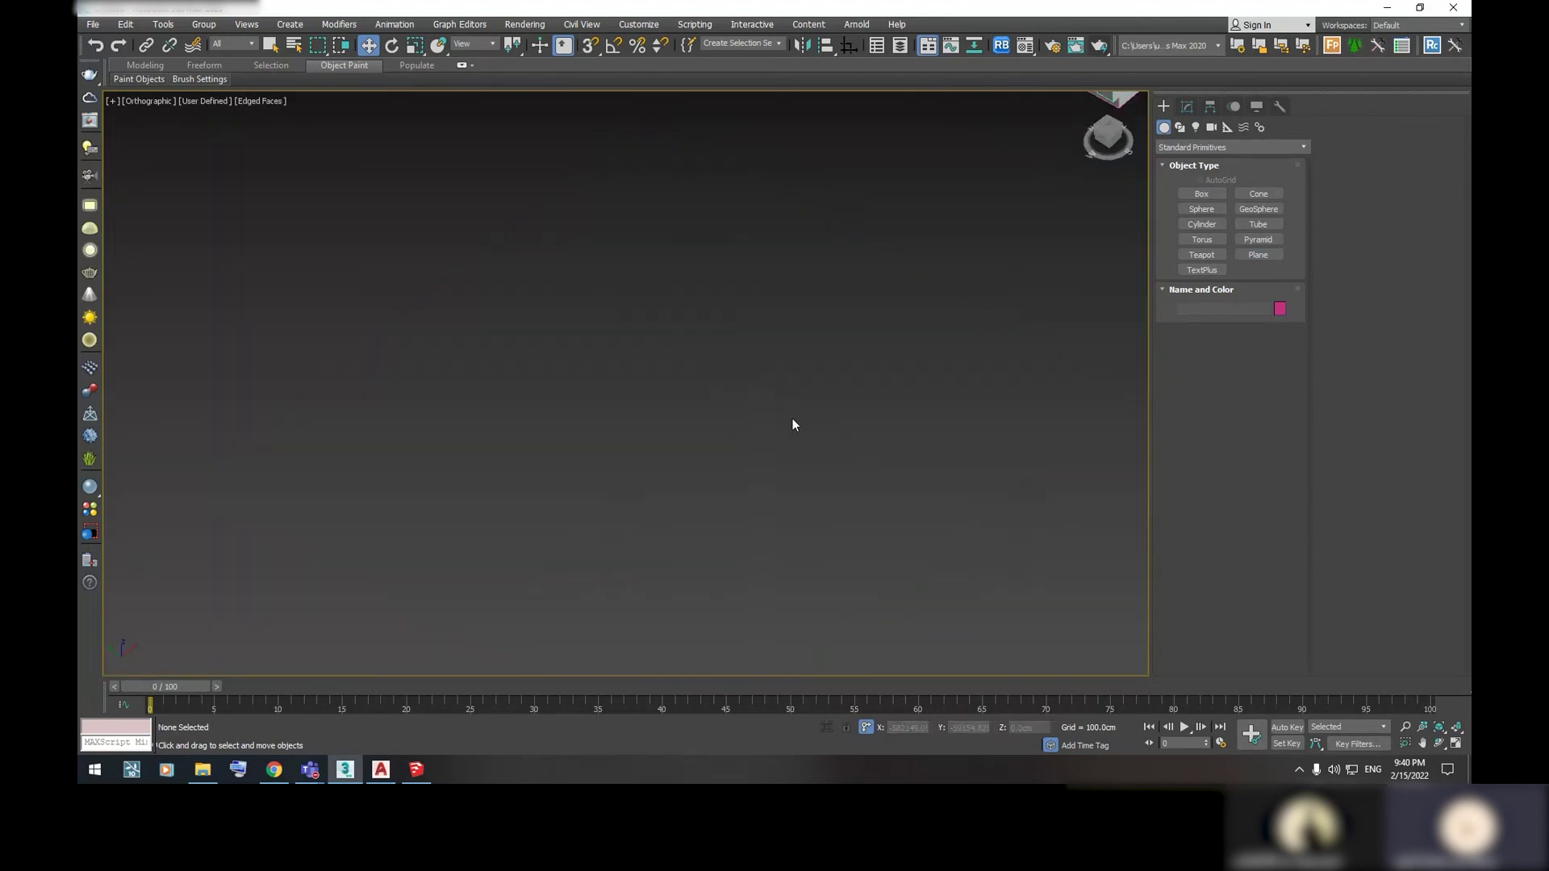
pyautogui.click(1201, 194)
pyautogui.moveTo(861, 320)
pyautogui.mouseDown()
pyautogui.moveTo(909, 466)
pyautogui.moveTo(950, 439)
pyautogui.mouseUp()
pyautogui.click(909, 465)
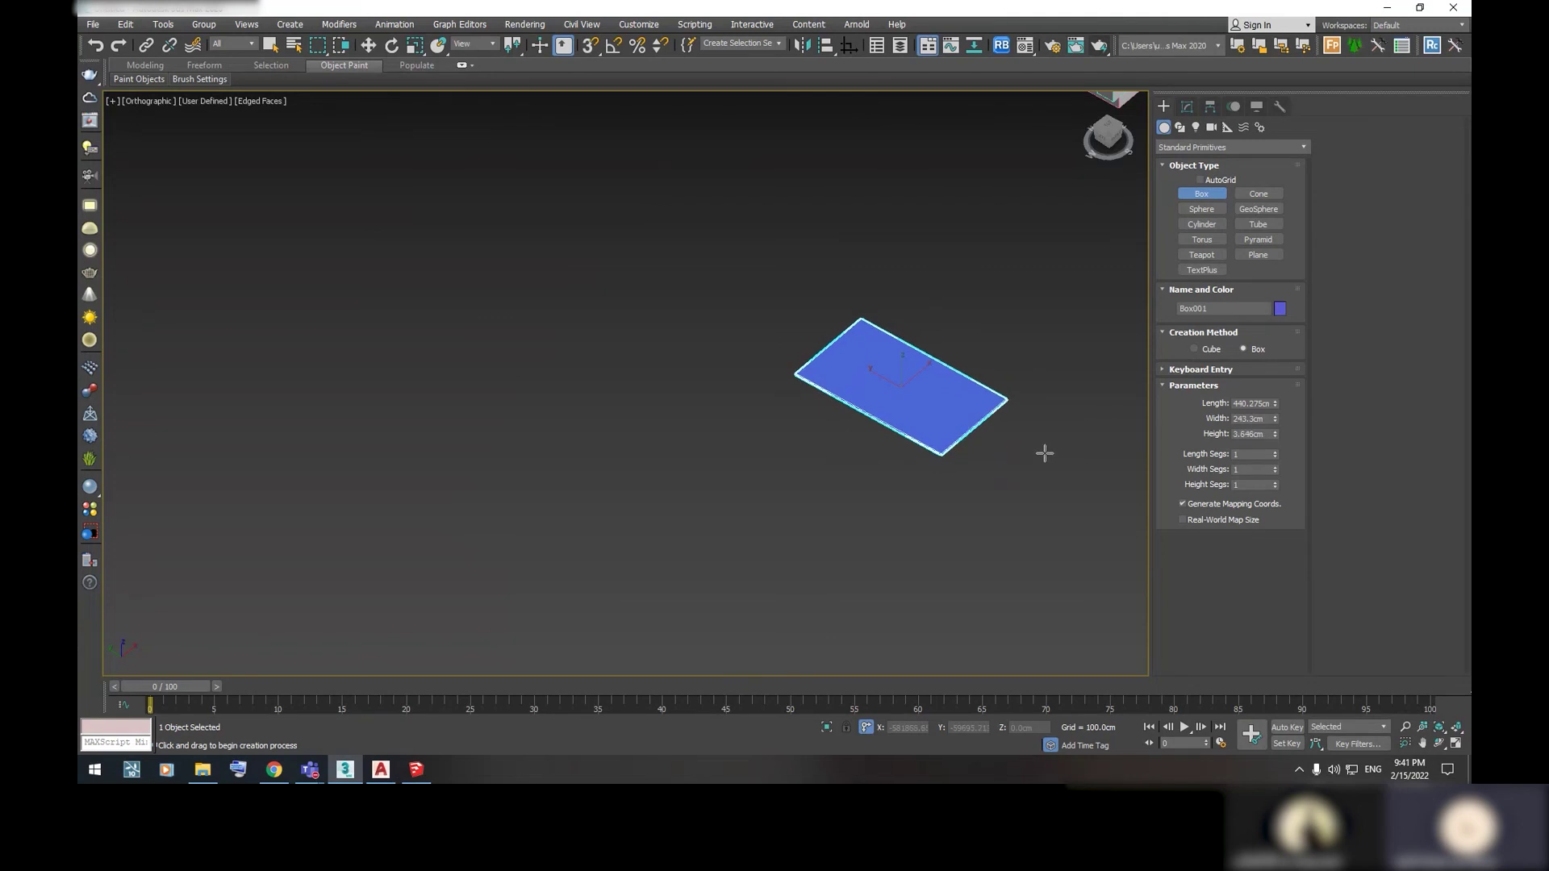
pyautogui.scroll(5, 919, 429)
pyautogui.scroll(3, 960, 444)
# Size the box to Height 0.6 cm, Length 120 cm and Width 60 cm
pyautogui.click(1264, 436)
pyautogui.press('BackSpace')
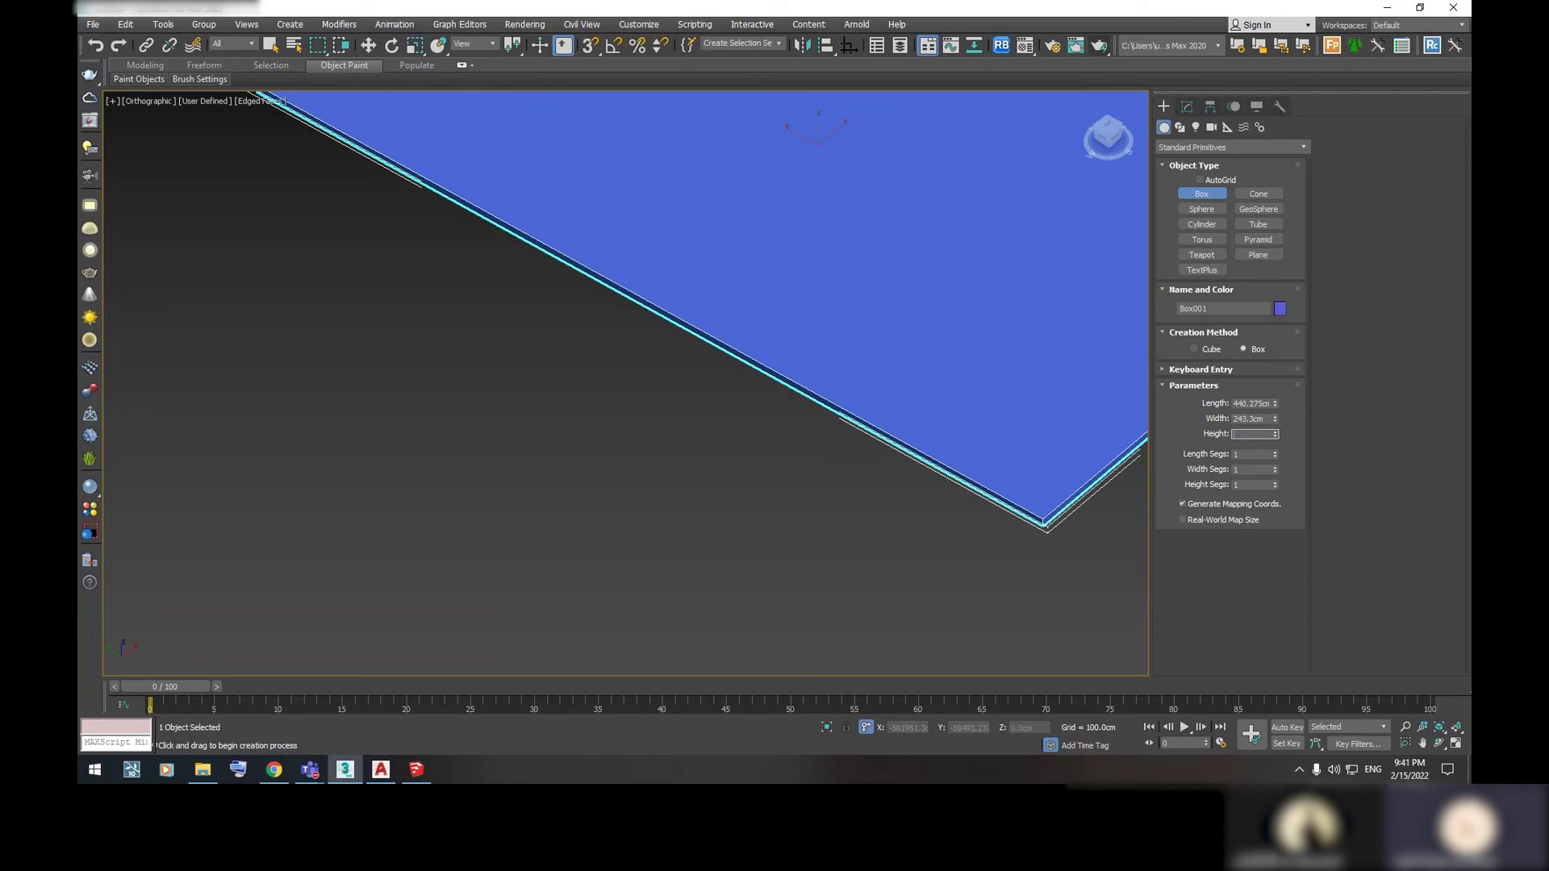
pyautogui.write('63')
pyautogui.press('Return')
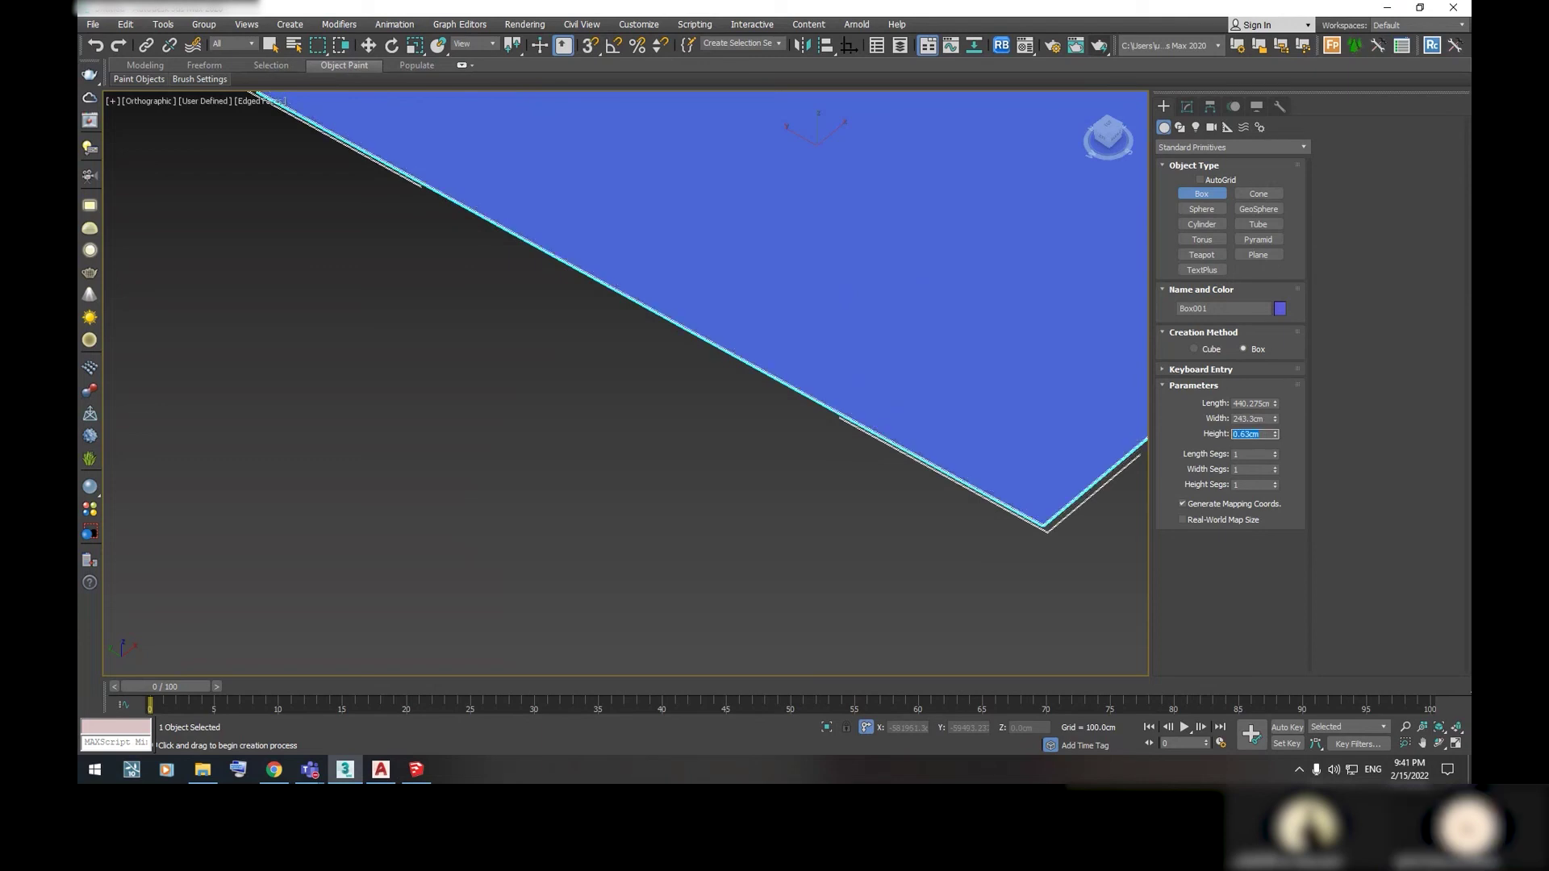
pyautogui.write('.3')
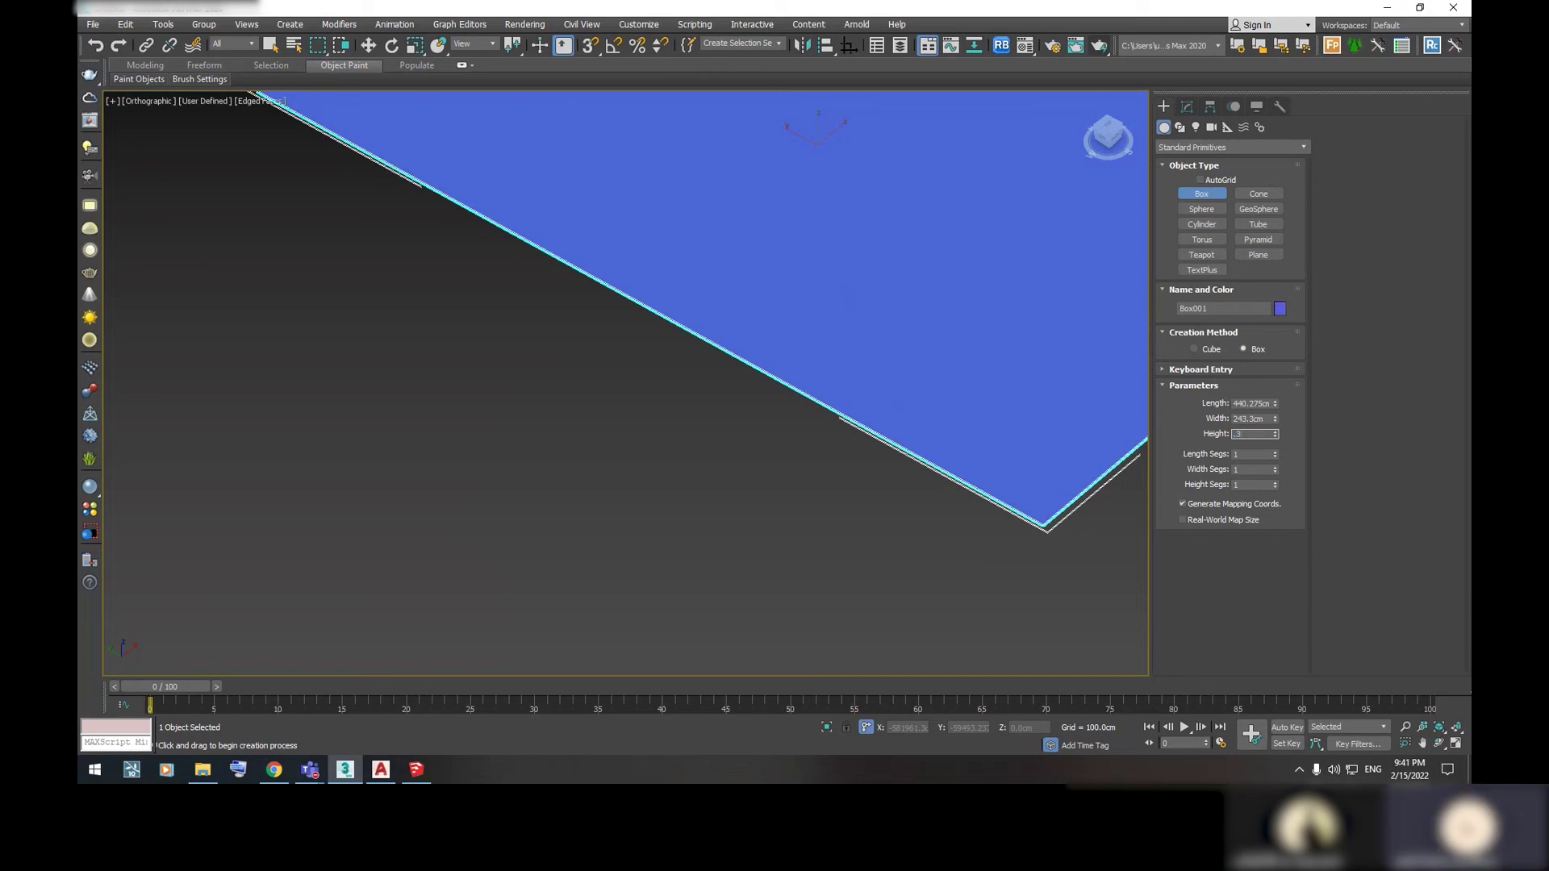
pyautogui.write('6')
pyautogui.press('Return')
pyautogui.doubleClick(1242, 403)
pyautogui.write('120')
pyautogui.press('Tab')
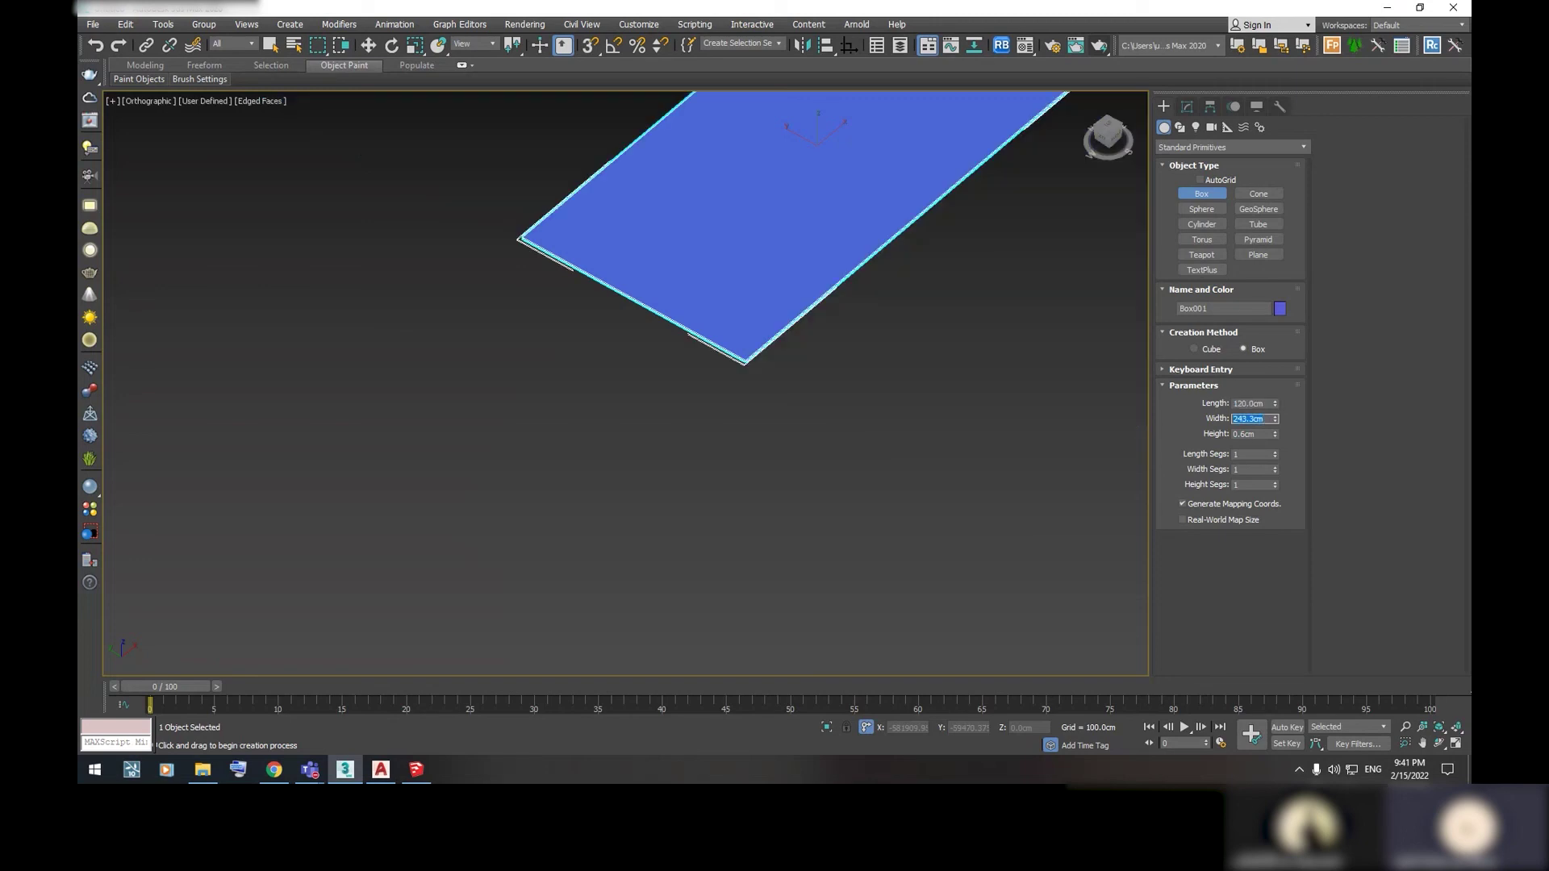
pyautogui.write('60')
pyautogui.press('Return')
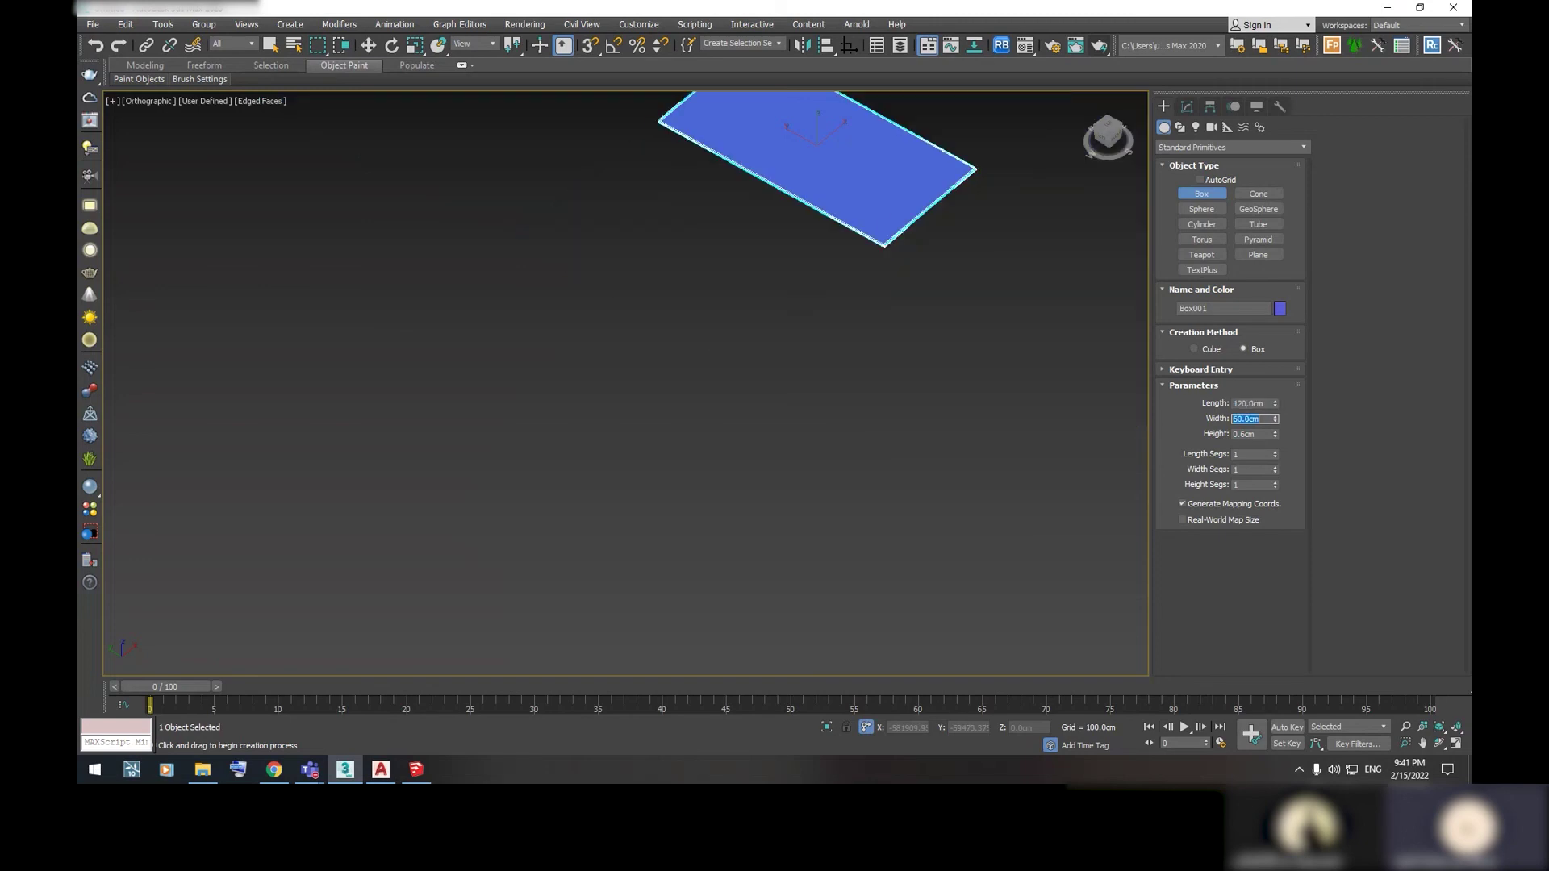
# Switch to Top view and frame the box, cancelling an accidental dragged copy
pyautogui.press('t')
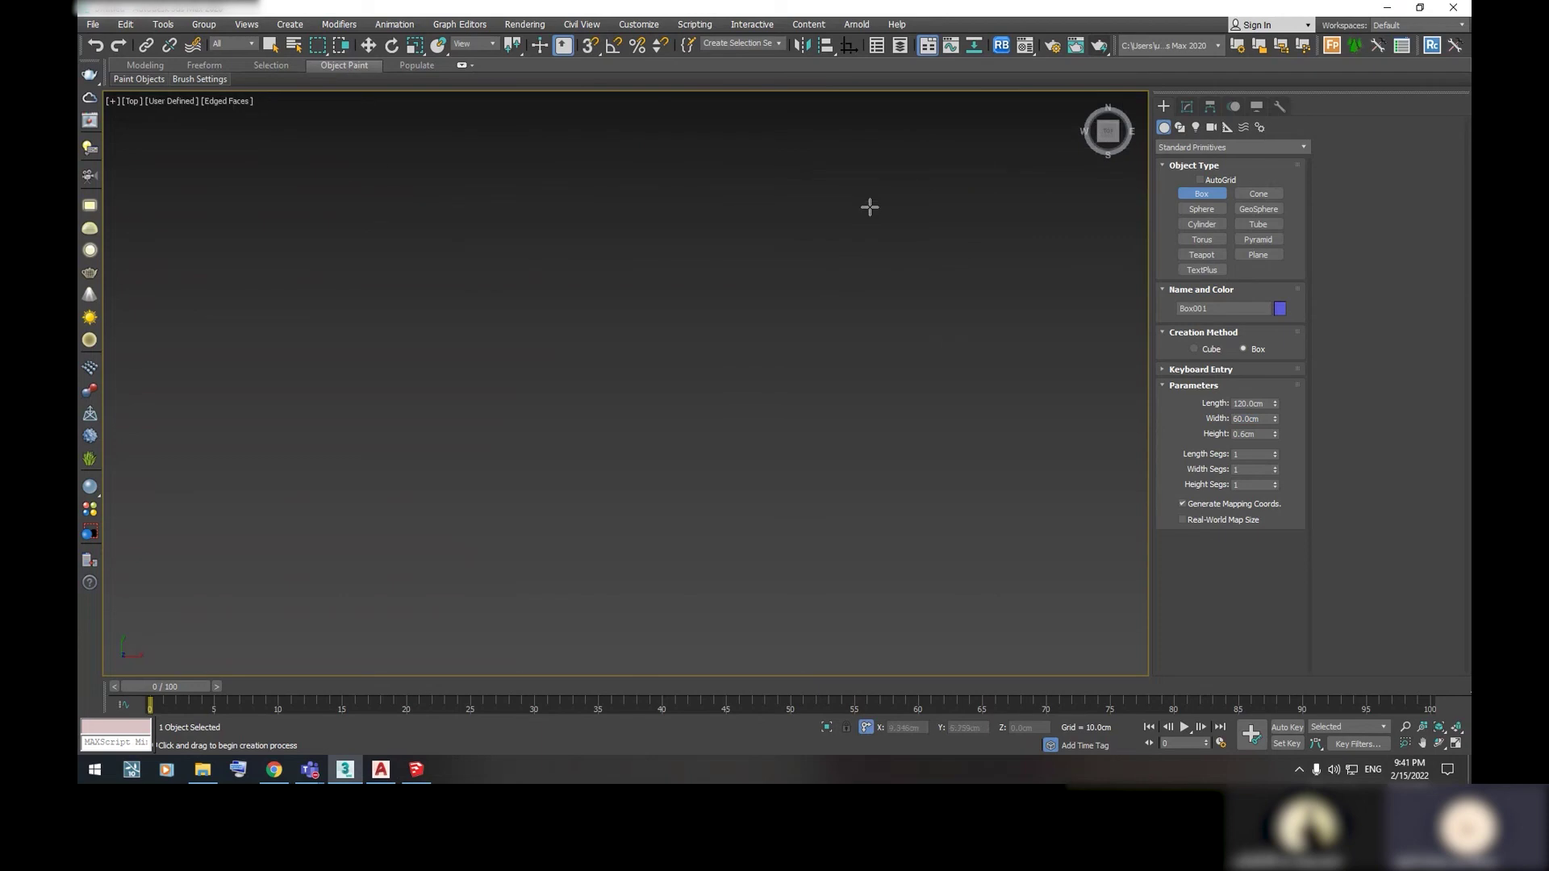
pyautogui.press('w')
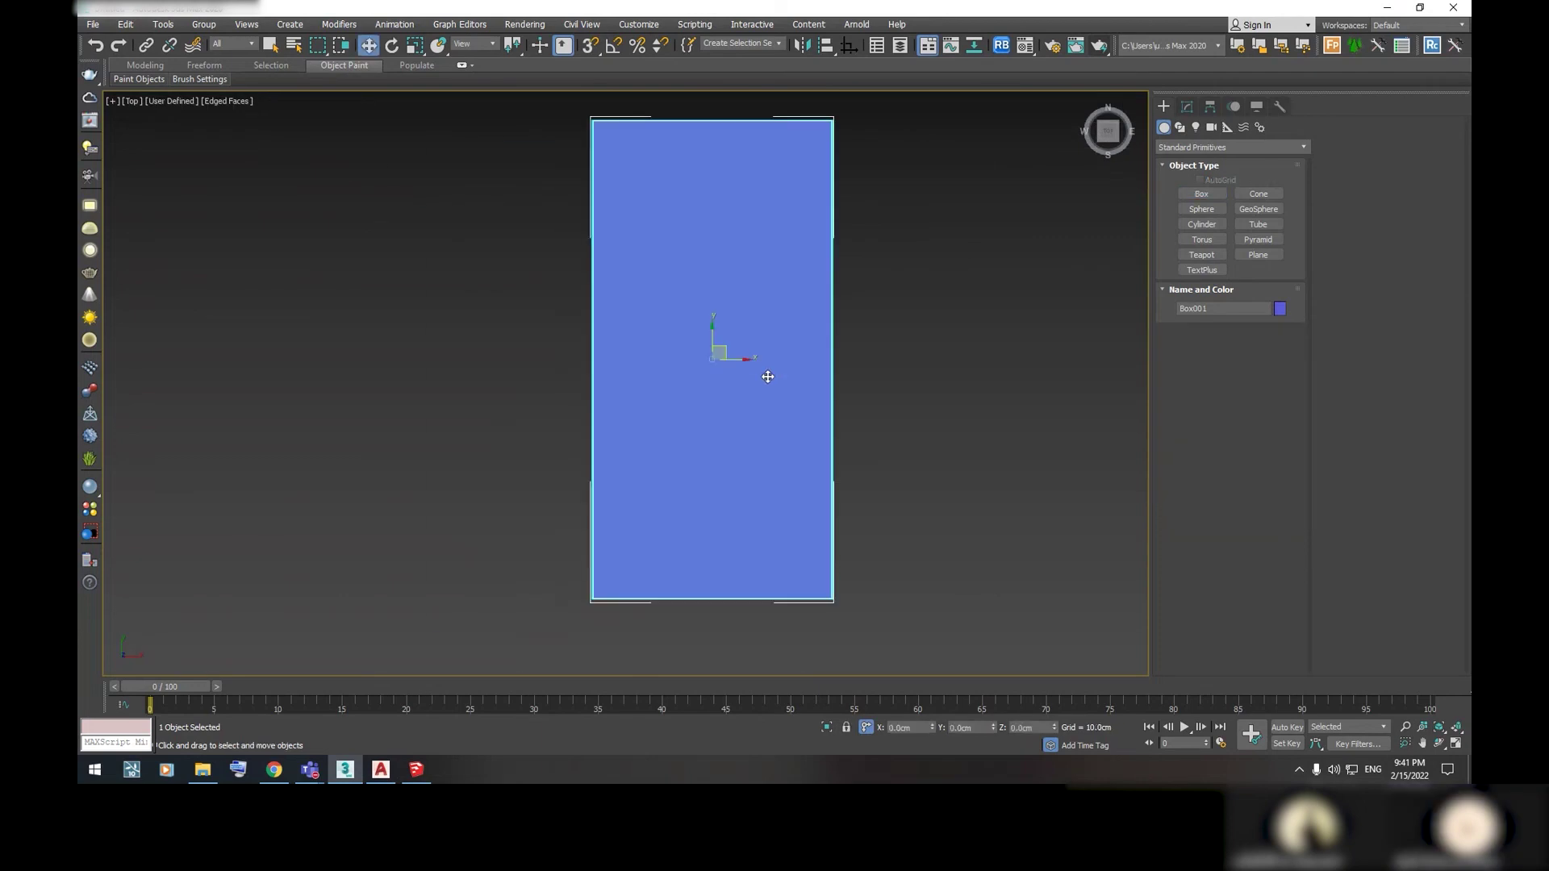
pyautogui.moveTo(730, 356); pyautogui.dragTo(907, 361, button='middle')
pyautogui.scroll(2, 794, 360)
pyautogui.scroll(-2, 907, 362)
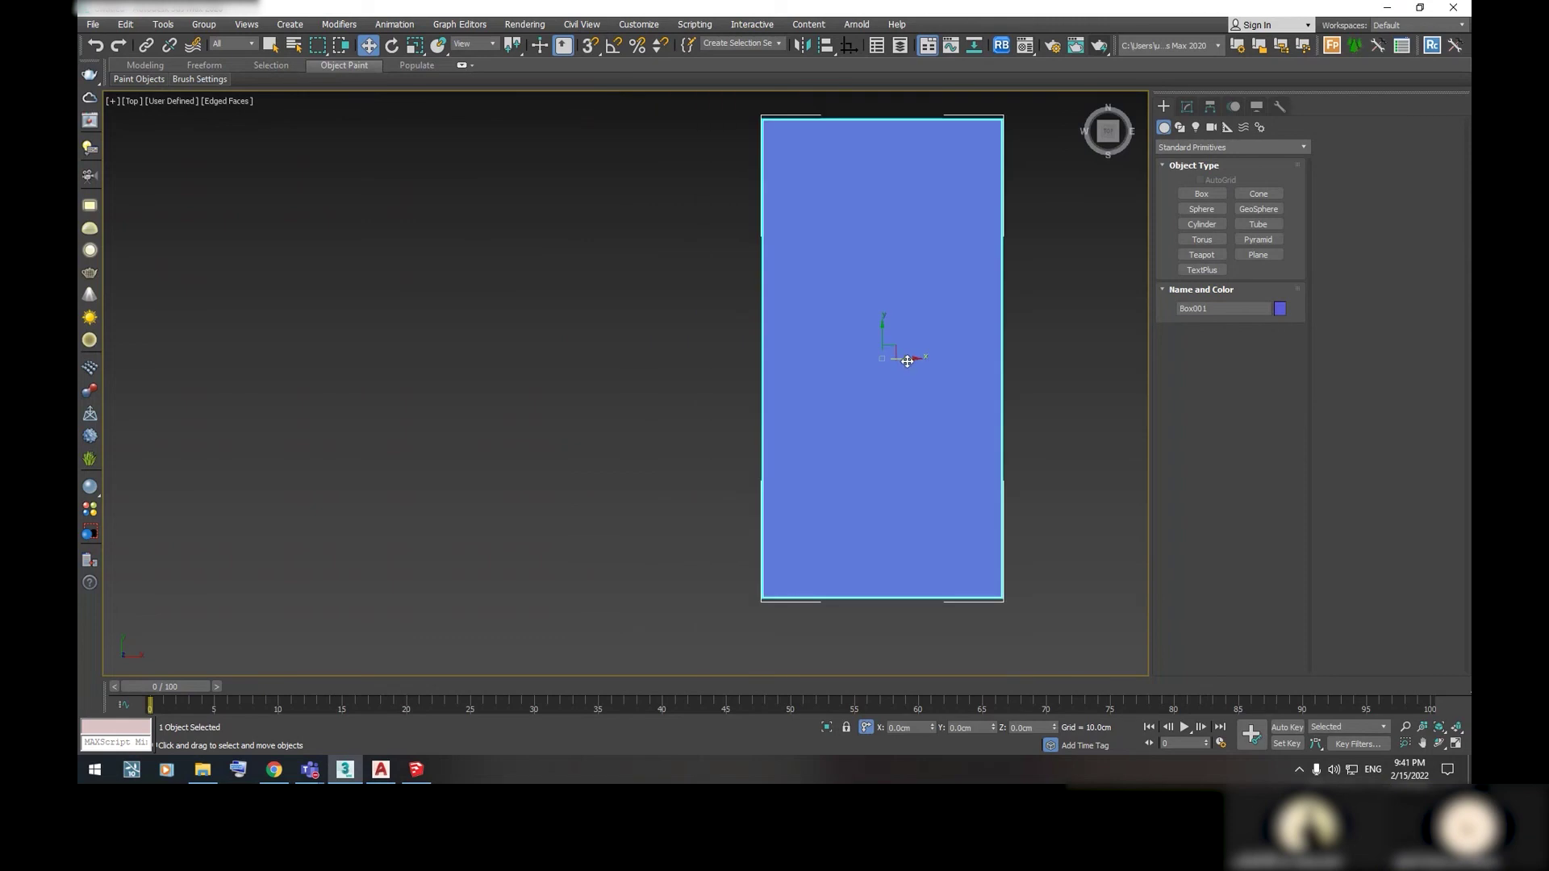
pyautogui.keyDown('shift'); pyautogui.moveTo(906, 361); pyautogui.dragTo(766, 361); pyautogui.keyUp('shift')
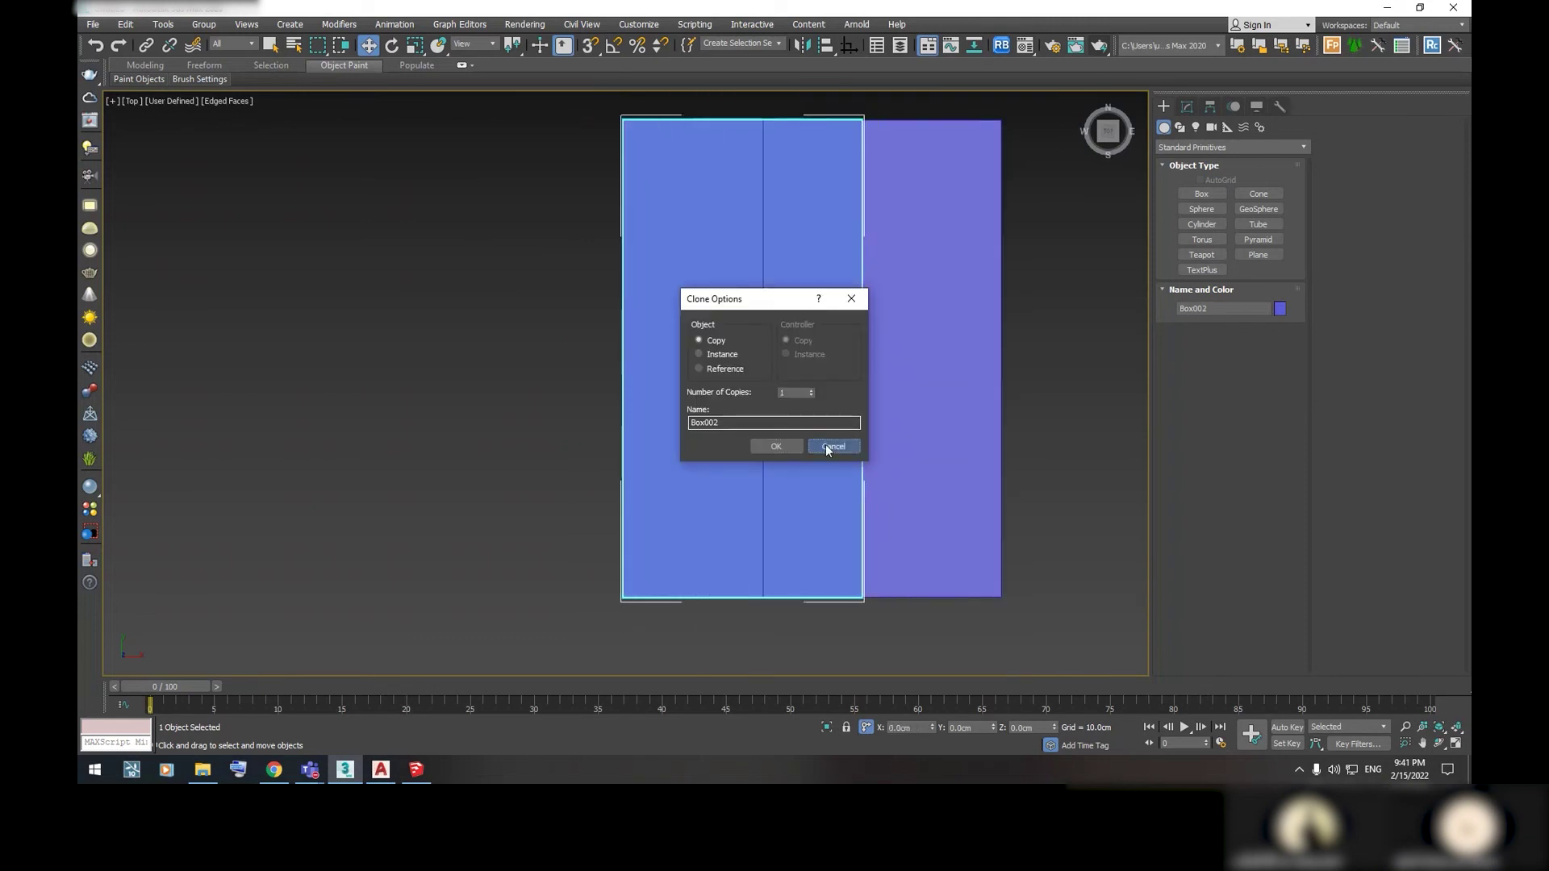
pyautogui.click(825, 443)
# Clone the box in place as copy Box002
pyautogui.rightClick(881, 336)
pyautogui.click(896, 433)
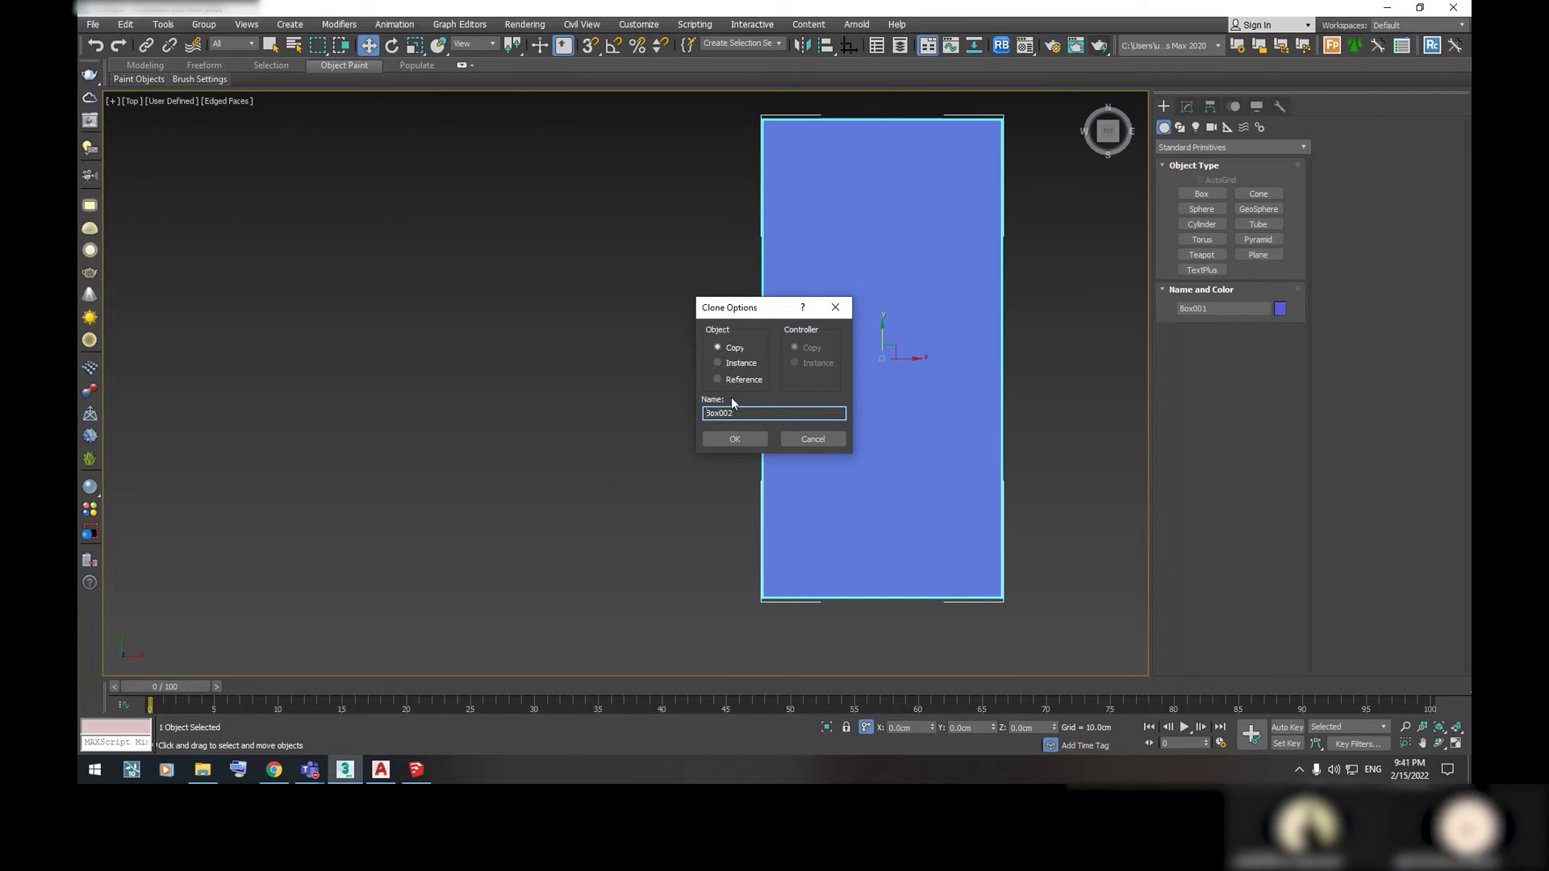
pyautogui.click(734, 441)
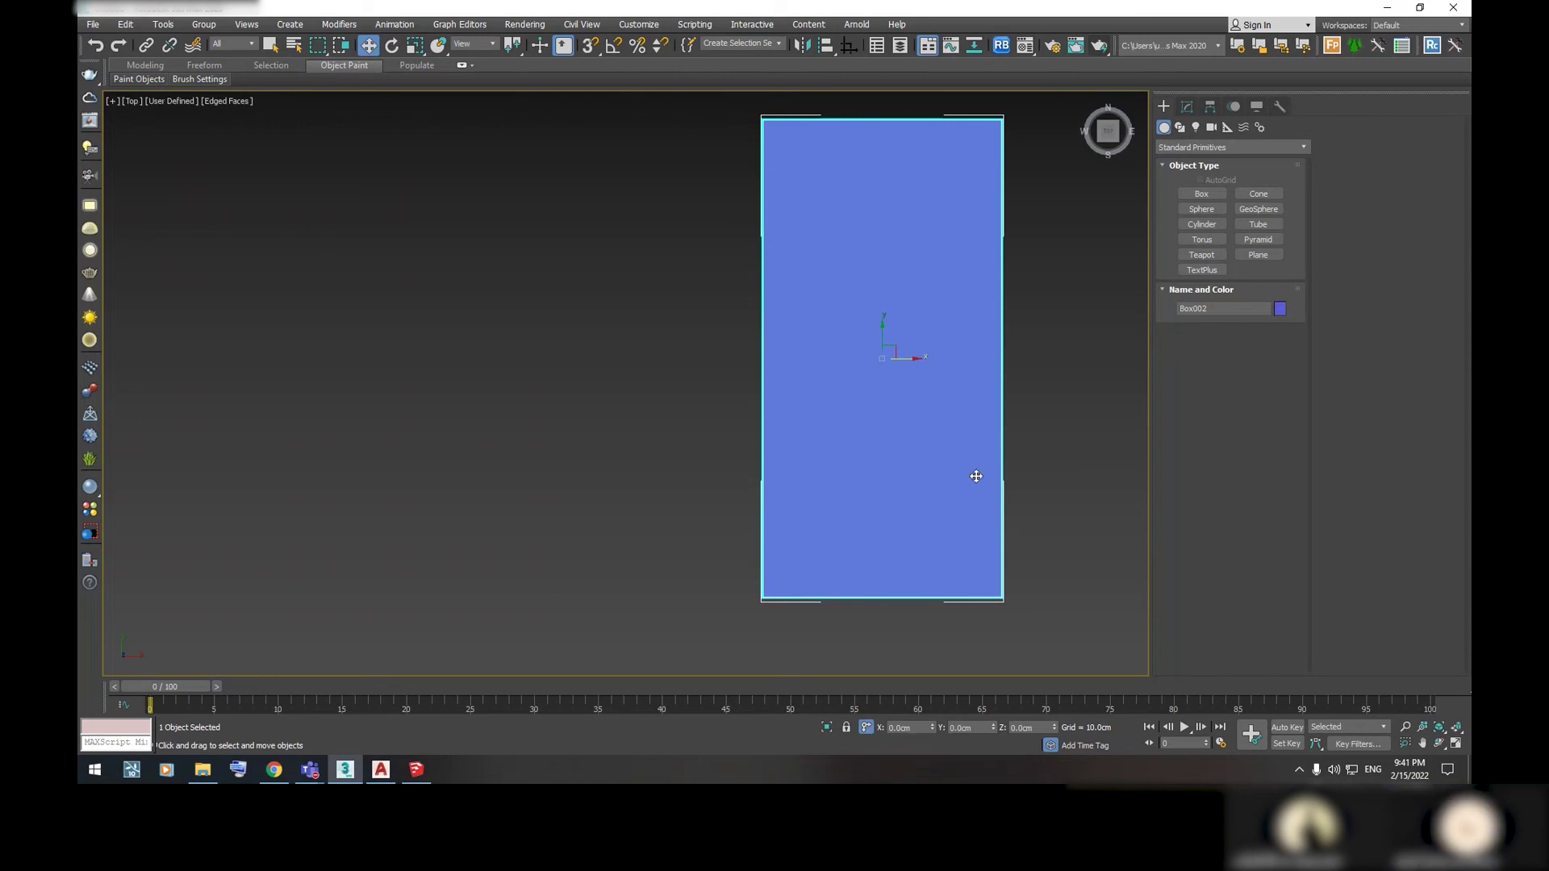
pyautogui.doubleClick(895, 727)
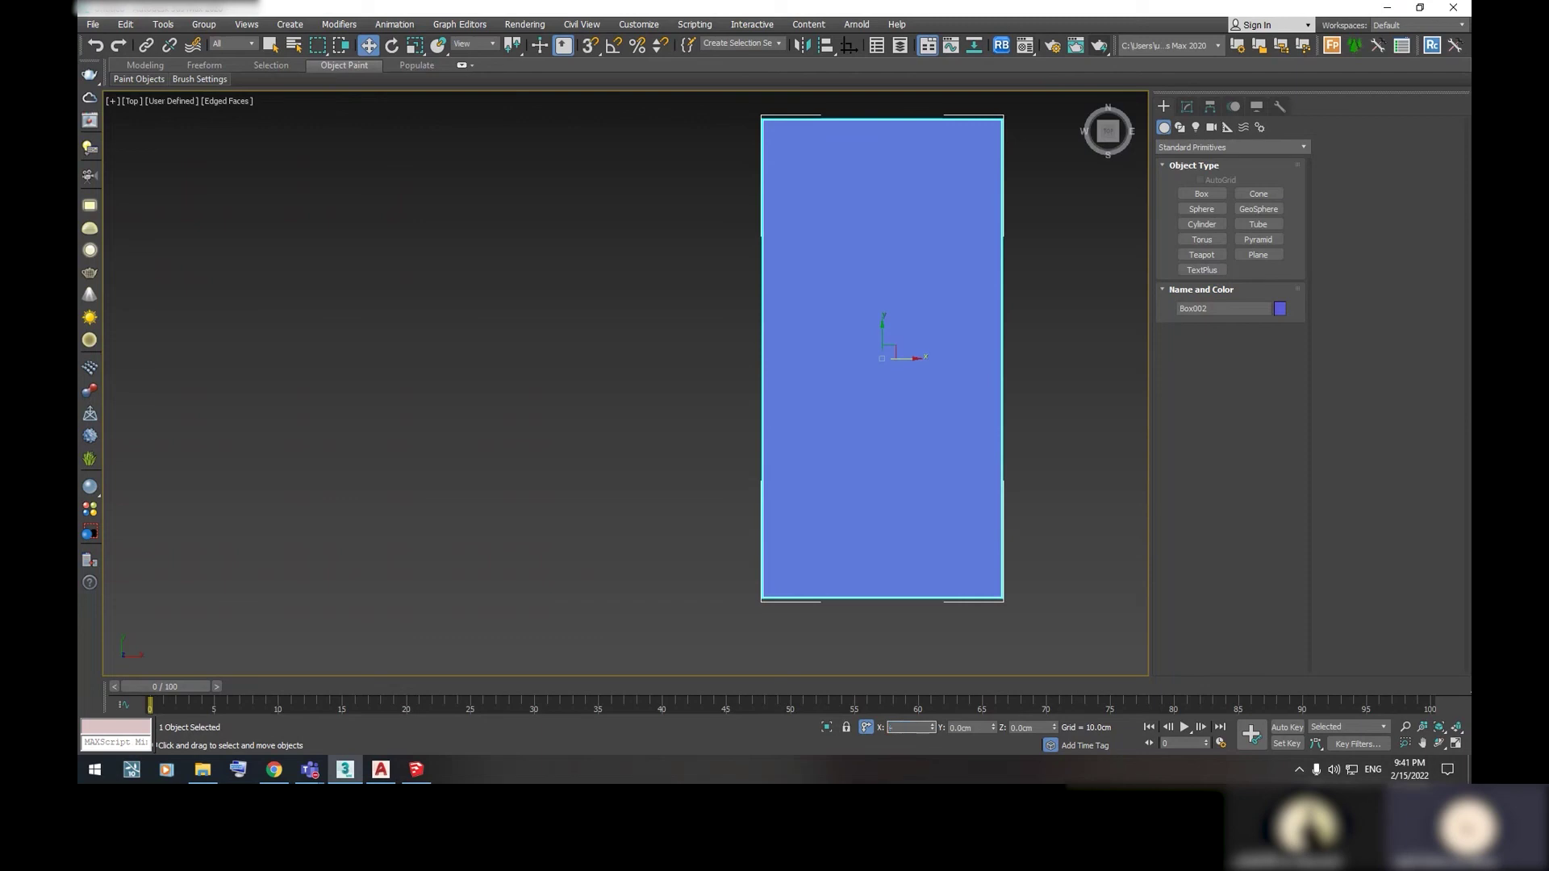
# Move Box002 by -60.2 cm along X to sit beside Box001
pyautogui.write('-60')
pyautogui.write('.2')
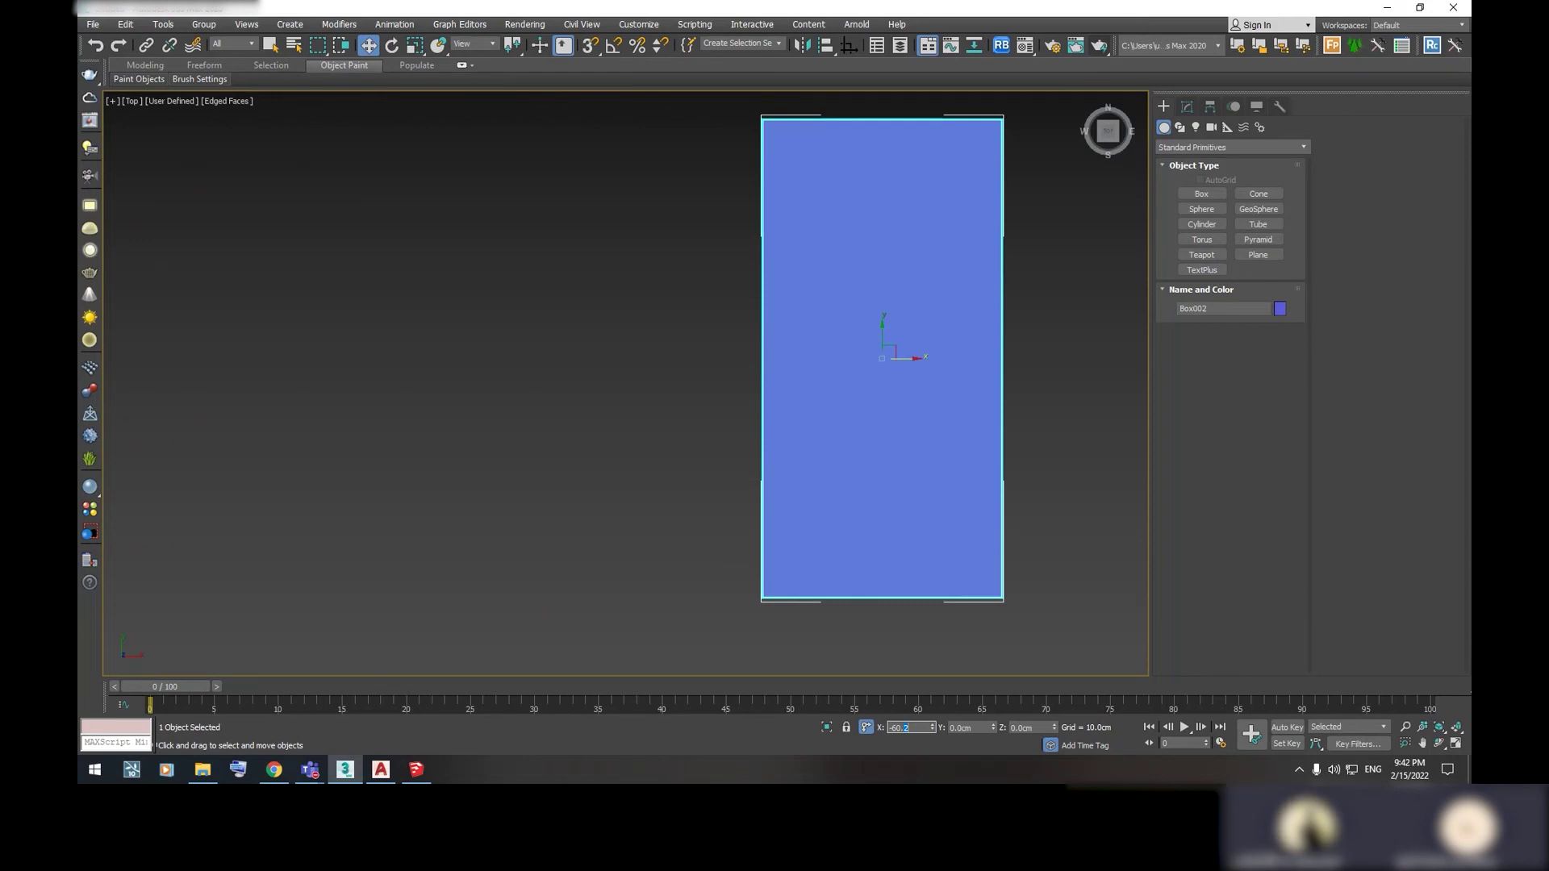
pyautogui.press('Return')
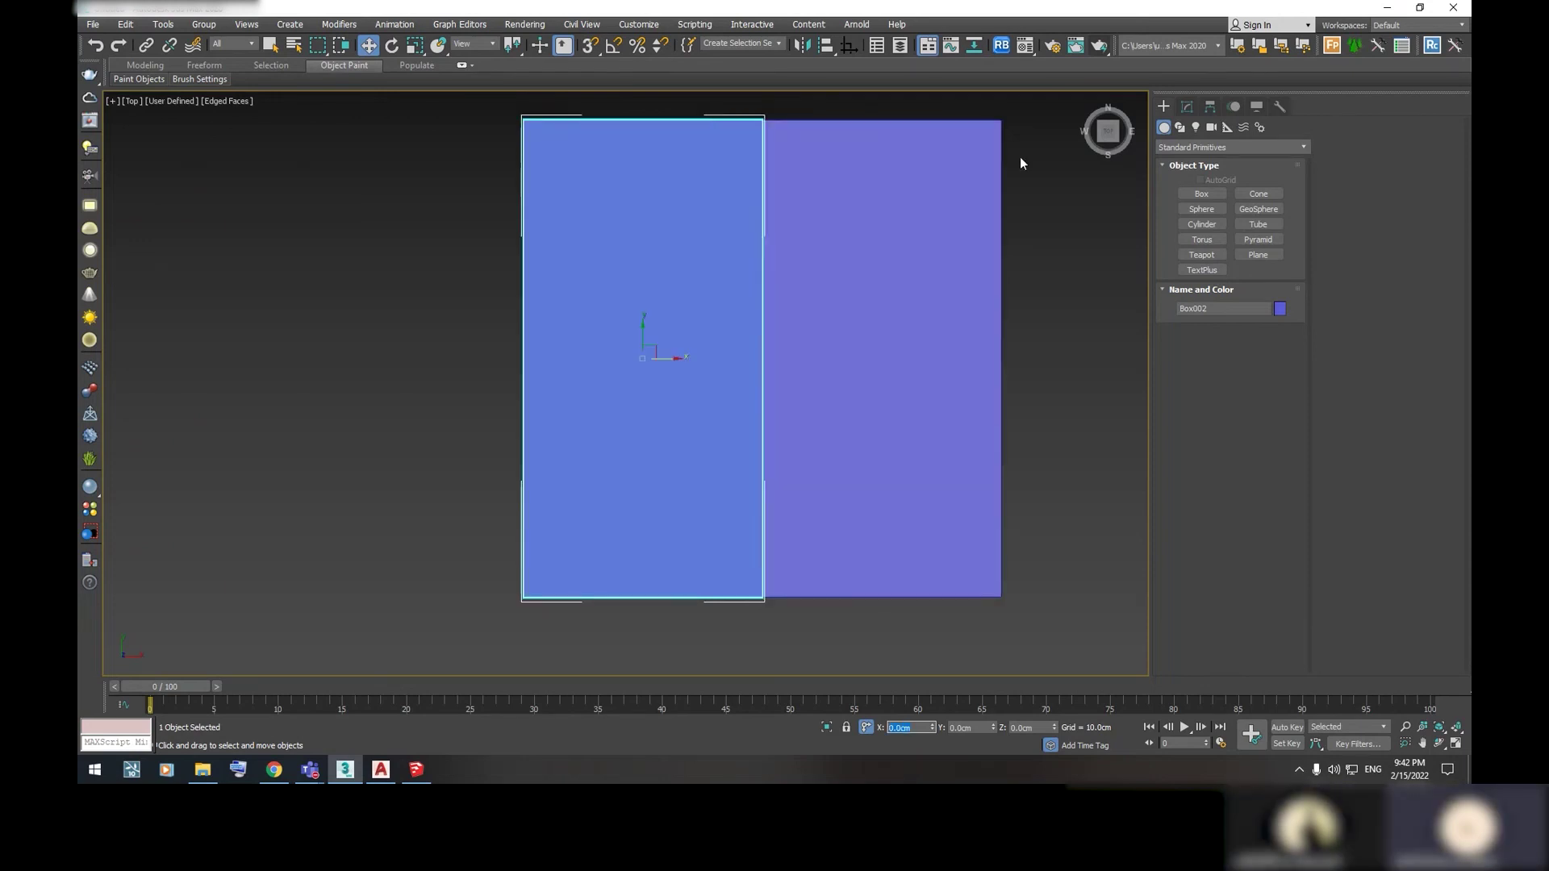
pyautogui.scroll(3, 798, 252)
pyautogui.scroll(2, 678, 335)
pyautogui.scroll(3, 662, 330)
pyautogui.scroll(2, 656, 339)
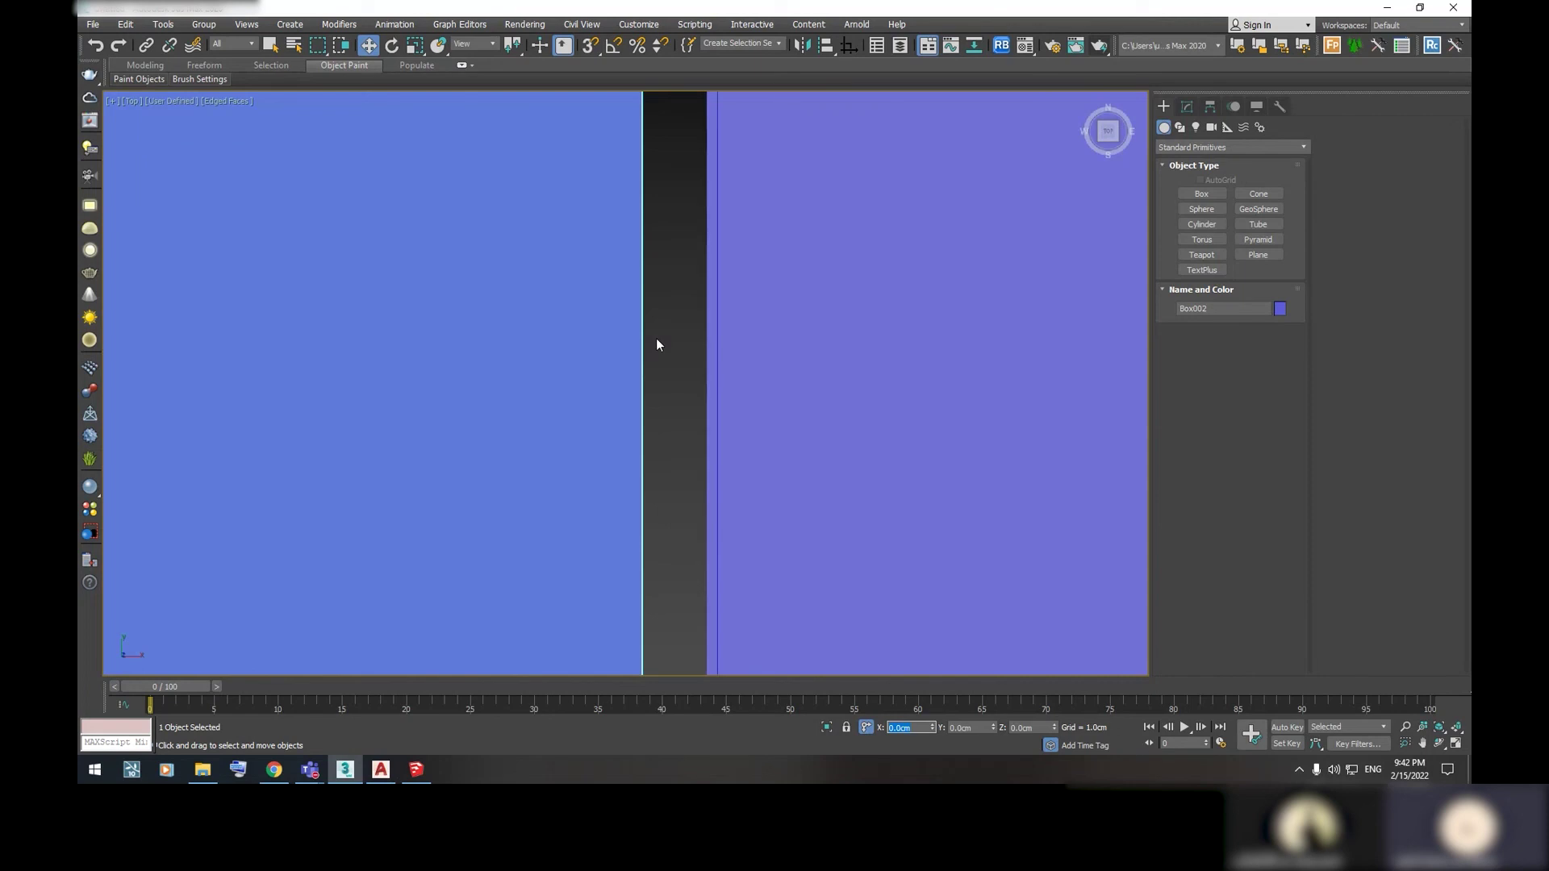
pyautogui.scroll(-2, 656, 344)
pyautogui.scroll(-5, 670, 355)
pyautogui.scroll(3, 726, 359)
pyautogui.scroll(2, 774, 360)
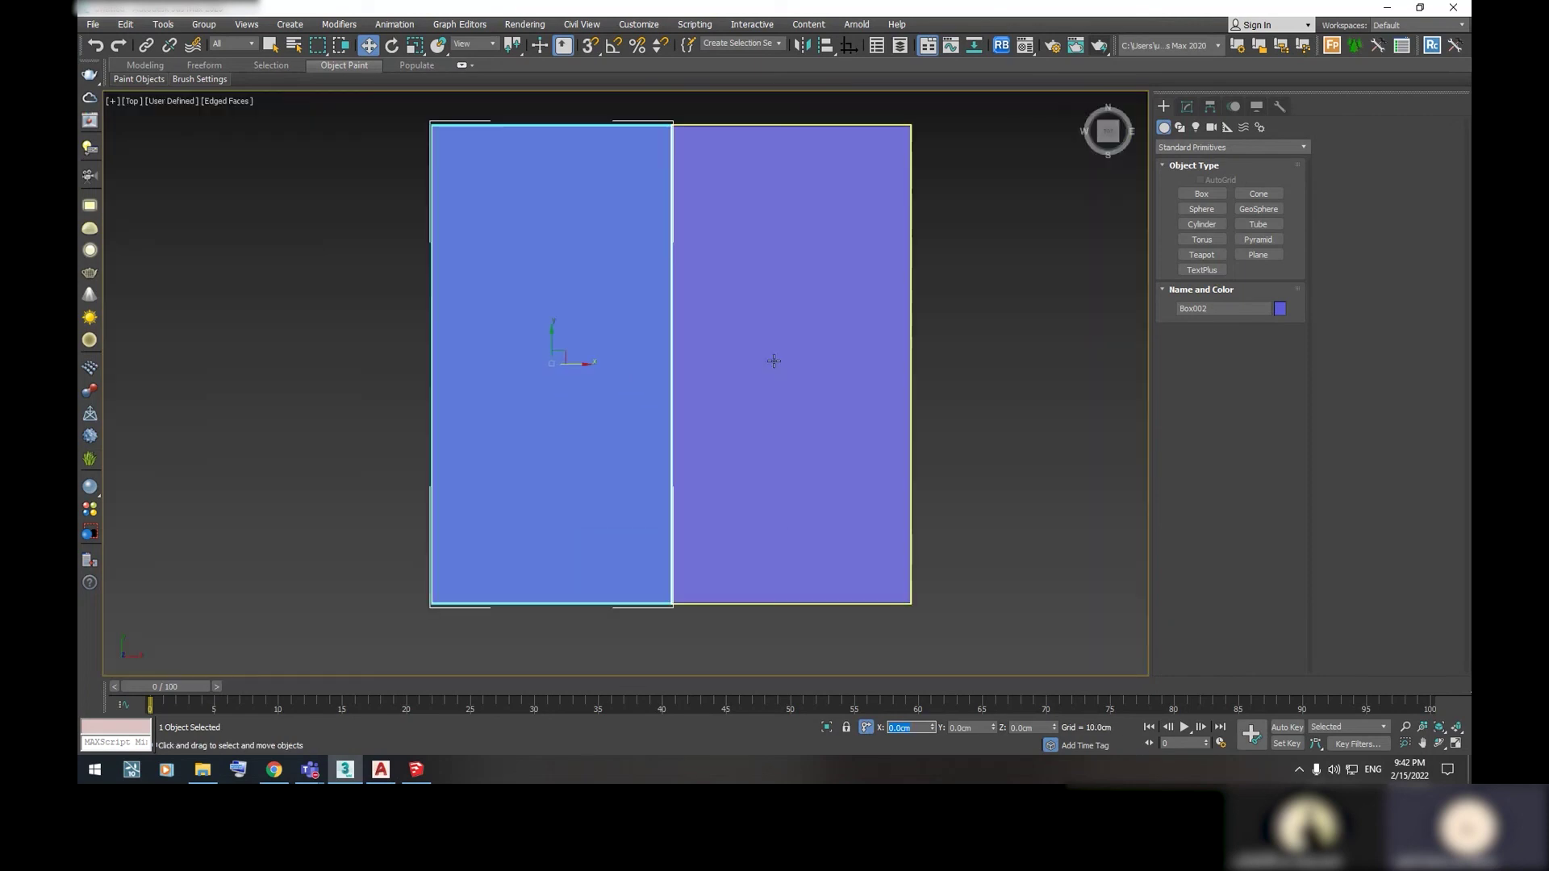
pyautogui.scroll(-3, 774, 360)
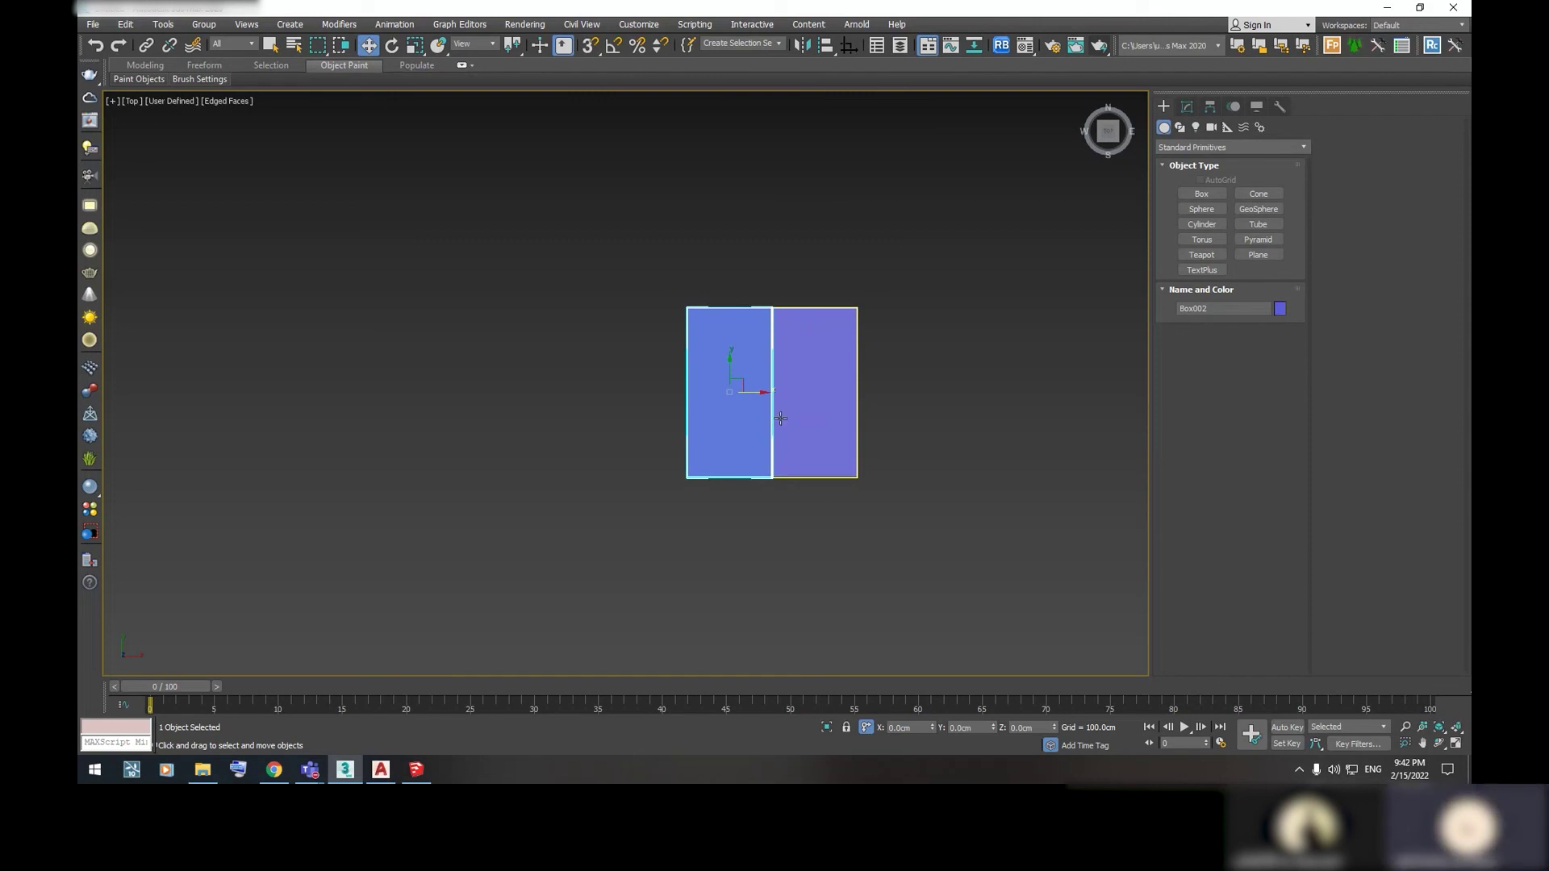
pyautogui.scroll(2, 792, 450)
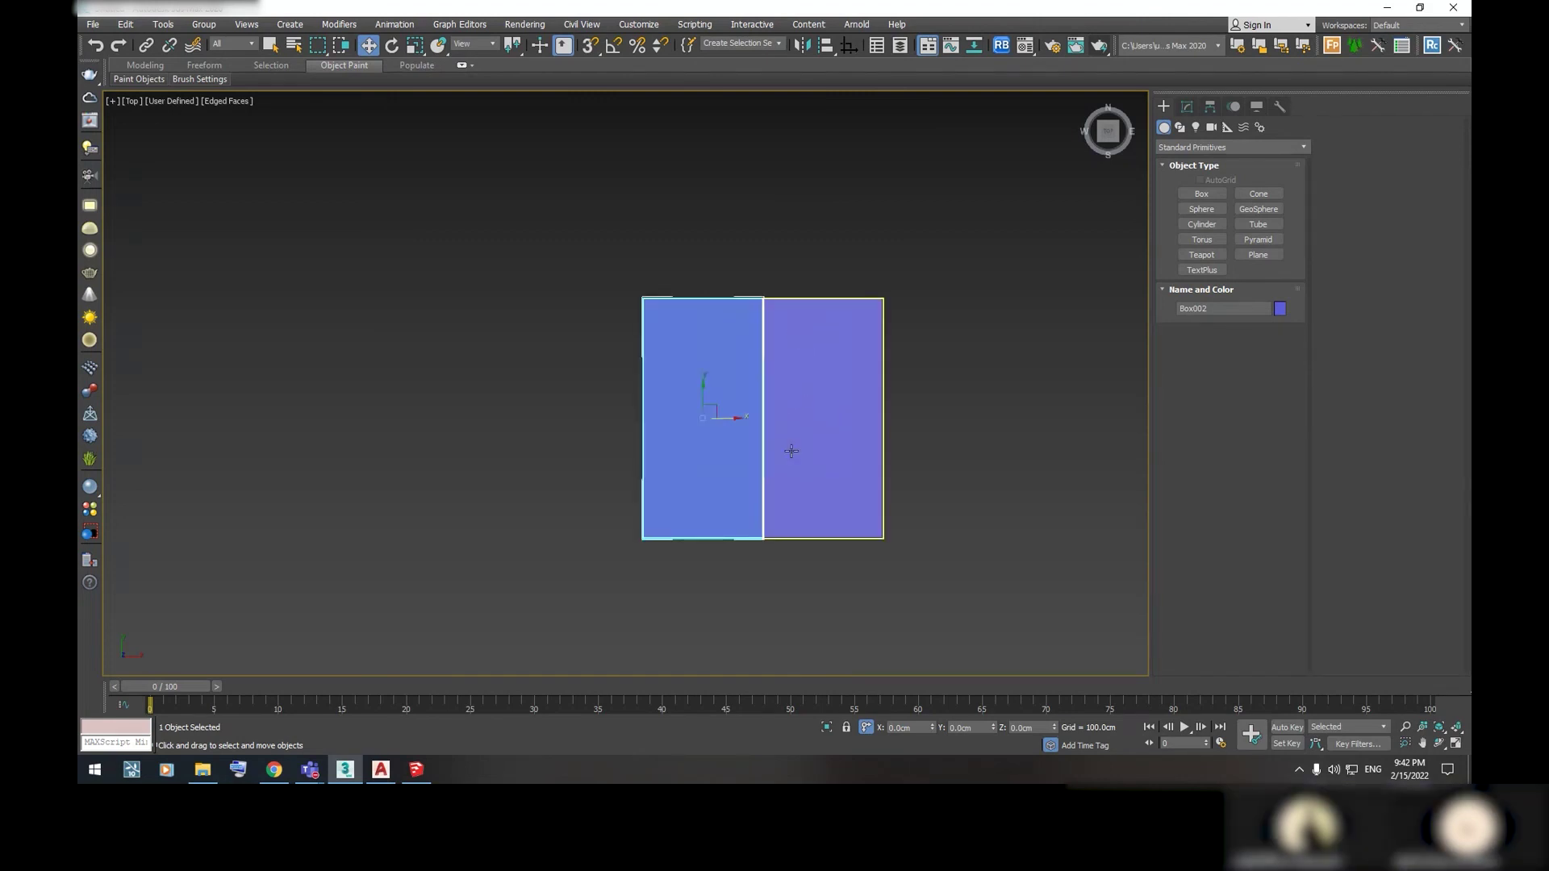
# Turn on snaps and Shift-drag a tile copy left, snapped to its neighbour's corner
pyautogui.press('space')
pyautogui.moveTo(844, 674); pyautogui.dragTo(856, 755, button='middle')
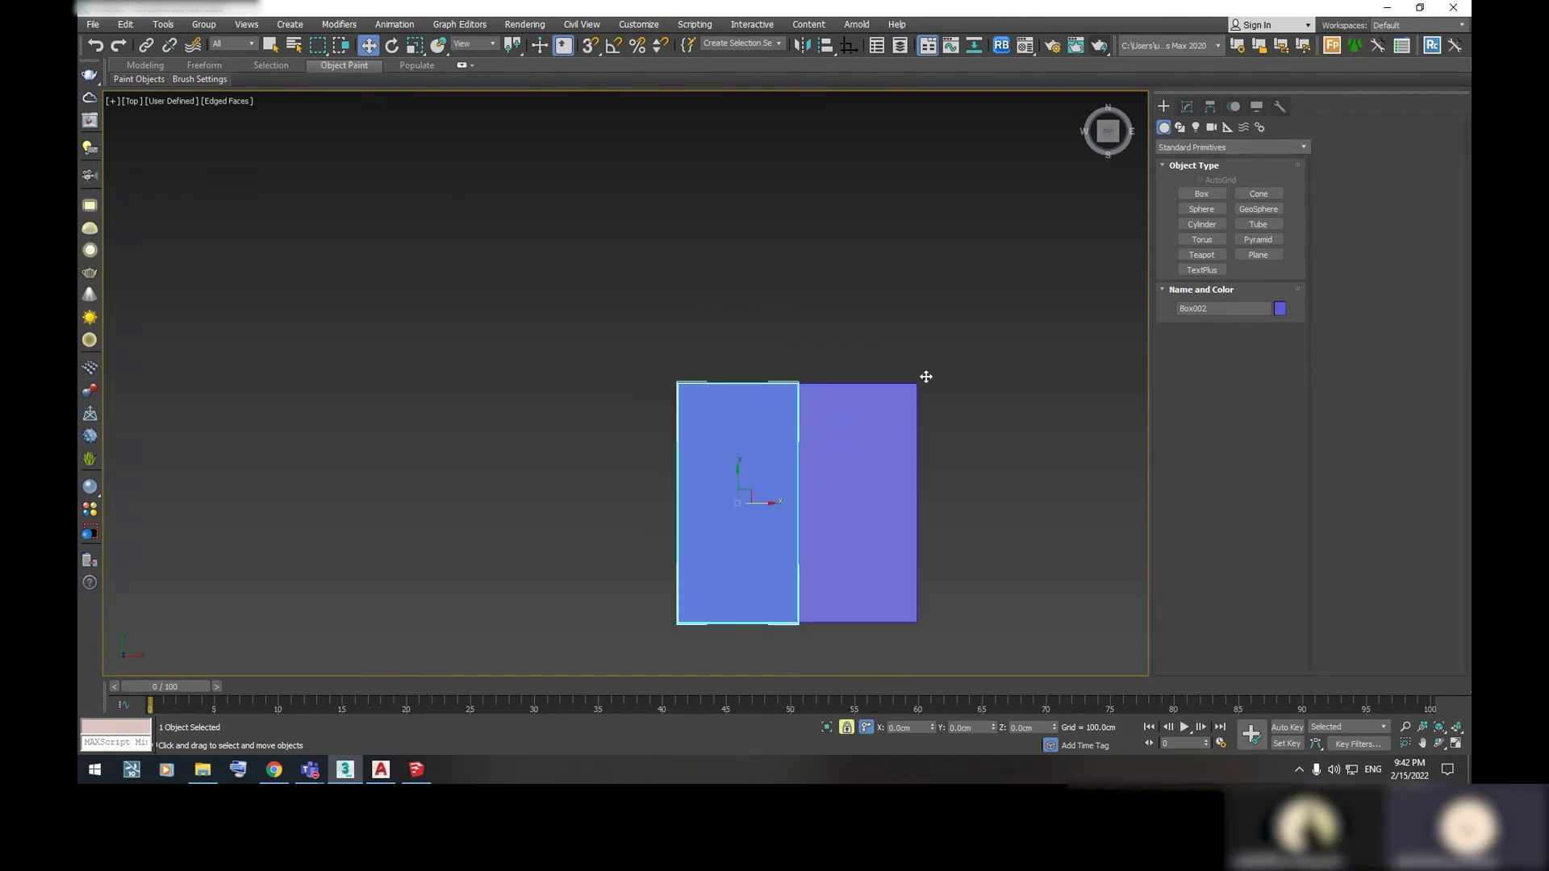
pyautogui.press('s')
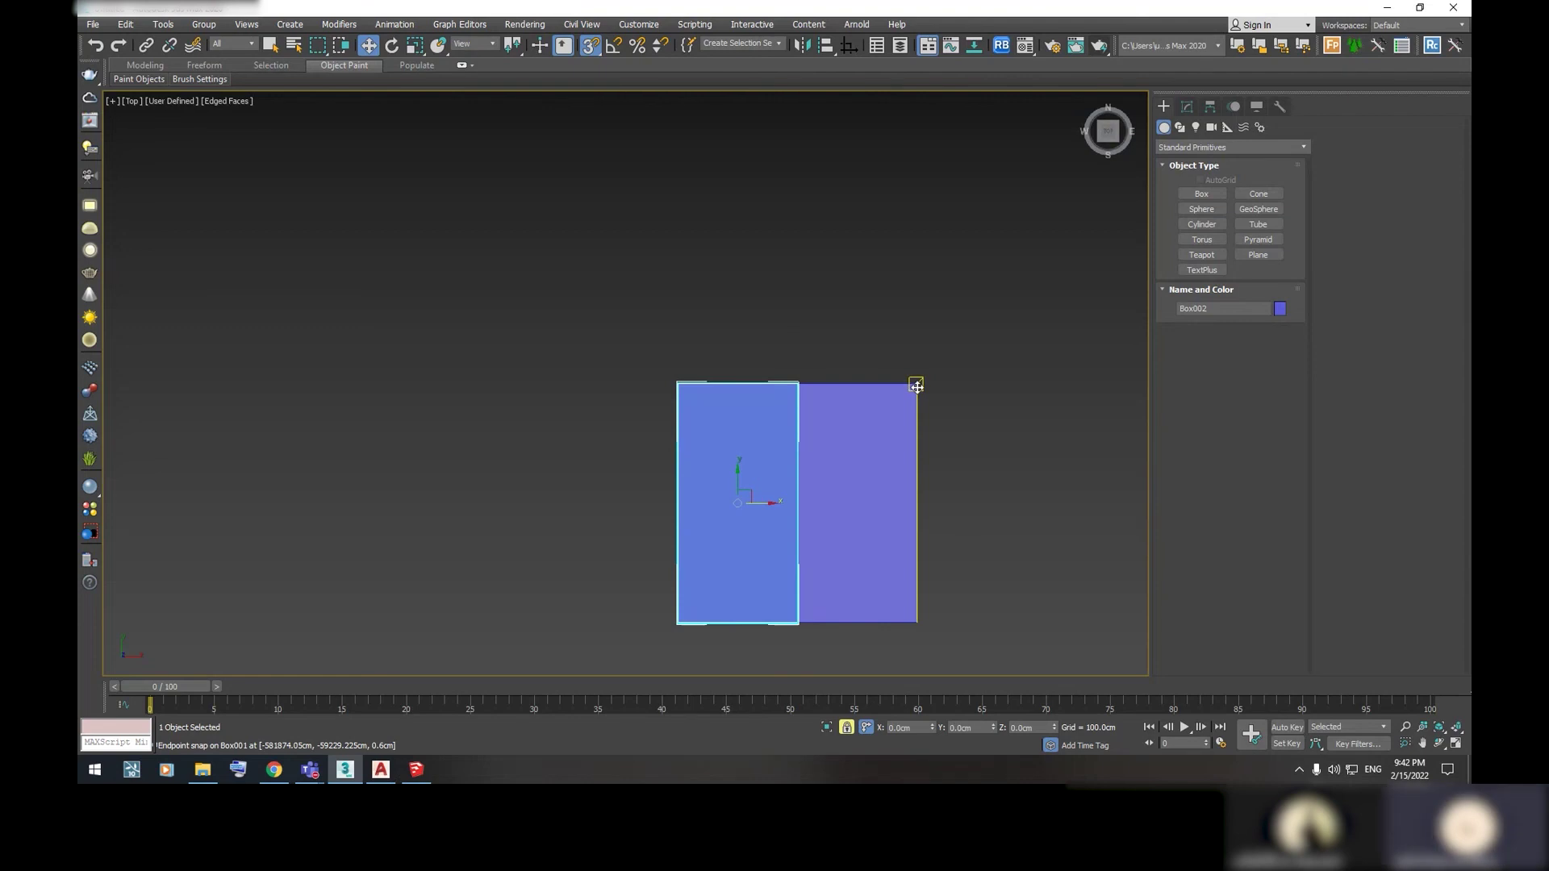
pyautogui.moveTo(916, 387)
pyautogui.keyDown('shift'); pyautogui.mouseDown()
pyautogui.moveTo(692, 387)
pyautogui.moveTo(794, 385)
pyautogui.mouseUp(); pyautogui.keyUp('shift')
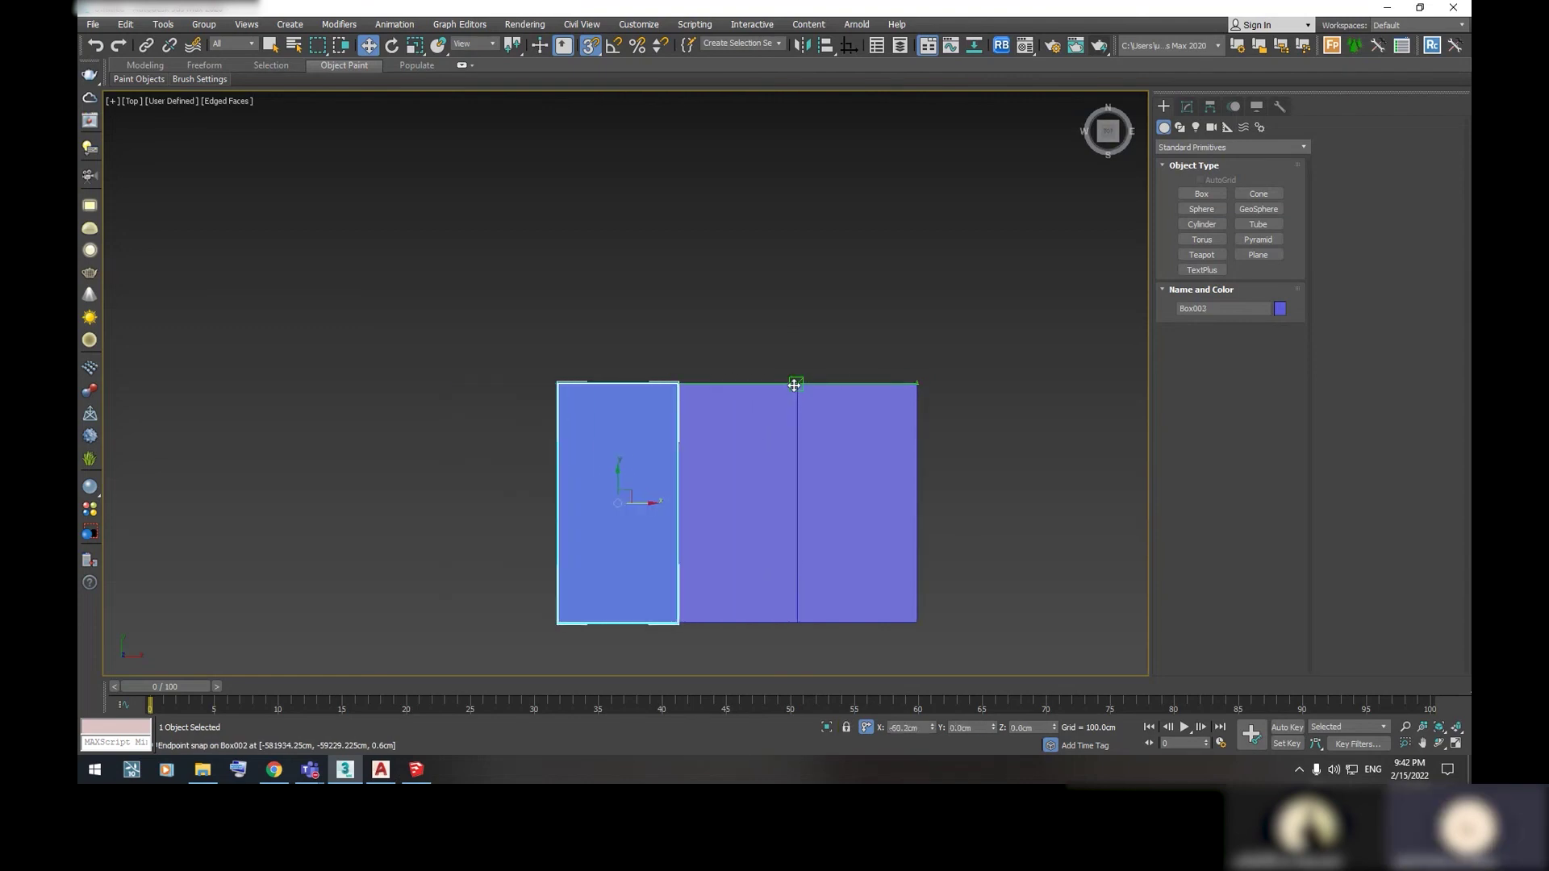
pyautogui.scroll(3, 795, 385)
pyautogui.scroll(2, 807, 385)
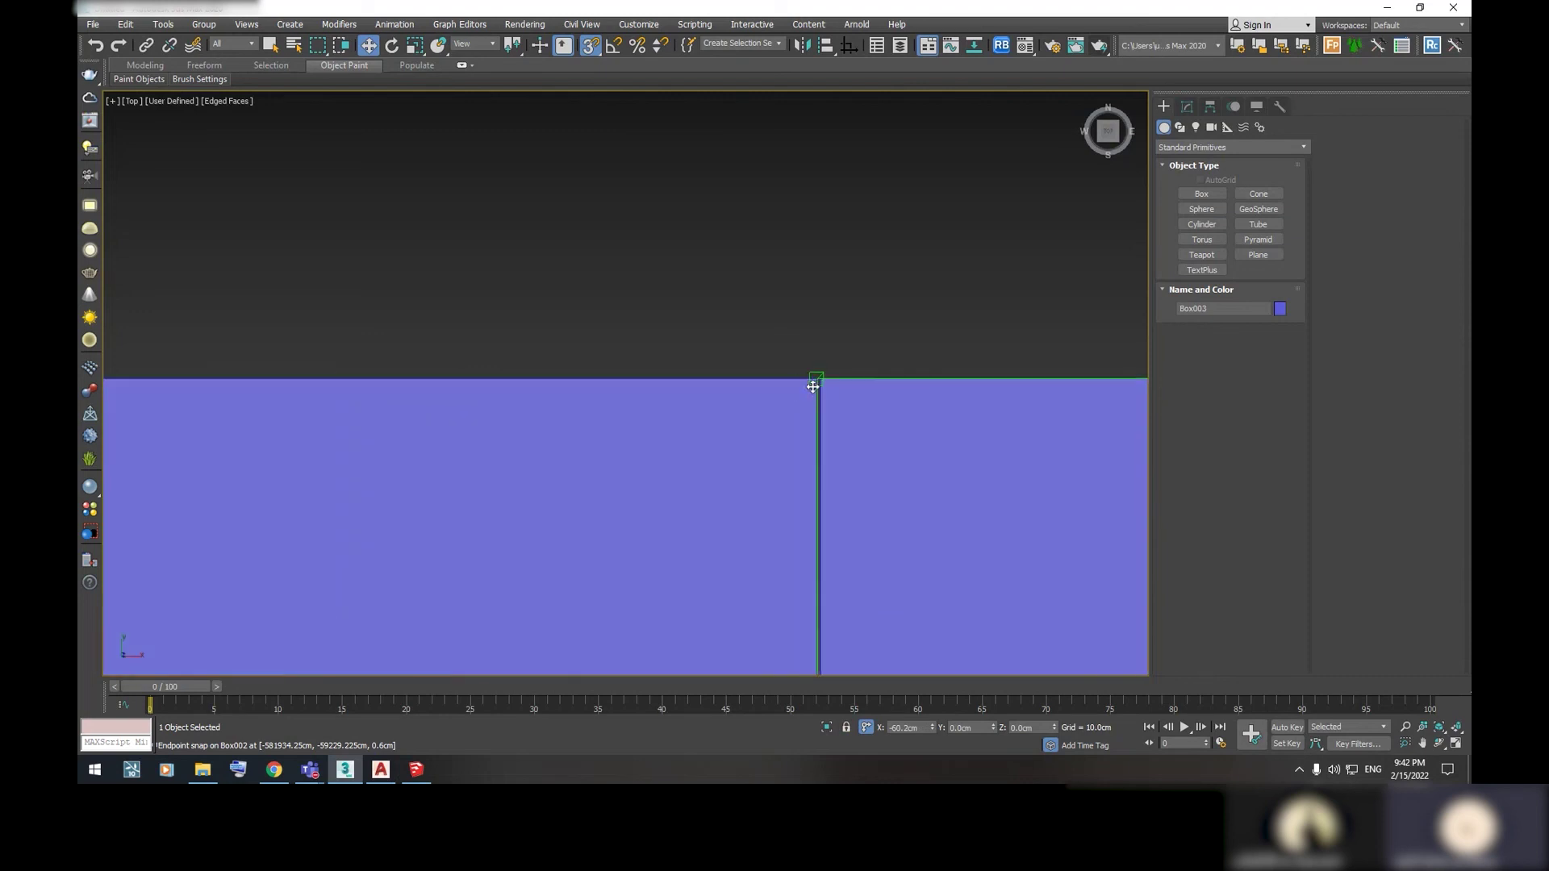
pyautogui.moveTo(817, 381); pyautogui.dragTo(817, 374)
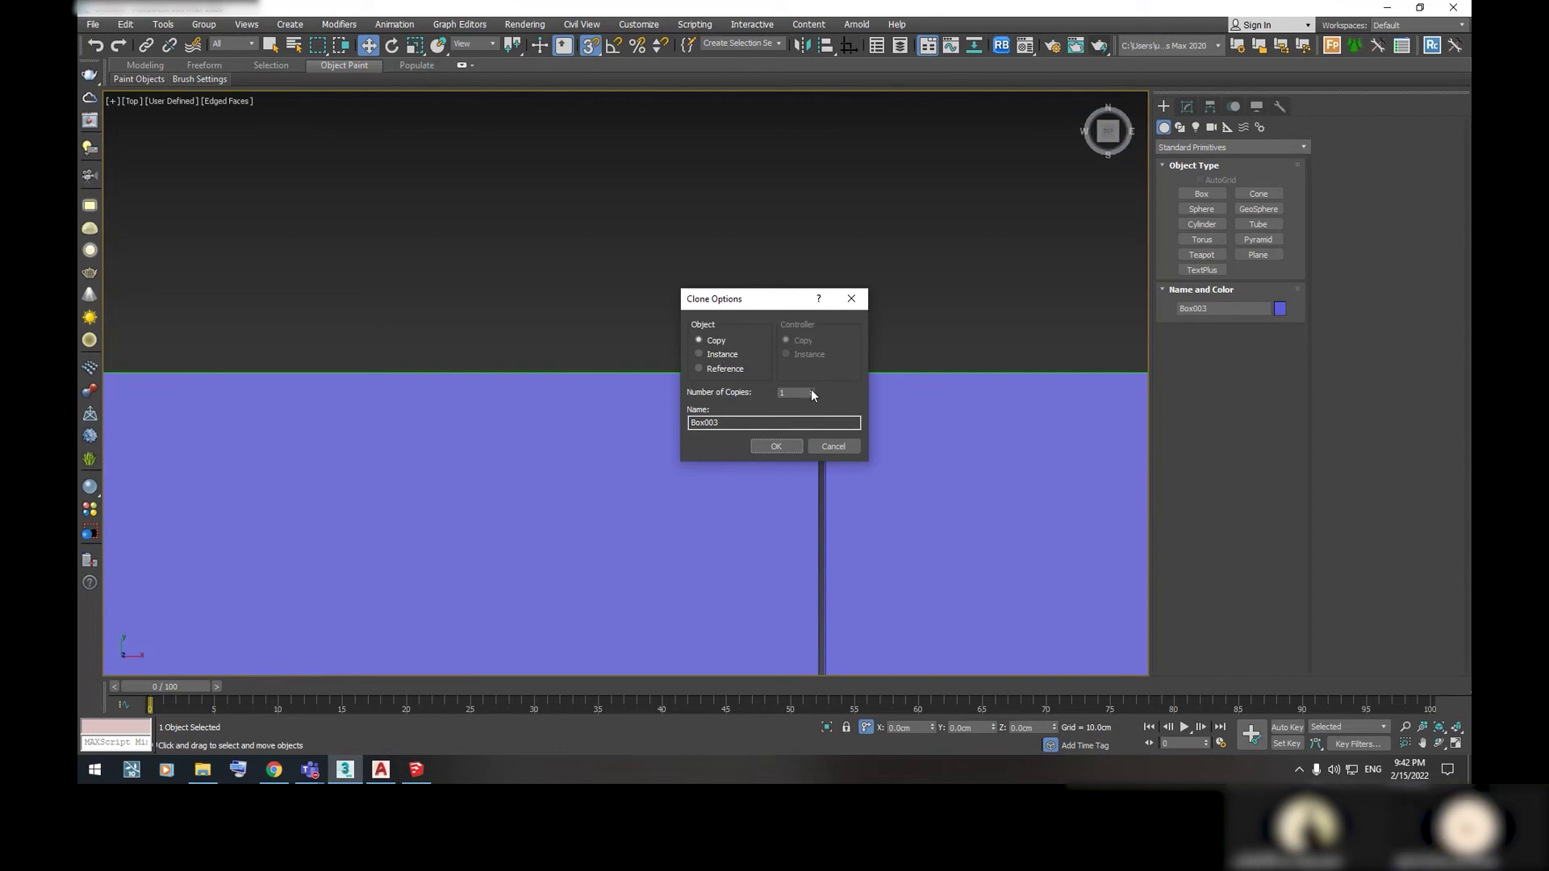
# Make 9 copies to complete the eleven-tile row, then select all tiles
pyautogui.write('9')
pyautogui.click(774, 446)
pyautogui.scroll(-5, 778, 442)
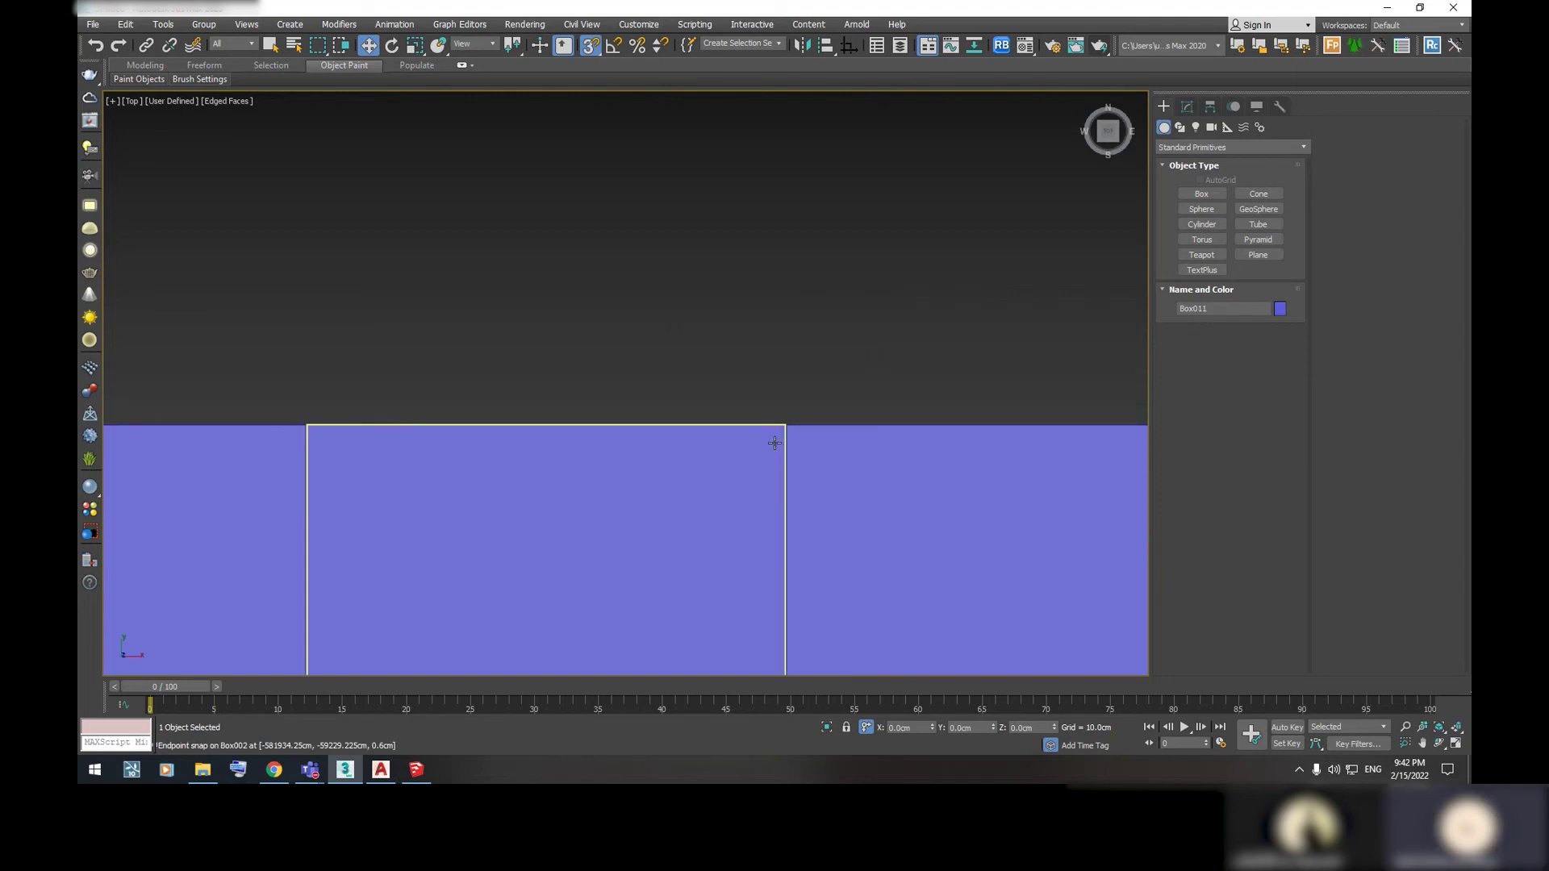
pyautogui.scroll(-5, 782, 437)
pyautogui.scroll(-4, 783, 437)
pyautogui.moveTo(621, 504); pyautogui.dragTo(564, 500)
pyautogui.scroll(3, 645, 471)
pyautogui.scroll(2, 557, 460)
pyautogui.scroll(2, 550, 466)
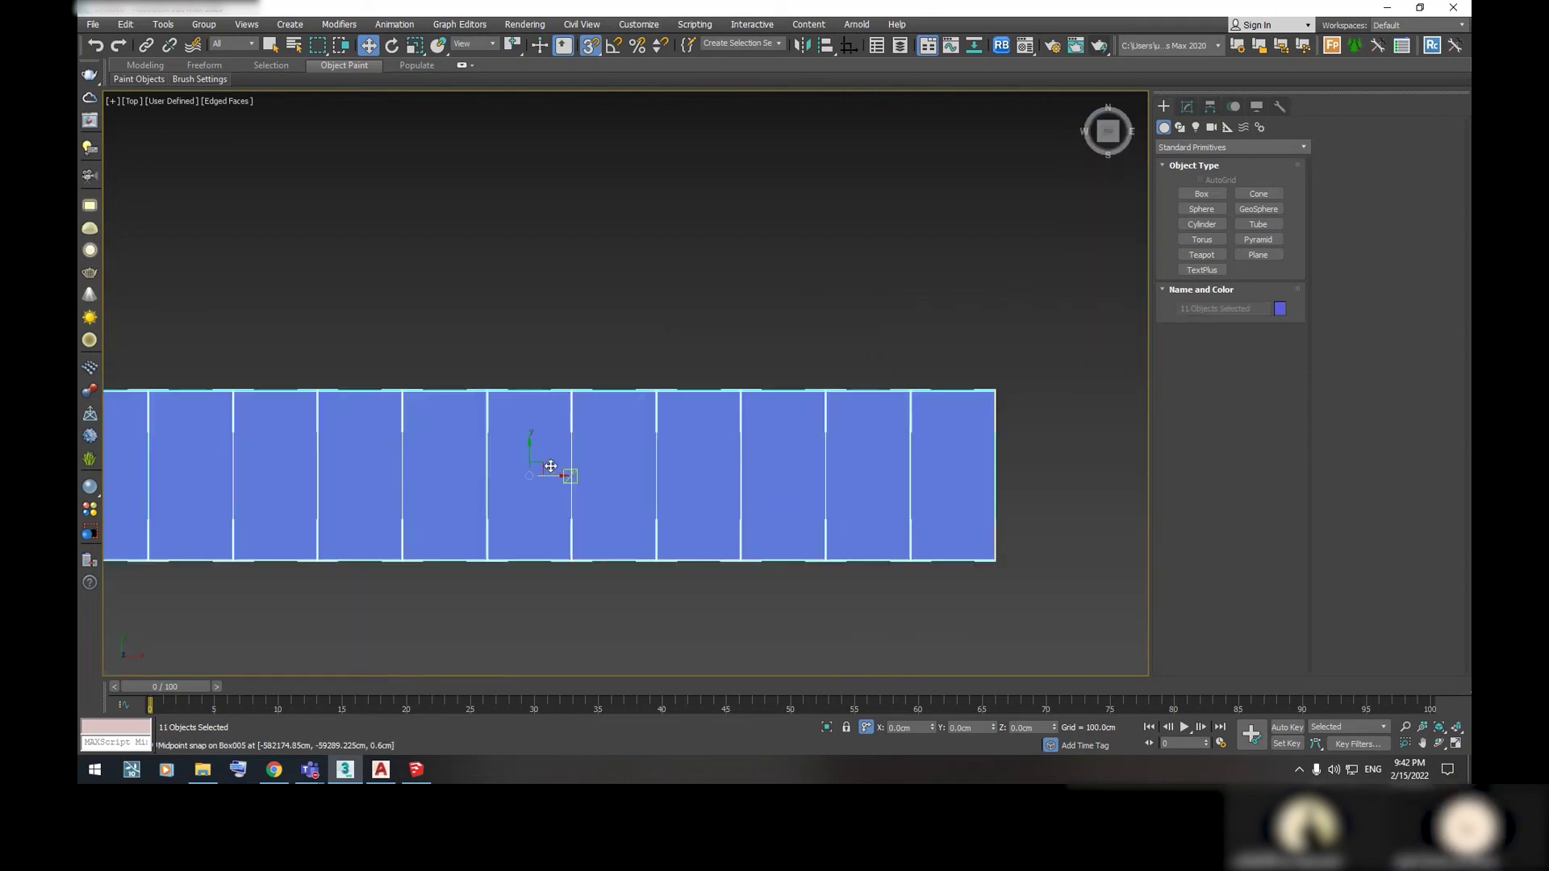
# Clone the row of eleven tiles and offset the copy 120.2 cm in Y
pyautogui.rightClick(737, 476)
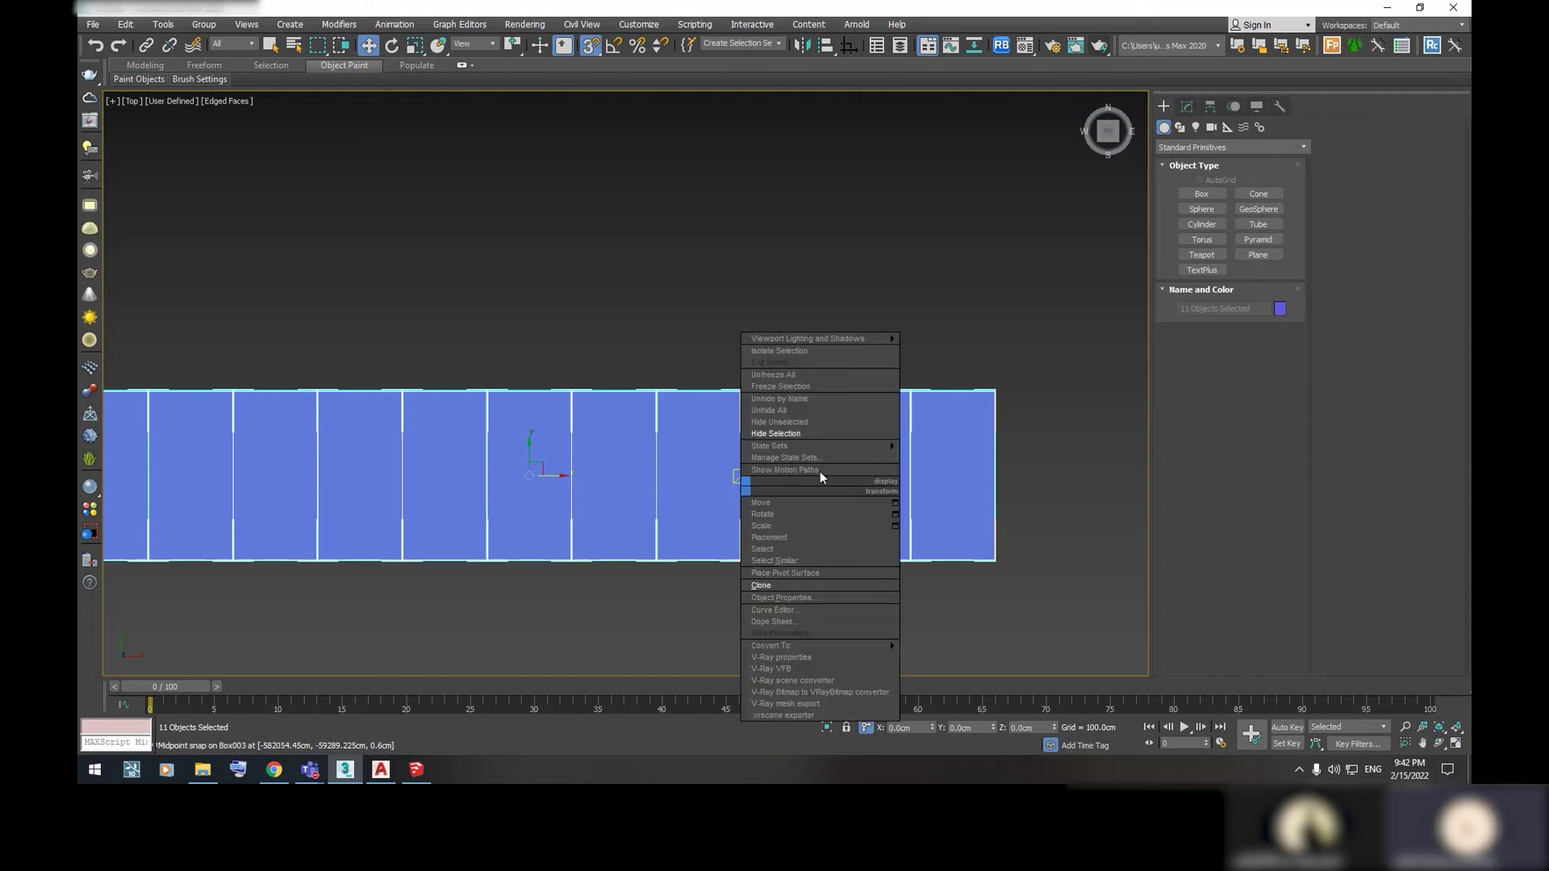
pyautogui.click(774, 584)
pyautogui.click(750, 440)
pyautogui.scroll(-3, 839, 472)
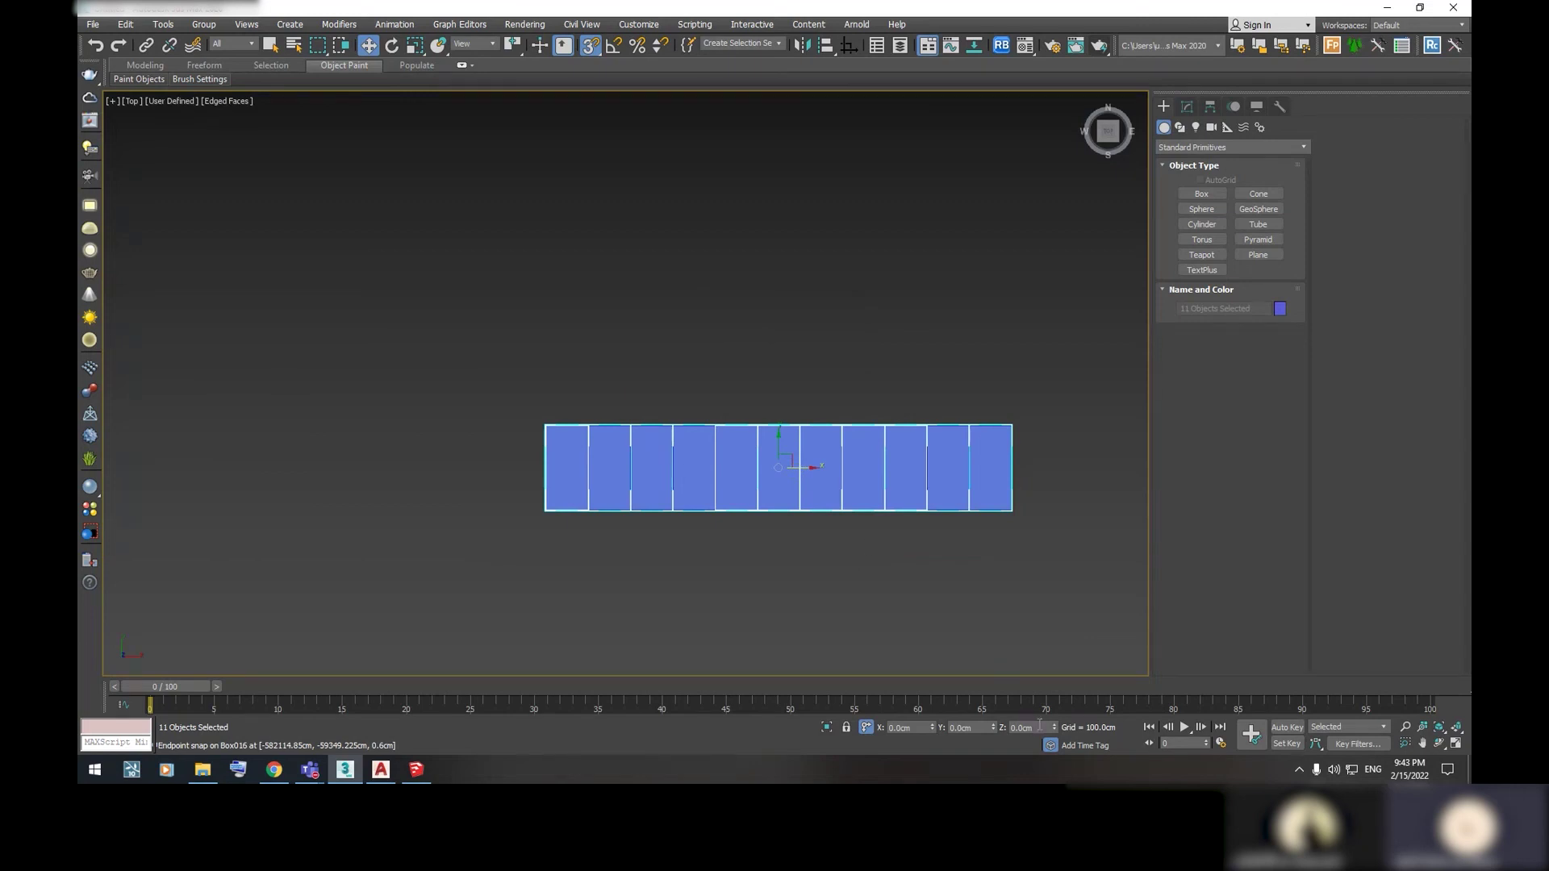
pyautogui.scroll(2, 781, 470)
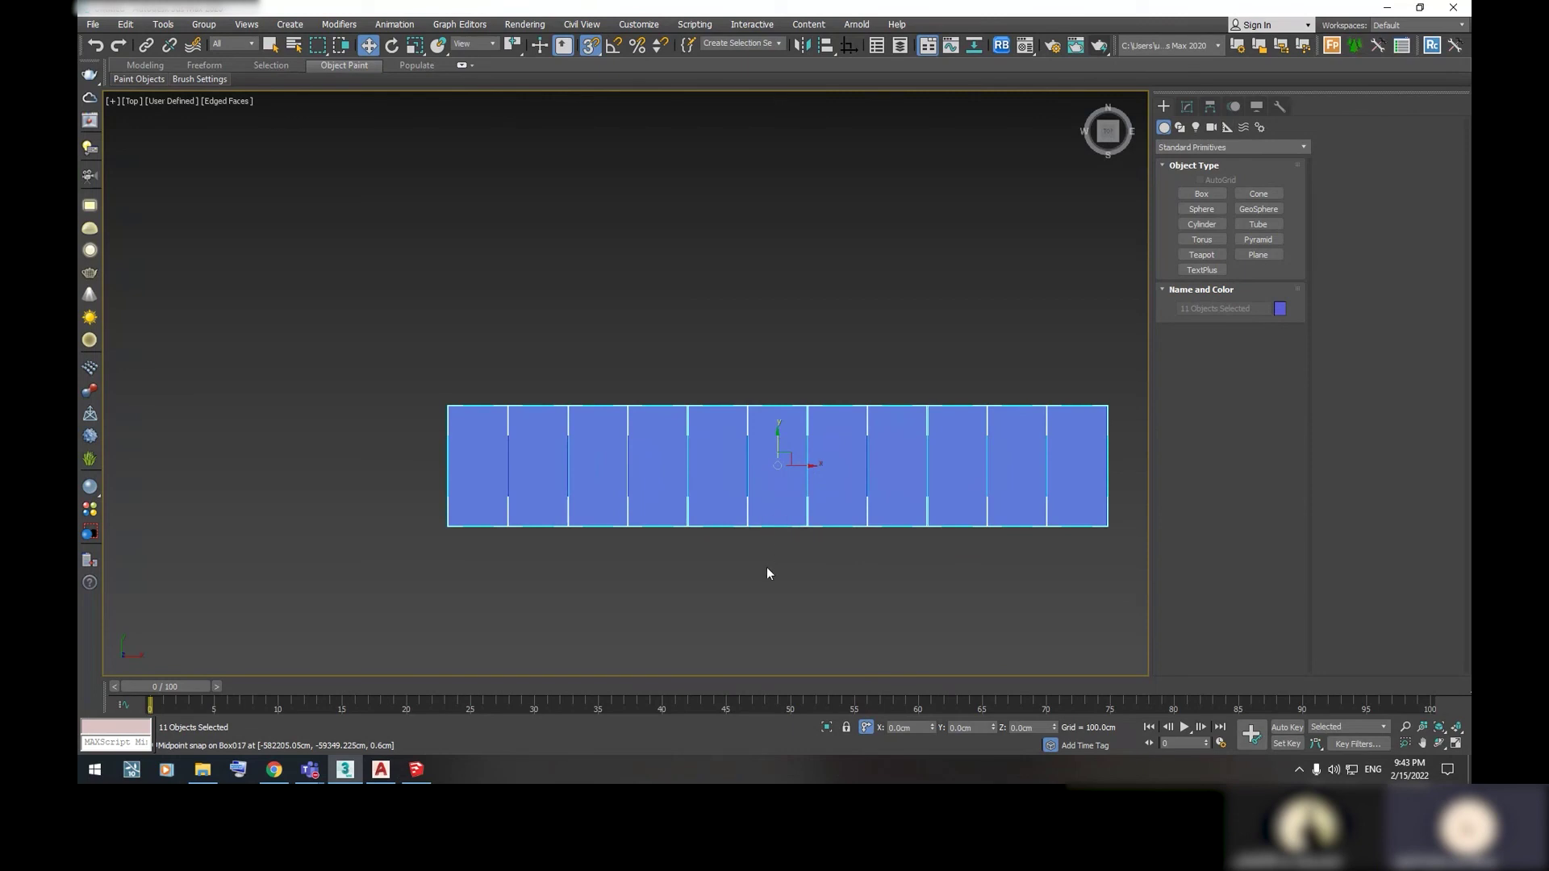
pyautogui.click(978, 728)
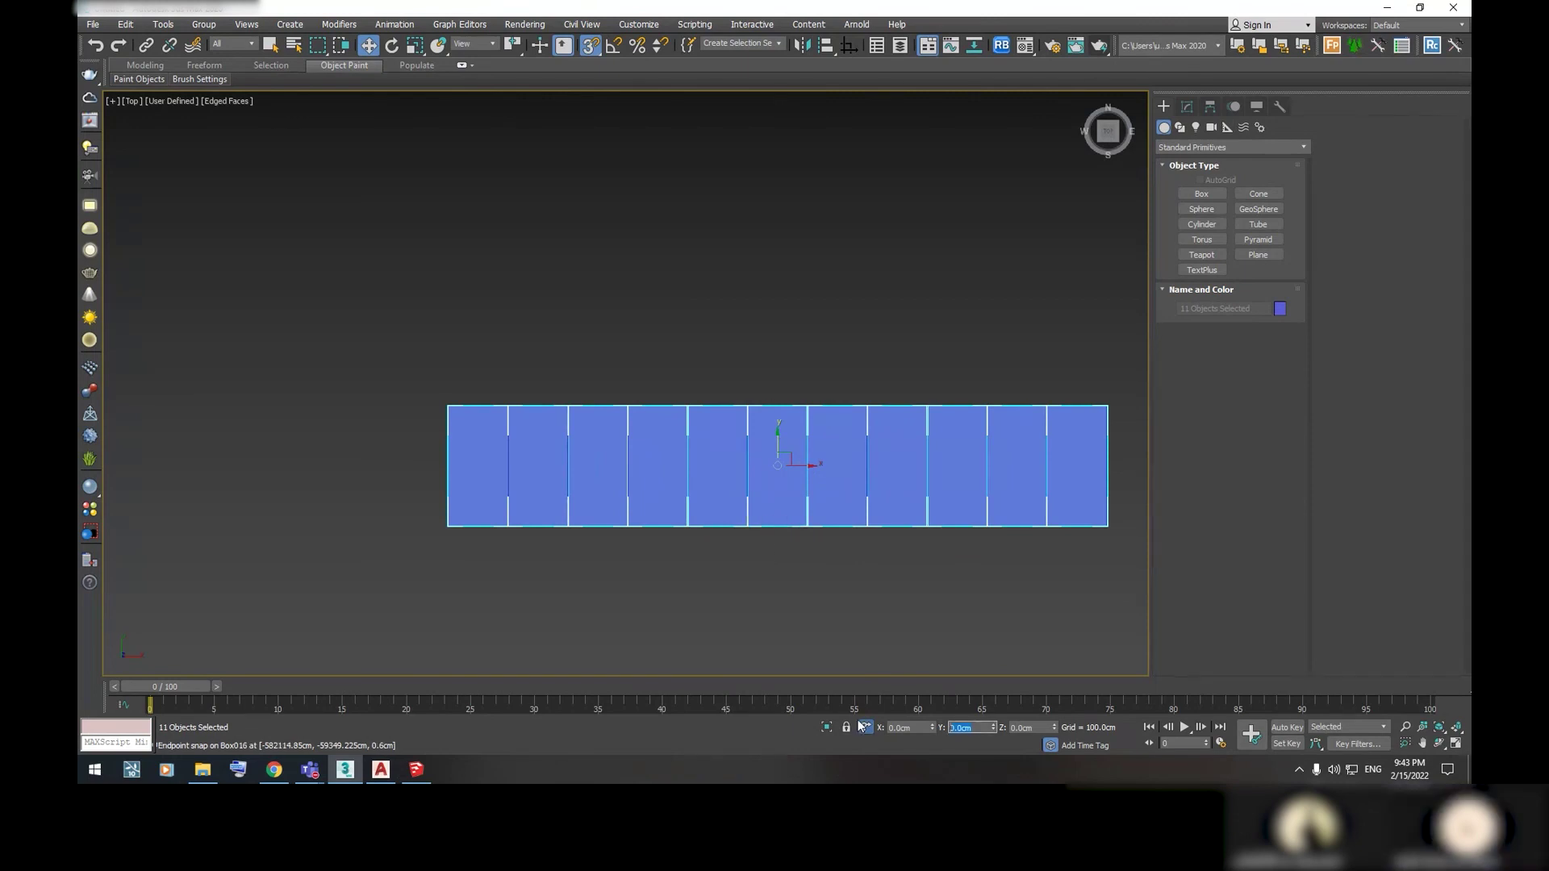
pyautogui.write('120.2')
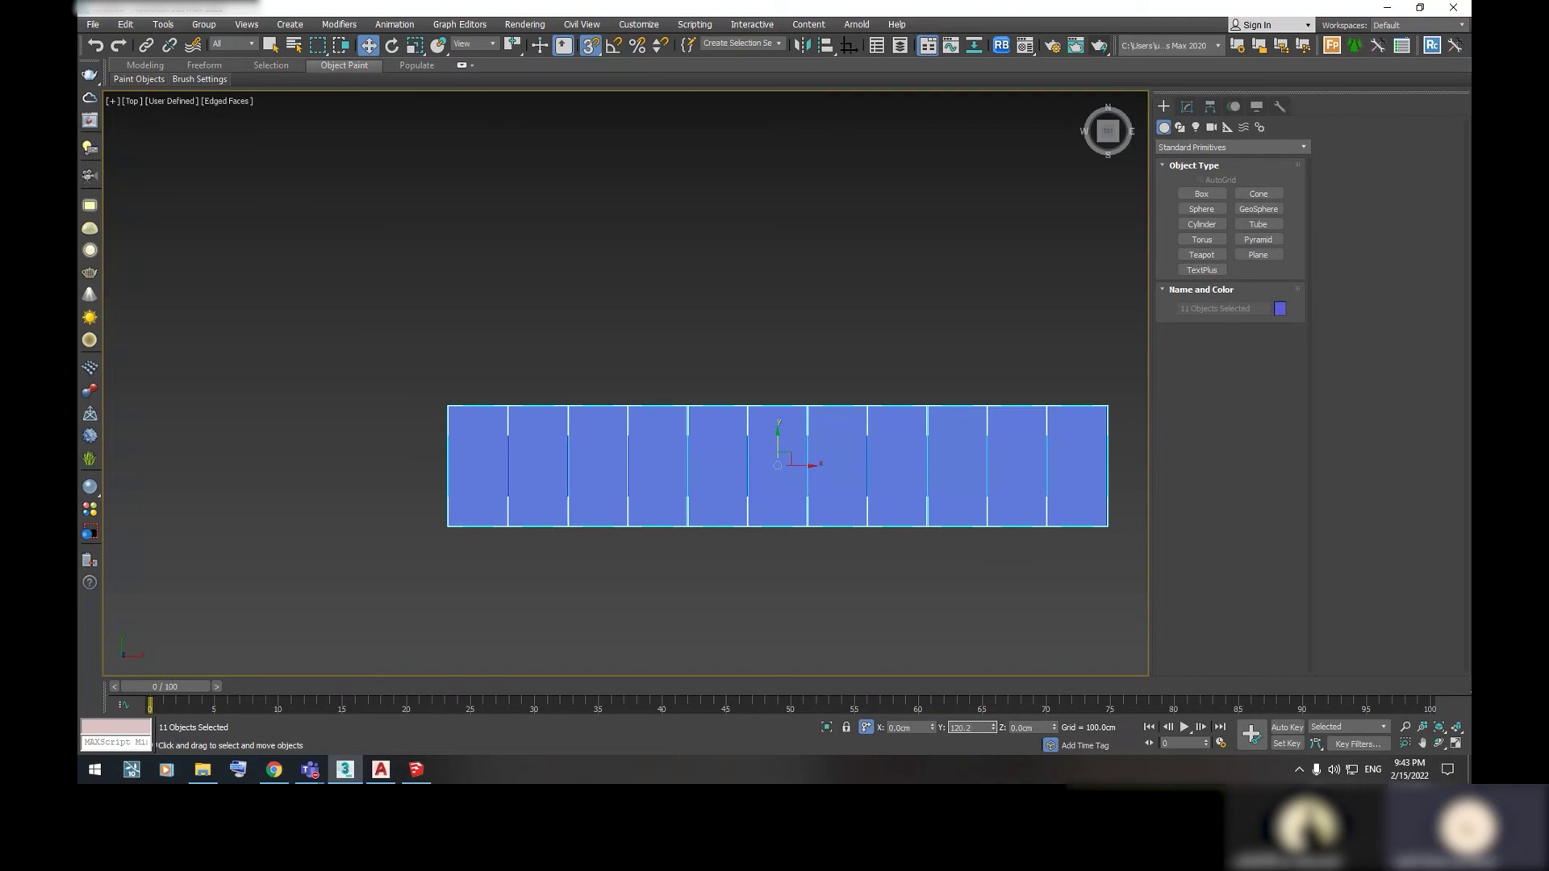
pyautogui.press('Return')
# Zoom in to inspect the two tile rows and lock the tile selection
pyautogui.scroll(3, 802, 339)
pyautogui.scroll(2, 802, 334)
pyautogui.scroll(2, 652, 421)
pyautogui.scroll(2, 512, 505)
pyautogui.scroll(3, 492, 476)
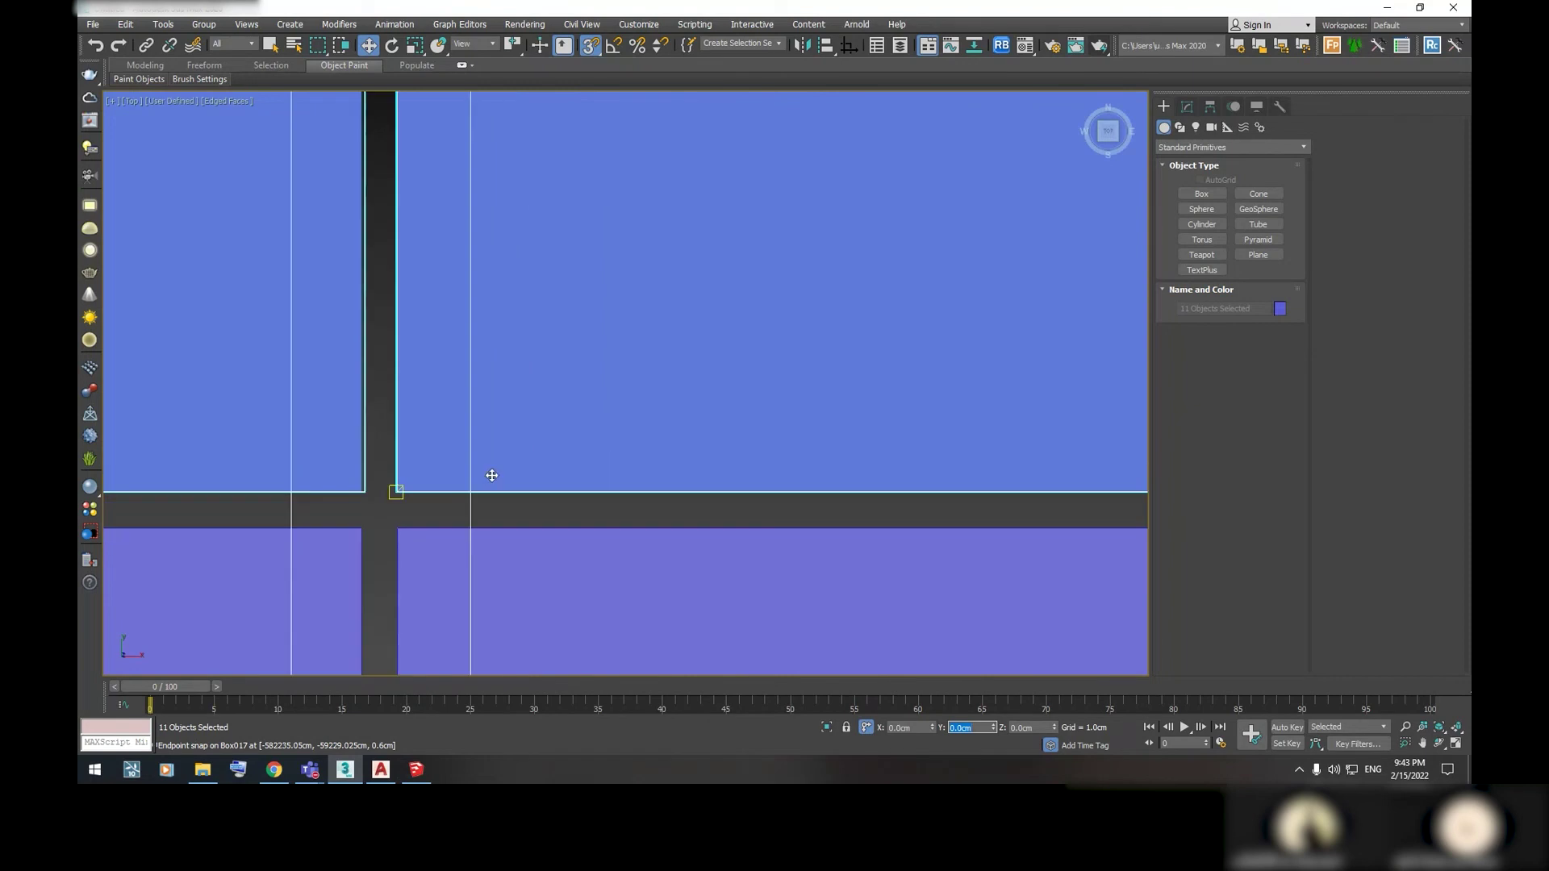
pyautogui.scroll(-2, 429, 505)
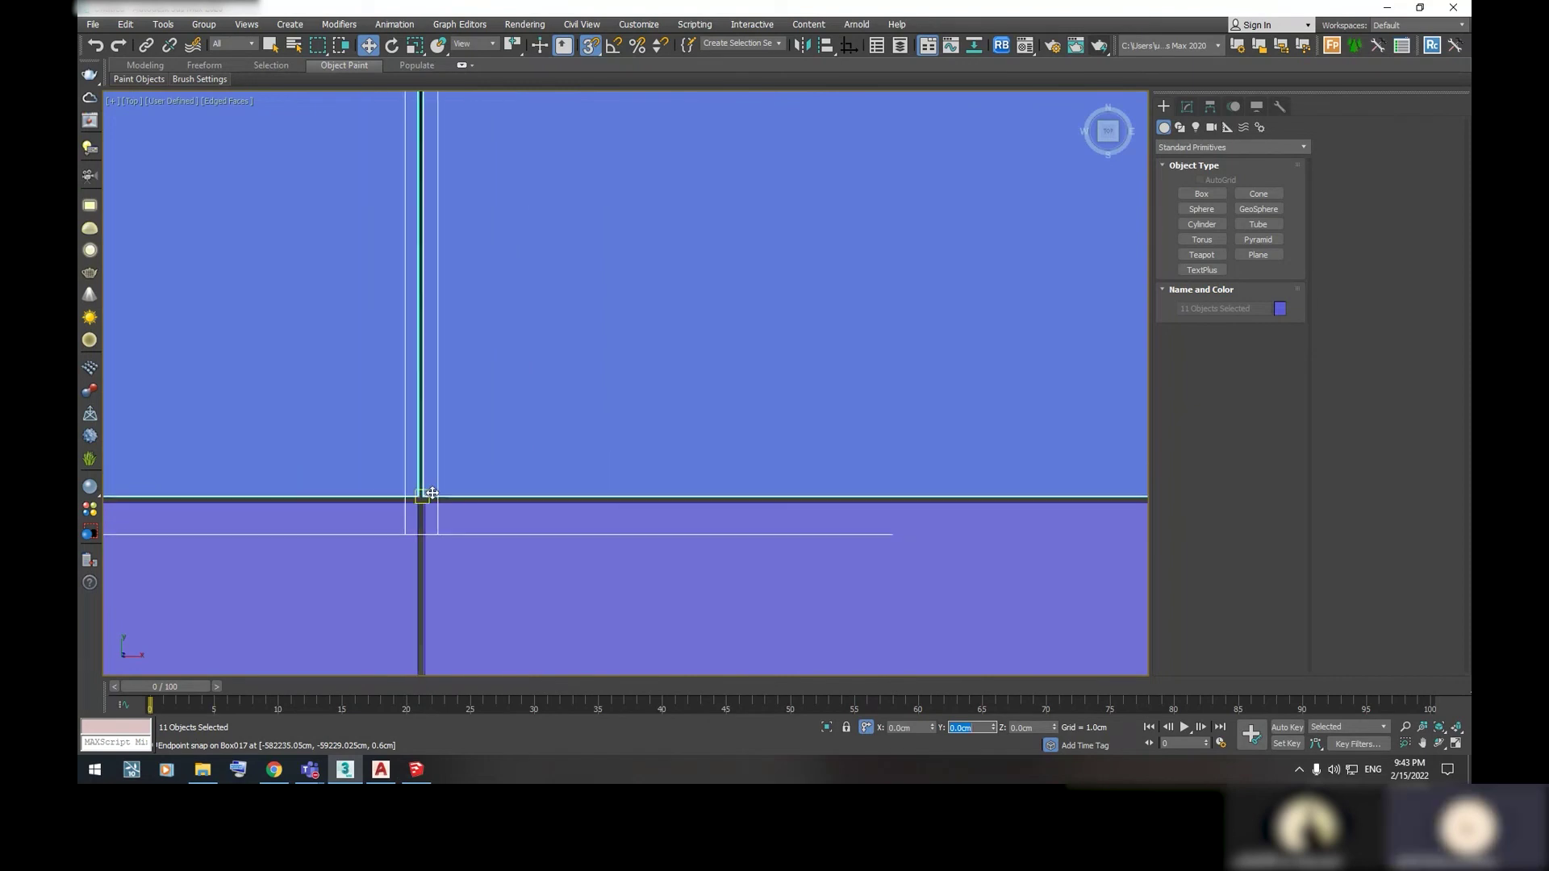
pyautogui.scroll(-5, 485, 476)
pyautogui.scroll(-2, 655, 440)
pyautogui.scroll(1, 655, 440)
pyautogui.scroll(3, 664, 453)
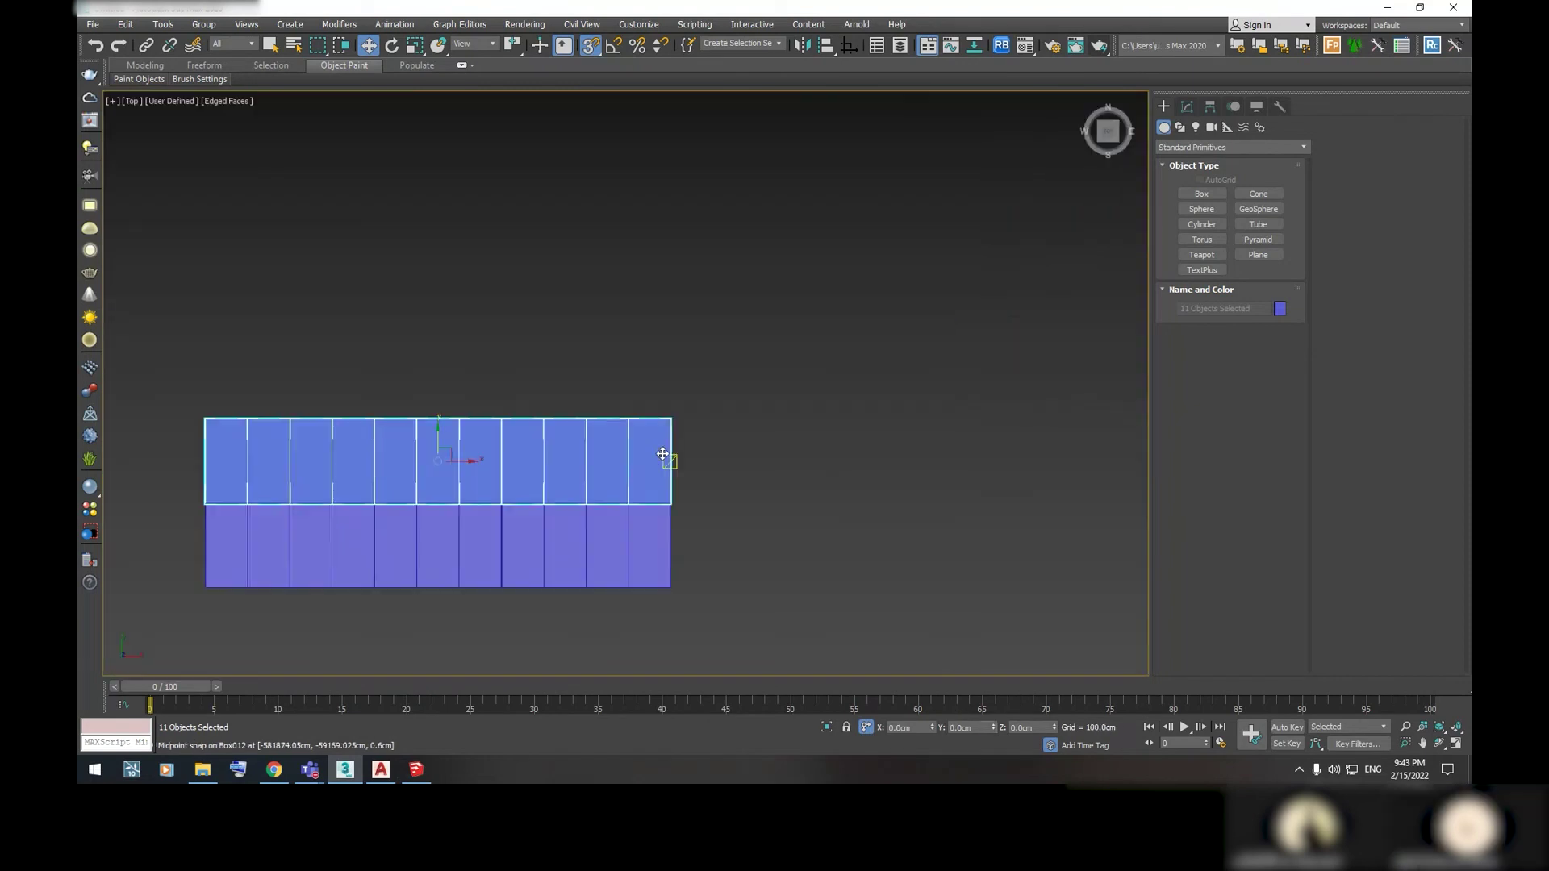
pyautogui.scroll(1, 699, 468)
pyautogui.scroll(1, 703, 476)
pyautogui.scroll(2, 707, 484)
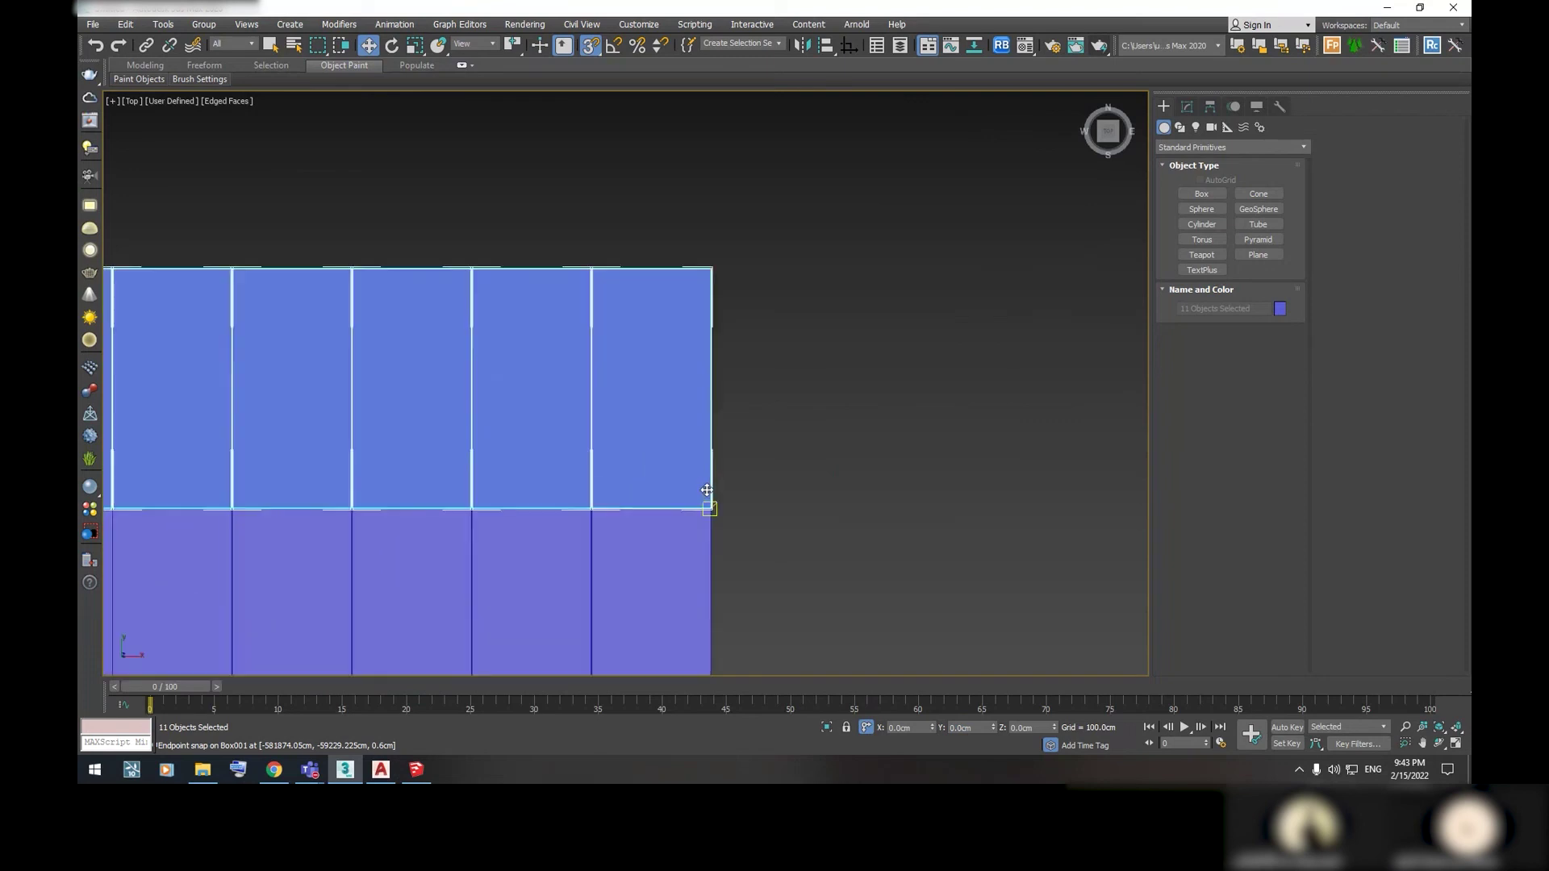
pyautogui.scroll(1, 708, 488)
pyautogui.scroll(3, 711, 504)
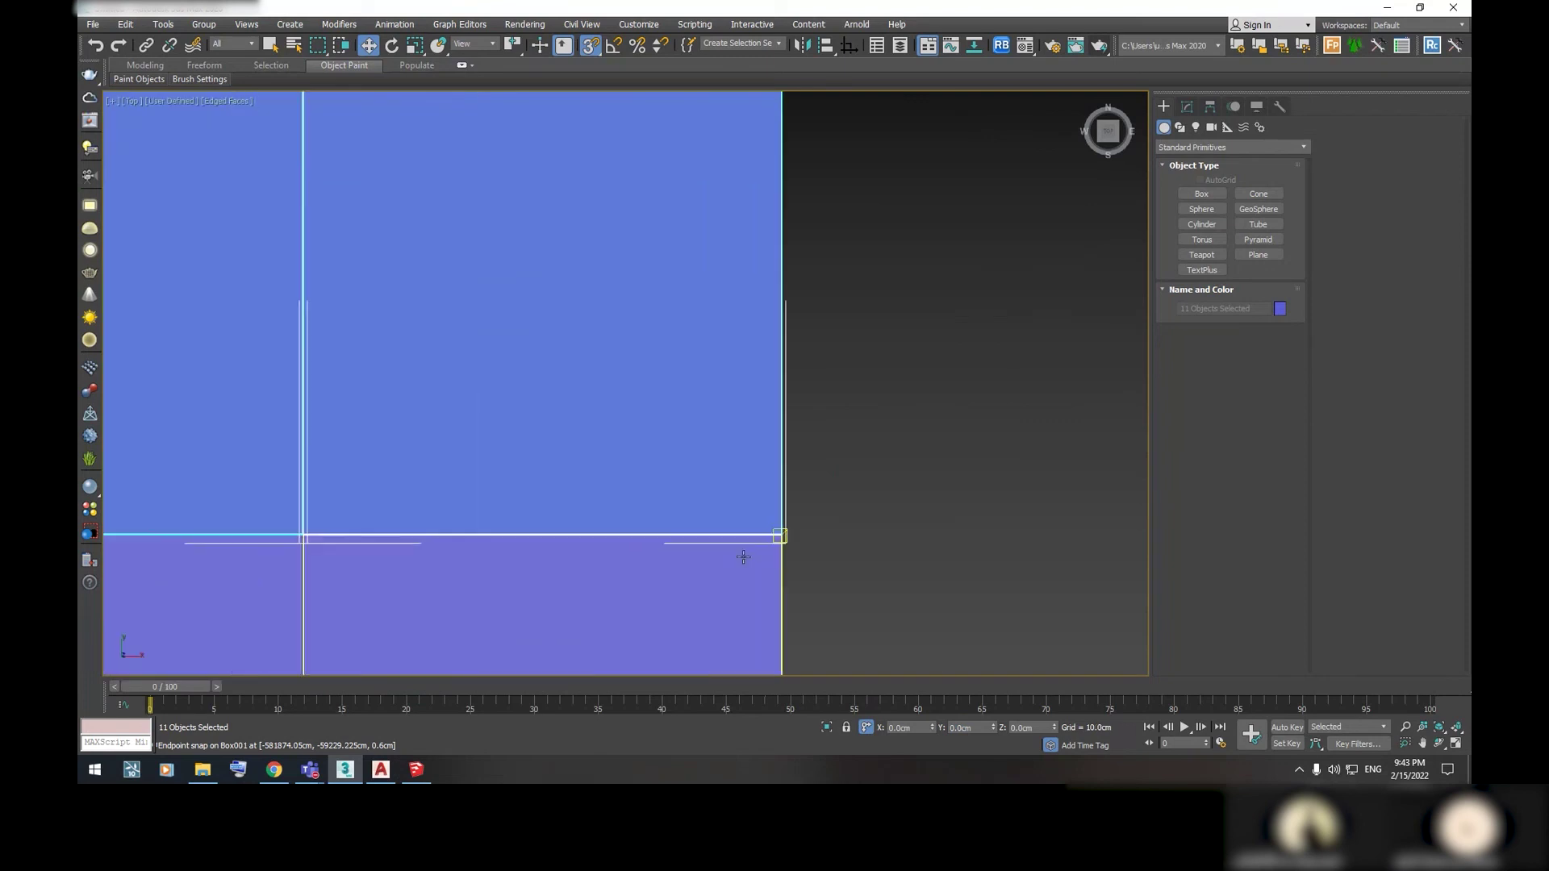
pyautogui.scroll(-3, 746, 496)
pyautogui.scroll(-1, 759, 484)
pyautogui.scroll(2, 754, 524)
pyautogui.scroll(-2, 807, 494)
pyautogui.press('space')
pyautogui.scroll(2, 759, 496)
pyautogui.scroll(-2, 751, 515)
# Unlock the selection and restore the selection of all 11 top-row tiles
pyautogui.moveTo(752, 515); pyautogui.dragTo(957, 494, button='middle')
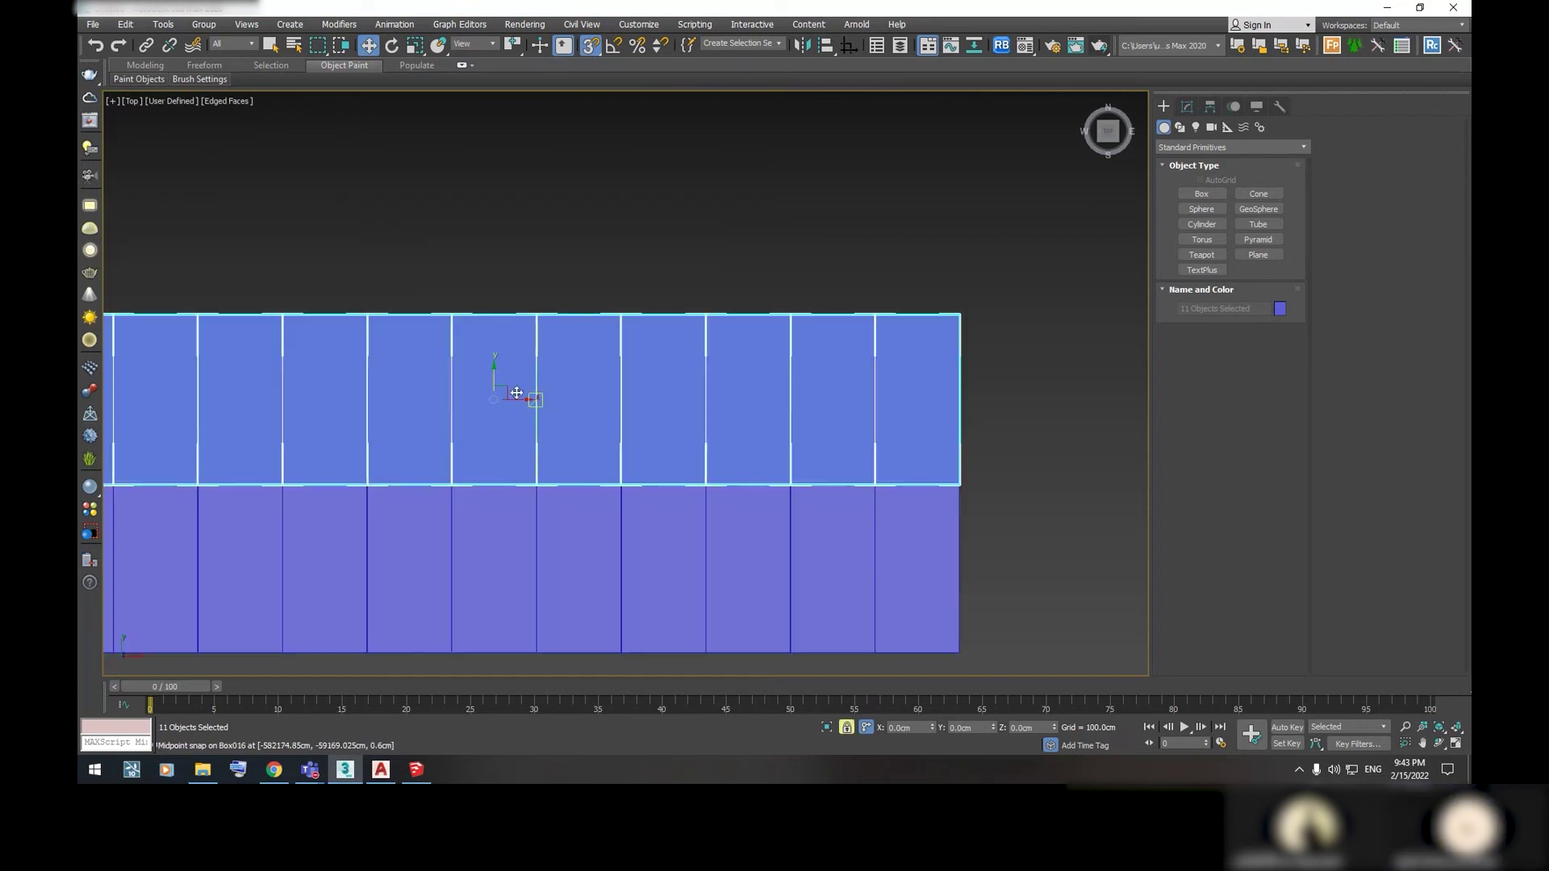
pyautogui.press('space')
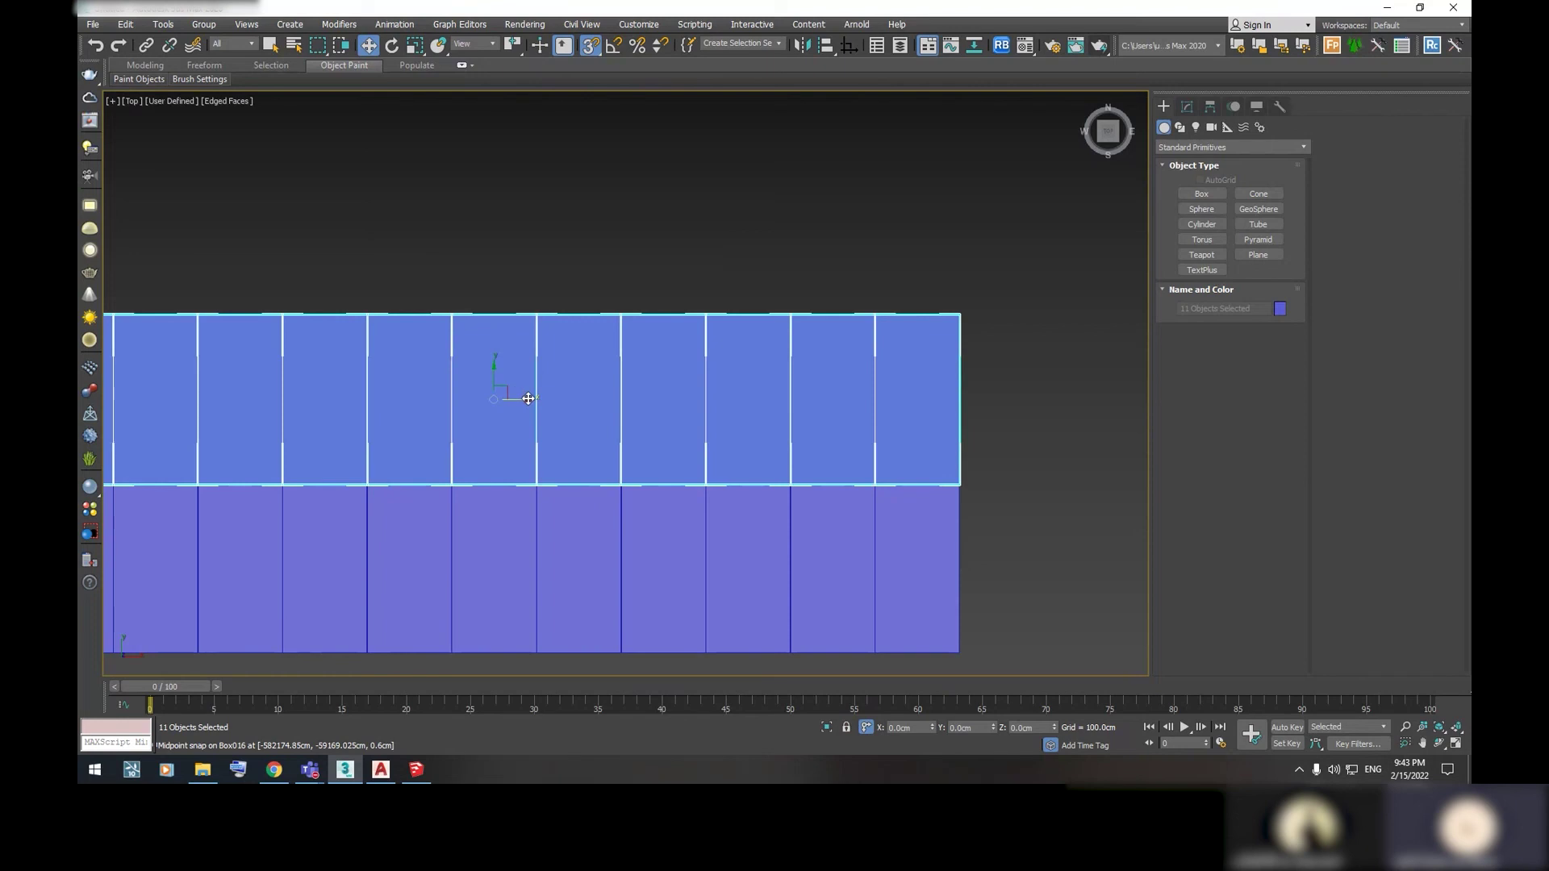
pyautogui.click(528, 398)
pyautogui.hotkey('ctrl', 'z')
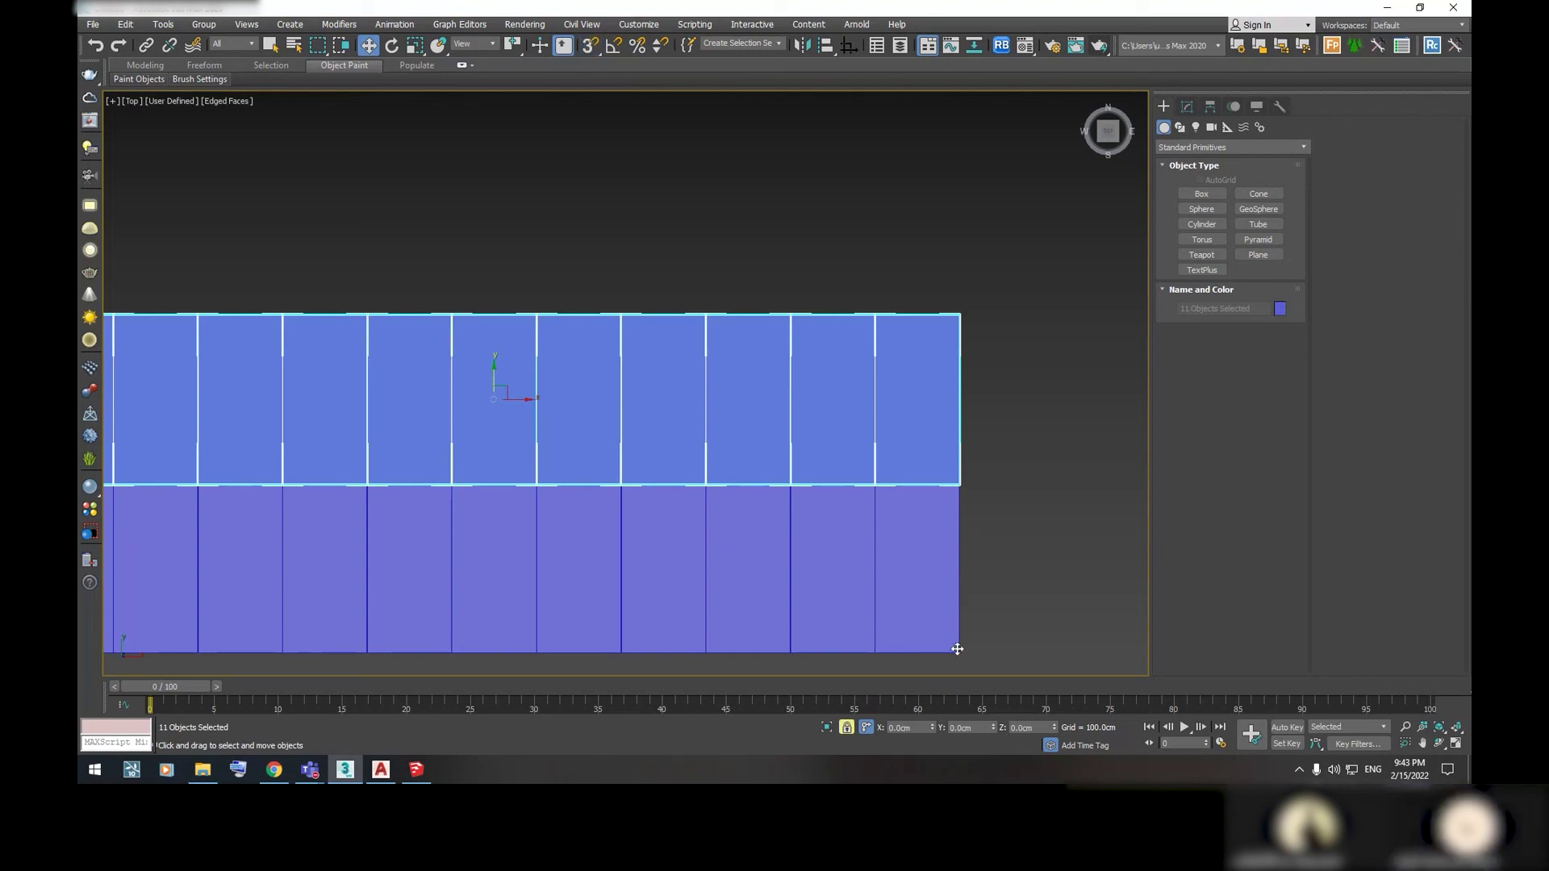
# Toggle snapping, lock the selection, and move the top row up one tile length
pyautogui.scroll(1, 958, 660)
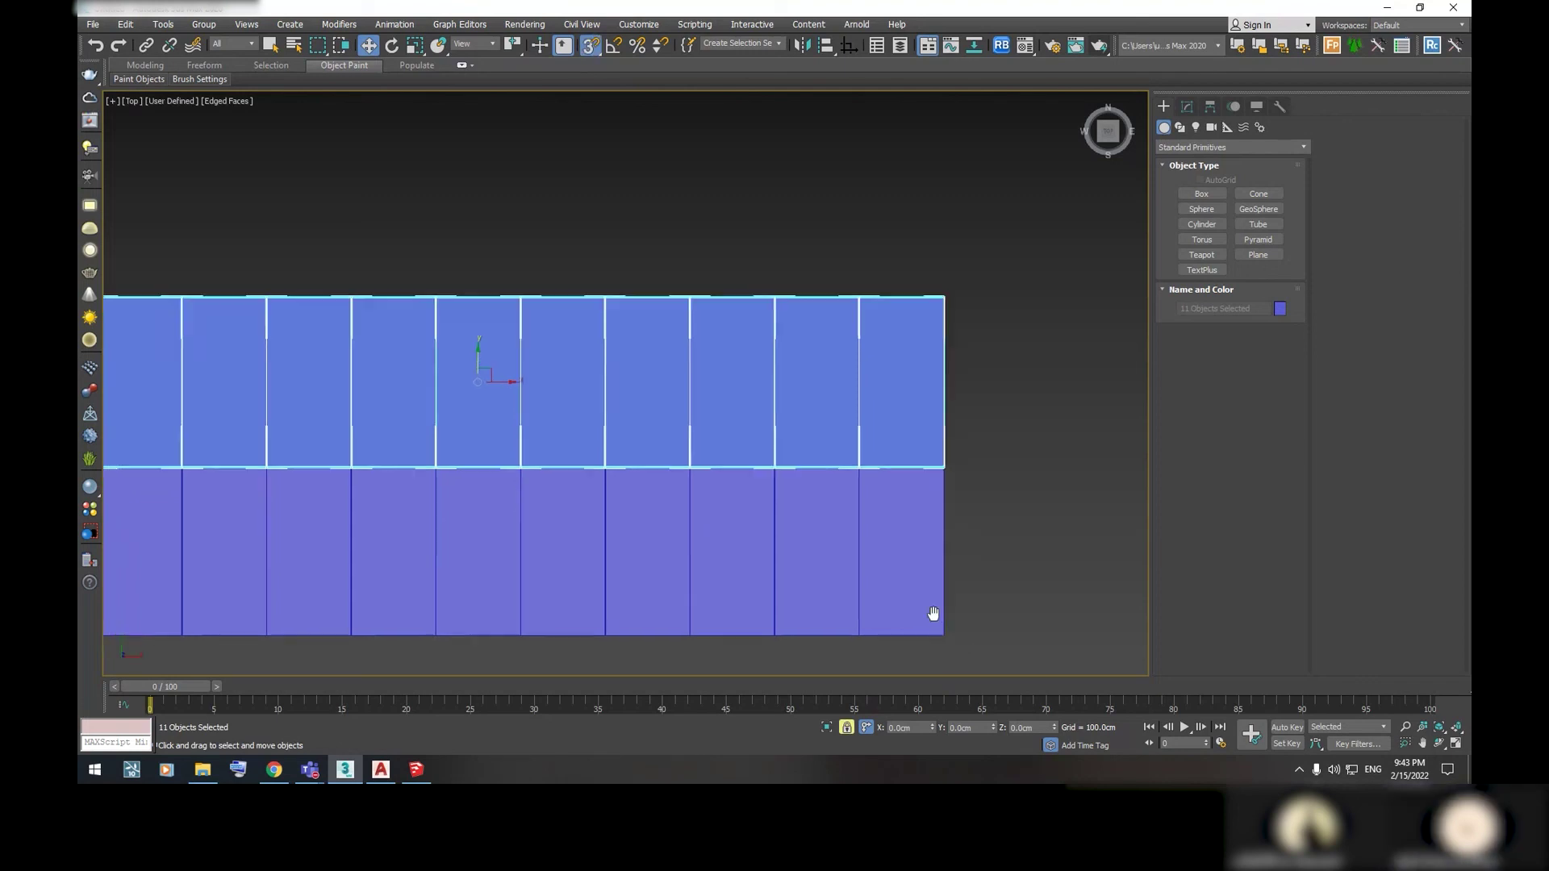
pyautogui.scroll(3, 928, 613)
pyautogui.scroll(-2, 892, 554)
pyautogui.press('s')
pyautogui.press('s')
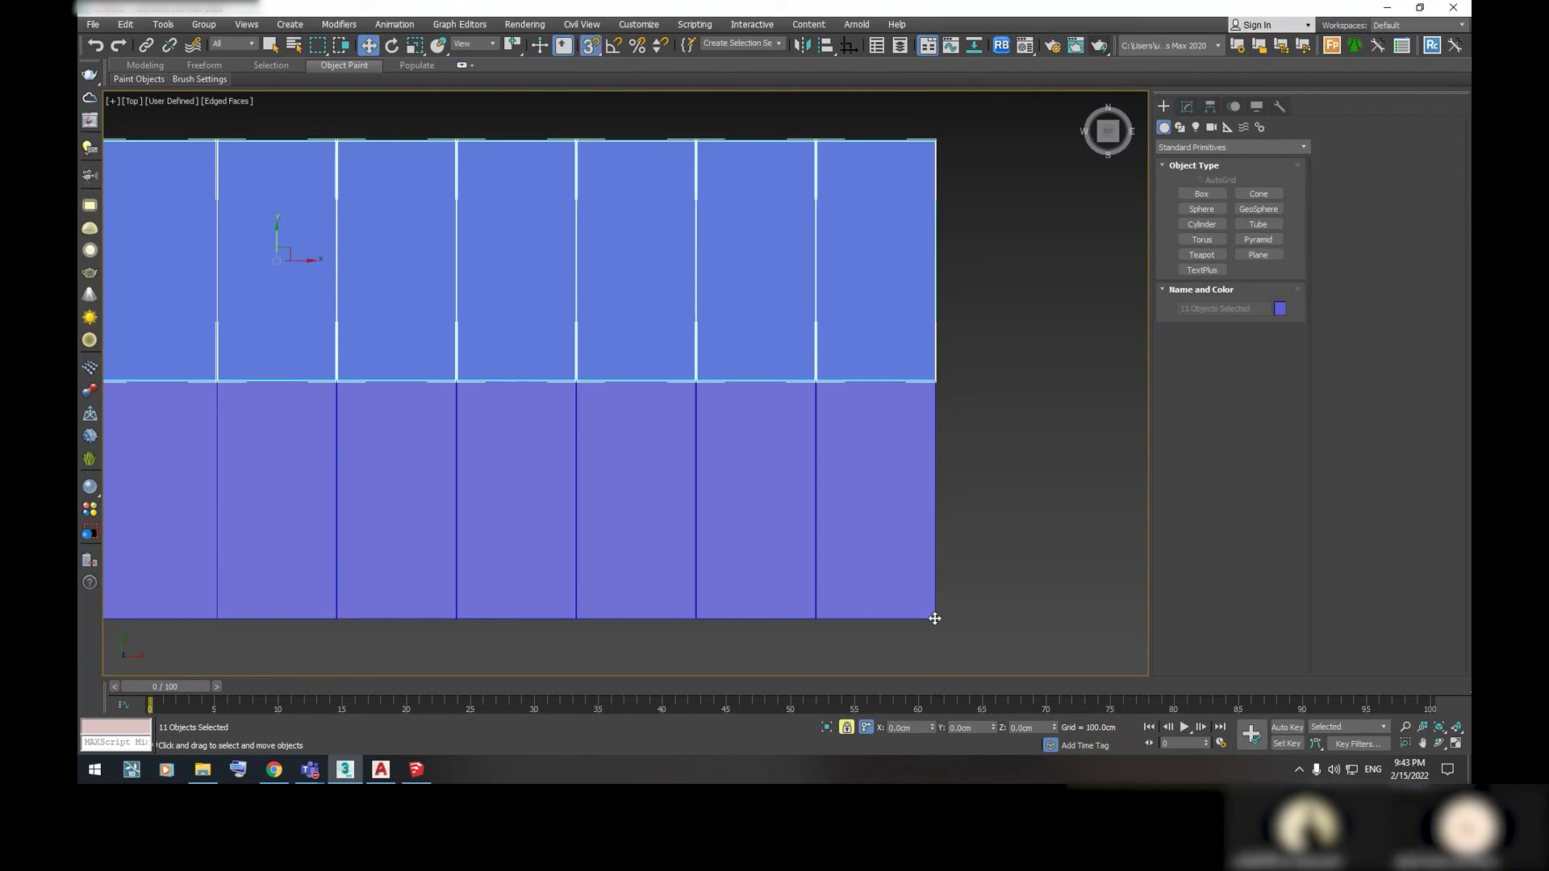
pyautogui.scroll(-2, 937, 618)
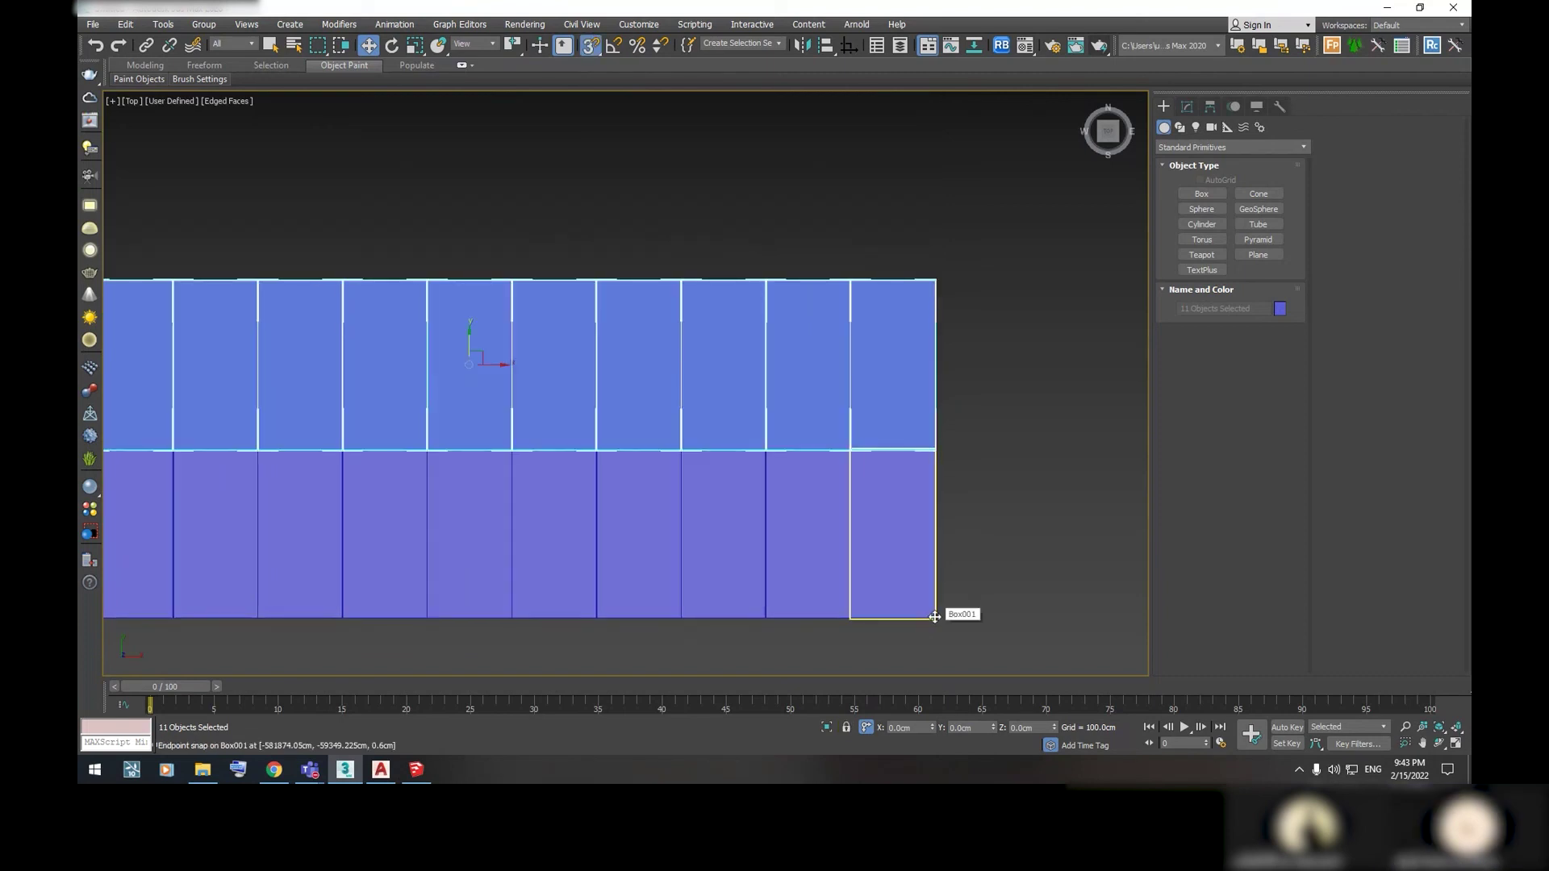
pyautogui.press('space')
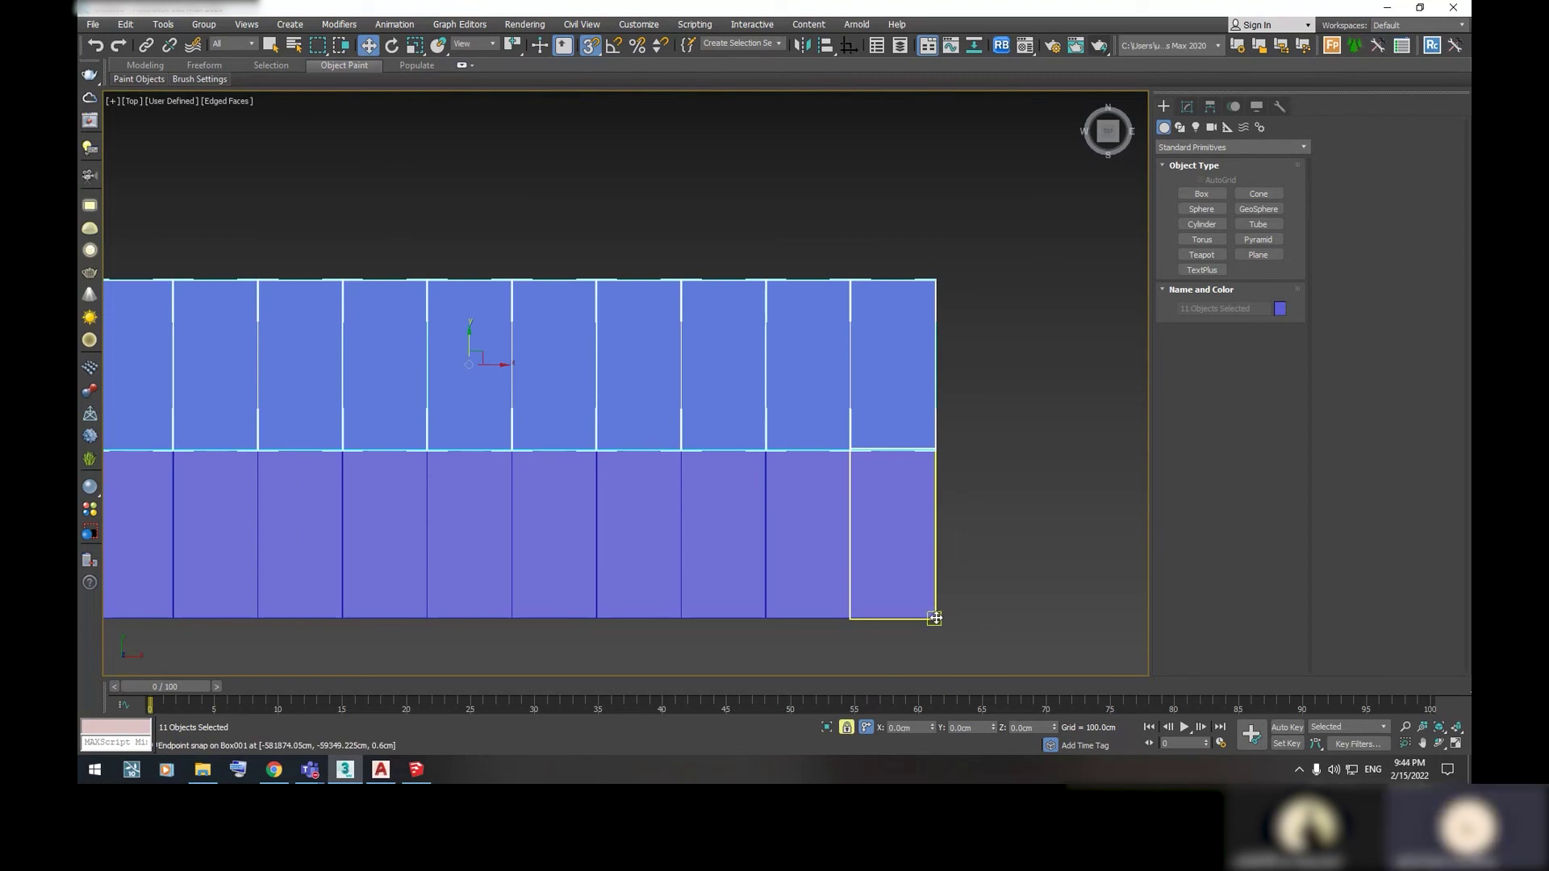
pyautogui.moveTo(934, 618)
pyautogui.mouseDown()
pyautogui.moveTo(944, 395)
pyautogui.moveTo(937, 444)
pyautogui.mouseUp()
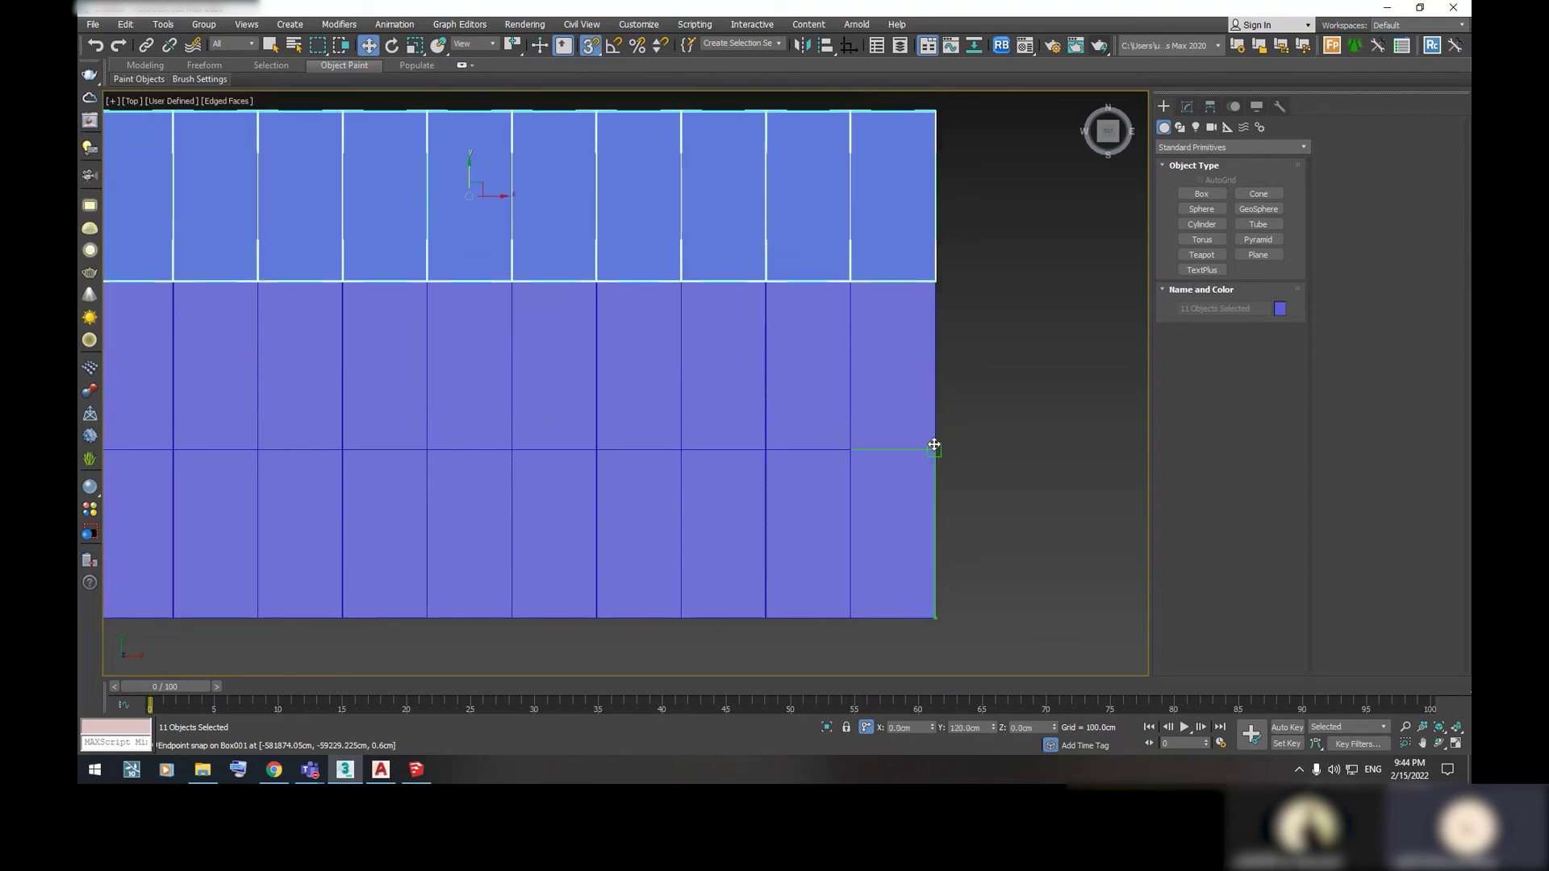
# Shift-clone the top tile row upward as 7 copies
pyautogui.scroll(5, 936, 443)
pyautogui.scroll(3, 940, 484)
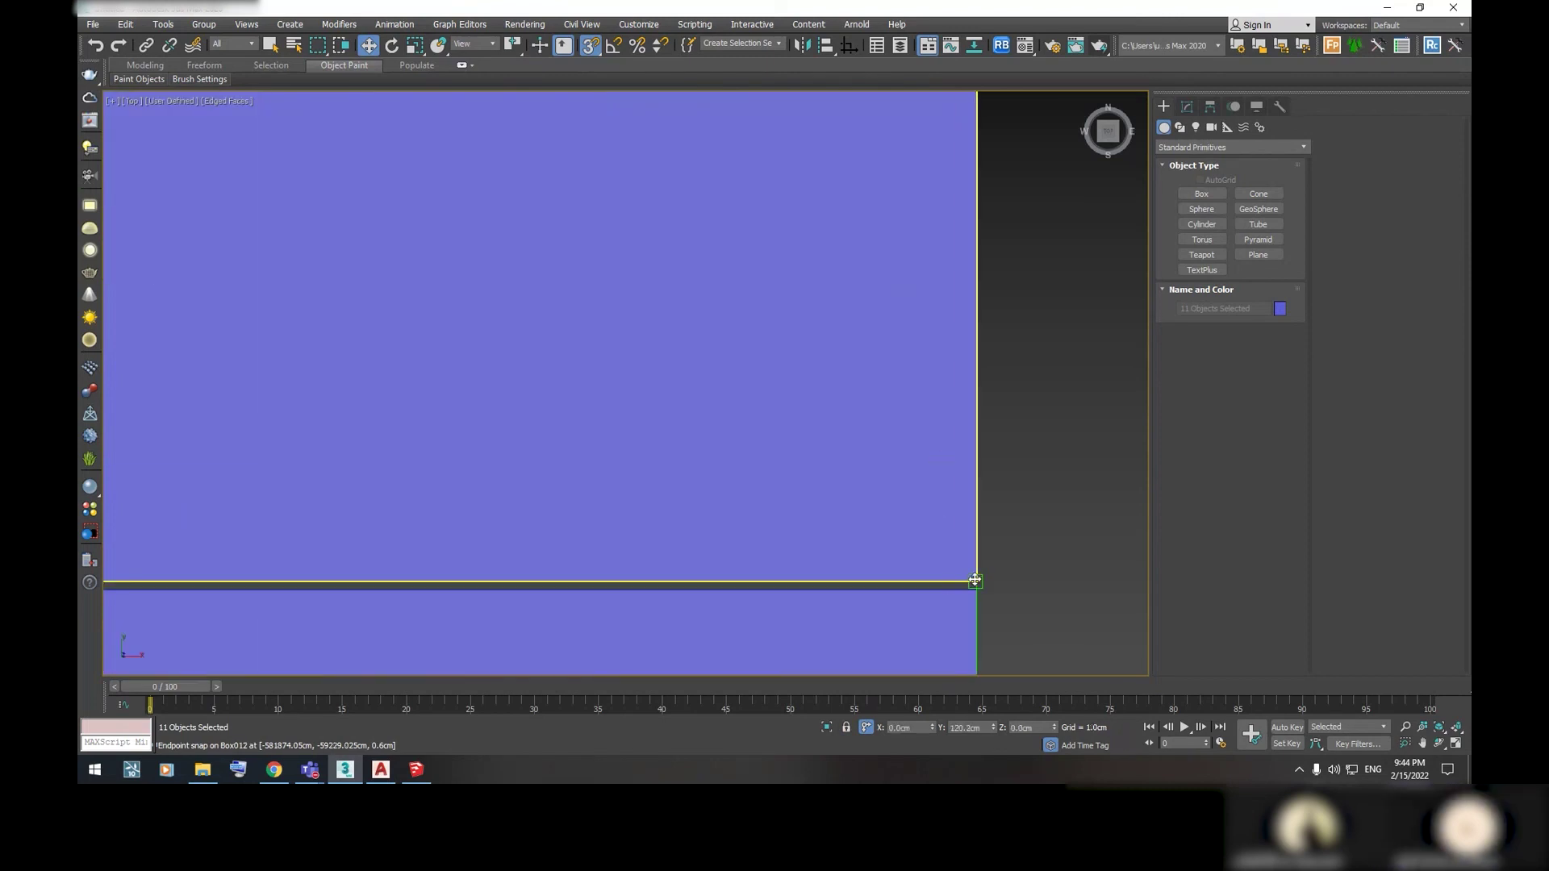
pyautogui.keyDown('shift'); pyautogui.moveTo(976, 580); pyautogui.dragTo(975, 580); pyautogui.keyUp('shift')
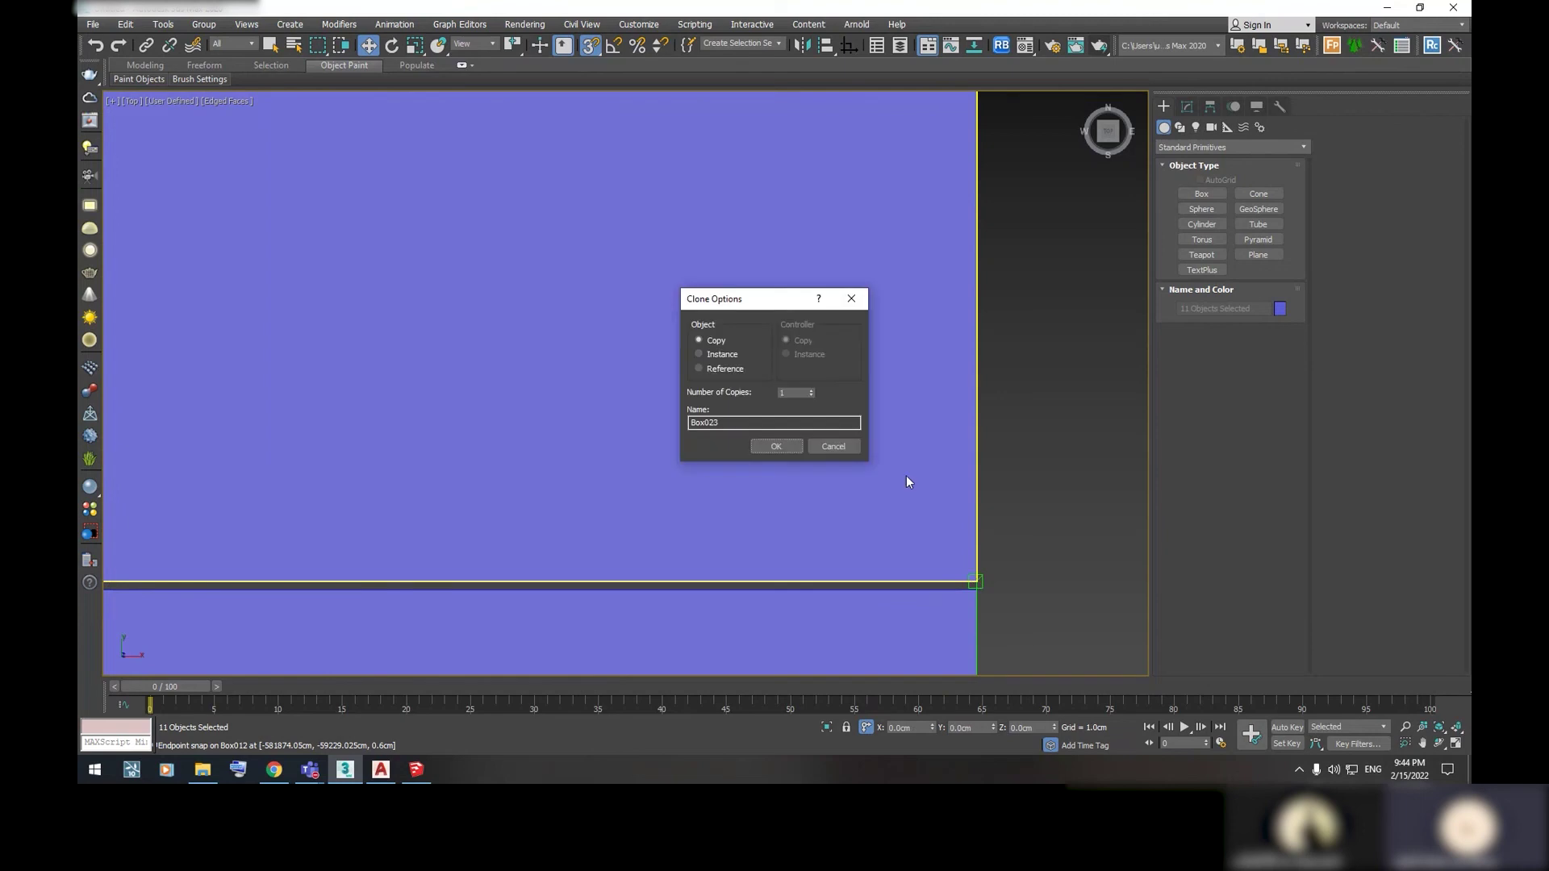
pyautogui.write('7')
pyautogui.click(777, 446)
# Window-select the whole 99-tile array and pan toward the wall plan
pyautogui.scroll(-5, 773, 451)
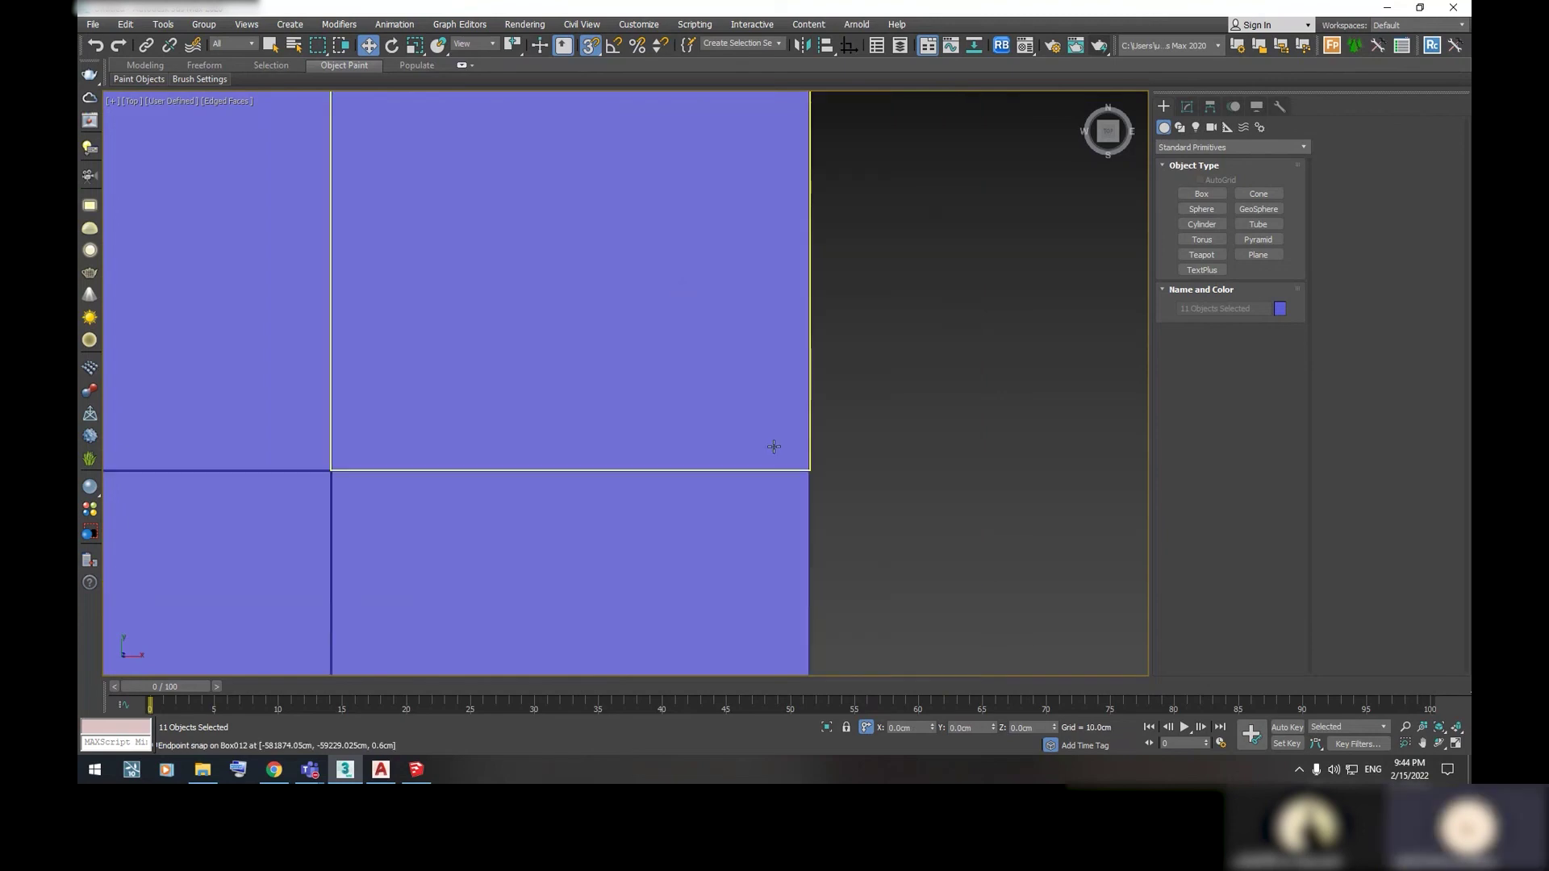
pyautogui.scroll(-10, 770, 454)
pyautogui.scroll(4, 771, 440)
pyautogui.scroll(-2, 814, 395)
pyautogui.moveTo(853, 255); pyautogui.dragTo(554, 557)
pyautogui.moveTo(554, 556); pyautogui.dragTo(434, 584, button='middle')
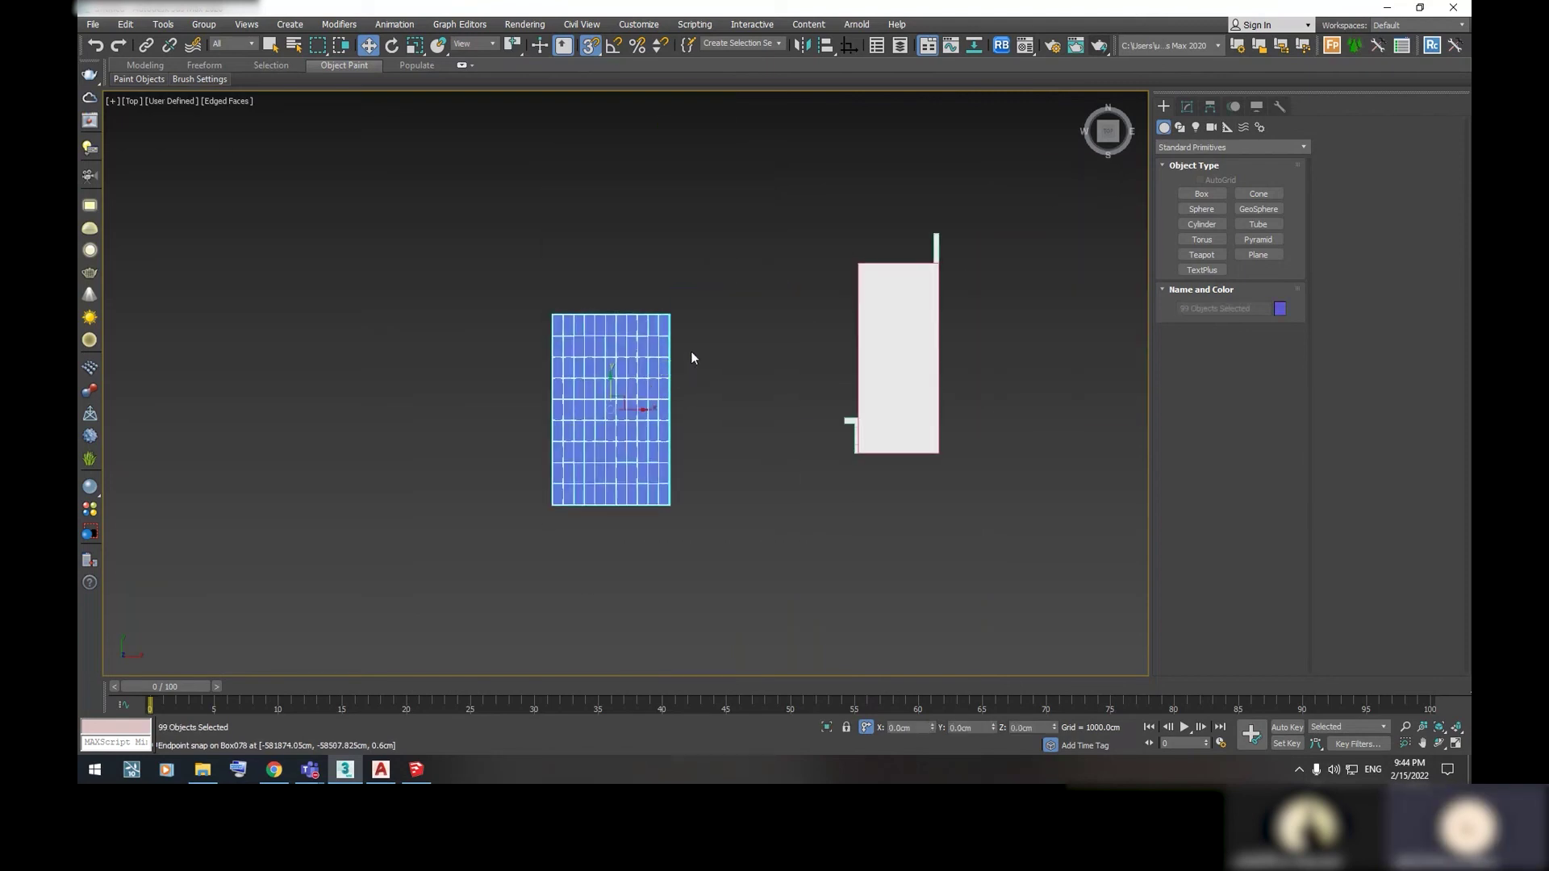
# Switch to wireframe, toggle snapping, and move the tile array onto the room plan
pyautogui.press('F3')
pyautogui.scroll(4, 546, 457)
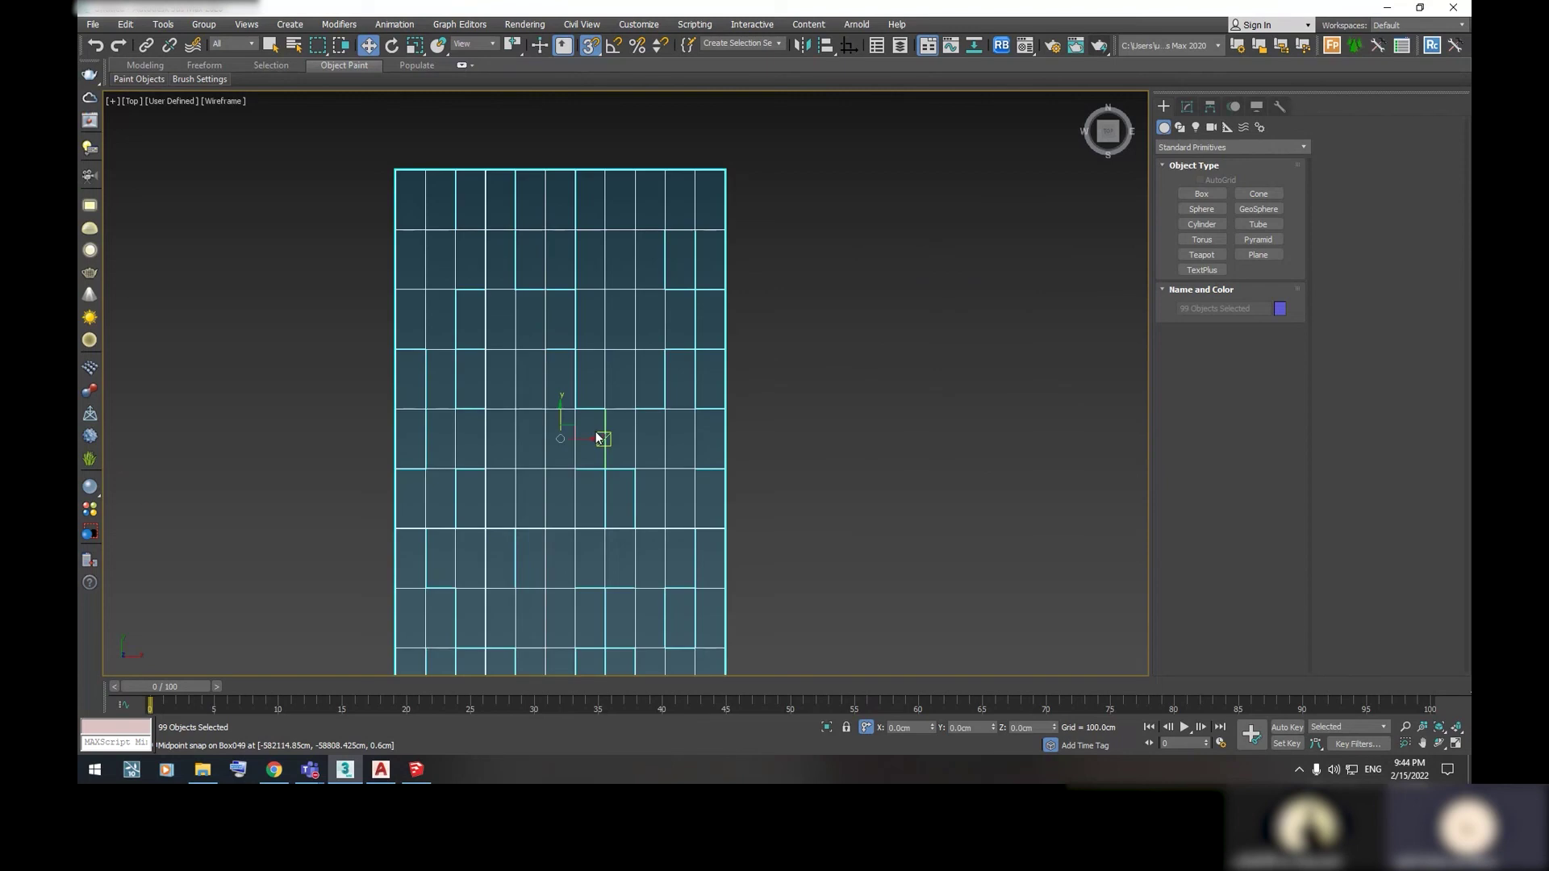
pyautogui.scroll(-2, 594, 436)
pyautogui.press('s')
pyautogui.scroll(-2, 581, 425)
pyautogui.scroll(-2, 582, 425)
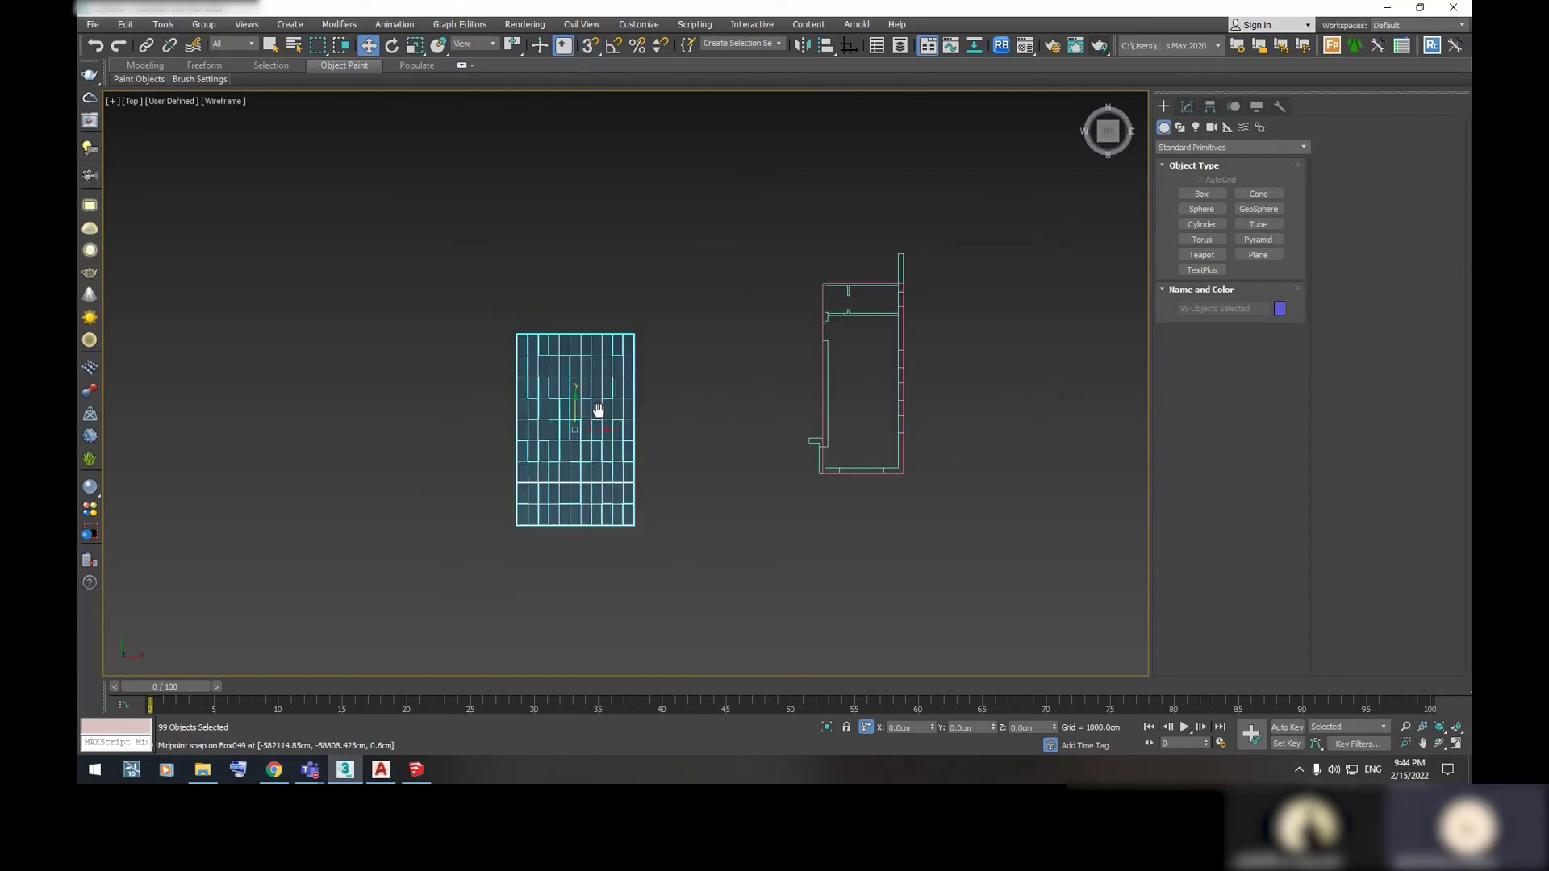
pyautogui.moveTo(598, 412); pyautogui.dragTo(503, 459, button='middle')
pyautogui.moveTo(506, 460)
pyautogui.mouseDown()
pyautogui.moveTo(795, 407)
pyautogui.moveTo(769, 411)
pyautogui.mouseUp()
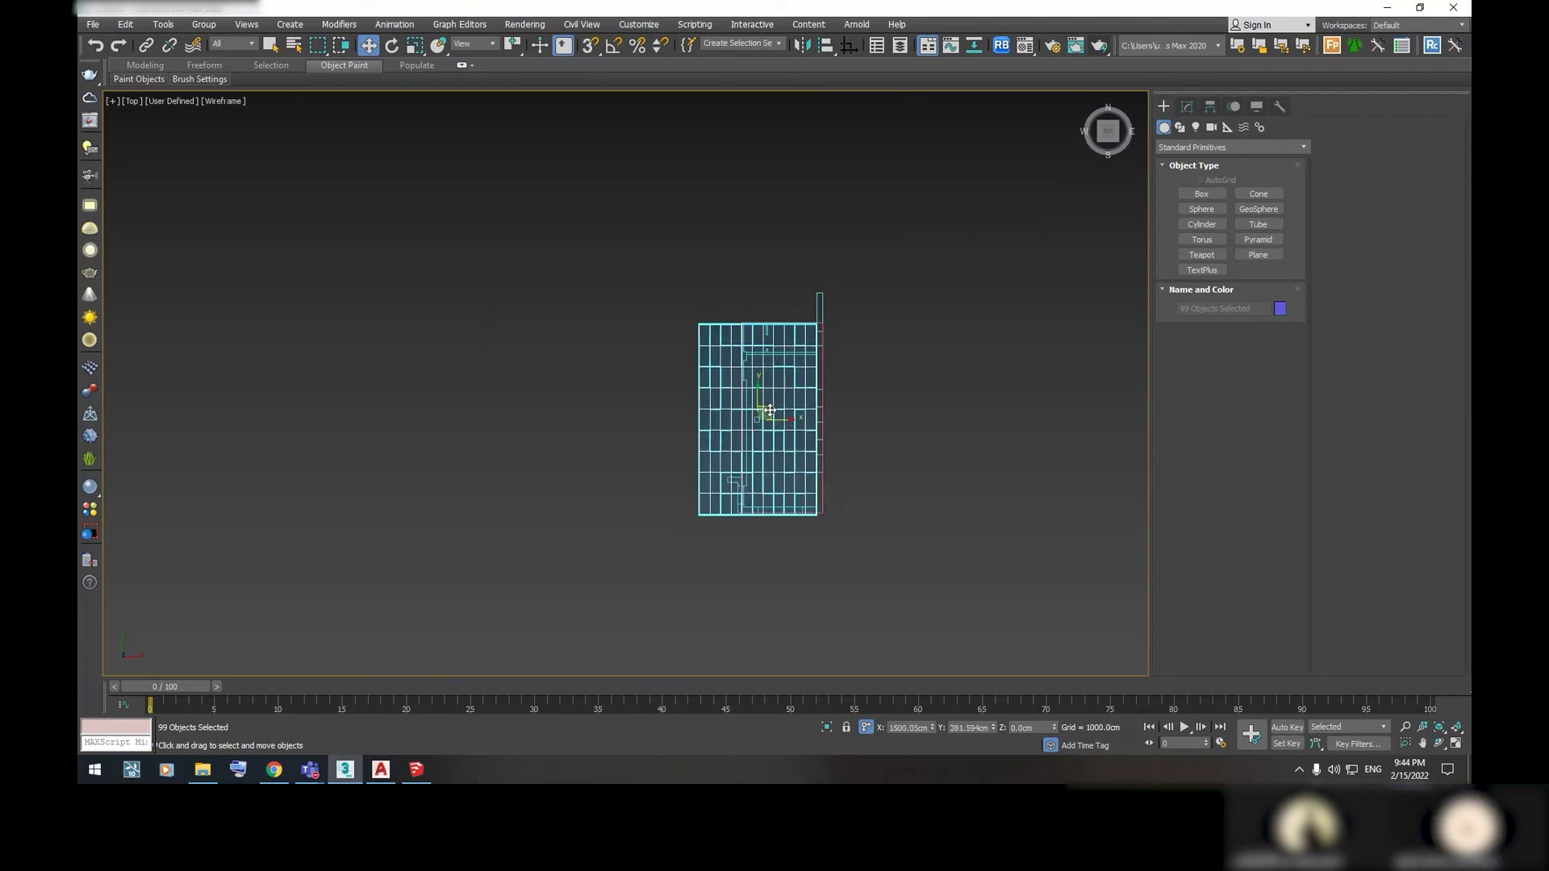
# Shift the tile array inside the walls and align its corner with the wall corner
pyautogui.scroll(3, 770, 411)
pyautogui.scroll(3, 768, 548)
pyautogui.scroll(1, 830, 515)
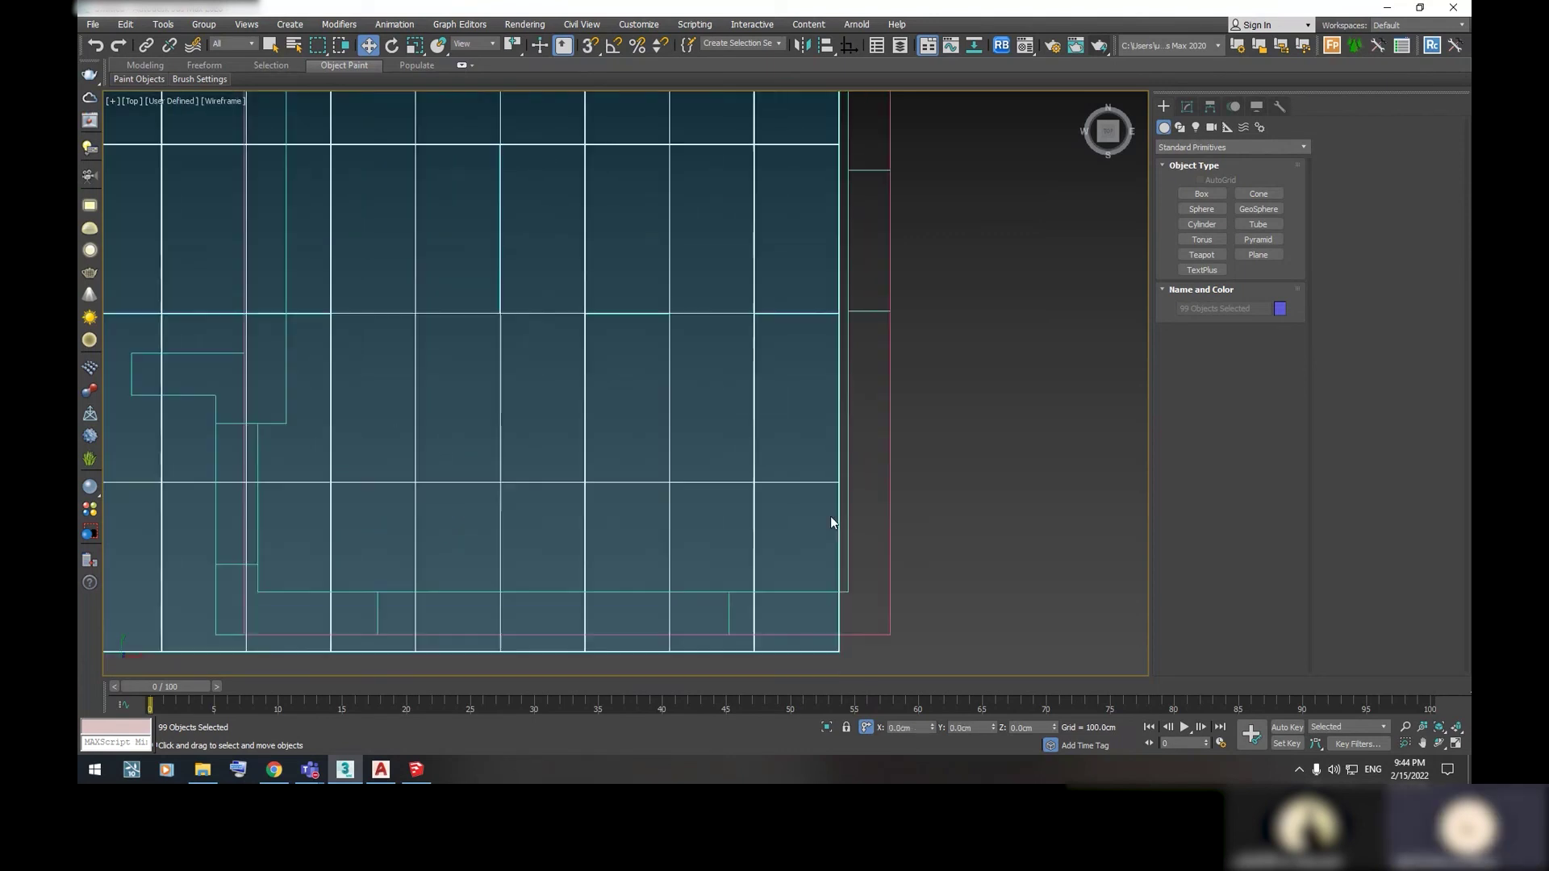
pyautogui.scroll(2, 822, 484)
pyautogui.scroll(1, 825, 487)
pyautogui.scroll(-3, 829, 500)
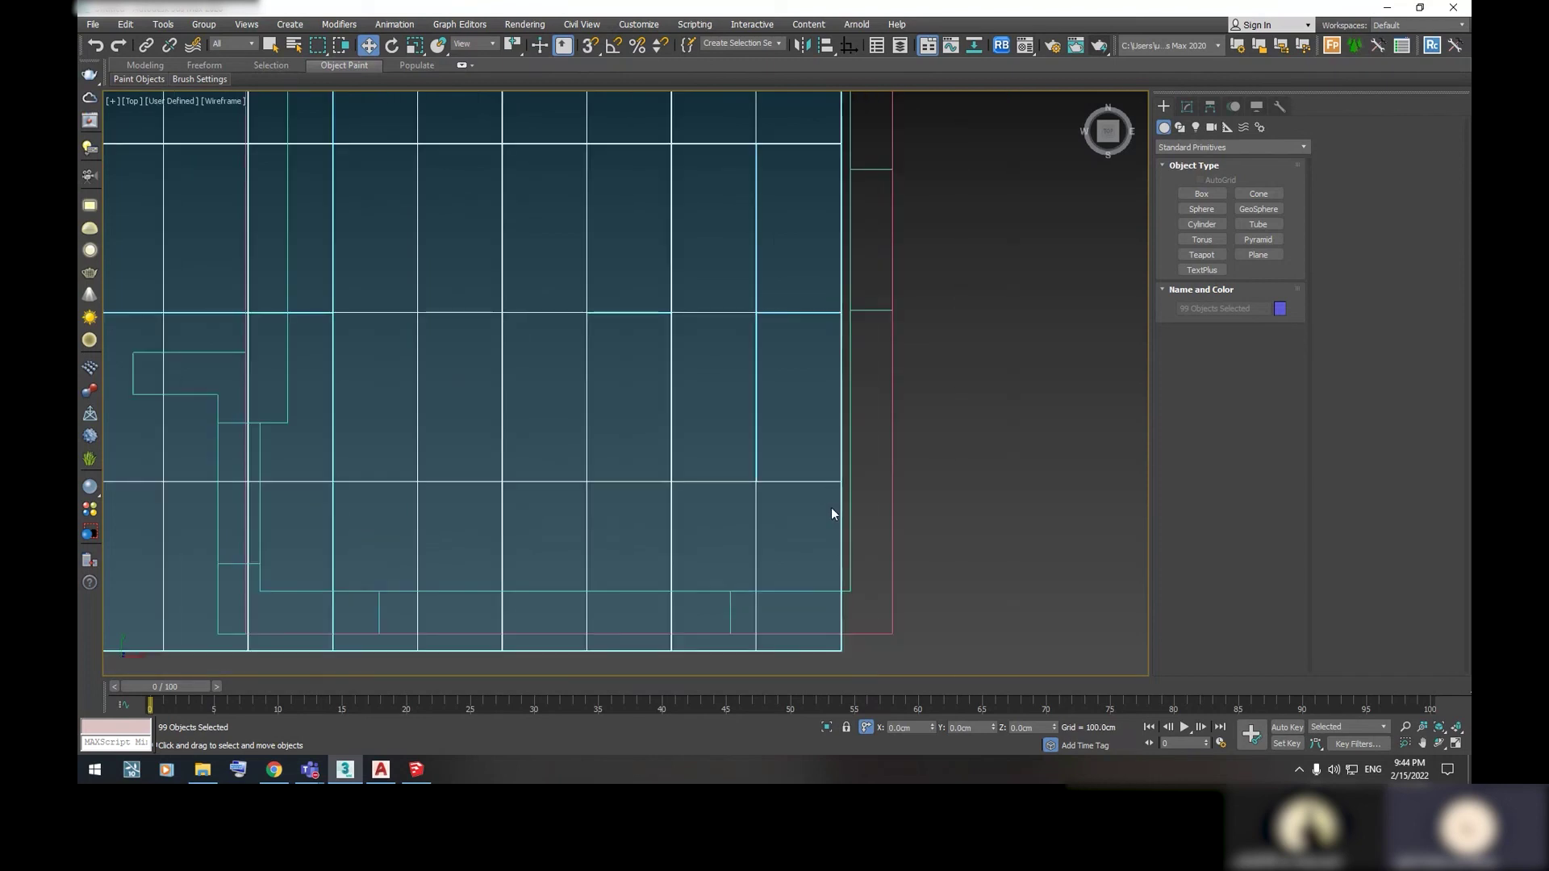
pyautogui.moveTo(837, 558); pyautogui.dragTo(851, 494)
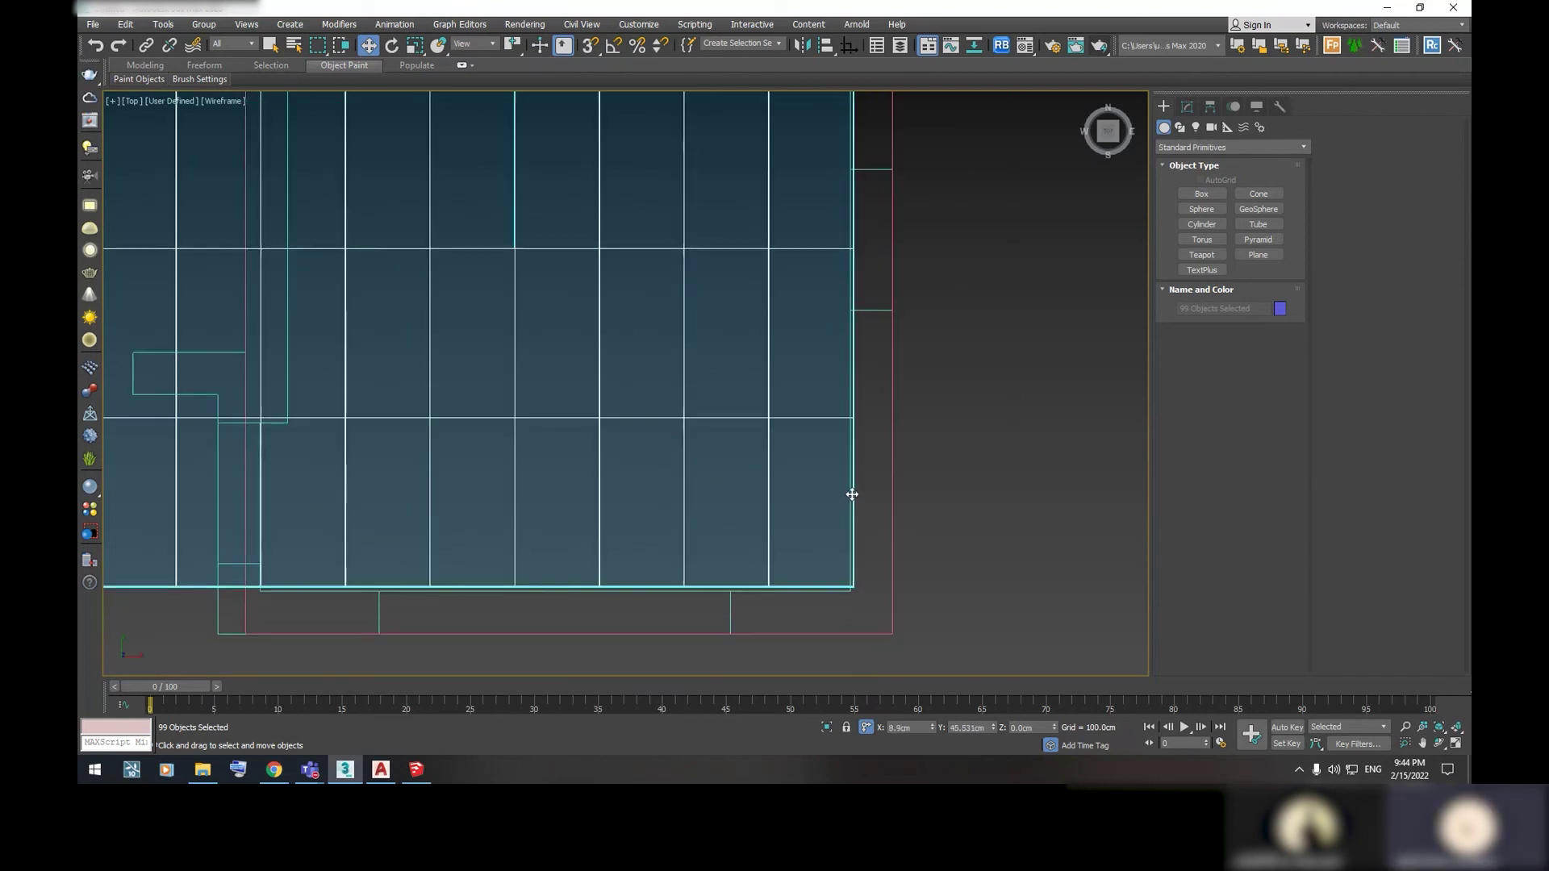
pyautogui.scroll(3, 824, 563)
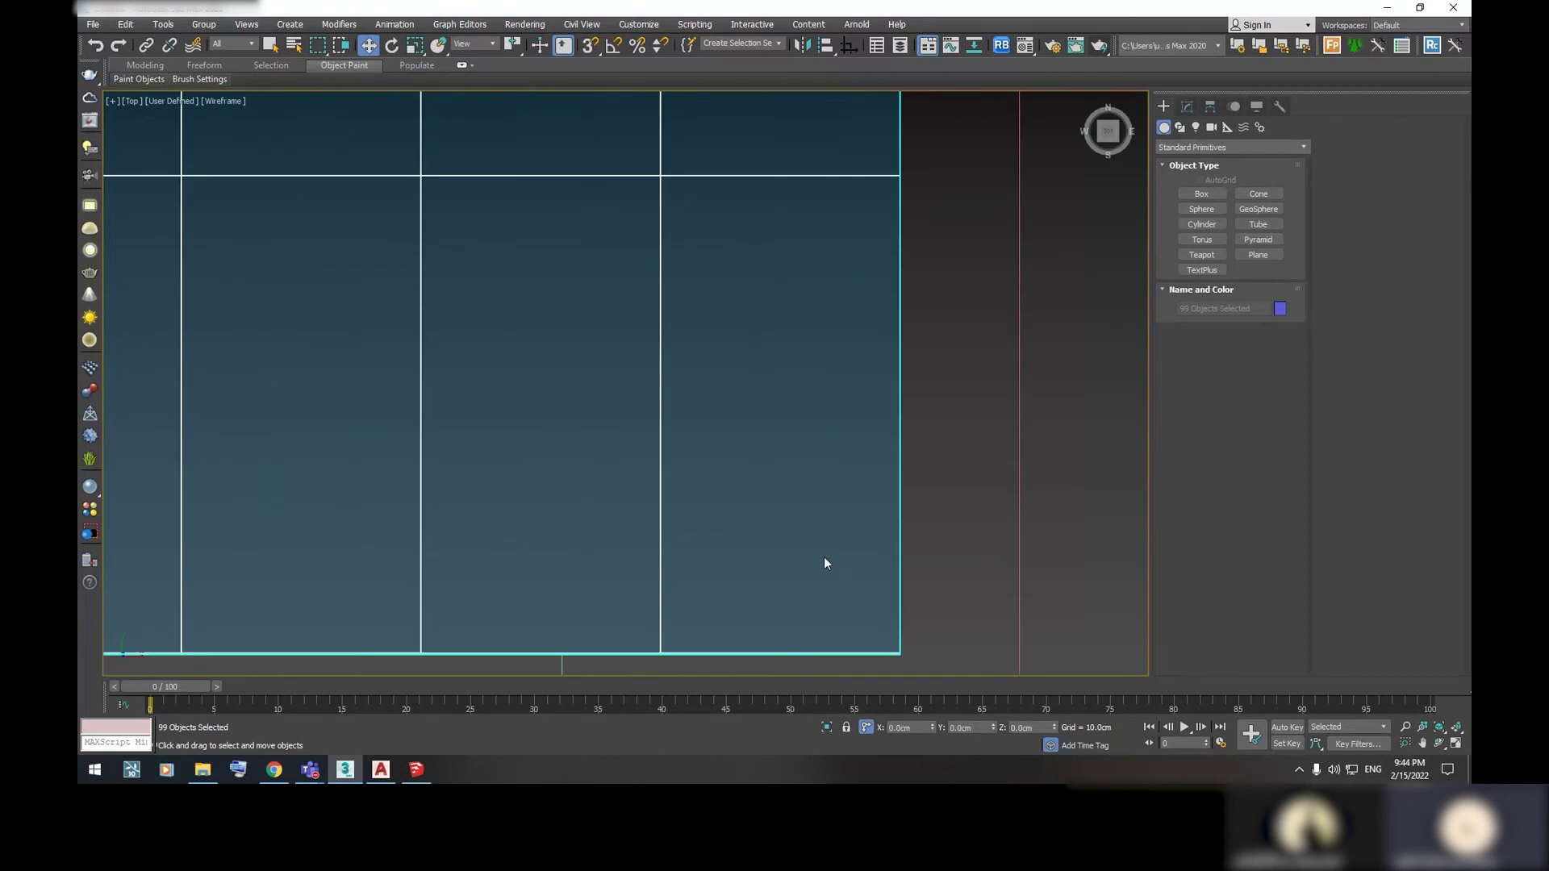
pyautogui.scroll(1, 825, 563)
pyautogui.scroll(-1, 775, 532)
pyautogui.scroll(2, 558, 484)
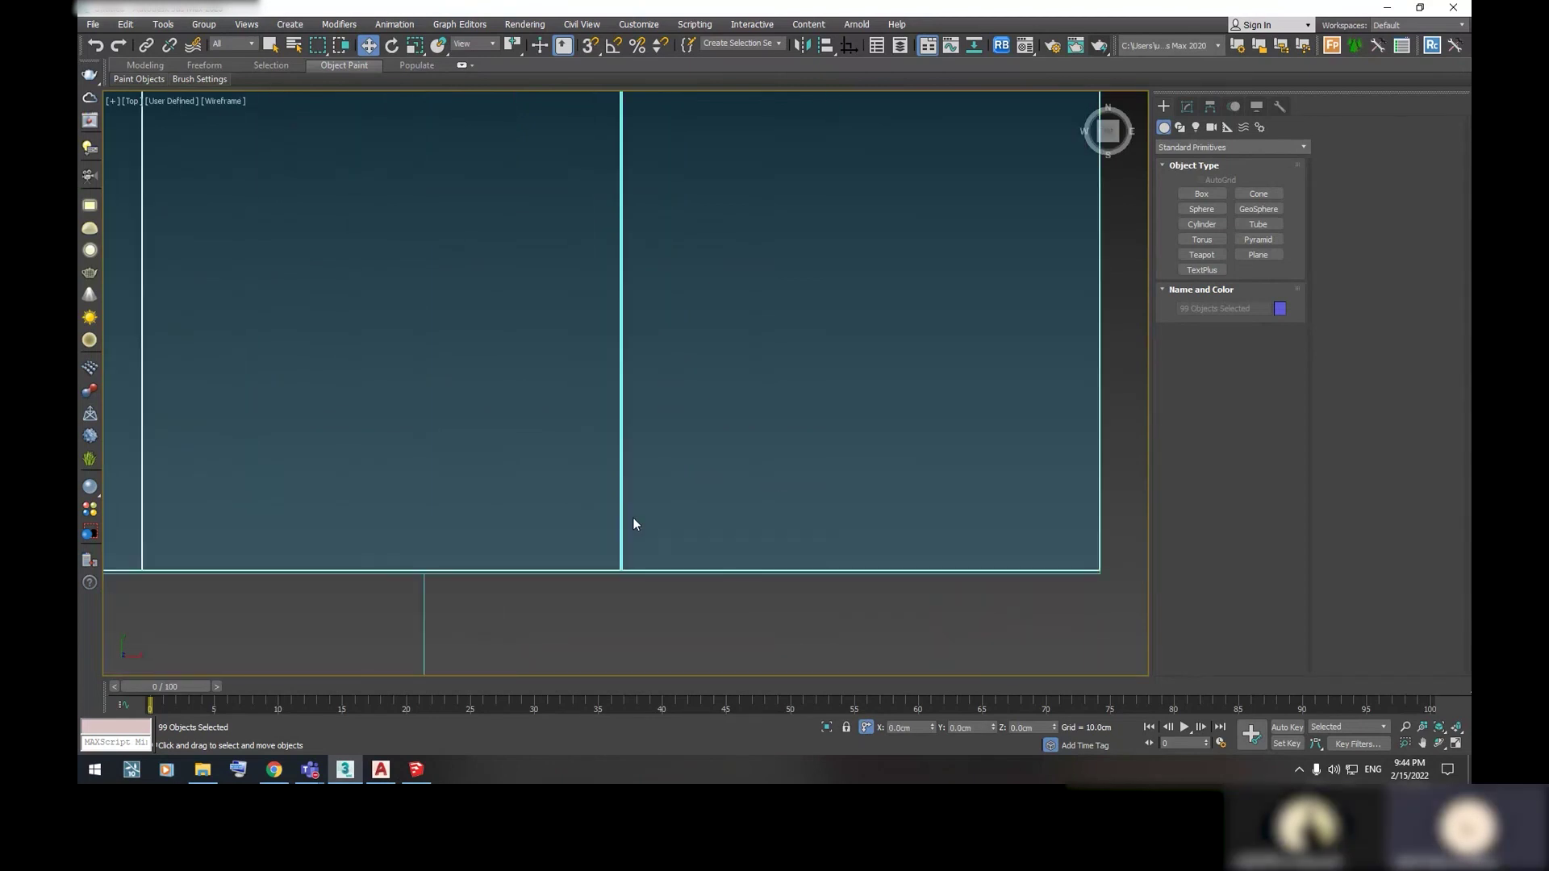
pyautogui.scroll(1, 807, 528)
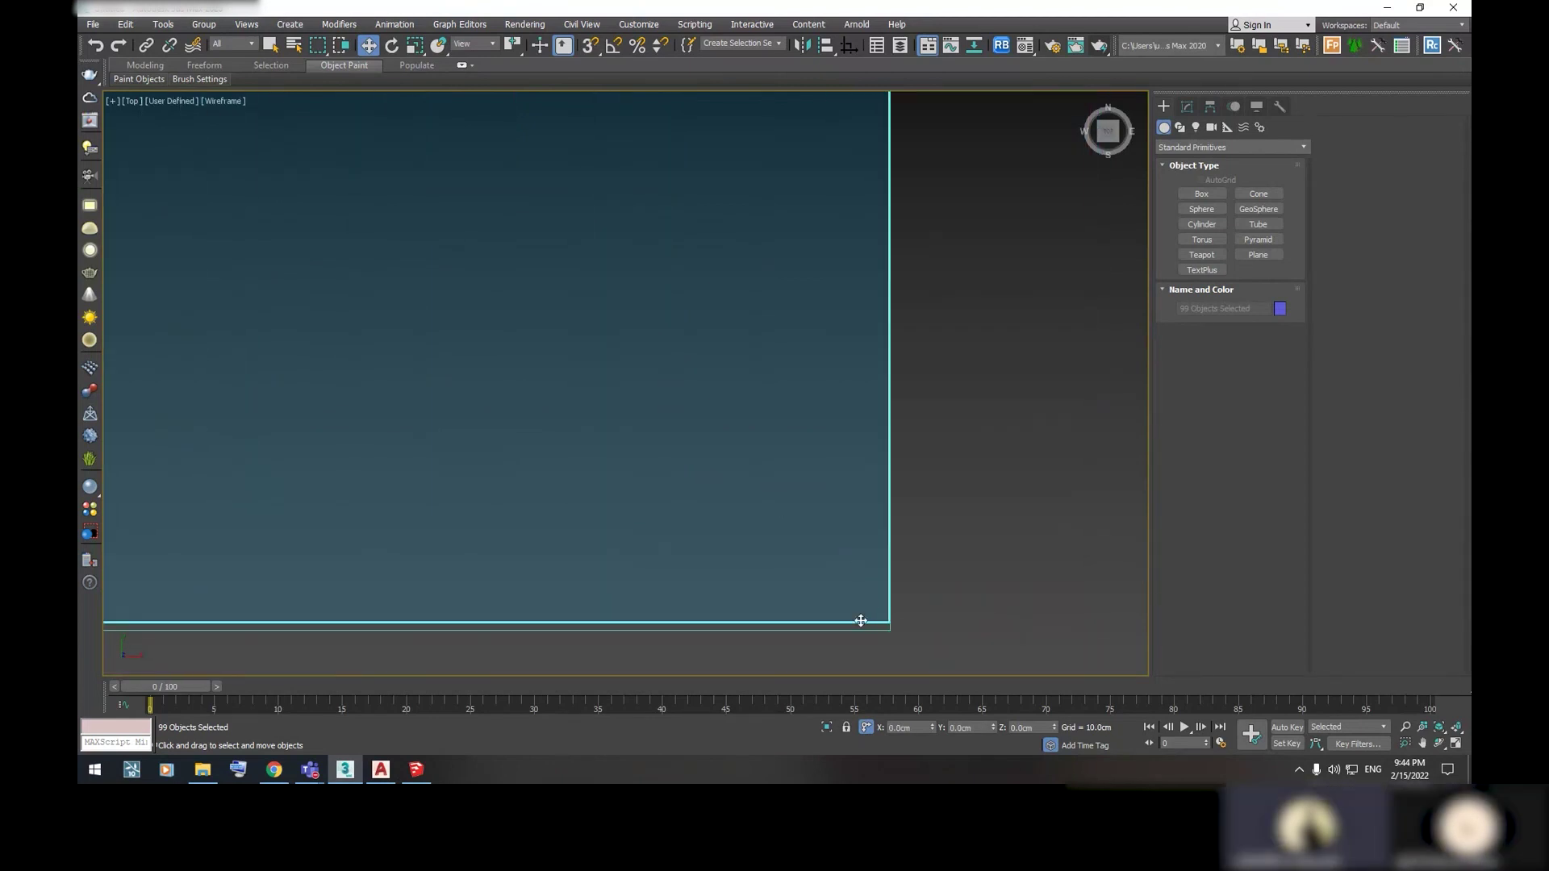
pyautogui.moveTo(860, 623); pyautogui.dragTo(850, 612)
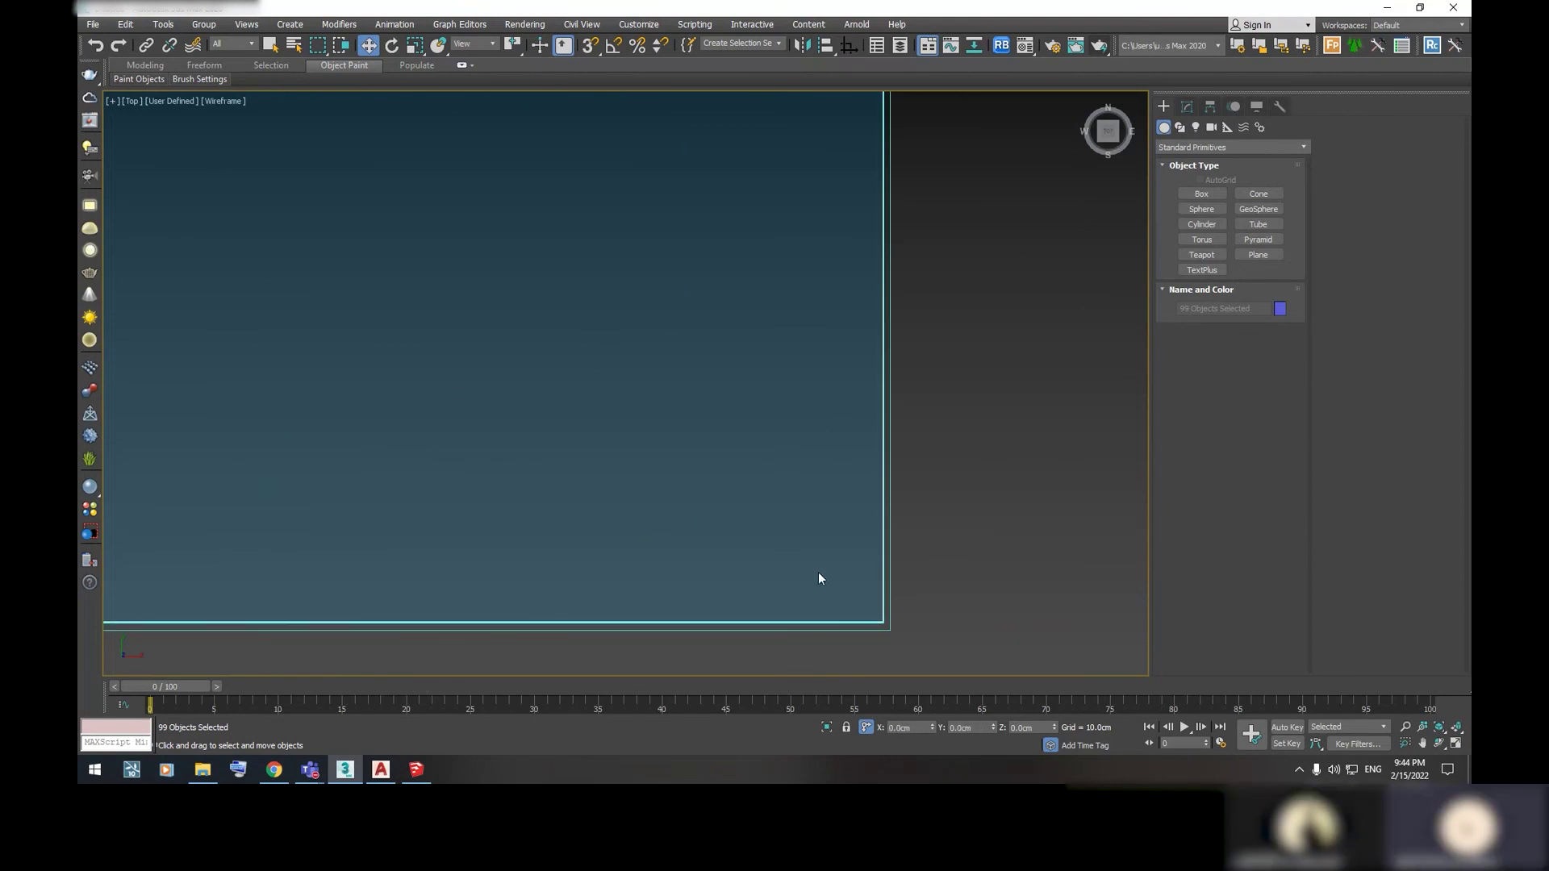
# Orbit into a tilted user view and show the model shaded with edged faces
pyautogui.scroll(-2, 818, 573)
pyautogui.scroll(-5, 811, 552)
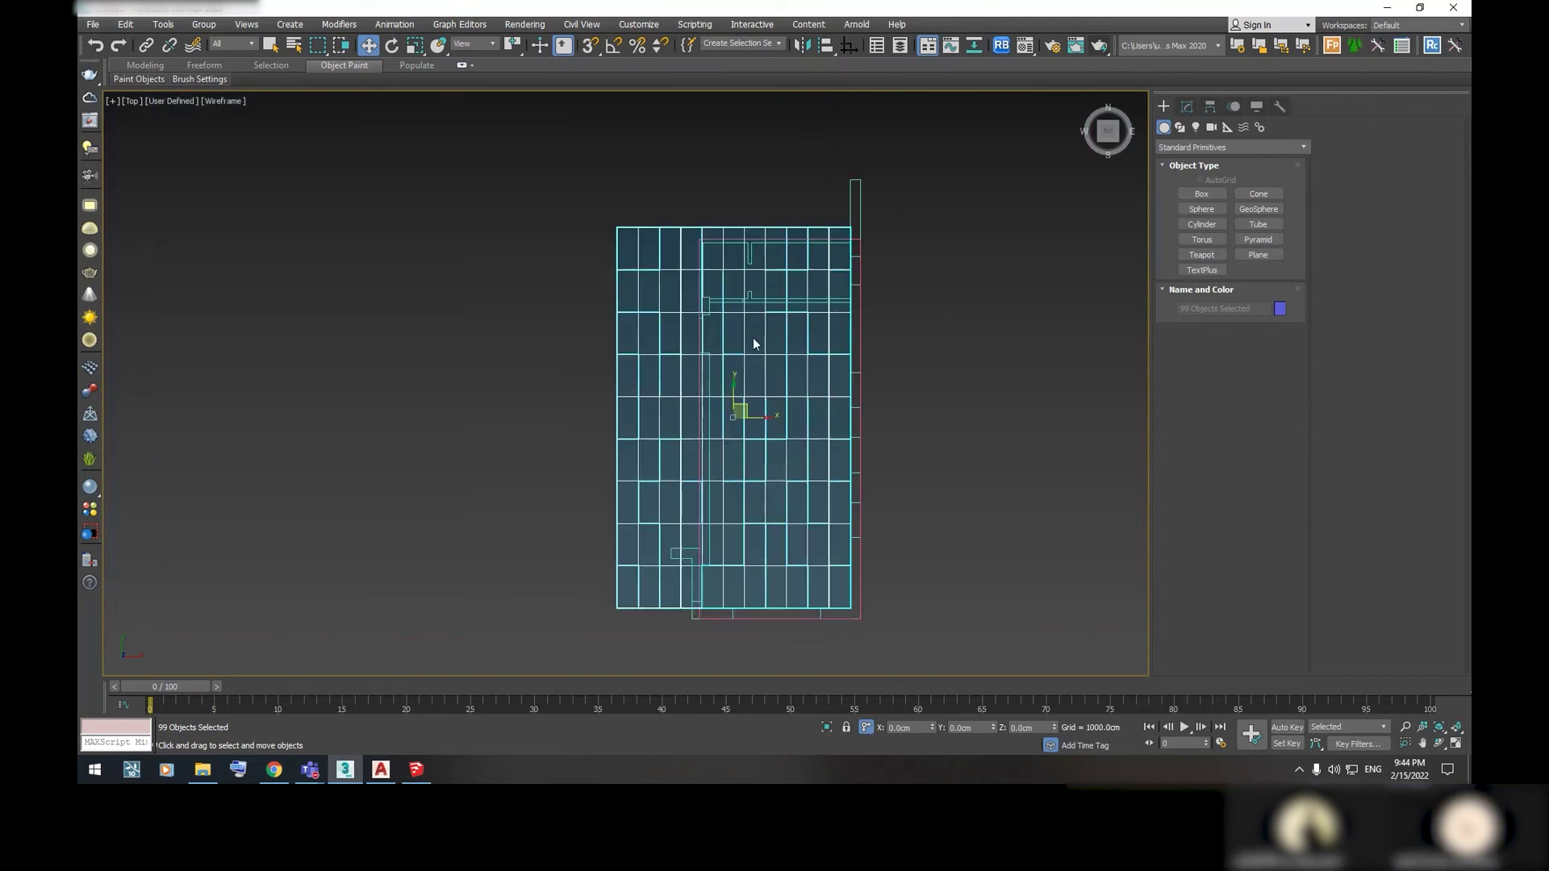
pyautogui.scroll(2, 751, 342)
pyautogui.scroll(-2, 748, 342)
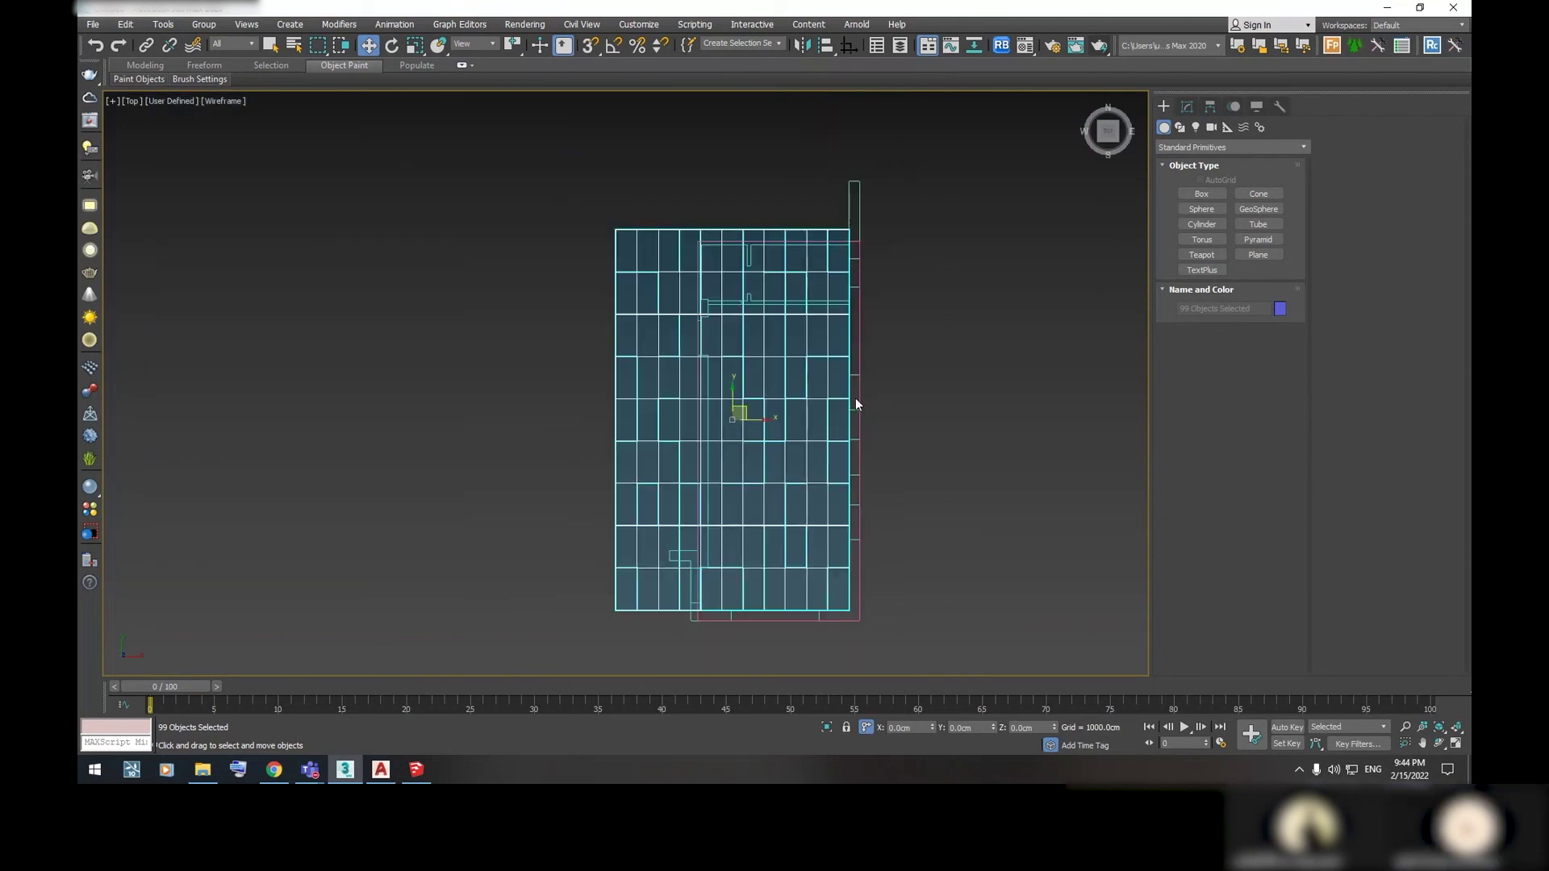
pyautogui.scroll(2, 895, 379)
pyautogui.scroll(-3, 908, 403)
pyautogui.moveTo(907, 542)
pyautogui.keyDown('alt'); pyautogui.mouseDown(button='middle')
pyautogui.moveTo(968, 415)
pyautogui.moveTo(947, 497)
pyautogui.mouseUp(button='middle'); pyautogui.keyUp('alt')
pyautogui.press('F3')
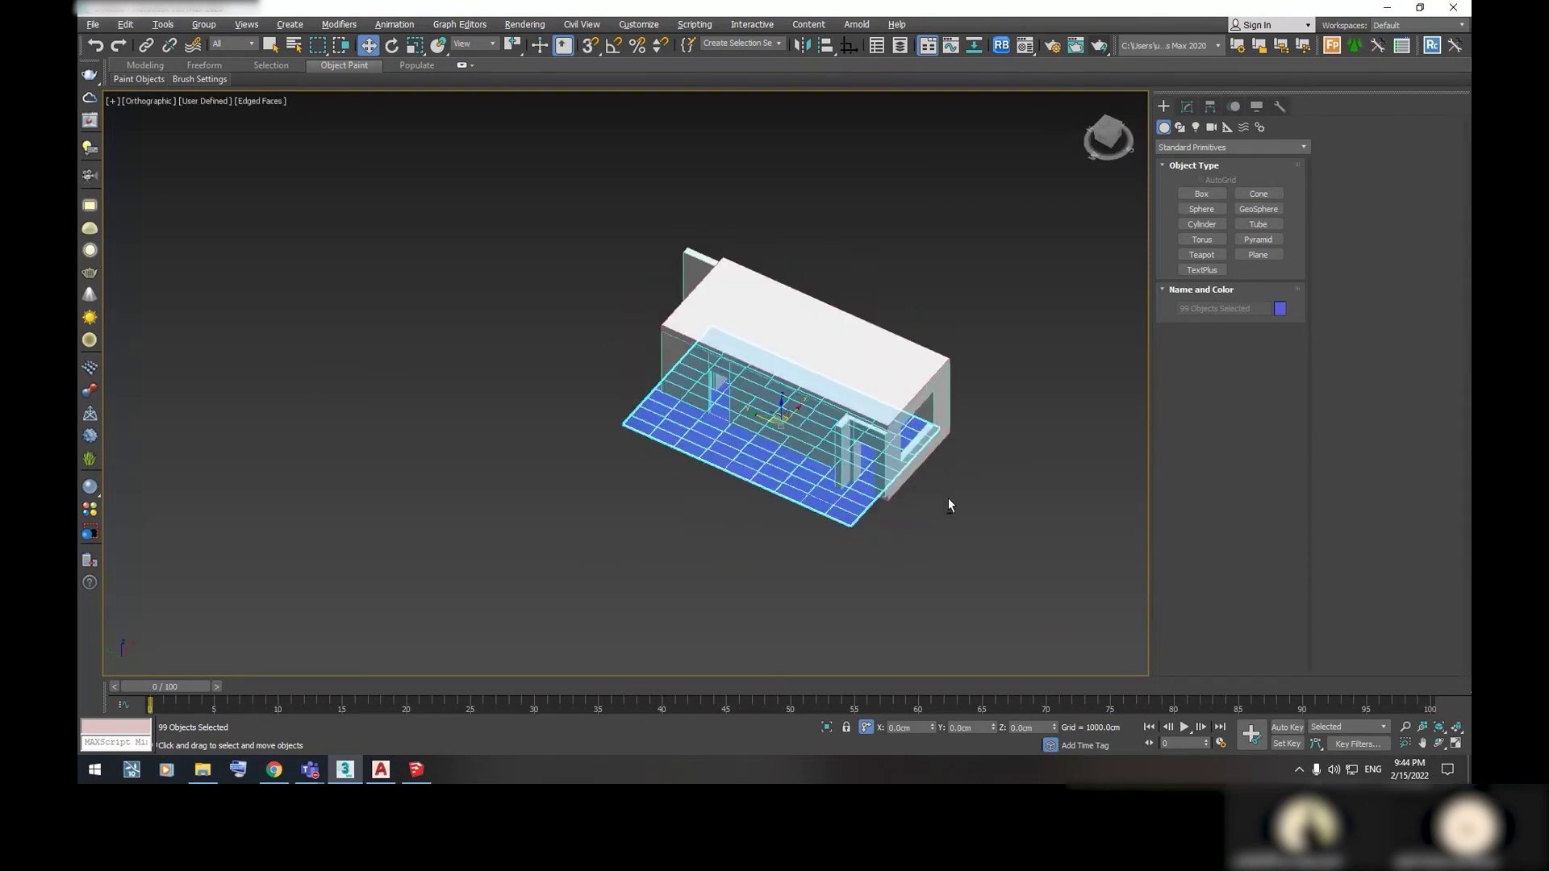
pyautogui.scroll(3, 760, 465)
pyautogui.moveTo(1025, 526)
pyautogui.keyDown('alt'); pyautogui.mouseDown(button='middle')
pyautogui.moveTo(1023, 451)
pyautogui.moveTo(992, 431)
pyautogui.moveTo(1019, 381)
pyautogui.moveTo(871, 390)
pyautogui.mouseUp(button='middle'); pyautogui.keyUp('alt')
pyautogui.scroll(3, 996, 435)
pyautogui.scroll(2, 1013, 439)
pyautogui.keyDown('alt'); pyautogui.moveTo(892, 328); pyautogui.dragTo(847, 370, button='middle'); pyautogui.keyUp('alt')
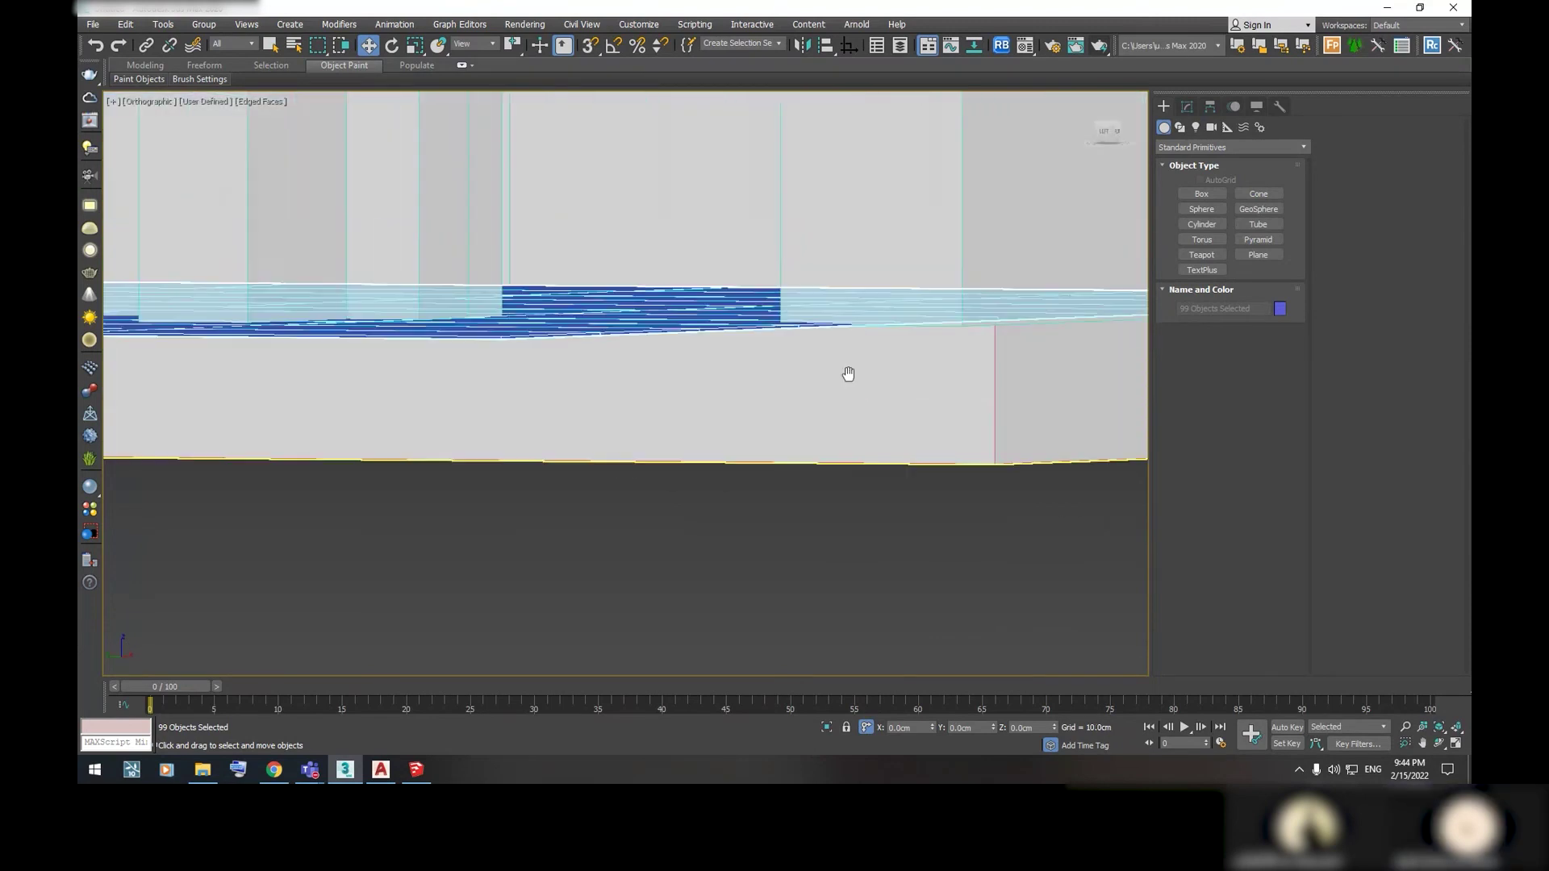
pyautogui.scroll(3, 877, 405)
pyautogui.scroll(-1, 877, 405)
pyautogui.scroll(-3, 951, 390)
pyautogui.scroll(-2, 837, 414)
pyautogui.moveTo(951, 457)
pyautogui.keyDown('alt'); pyautogui.mouseDown(button='middle')
pyautogui.moveTo(813, 572)
pyautogui.moveTo(967, 578)
pyautogui.mouseUp(button='middle'); pyautogui.keyUp('alt')
pyautogui.click(814, 470)
pyautogui.keyDown('ctrl'); pyautogui.click(785, 507); pyautogui.keyUp('ctrl')
pyautogui.keyDown('ctrl'); pyautogui.click(749, 544); pyautogui.keyUp('ctrl')
pyautogui.press('q')
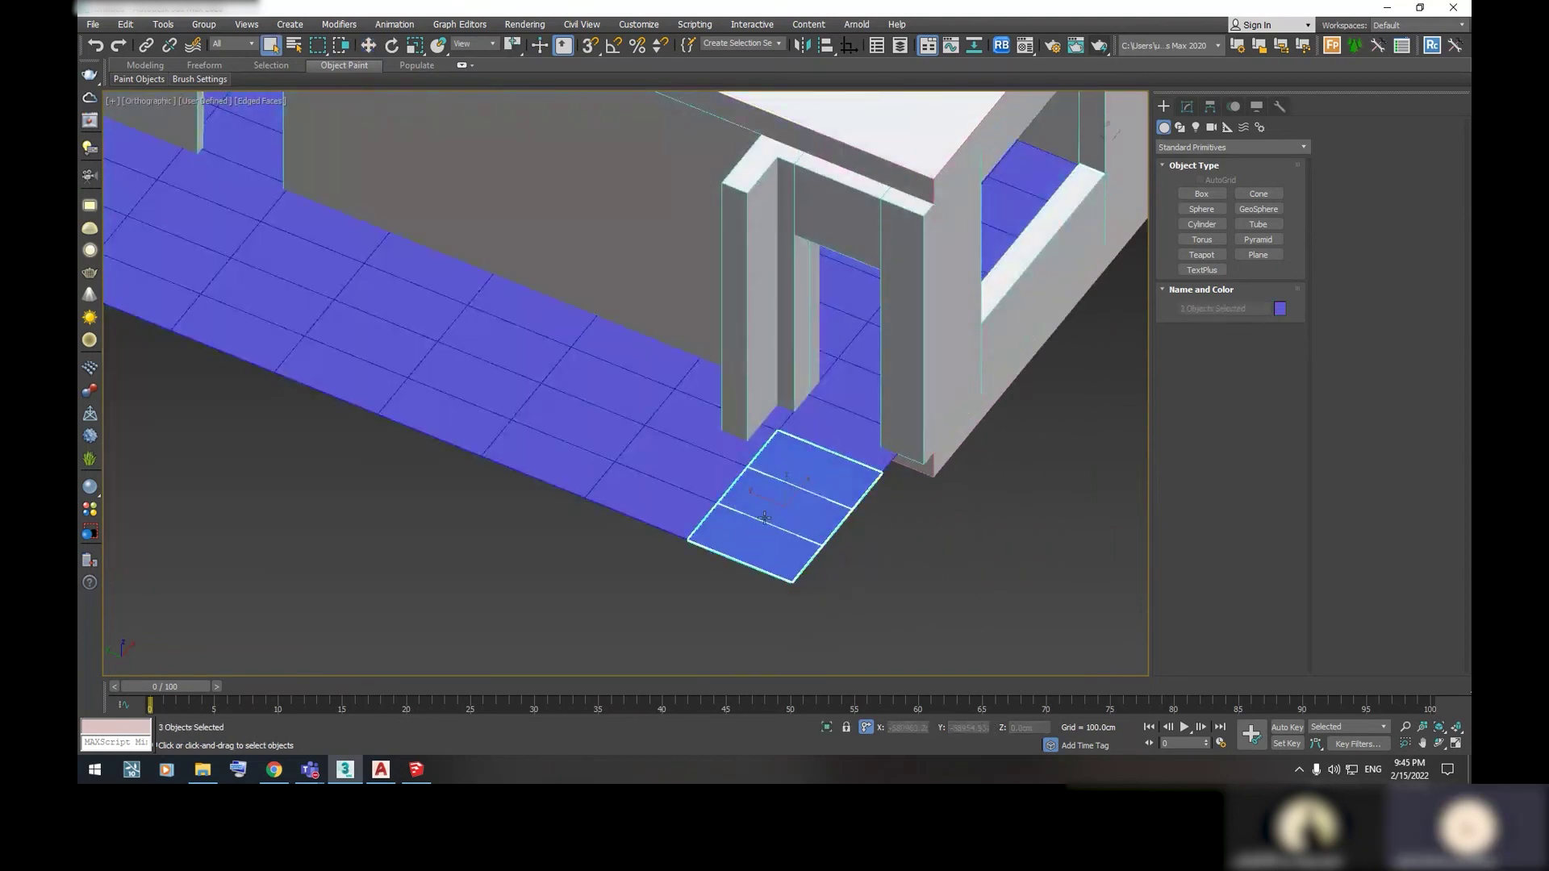
pyautogui.keyDown('alt'); pyautogui.moveTo(764, 517); pyautogui.dragTo(1079, 356, button='middle'); pyautogui.keyUp('alt')
pyautogui.click(1112, 133)
pyautogui.moveTo(973, 363); pyautogui.dragTo(929, 406)
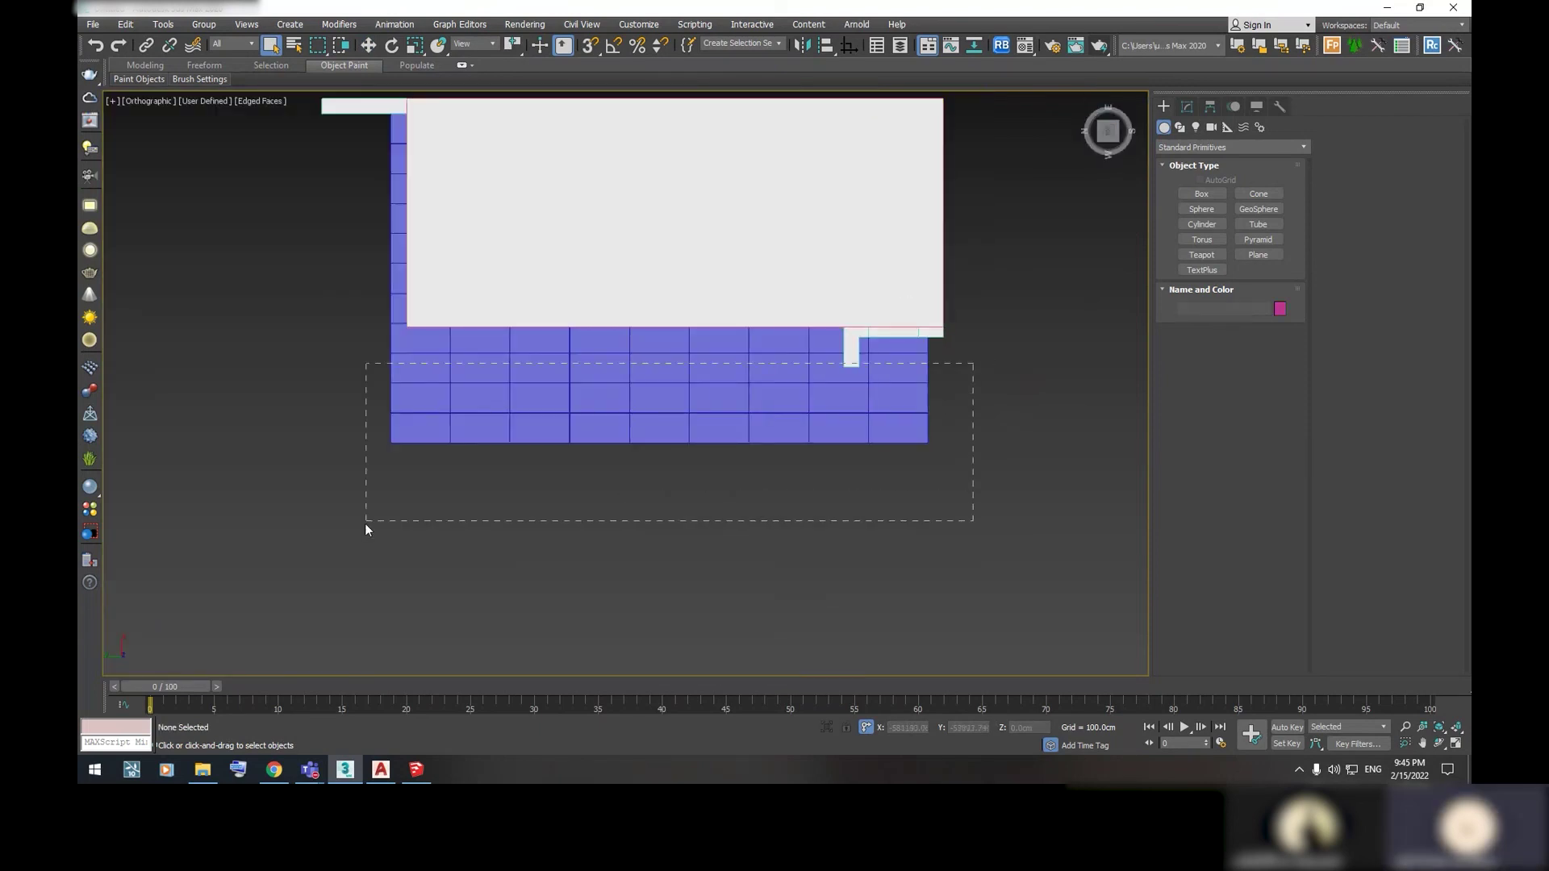
pyautogui.moveTo(621, 496); pyautogui.dragTo(367, 523)
pyautogui.keyDown('alt'); pyautogui.moveTo(881, 418); pyautogui.dragTo(829, 371, button='middle'); pyautogui.keyUp('alt')
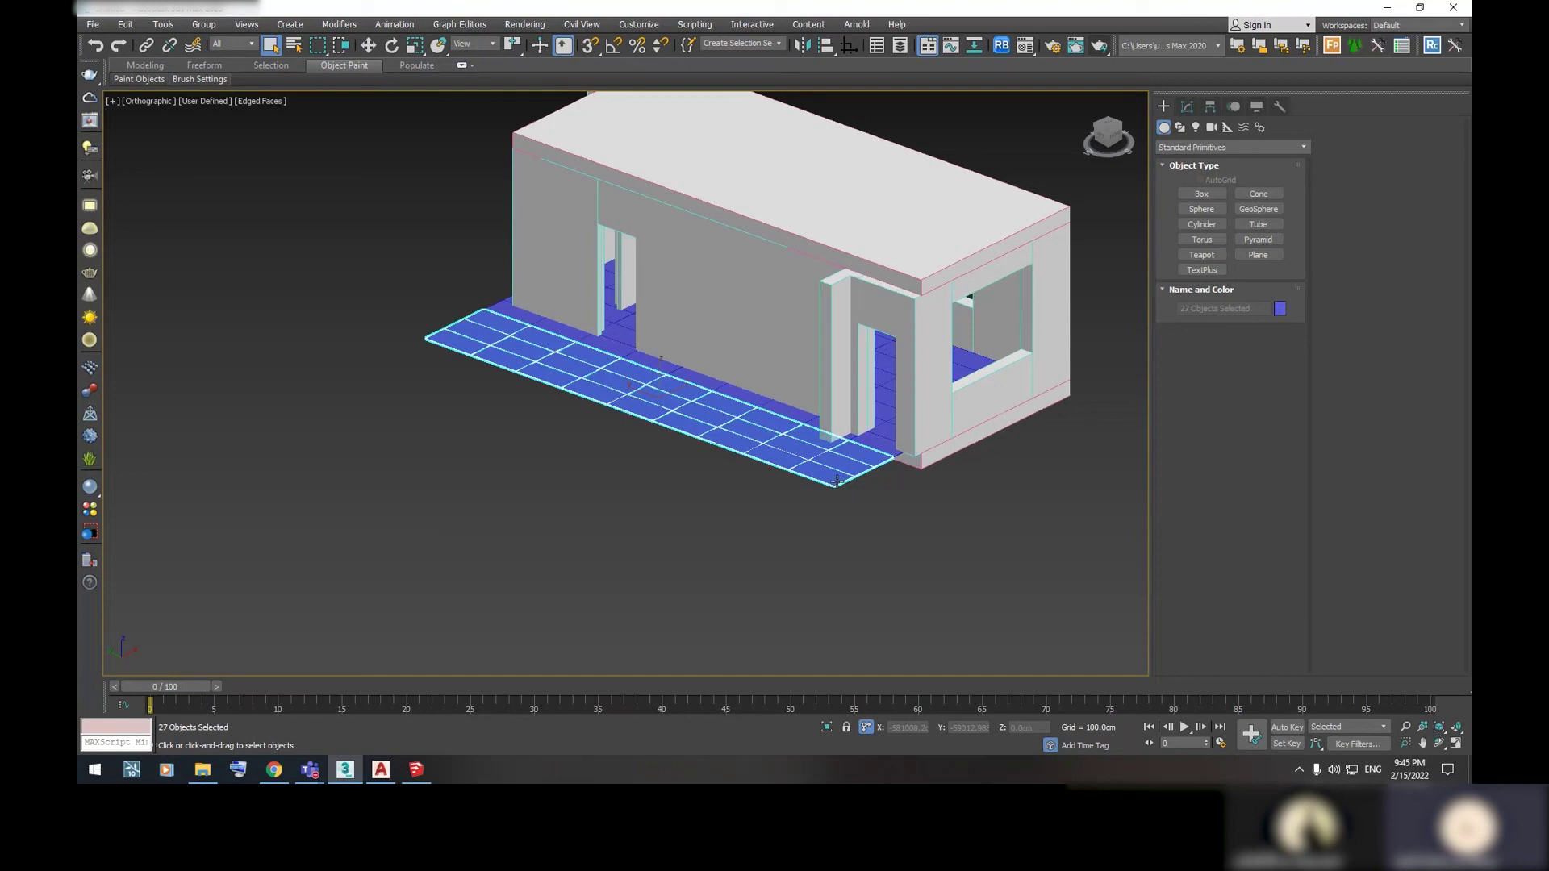
pyautogui.scroll(1, 676, 393)
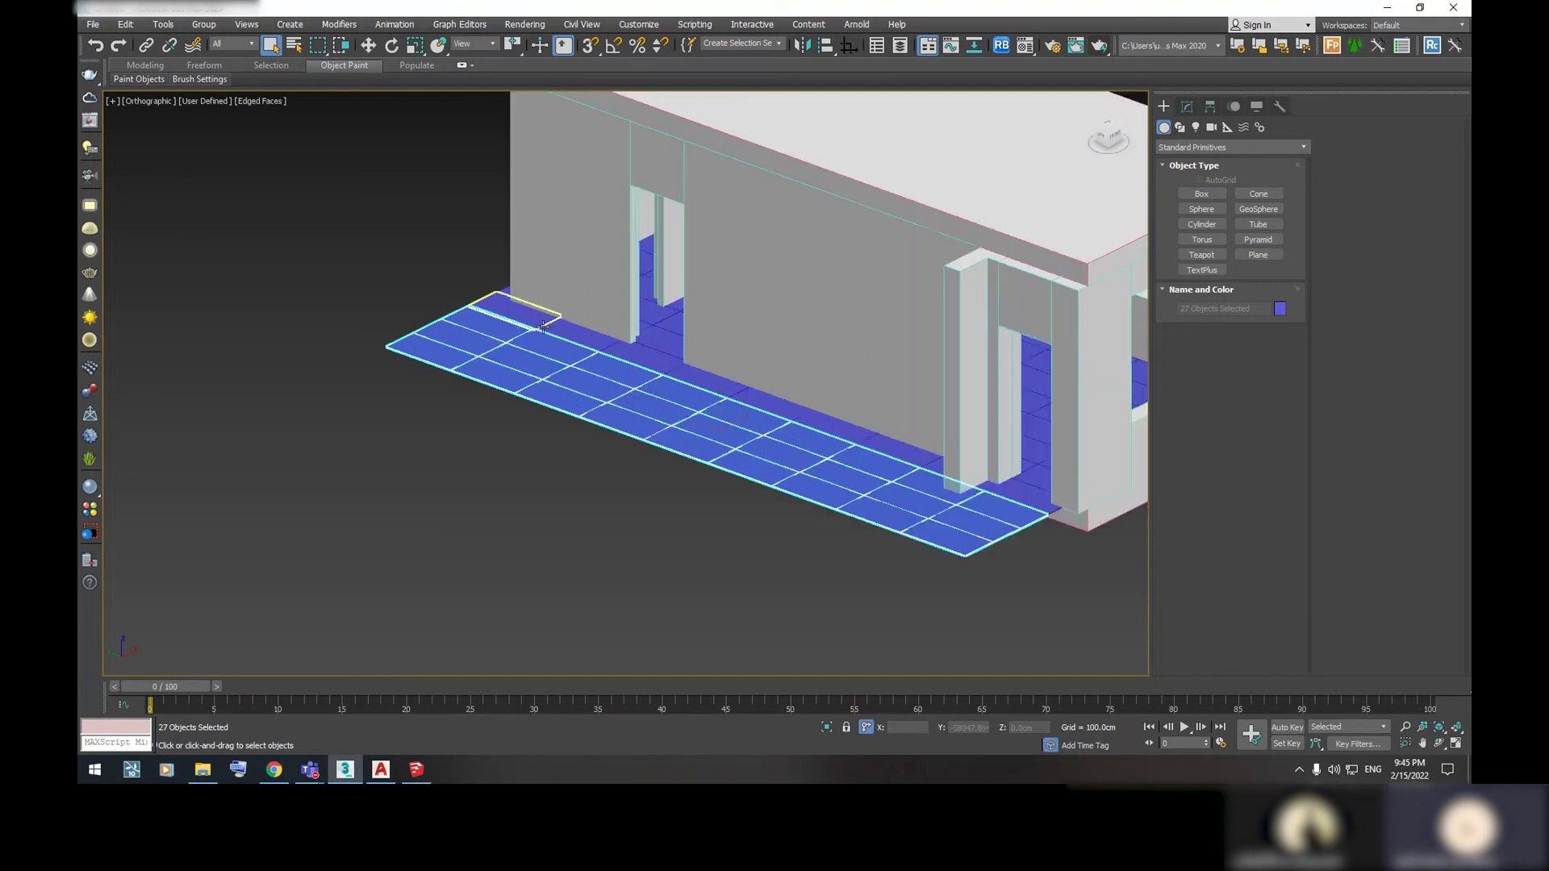
pyautogui.scroll(-3, 578, 347)
pyautogui.keyDown('alt'); pyautogui.moveTo(578, 347); pyautogui.dragTo(651, 257, button='middle'); pyautogui.keyUp('alt')
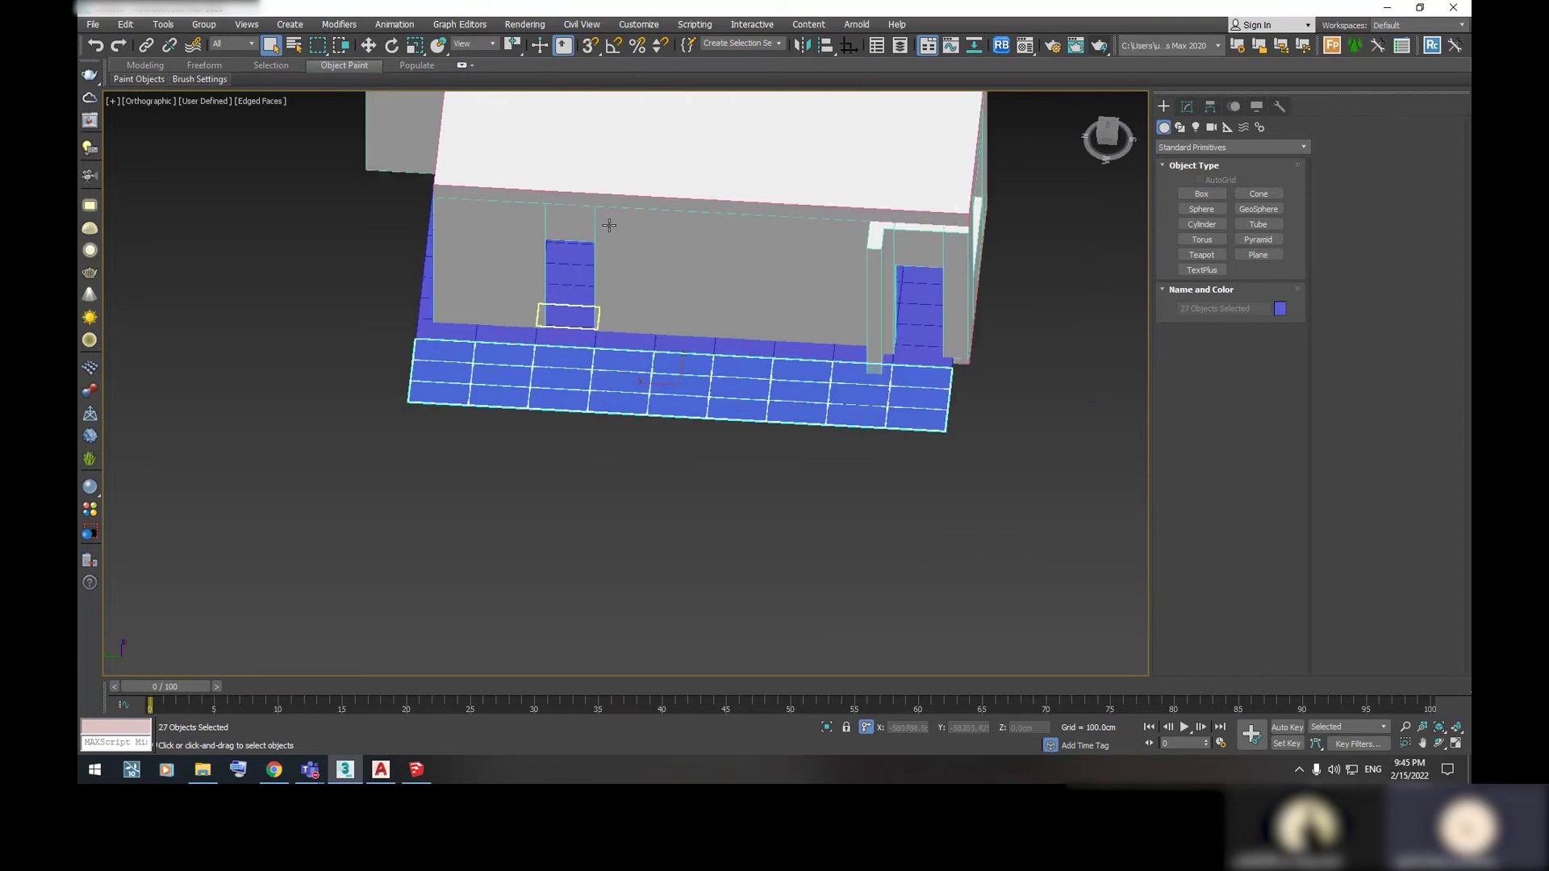
pyautogui.scroll(2, 650, 257)
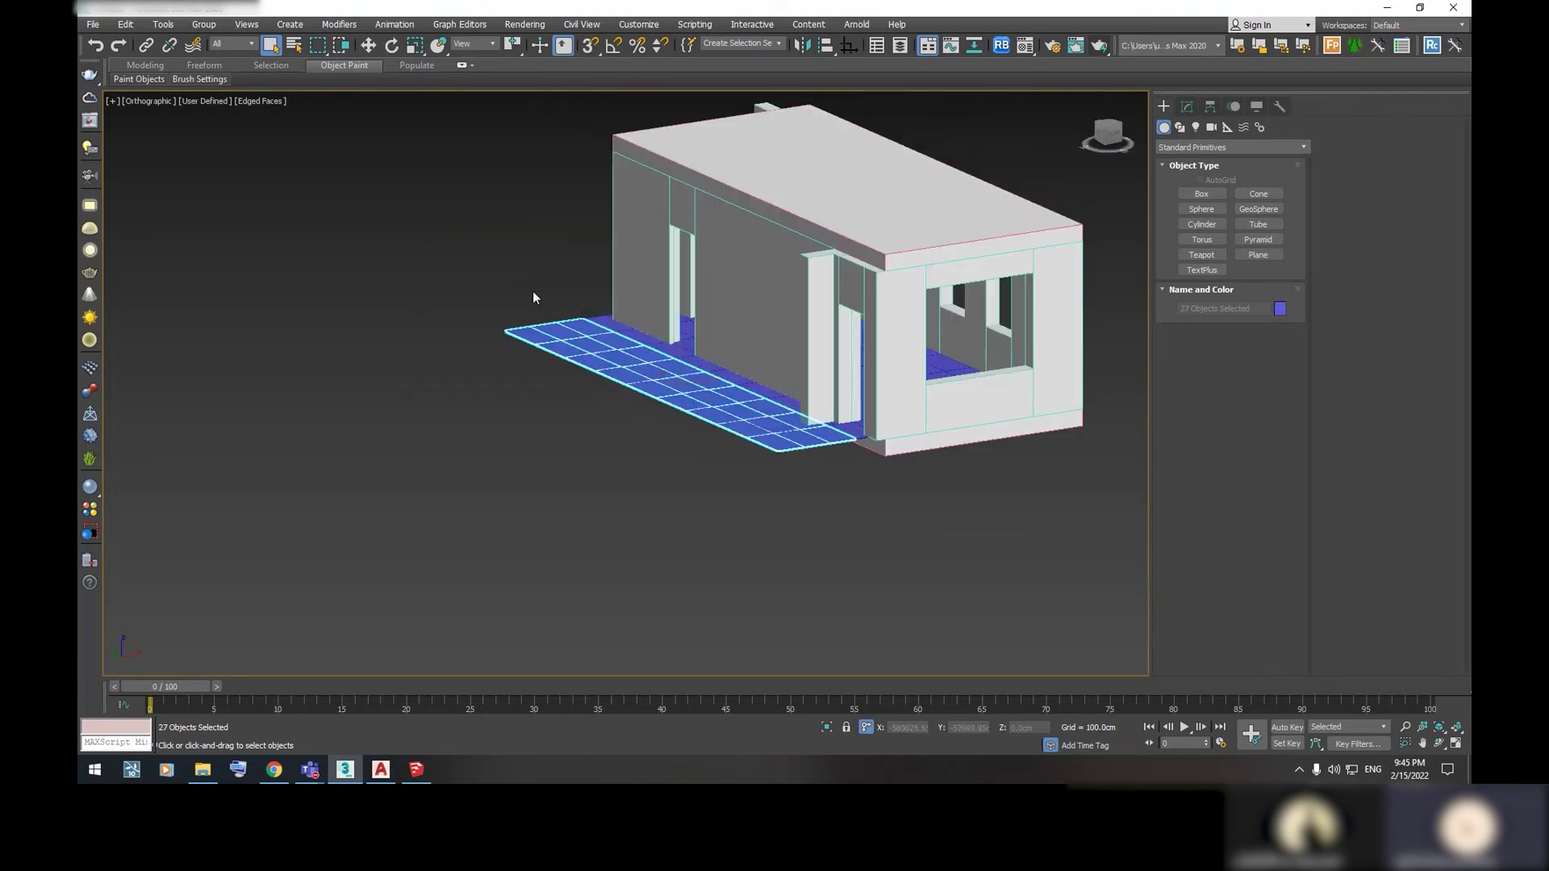
pyautogui.keyDown('alt'); pyautogui.moveTo(771, 371); pyautogui.dragTo(785, 280, button='middle'); pyautogui.keyUp('alt')
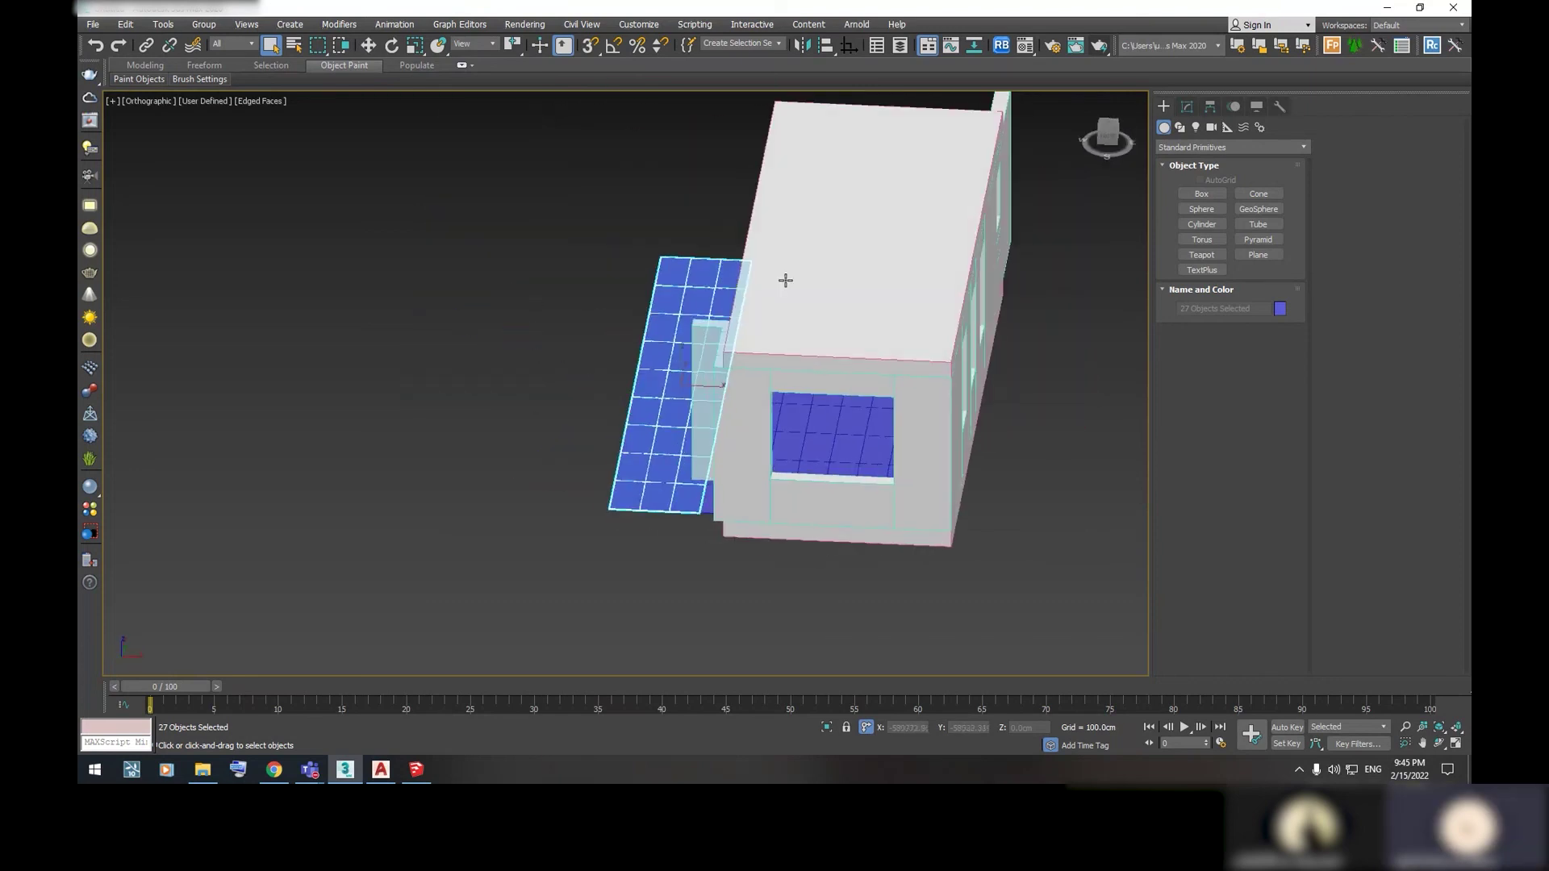
pyautogui.keyDown('alt'); pyautogui.moveTo(636, 250); pyautogui.dragTo(500, 267, button='middle'); pyautogui.keyUp('alt')
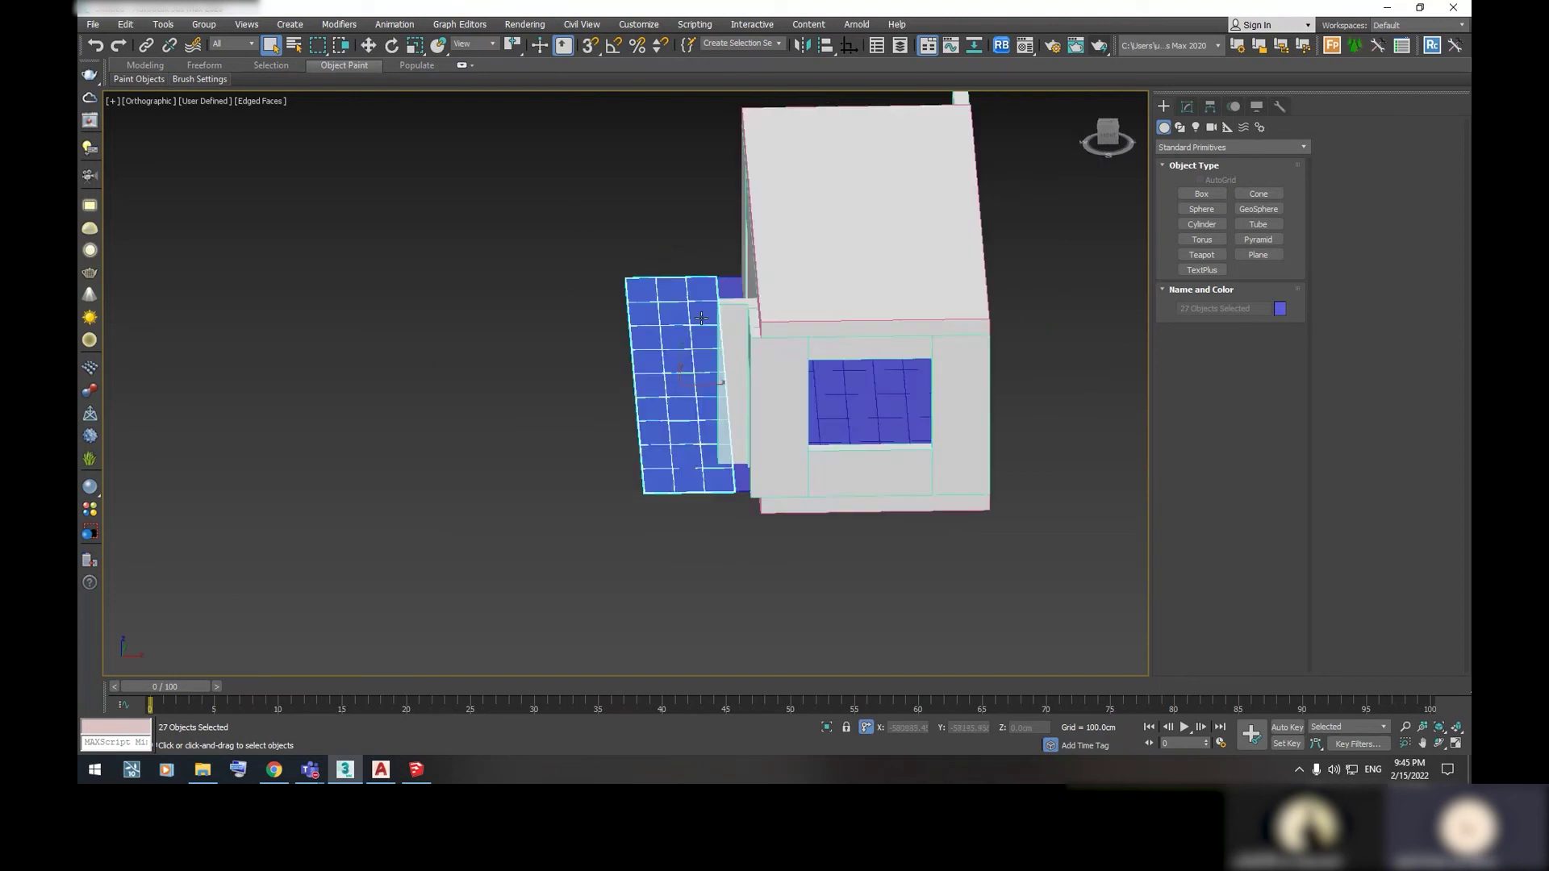
pyautogui.scroll(3, 640, 295)
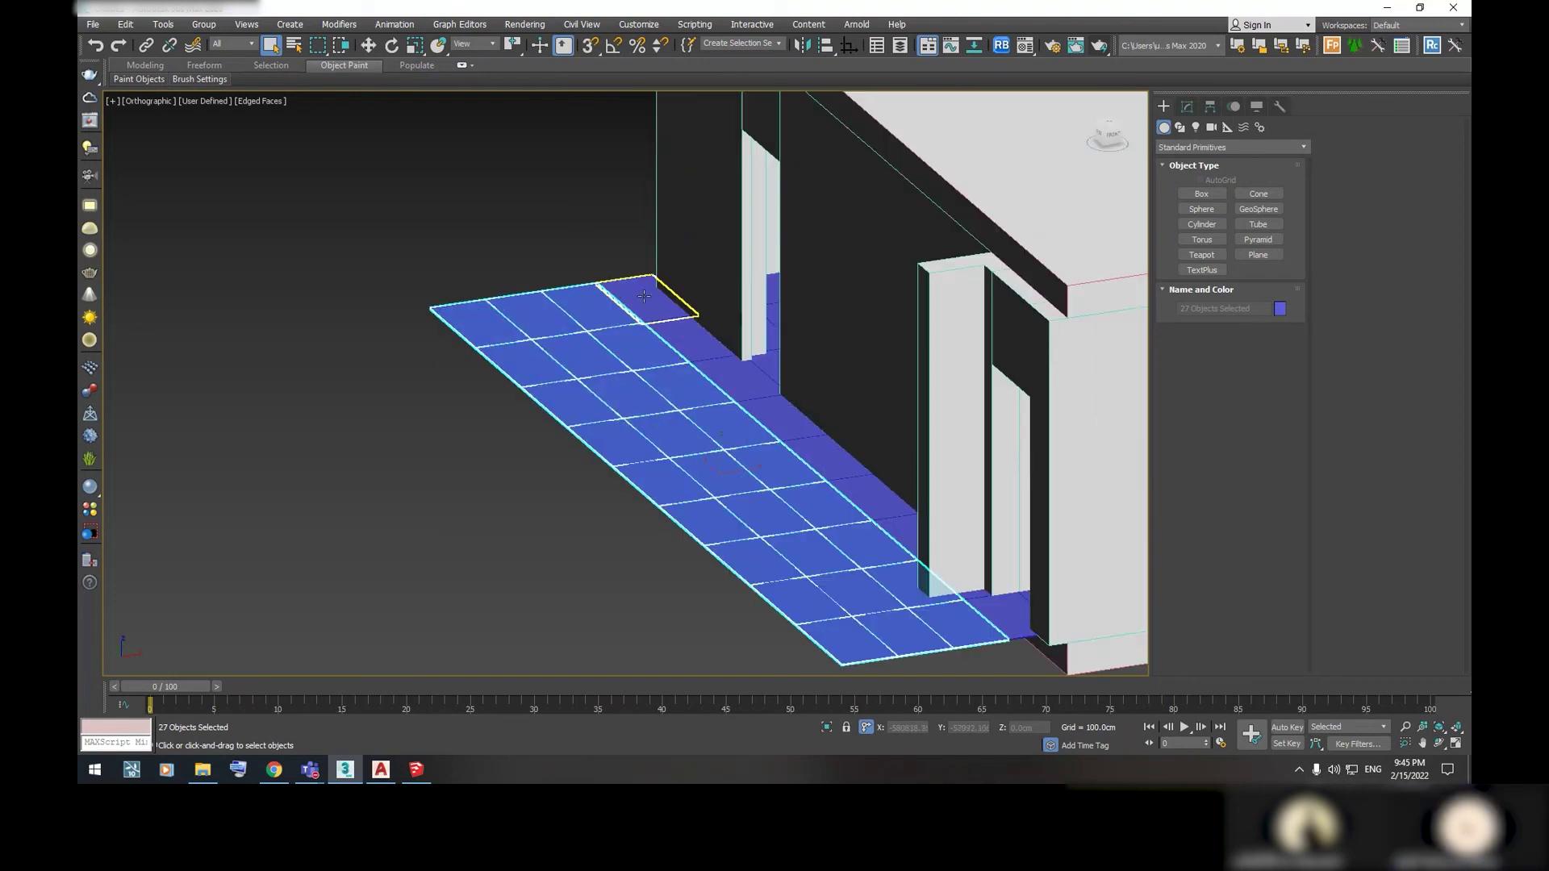
pyautogui.hotkey('shift', 'z')
pyautogui.scroll(3, 762, 383)
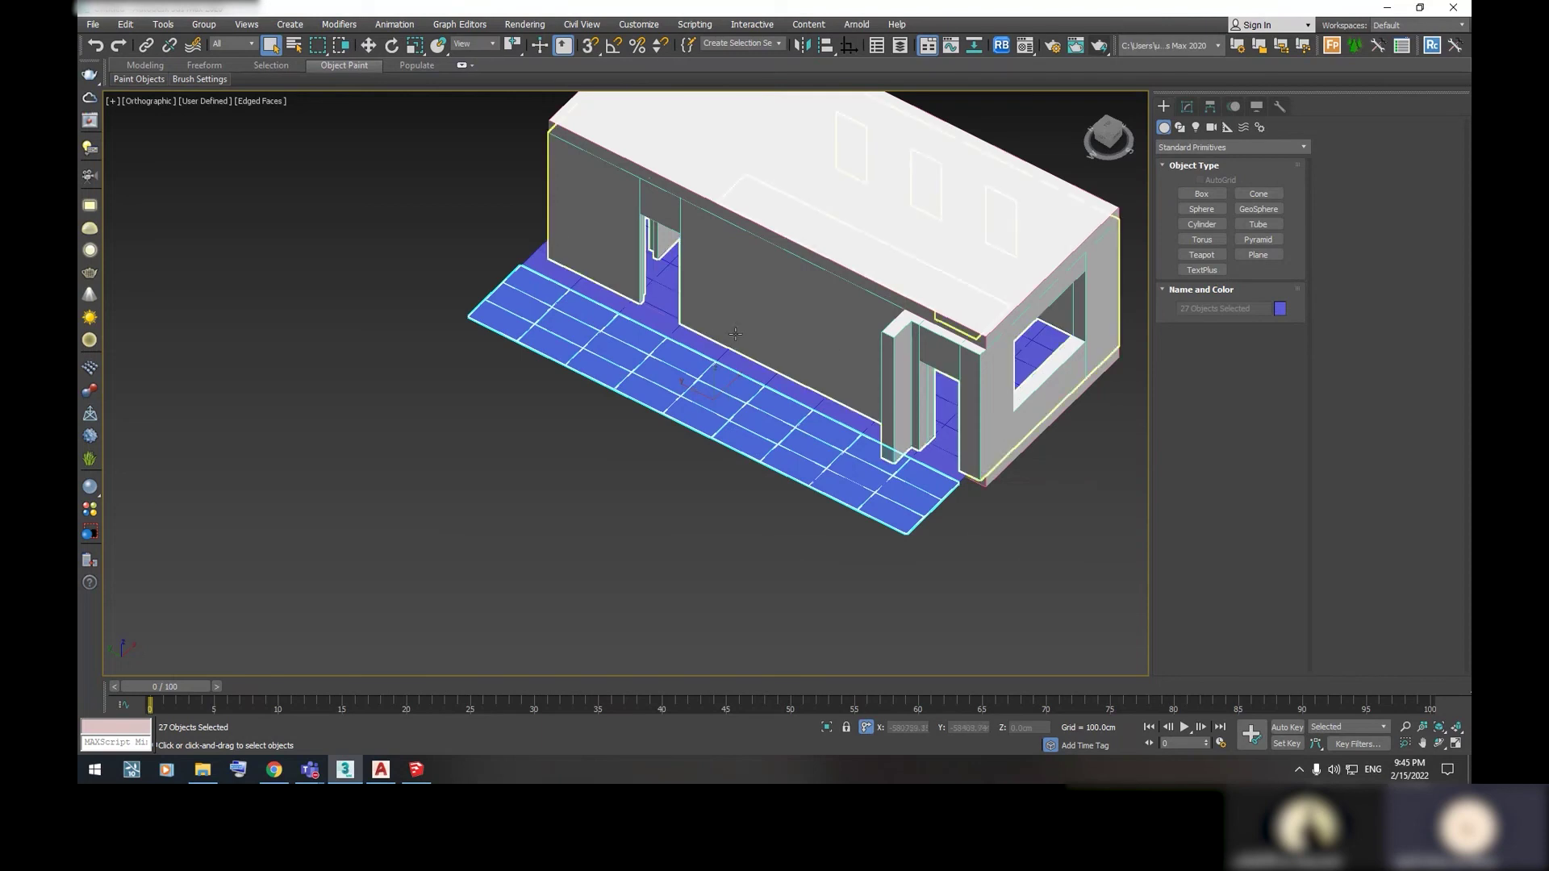
pyautogui.scroll(-5, 735, 333)
pyautogui.click(858, 464)
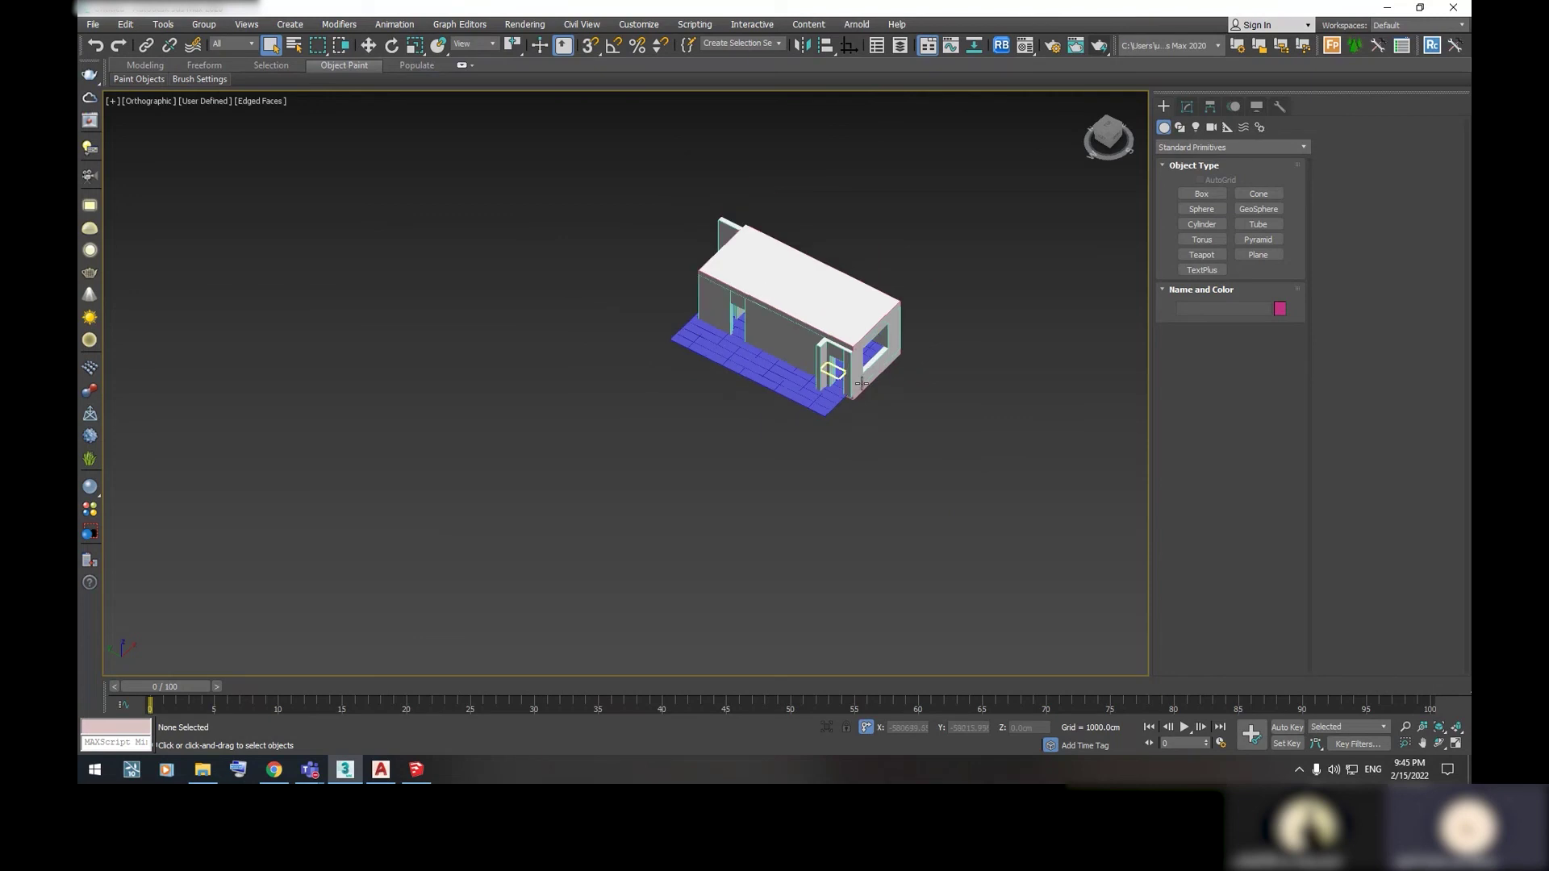
# Orbit to a front elevation of the house and Zoom Extents to frame it
pyautogui.keyDown('alt'); pyautogui.moveTo(713, 297); pyautogui.dragTo(1013, 393, button='middle'); pyautogui.keyUp('alt')
pyautogui.keyDown('alt'); pyautogui.moveTo(864, 395); pyautogui.dragTo(891, 409, button='middle'); pyautogui.keyUp('alt')
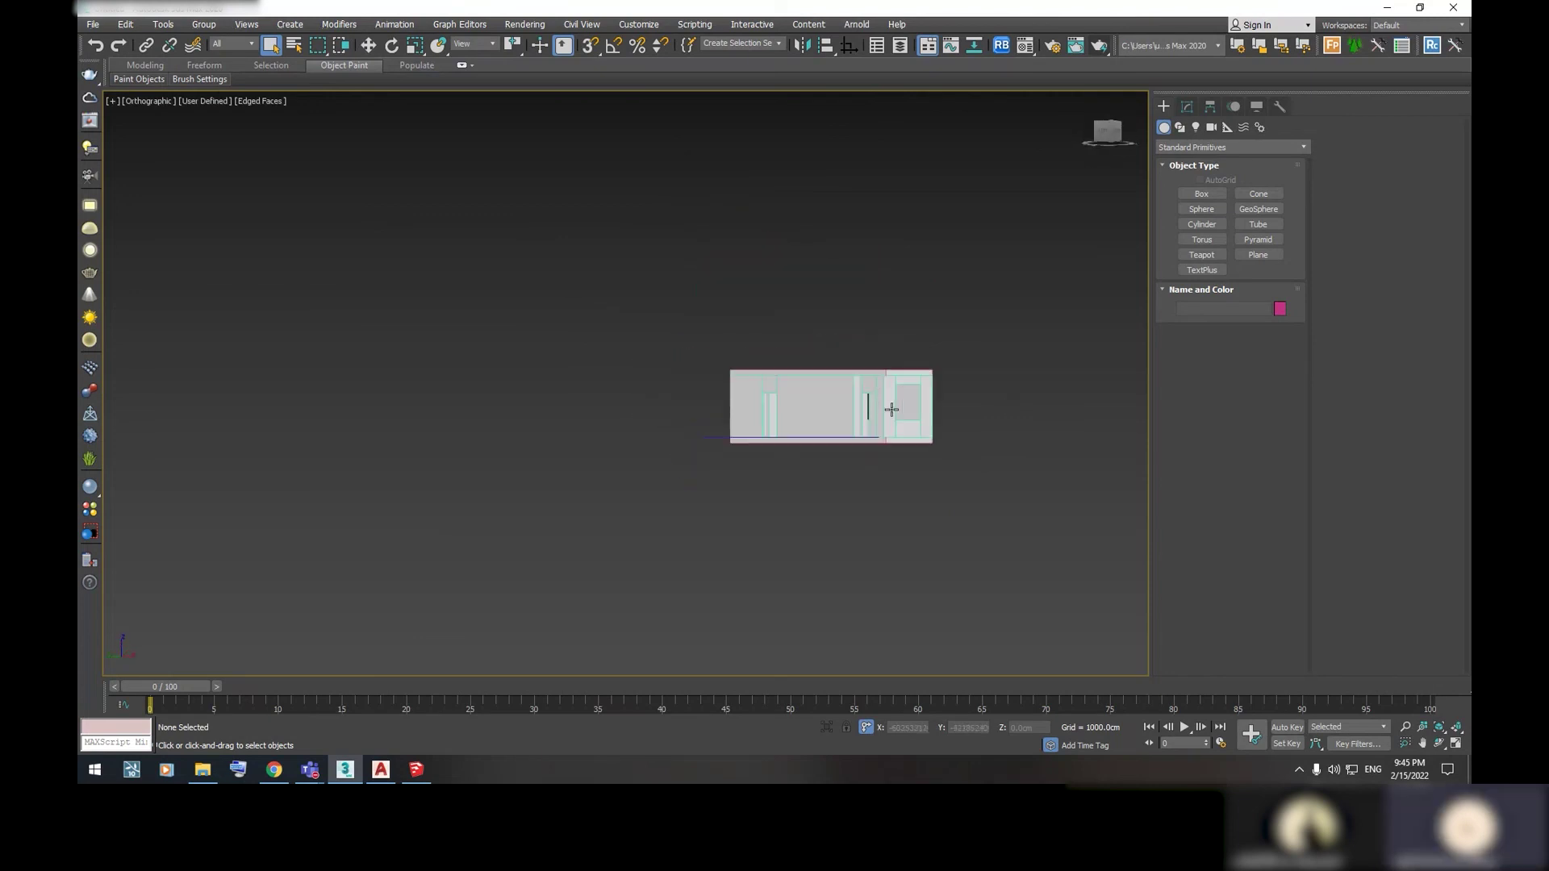
pyautogui.scroll(3, 939, 376)
pyautogui.scroll(3, 907, 484)
pyautogui.moveTo(889, 479)
pyautogui.mouseDown(button='middle')
pyautogui.moveTo(834, 413)
pyautogui.moveTo(821, 439)
pyautogui.mouseUp(button='middle')
pyautogui.scroll(-5, 846, 409)
pyautogui.scroll(-3, 846, 411)
pyautogui.scroll(3, 821, 439)
pyautogui.scroll(-1, 872, 489)
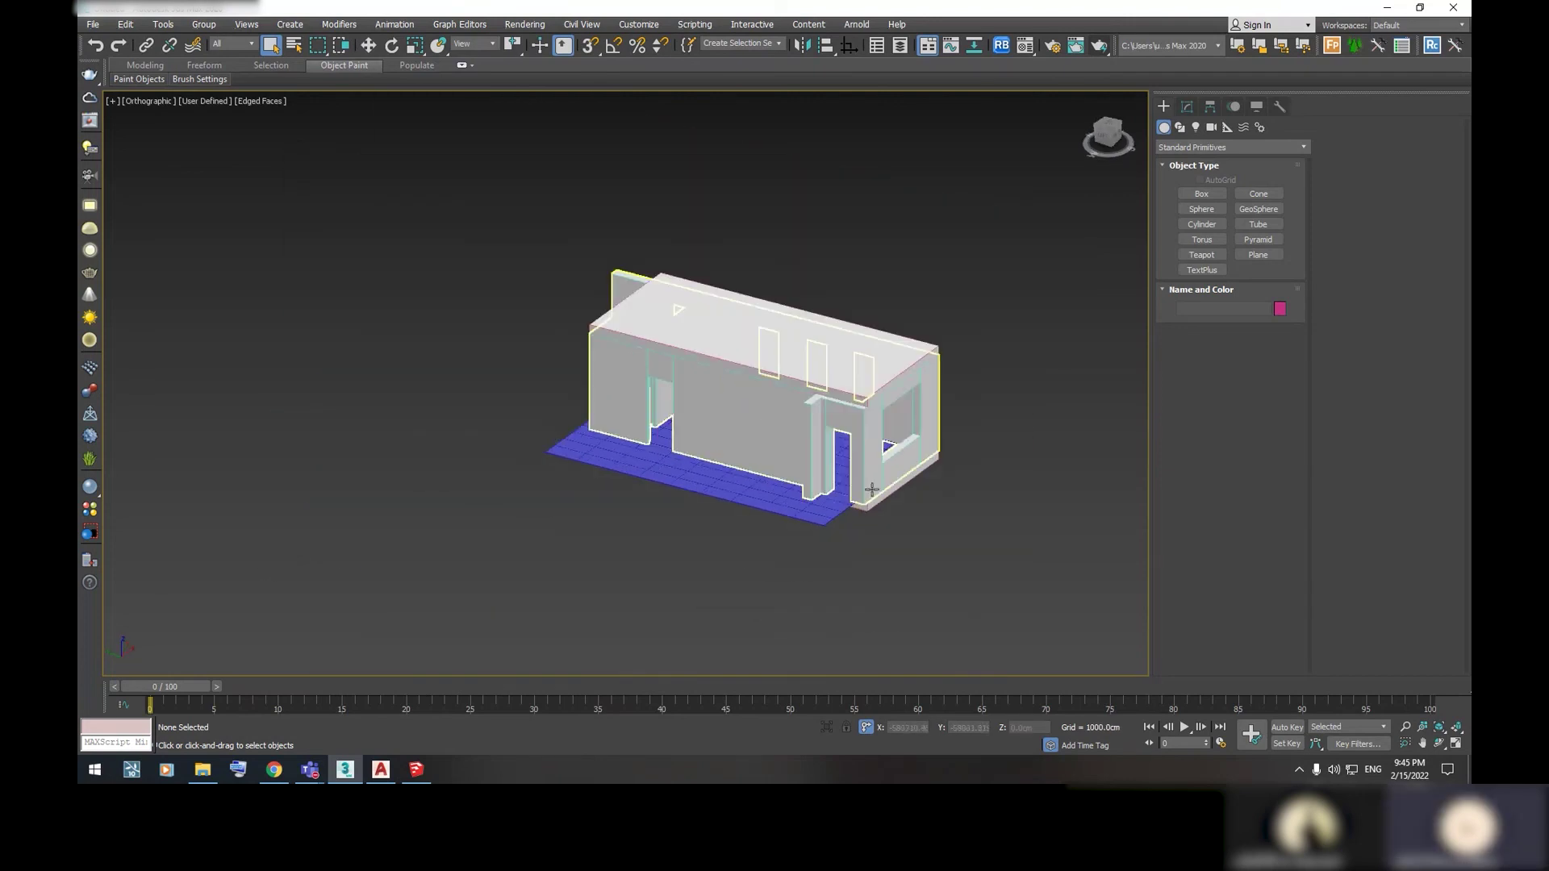
pyautogui.scroll(-1, 894, 416)
pyautogui.moveTo(894, 417)
pyautogui.mouseDown(button='middle')
pyautogui.moveTo(845, 502)
pyautogui.moveTo(872, 473)
pyautogui.moveTo(927, 518)
pyautogui.moveTo(815, 480)
pyautogui.moveTo(800, 556)
pyautogui.moveTo(846, 560)
pyautogui.moveTo(788, 405)
pyautogui.moveTo(924, 401)
pyautogui.moveTo(857, 560)
pyautogui.moveTo(874, 434)
pyautogui.moveTo(876, 548)
pyautogui.mouseUp(button='middle')
pyautogui.scroll(-3, 846, 502)
pyautogui.scroll(-2, 866, 544)
pyautogui.scroll(-3, 925, 401)
pyautogui.press('z')
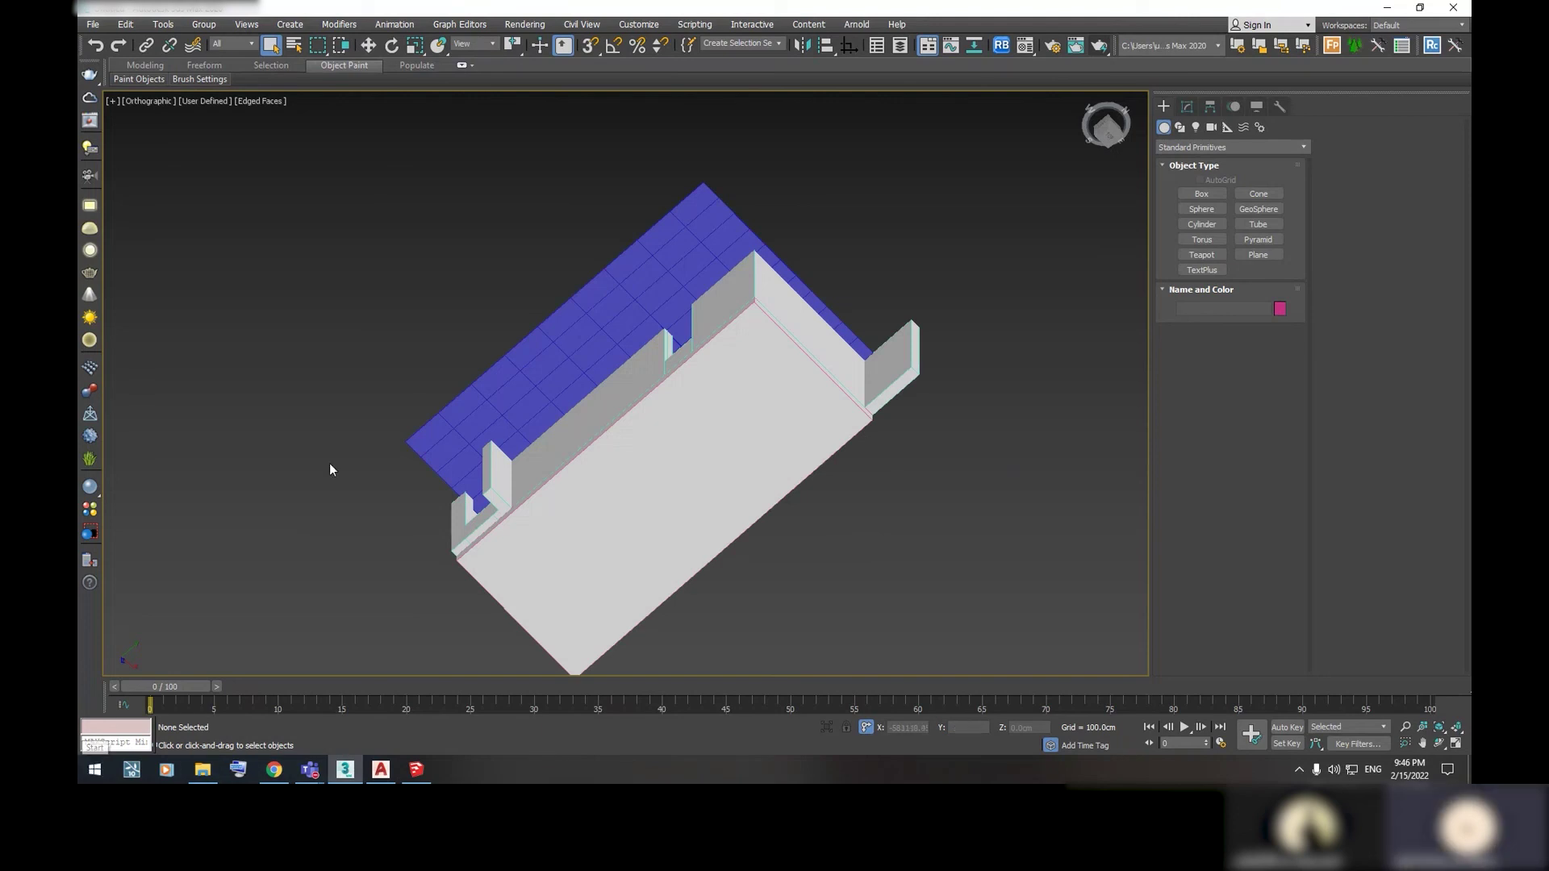
# Orbit from the top view toward an isometric angle and reframe the whole house
pyautogui.scroll(-2, 476, 516)
pyautogui.scroll(-3, 516, 484)
pyautogui.scroll(-1, 532, 458)
pyautogui.moveTo(533, 457)
pyautogui.keyDown('alt'); pyautogui.mouseDown(button='middle')
pyautogui.moveTo(571, 443)
pyautogui.moveTo(631, 482)
pyautogui.mouseUp(button='middle'); pyautogui.keyUp('alt')
pyautogui.scroll(2, 598, 449)
pyautogui.scroll(-2, 599, 449)
pyautogui.moveTo(716, 512)
pyautogui.keyDown('alt'); pyautogui.mouseDown(button='middle')
pyautogui.moveTo(811, 424)
pyautogui.moveTo(802, 321)
pyautogui.moveTo(558, 405)
pyautogui.moveTo(826, 429)
pyautogui.moveTo(799, 377)
pyautogui.moveTo(476, 339)
pyautogui.moveTo(694, 420)
pyautogui.moveTo(719, 404)
pyautogui.moveTo(823, 212)
pyautogui.mouseUp(button='middle'); pyautogui.keyUp('alt')
pyautogui.scroll(-10, 675, 384)
pyautogui.moveTo(726, 387)
pyautogui.keyDown('alt'); pyautogui.mouseDown(button='middle')
pyautogui.moveTo(809, 214)
pyautogui.moveTo(799, 290)
pyautogui.moveTo(784, 214)
pyautogui.mouseUp(button='middle'); pyautogui.keyUp('alt')
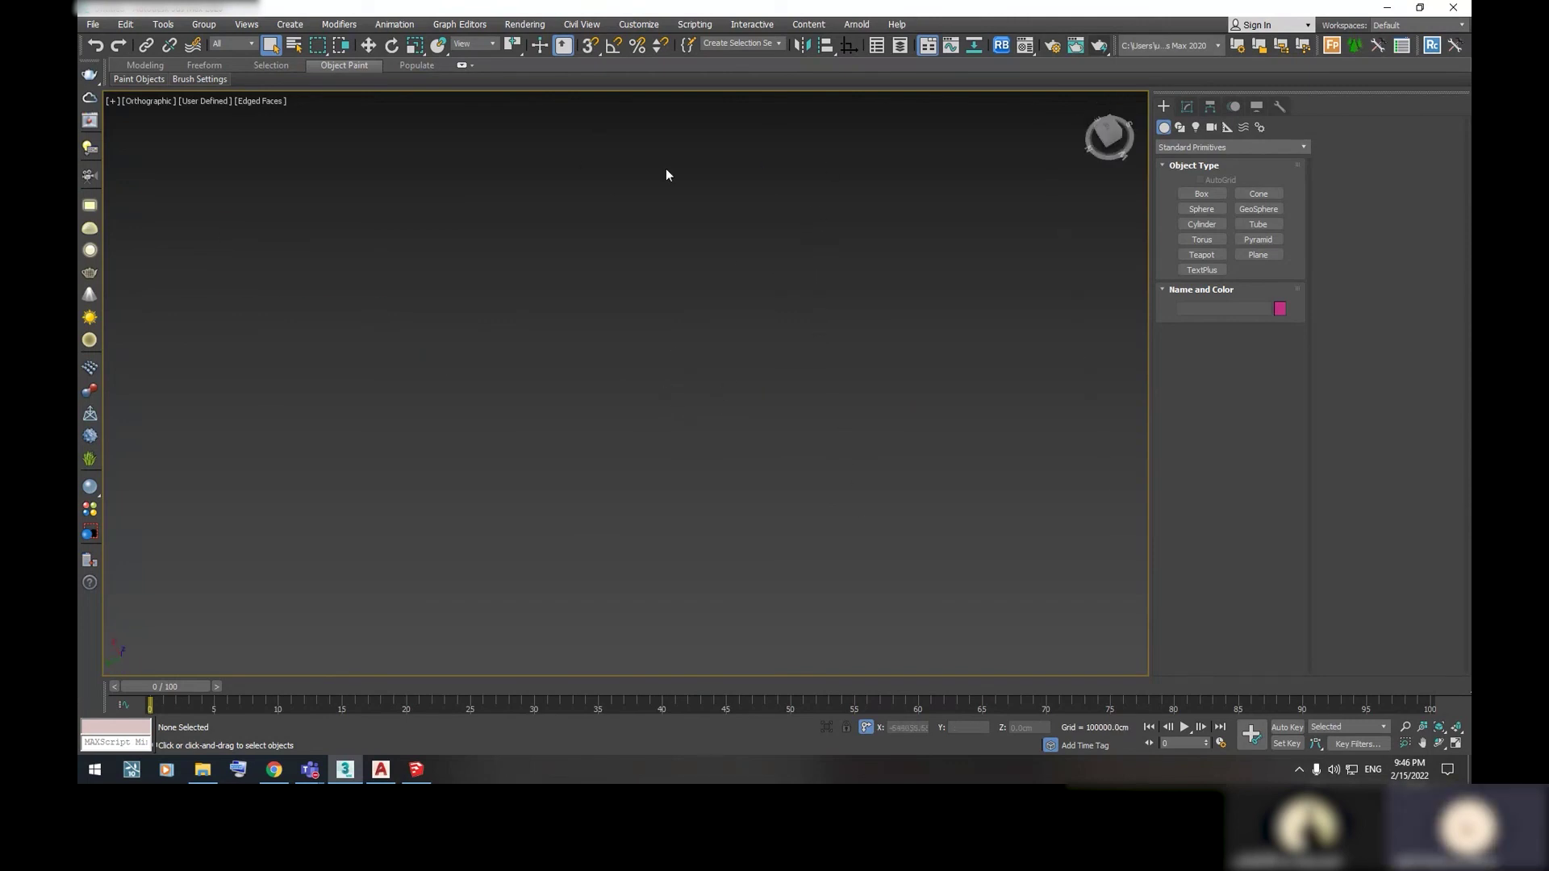
pyautogui.press('z')
# Switch to Perspective view and frame the house at a new angle
pyautogui.keyDown('alt'); pyautogui.moveTo(752, 378); pyautogui.dragTo(720, 356, button='middle'); pyautogui.keyUp('alt')
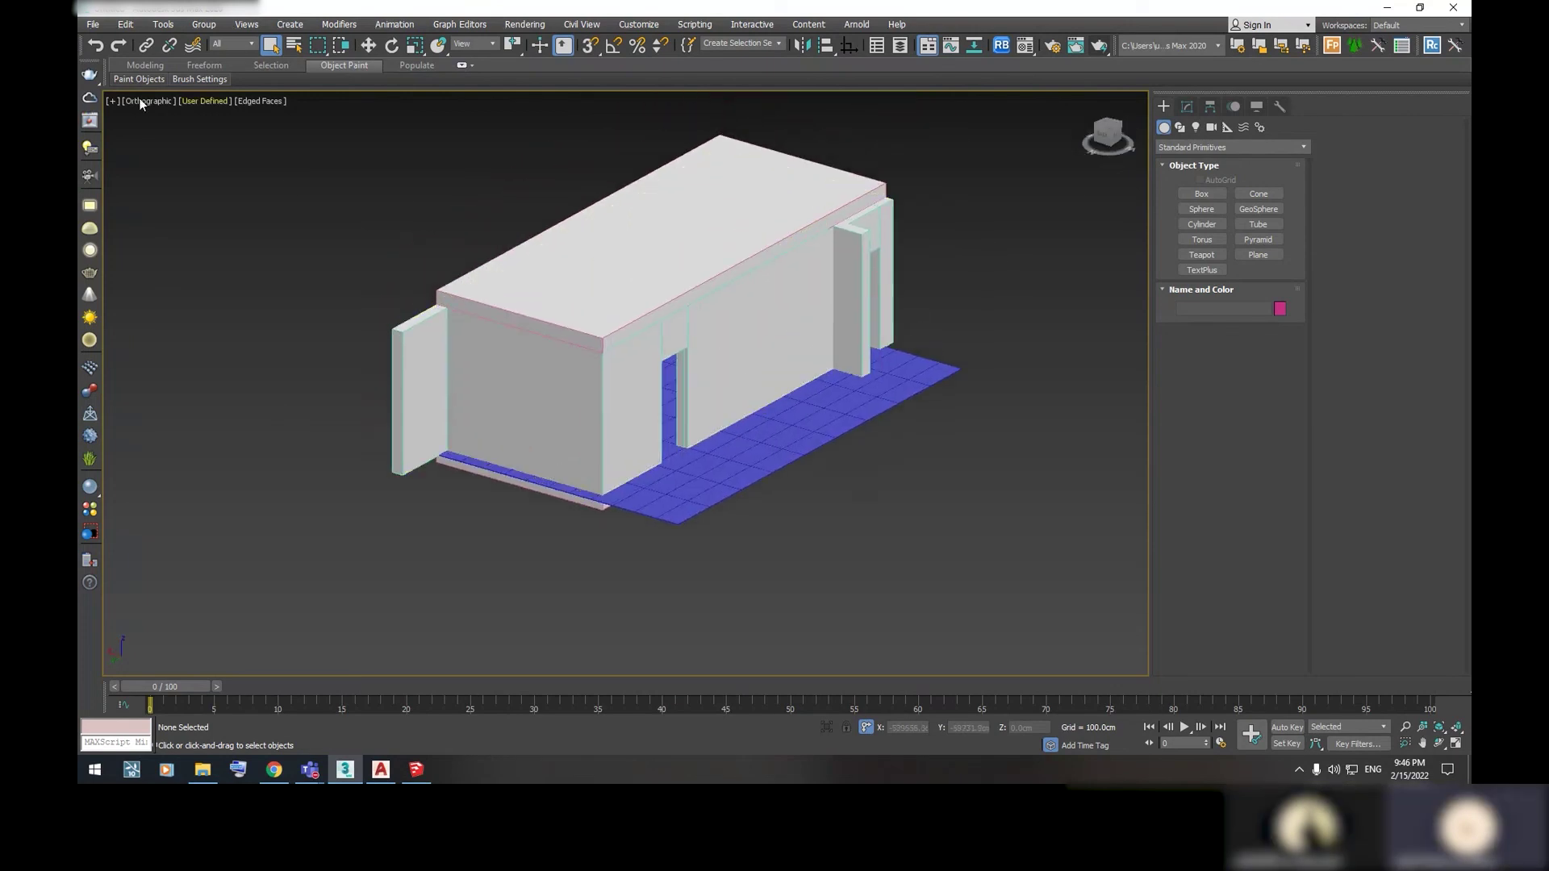
pyautogui.press('p')
pyautogui.scroll(-5, 363, 363)
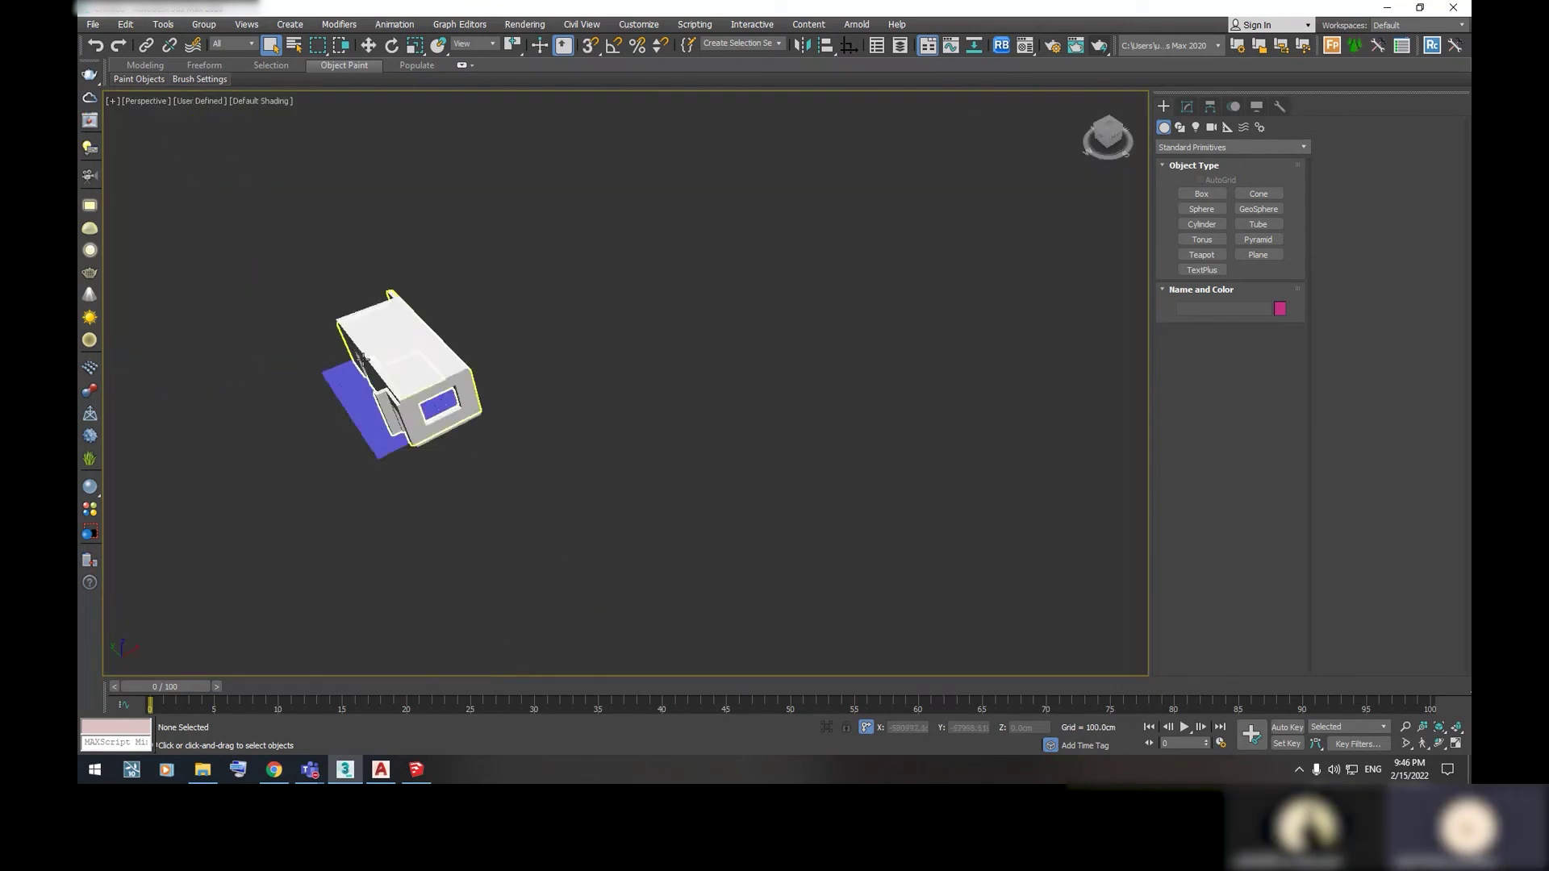
pyautogui.scroll(-2, 366, 376)
pyautogui.scroll(3, 366, 378)
pyautogui.scroll(3, 366, 377)
pyautogui.moveTo(383, 283)
pyautogui.mouseDown(button='middle')
pyautogui.moveTo(472, 322)
pyautogui.moveTo(516, 321)
pyautogui.moveTo(452, 321)
pyautogui.moveTo(511, 318)
pyautogui.mouseUp(button='middle')
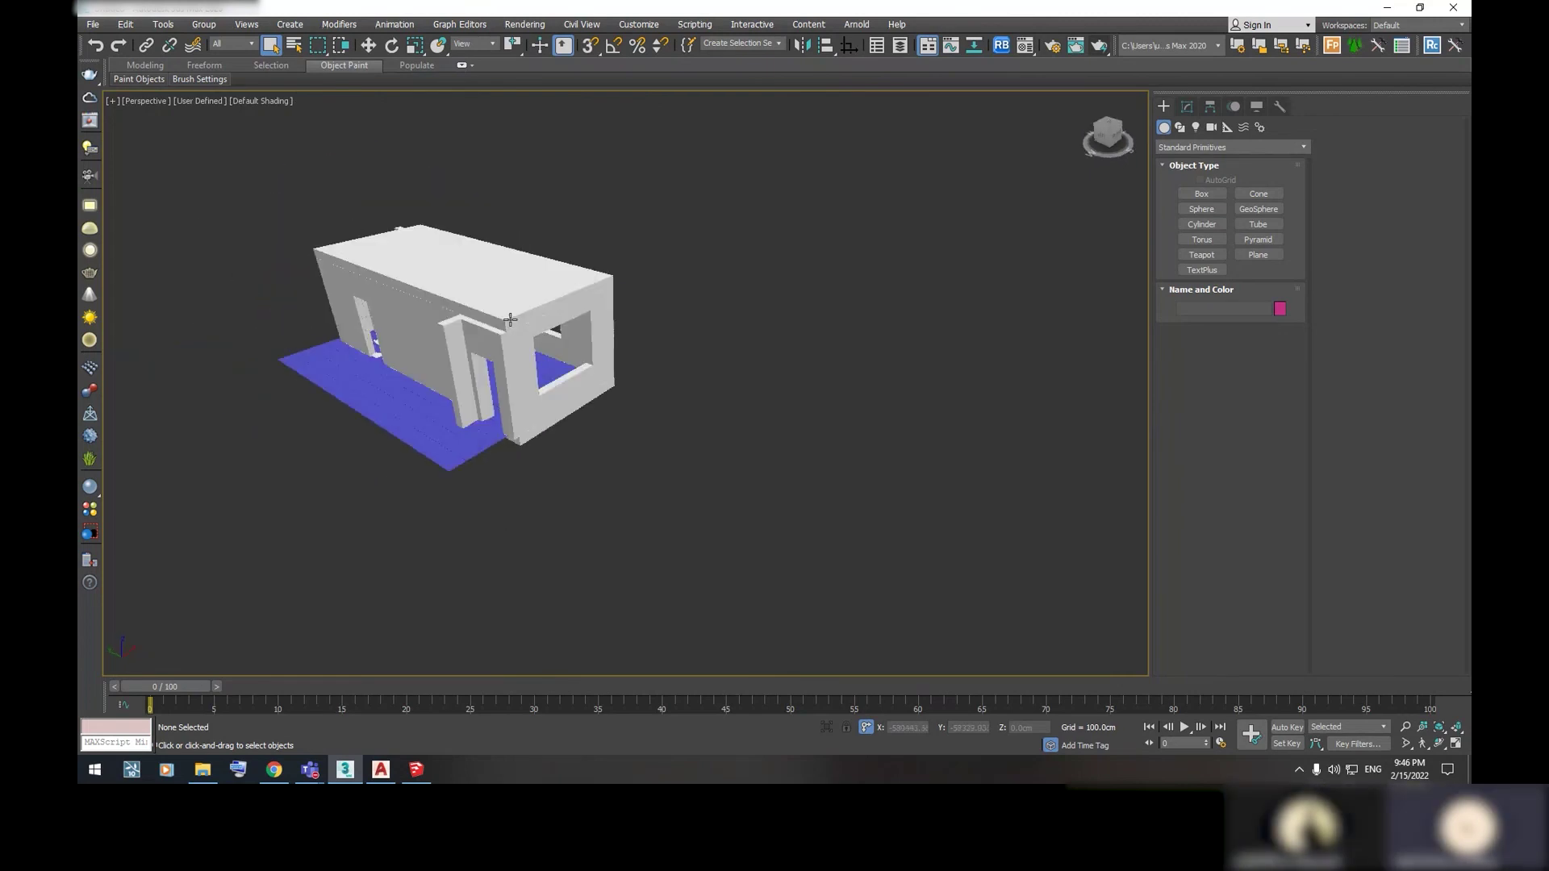
pyautogui.scroll(2, 595, 373)
pyautogui.keyDown('alt'); pyautogui.moveTo(594, 374); pyautogui.dragTo(655, 376, button='middle'); pyautogui.keyUp('alt')
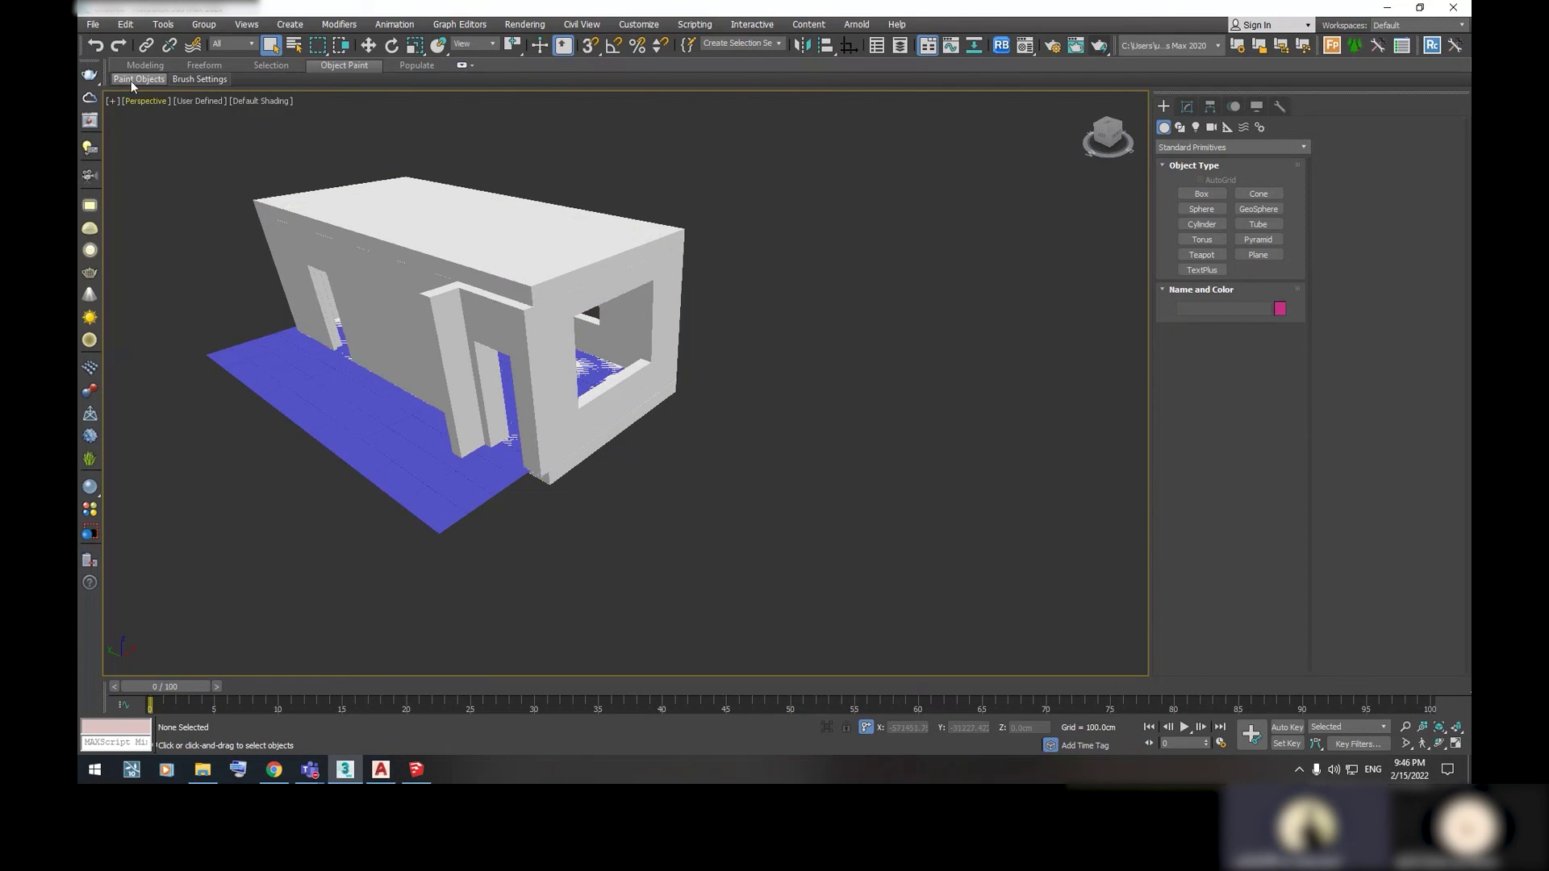
pyautogui.click(97, 22)
# Save As into a new Desktop folder 'ورش عمل', entering the file name 'ls ع'
pyautogui.click(137, 153)
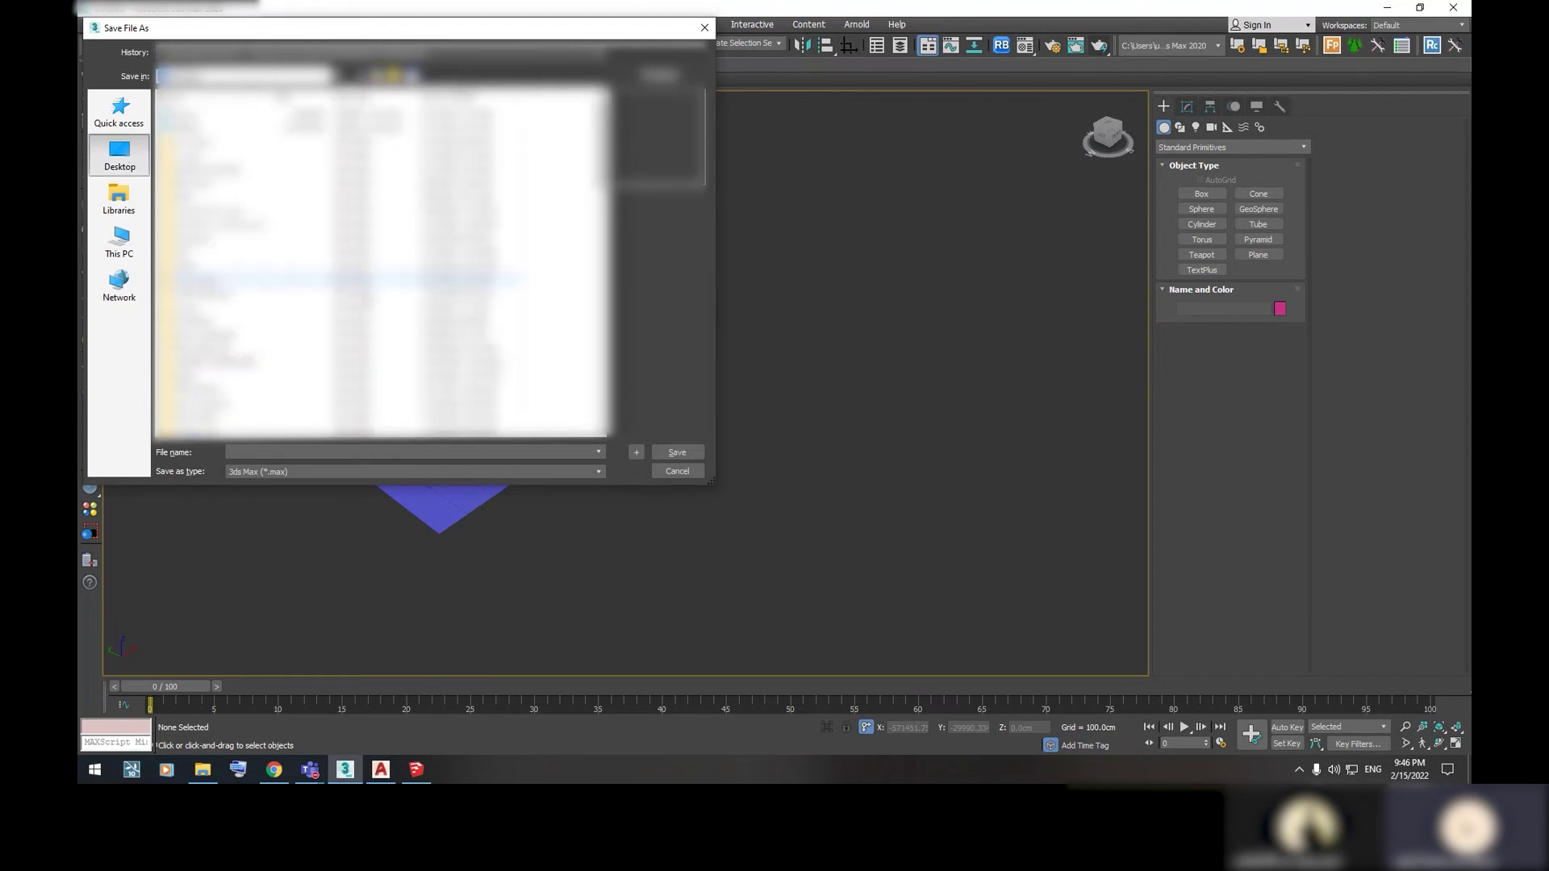
pyautogui.rightClick(556, 175)
pyautogui.moveTo(599, 308)
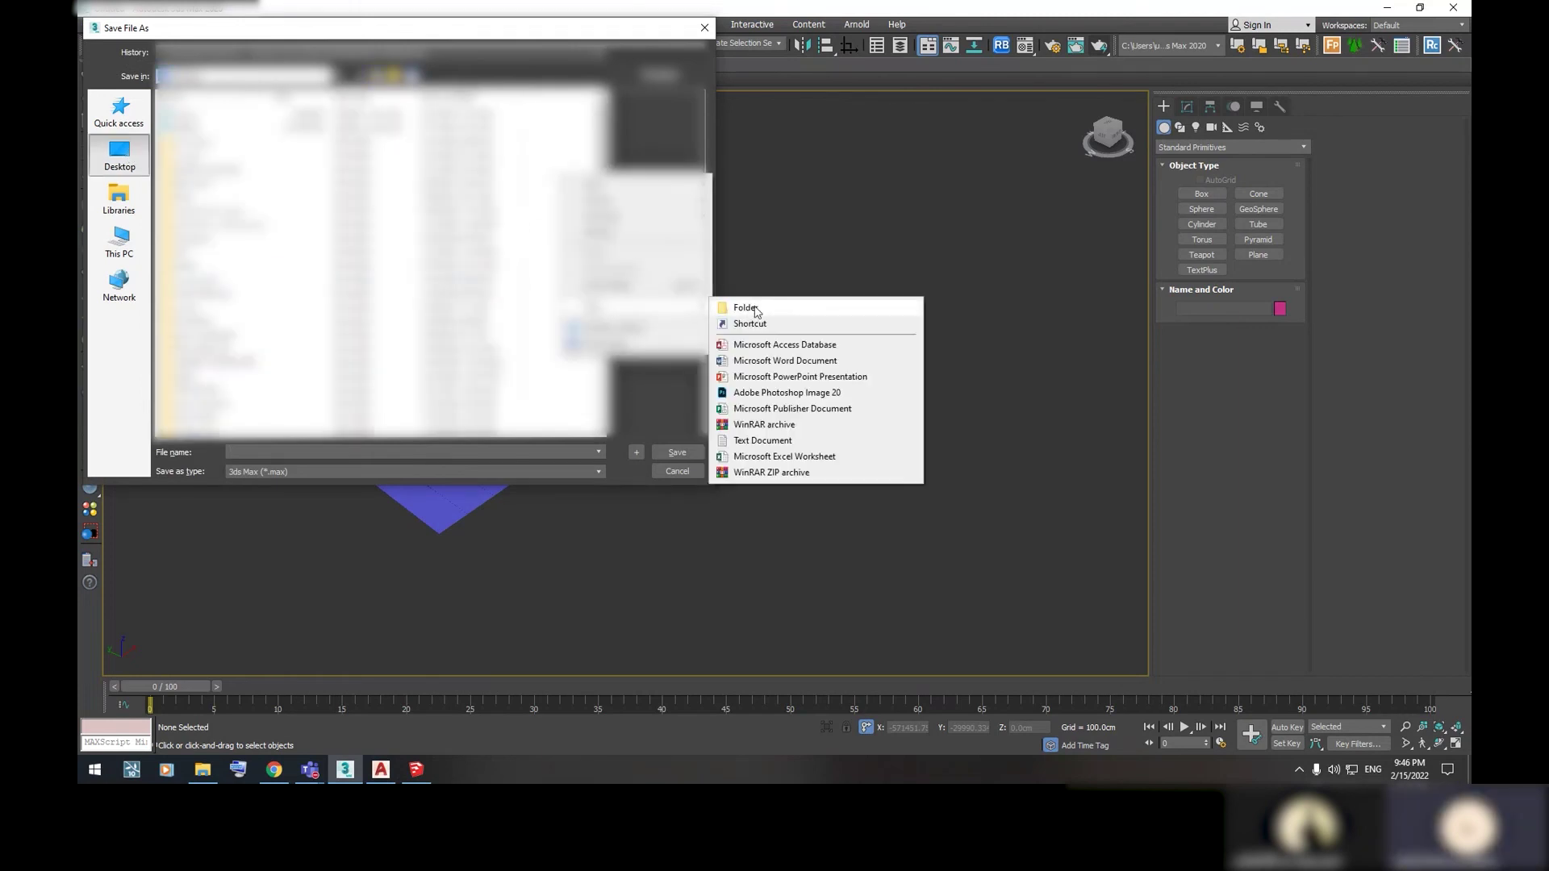
pyautogui.click(756, 309)
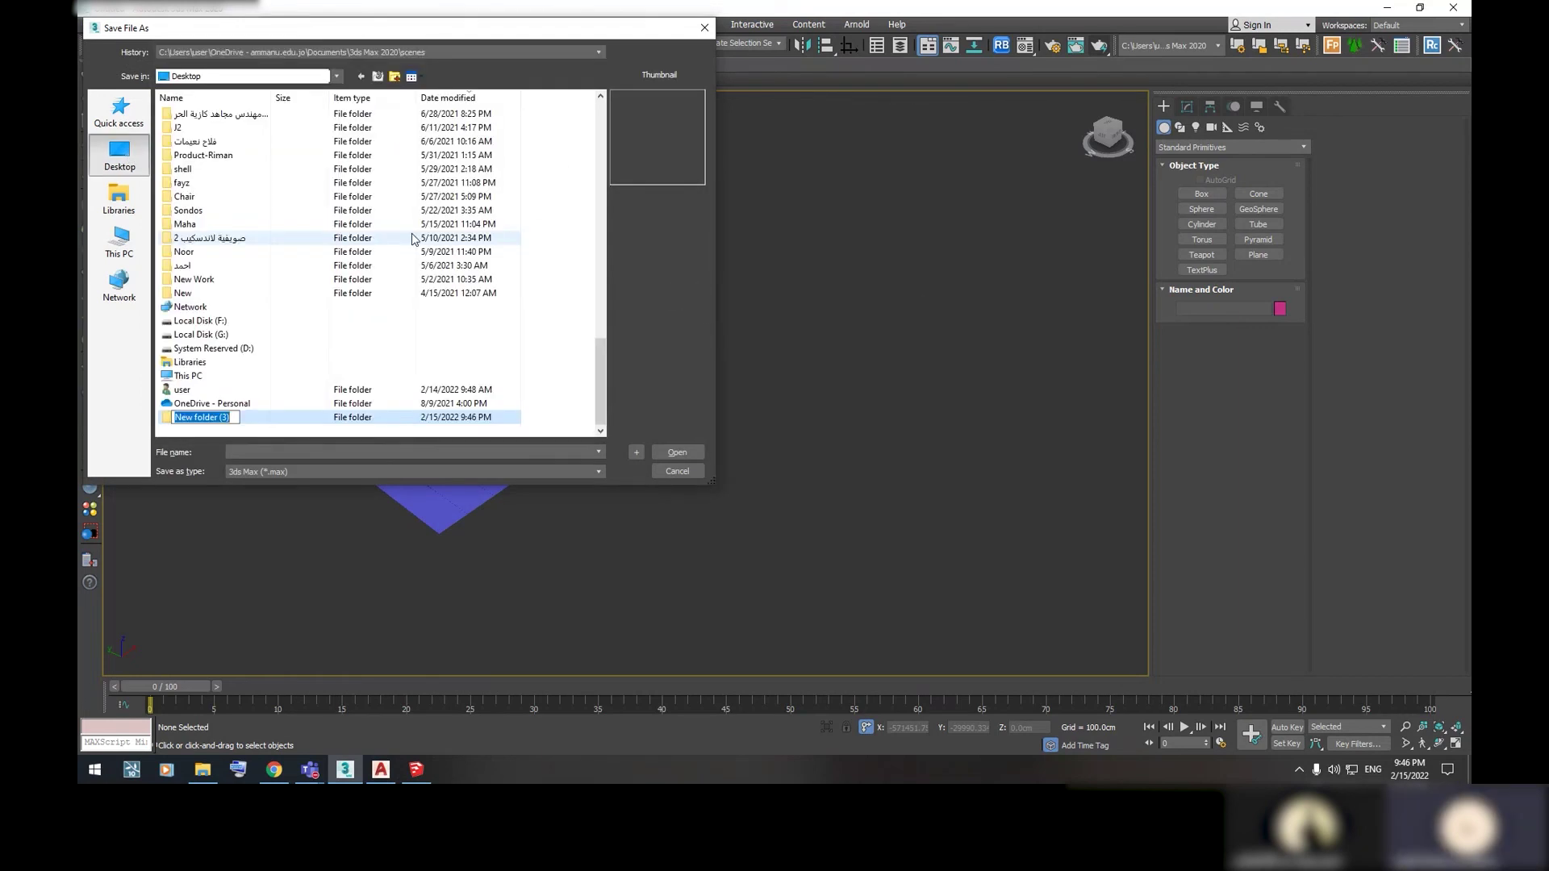
pyautogui.write('ورش')
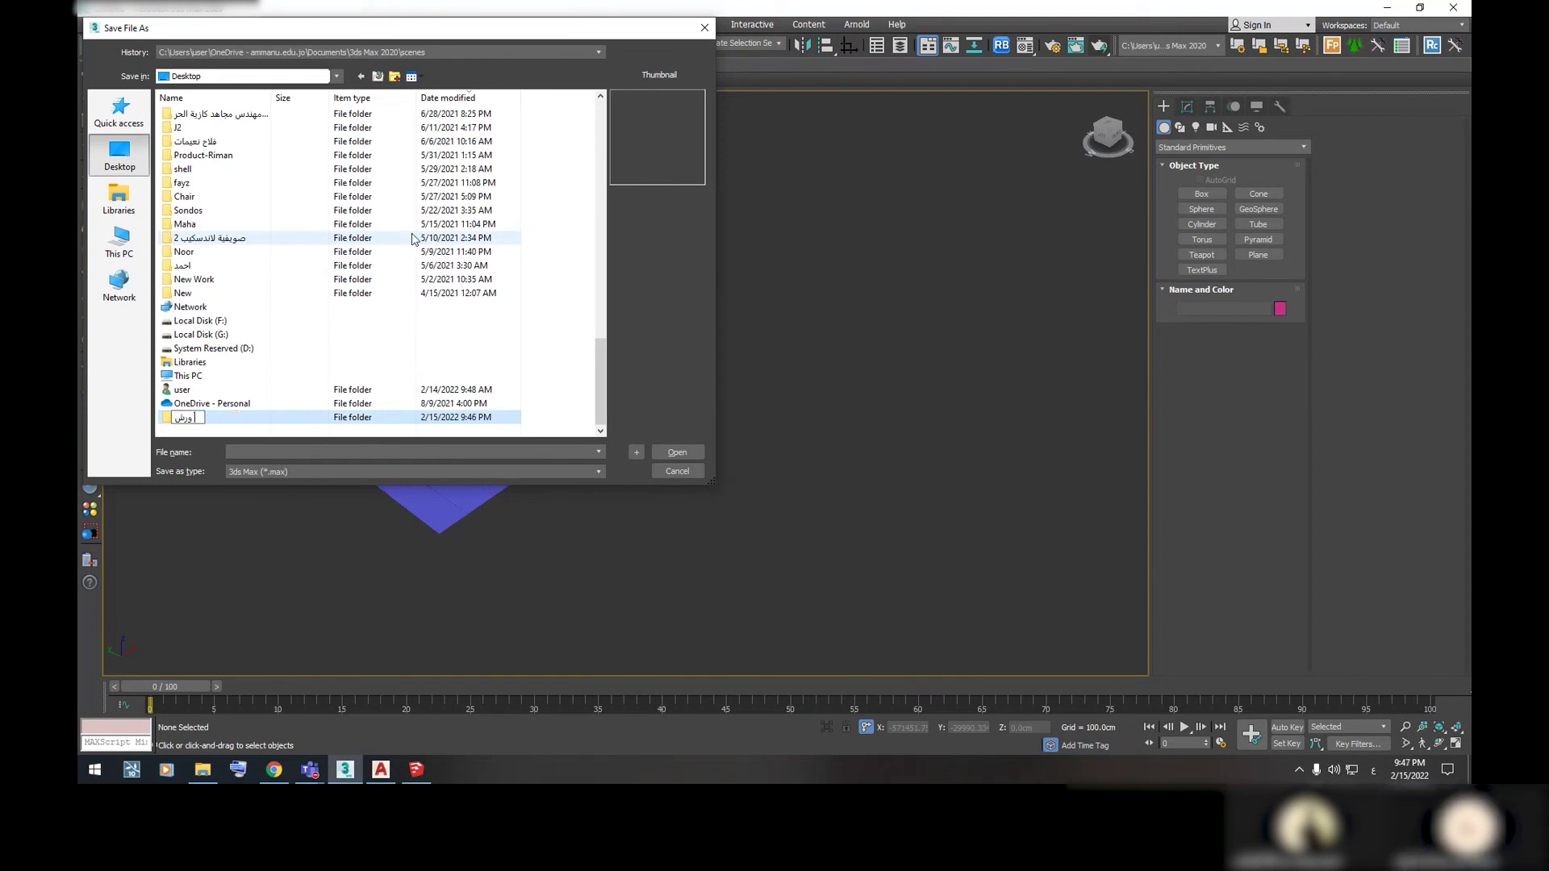
pyautogui.write(' عمل')
pyautogui.press('Return')
pyautogui.press('Return')
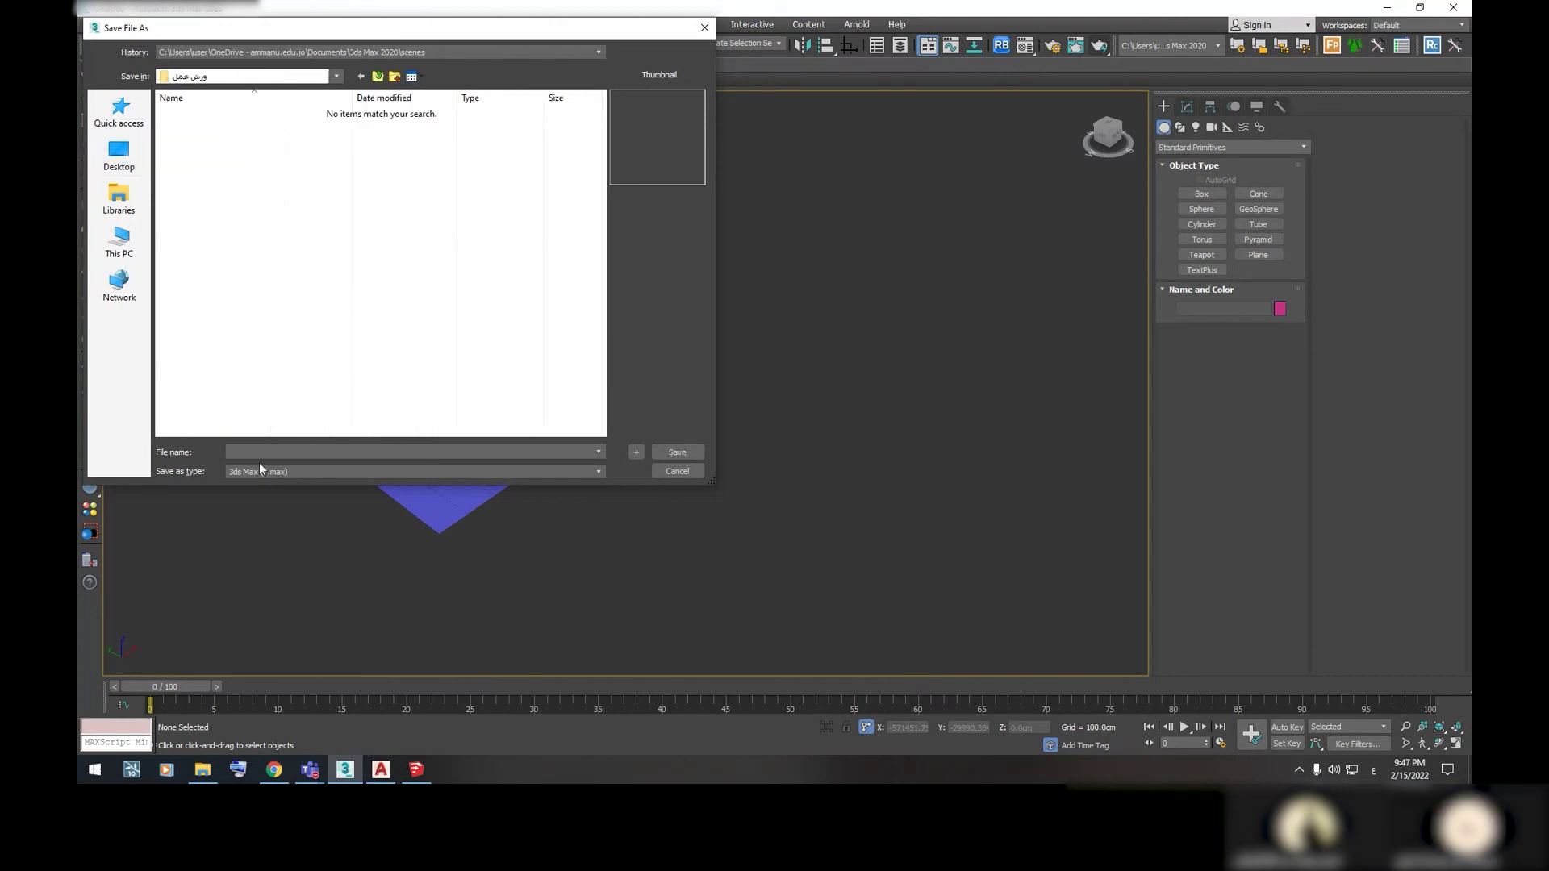
pyautogui.click(261, 452)
pyautogui.write('ls')
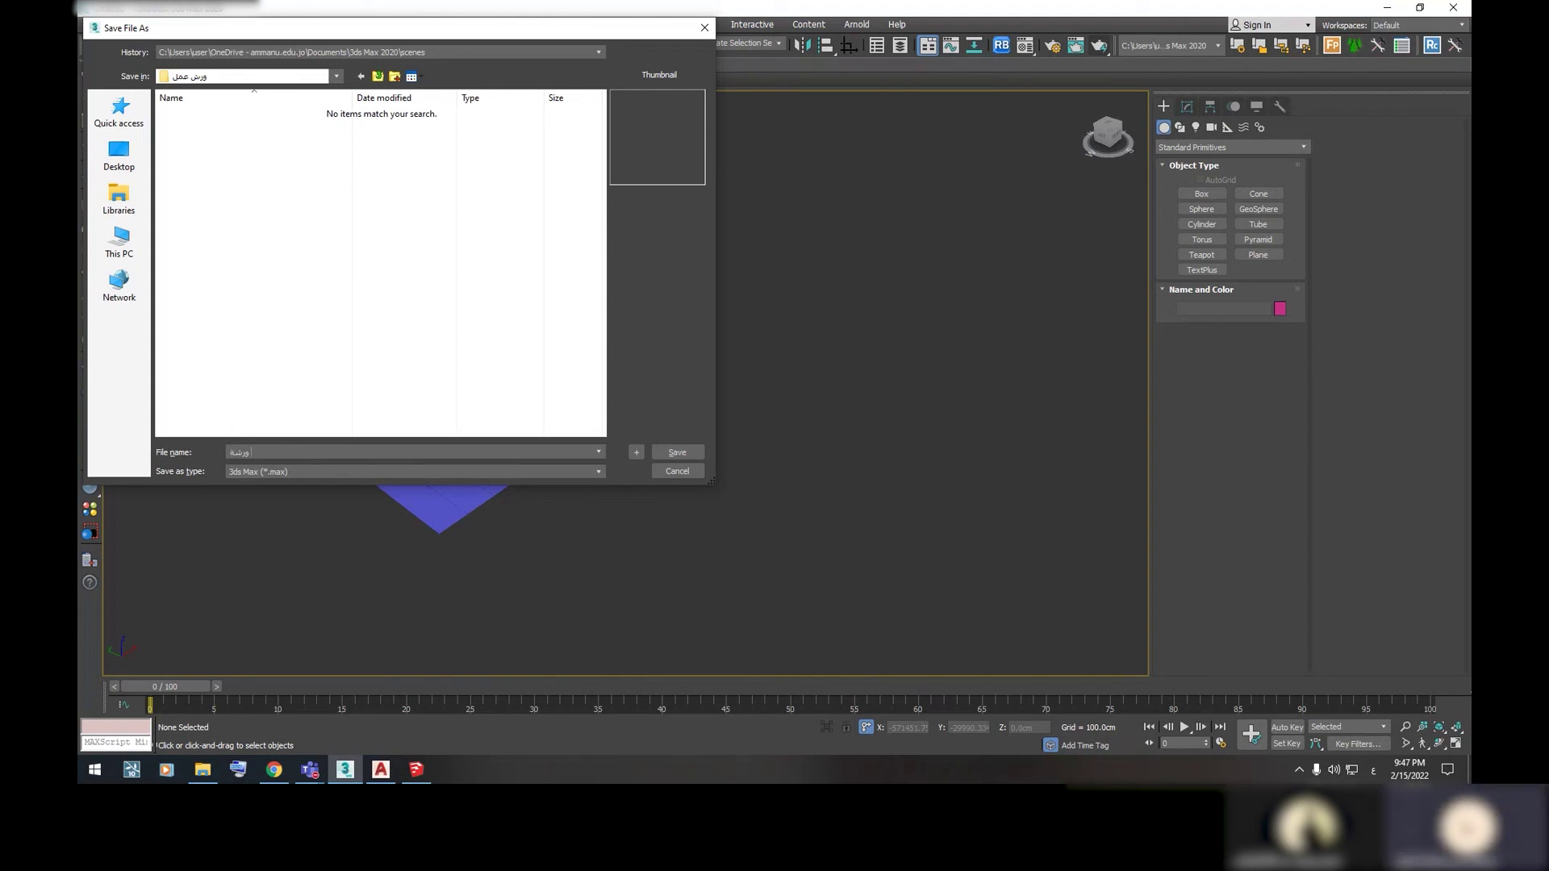
pyautogui.write(' عمل')
pyautogui.press('Return')
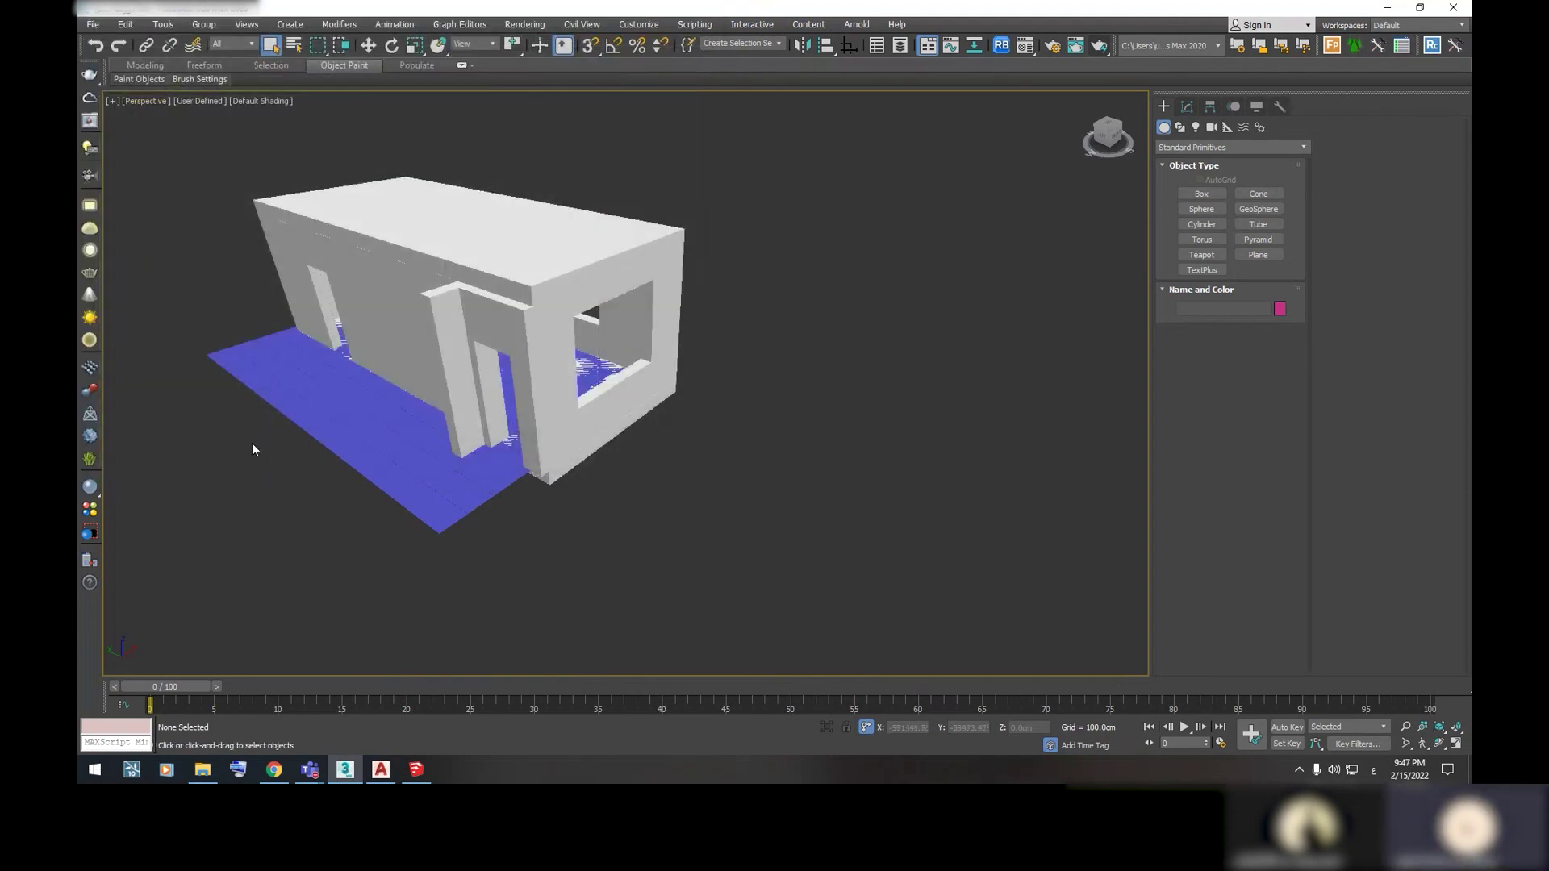
pyautogui.scroll(-4, 480, 274)
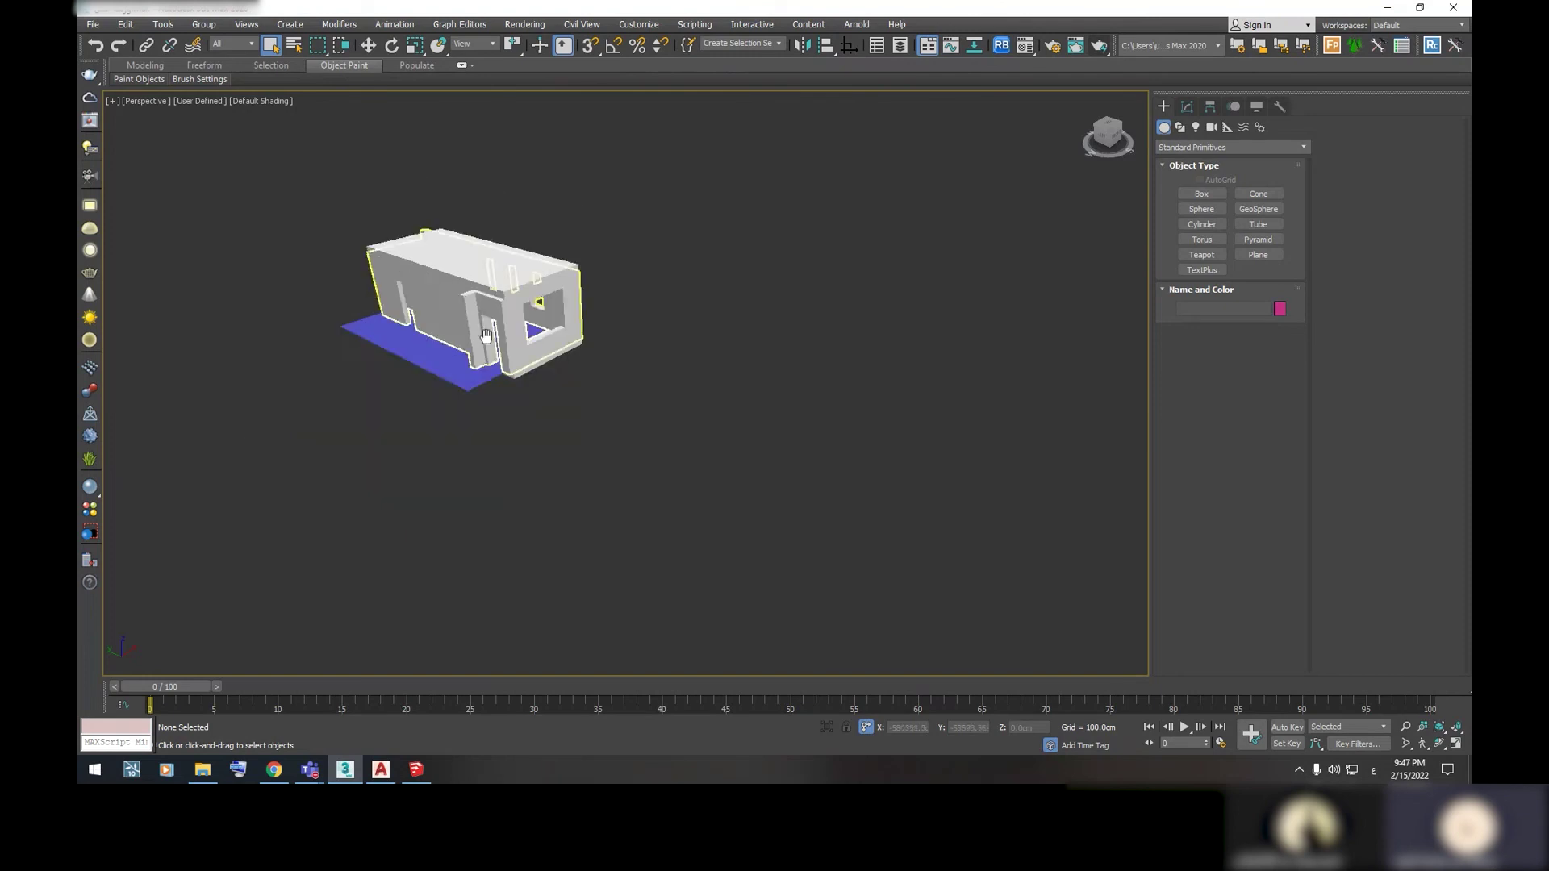
pyautogui.scroll(5, 629, 408)
pyautogui.scroll(-1, 629, 408)
pyautogui.scroll(3, 693, 428)
pyautogui.scroll(-4, 692, 412)
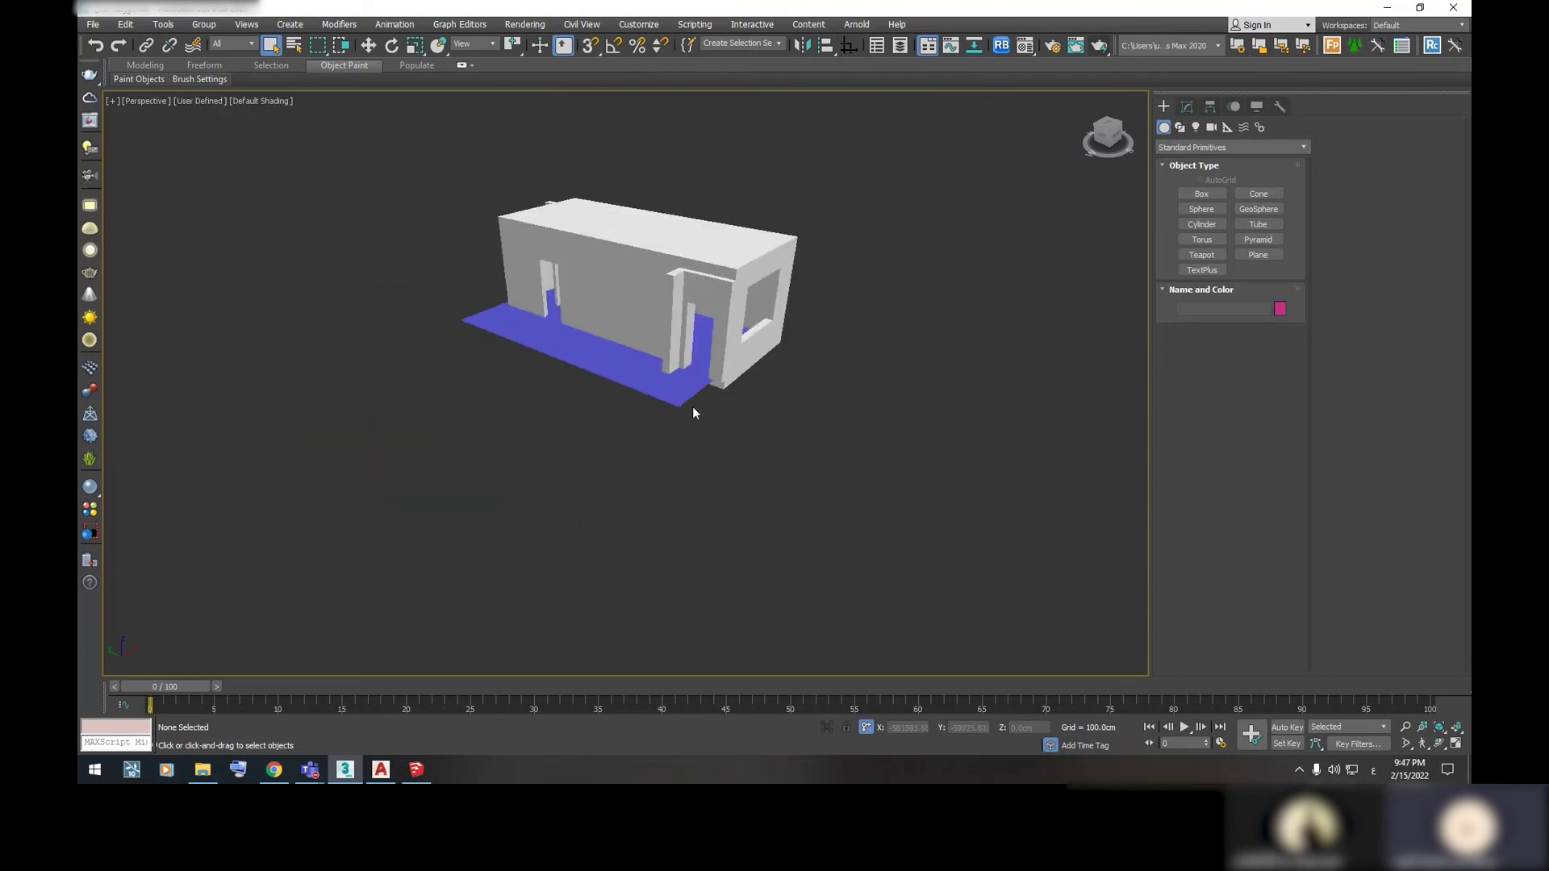
pyautogui.click(1264, 240)
pyautogui.scroll(2, 692, 206)
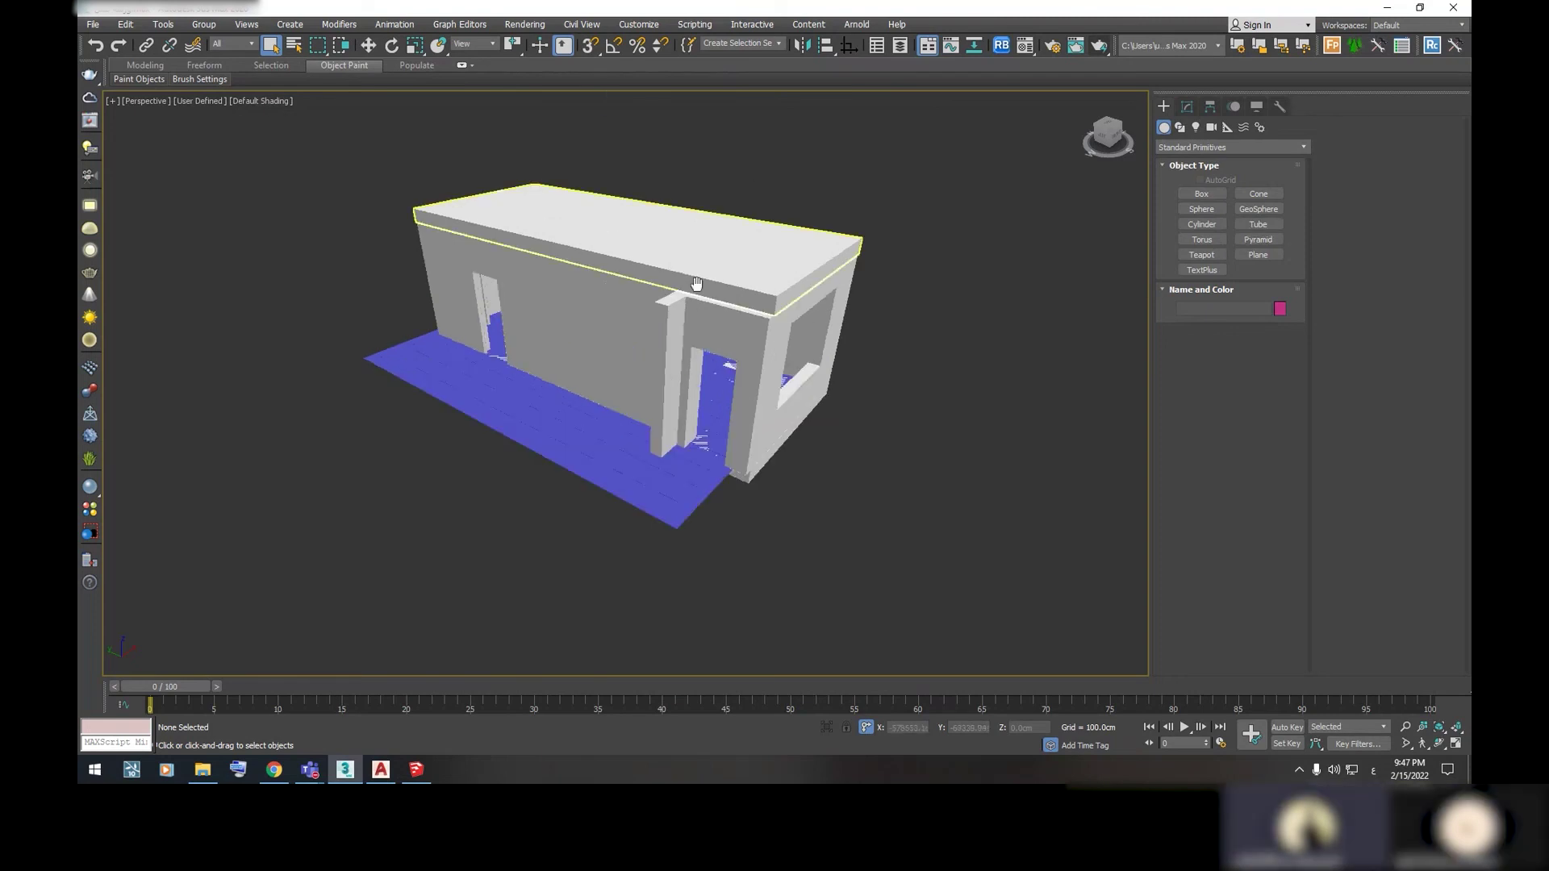
pyautogui.moveTo(696, 284); pyautogui.dragTo(698, 327, button='middle')
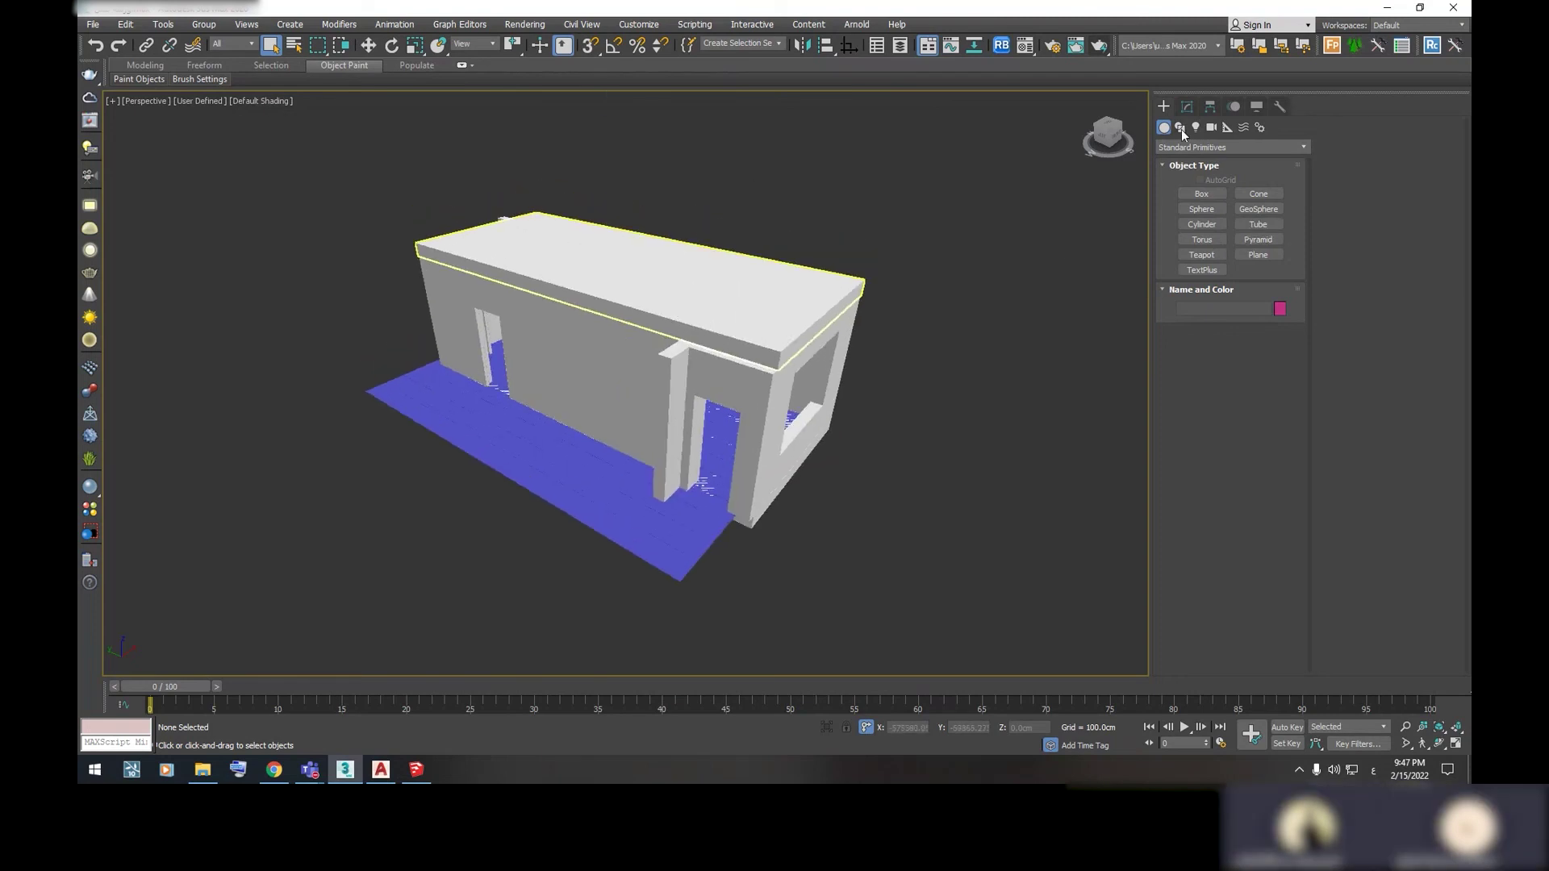
pyautogui.click(1186, 106)
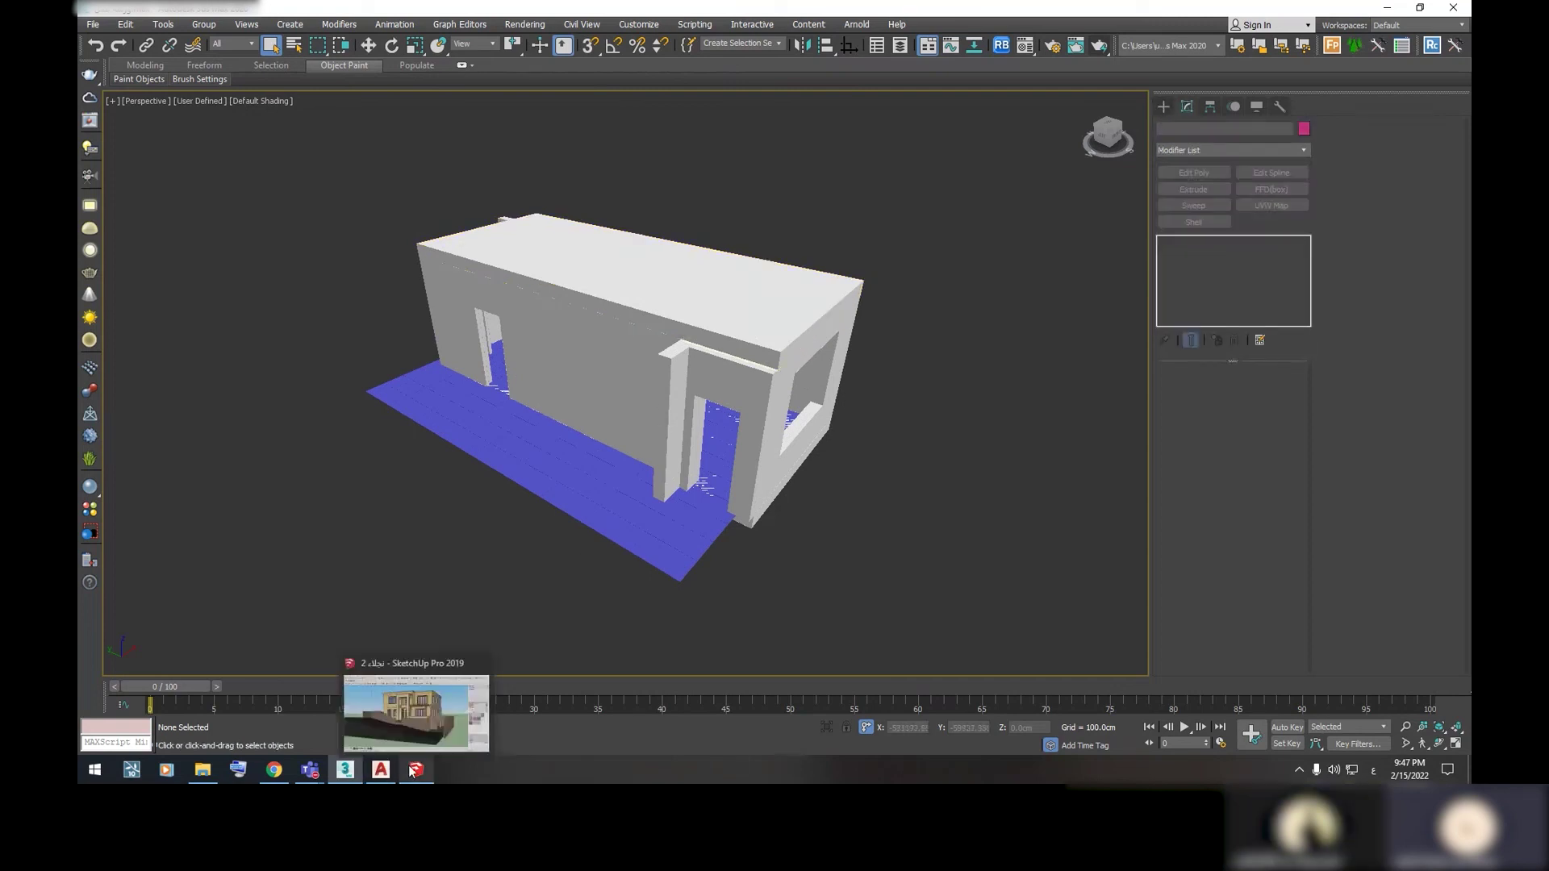
pyautogui.moveTo(415, 770)
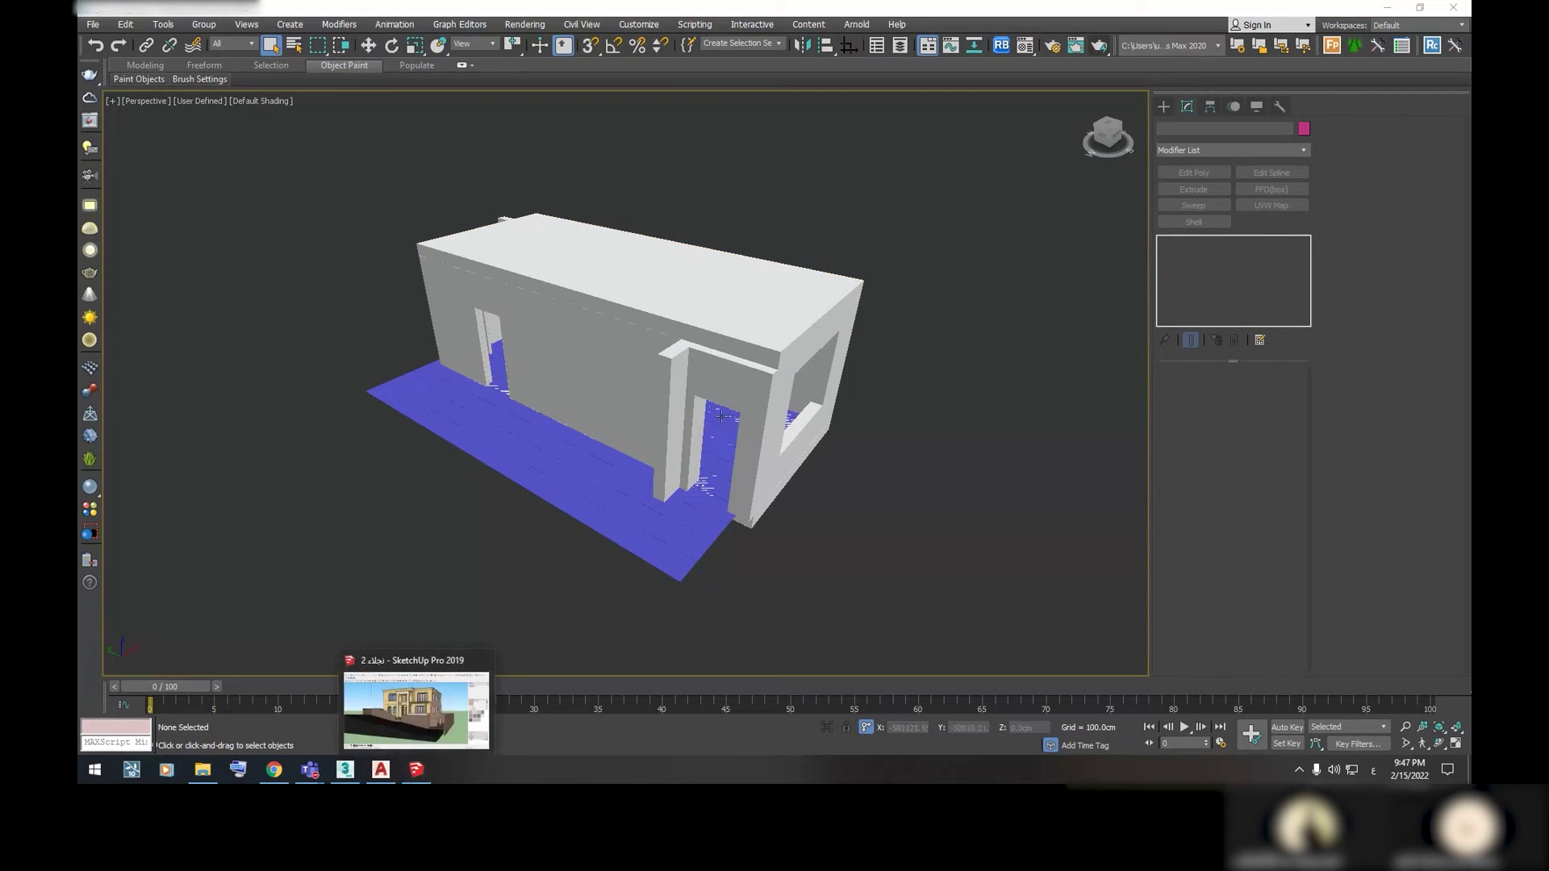
pyautogui.scroll(3, 599, 427)
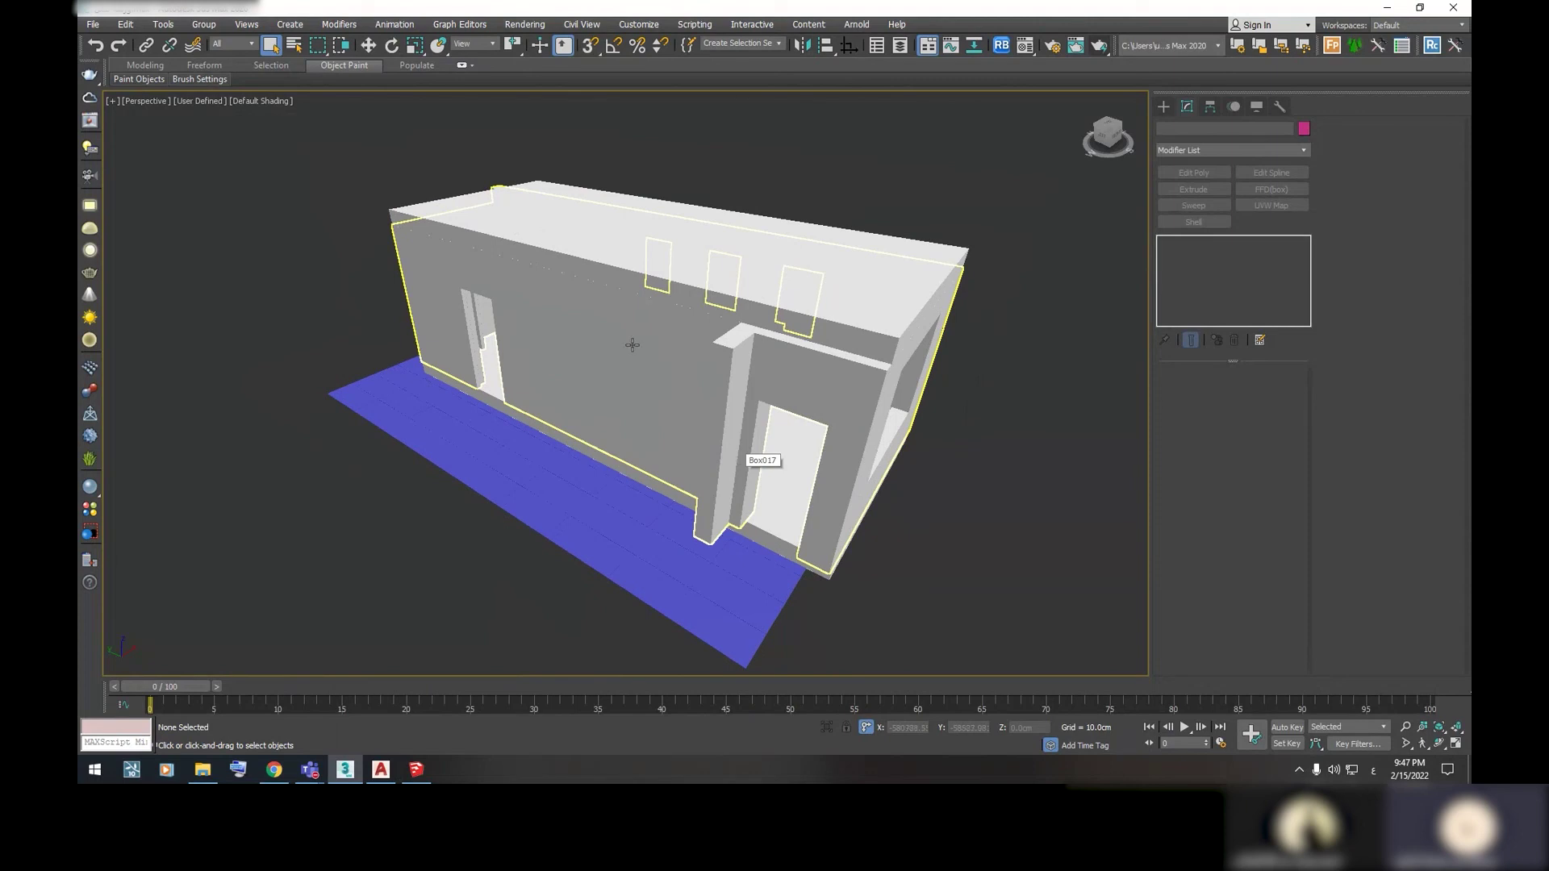
pyautogui.scroll(-3, 633, 344)
pyautogui.rightClick(424, 347)
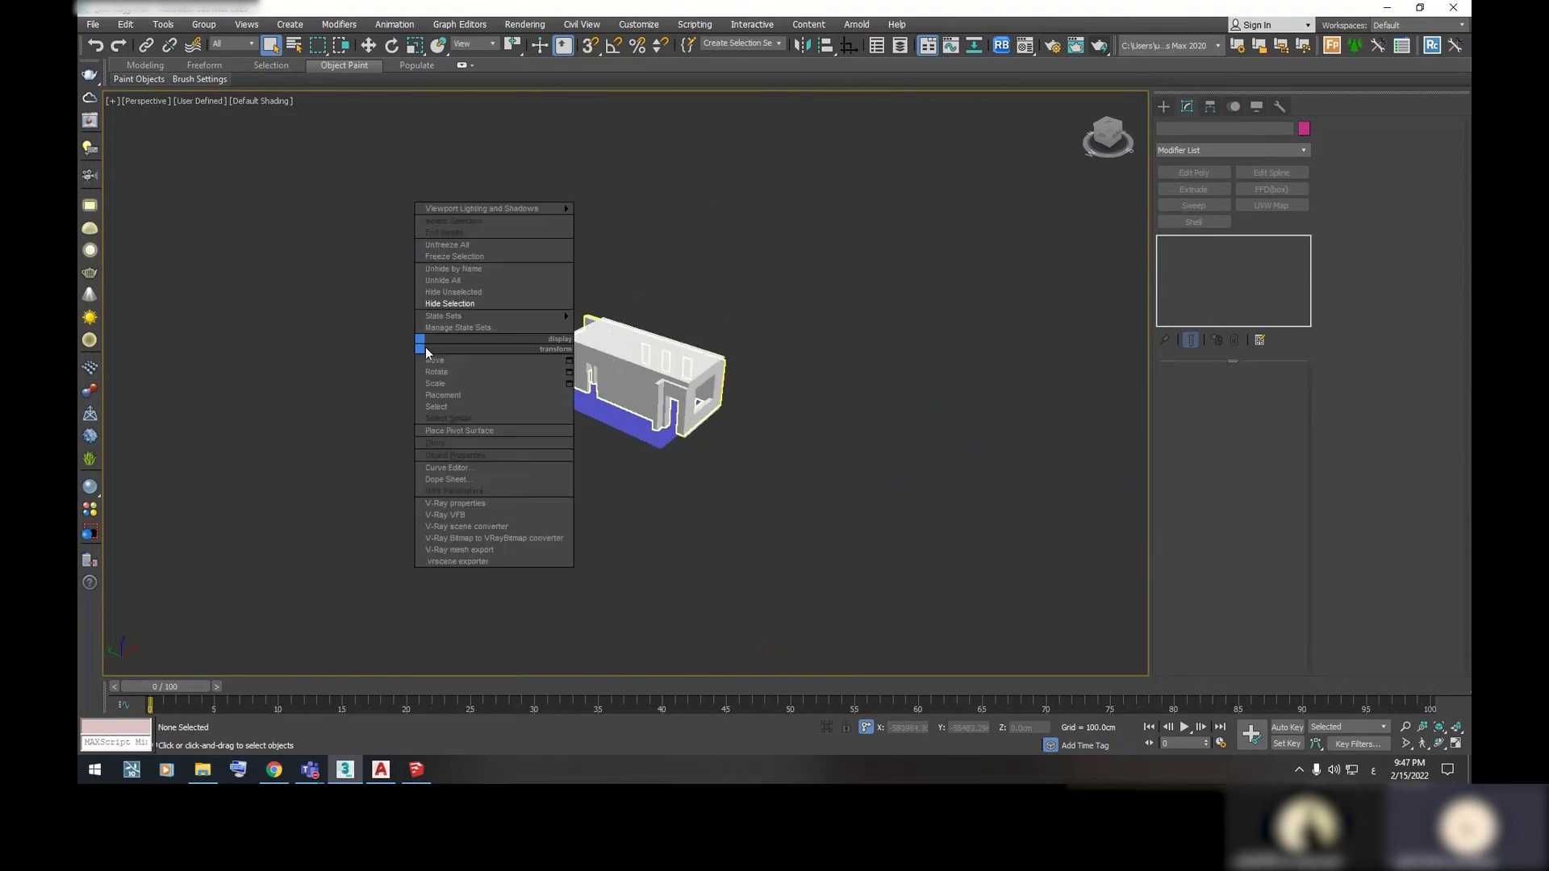
pyautogui.click(521, 280)
pyautogui.click(844, 428)
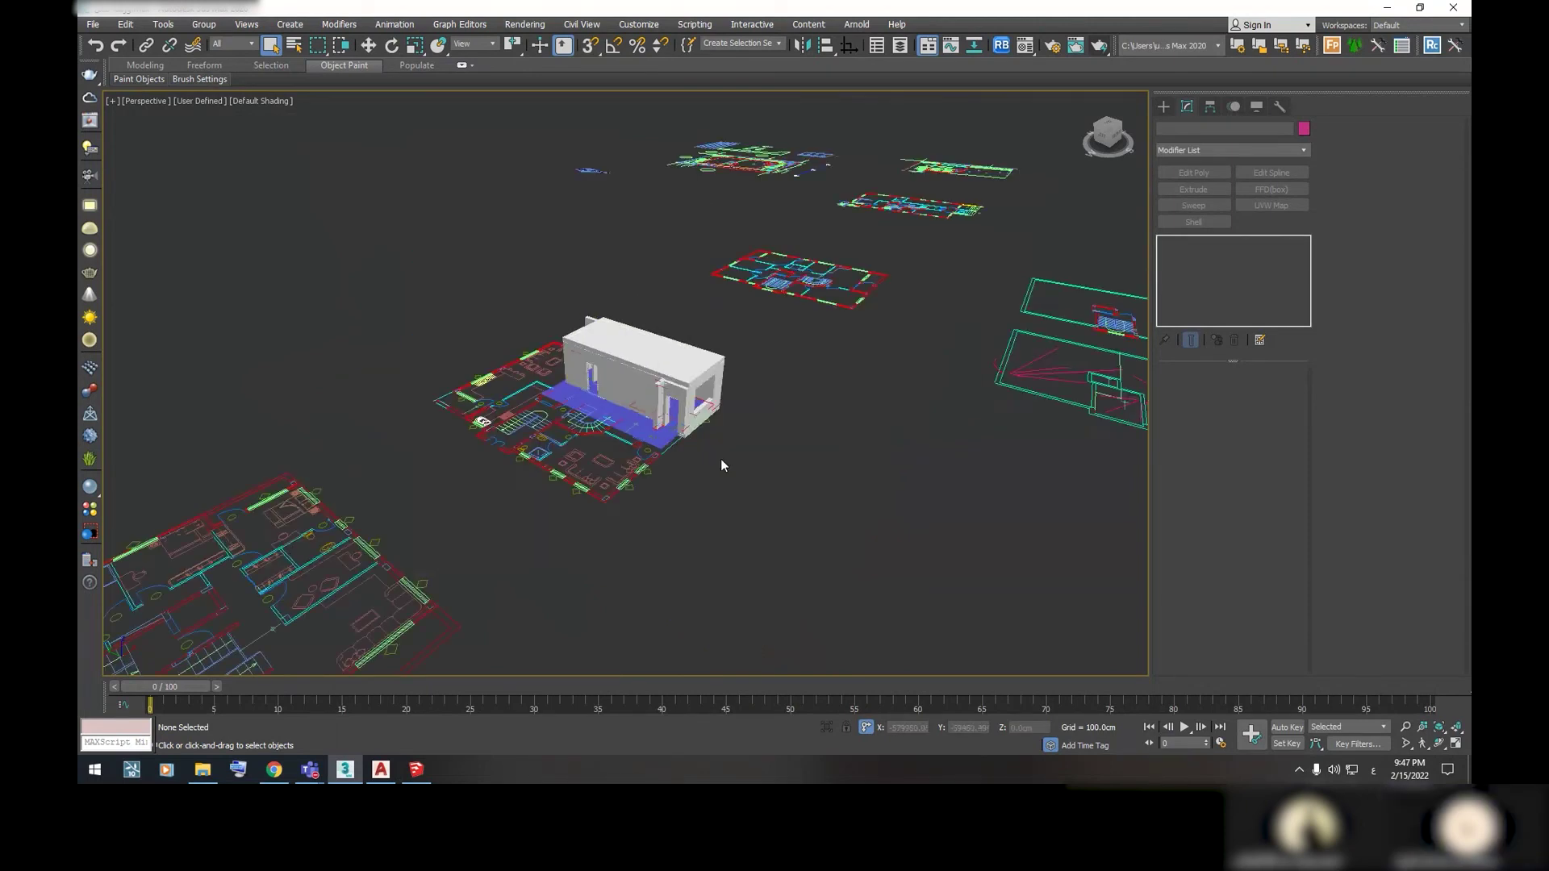
pyautogui.scroll(10, 721, 465)
pyautogui.scroll(-10, 747, 446)
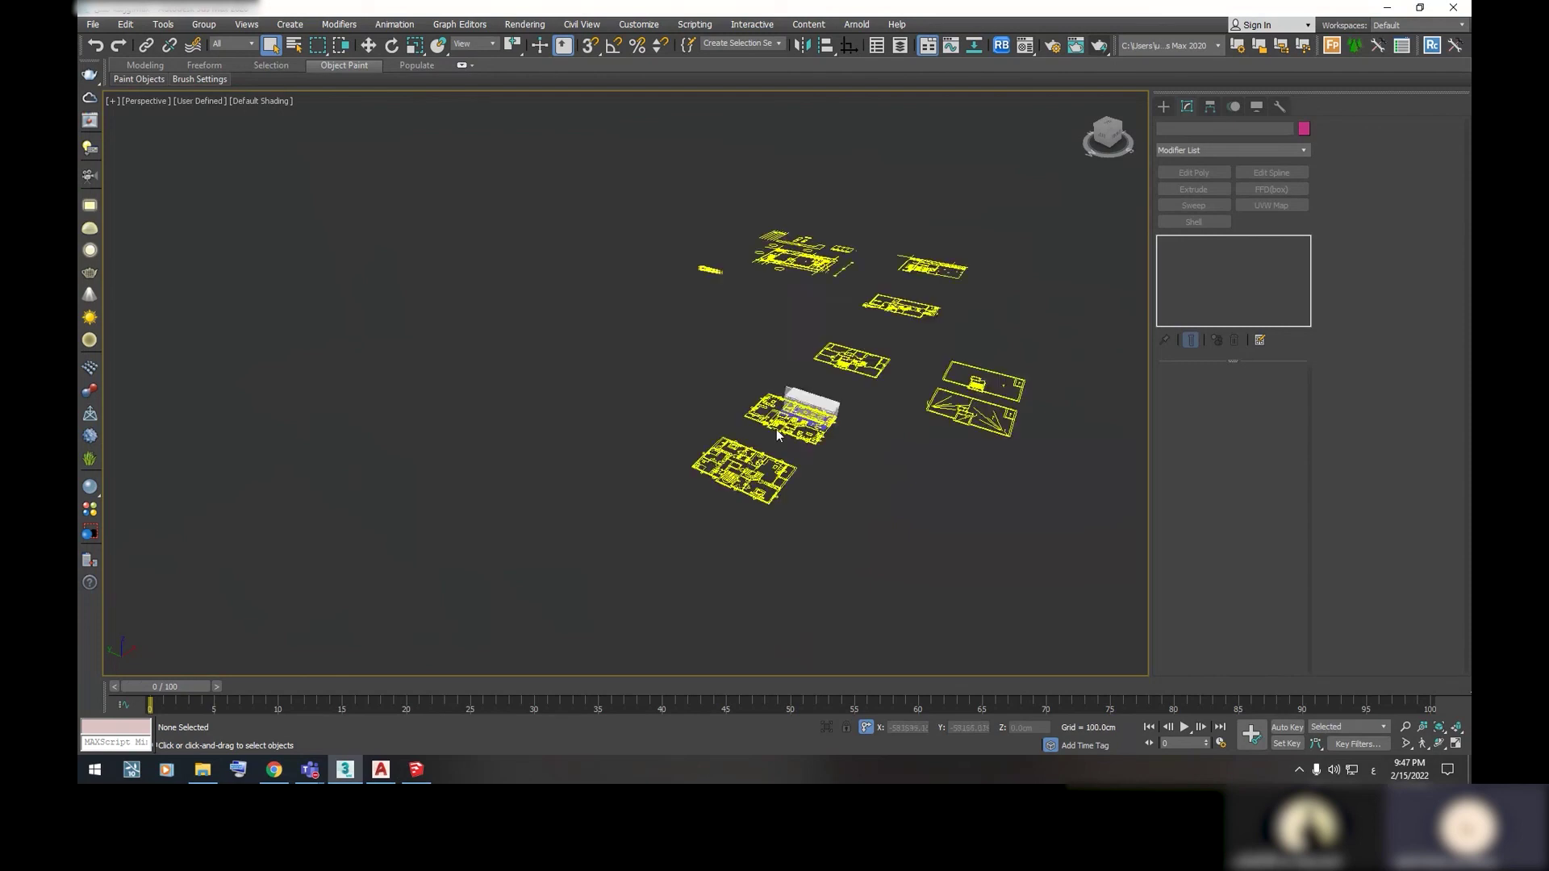
pyautogui.scroll(4, 776, 429)
pyautogui.click(770, 436)
pyautogui.scroll(2, 726, 462)
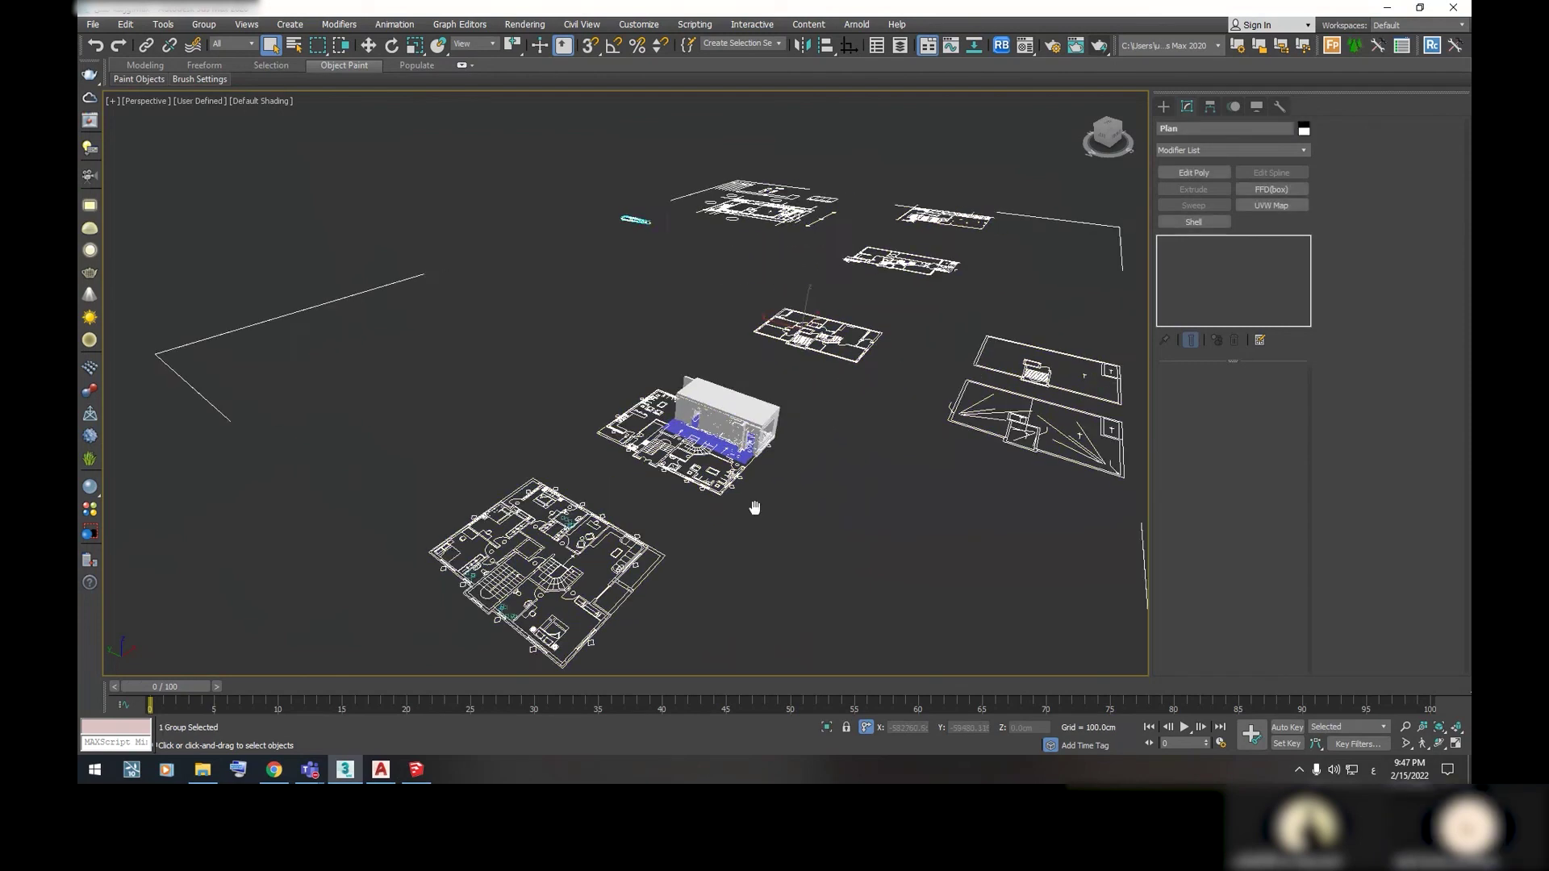
pyautogui.scroll(2, 646, 518)
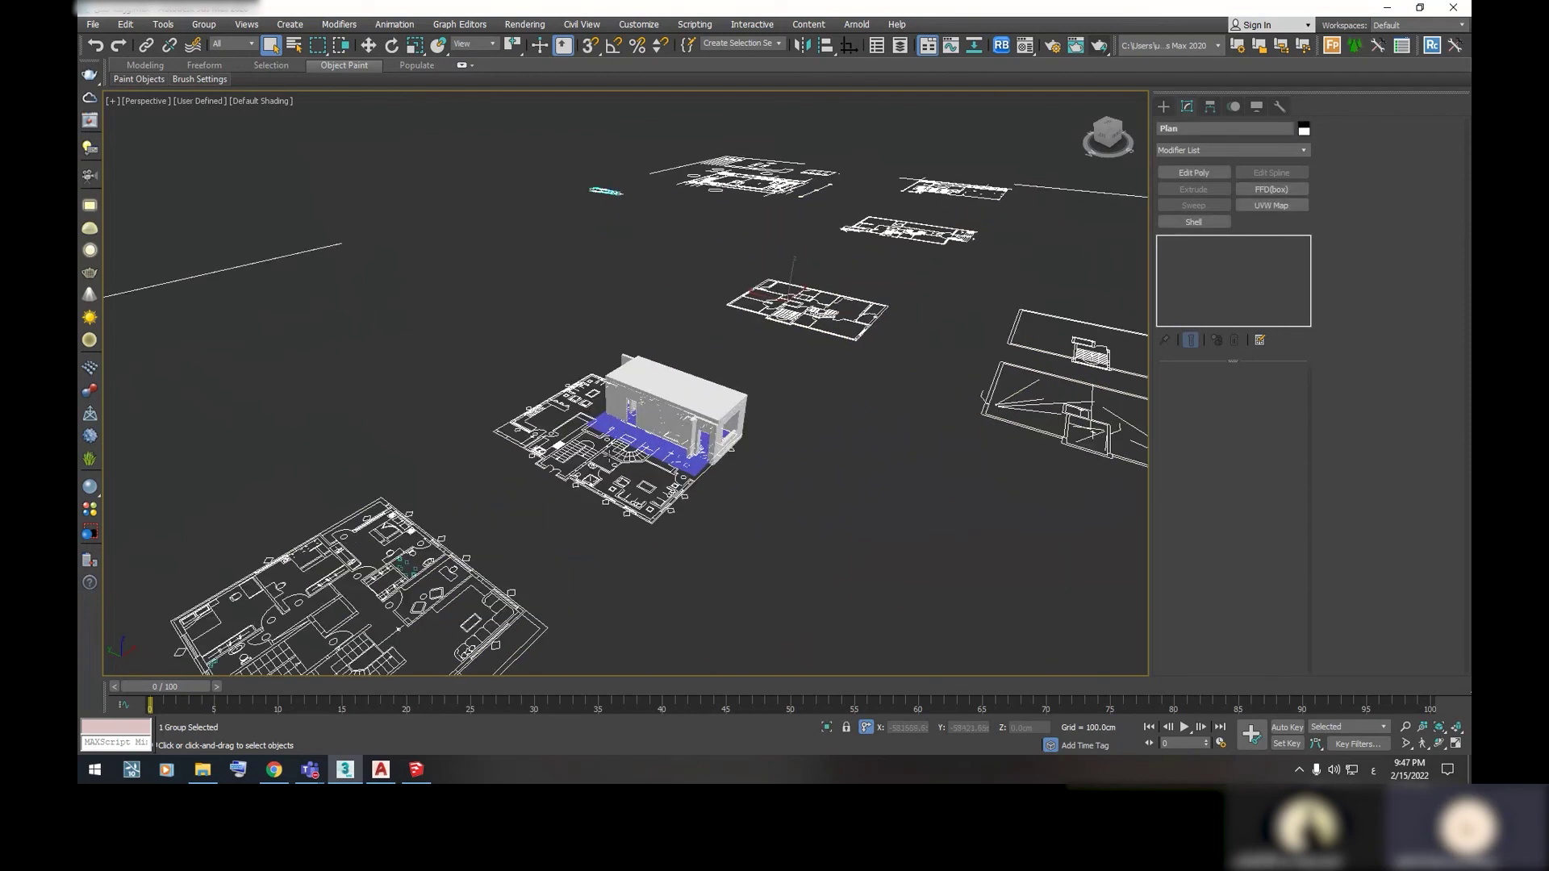
pyautogui.scroll(2, 652, 418)
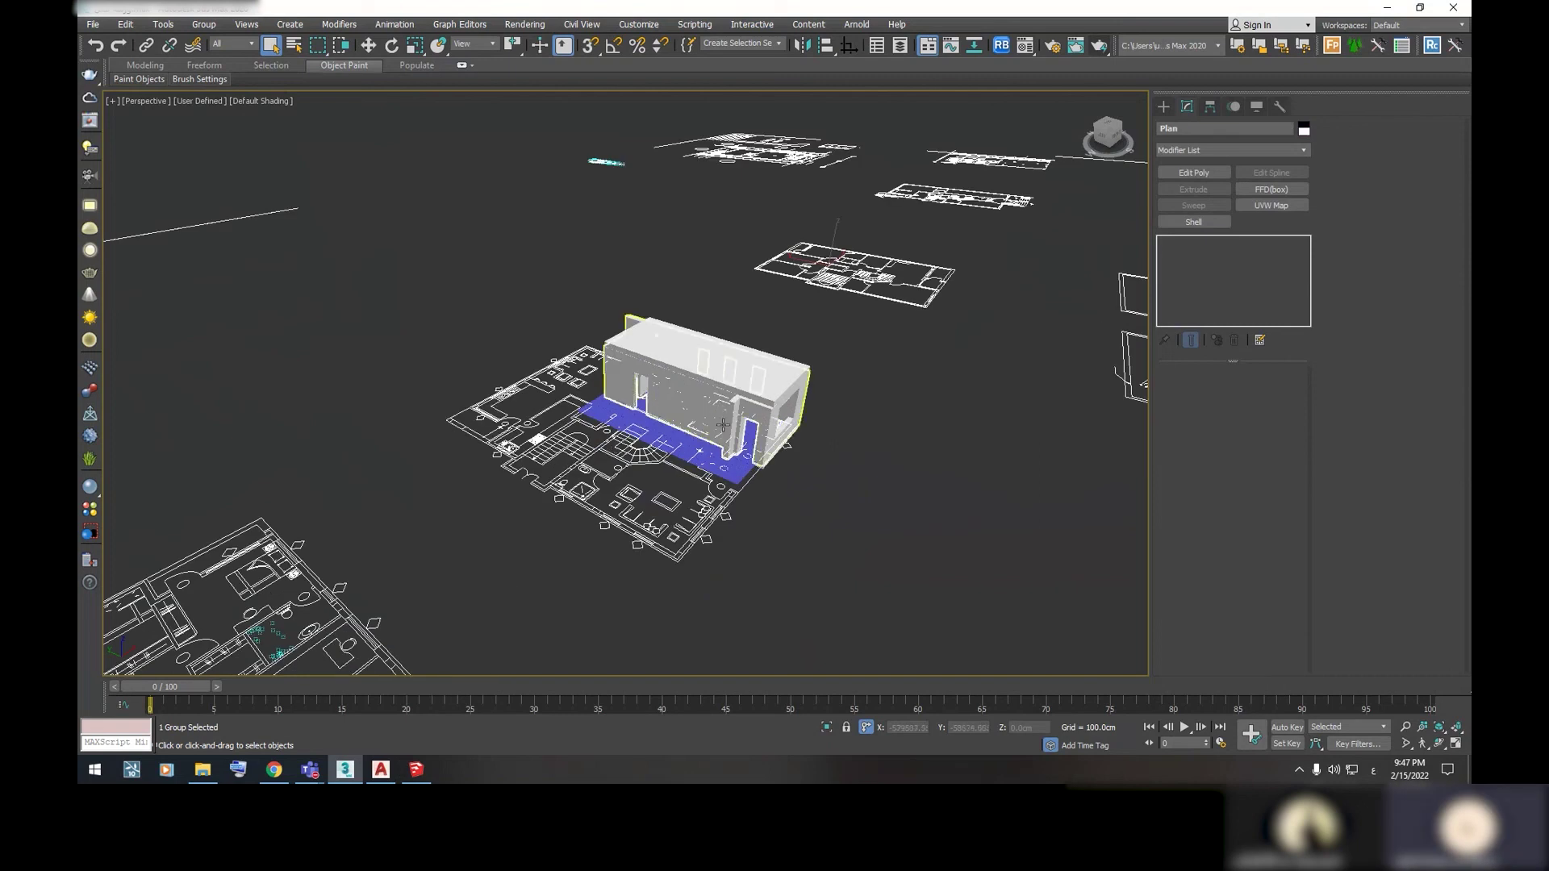
pyautogui.scroll(2, 644, 442)
pyautogui.rightClick(581, 517)
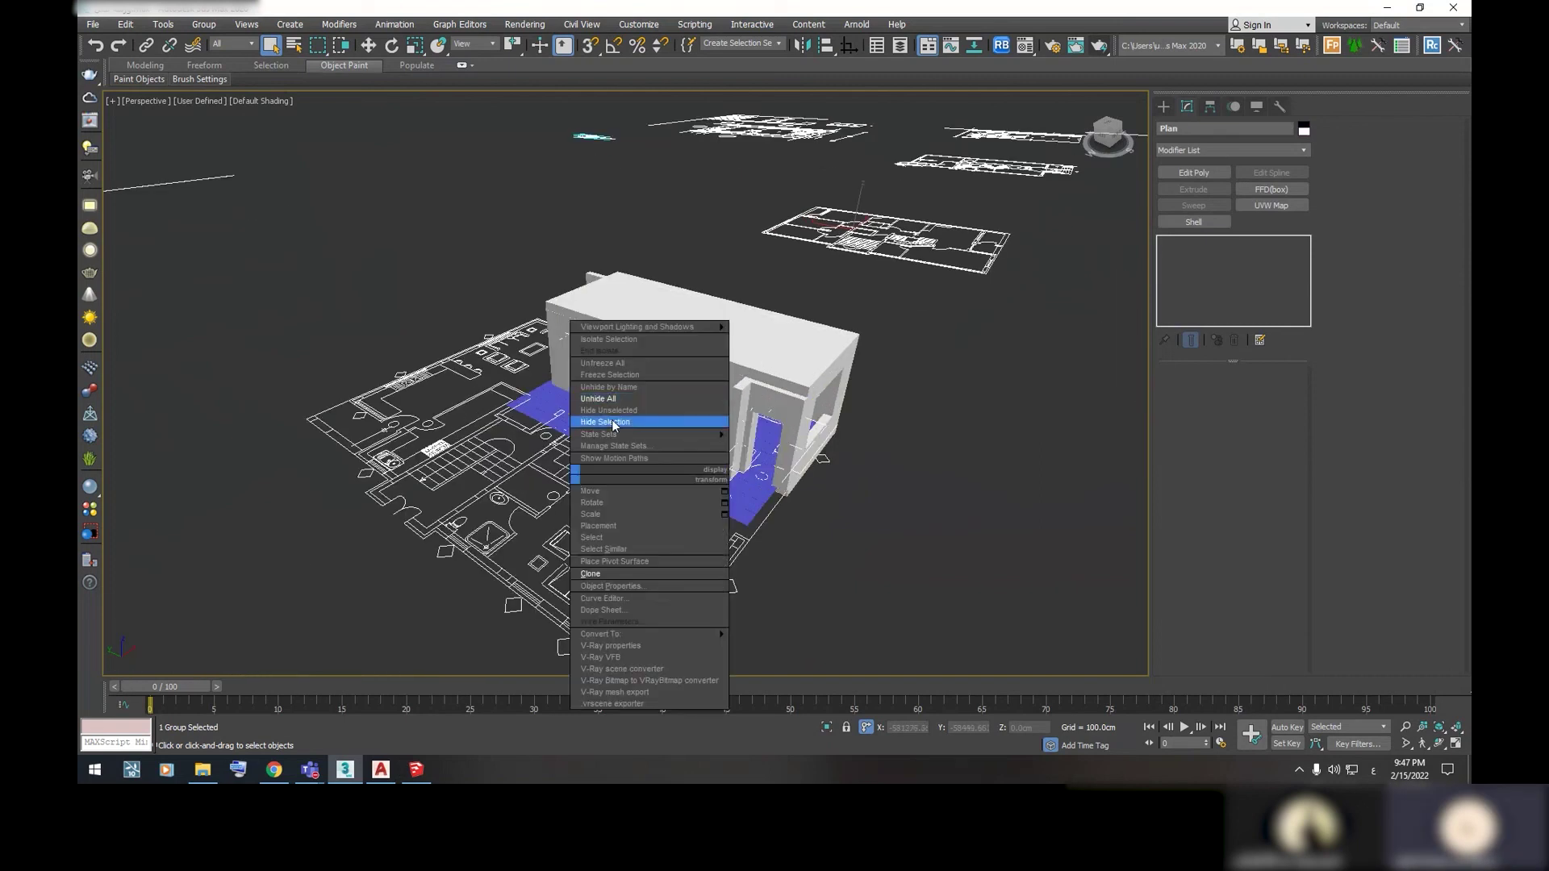
pyautogui.click(722, 416)
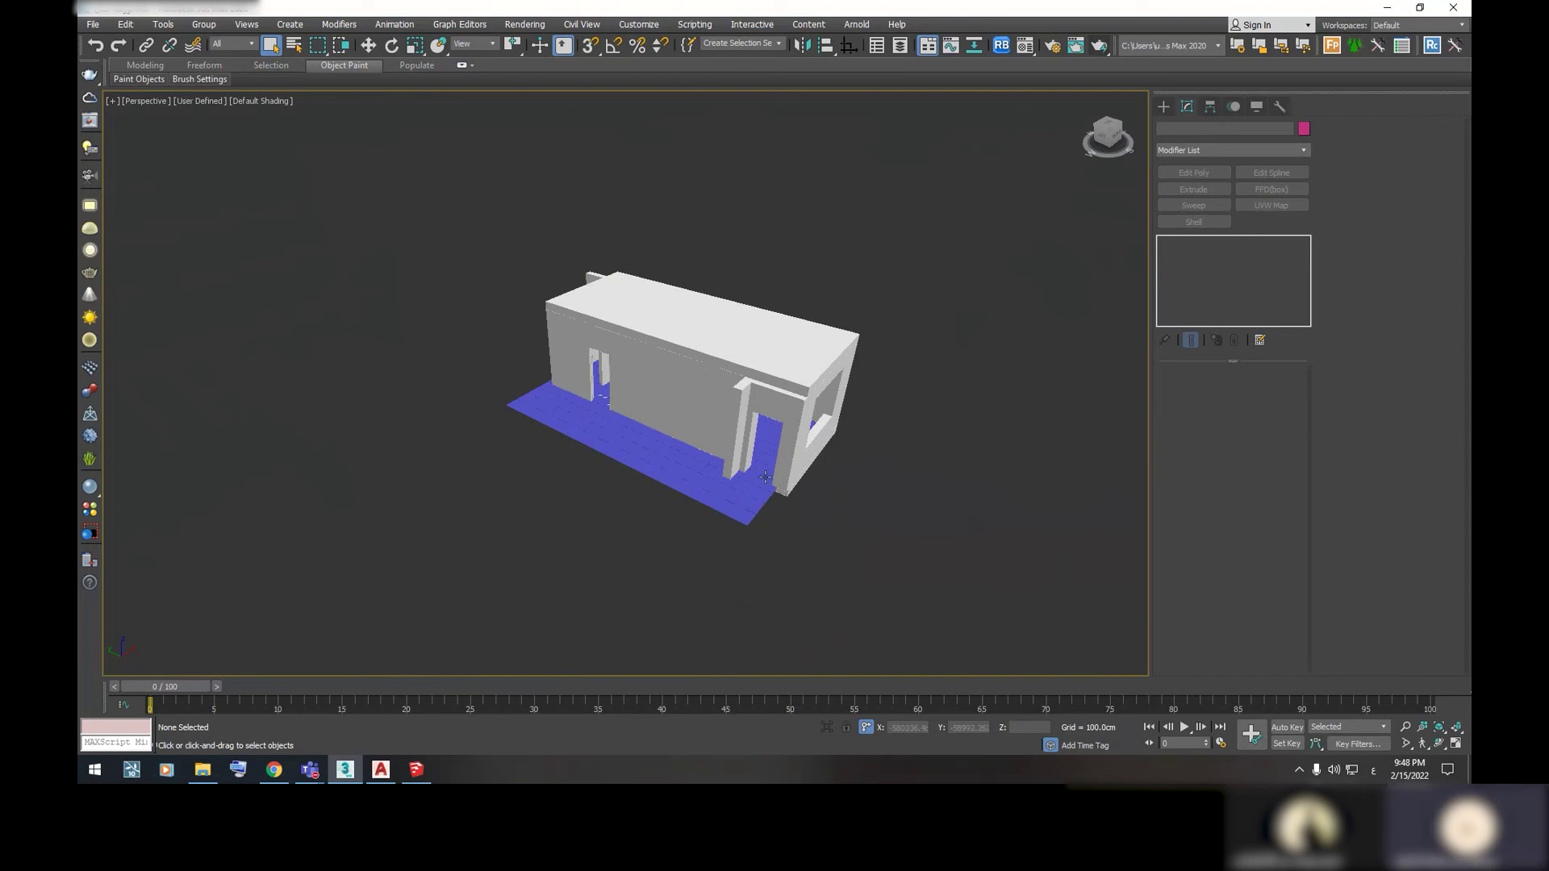
# Unhide all objects so the CAD floor plans reappear beneath the room
pyautogui.rightClick(640, 533)
pyautogui.click(682, 471)
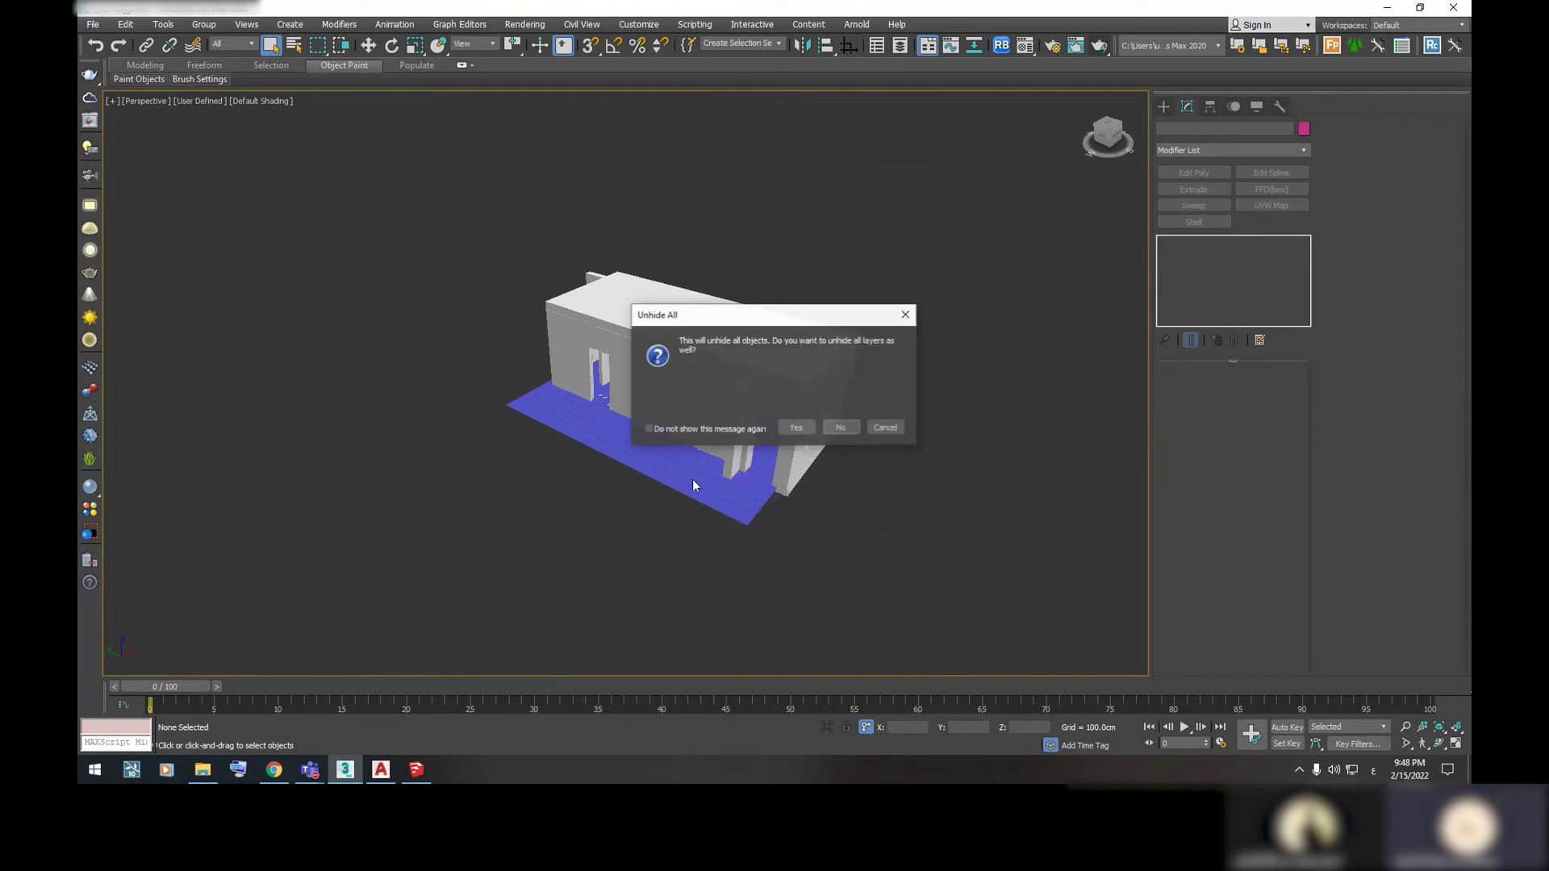
pyautogui.click(826, 423)
pyautogui.scroll(3, 749, 470)
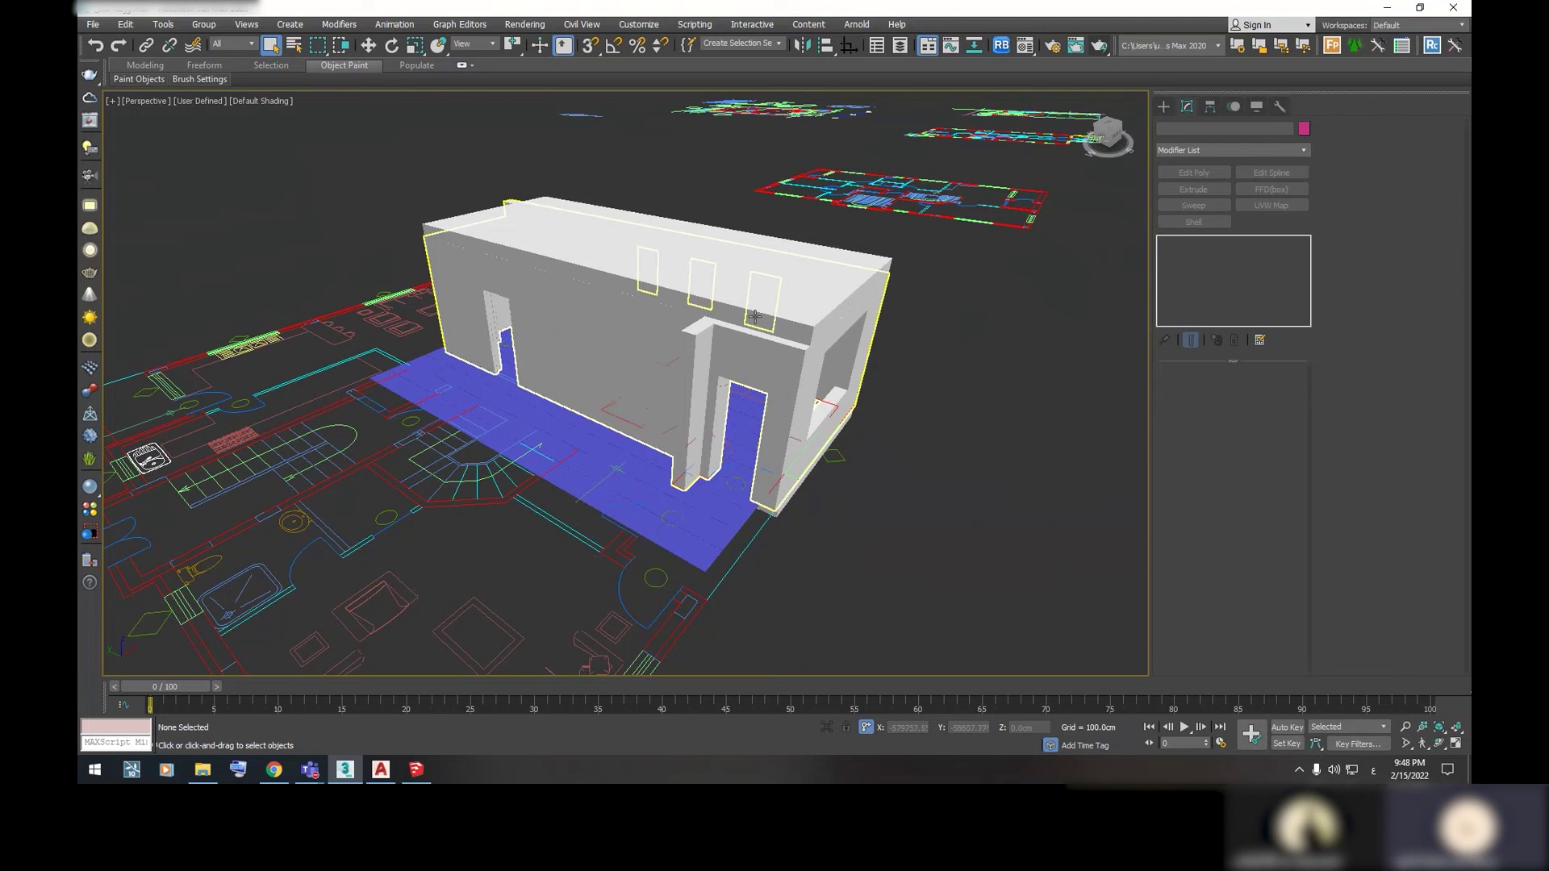
pyautogui.scroll(2, 794, 322)
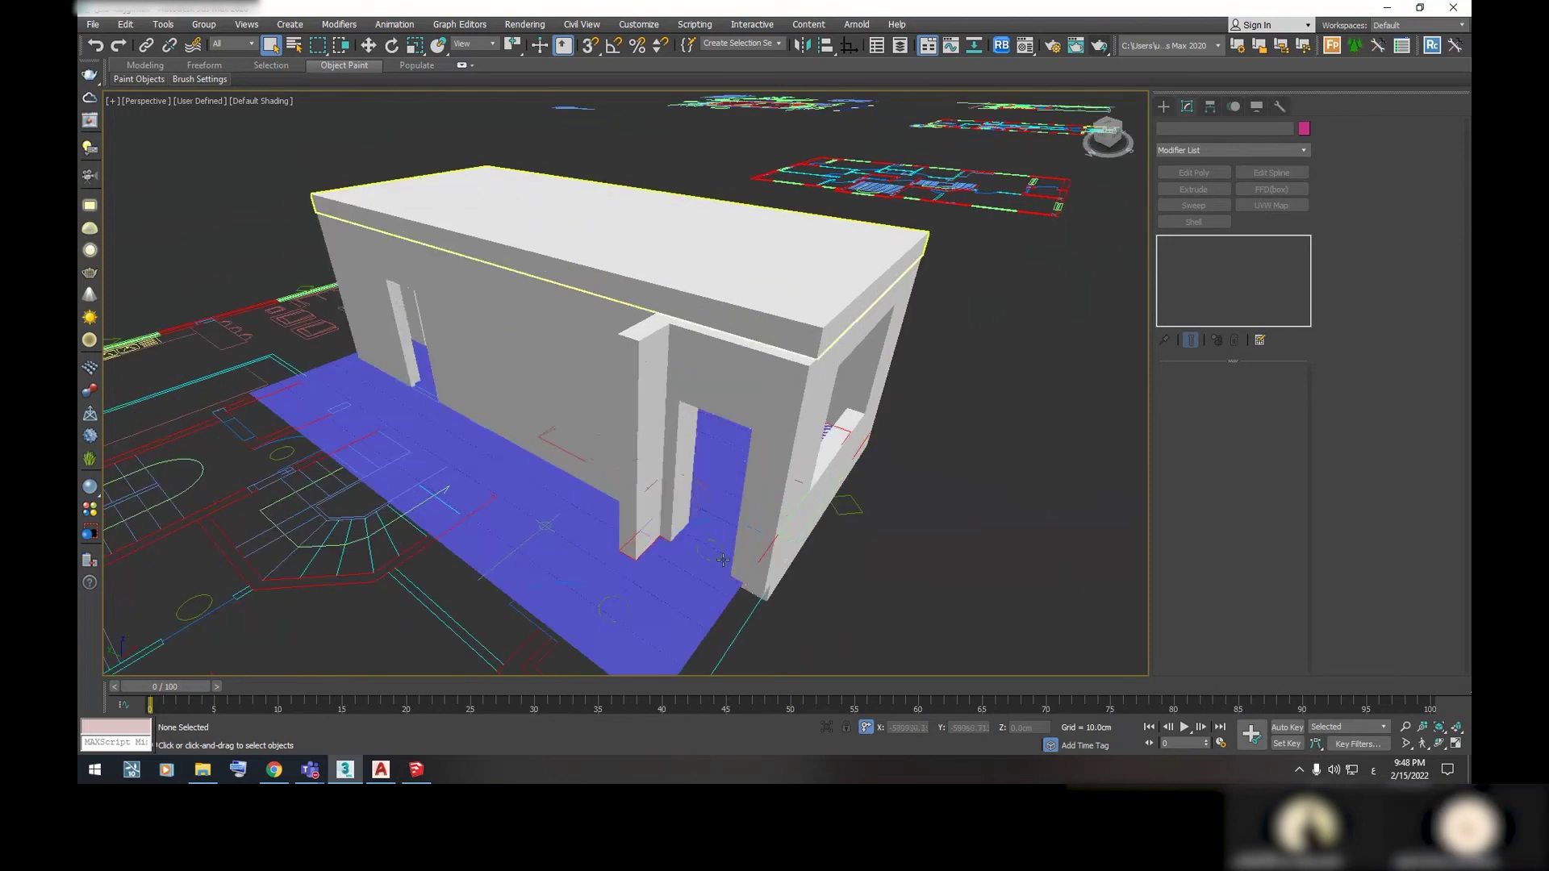
pyautogui.moveTo(444, 517)
pyautogui.mouseDown(button='middle')
pyautogui.moveTo(474, 501)
pyautogui.moveTo(599, 513)
pyautogui.mouseUp(button='middle')
pyautogui.scroll(5, 441, 403)
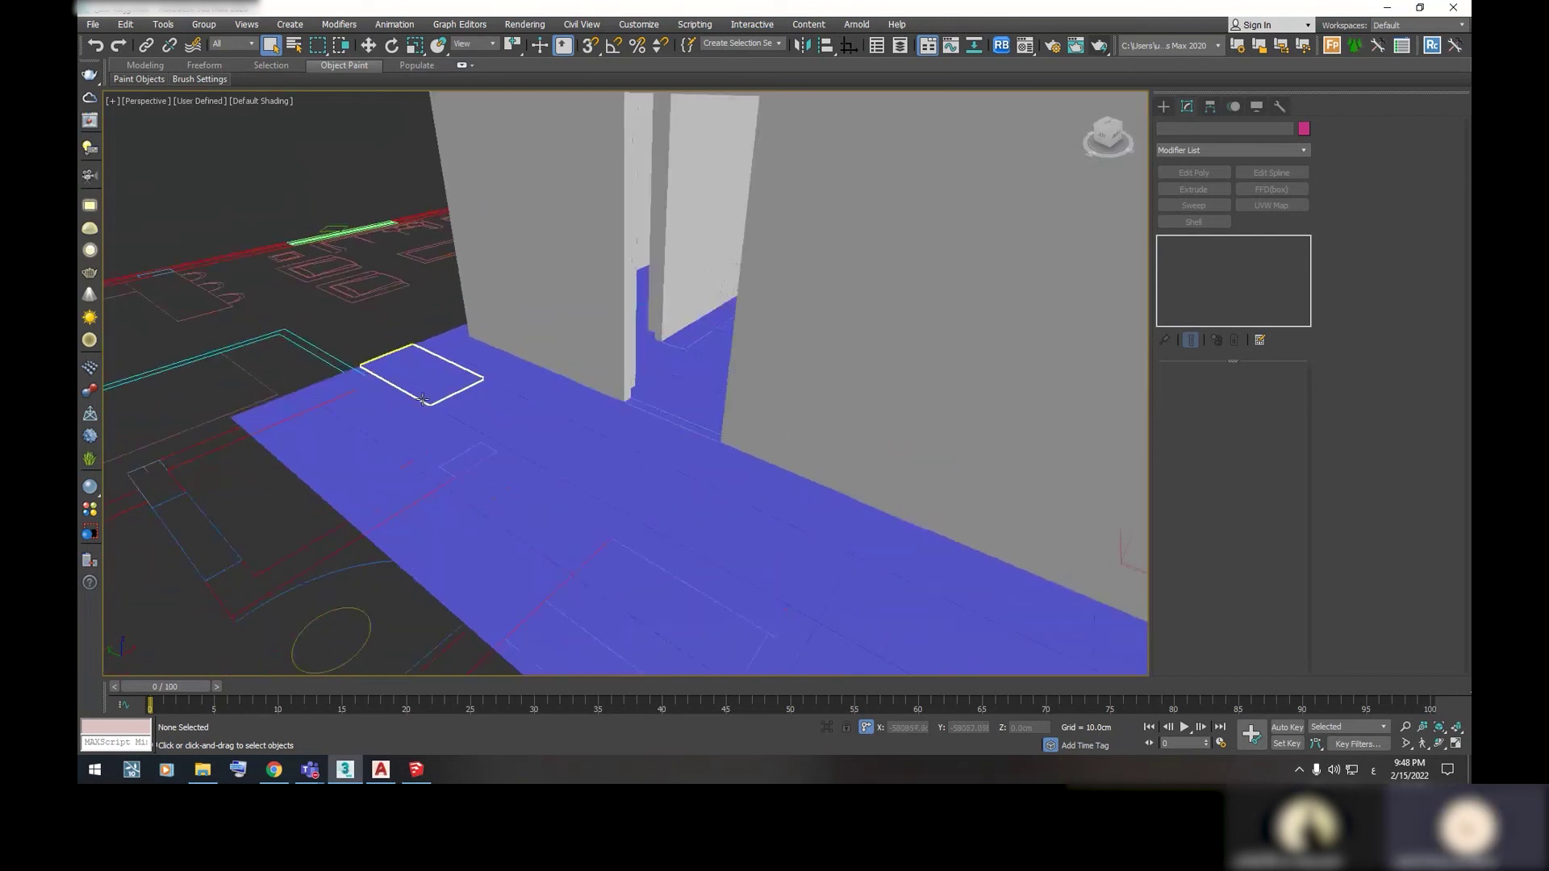
pyautogui.scroll(-4, 463, 384)
pyautogui.scroll(-2, 463, 384)
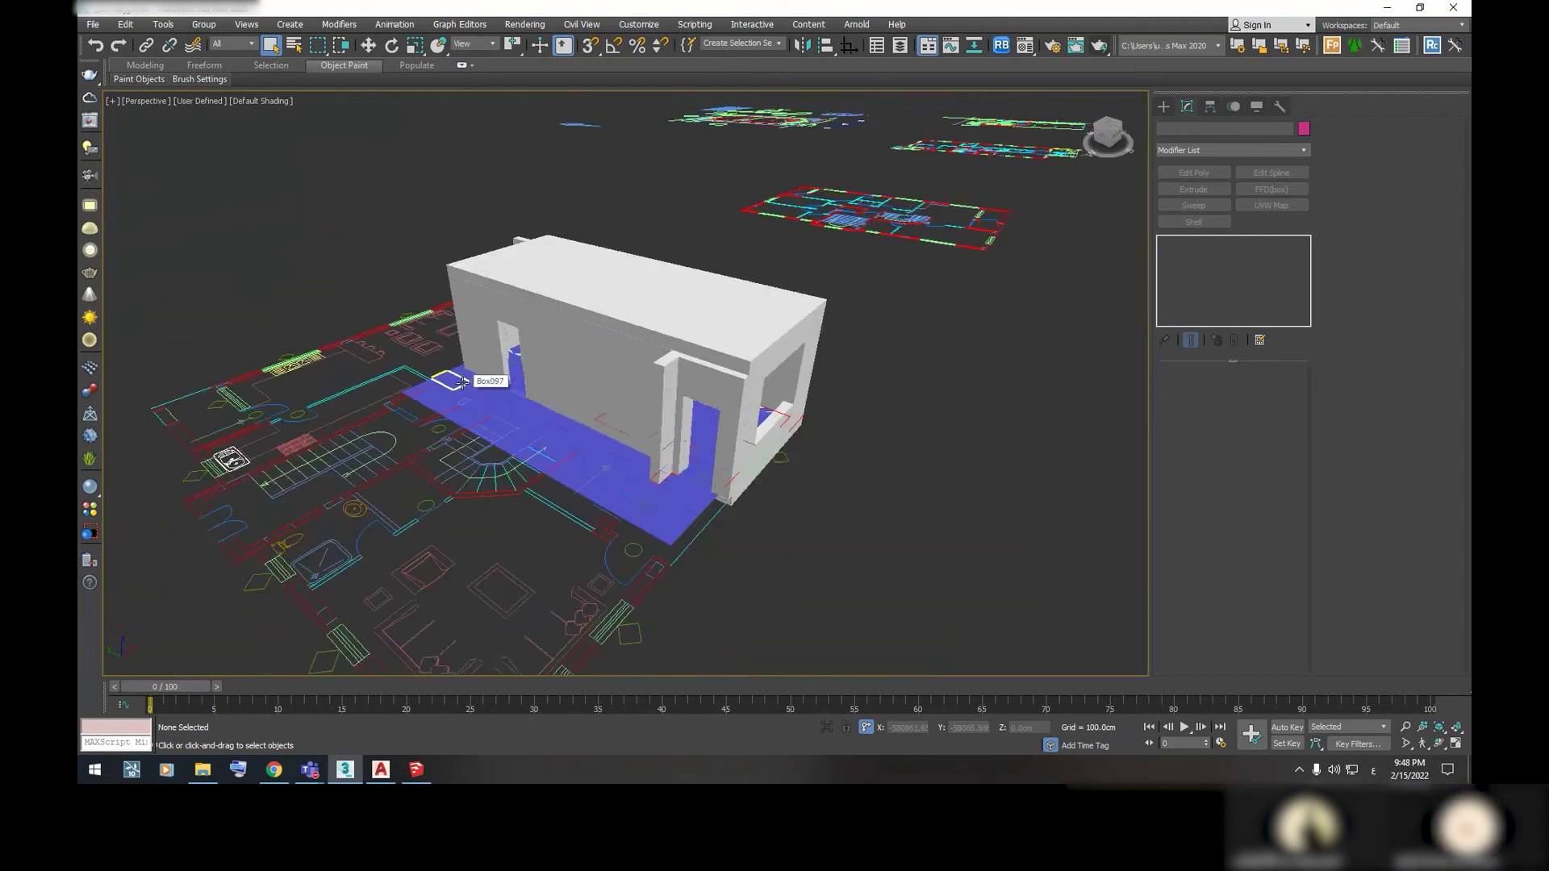
# Select tile Box097 and use Select Similar (Ctrl+Q) to pick all 99 tiles
pyautogui.click(456, 384)
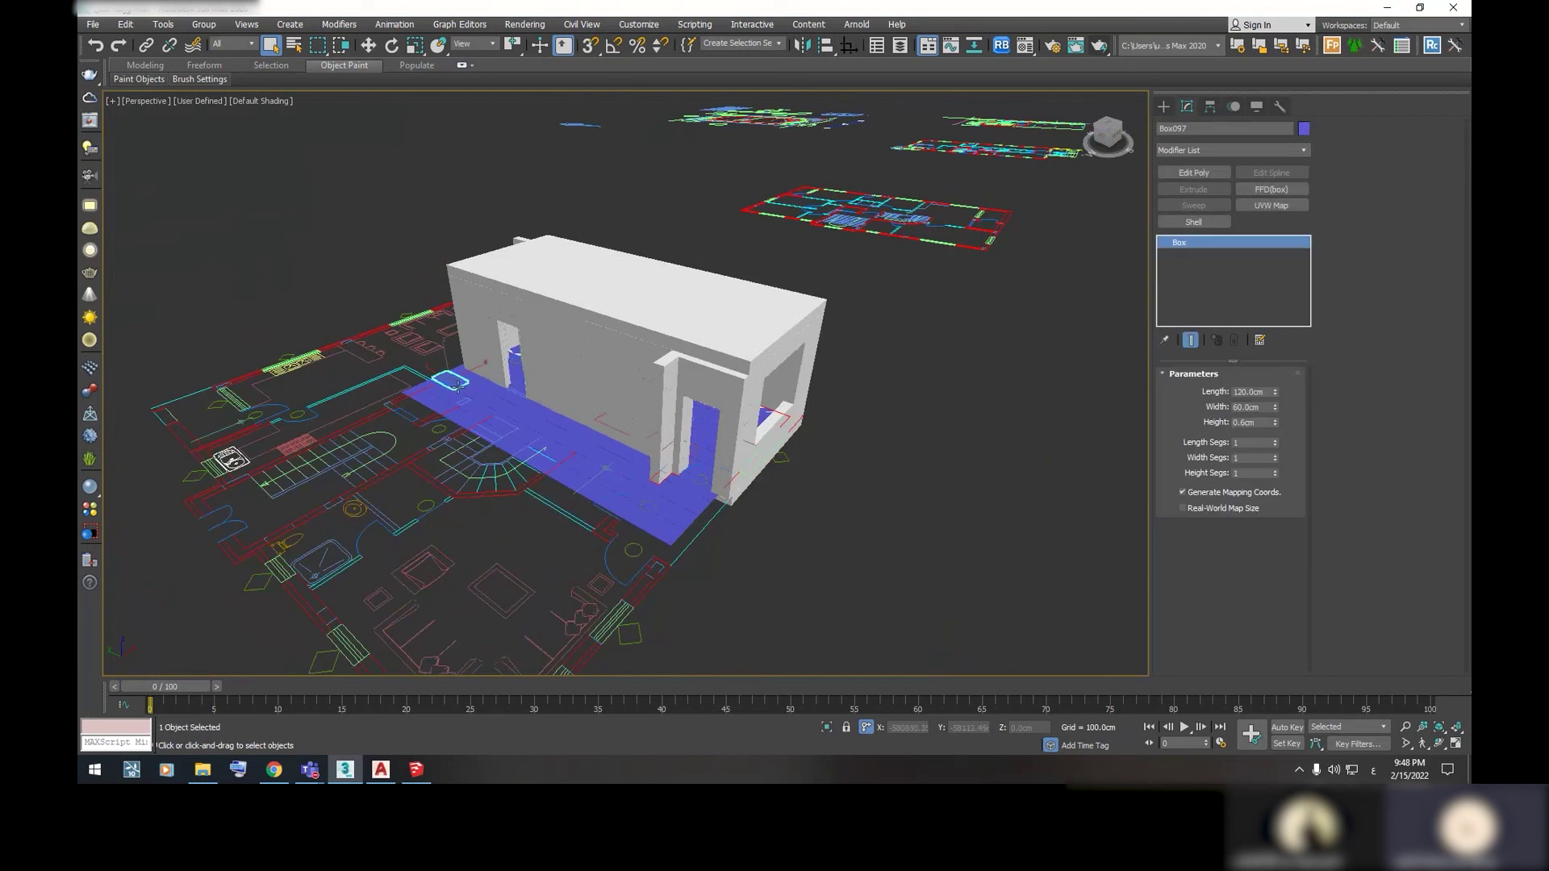
pyautogui.scroll(3, 459, 387)
pyautogui.scroll(2, 877, 418)
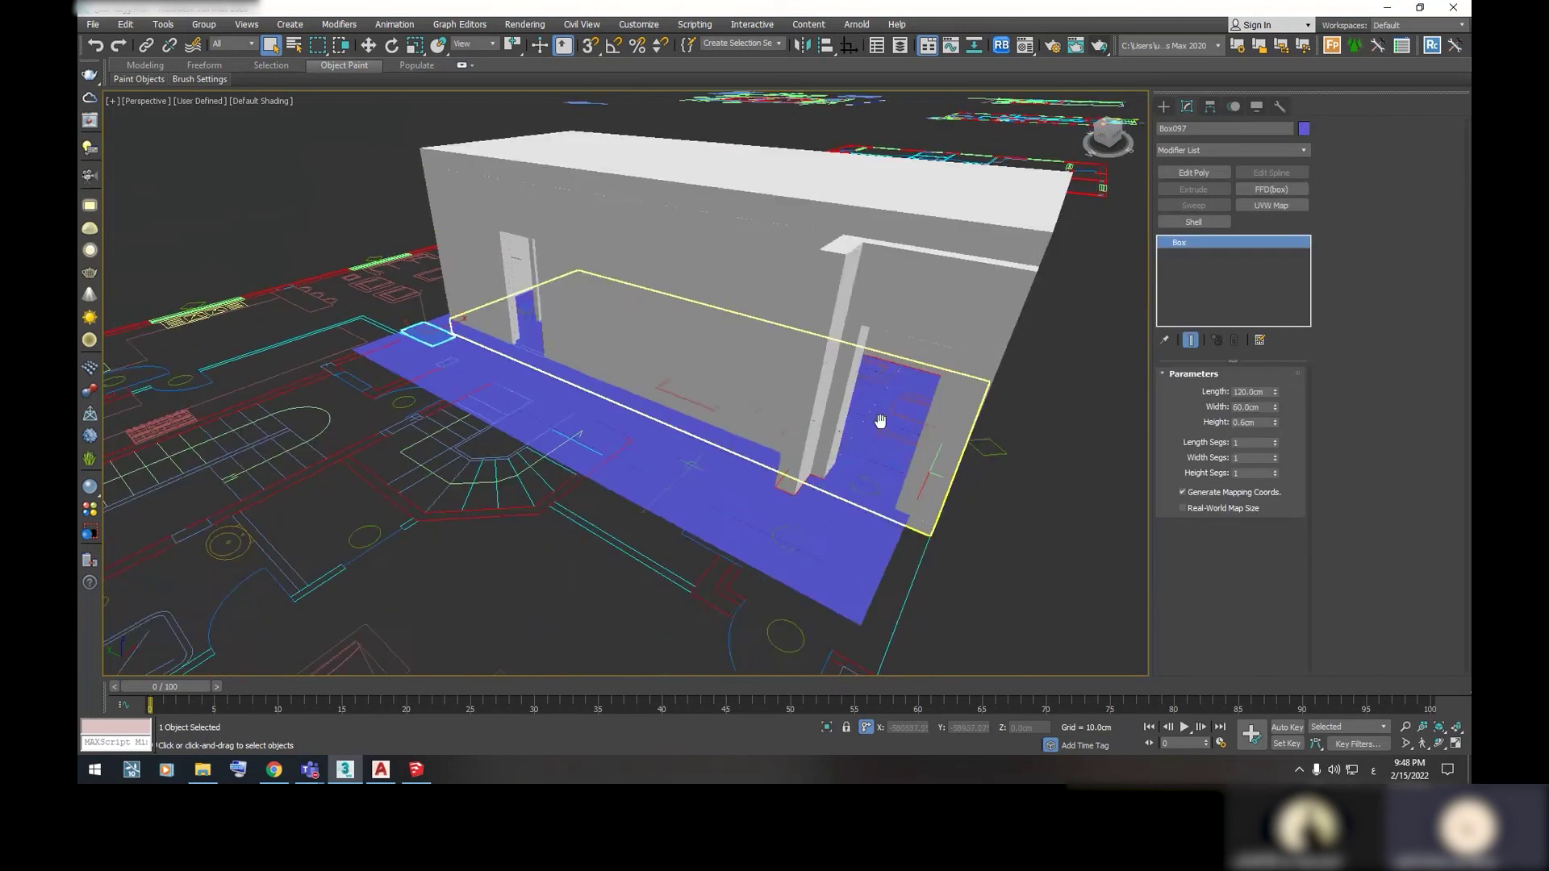
pyautogui.scroll(3, 818, 394)
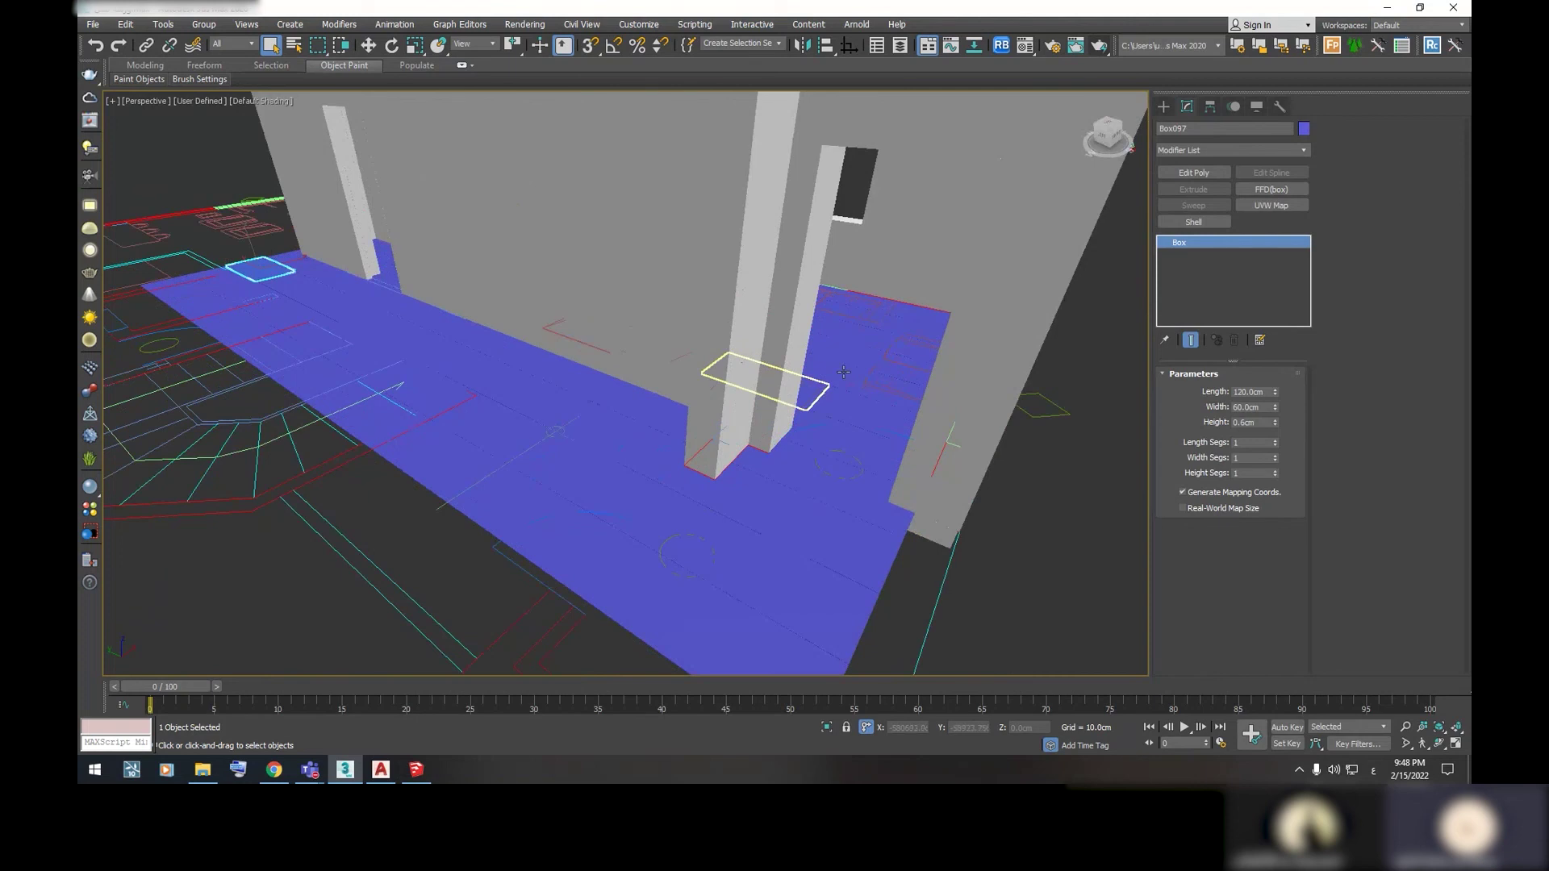
pyautogui.moveTo(843, 379); pyautogui.dragTo(896, 396, button='middle')
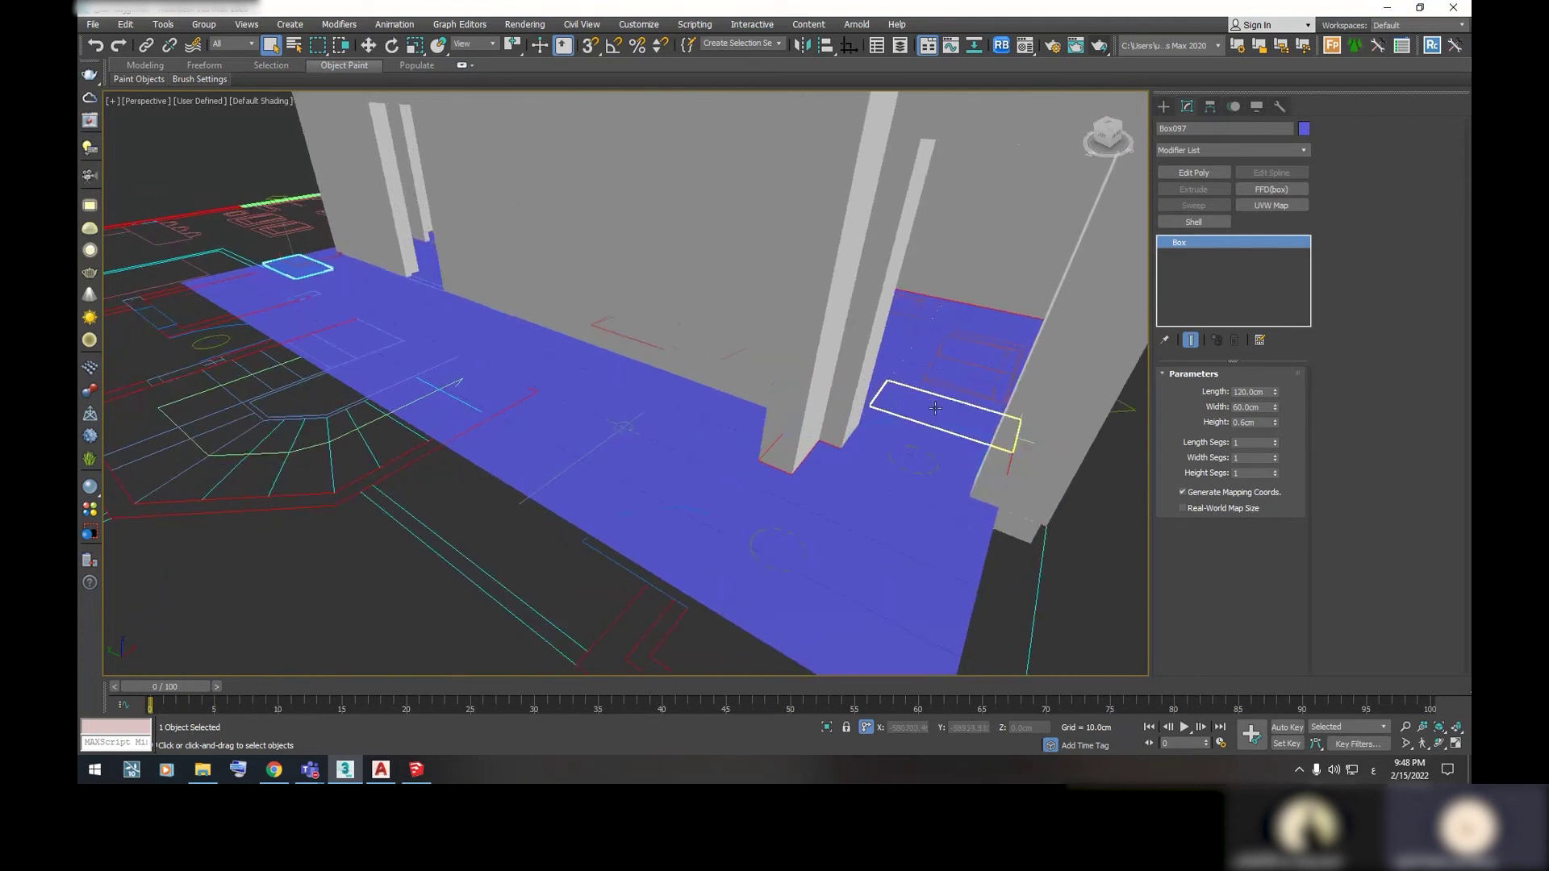
pyautogui.scroll(-3, 933, 404)
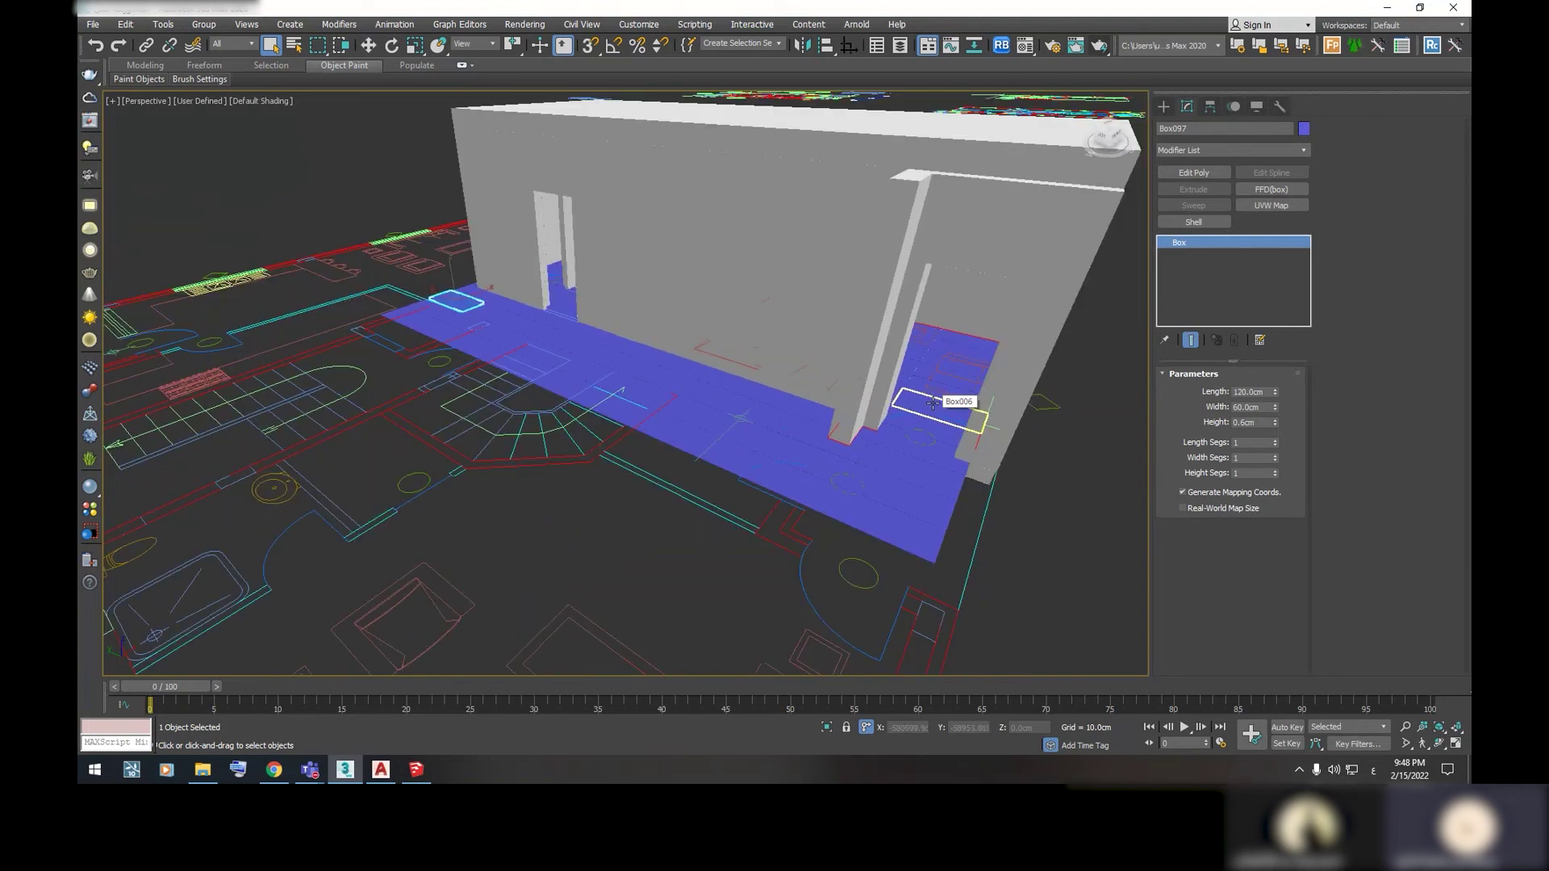
pyautogui.hotkey('ctrl', 'q')
# Group the selected floor tiles into a group named 'Floor' and briefly isolate it to check
pyautogui.moveTo(611, 405)
pyautogui.keyDown('alt'); pyautogui.mouseDown(button='middle')
pyautogui.moveTo(678, 409)
pyautogui.moveTo(669, 397)
pyautogui.mouseUp(button='middle'); pyautogui.keyUp('alt')
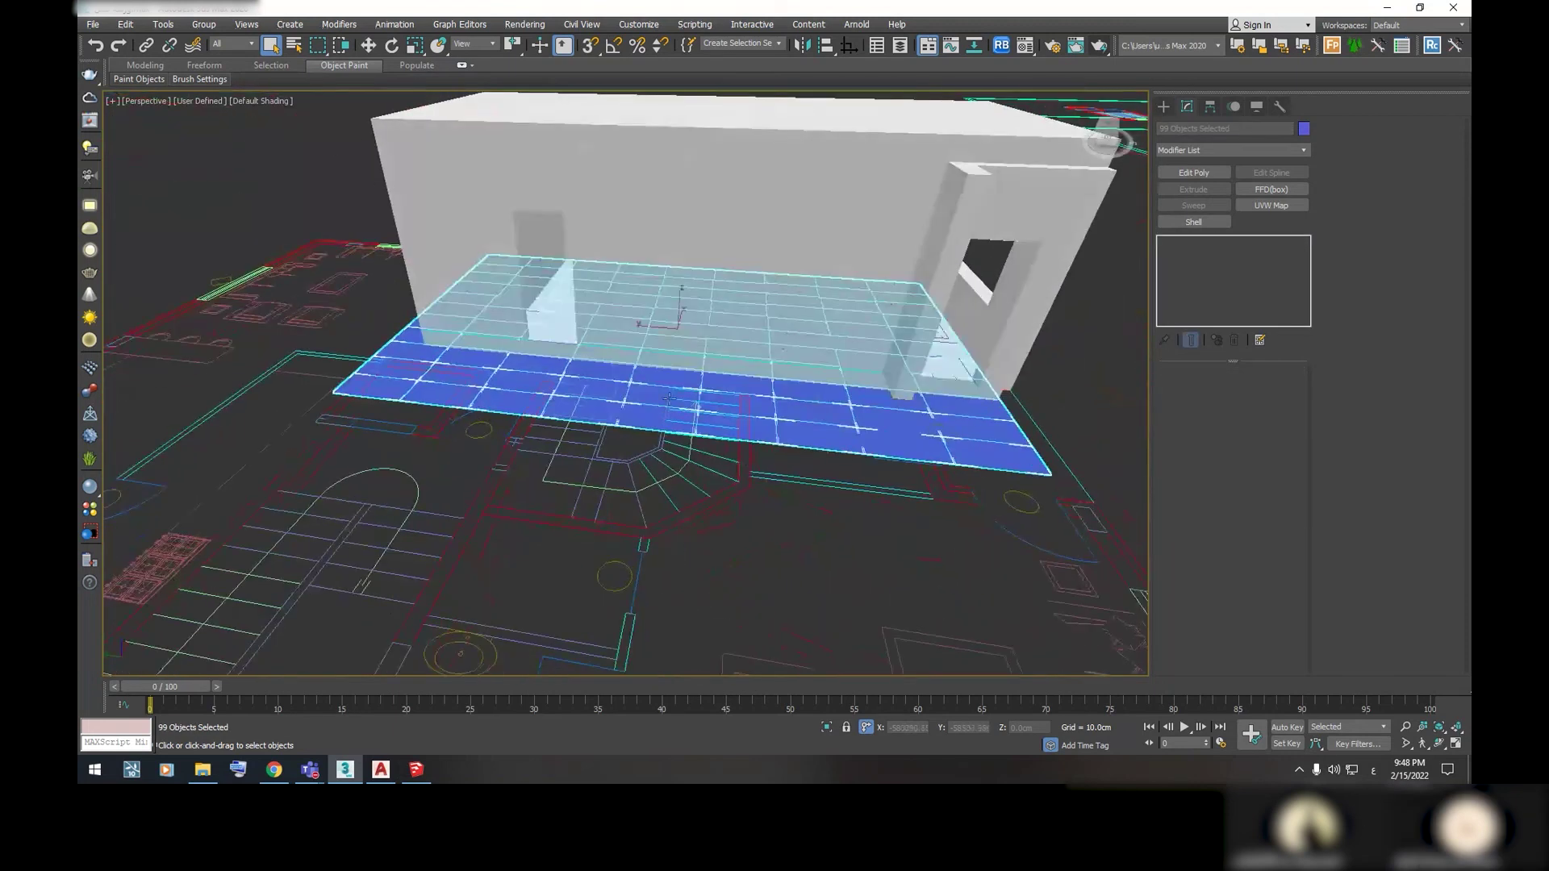
pyautogui.click(211, 23)
pyautogui.click(235, 53)
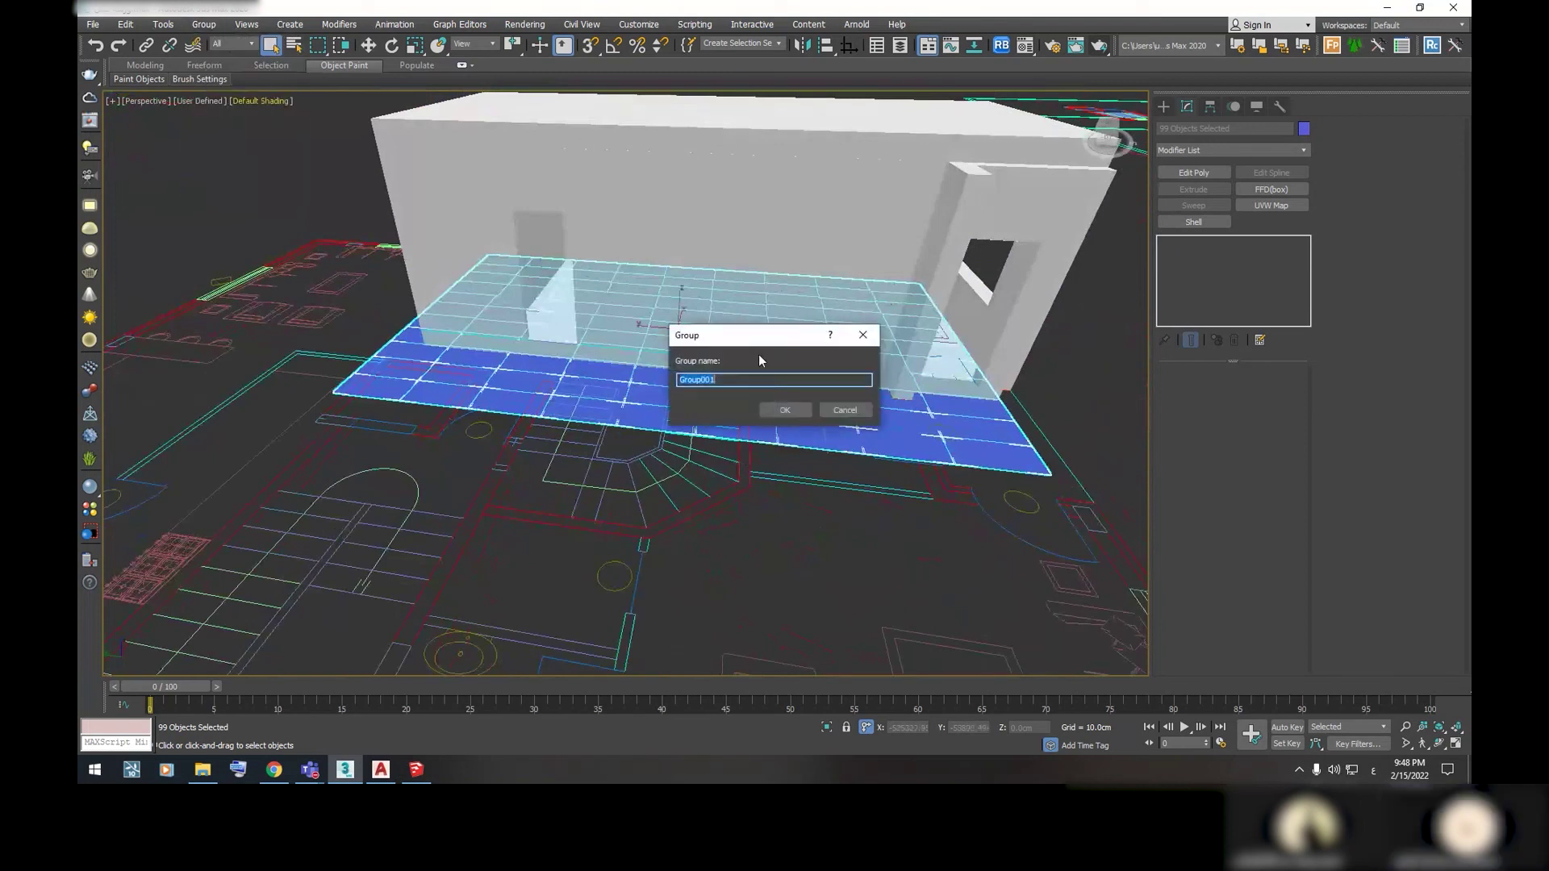
pyautogui.press('BackSpace')
pyautogui.write('or')
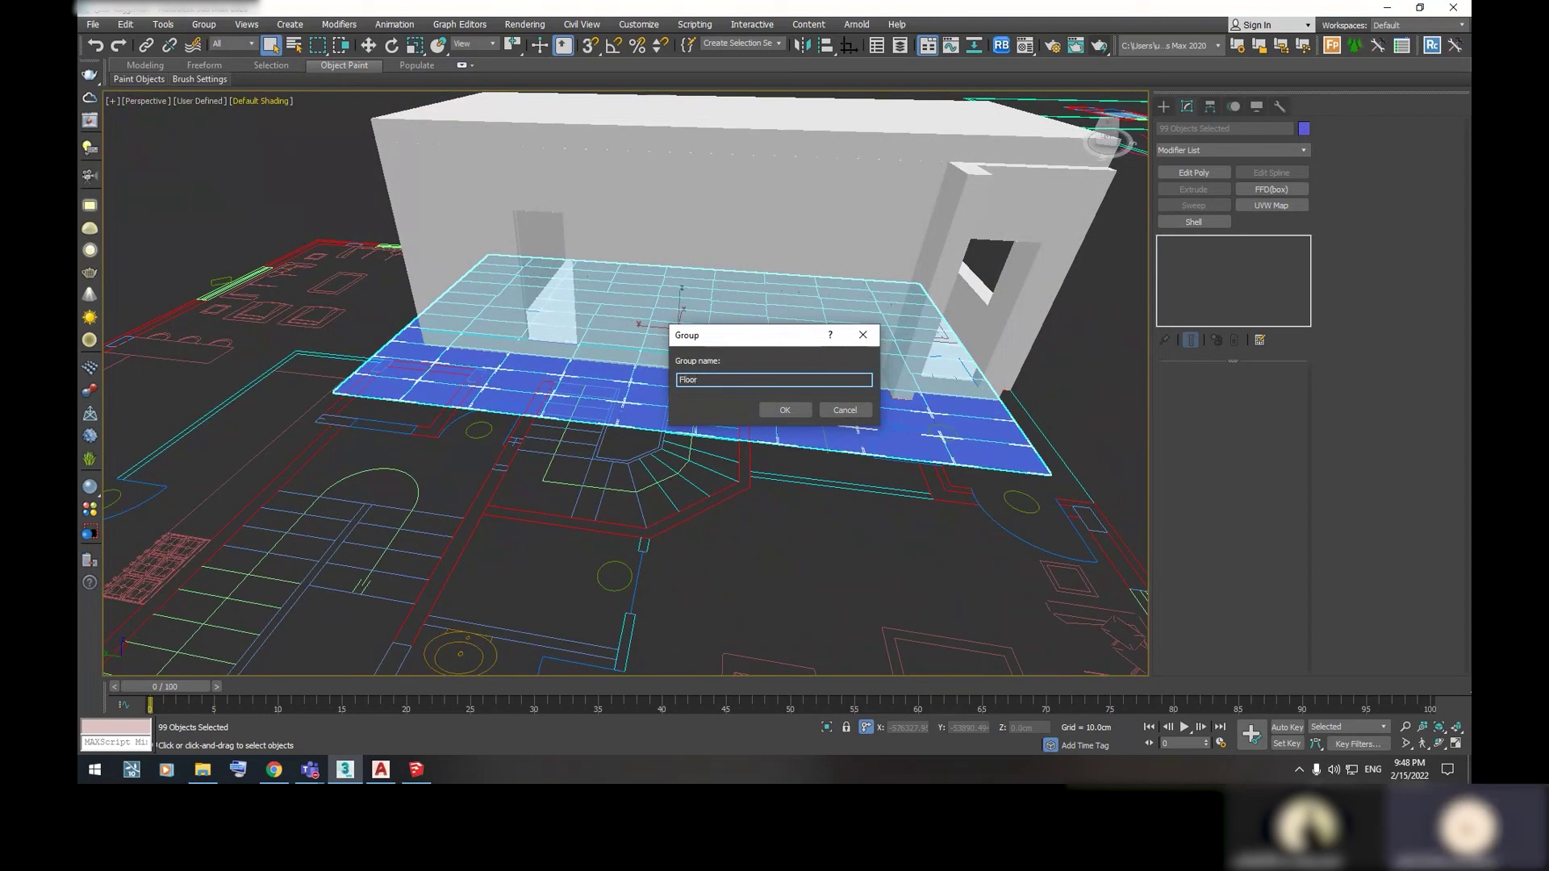
pyautogui.press('Return')
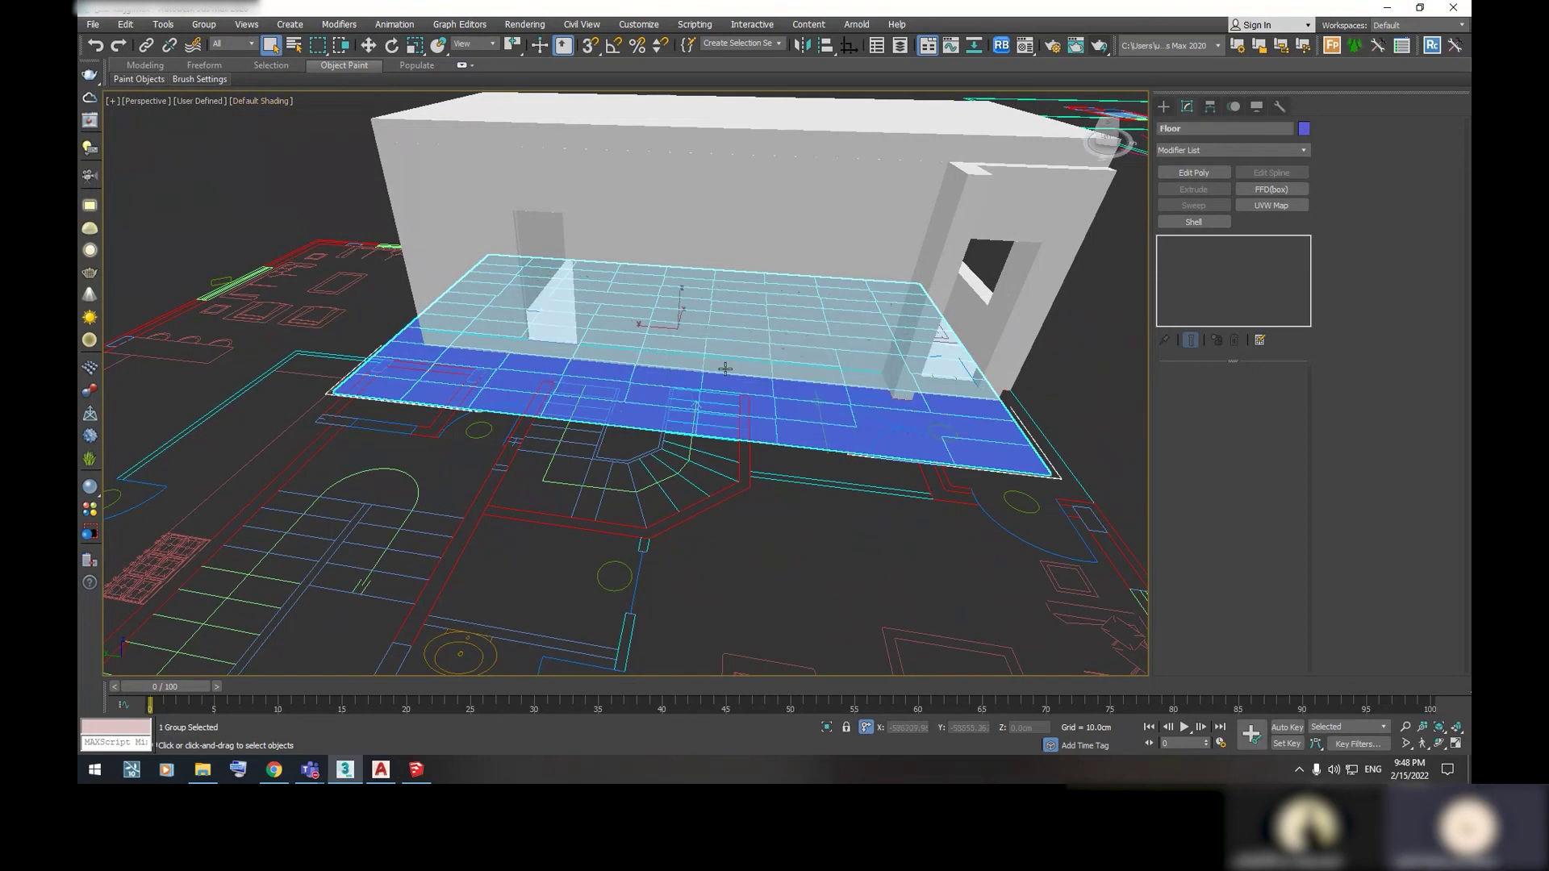
pyautogui.click(828, 729)
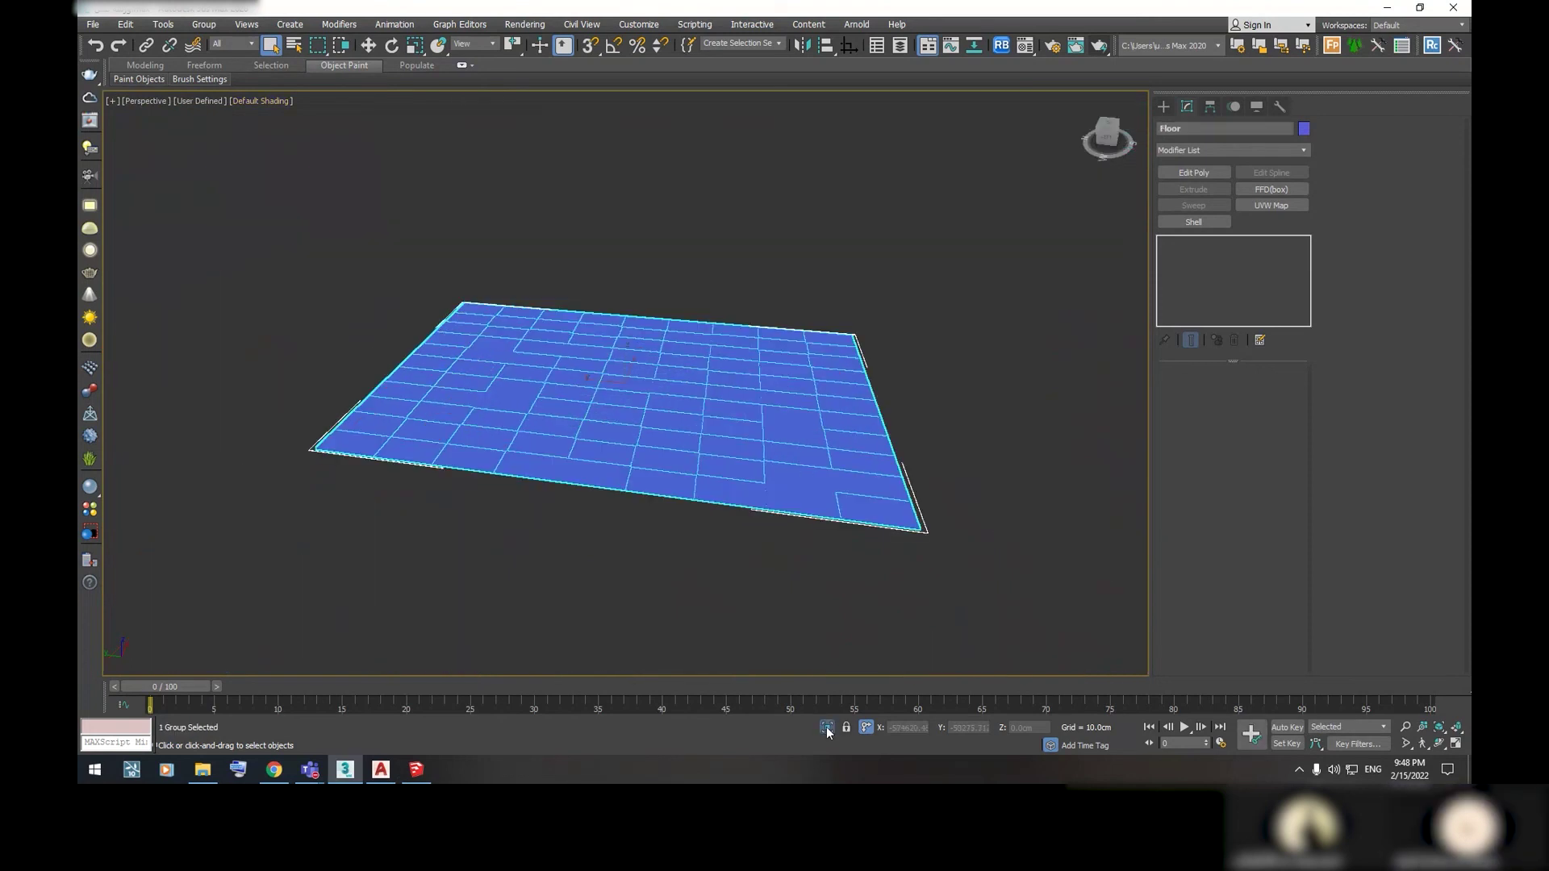
pyautogui.click(829, 729)
# Select the Plan group of CAD floor plans and hide it, leaving walls and floor
pyautogui.scroll(3, 1090, 384)
pyautogui.scroll(3, 1052, 412)
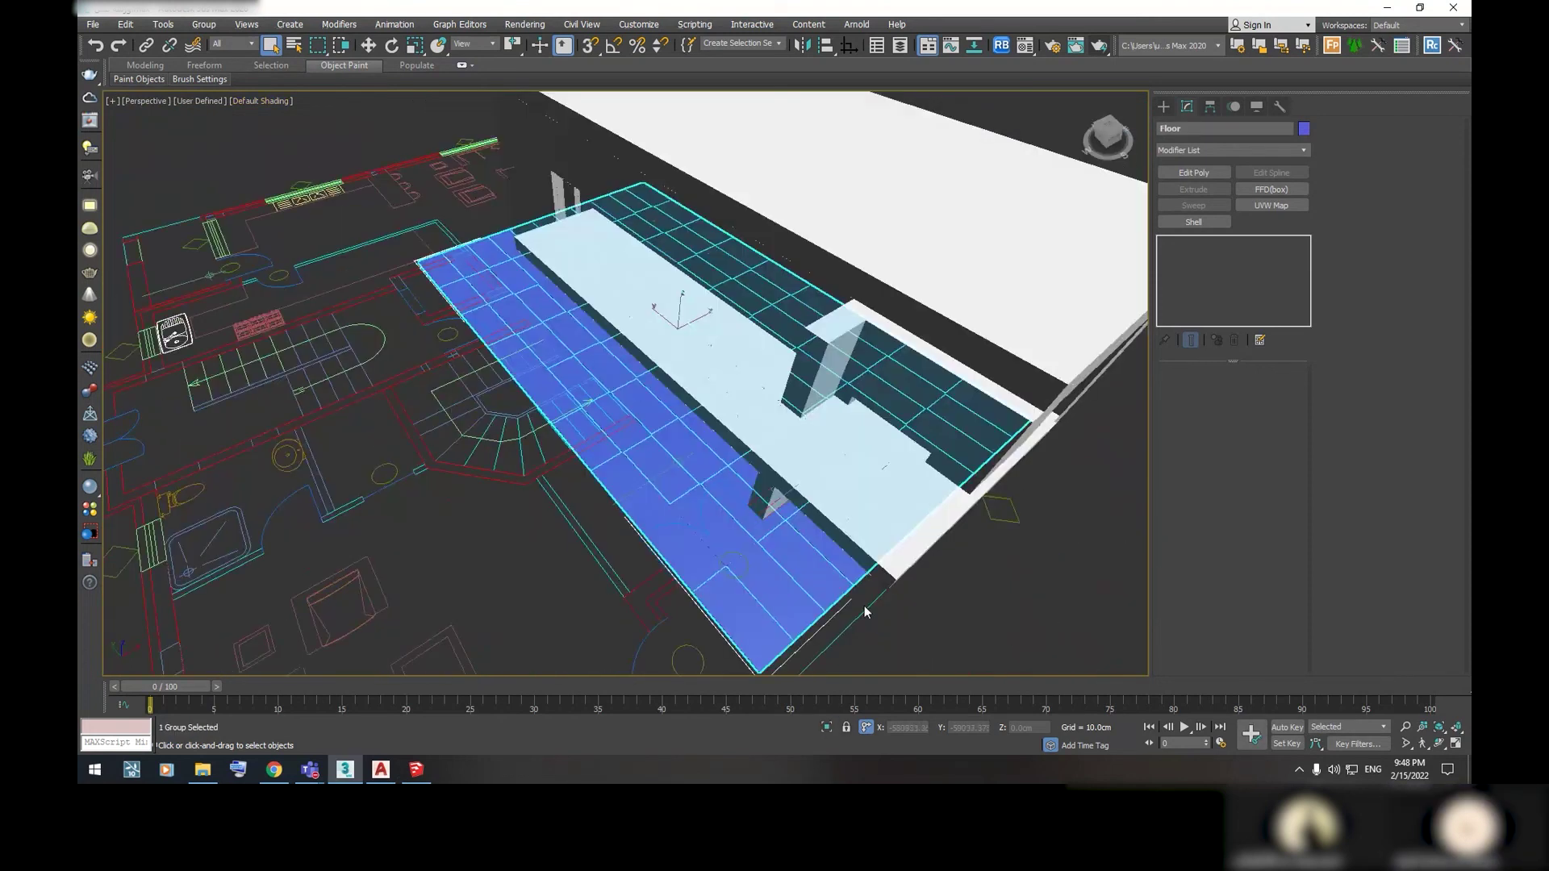
pyautogui.scroll(3, 951, 549)
pyautogui.click(950, 548)
pyautogui.scroll(-10, 869, 441)
pyautogui.scroll(3, 853, 508)
pyautogui.moveTo(821, 390); pyautogui.dragTo(803, 343, button='middle')
pyautogui.scroll(2, 798, 363)
pyautogui.scroll(2, 779, 385)
pyautogui.click(747, 476)
pyautogui.rightClick(737, 489)
pyautogui.click(774, 423)
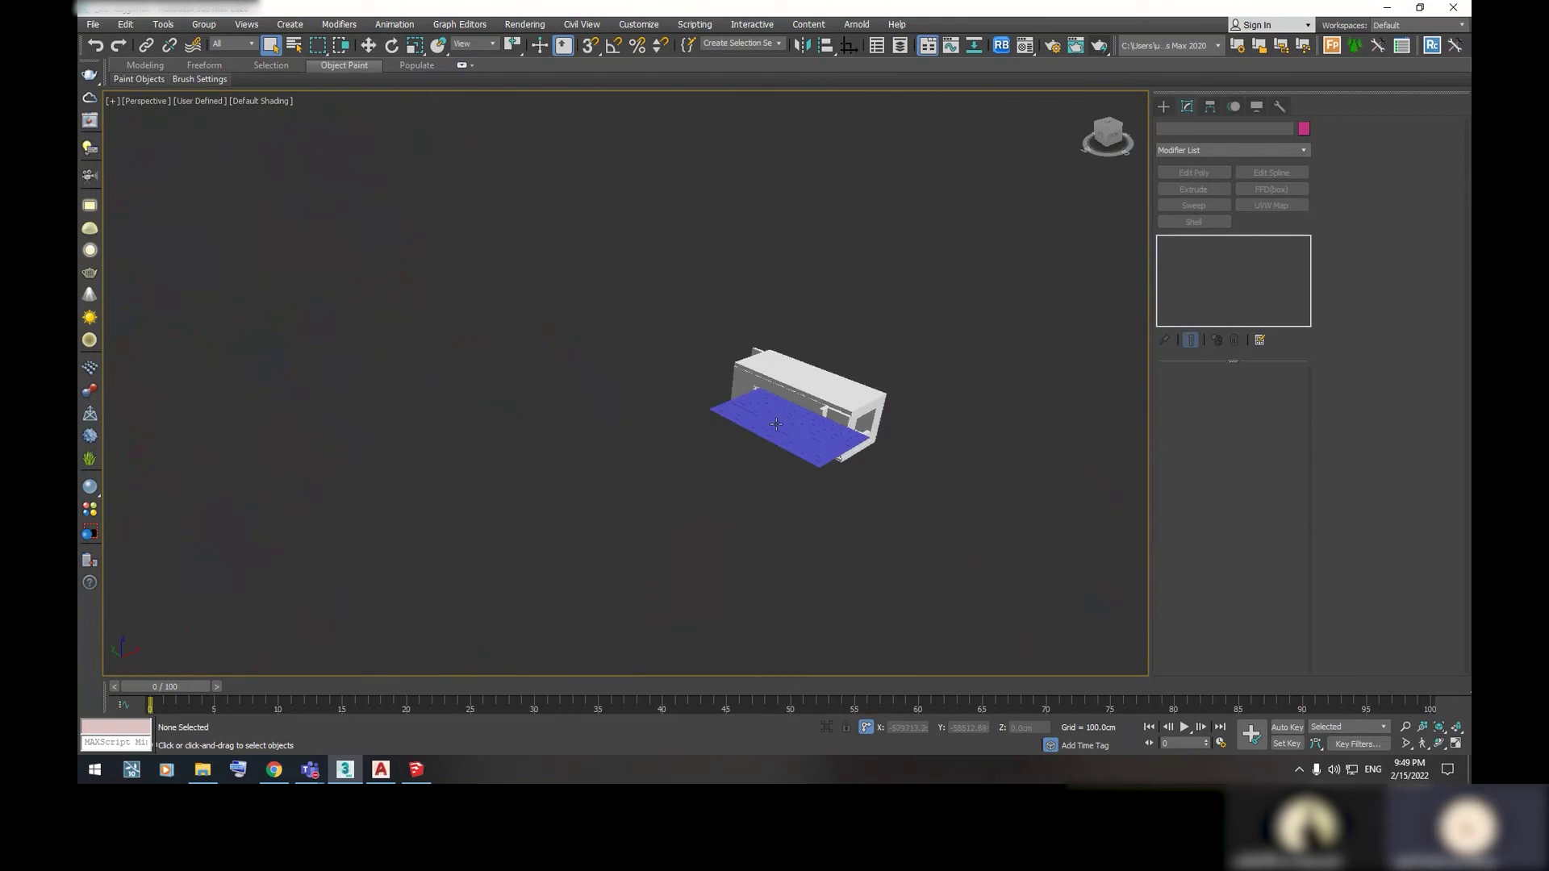